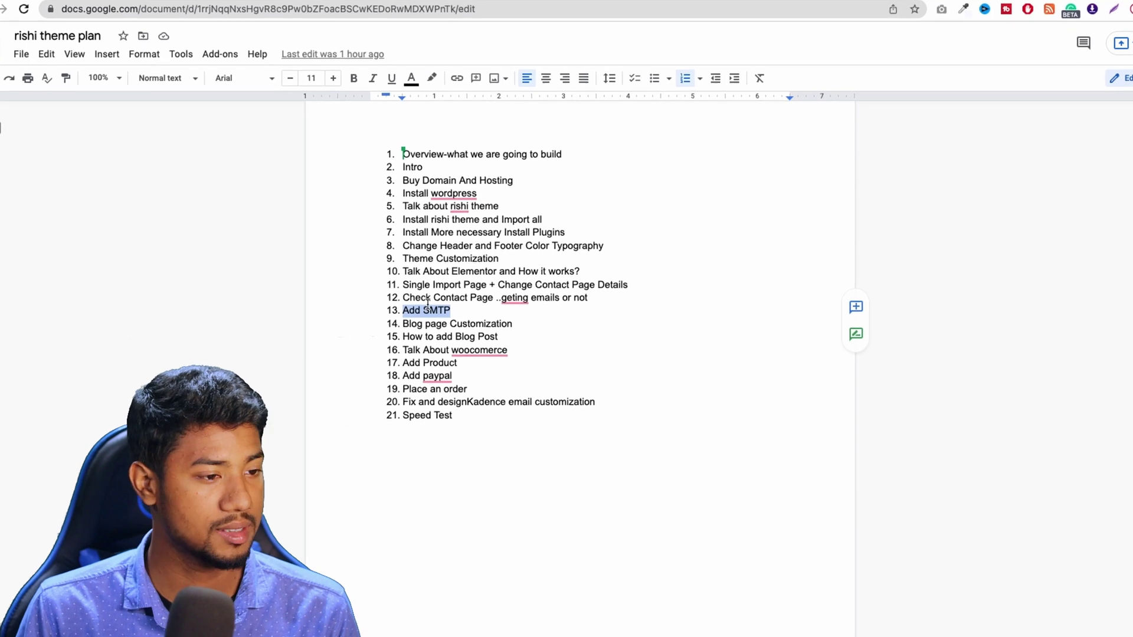
Open the Blog, About and Testimonials pages from the site menu, each in a new tab
drag(623, 287, 399, 284)
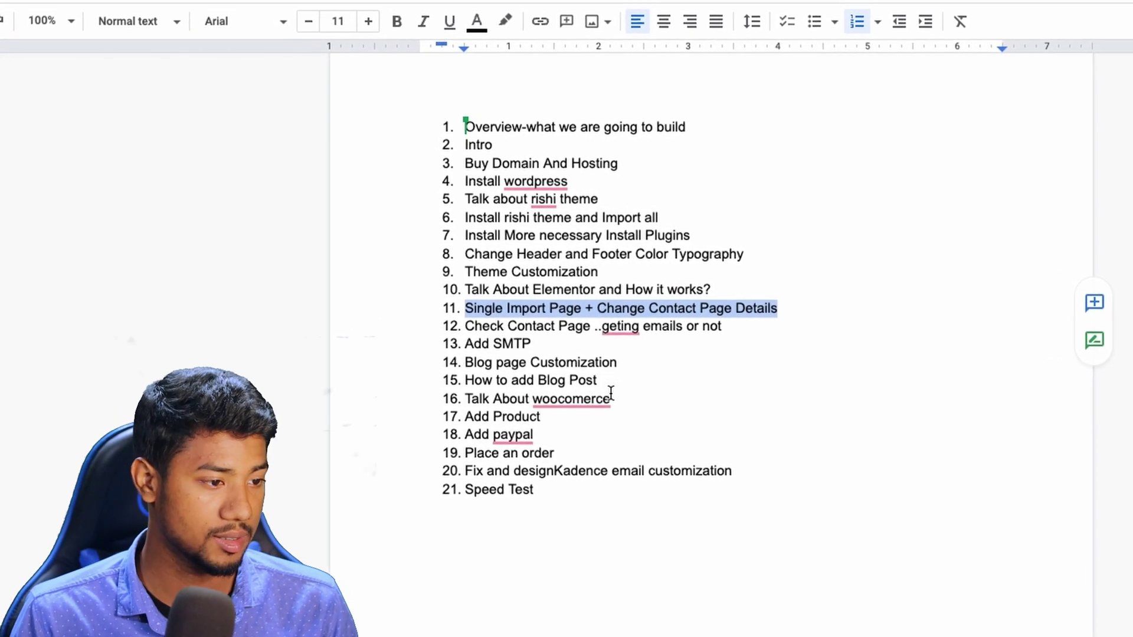
click(561, 421)
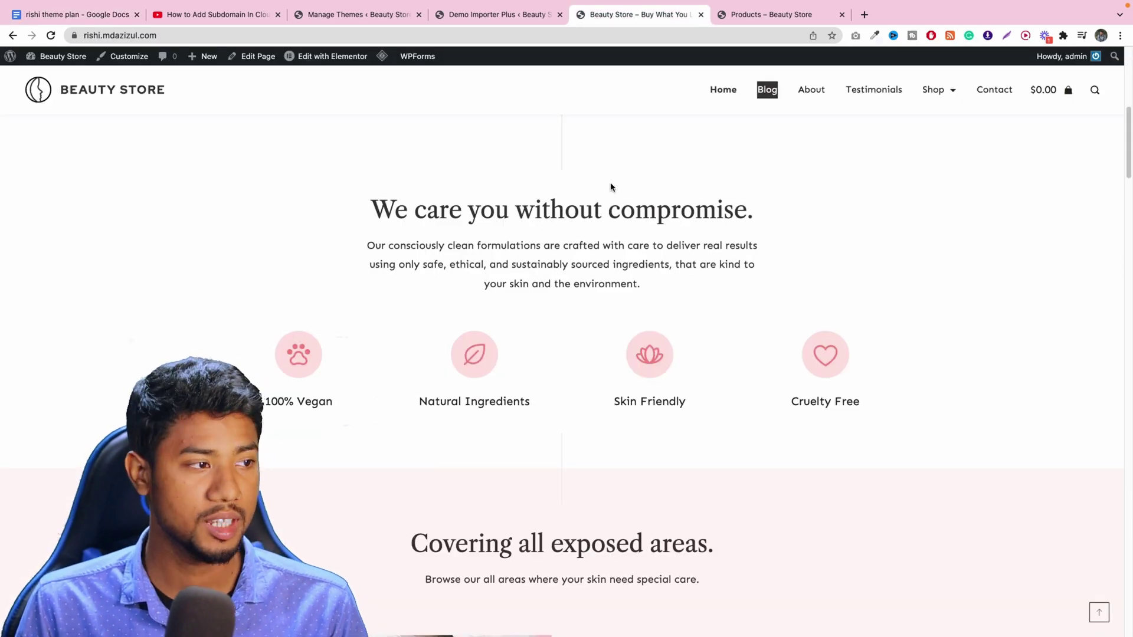
scroll(611, 186, up, 8)
scroll(610, 191, down, 13)
scroll(608, 192, up, 7)
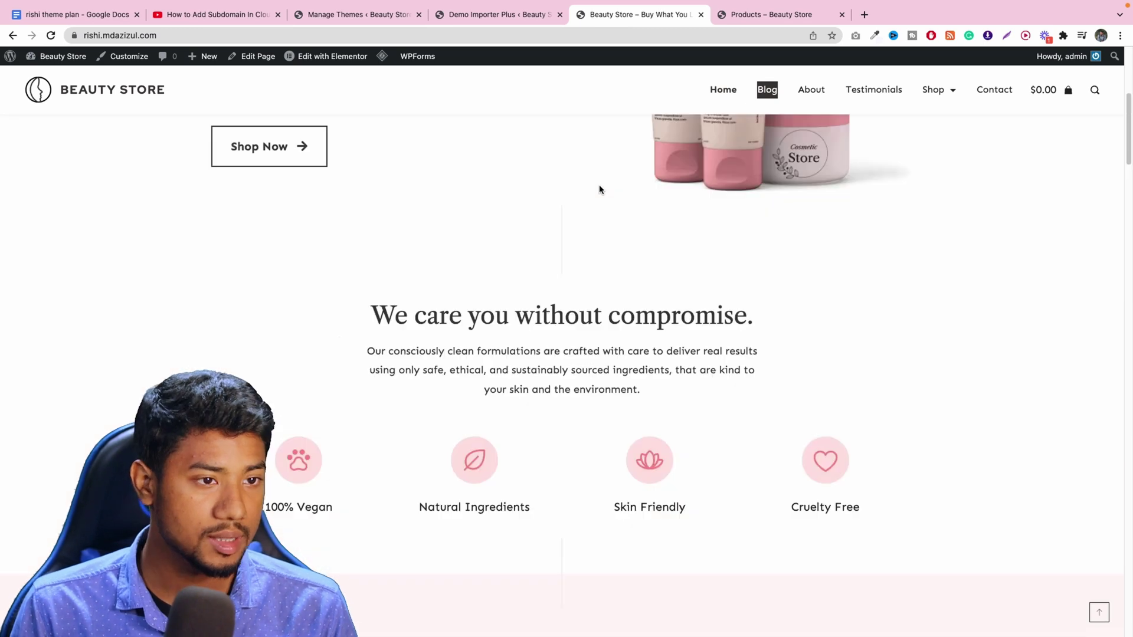
scroll(600, 189, down, 15)
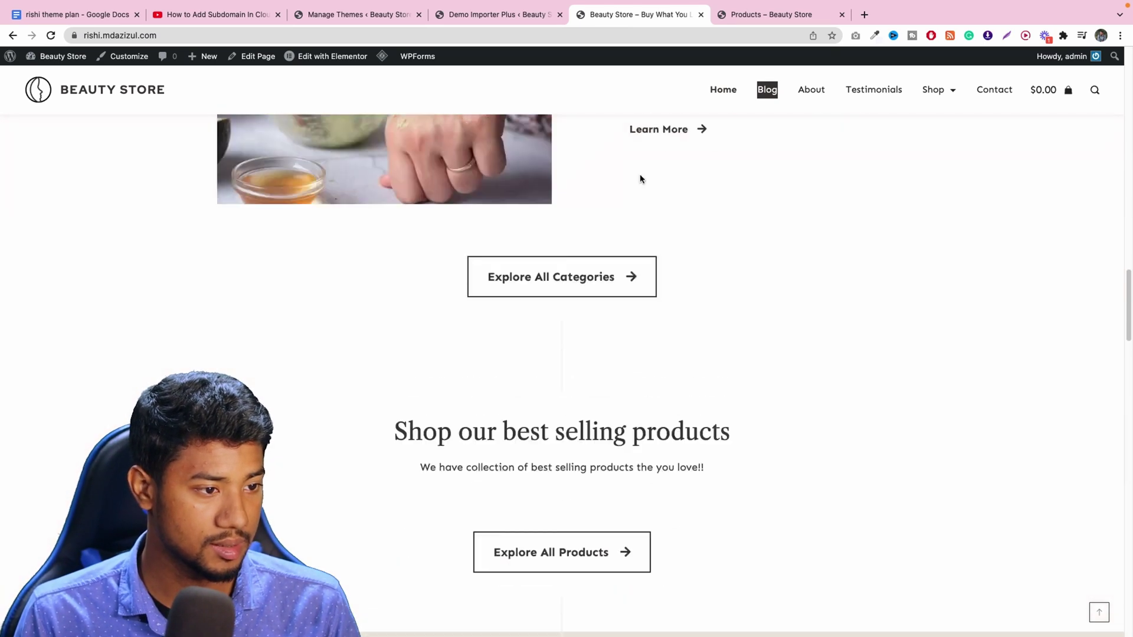
scroll(641, 179, down, 10)
right_click(775, 99)
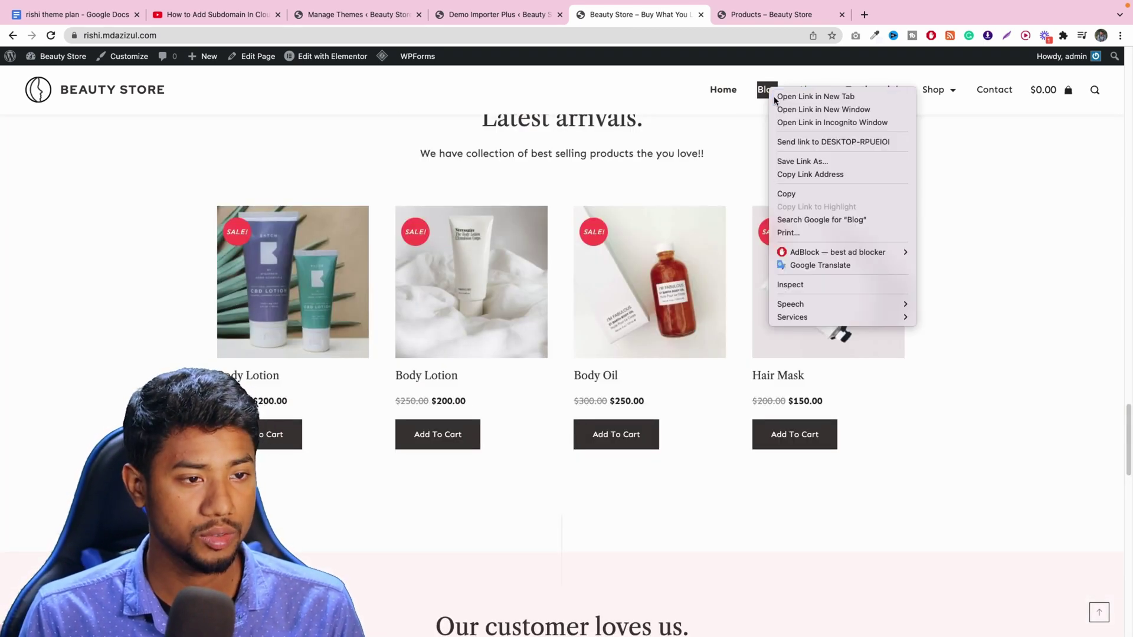
click(778, 98)
right_click(804, 92)
click(814, 97)
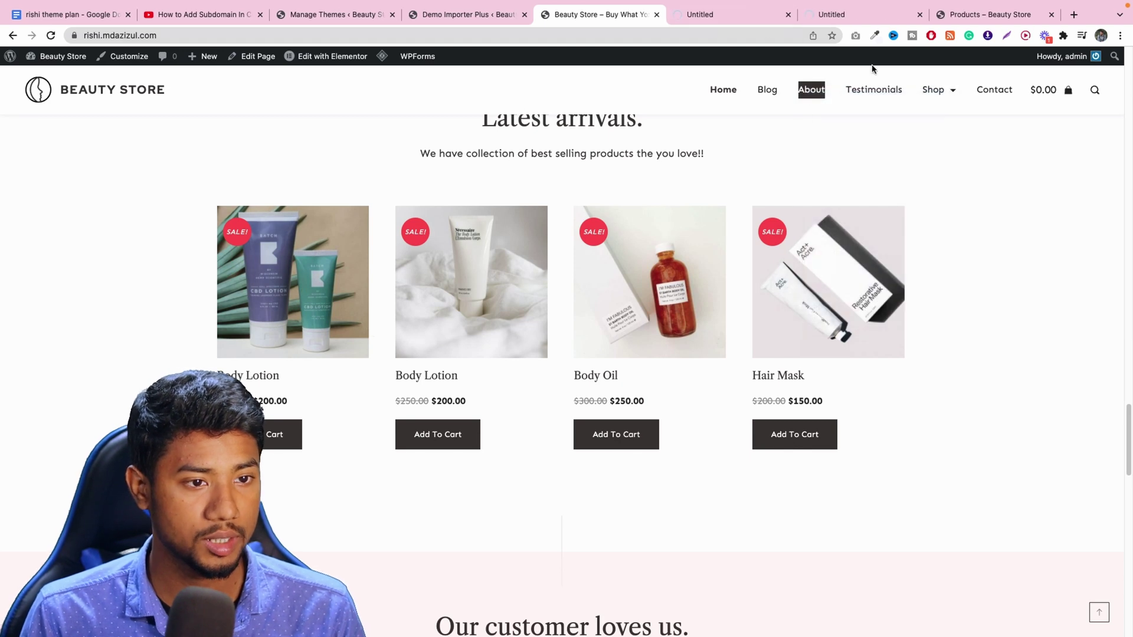
right_click(874, 92)
click(886, 98)
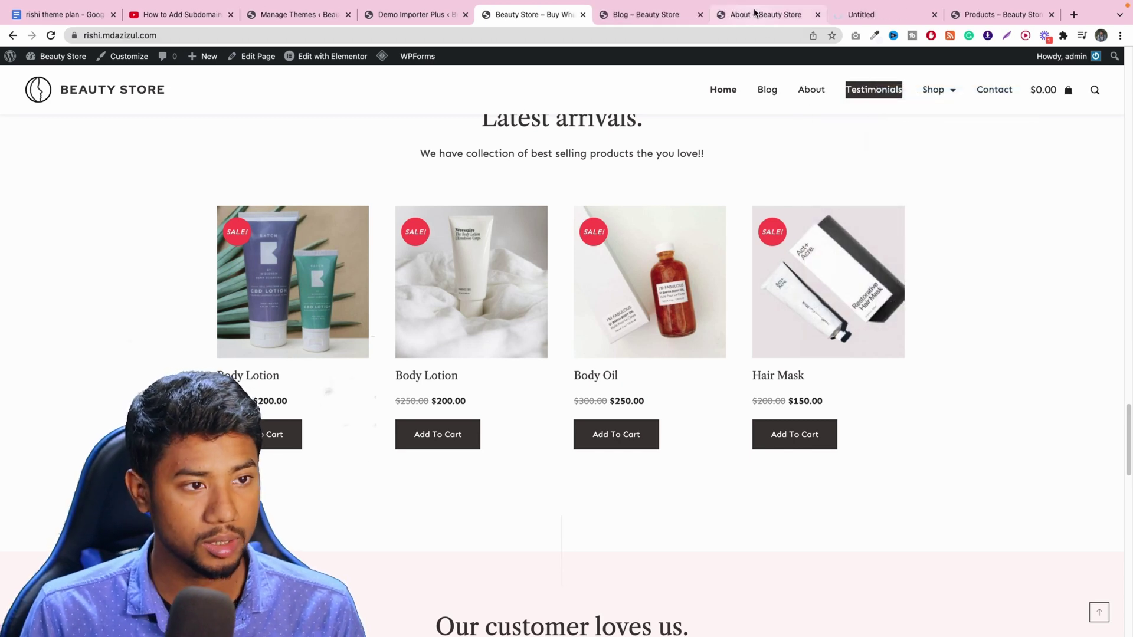
Read through the makeup releases blog post and the Blog listing page
click(755, 12)
scroll(623, 312, up, 10)
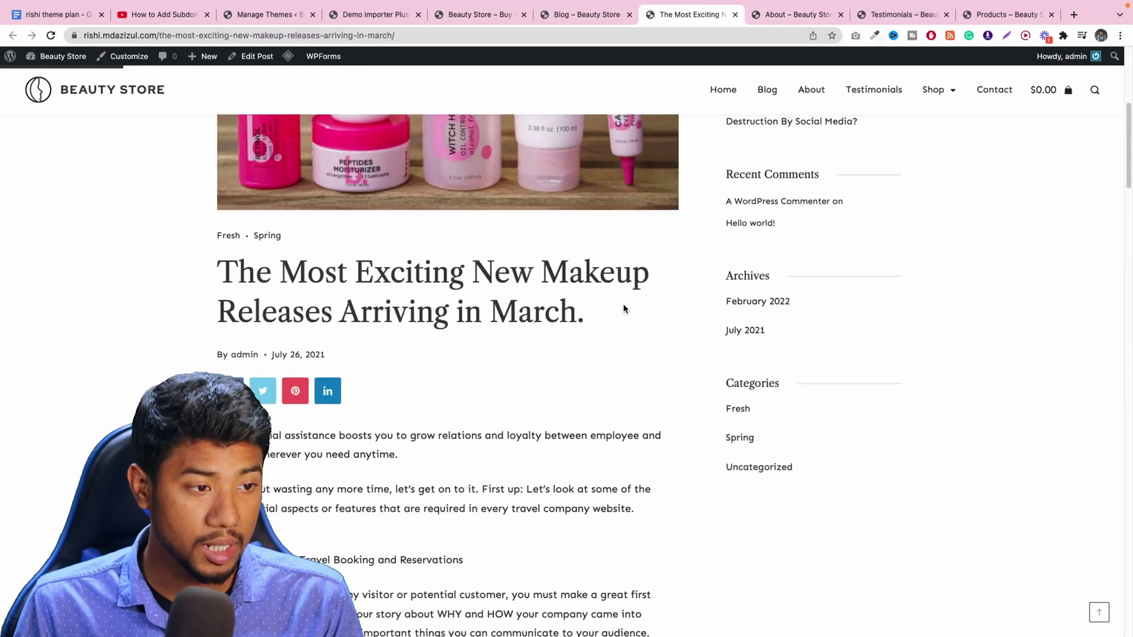
click(580, 19)
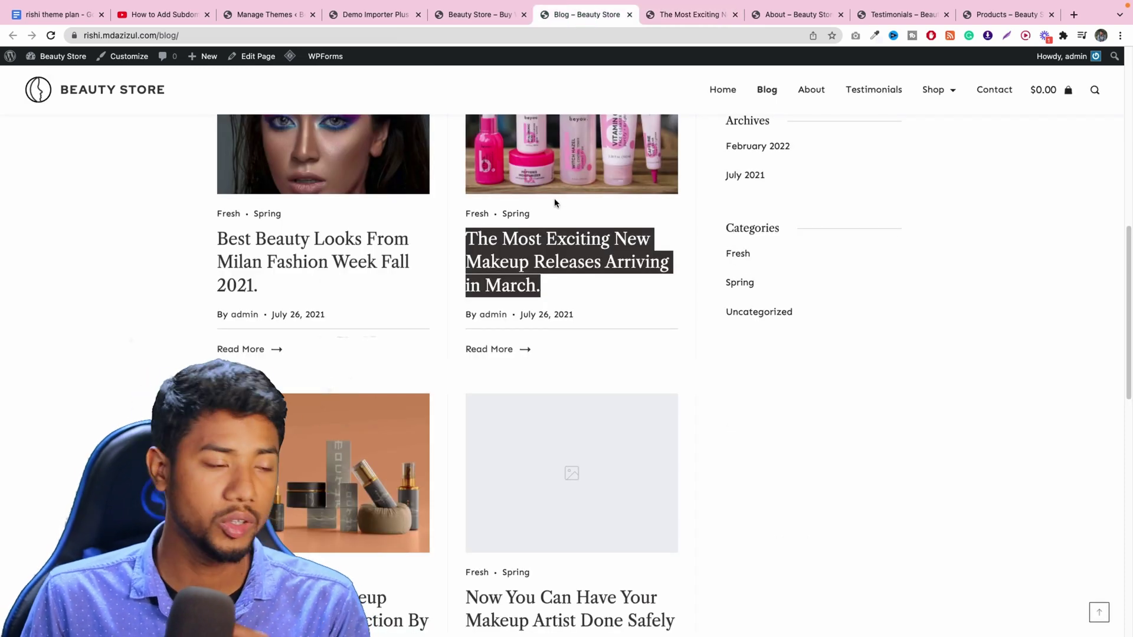
scroll(555, 204, up, 10)
click(664, 18)
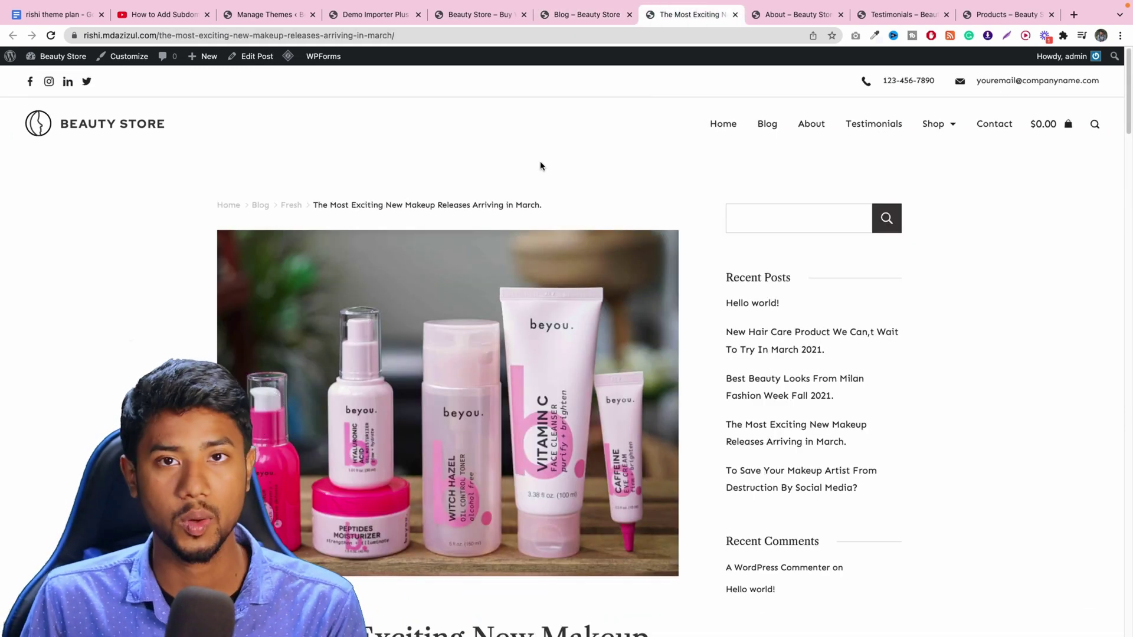
scroll(542, 211, down, 10)
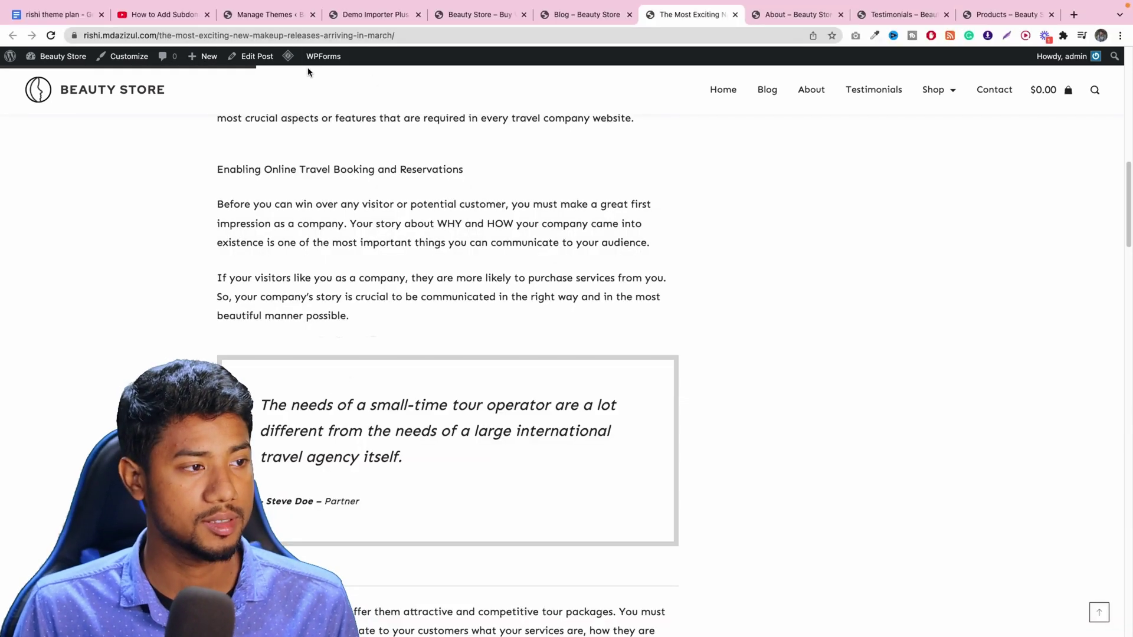
scroll(462, 225, down, 4)
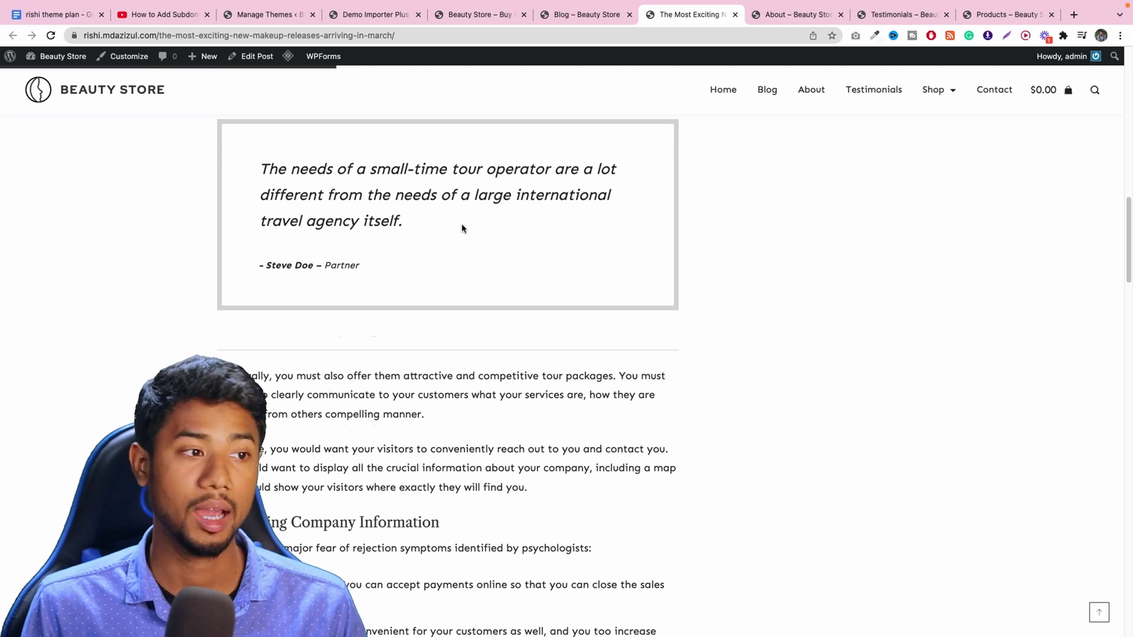
scroll(570, 263, down, 15)
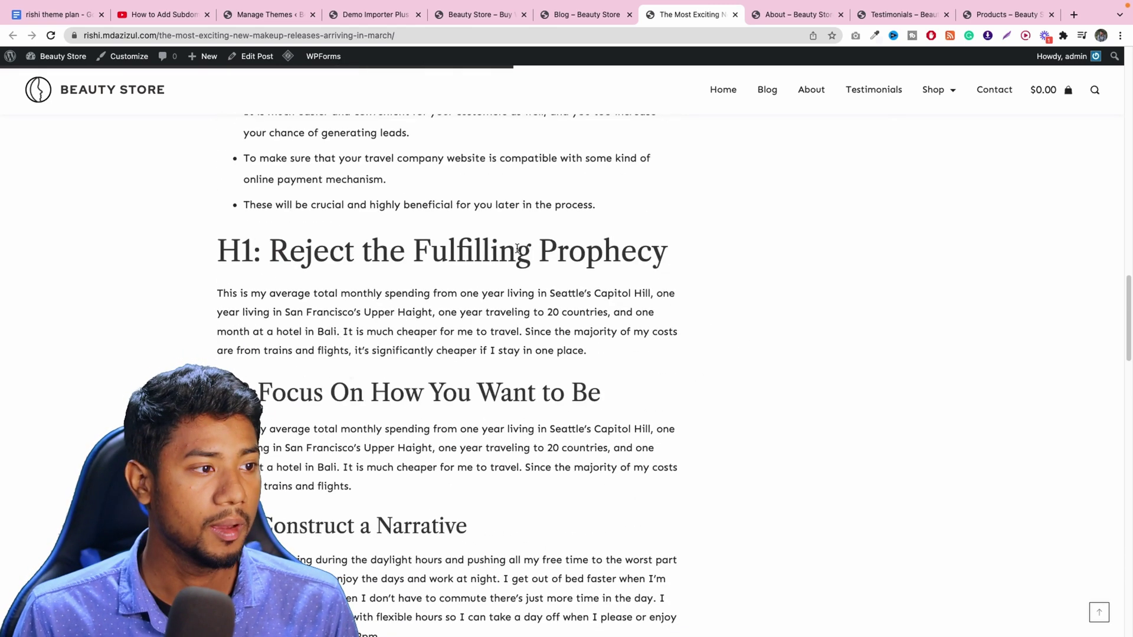
scroll(550, 249, down, 7)
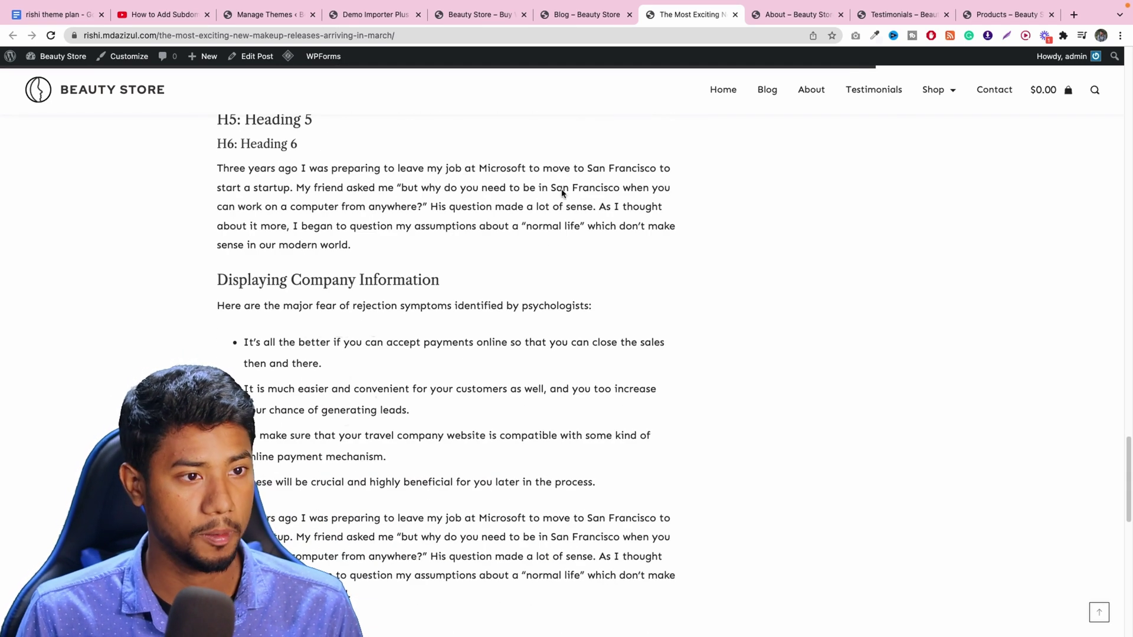
Look over the About and Testimonials pages, ending back on About
key(ctrl+Tab)
scroll(531, 299, down, 11)
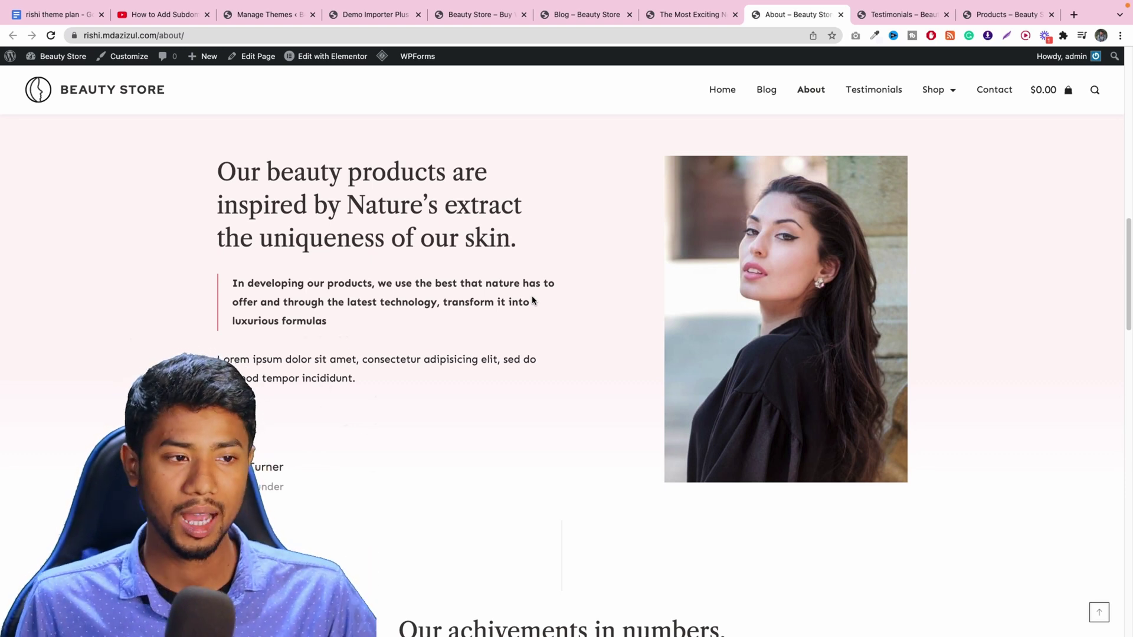
click(886, 14)
scroll(593, 202, down, 10)
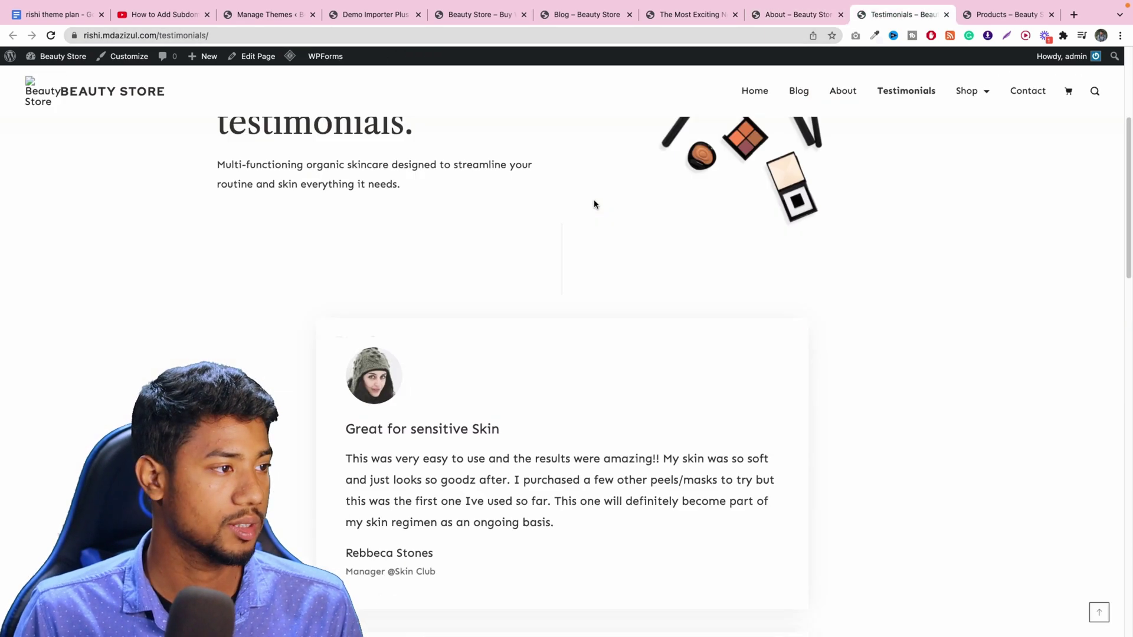
click(783, 22)
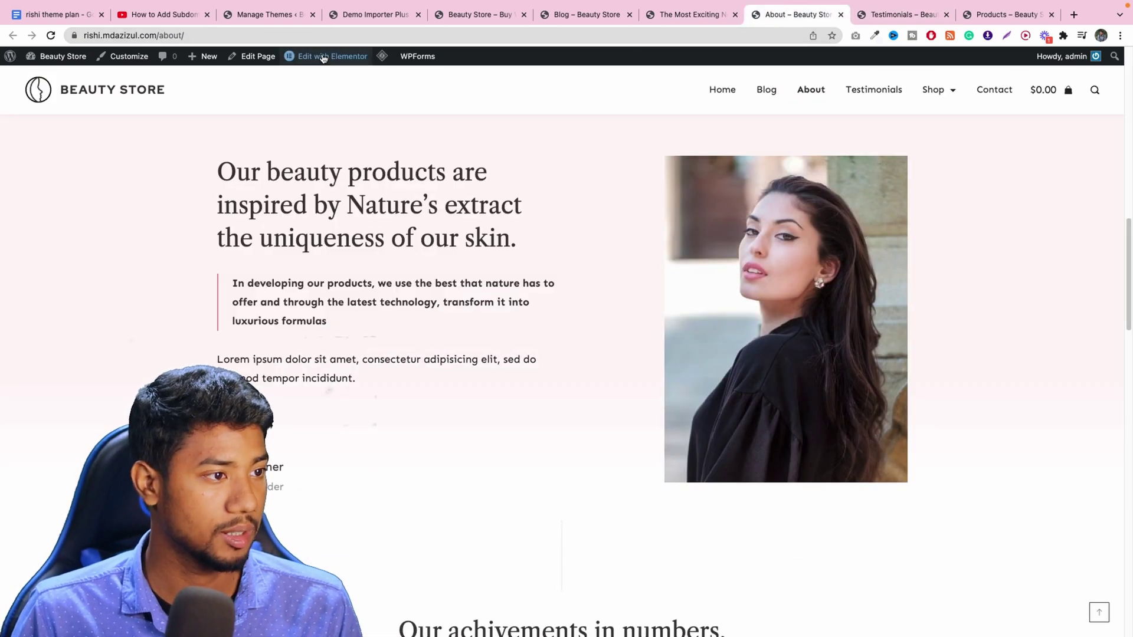
Open the About page's Edit with Elementor link in a new tab and switch to it
right_click(325, 56)
click(351, 61)
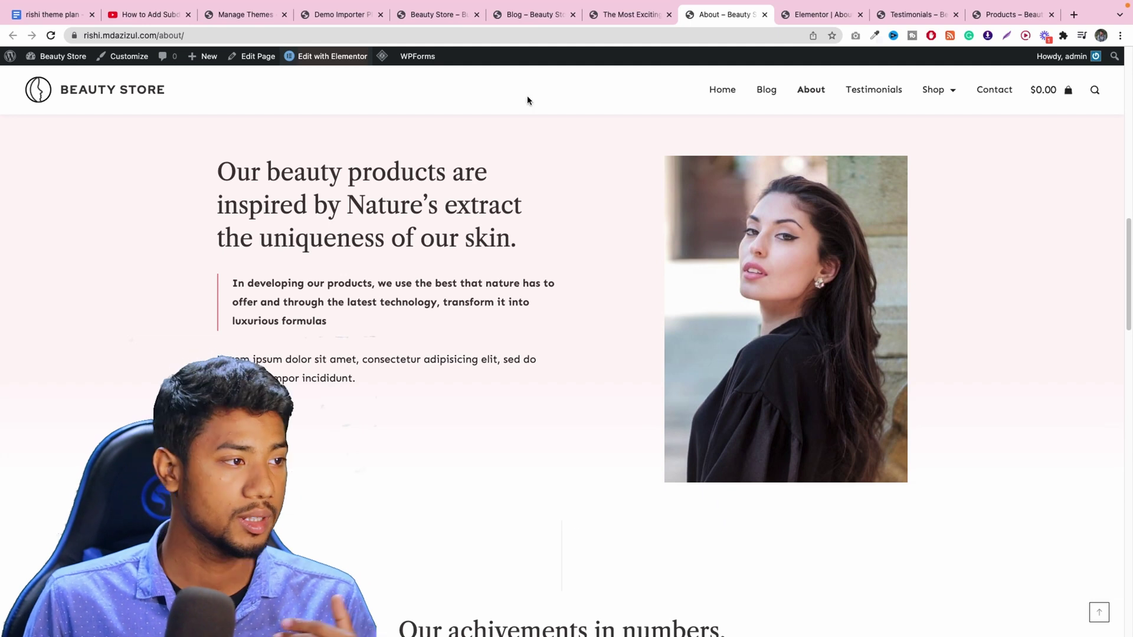
click(833, 15)
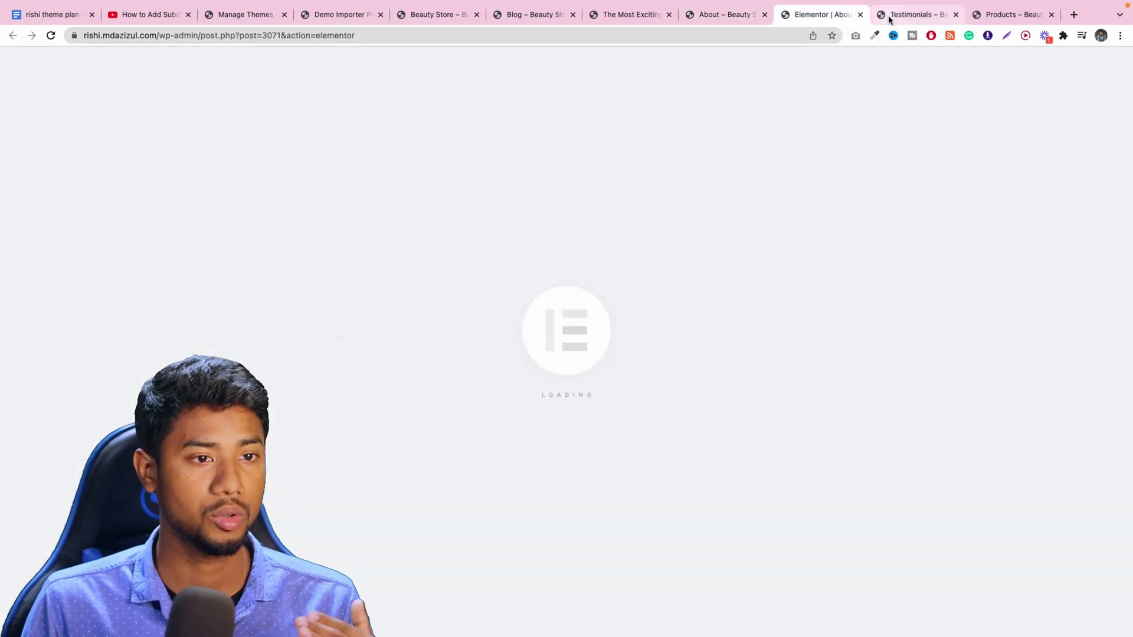
Change the About heading to 'Our mission hhh', update the page, then return to the Shop tab
scroll(664, 199, down, 7)
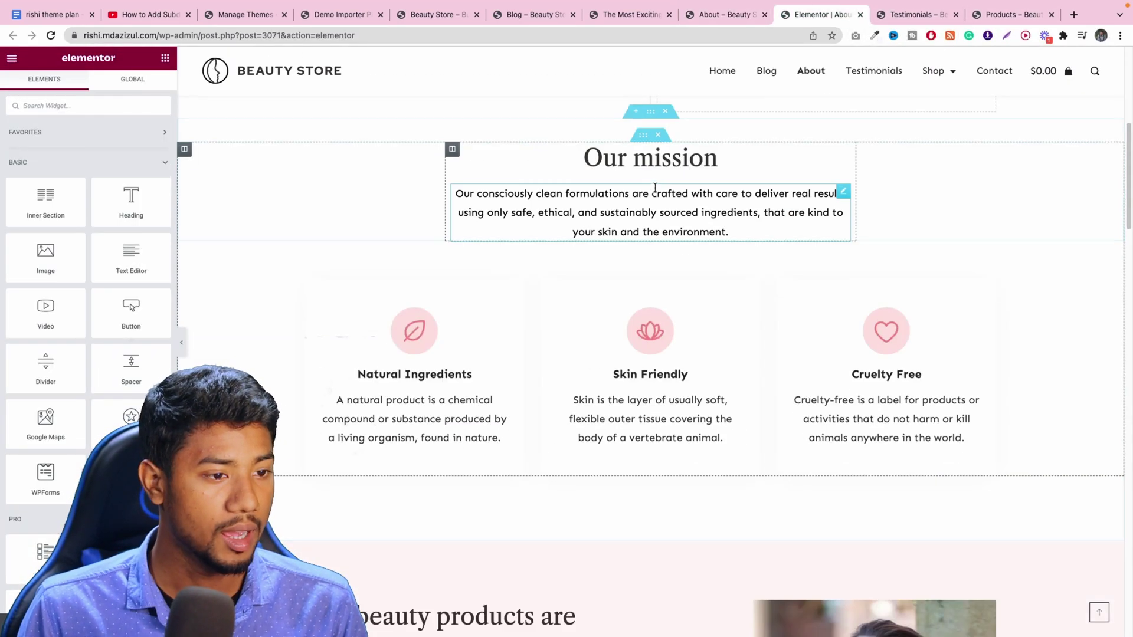
scroll(655, 188, up, 7)
scroll(635, 348, down, 1)
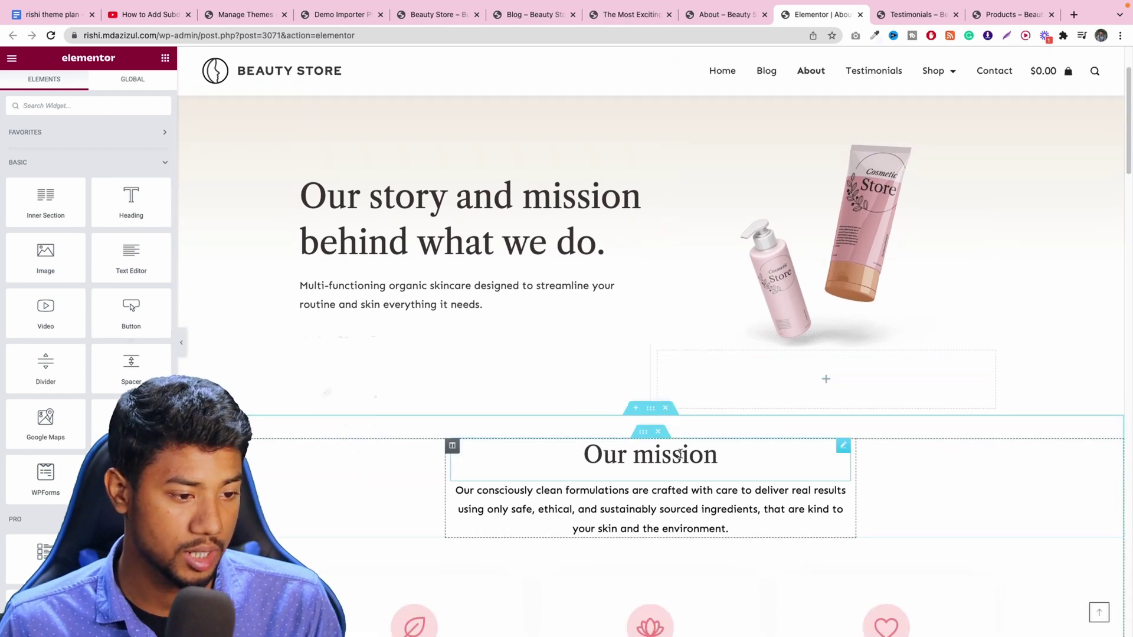
click(679, 455)
click(91, 167)
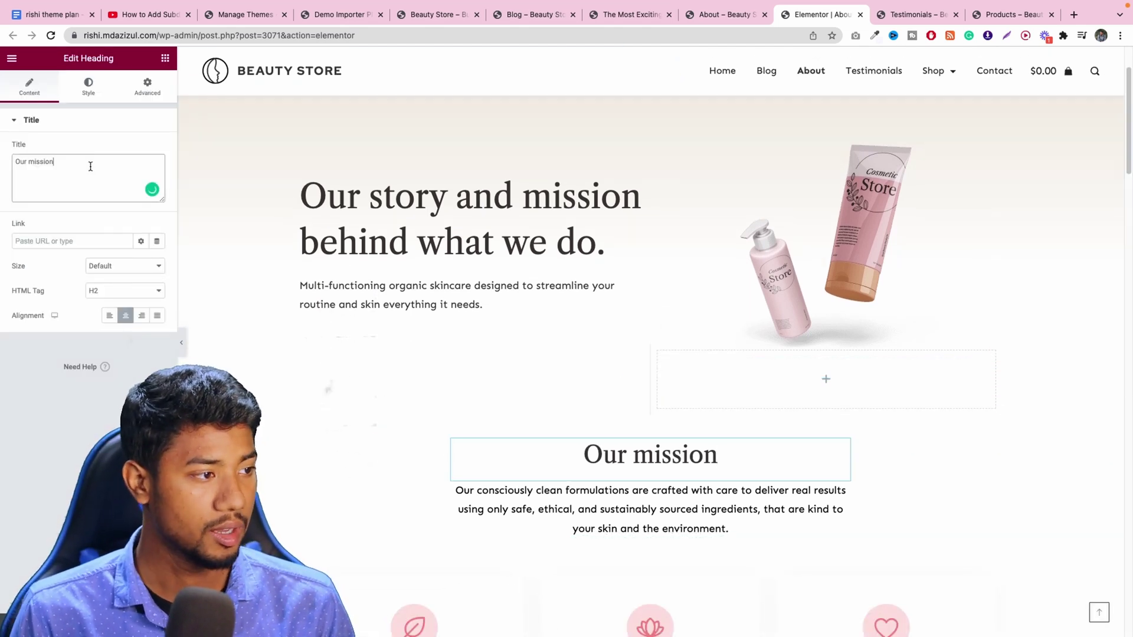
text(hhh)
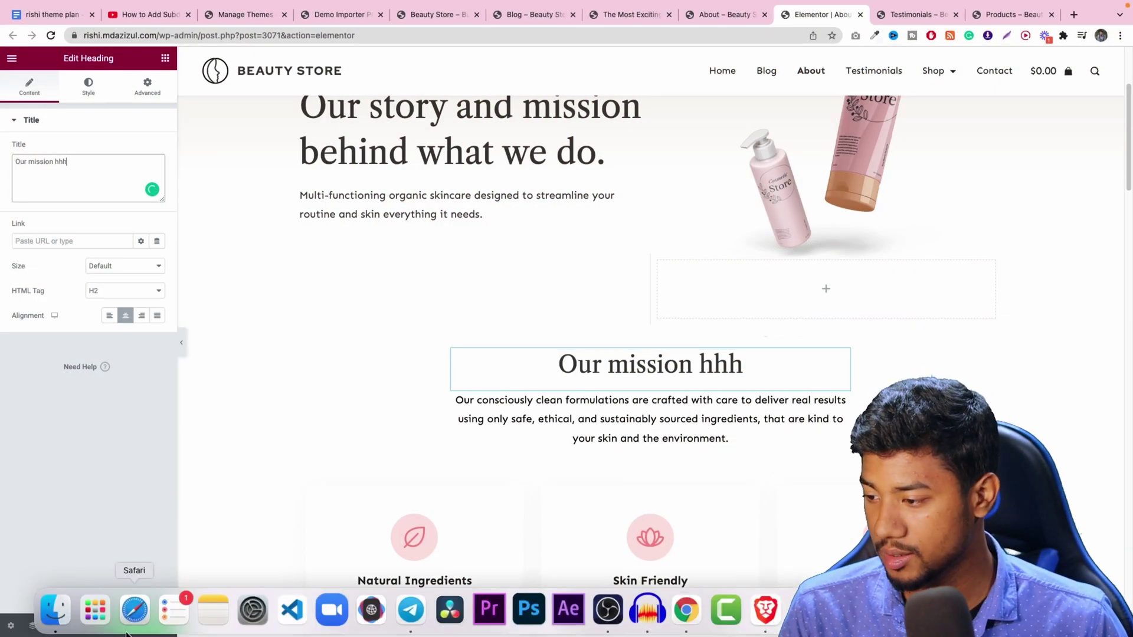
click(137, 627)
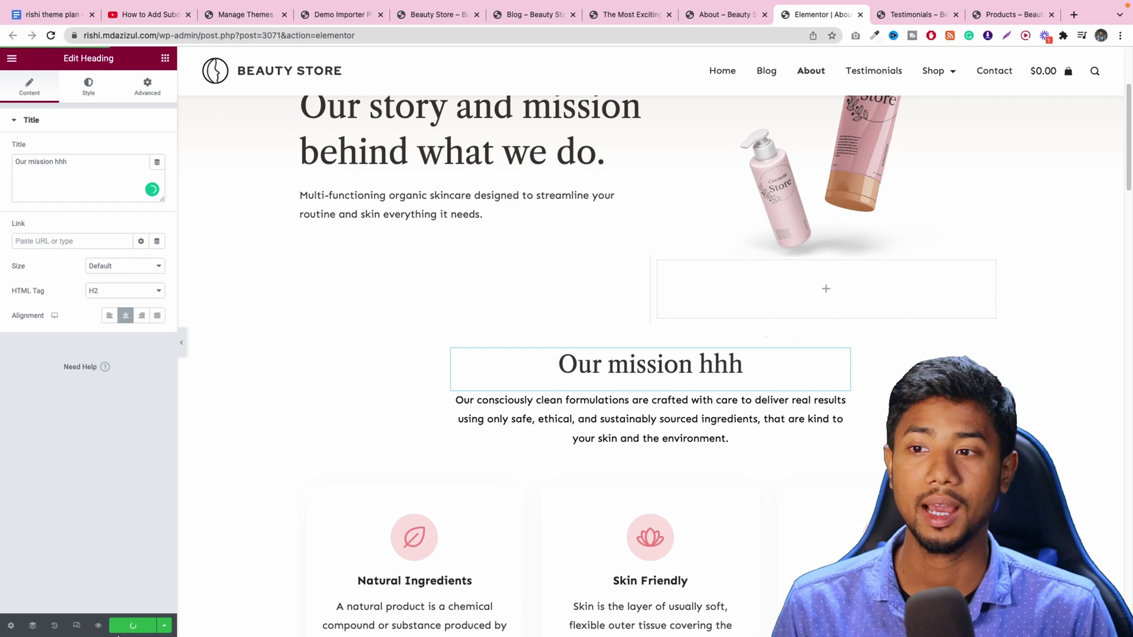
click(1012, 14)
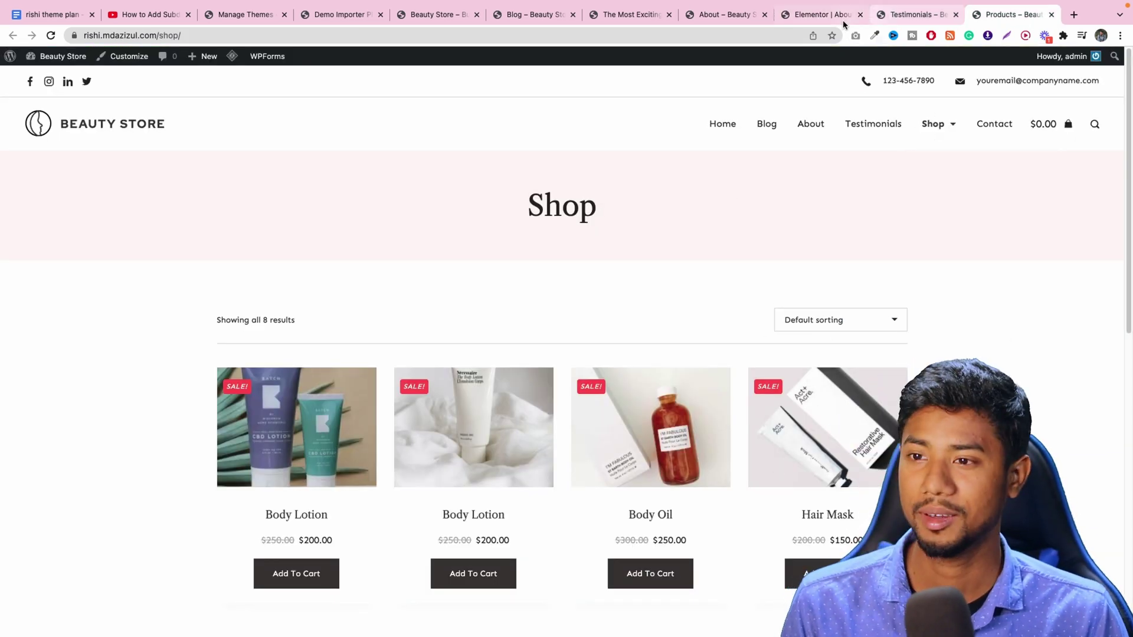
Open the Body Lotion product page and add it to the cart
scroll(731, 236, down, 7)
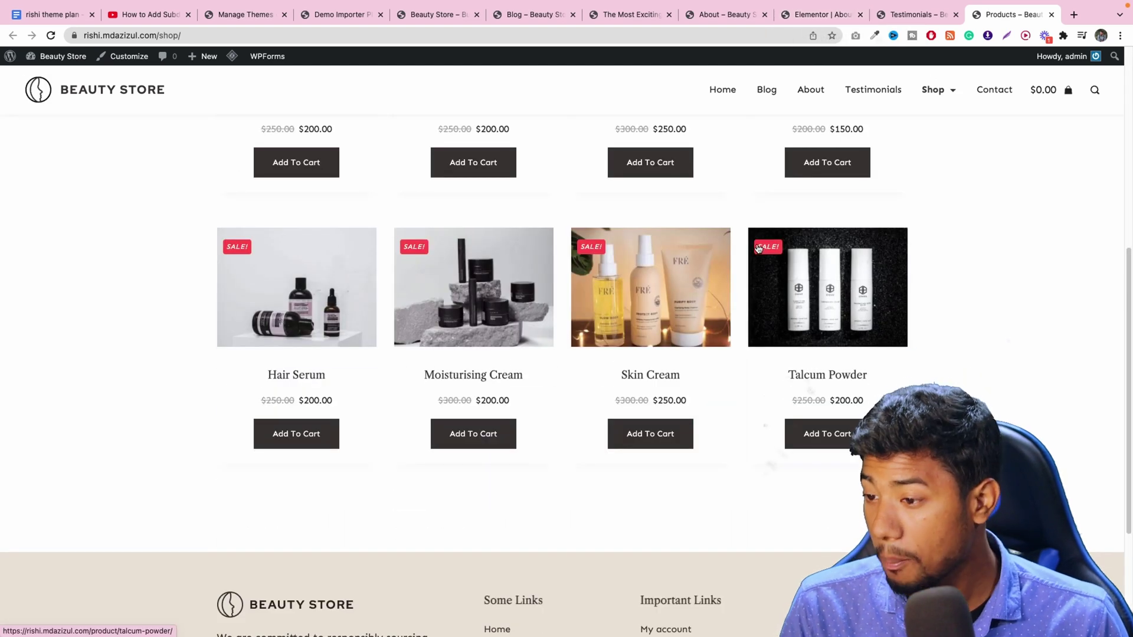
scroll(758, 247, up, 7)
scroll(732, 260, down, 7)
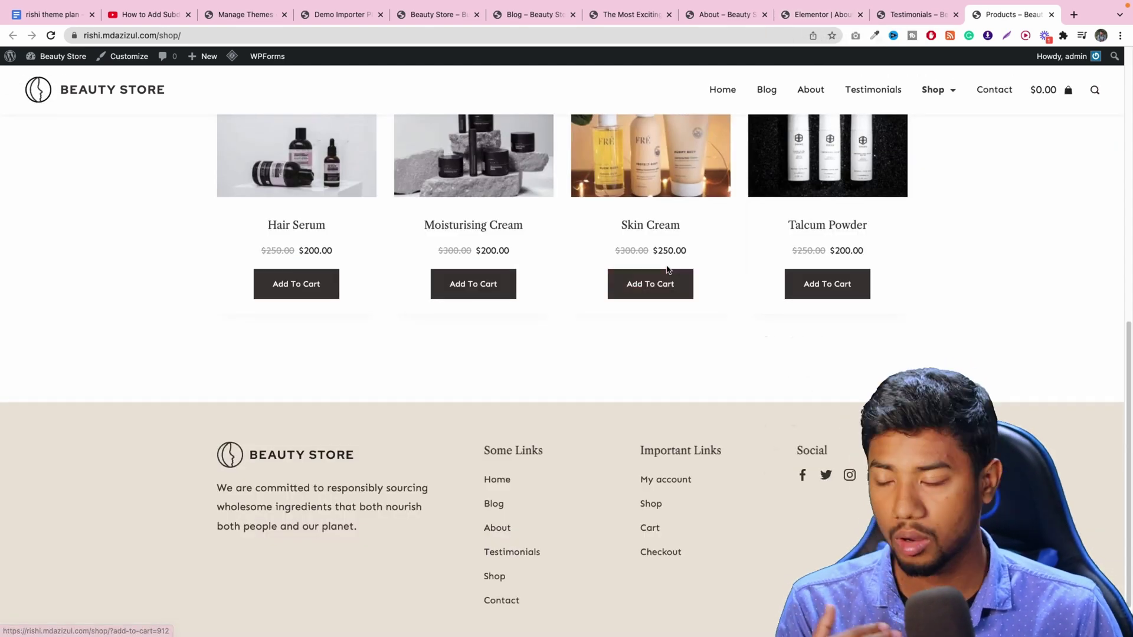
scroll(579, 315, up, 4)
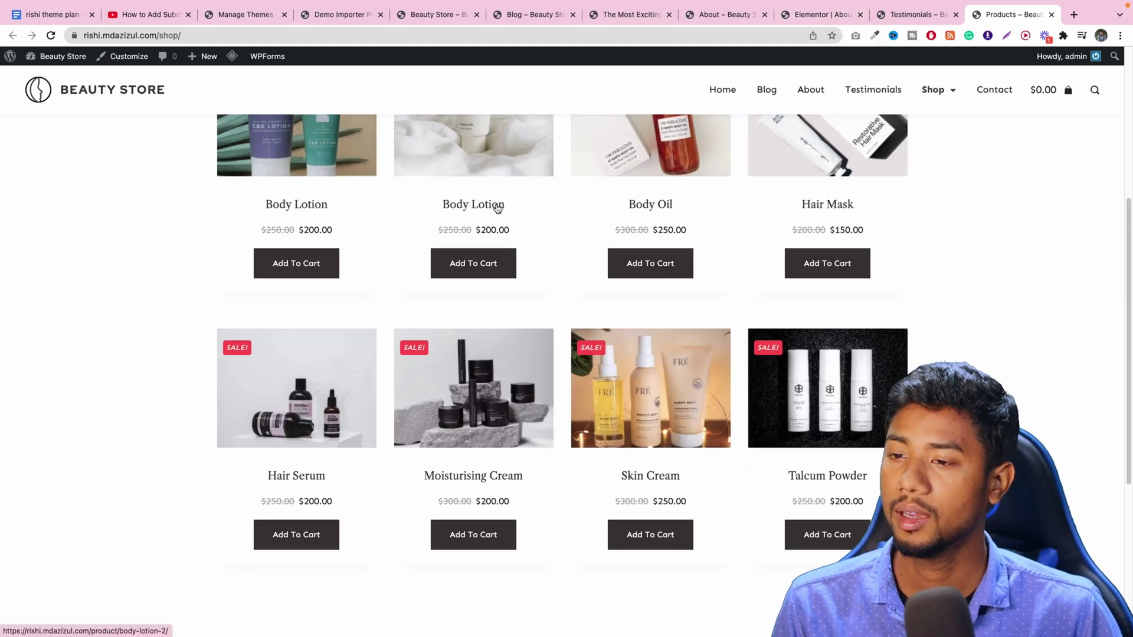
click(498, 209)
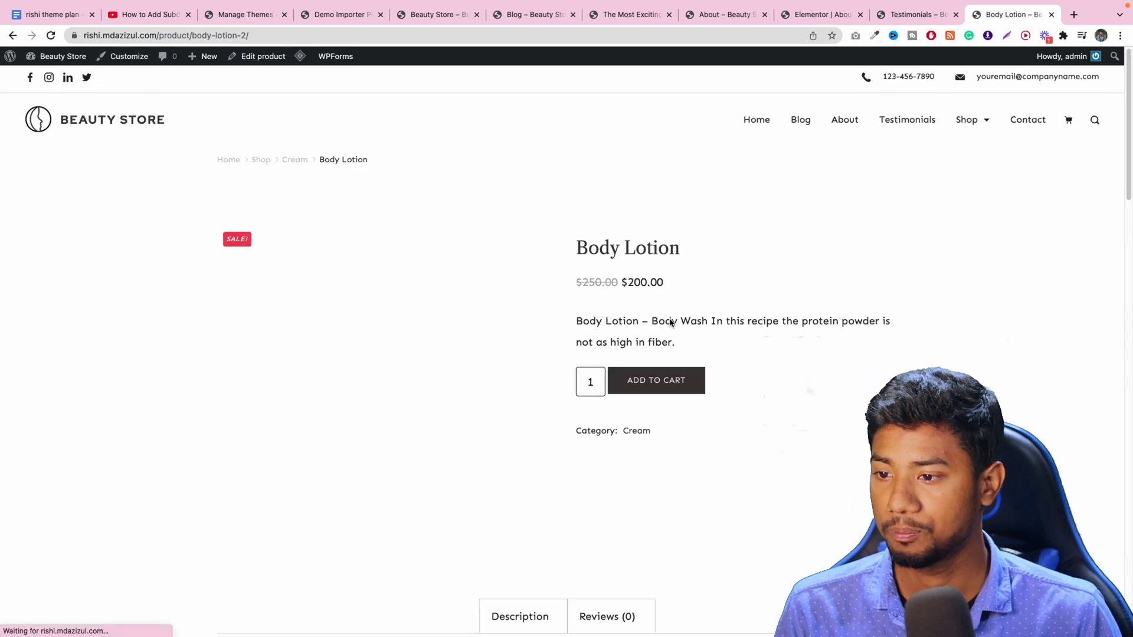
scroll(648, 309, down, 5)
scroll(647, 301, down, 7)
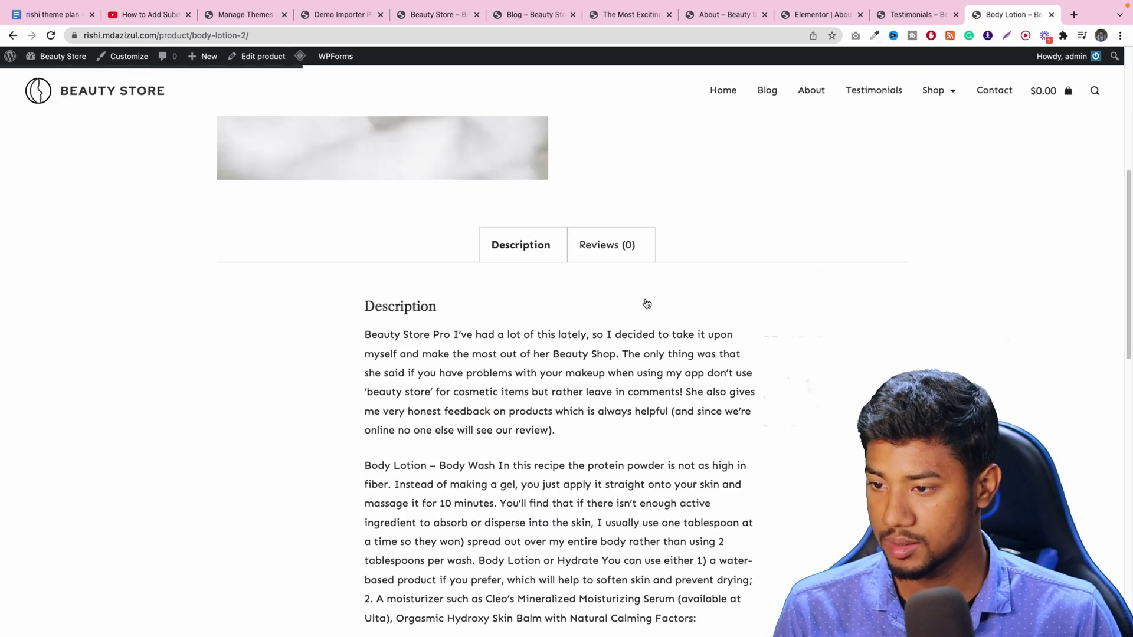
scroll(646, 304, up, 12)
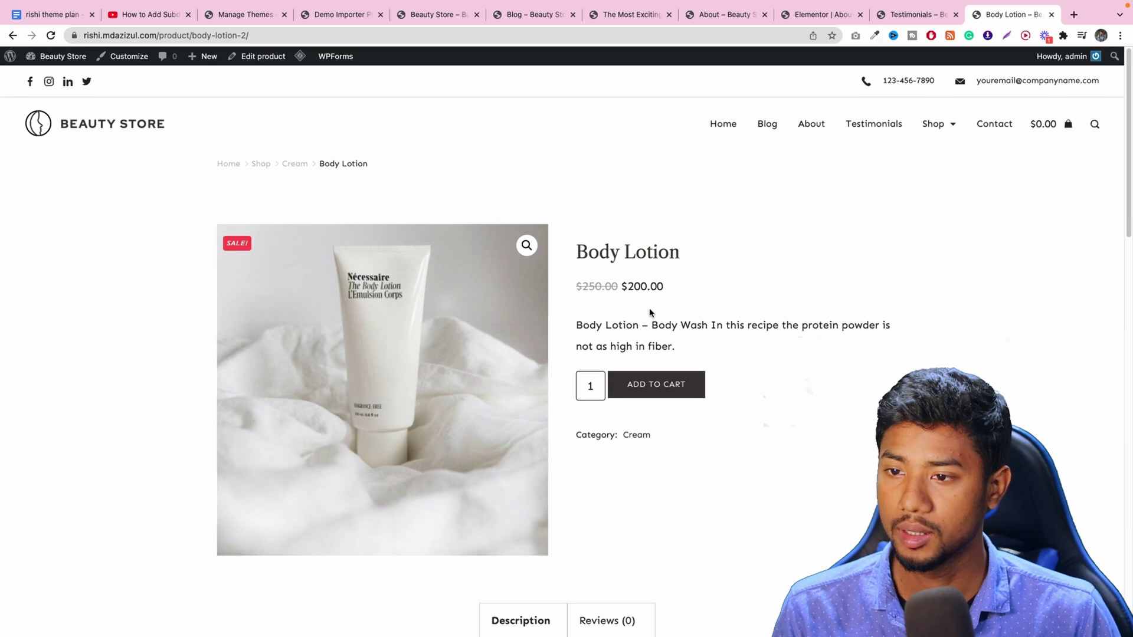
click(672, 393)
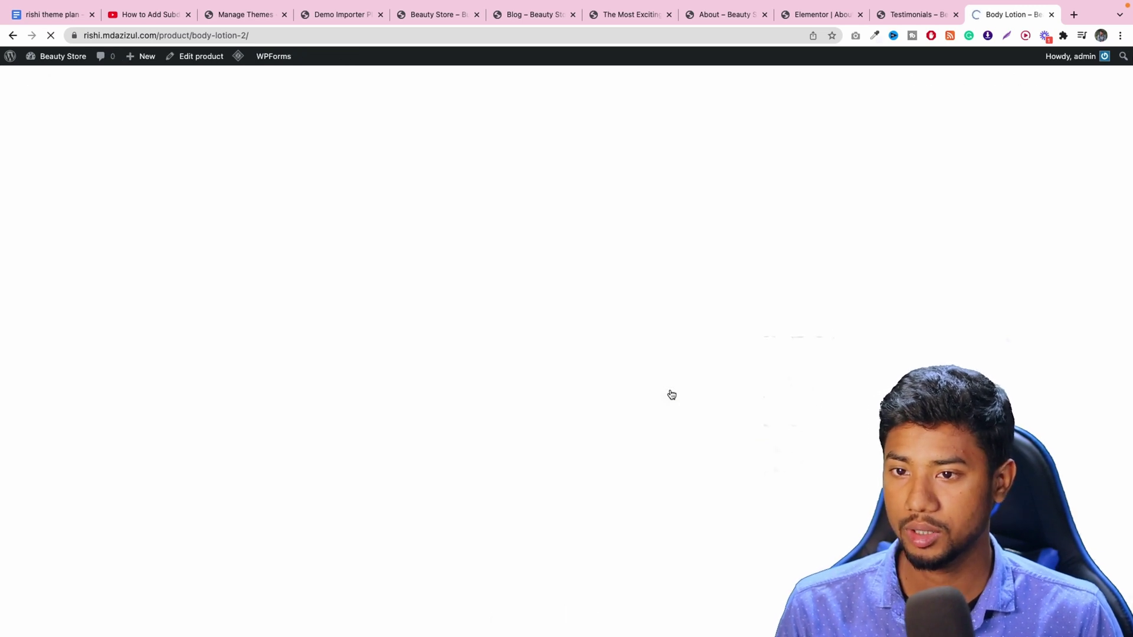
View the cart and proceed to the checkout page
click(842, 249)
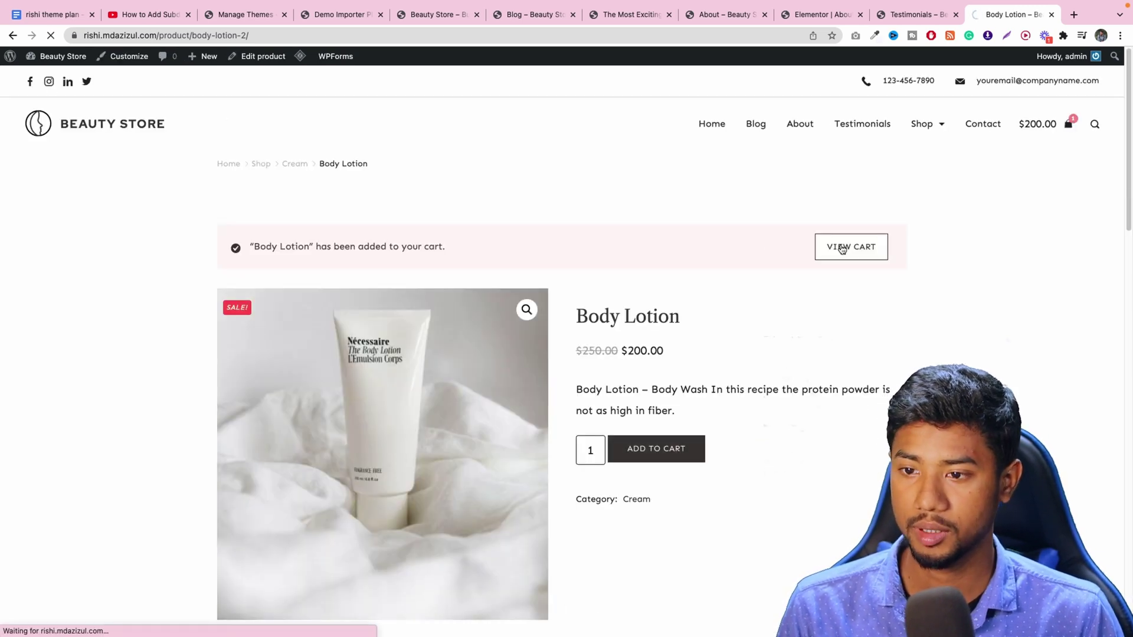
scroll(702, 291, down, 2)
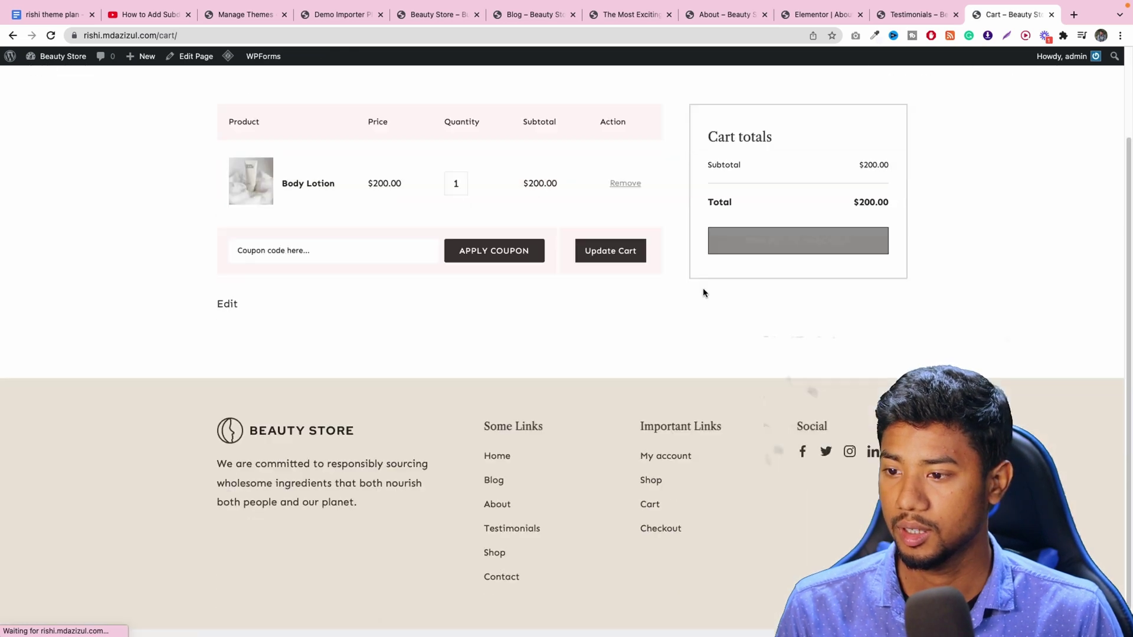
click(811, 246)
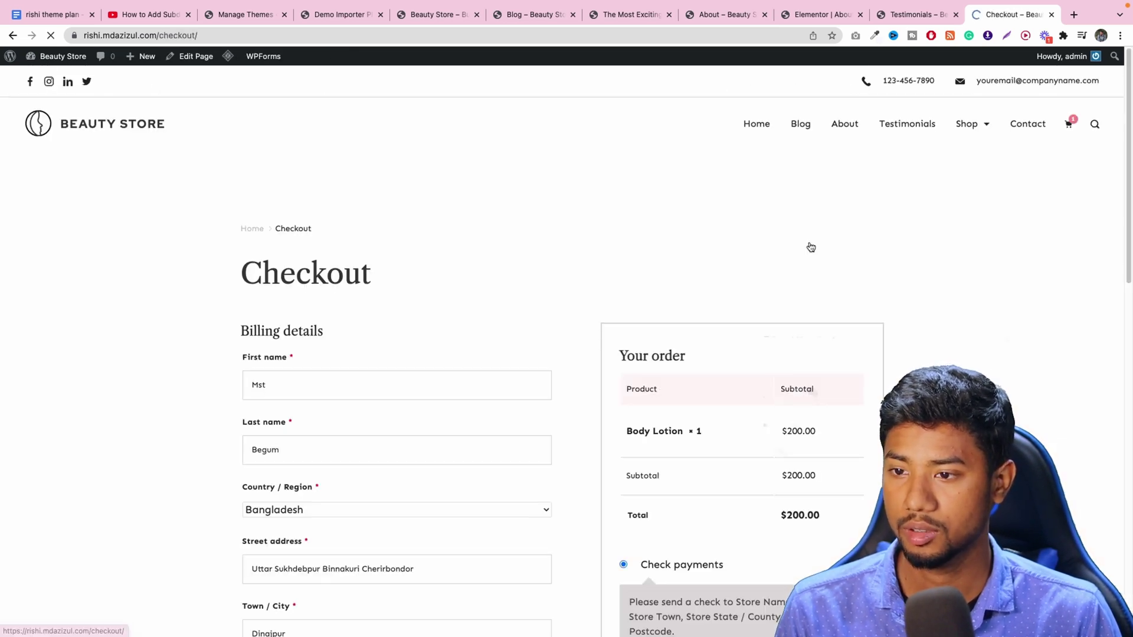
scroll(767, 245, down, 6)
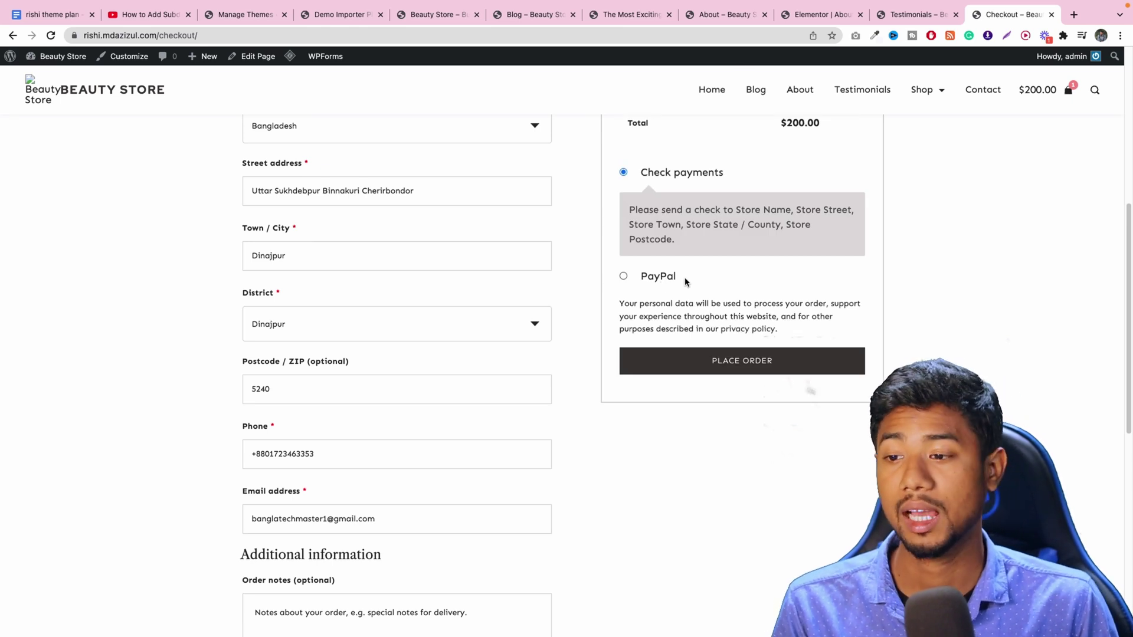
scroll(721, 281, up, 6)
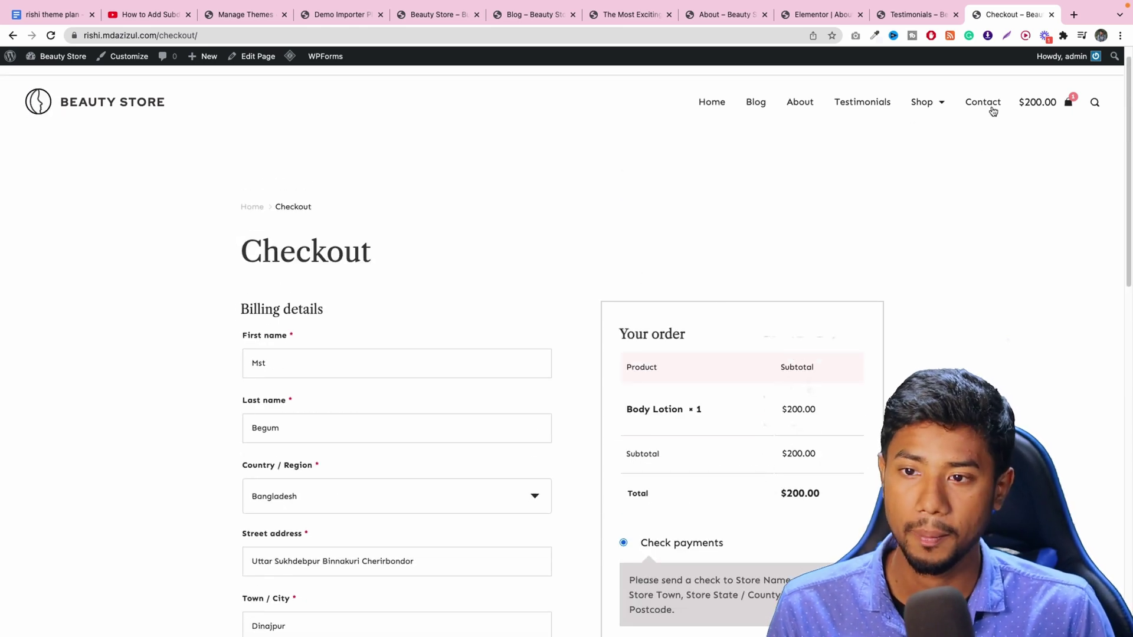
Look over the Contact page and the Testimonials page
click(995, 111)
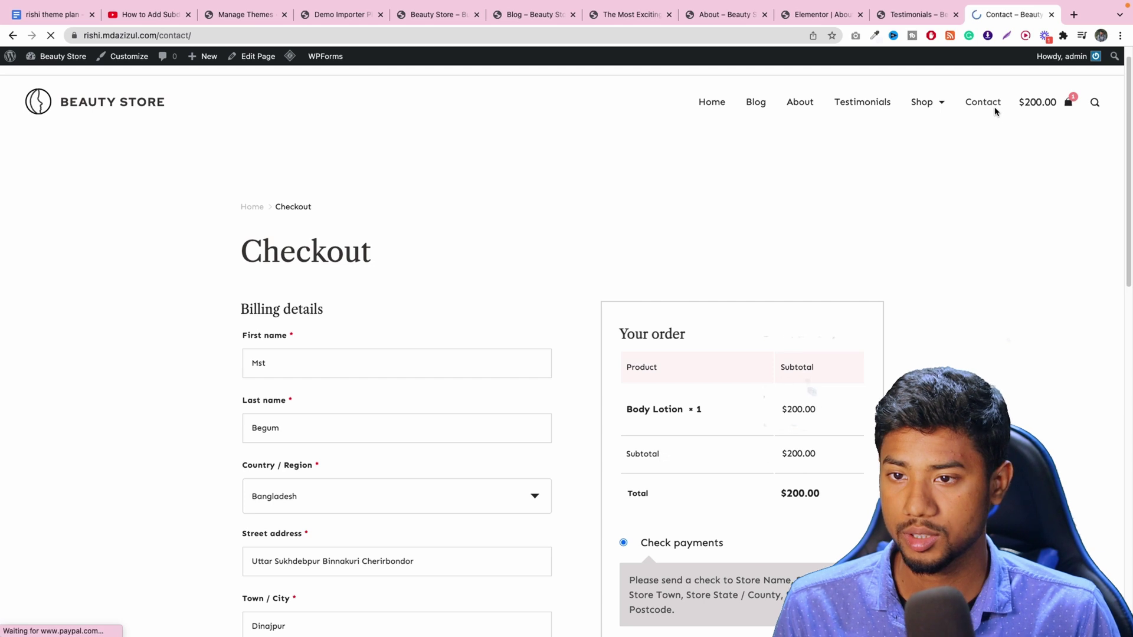
scroll(689, 264, down, 15)
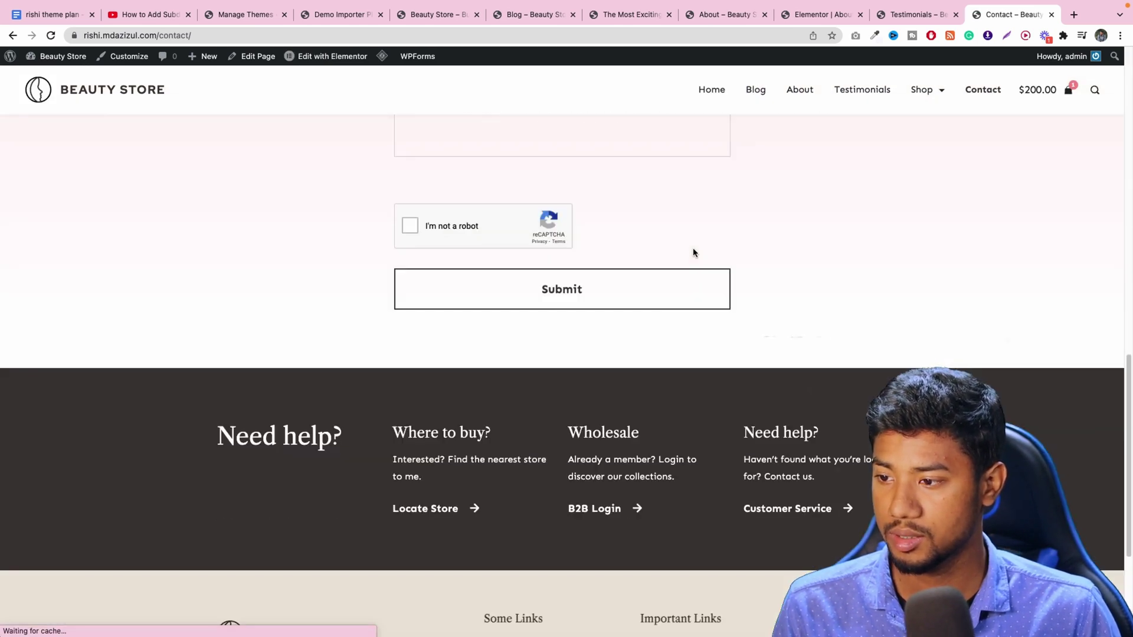
scroll(640, 256, up, 7)
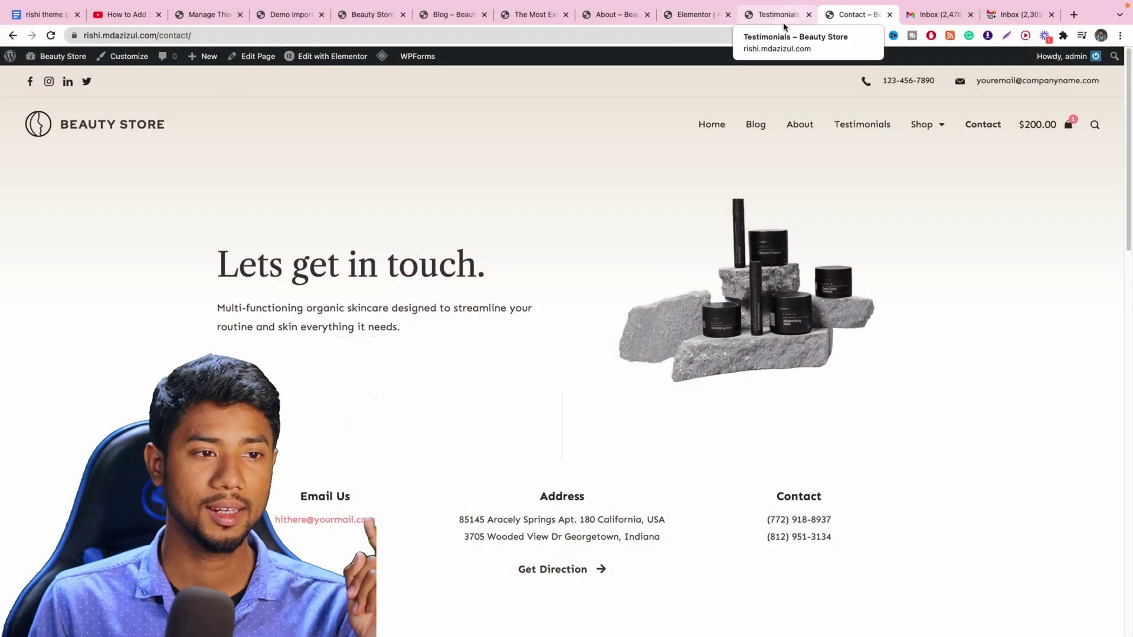
click(784, 22)
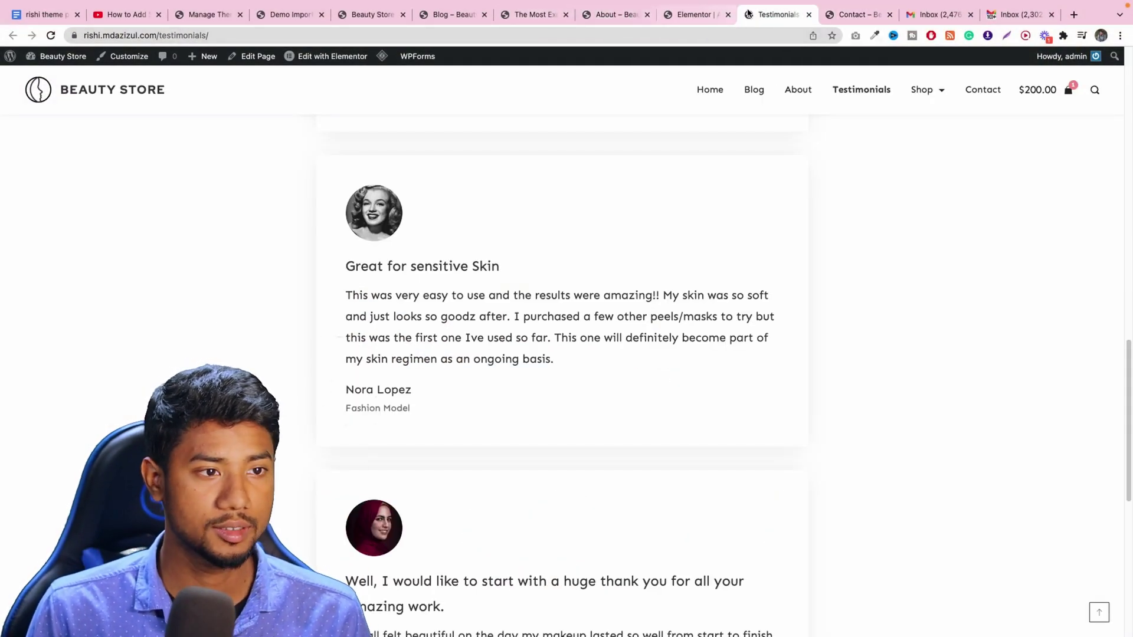
Return through cart and checkout to place the $200.00 Check payments order, reaching Order received
click(1050, 97)
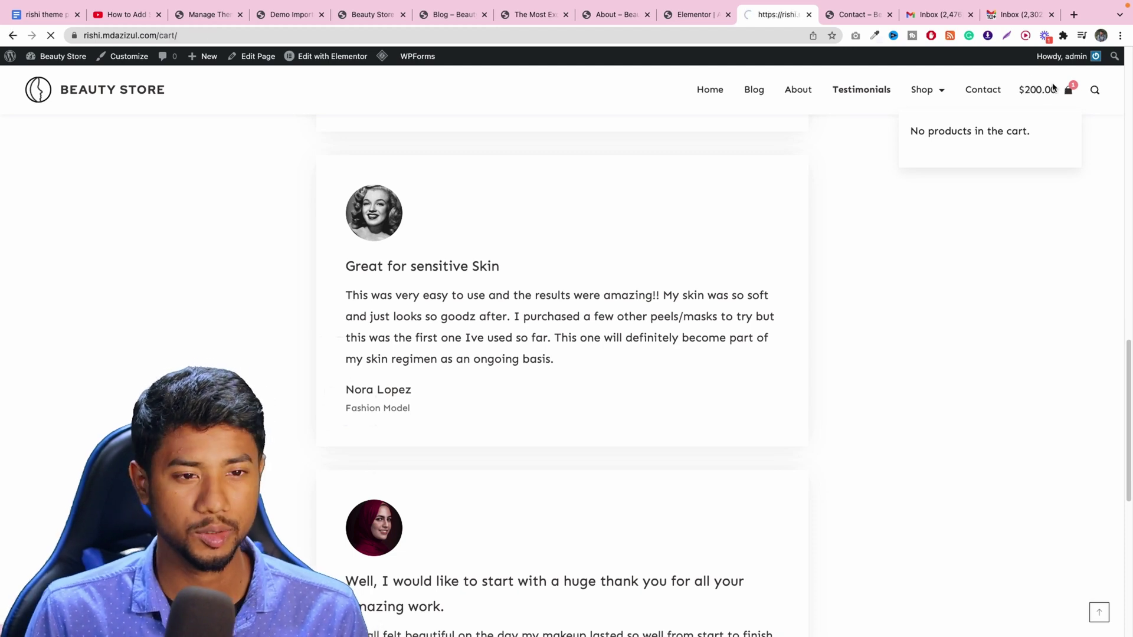
click(828, 361)
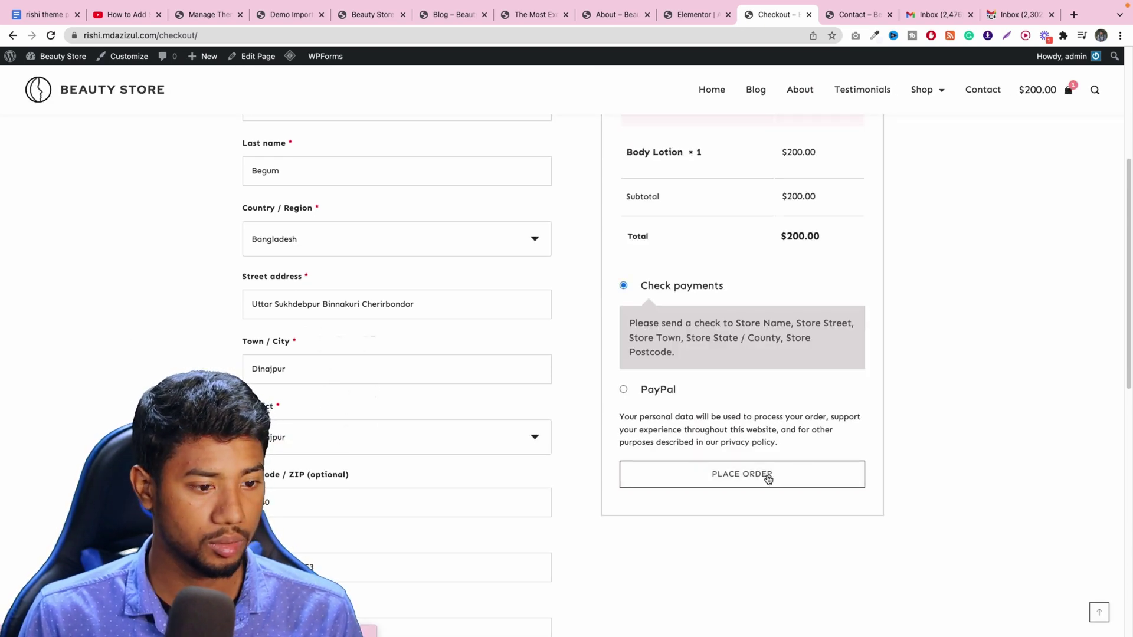
click(739, 475)
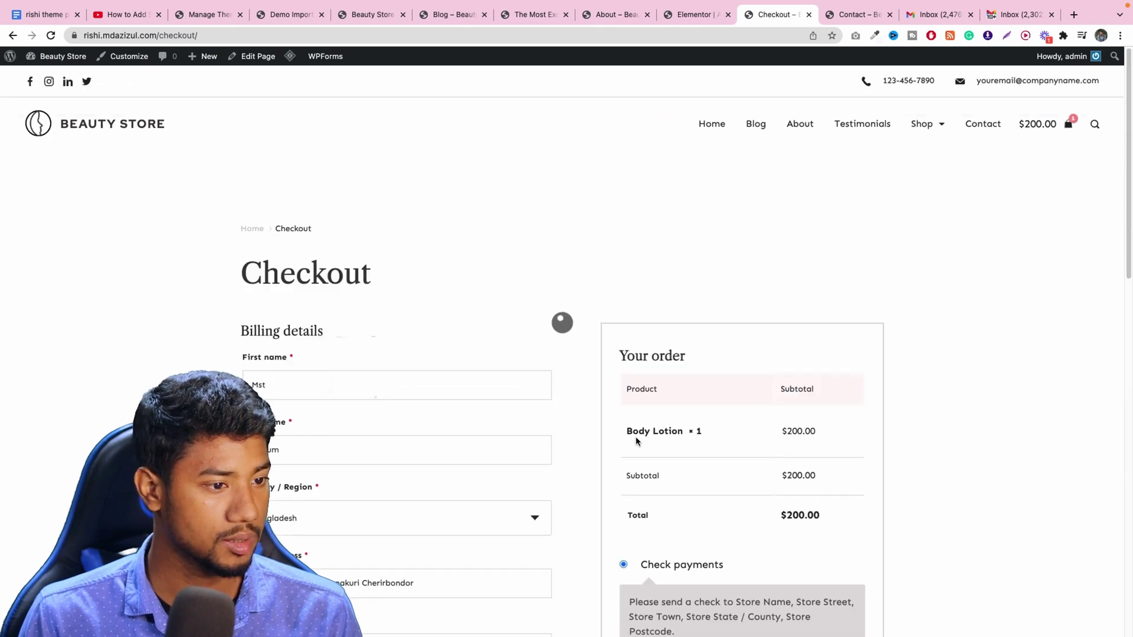
scroll(567, 440, down, 10)
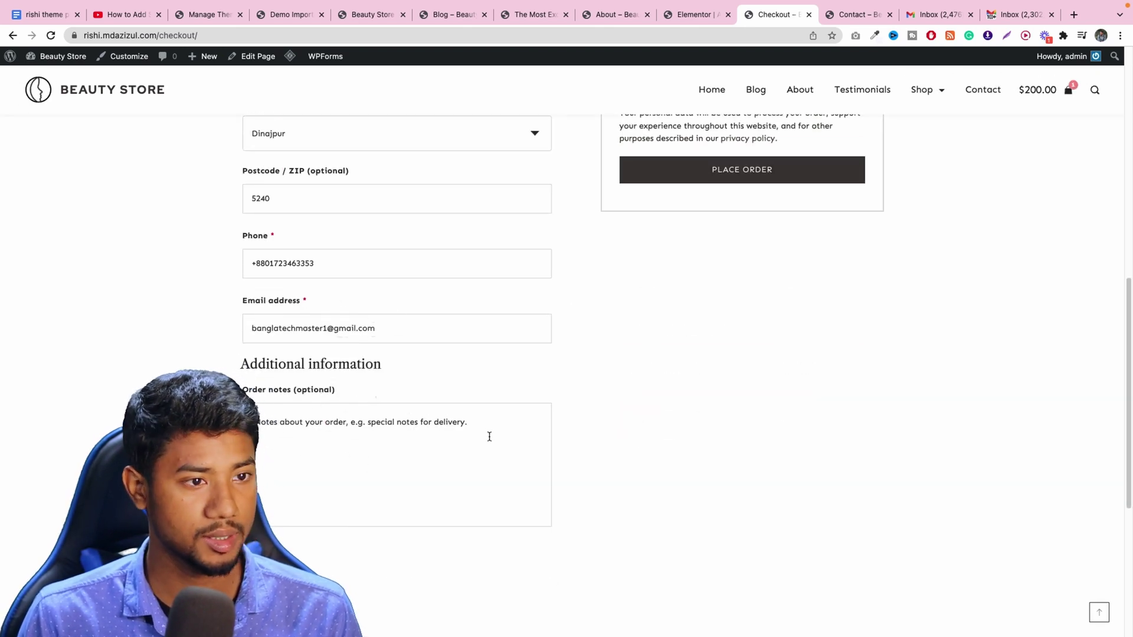
scroll(489, 436, up, 2)
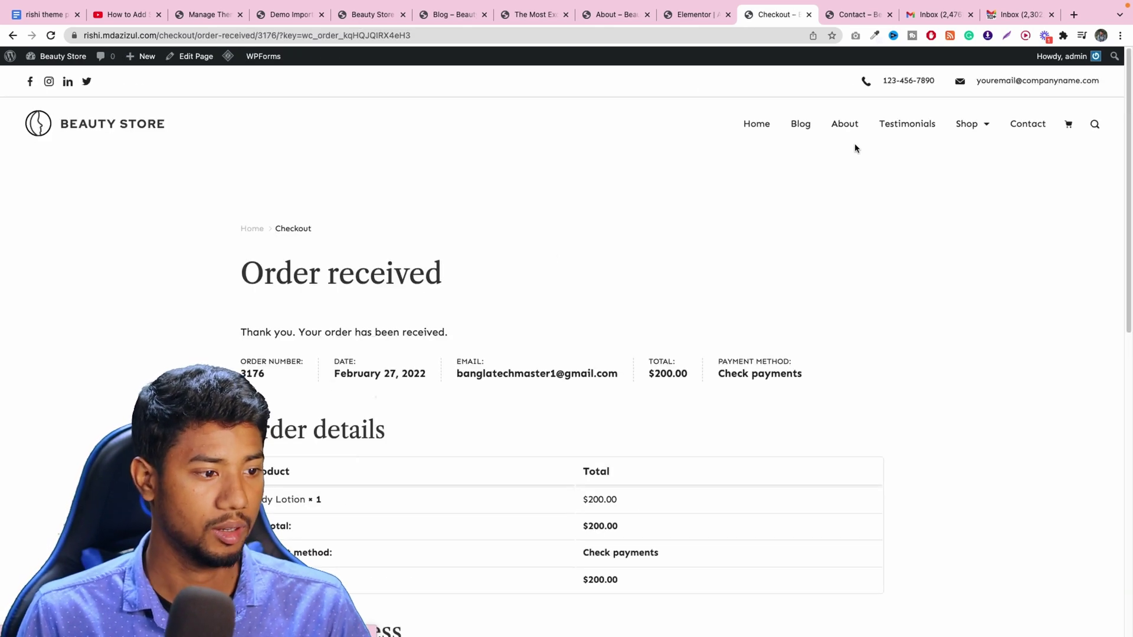
scroll(464, 246, down, 1)
drag(229, 244, 713, 271)
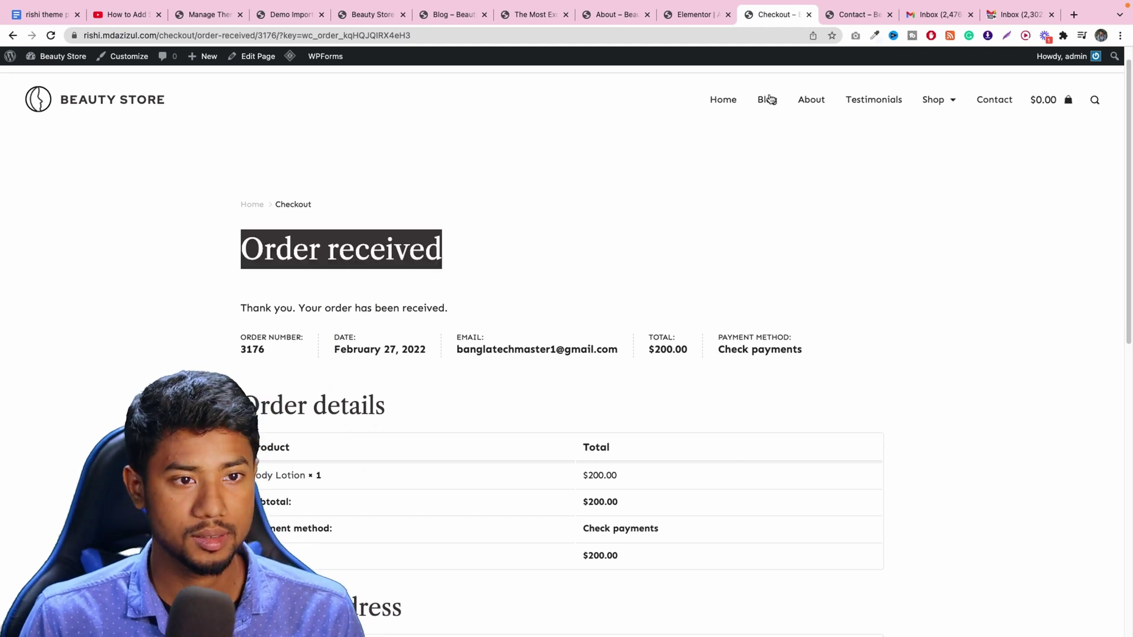
click(940, 17)
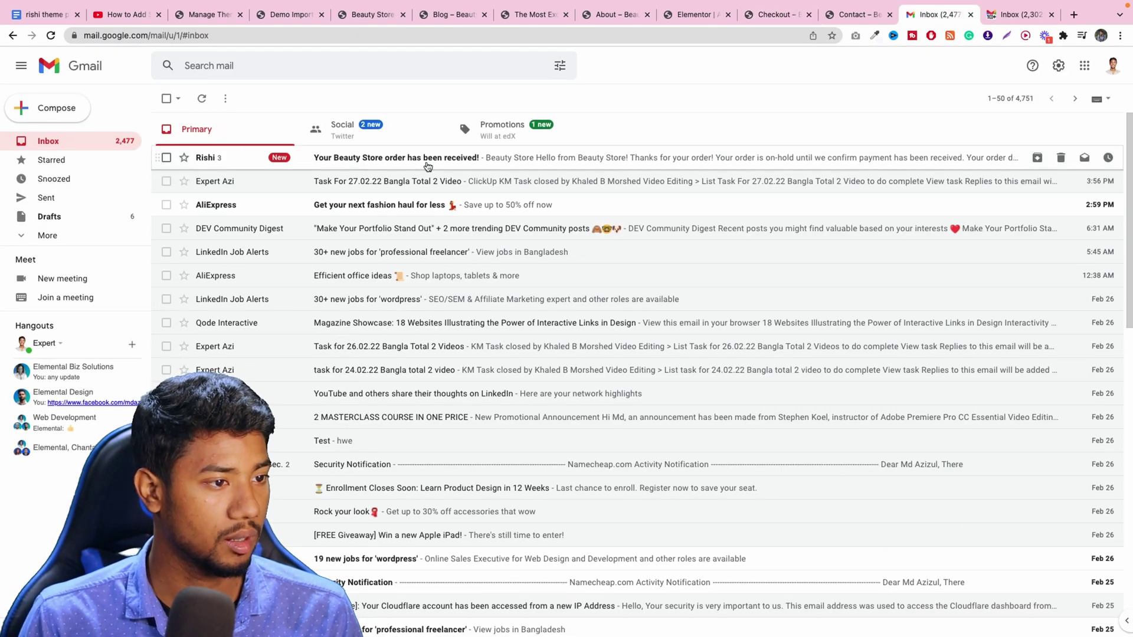
Open the 'Your Beauty Store order has been received!' email and expand its trimmed $200.00 order details
click(425, 161)
scroll(598, 356, down, 1)
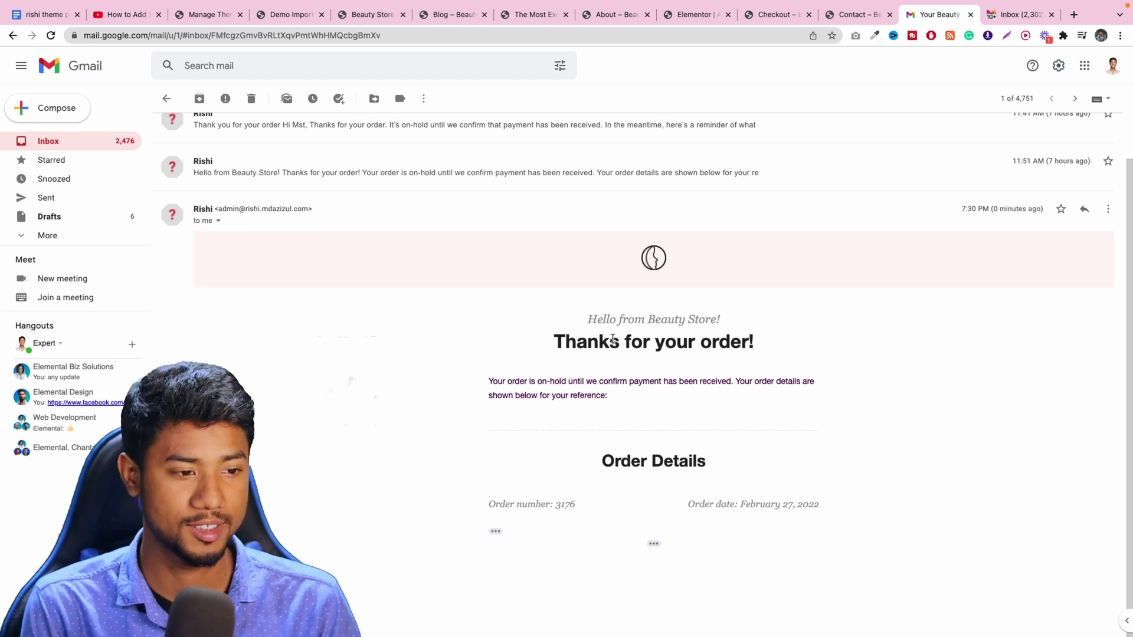
click(495, 533)
scroll(632, 488, down, 8)
scroll(602, 261, up, 2)
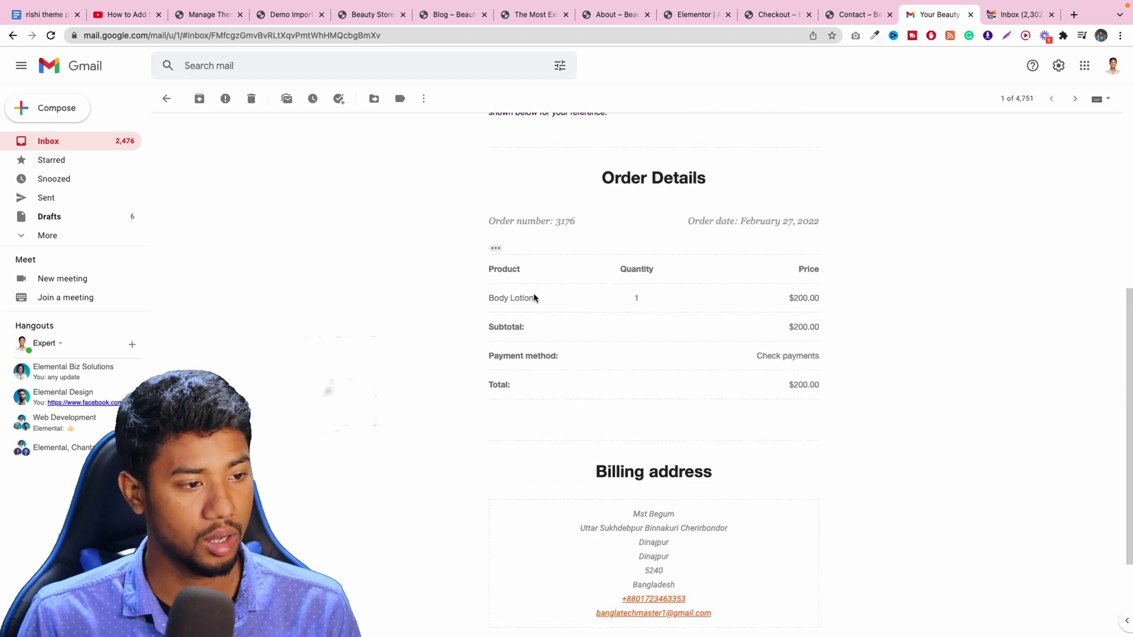
scroll(746, 349, down, 3)
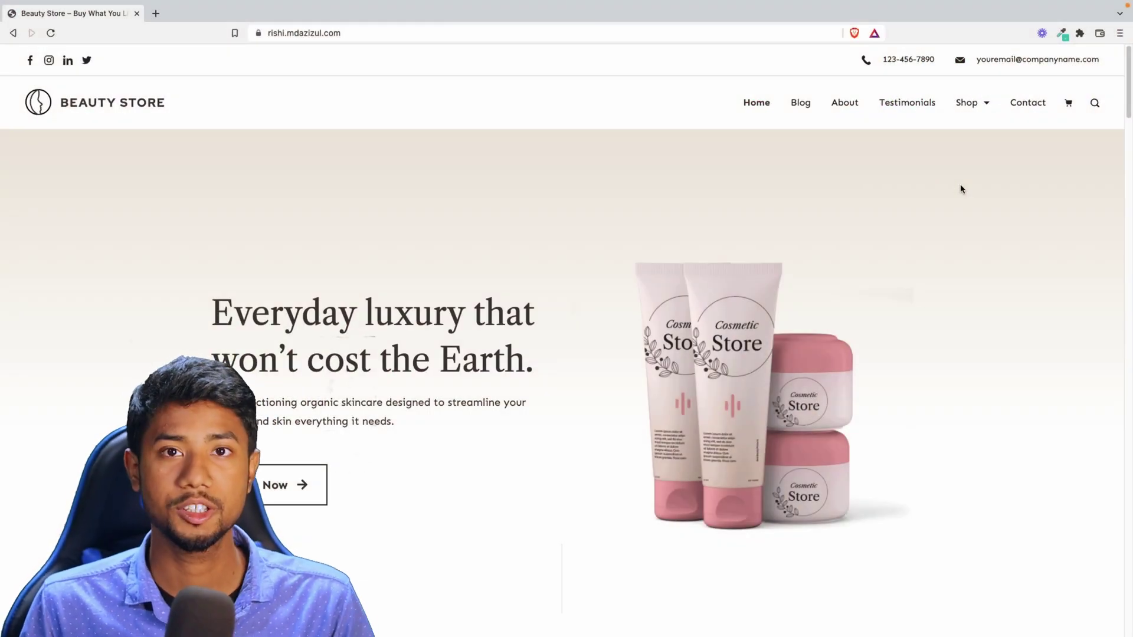
Open DevTools on the homepage and emulate an iPhone 12 Pro (390×844)
right_click(414, 221)
click(463, 369)
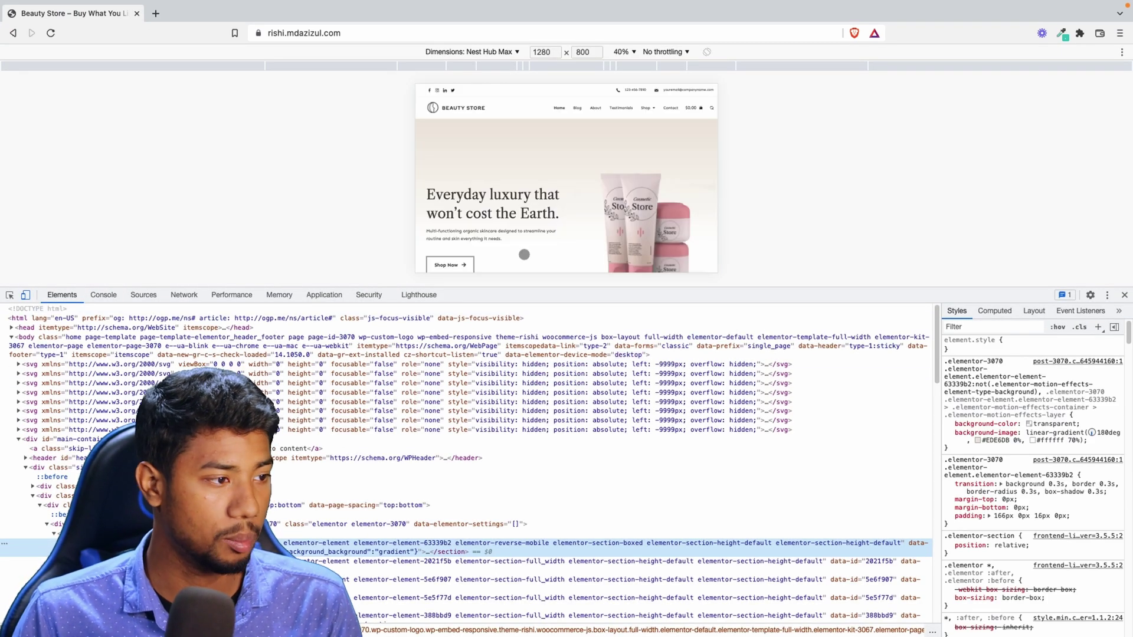
click(468, 52)
click(469, 111)
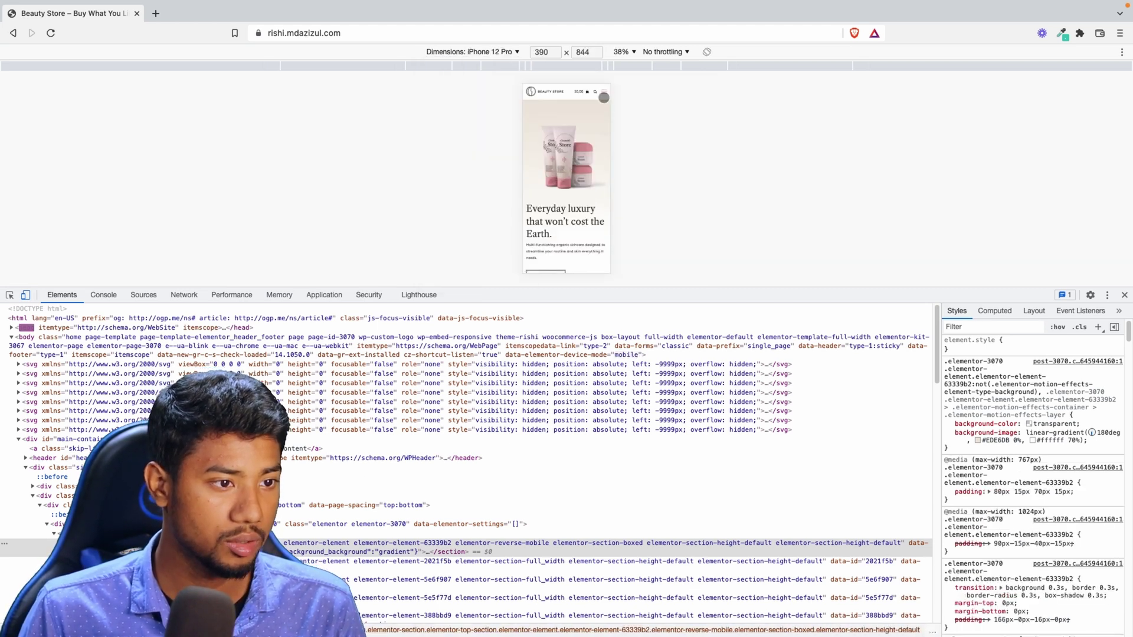
Toggle the mobile hamburger menu open and closed several times
click(604, 92)
click(604, 92)
click(604, 92)
click(603, 92)
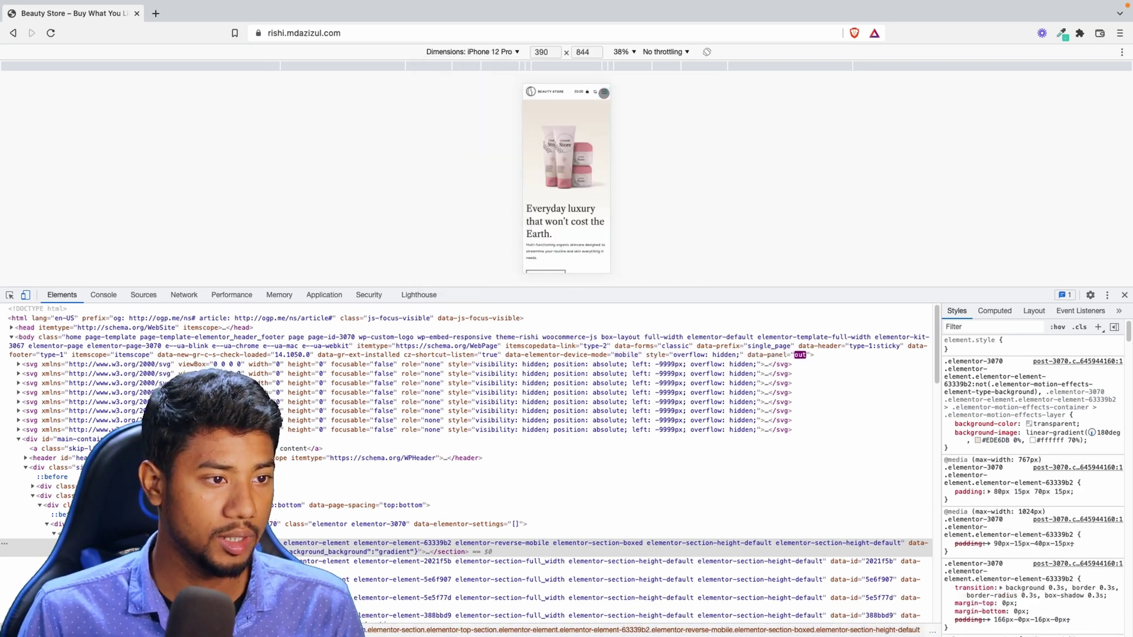
click(604, 92)
click(604, 92)
click(604, 92)
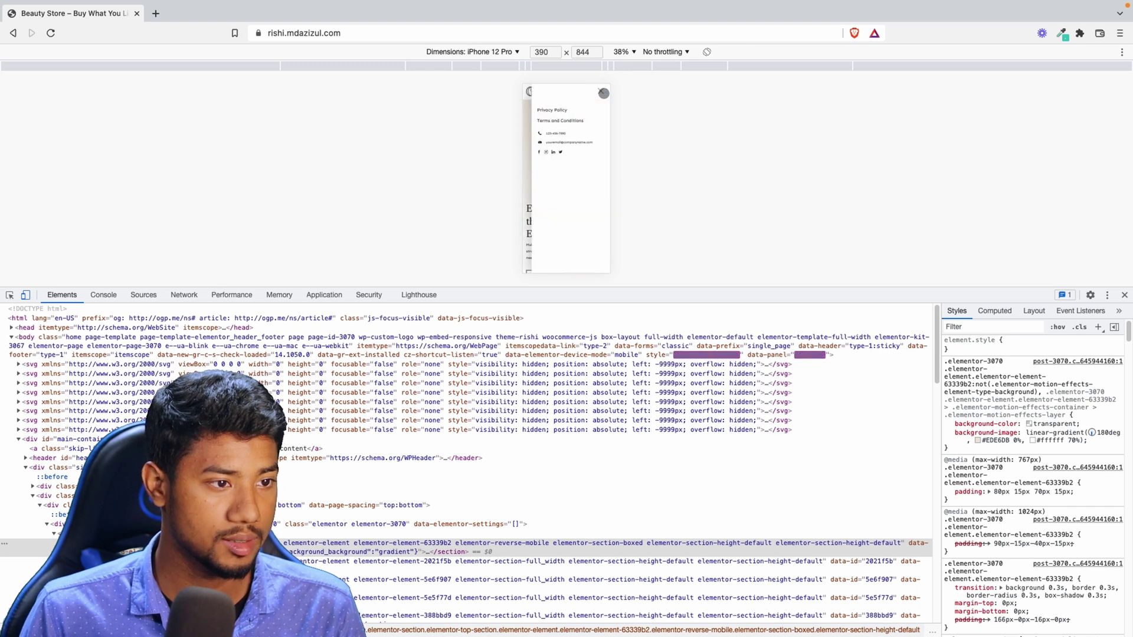
click(604, 92)
Scroll through the mobile layout, then close DevTools to restore the desktop view
scroll(583, 144, down, 5)
scroll(583, 144, down, 10)
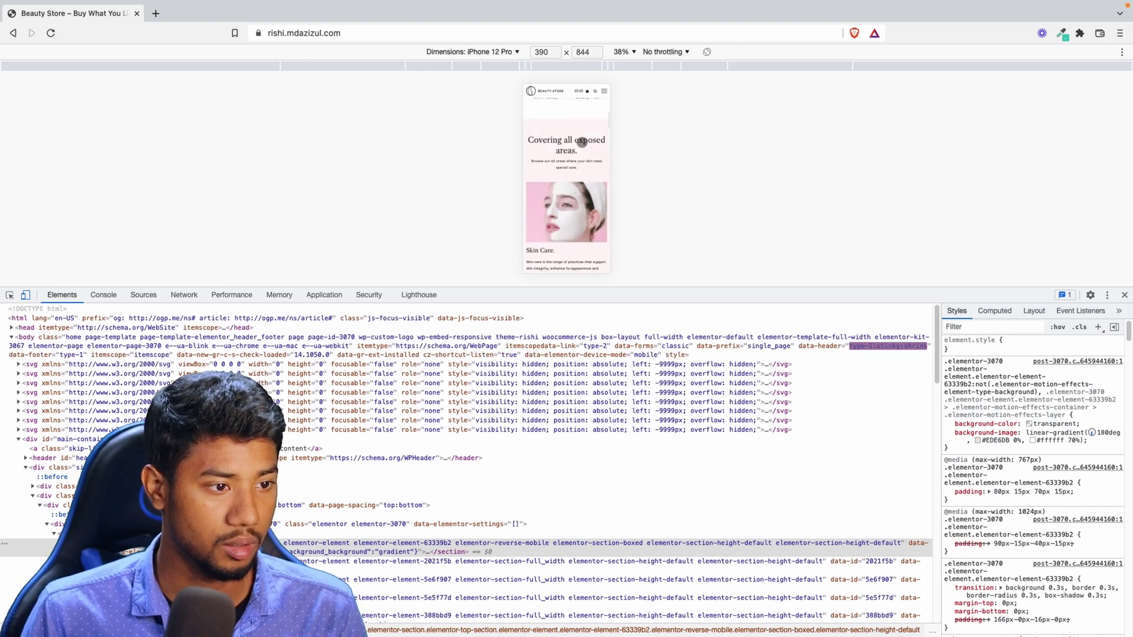
scroll(583, 150, down, 15)
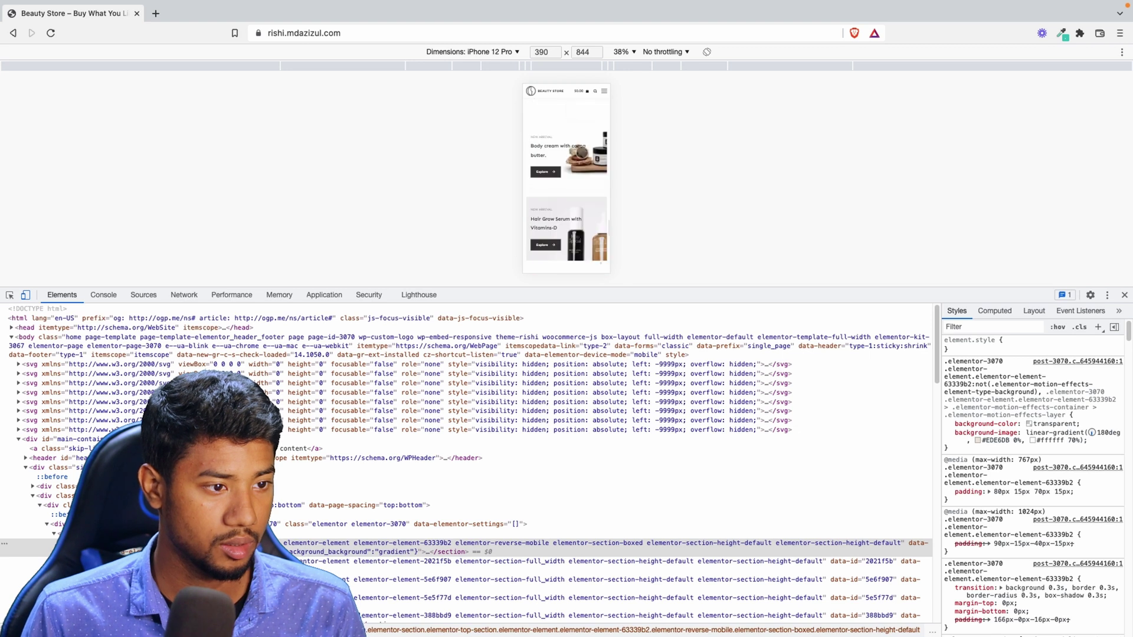
scroll(581, 153, up, 2)
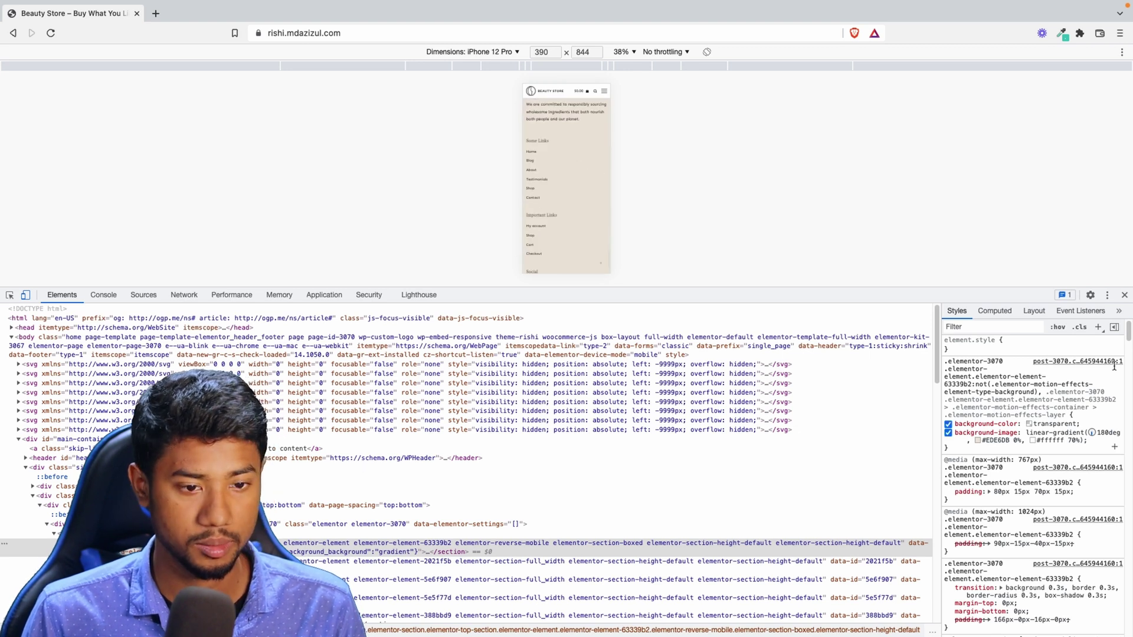
click(1125, 296)
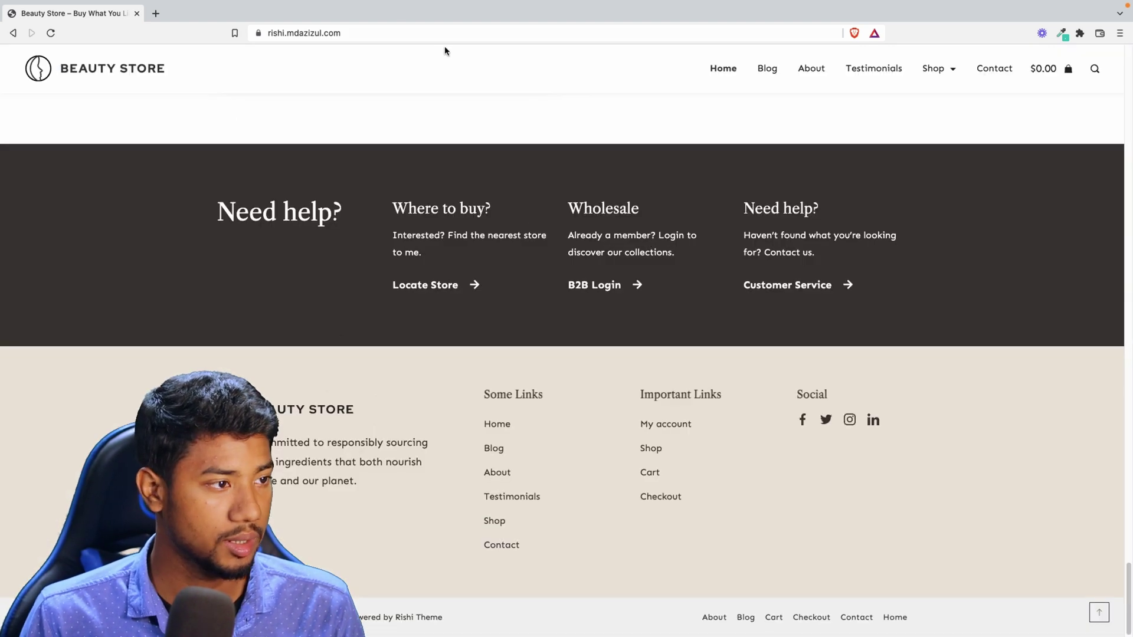
Register a new customer on the My account page using a saved email address, then exit full screen
click(304, 33)
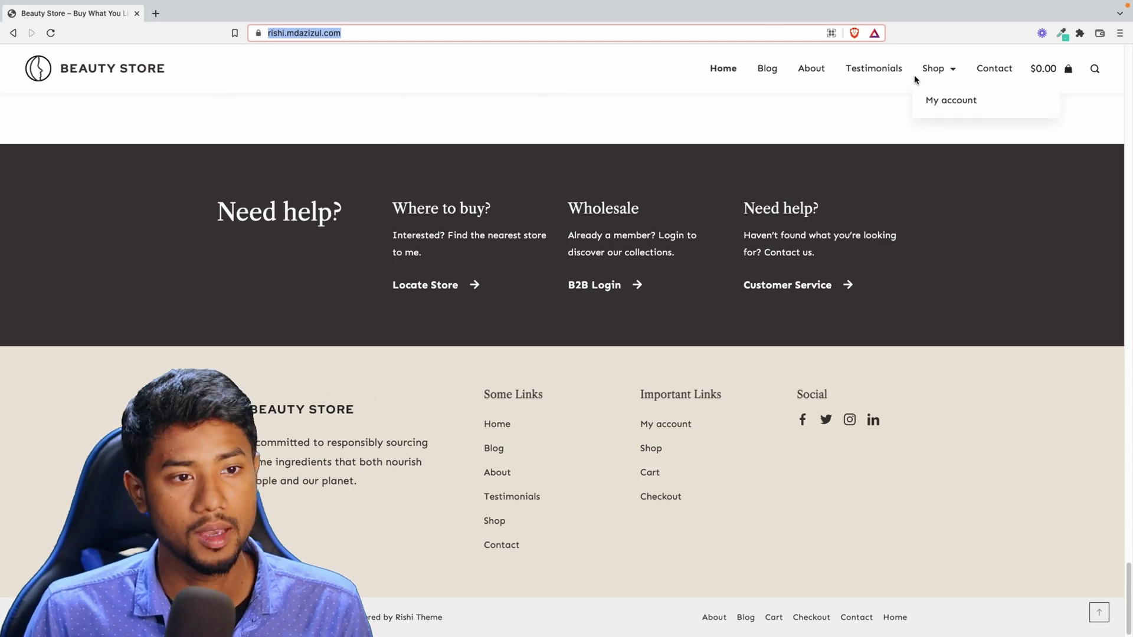
mouse_move(940, 70)
click(948, 106)
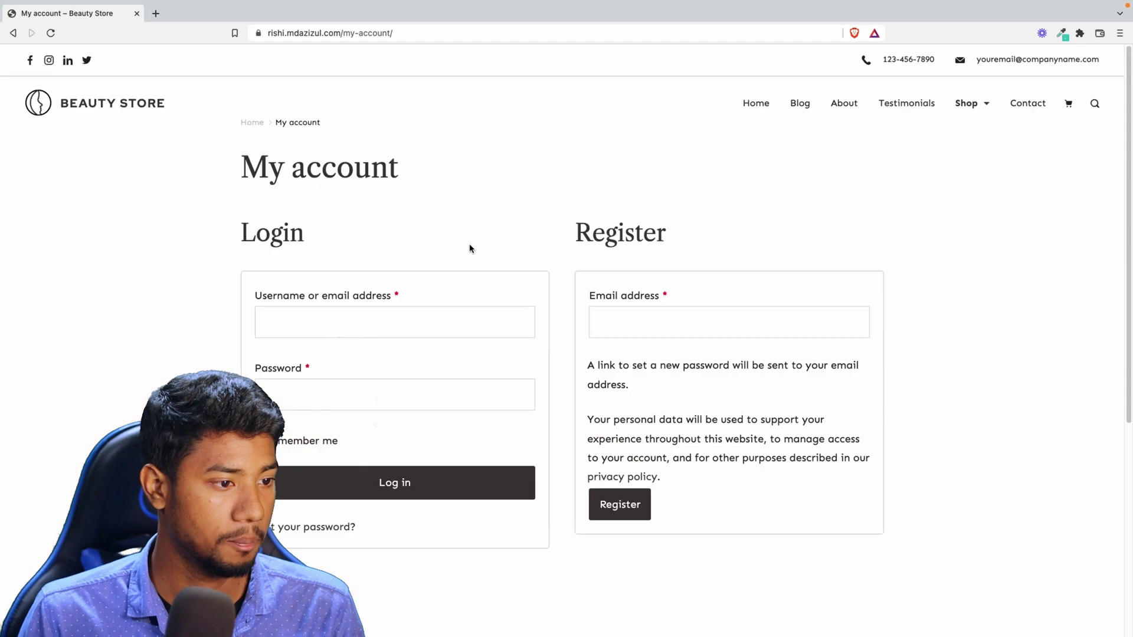
scroll(470, 245, down, 3)
click(682, 217)
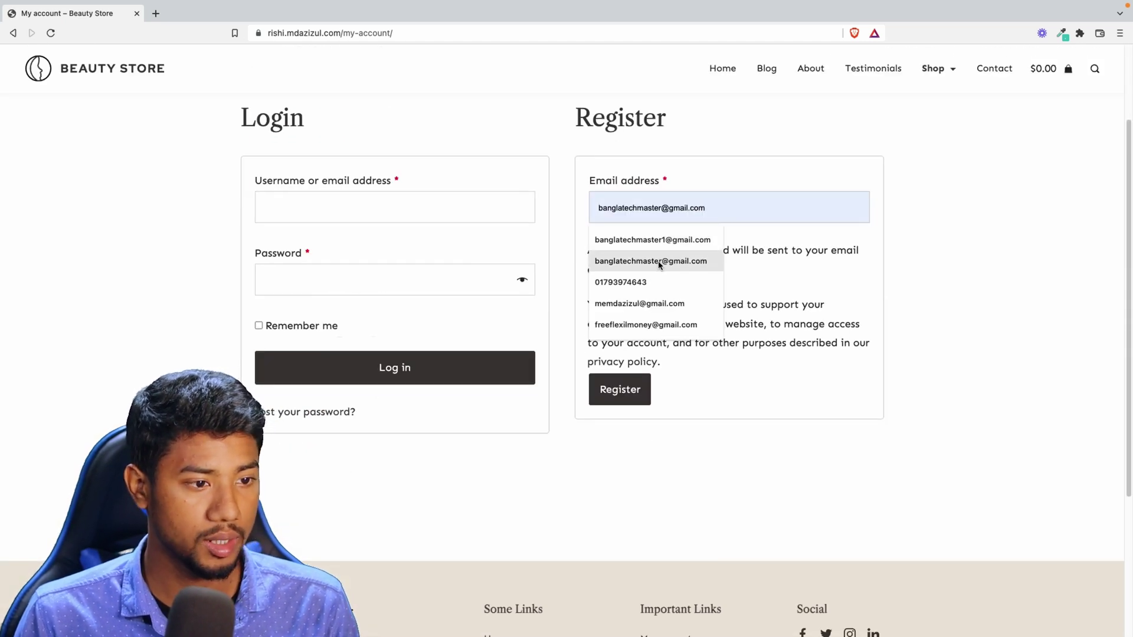
click(660, 261)
click(617, 390)
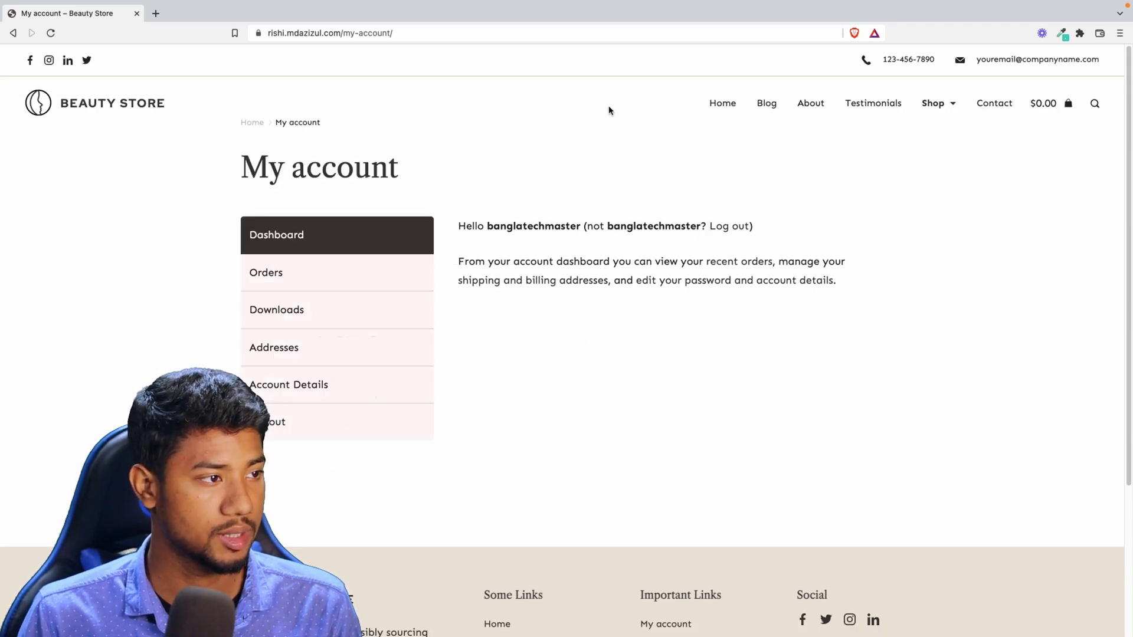
click(40, 22)
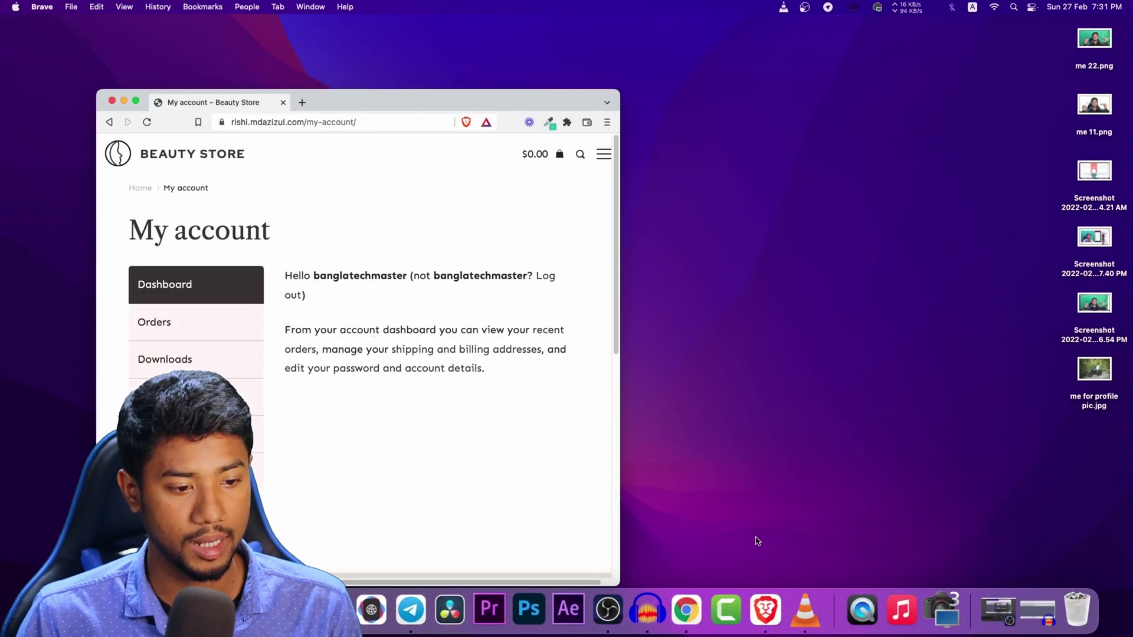
Open the Beauty Store account-created email in Gmail and highlight its username, set-password and account-area lines
click(692, 611)
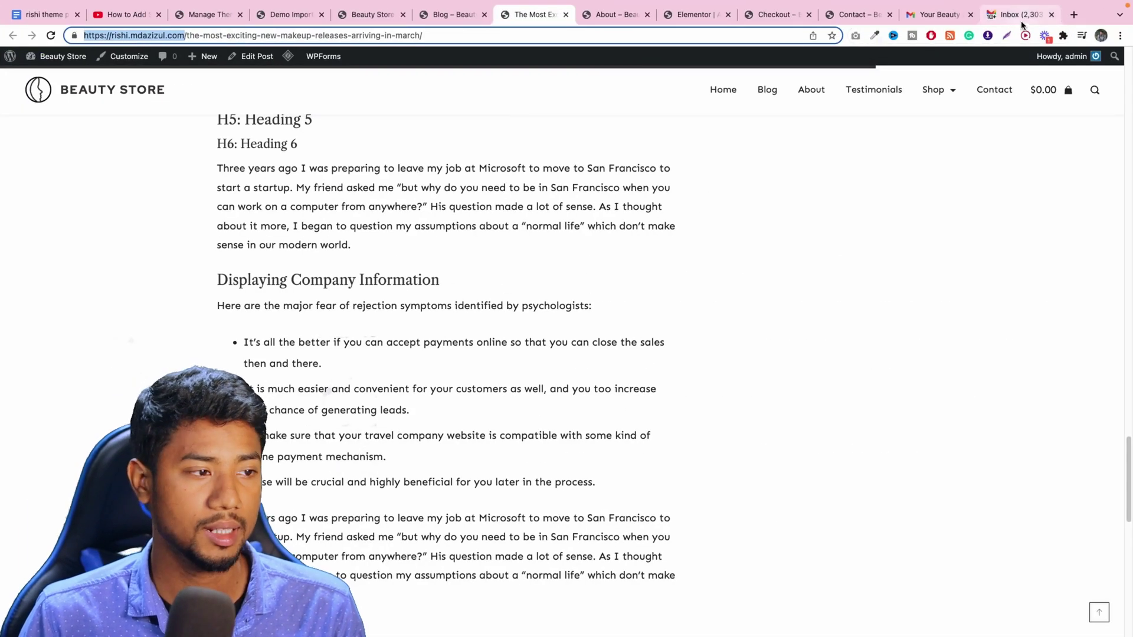
click(1018, 14)
click(409, 155)
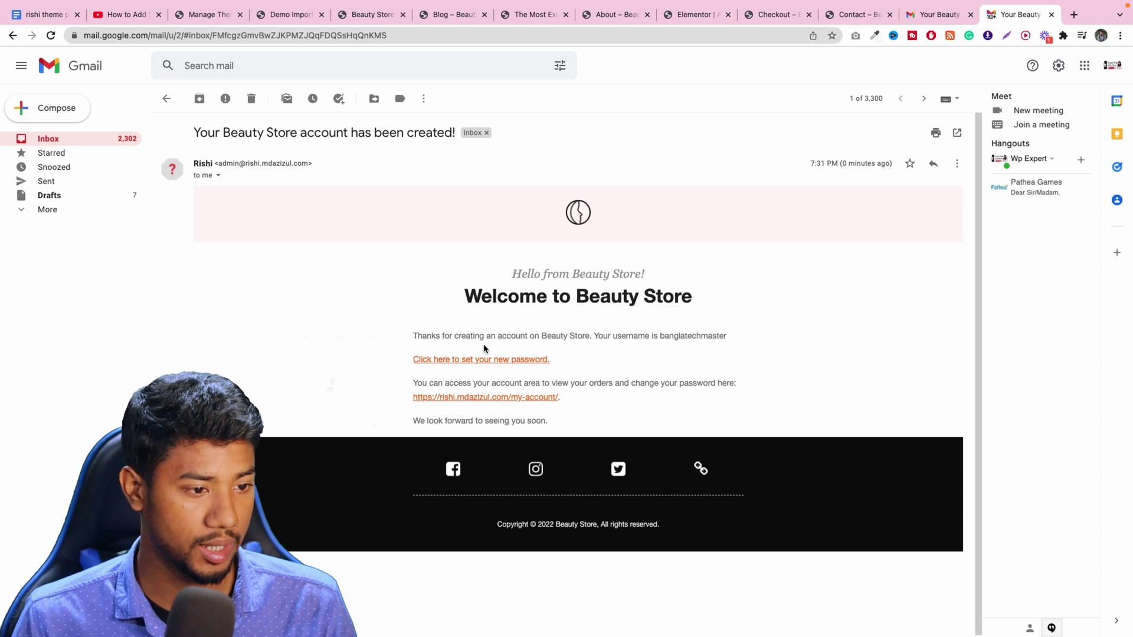
drag(412, 335, 721, 345)
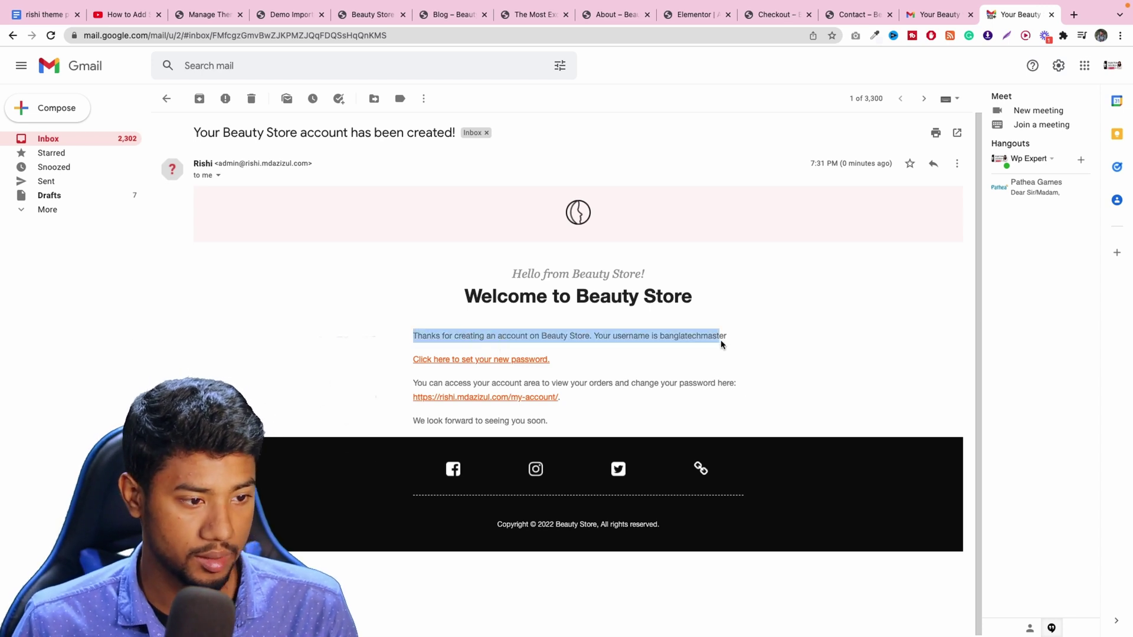
drag(664, 370, 384, 367)
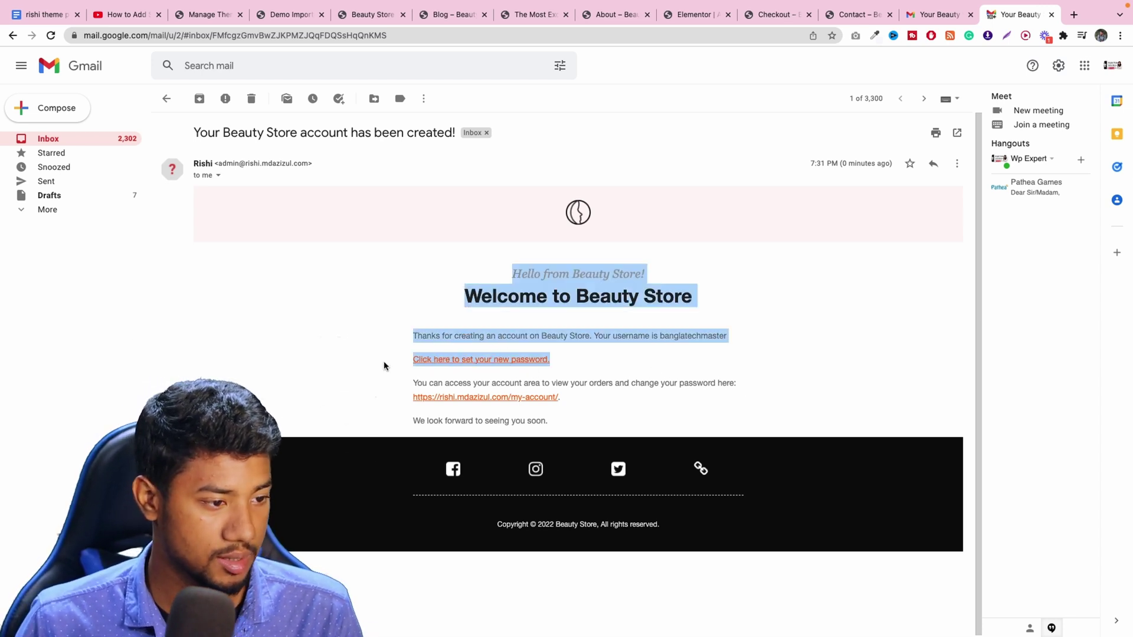
click(554, 386)
drag(646, 407, 413, 376)
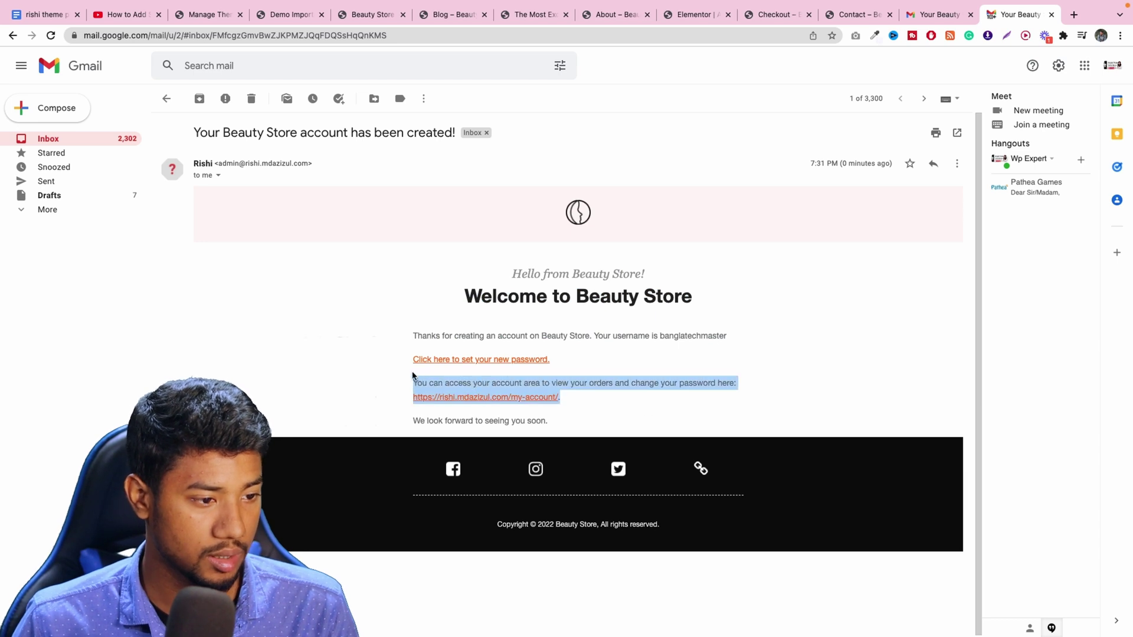
click(408, 376)
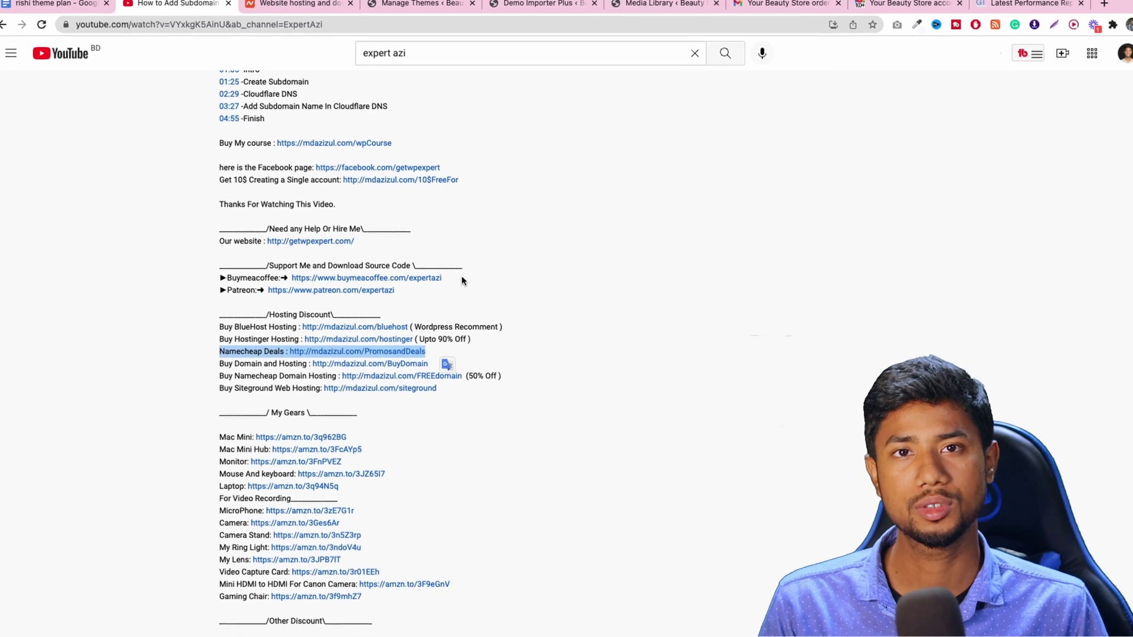
Follow the Namecheap Deals (PromosandDeals) link in the video description and switch to the promos tab
click(247, 325)
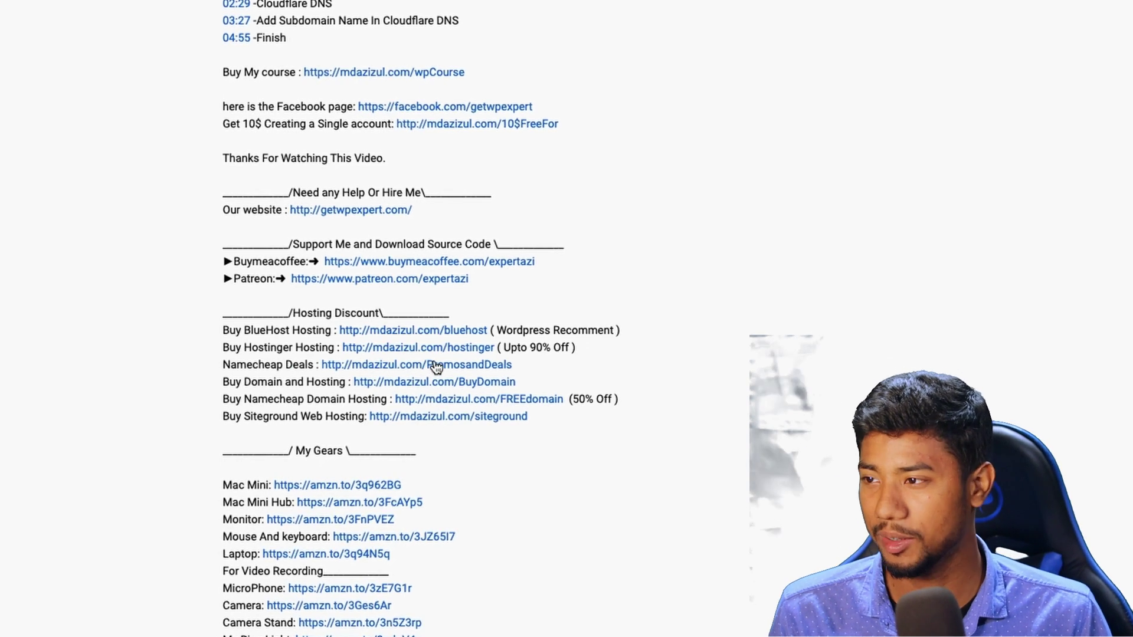
click(435, 367)
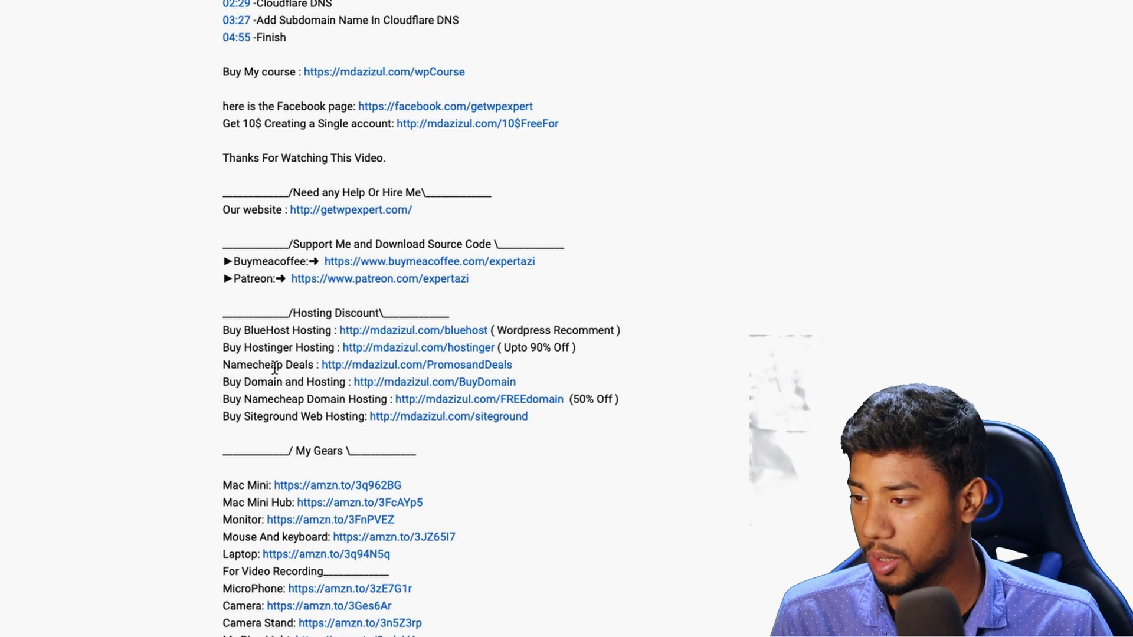
drag(214, 368, 535, 366)
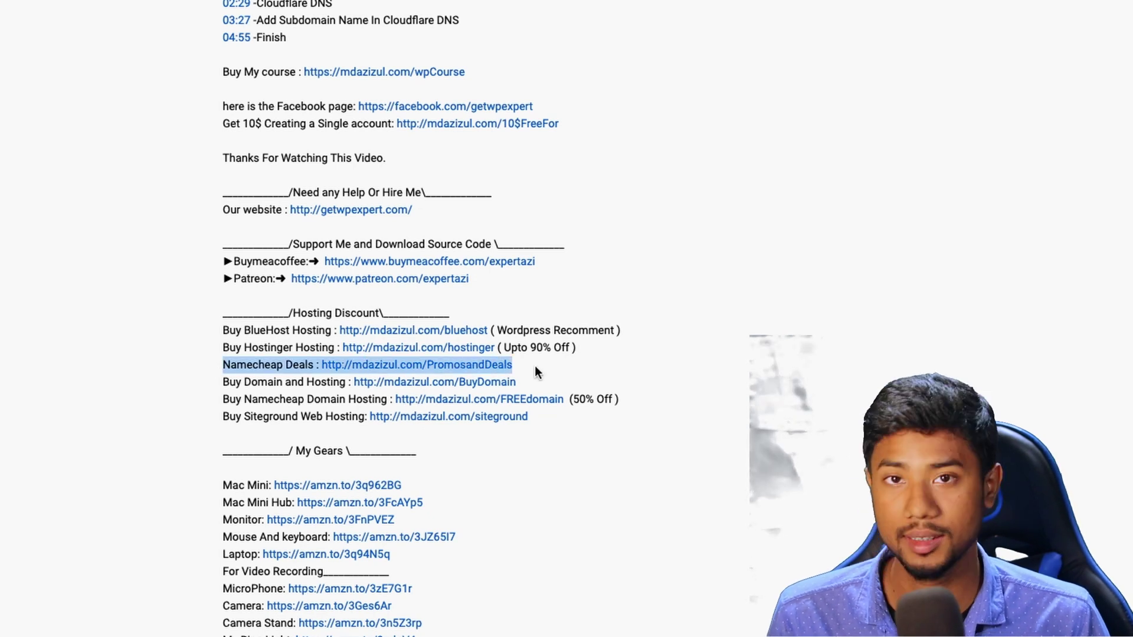
triple_click(284, 400)
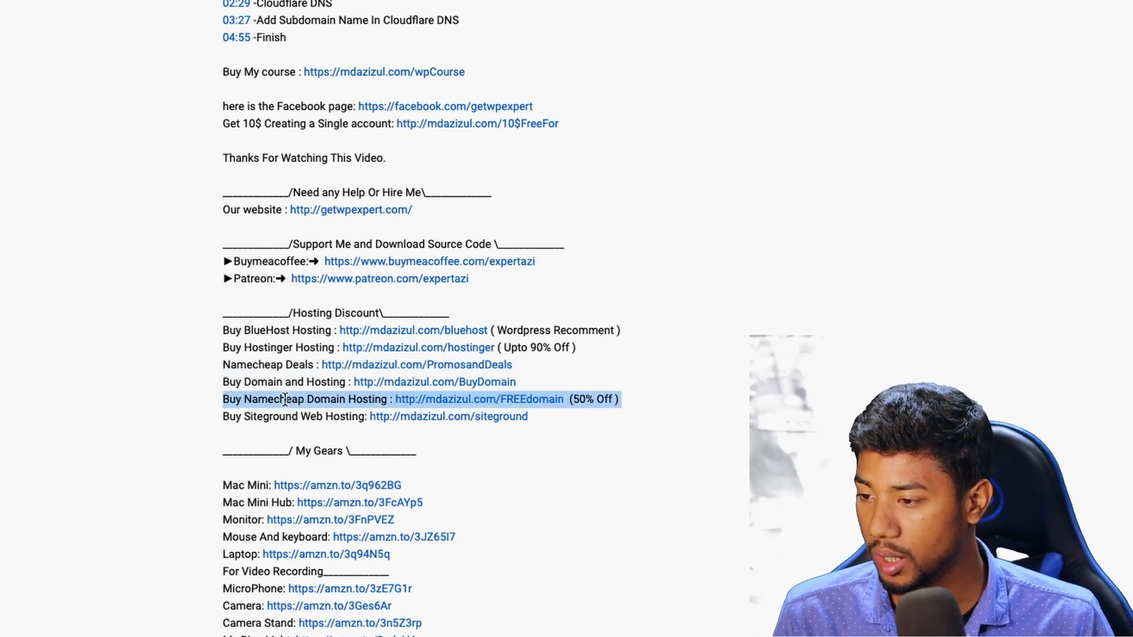
triple_click(264, 373)
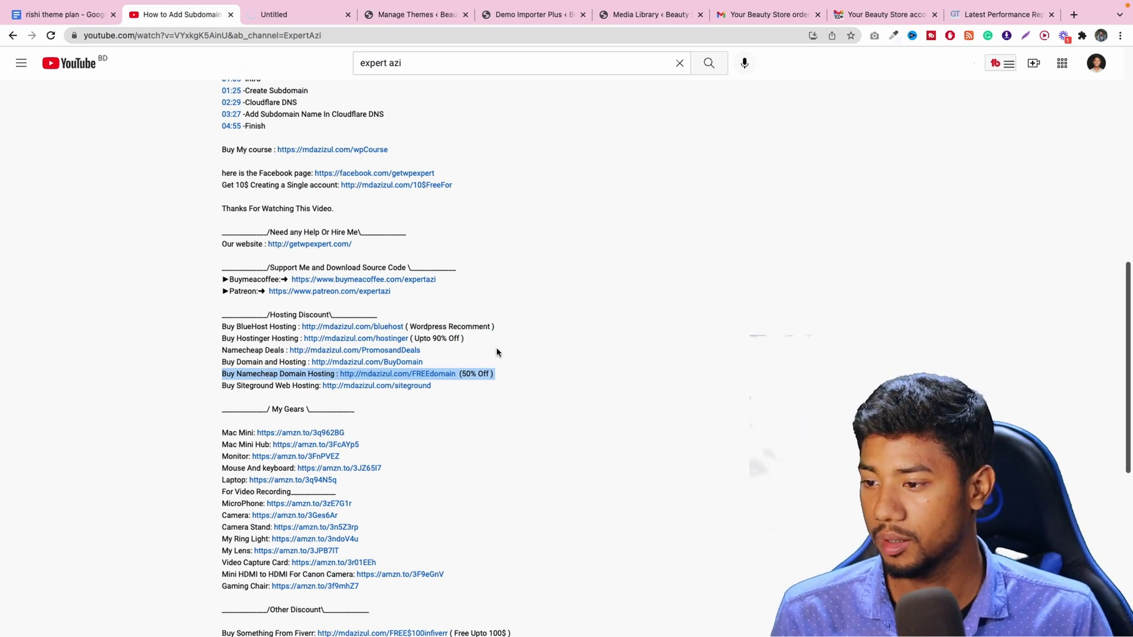
click(279, 5)
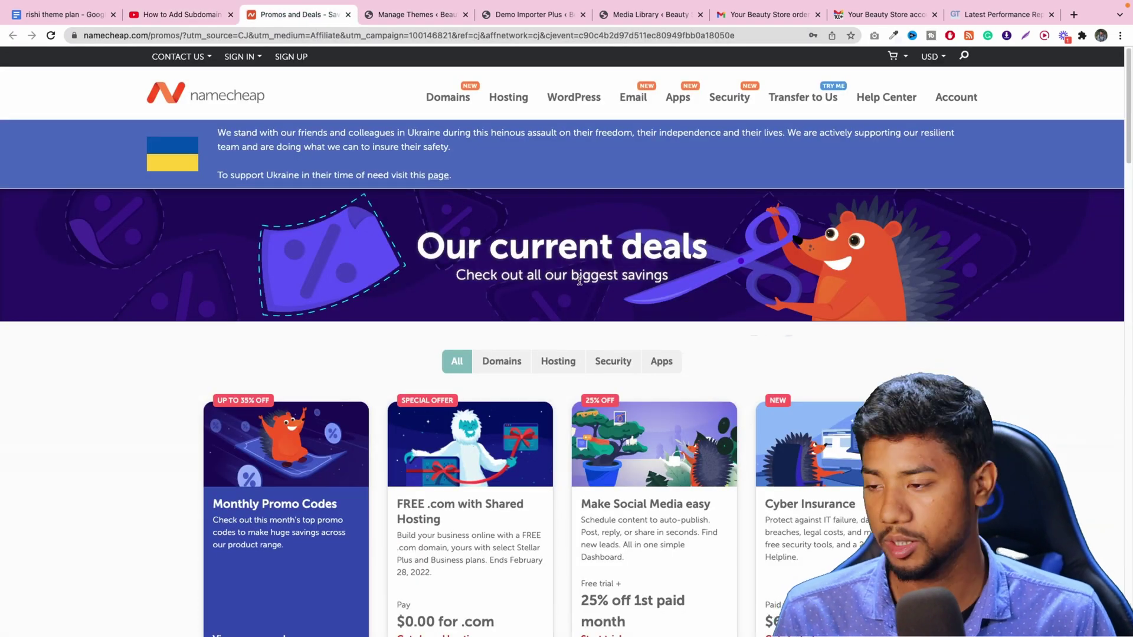
Recheck the Namecheap Deals line in the YouTube description, then come back to the deals page
scroll(559, 295, down, 3)
click(177, 15)
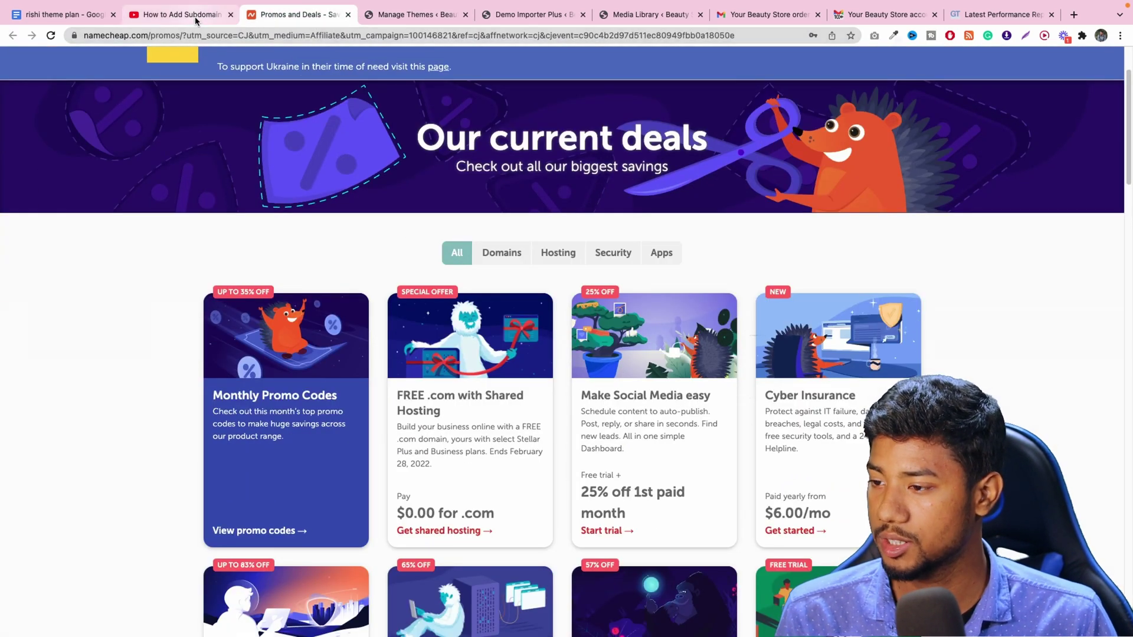
triple_click(257, 348)
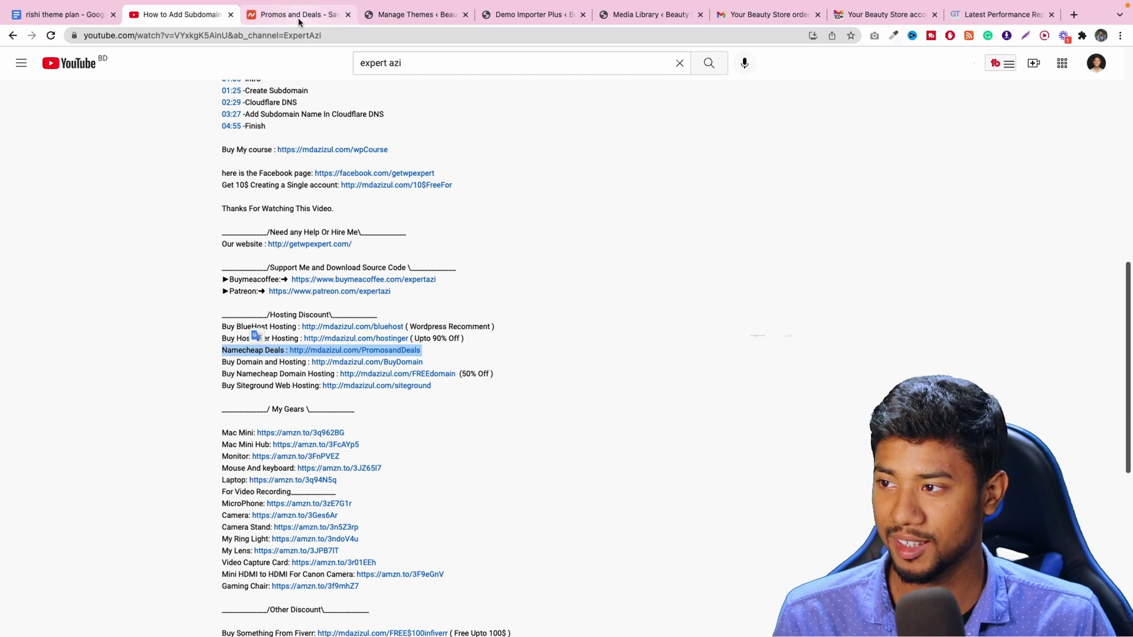
click(298, 15)
Filter the deals to hosting and open the free .com shared hosting and Stellar deals in new tabs
scroll(494, 264, down, 1)
scroll(495, 264, down, 15)
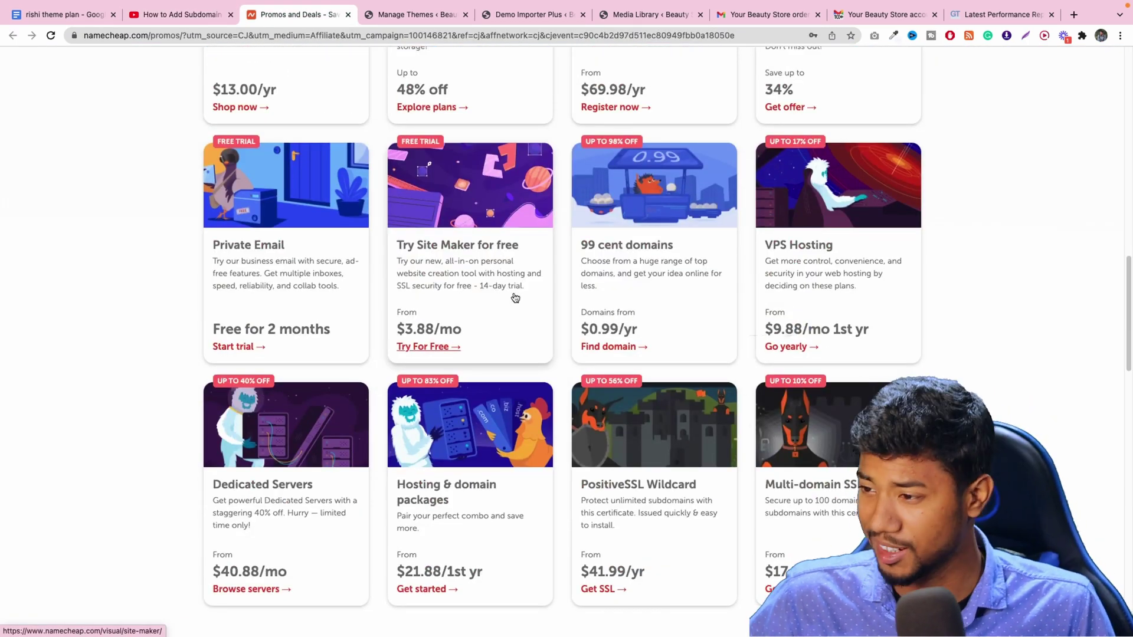
scroll(515, 298, up, 15)
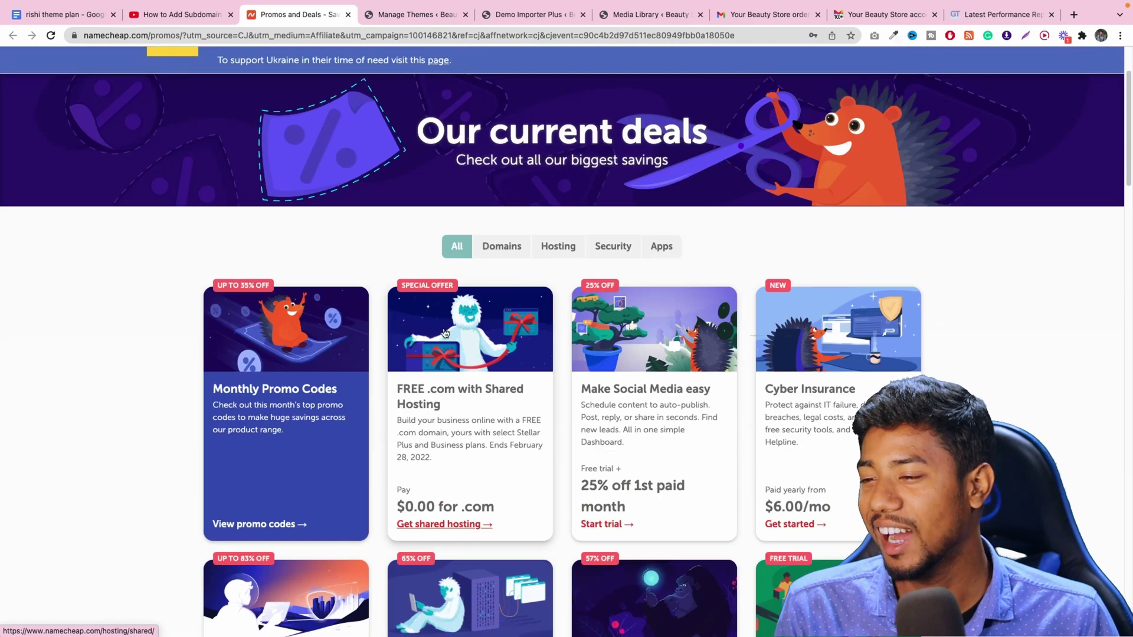
click(558, 247)
scroll(649, 272, down, 2)
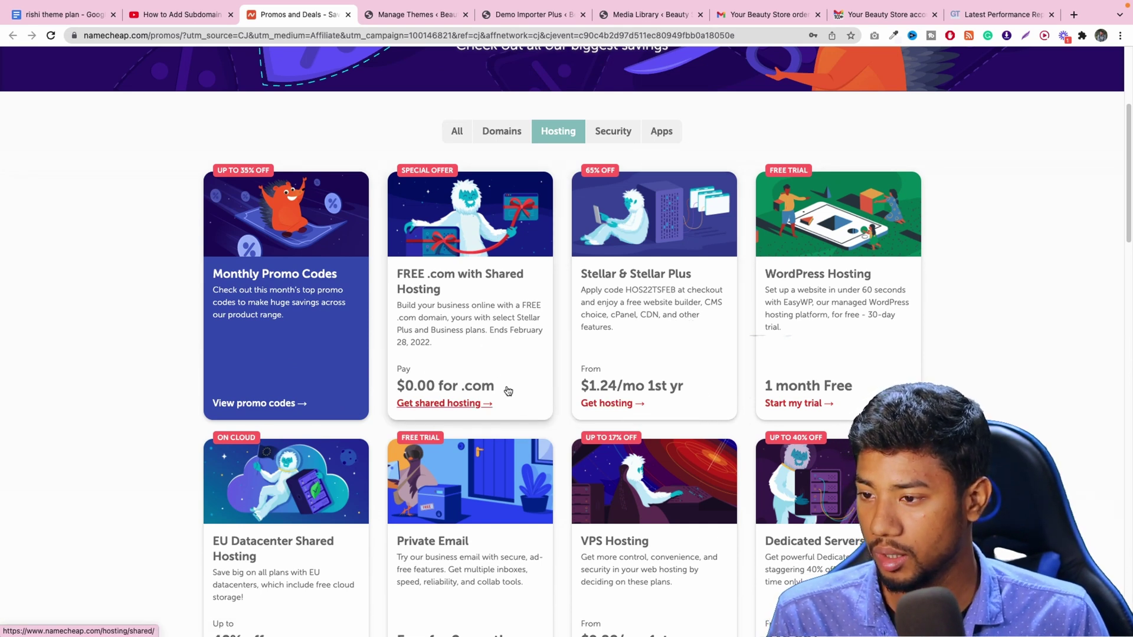
right_click(462, 403)
click(476, 410)
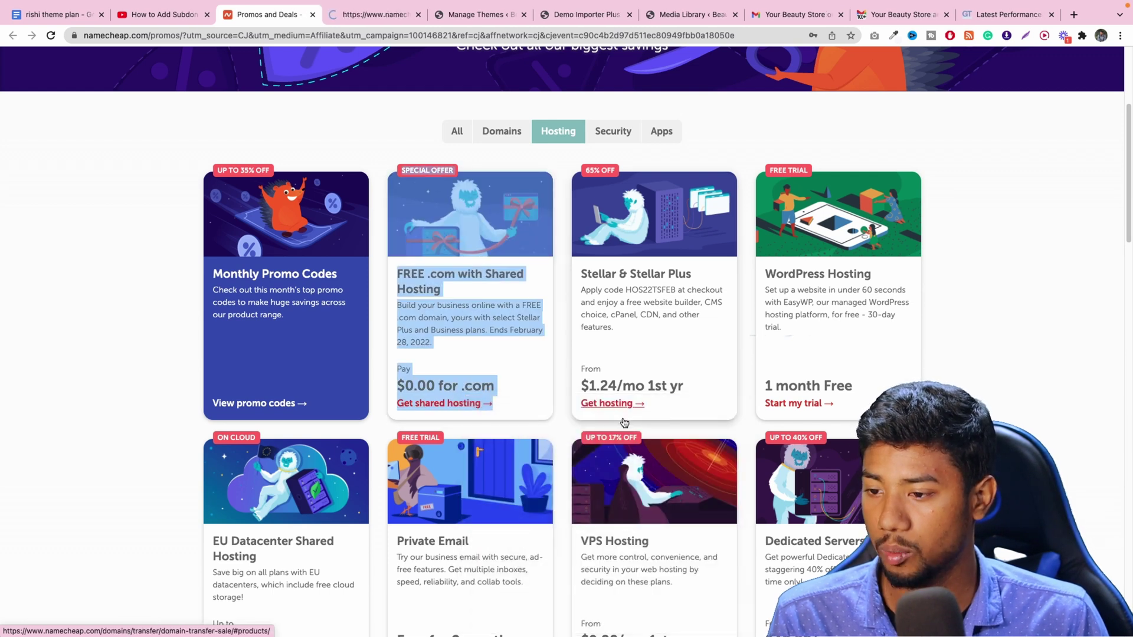
right_click(585, 399)
click(614, 407)
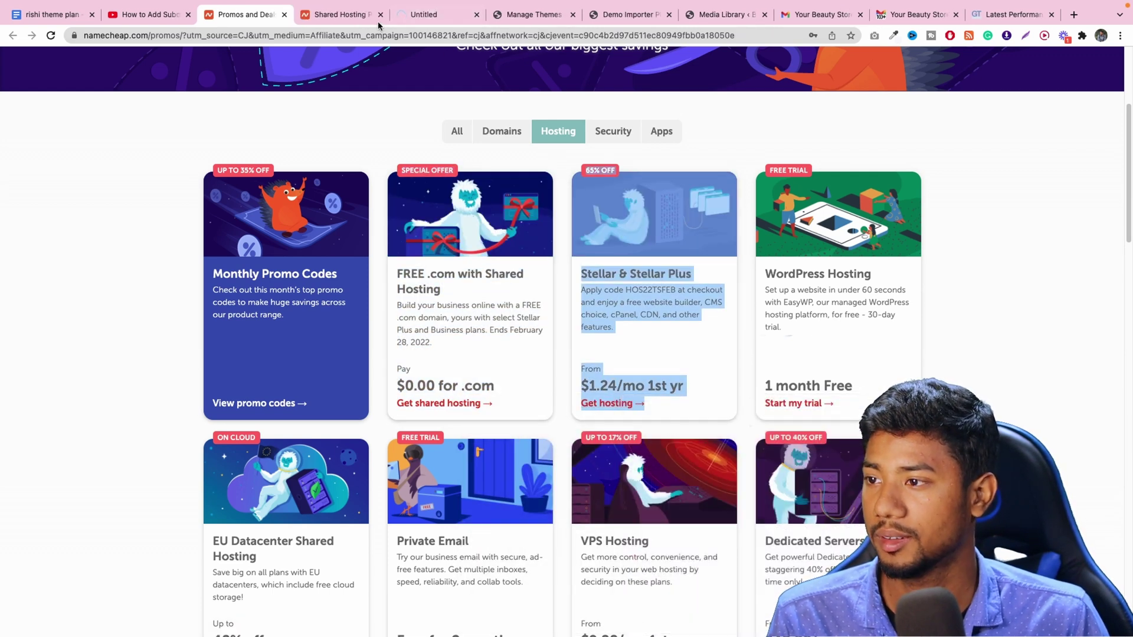
Copy promo code HOS22TSFEB on the Domain Transfer sale page and note Stellar's $14.88/yr price
click(363, 18)
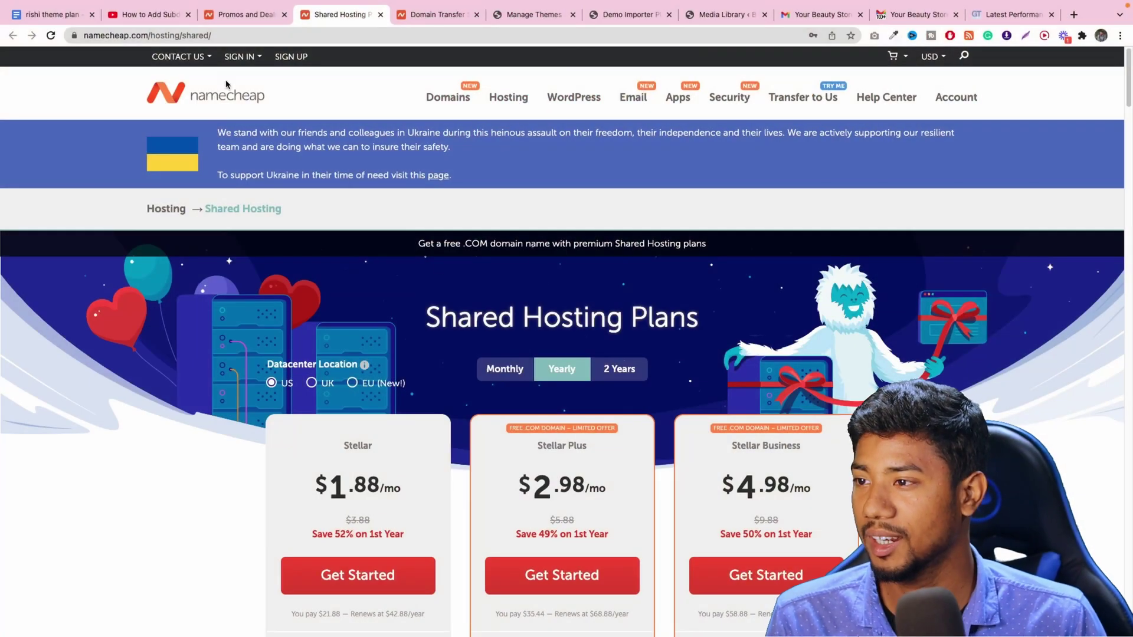
click(239, 57)
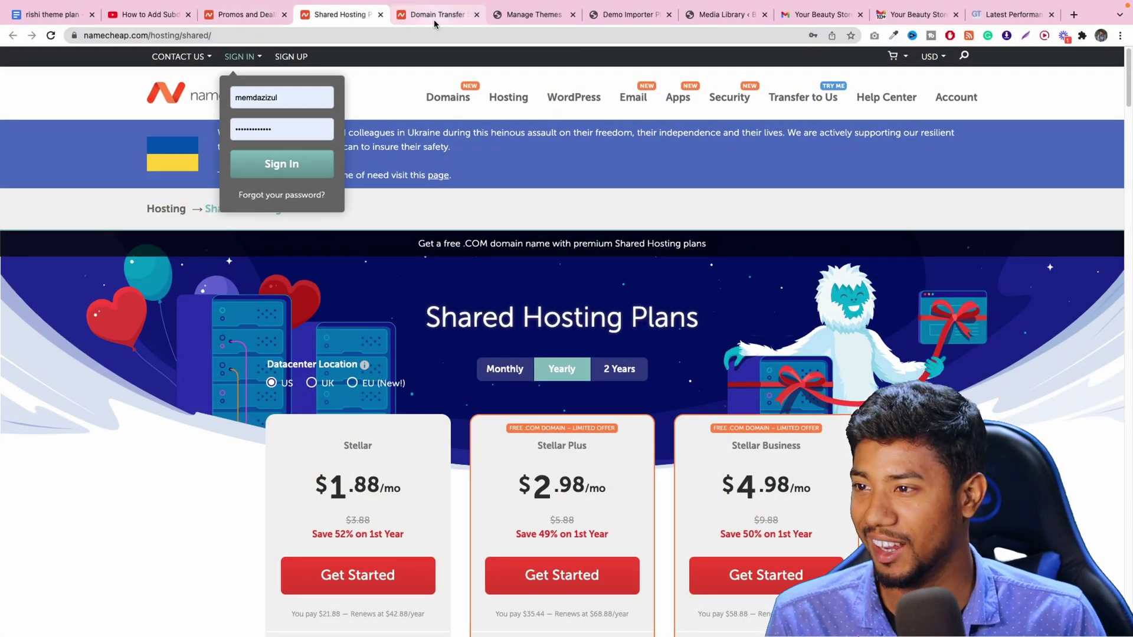
click(435, 18)
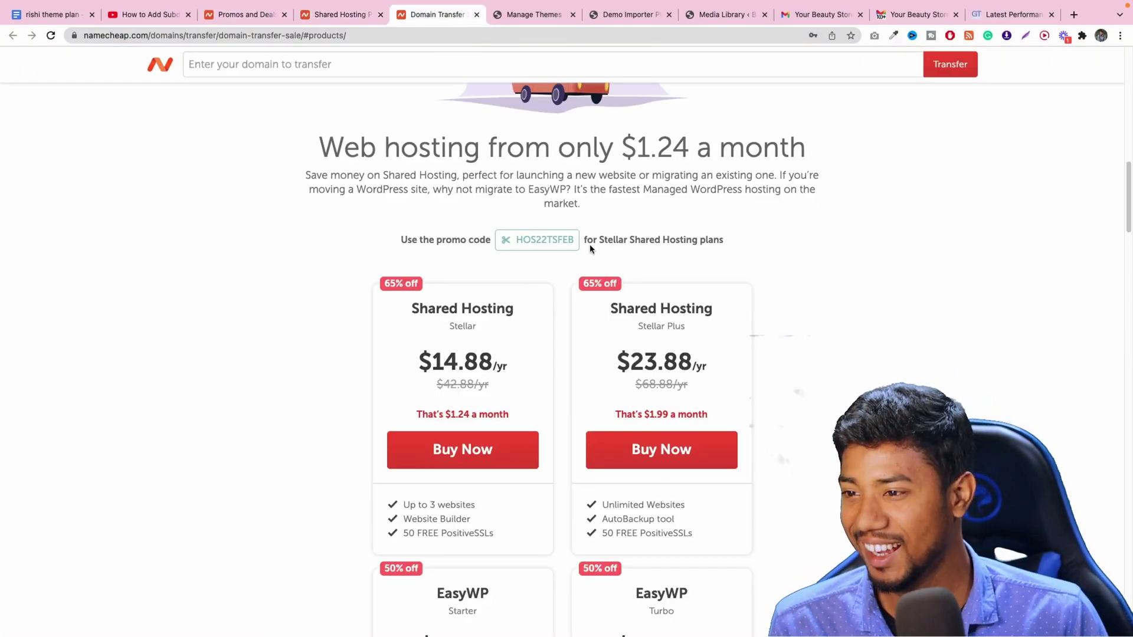
click(539, 242)
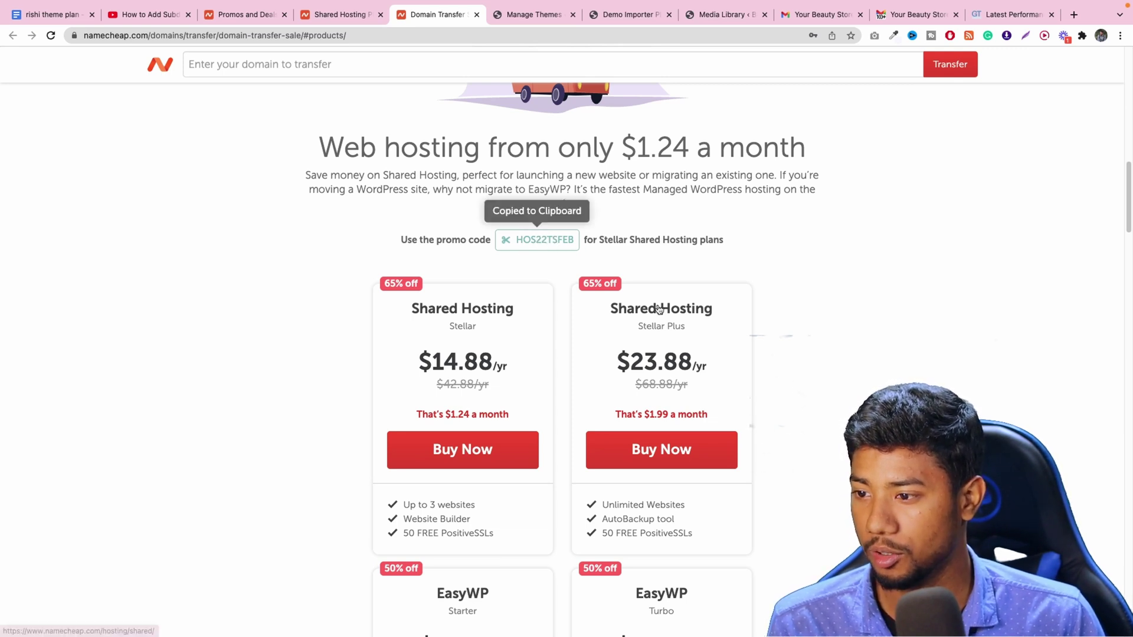
scroll(451, 223, down, 2)
drag(403, 196, 516, 250)
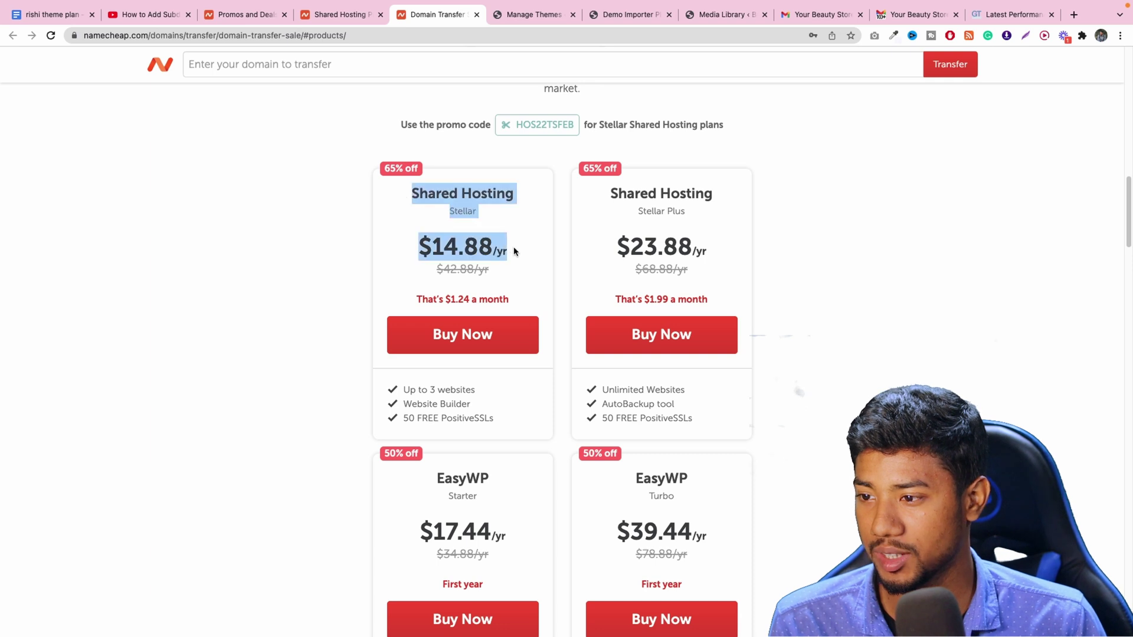
click(509, 300)
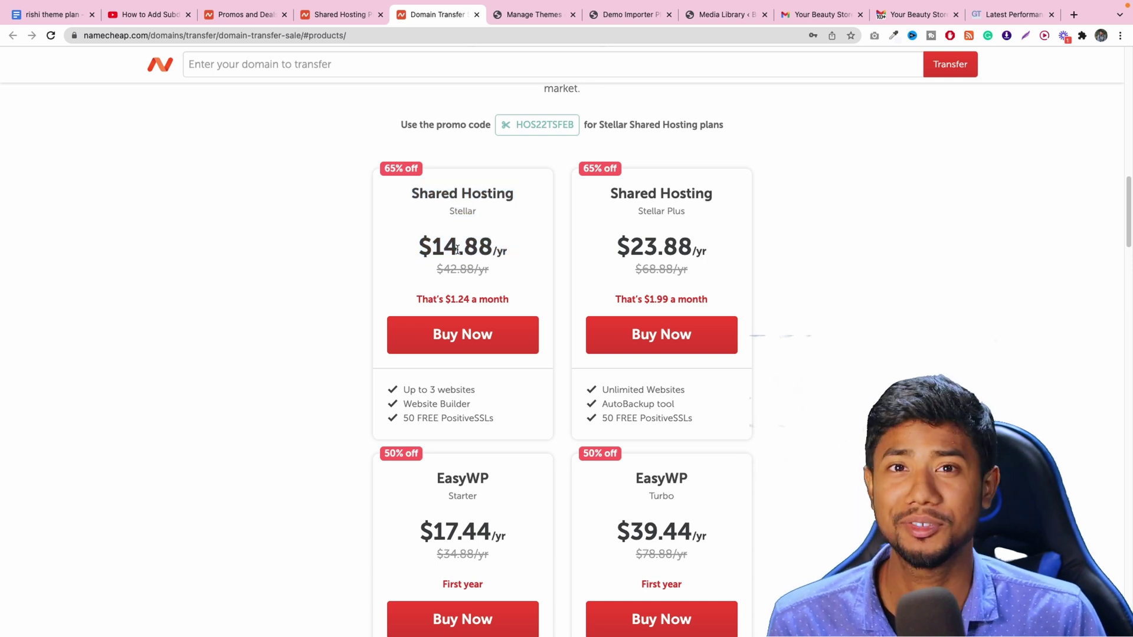
Compare two-year shared hosting prices, then Buy Now Stellar at $14.88/yr, down from $42.88/yr
click(336, 20)
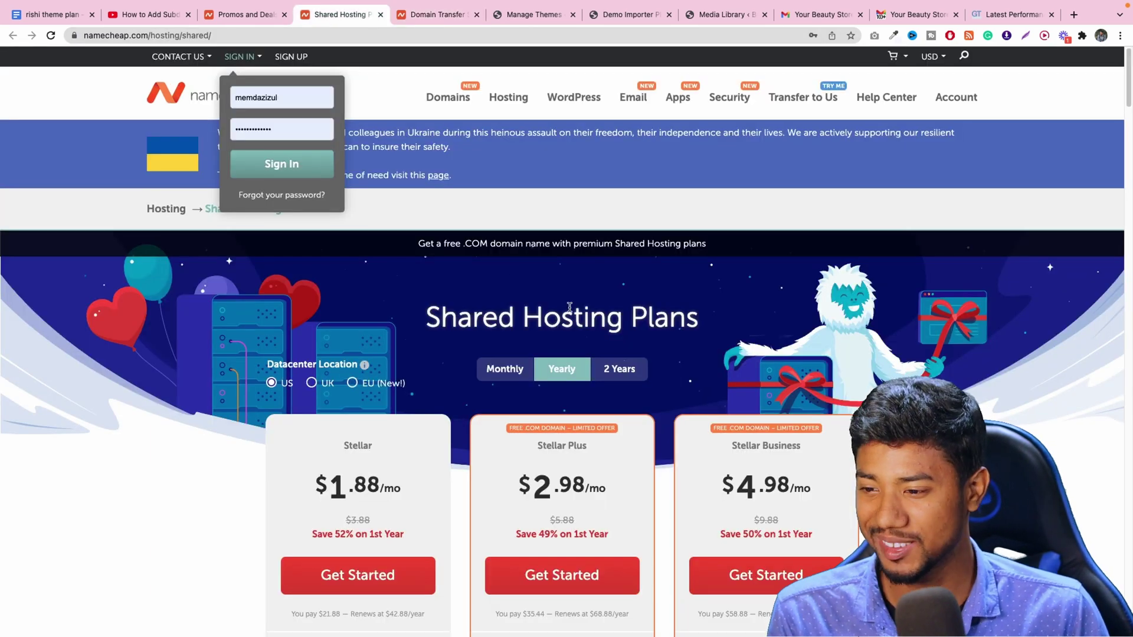
click(635, 372)
scroll(678, 316, down, 10)
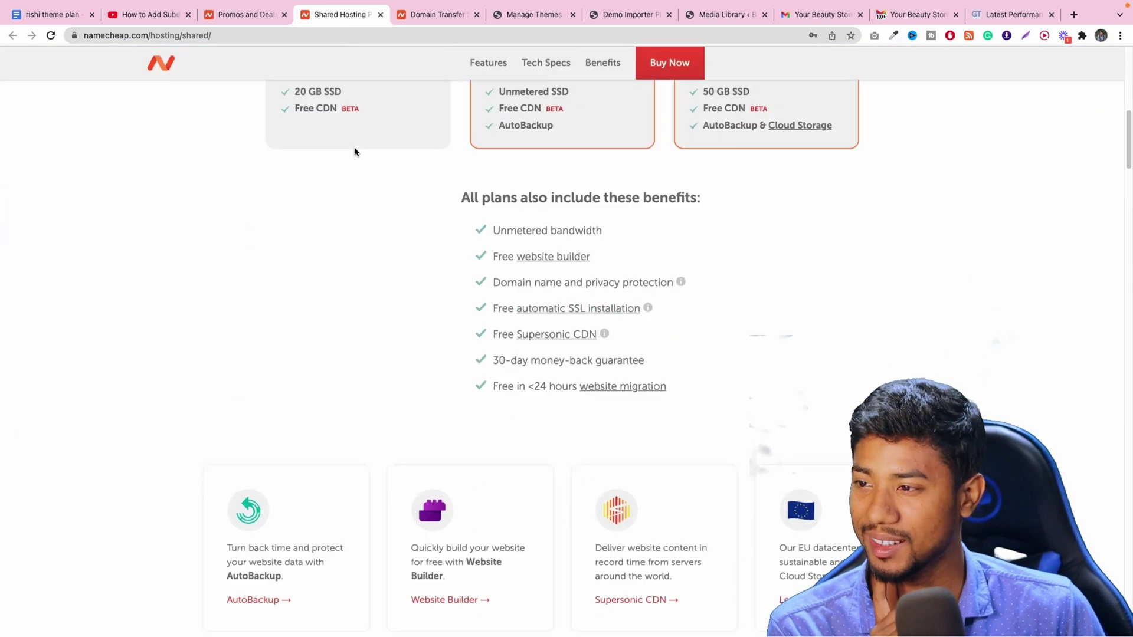
scroll(354, 152, up, 7)
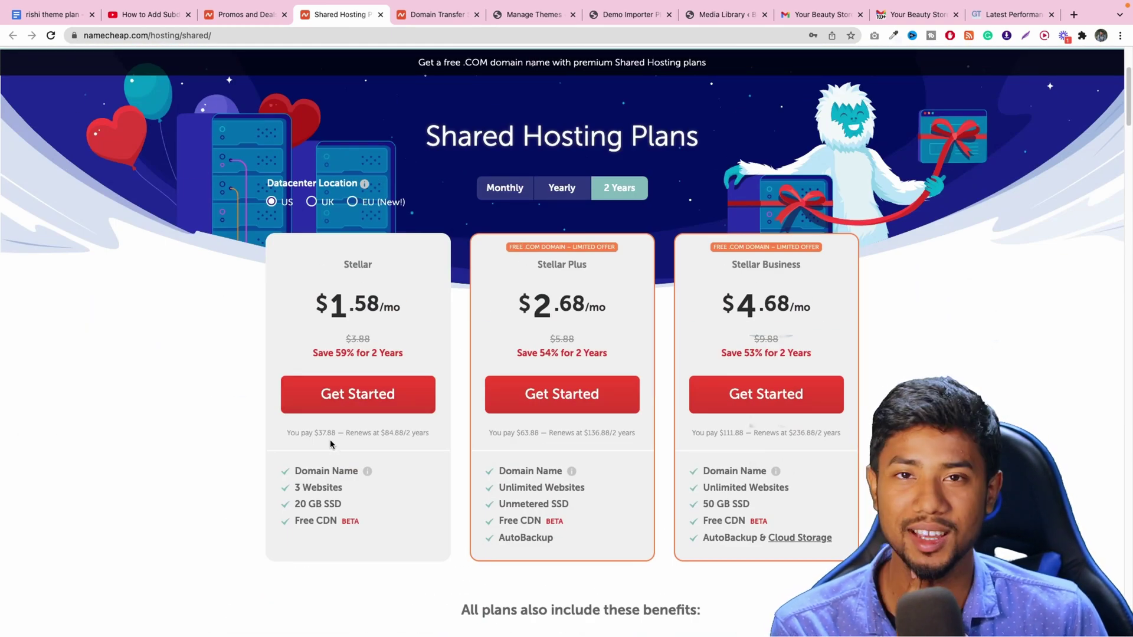
click(438, 15)
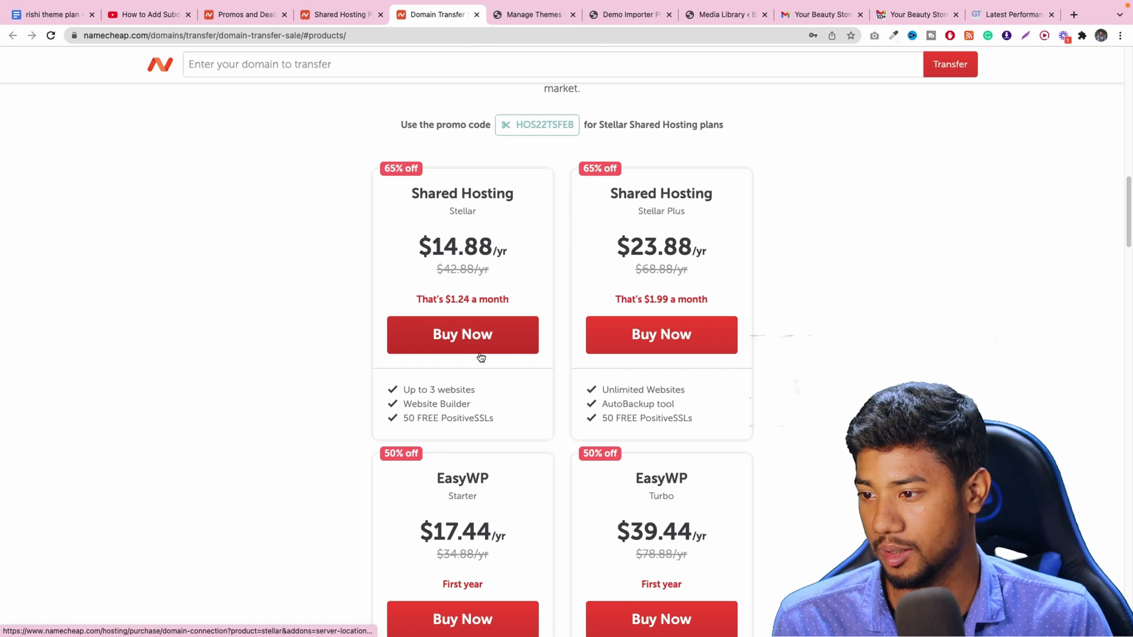
drag(515, 274, 416, 269)
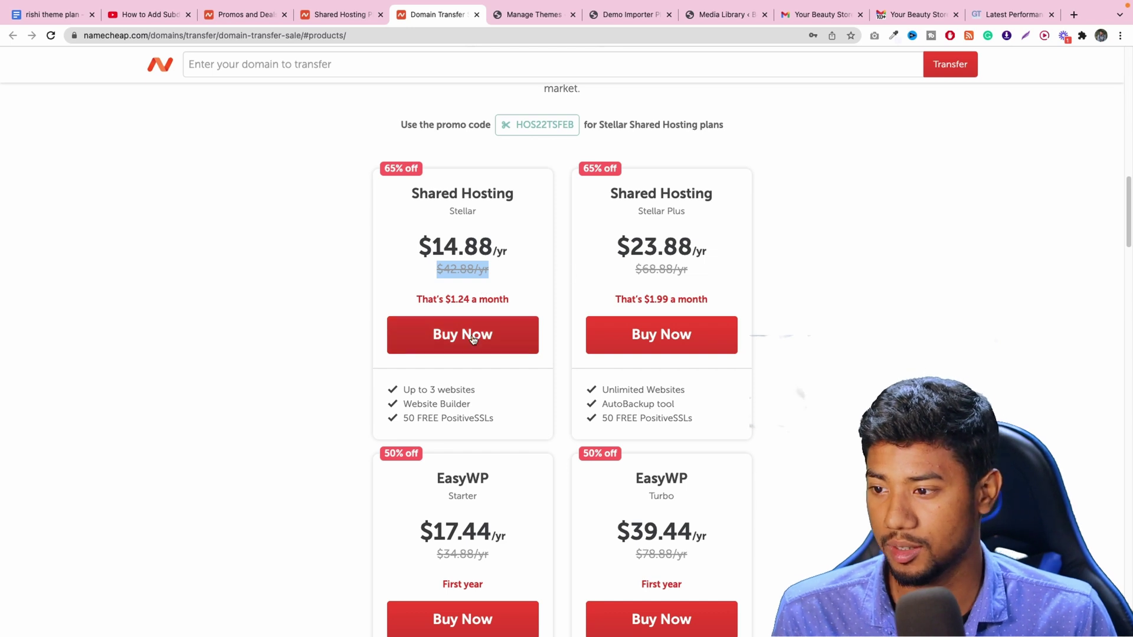
click(513, 340)
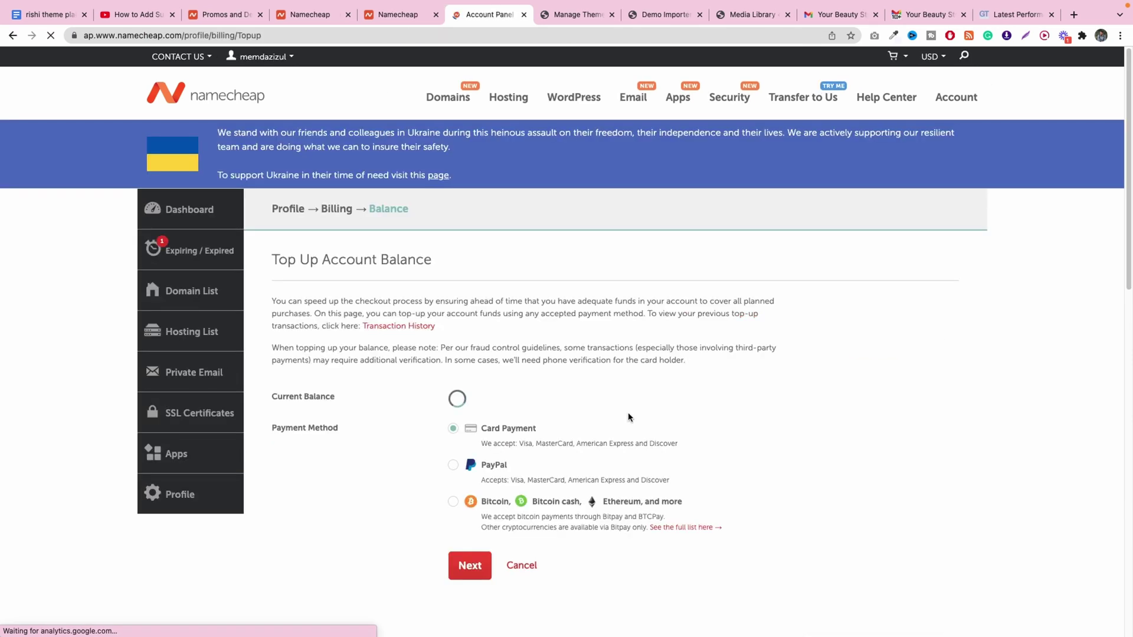
Enter 38 as the Namecheap top-up amount and check out with PayPal, continuing past the login
scroll(630, 417, down, 1)
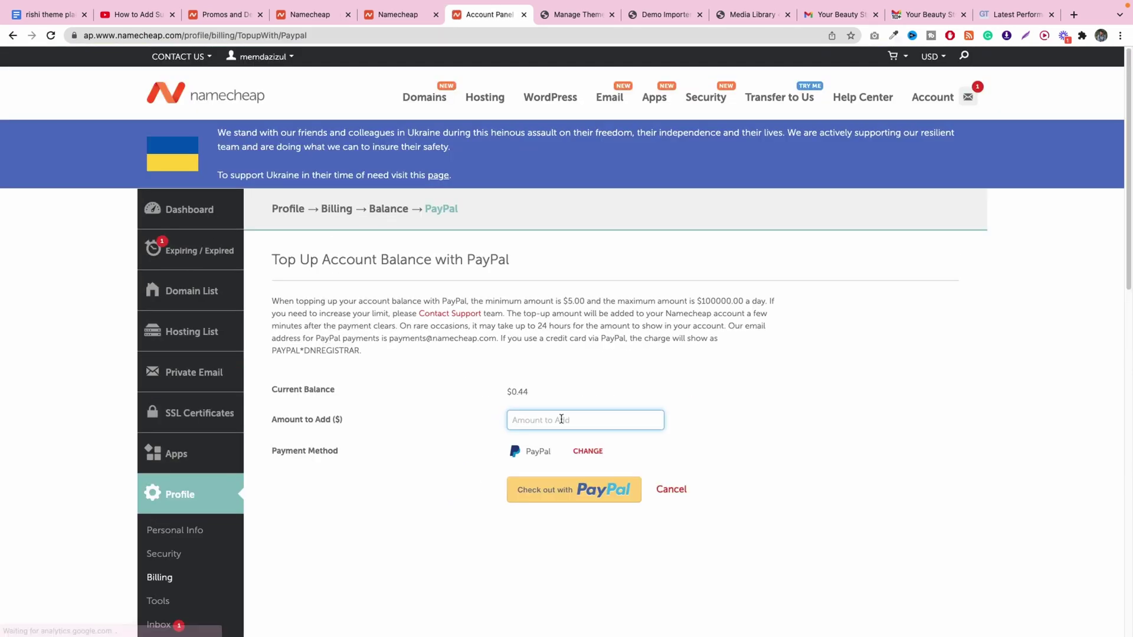
click(567, 420)
text(38)
click(601, 490)
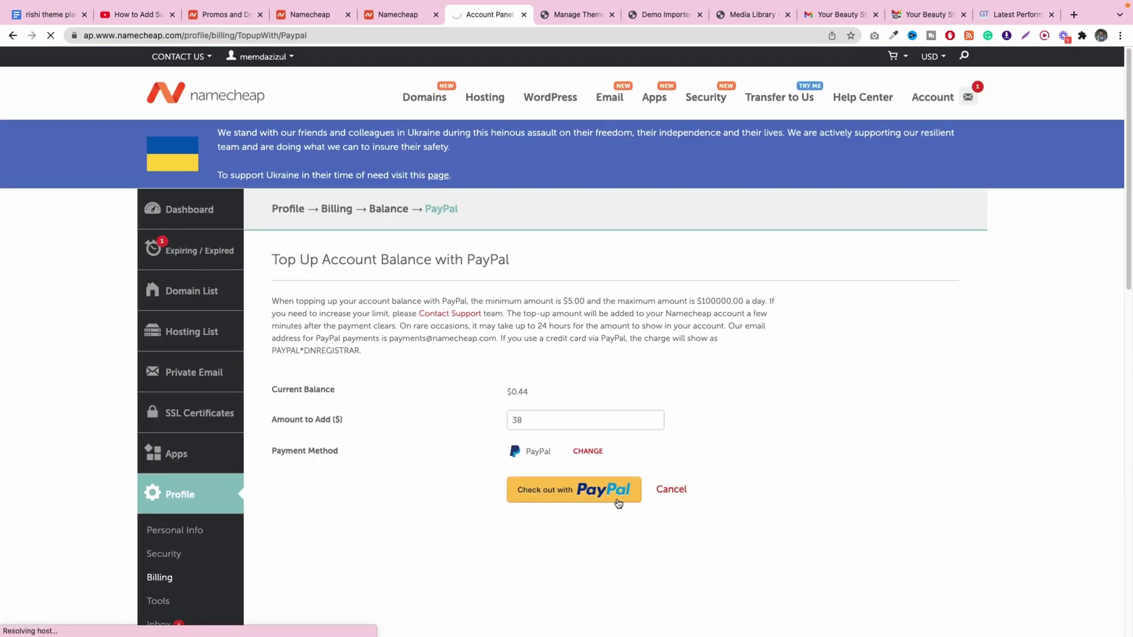
click(572, 369)
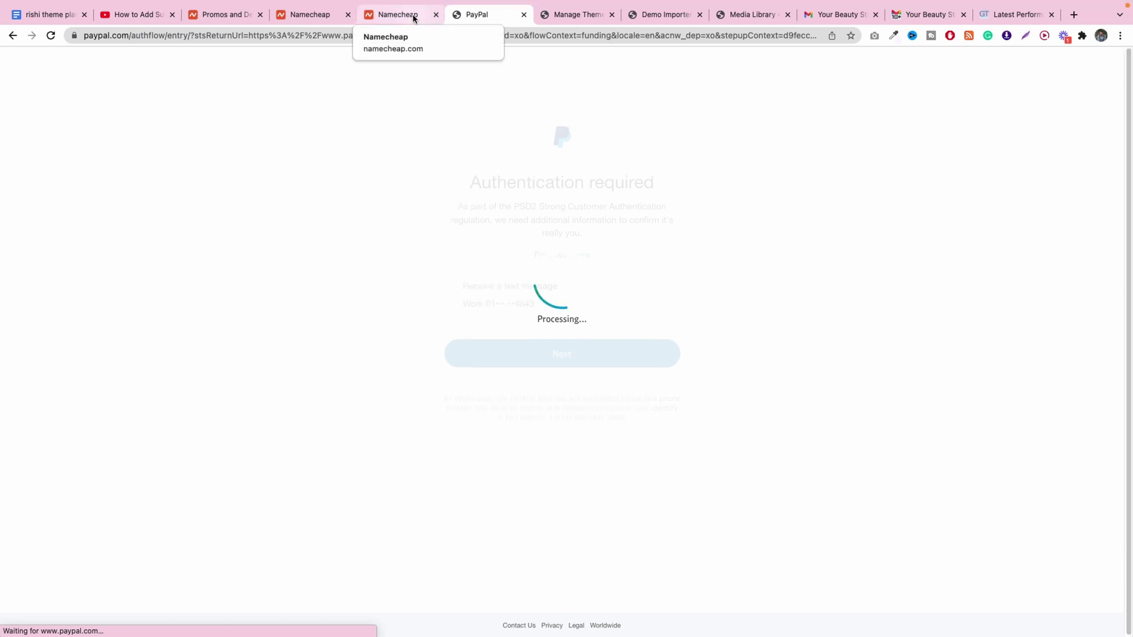
Submit the texted PayPal security code and approve the Namecheap top-up payment
click(536, 245)
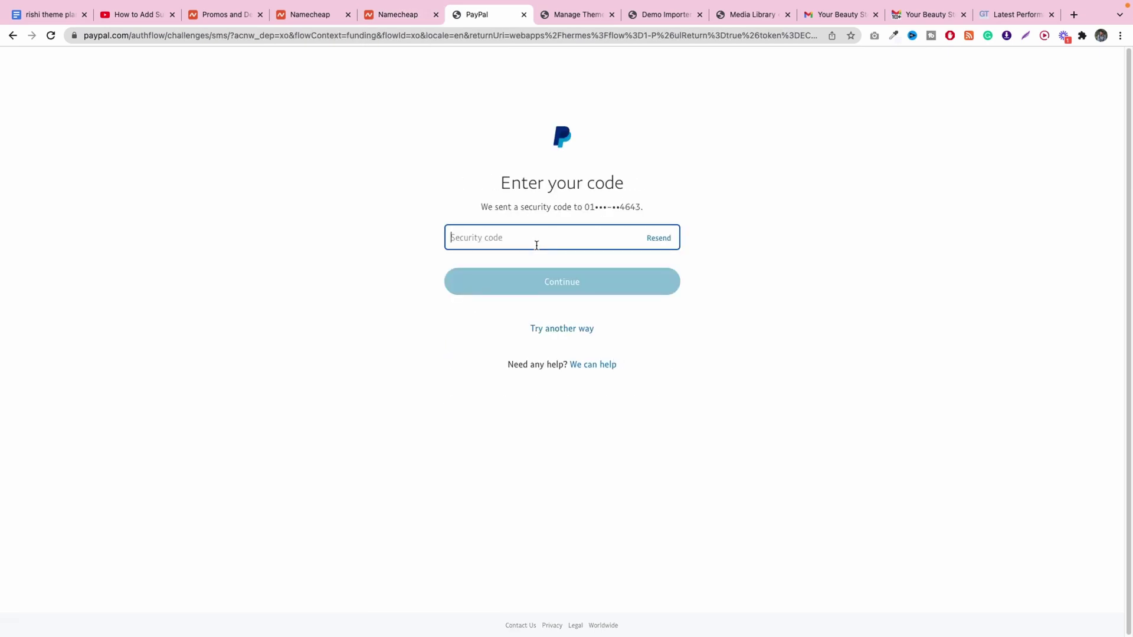
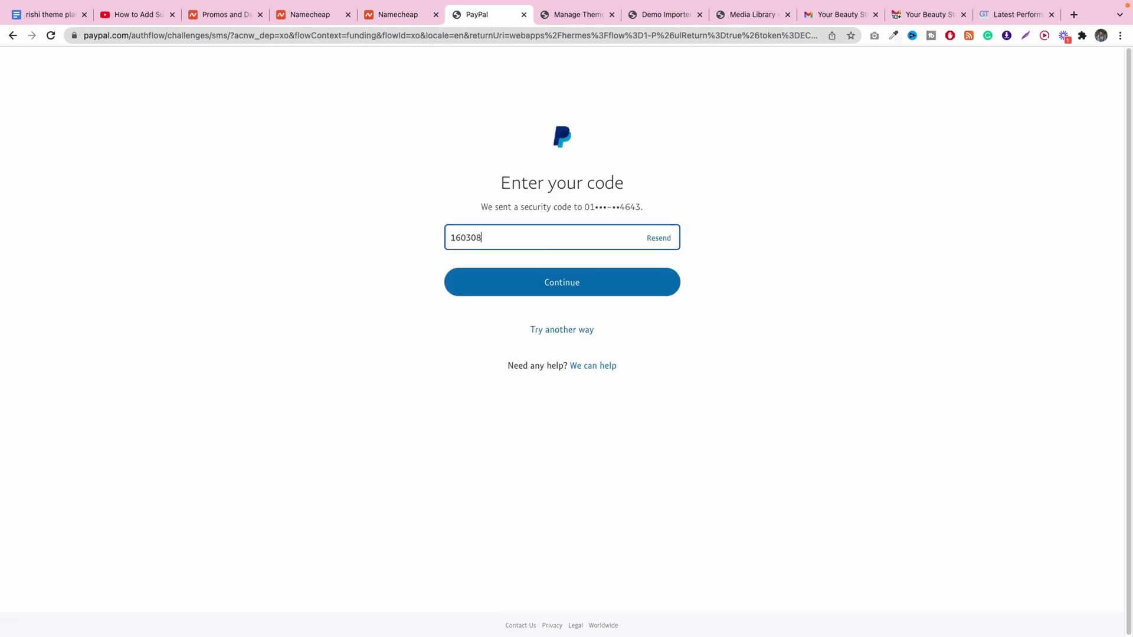
click(566, 283)
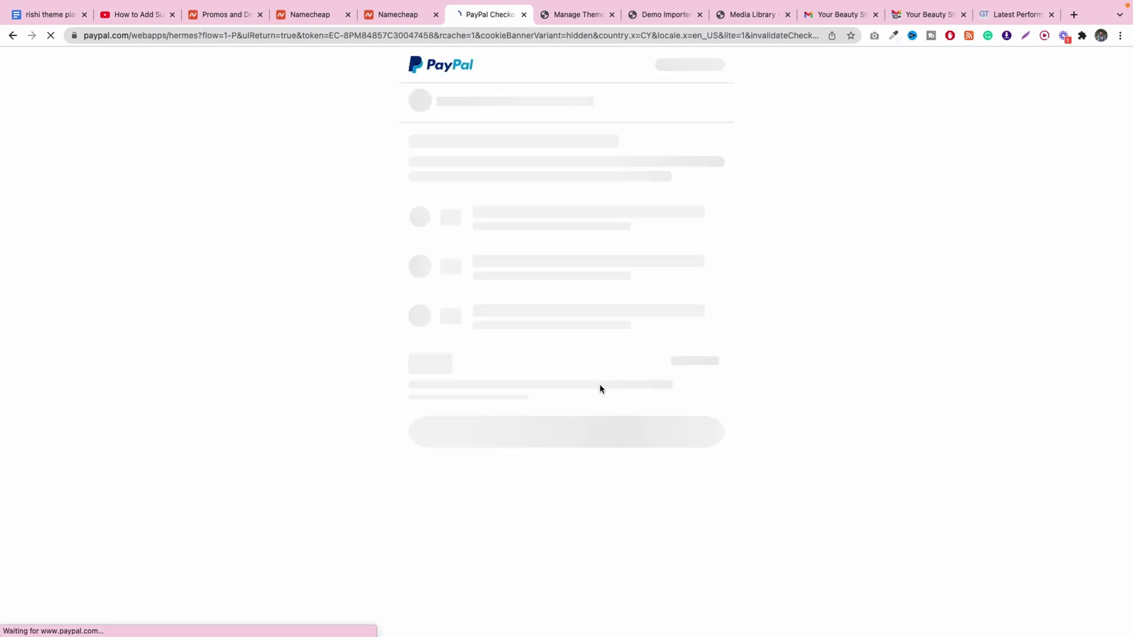
click(618, 328)
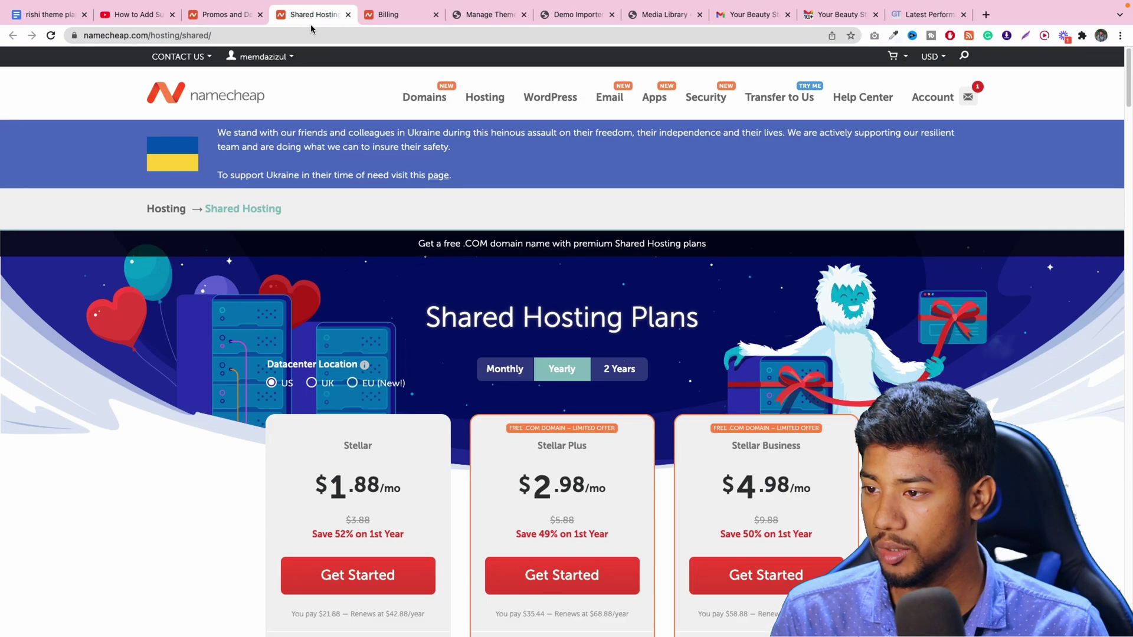
Switch pricing to 2-year billing and start ordering the Stellar hosting plan
scroll(620, 242, down, 2)
click(619, 253)
scroll(678, 236, down, 4)
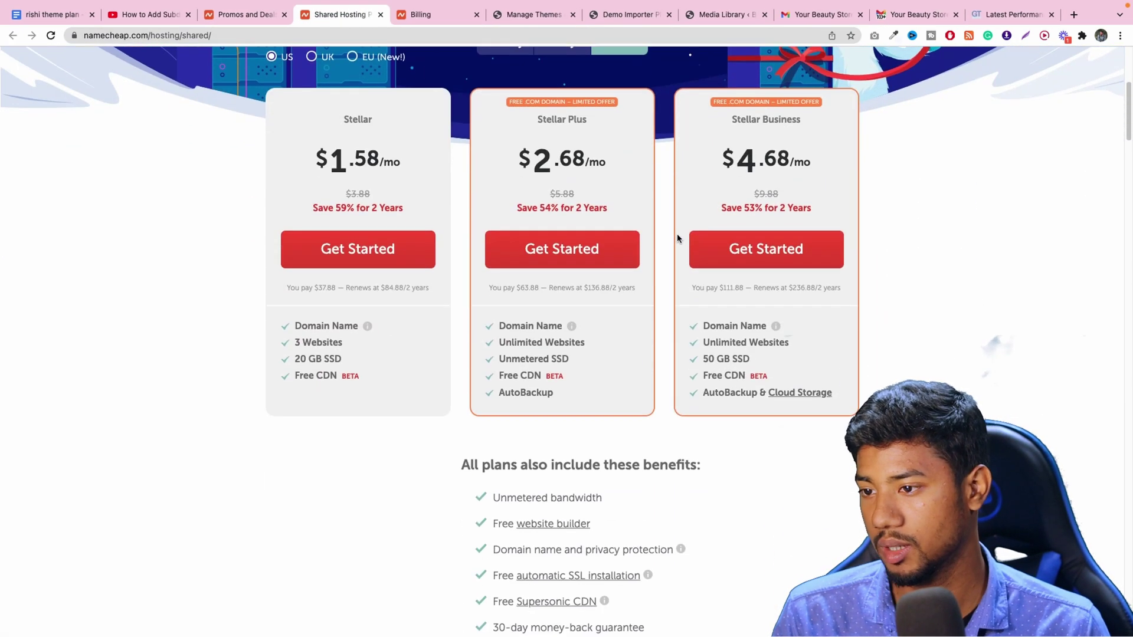
scroll(700, 279, up, 2)
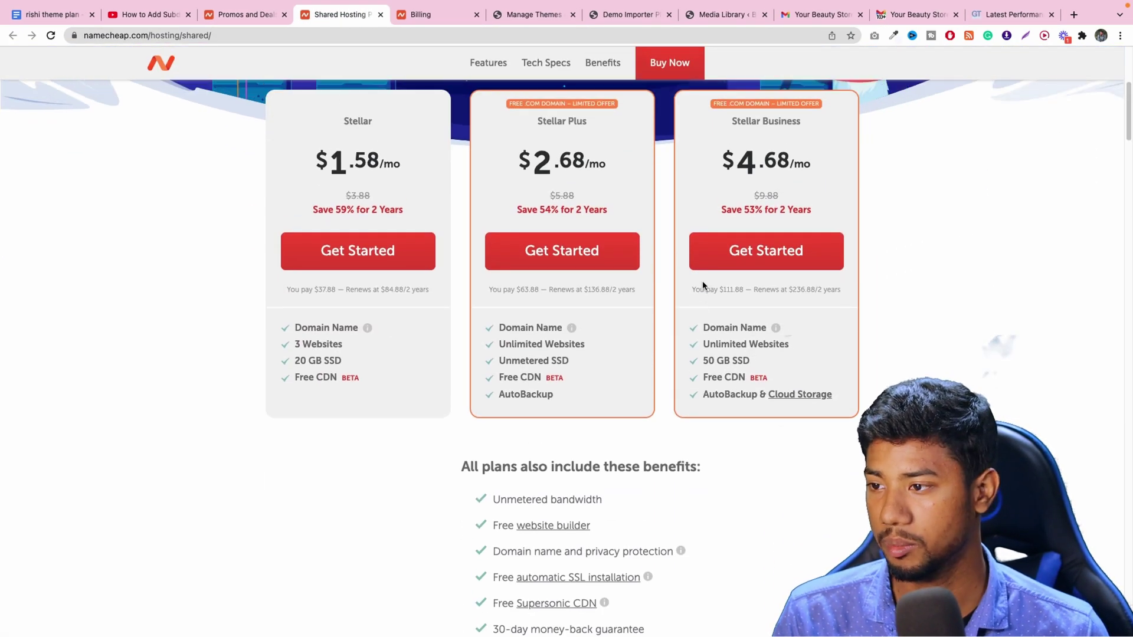
scroll(408, 301, up, 2)
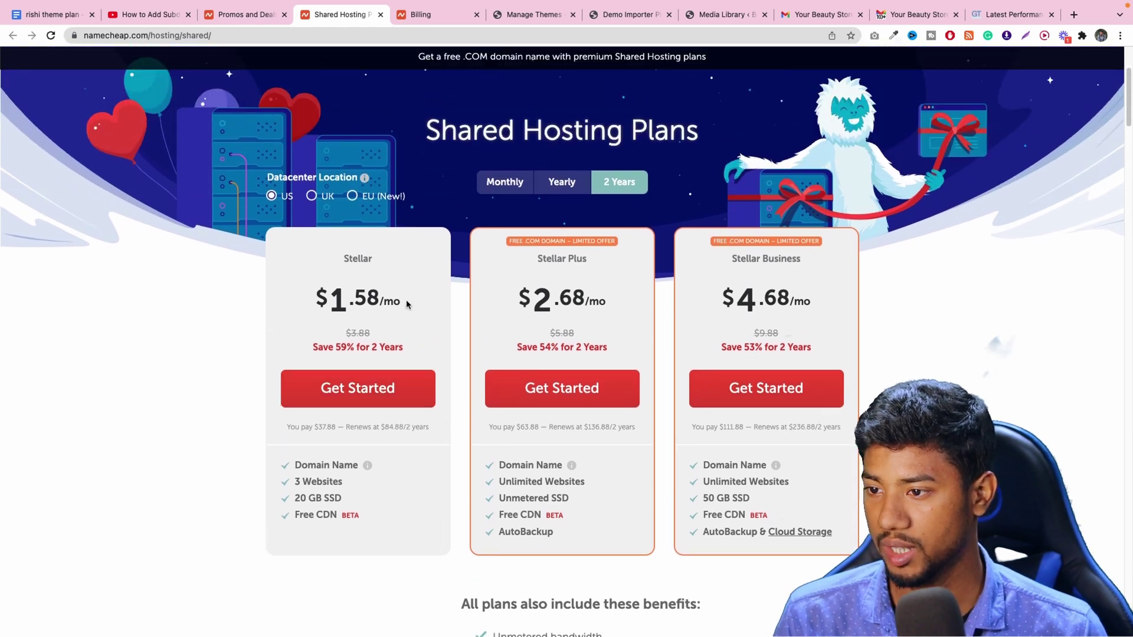
click(350, 375)
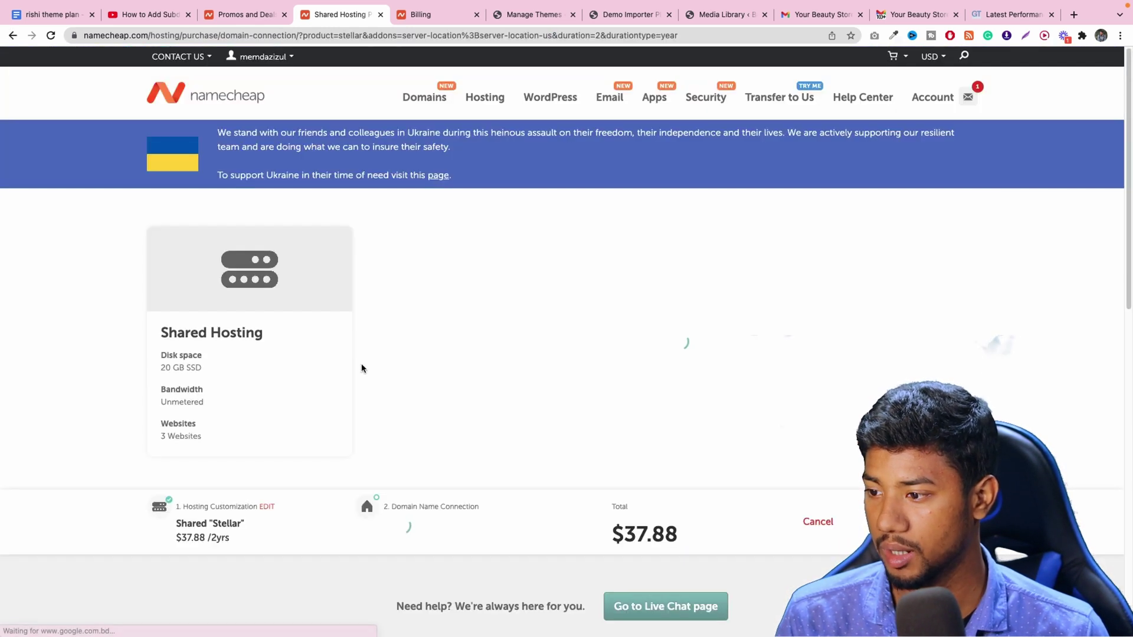
Connect the domain expertazi.studio to the hosting and add both to the cart
scroll(488, 394, down, 5)
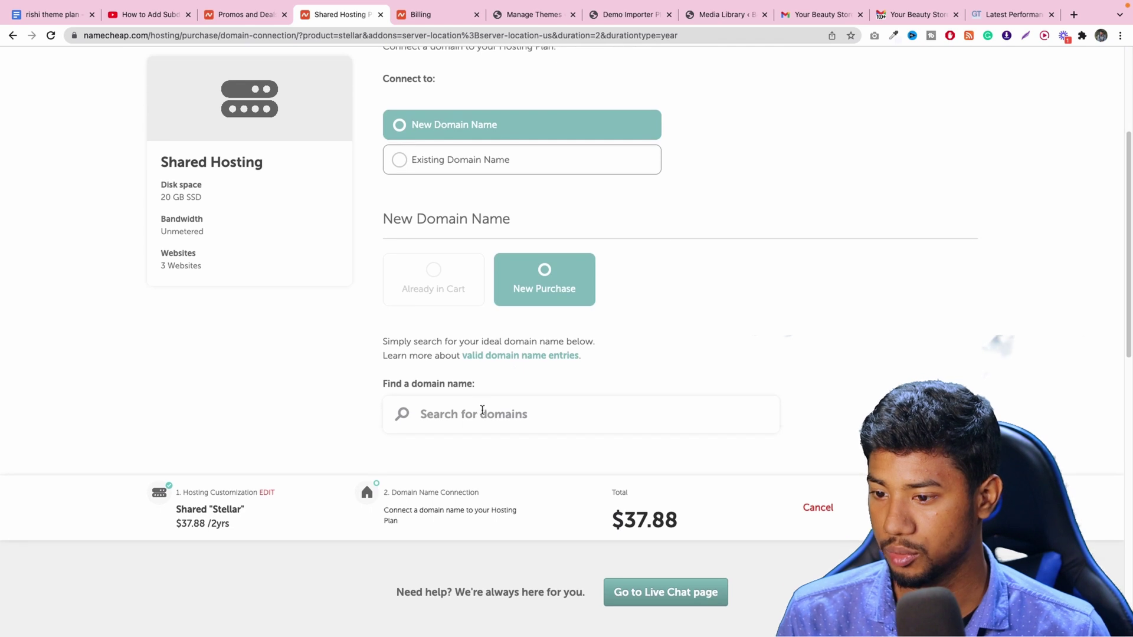
text(expertazi.studio)
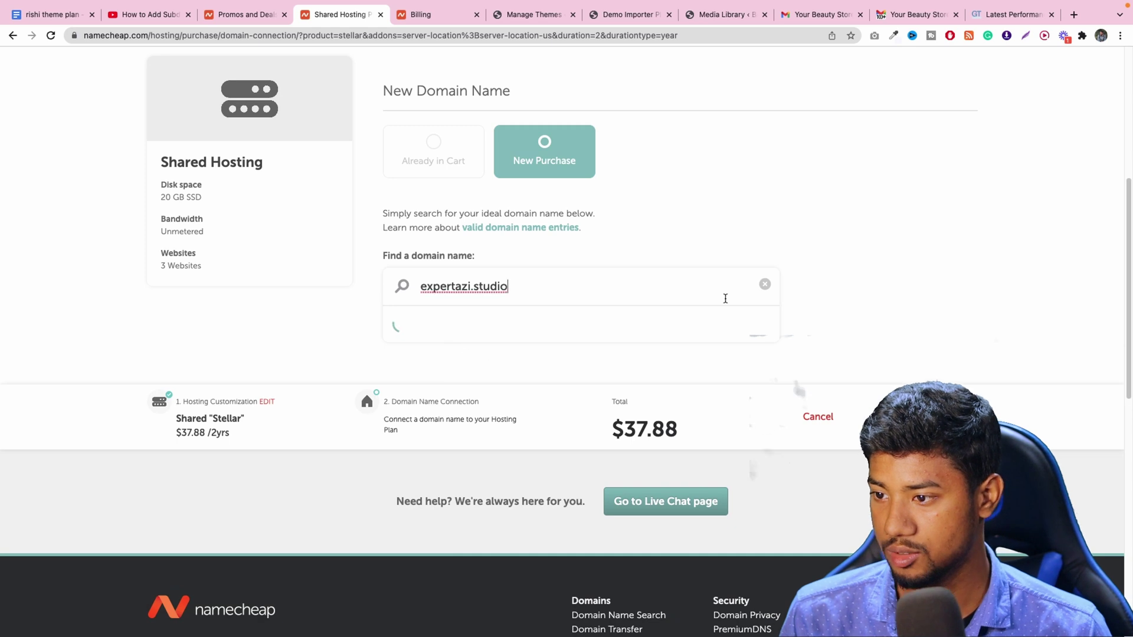
scroll(809, 306, down, 1)
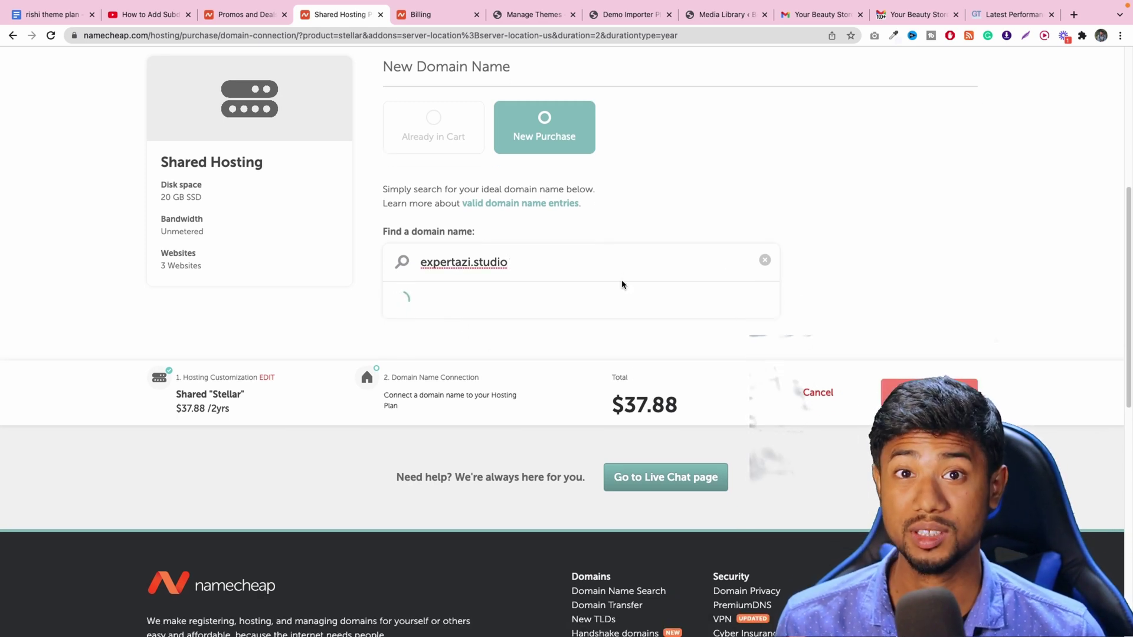
scroll(622, 284, down, 2)
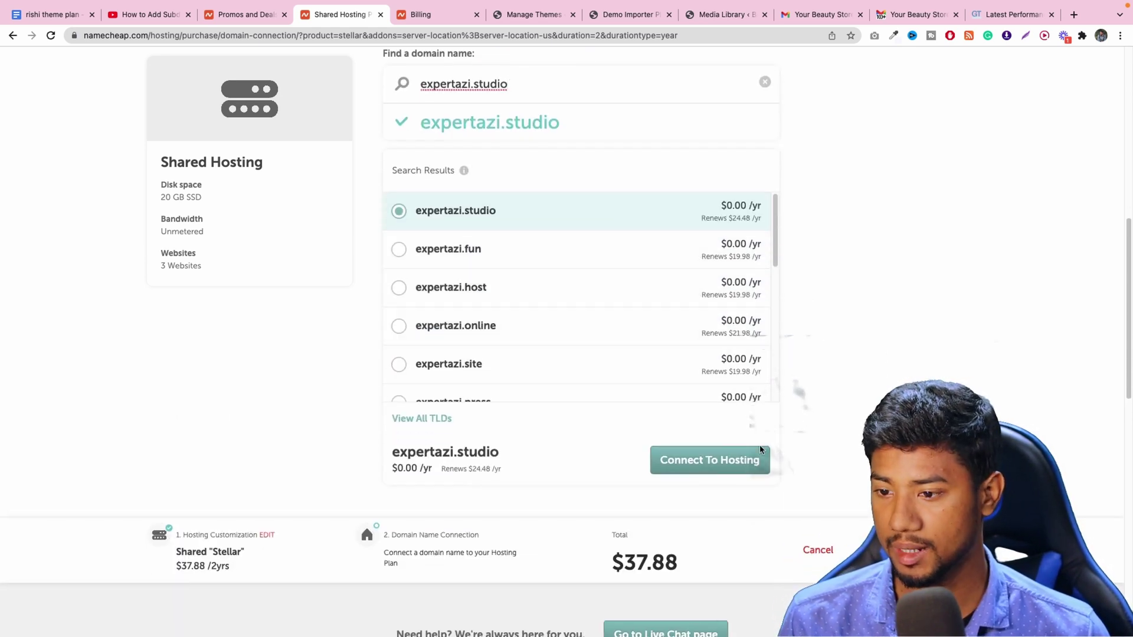
click(731, 460)
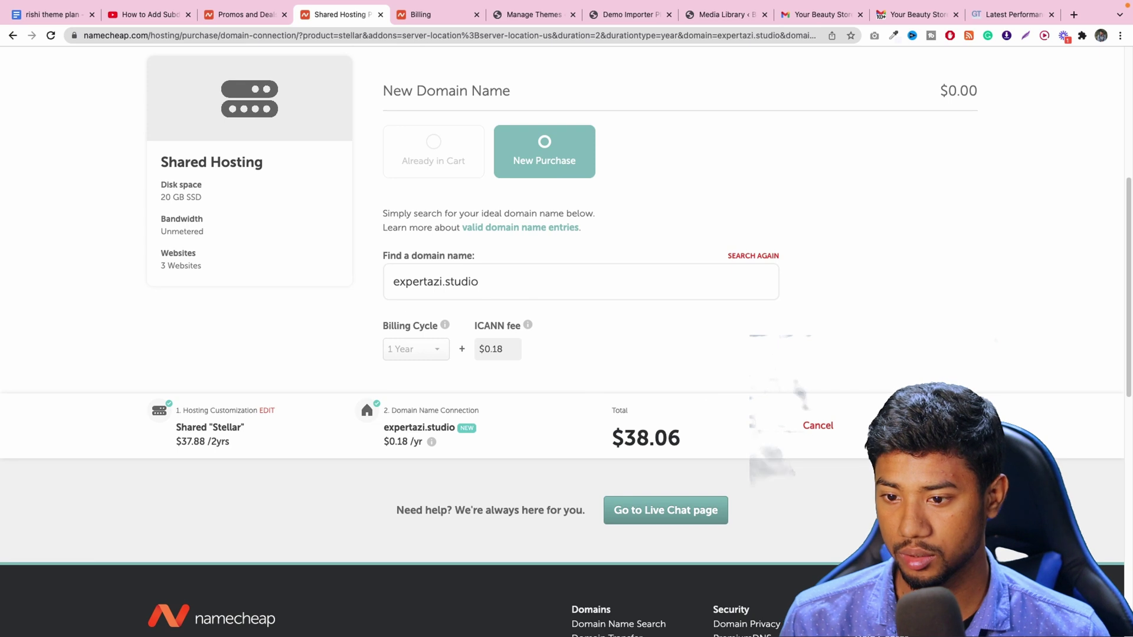
click(913, 425)
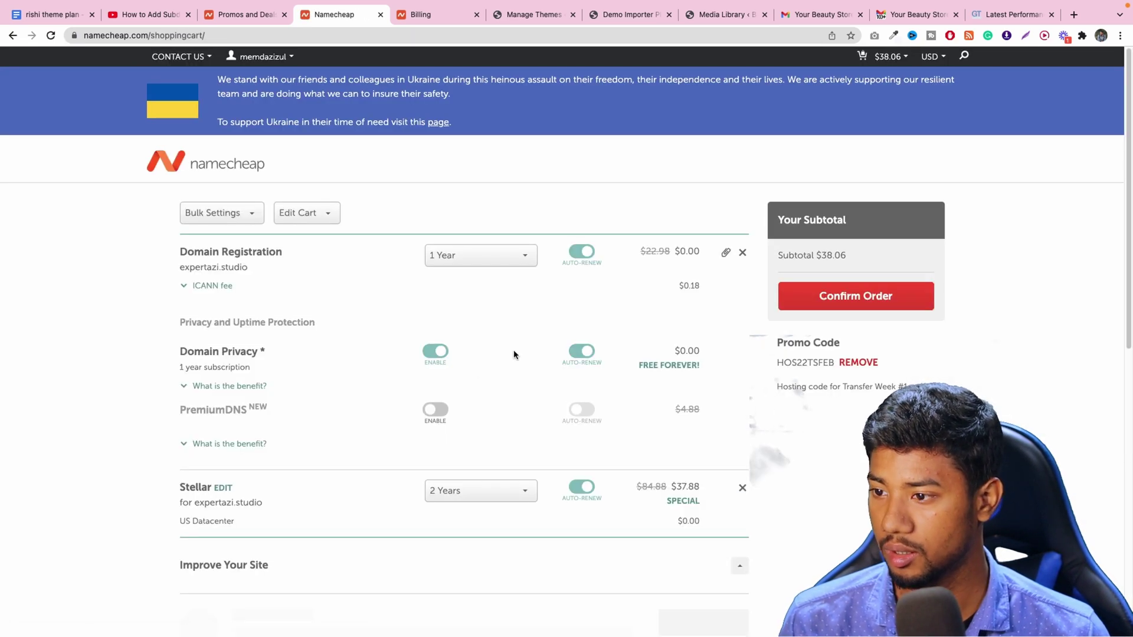
Review the $38.06 cart and its applied promo code, then confirm the order
scroll(645, 298, down, 2)
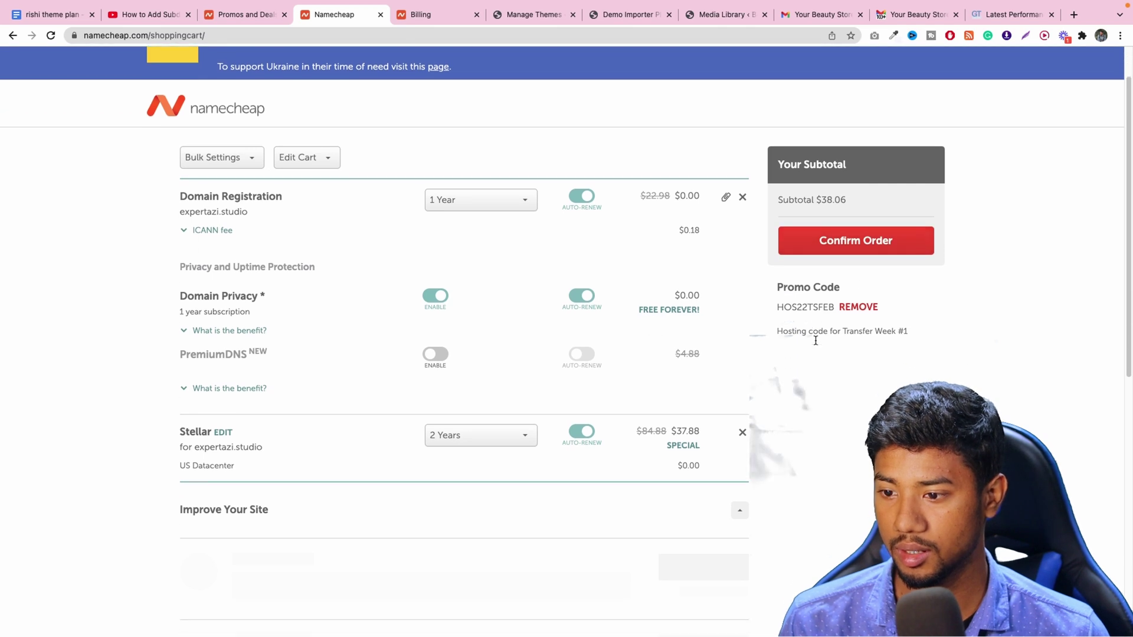
double_click(782, 300)
click(882, 355)
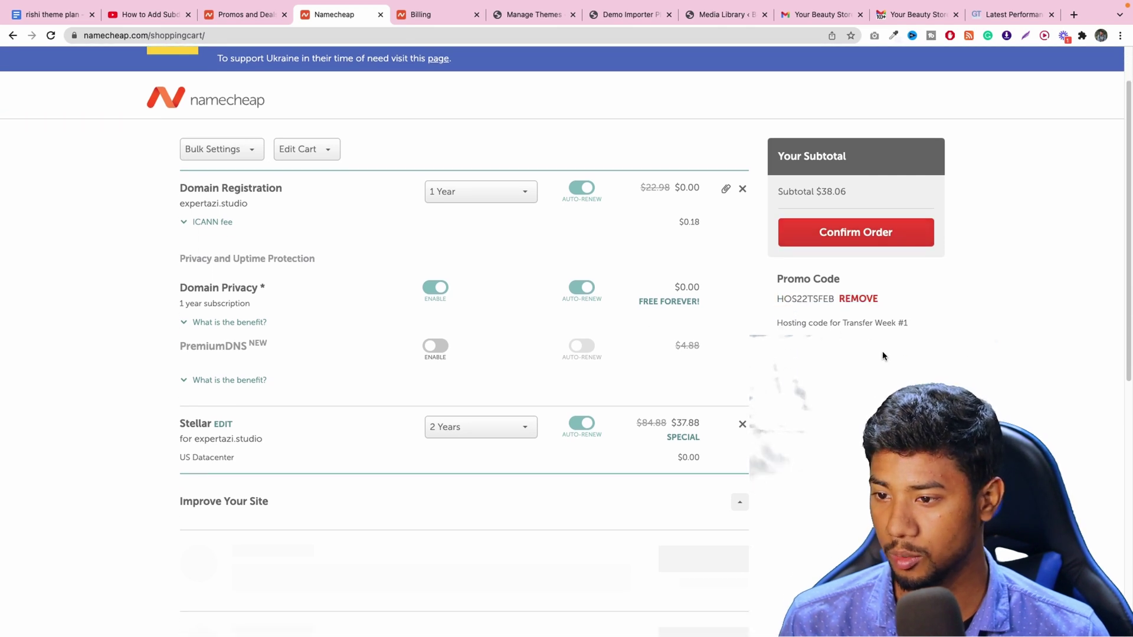
scroll(708, 327, down, 4)
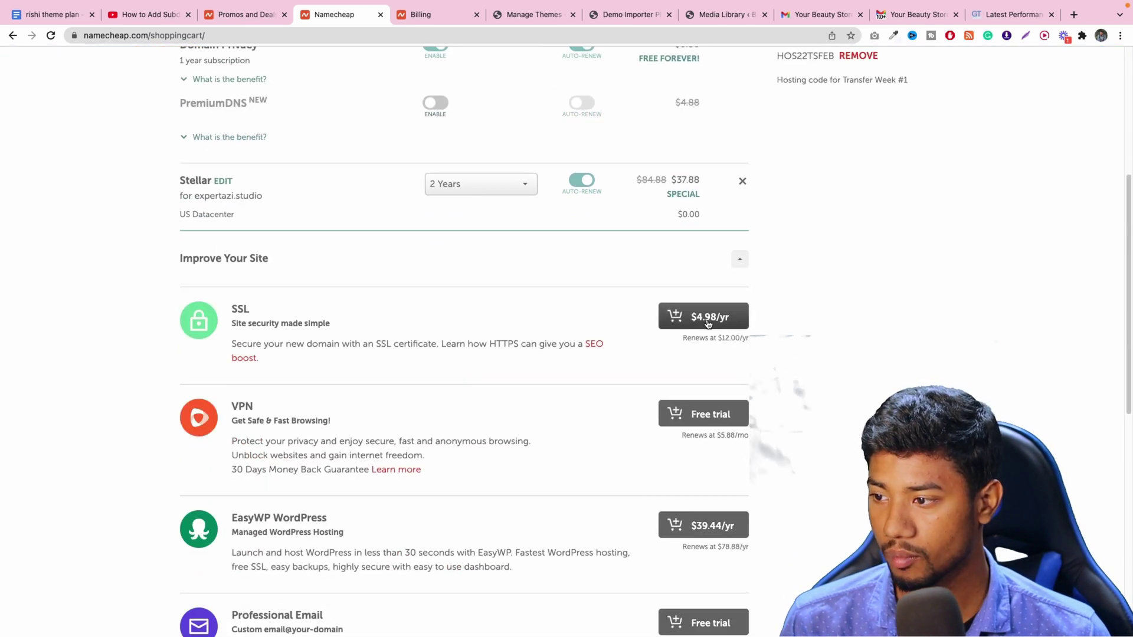
scroll(707, 319, up, 5)
scroll(594, 357, down, 2)
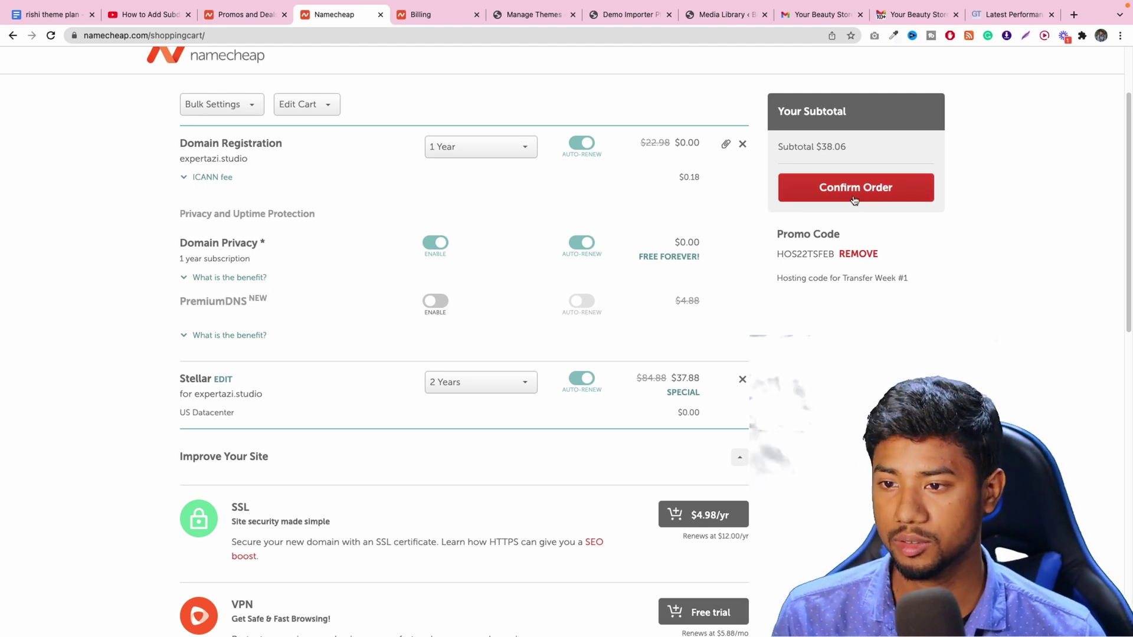
click(896, 195)
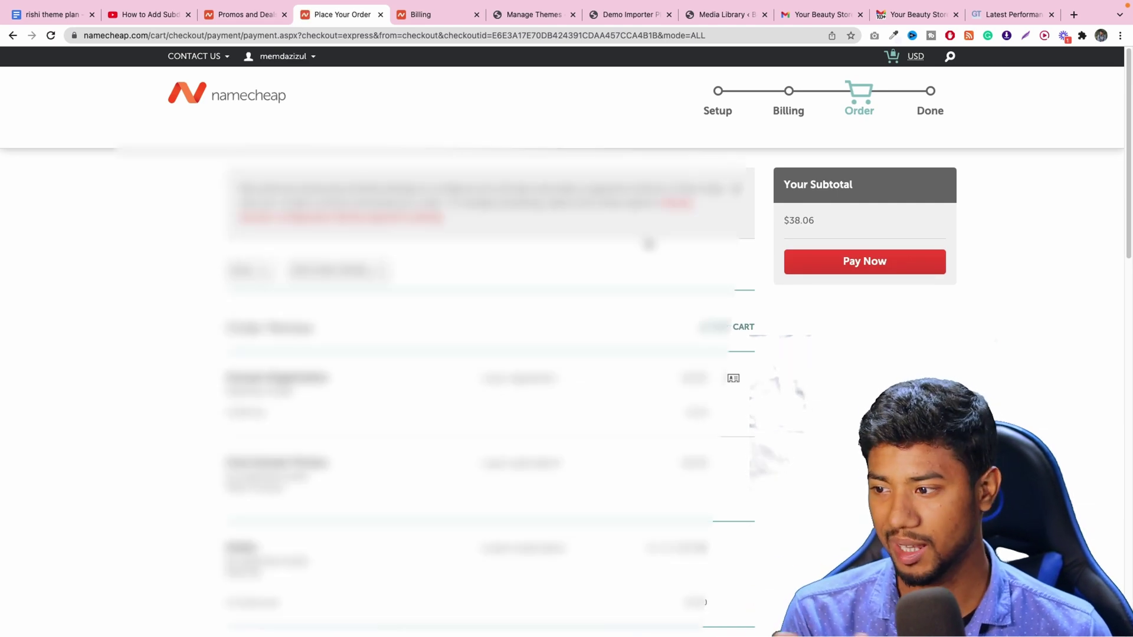
Accept the Terms and Agreements and pay for the order with Pay Now
scroll(660, 238, down, 10)
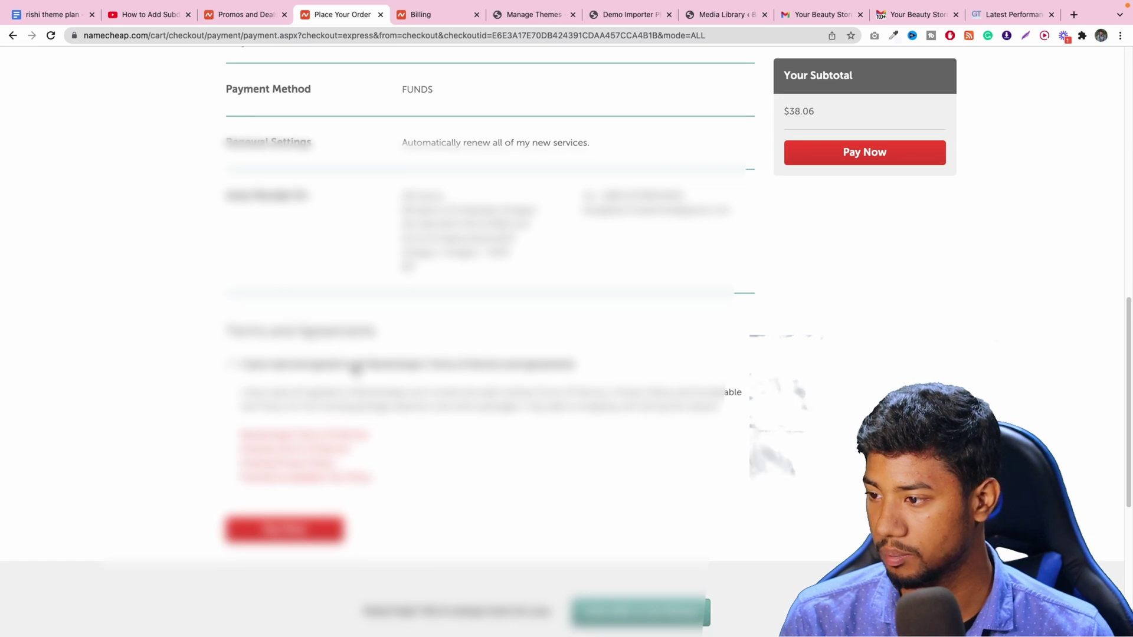
click(231, 363)
click(284, 529)
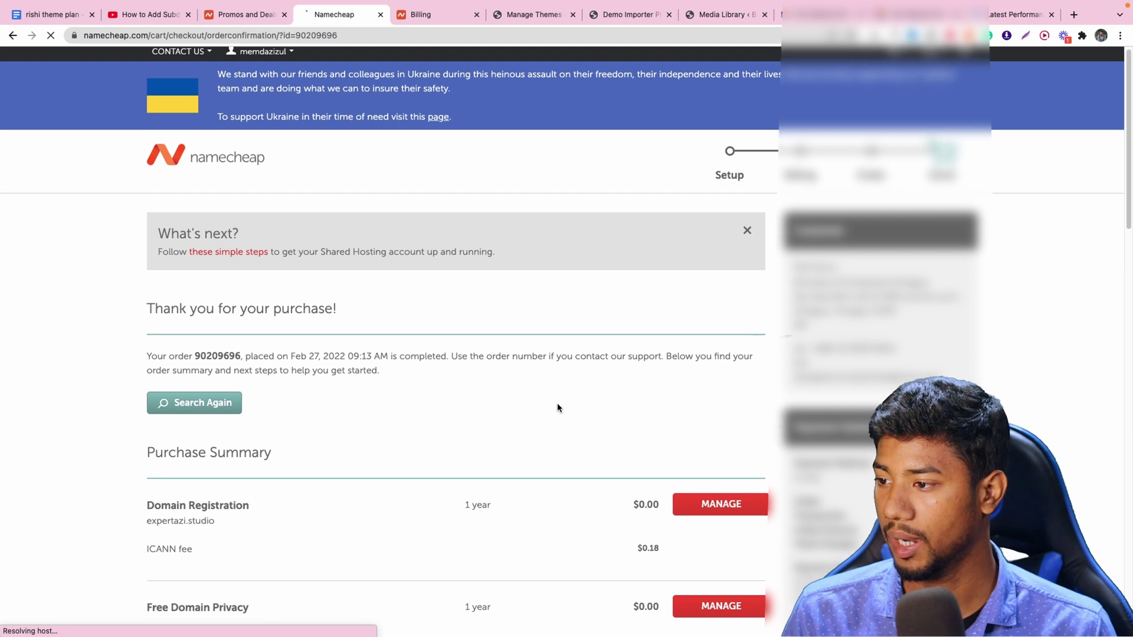
Review the Stellar hosting lines in the purchase summary and open the account Dashboard in a new tab
scroll(557, 407, down, 3)
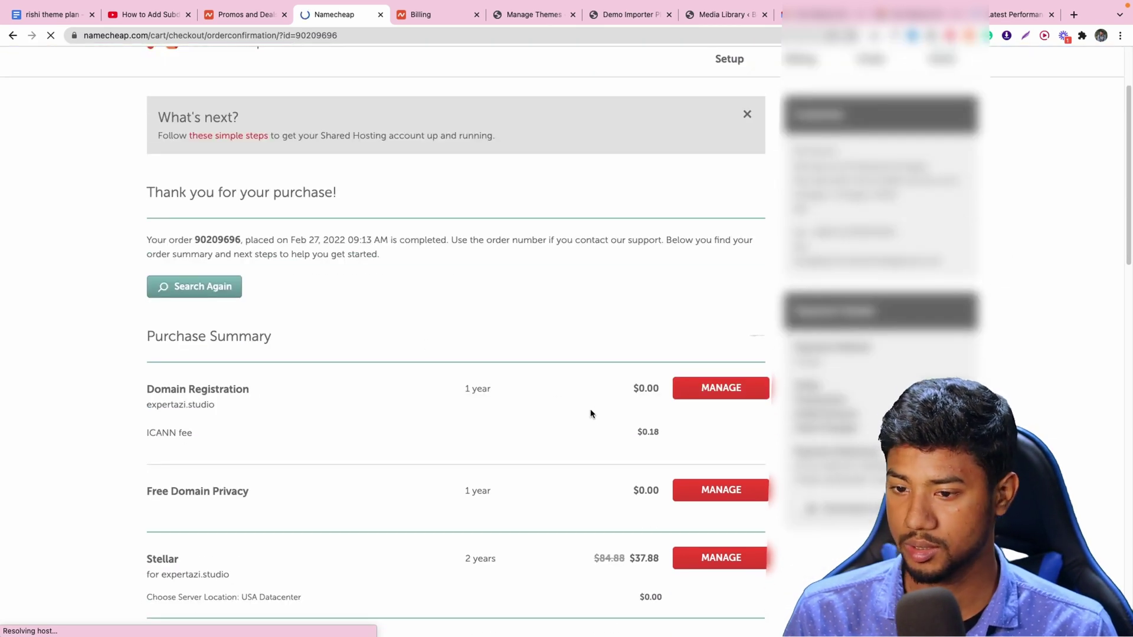
scroll(594, 417, down, 3)
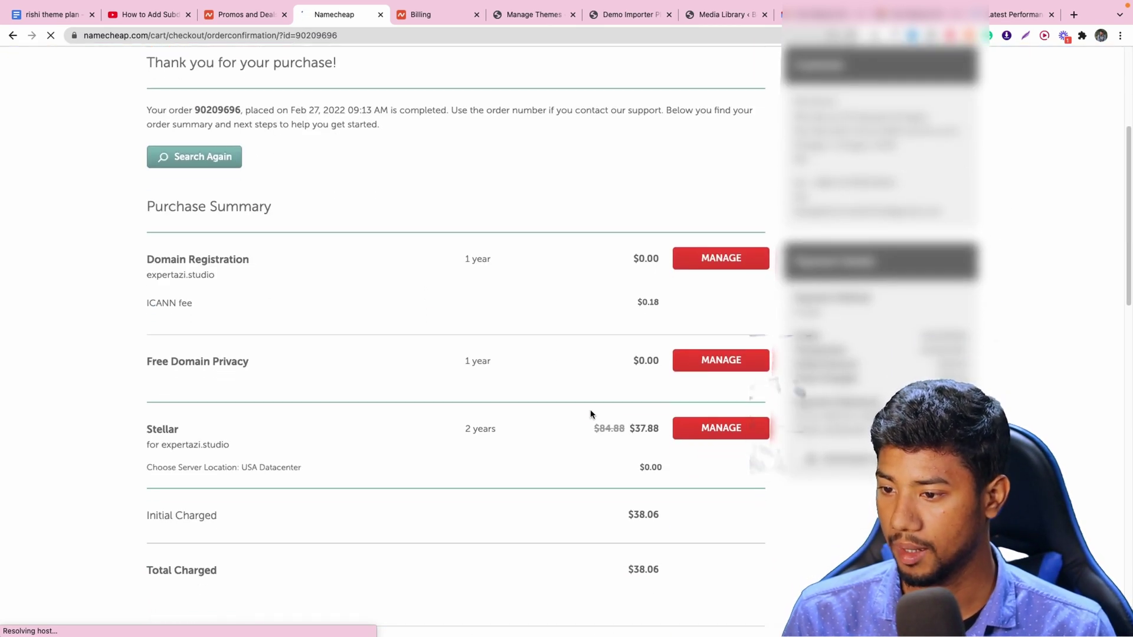
drag(231, 450, 138, 414)
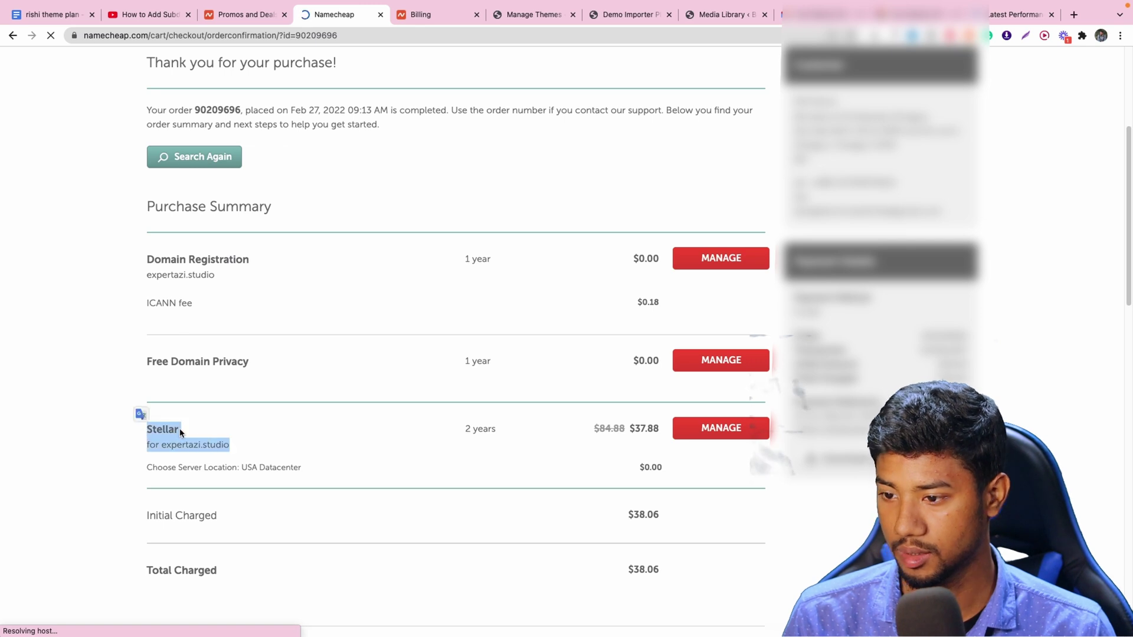
click(573, 445)
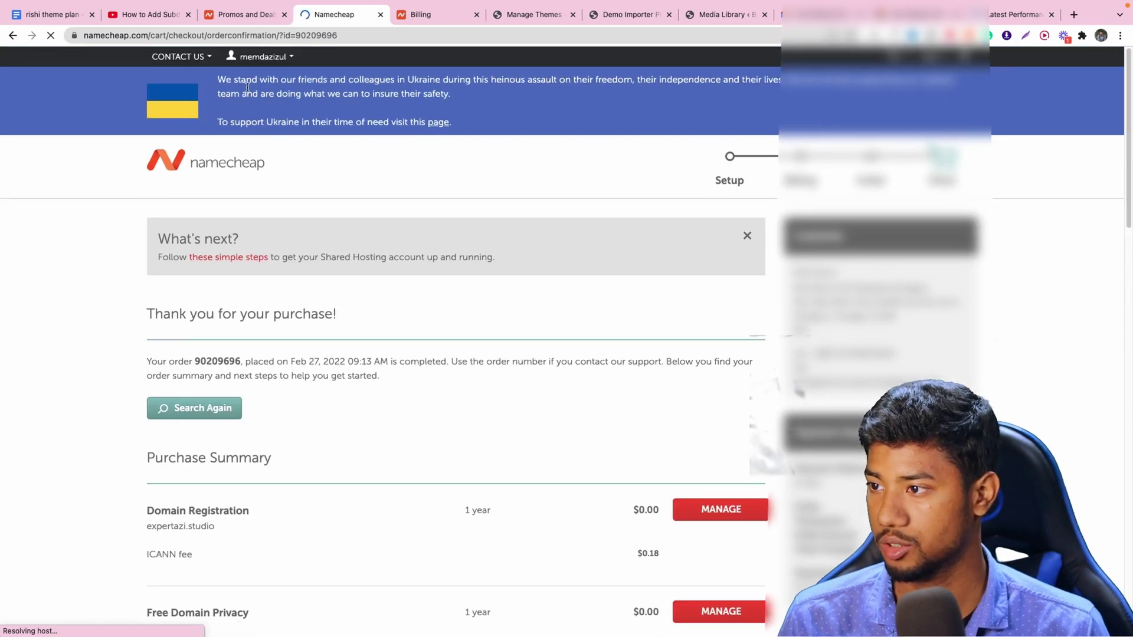
click(263, 56)
right_click(244, 179)
click(283, 185)
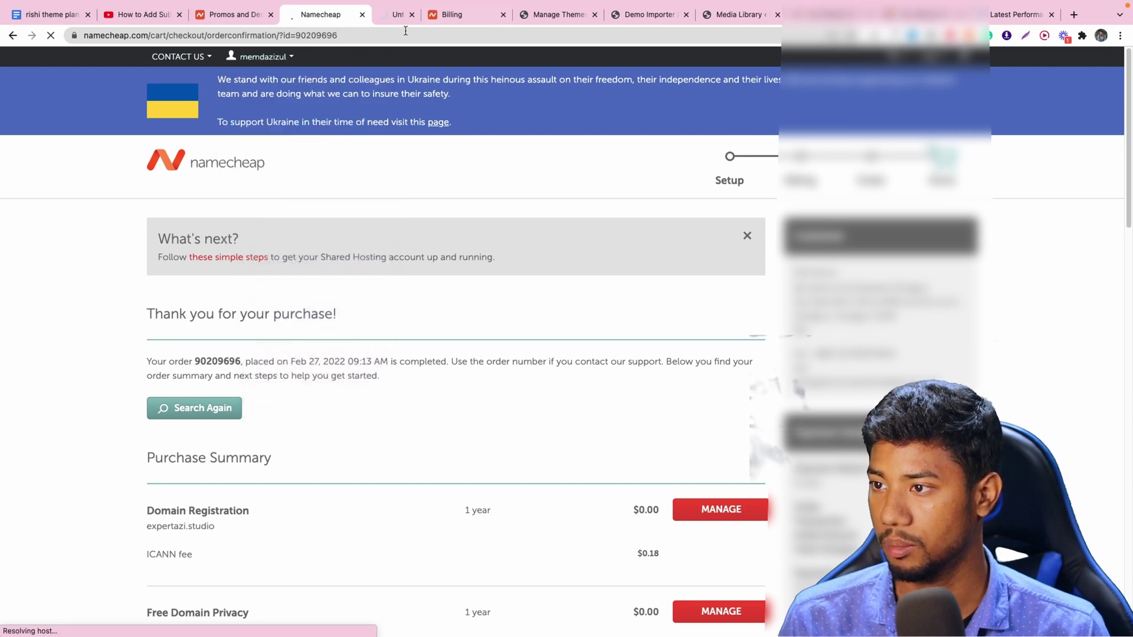
click(394, 14)
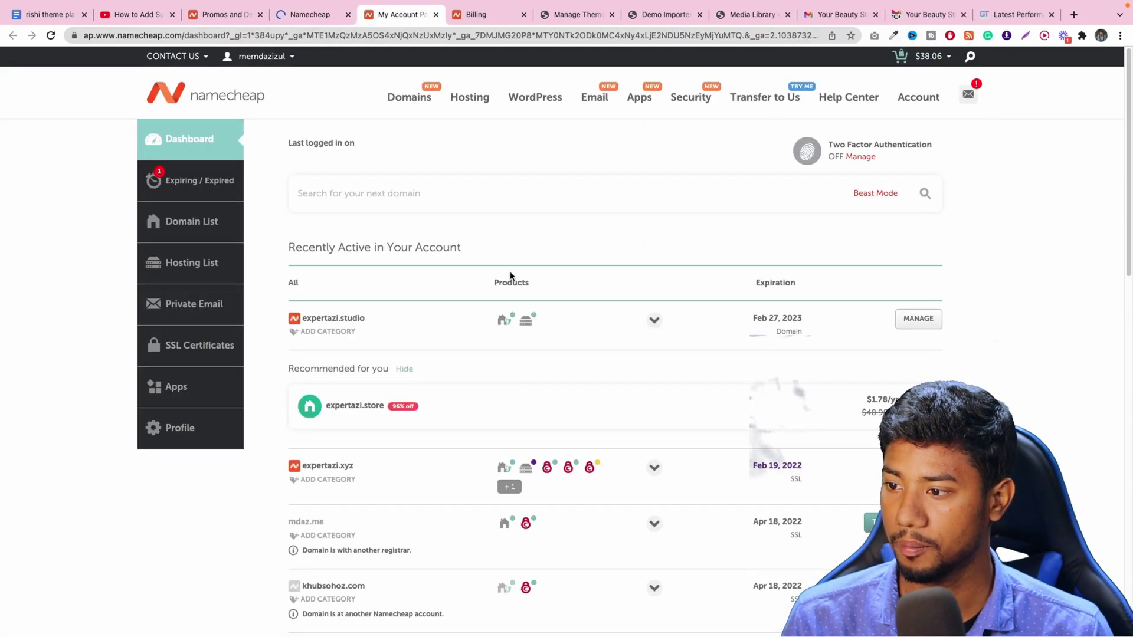
Turn off auto-renew for expertazi.studio's domain, domain privacy and Stellar hosting
scroll(507, 289, down, 2)
mouse_move(521, 404)
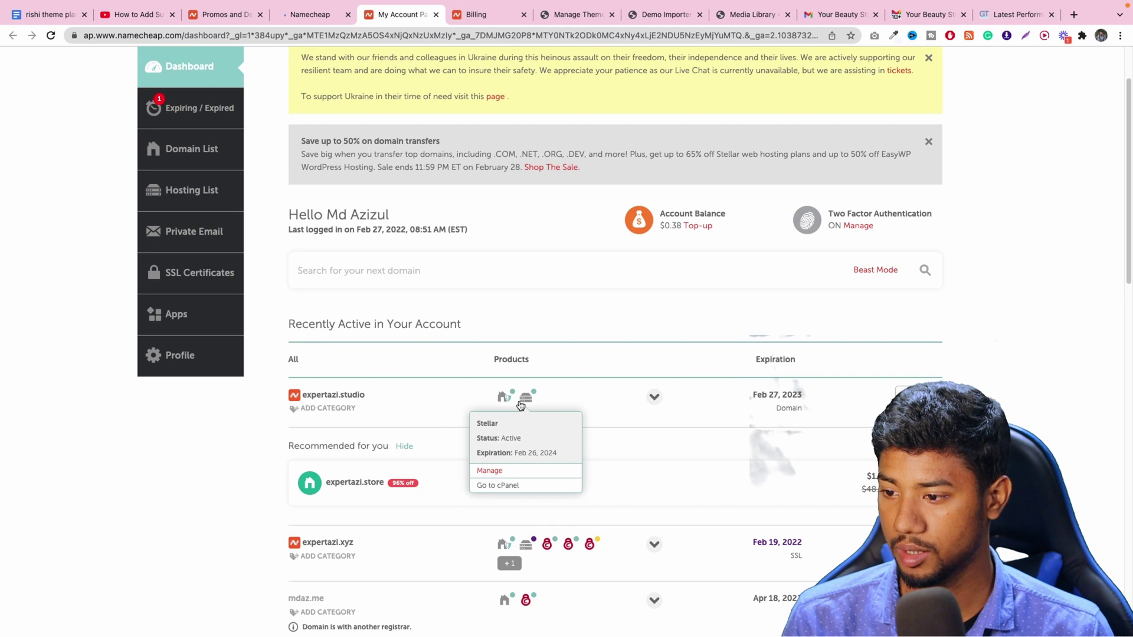
triple_click(555, 453)
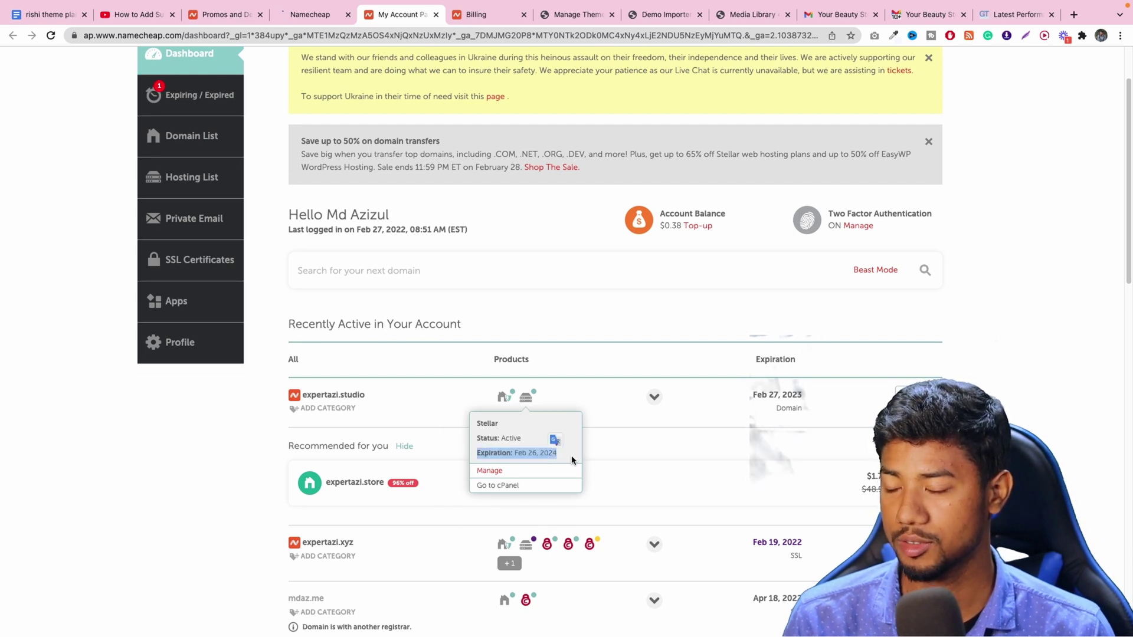
click(654, 398)
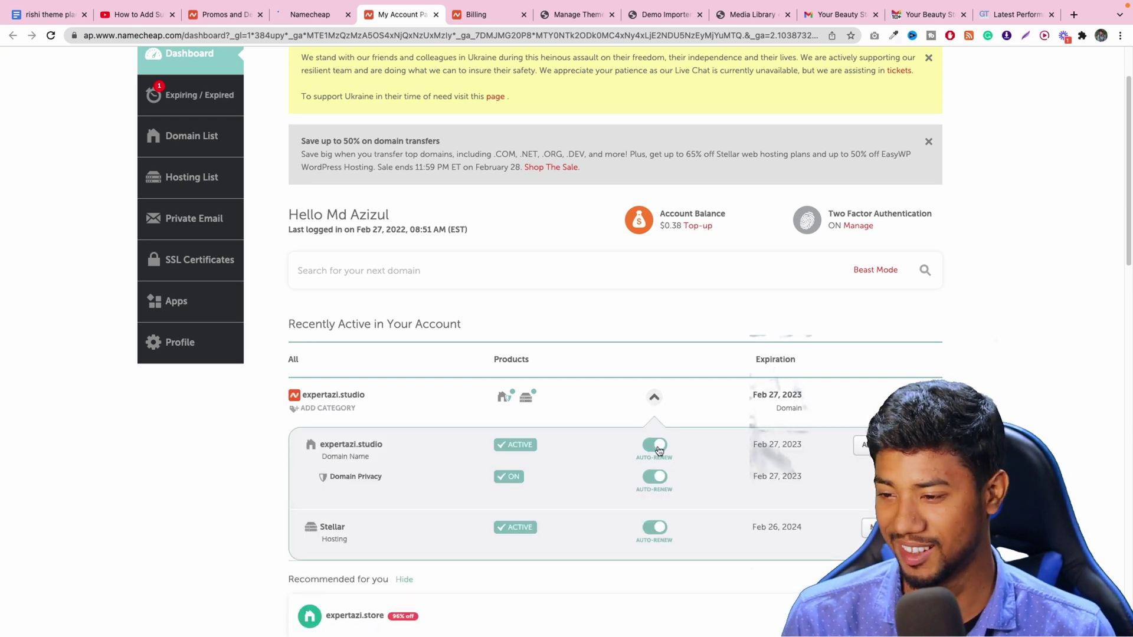
click(654, 400)
click(653, 404)
click(654, 445)
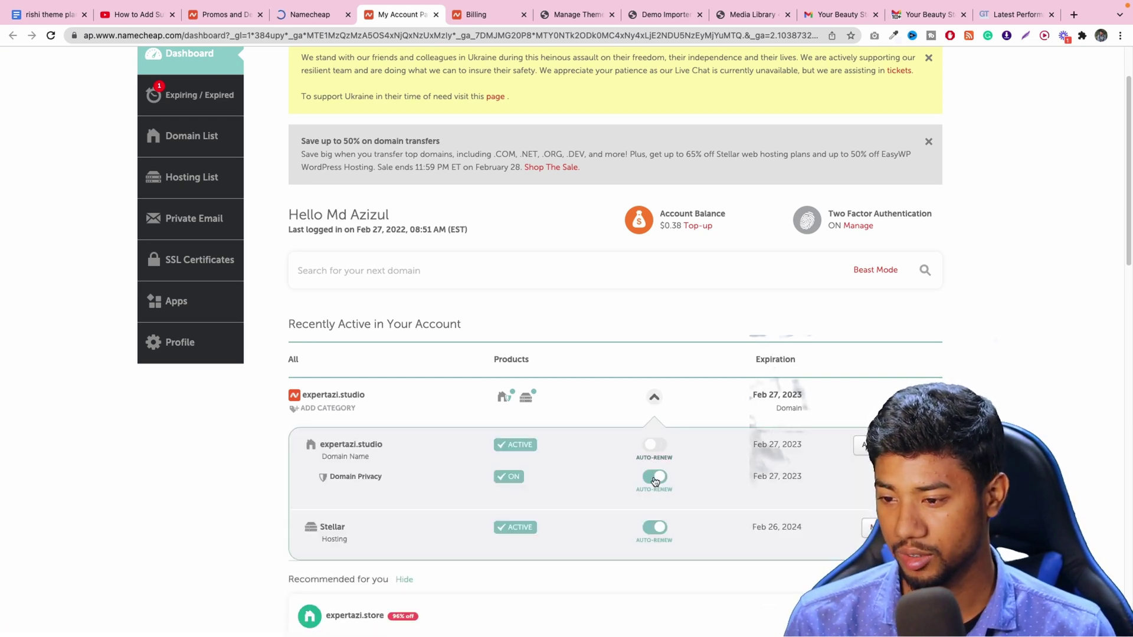
click(655, 477)
click(655, 527)
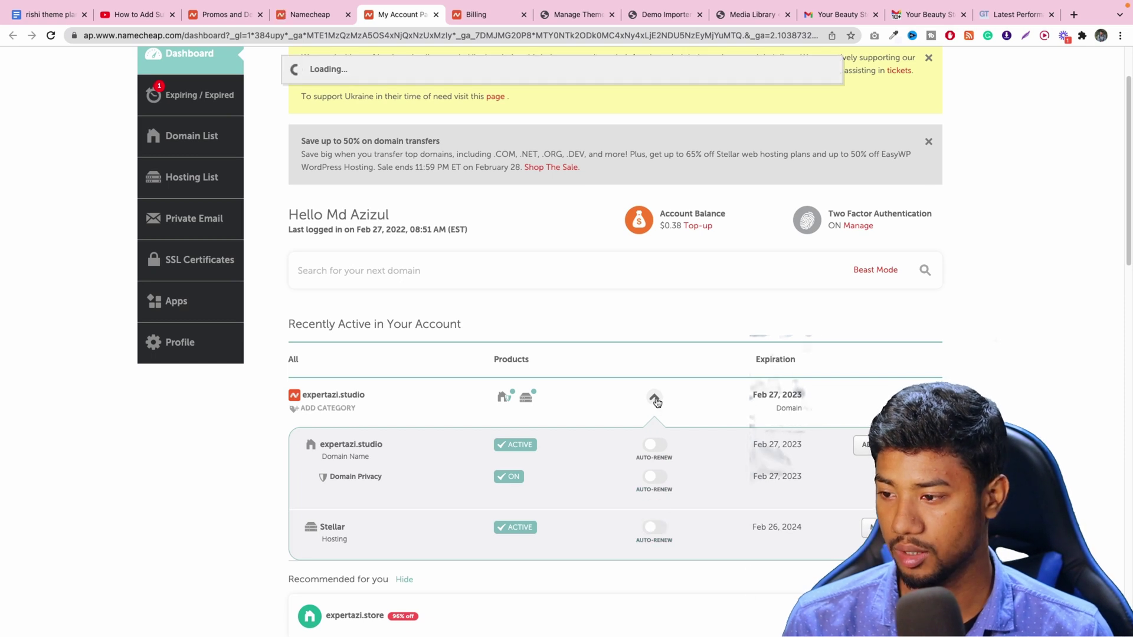
click(654, 398)
Open expertazi.studio in a new tab to see its parking page, then return to the dashboard
double_click(347, 396)
right_click(348, 395)
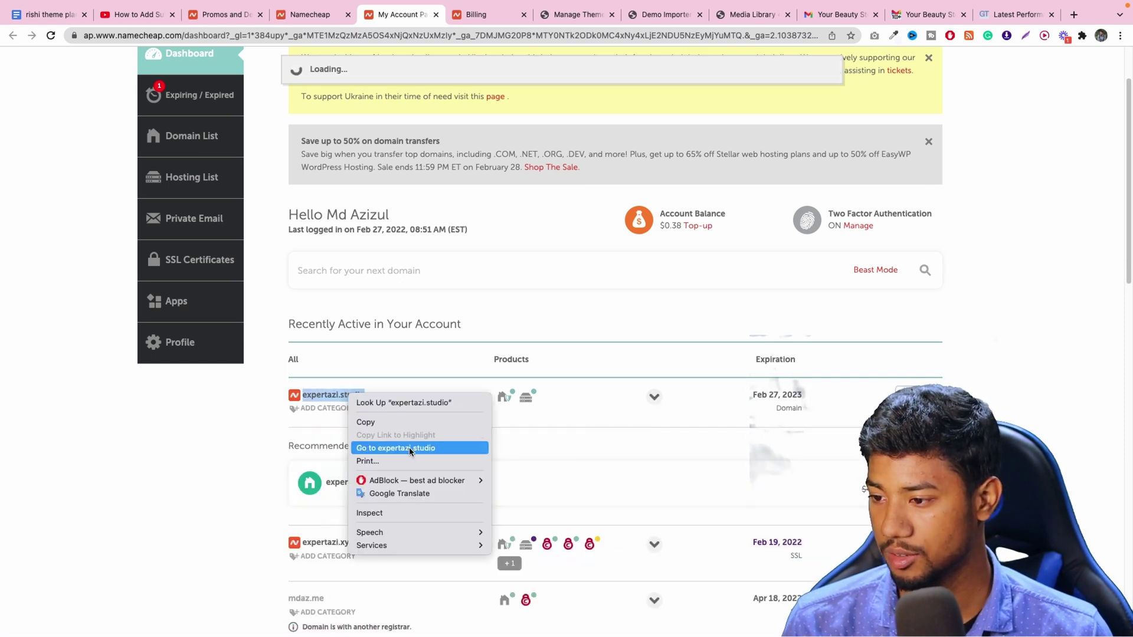
click(409, 448)
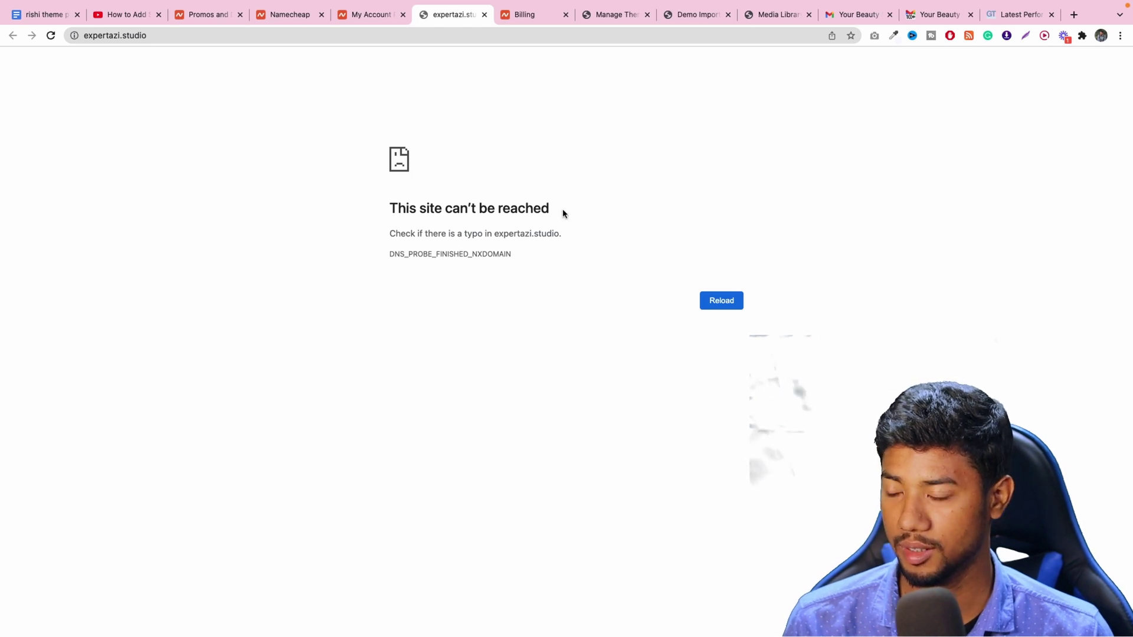
click(394, 19)
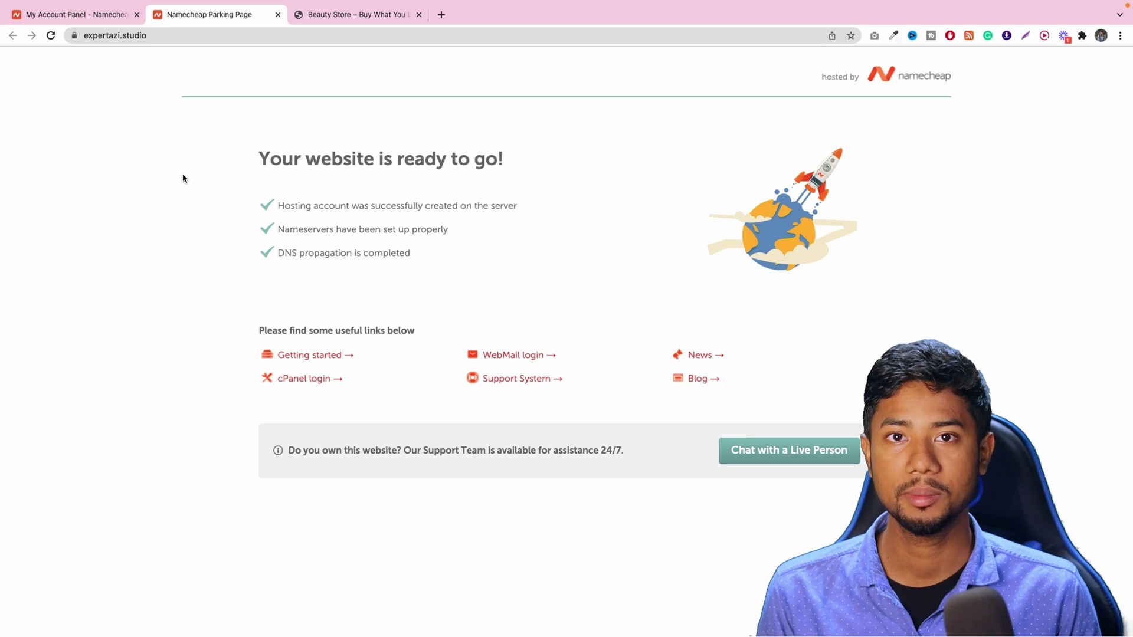
Expand expertazi.studio's products on the dashboard and open its Manage domain page in a new tab
click(94, 14)
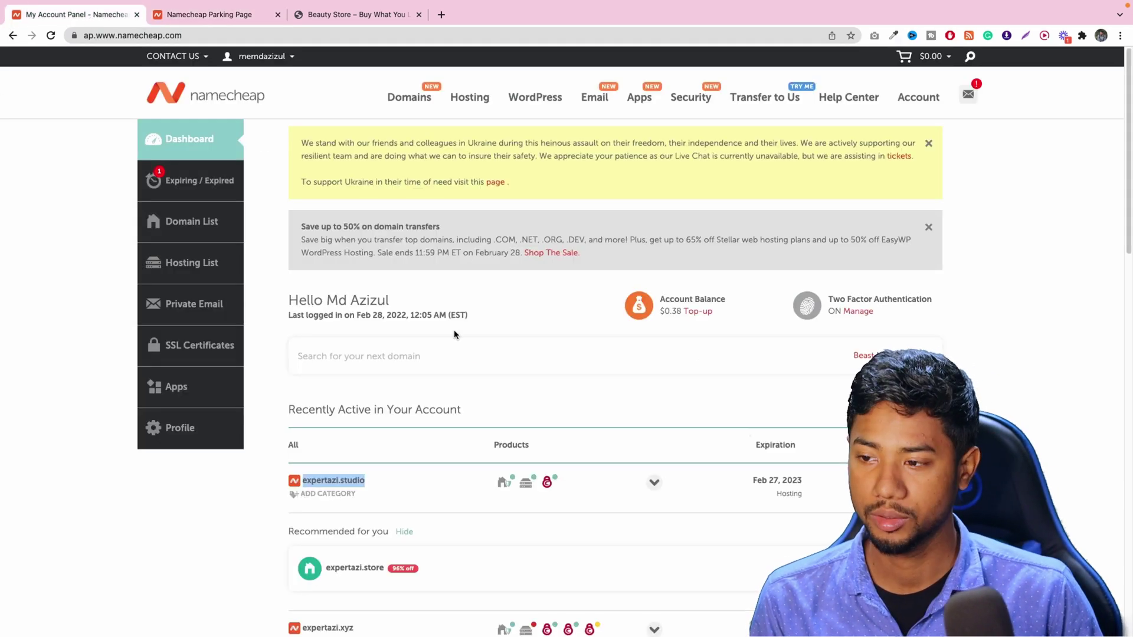
scroll(518, 329, down, 3)
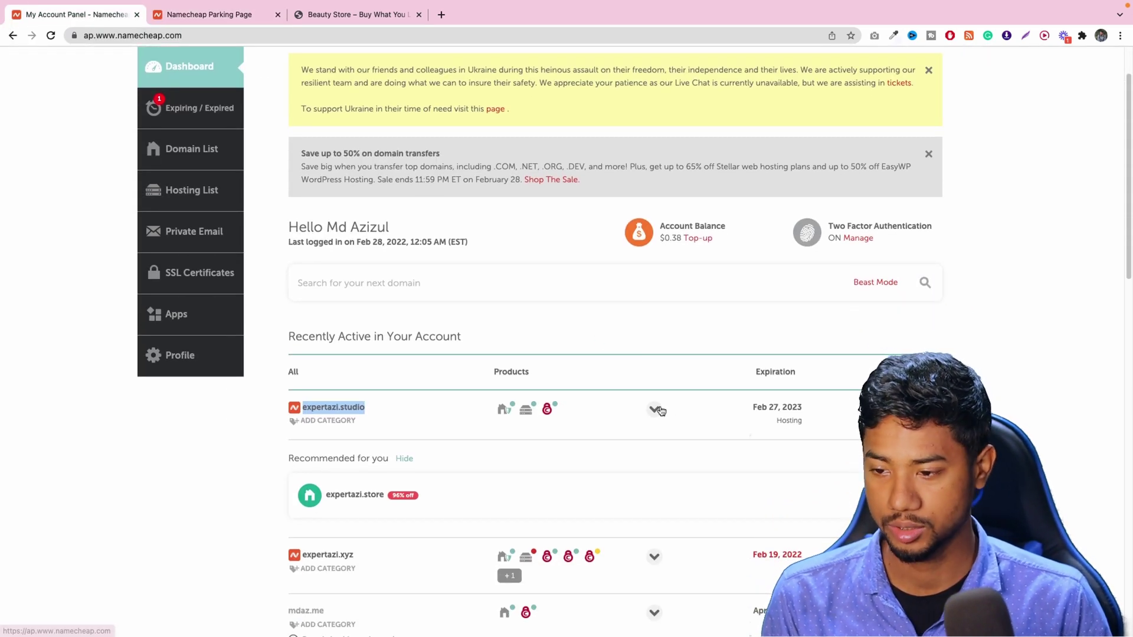
click(655, 409)
scroll(691, 359, down, 3)
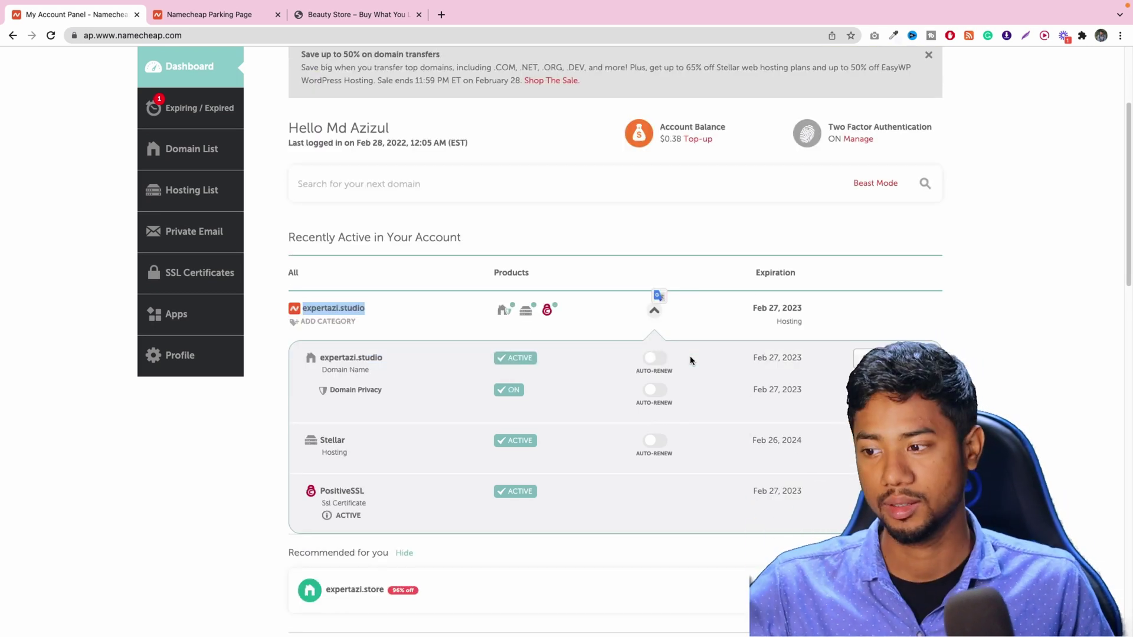
click(690, 358)
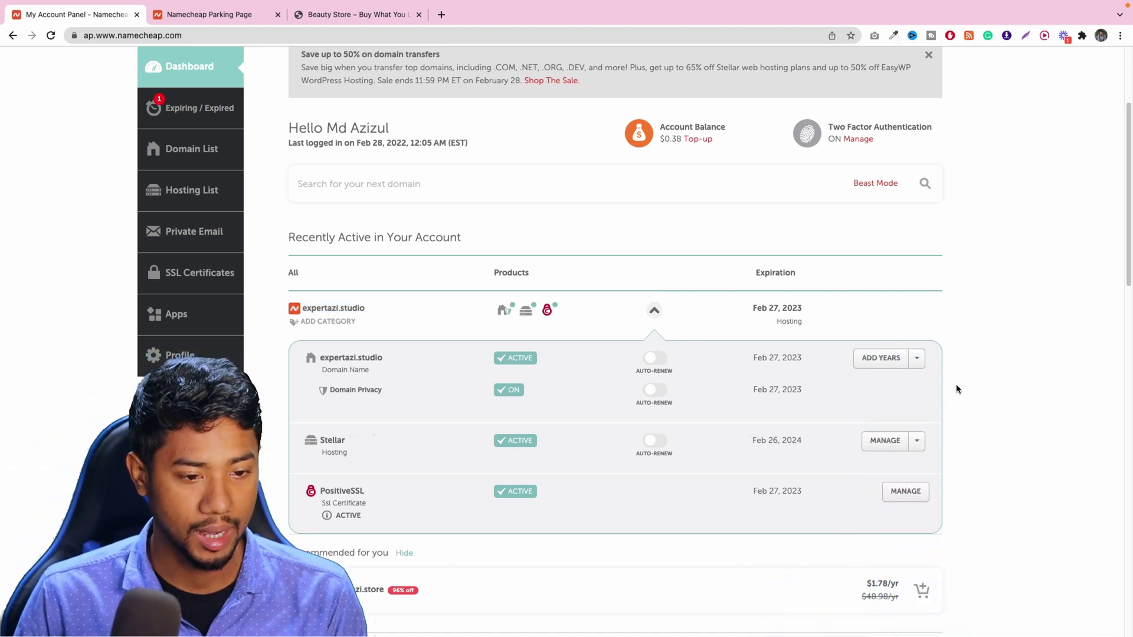
click(917, 357)
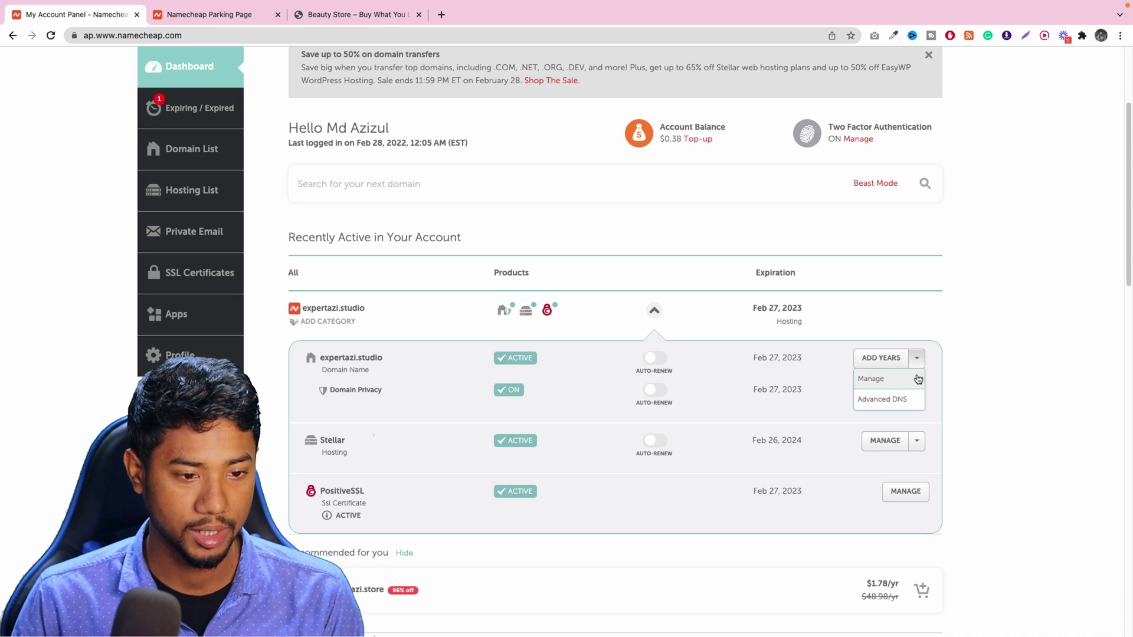
right_click(919, 379)
click(921, 386)
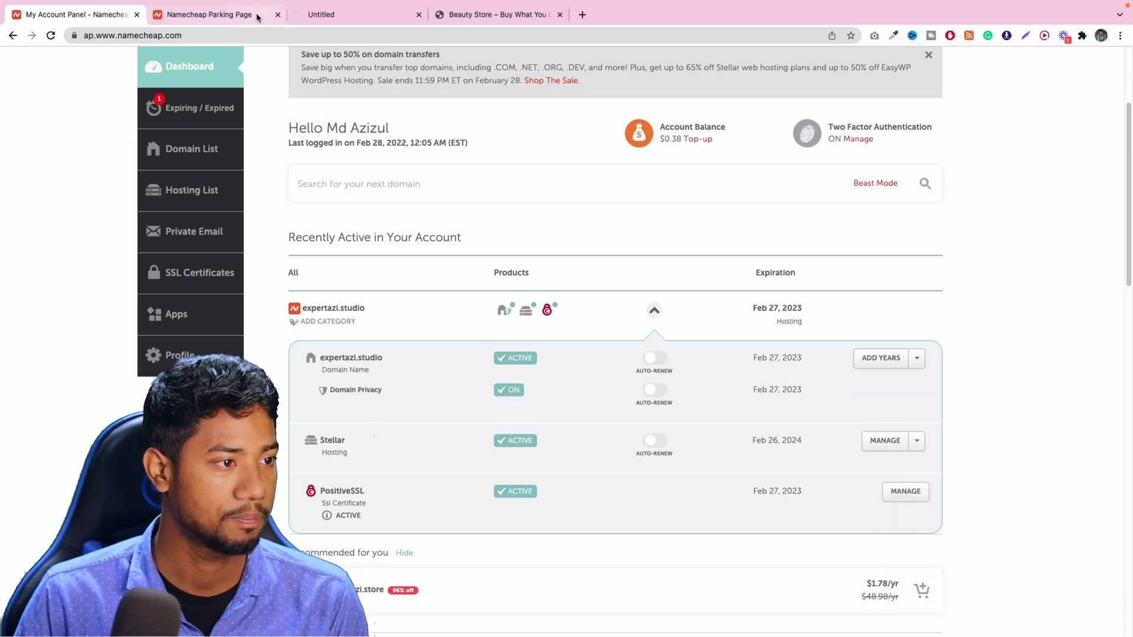
click(346, 16)
Set expertazi.studio's nameservers to Namecheap Web Hosting DNS and save
drag(240, 18, 379, 27)
click(240, 16)
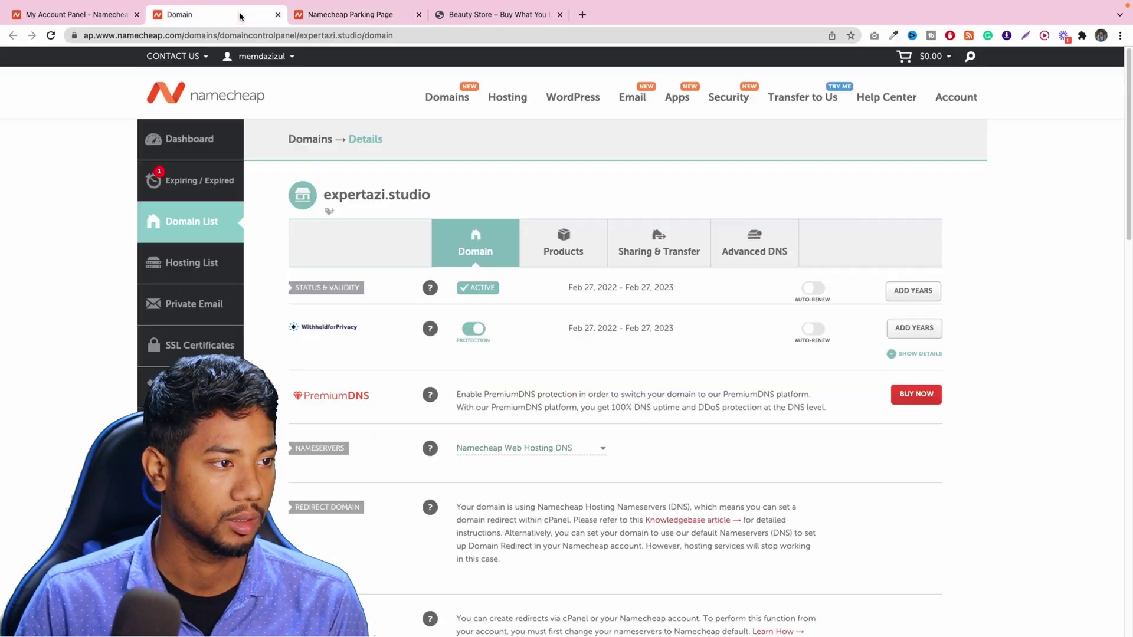
scroll(595, 354, down, 5)
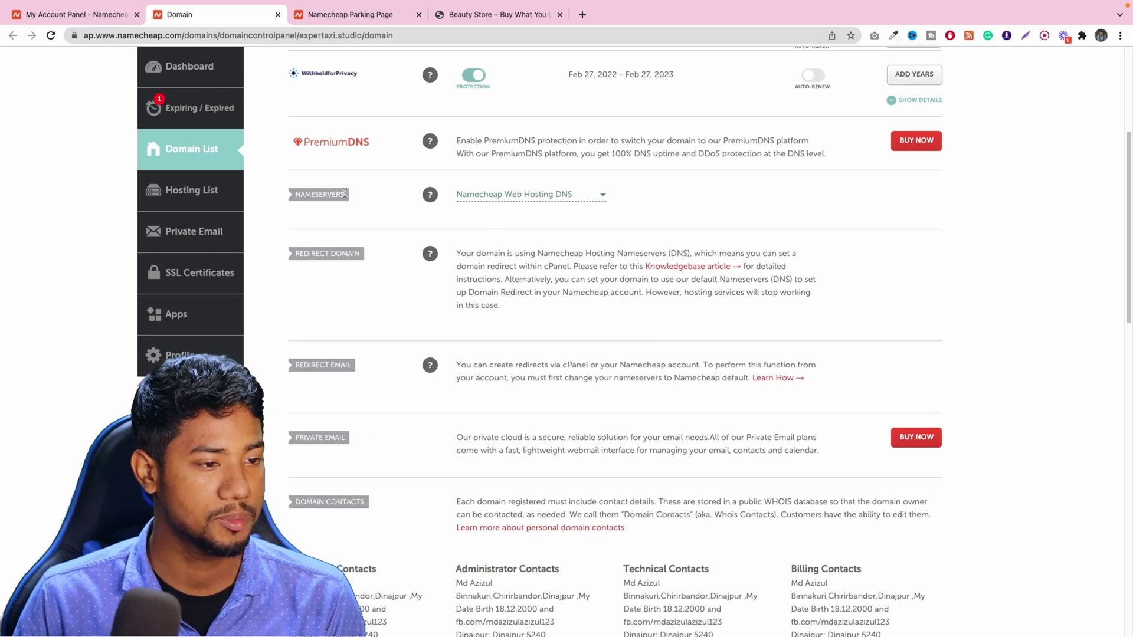
click(555, 196)
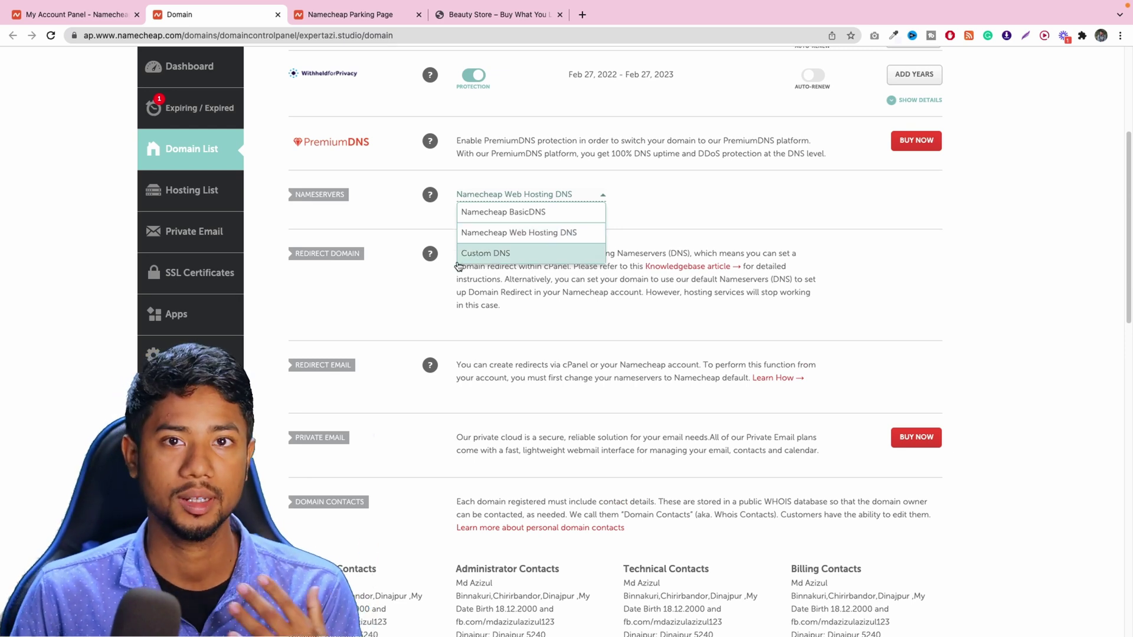
click(510, 215)
click(516, 203)
click(517, 230)
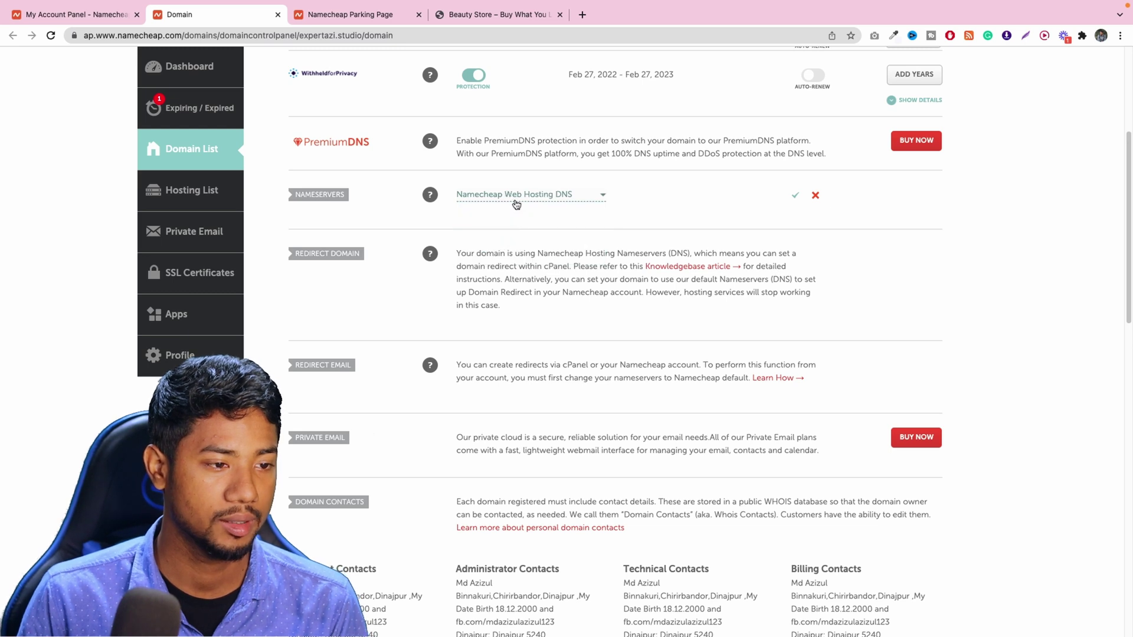
click(796, 195)
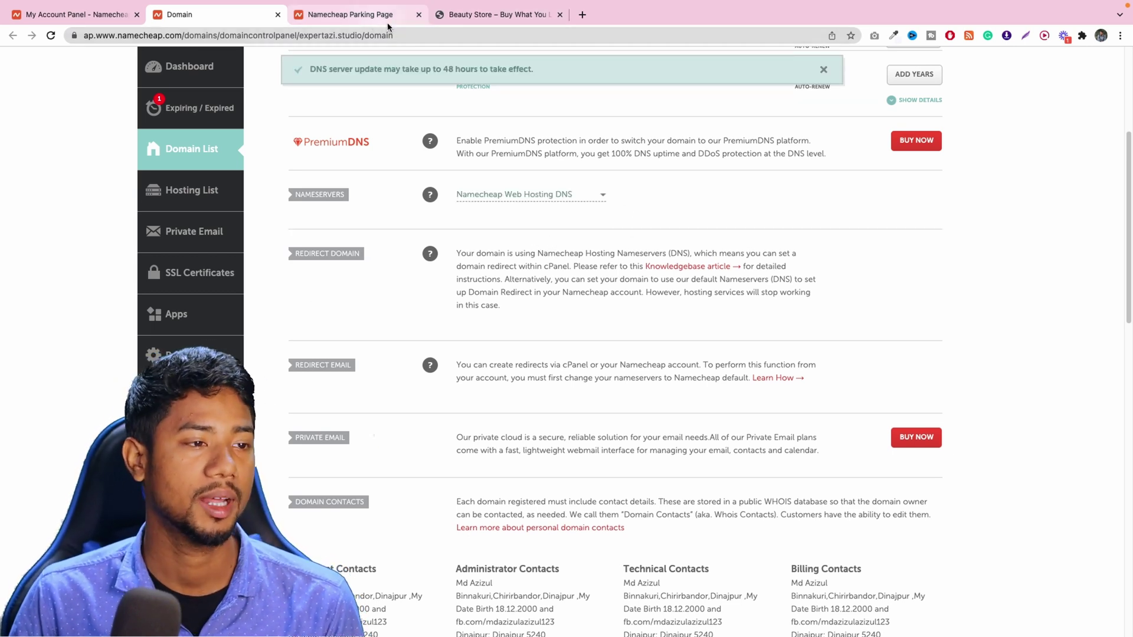
Check the Beauty Store site and the expertazi.studio parking page's connection security
click(466, 17)
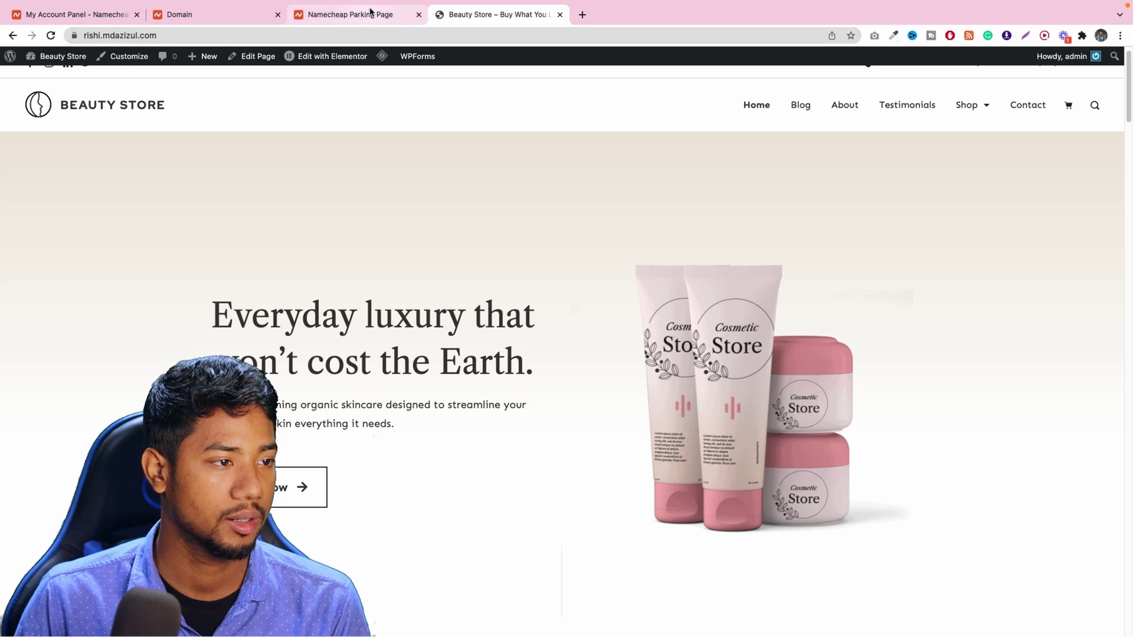
click(369, 14)
click(76, 36)
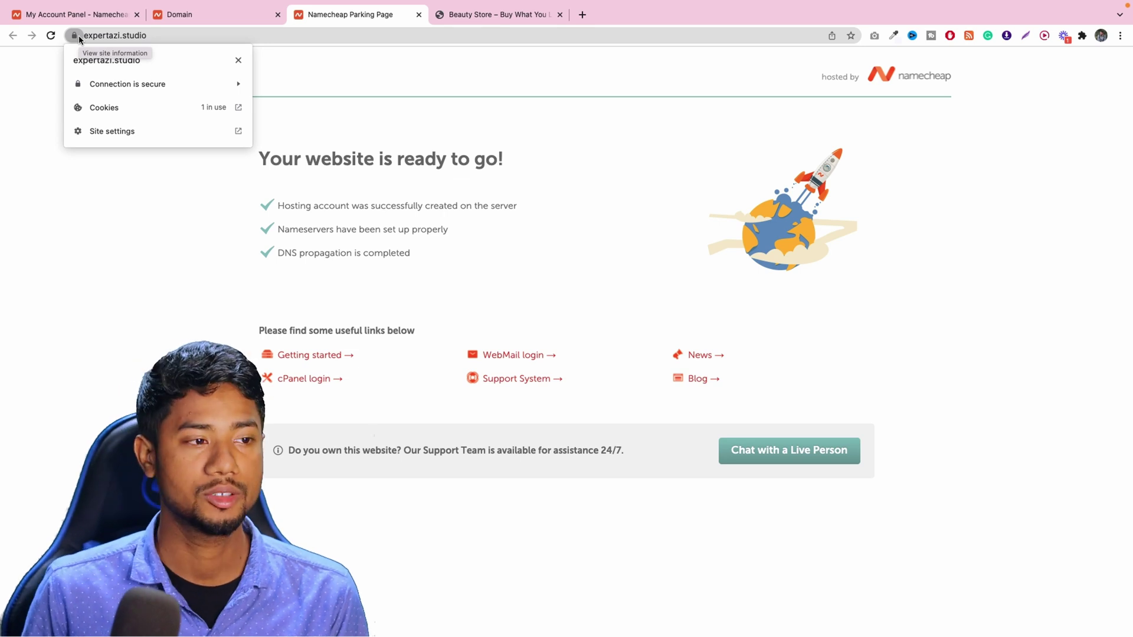
Open cPanel for the Stellar hosting from the account dashboard
click(98, 19)
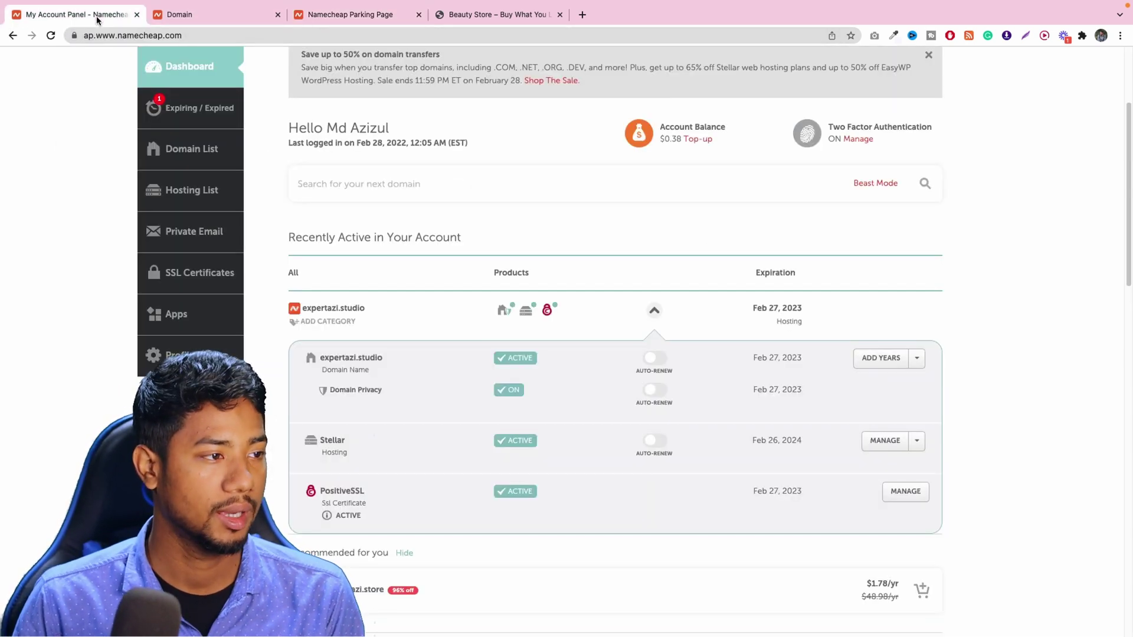
scroll(531, 295, down, 3)
mouse_move(530, 219)
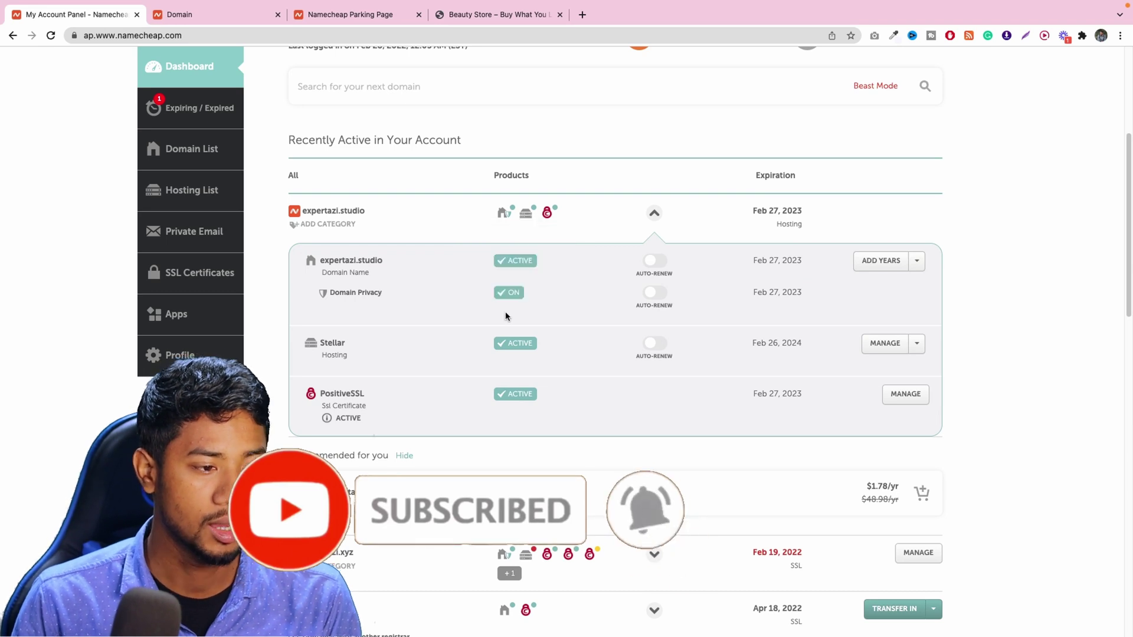
click(508, 299)
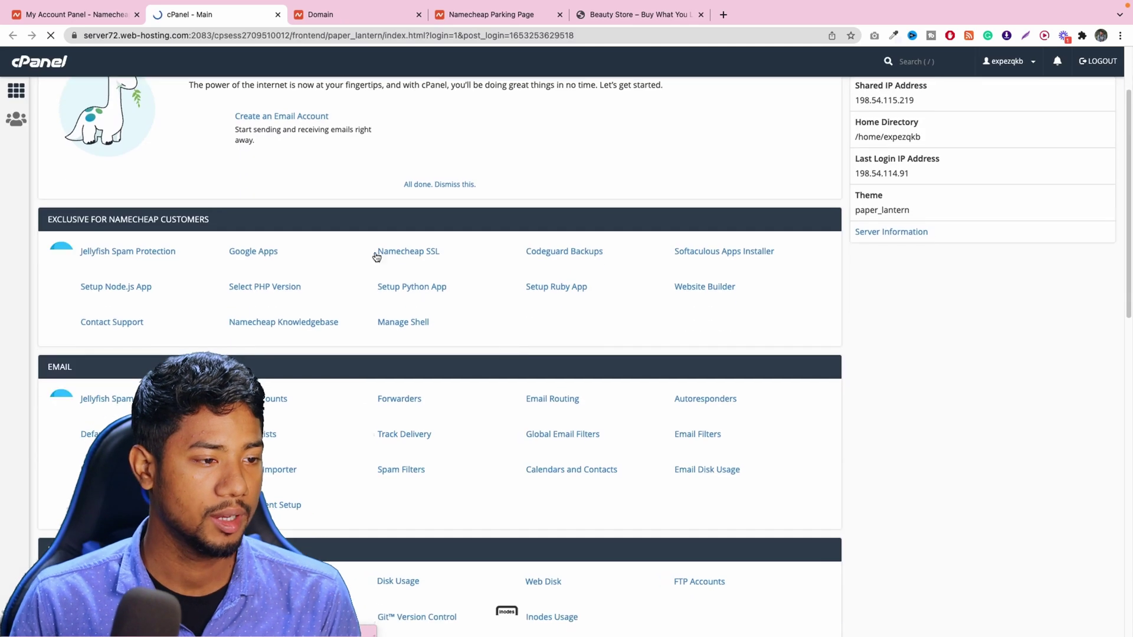
Open Namecheap SSL in a new tab and check the active expertazi.studio certificate and its expiry
right_click(424, 256)
click(452, 258)
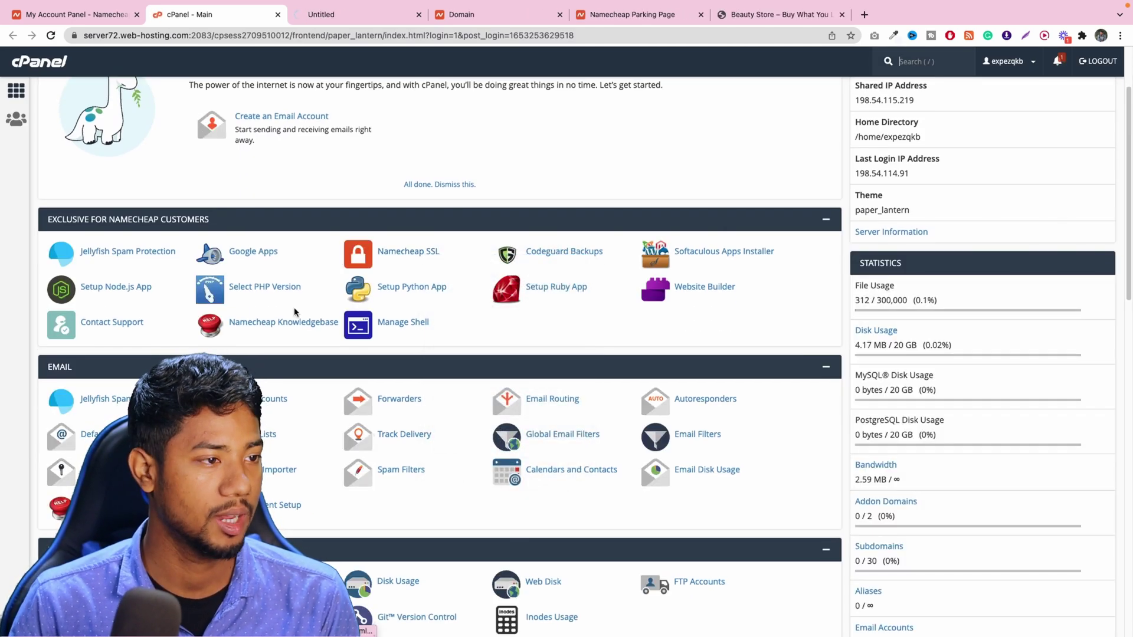
click(366, 16)
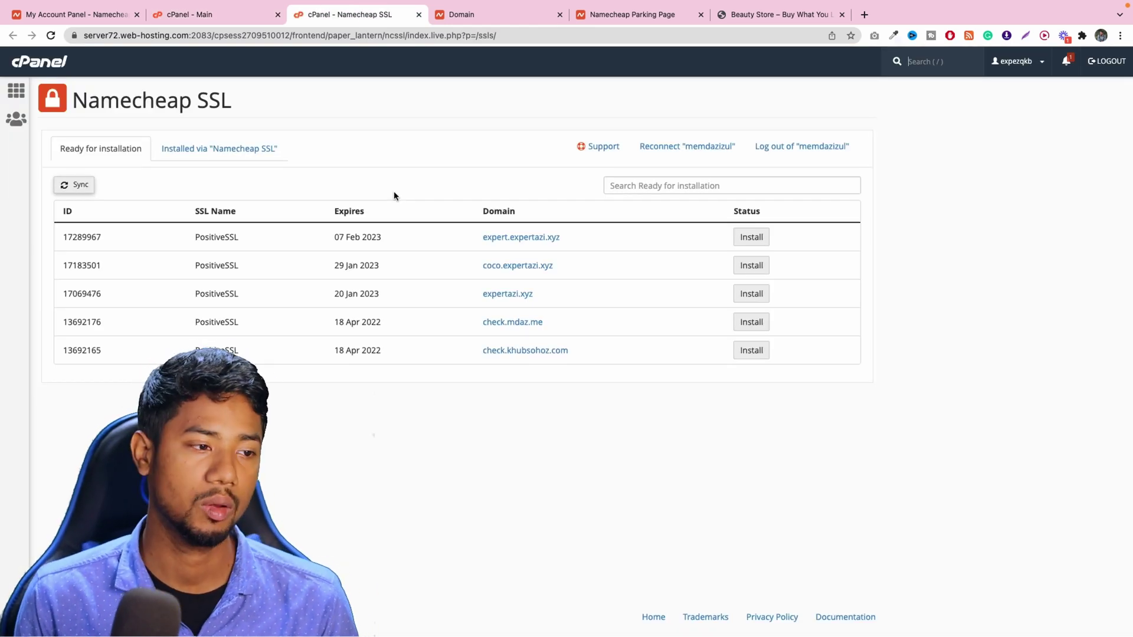
click(218, 151)
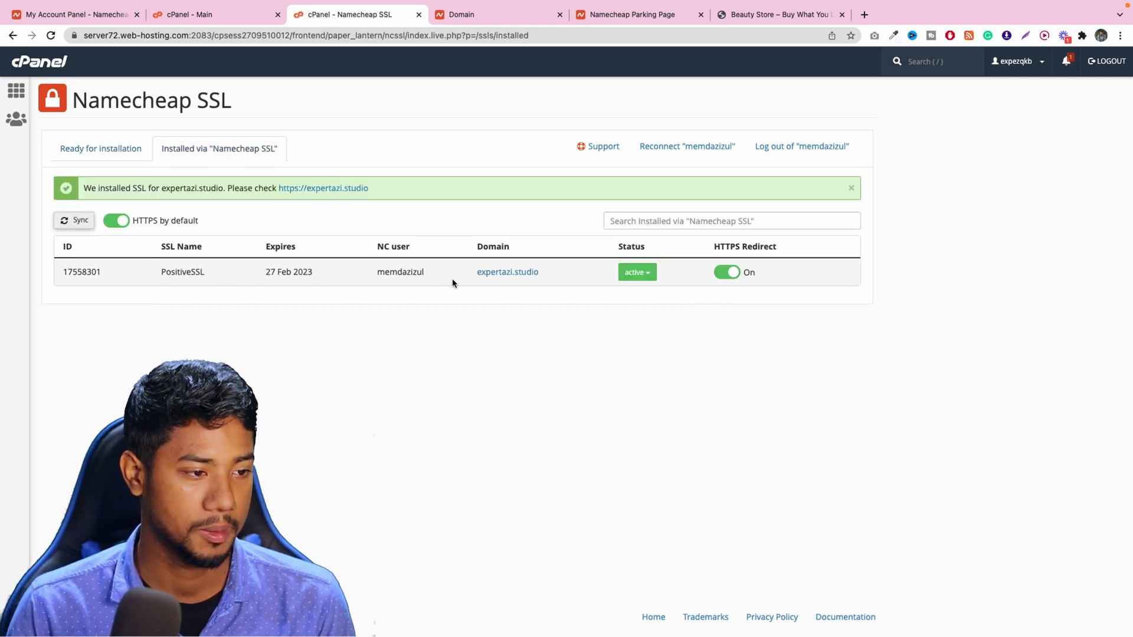
drag(425, 289, 264, 276)
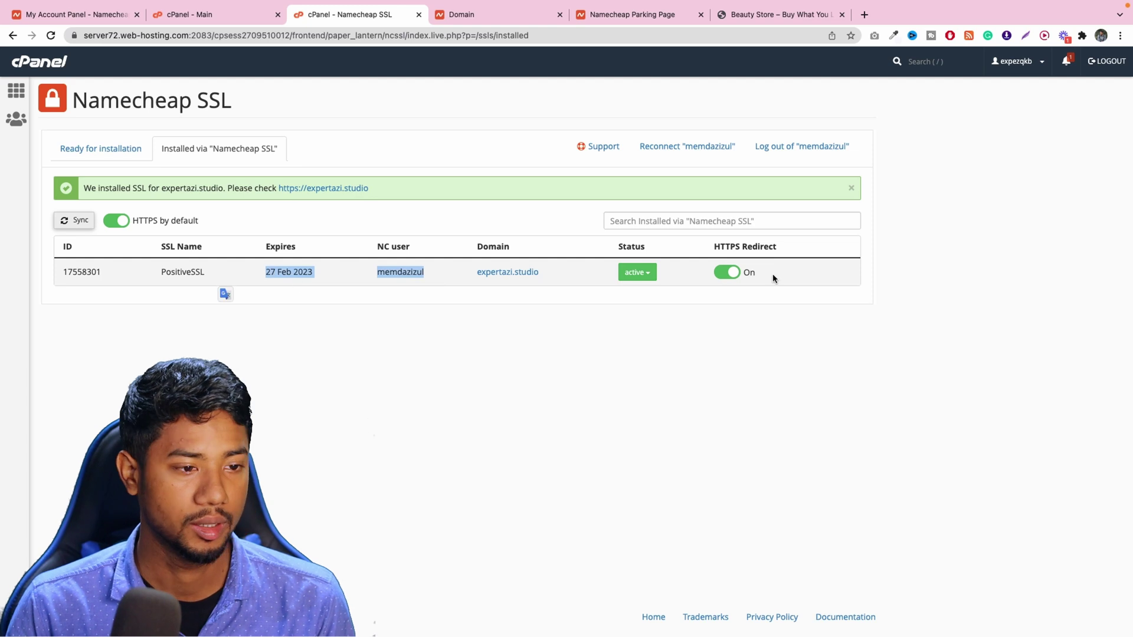
click(748, 312)
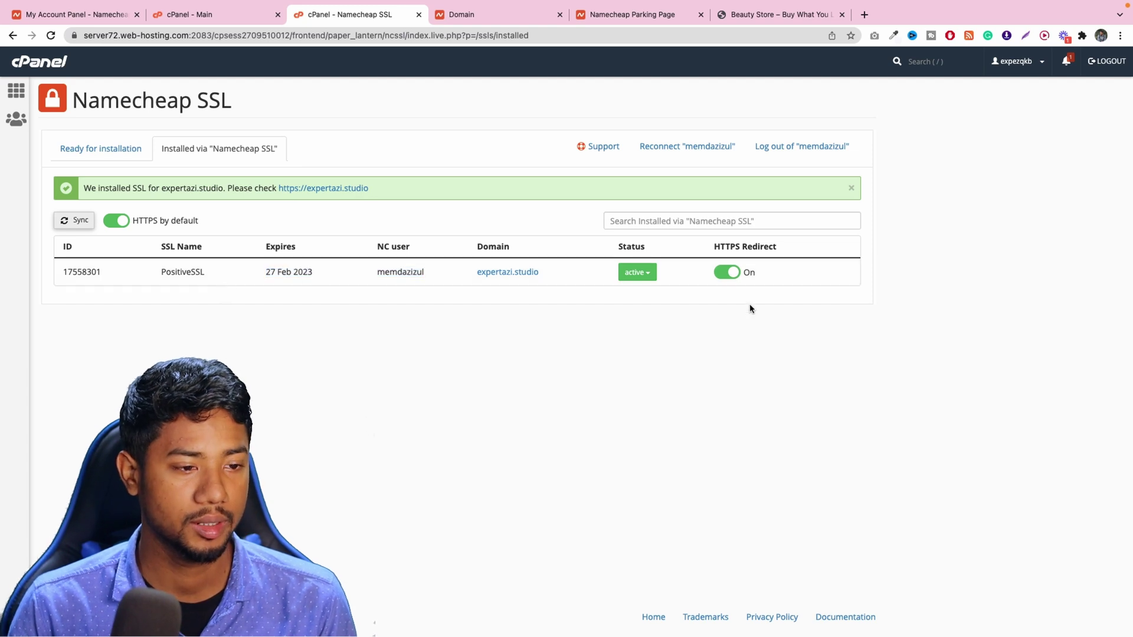
click(633, 271)
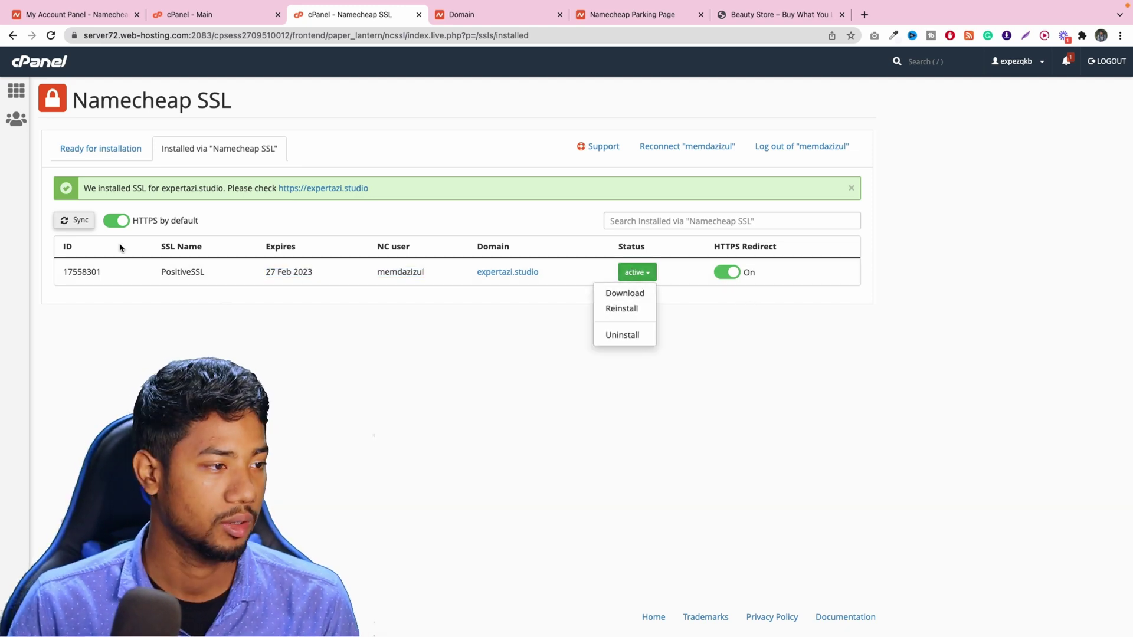
click(744, 331)
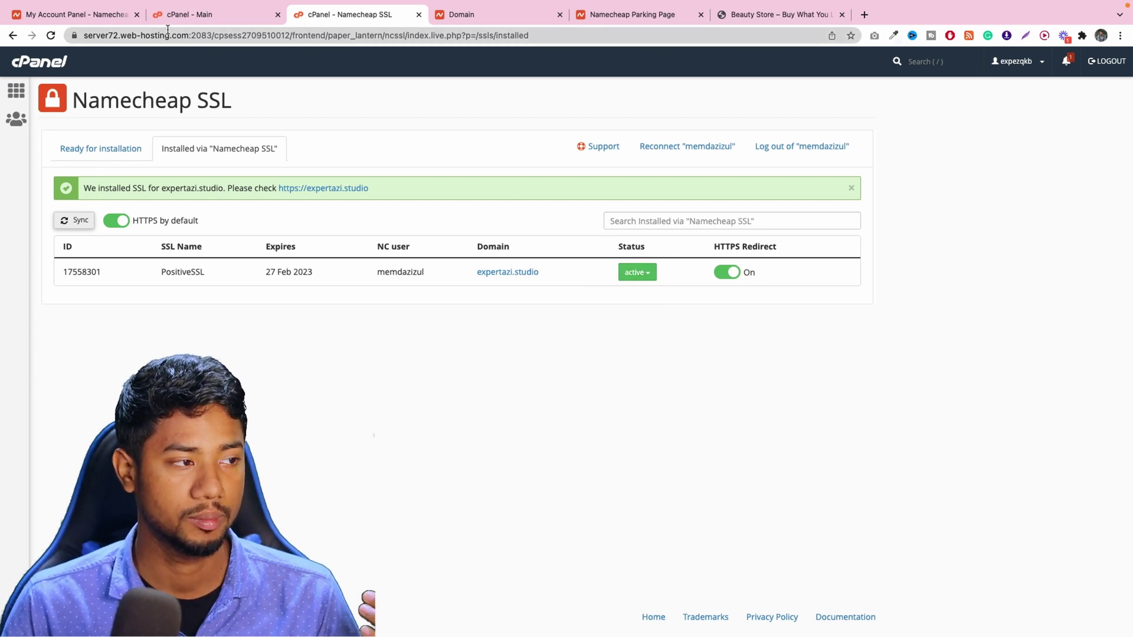
Compare the SSL page with the Namecheap account dashboard, ending on the dashboard
click(94, 16)
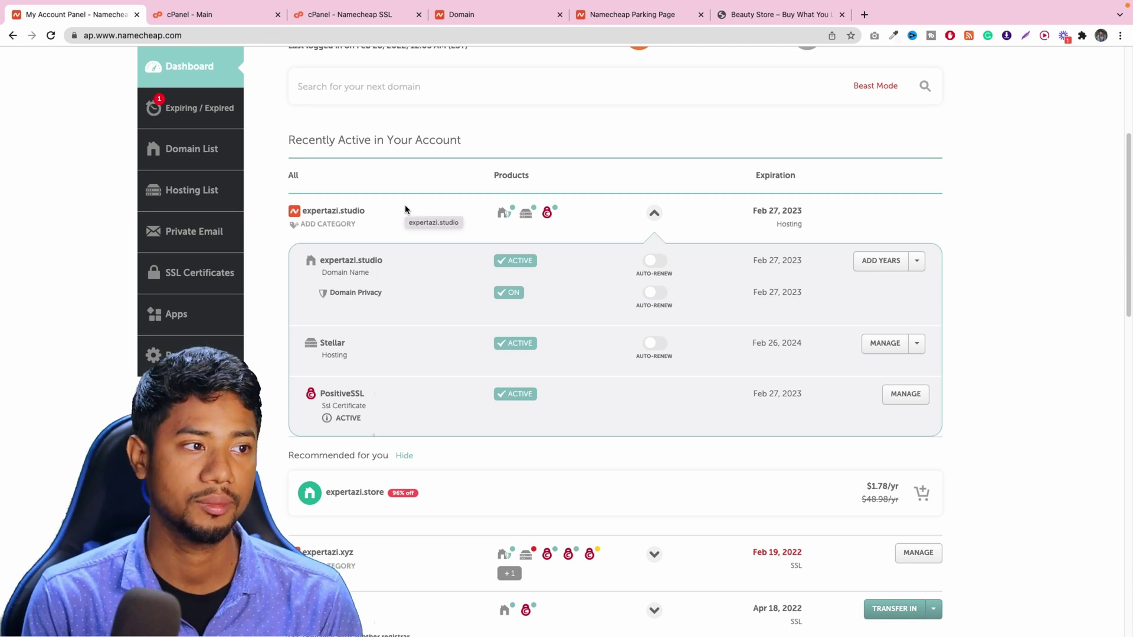
click(372, 14)
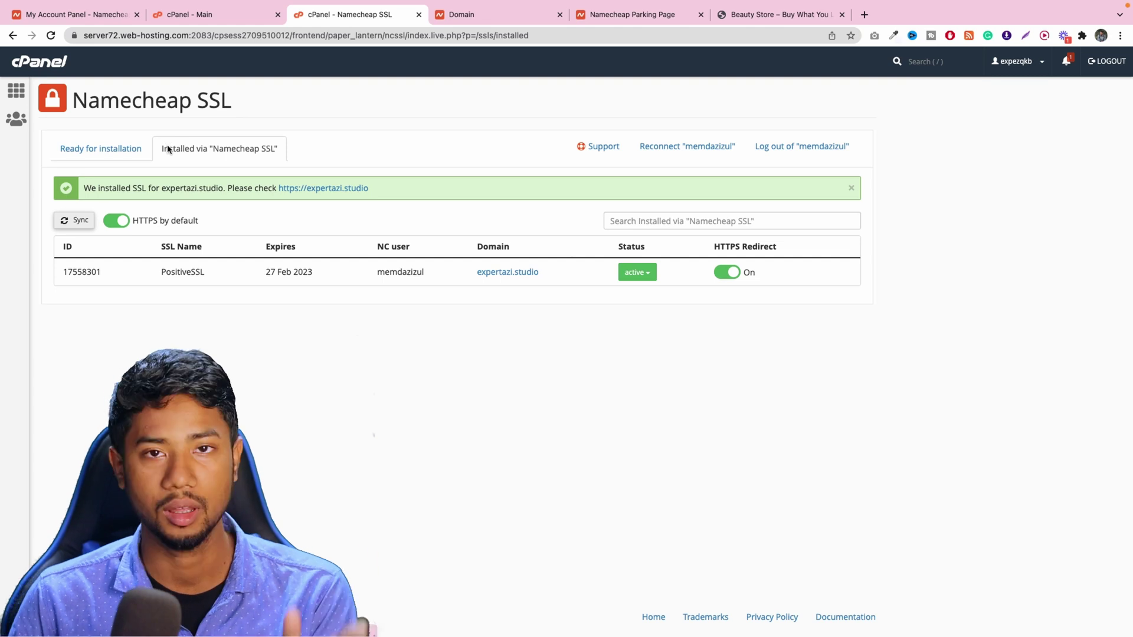
click(94, 15)
scroll(507, 354, down, 15)
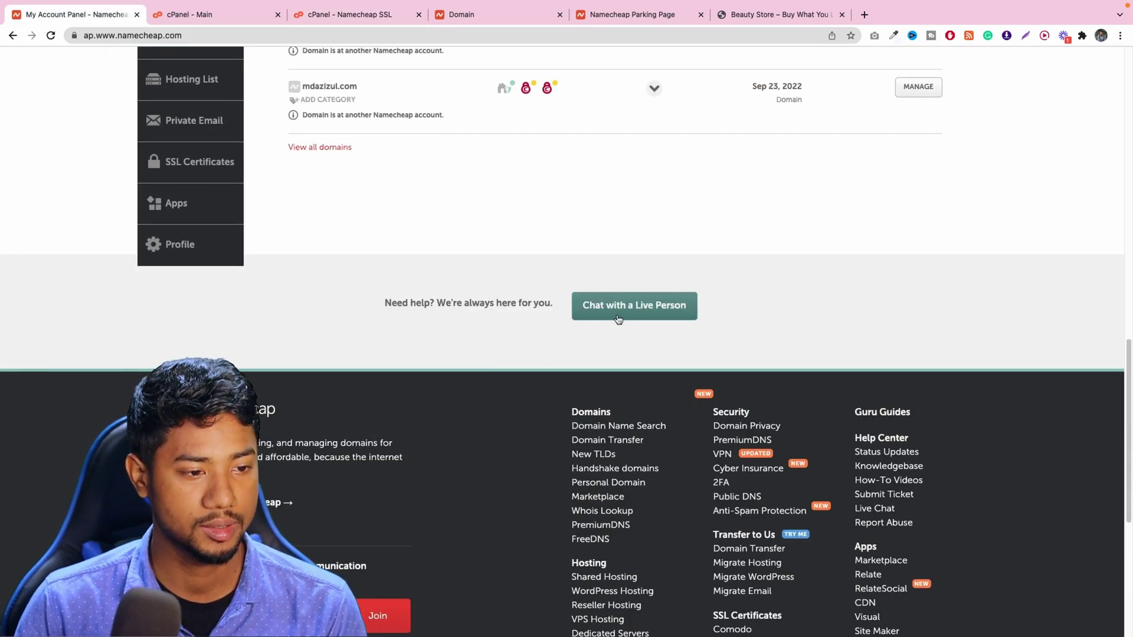
click(608, 318)
click(78, 16)
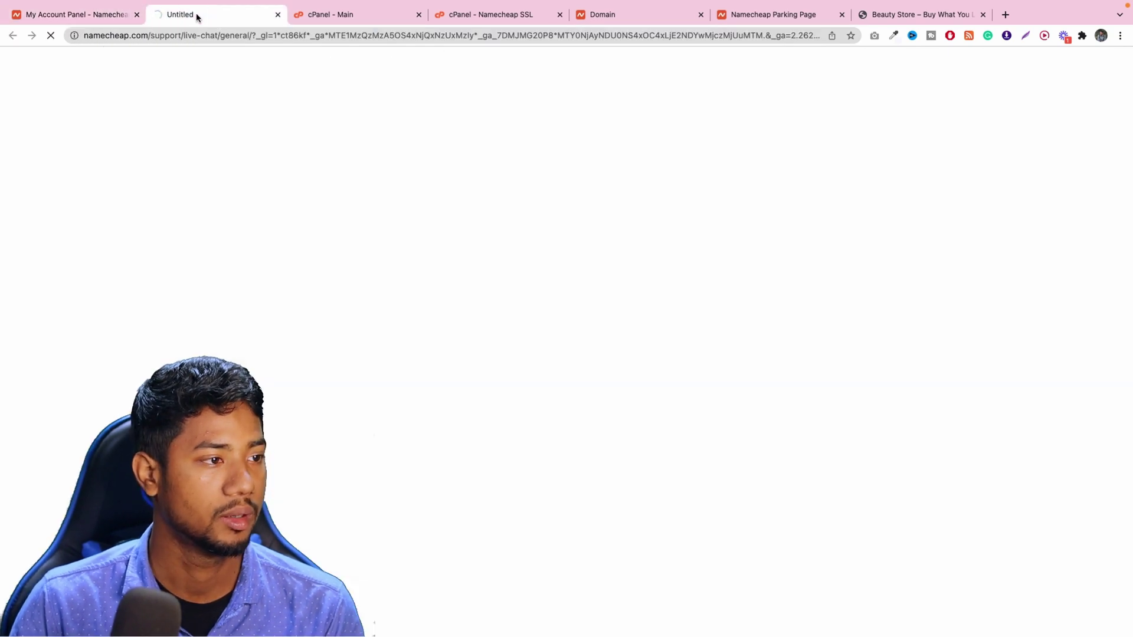
click(195, 15)
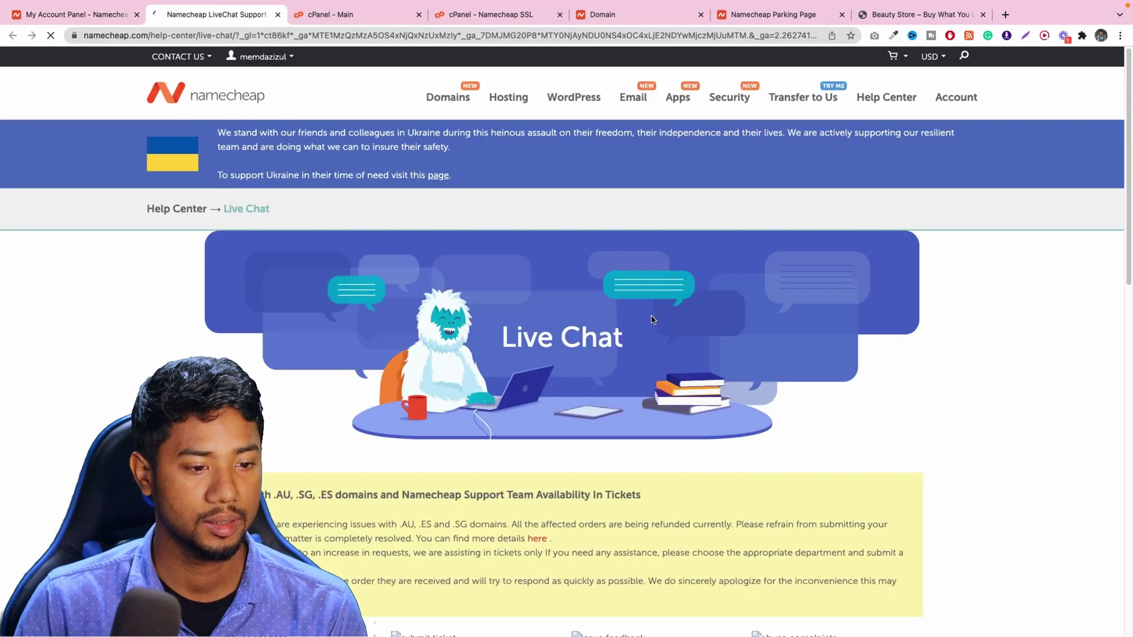
scroll(652, 319, down, 6)
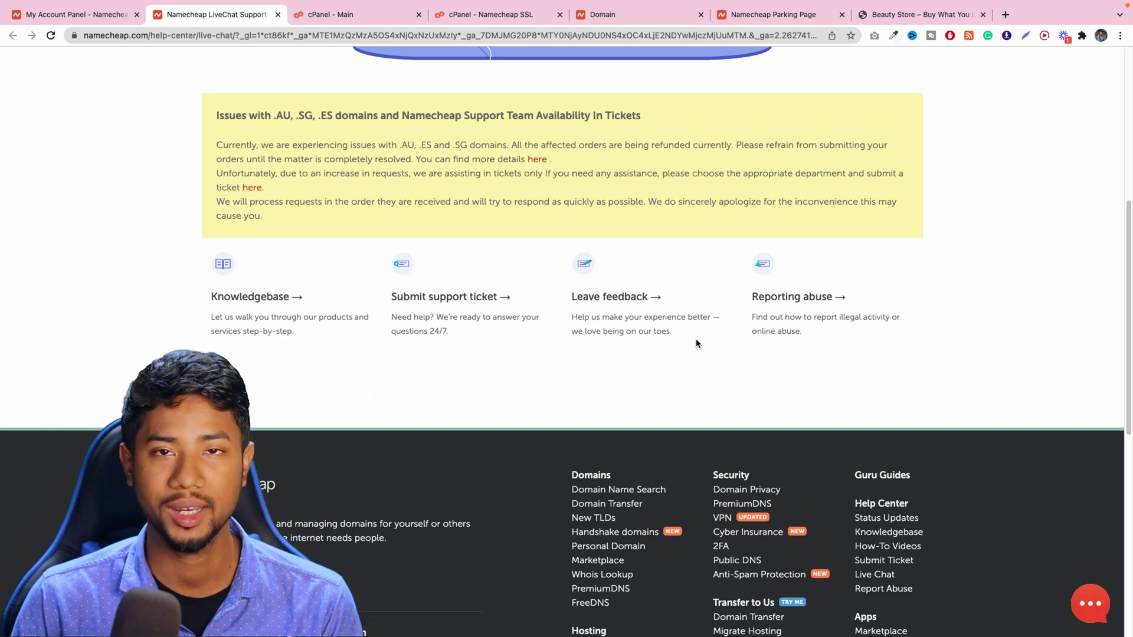
click(1076, 591)
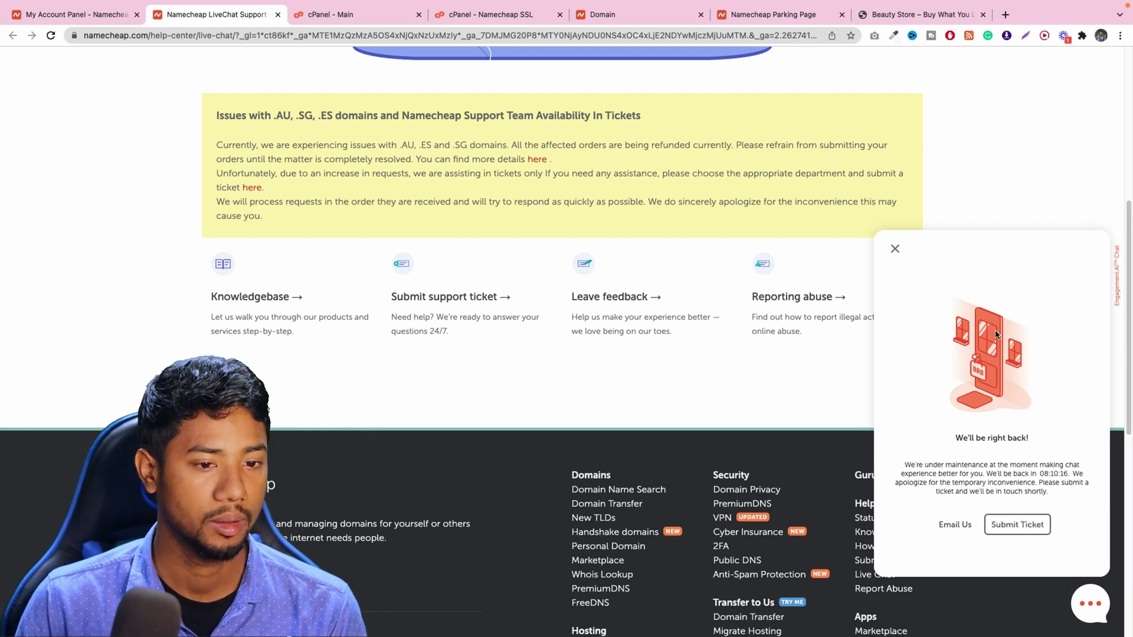
scroll(677, 352, up, 2)
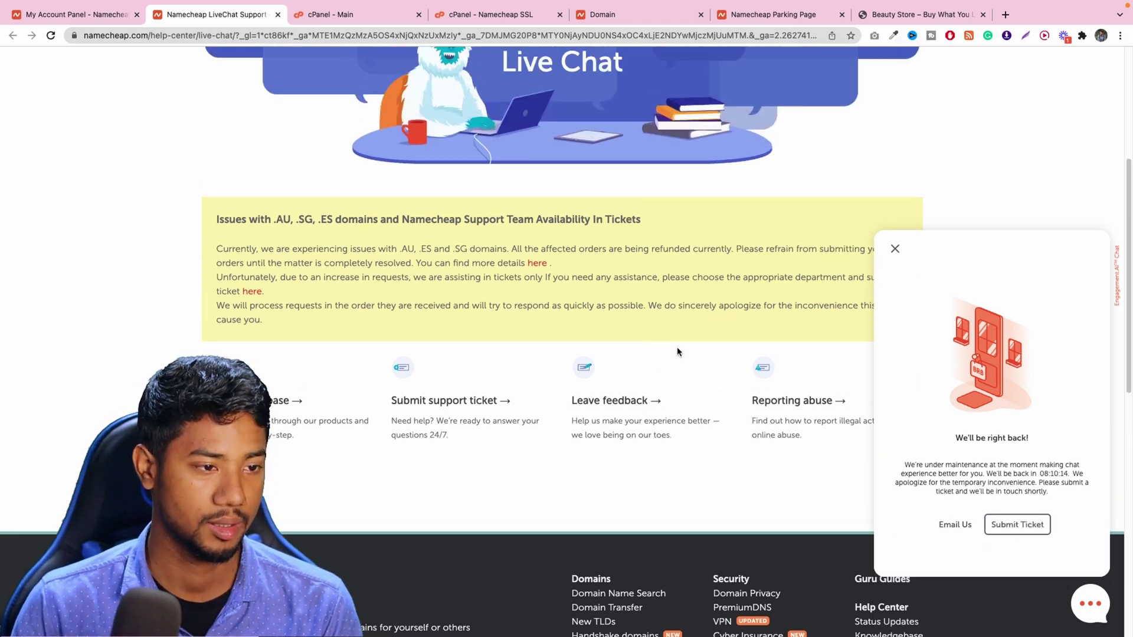
click(895, 249)
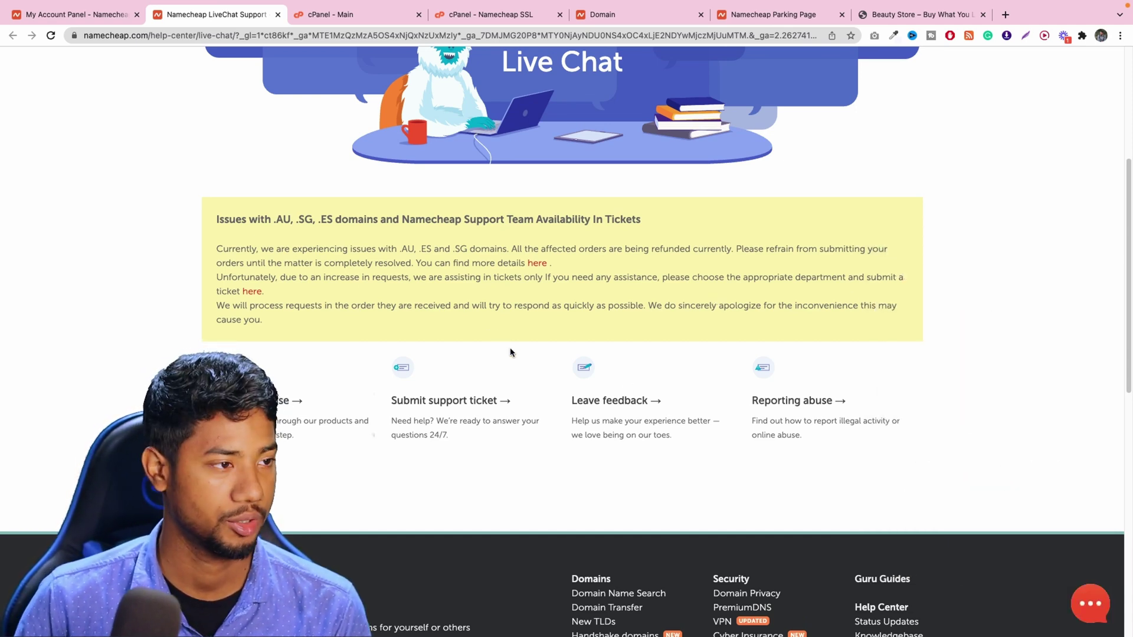
click(278, 15)
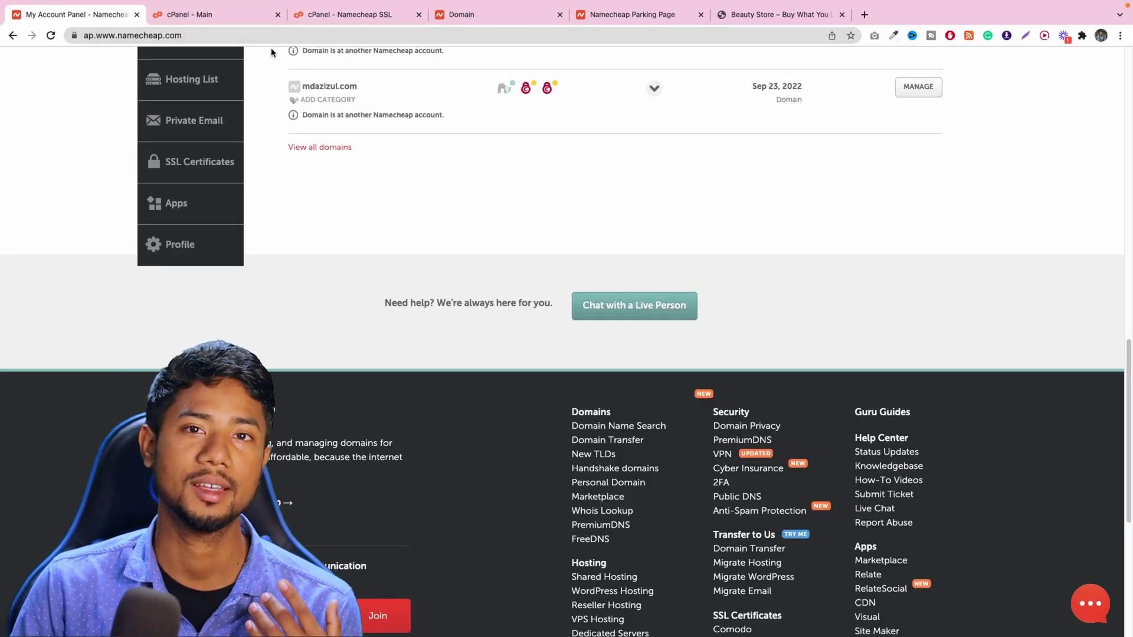
Check the cPanel main dashboard's Softaculous WordPress installer, then scroll through the Namecheap dashboard
click(175, 3)
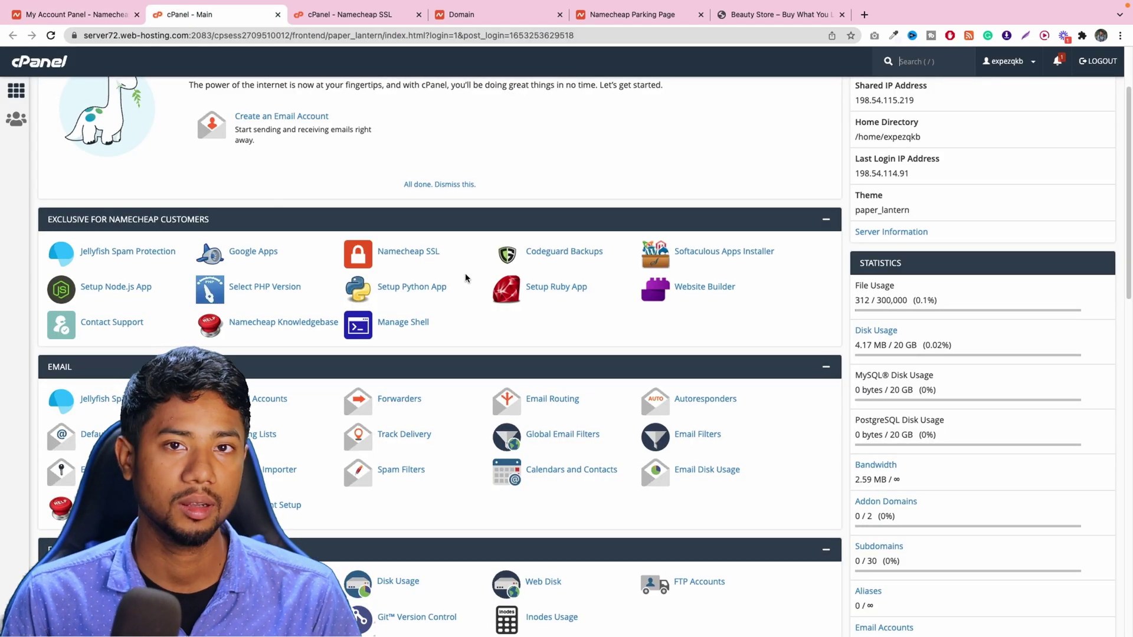
scroll(465, 278, up, 3)
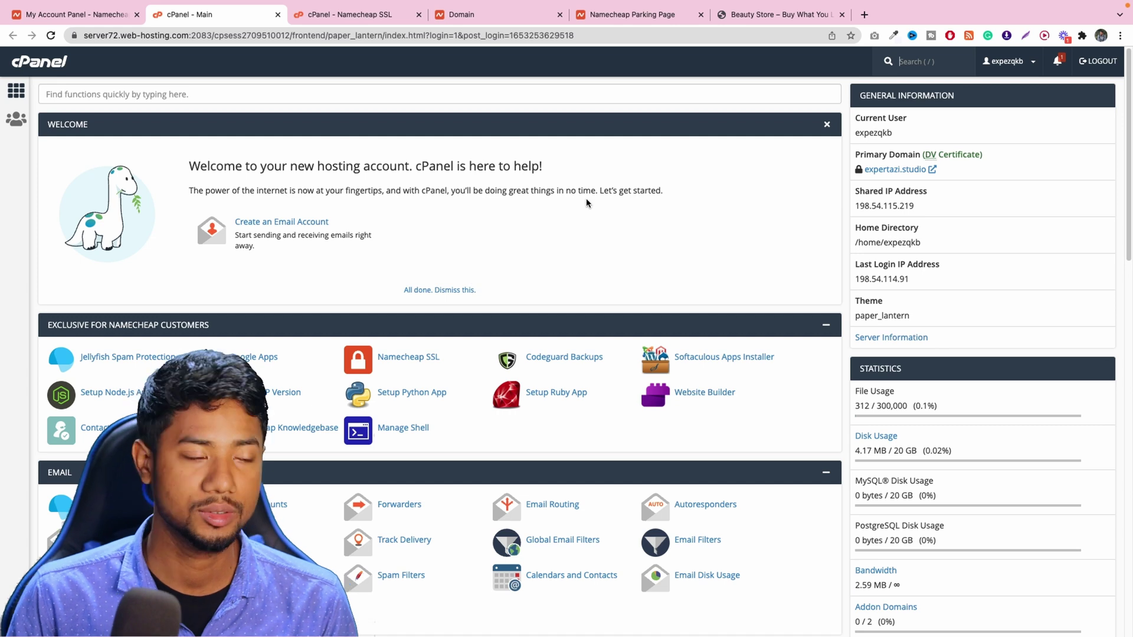
click(89, 14)
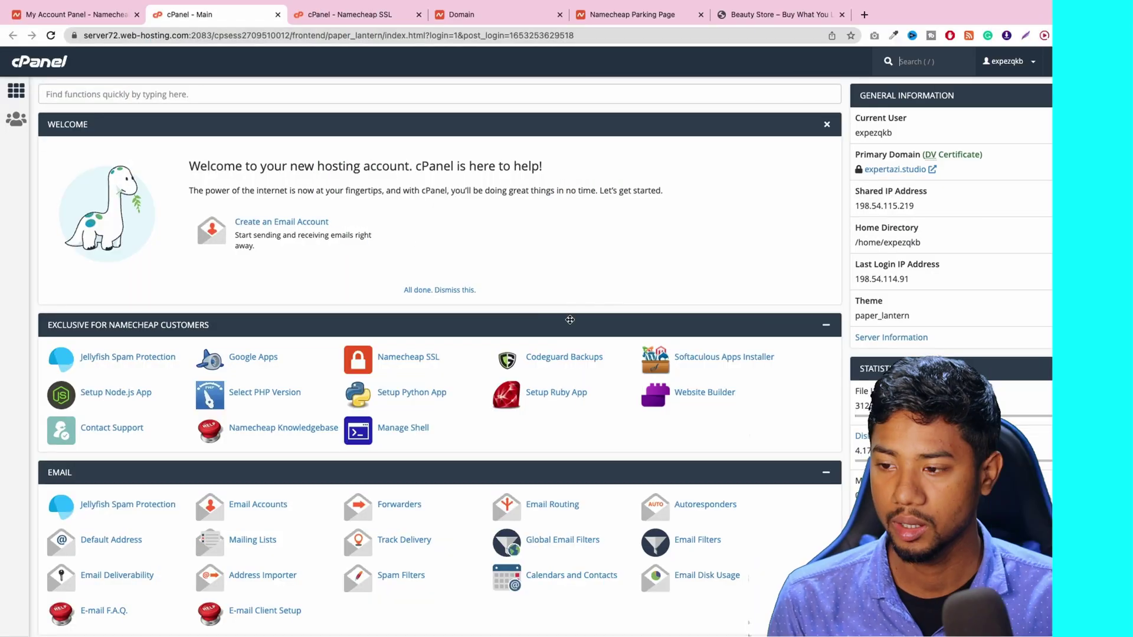
scroll(579, 309, down, 3)
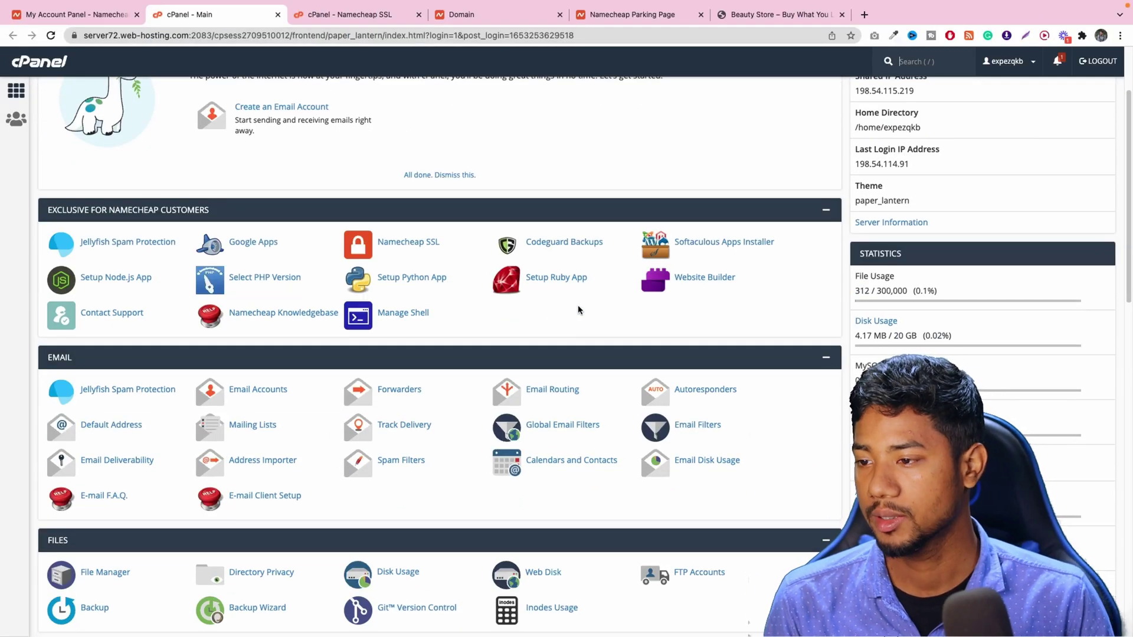
scroll(580, 308, down, 3)
scroll(579, 308, down, 10)
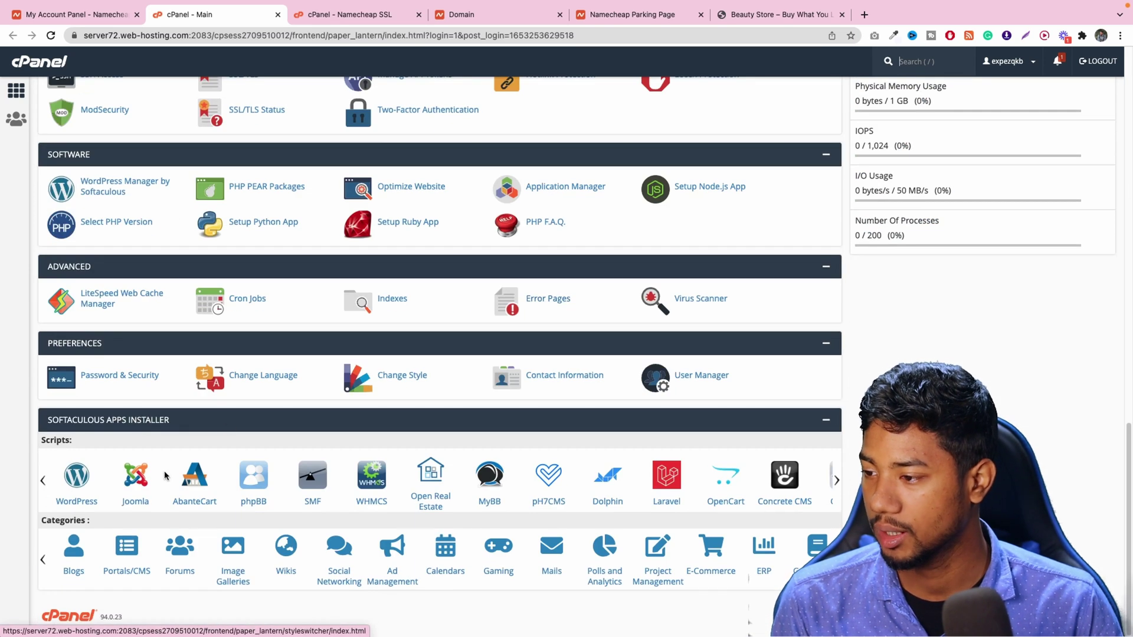
Open the Softaculous WordPress installer in a new tab and start a new installation
right_click(77, 475)
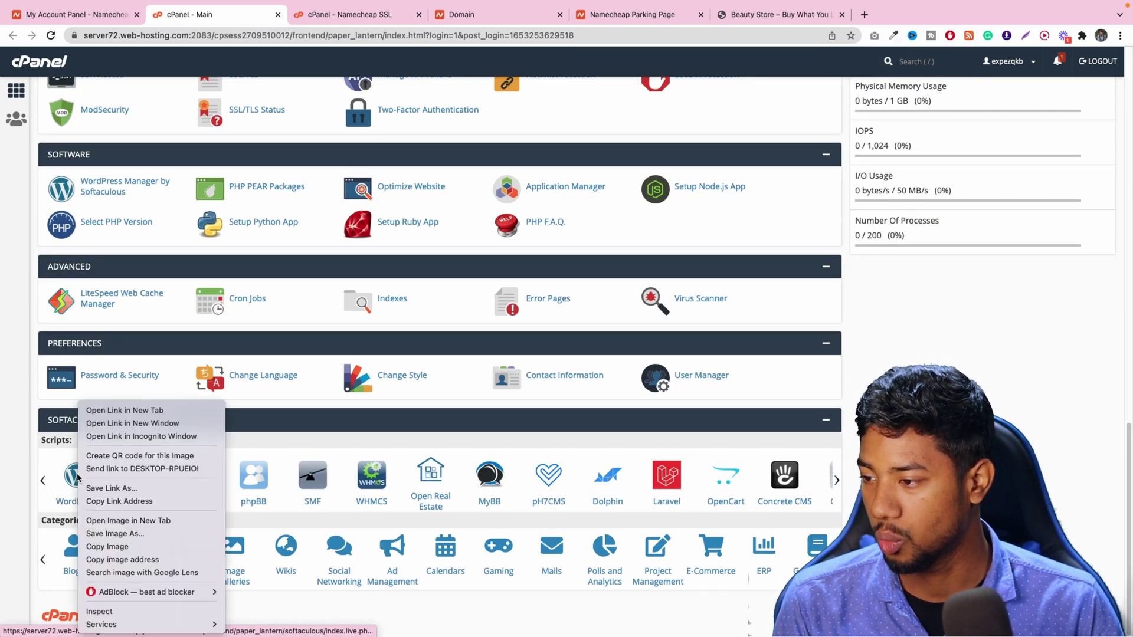
click(110, 411)
key(ctrl+Tab)
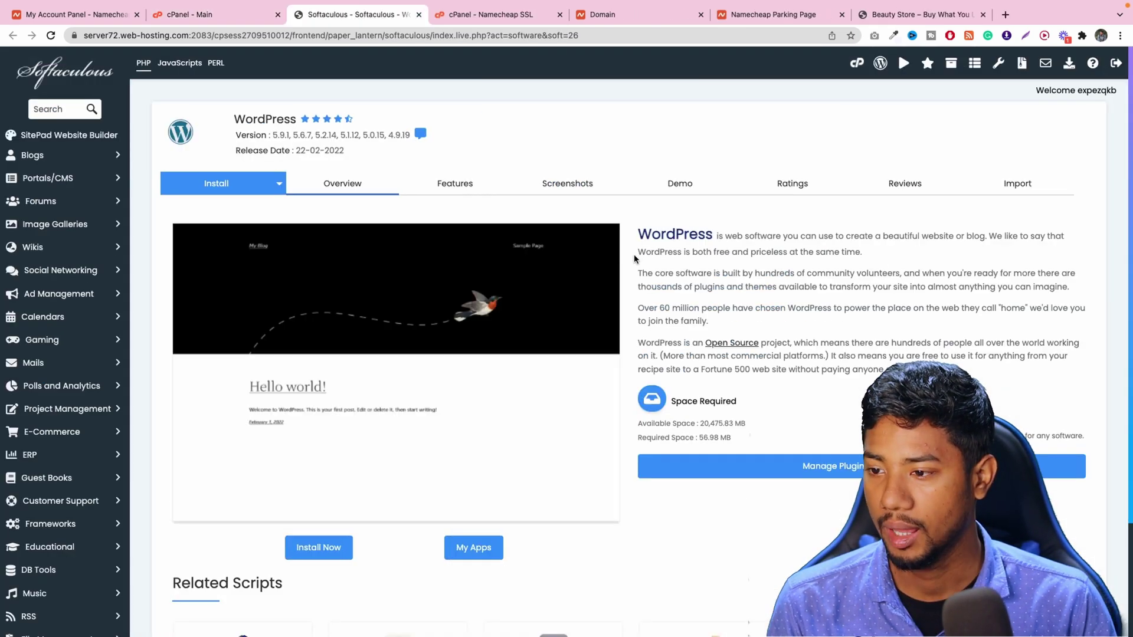
scroll(635, 245, down, 3)
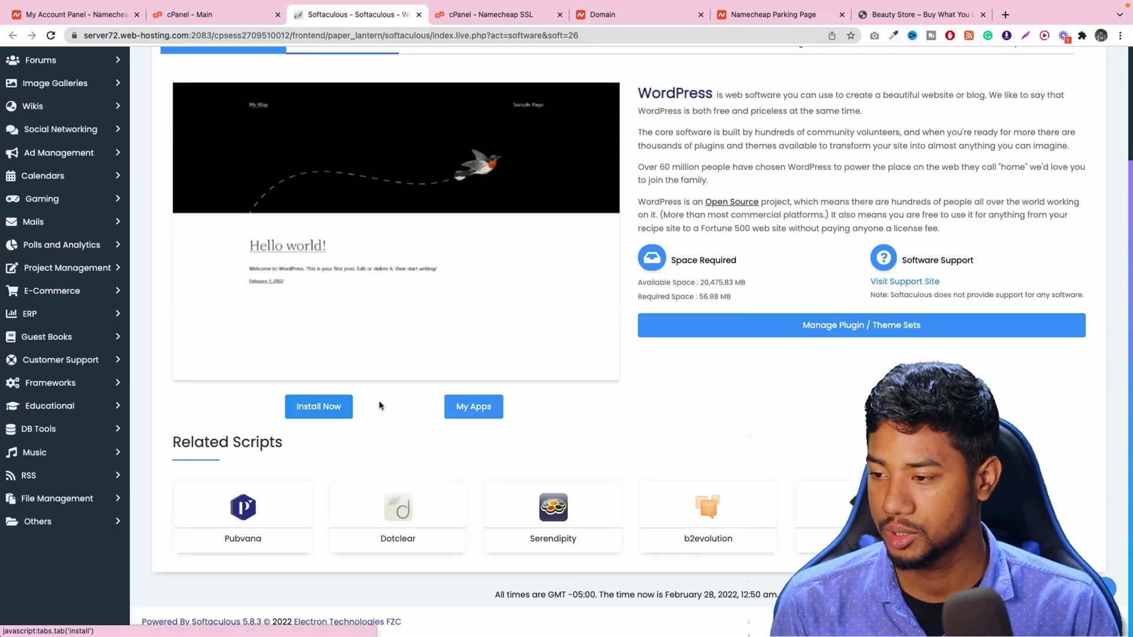
click(328, 408)
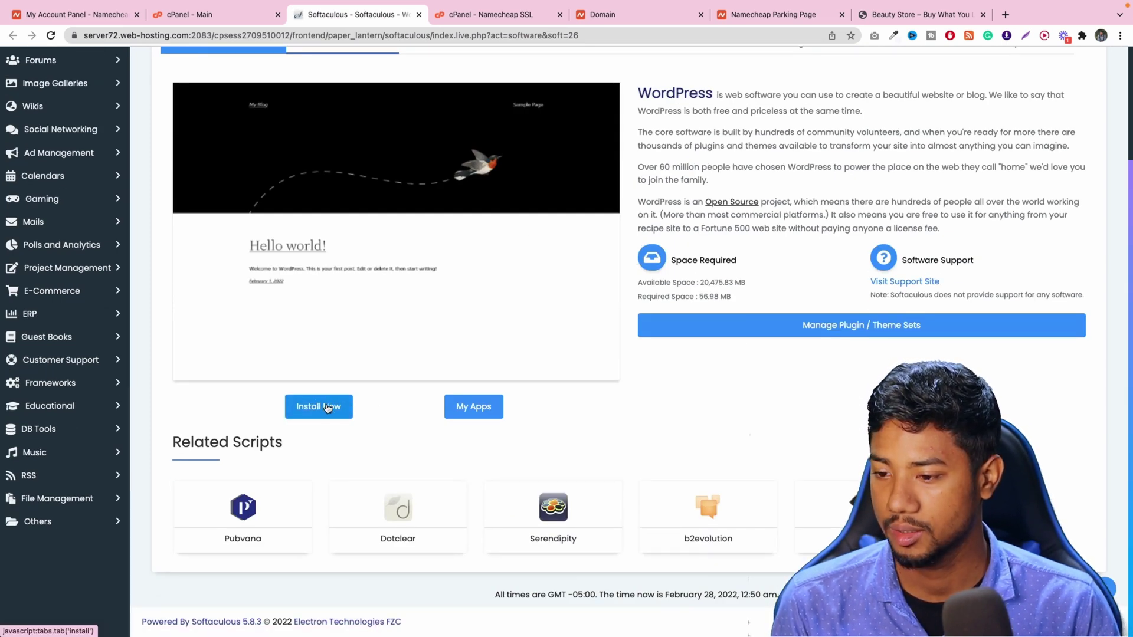
Name the site Rishi and set its description to 'Expert Azi New Website'
click(231, 301)
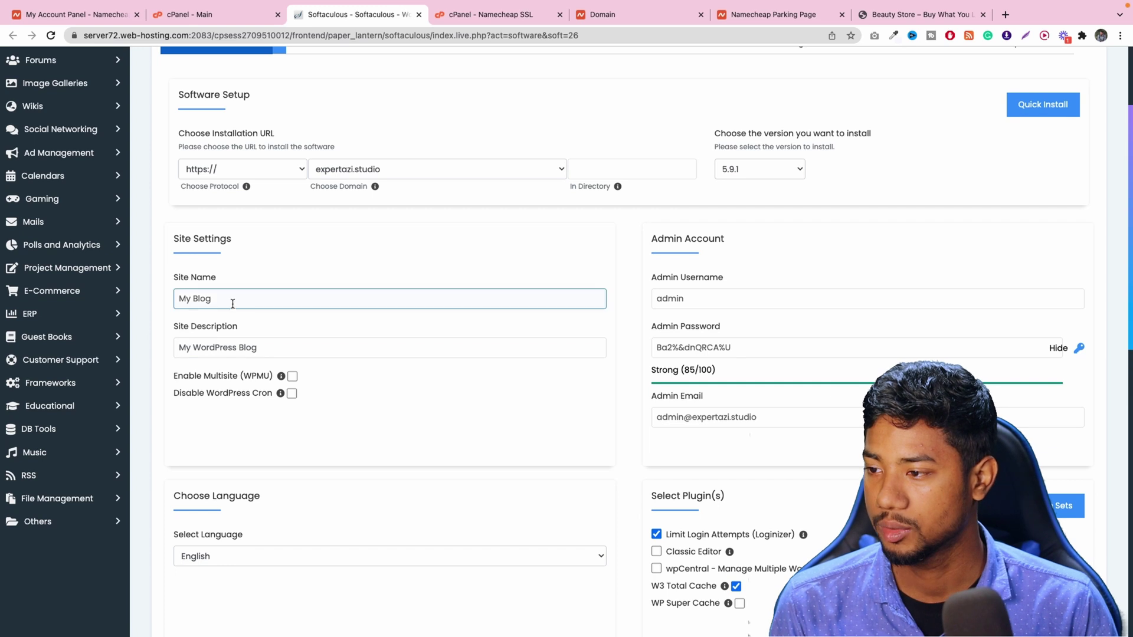
triple_click(239, 302)
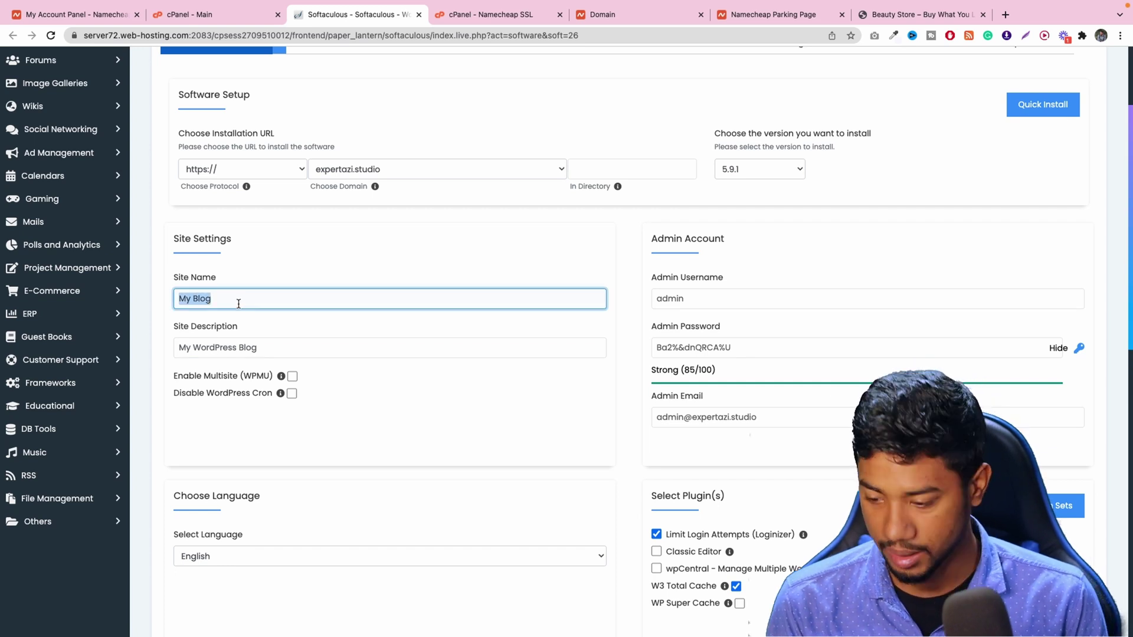
text(Rishi)
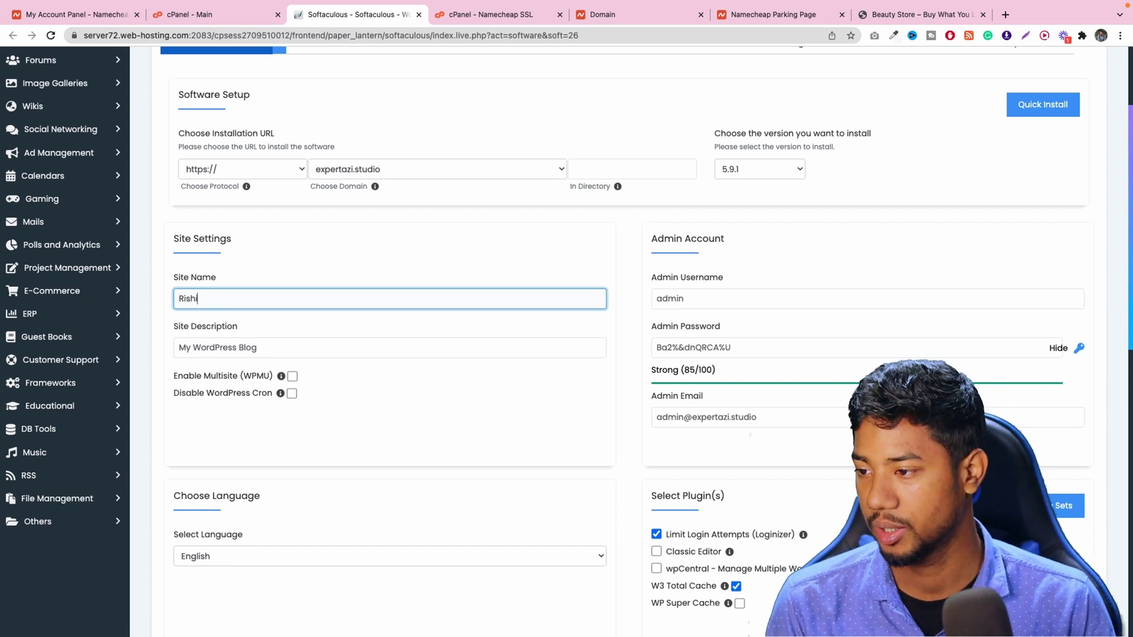
triple_click(251, 355)
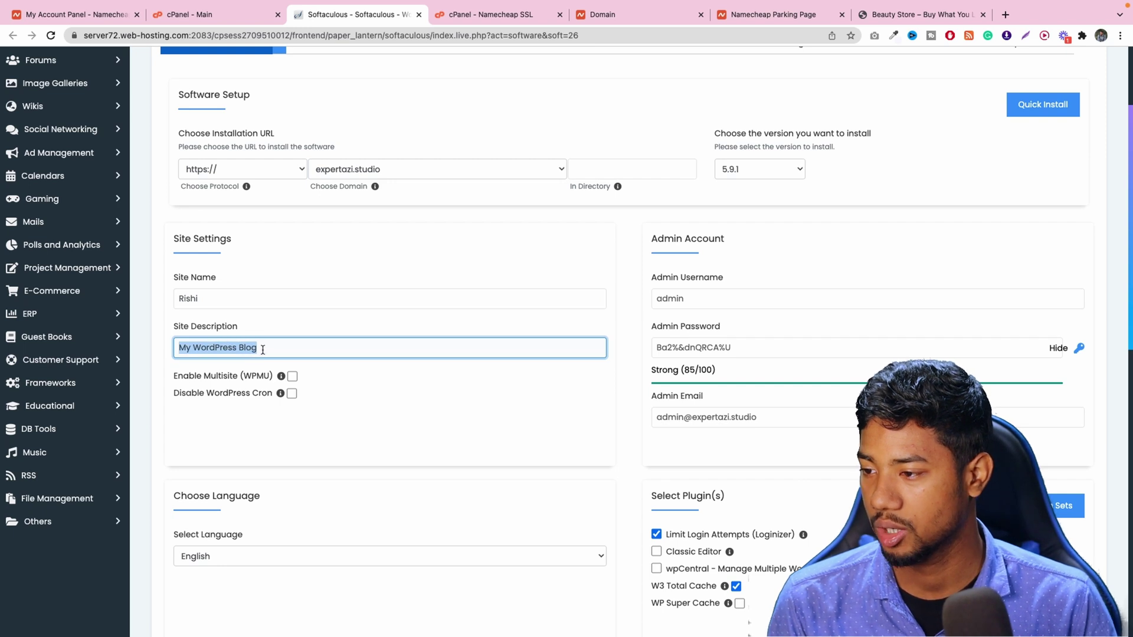
text(Expe)
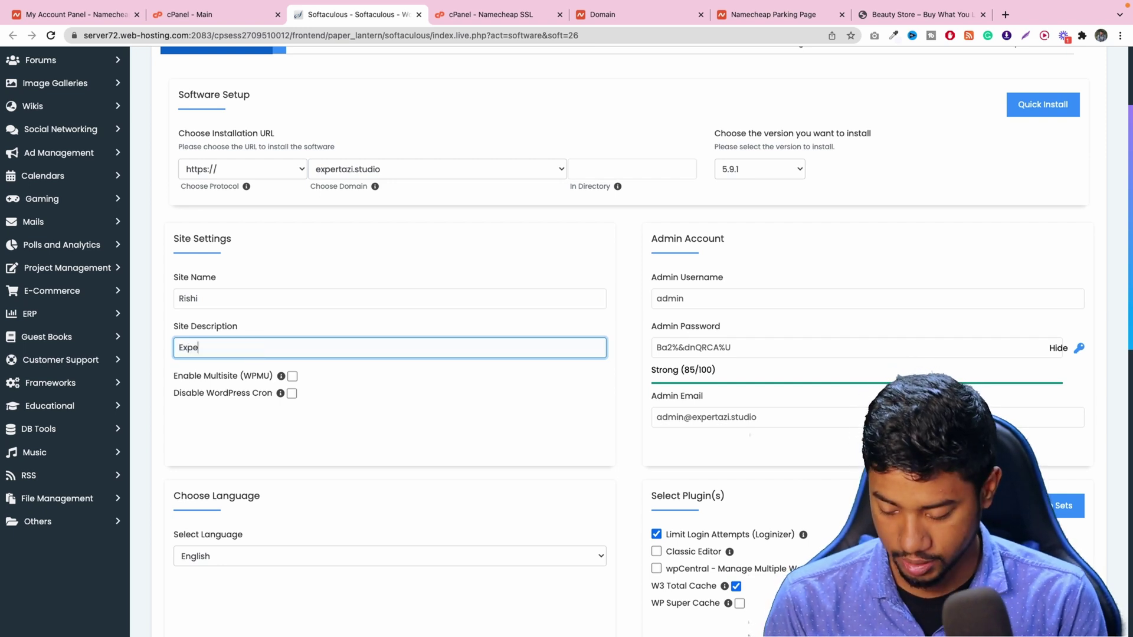
text(rt Azi New Website)
scroll(759, 300, down, 1)
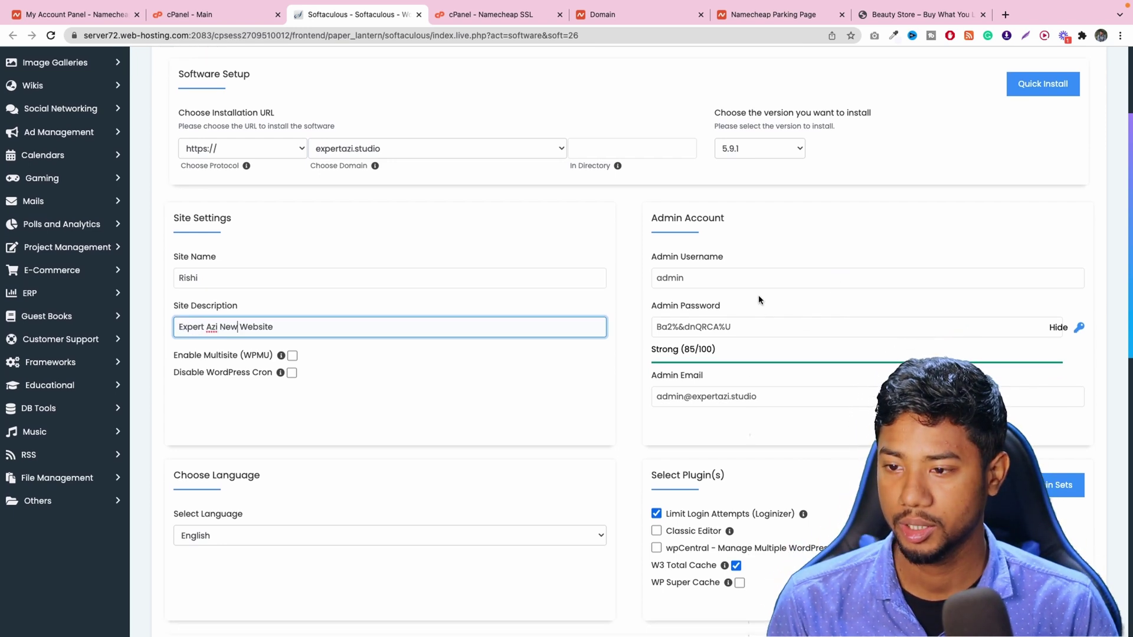
triple_click(805, 333)
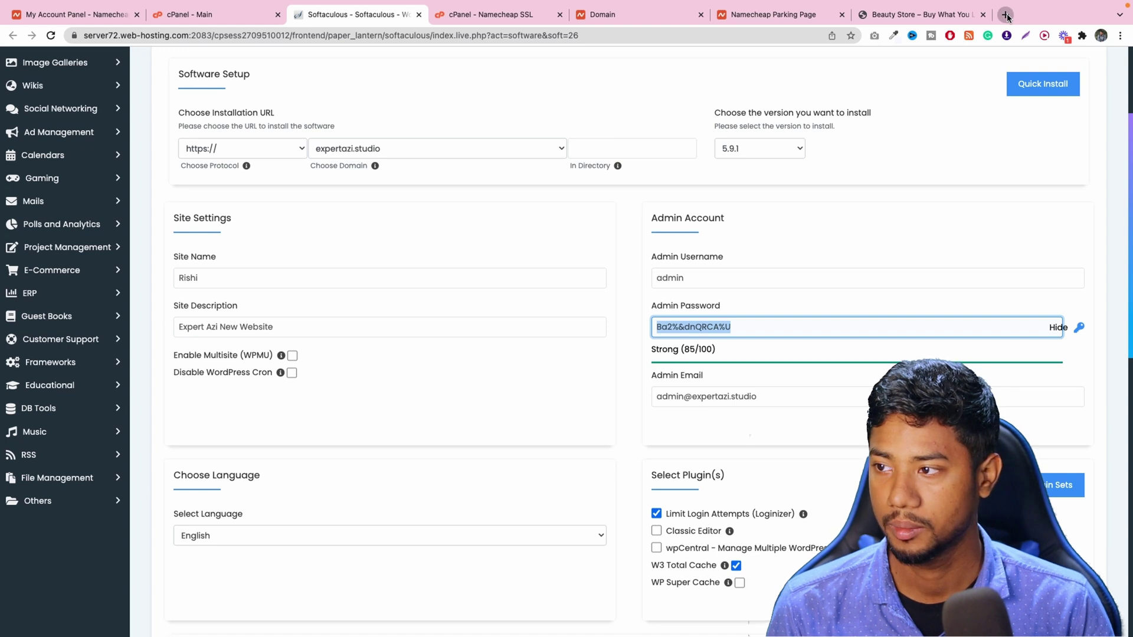
scroll(794, 294, down, 4)
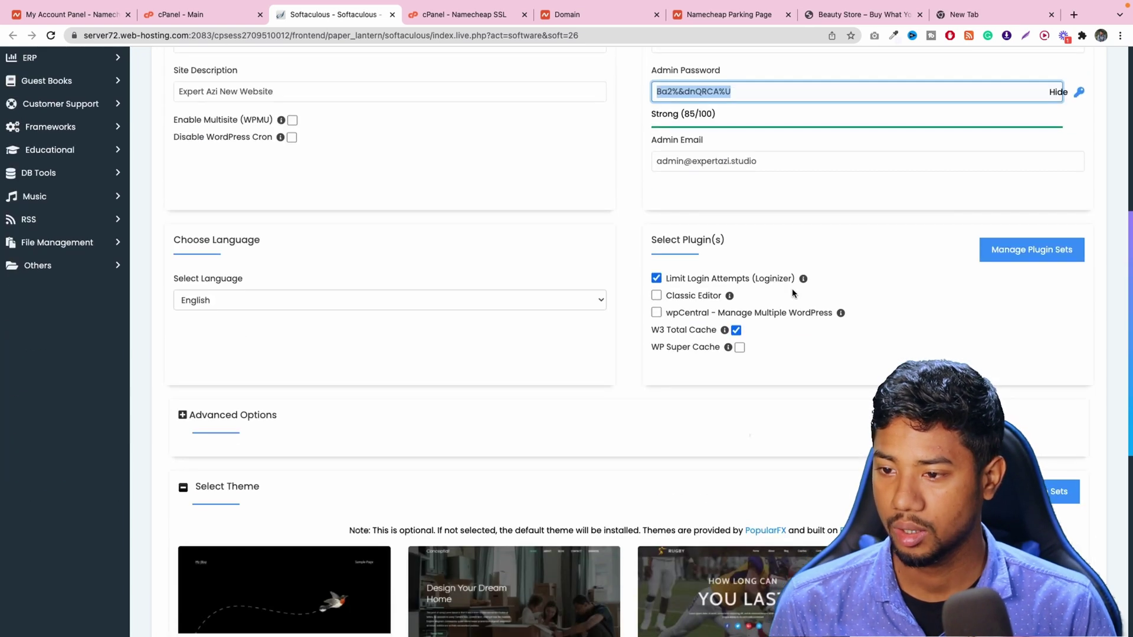
Uncheck the Limit Login Attempts and W3 Total Cache plugins in the plugin list
click(687, 280)
scroll(730, 286, down, 4)
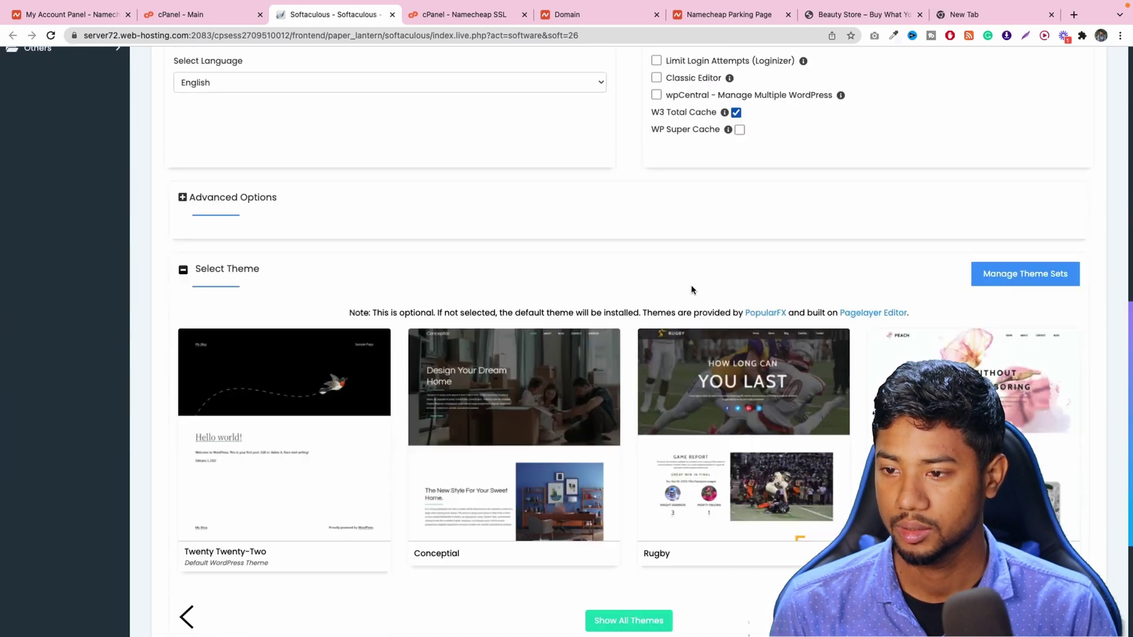
click(736, 85)
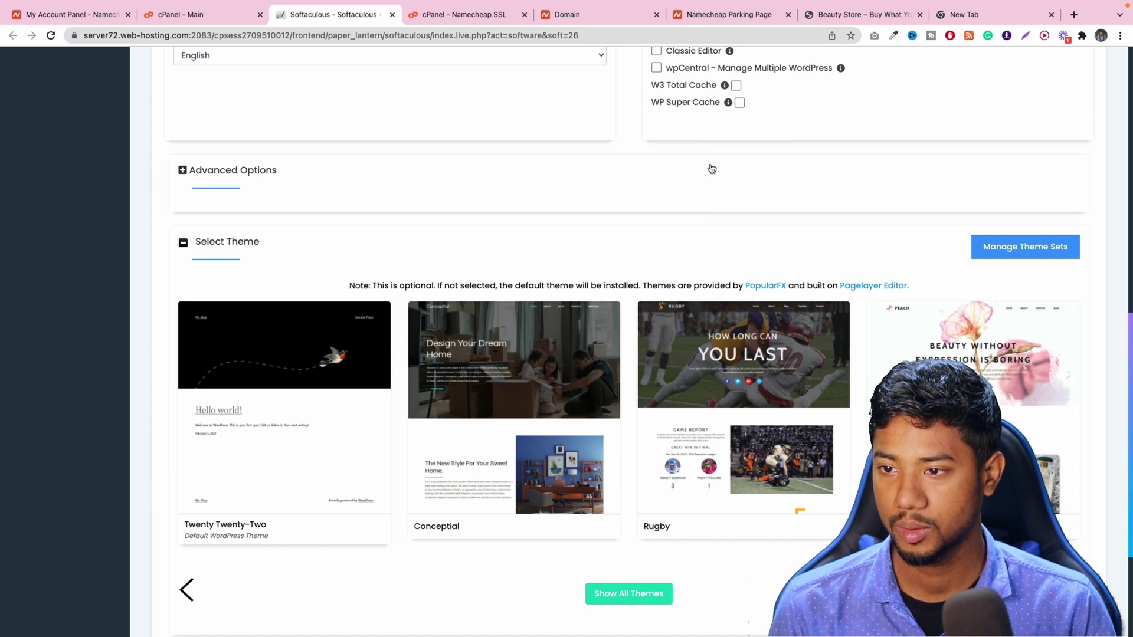
scroll(712, 171, up, 2)
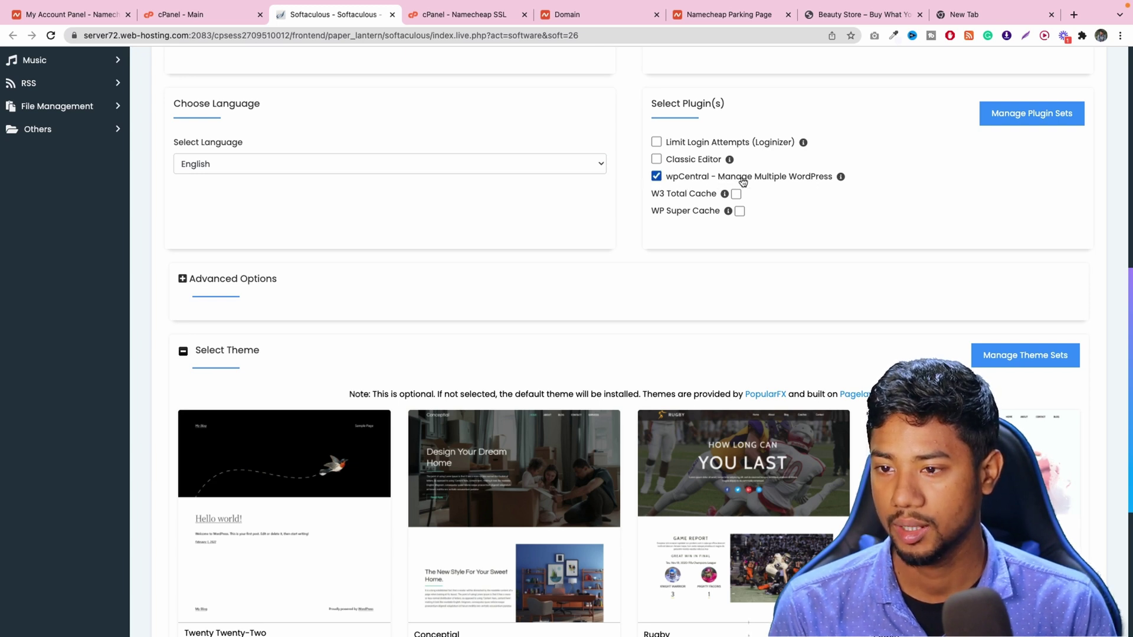
mouse_move(841, 177)
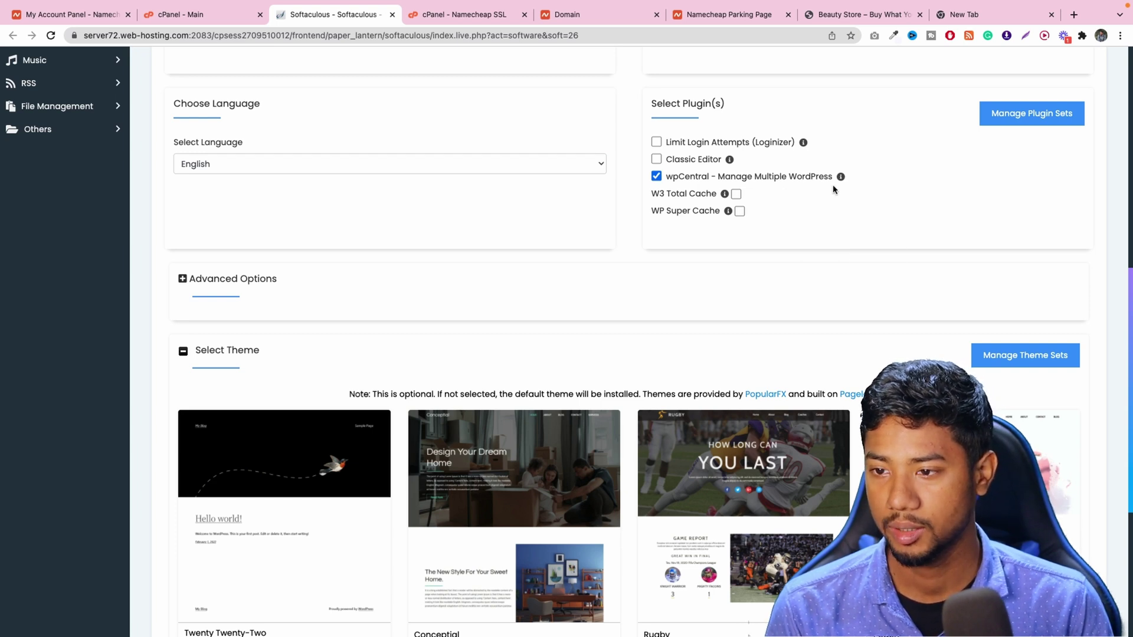
scroll(700, 257, down, 5)
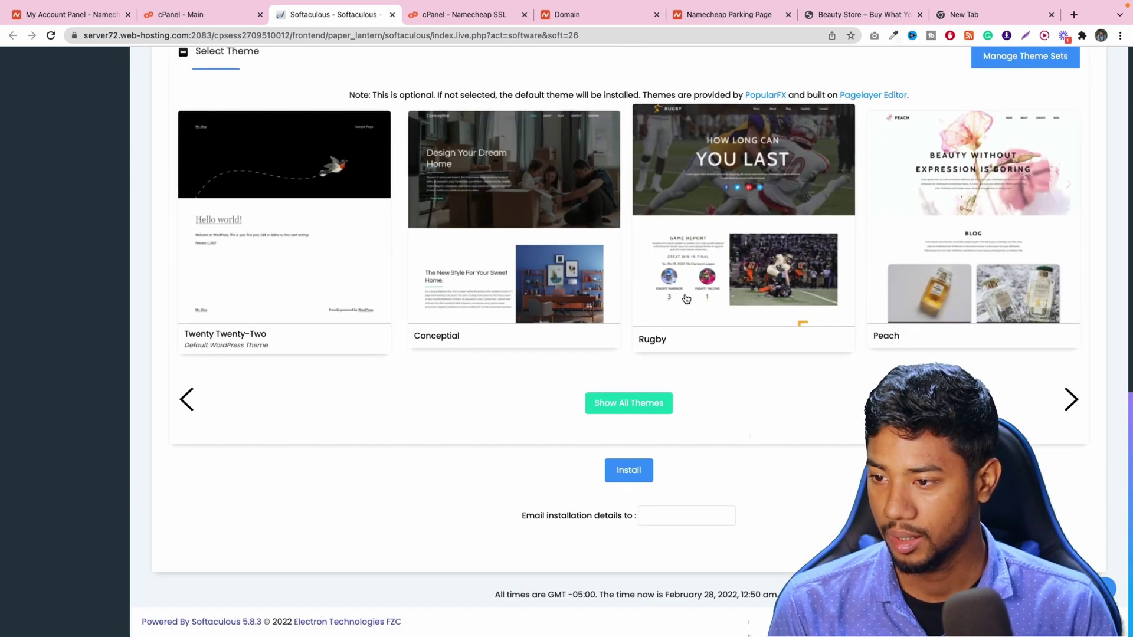
scroll(856, 280, up, 1)
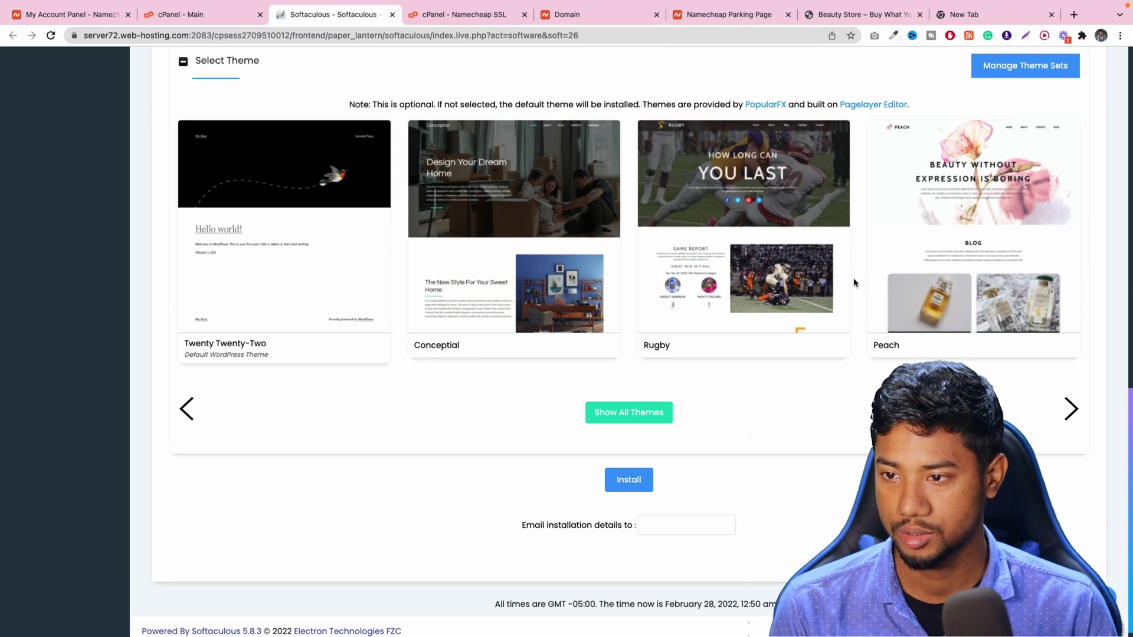
scroll(436, 255, up, 1)
scroll(472, 290, down, 1)
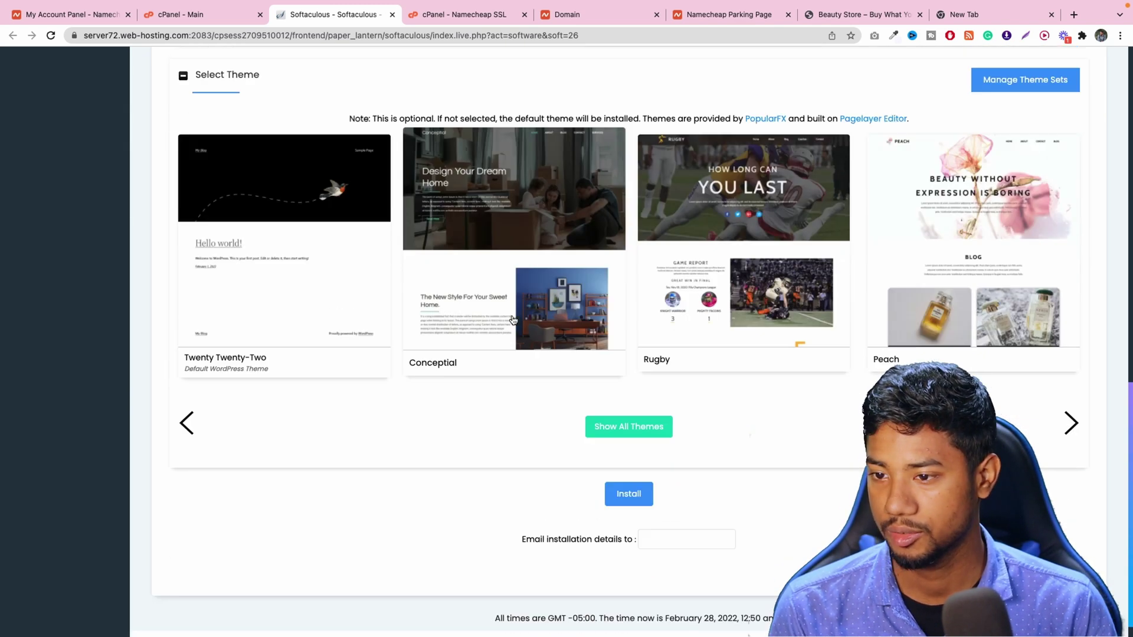
Attempt the WordPress install on expertazi.studio, then reopen the install form
click(628, 471)
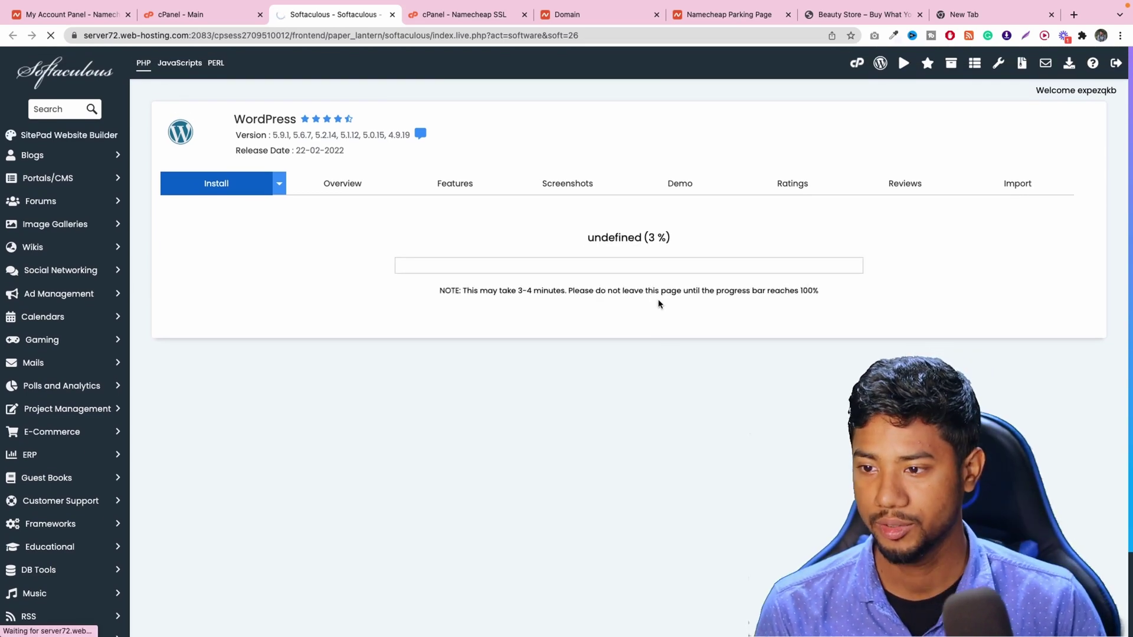
scroll(685, 333, down, 2)
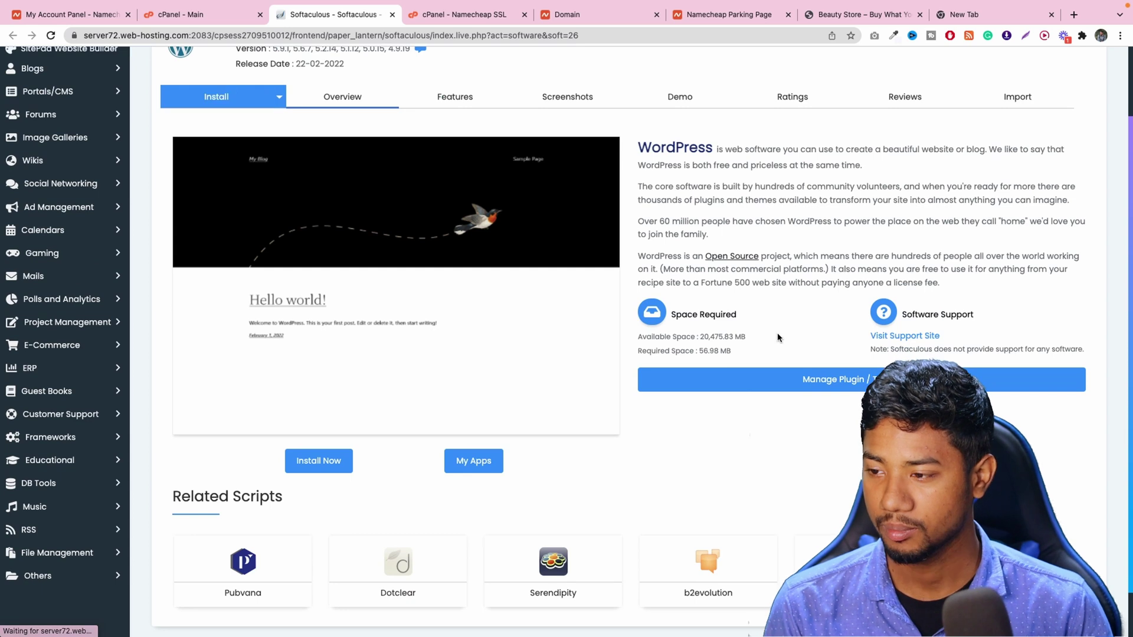
scroll(776, 337, down, 1)
scroll(756, 337, up, 3)
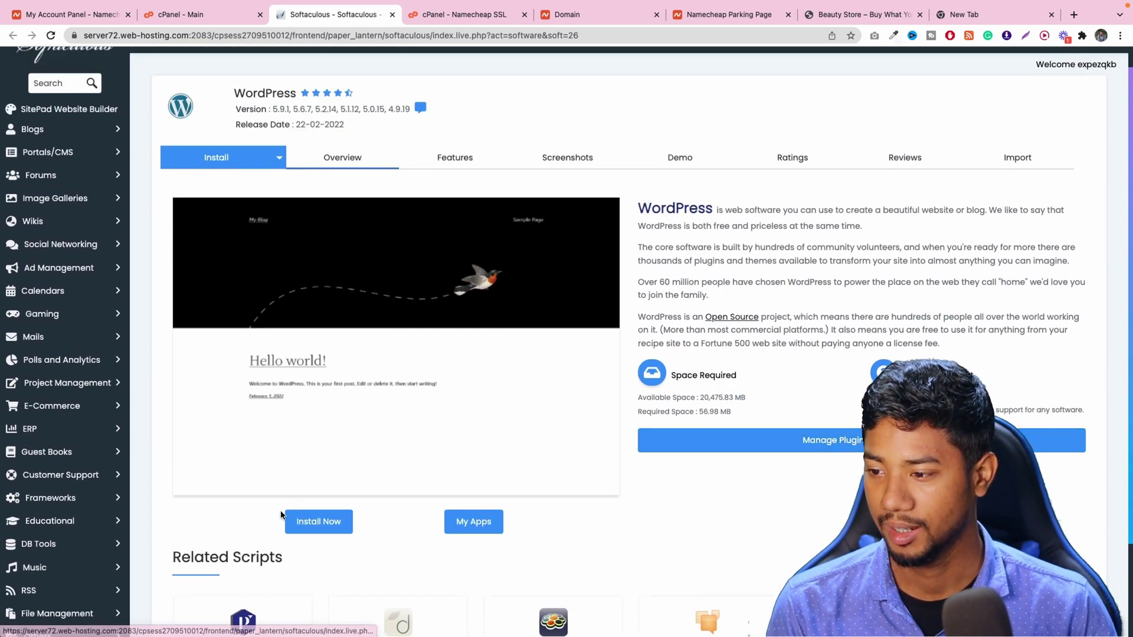
click(319, 523)
scroll(622, 445, down, 10)
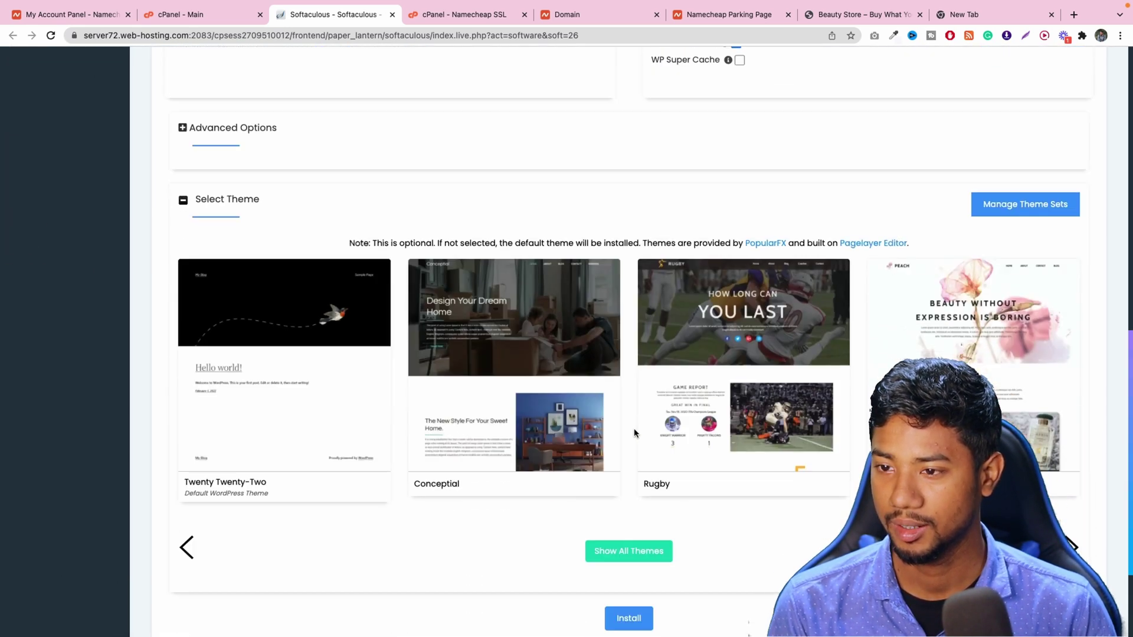
scroll(634, 437, up, 6)
Copy the admin password, include wpCentral, toggle Limit Login Attempts, and run the install again
click(734, 274)
drag(726, 204, 658, 205)
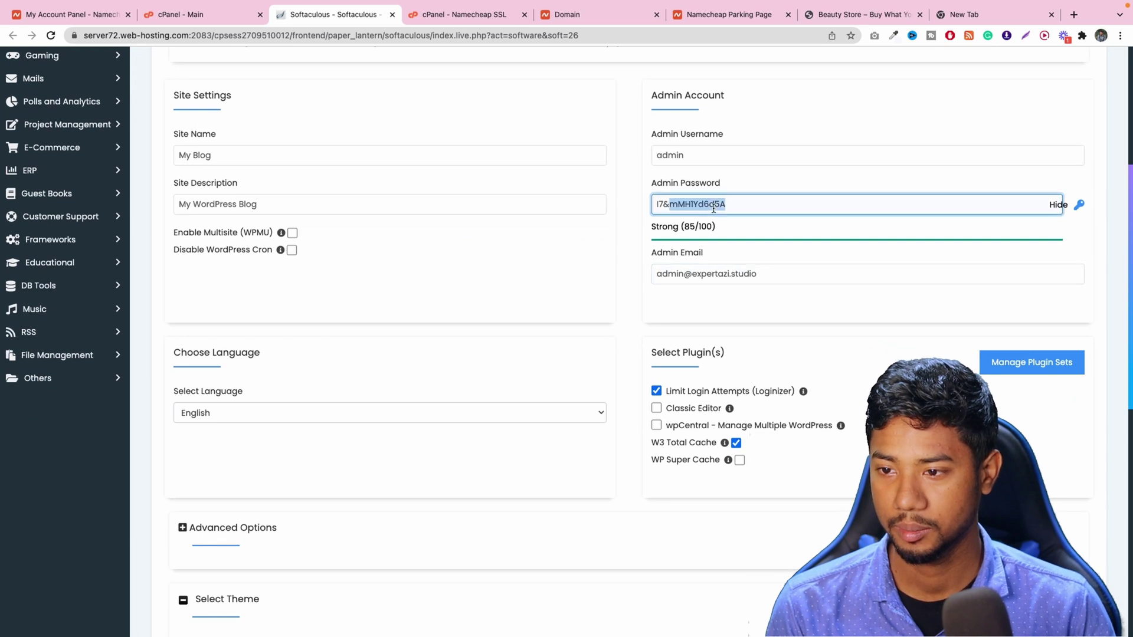
right_click(715, 205)
click(733, 301)
click(669, 425)
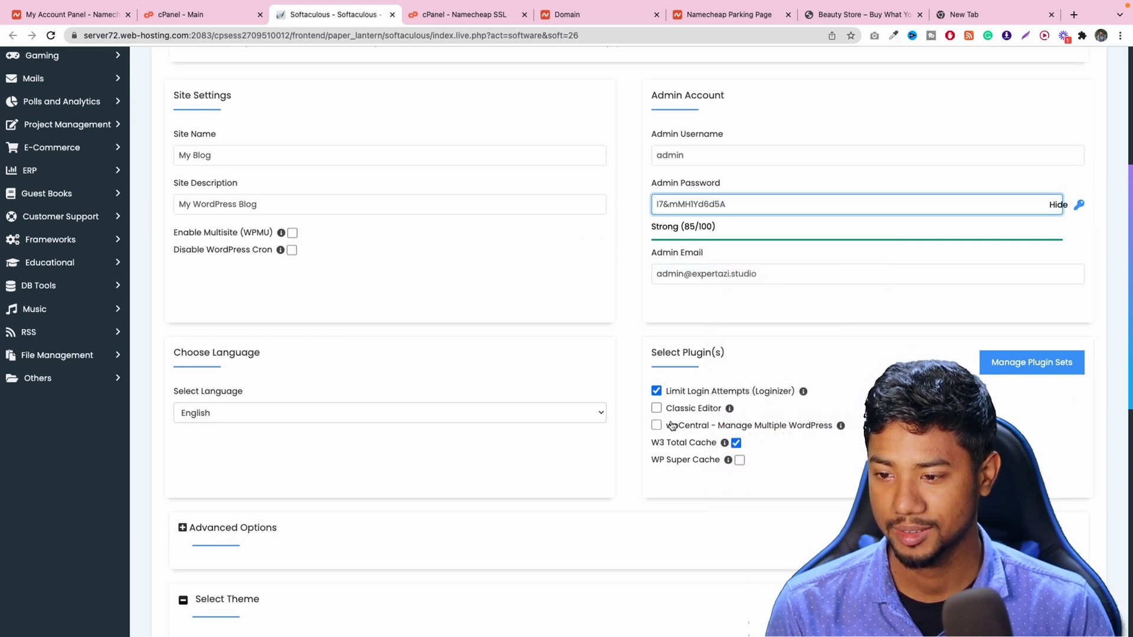
click(671, 391)
scroll(666, 392, down, 9)
click(632, 470)
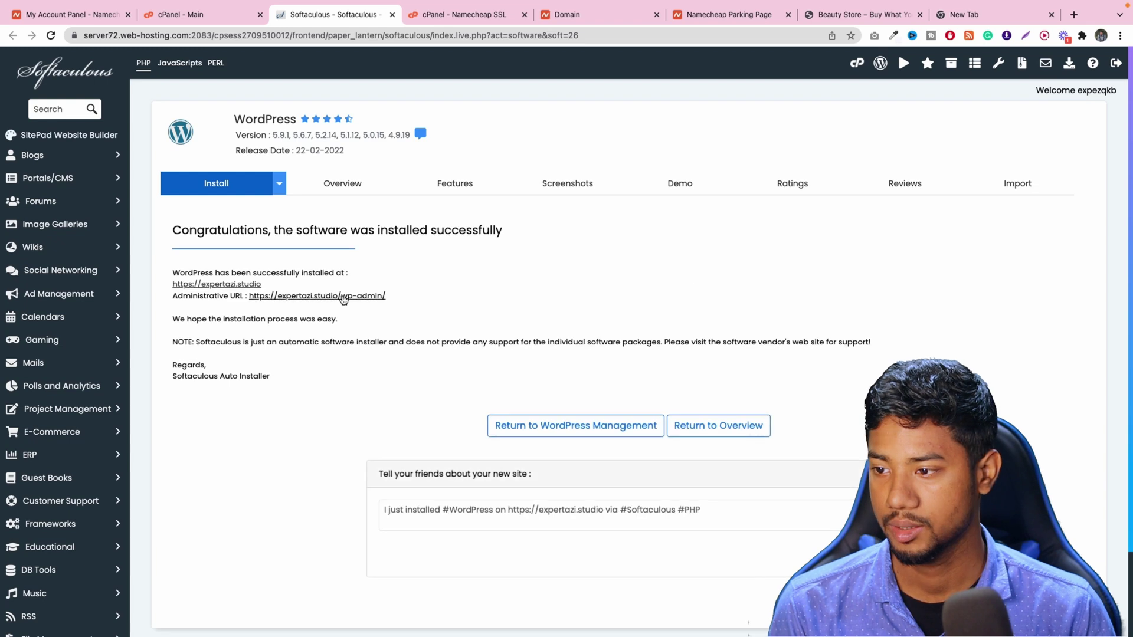
Open the new site's admin from the Administrative URL and select the site and admin addresses
click(344, 296)
click(289, 14)
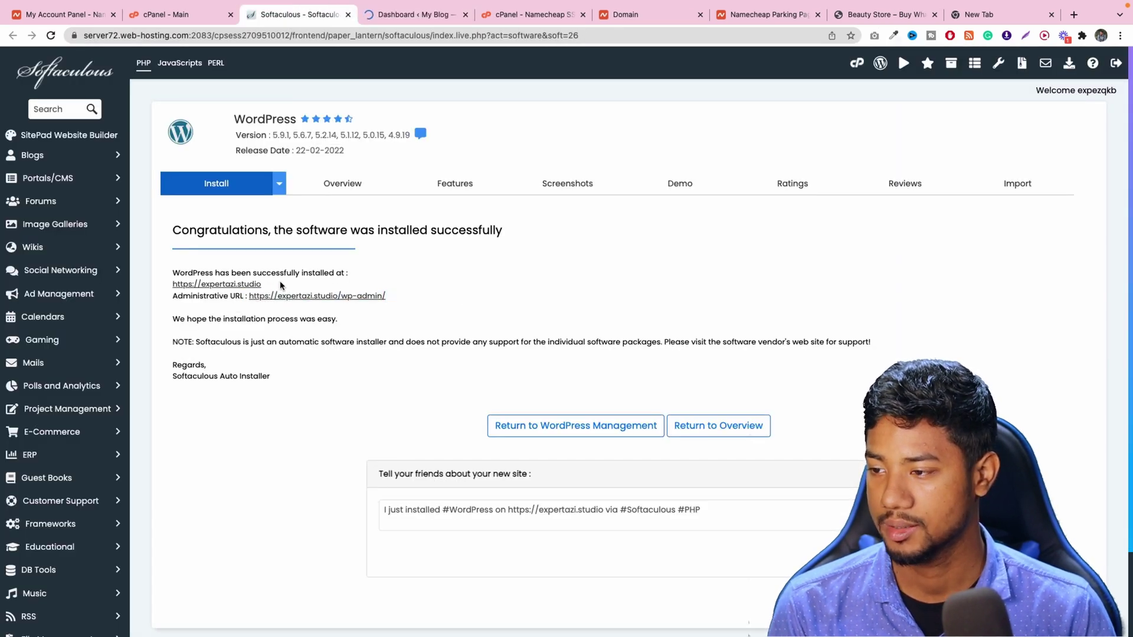
drag(262, 285, 170, 284)
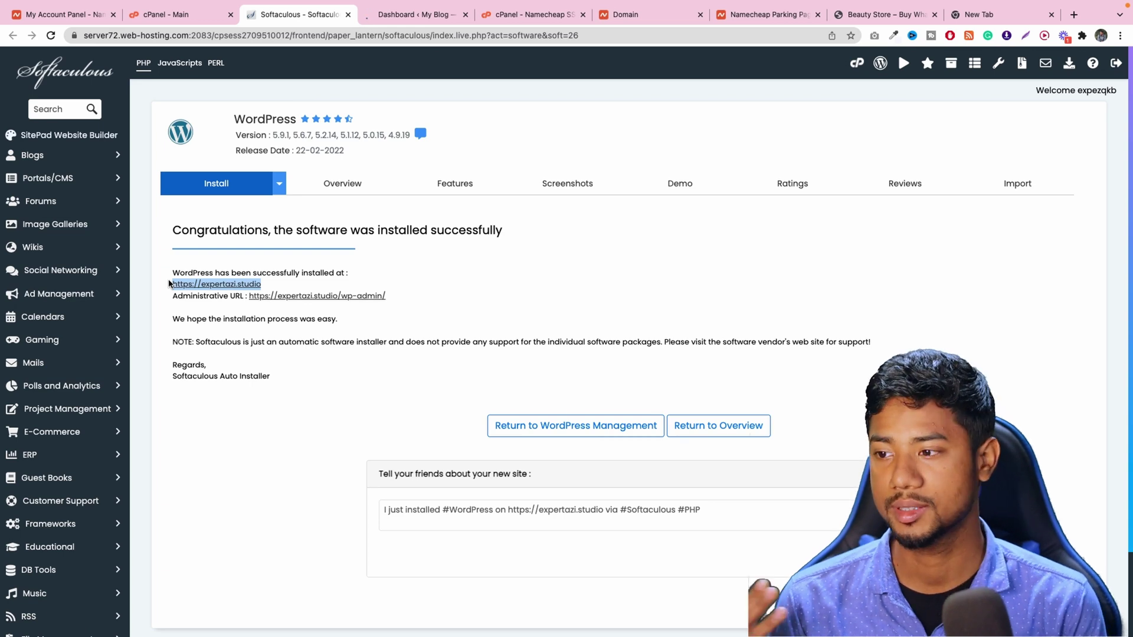
triple_click(211, 296)
Open the All Users list in its own tab, then return to cPanel's home page
click(429, 17)
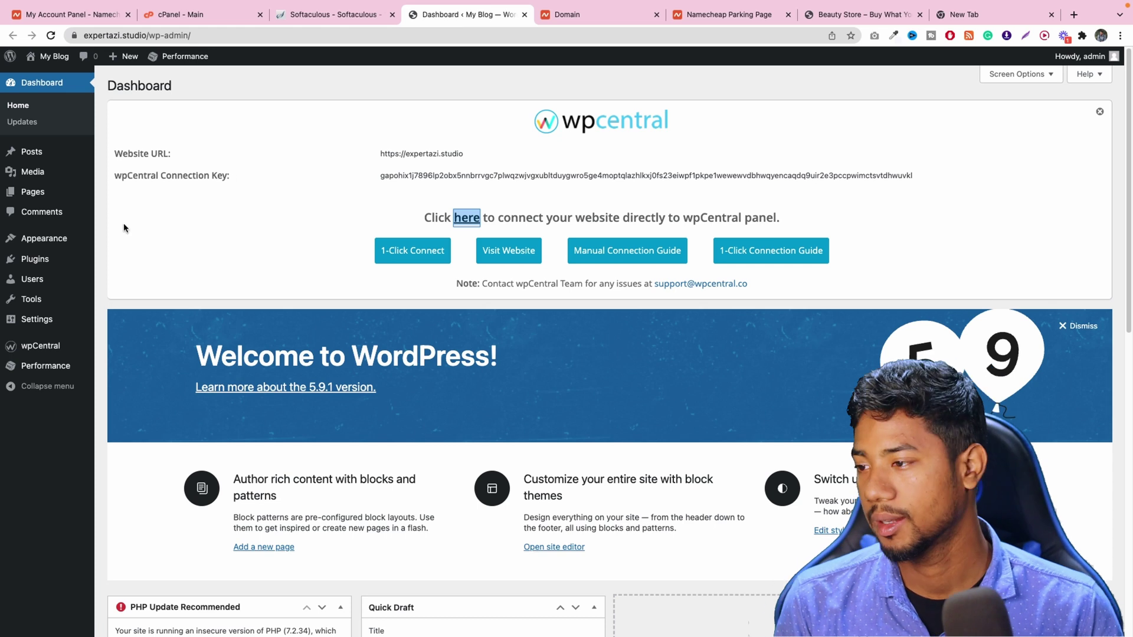
mouse_move(38, 281)
right_click(111, 284)
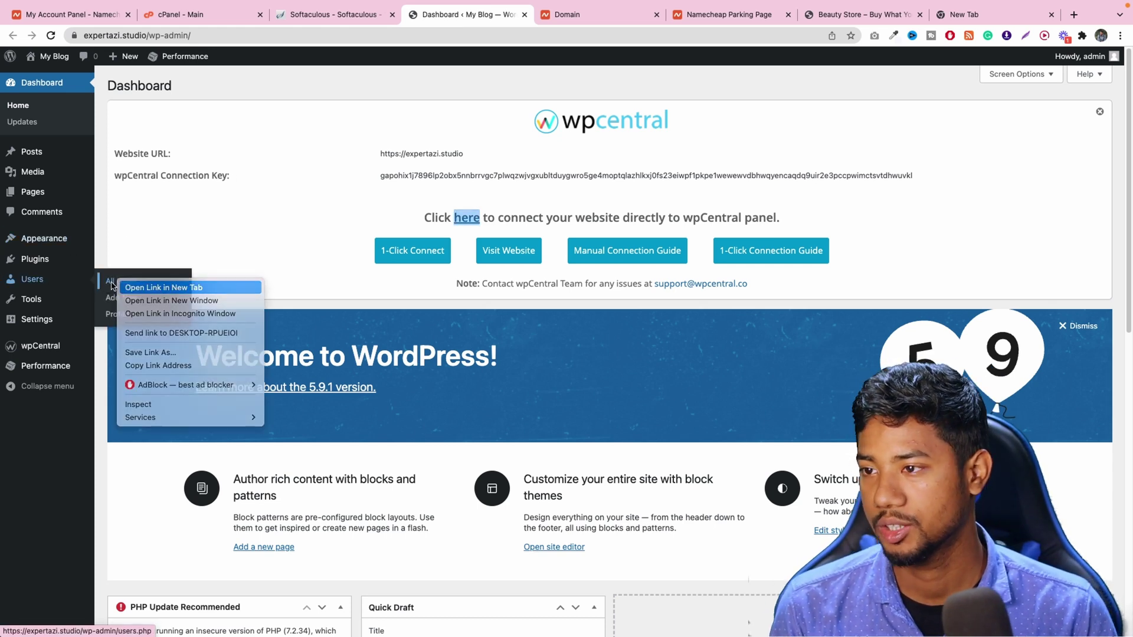
click(164, 287)
click(526, 15)
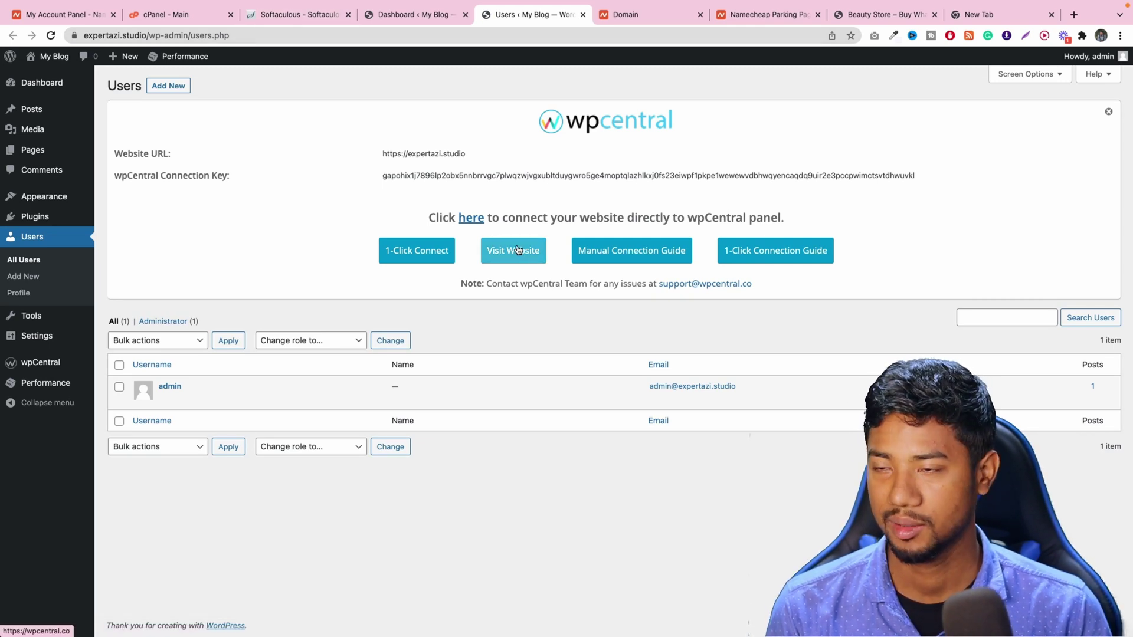
click(186, 16)
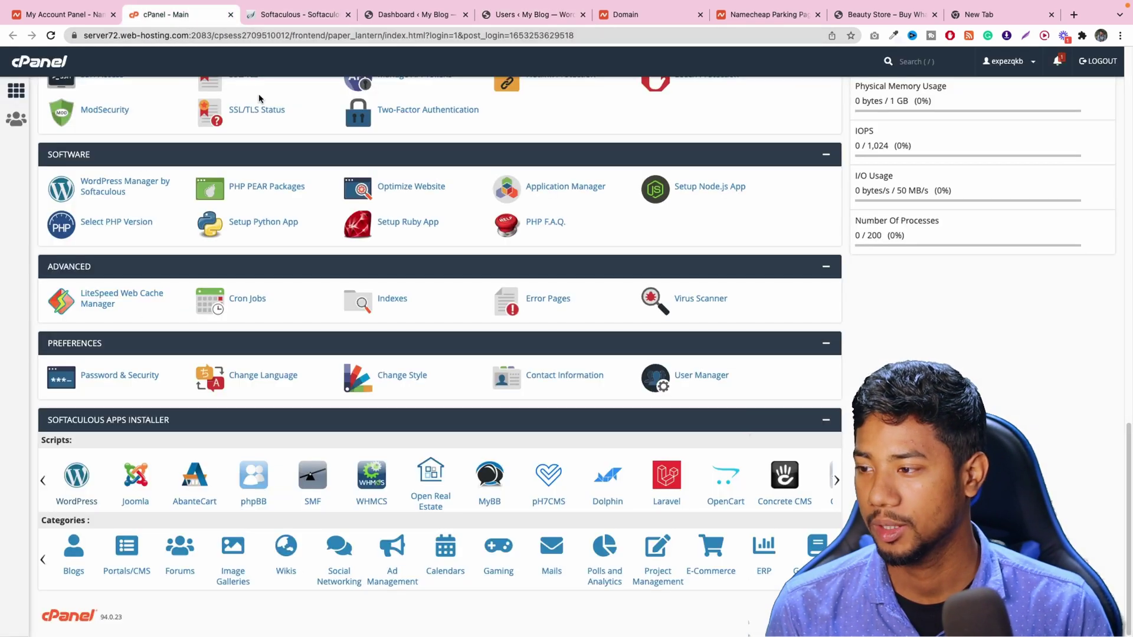
Open the WordPress installer in a new tab and review the expertazi.studio installation's management page
right_click(80, 481)
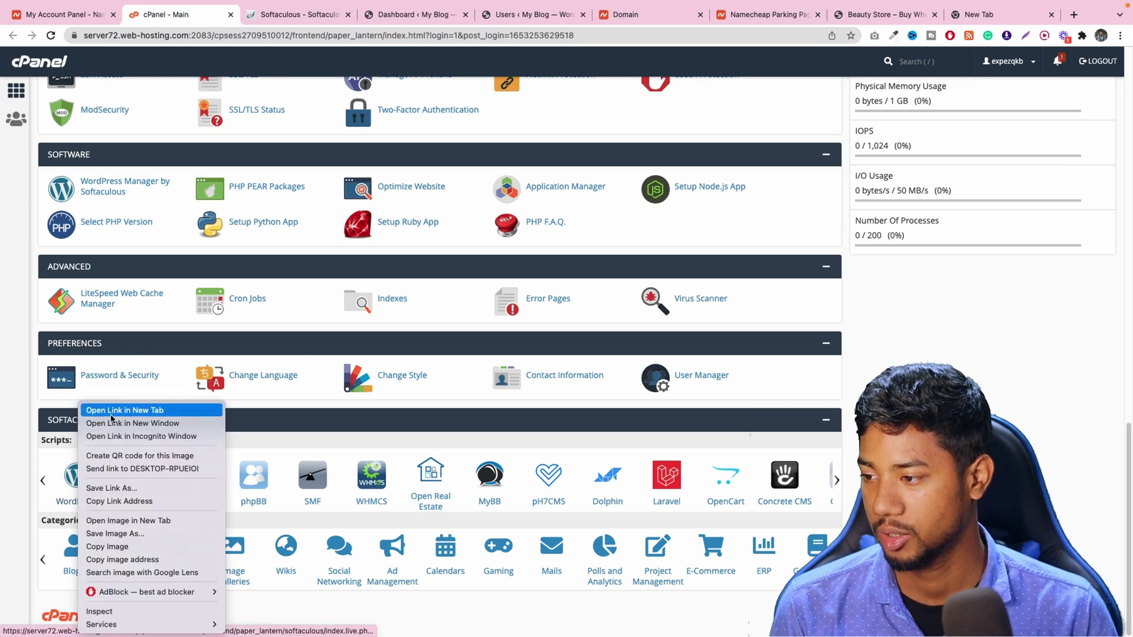
key(Return)
click(261, 16)
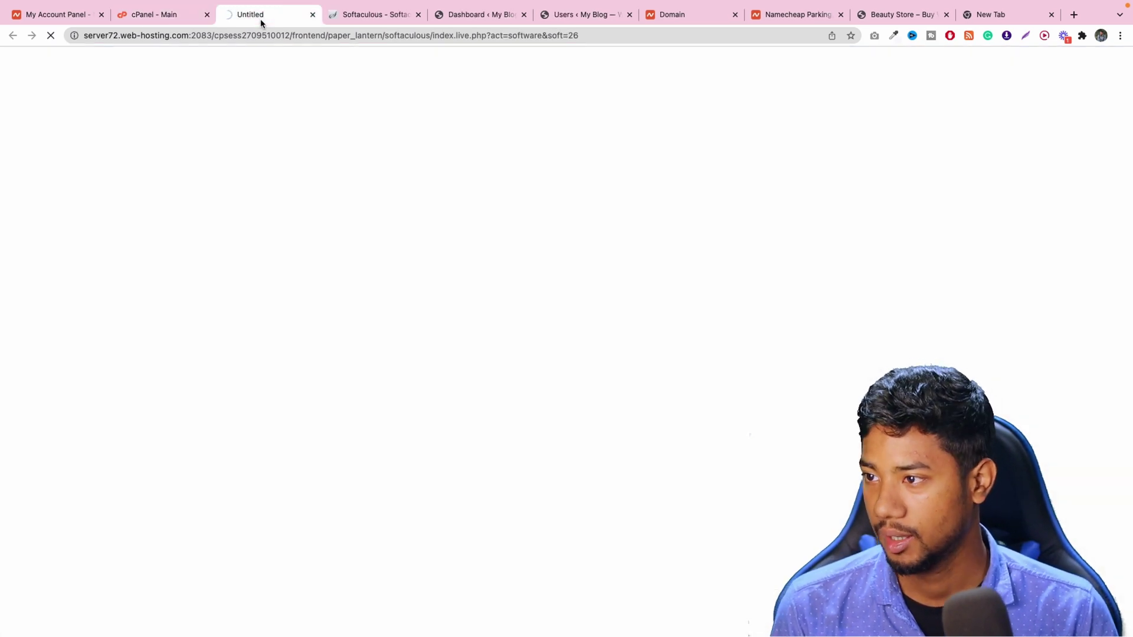
scroll(402, 371, down, 5)
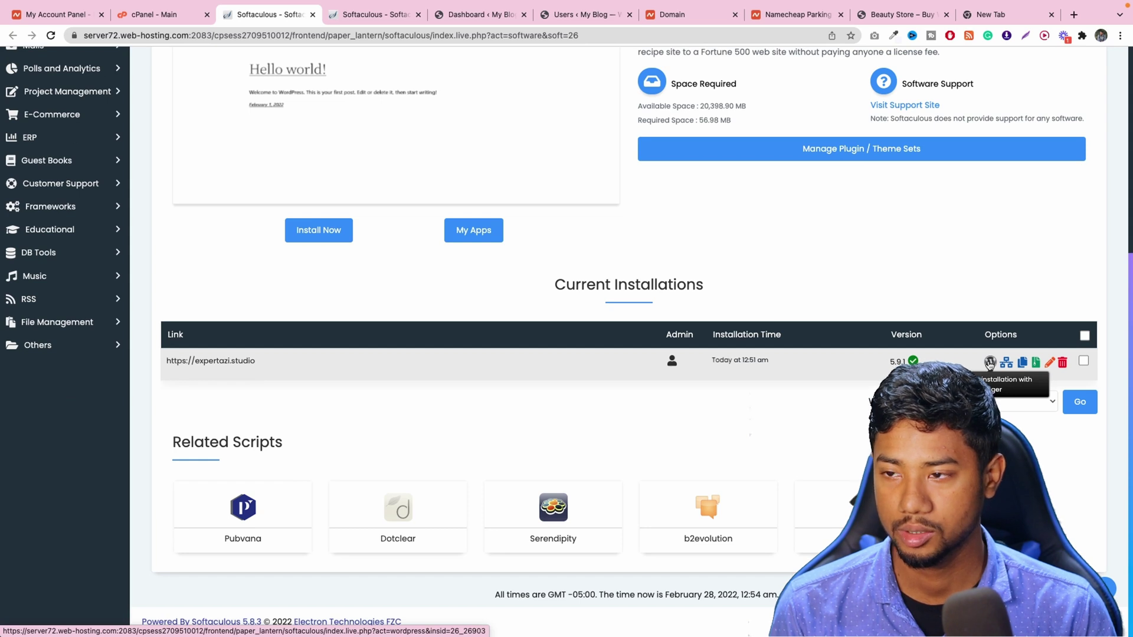
click(990, 363)
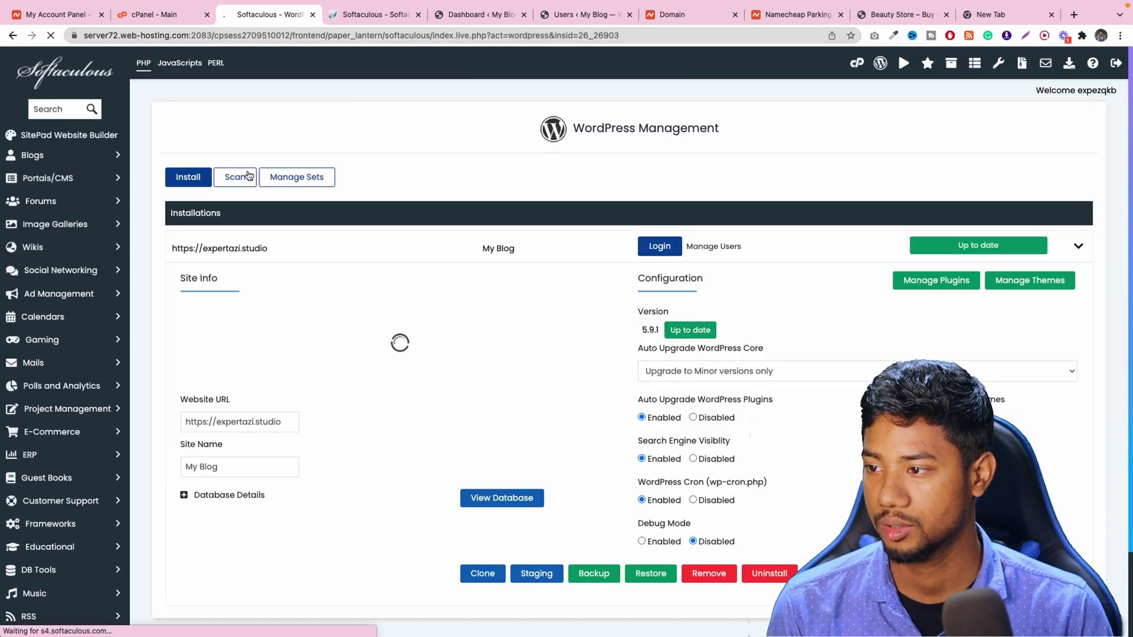
scroll(248, 175, down, 2)
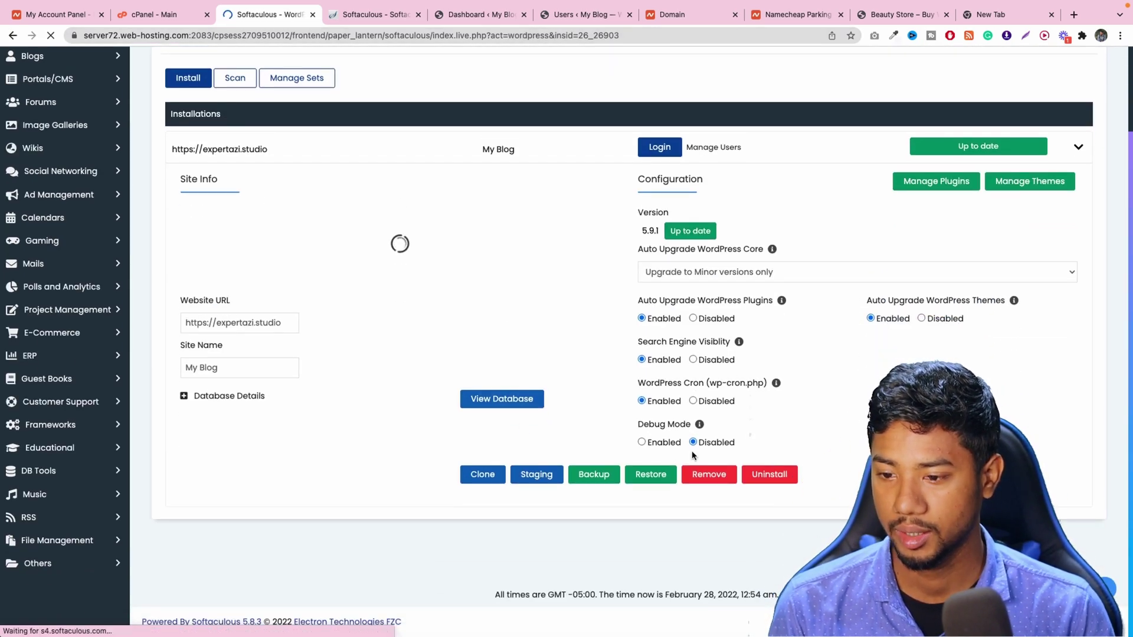
scroll(614, 369, up, 2)
Close both Softaculous tabs, leaving the WordPress dashboard showing
click(364, 16)
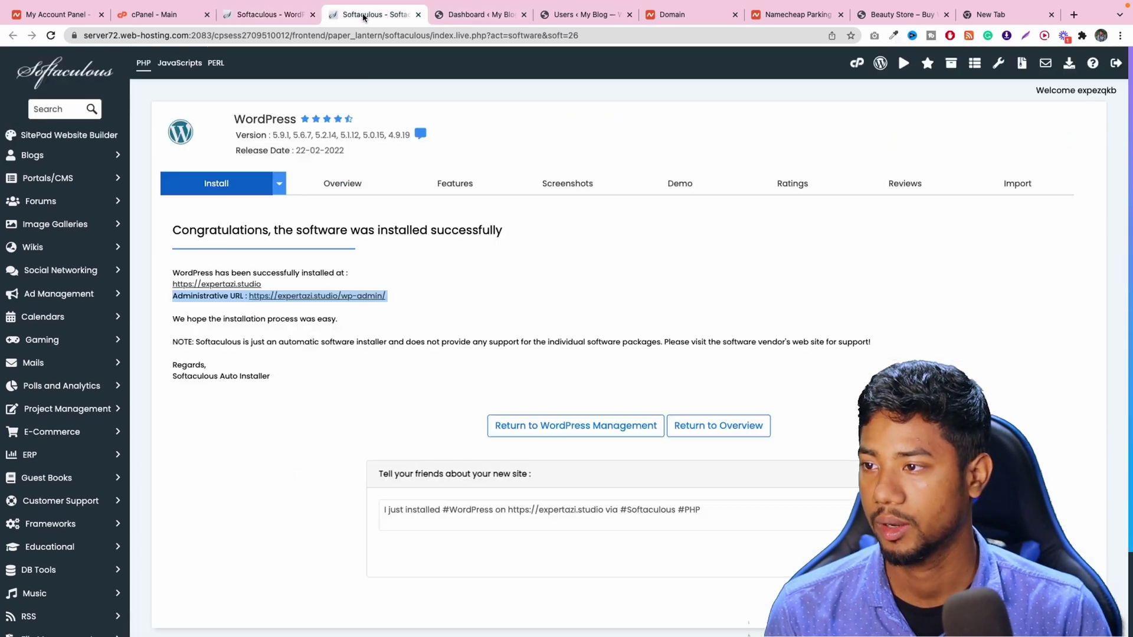
click(312, 15)
click(312, 15)
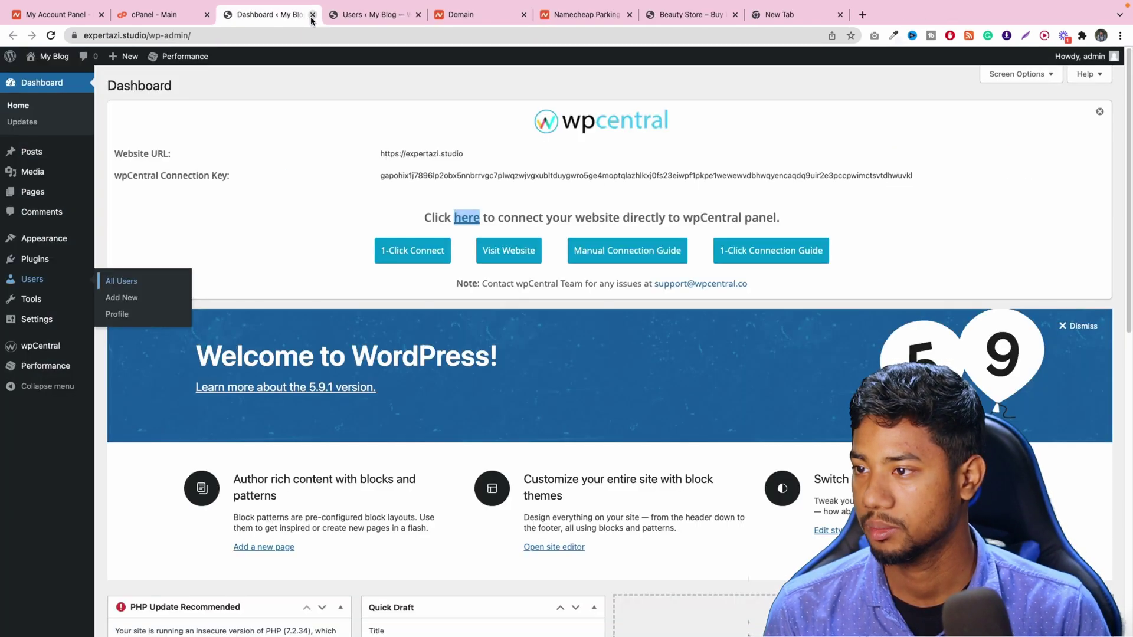
Dismiss the wpCentral panel and hide the Welcome and WordPress Events and News boxes
click(136, 286)
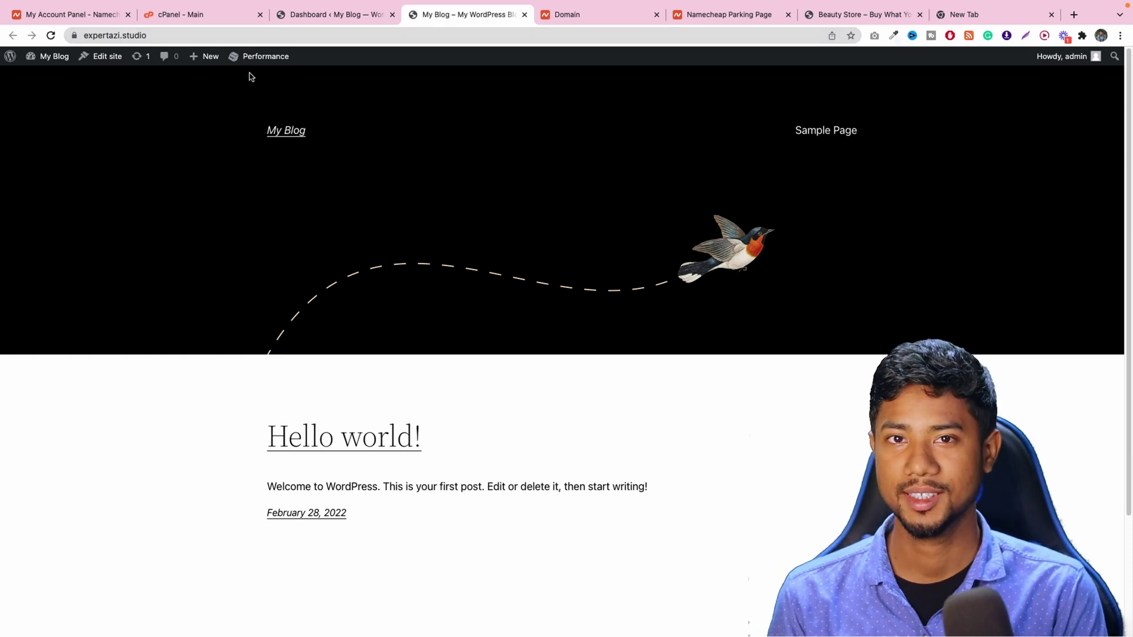
click(316, 13)
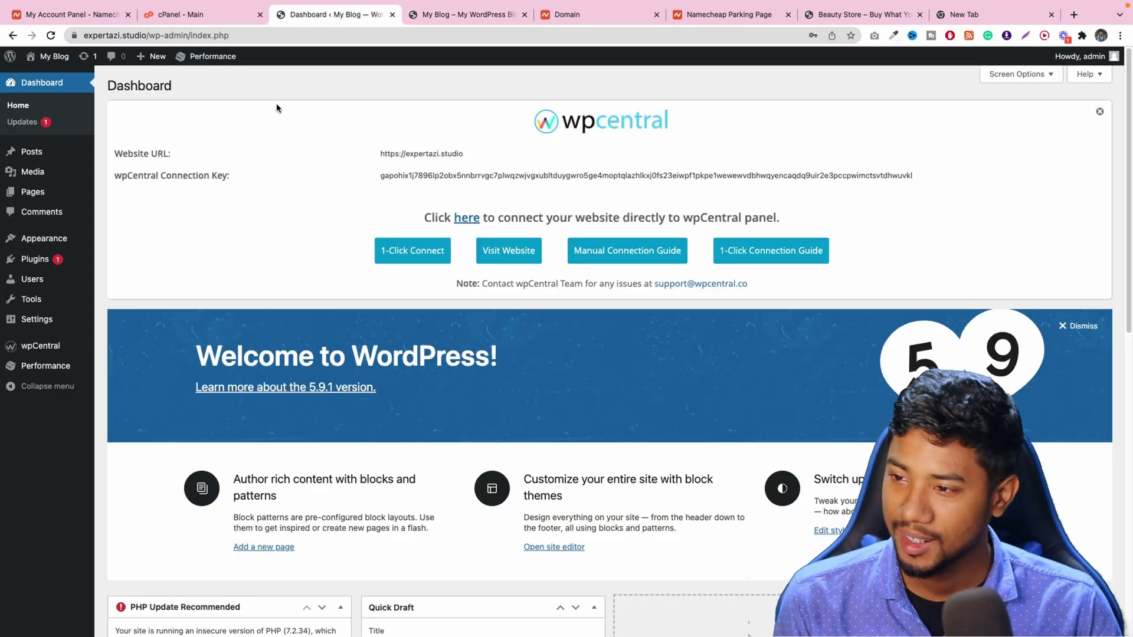
click(1099, 111)
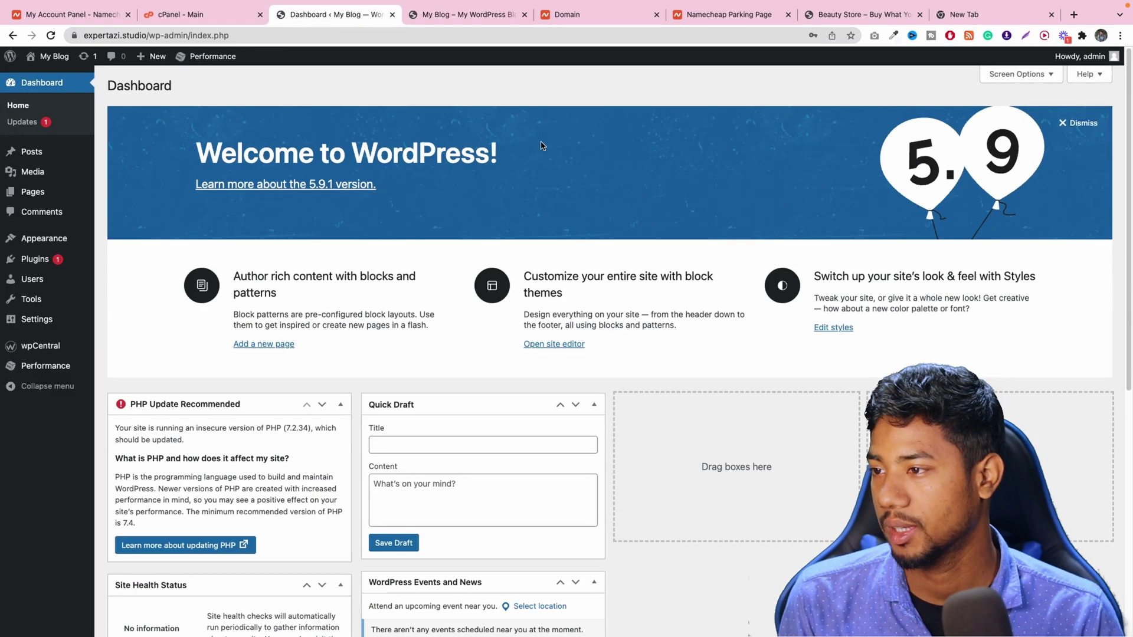
click(1033, 75)
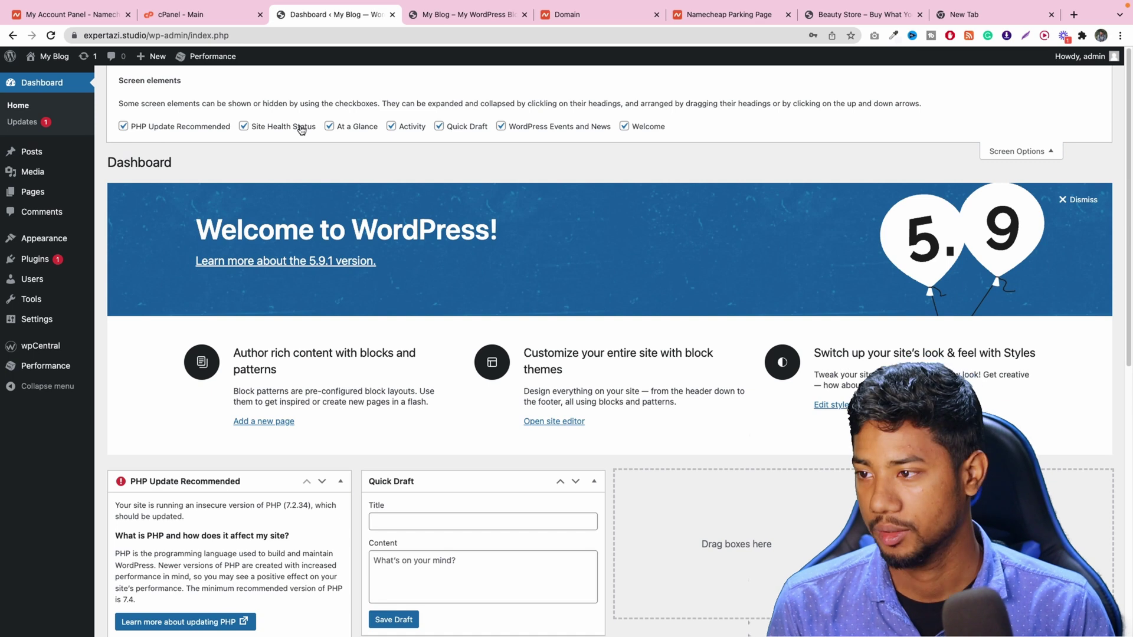
click(542, 130)
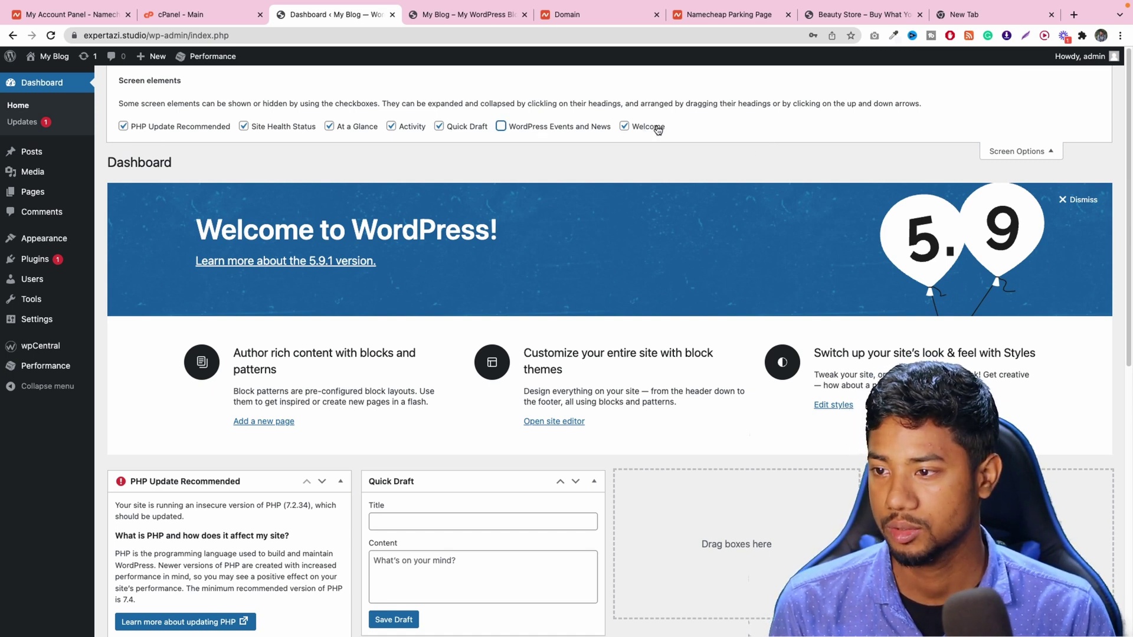
click(659, 130)
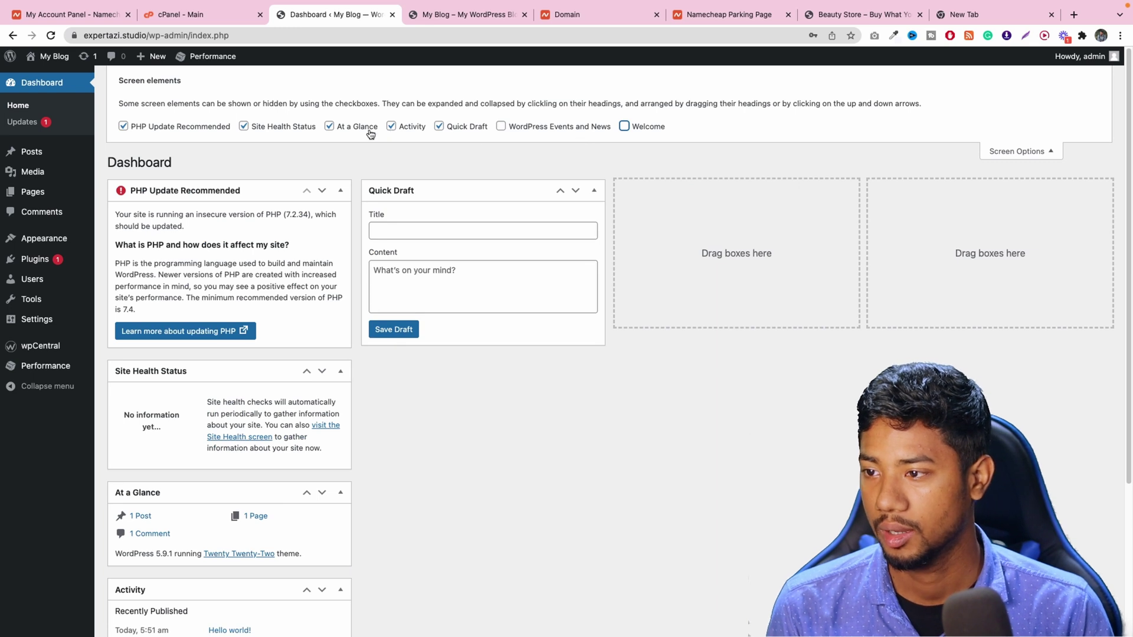
click(1037, 152)
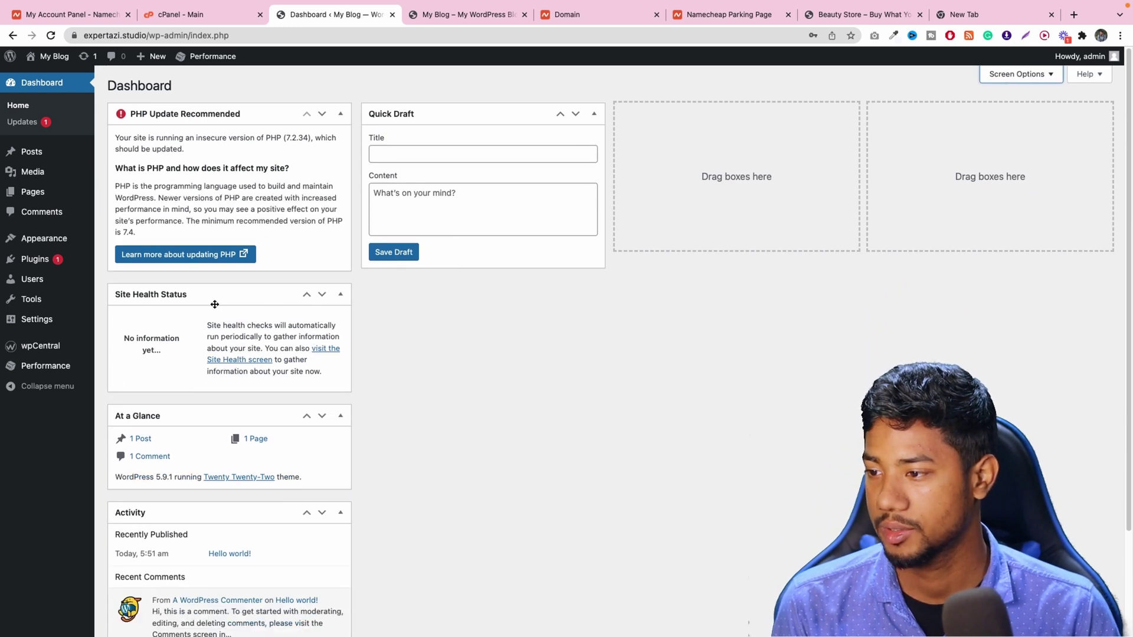
Move Site Health Status and Activity into the right-hand columns, then view the Updates page
drag(215, 305, 697, 203)
drag(222, 394, 960, 209)
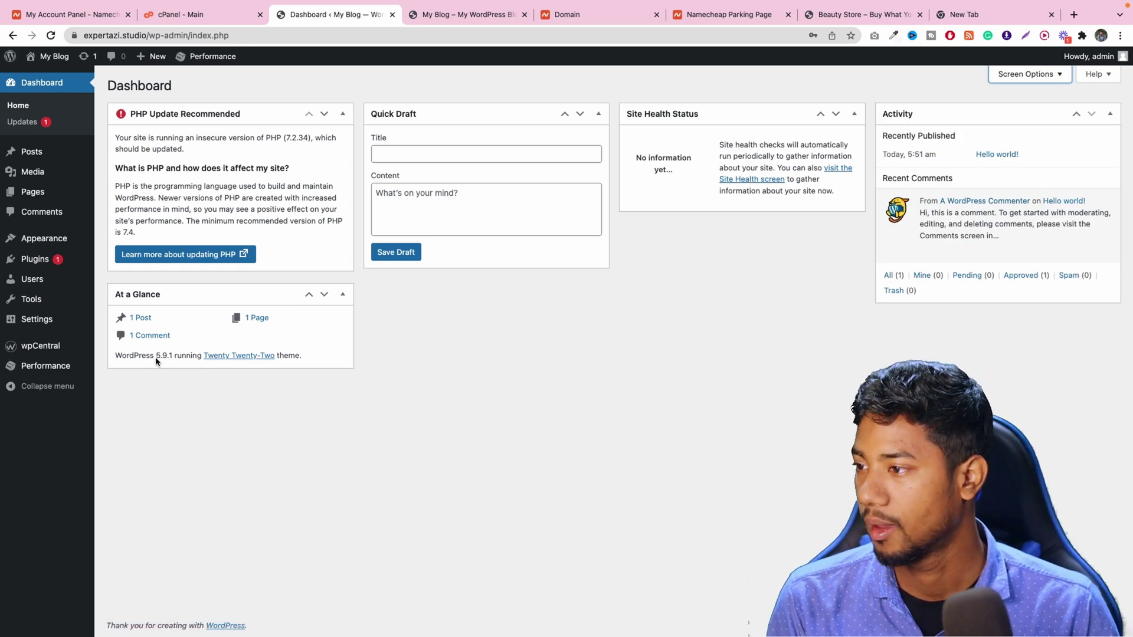
click(25, 125)
mouse_move(55, 160)
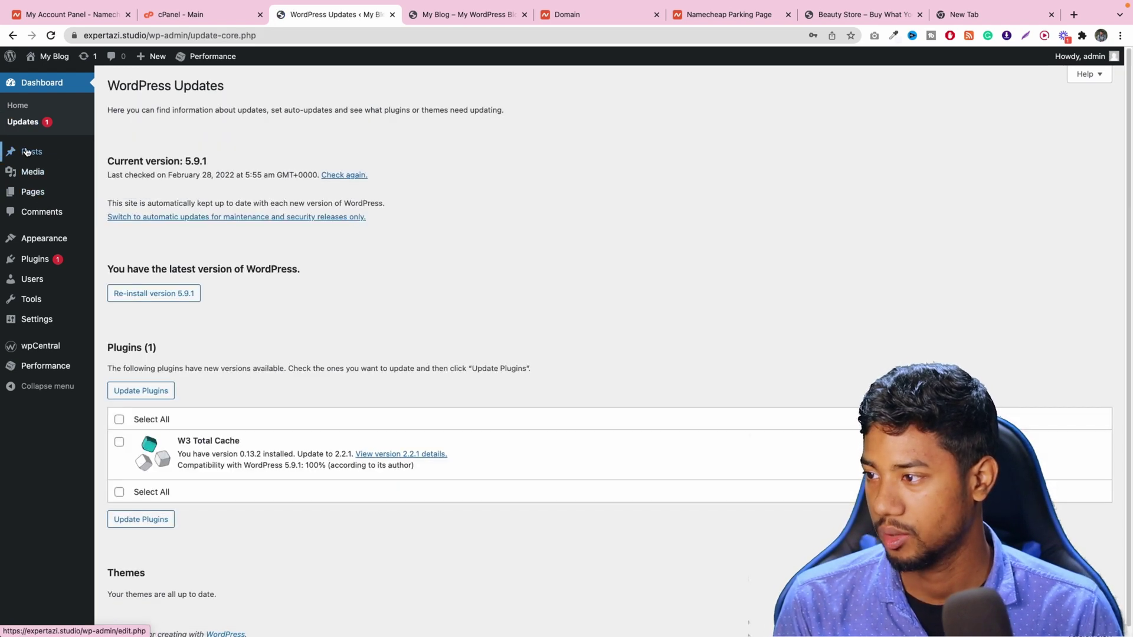
Open the Posts list and the Appearance > Themes page in separate new tabs
right_click(53, 155)
click(66, 156)
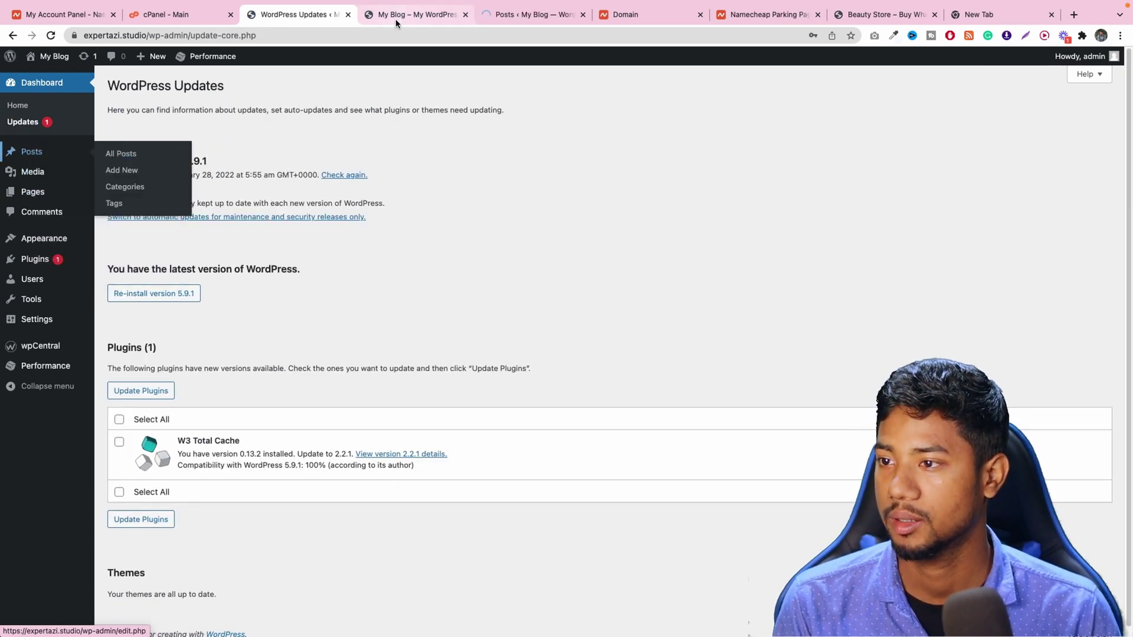
click(512, 17)
click(467, 15)
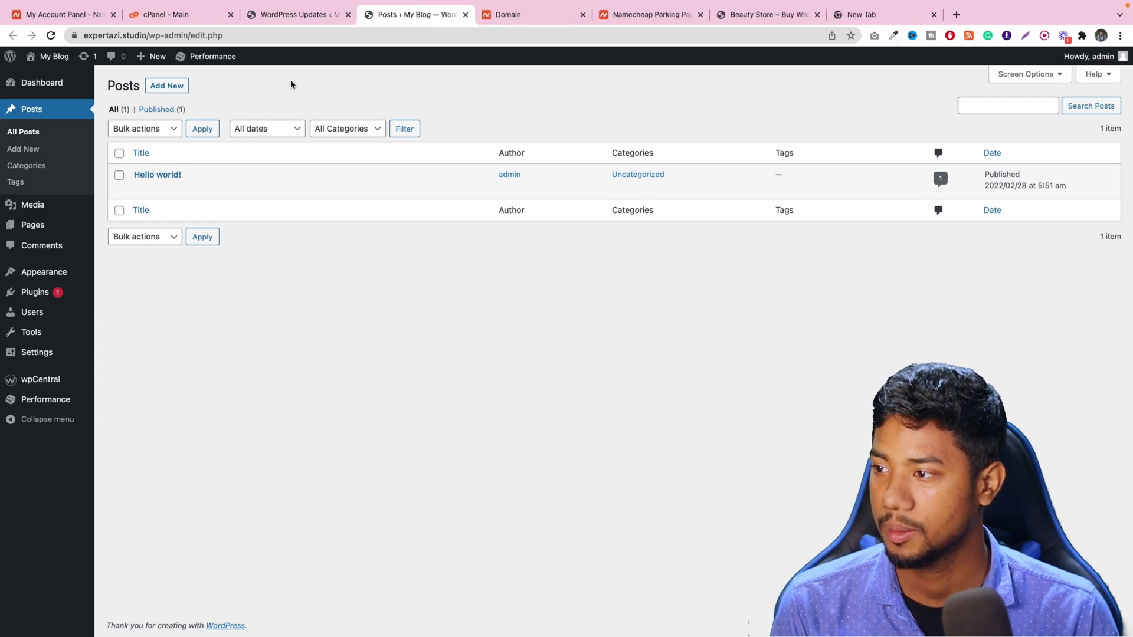
mouse_move(29, 206)
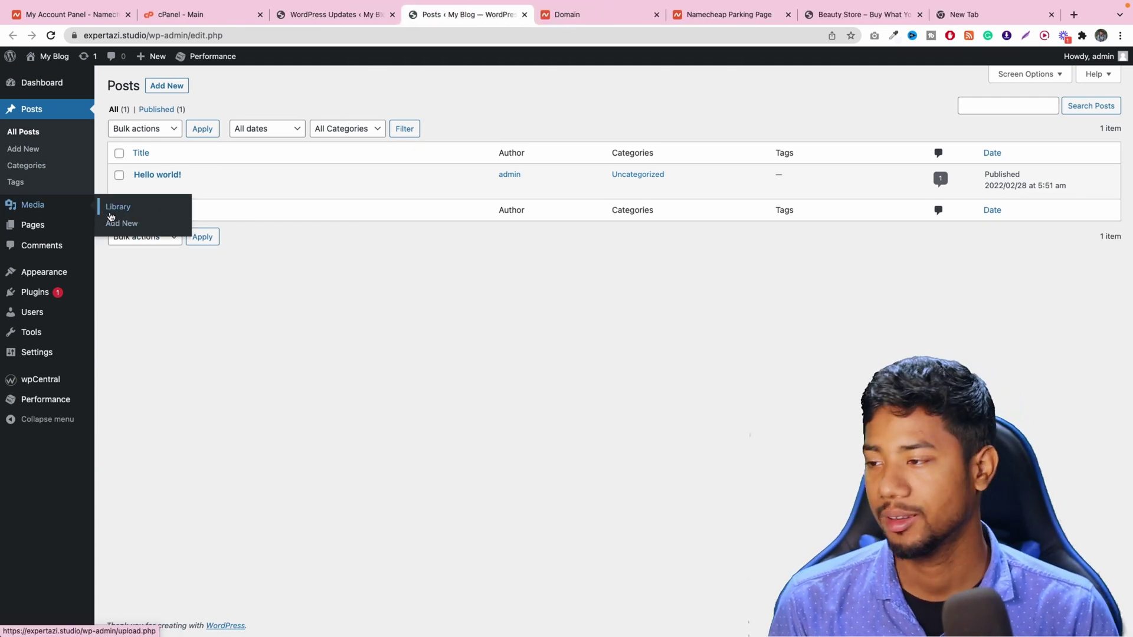
mouse_move(30, 225)
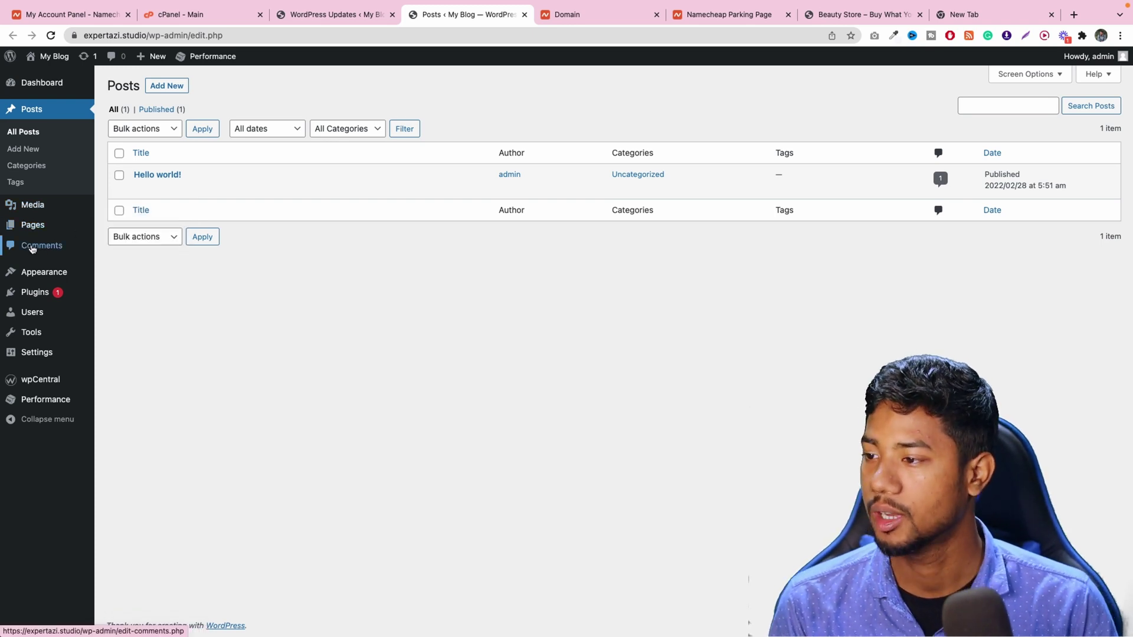
mouse_move(56, 278)
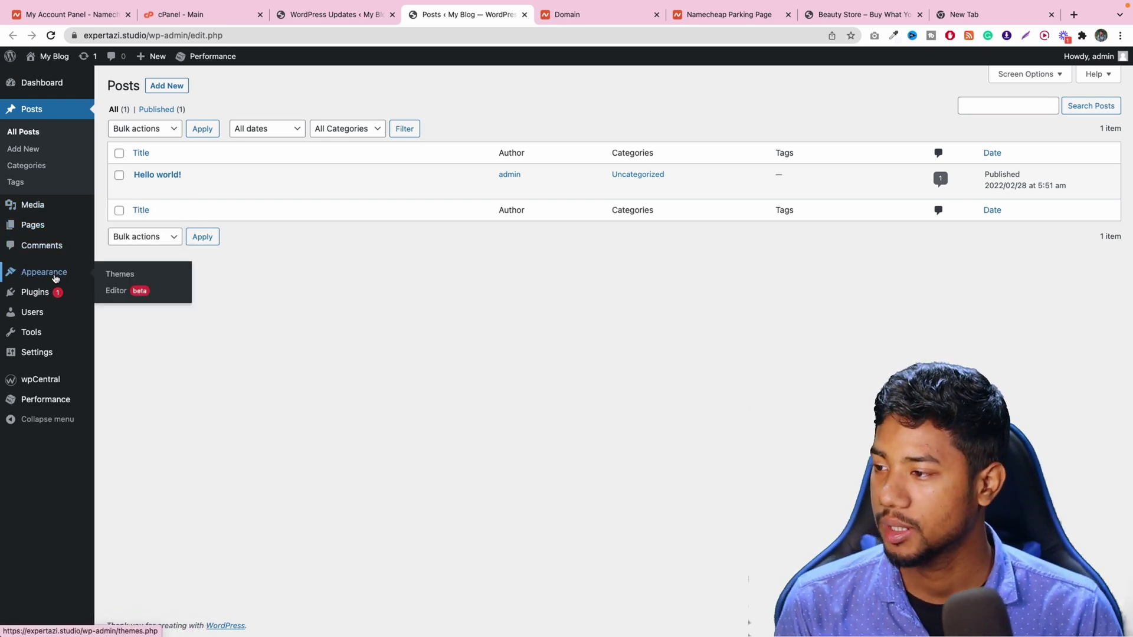
right_click(139, 278)
click(160, 282)
mouse_move(15, 294)
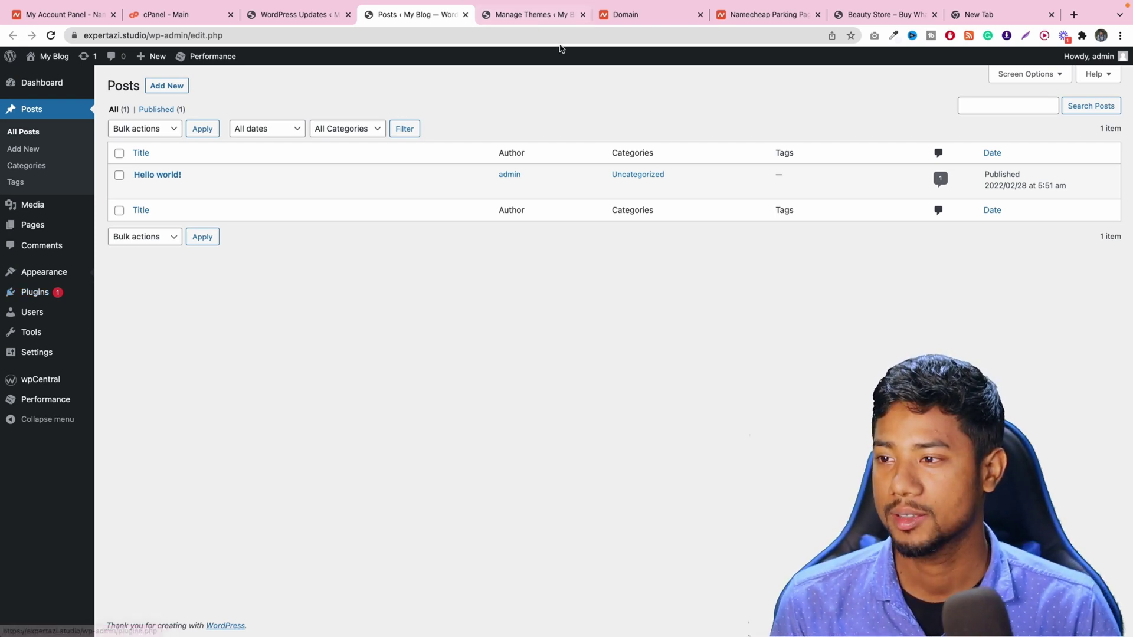
Open the live site in a new tab and look over its homepage
click(317, 16)
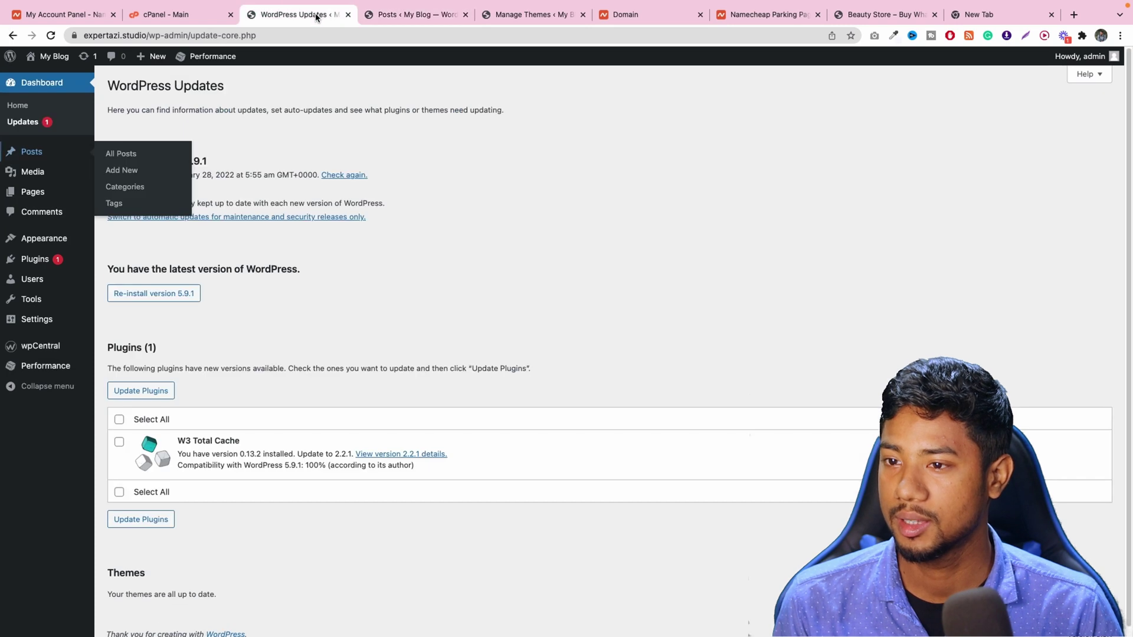
right_click(47, 74)
click(88, 76)
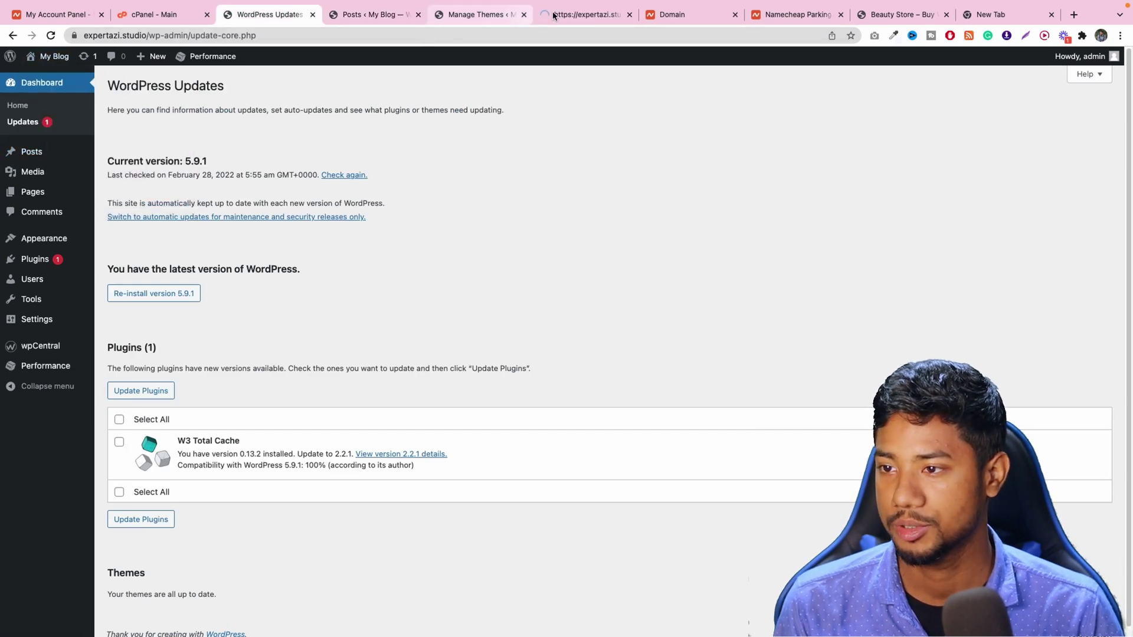
click(554, 15)
scroll(602, 180, down, 2)
scroll(603, 179, up, 2)
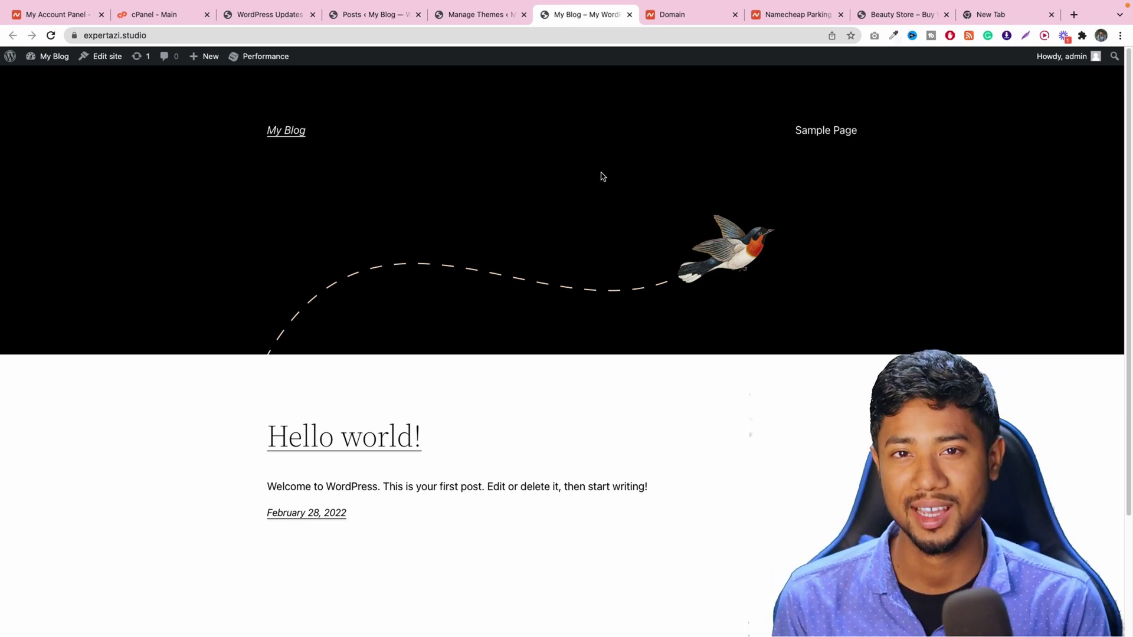
Open Plugins > Installed Plugins in its own new tab
click(459, 17)
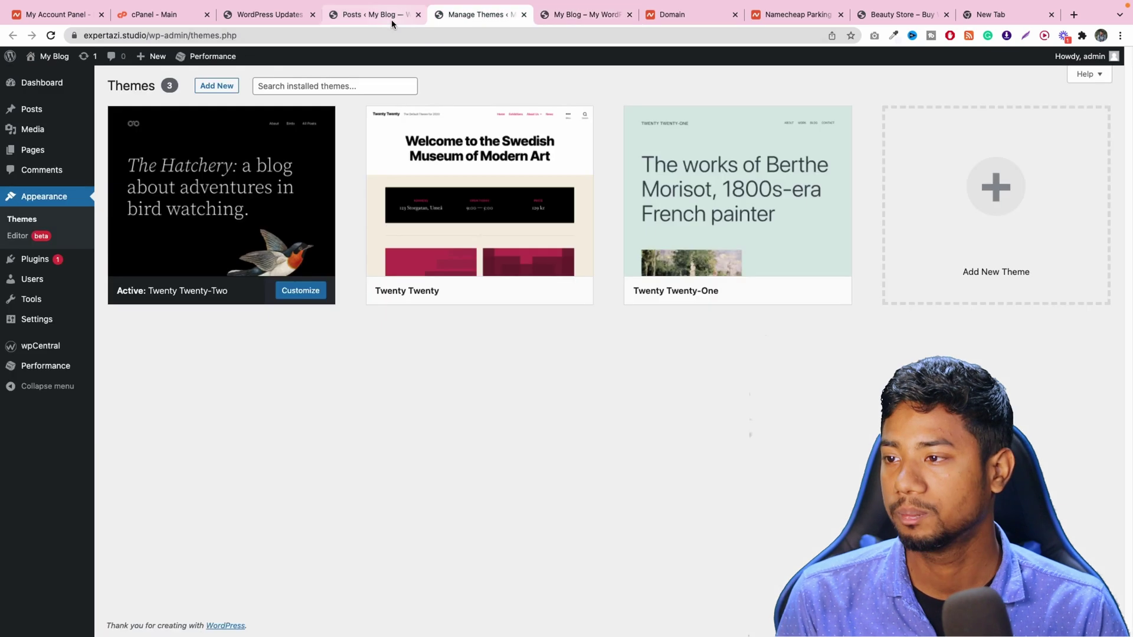
click(391, 18)
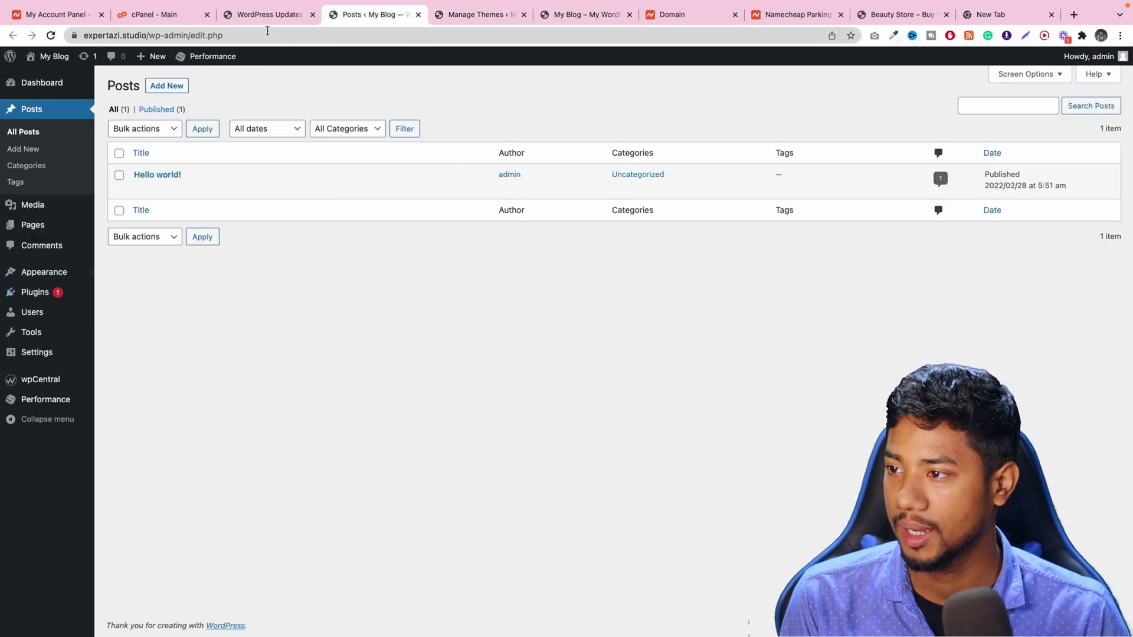
right_click(118, 295)
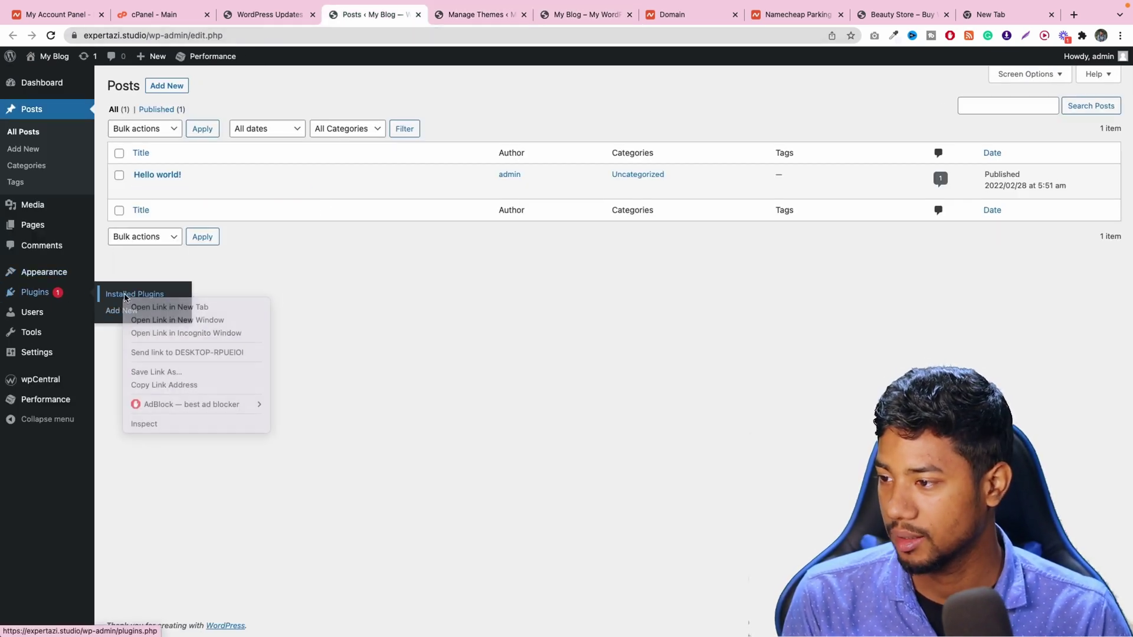
click(159, 300)
click(417, 16)
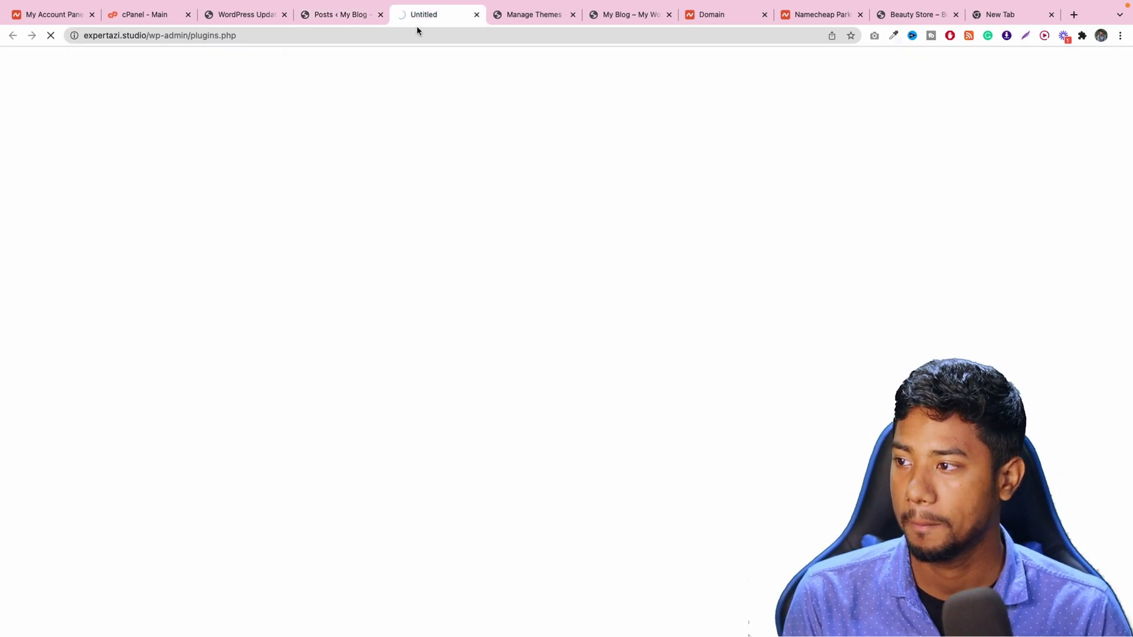
Open the Permalinks and General settings pages in separate new tabs
click(33, 276)
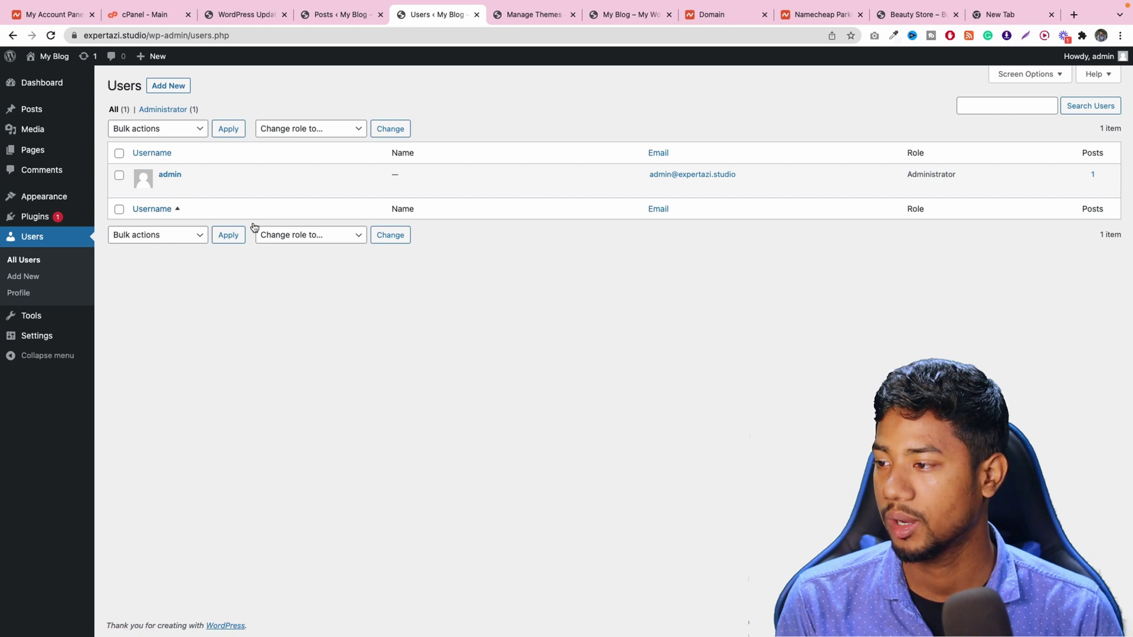
mouse_move(36, 346)
mouse_move(37, 320)
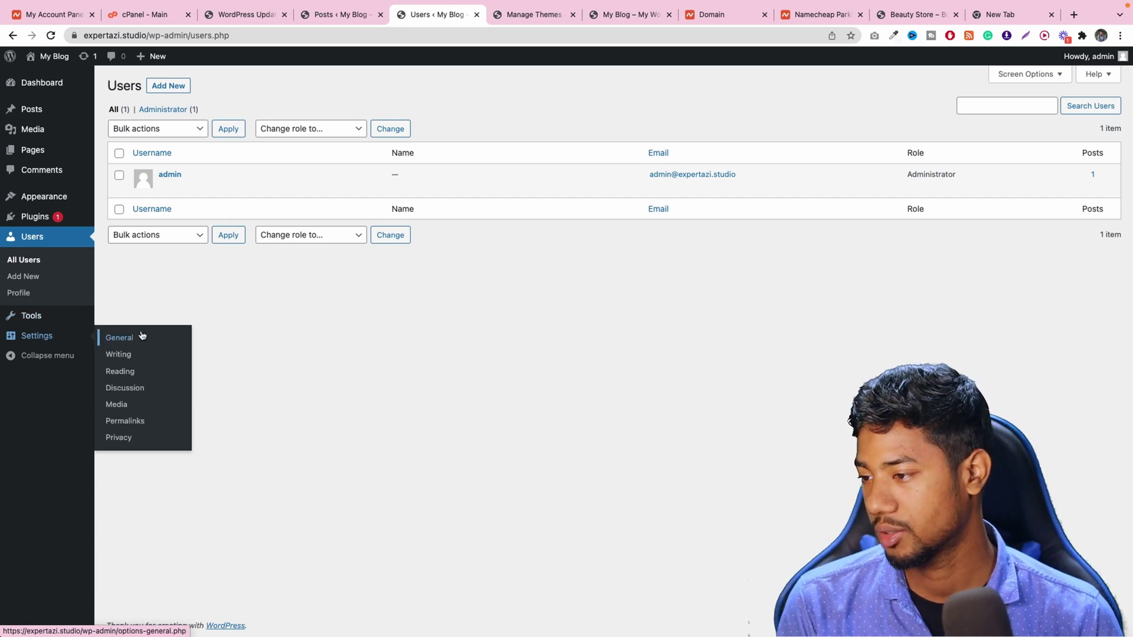
right_click(142, 423)
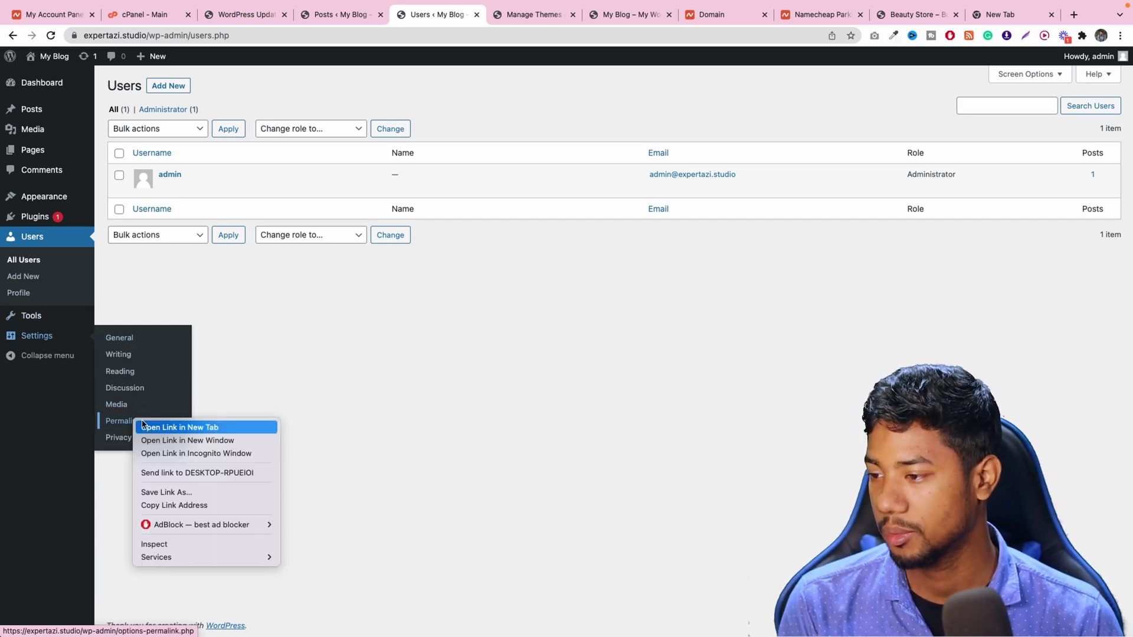
click(148, 427)
right_click(130, 342)
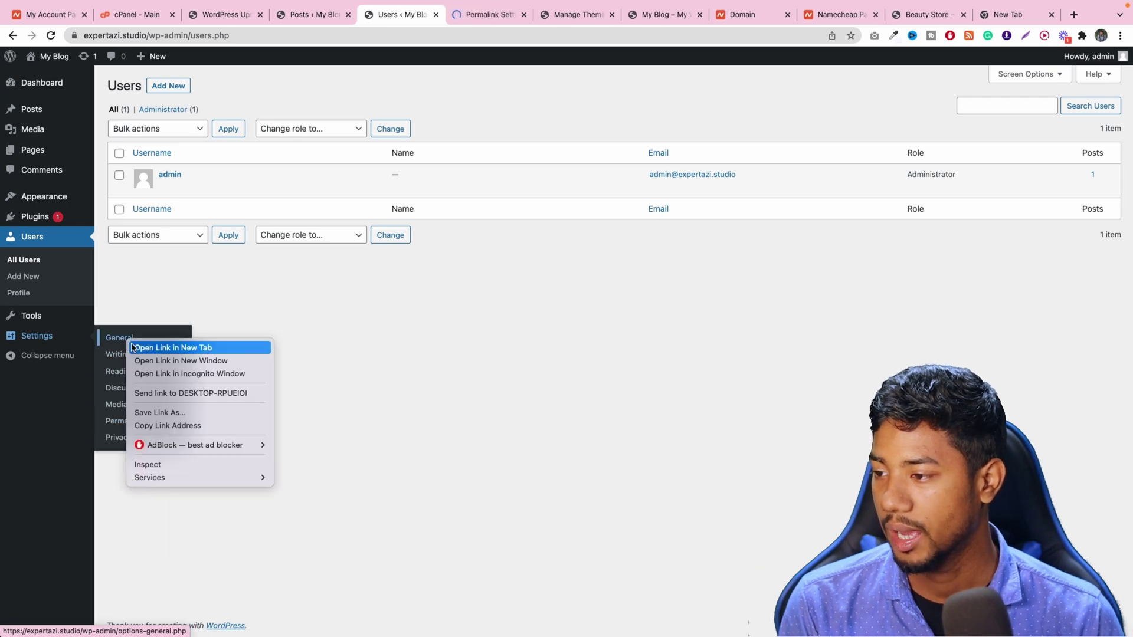
click(132, 348)
Set permalinks to the Post name structure (/%postname%/) and save
click(455, 19)
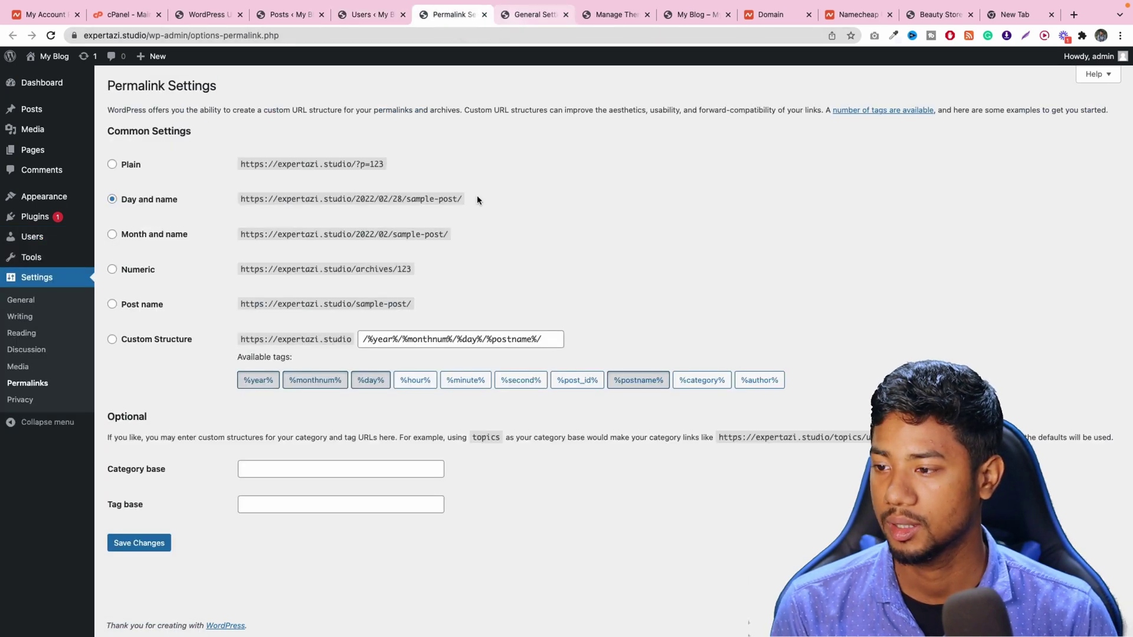
click(148, 310)
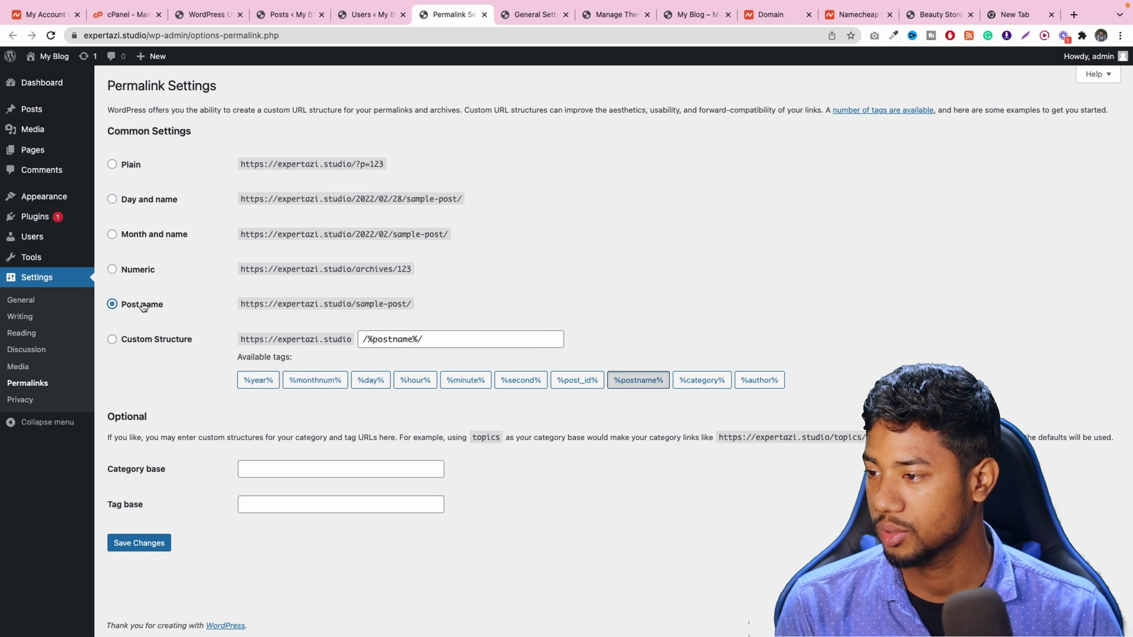
click(141, 544)
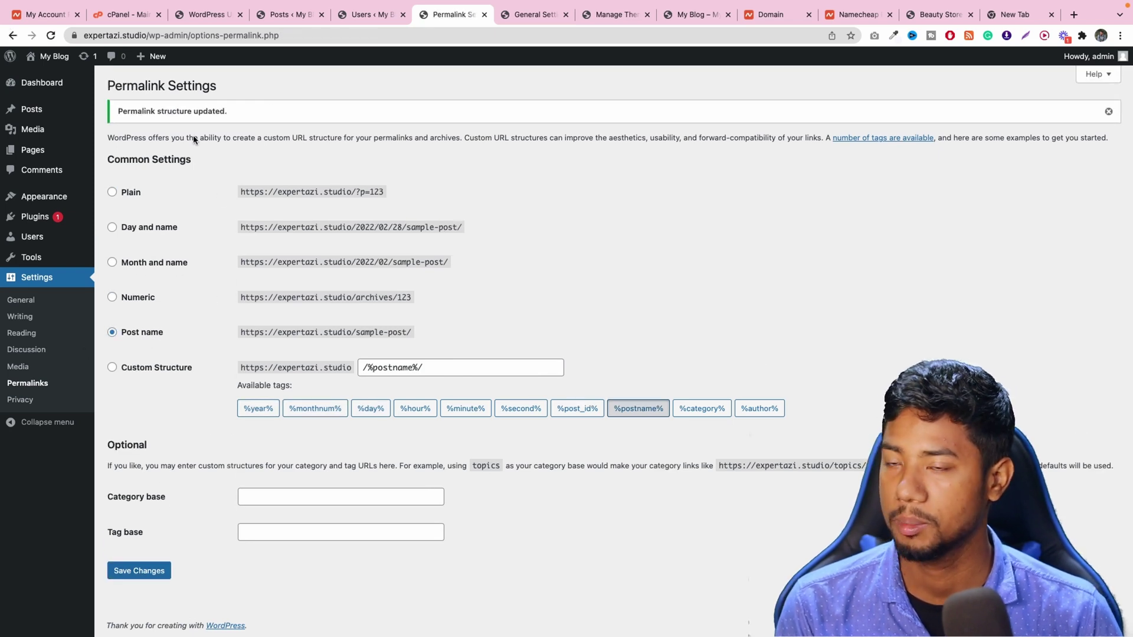
click(520, 5)
click(484, 14)
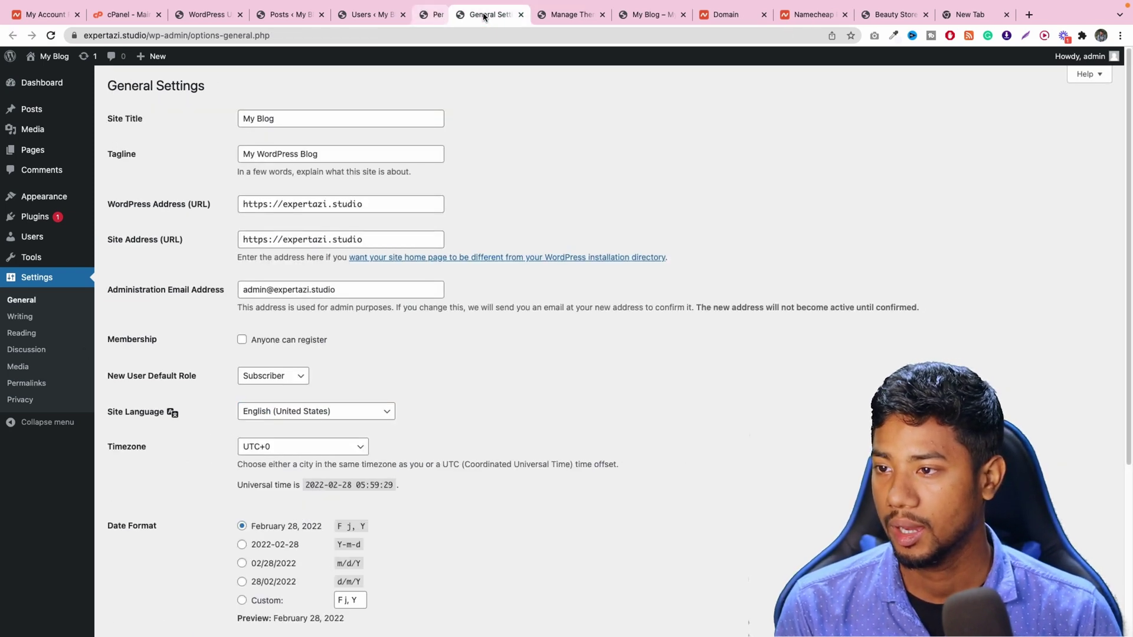
Enable Membership 'Anyone can register' and save the general settings
scroll(422, 186, down, 3)
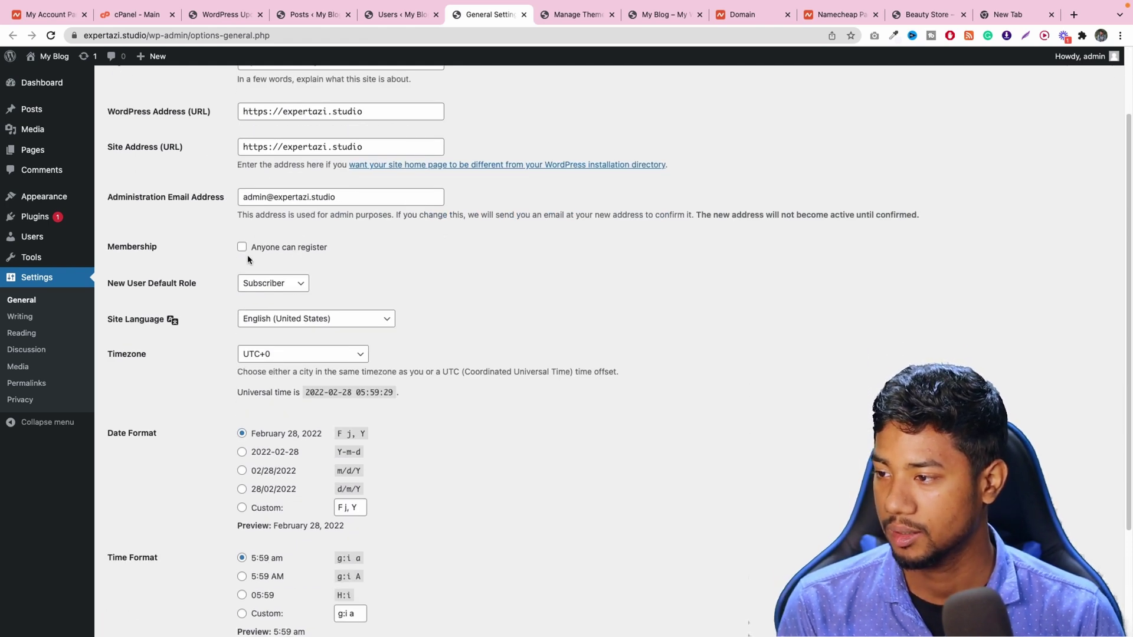
scroll(273, 266, down, 2)
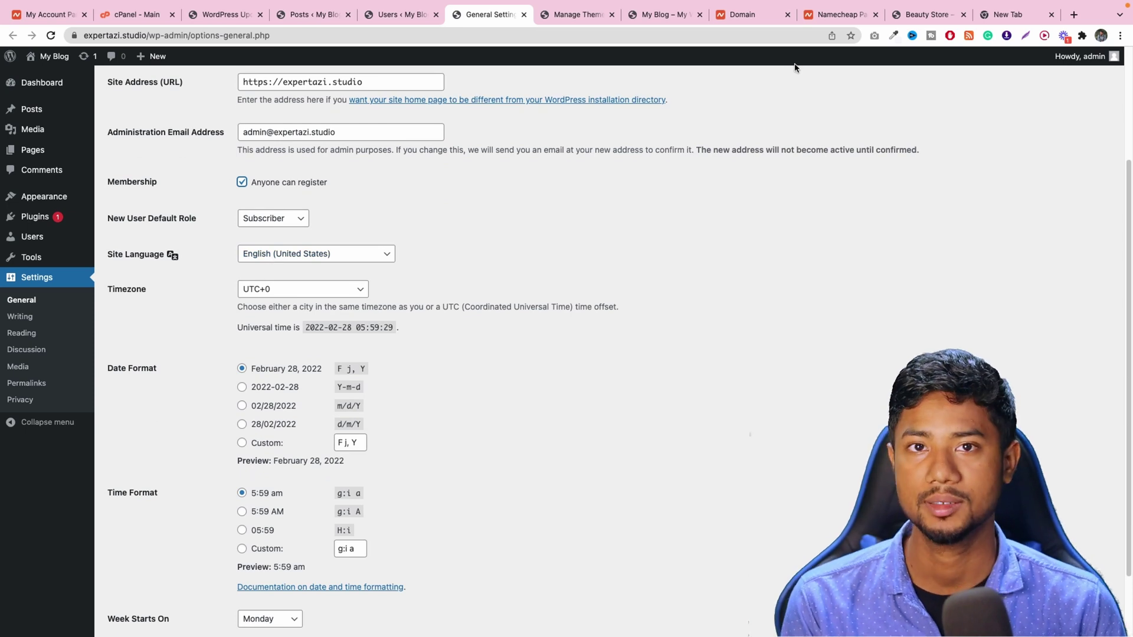
scroll(691, 113, down, 1)
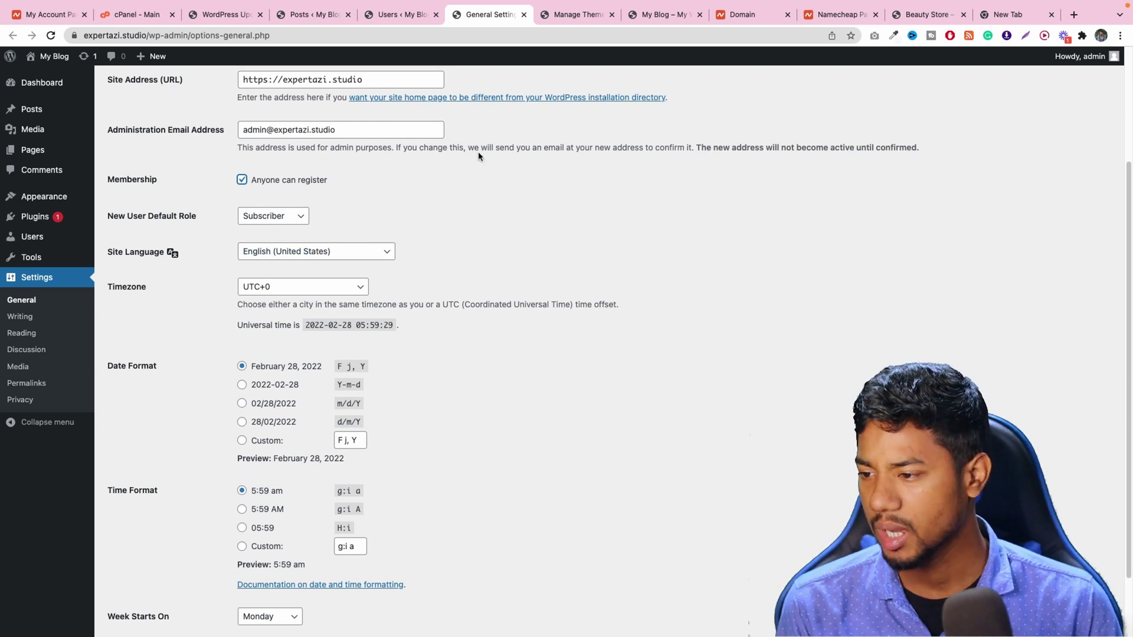
scroll(477, 159, down, 3)
click(151, 575)
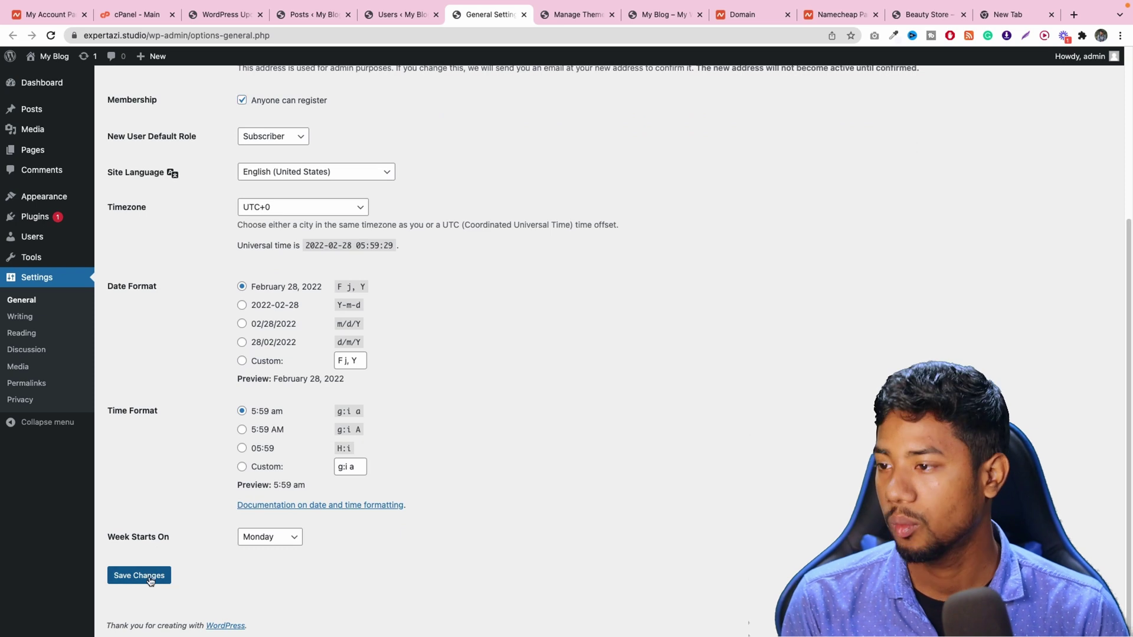
Change the Site Title to Rishi, replace the tagline, and save
scroll(325, 390, down, 1)
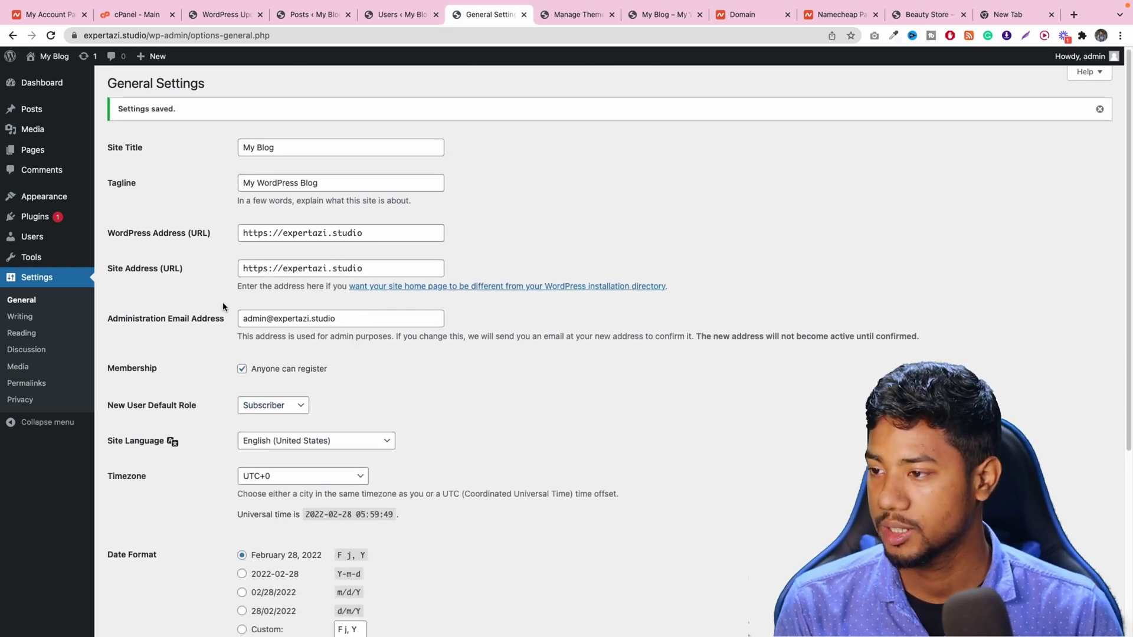
click(281, 148)
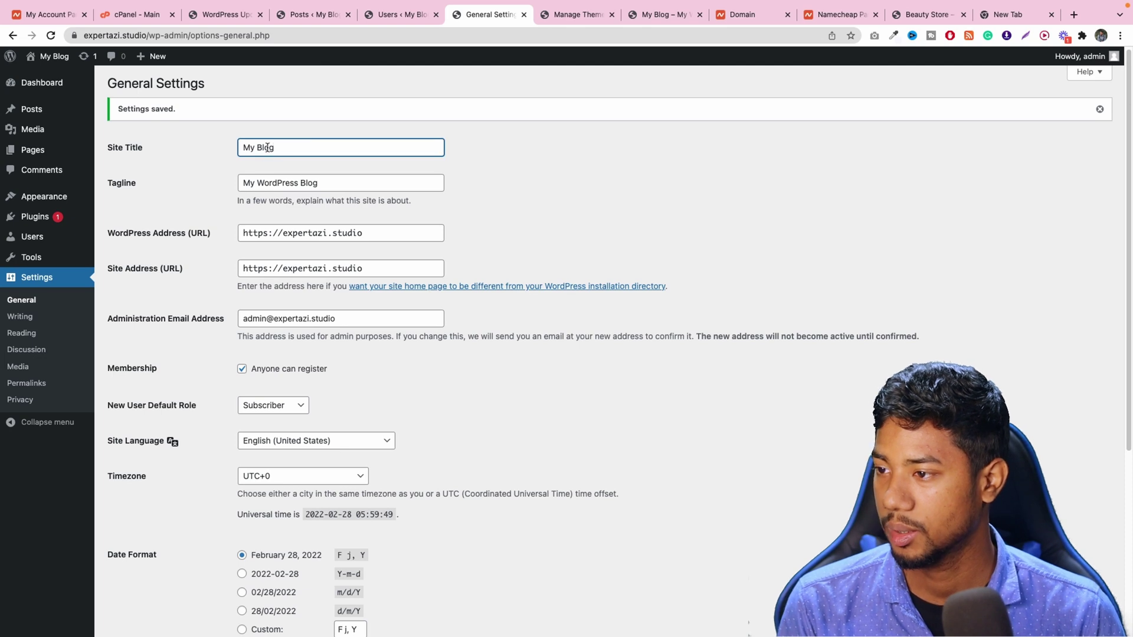
drag(275, 148, 194, 157)
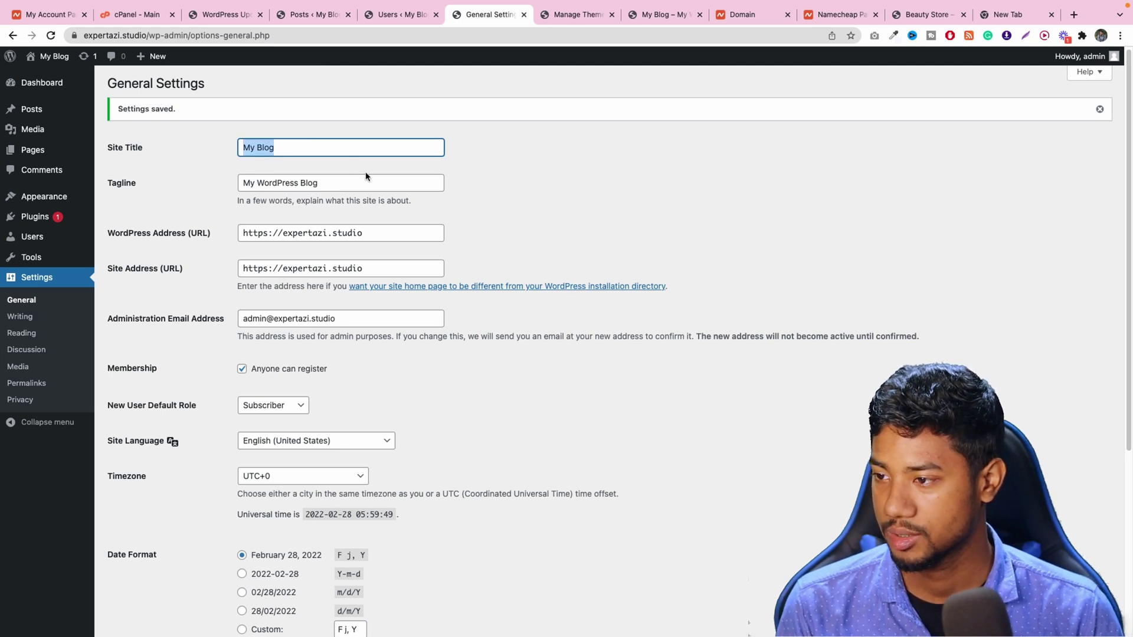
text(Rishi)
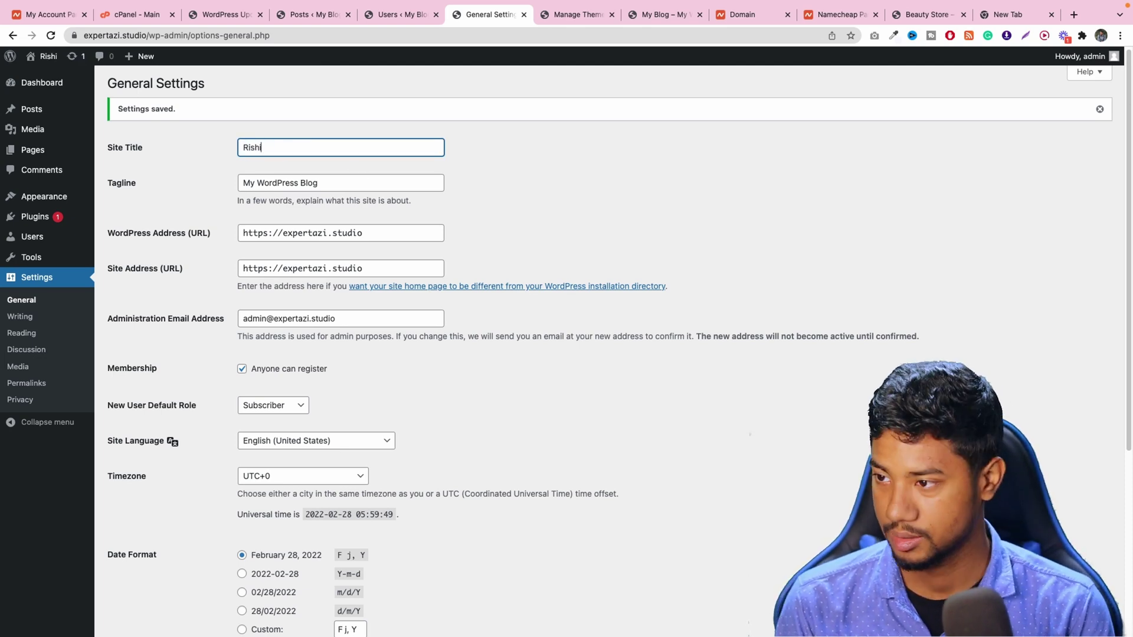
triple_click(298, 184)
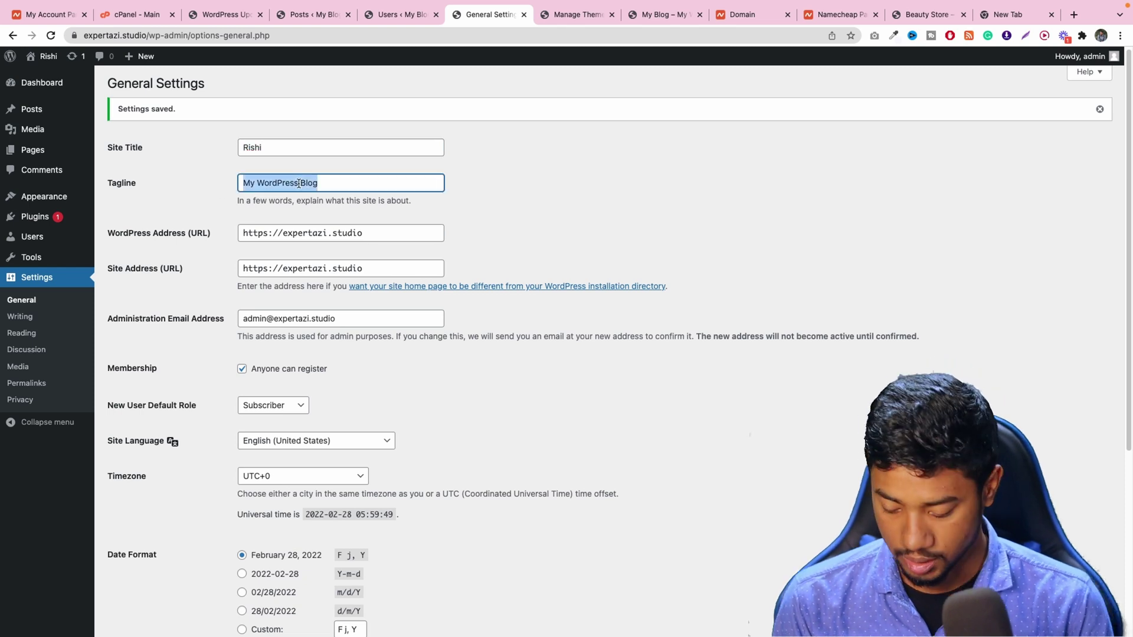
text(Ex)
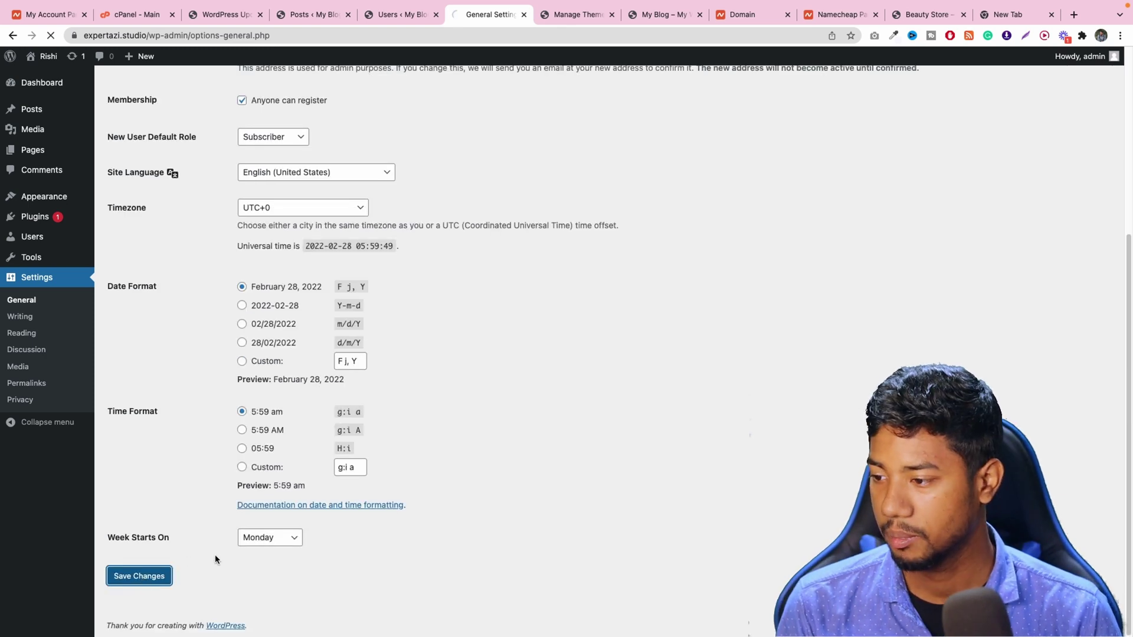
click(139, 577)
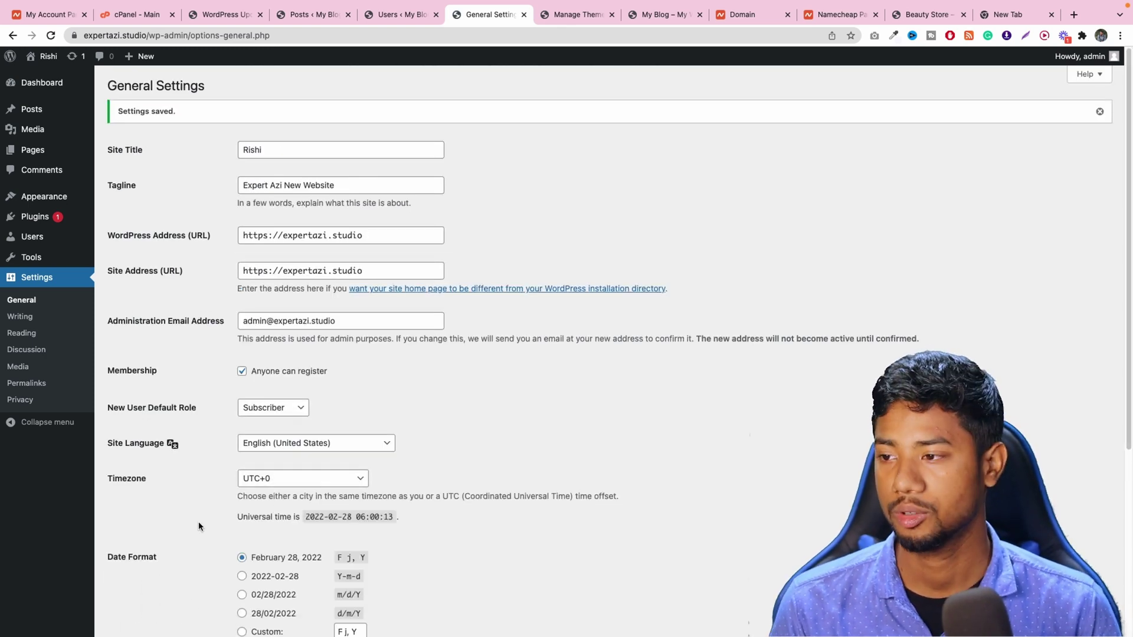
mouse_move(38, 222)
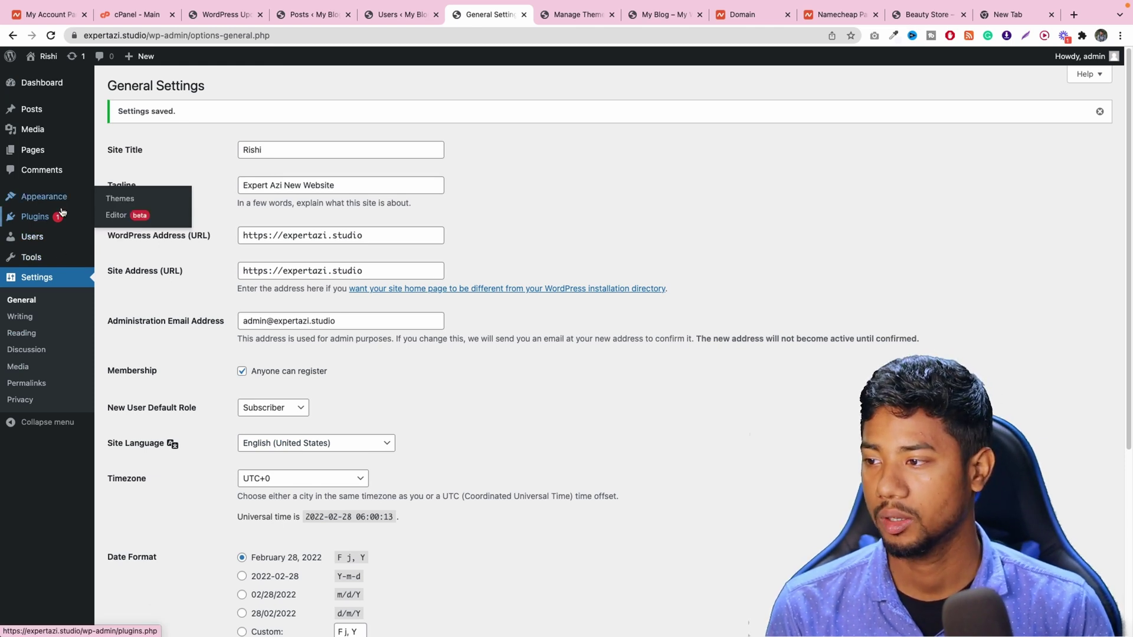
click(127, 202)
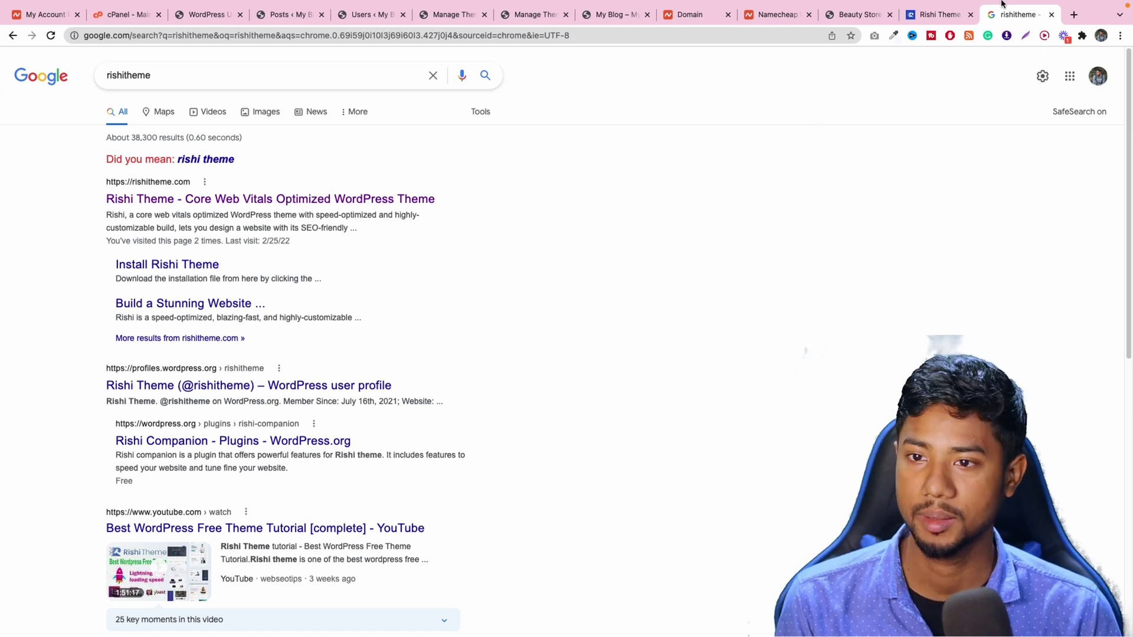
On rishitheme.com, compare the PageSpeed mobile, Pingdom and GTmetrix speed scores
click(952, 14)
scroll(410, 182, down, 20)
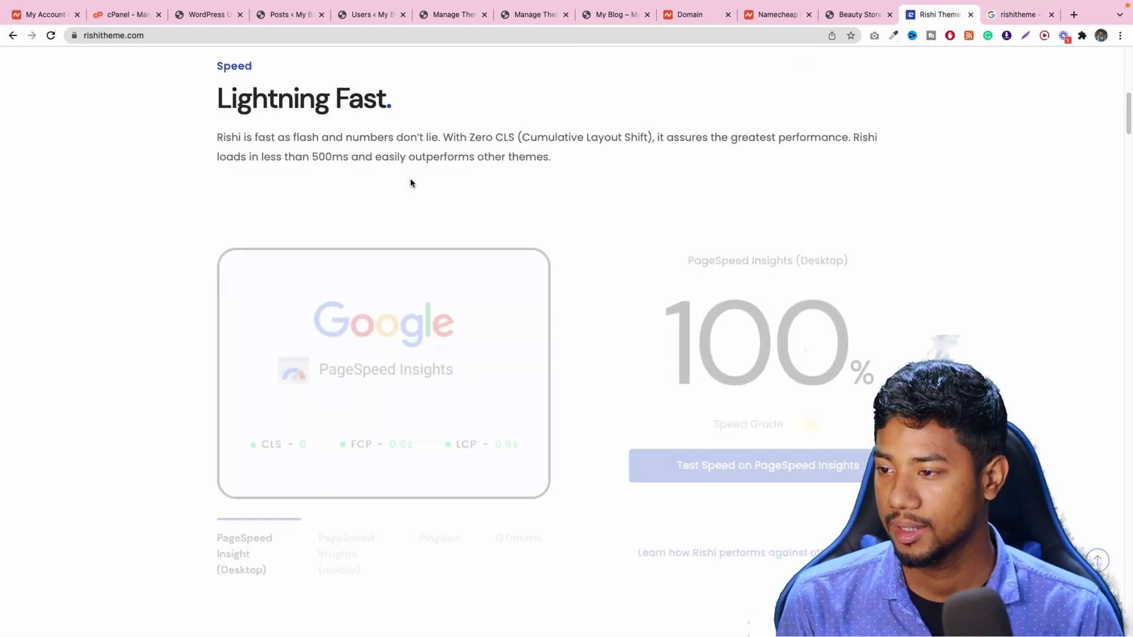
scroll(411, 183, down, 5)
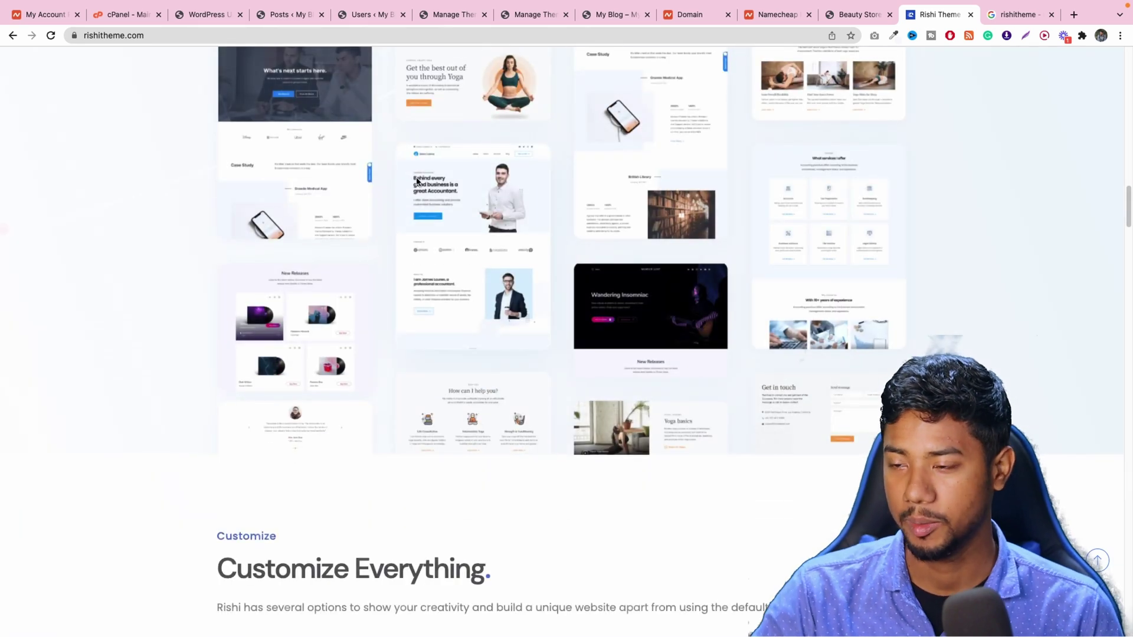
scroll(461, 187, up, 10)
scroll(460, 191, up, 15)
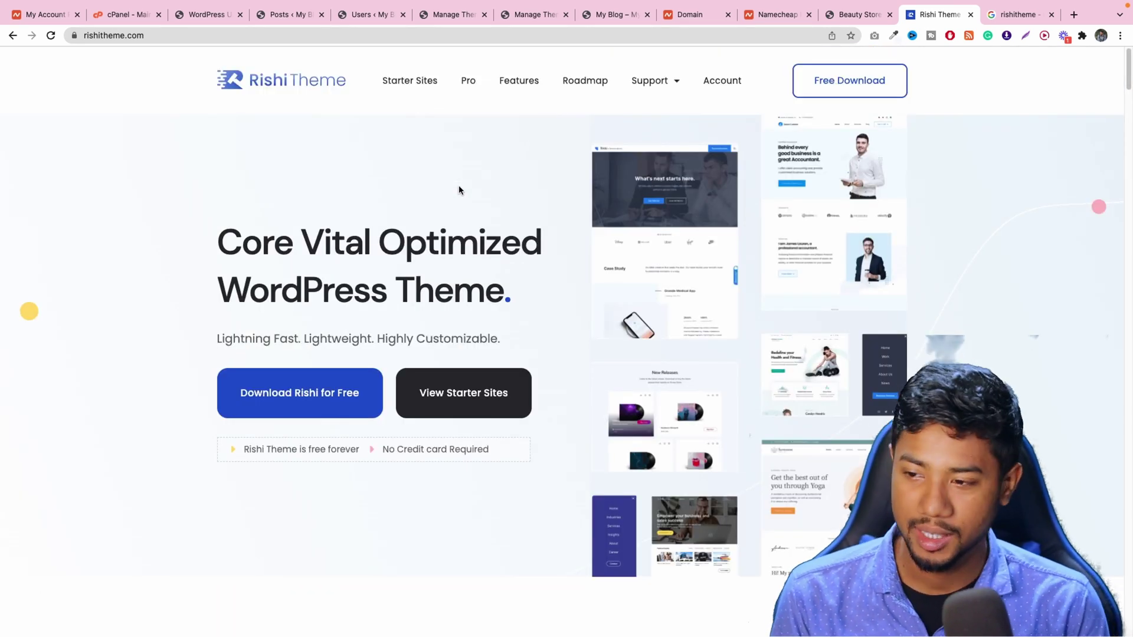
scroll(463, 212, down, 15)
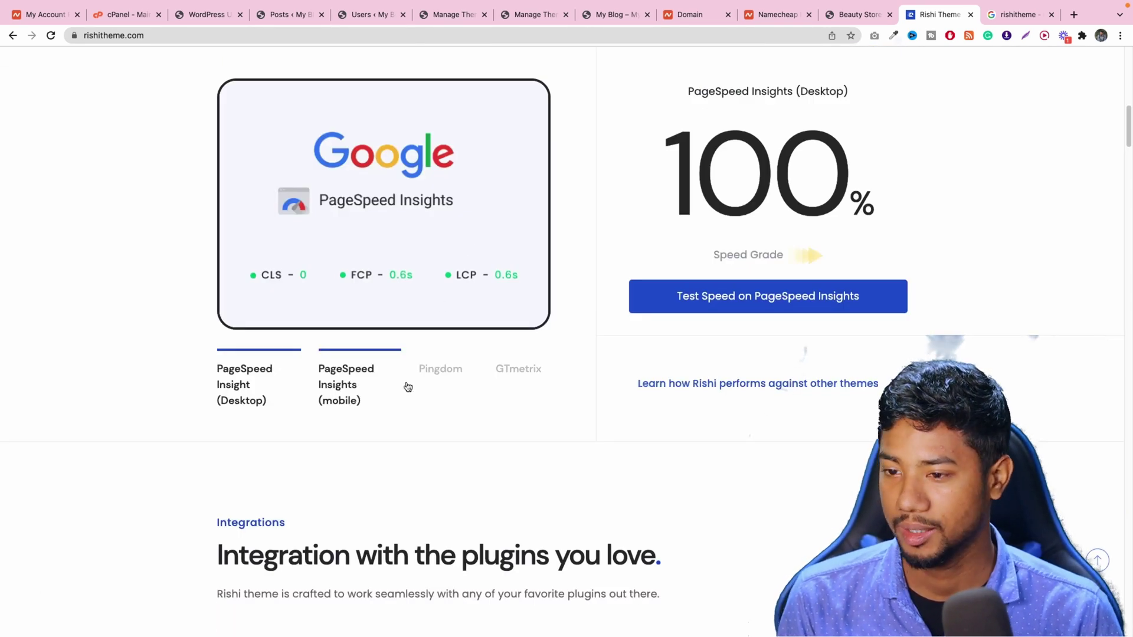
scroll(636, 268, up, 1)
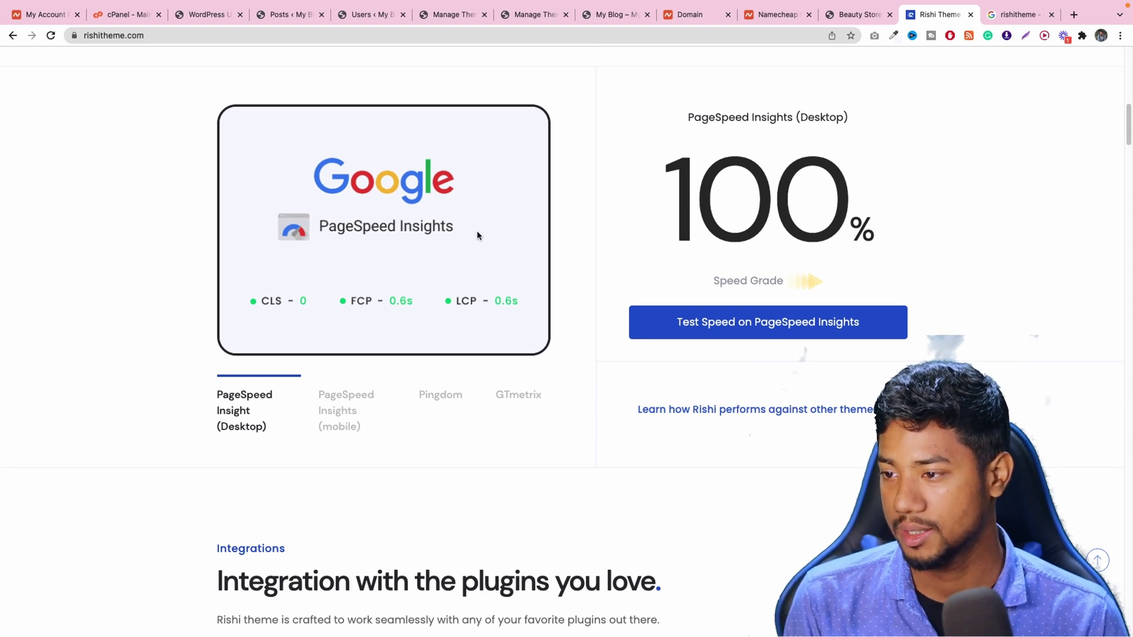
click(352, 421)
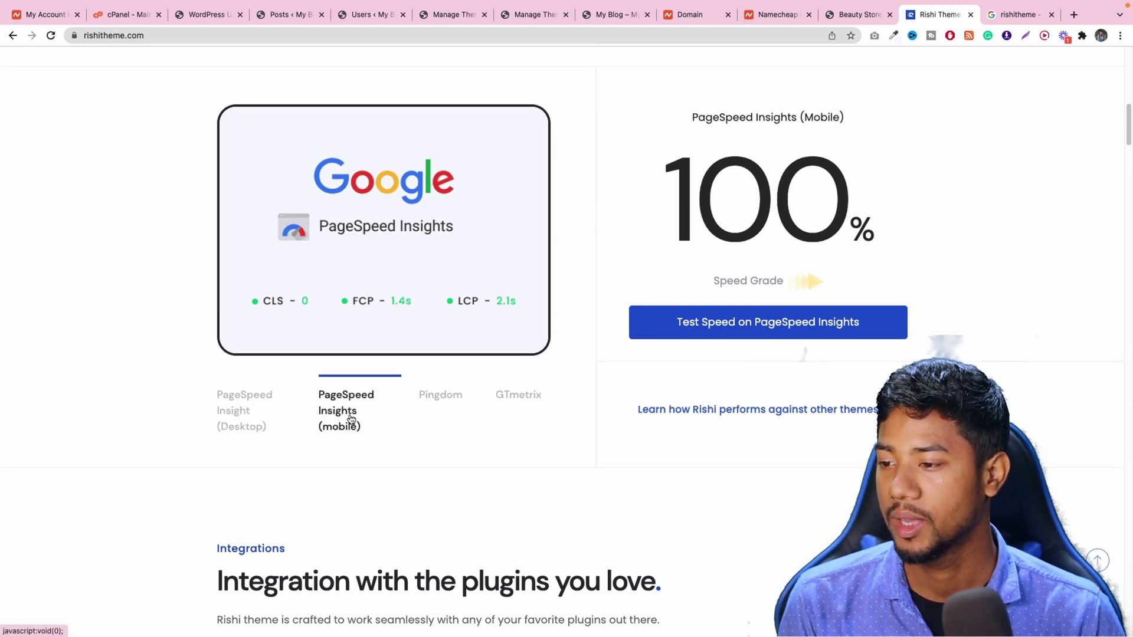
click(451, 406)
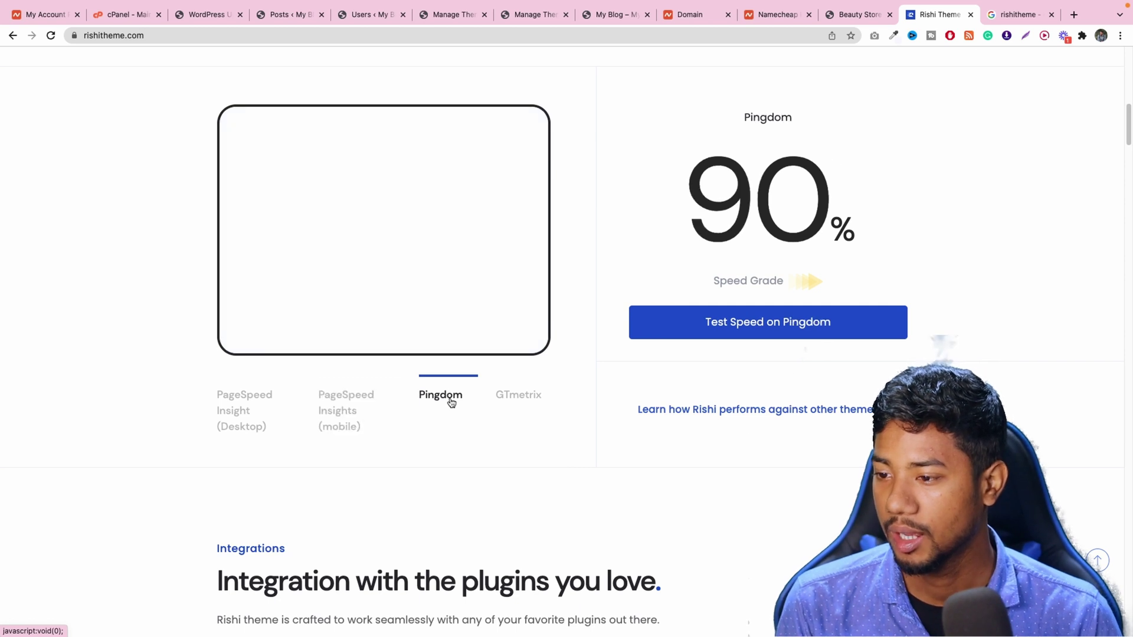
click(540, 400)
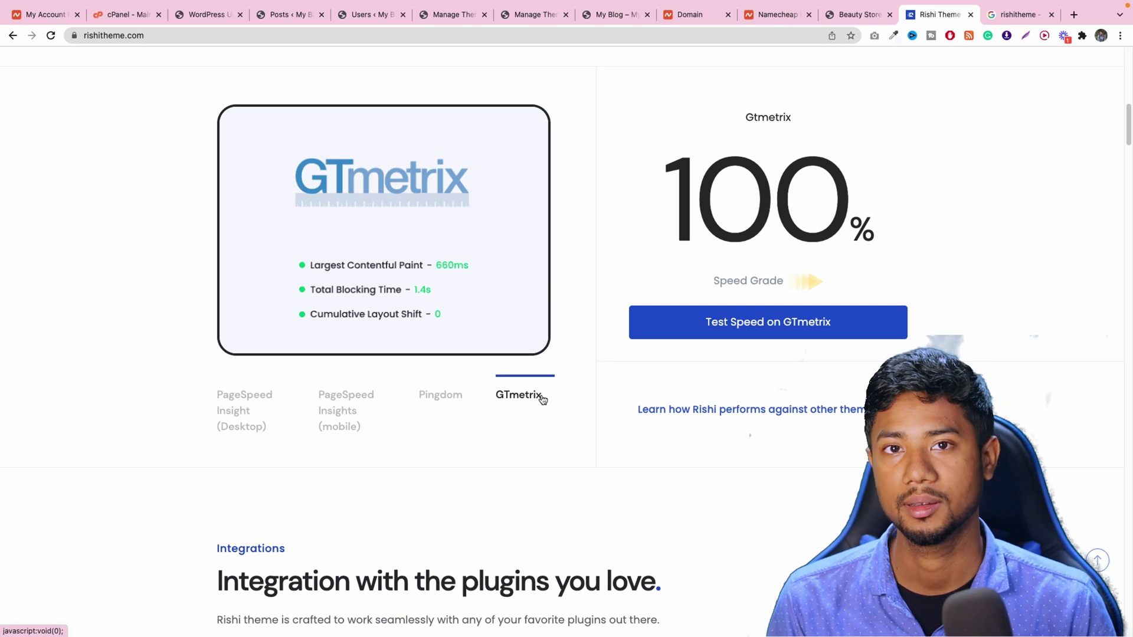
Open the full 'View All Template' starter template library in a new tab
scroll(543, 400, down, 10)
scroll(390, 298, up, 6)
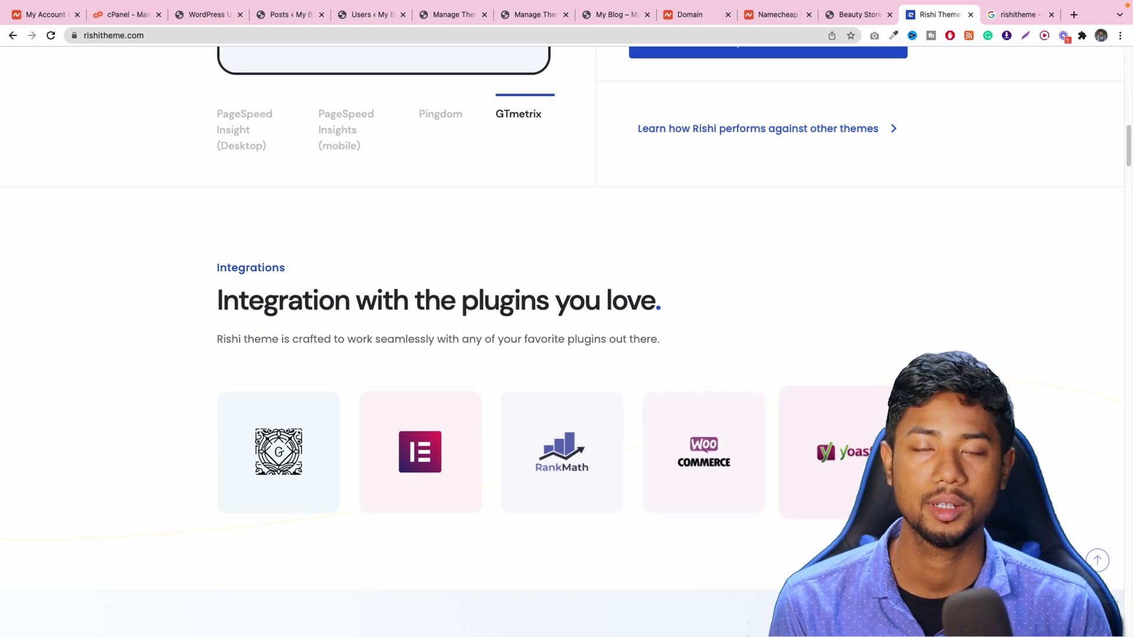
scroll(833, 464, down, 8)
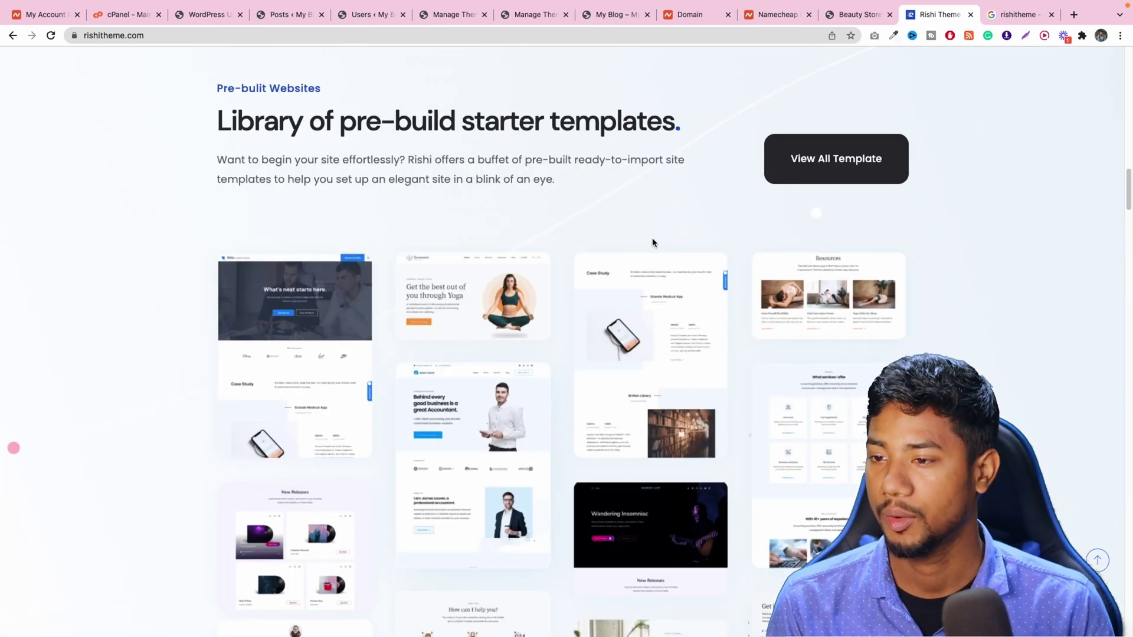
scroll(652, 242, down, 2)
scroll(804, 246, down, 3)
scroll(766, 252, up, 6)
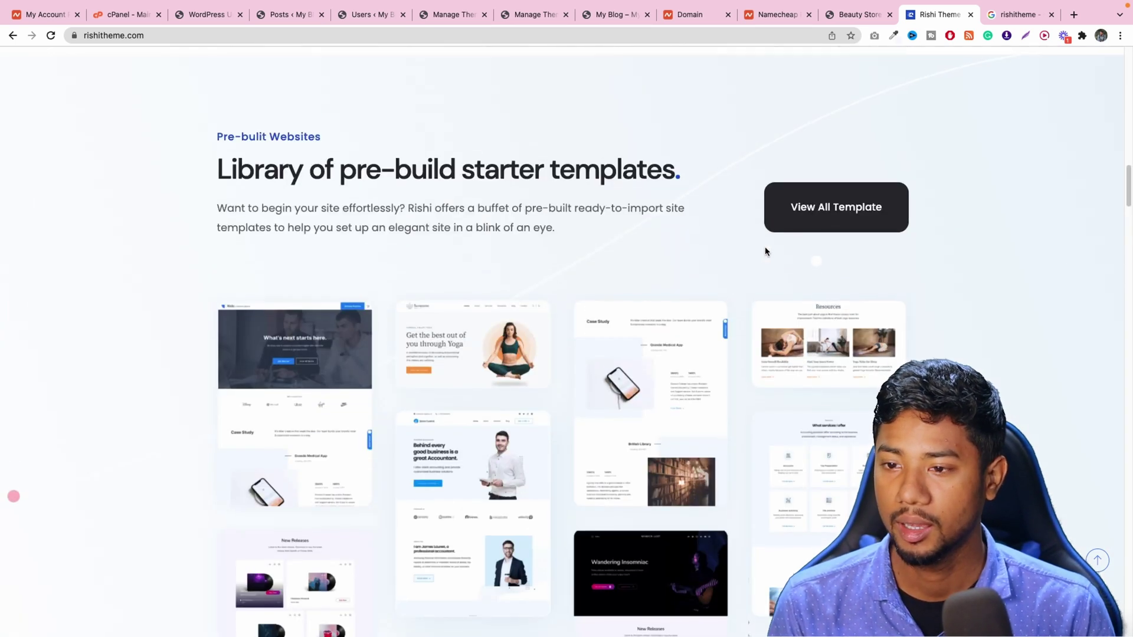
right_click(840, 202)
click(871, 207)
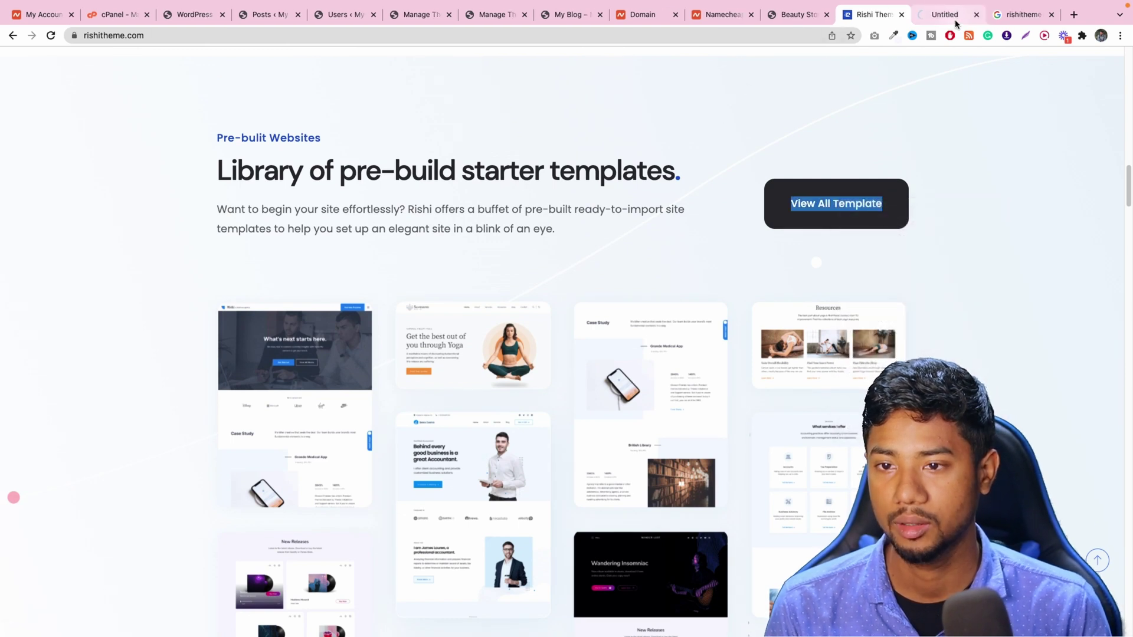
On the starter sites page, try the WooCommerce, Health & Beauty, Non-Profit and Food & Restaurants filters
click(956, 23)
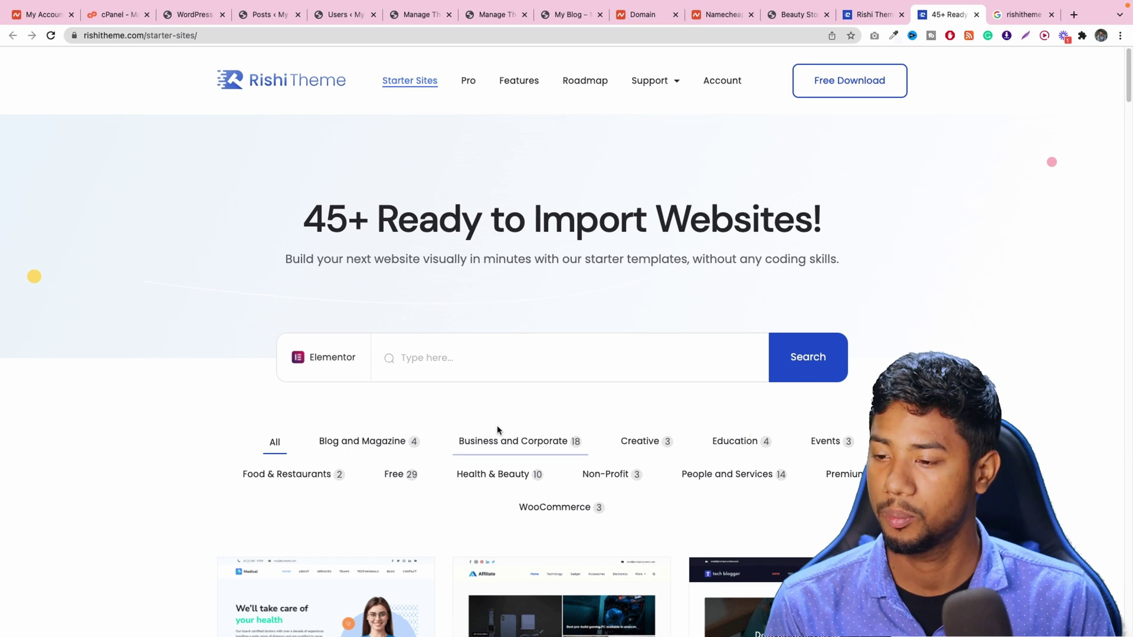
scroll(531, 449, down, 3)
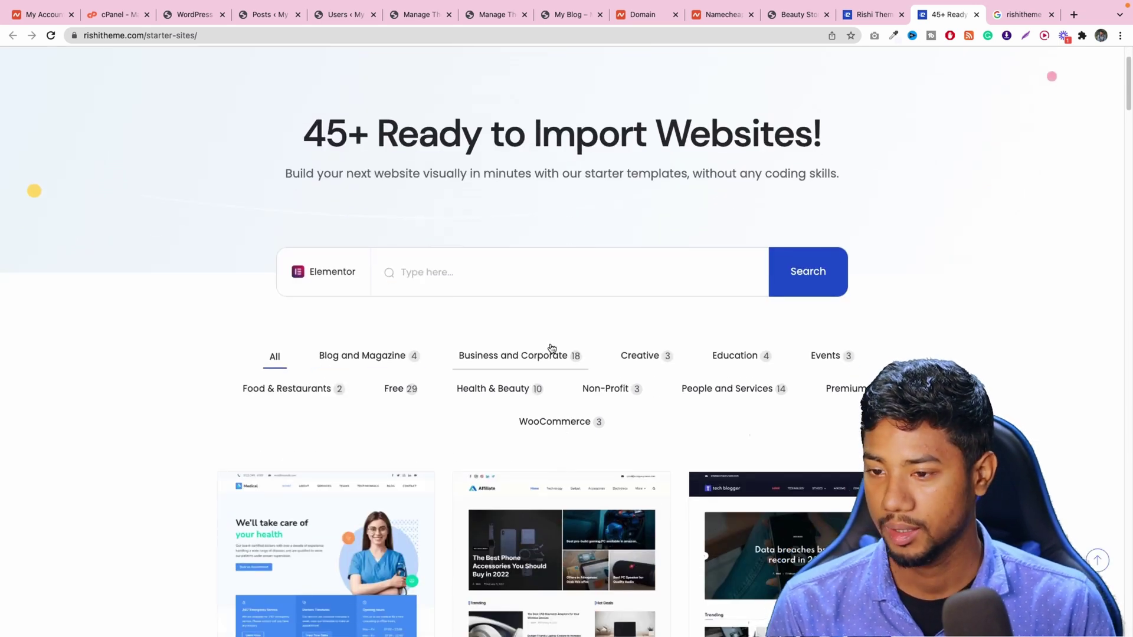
scroll(549, 352, down, 5)
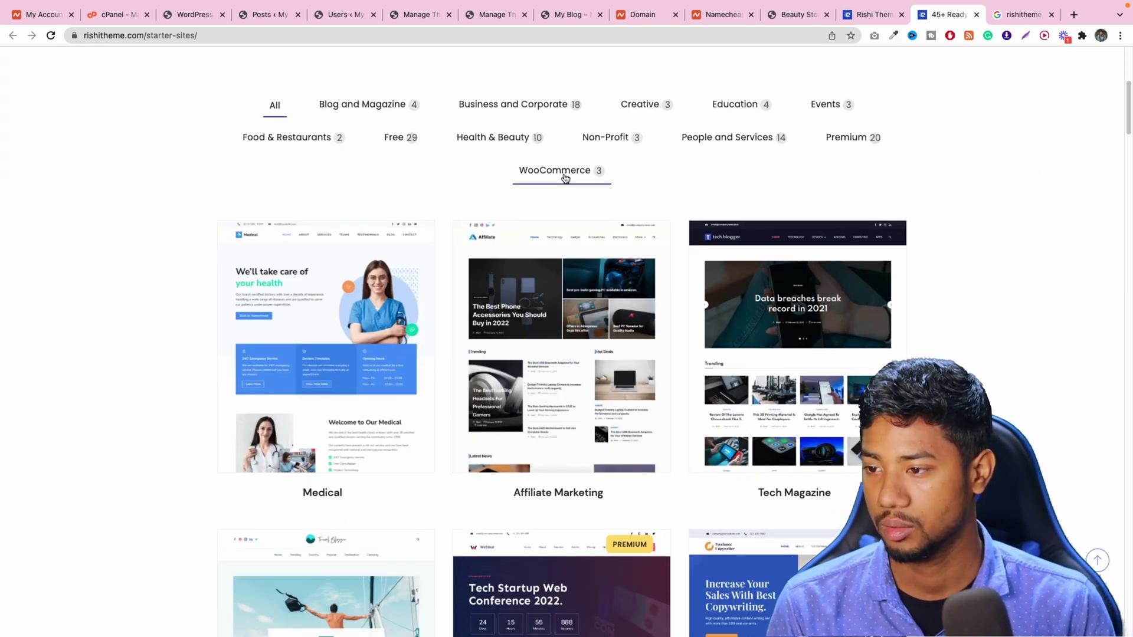
click(561, 172)
click(496, 138)
click(618, 147)
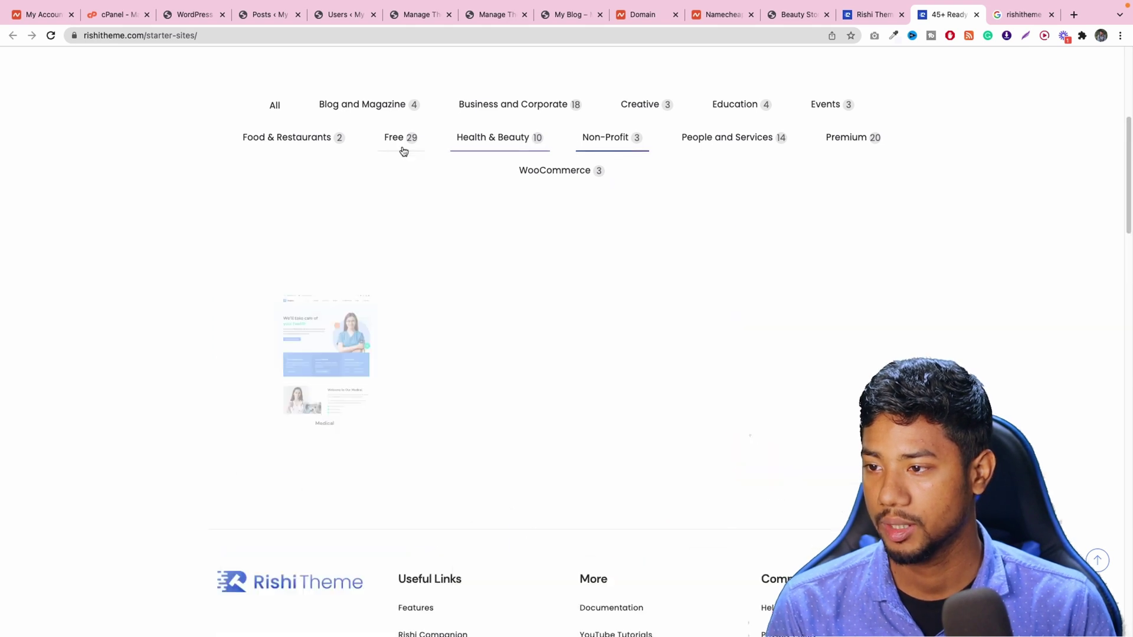
click(303, 137)
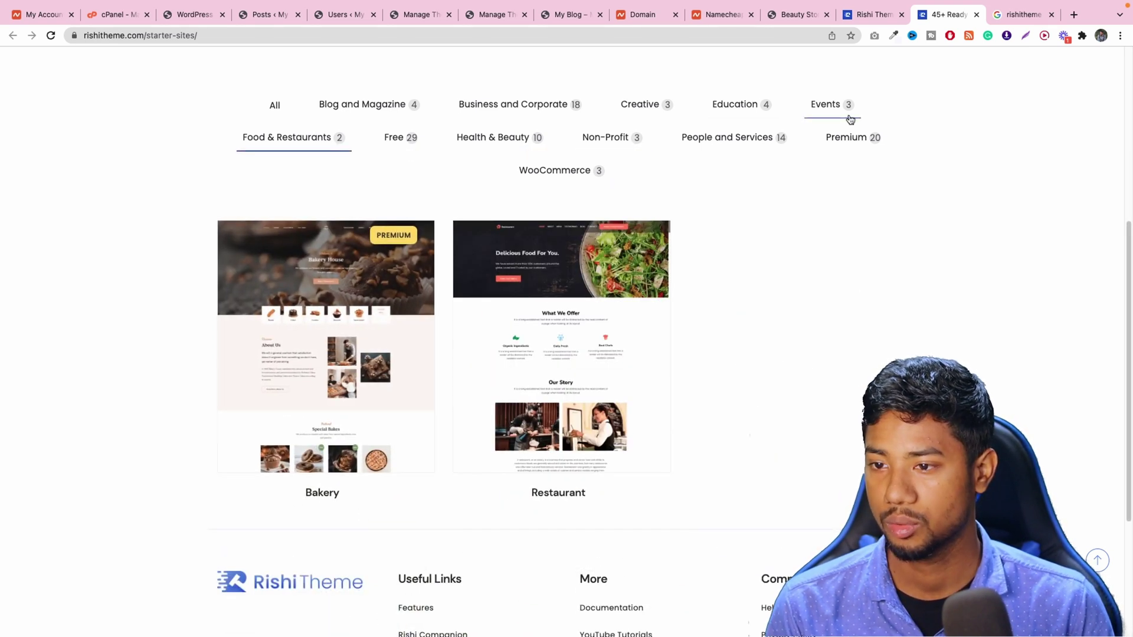
Cycle through People and Services, Events and Education, ending on Creative templates
click(776, 141)
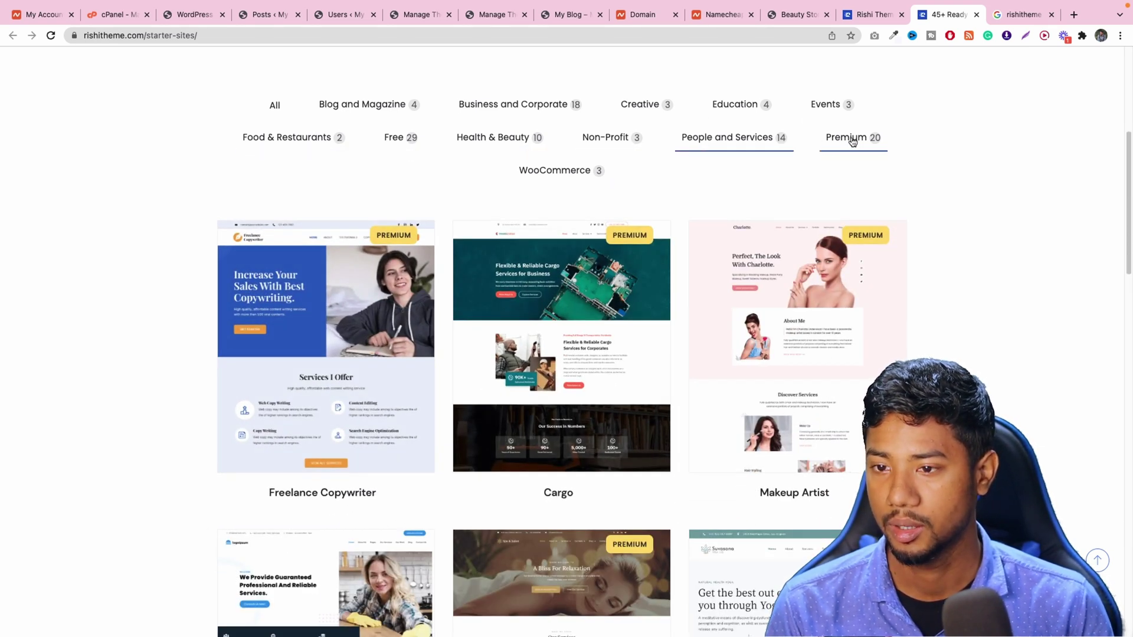
click(826, 105)
click(730, 105)
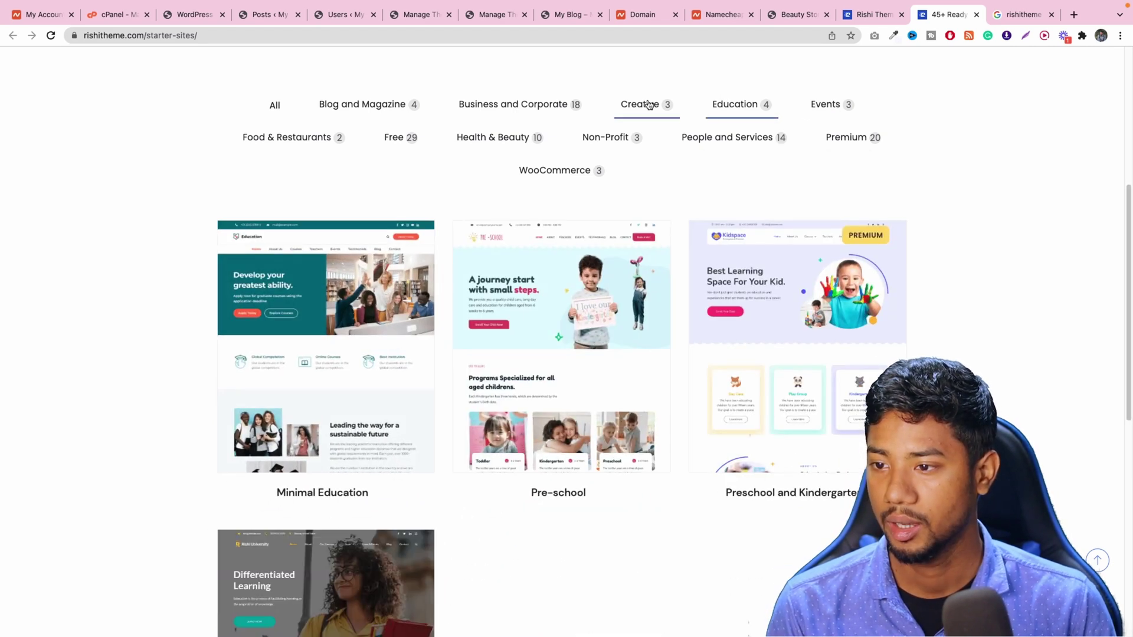
click(648, 105)
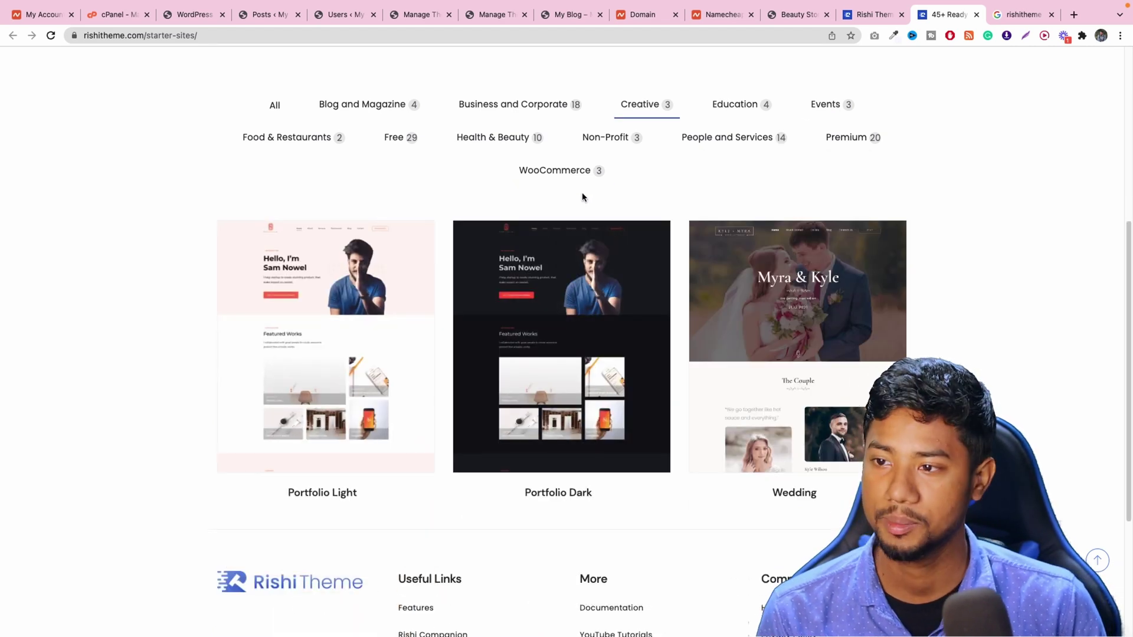
scroll(677, 269, down, 4)
scroll(671, 266, up, 4)
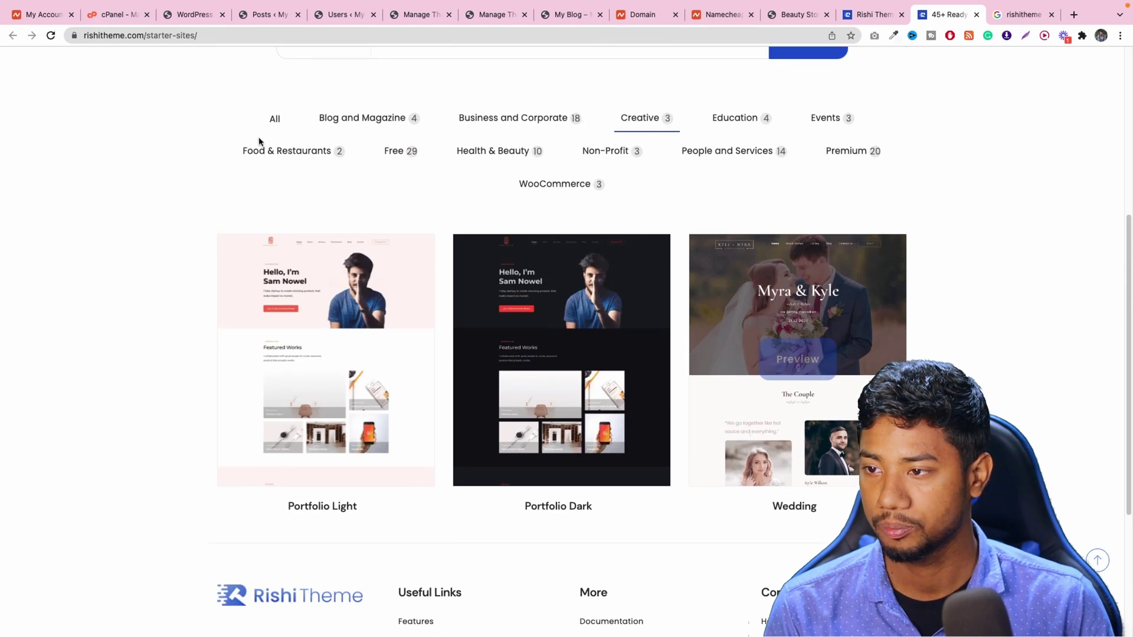
scroll(610, 152, up, 4)
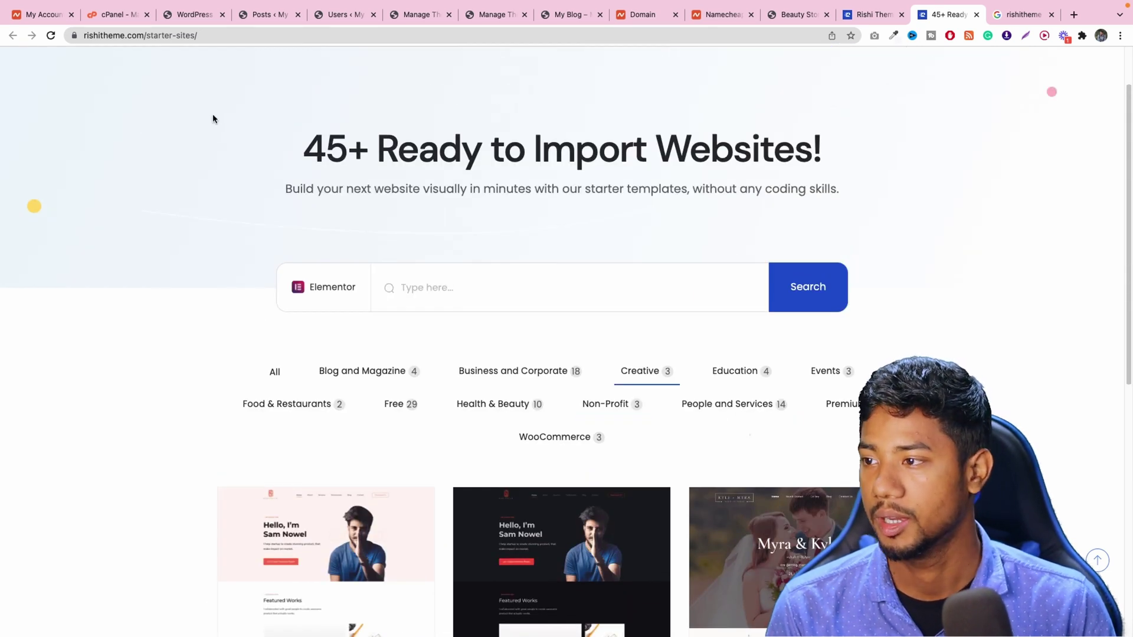
Return to the Rishi Theme homepage and scroll to the Customize Everything section
click(877, 14)
scroll(734, 218, down, 5)
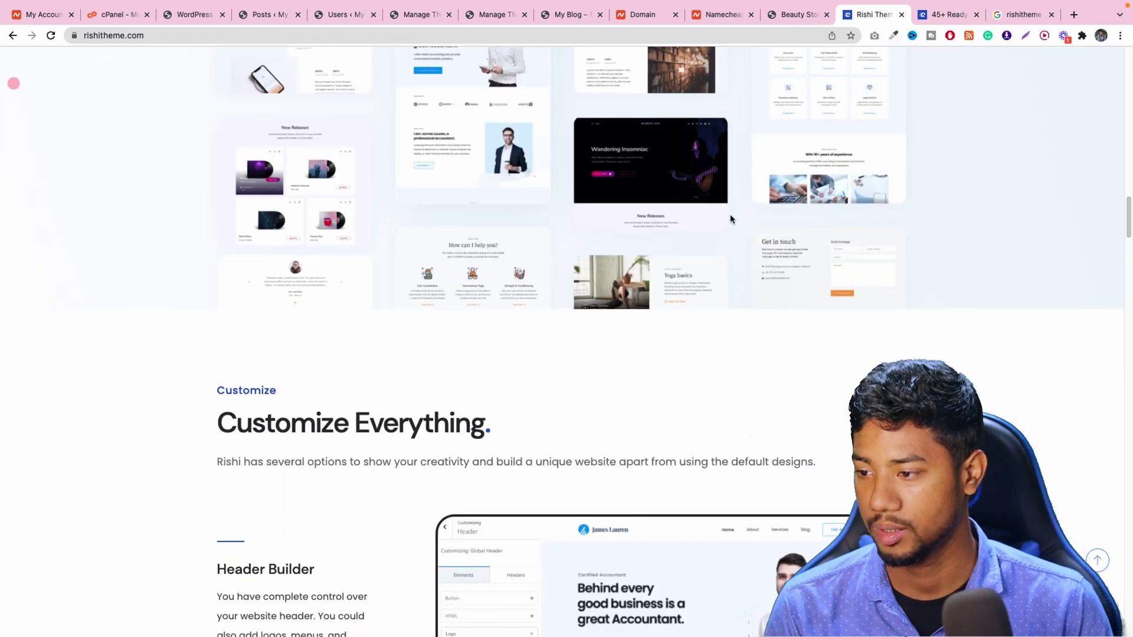
scroll(731, 223, down, 8)
scroll(729, 220, up, 2)
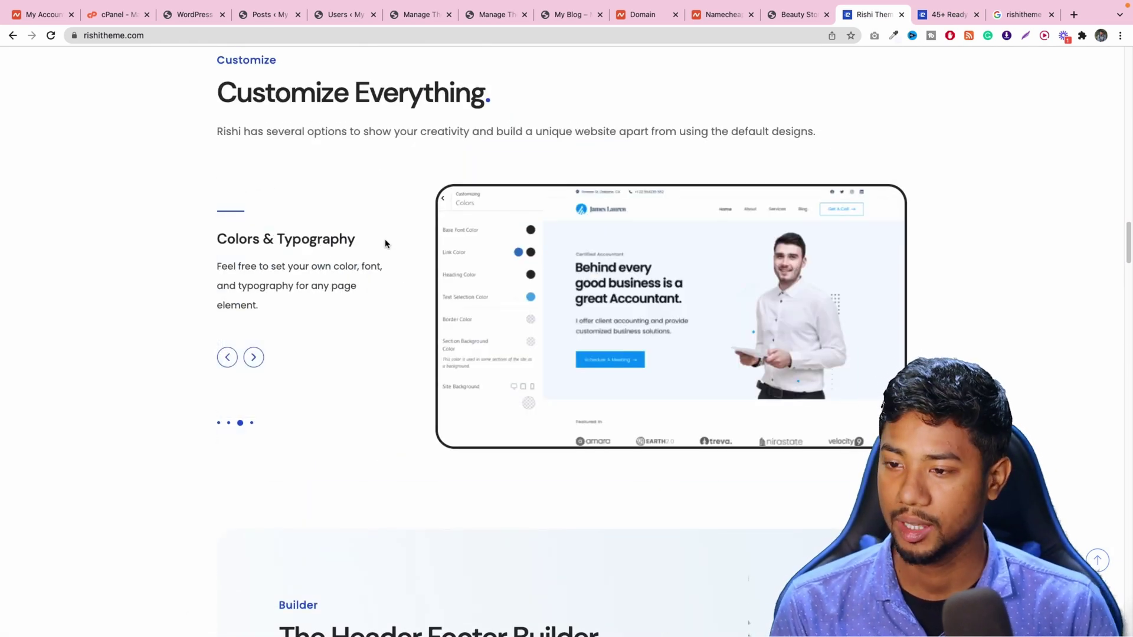
Browse the feature slides (Blog & Archives, Colors & Typography, Header Builder), then view Header Footer Builder and Layout Options
click(254, 362)
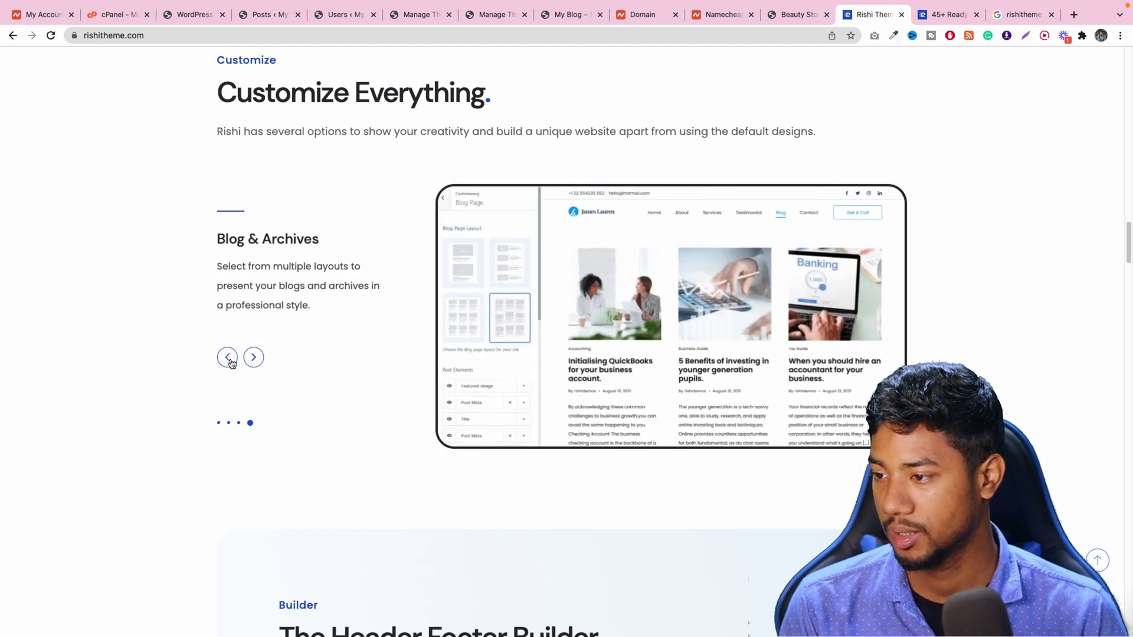
click(228, 359)
click(230, 361)
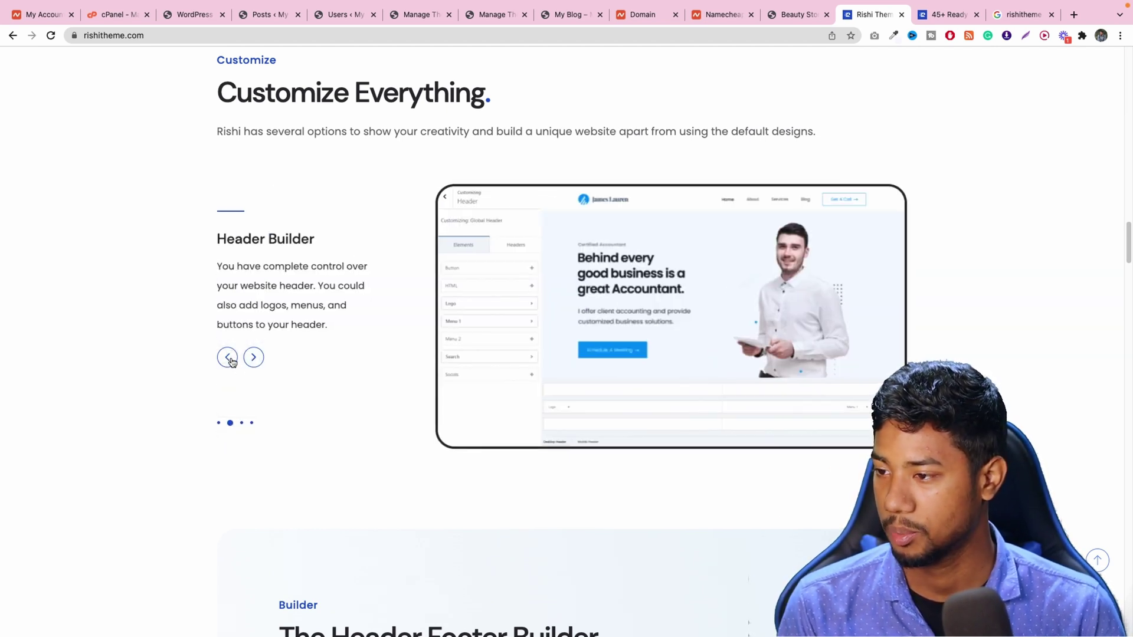
click(230, 360)
scroll(422, 325, down, 10)
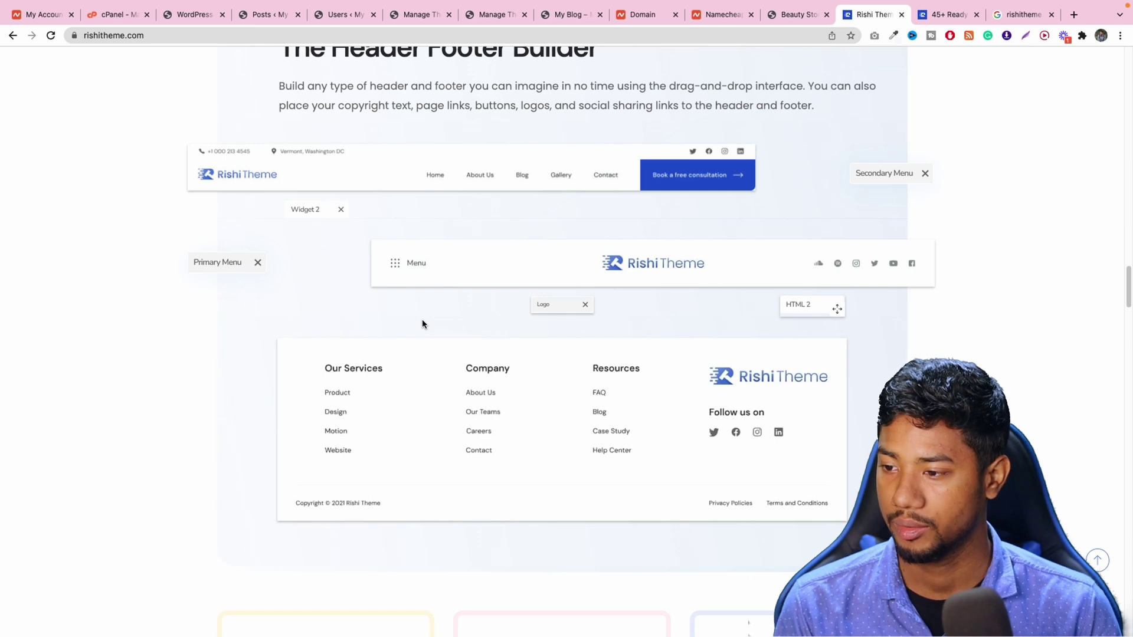
scroll(423, 325, down, 15)
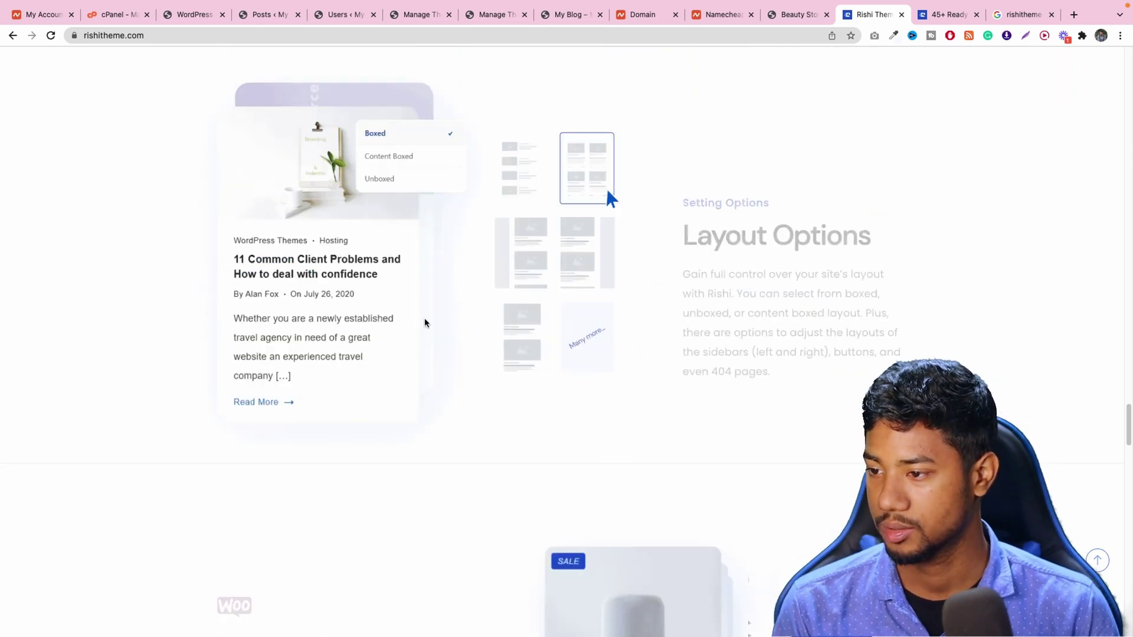
scroll(425, 323, down, 8)
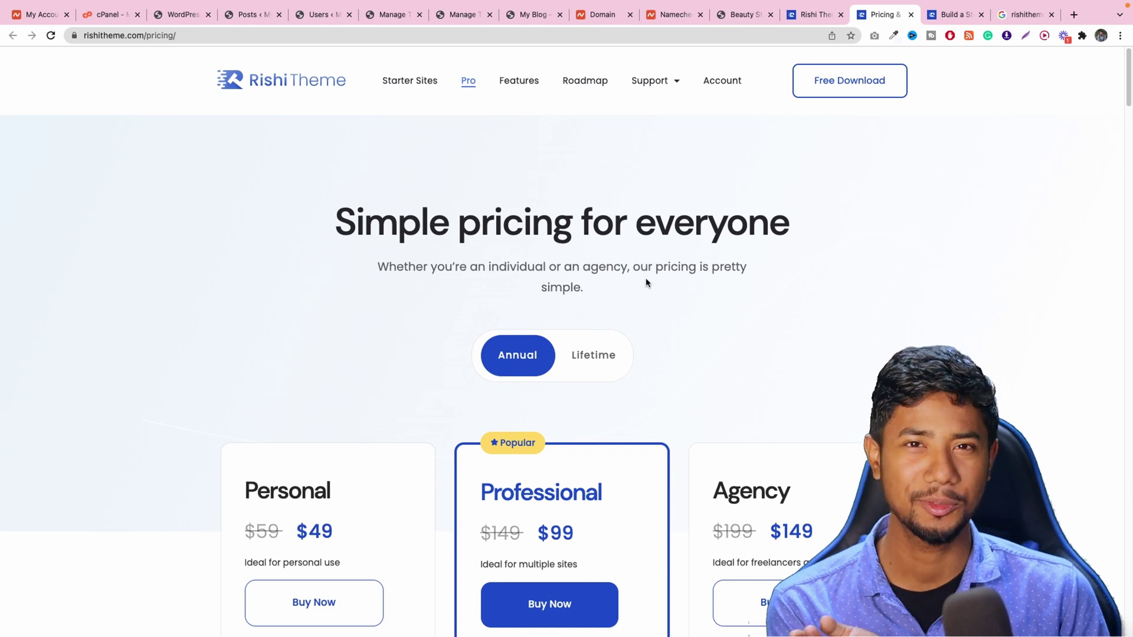
Scroll to the Free vs Pro comparison table and highlight the Duplicate Header Items row
scroll(646, 283, down, 10)
scroll(666, 308, down, 7)
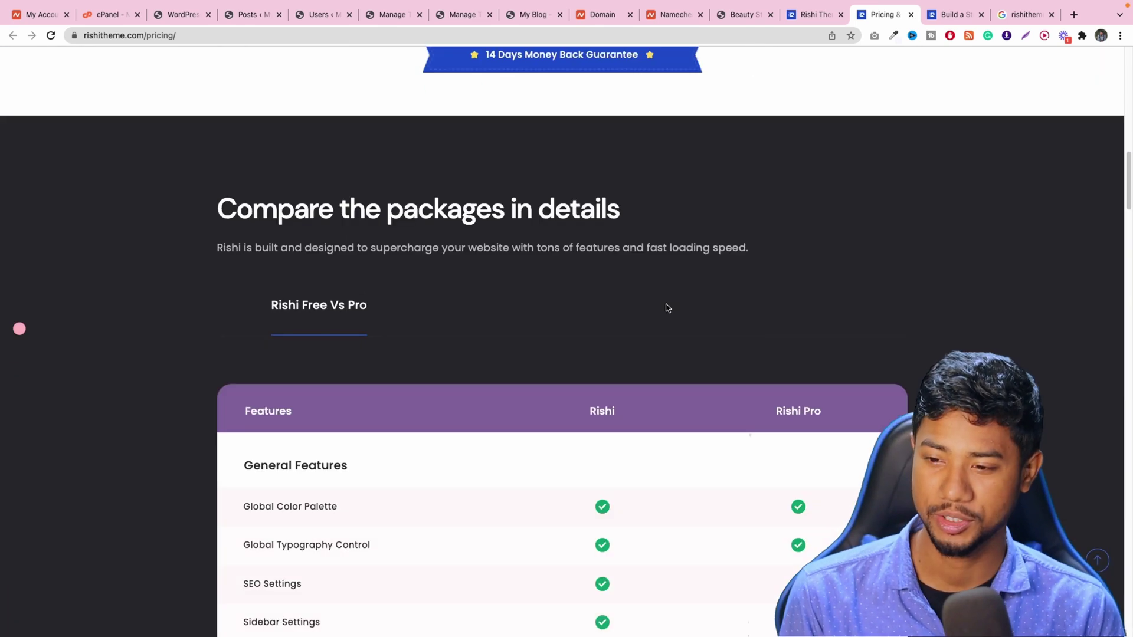
scroll(667, 307, down, 4)
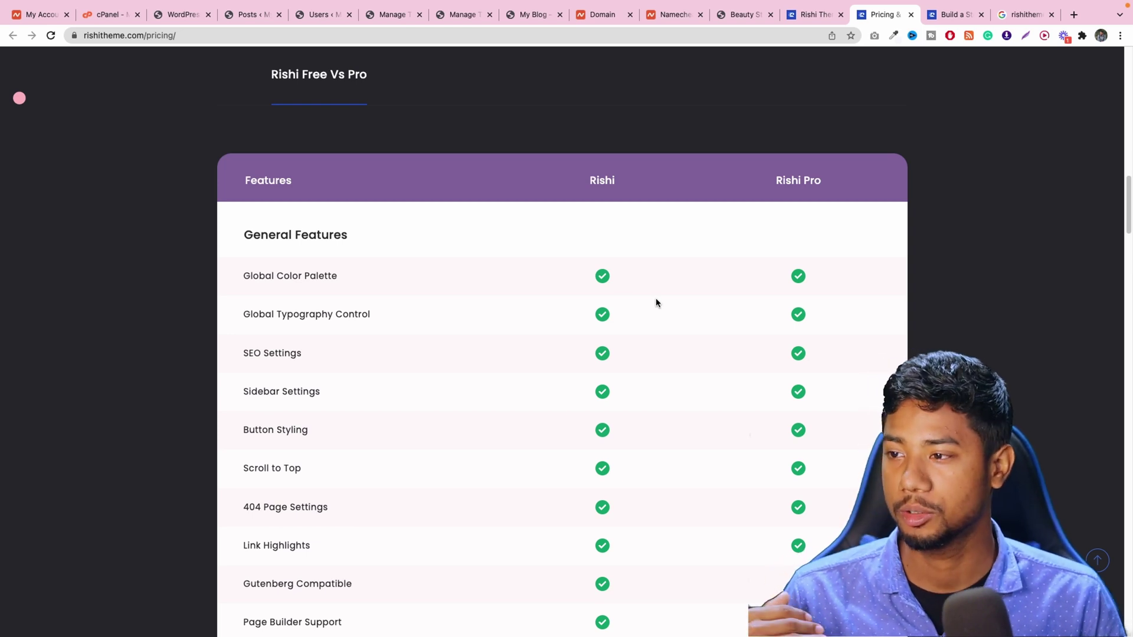
scroll(719, 334, down, 10)
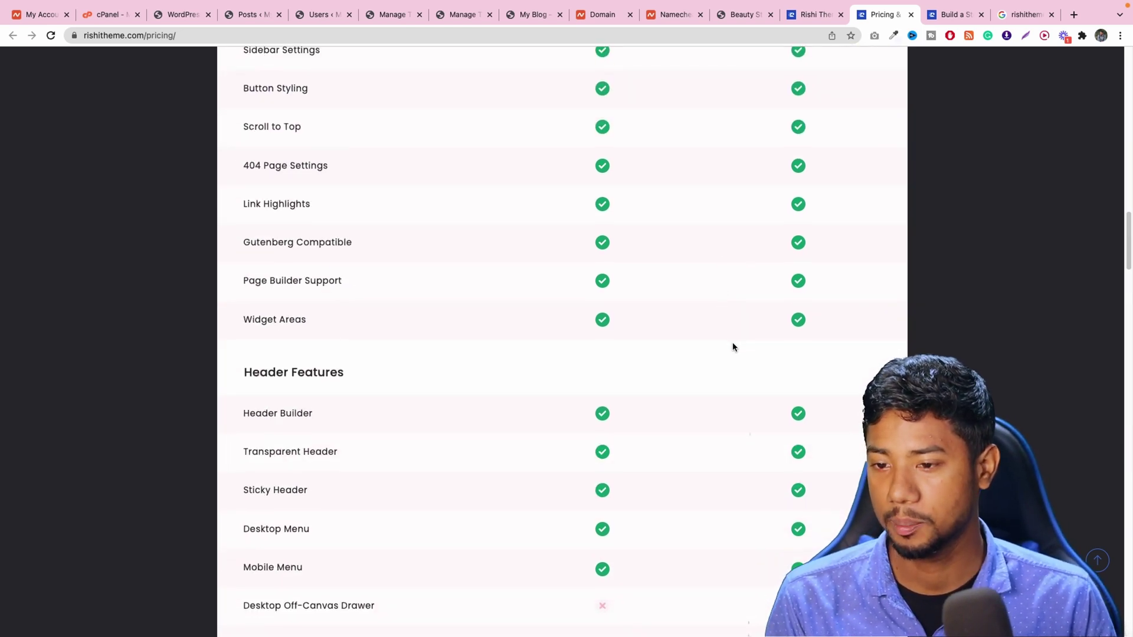
scroll(733, 345, down, 2)
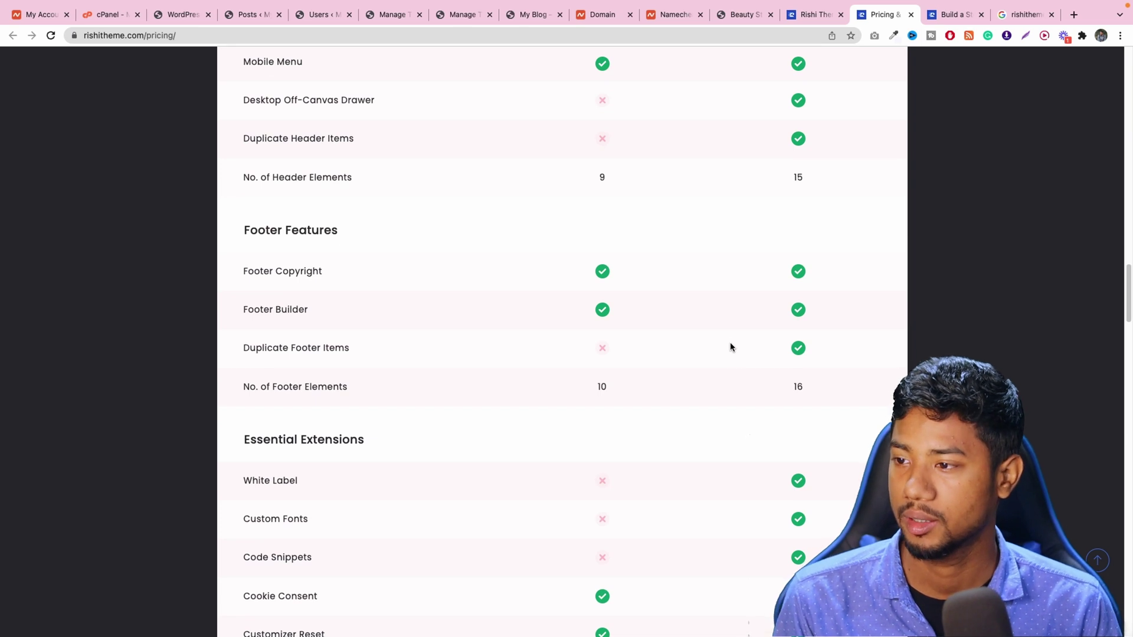
triple_click(289, 136)
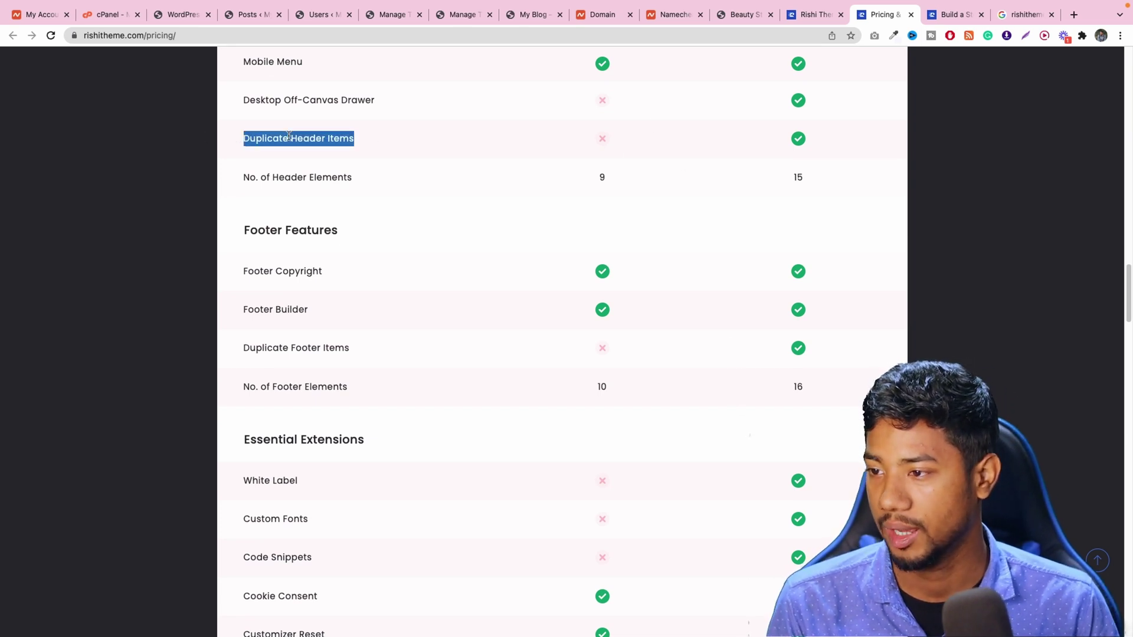
Highlight the Pro-only Desktop Off-Canvas Drawer row in the comparison table
scroll(808, 143, up, 1)
scroll(807, 146, up, 1)
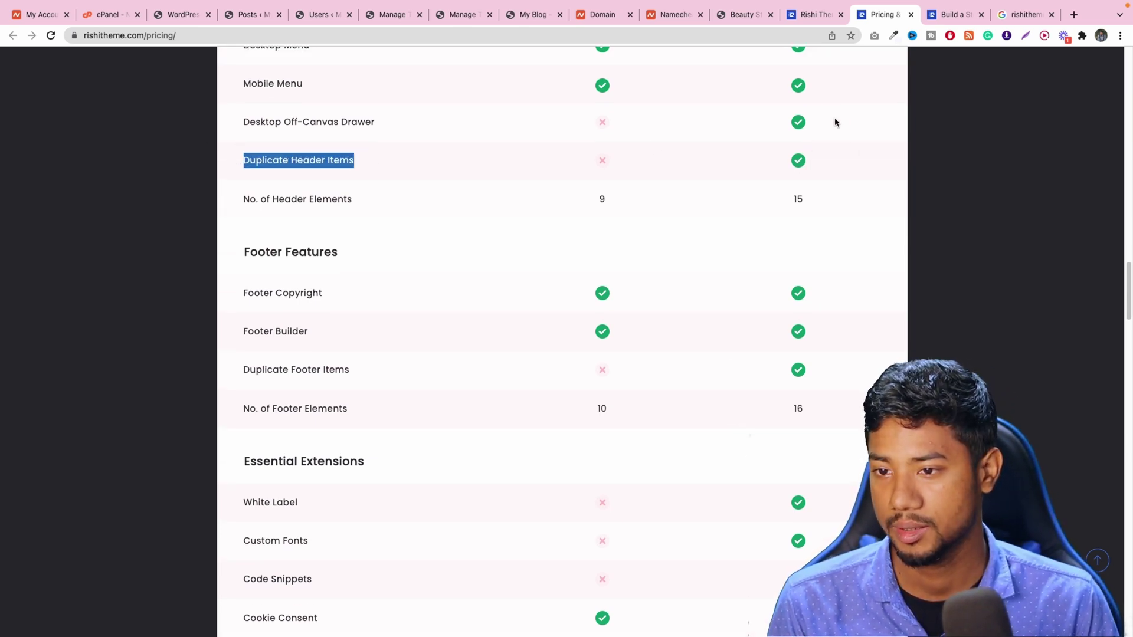
triple_click(332, 122)
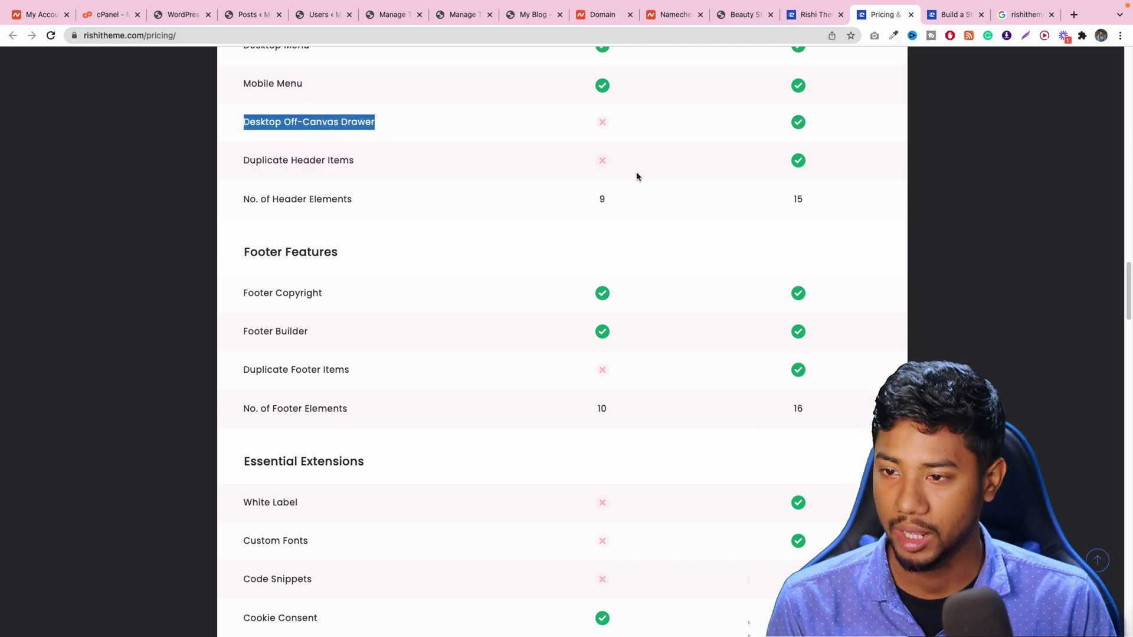
scroll(808, 129, down, 1)
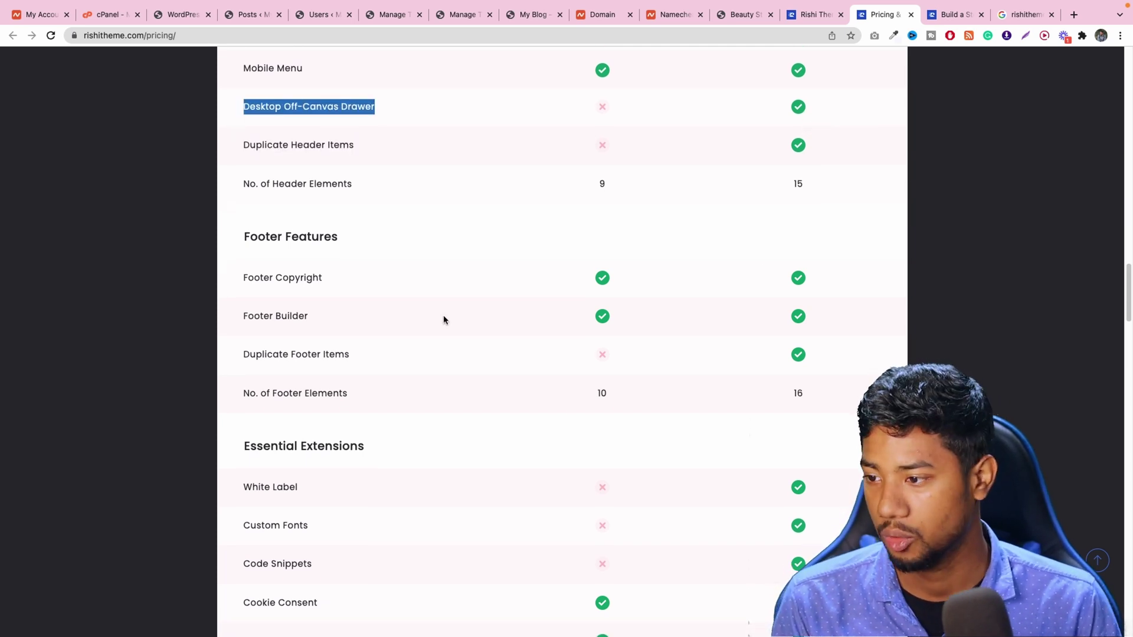
scroll(481, 393, down, 3)
scroll(486, 387, up, 15)
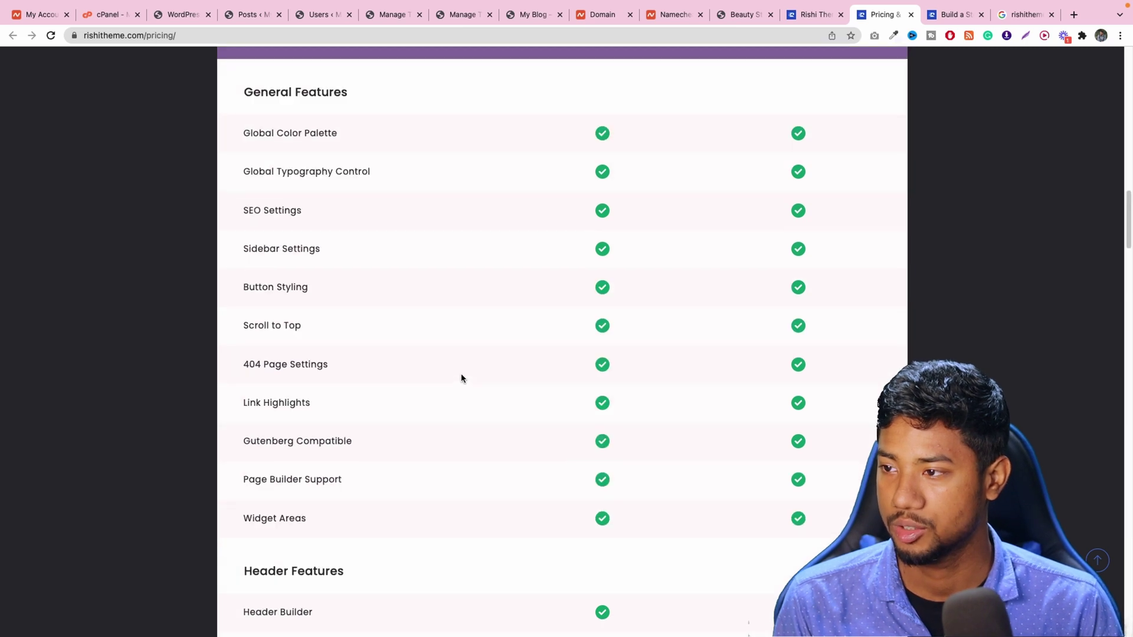
On the Rishi Features page, jump via Extensions to the WooCommerce section on Shop Layouts and Advanced Cart
click(952, 18)
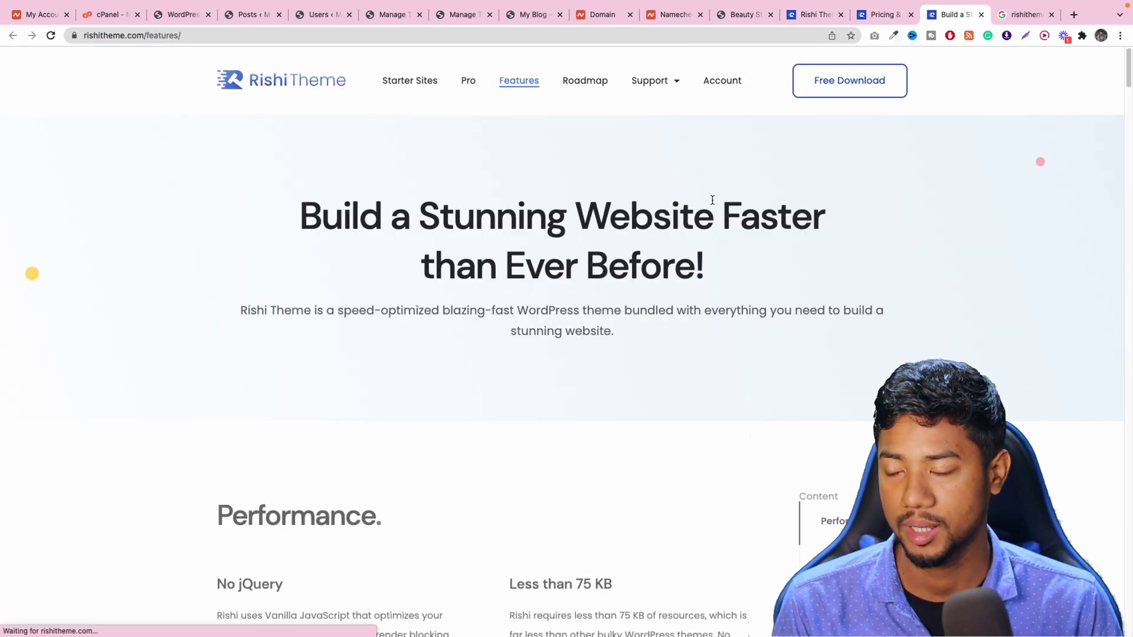
scroll(570, 235, down, 7)
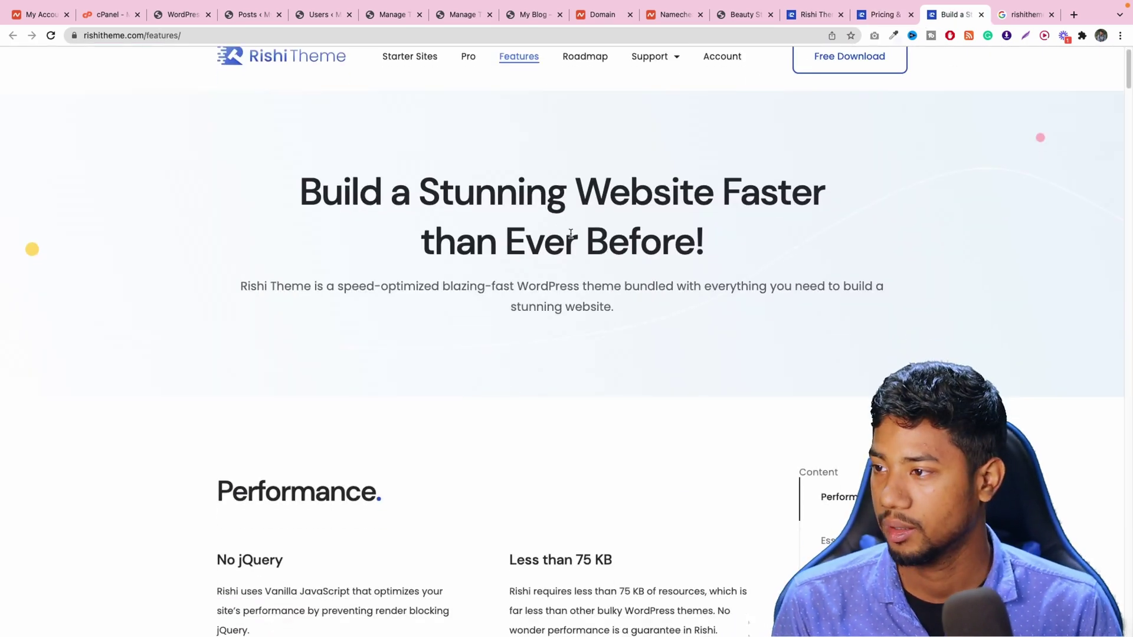
scroll(570, 235, down, 8)
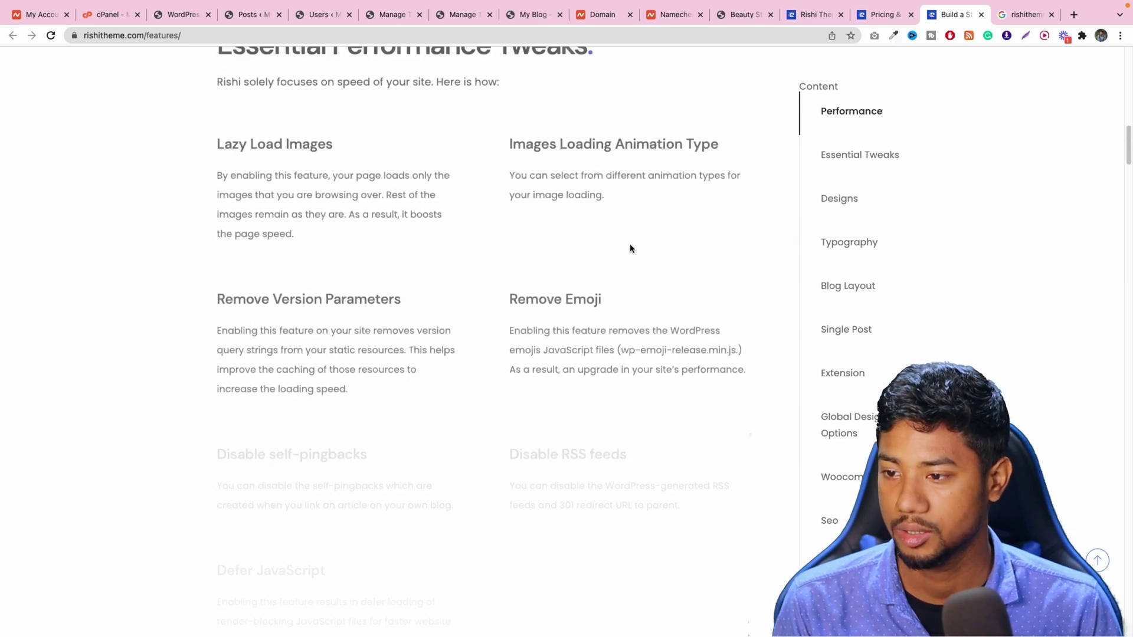
scroll(854, 209, down, 20)
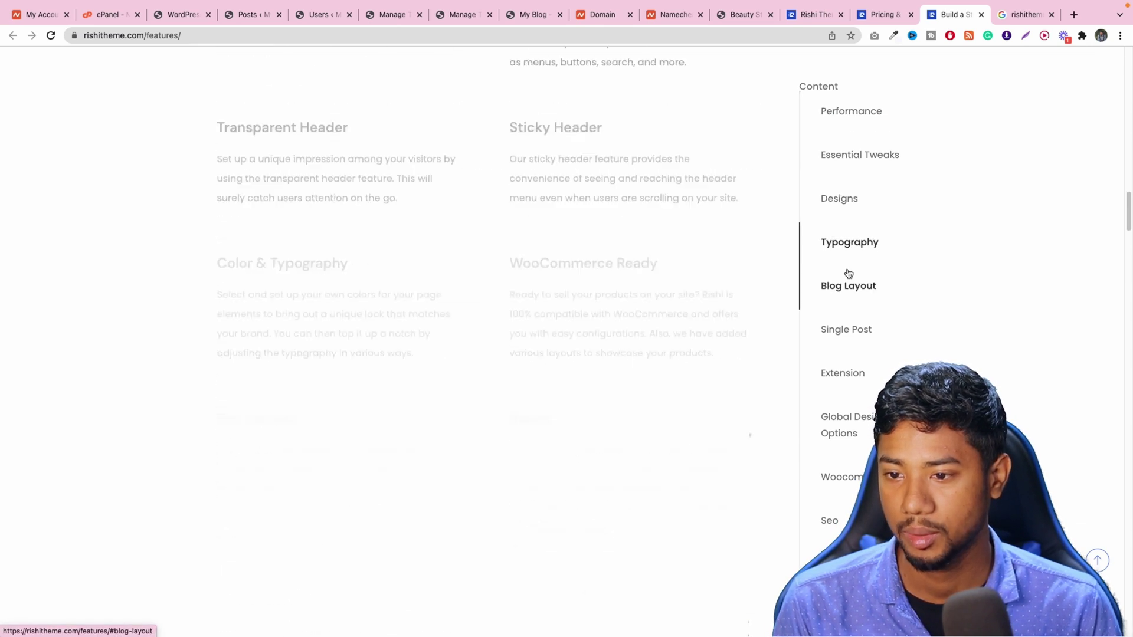
click(848, 371)
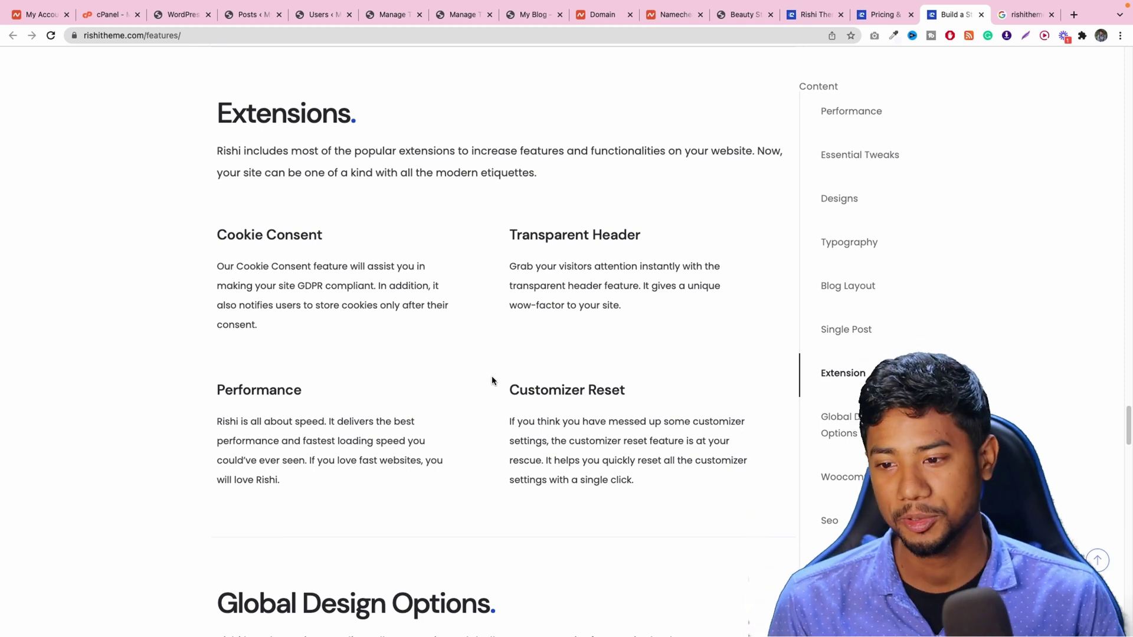
click(841, 477)
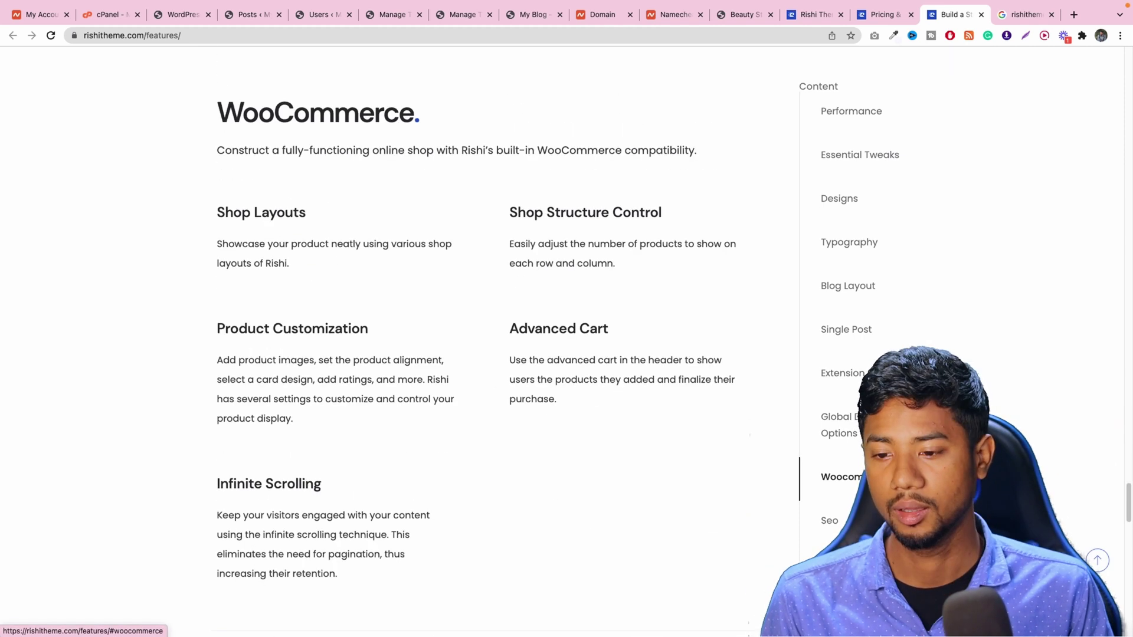
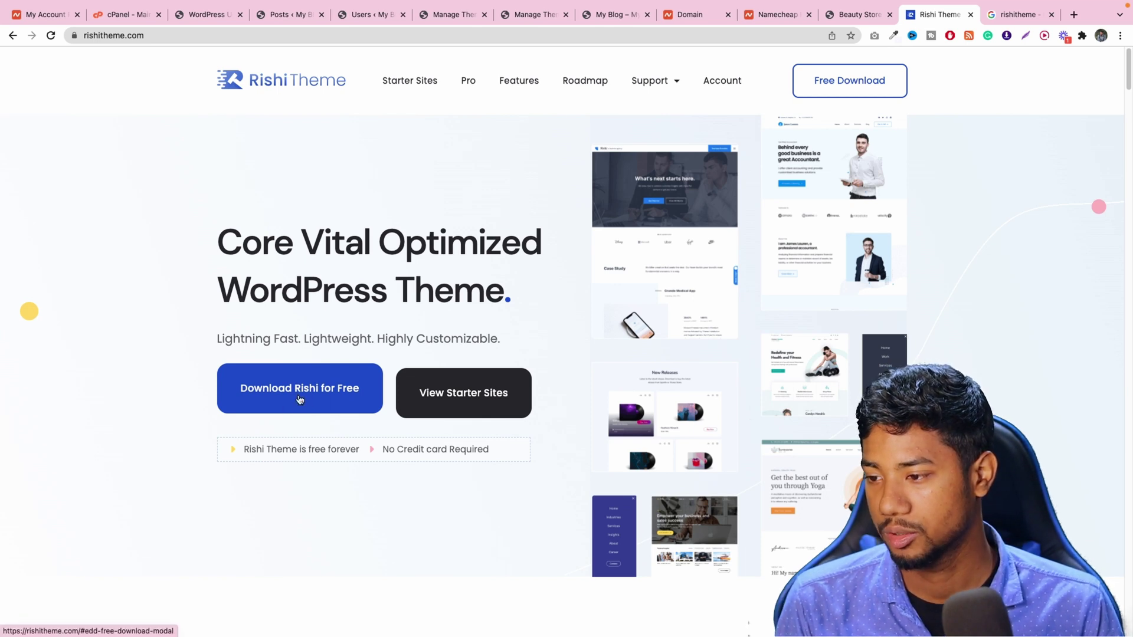
Fill the free Rishi download form from saved details, correct the first and last name, and submit
click(339, 398)
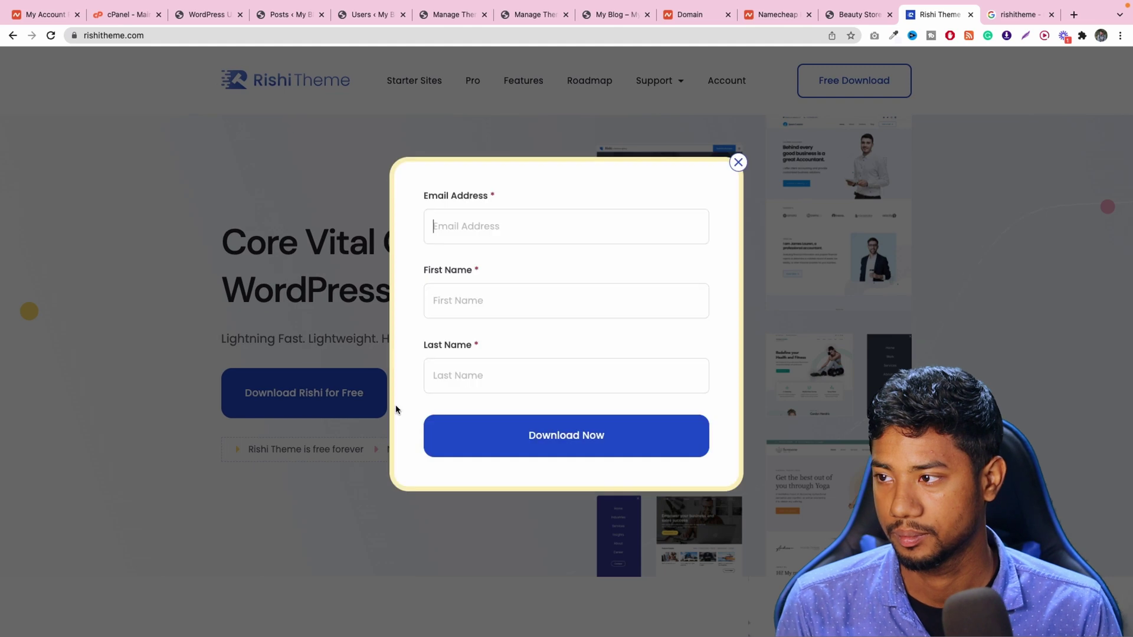
click(478, 236)
click(480, 263)
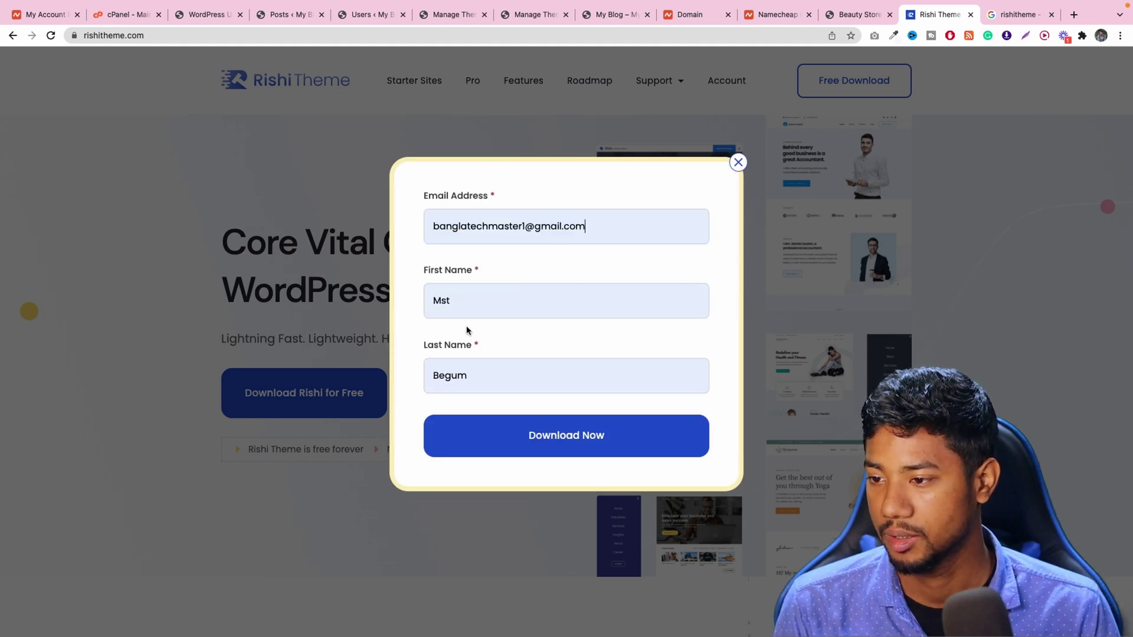
click(468, 301)
key(ctrl+a)
text(Md)
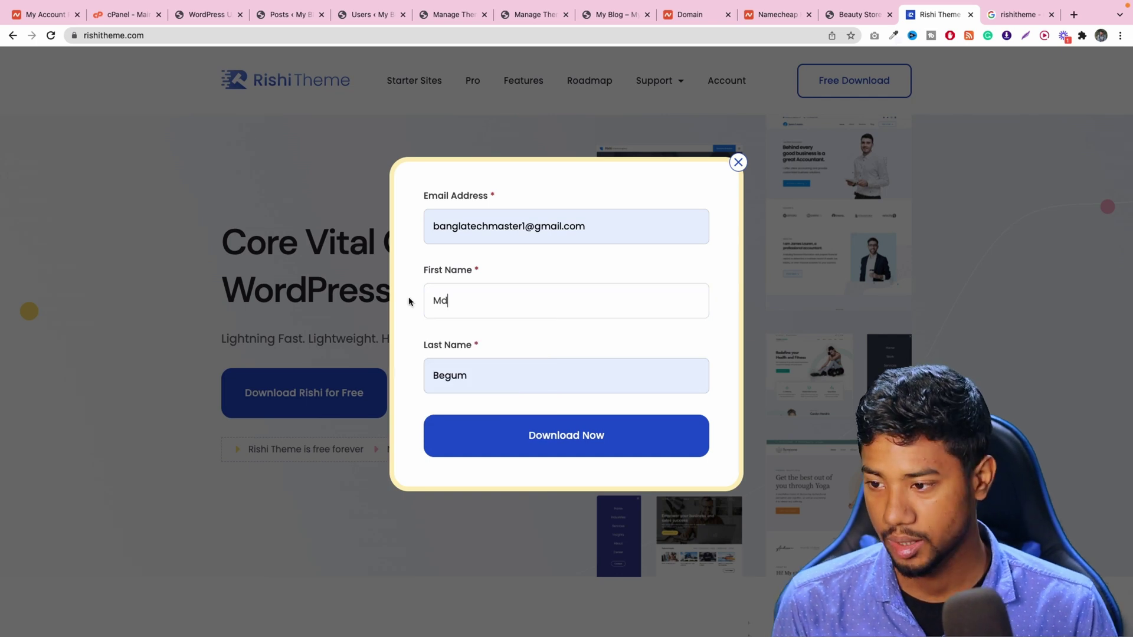
click(468, 372)
key(ctrl+a)
text(Azizul)
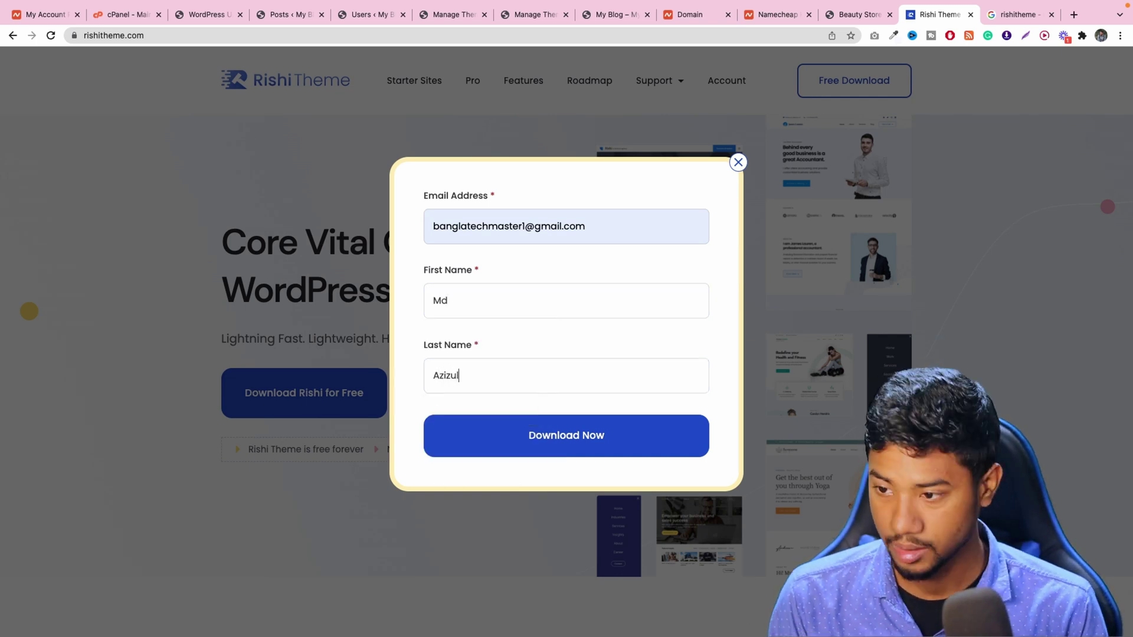
click(565, 425)
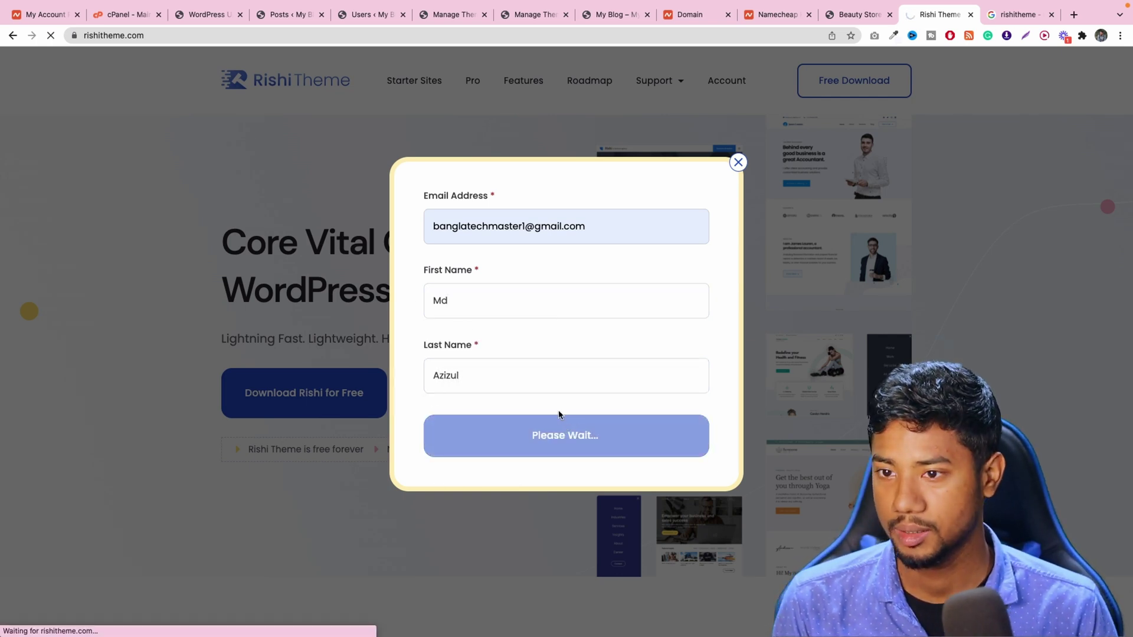
Select the licence key and download the rishi_1.1.2 theme package
scroll(667, 321, down, 5)
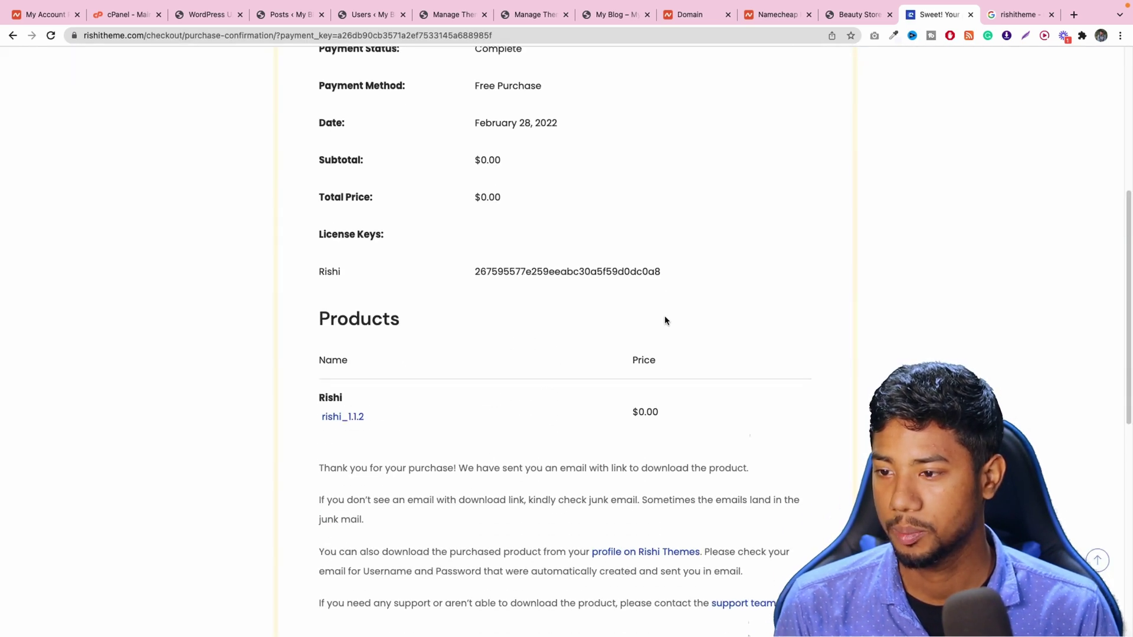
double_click(555, 270)
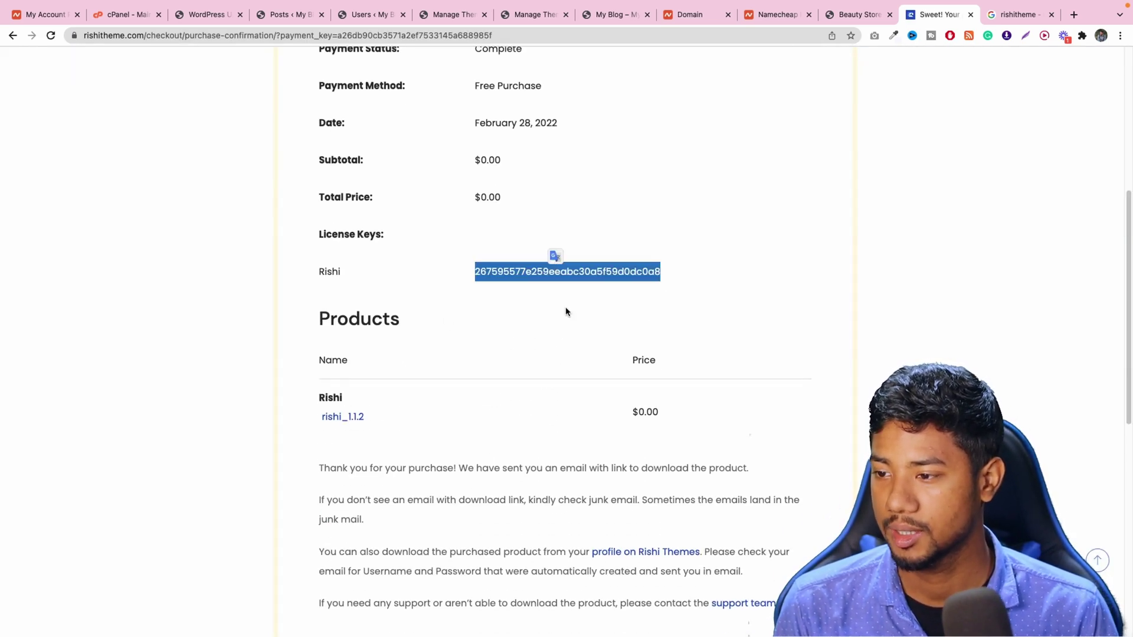
scroll(564, 331, down, 4)
scroll(519, 336, up, 2)
click(350, 286)
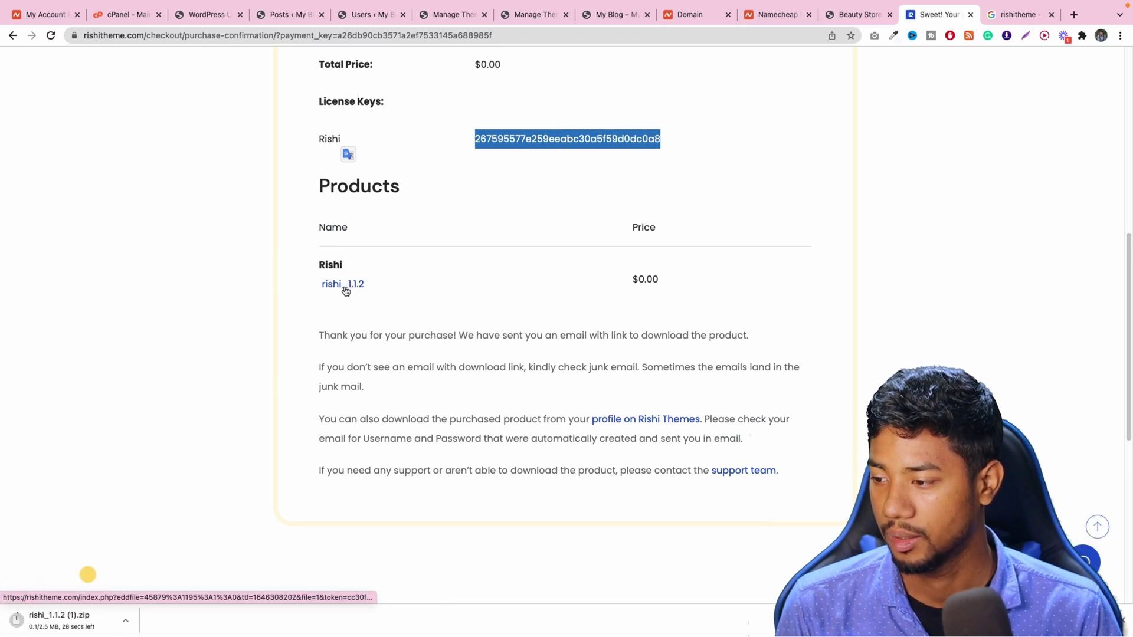
scroll(412, 505, down, 1)
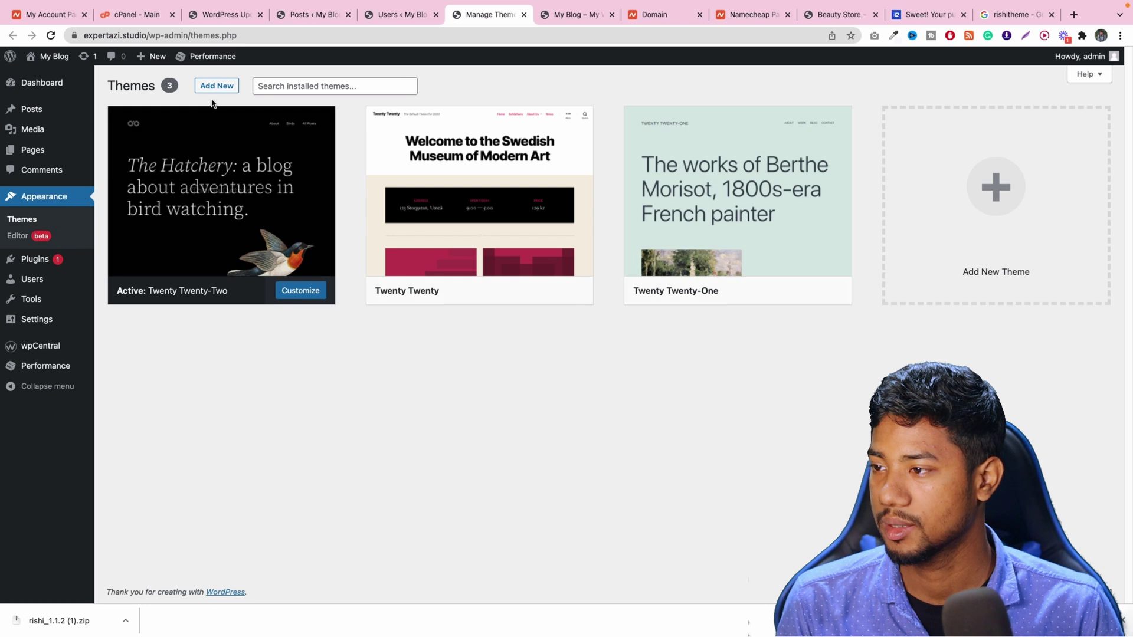
click(222, 87)
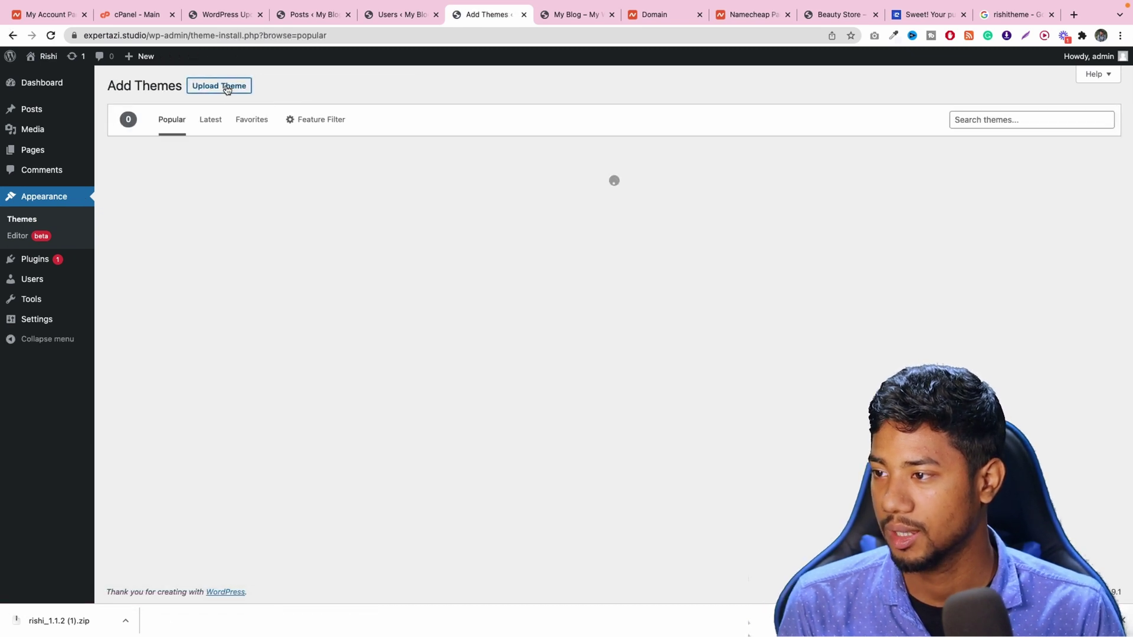
Upload the rishi_1.1.2 zip, install it and activate the Rishi theme
click(229, 86)
drag(65, 626, 528, 198)
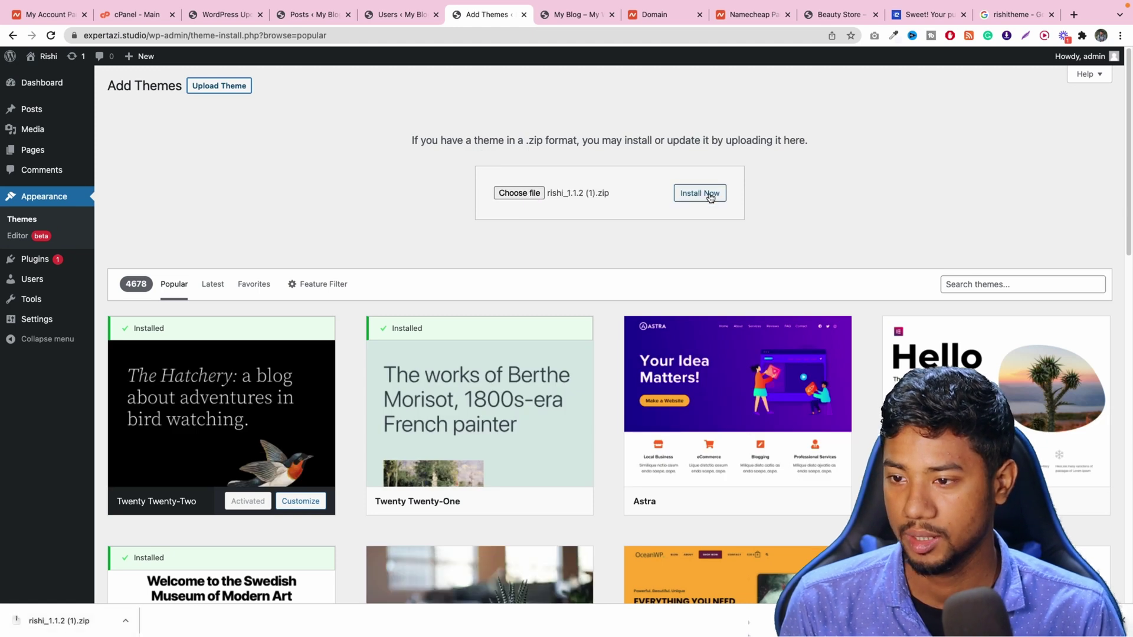
click(704, 197)
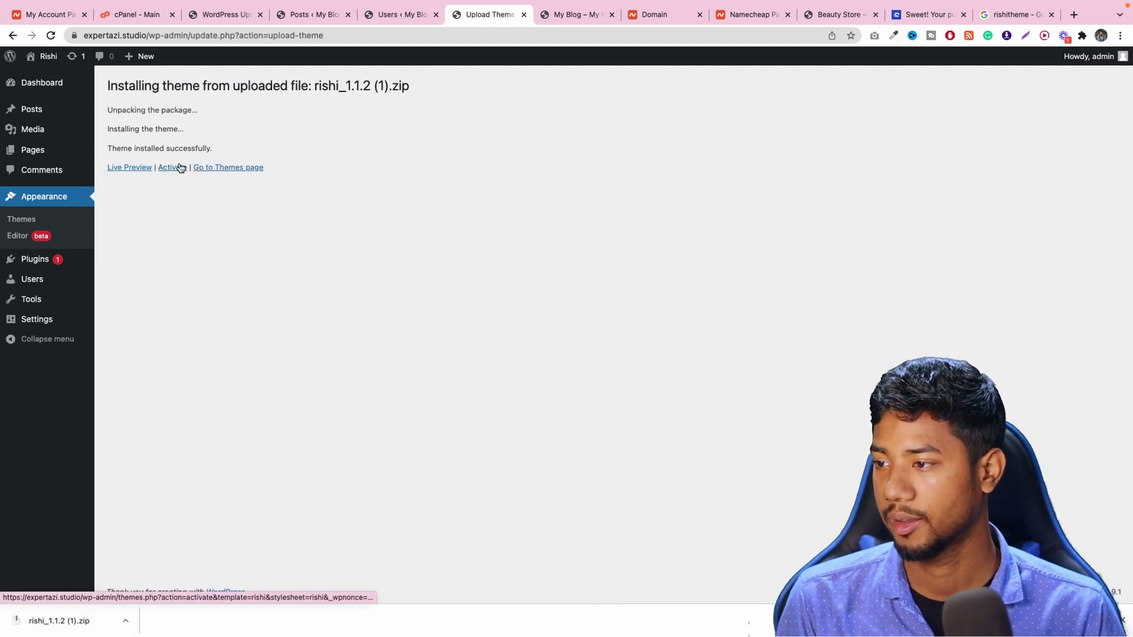
drag(179, 169, 174, 170)
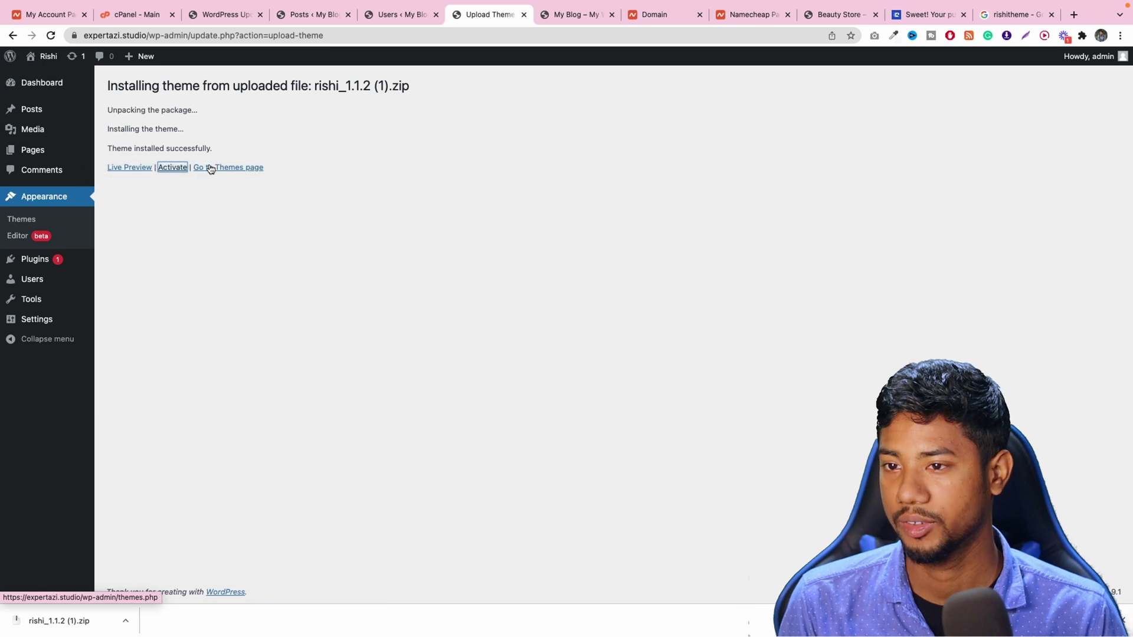
click(170, 169)
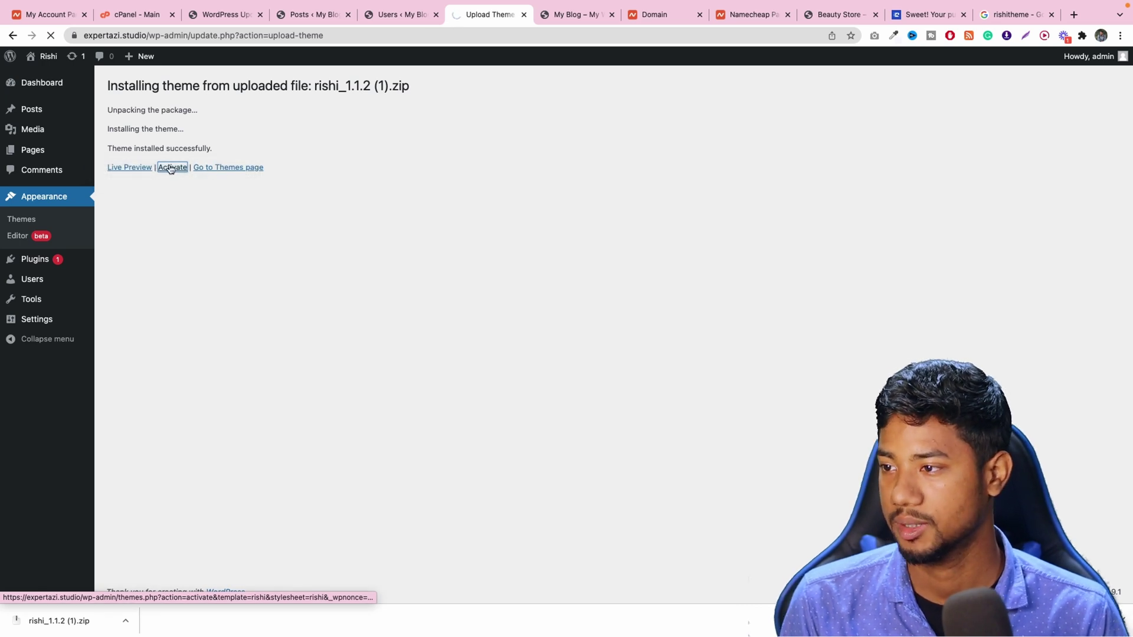
Open the Themes list in a new browser tab and switch to it
right_click(35, 217)
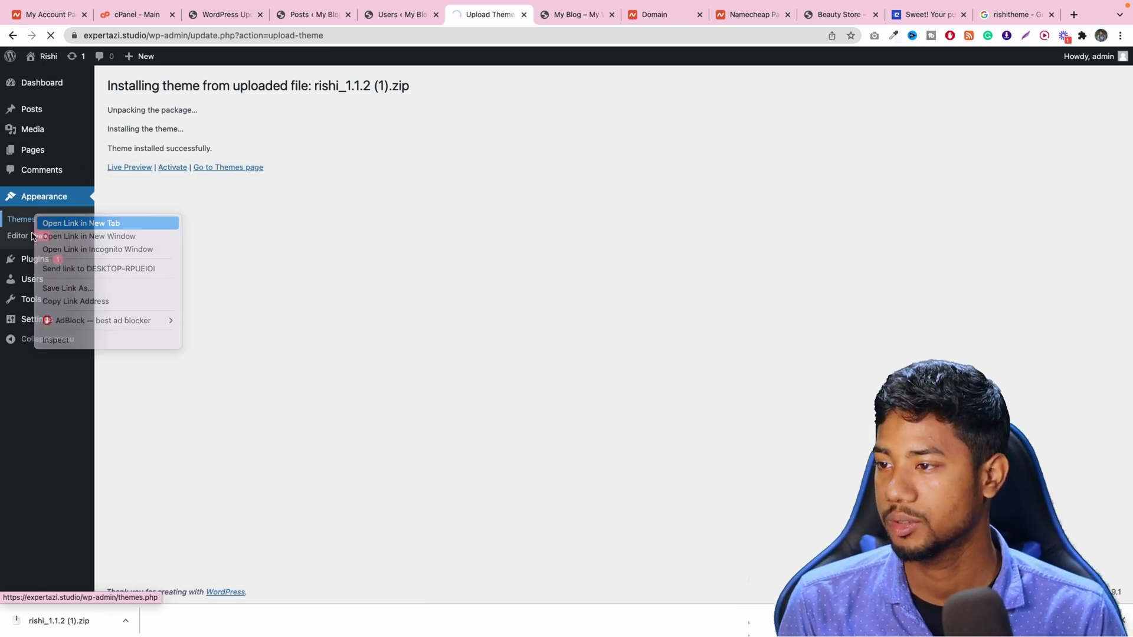
click(77, 223)
click(529, 14)
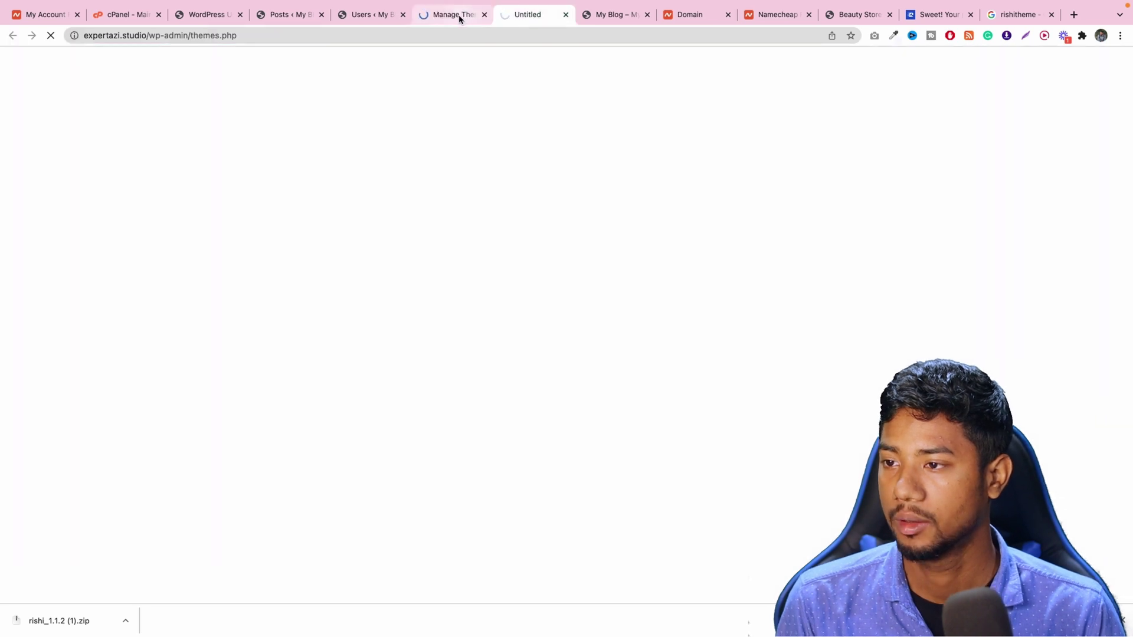
click(460, 19)
click(520, 18)
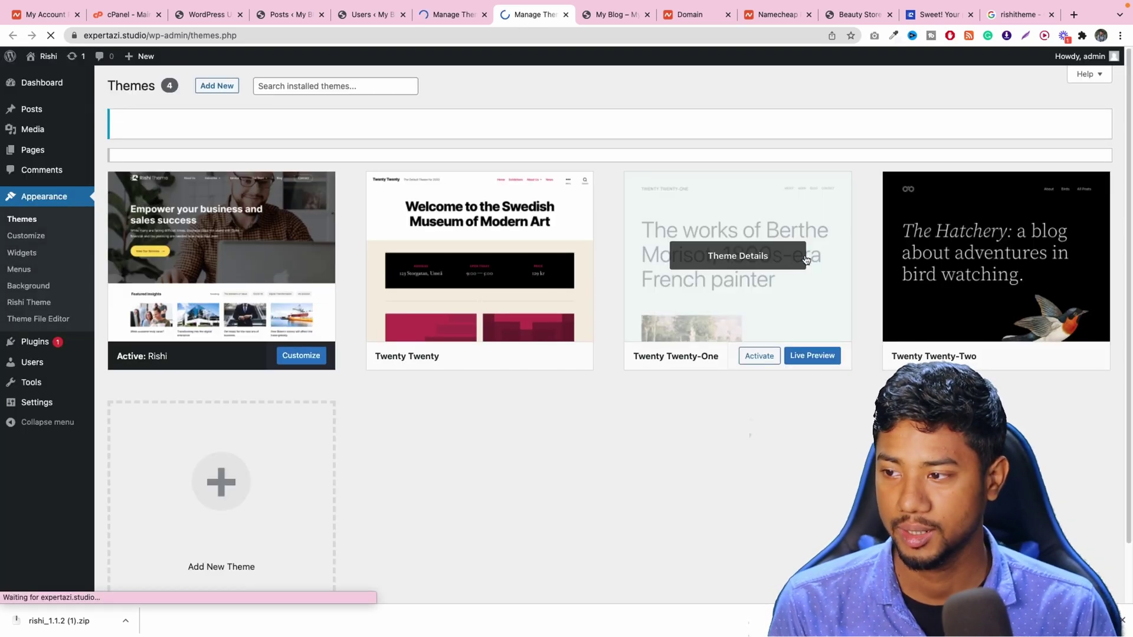
Delete the Twenty Twenty-One, Twenty Twenty-Two and Twenty Twenty themes, confirming each deletion
click(787, 283)
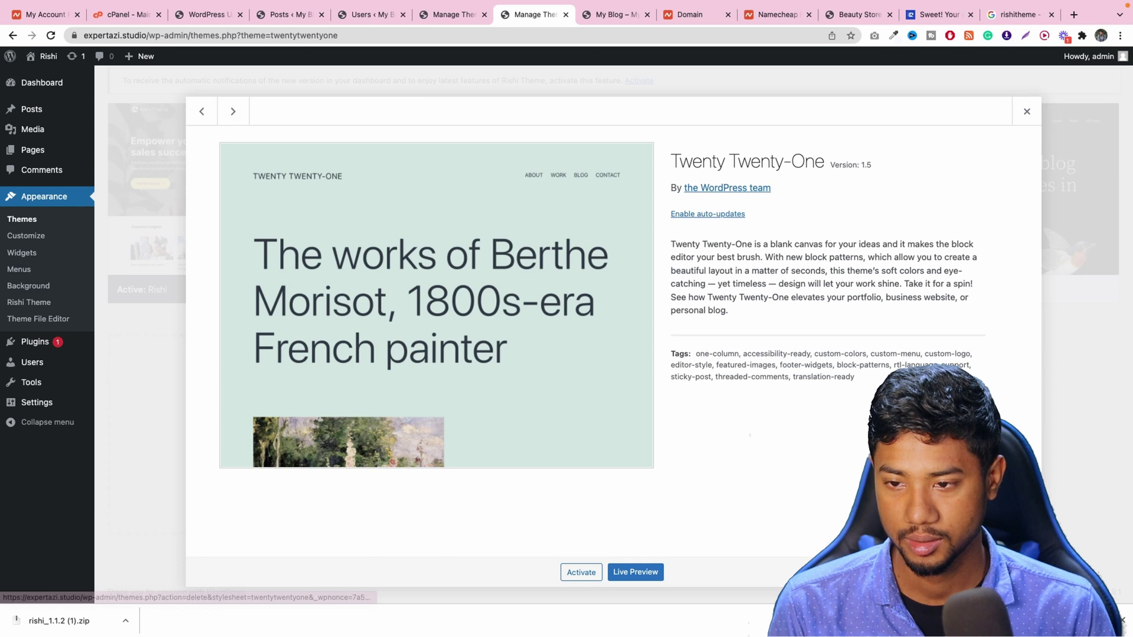
click(1023, 572)
click(668, 130)
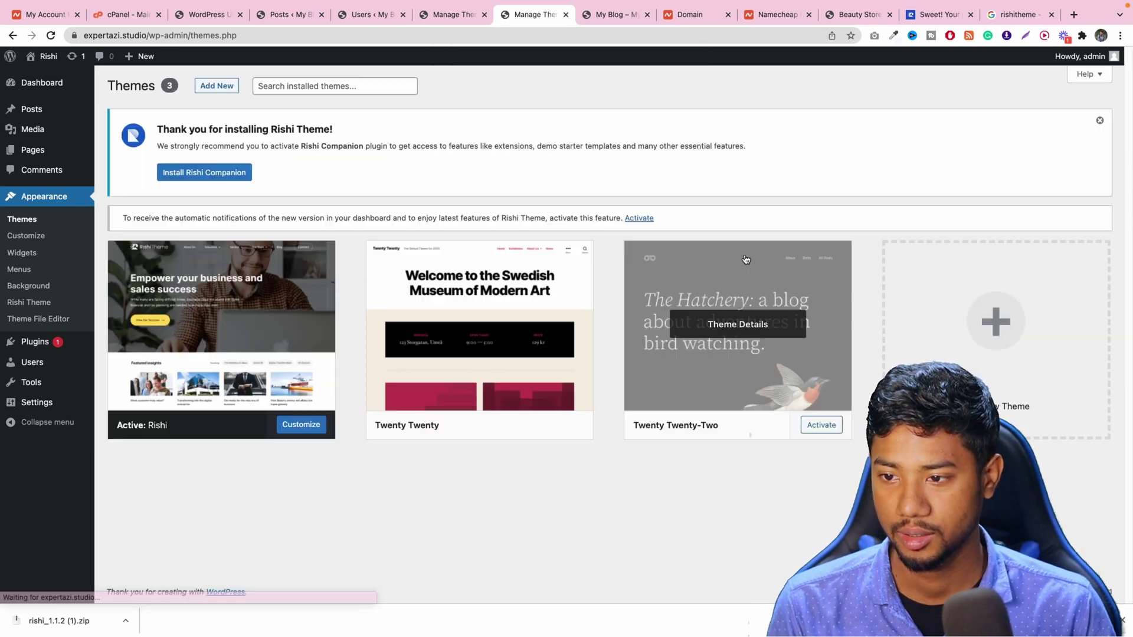
click(743, 333)
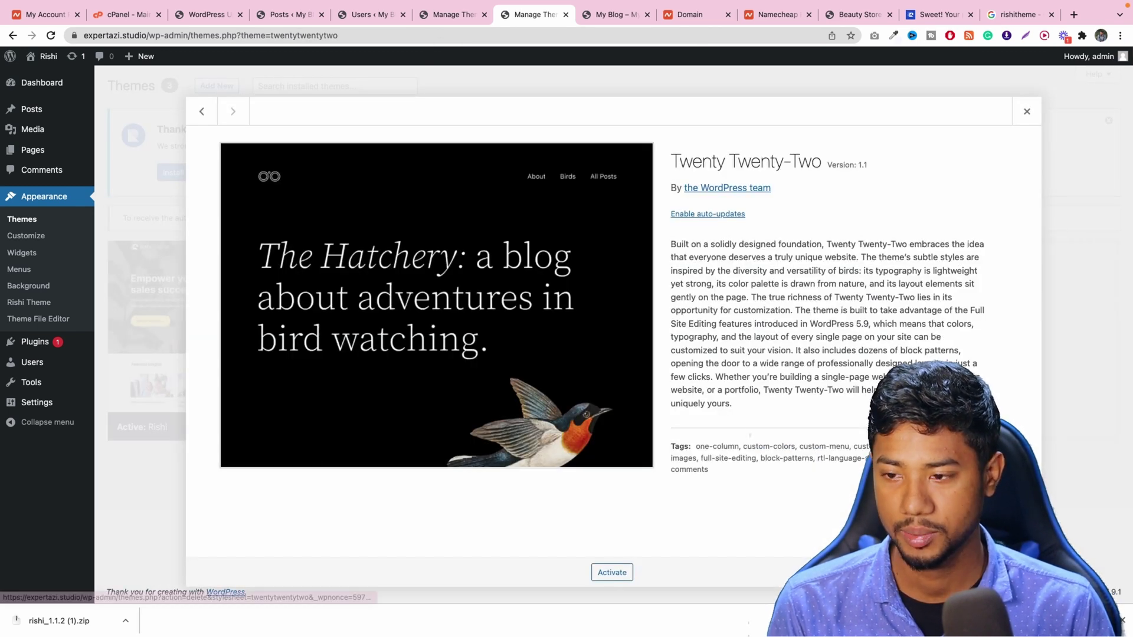
click(1023, 572)
click(664, 131)
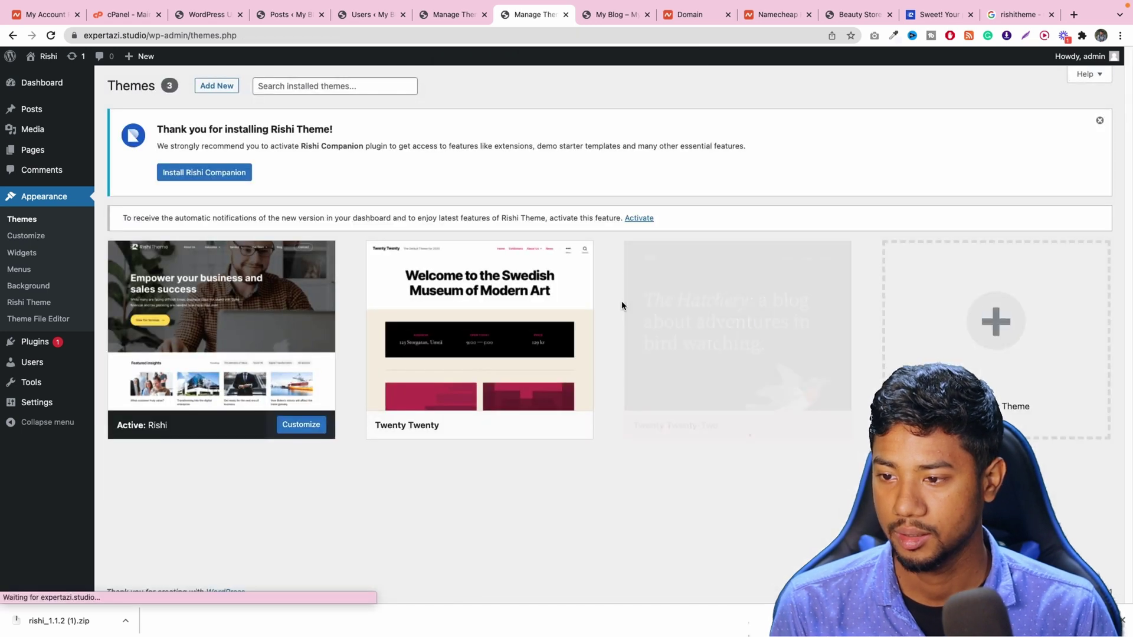
click(561, 307)
click(1023, 573)
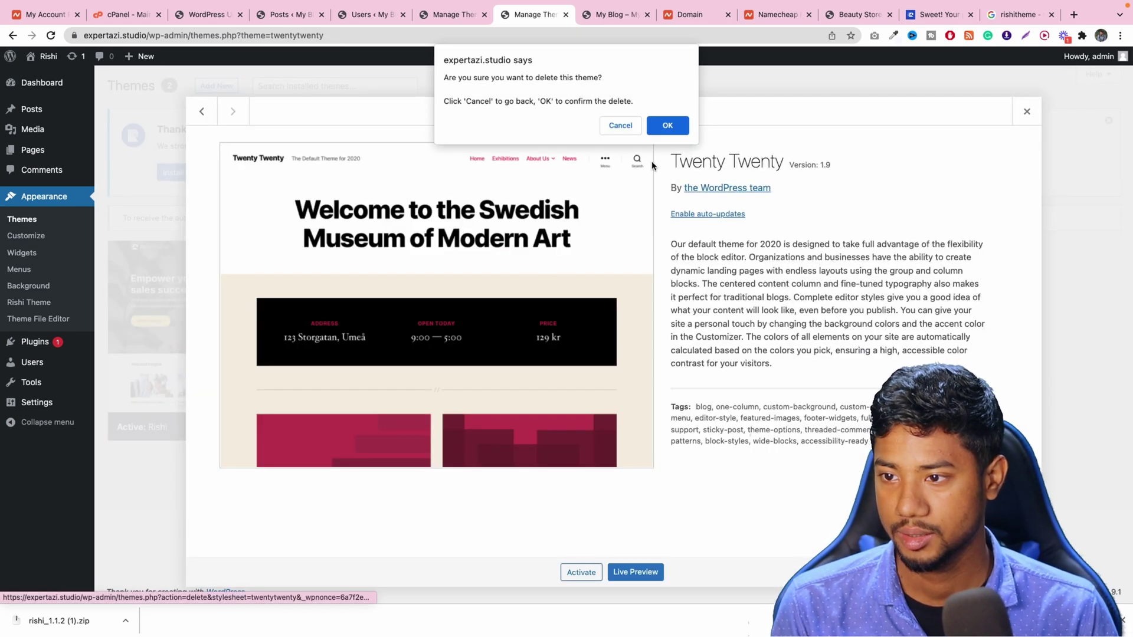
click(661, 132)
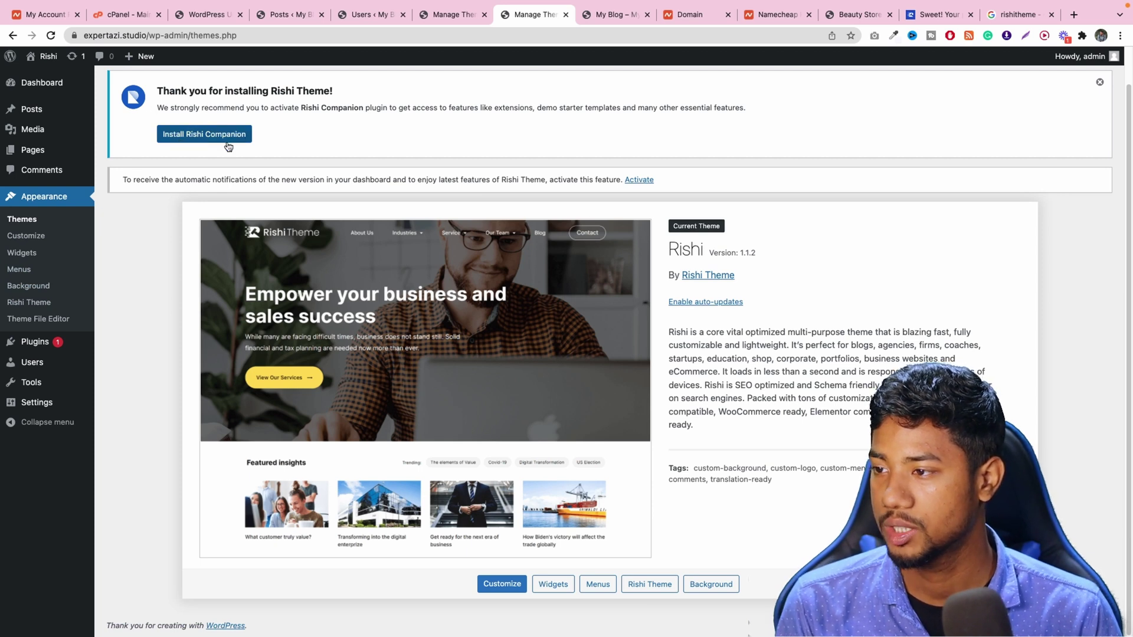
Install and activate Rishi Companion, then show the Starter Sites templates on the Rishi Theme dashboard
click(195, 137)
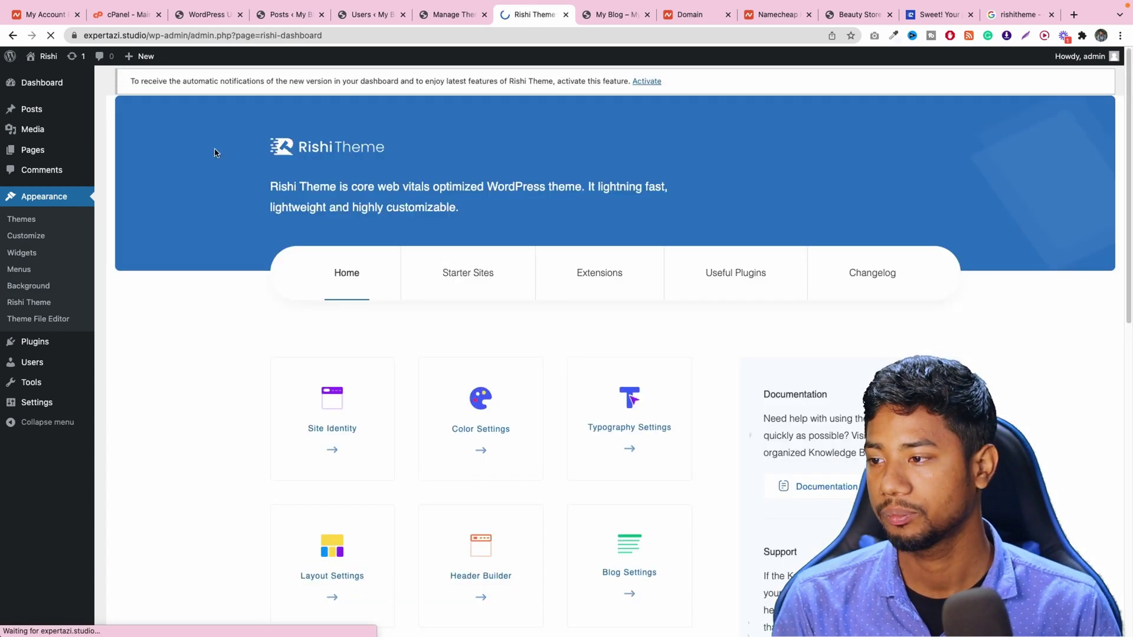
scroll(499, 301, down, 2)
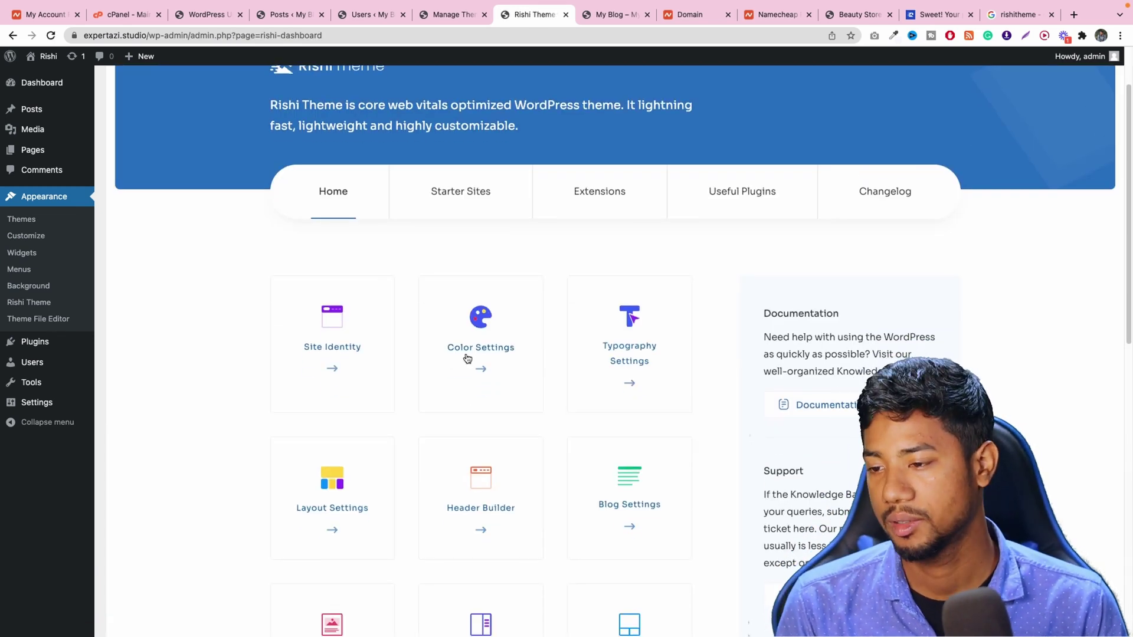
scroll(650, 366, down, 3)
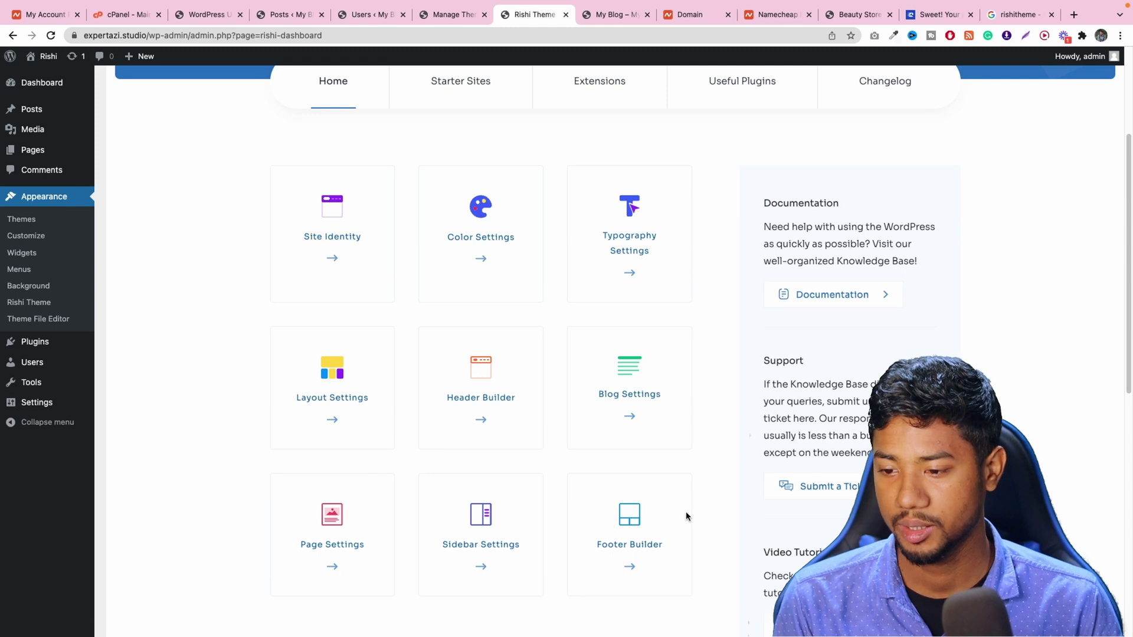
scroll(649, 484, up, 4)
click(475, 282)
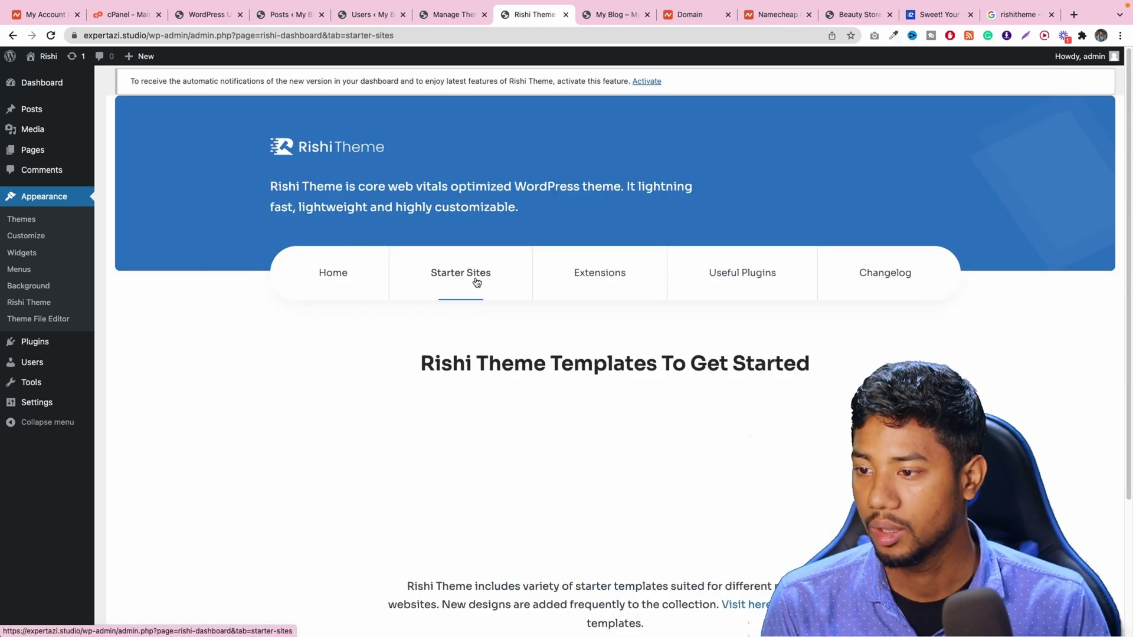
scroll(476, 282, down, 3)
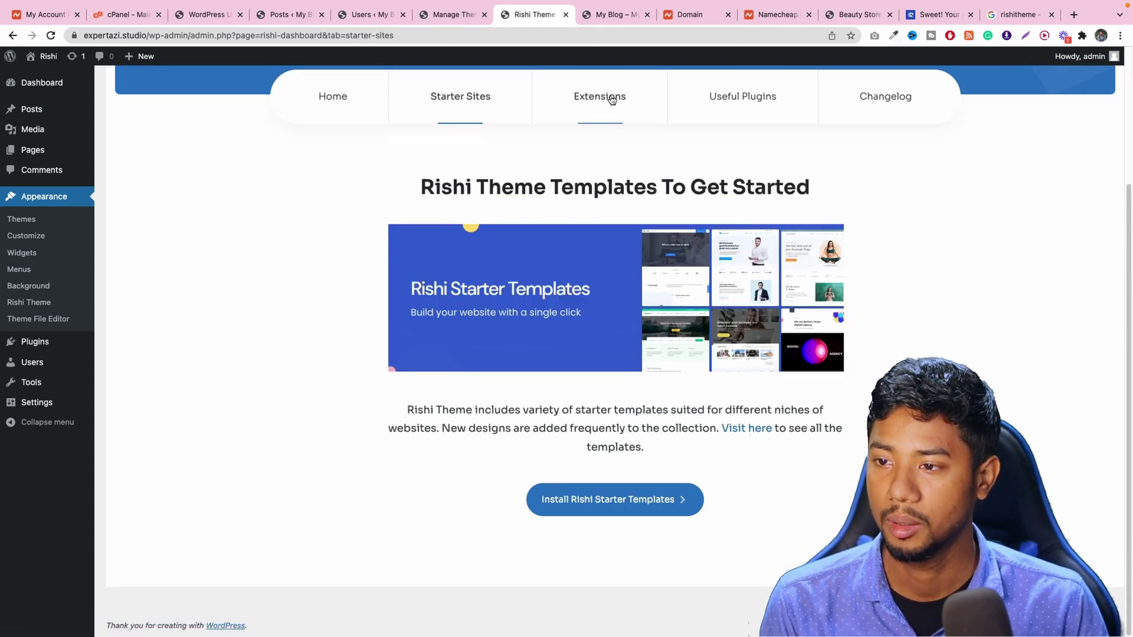
Activate the Cookies Consent, Performance, Reading Progress Bar and Social Sharing extensions
click(610, 101)
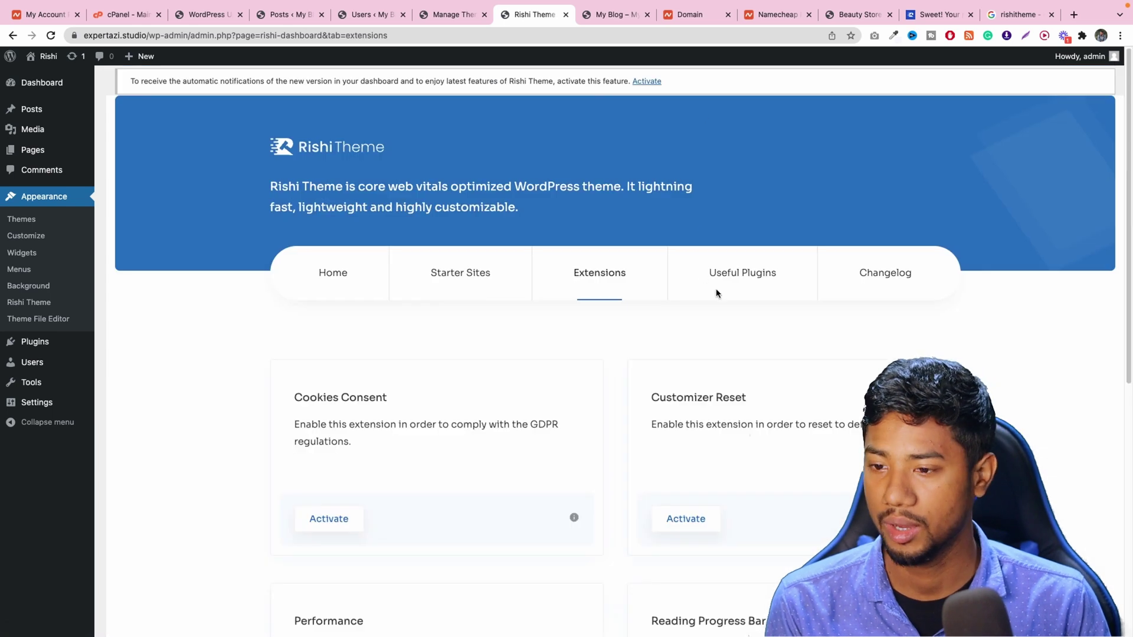
scroll(584, 305, down, 4)
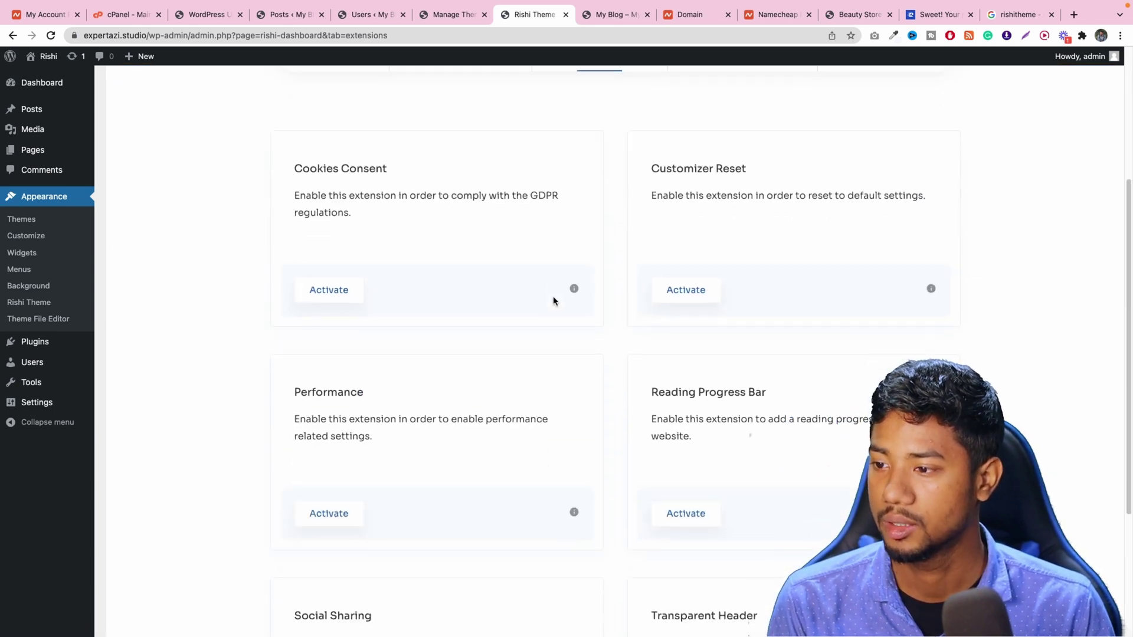
click(331, 290)
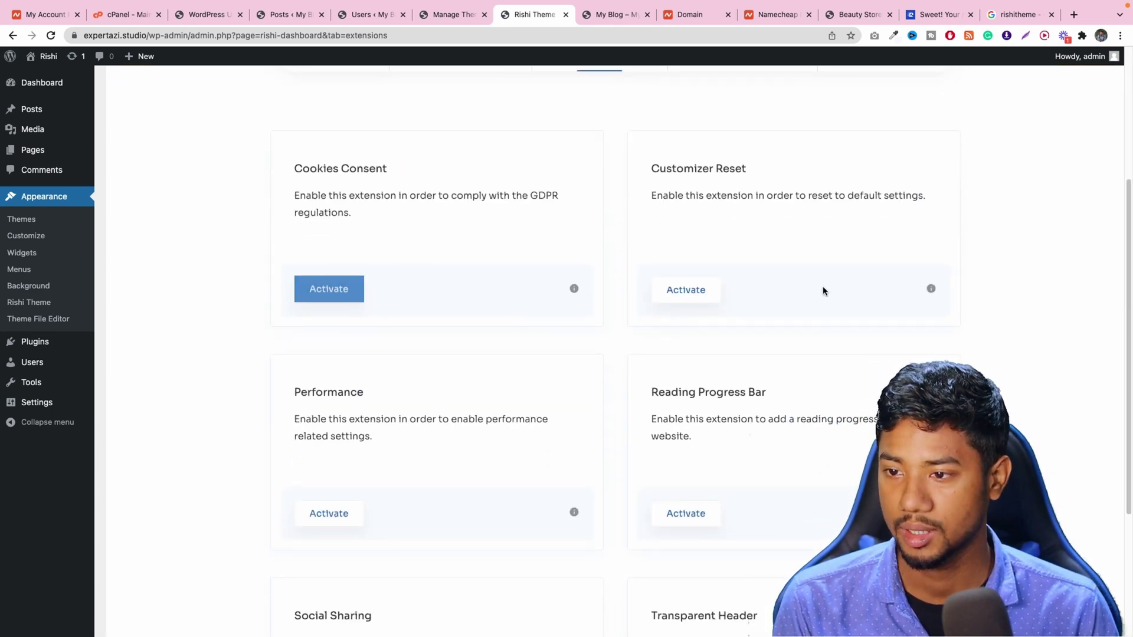
scroll(748, 289, down, 4)
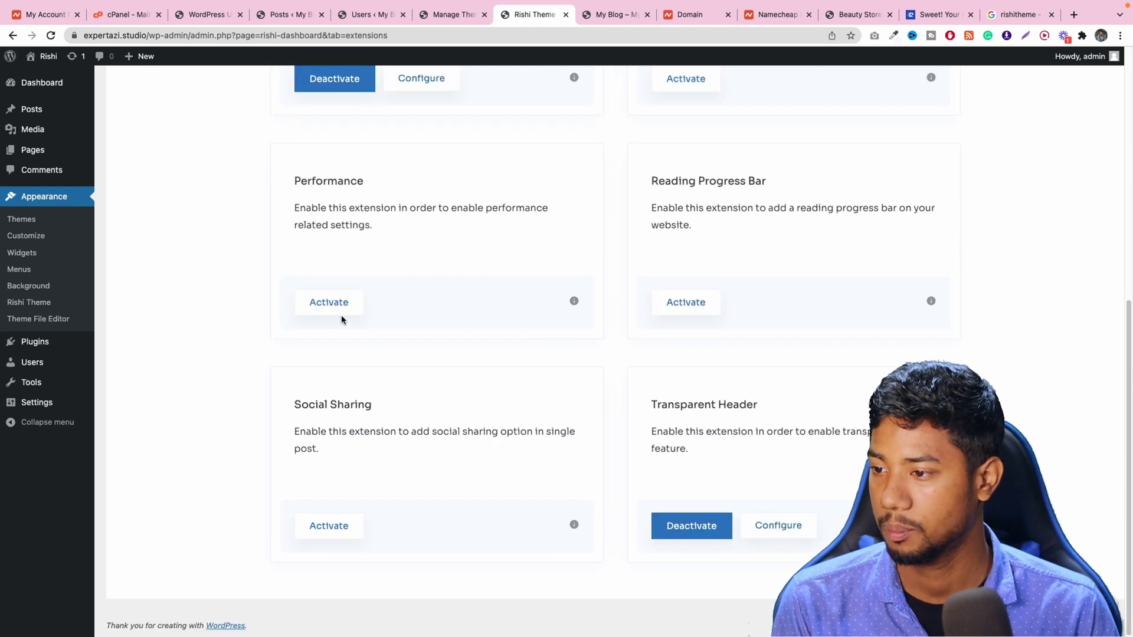
click(342, 304)
click(716, 301)
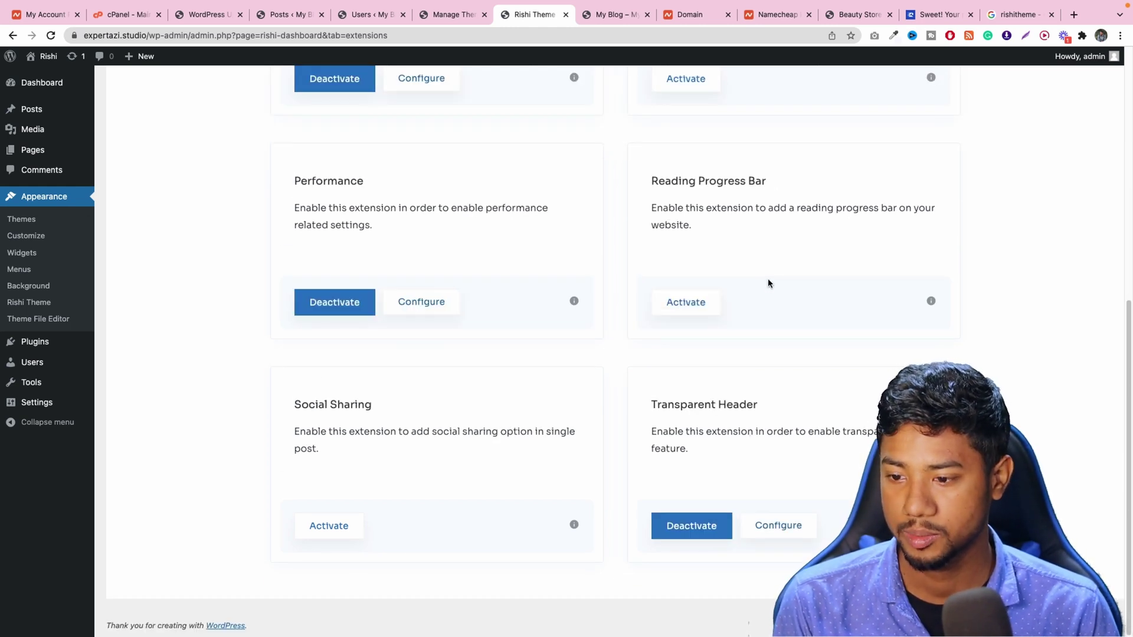
click(331, 532)
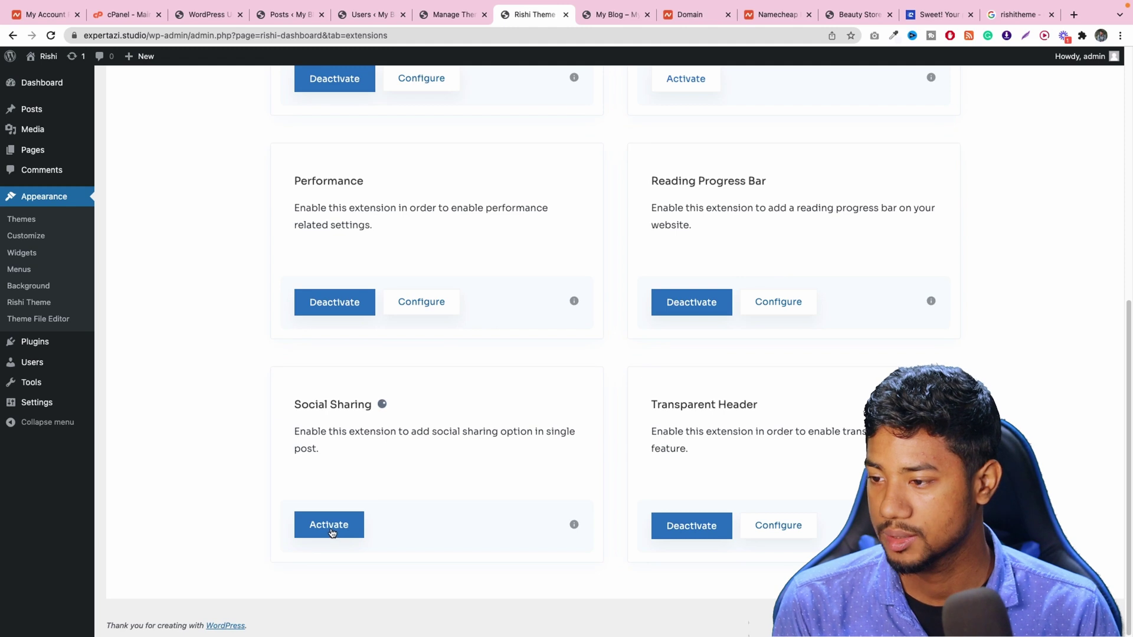
scroll(403, 442, up, 5)
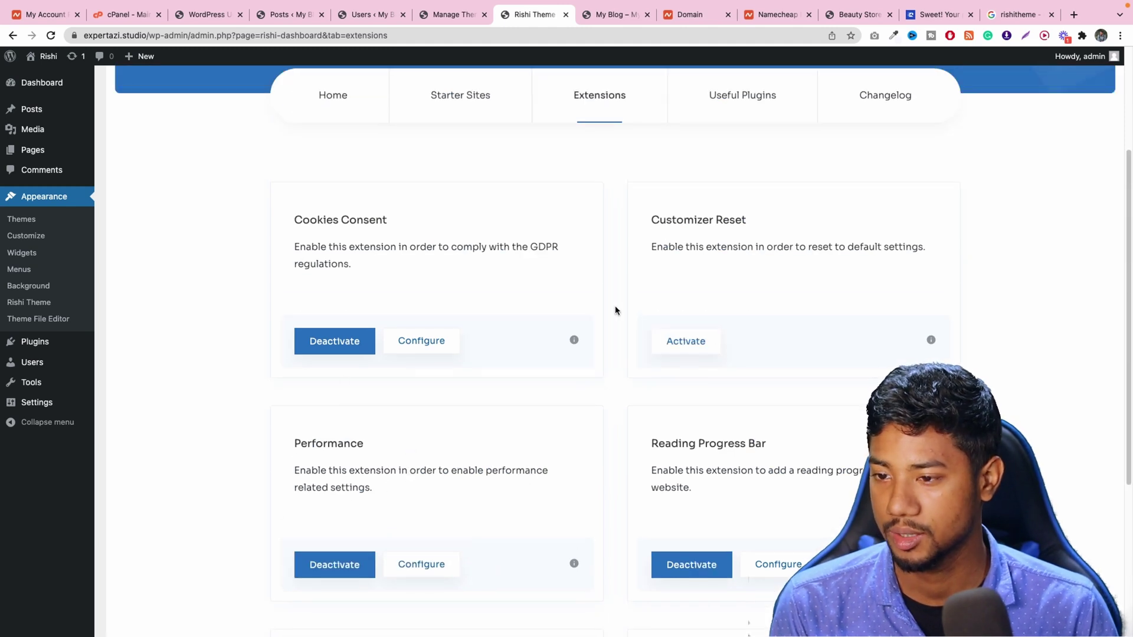
From Useful Plugins, install Mega Elements, Elementor Page Builder and Contact Form 7
click(753, 97)
scroll(753, 165, down, 2)
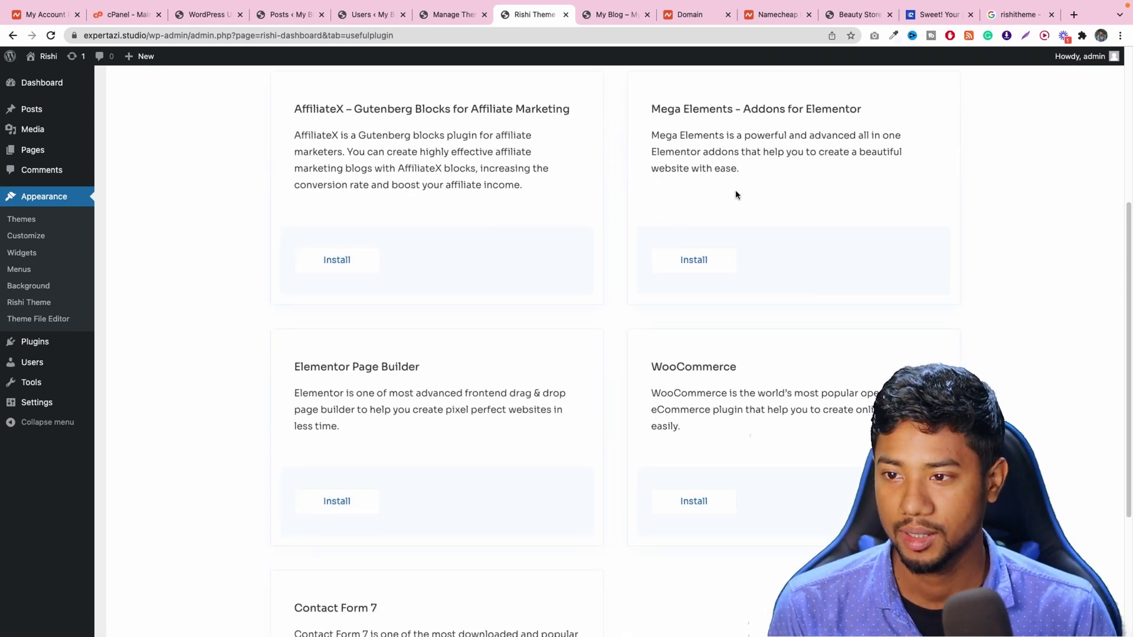
click(694, 259)
scroll(726, 378, down, 1)
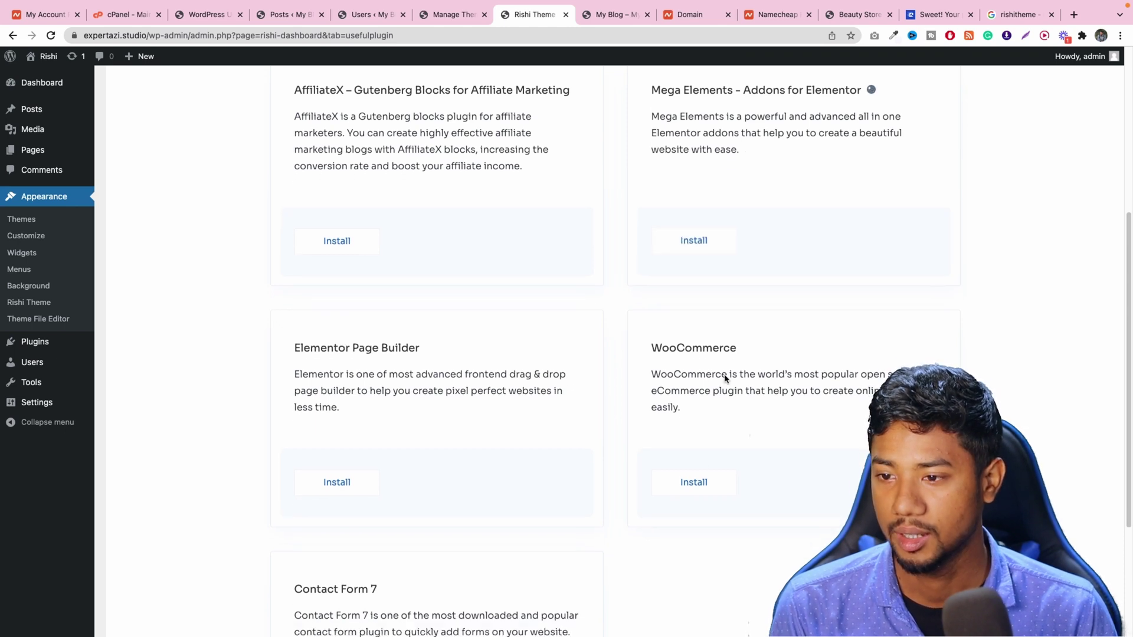
scroll(404, 387, down, 3)
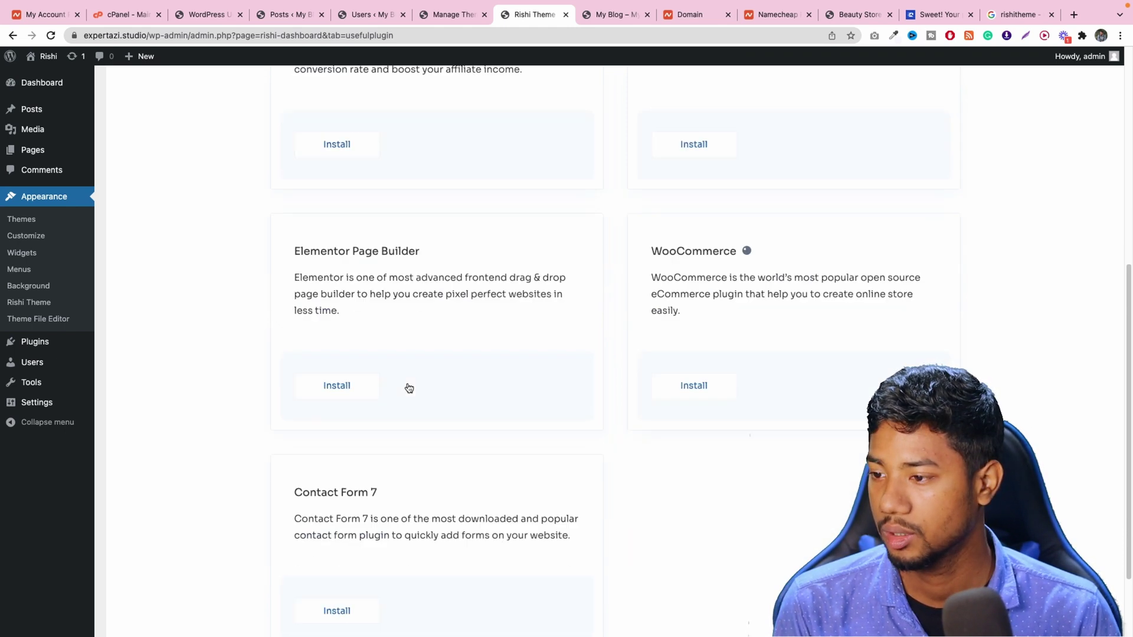
click(336, 282)
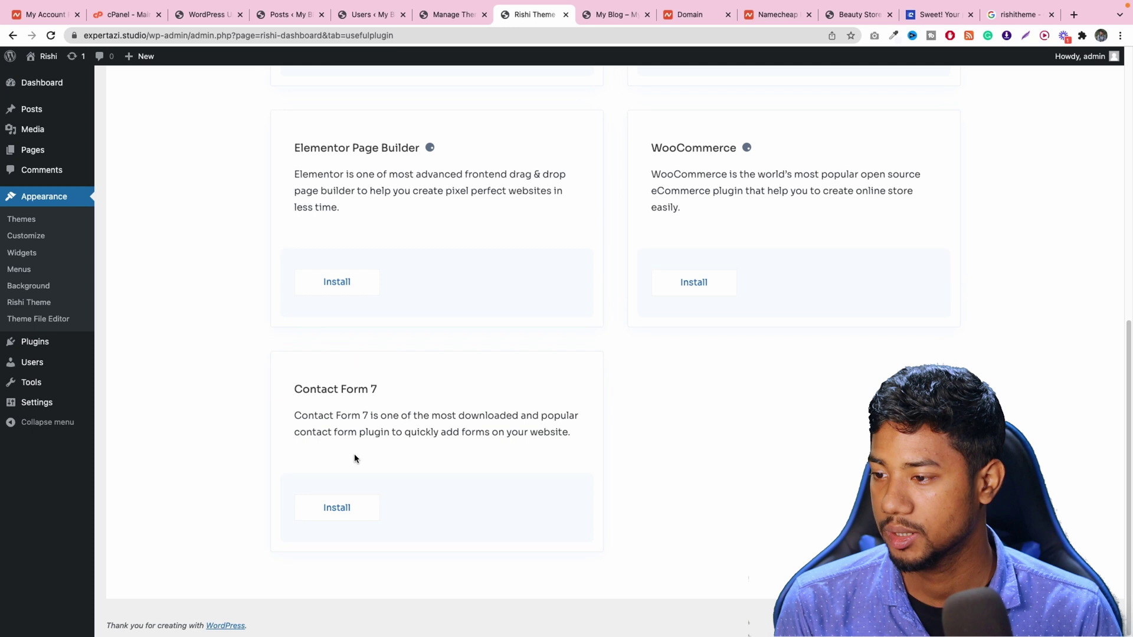
click(328, 509)
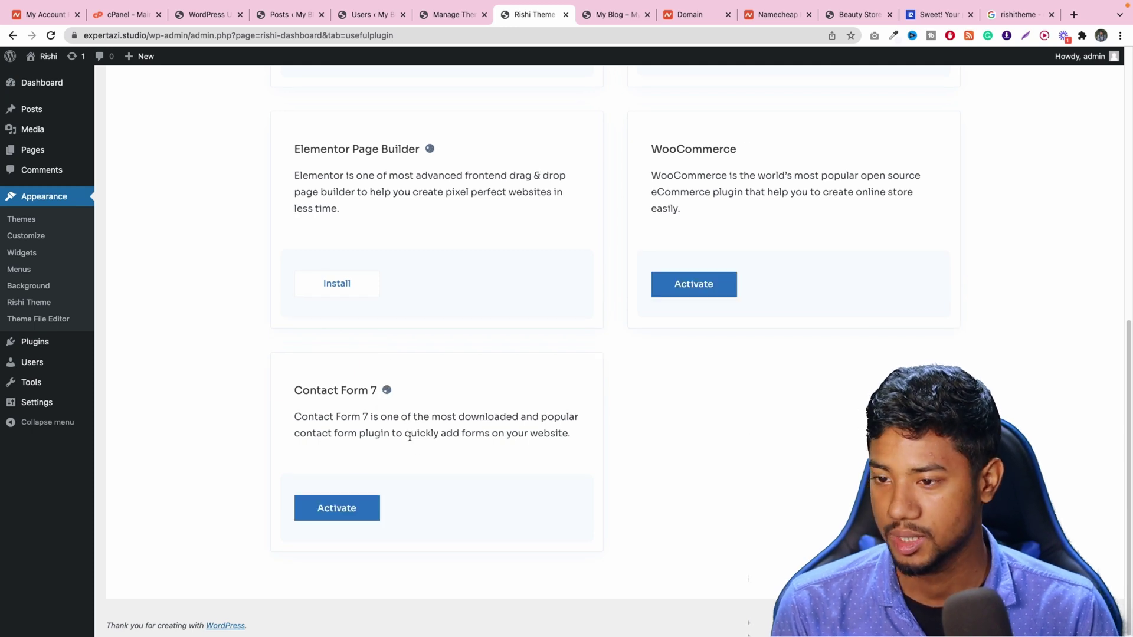
scroll(376, 407, up, 4)
scroll(368, 395, down, 4)
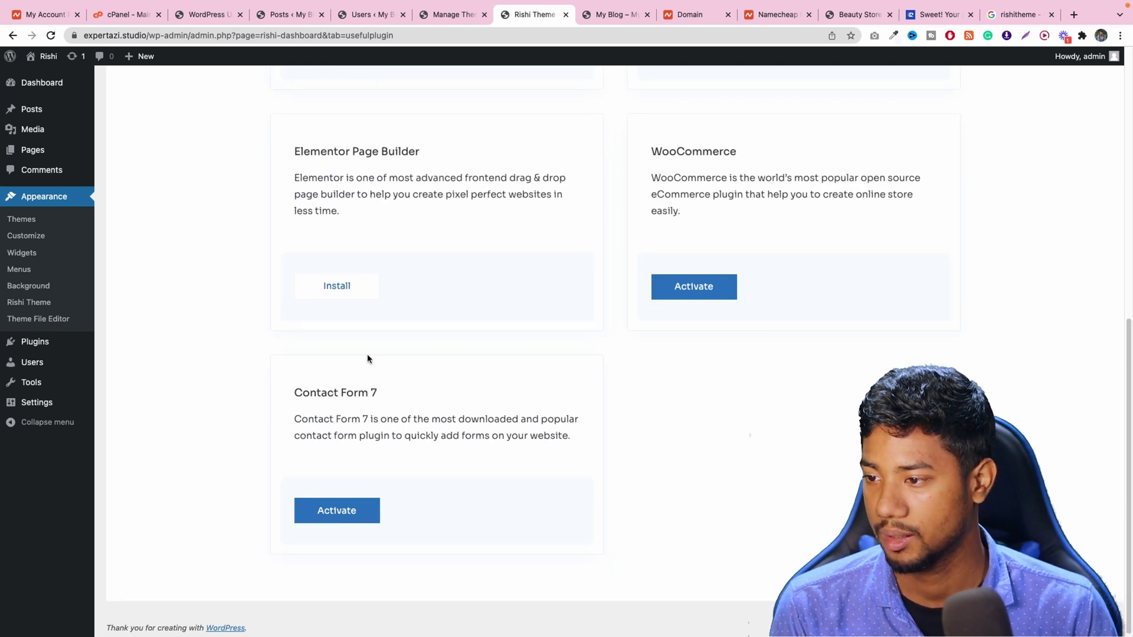
click(347, 294)
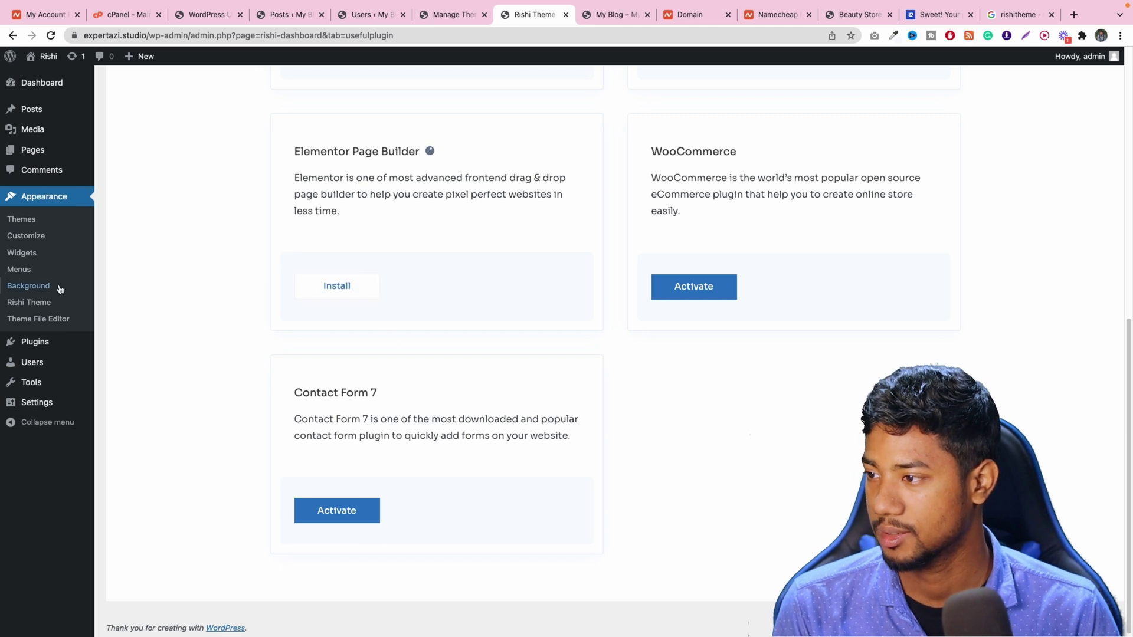
Open the Installed Plugins list in a new tab and switch to it
mouse_move(42, 357)
right_click(140, 344)
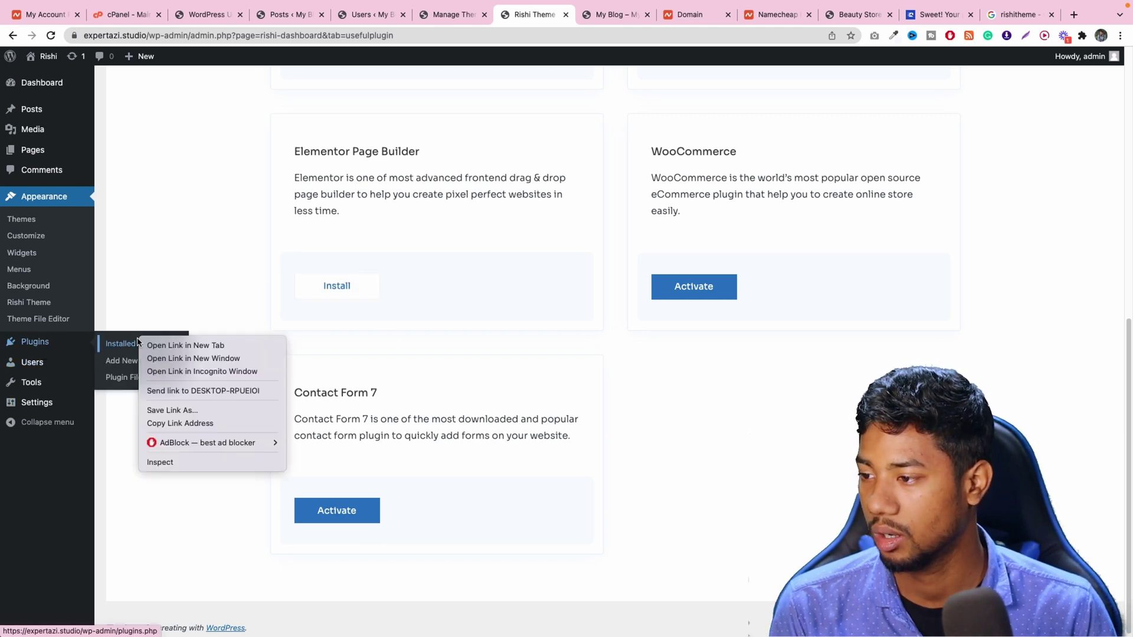
click(154, 345)
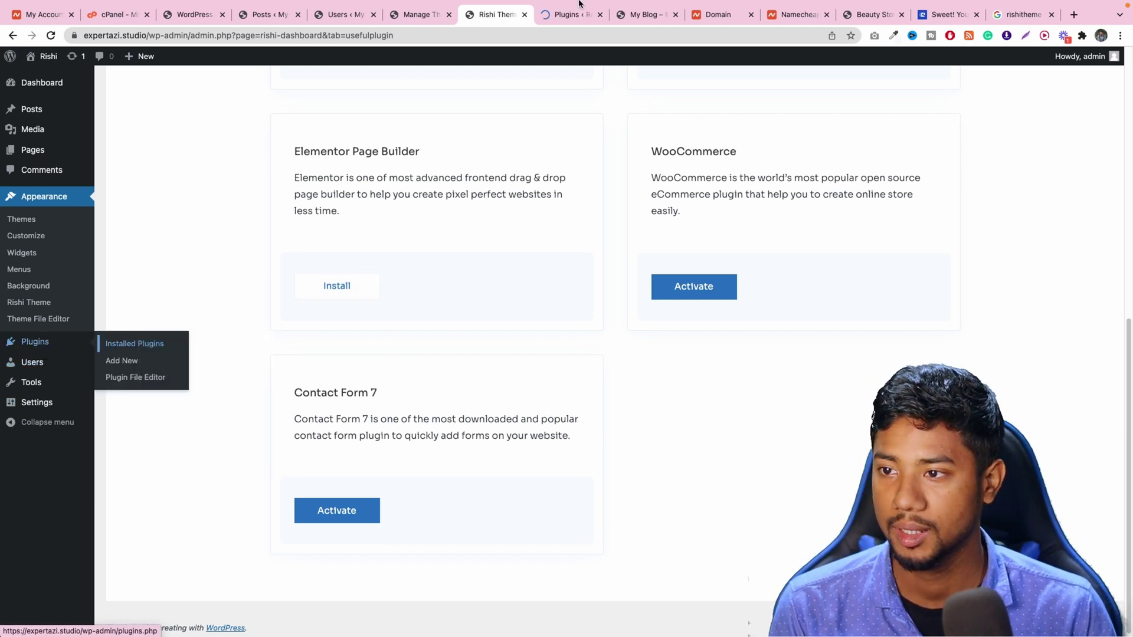
click(554, 18)
Delete the W3 Total Cache, wpCentral and Hello Dolly plugins, confirming each
scroll(449, 255, down, 1)
scroll(448, 255, down, 2)
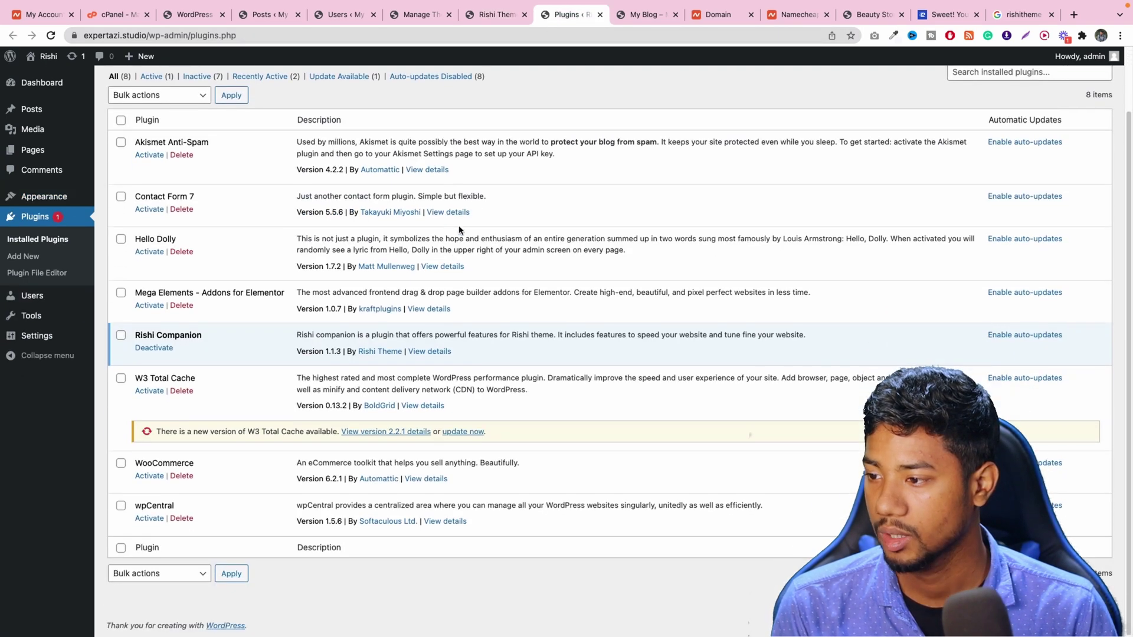
click(191, 392)
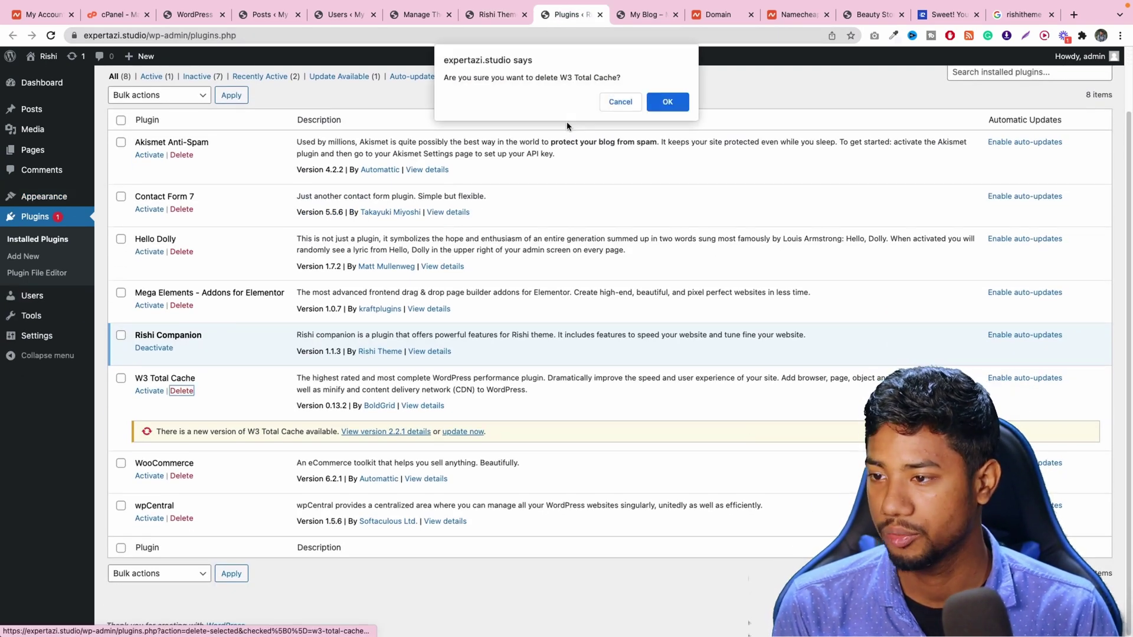
click(667, 102)
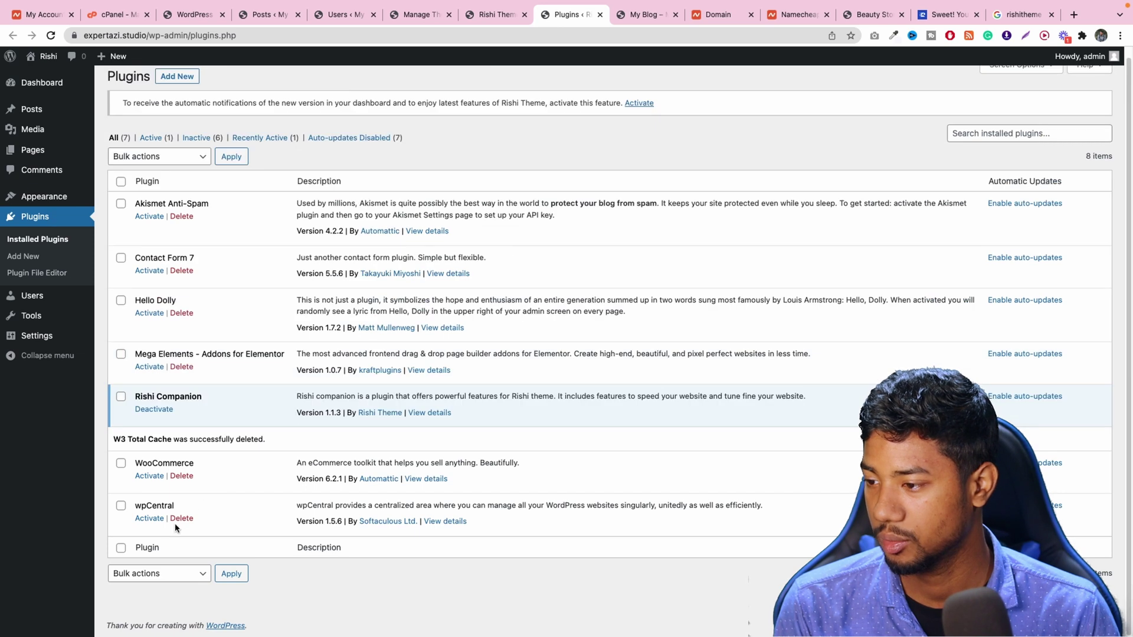
click(181, 518)
click(667, 101)
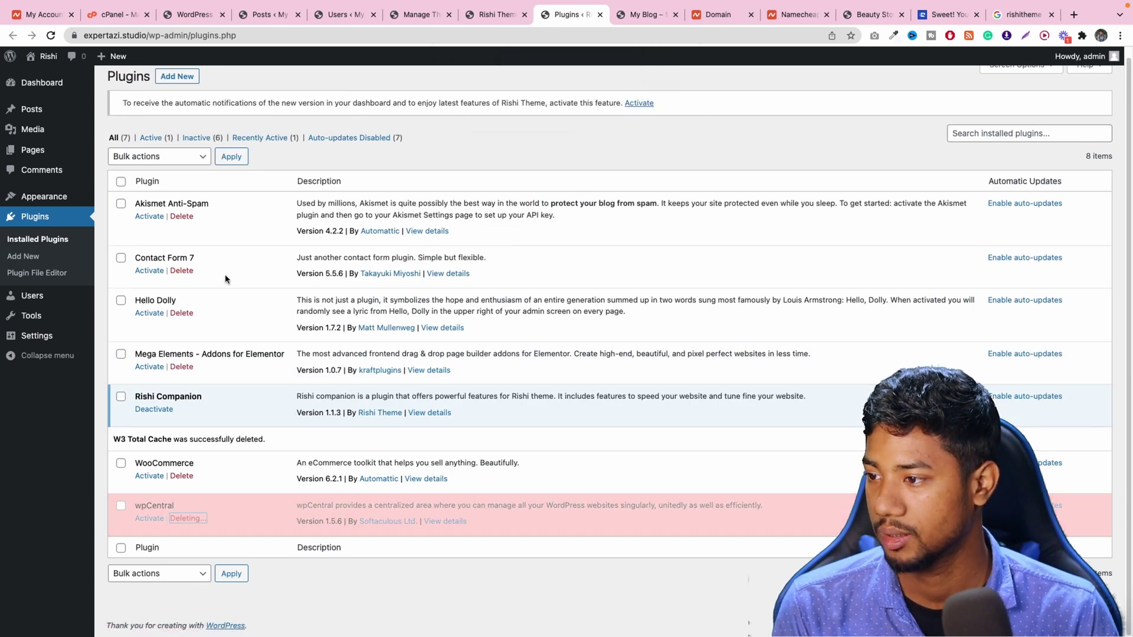
click(181, 323)
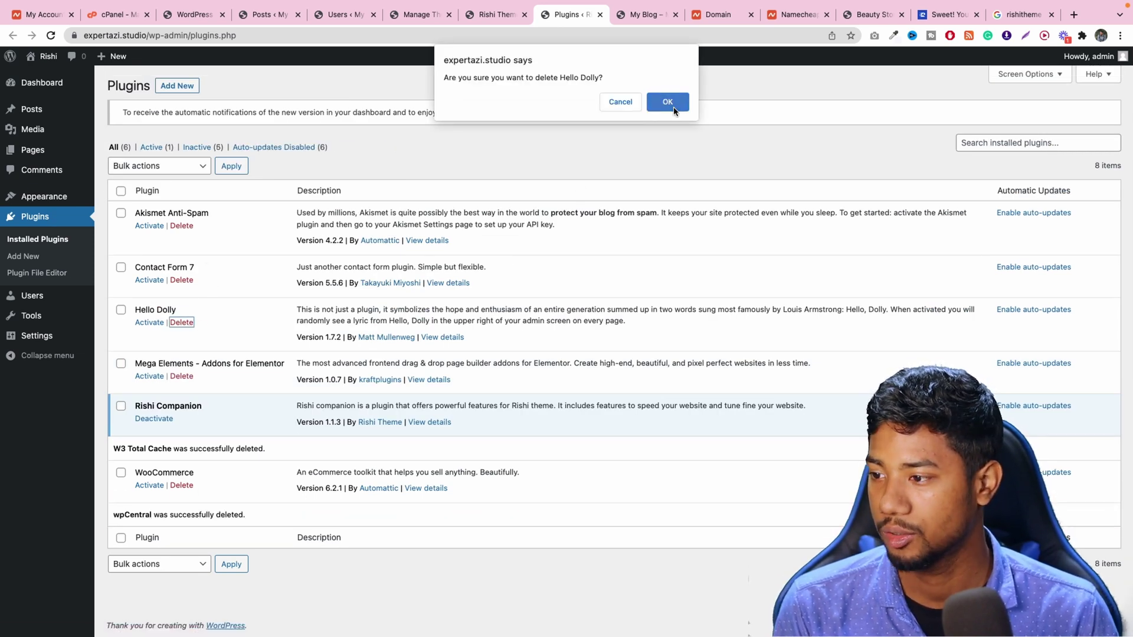
click(667, 102)
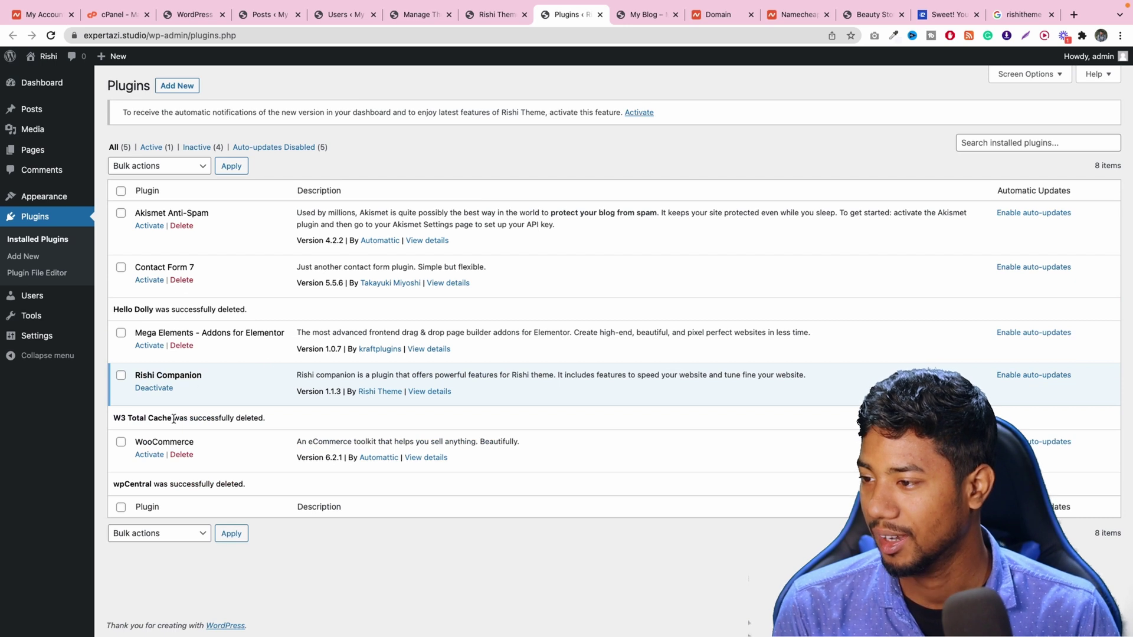
Select all remaining plugins and apply the Activate bulk action
click(121, 191)
click(140, 167)
click(141, 182)
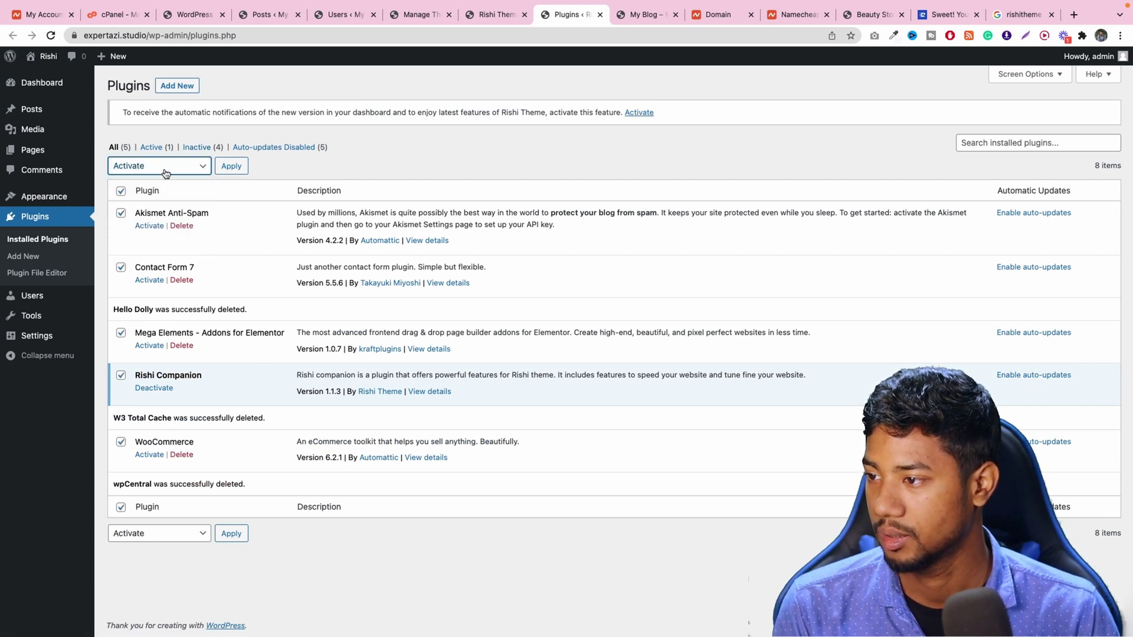
click(166, 172)
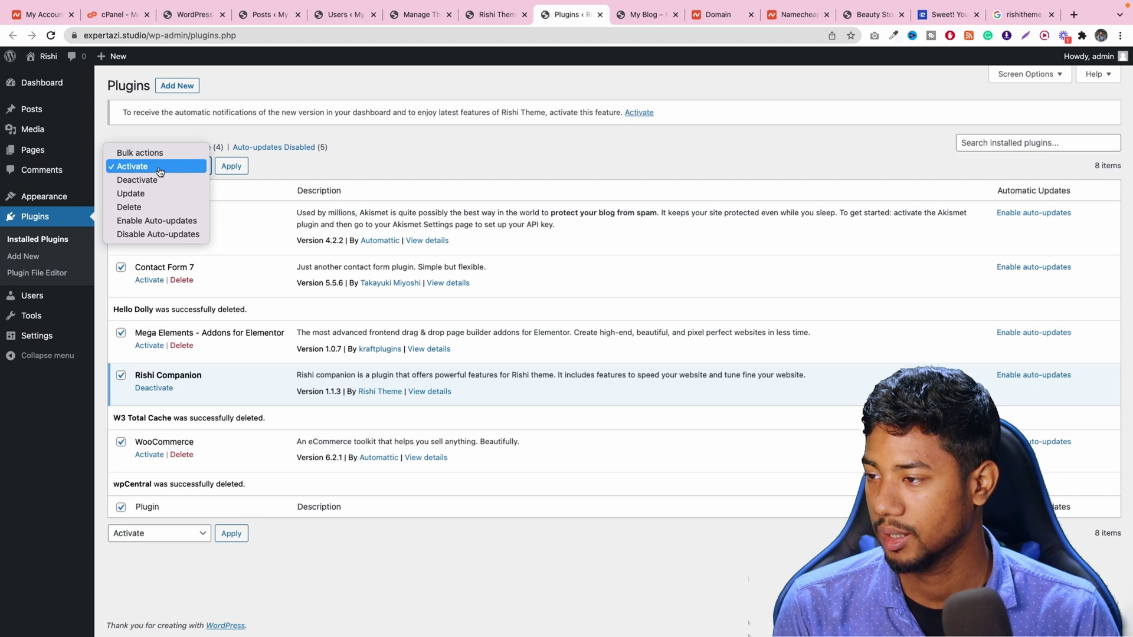
click(228, 169)
click(228, 171)
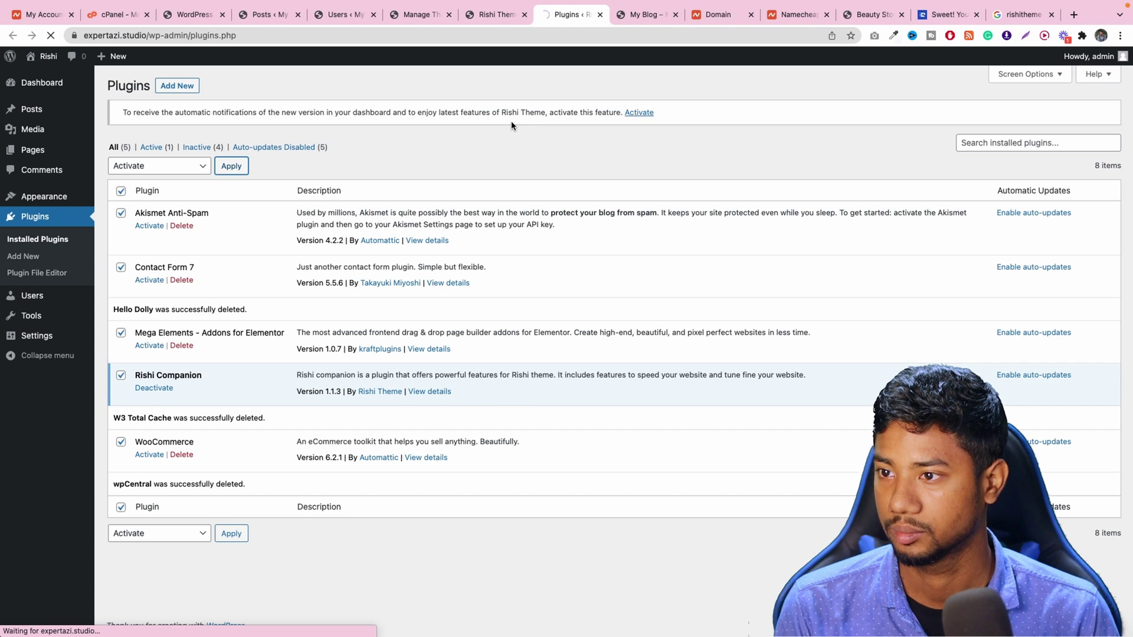
Copy the 'Elementor Page Builder' name from the Rishi useful plugins page
click(506, 14)
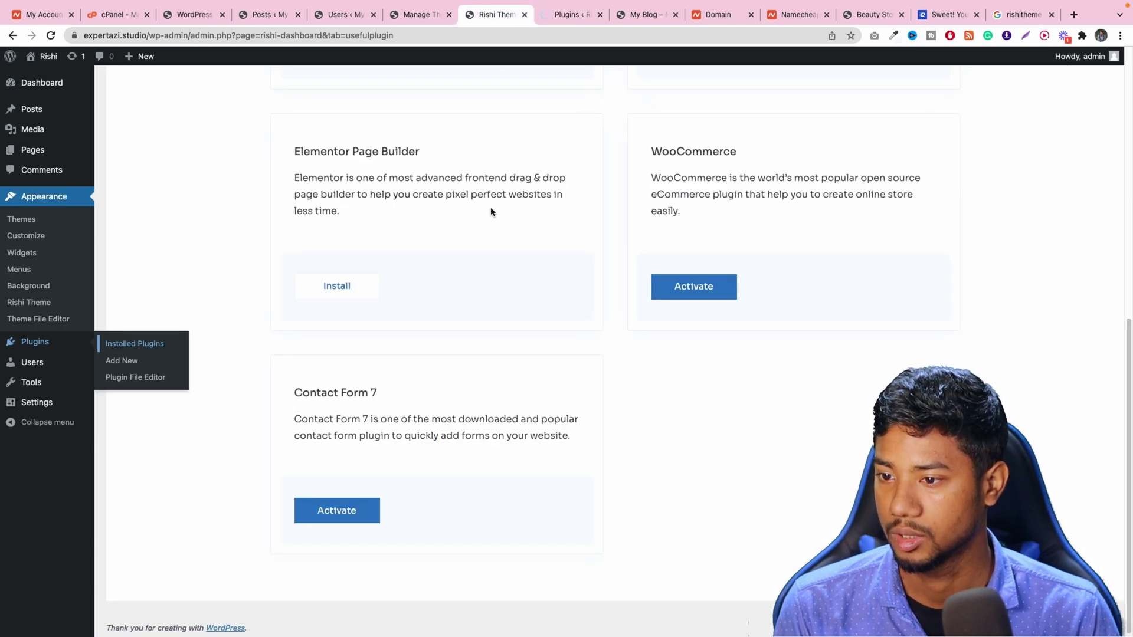
triple_click(368, 154)
right_click(360, 155)
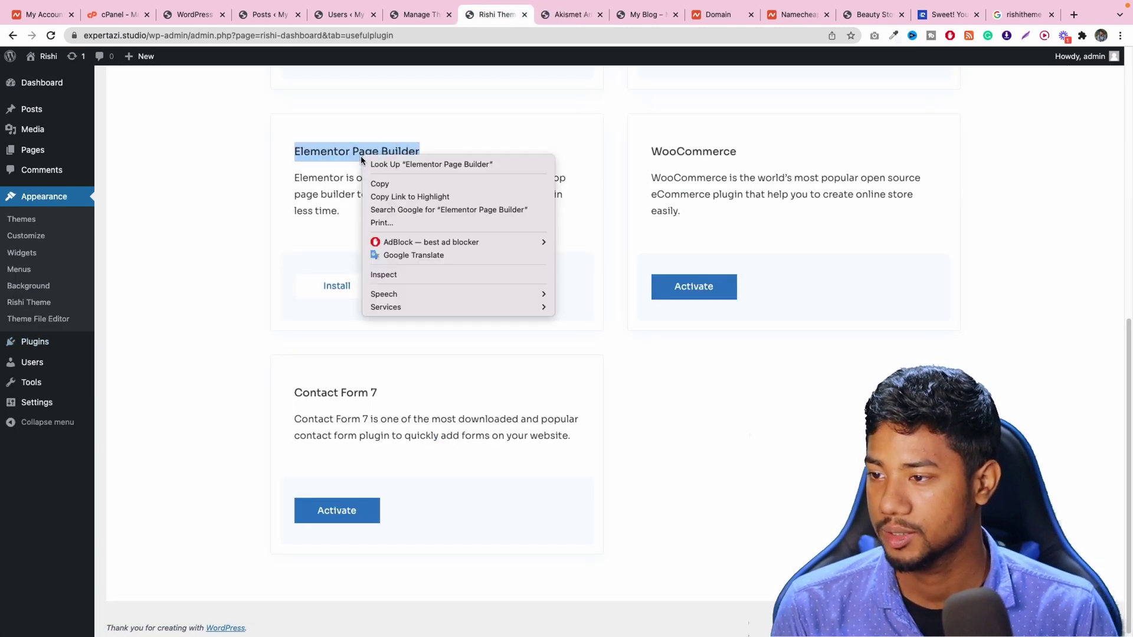
click(418, 186)
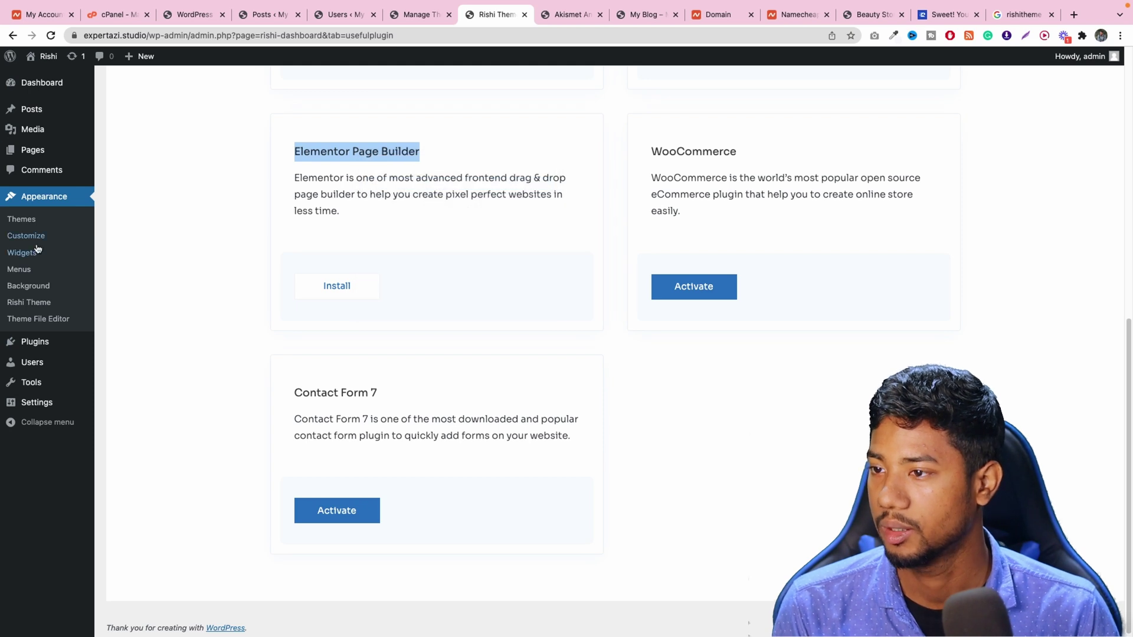
Open the Add New Plugins page in a new tab
click(438, 23)
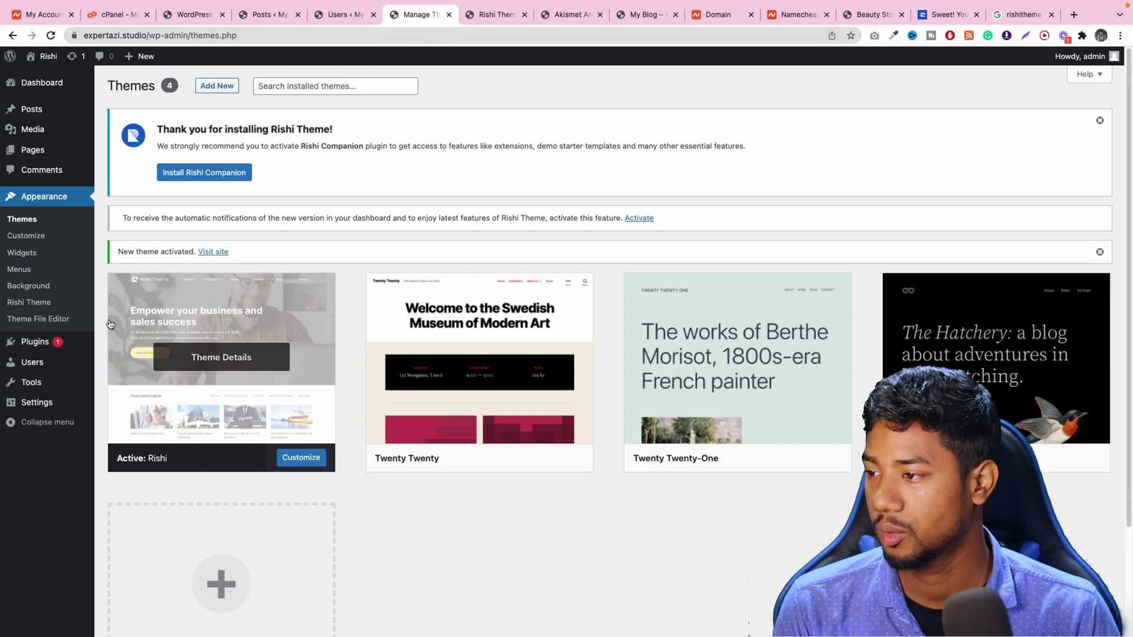
click(473, 21)
click(565, 14)
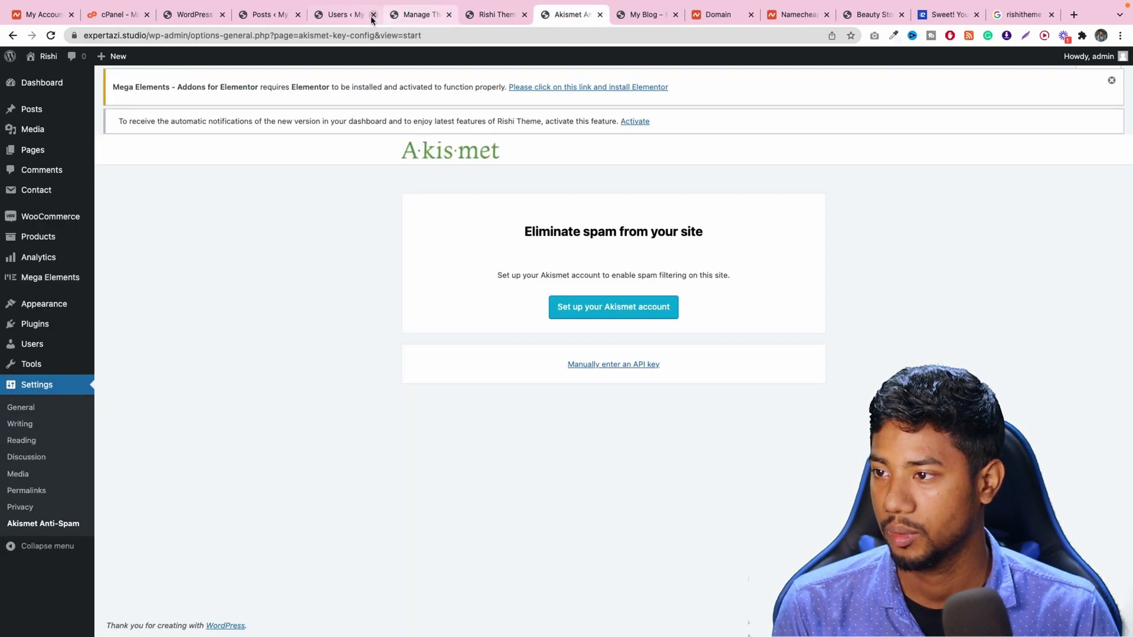
click(340, 14)
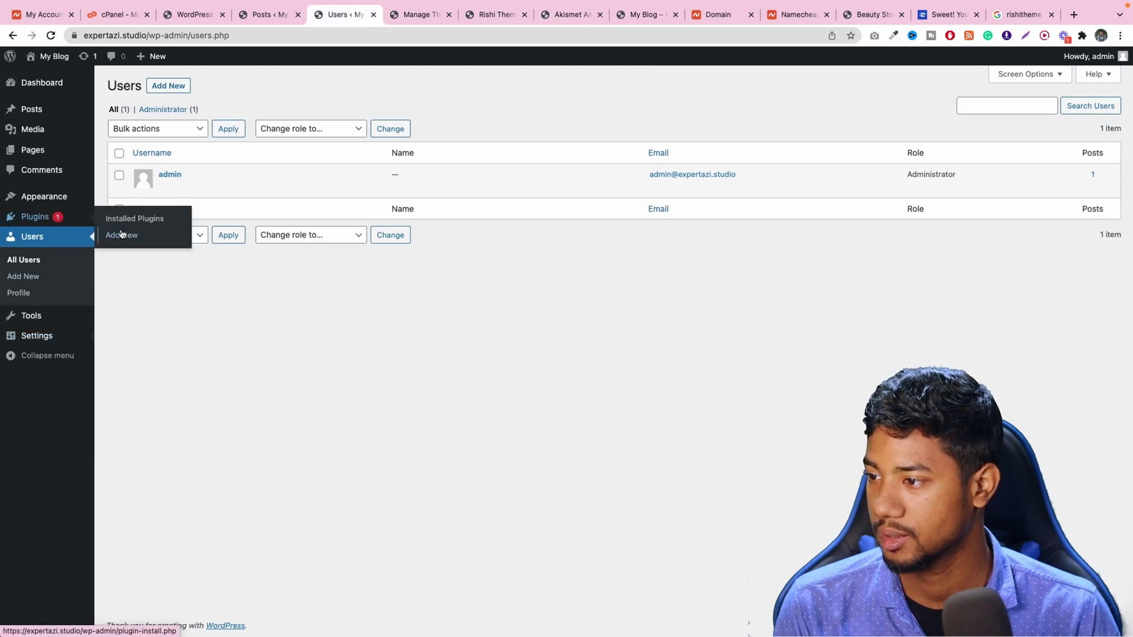
right_click(127, 235)
click(153, 239)
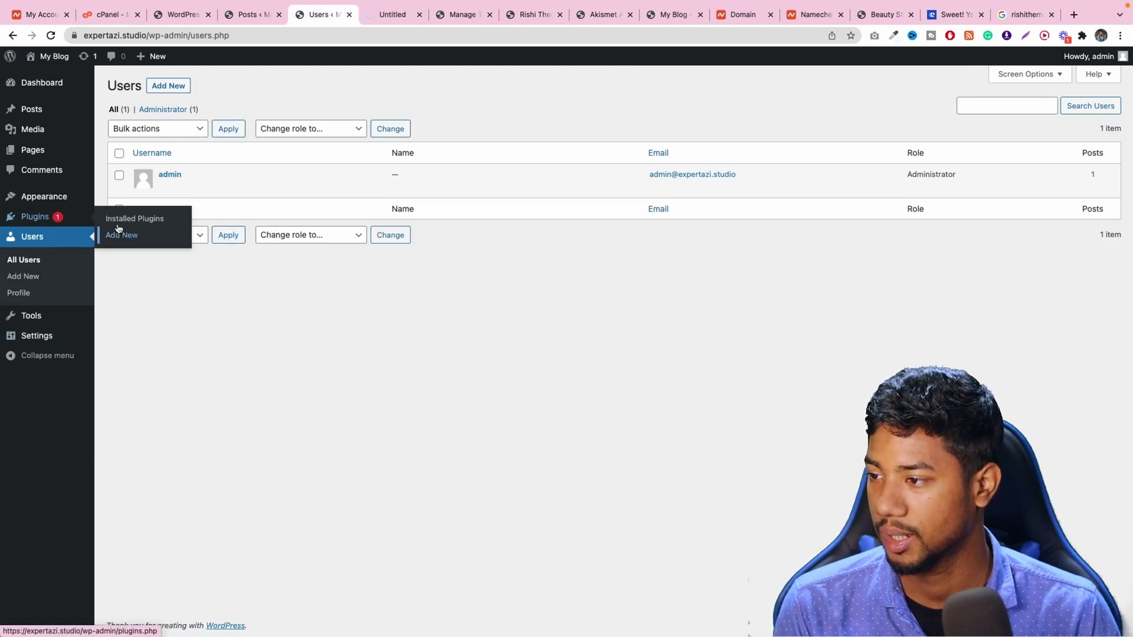
click(389, 18)
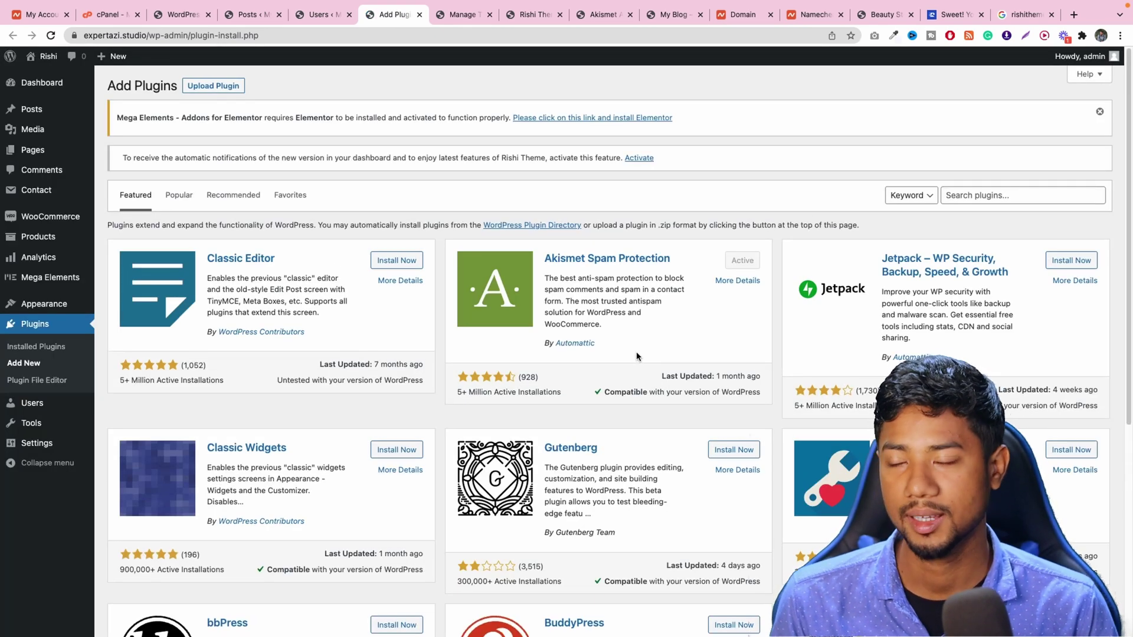
Search for Elementor Page Builder and attempt to install Elementor Website Builder
click(983, 190)
key(super+v)
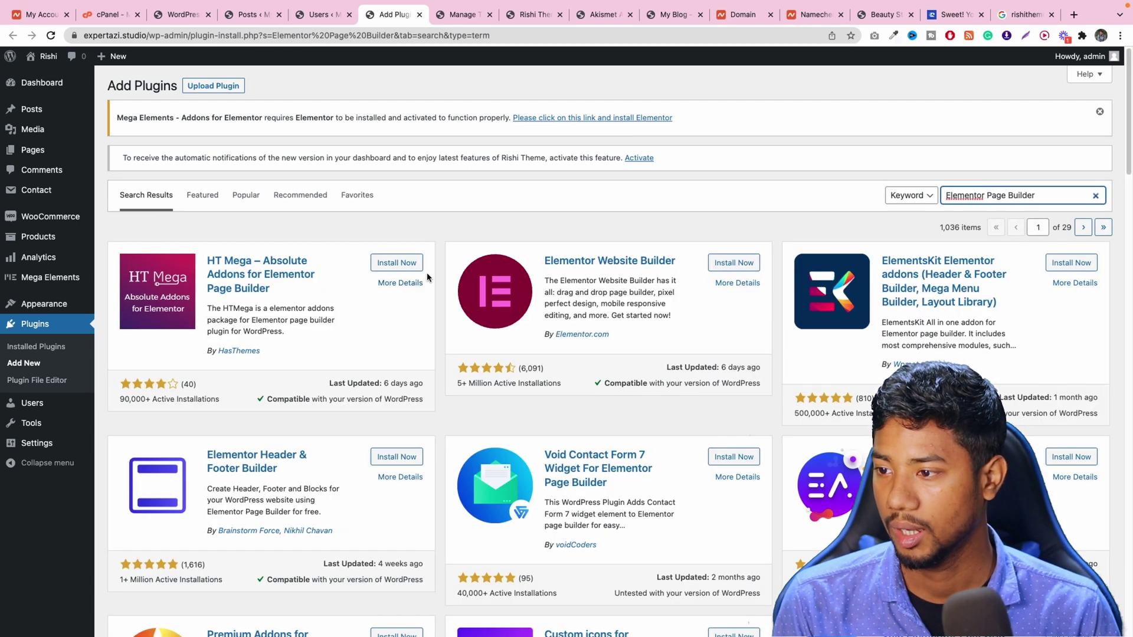
scroll(532, 298, down, 1)
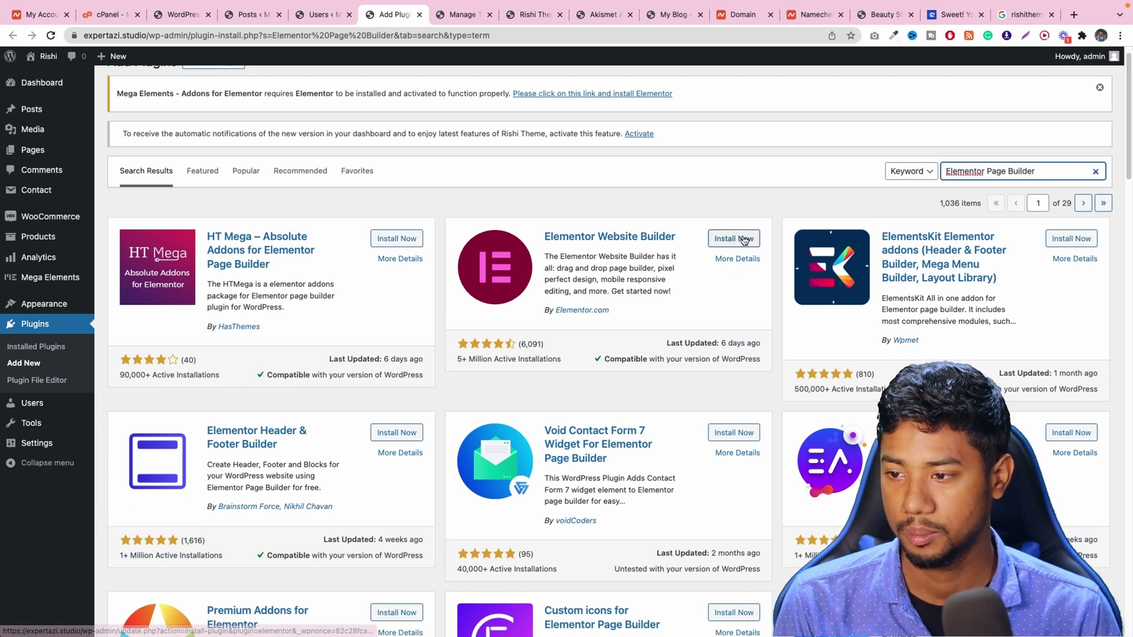
click(745, 241)
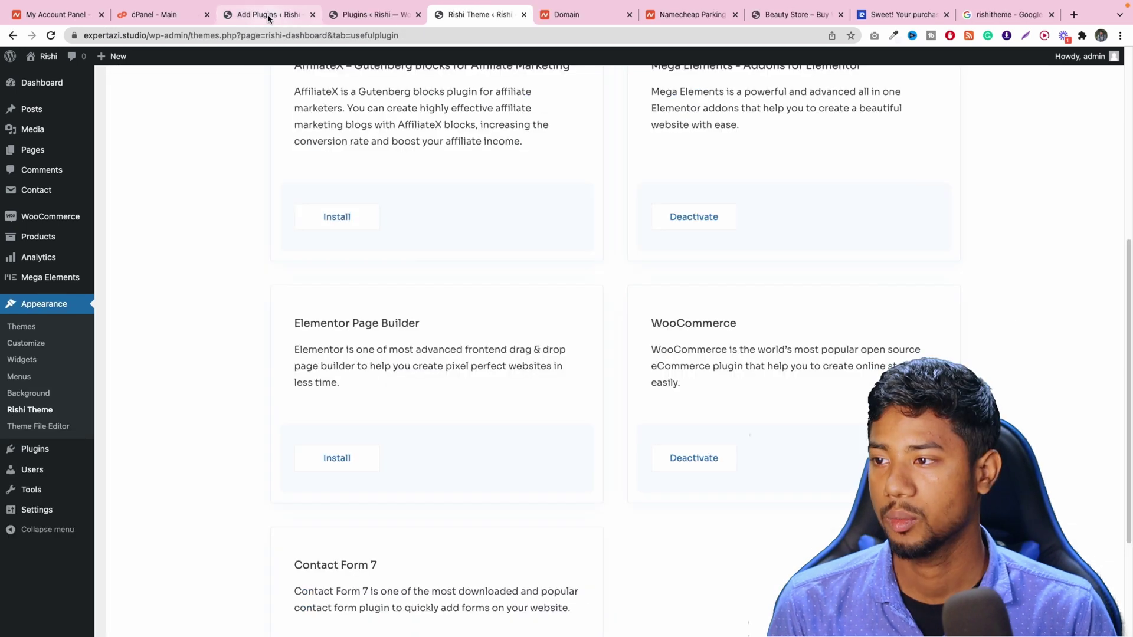
click(269, 16)
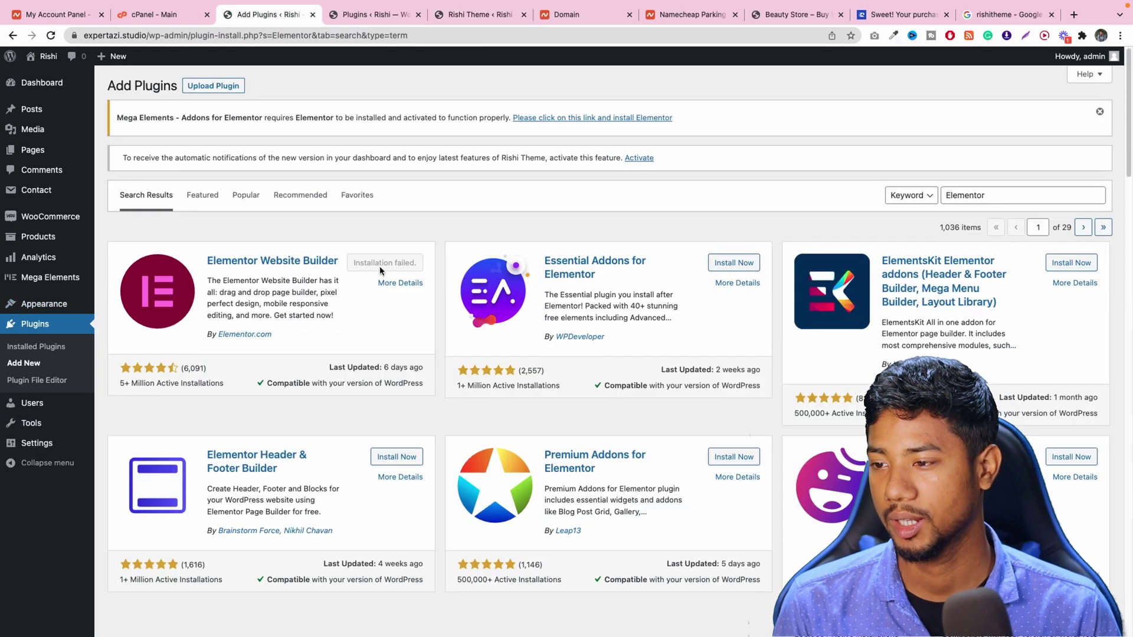
Open cPanel File Manager and navigate to public_html/wp-content/plugins
click(155, 14)
scroll(186, 225, up, 10)
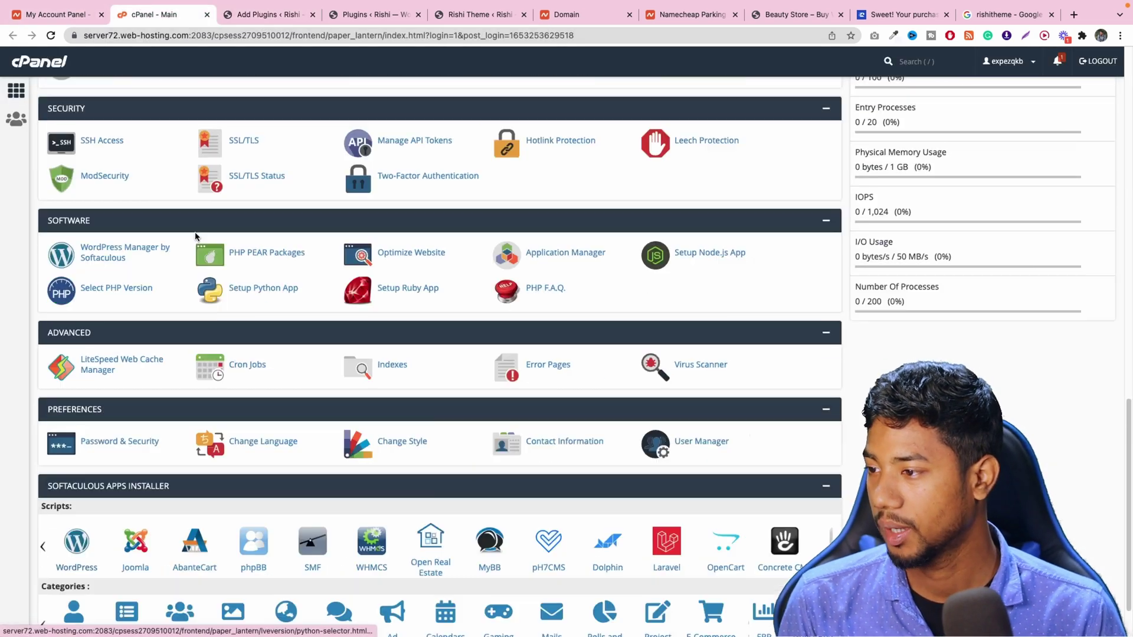
scroll(187, 225, down, 5)
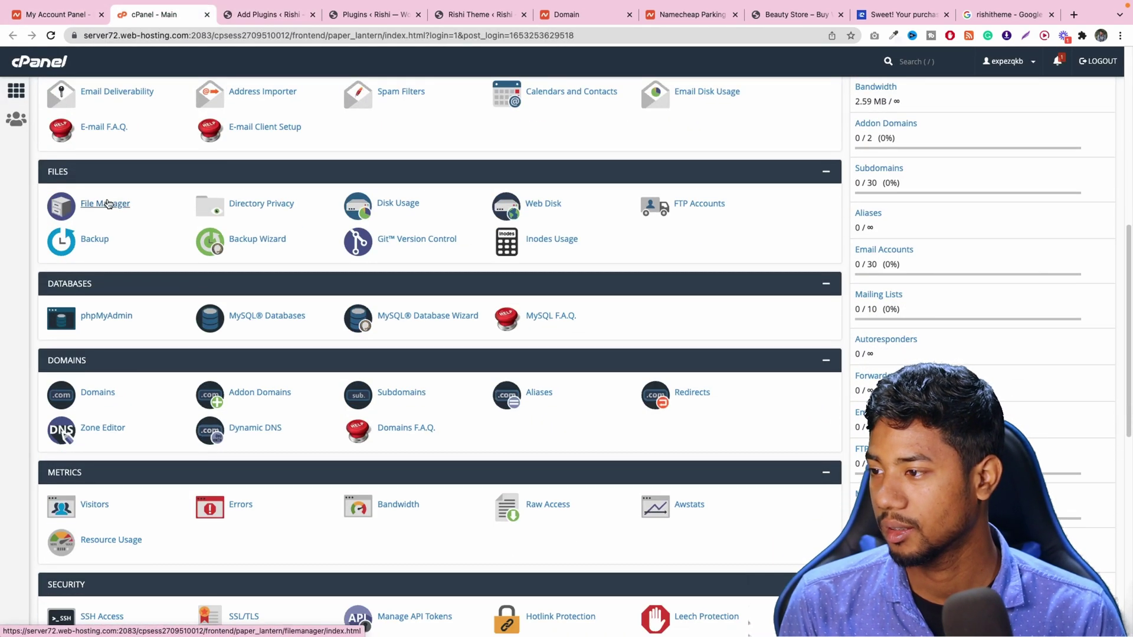
click(101, 203)
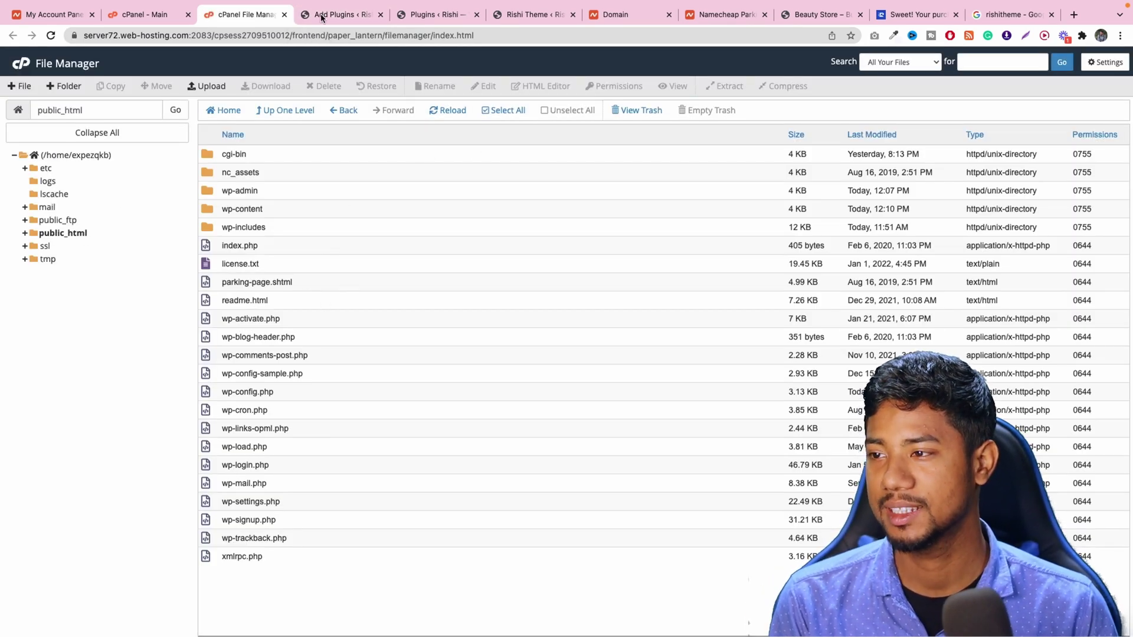
click(164, 18)
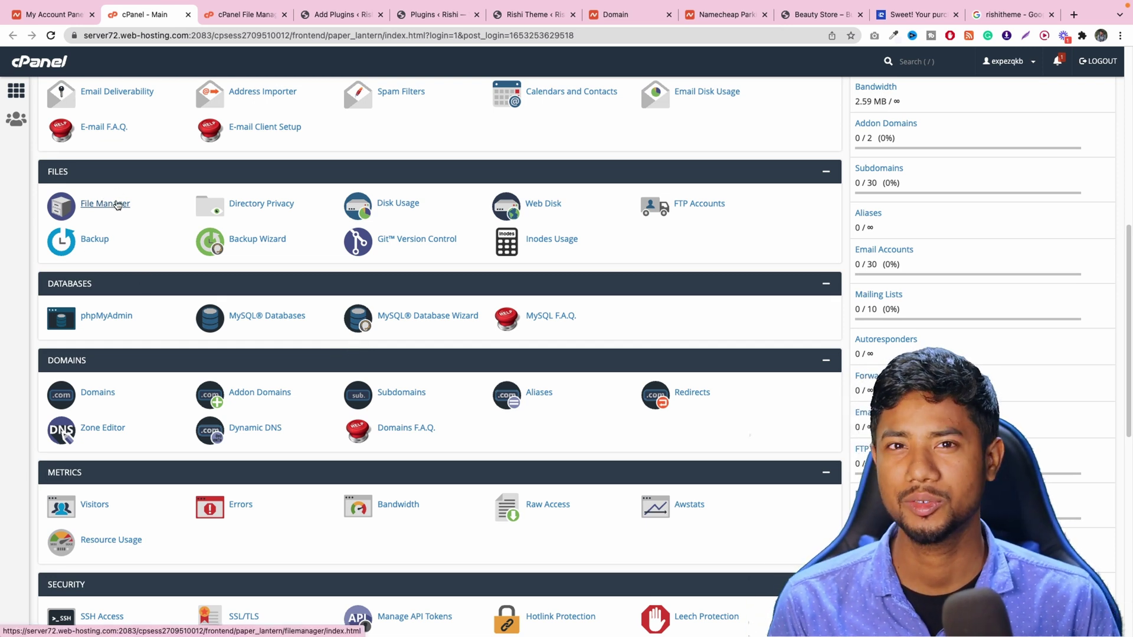
click(98, 208)
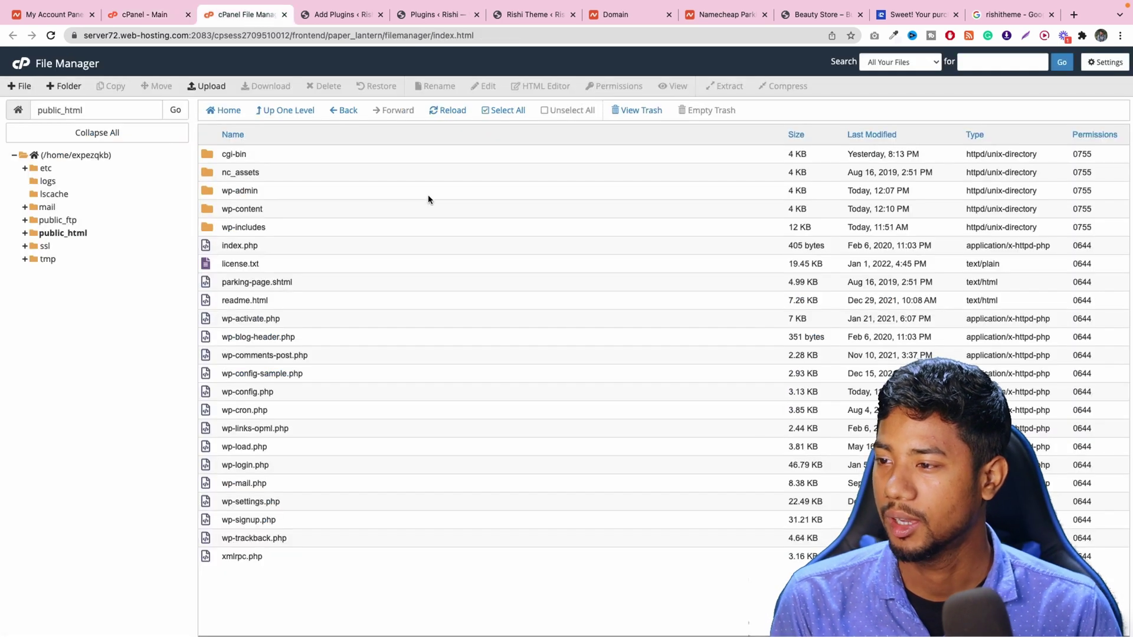
double_click(313, 209)
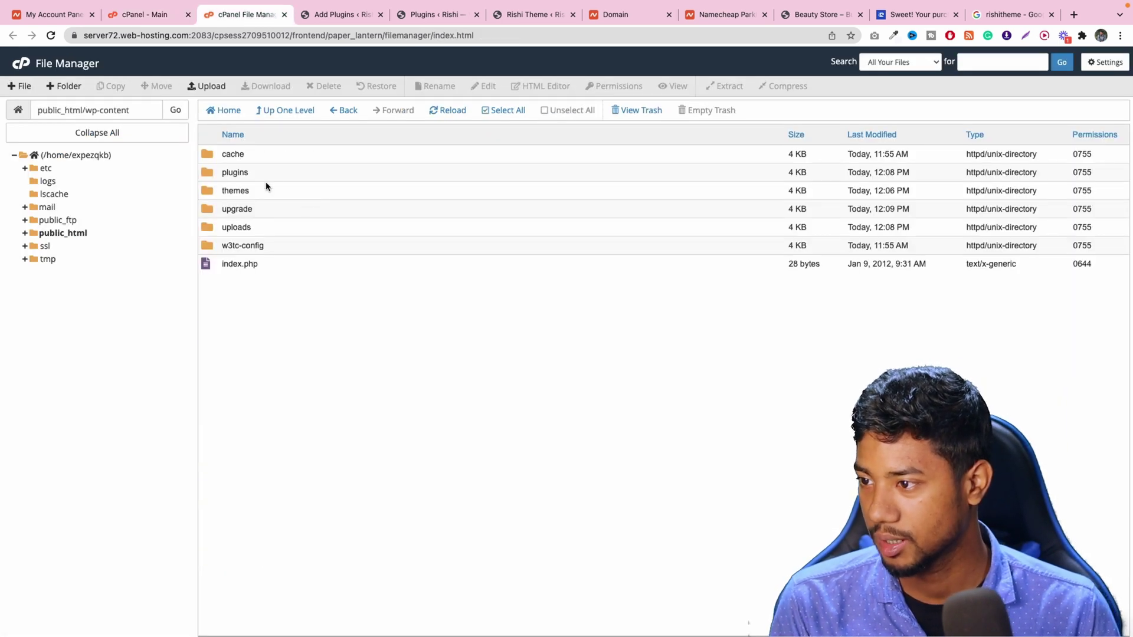
double_click(277, 176)
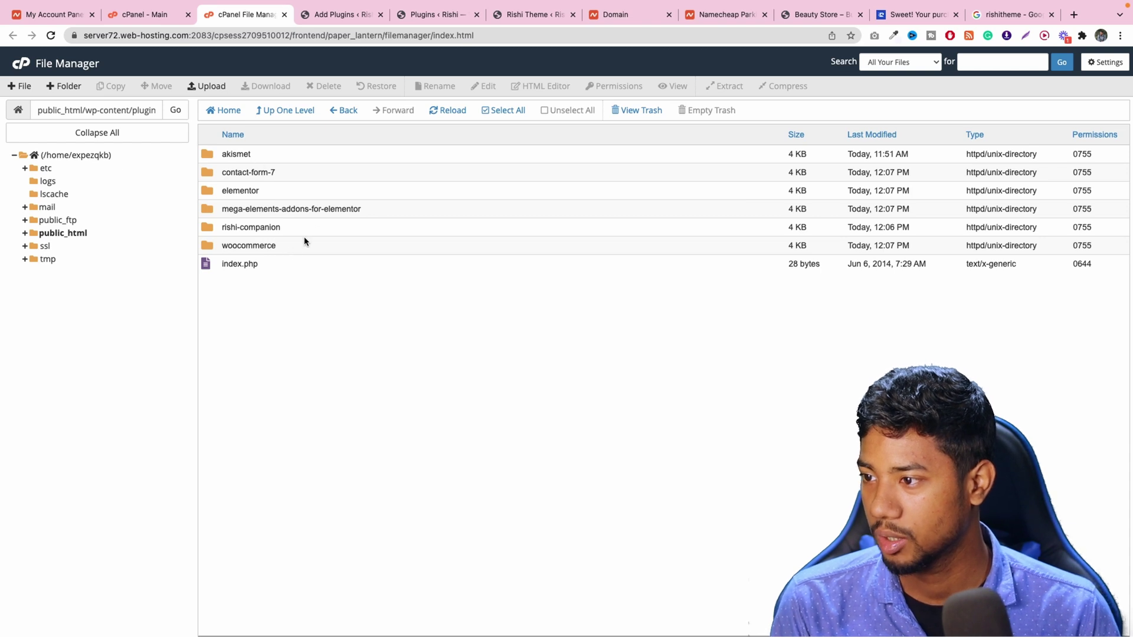
Delete the elementor folder permanently, skipping the trash
click(292, 193)
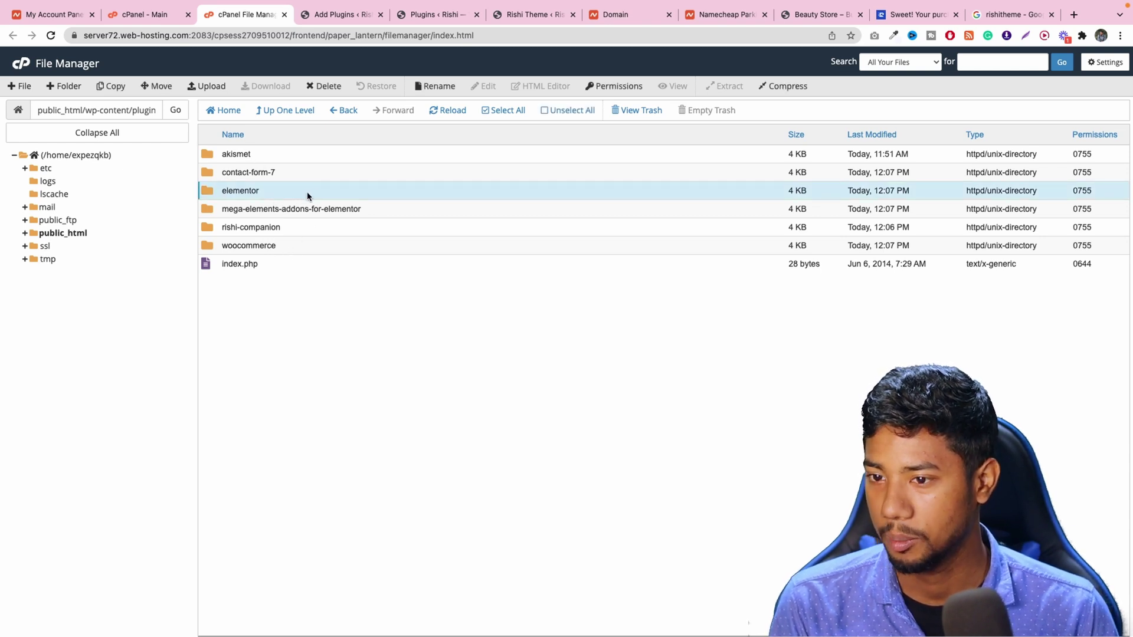
click(324, 86)
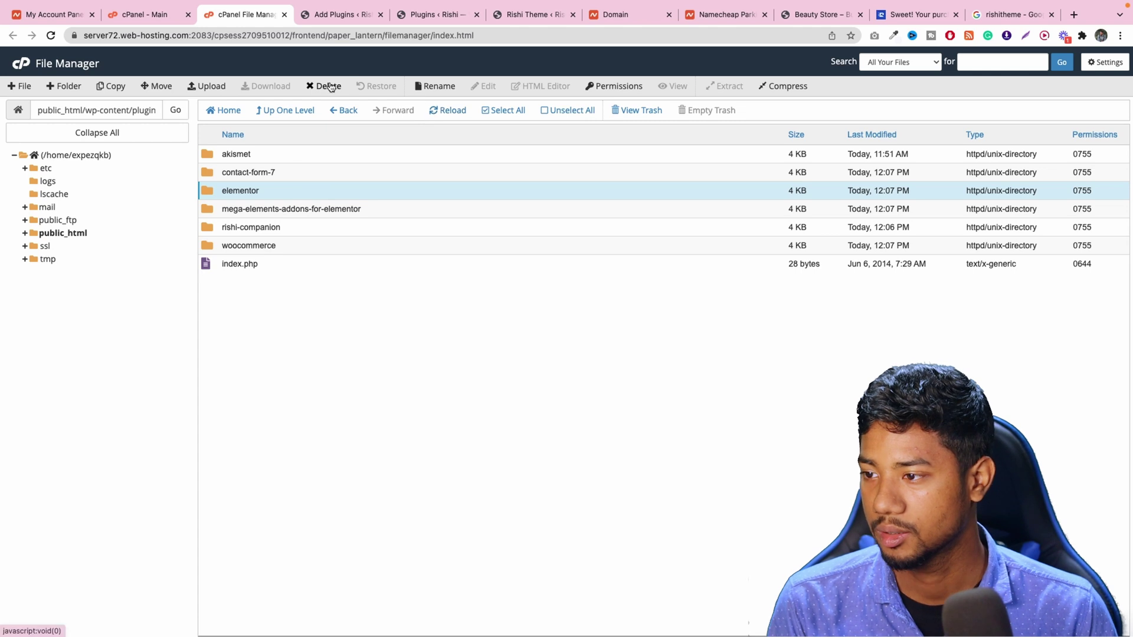
click(524, 347)
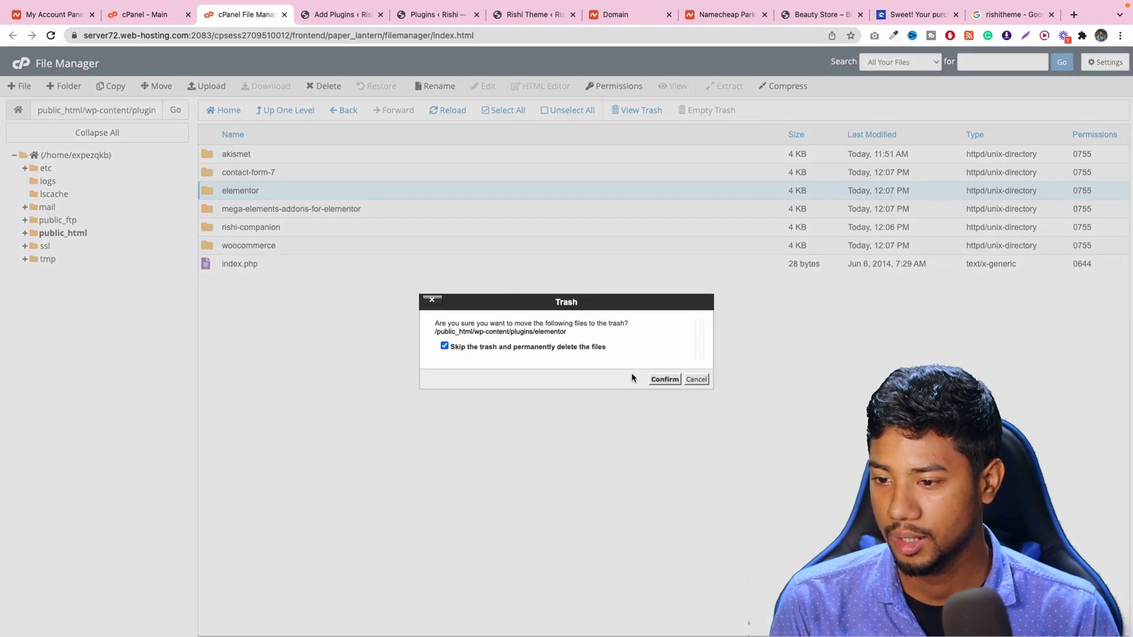
click(672, 380)
click(340, 14)
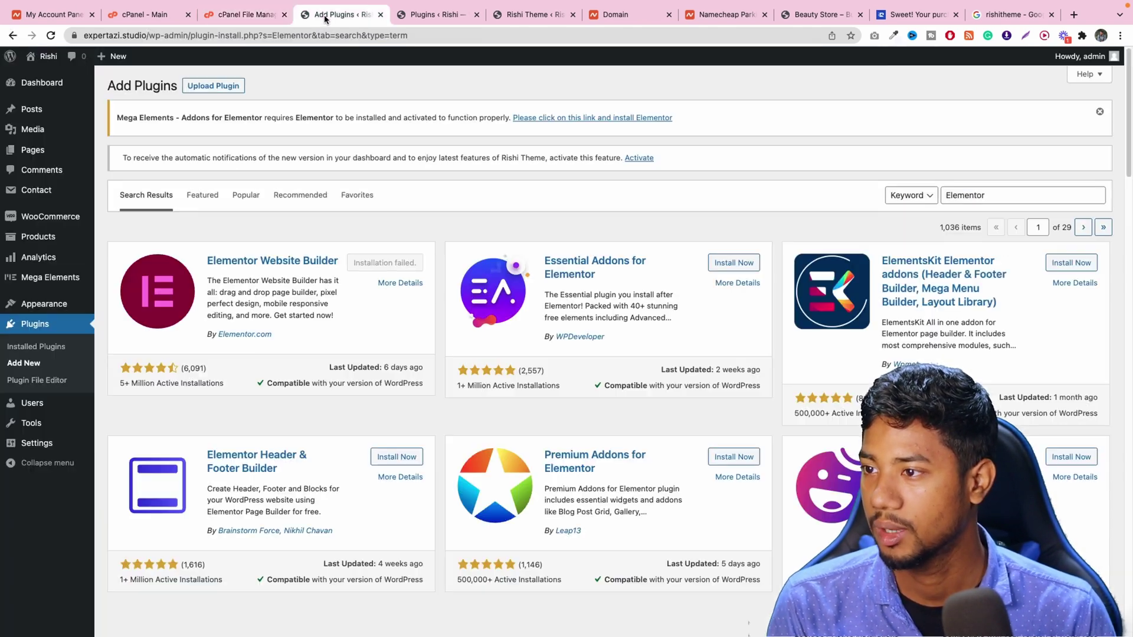
Reload the Elementor search, install and activate Elementor Website Builder 3.5.5
click(51, 35)
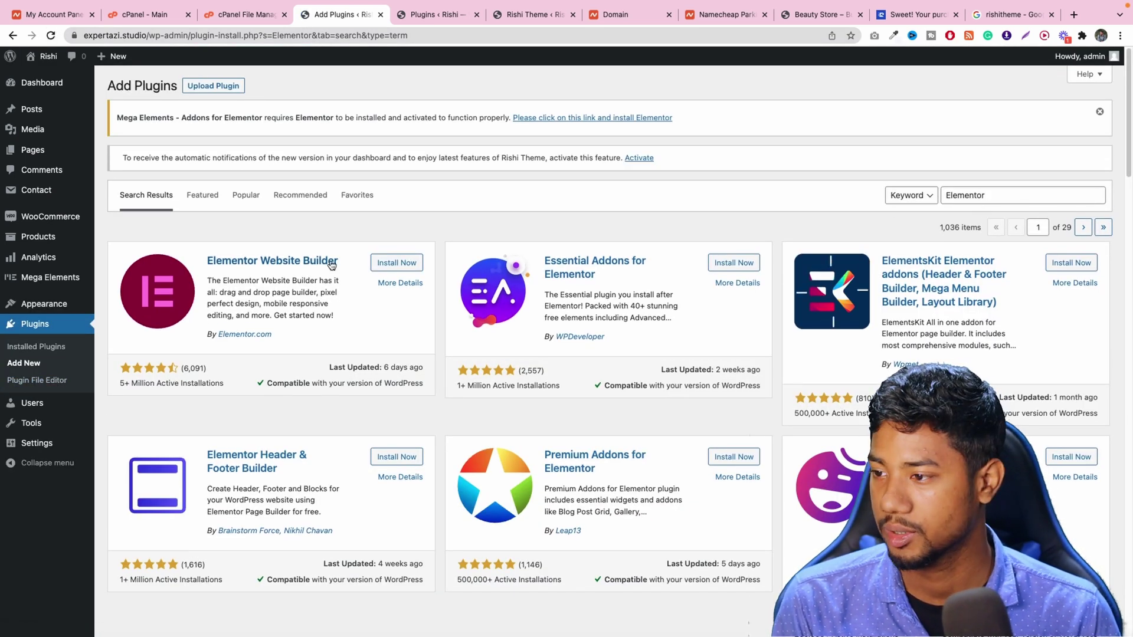
click(396, 265)
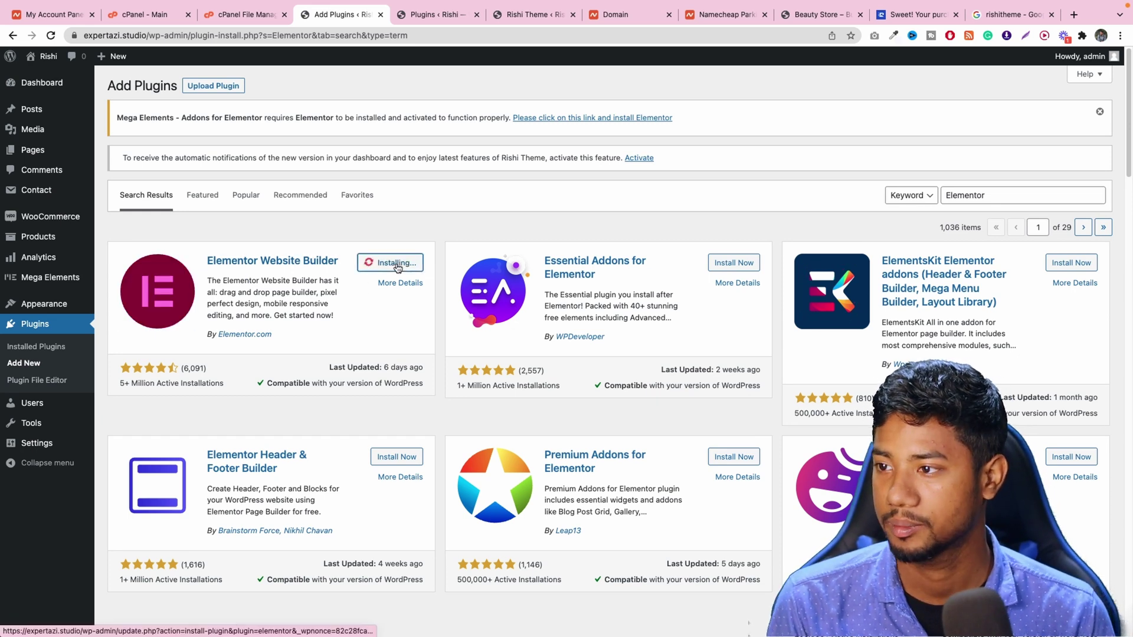
click(389, 268)
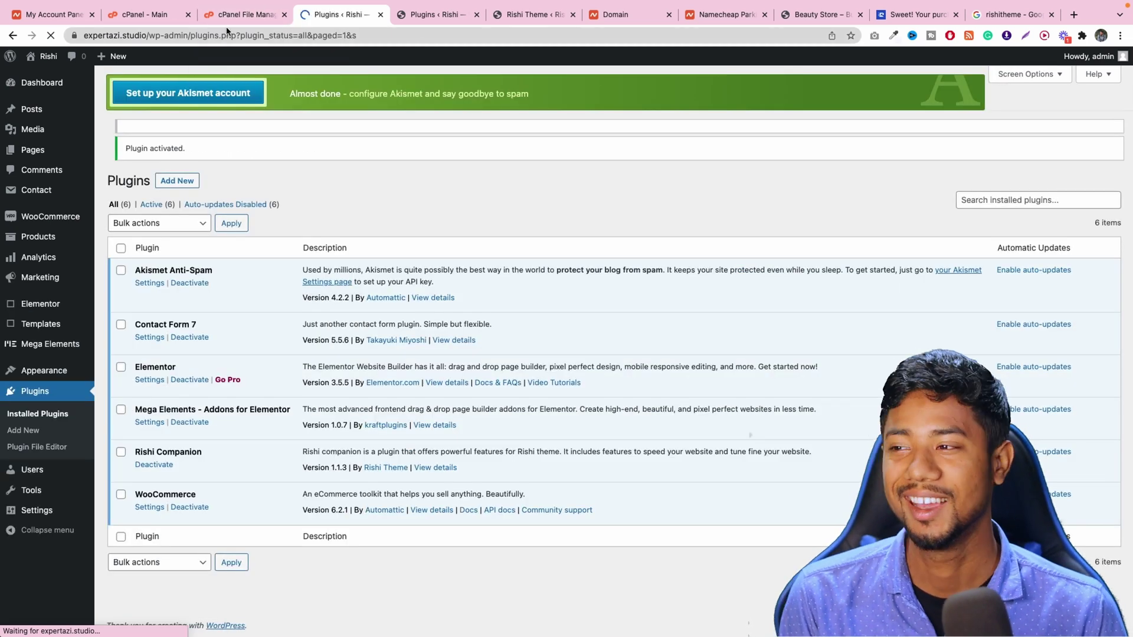
click(266, 13)
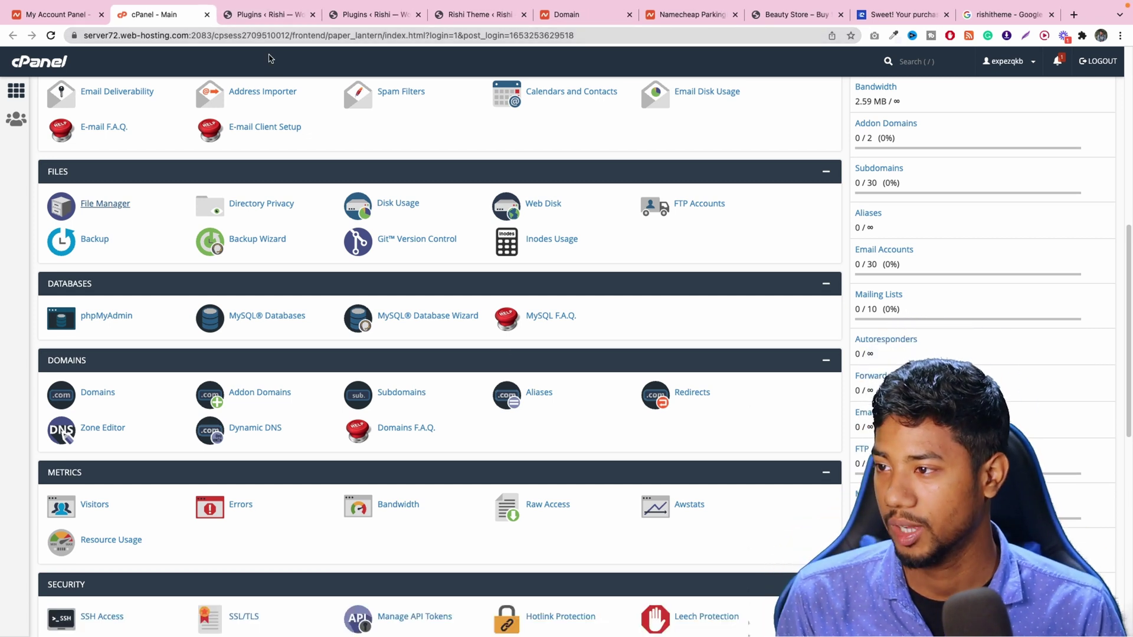
click(268, 16)
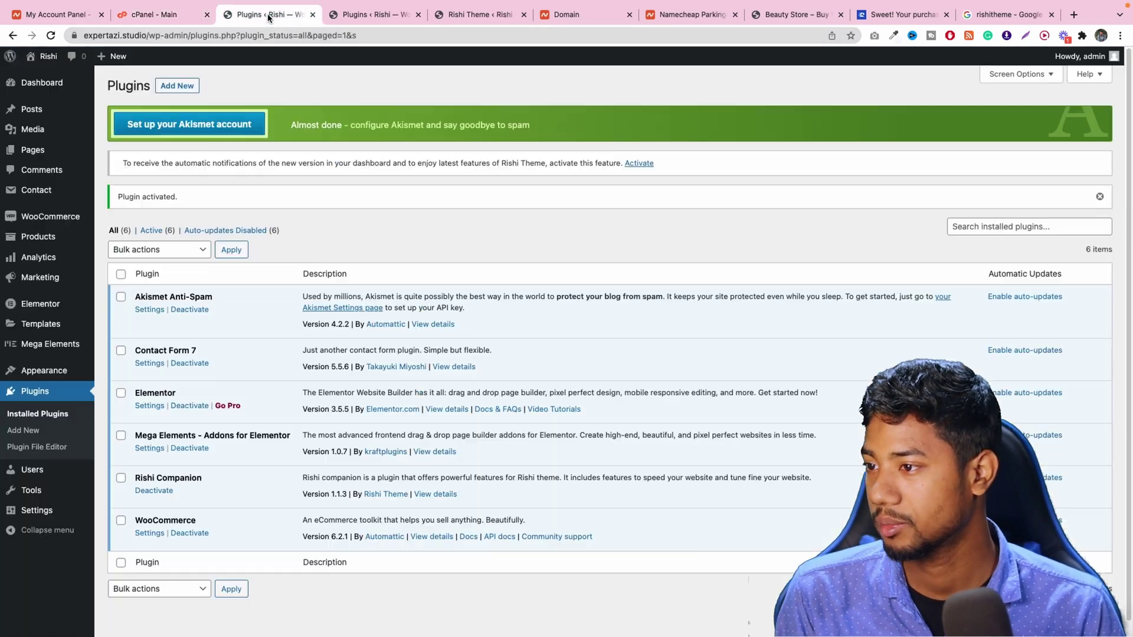
Close the duplicate Plugins tab, reopen Rishi Theme Starter Sites and install the starter templates
click(312, 14)
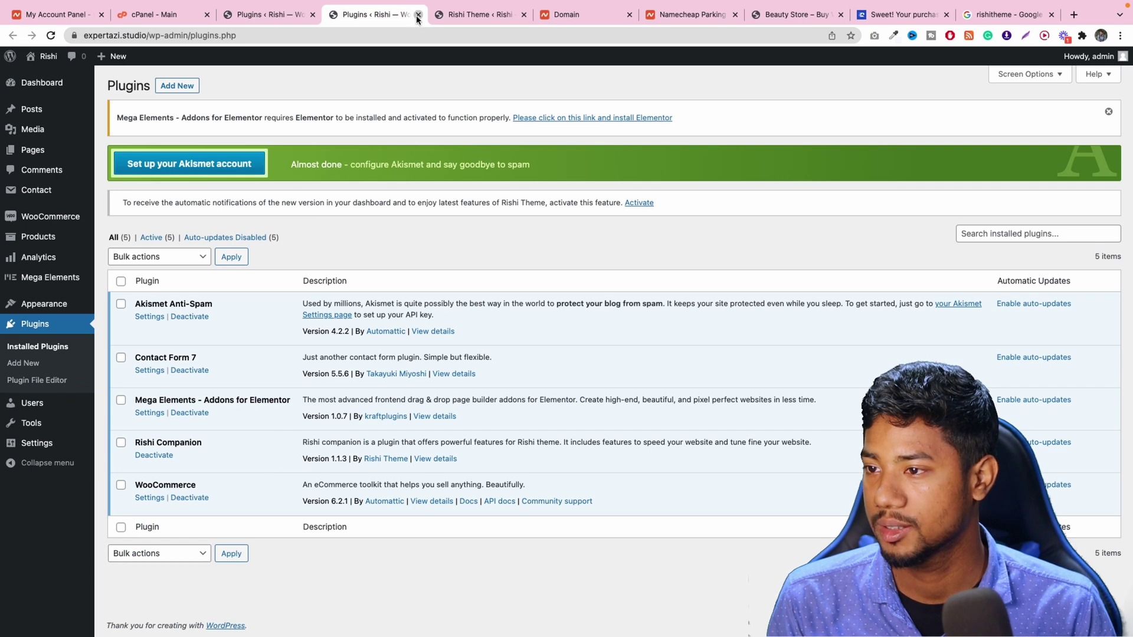
click(376, 17)
scroll(419, 215, up, 6)
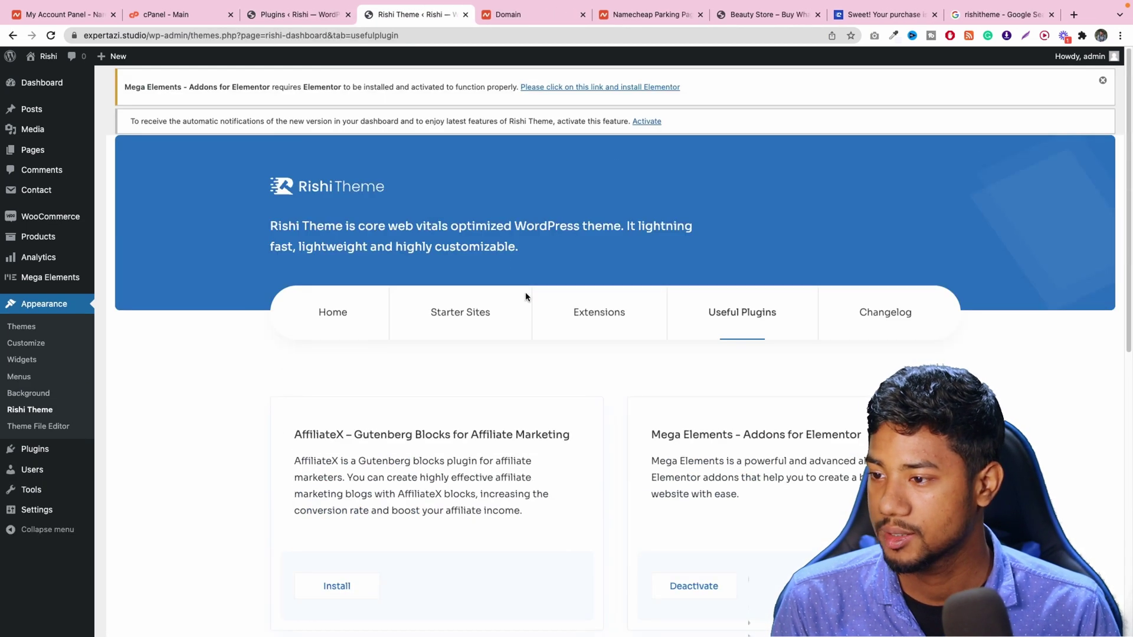
click(469, 317)
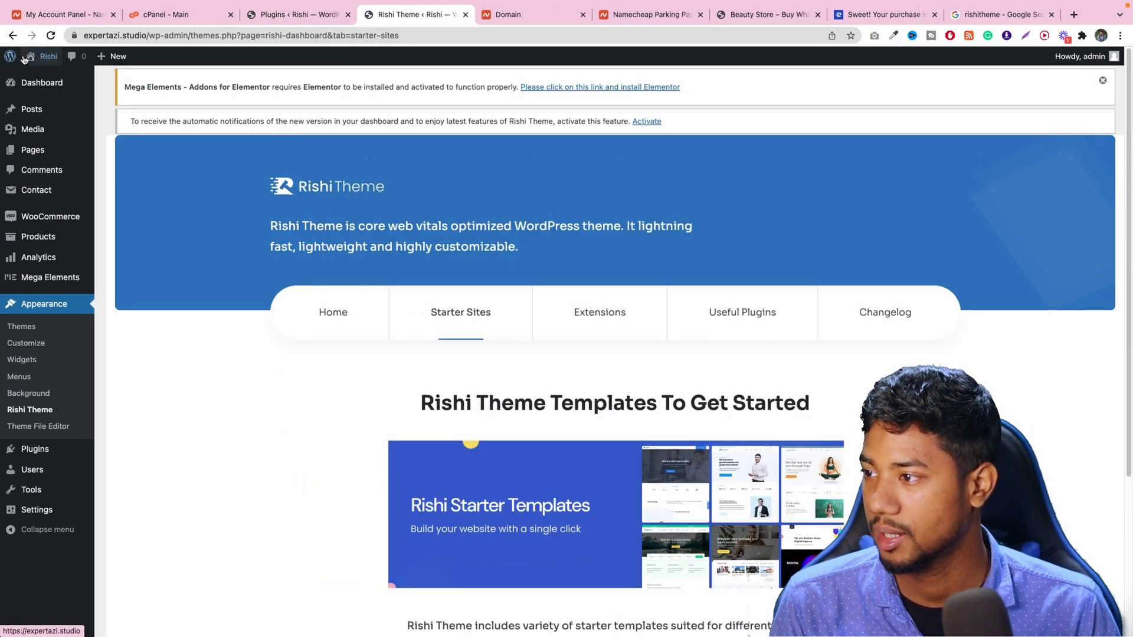
click(50, 35)
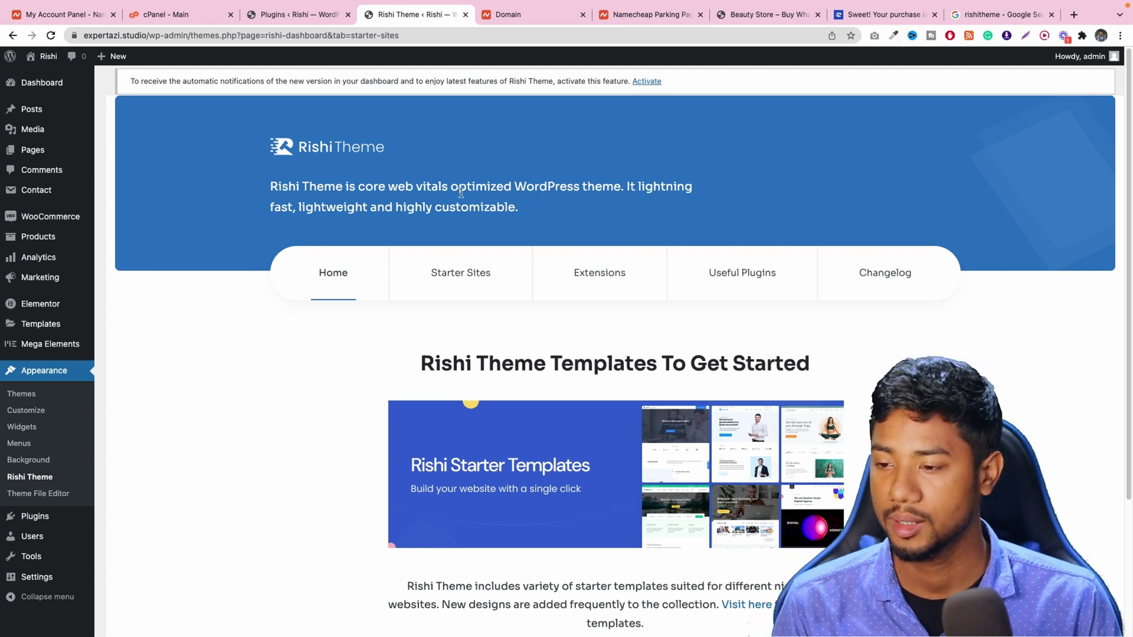
scroll(460, 193, down, 2)
click(452, 165)
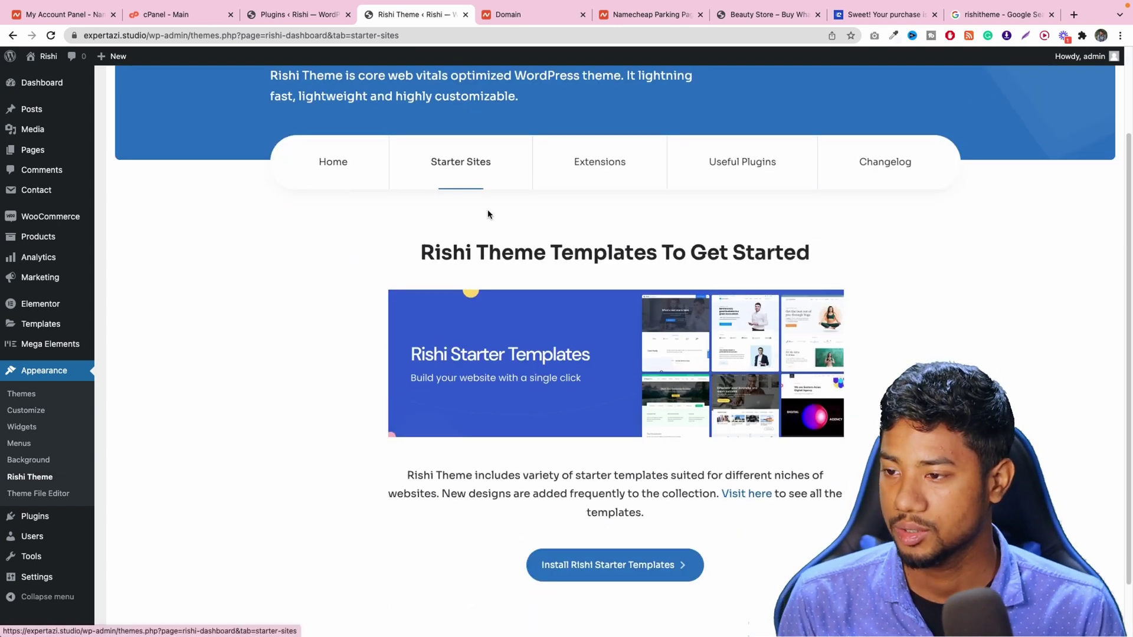
scroll(488, 214, down, 1)
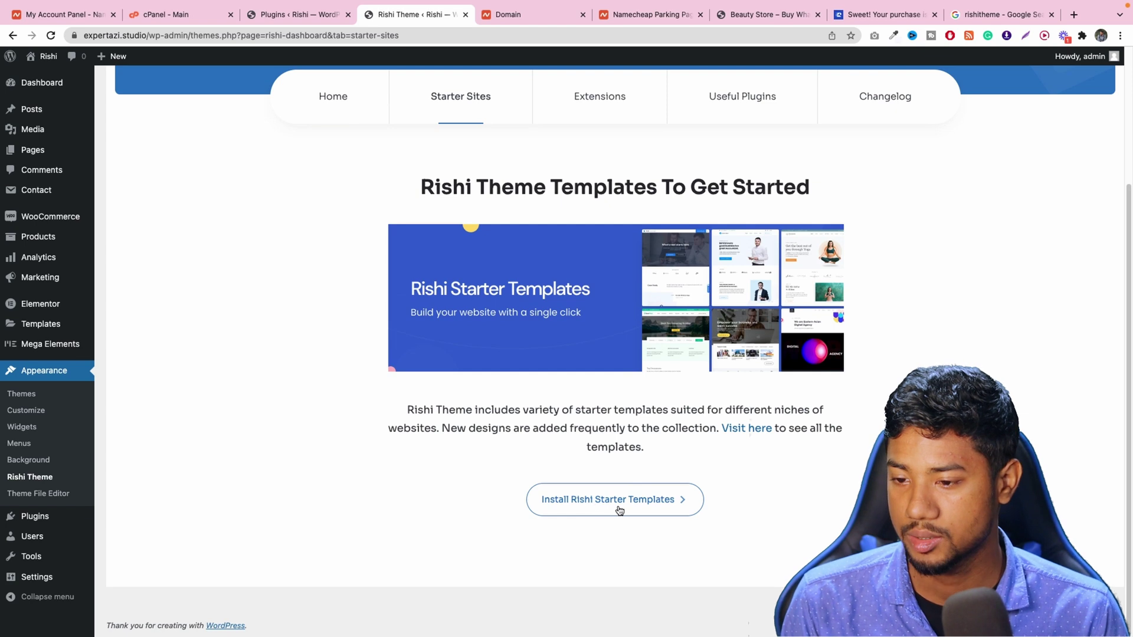
click(640, 509)
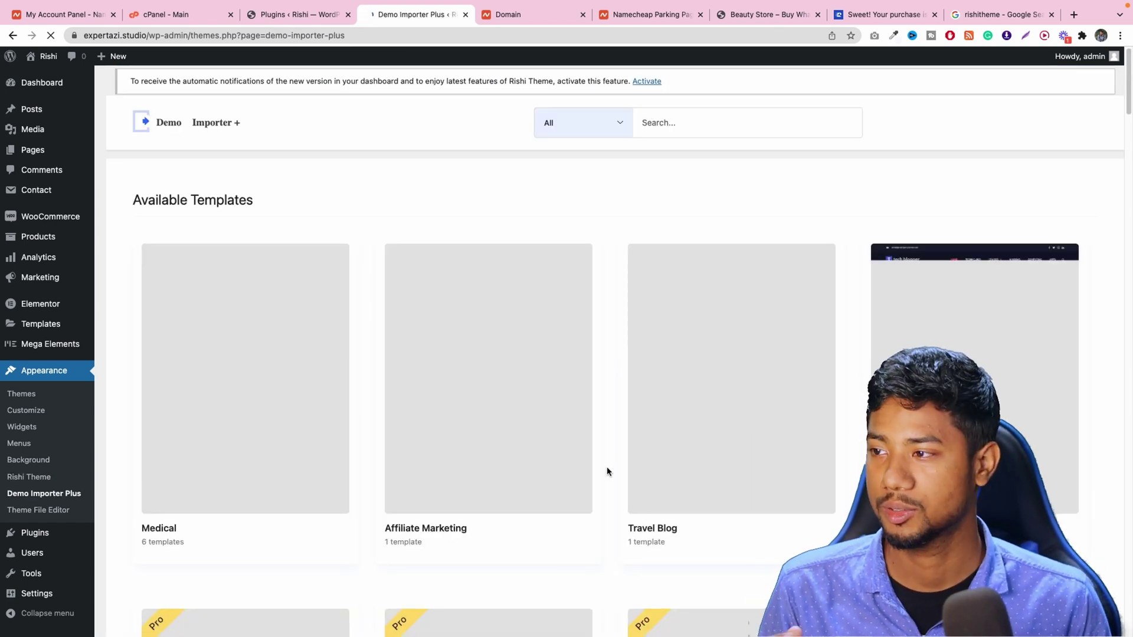
Show templates of all demo types, then filter the gallery to the WooCommerce category
scroll(596, 492, down, 12)
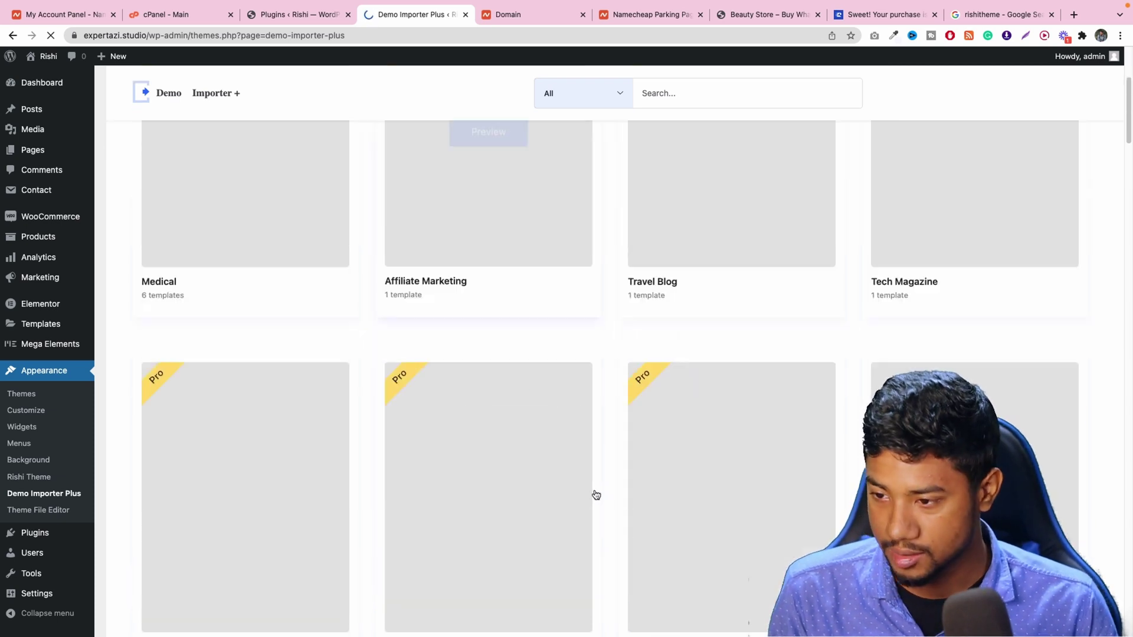
scroll(599, 496, down, 10)
scroll(599, 496, up, 11)
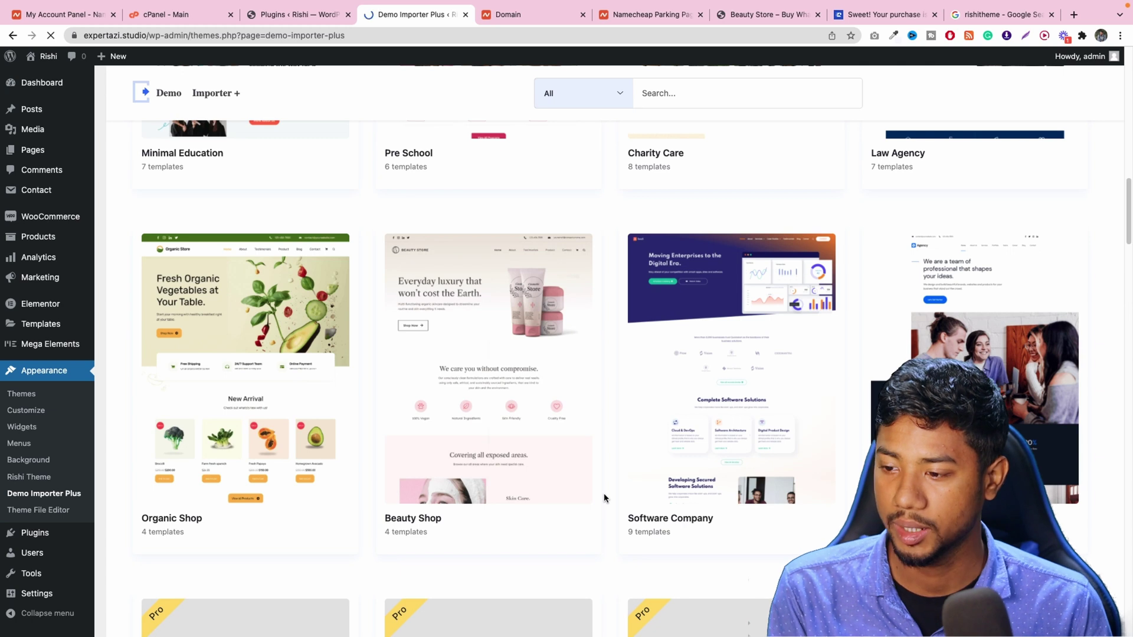
scroll(349, 405, up, 13)
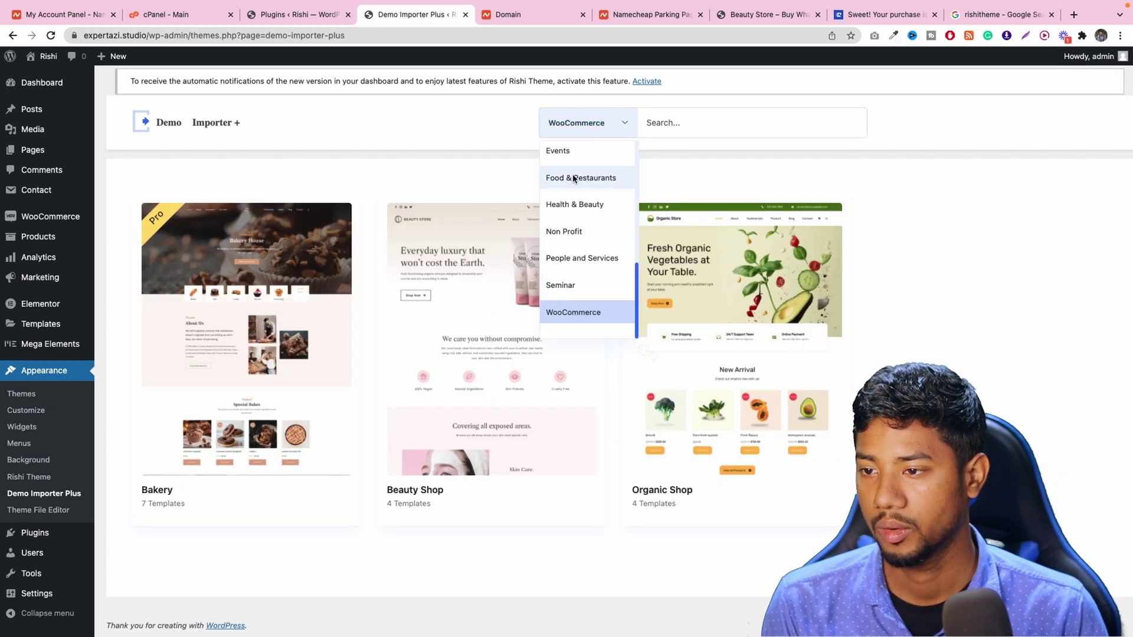
scroll(590, 192, up, 6)
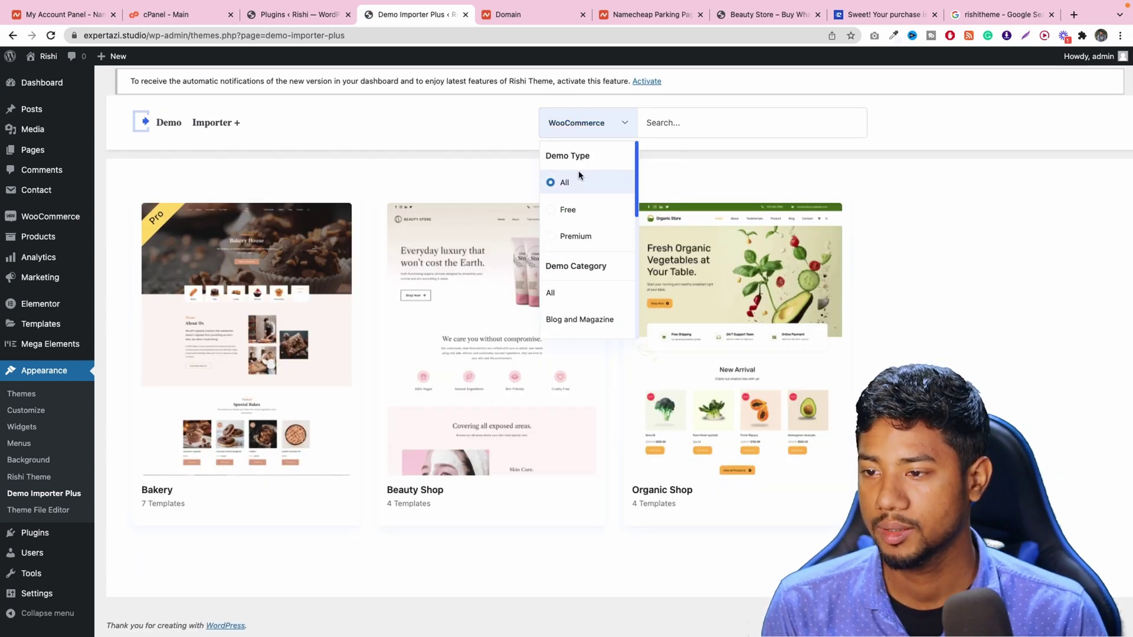
click(574, 187)
click(585, 121)
scroll(579, 245, down, 6)
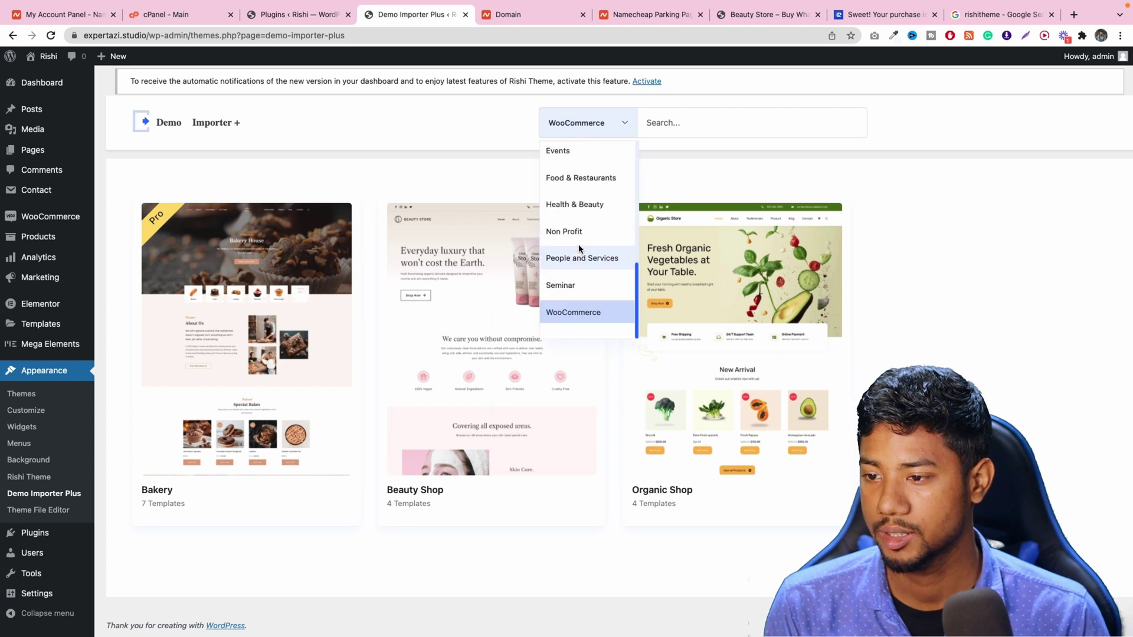
click(581, 313)
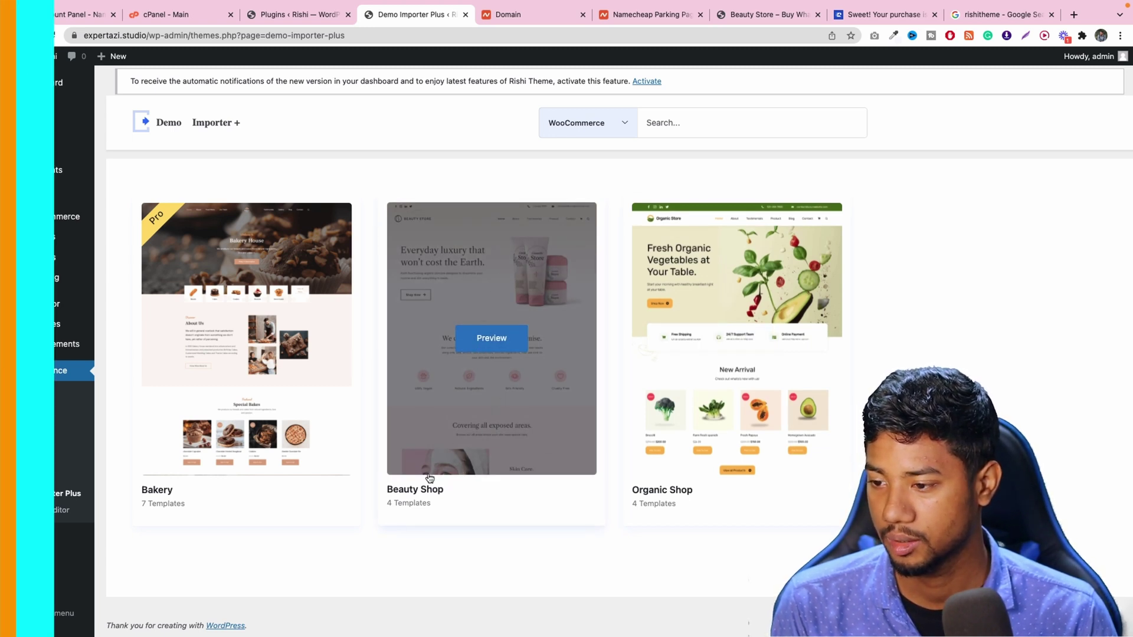
Import the Beauty Shop template as a complete site, deleting the previously imported site
click(416, 489)
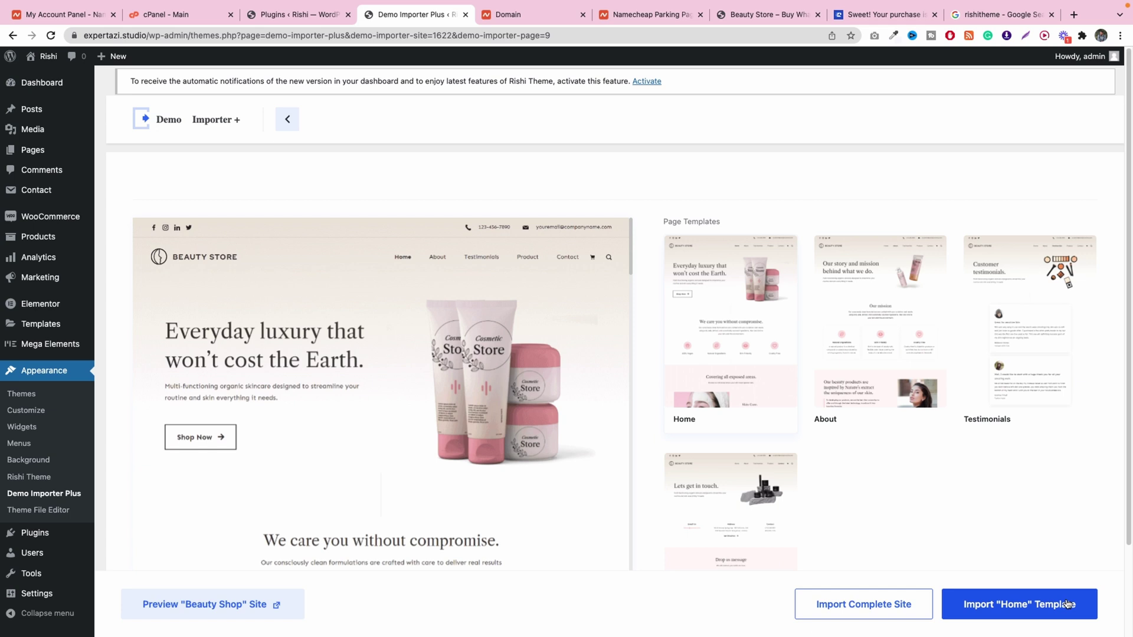
click(872, 604)
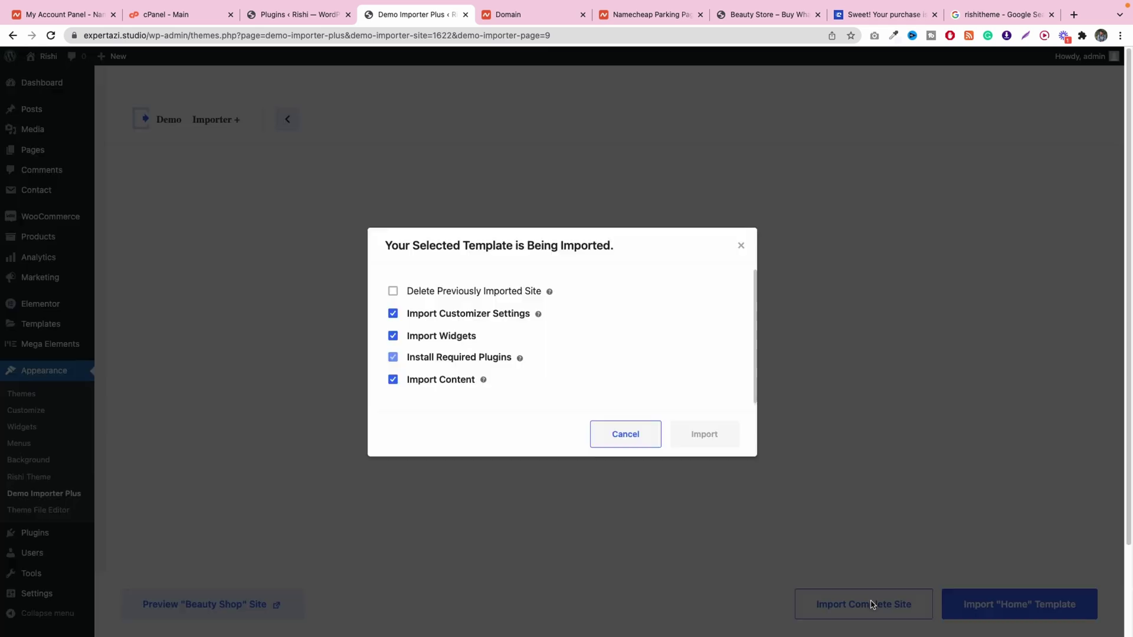
click(459, 293)
click(471, 294)
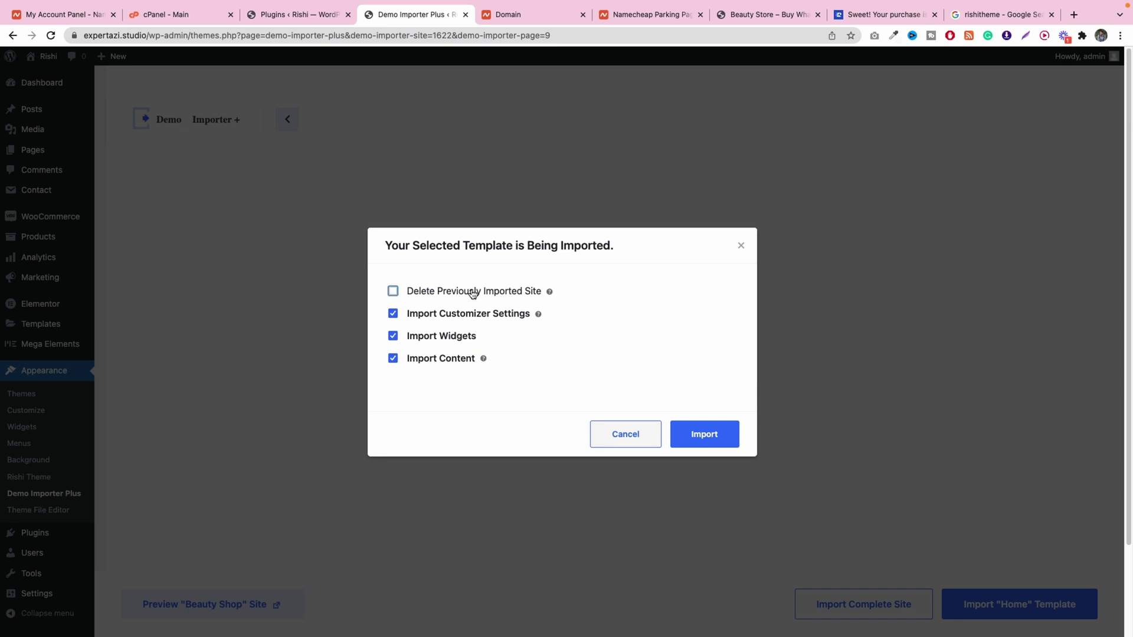
click(472, 295)
click(711, 435)
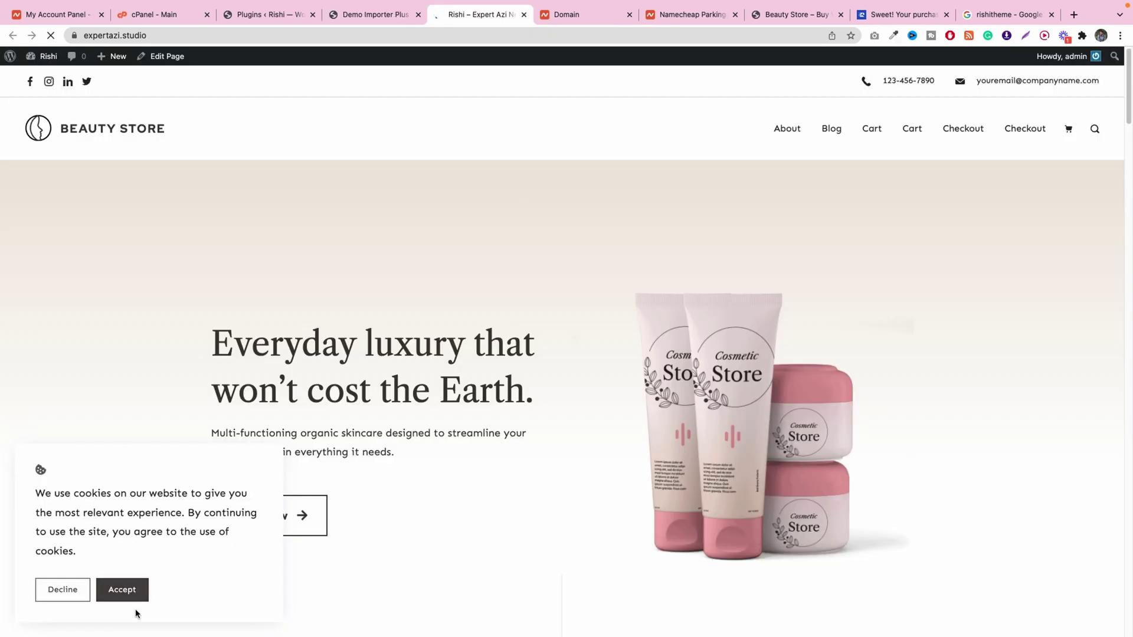
Accept the cookie notice and scroll through the imported Beauty Store homepage
click(115, 591)
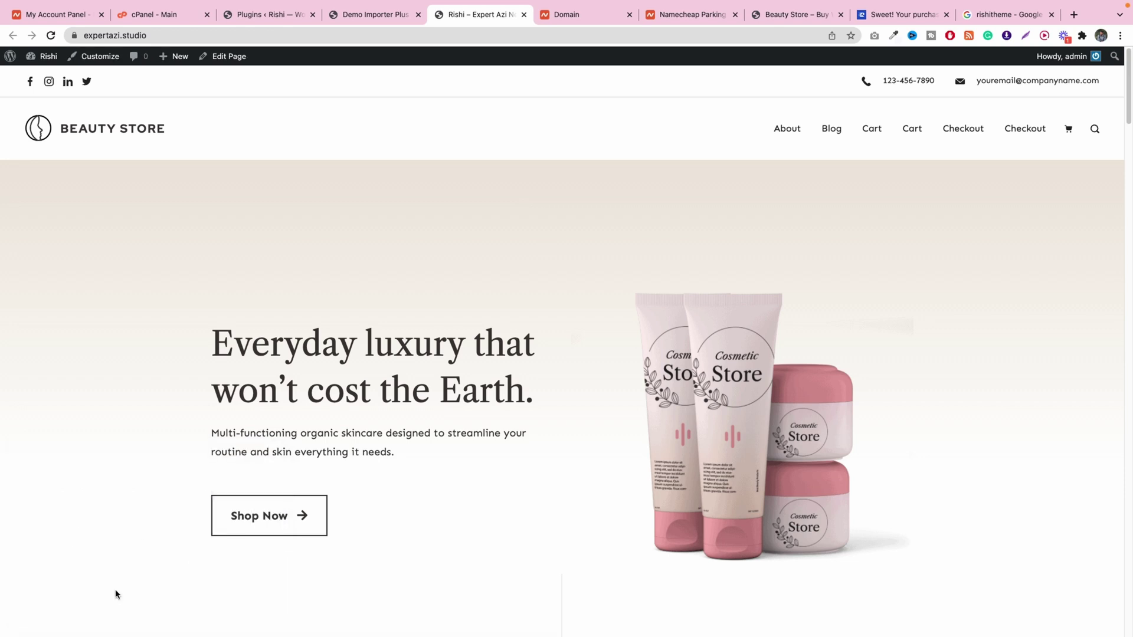
scroll(458, 455, down, 7)
scroll(458, 453, down, 10)
scroll(450, 458, up, 12)
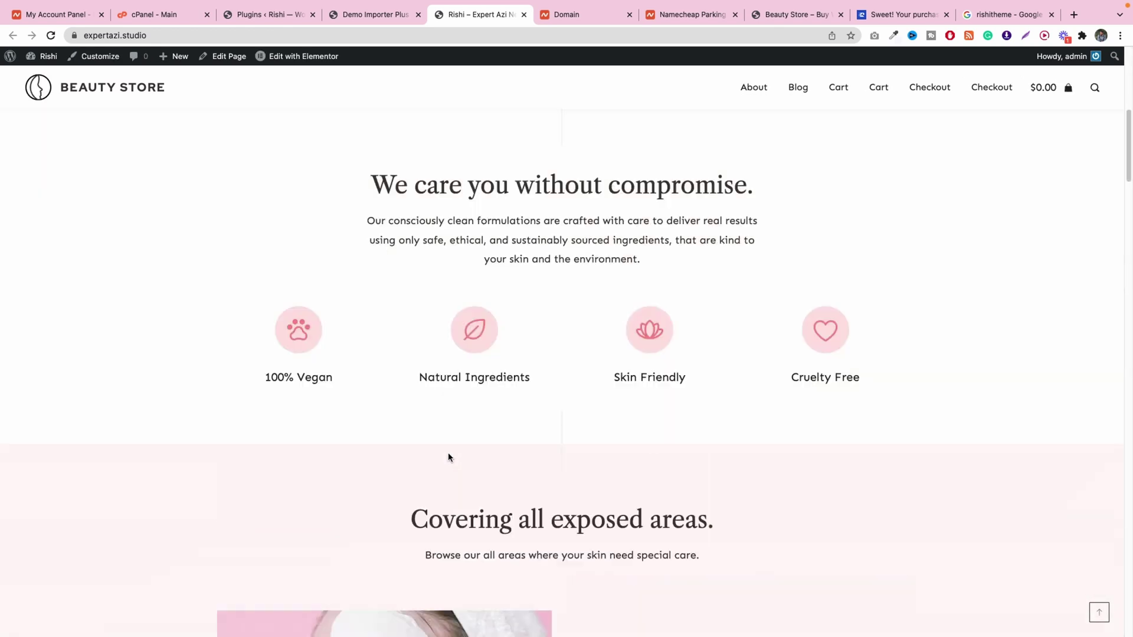
scroll(449, 458, down, 12)
scroll(445, 458, down, 10)
scroll(444, 454, up, 7)
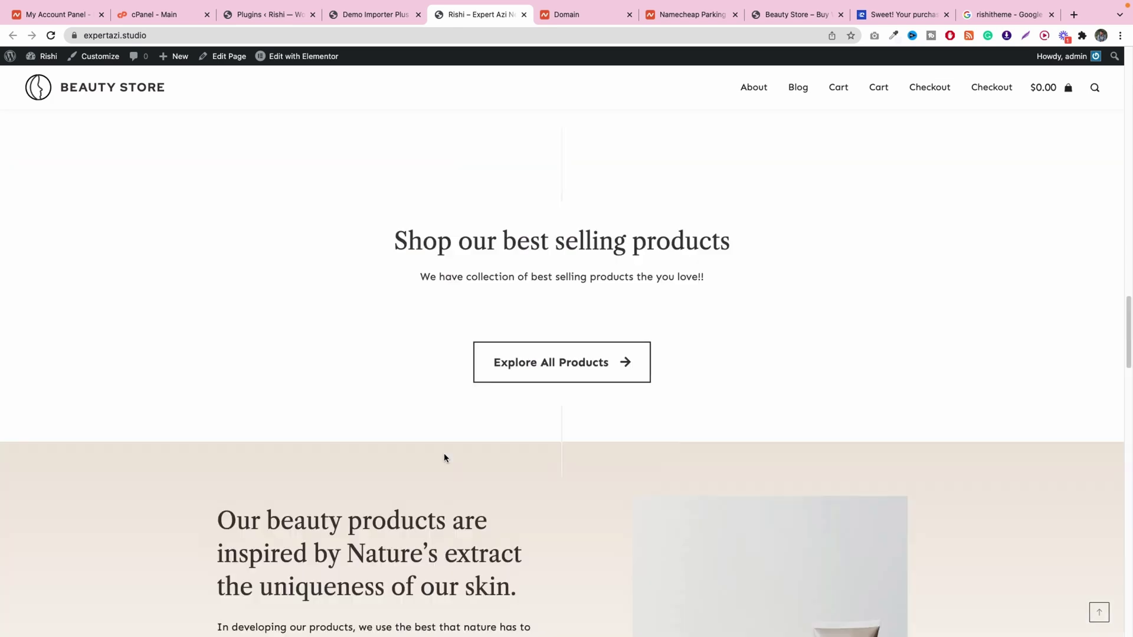
scroll(441, 454, up, 4)
scroll(444, 460, down, 7)
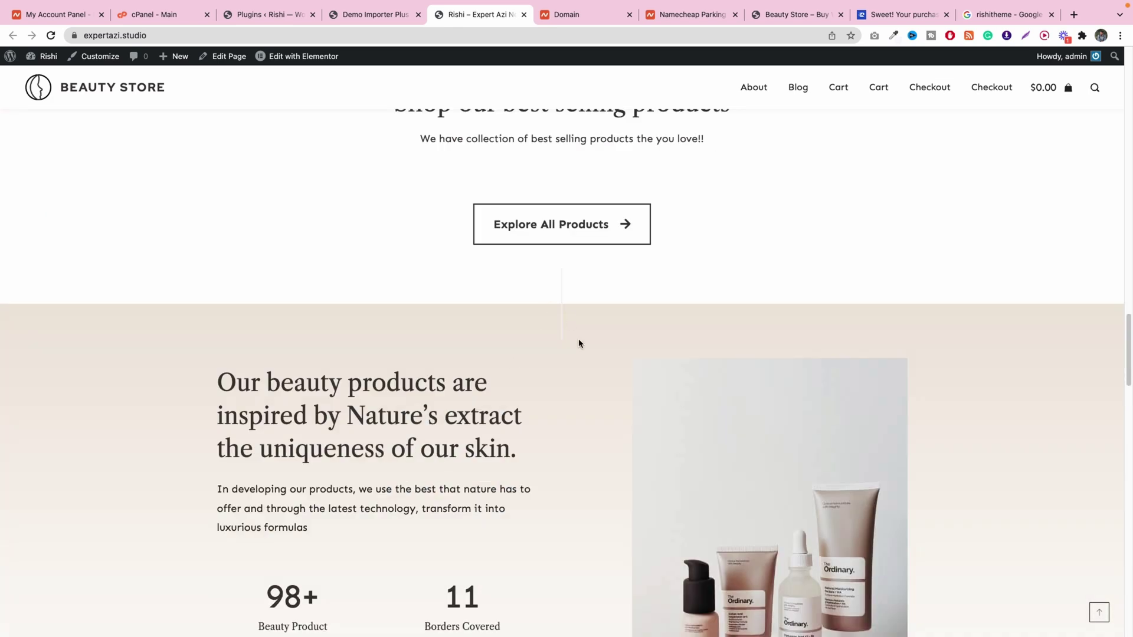
scroll(542, 375, up, 2)
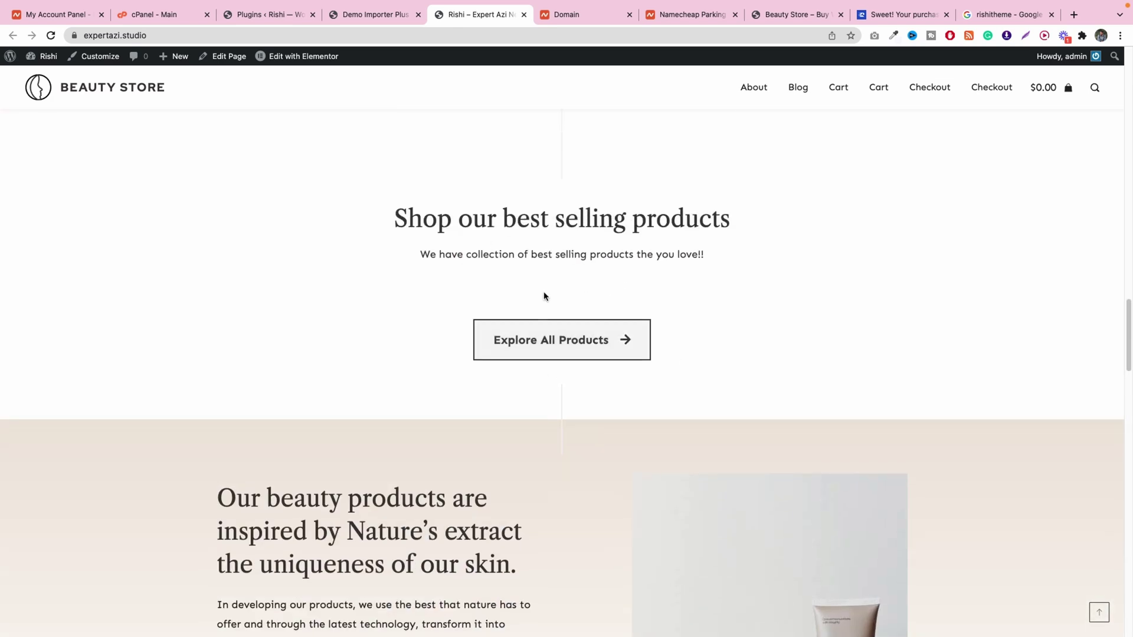
scroll(605, 306, up, 8)
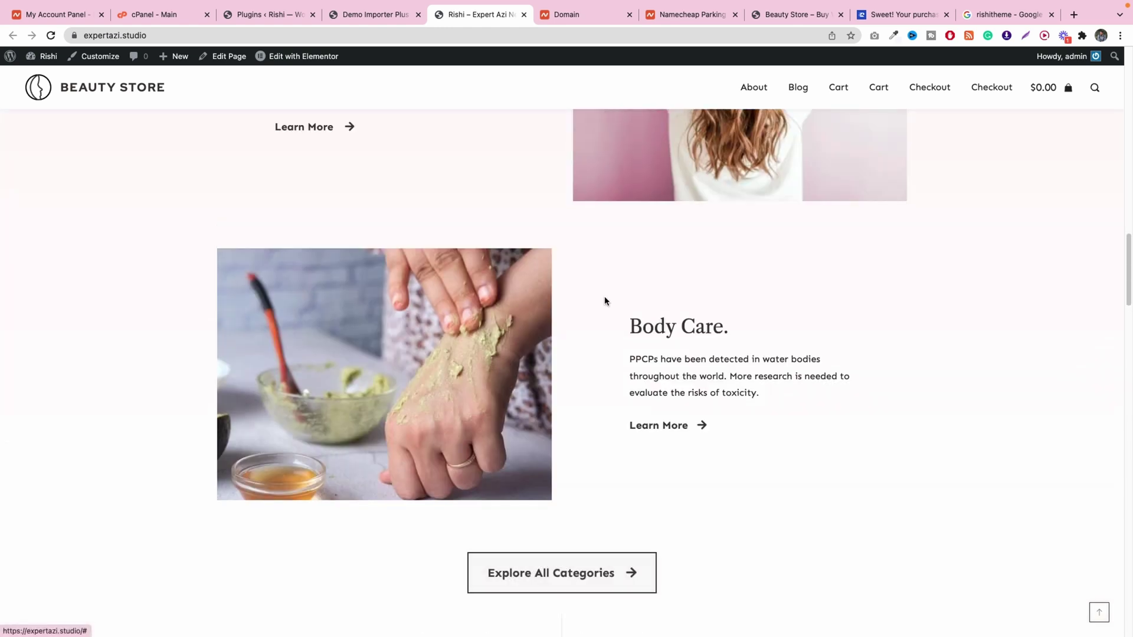
scroll(605, 301, down, 10)
scroll(603, 298, down, 4)
scroll(593, 286, up, 7)
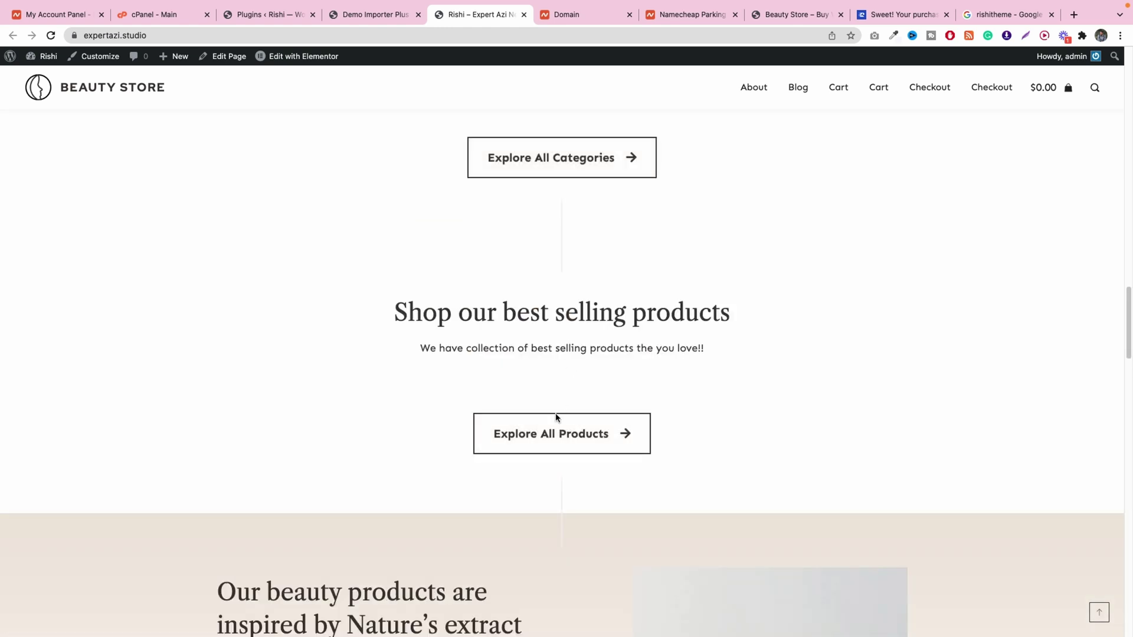
Load the site's /shop page and review its 8 products
click(547, 425)
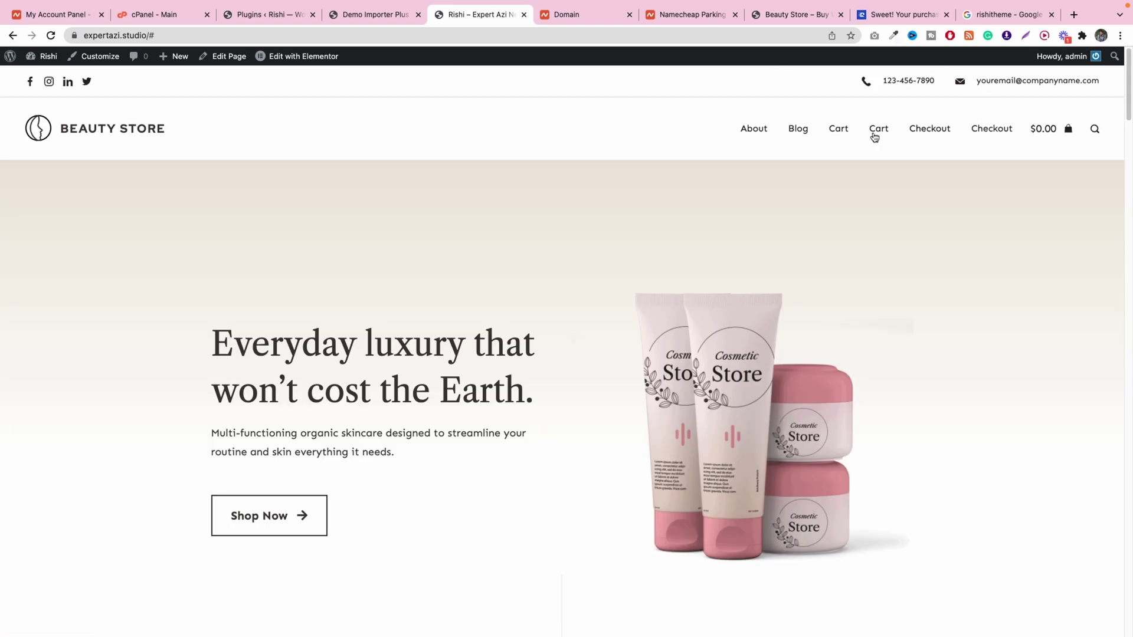
click(228, 36)
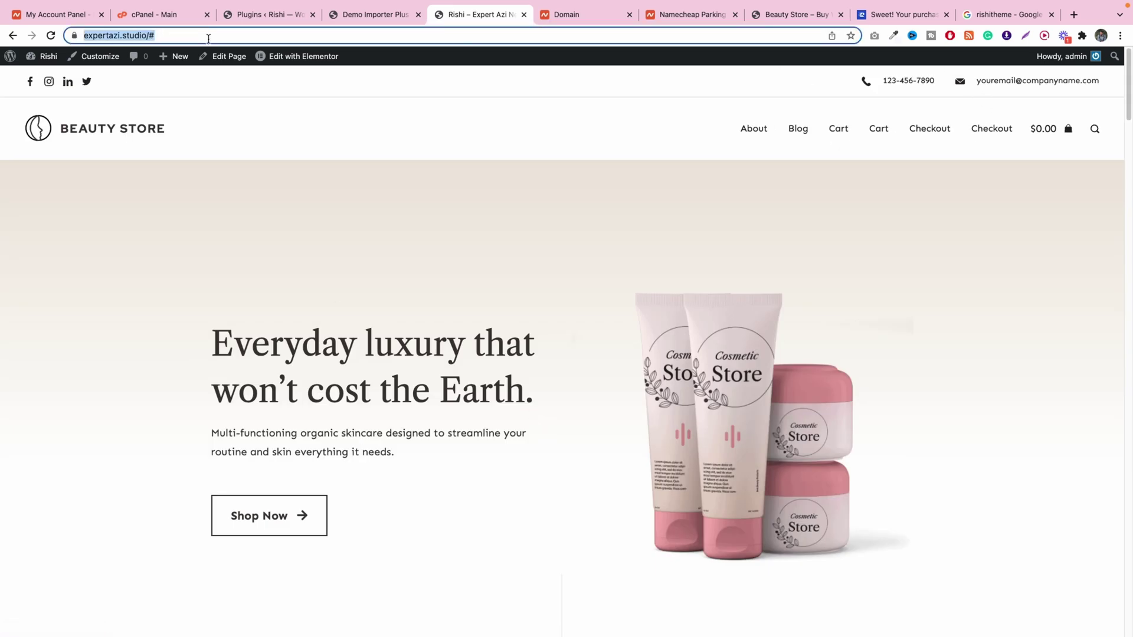
click(209, 38)
key(BackSpace)
text(shop)
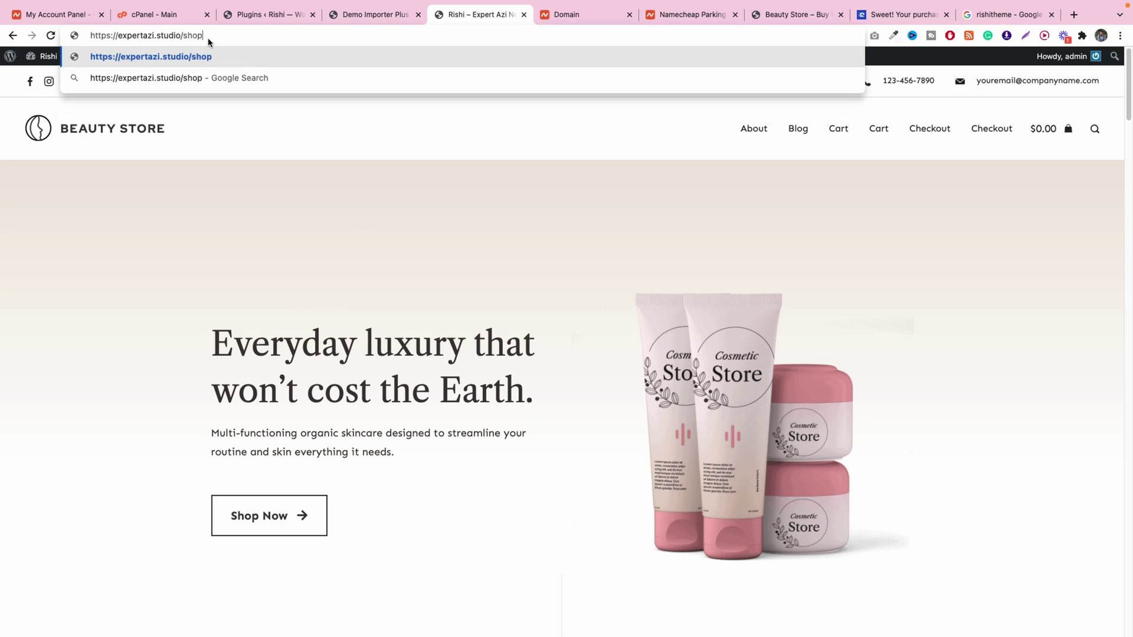
key(Return)
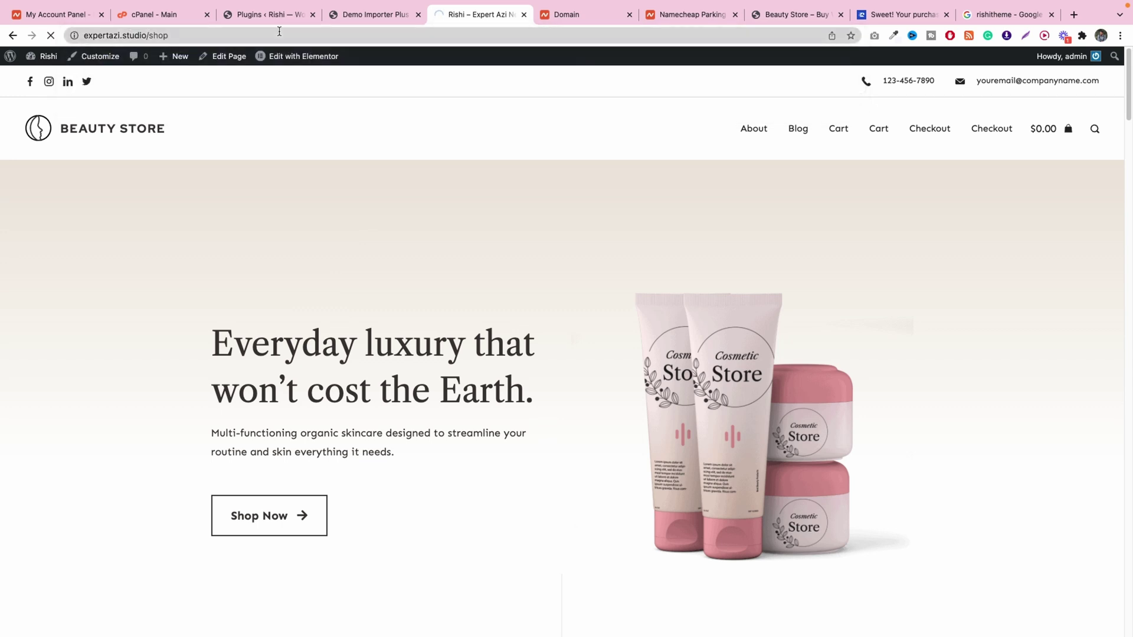
scroll(455, 209, down, 10)
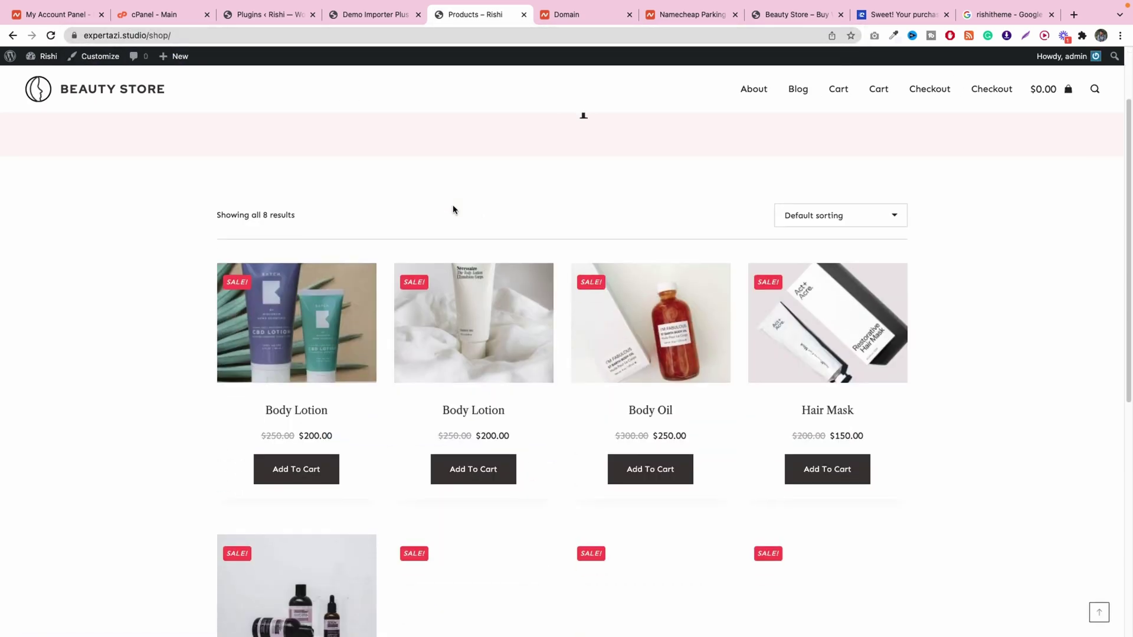
scroll(503, 204, up, 10)
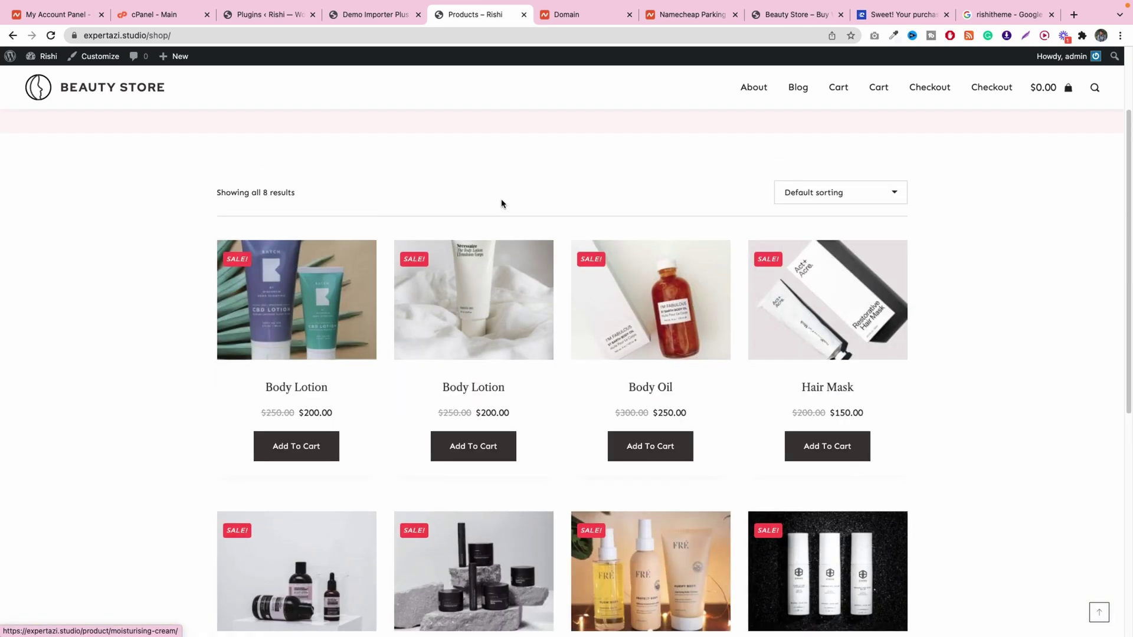
Go back to the Beauty Store homepage and scroll through it again
click(12, 36)
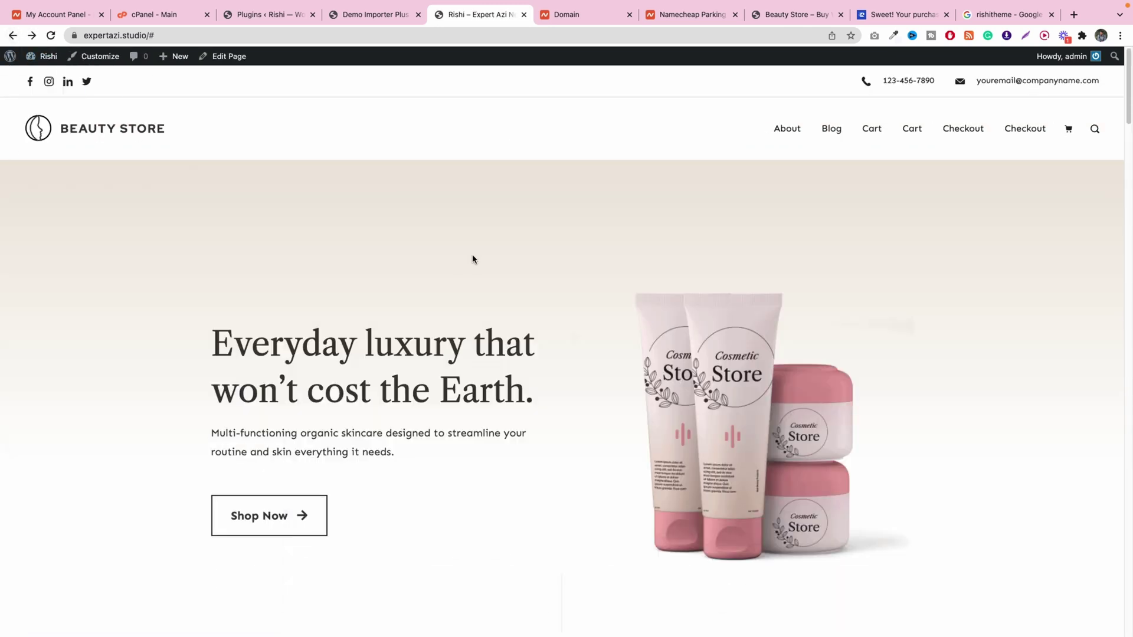
scroll(472, 253, down, 20)
scroll(472, 227, up, 8)
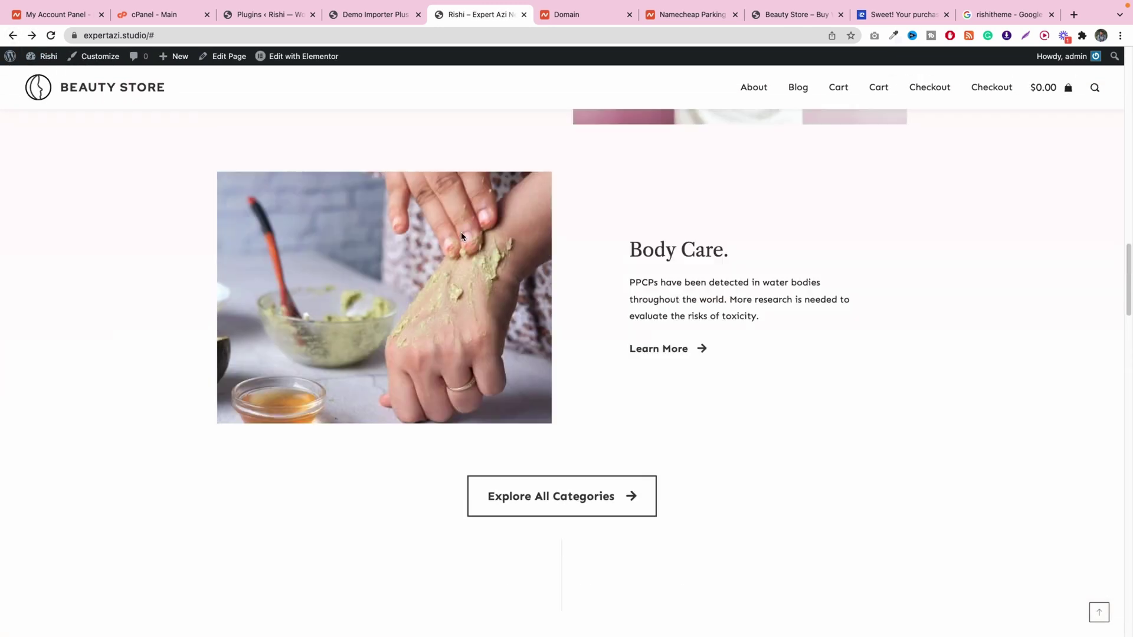
scroll(591, 328, up, 2)
scroll(647, 379, down, 7)
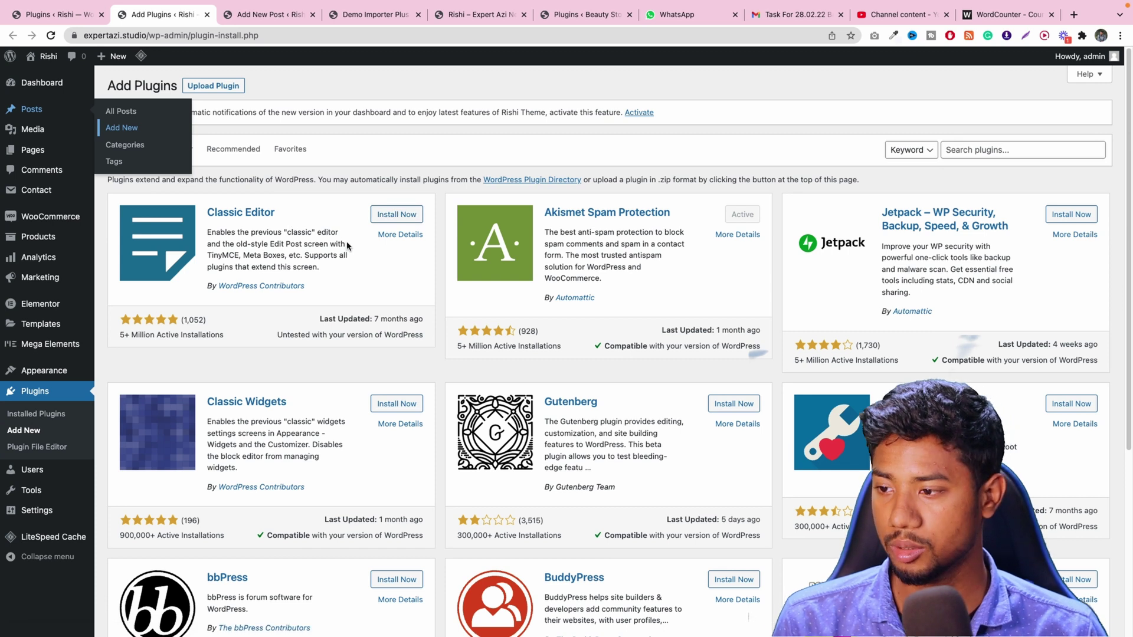
Install and activate the Classic Editor plugin
click(401, 219)
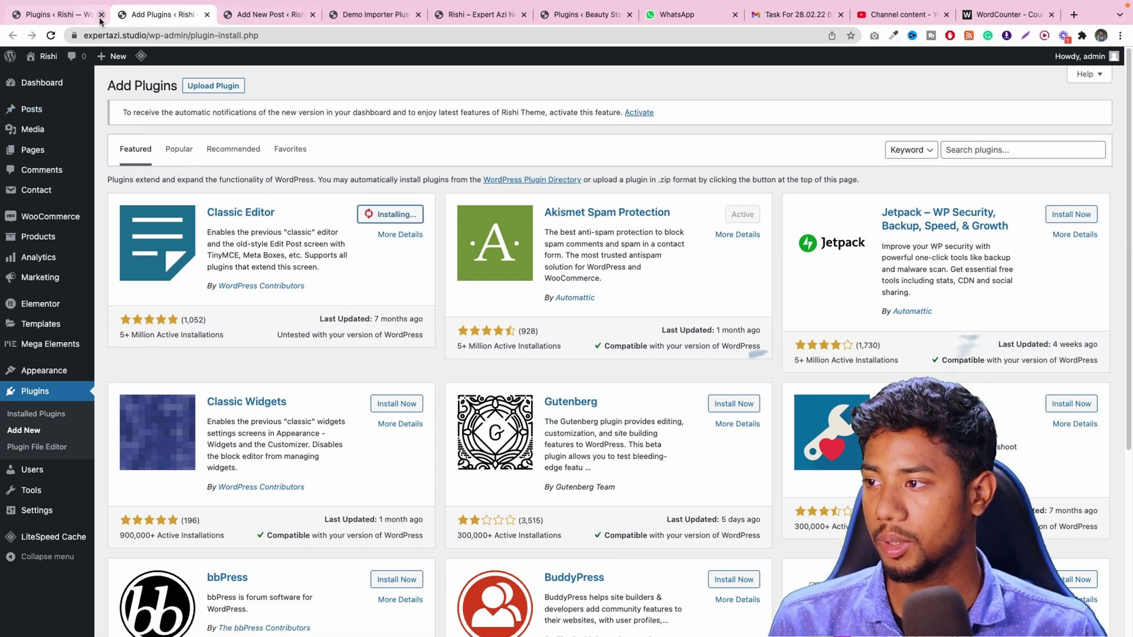
mouse_move(59, 110)
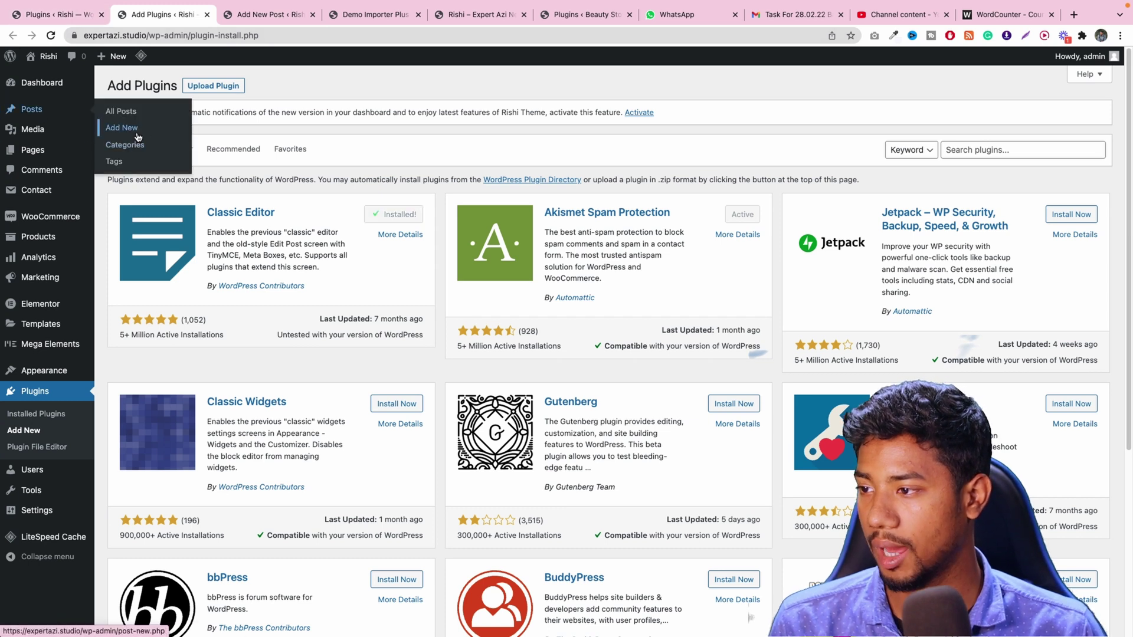
click(263, 14)
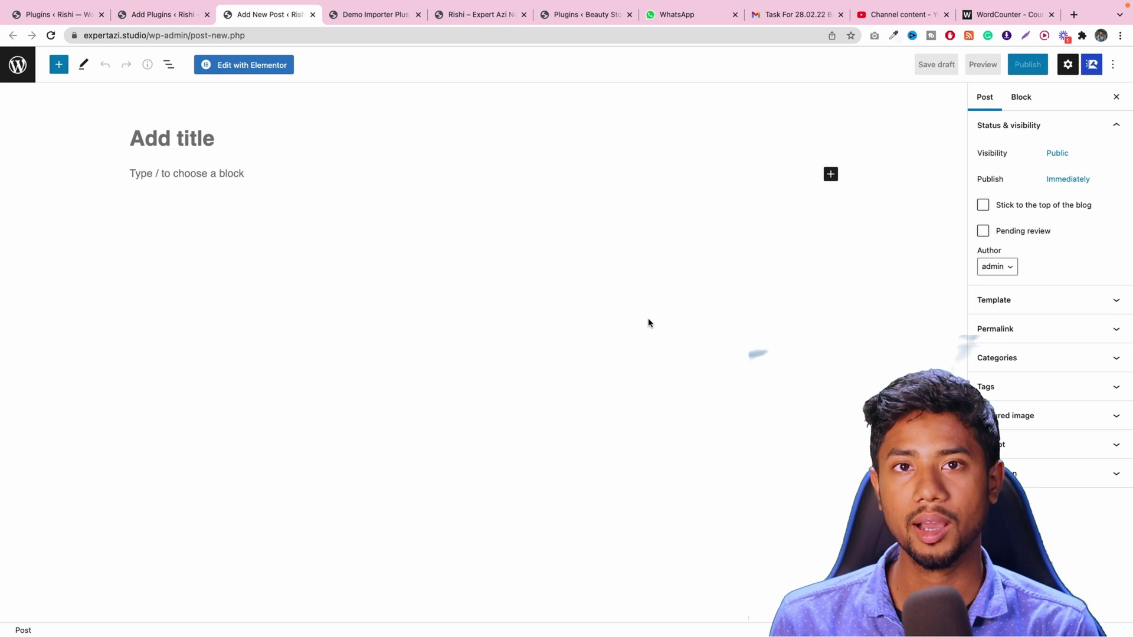
click(180, 136)
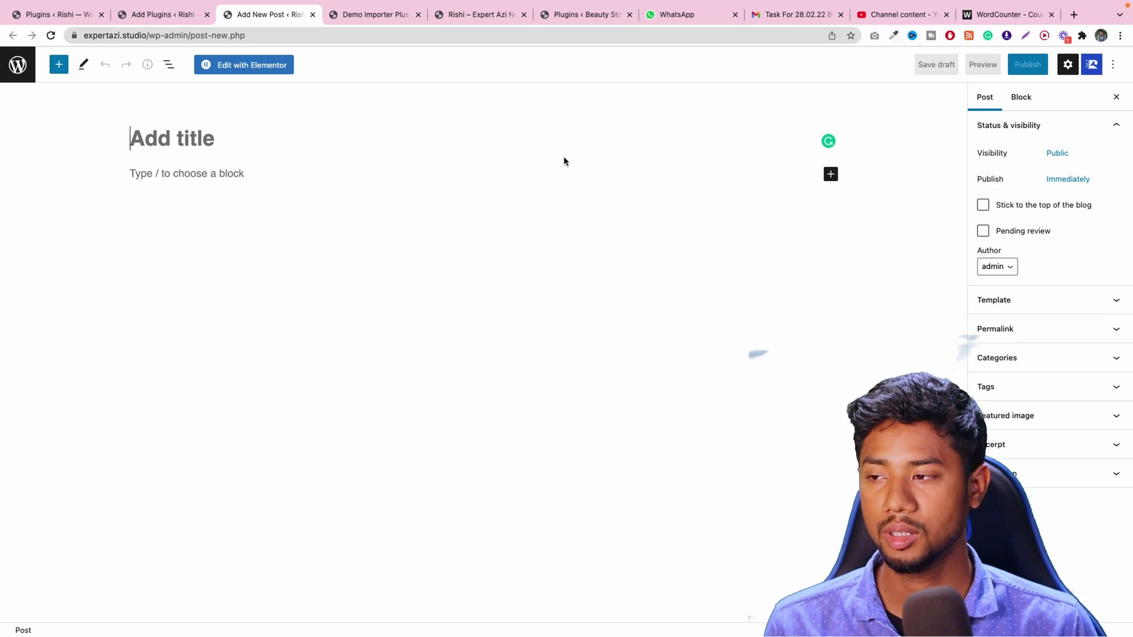
click(163, 14)
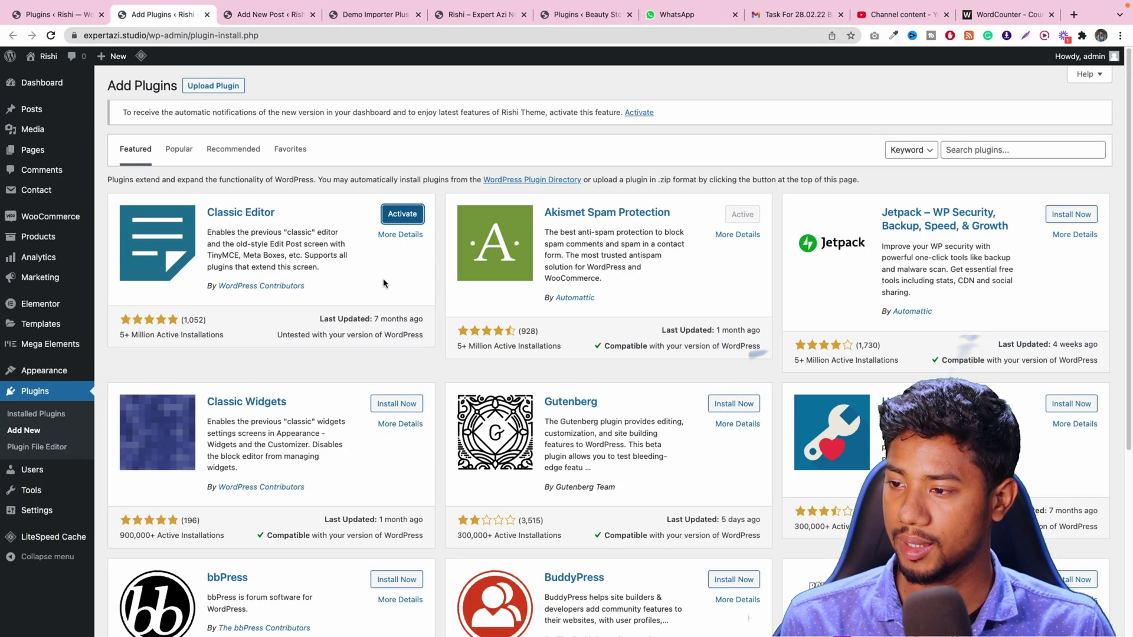
click(402, 215)
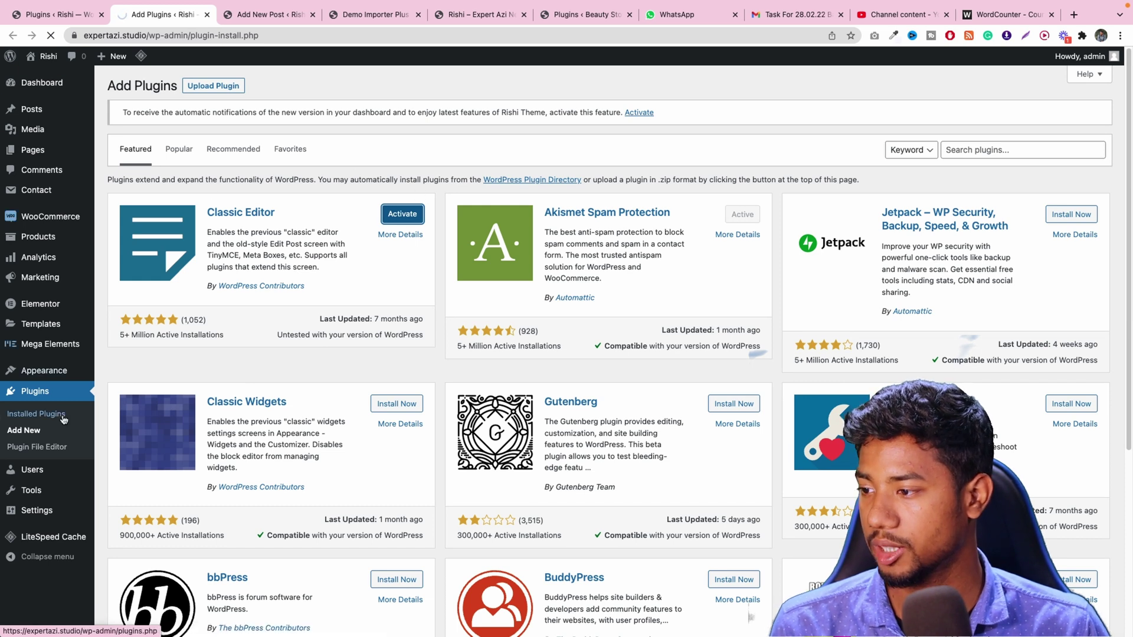
Open Installed Plugins in a new tab and install the Classic Widgets plugin
right_click(24, 422)
click(47, 433)
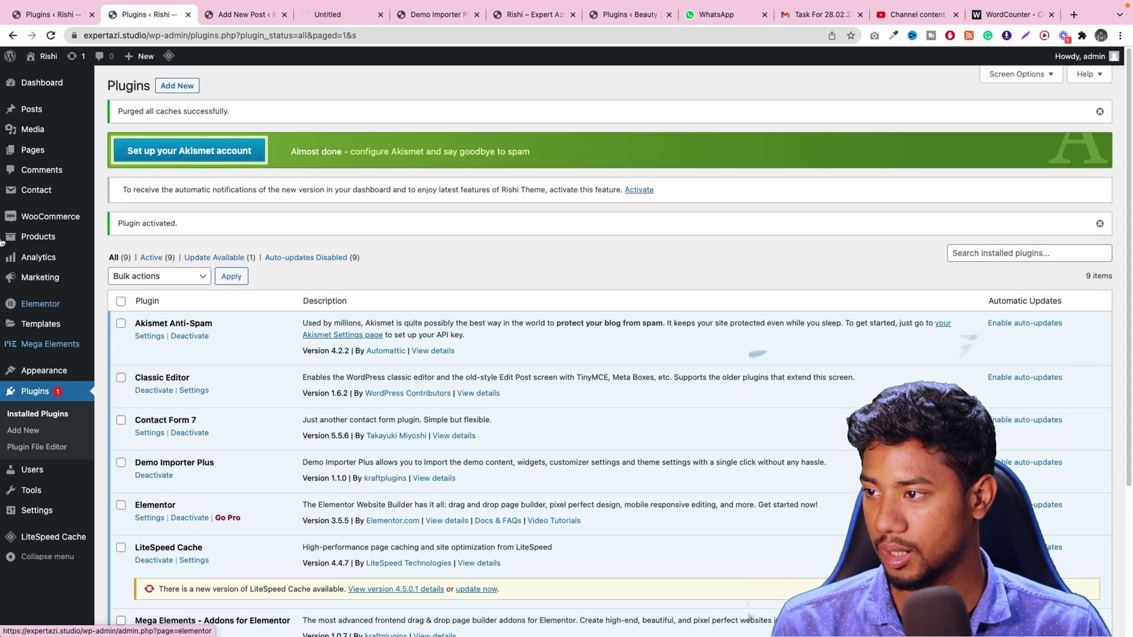
click(338, 16)
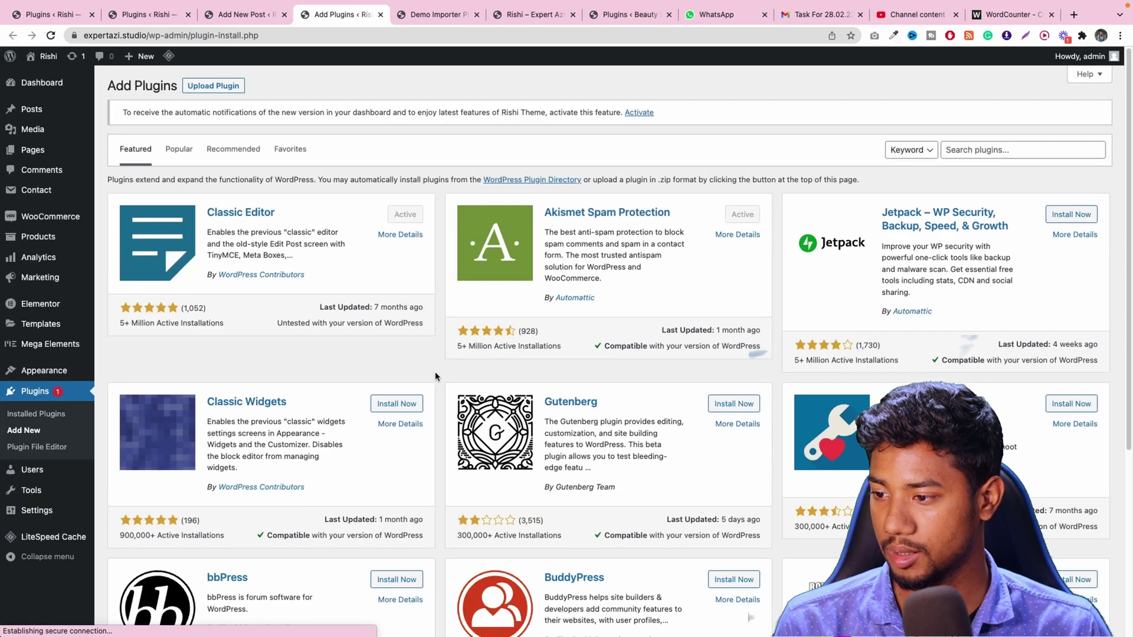
click(406, 403)
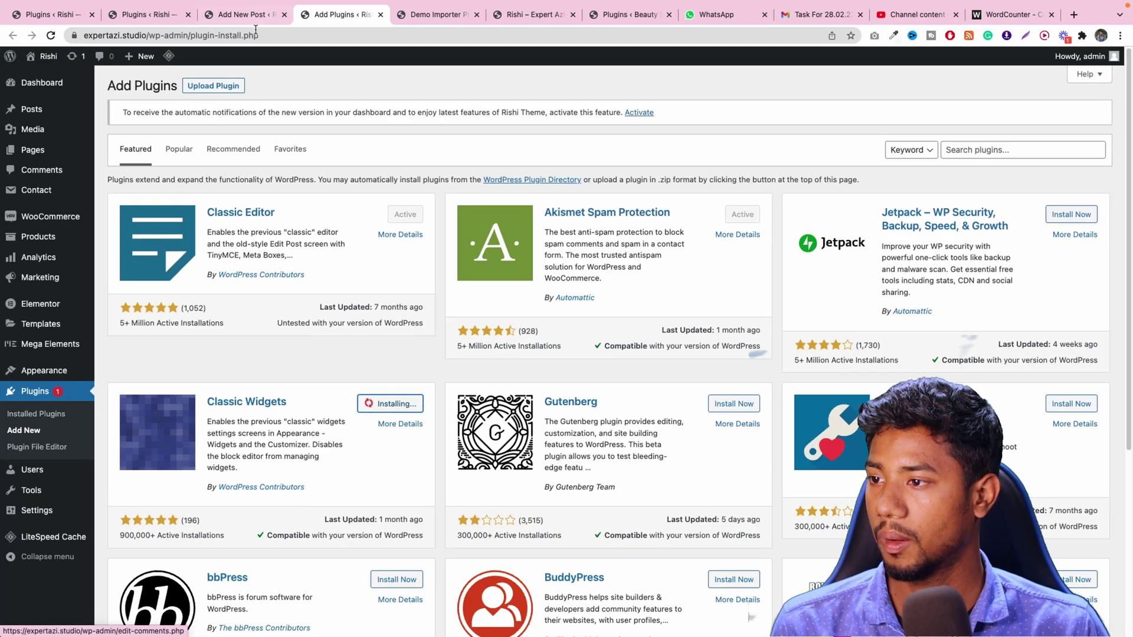
Reload the new post page to confirm it now uses the classic editor
click(249, 21)
click(50, 36)
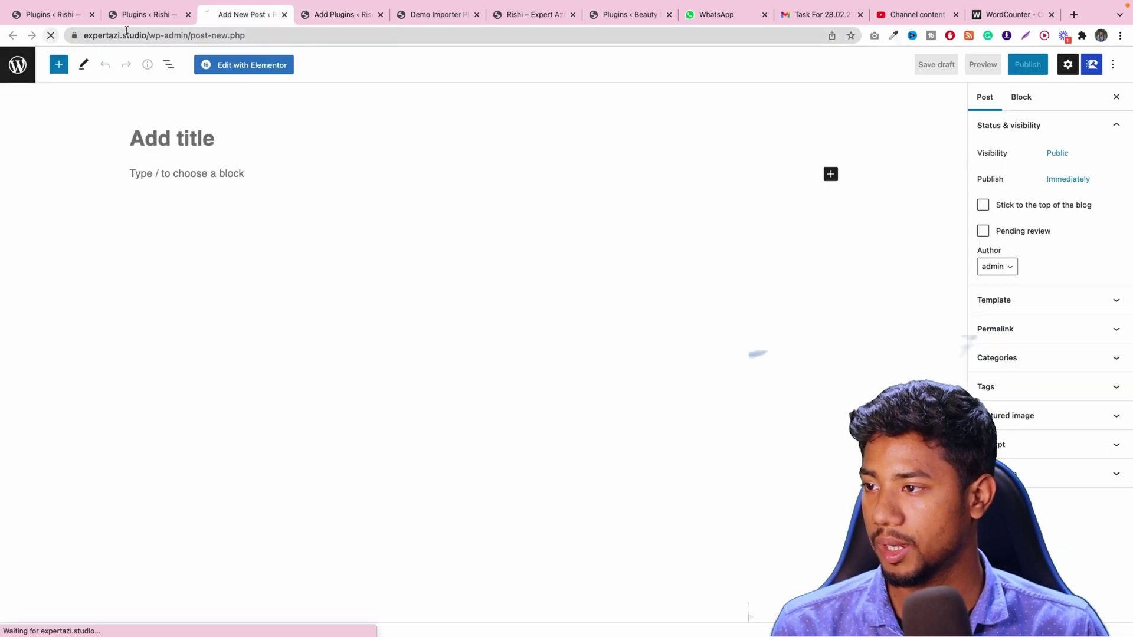
click(150, 21)
scroll(265, 331, down, 4)
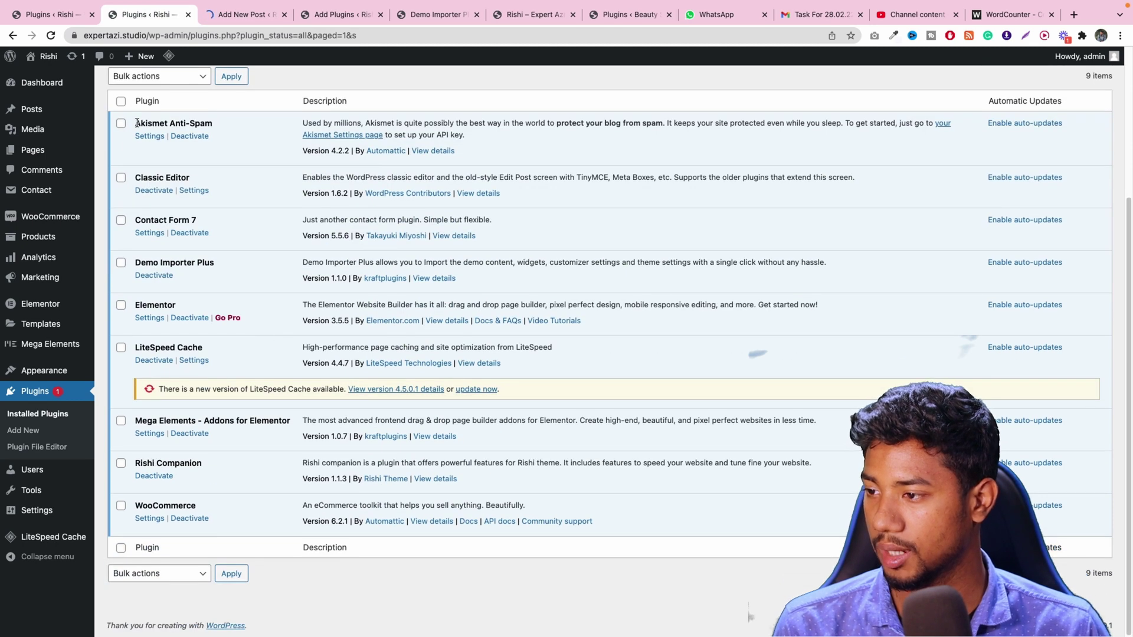
scroll(254, 177, up, 10)
click(239, 14)
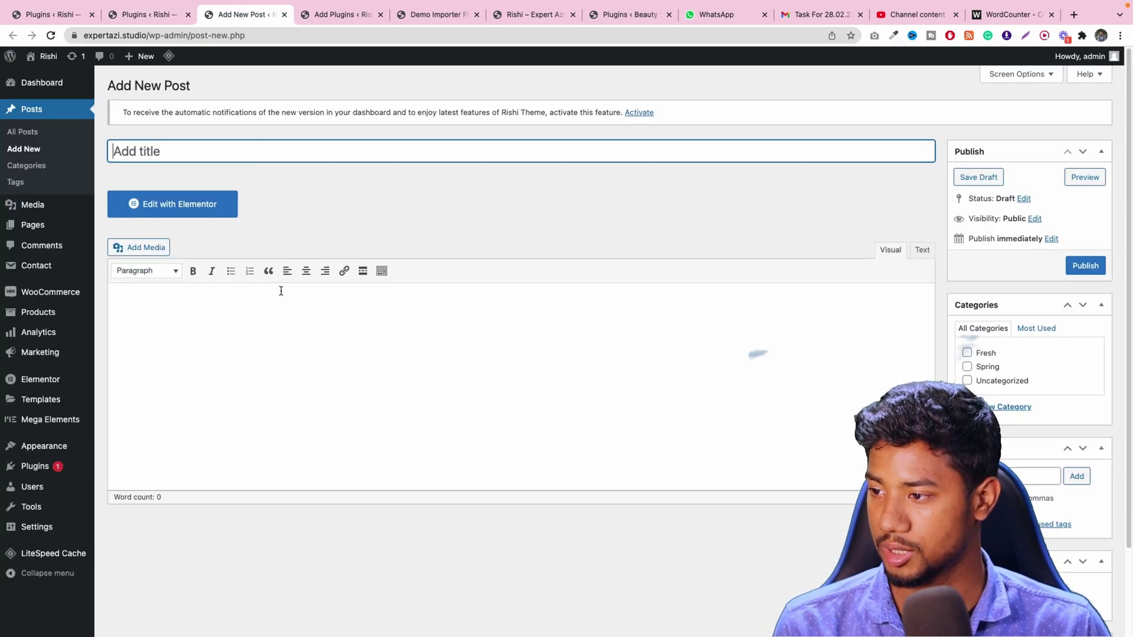
scroll(668, 334, down, 3)
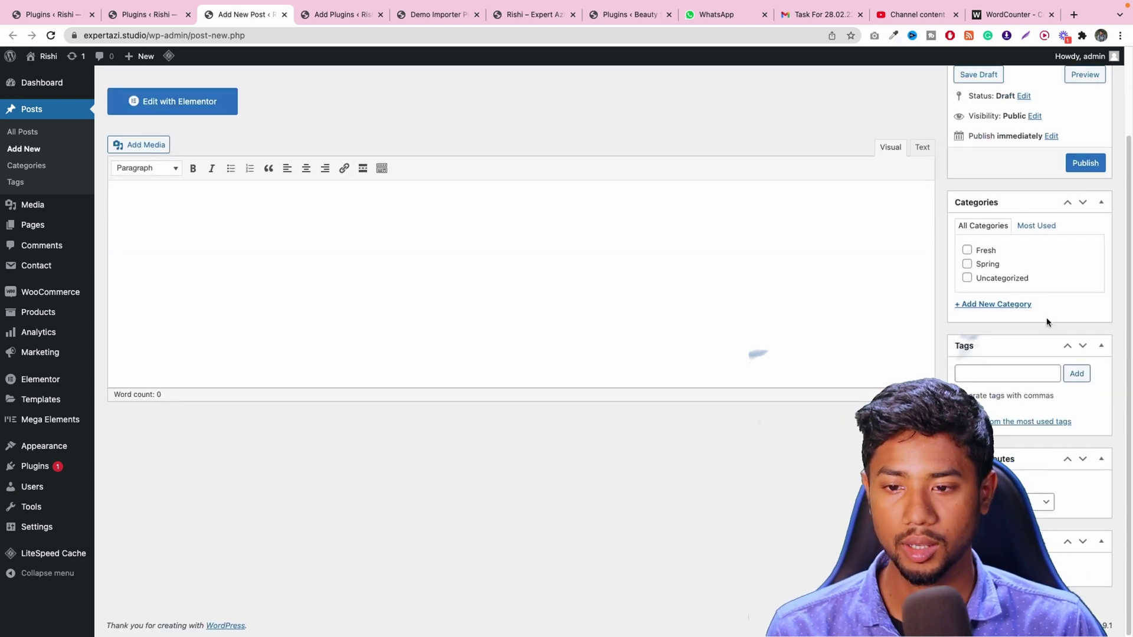
scroll(1043, 254, up, 1)
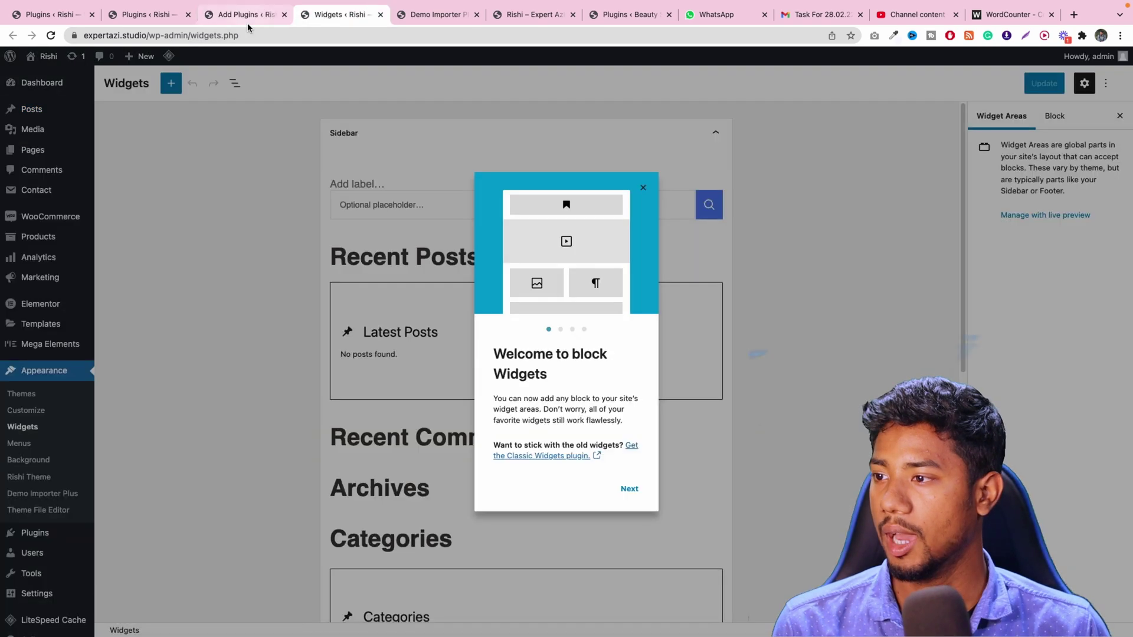
click(247, 19)
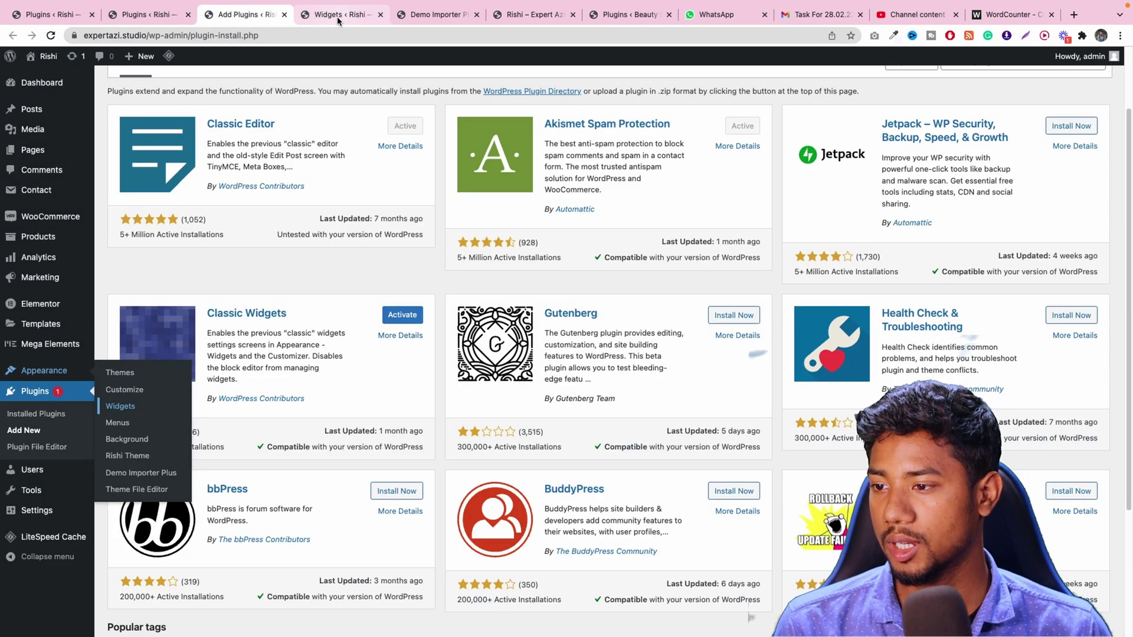
Dismiss the block widgets welcome dialog and activate the Classic Widgets plugin
click(338, 18)
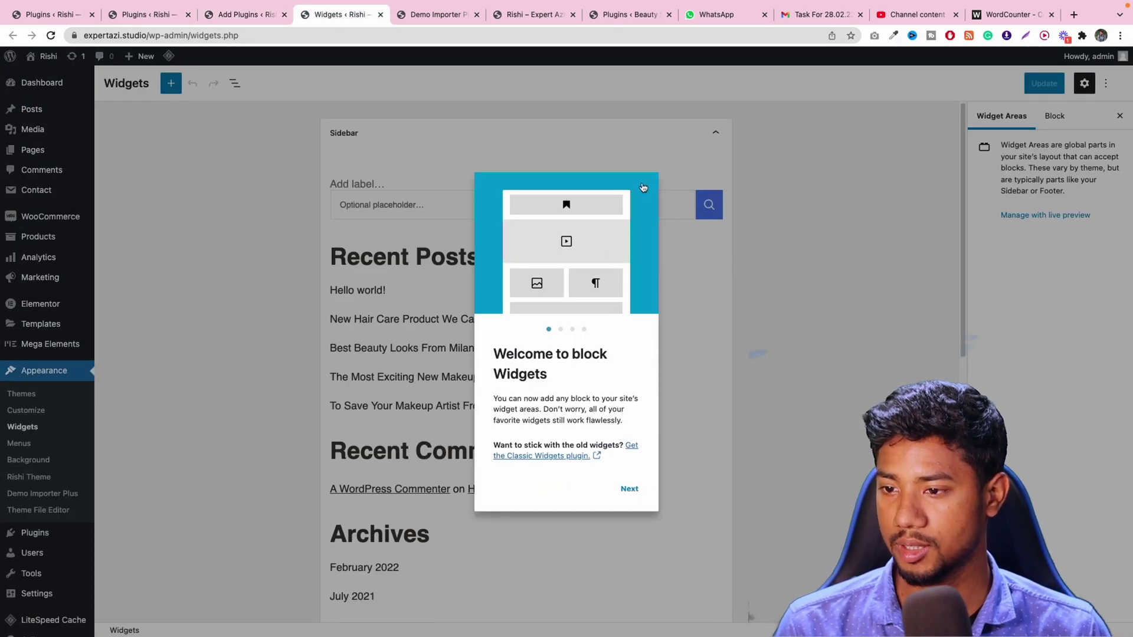
click(643, 188)
scroll(557, 281, down, 10)
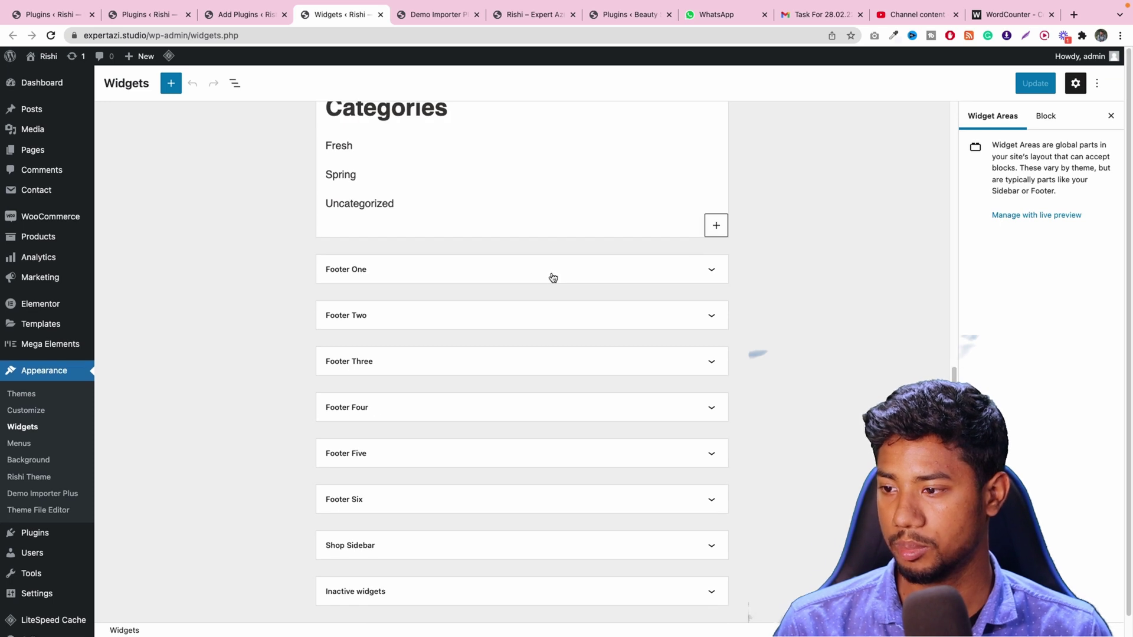
scroll(561, 280, up, 10)
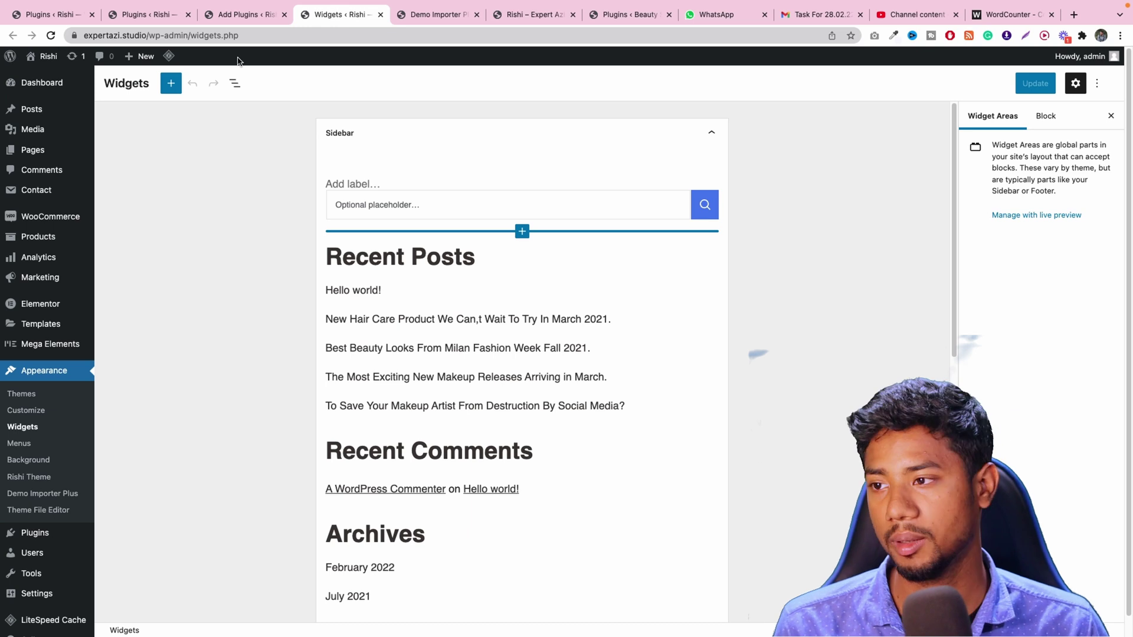
click(248, 14)
click(402, 316)
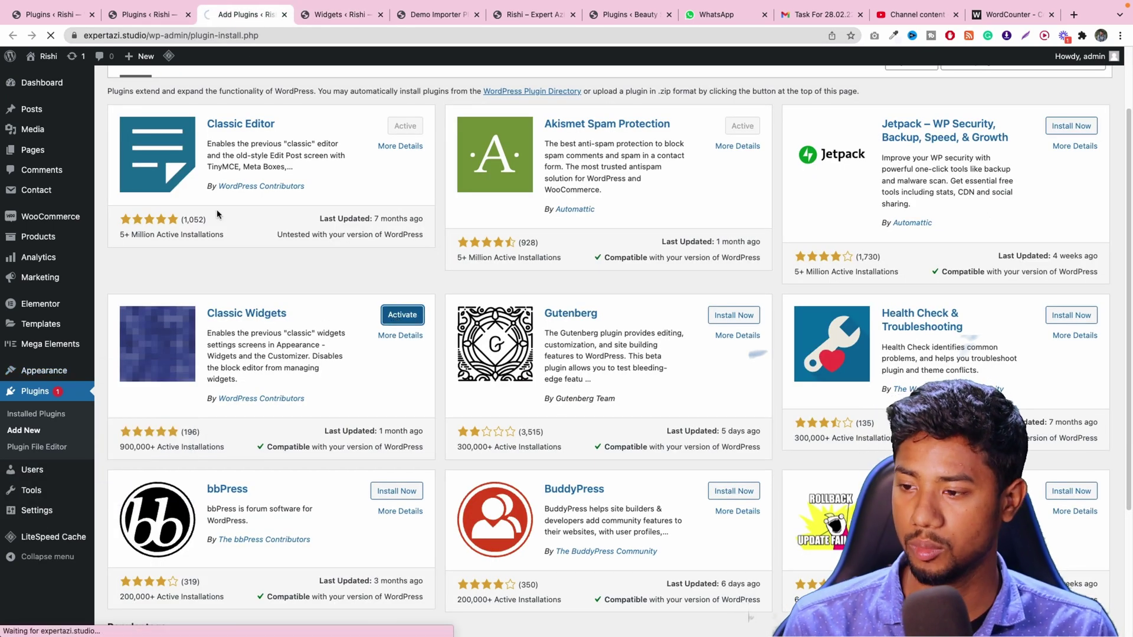
scroll(394, 320, down, 3)
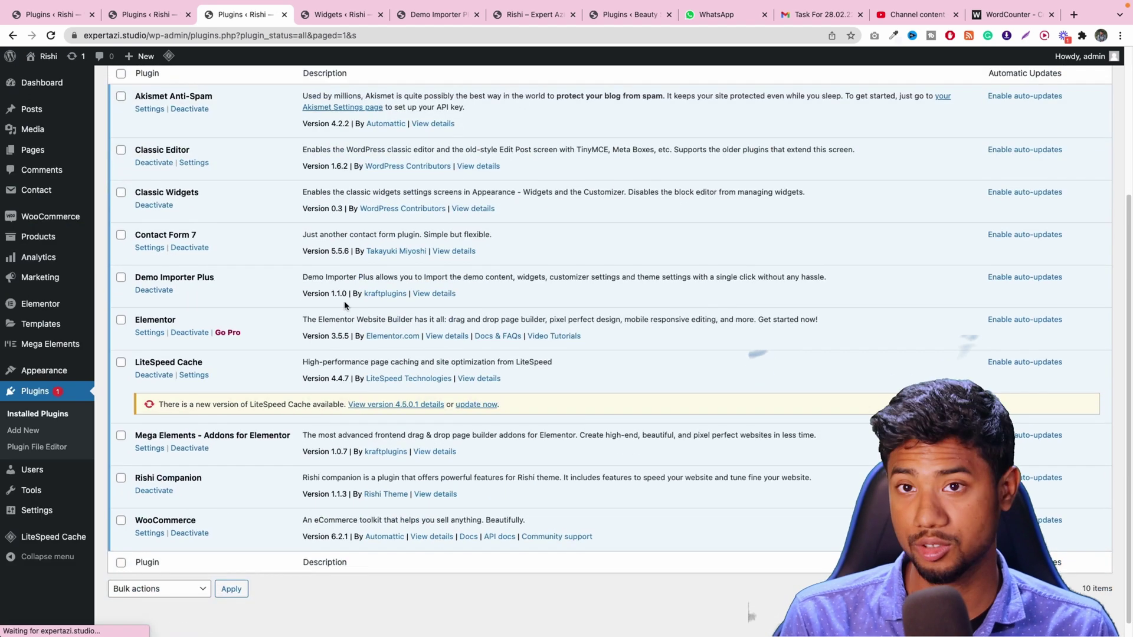
Open Add Plugins in a new tab and close the Widgets tab
right_click(29, 427)
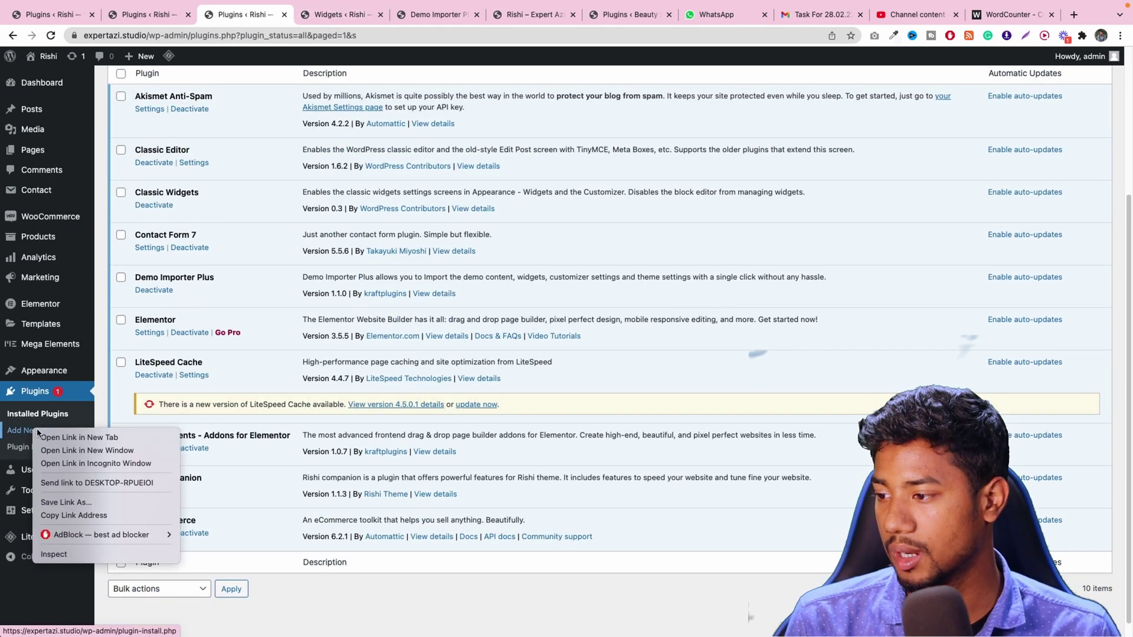
click(70, 435)
click(348, 15)
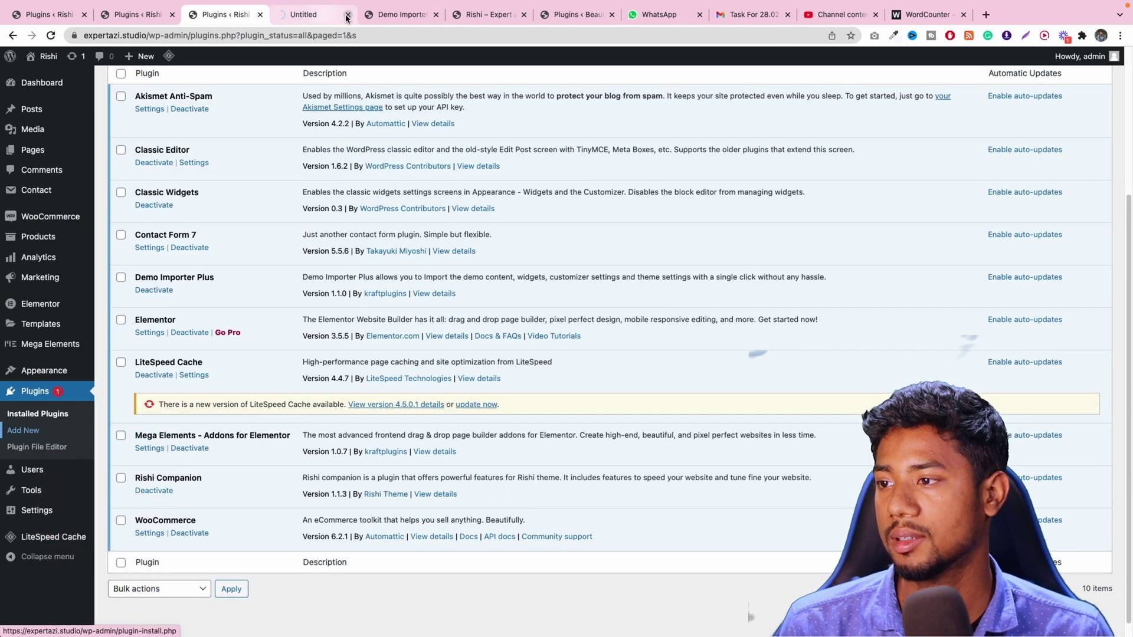
click(305, 16)
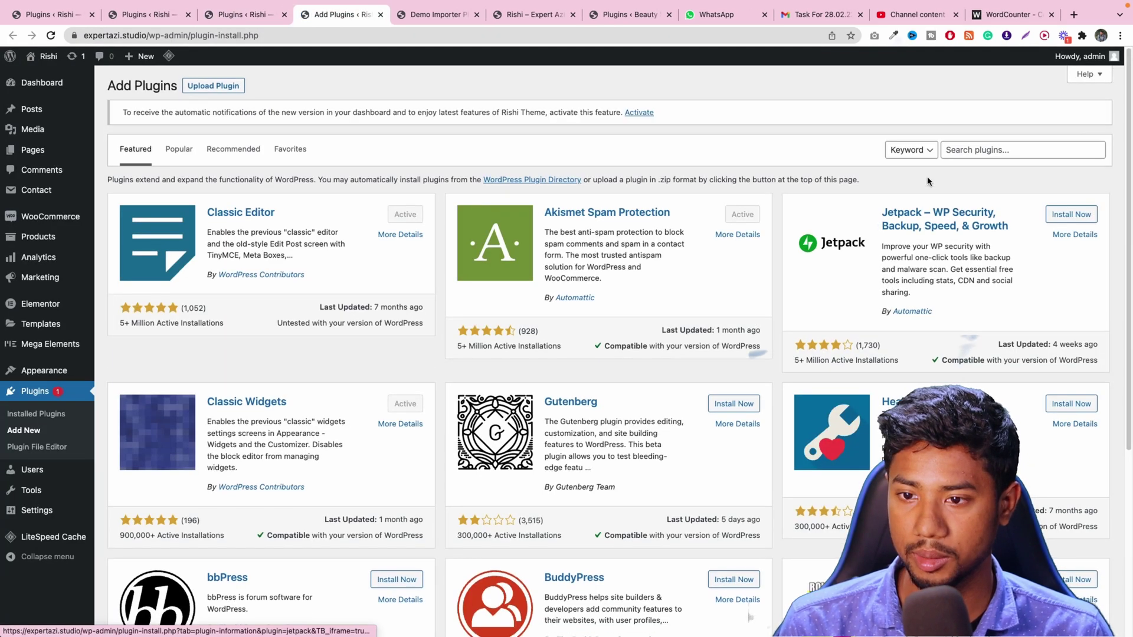
Search 'all in one', then install and activate All-in-One WP Migration
click(1015, 149)
click(728, 218)
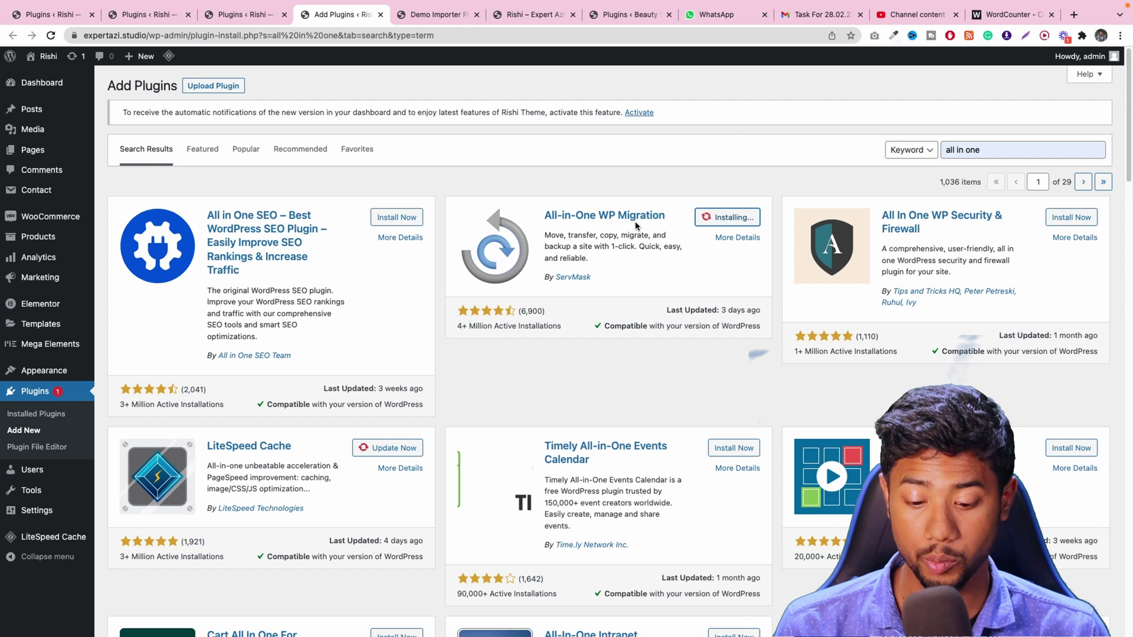
click(742, 220)
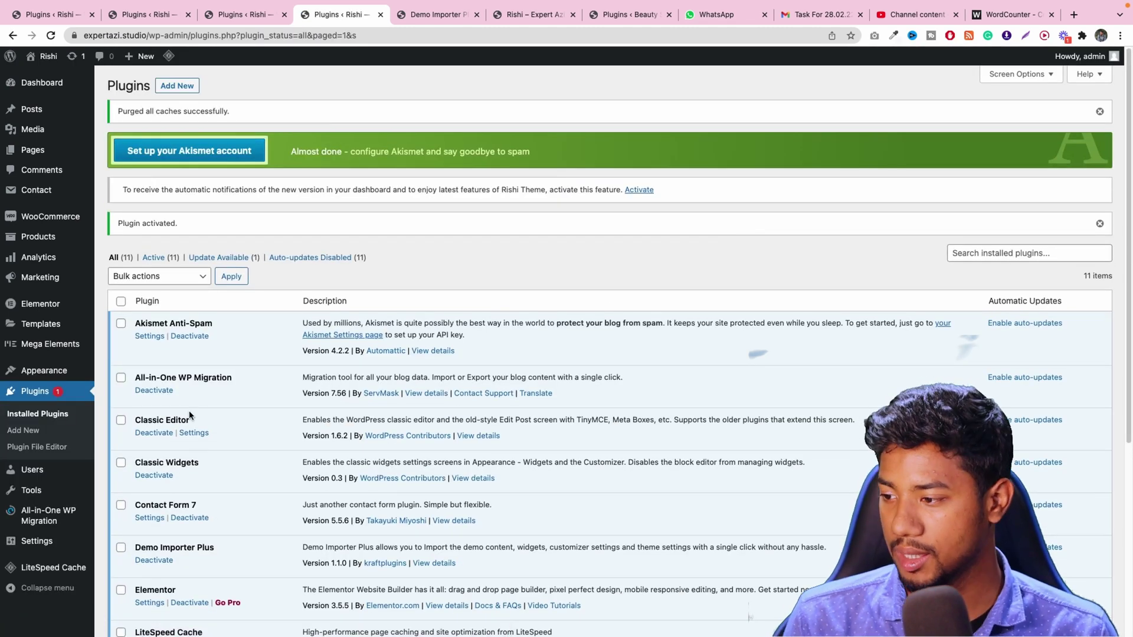
Export the whole site to a file and close the finished download dialog
mouse_move(37, 525)
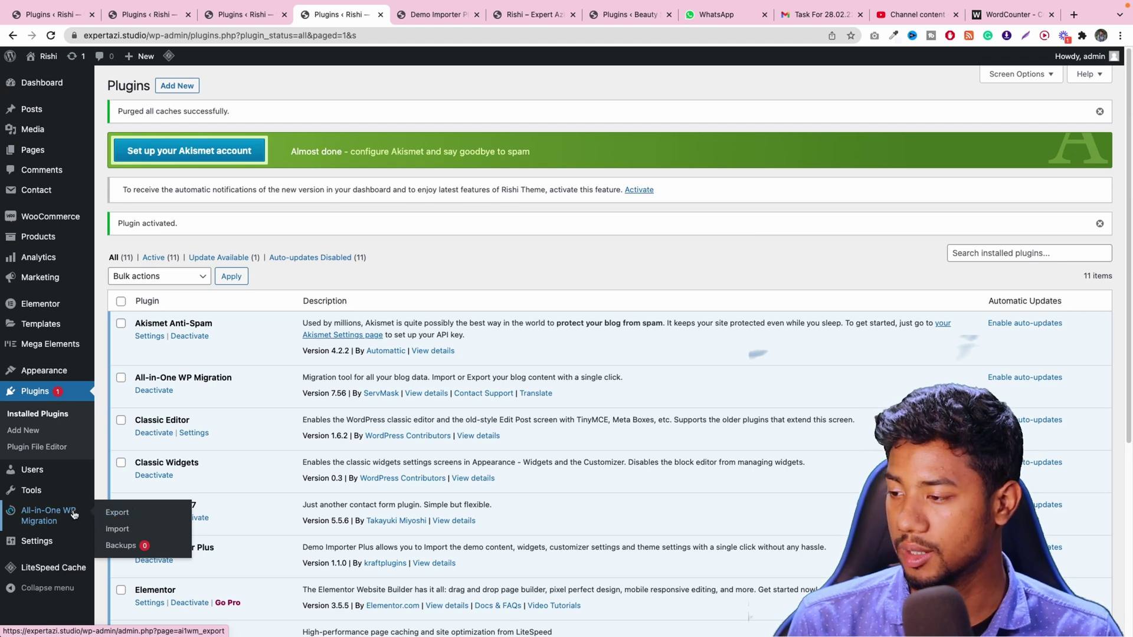
click(119, 515)
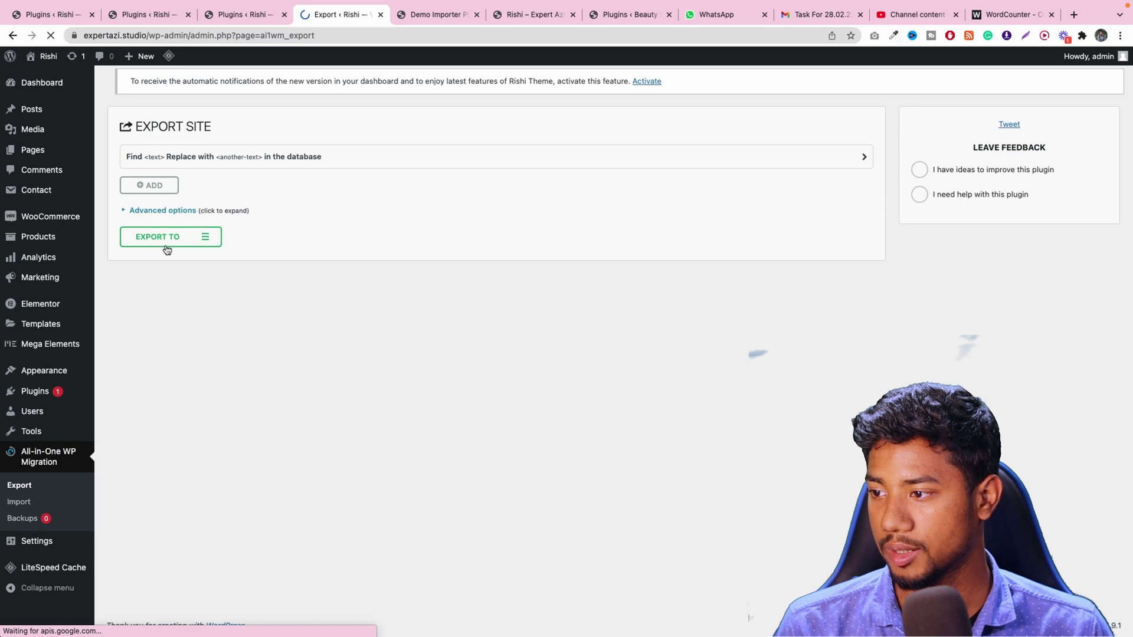
click(165, 241)
click(167, 260)
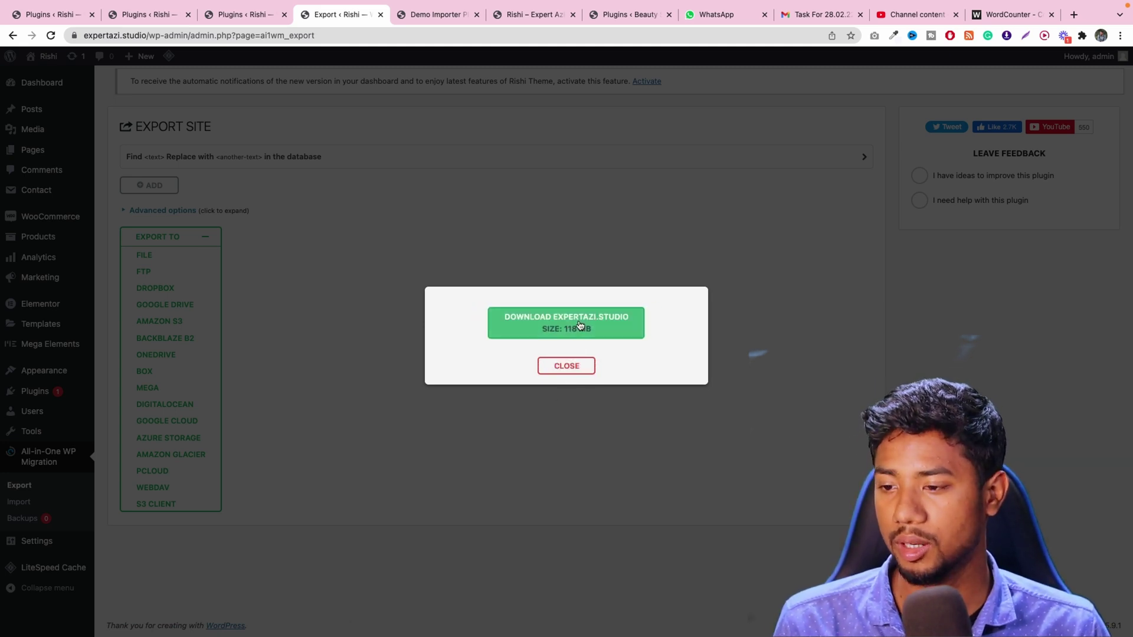
click(568, 368)
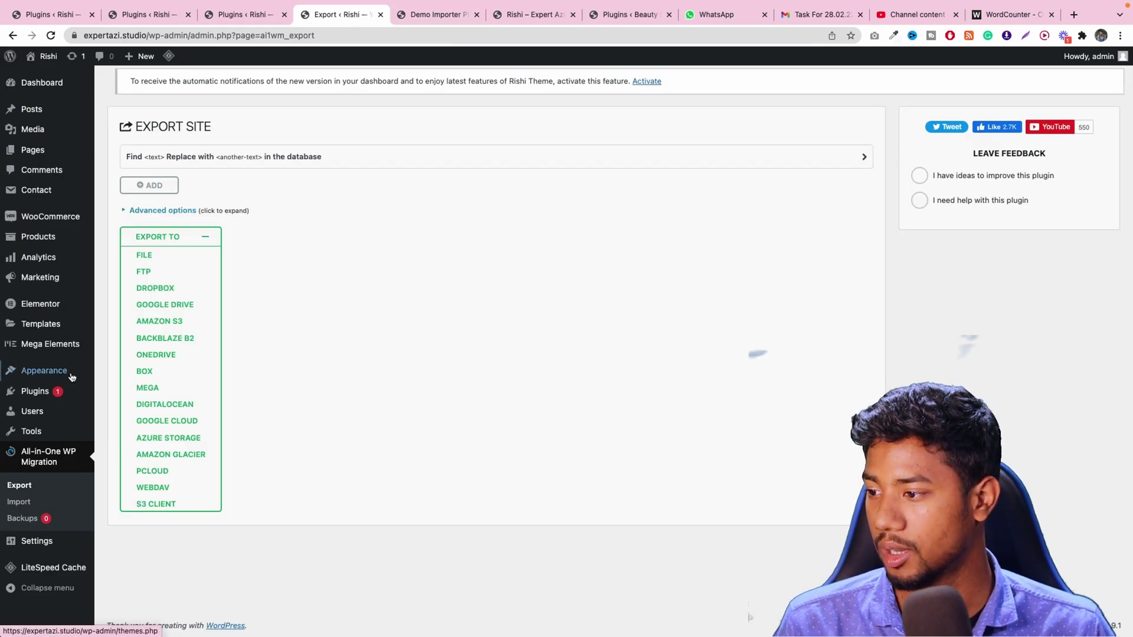
Install and activate Easy WP SMTP from a new Add Plugins tab
mouse_move(43, 397)
right_click(121, 409)
click(155, 412)
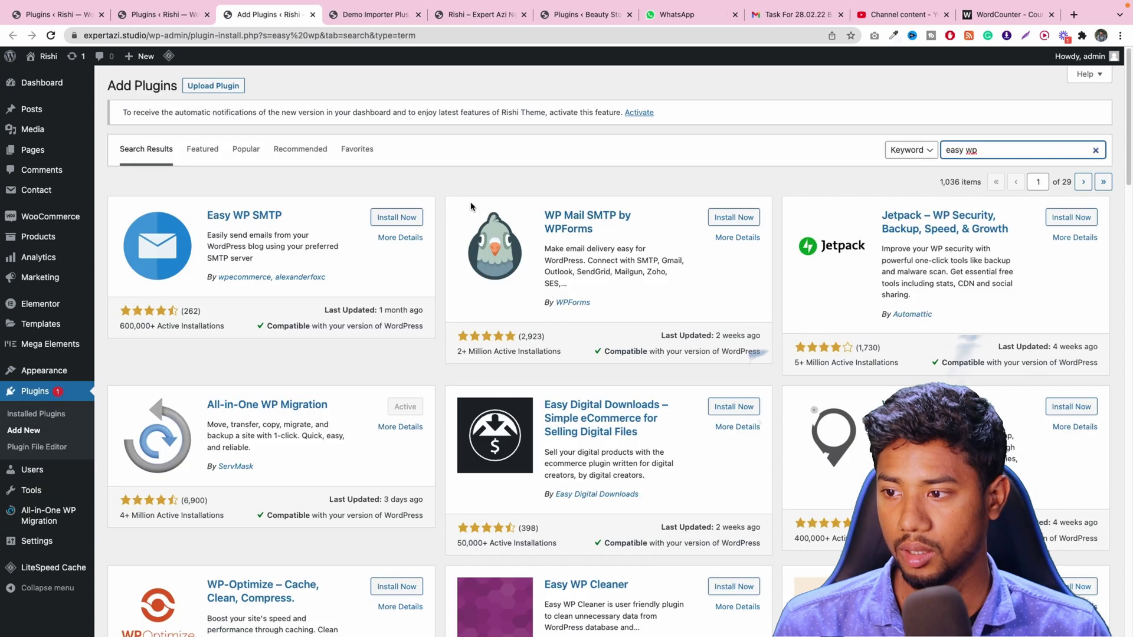
click(397, 217)
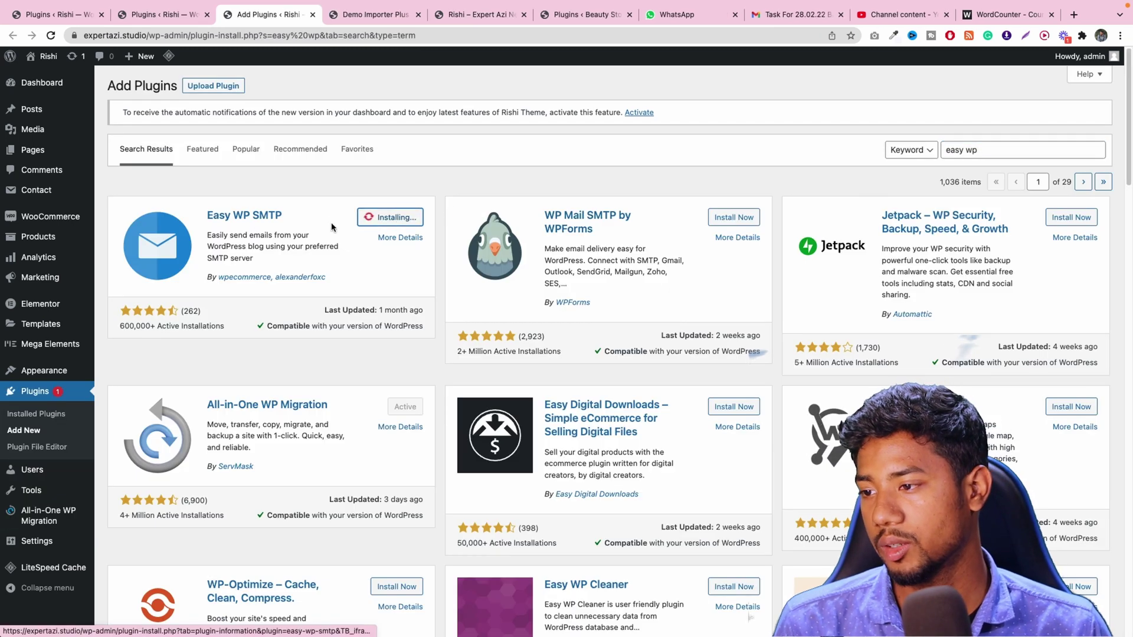
drag(283, 215, 205, 215)
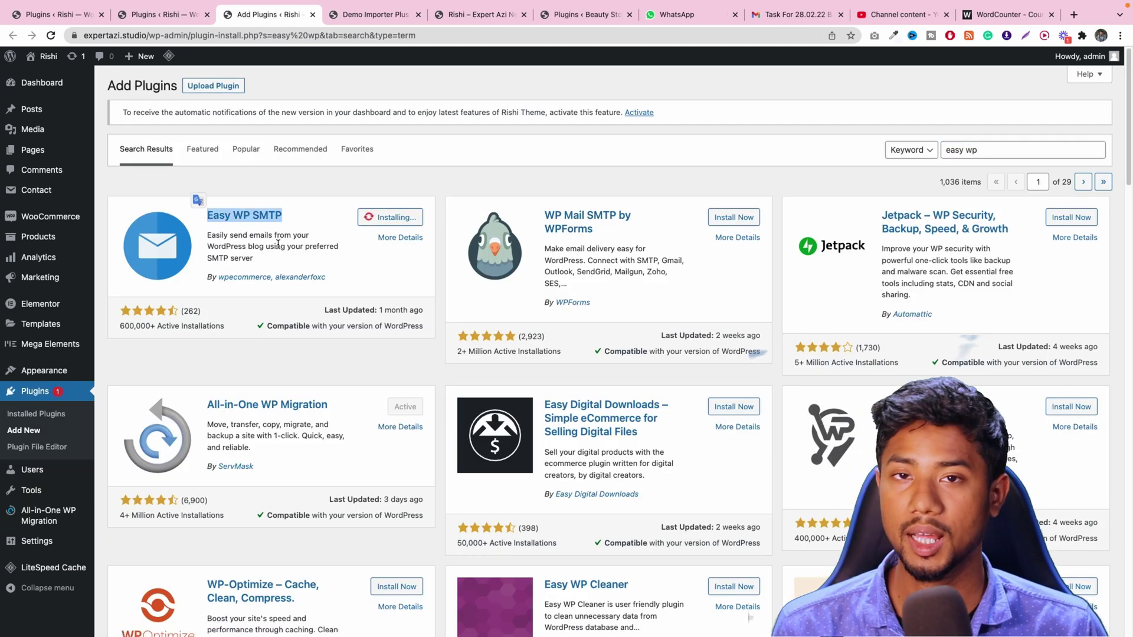
click(402, 217)
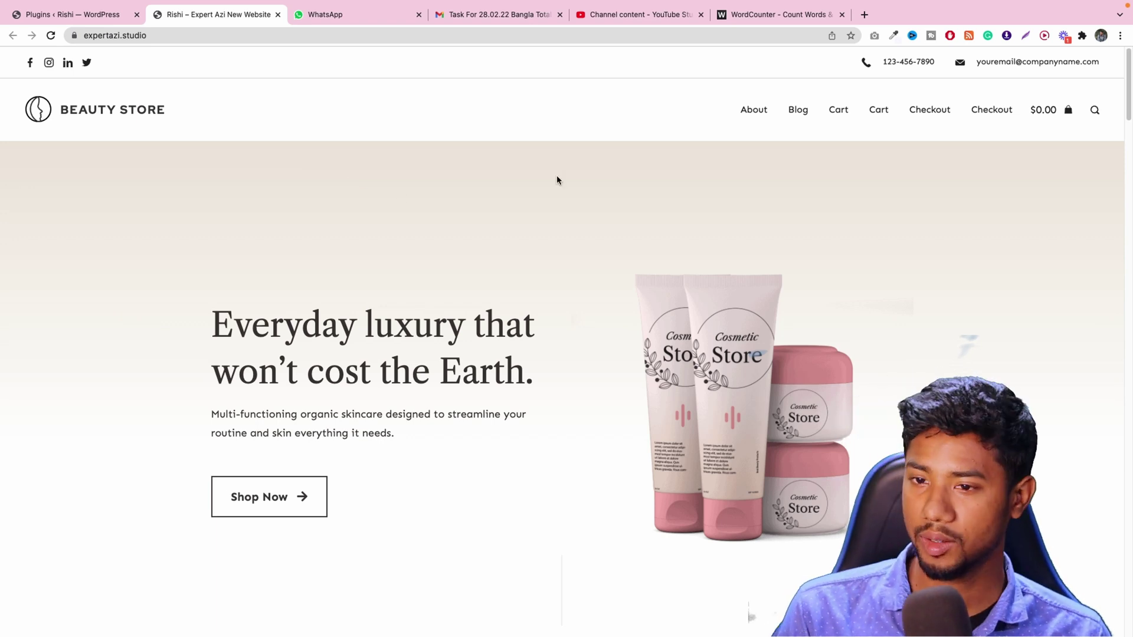
Scroll the Beauty Store homepage and reload it so the admin toolbar appears
scroll(648, 239, down, 15)
scroll(647, 240, up, 15)
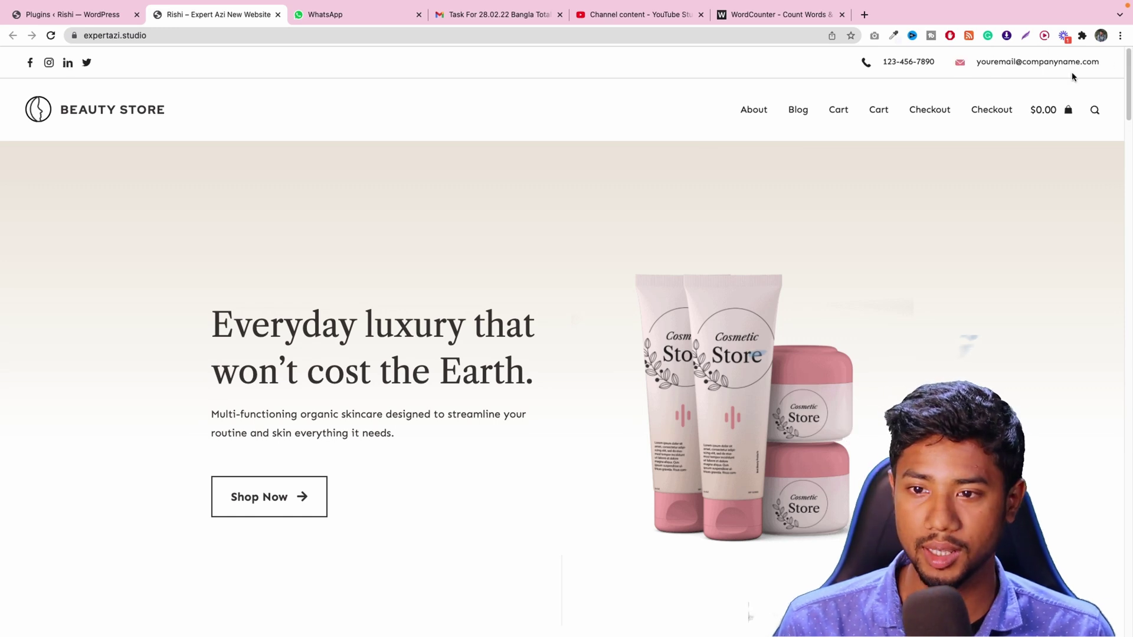
scroll(712, 238, down, 4)
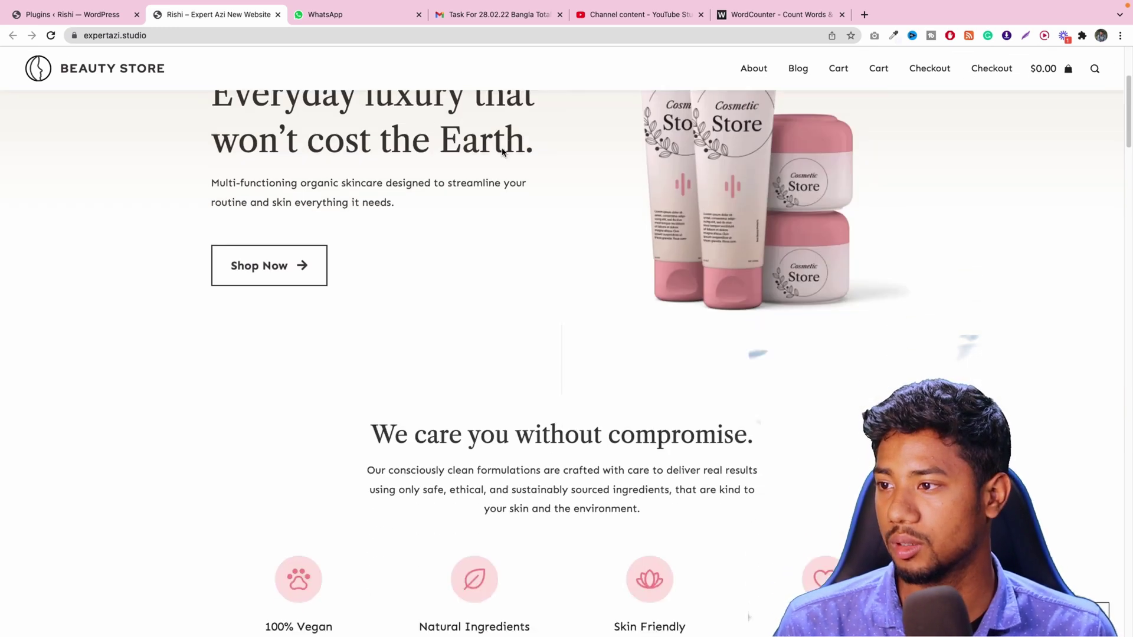
scroll(294, 135, up, 4)
click(51, 36)
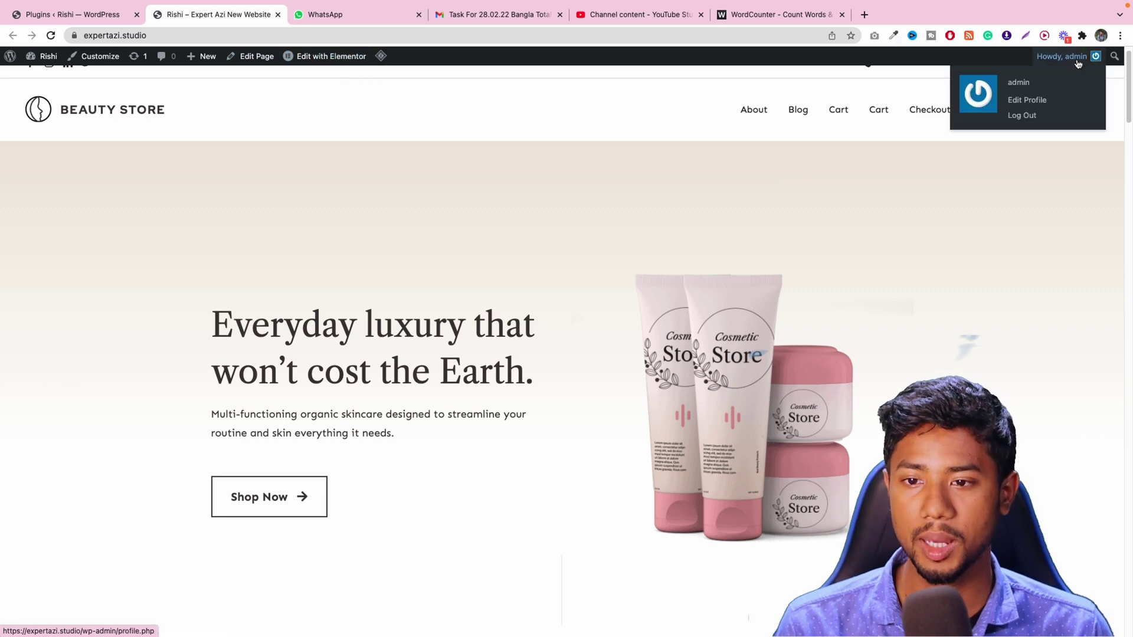
mouse_move(32, 57)
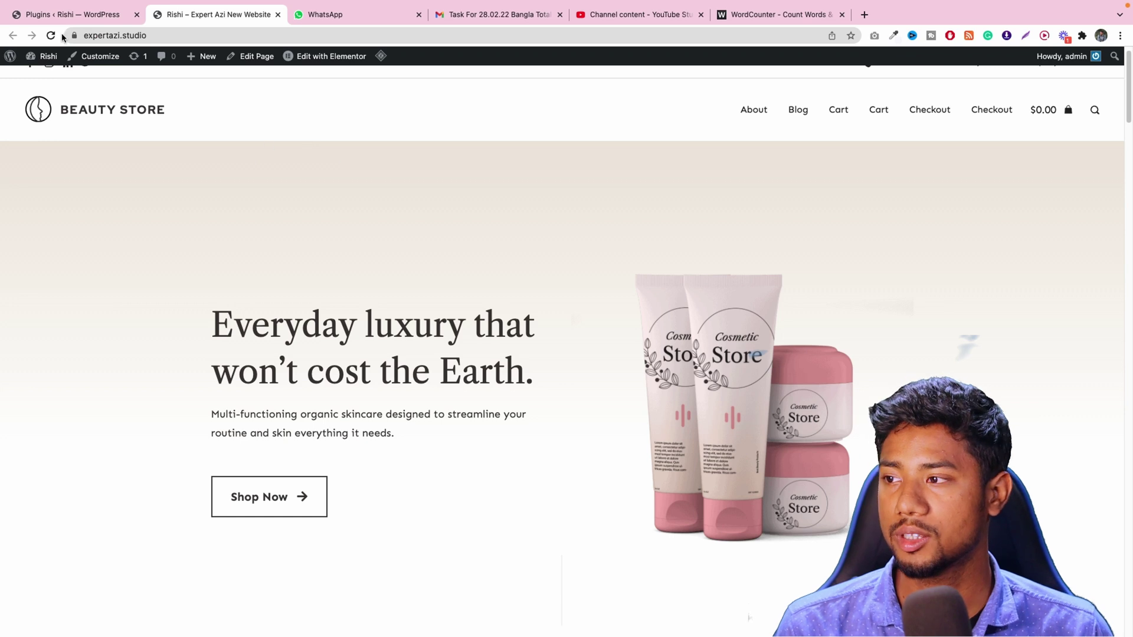
click(73, 14)
Open the Menus screen in a new tab and load Menu 1 for editing
mouse_move(52, 376)
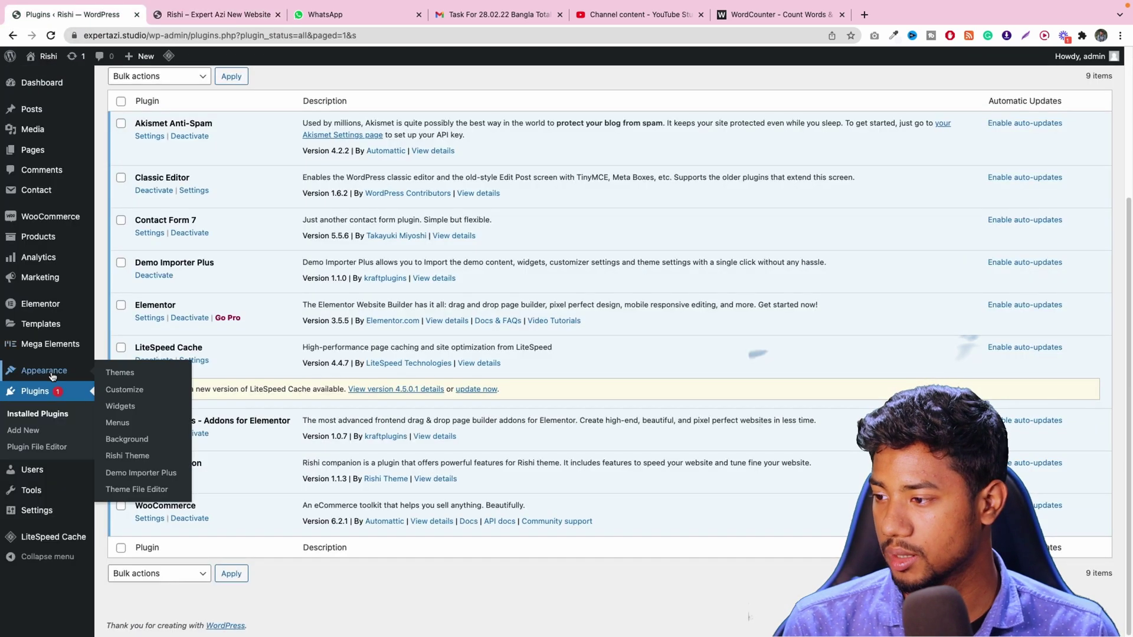
right_click(121, 423)
click(158, 427)
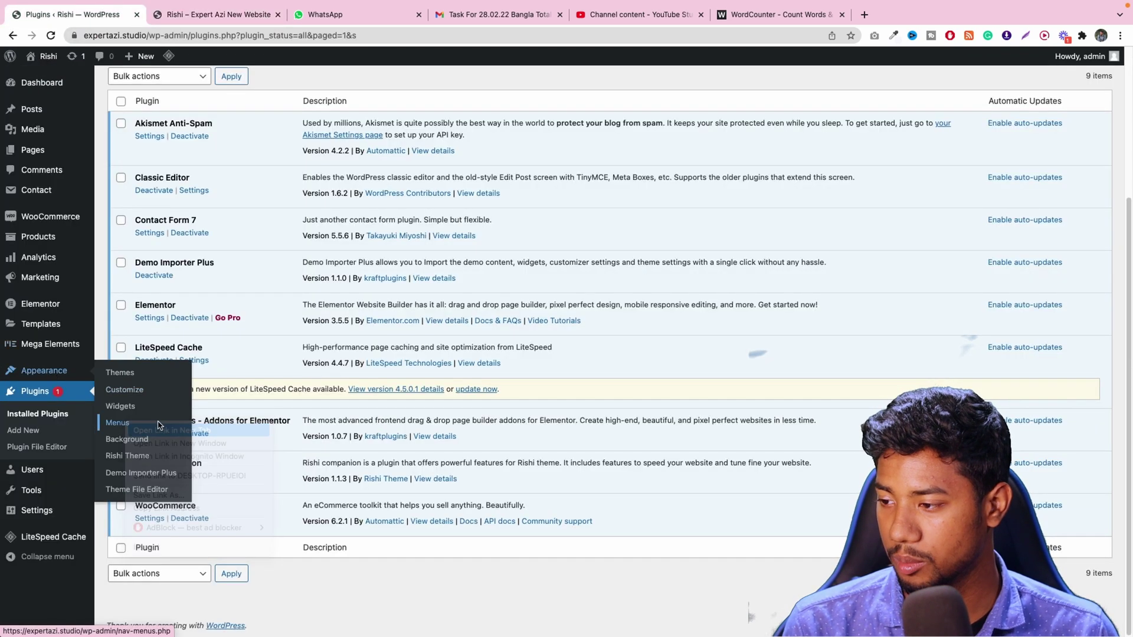
key(ctrl+Tab)
scroll(295, 207, down, 1)
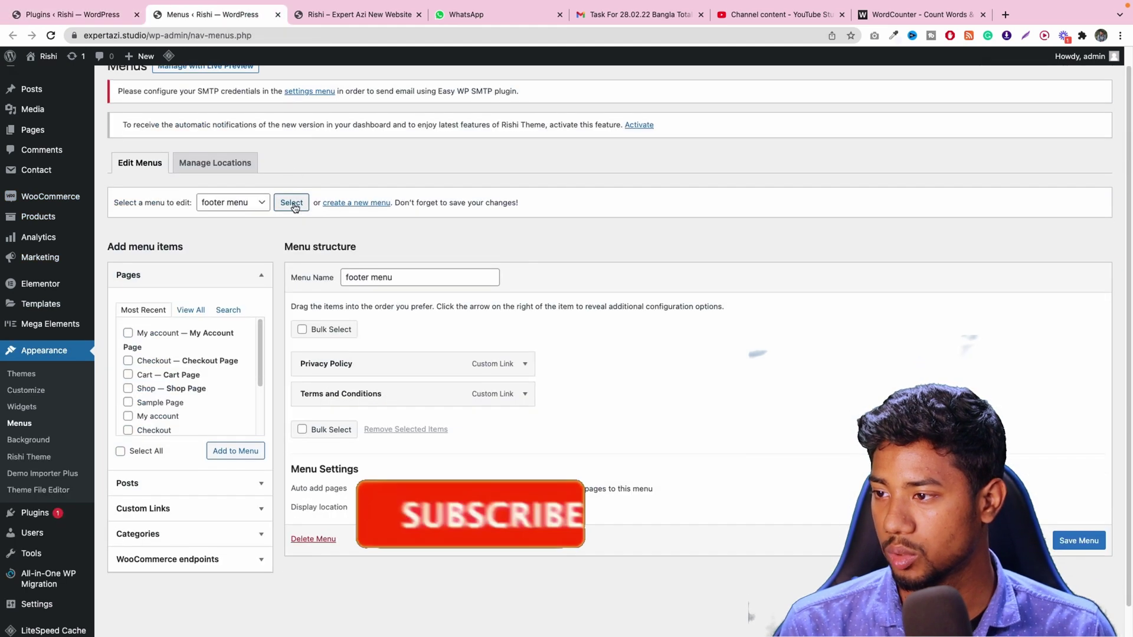
scroll(294, 206, down, 1)
click(241, 177)
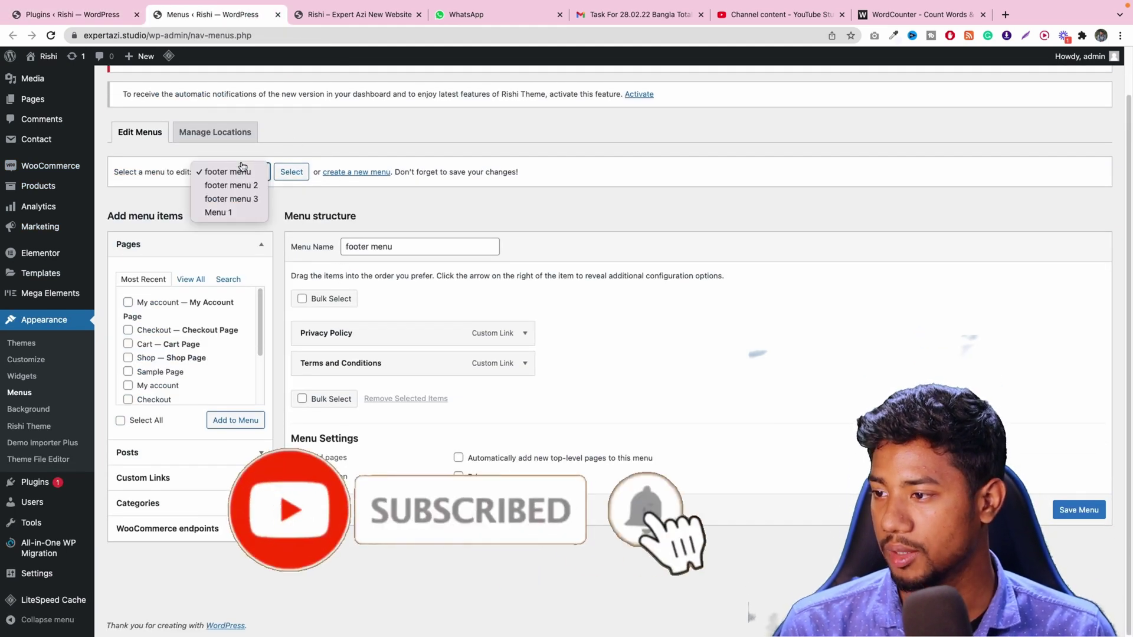
click(255, 172)
click(252, 170)
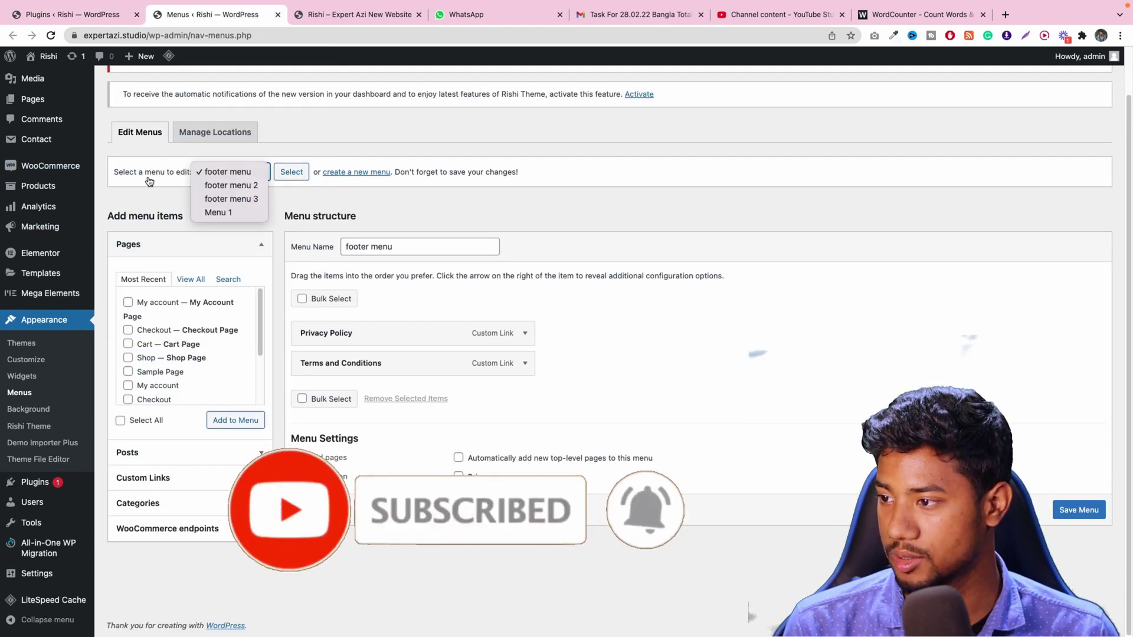
click(230, 214)
click(290, 173)
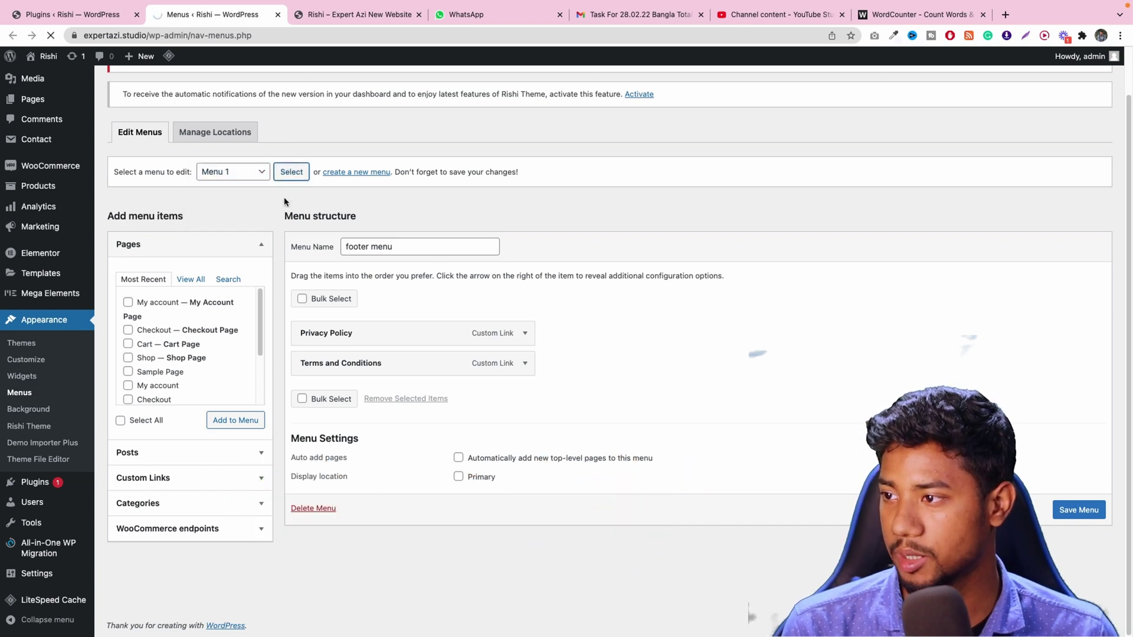
Remove the Products, My account, Cart and Checkout items from Menu 1
scroll(336, 221, down, 3)
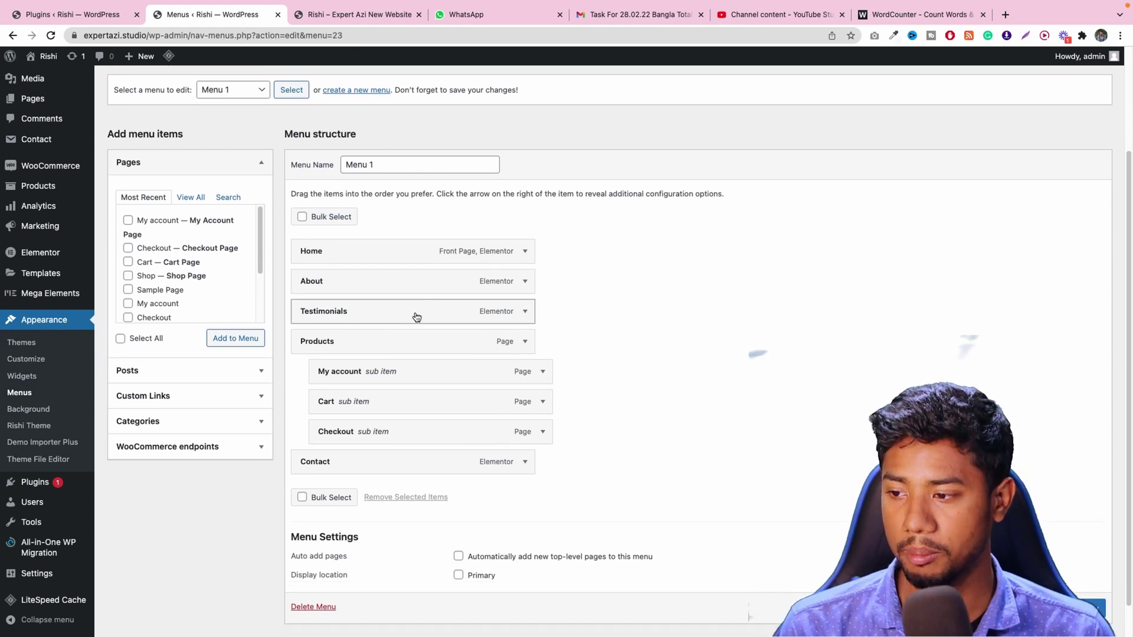
click(519, 344)
click(309, 450)
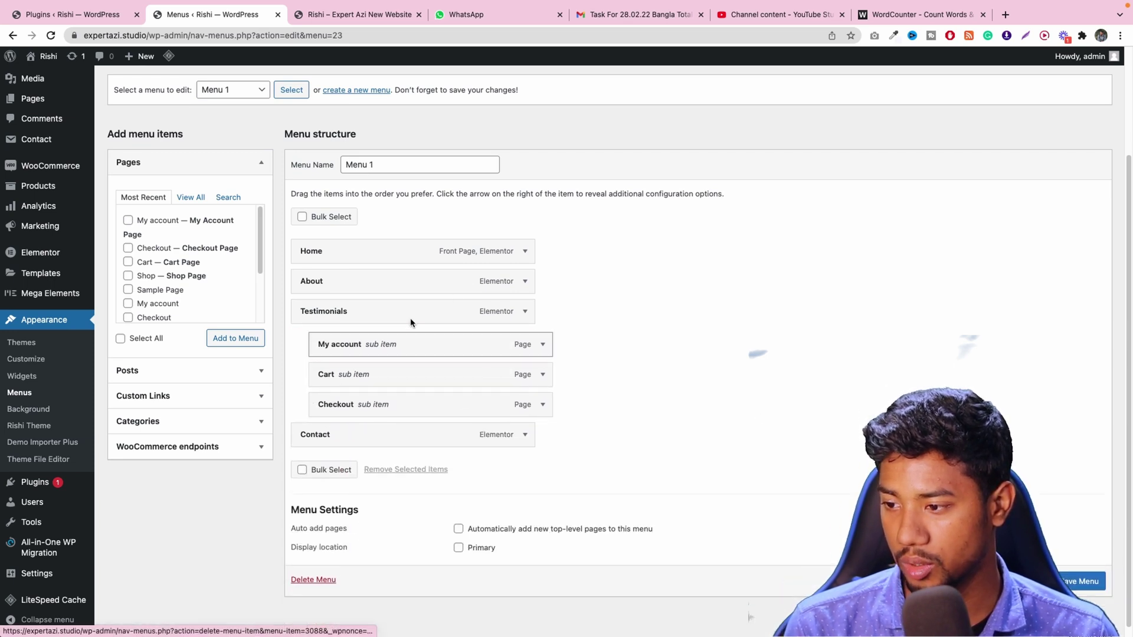
click(525, 342)
click(311, 450)
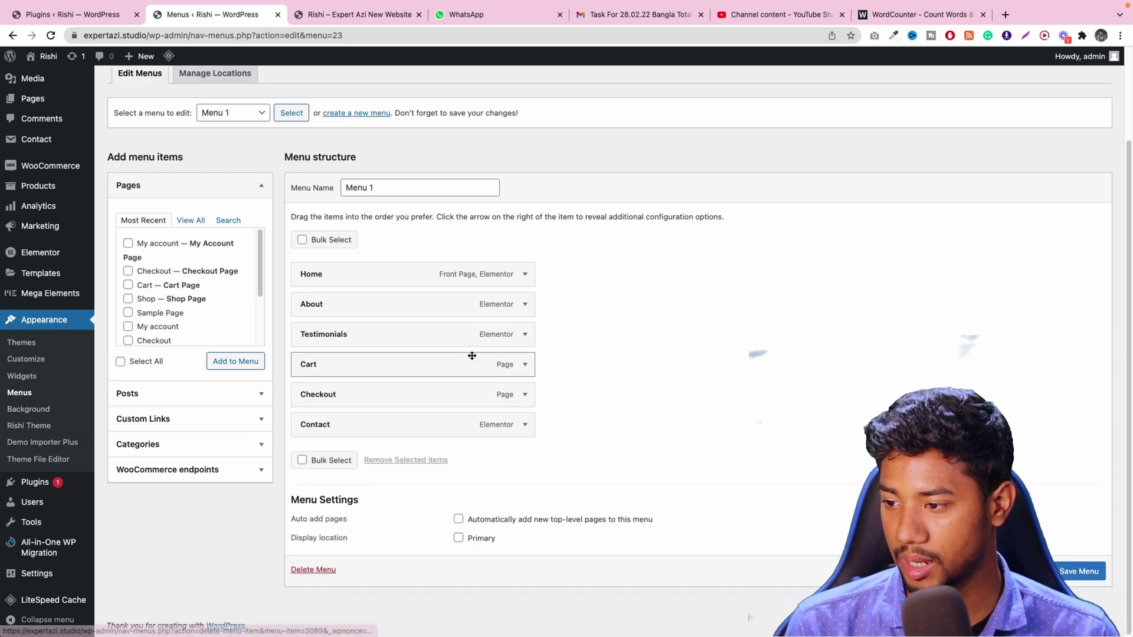
click(525, 364)
click(312, 472)
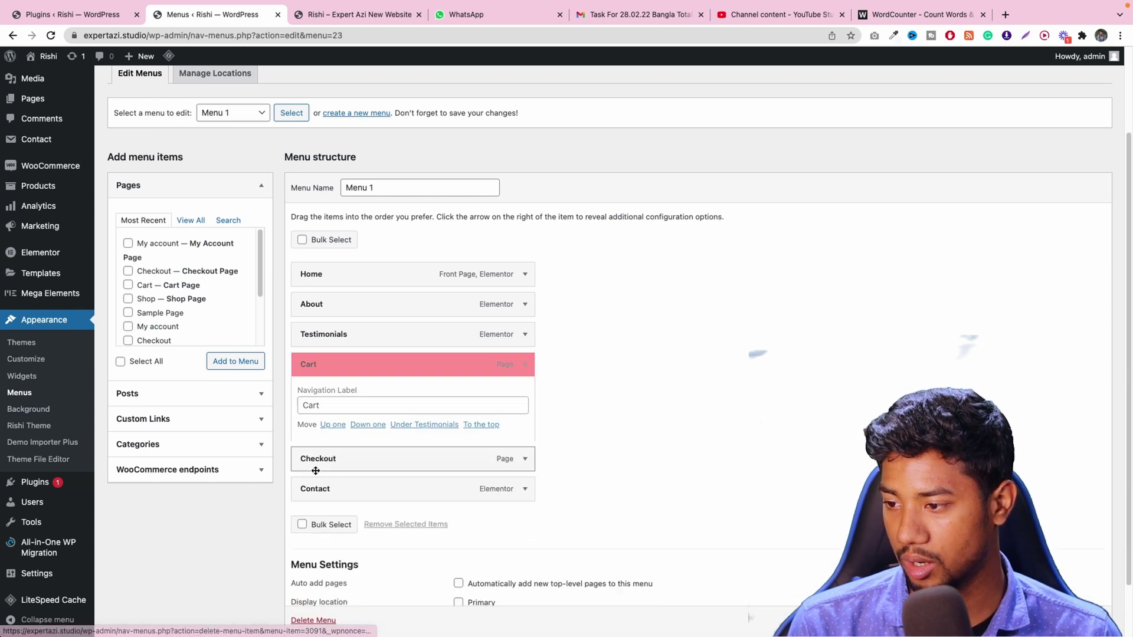
click(525, 394)
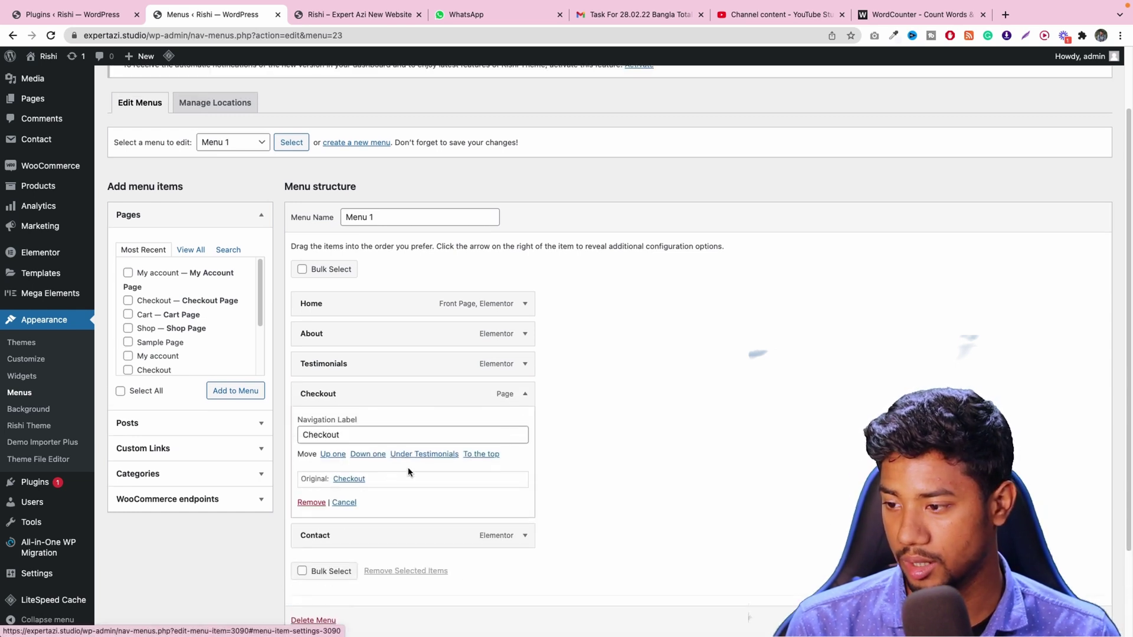
click(311, 502)
Add the Shop page and place it between Testimonials and Contact
click(191, 282)
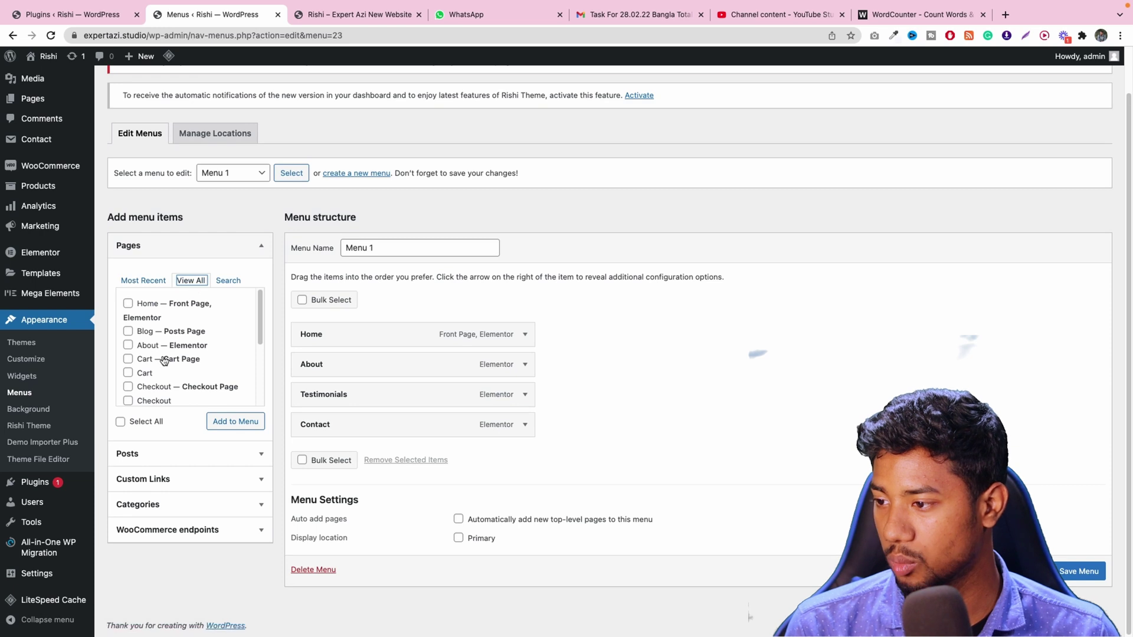
scroll(164, 360, down, 4)
scroll(164, 355, down, 1)
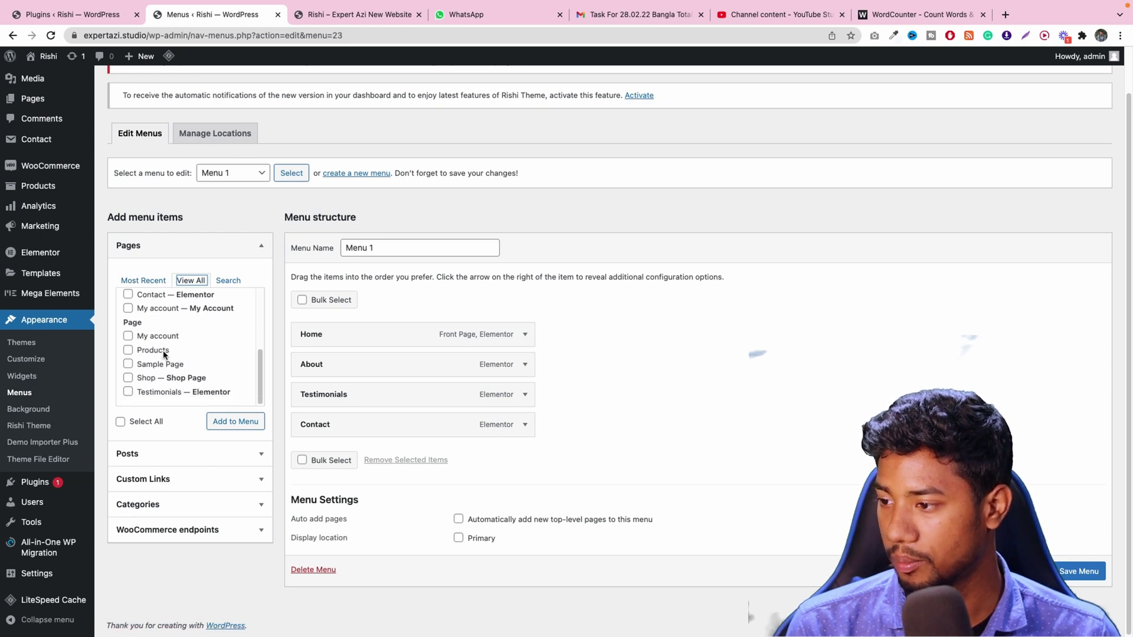
click(177, 379)
click(224, 421)
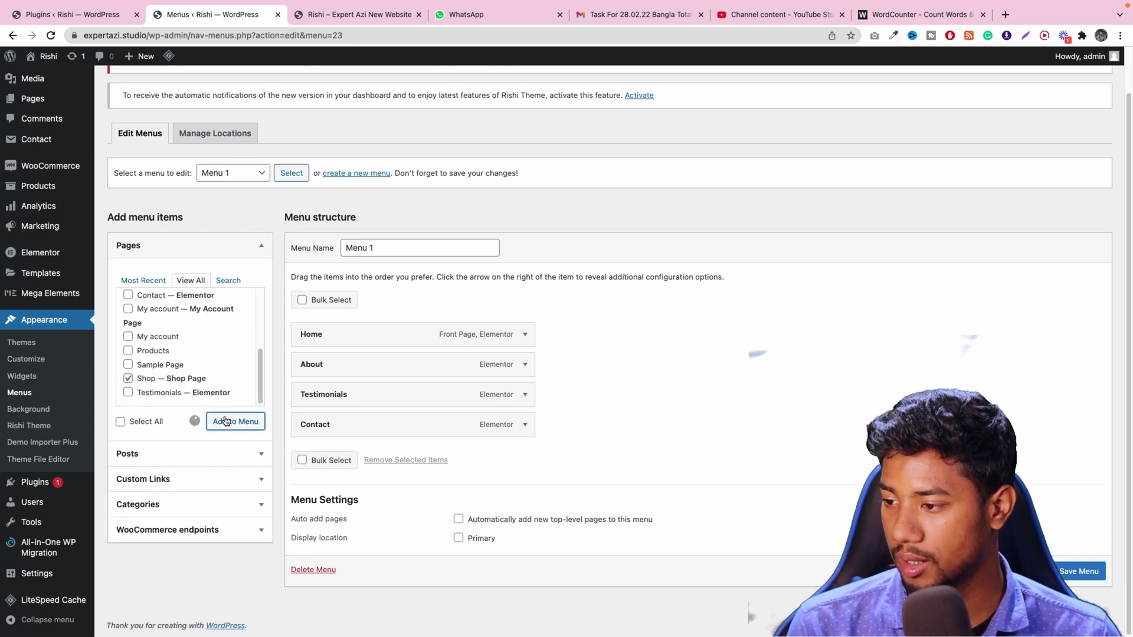
drag(374, 458, 382, 427)
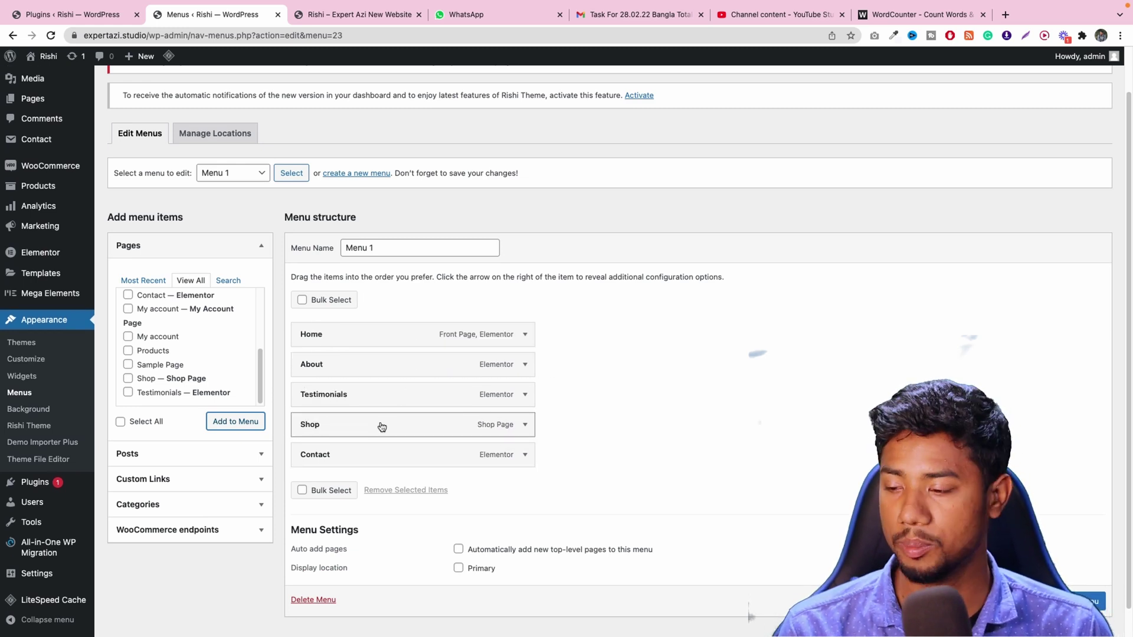
Assign Menu 1 to the Primary location and save the menu
scroll(413, 411, down, 1)
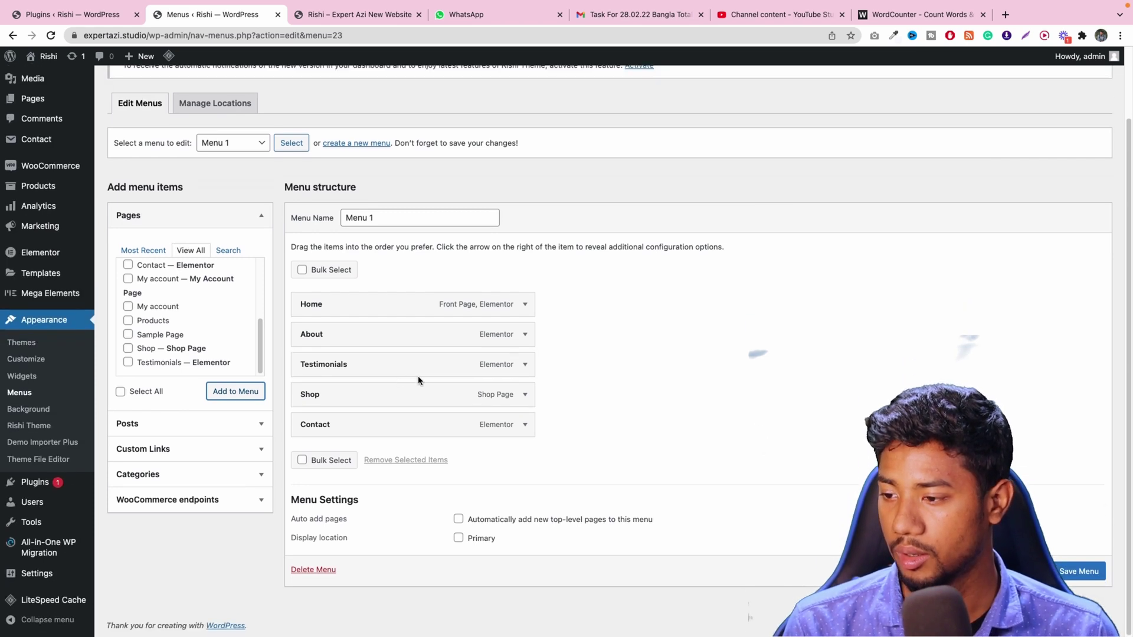
click(479, 539)
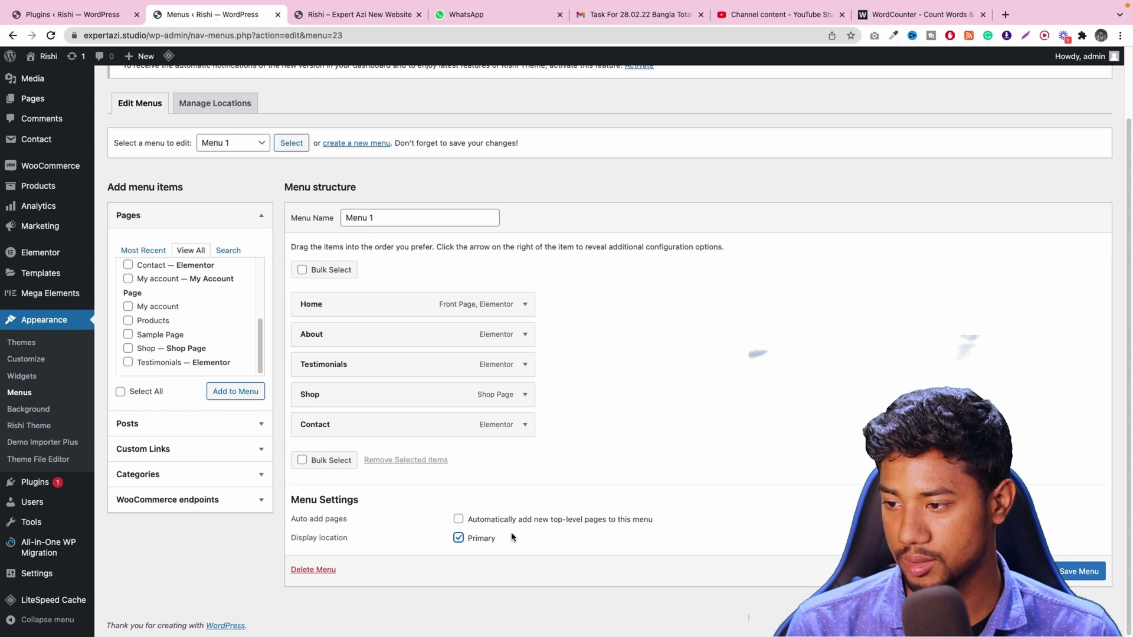
click(1092, 573)
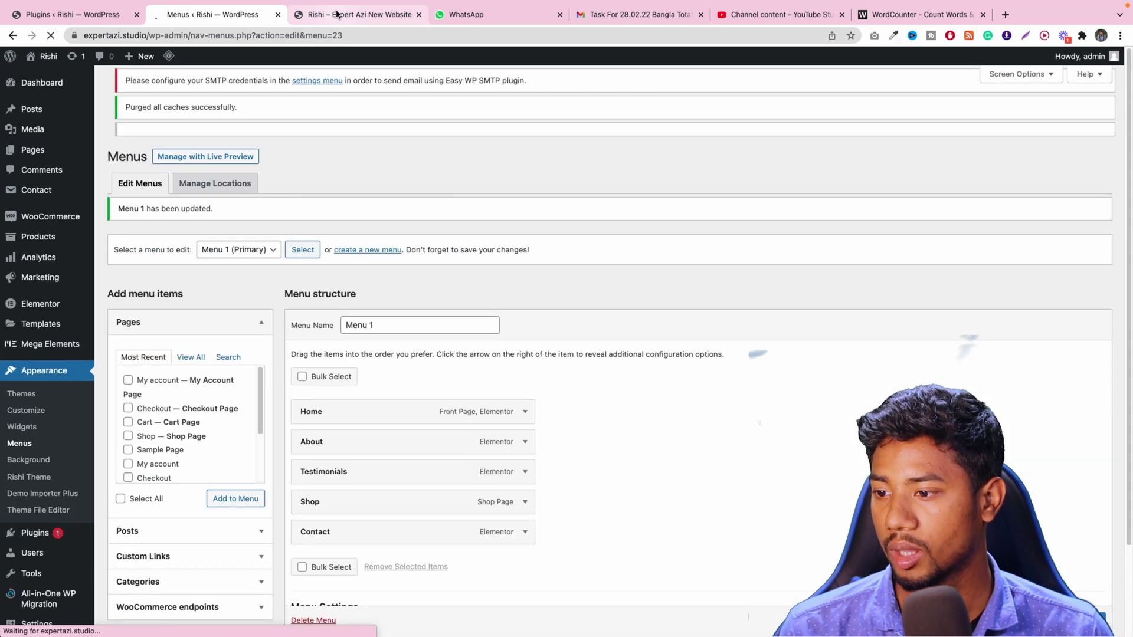
click(338, 14)
Reload the storefront and run Purge All from the LiteSpeed admin-bar menu
click(51, 35)
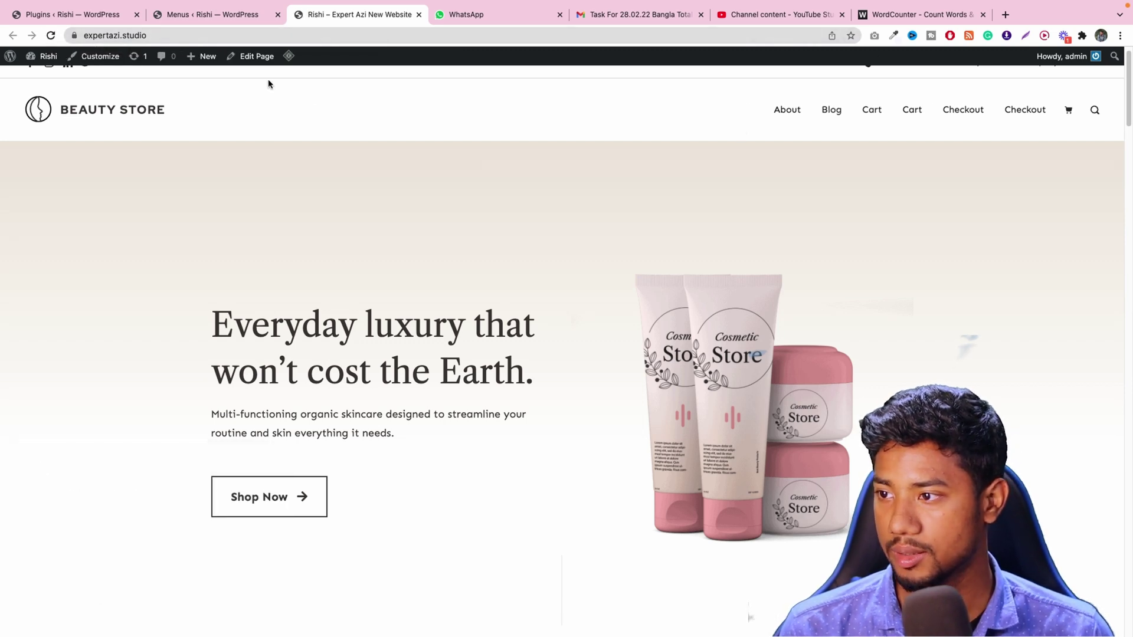
mouse_move(382, 55)
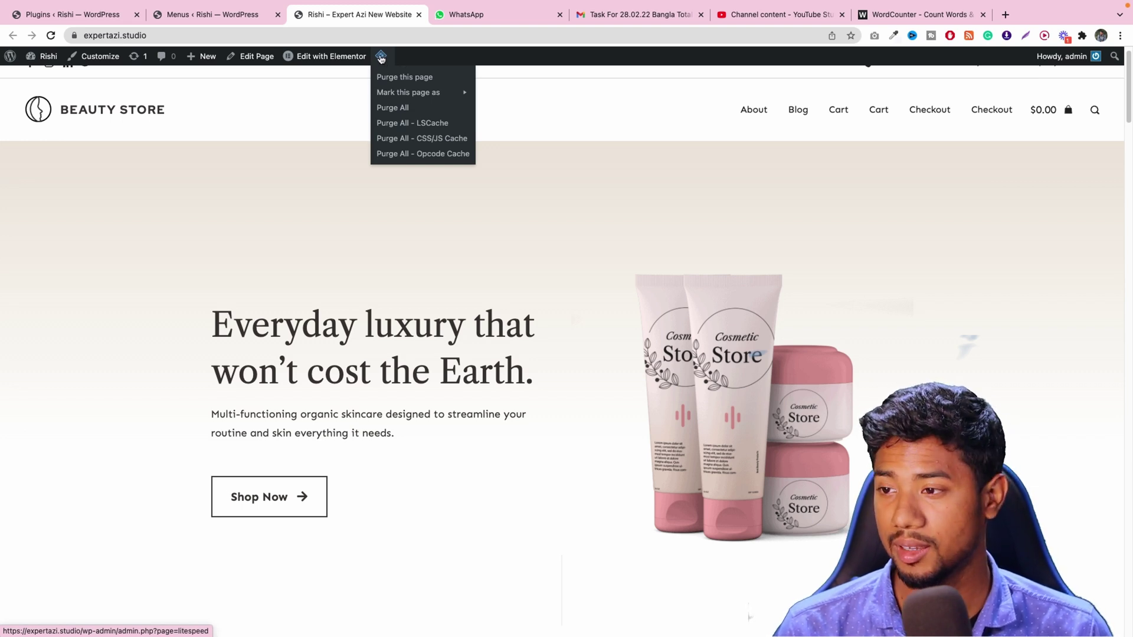
click(386, 107)
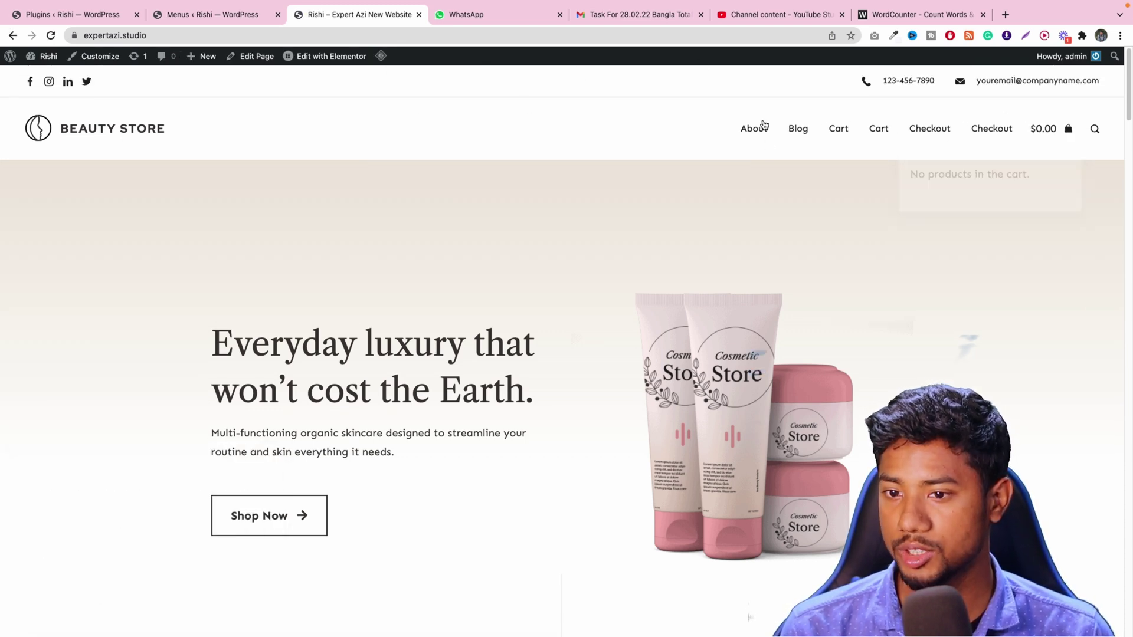
click(216, 14)
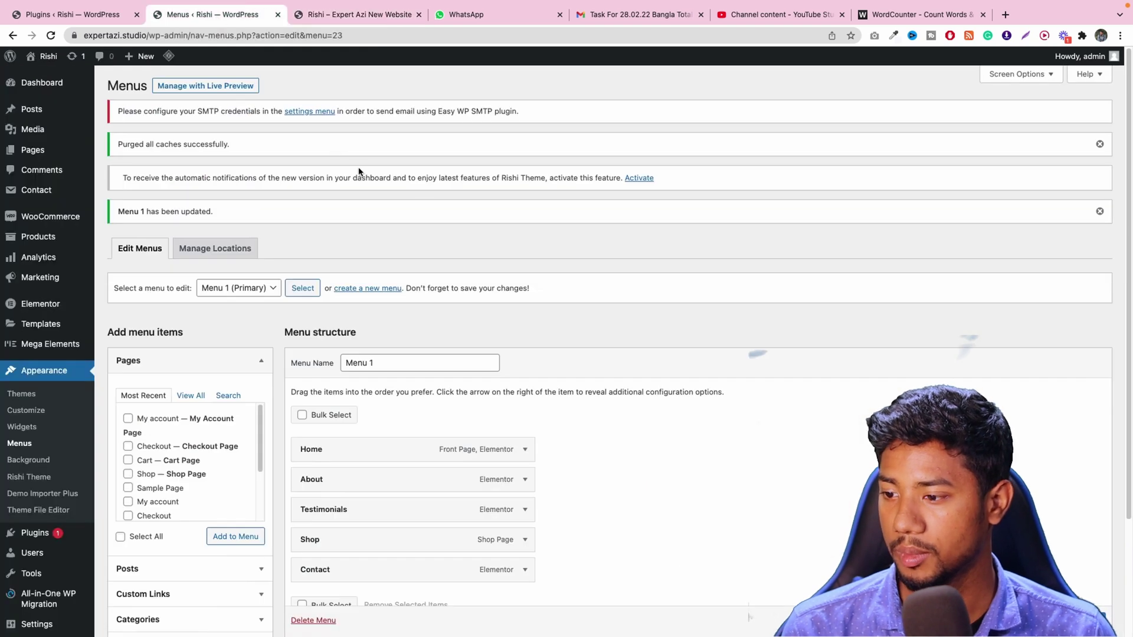
Load the footer menu in the menu editor and compare it with the live site footer
scroll(359, 173, down, 3)
click(242, 147)
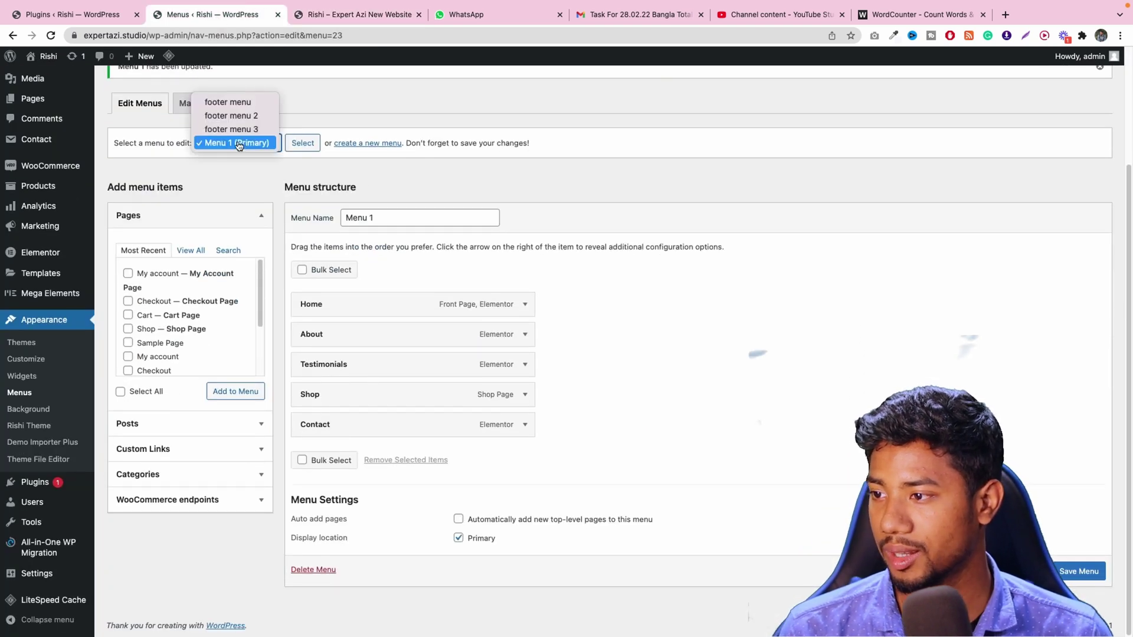
click(232, 103)
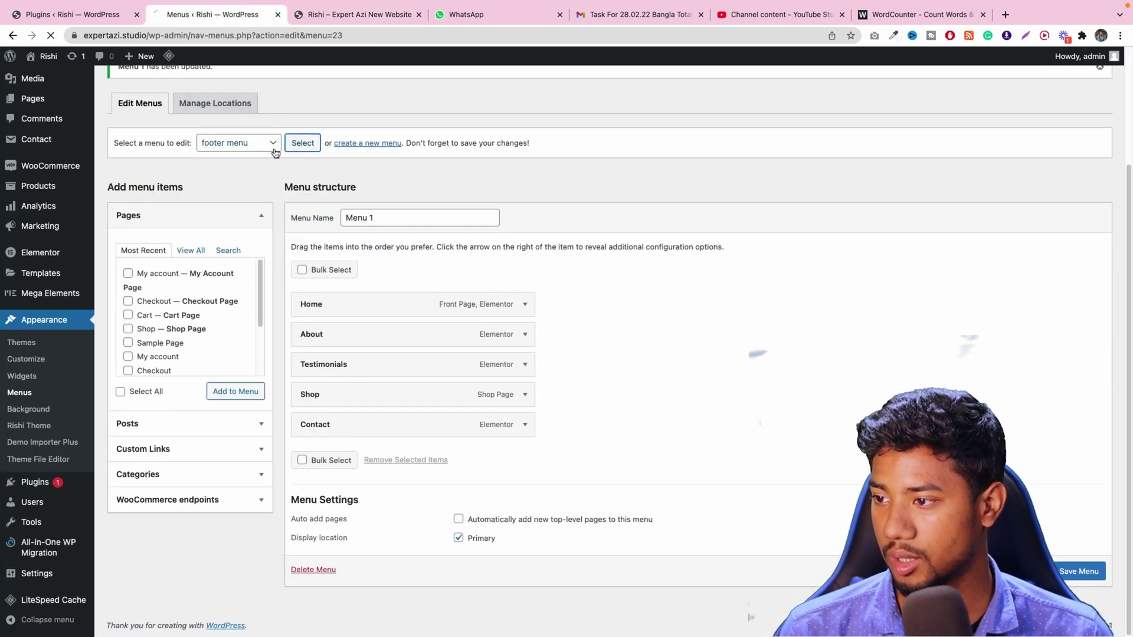
click(302, 143)
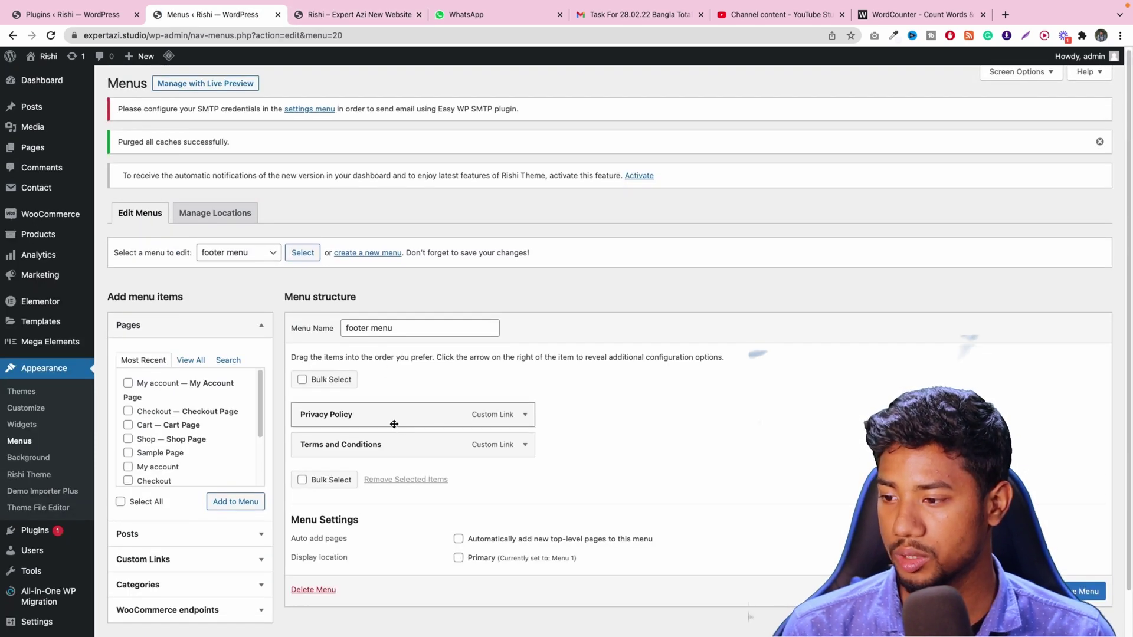
click(385, 20)
scroll(526, 288, down, 20)
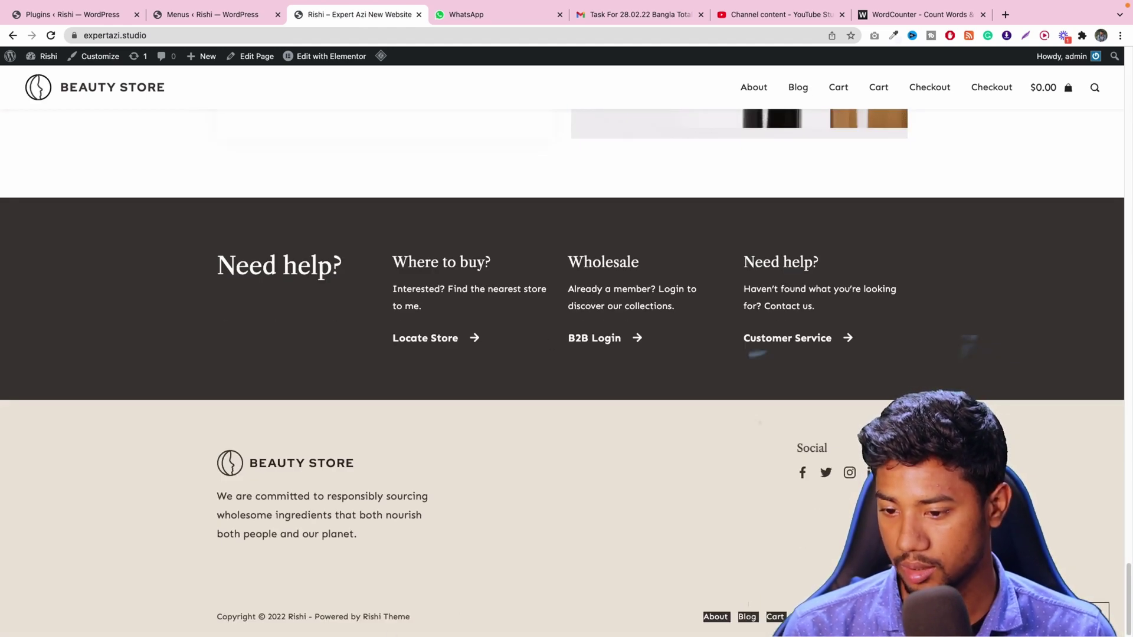
click(212, 14)
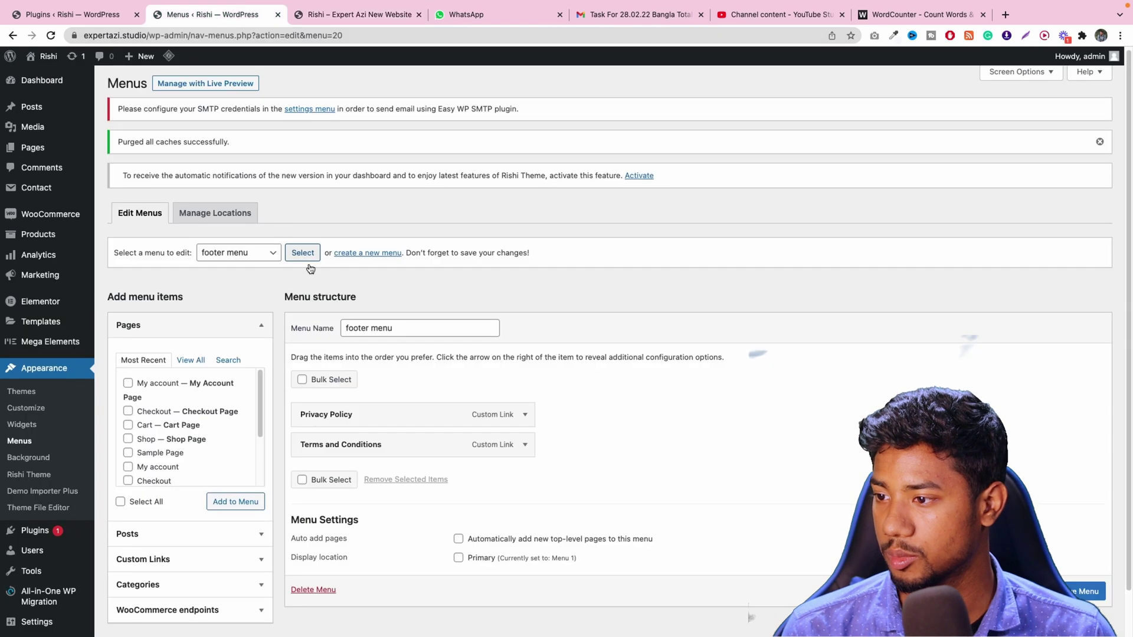
Load footer menu 2, then footer menu 3, for editing
click(242, 255)
click(235, 267)
click(305, 254)
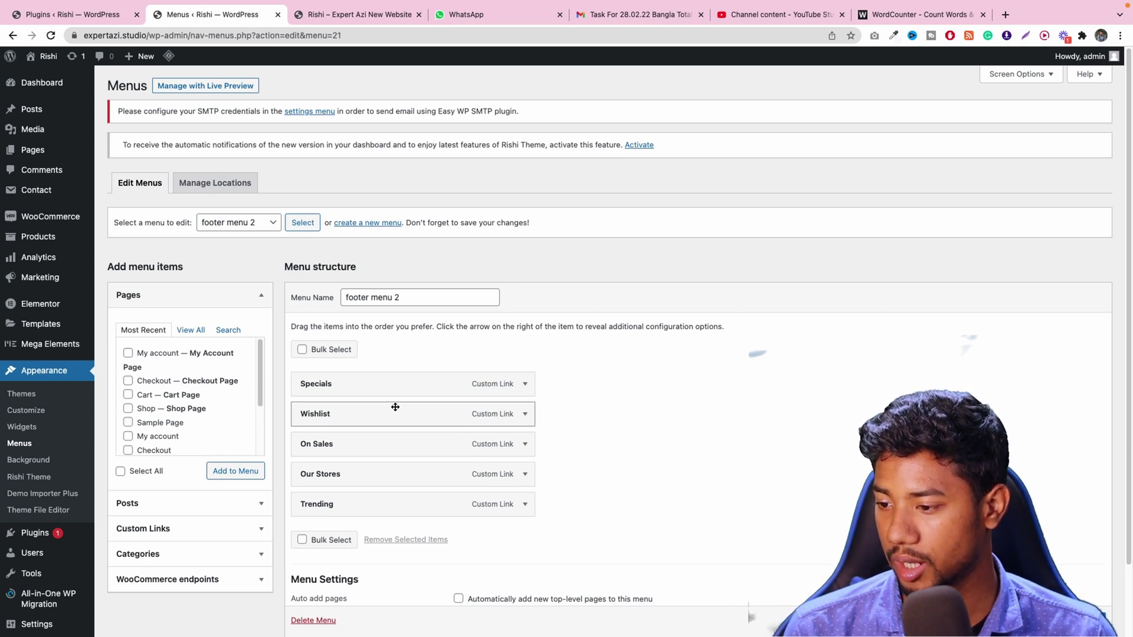
click(245, 223)
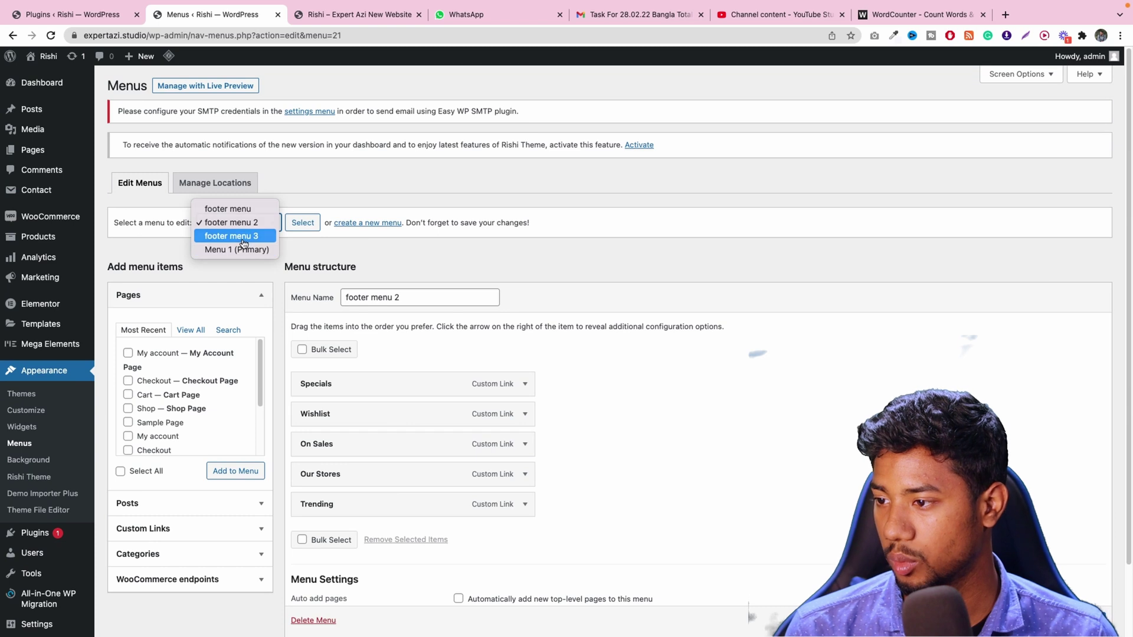
click(231, 236)
click(302, 225)
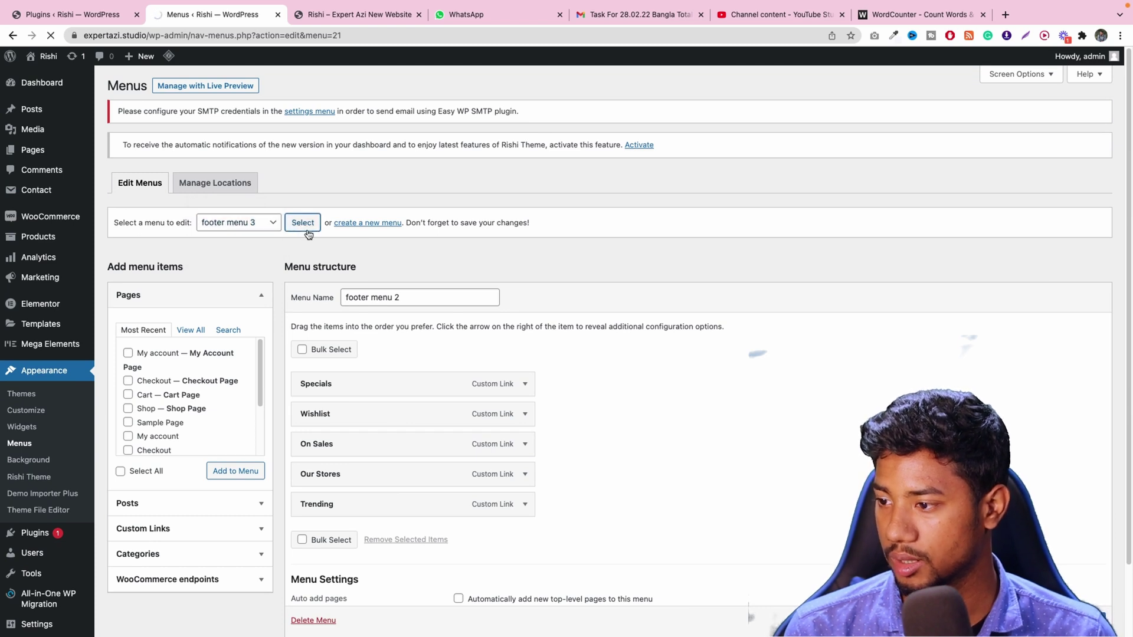
Add the My account, Checkout, Cart and Shop pages to footer menu 3
scroll(319, 243, down, 1)
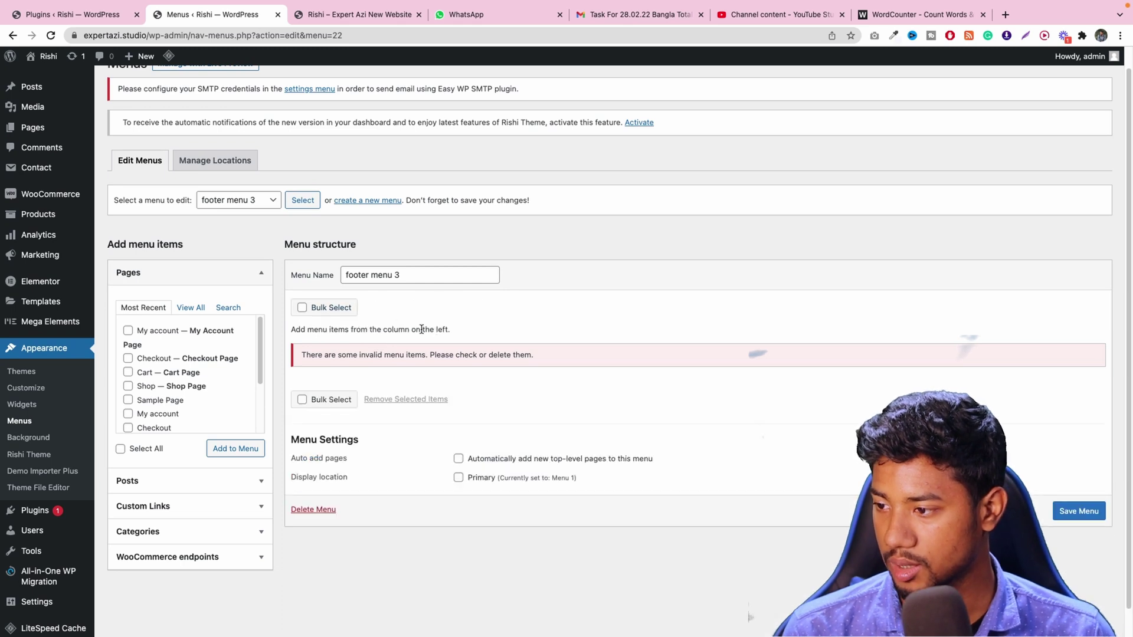
click(188, 333)
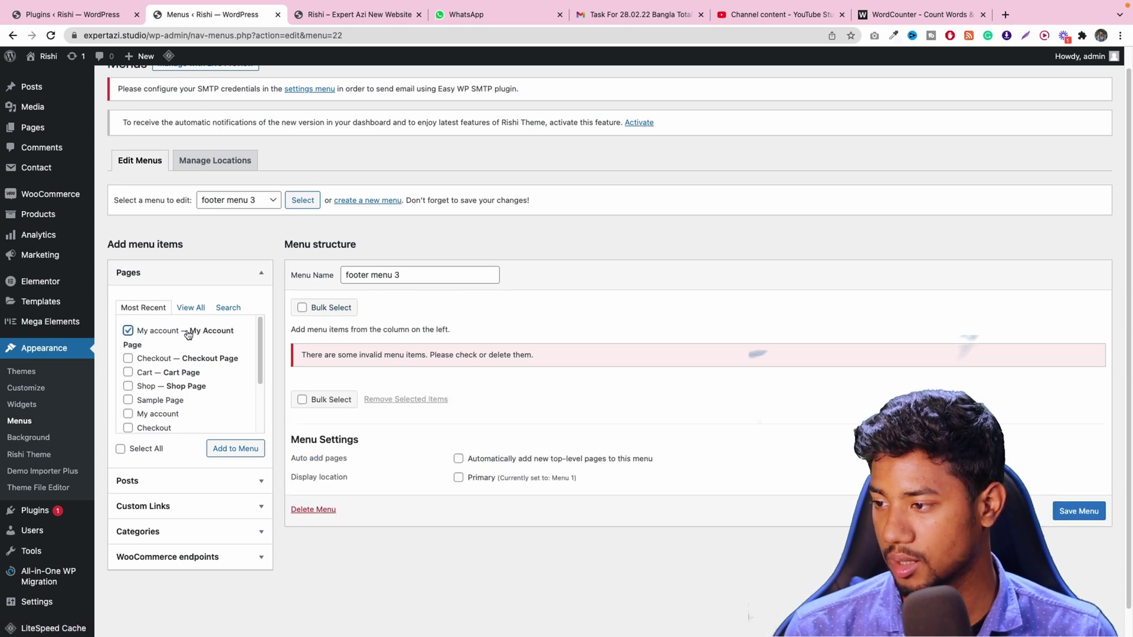
click(176, 360)
click(173, 373)
click(172, 389)
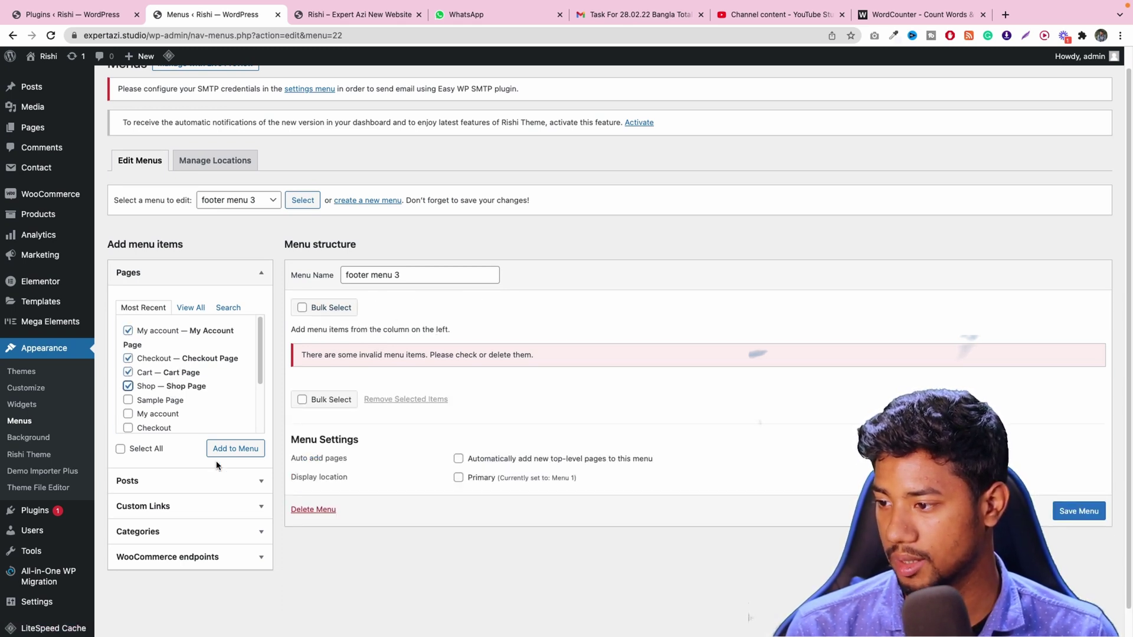
scroll(182, 409, down, 1)
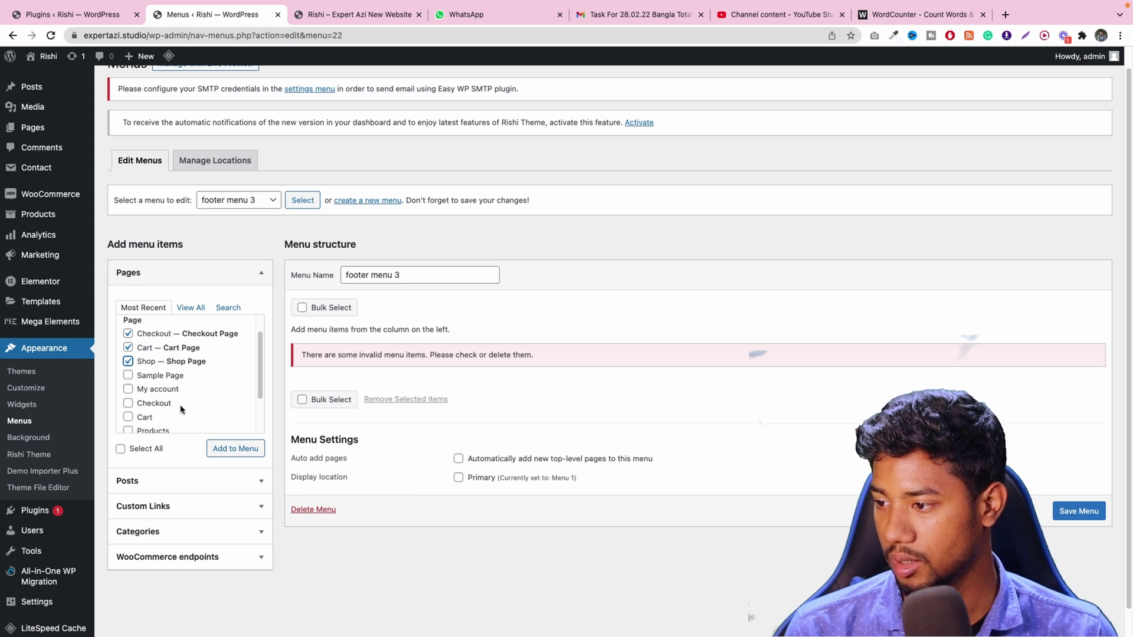
click(230, 449)
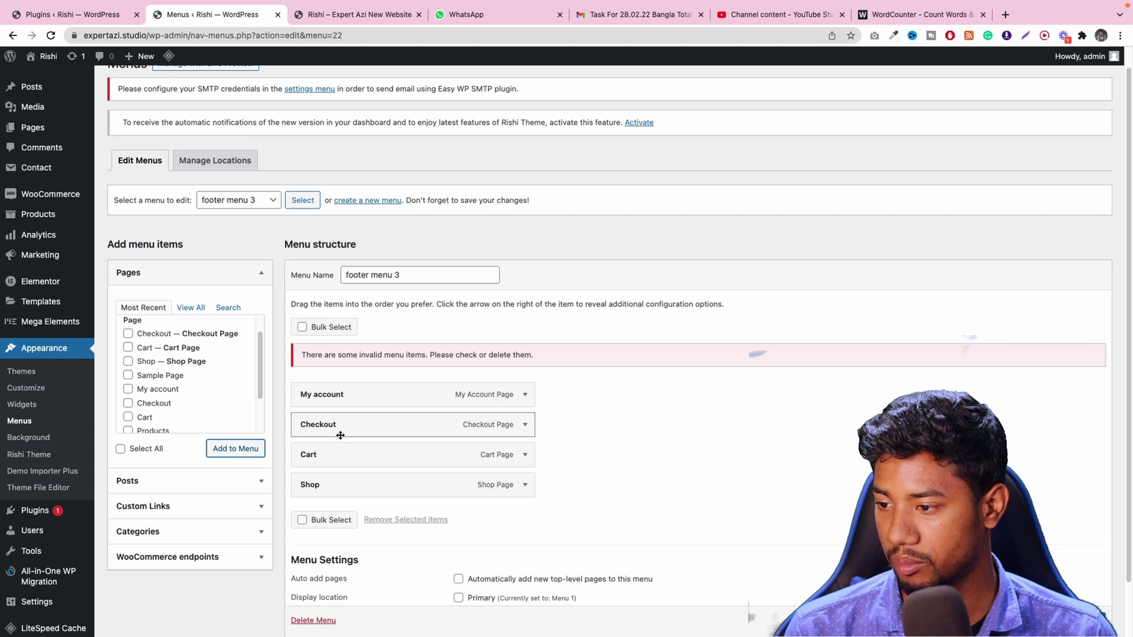
Reorder footer menu 3 to My account, Shop, Cart, Checkout
drag(339, 431, 332, 490)
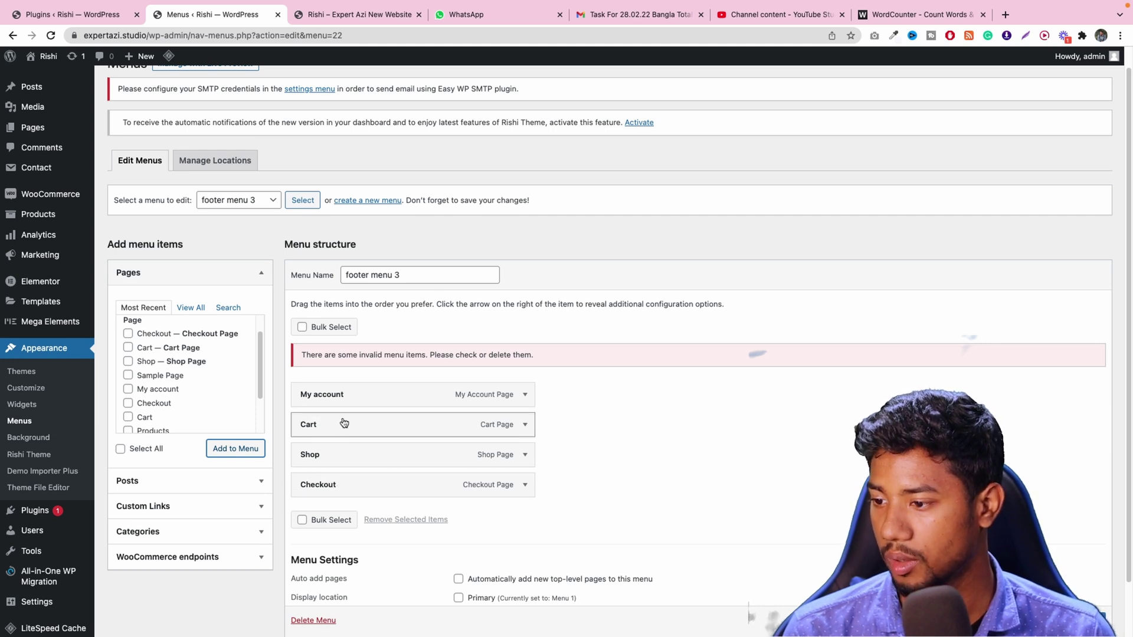
drag(341, 424, 346, 459)
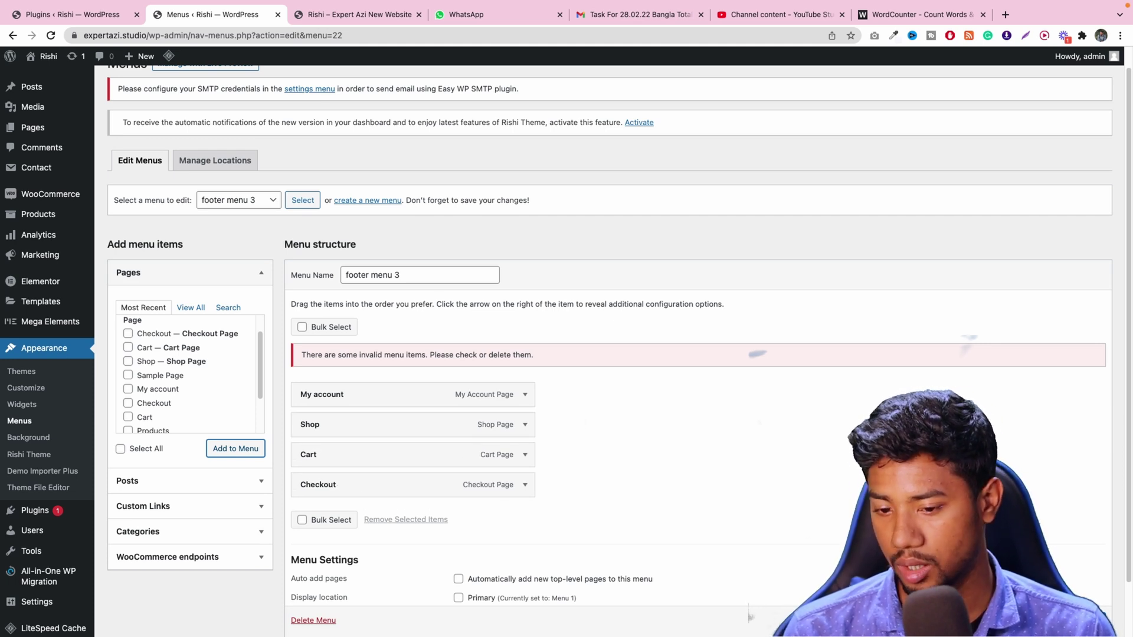
scroll(590, 354, down, 1)
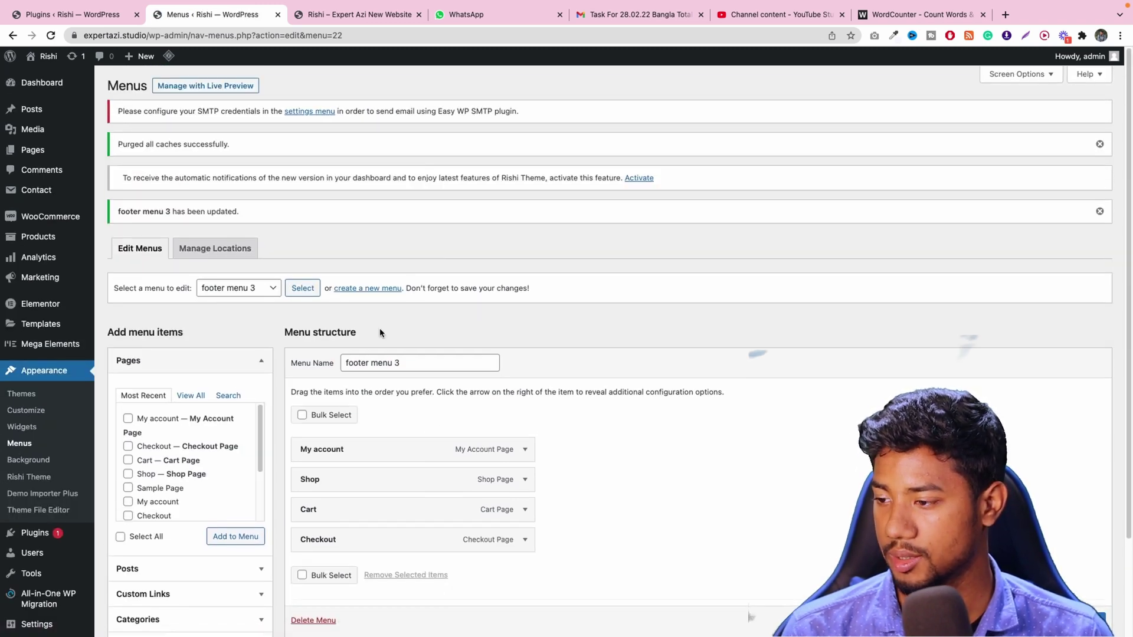
scroll(380, 333, down, 3)
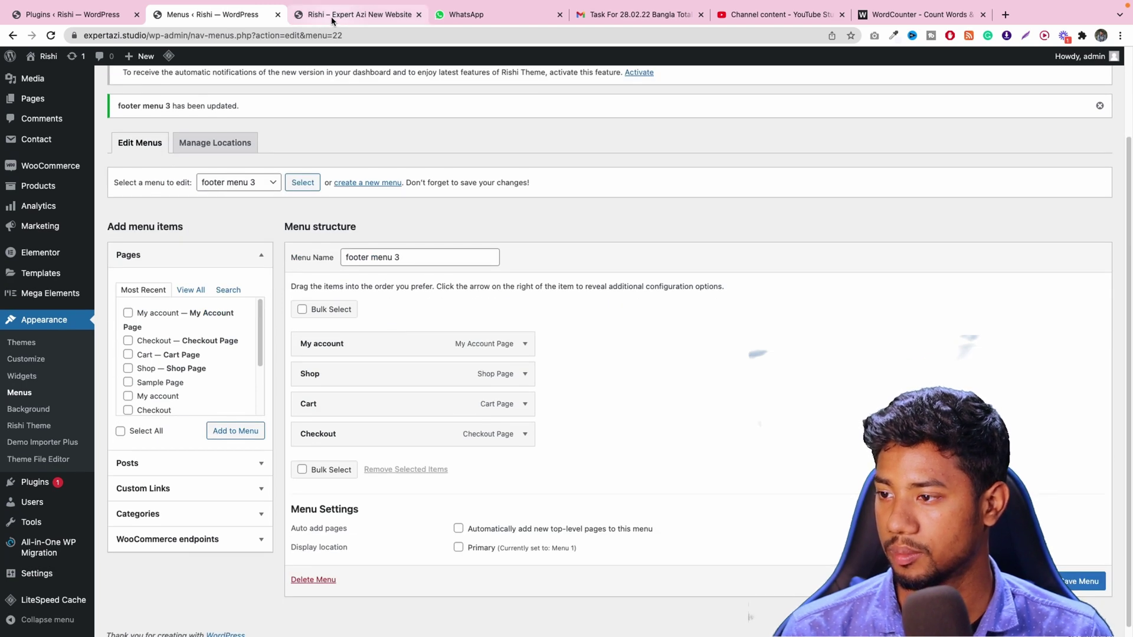
click(331, 17)
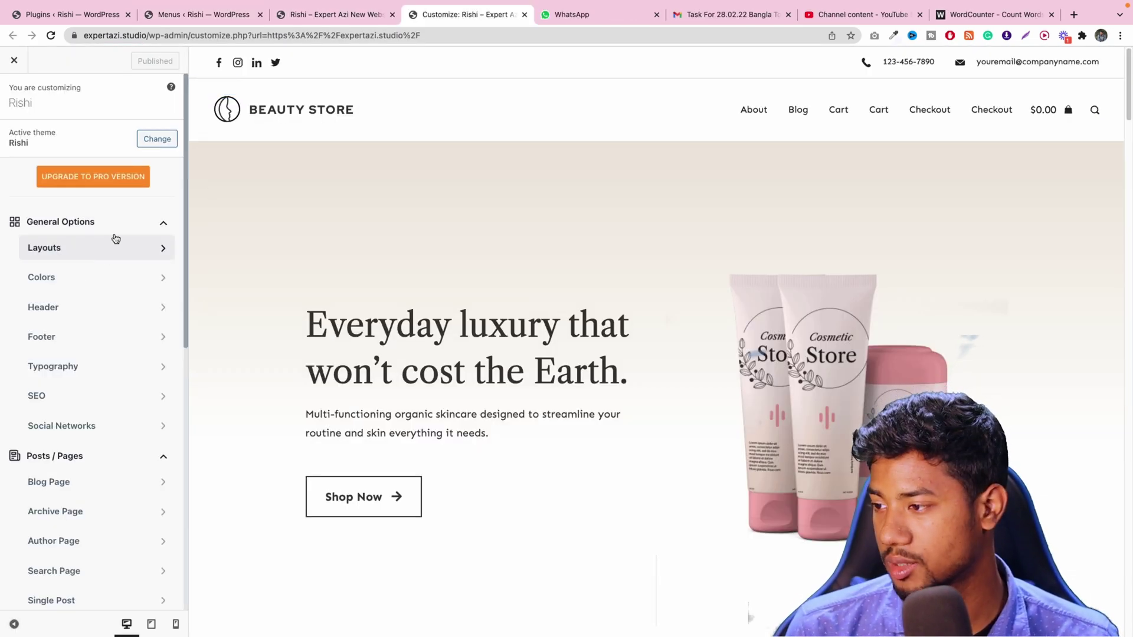
Open the Socials element in the header's Top Row settings
click(68, 318)
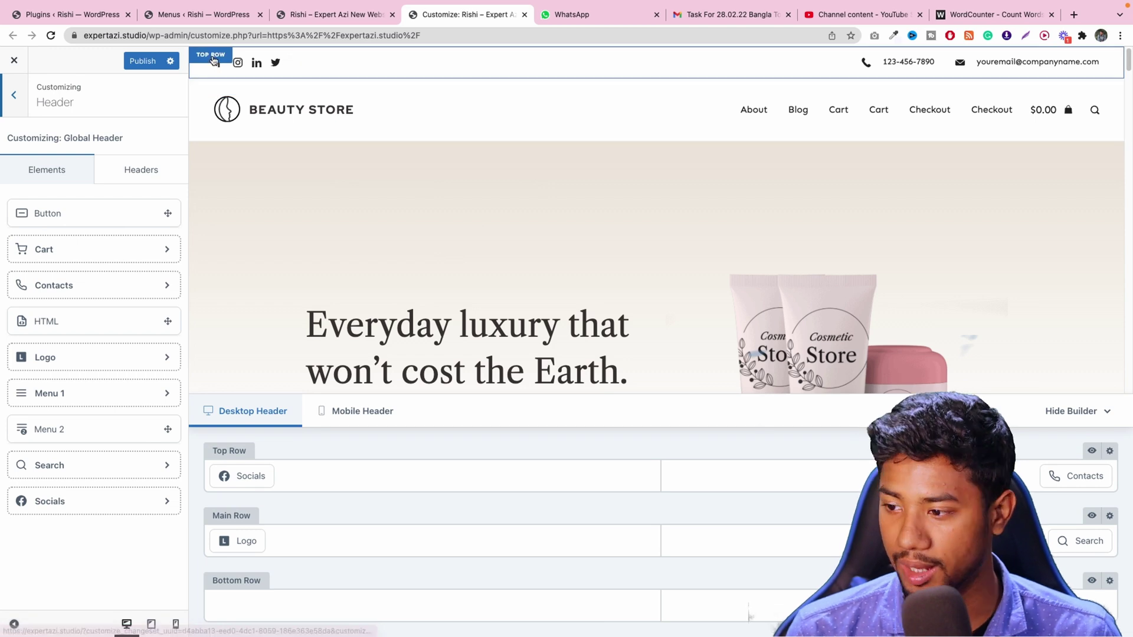
click(213, 60)
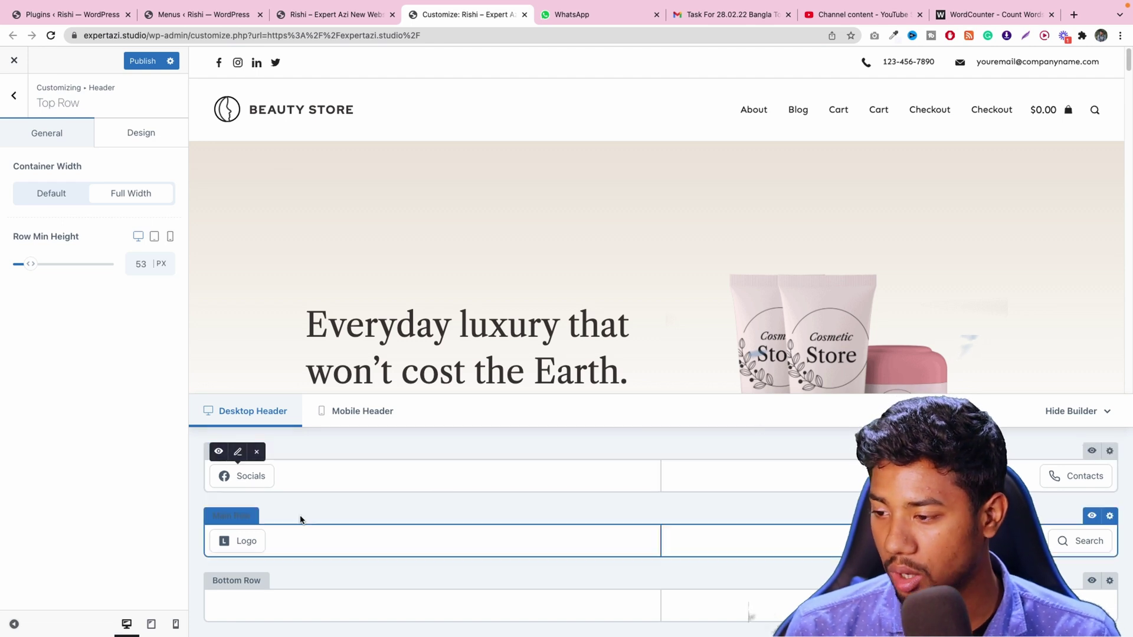
mouse_move(242, 477)
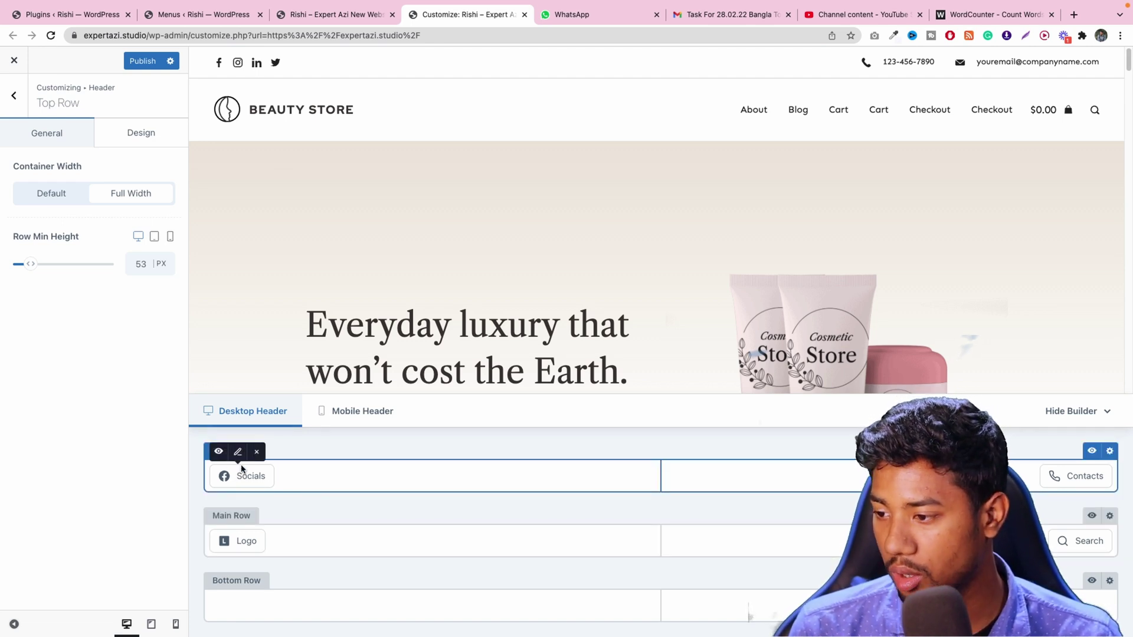
click(246, 477)
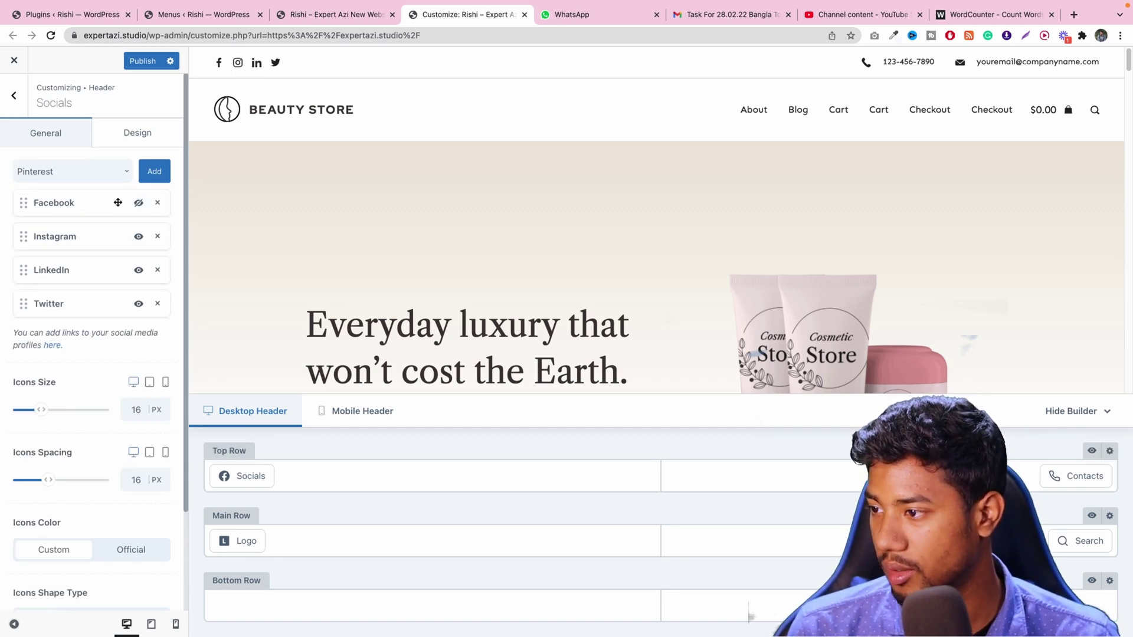
Browse the available social networks list, closing it without adding one
click(92, 176)
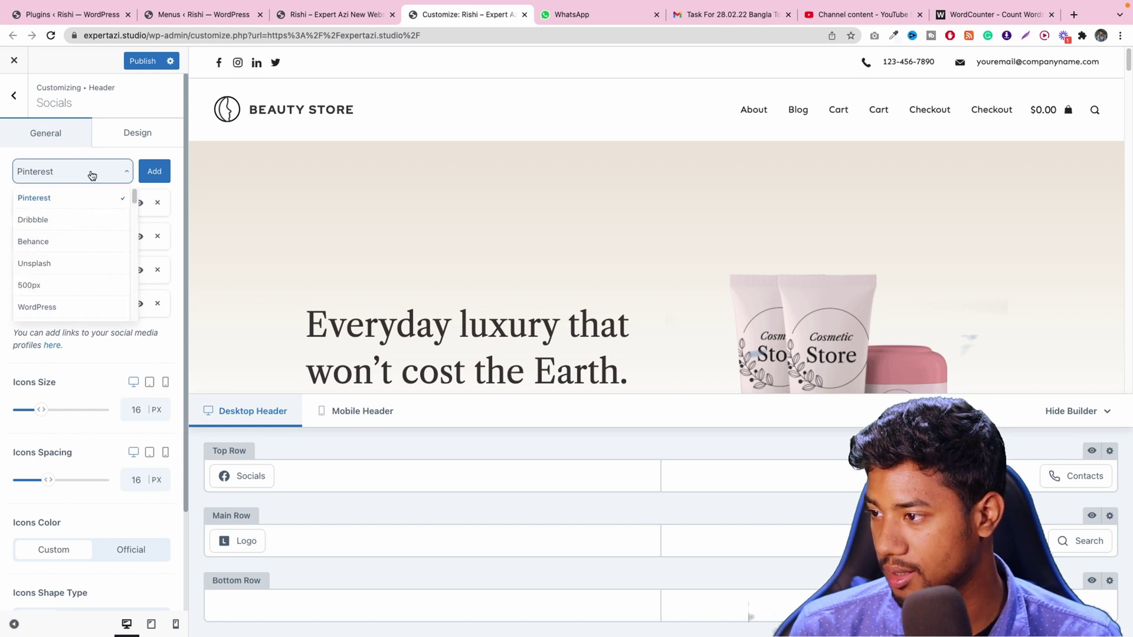
scroll(68, 248, down, 5)
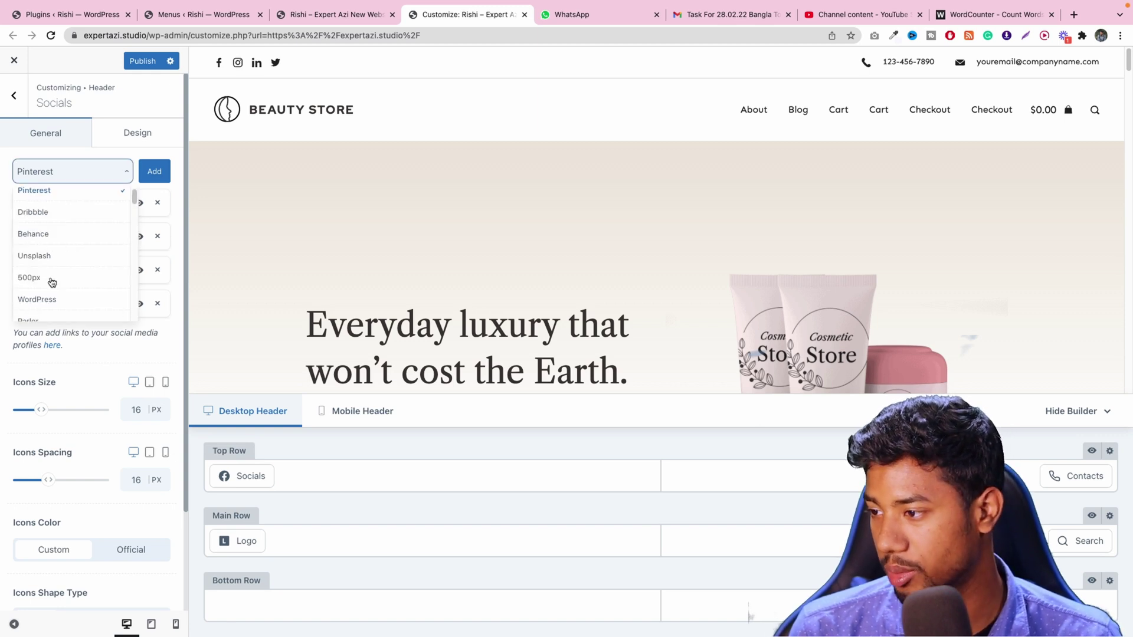
scroll(59, 254, up, 2)
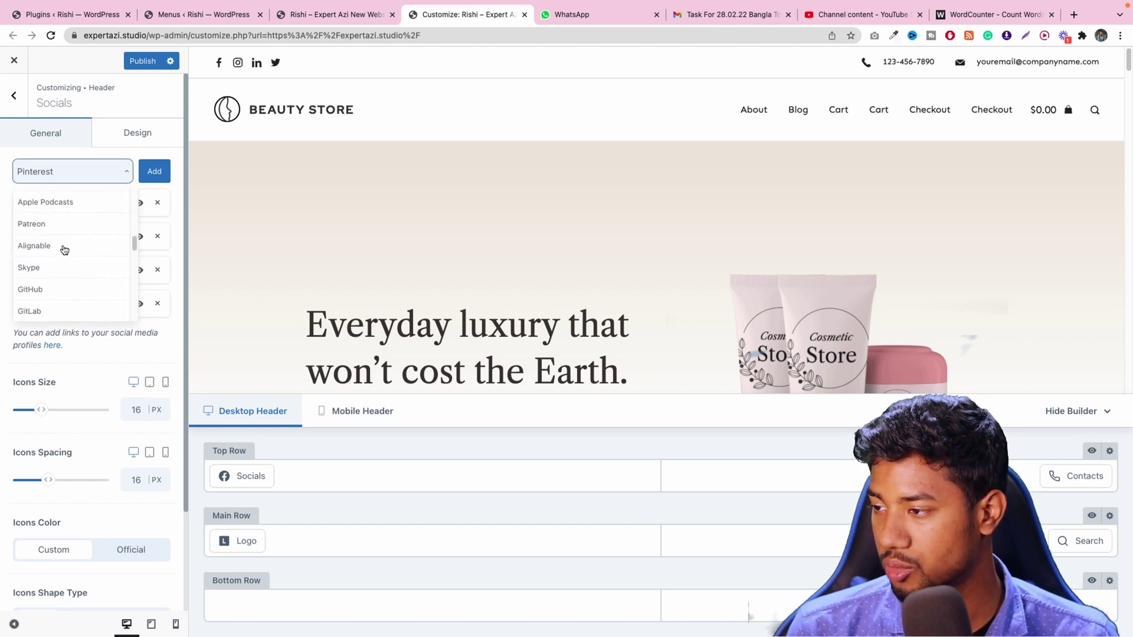
click(121, 166)
click(76, 177)
scroll(71, 248, down, 8)
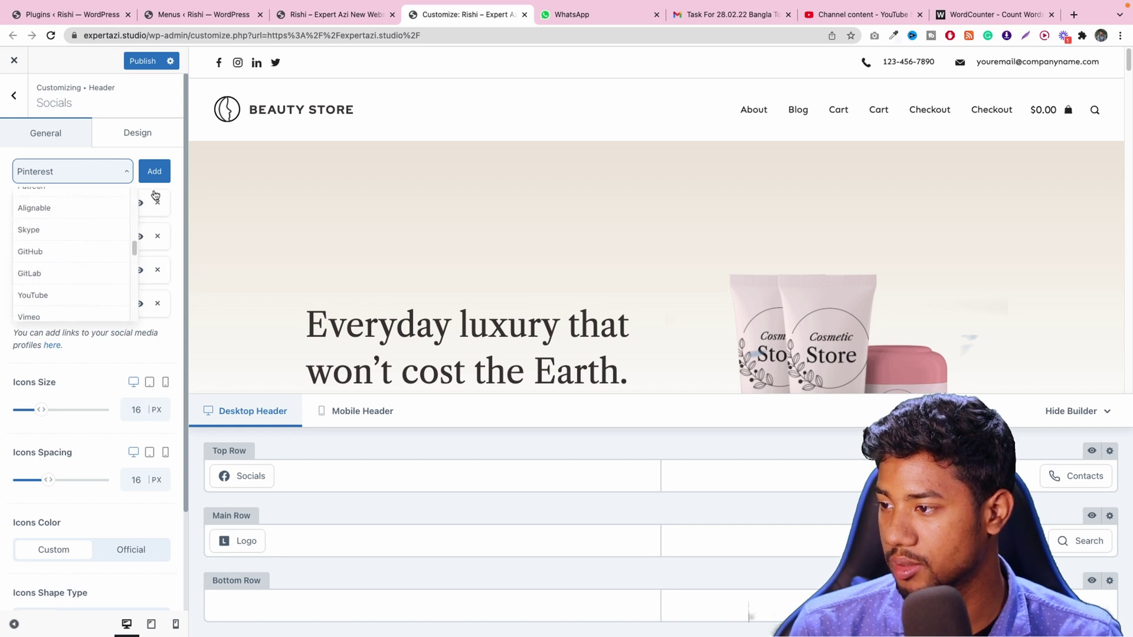
click(107, 180)
scroll(83, 295, down, 4)
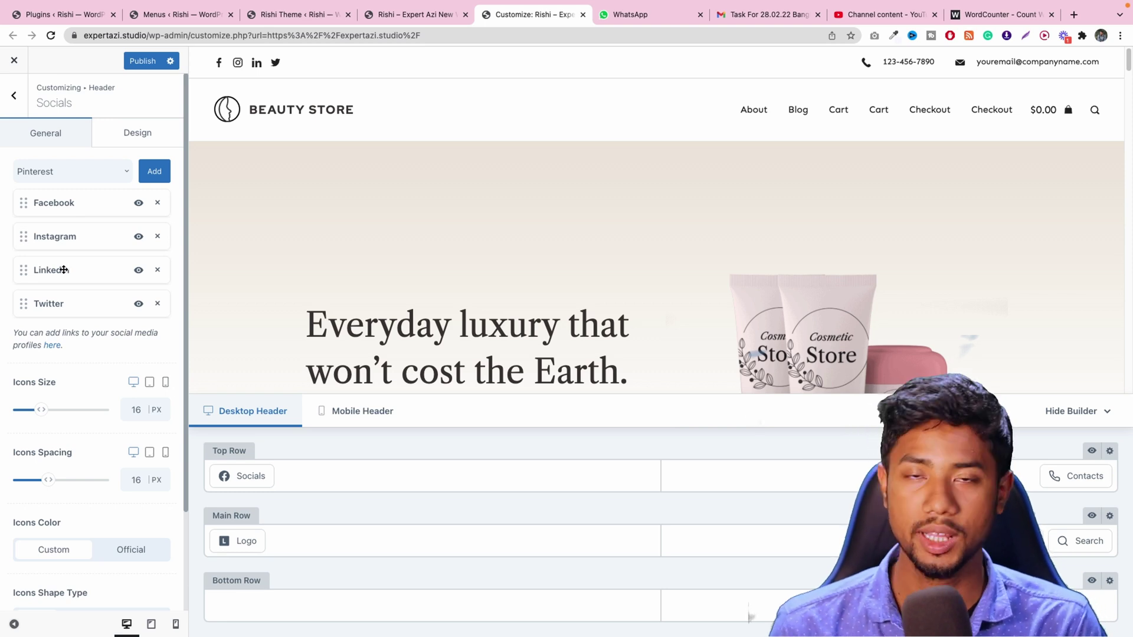
Enter the site's social handle for Facebook and Twitter in Social Networks and publish
click(11, 110)
click(12, 98)
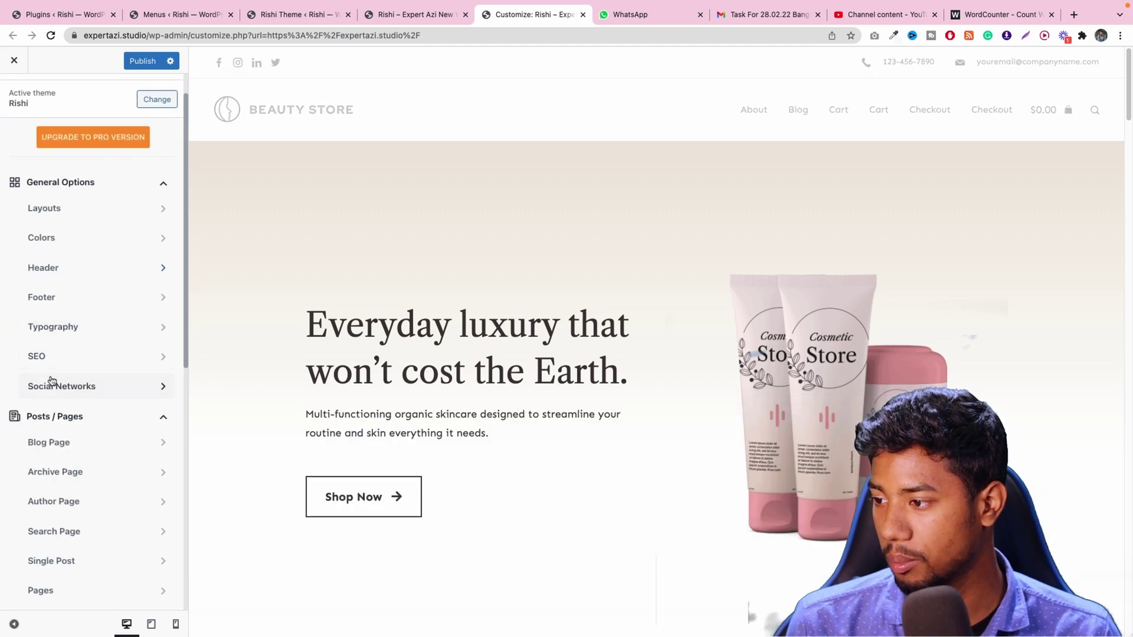
click(70, 384)
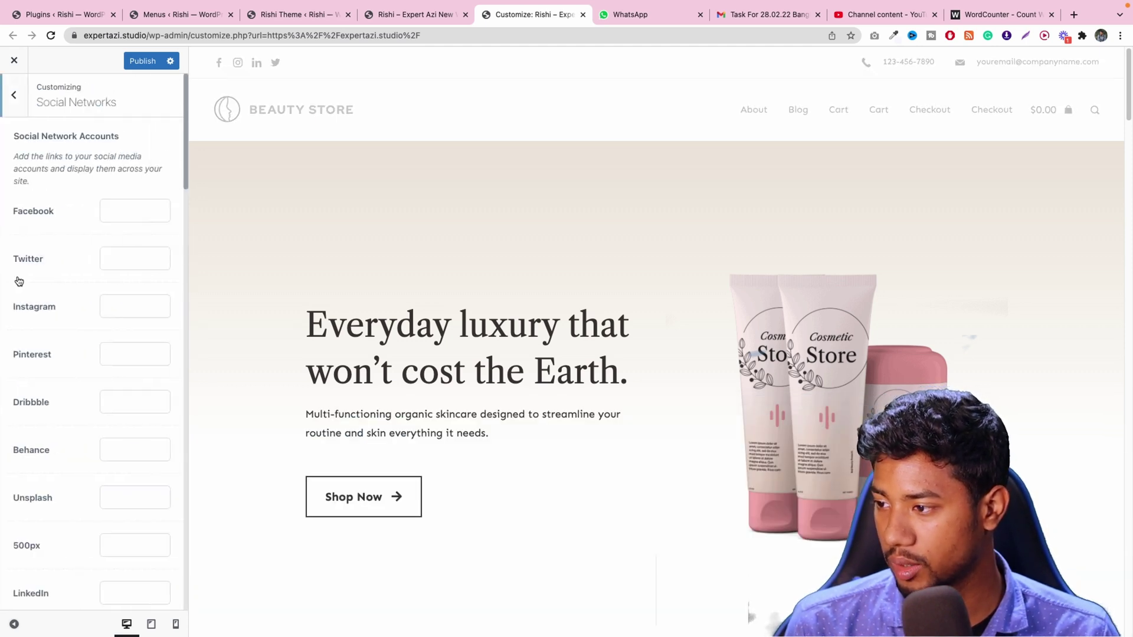
click(122, 205)
text(e)
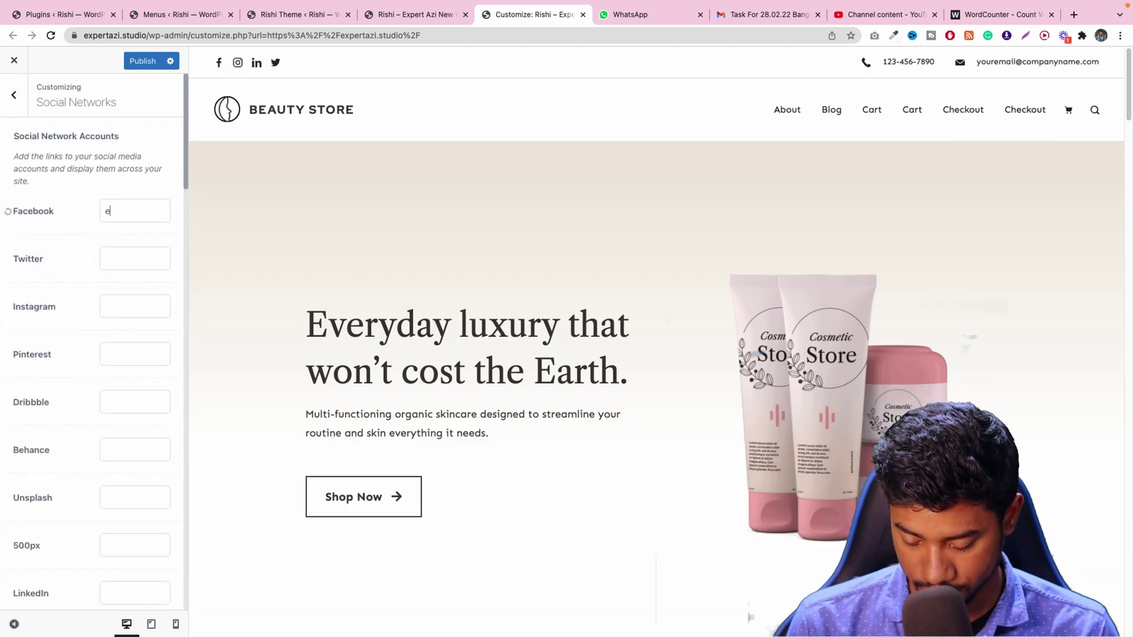
text(xpertazi)
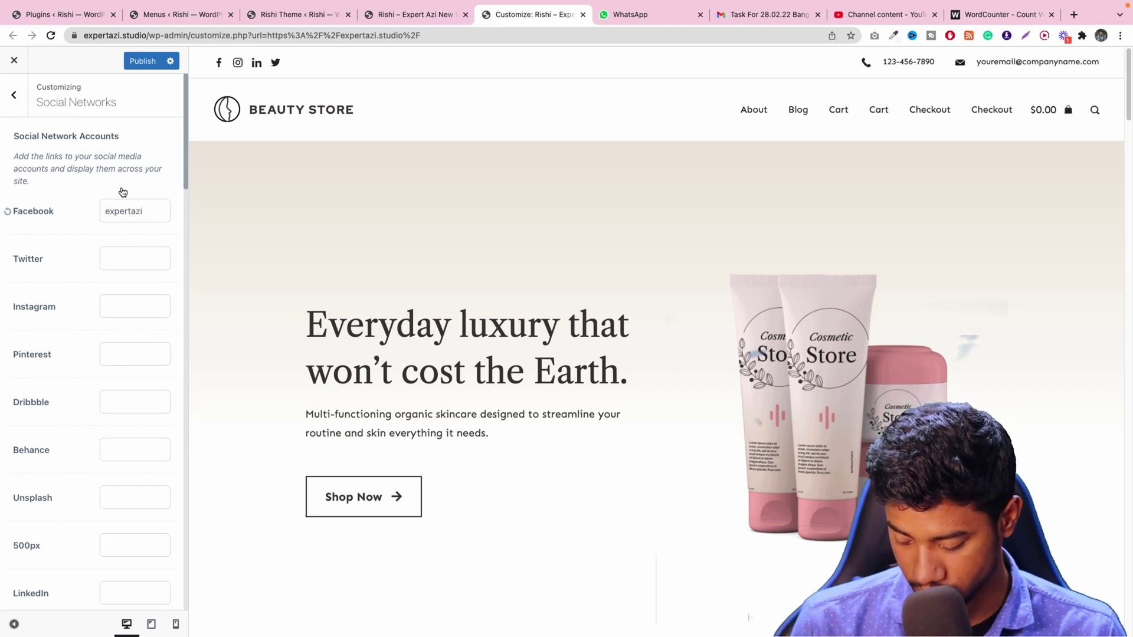
key(super+a)
key(super+c)
click(129, 257)
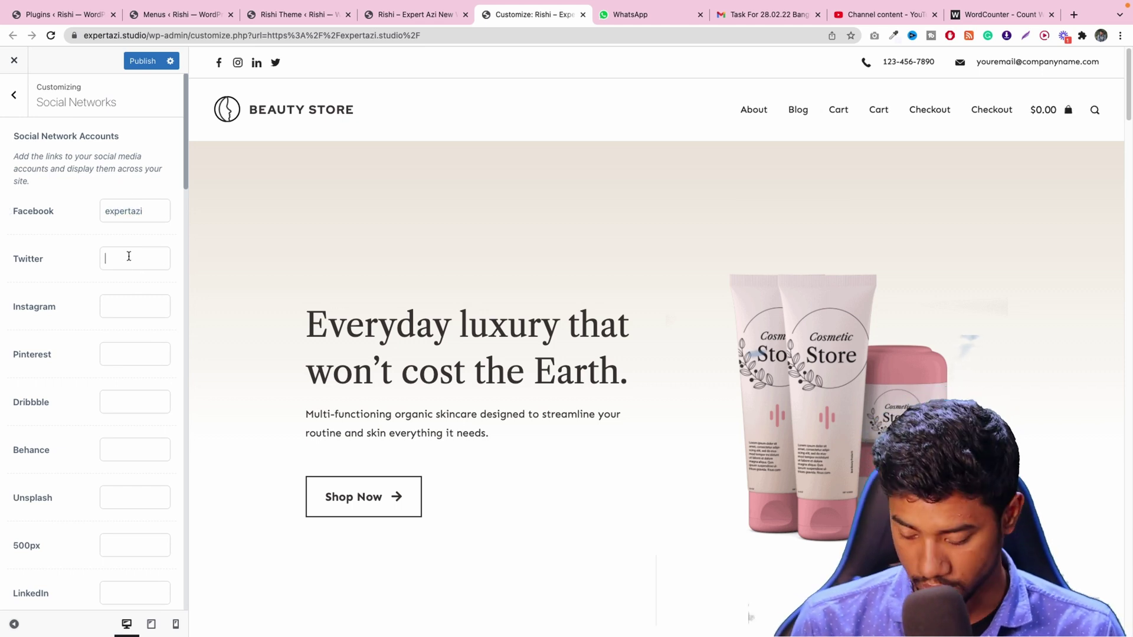
key(super+v)
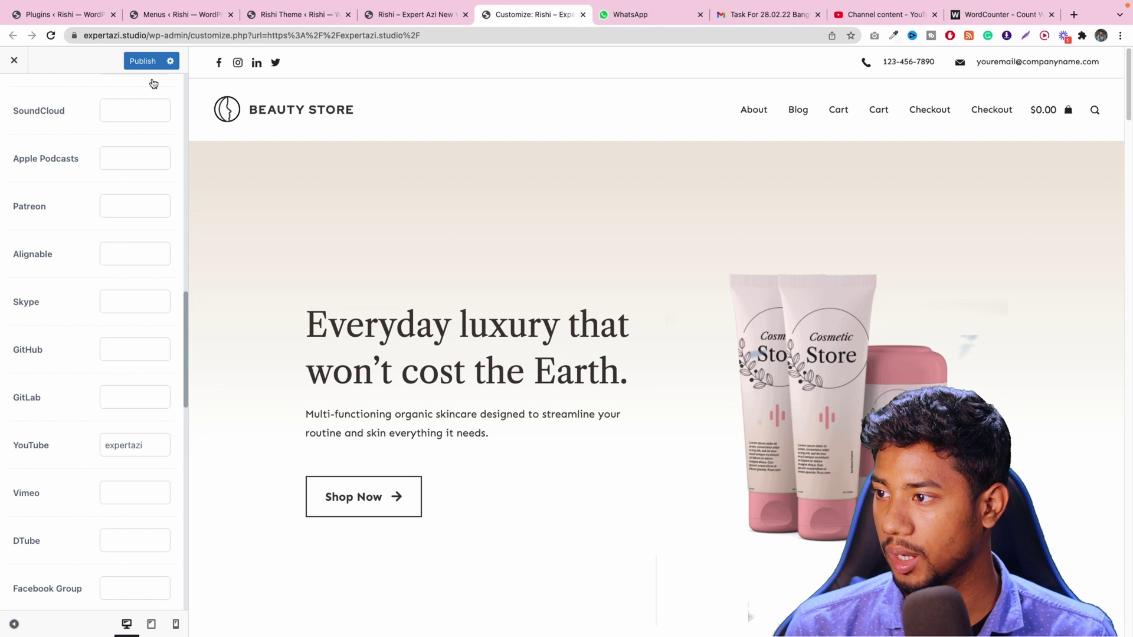
click(147, 62)
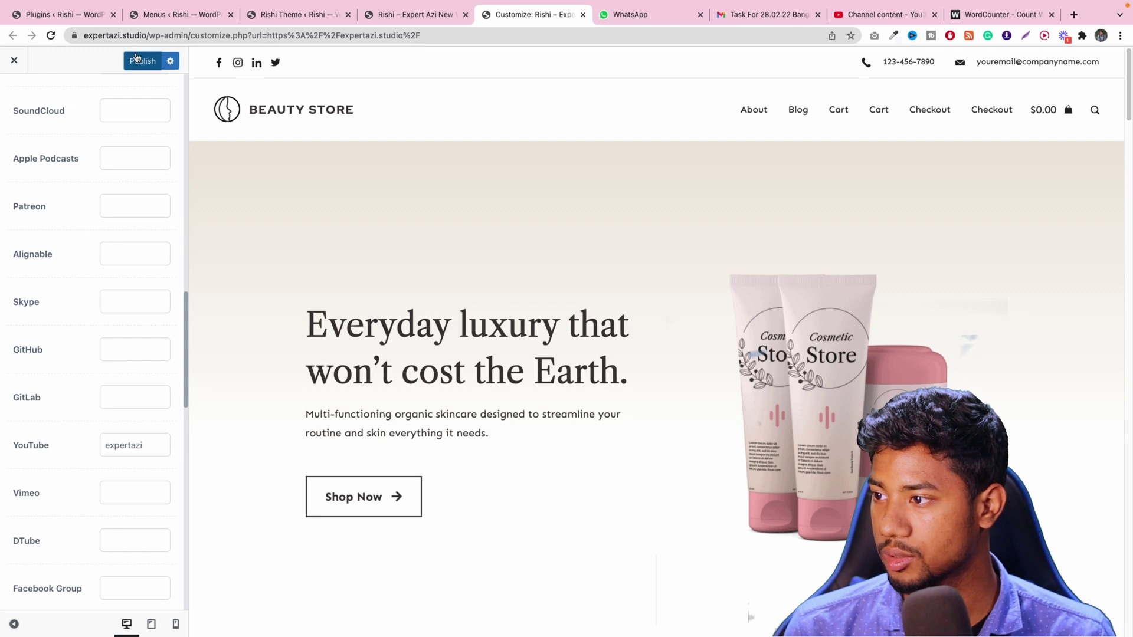
Recheck the header Socials network list in the Header settings
scroll(89, 150, up, 10)
click(13, 91)
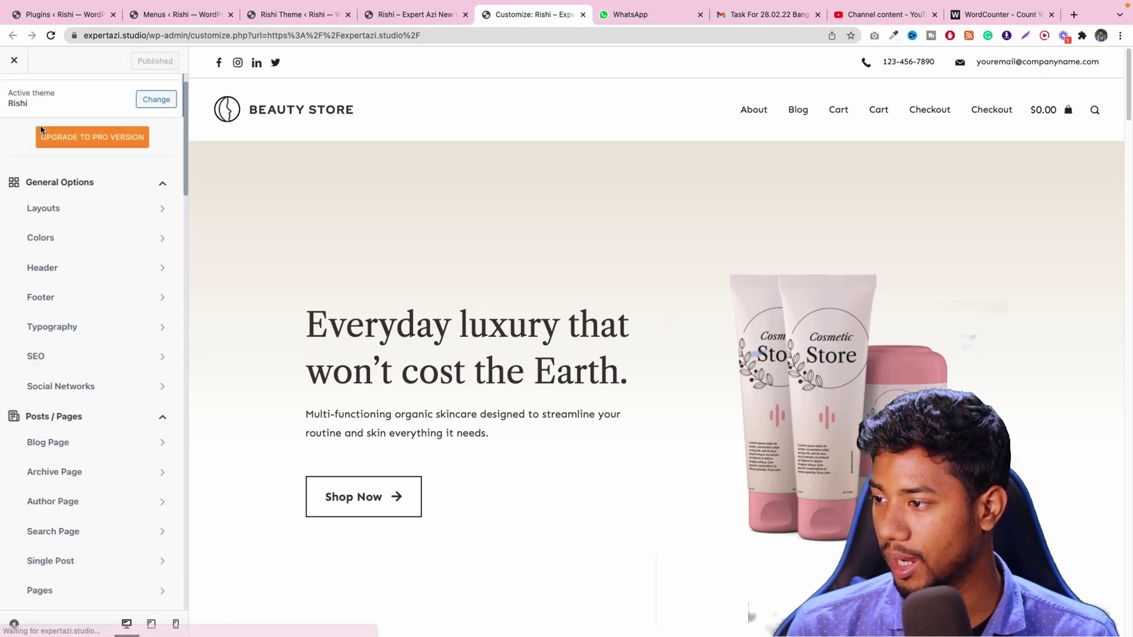
click(75, 267)
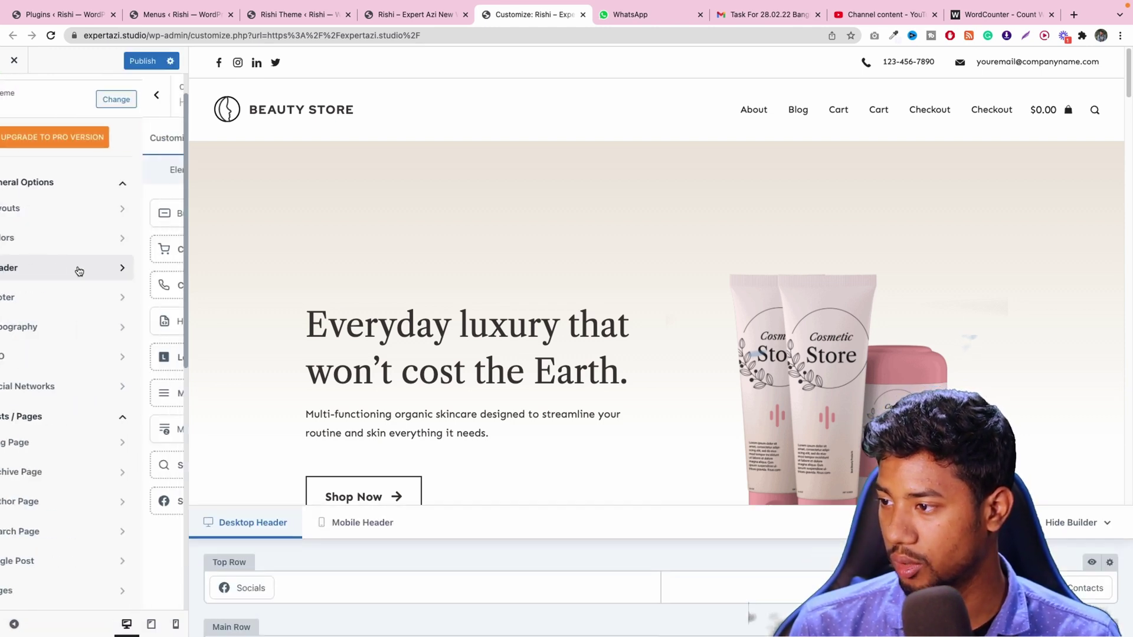
click(292, 64)
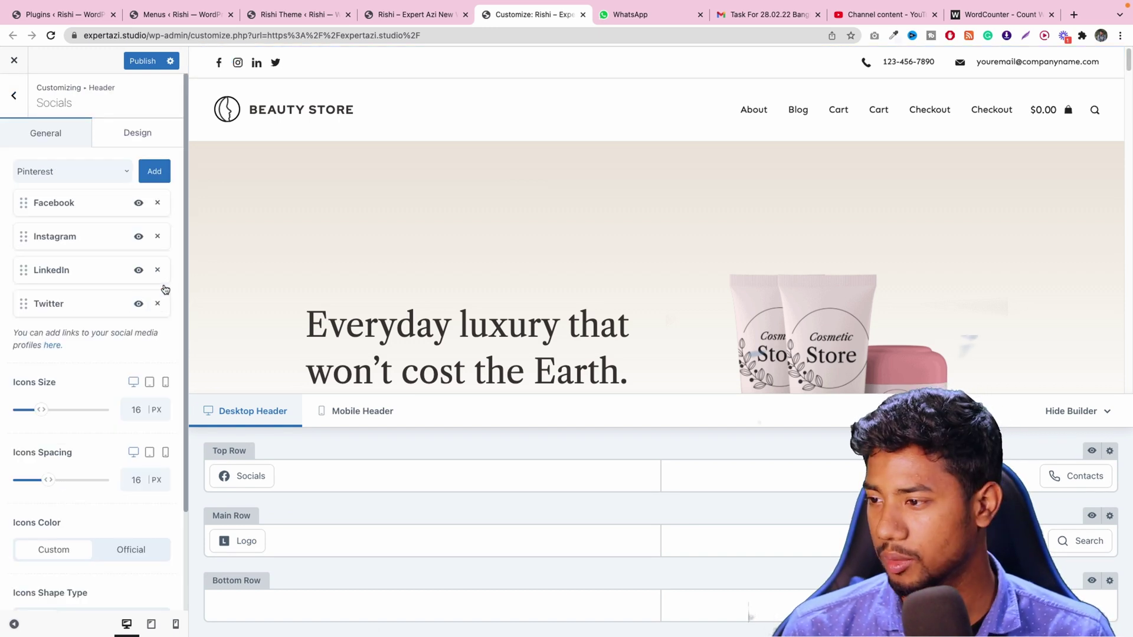
click(86, 175)
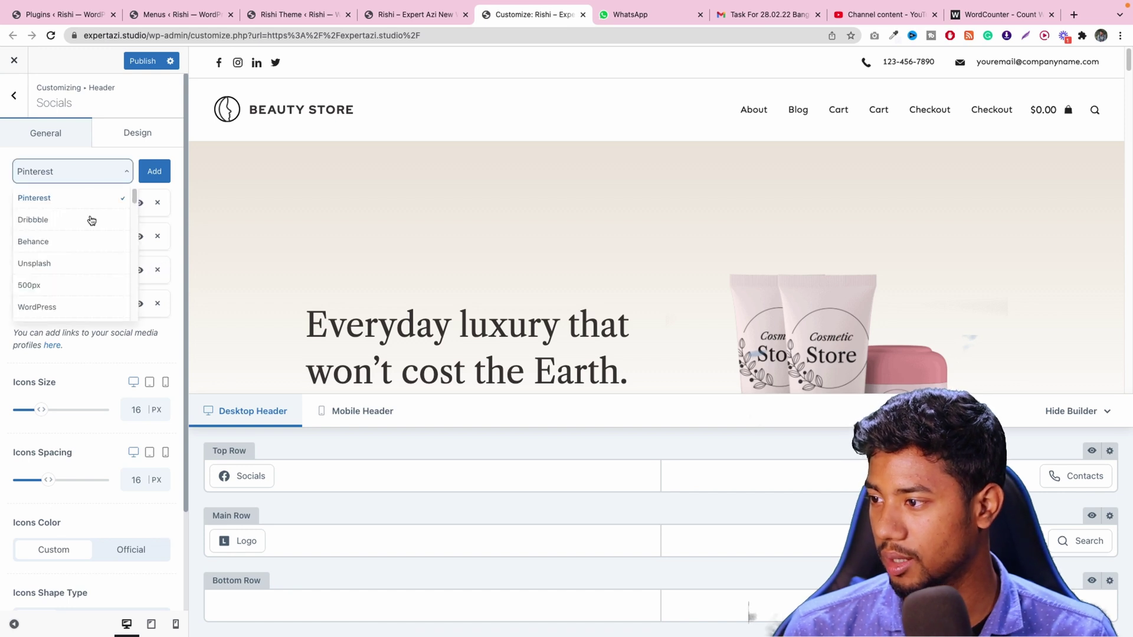
scroll(71, 270, down, 5)
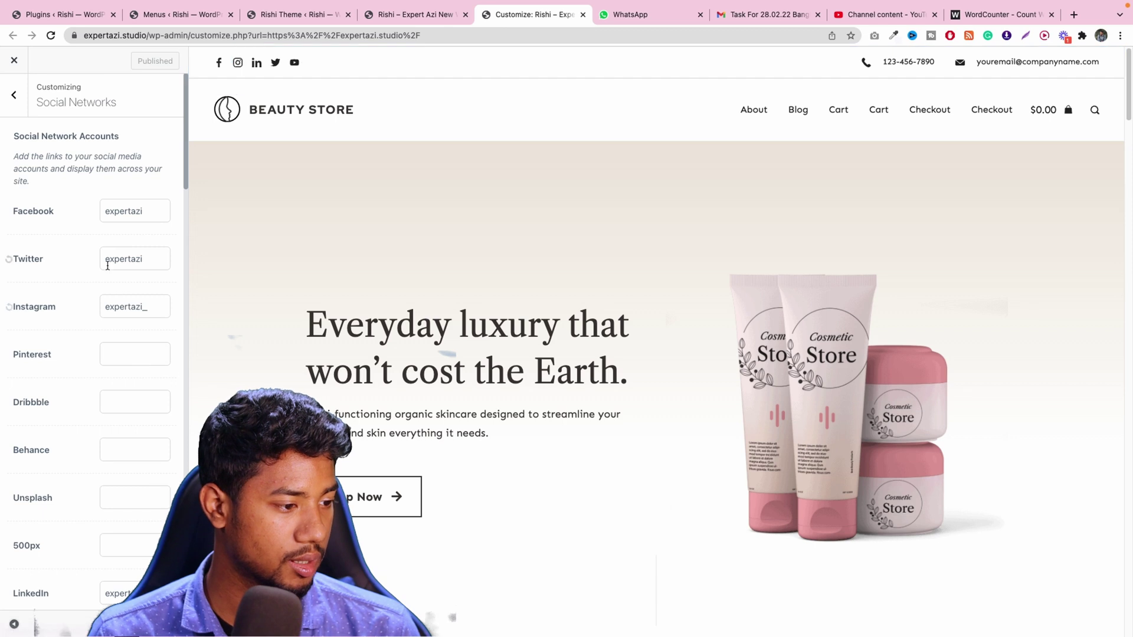
click(4, 91)
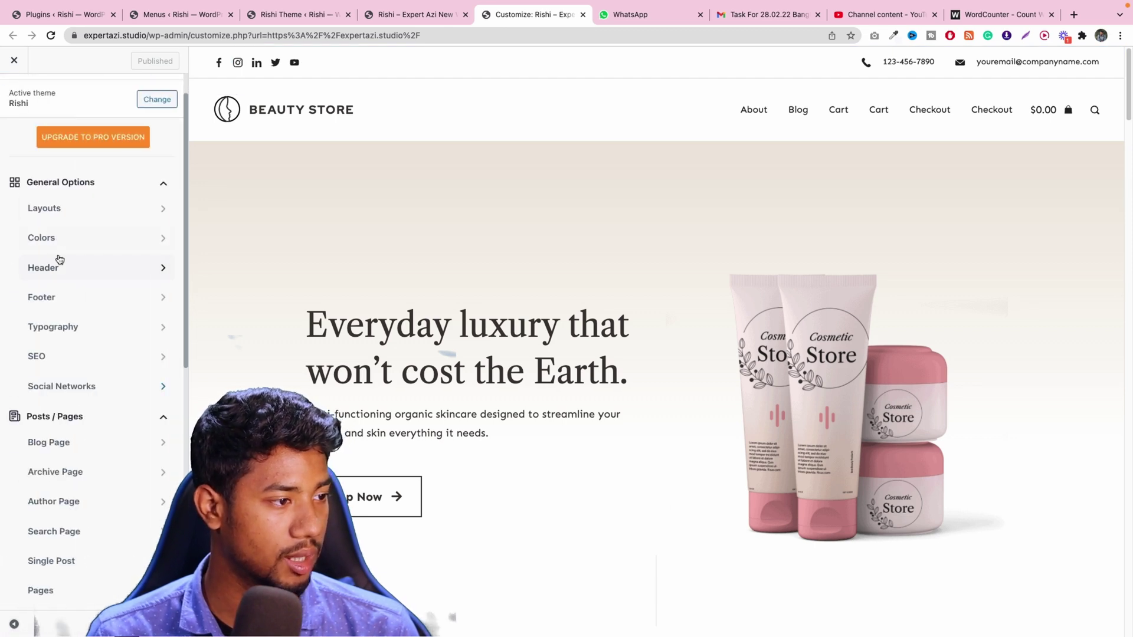
click(1103, 66)
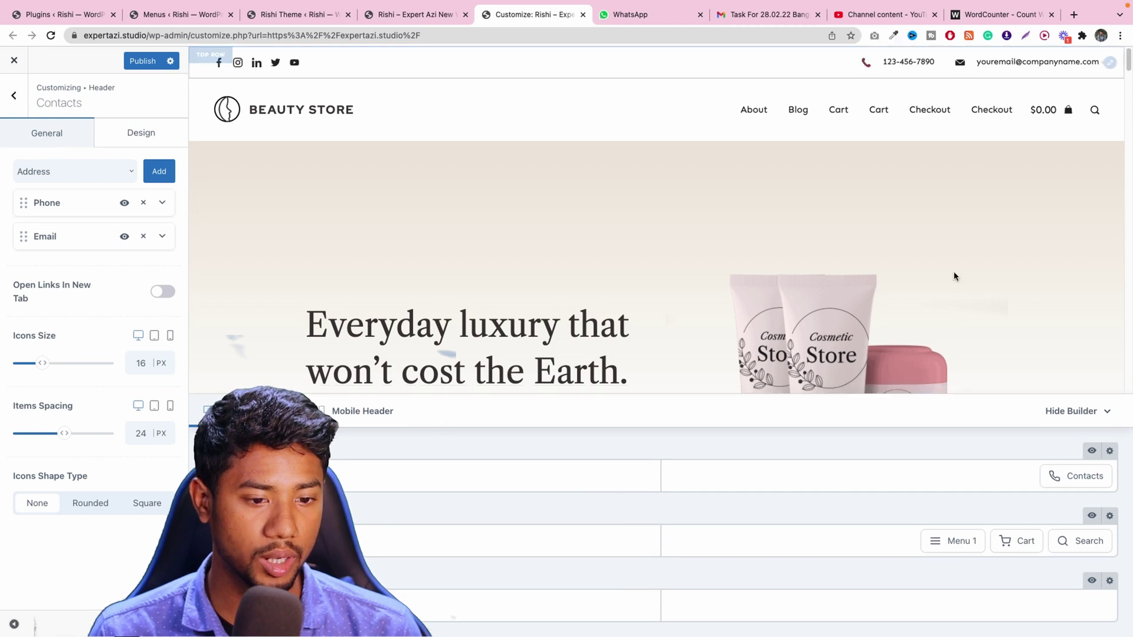
Replace the placeholder header email and phone with the owner's details and publish
mouse_move(1082, 481)
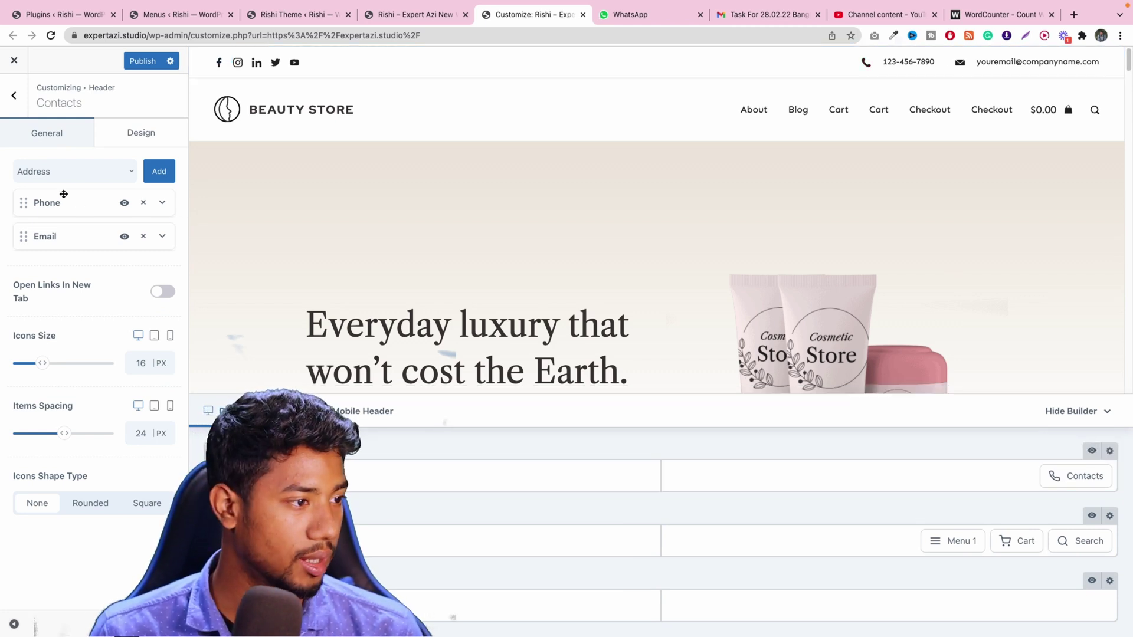
click(164, 206)
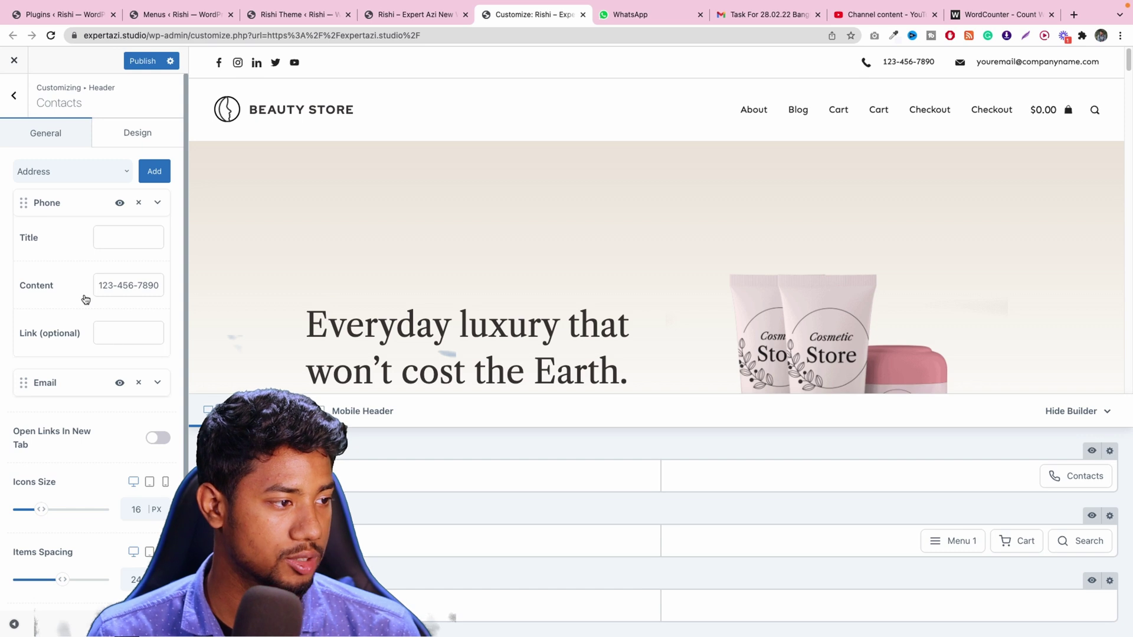
click(158, 203)
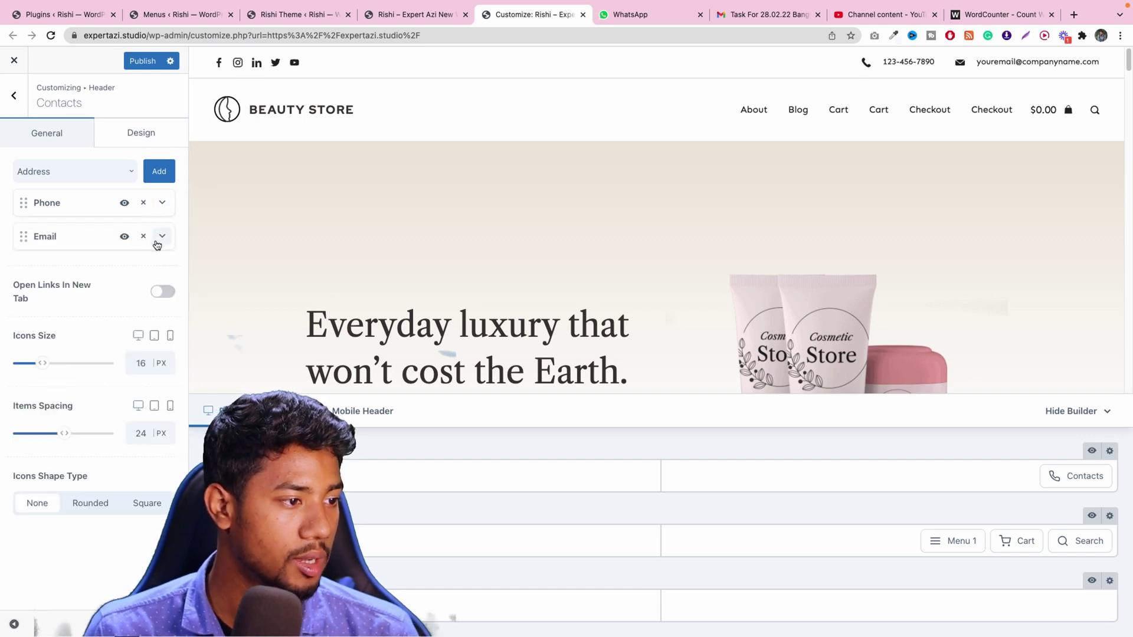
click(158, 237)
triple_click(131, 322)
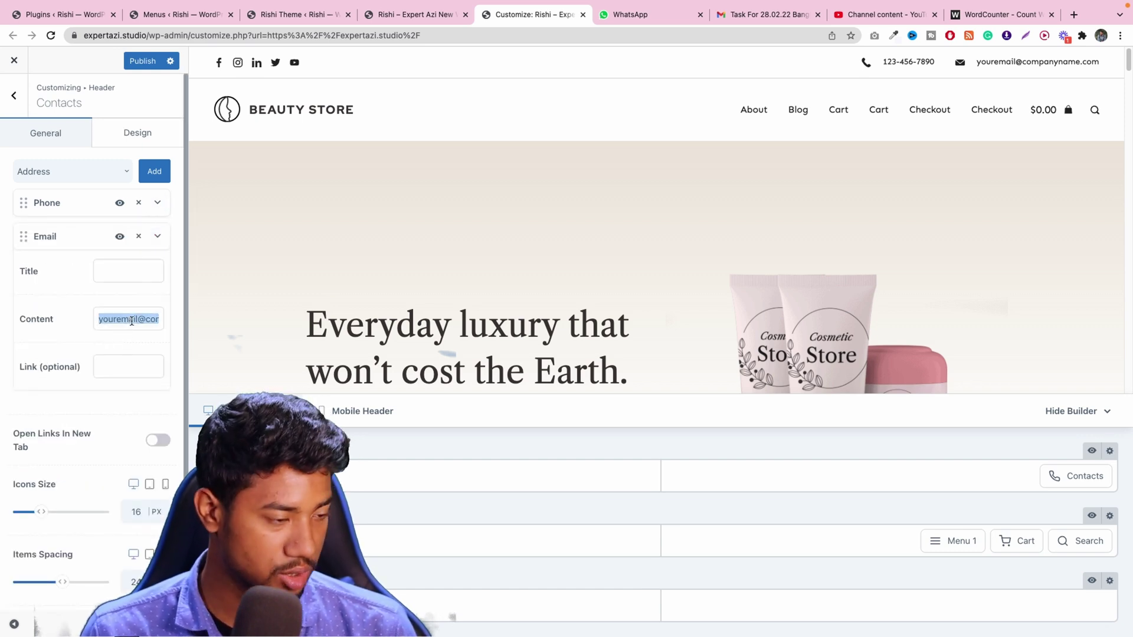
key(super+v)
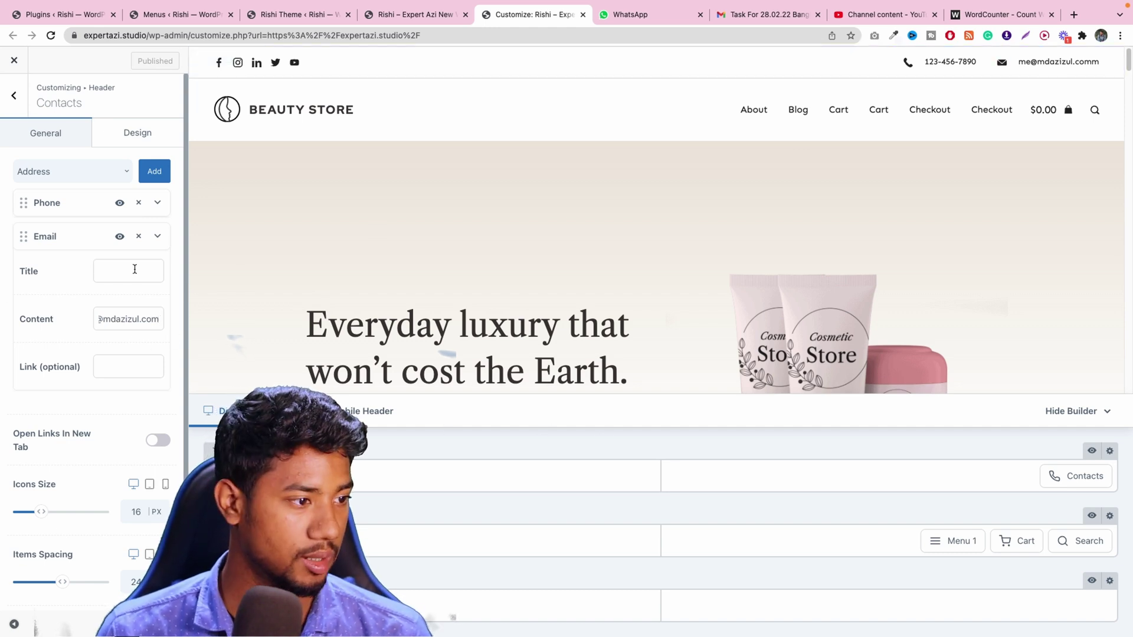
click(158, 204)
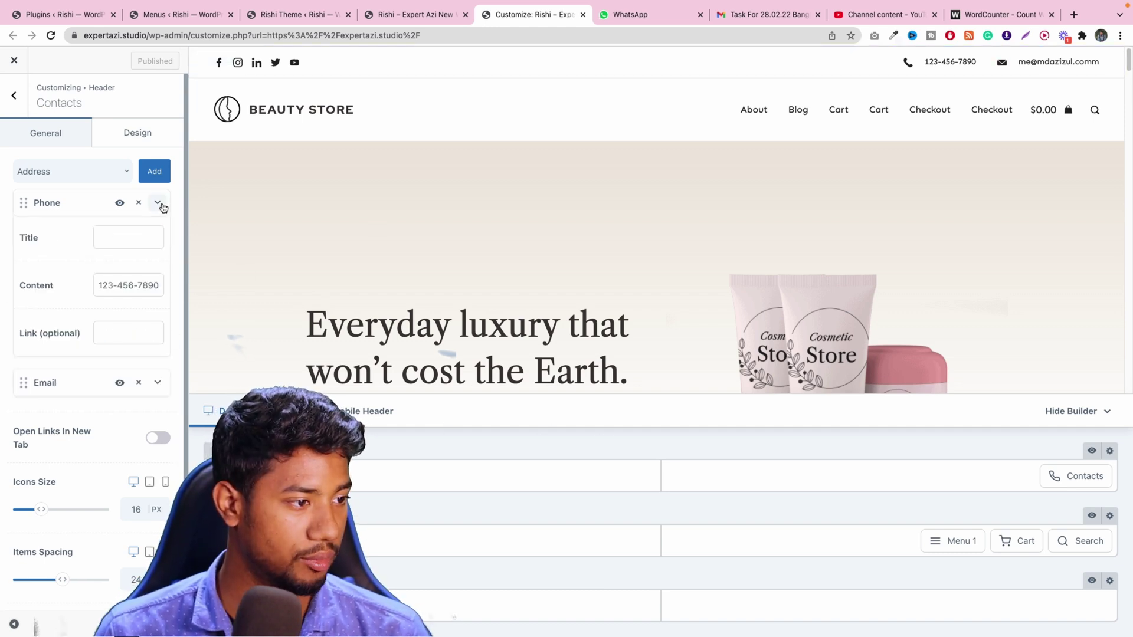
triple_click(125, 285)
key(super+v)
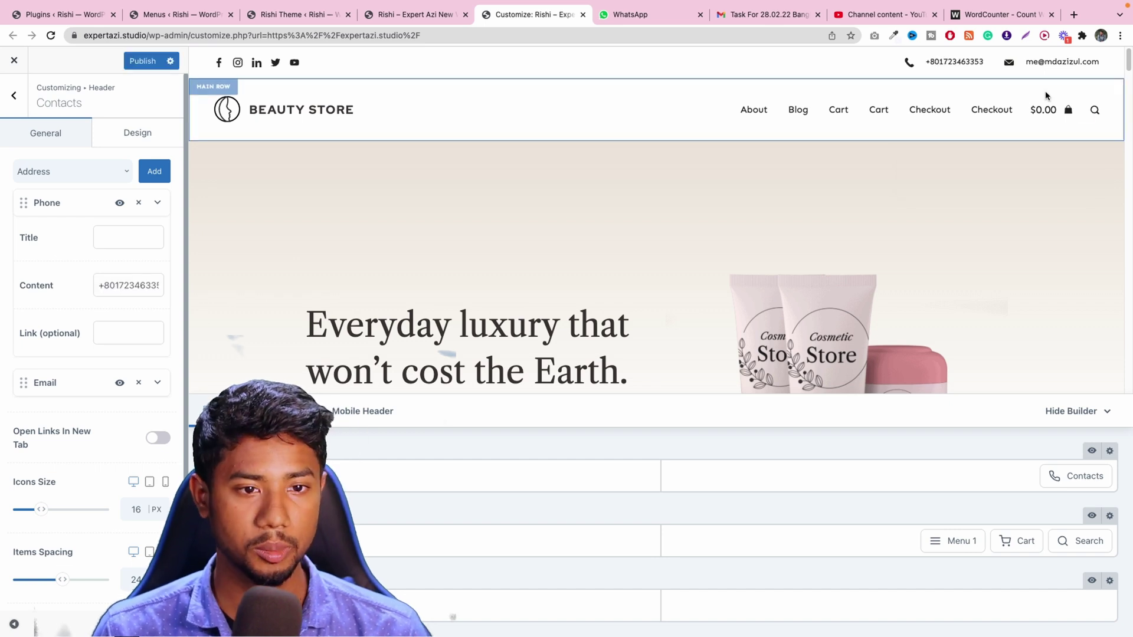
click(143, 61)
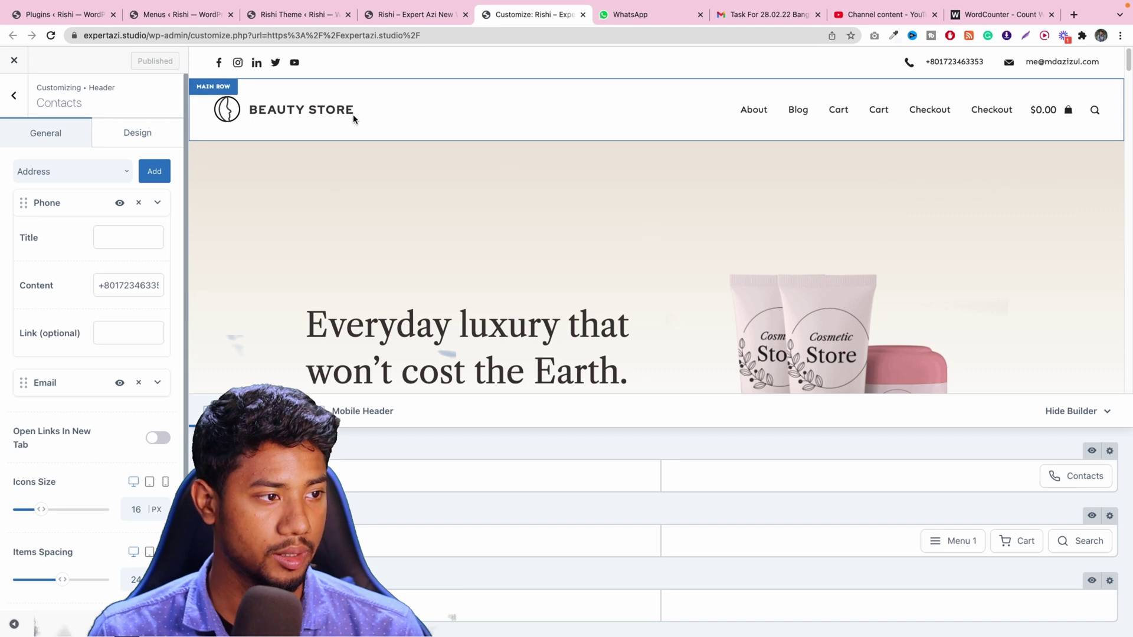
Open the header Logo and site title settings
click(305, 113)
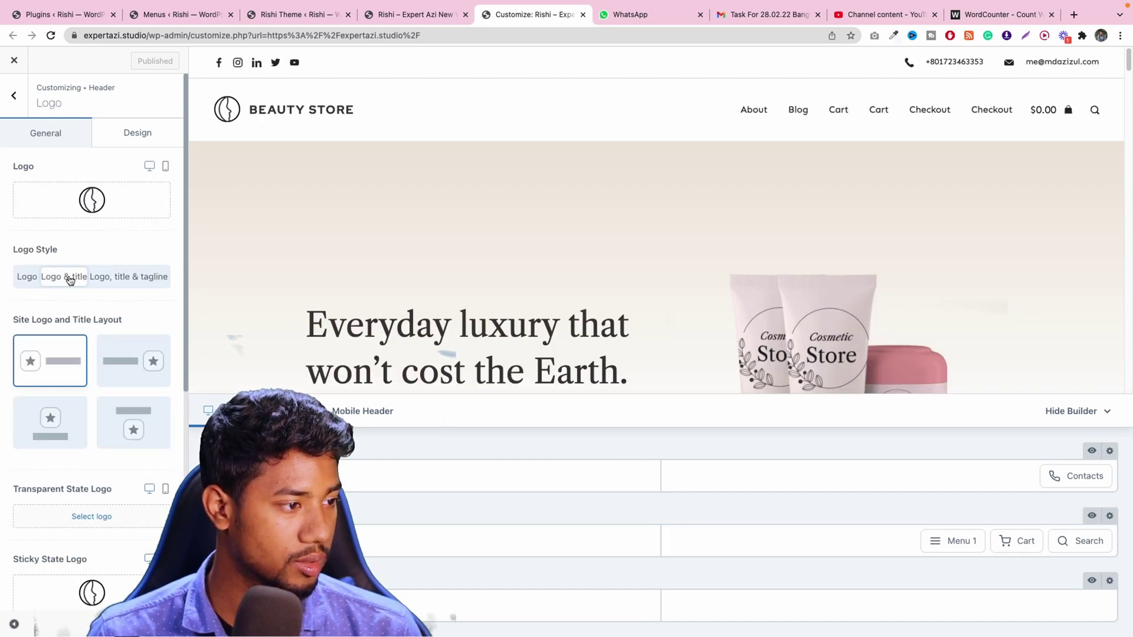
Change the site title from Beauty Store to 'Expert Azi' and publish it
scroll(126, 283, down, 3)
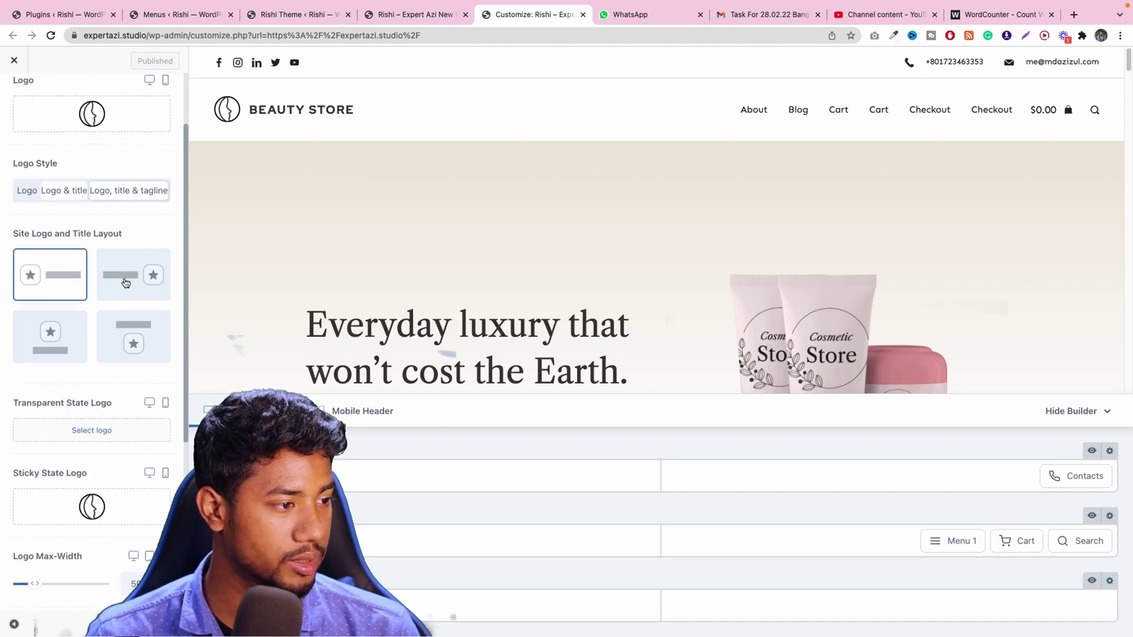
scroll(126, 277, down, 4)
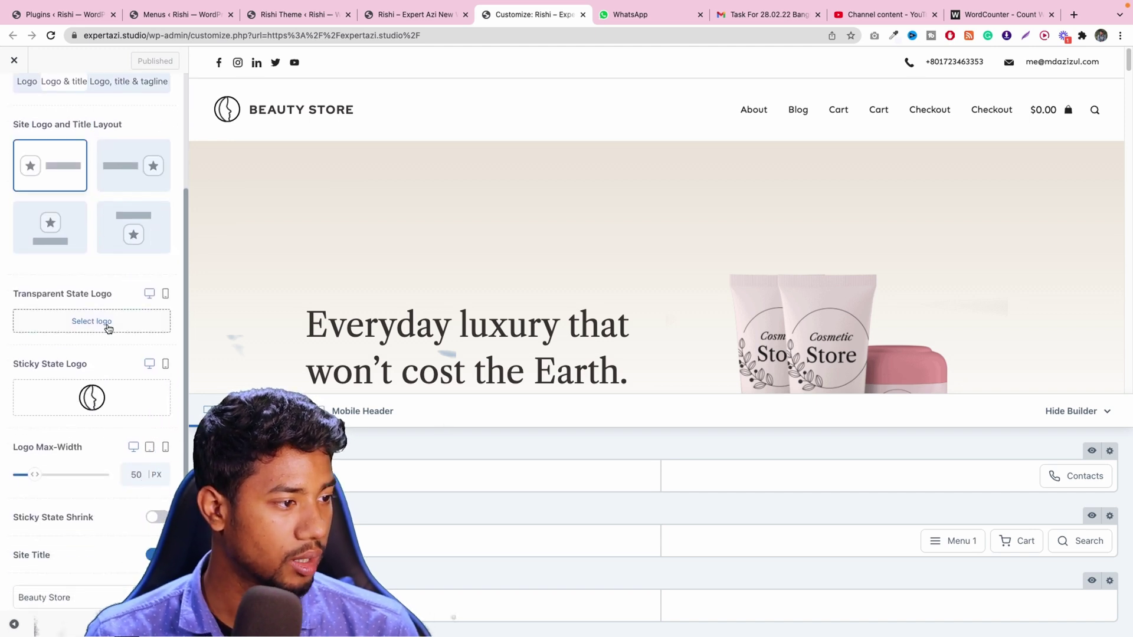
scroll(101, 325, down, 5)
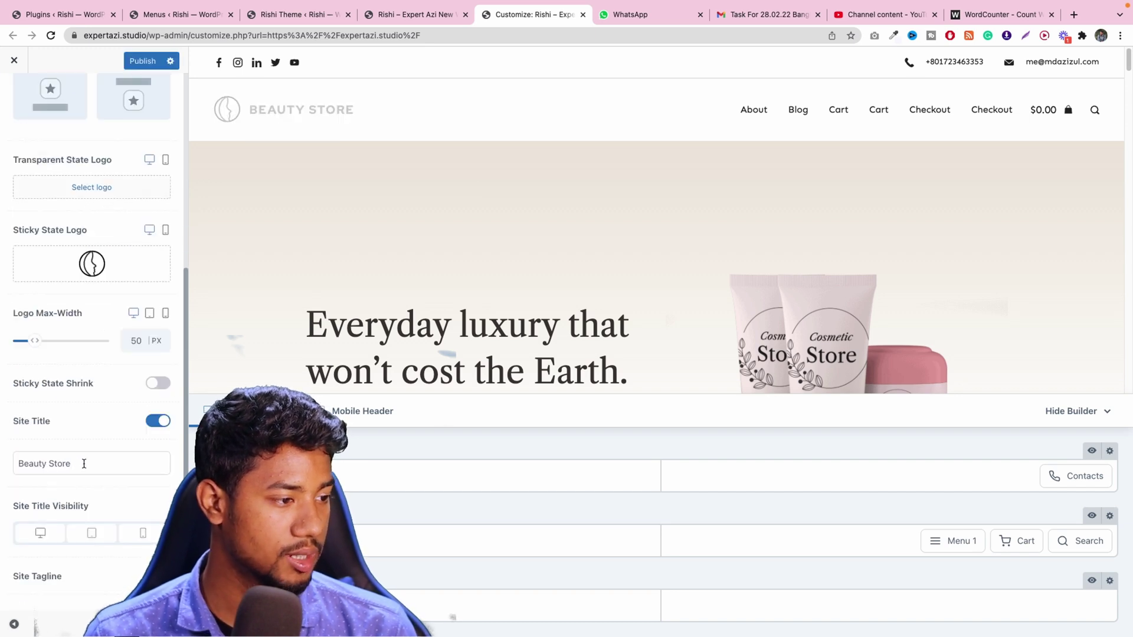
click(85, 466)
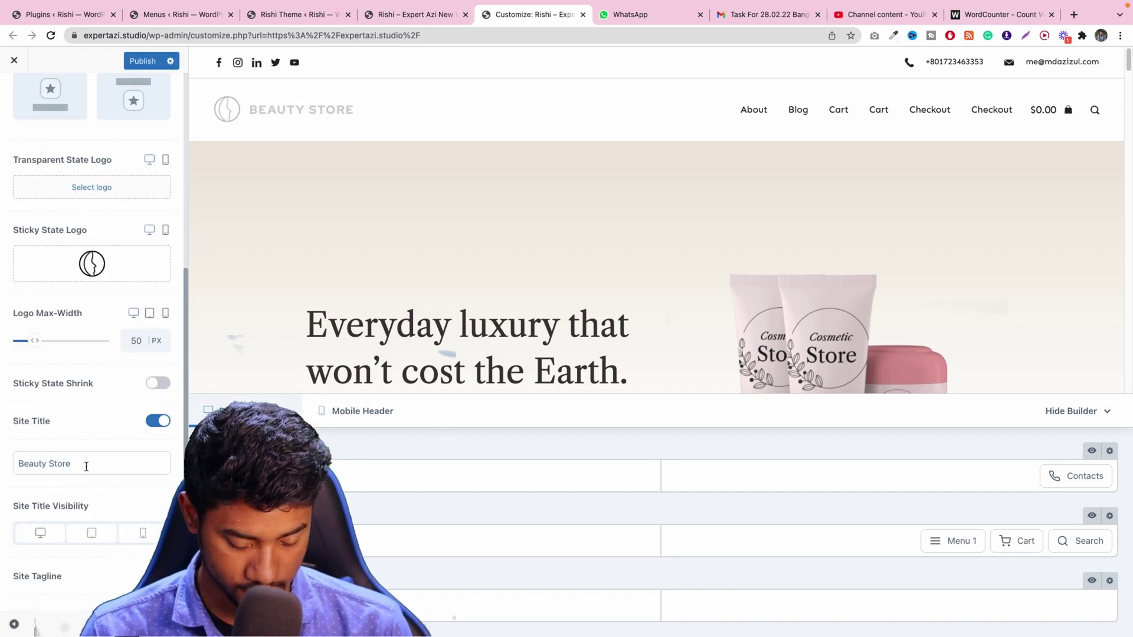
key(BackSpace)
key(BackSpace)
key(BackSpace)
key(BackSpace)
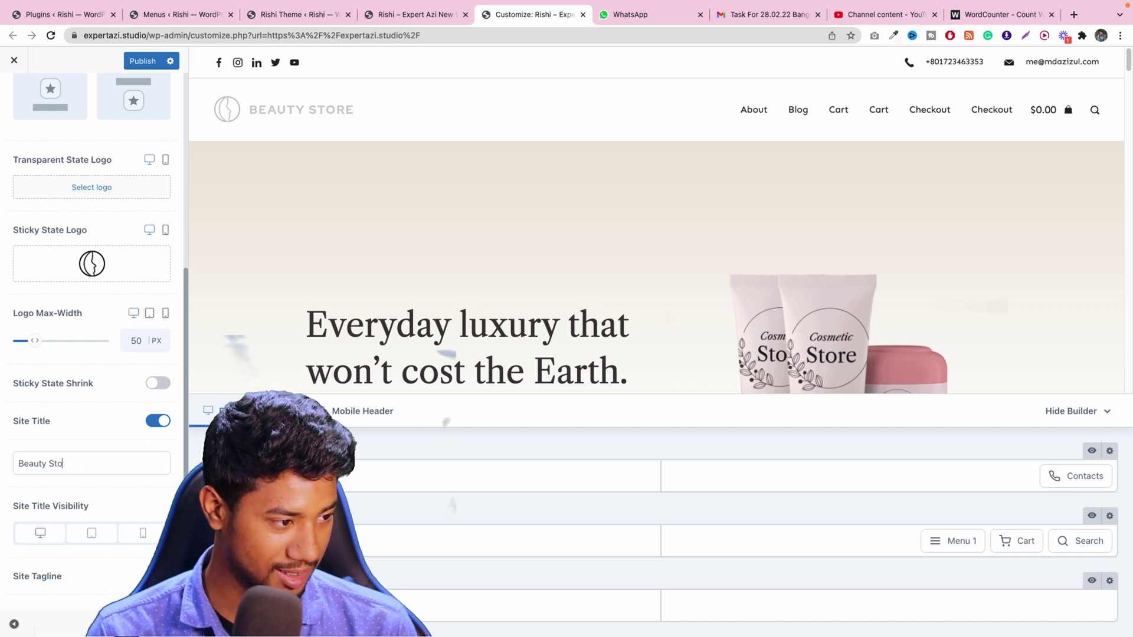
key(super+a)
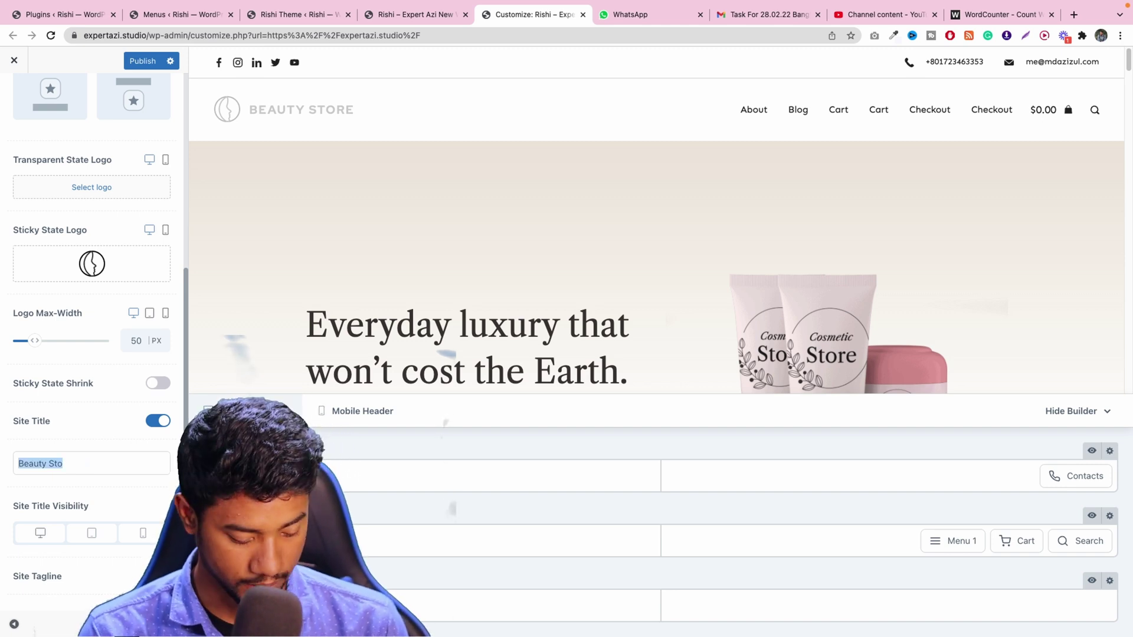
text(exPERT)
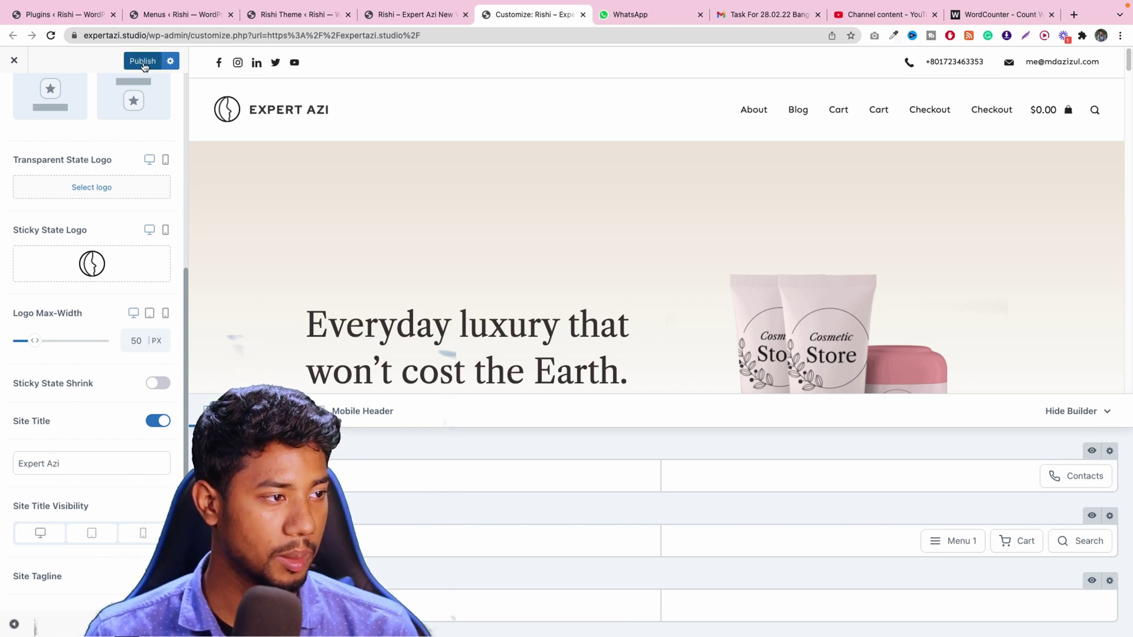
click(143, 62)
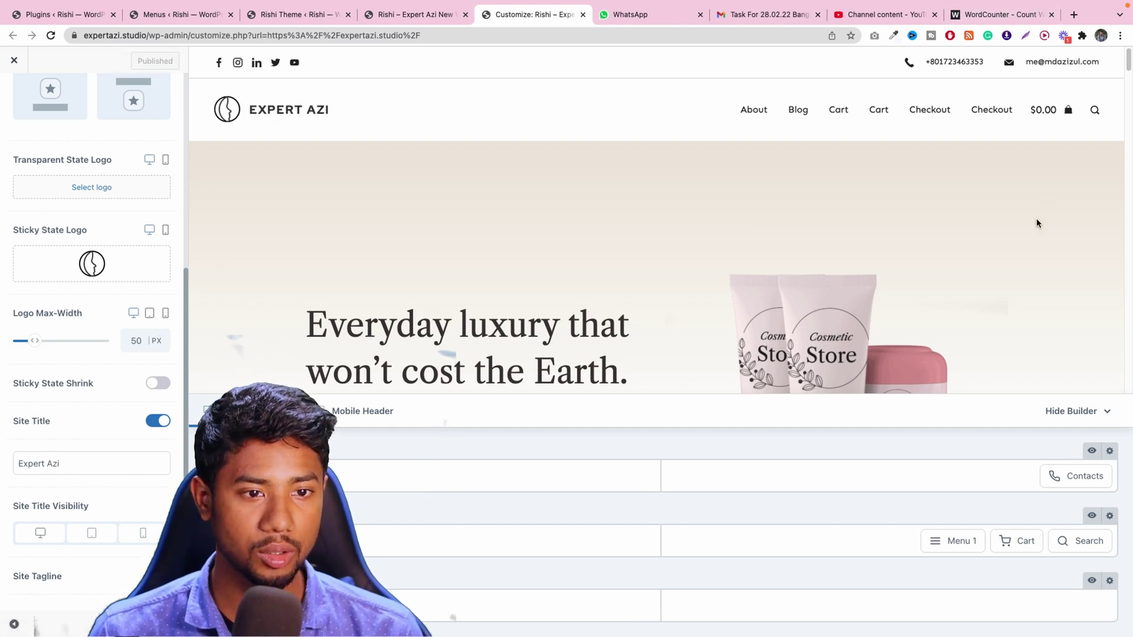
click(1030, 110)
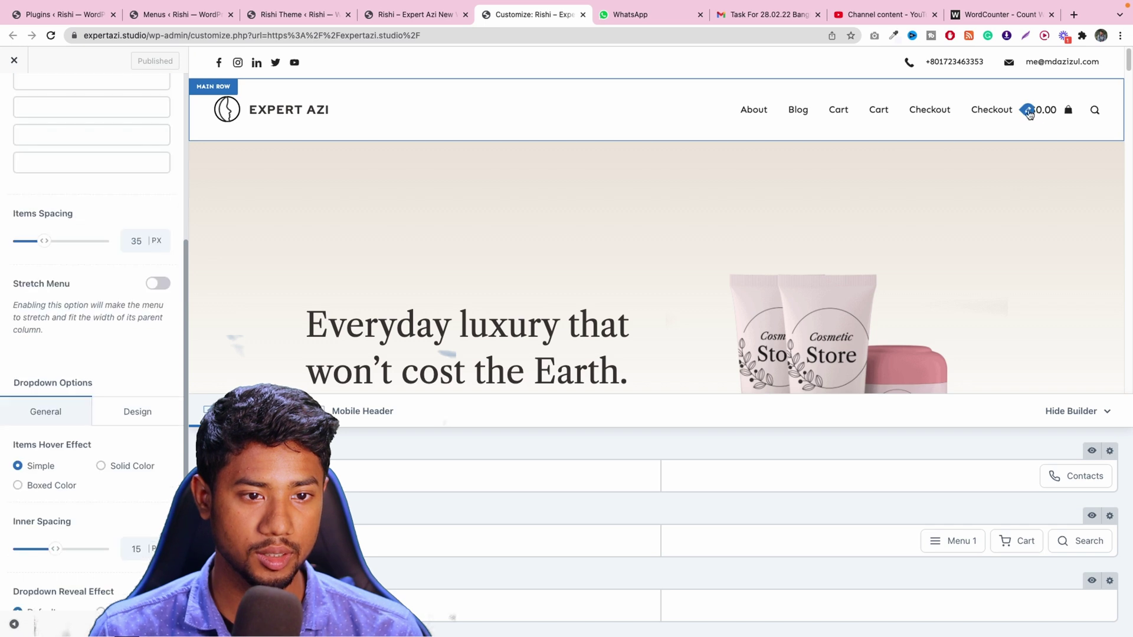
Assign Menu 1 to the header navigation and publish
click(952, 541)
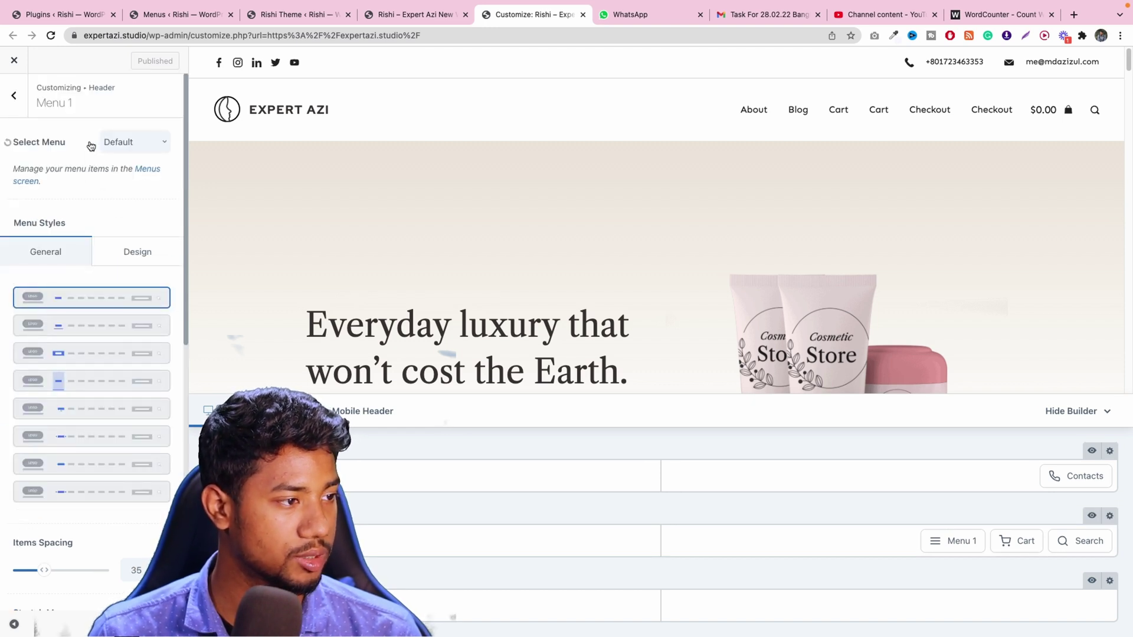
click(136, 141)
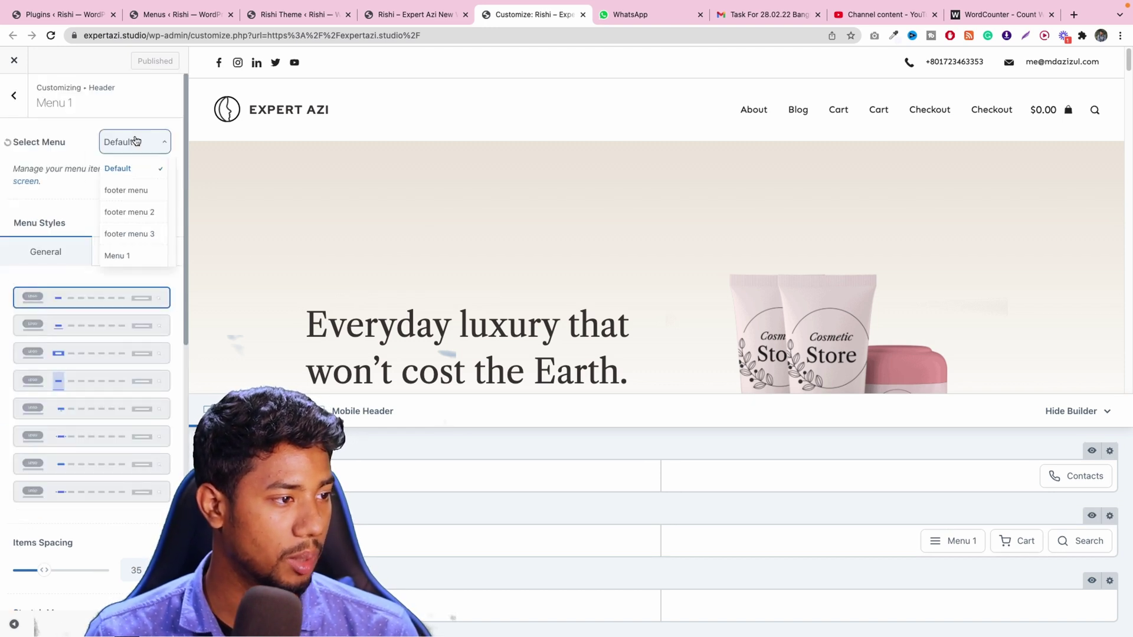
click(131, 255)
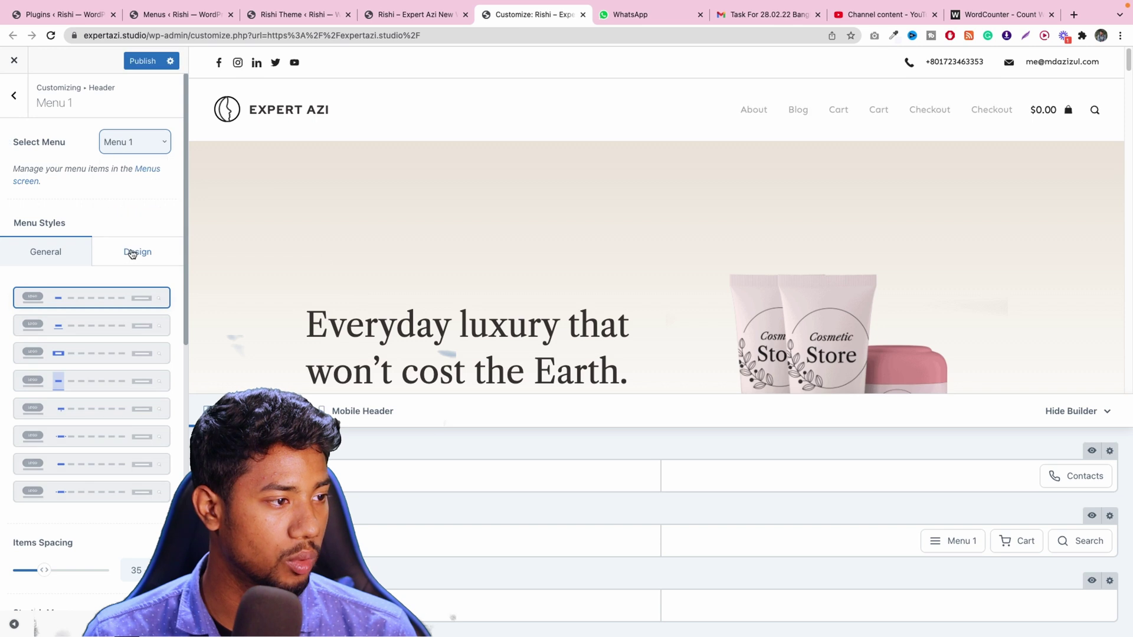
click(143, 62)
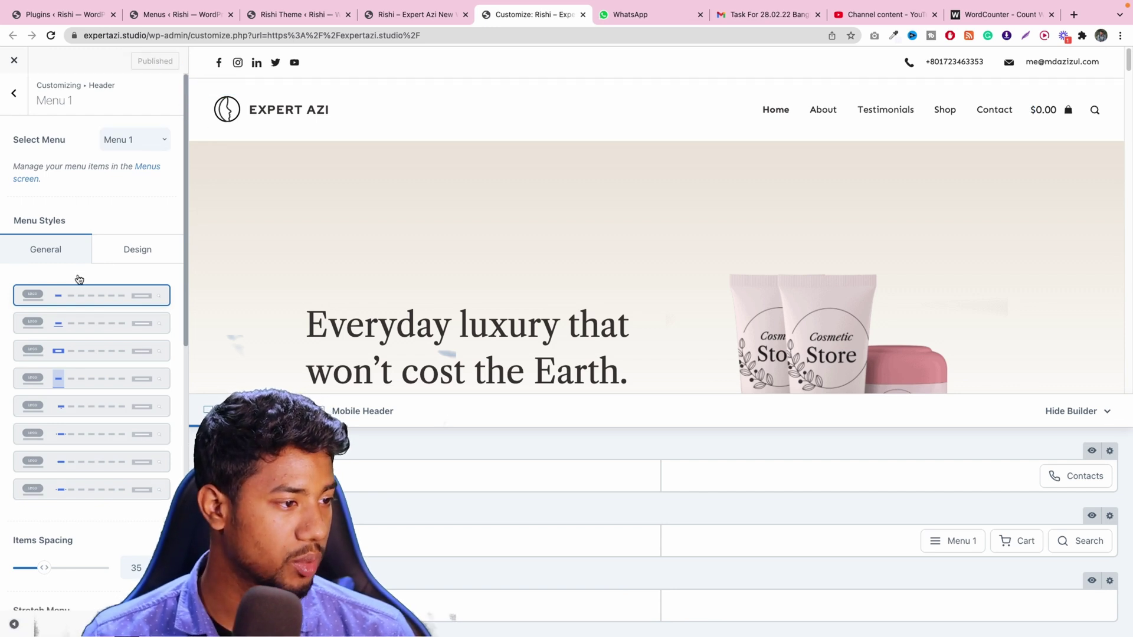
Try the Boxed Color menu hover effect, then revert it to Simple
scroll(84, 290, down, 1)
scroll(84, 290, down, 5)
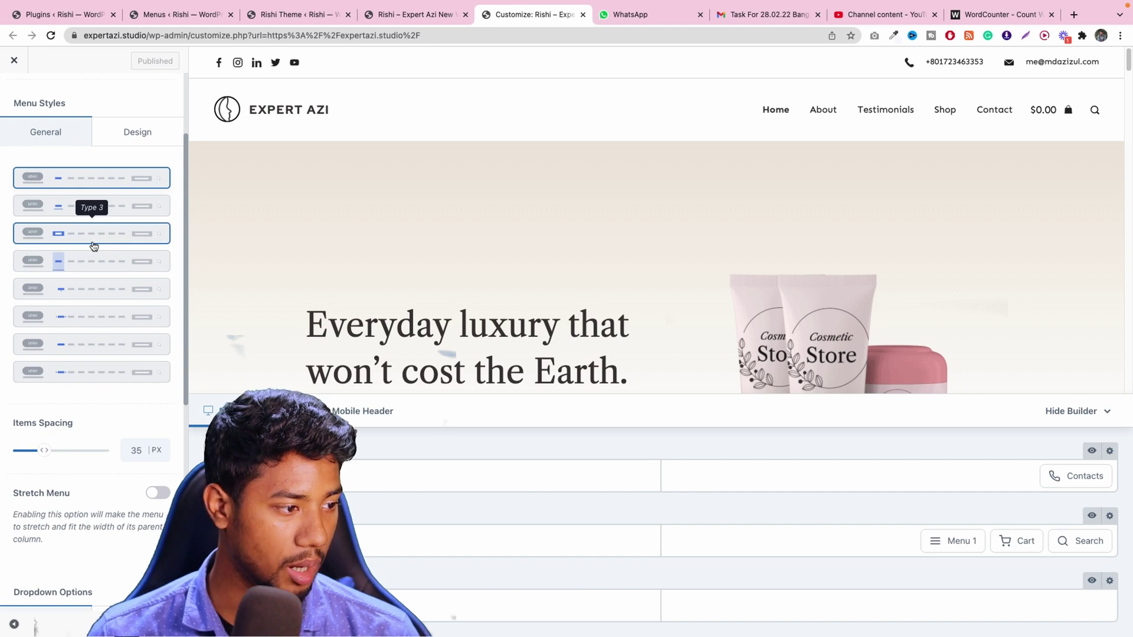
scroll(91, 247, down, 10)
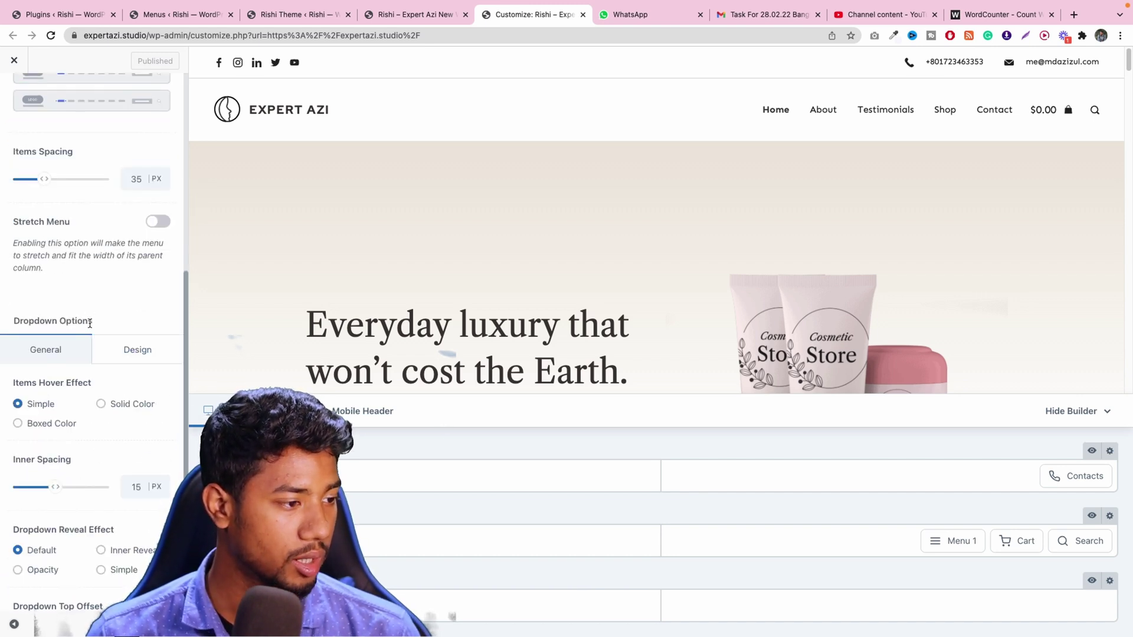
click(40, 425)
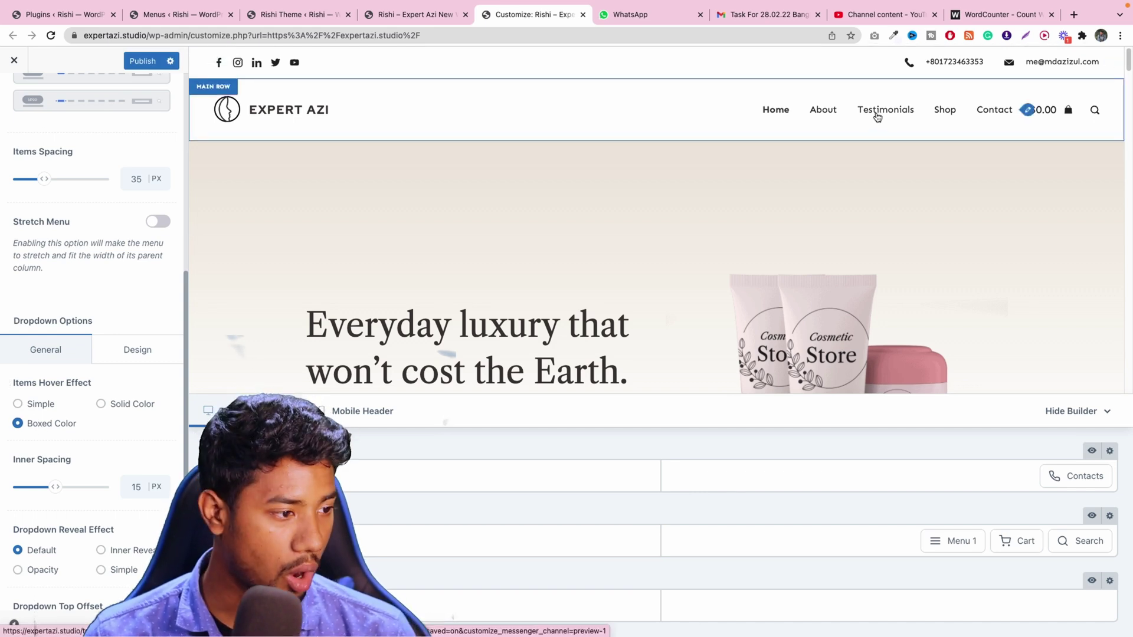
click(40, 405)
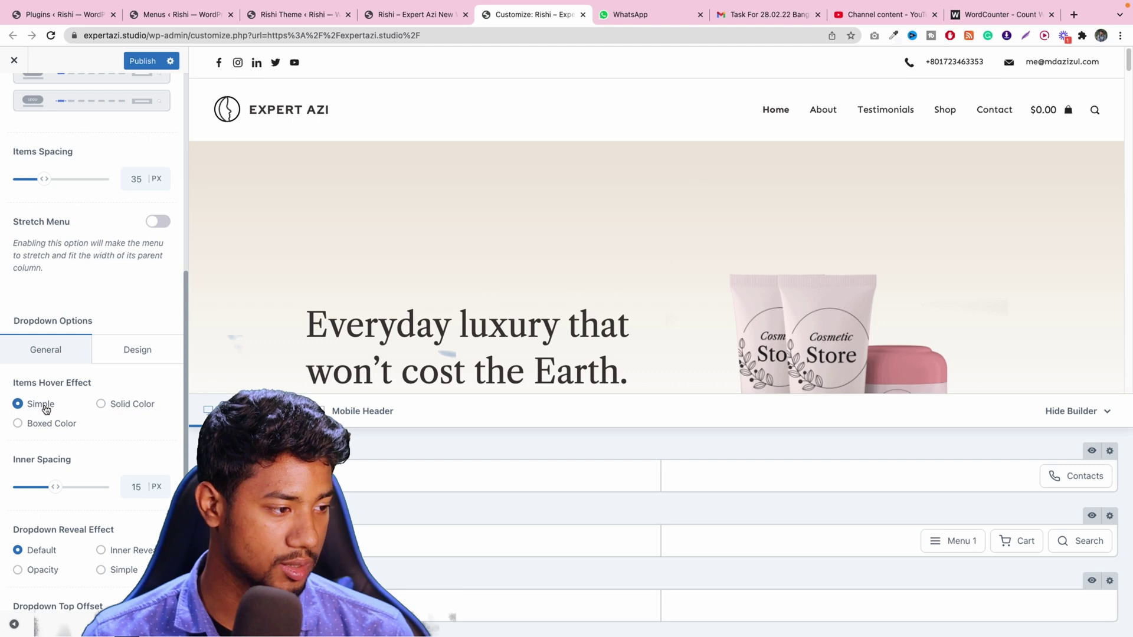
scroll(44, 407, down, 4)
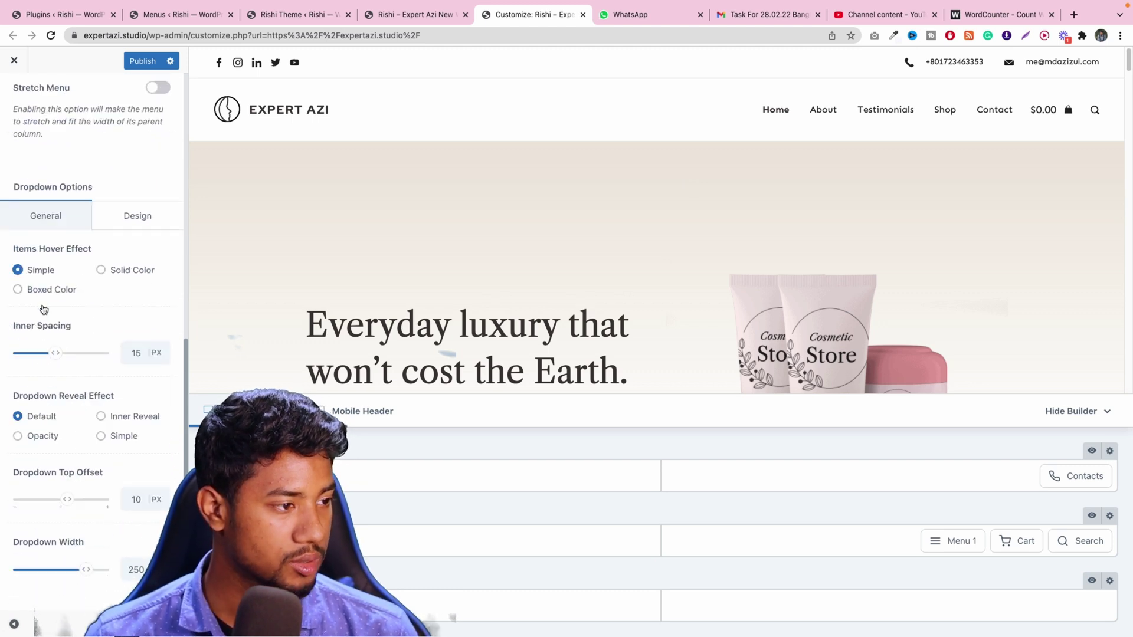
scroll(46, 307, up, 8)
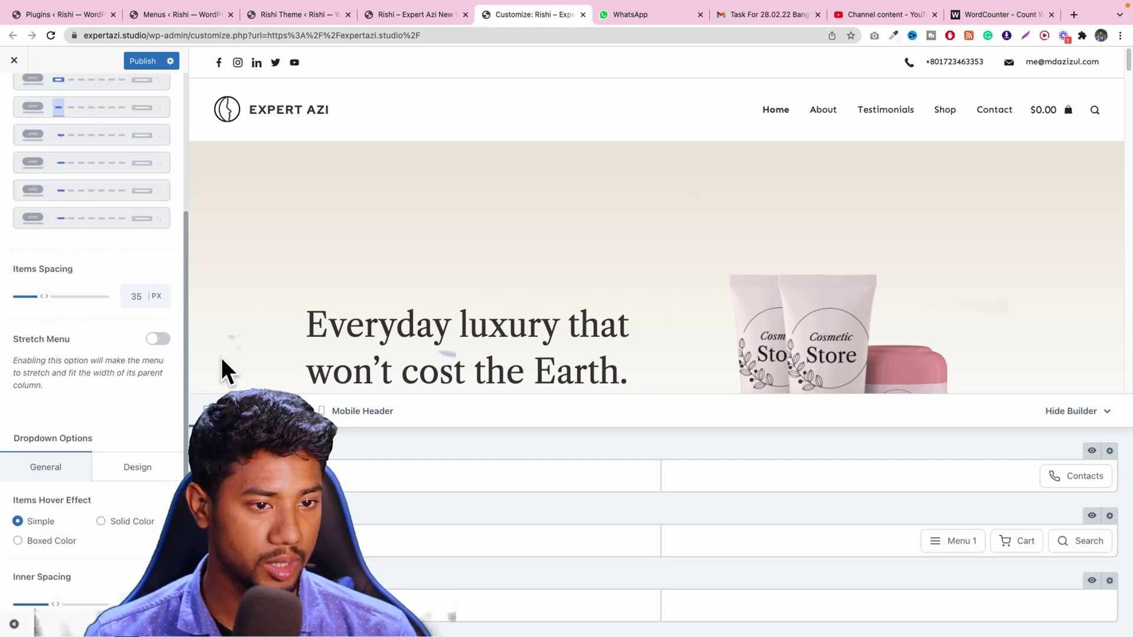
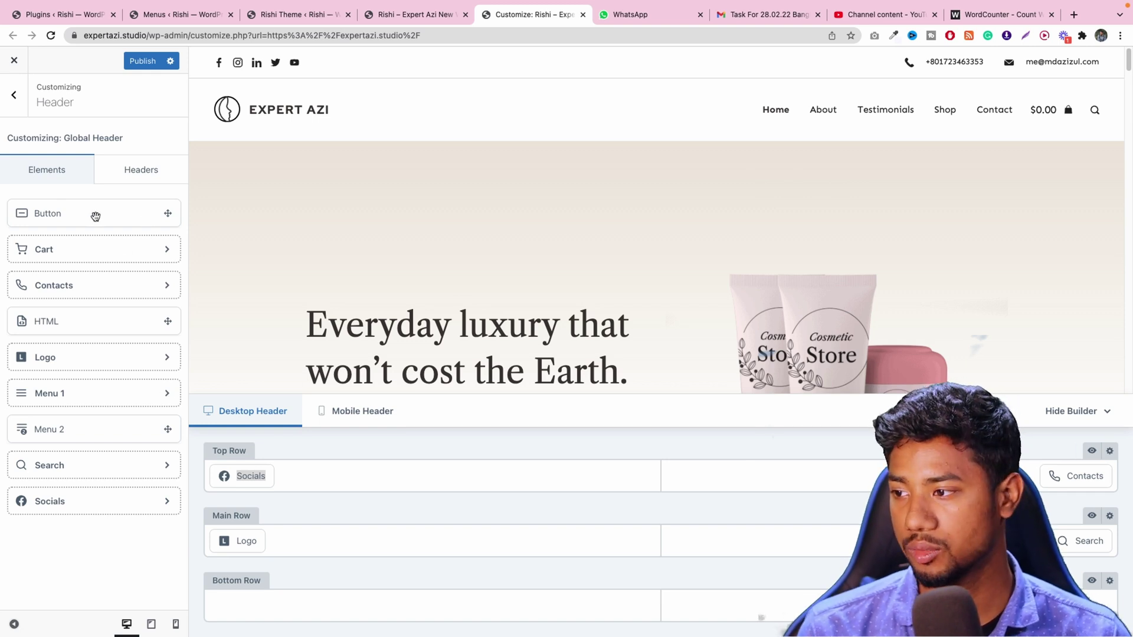
Add a Download button to the header's top row, remove it again, and publish the header
drag(95, 216, 644, 482)
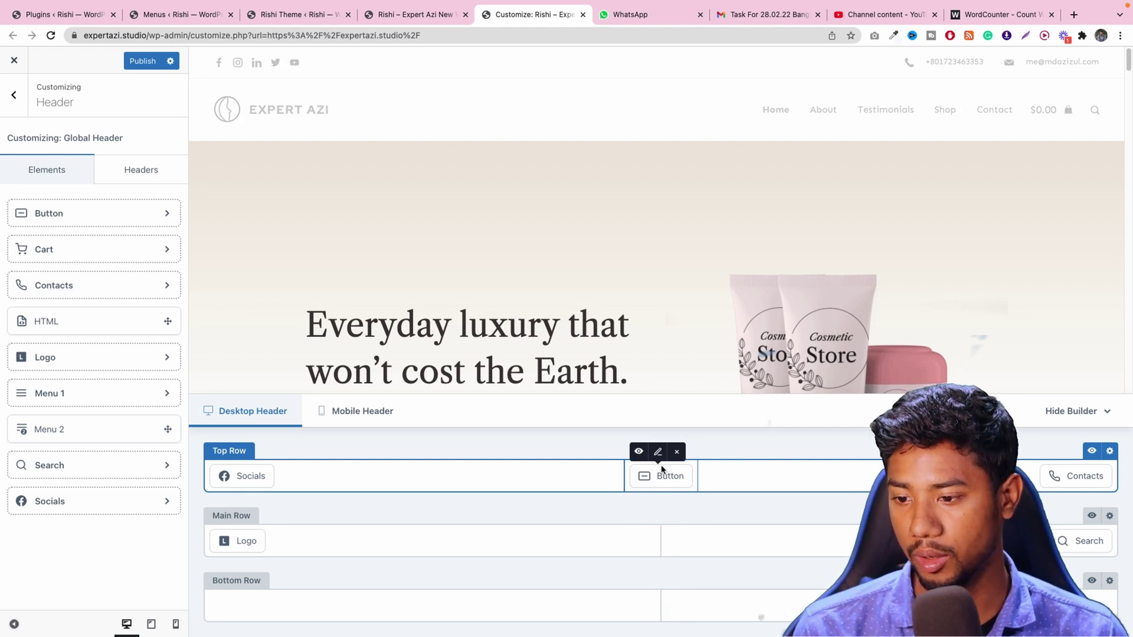
click(658, 451)
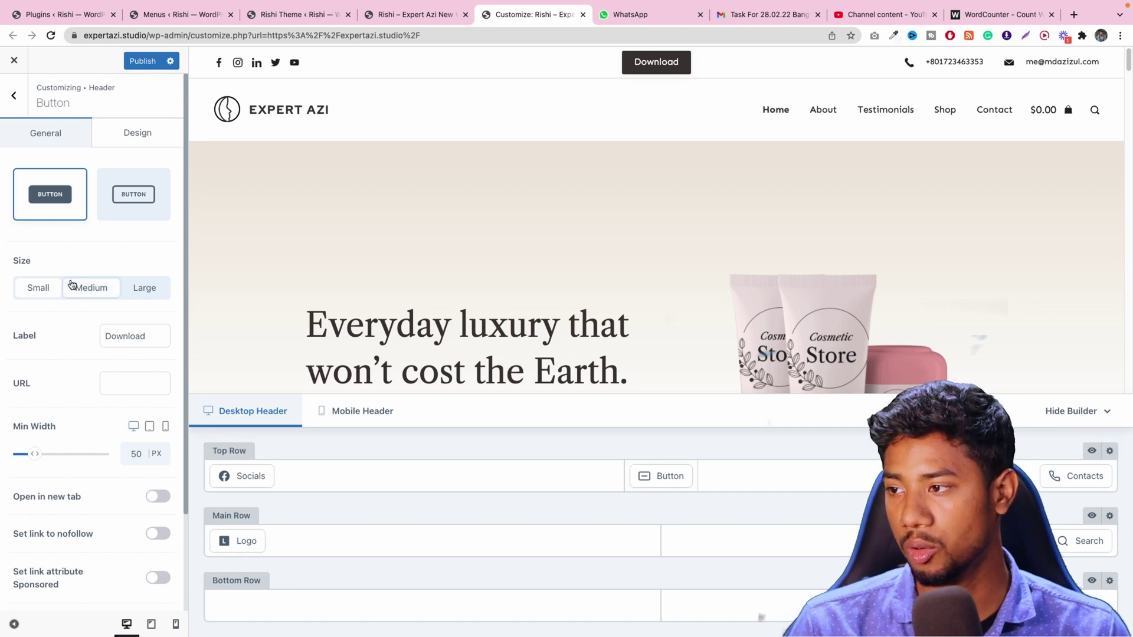
mouse_move(685, 477)
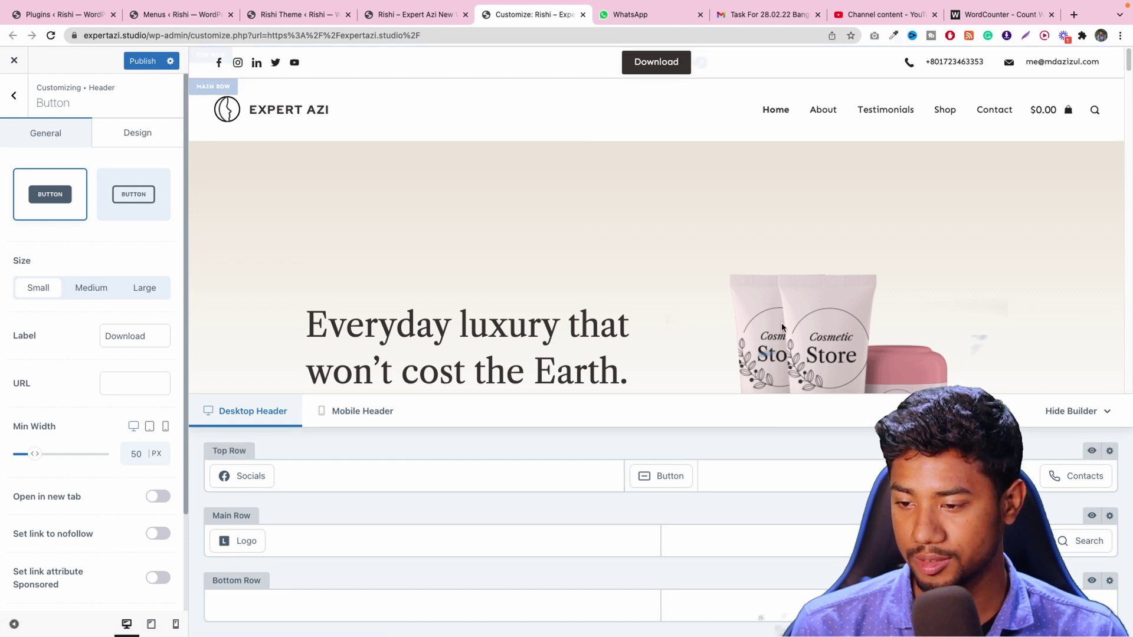
click(678, 455)
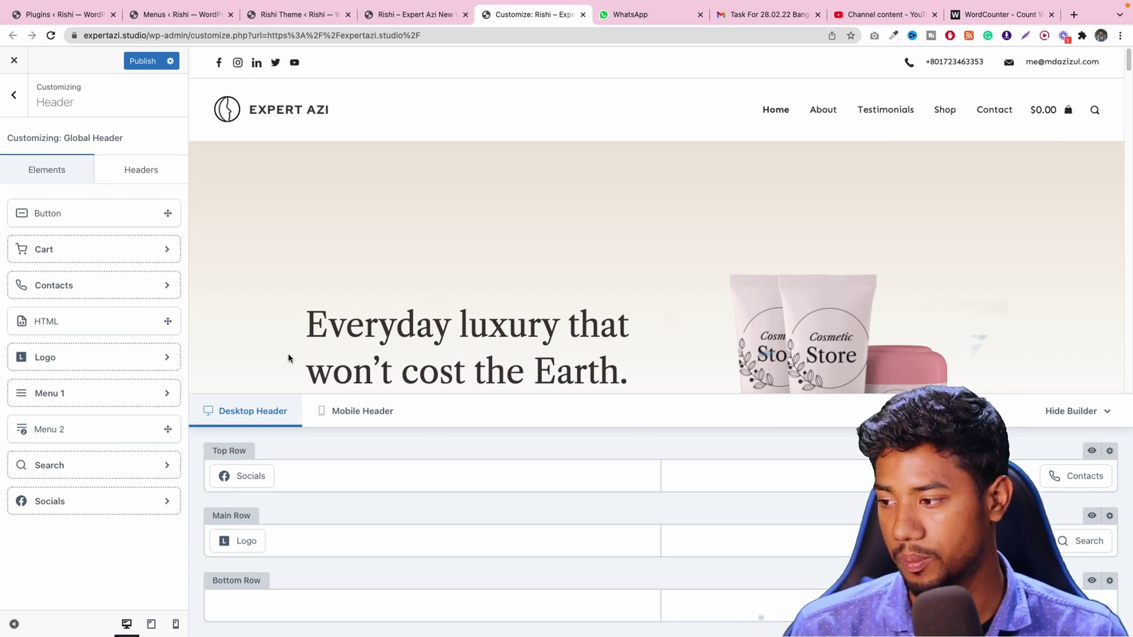
click(126, 174)
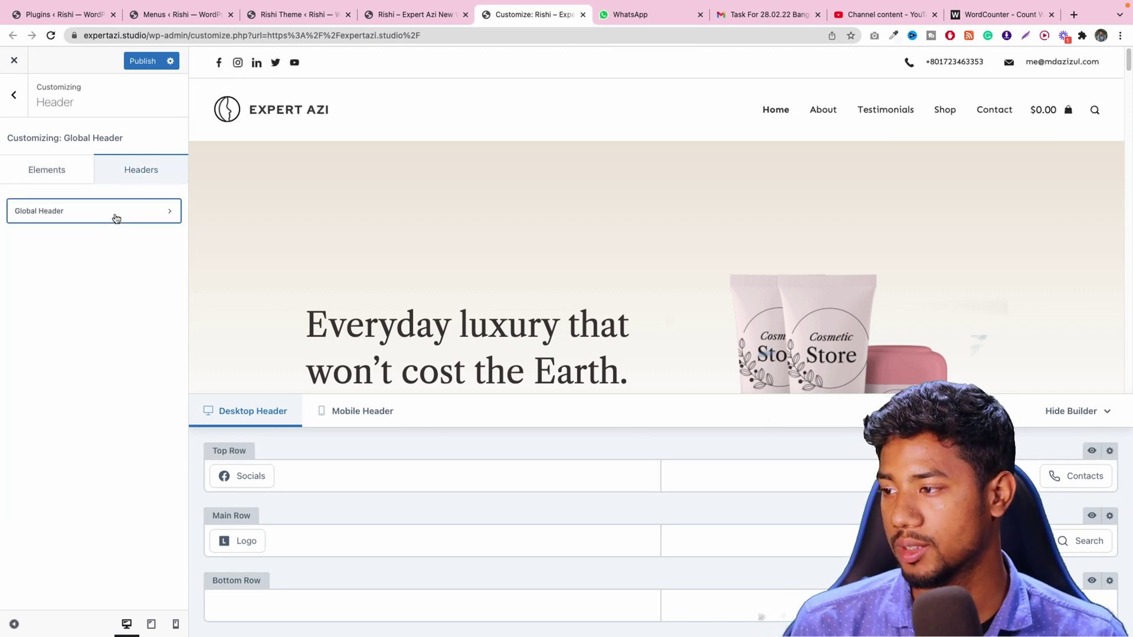
click(35, 175)
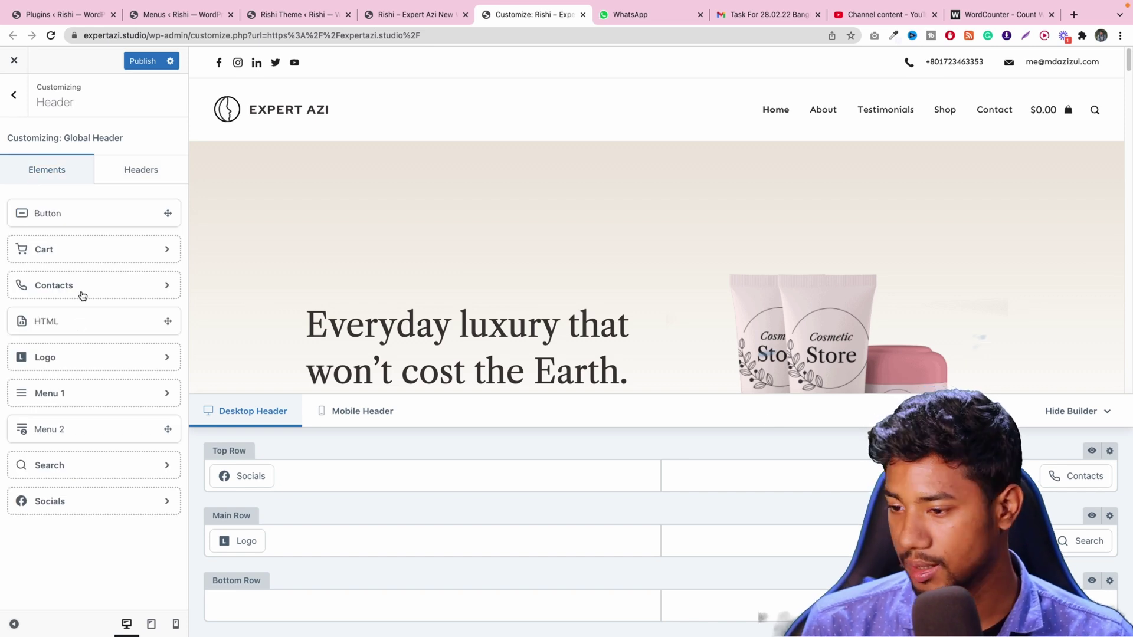
click(143, 63)
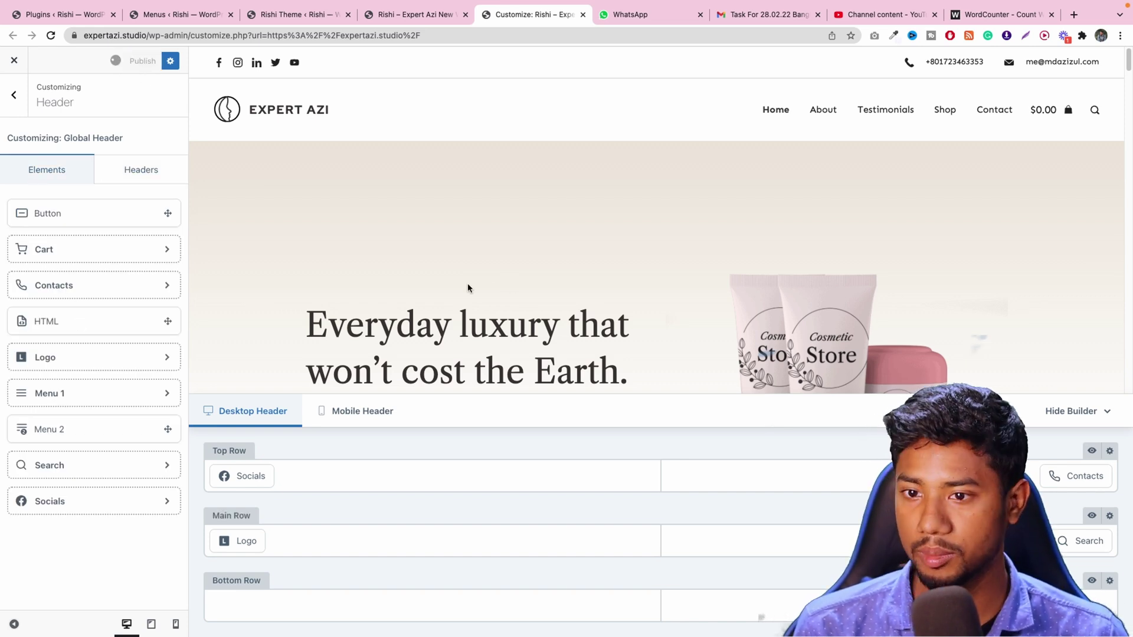
Scroll the preview to the footer and open footer Widget 2 for editing in the Footer builder
scroll(625, 270, down, 5)
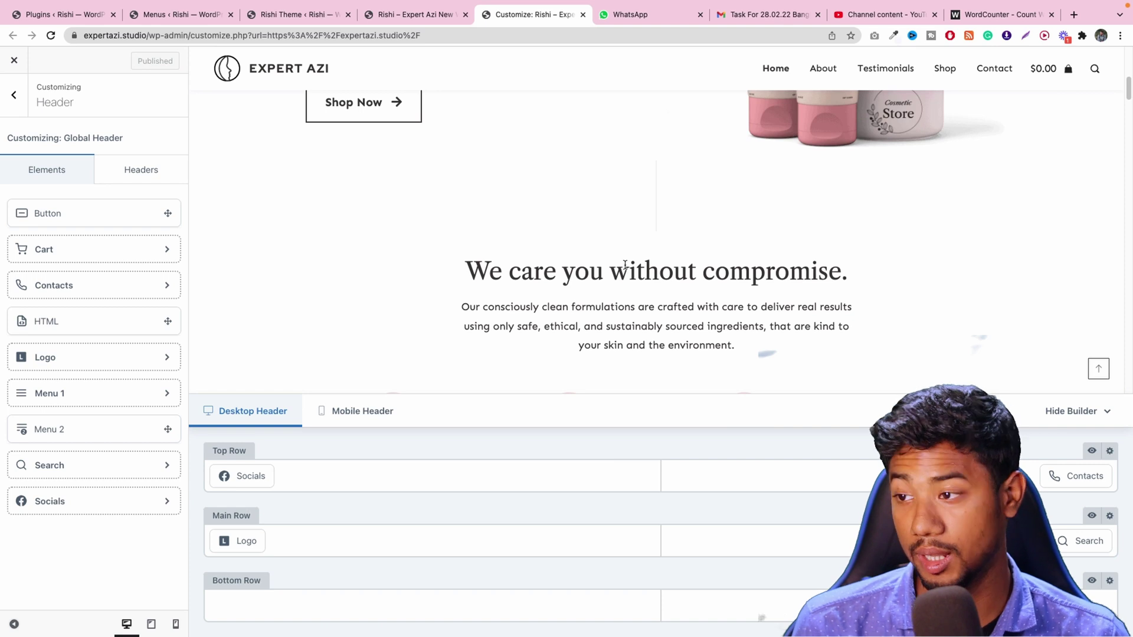
scroll(625, 265, down, 4)
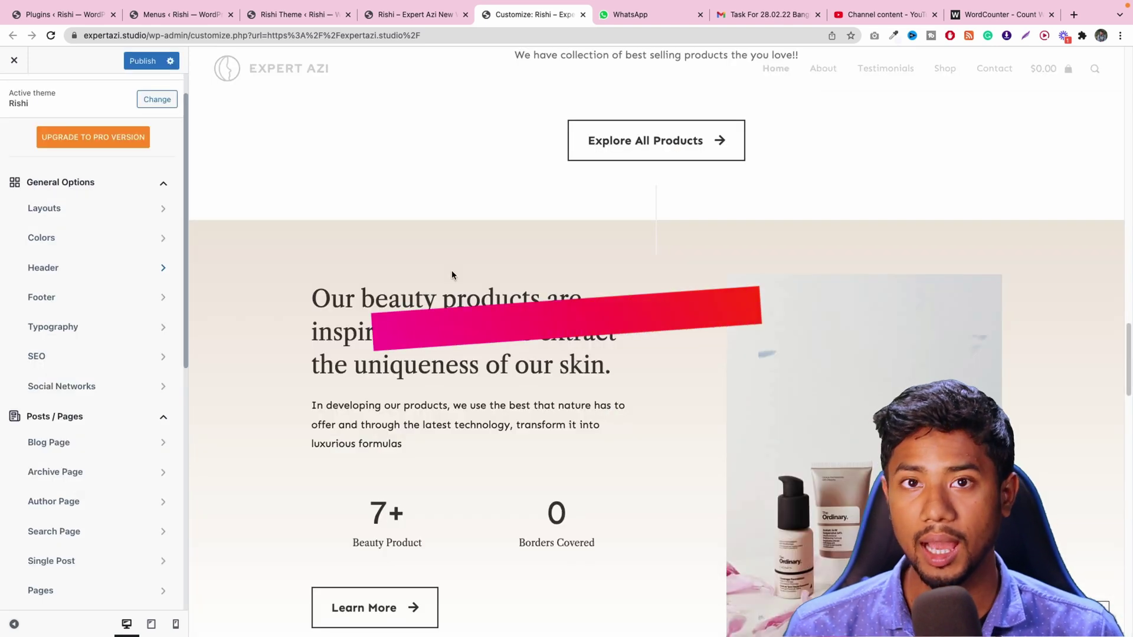
scroll(451, 270, down, 10)
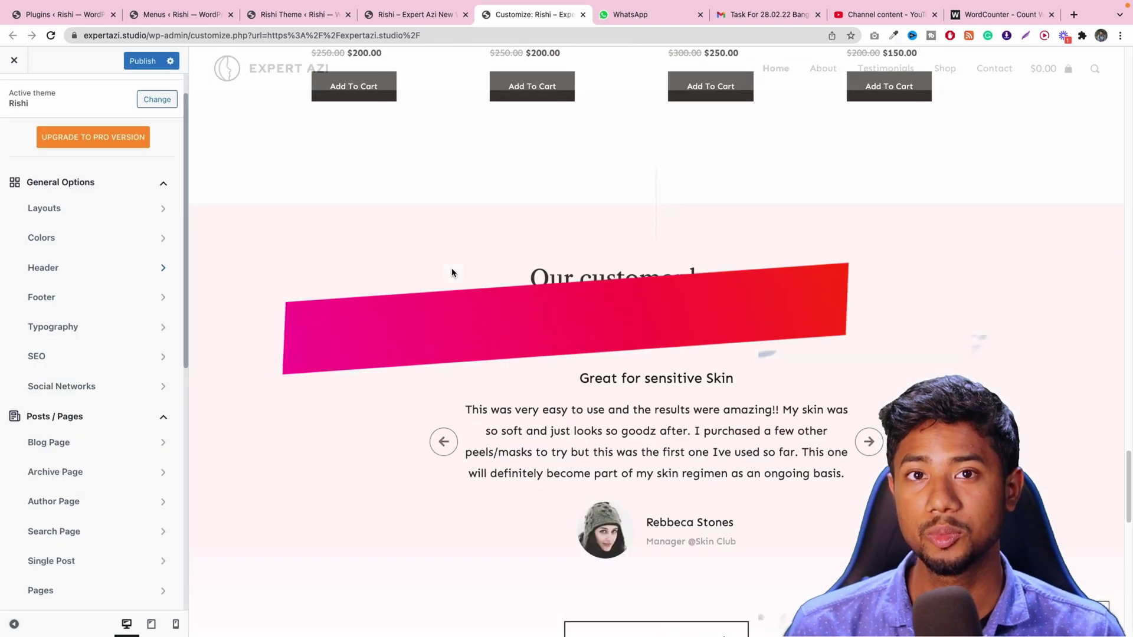
scroll(765, 378, down, 2)
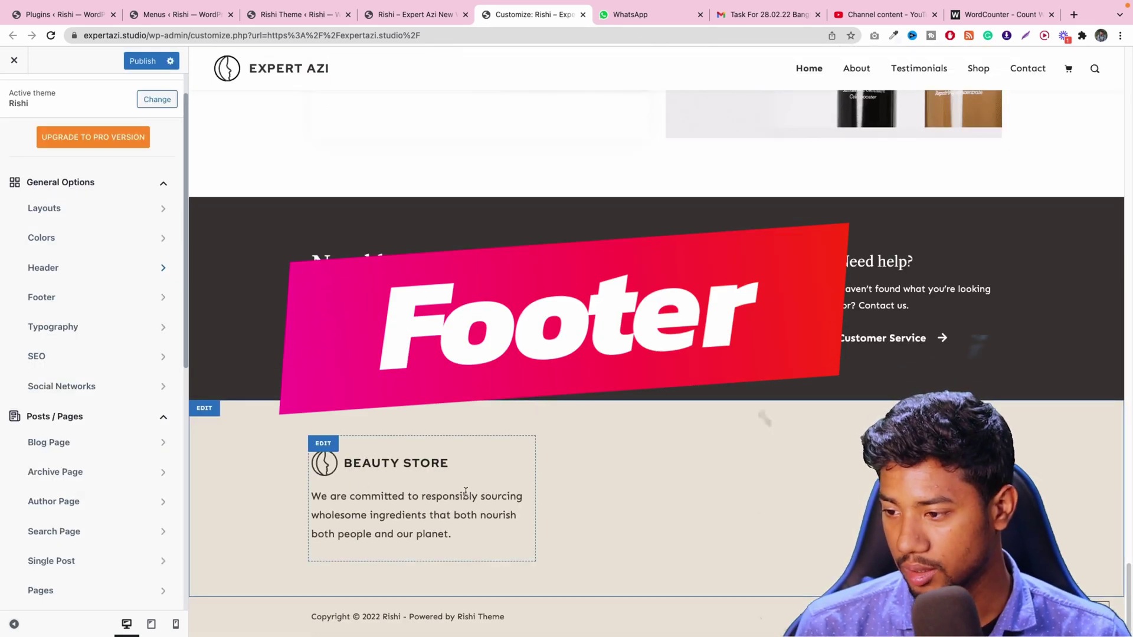
click(207, 410)
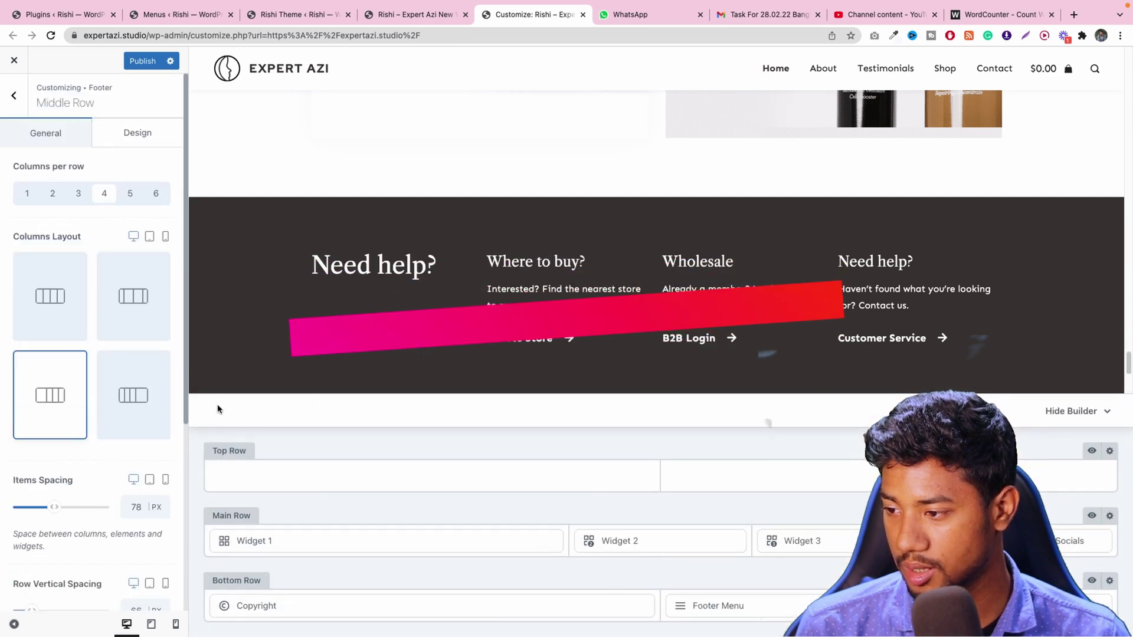
click(3, 102)
click(7, 98)
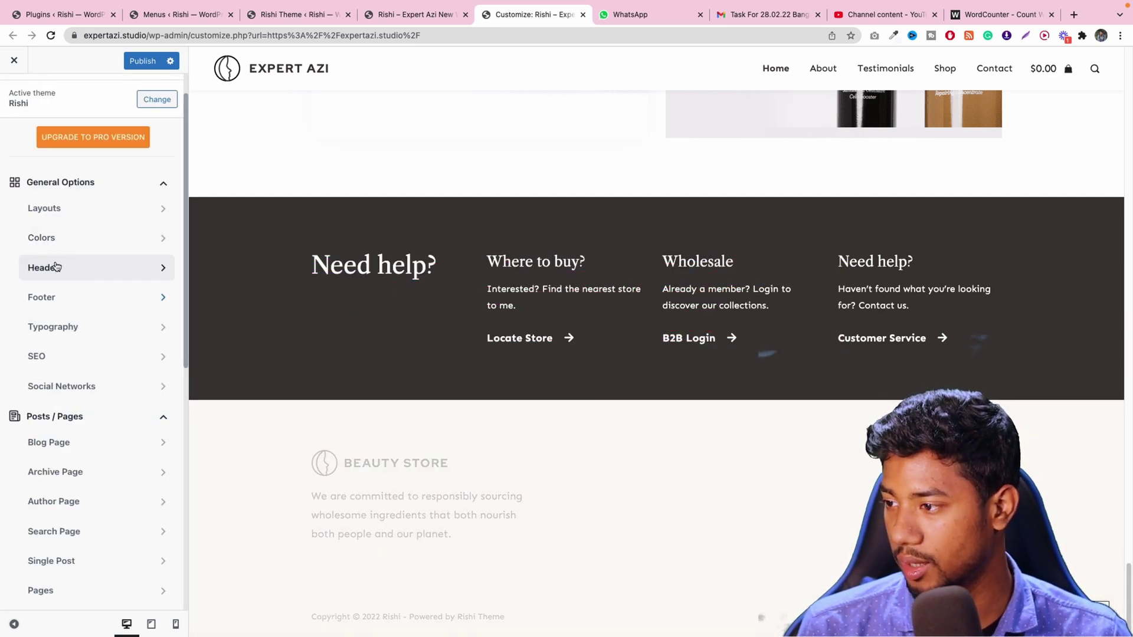
click(63, 305)
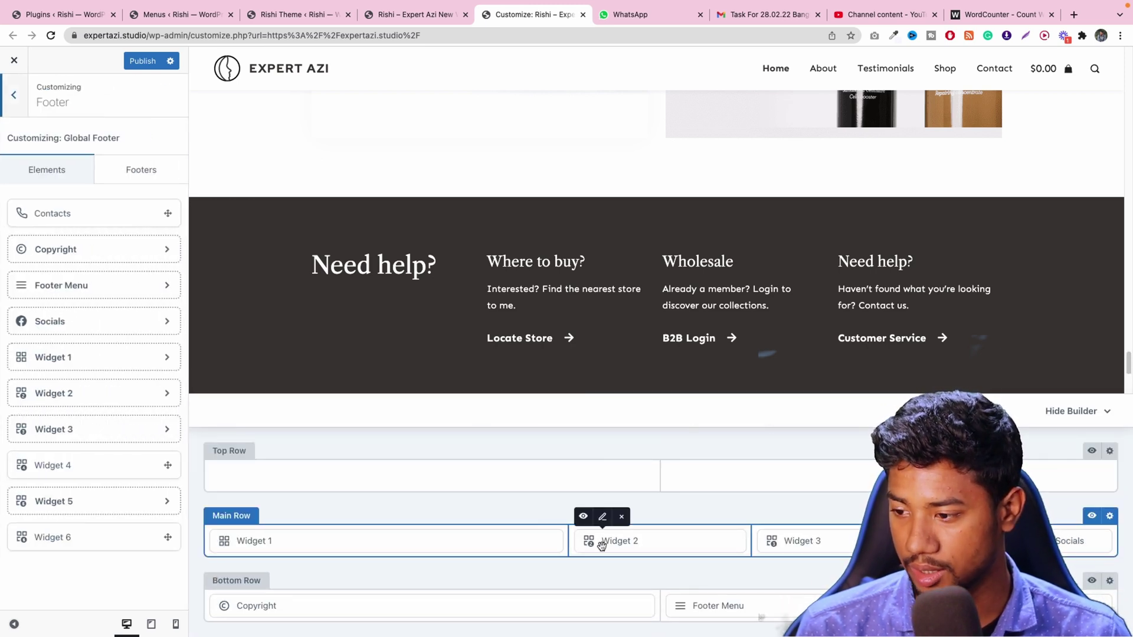
scroll(689, 353, down, 4)
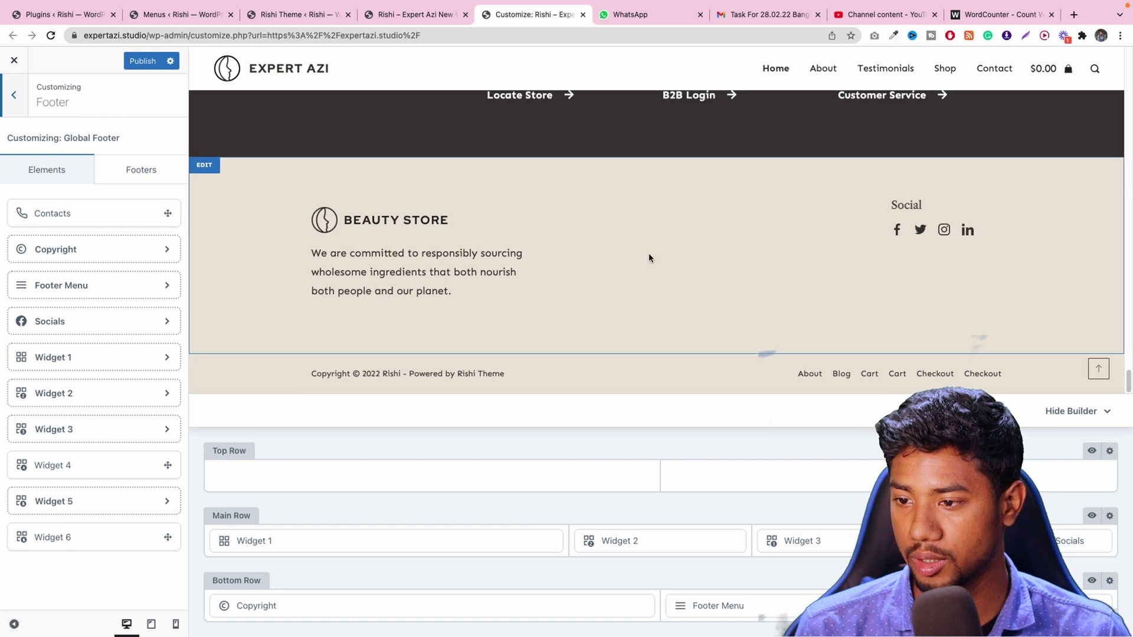
mouse_move(673, 531)
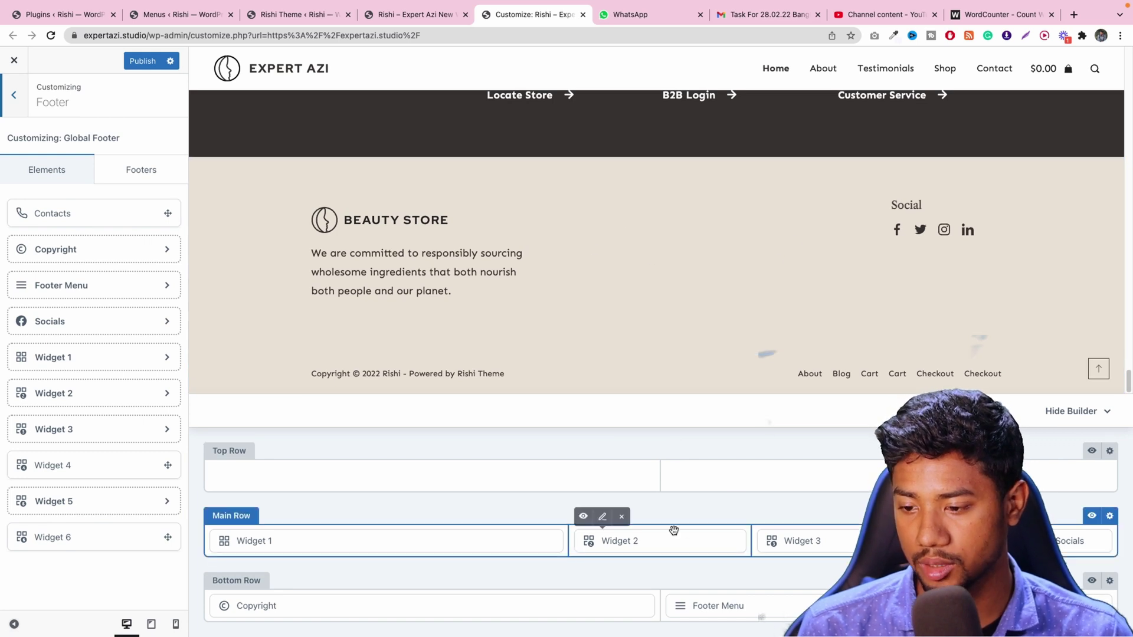
click(604, 519)
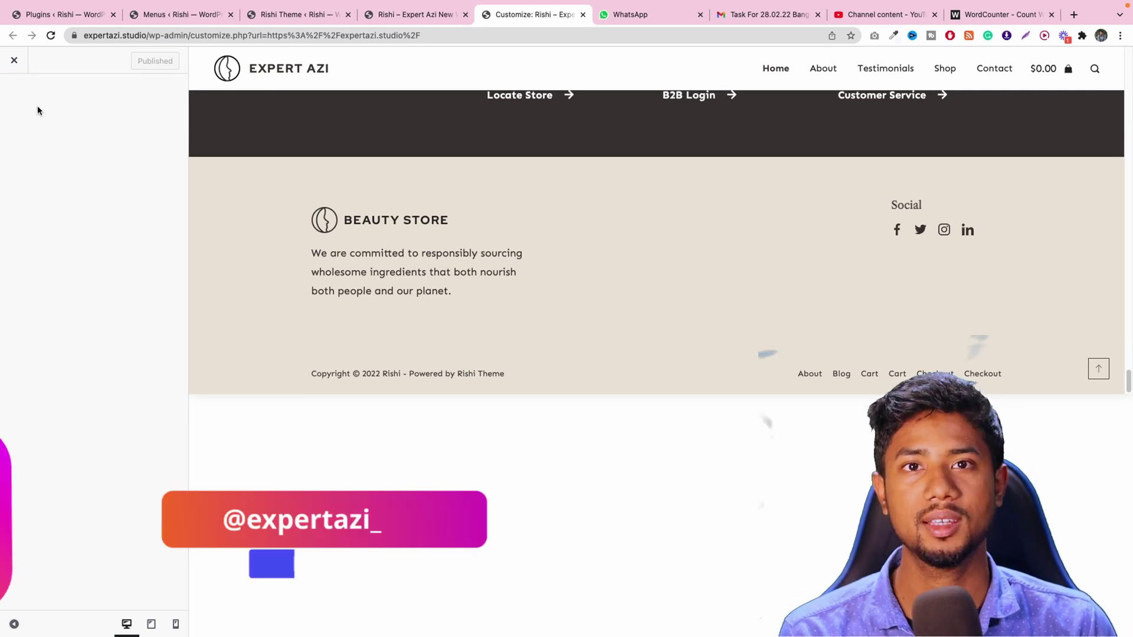
Deactivate and delete the Classic Widgets plugin on the Installed Plugins page
click(75, 15)
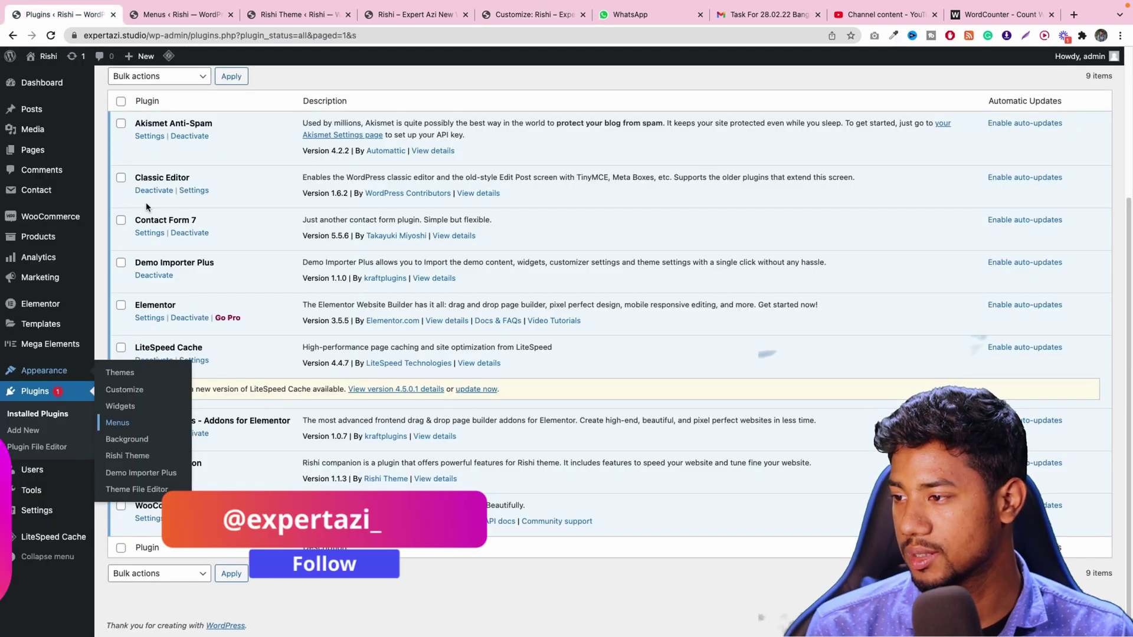
scroll(237, 368, up, 4)
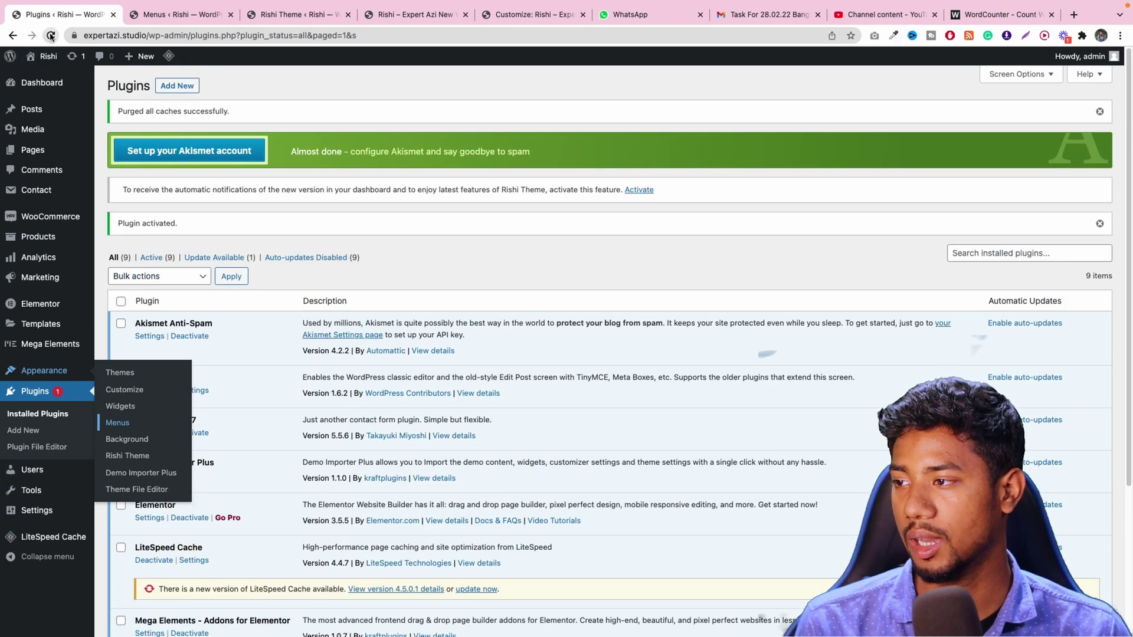
click(51, 36)
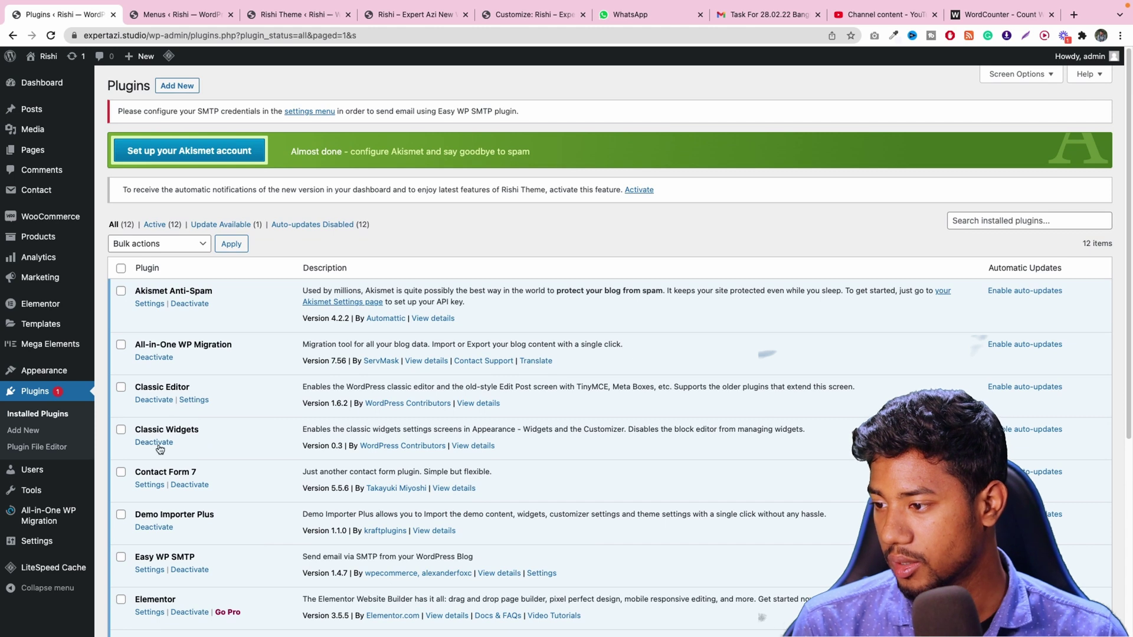
click(169, 445)
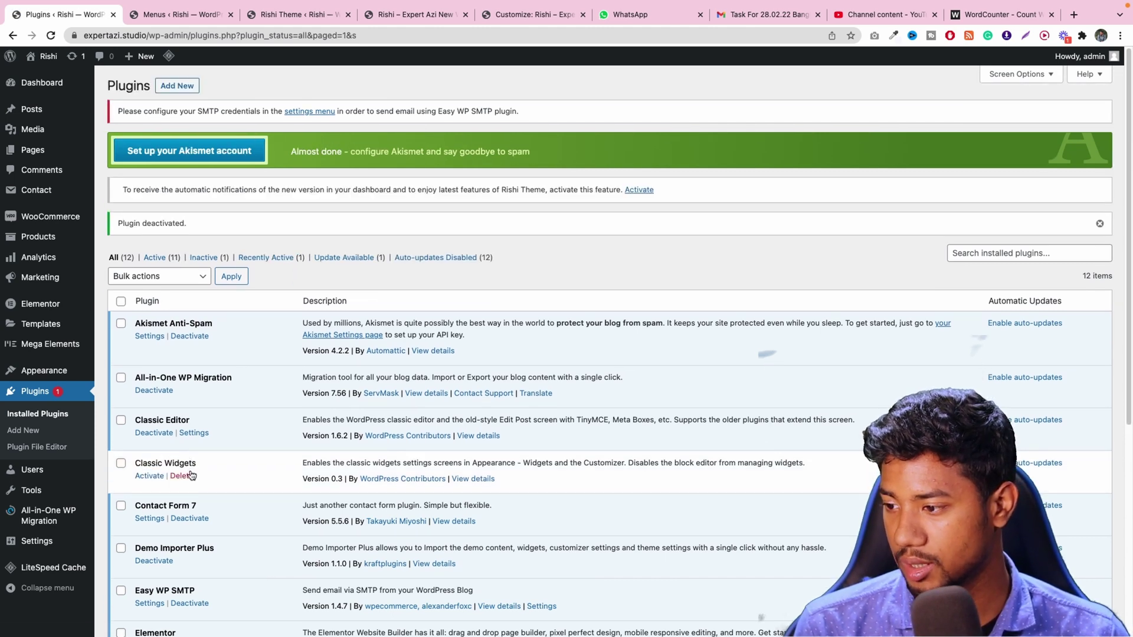
click(190, 475)
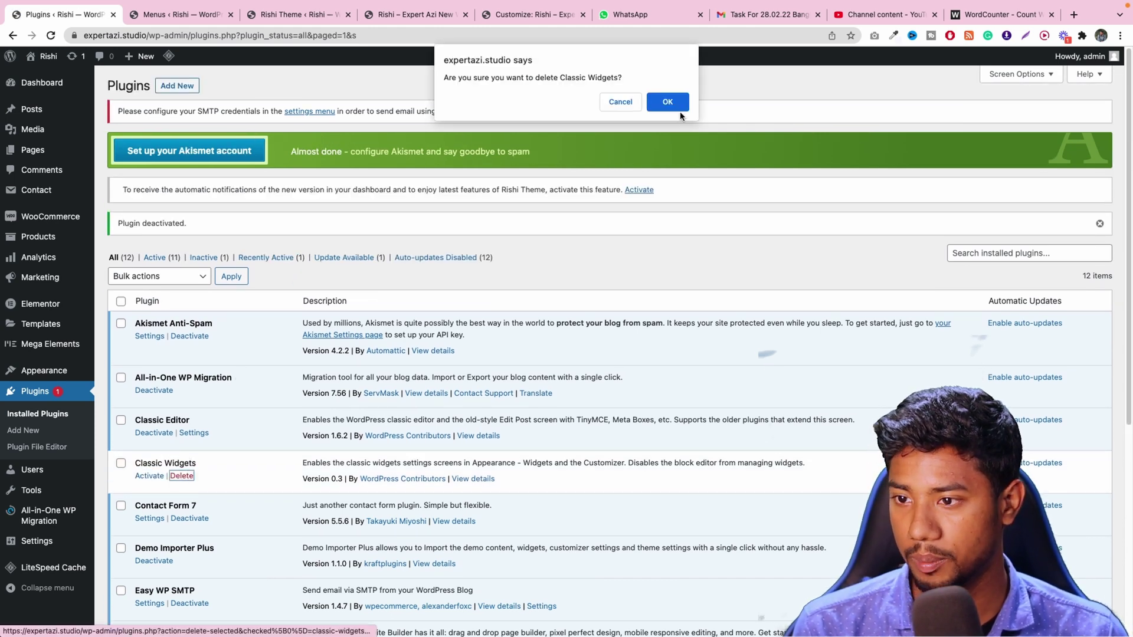
click(677, 105)
Check the live front page, then reload the Customizer
click(394, 18)
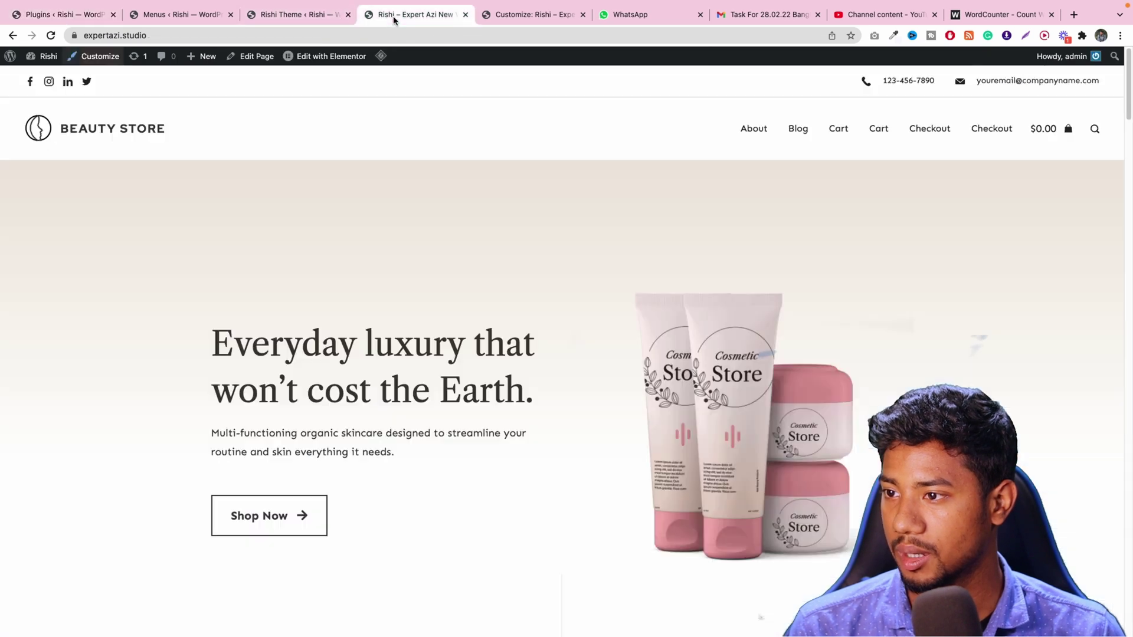
click(490, 7)
click(50, 37)
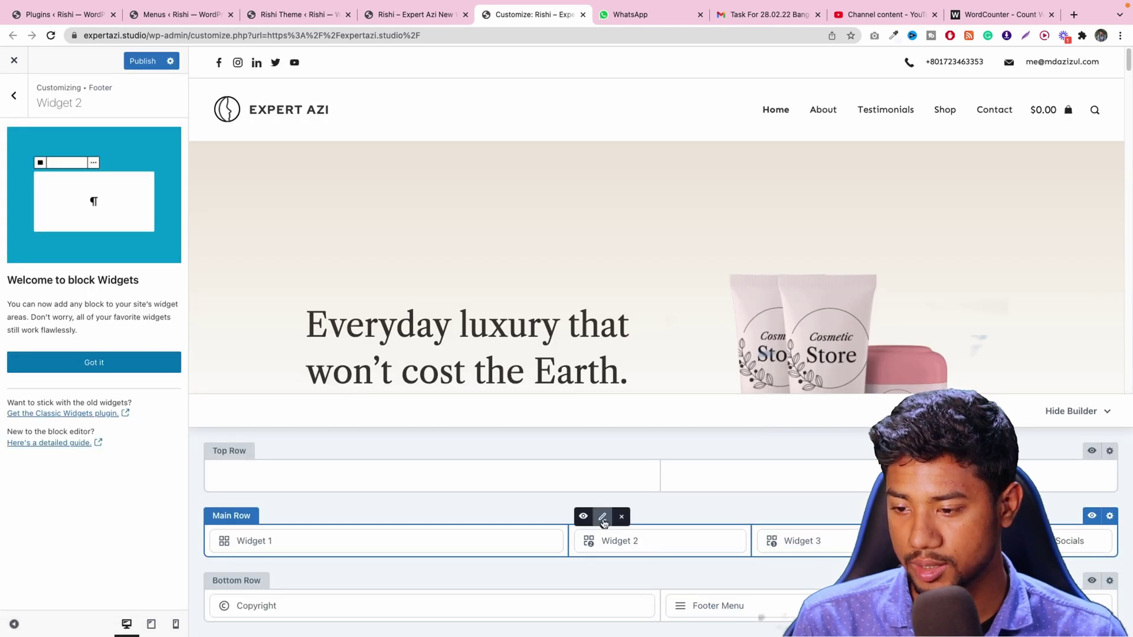
Dismiss the block widgets guide and retitle Widget 2's Navigation Menu block from 'Shop' to 'Links'
click(82, 368)
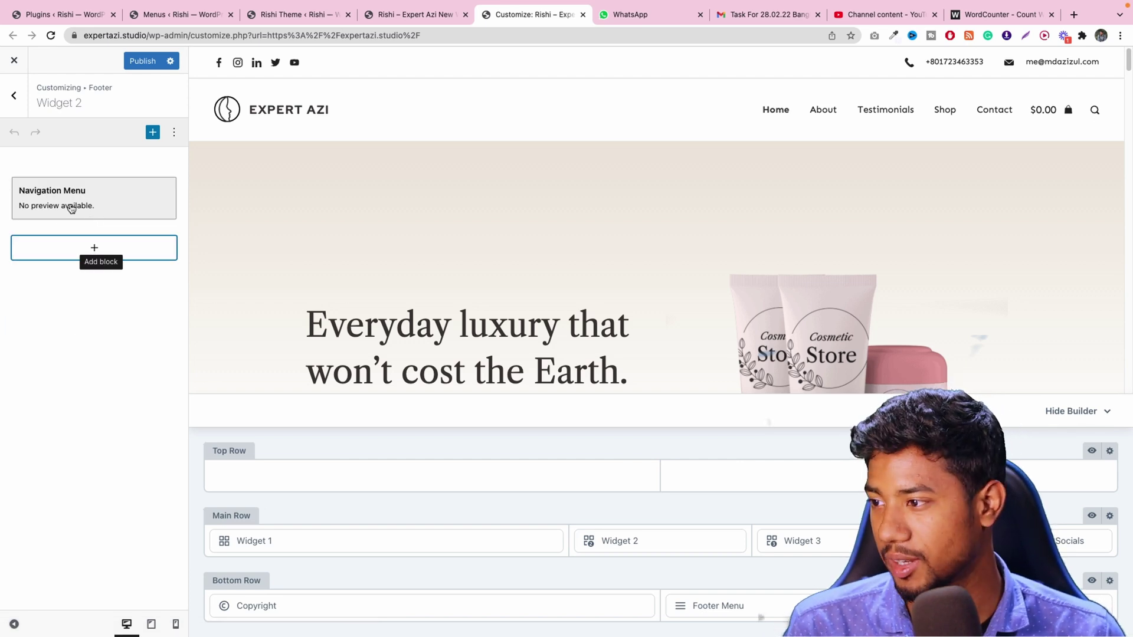
click(71, 208)
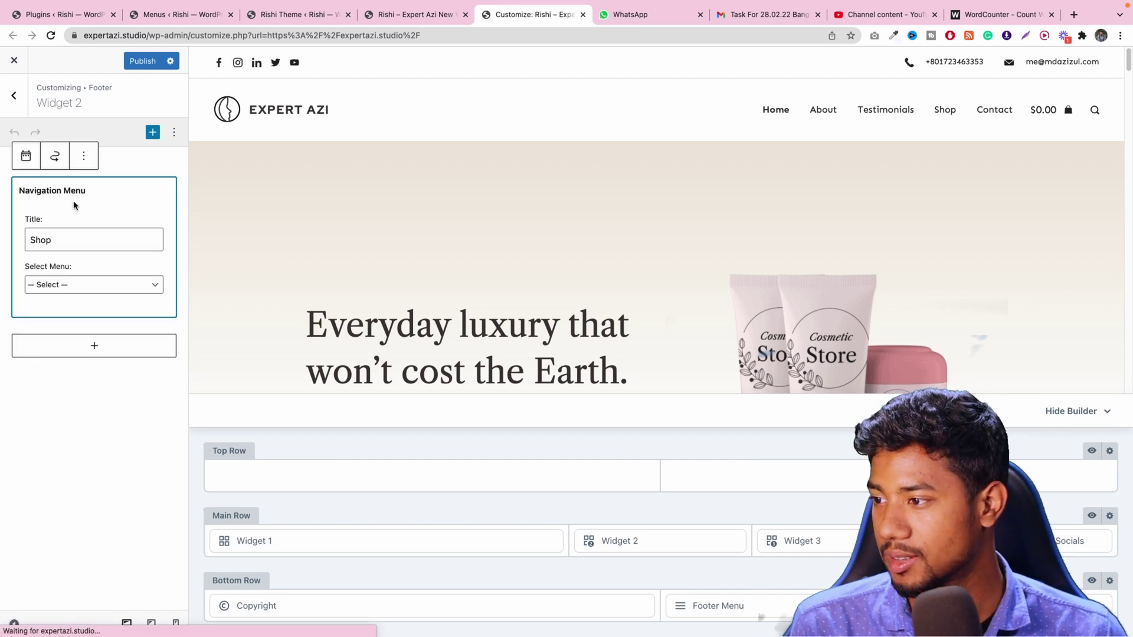
click(67, 240)
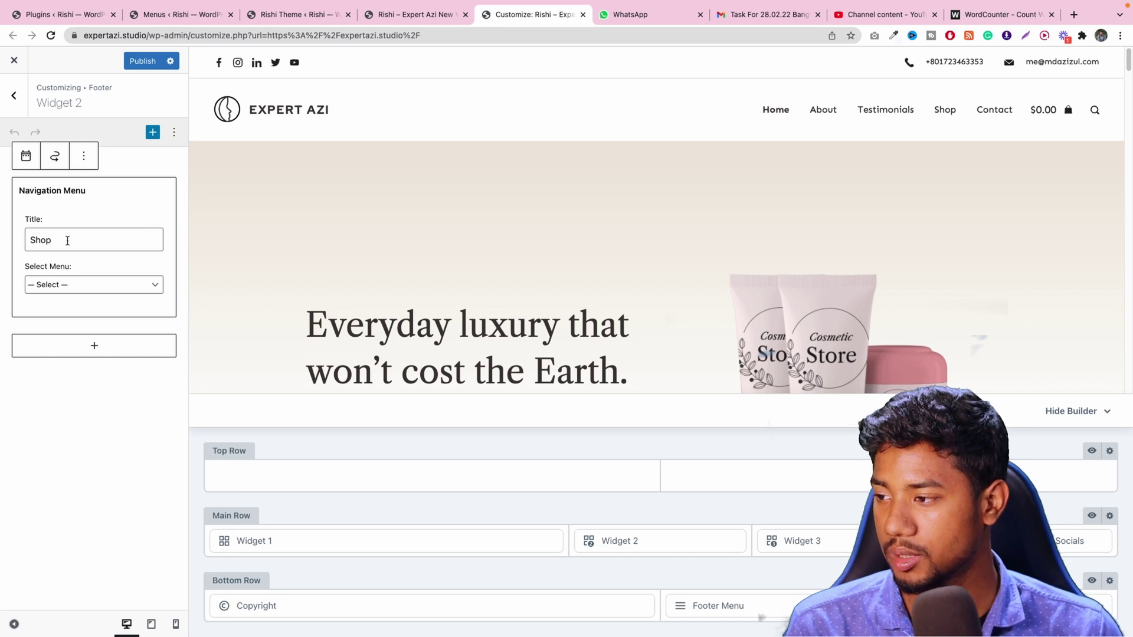
double_click(68, 240)
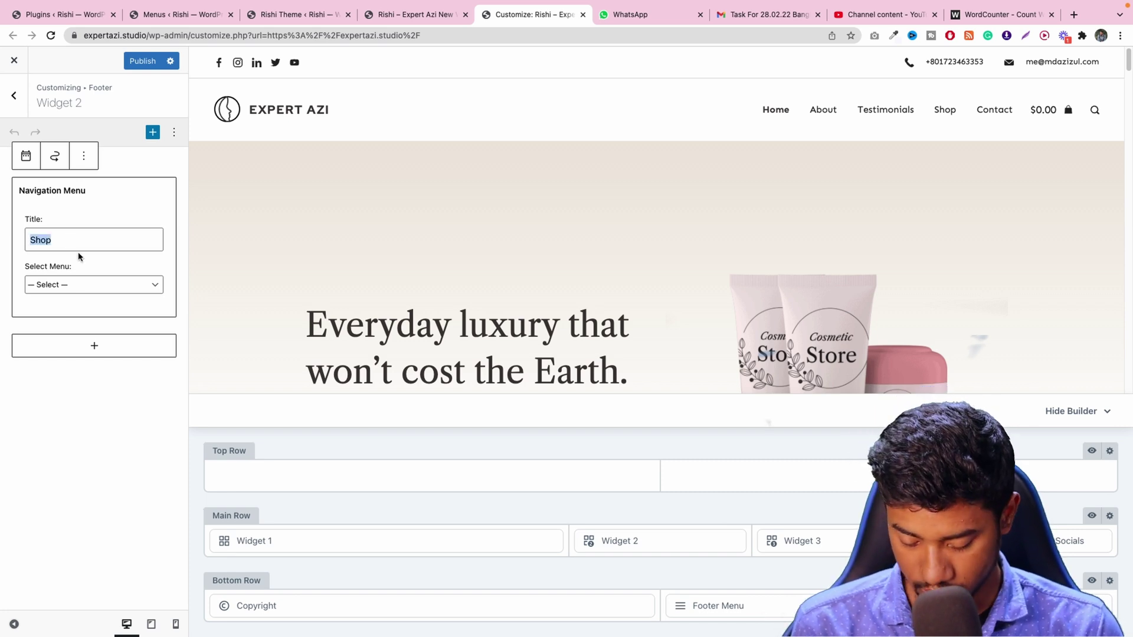
text(Lin)
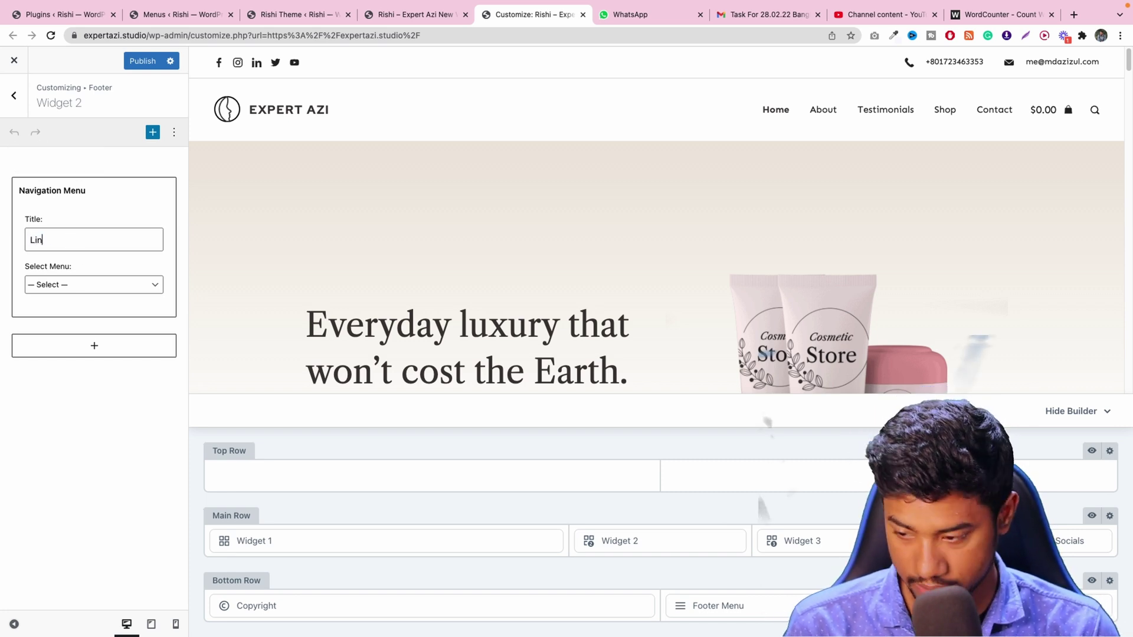
text(ks)
Set the Links Navigation Menu block to display footer menu 2
click(64, 287)
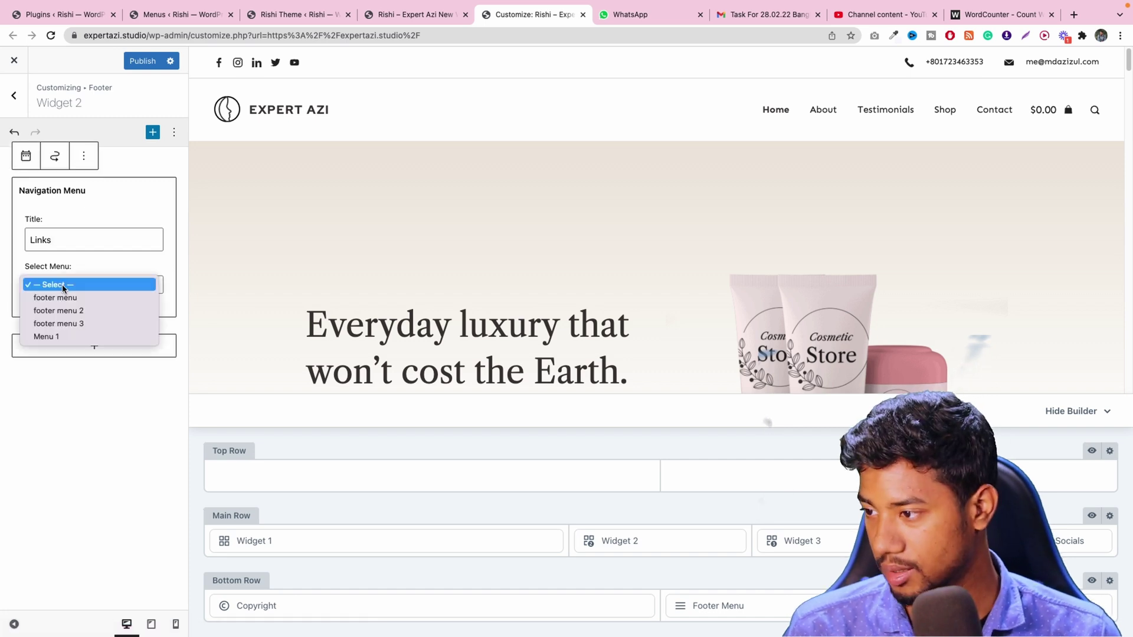
click(65, 311)
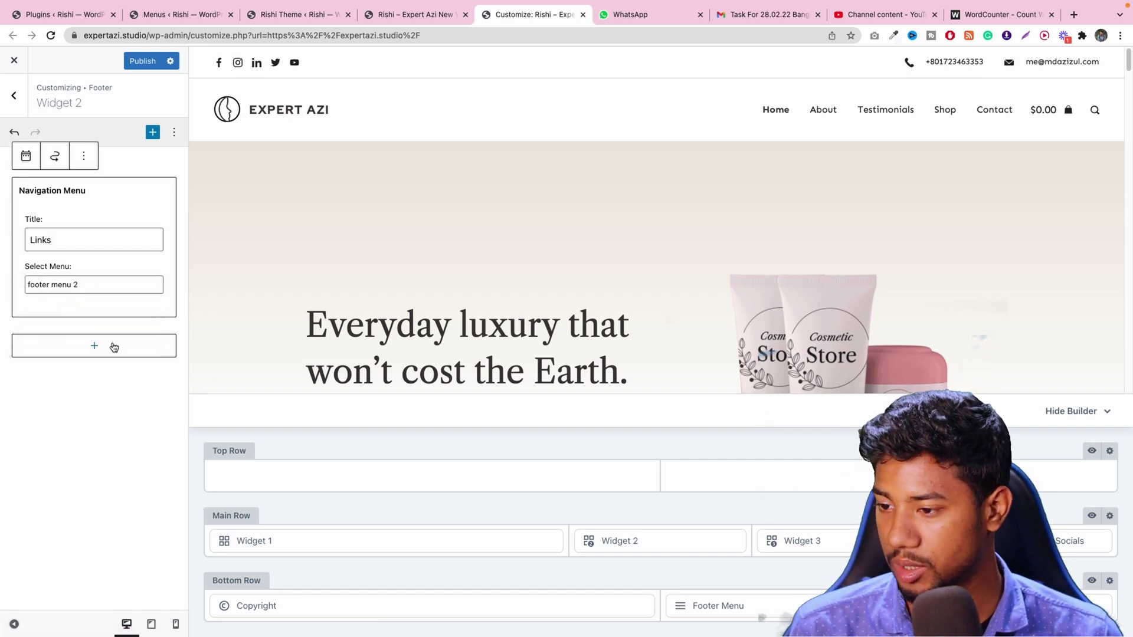
scroll(688, 273, down, 15)
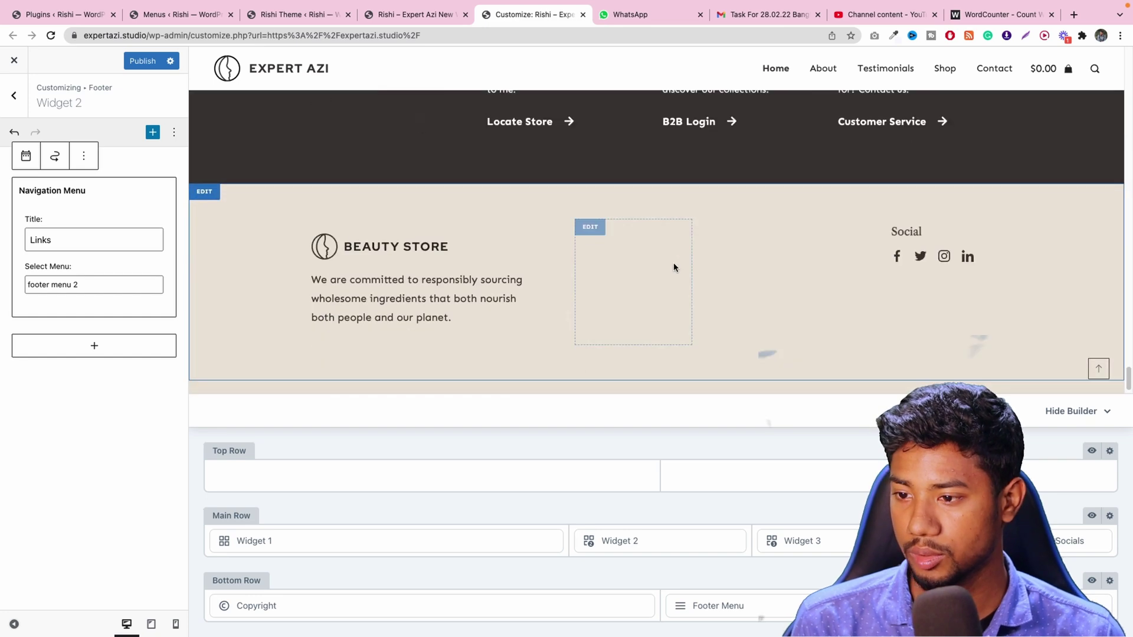
scroll(674, 267, down, 1)
mouse_move(788, 525)
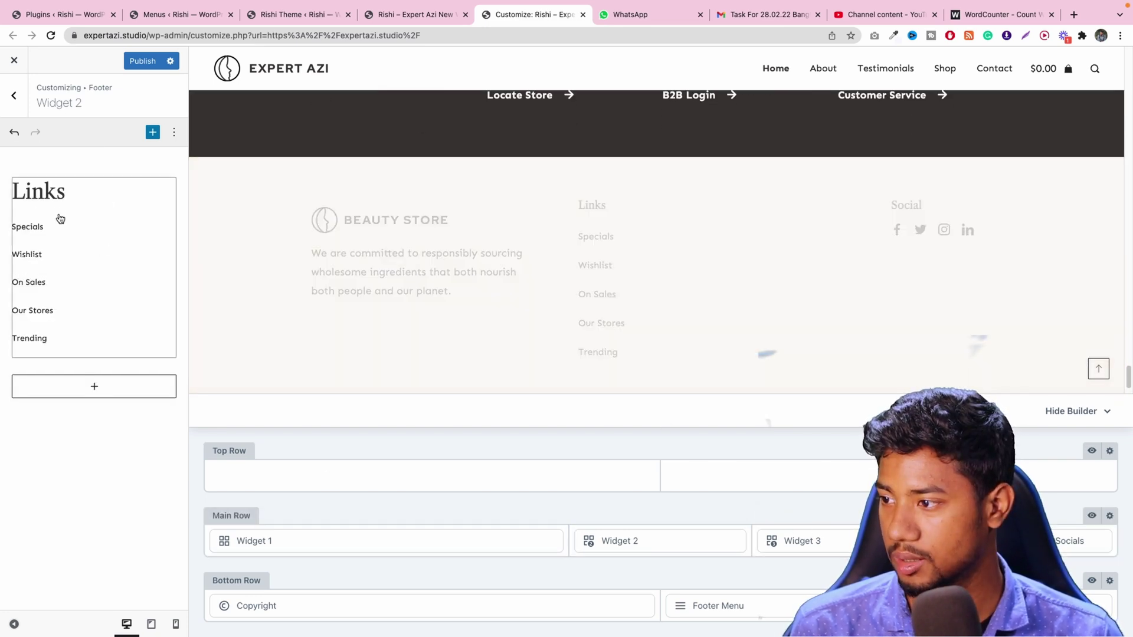
click(62, 210)
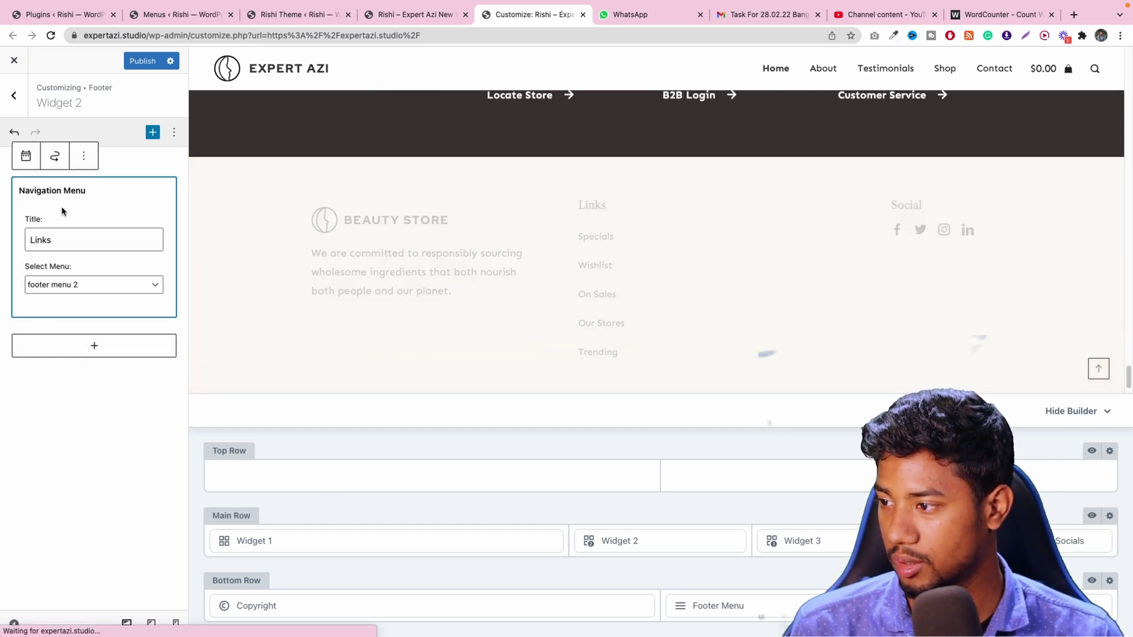
click(79, 286)
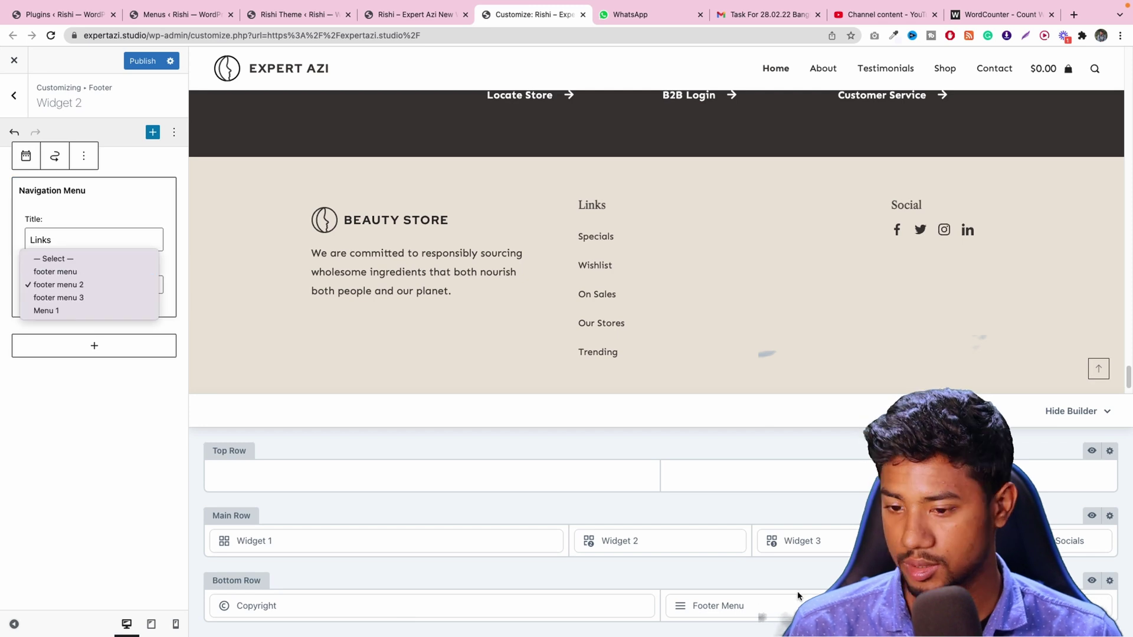
click(820, 552)
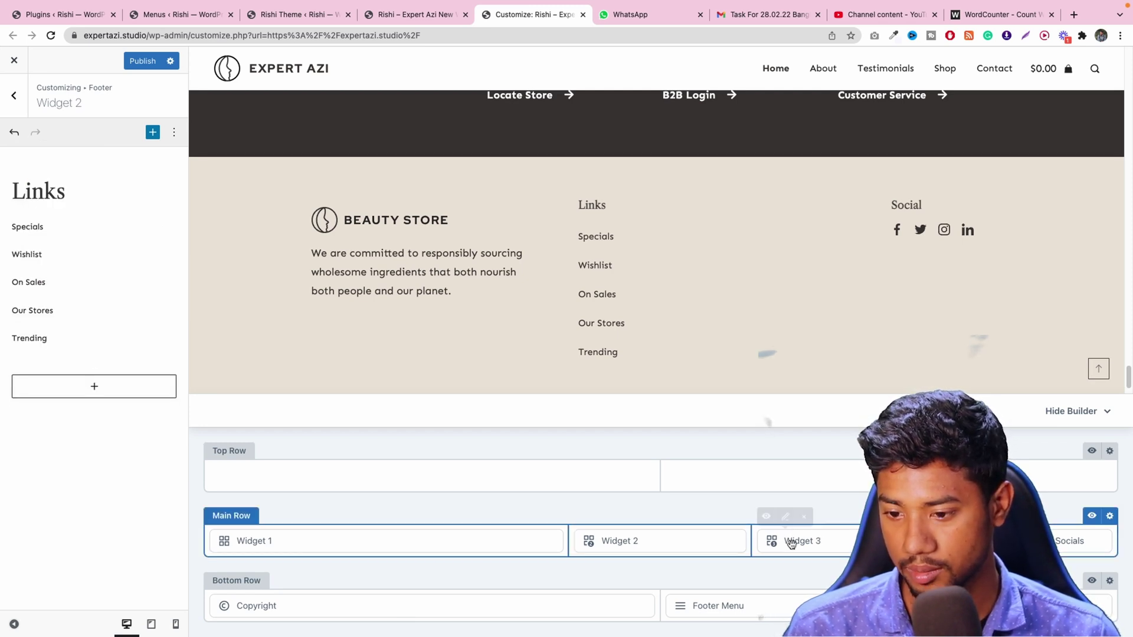
Set footer Widget 3's menu to footer menu 3, retitle 'Company' to 'Accounts links', and publish
click(789, 540)
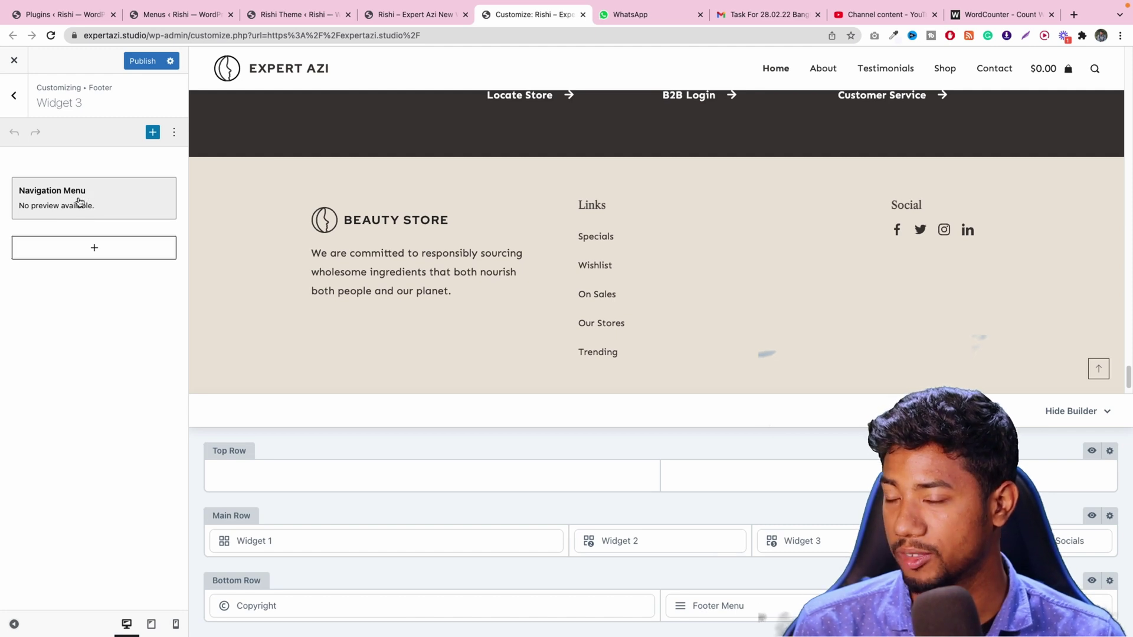
click(79, 204)
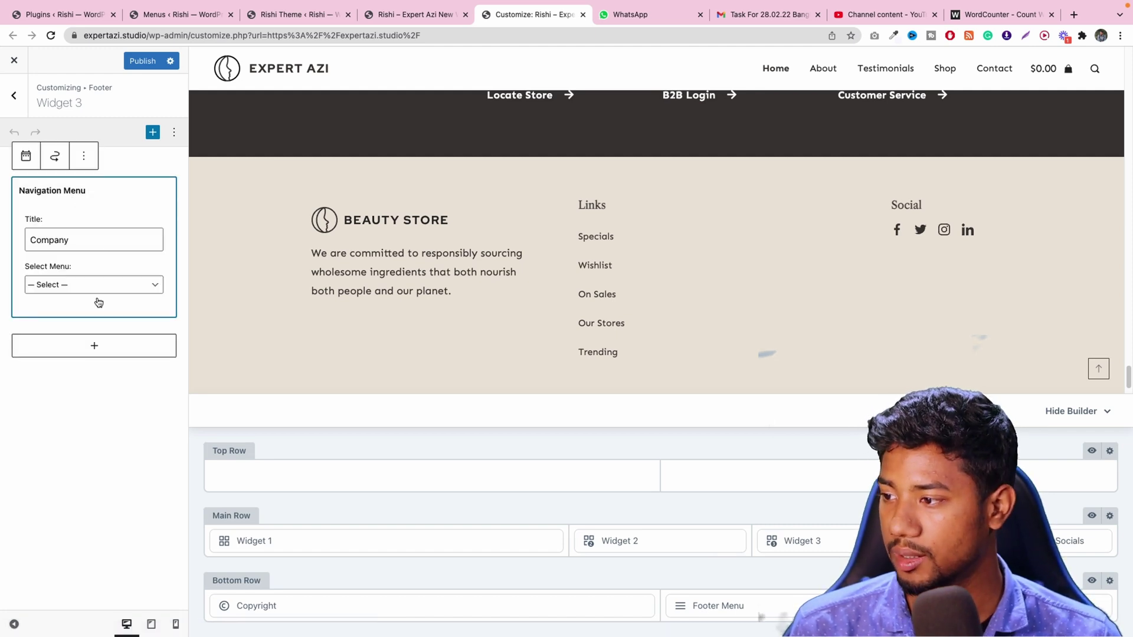
click(77, 288)
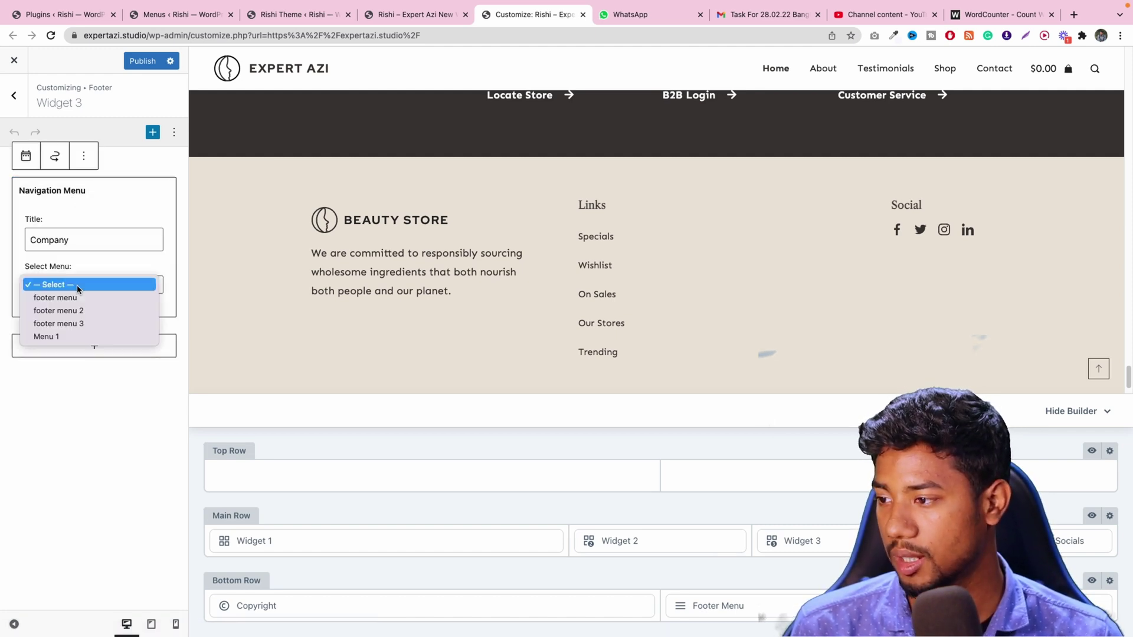
click(62, 324)
double_click(81, 233)
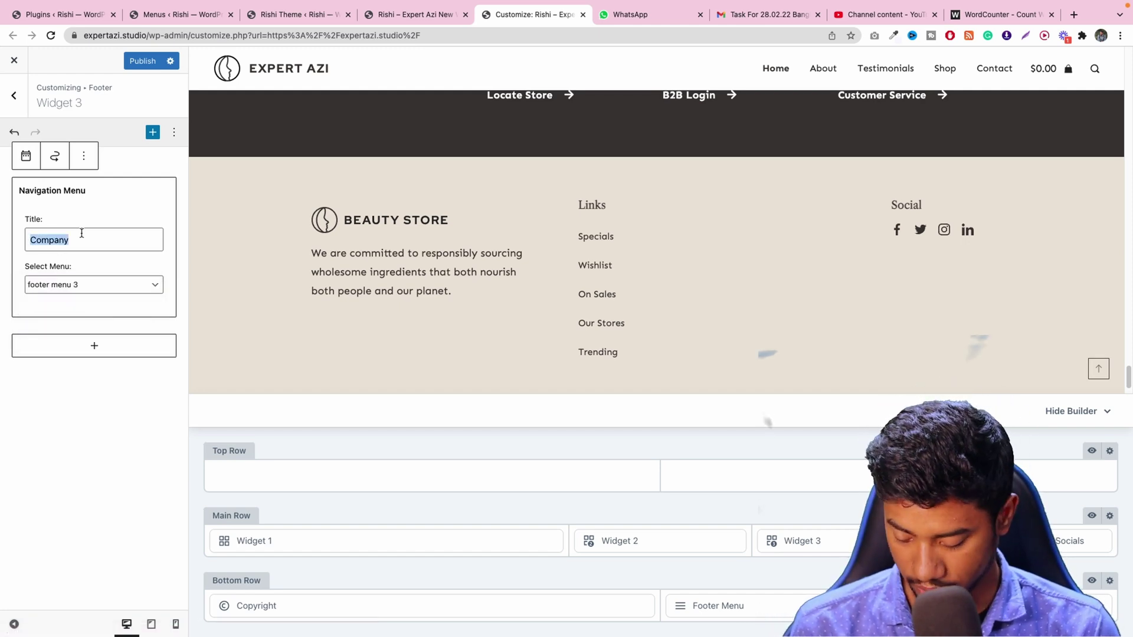
text(Accounts )
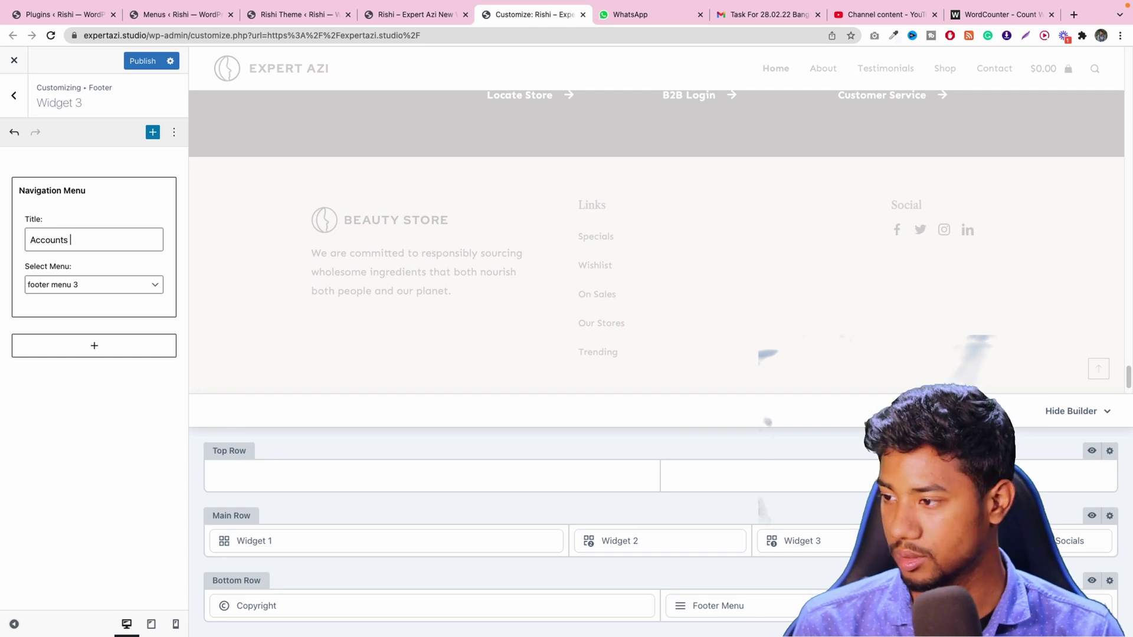
text(links)
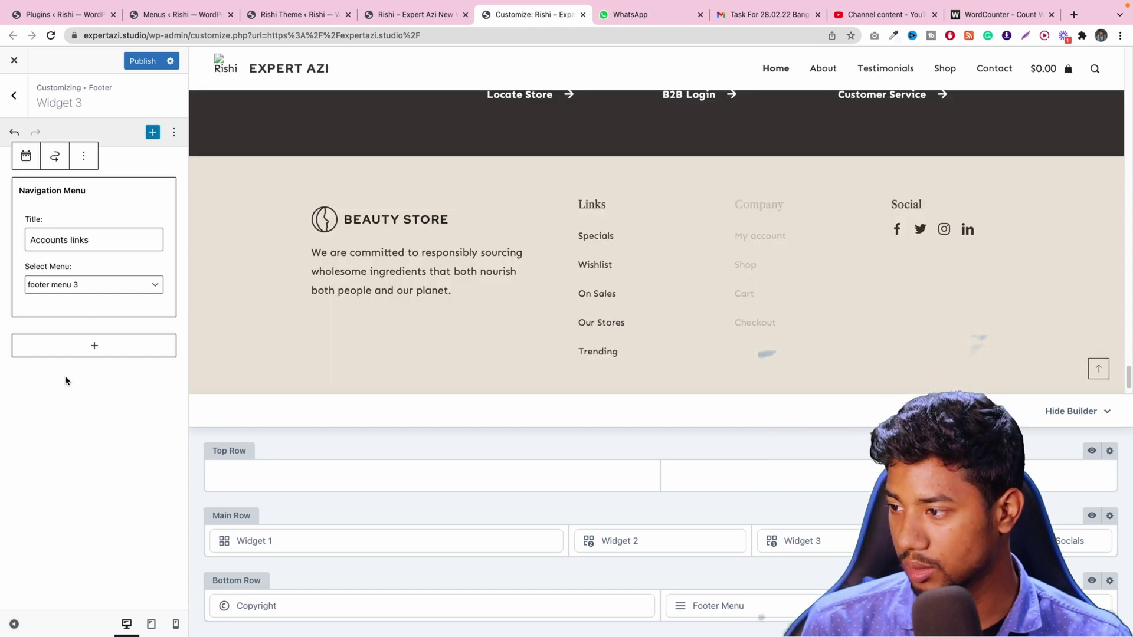
click(144, 66)
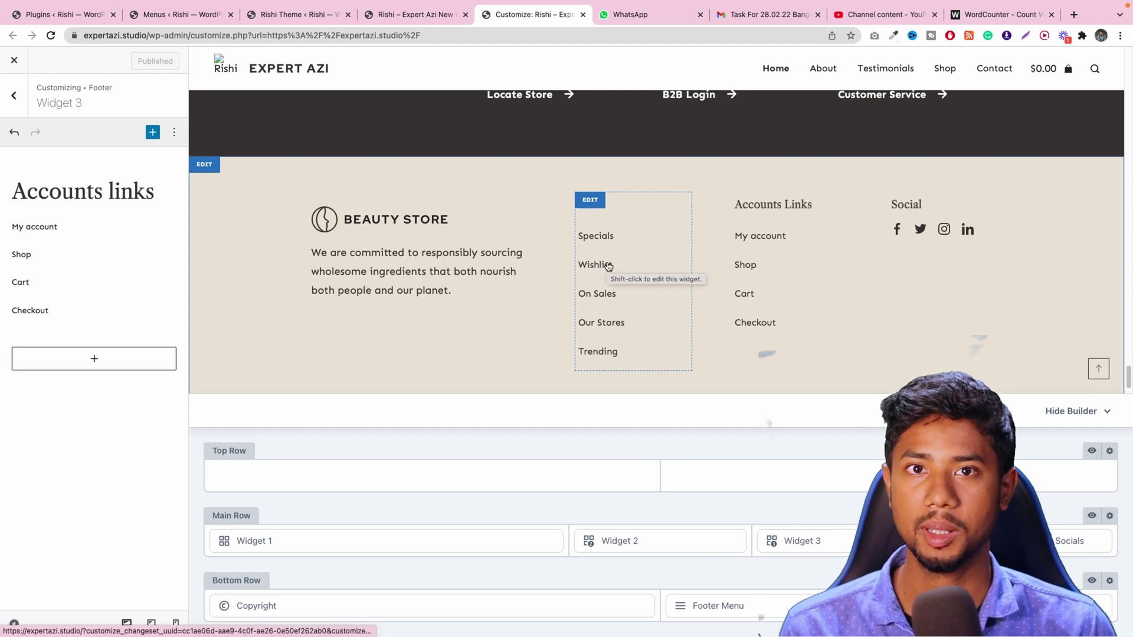
Scroll the preview and open the footer's social icons settings
scroll(947, 183, down, 2)
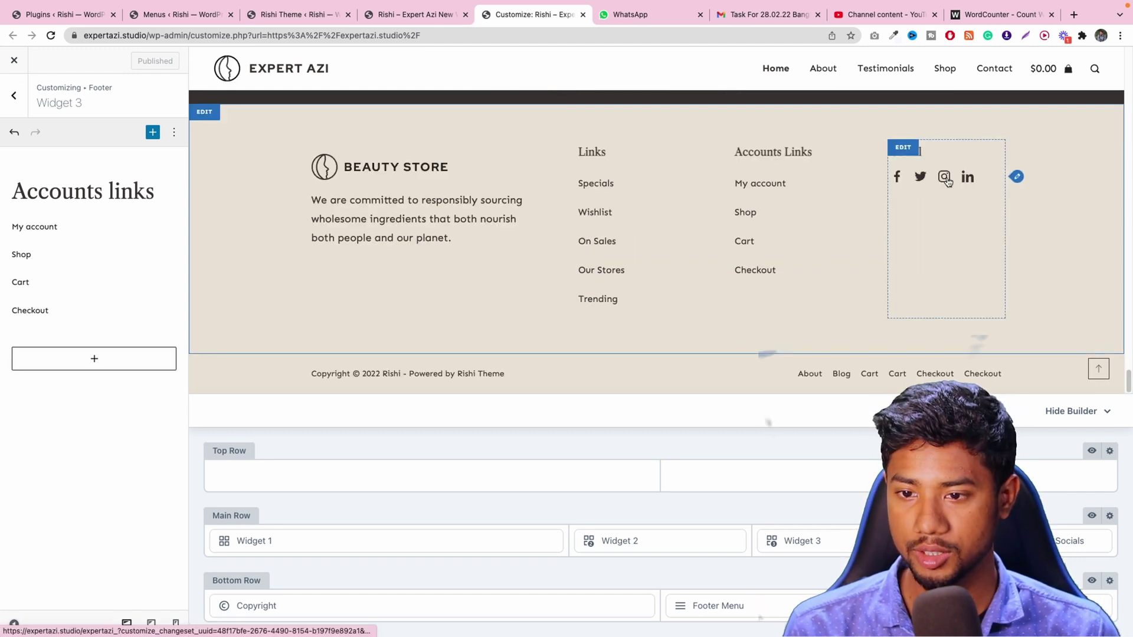
click(946, 180)
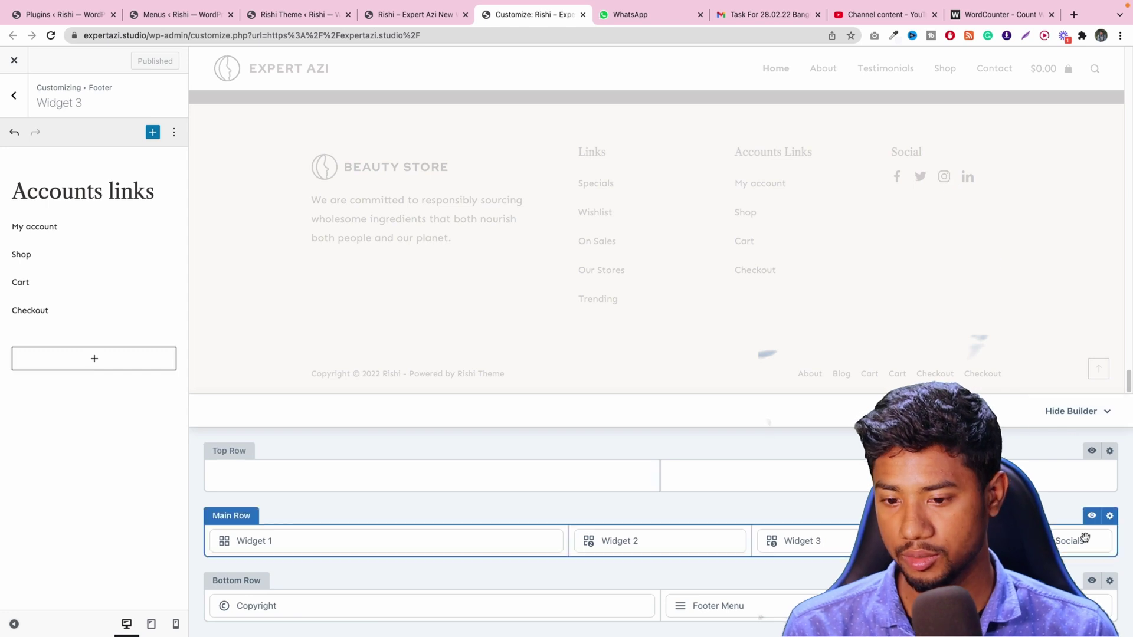
click(1060, 531)
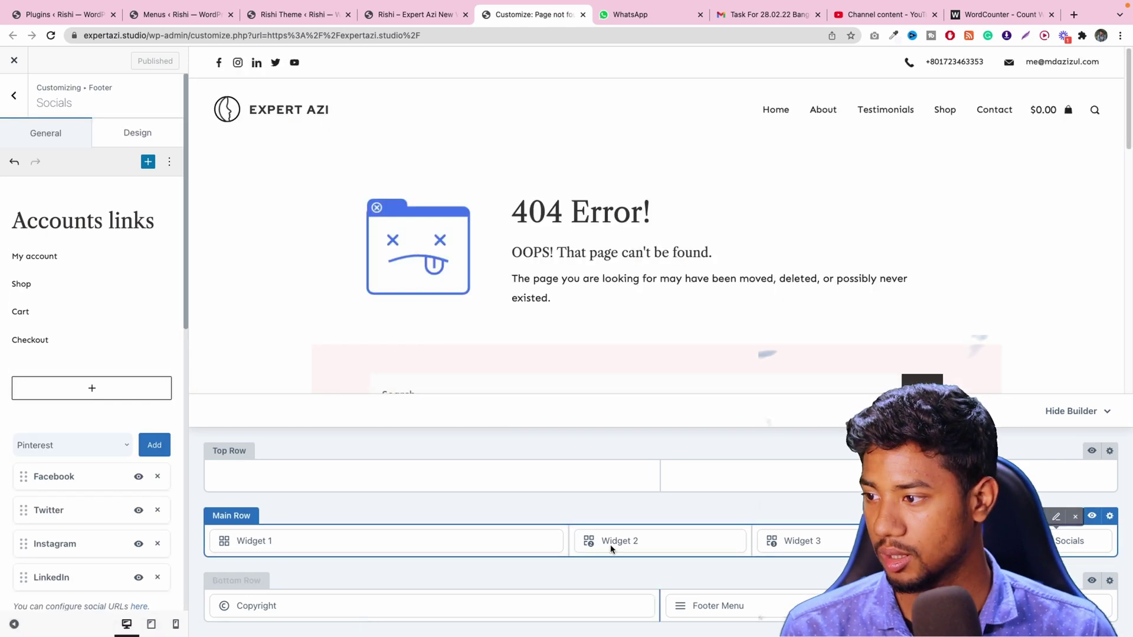
scroll(127, 484, down, 5)
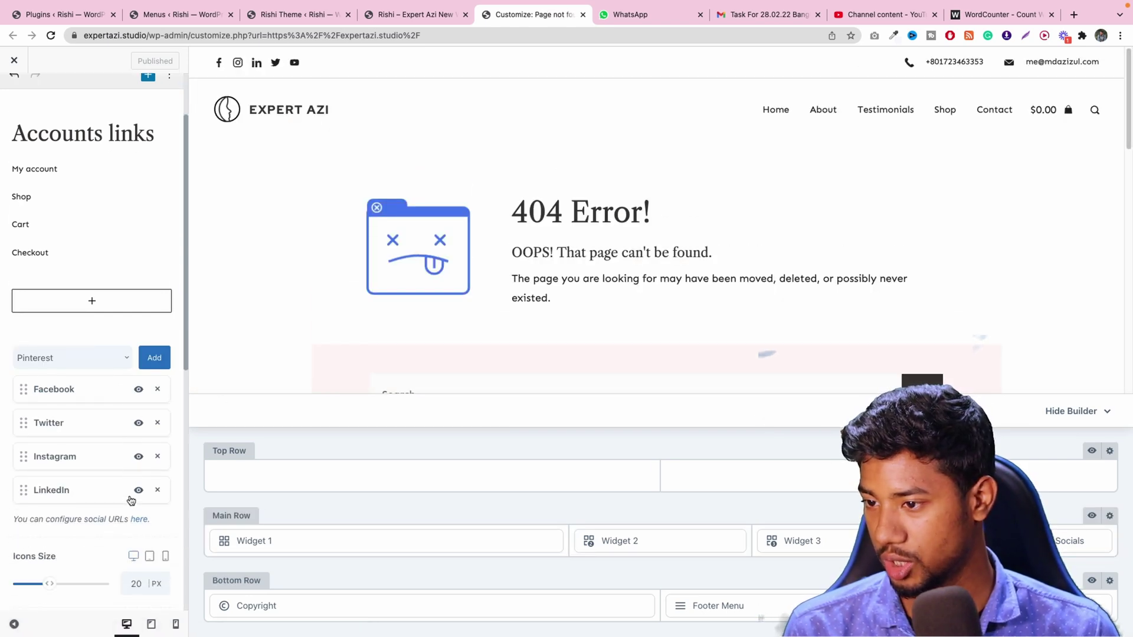
scroll(119, 413, down, 3)
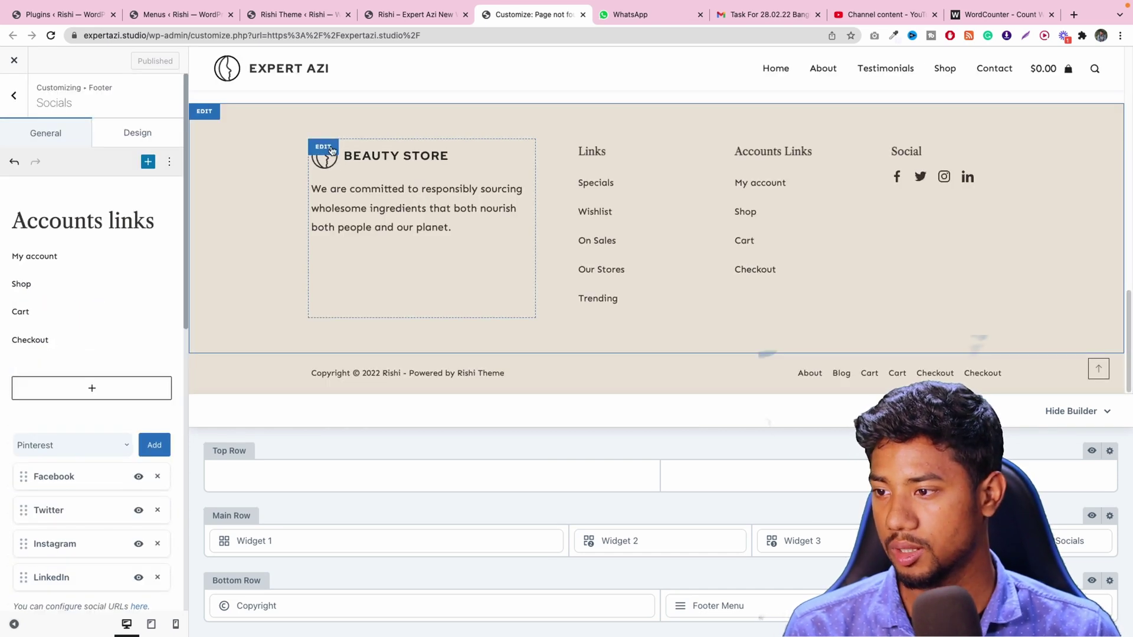
Undo the accidental split of 'ingredients' in Widget 1's Beauty Store description and publish
click(322, 155)
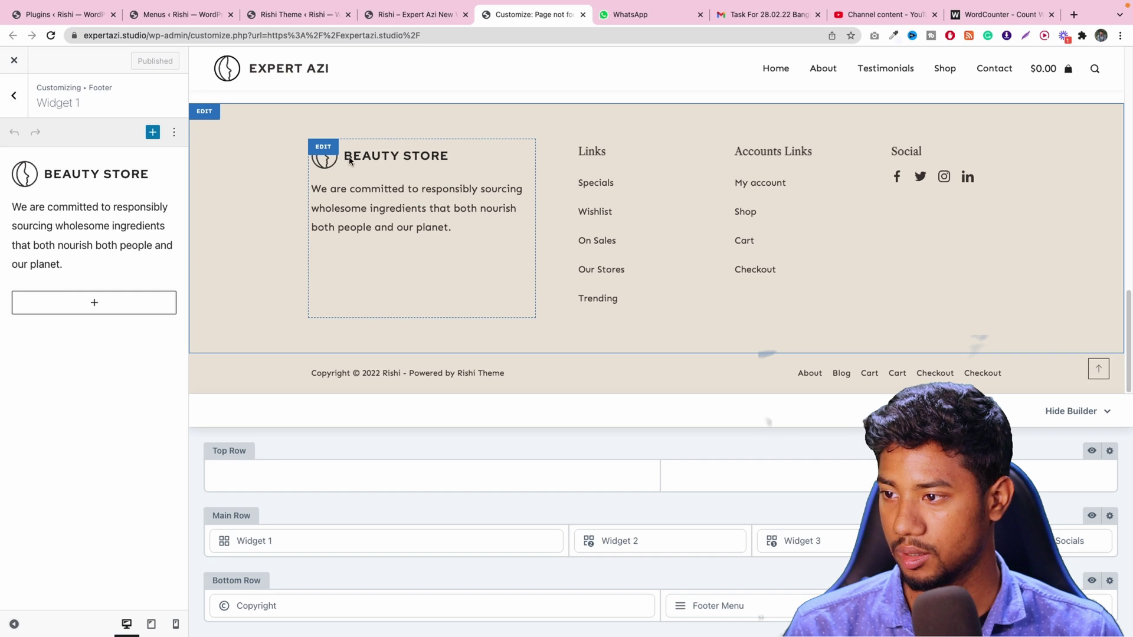
click(110, 225)
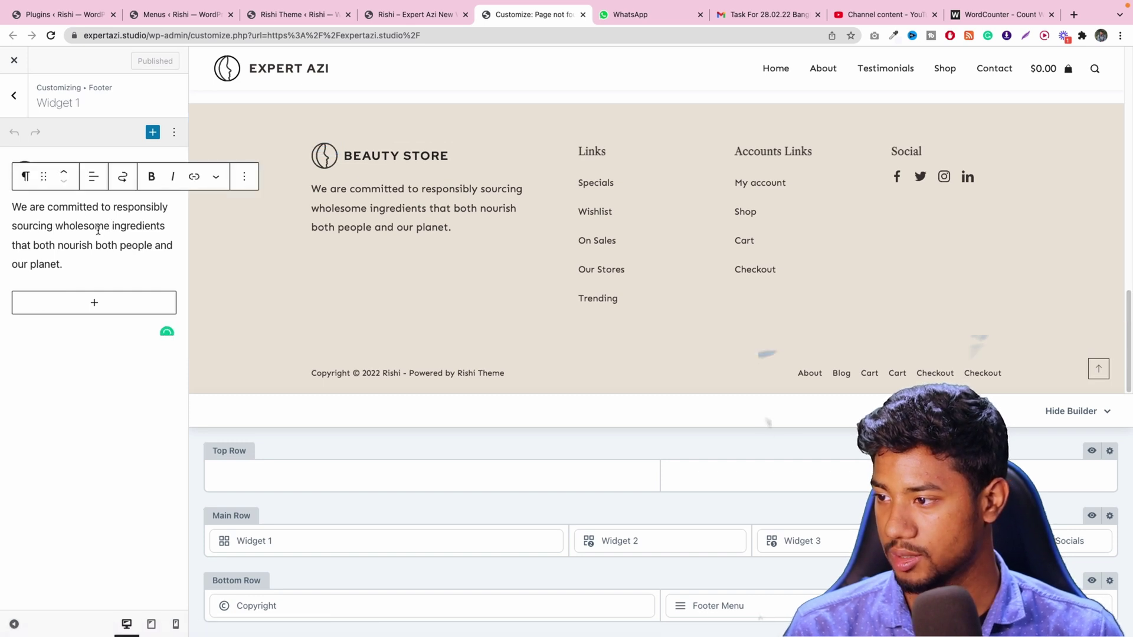
click(131, 227)
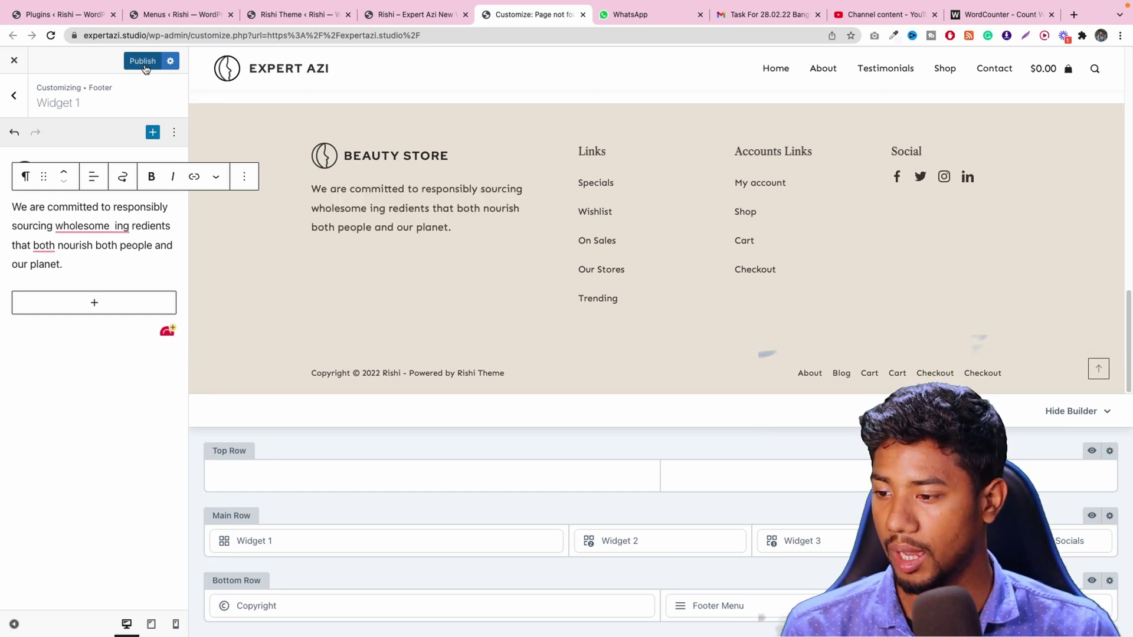
mouse_move(256, 540)
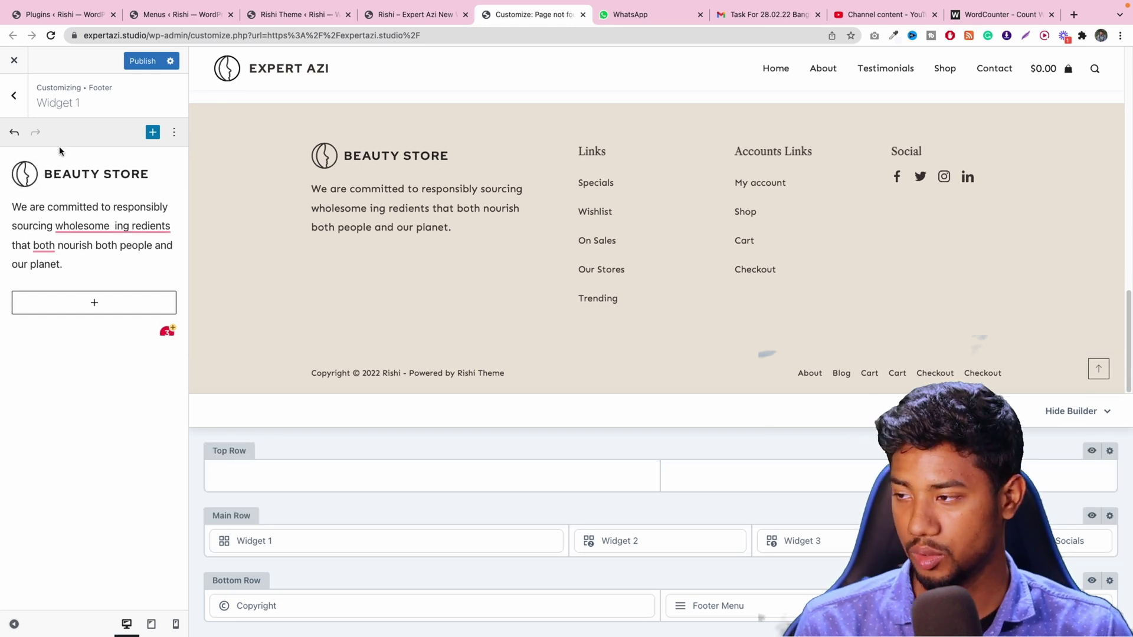
click(15, 132)
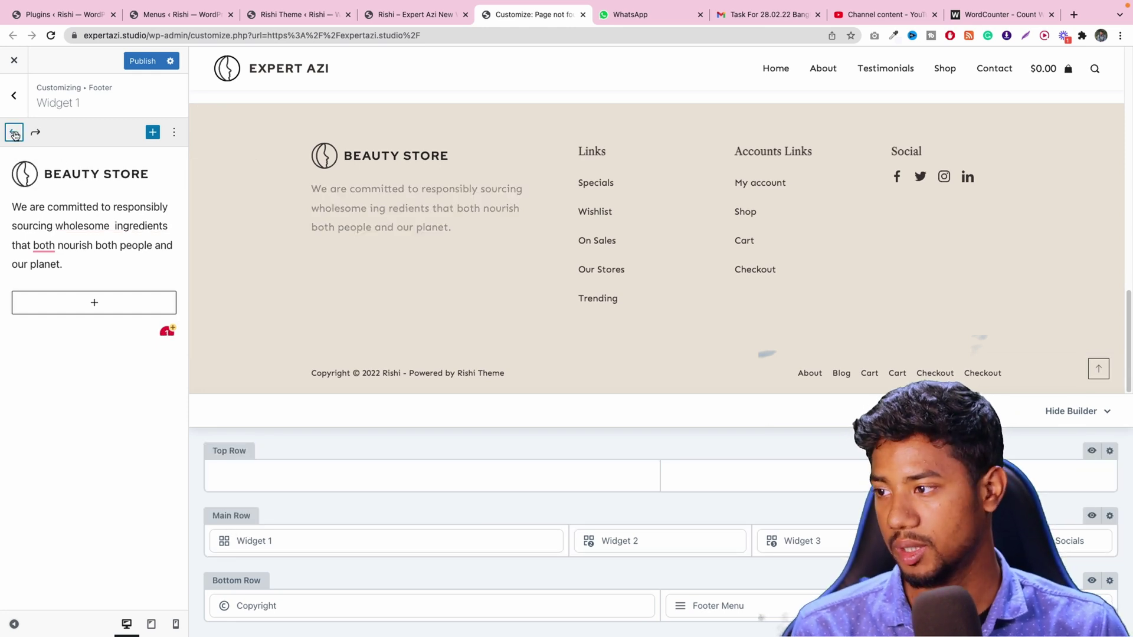
click(129, 68)
click(14, 95)
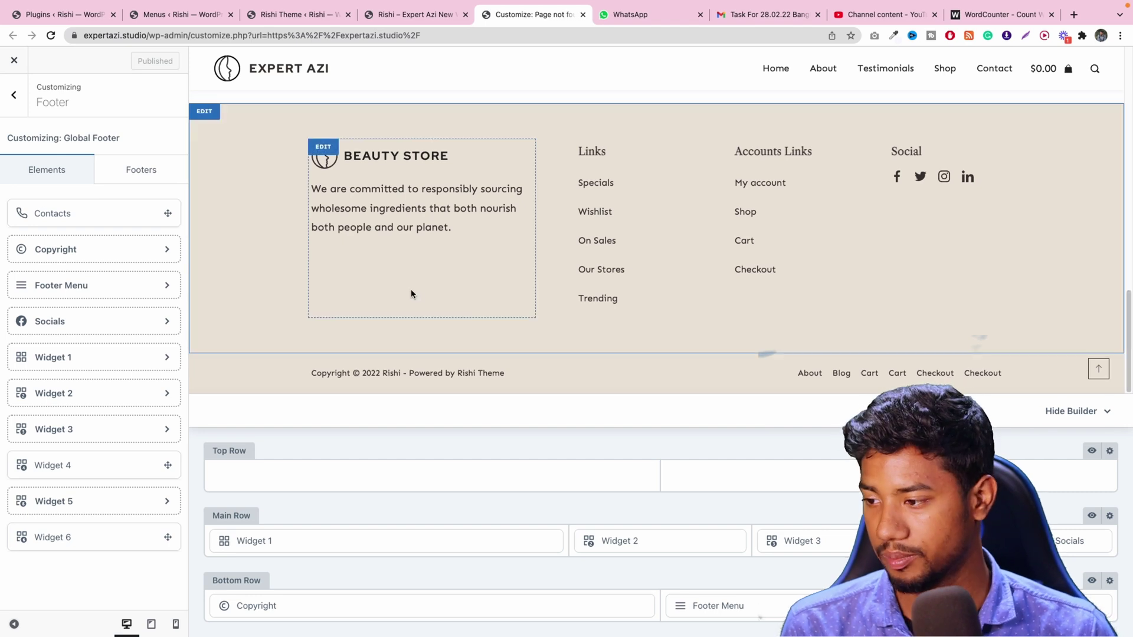
Switch the Customizer preview to mobile width and scroll through the footer
click(176, 626)
scroll(723, 305, down, 2)
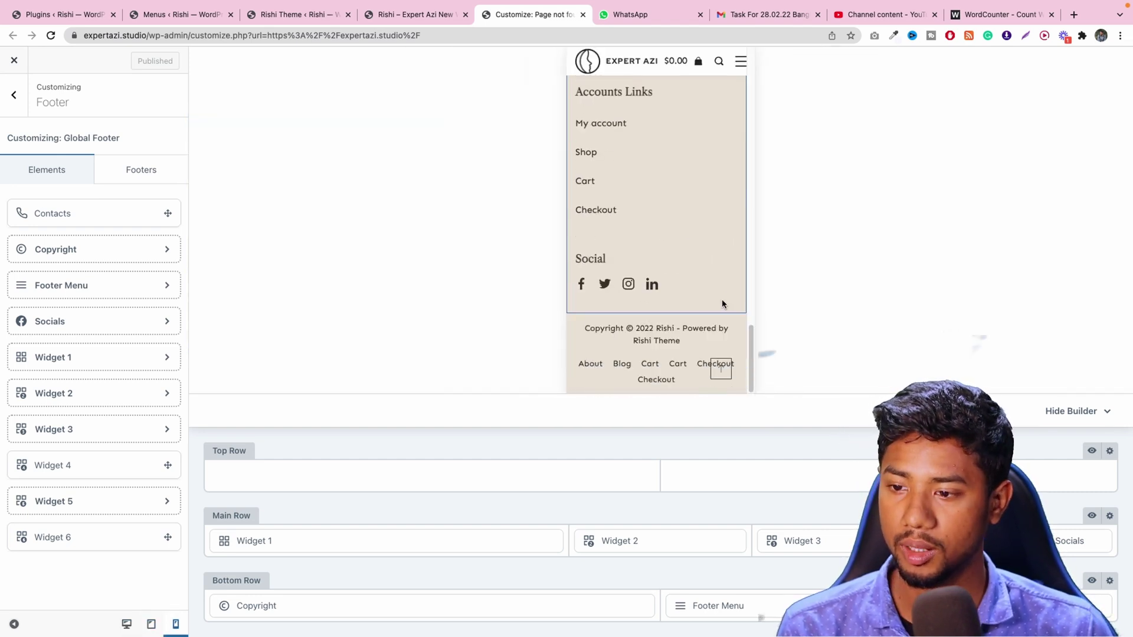
scroll(722, 303, up, 1)
scroll(723, 303, down, 1)
double_click(723, 305)
click(690, 341)
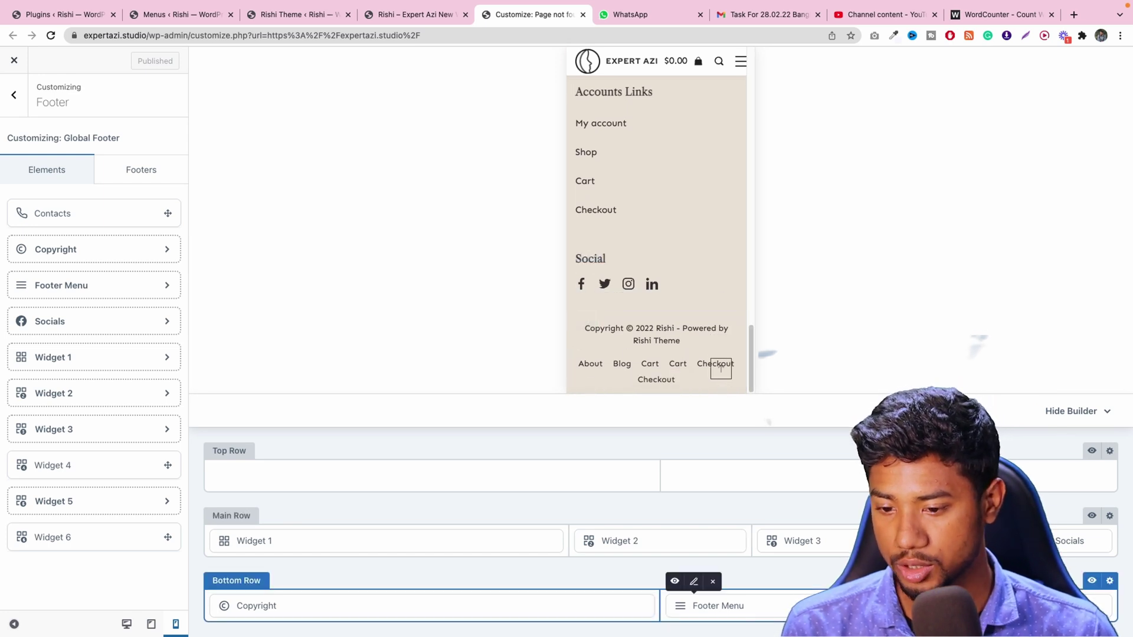
Set the bottom-row Footer Menu to 'footer menu', publish, and try left alignment on mobile
click(694, 582)
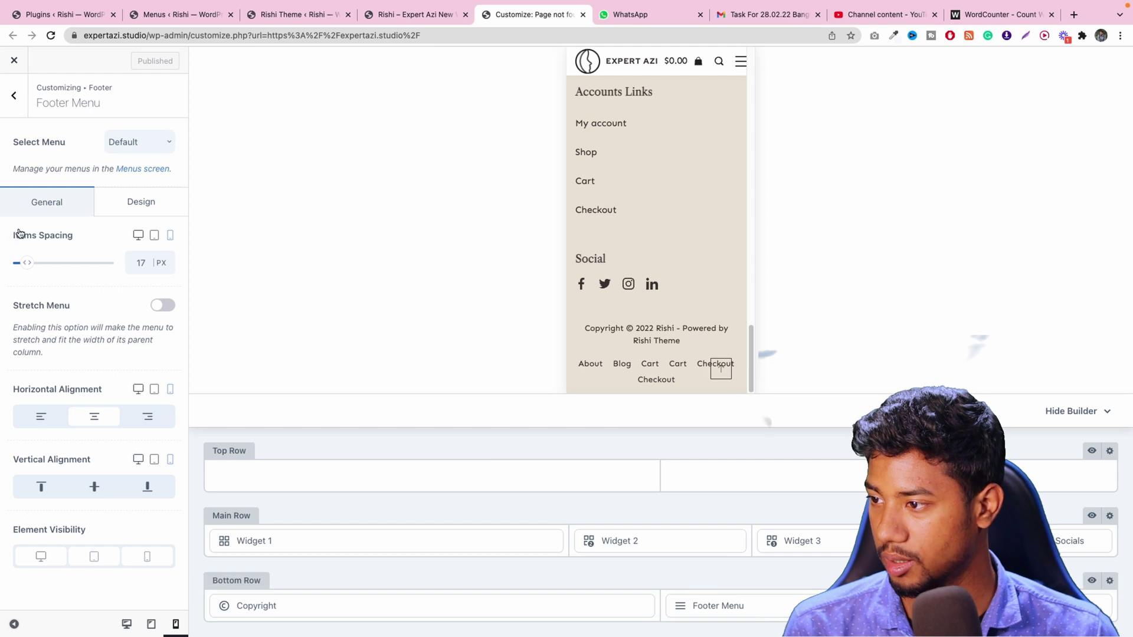
click(151, 147)
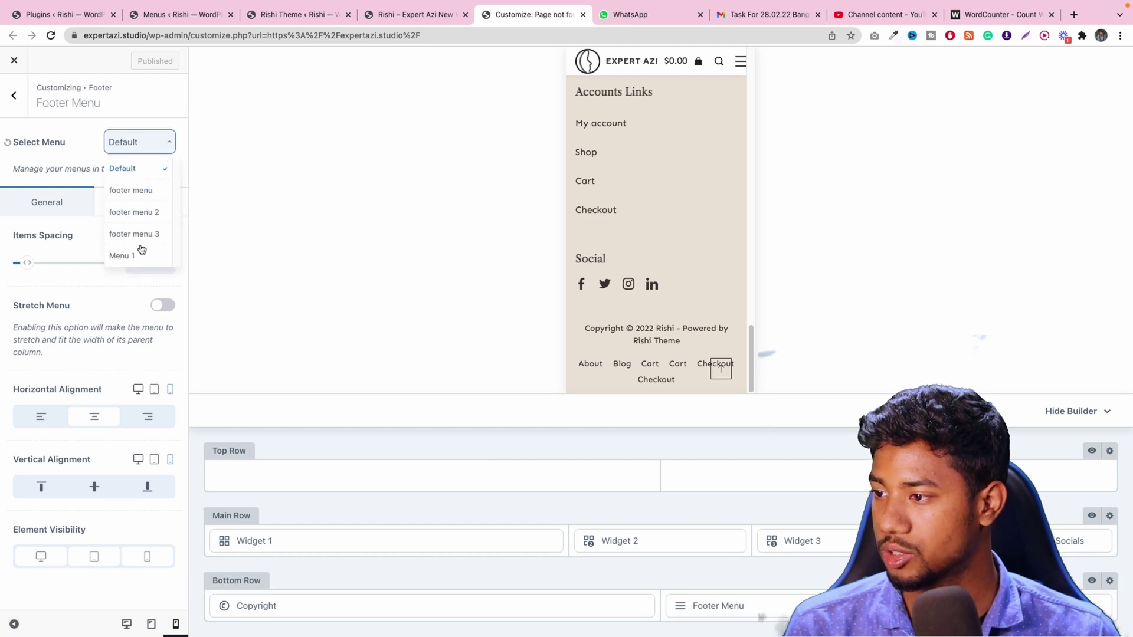
click(132, 190)
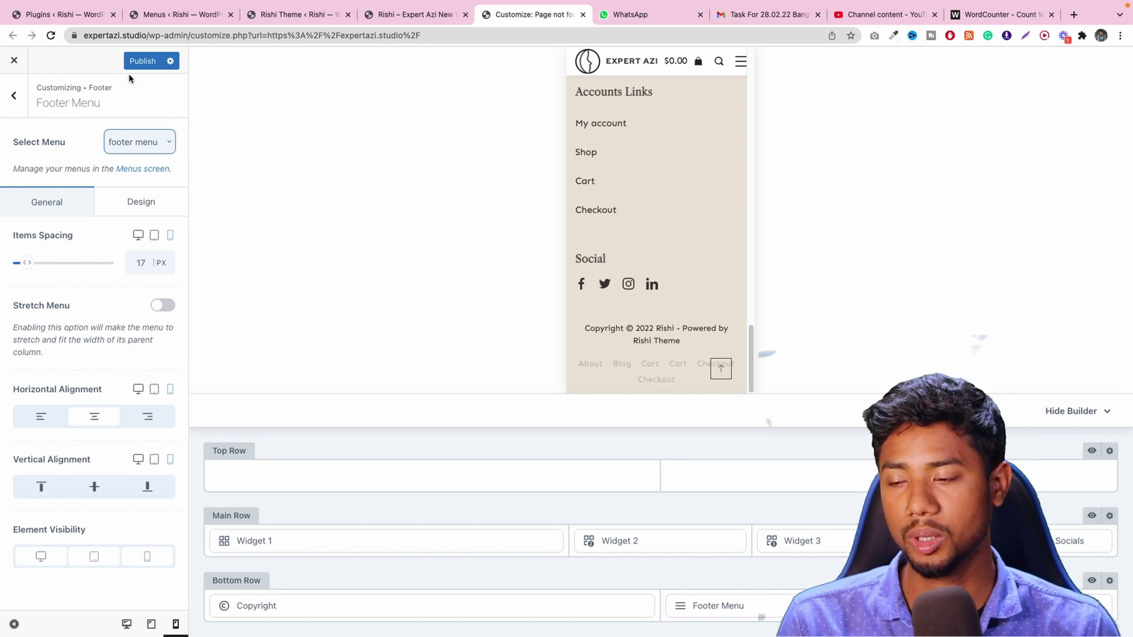
click(149, 58)
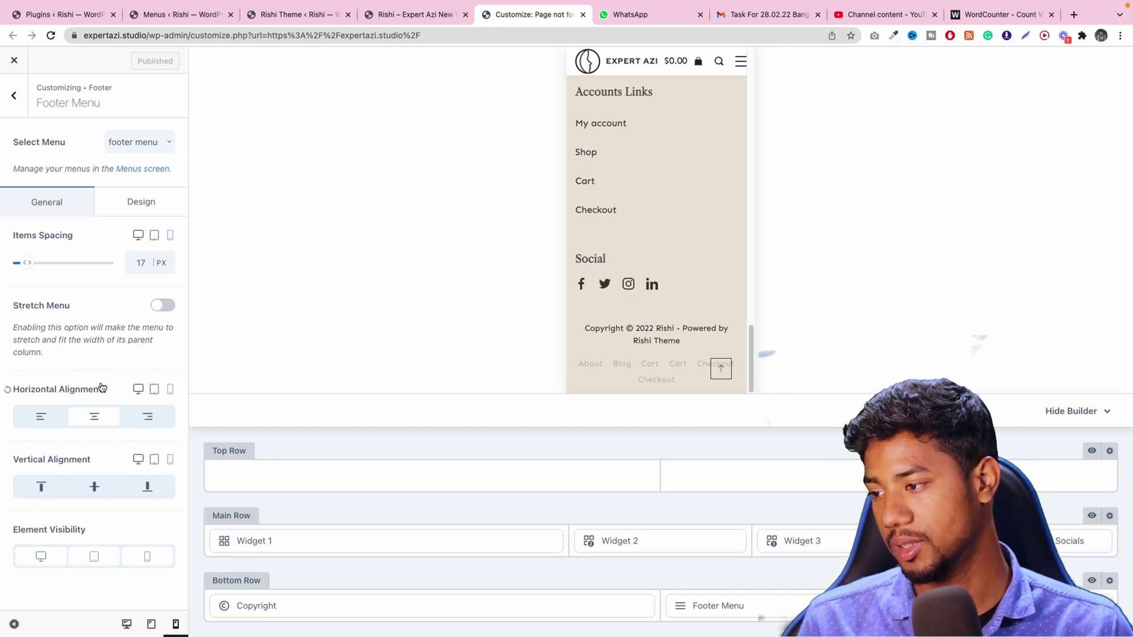
click(57, 415)
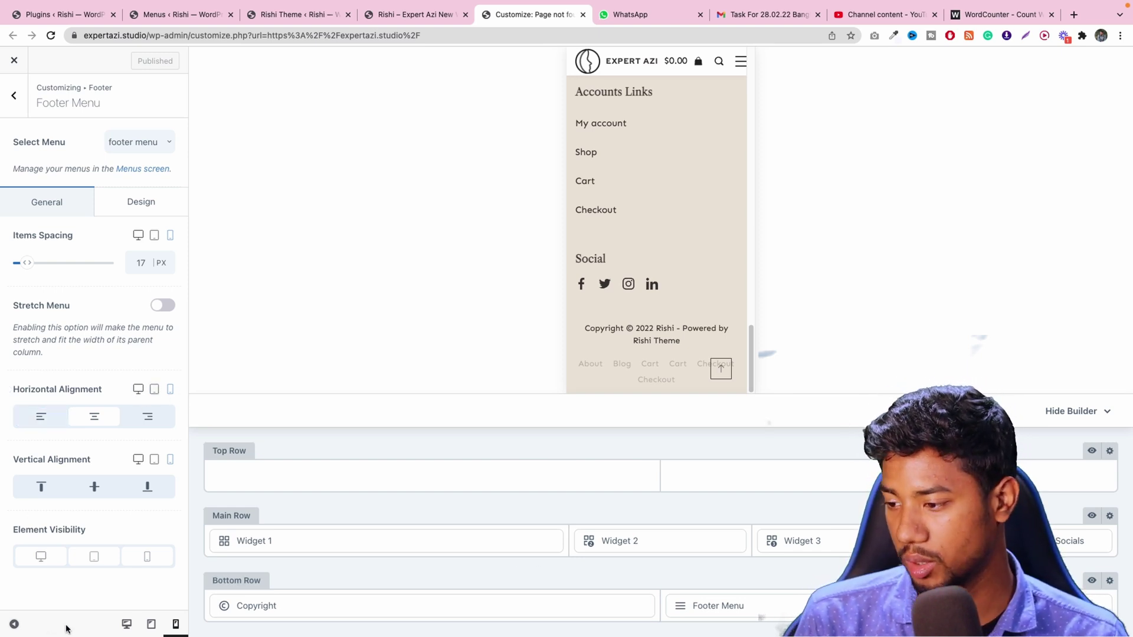
On desktop preview, try centre, left and right alignment for the footer menu
click(125, 625)
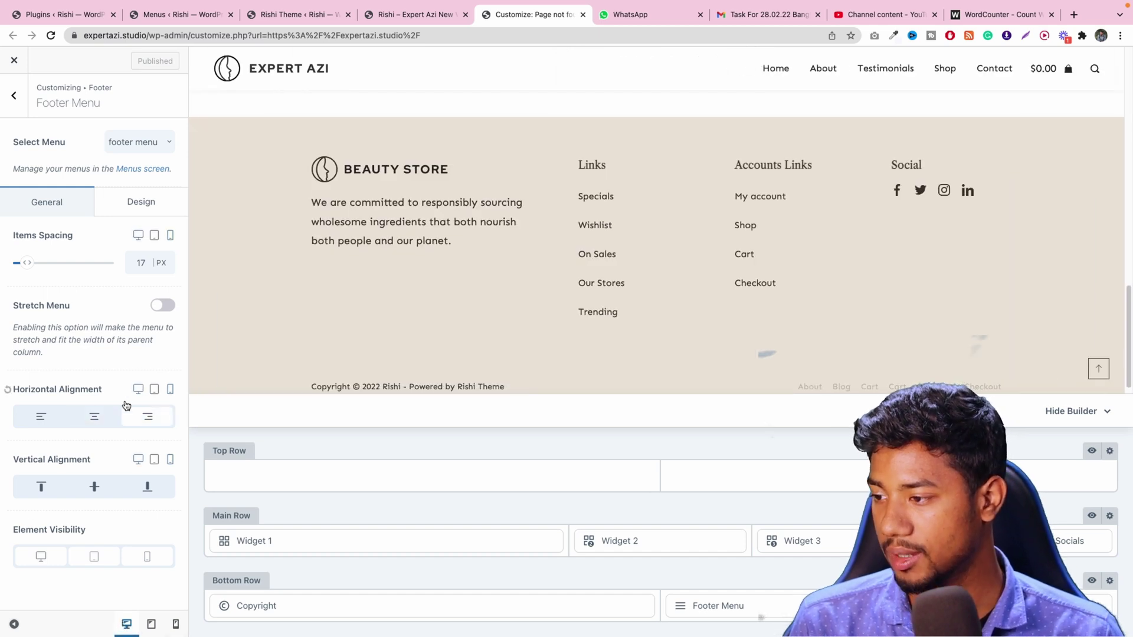
click(98, 418)
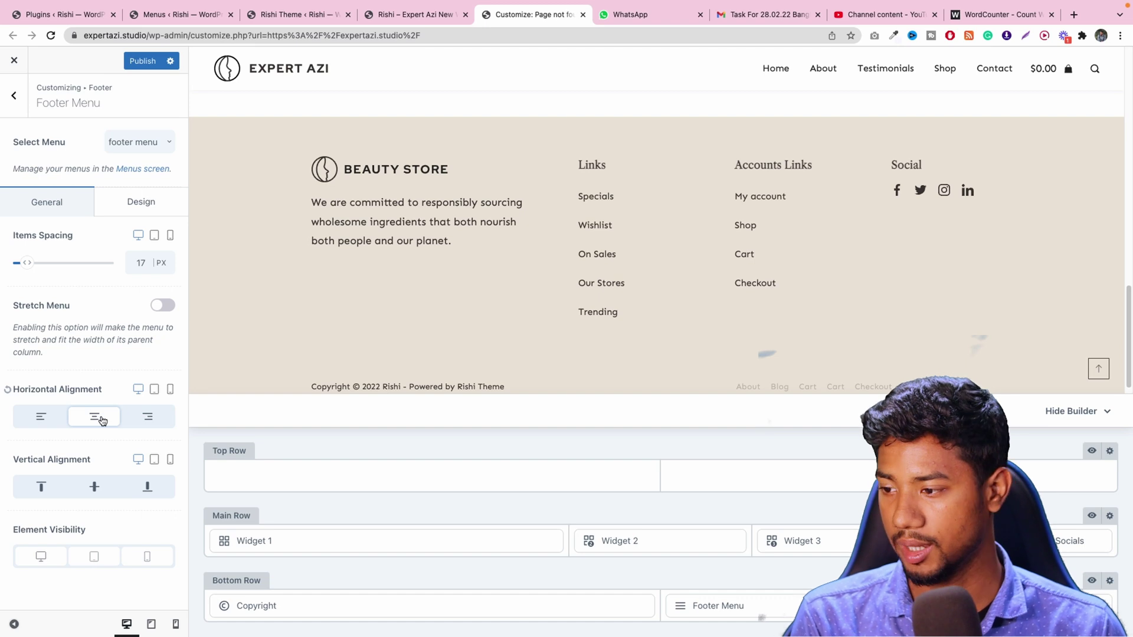
click(52, 421)
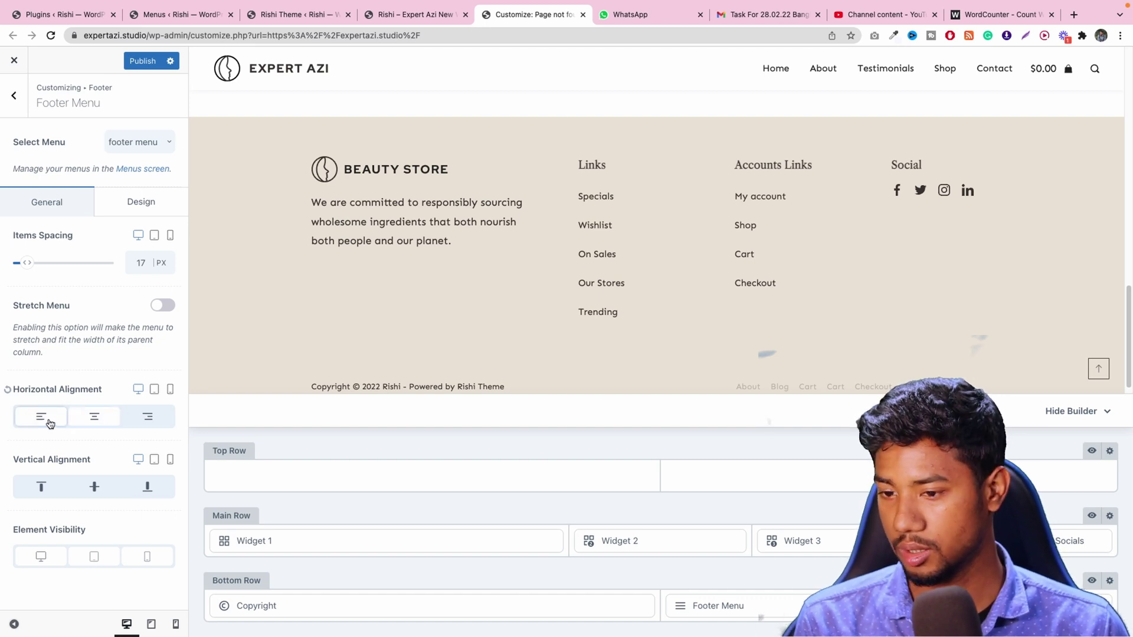
click(146, 426)
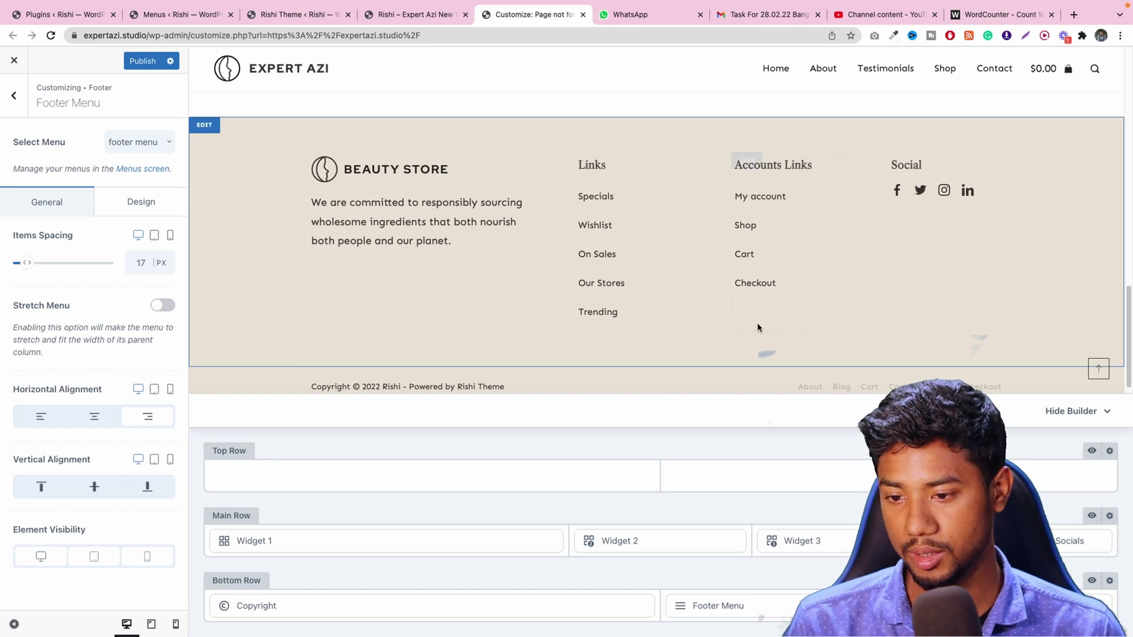
On mobile preview, toggle Stretch Menu on and off, leave it off, and publish
click(175, 625)
scroll(721, 285, down, 10)
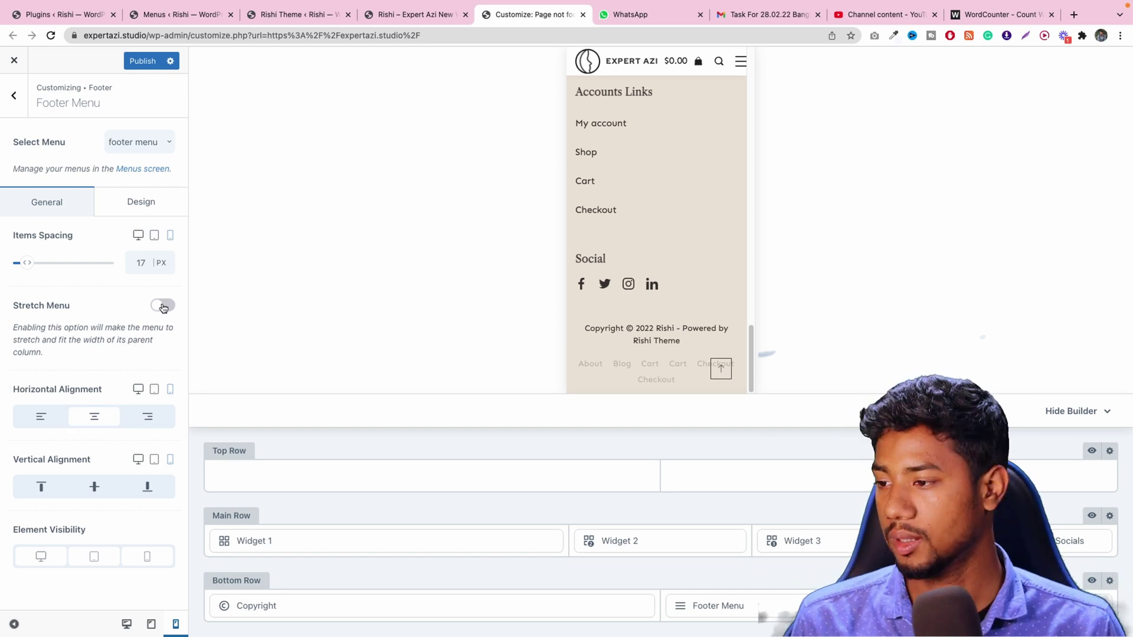
click(164, 305)
click(164, 305)
click(163, 306)
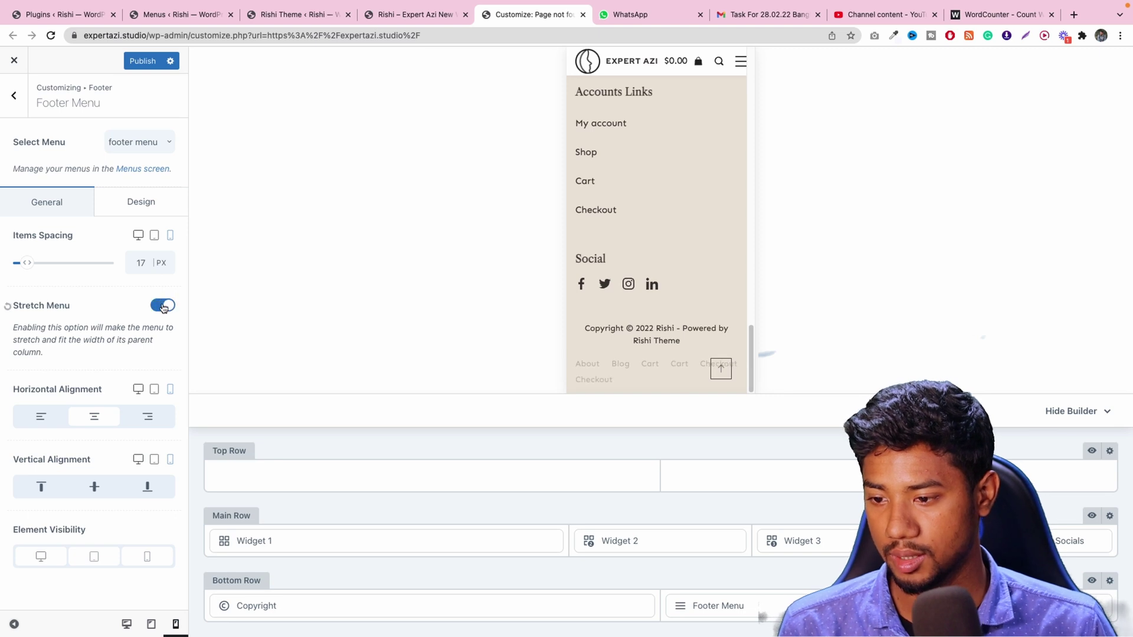
click(163, 306)
click(163, 305)
click(163, 306)
click(164, 306)
click(163, 306)
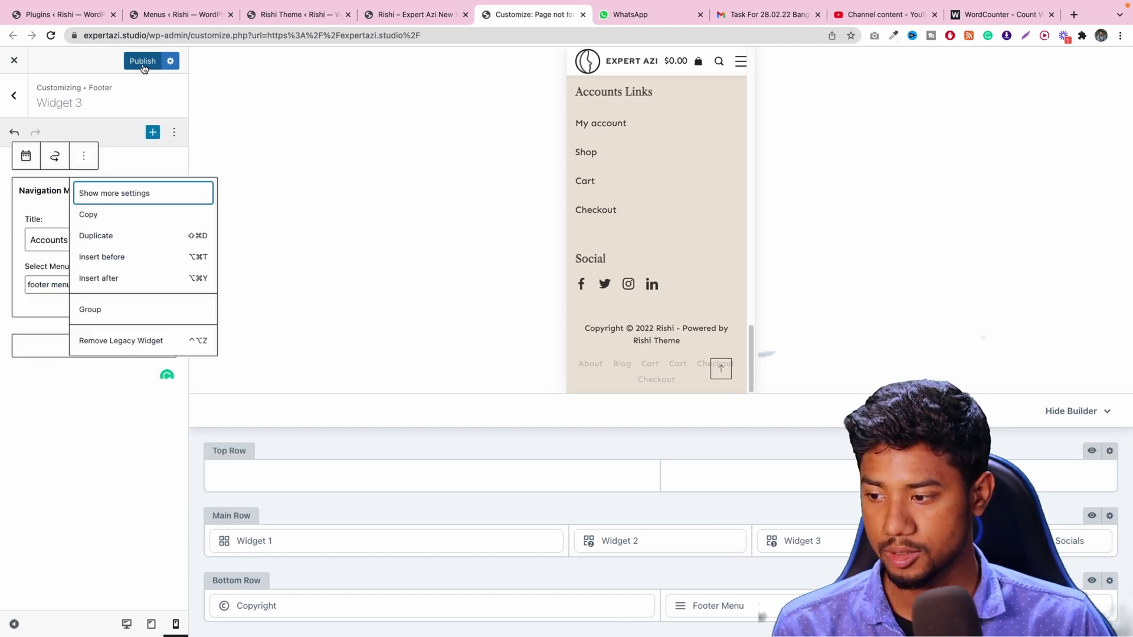
click(143, 66)
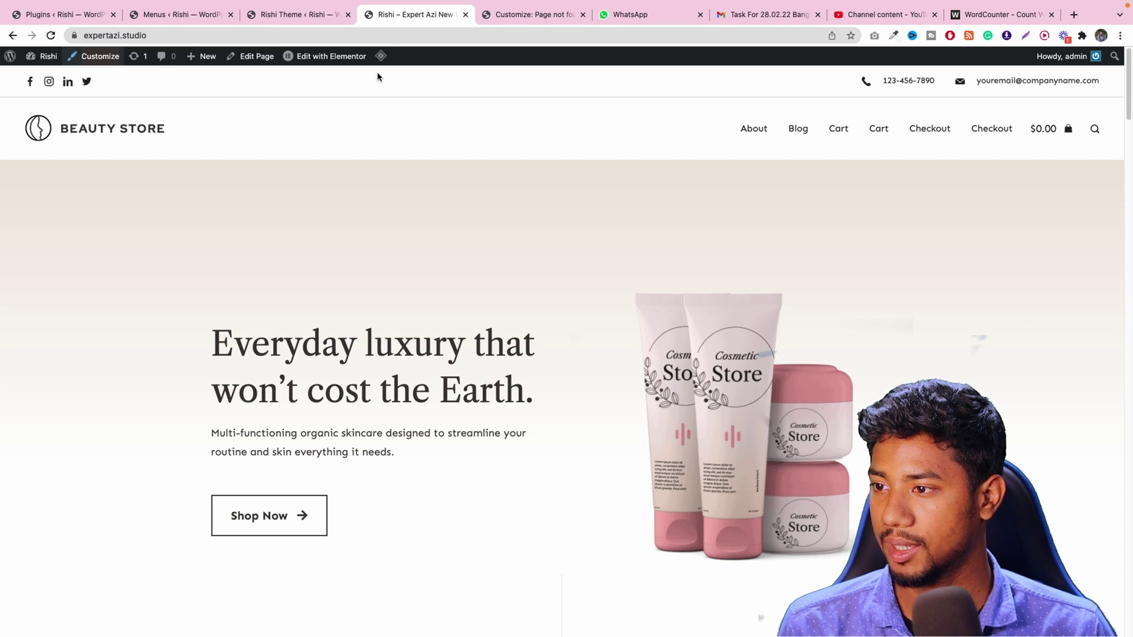
Purge all LiteSpeed cache, check the refreshed live footer columns, and return to the Customizer
mouse_move(380, 56)
click(384, 108)
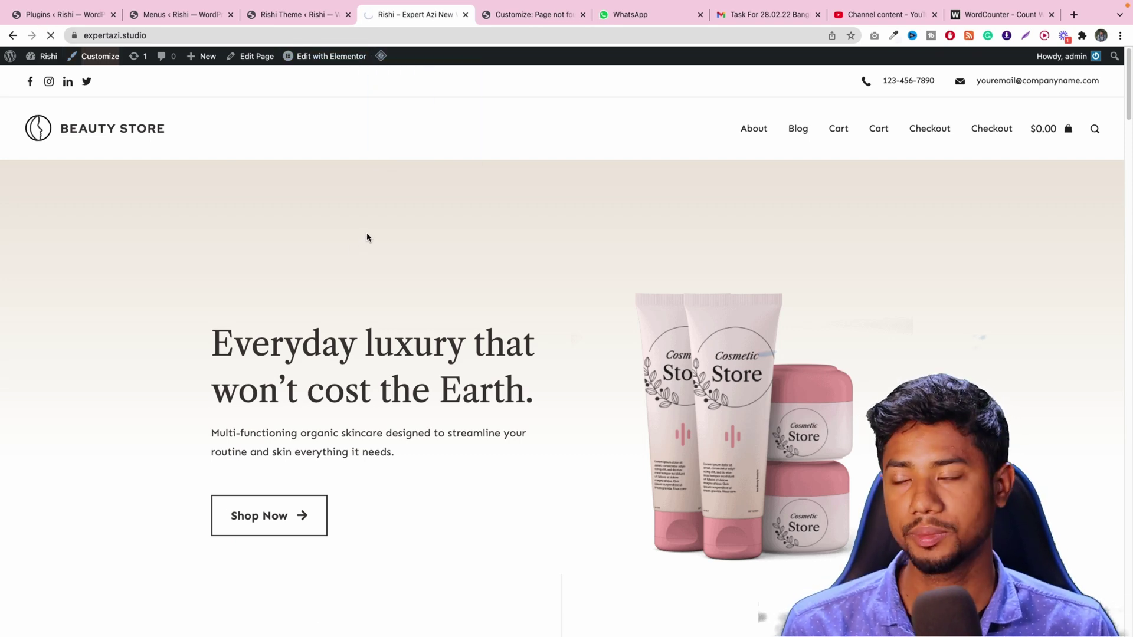
scroll(468, 265, down, 15)
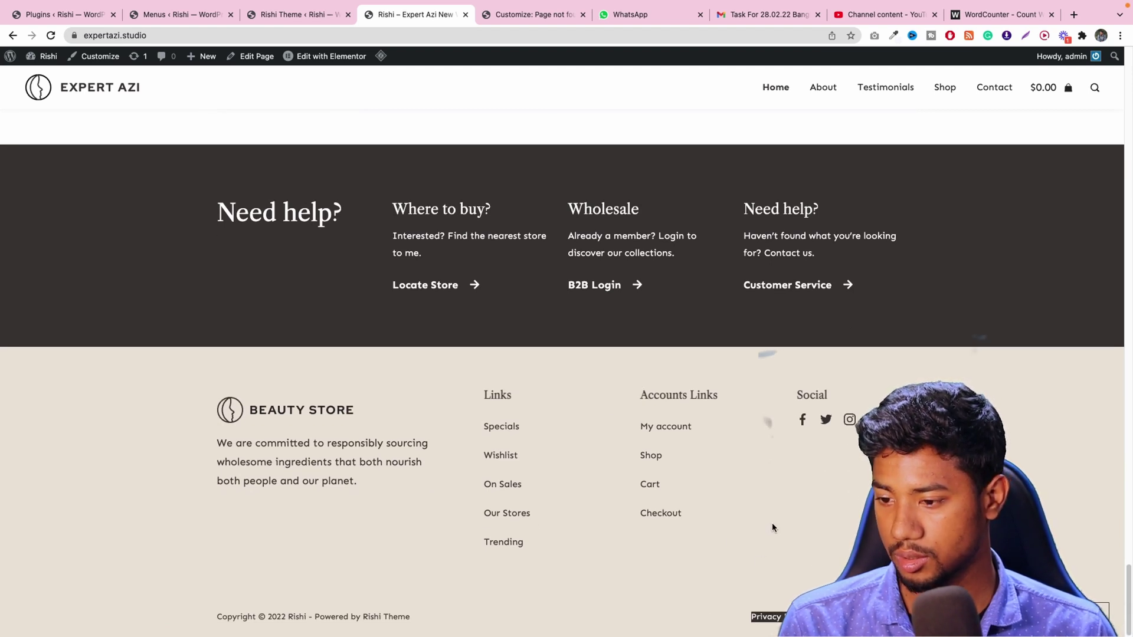
drag(771, 526, 308, 381)
click(499, 14)
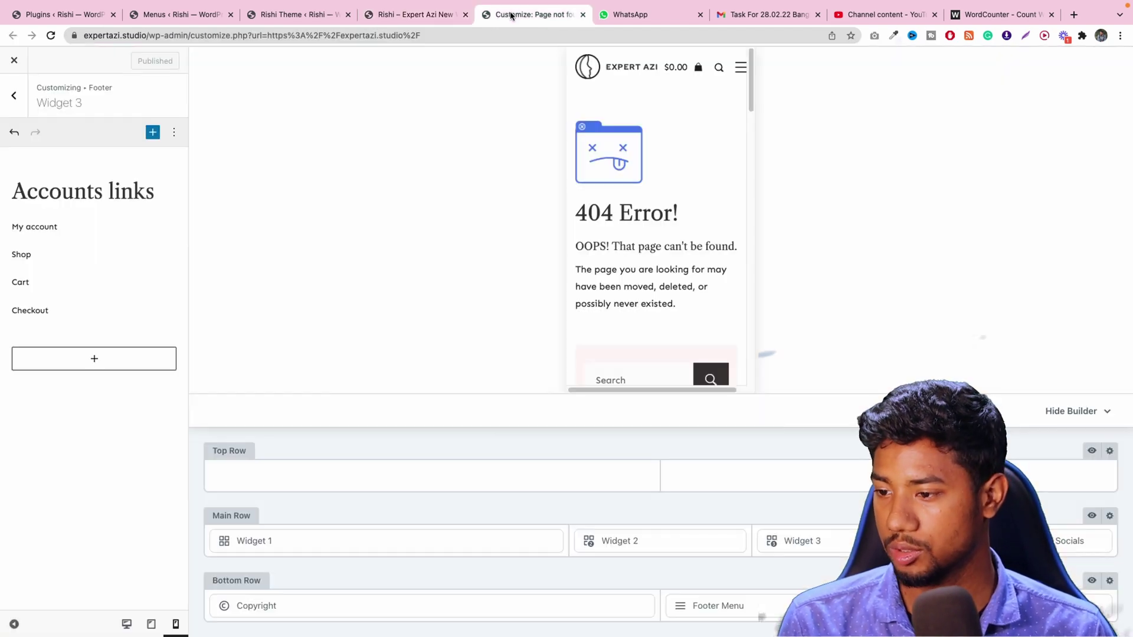
Set the footer Bottom Row background colour to #ededed and publish it
triple_click(245, 587)
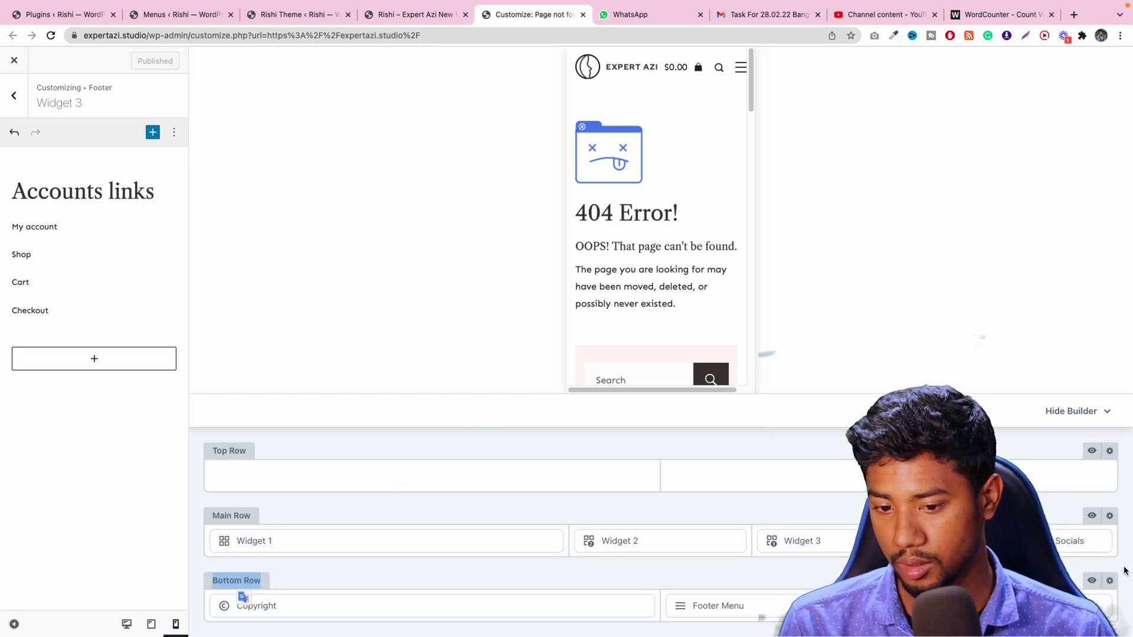
click(1110, 582)
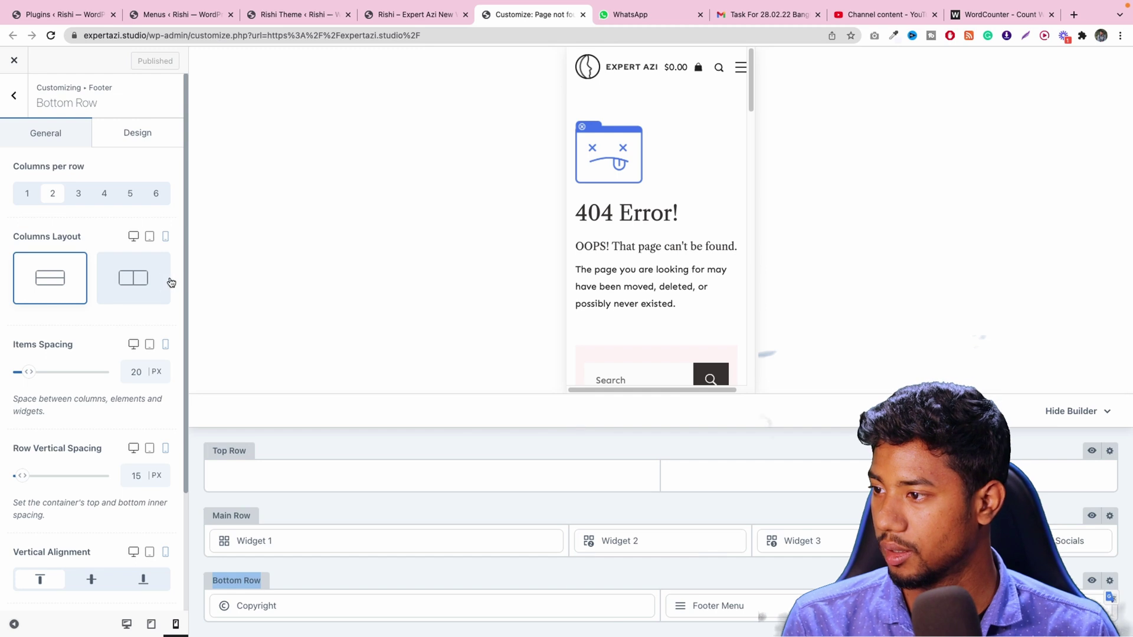
click(111, 136)
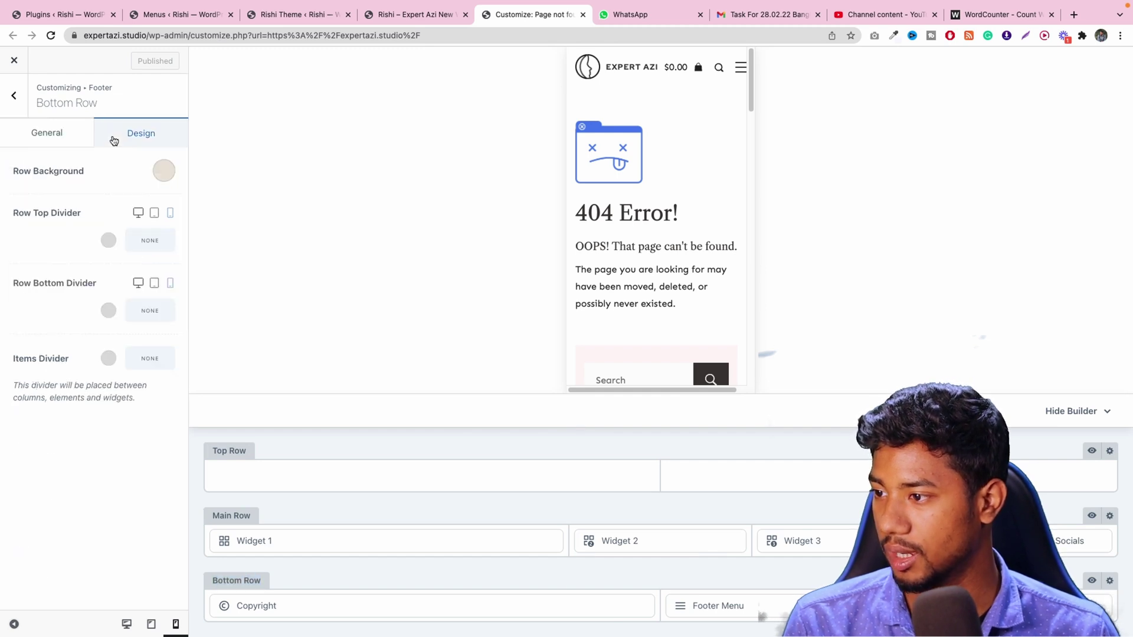
click(164, 171)
click(23, 275)
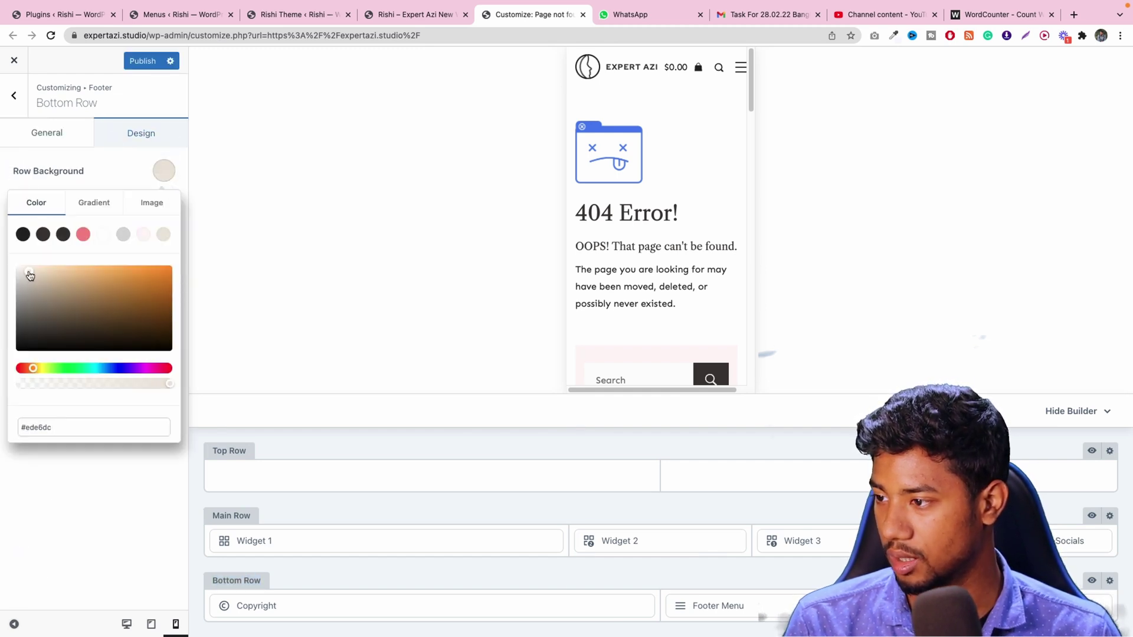
drag(19, 276, 13, 274)
scroll(643, 243, down, 20)
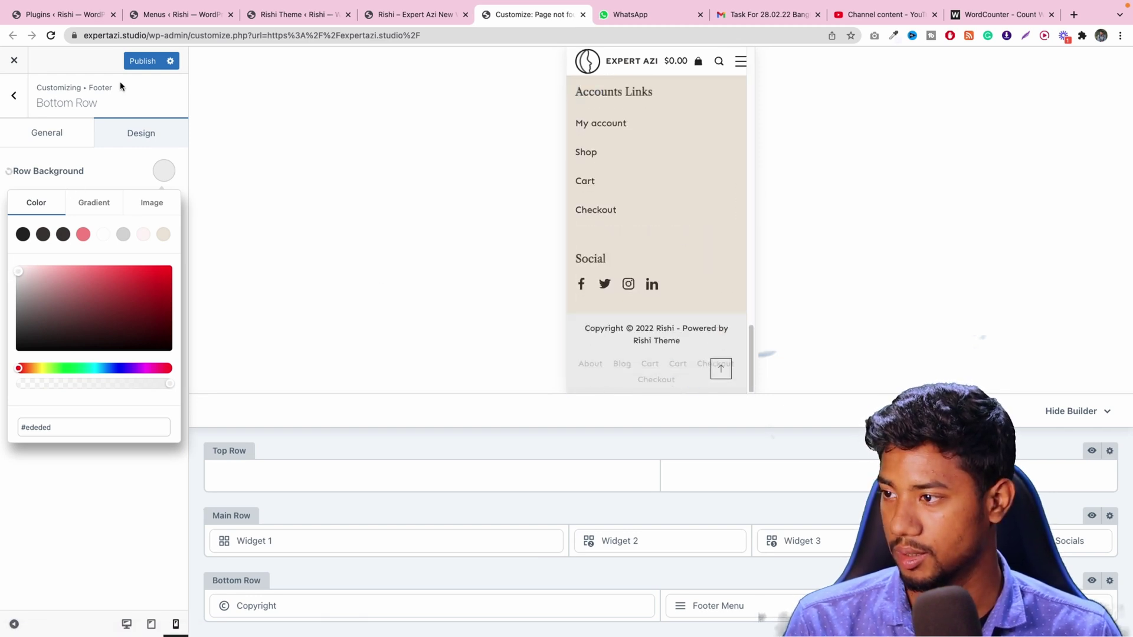
click(140, 67)
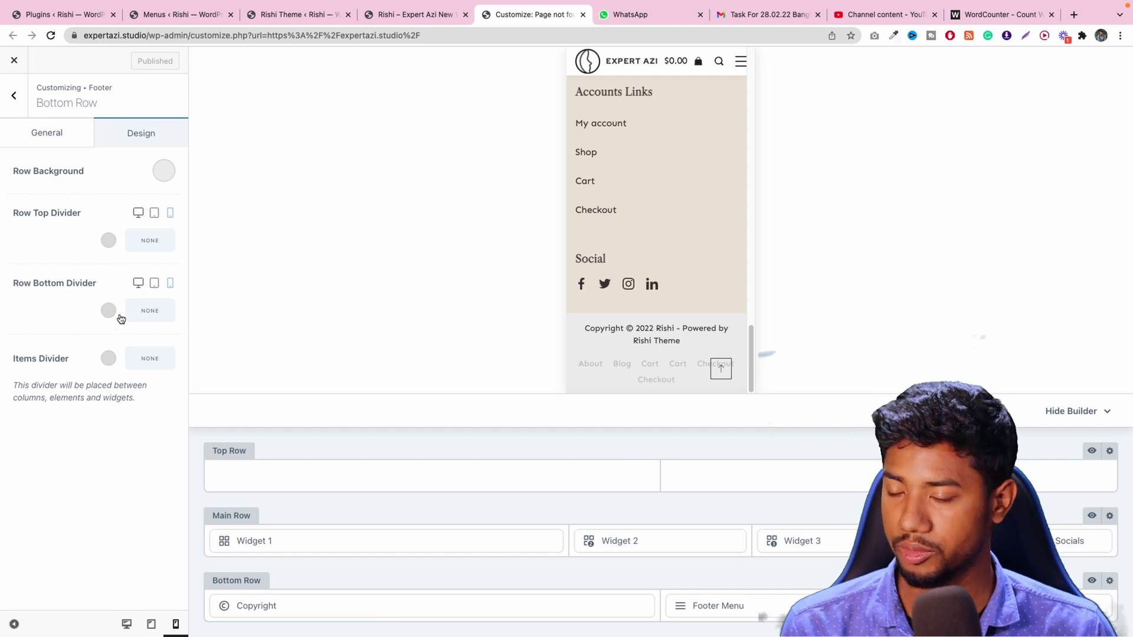
click(49, 136)
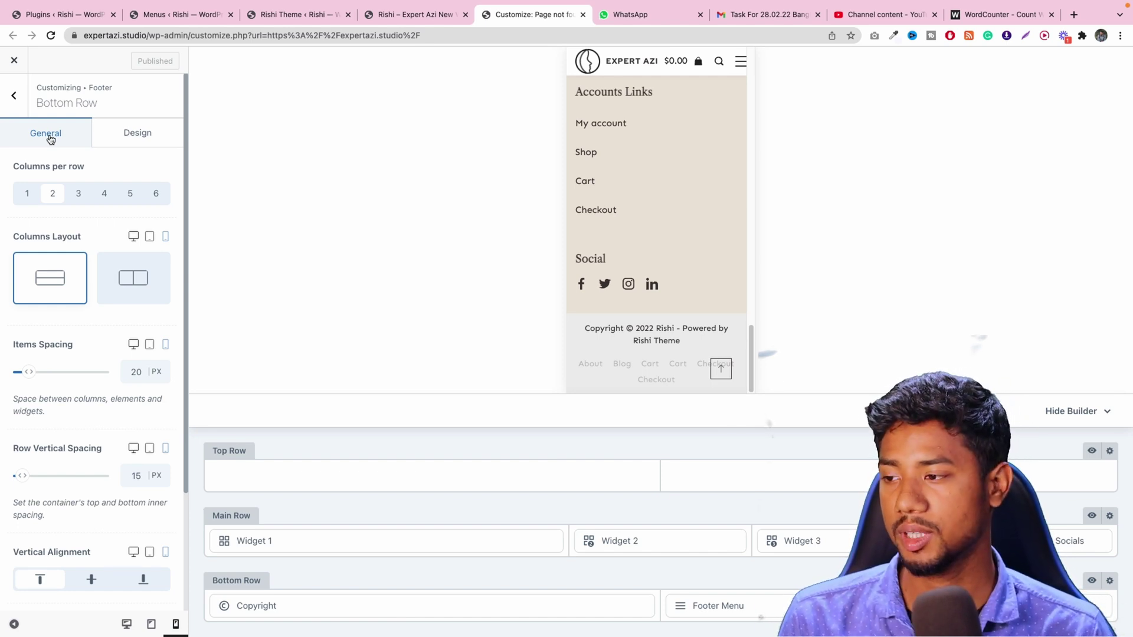
click(126, 135)
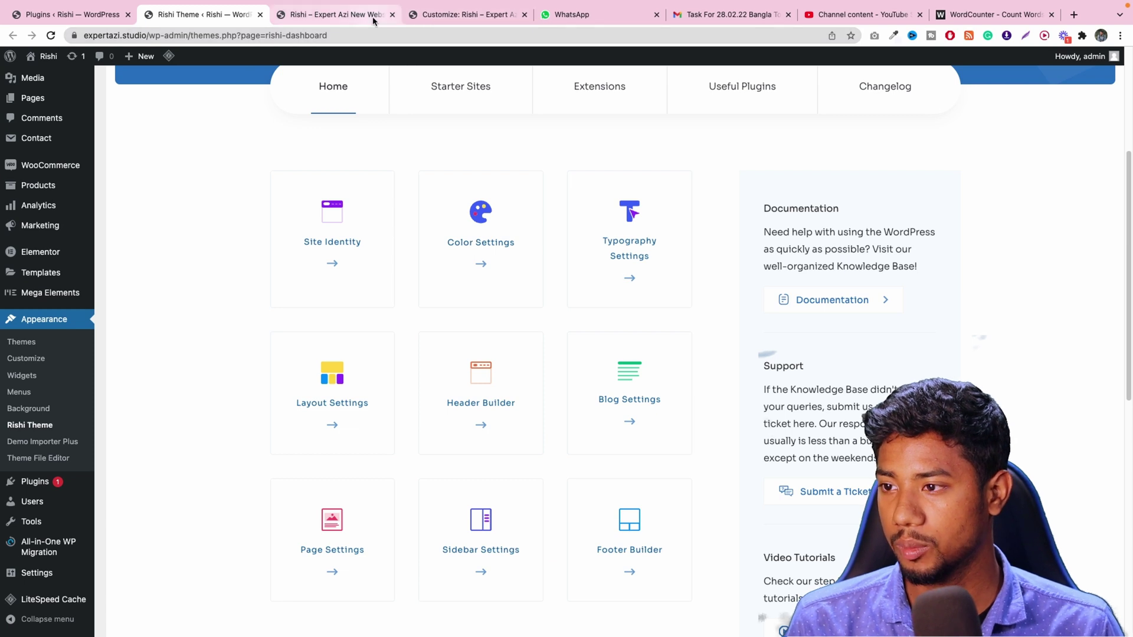
Open General Options > Colors in the Rishi customizer to view the global colour palette
click(453, 16)
click(357, 16)
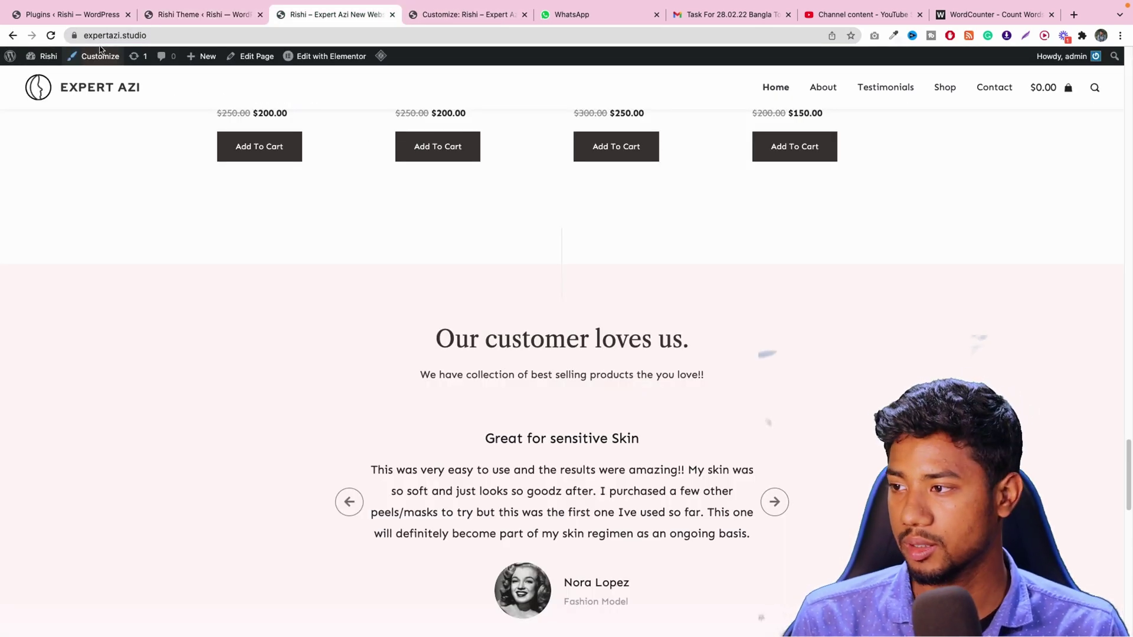
click(463, 16)
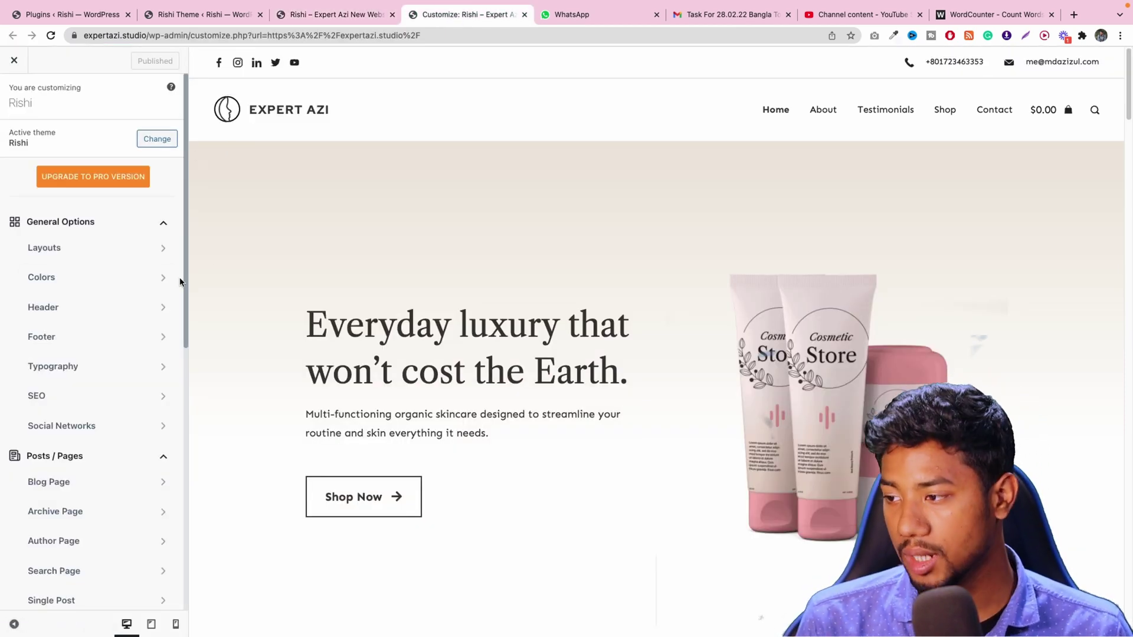
click(101, 282)
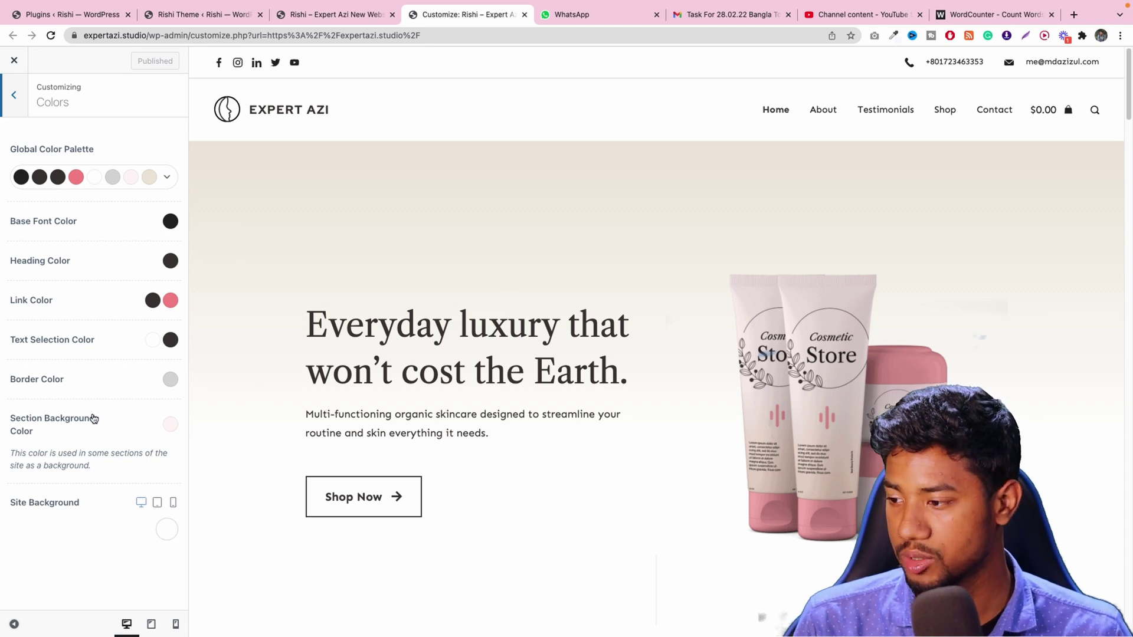
click(14, 101)
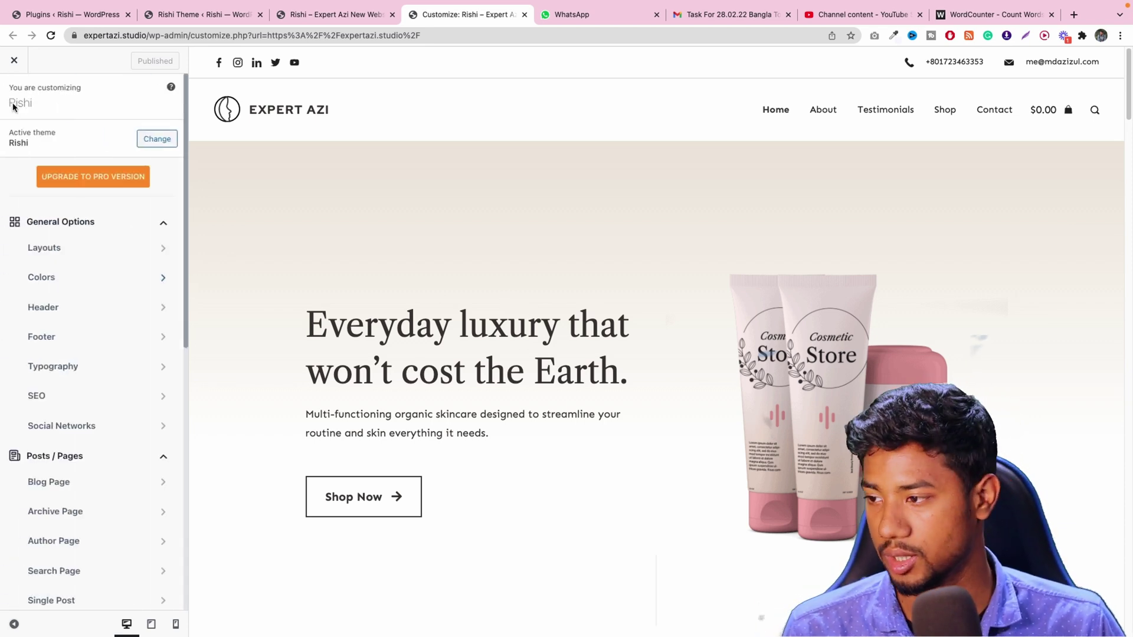
click(55, 286)
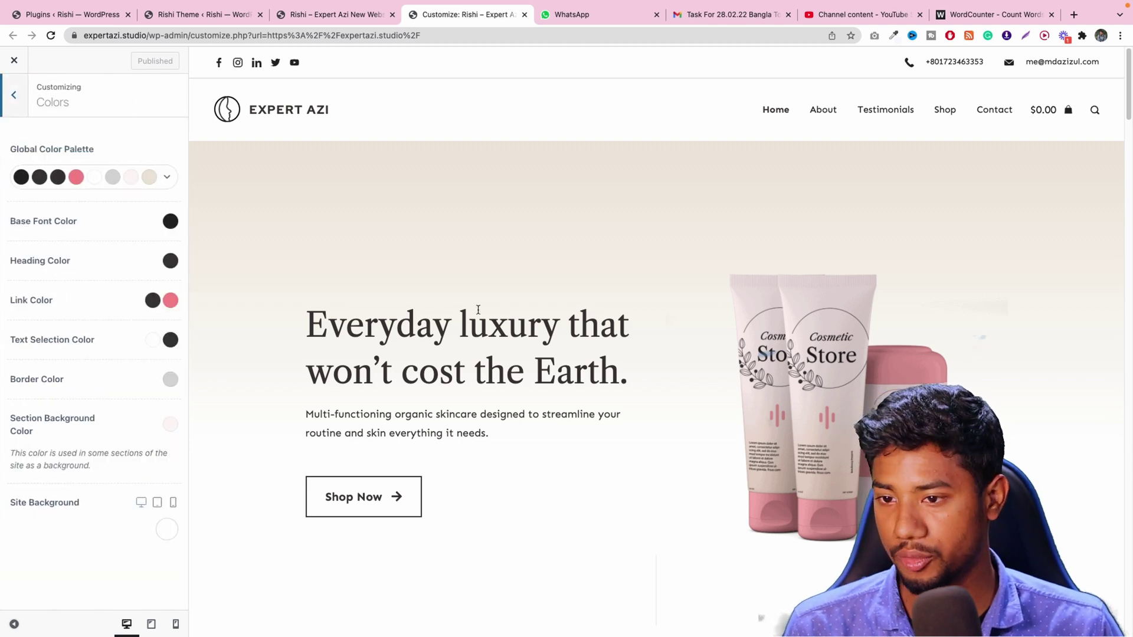
scroll(478, 310, down, 4)
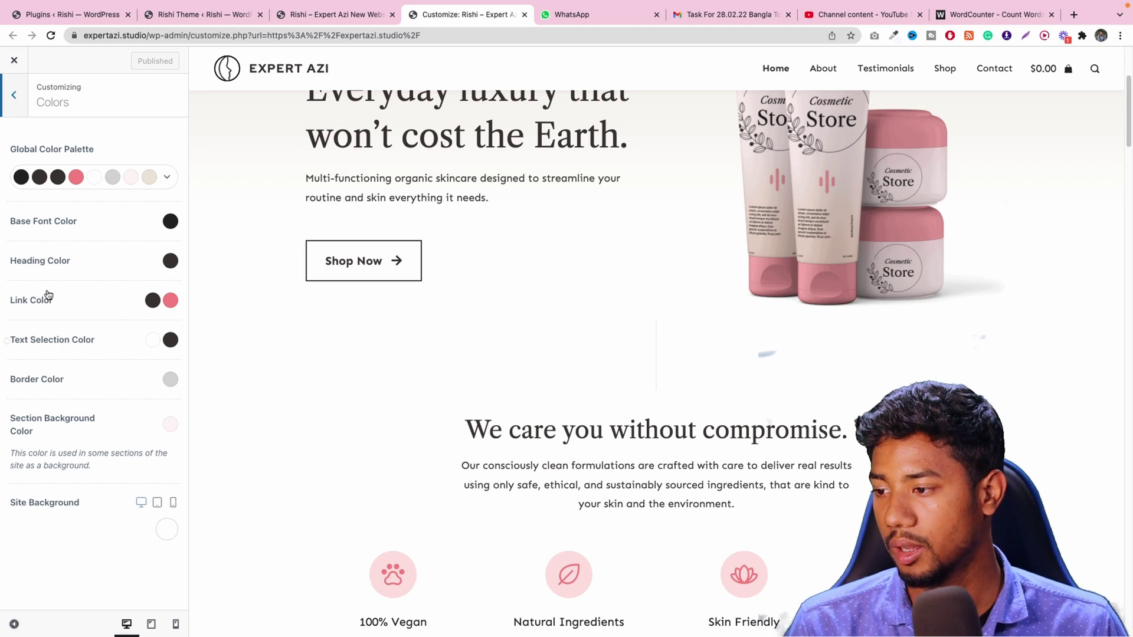
Review Typography, including Heading 1's Libre Caslon Text 48px font, then return to the main options
click(4, 105)
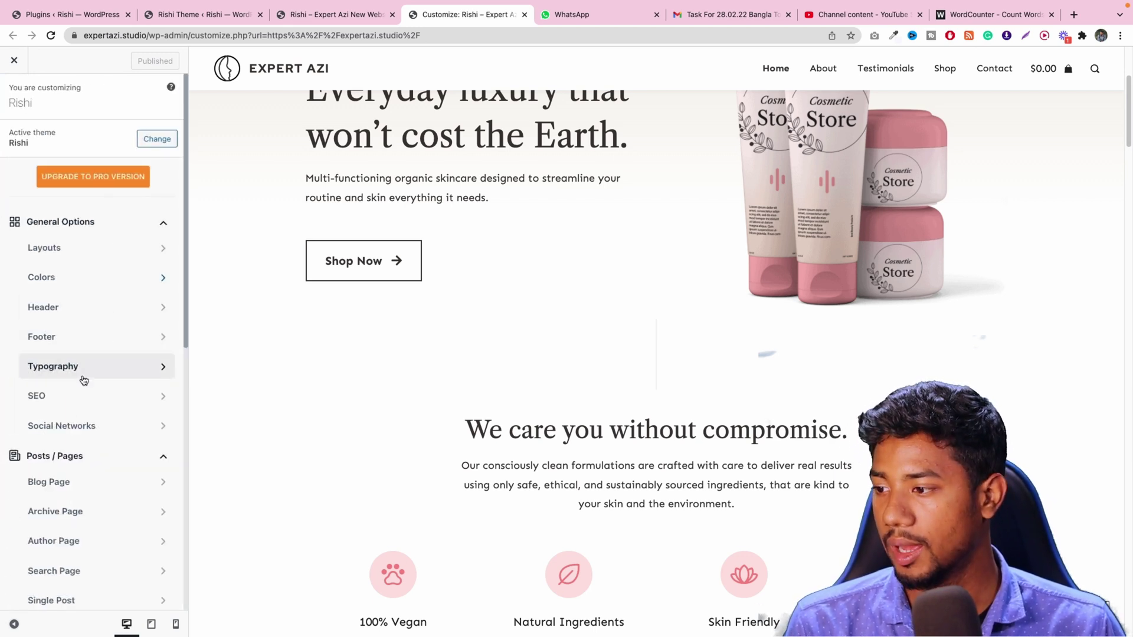
click(82, 370)
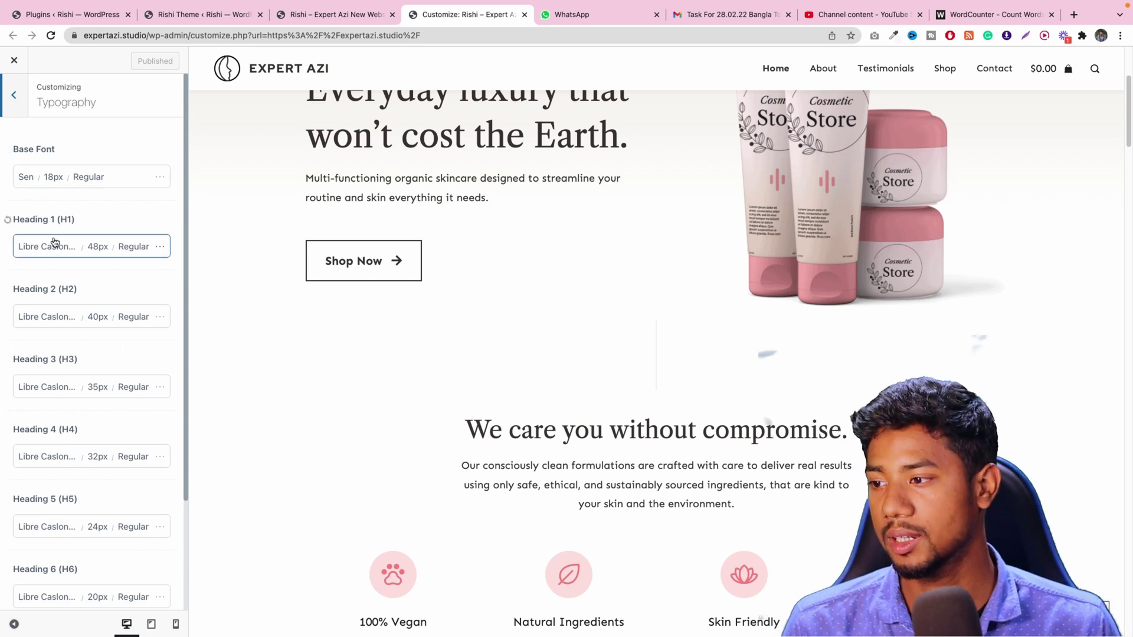
click(158, 253)
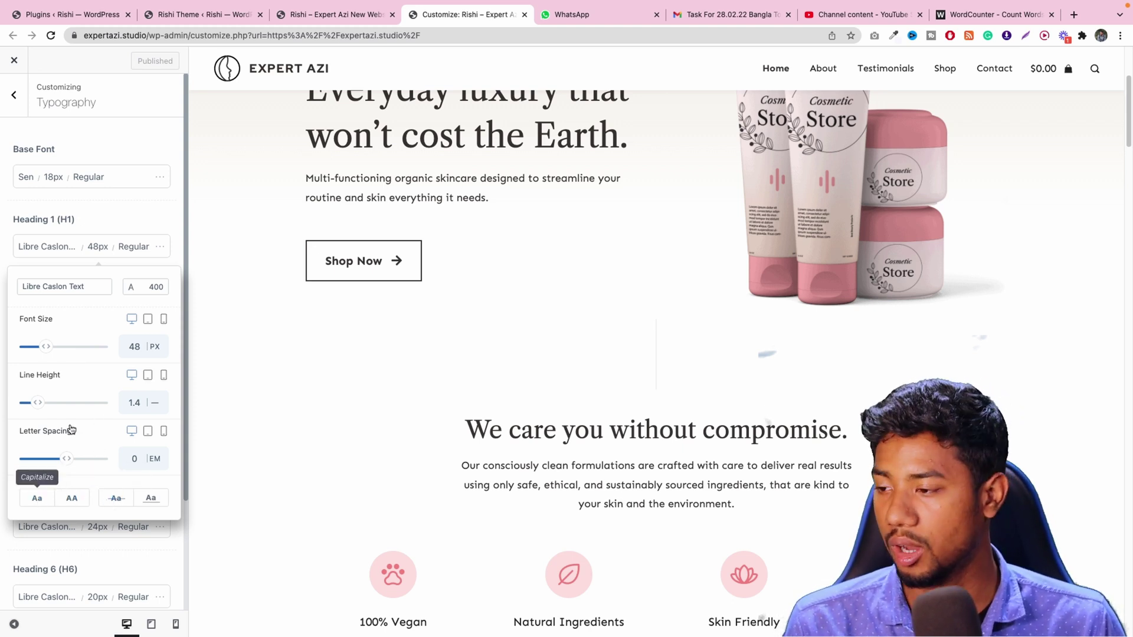
click(144, 217)
scroll(88, 329, down, 5)
scroll(4, 133, up, 5)
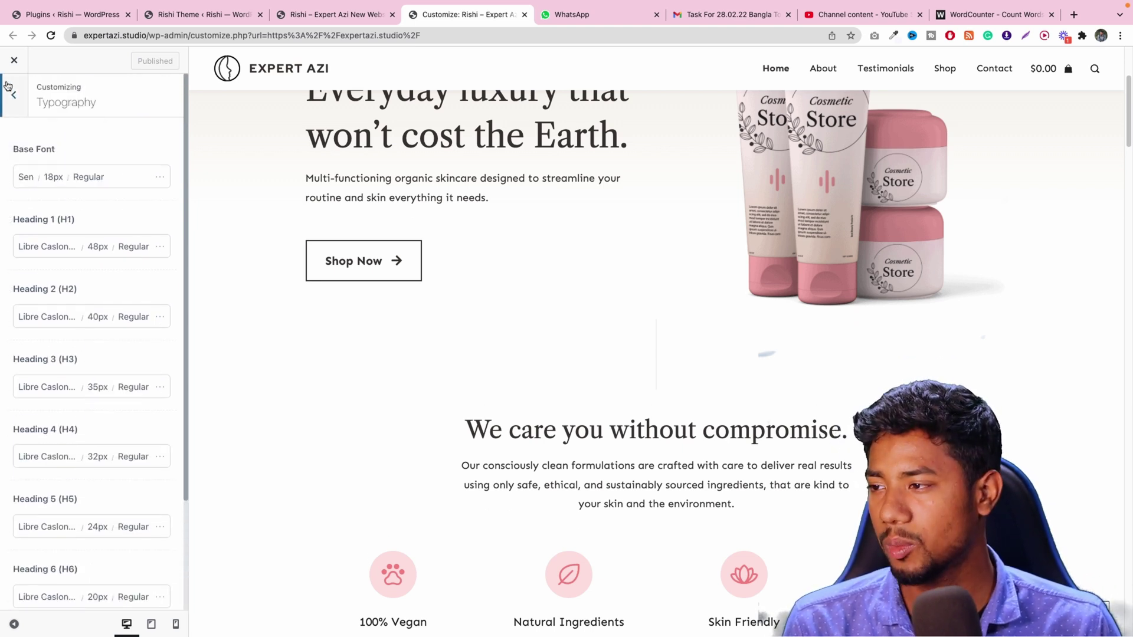
click(10, 90)
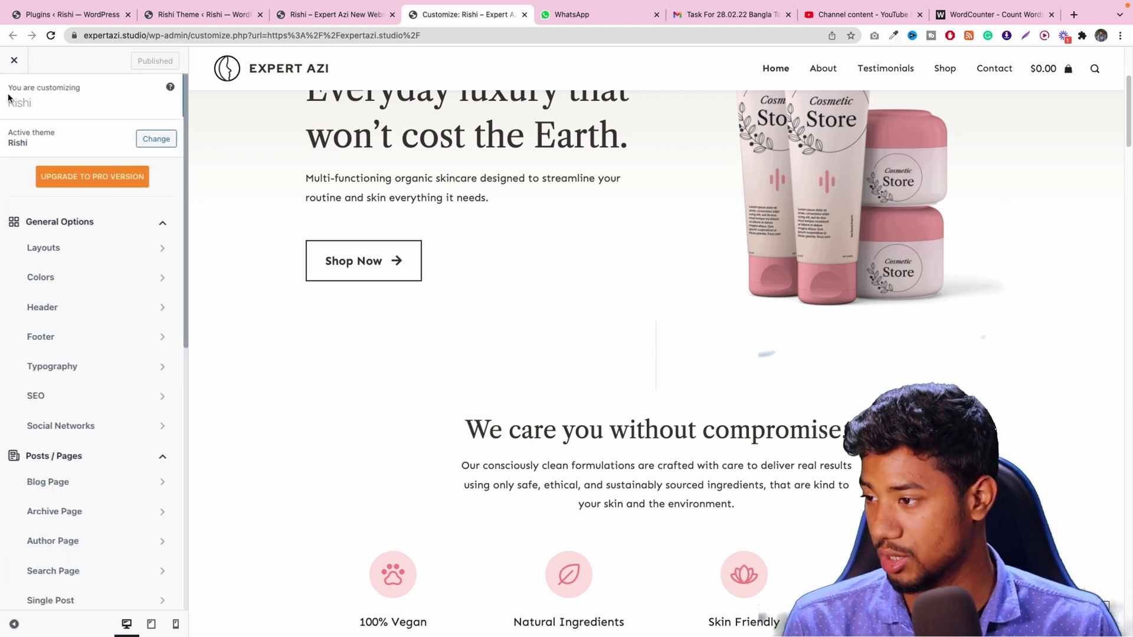
Review the Layouts > Container width and layout settings
click(53, 249)
click(71, 145)
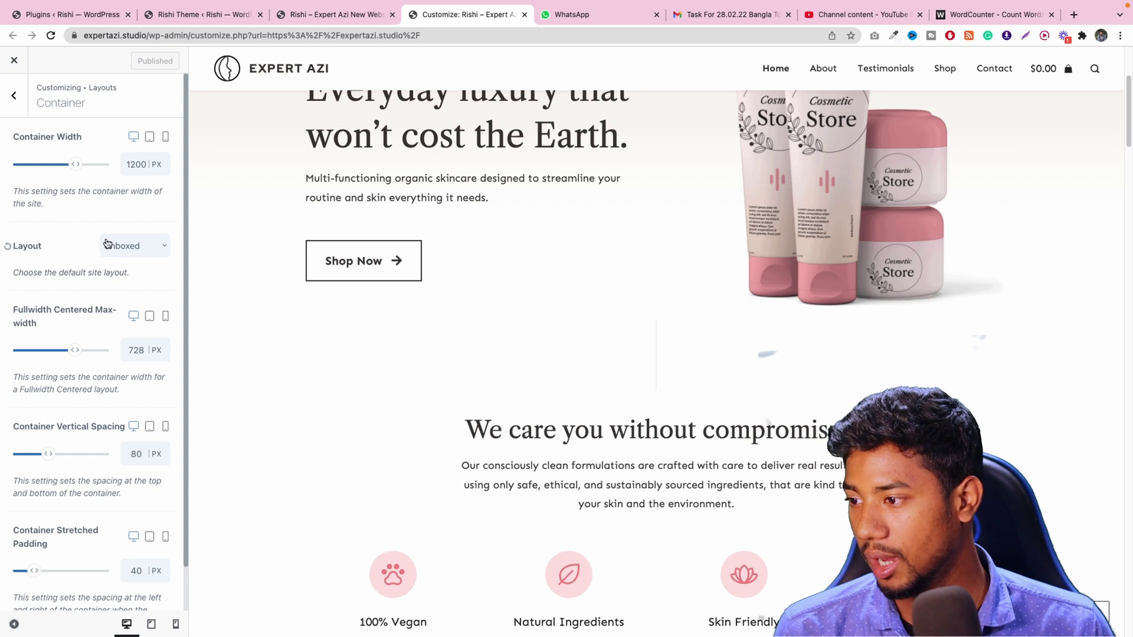
scroll(107, 244, down, 1)
scroll(59, 177, up, 1)
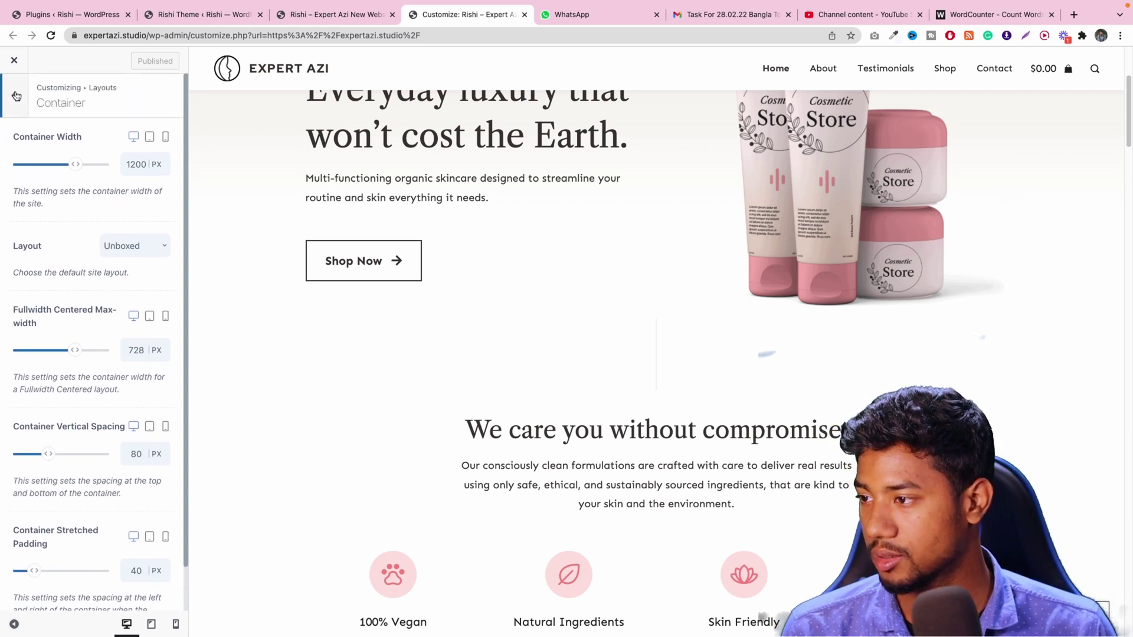
click(15, 95)
Check the Sidebar layout and design options, then open Button settings showing 0 px roundness
click(53, 176)
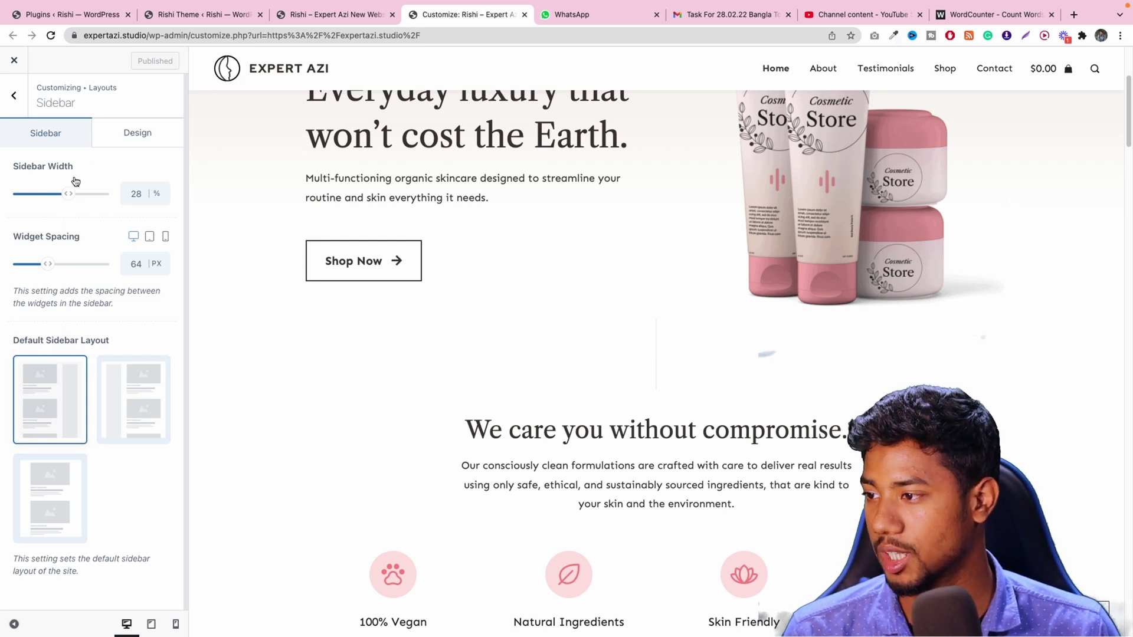
click(135, 142)
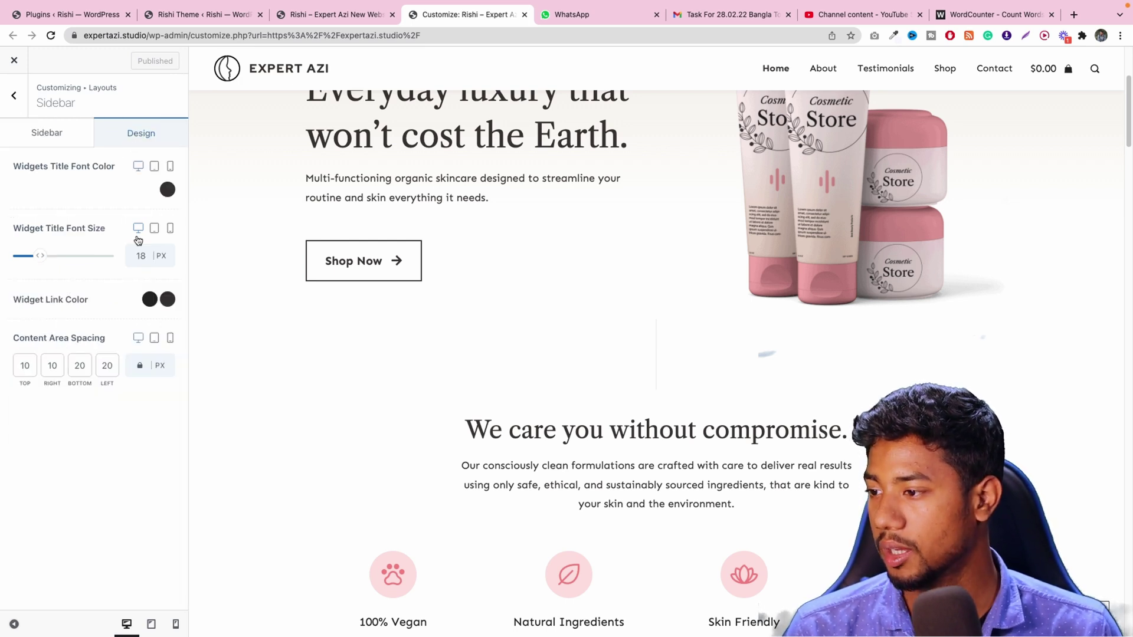
click(20, 92)
click(79, 207)
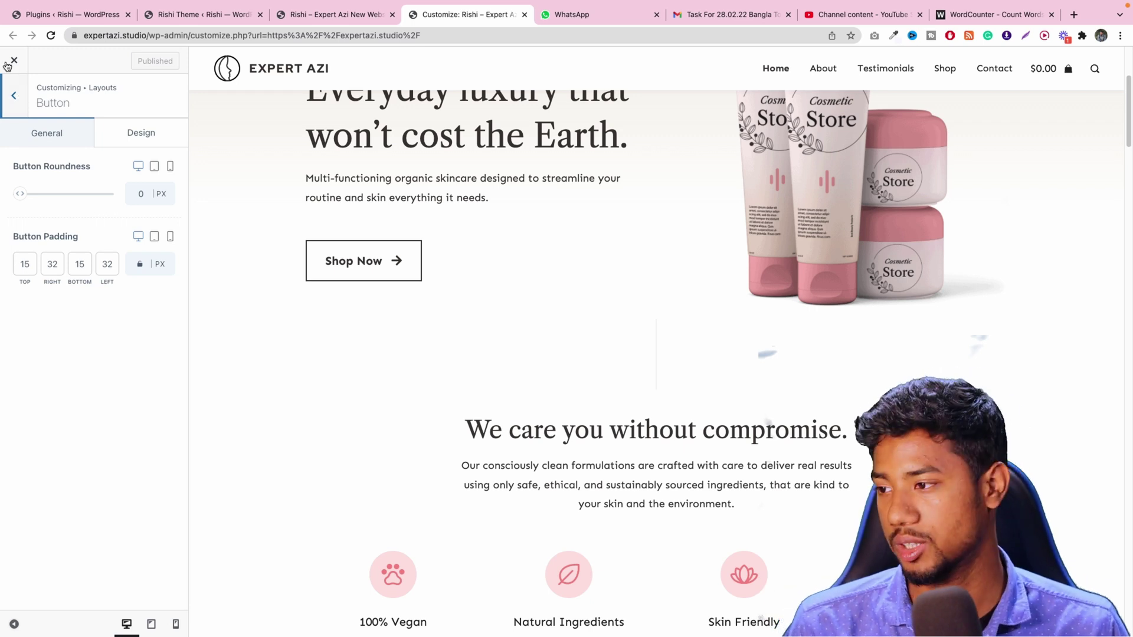
Open the Layouts 404 Page settings: no image, latest posts on, 3 posts, 3 per row
click(13, 95)
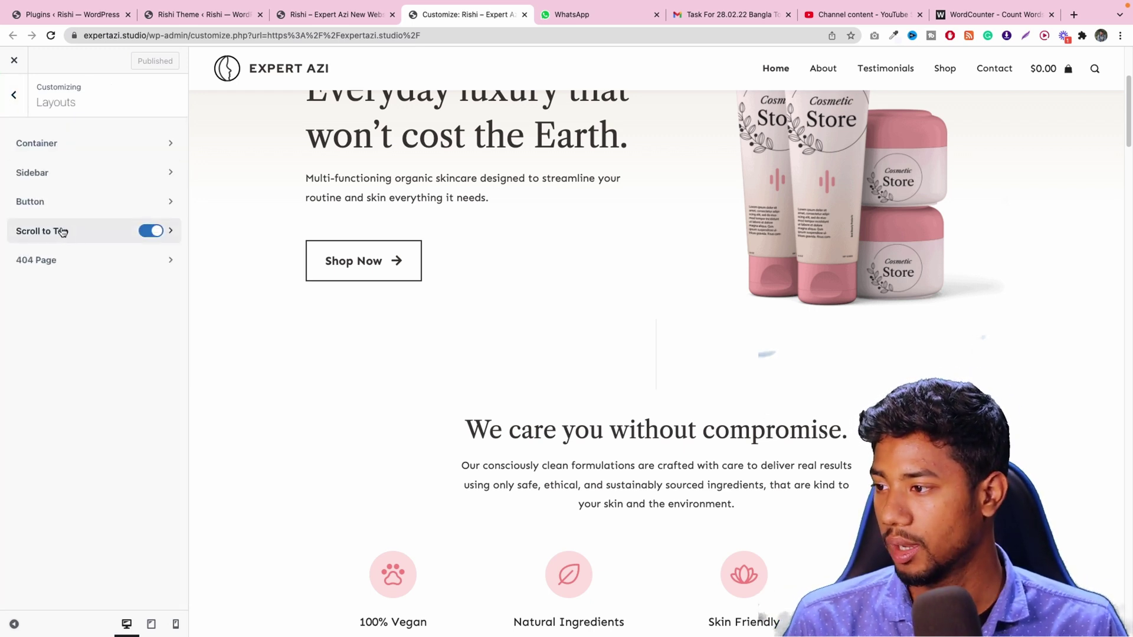
scroll(666, 392, down, 10)
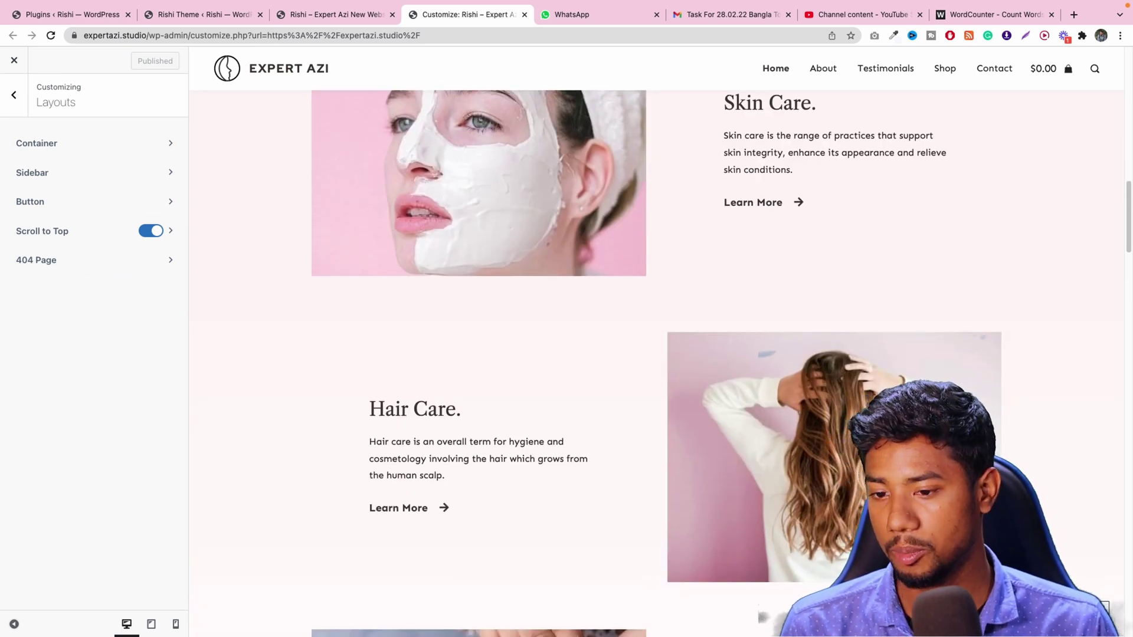
scroll(657, 364, down, 10)
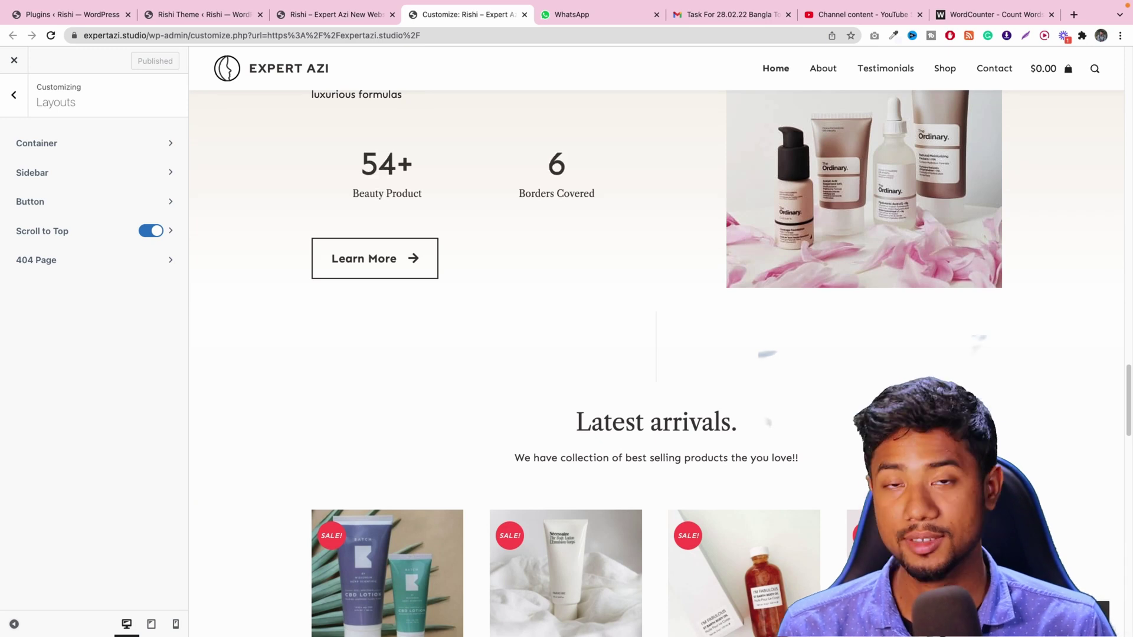
scroll(708, 354, up, 12)
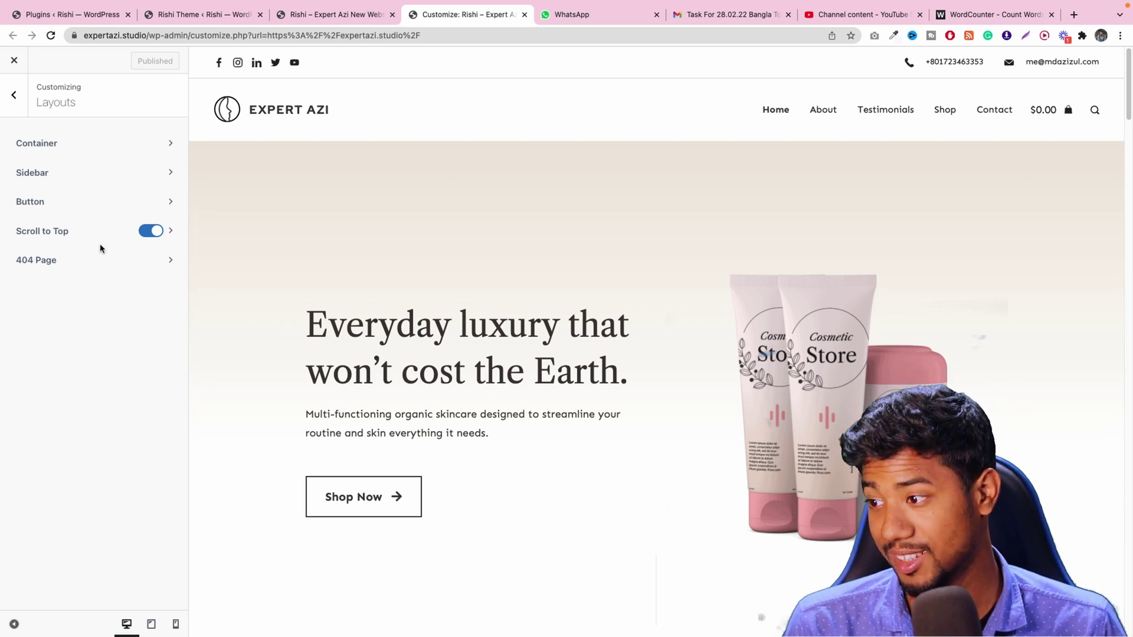
click(94, 260)
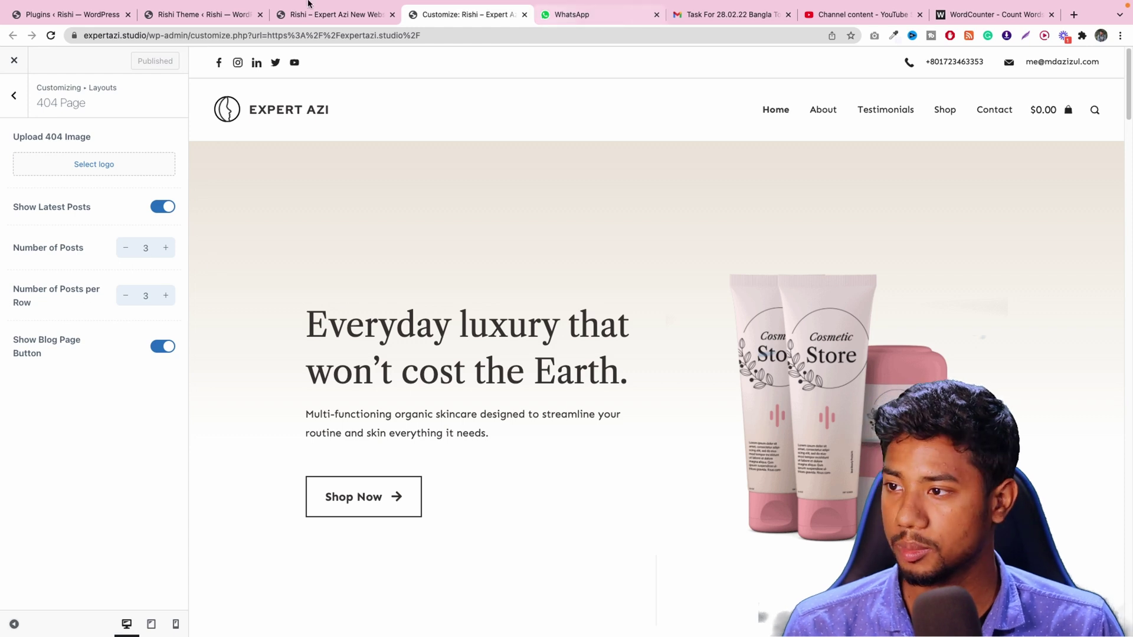
click(321, 15)
Load the nonexistent /ghg address and review the live 404 page with its Recommended Articles
click(281, 38)
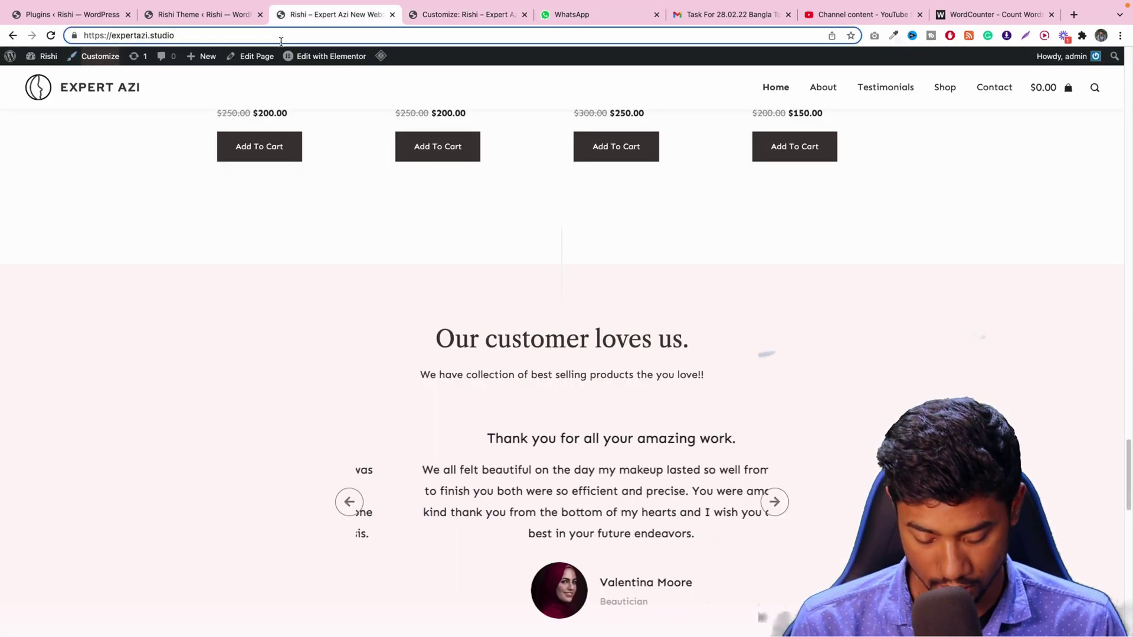
text(/ghg)
key(Return)
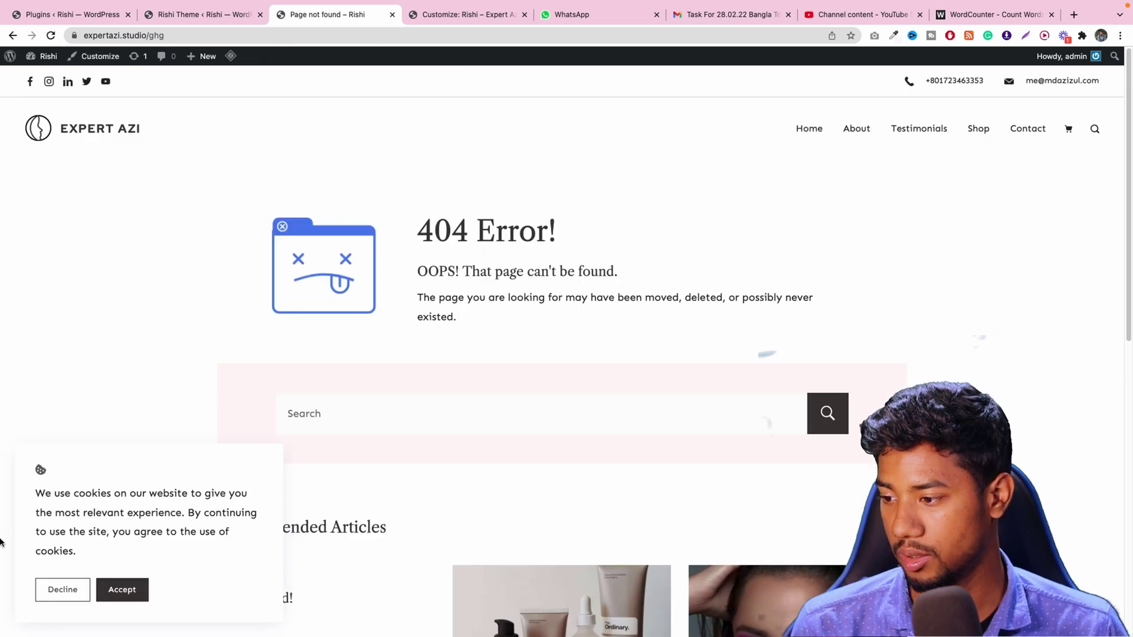
scroll(471, 271, down, 6)
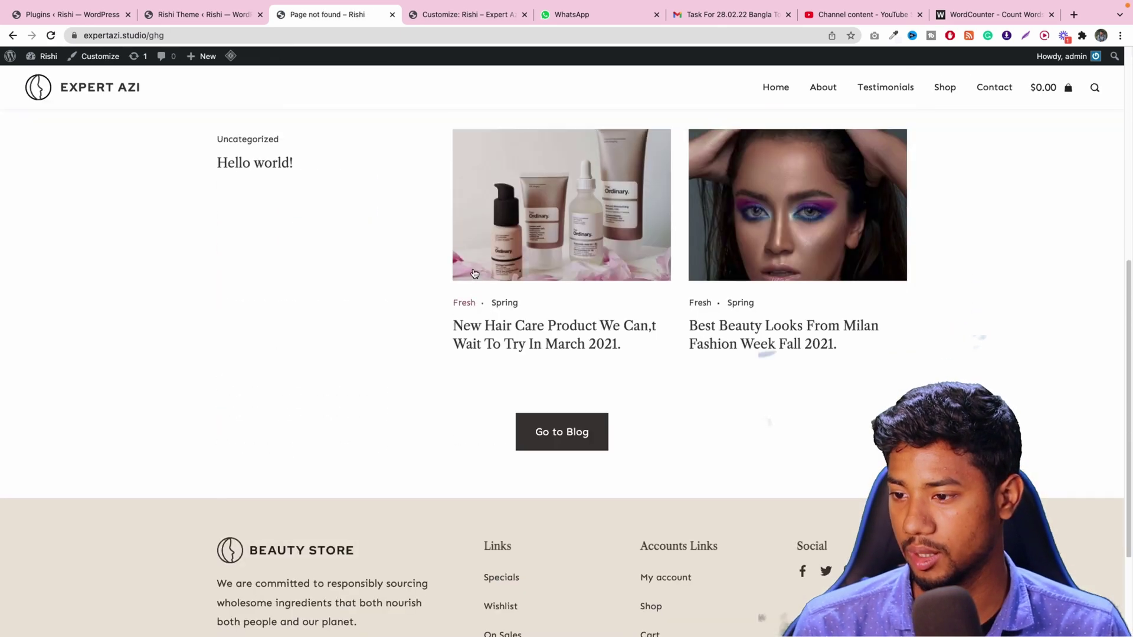
scroll(472, 271, up, 7)
drag(458, 318, 416, 267)
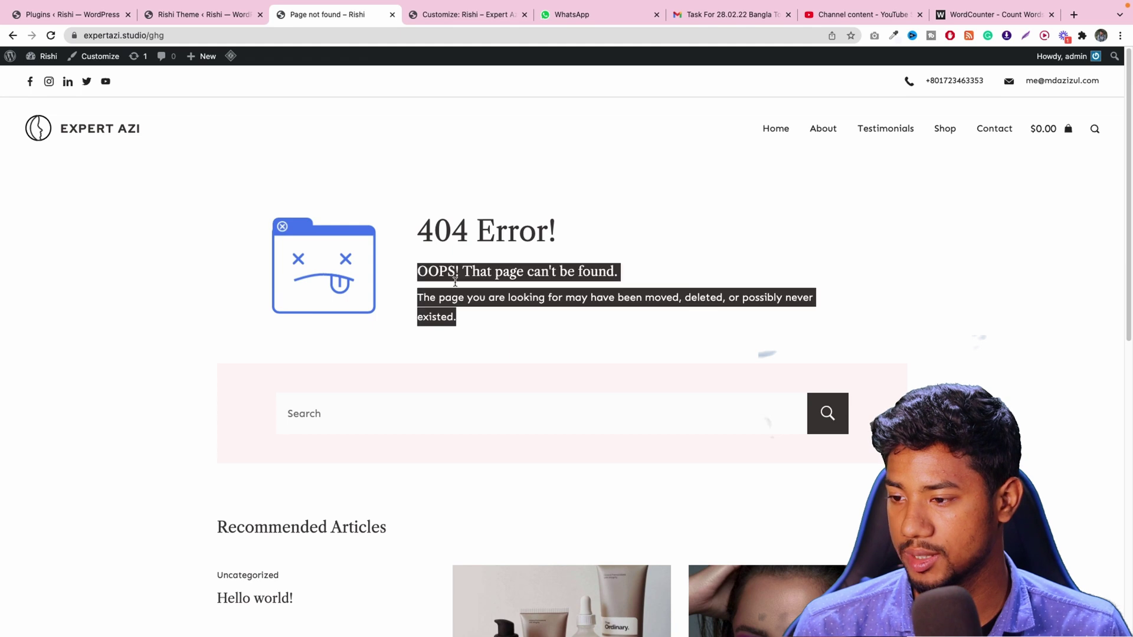
click(418, 348)
Return to the customizer and go back to its top-level options
click(448, 18)
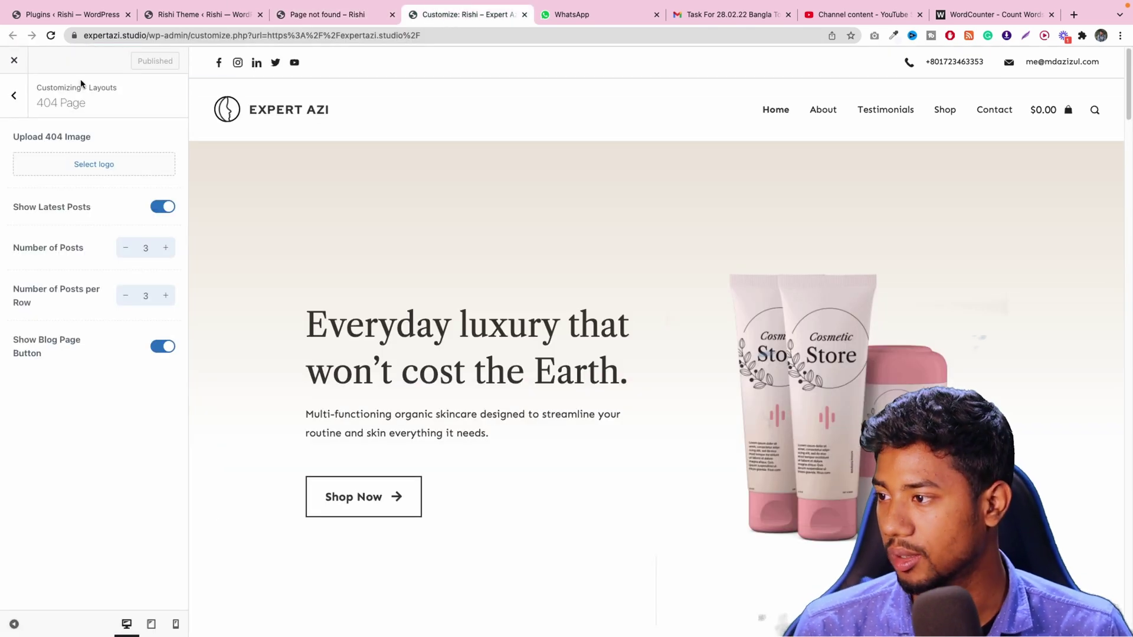
click(15, 97)
click(16, 100)
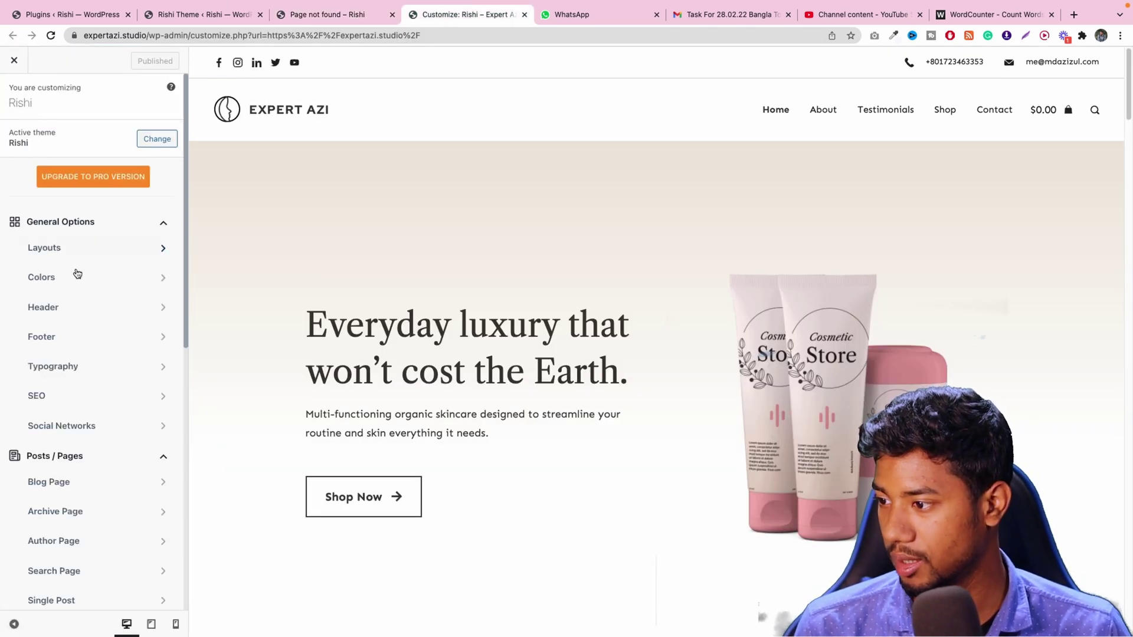
Set SEO > Breadcrumb Position to Before Title
click(82, 400)
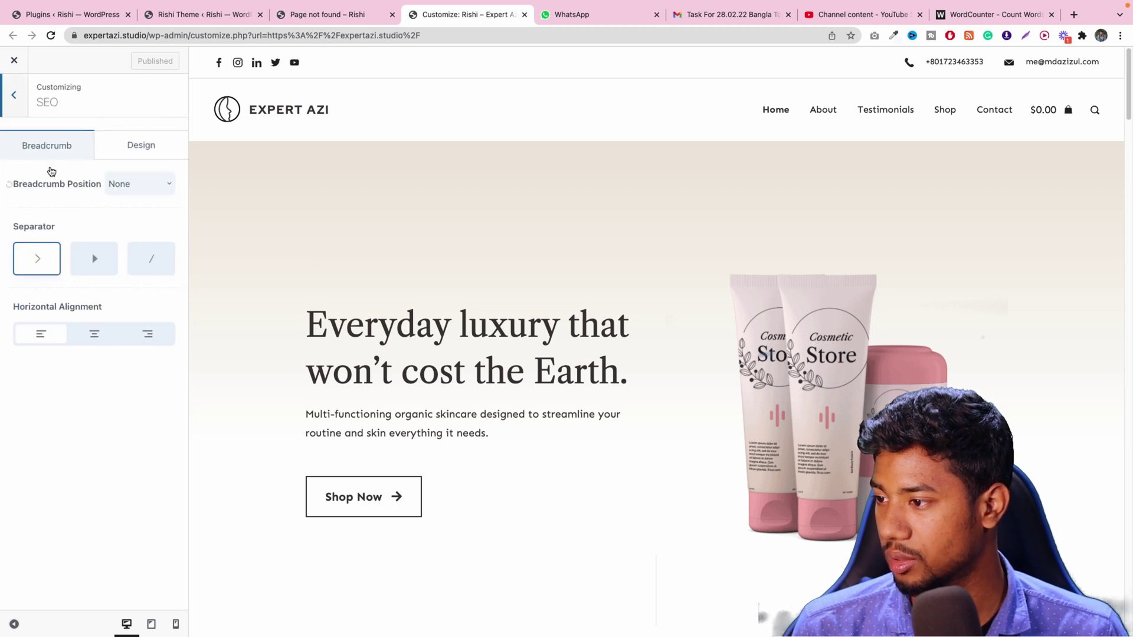
click(147, 187)
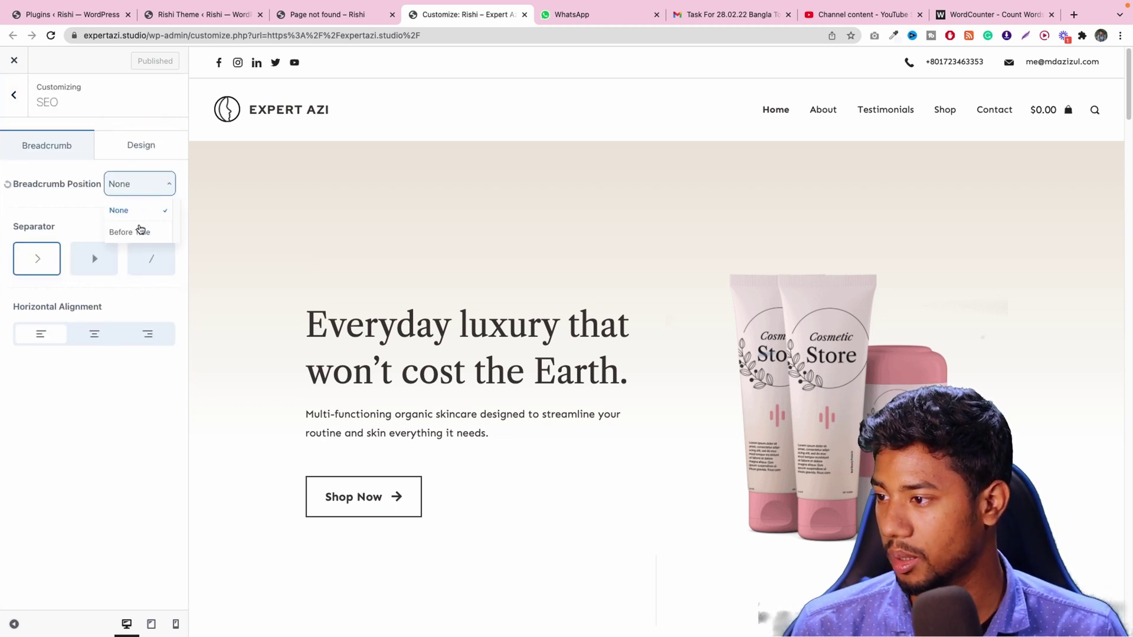
click(138, 234)
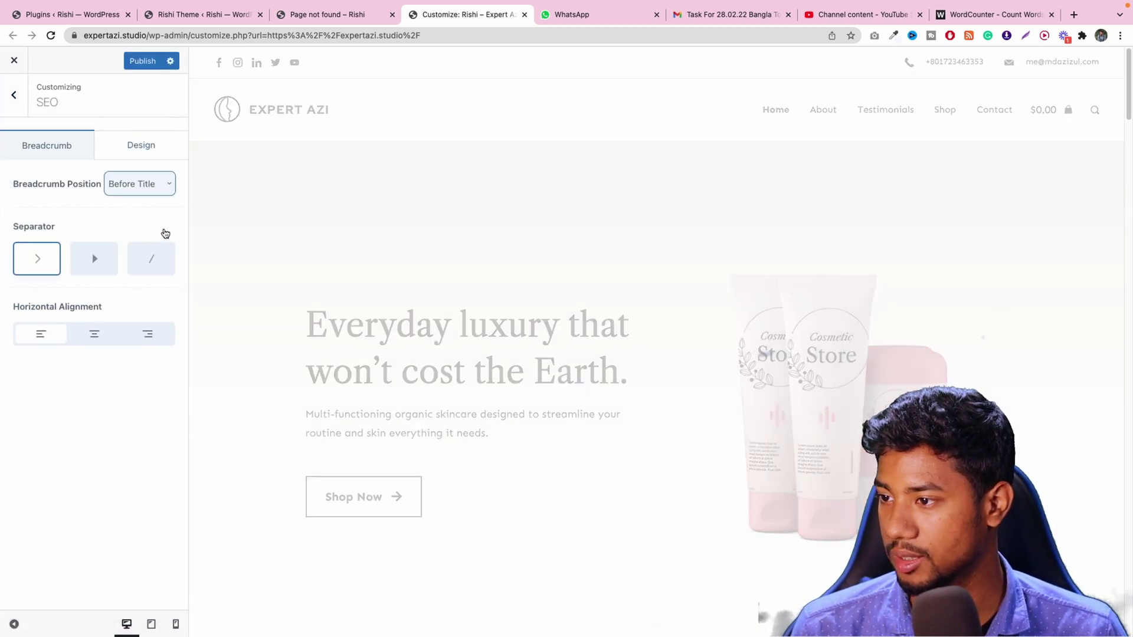
Open the New Hair Care Product post and the Shop page in a new tab
click(333, 16)
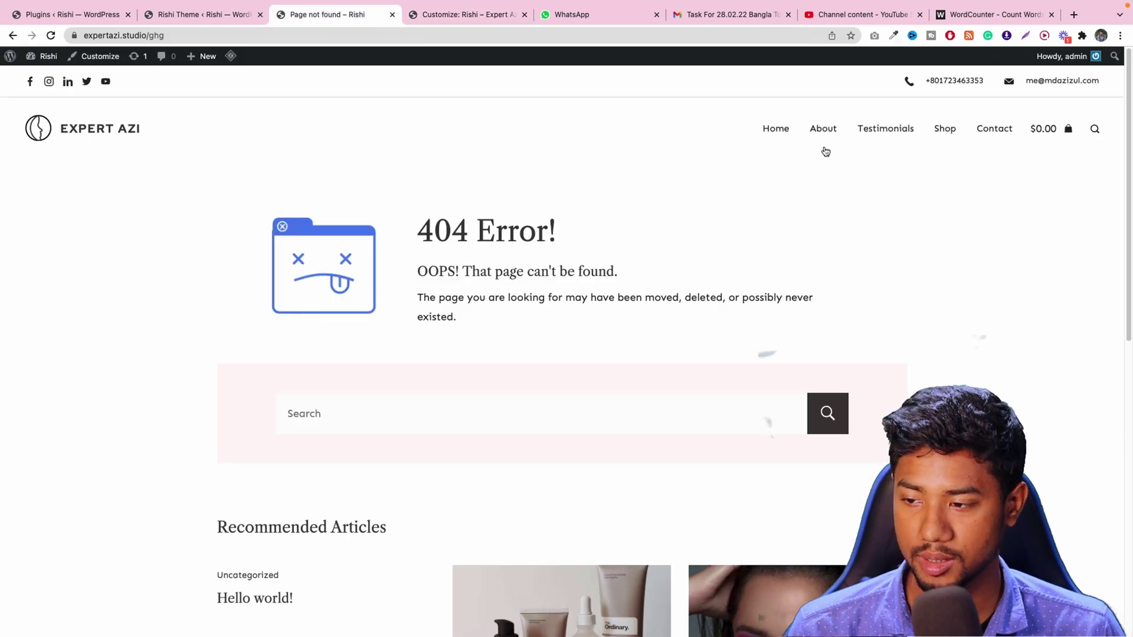
scroll(592, 269, down, 10)
click(557, 180)
scroll(777, 137, up, 9)
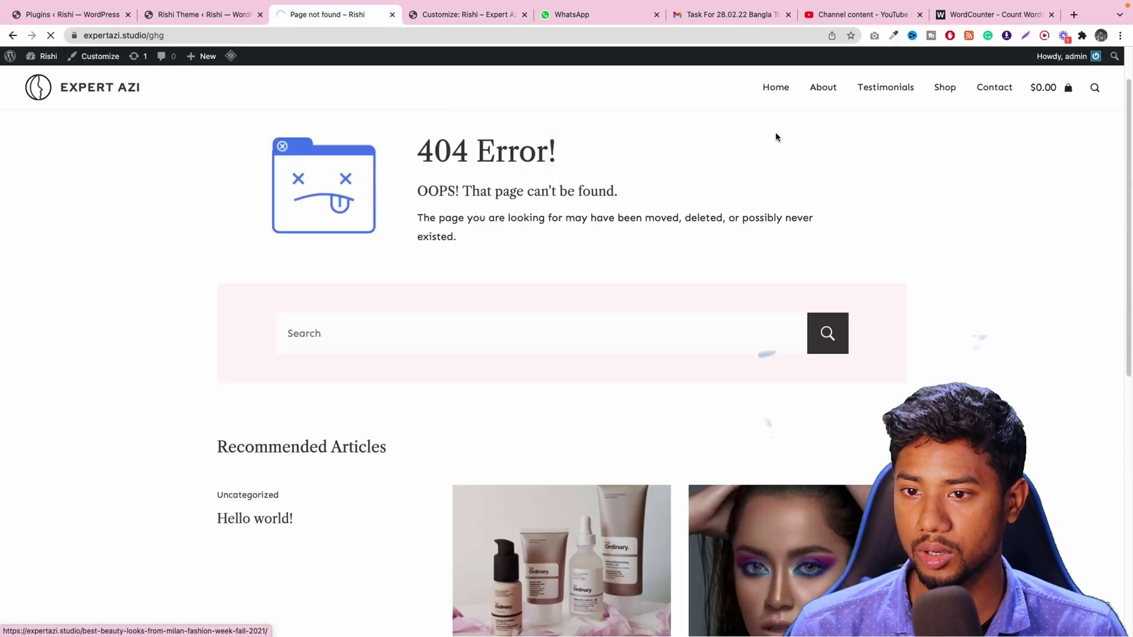
right_click(938, 138)
click(962, 140)
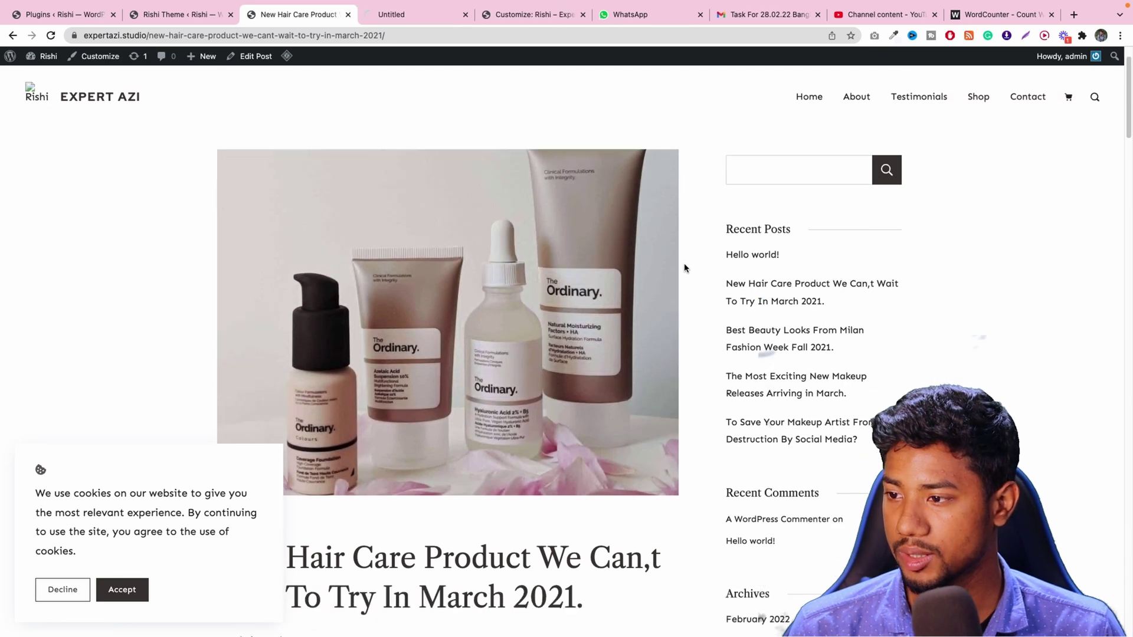
Compare breadcrumbs on the Shop, Hair Care post and Body Lotion pages, then return to the customizer
click(397, 15)
click(288, 18)
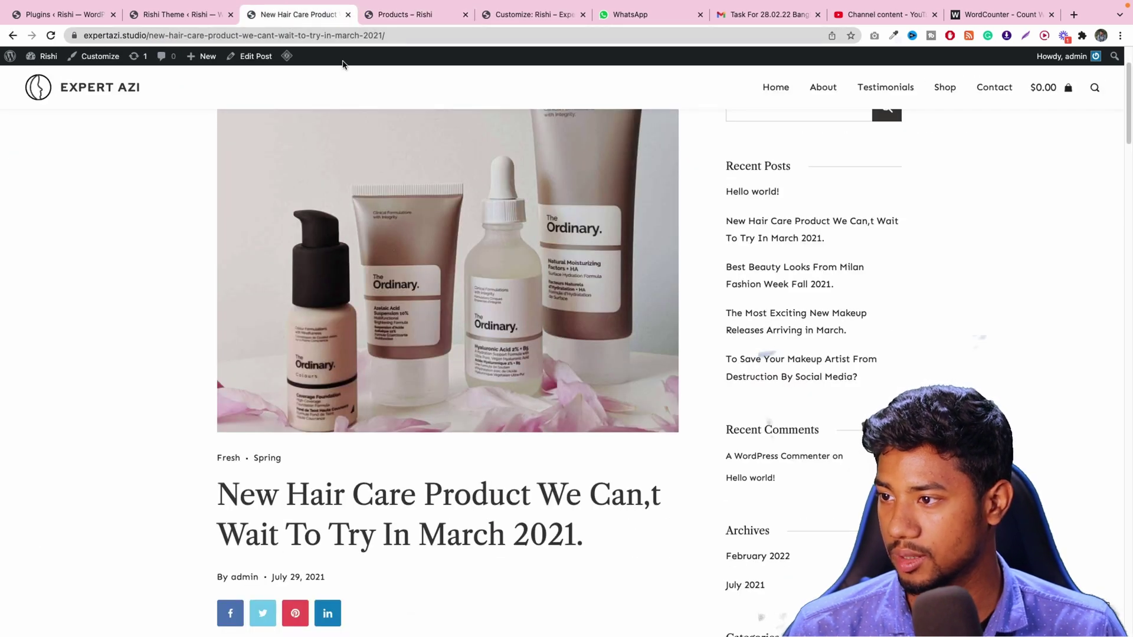
click(410, 15)
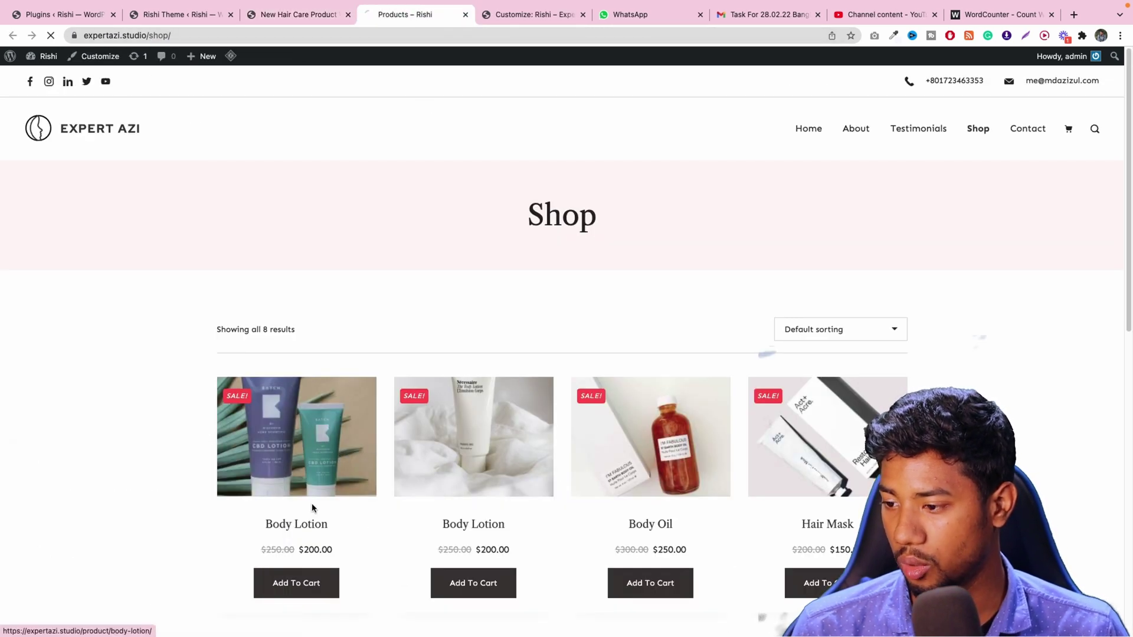
click(296, 22)
click(412, 15)
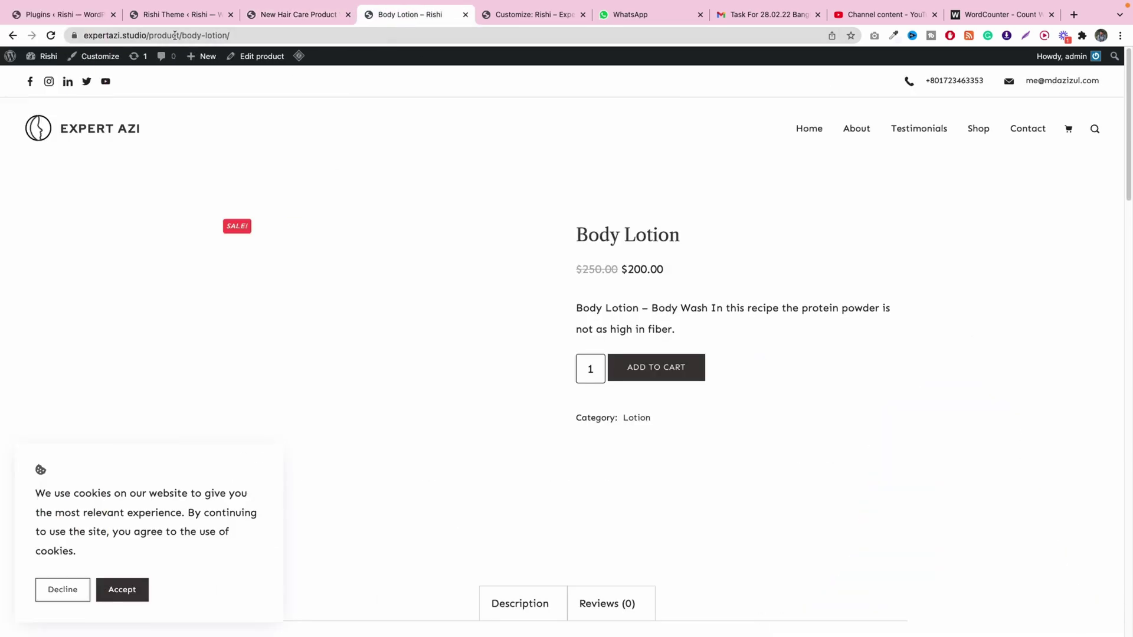
click(177, 14)
click(283, 15)
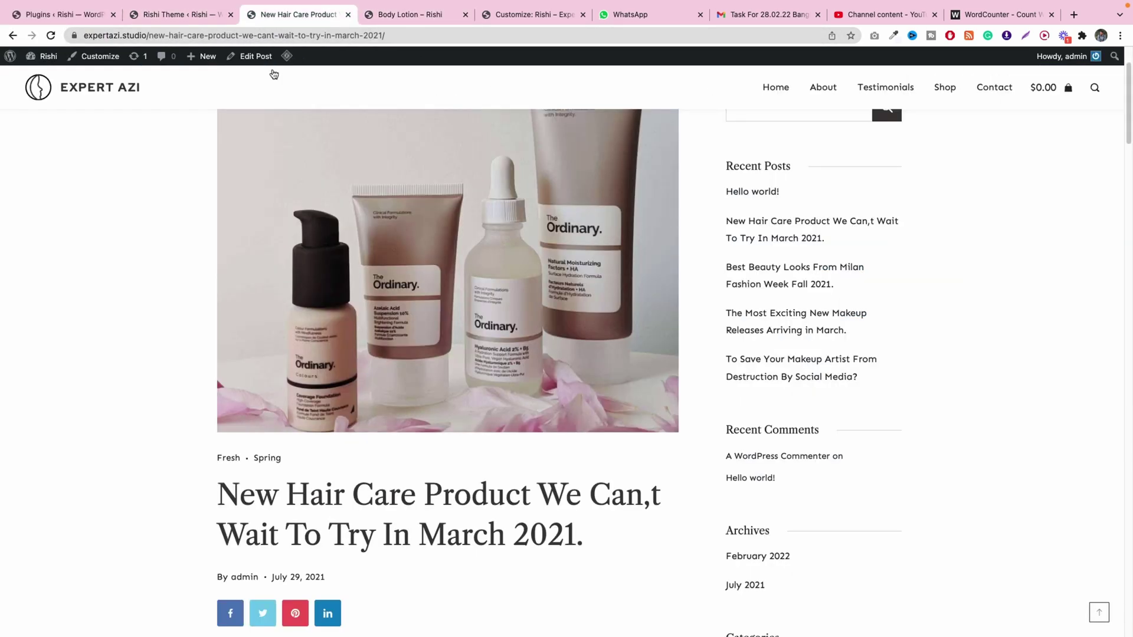
click(528, 14)
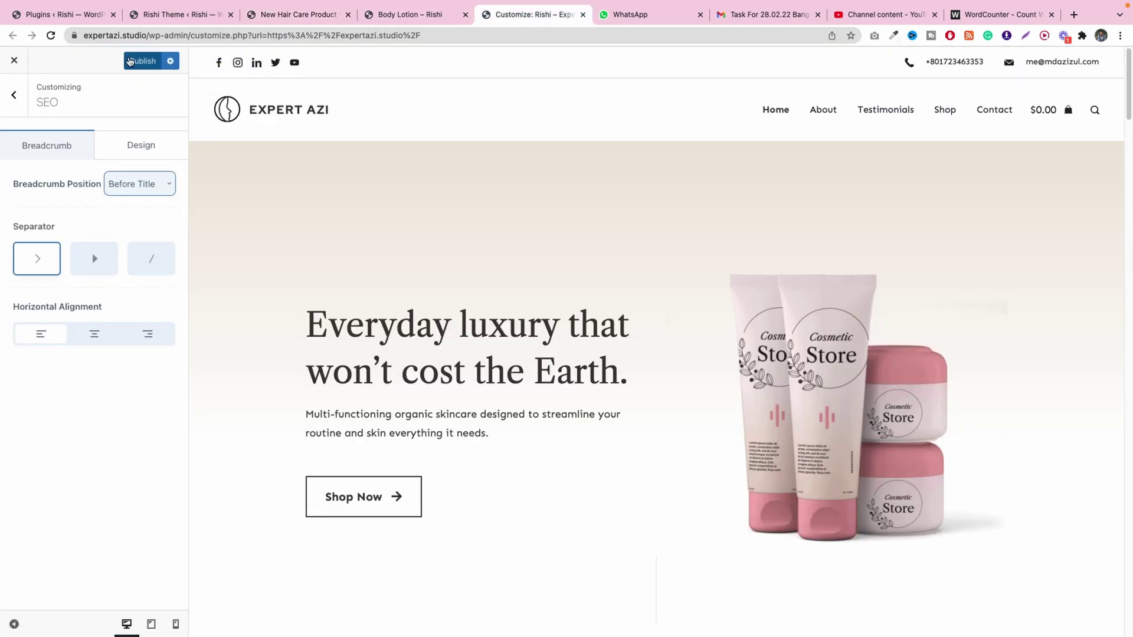
Reload the Body Lotion product page and Hair Care post to see the breadcrumb change
click(413, 15)
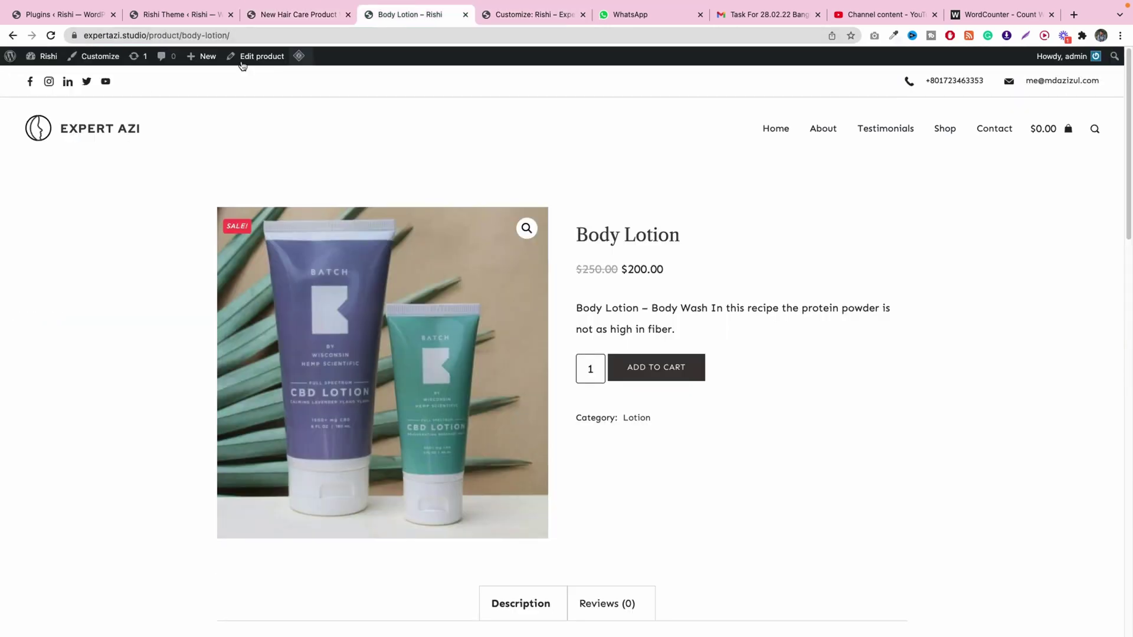
click(50, 36)
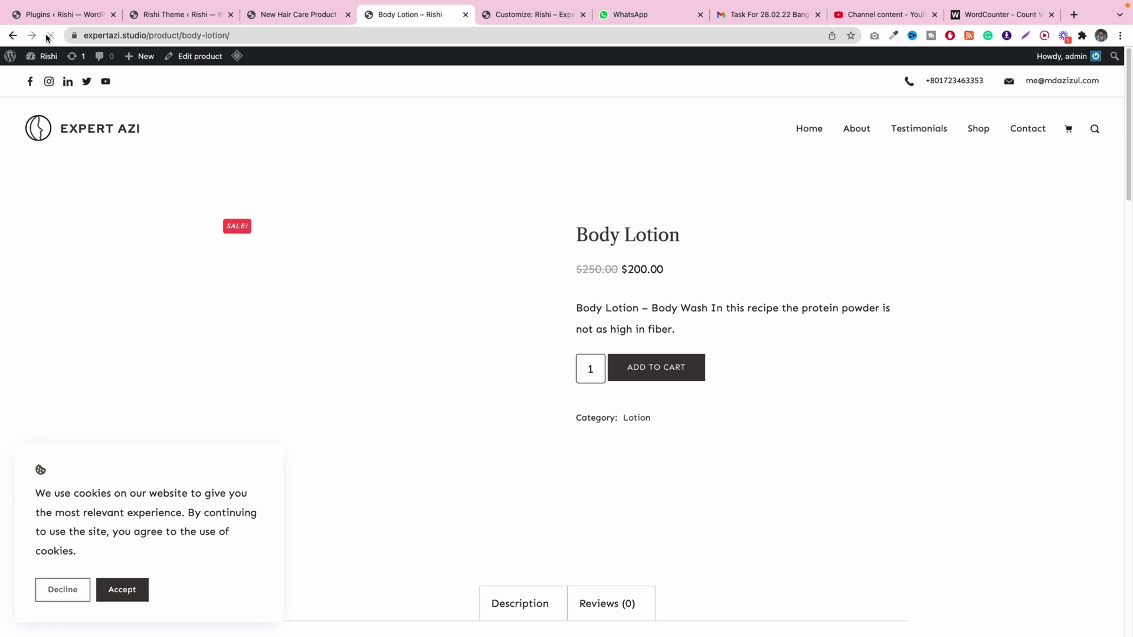
click(50, 37)
click(292, 13)
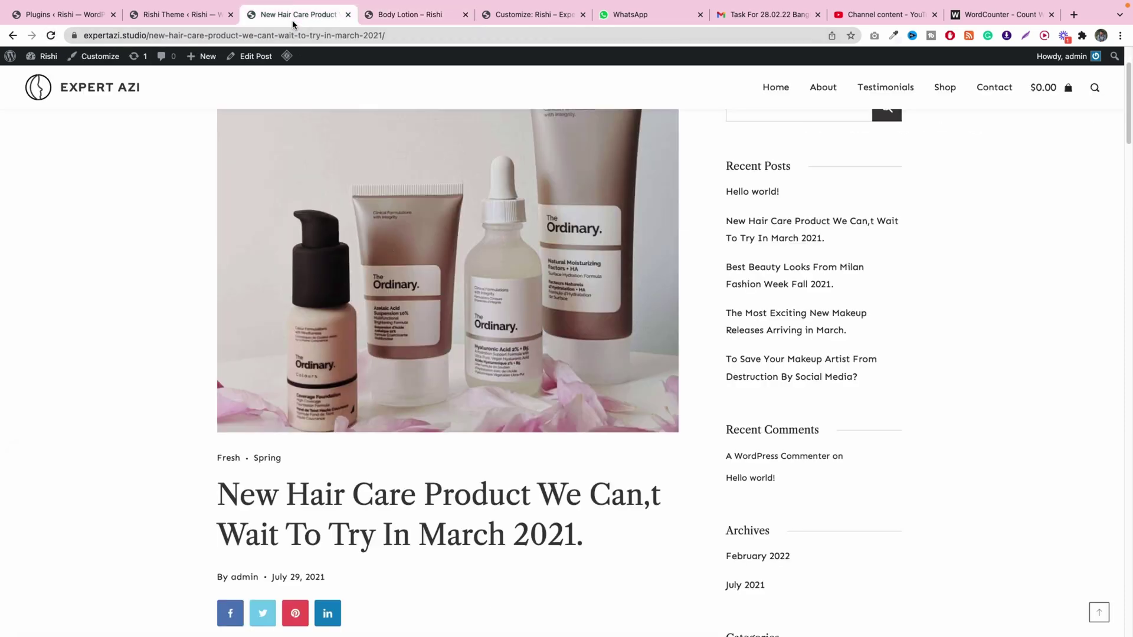
click(52, 34)
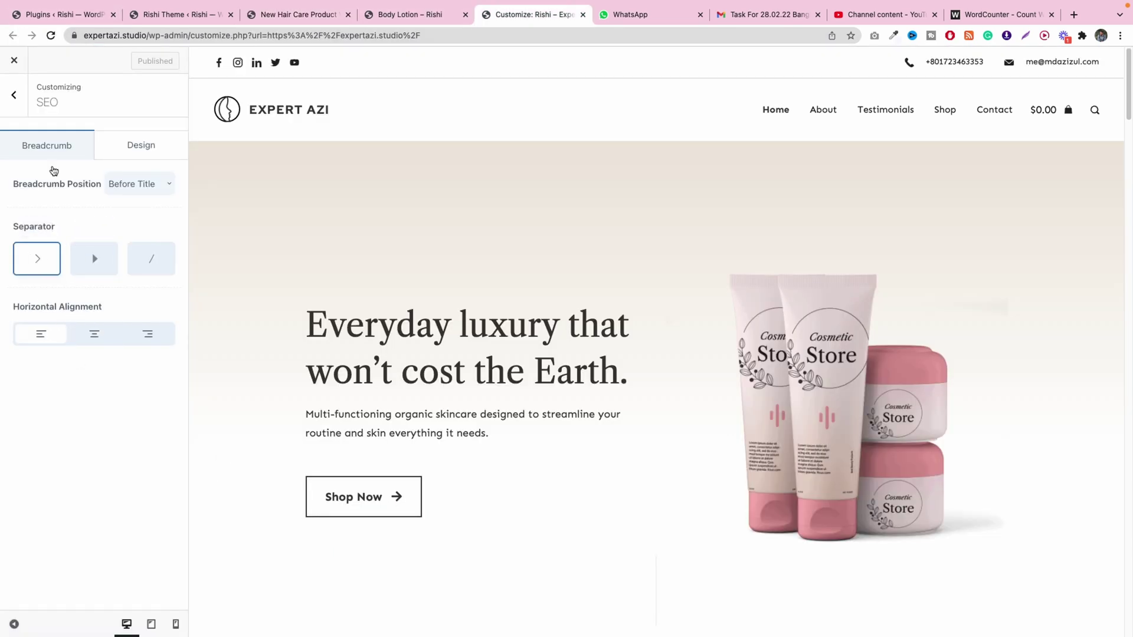
Keep breadcrumbs Before Title, view their design settings, and inspect them on the Body Lotion page
click(129, 183)
click(131, 232)
click(149, 146)
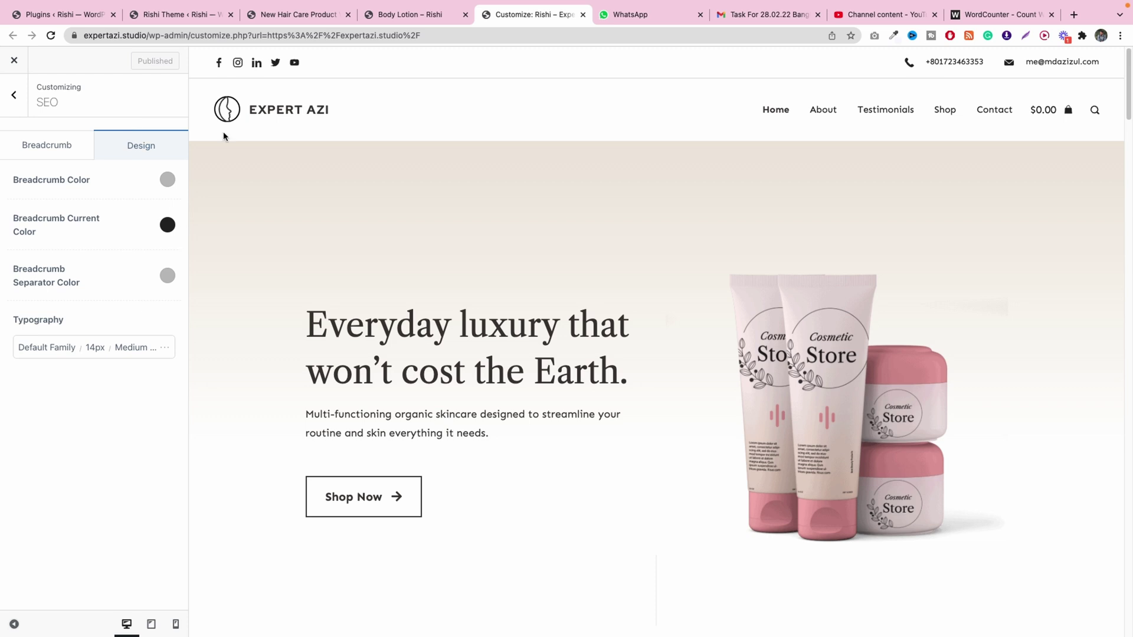
key(ctrl+shift+Tab)
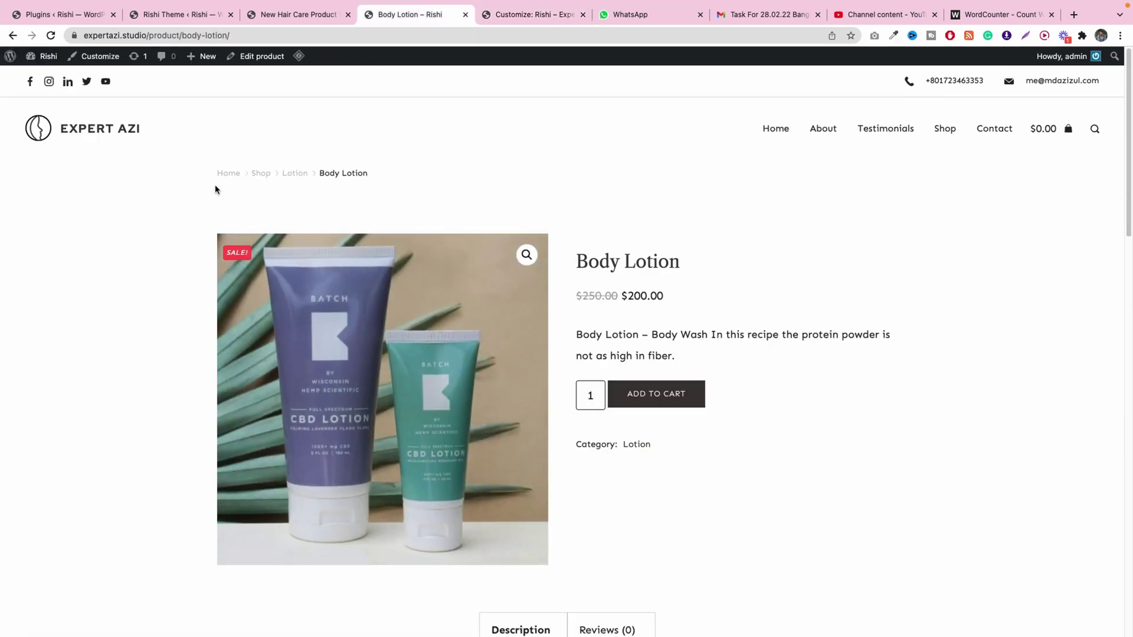
drag(335, 167, 245, 197)
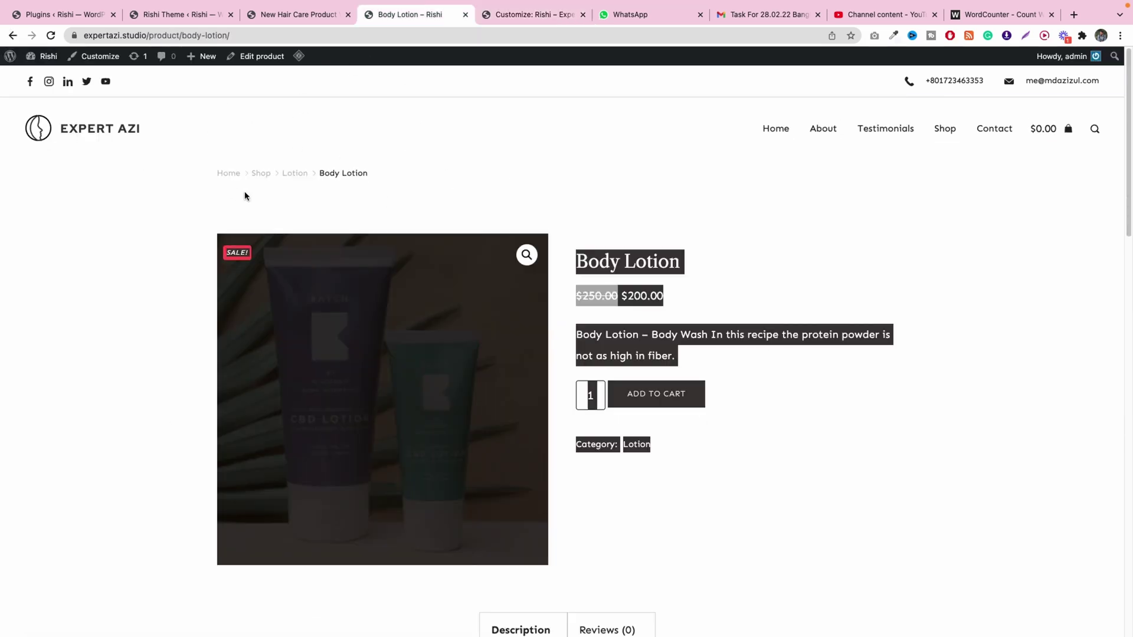
click(117, 182)
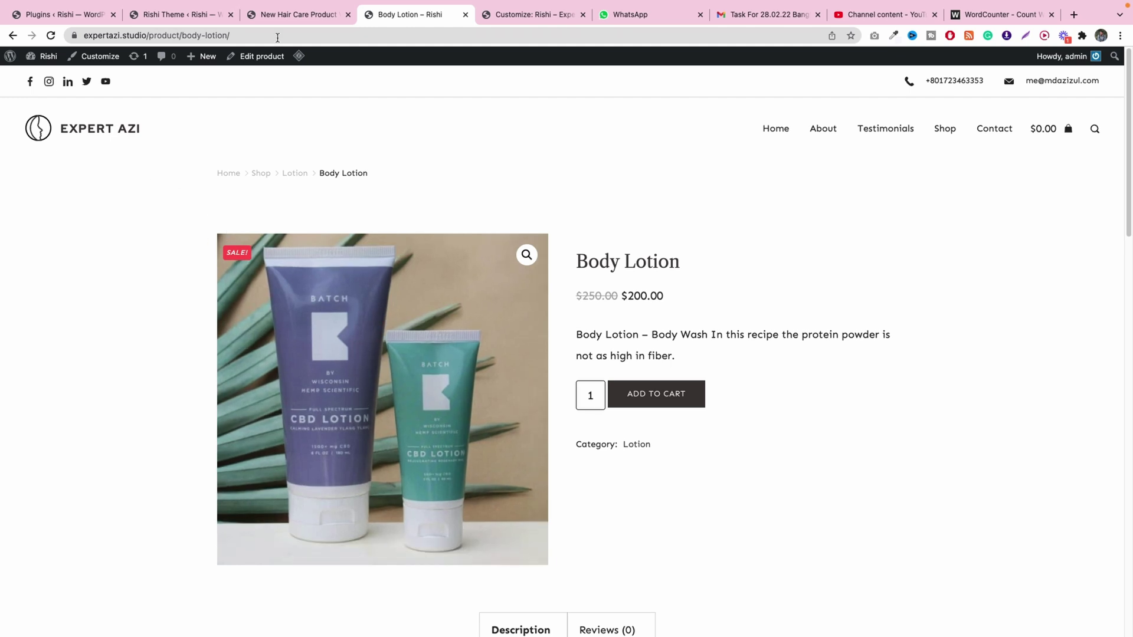
click(289, 18)
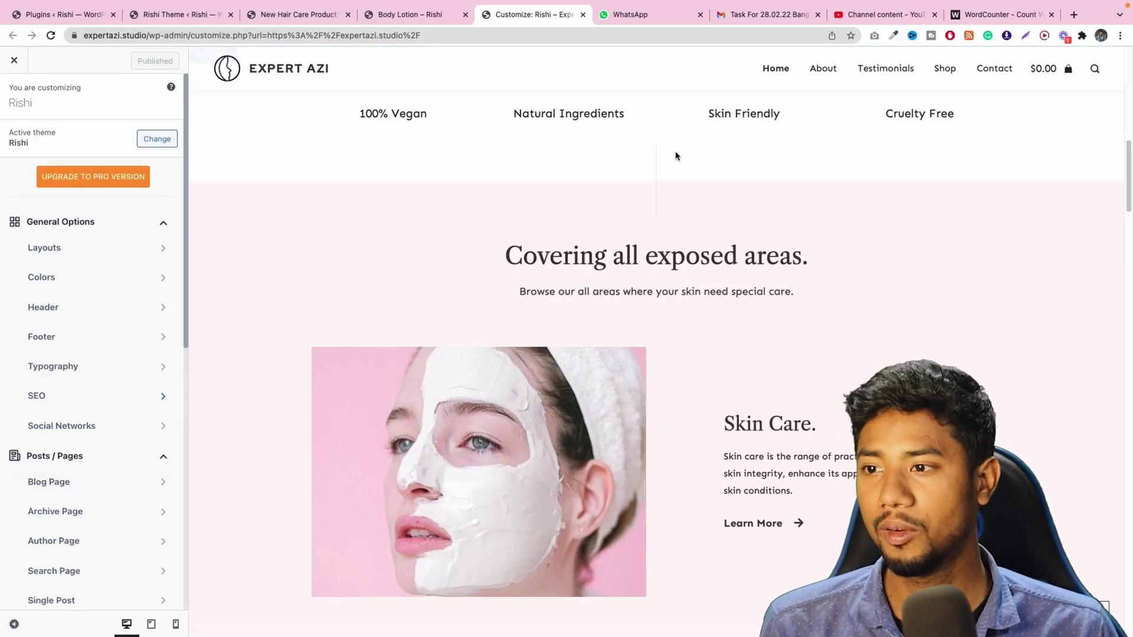
Open Appearance > Menus in a new tab from the Rishi Theme dashboard
click(177, 14)
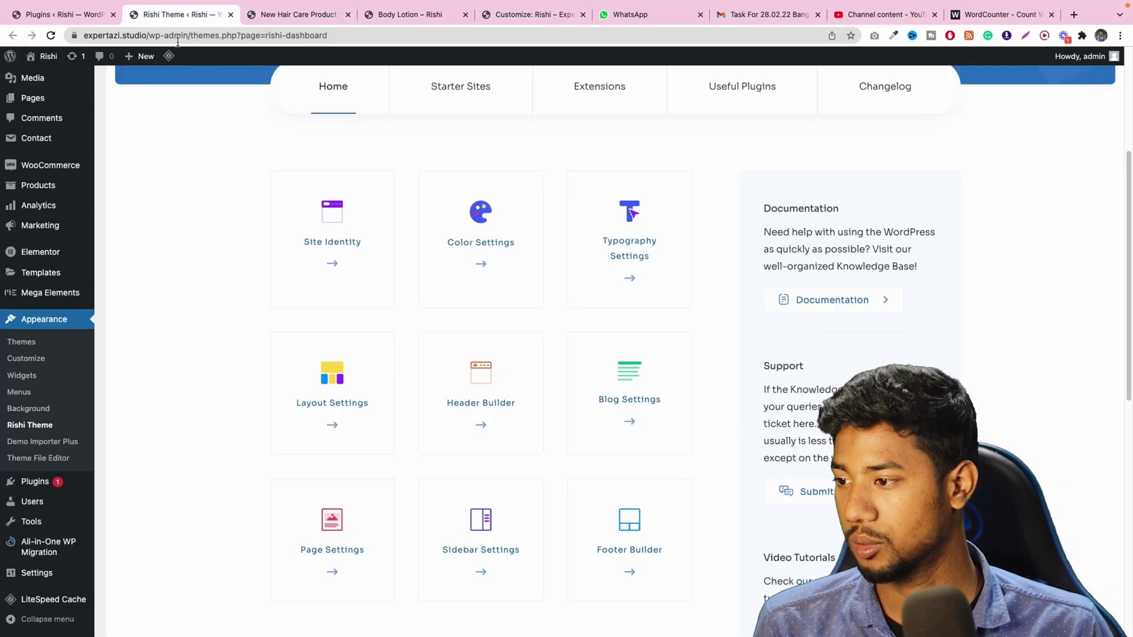
right_click(35, 392)
click(59, 399)
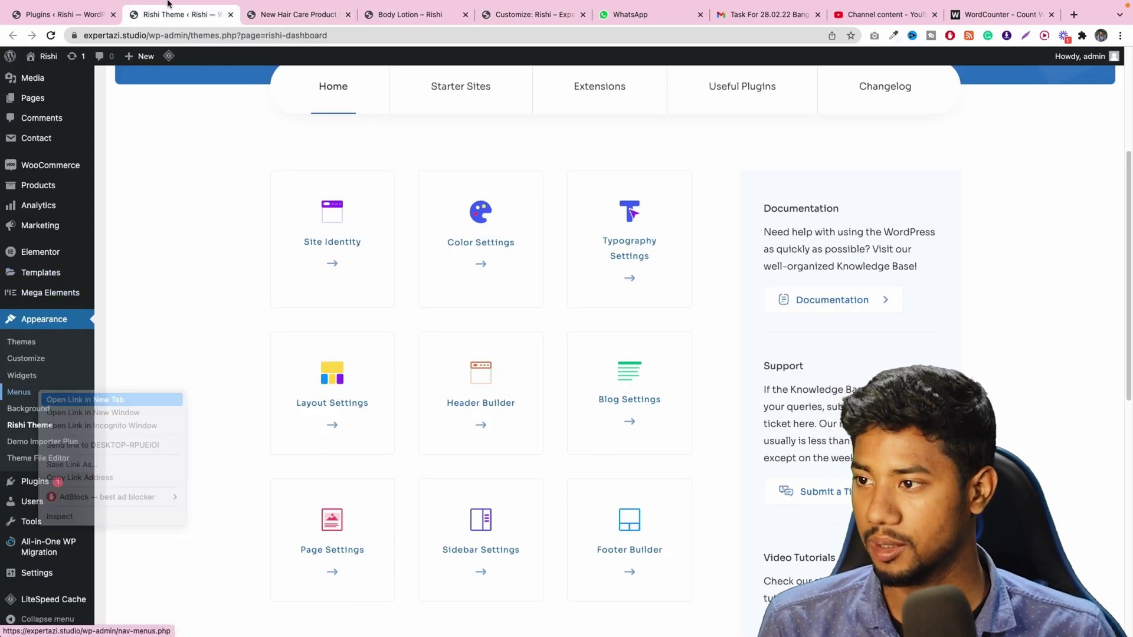
click(284, 24)
Add the Blog page to footer menu 3, then remove it again
click(154, 20)
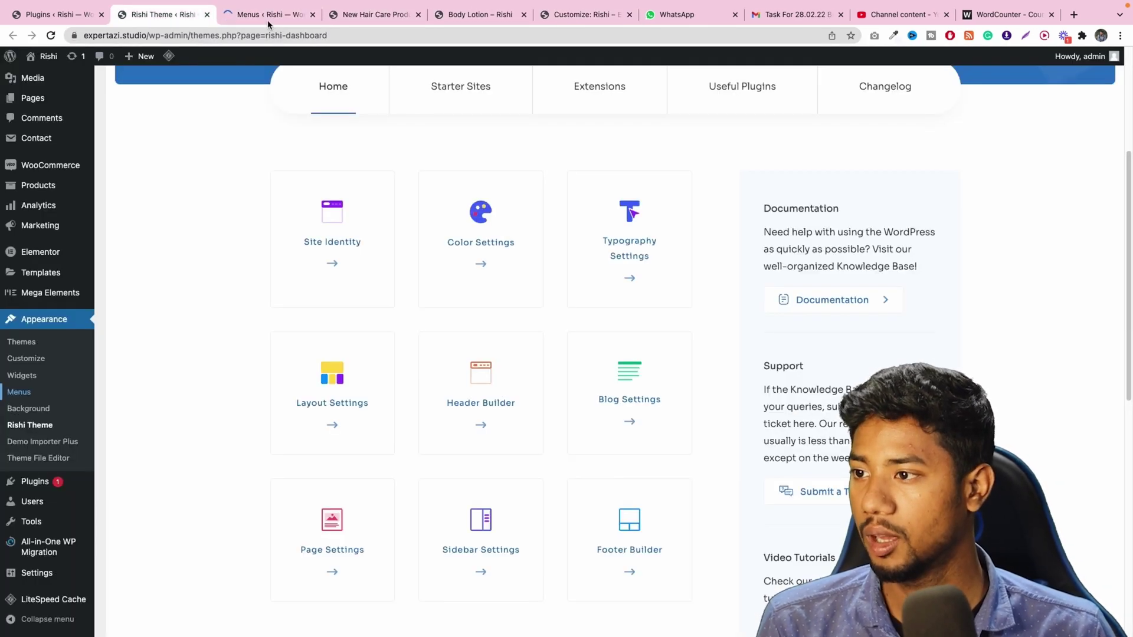
click(259, 22)
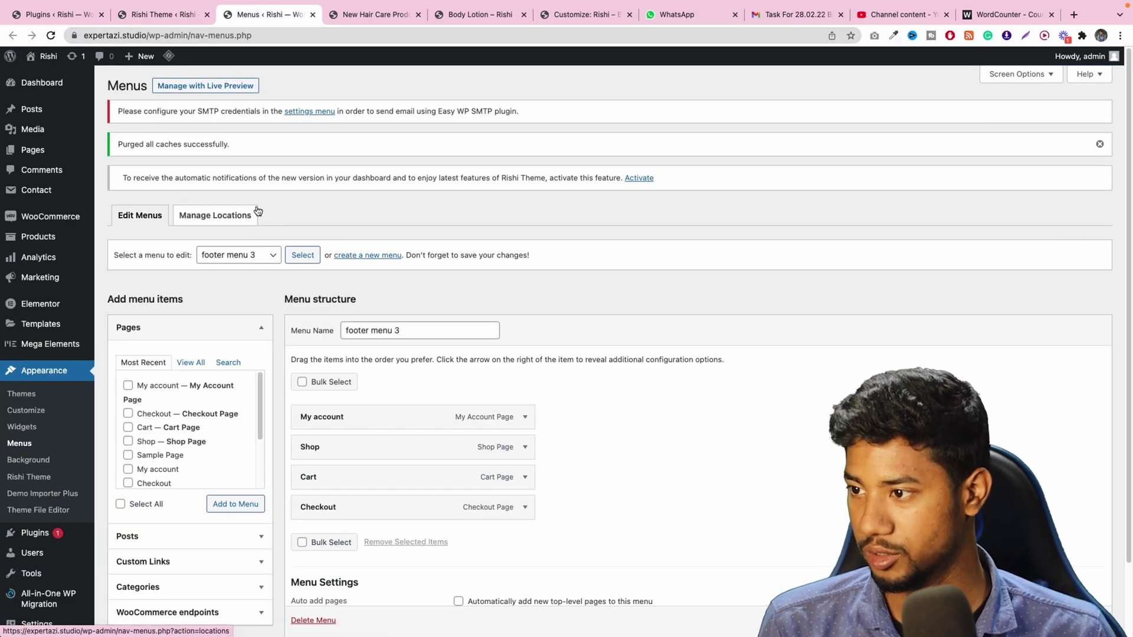
scroll(258, 212, down, 3)
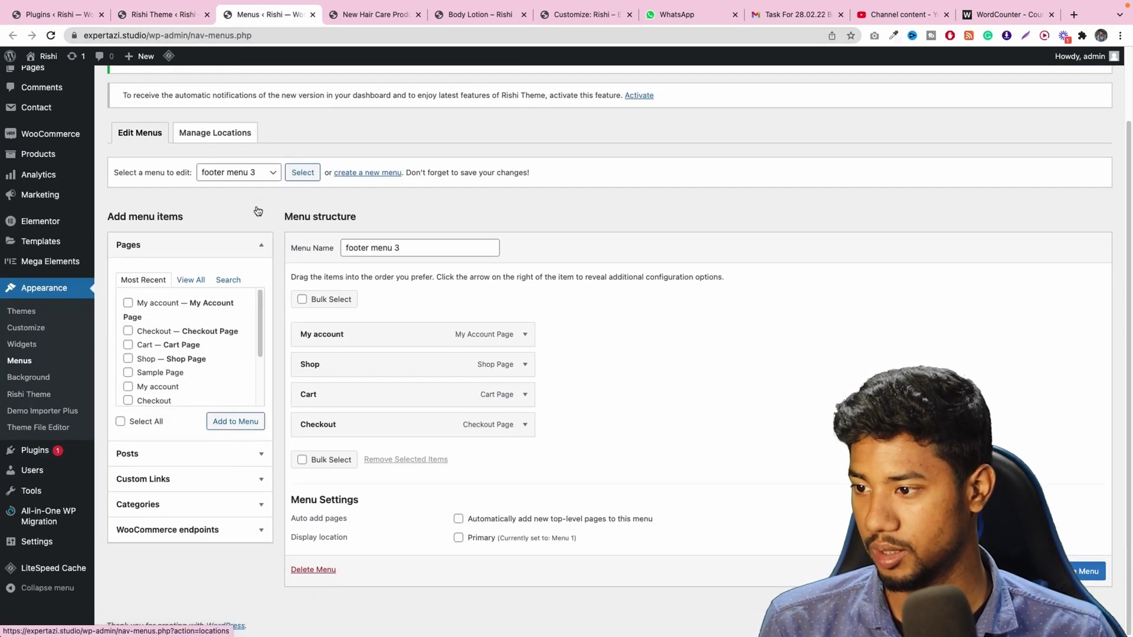
click(193, 280)
scroll(198, 355, down, 3)
scroll(177, 347, up, 3)
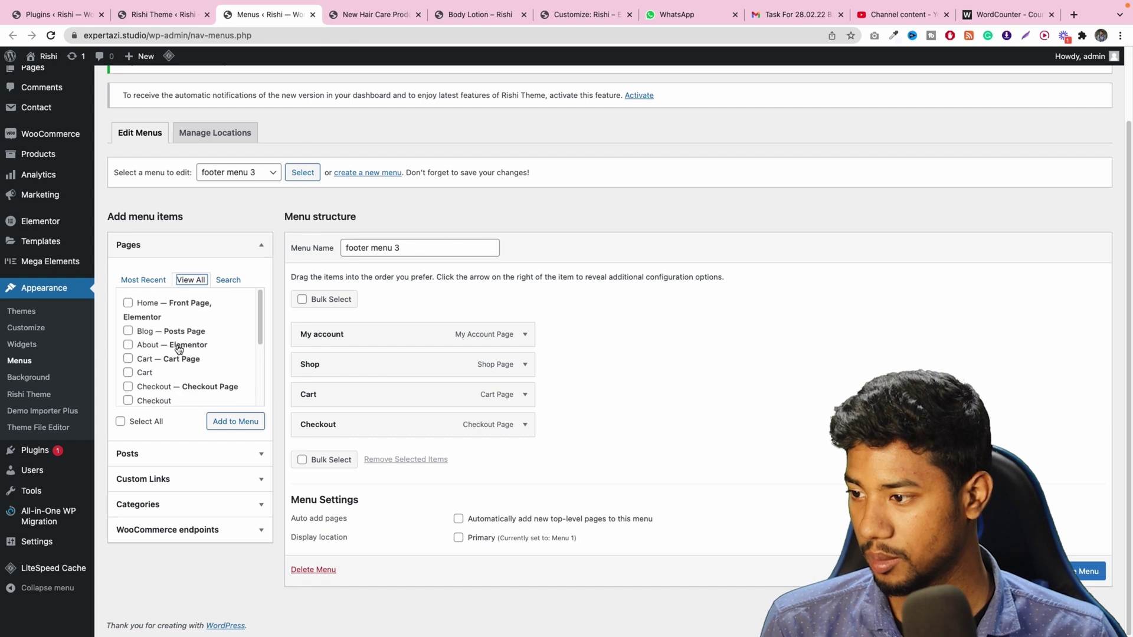
click(169, 336)
click(238, 421)
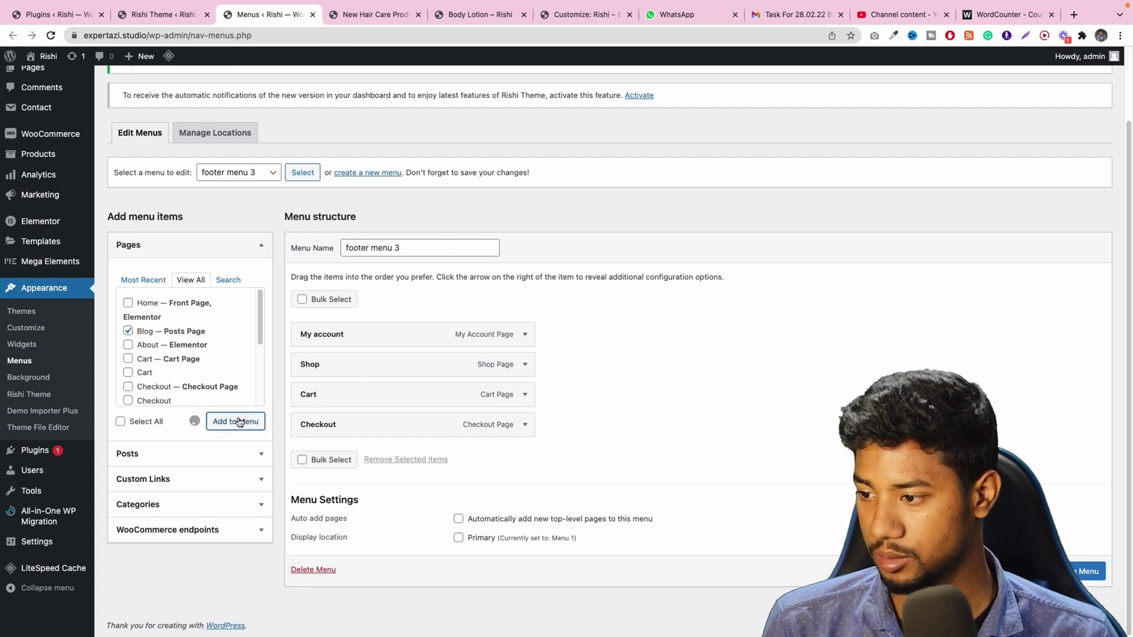
click(524, 455)
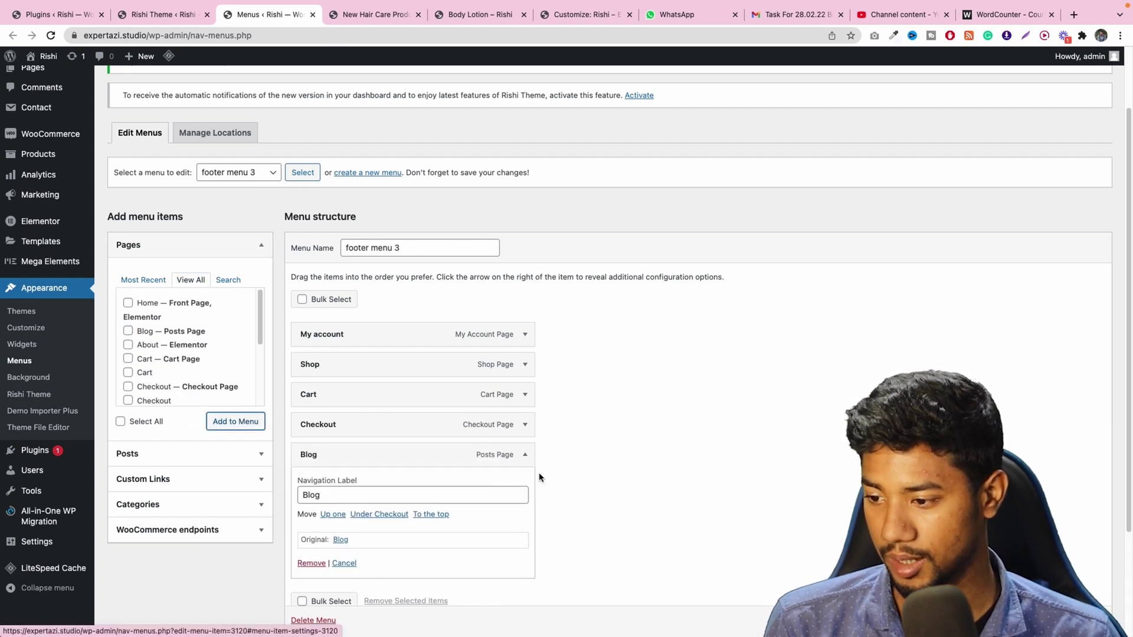
click(306, 565)
Select Menu 1 (Primary) for editing, leaving footer menu 3 without saving
click(230, 172)
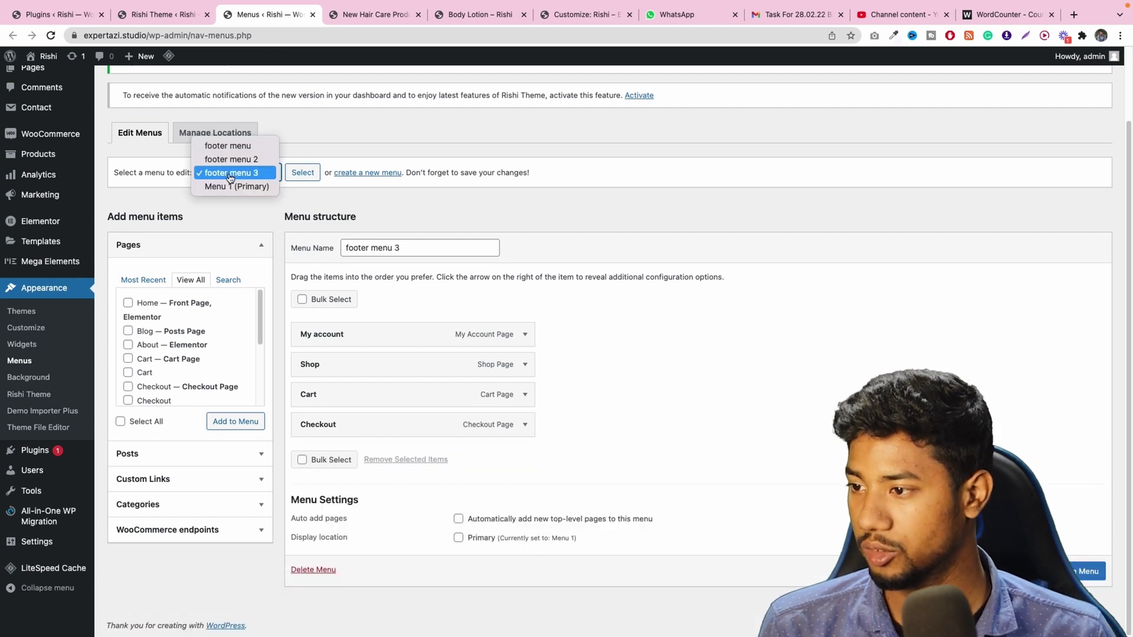
click(236, 187)
click(317, 172)
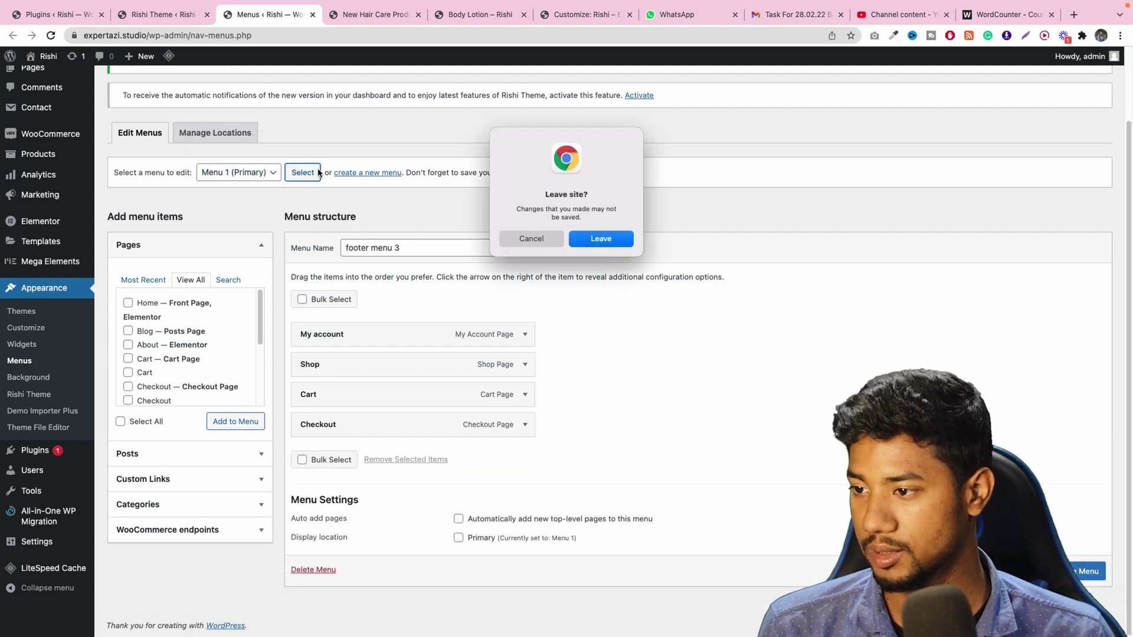
click(601, 239)
click(269, 173)
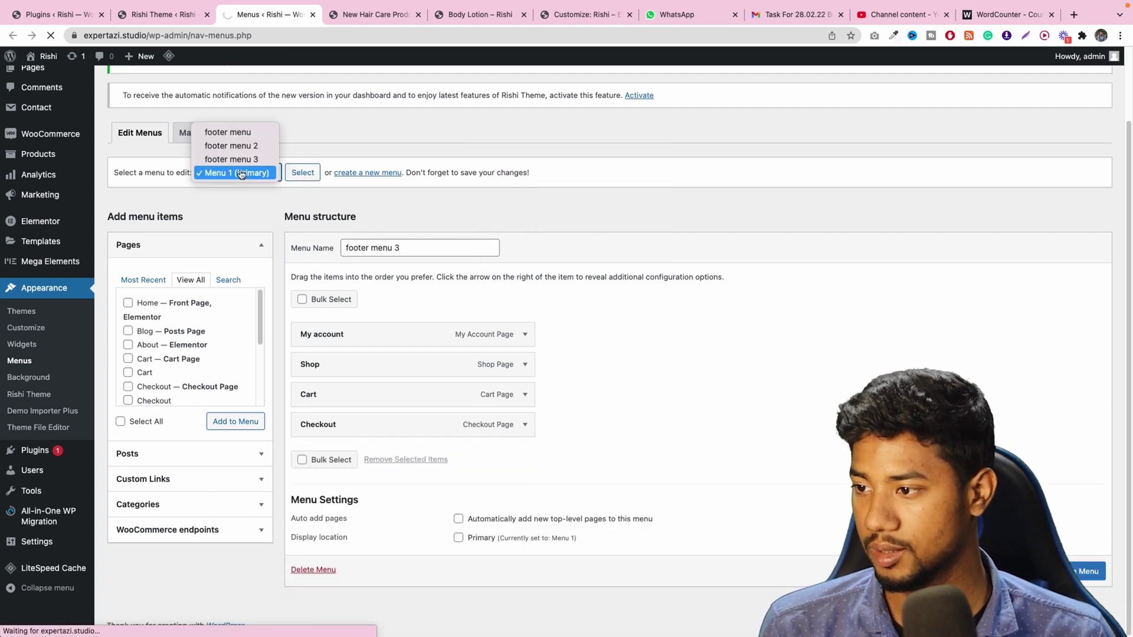
click(271, 171)
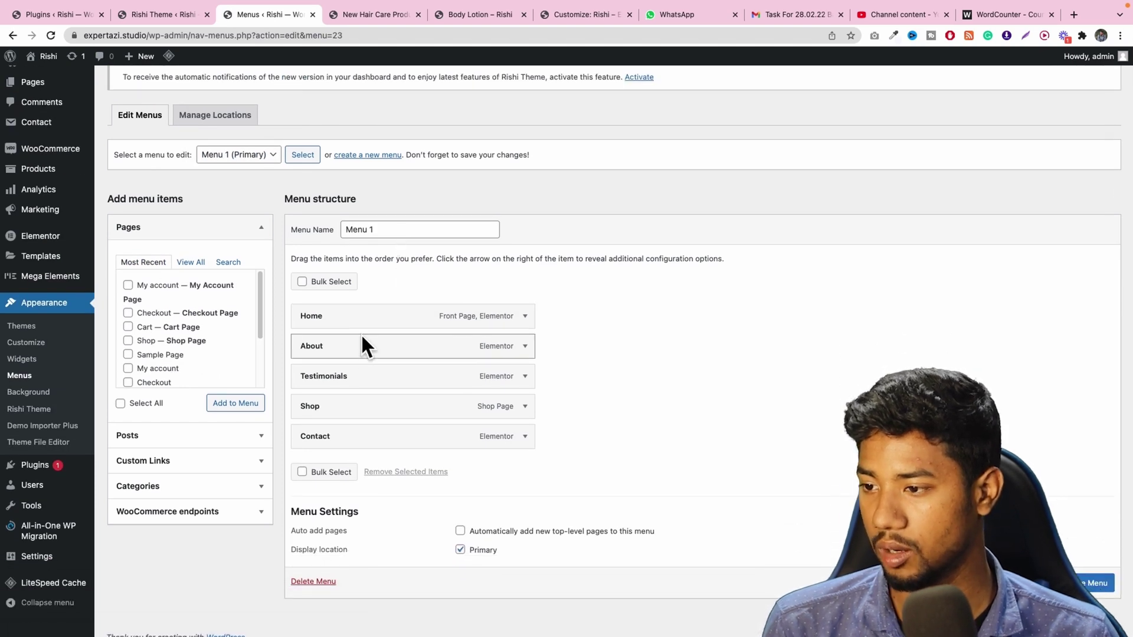
Add the Blog page from Pages > View All to Menu 1
click(191, 262)
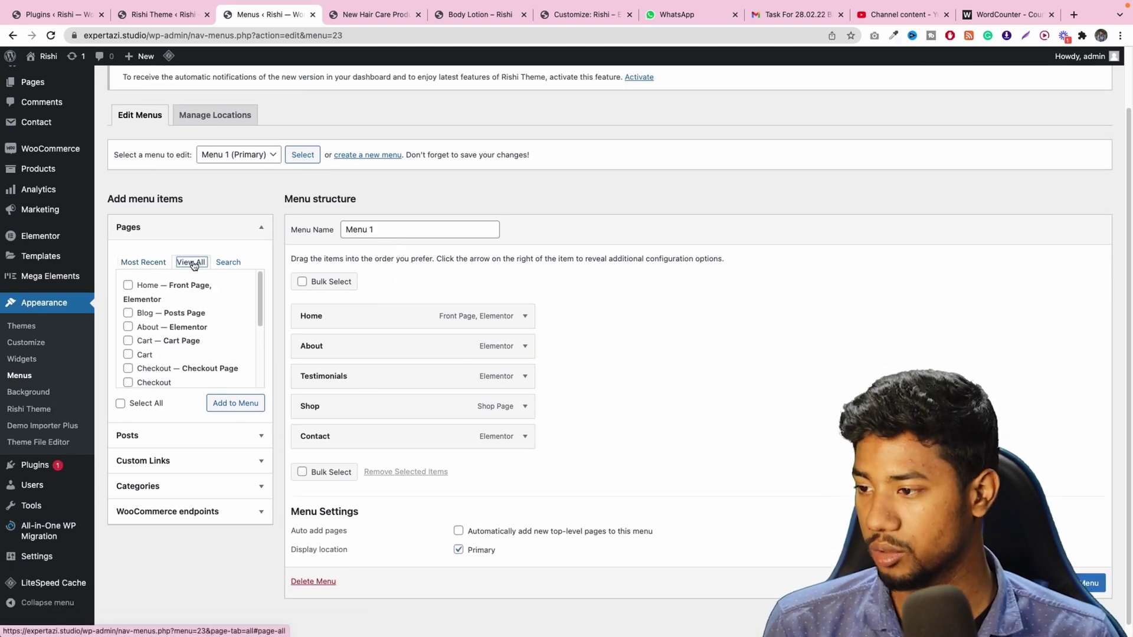
click(229, 263)
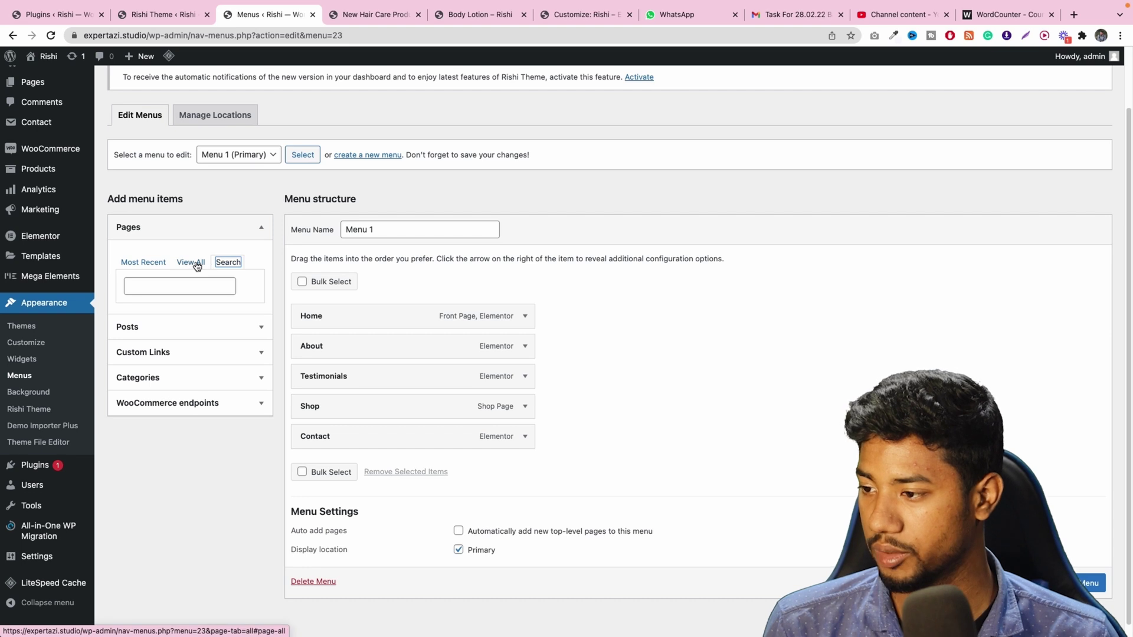
click(196, 263)
click(147, 314)
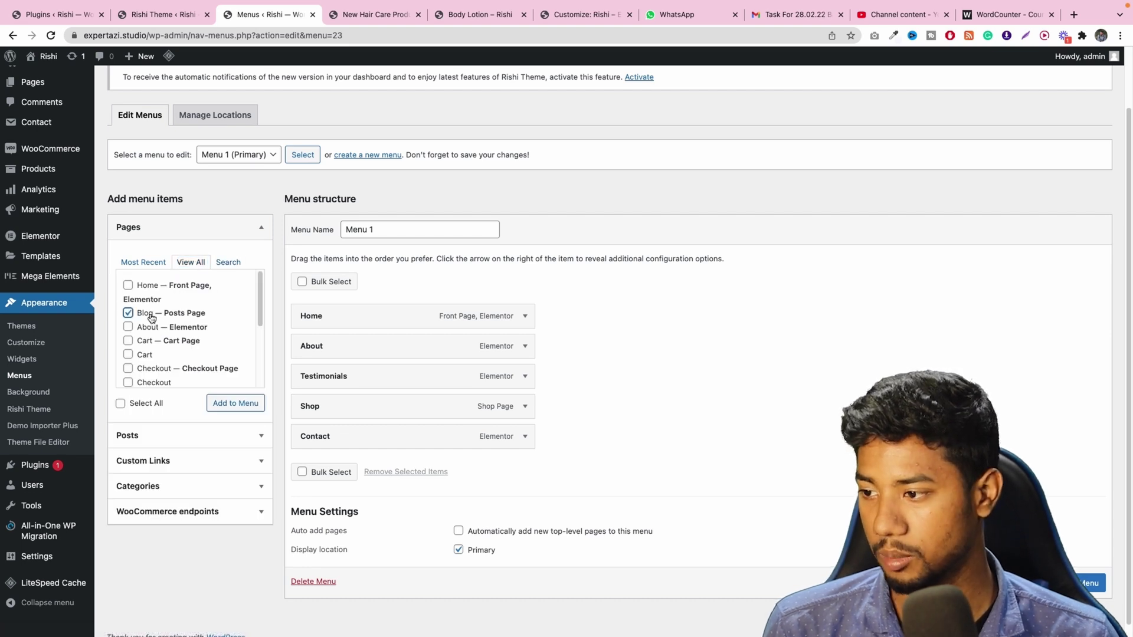
click(214, 400)
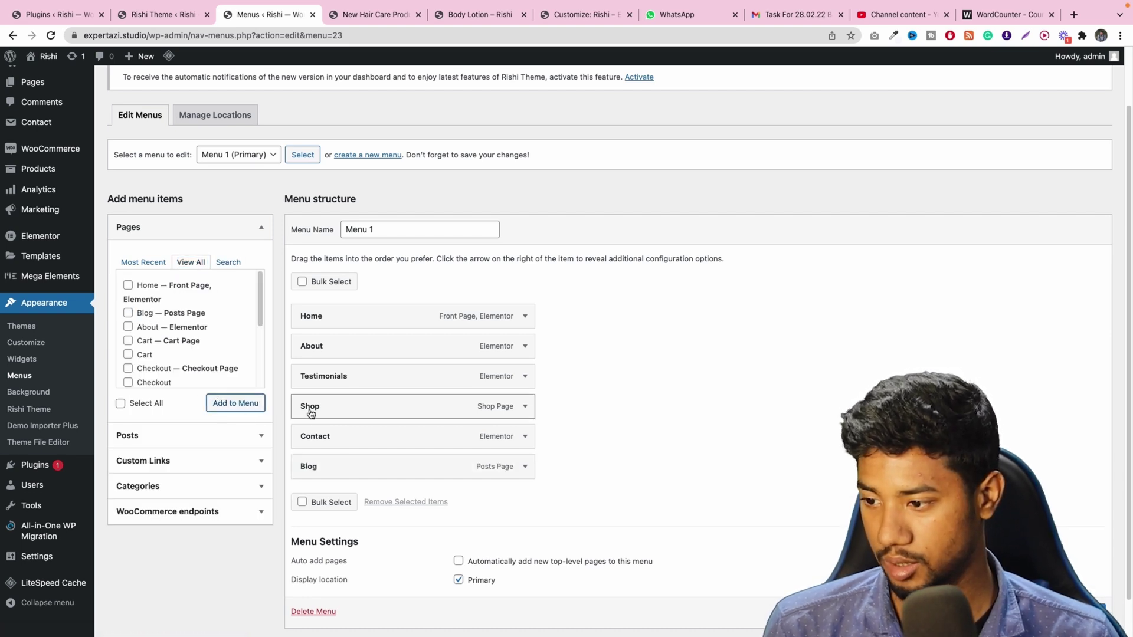
Reorder to Home, Shop, Blog, About, Testimonials, Contact, save Menu 1, and reload the Customizer
drag(354, 472, 352, 357)
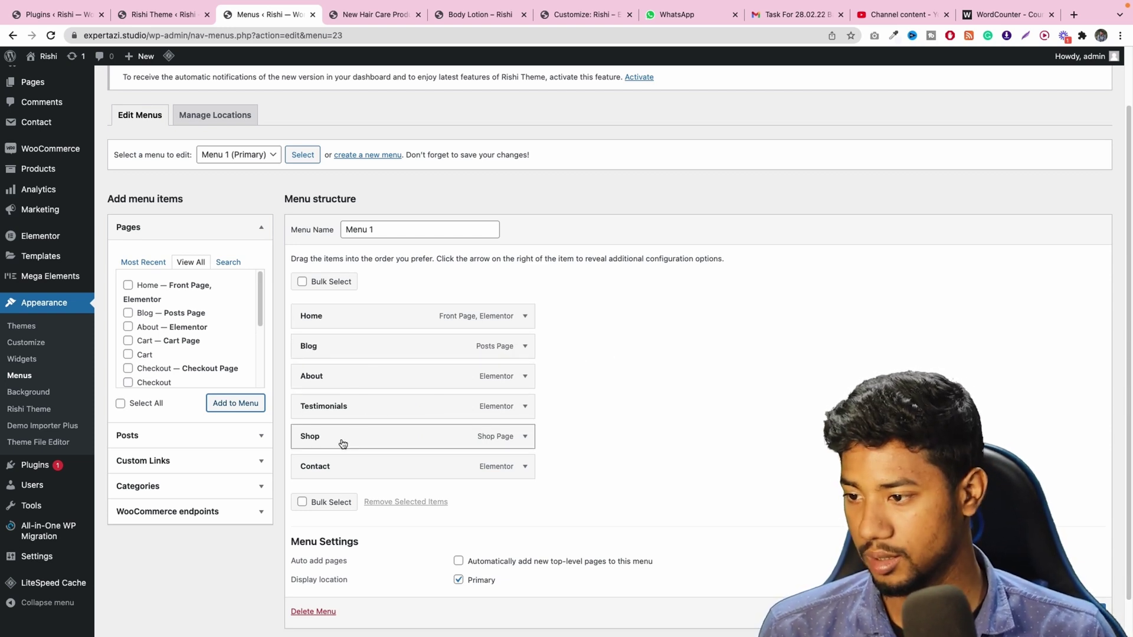
drag(341, 445, 341, 354)
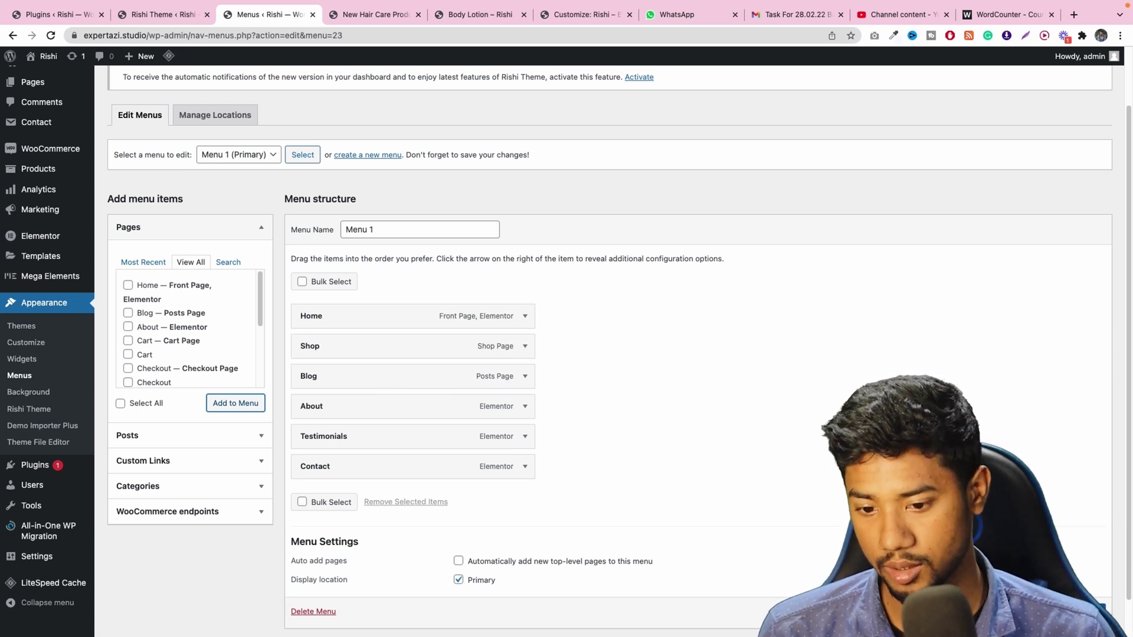
scroll(1075, 584, down, 1)
click(1081, 586)
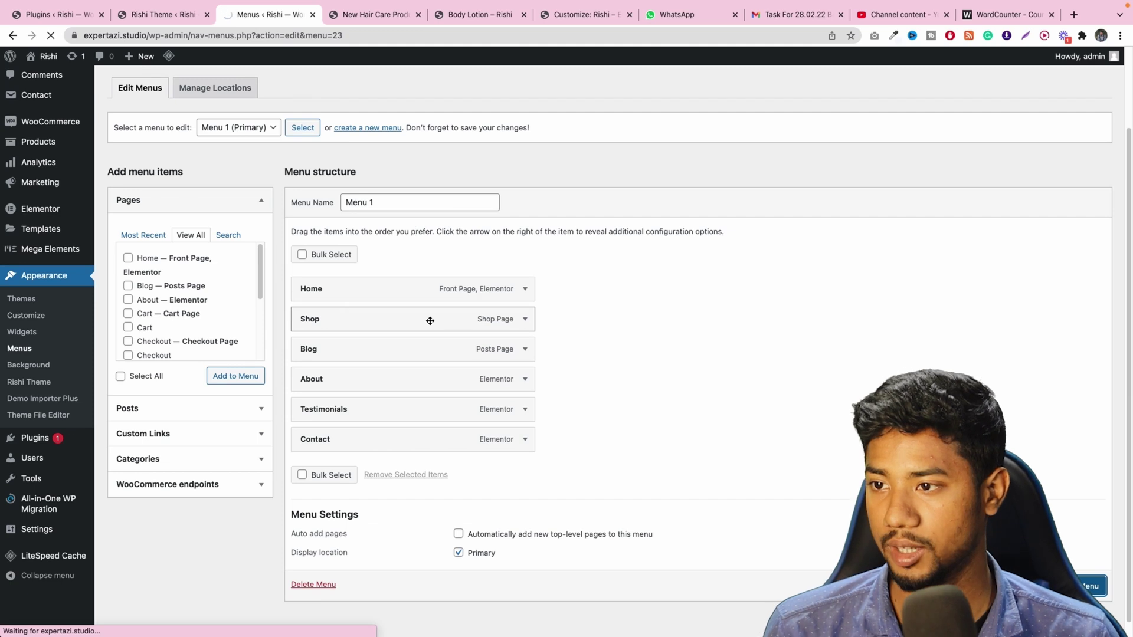
click(586, 15)
click(52, 36)
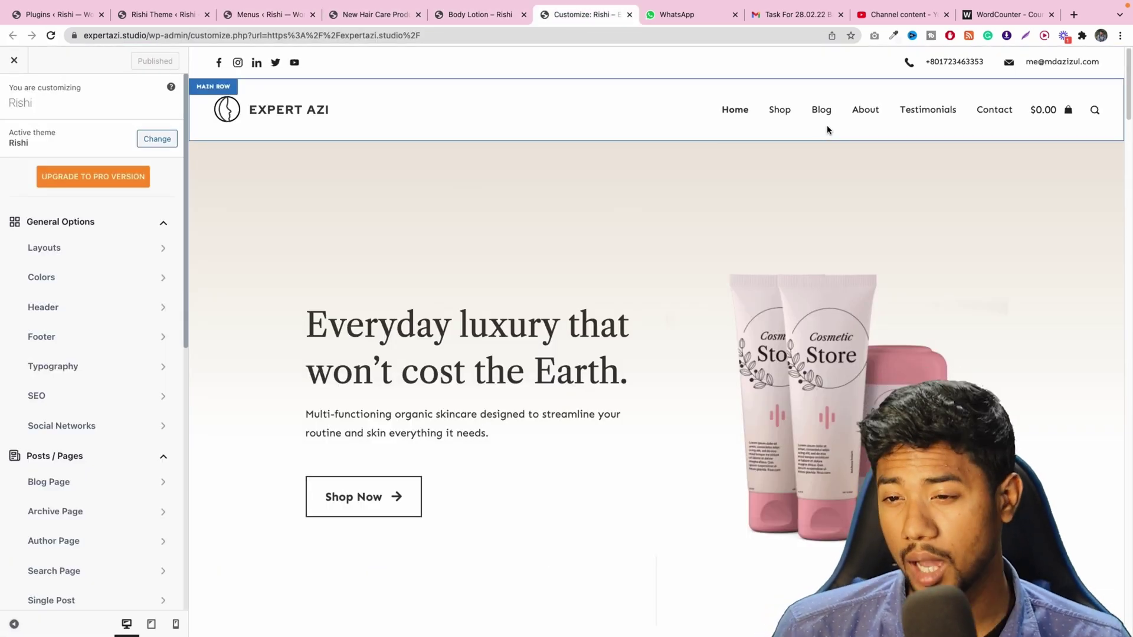
Preview the Blog page in the Customizer and scroll through its posts
click(825, 116)
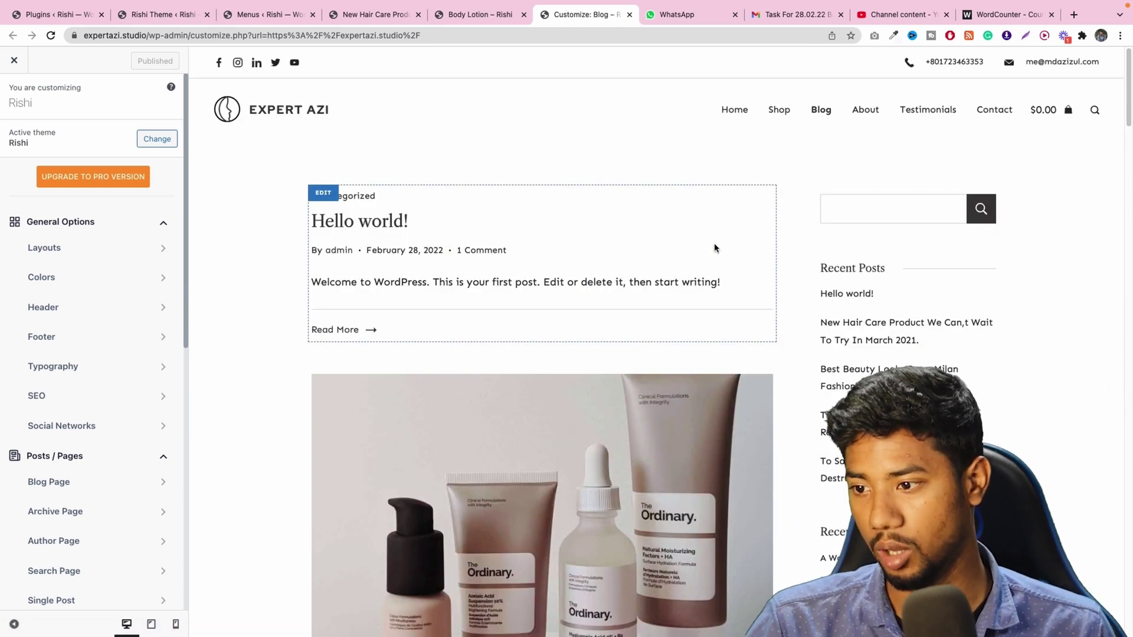
scroll(521, 352, down, 8)
scroll(536, 313, down, 3)
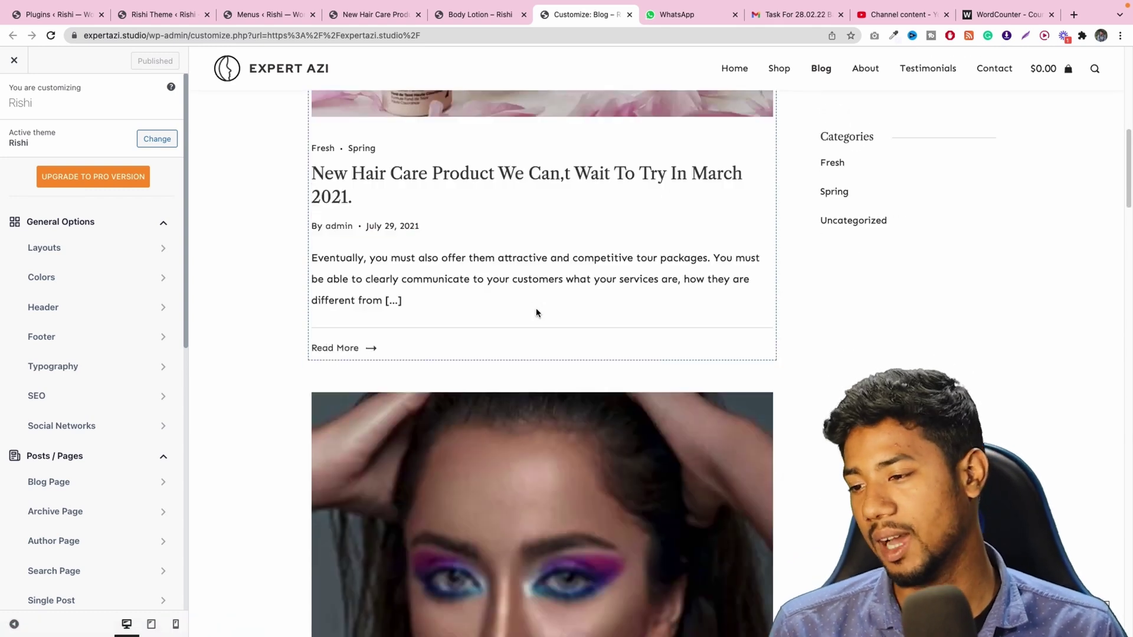
scroll(535, 313, up, 5)
scroll(530, 163, up, 10)
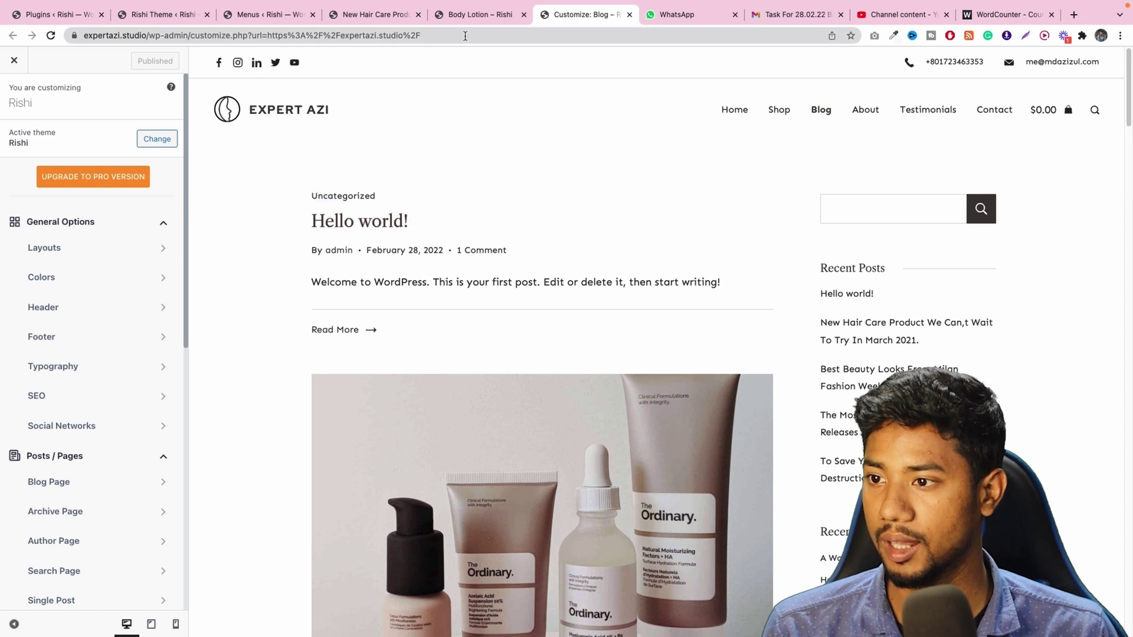
In the dashboard's Posts > All Posts, trash the Hello world! post
click(152, 22)
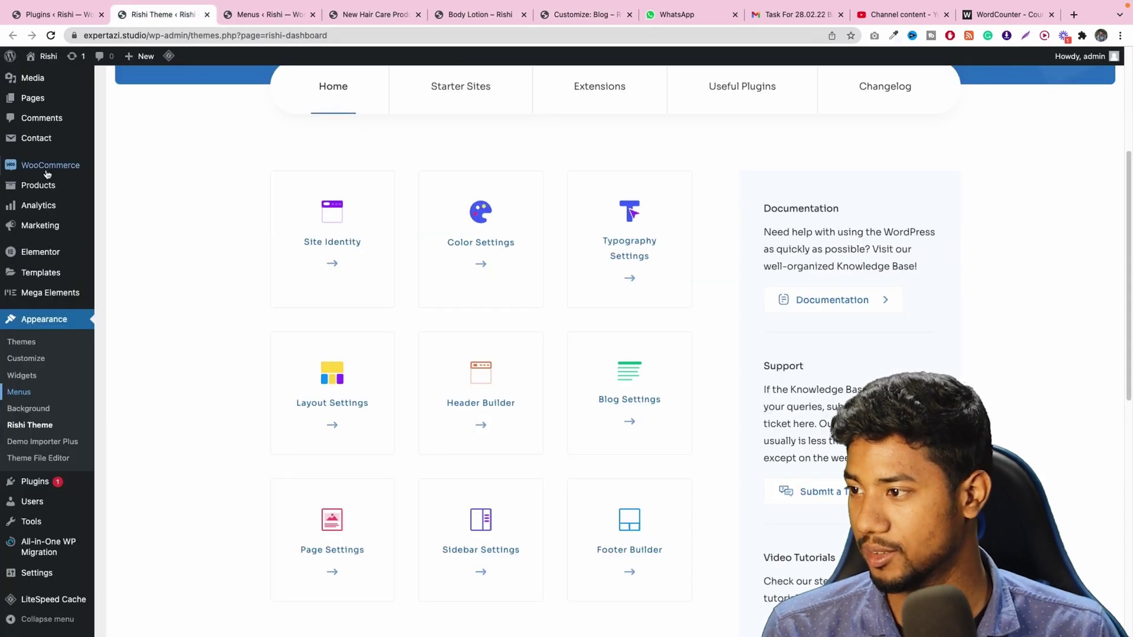
scroll(42, 118, up, 5)
mouse_move(38, 125)
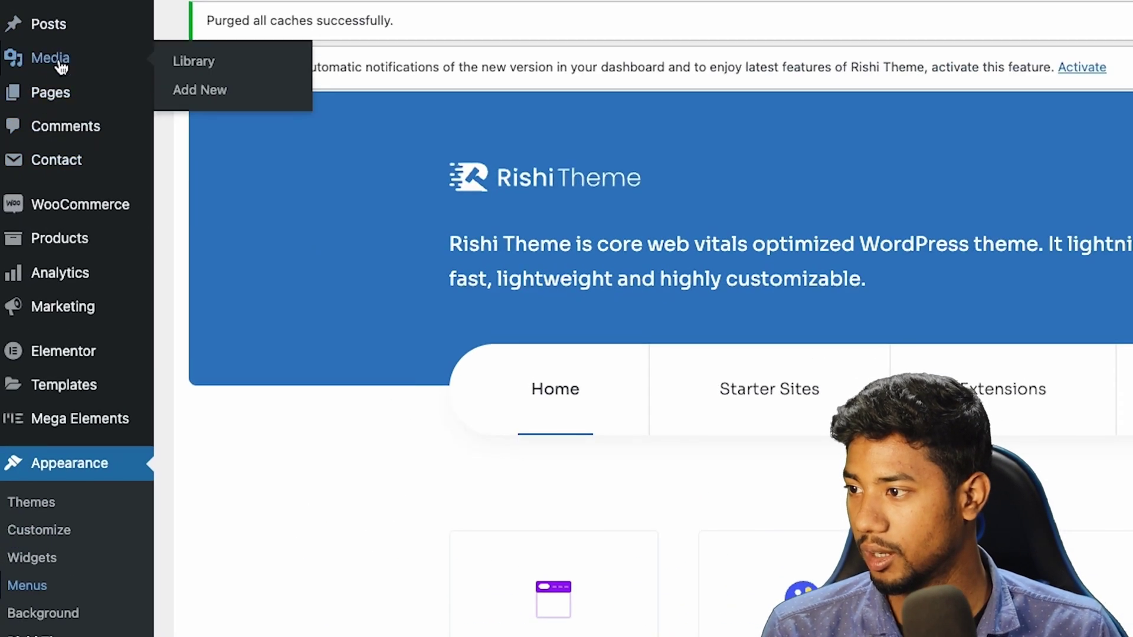
mouse_move(53, 26)
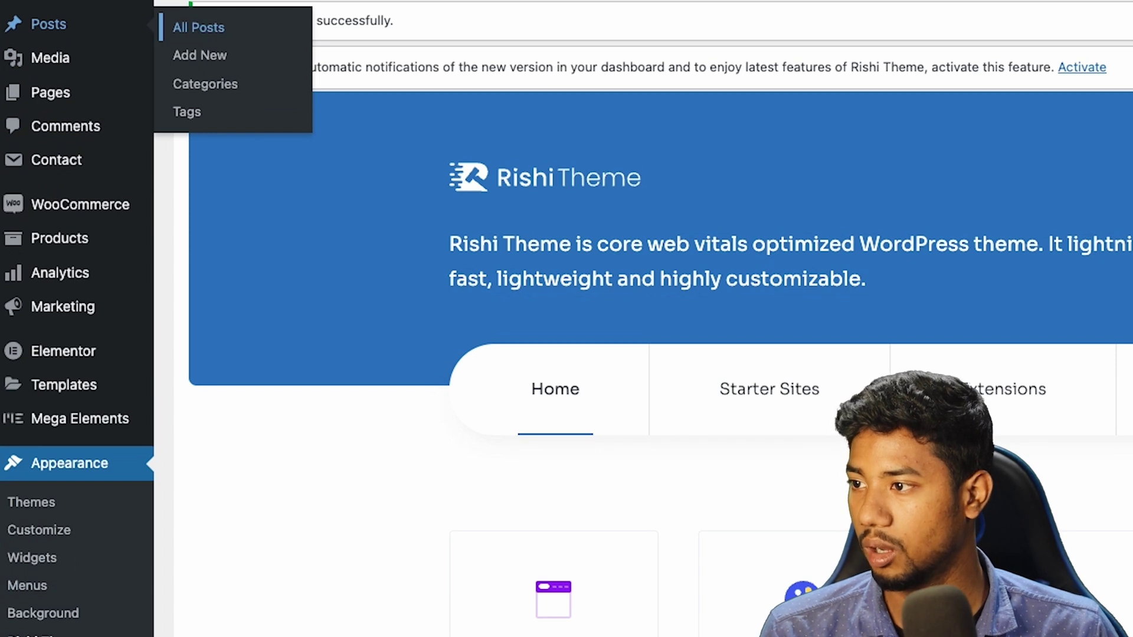
click(199, 27)
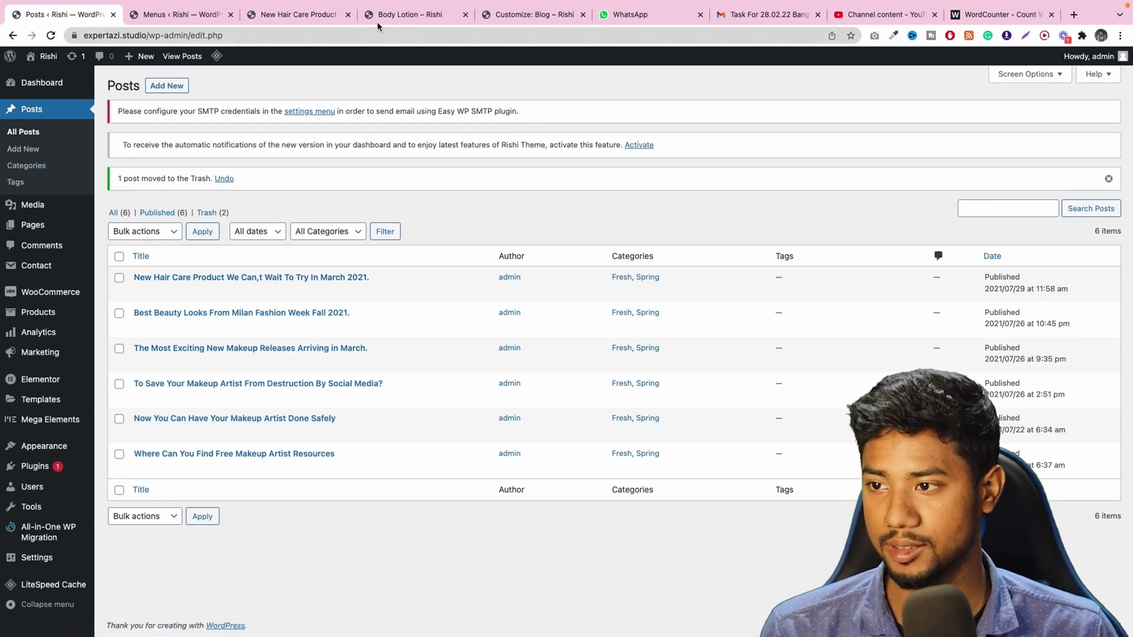
click(514, 18)
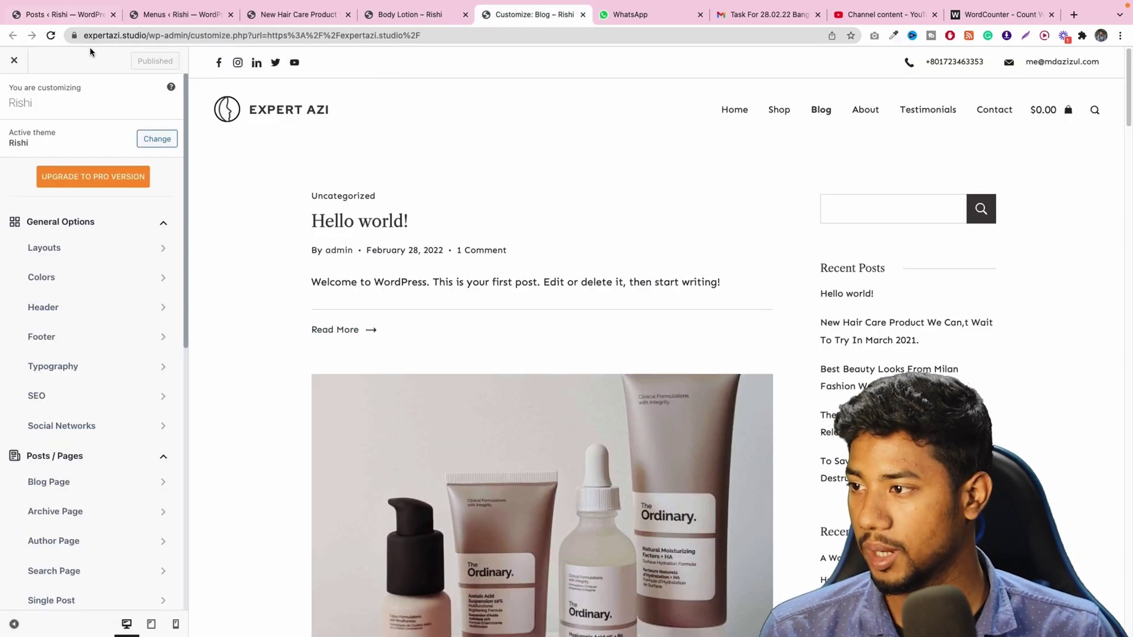
Show the blog in the preview and set Blog Page Layout to plain Grid, not Listing or Masonry
click(349, 14)
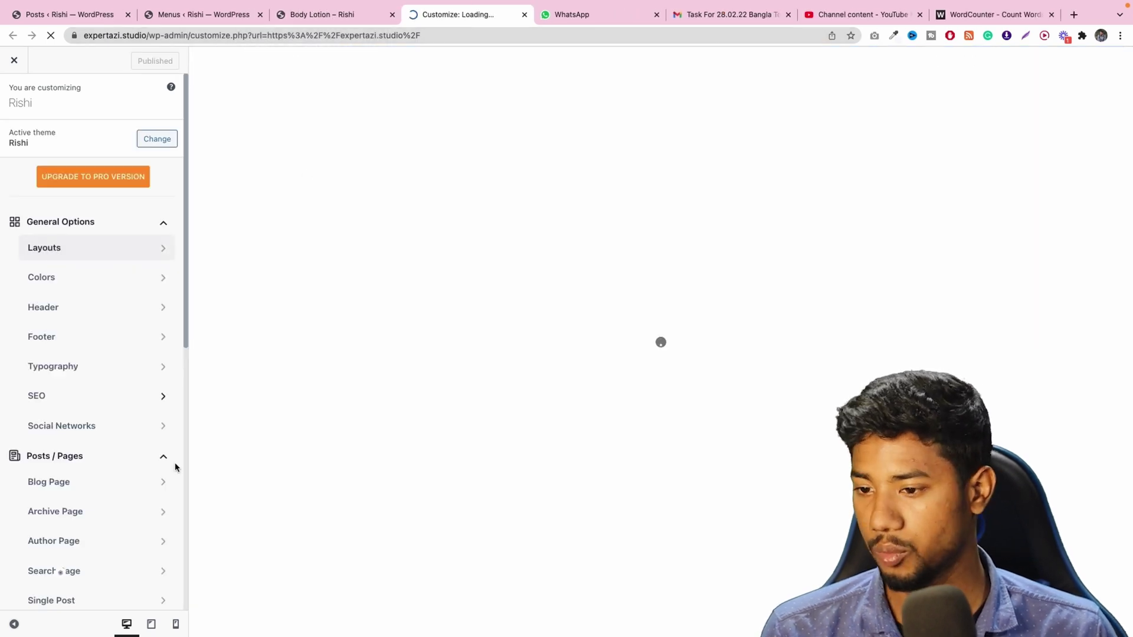
scroll(53, 490, down, 4)
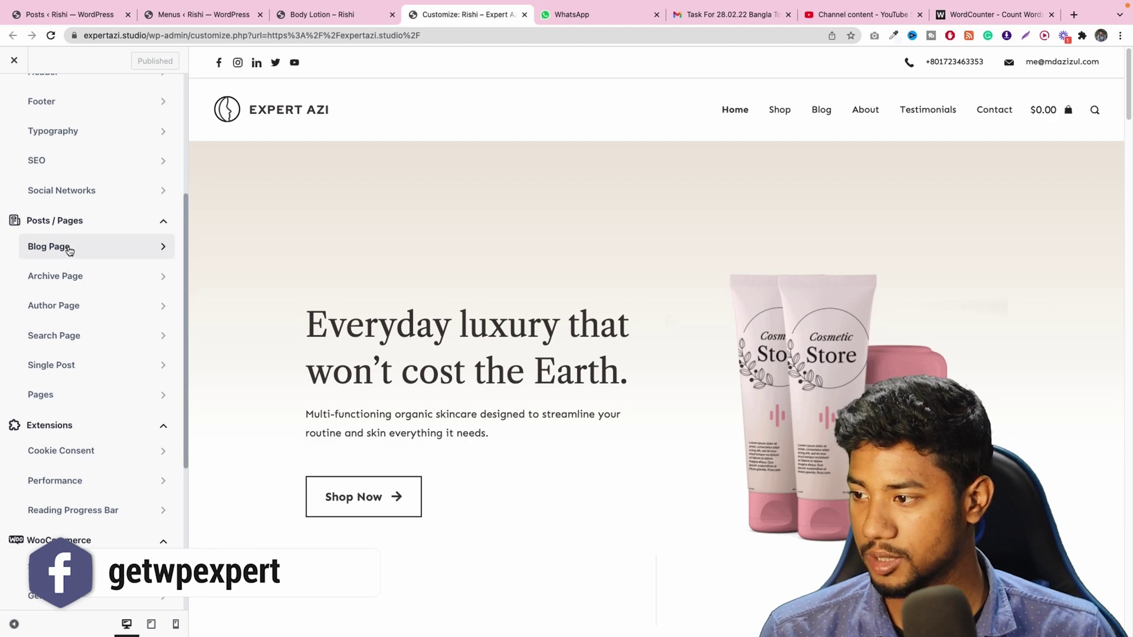
click(65, 252)
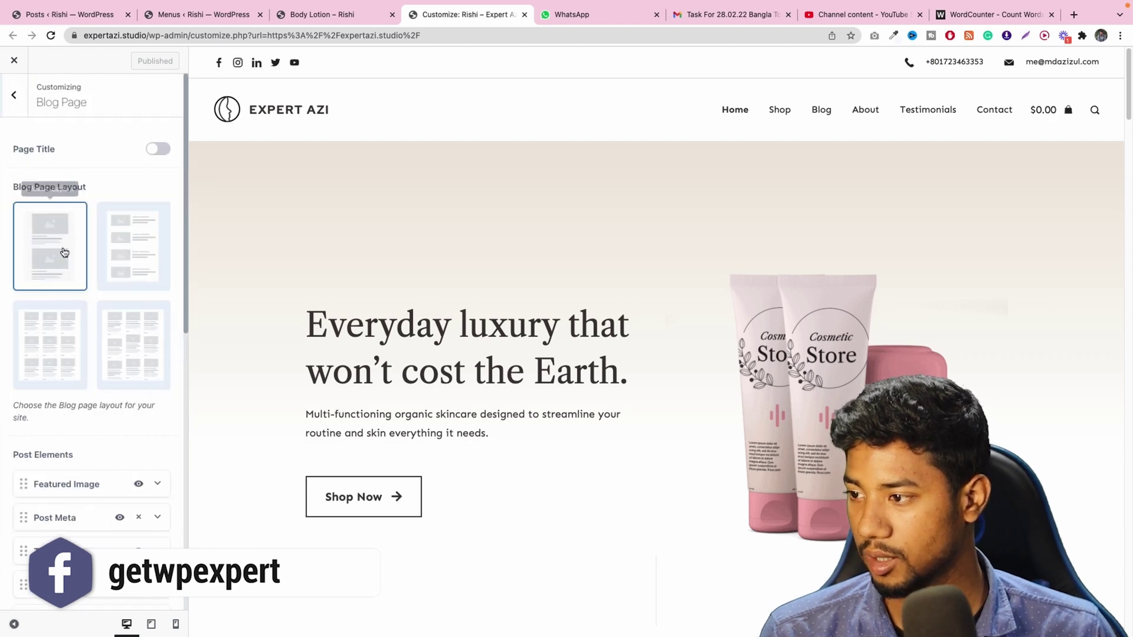
click(820, 112)
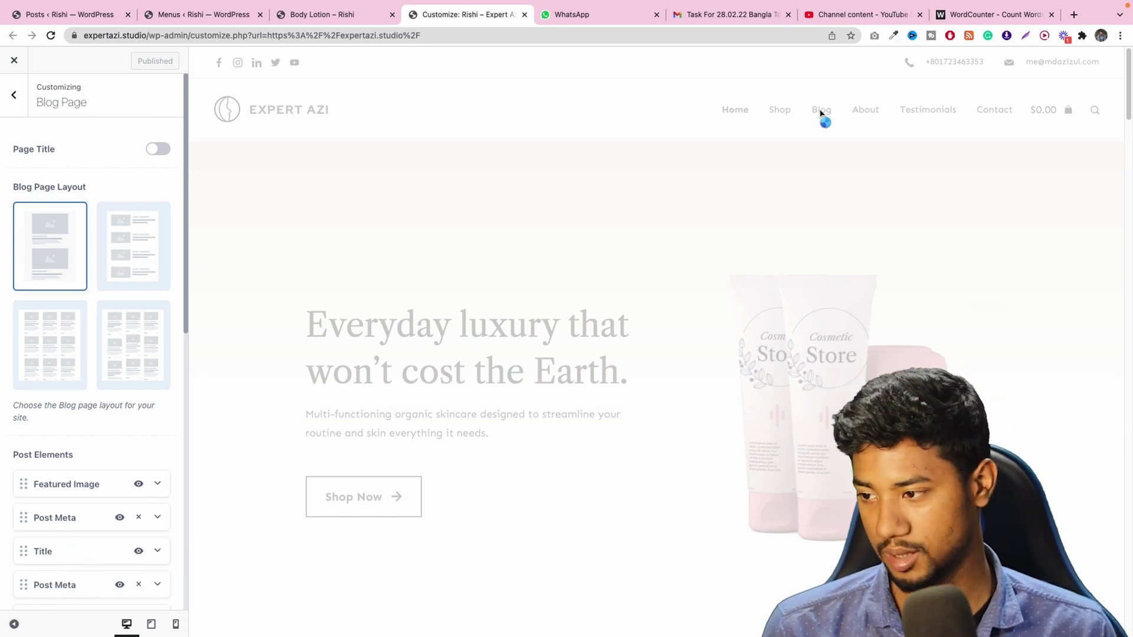
click(122, 260)
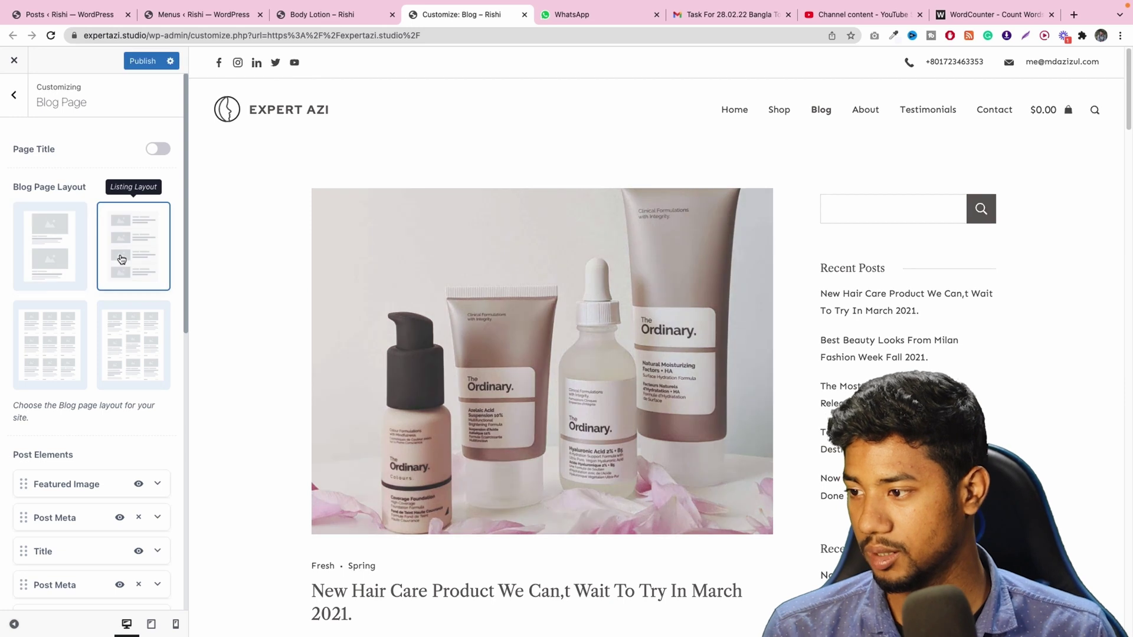
click(50, 346)
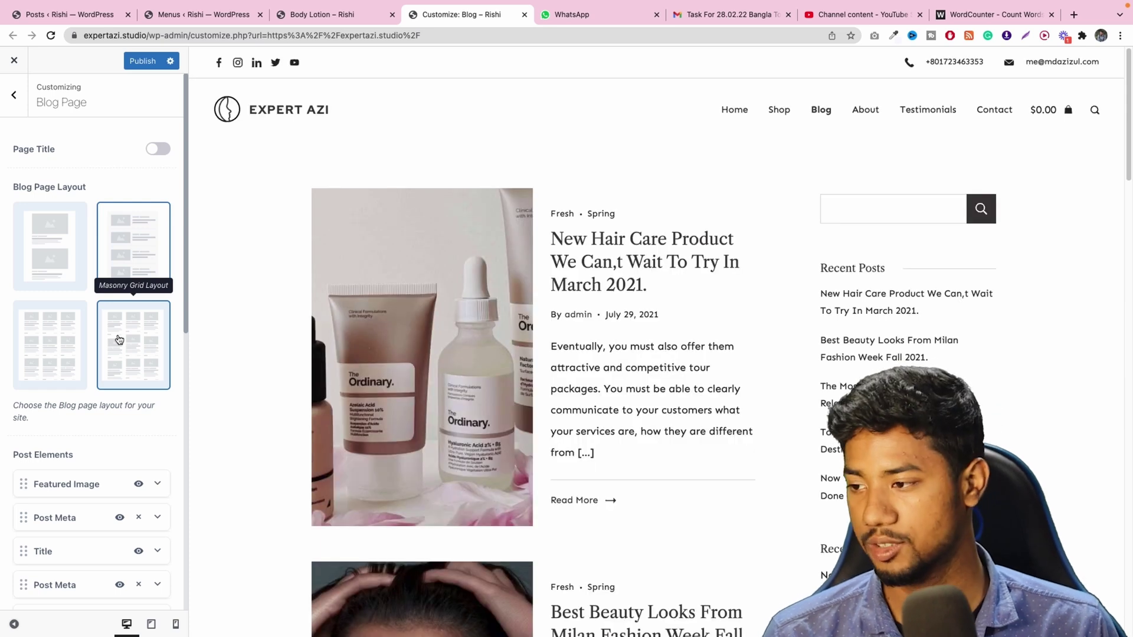
click(53, 341)
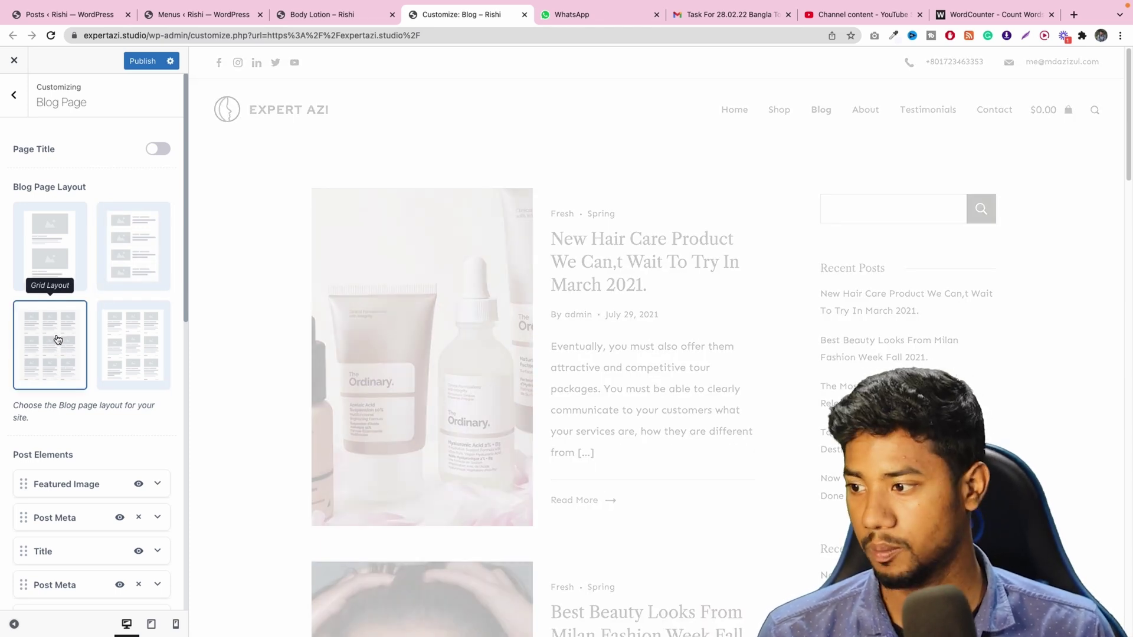
scroll(576, 295, down, 2)
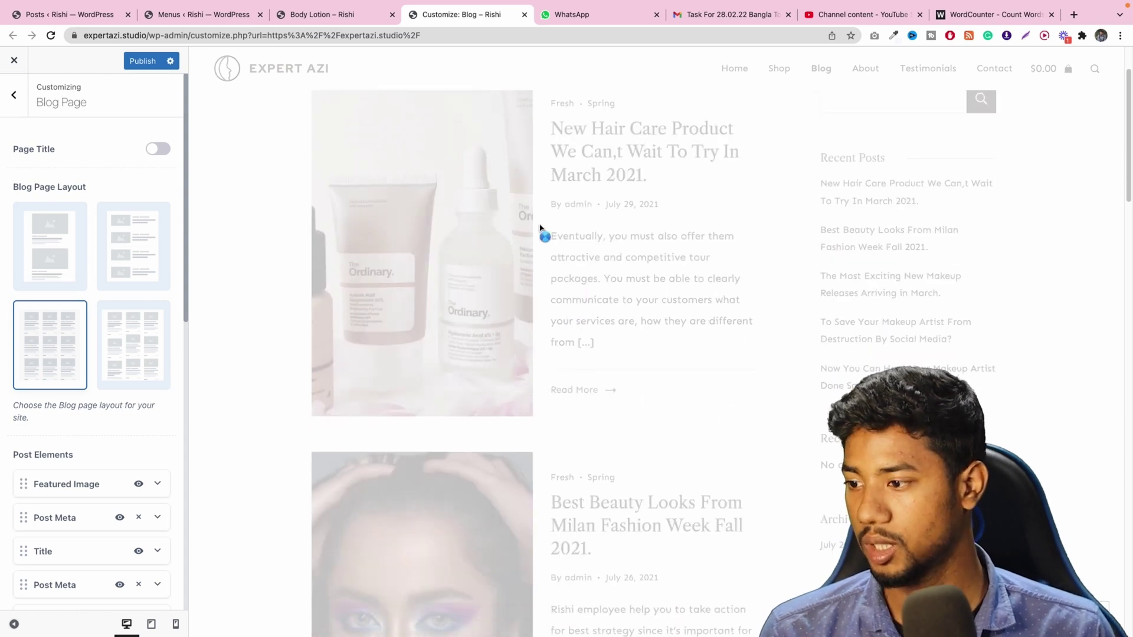
scroll(510, 282, up, 2)
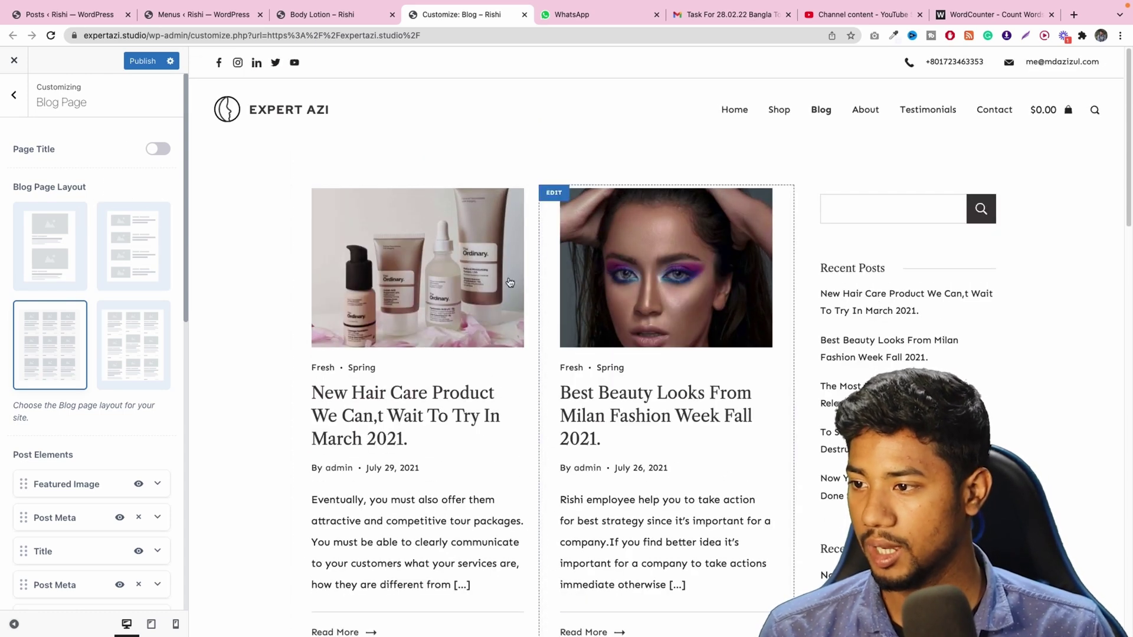
Turn on the blog Page Title and keep Numbered posts navigation
click(155, 151)
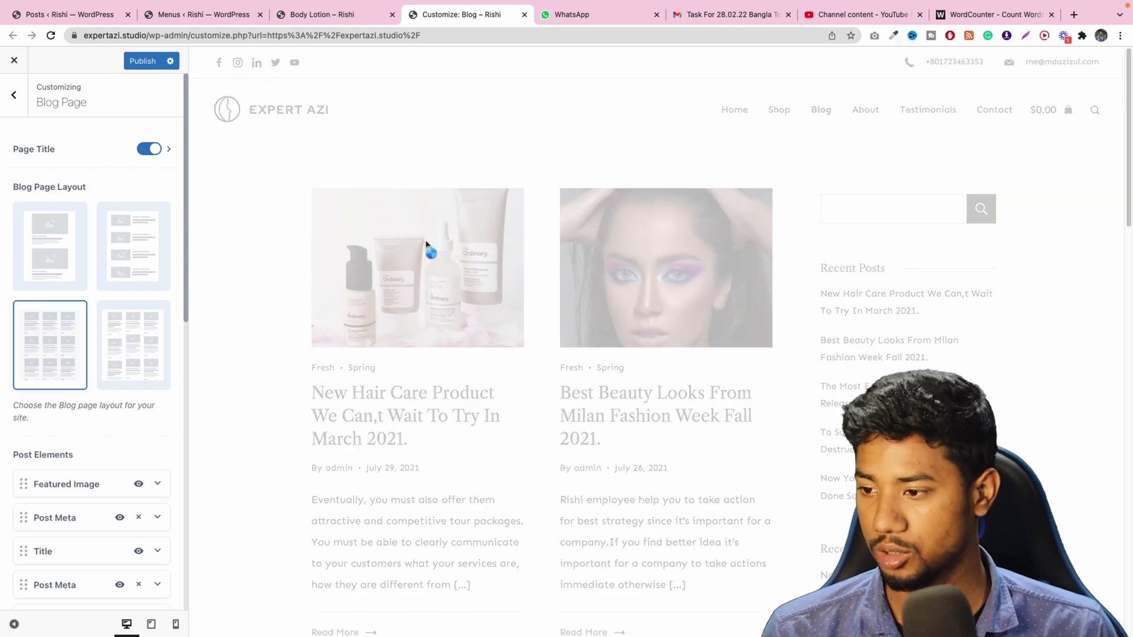
scroll(426, 244, down, 9)
scroll(3, 378, down, 3)
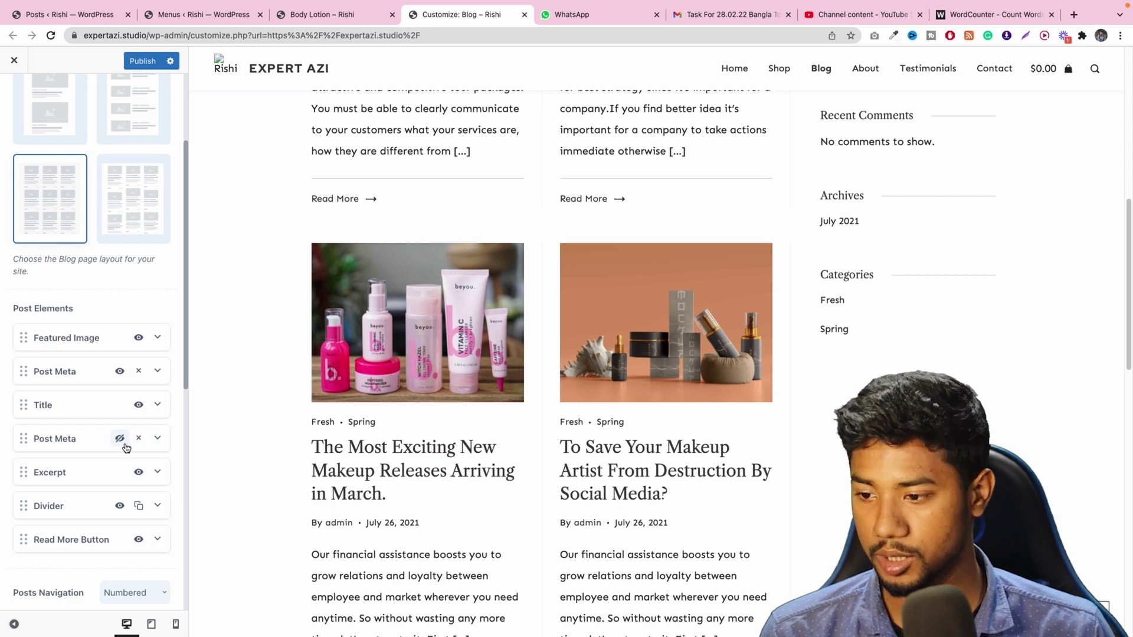
scroll(625, 423, down, 2)
scroll(94, 503, down, 5)
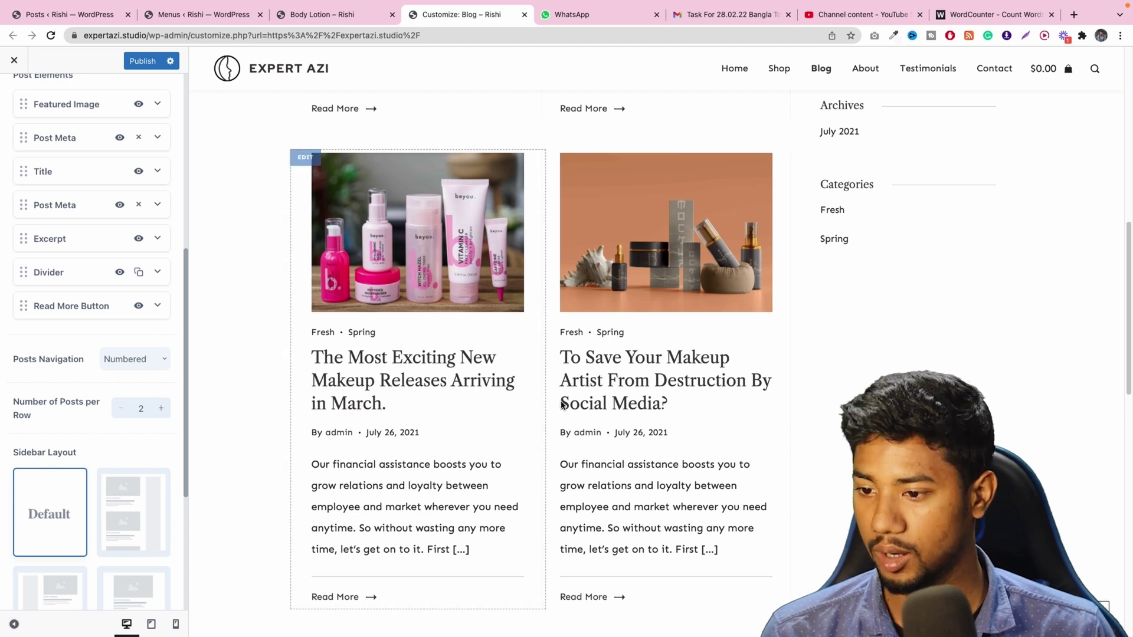
scroll(563, 399, down, 9)
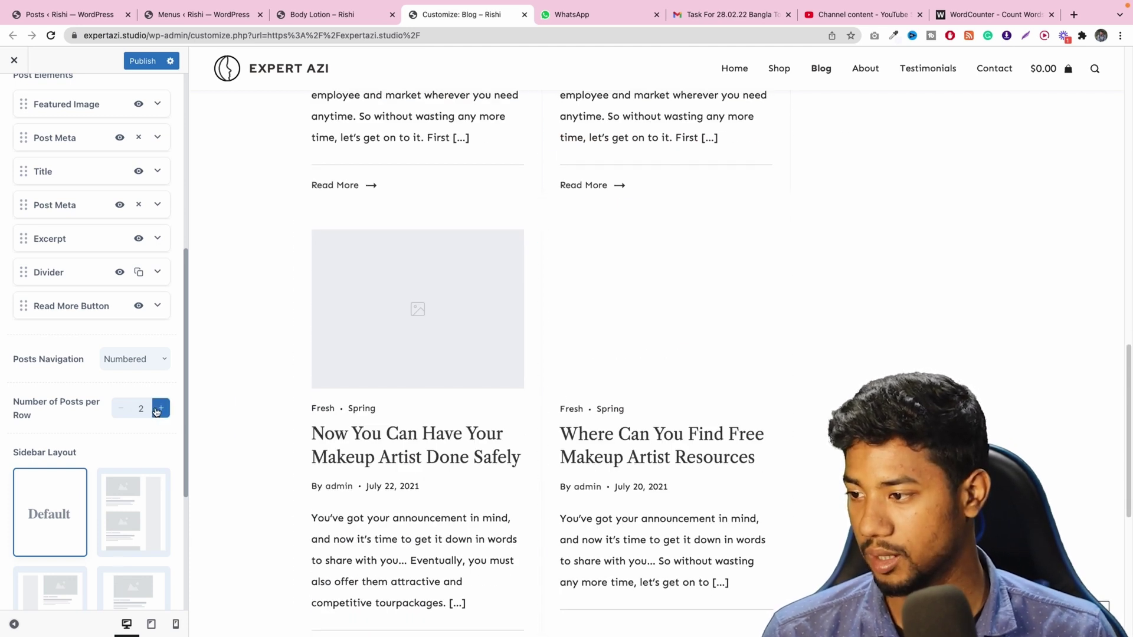
click(105, 362)
click(69, 365)
Keep the blog container set to Default
scroll(660, 434, down, 7)
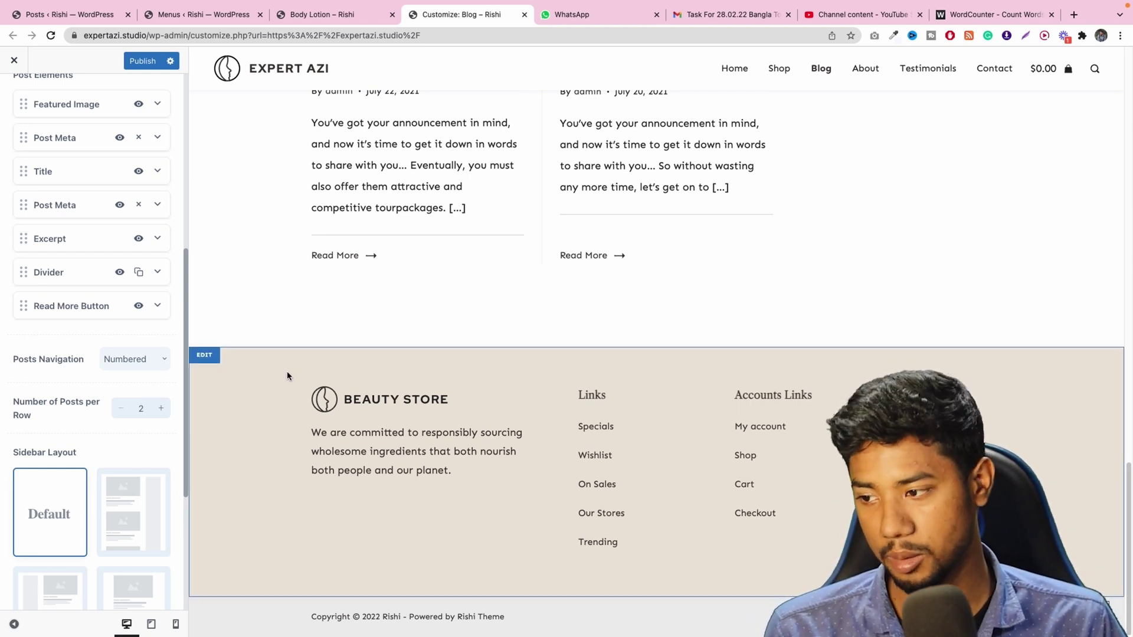
scroll(71, 441, down, 4)
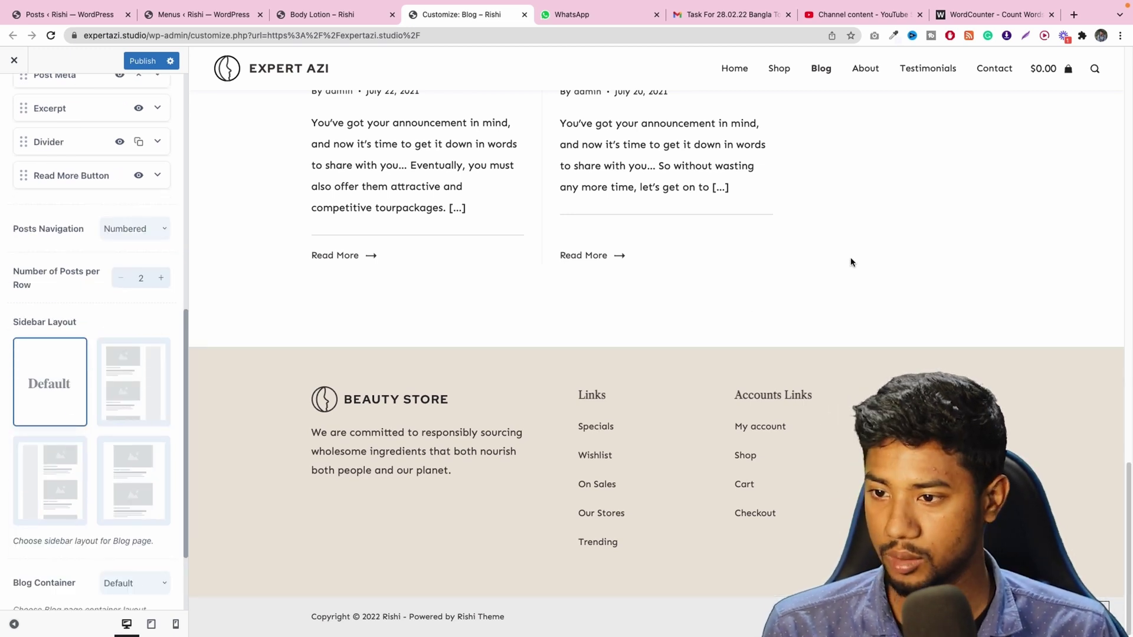
scroll(851, 262, up, 20)
scroll(849, 263, down, 7)
scroll(915, 248, down, 5)
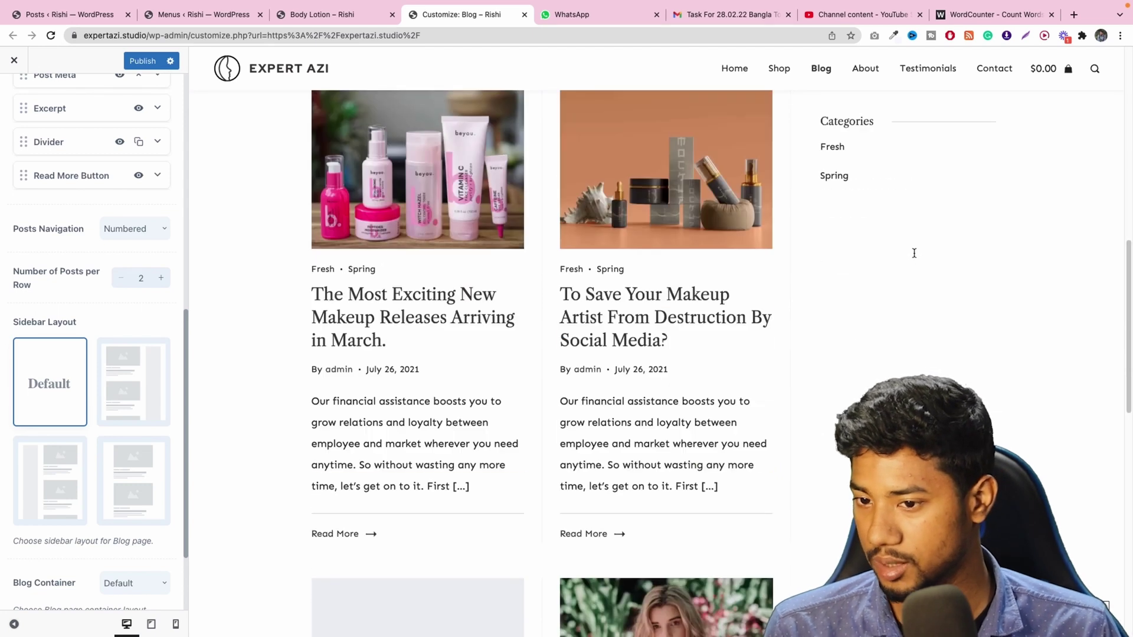
scroll(144, 390, down, 4)
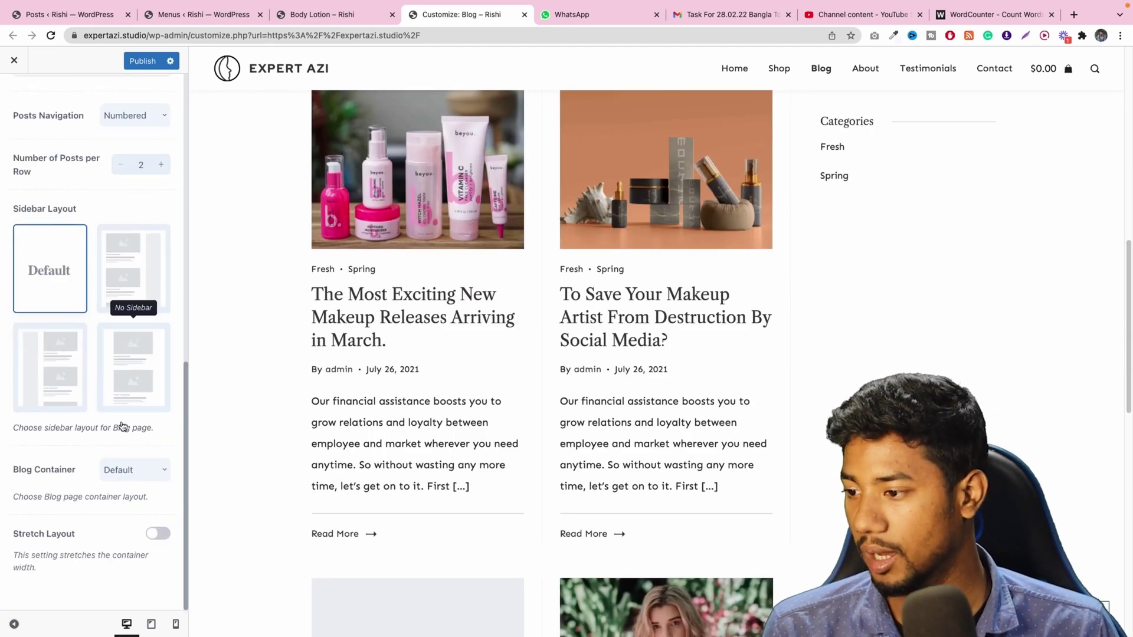
click(118, 469)
click(77, 474)
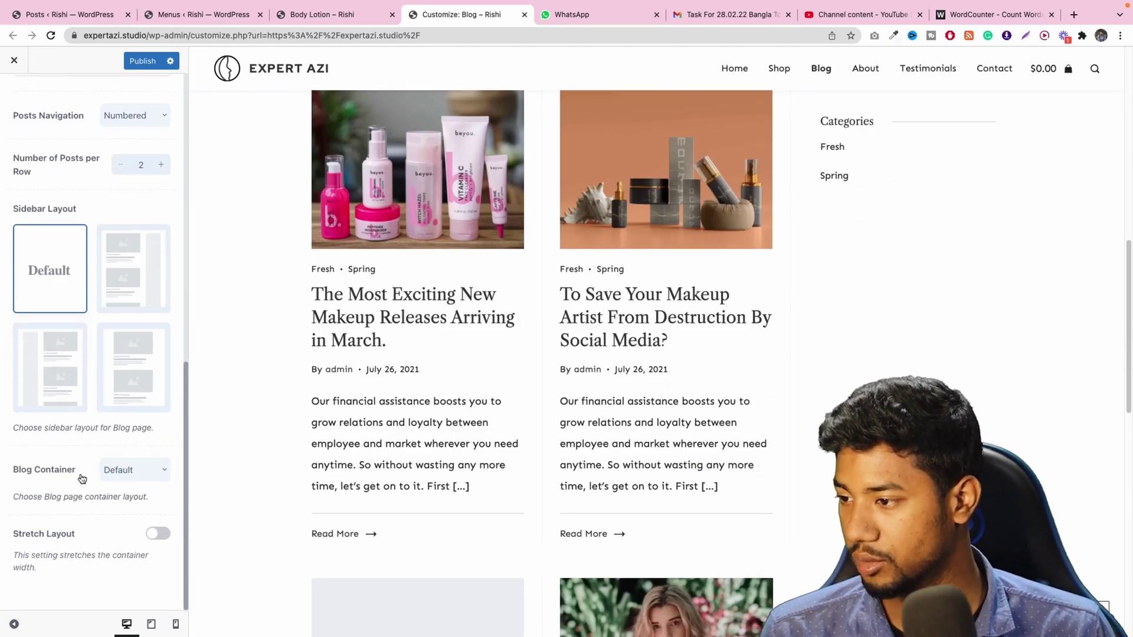
scroll(82, 479, up, 6)
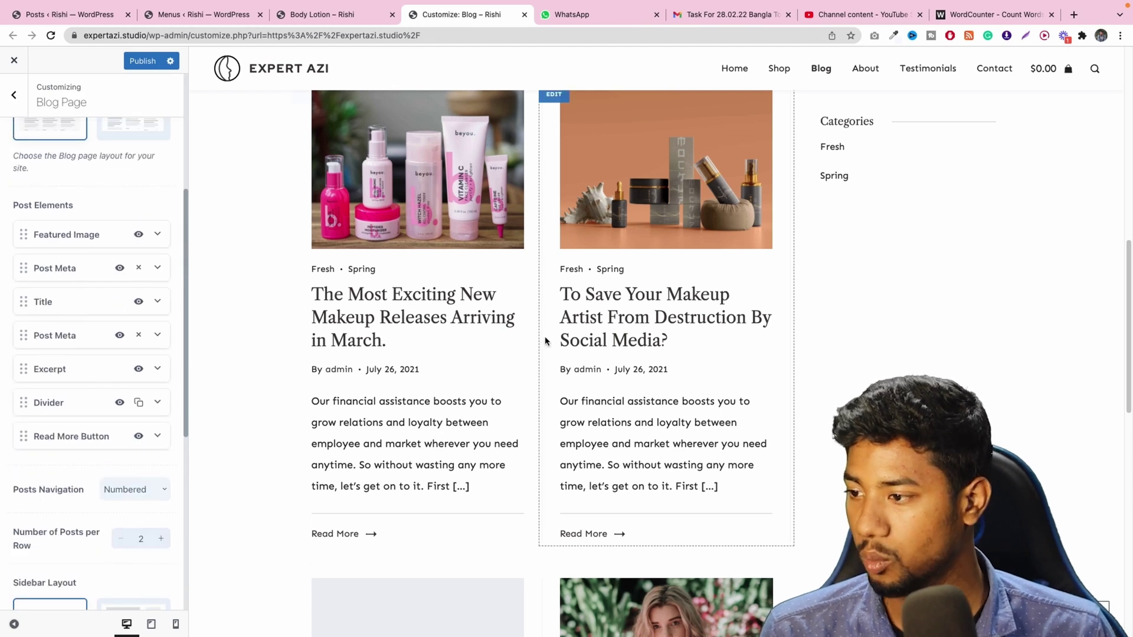
Expand the Excerpt post element, switch excerpts off and back on, leaving them at 10 words
click(158, 437)
click(160, 440)
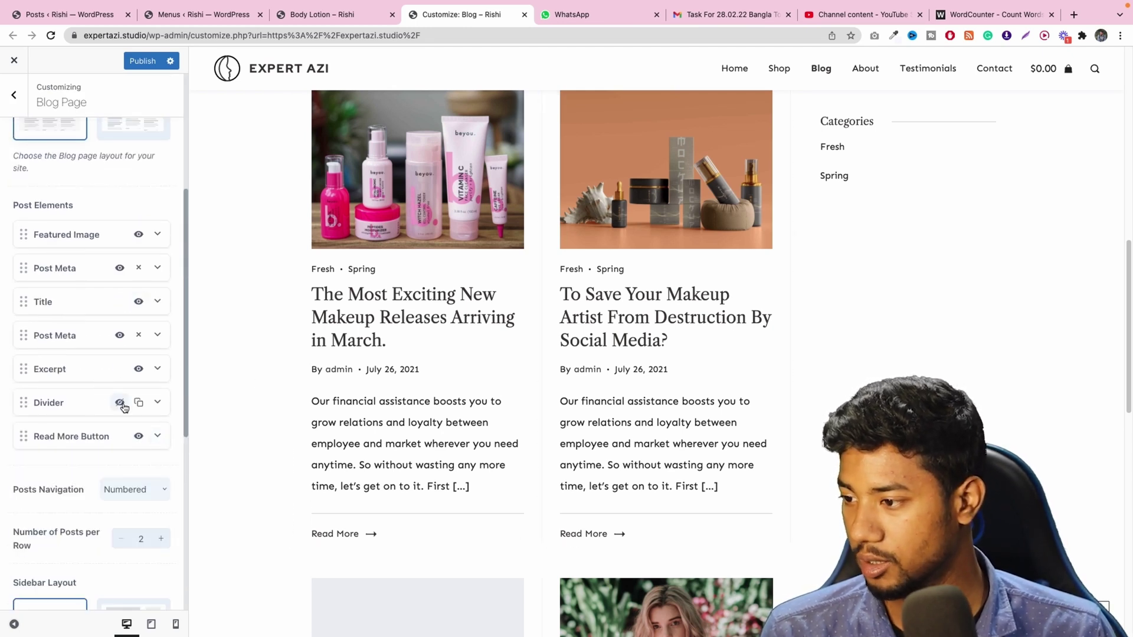
click(158, 370)
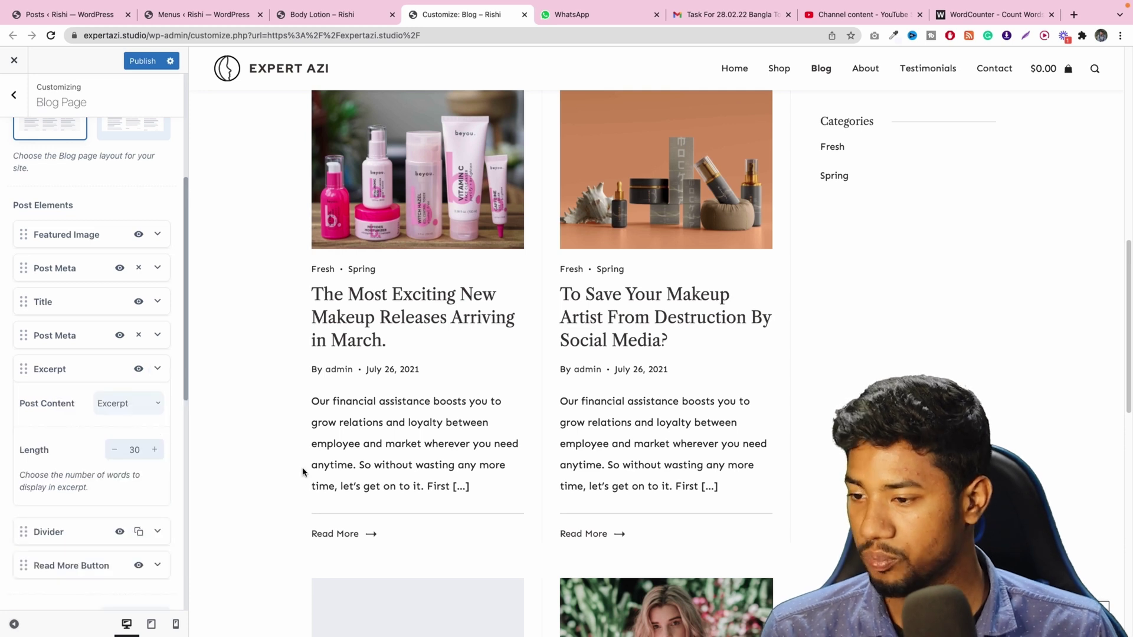
scroll(303, 472, down, 2)
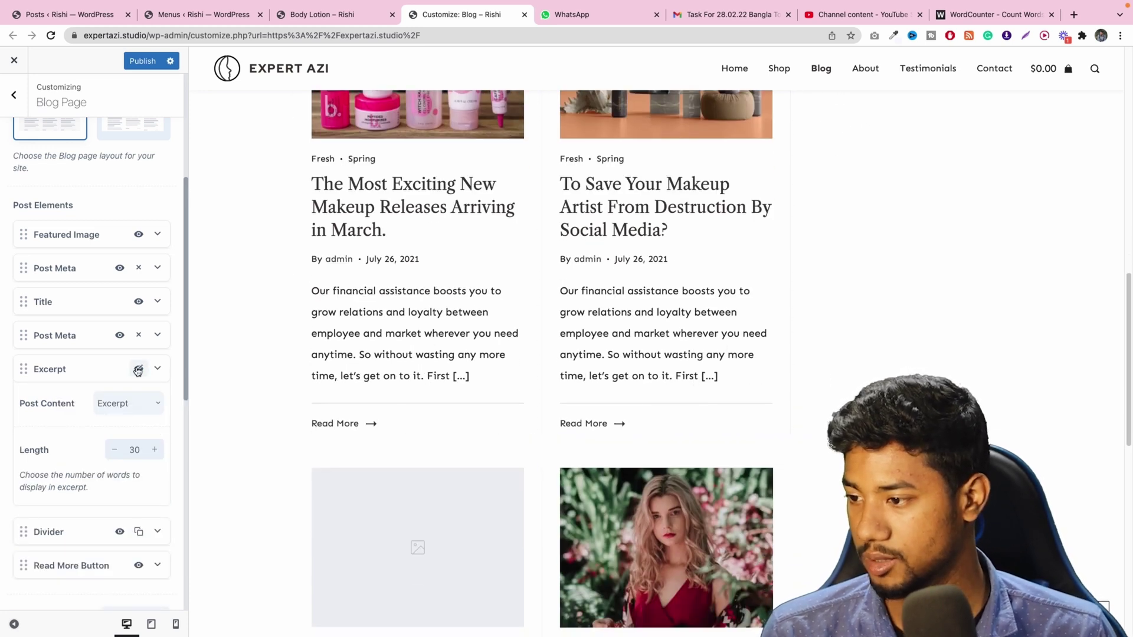
click(137, 369)
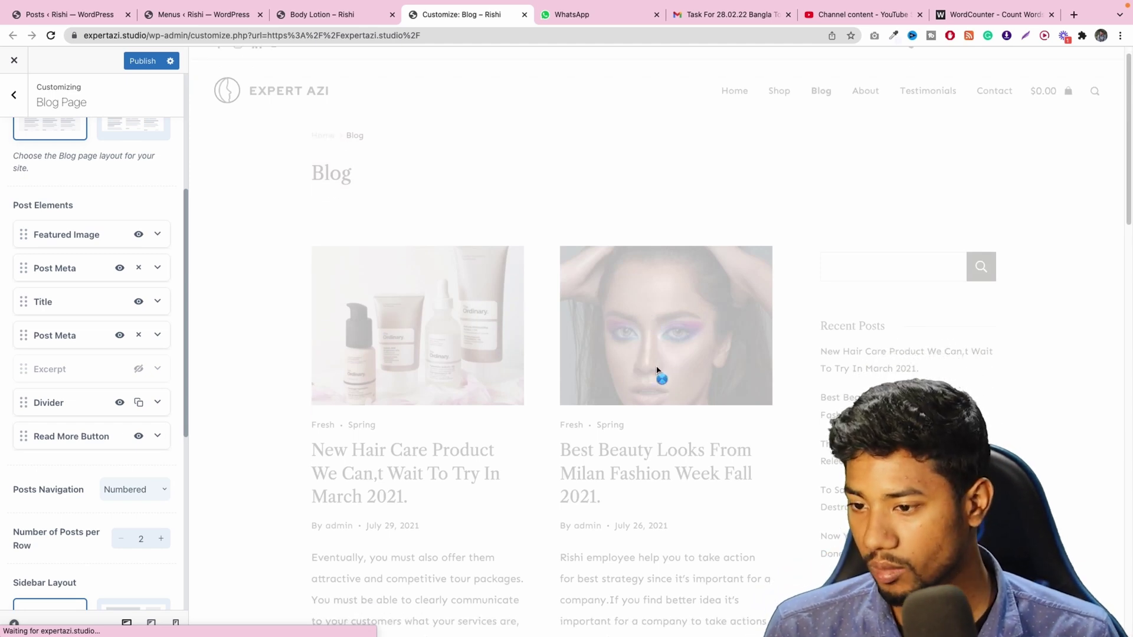
scroll(668, 363, down, 1)
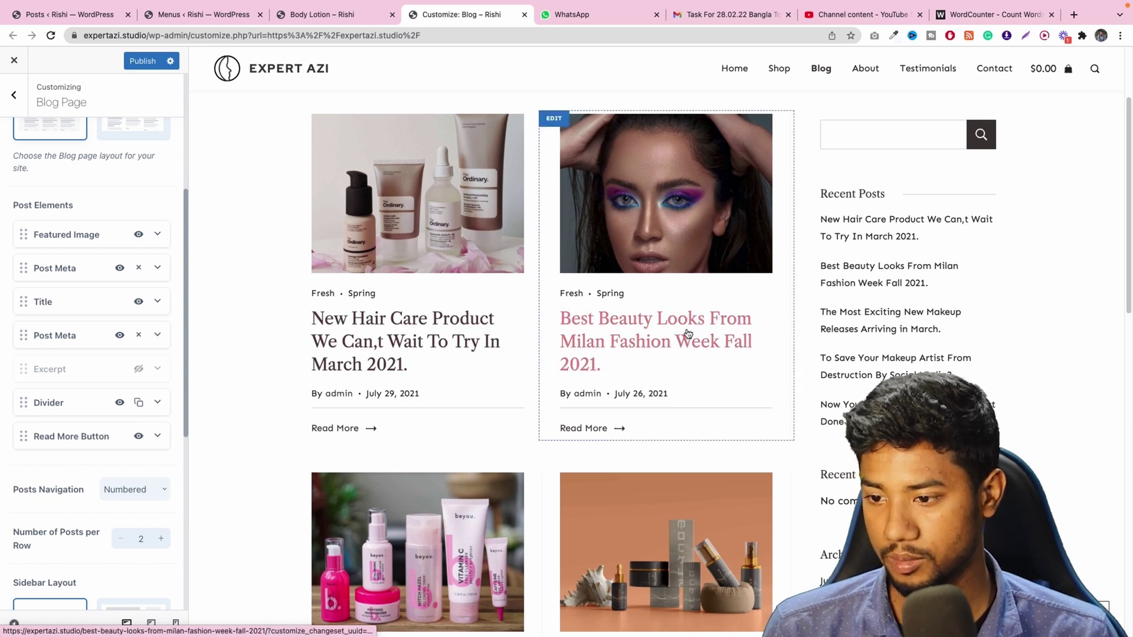
scroll(697, 372, down, 1)
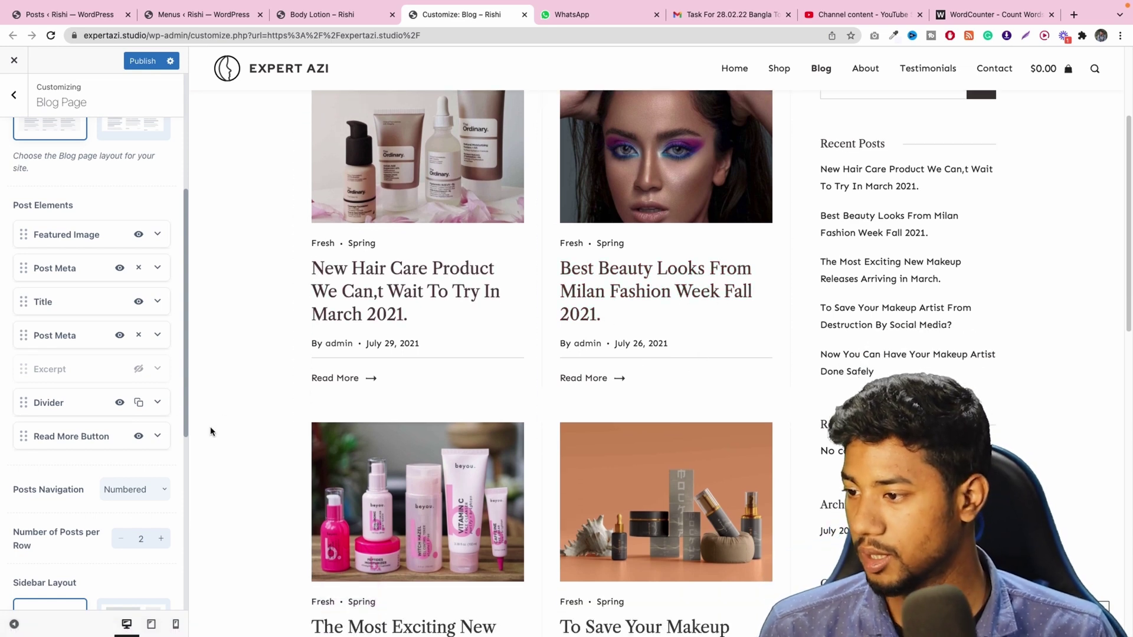
click(138, 369)
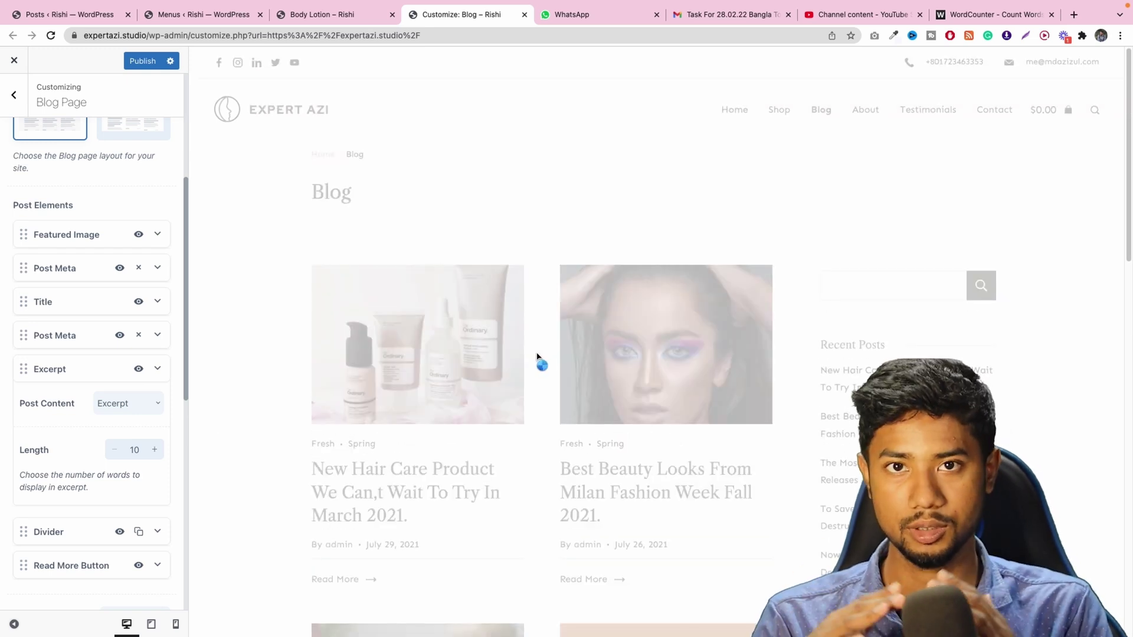
scroll(537, 357, down, 8)
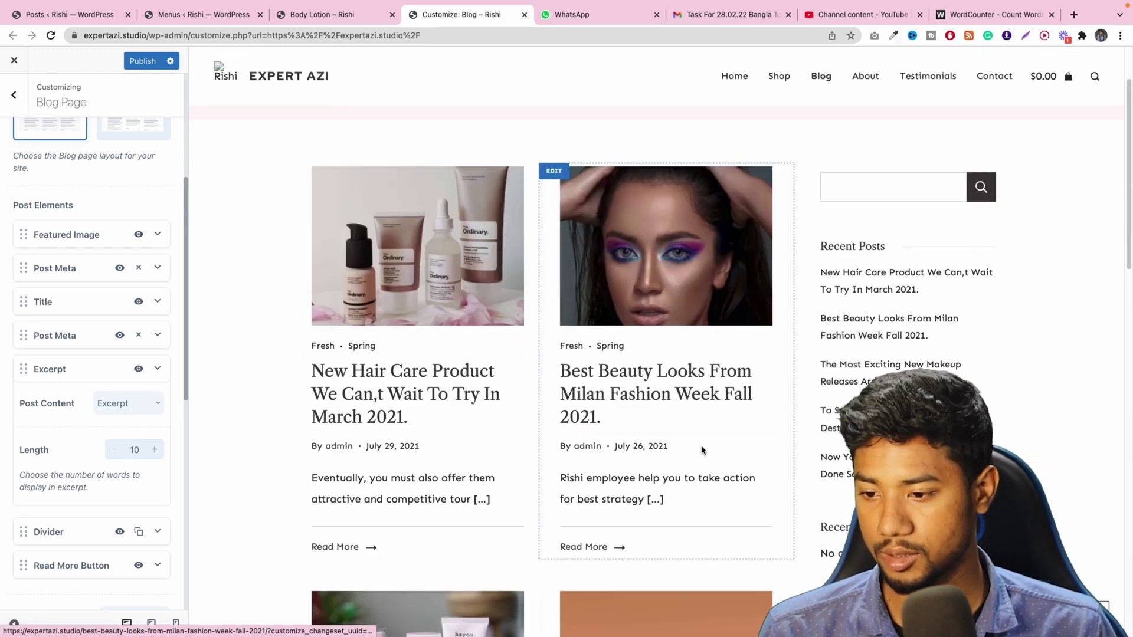
scroll(708, 453, down, 7)
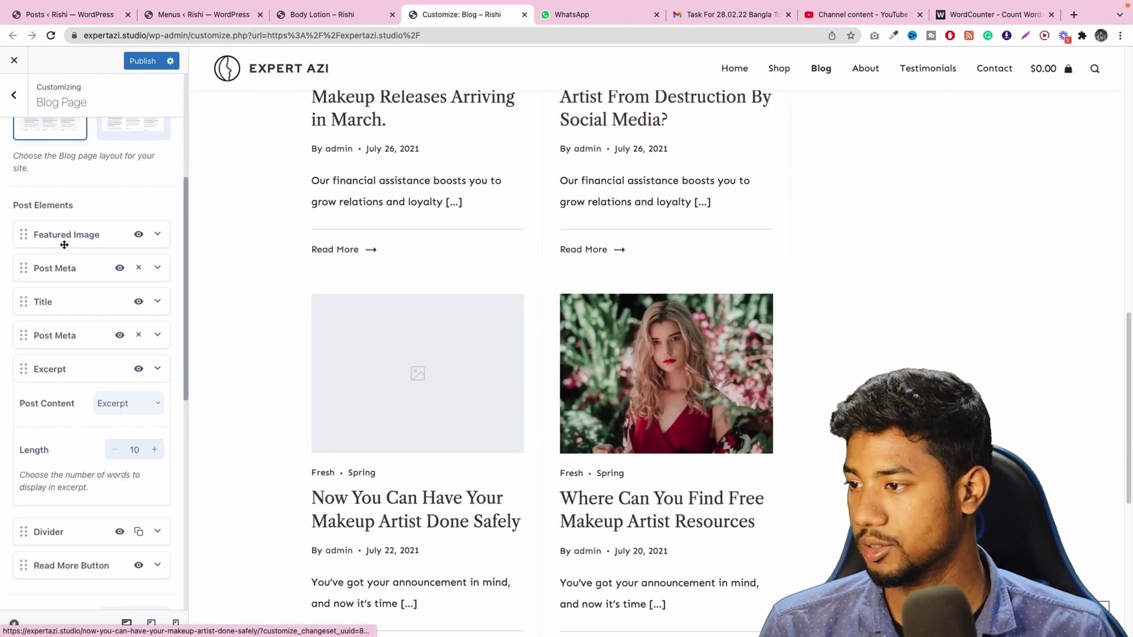
scroll(29, 242, up, 5)
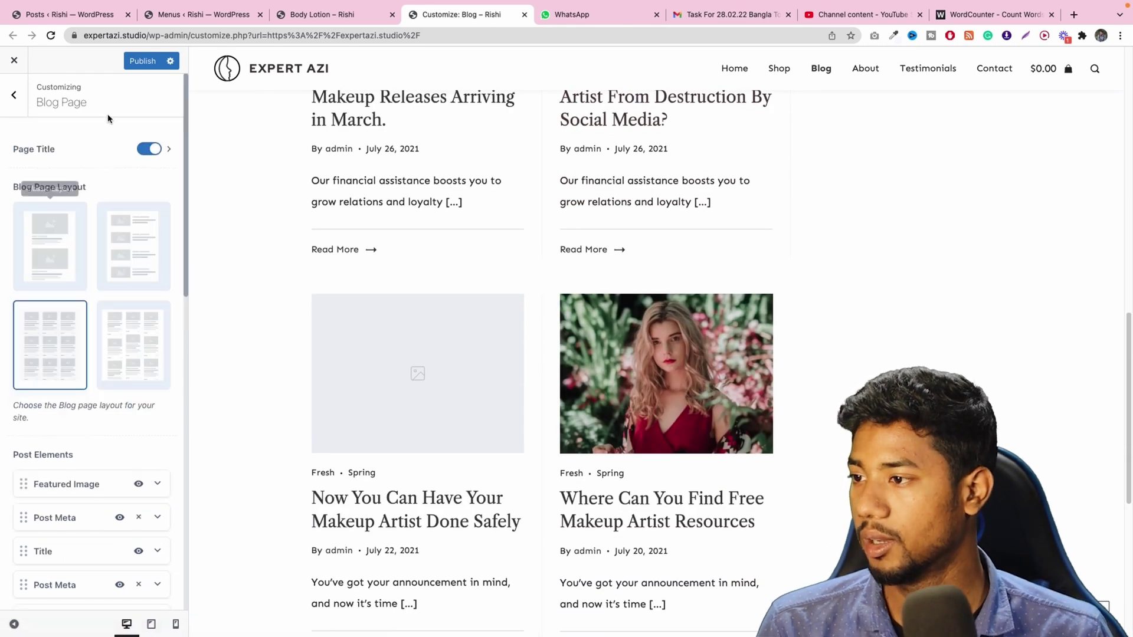
Set the Archive Page to Grid layout and select its excerpt Length value for editing
click(13, 95)
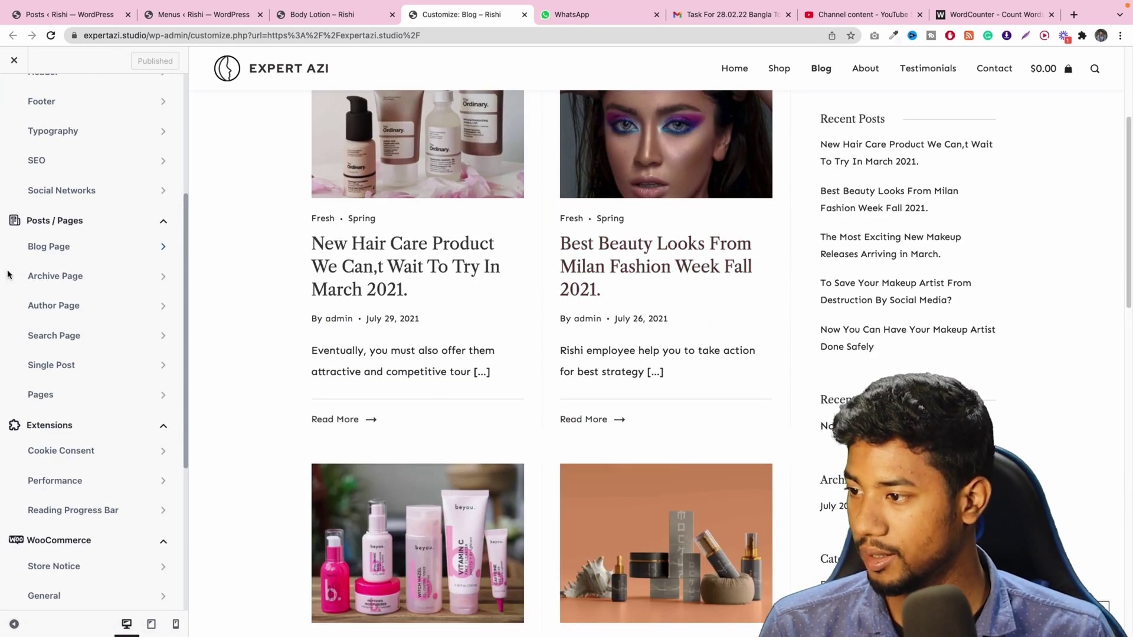
click(74, 277)
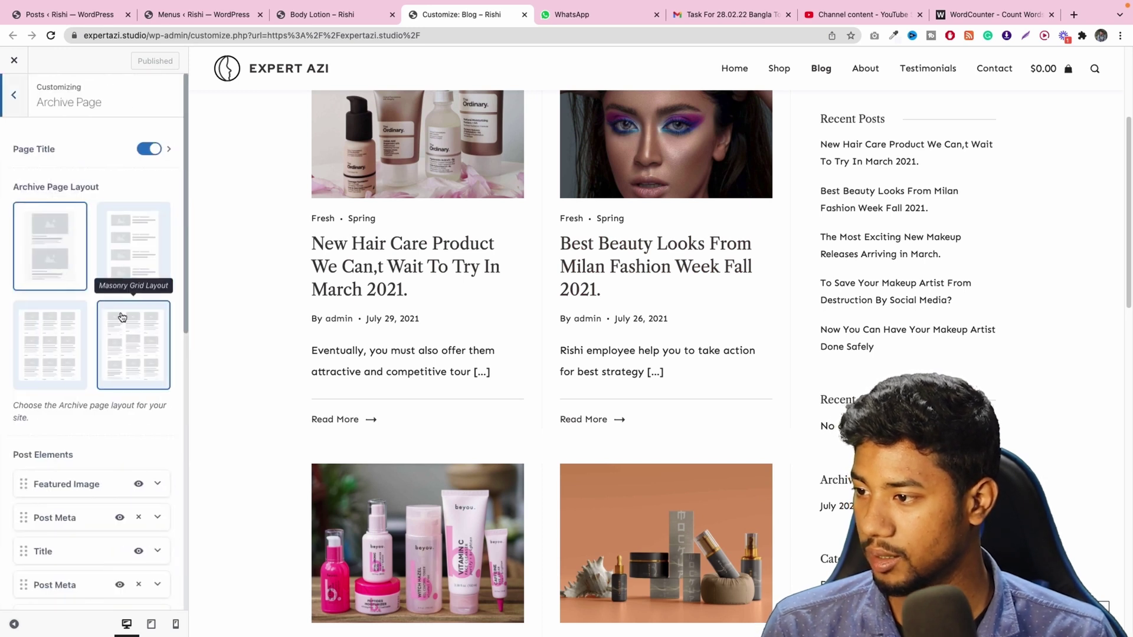
click(59, 324)
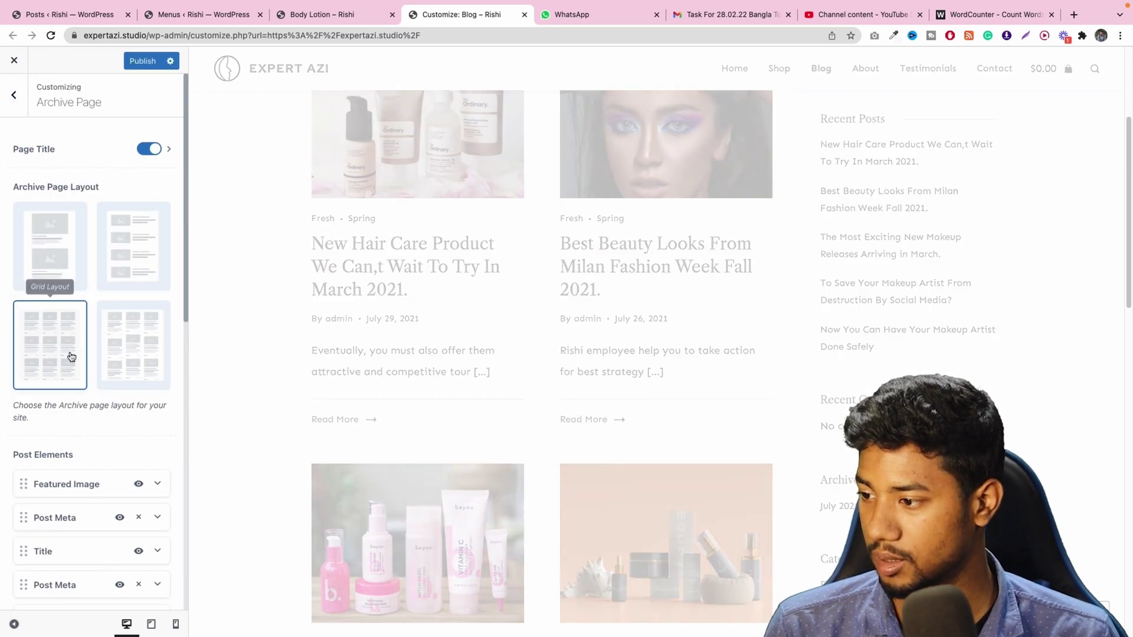
scroll(94, 356, down, 5)
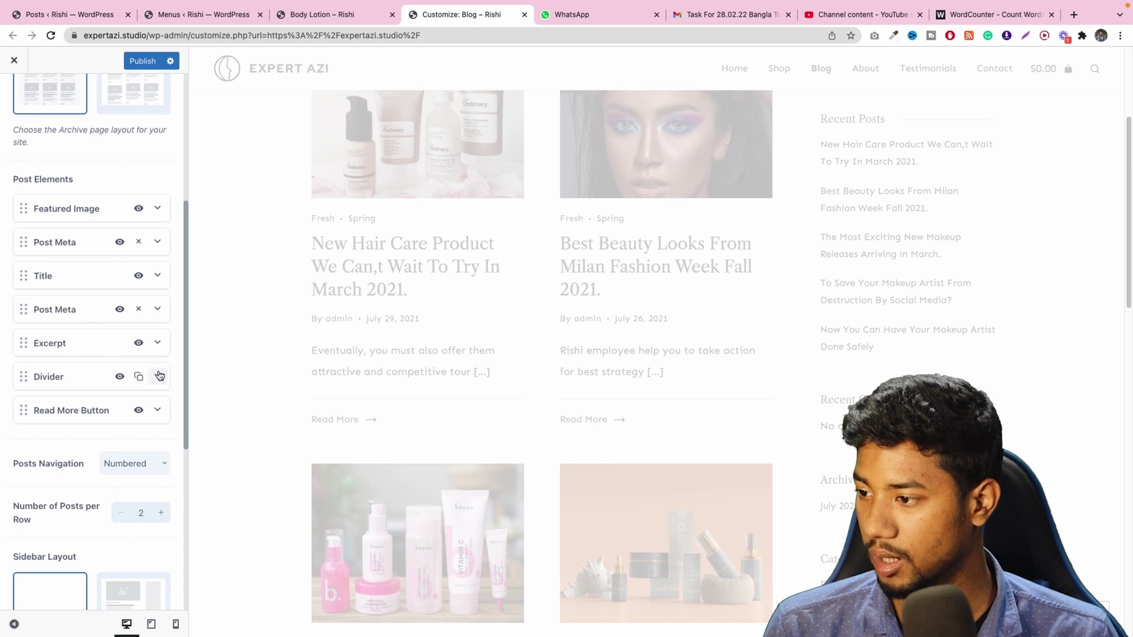
click(158, 347)
double_click(143, 422)
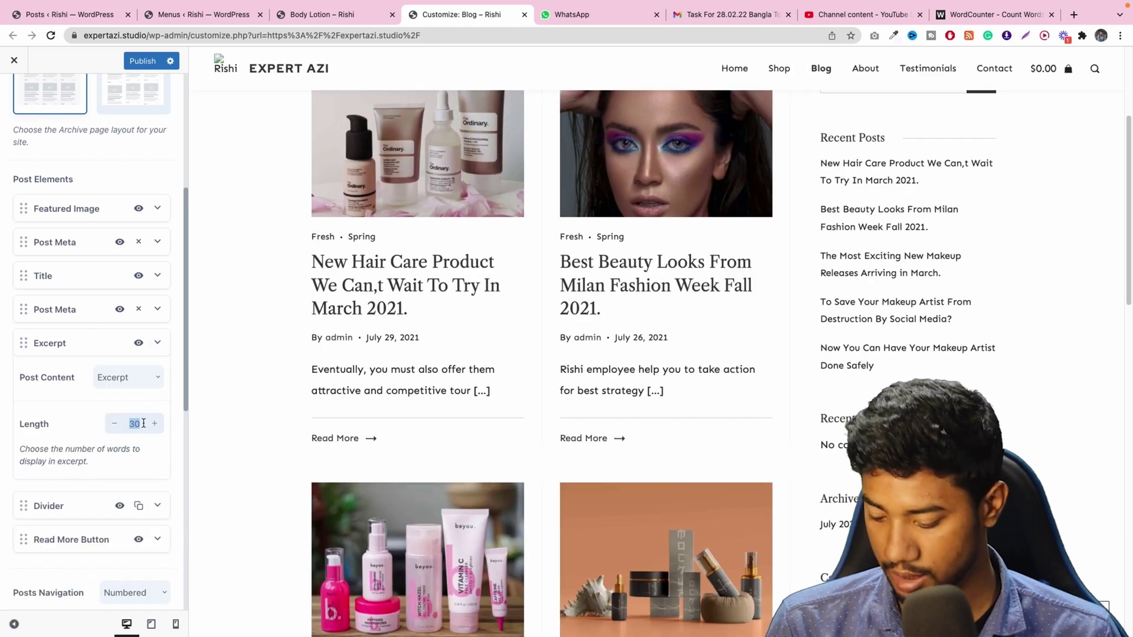
scroll(62, 435, down, 10)
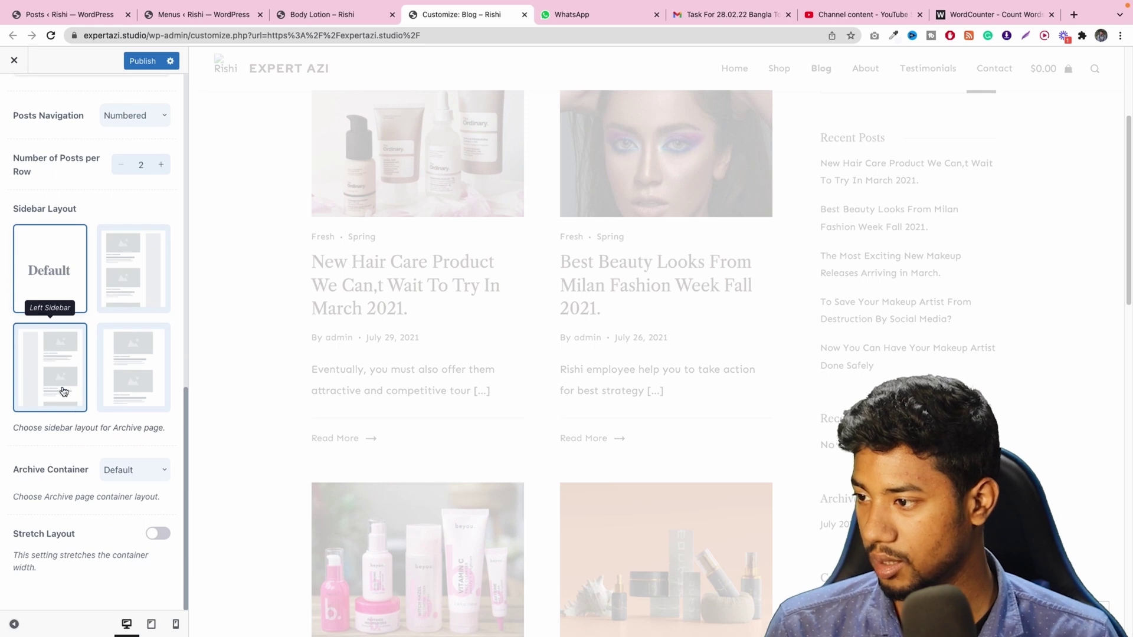
scroll(63, 391, up, 10)
click(15, 102)
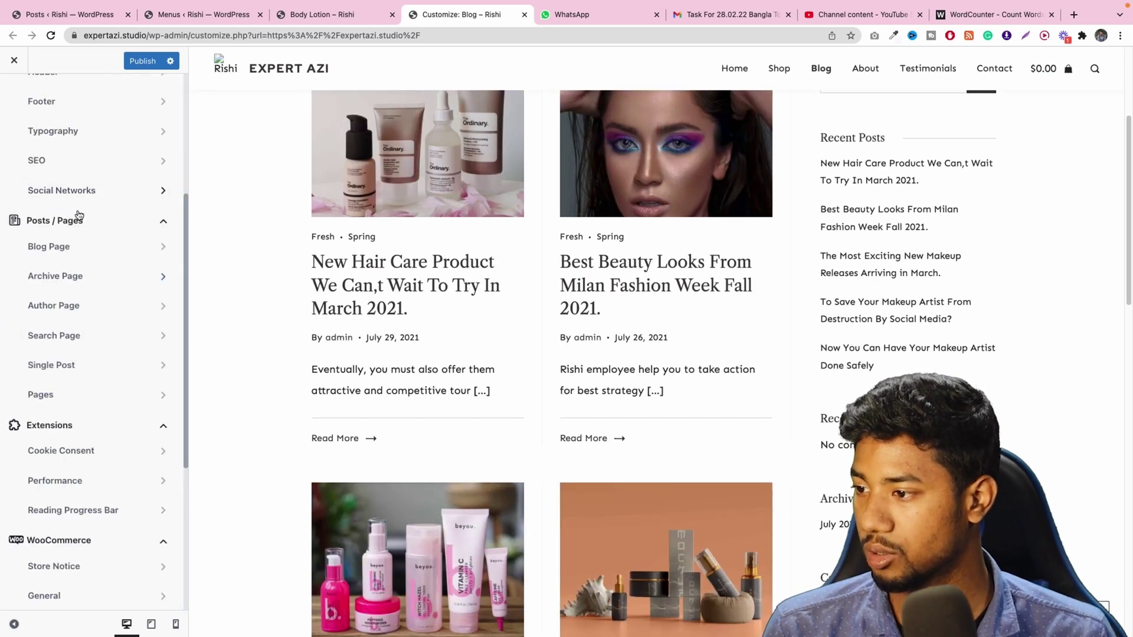
Give the Author Page a grid layout and a 10-word excerpt length
click(74, 306)
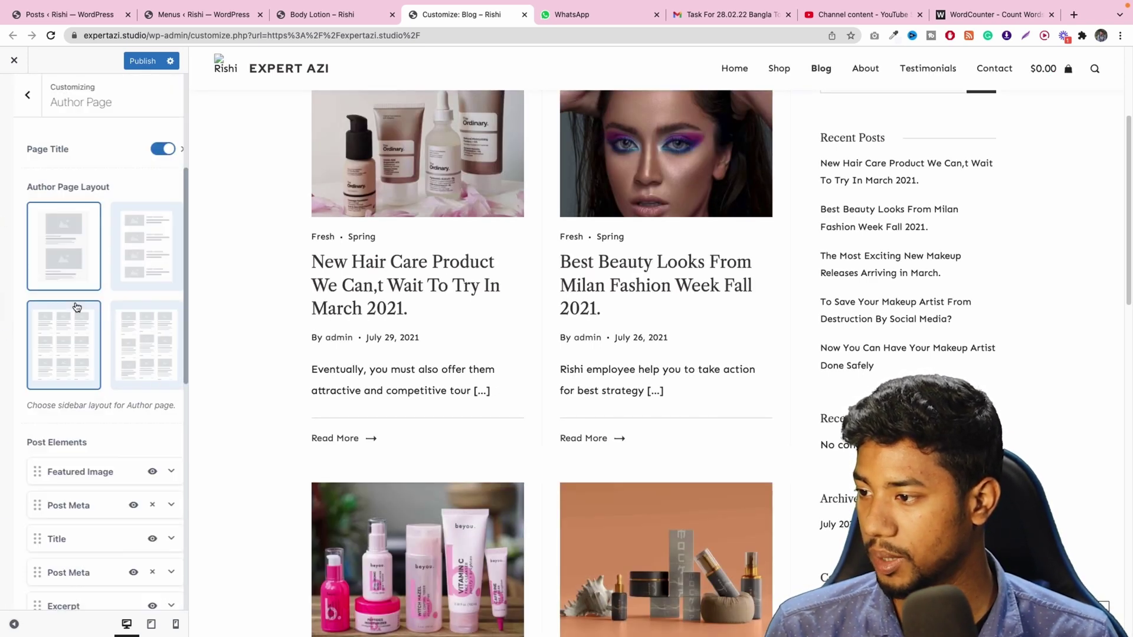
click(81, 351)
scroll(75, 366, down, 4)
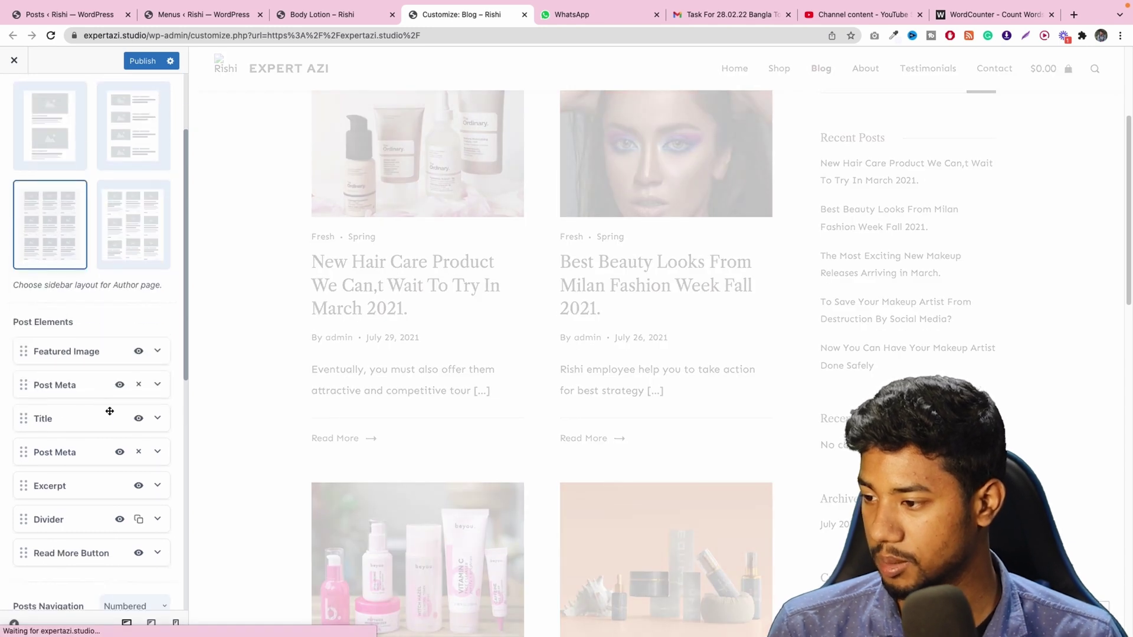
click(158, 485)
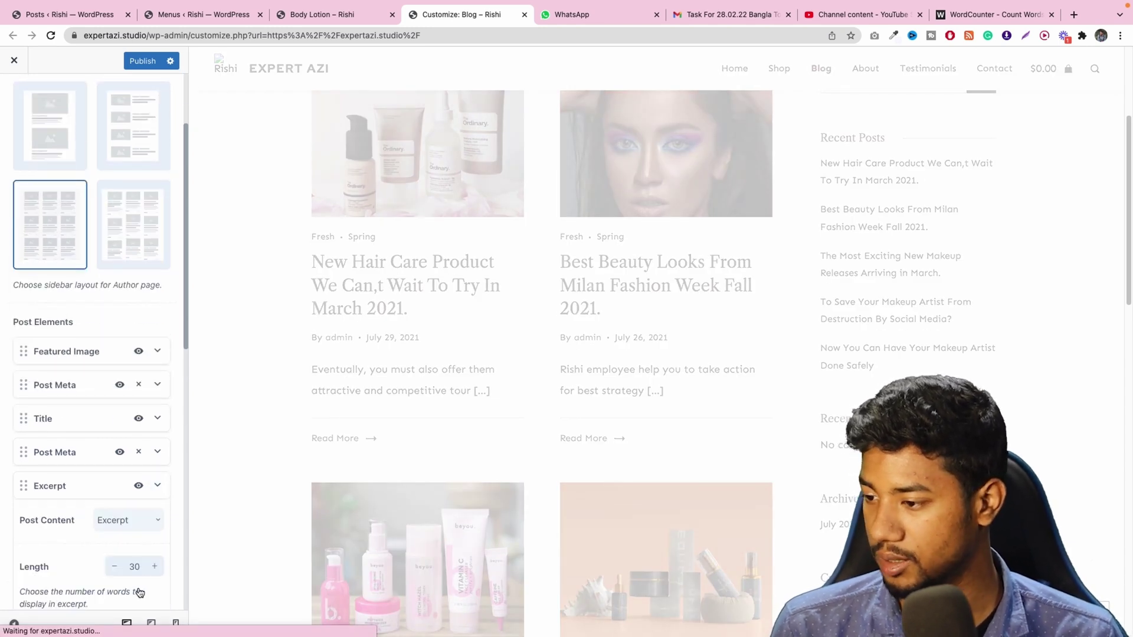
text(10)
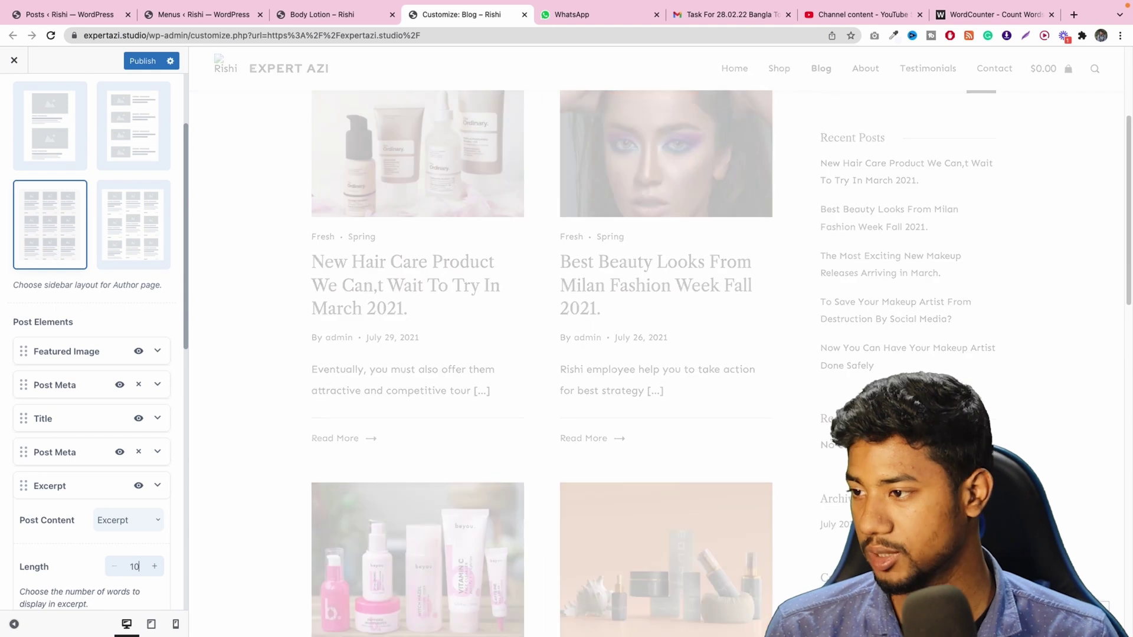
scroll(3, 257, up, 5)
click(13, 106)
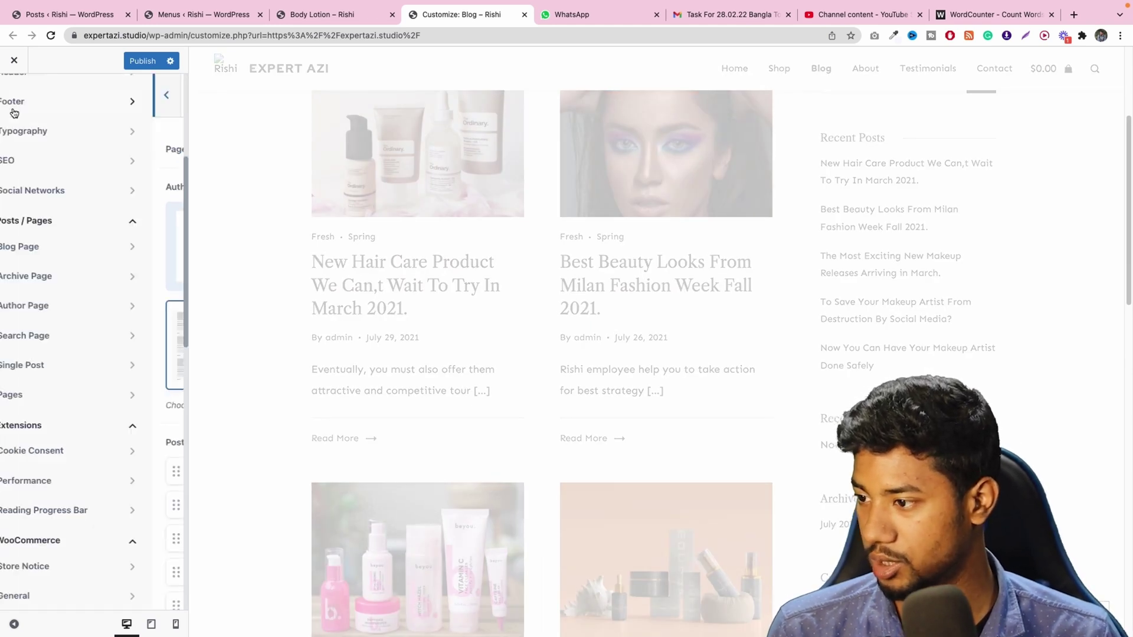
Set the Search Page excerpt length to 10 words
click(64, 335)
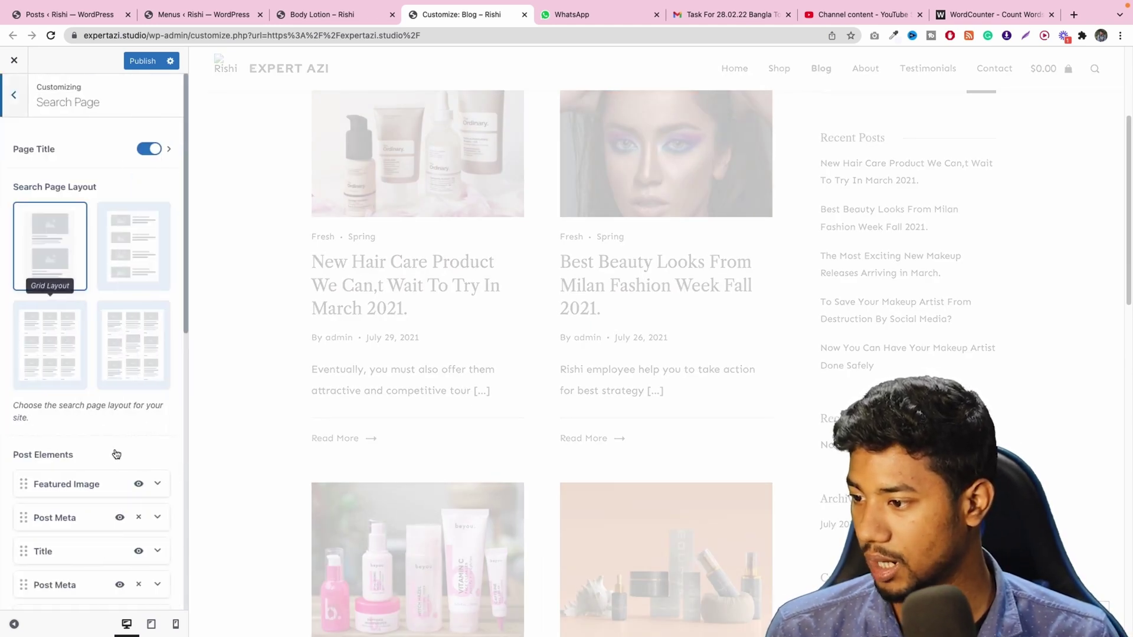
scroll(84, 384, down, 5)
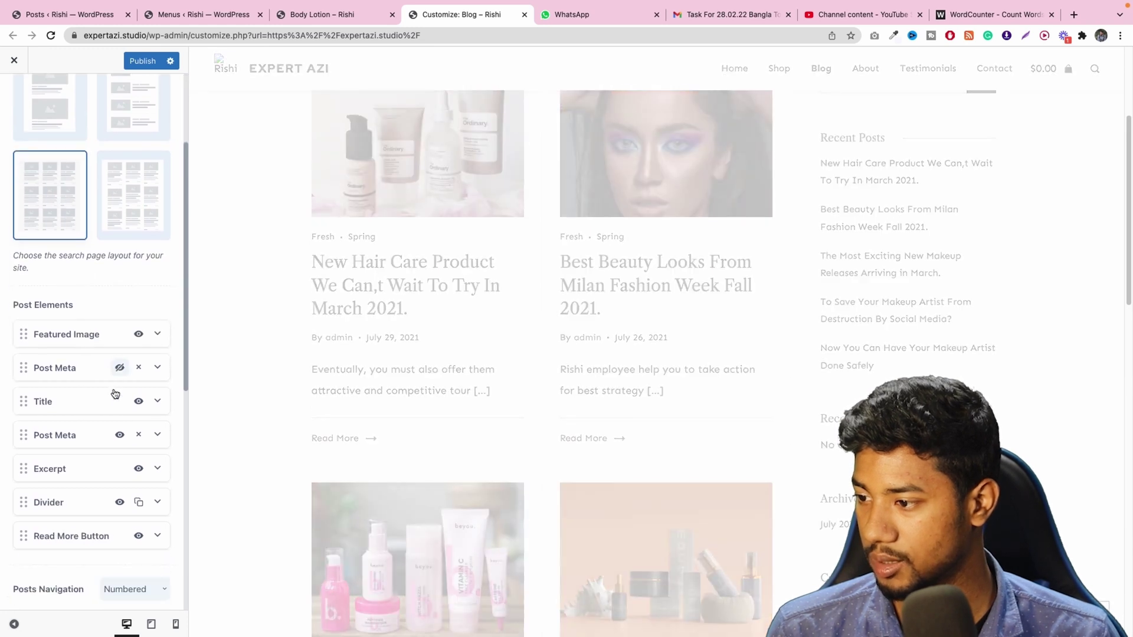
click(158, 396)
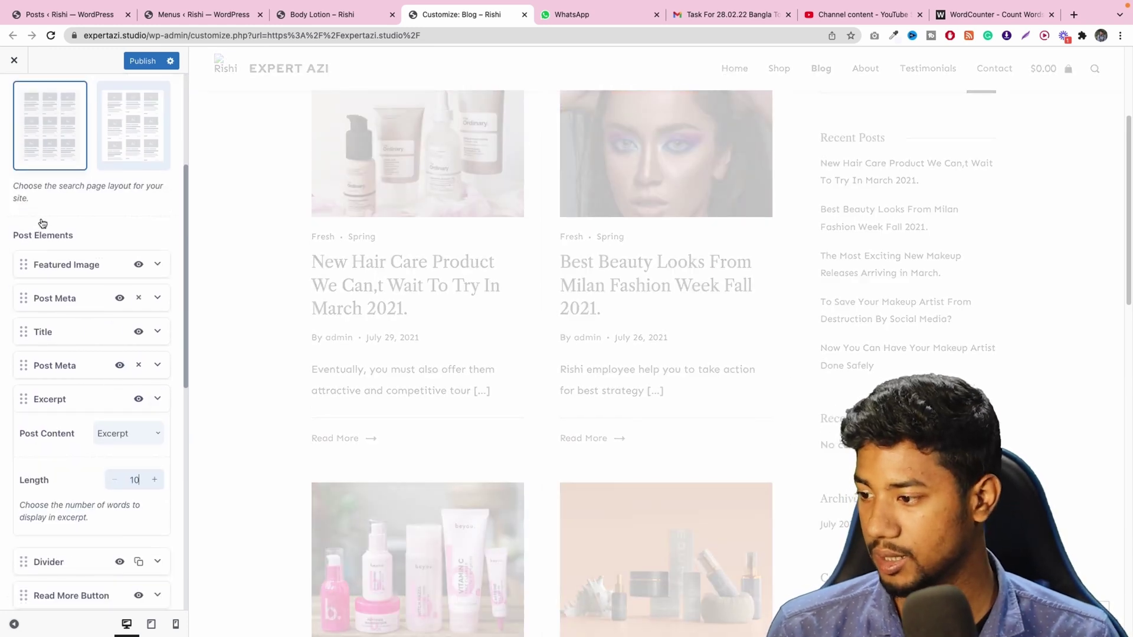
scroll(40, 221, down, 5)
scroll(47, 233, up, 10)
click(14, 101)
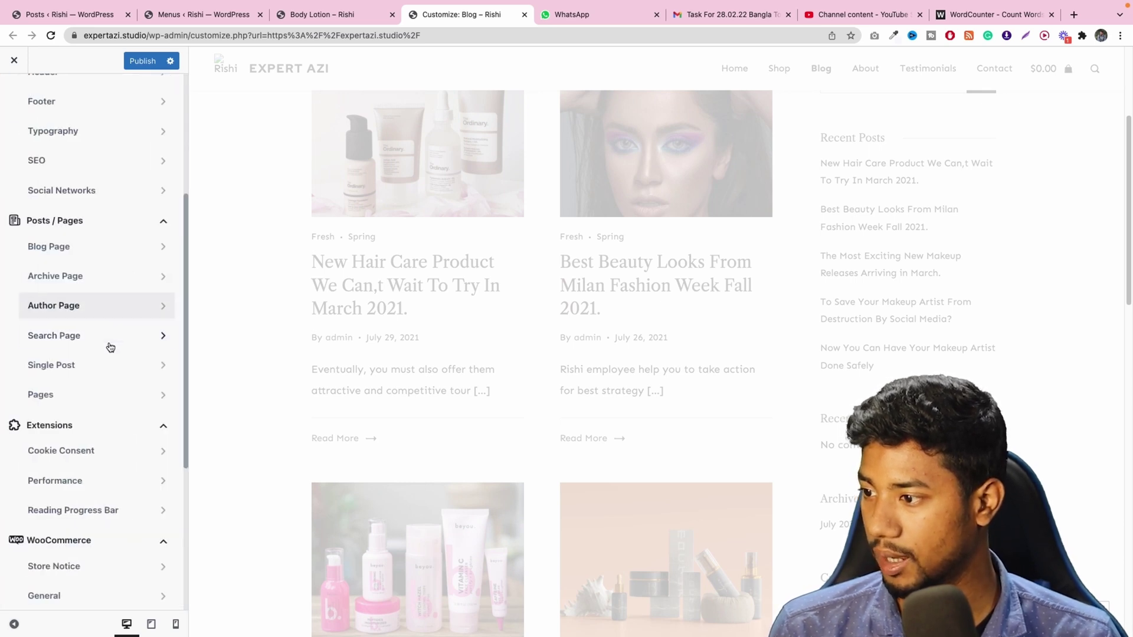
Publish the changes from Single Post settings and scroll through a blog post with its Related Posts
click(78, 372)
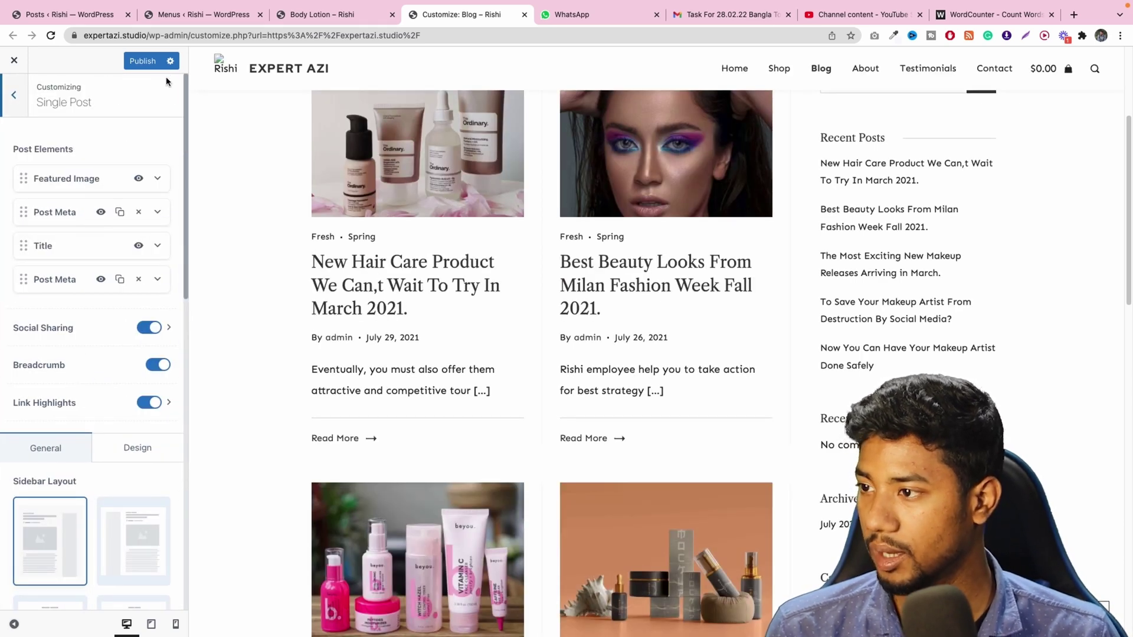
click(366, 296)
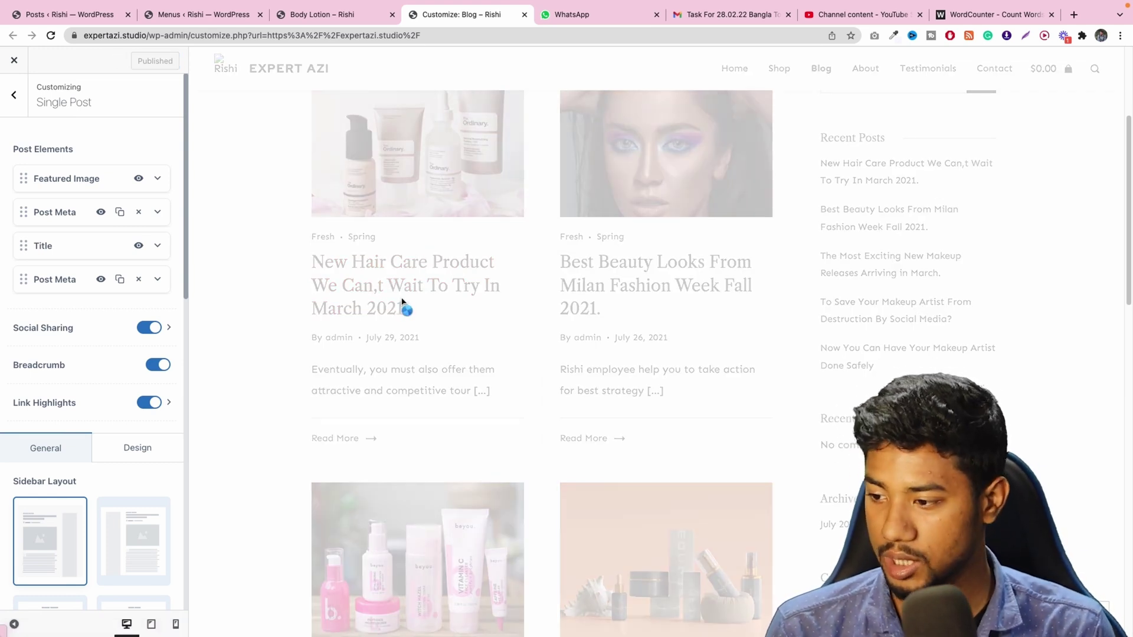
scroll(554, 333, down, 1)
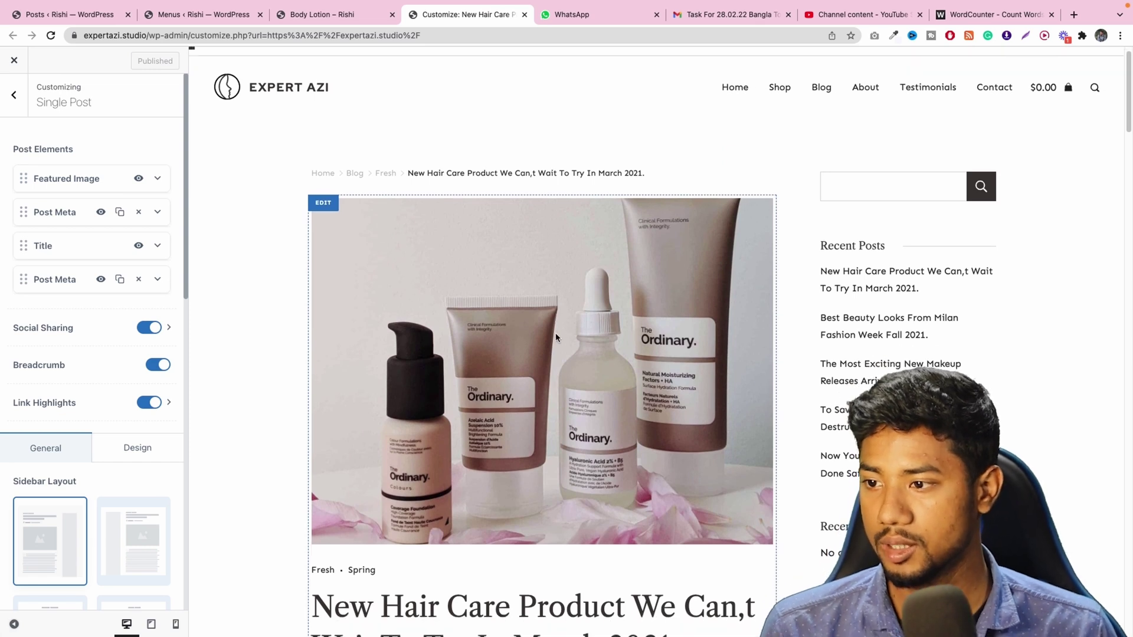
scroll(555, 333, down, 10)
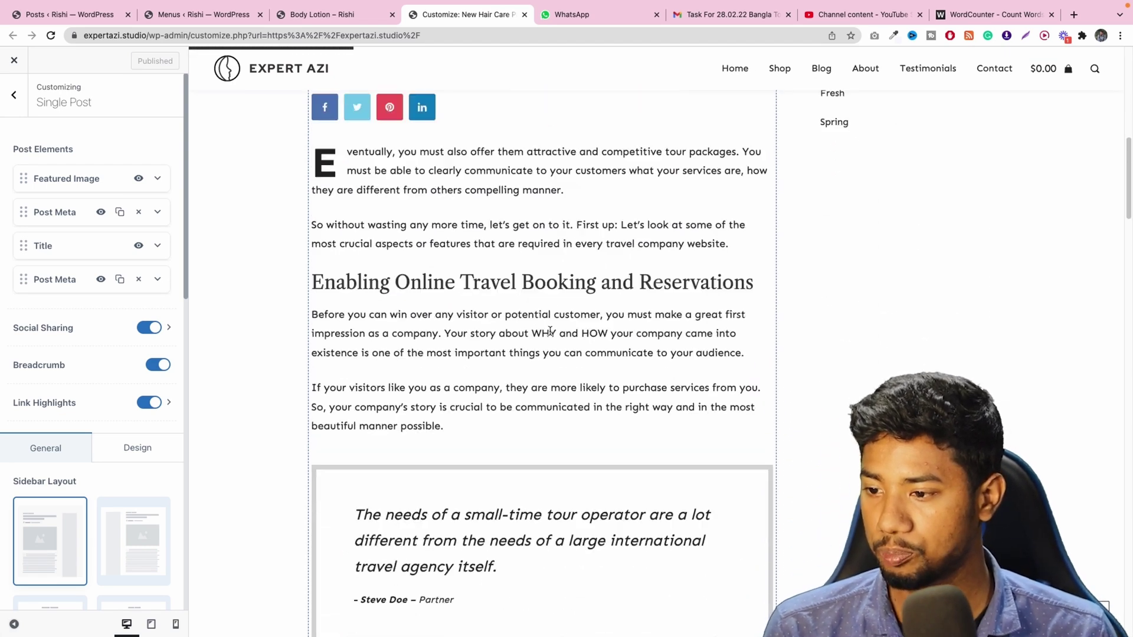
scroll(550, 332, down, 15)
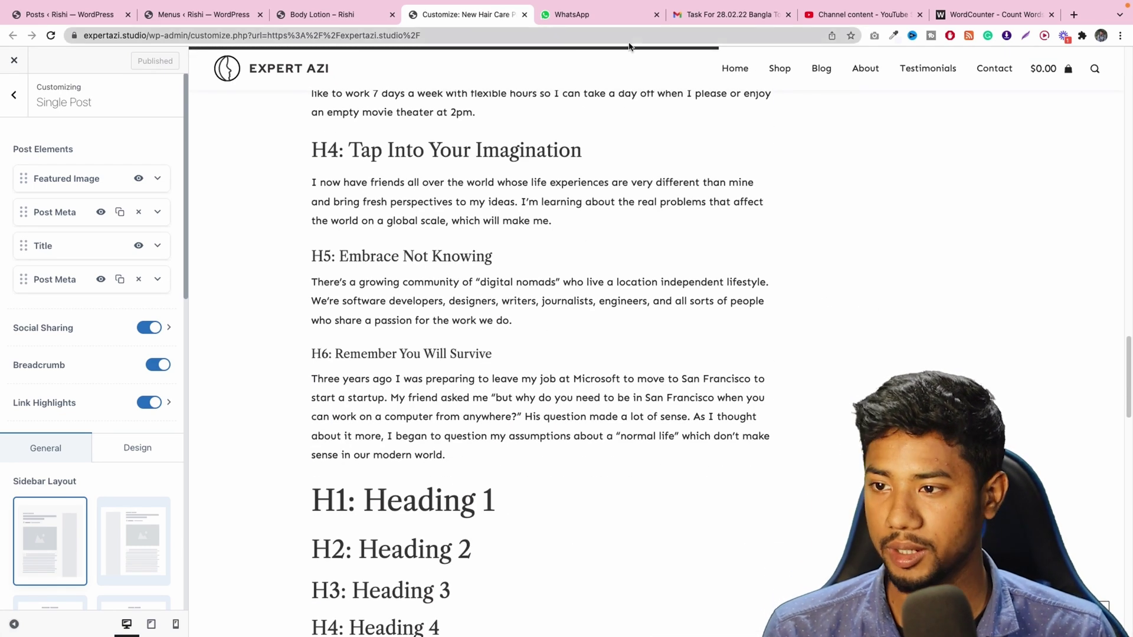
scroll(662, 270, down, 20)
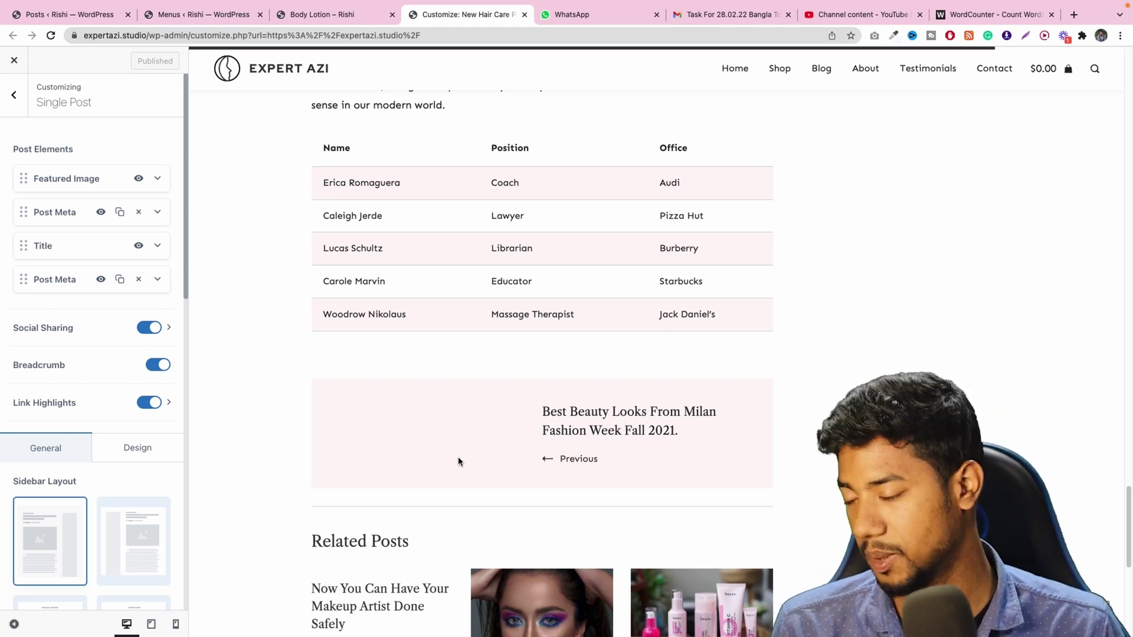
Scroll through the Single Post settings and return to the section list
scroll(386, 450, down, 2)
scroll(139, 458, down, 2)
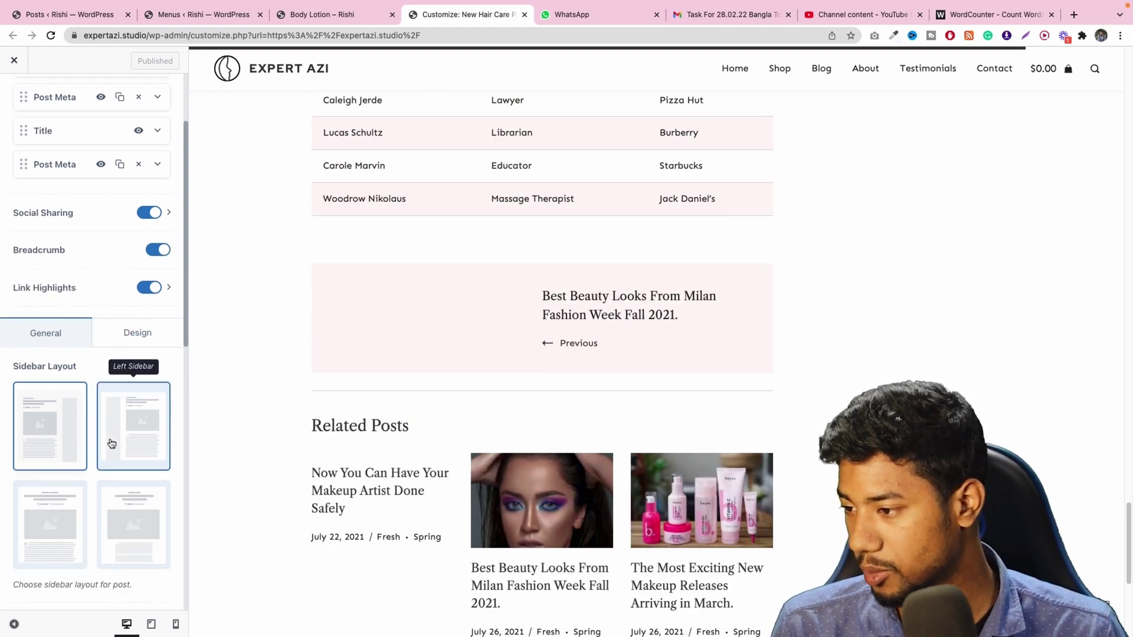
scroll(551, 372, down, 4)
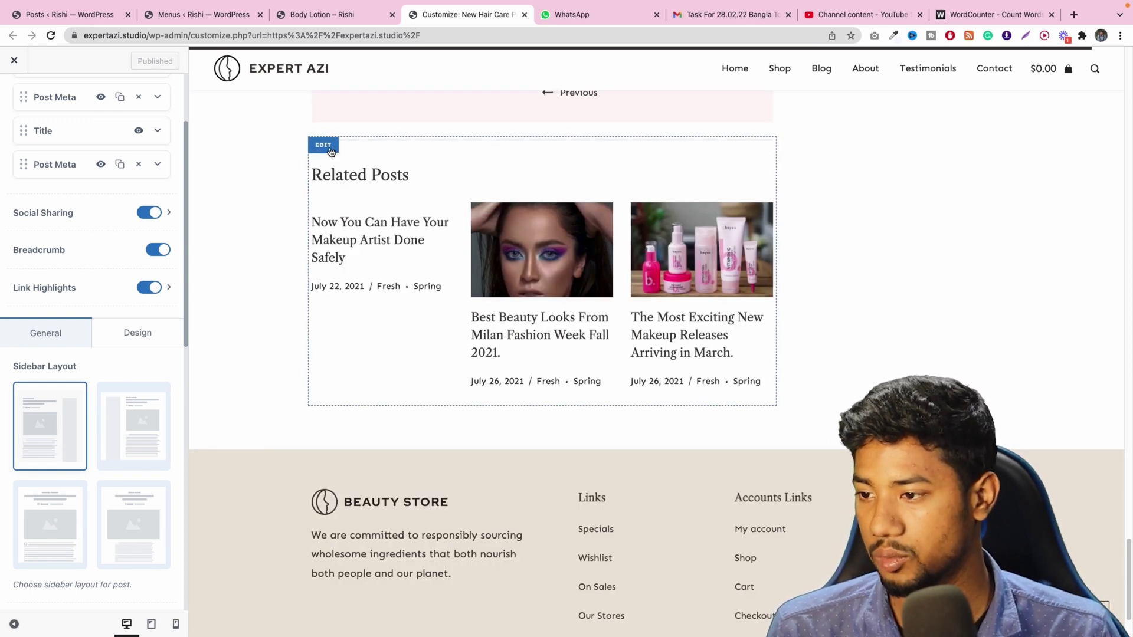
scroll(534, 281, down, 1)
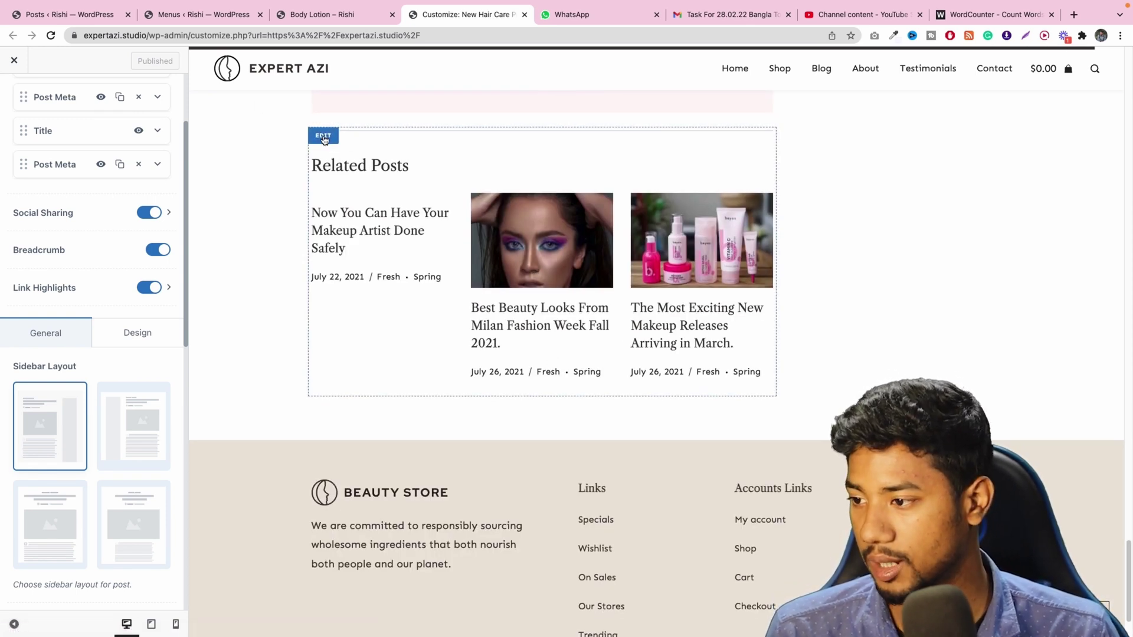
scroll(418, 244, down, 2)
scroll(50, 347, down, 6)
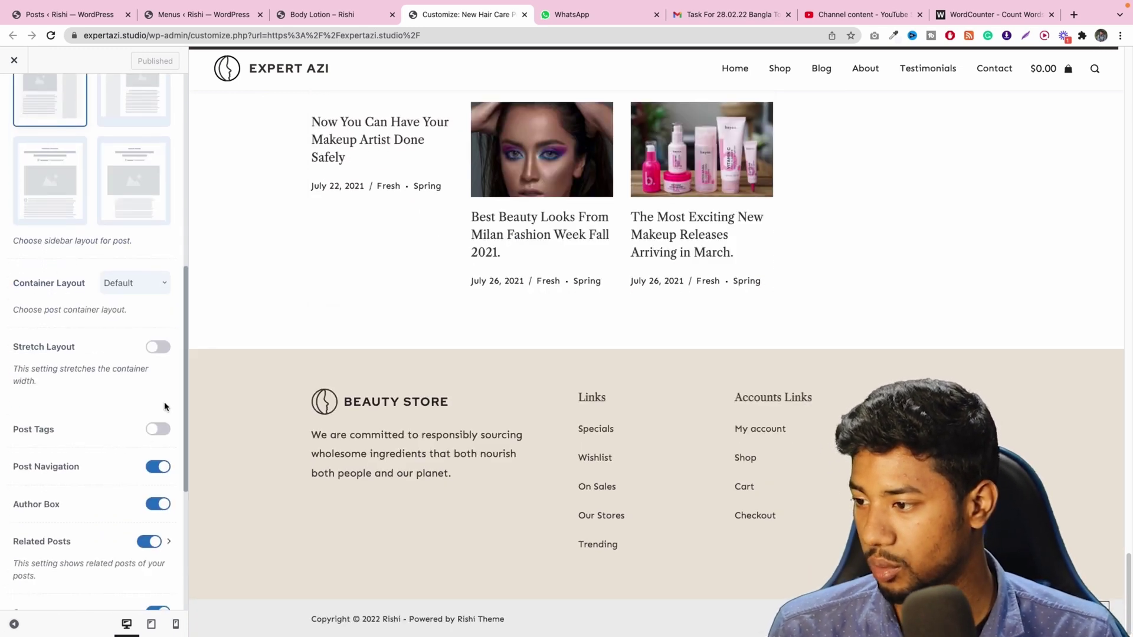
scroll(139, 465, down, 2)
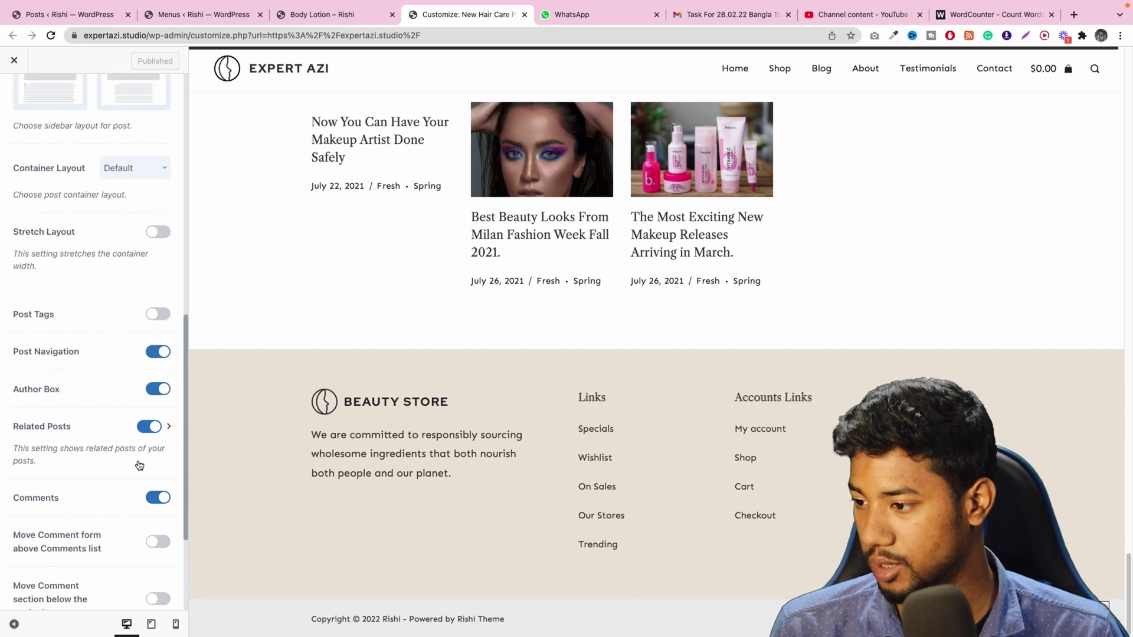
scroll(140, 465, down, 3)
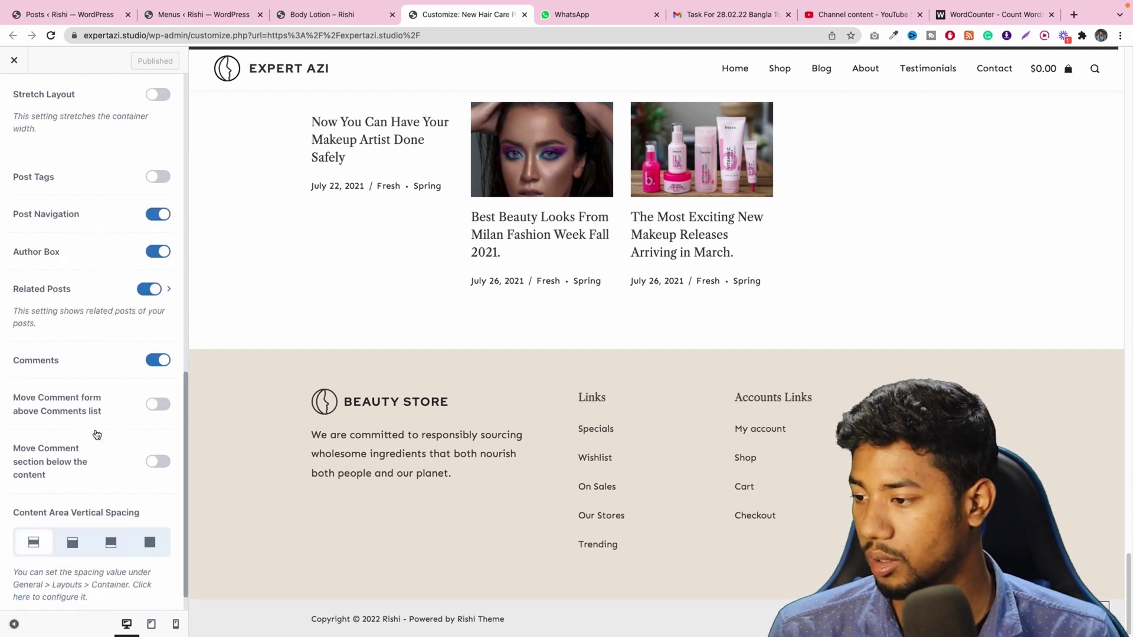
scroll(96, 435, down, 1)
scroll(542, 387, up, 20)
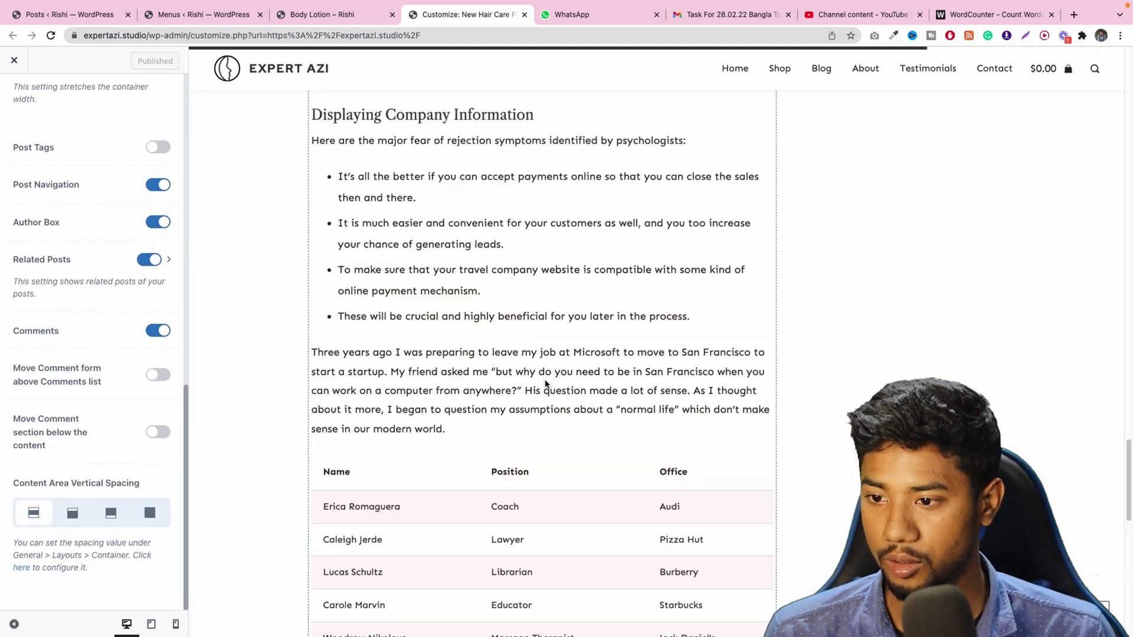
scroll(542, 392, up, 4)
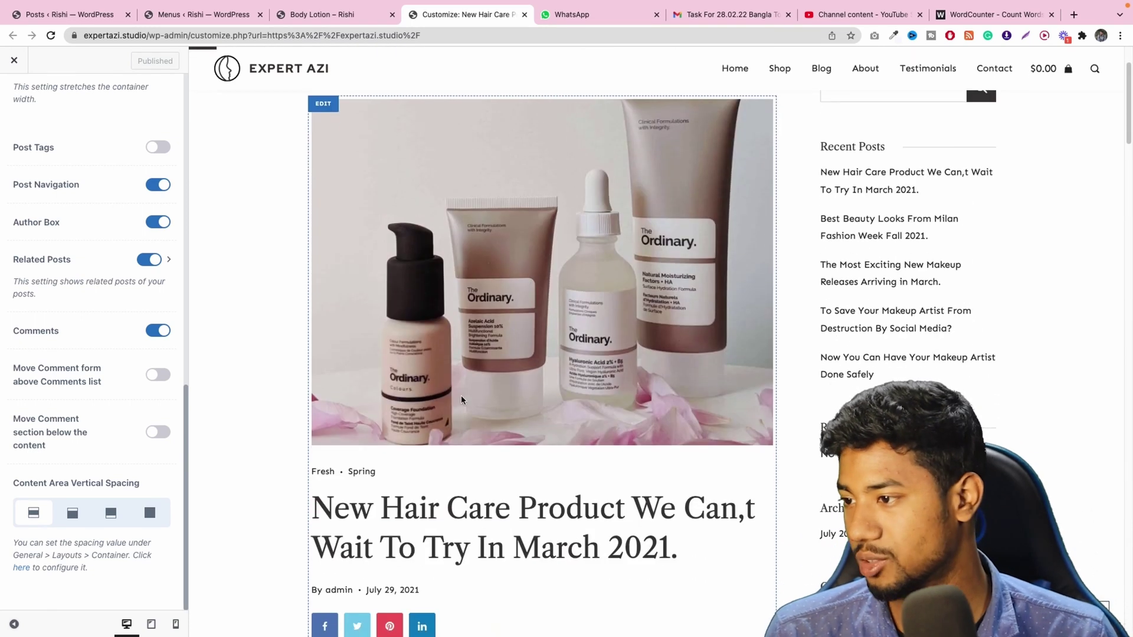
scroll(58, 258, up, 10)
click(13, 94)
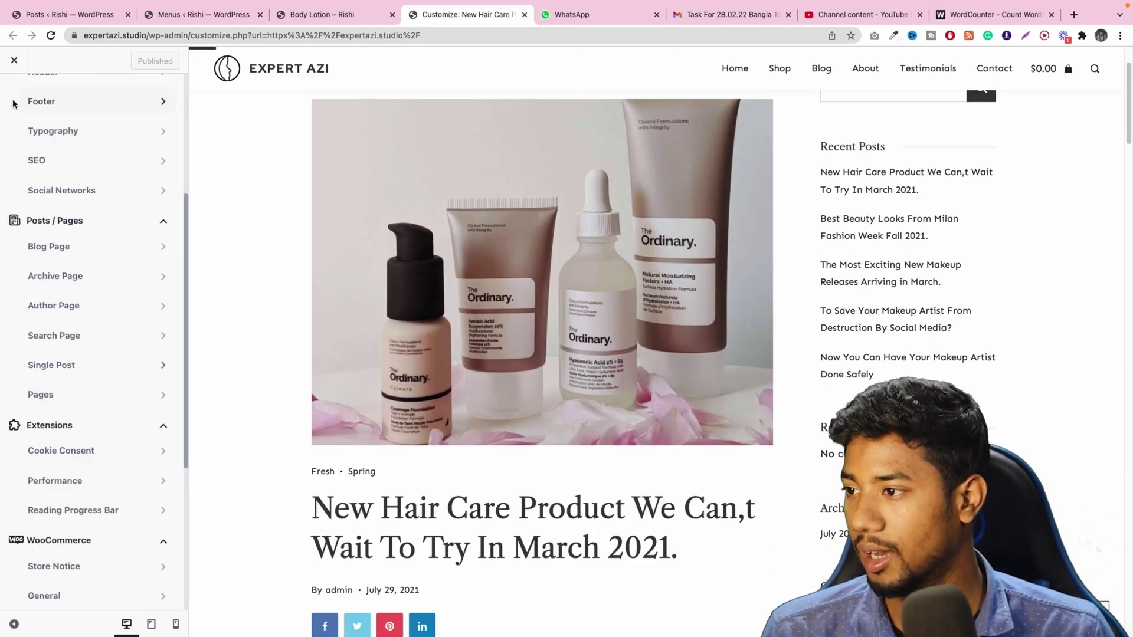
Toggle the single post Featured Image off and back on, keeping it shown
click(83, 368)
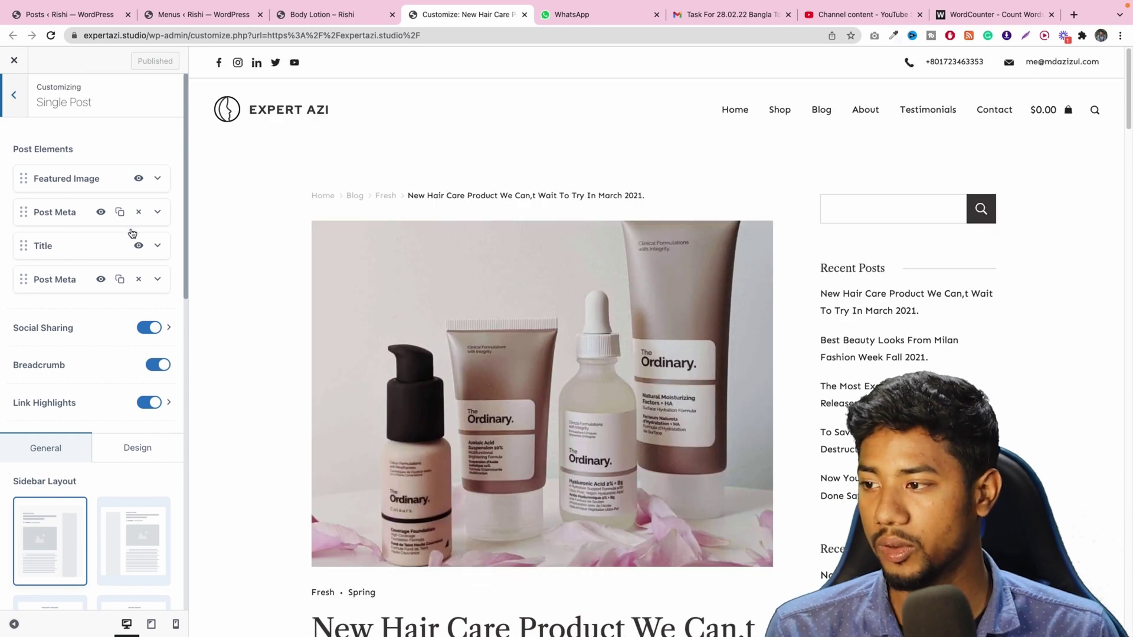
click(140, 178)
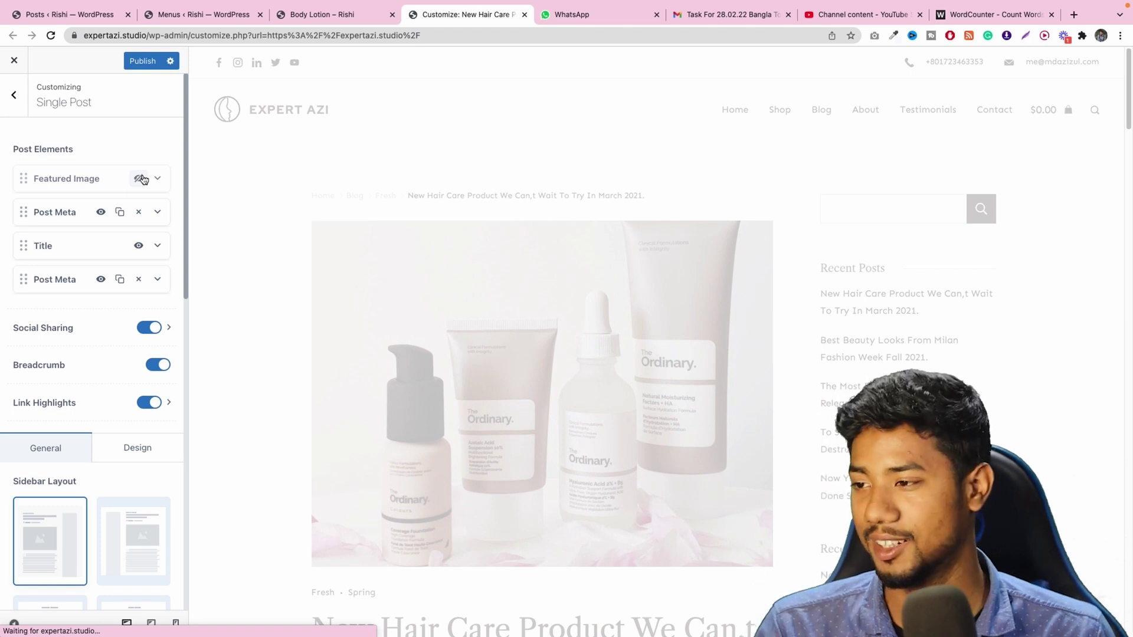
click(140, 178)
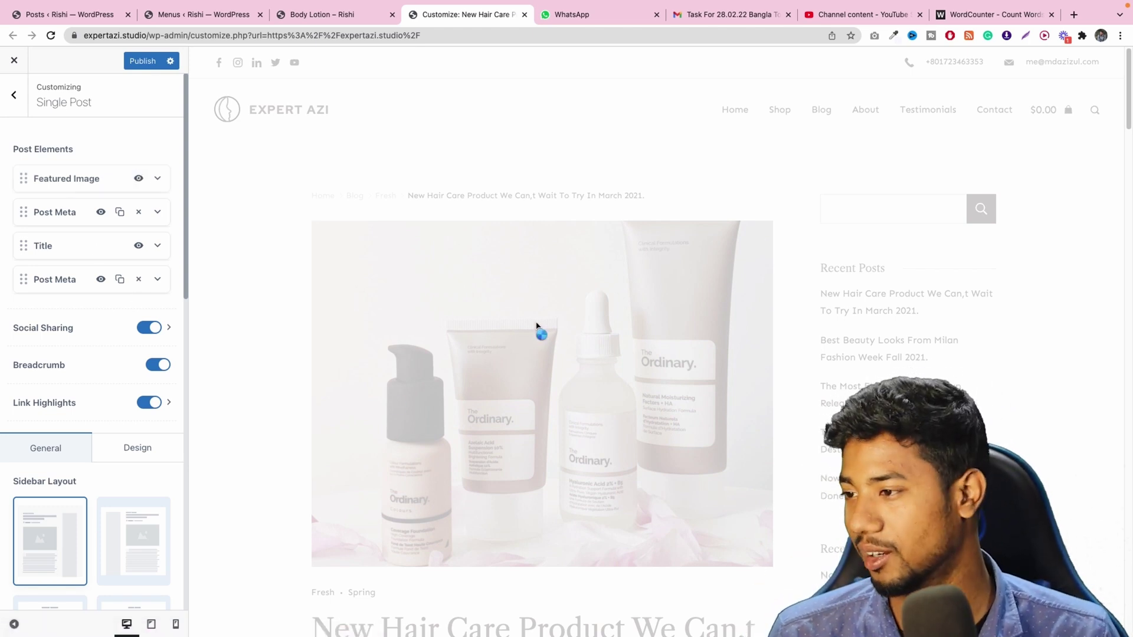
click(11, 105)
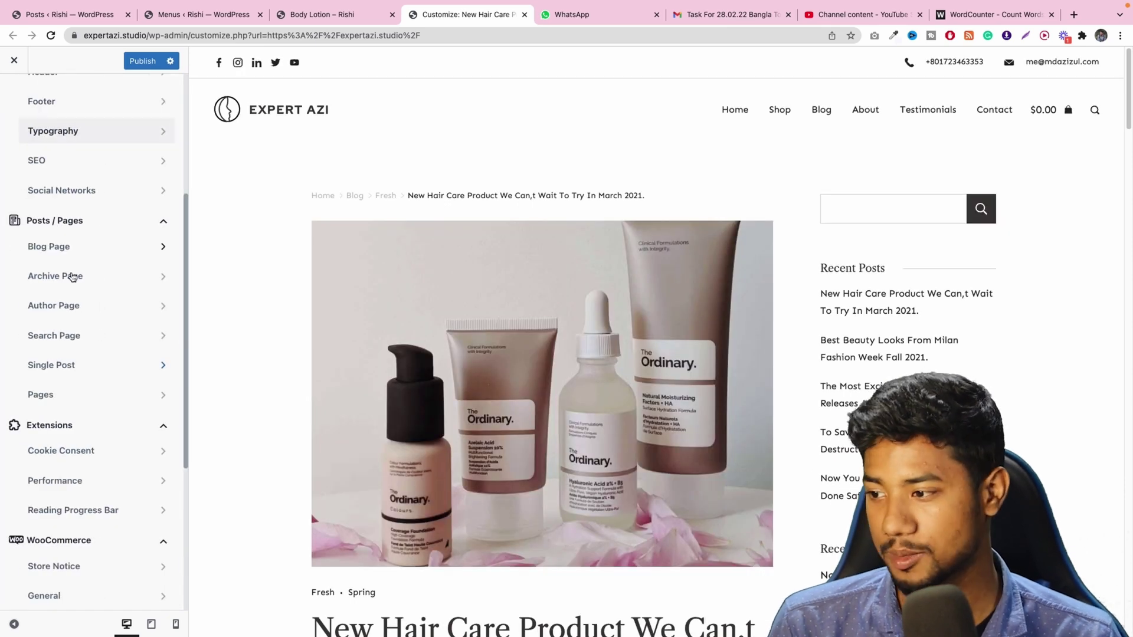
Set Pages to the Fullwidth sidebar layout and publish the change
click(66, 405)
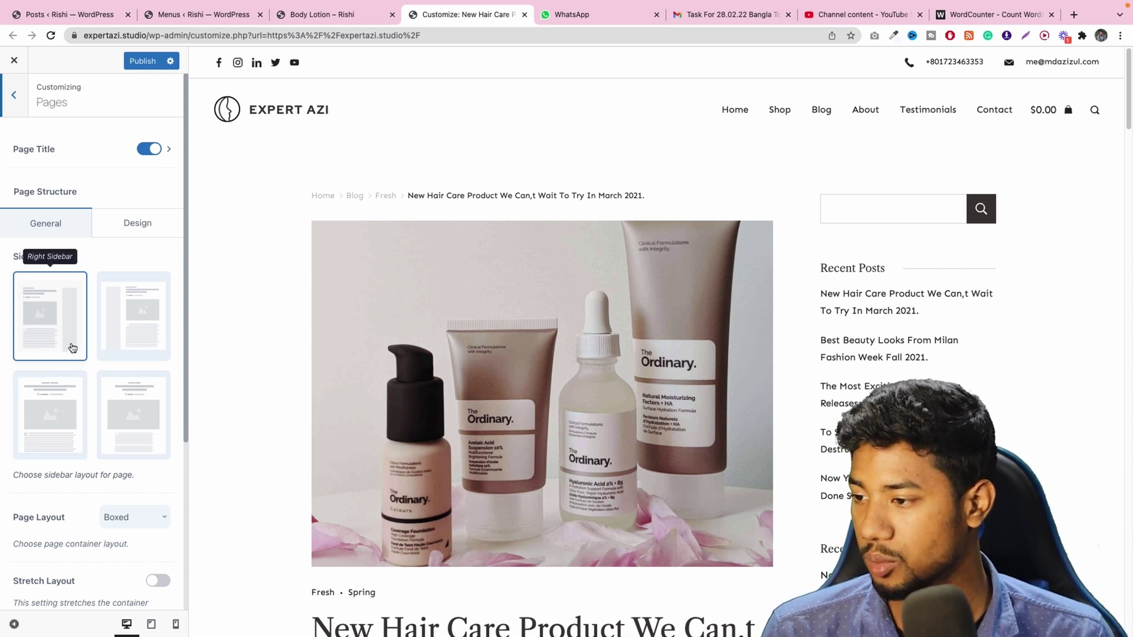
click(61, 421)
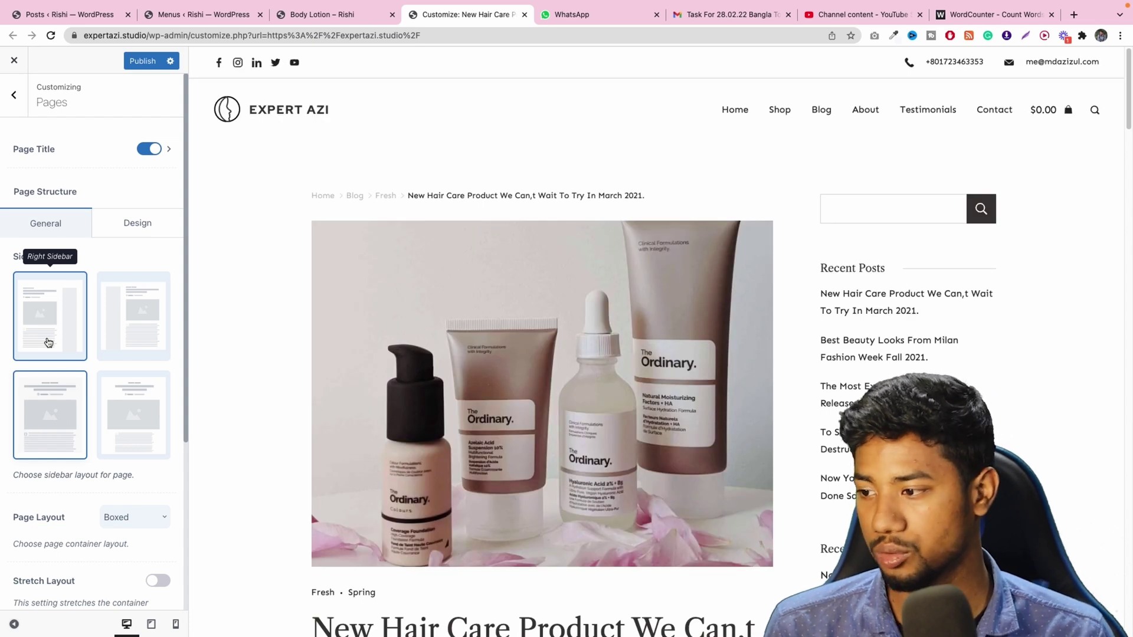
scroll(688, 322, down, 12)
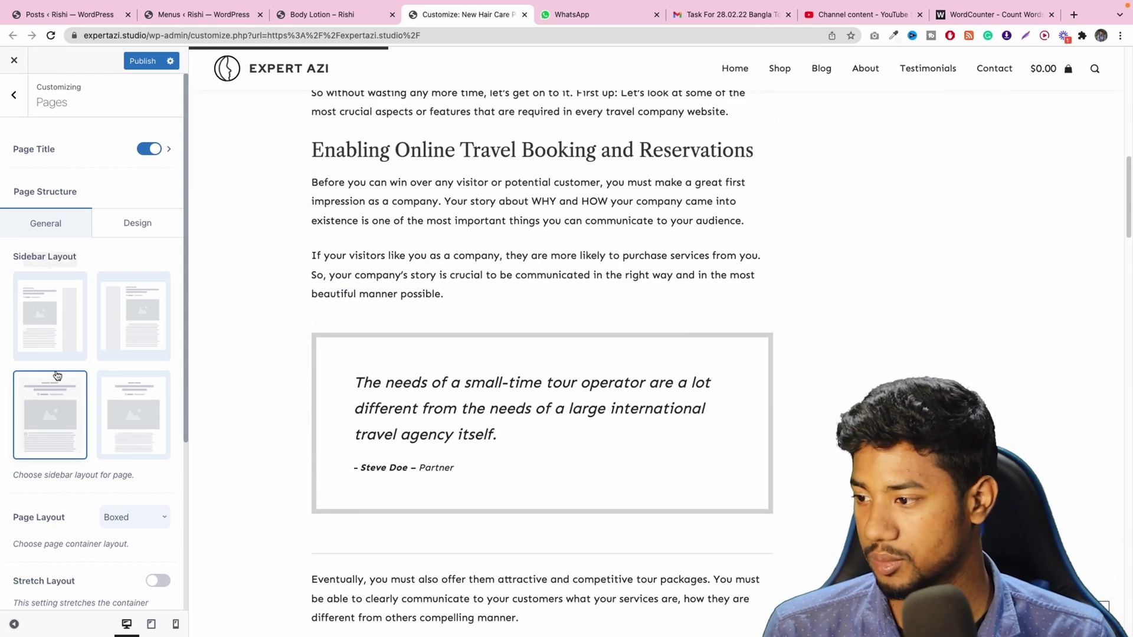
scroll(89, 383, down, 5)
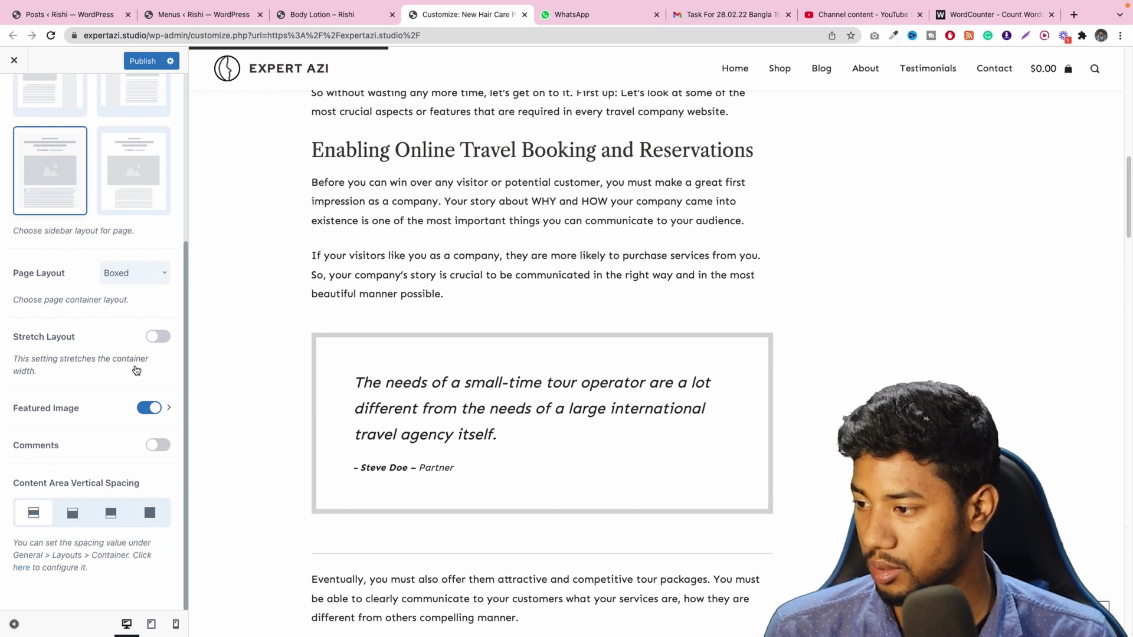
scroll(41, 261, up, 5)
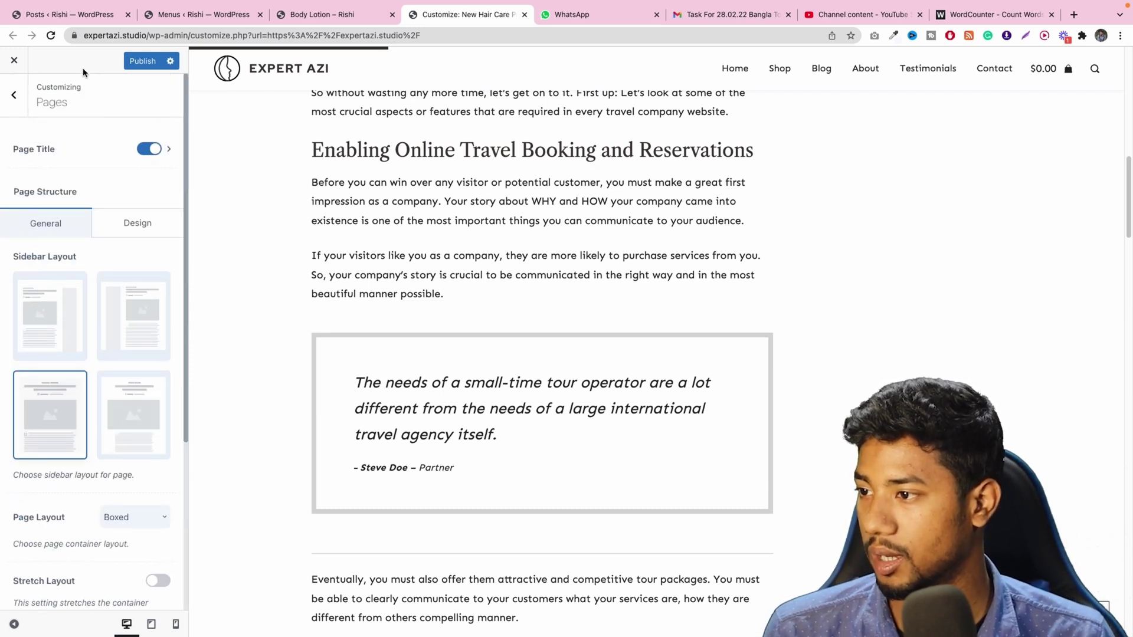
click(145, 62)
click(25, 93)
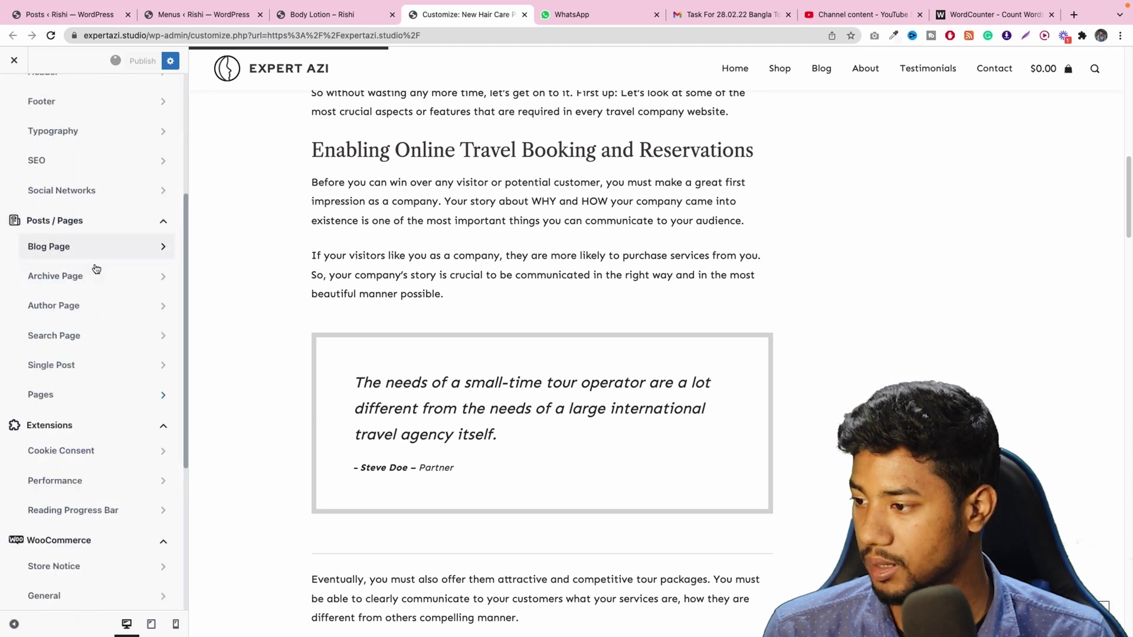
scroll(70, 366, down, 2)
Keep the Cookie Consent notice at Left position with a Forever cookie period
click(67, 349)
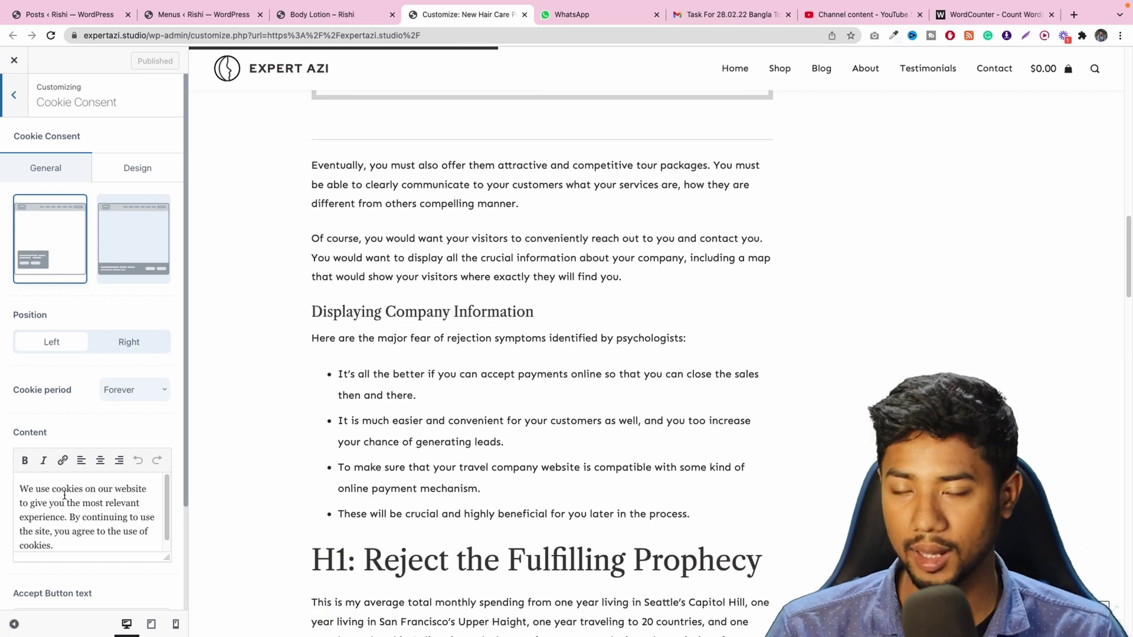
scroll(47, 488, down, 1)
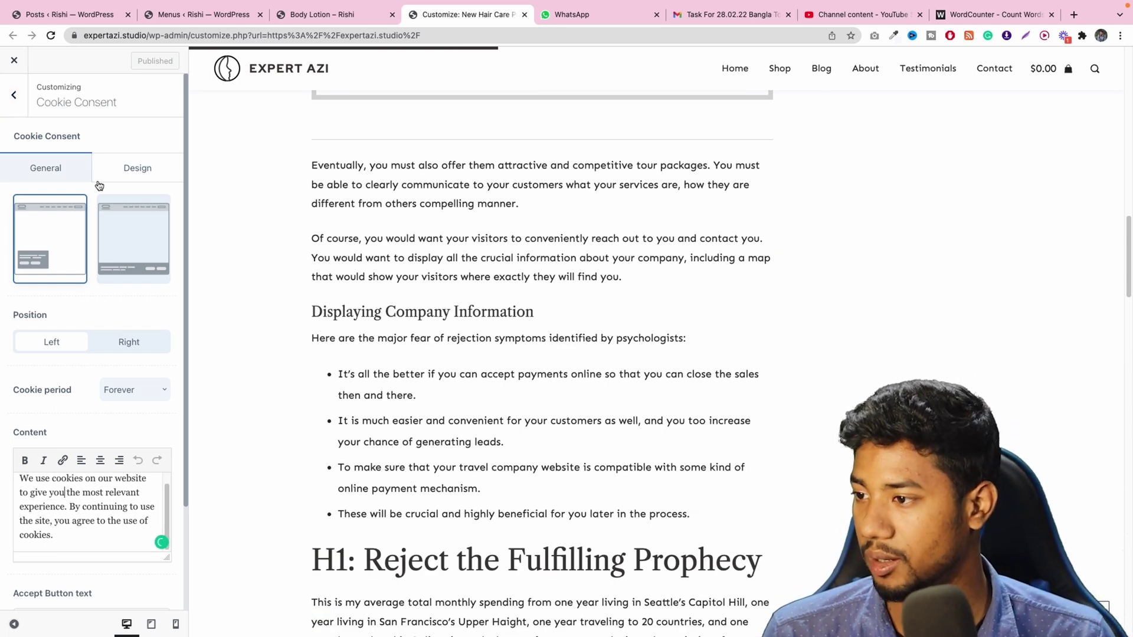
click(137, 171)
click(77, 177)
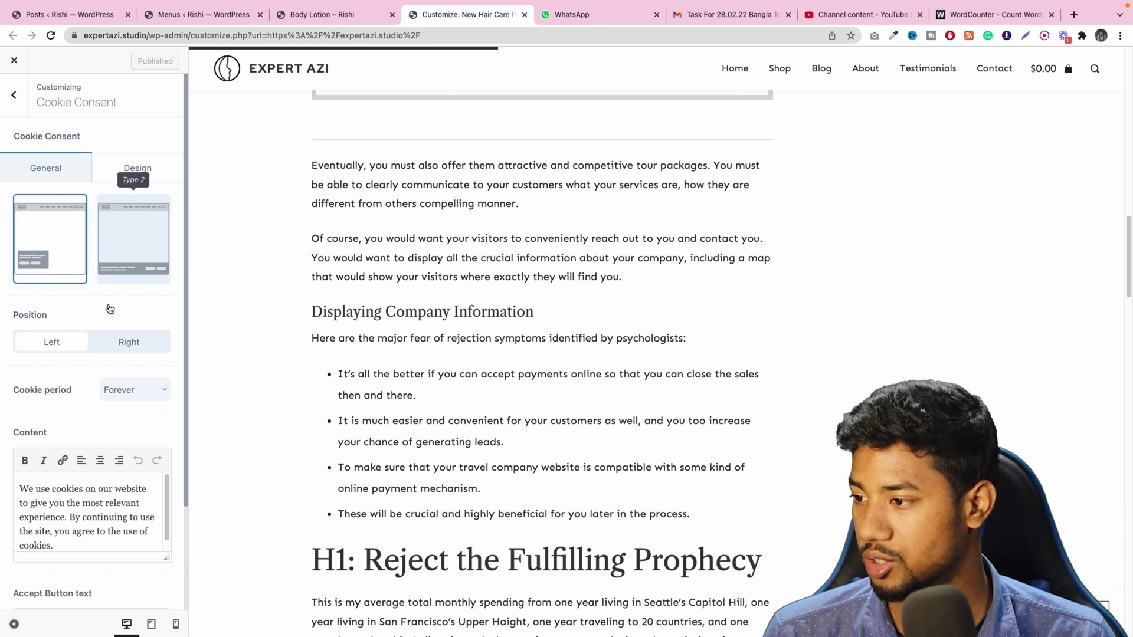
click(138, 347)
click(121, 391)
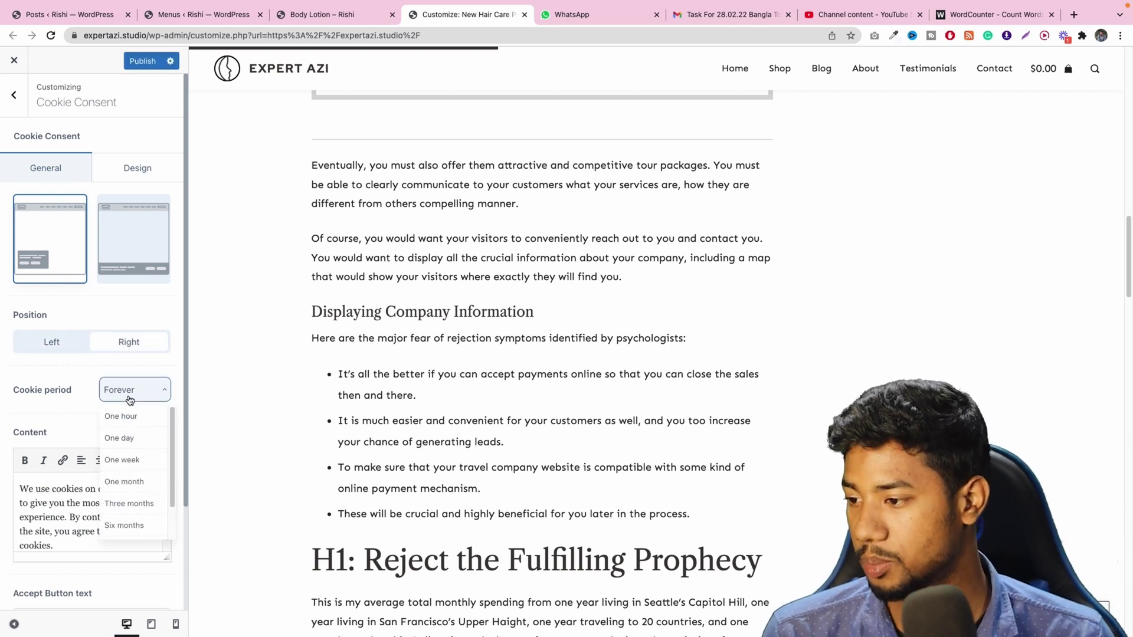
click(77, 405)
click(58, 345)
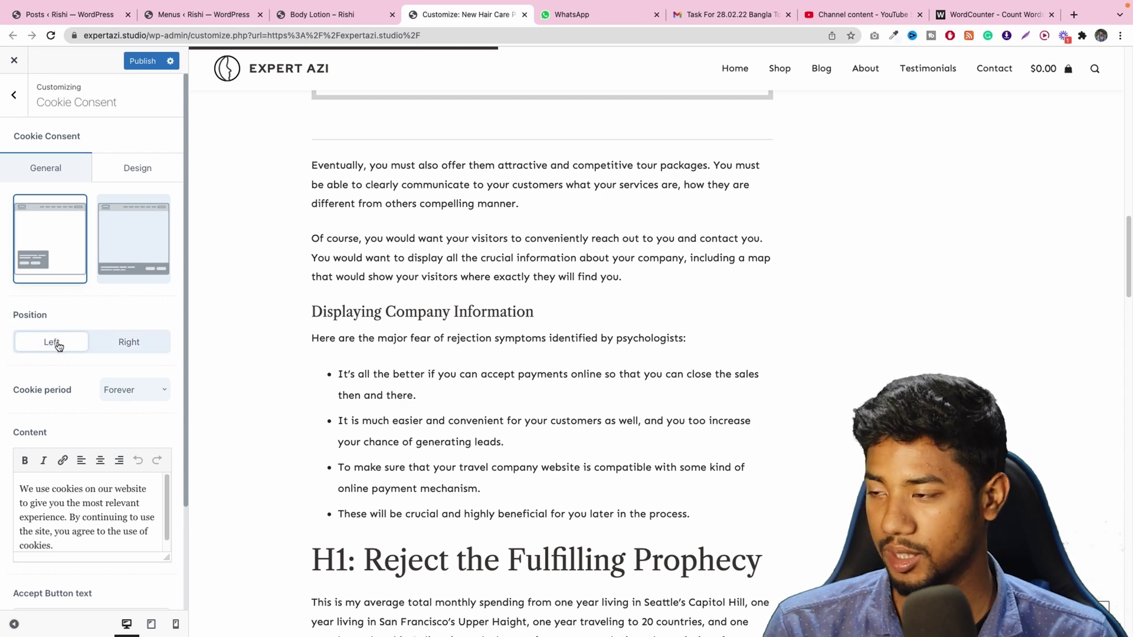
click(13, 96)
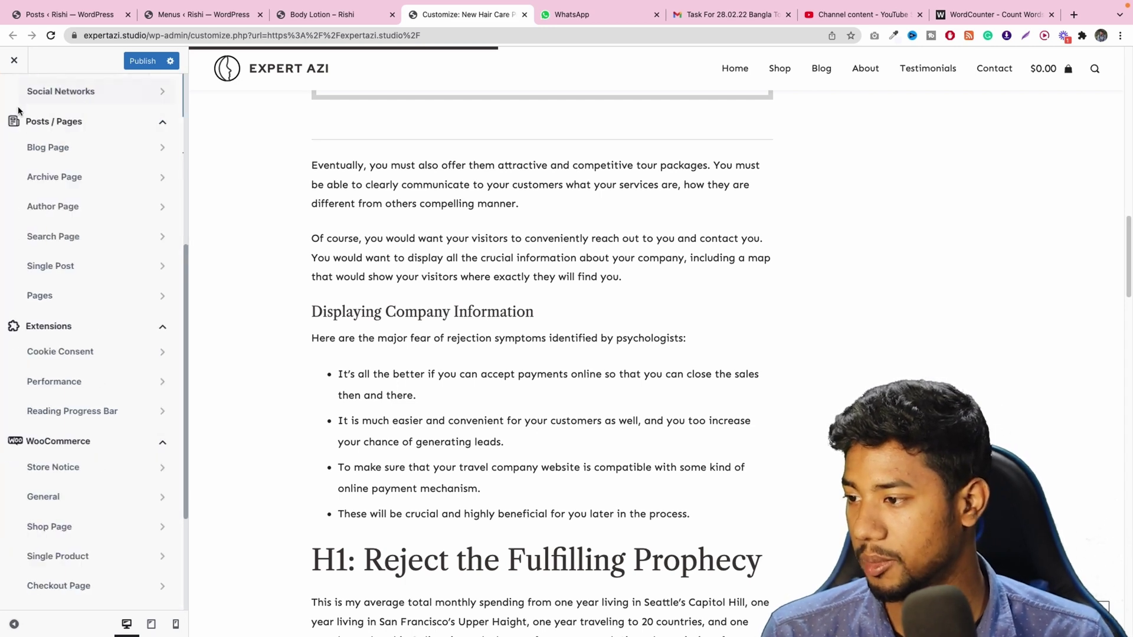
click(119, 387)
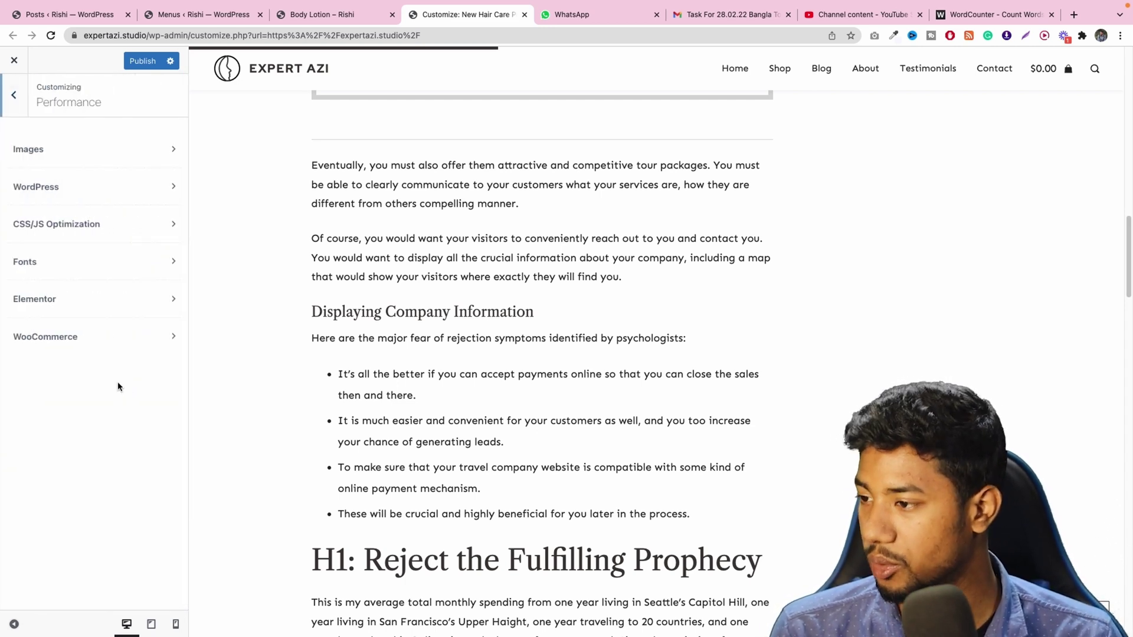
click(94, 150)
scroll(123, 234, down, 2)
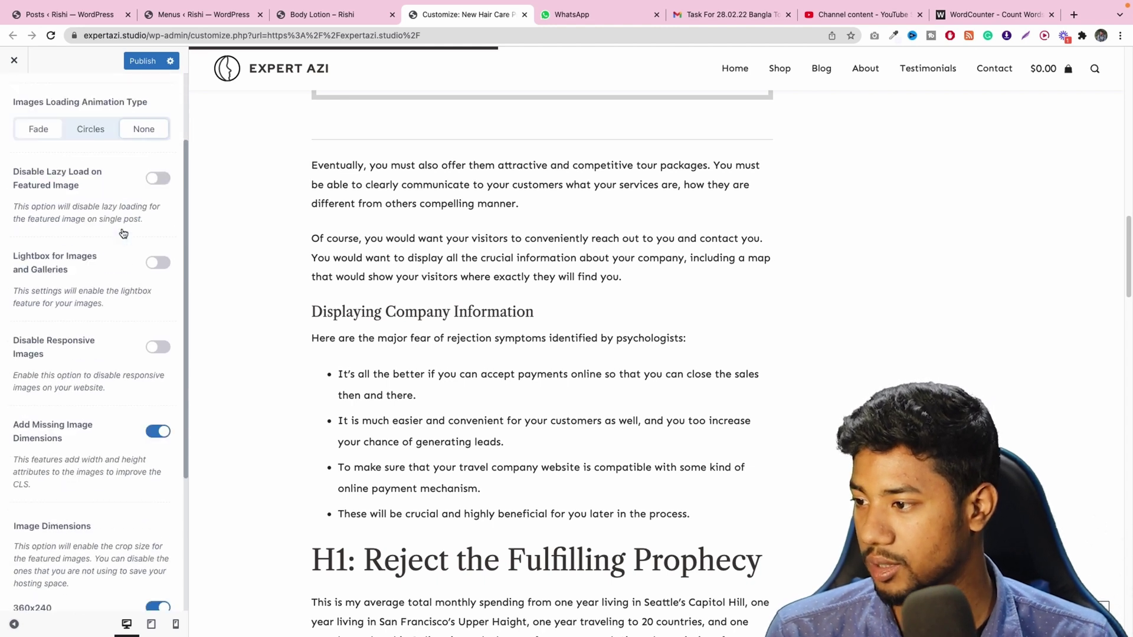
scroll(77, 286, down, 4)
scroll(77, 286, up, 1)
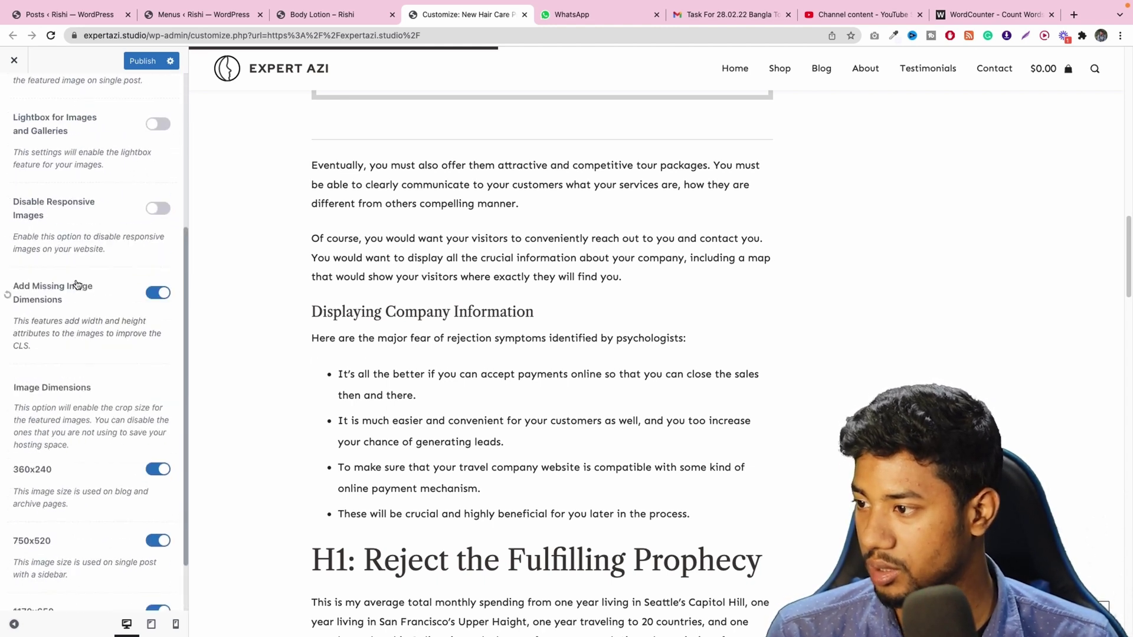
scroll(77, 285, up, 1)
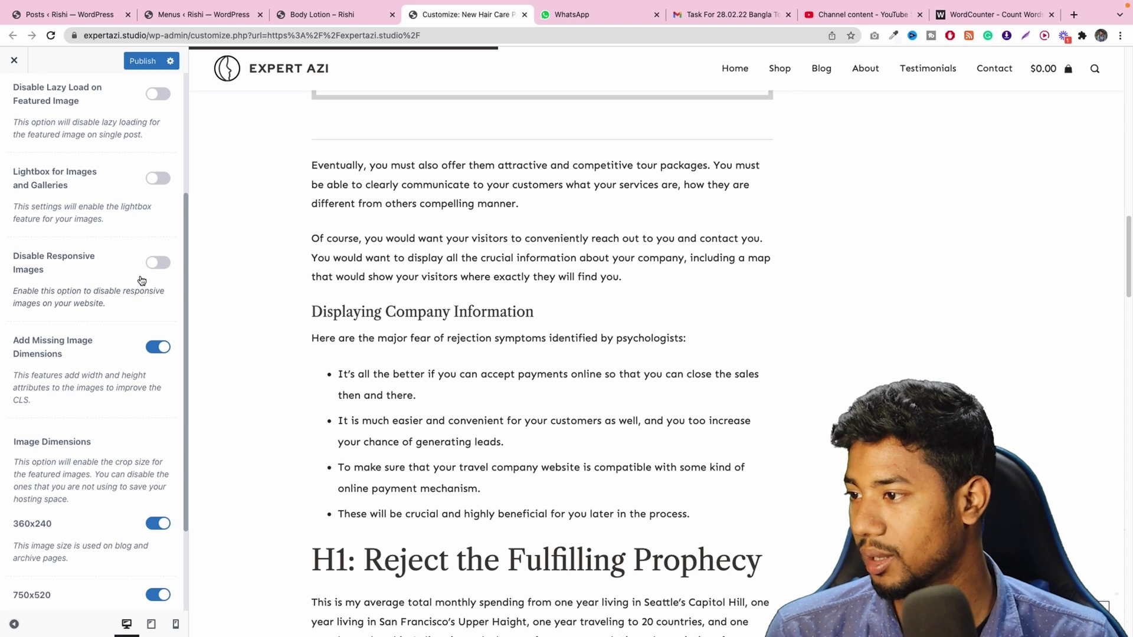
scroll(91, 236, up, 2)
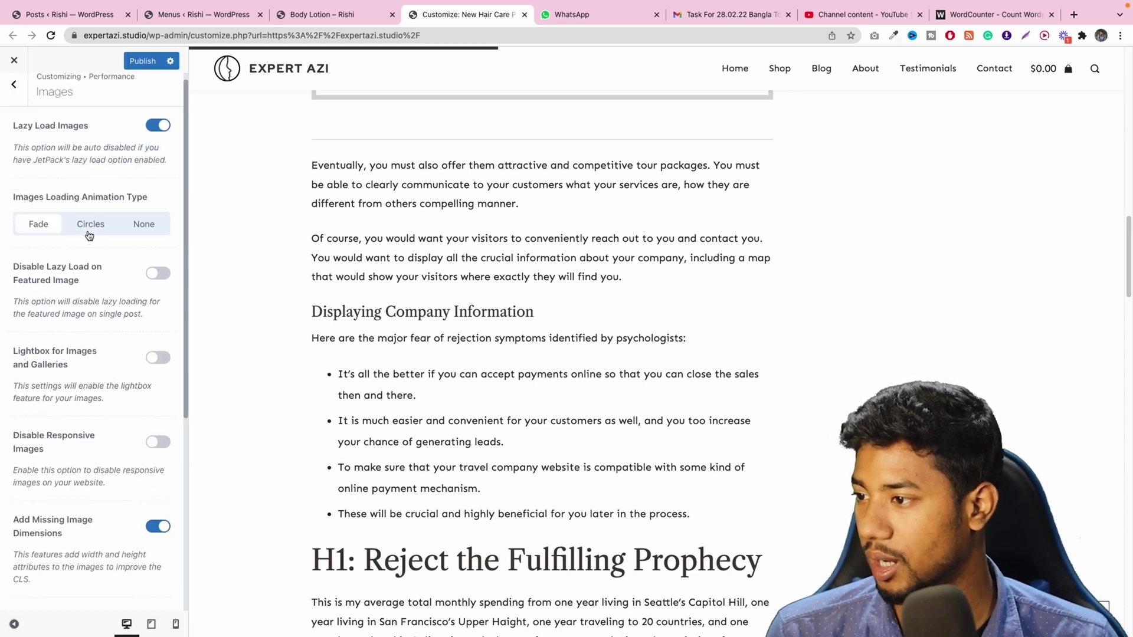
click(26, 99)
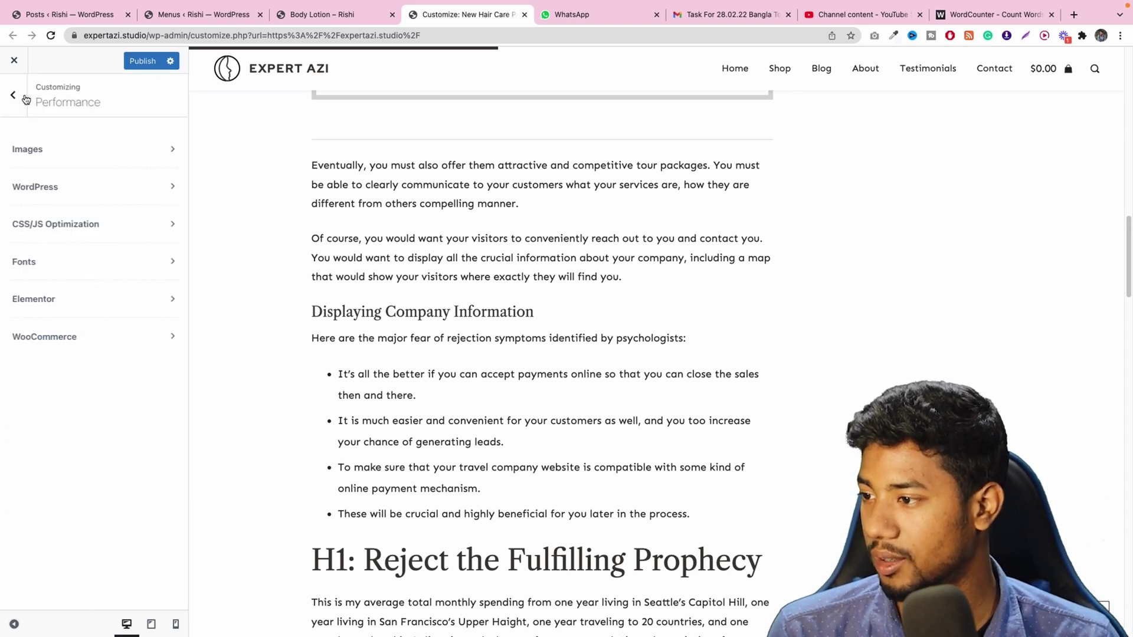
click(57, 188)
scroll(119, 269, down, 3)
scroll(71, 206, up, 3)
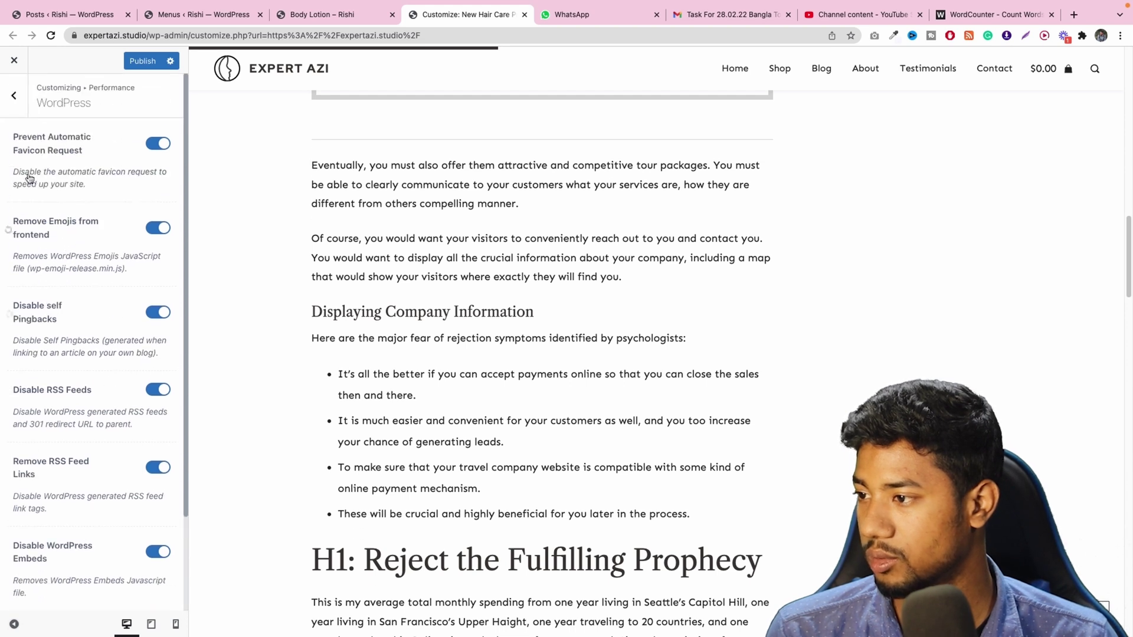
click(14, 101)
click(74, 234)
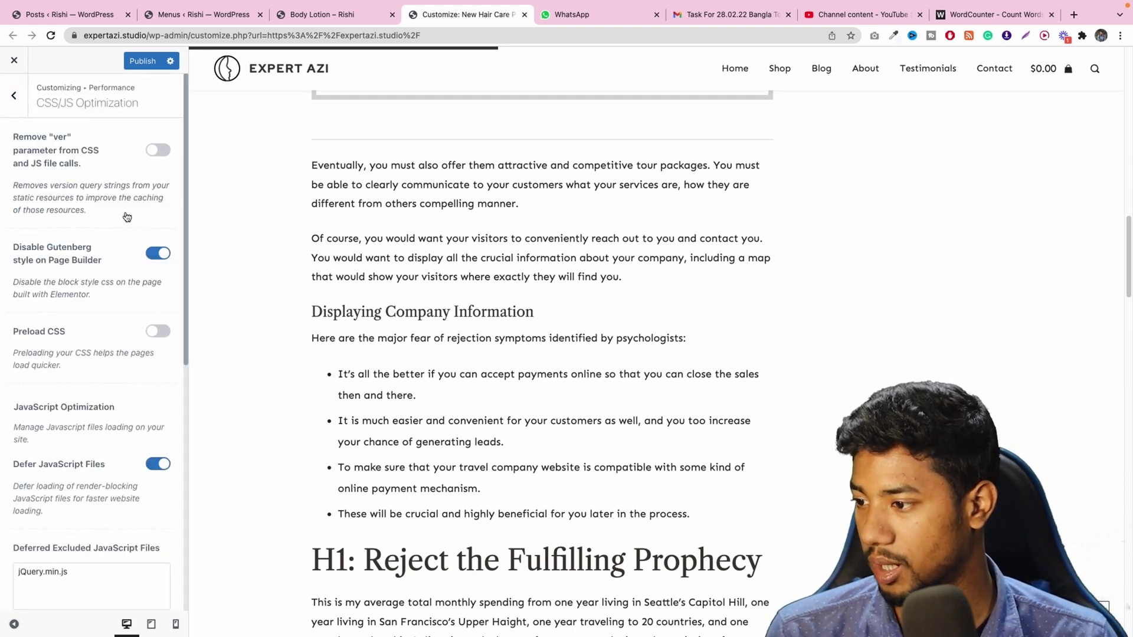
scroll(127, 217, down, 5)
scroll(126, 209, up, 5)
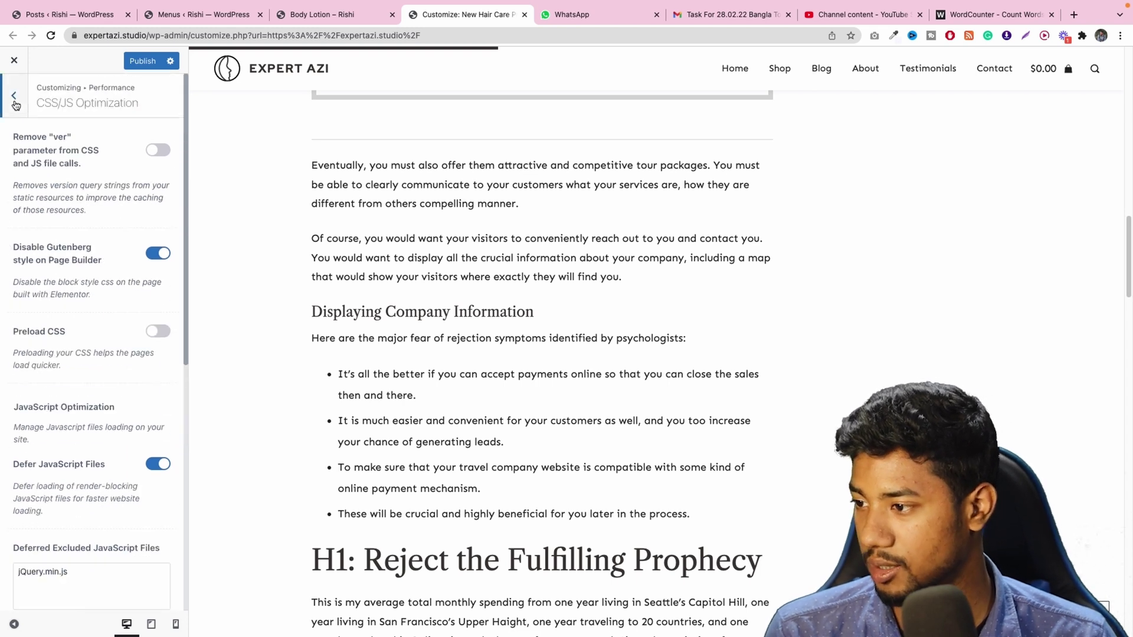
click(14, 97)
click(74, 276)
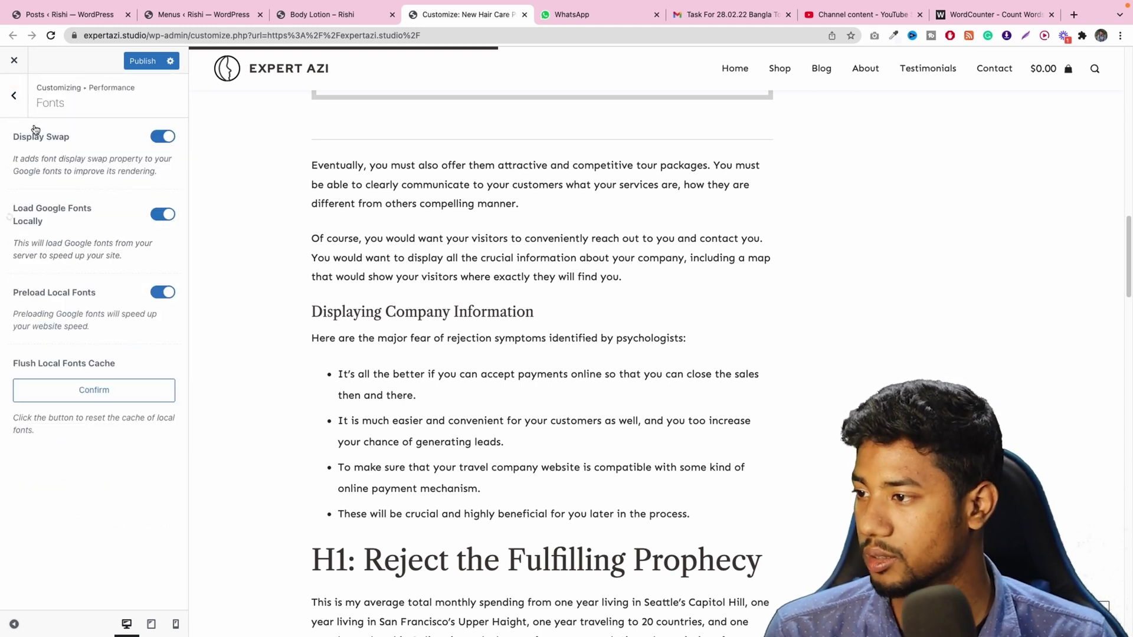
click(14, 96)
click(70, 345)
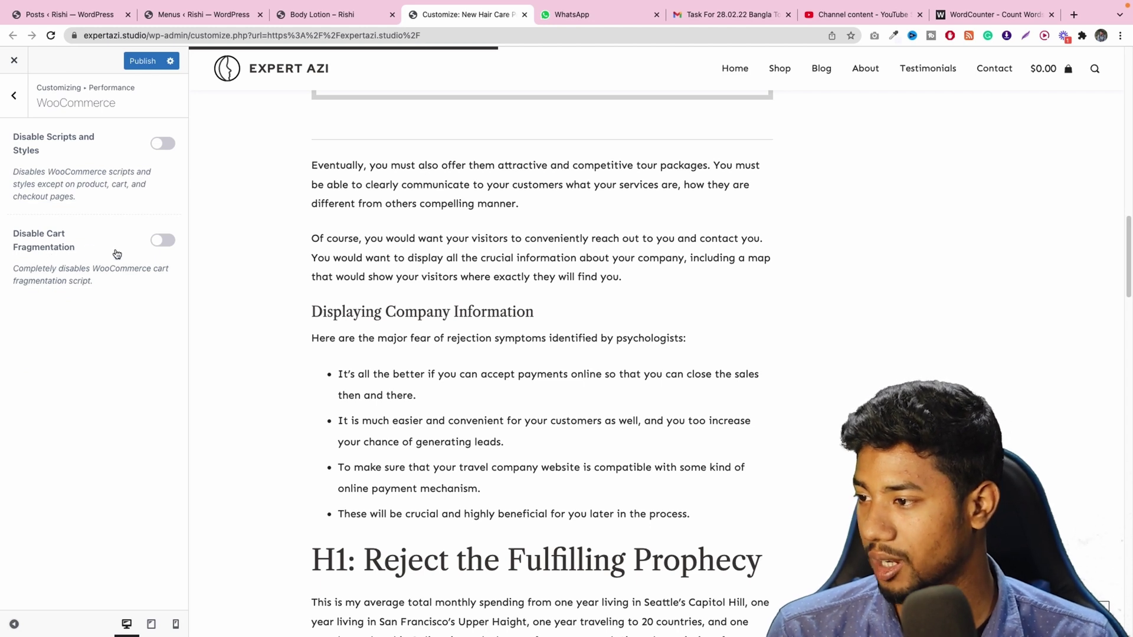
click(14, 96)
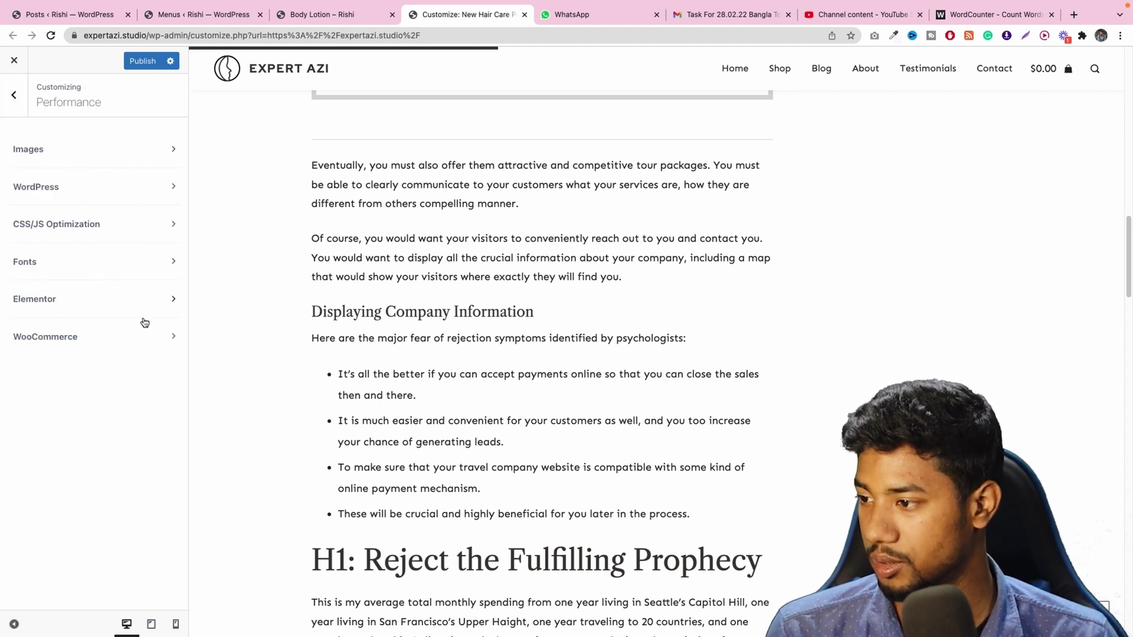
click(89, 300)
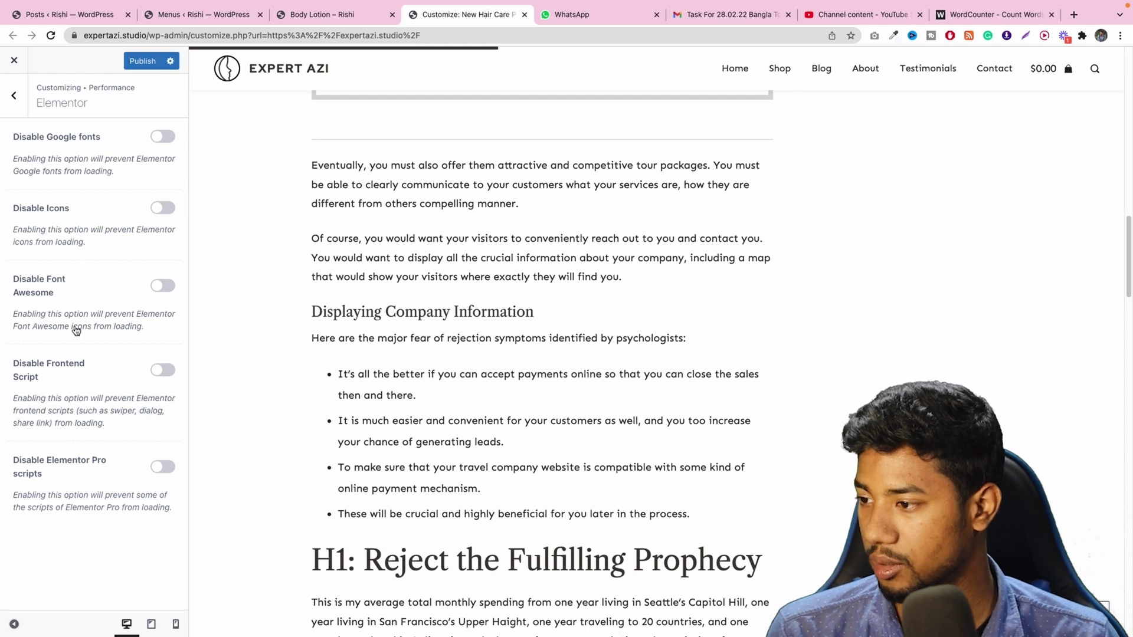
click(14, 95)
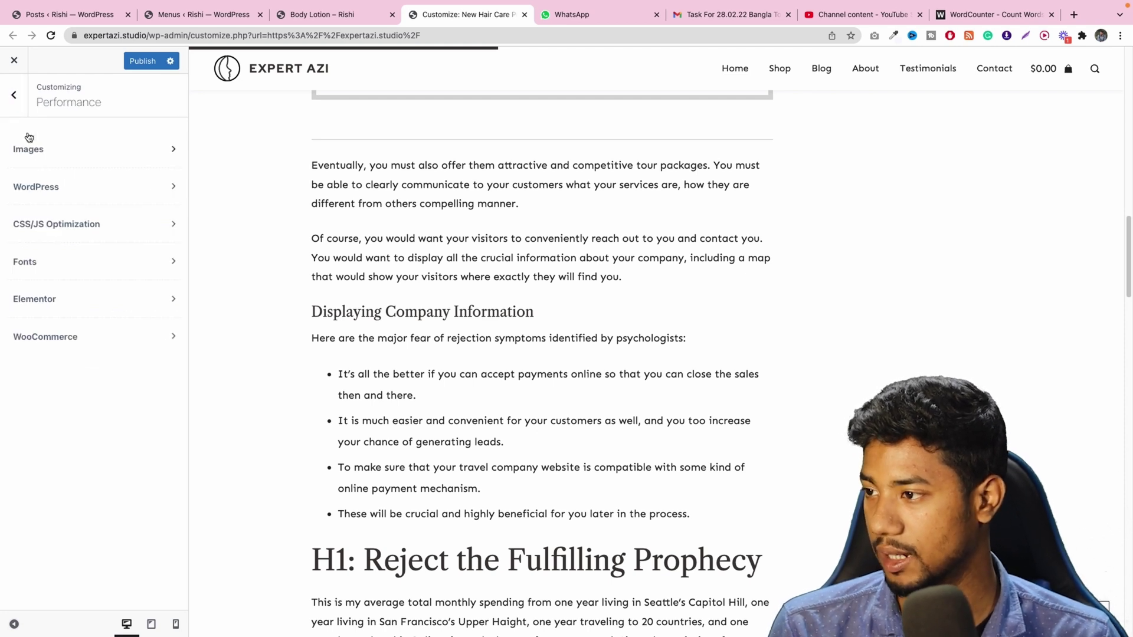
click(16, 96)
scroll(73, 283, down, 3)
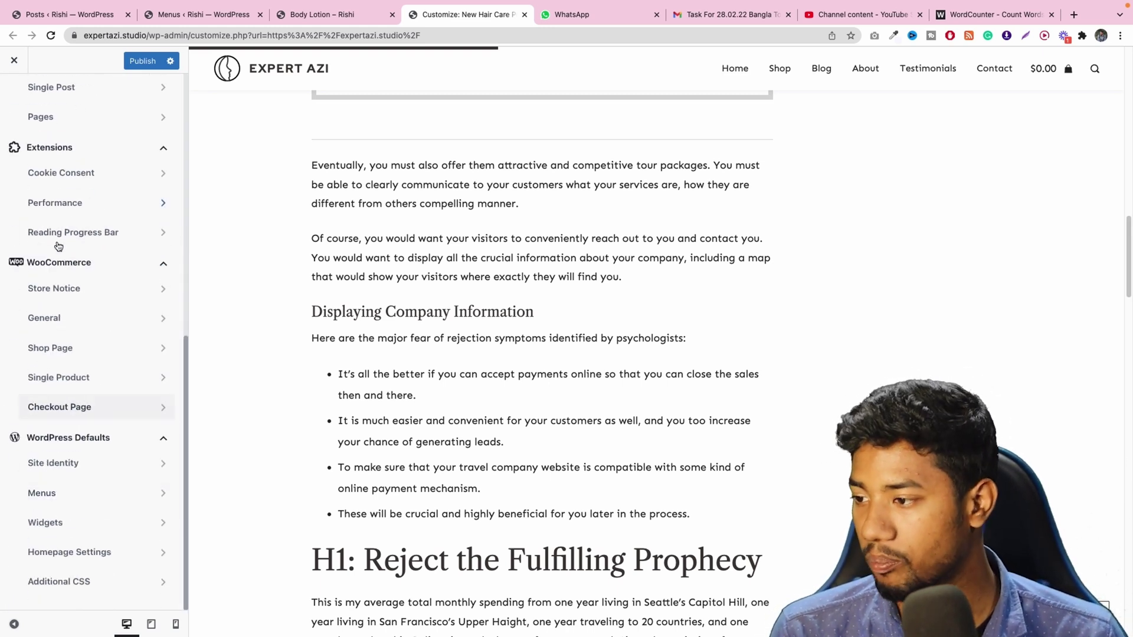
Enable the store notice at the Top position and preview it on the Shop page
click(75, 289)
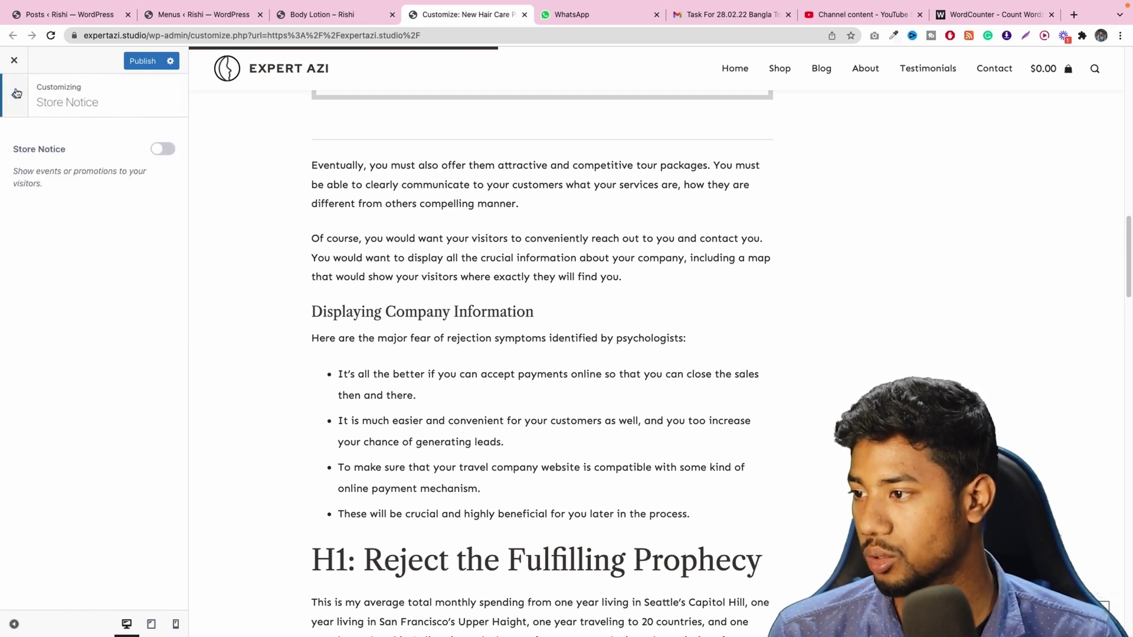
click(157, 155)
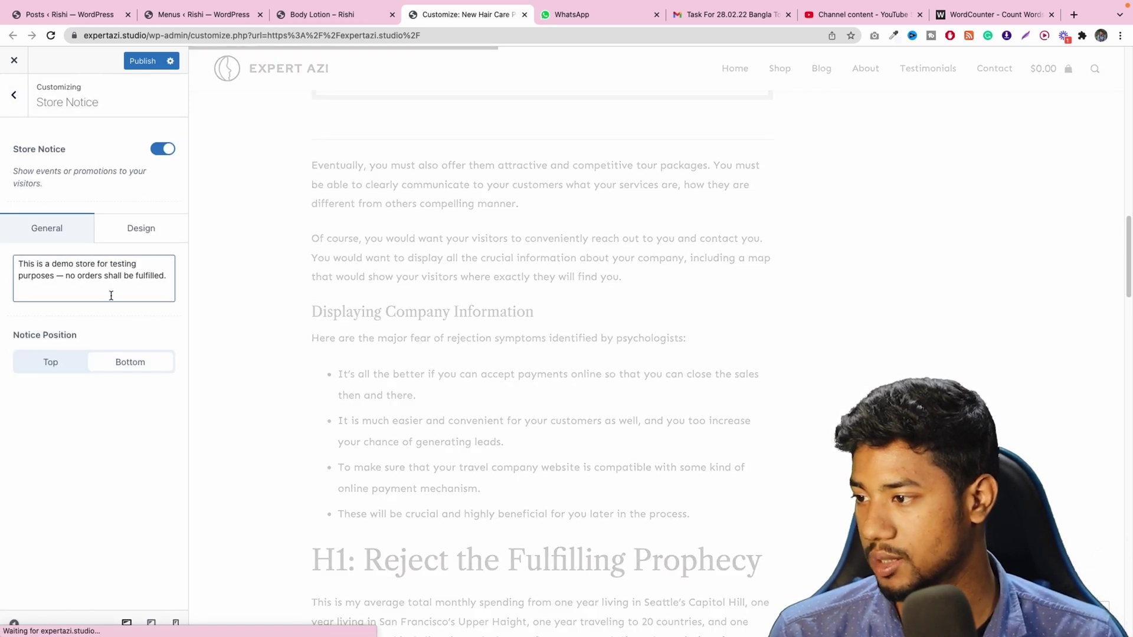
click(69, 367)
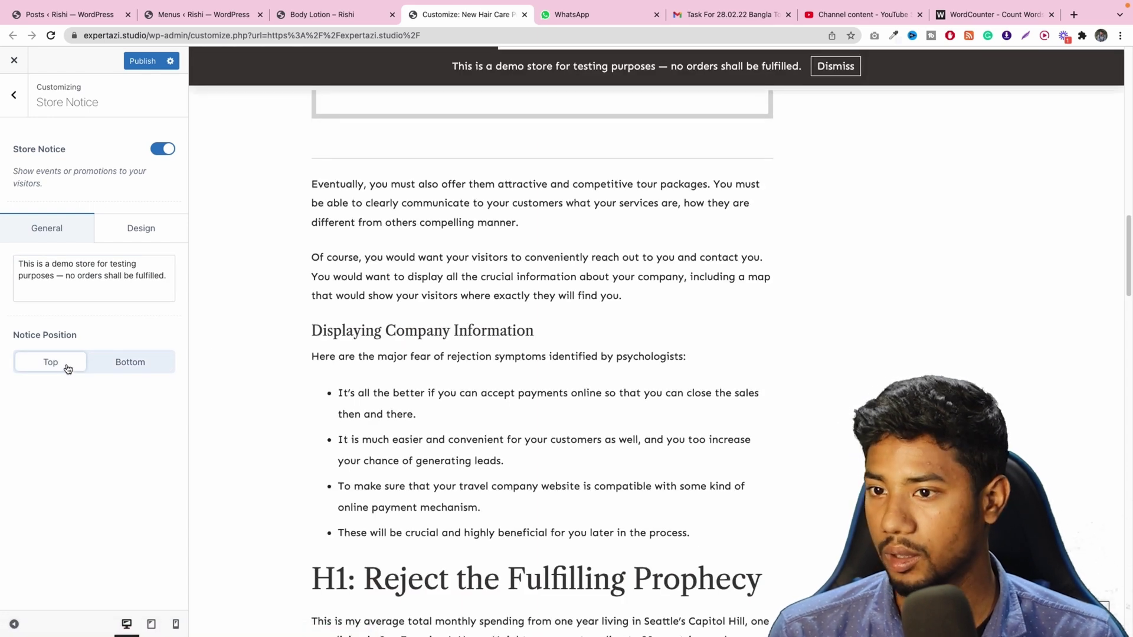
scroll(721, 296, up, 15)
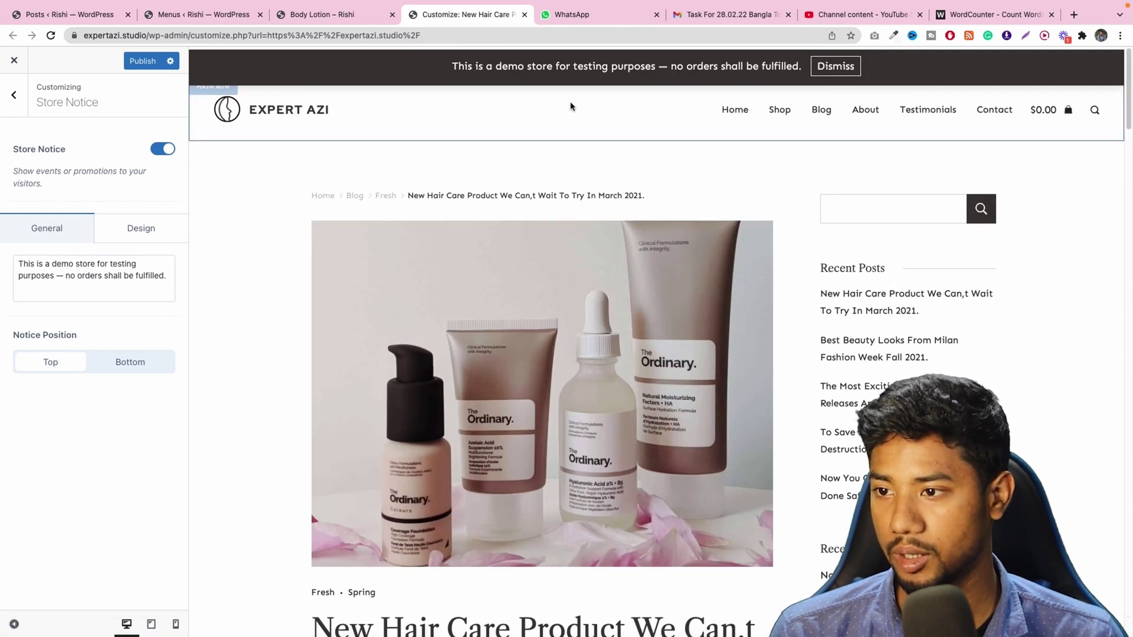
click(792, 111)
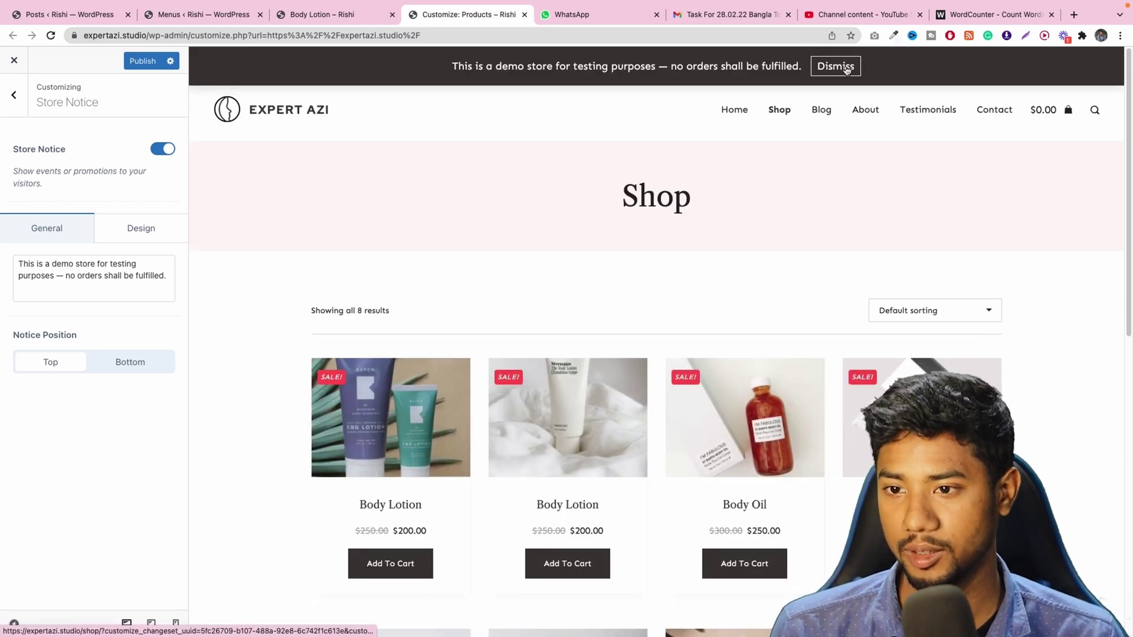
click(162, 149)
click(14, 94)
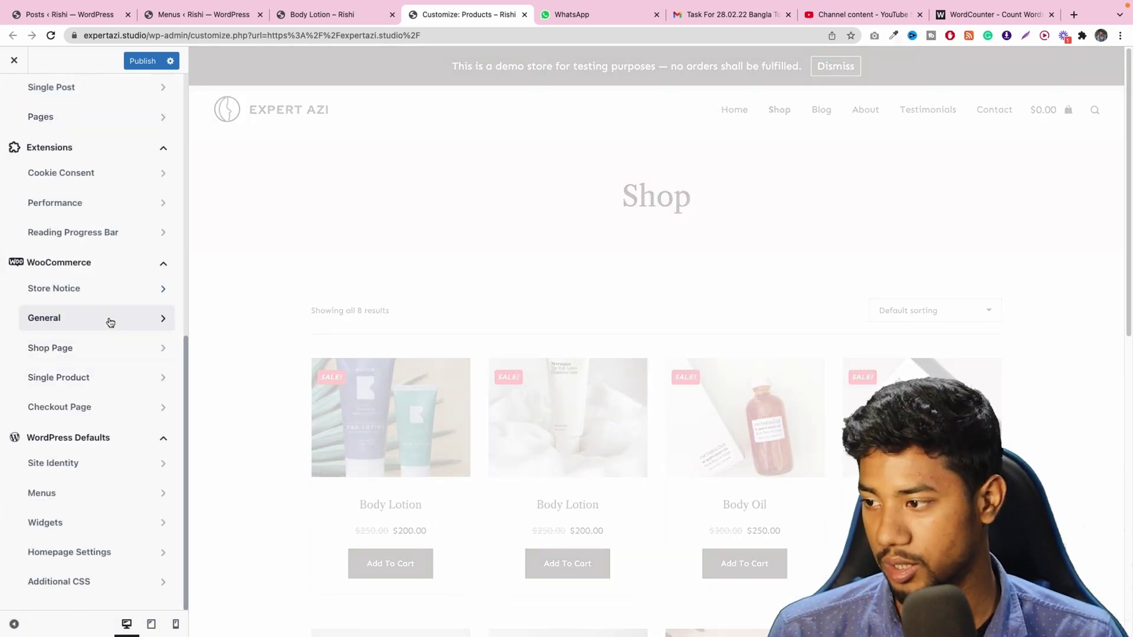
In WooCommerce General settings, try the Left Sidebar shop layout, then settle on Fullwidth
click(103, 332)
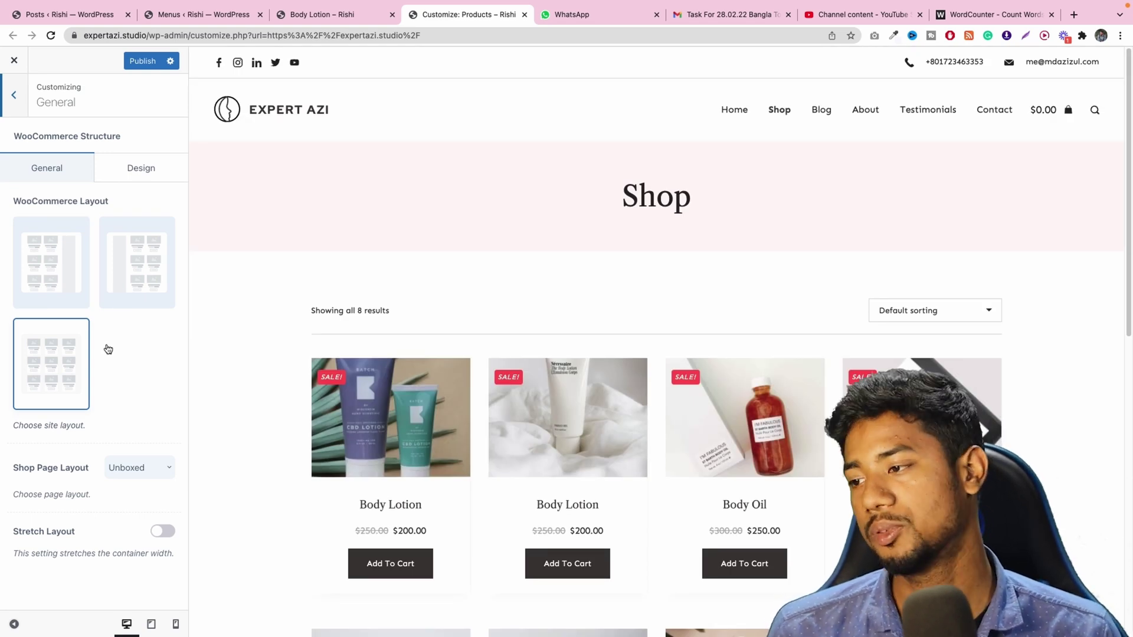
click(147, 278)
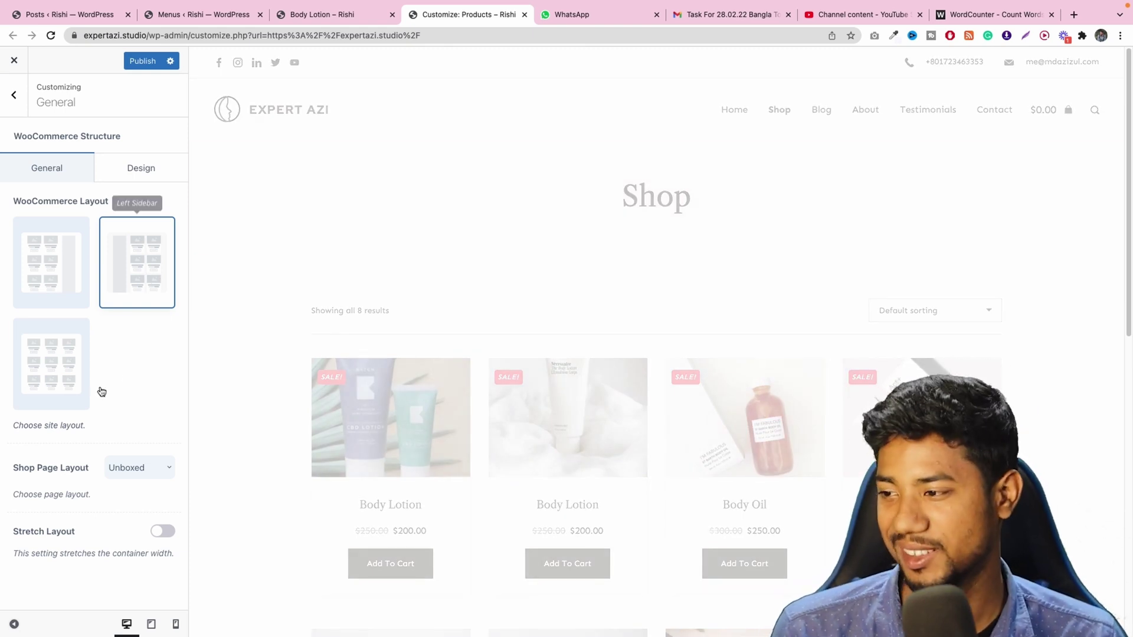
scroll(442, 385, down, 5)
click(37, 373)
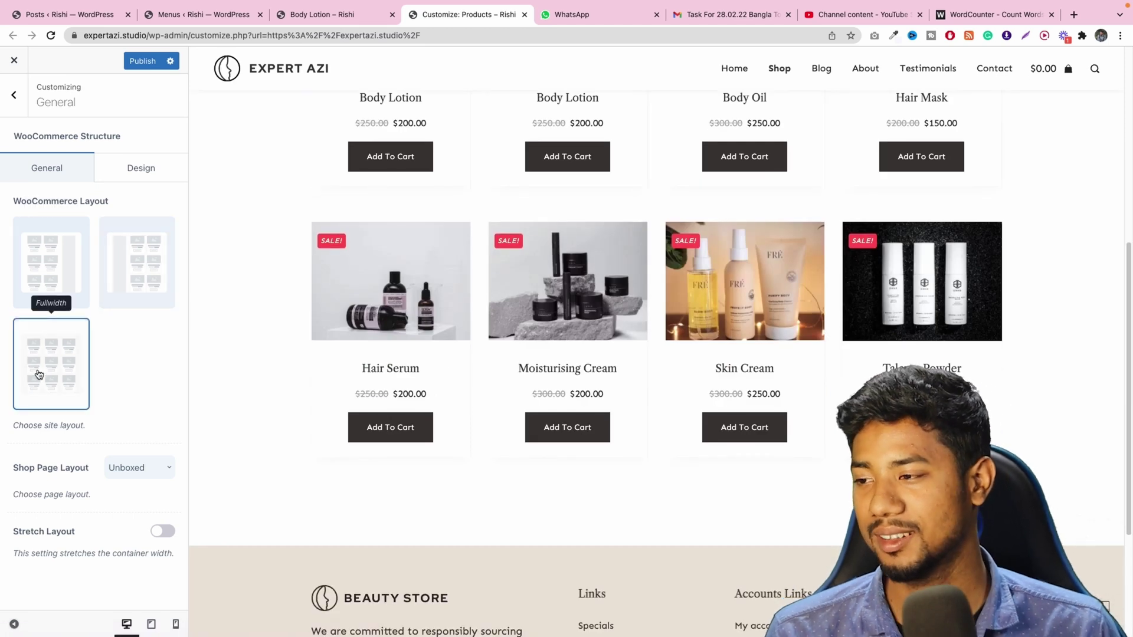
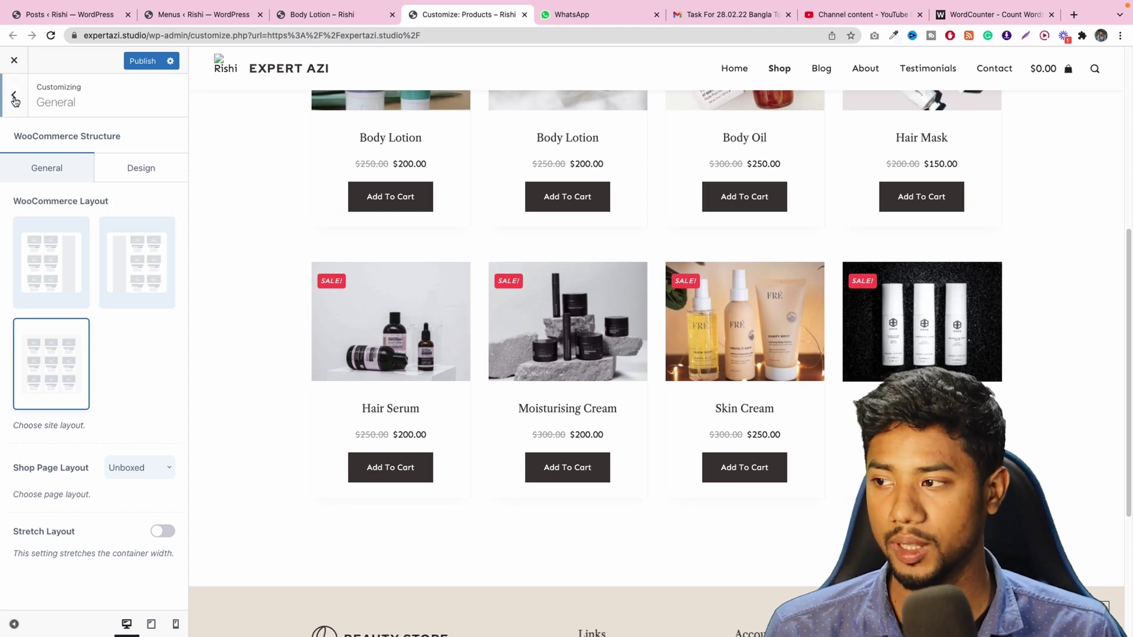
Open WooCommerce Single Product settings, load Body Lotion in the preview, and review its Design options
click(14, 99)
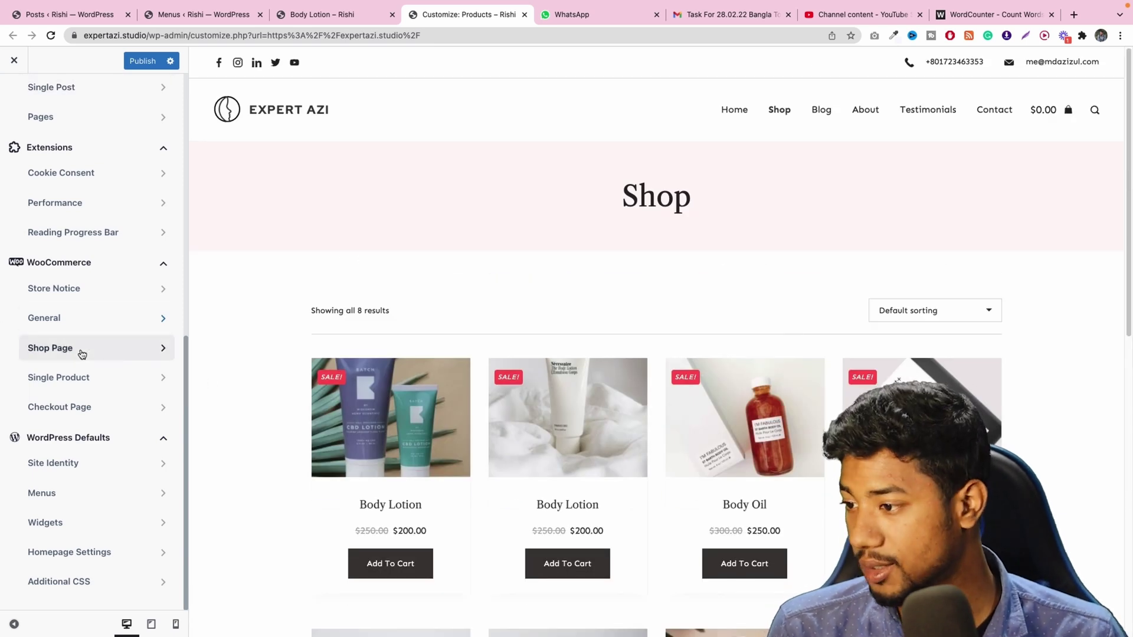
click(73, 387)
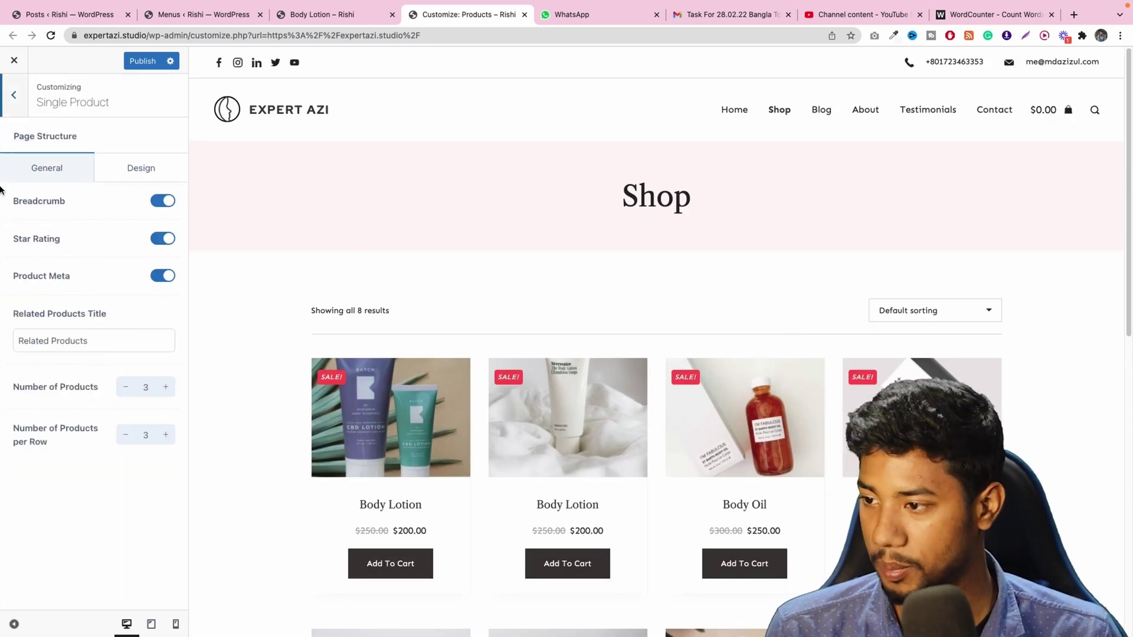
scroll(613, 343, down, 5)
click(392, 245)
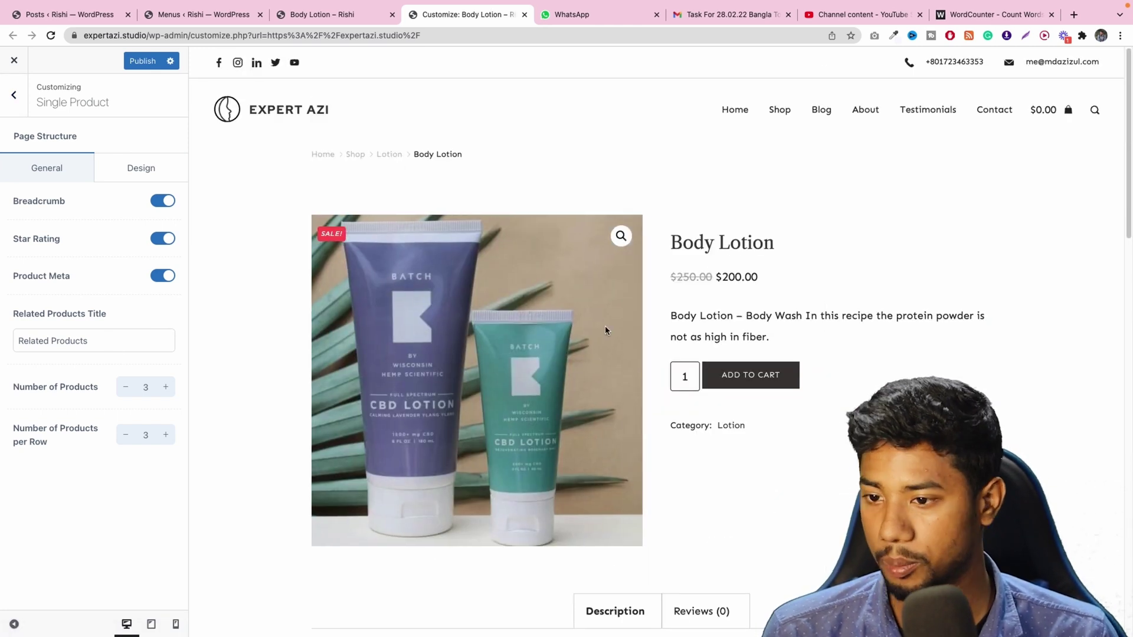
scroll(805, 255, down, 3)
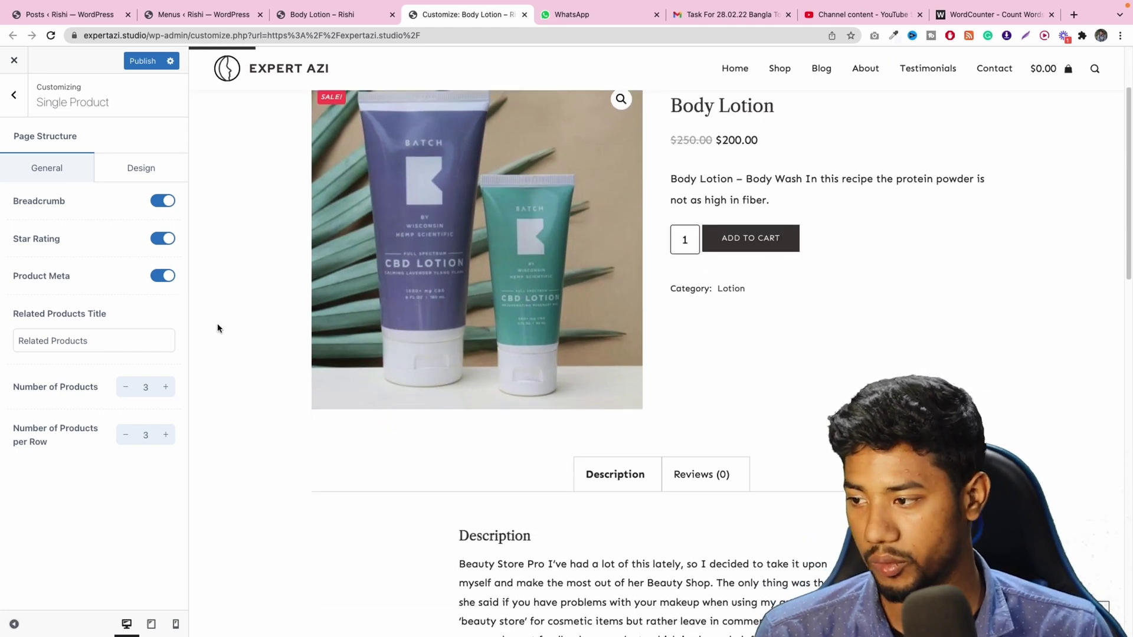
click(137, 175)
click(47, 168)
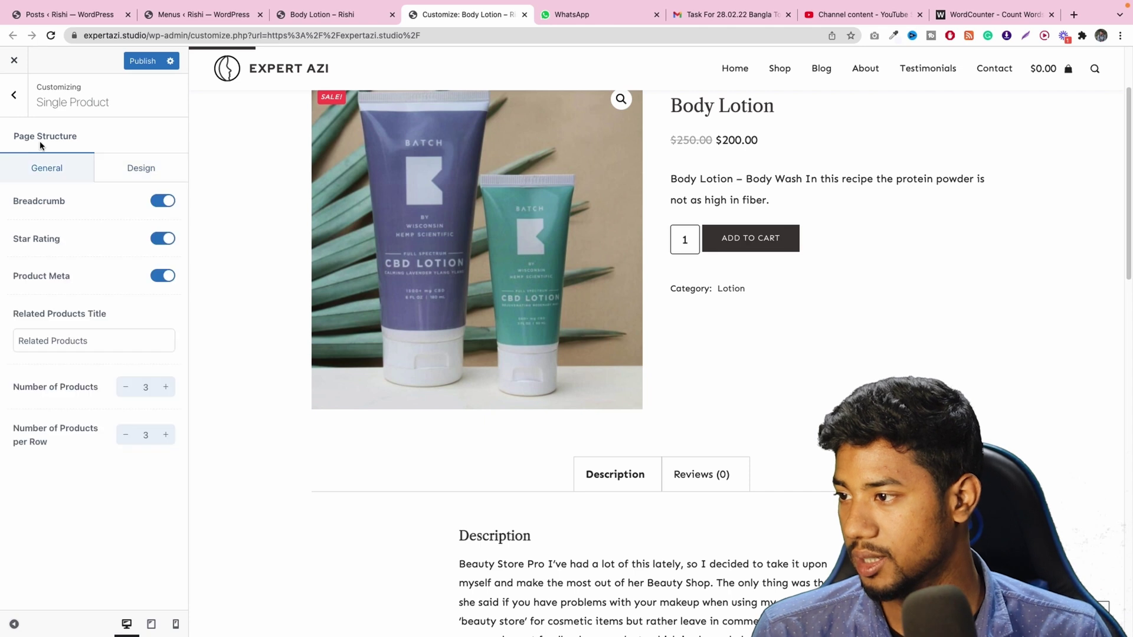
click(14, 95)
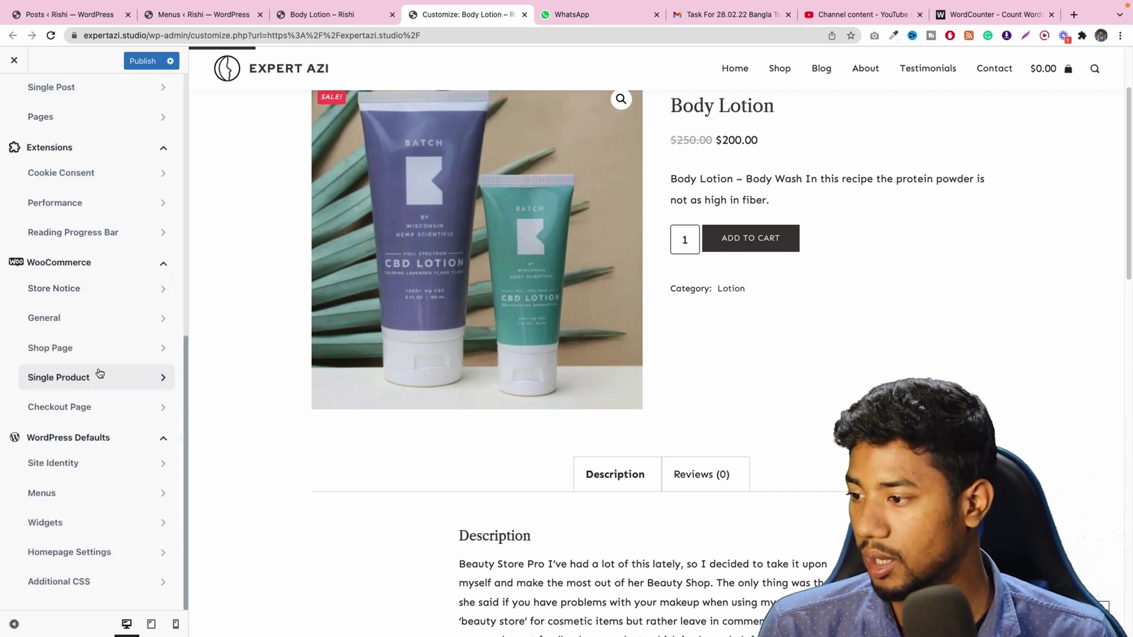
Open Site Identity and close the WhatsApp, Gmail, YouTube and WordCounter browser tabs
click(76, 464)
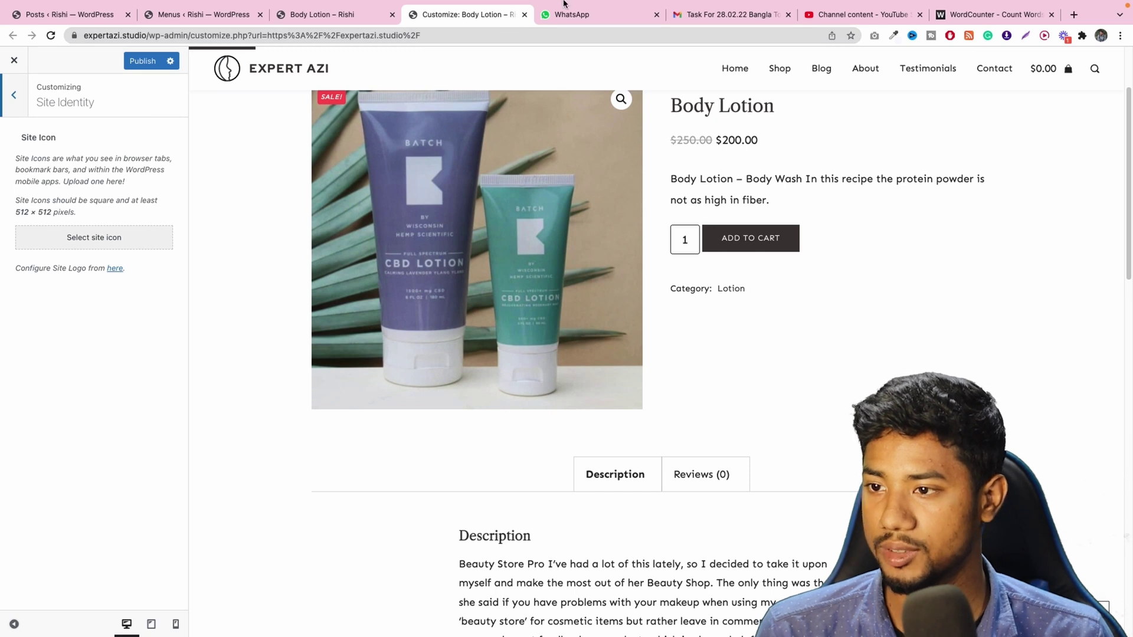
click(655, 15)
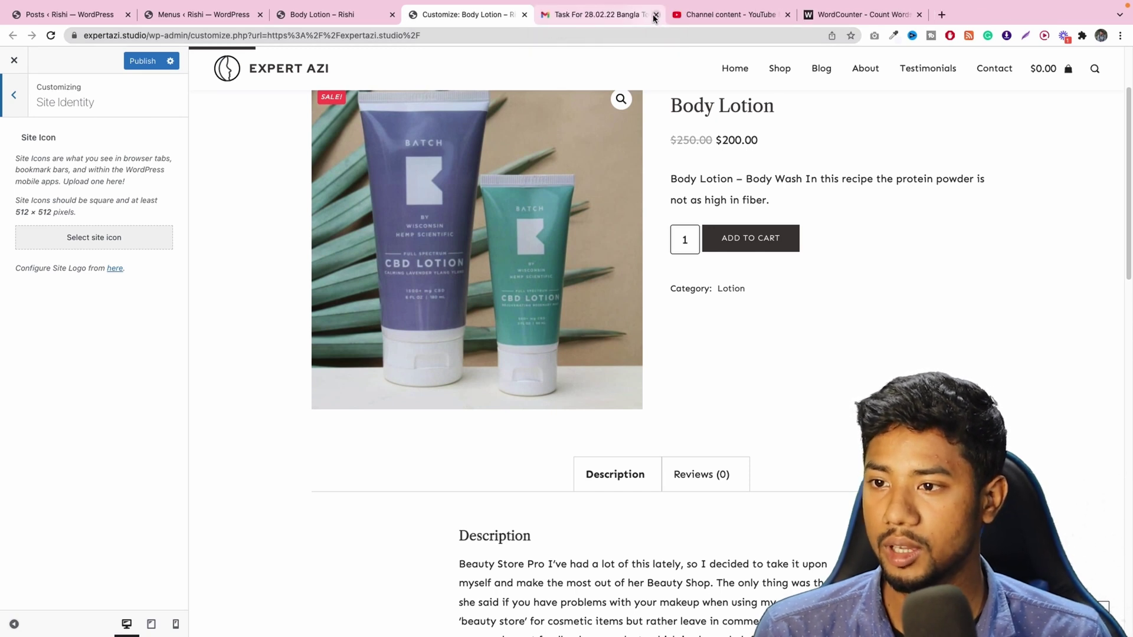
click(655, 15)
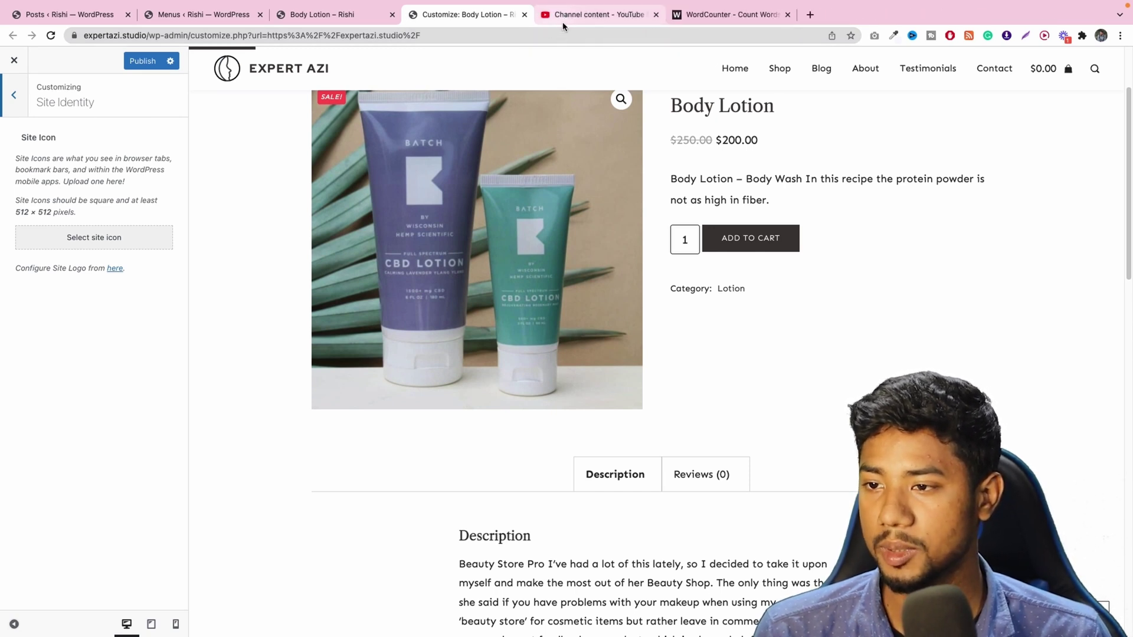
click(655, 15)
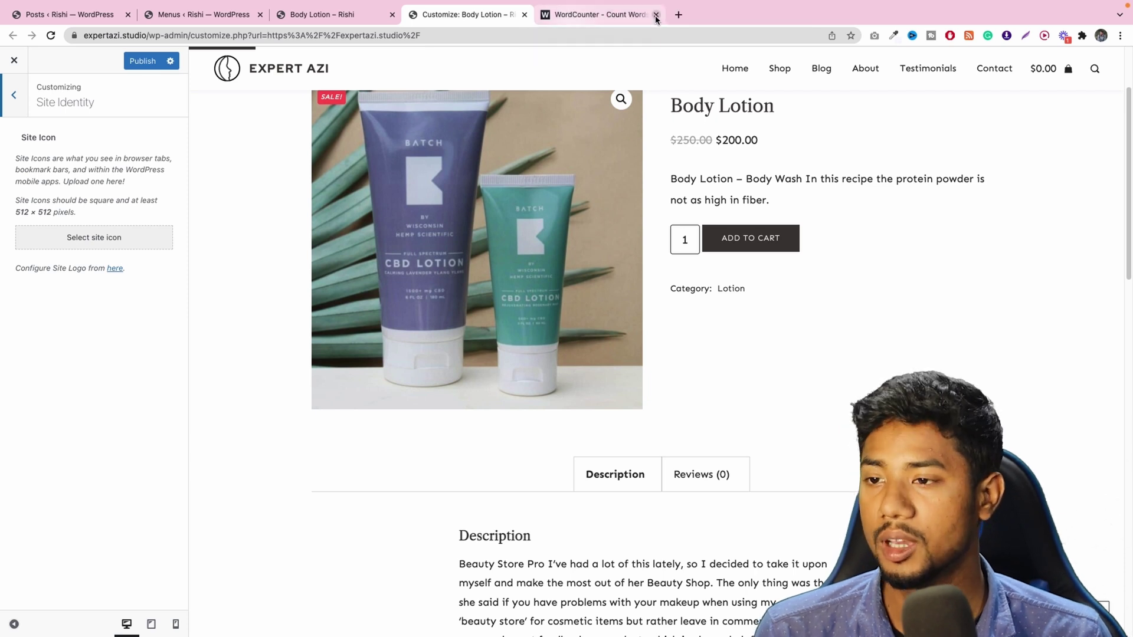
click(656, 15)
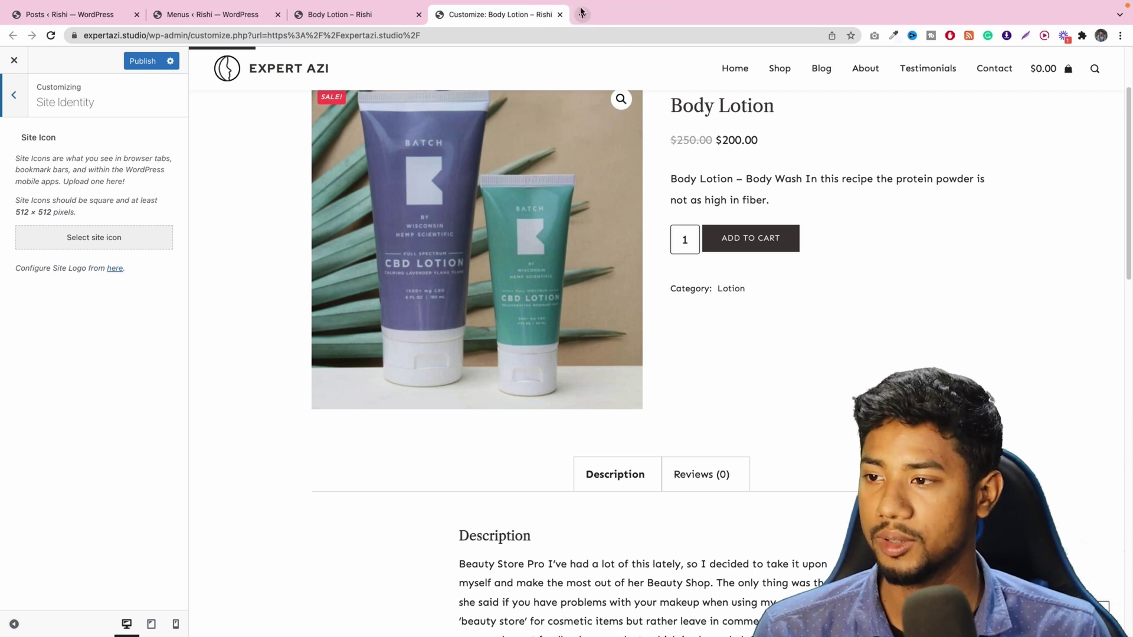
Set the pink paw image from the Media Library as the cropped site icon and publish
click(93, 232)
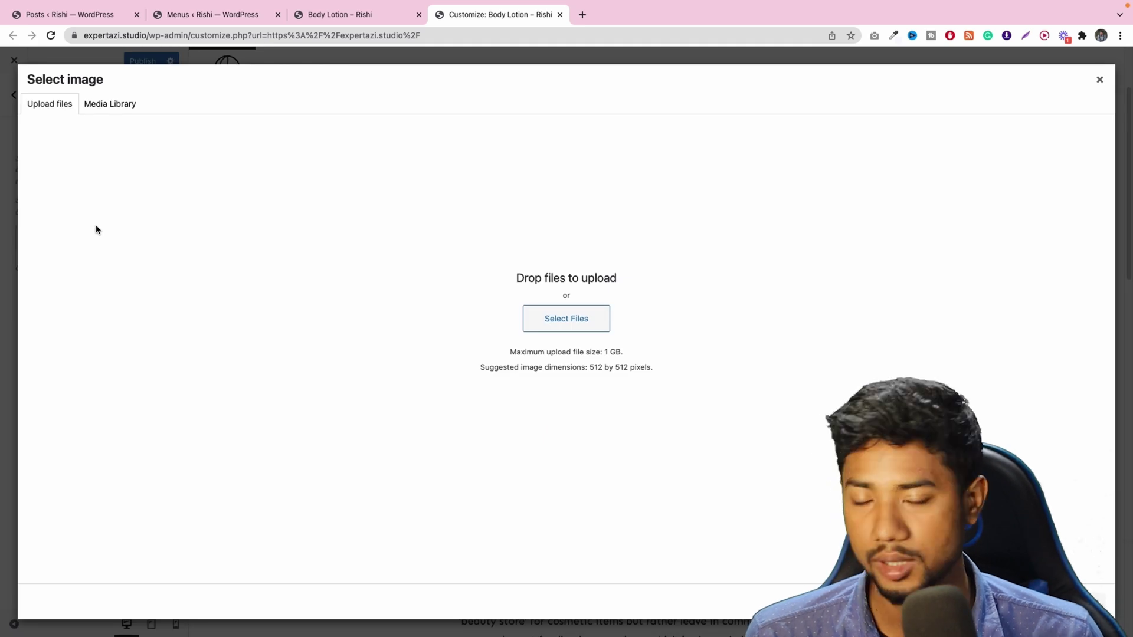
click(97, 105)
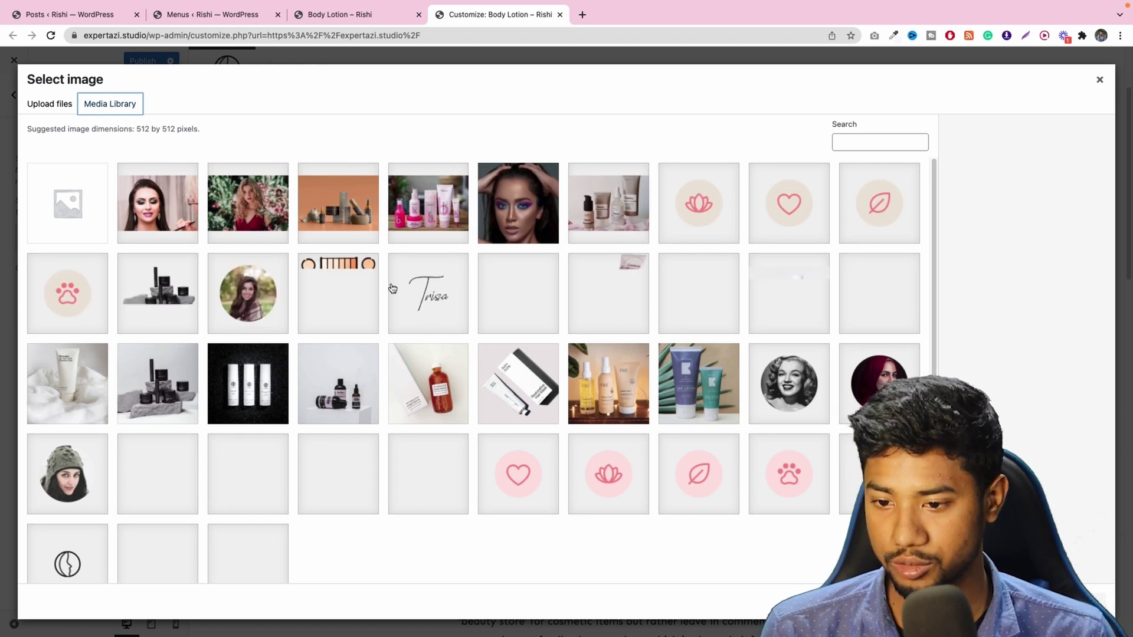
click(76, 288)
click(1083, 602)
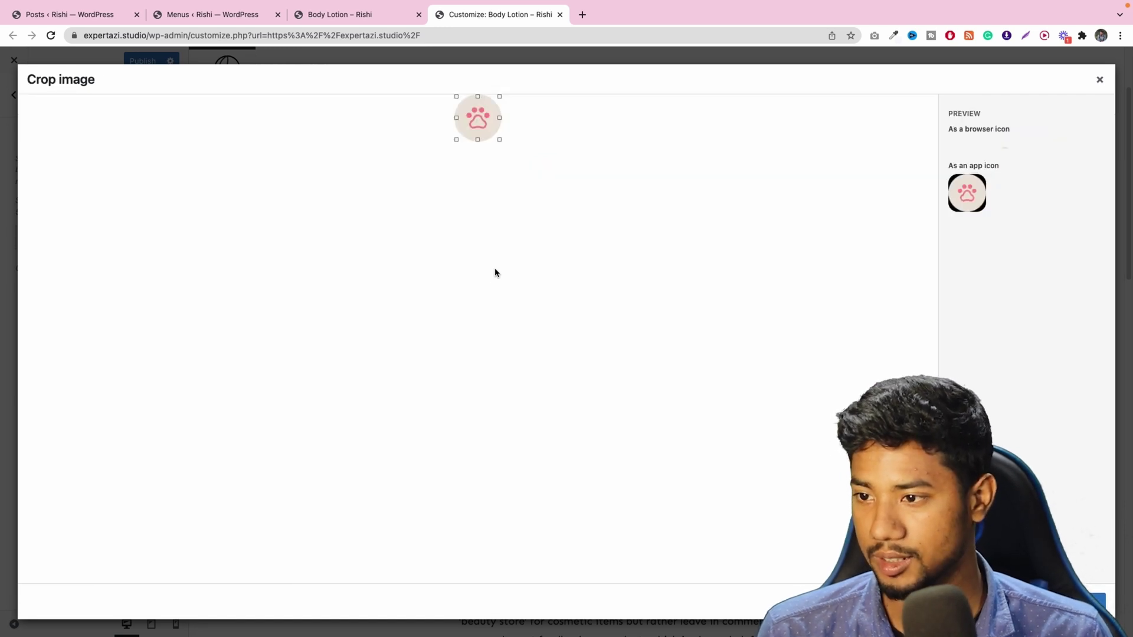
click(1083, 602)
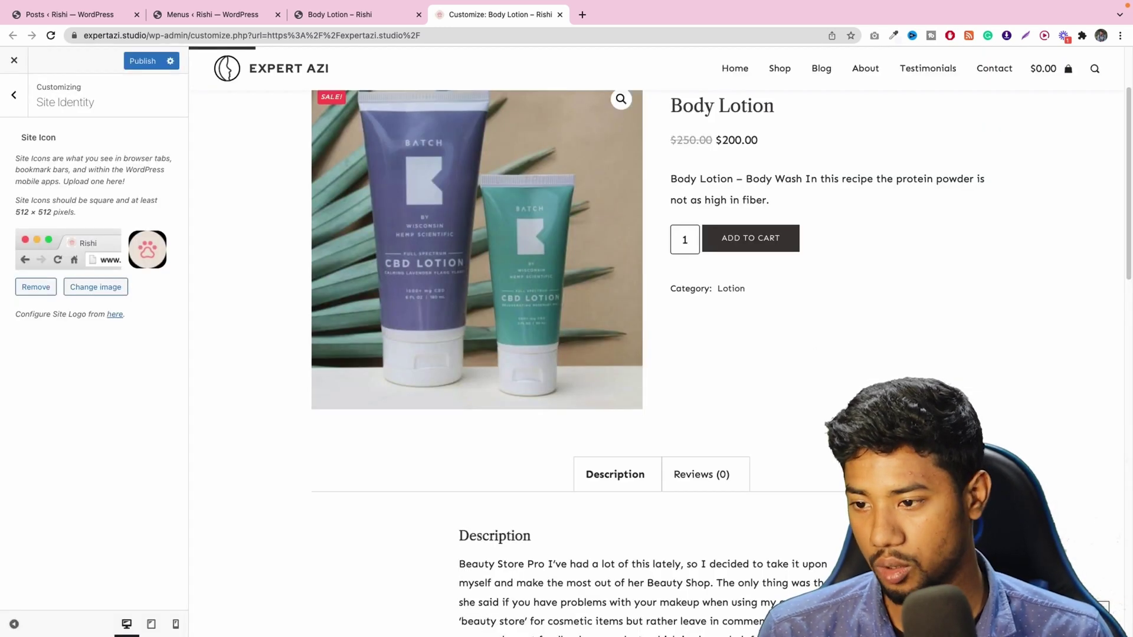
click(134, 62)
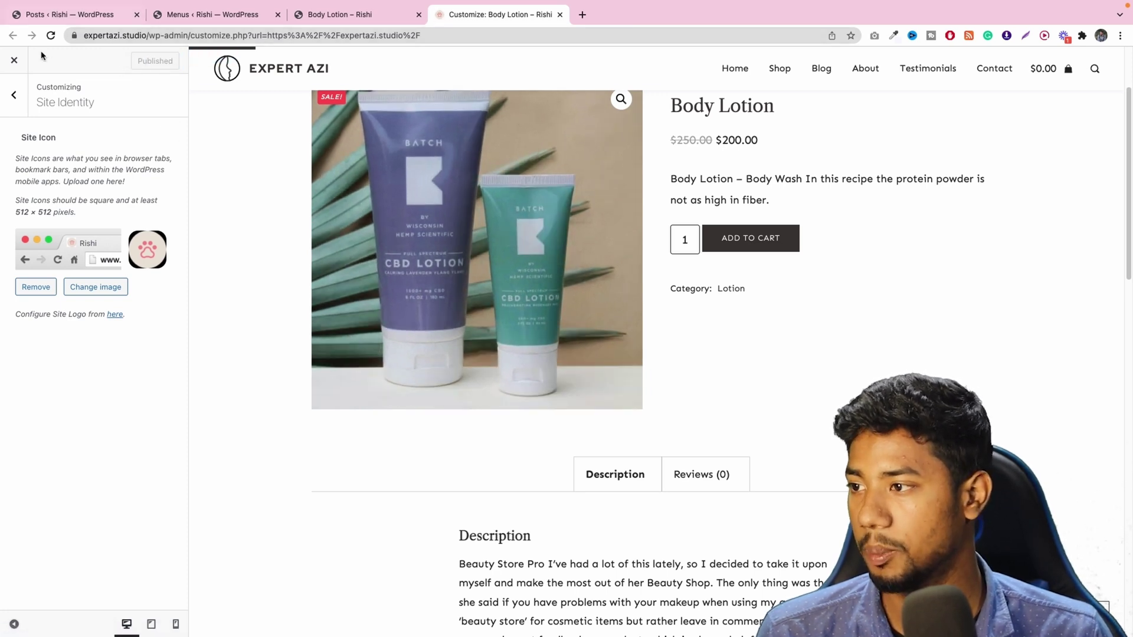
click(14, 95)
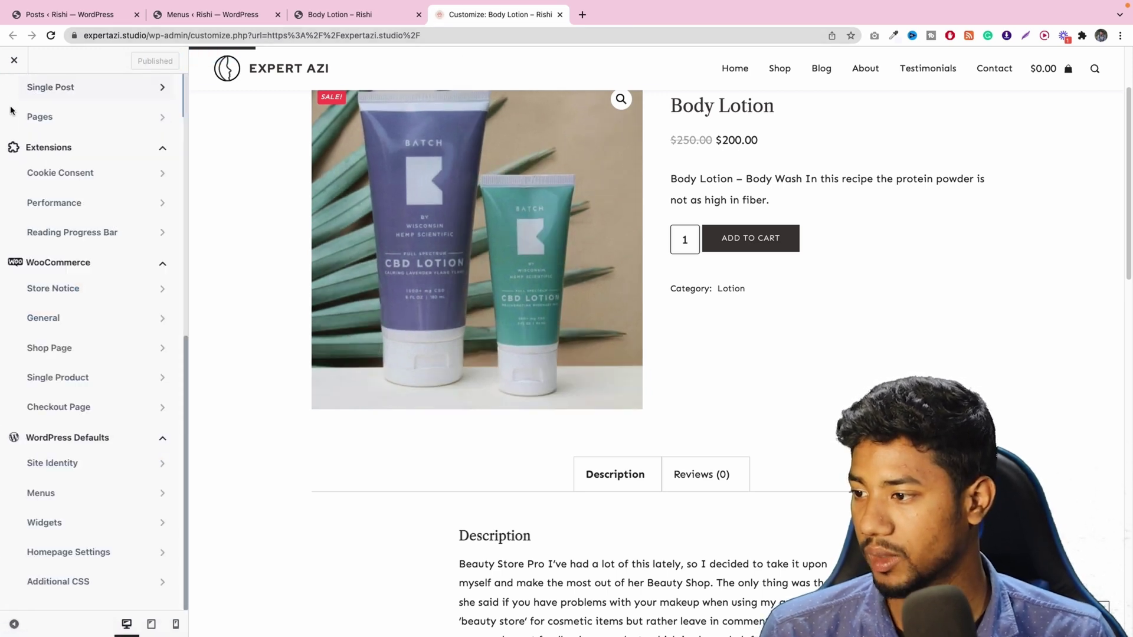
Inspect the footer menu's Privacy Policy link, then open footer menu 2
click(80, 493)
click(81, 159)
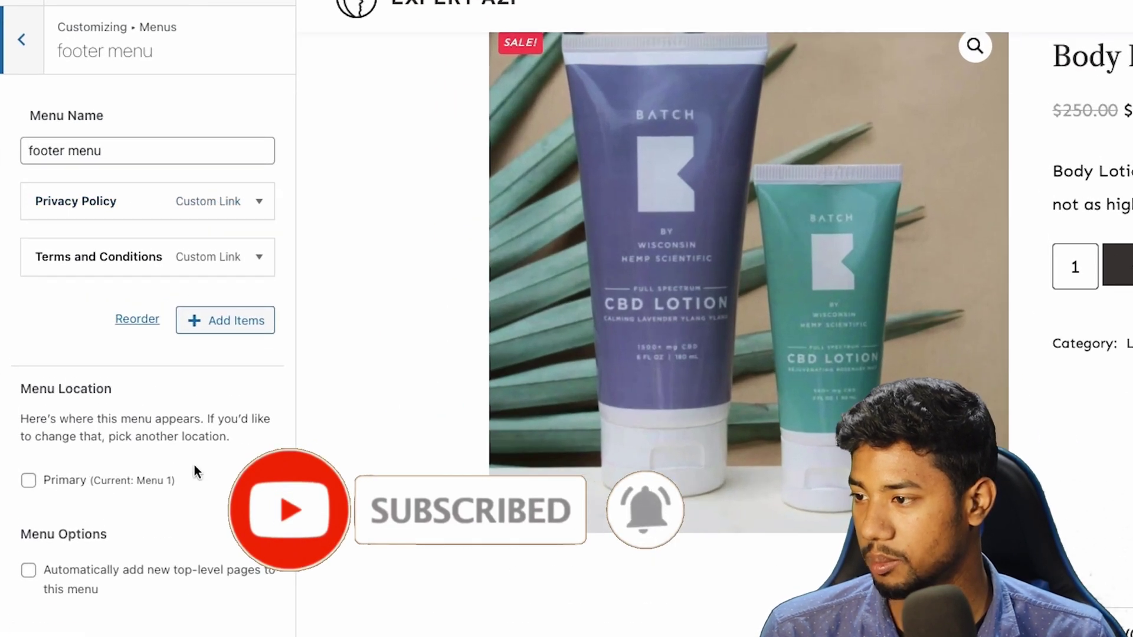
click(248, 209)
click(16, 30)
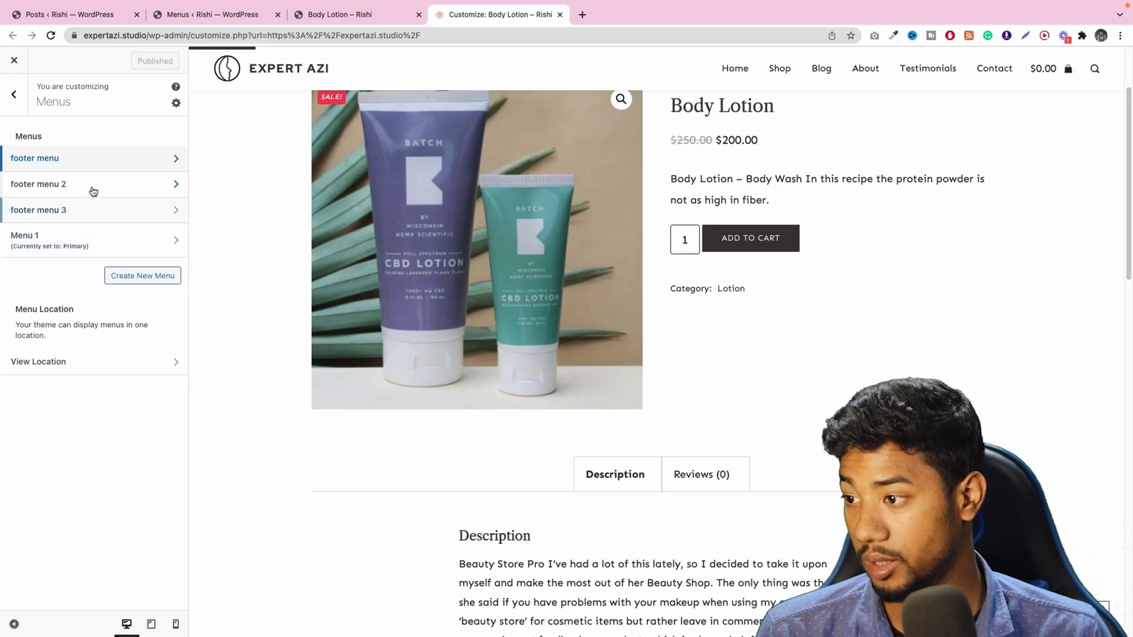
click(91, 185)
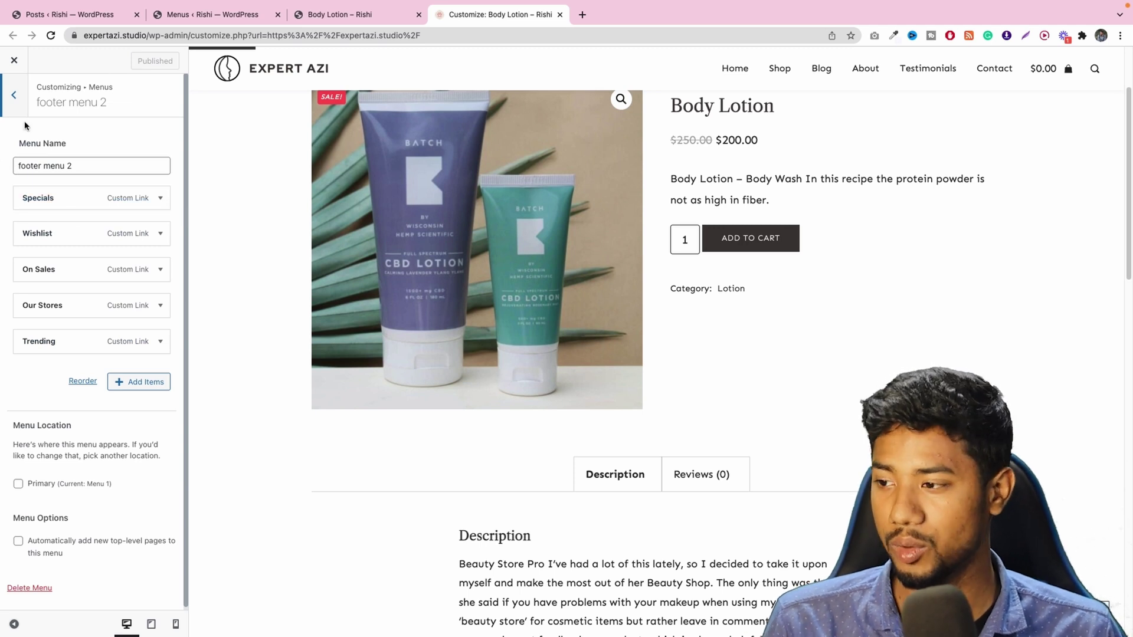
Add the Blog page to footer menu 2, then remove it again
click(147, 383)
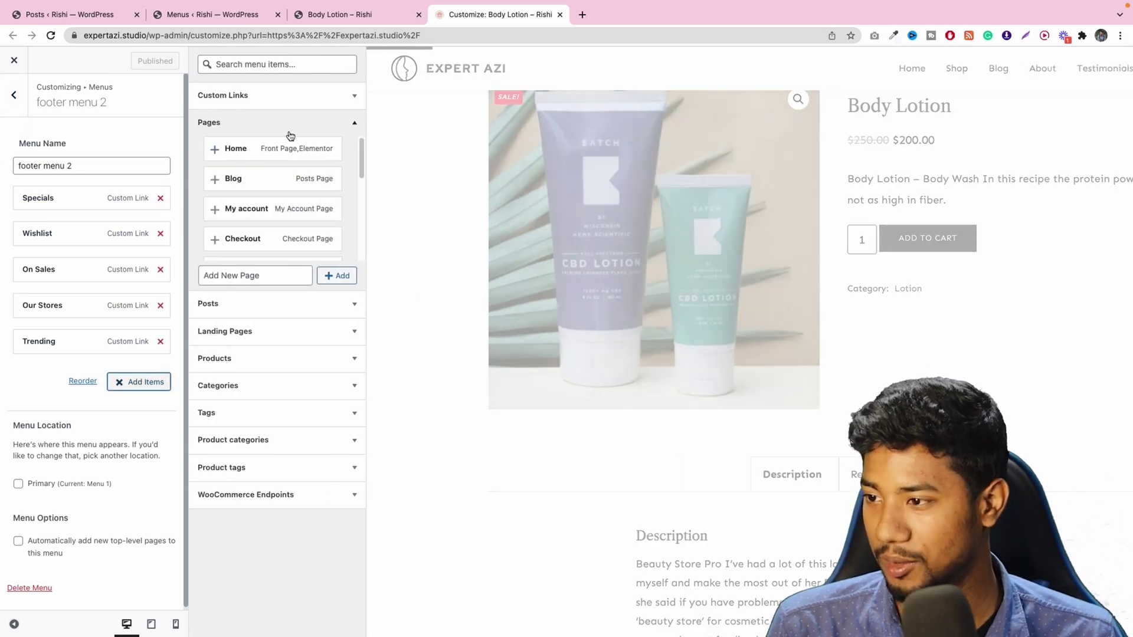
click(255, 275)
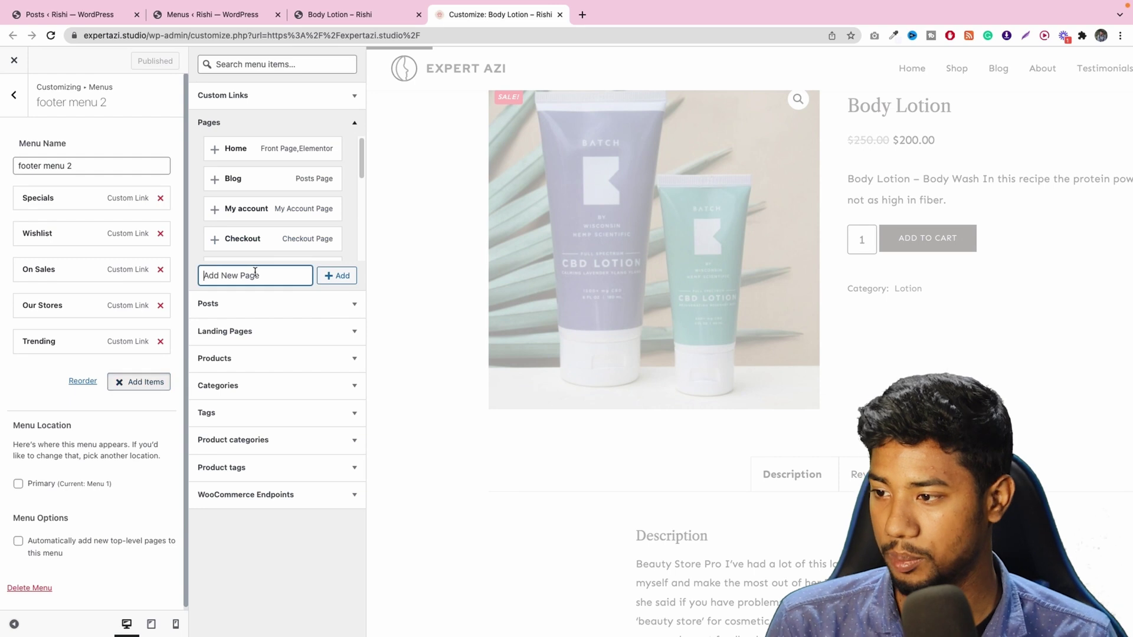
scroll(278, 183, down, 1)
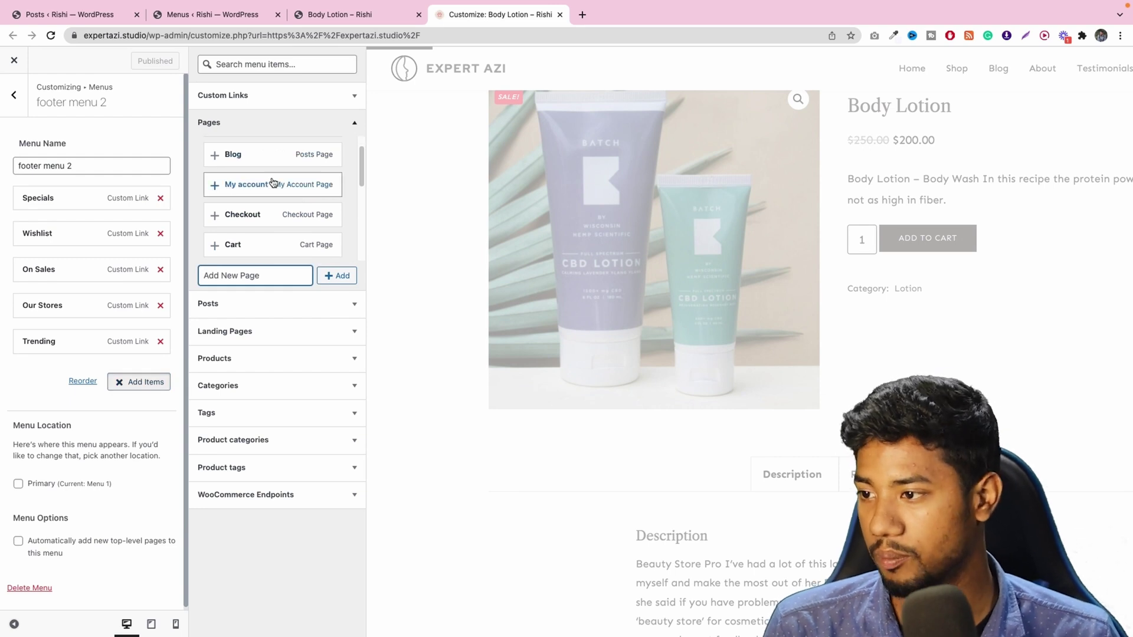
click(216, 159)
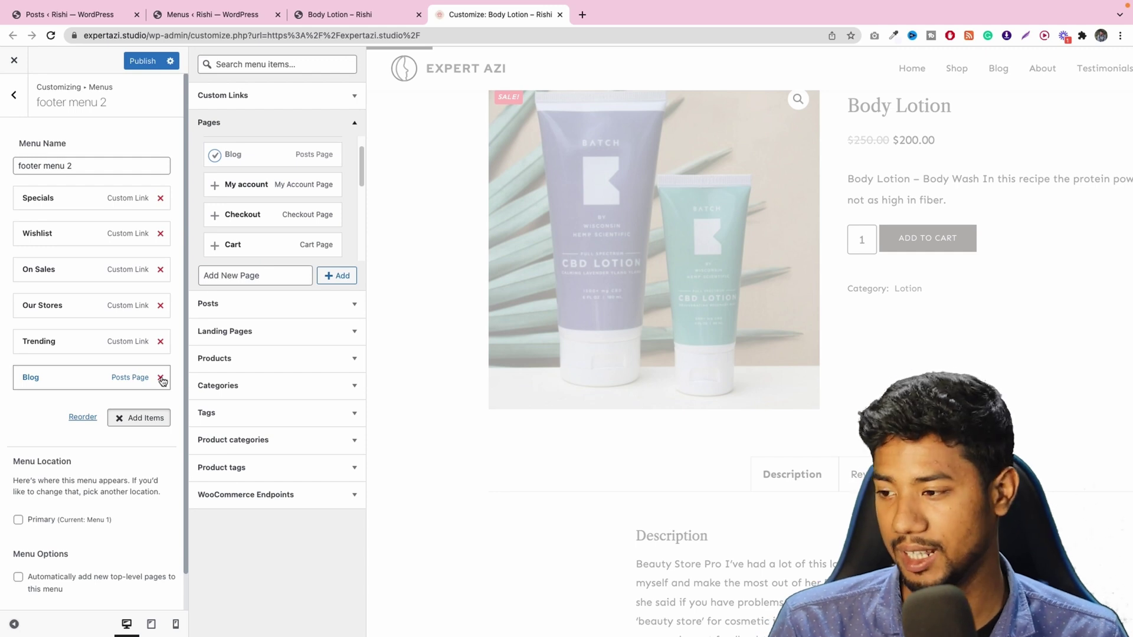
click(161, 378)
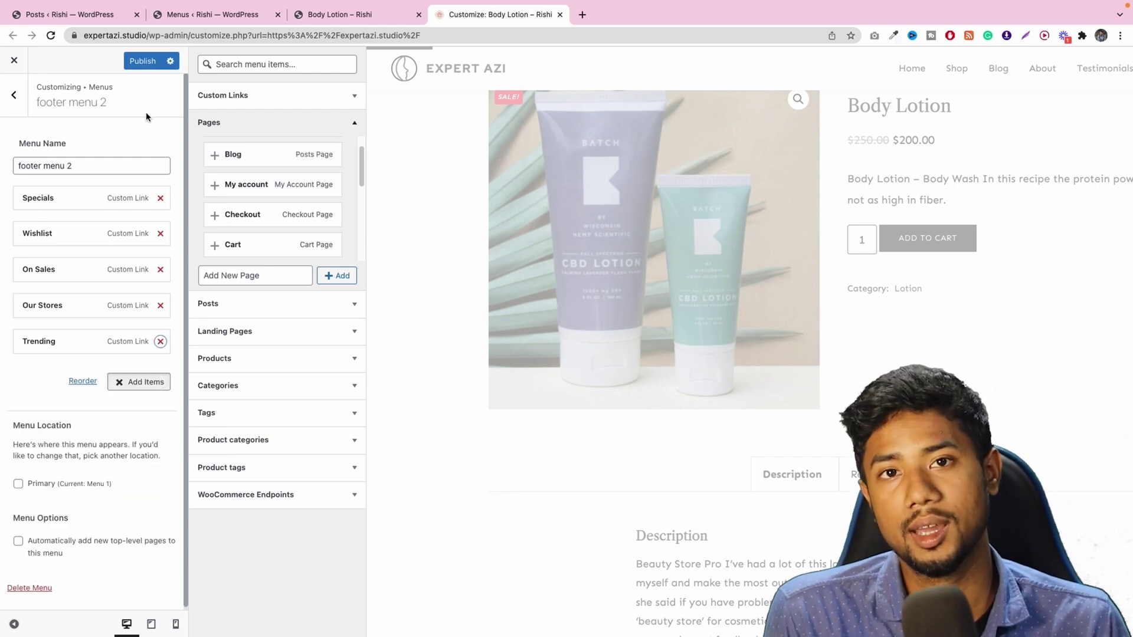
click(12, 97)
Publish pending Customizer changes and look over the widget area settings
click(142, 61)
click(13, 94)
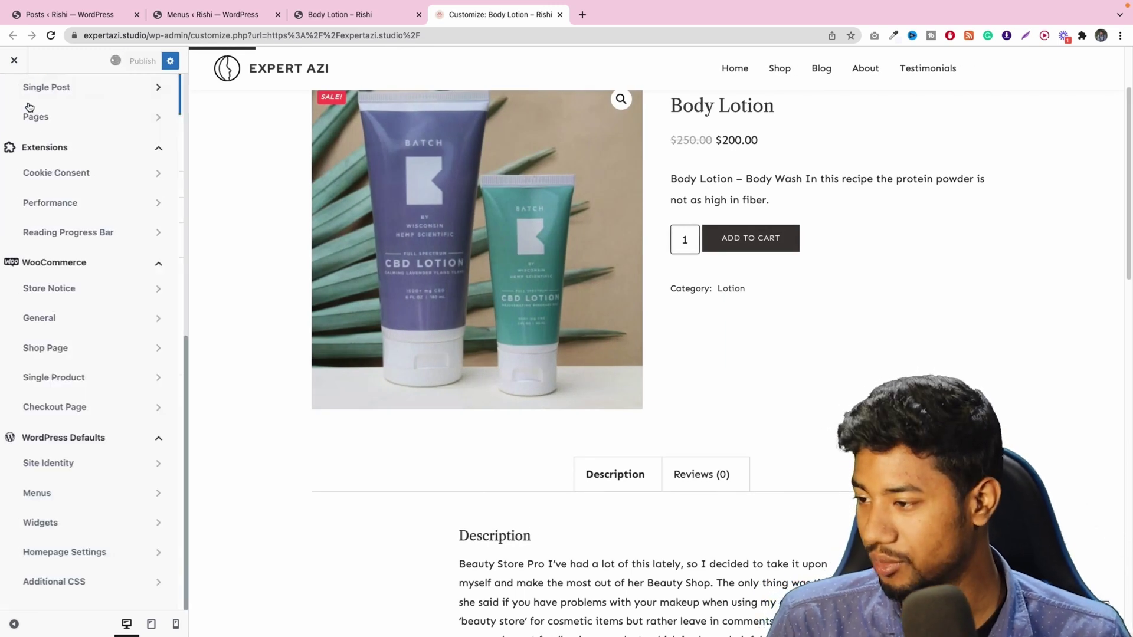
click(70, 523)
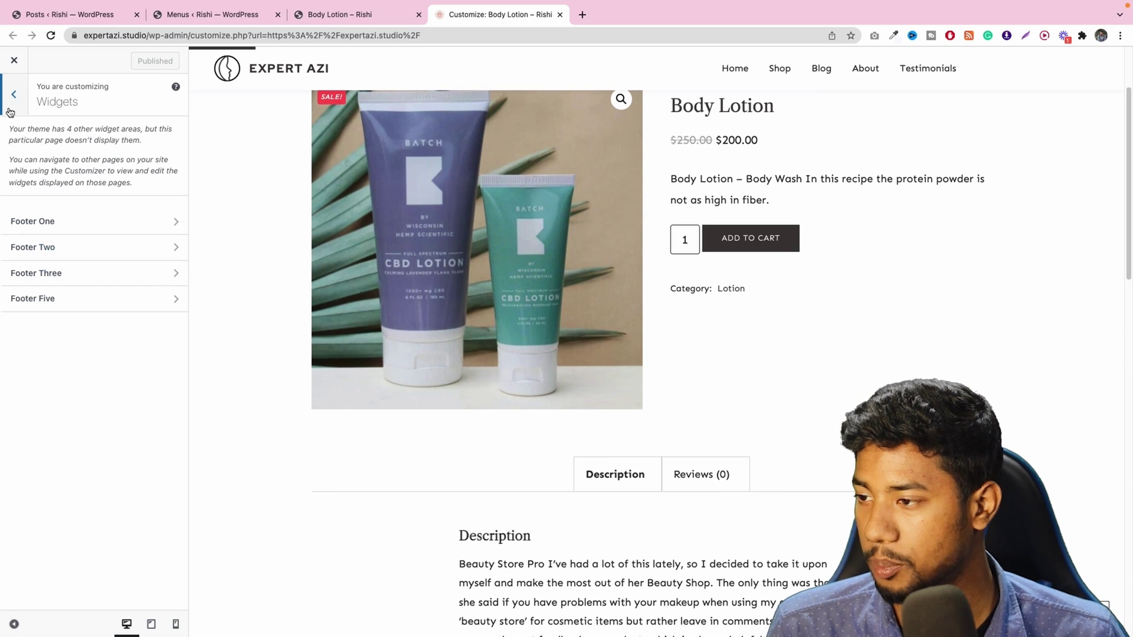
scroll(695, 440, down, 6)
scroll(695, 440, down, 10)
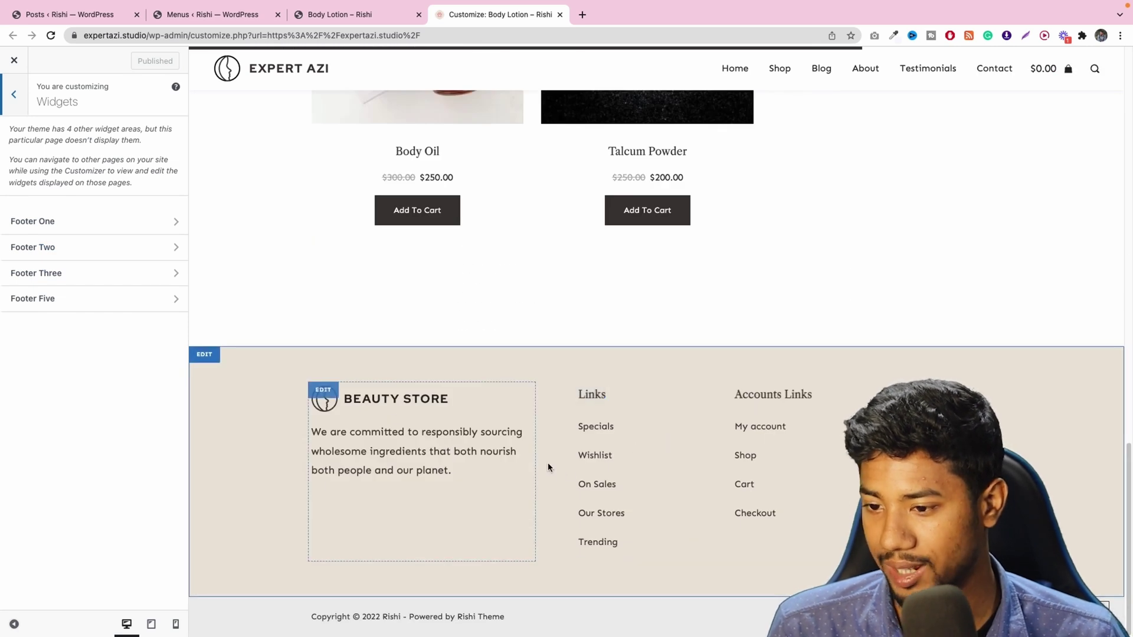
click(14, 94)
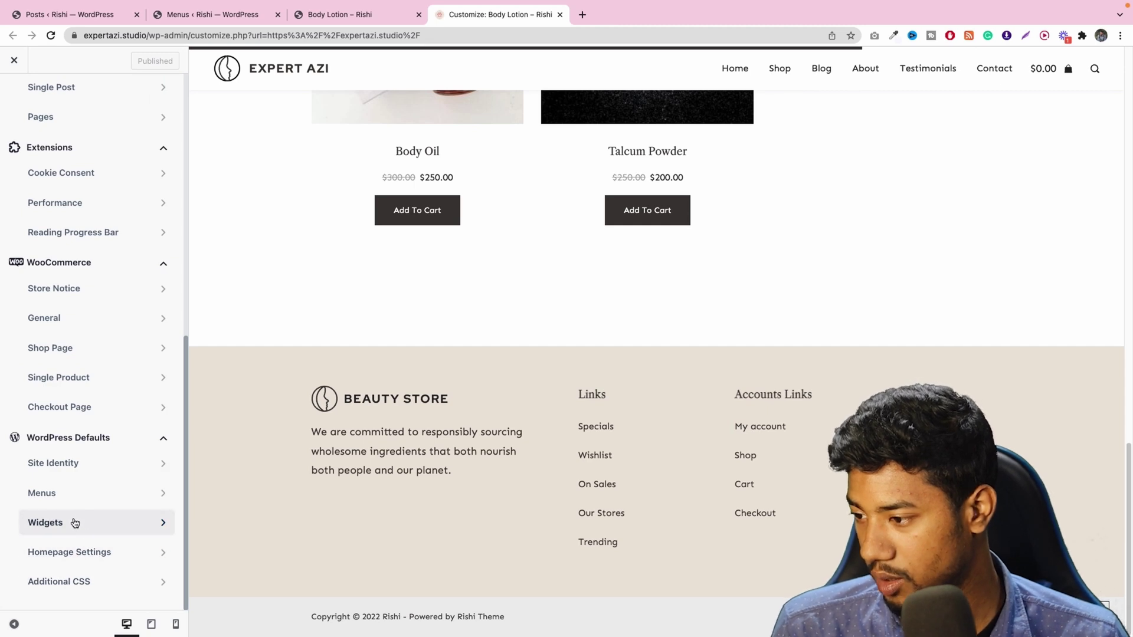
Confirm the homepage is the static Home page with Blog as the posts page
click(69, 559)
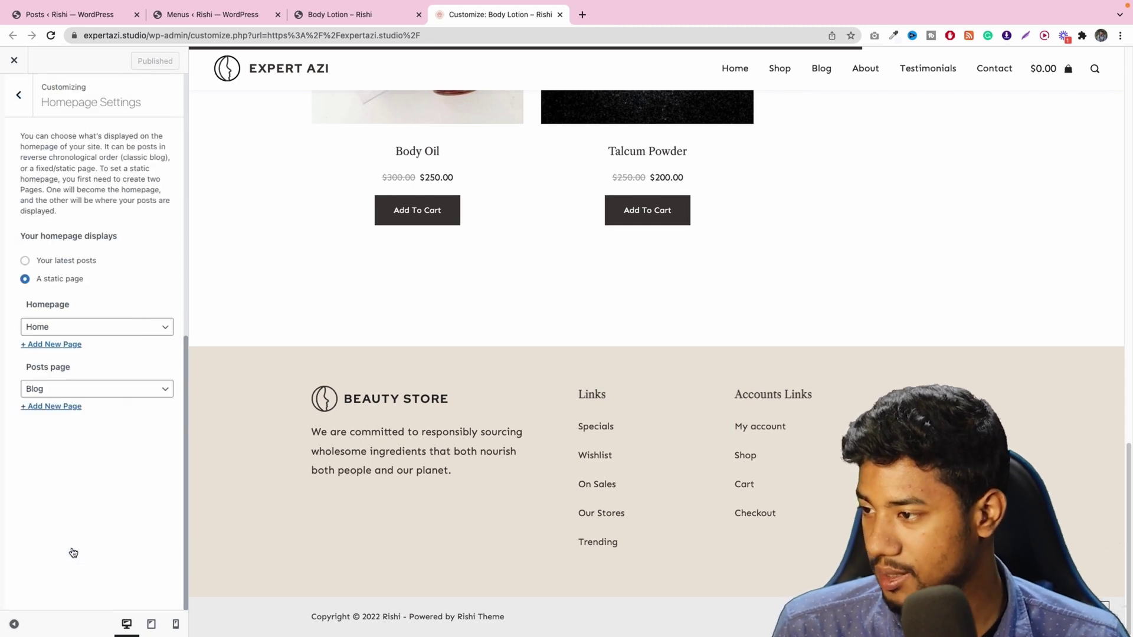
click(52, 330)
click(71, 389)
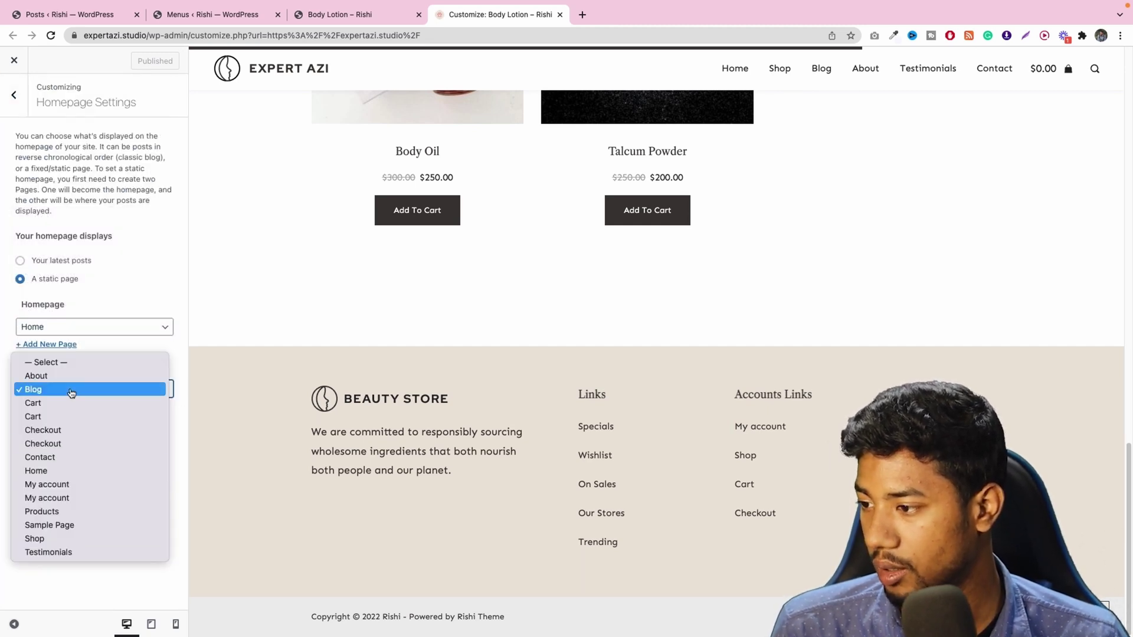
click(39, 587)
click(14, 96)
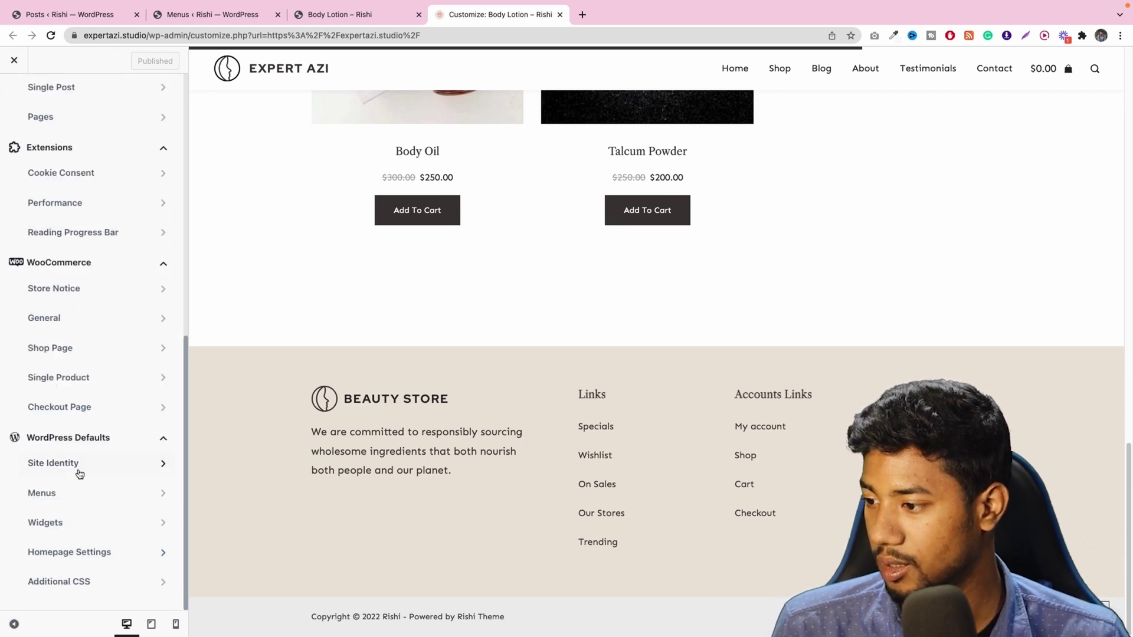
Type test text into Additional CSS, clear it, and publish with the editor empty
click(77, 595)
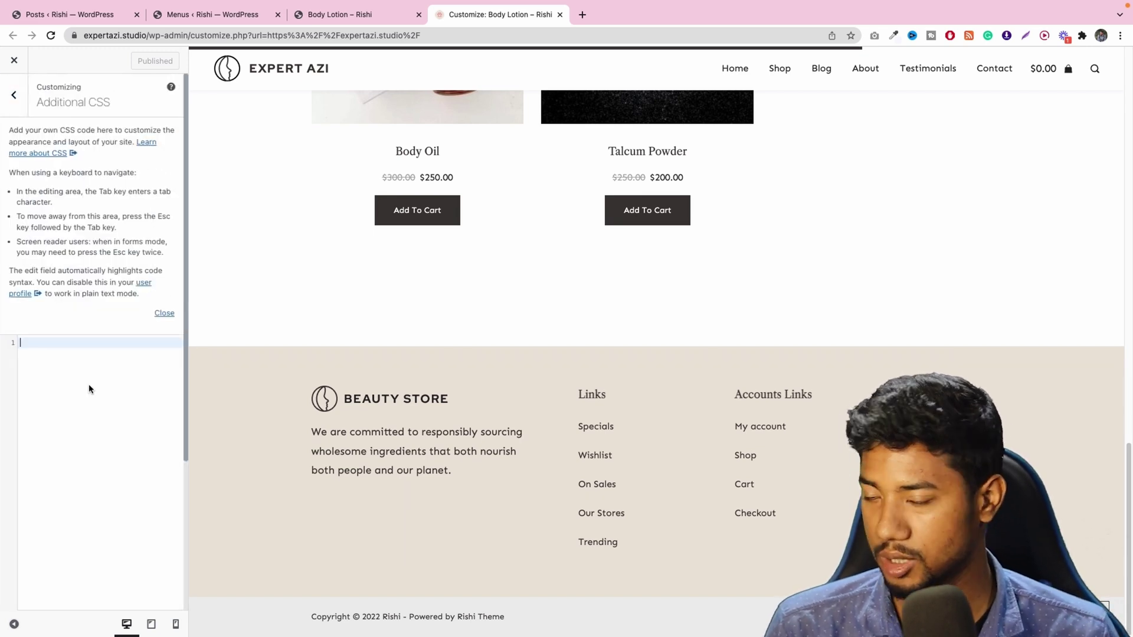
text(jhgfjhgjhgjh)
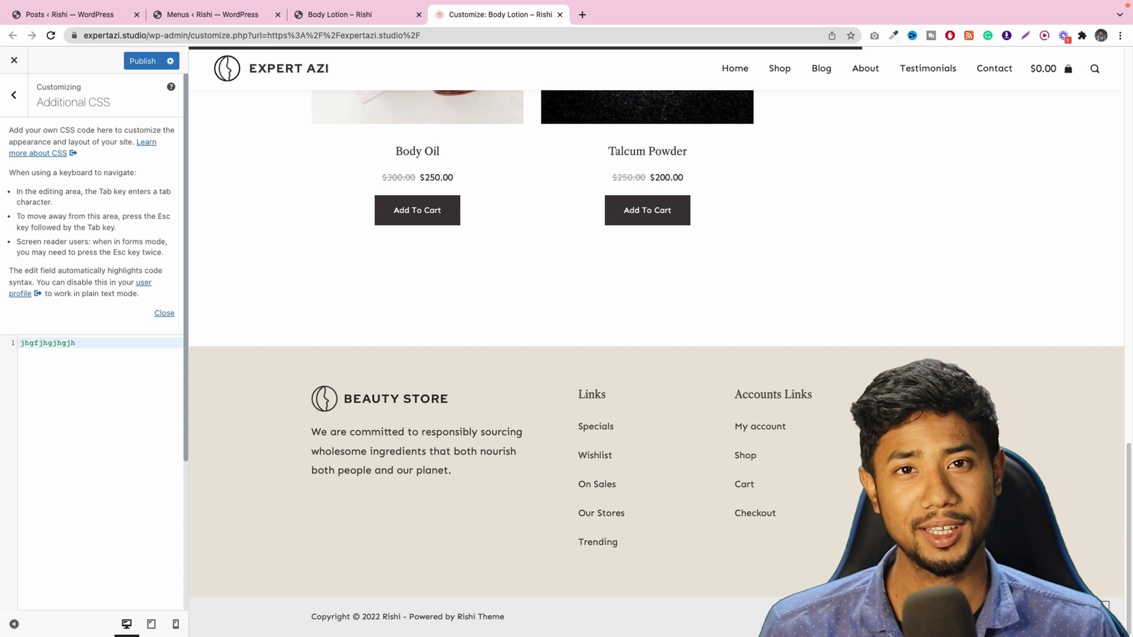
key(BackSpace)
key(BackSpace)
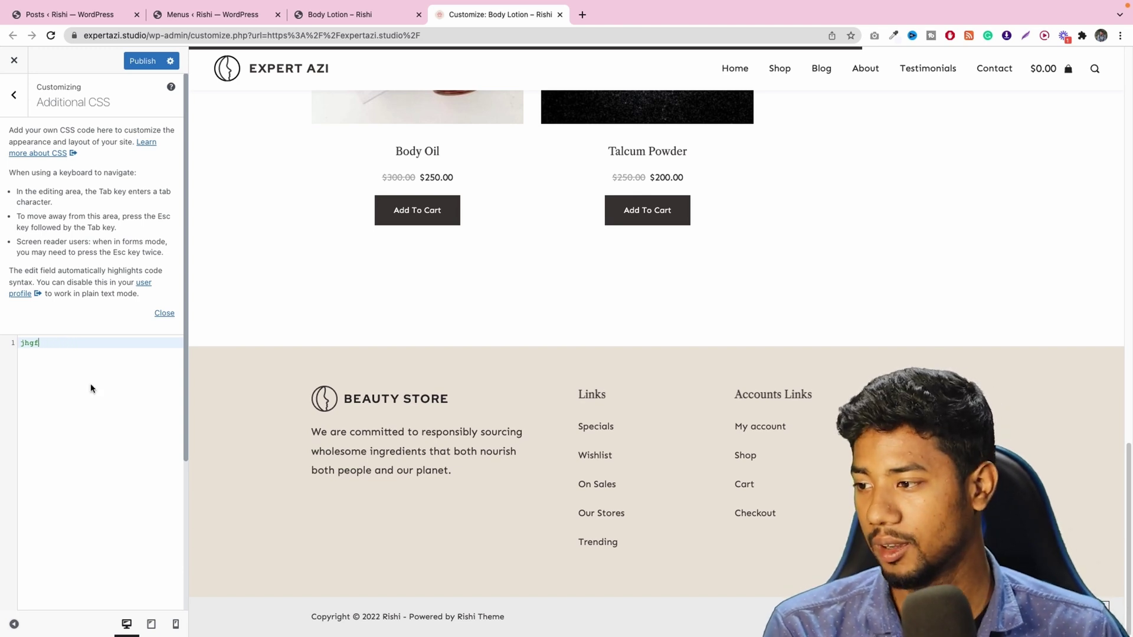
click(137, 62)
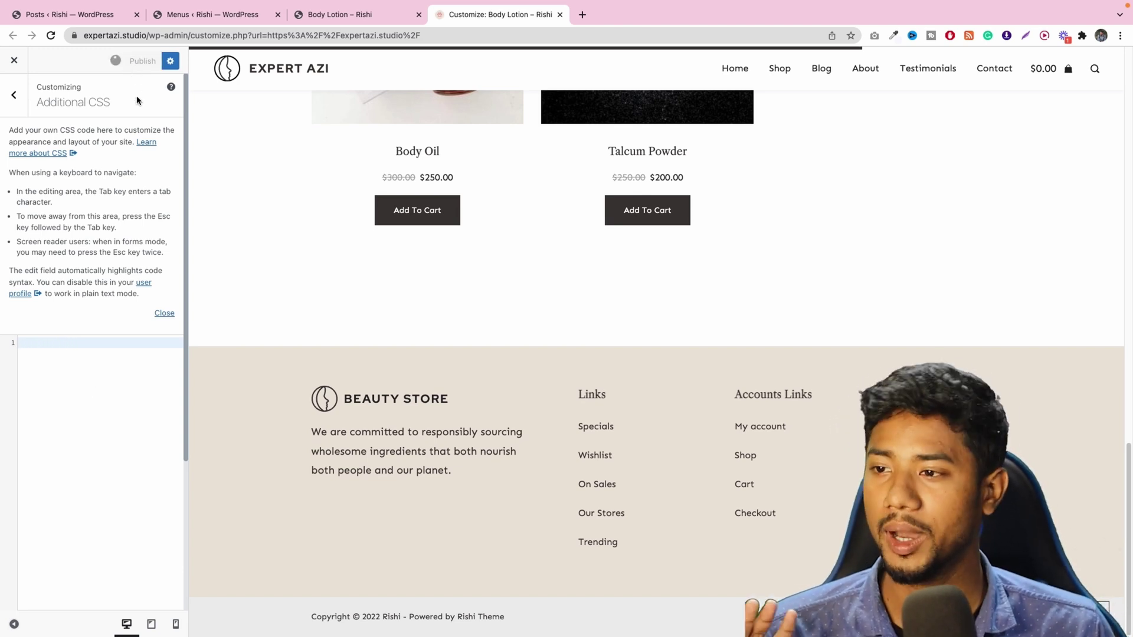
Go from the Body Lotion product tab to the site's home page via the logo
click(369, 20)
click(471, 23)
click(376, 17)
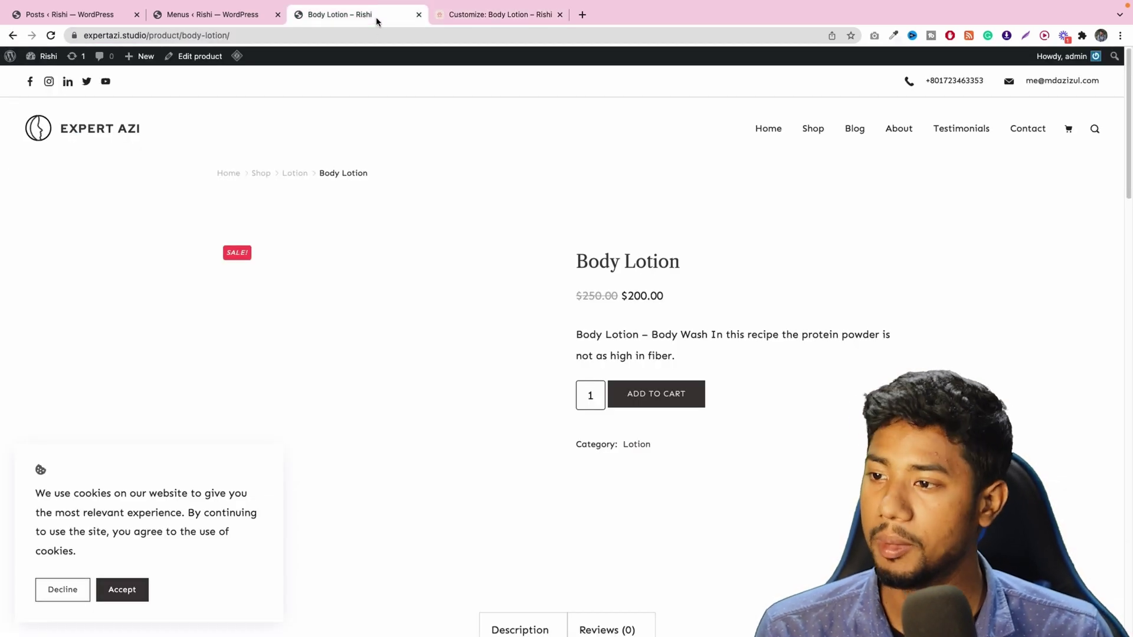
scroll(516, 235, down, 10)
scroll(514, 233, up, 10)
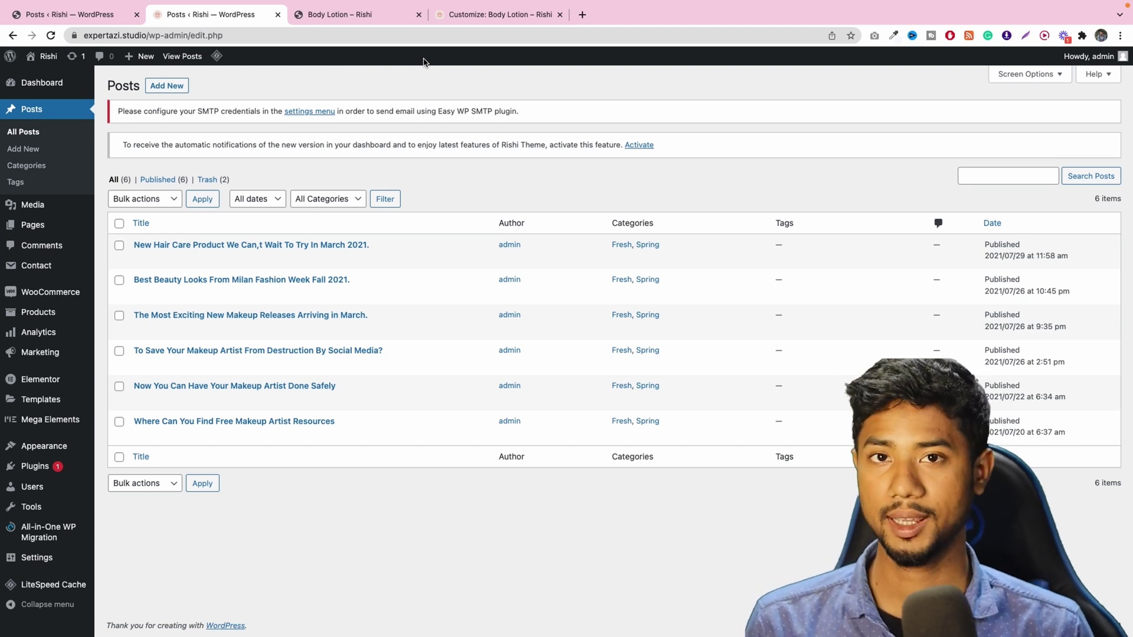
click(351, 16)
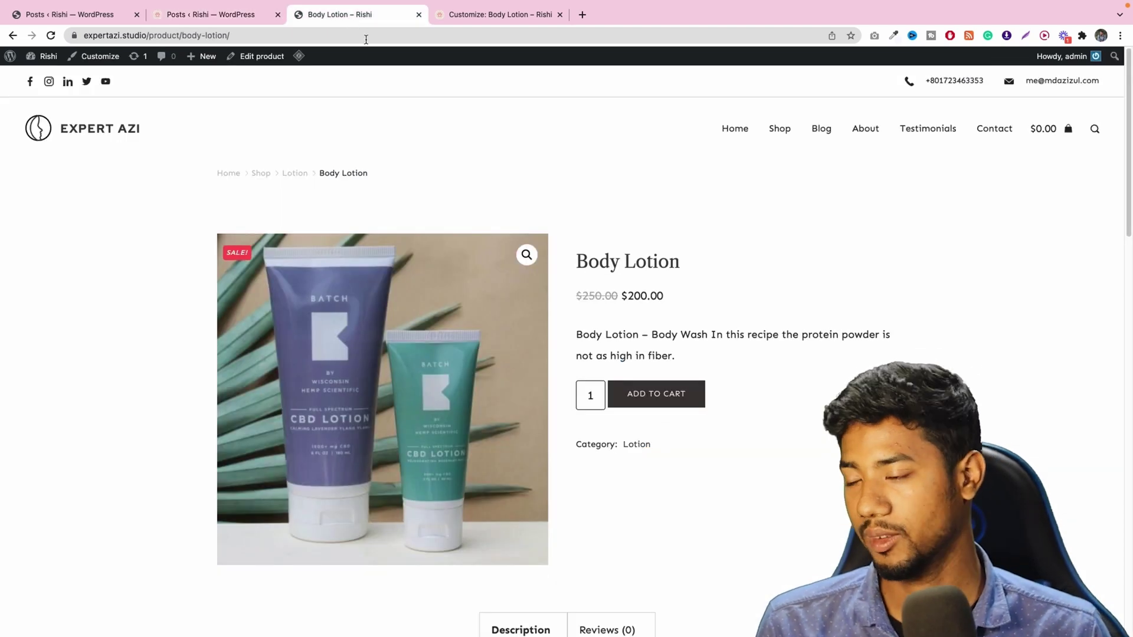
click(74, 137)
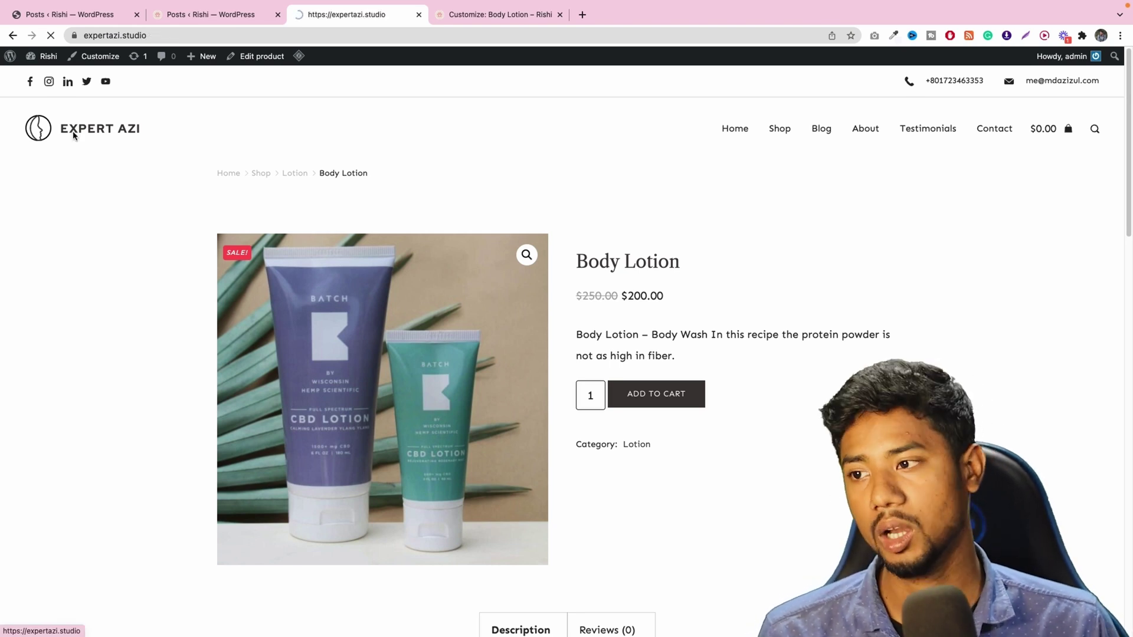
scroll(518, 215, down, 5)
scroll(518, 215, down, 5)
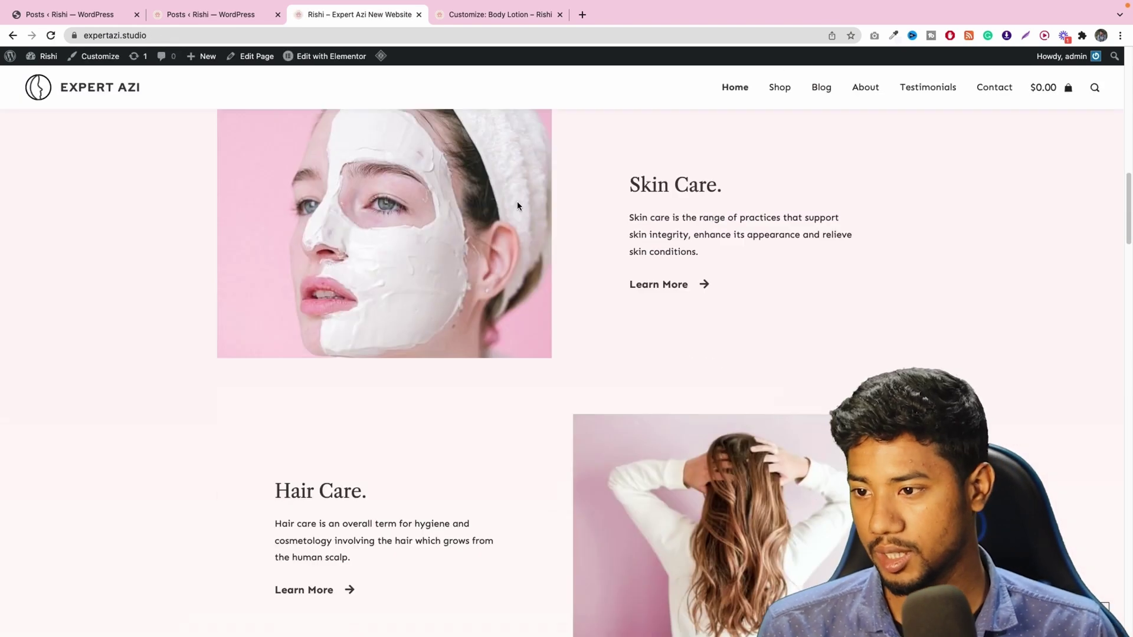
scroll(517, 204, up, 10)
scroll(419, 267, down, 5)
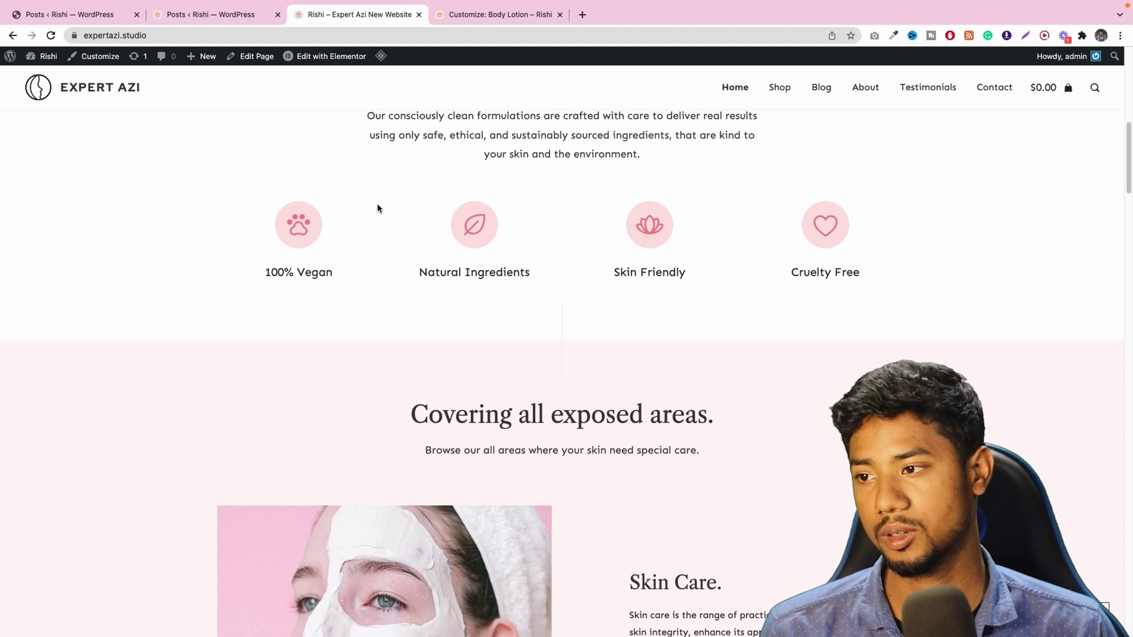
Open the Home page's Edit with Elementor link in a new tab, then return to the Customizer
right_click(341, 57)
click(378, 65)
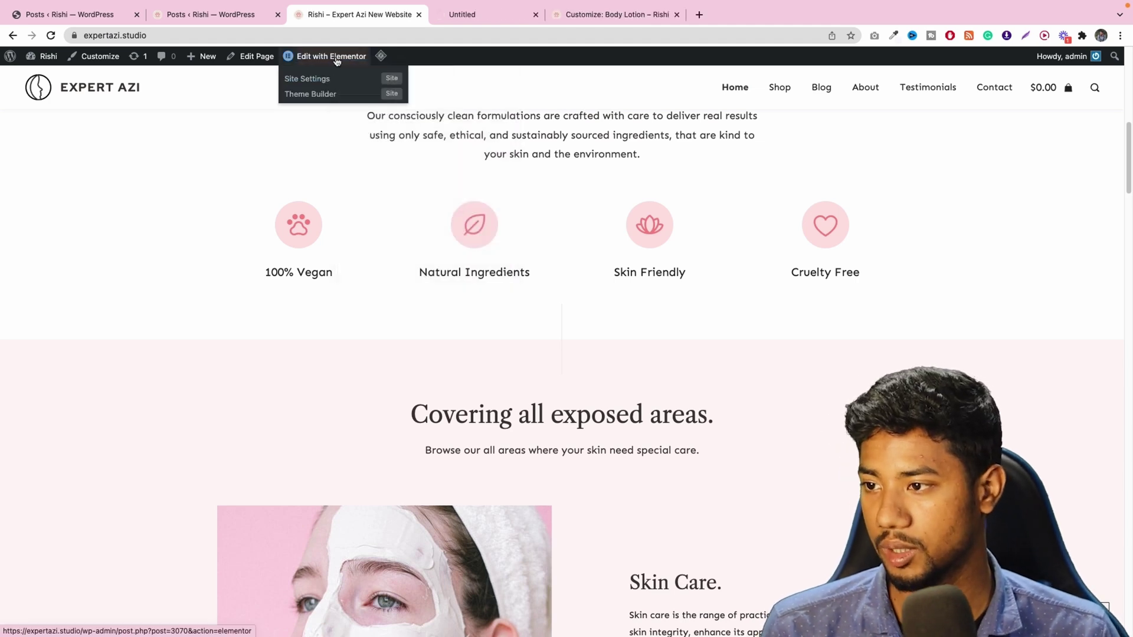
scroll(562, 278, up, 10)
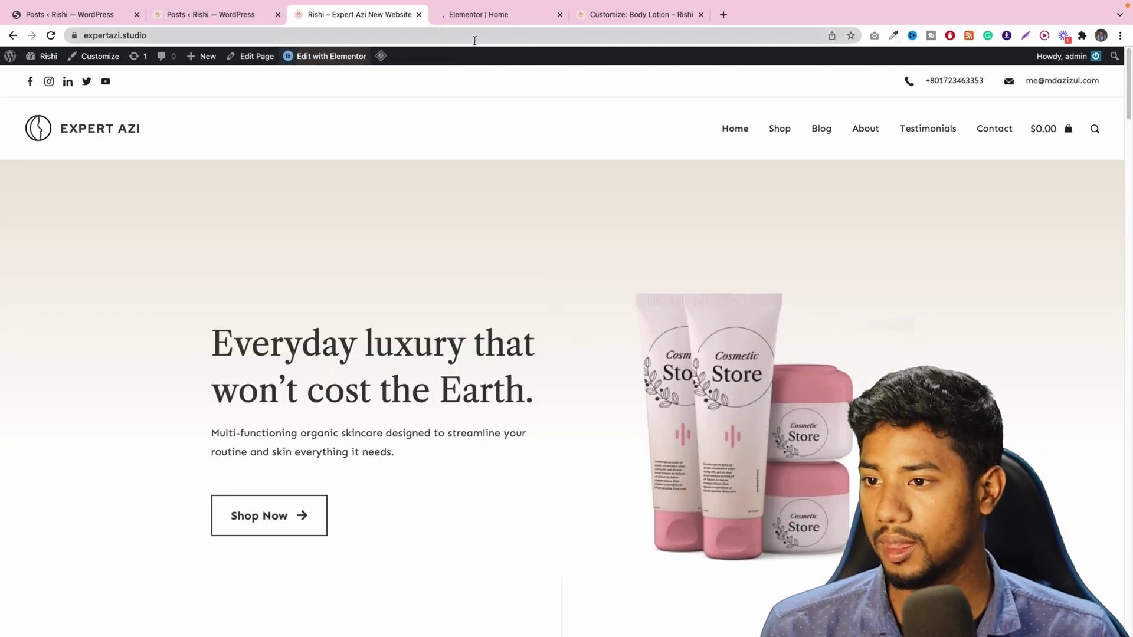
click(637, 16)
scroll(448, 147, up, 20)
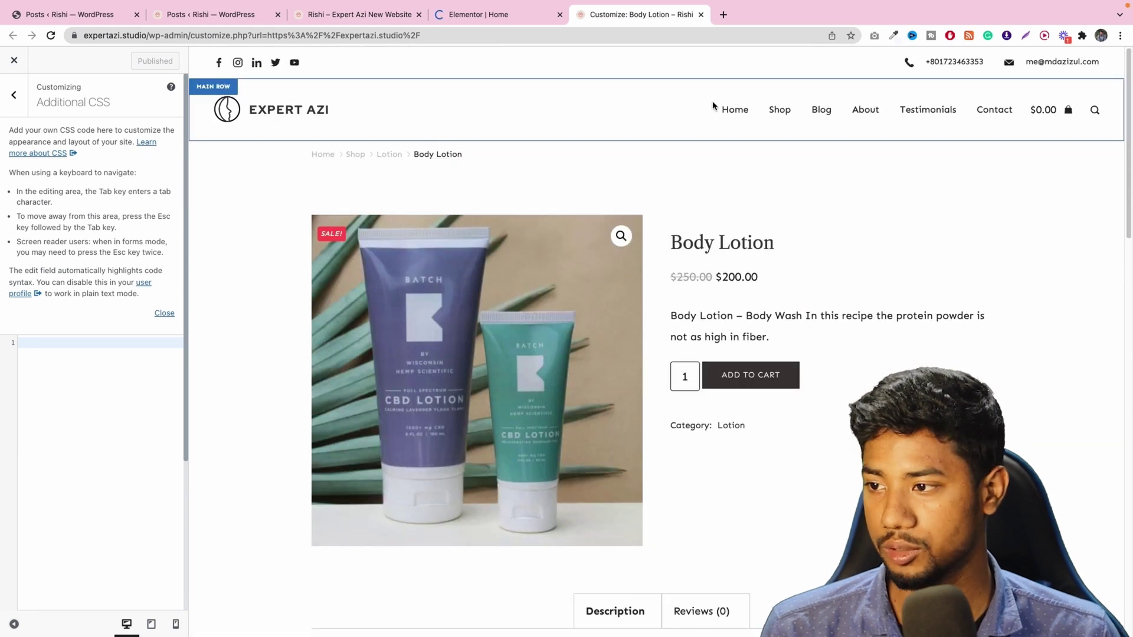
Set the header main row to 78% maximum and 88 px minimum height, and publish
click(208, 87)
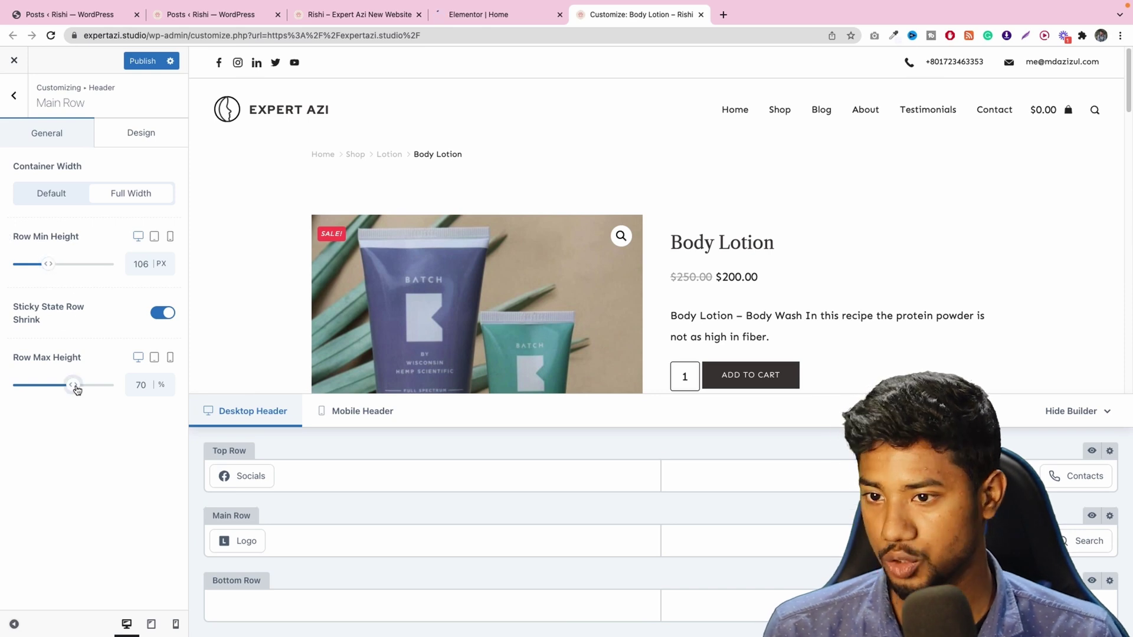
drag(76, 389, 82, 387)
scroll(235, 253, down, 2)
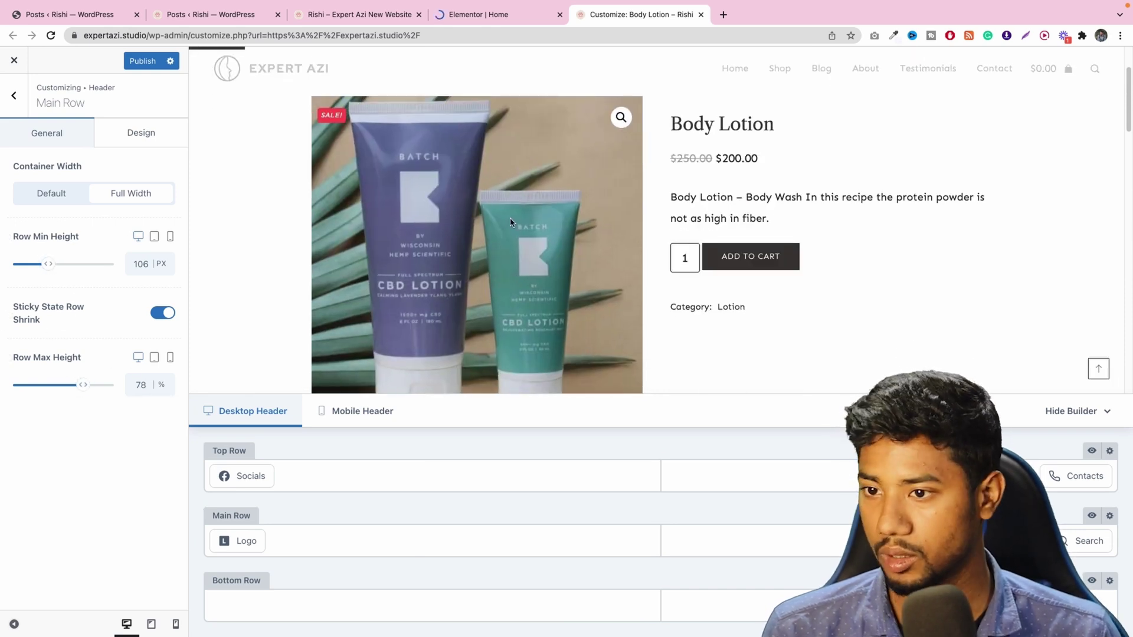
scroll(512, 222, up, 2)
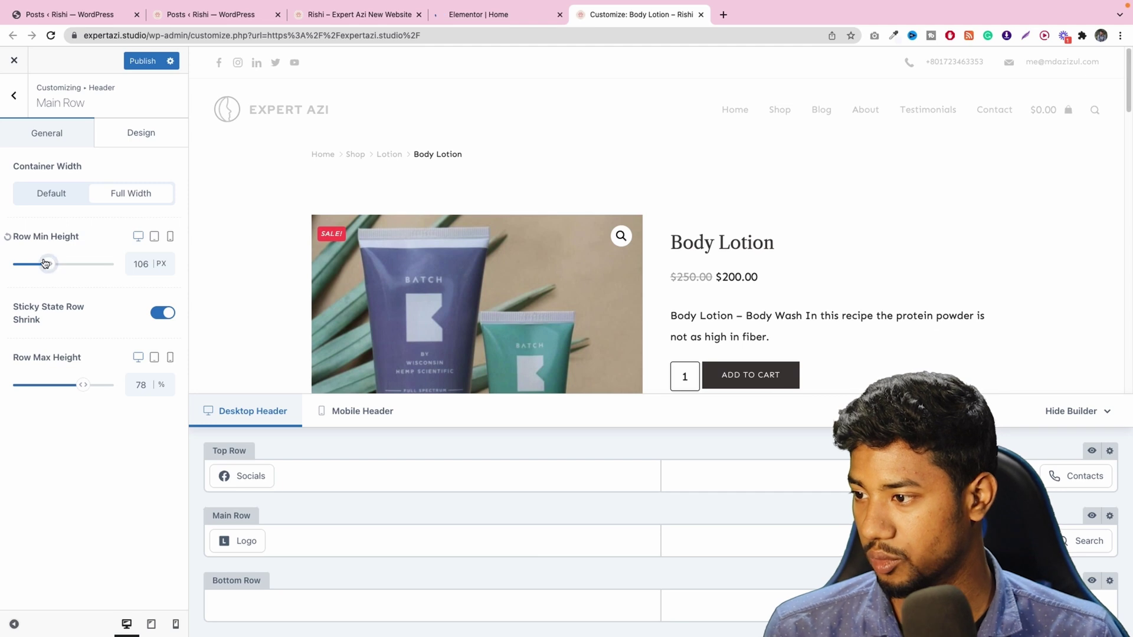
mouse_move(44, 263)
mouse_down()
mouse_move(1, 260)
mouse_move(36, 263)
mouse_up()
scroll(919, 241, down, 5)
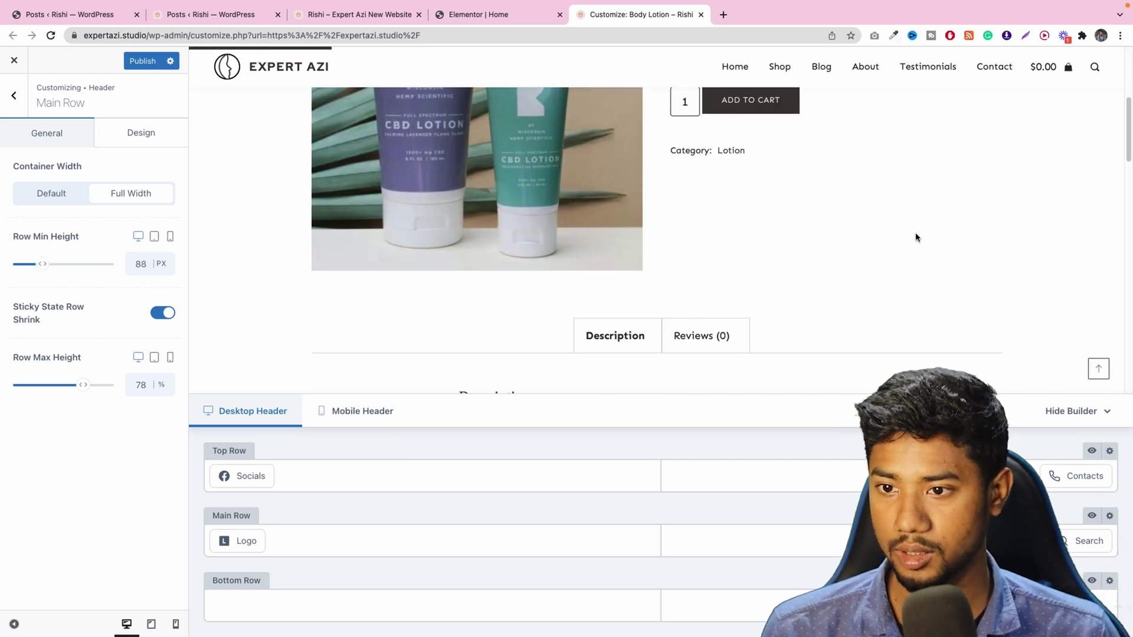
scroll(916, 237, up, 5)
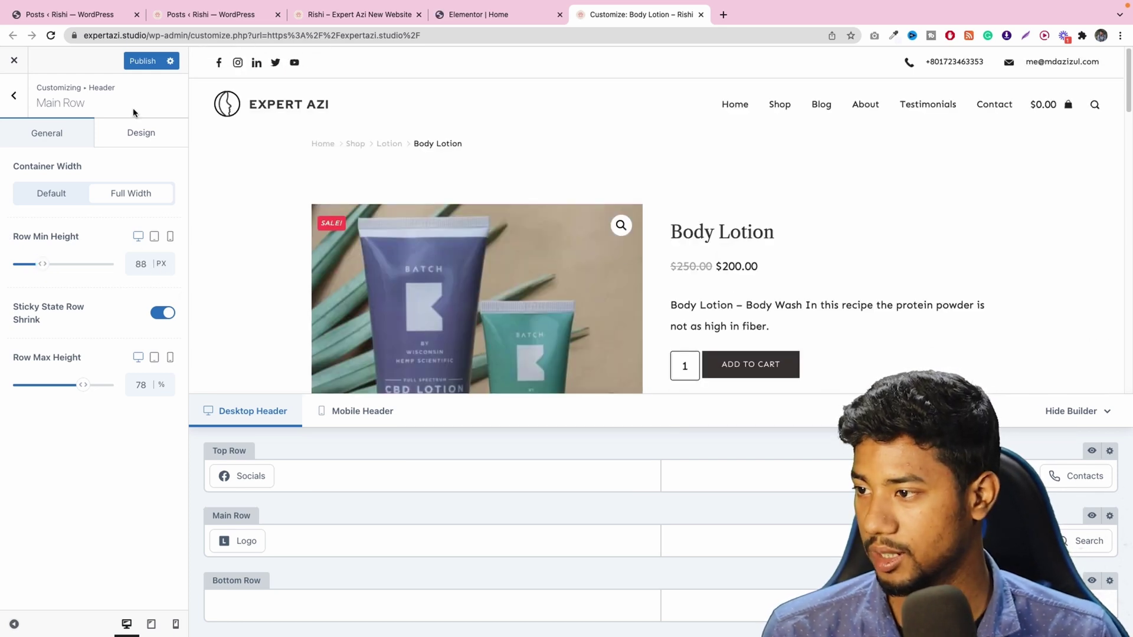
click(142, 61)
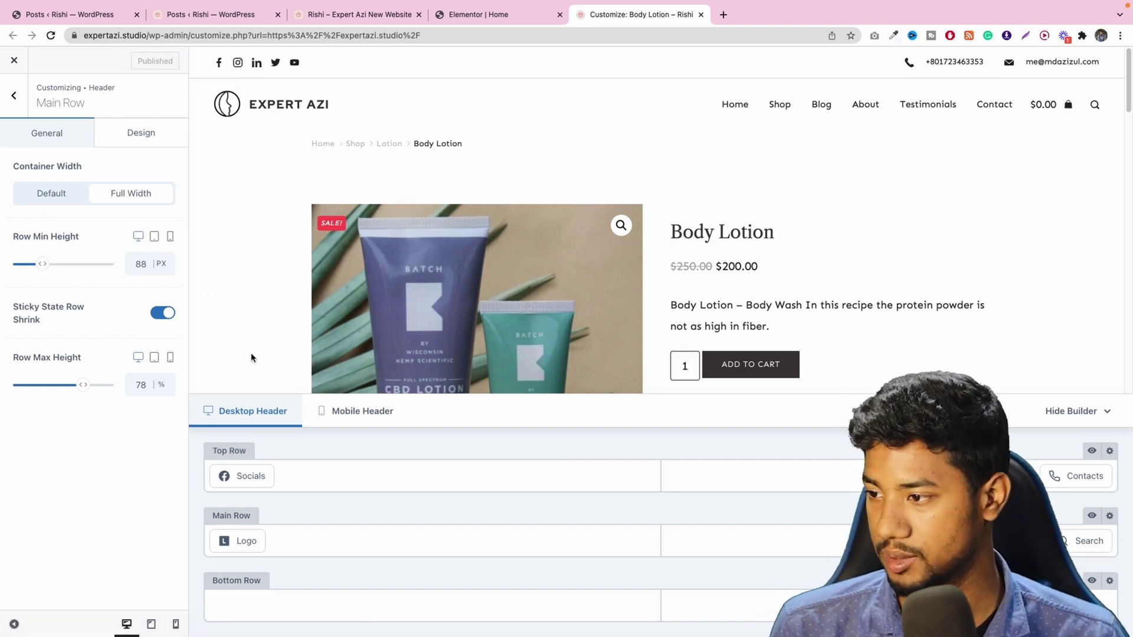
Try dark red and black main-row backgrounds, then reset it to default white
click(132, 148)
click(159, 193)
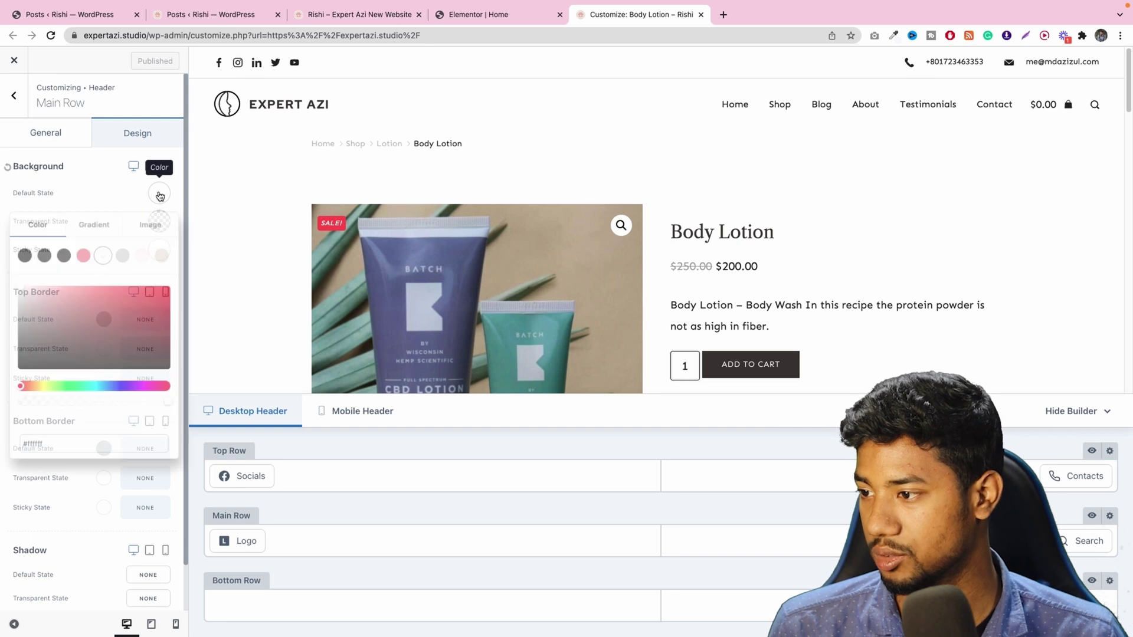
click(98, 342)
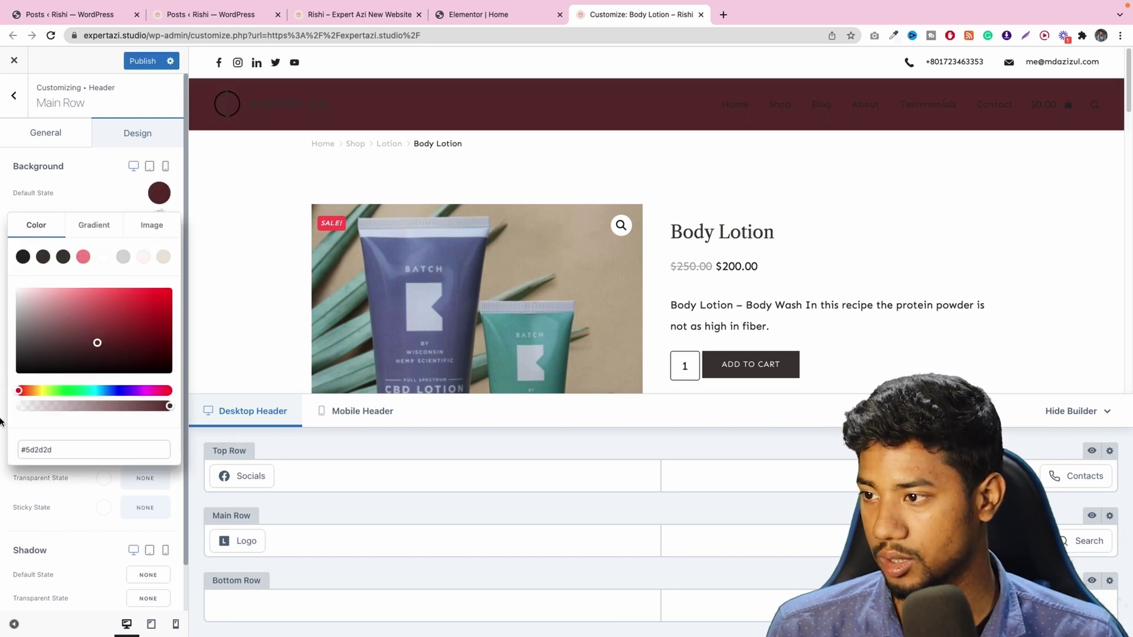
drag(41, 360, 18, 373)
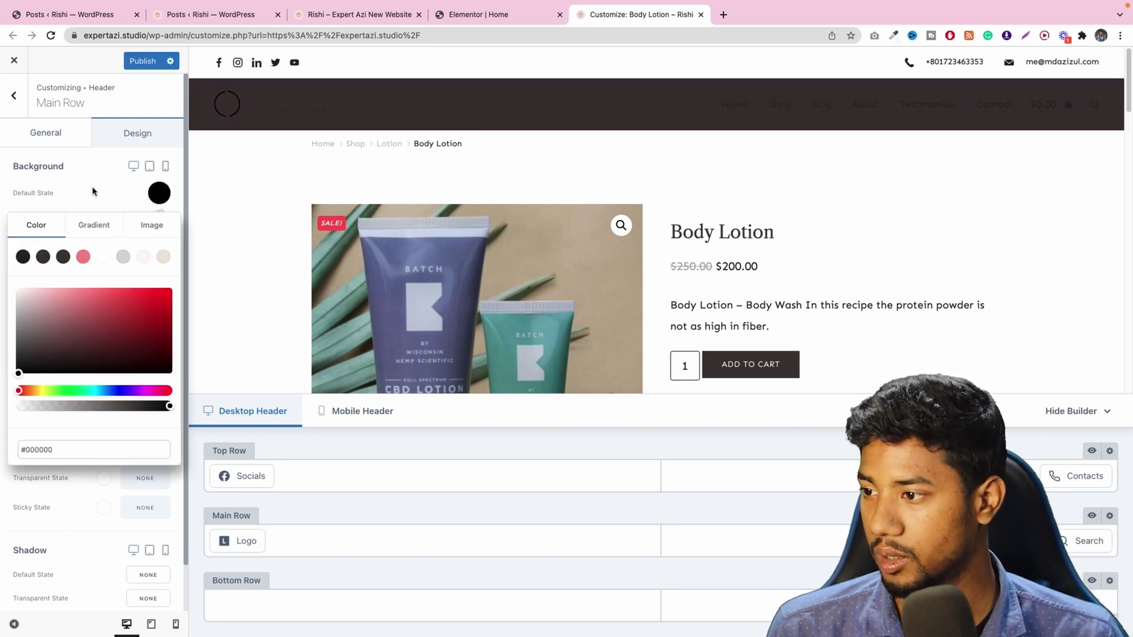
click(8, 168)
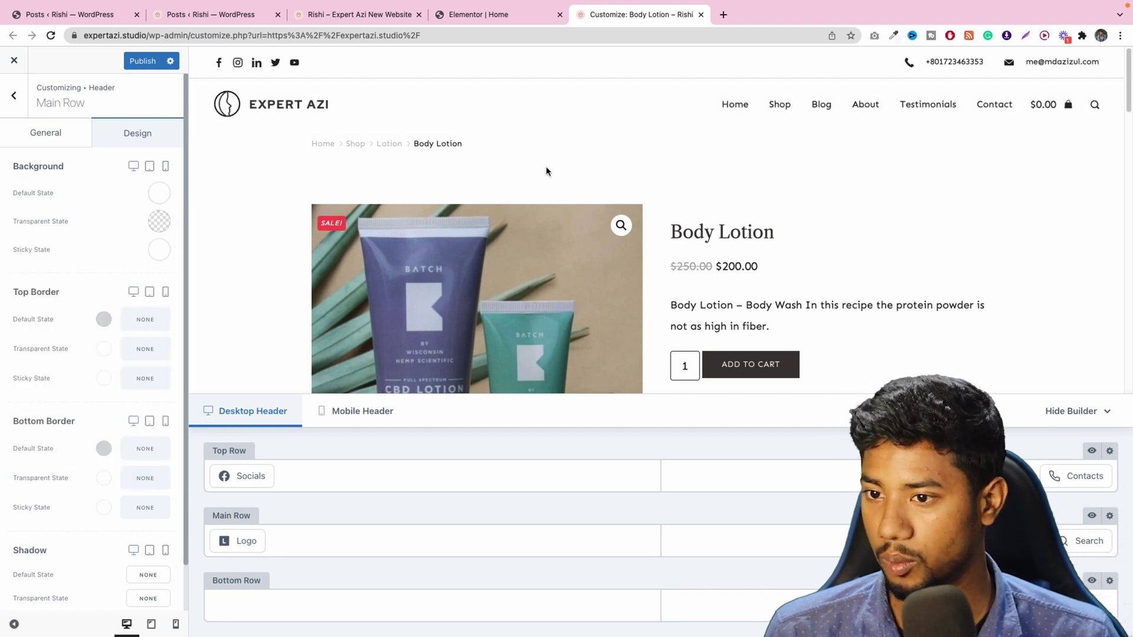
click(531, 18)
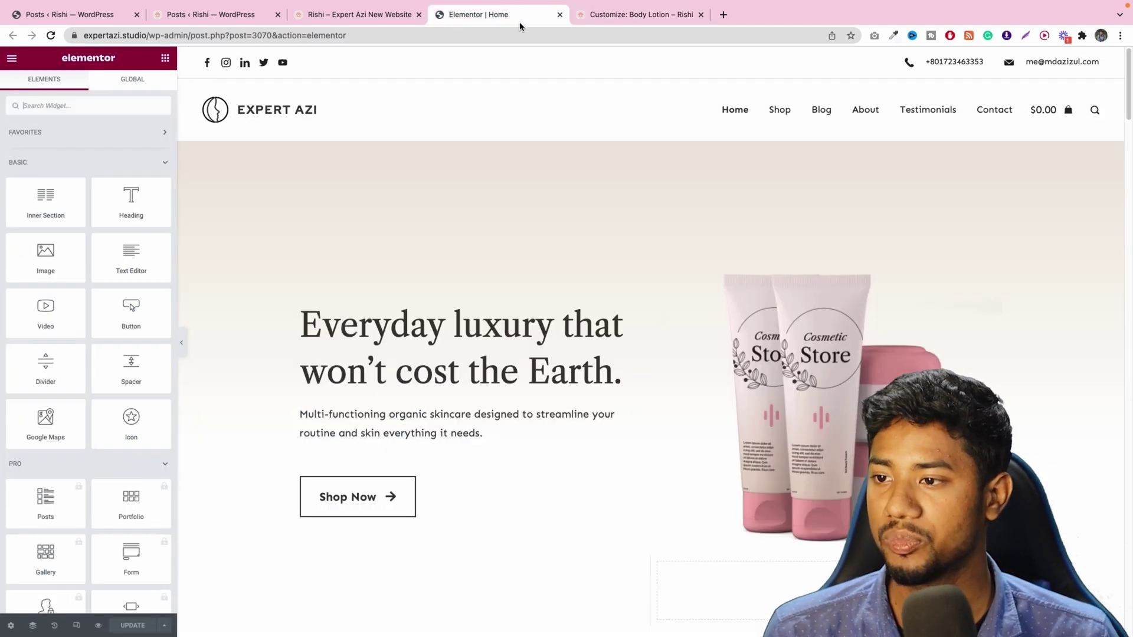
Close the Customizer tab and add test characters to the hero heading's title
click(668, 18)
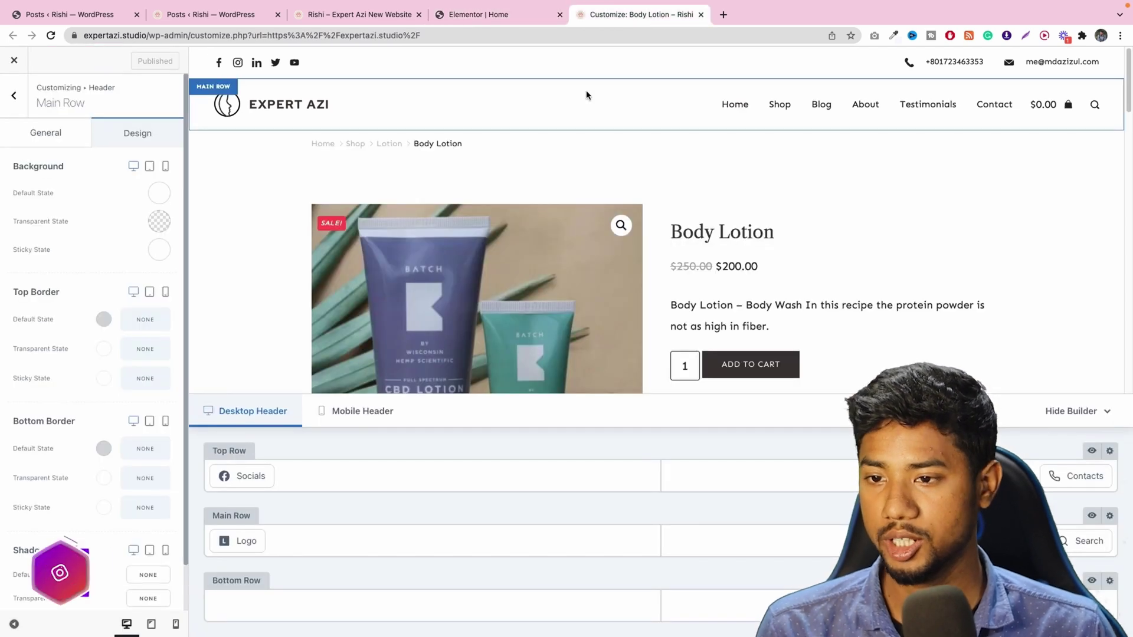
click(700, 15)
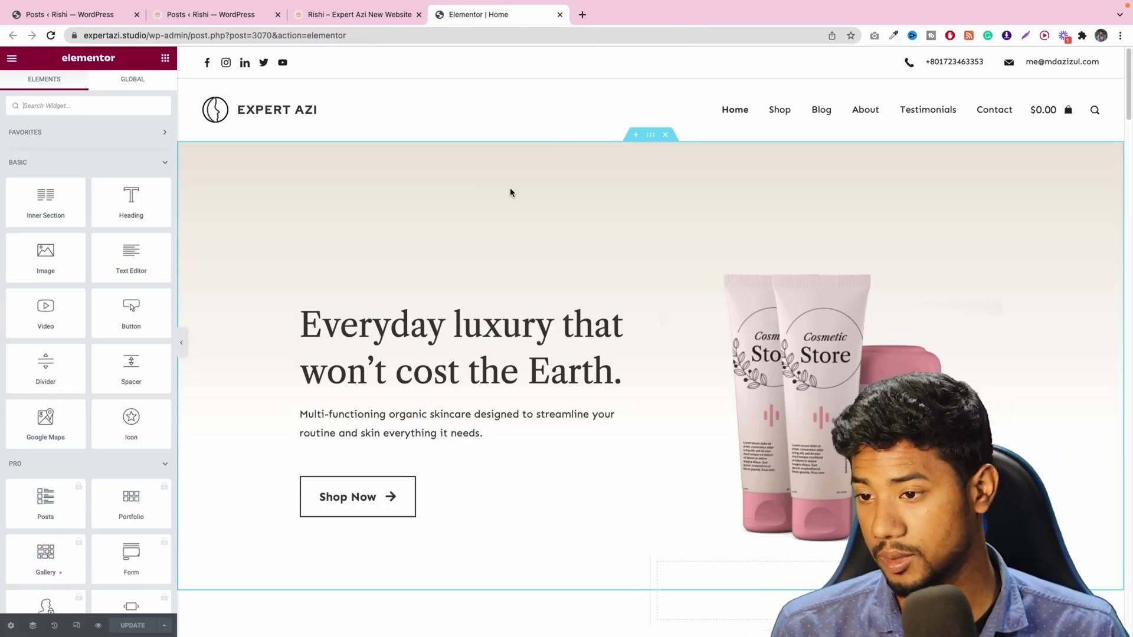
scroll(512, 193, down, 10)
scroll(607, 258, up, 9)
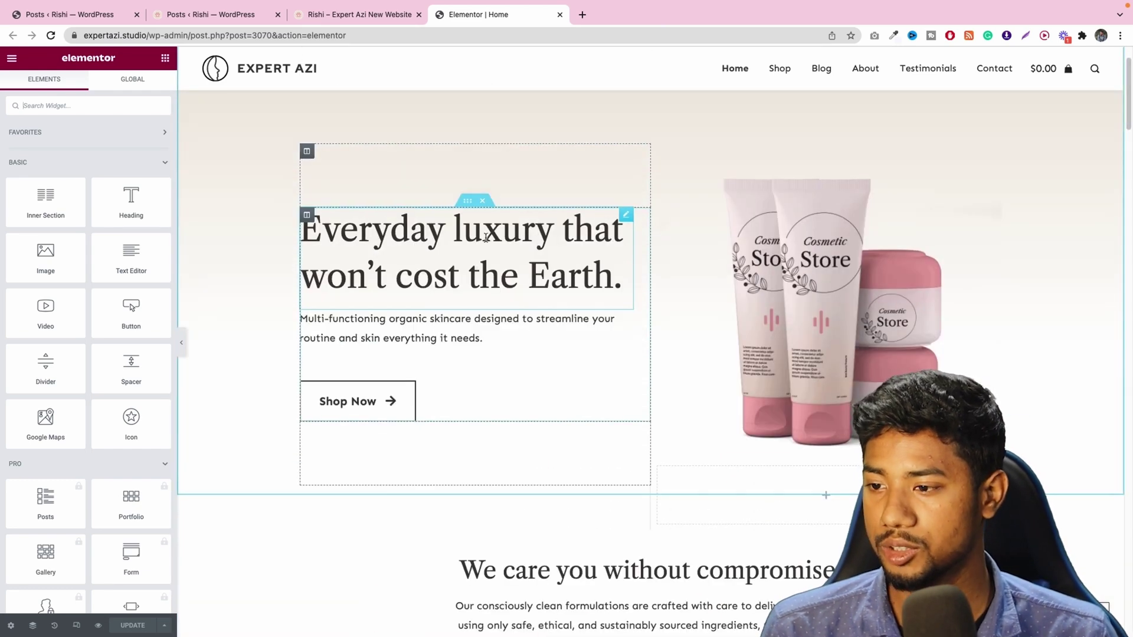
click(492, 242)
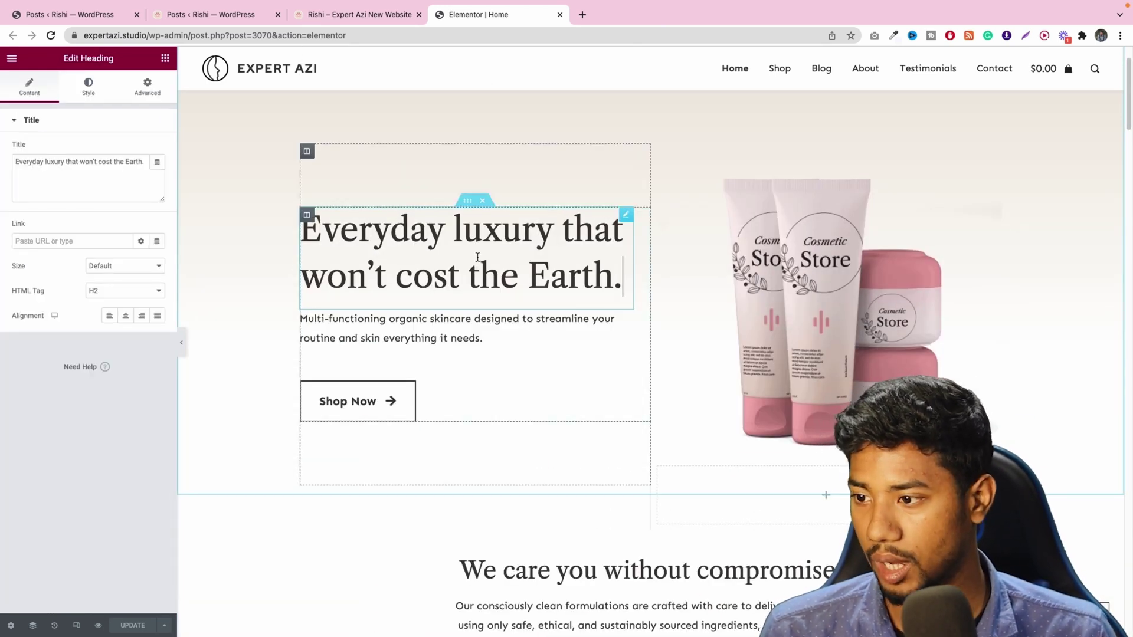
click(76, 168)
text(mfdgfhdsgfdhg)
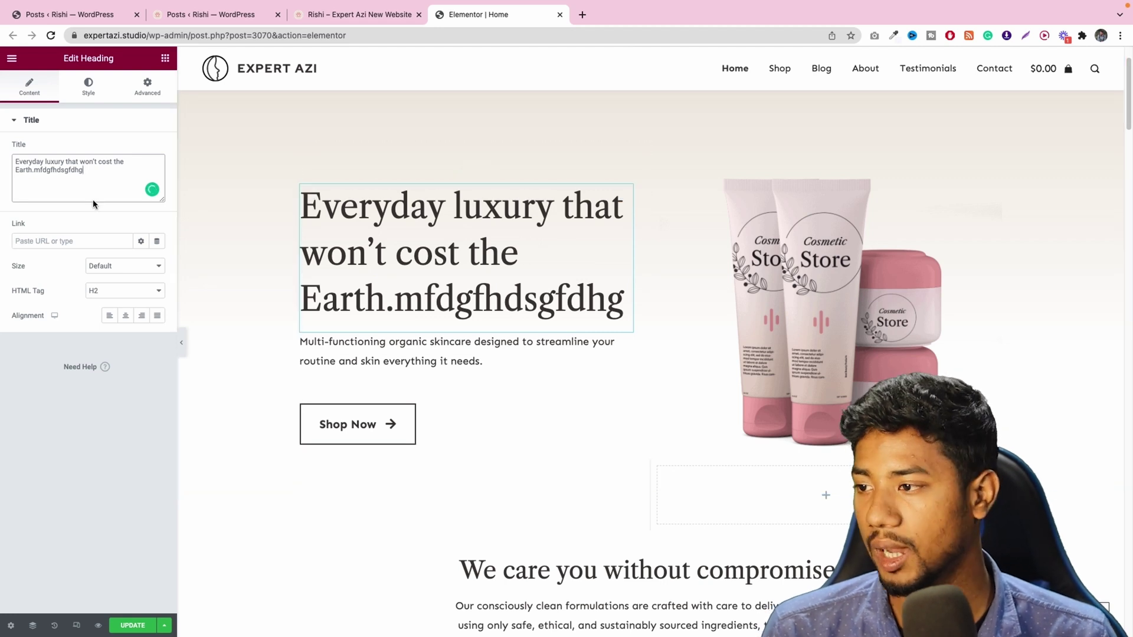
scroll(460, 321, down, 4)
Remove the stray letters and trailing full stop from the We care you without compromise heading
click(455, 318)
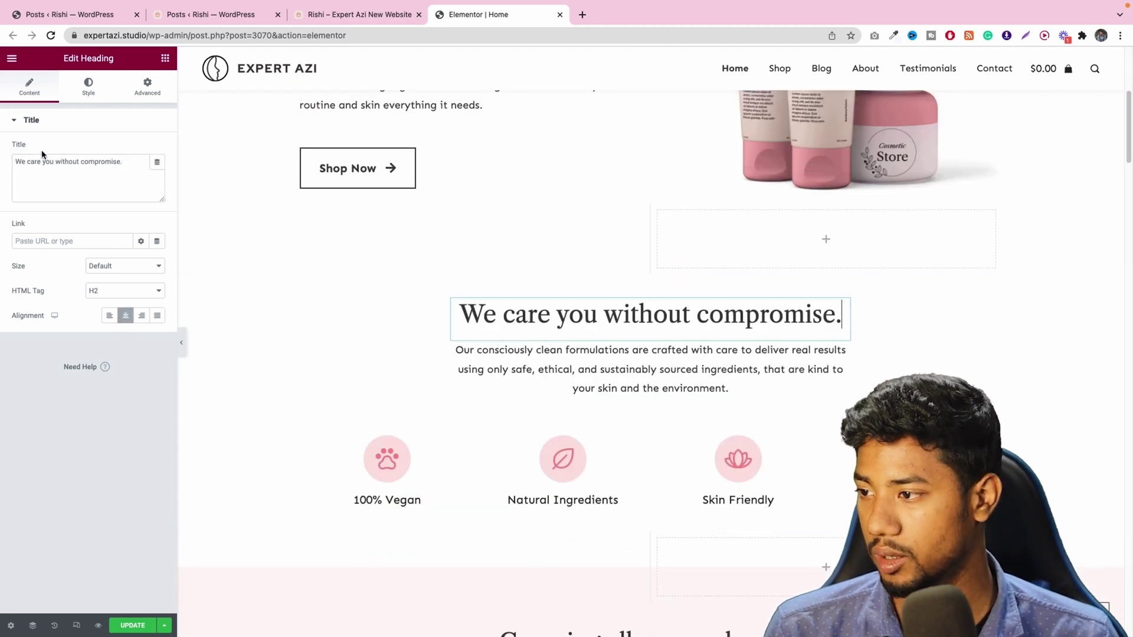
click(57, 162)
text(gkjgfjg)
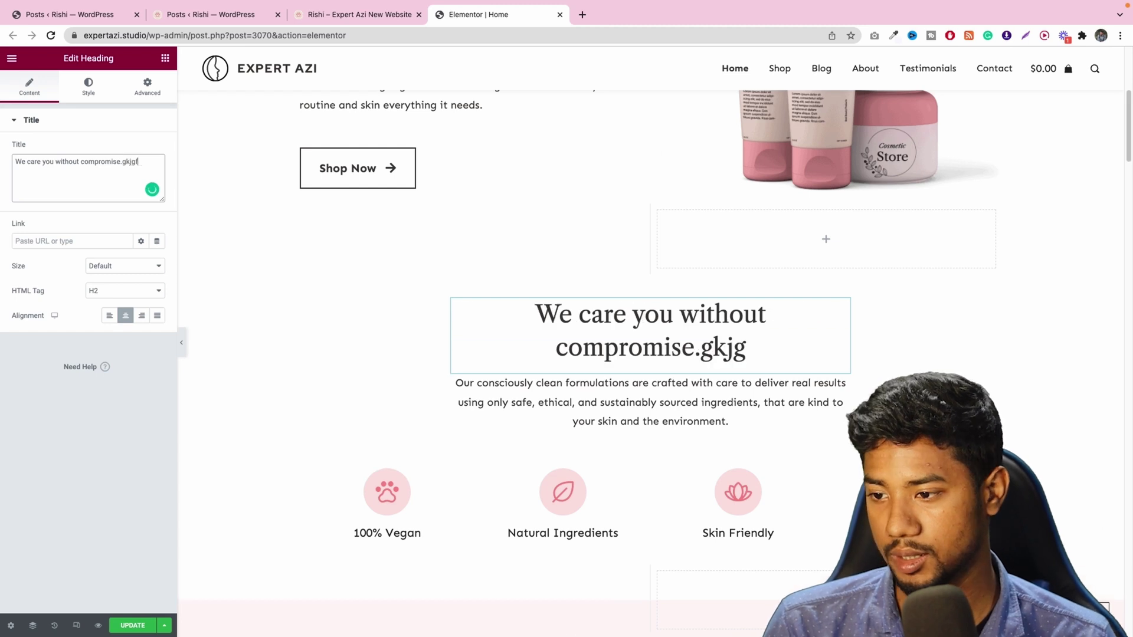
key(BackSpace)
key(BackSpace)
key(BackSpace)
key(BackSpace)
key(BackSpace)
key(BackSpace)
key(BackSpace)
key(BackSpace)
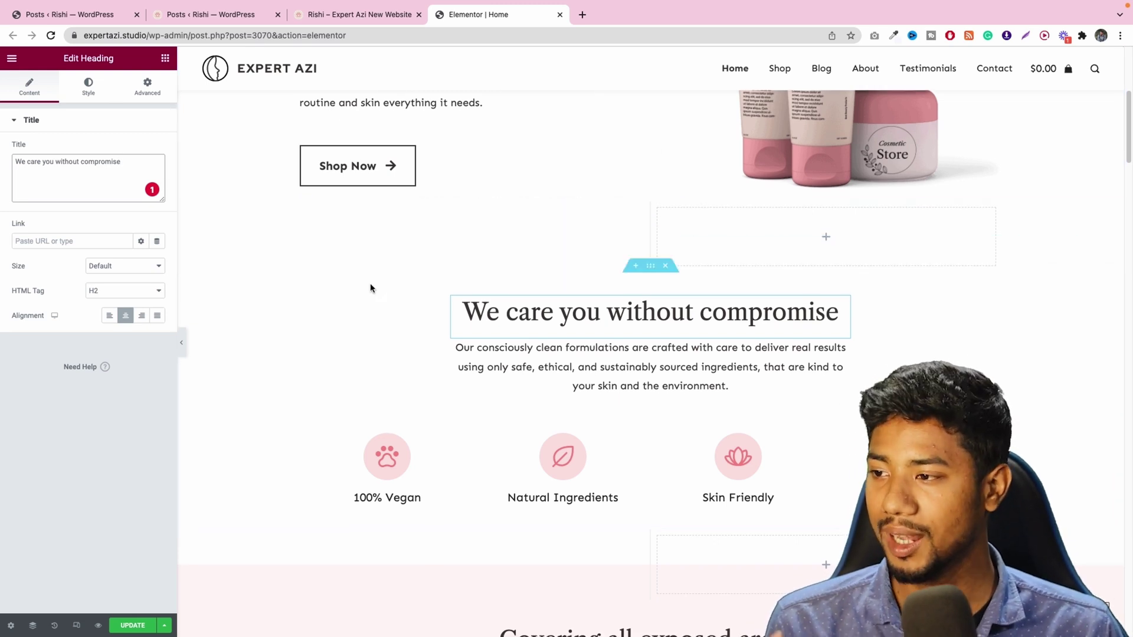
scroll(628, 222, up, 6)
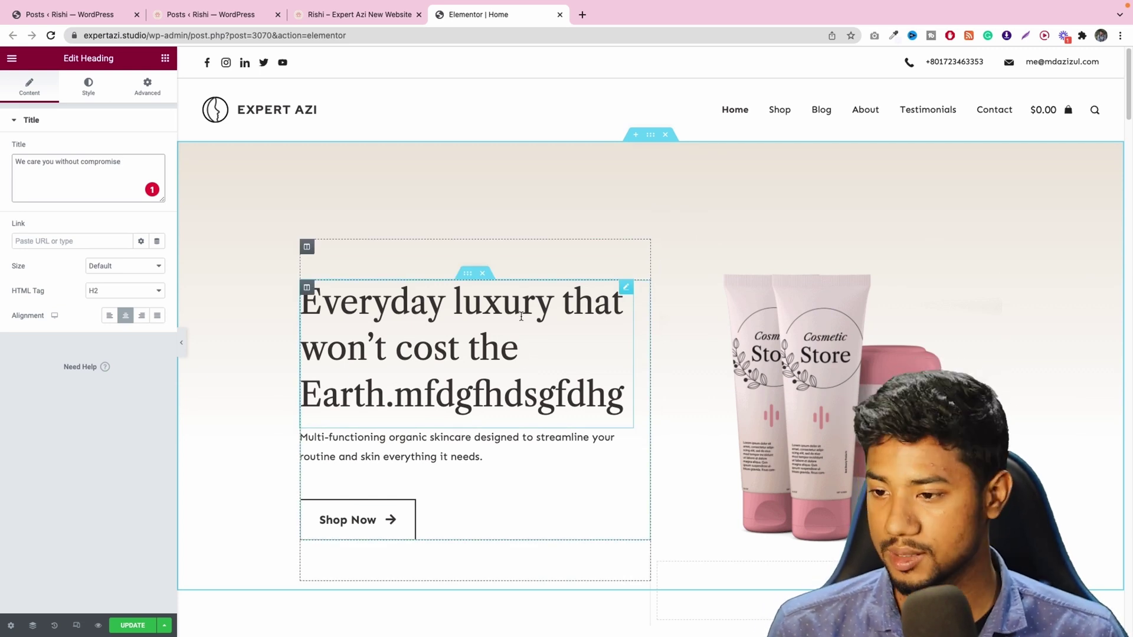
scroll(678, 334, down, 1)
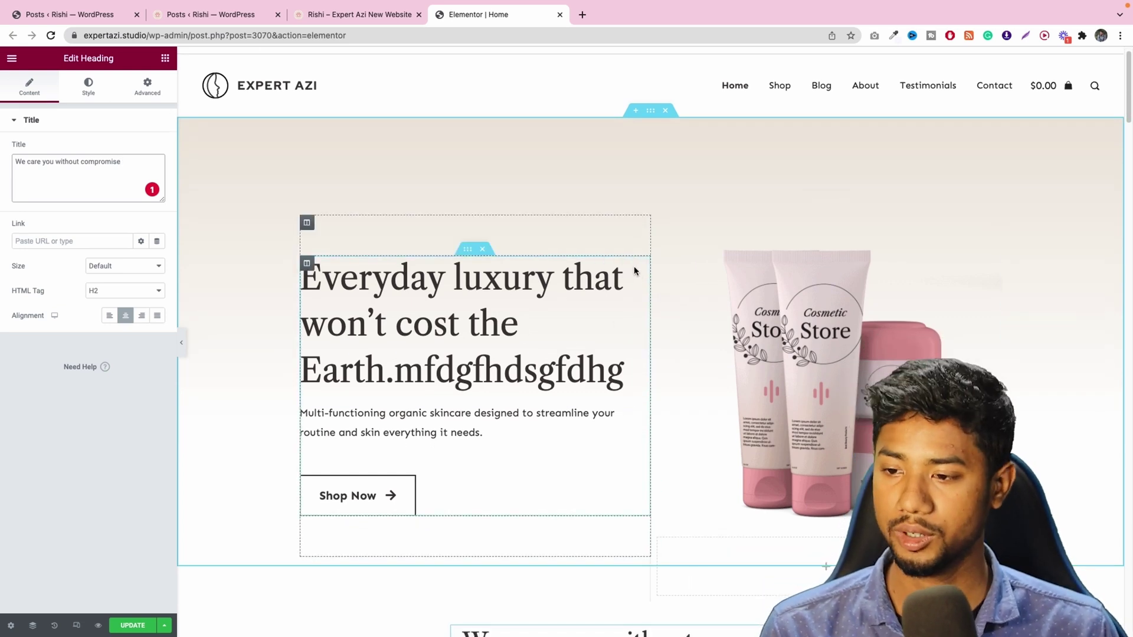
Restore the hero heading to 'Everyday luxury that won't cost the Earth.' and update the page
click(630, 265)
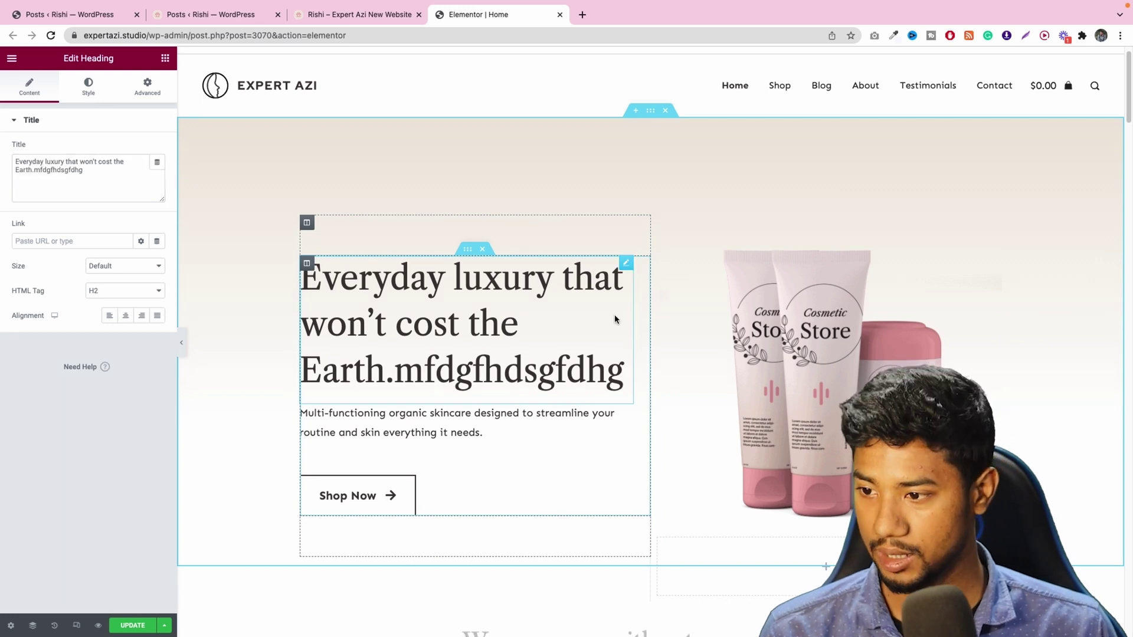
click(455, 281)
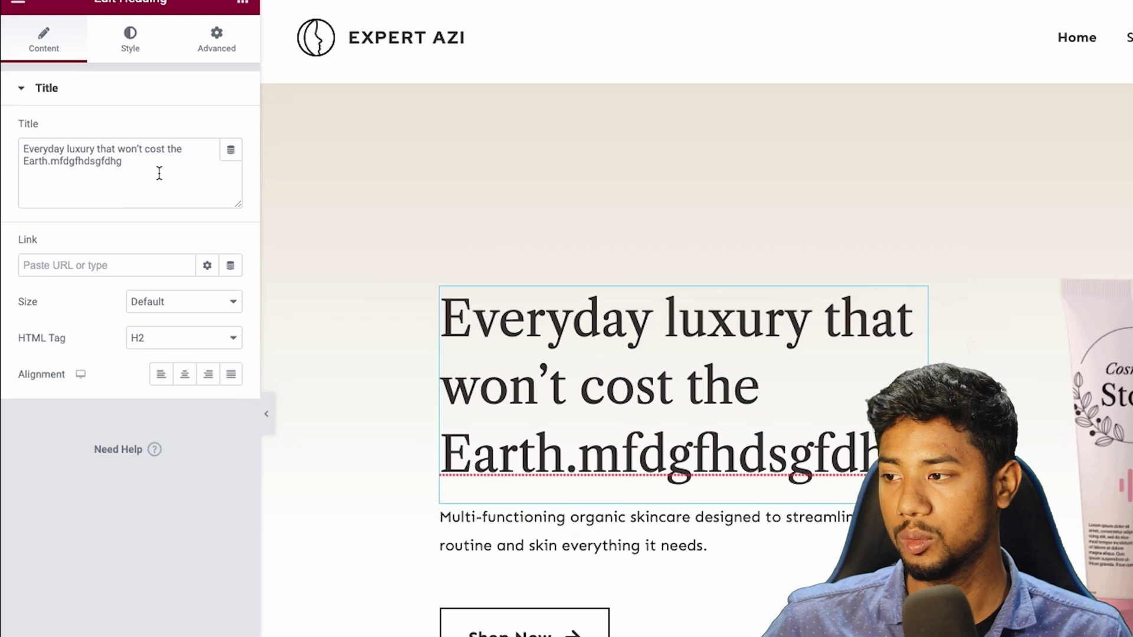
click(159, 173)
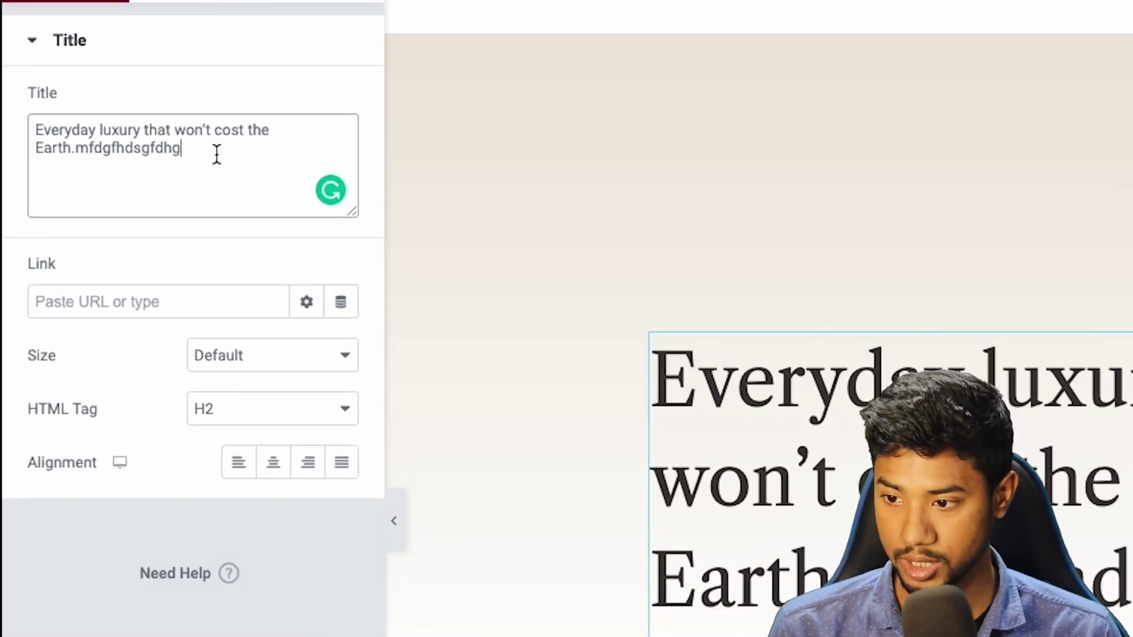
key(BackSpace)
key(BackSpace)
key(BackSpace)
key(BackSpace)
key(BackSpace)
key(BackSpace)
key(BackSpace)
key(BackSpace)
key(BackSpace)
key(BackSpace)
key(BackSpace)
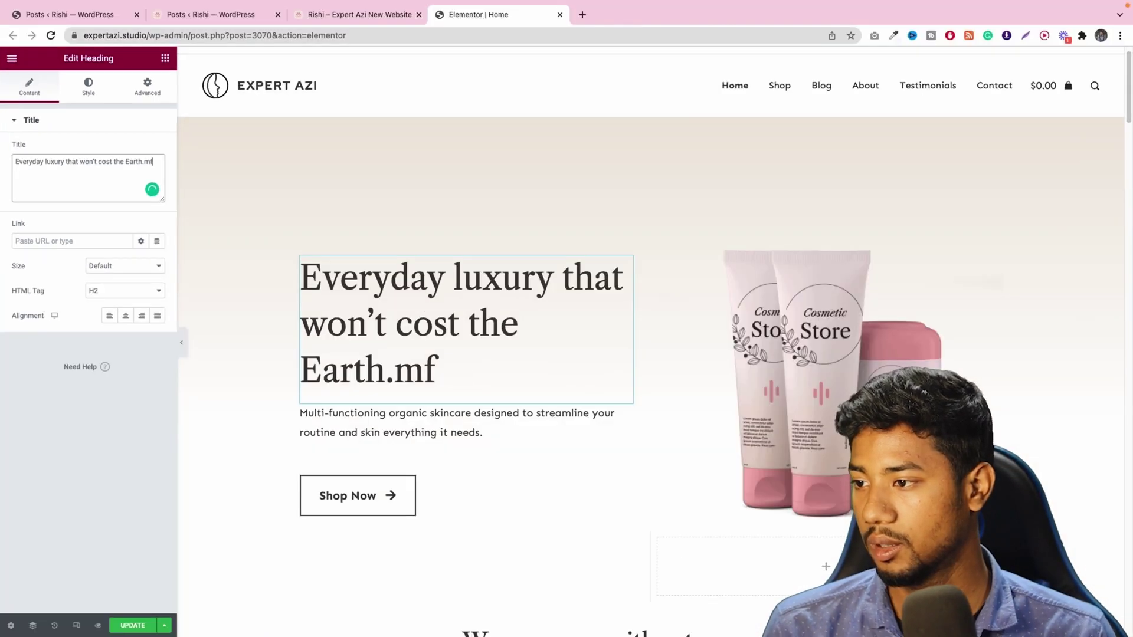
key(BackSpace)
key(BackSpace)
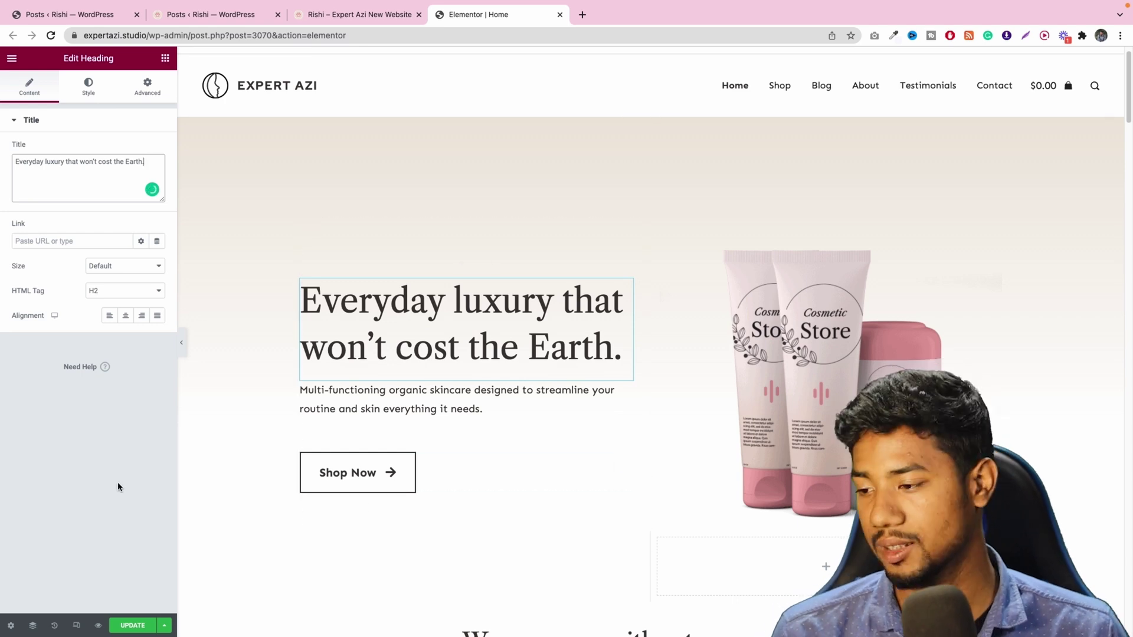
click(139, 625)
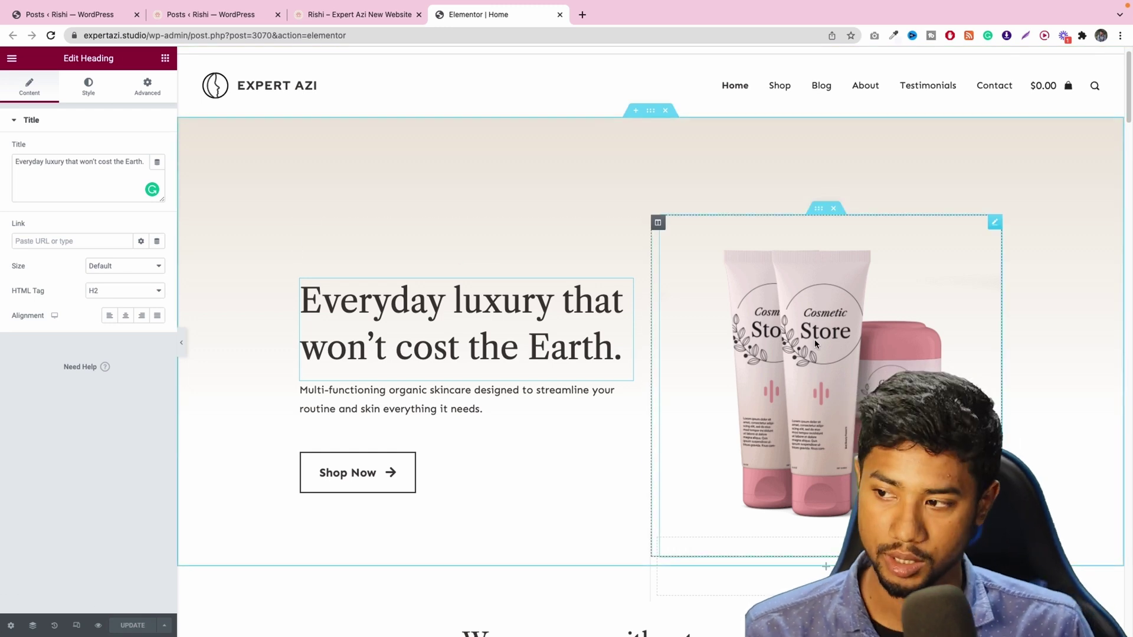
Swap the hero image for The Ordinary skincare bottles photo from the Media Library
click(810, 311)
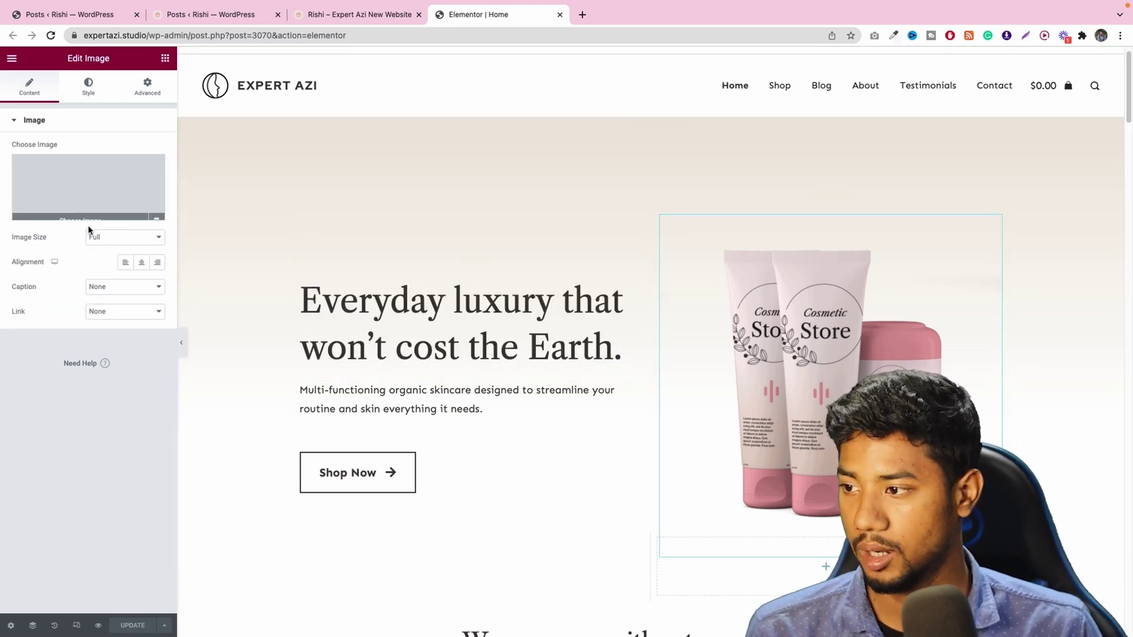
click(95, 193)
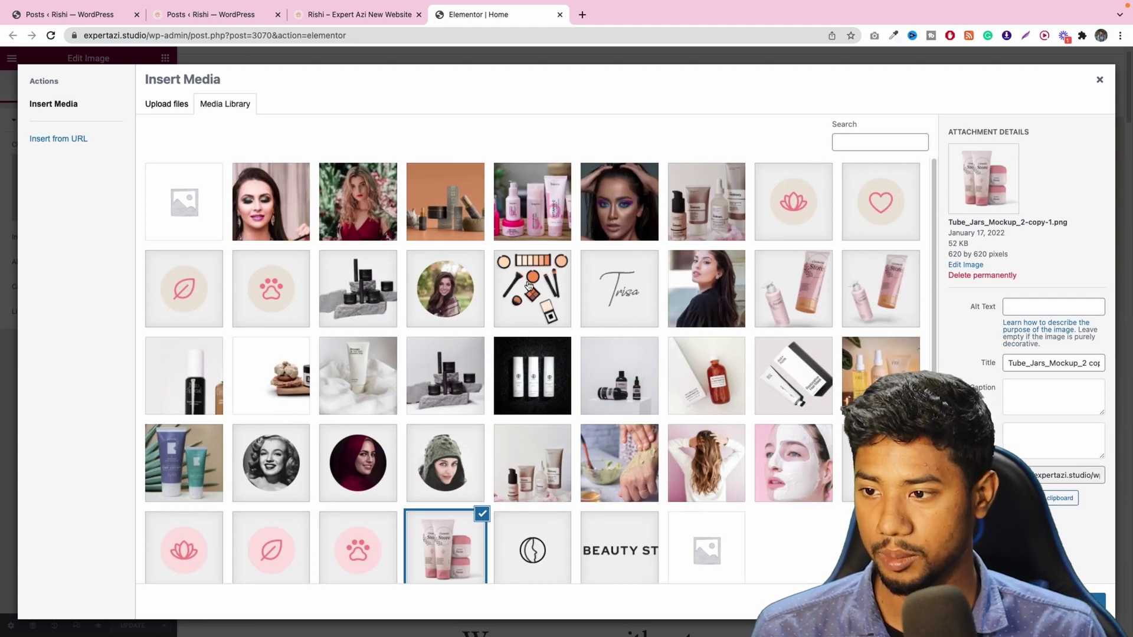
click(700, 224)
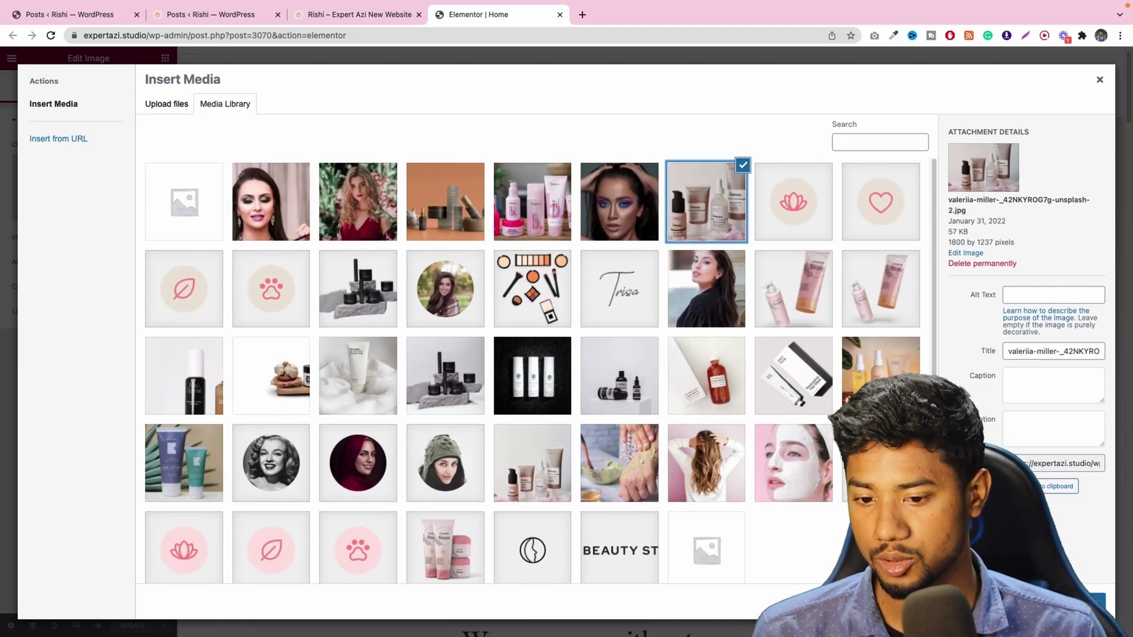
click(1083, 604)
scroll(802, 328, down, 2)
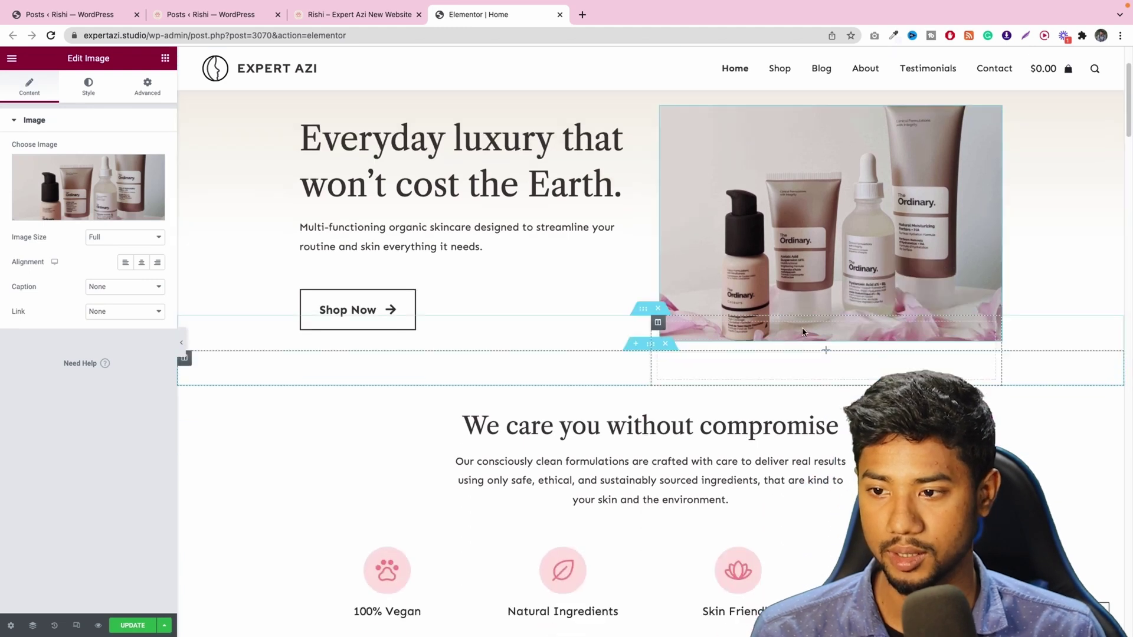
scroll(799, 328, up, 4)
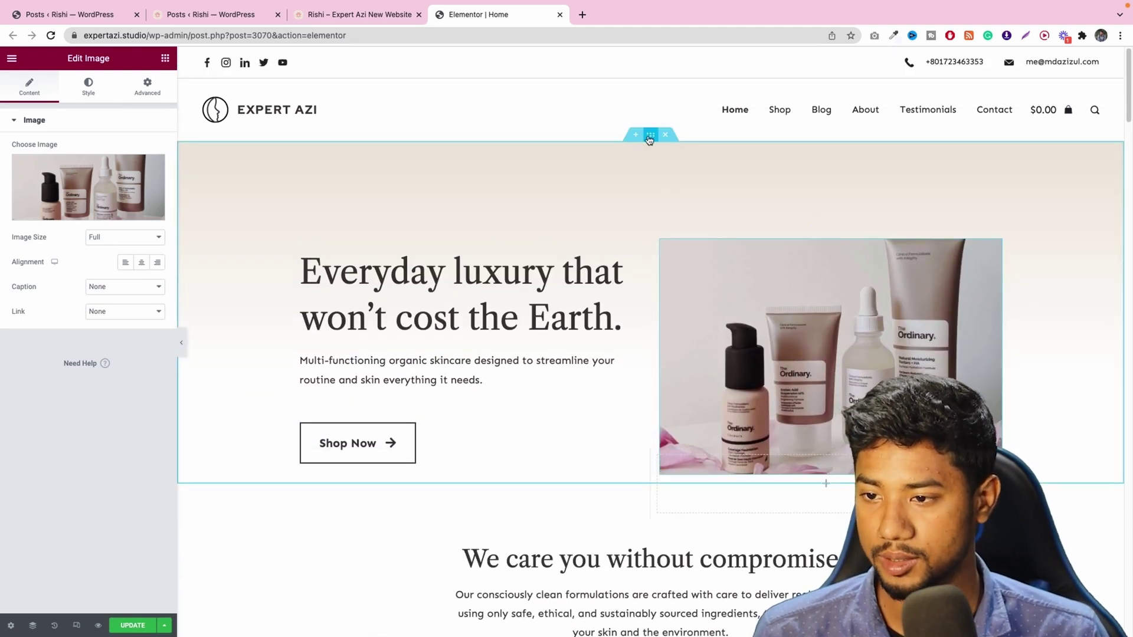
click(650, 136)
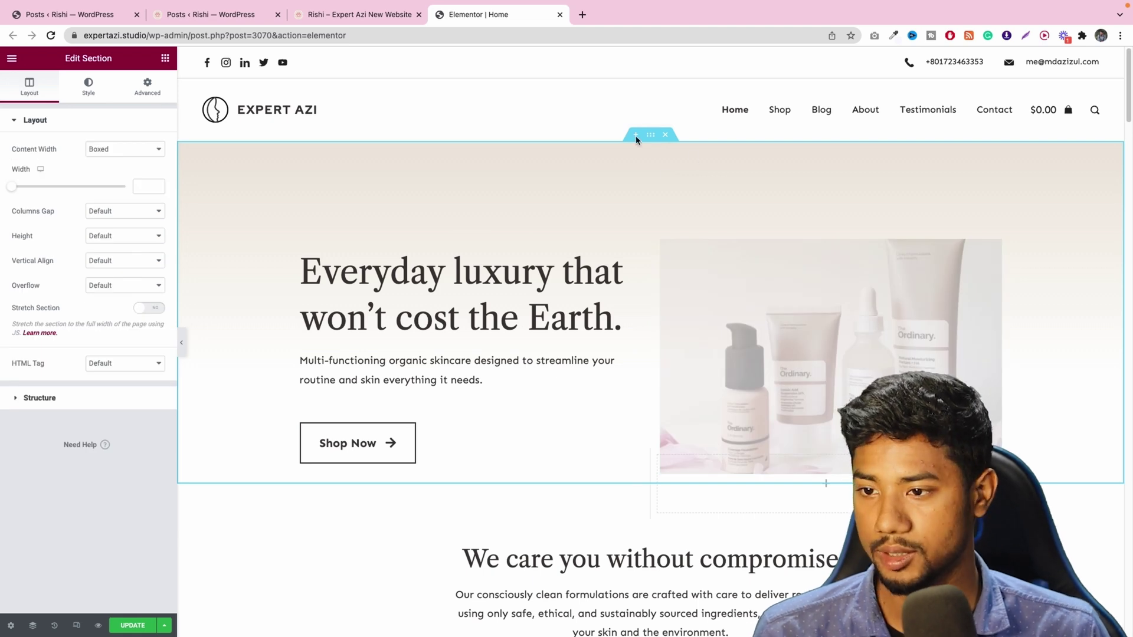
Adjust the hero section's padding to 166 top and 120 bottom
click(144, 93)
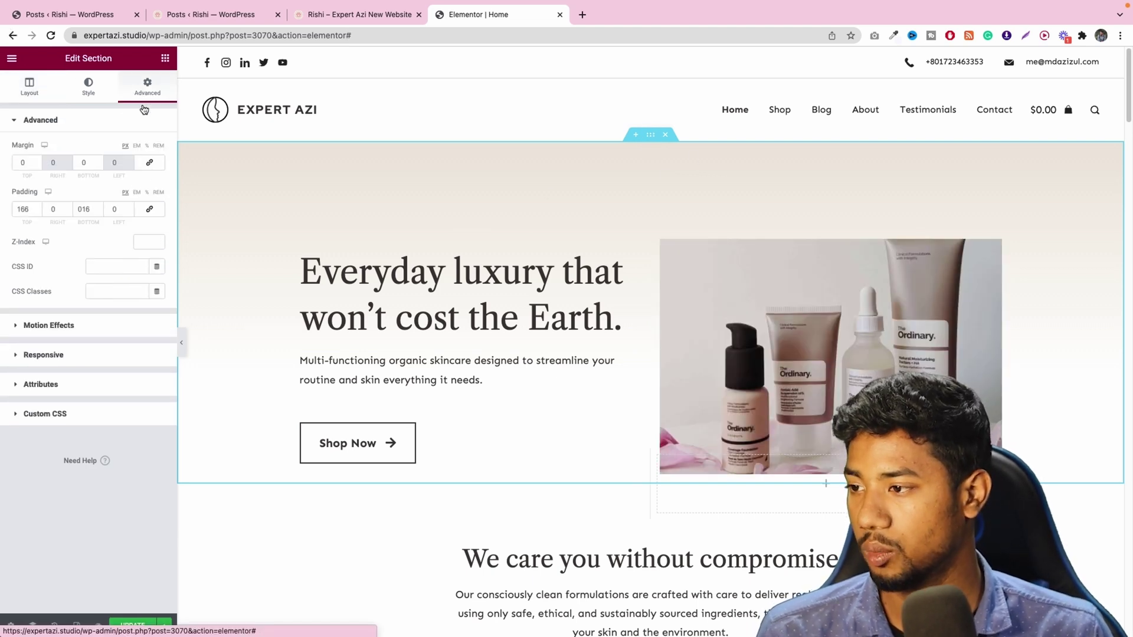
click(99, 207)
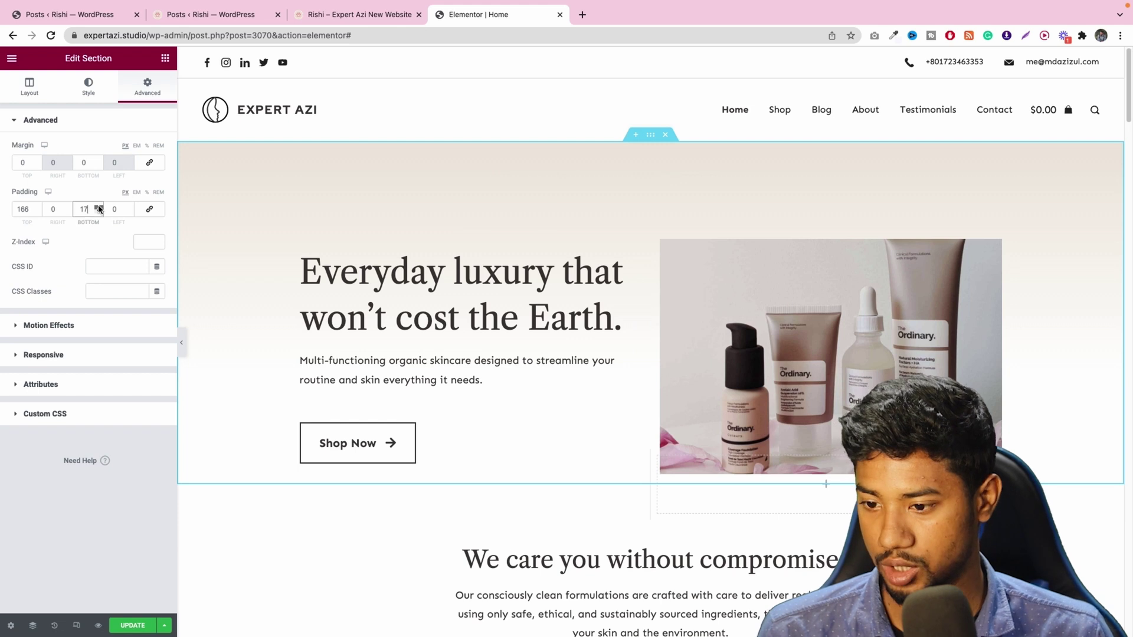
drag(98, 208, 99, 209)
click(99, 212)
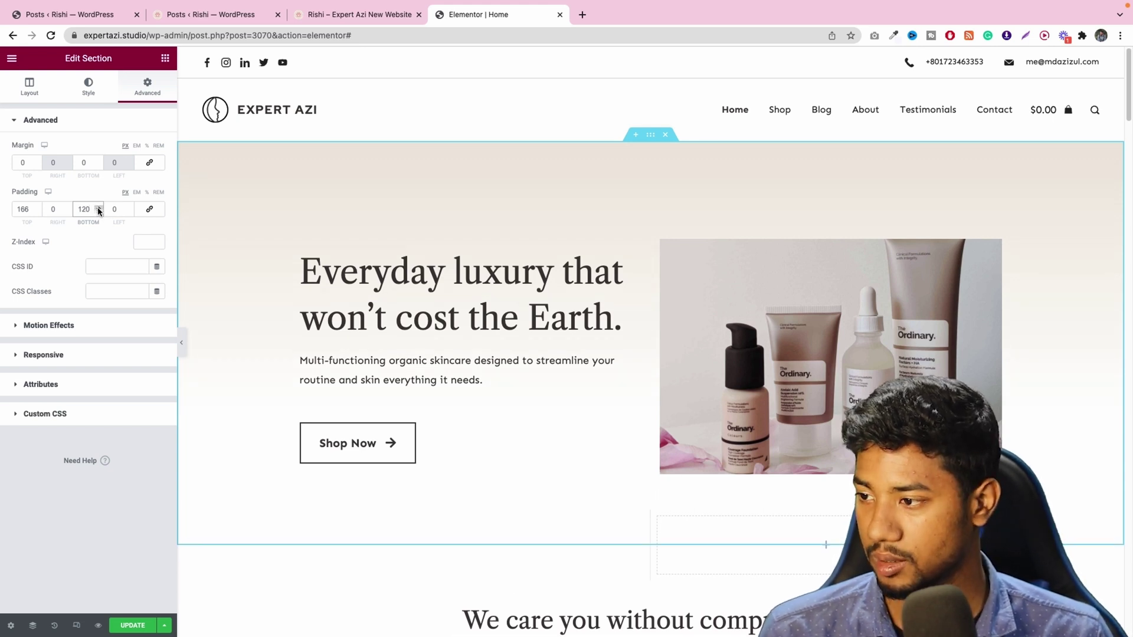
Preview the hero full width with the sidebar hidden, then update the page
scroll(638, 419, down, 4)
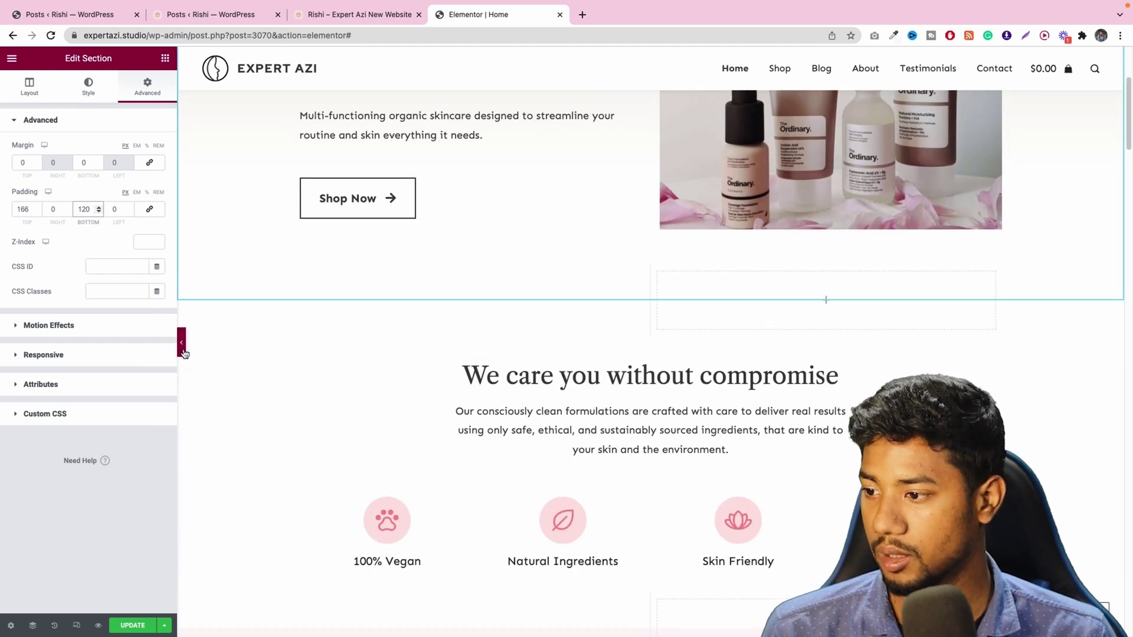
click(184, 344)
scroll(432, 303, up, 4)
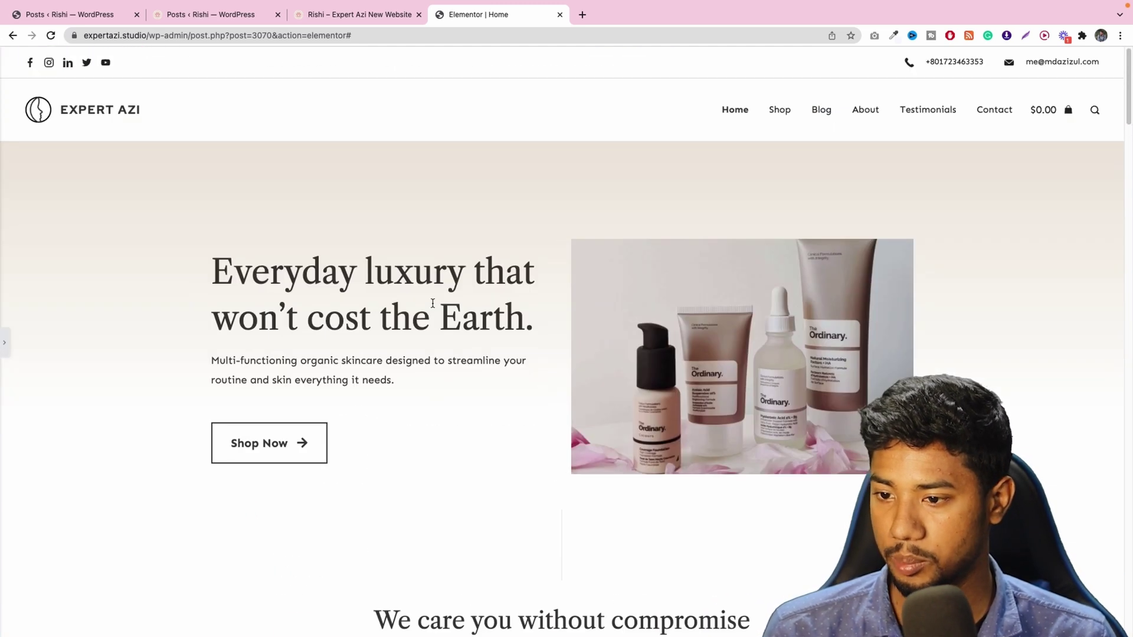
scroll(516, 314, down, 4)
scroll(354, 315, up, 4)
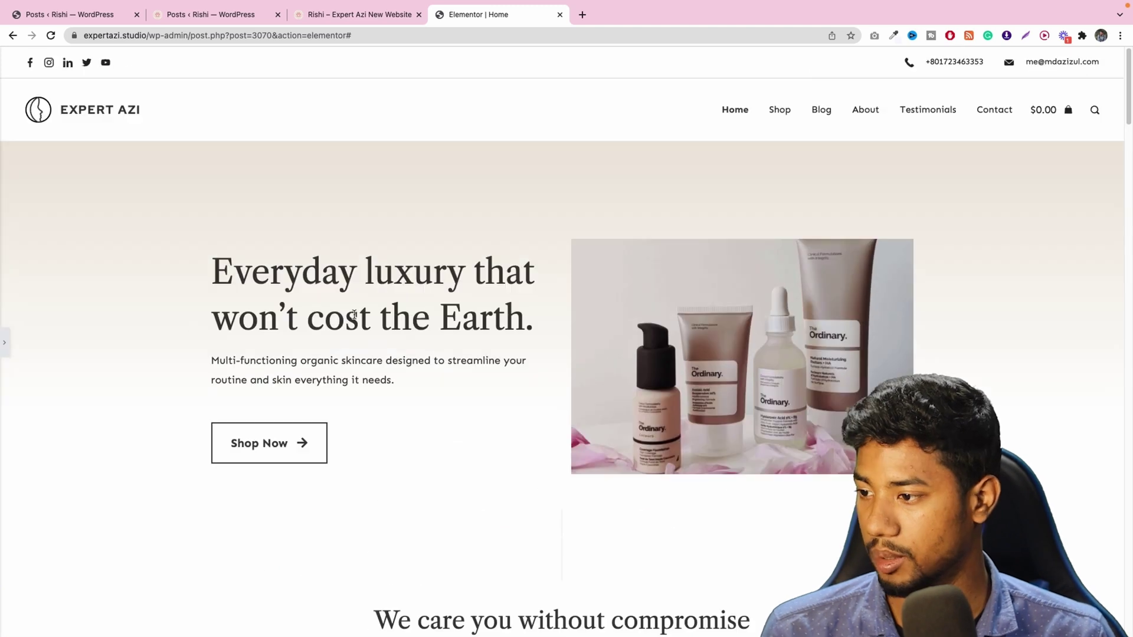
click(3, 344)
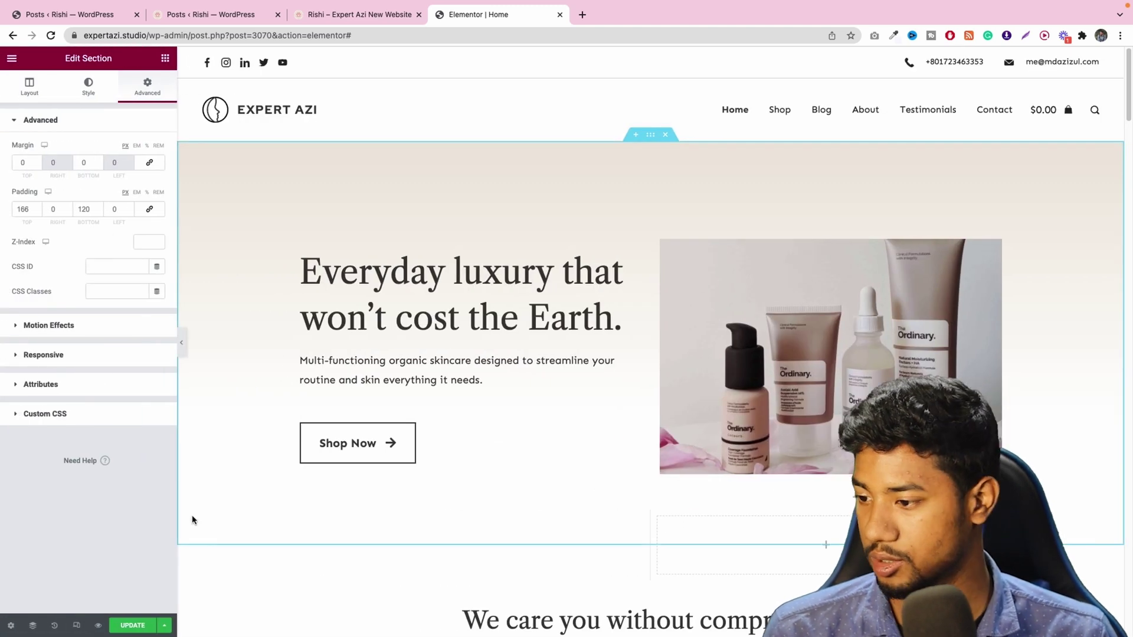
click(135, 630)
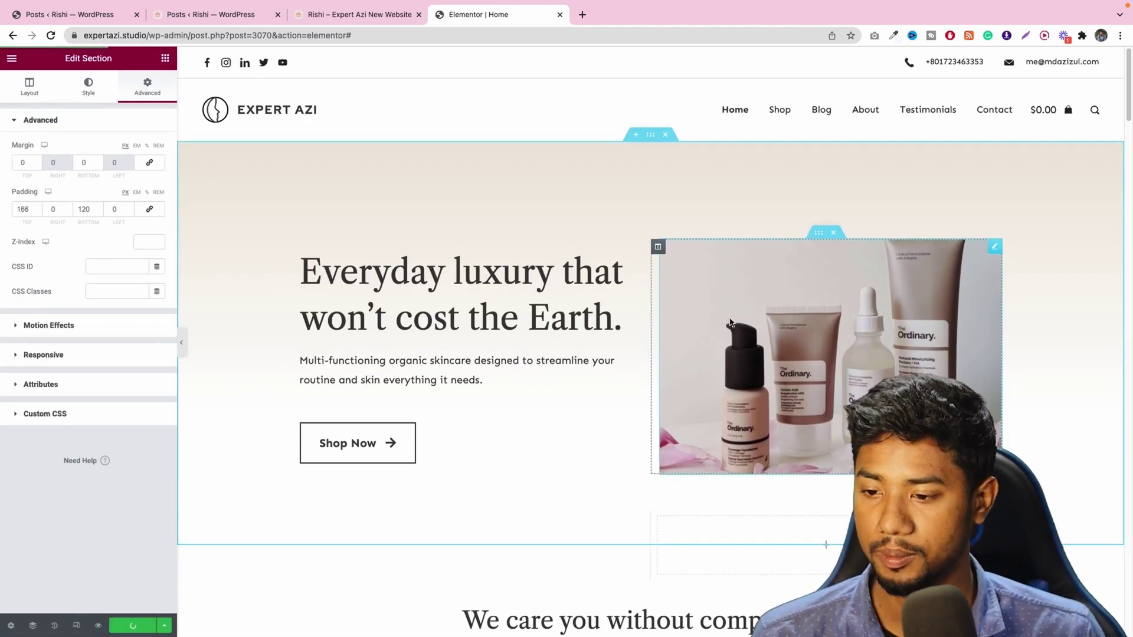
scroll(731, 321, down, 12)
scroll(730, 319, up, 3)
scroll(649, 295, down, 4)
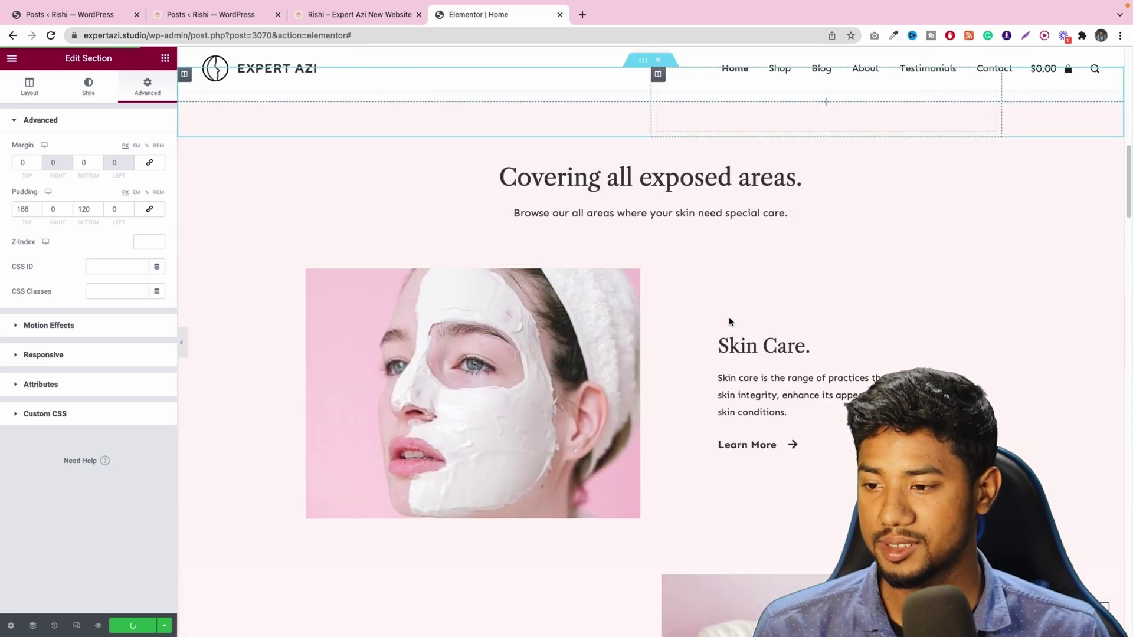
scroll(411, 396, up, 2)
Copy the Hair Care heading's title text and switch to the live homepage tab
scroll(531, 298, up, 4)
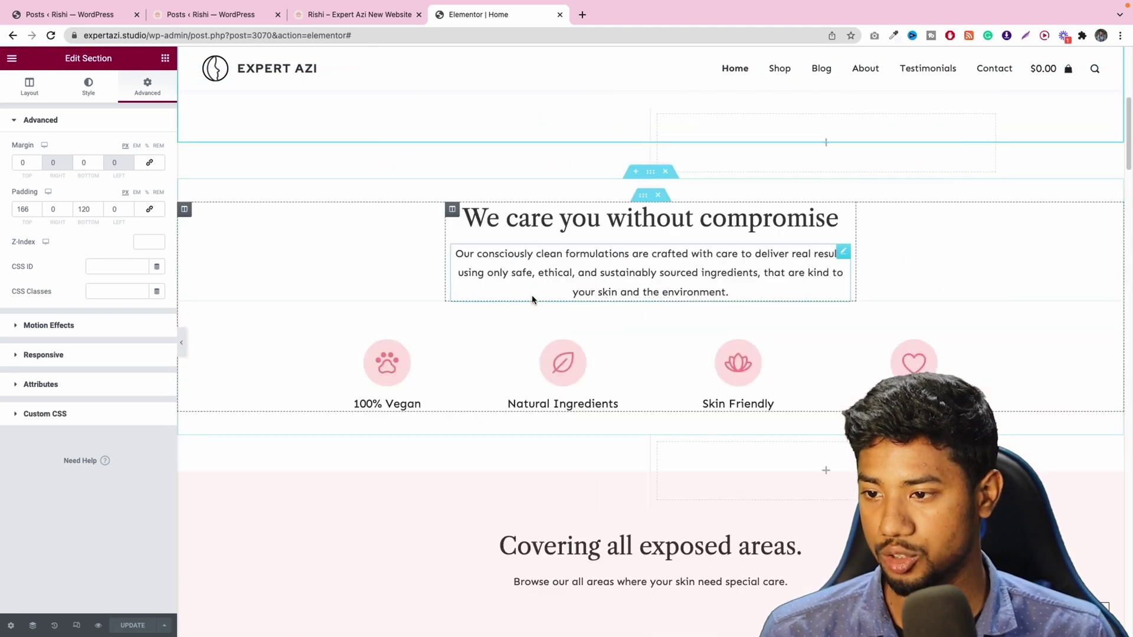
scroll(577, 379, down, 4)
scroll(577, 379, down, 9)
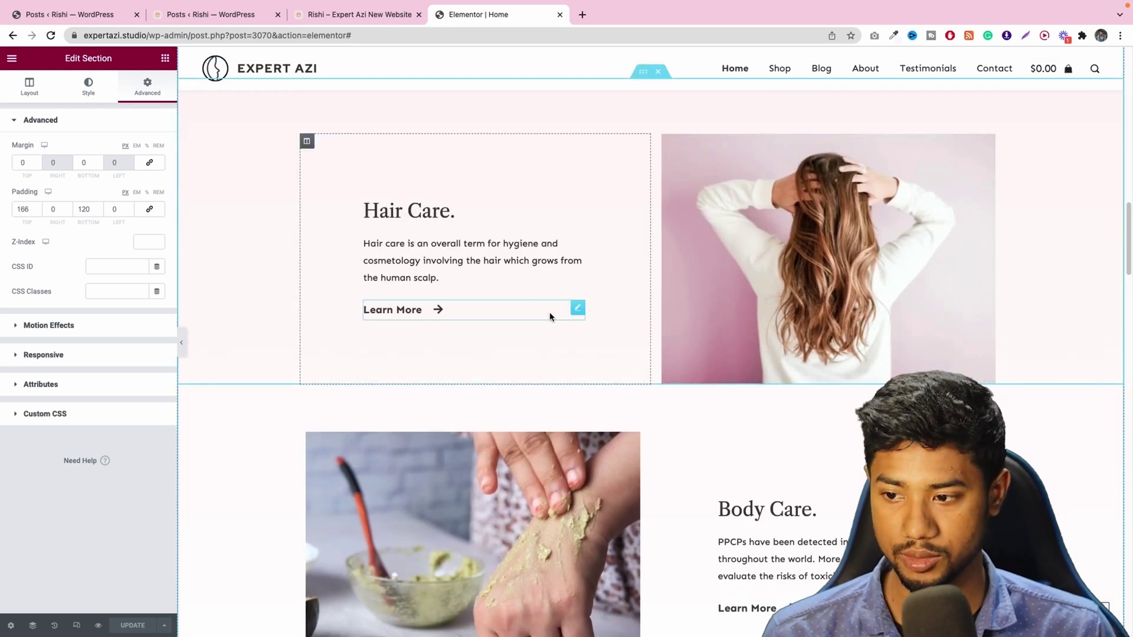
scroll(551, 317, up, 2)
click(444, 317)
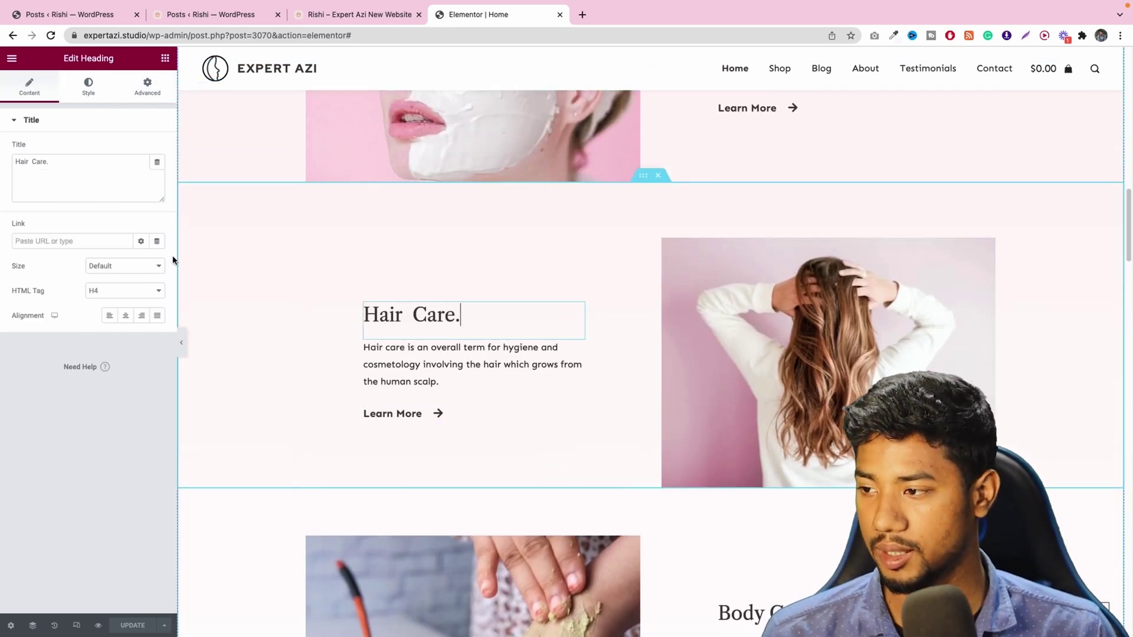
click(99, 157)
right_click(99, 158)
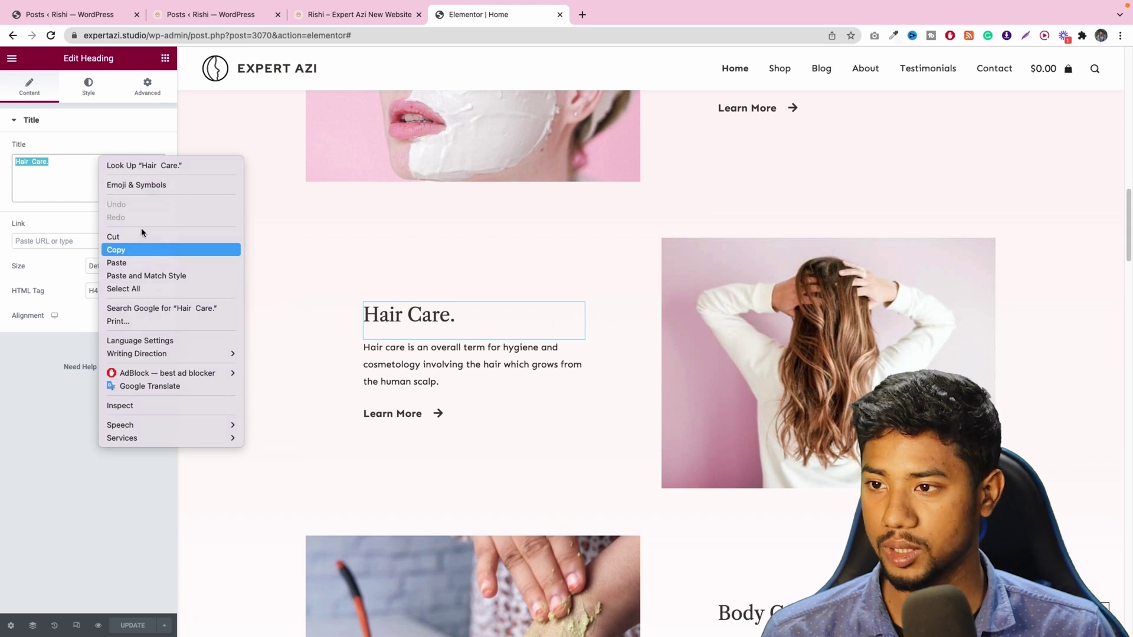
click(142, 250)
click(354, 14)
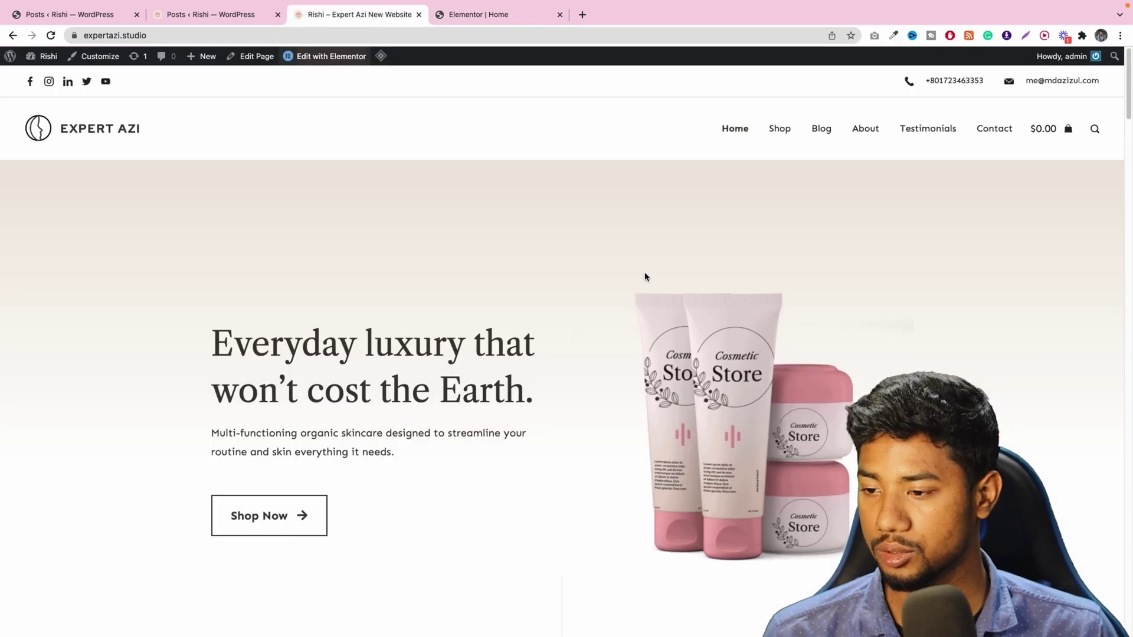
Save the live homepage's Hair Care photo to Downloads as 1122.jpeg and show it in Finder
scroll(645, 277, down, 10)
scroll(781, 271, down, 5)
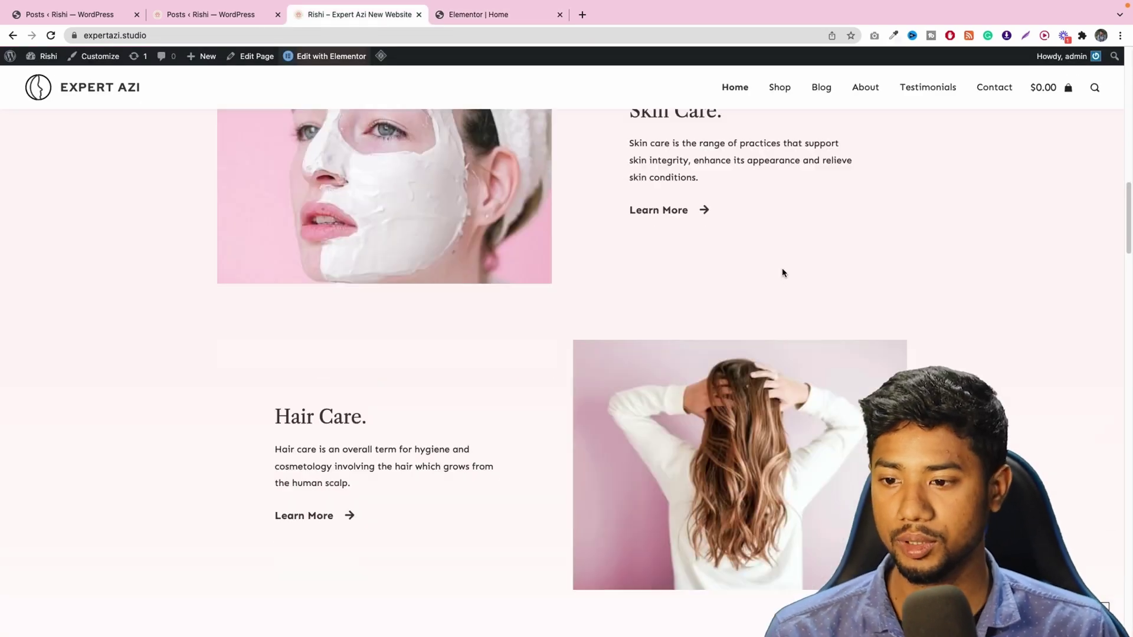
right_click(786, 236)
click(816, 258)
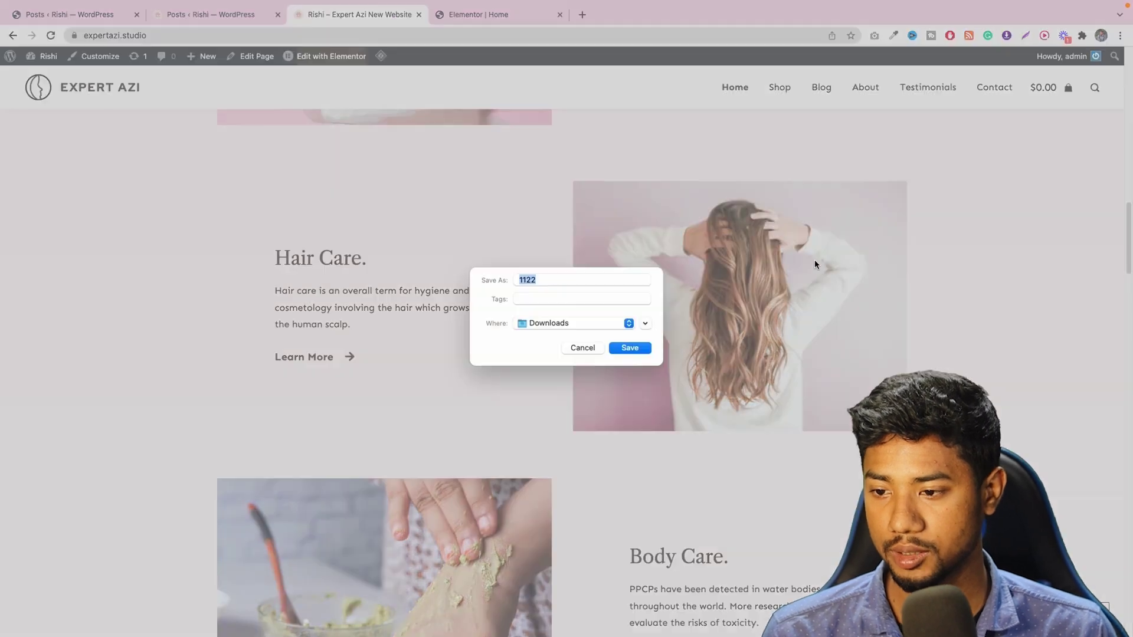
click(640, 352)
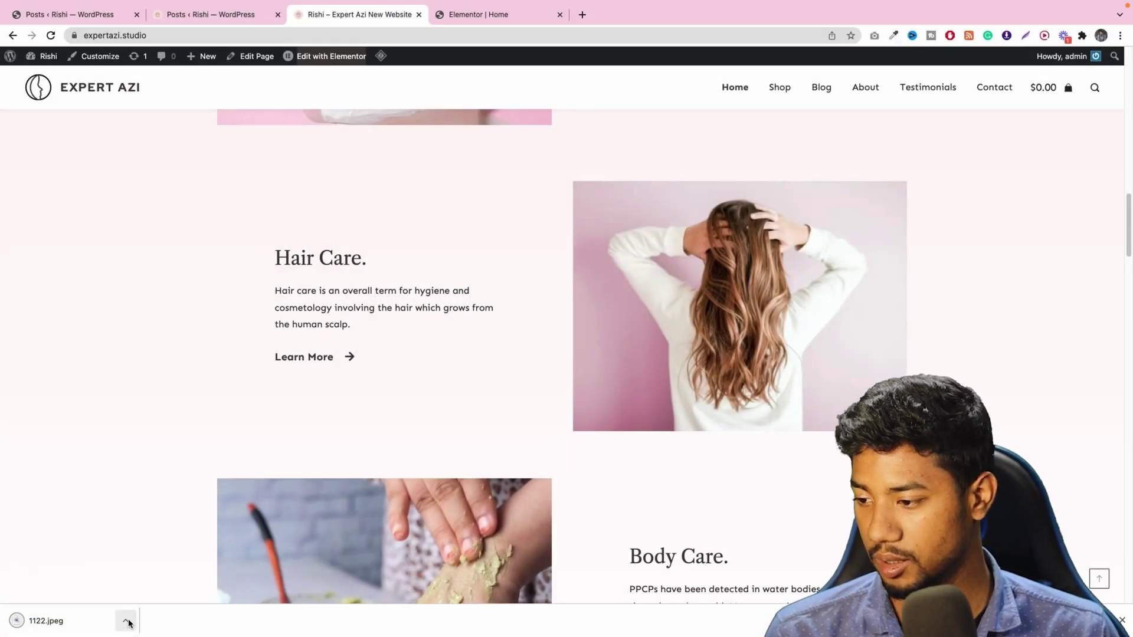
click(126, 620)
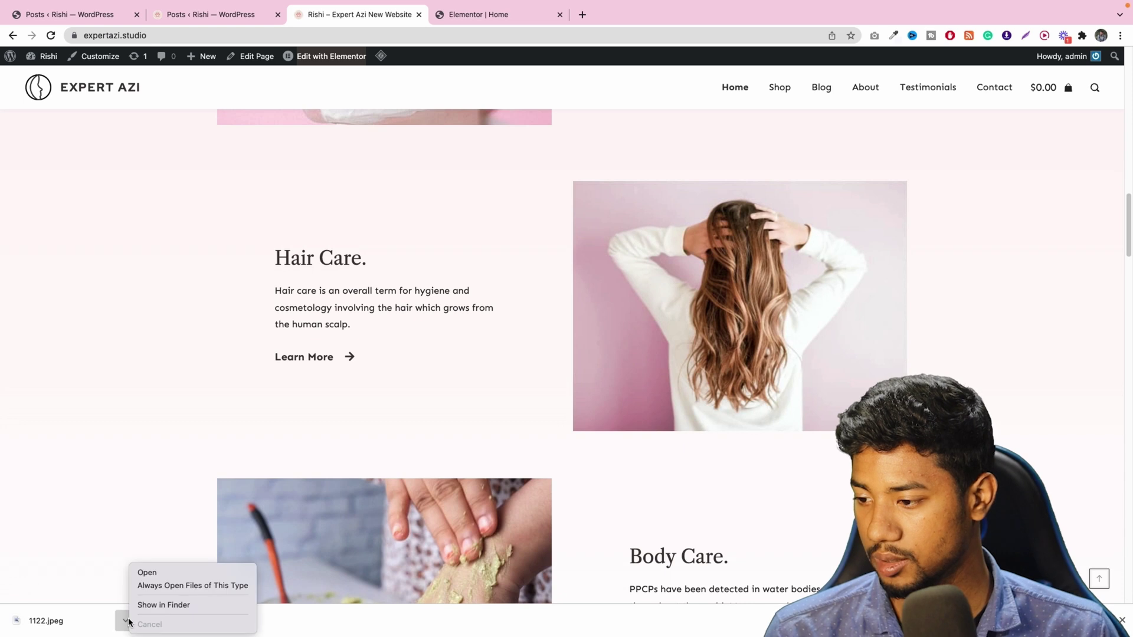
click(172, 606)
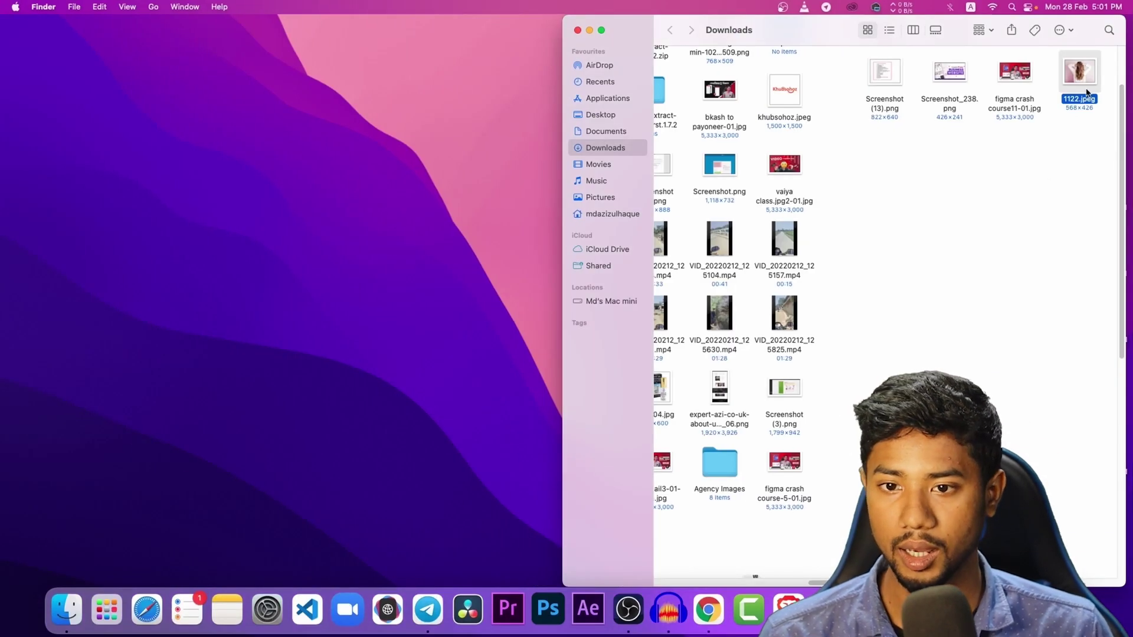
Read 1122.jpeg's Get Info dimensions (568×426 px) in Finder, then return to Chrome
right_click(1087, 92)
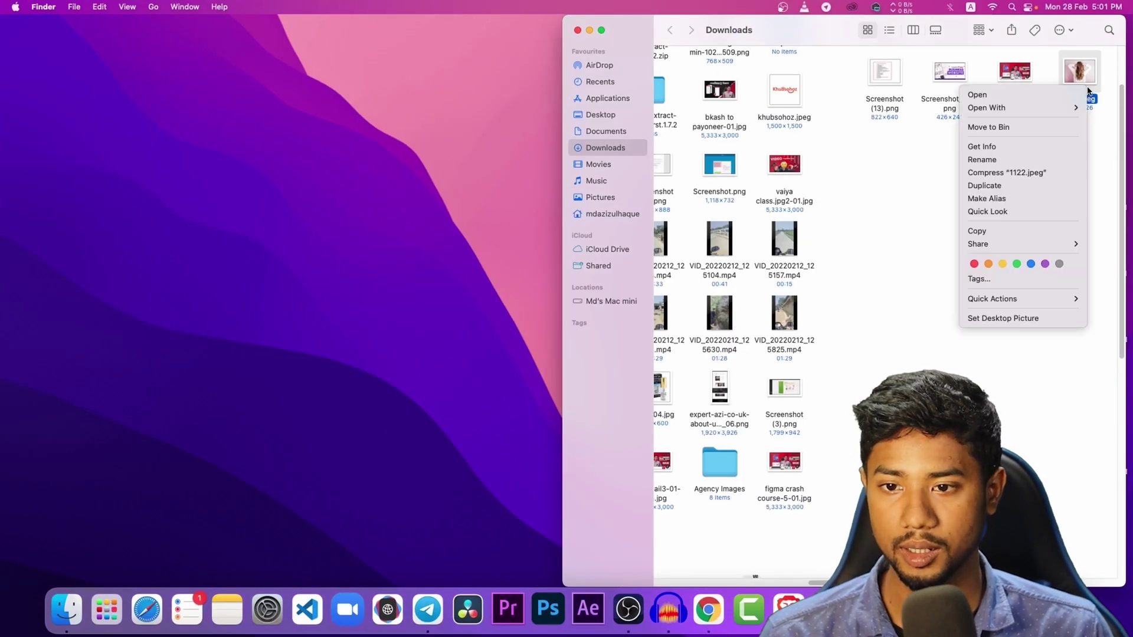
click(987, 152)
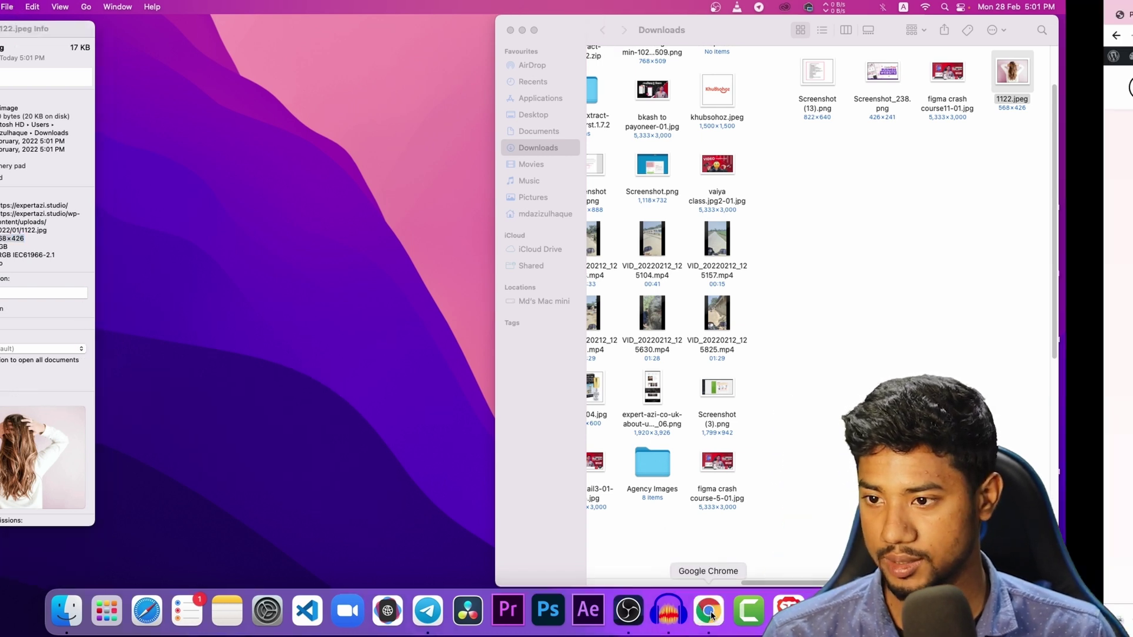
click(709, 609)
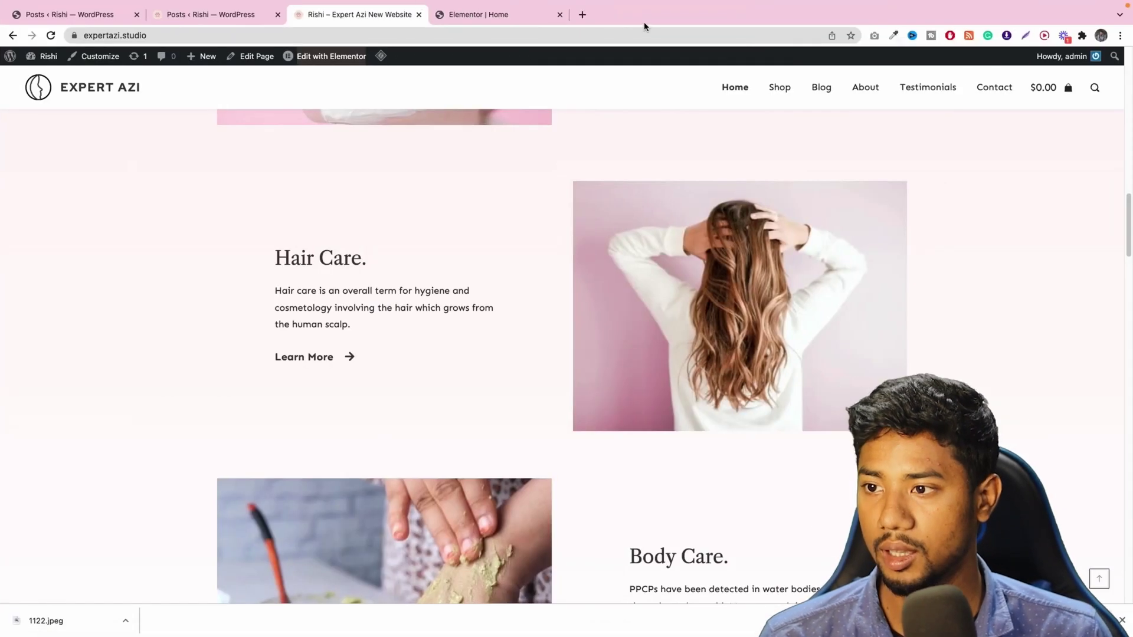
Load canva.com in a new browser tab
click(582, 15)
text(canva.com)
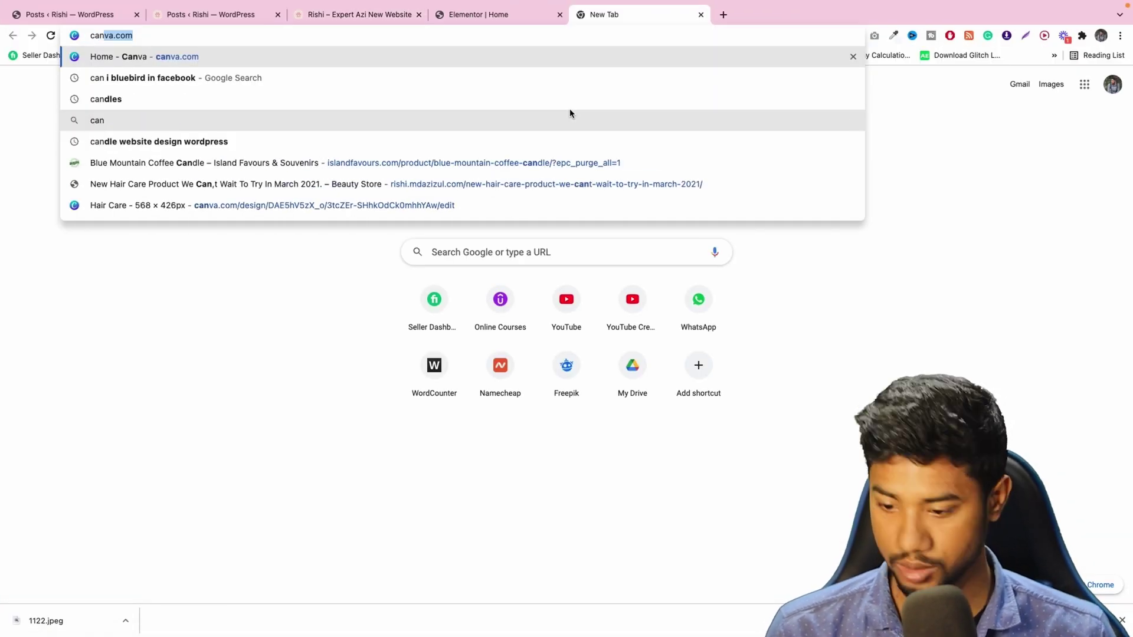
key(Return)
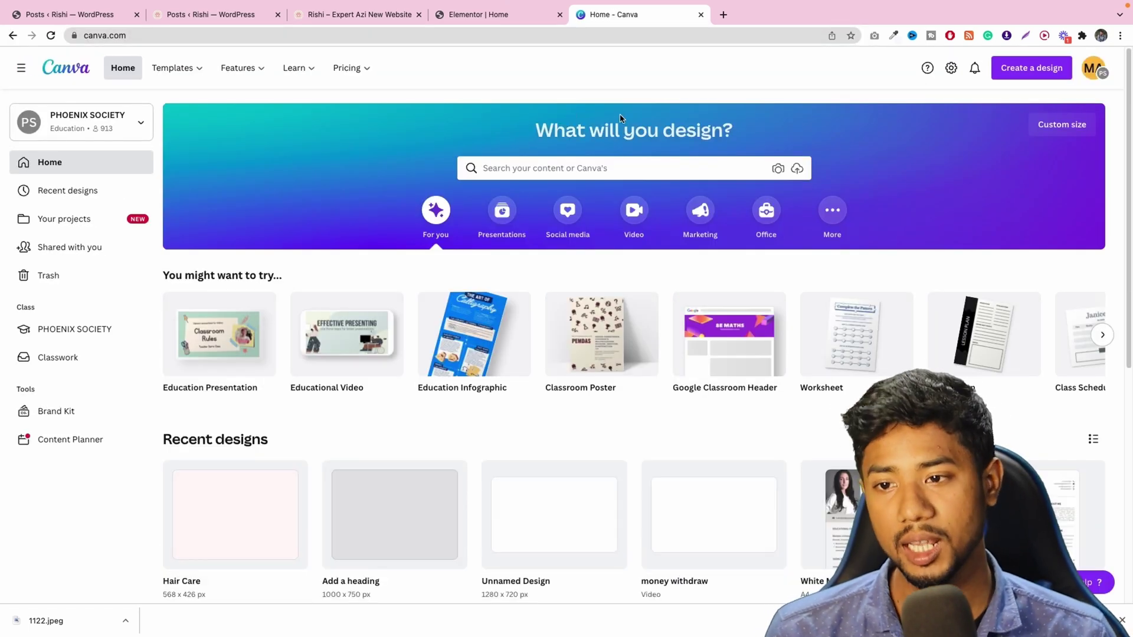
Create a custom-size Canva design of 568 × 426 px
click(1032, 70)
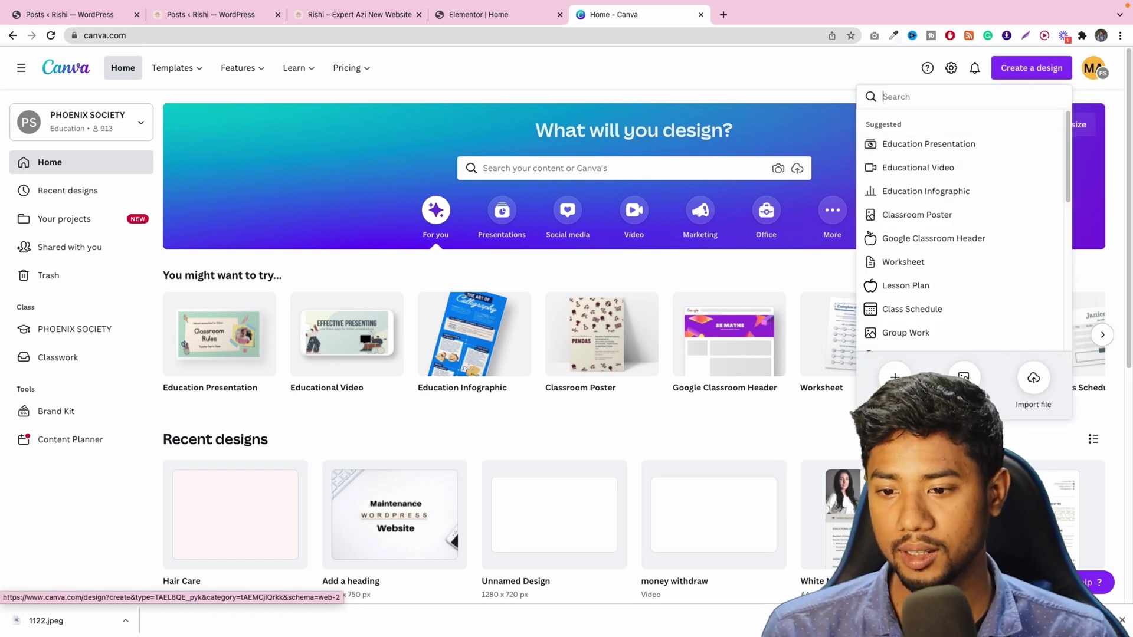
click(888, 377)
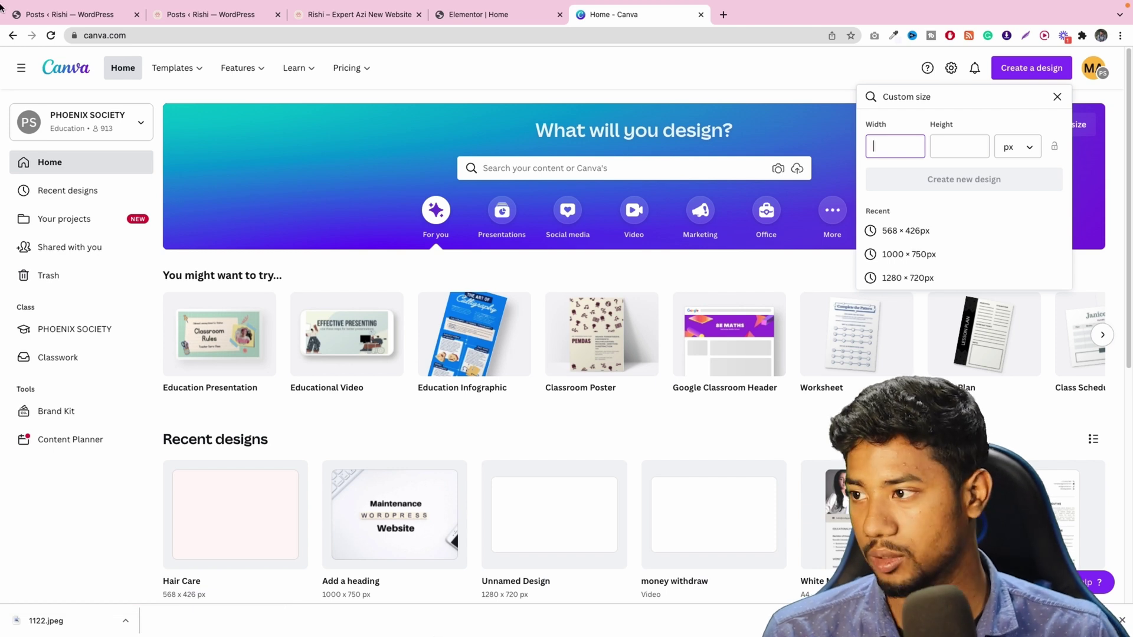
mouse_move(2, 2)
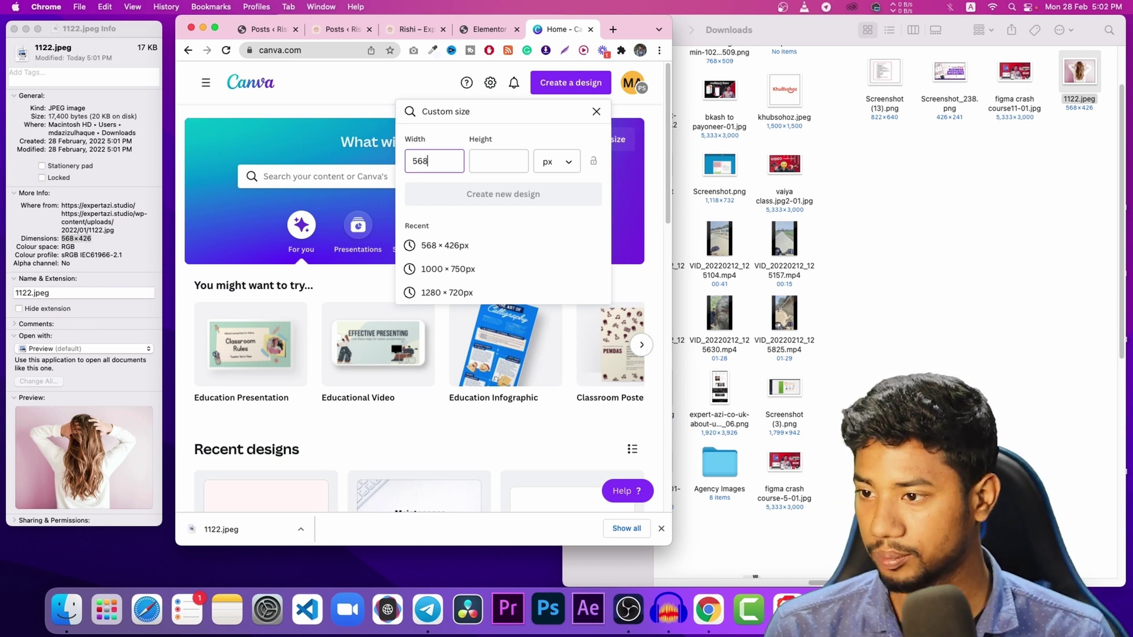
click(506, 164)
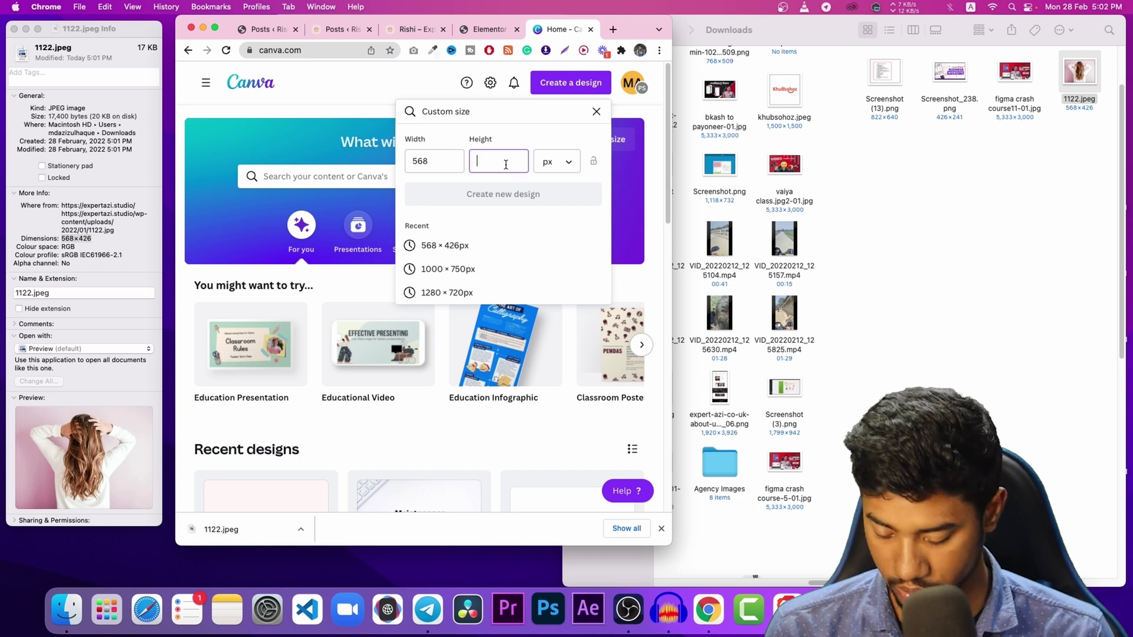
text(426)
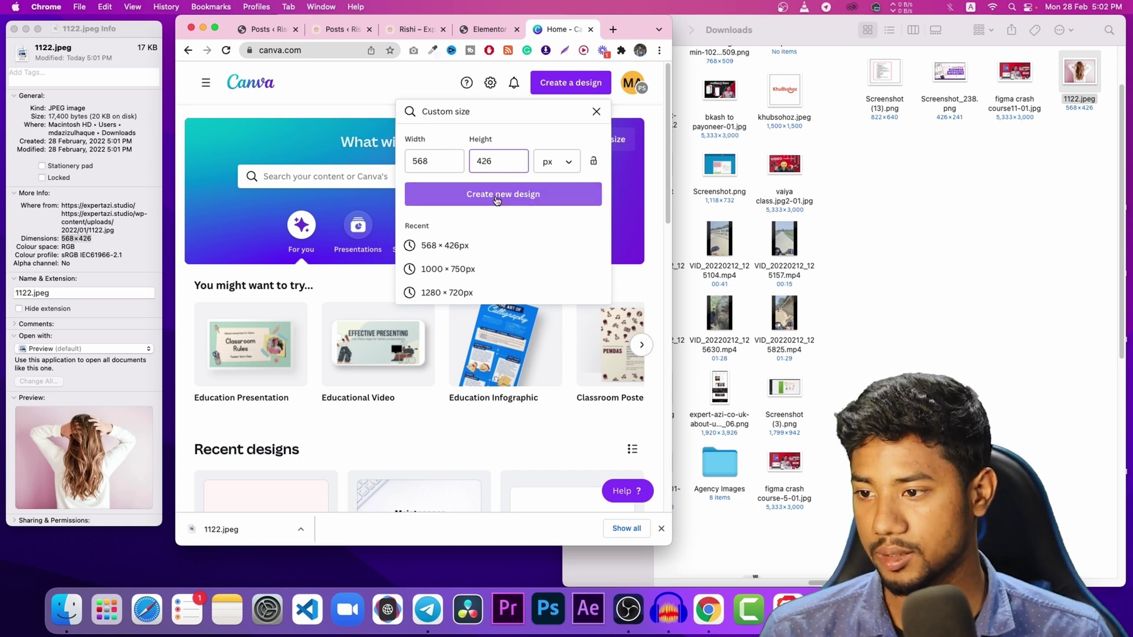
click(495, 194)
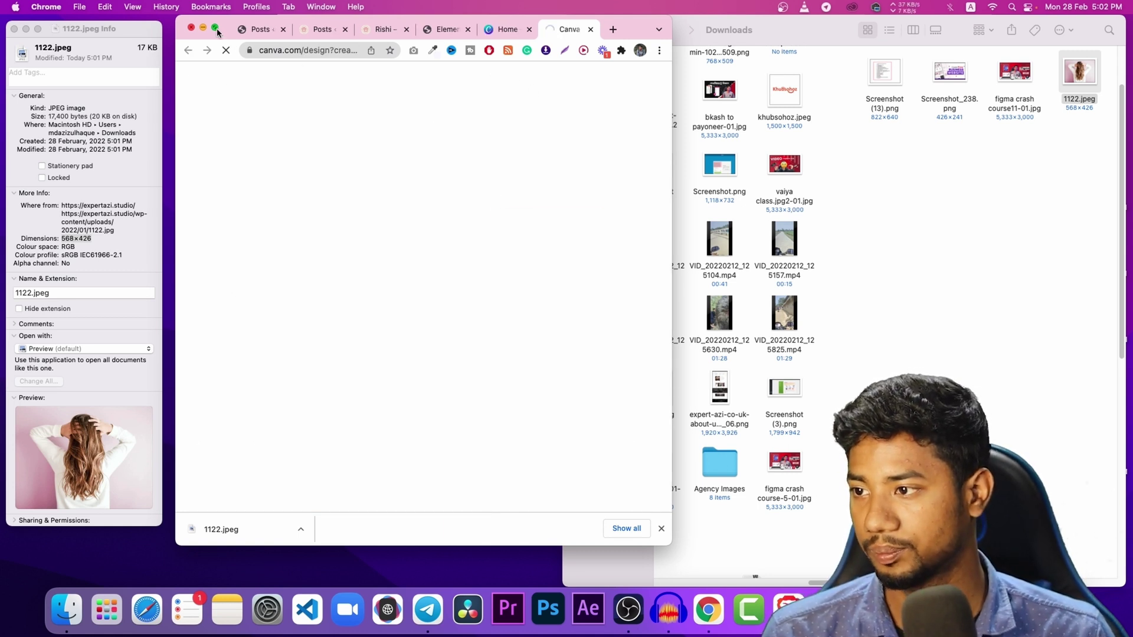
click(216, 29)
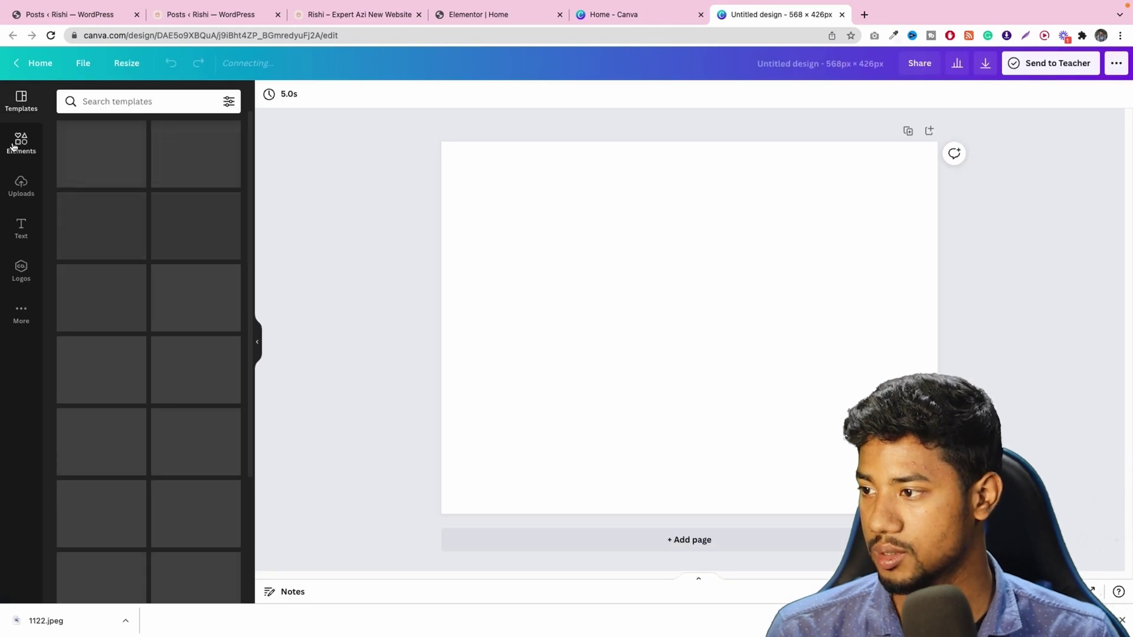
Search Canva's Elements panel for 'Hair Care'
click(13, 146)
click(137, 102)
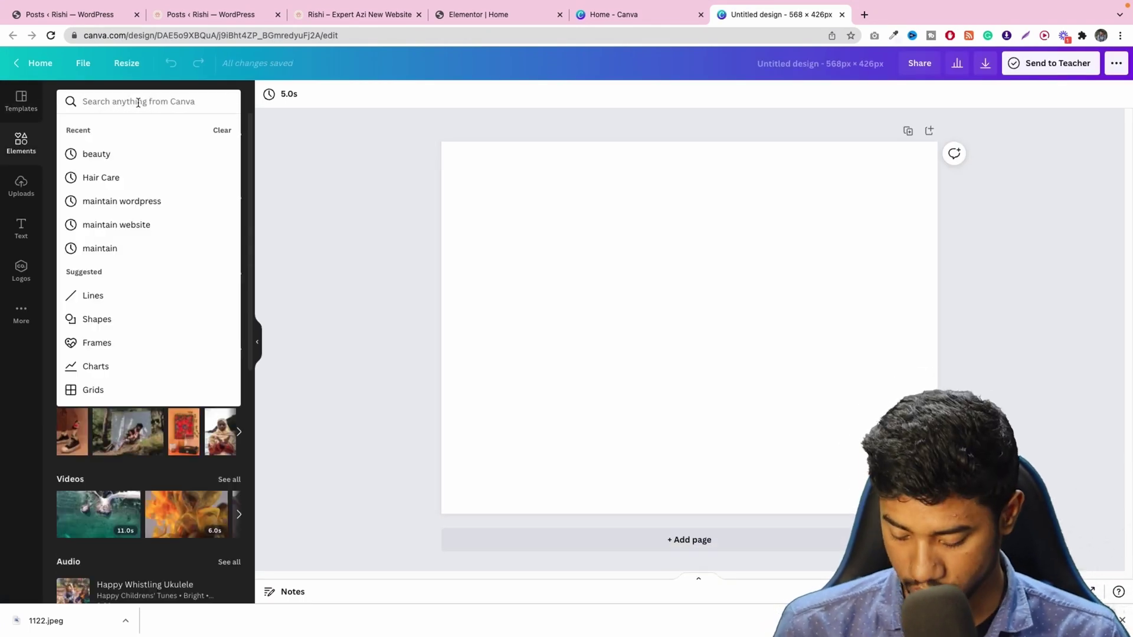
text(Hair  Care.)
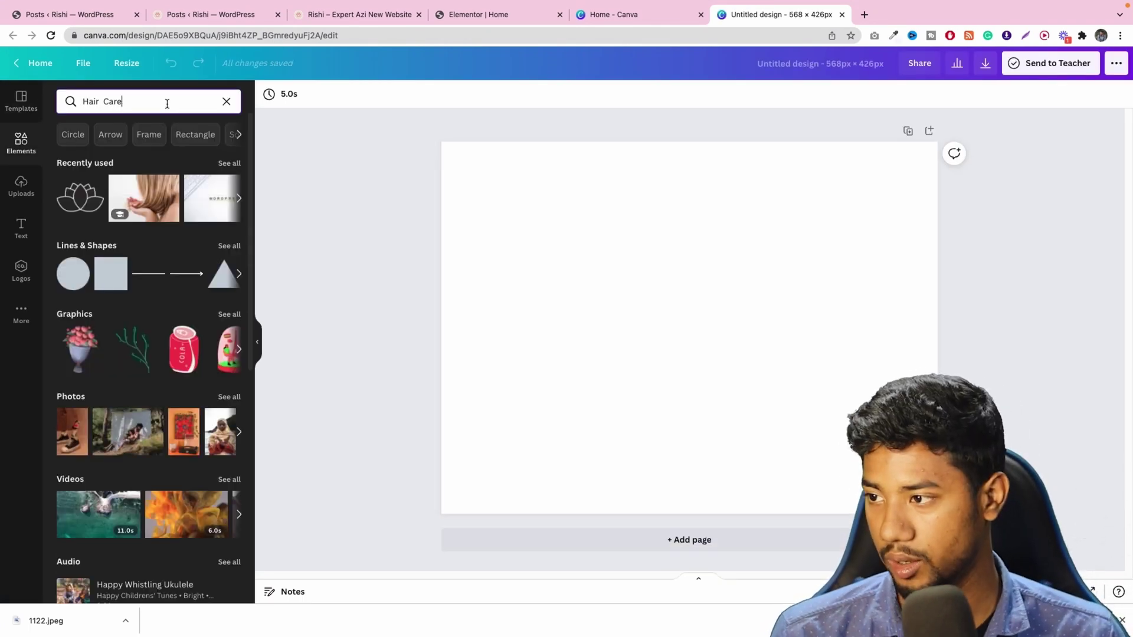
right_click(168, 104)
click(197, 209)
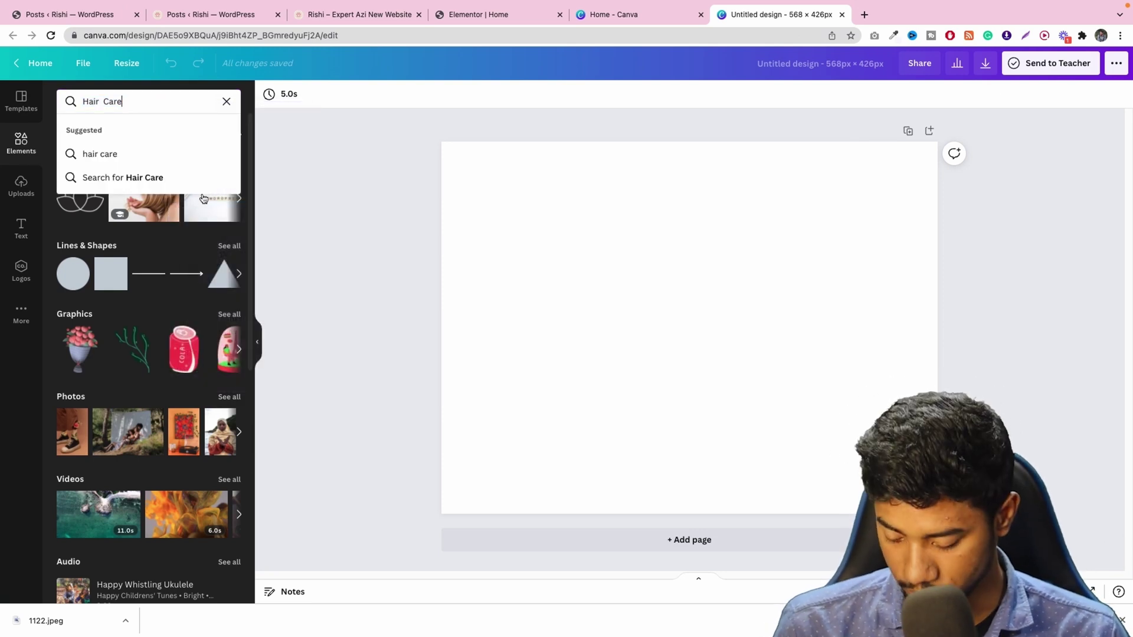
click(102, 101)
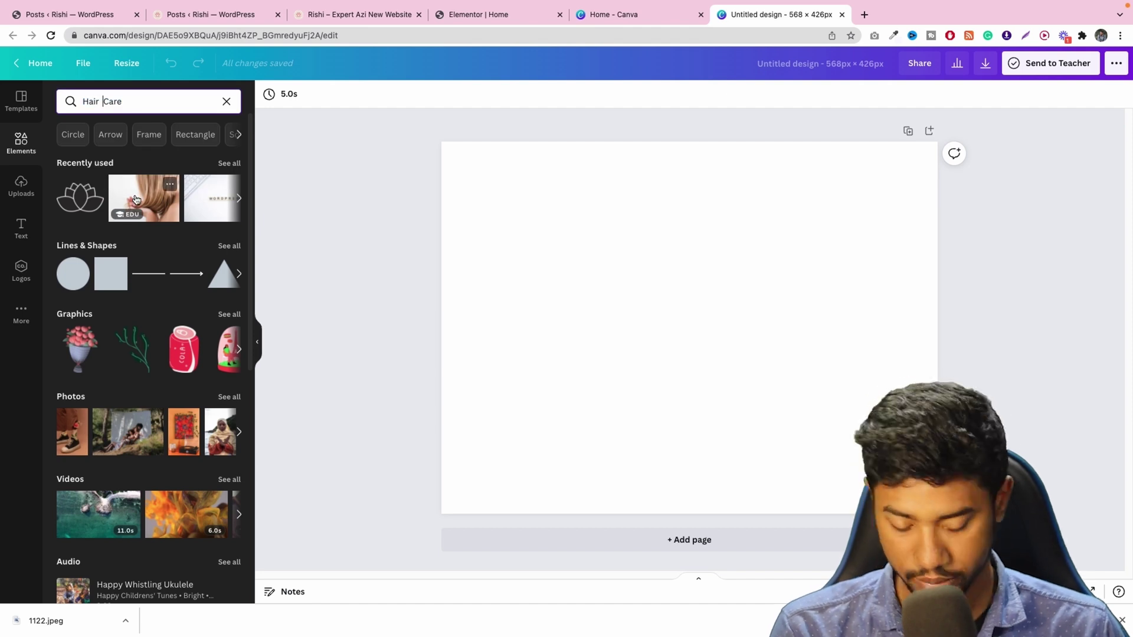
key(BackSpace)
triple_click(125, 105)
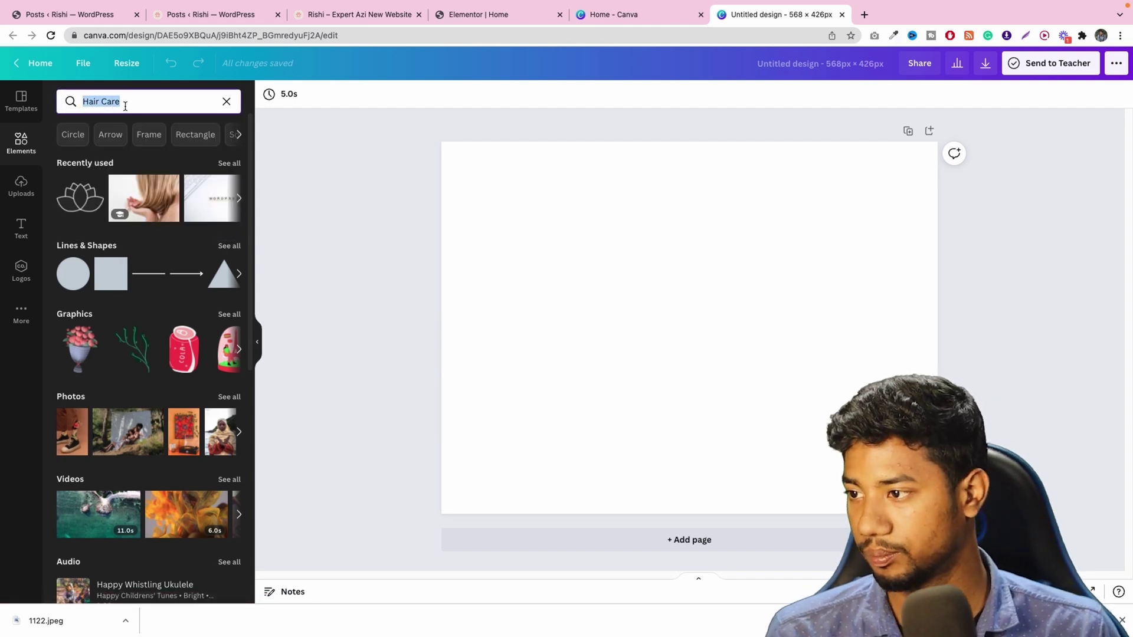
right_click(124, 104)
click(153, 192)
click(188, 101)
key(Return)
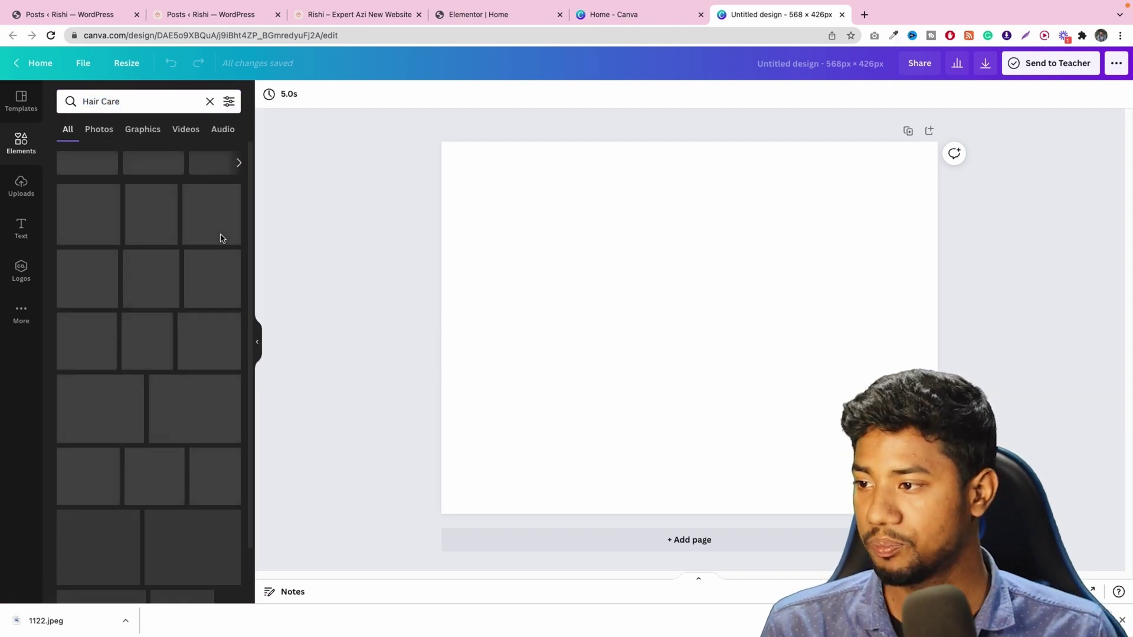
Filter the Hair Care results to Photos, browse them, and open a blank new tab
click(92, 130)
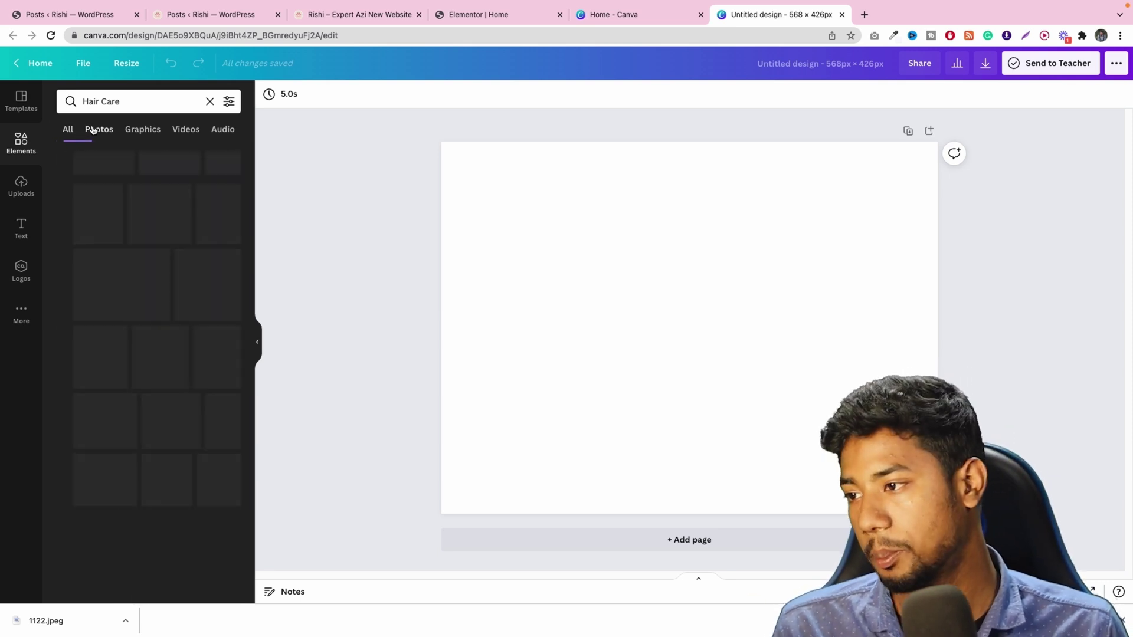
scroll(148, 248, down, 15)
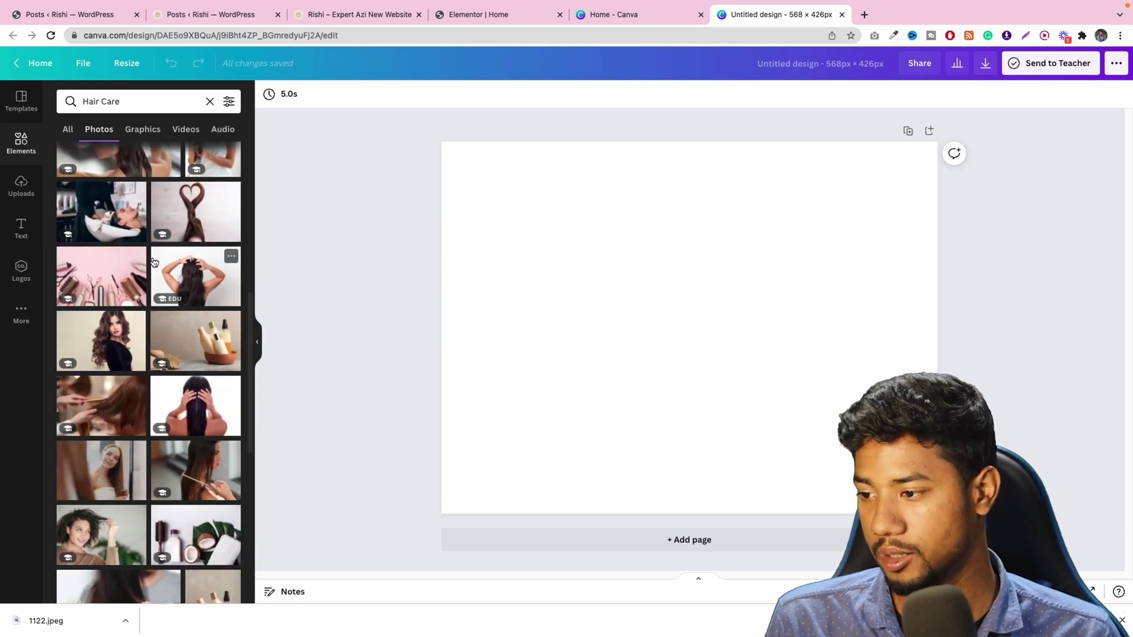
scroll(173, 308, down, 5)
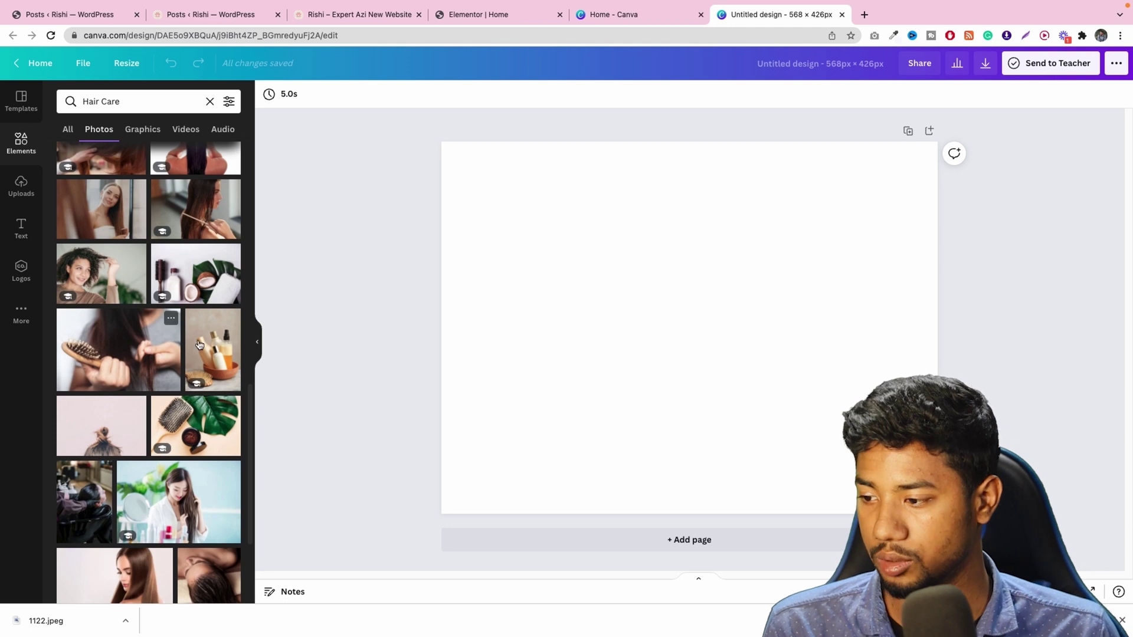
scroll(168, 422, down, 3)
click(865, 15)
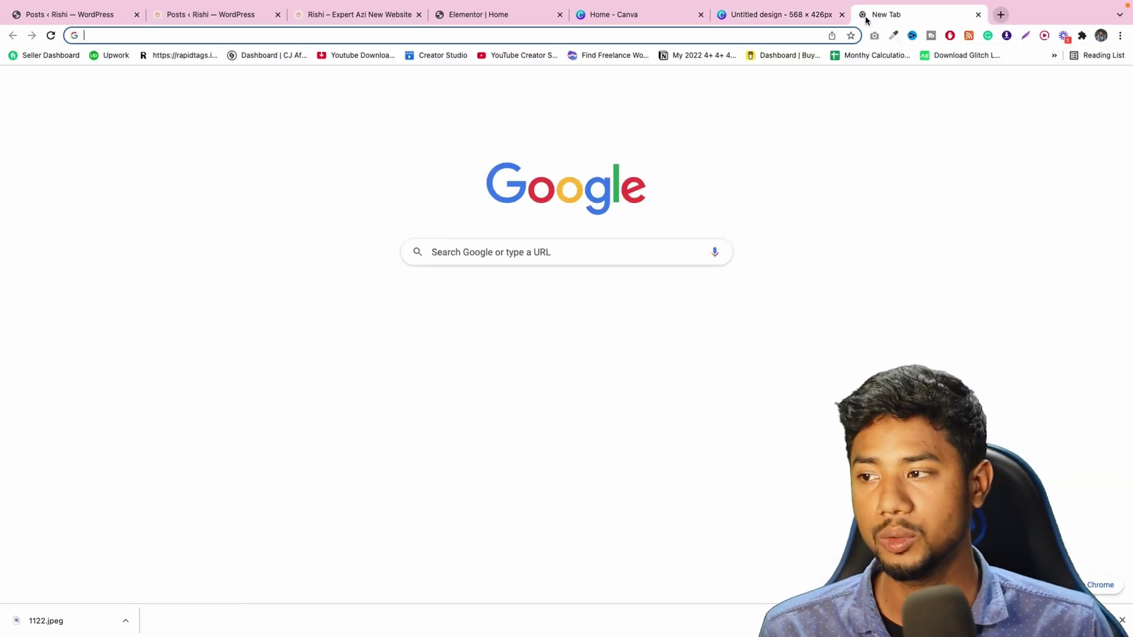
Open the Pexels and Pixabay stock photo sites in separate tabs
text(pexa)
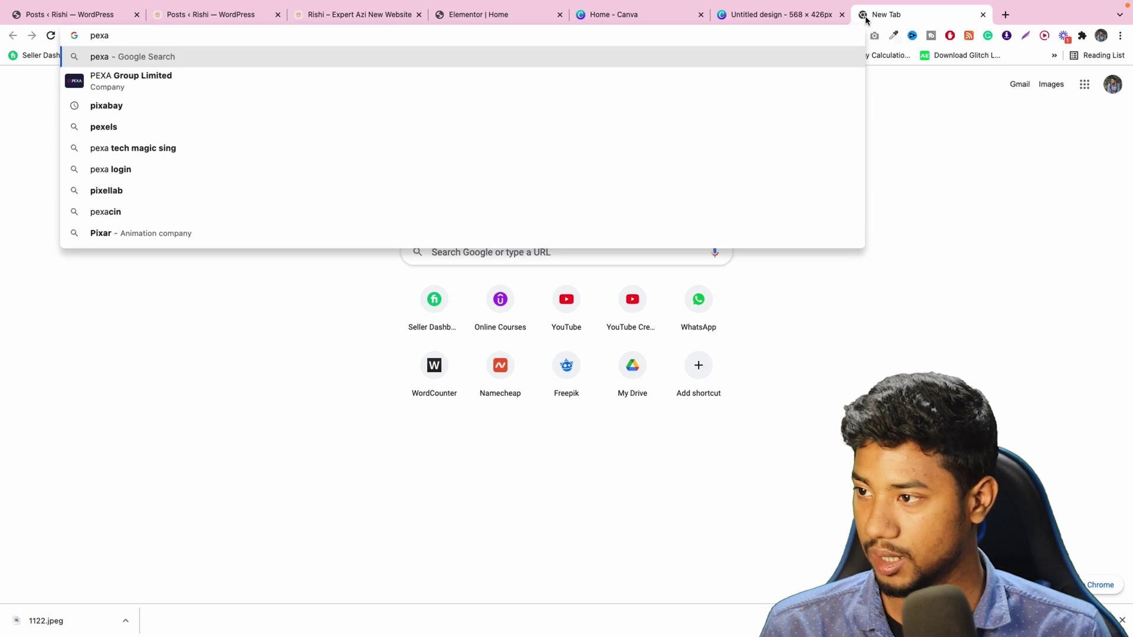
key(BackSpace)
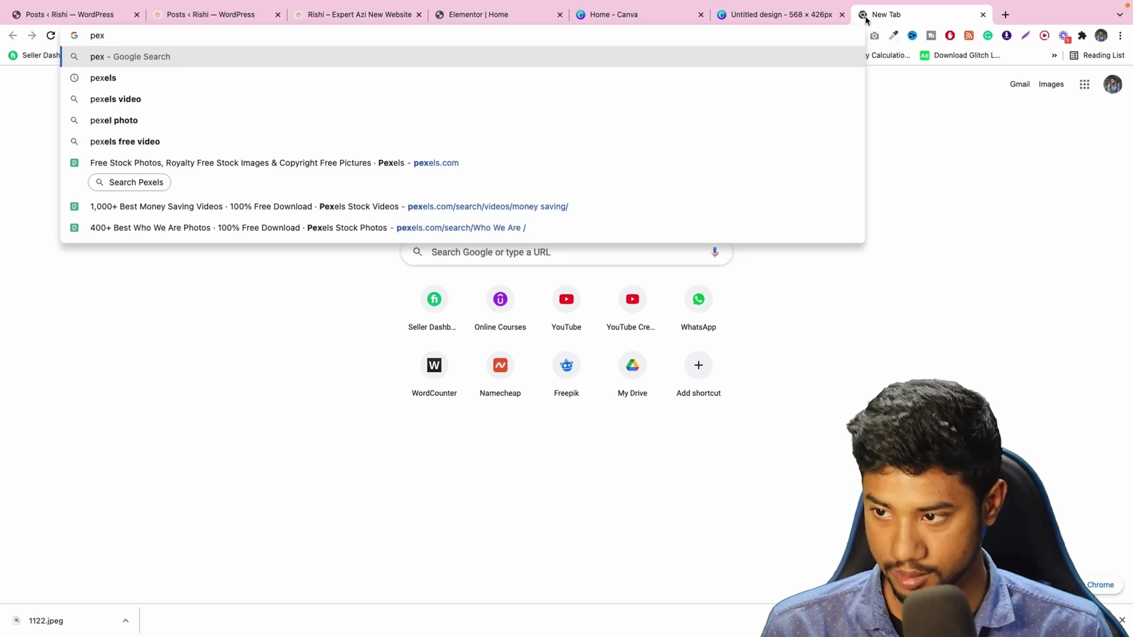
key(Down)
key(Down)
key(Down)
key(Down)
key(Down)
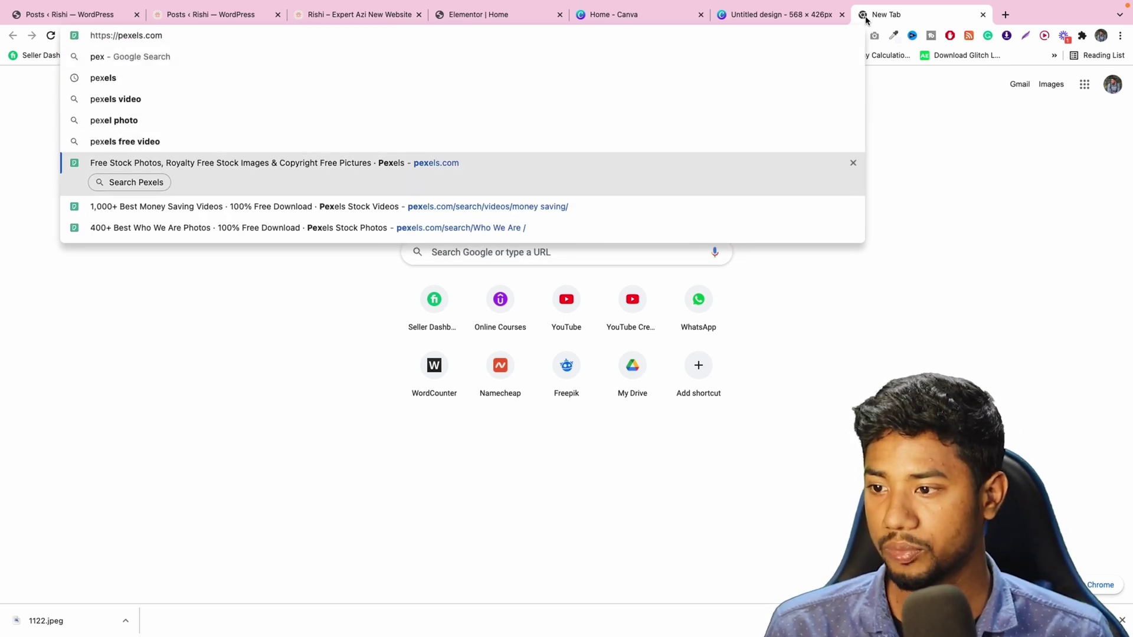
key(Return)
click(1007, 16)
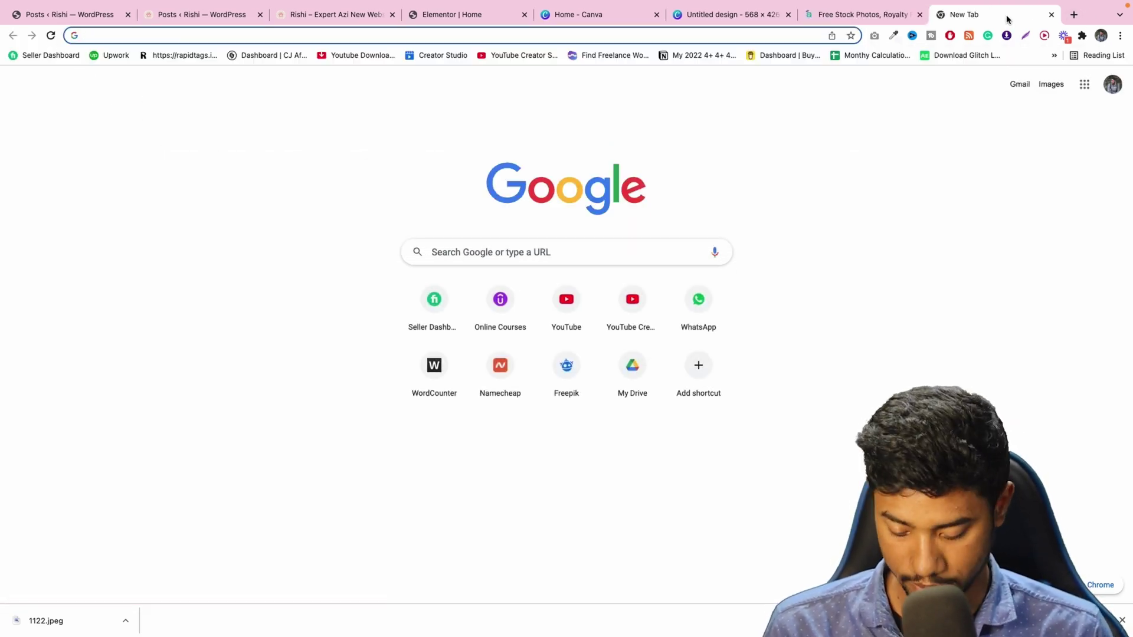
text(pexabay)
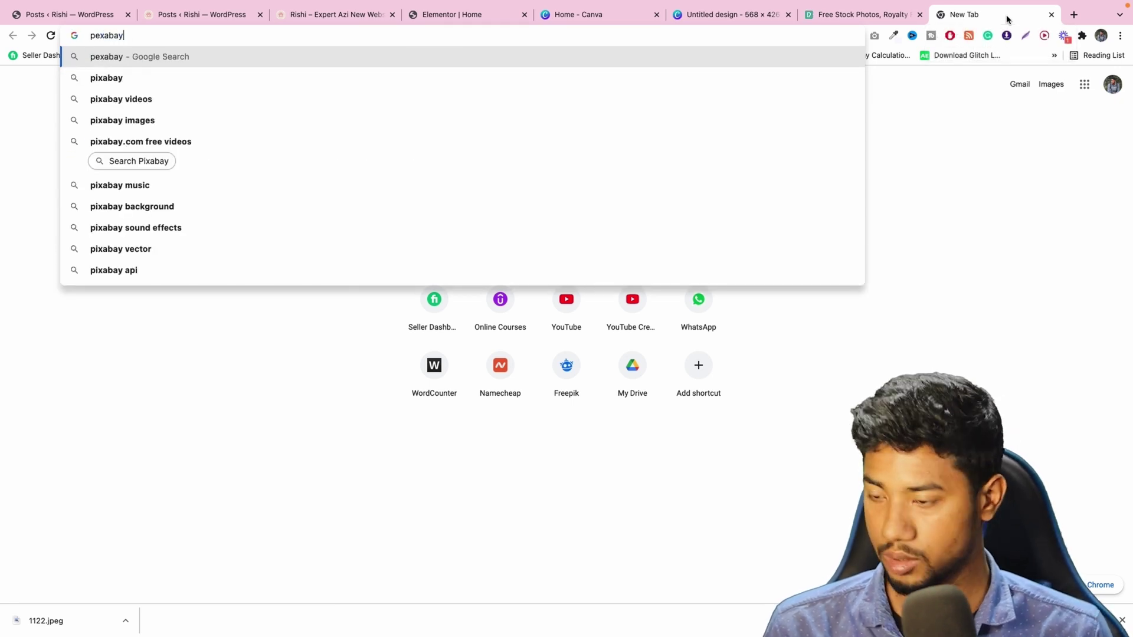
key(Return)
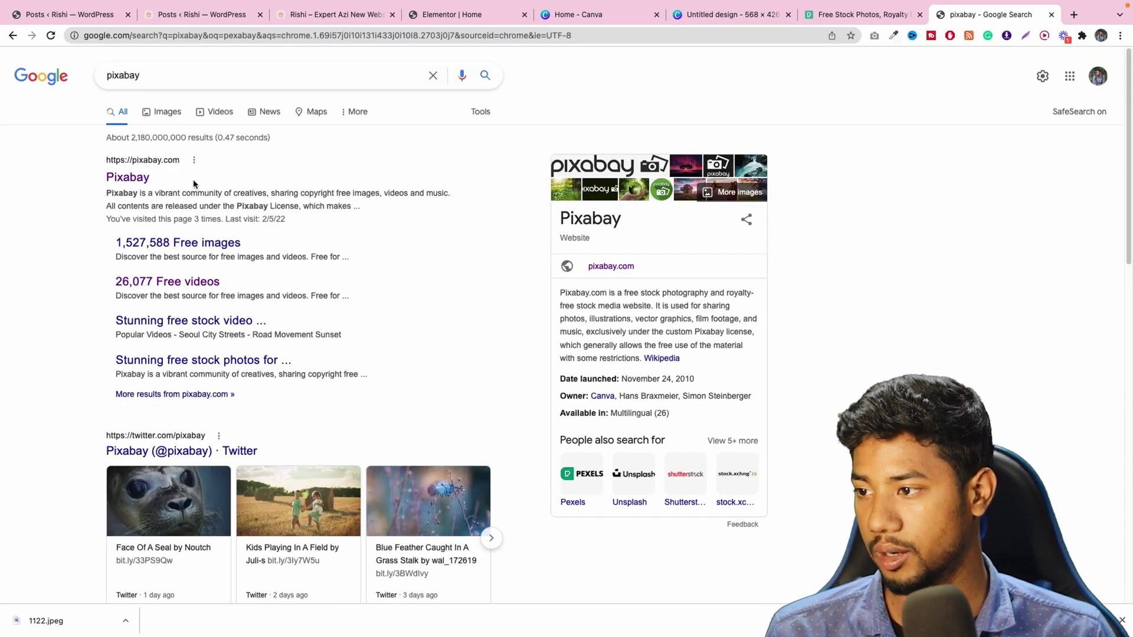
click(141, 176)
click(1075, 16)
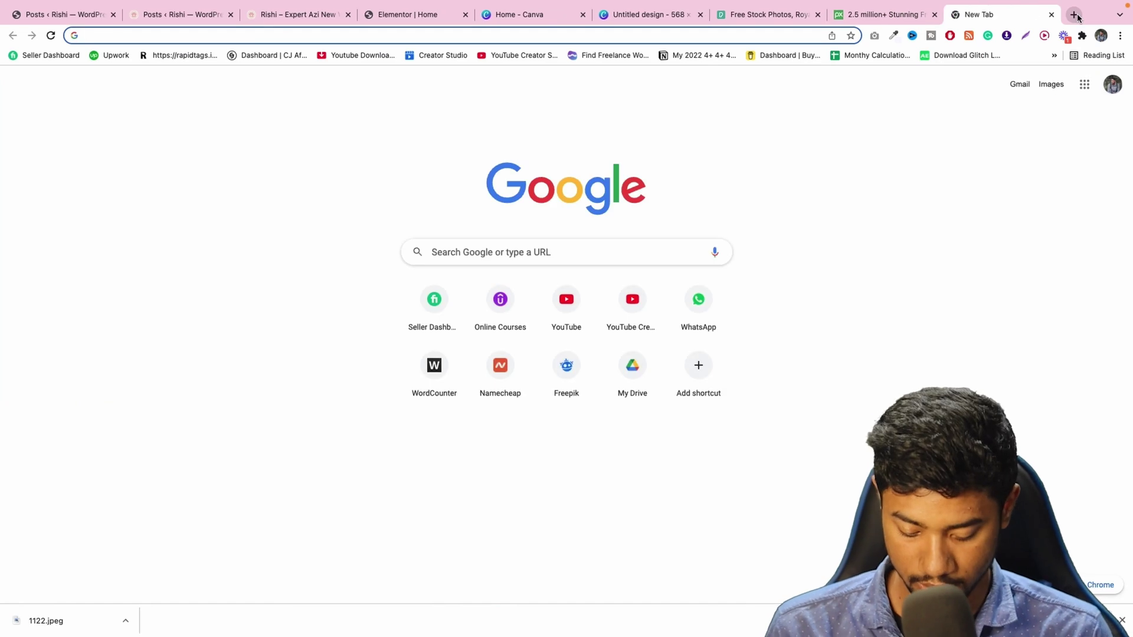
text(unsp)
key(BackSpace)
text(a)
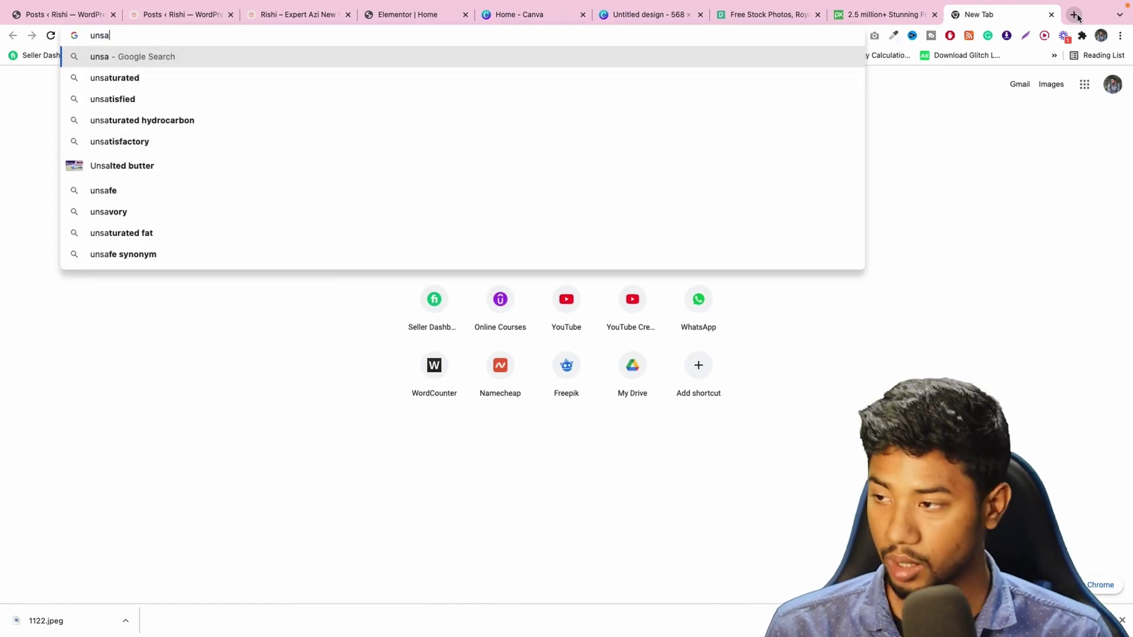
key(BackSpace)
click(109, 99)
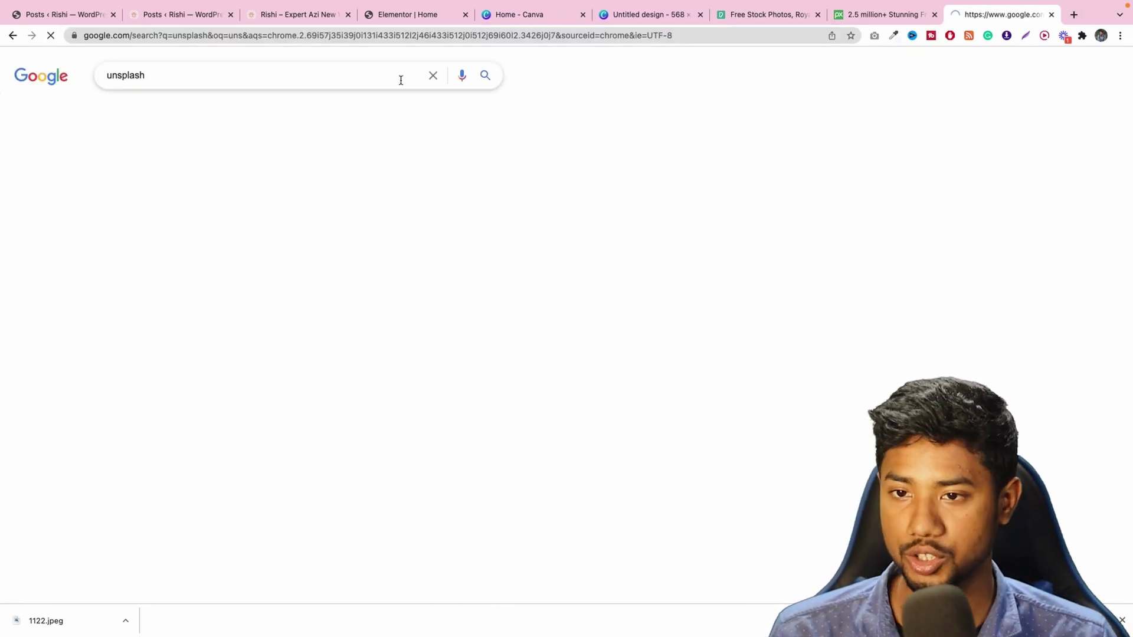
click(1052, 14)
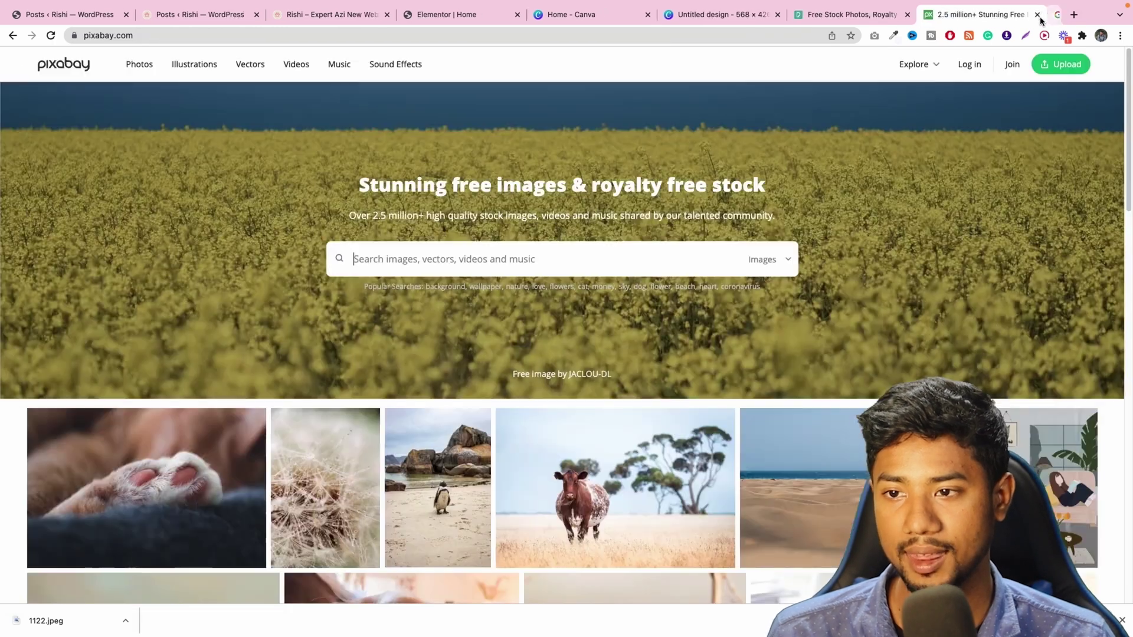
Search both Pixabay and Pexels for 'Hair Care' and browse the Pexels results
click(499, 258)
text(Hair Care)
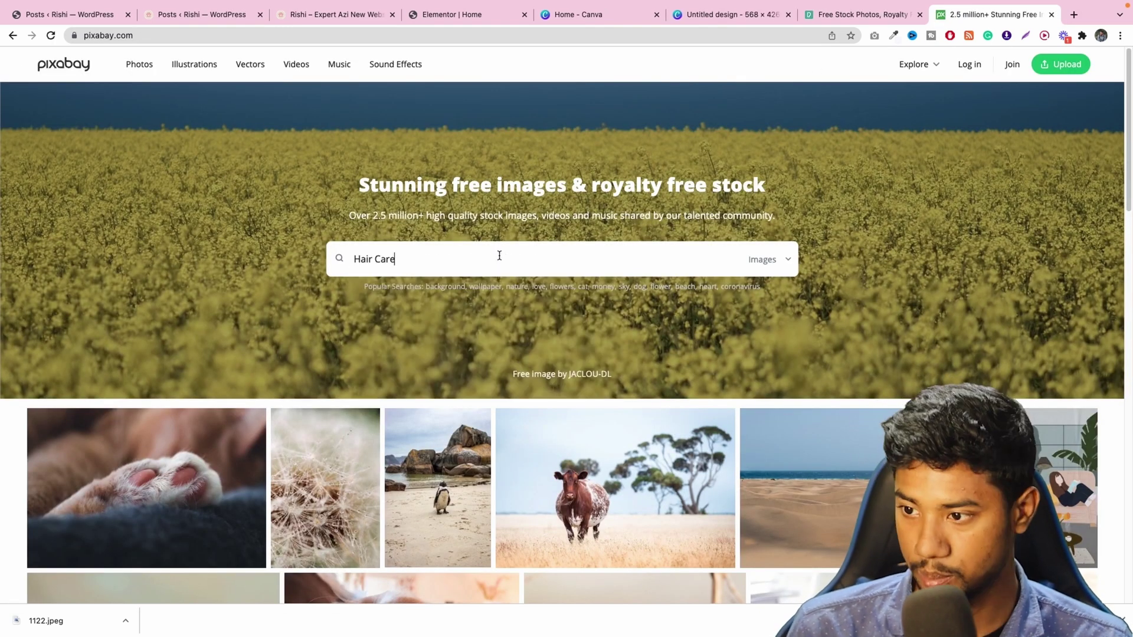
click(882, 15)
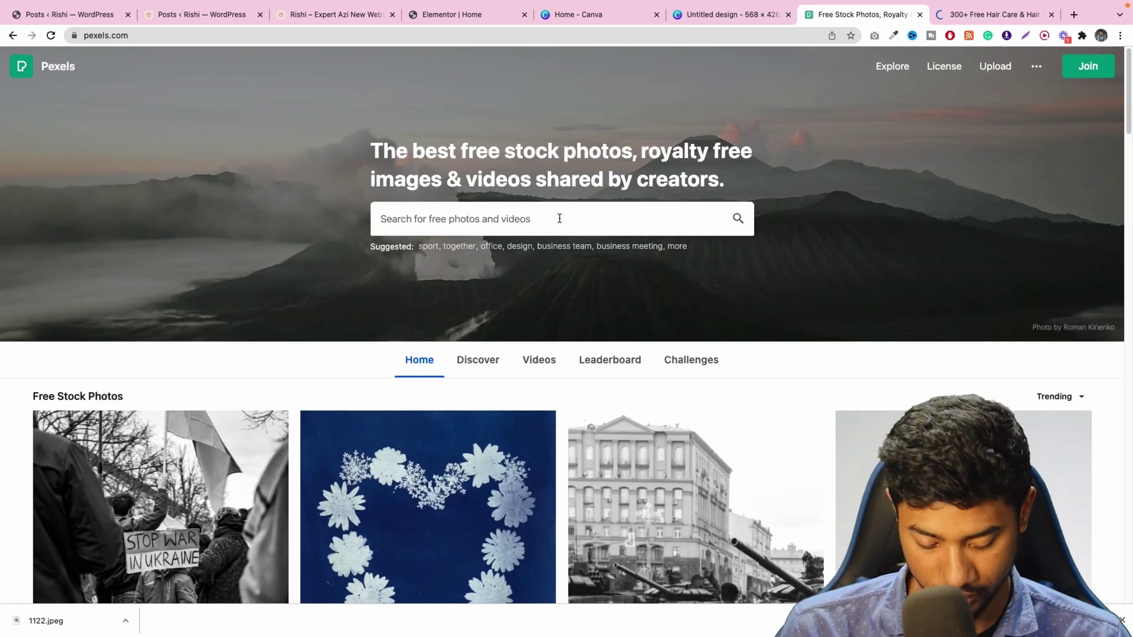
click(559, 218)
text(Hair Care)
click(738, 218)
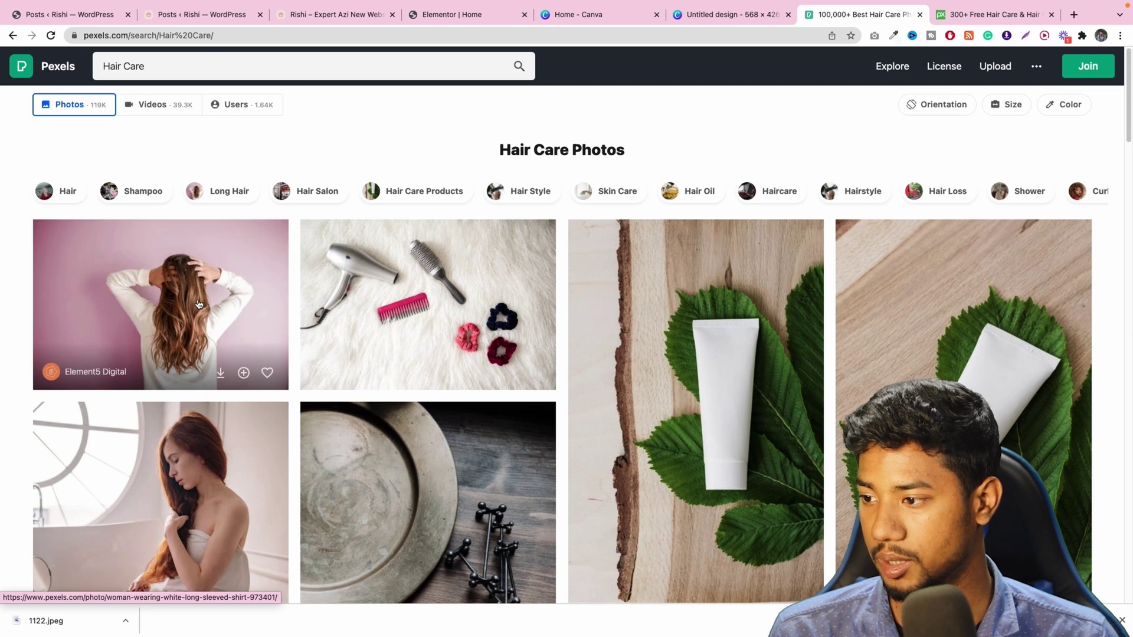
scroll(324, 334, down, 5)
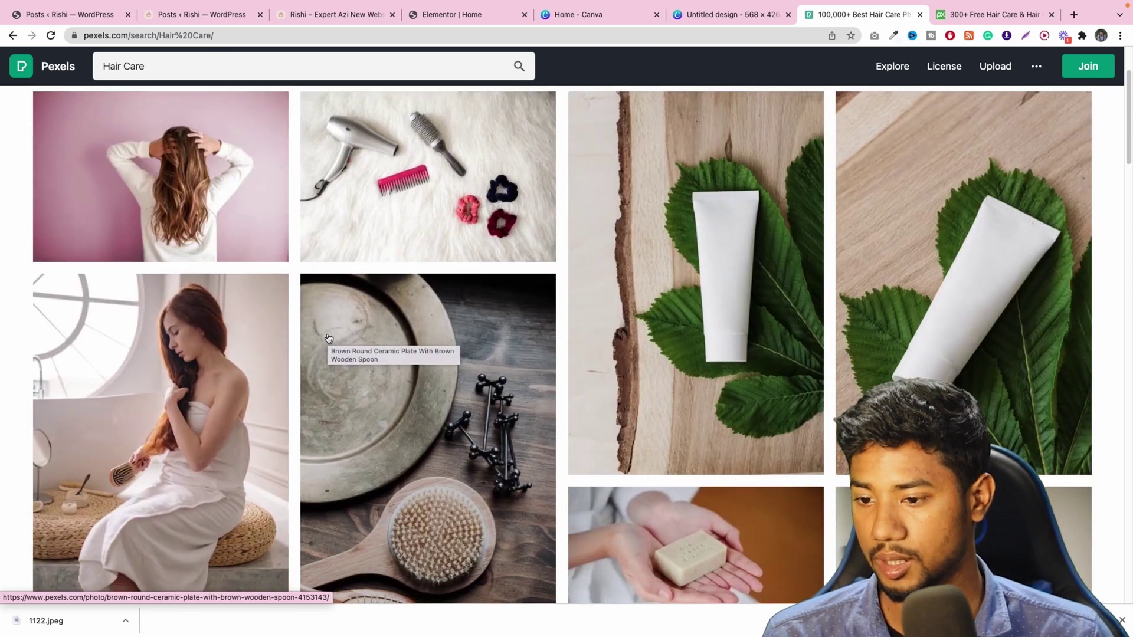
scroll(328, 337, down, 15)
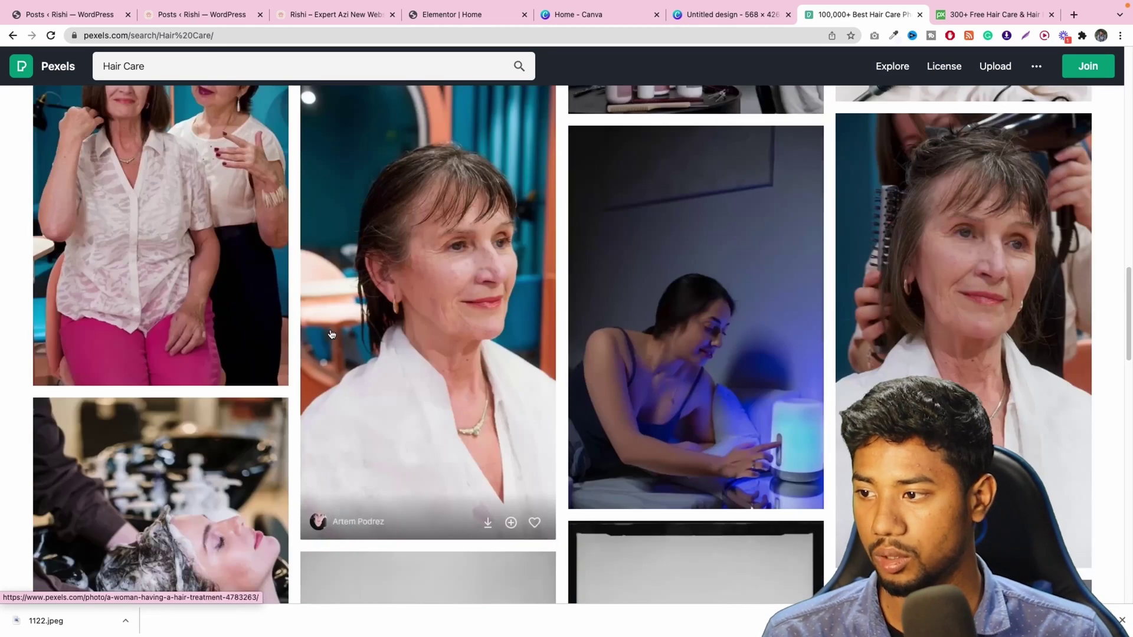
scroll(332, 335, down, 10)
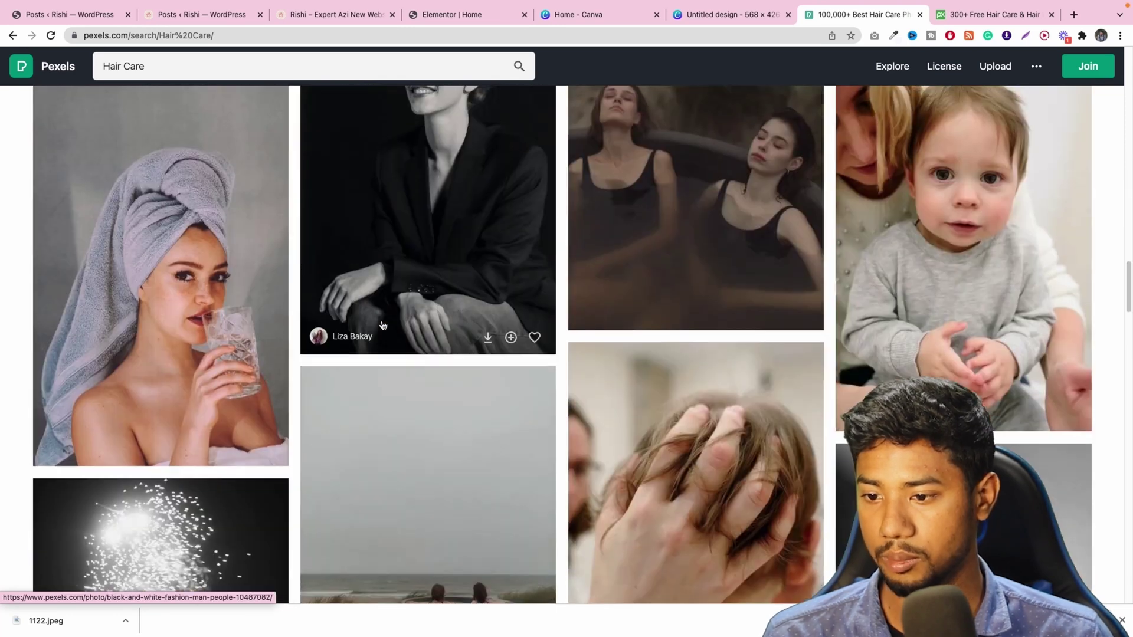
scroll(388, 328, down, 5)
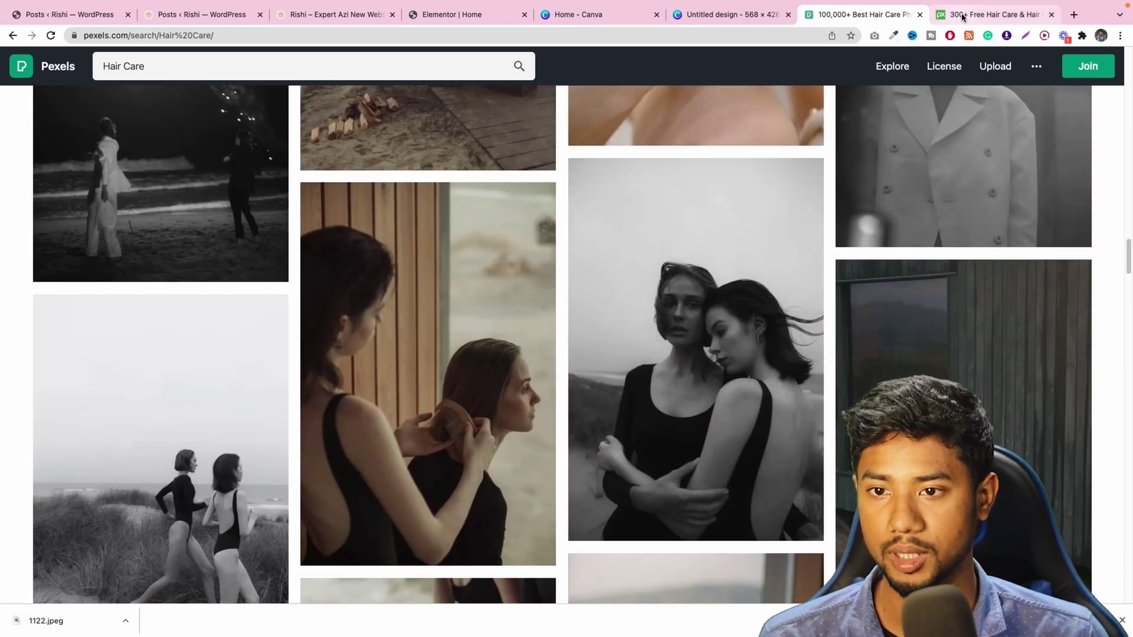
Download Pixabay's hairdresser photo hair-5473077_640.jpg and upload it to Canva
click(982, 14)
click(919, 15)
scroll(611, 273, down, 5)
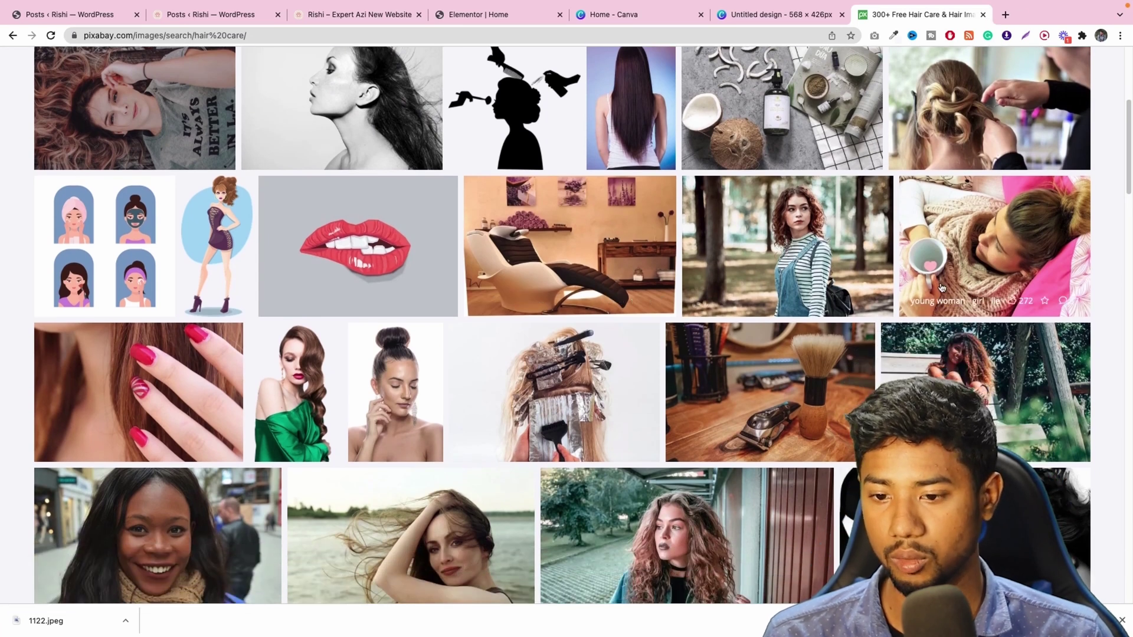
scroll(942, 288, down, 1)
scroll(622, 334, down, 2)
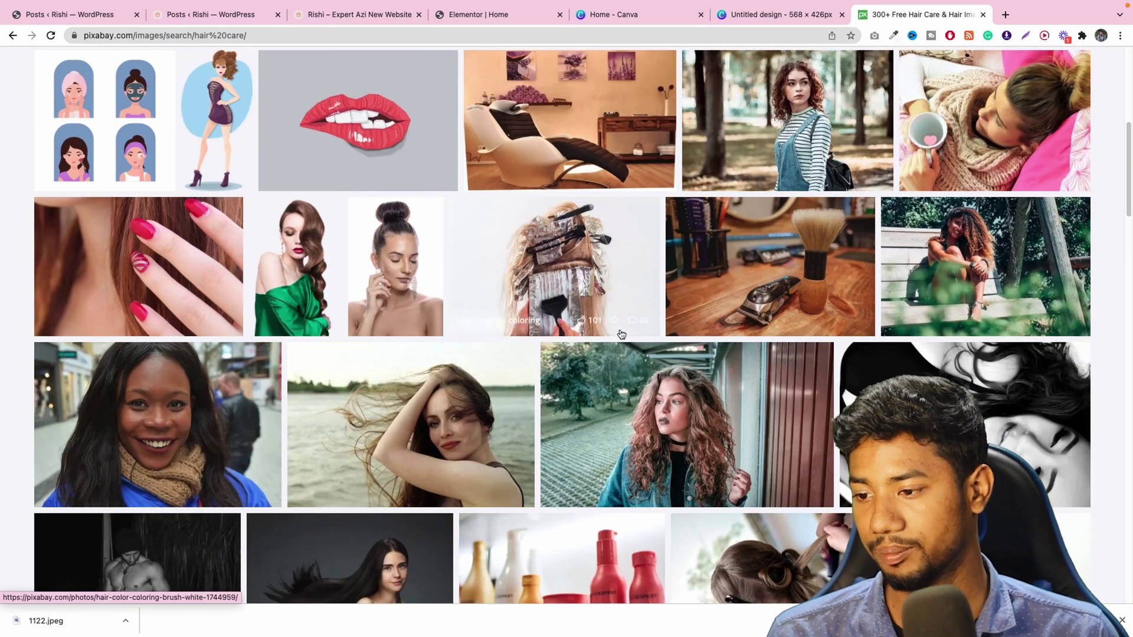
scroll(622, 334, down, 6)
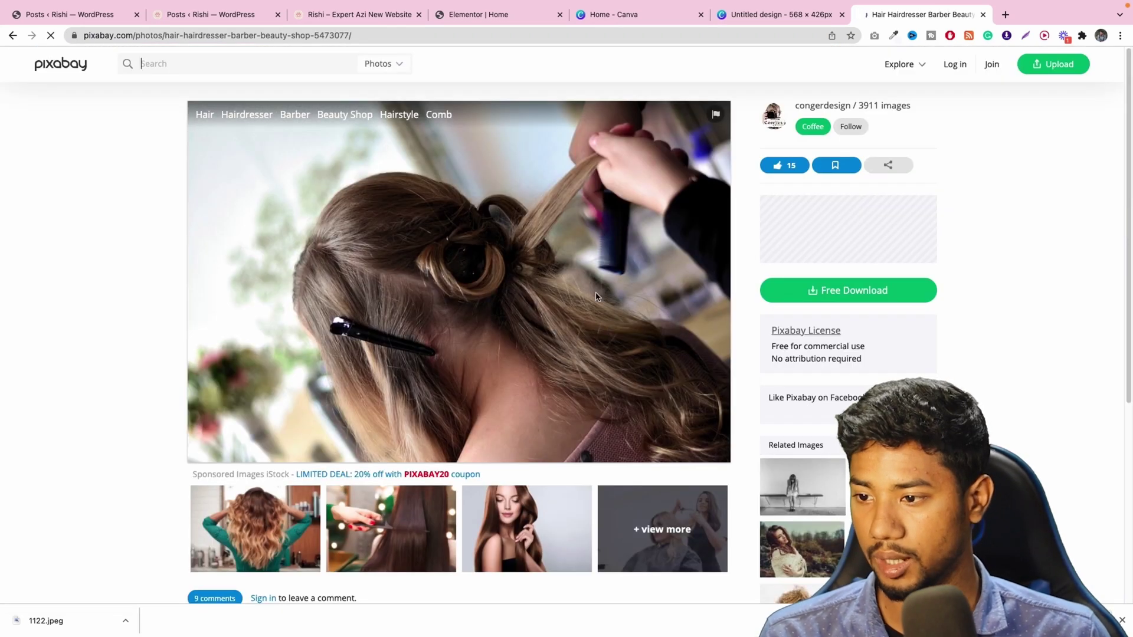
click(816, 290)
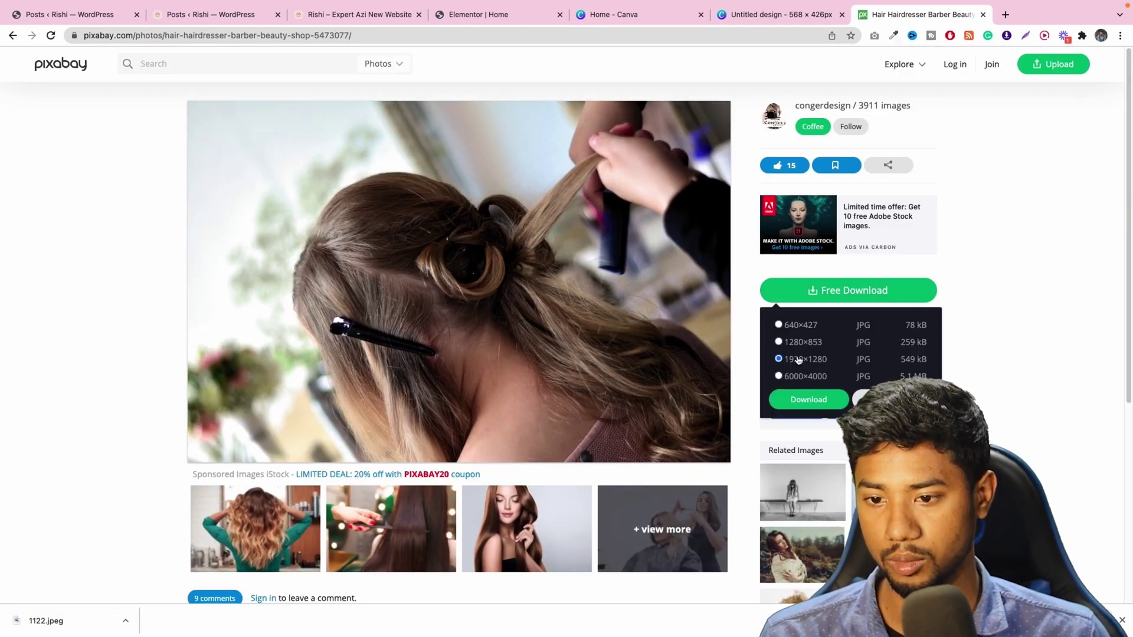
click(807, 400)
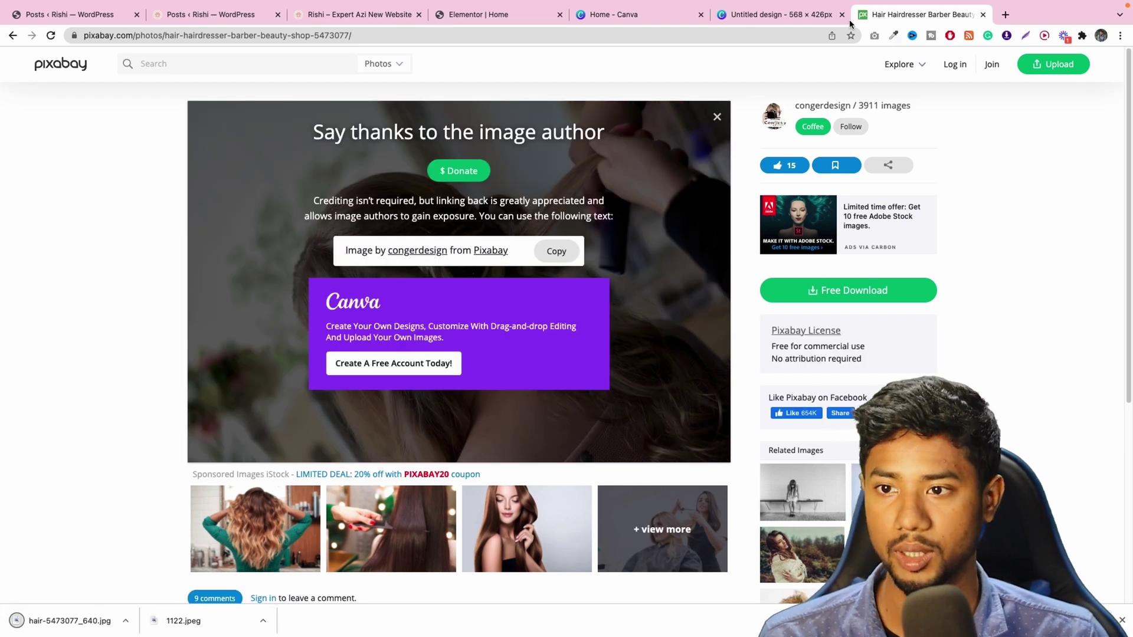
click(797, 20)
drag(30, 615, 112, 326)
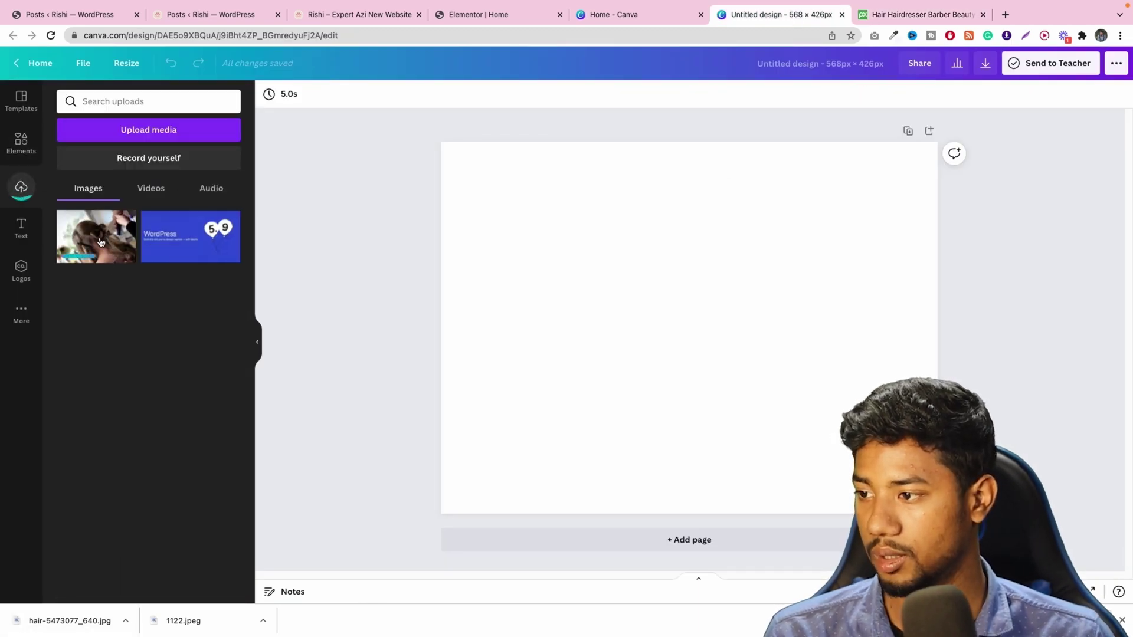
Place the hairdresser photo on the page and resize it to fill the design
click(92, 236)
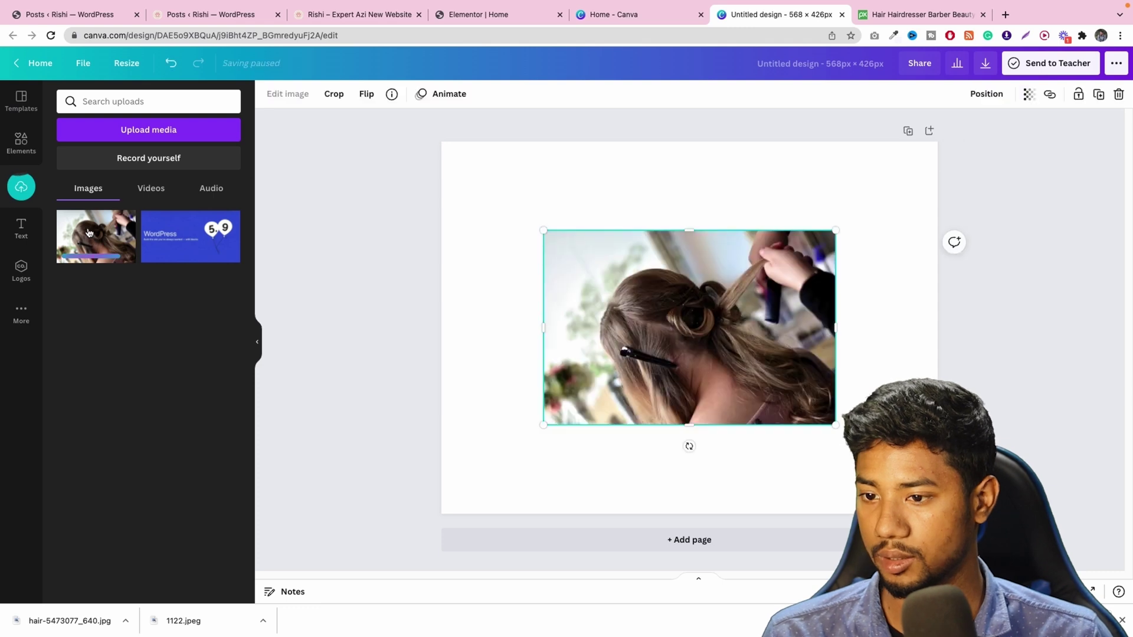
drag(835, 225, 969, 144)
drag(859, 209, 757, 208)
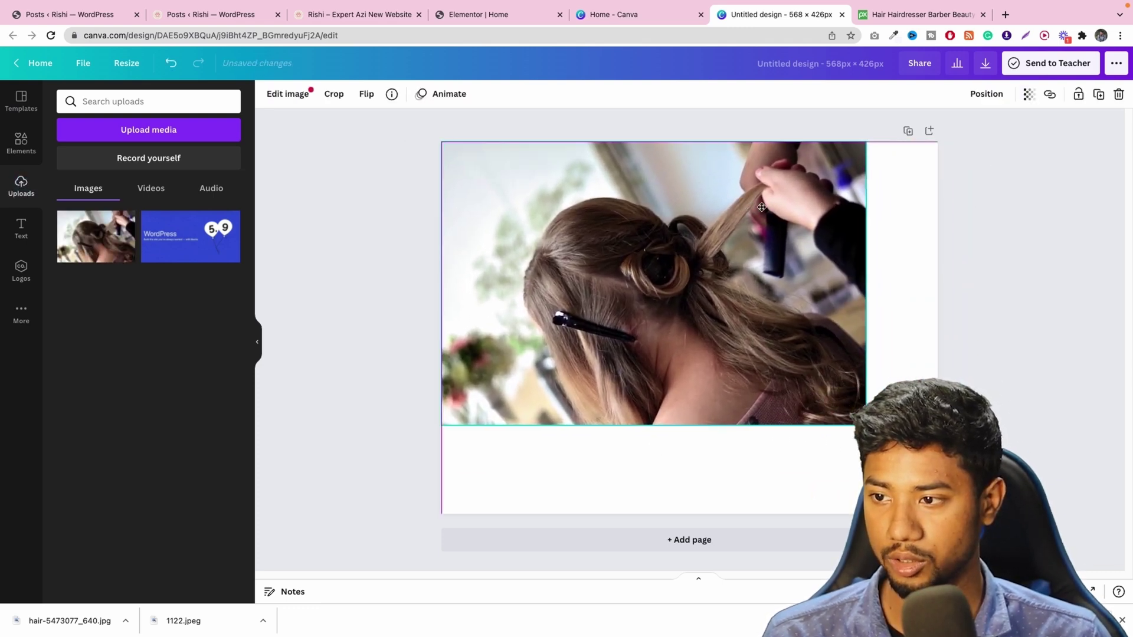
drag(866, 425, 999, 513)
drag(792, 382, 767, 378)
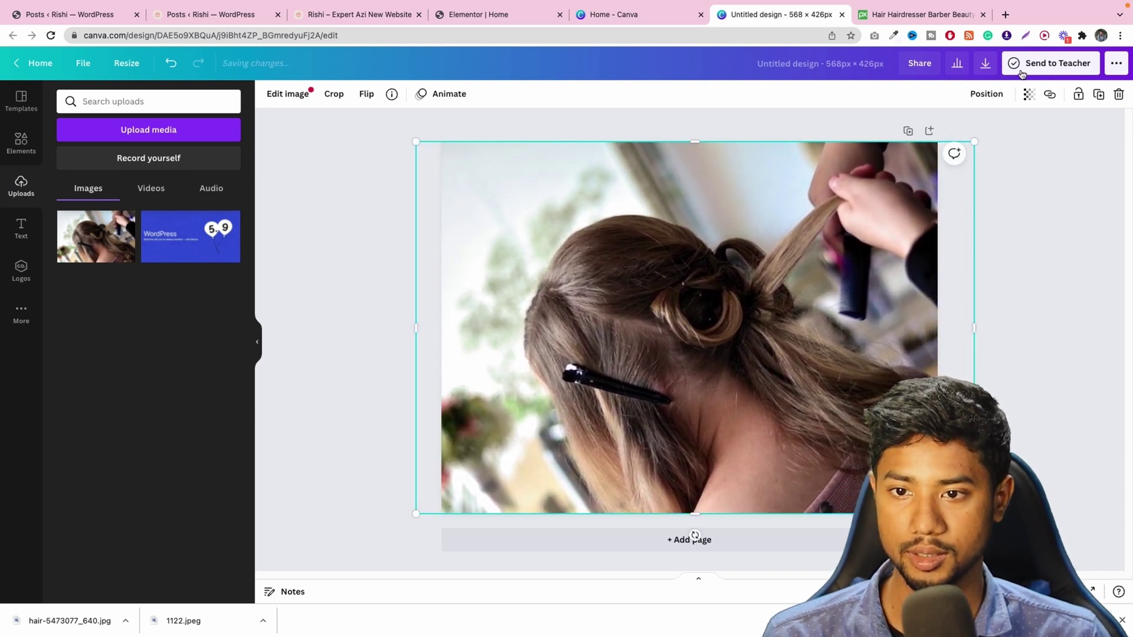
Rename the design to 'Hair Care'
click(866, 66)
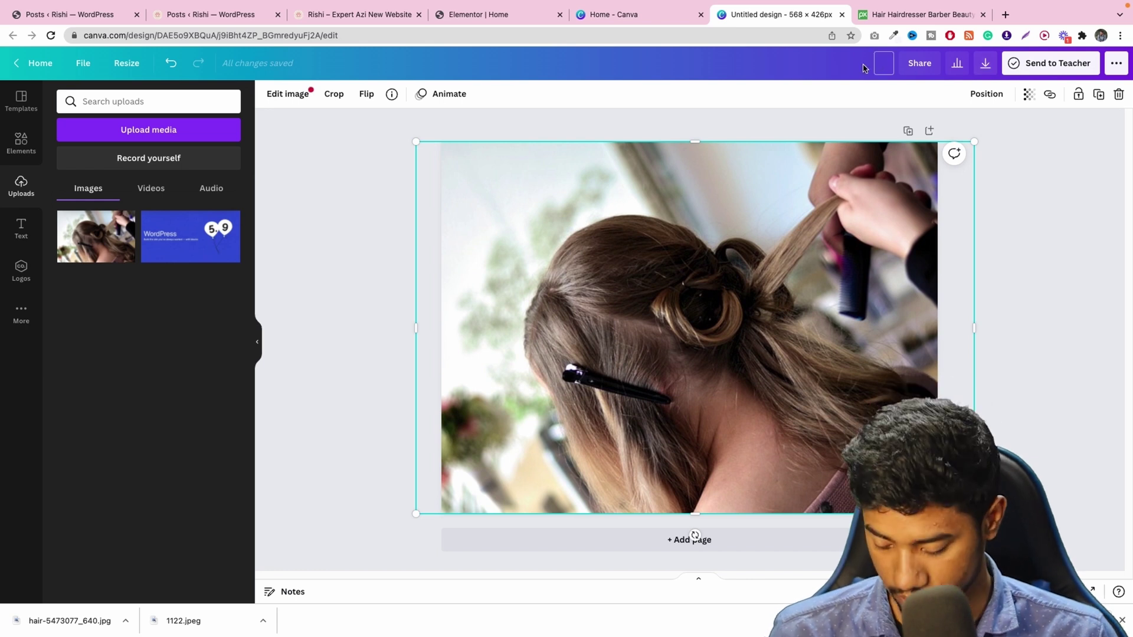
text(Hair Care)
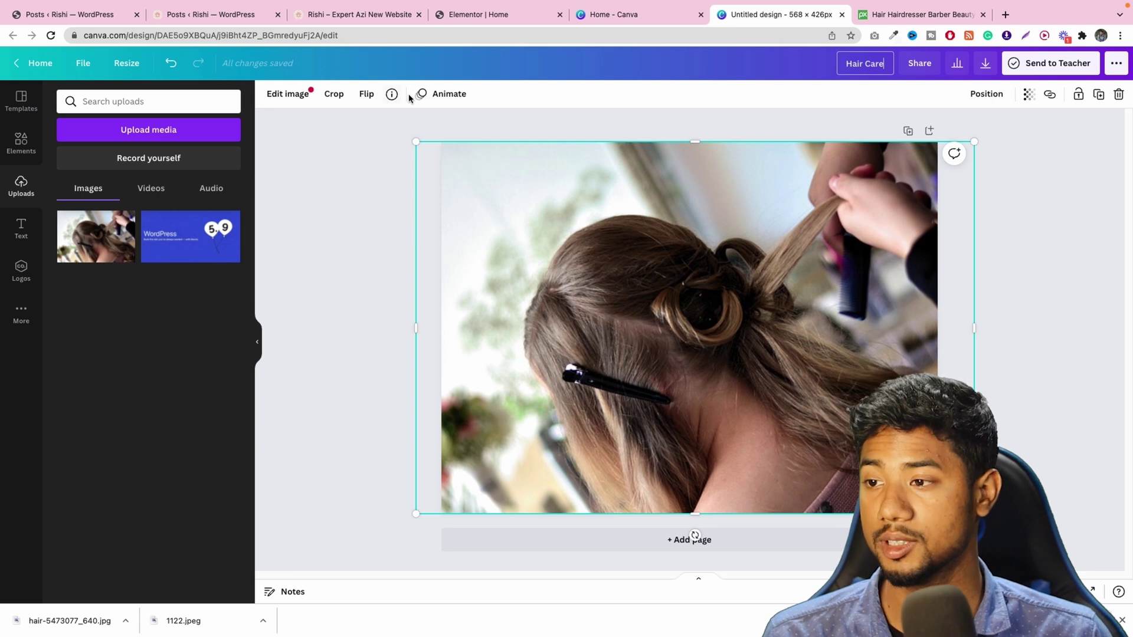
click(324, 142)
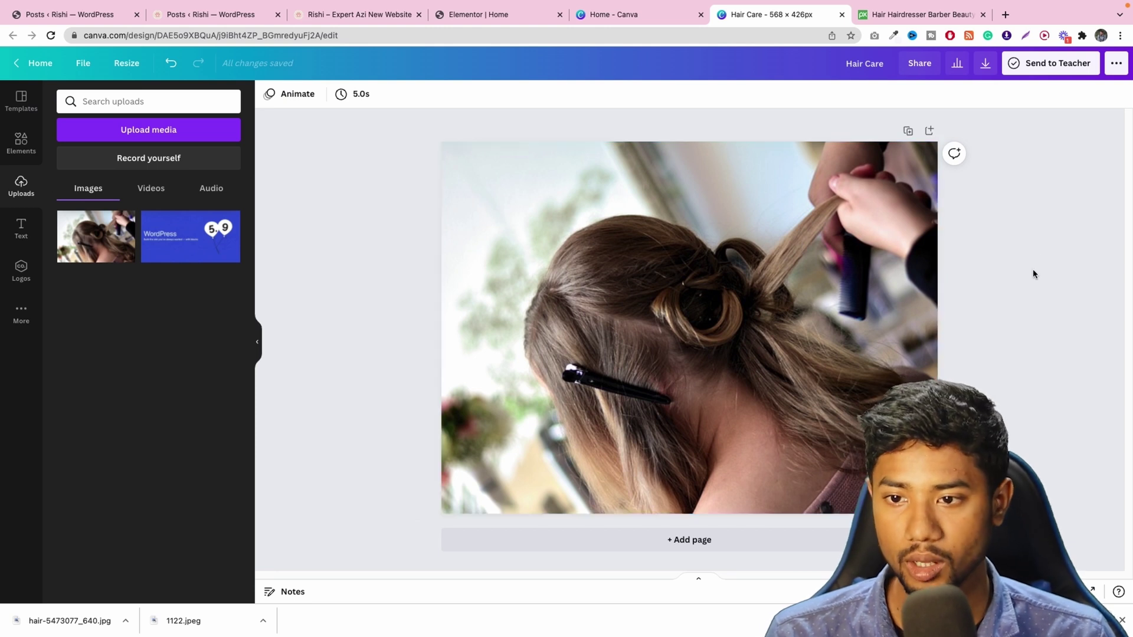
Download the design as a JPG file
click(643, 228)
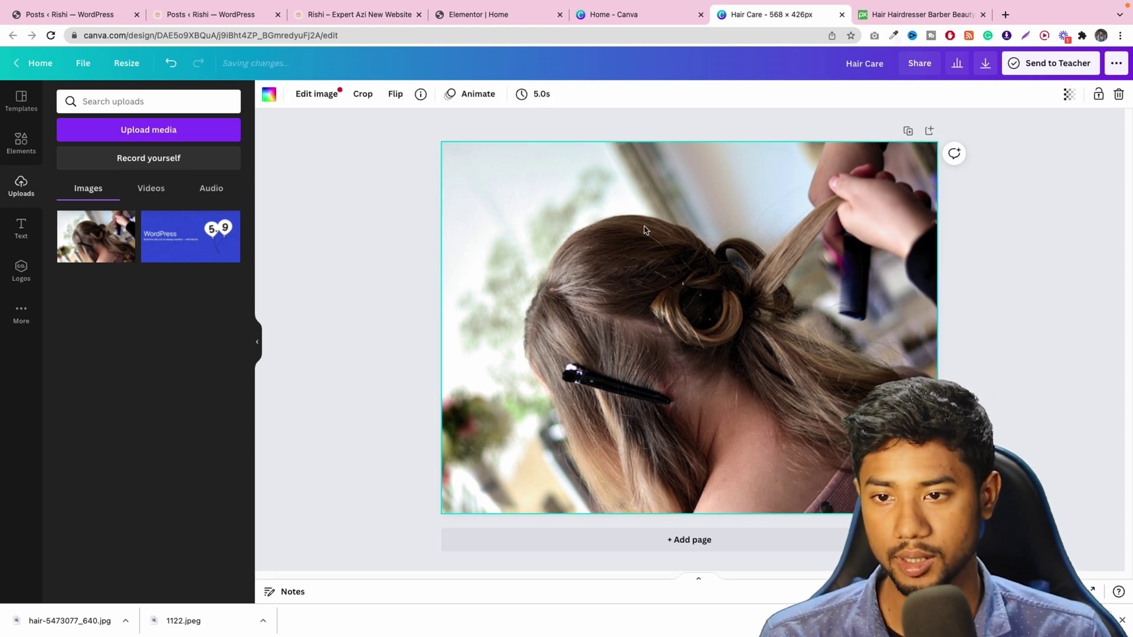
click(986, 63)
click(997, 147)
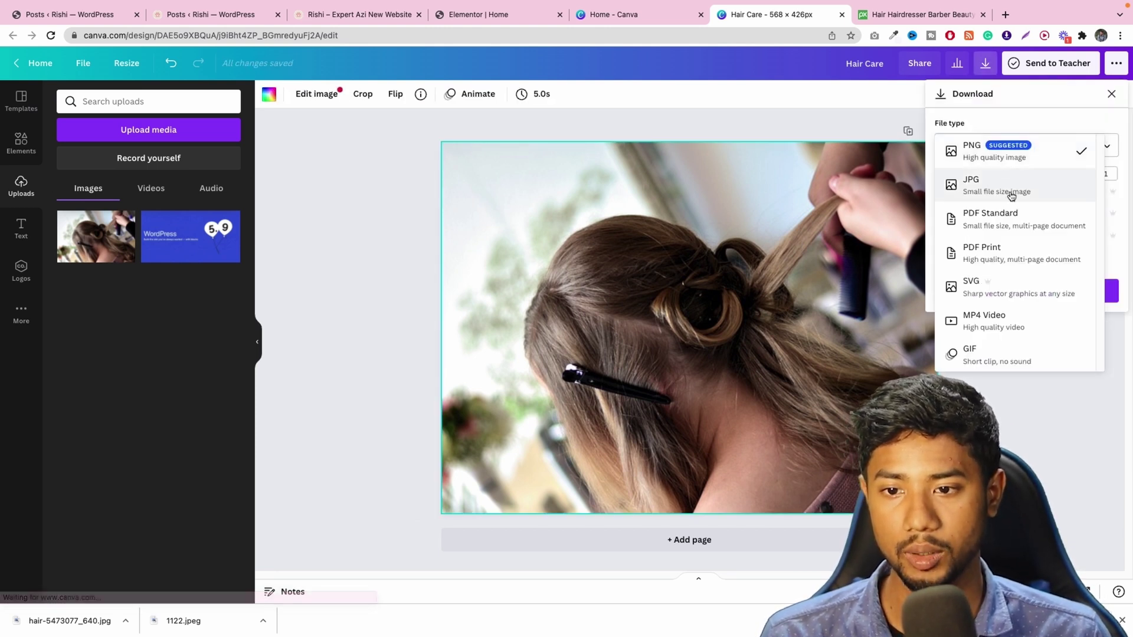
click(1011, 188)
click(1013, 154)
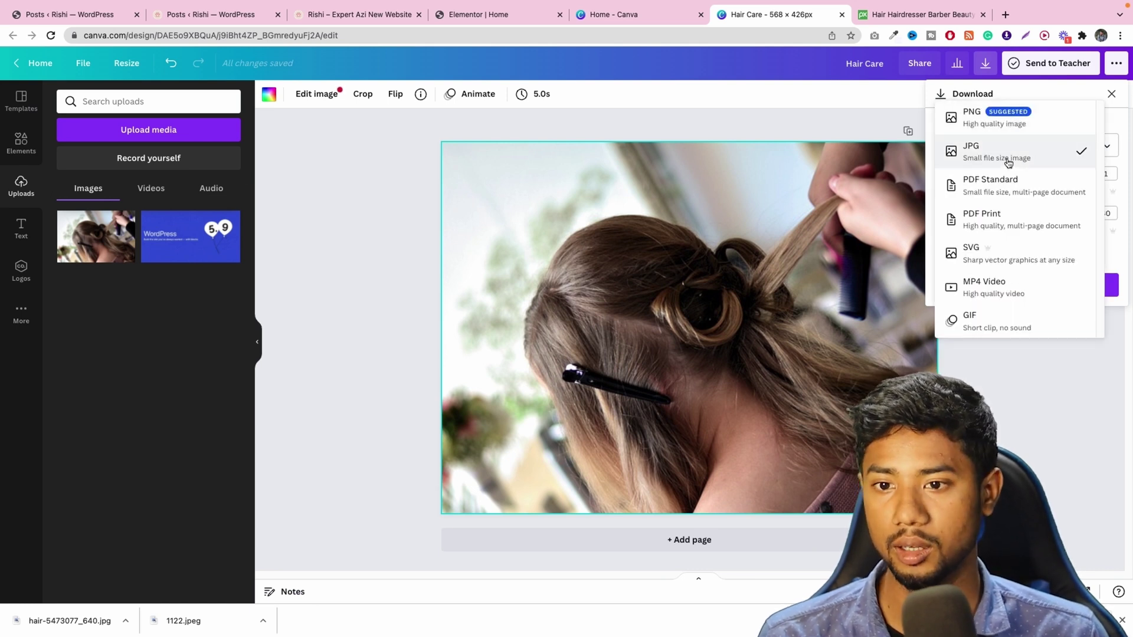
click(1009, 161)
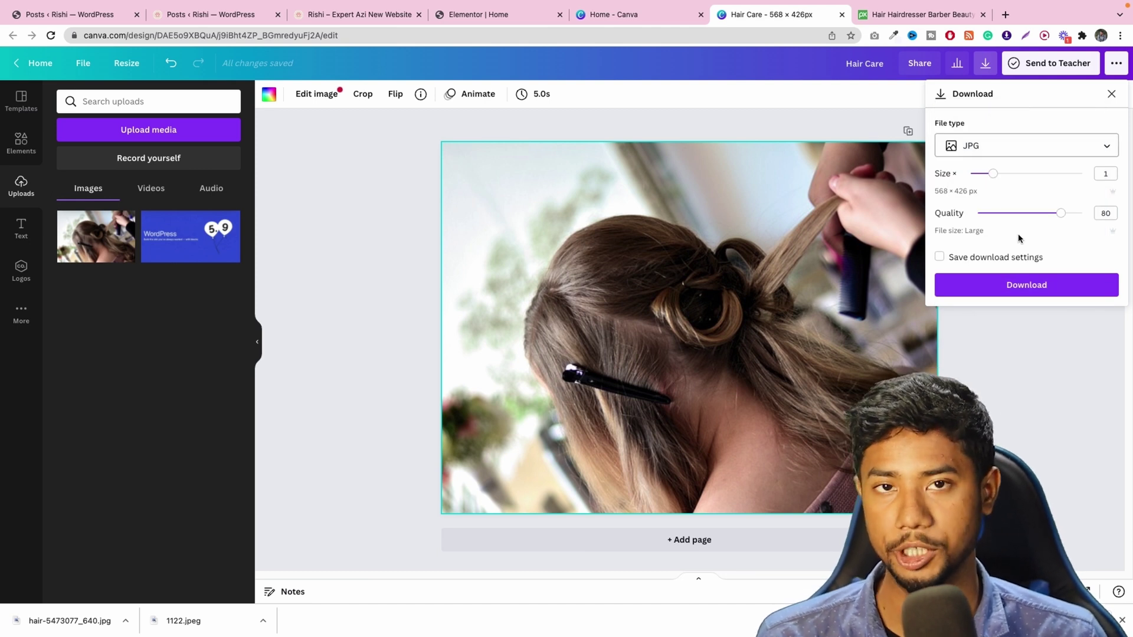
click(1033, 288)
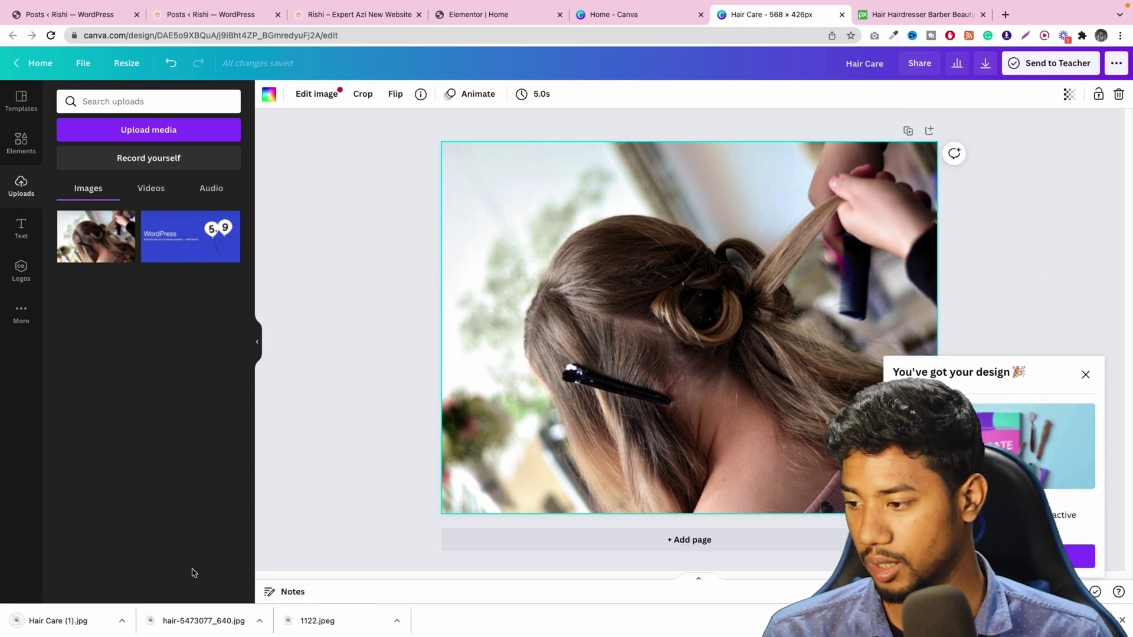
Replace the Hair Care section image in Elementor with the uploaded Hair Care (1).jpg
click(498, 15)
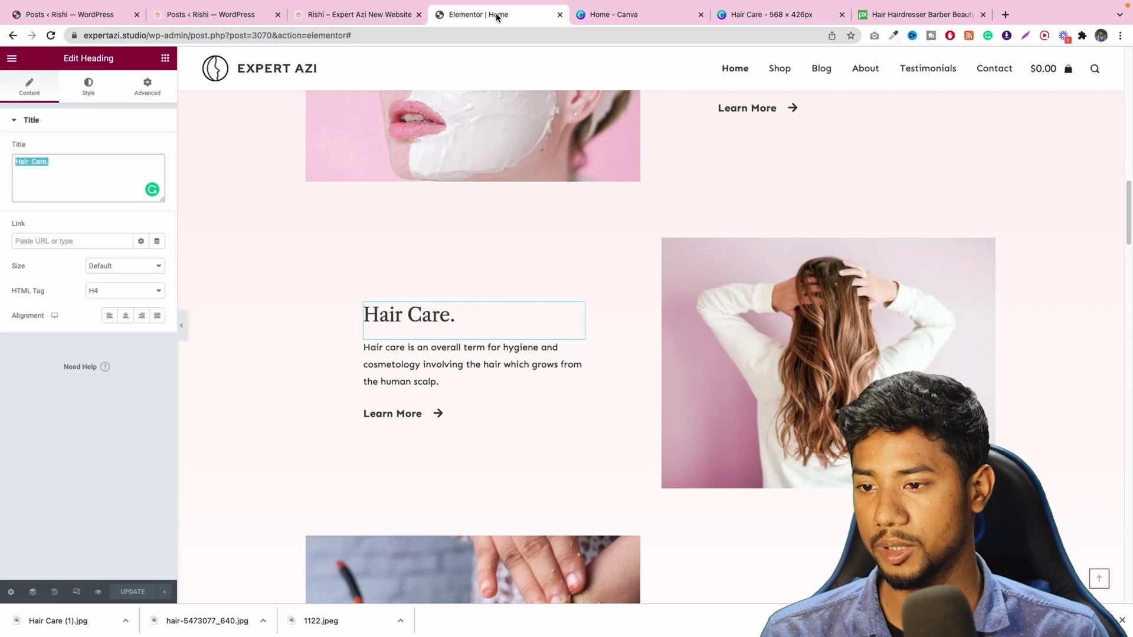
click(835, 306)
click(69, 168)
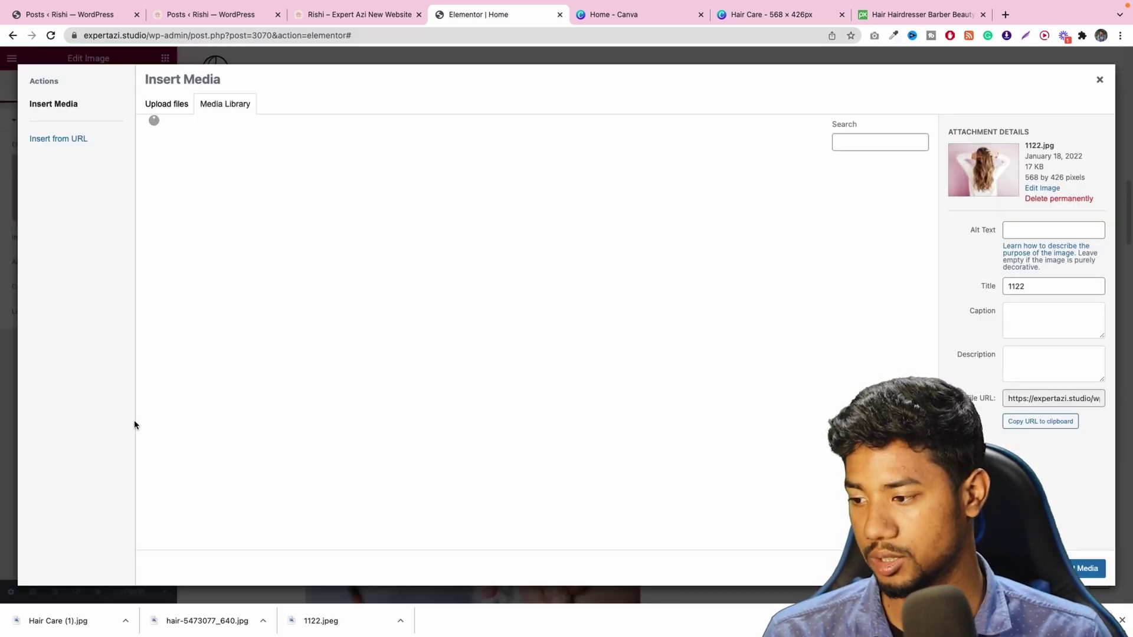
drag(54, 623, 682, 262)
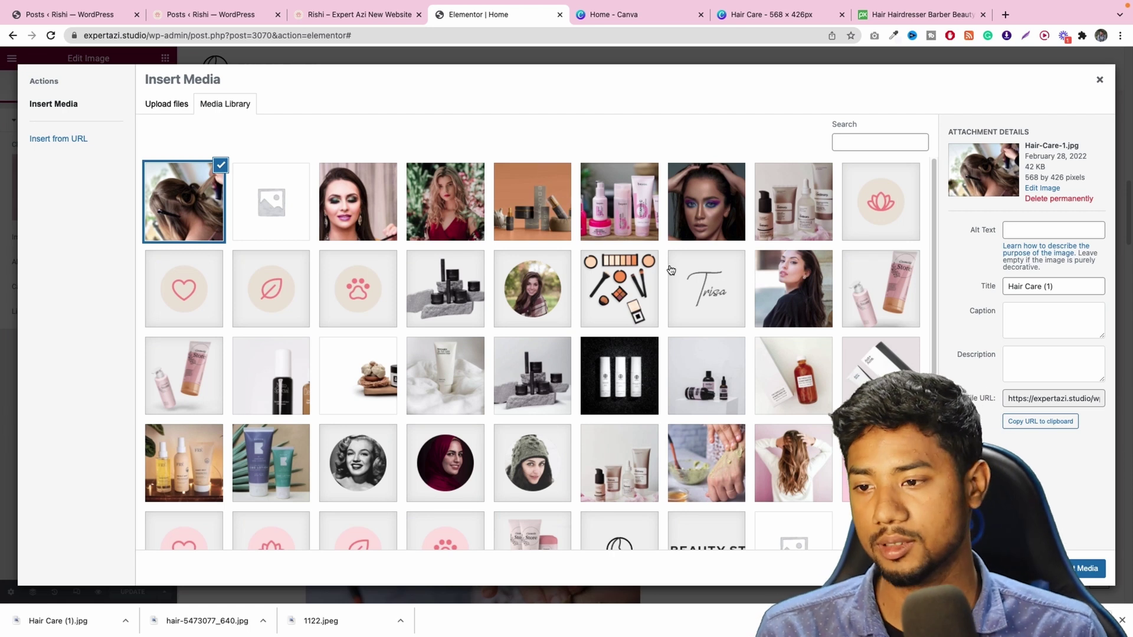
click(1072, 569)
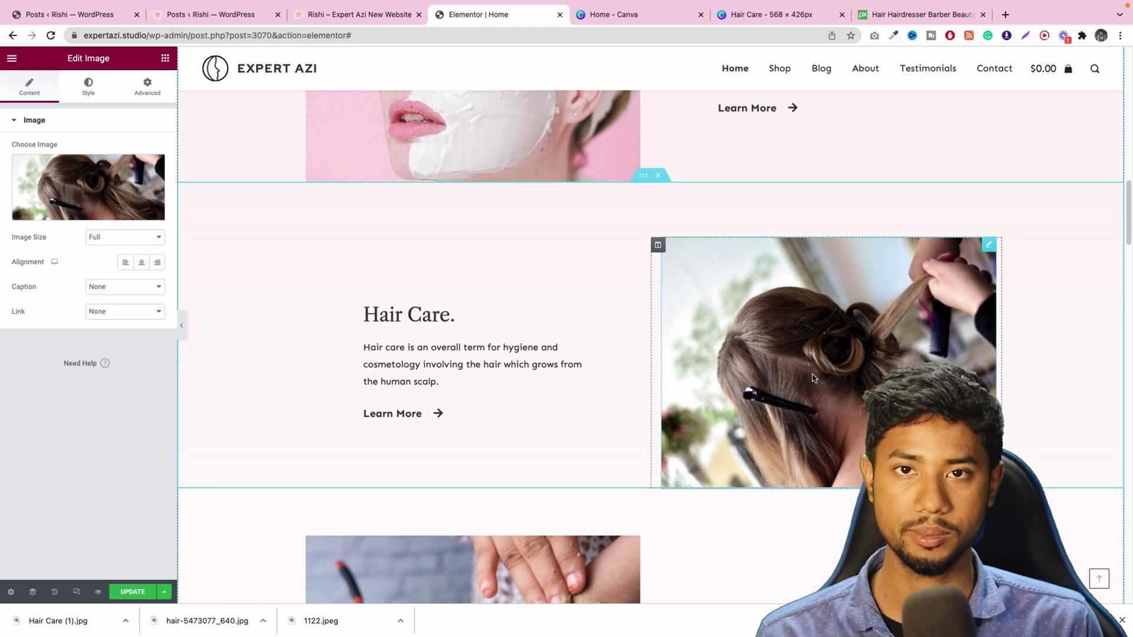
Google 'compress image online' in a new tab, then go back to the Elementor editor
click(1005, 15)
text(c)
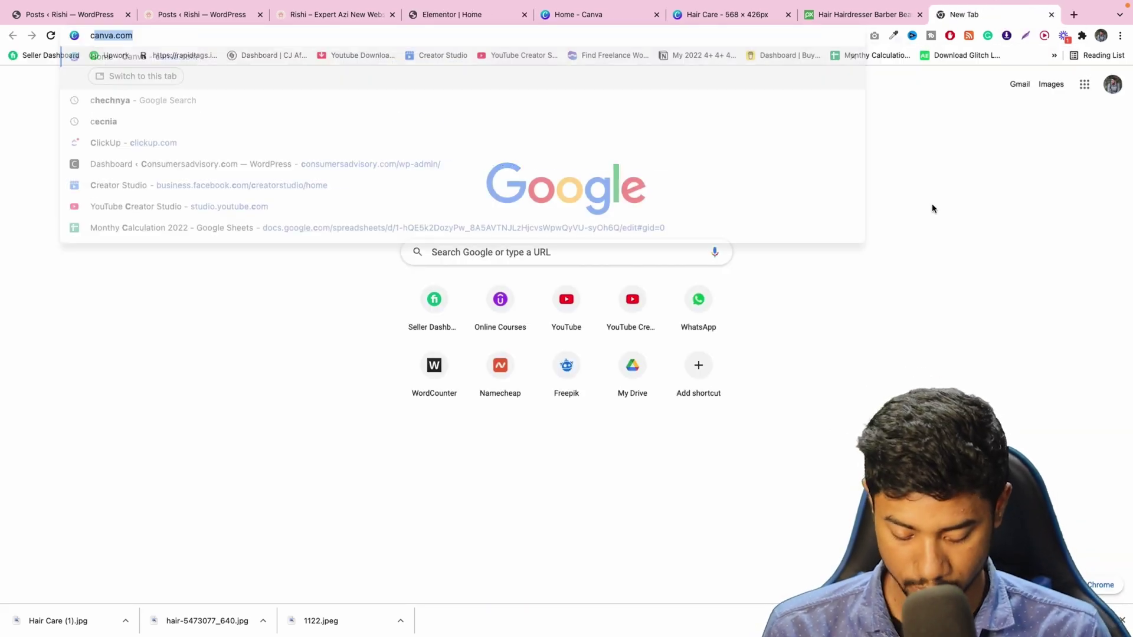
text(ompr)
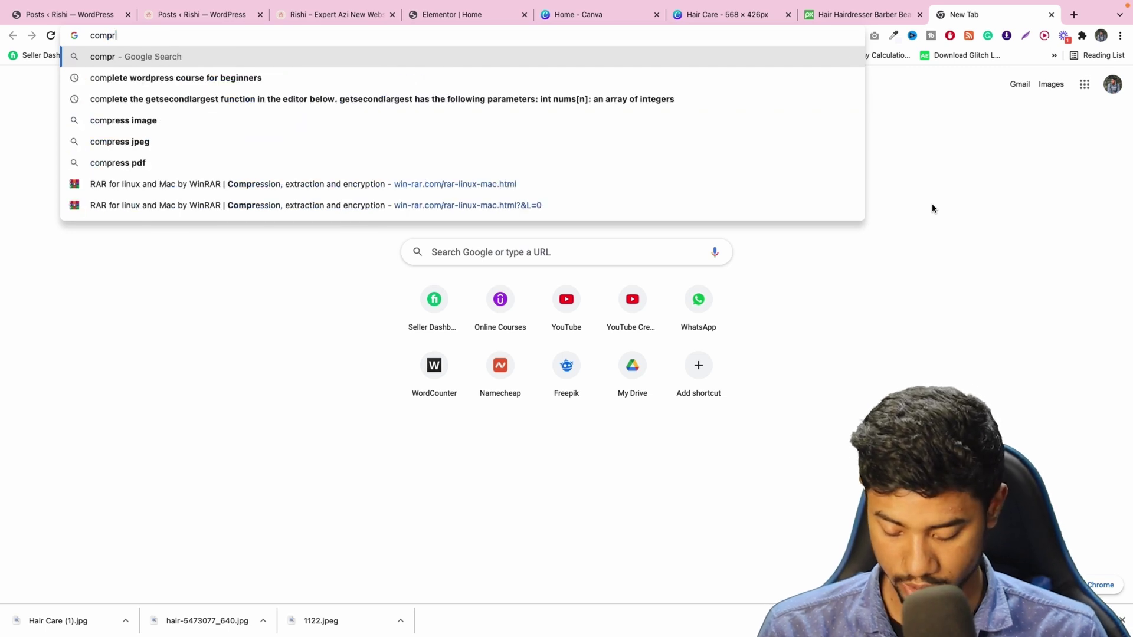
text(ess image onli)
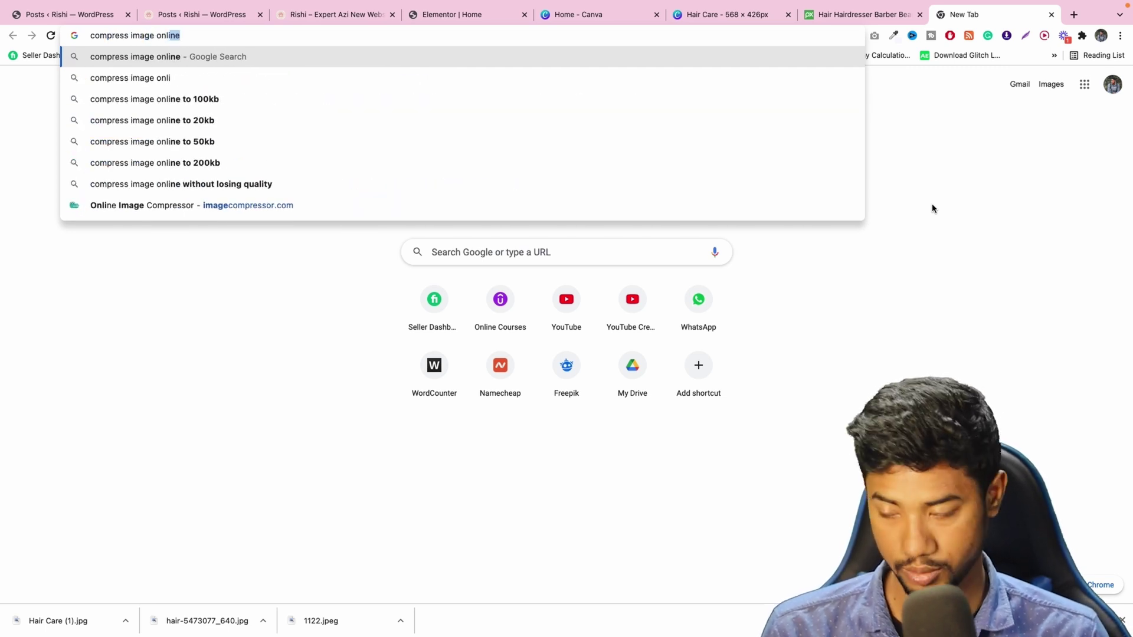
key(Return)
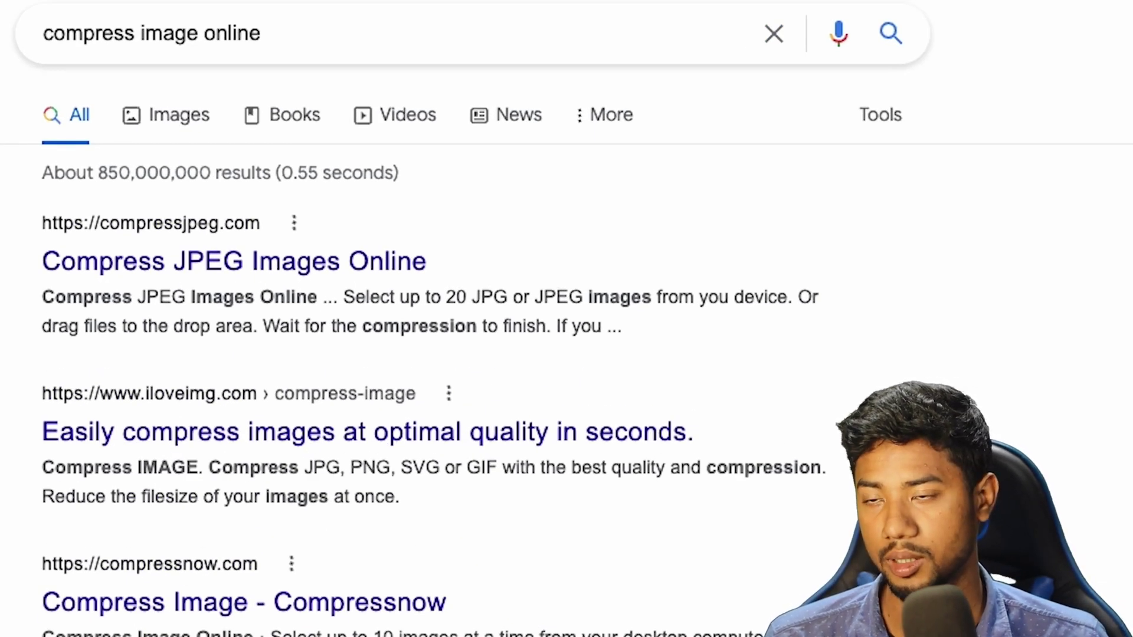
click(701, 18)
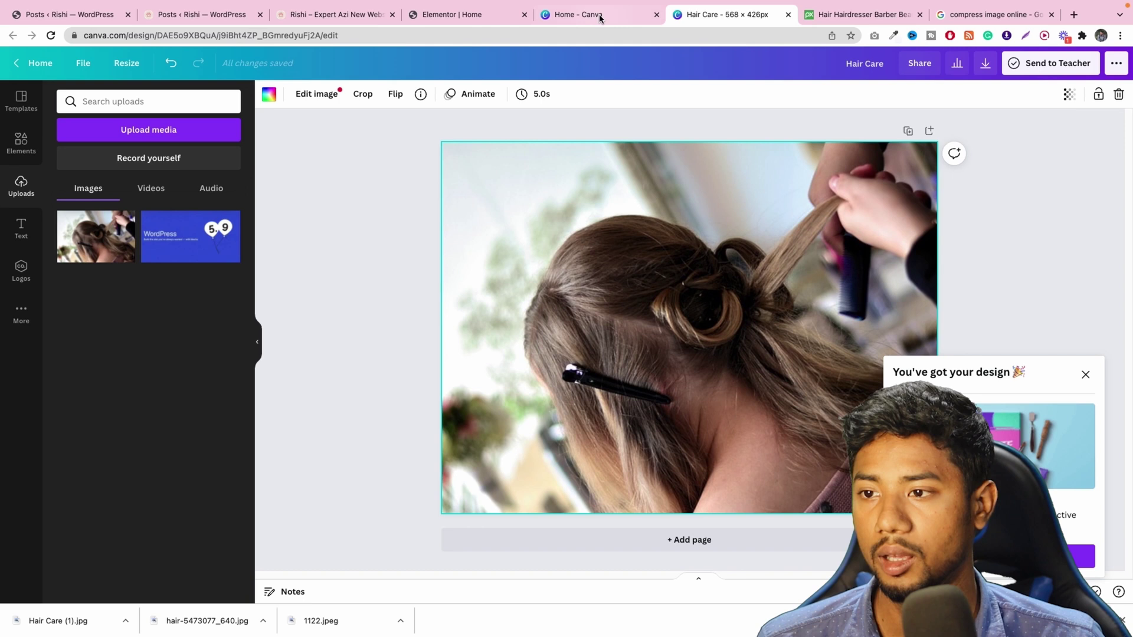
click(599, 17)
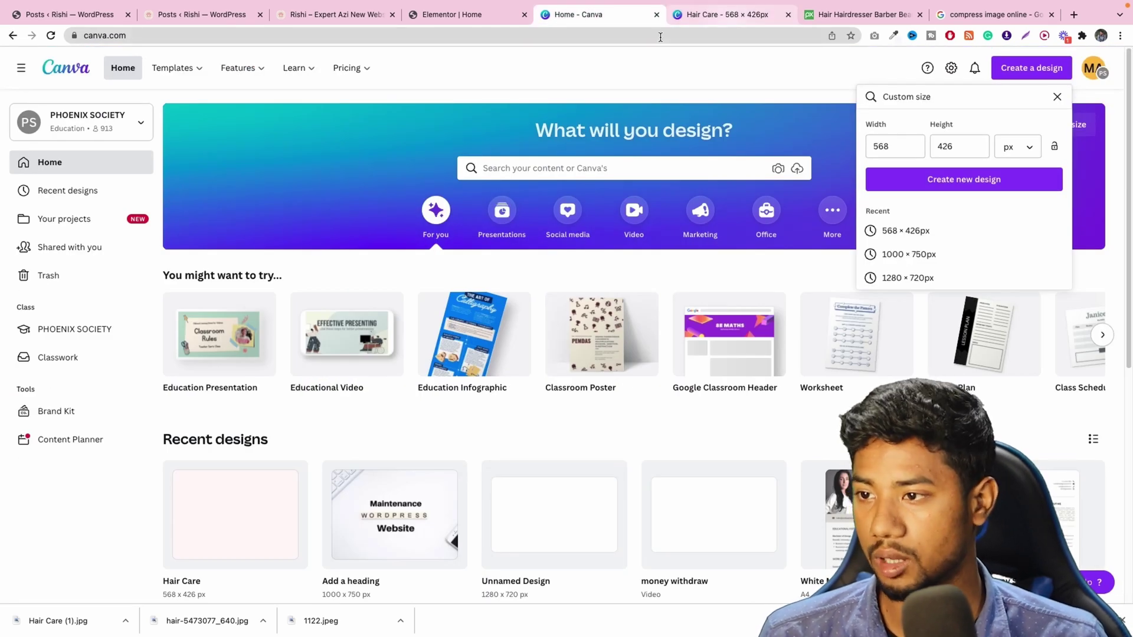
click(439, 16)
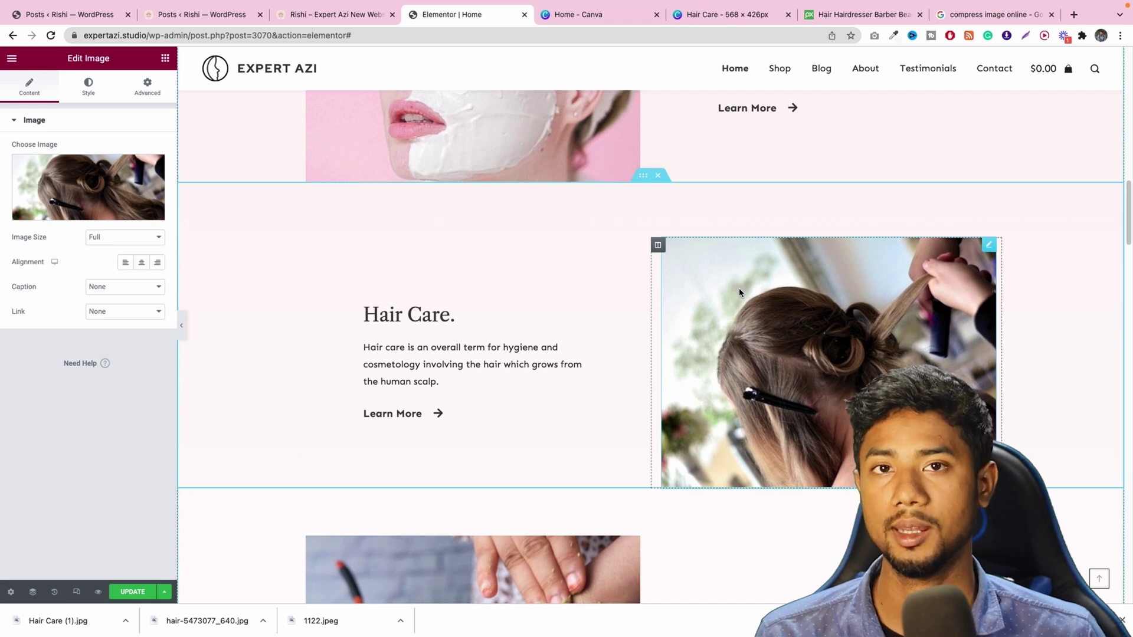
Add a new two-column section above the footer of the Home page
scroll(708, 324, down, 1)
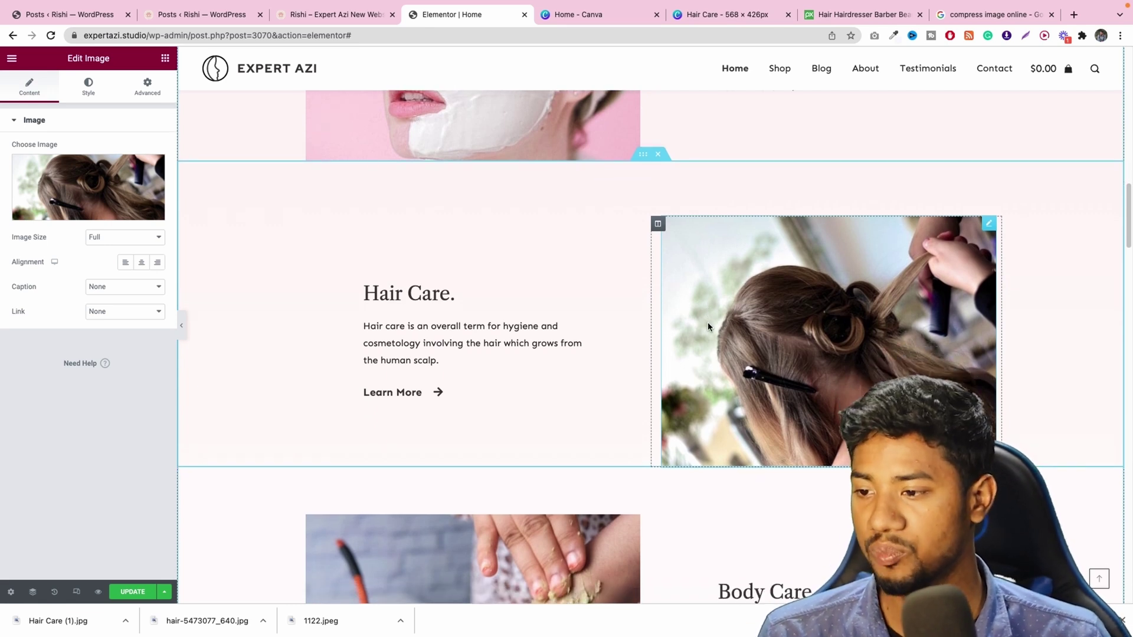
scroll(643, 322, down, 2)
scroll(646, 322, up, 2)
scroll(648, 321, up, 2)
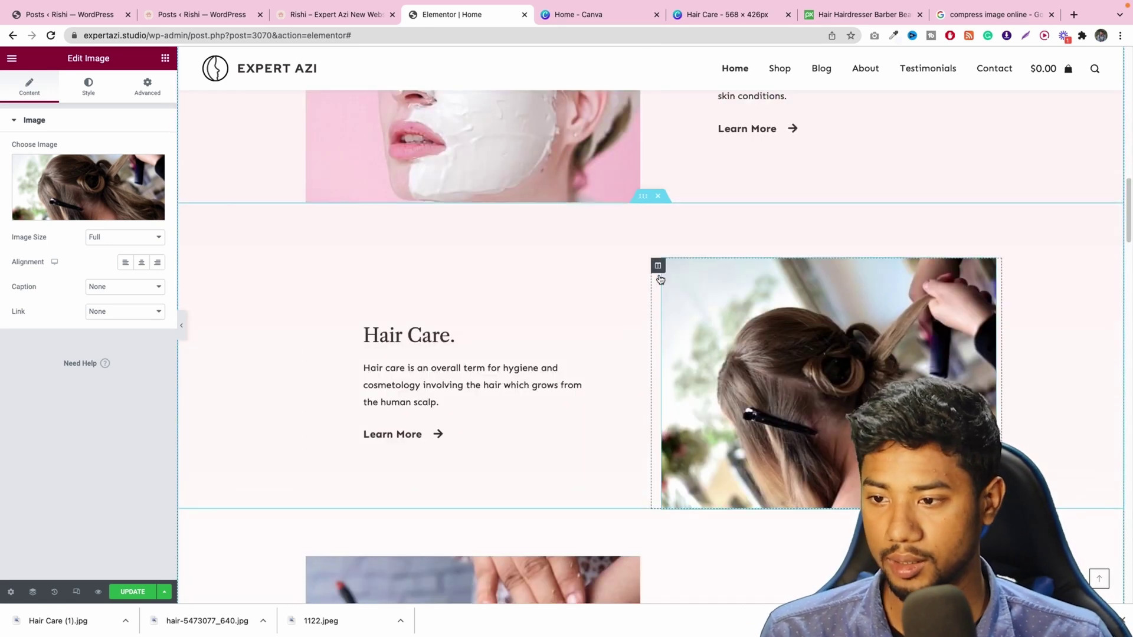
scroll(650, 336, down, 3)
scroll(683, 338, down, 10)
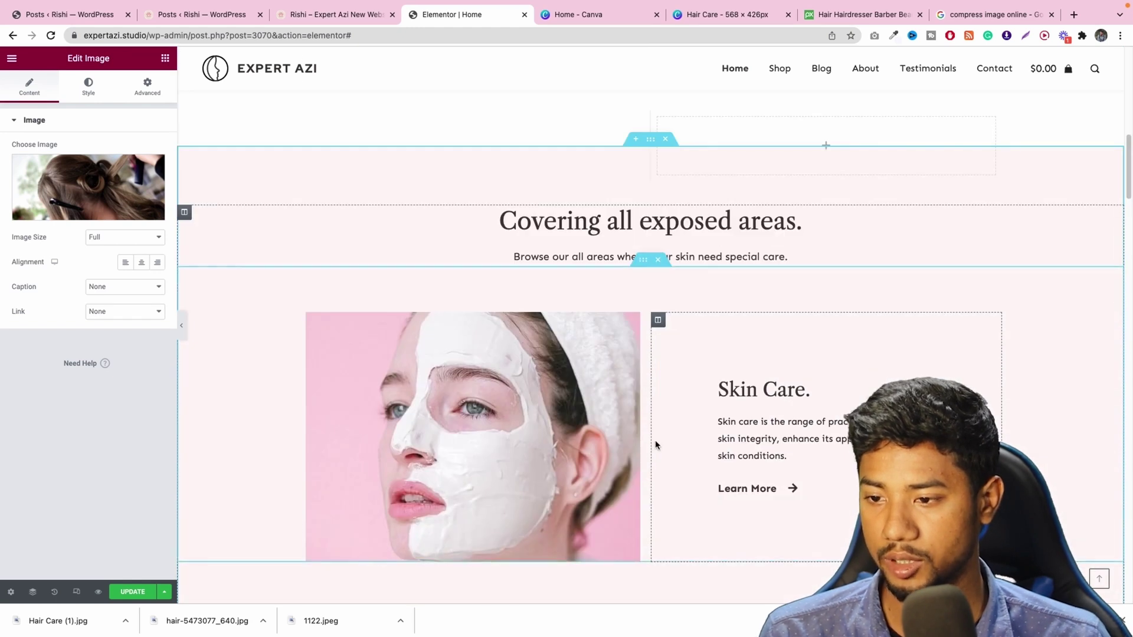
scroll(661, 289, up, 15)
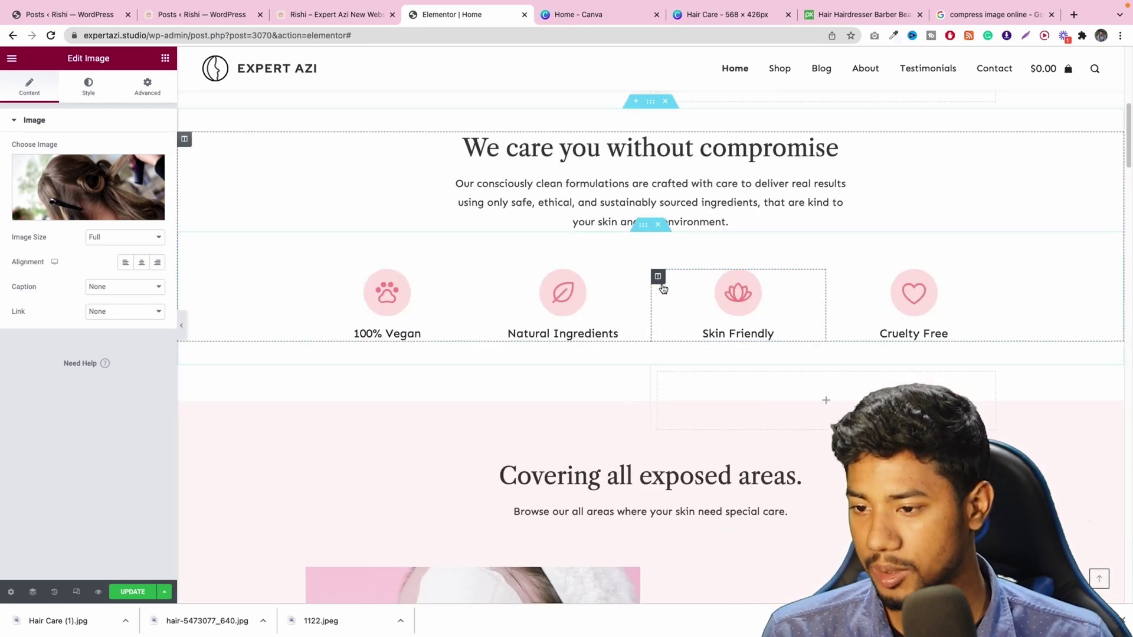
scroll(658, 282, down, 20)
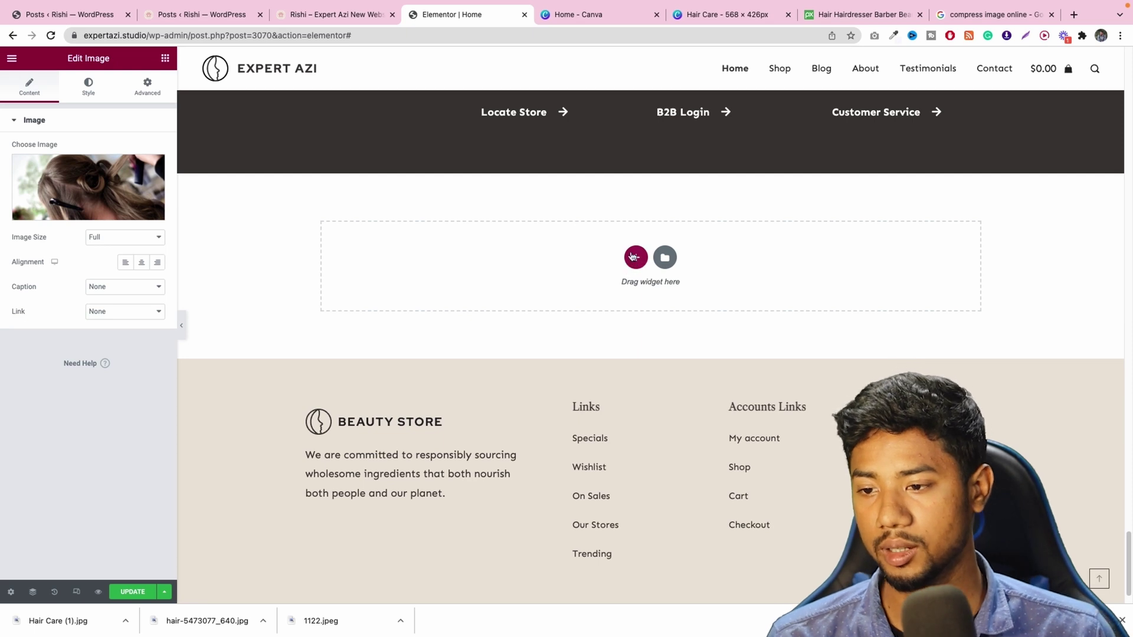
click(633, 257)
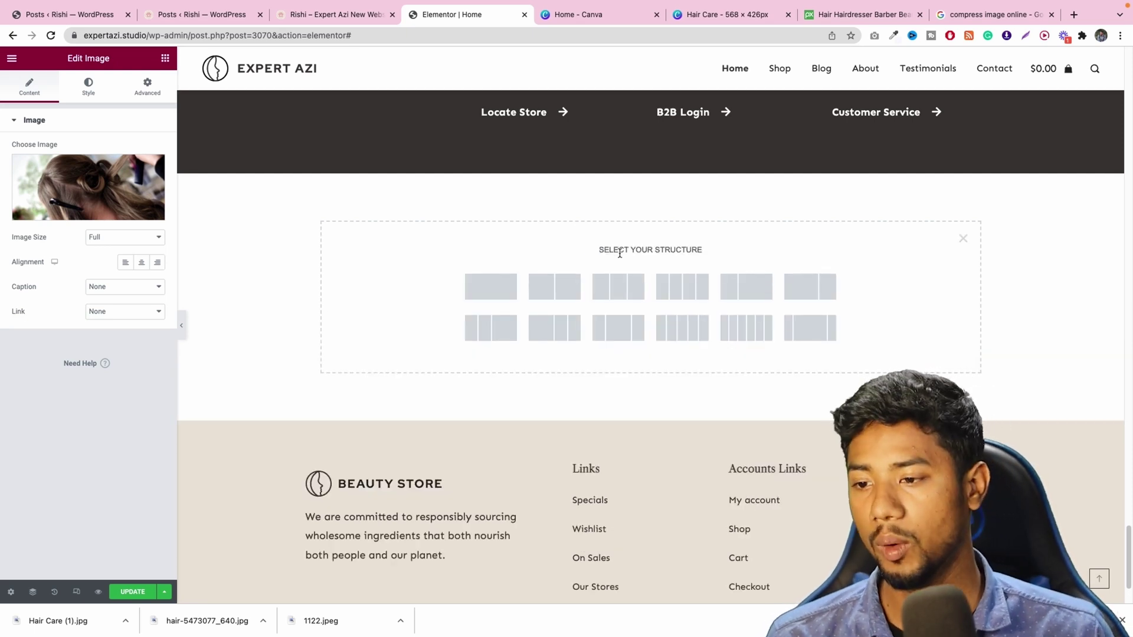
click(567, 288)
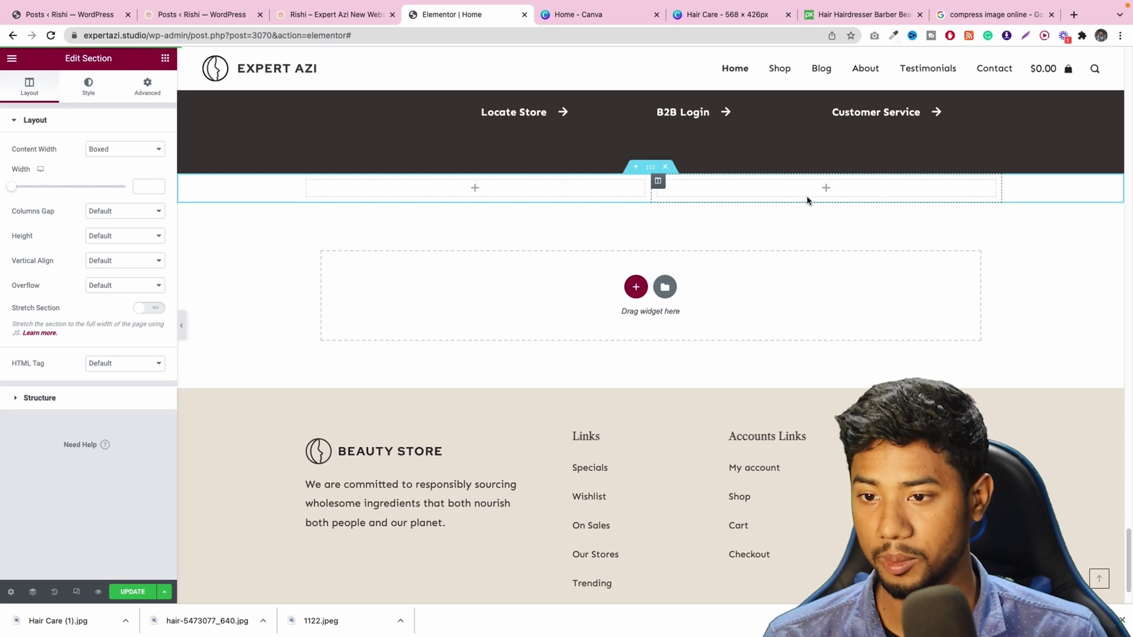
Drop an Image widget into the right column and set it to the Hair Care photo
click(167, 57)
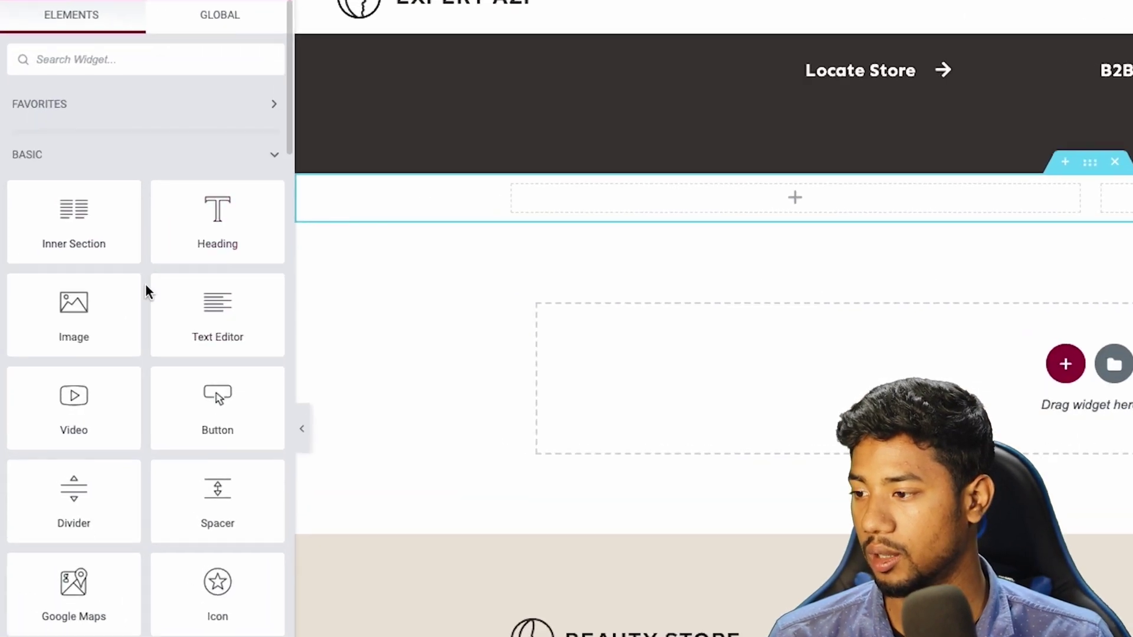
scroll(86, 239, down, 15)
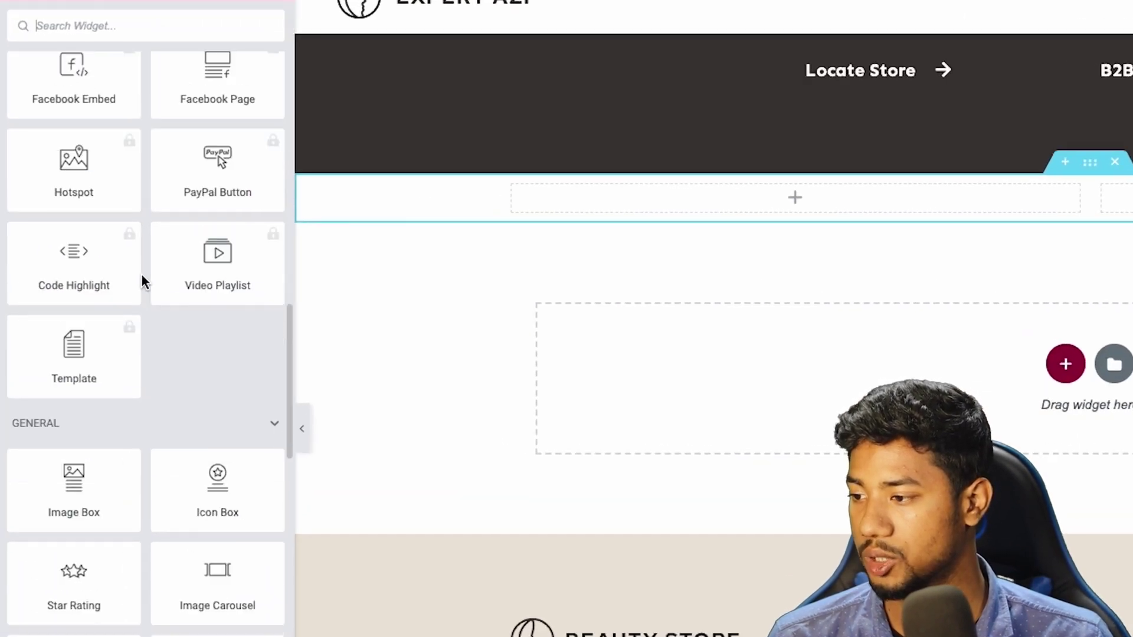
scroll(84, 235, up, 10)
scroll(134, 281, up, 6)
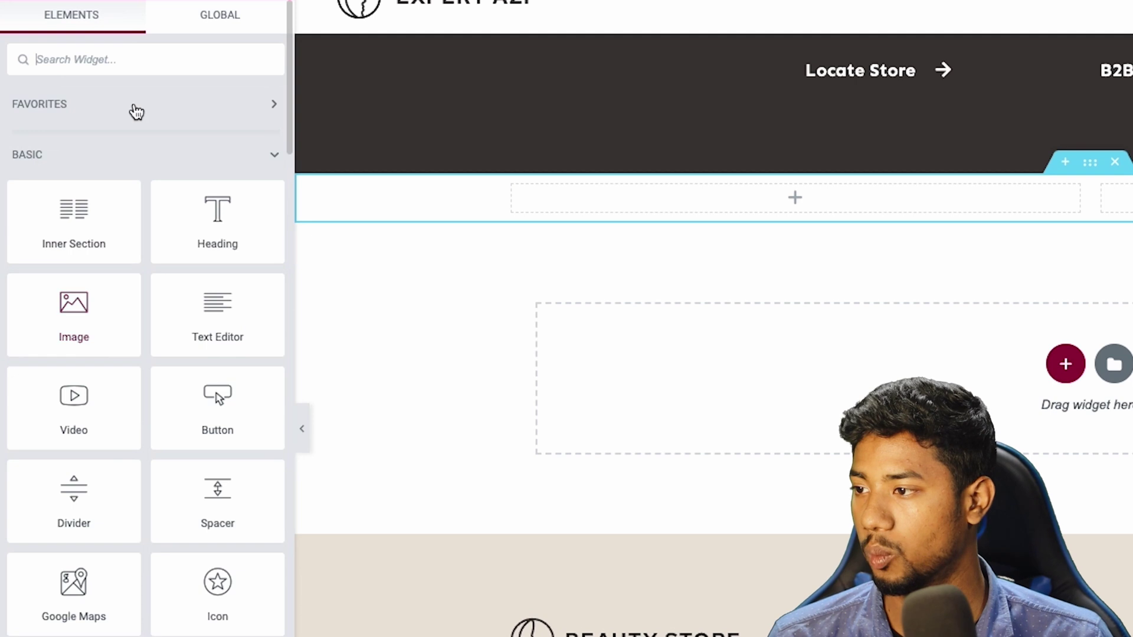
click(141, 62)
text(image)
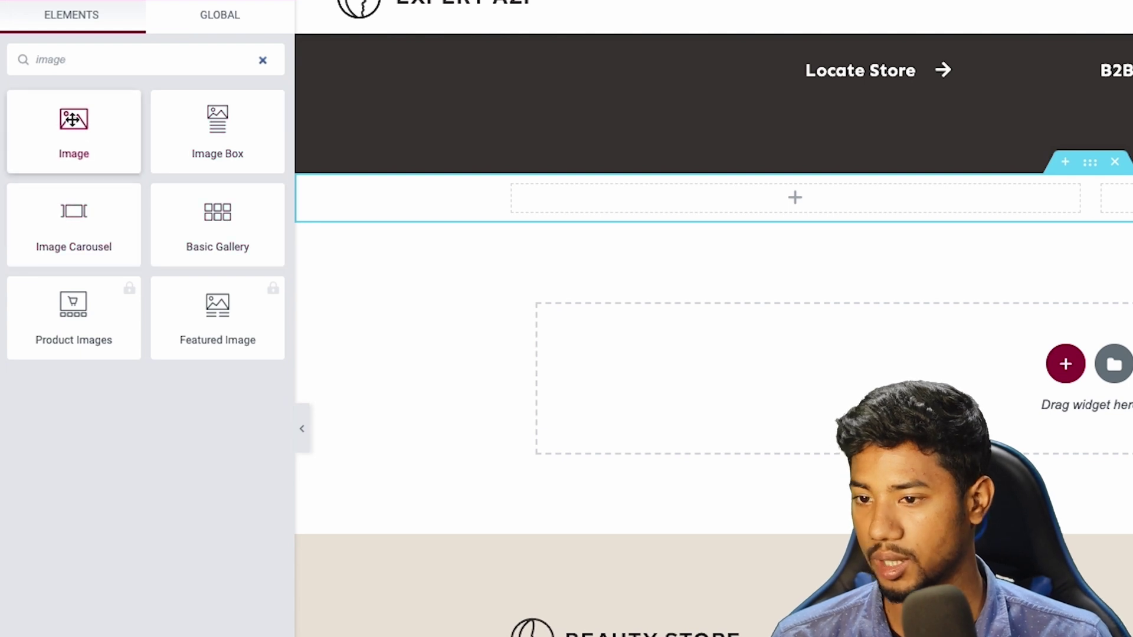
drag(73, 120, 1121, 198)
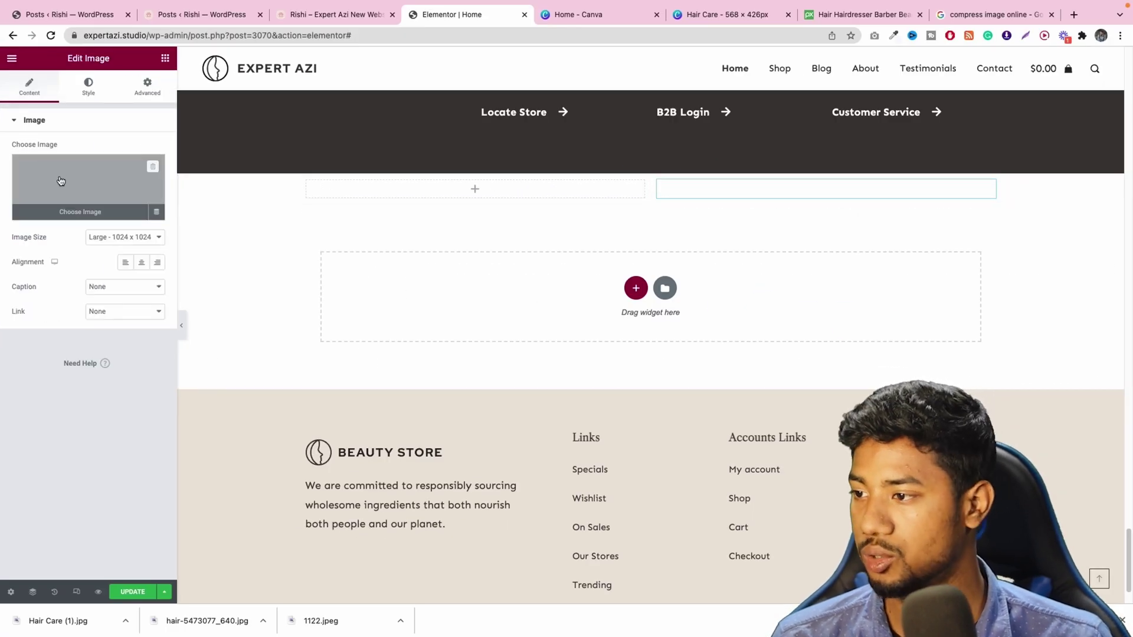
click(60, 181)
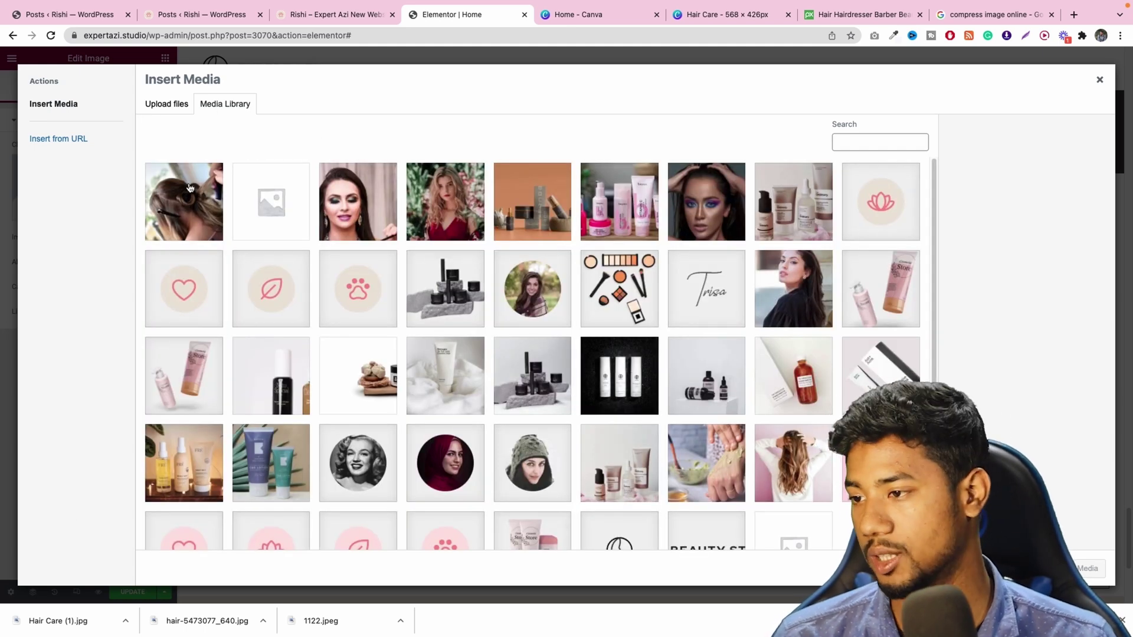
click(190, 188)
click(1083, 566)
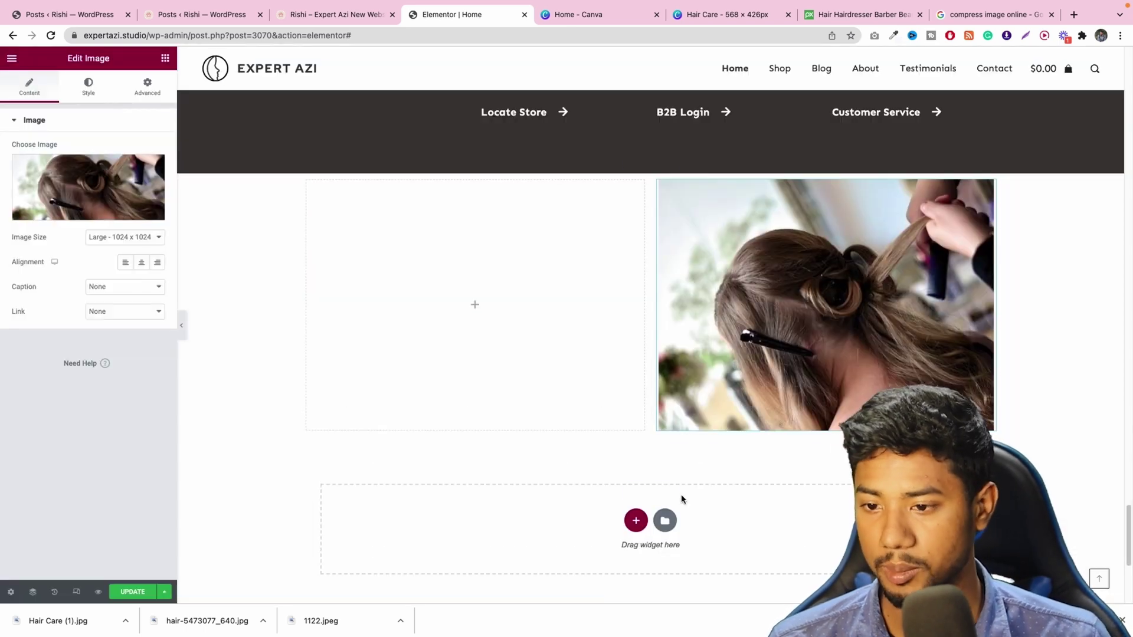
Review the image's advanced spacing settings, then bring back the elements panel
scroll(473, 301, down, 1)
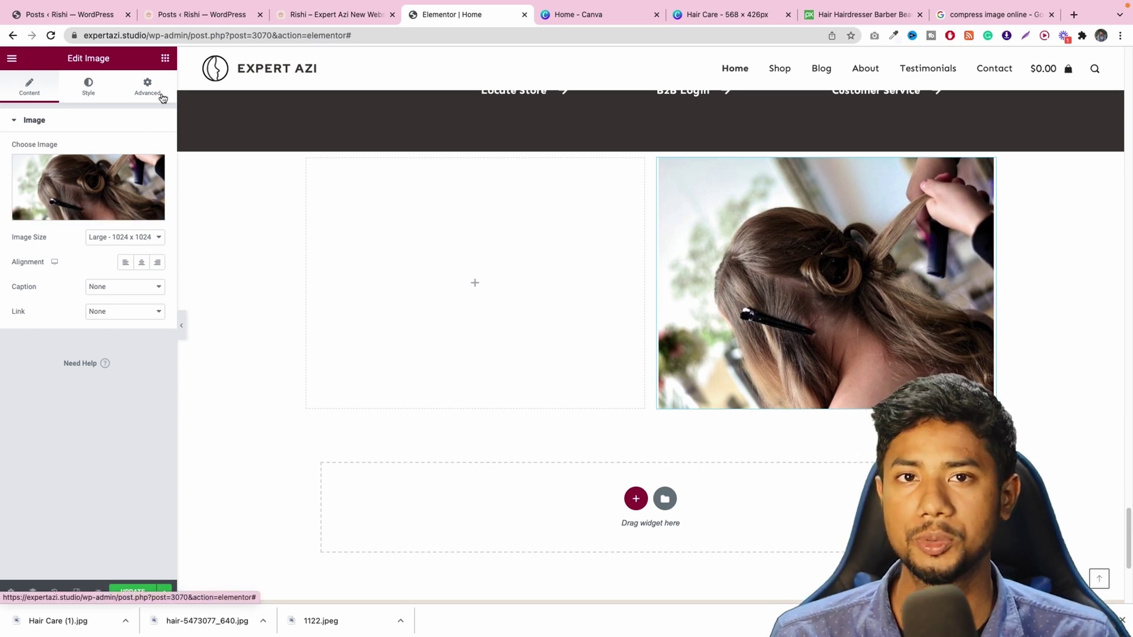
click(140, 101)
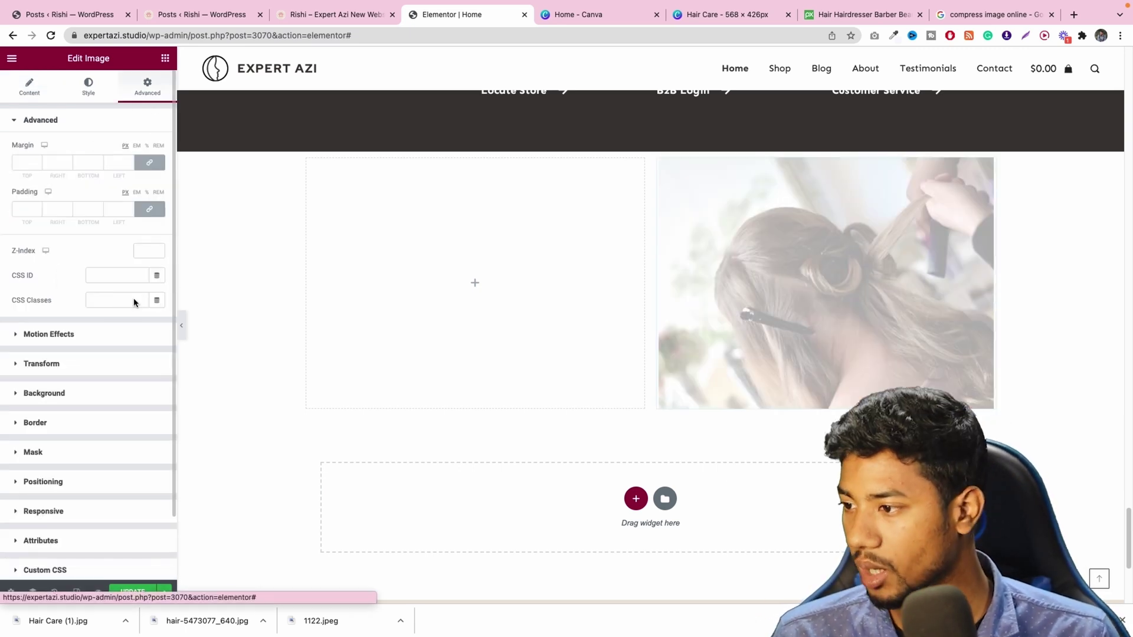
scroll(89, 318, down, 2)
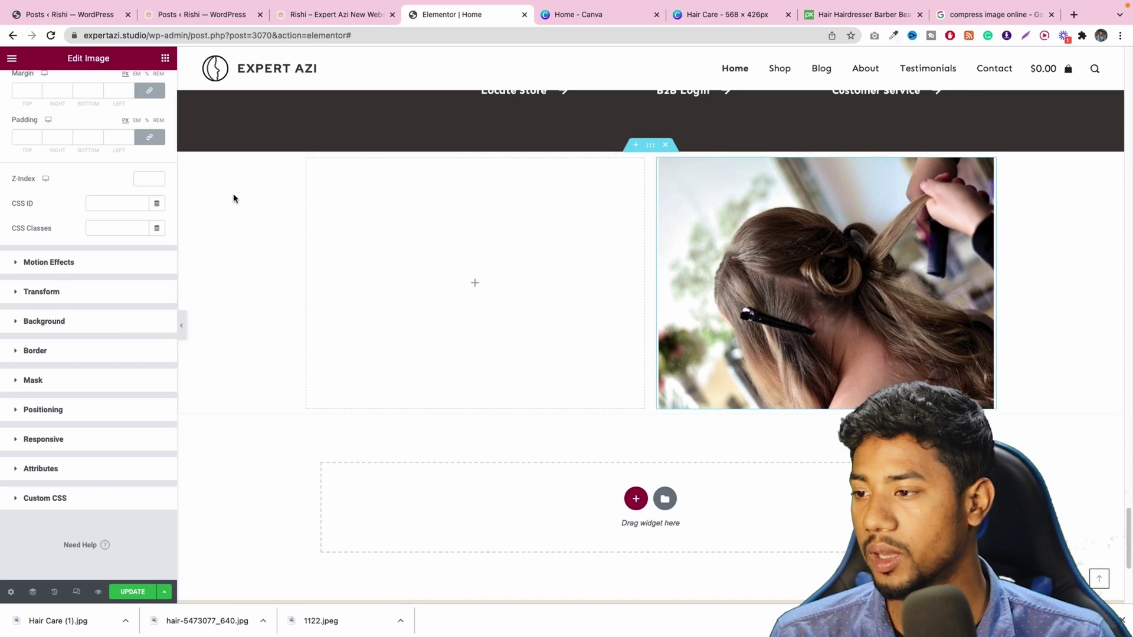
click(565, 198)
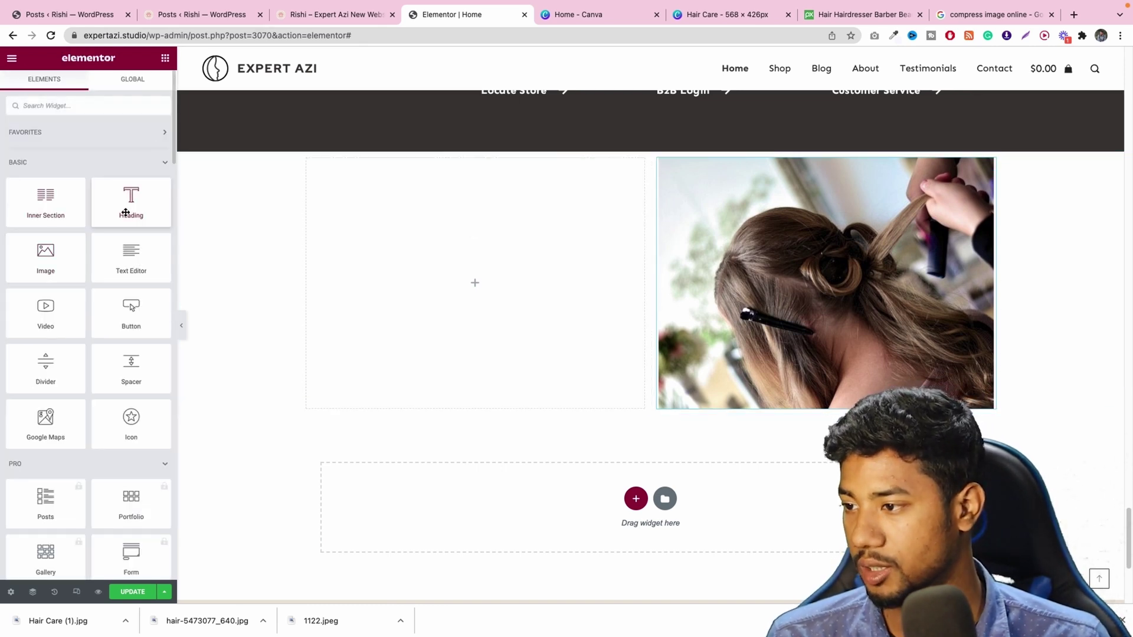
Add a Heading widget to the left column and set its Vertical Align to Middle
drag(126, 212, 584, 277)
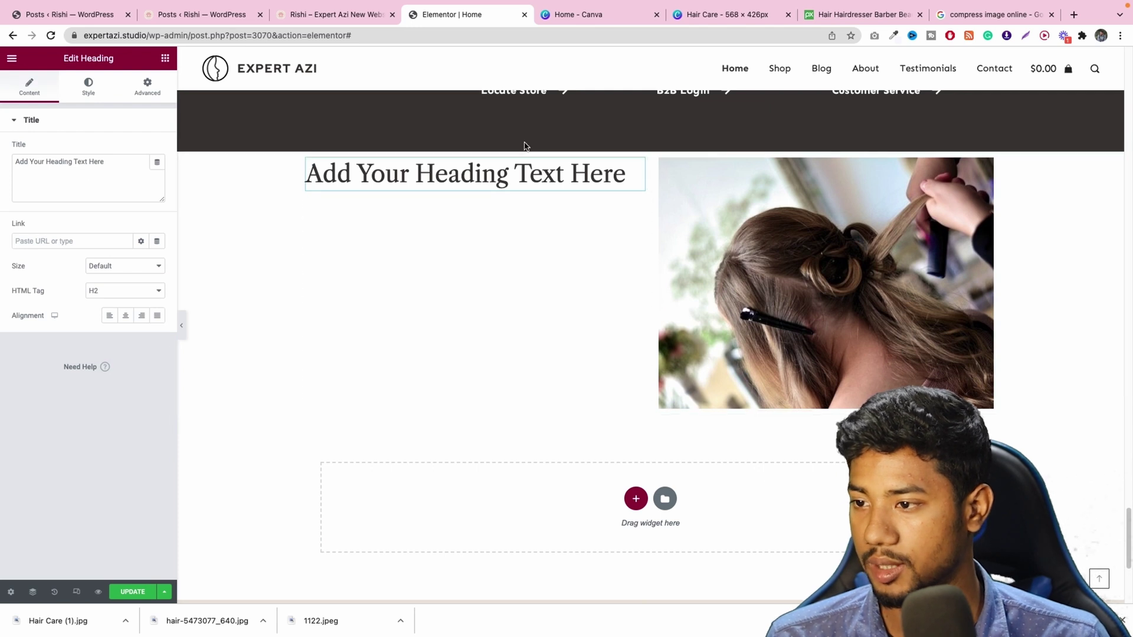
click(307, 160)
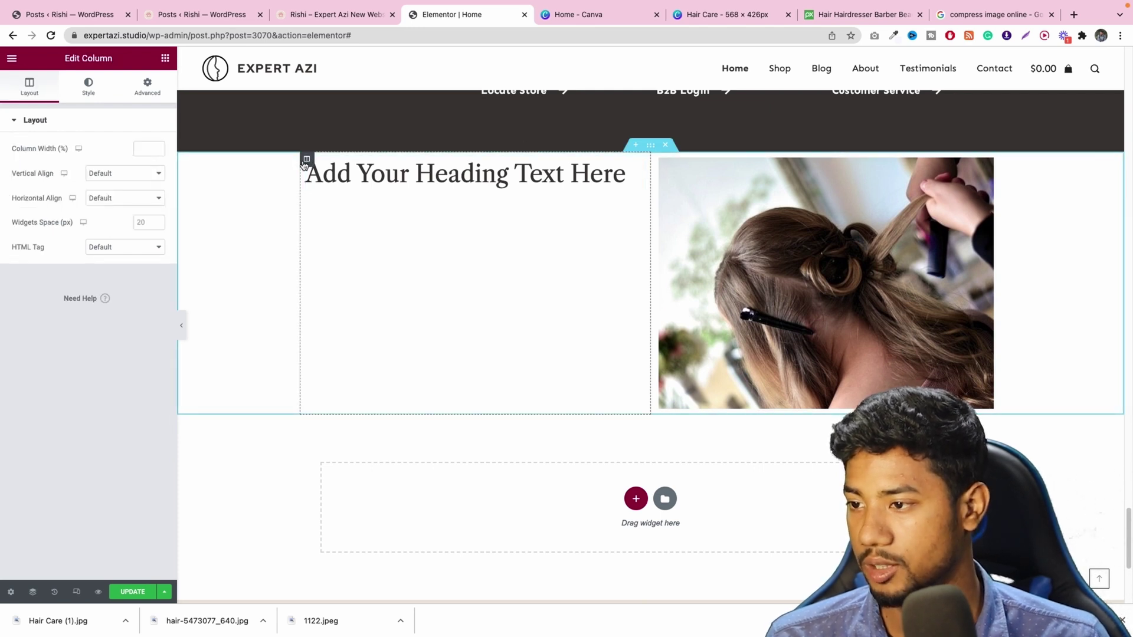
click(126, 175)
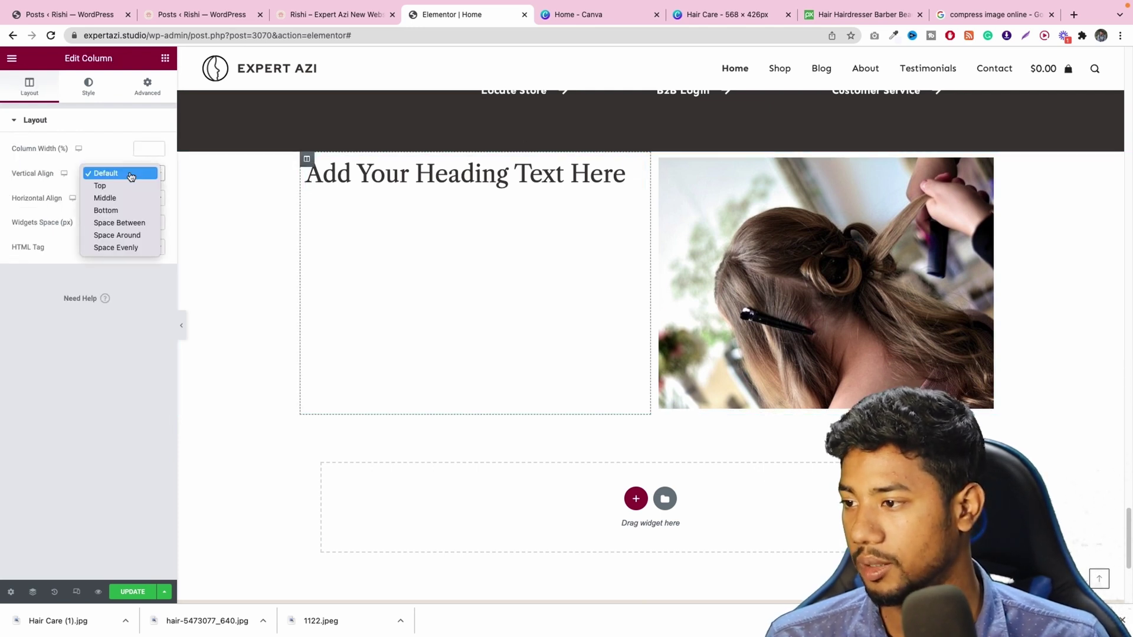
click(106, 198)
scroll(637, 263, up, 1)
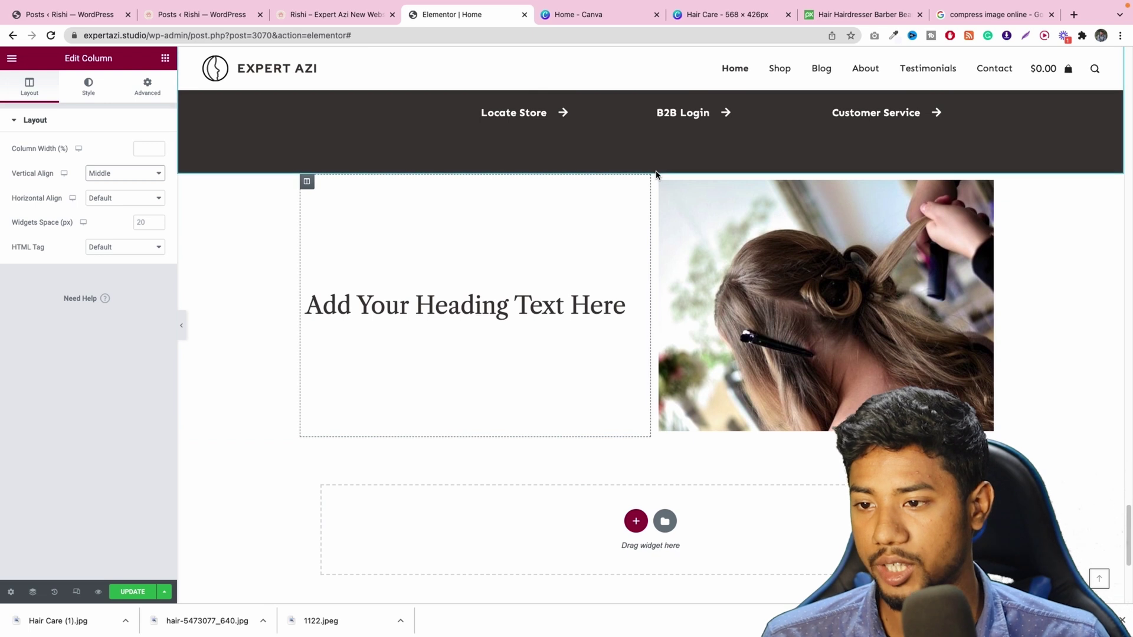
Give the section unlinked padding of 2 em top and 3 em bottom
click(650, 170)
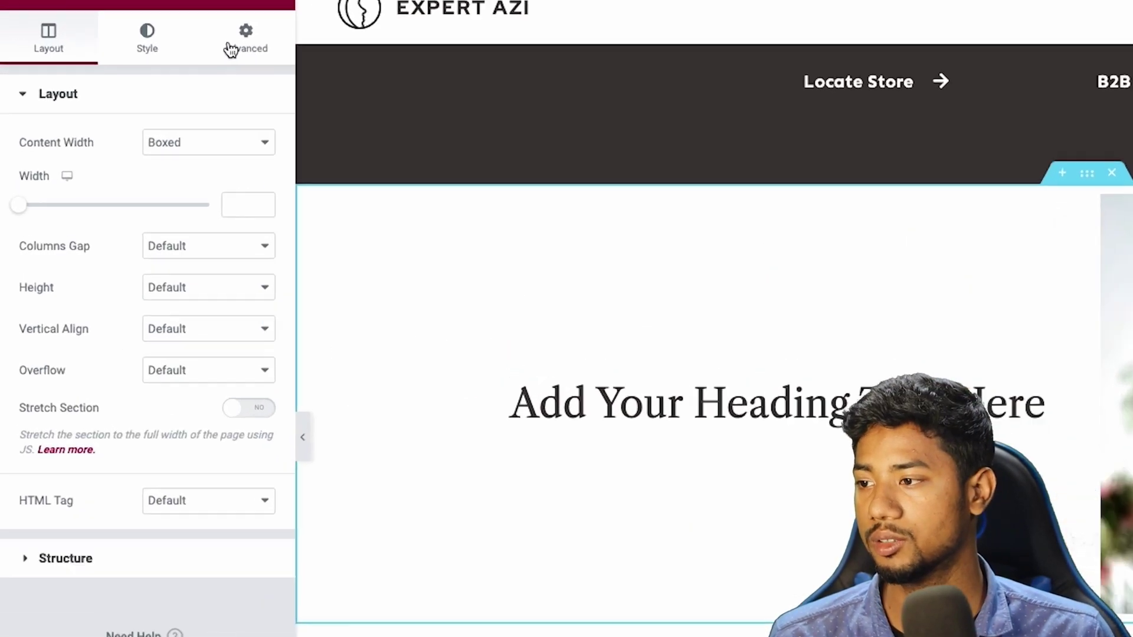
click(147, 88)
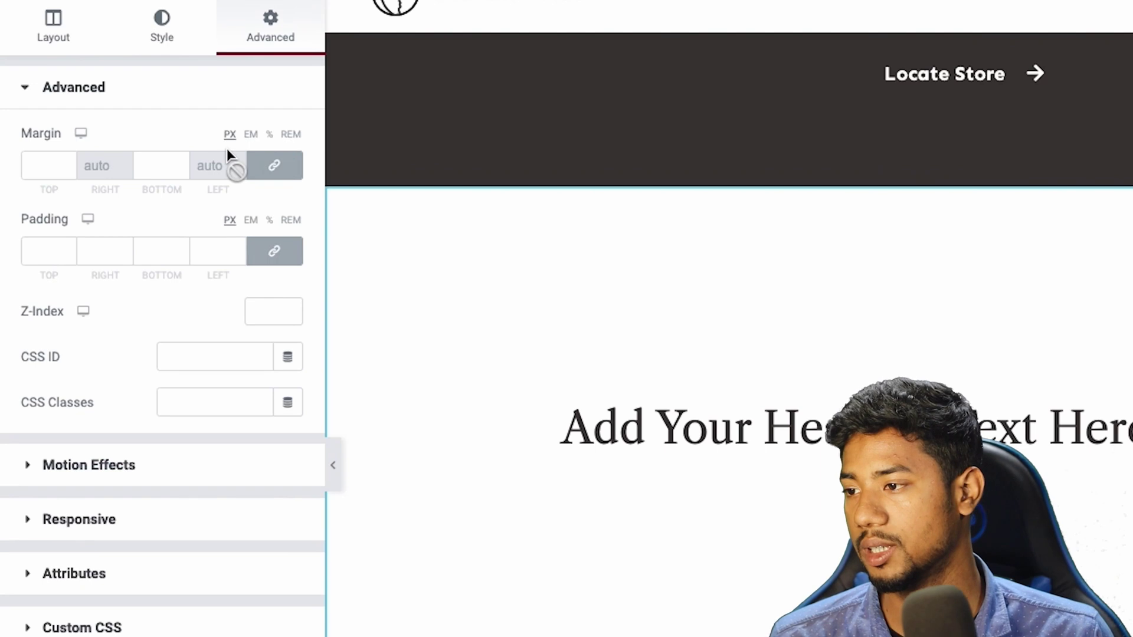
click(273, 250)
click(251, 219)
click(69, 246)
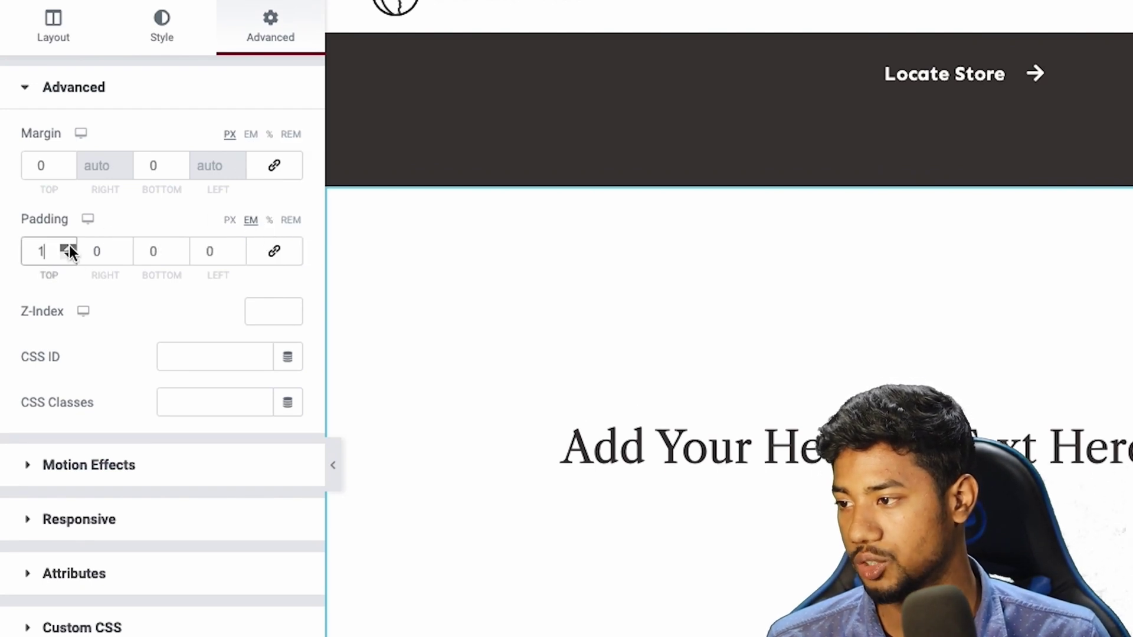
click(69, 247)
click(180, 248)
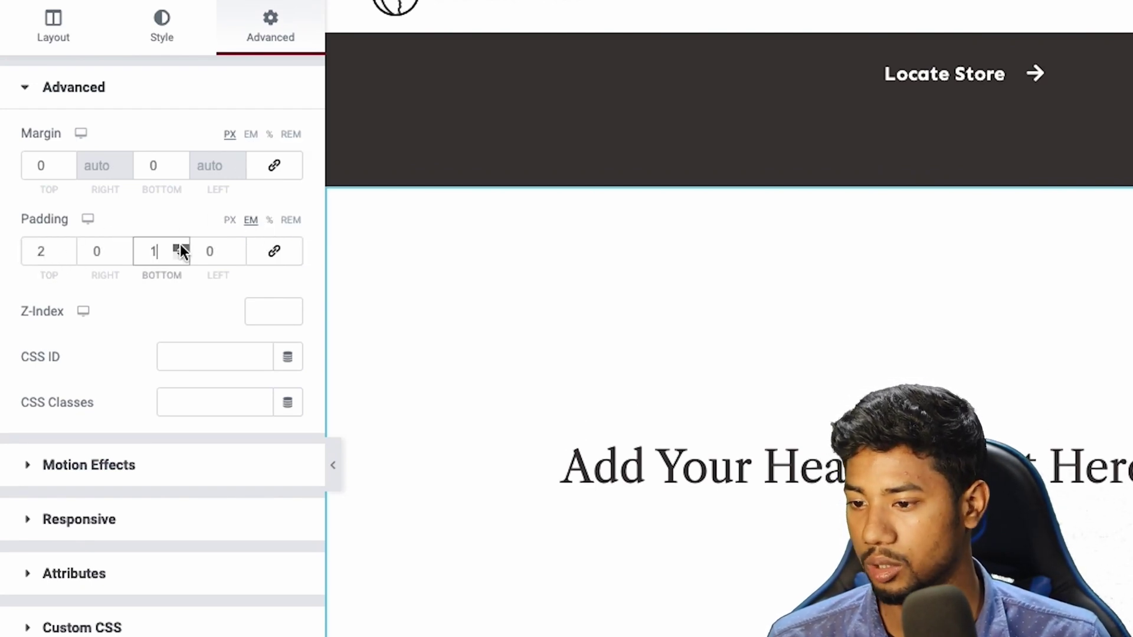
click(181, 247)
click(181, 247)
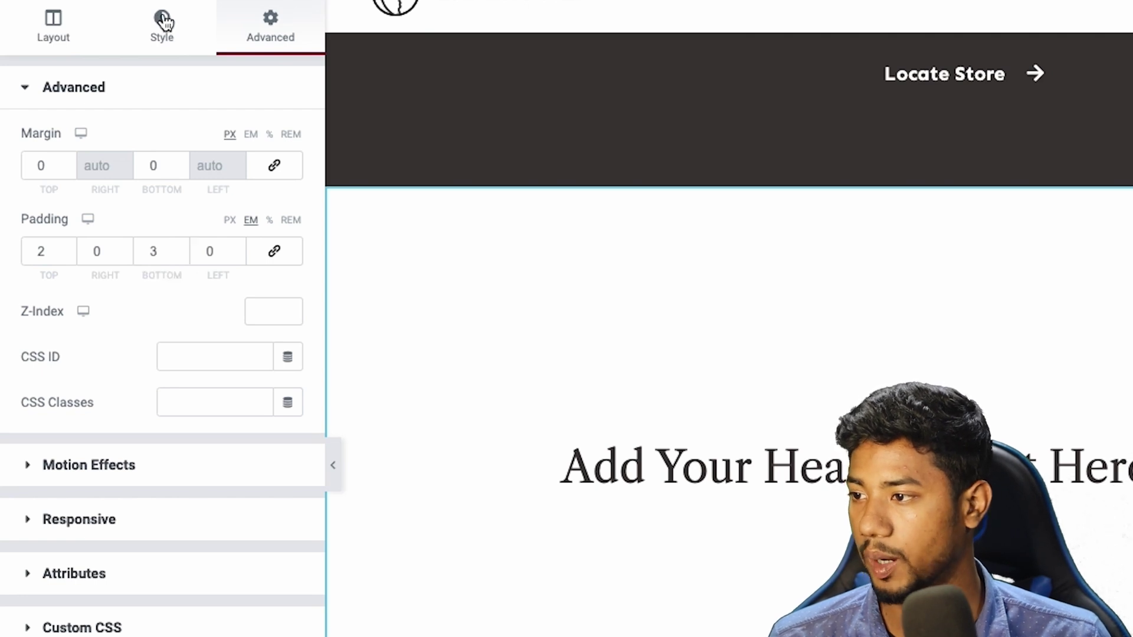
Set the section's classic background to pale pink #FFC1C1
click(162, 20)
click(201, 197)
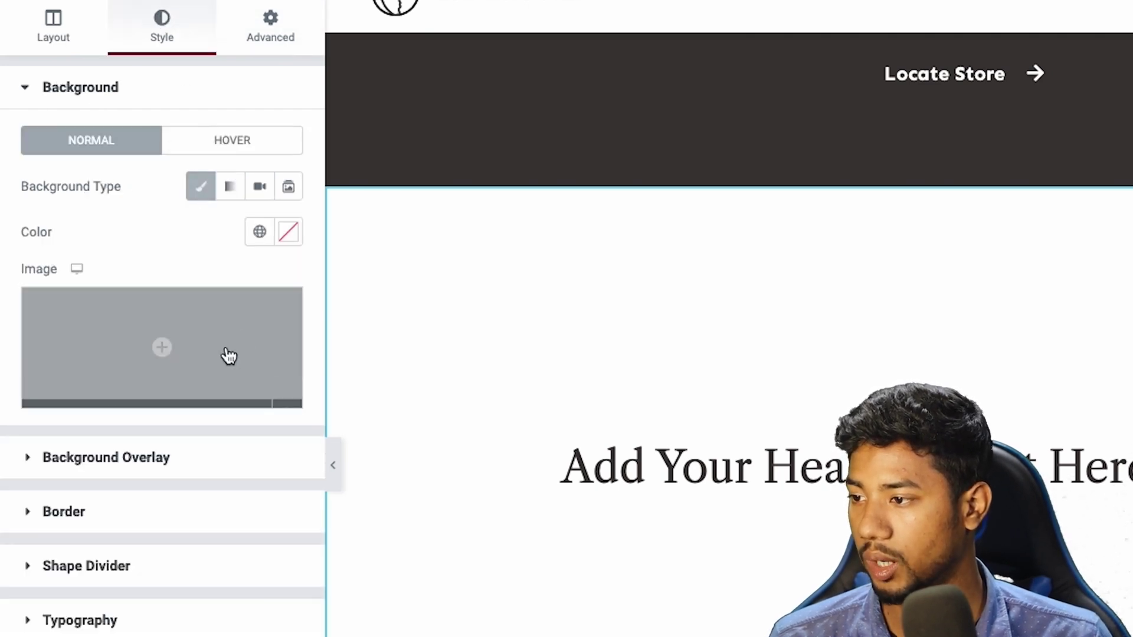
click(288, 233)
click(275, 313)
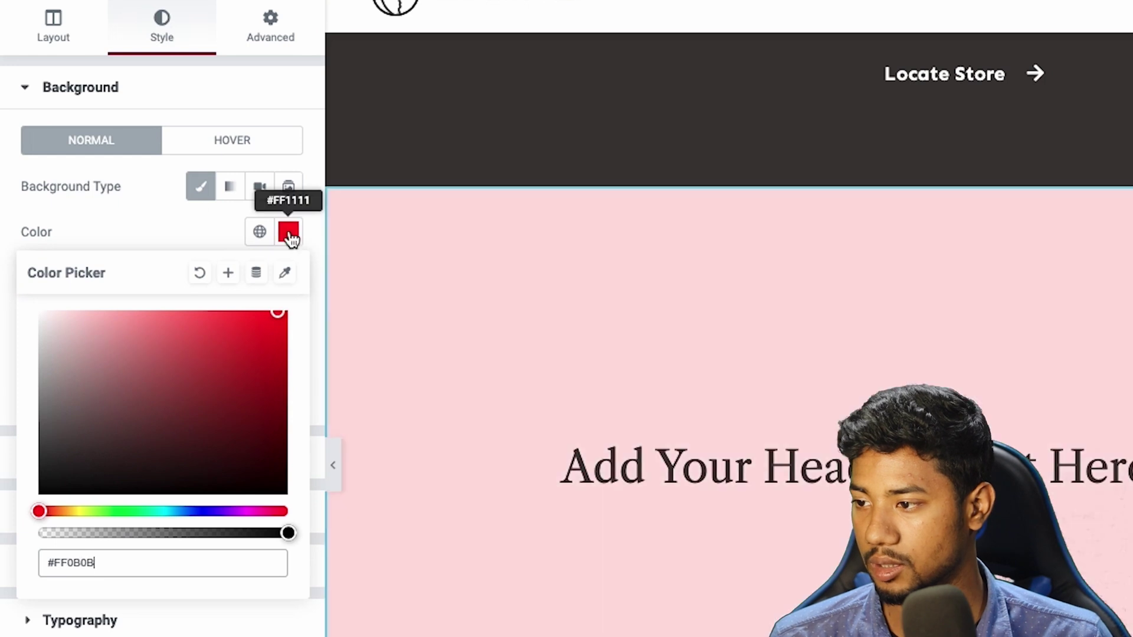
click(103, 312)
drag(103, 280, 98, 271)
click(449, 377)
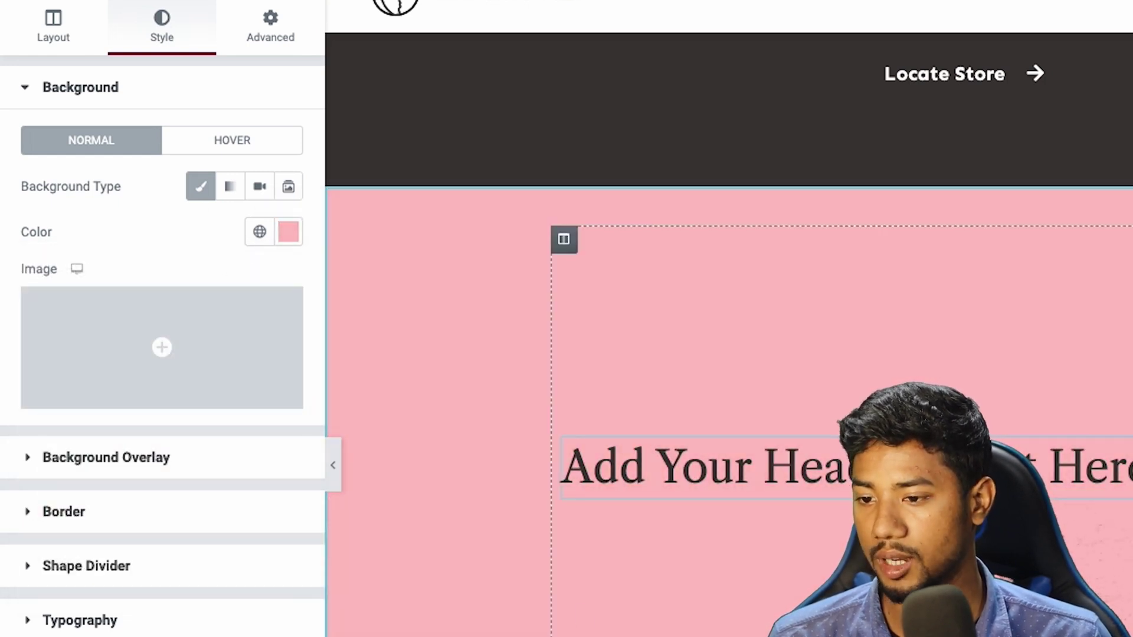
click(649, 466)
click(161, 32)
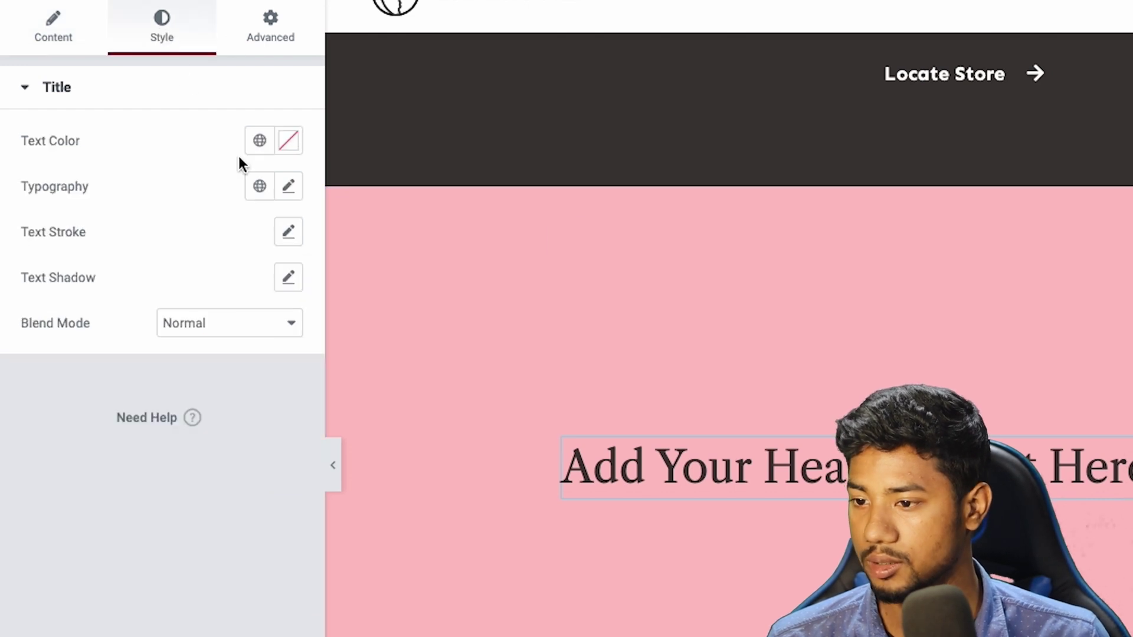
Make the heading text colour white (#ffffff)
click(287, 143)
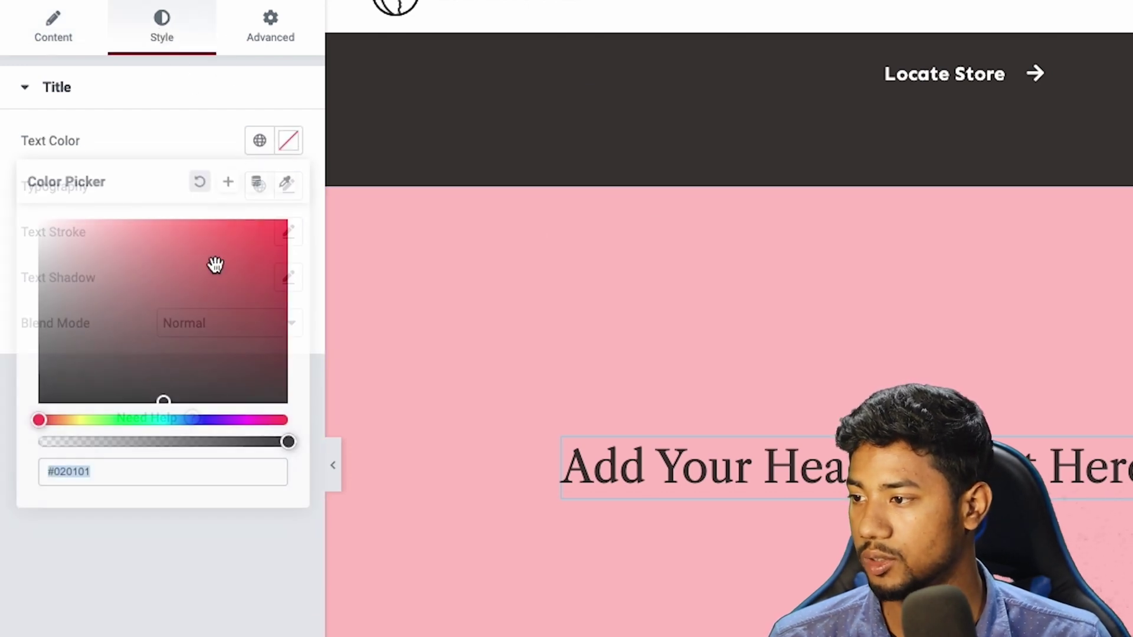
text(#ffffff)
click(136, 129)
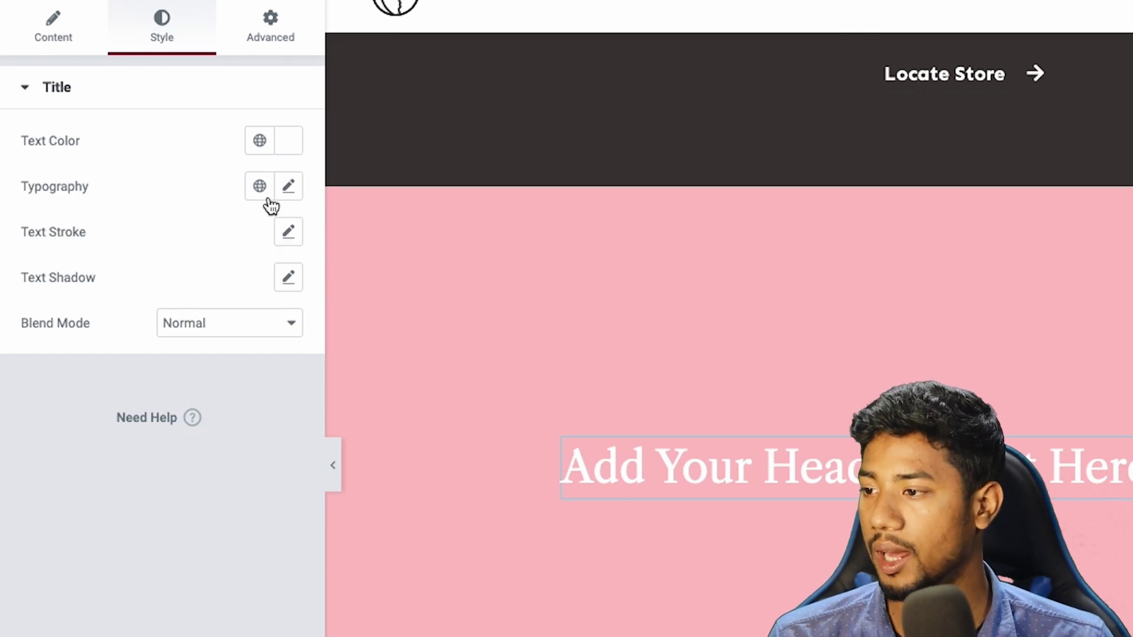
Set the heading typography to Open Sans at weight 700
click(289, 189)
click(198, 404)
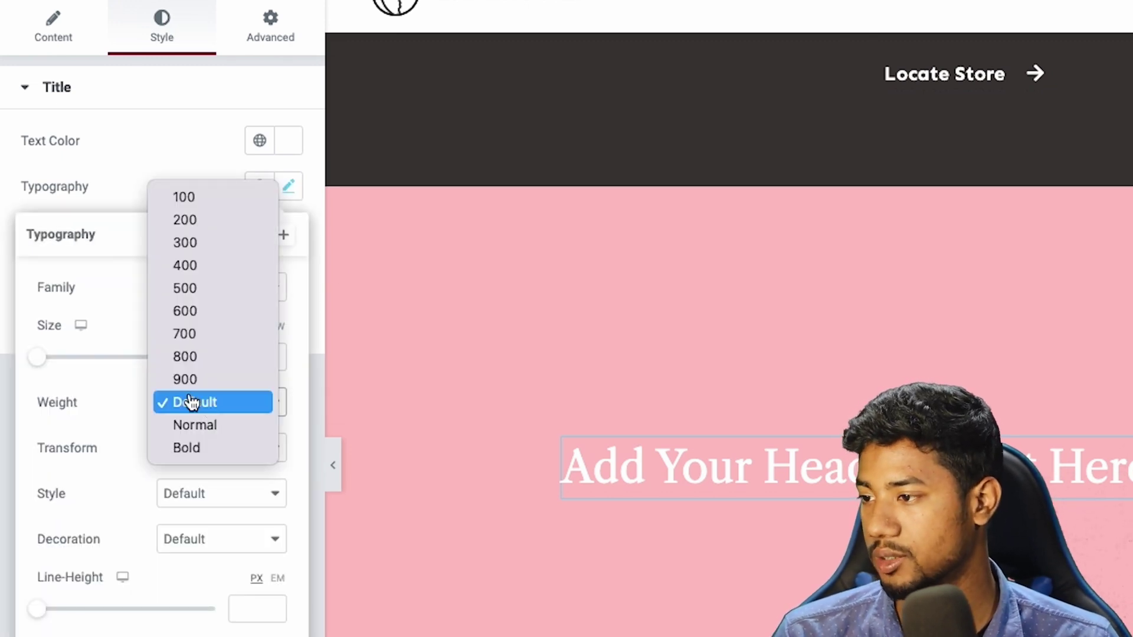
click(207, 267)
click(216, 405)
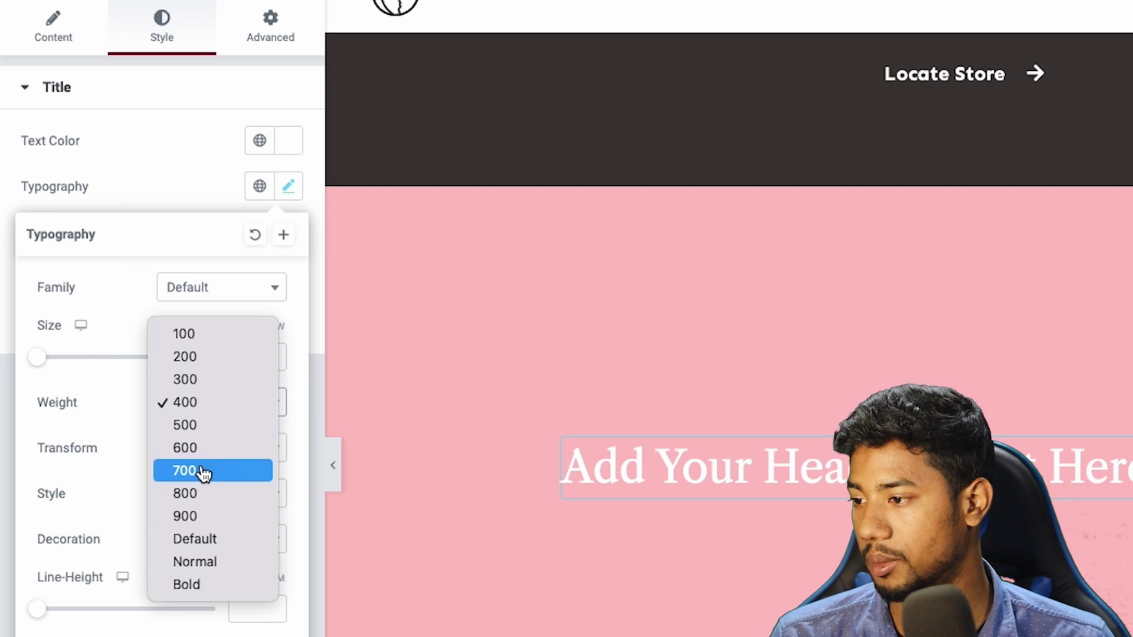
click(203, 473)
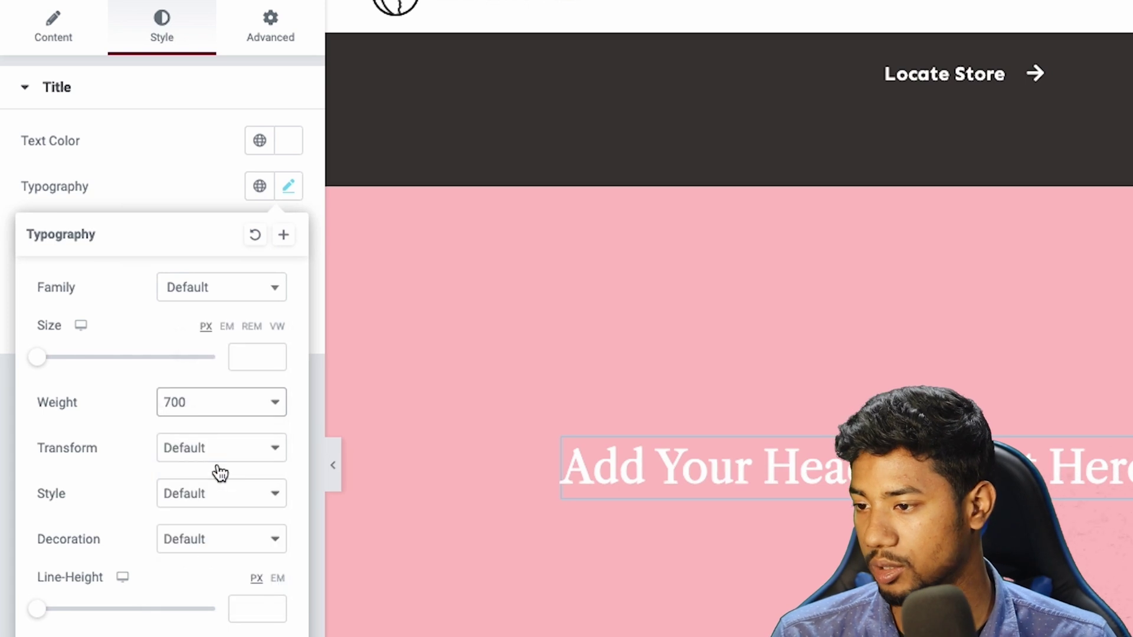
click(206, 296)
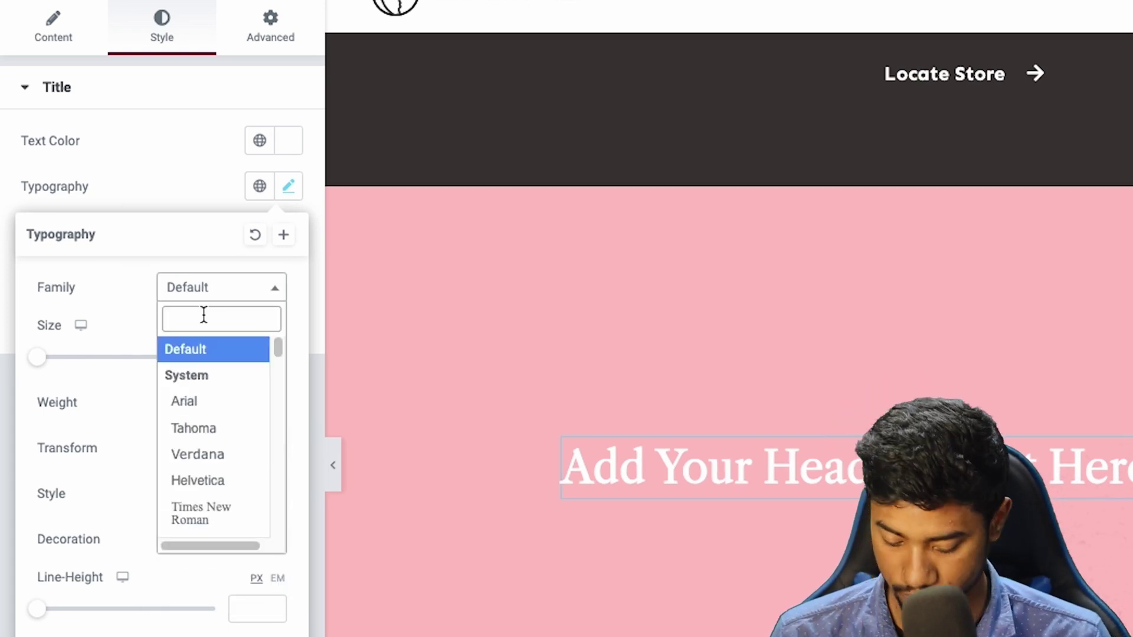
text(san)
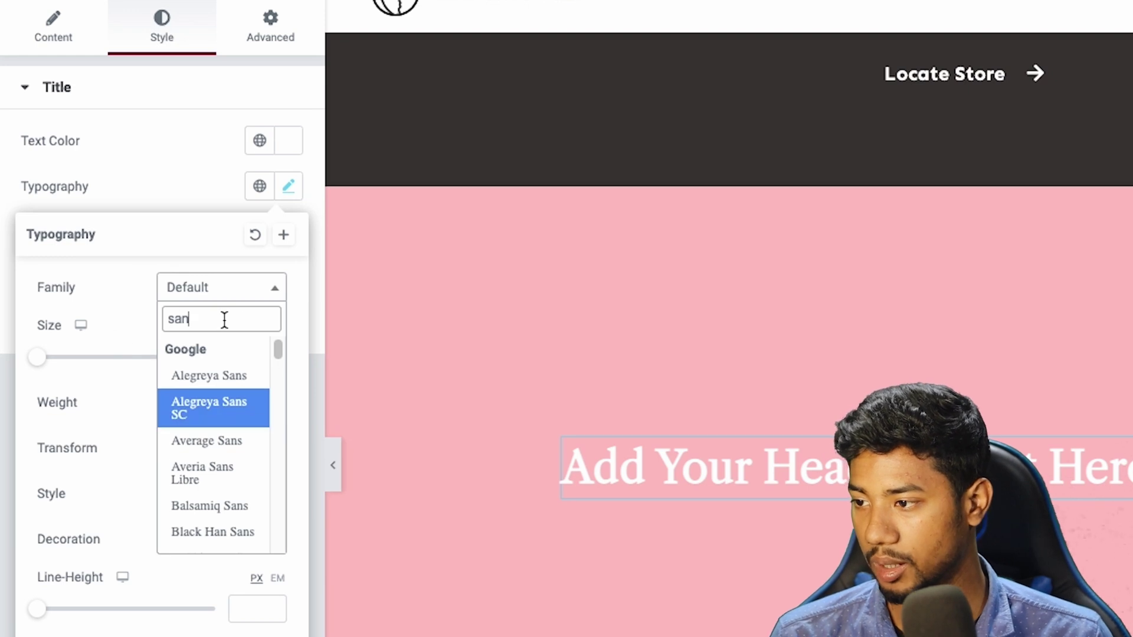
text(open)
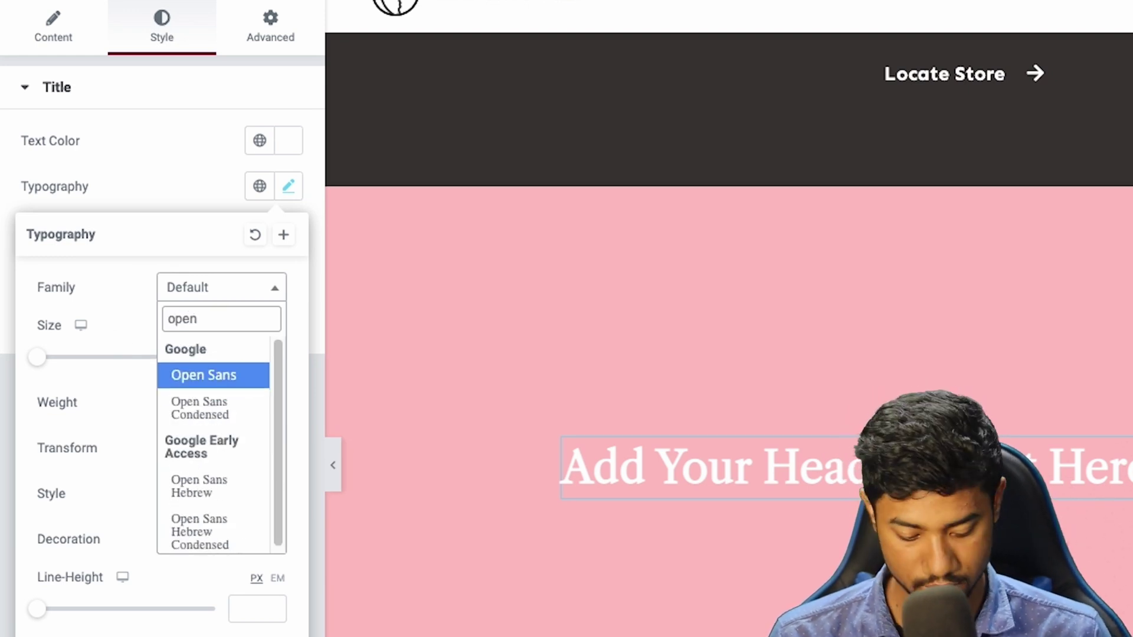
key(Return)
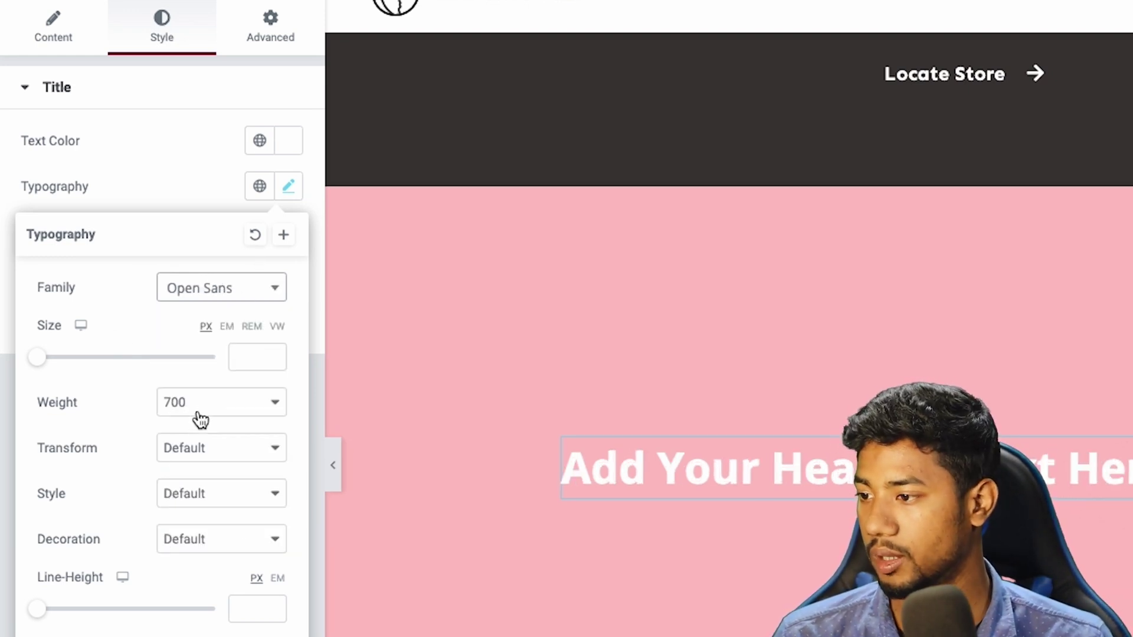
Keep default capitalisation, set line height 55, letter spacing 8.7, word spacing 100, then open the Library
click(218, 455)
click(221, 493)
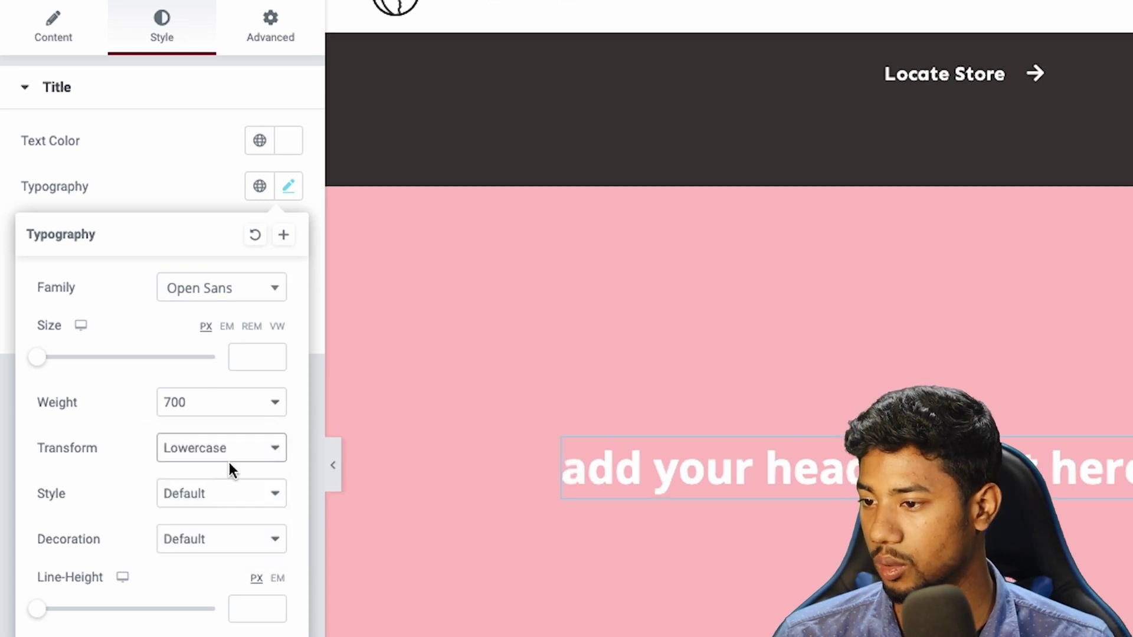
click(232, 456)
click(203, 401)
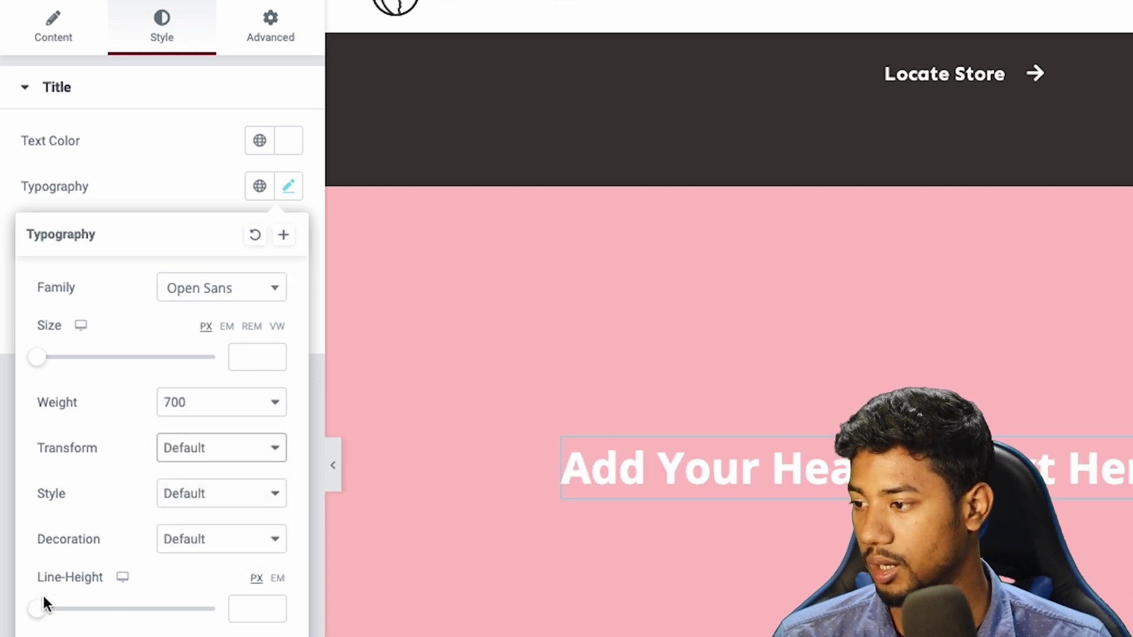
drag(40, 606, 135, 606)
drag(37, 636, 214, 636)
drag(37, 636, 195, 636)
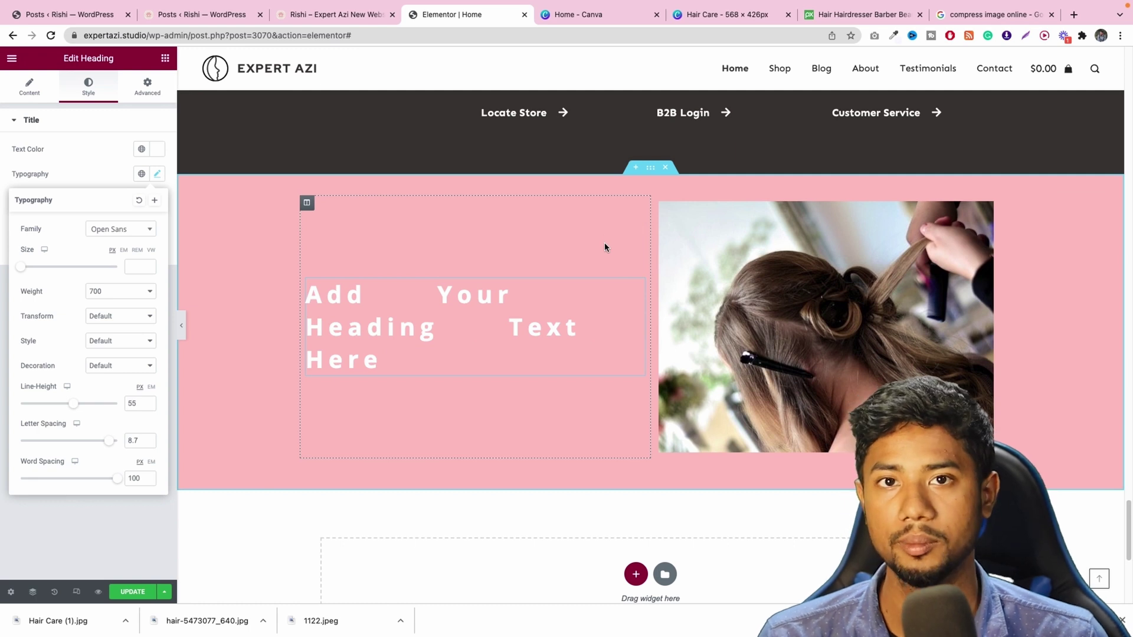
click(666, 574)
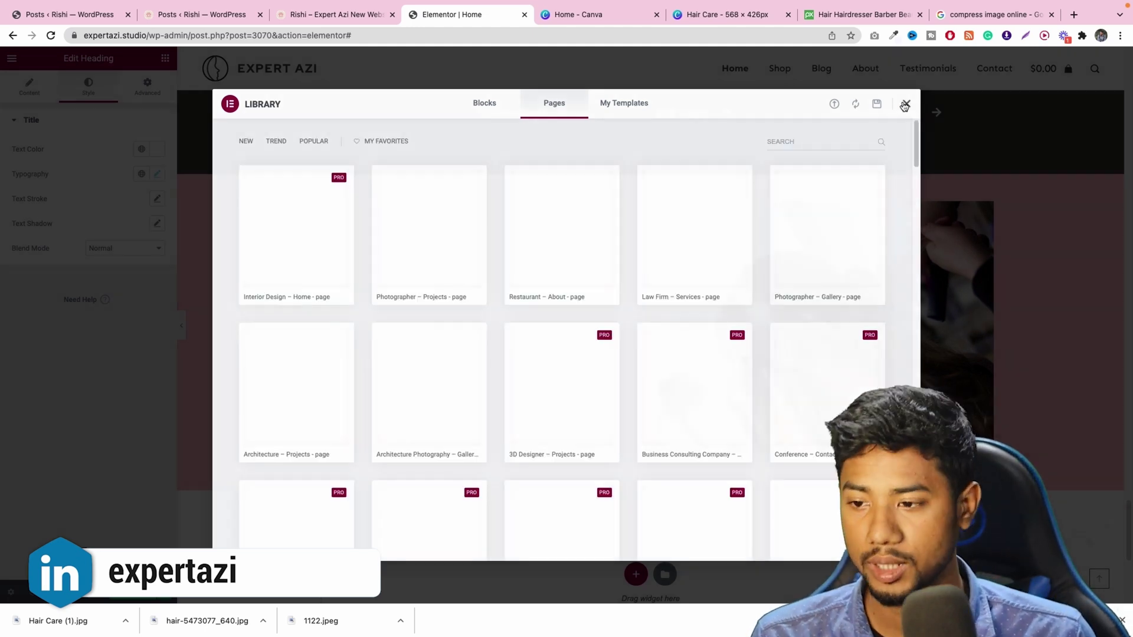
Close the template library and delete the pink heading-and-image section
click(907, 105)
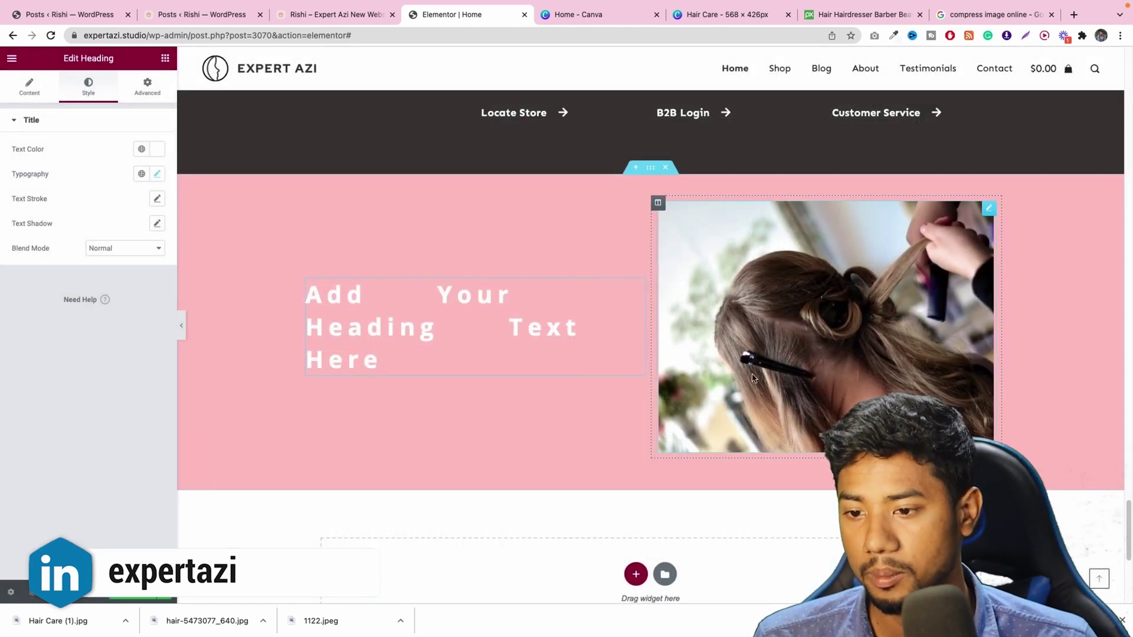
scroll(667, 195, up, 5)
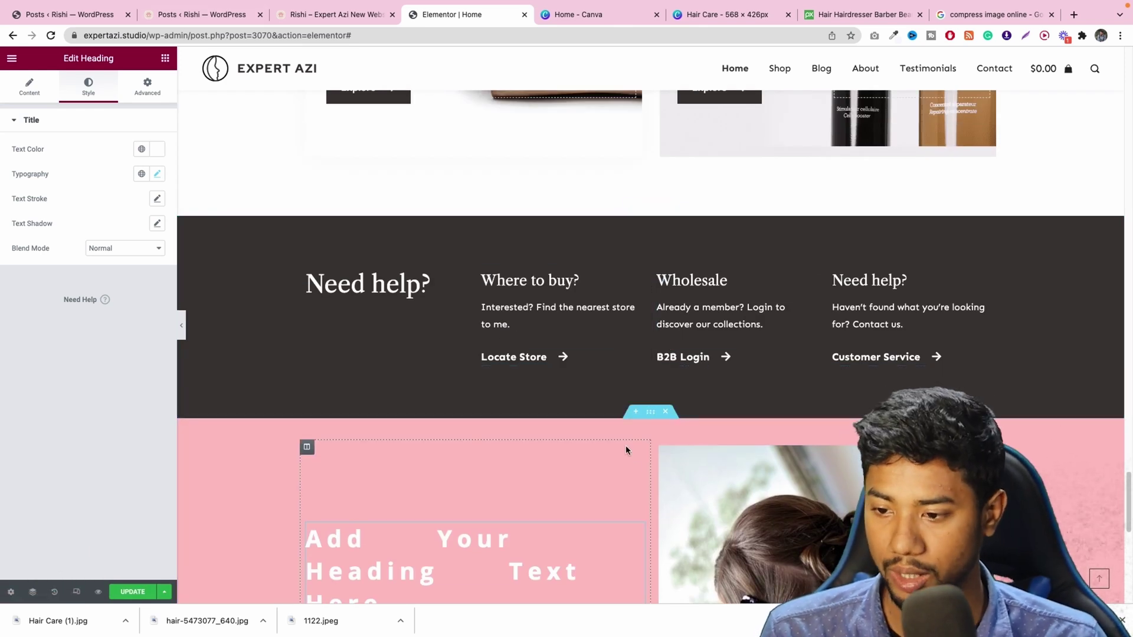
click(664, 413)
scroll(649, 425, up, 12)
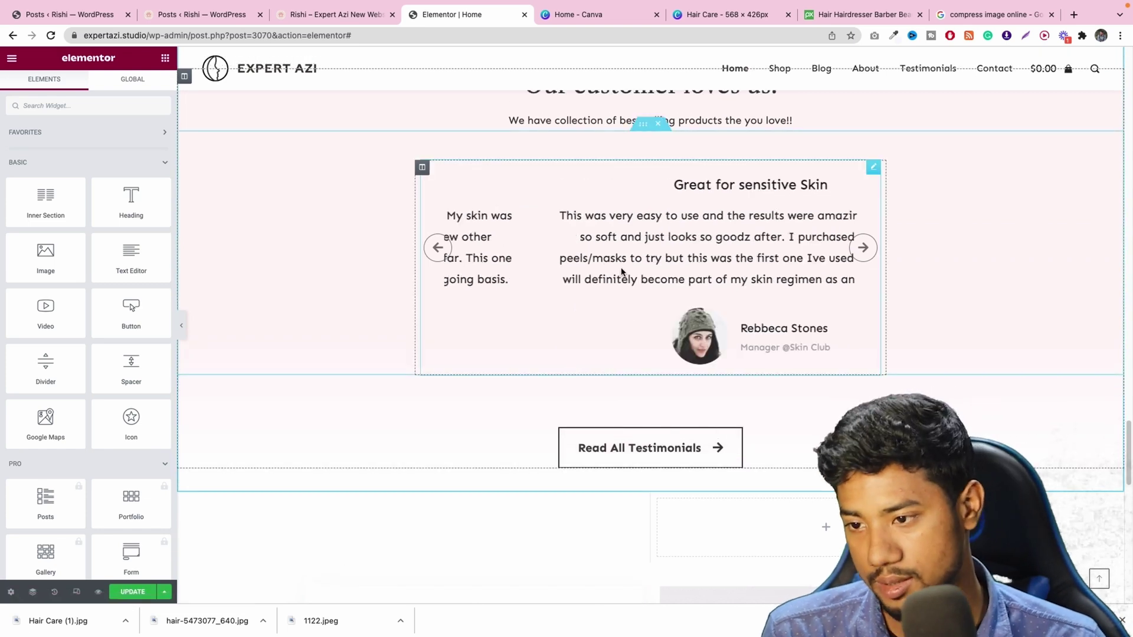
scroll(671, 324, up, 5)
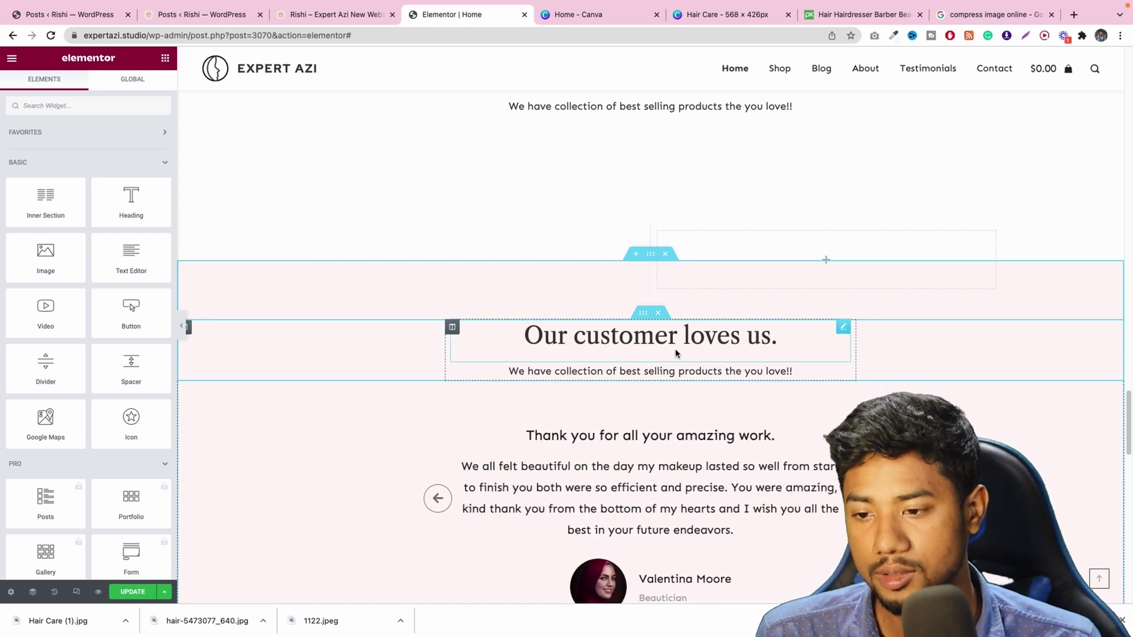
Type 'fff' into the Our customer loves us. heading title and the text beneath it
click(688, 342)
click(121, 168)
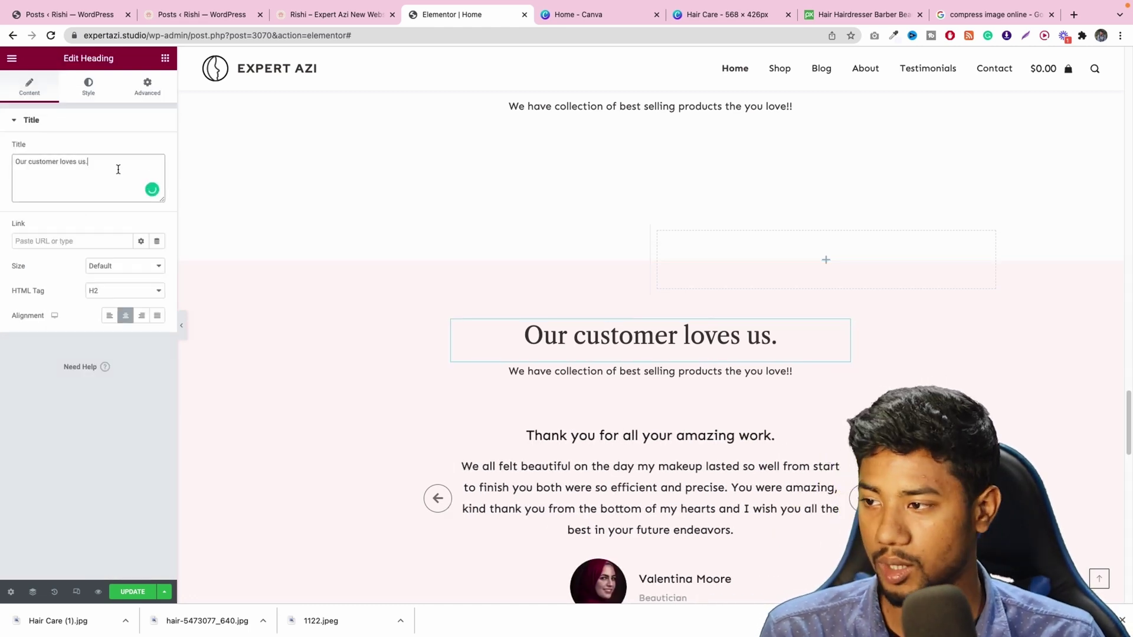
text(fff)
click(689, 372)
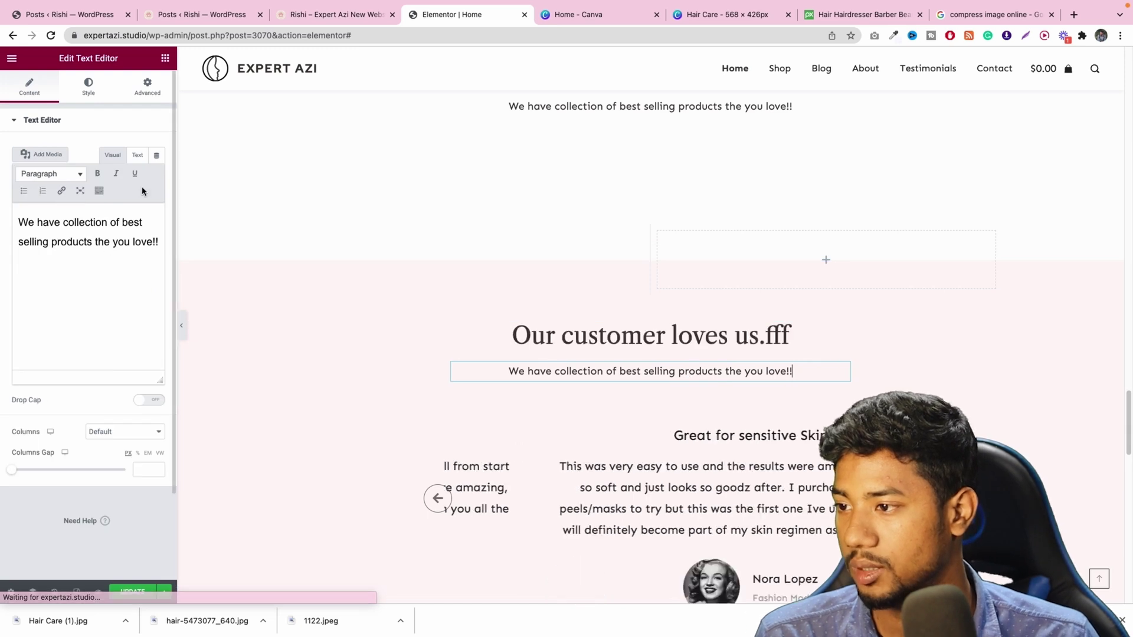
click(137, 155)
text(fff)
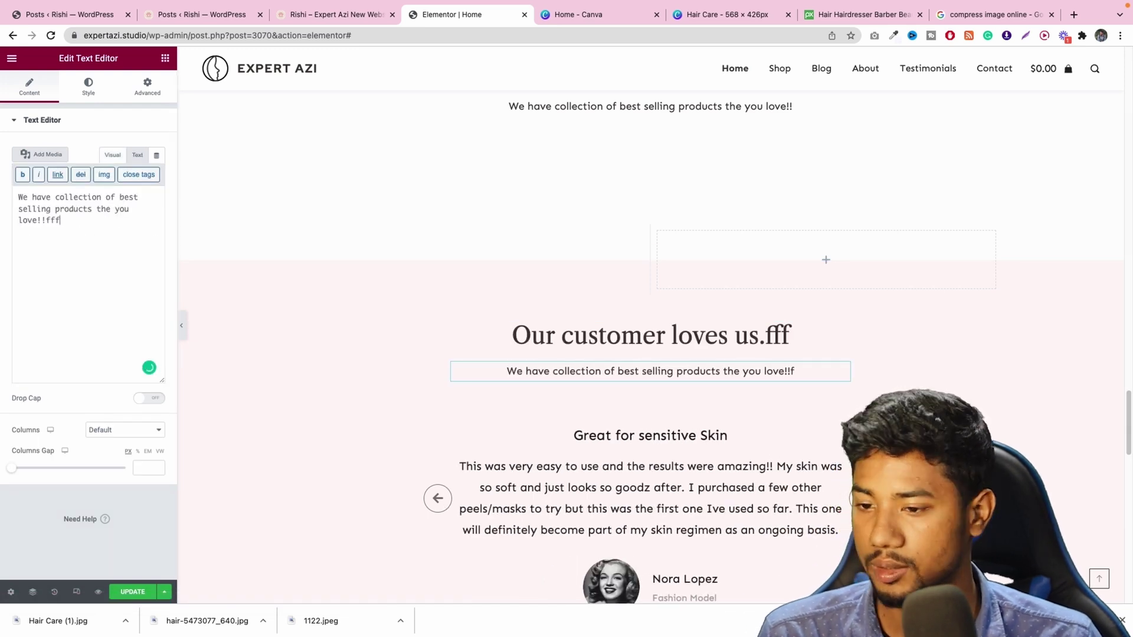
scroll(808, 329, up, 12)
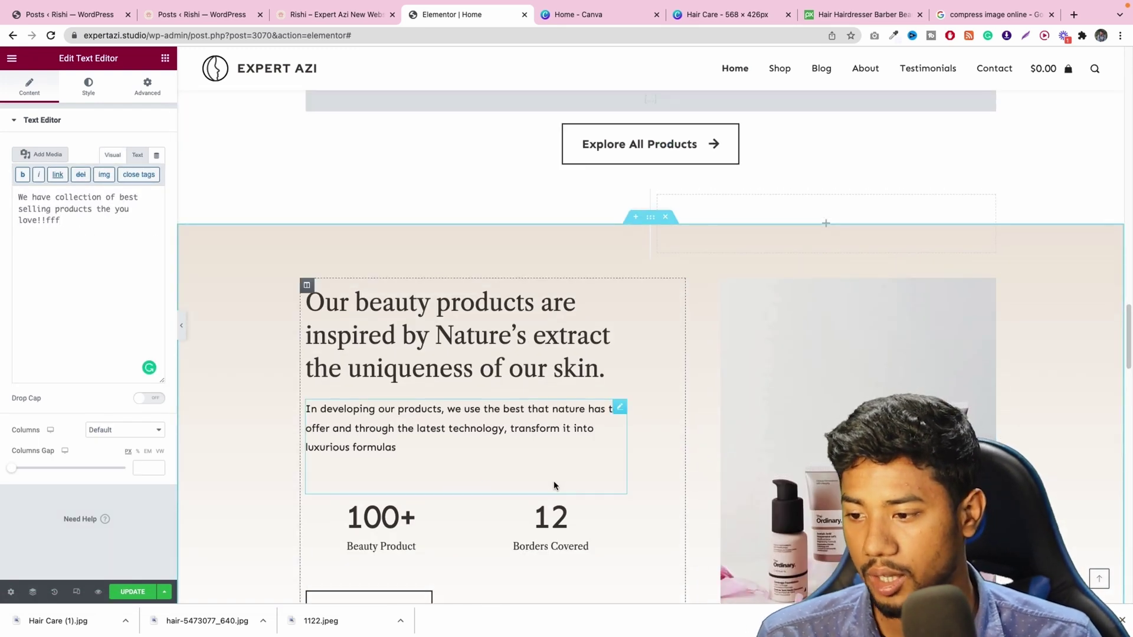
scroll(554, 486, down, 2)
Set the Beauty Product counter to end at 500 and Borders Covered at 120
click(402, 459)
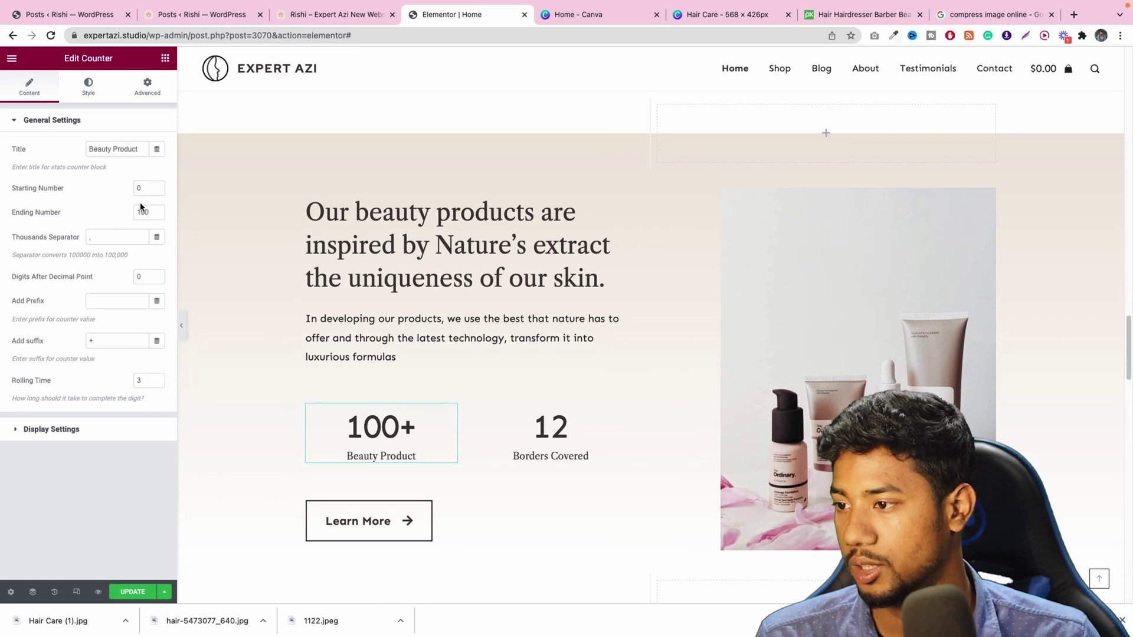
text(500)
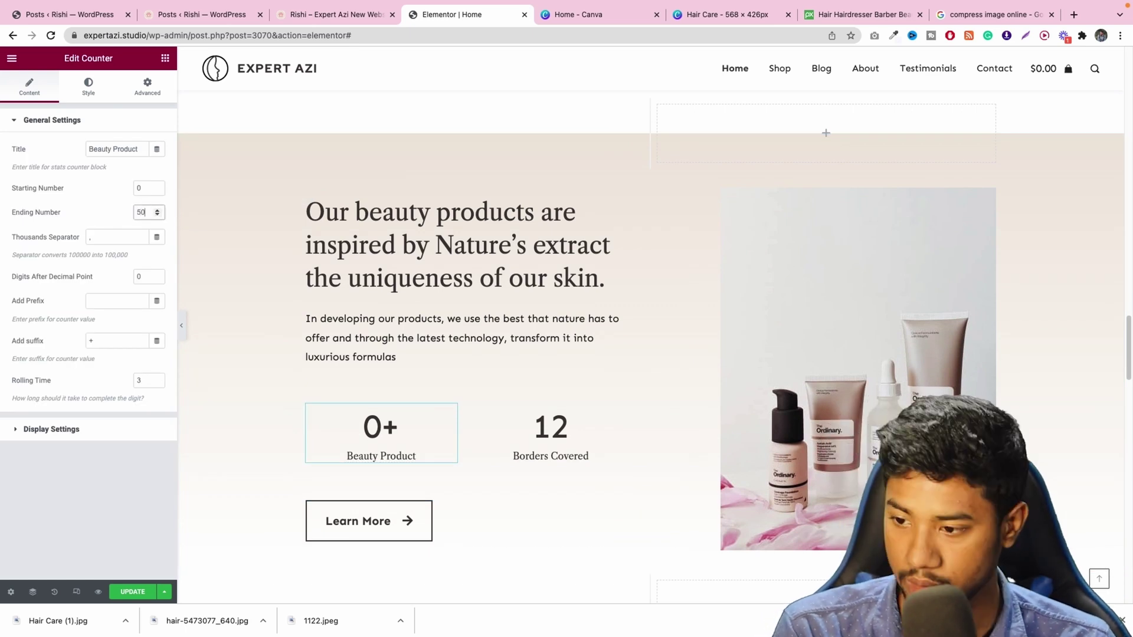
click(555, 426)
click(144, 213)
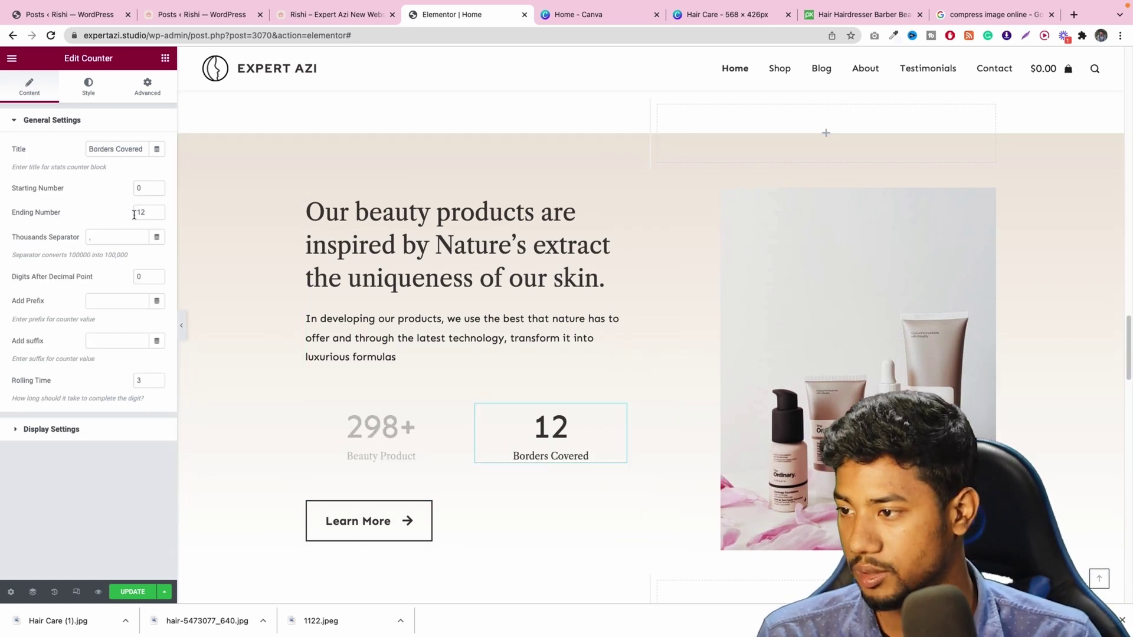
text(0)
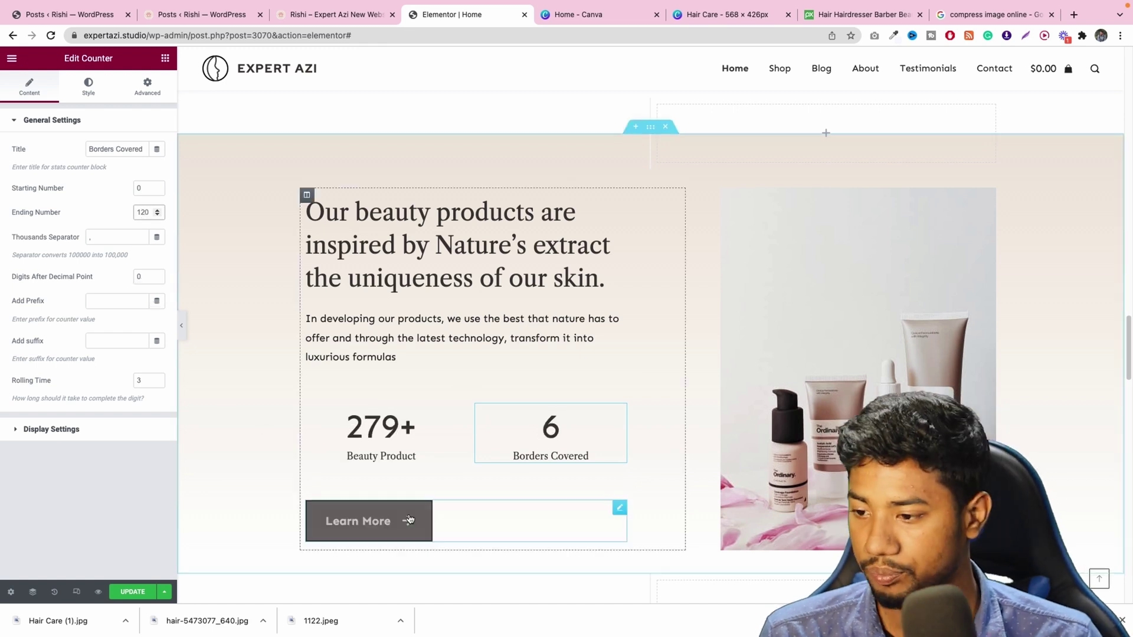
click(413, 523)
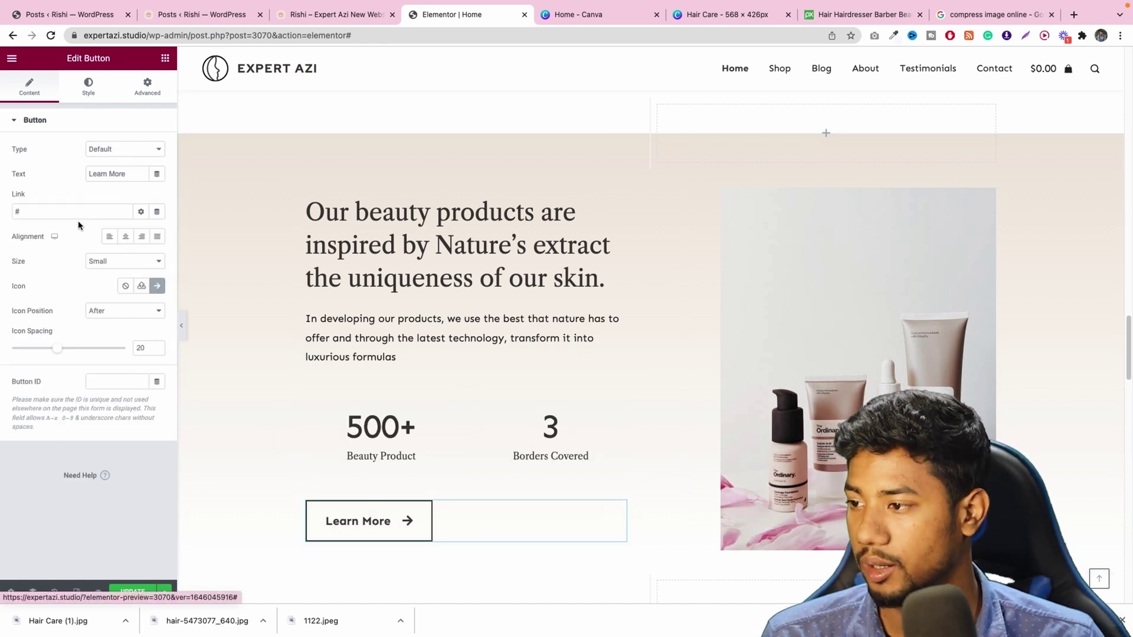
double_click(57, 210)
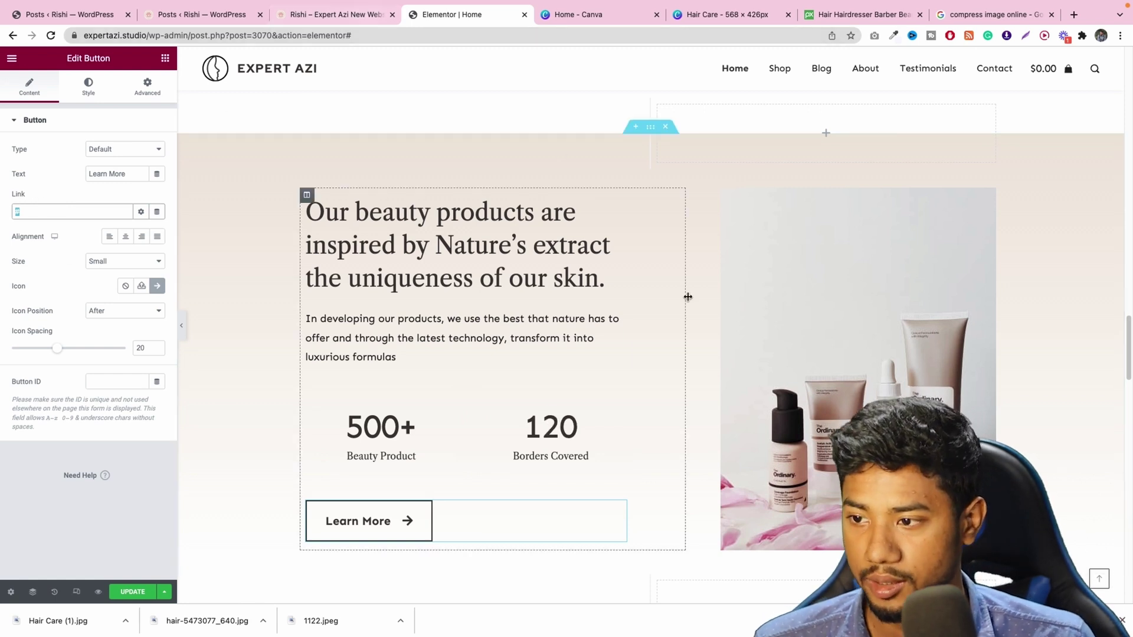
click(331, 14)
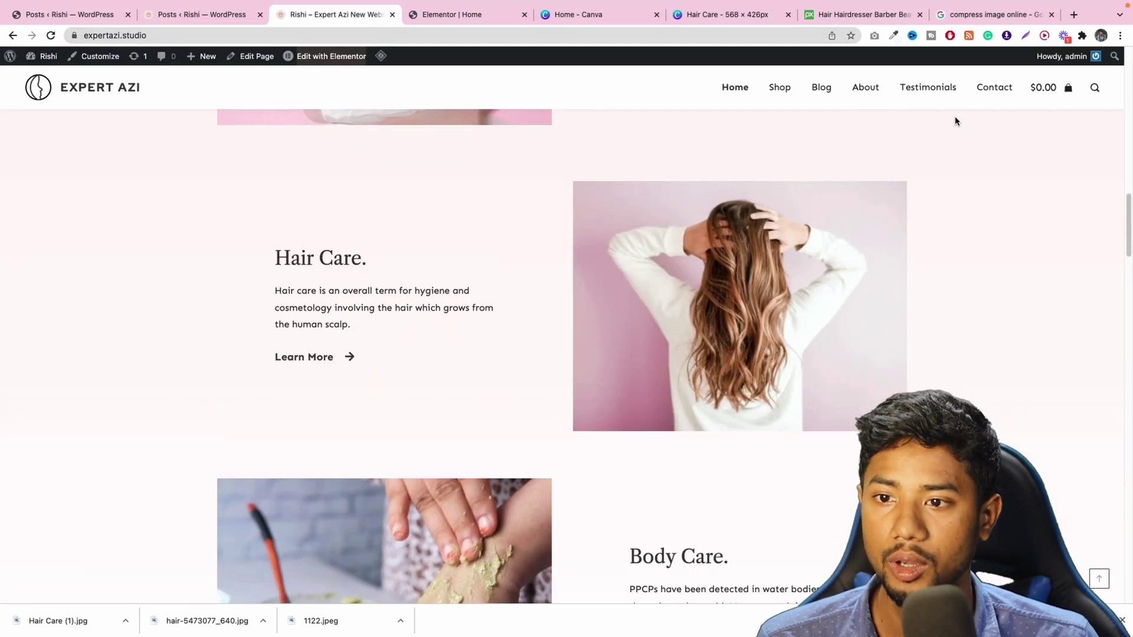
right_click(787, 96)
click(809, 94)
click(400, 16)
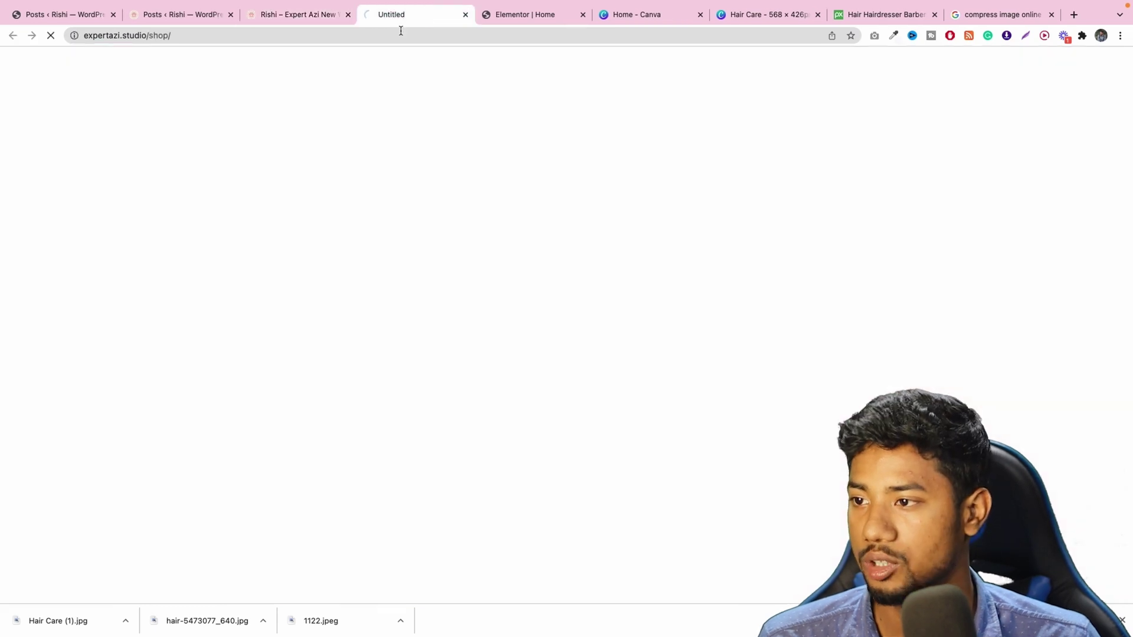
right_click(394, 37)
click(426, 118)
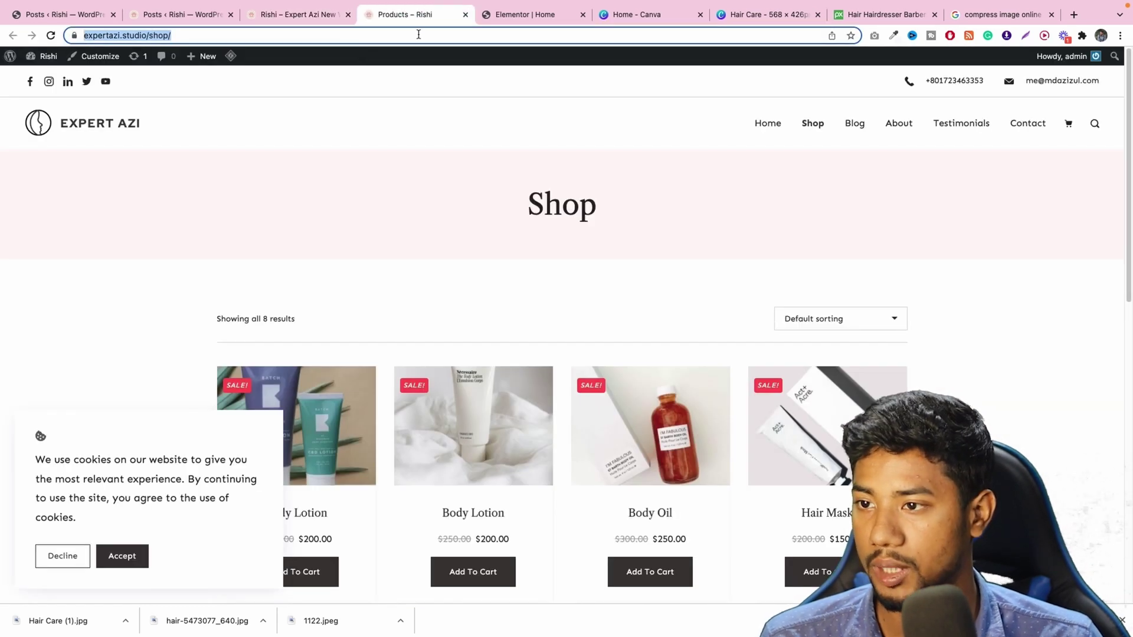
click(531, 15)
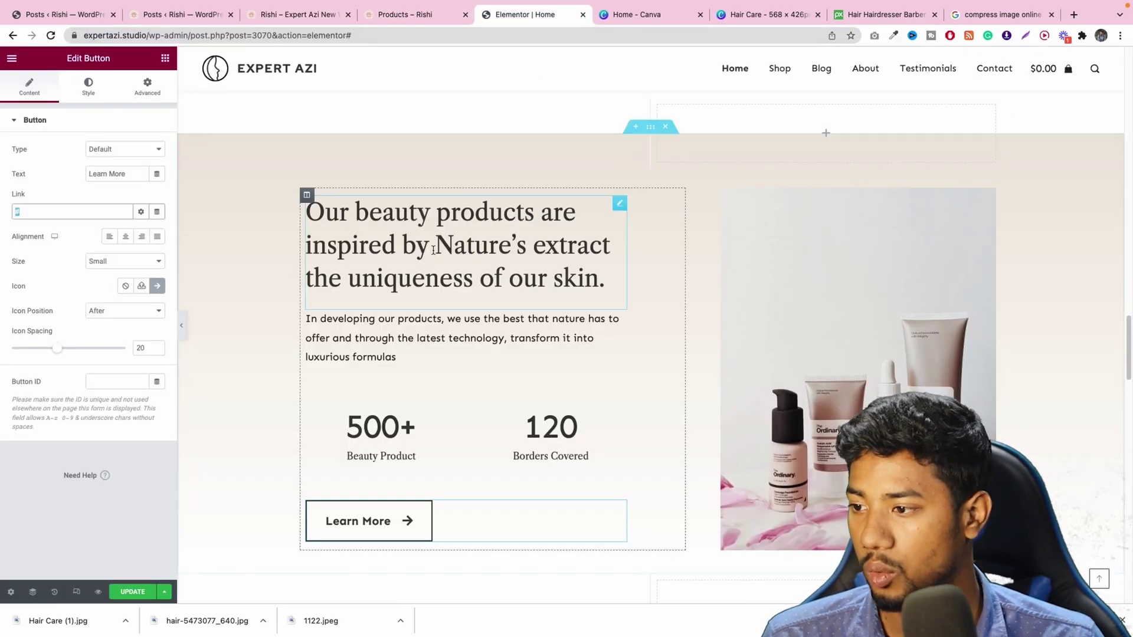
Save the page and paste the Shop page address into the Shop Now button's link
right_click(75, 210)
click(114, 316)
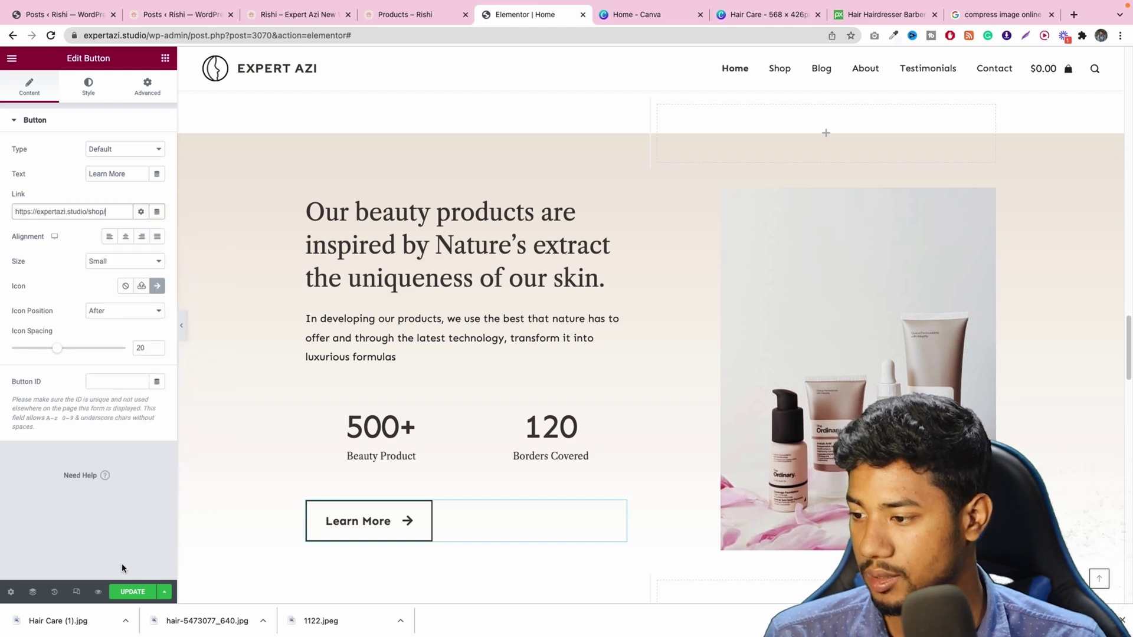
click(134, 592)
scroll(559, 384, up, 20)
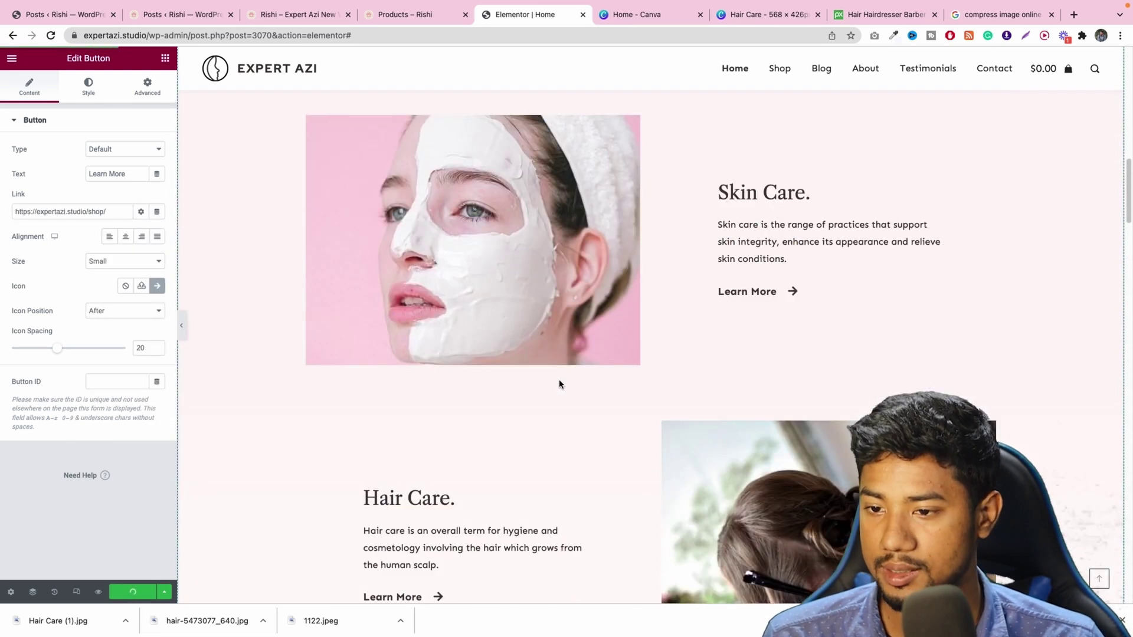
scroll(559, 384, up, 10)
click(354, 377)
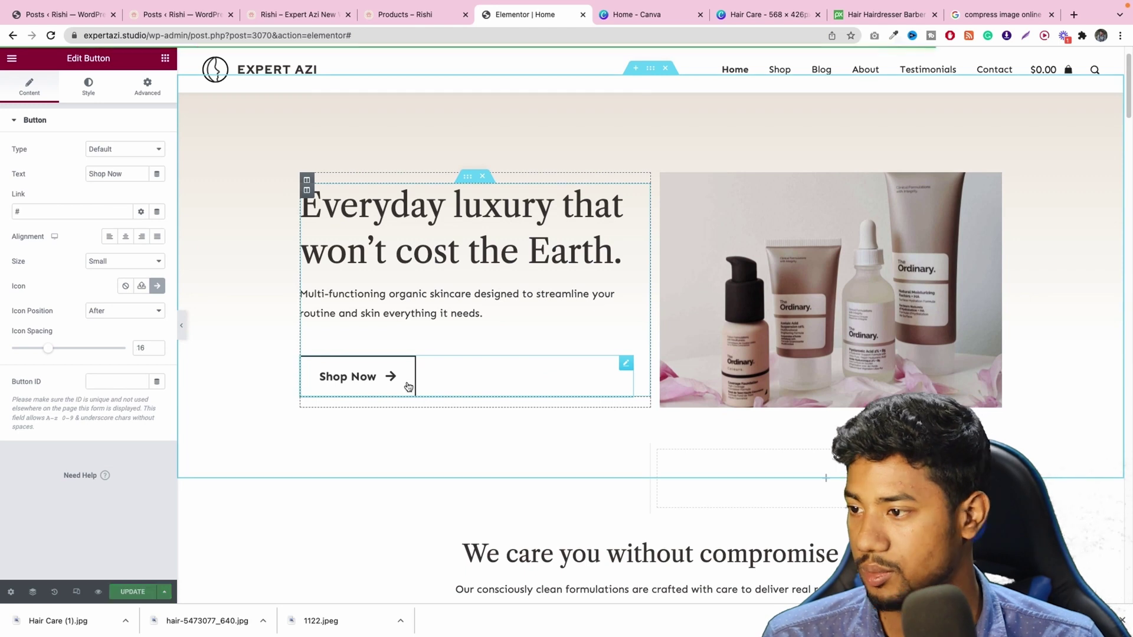
right_click(89, 205)
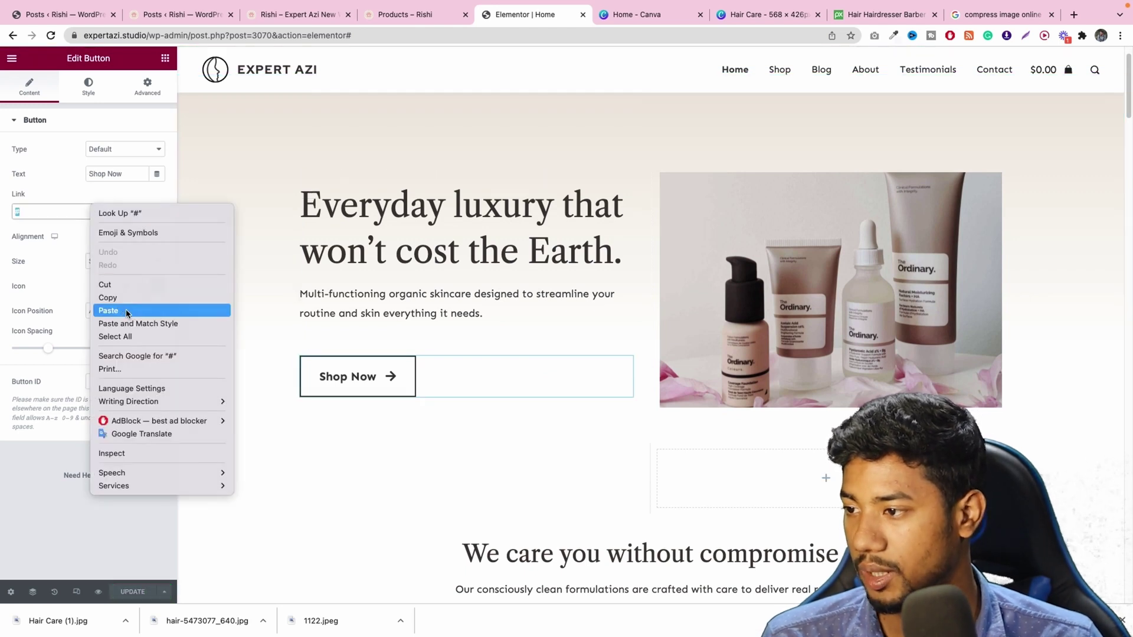
click(127, 311)
scroll(344, 304, down, 15)
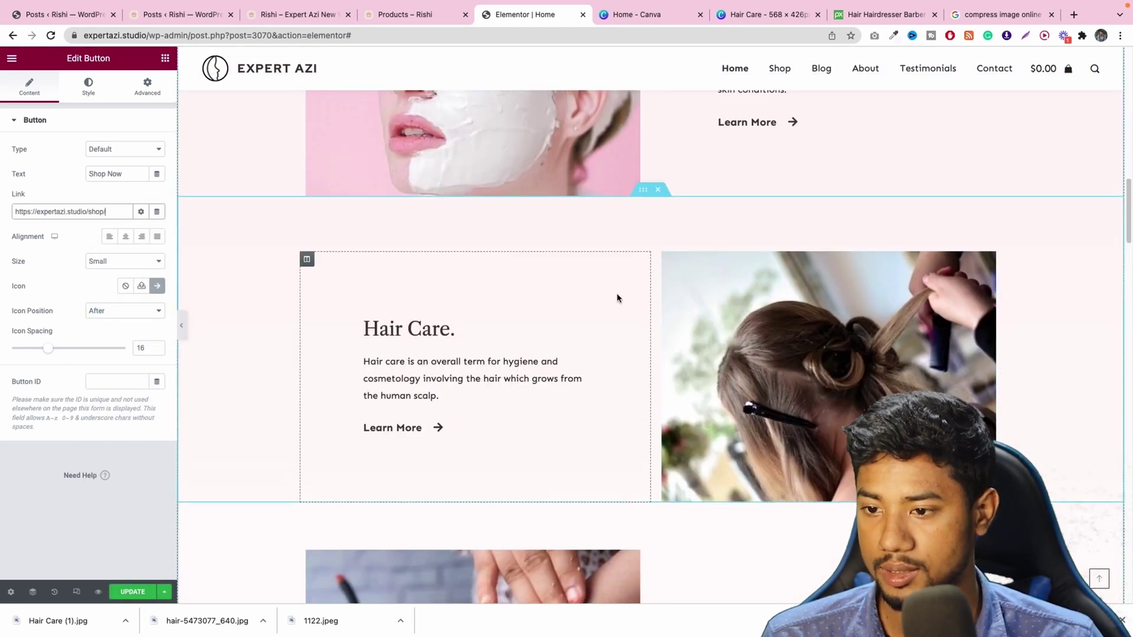
scroll(618, 298, down, 15)
scroll(664, 383, up, 1)
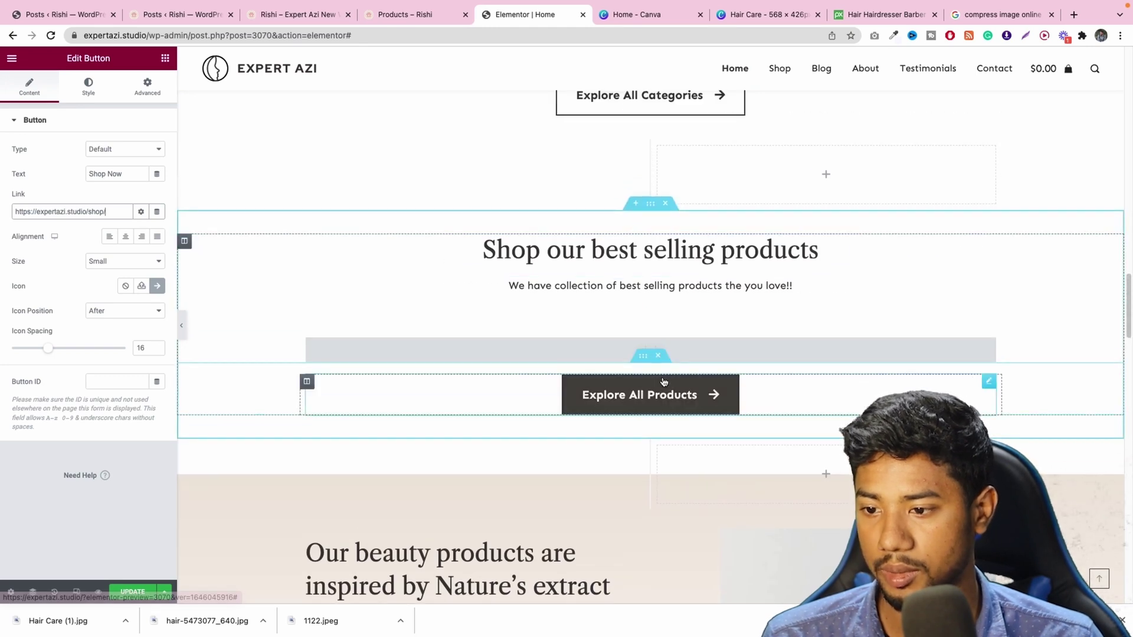
click(664, 383)
double_click(94, 213)
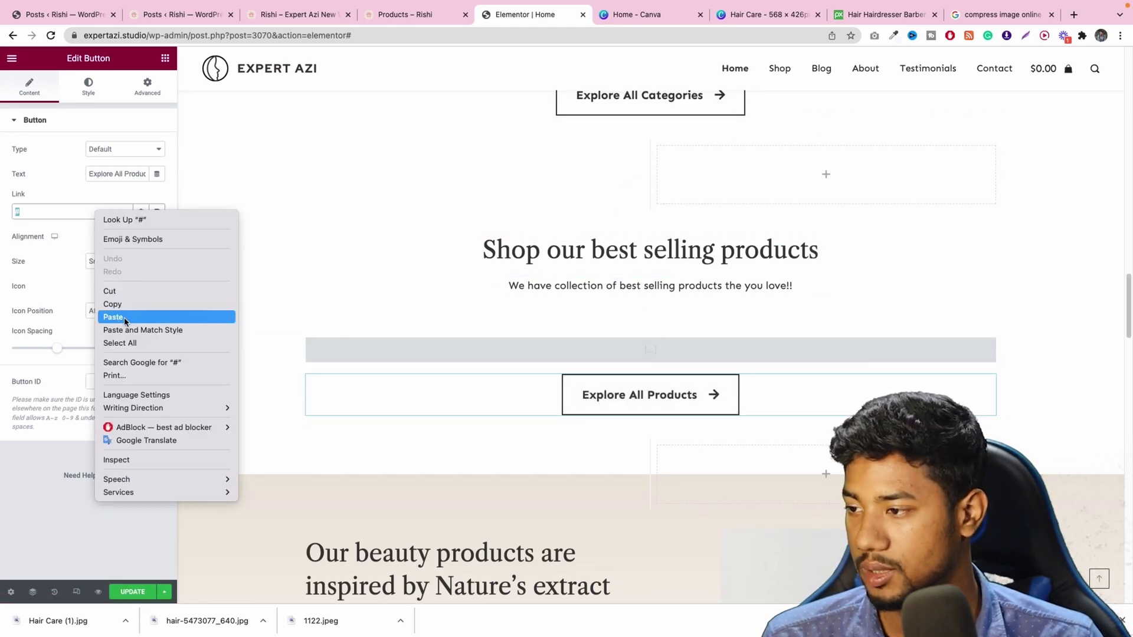
click(113, 317)
scroll(774, 256, up, 4)
click(728, 313)
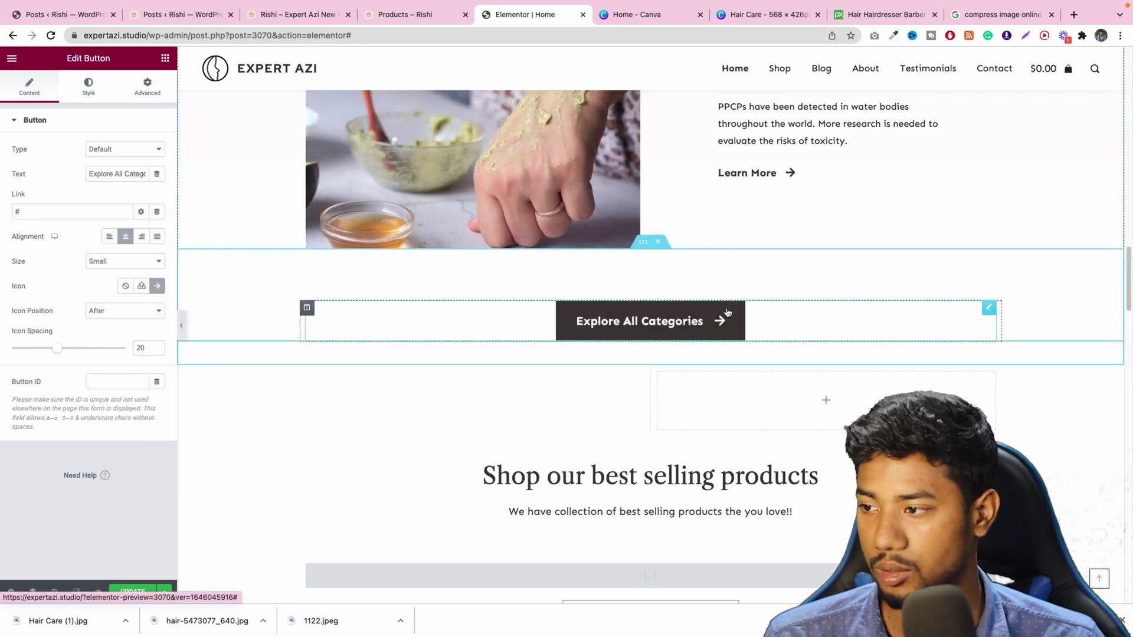
double_click(94, 211)
right_click(96, 210)
click(127, 315)
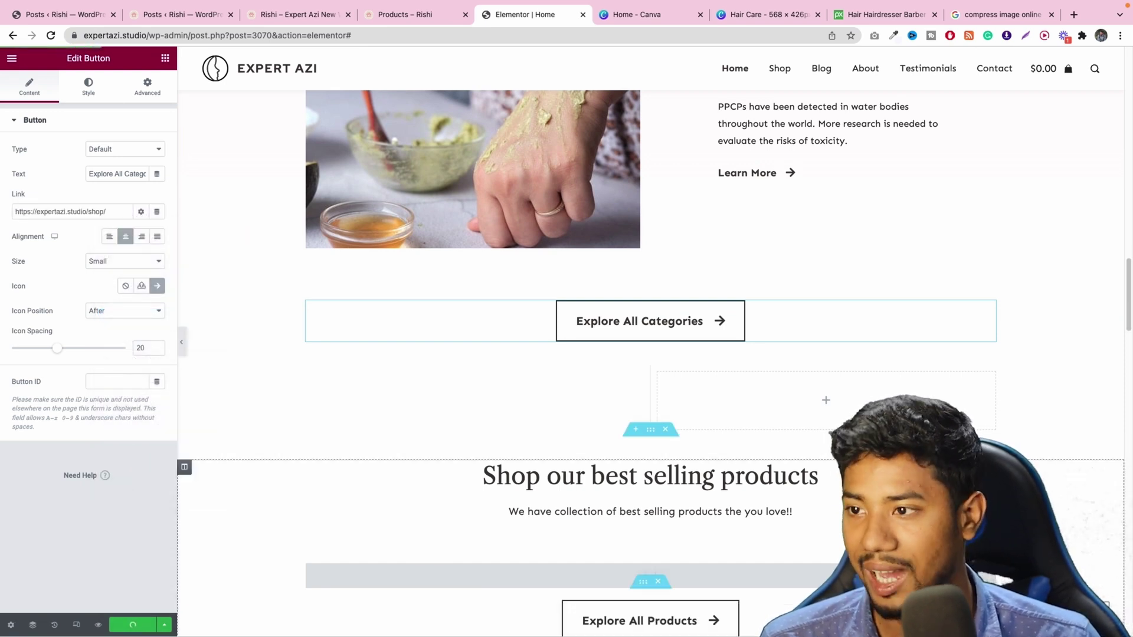
click(419, 23)
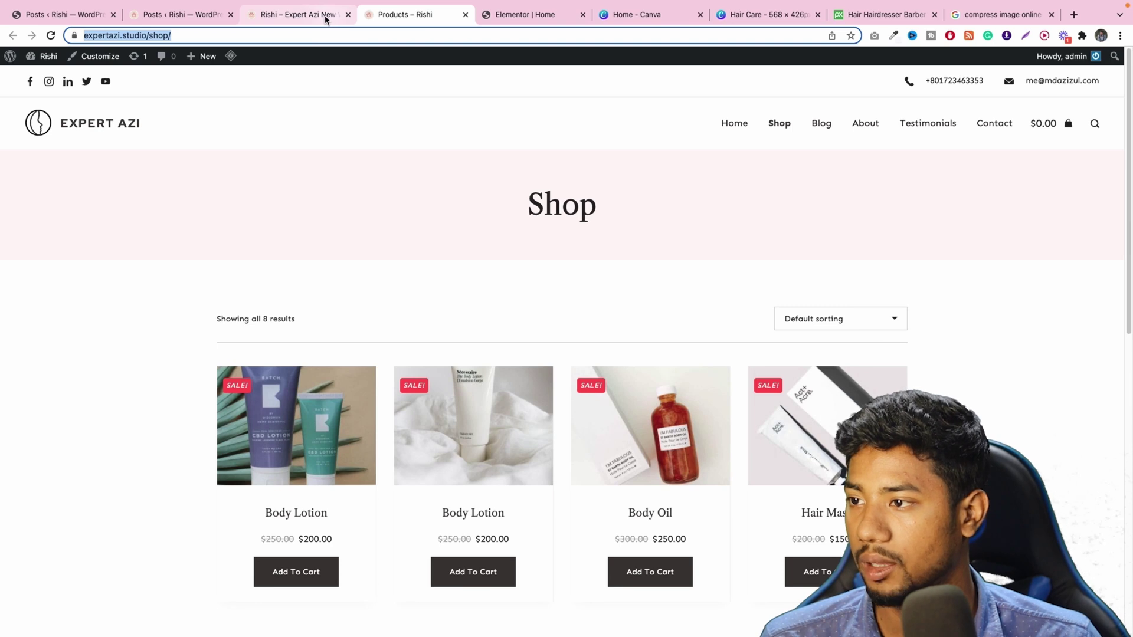
Reload the live site, follow Explore All Products to the Shop page, and go back
key(Return)
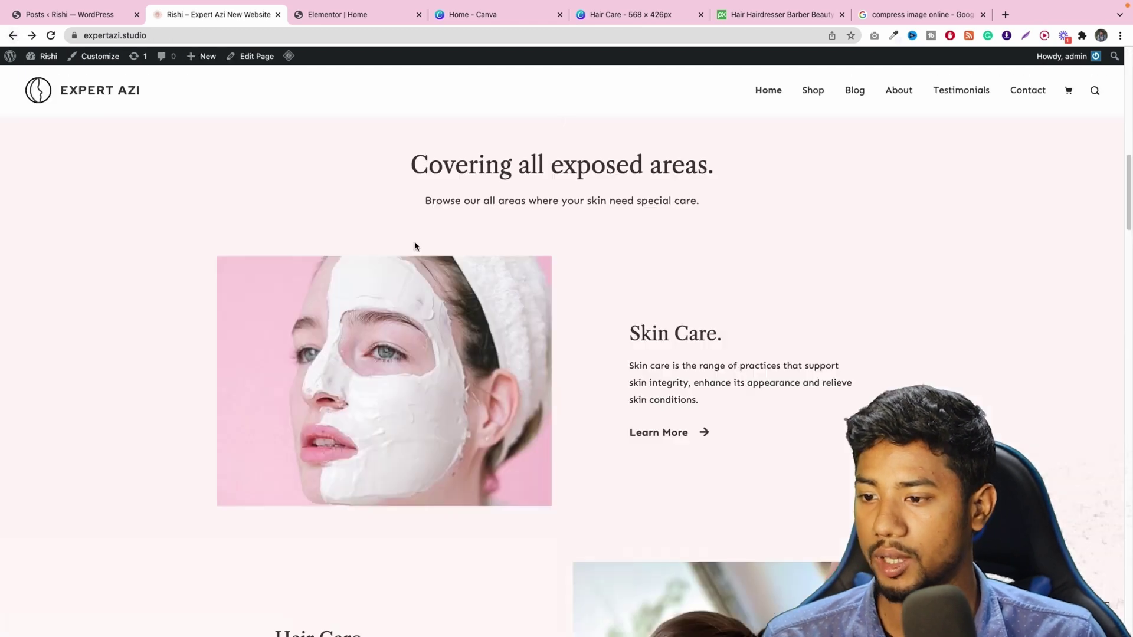
scroll(415, 246, down, 5)
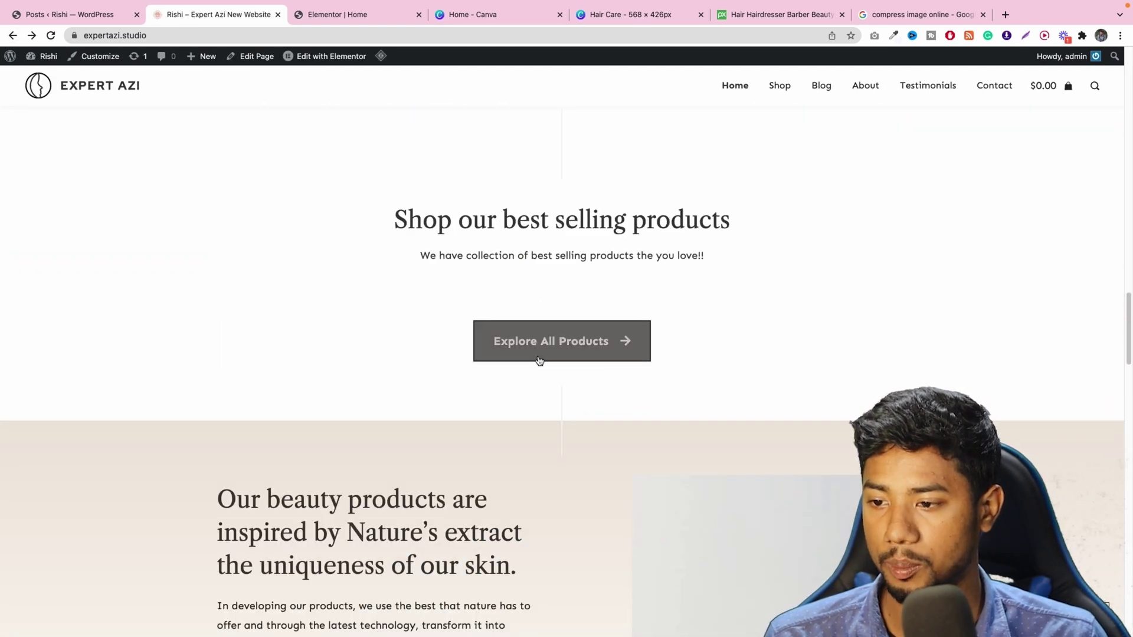
click(539, 359)
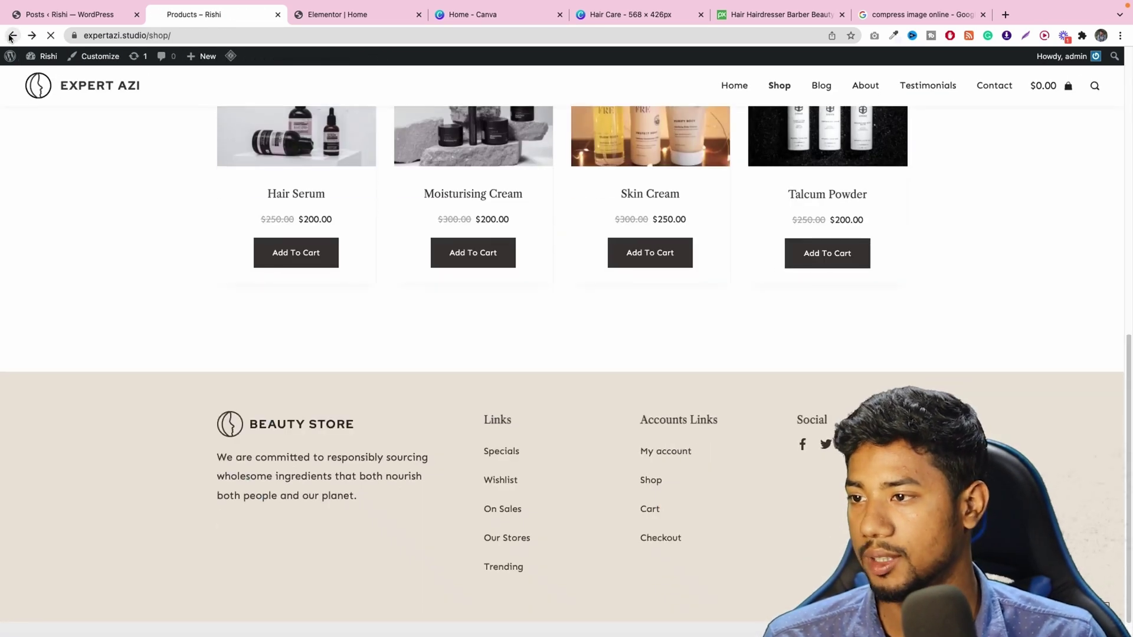
click(10, 36)
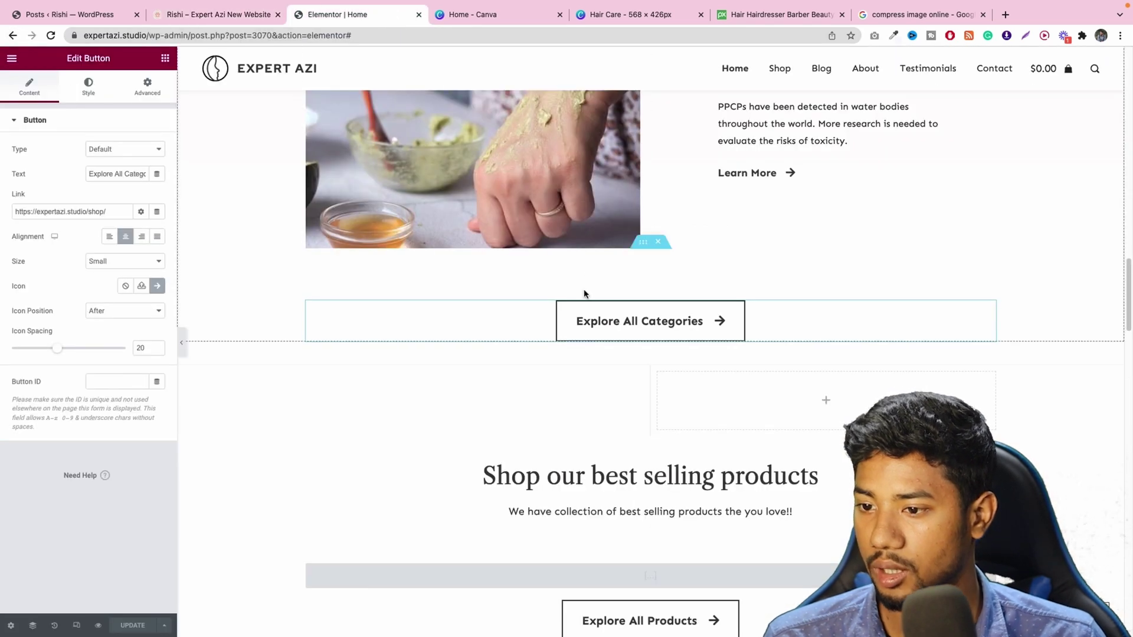
drag(584, 291, 635, 166)
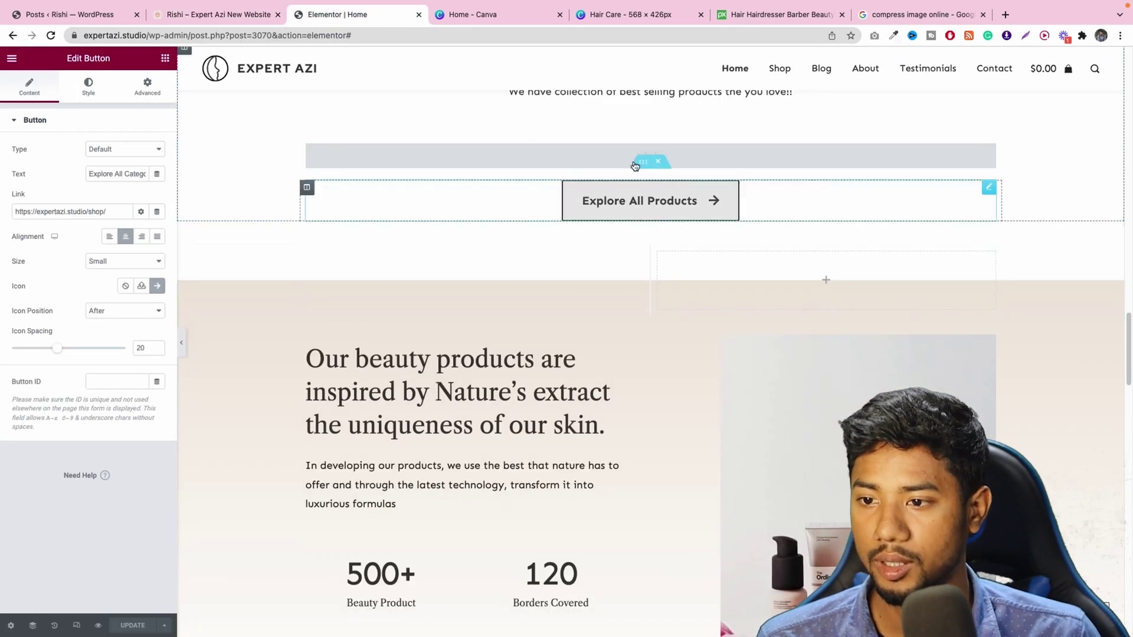
Apply the [products limit="4" columns="4"] shortcode to the Latest arrivals grid
click(647, 156)
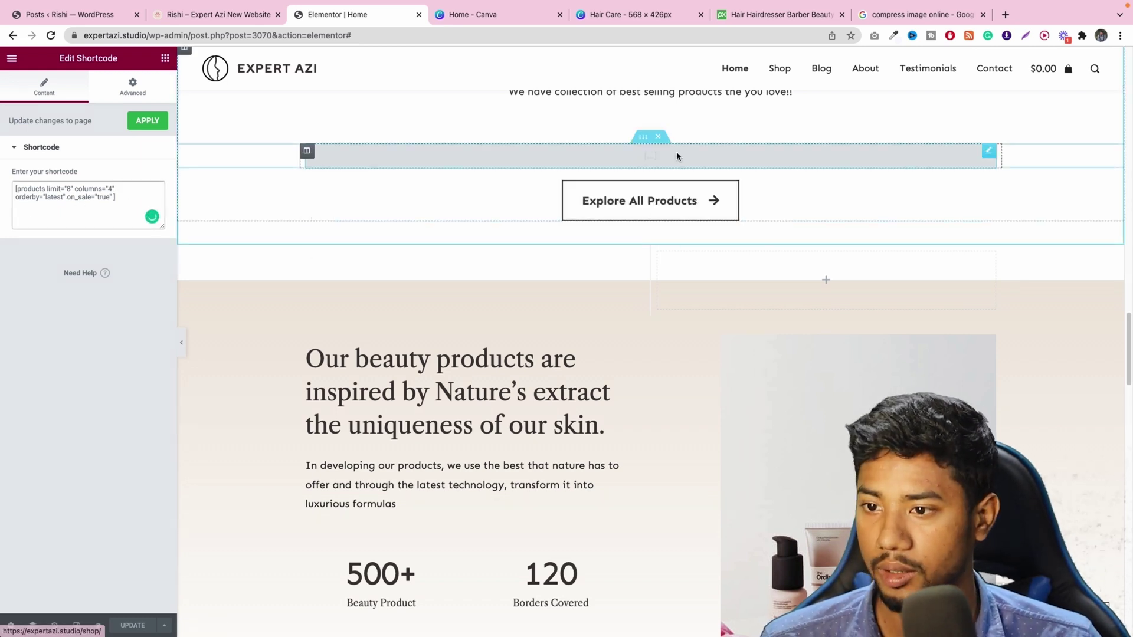
click(170, 59)
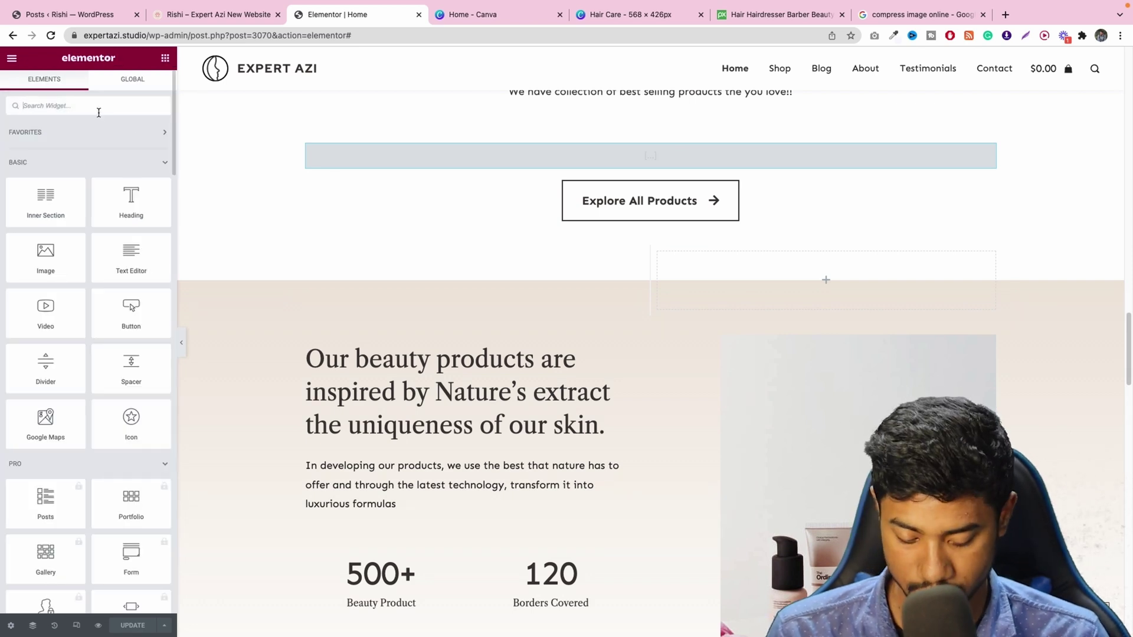
text(prod)
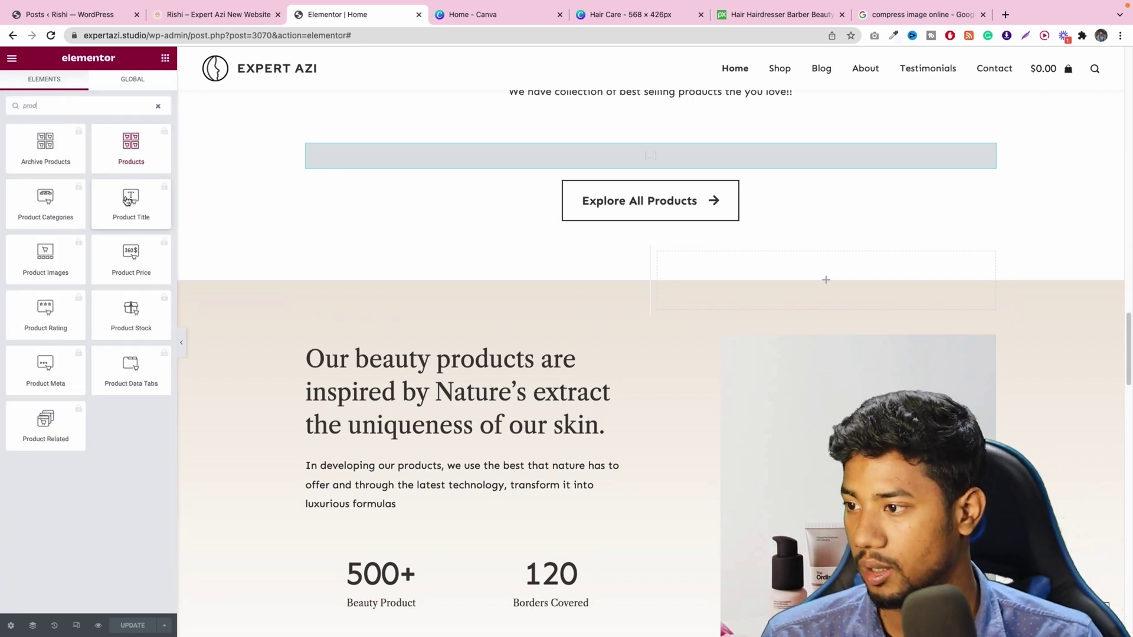
click(158, 106)
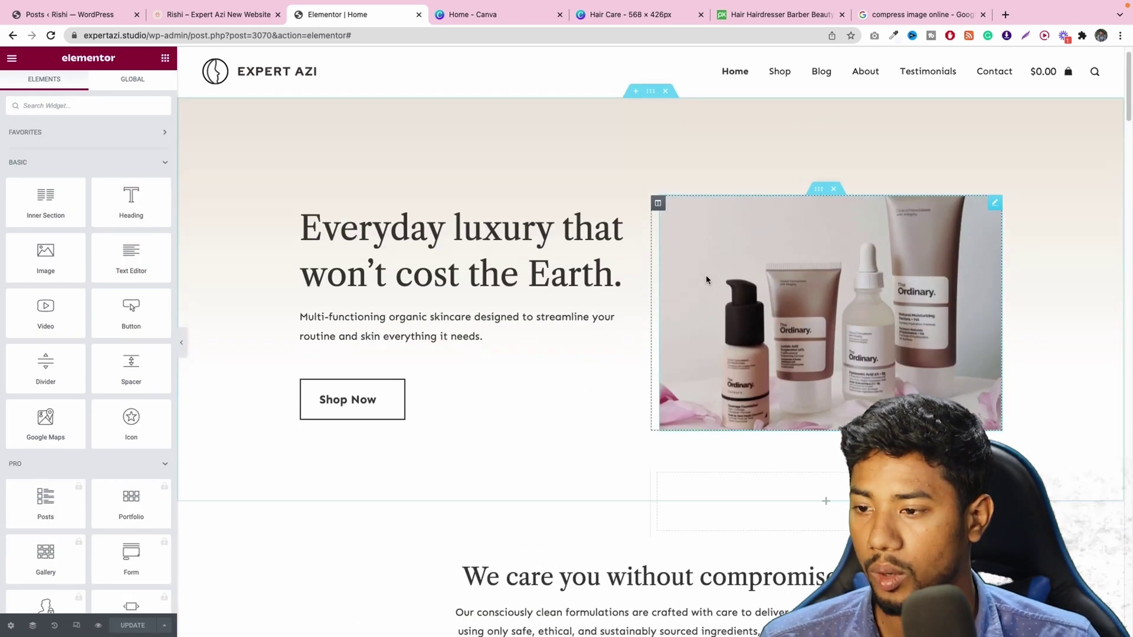
scroll(706, 276, down, 20)
scroll(814, 282, down, 4)
scroll(816, 282, down, 6)
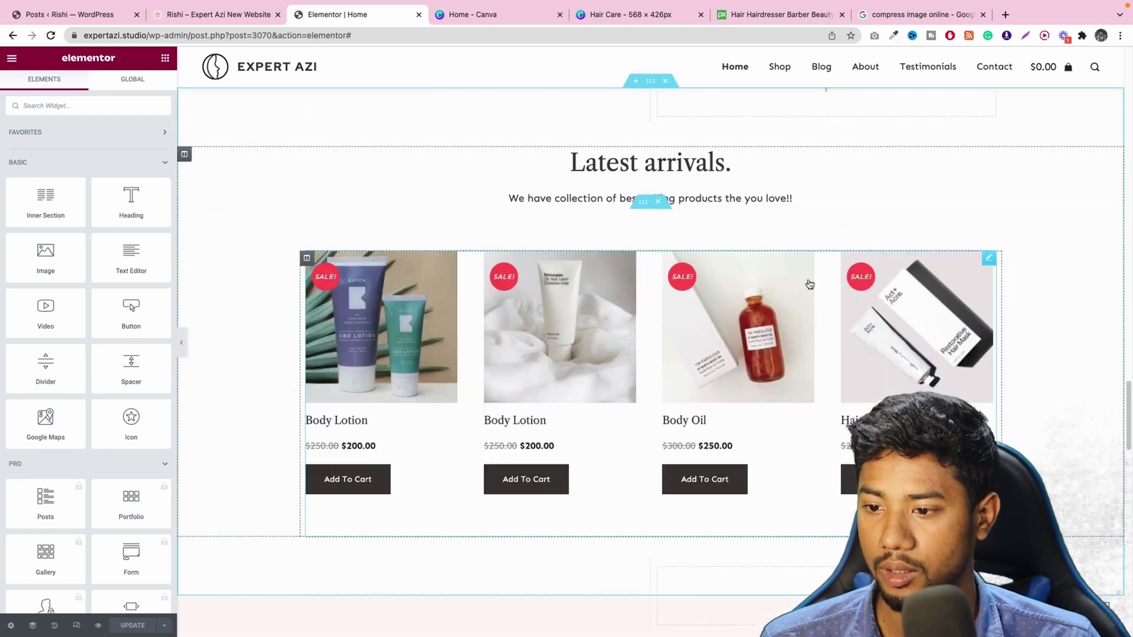
click(753, 335)
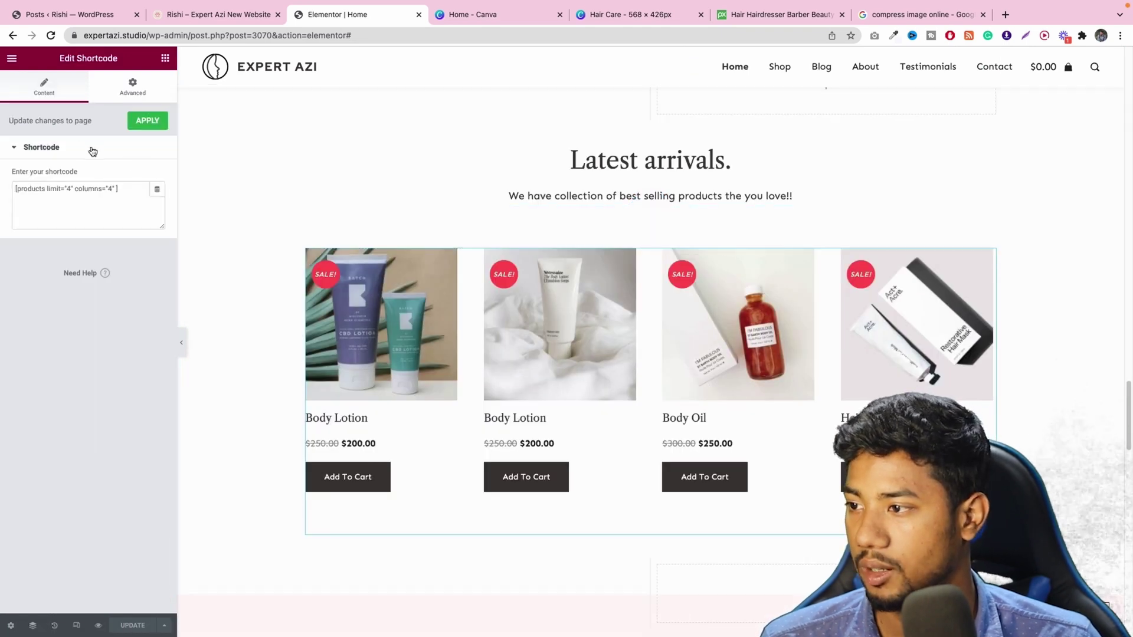
scroll(649, 304, up, 4)
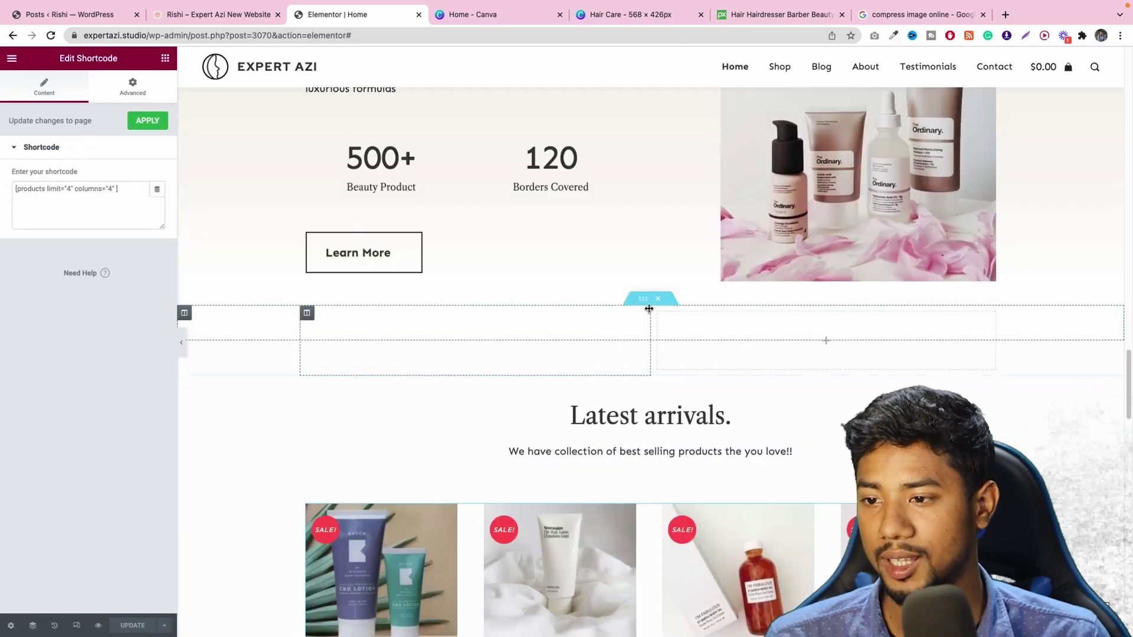
click(146, 121)
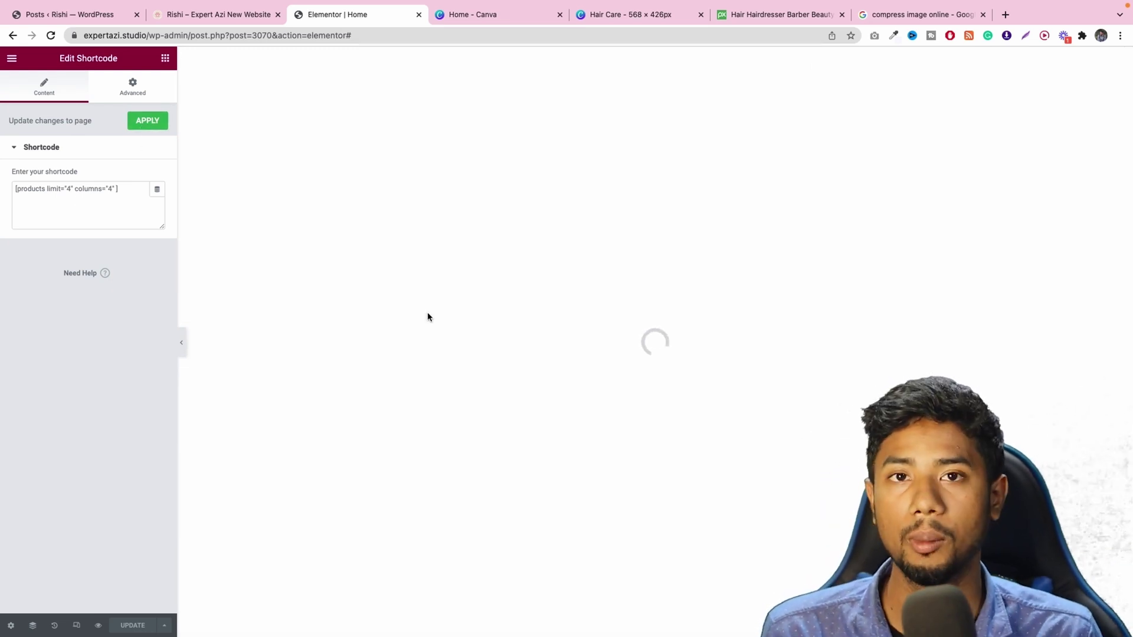
Reapply the Shop our best selling products shortcode, then switch to the live homepage
scroll(745, 273, up, 20)
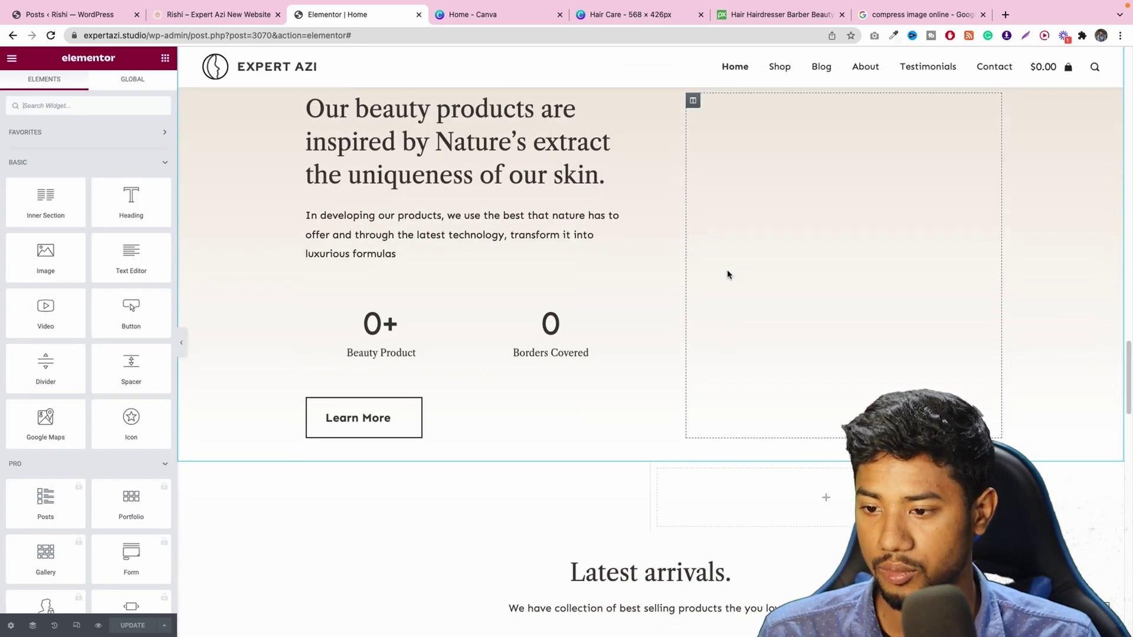
scroll(726, 272, down, 20)
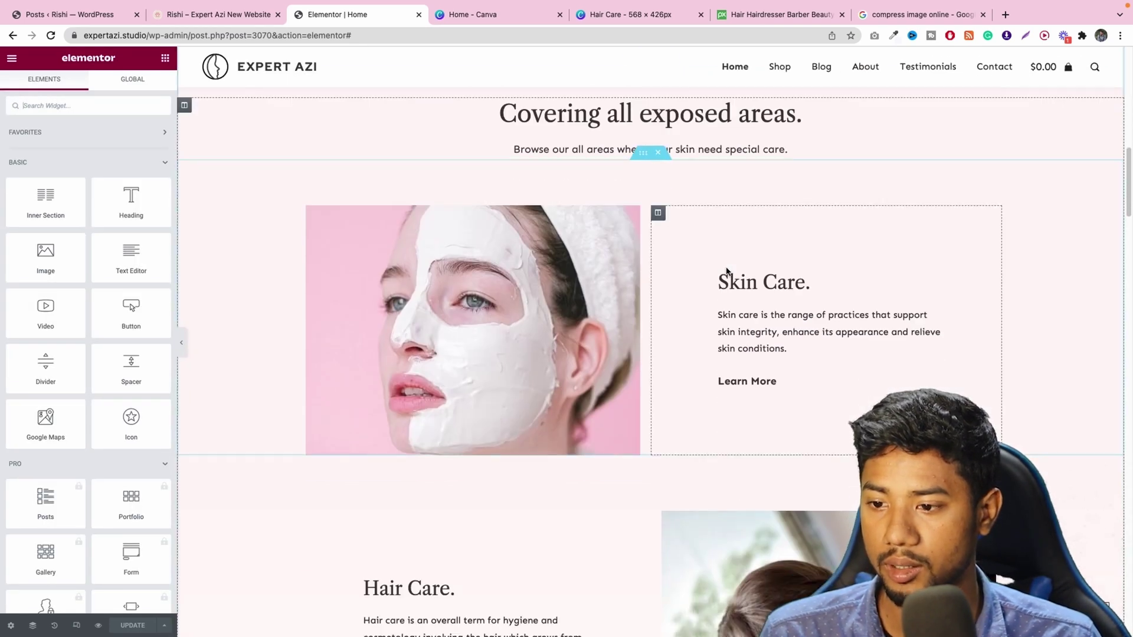
scroll(726, 268, down, 4)
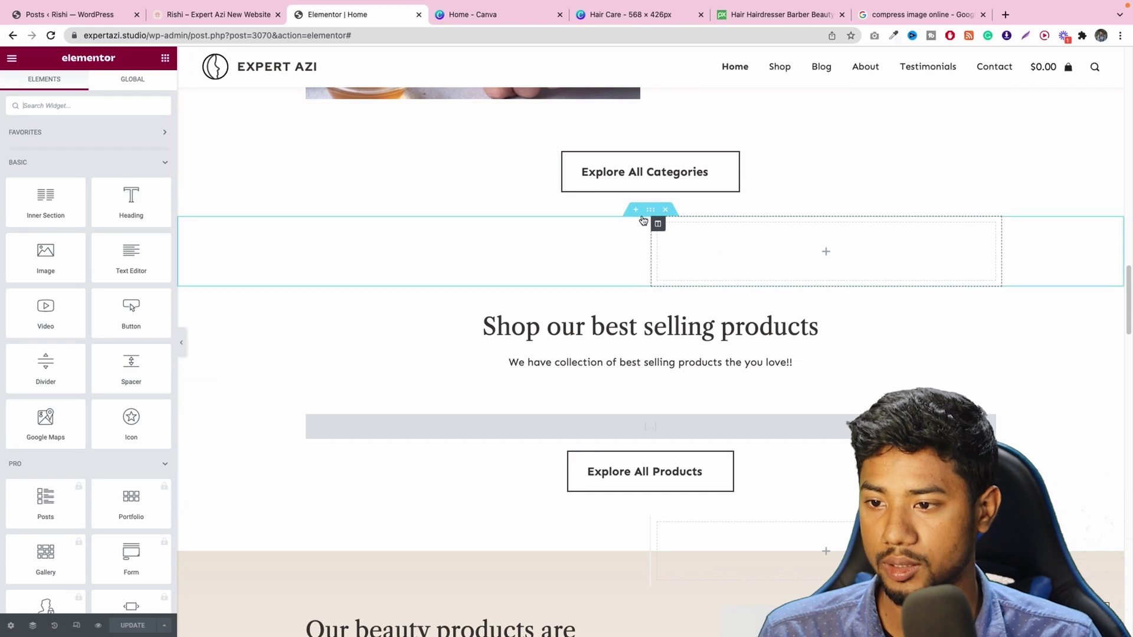
scroll(704, 309, down, 2)
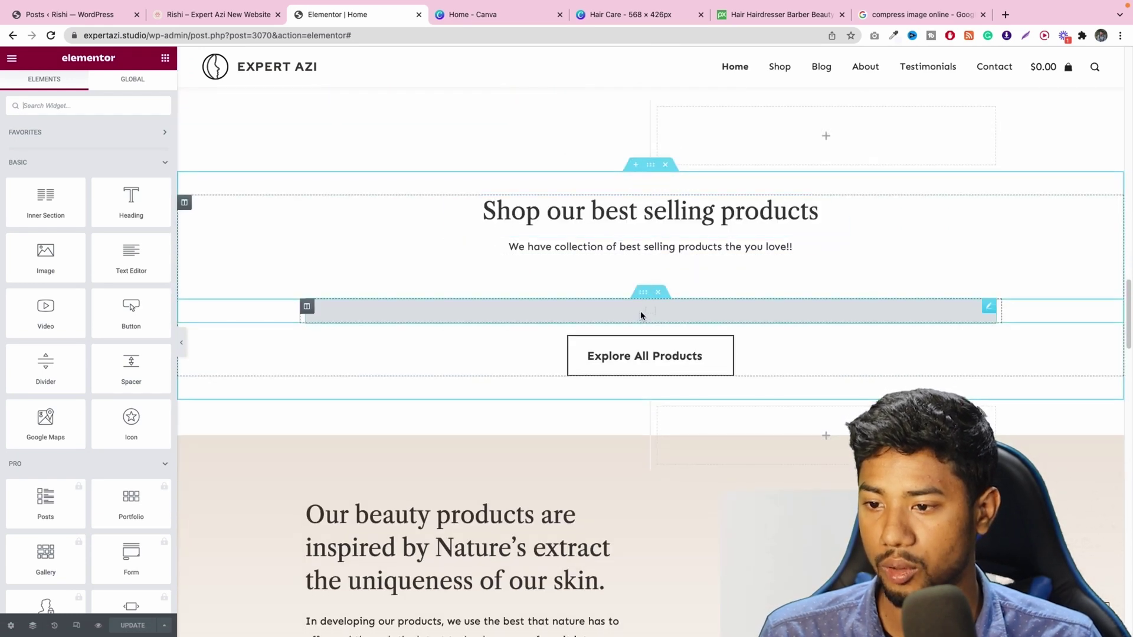
click(641, 311)
click(148, 125)
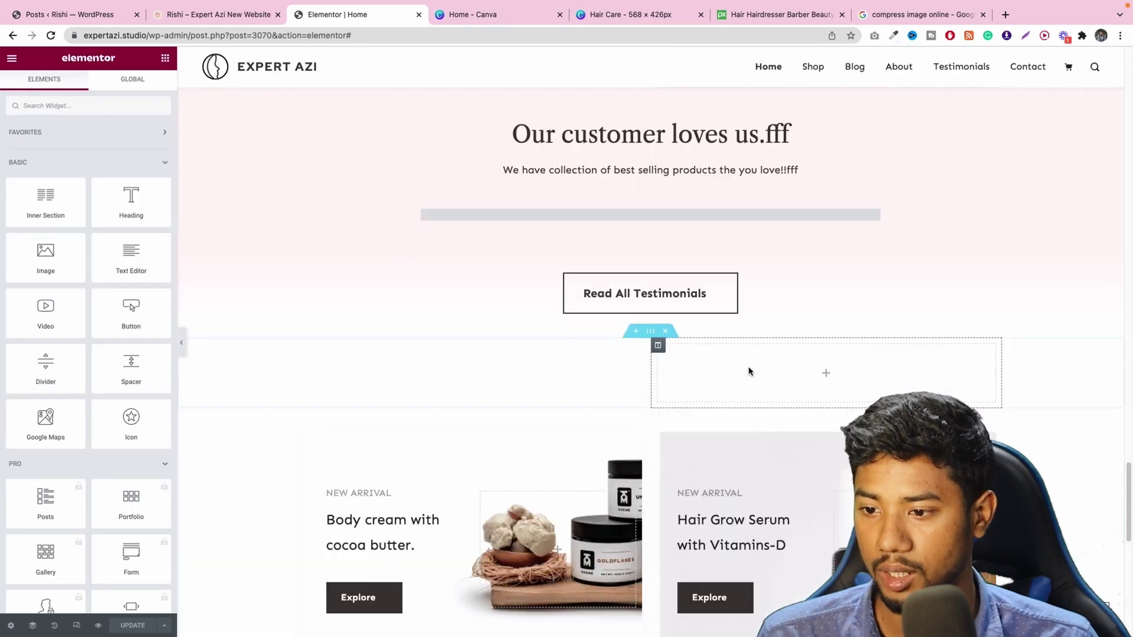
scroll(748, 372, up, 15)
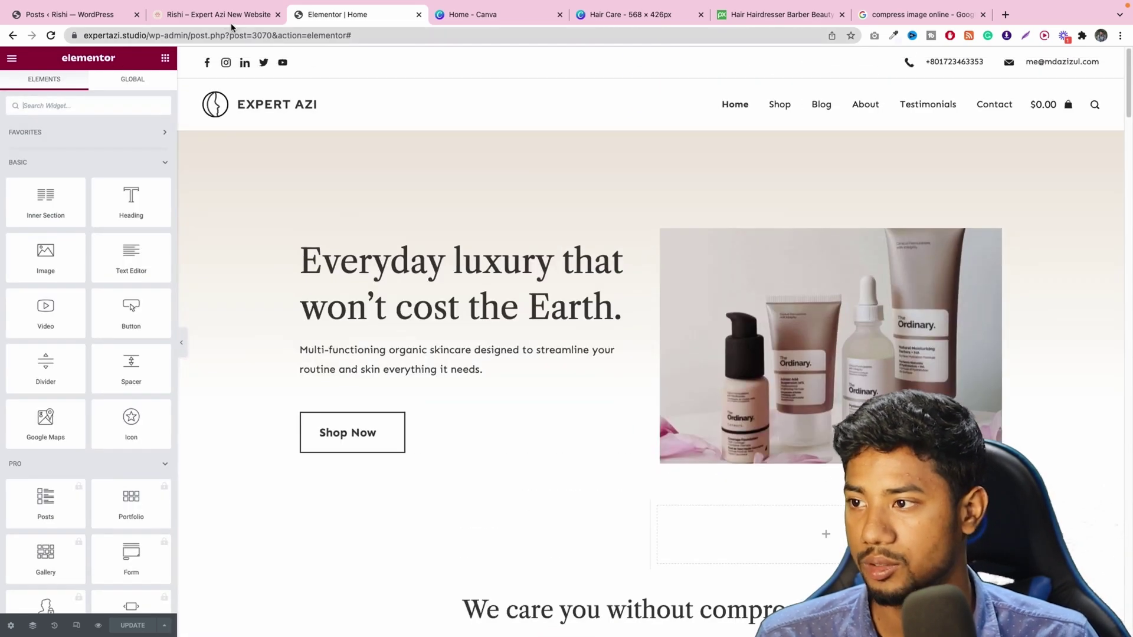
click(231, 26)
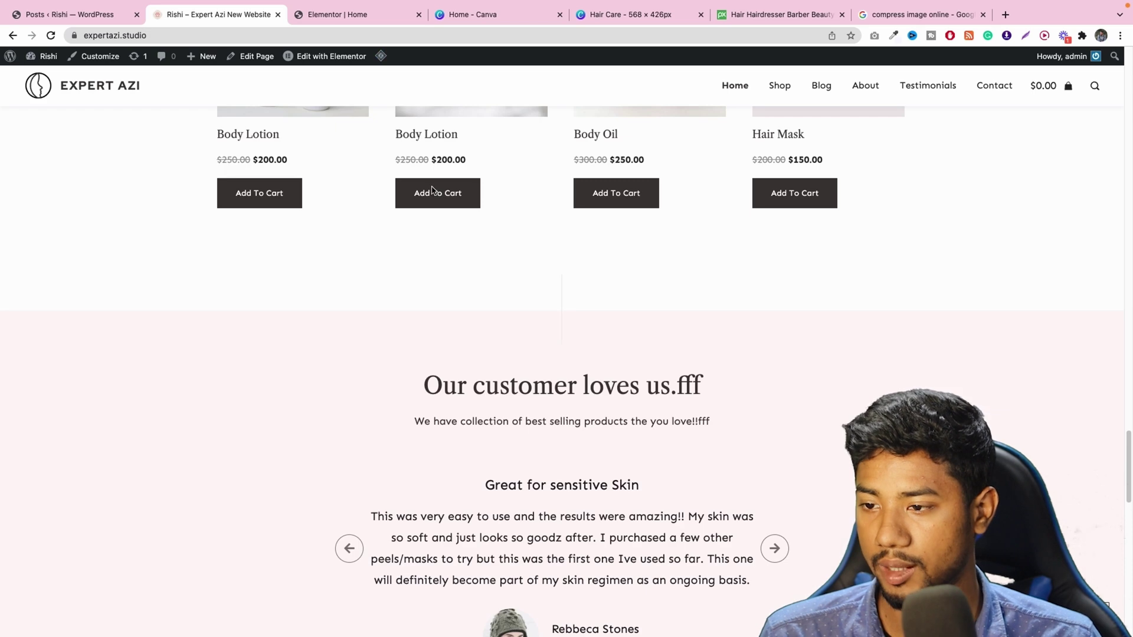
Check Latest arrivals on the live homepage, open Body Lotion, return, and switch back to Elementor
scroll(431, 190, up, 2)
scroll(431, 190, up, 2)
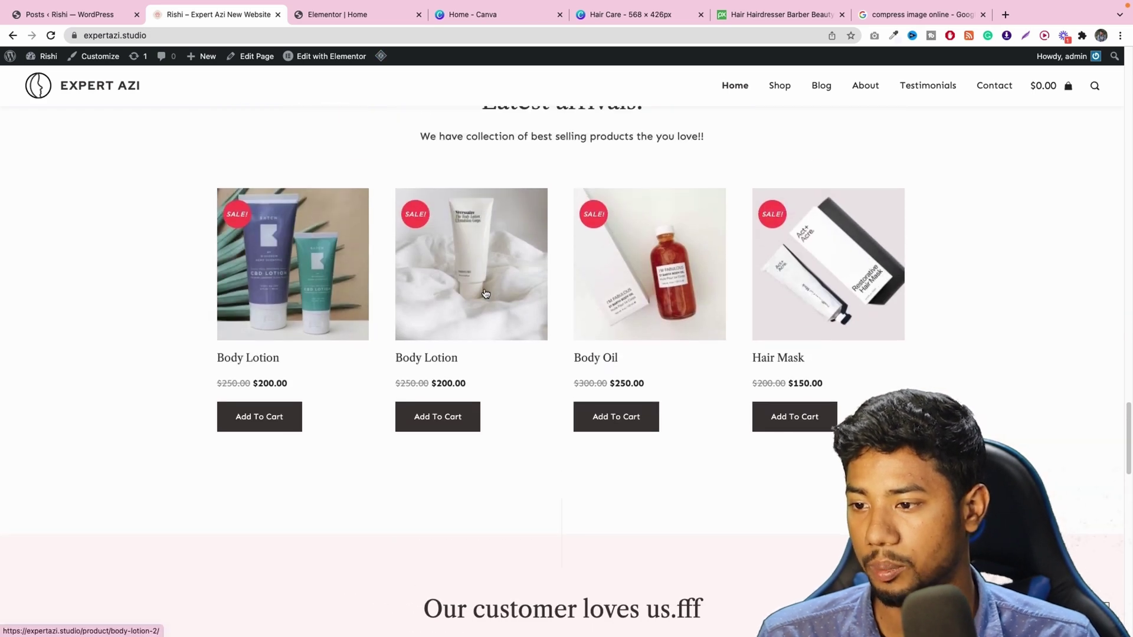
scroll(481, 289, down, 10)
scroll(683, 359, up, 10)
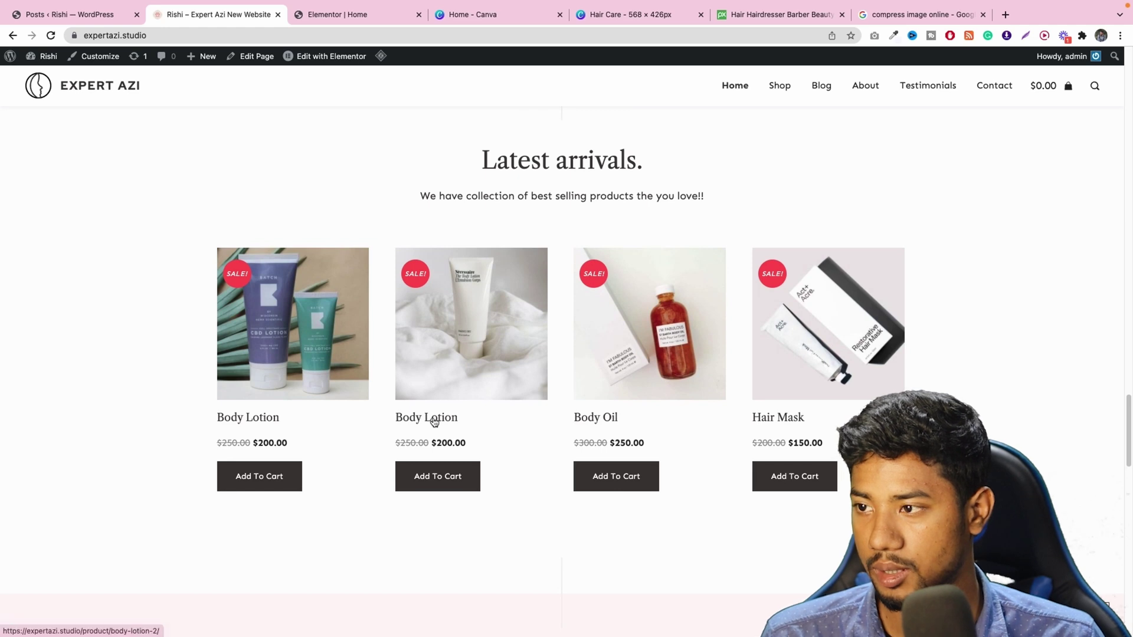
scroll(641, 344, up, 7)
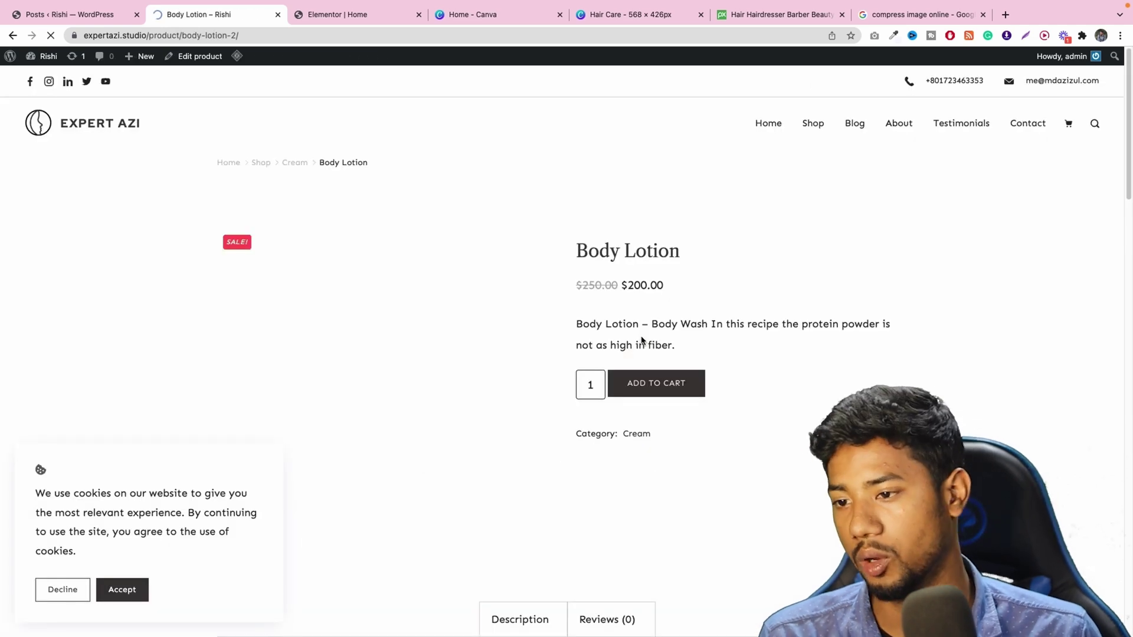
scroll(640, 344, down, 4)
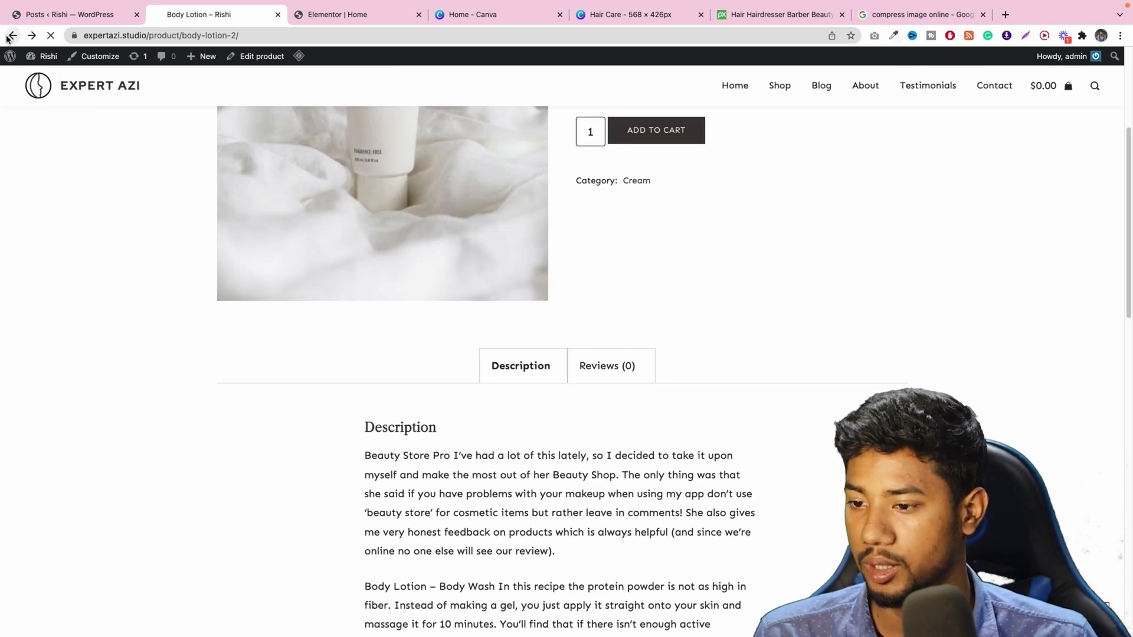
click(12, 35)
click(330, 14)
scroll(587, 273, down, 10)
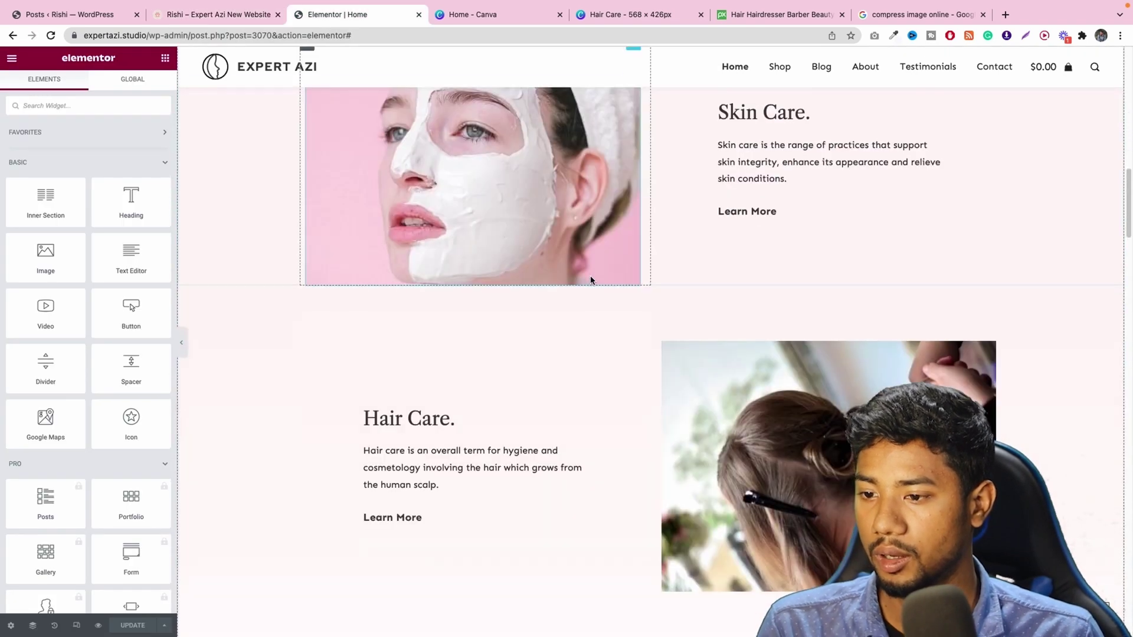
Scroll to the Need help? section and open the Locate Store button's settings
scroll(588, 277, down, 20)
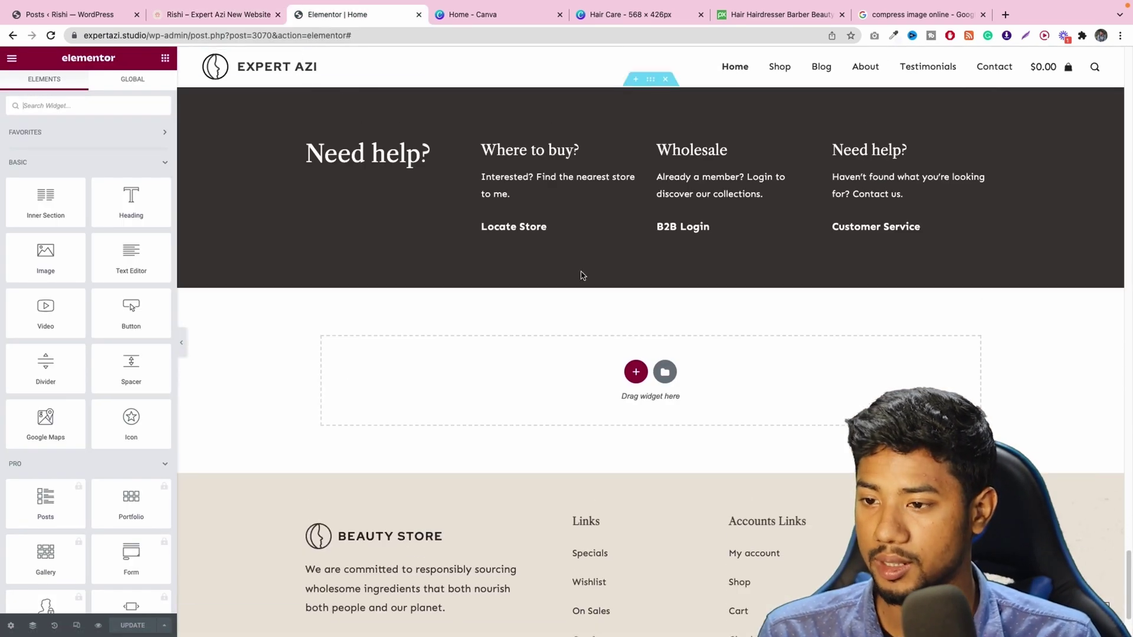
click(578, 231)
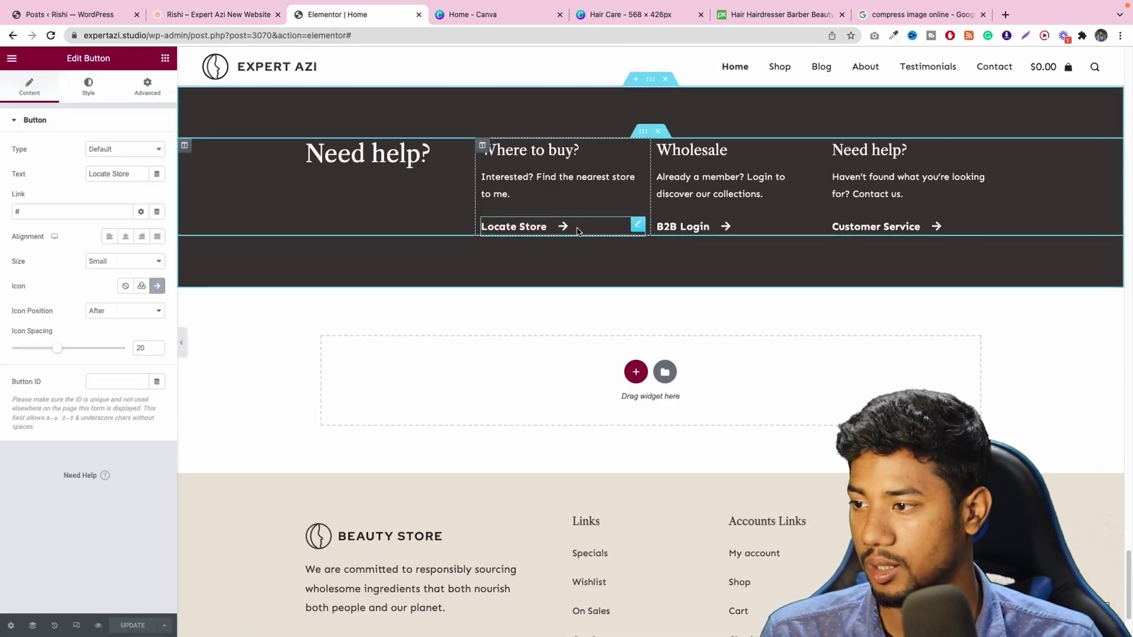
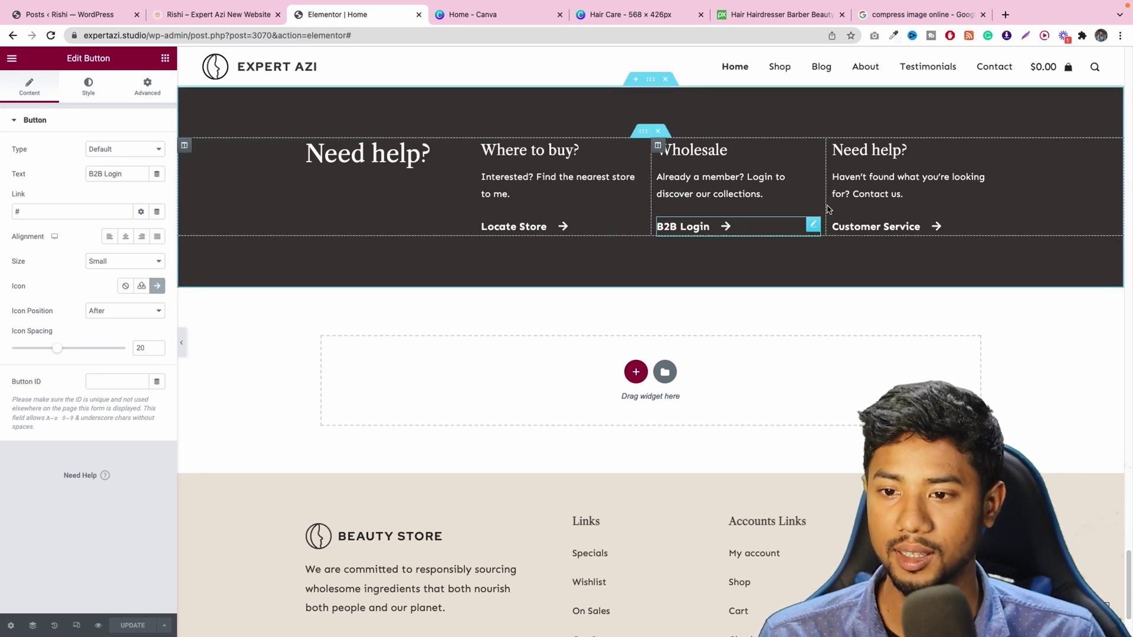
Open the Need help? paragraph in the Text (HTML) view, then scroll back to the top
click(900, 194)
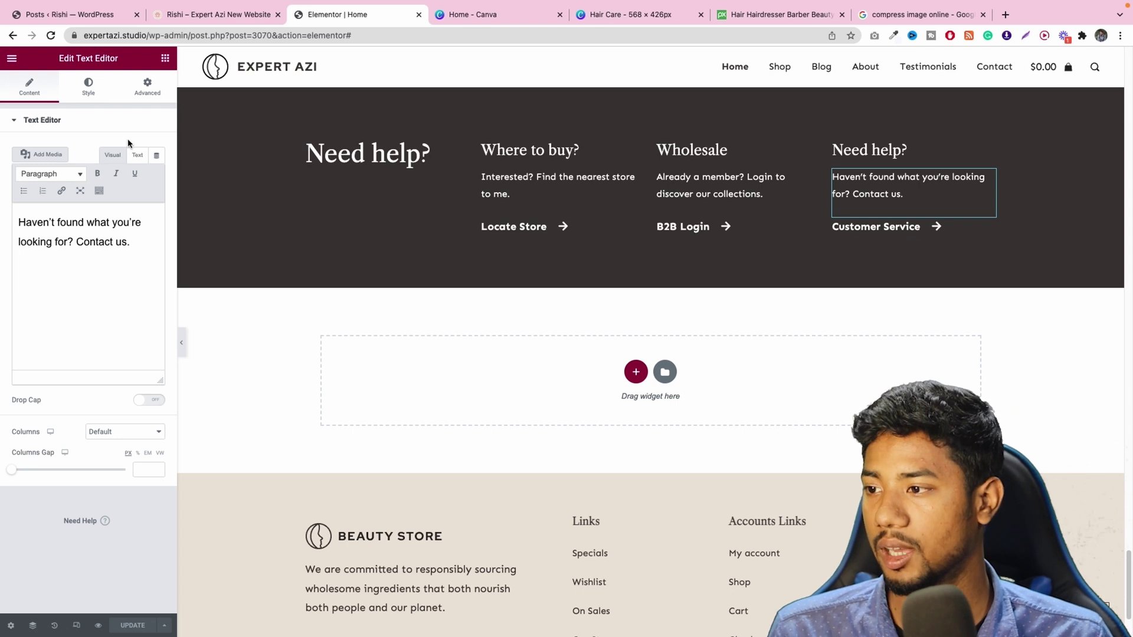
click(137, 155)
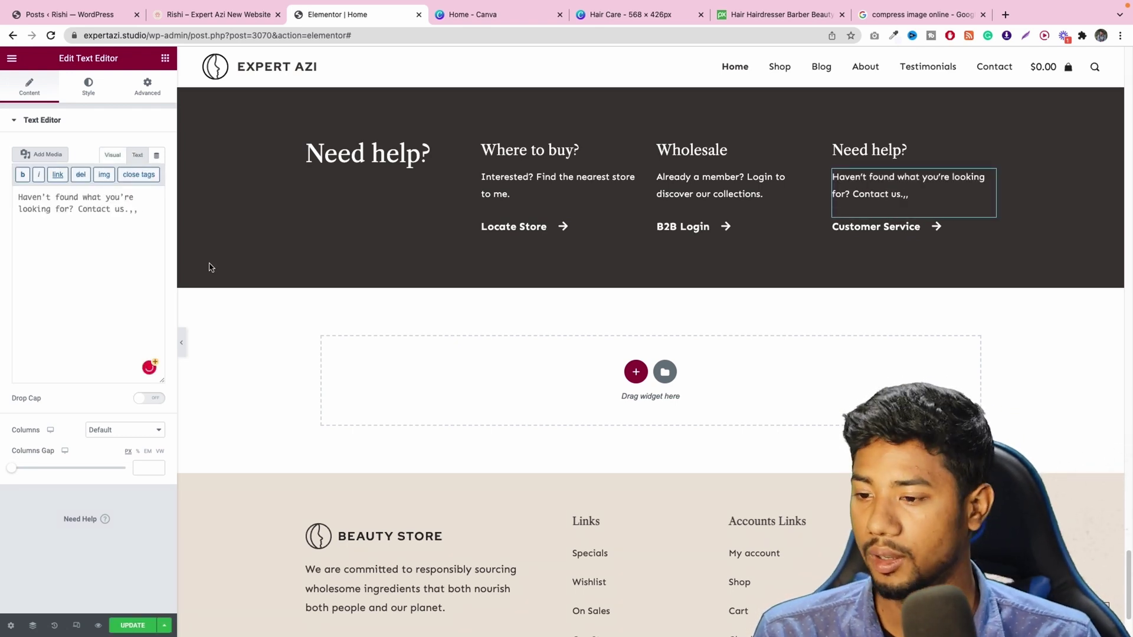
scroll(567, 271, up, 20)
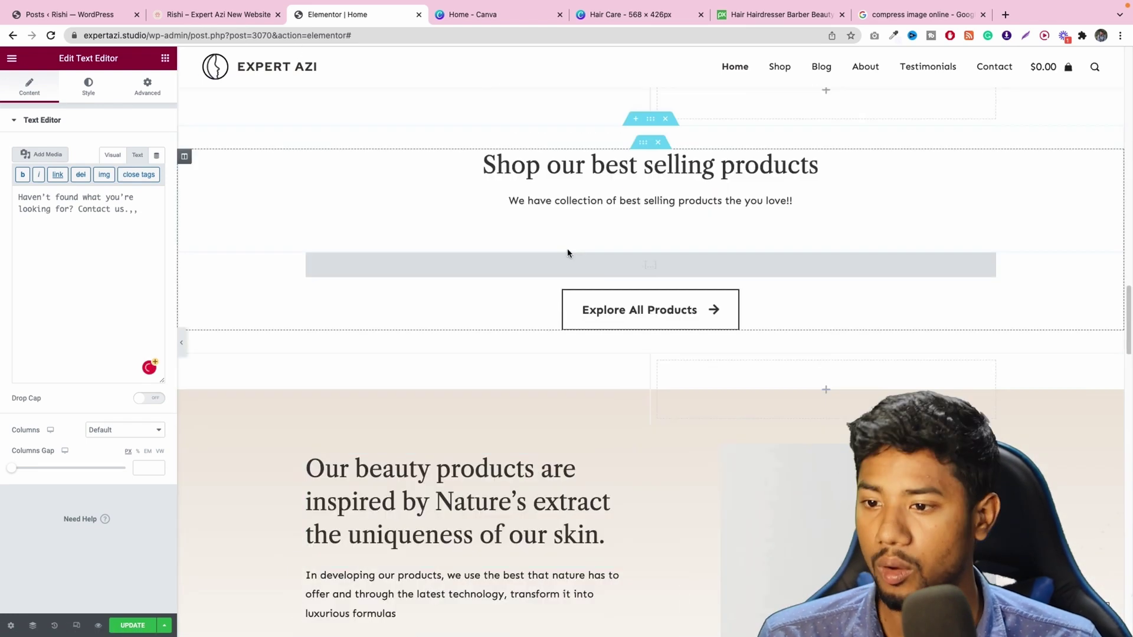
scroll(568, 254, up, 10)
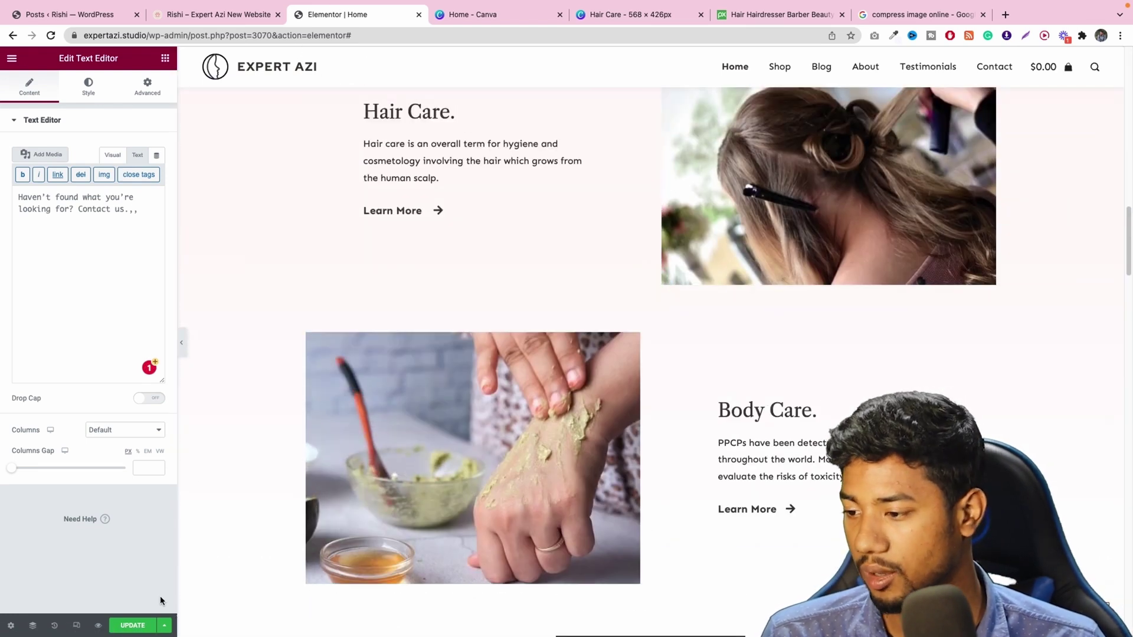
scroll(565, 418, up, 10)
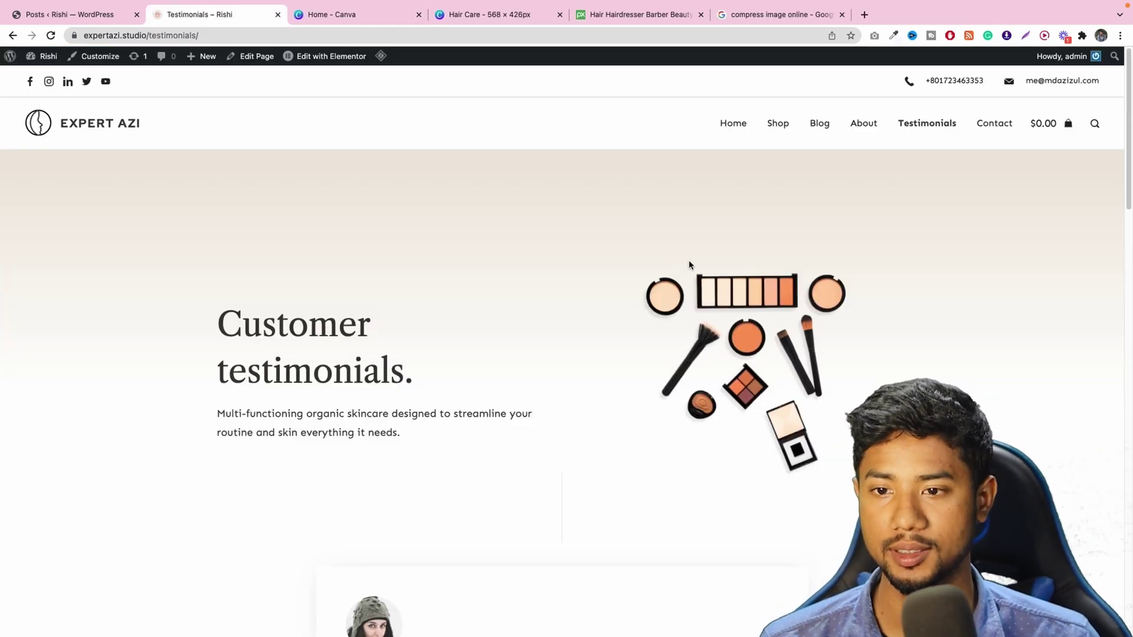
Open Edit with Elementor for Testimonials in a new tab, then return to the live page
right_click(319, 59)
click(345, 60)
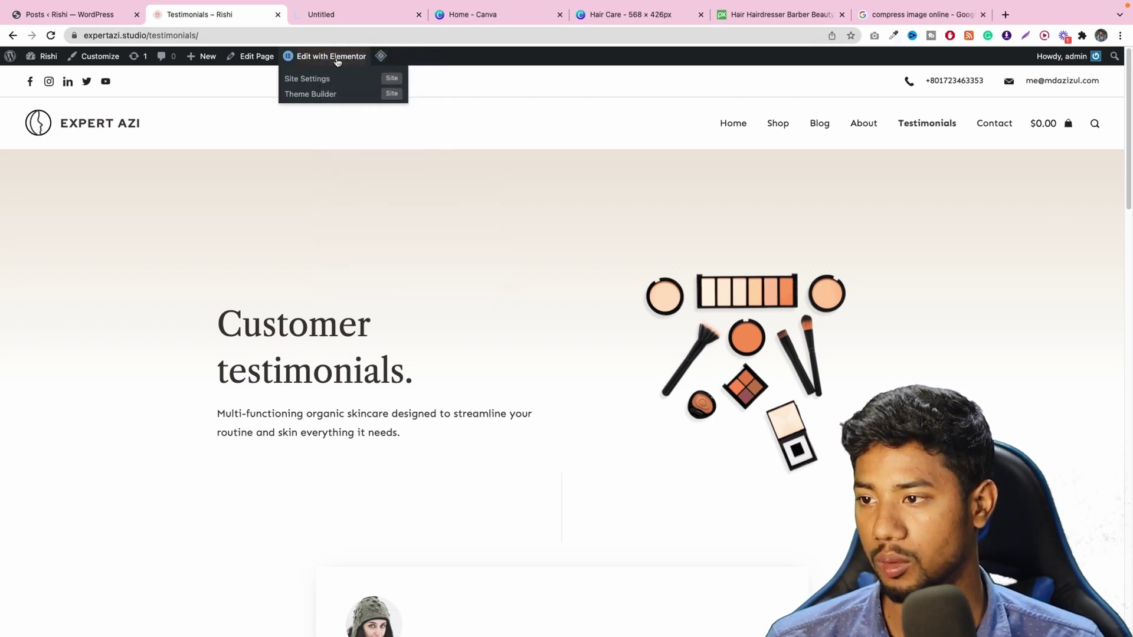
click(329, 17)
click(247, 13)
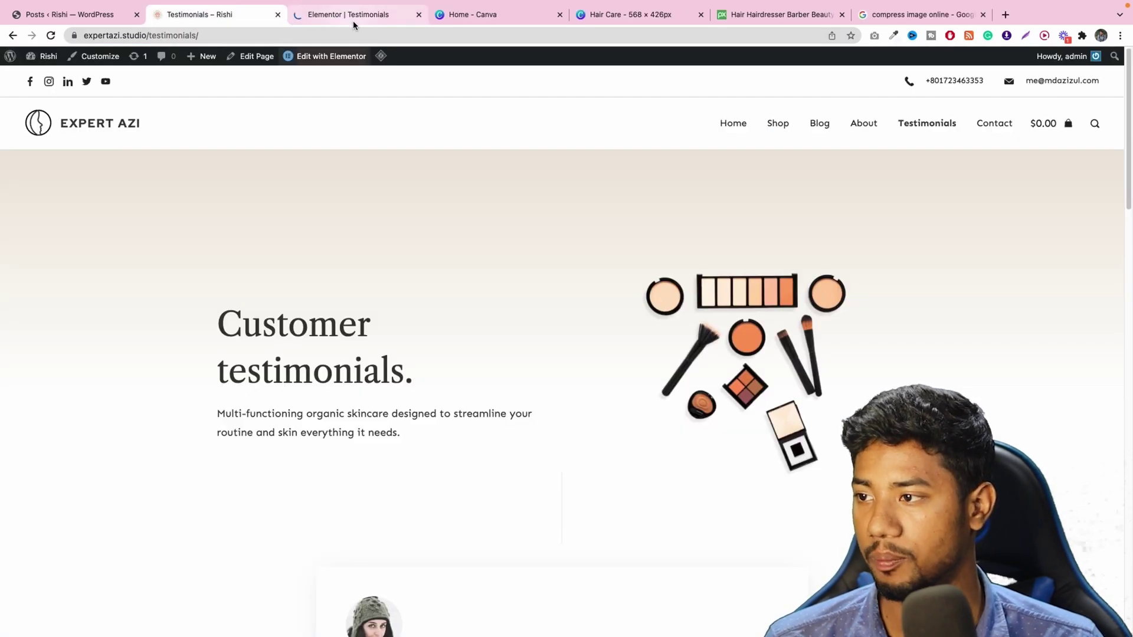
Open Pages > All Pages, open Elementor settings in a new tab, then go to the Testimonials editor
click(69, 14)
mouse_move(36, 226)
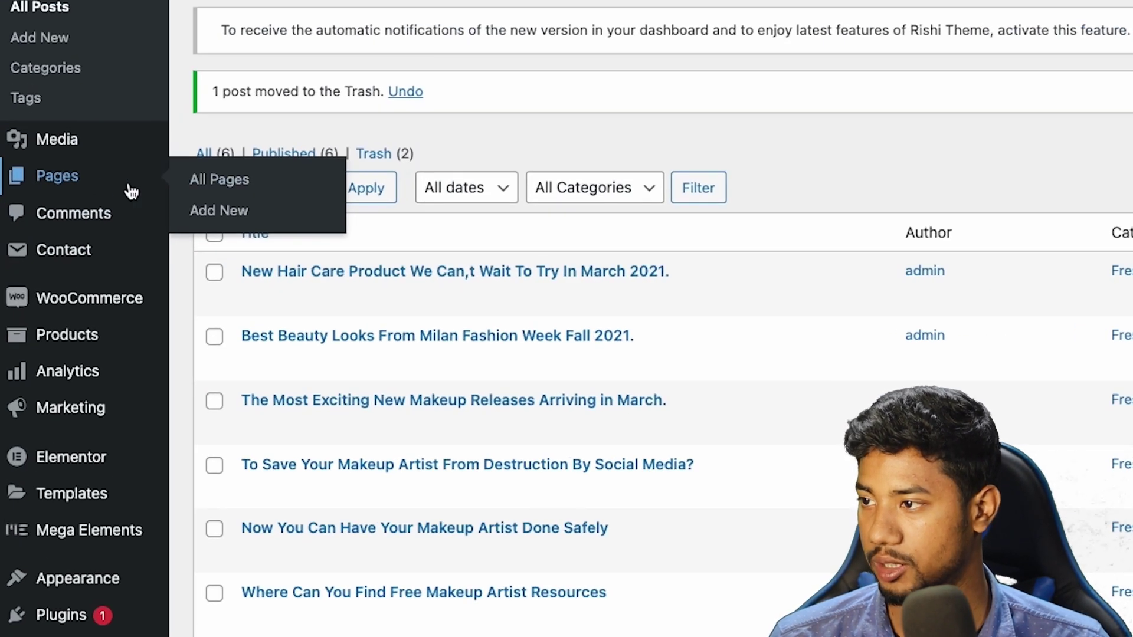
click(131, 191)
scroll(461, 242, down, 8)
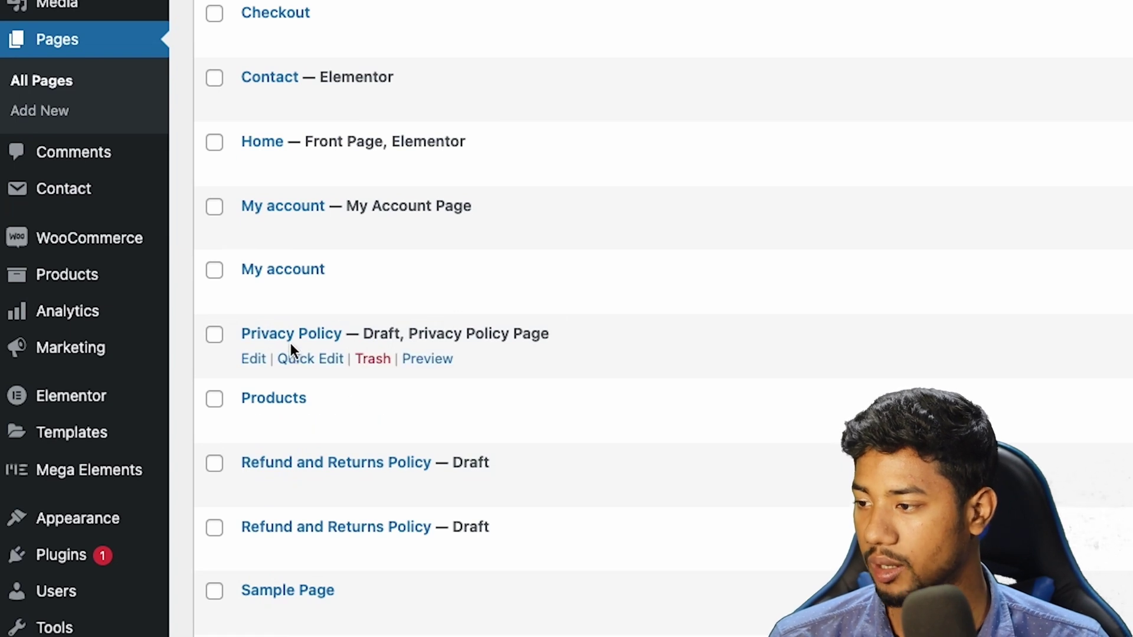
mouse_move(65, 397)
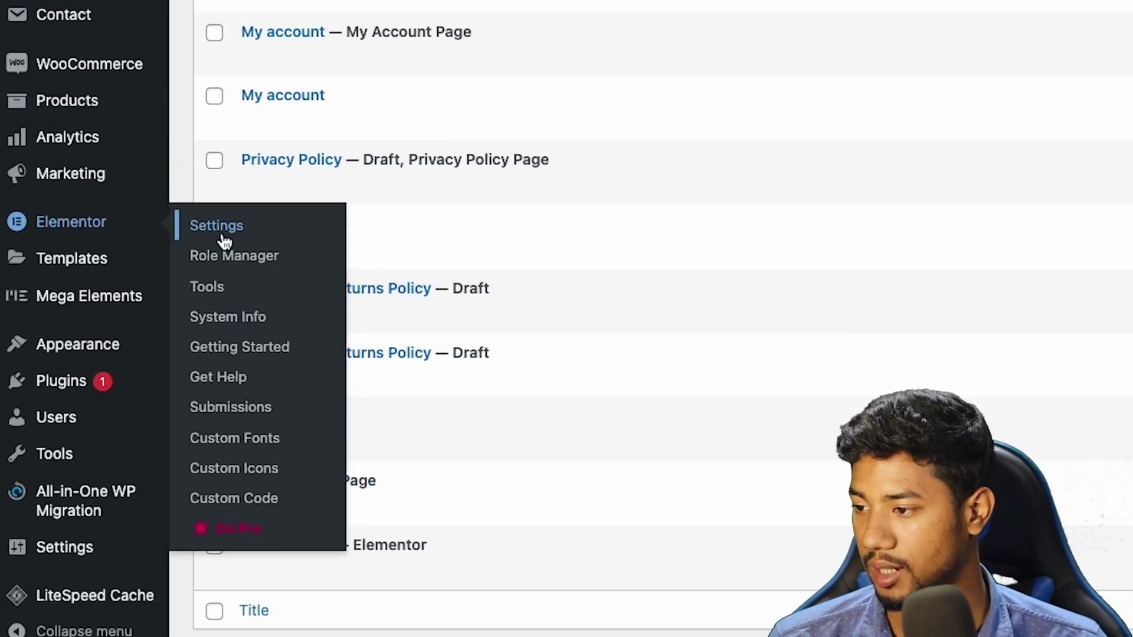
right_click(225, 241)
click(230, 244)
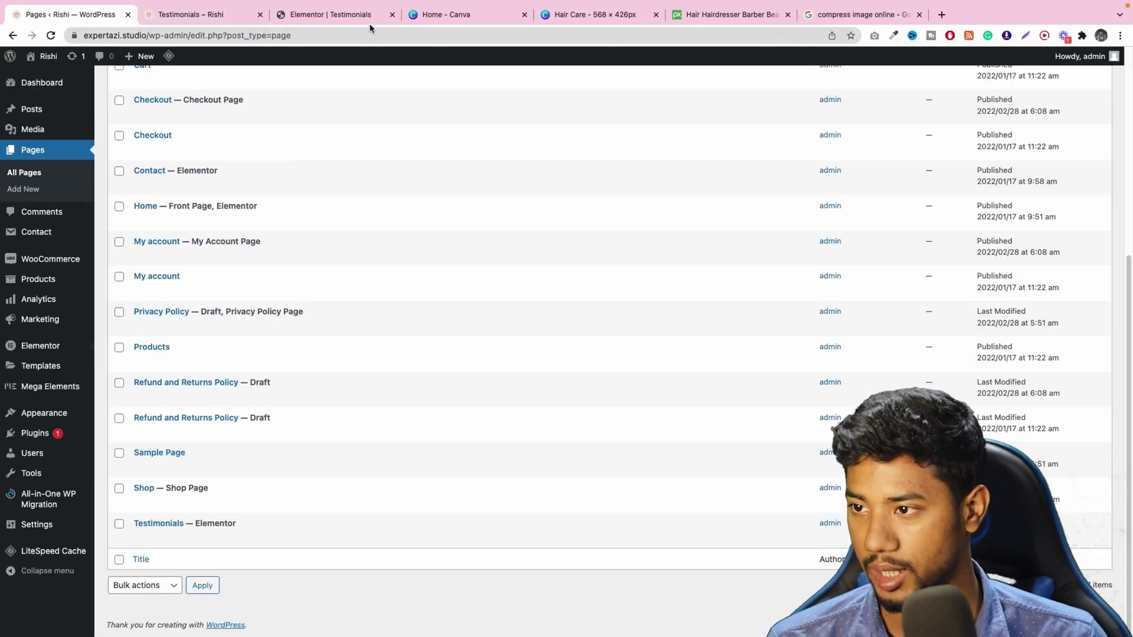
click(357, 23)
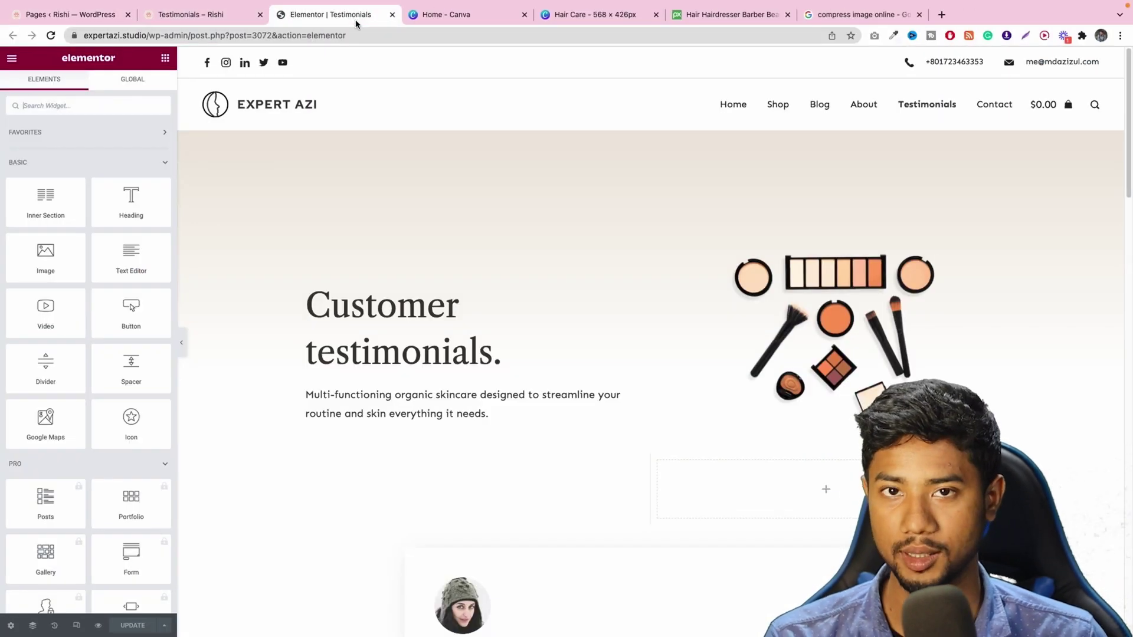
Duplicate the Rebbeca Stones testimonial column to make two side-by-side cards
scroll(435, 263, down, 7)
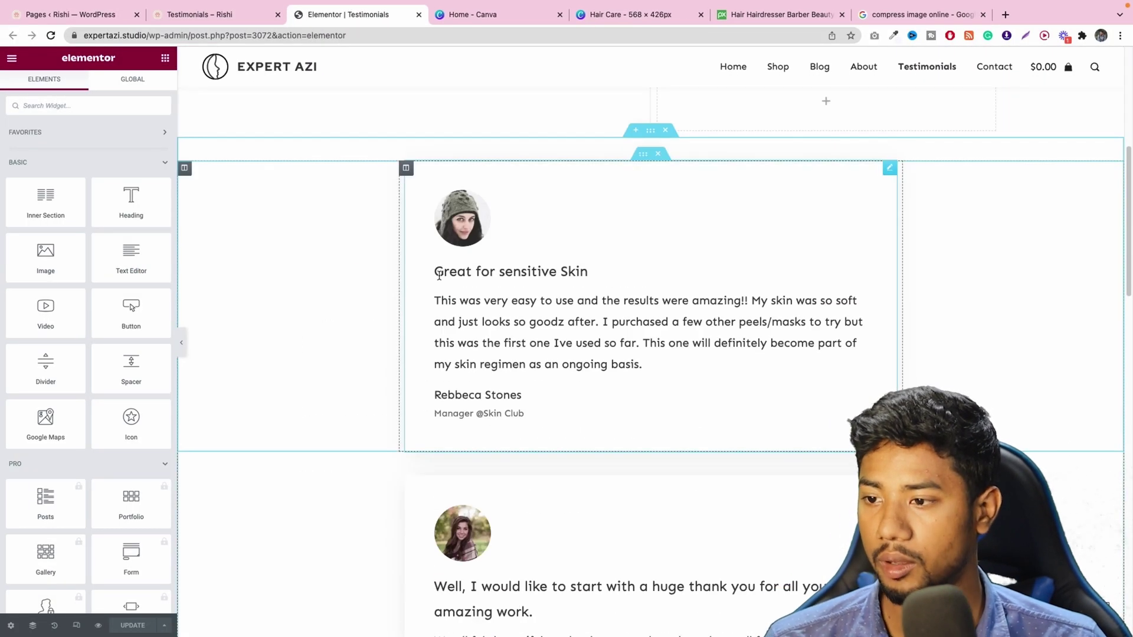
scroll(551, 356, down, 15)
scroll(499, 299, up, 10)
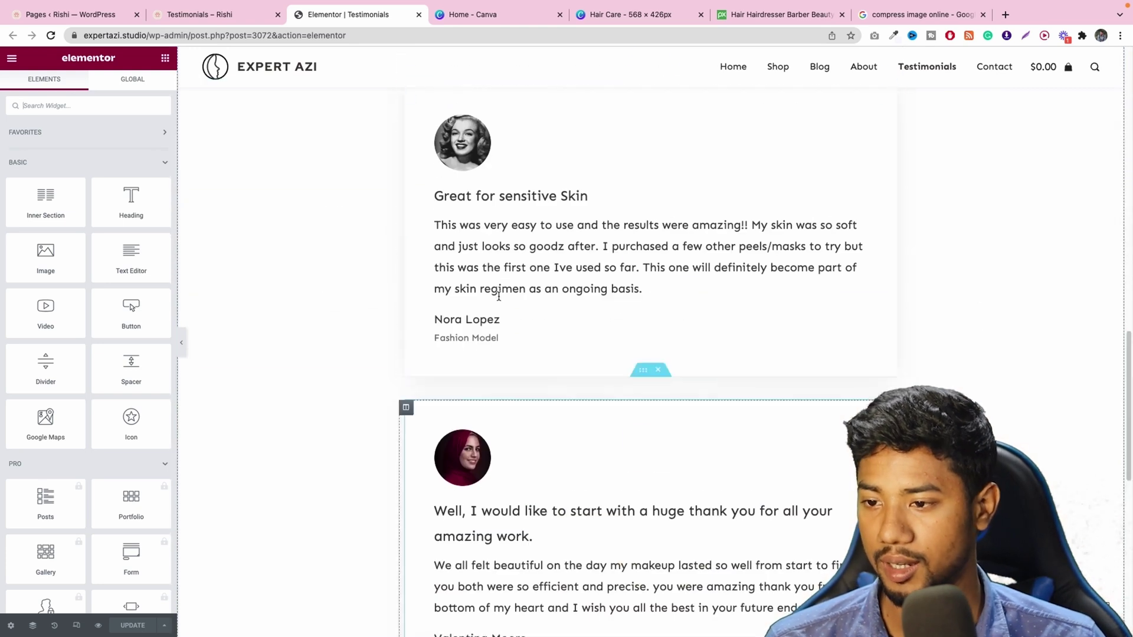
scroll(499, 299, up, 9)
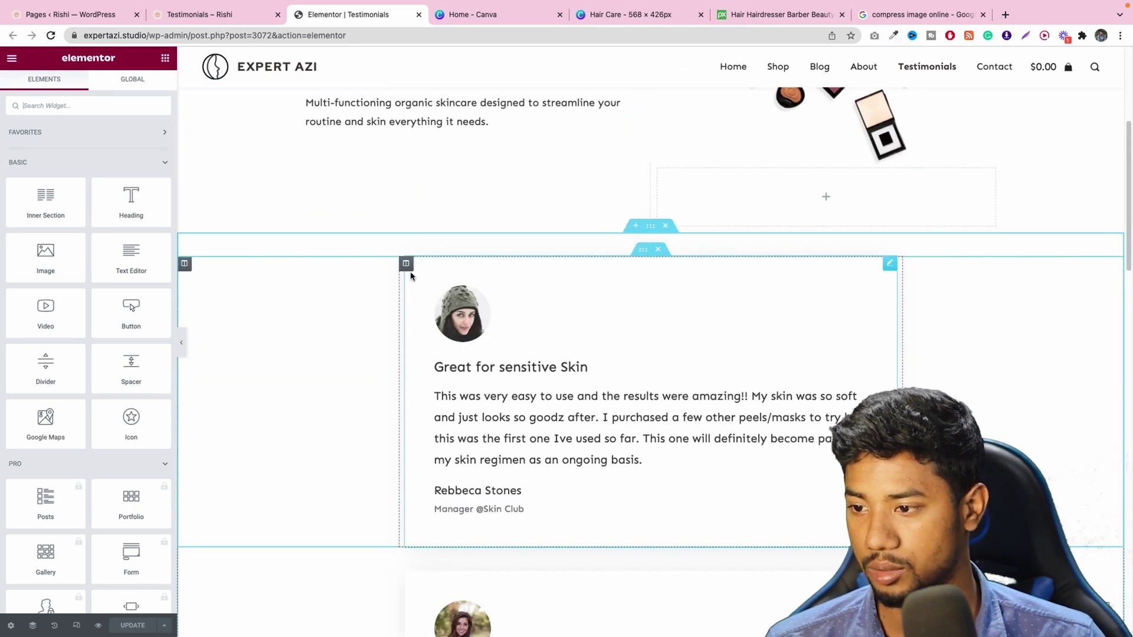
right_click(406, 263)
click(443, 293)
Set the inner section holding both cards to a width of 1150
scroll(575, 336, down, 5)
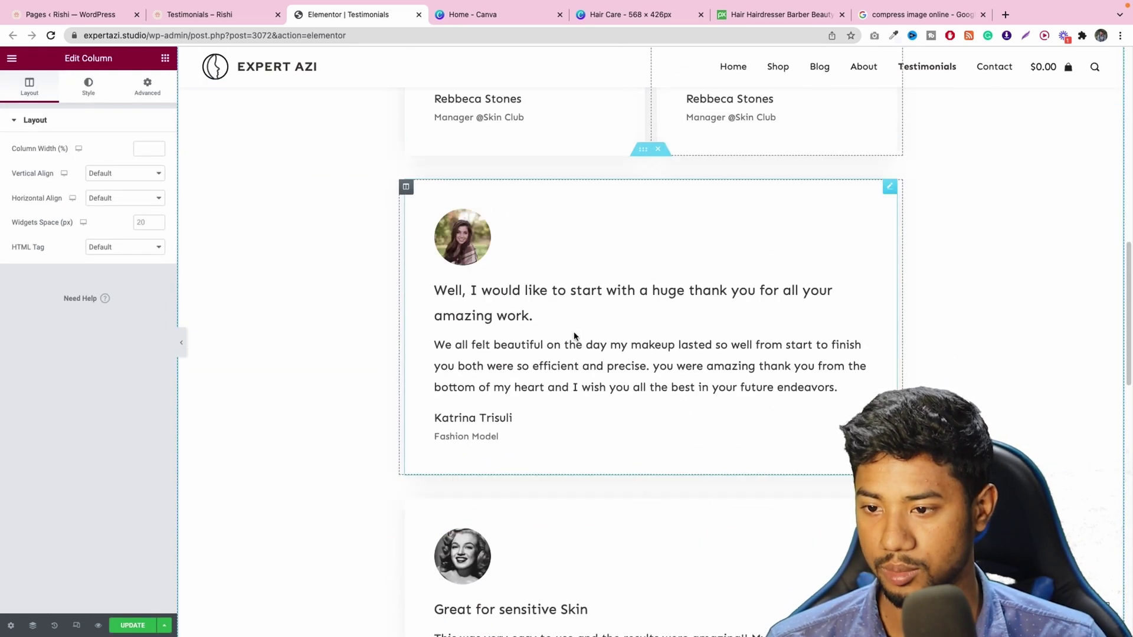
scroll(574, 334, down, 2)
scroll(569, 283, up, 10)
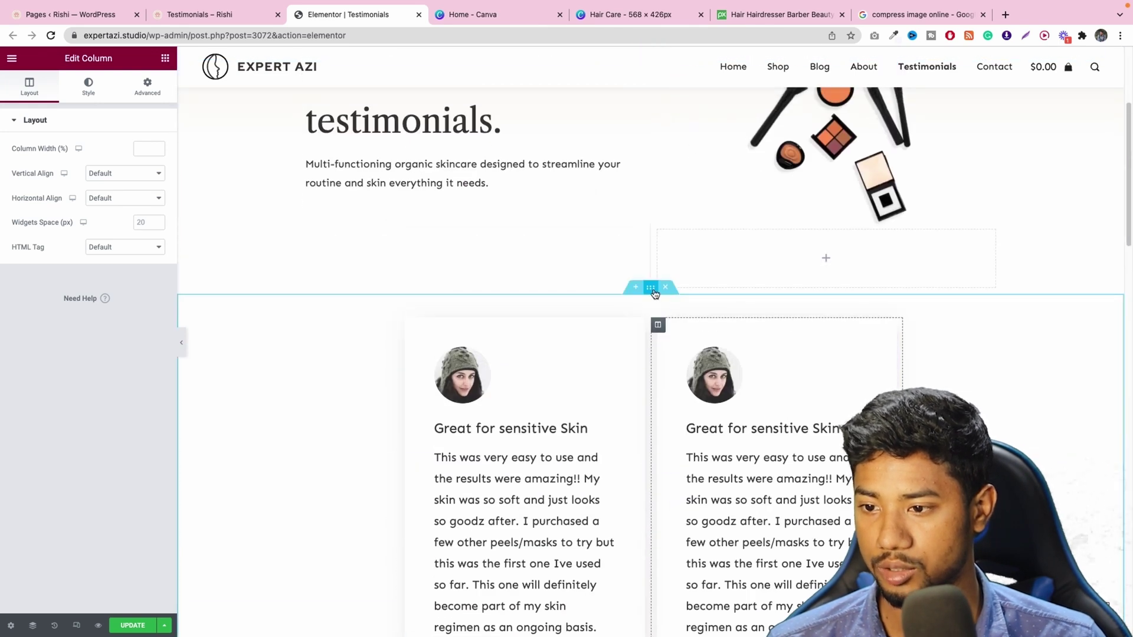
click(651, 289)
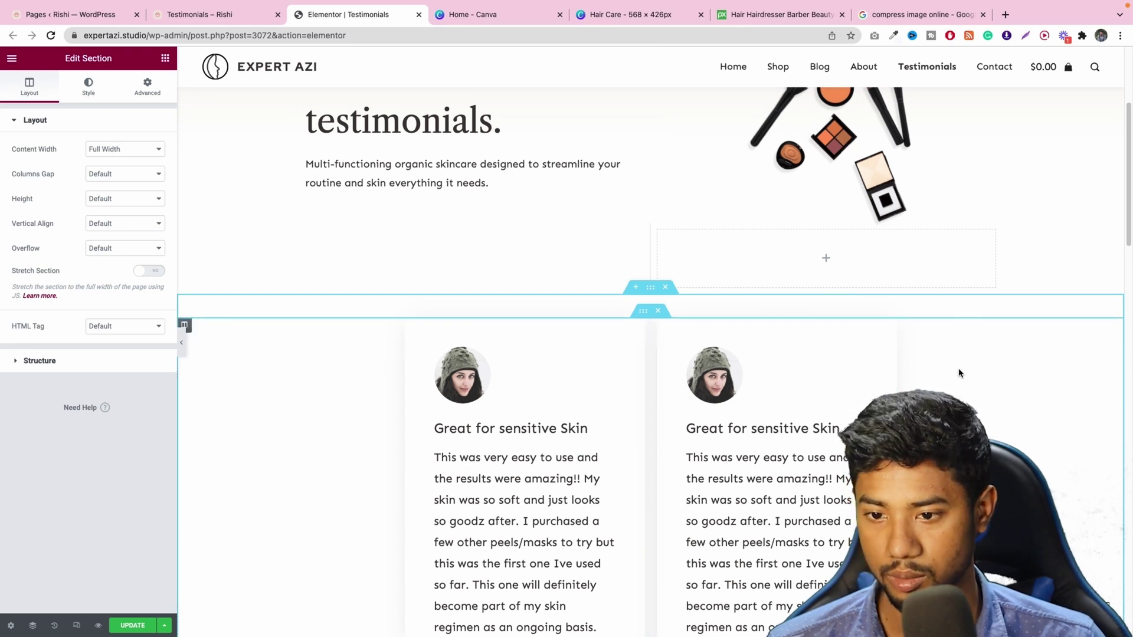
click(644, 312)
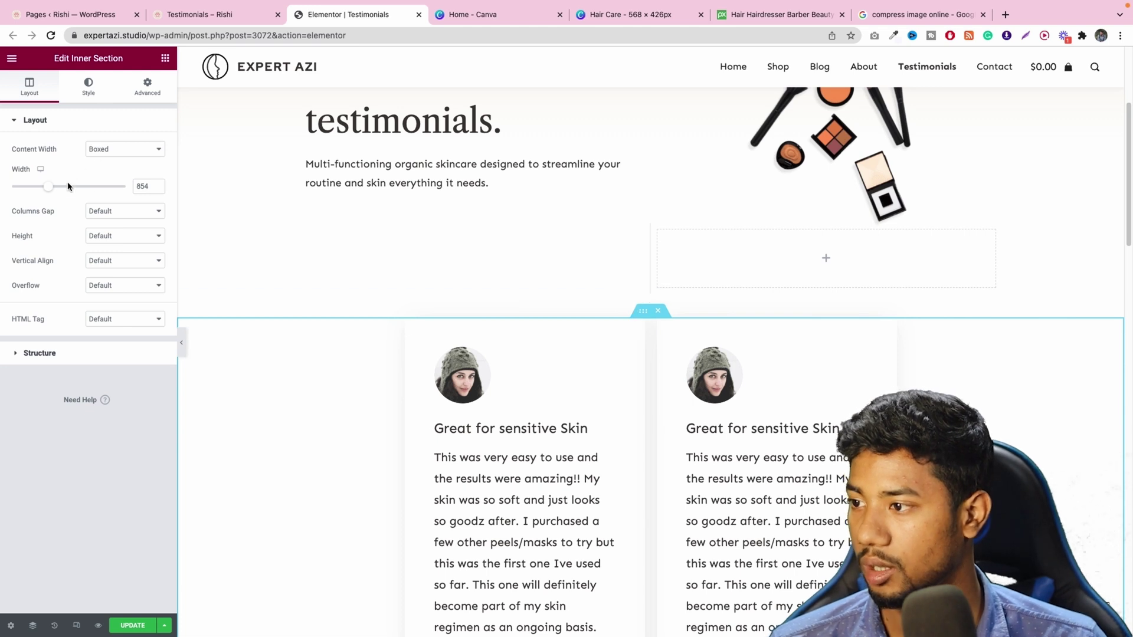
drag(53, 188, 86, 188)
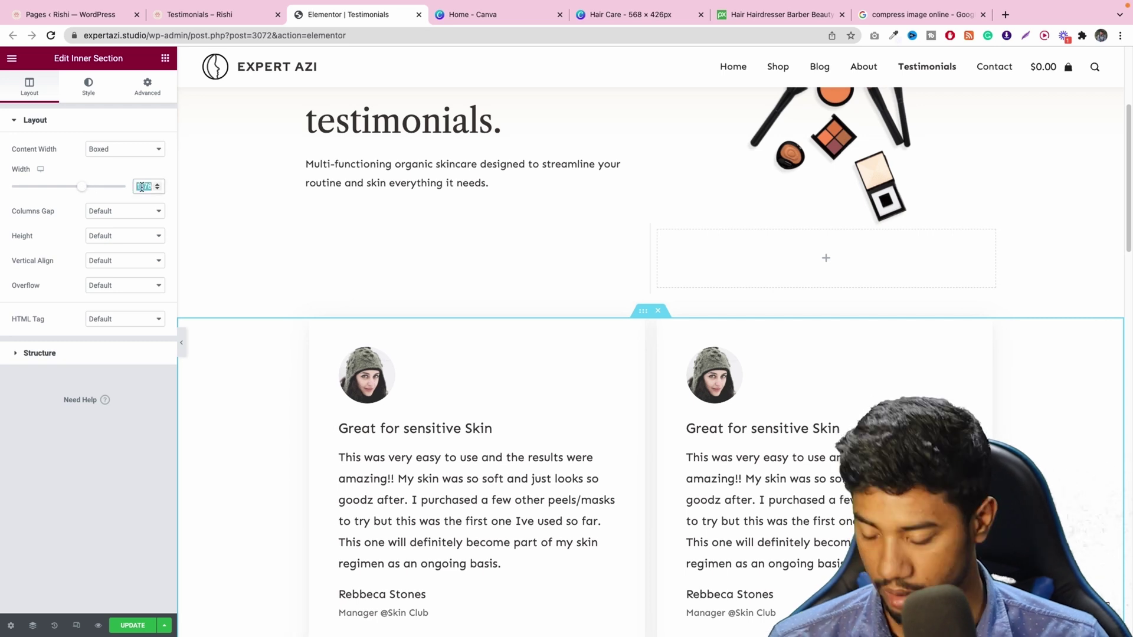
text(1150)
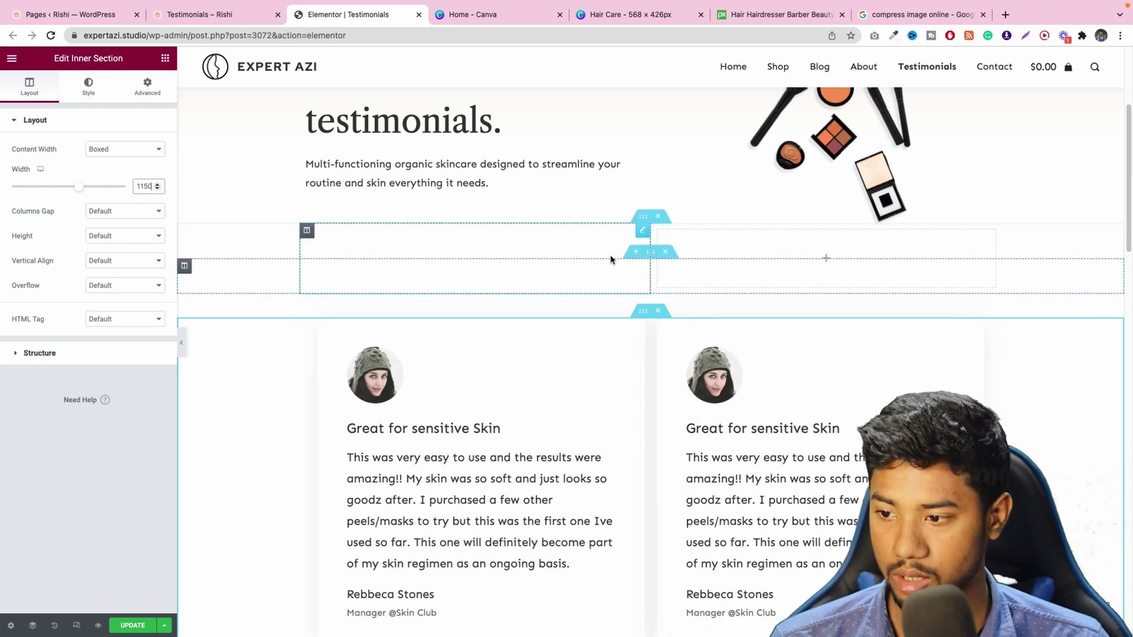
scroll(607, 255, down, 3)
scroll(600, 248, down, 5)
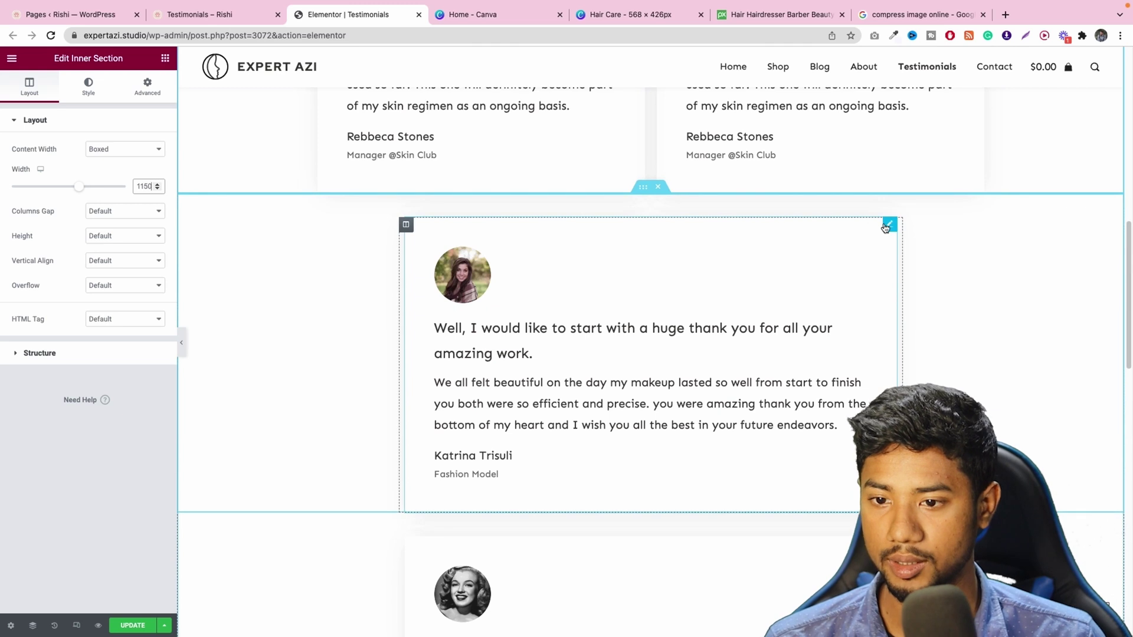
right_click(885, 228)
click(898, 275)
scroll(857, 212, up, 3)
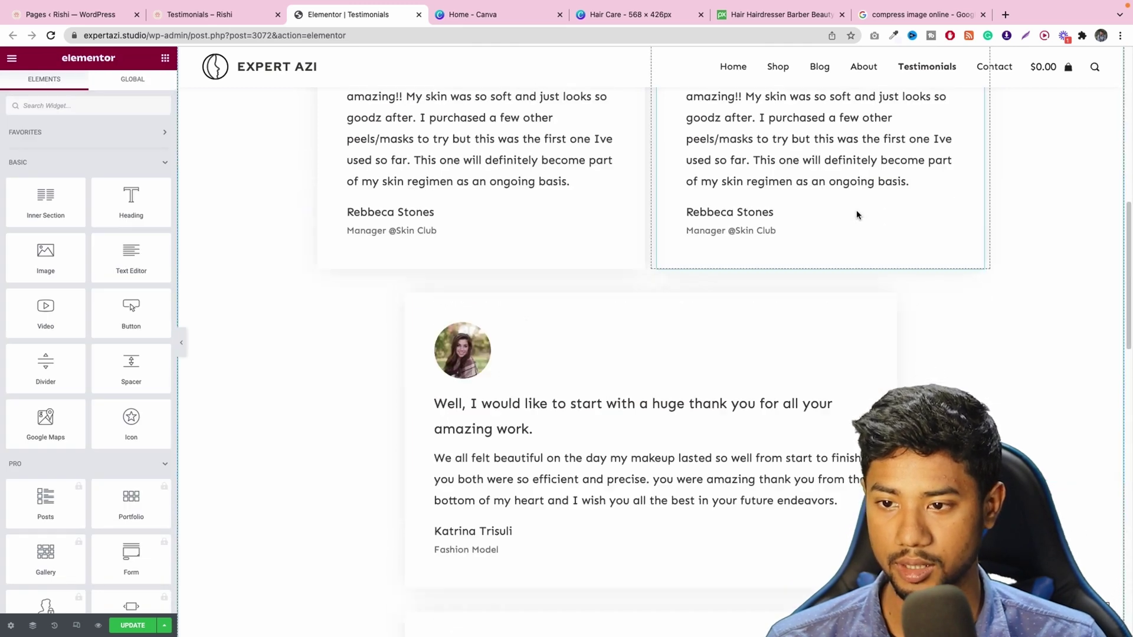
right_click(854, 249)
click(883, 313)
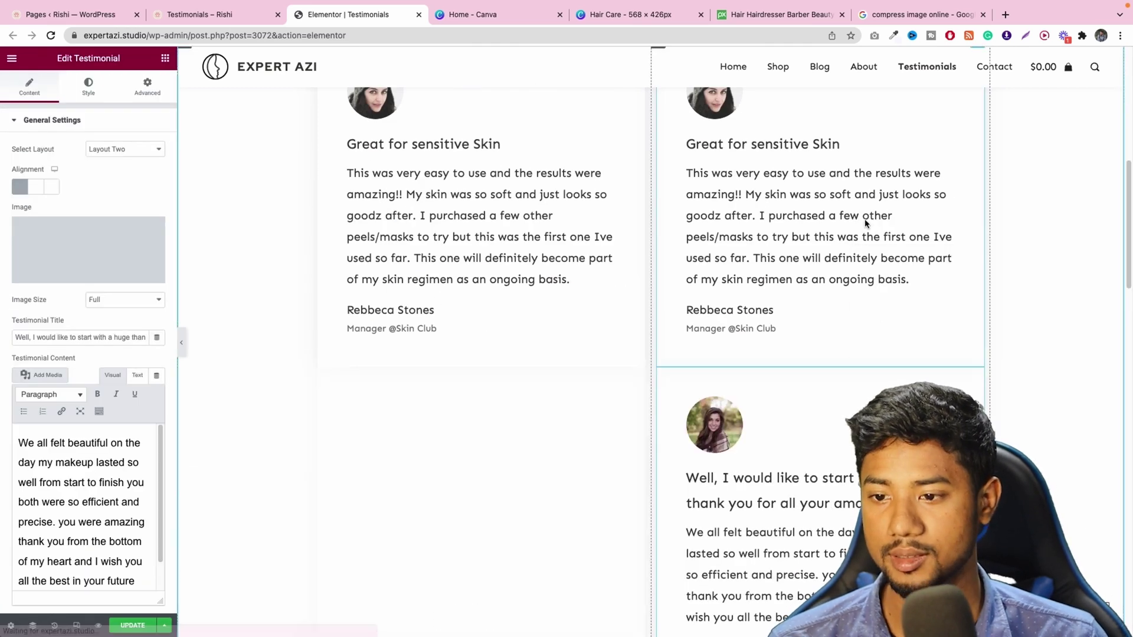
scroll(919, 366, up, 4)
right_click(976, 294)
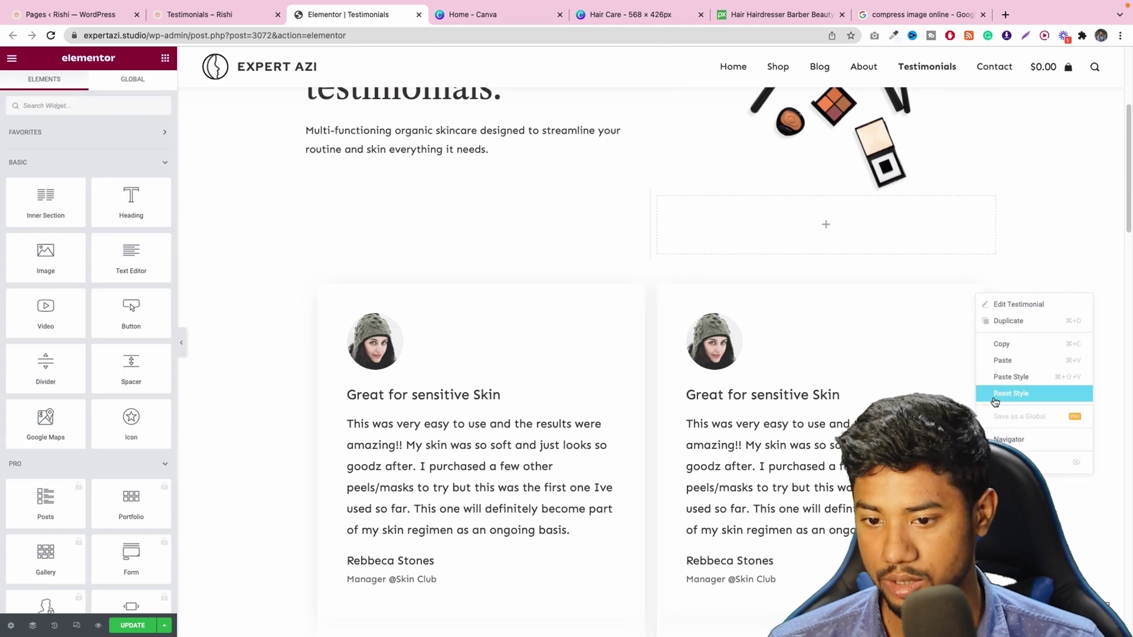
click(1002, 360)
scroll(820, 283, down, 5)
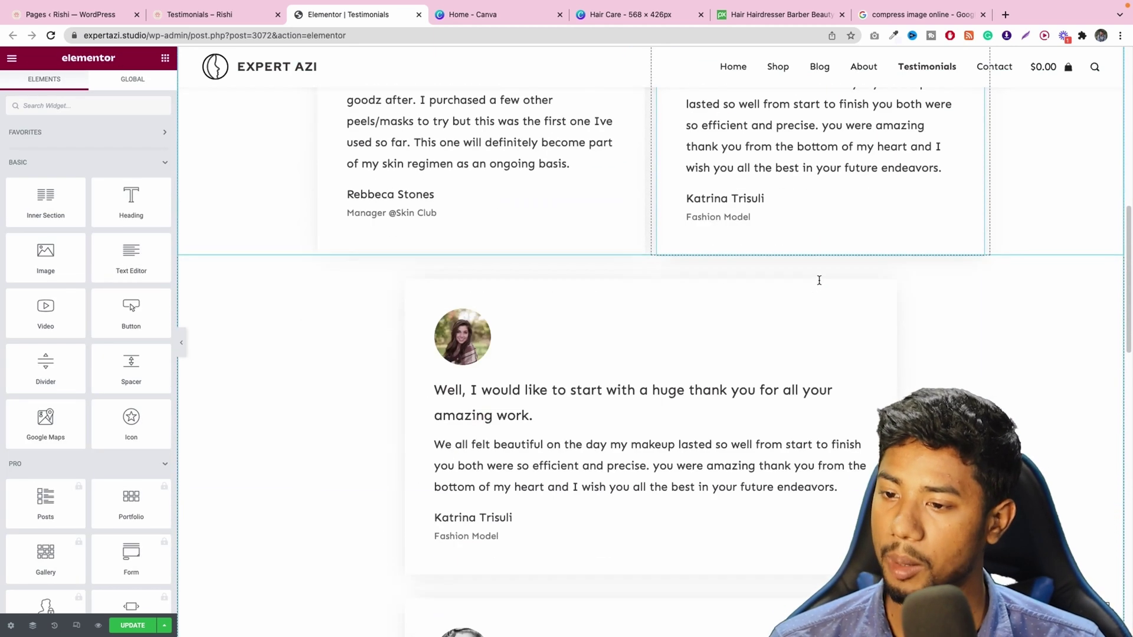
click(659, 249)
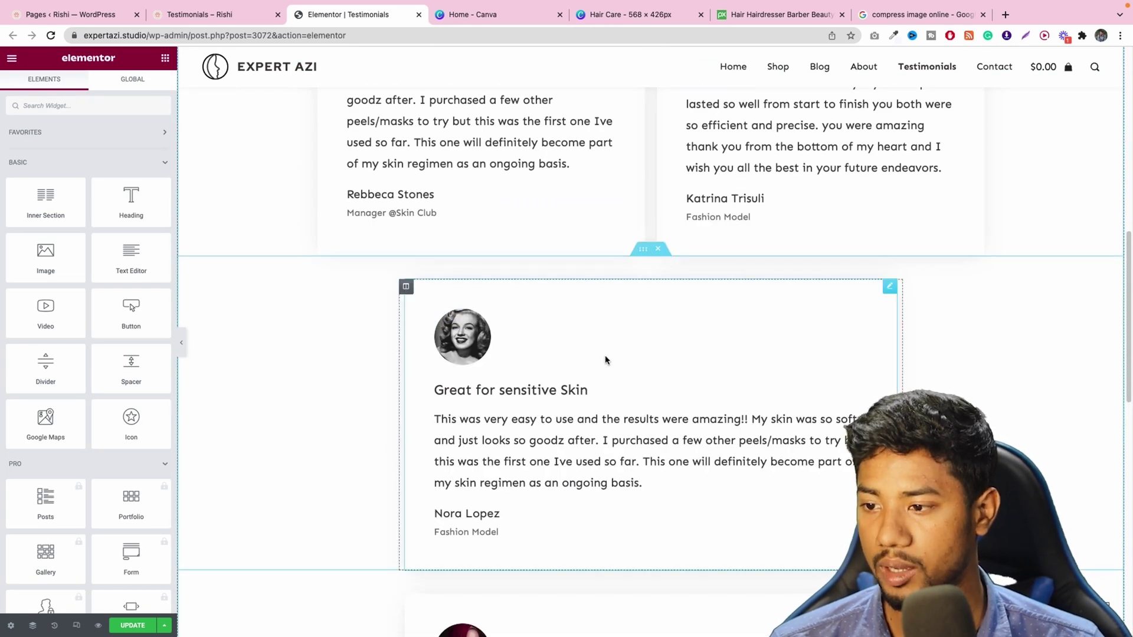
scroll(496, 319, up, 1)
scroll(494, 319, down, 4)
scroll(496, 316, up, 2)
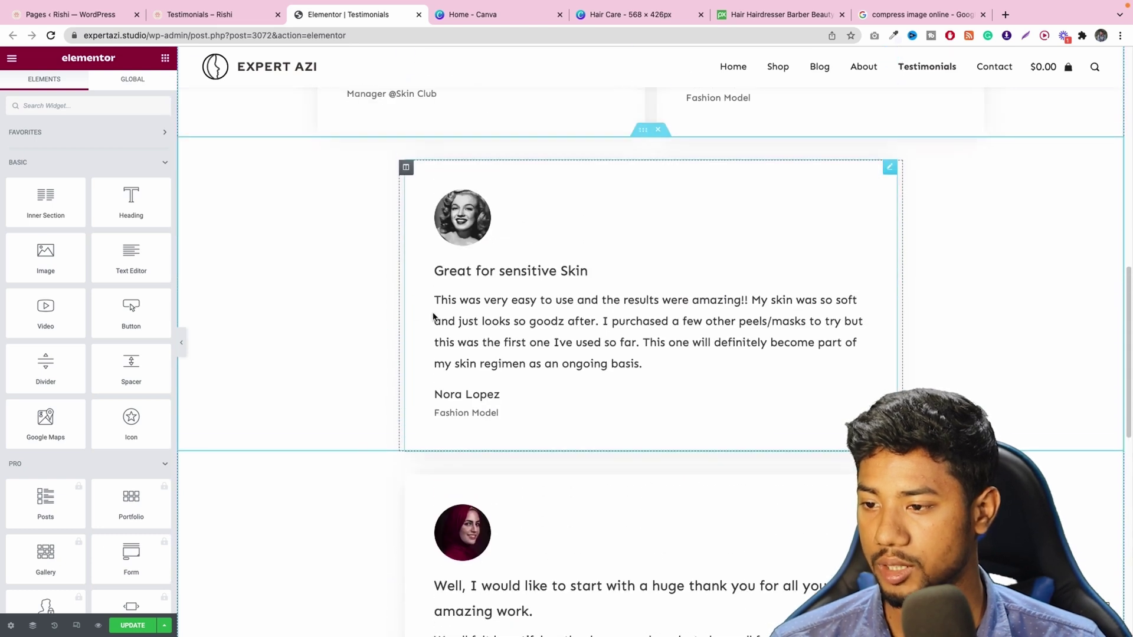
right_click(406, 168)
click(441, 196)
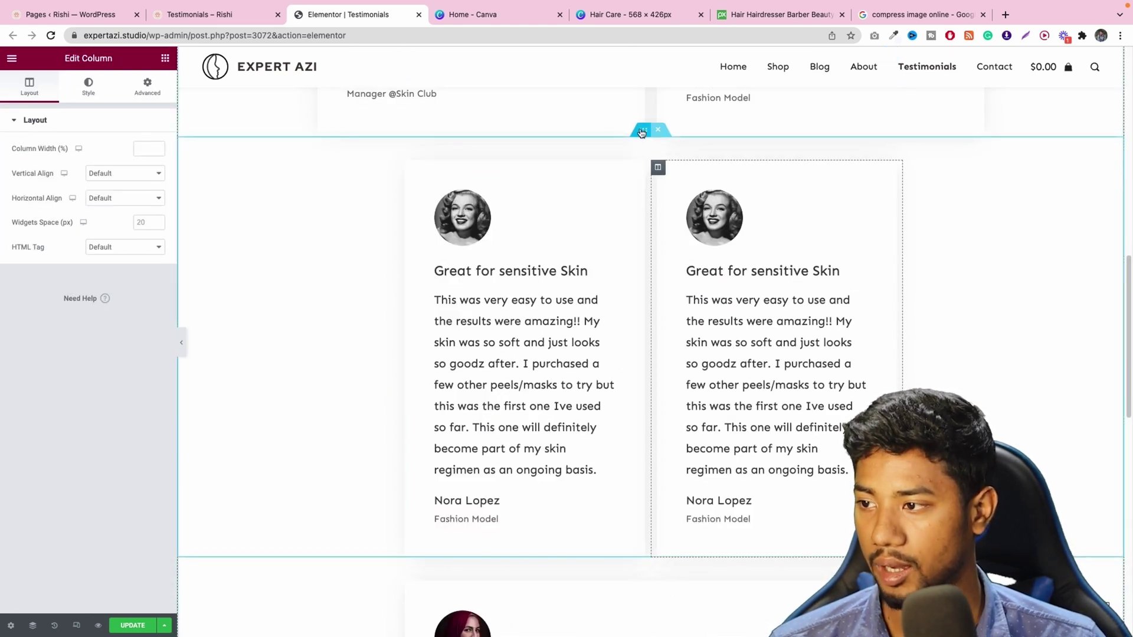
Copy the first testimonial row and paste its style onto the lower row
scroll(676, 189, up, 8)
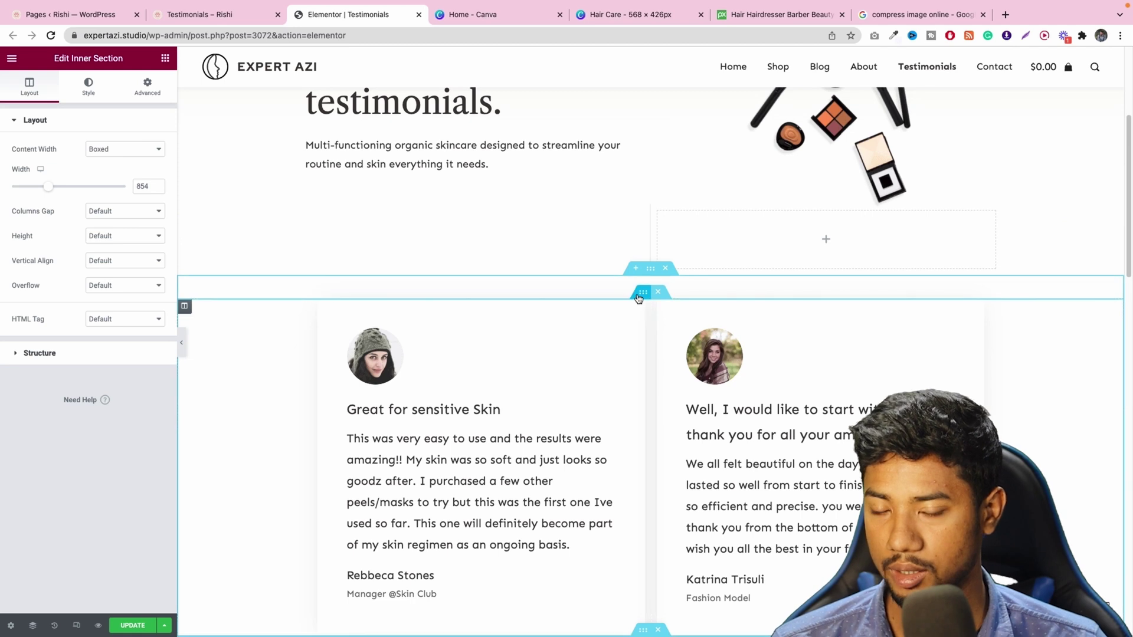
right_click(639, 297)
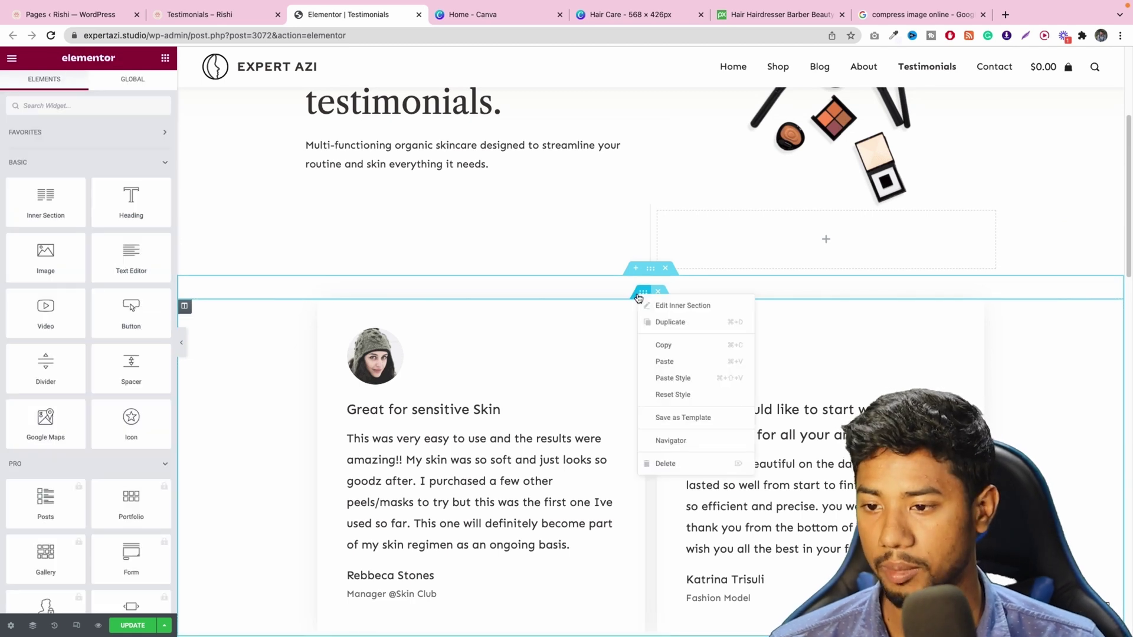
click(663, 344)
scroll(711, 289, down, 4)
scroll(712, 290, down, 3)
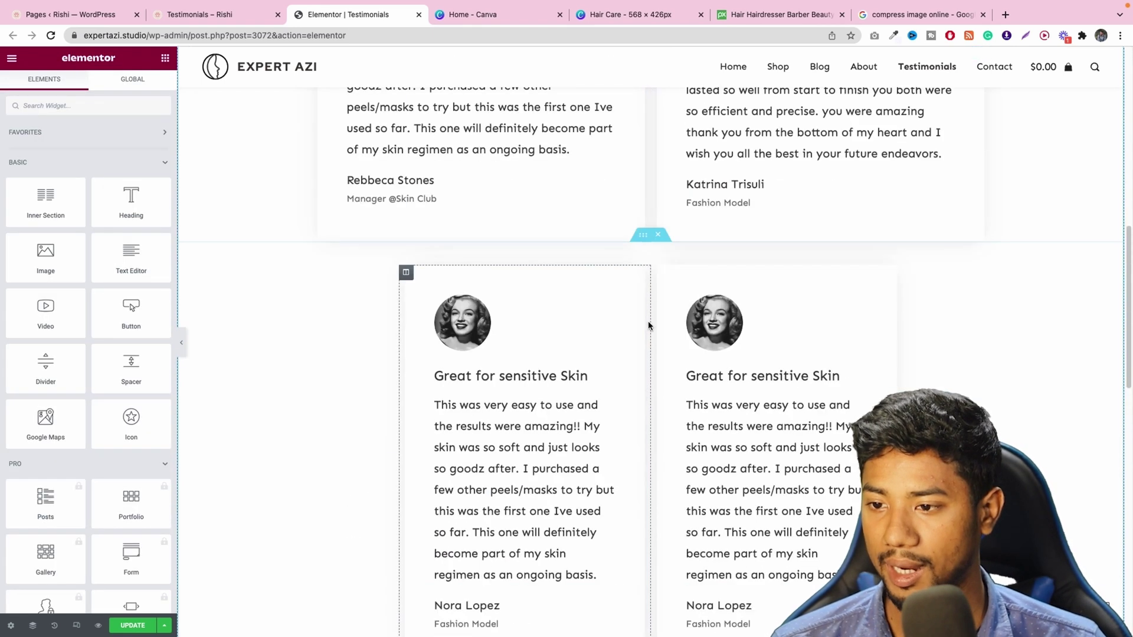
right_click(640, 236)
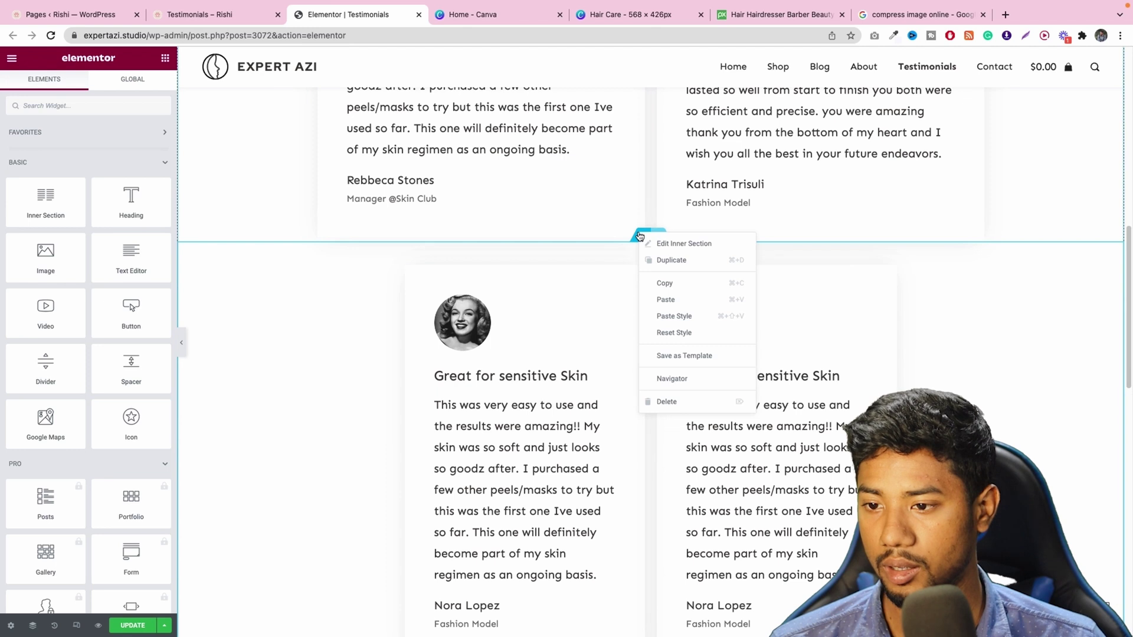
click(703, 316)
Move the beautician testimonial into the right column, delete the duplicate card, and update the page
scroll(688, 275, up, 4)
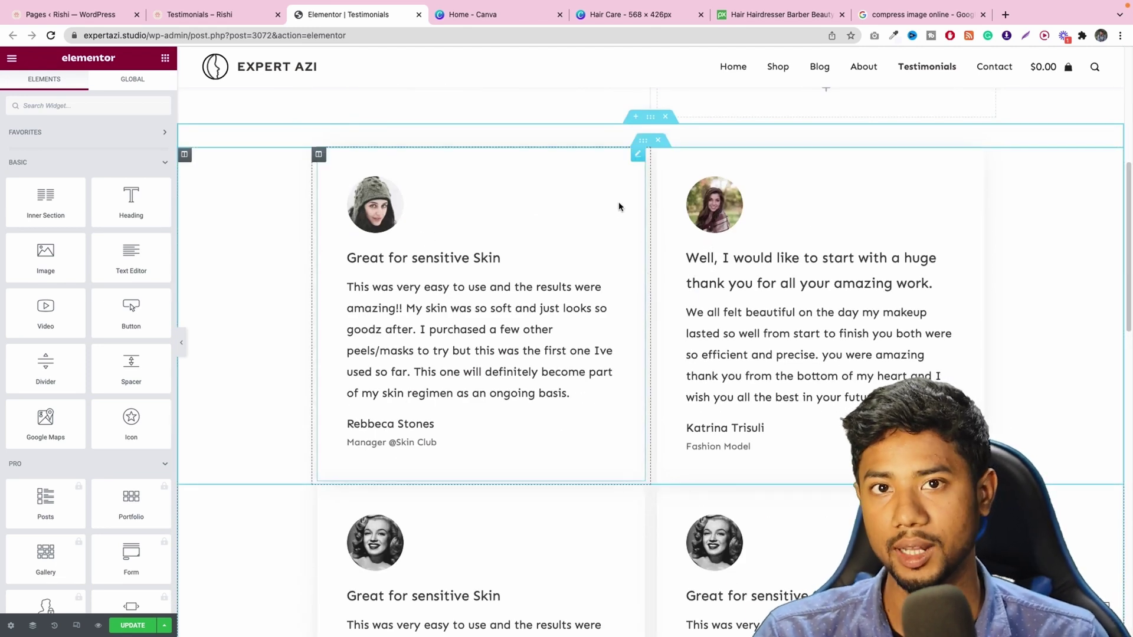
scroll(767, 295, down, 4)
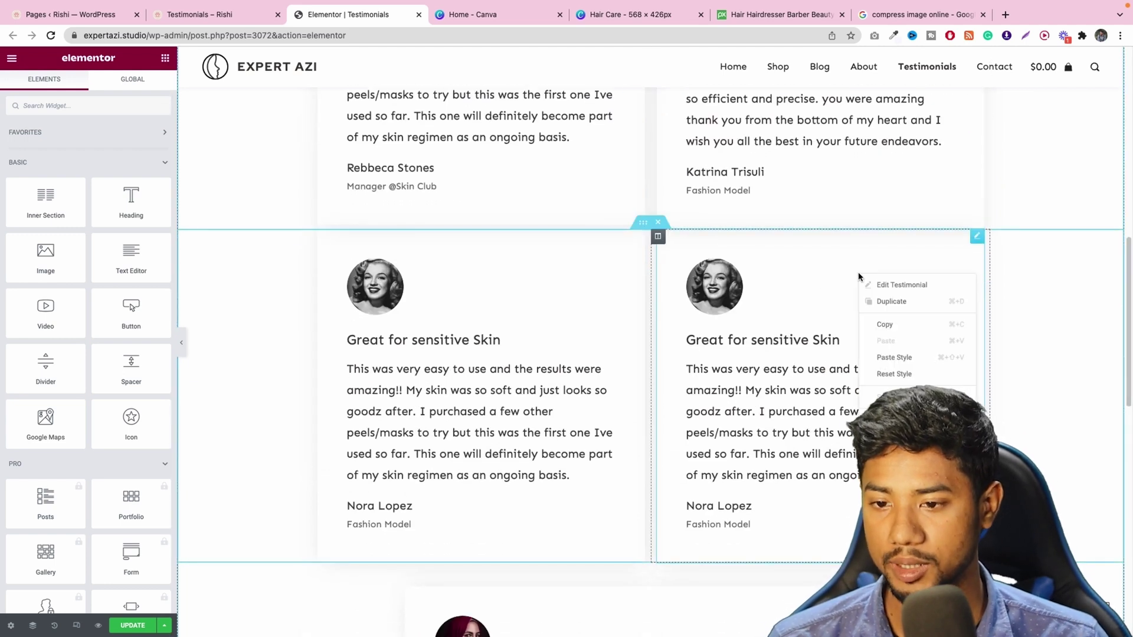
scroll(826, 272, down, 6)
click(760, 261)
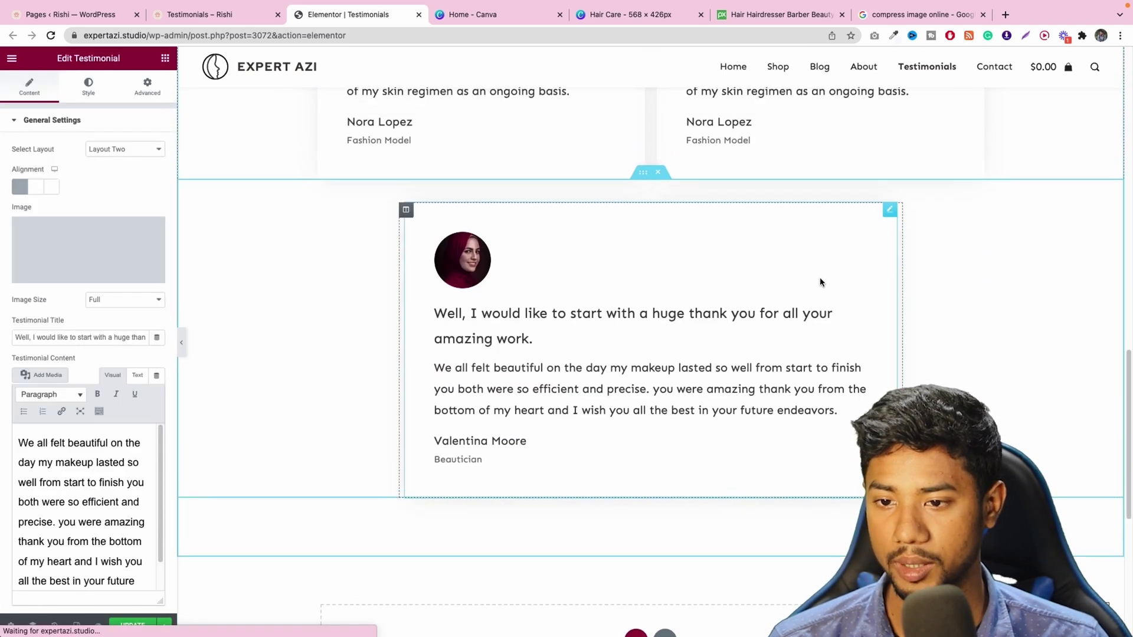
drag(889, 210, 881, 136)
drag(880, 125, 883, 157)
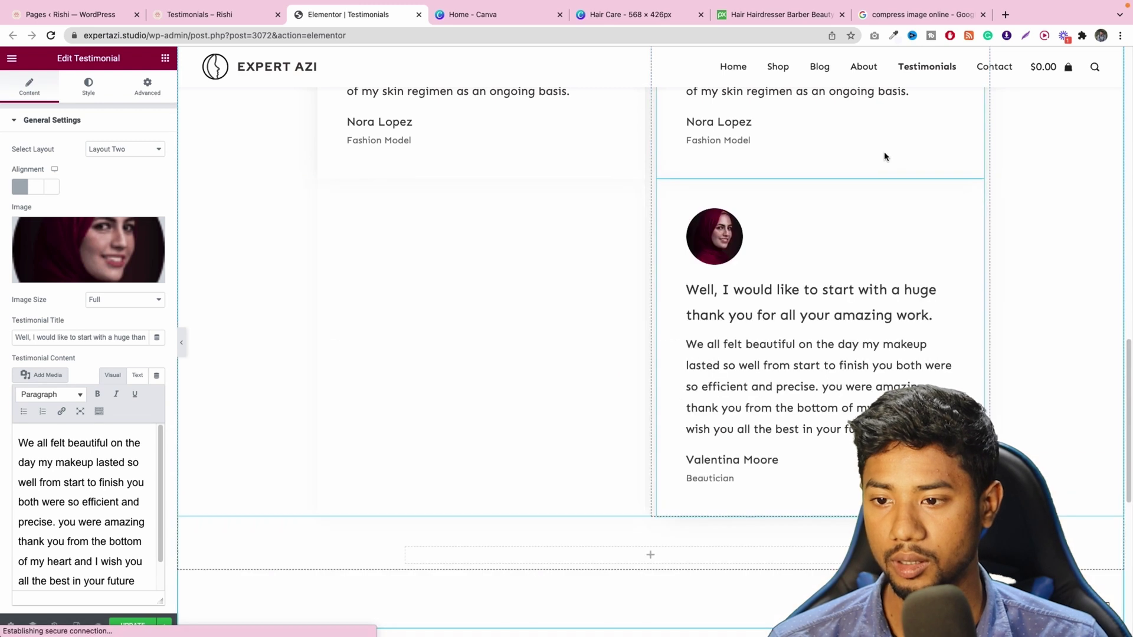
scroll(883, 157, up, 5)
right_click(867, 241)
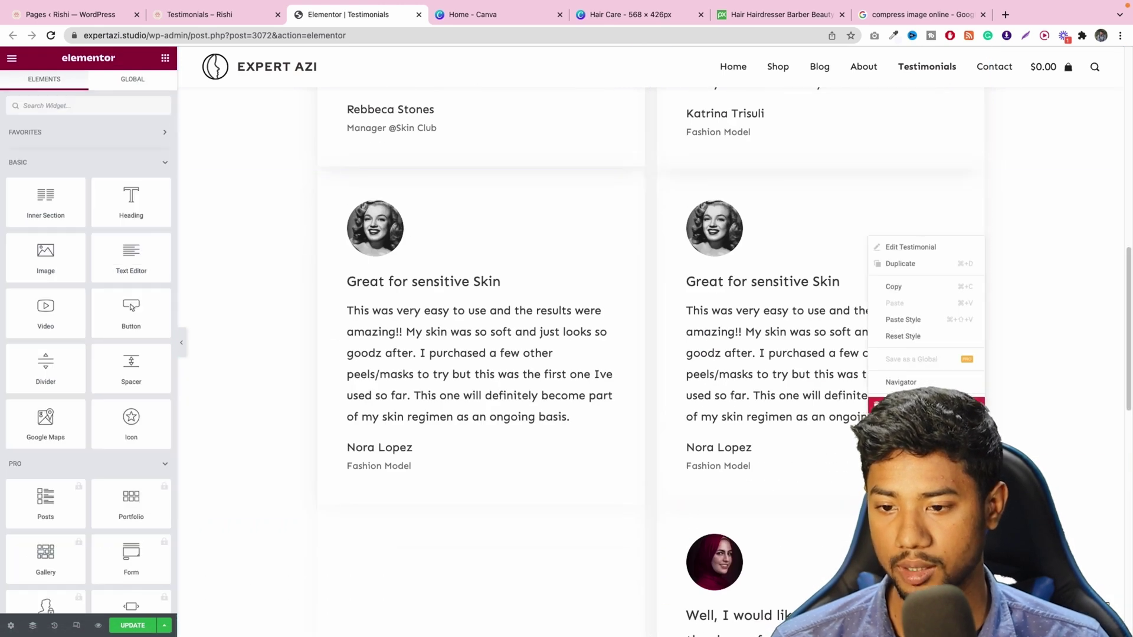
click(900, 405)
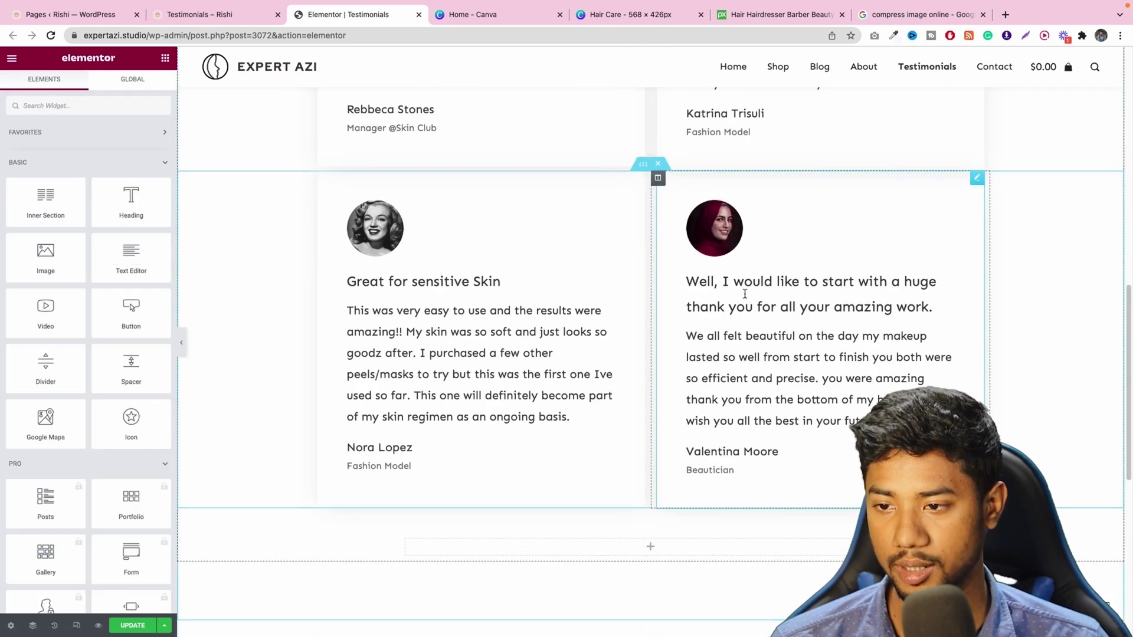
click(133, 625)
Give the second testimonial row a margin of 5 EM top and 0 bottom
scroll(437, 435, up, 1)
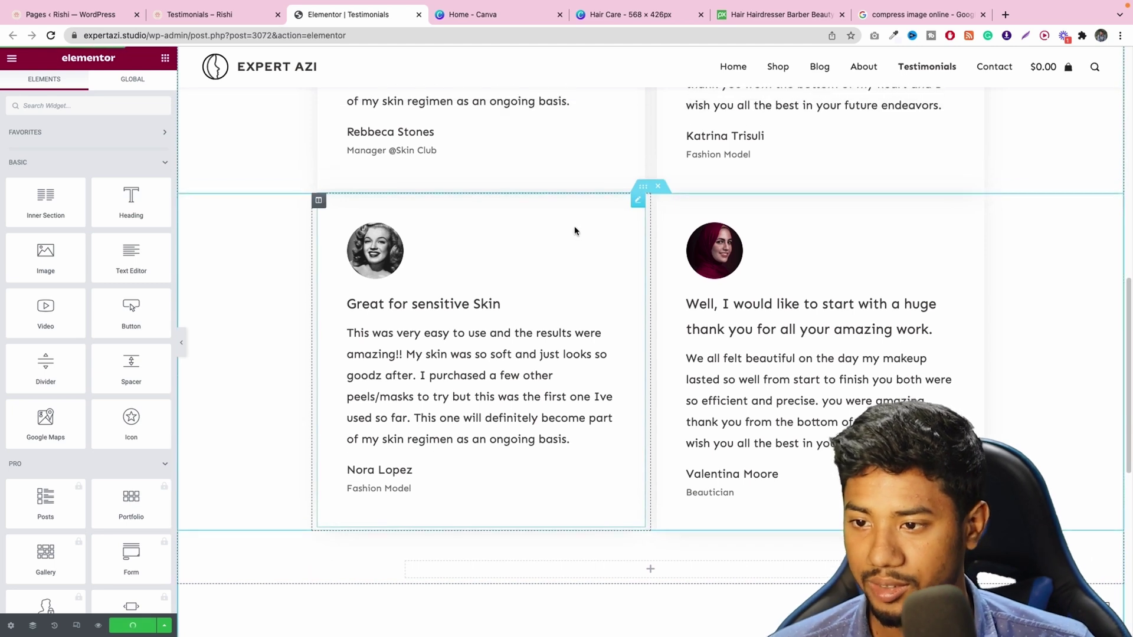
click(656, 189)
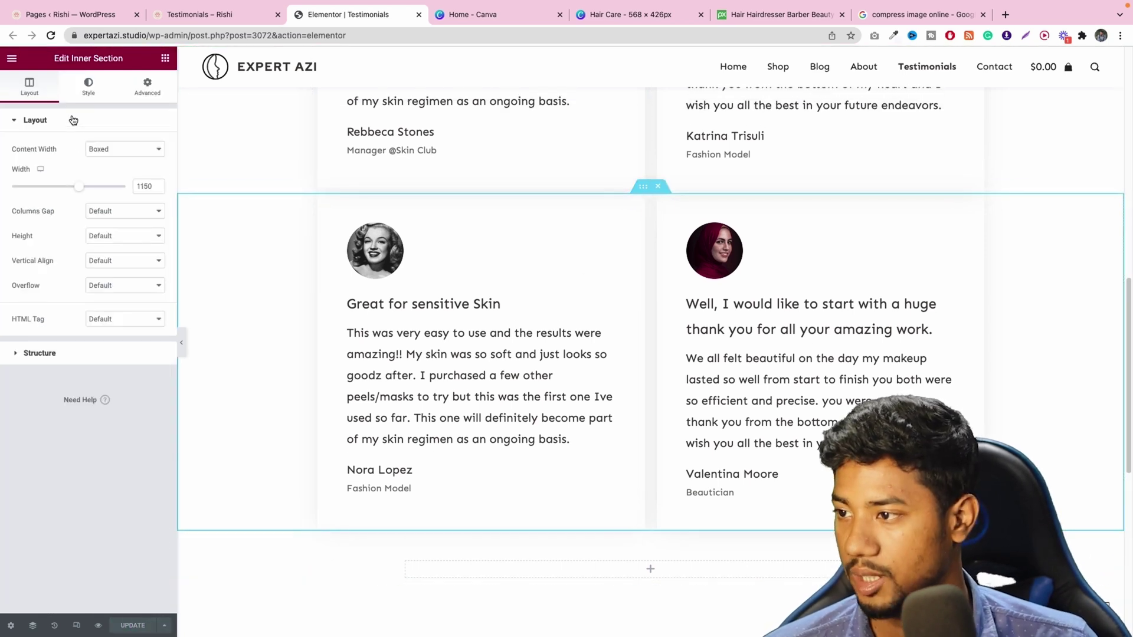
click(148, 88)
click(150, 162)
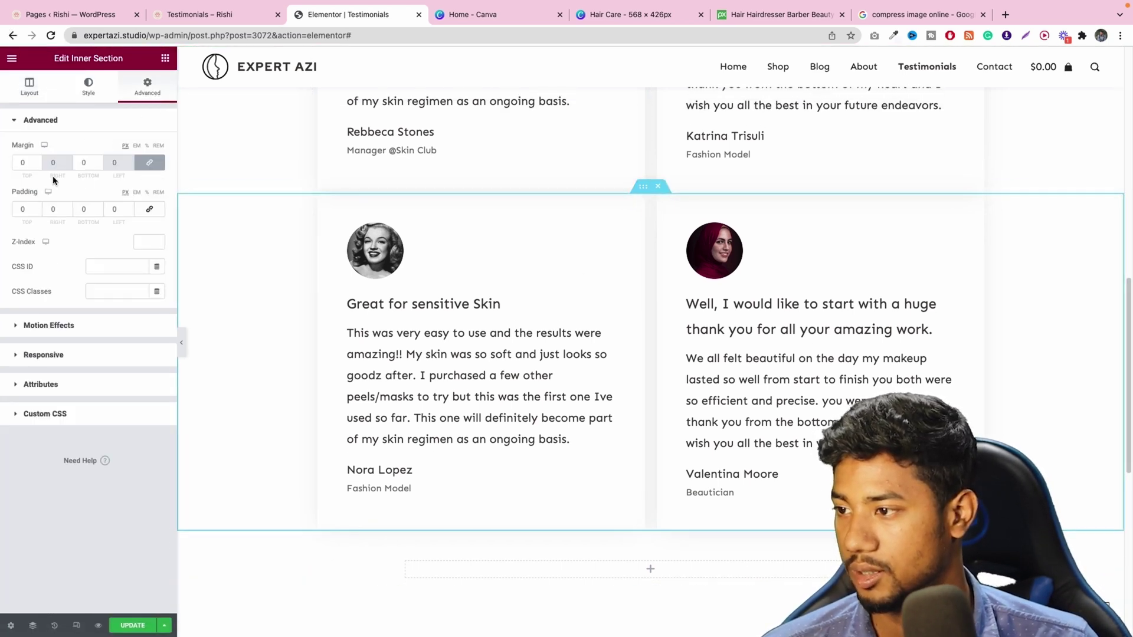
click(136, 146)
click(37, 160)
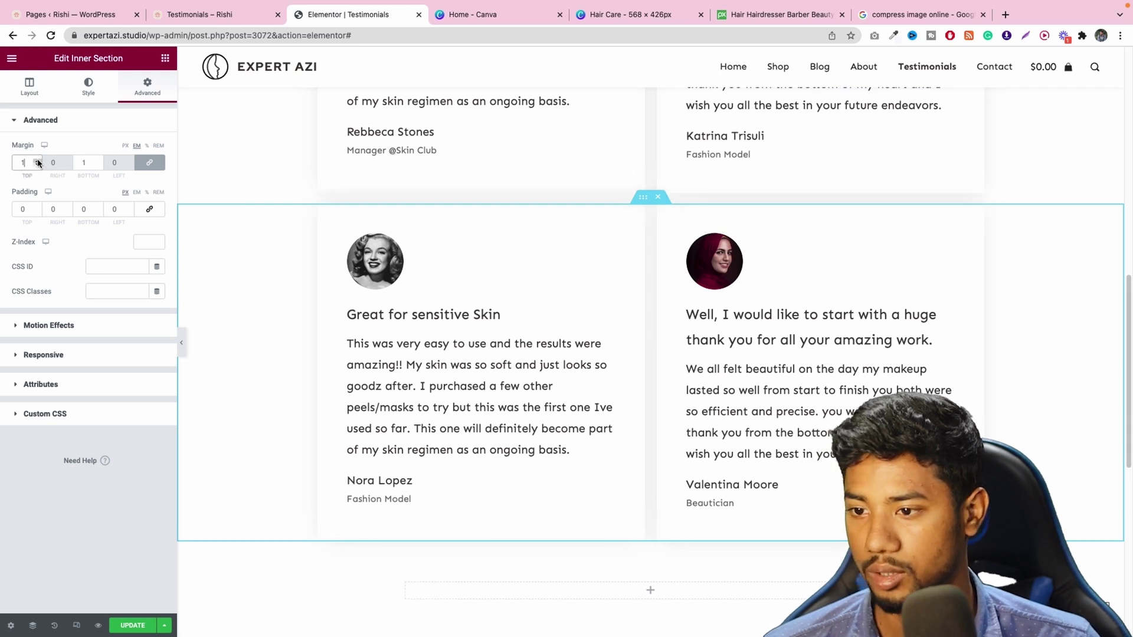
click(37, 160)
click(37, 160)
click(37, 160)
click(37, 160)
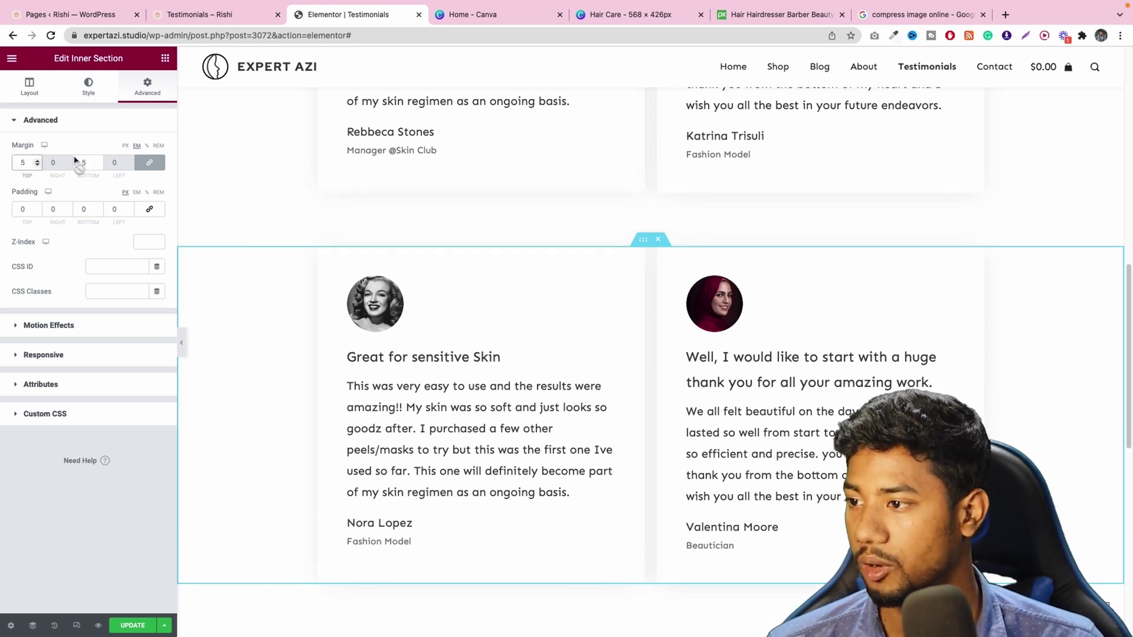
click(151, 165)
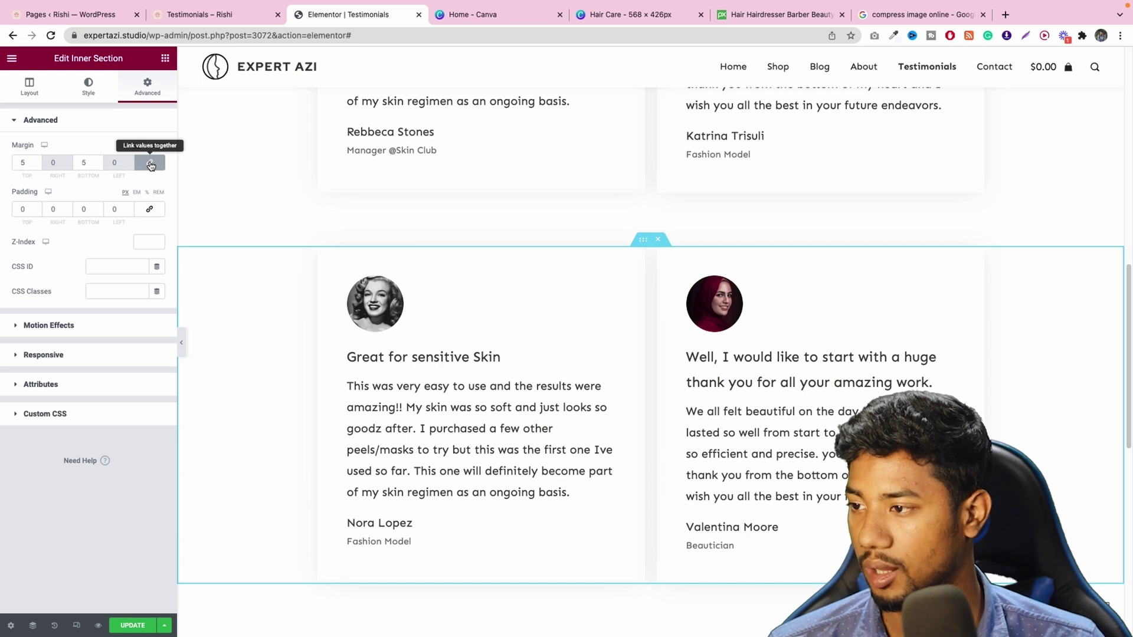
click(88, 162)
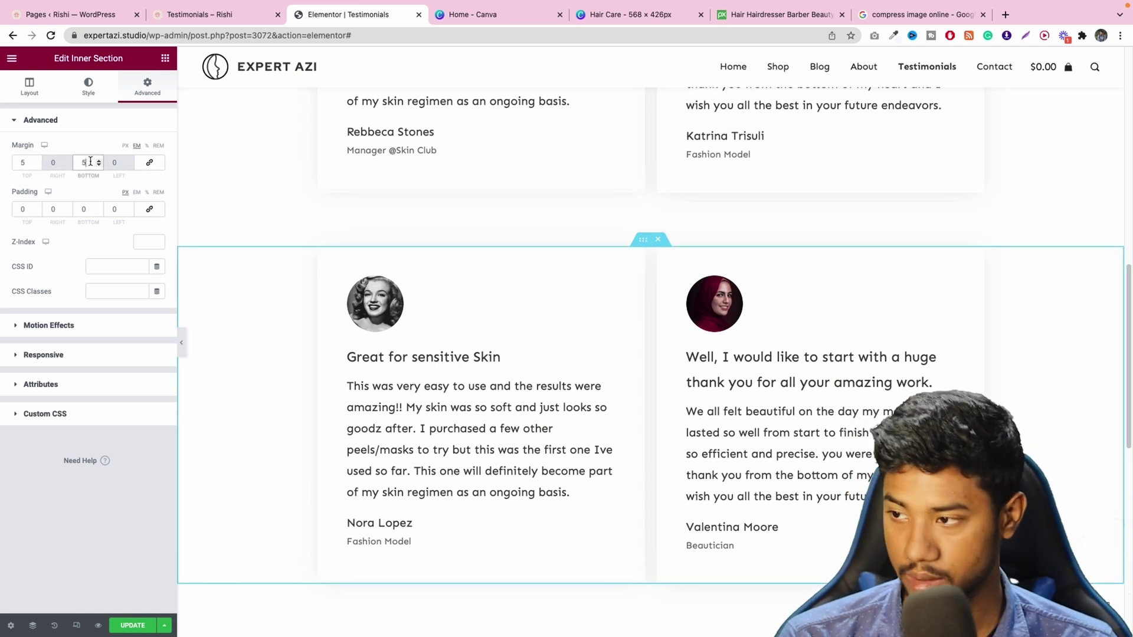
text(0)
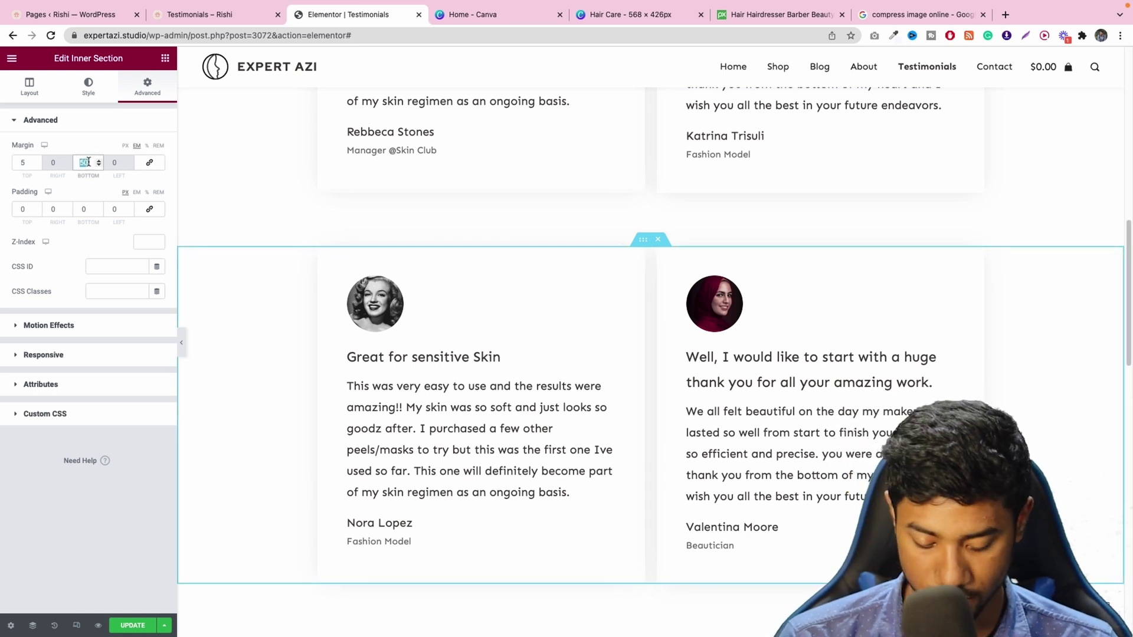
text(0)
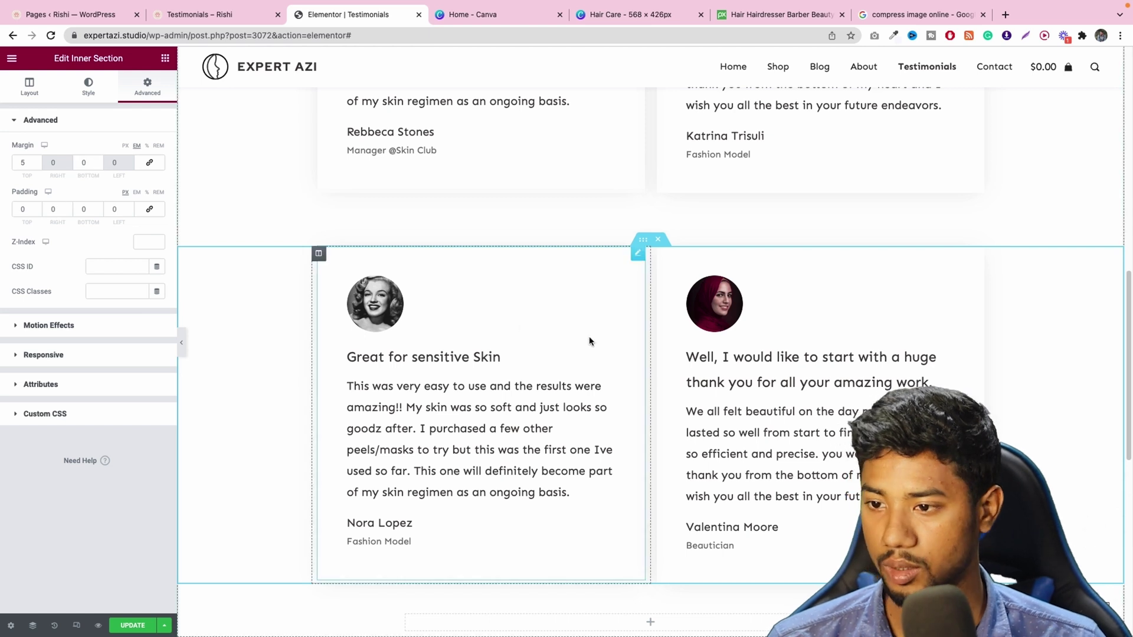
Preview the new row with the editor panel collapsed, then bring the panel back
scroll(589, 339, down, 3)
scroll(584, 321, up, 4)
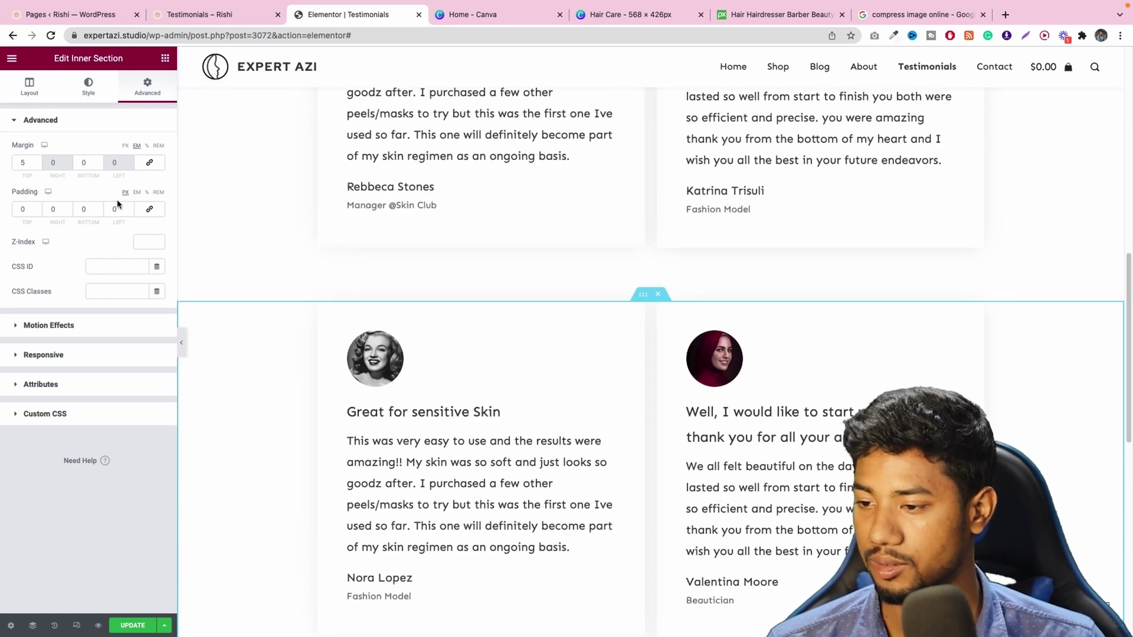
scroll(428, 392, down, 1)
click(181, 342)
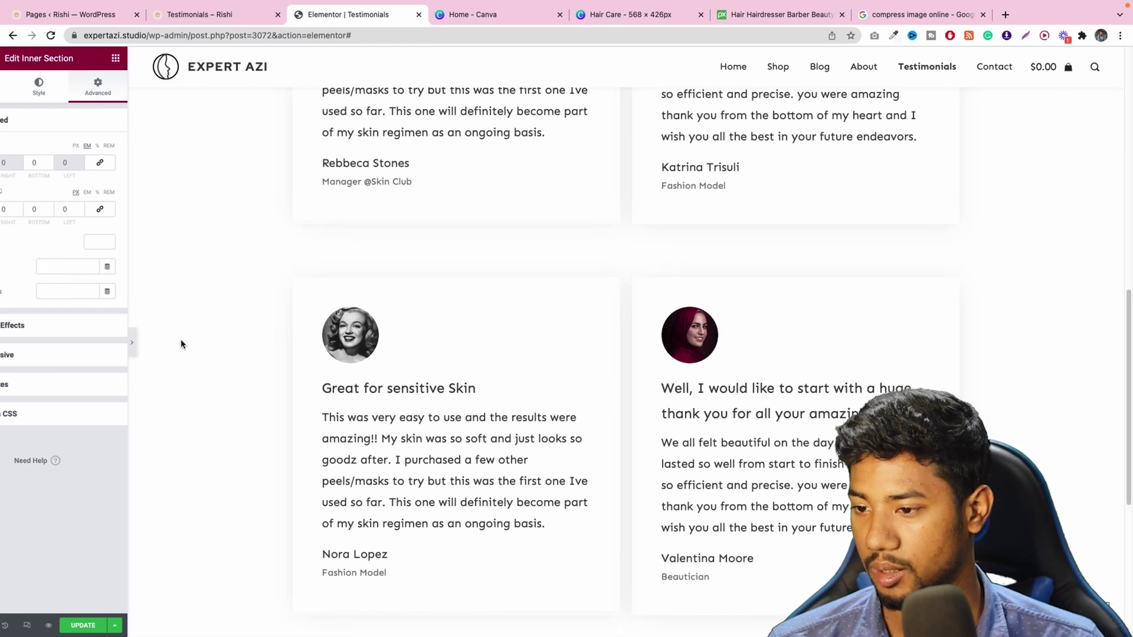
scroll(414, 354, down, 6)
scroll(408, 352, up, 15)
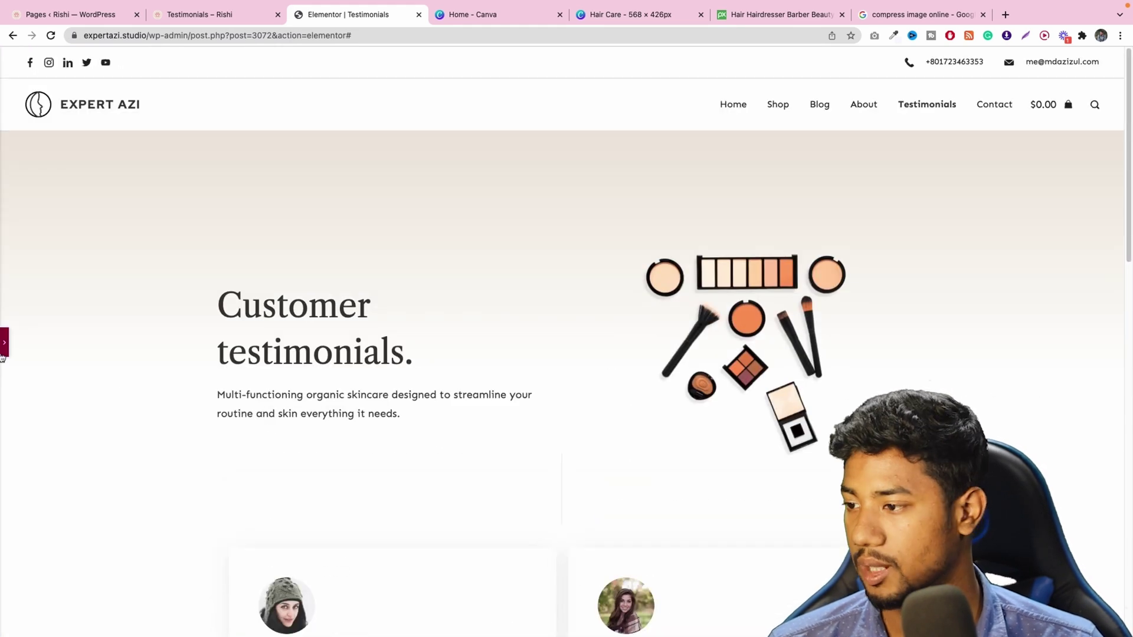
click(3, 353)
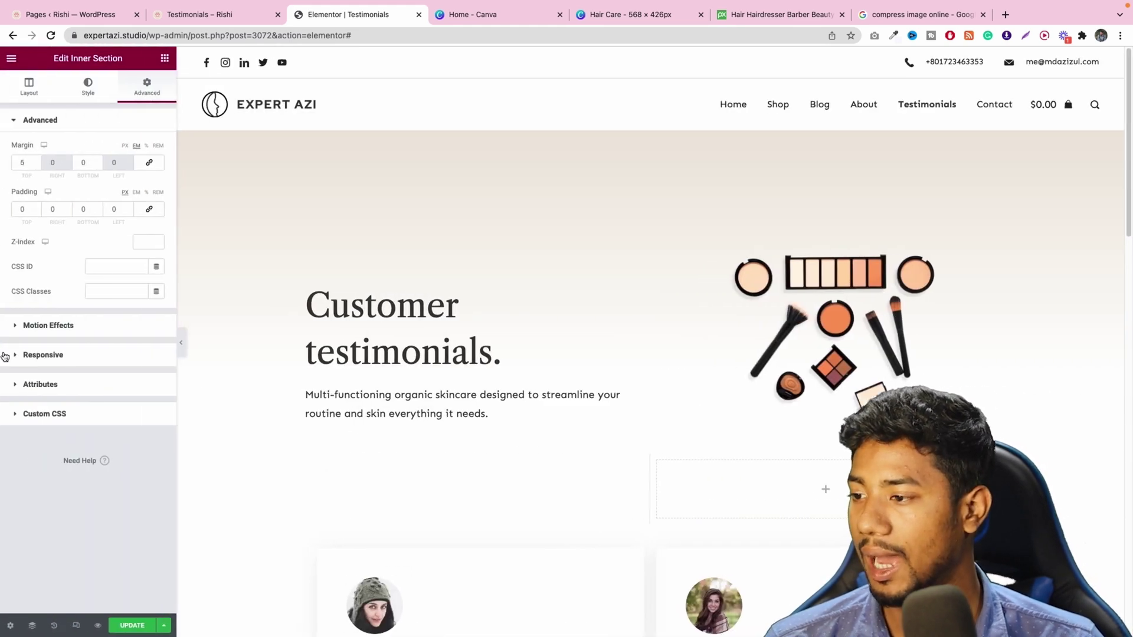
scroll(322, 354, down, 6)
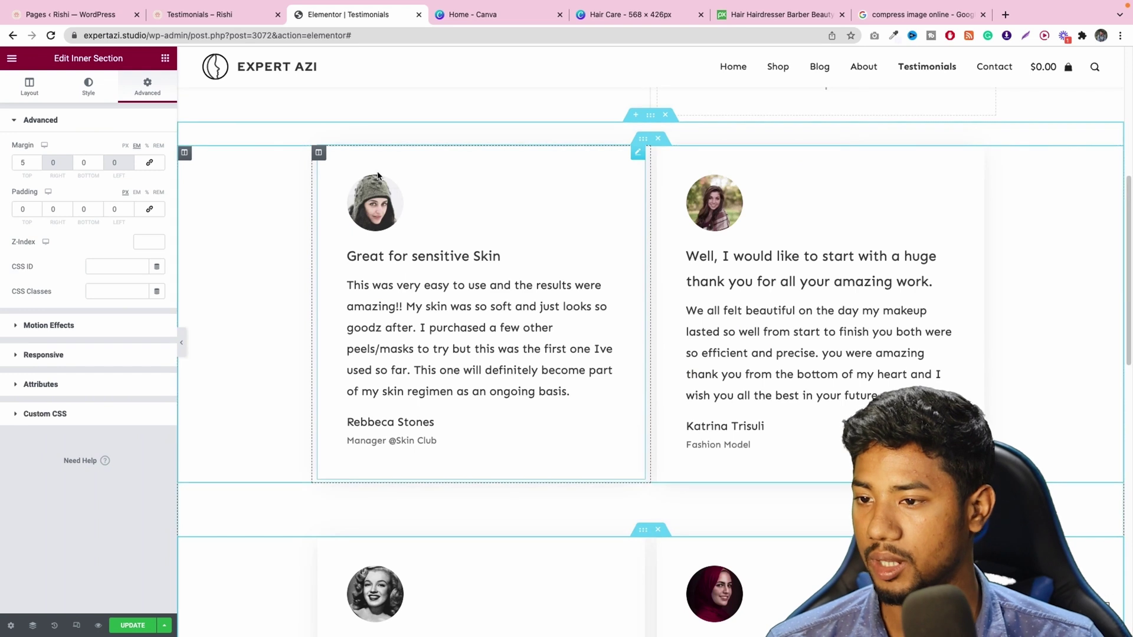
Hide the first testimonial row on mobile under Advanced > Responsive
click(900, 105)
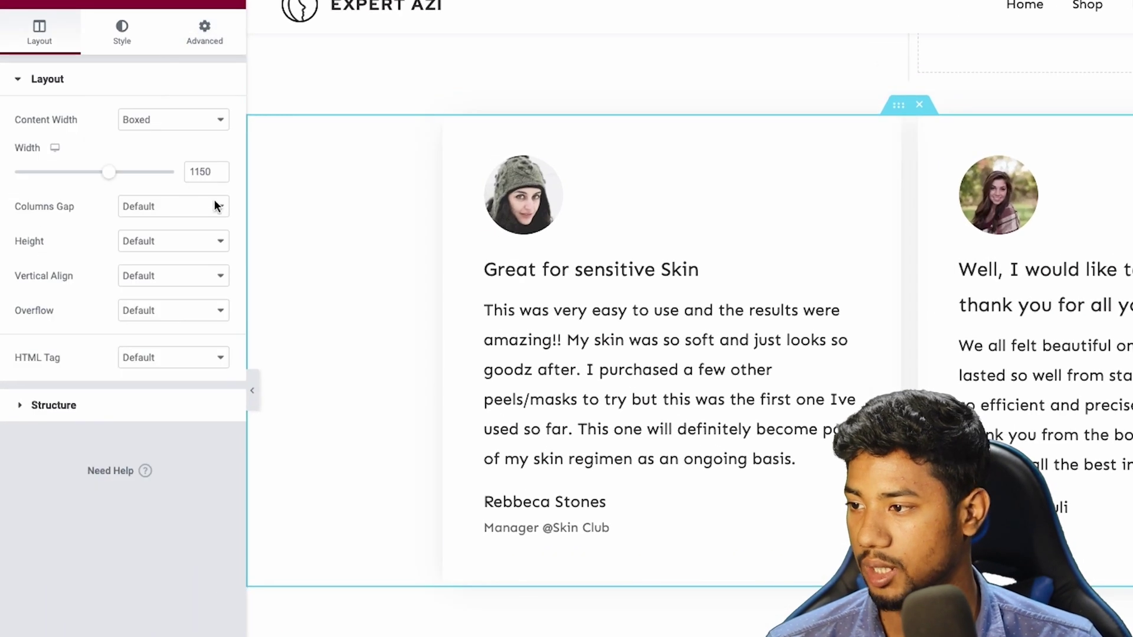
click(203, 41)
click(59, 408)
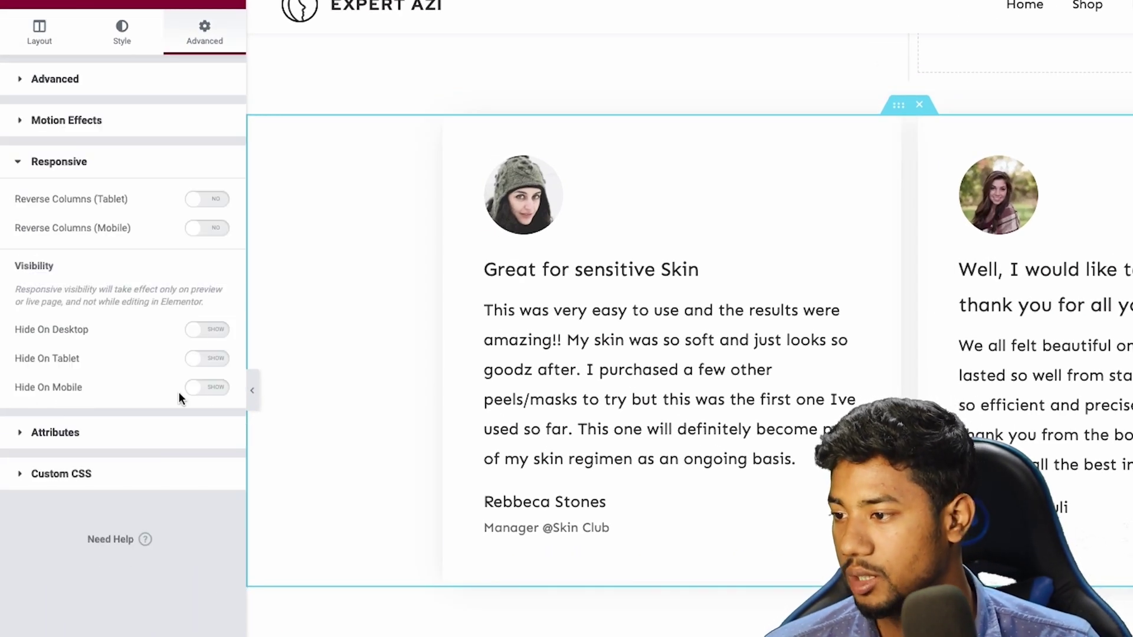
click(204, 390)
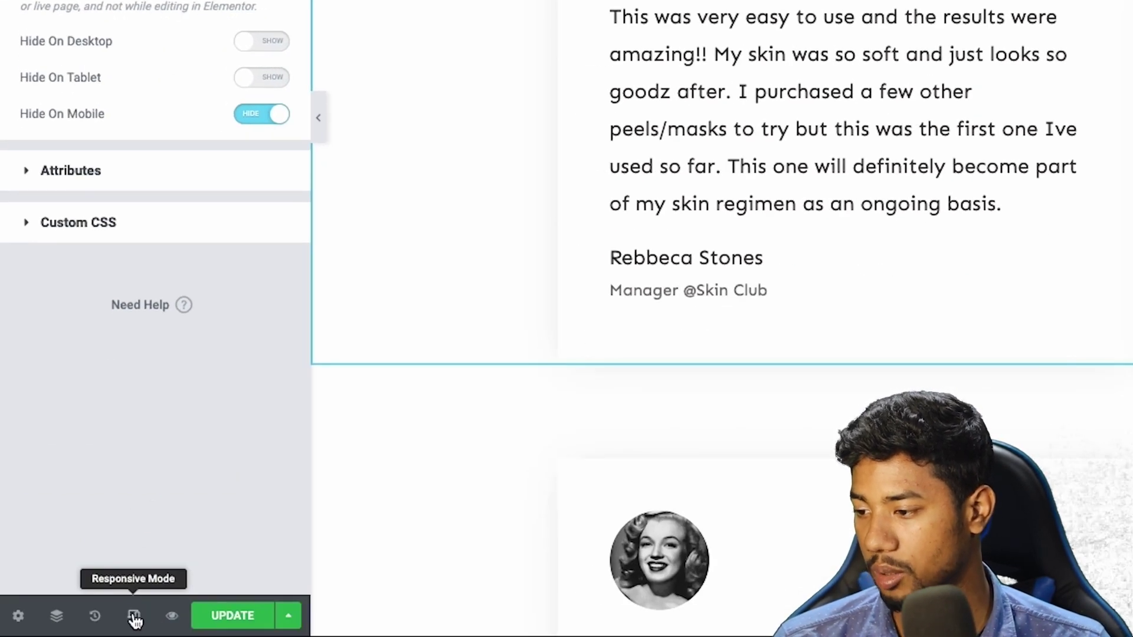
Preview the page at mobile size, check the testimonial's style, then return to desktop view
click(135, 618)
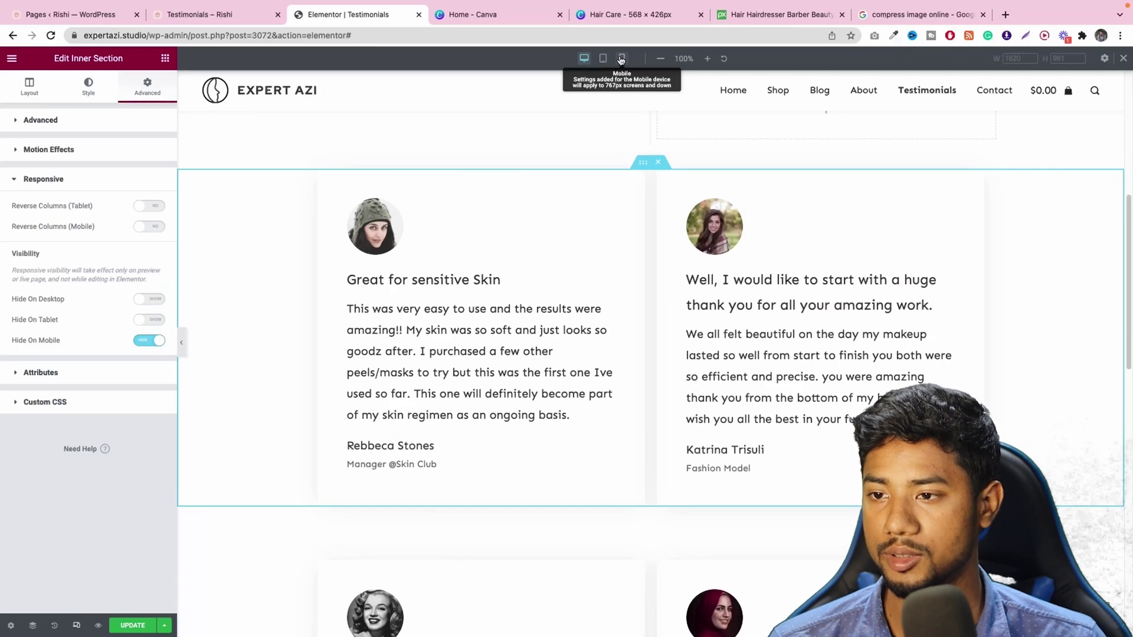
click(622, 58)
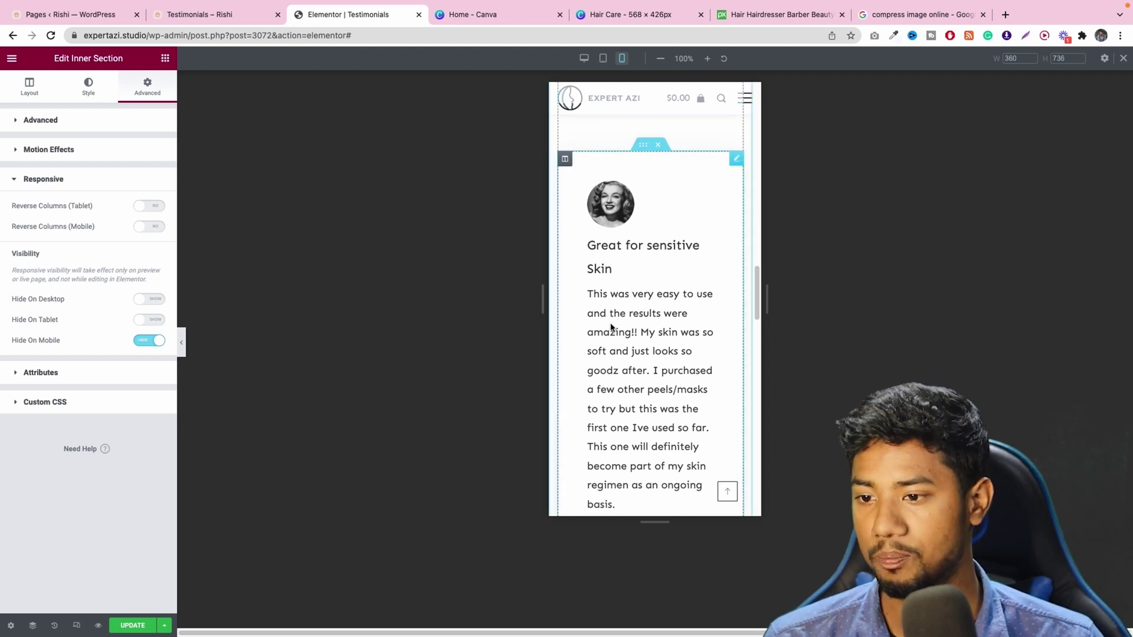
click(653, 344)
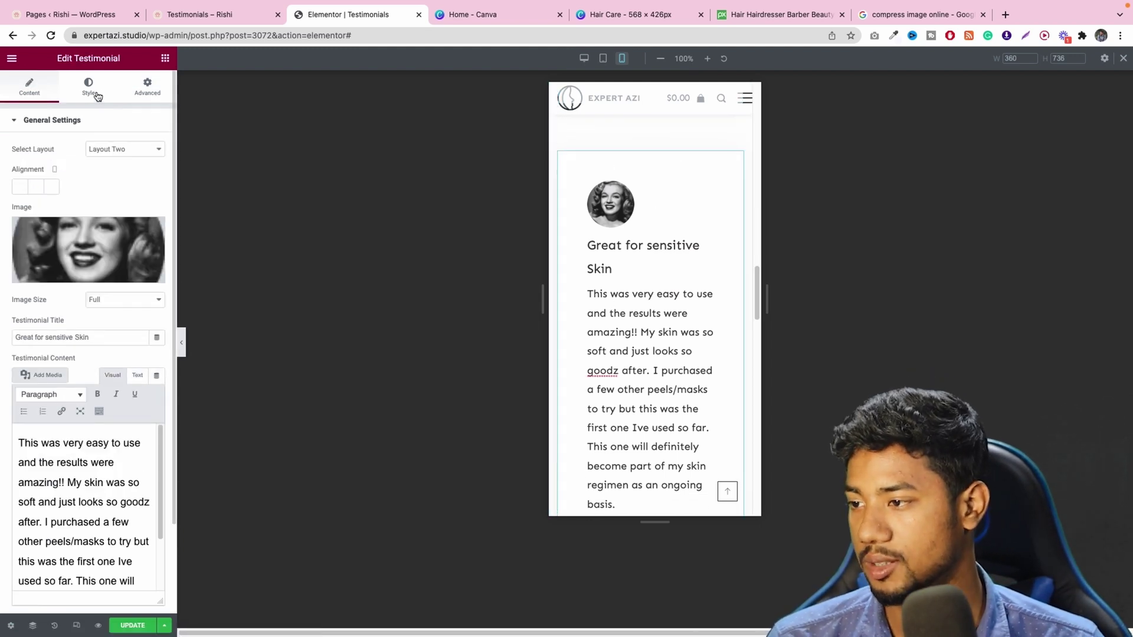
click(91, 90)
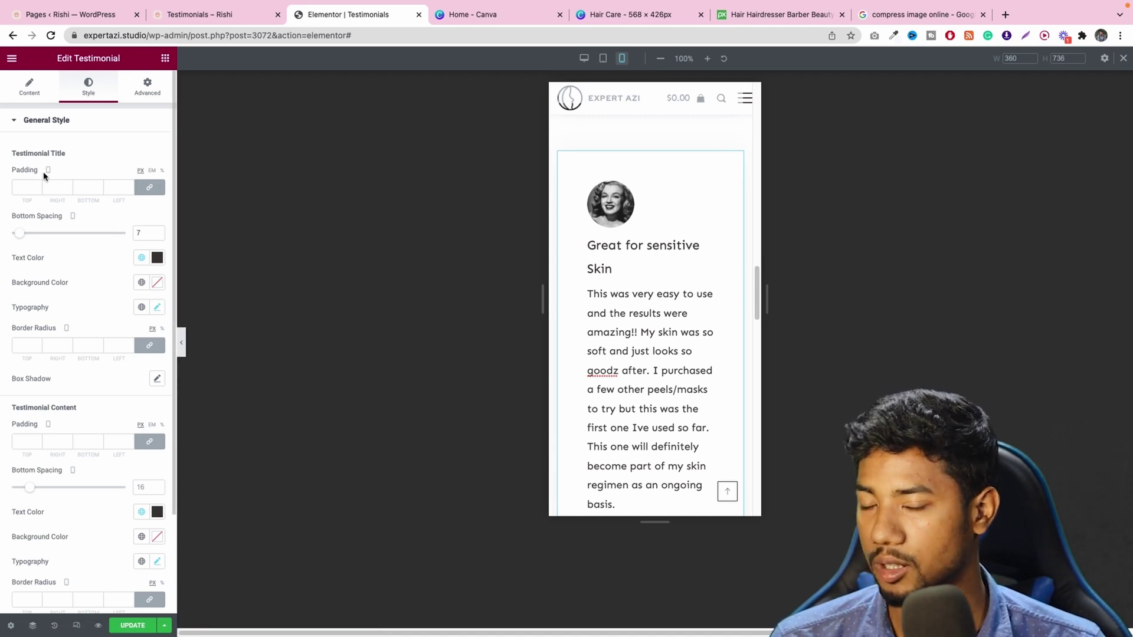
scroll(101, 253, down, 4)
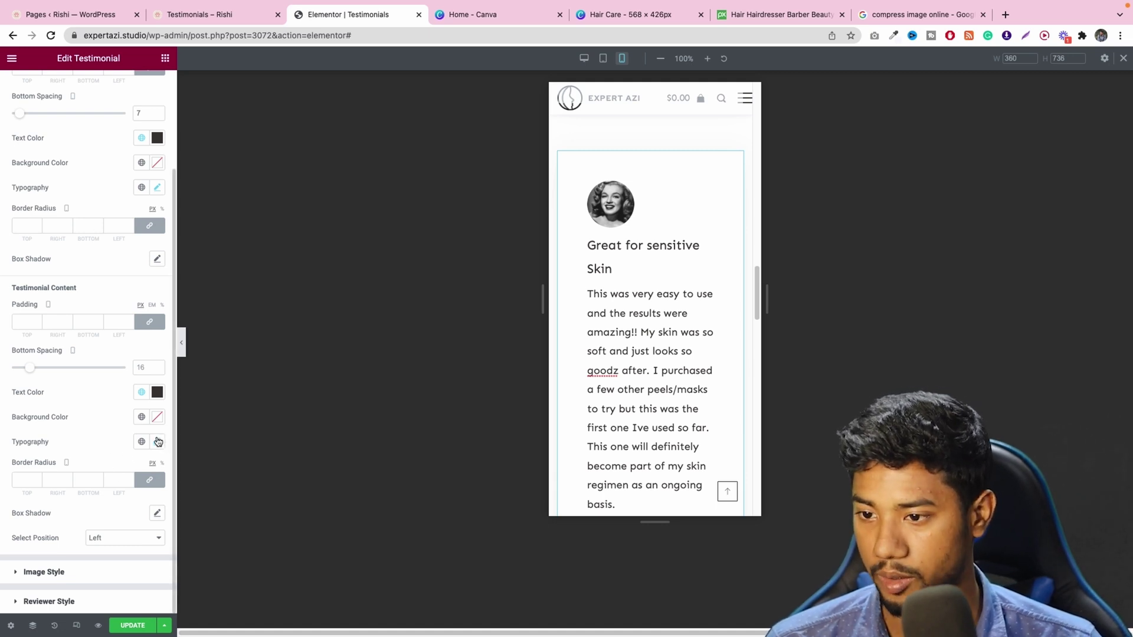
click(76, 626)
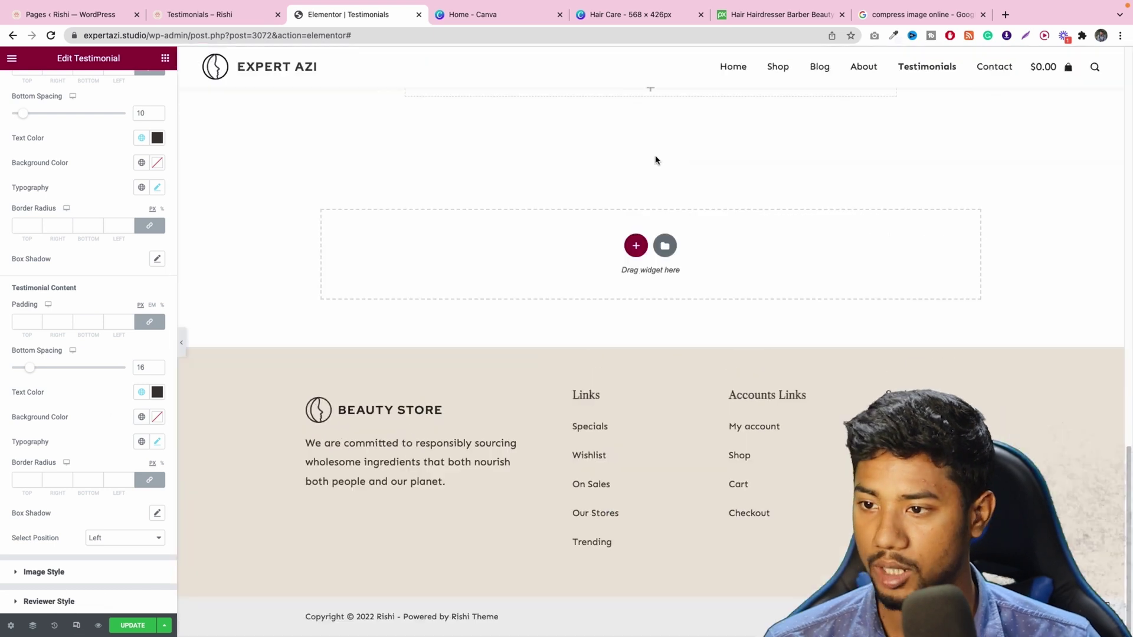
scroll(655, 160, up, 10)
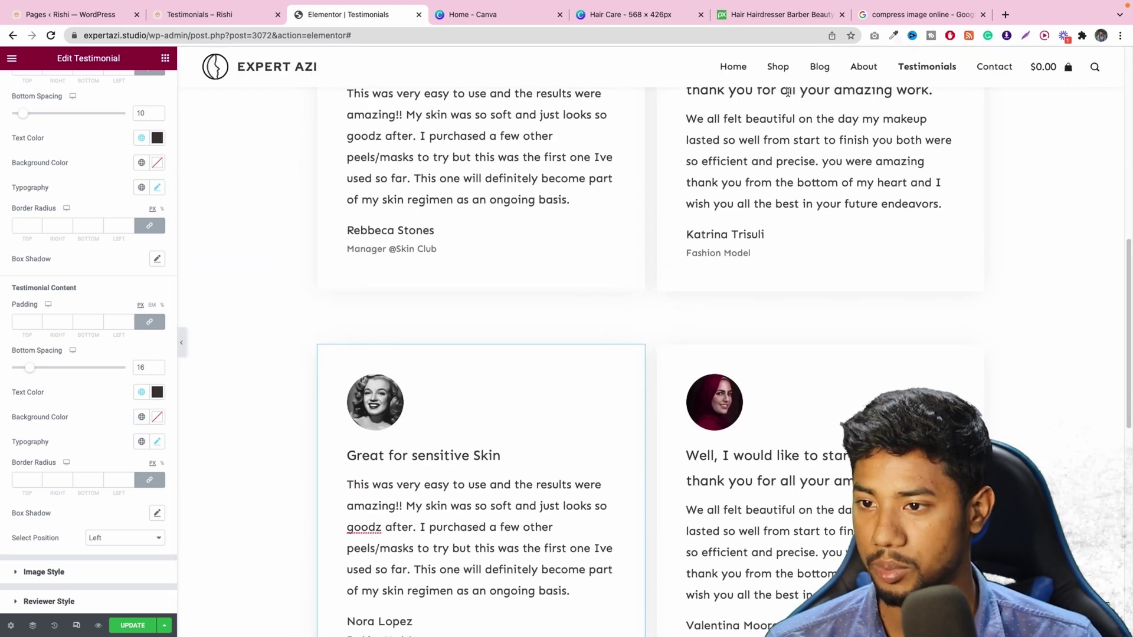
scroll(685, 227, up, 5)
Toggle Reverse Columns (Mobile) on and back off for the inner section, then update the page
click(500, 346)
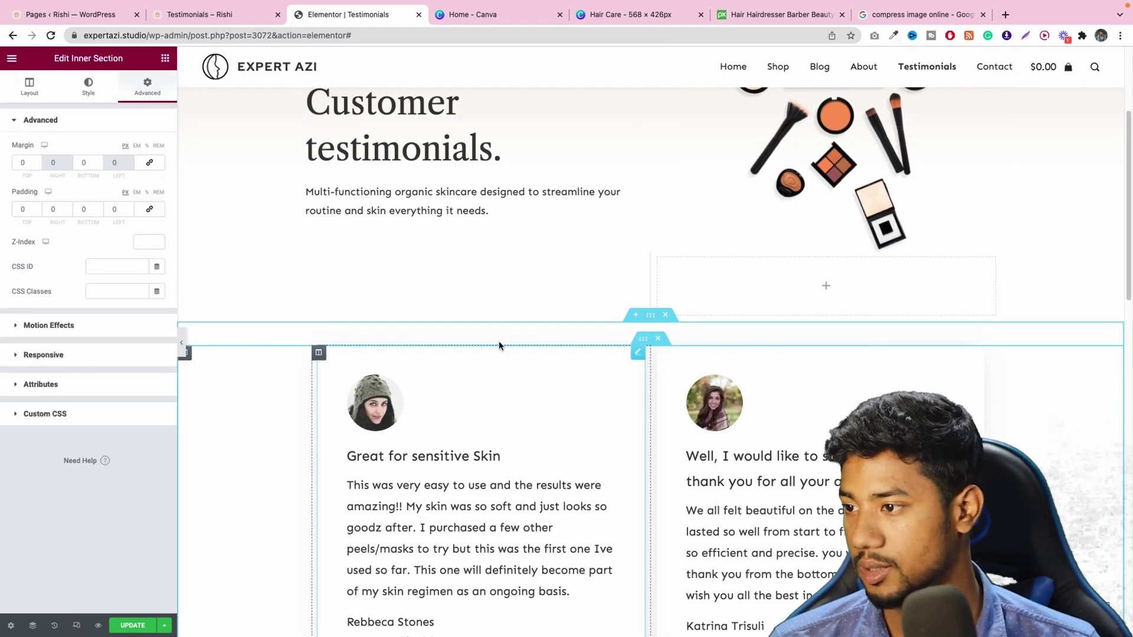
click(89, 85)
click(142, 88)
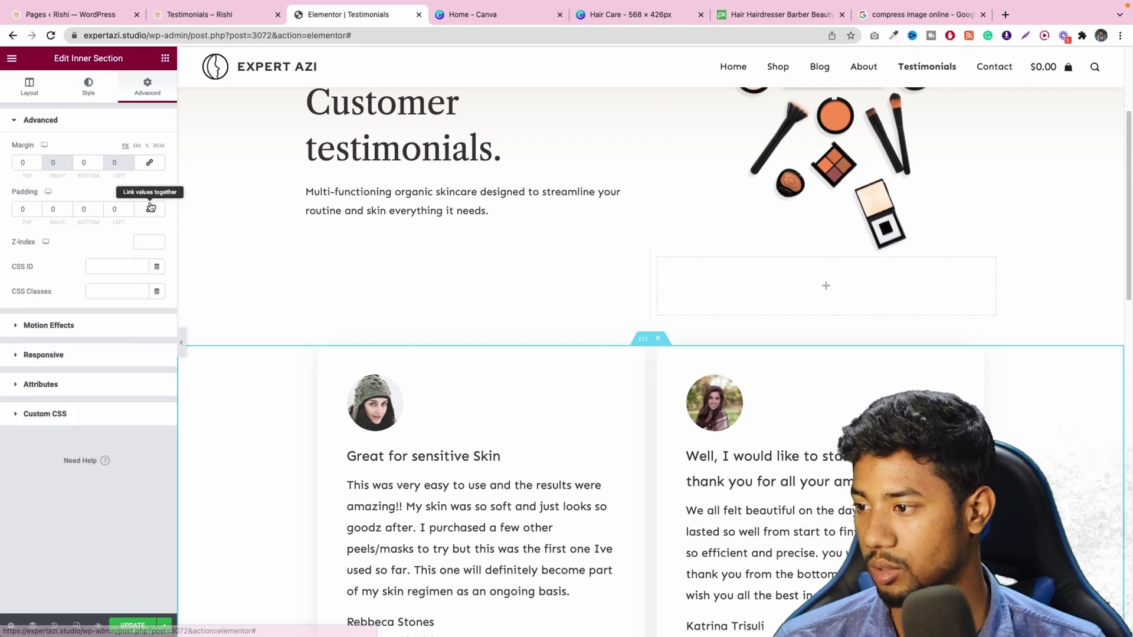
click(82, 354)
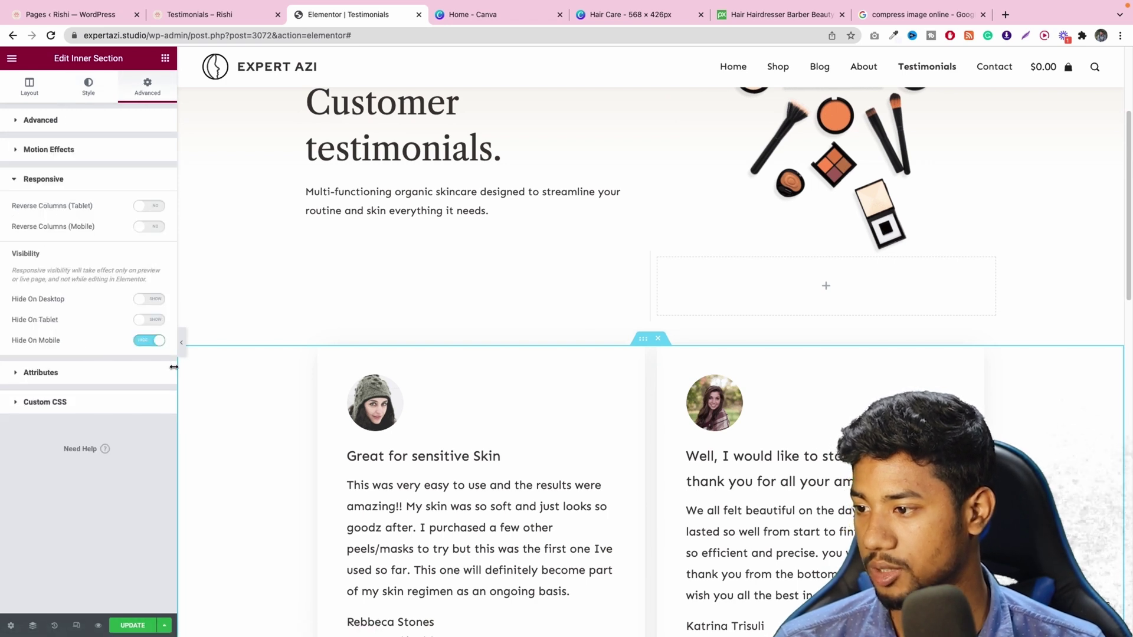
click(143, 226)
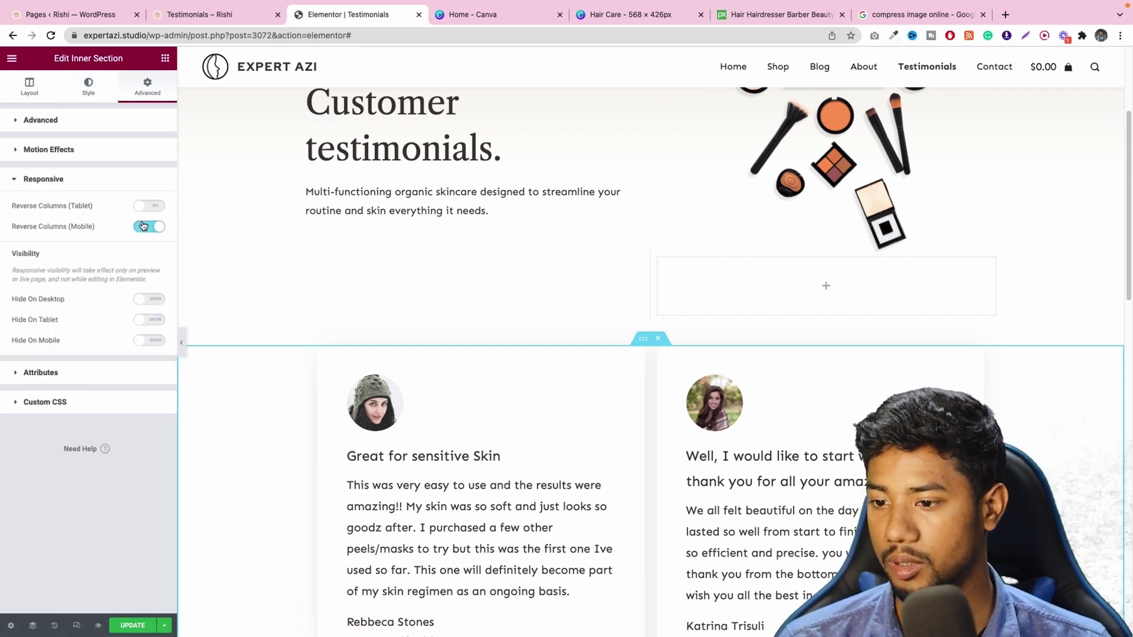
click(143, 226)
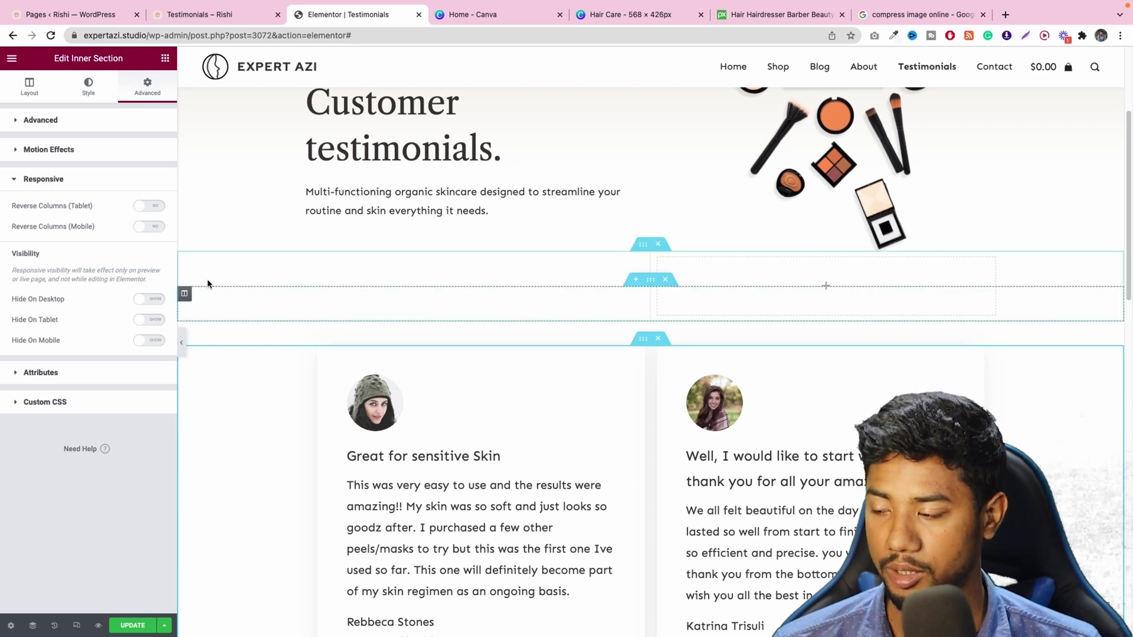
click(134, 625)
scroll(542, 426, down, 6)
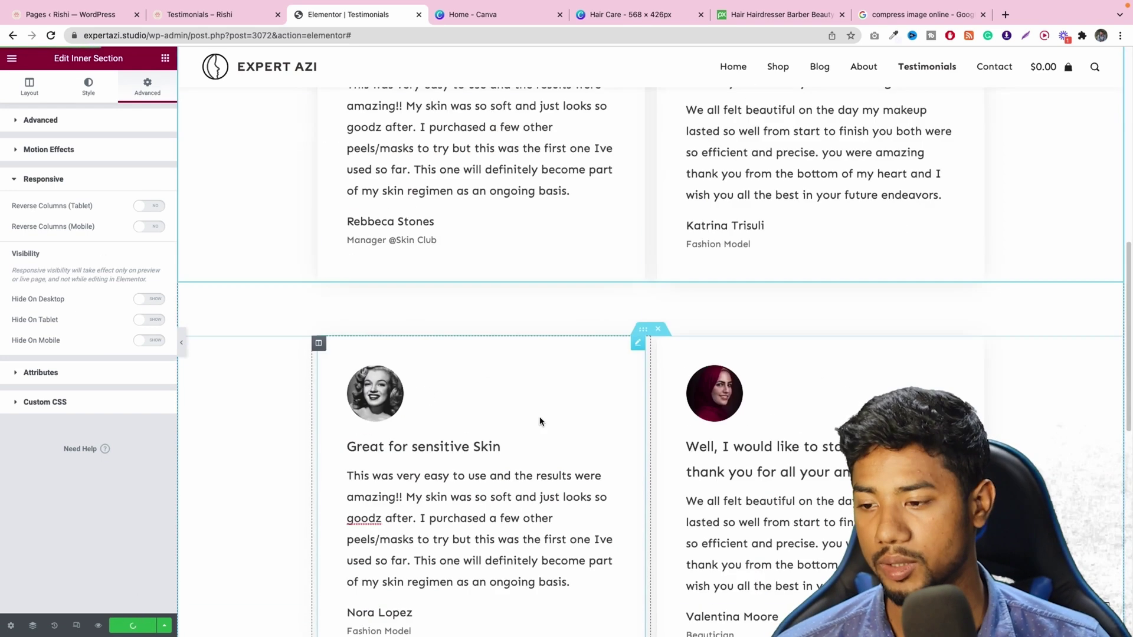
scroll(539, 423, down, 9)
scroll(533, 406, up, 7)
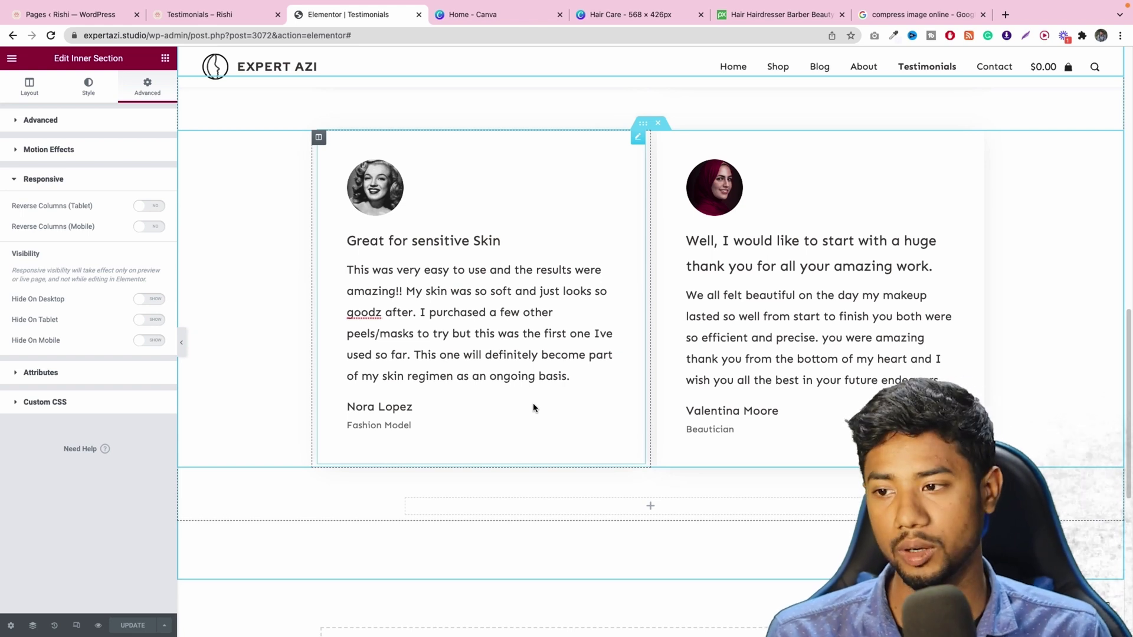
scroll(531, 434, up, 10)
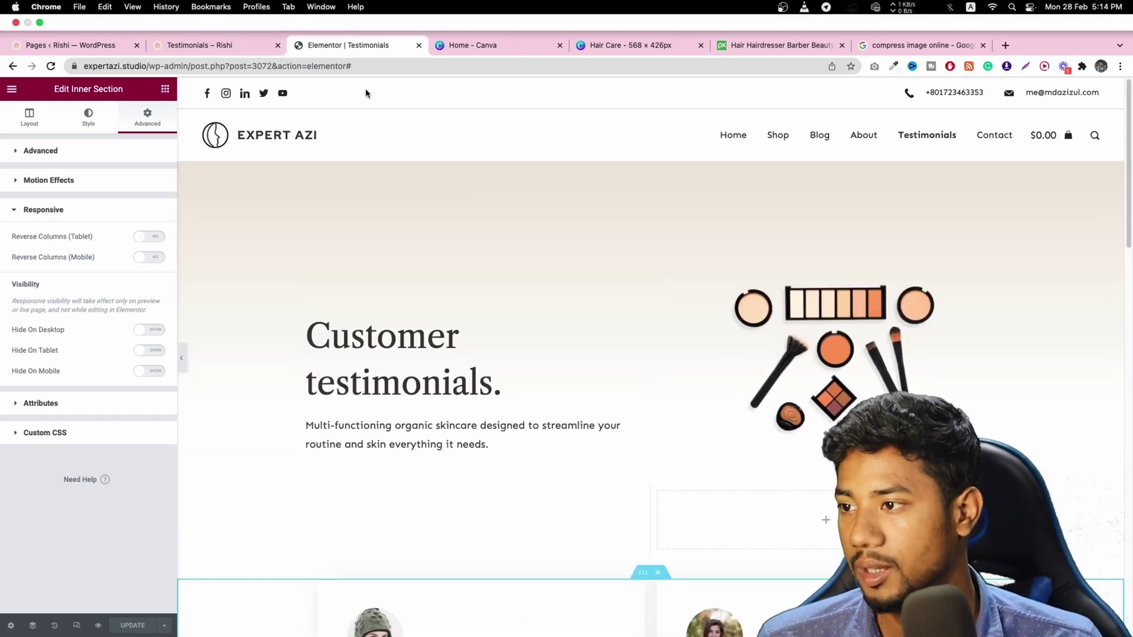
From the pages list, open Elementor > Settings in a new tab
click(104, 18)
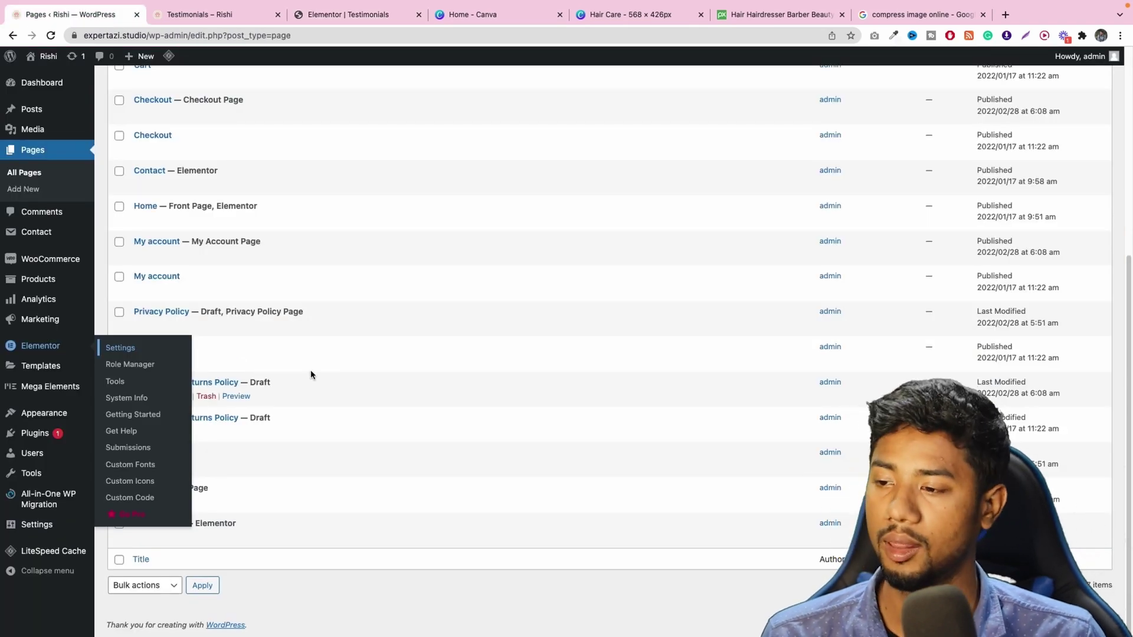
mouse_move(55, 348)
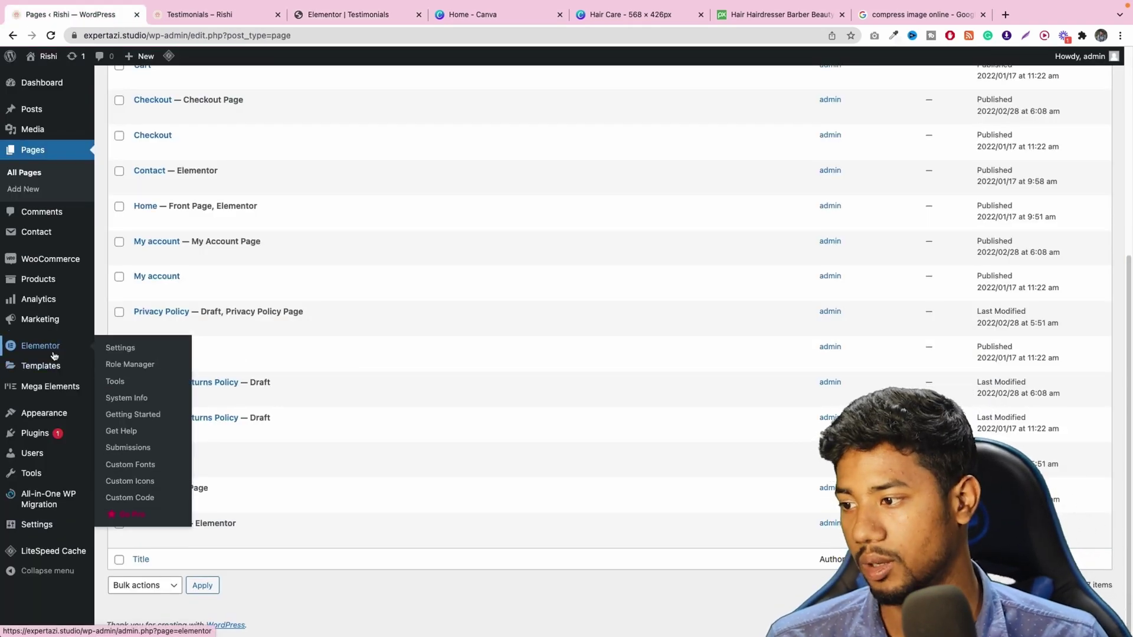
right_click(263, 220)
click(284, 230)
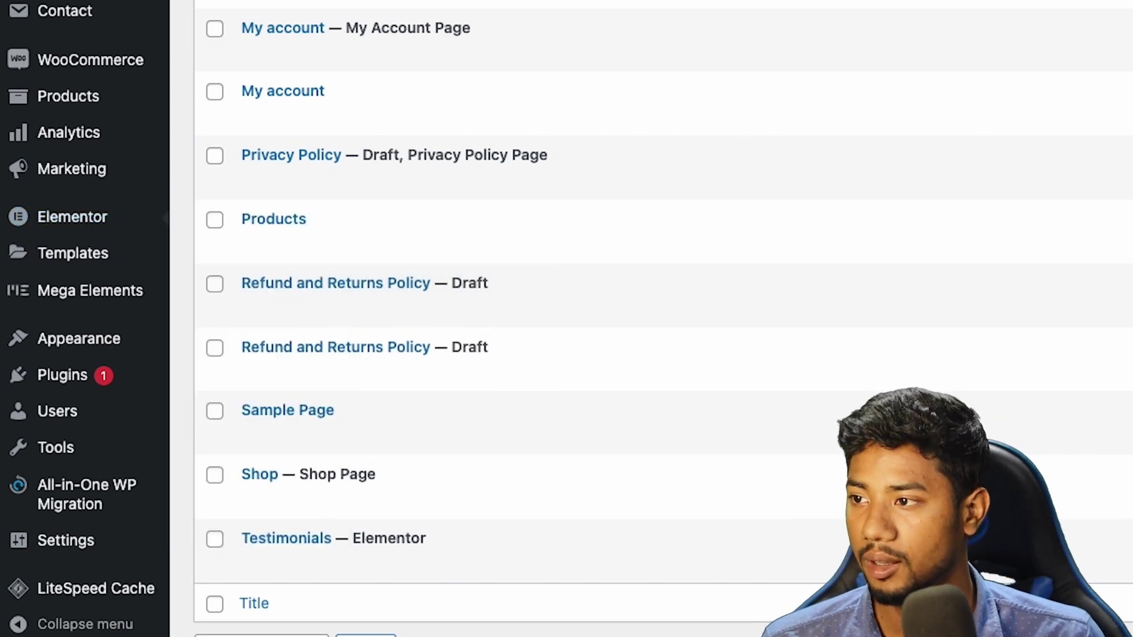
Enable Elementor for Landing Pages and Products post types and save the changes
click(188, 46)
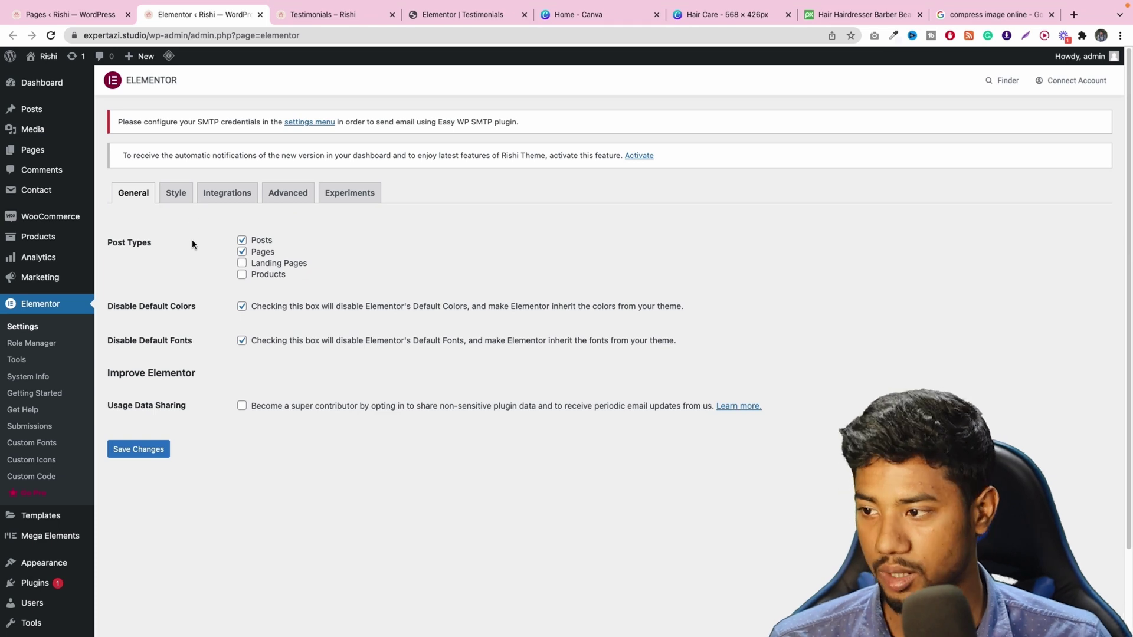
click(289, 267)
click(273, 275)
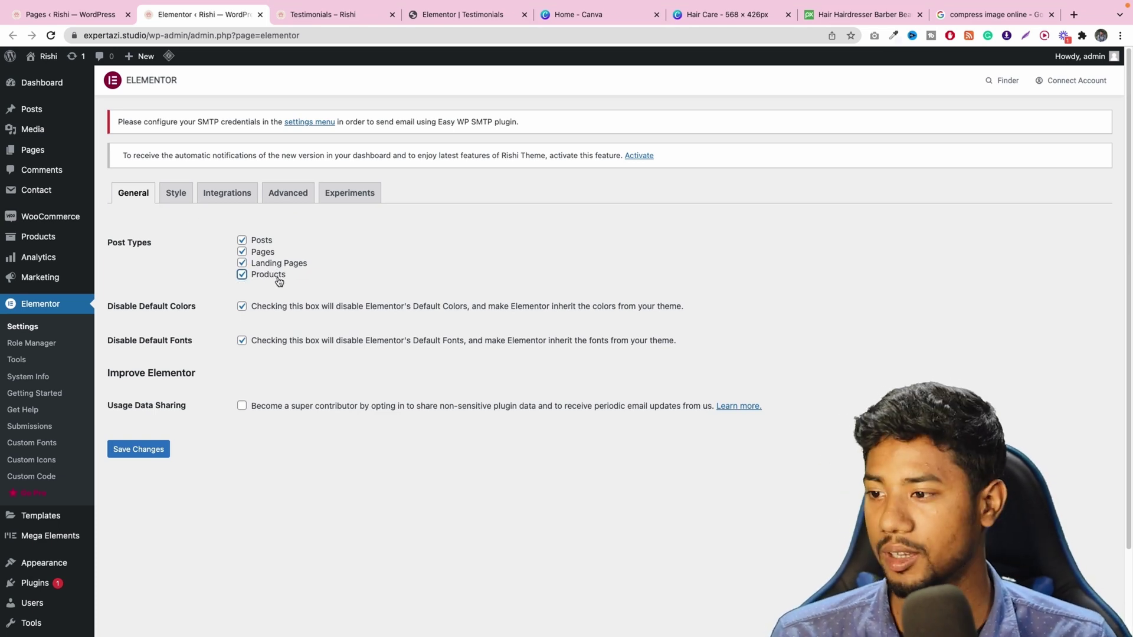
click(137, 451)
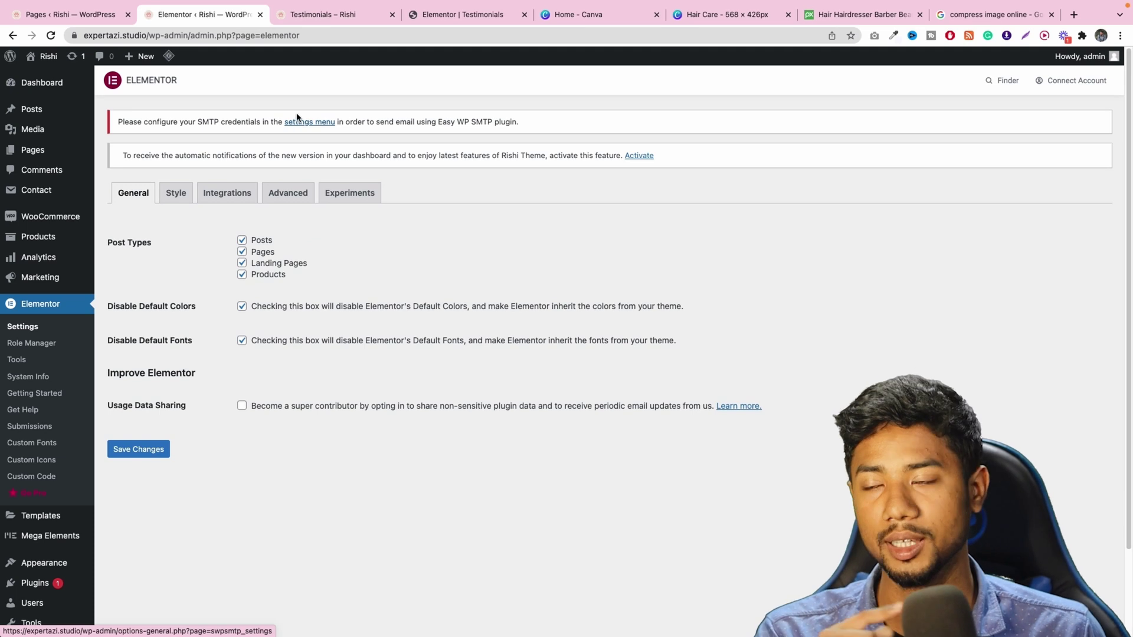
Glance at the live Testimonials page, then browse the Style, Integrations, Advanced and Experiments settings tabs
click(321, 19)
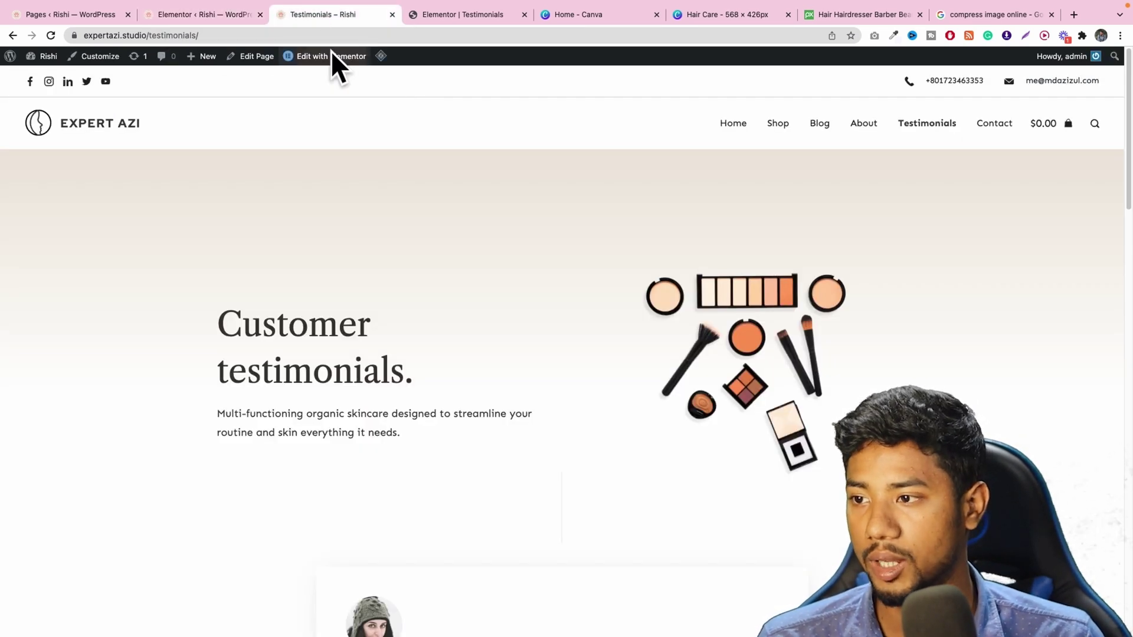
mouse_move(320, 56)
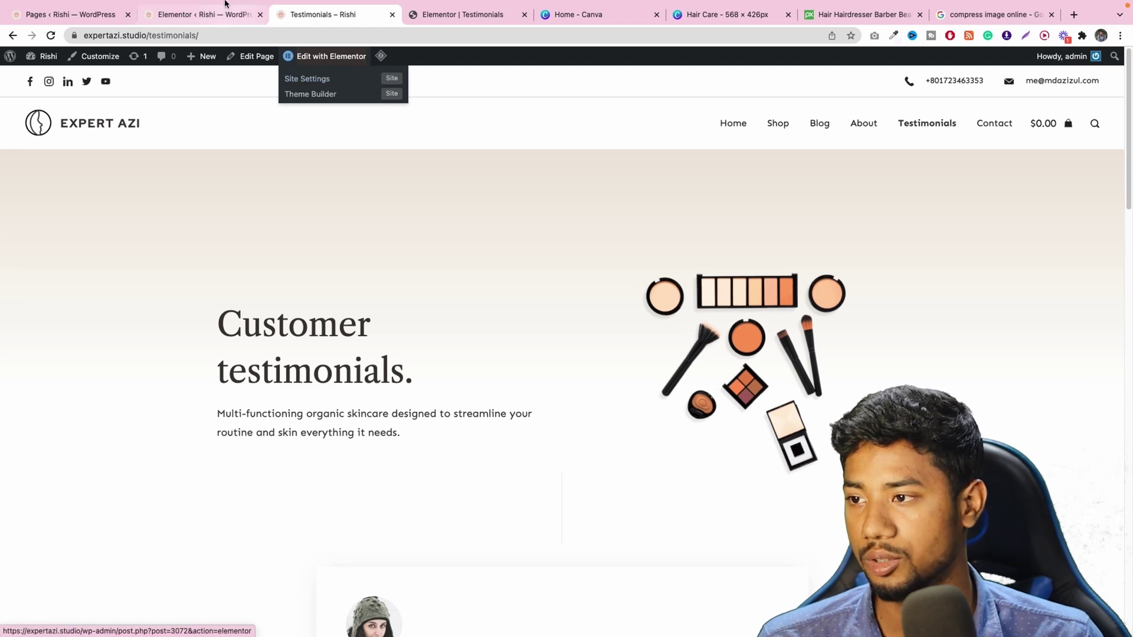
click(242, 21)
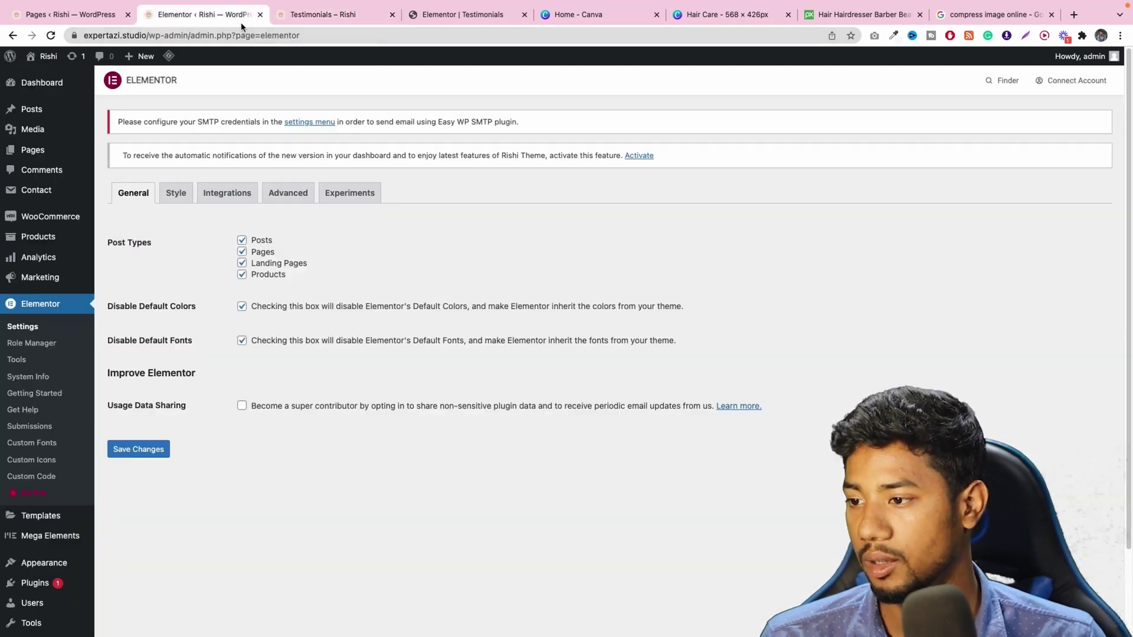
triple_click(264, 254)
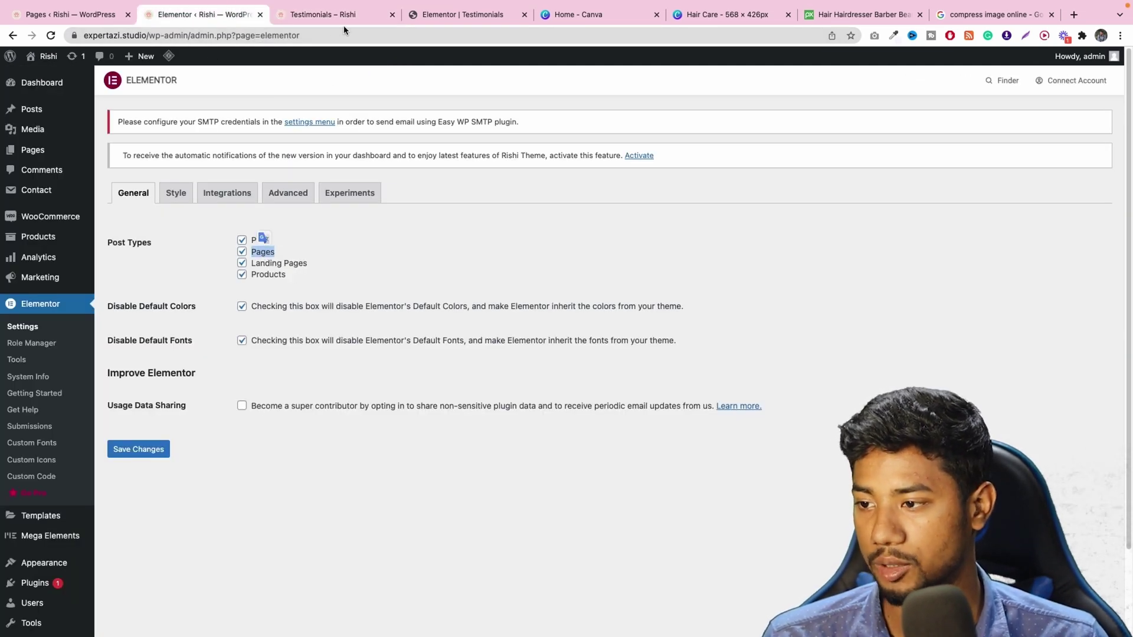
click(176, 194)
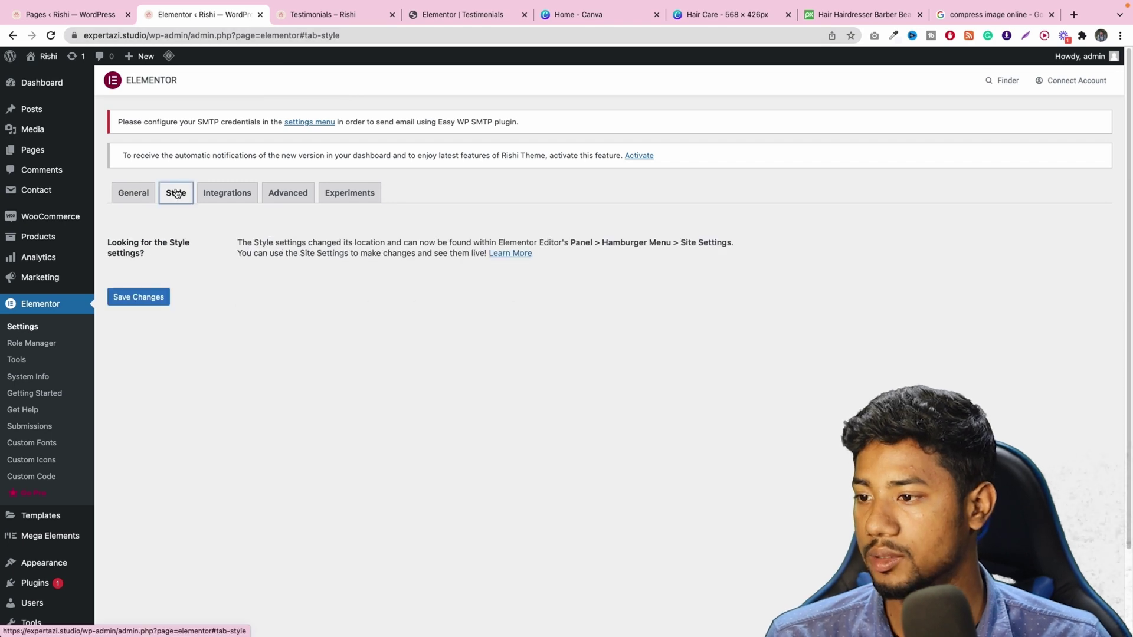
click(226, 195)
click(306, 198)
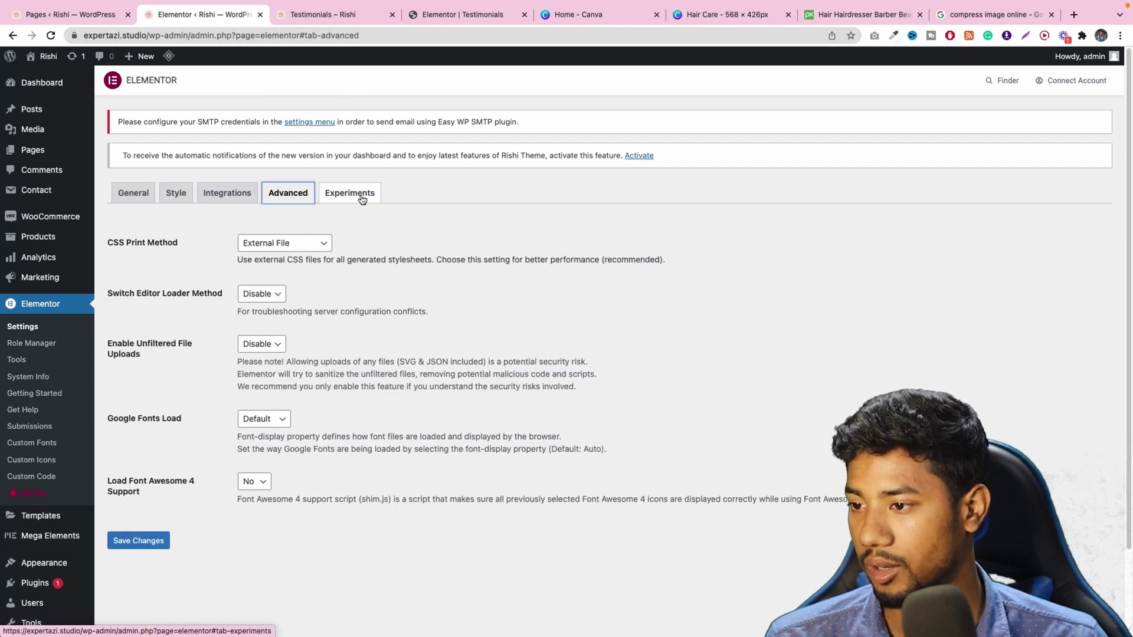
click(363, 201)
Look through Role Manager, System Info, Getting Started and Saved Templates, then return to Testimonials
click(45, 346)
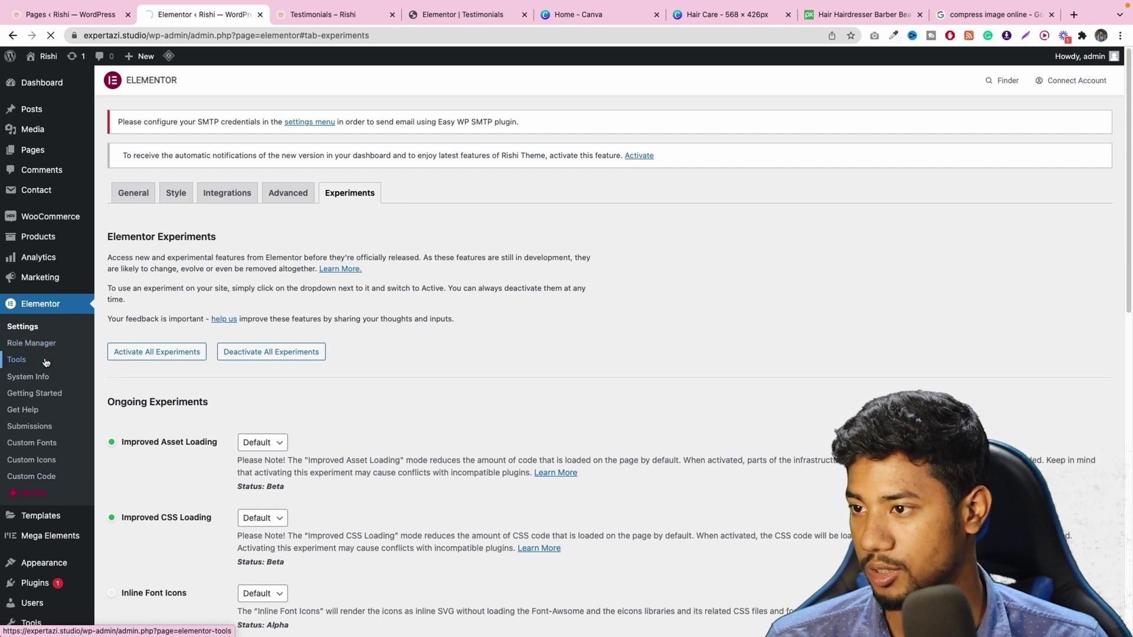
scroll(108, 345, down, 3)
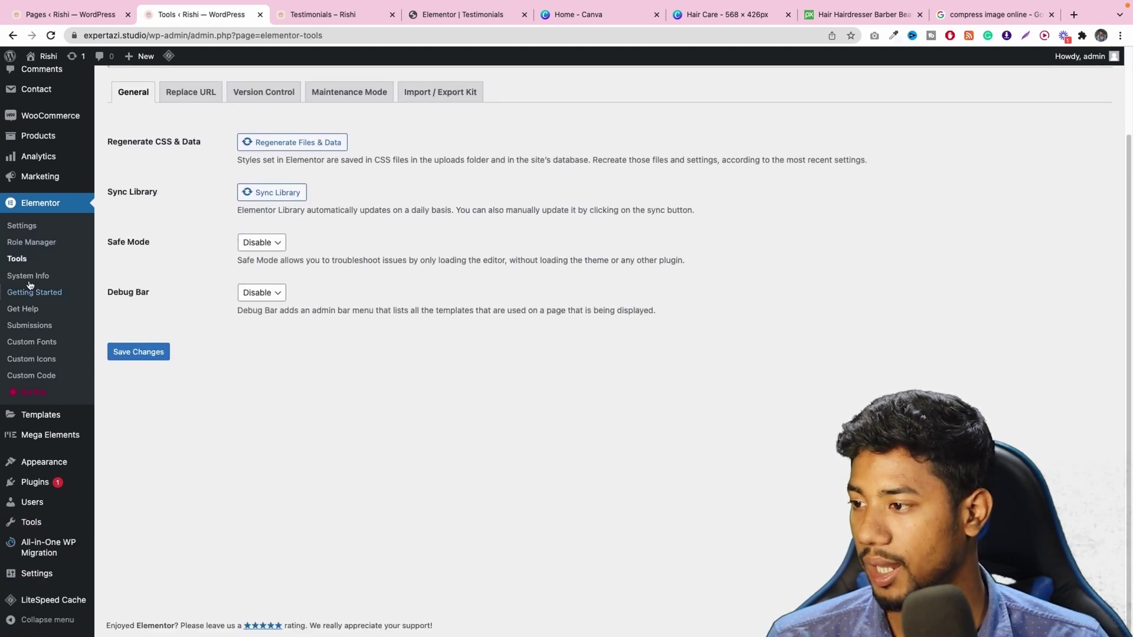
click(30, 276)
click(32, 301)
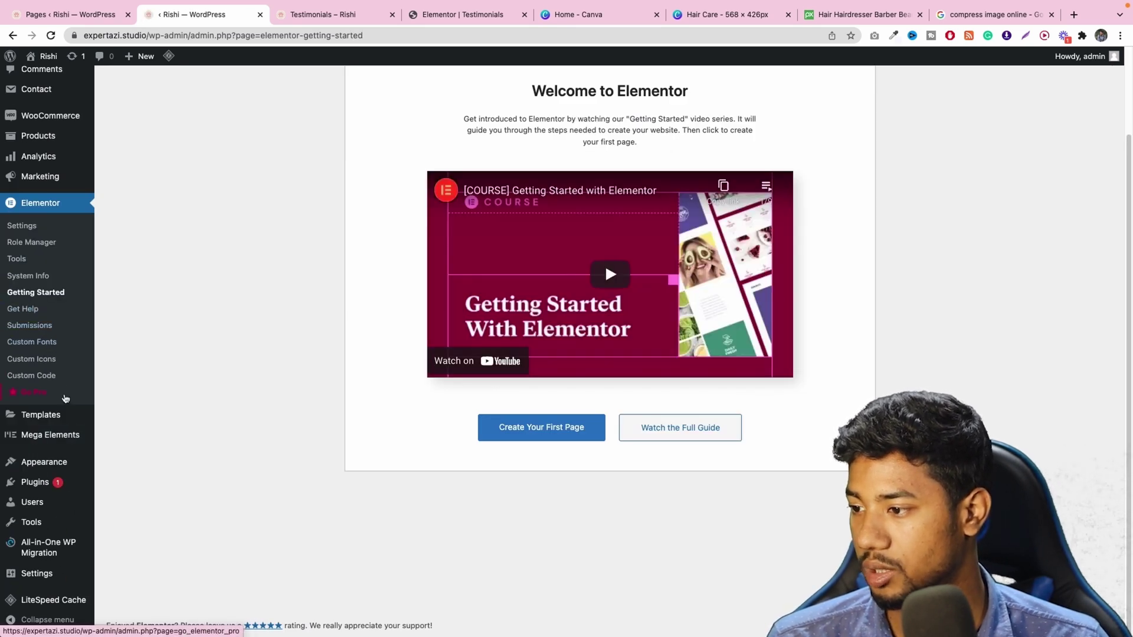
mouse_move(58, 413)
click(137, 422)
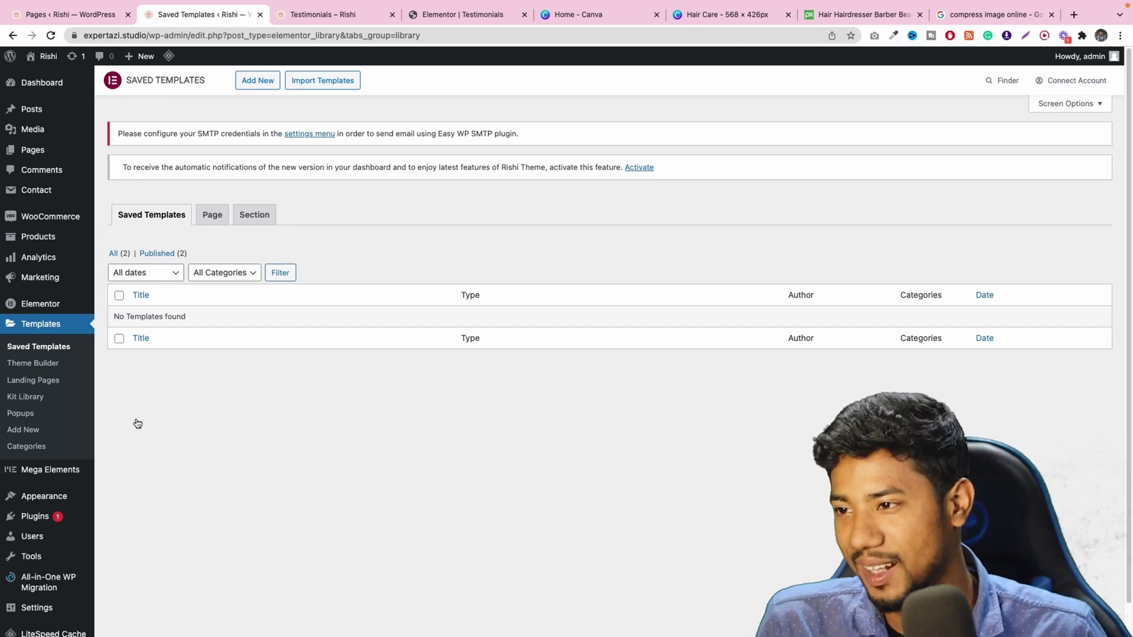
click(334, 18)
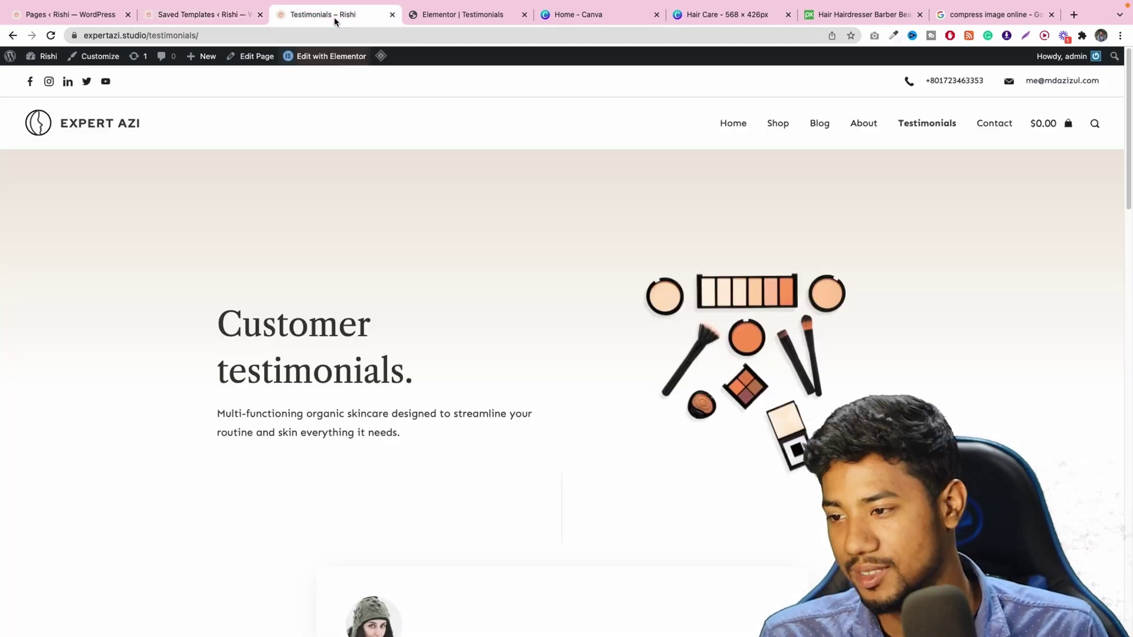
Save the Testimonials hero section as library template 'testimonial header' and close the library
click(479, 22)
scroll(585, 318, down, 5)
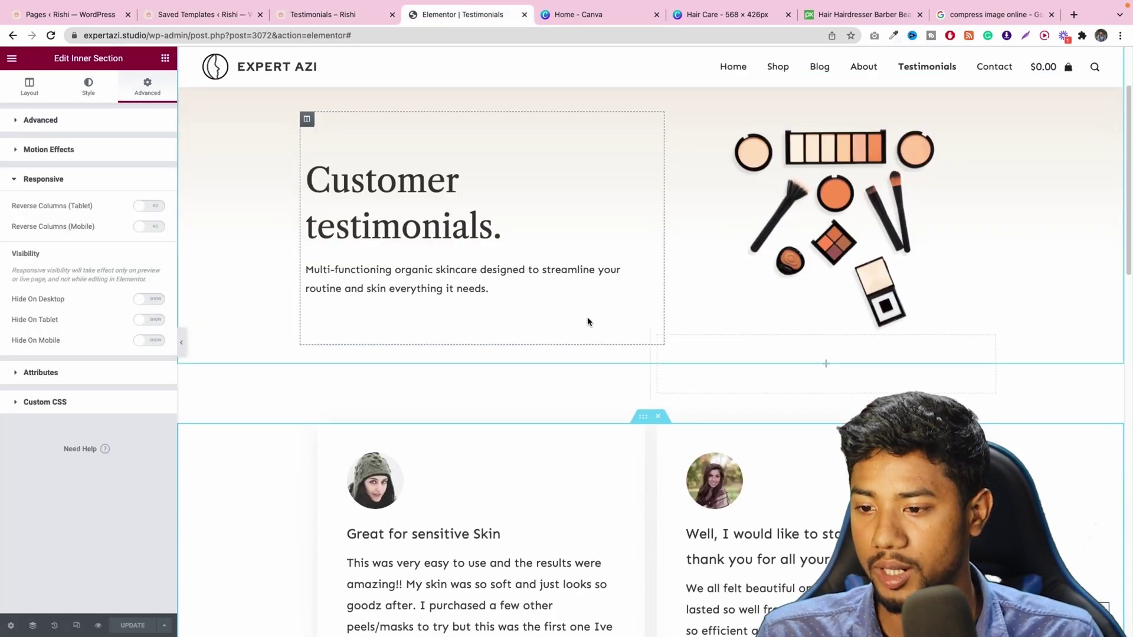
scroll(588, 321, up, 5)
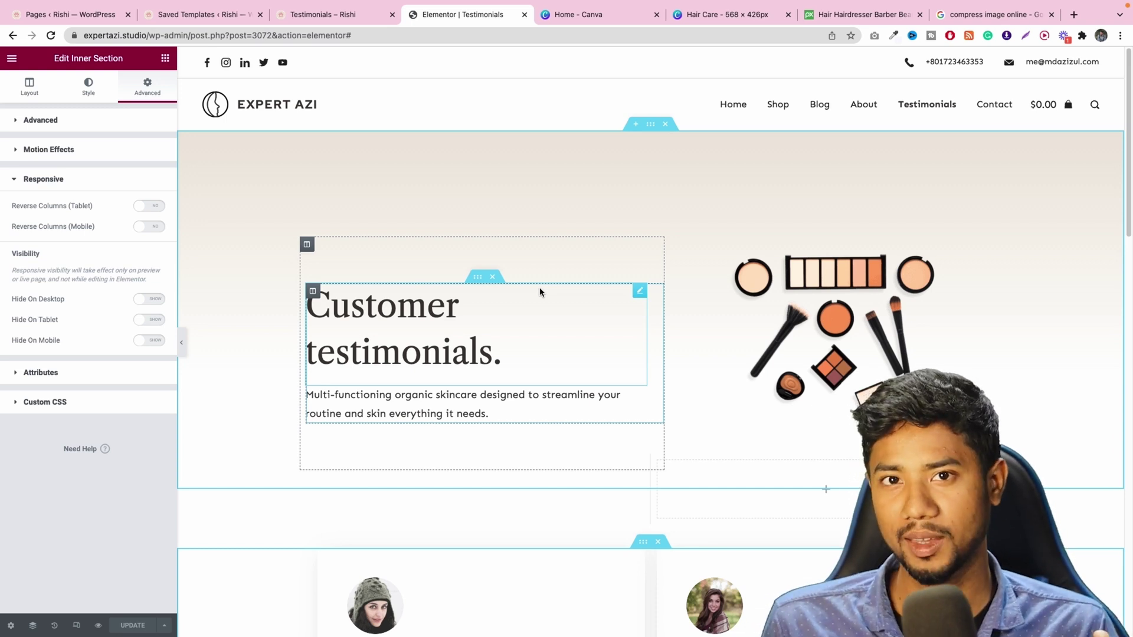
right_click(648, 131)
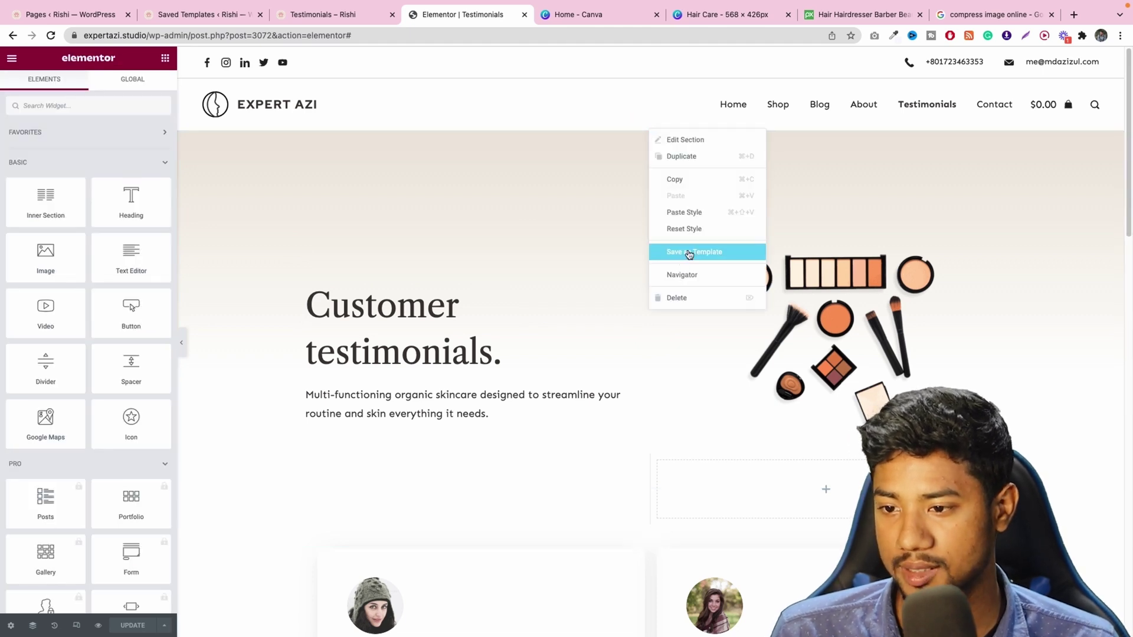
click(686, 251)
click(523, 332)
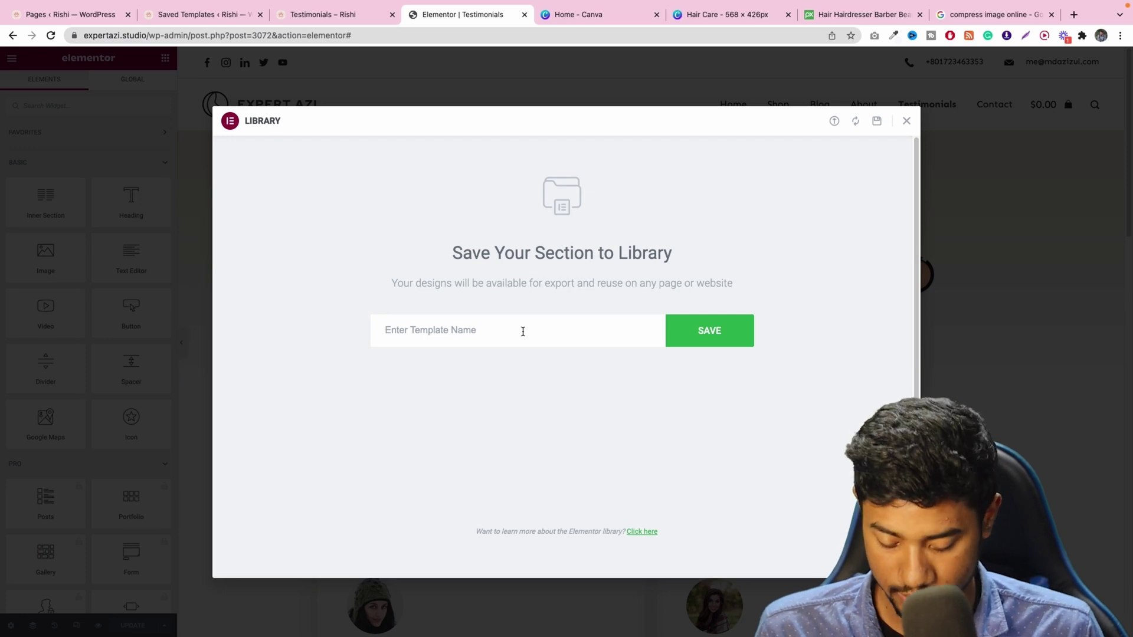
text(t)
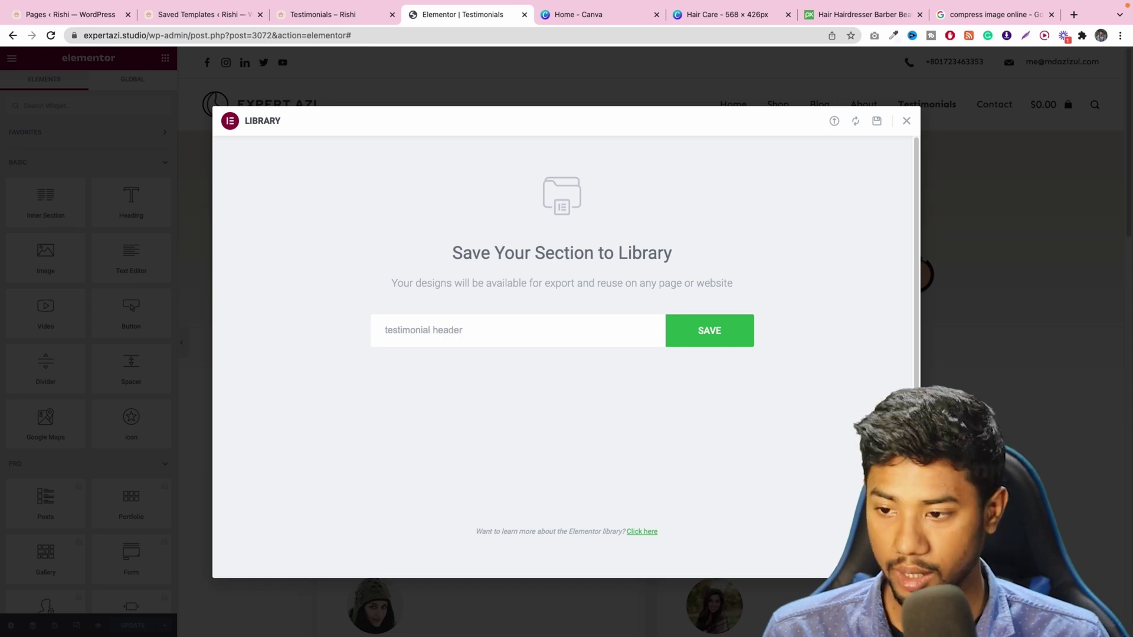
text(estimonial header)
click(710, 331)
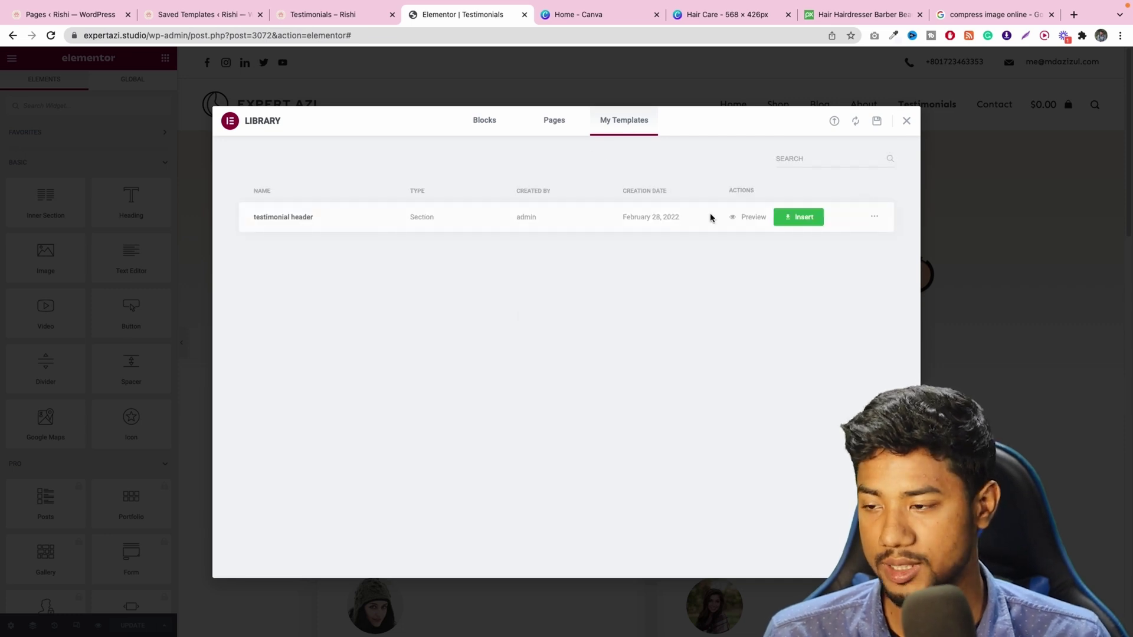
click(906, 121)
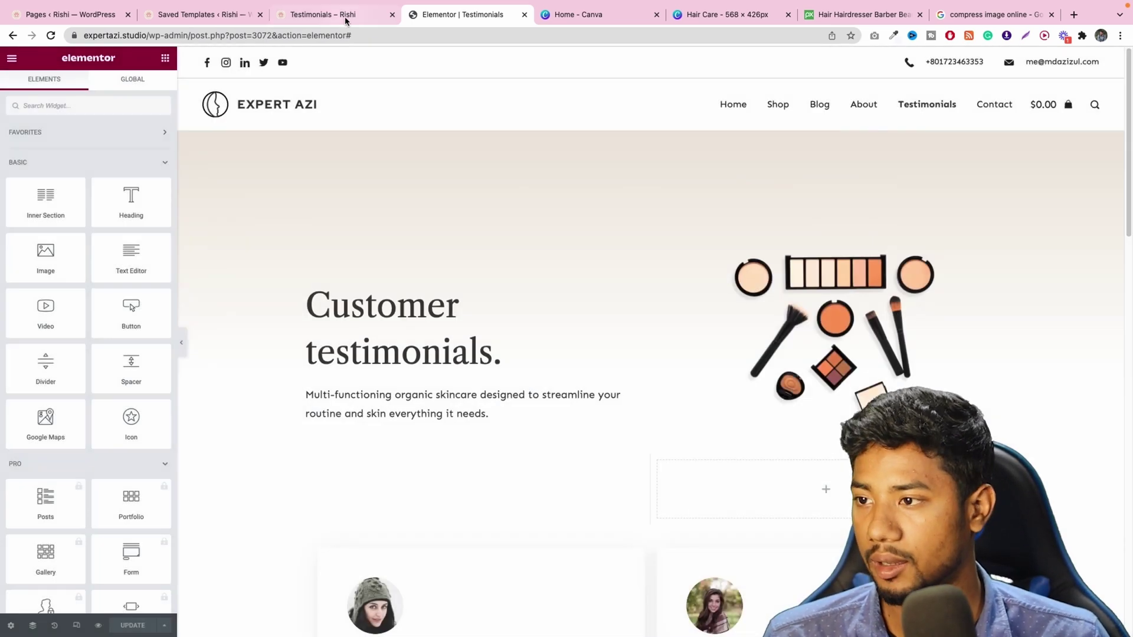
Reload the Saved Templates list and confirm the testimonial header template is listed
click(344, 16)
click(195, 14)
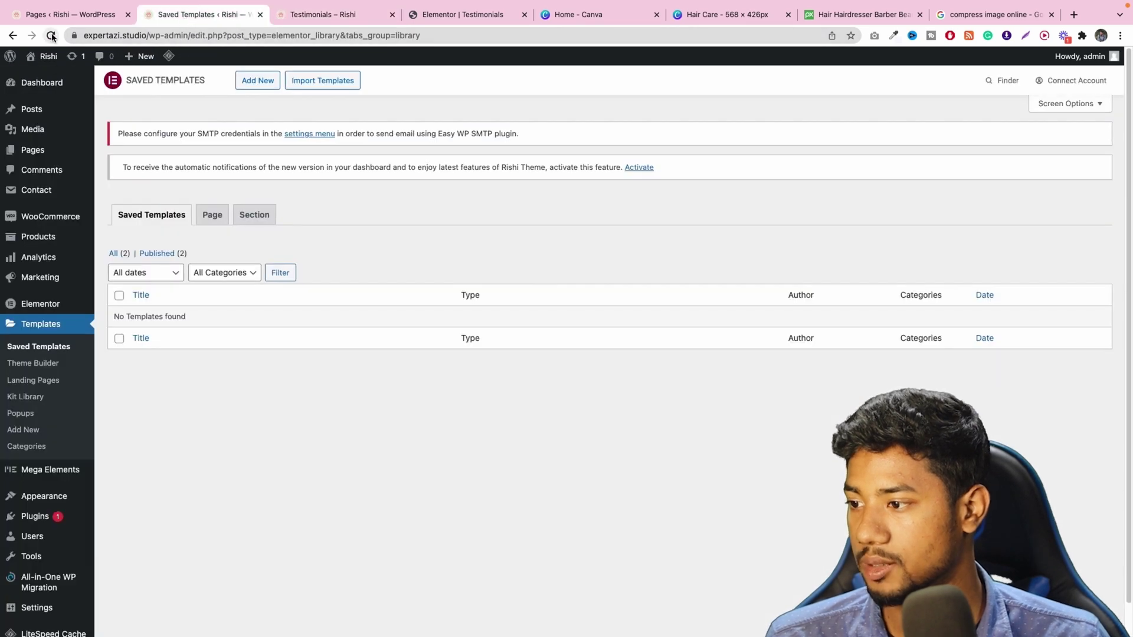
click(39, 349)
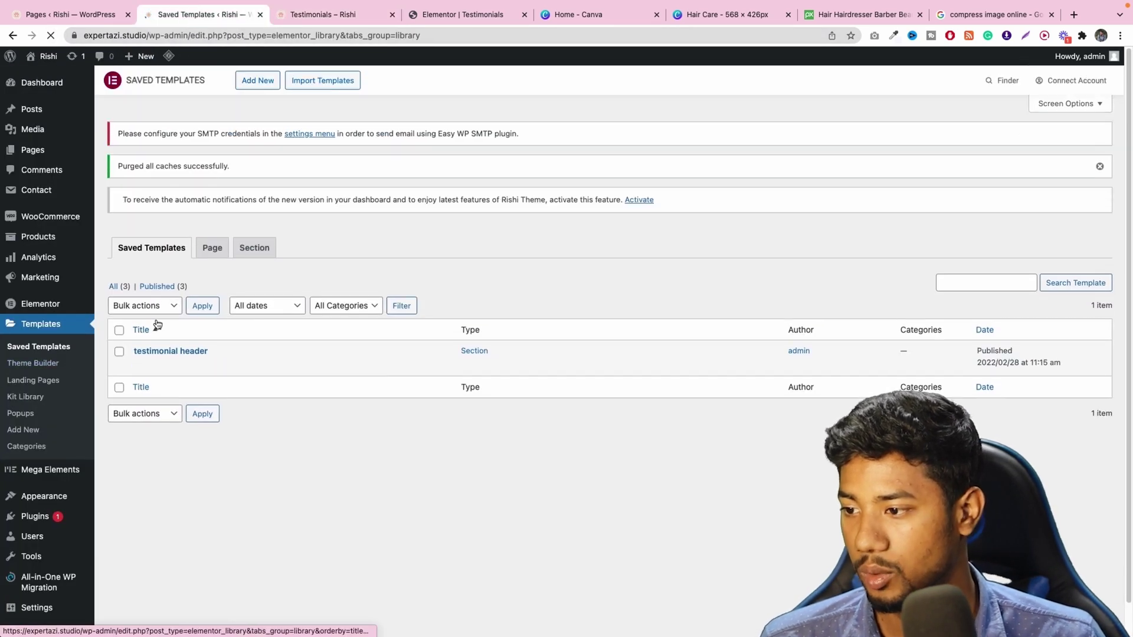
drag(215, 354, 133, 350)
click(361, 267)
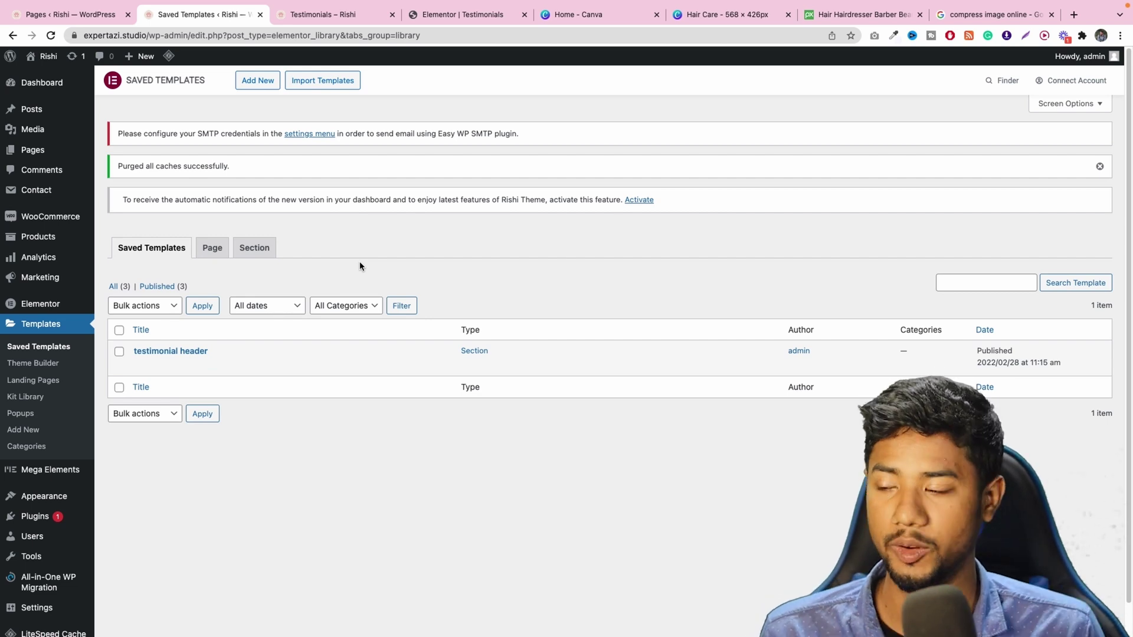
Browse the Theme Builder, Landing Pages, Popups and Add New template screens without creating anything
click(37, 366)
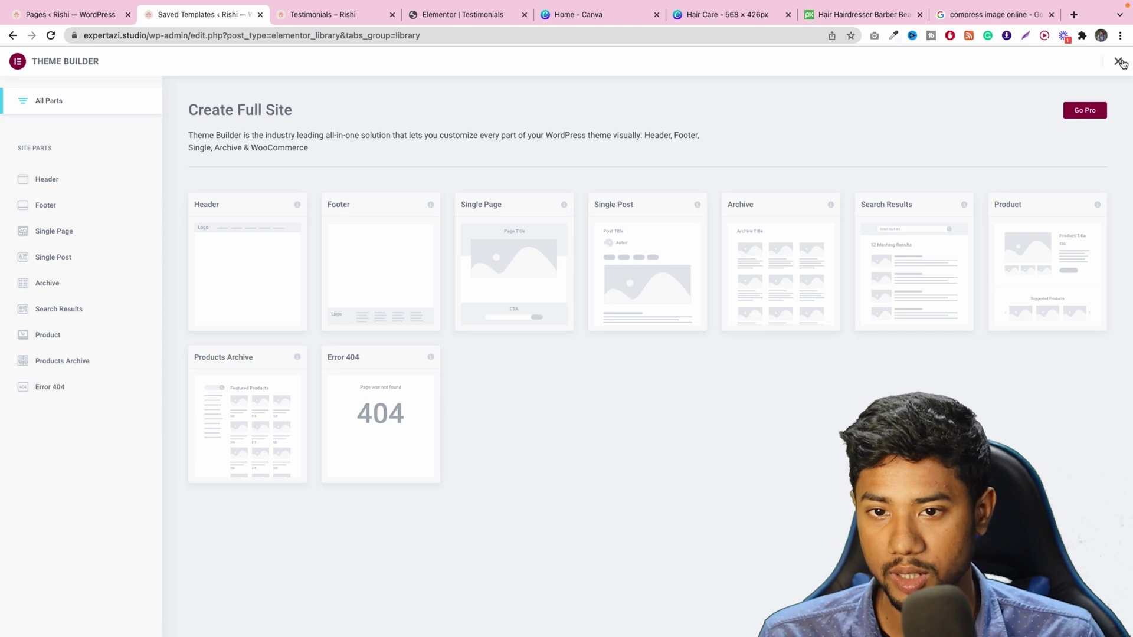
click(1119, 61)
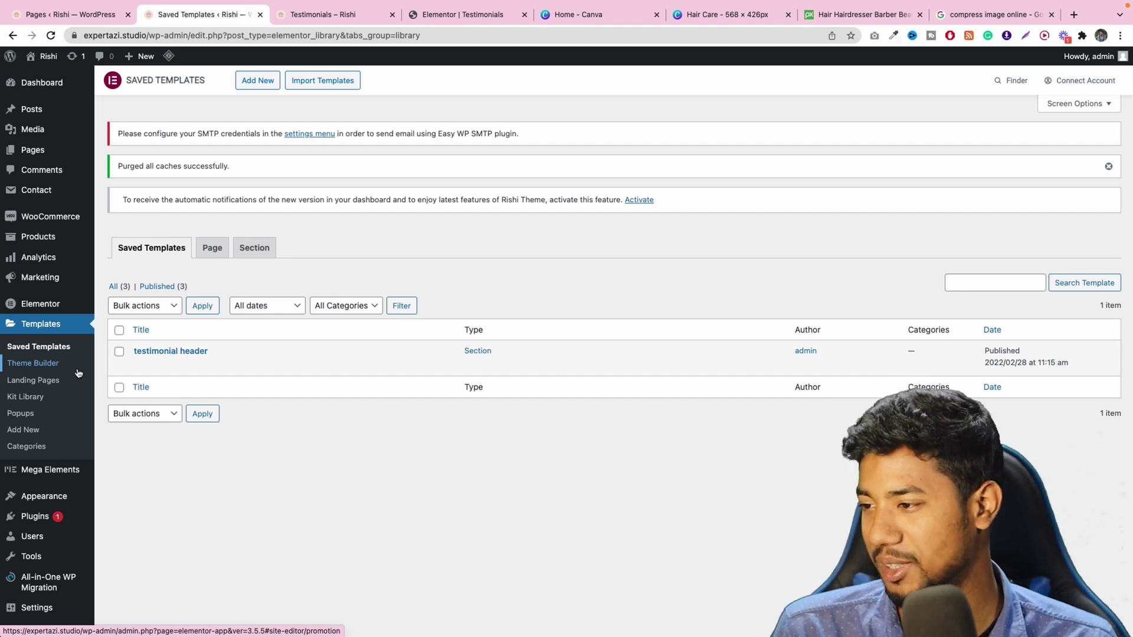
click(48, 385)
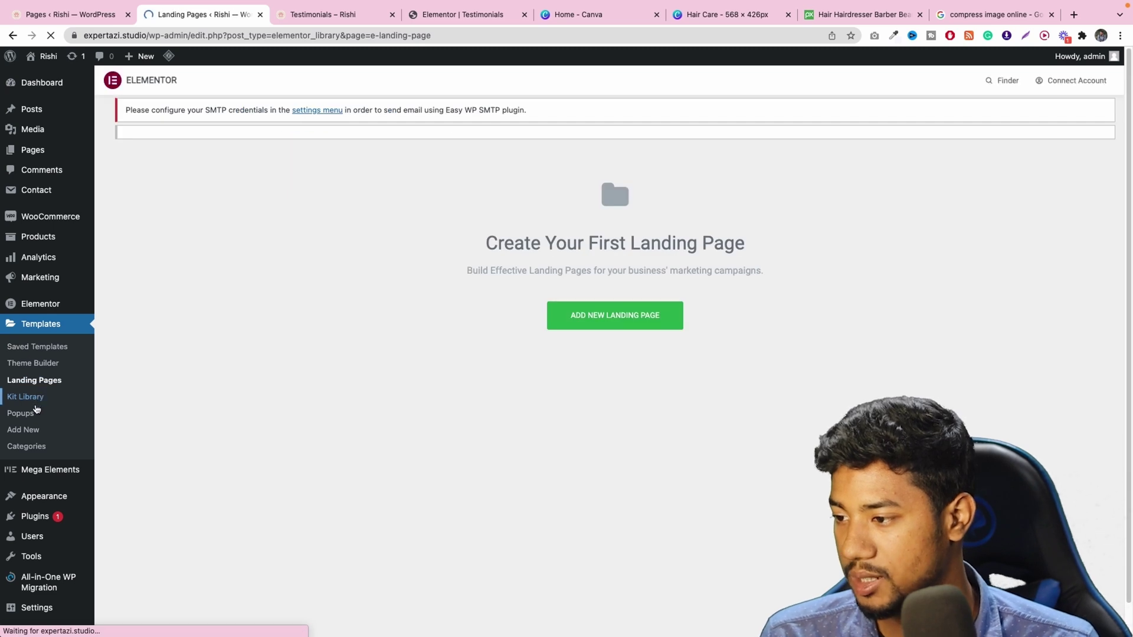
click(29, 417)
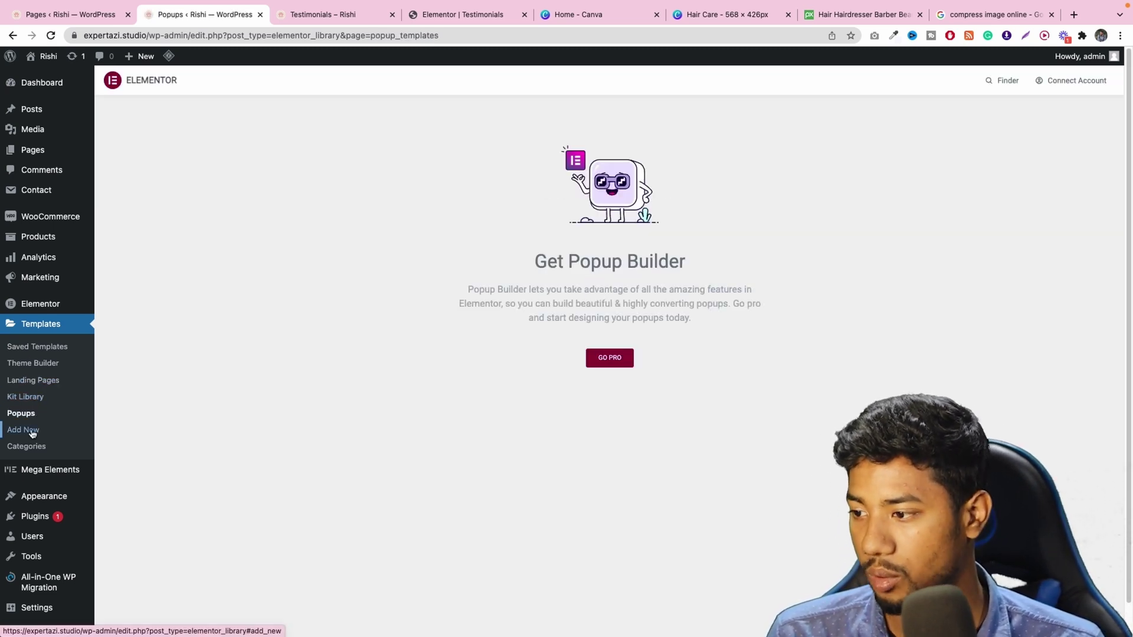
click(33, 434)
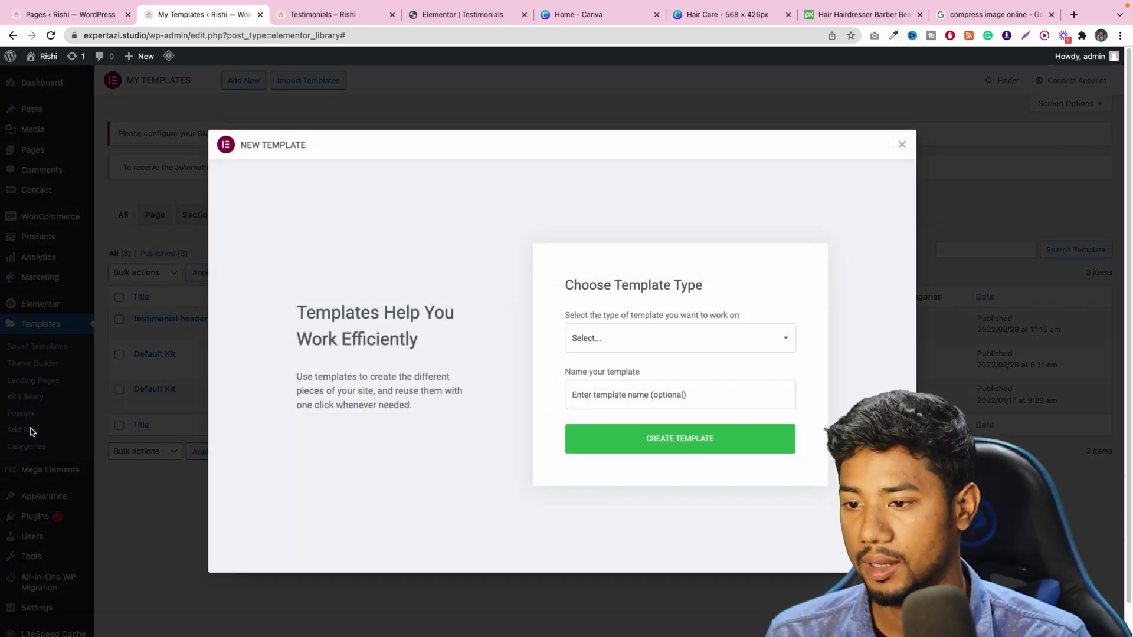
click(586, 340)
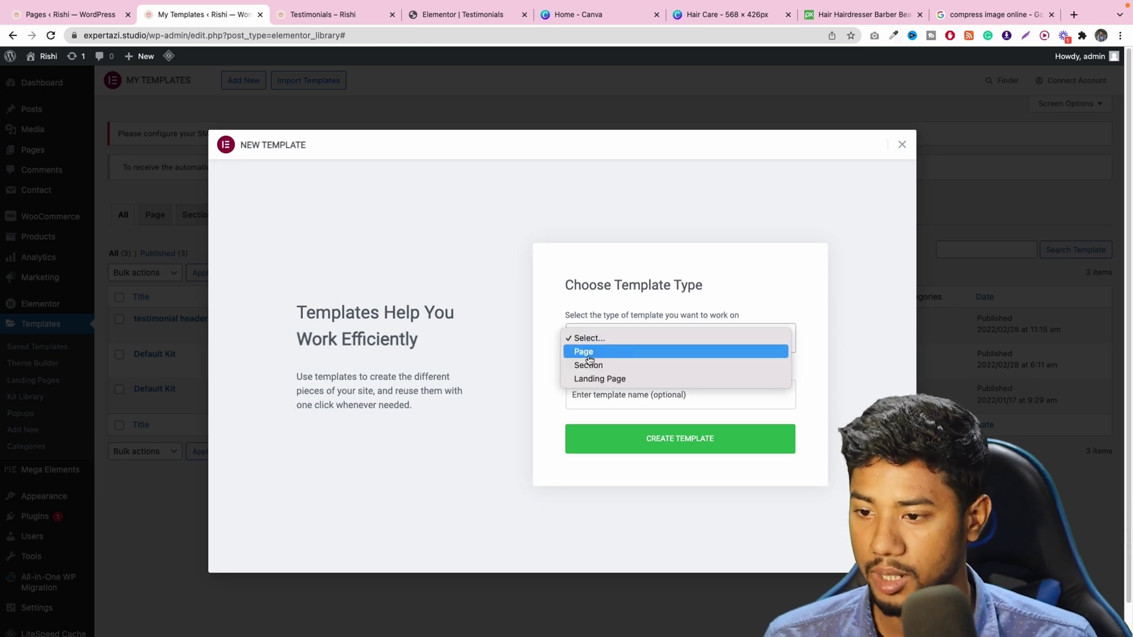
click(902, 145)
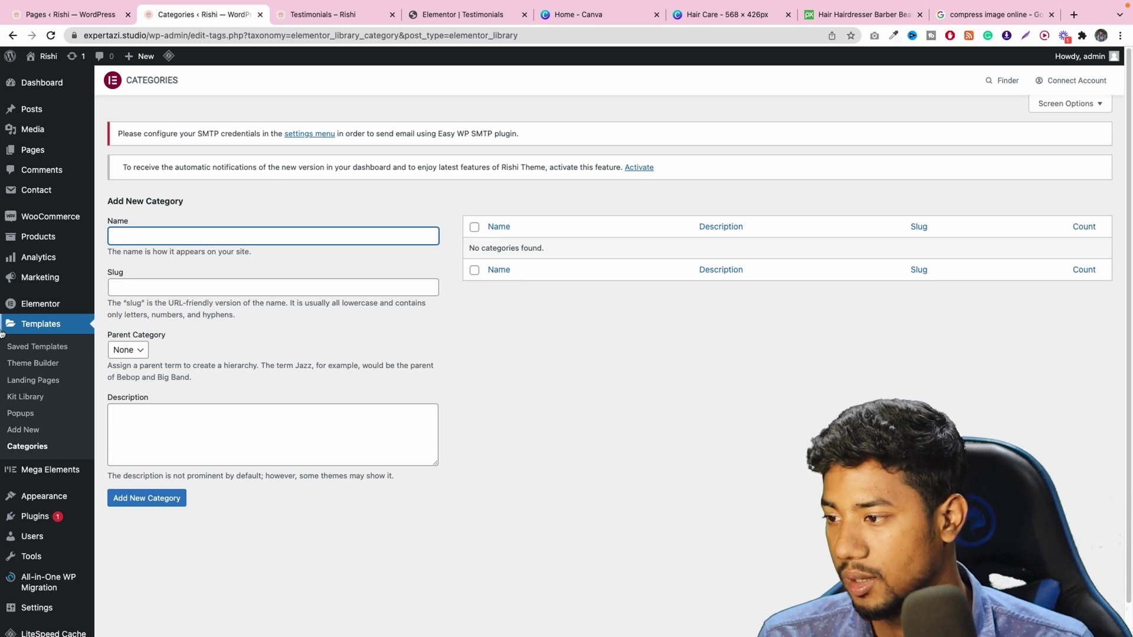
Open All Pages in a new tab and tick the duplicate Cart and Checkout pages
mouse_move(32, 152)
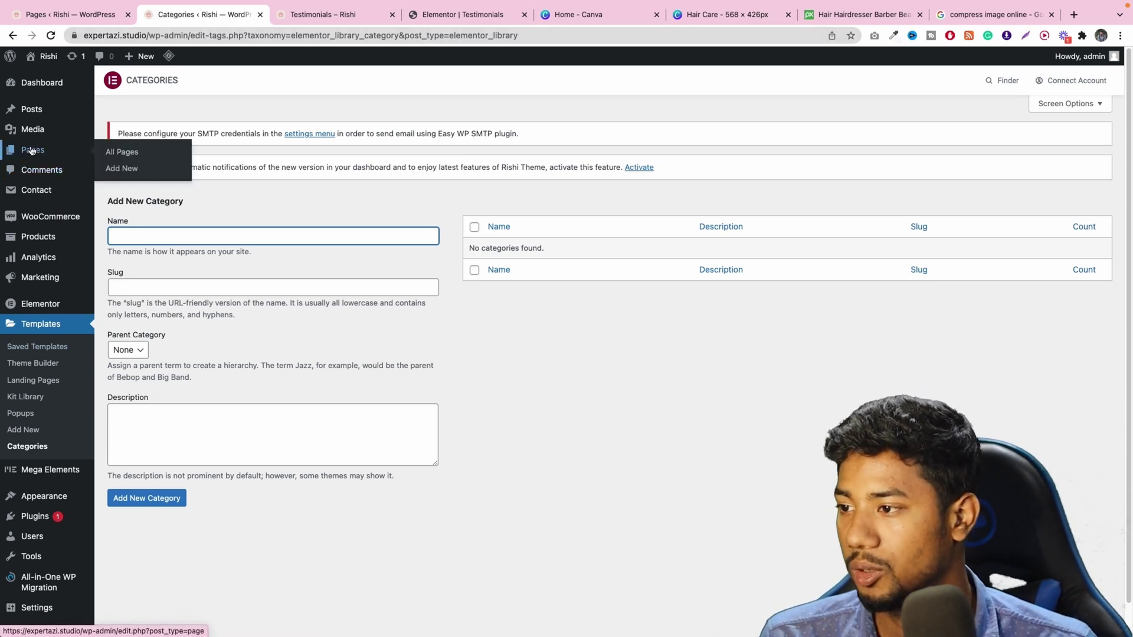
right_click(131, 154)
click(135, 159)
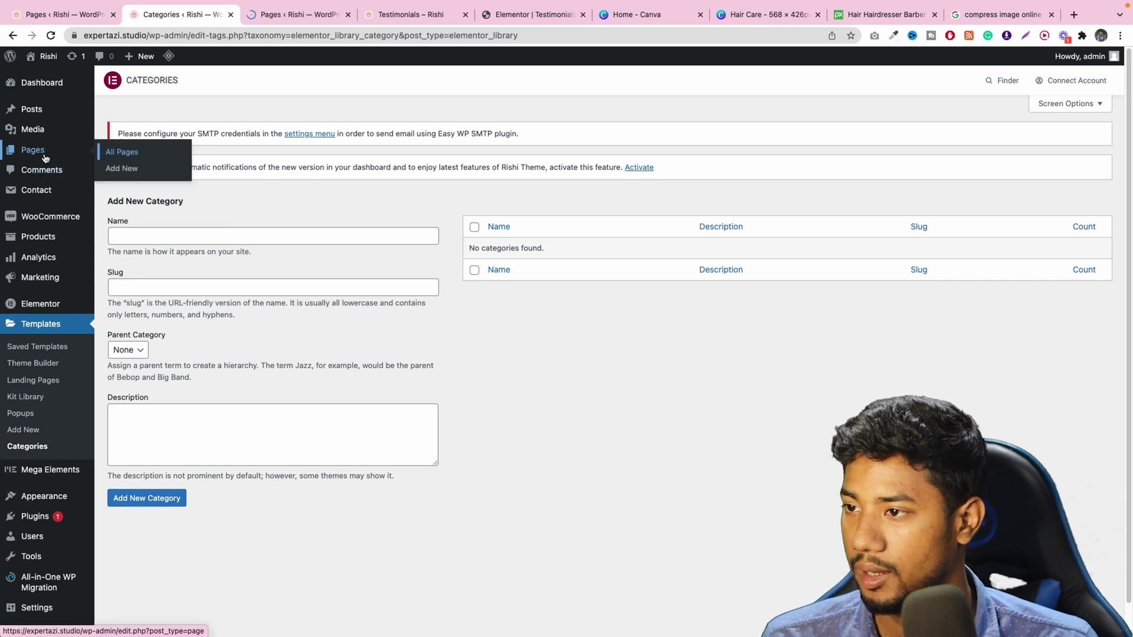
click(304, 15)
scroll(224, 254, down, 1)
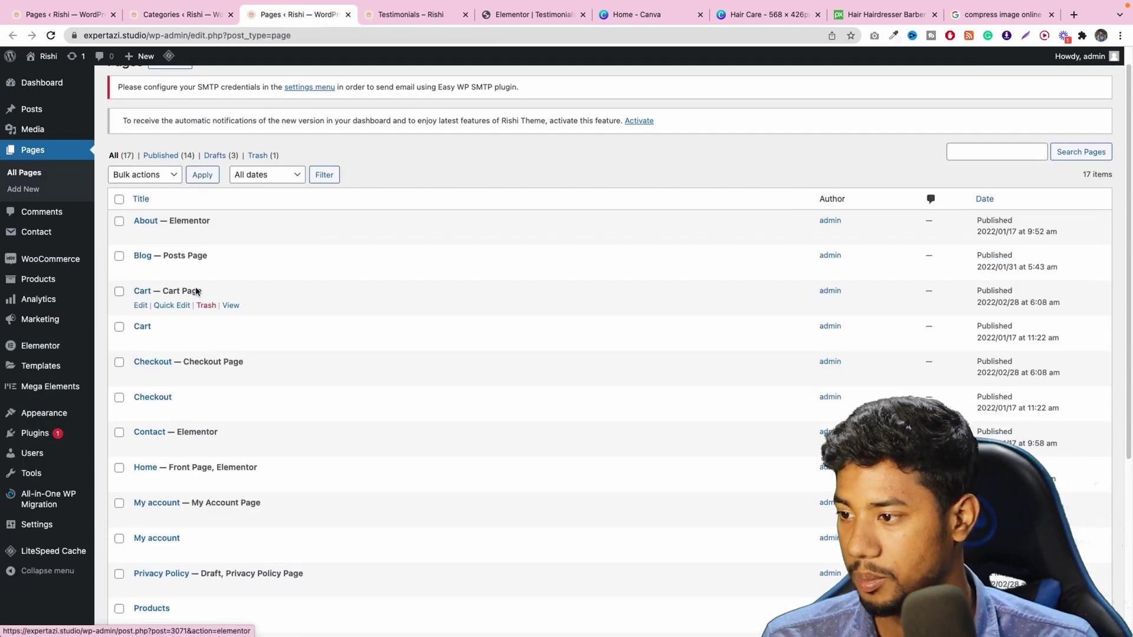
click(120, 327)
scroll(200, 313, down, 3)
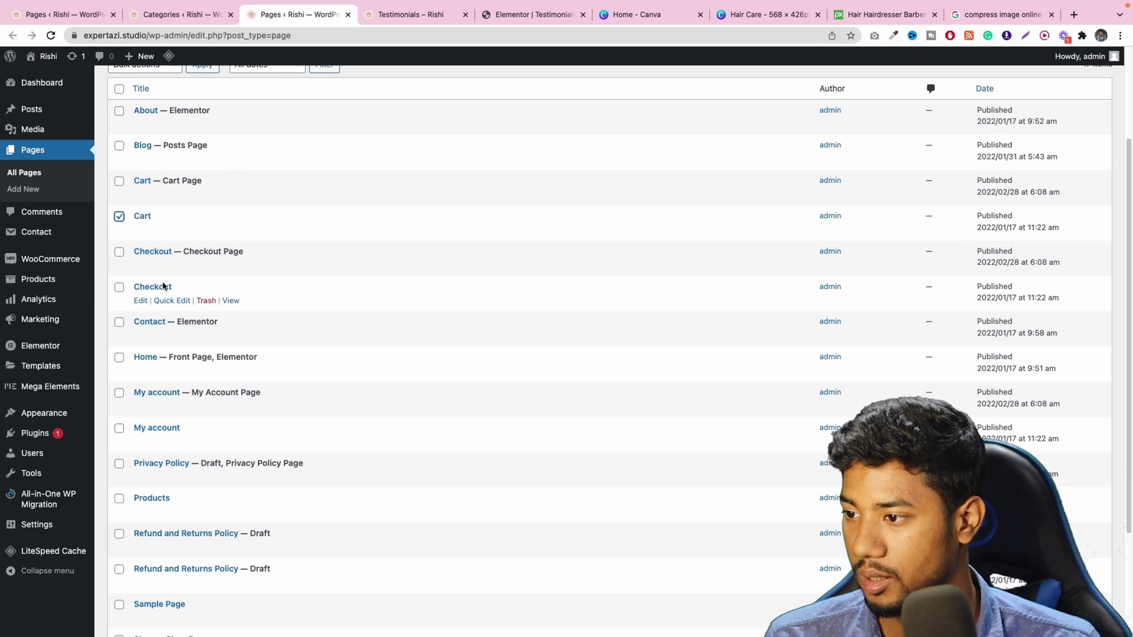
click(119, 288)
Tick the duplicate My account page and Sample Page, then move all four to the trash
scroll(150, 331, down, 1)
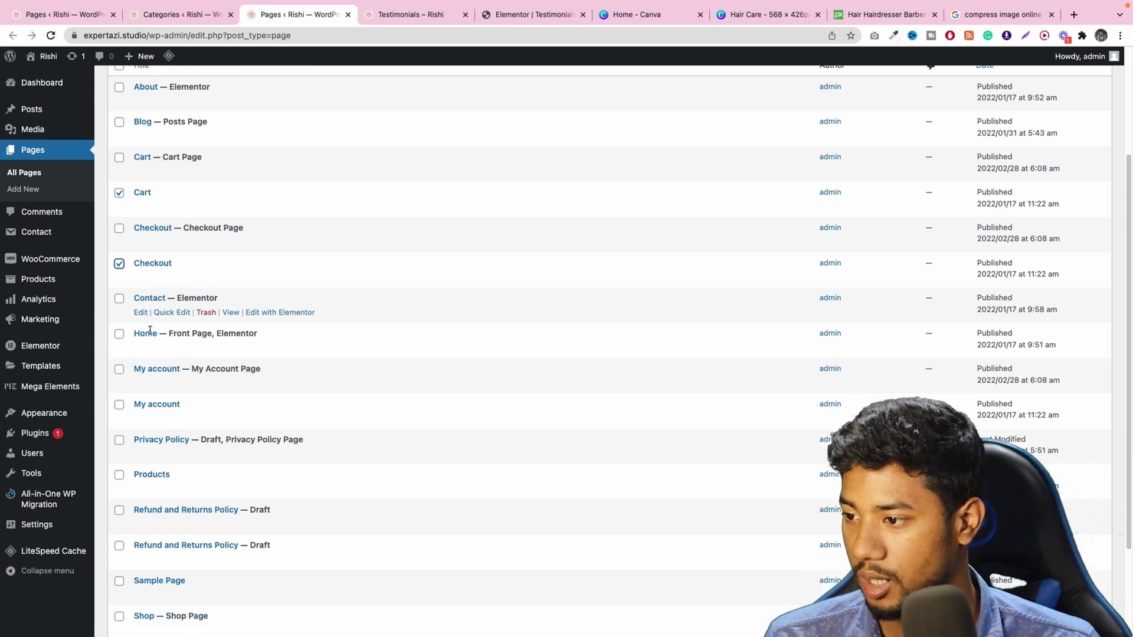
scroll(150, 330, down, 2)
click(119, 332)
scroll(180, 340, down, 1)
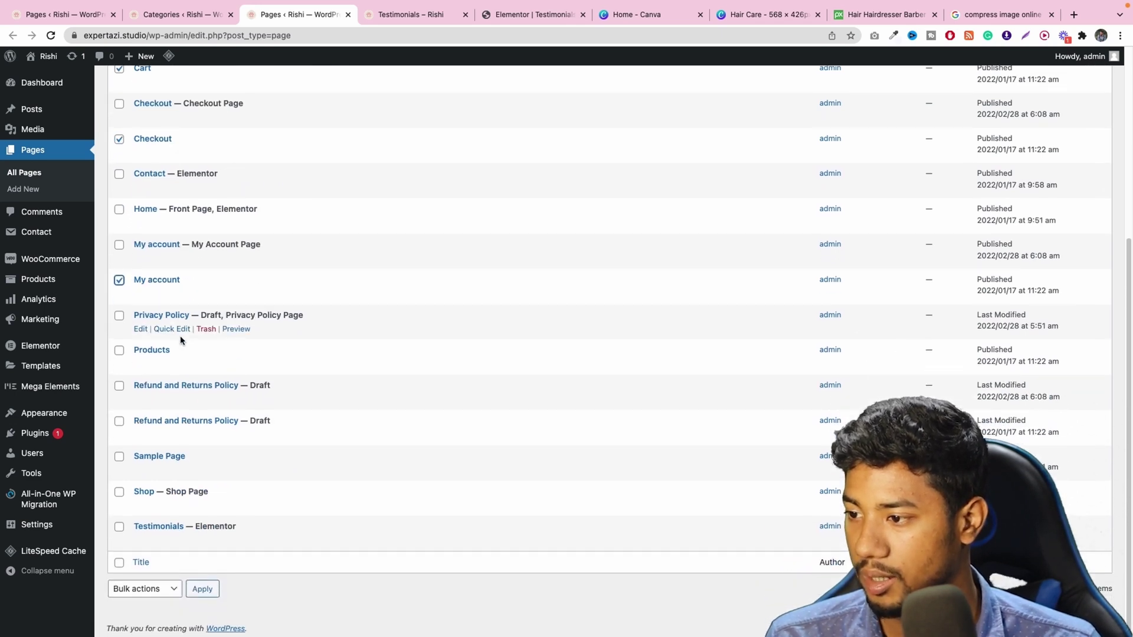
click(119, 350)
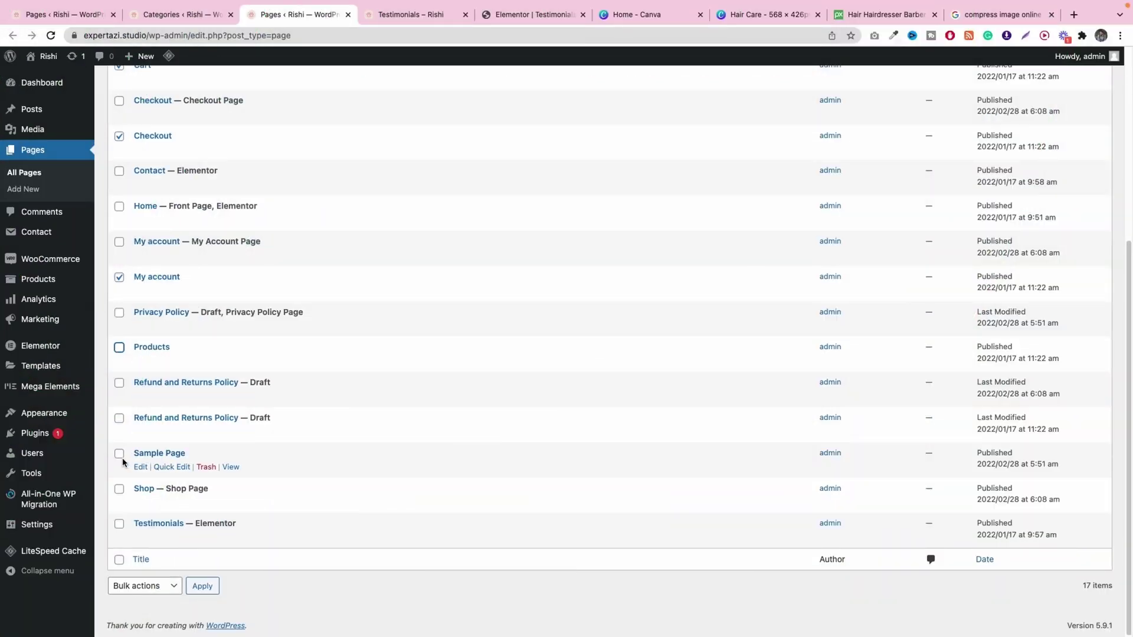
click(119, 454)
click(140, 587)
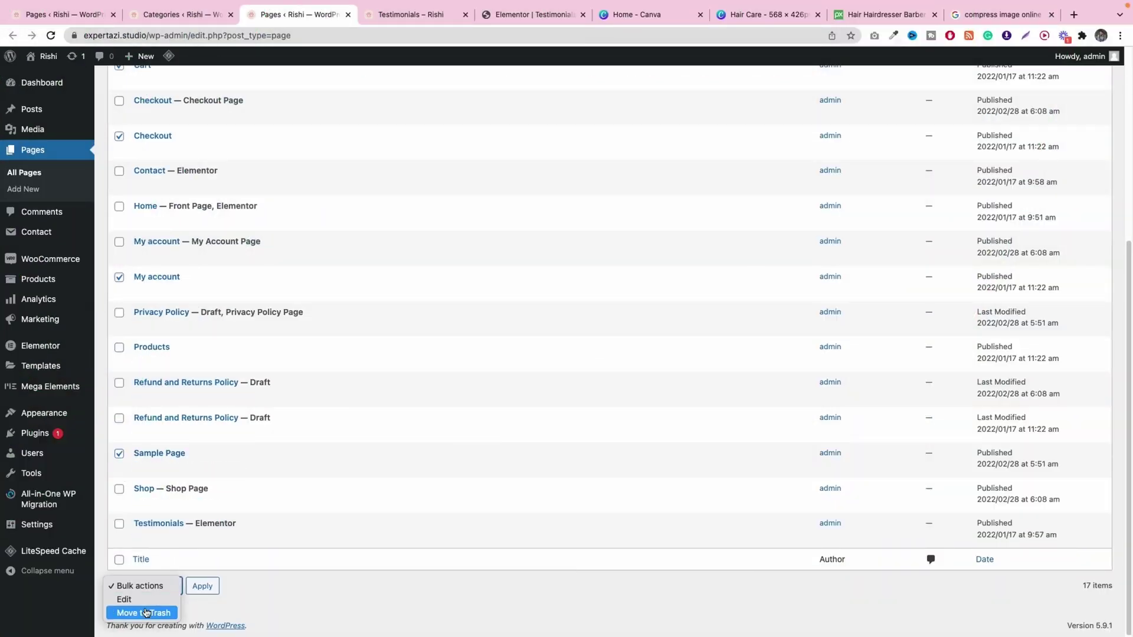
key(Return)
click(202, 586)
Open Add New Page in a new tab
scroll(246, 493, up, 5)
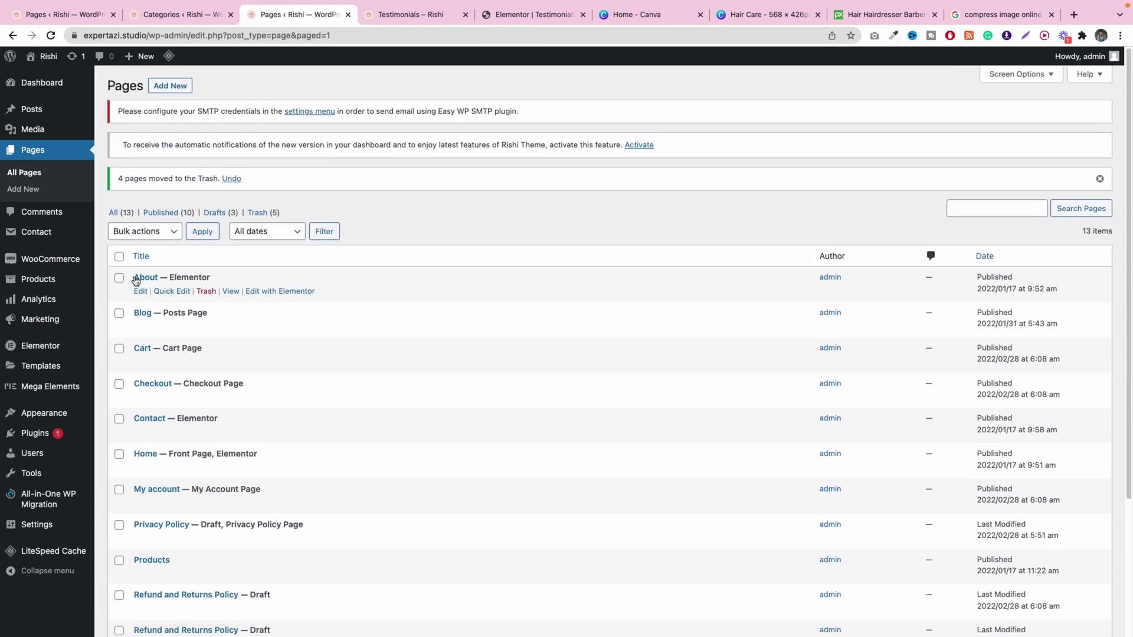
right_click(19, 190)
click(36, 193)
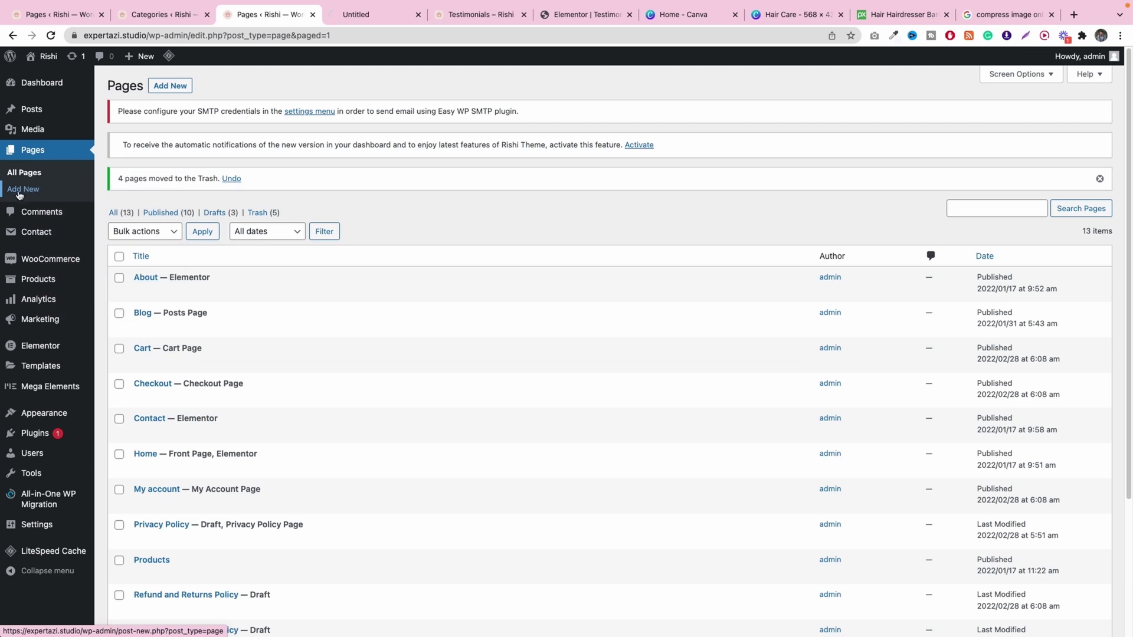
Title the new page 'Test PAGE' and publish it
click(389, 16)
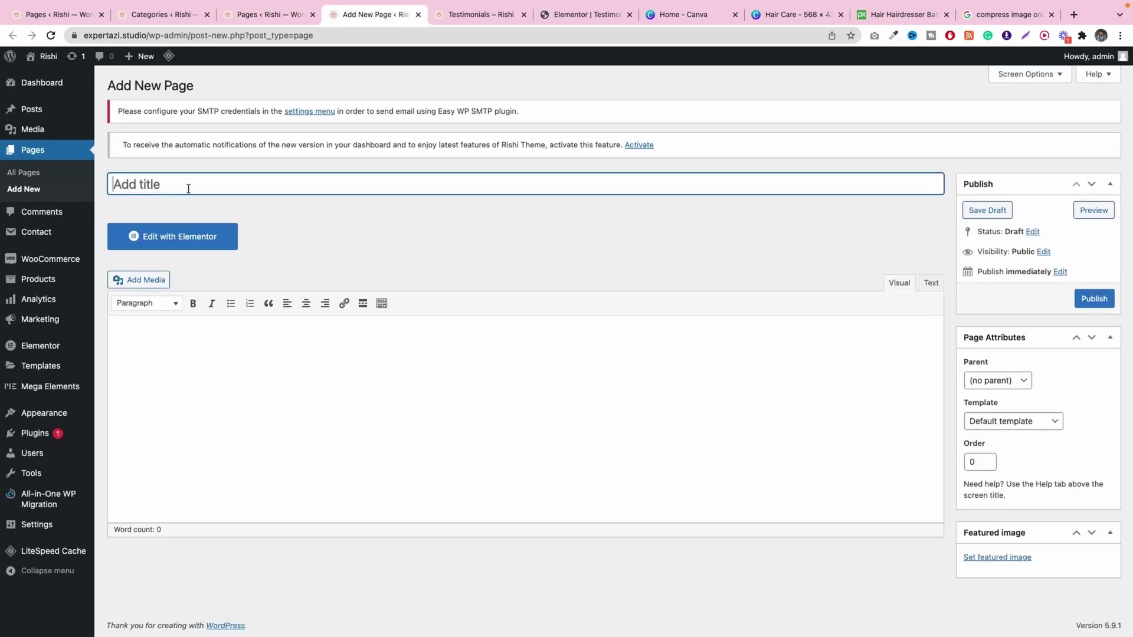
text(Test PAGE)
click(1097, 300)
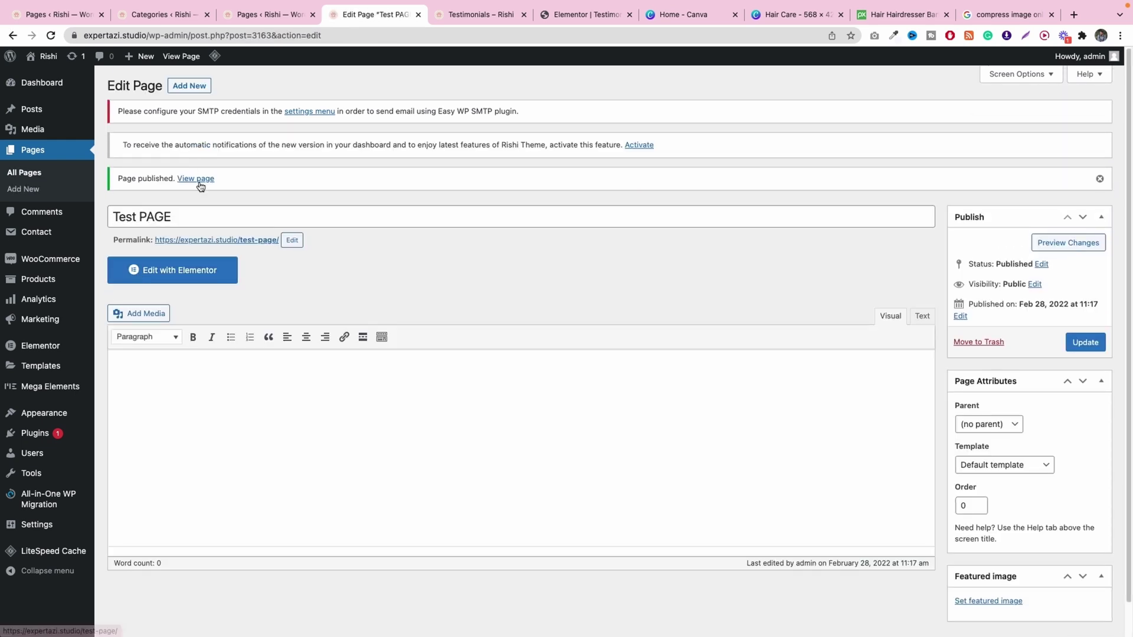
View the live Test PAGE in a new tab, then open it in Elementor
right_click(199, 179)
click(237, 182)
click(425, 17)
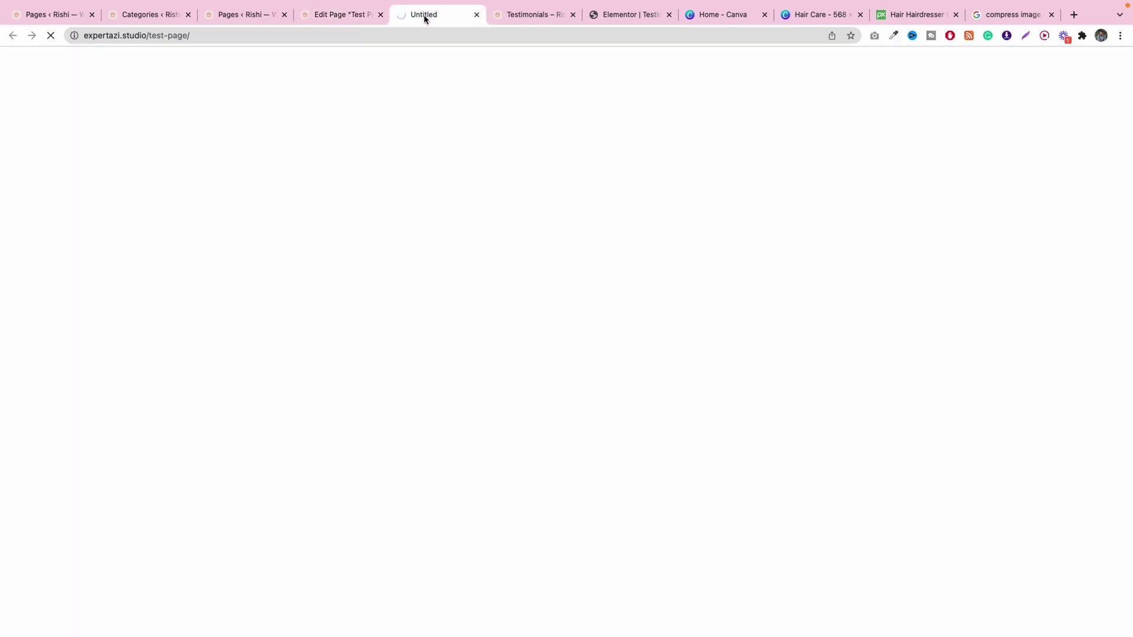
scroll(301, 362, down, 2)
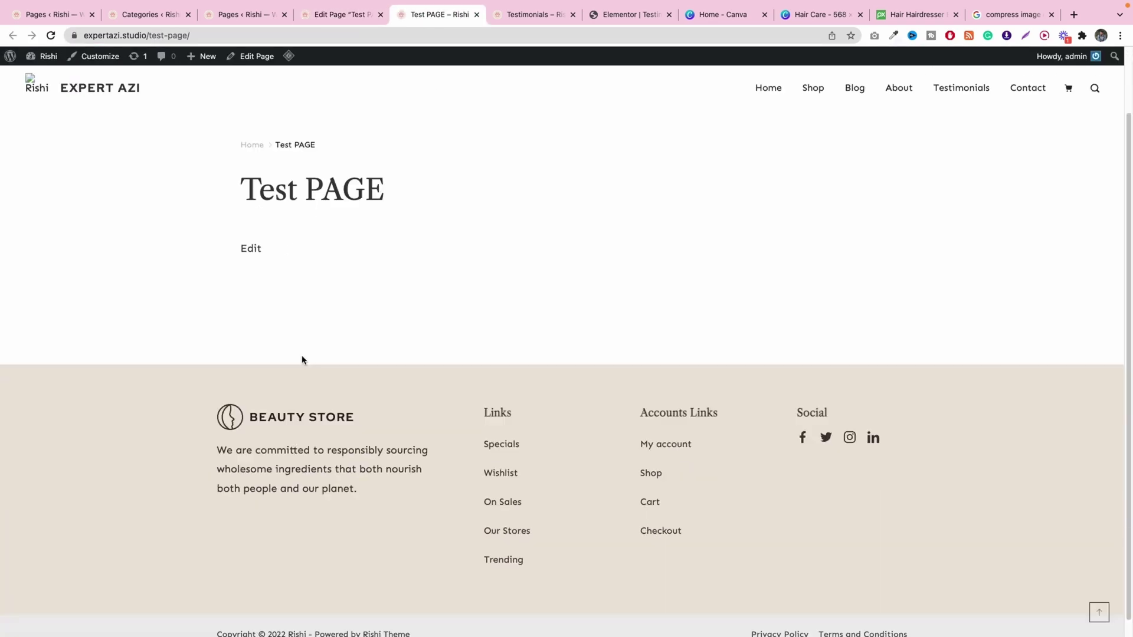
scroll(407, 370, up, 2)
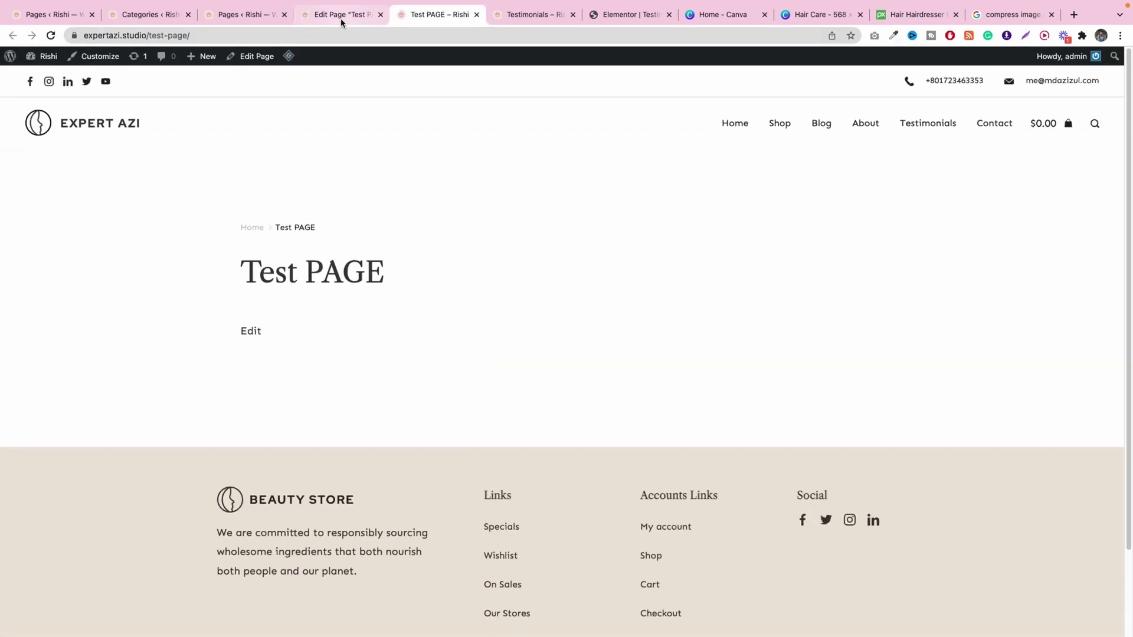
click(341, 18)
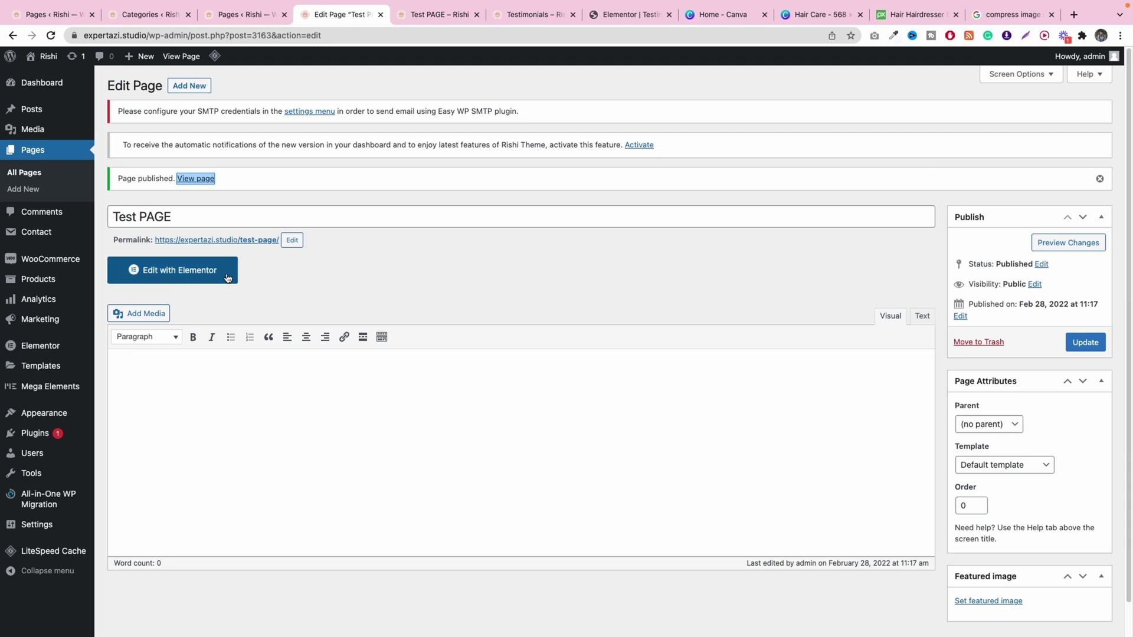
click(203, 277)
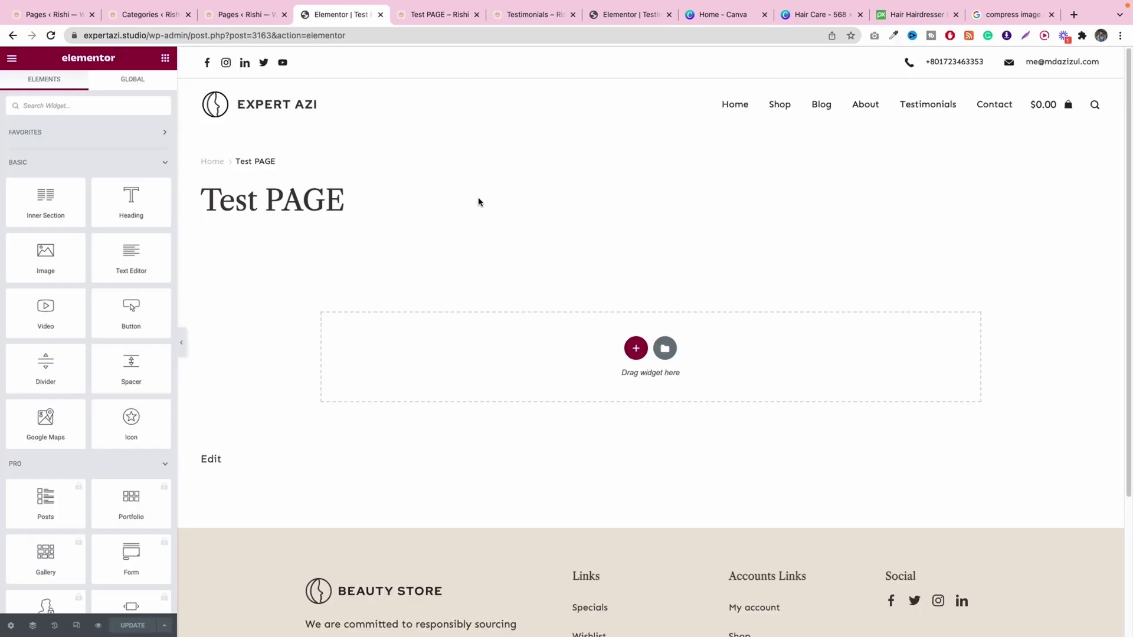
Set Test PAGE's layout to Elementor Full Width and open My Templates in the template library
scroll(377, 268, down, 2)
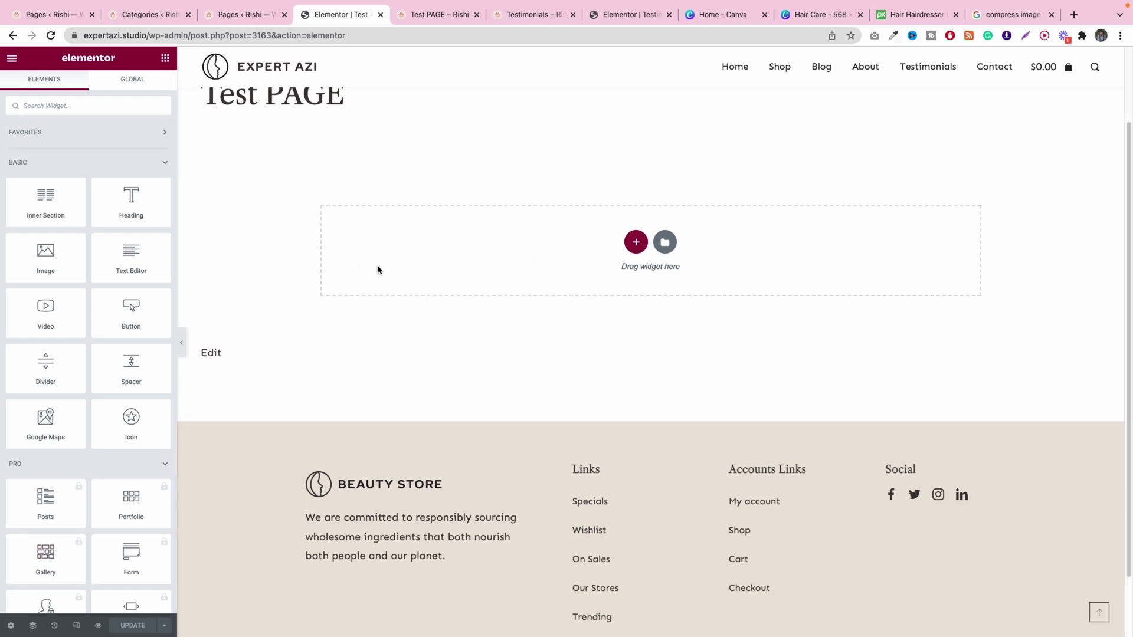
scroll(377, 268, up, 2)
click(10, 626)
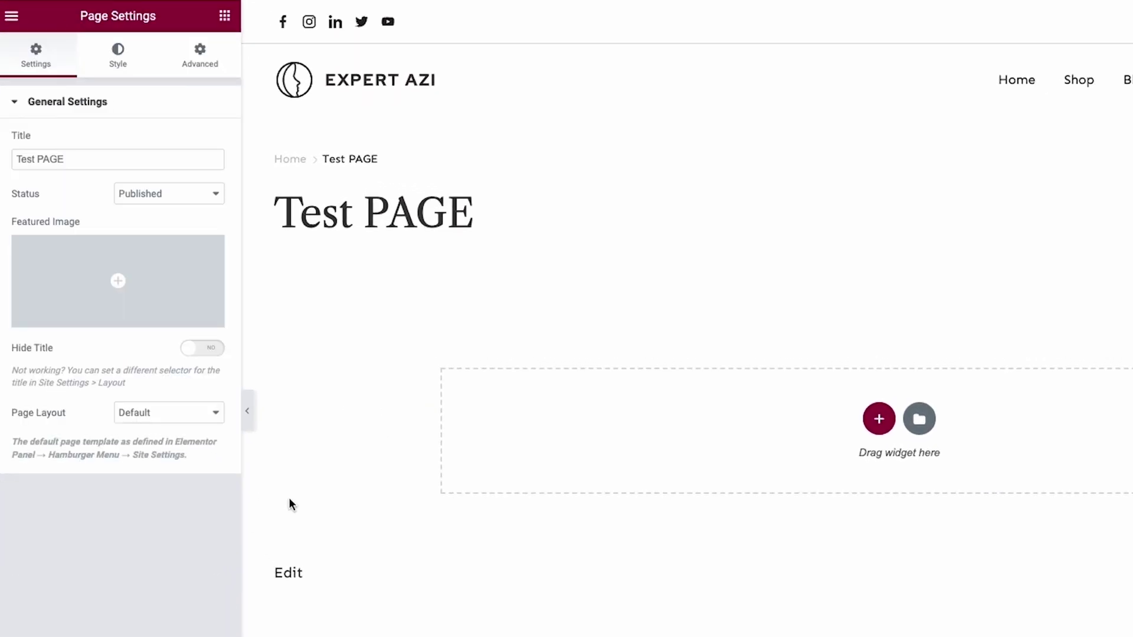
click(196, 423)
click(194, 446)
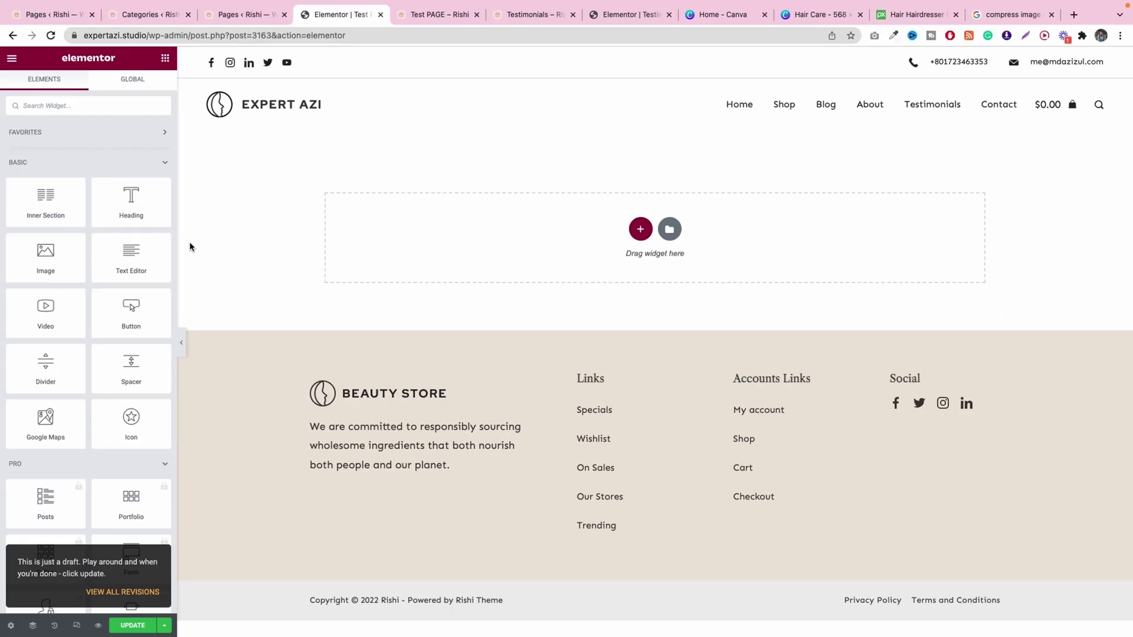
click(670, 230)
click(638, 125)
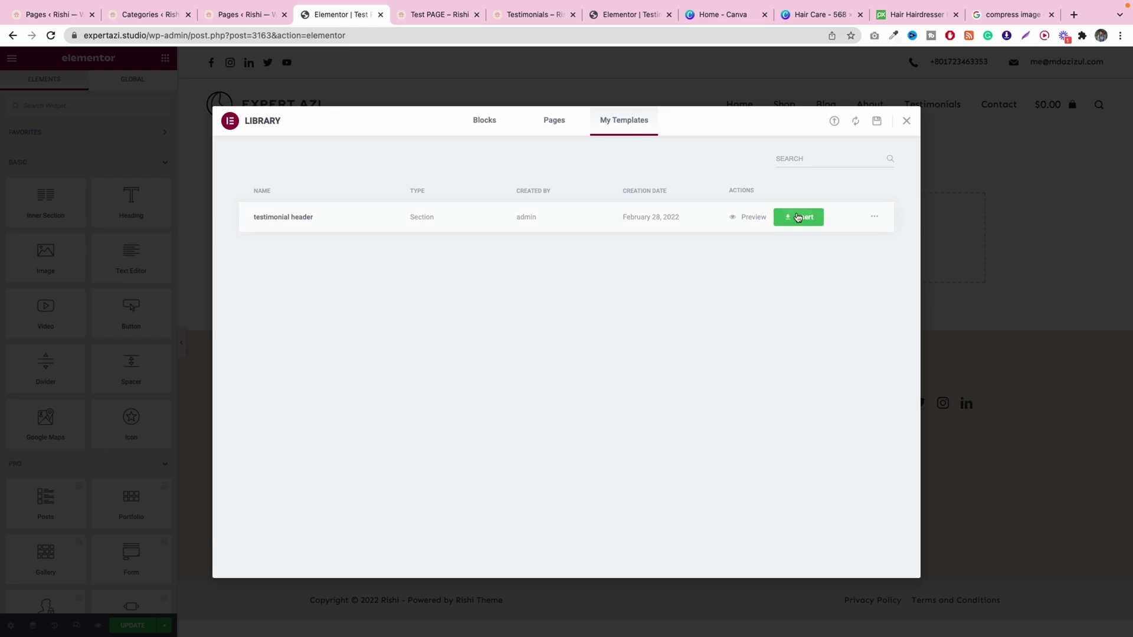
Insert the testimonial header template without importing its document settings
click(800, 217)
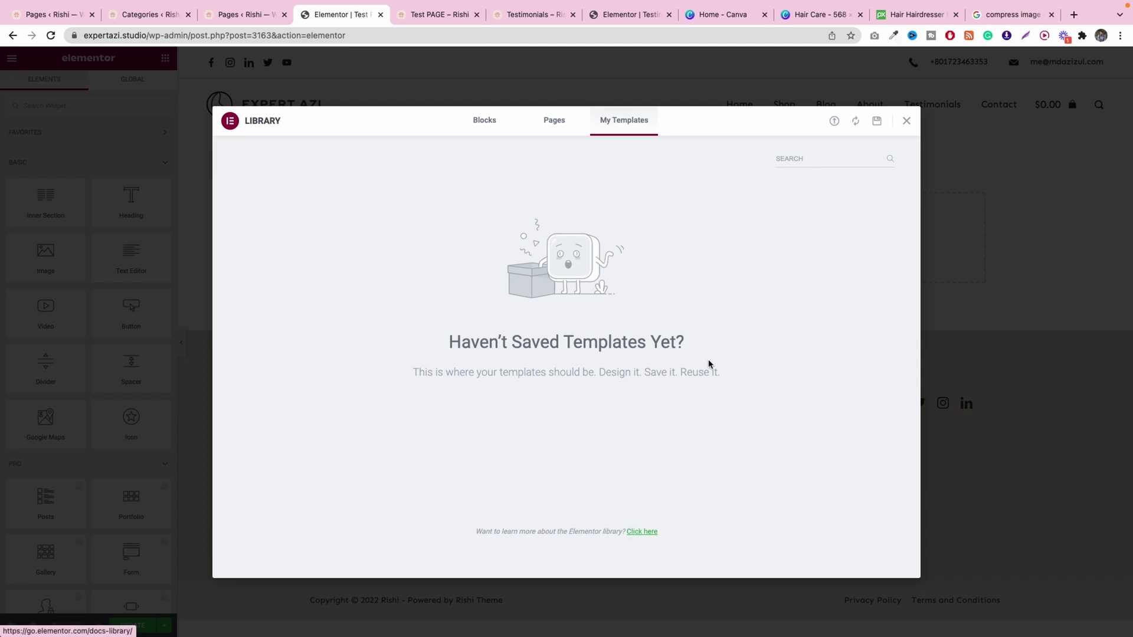
click(906, 121)
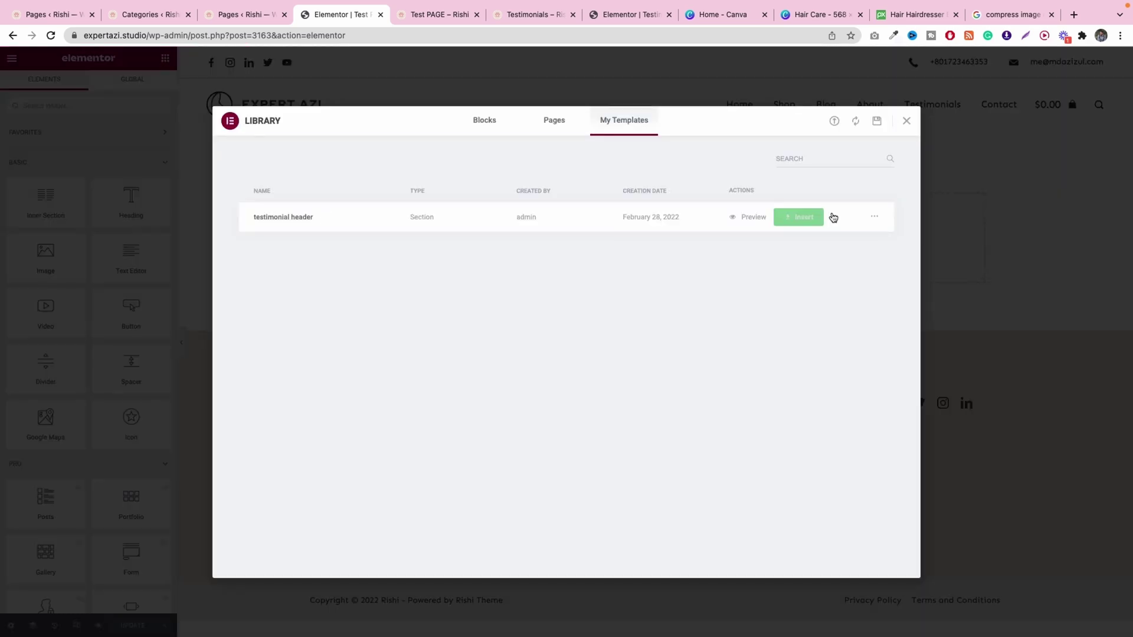
click(805, 218)
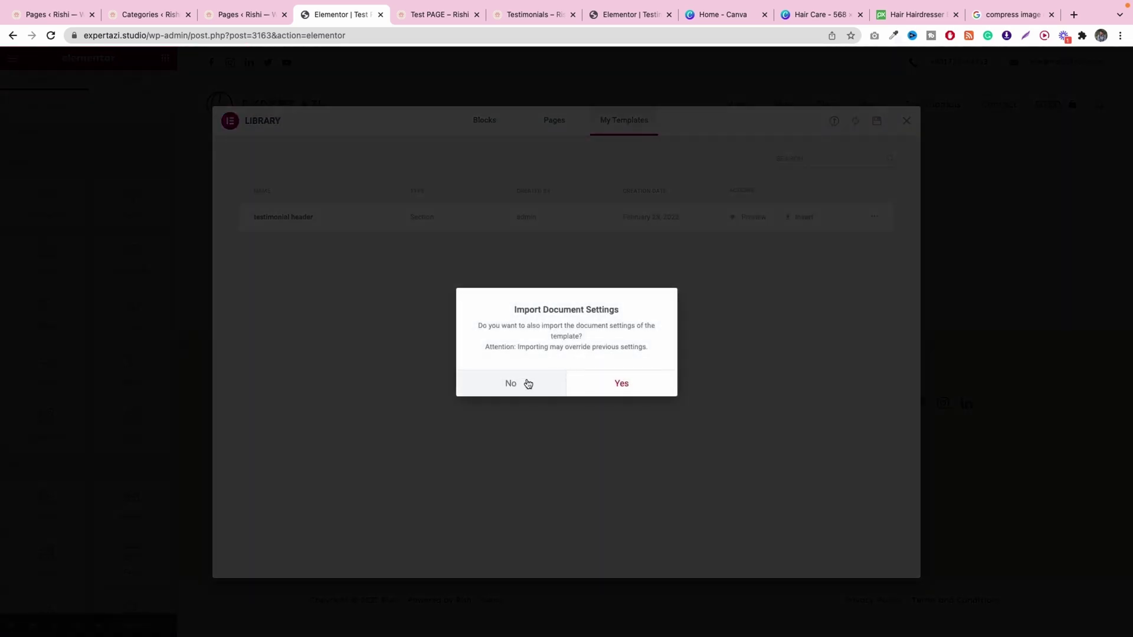
click(521, 386)
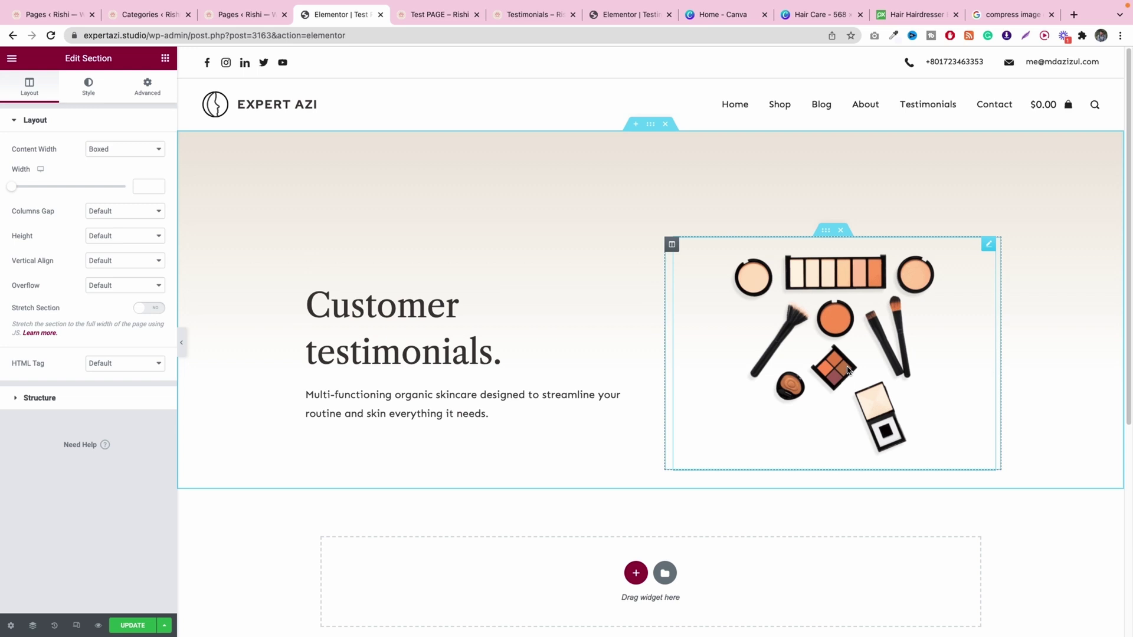
Add a one-column section with a heading 'This is an Test' below it and update the page
scroll(665, 336, down, 5)
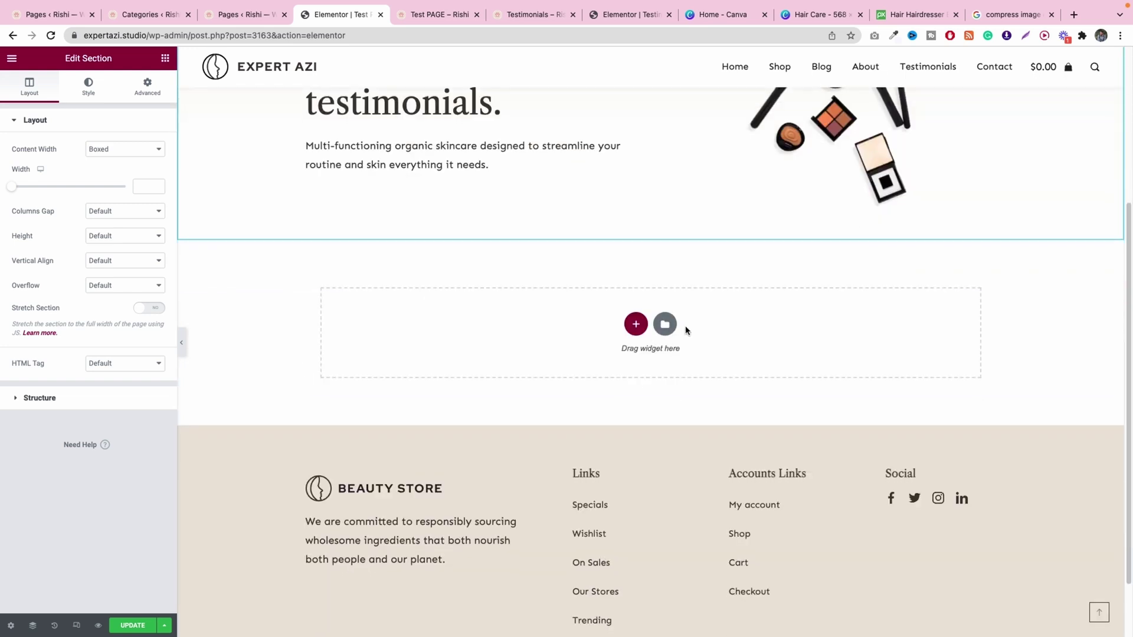
click(636, 324)
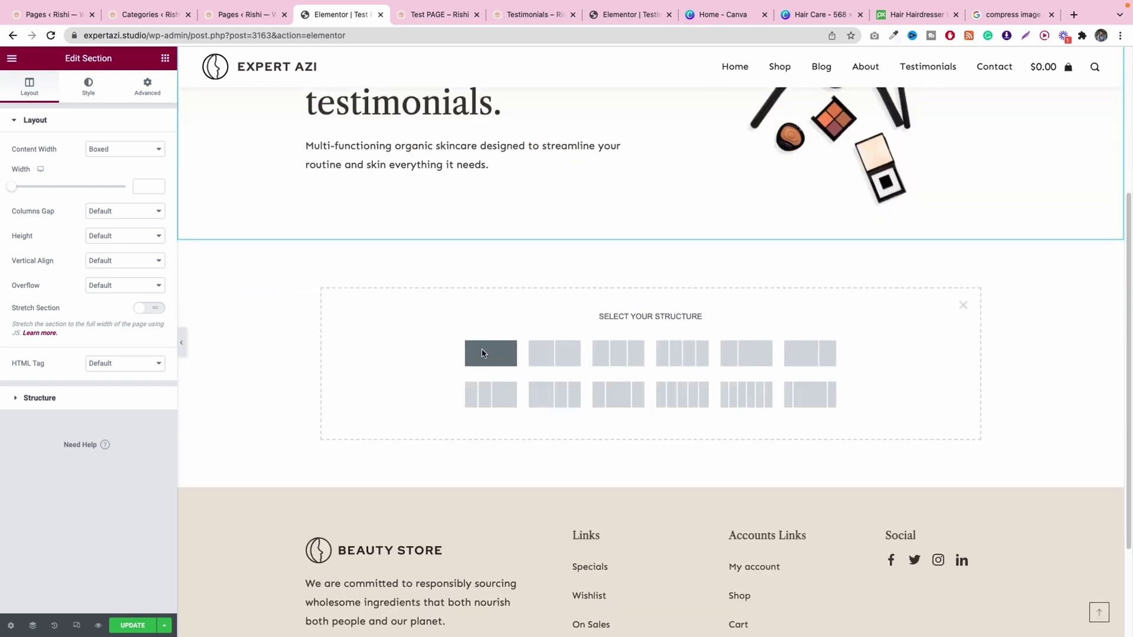
click(491, 354)
click(165, 58)
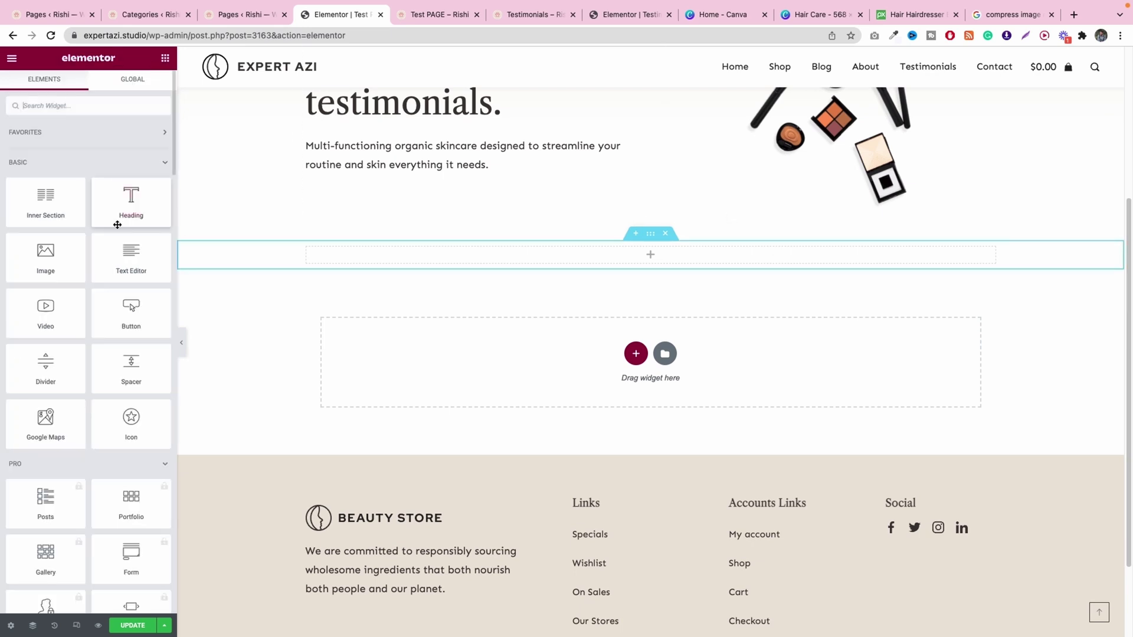
drag(115, 189, 721, 254)
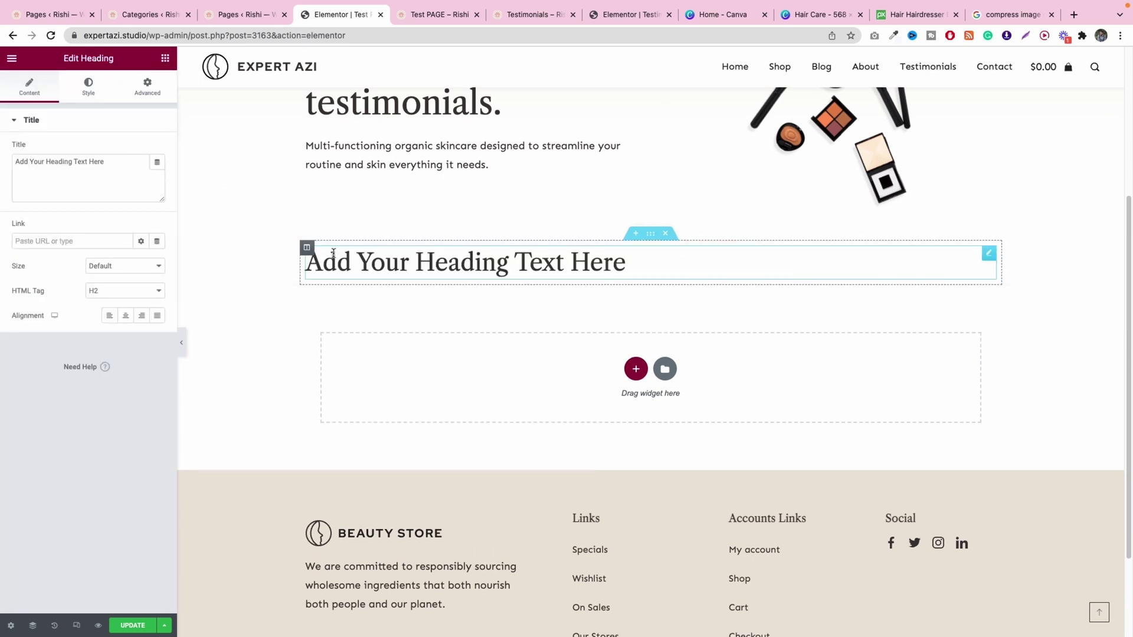
triple_click(113, 182)
text(This is an Test)
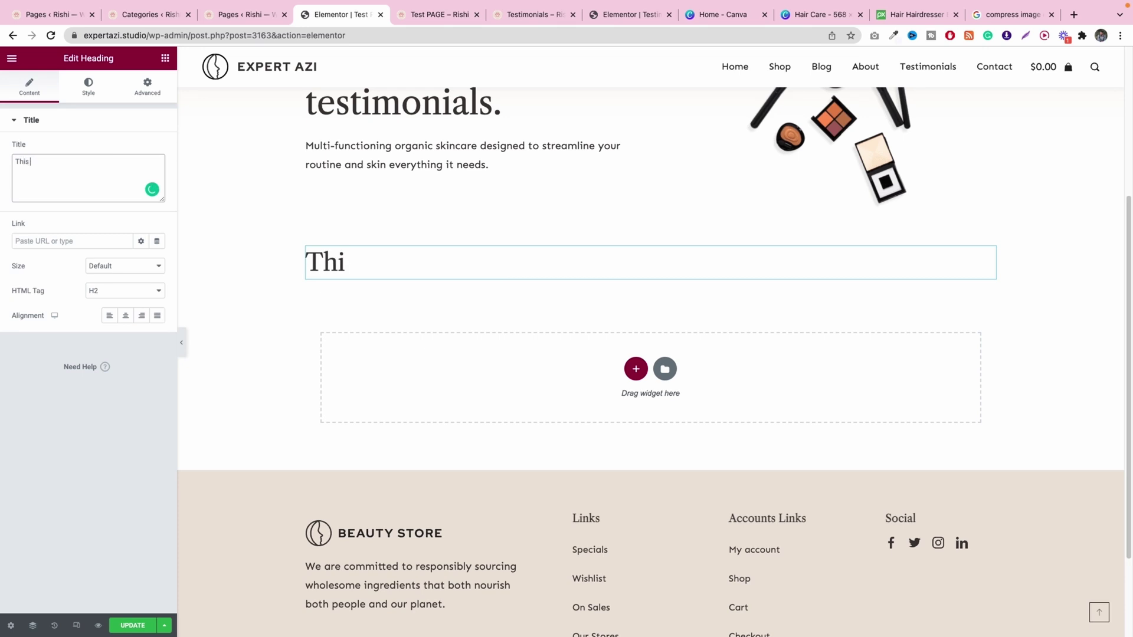
click(139, 628)
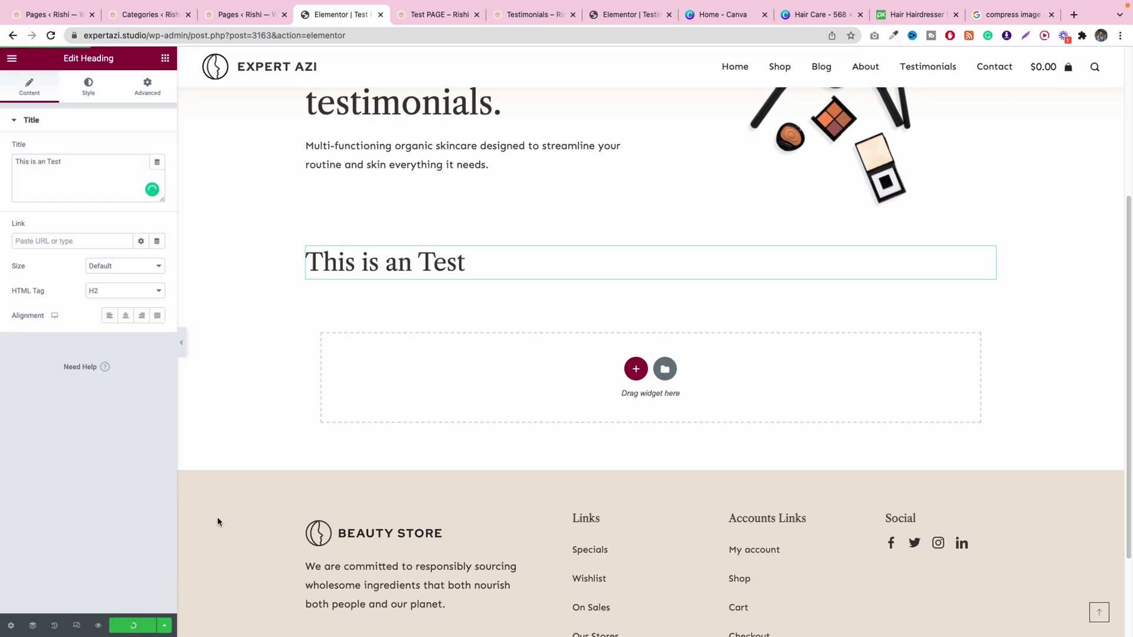
Reload the pages list and the live Test PAGE to check the new content
click(248, 17)
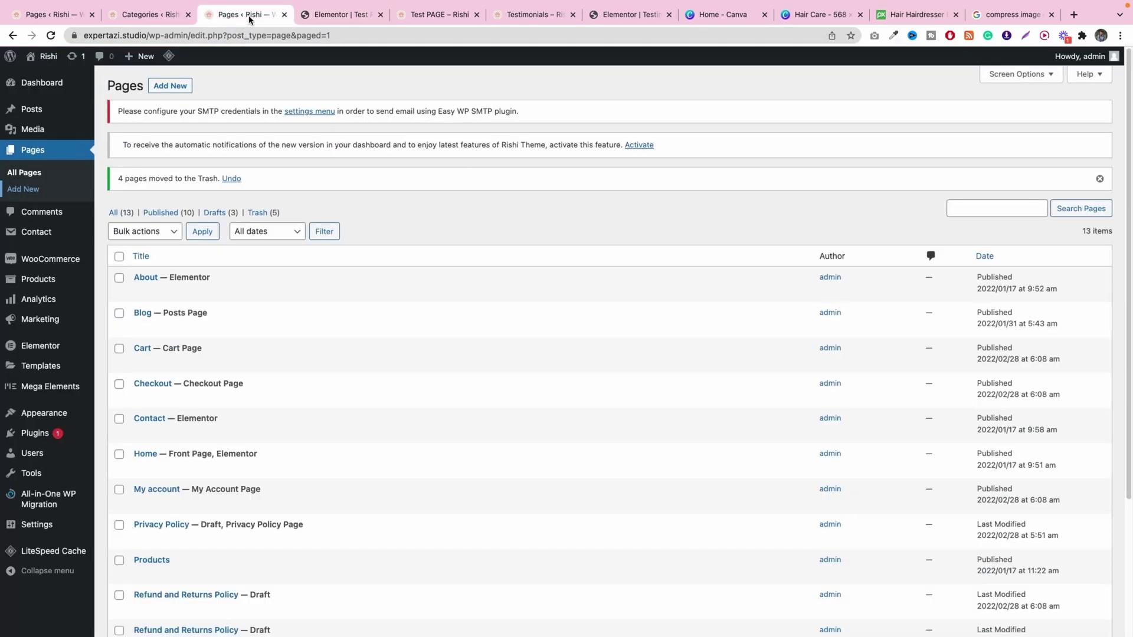
click(50, 33)
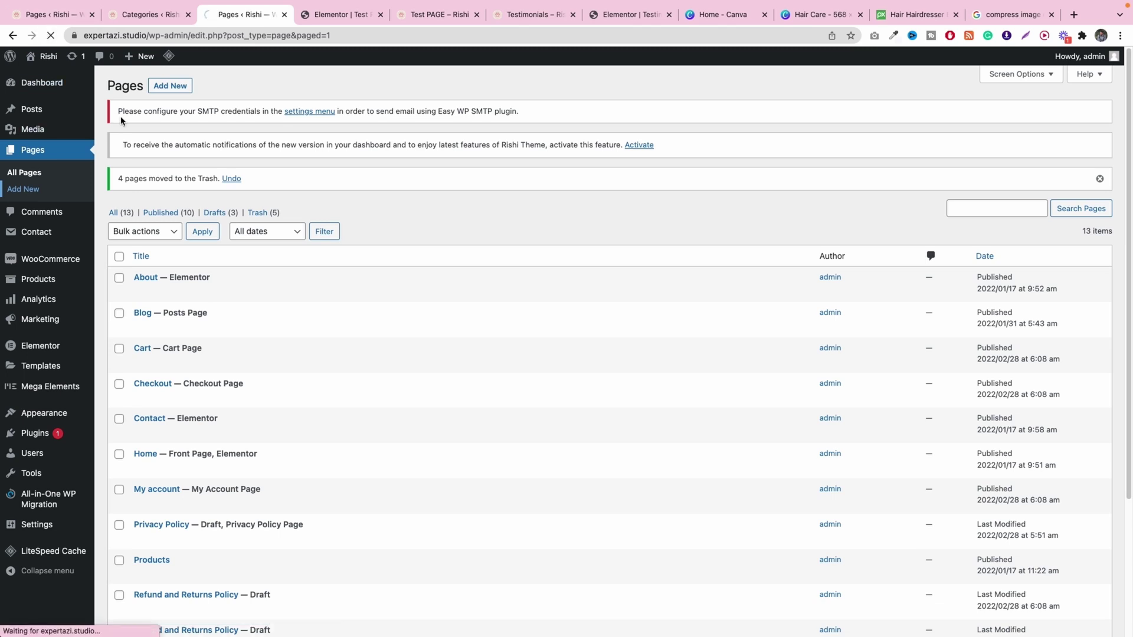
click(449, 20)
click(49, 36)
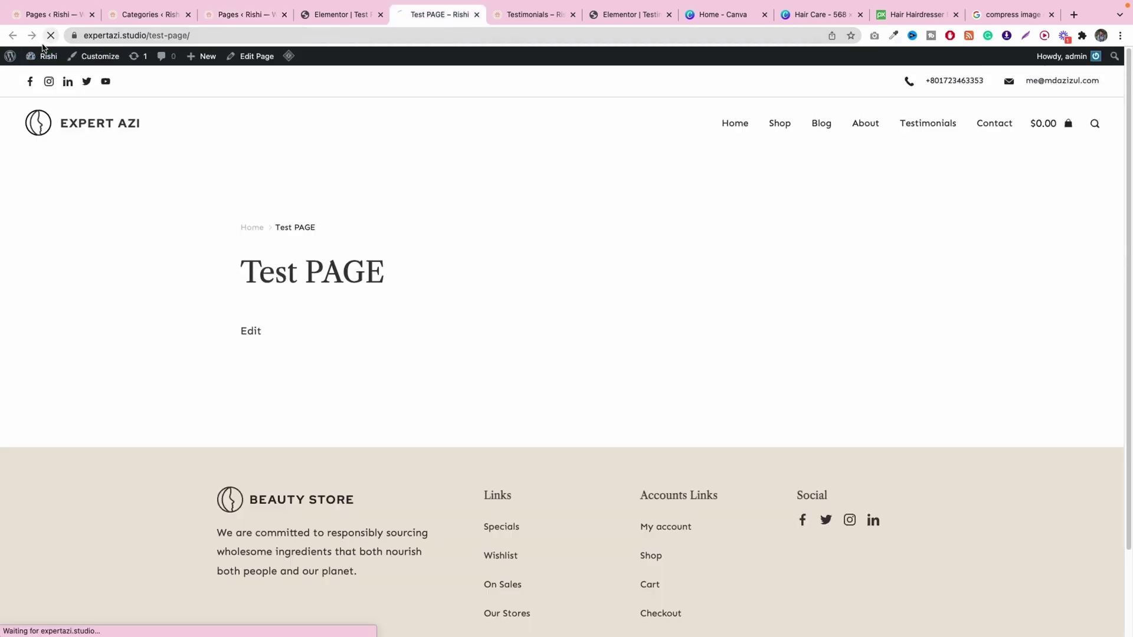
scroll(631, 372, down, 2)
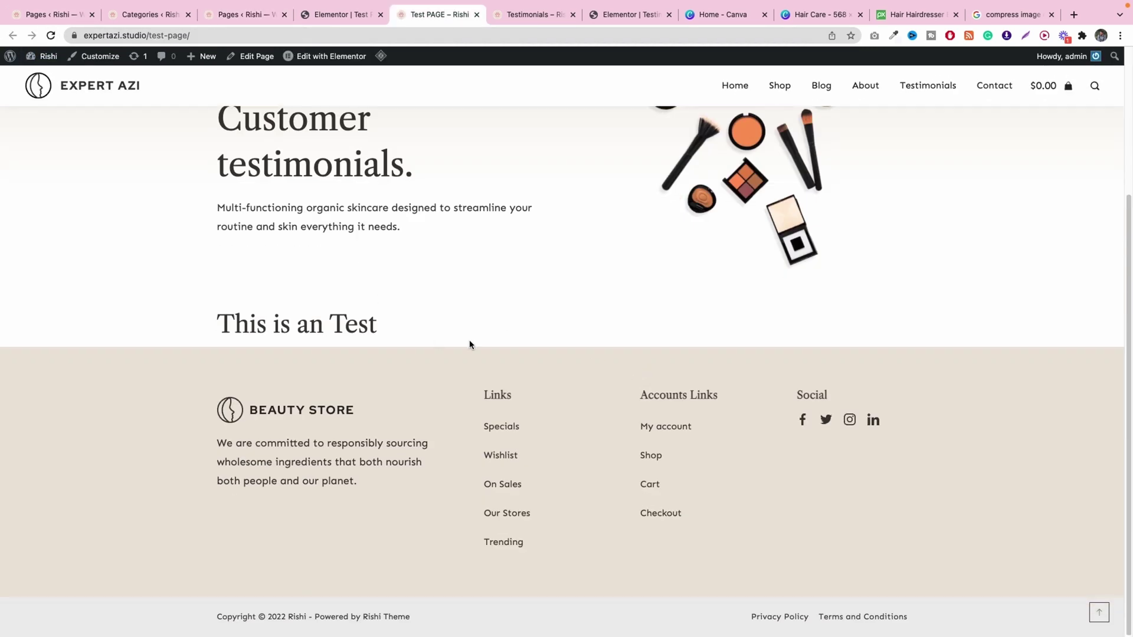
Edit the heading section's Advanced margin settings, preview the page, and update it again
click(366, 17)
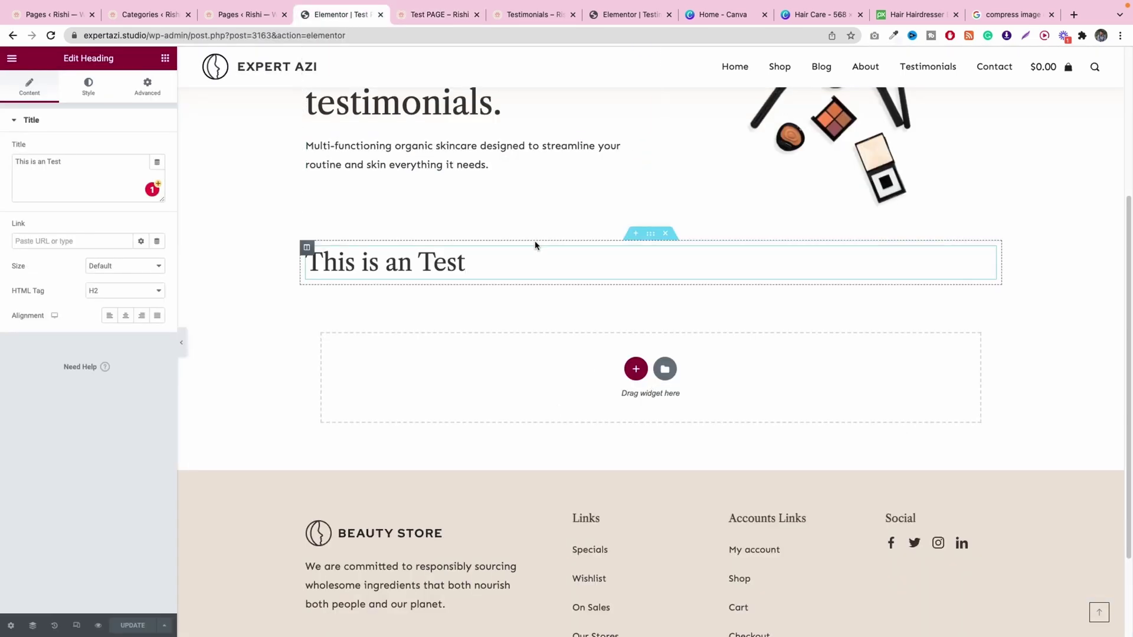
click(651, 234)
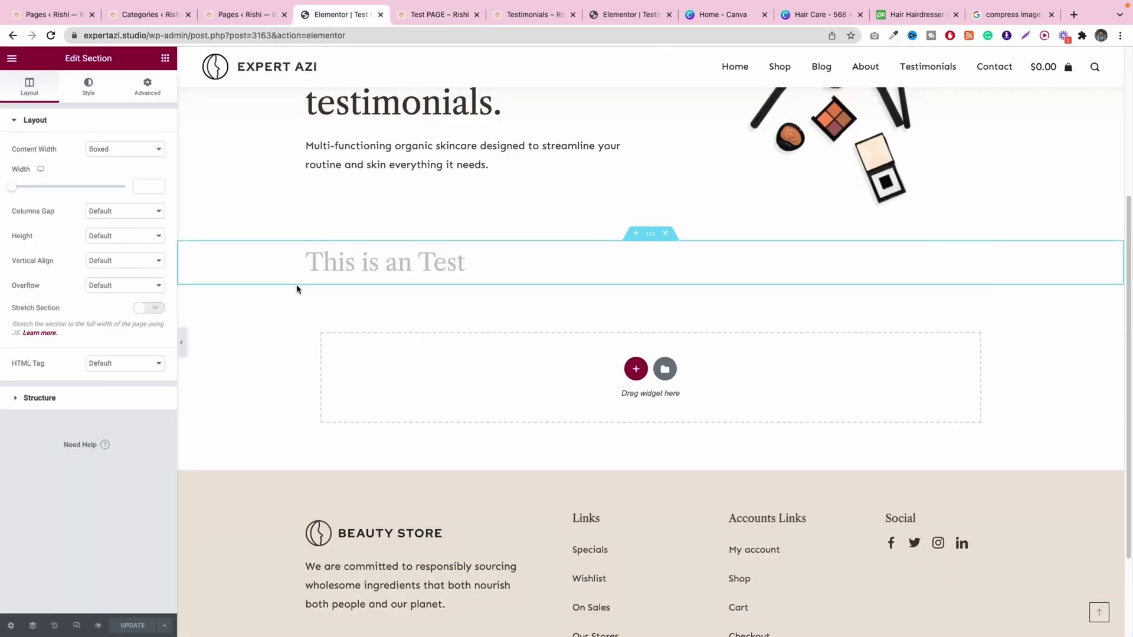
click(147, 87)
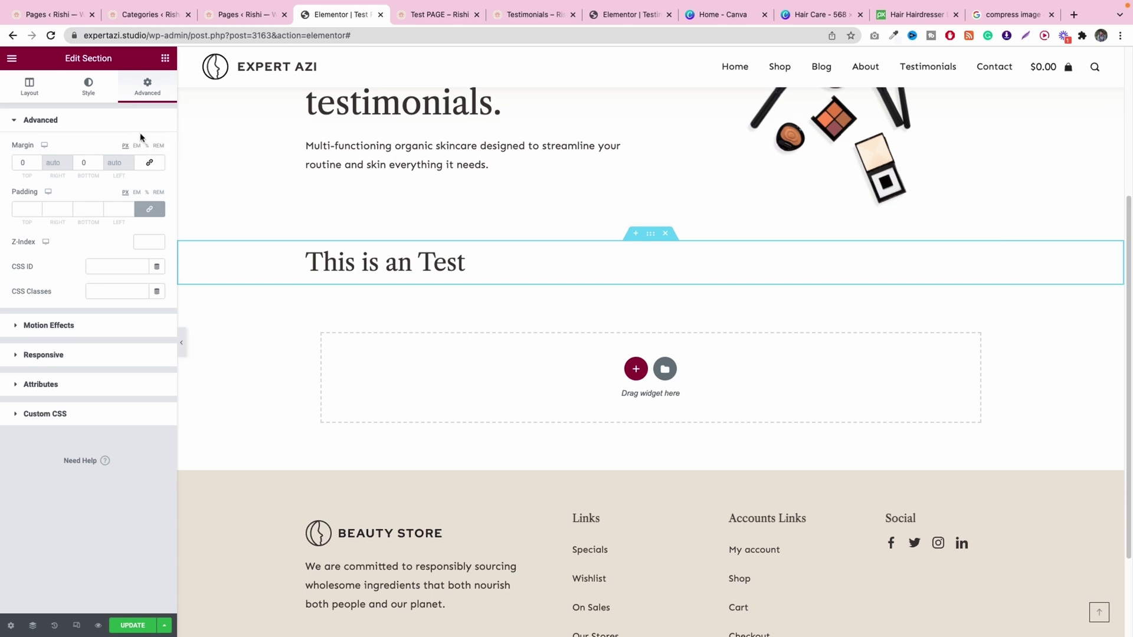
drag(139, 148, 130, 146)
click(88, 163)
click(182, 342)
click(3, 342)
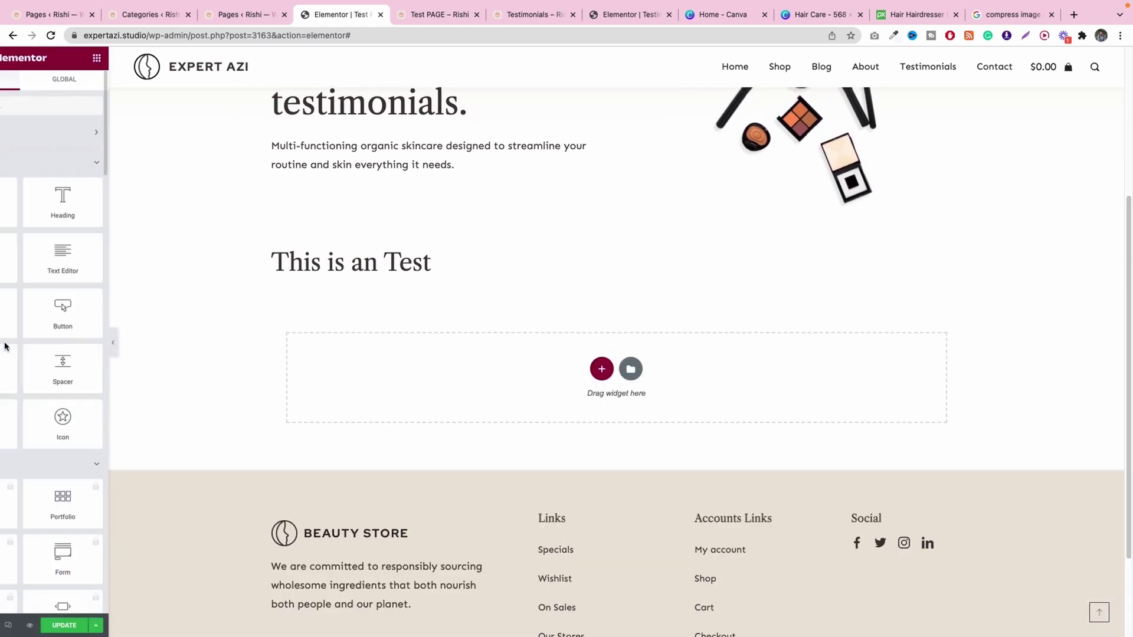
click(145, 624)
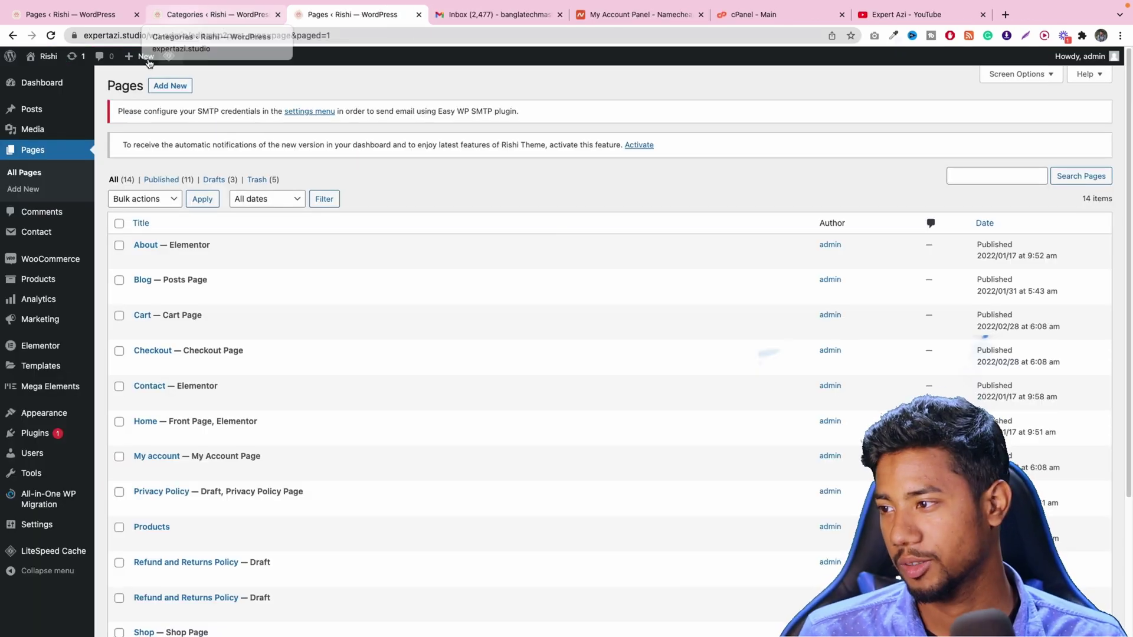
Open Add New Post and All Posts in new tabs
mouse_move(27, 112)
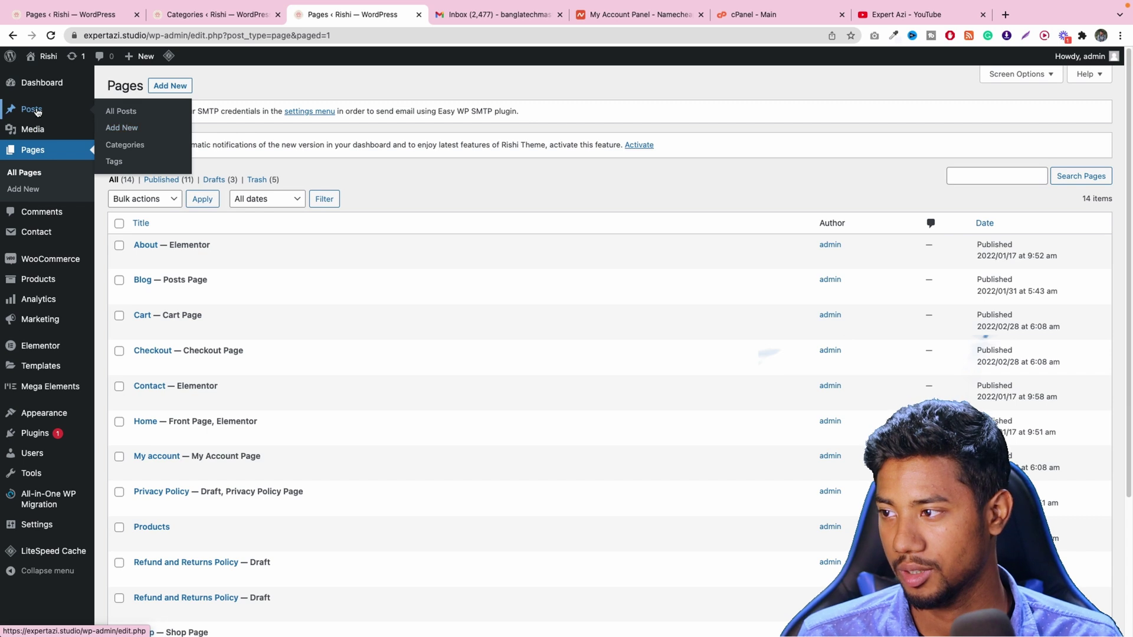
right_click(133, 128)
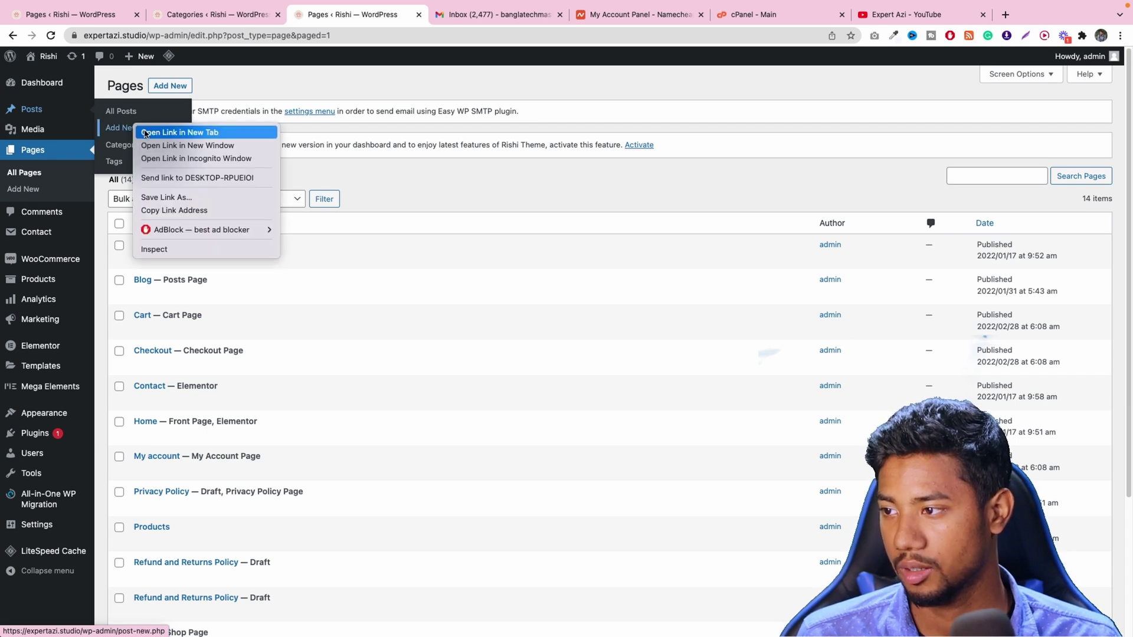
click(147, 131)
right_click(141, 116)
click(141, 117)
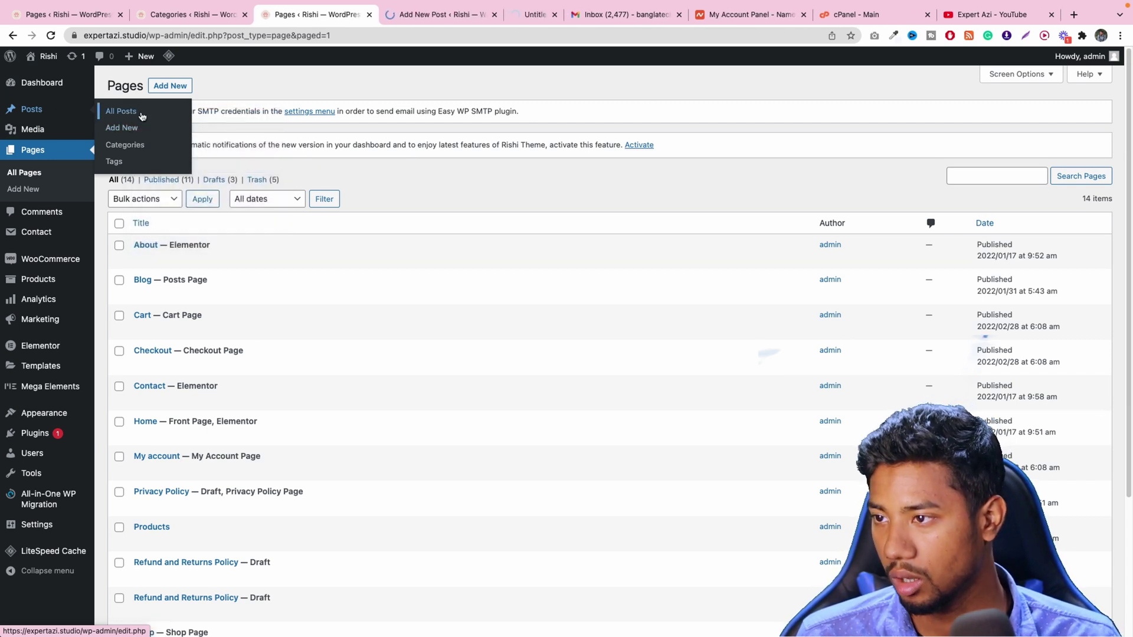
click(401, 15)
click(508, 20)
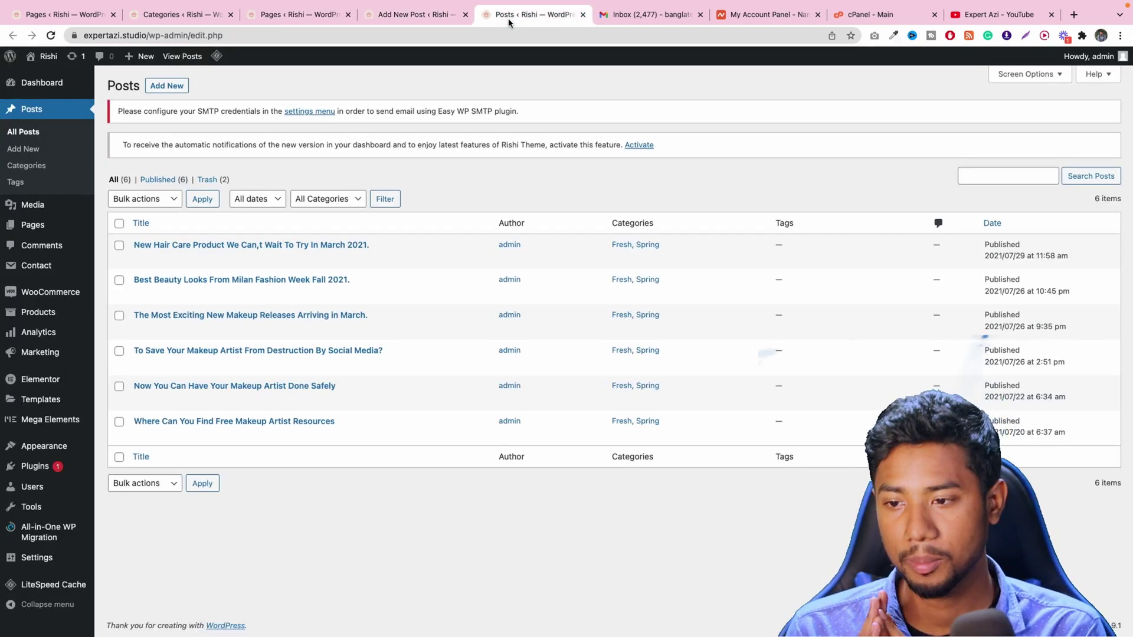
click(455, 23)
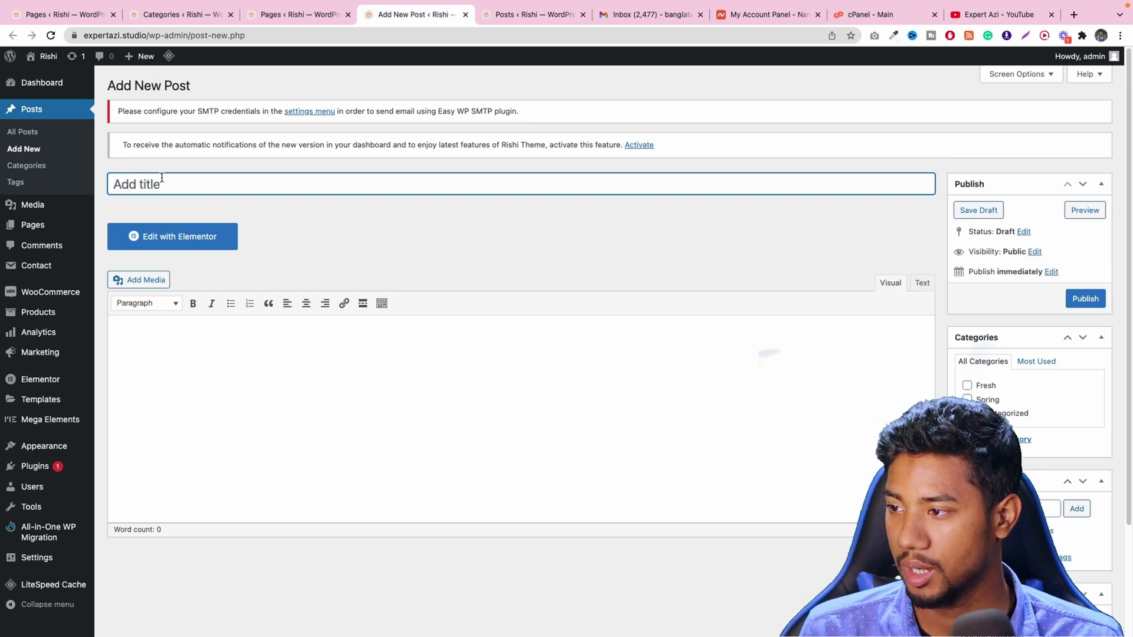
Title the post 'aaa', write 'aaaaa' in the body, and glance at the featured image picker
text(titole)
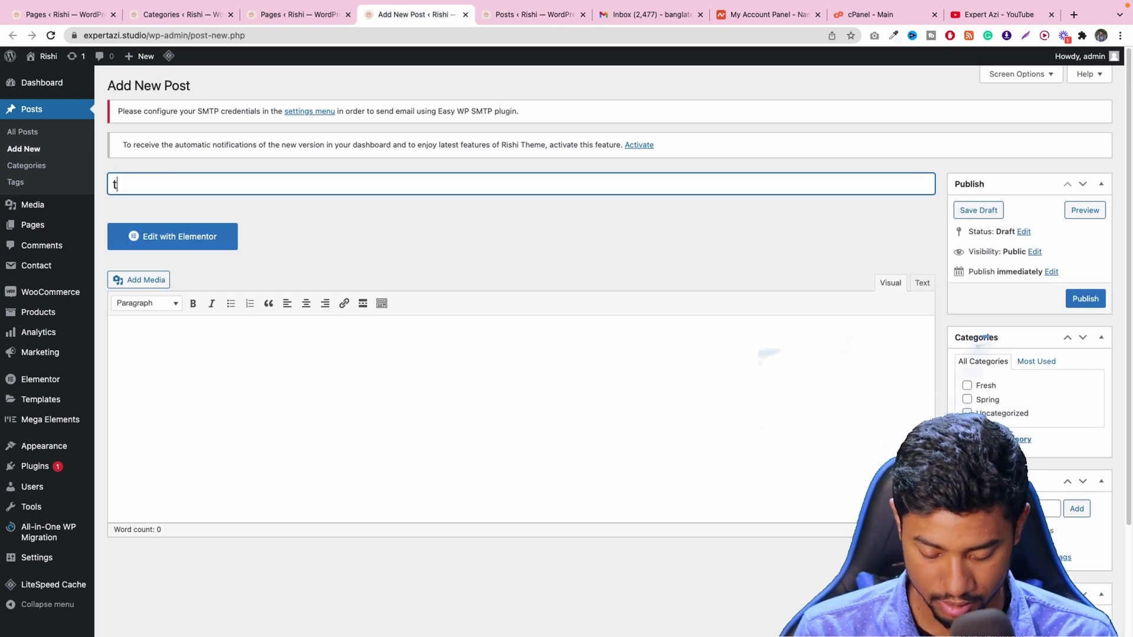
double_click(183, 184)
text(aaa)
click(306, 413)
text(a)
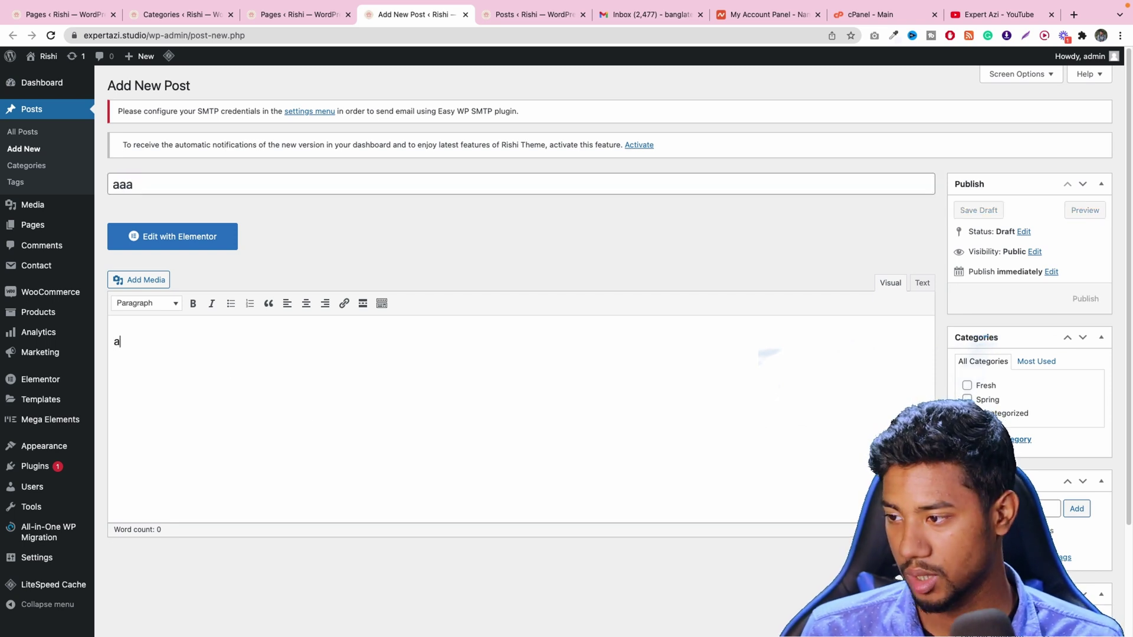
text(aaaa)
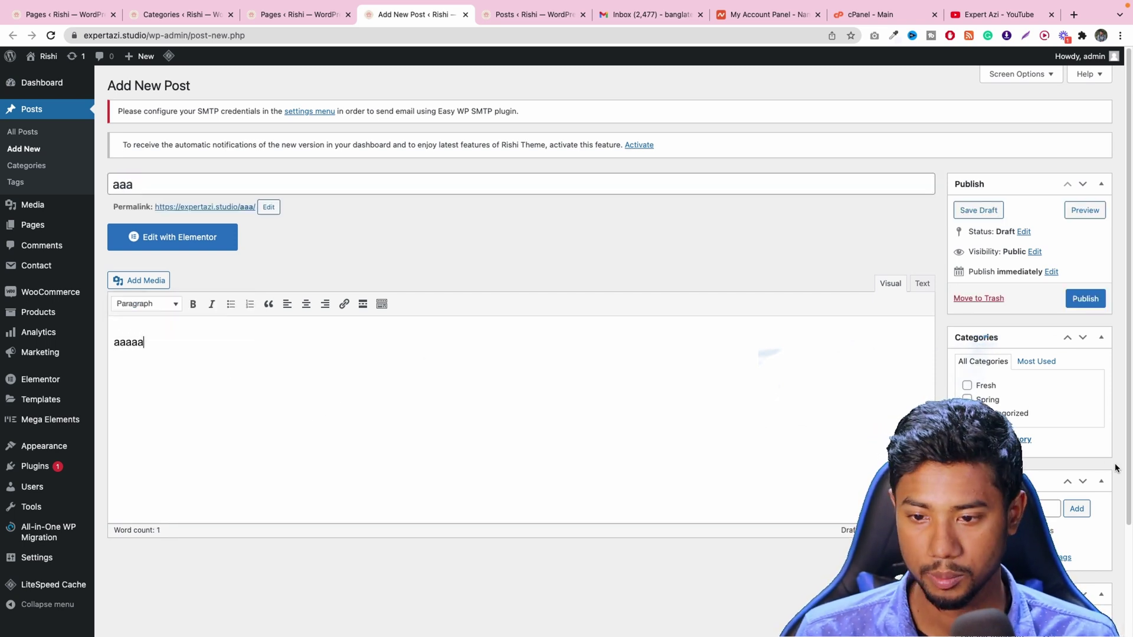
scroll(1015, 230, down, 3)
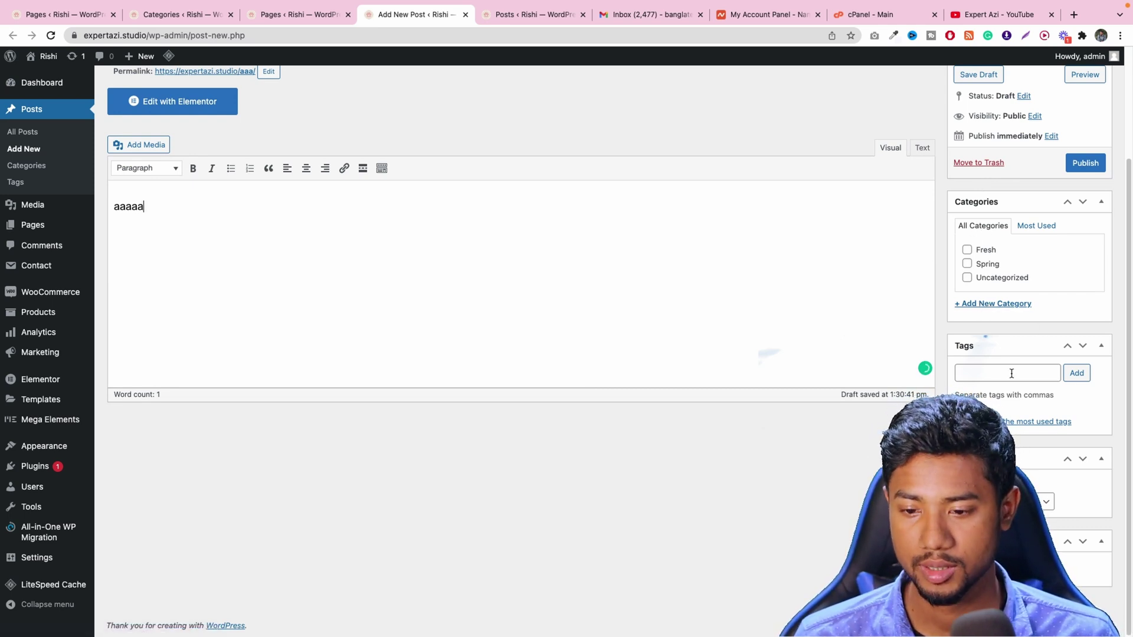
click(991, 569)
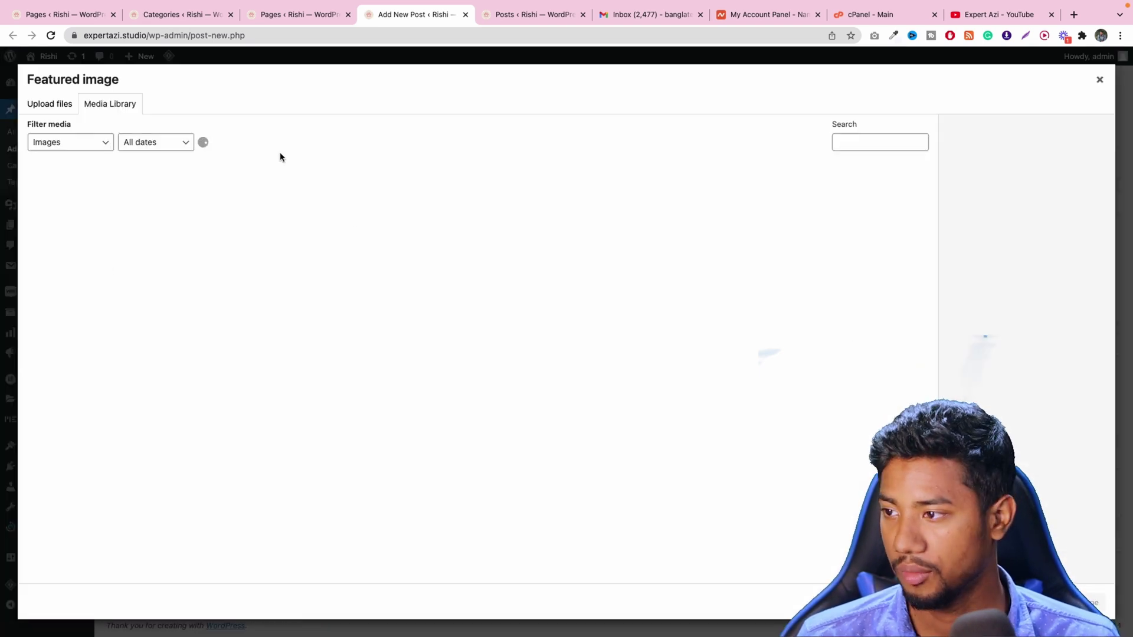
click(1102, 82)
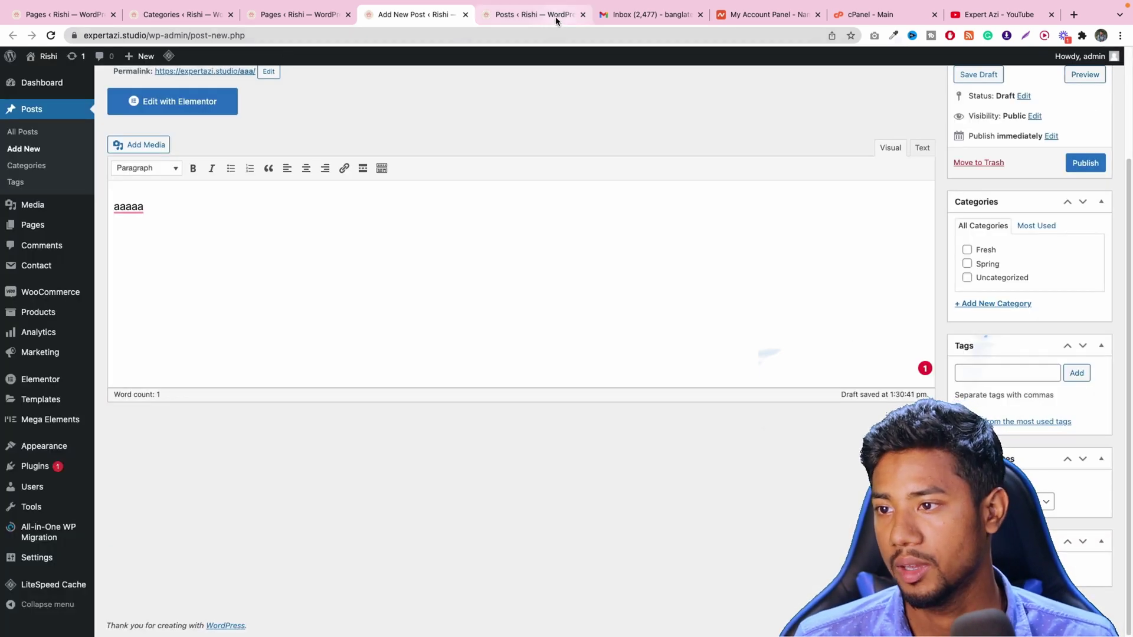
Open a published post from the posts list in a new tab and read through it
click(552, 15)
right_click(238, 259)
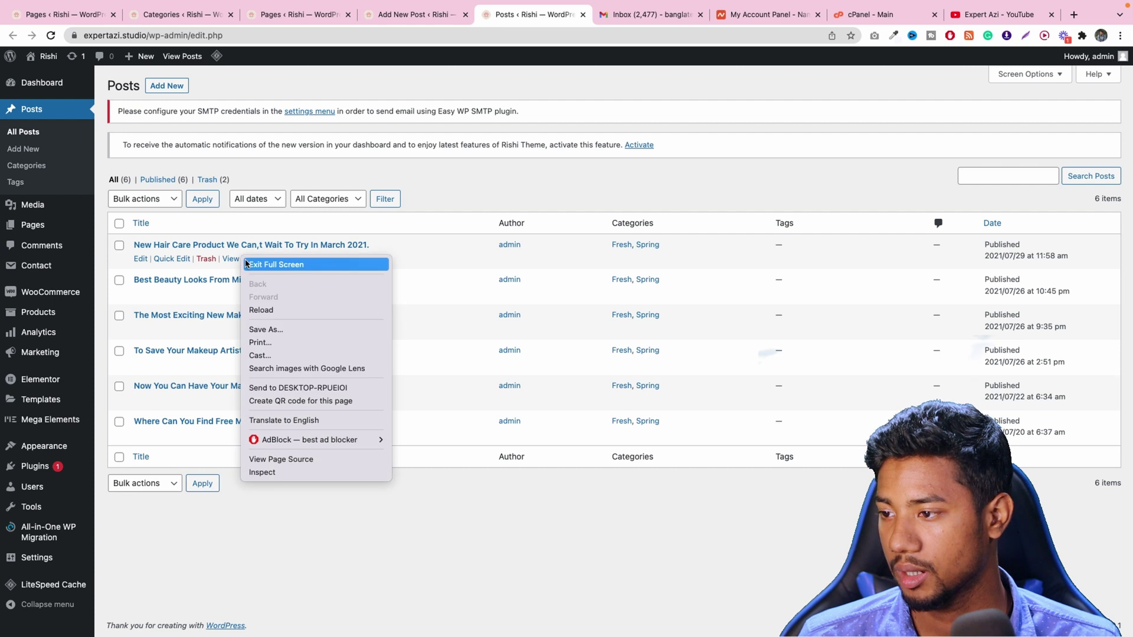
right_click(239, 264)
click(241, 266)
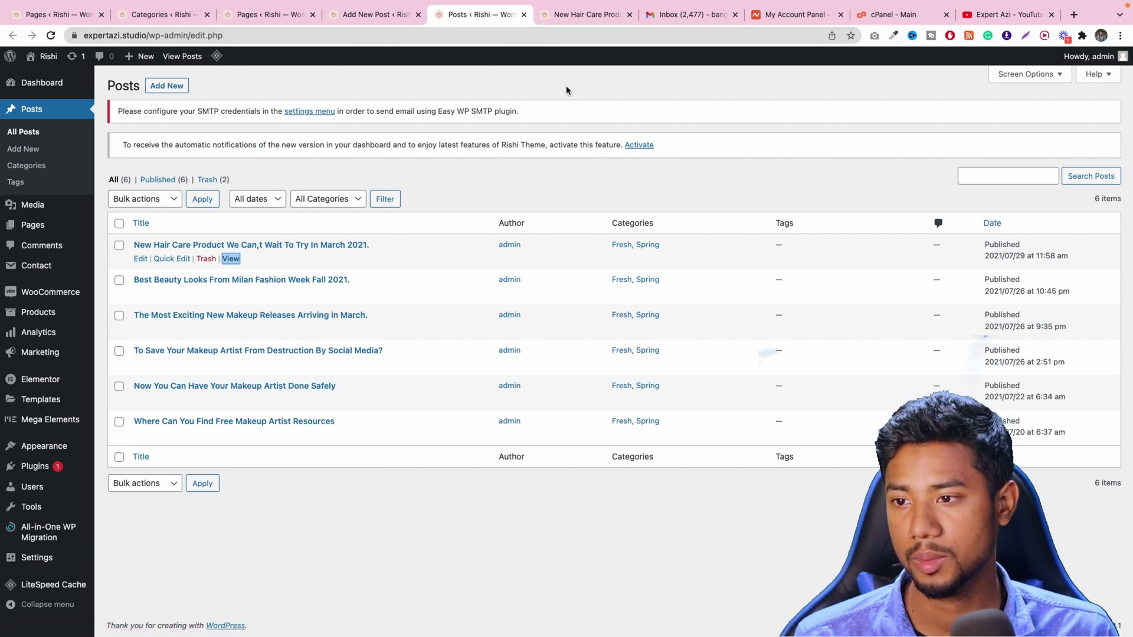
click(589, 15)
scroll(490, 188, down, 4)
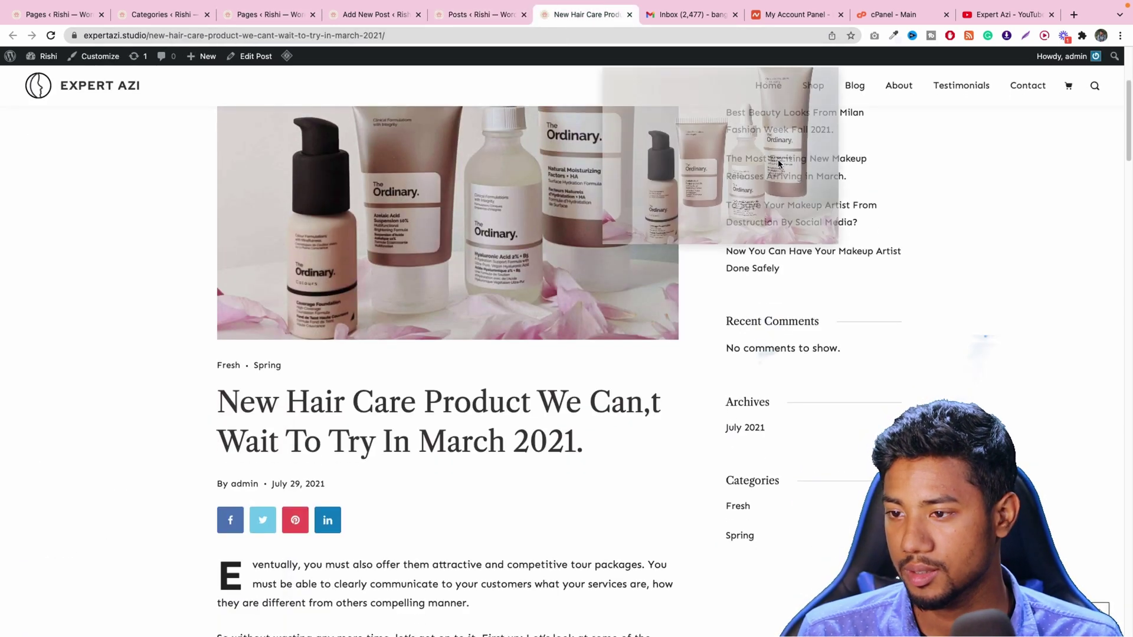
scroll(531, 280, down, 2)
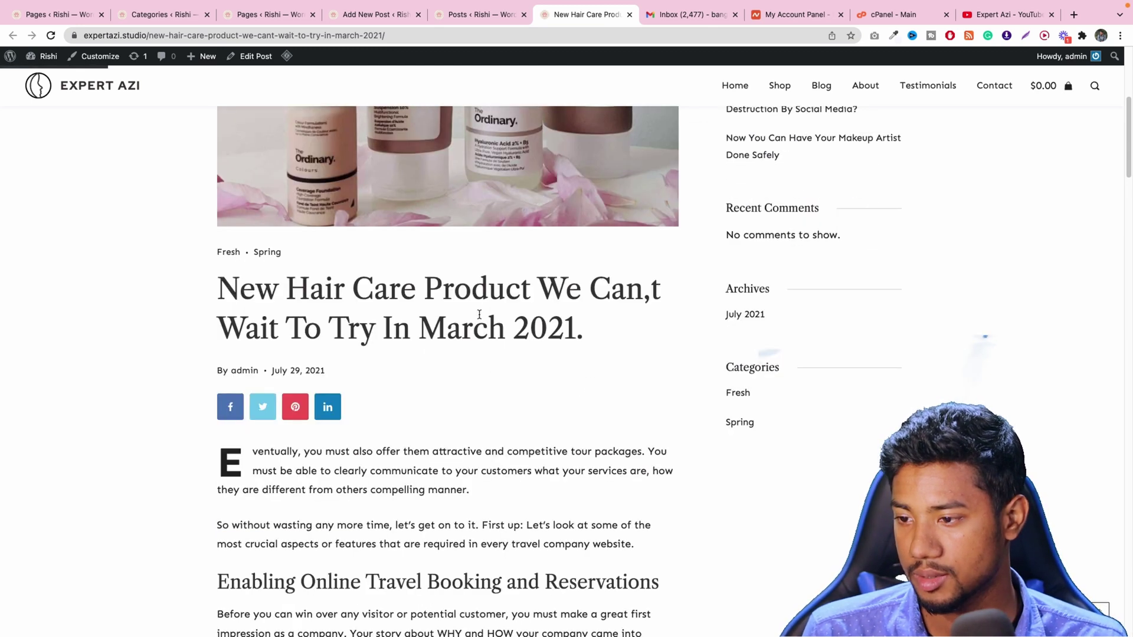
triple_click(478, 316)
scroll(522, 283, down, 4)
triple_click(429, 273)
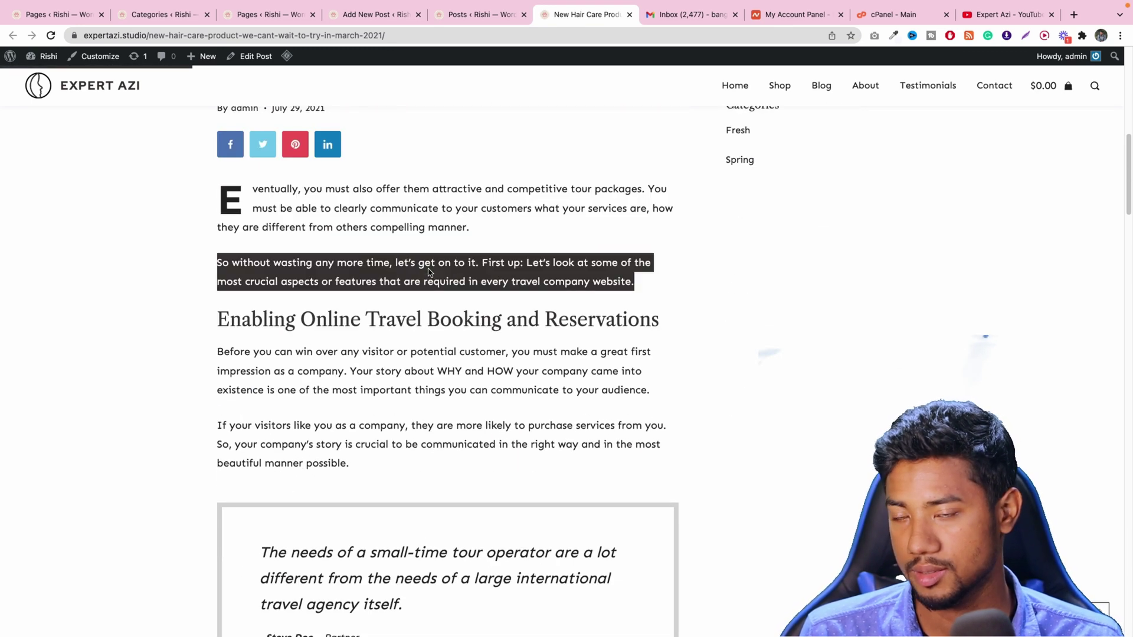
scroll(659, 272, up, 6)
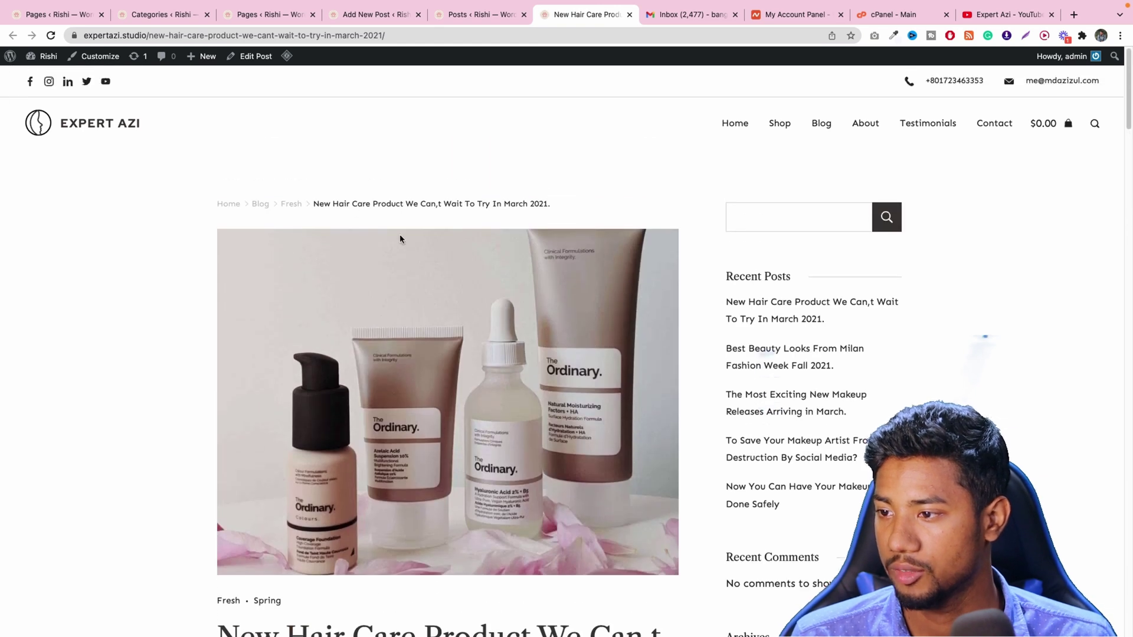
triple_click(283, 200)
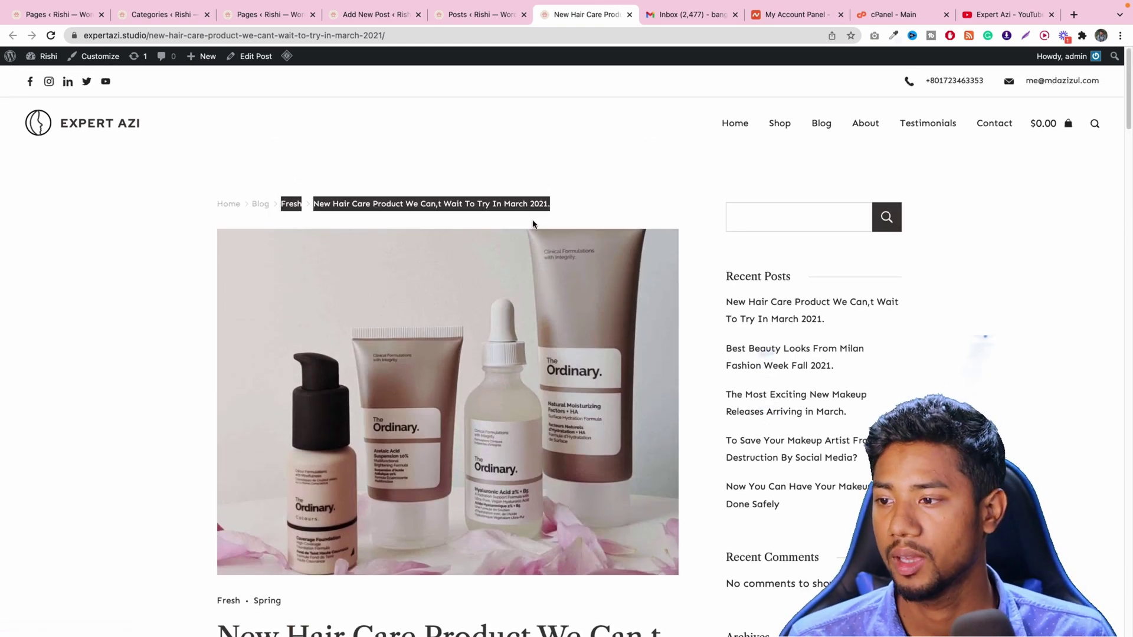
click(628, 209)
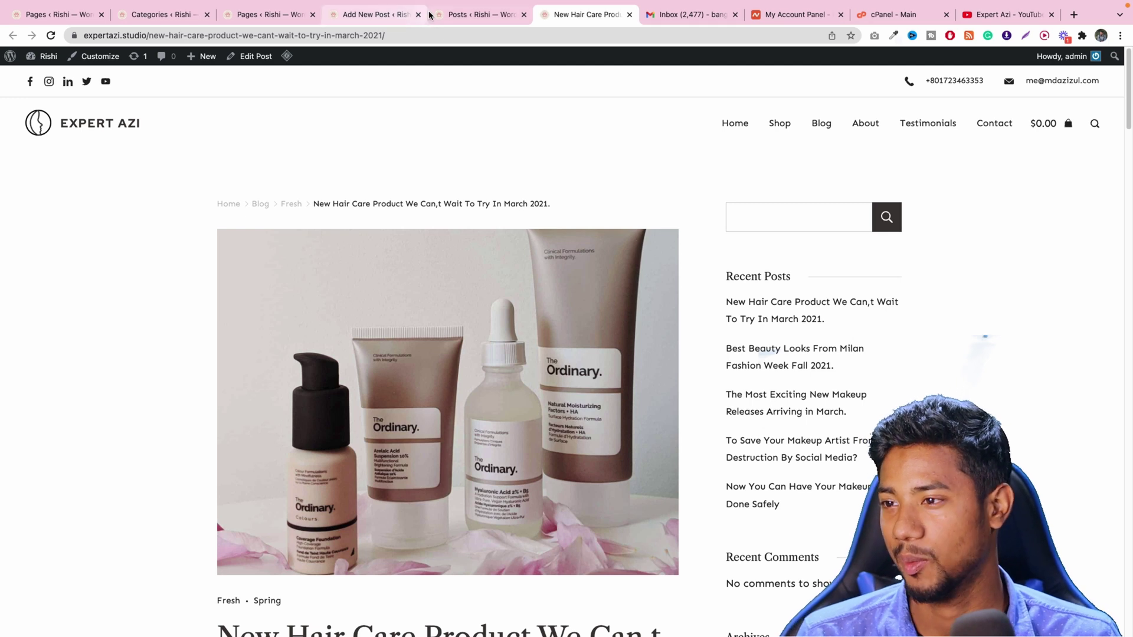
Close the draft post tab discarding changes, close the posts tab, and view the Contact page
click(372, 14)
click(611, 236)
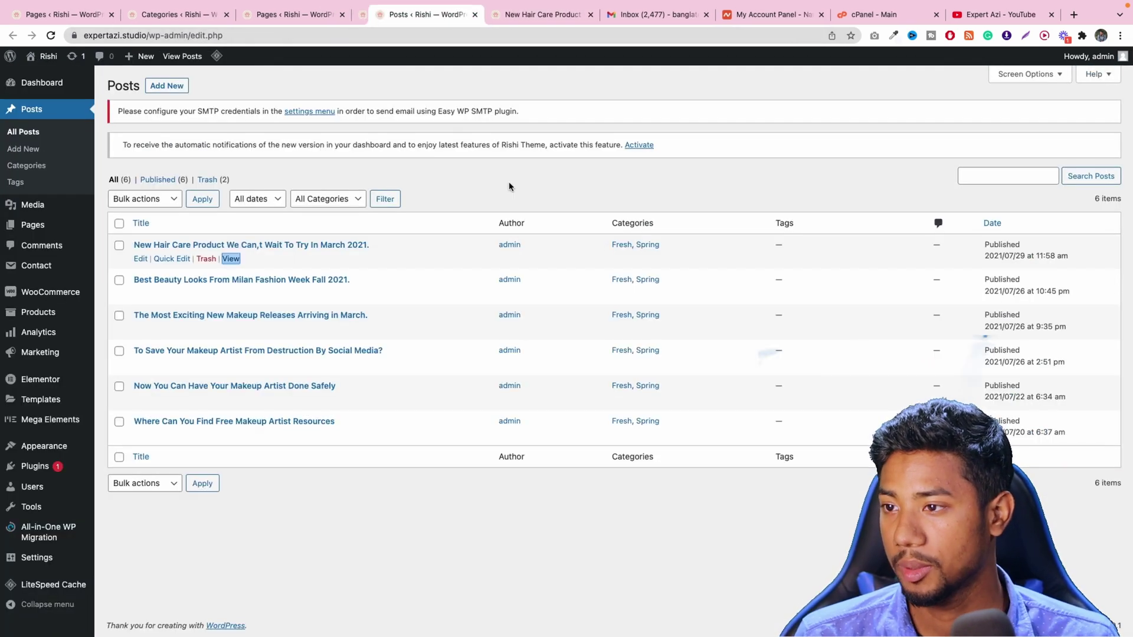
click(465, 15)
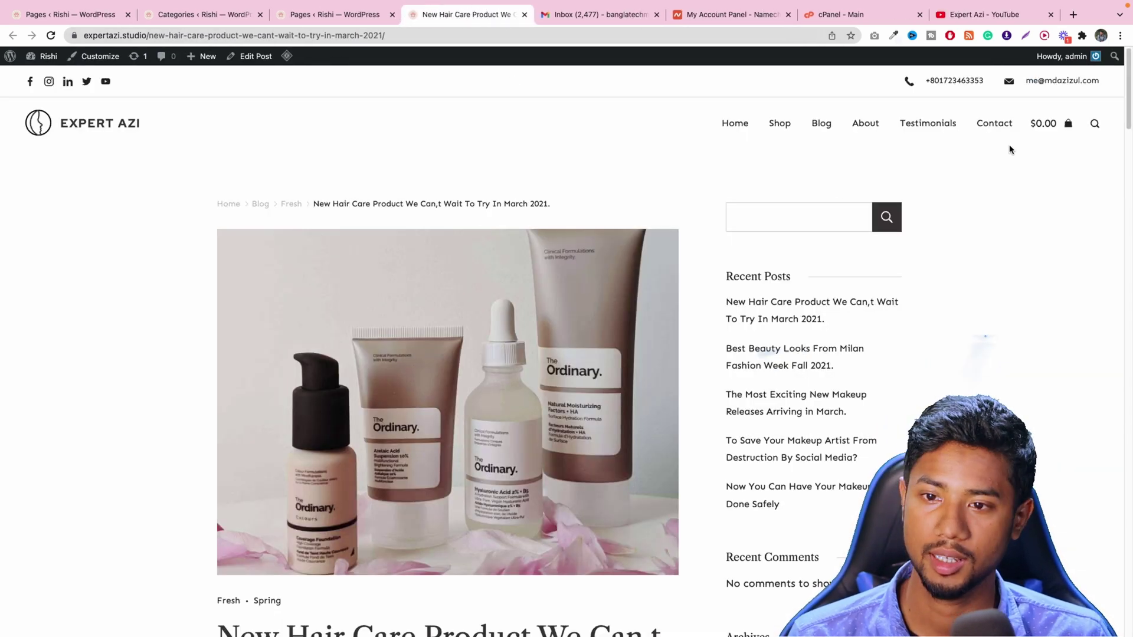
click(996, 127)
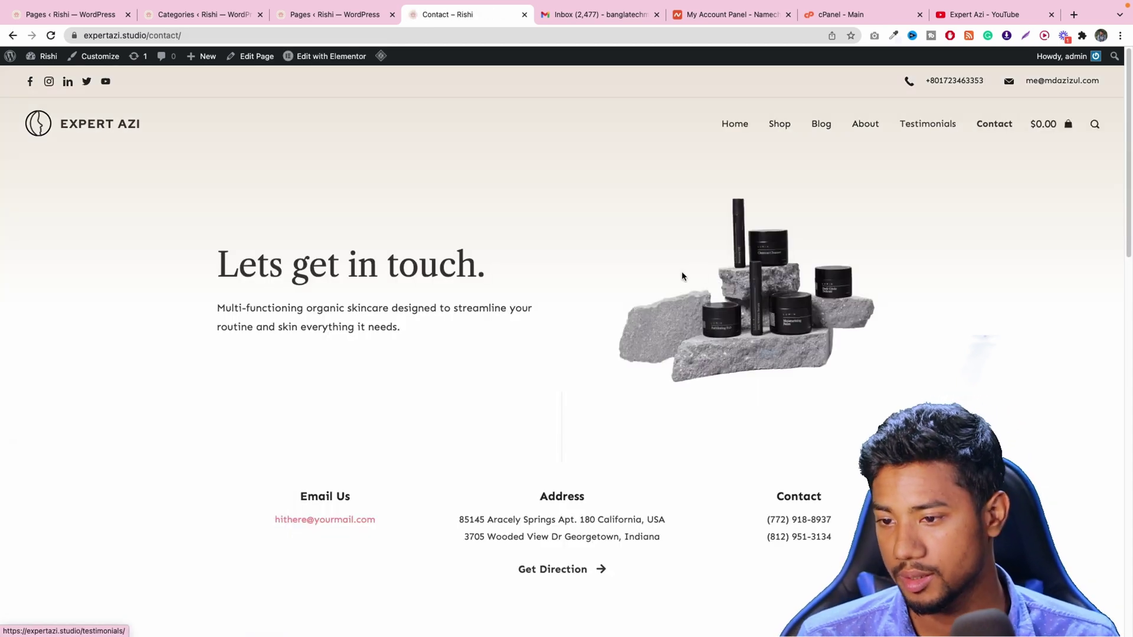
scroll(683, 276, down, 5)
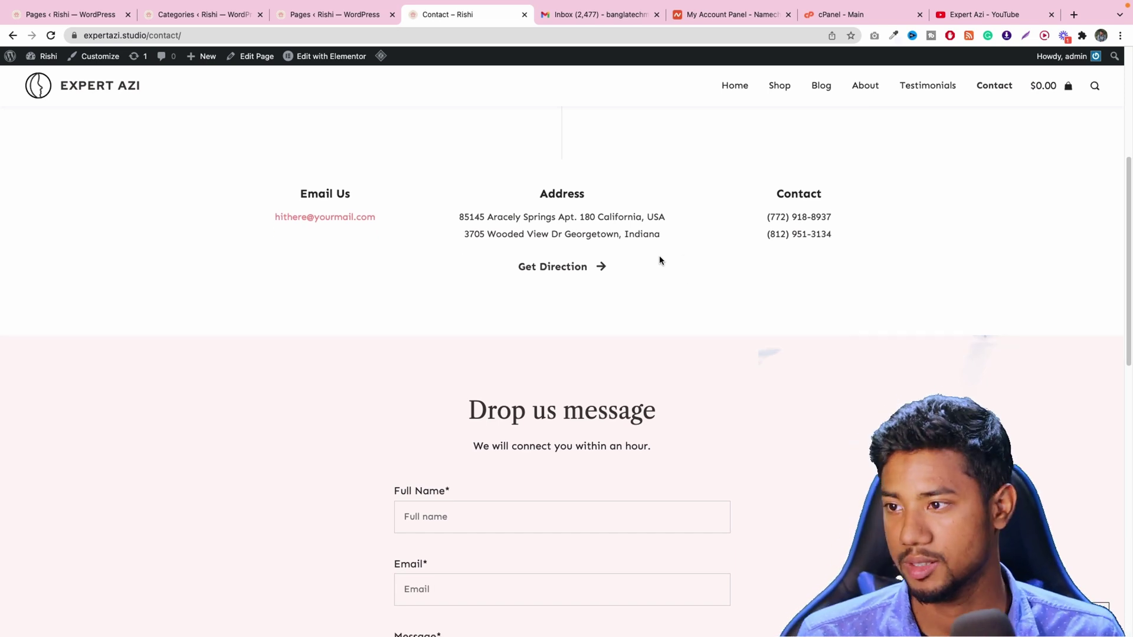
Open Appearance > Demo Importer Plus in a new tab
click(201, 15)
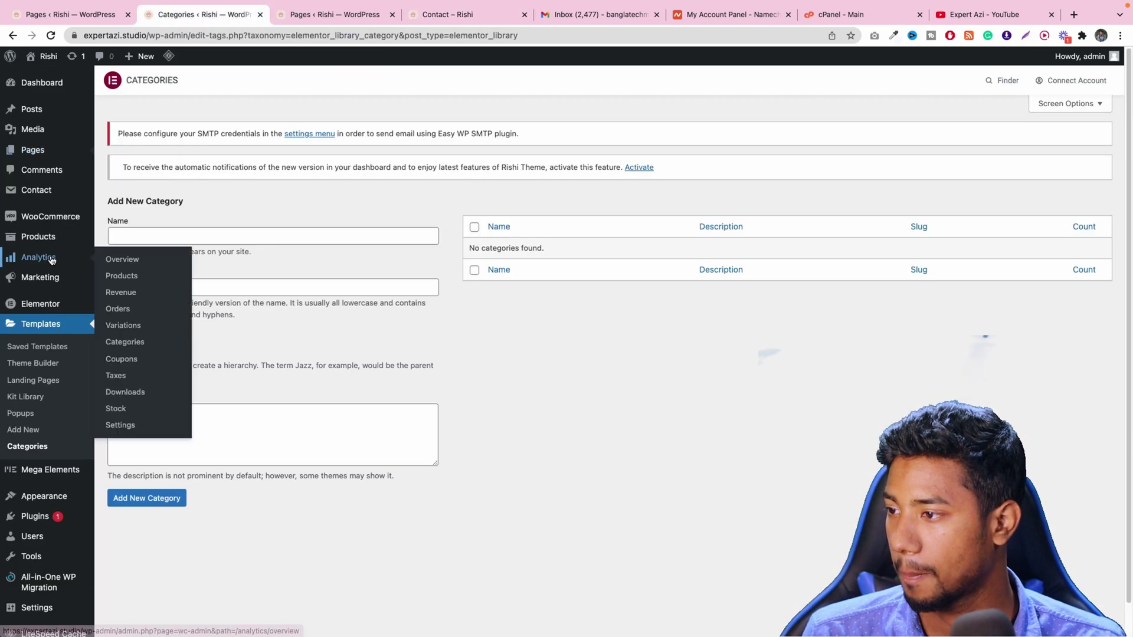
scroll(23, 265, down, 1)
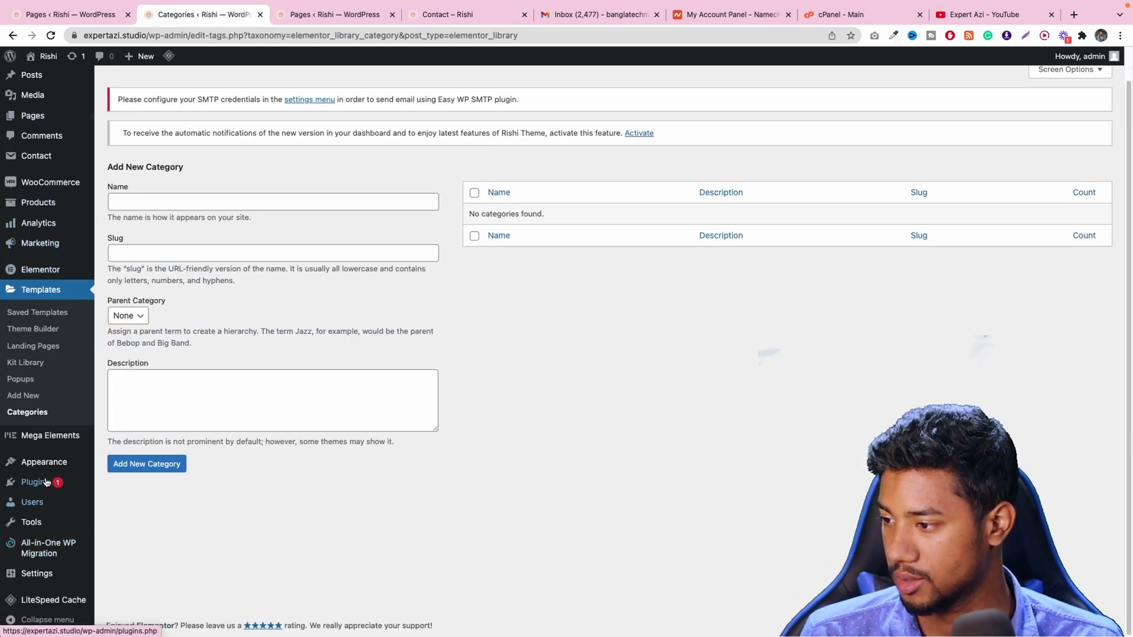
mouse_move(47, 466)
right_click(131, 562)
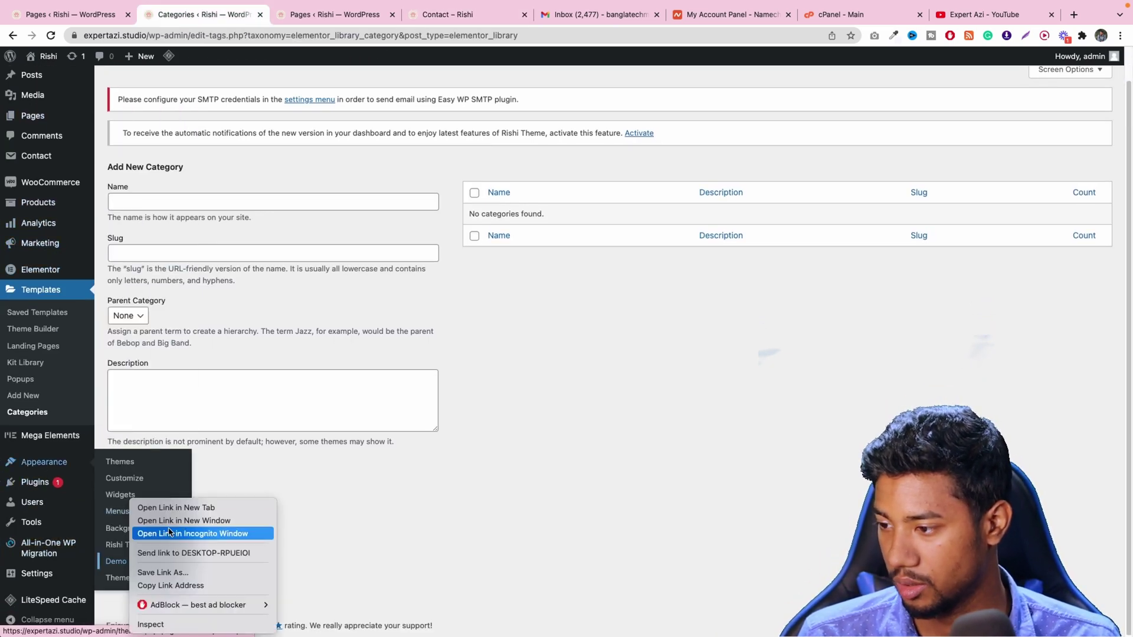
click(185, 509)
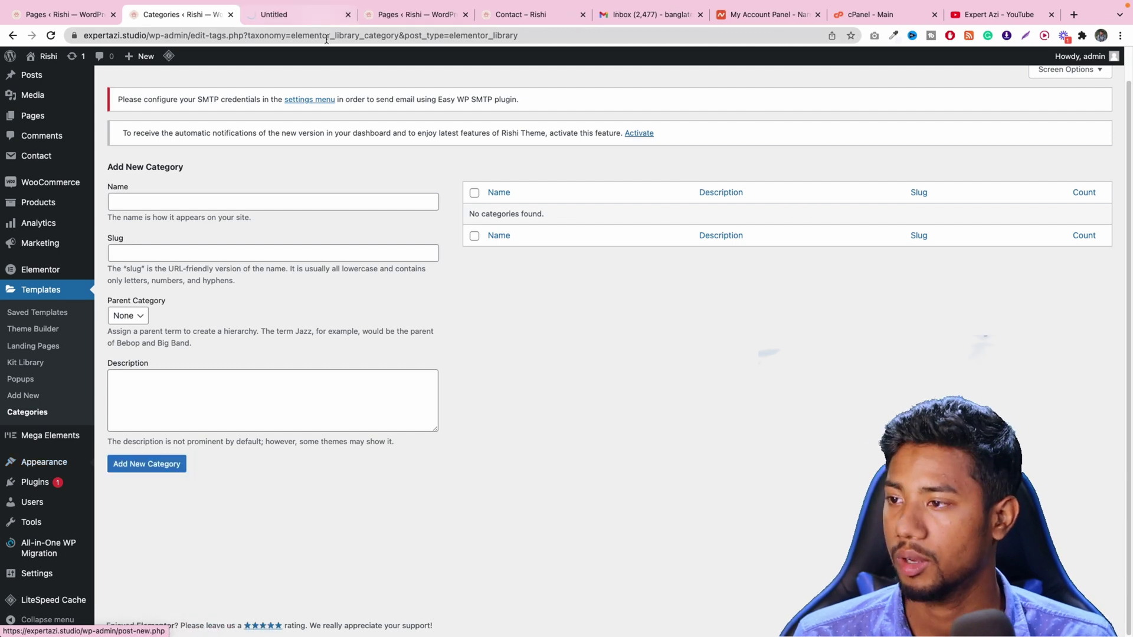
click(293, 22)
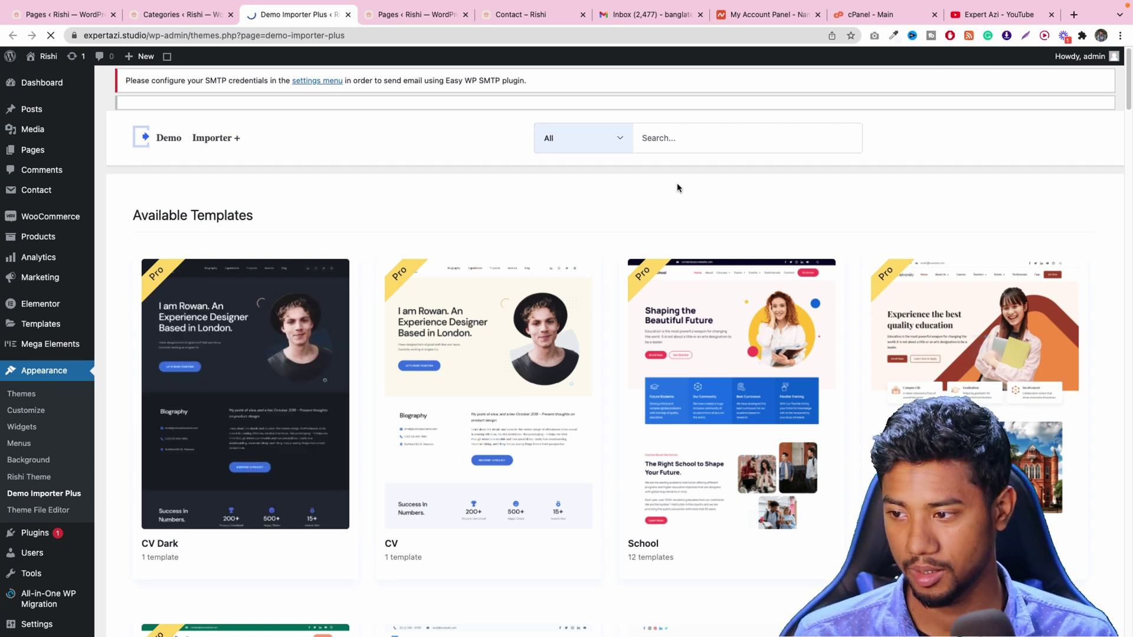
Filter by WooCommerce, import the Organic Shop Contact page template, and view it
scroll(767, 354, down, 10)
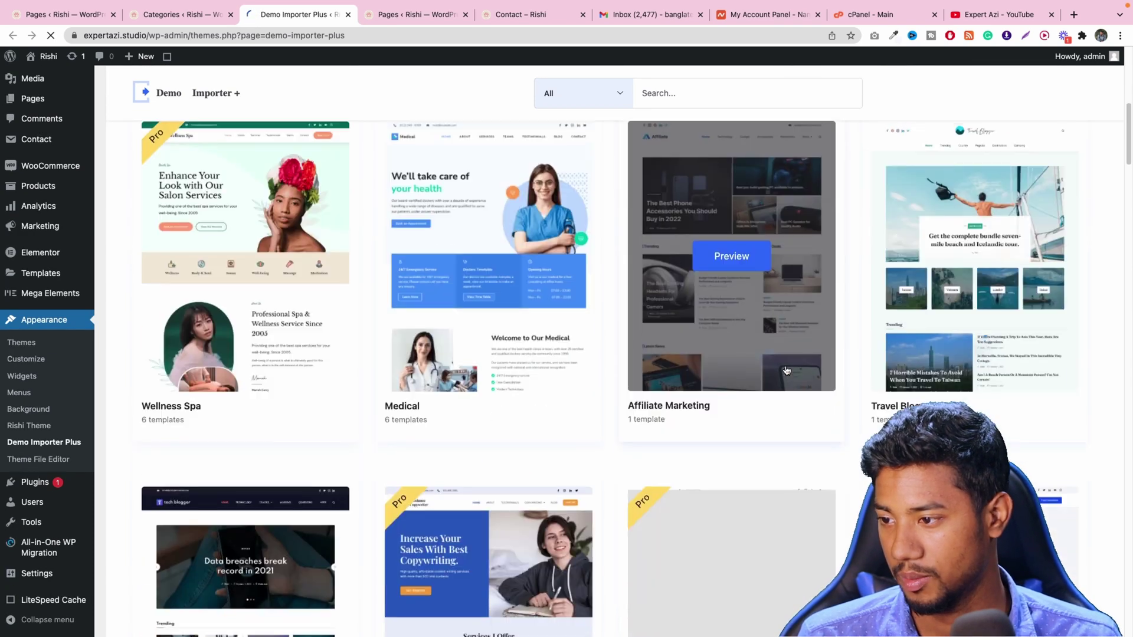
scroll(708, 307, up, 15)
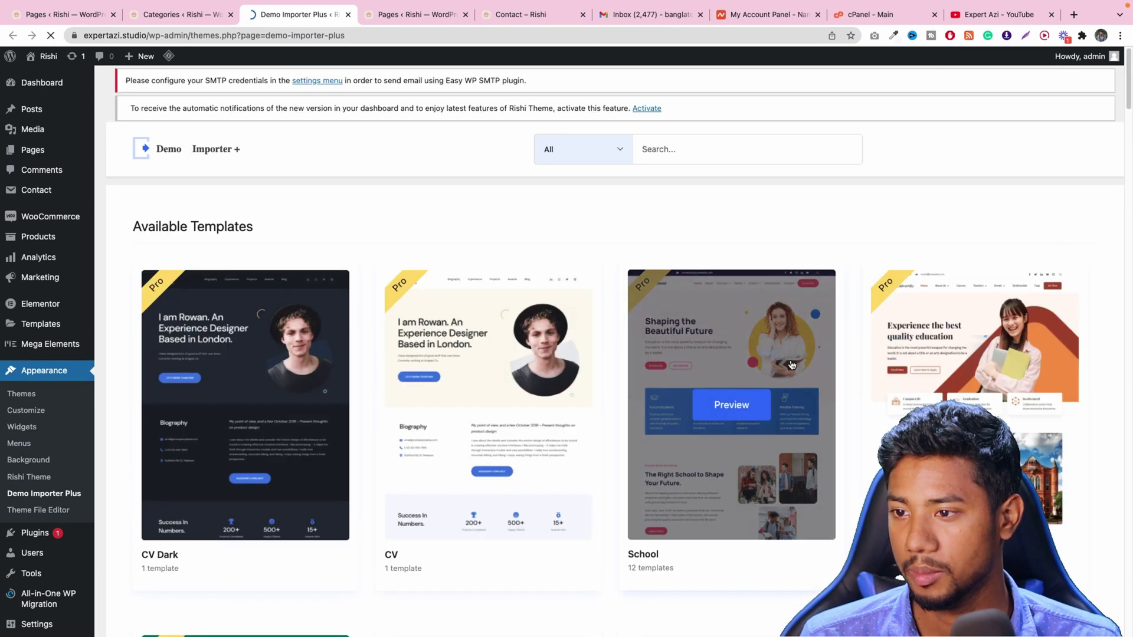
click(586, 157)
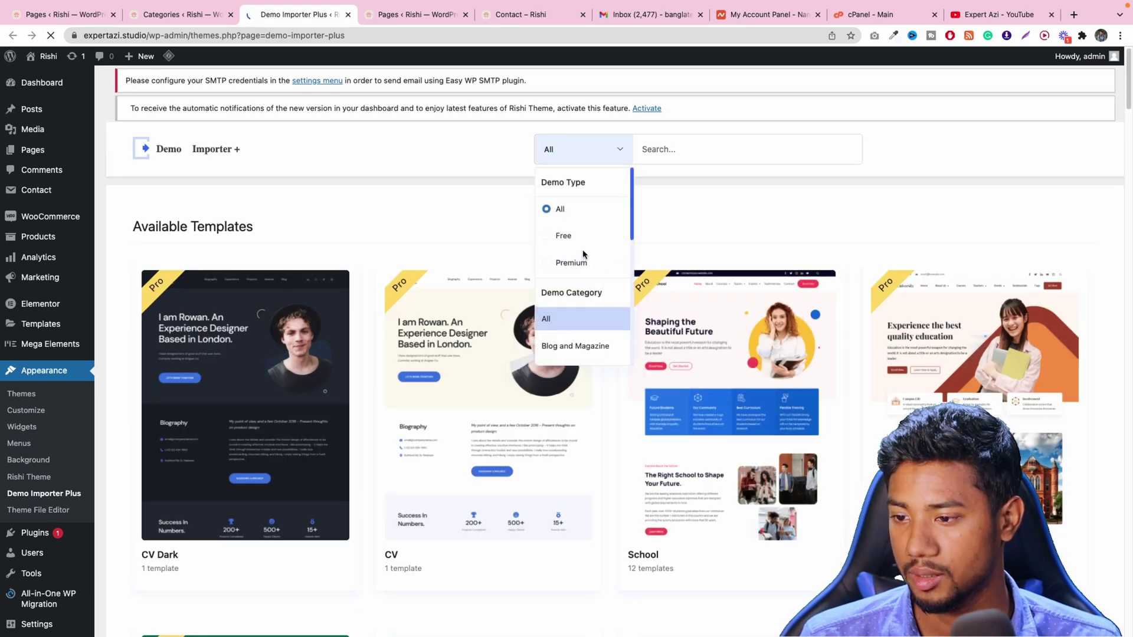
scroll(584, 259, down, 5)
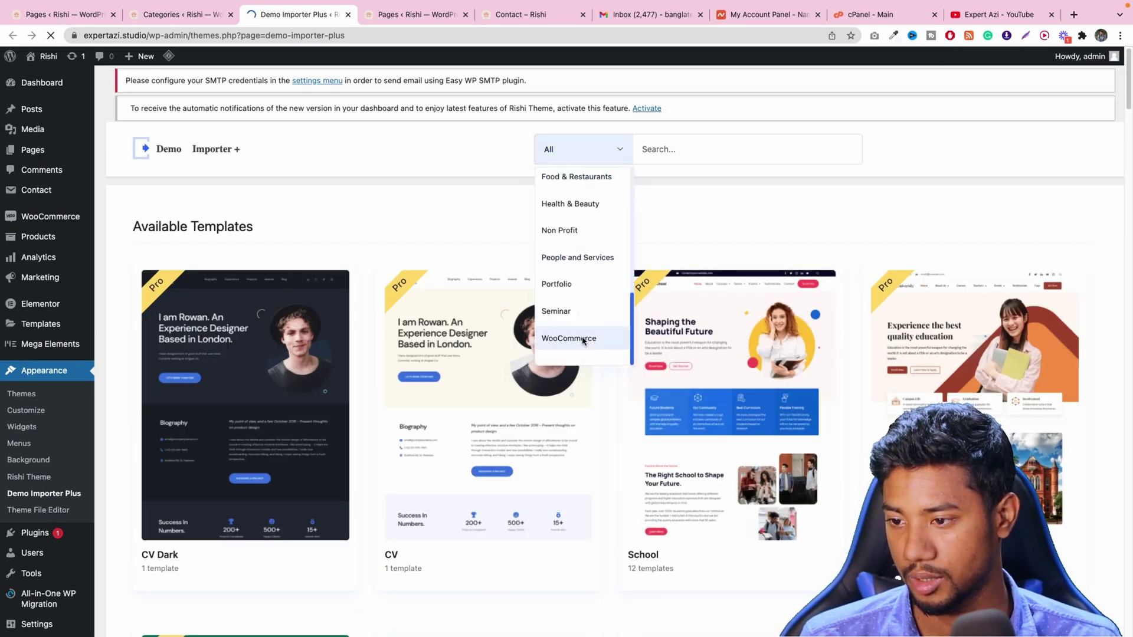
click(583, 340)
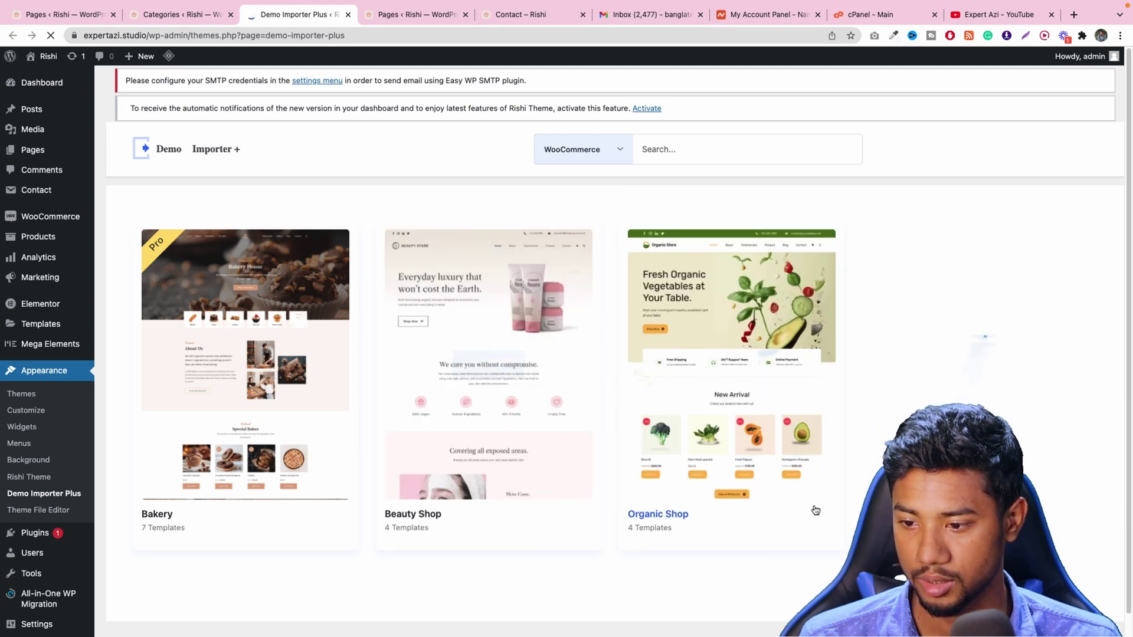
click(681, 519)
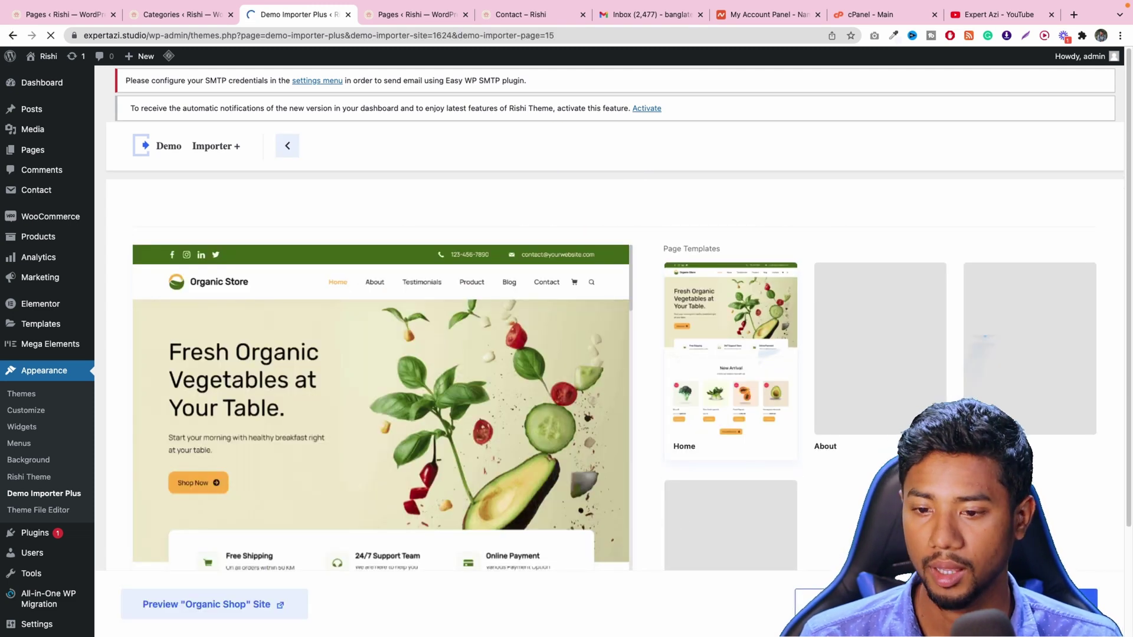
scroll(869, 387, down, 4)
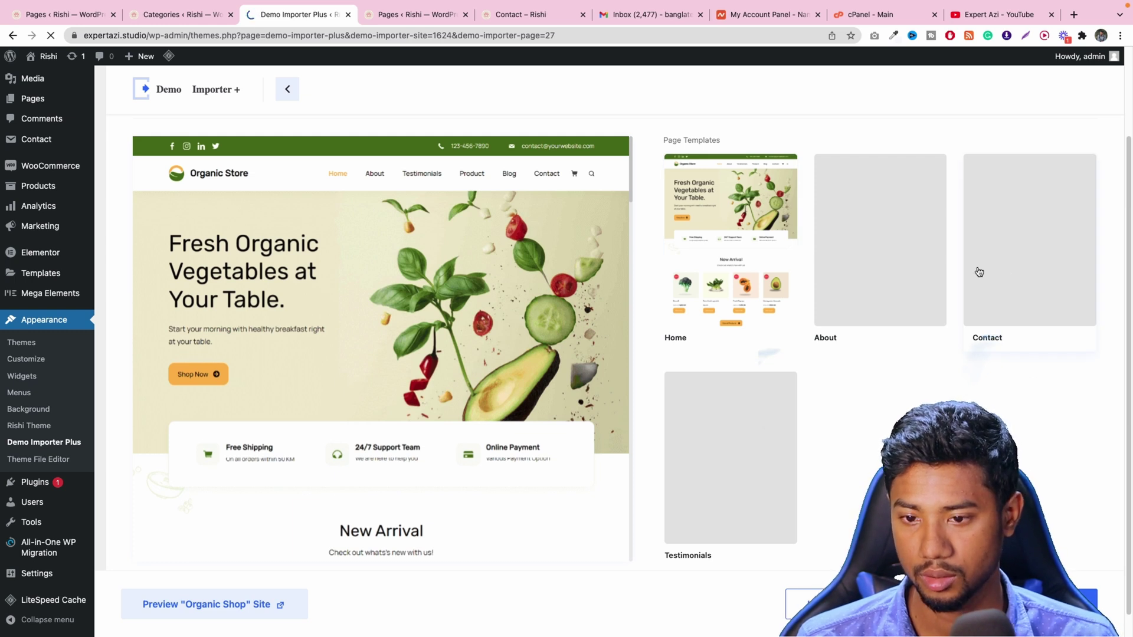
click(1017, 314)
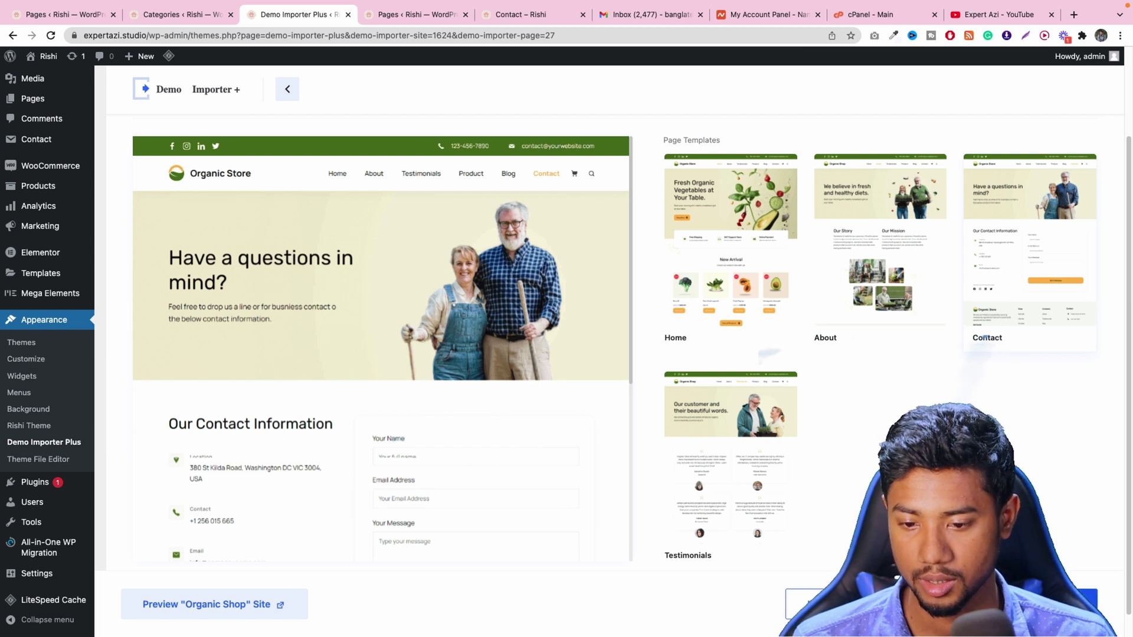
click(865, 604)
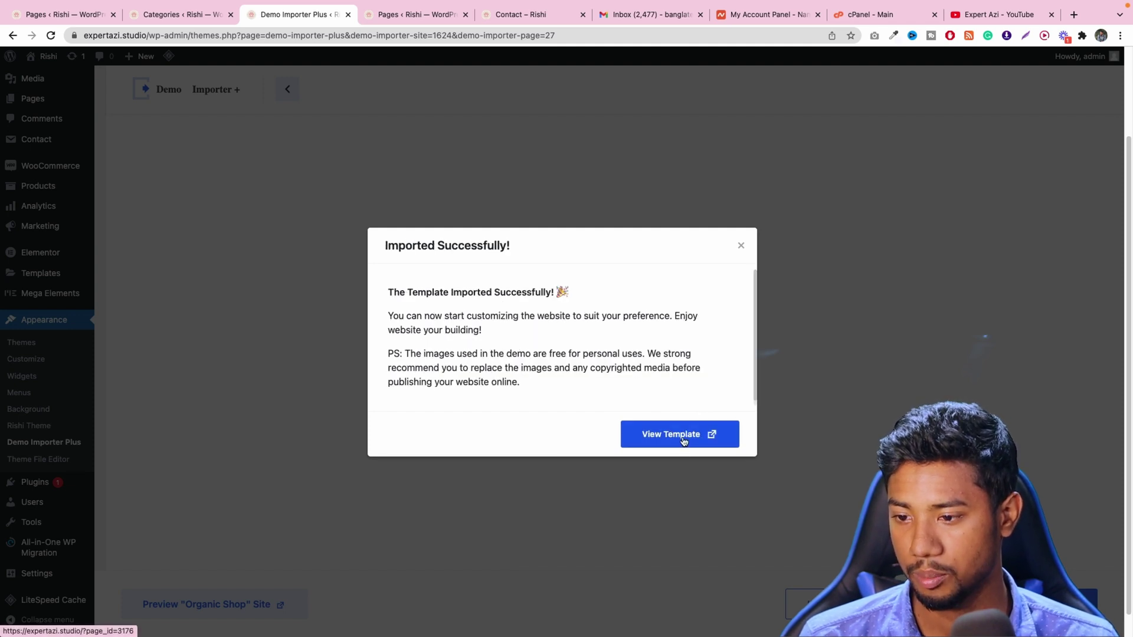
click(683, 444)
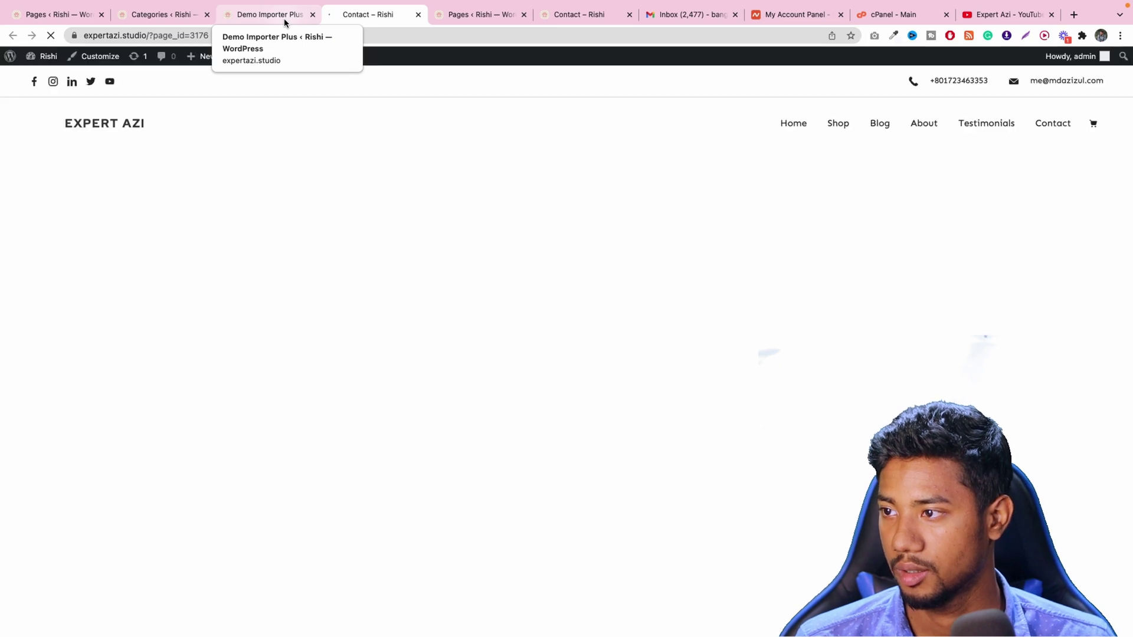
Scroll through the newly imported live Contact page and its Not Found form
click(284, 18)
click(367, 17)
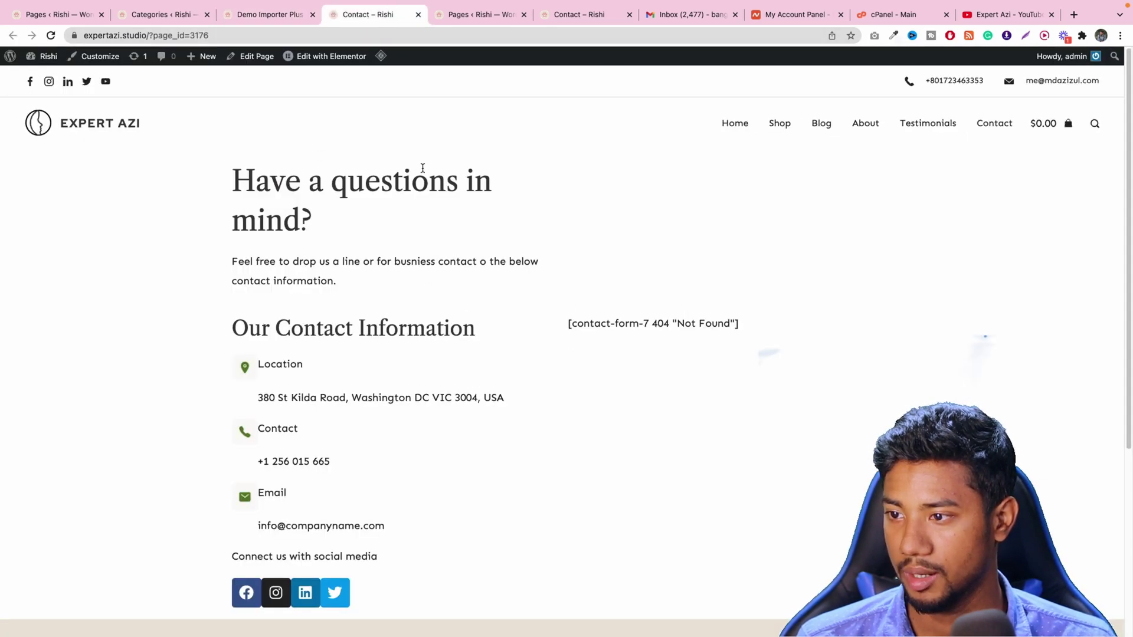
scroll(423, 169, down, 4)
scroll(423, 169, up, 4)
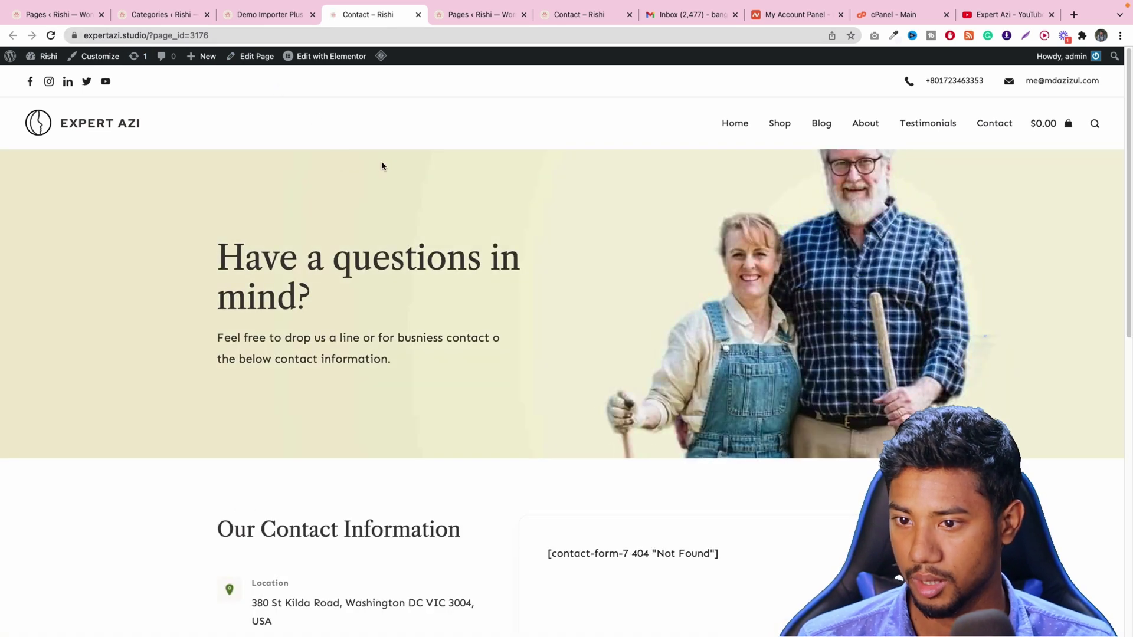
scroll(602, 236, down, 7)
scroll(600, 233, up, 7)
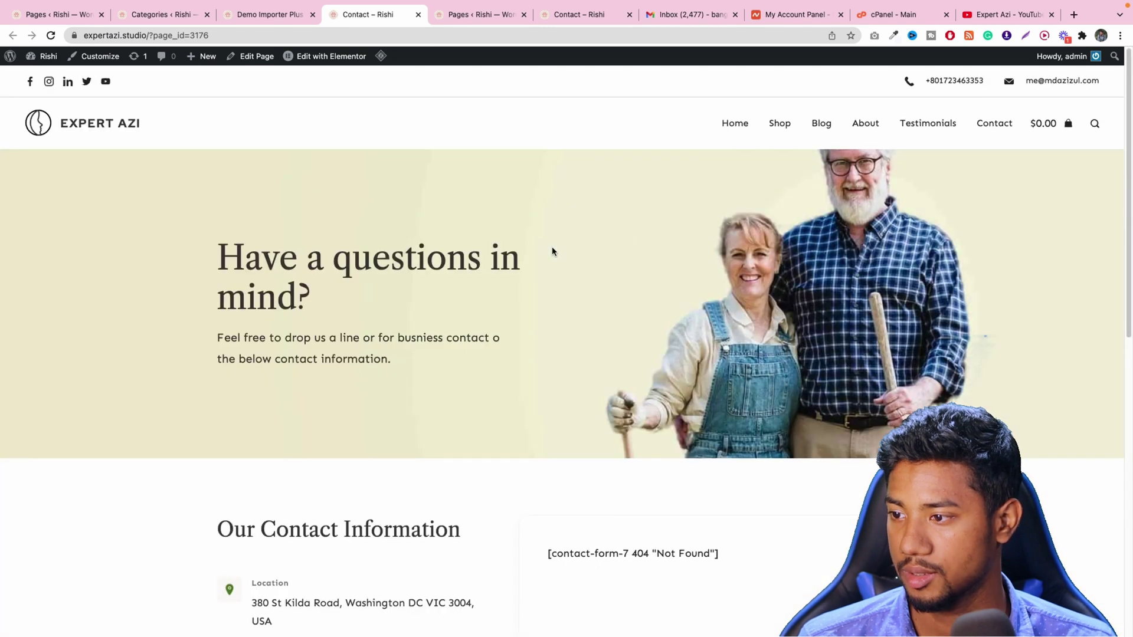
scroll(551, 247, down, 1)
scroll(534, 326, down, 6)
scroll(476, 312, up, 7)
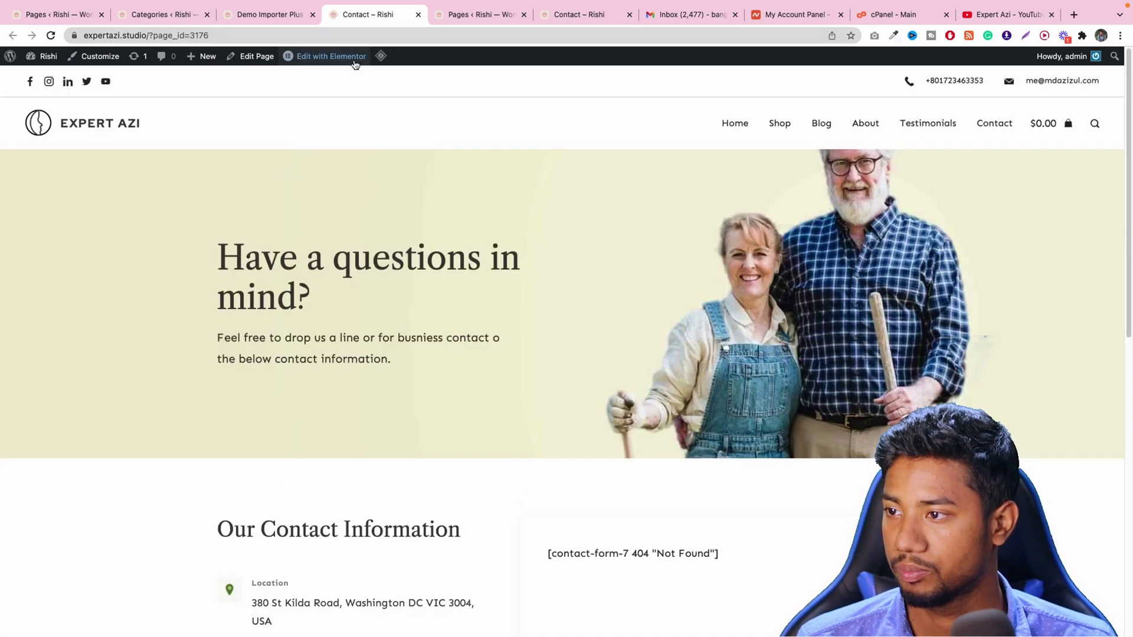
Open Pages > All Pages in the admin dashboard
click(269, 15)
click(46, 98)
scroll(274, 247, down, 4)
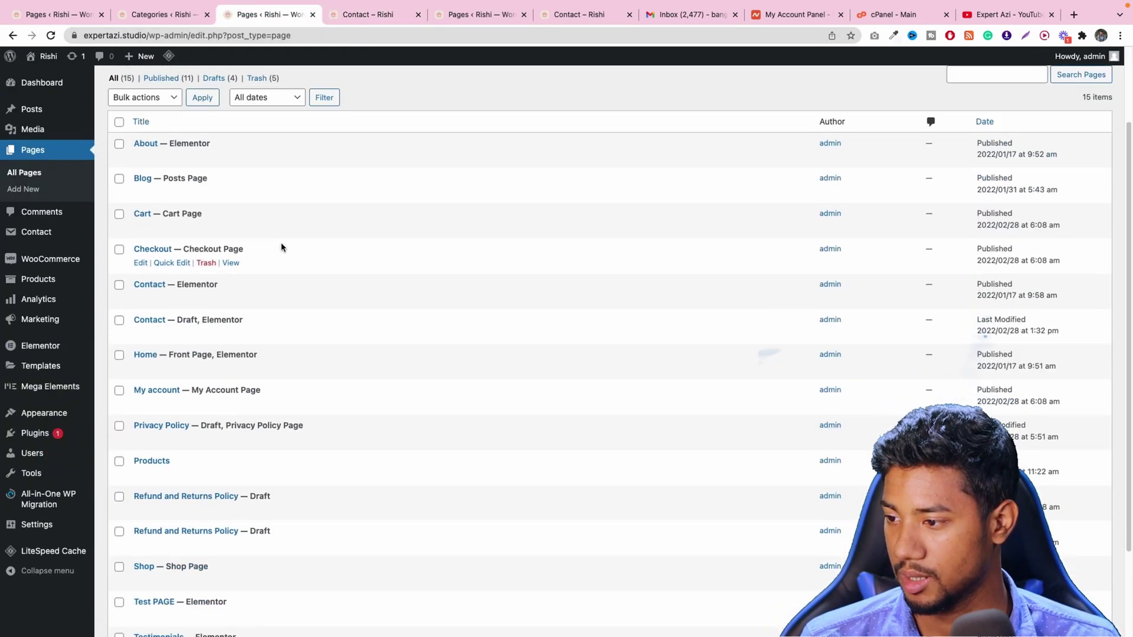
Close the live 'Contact – Rishi' tab and switch to the 'Elementor | Contact' editor tab
scroll(286, 255, up, 2)
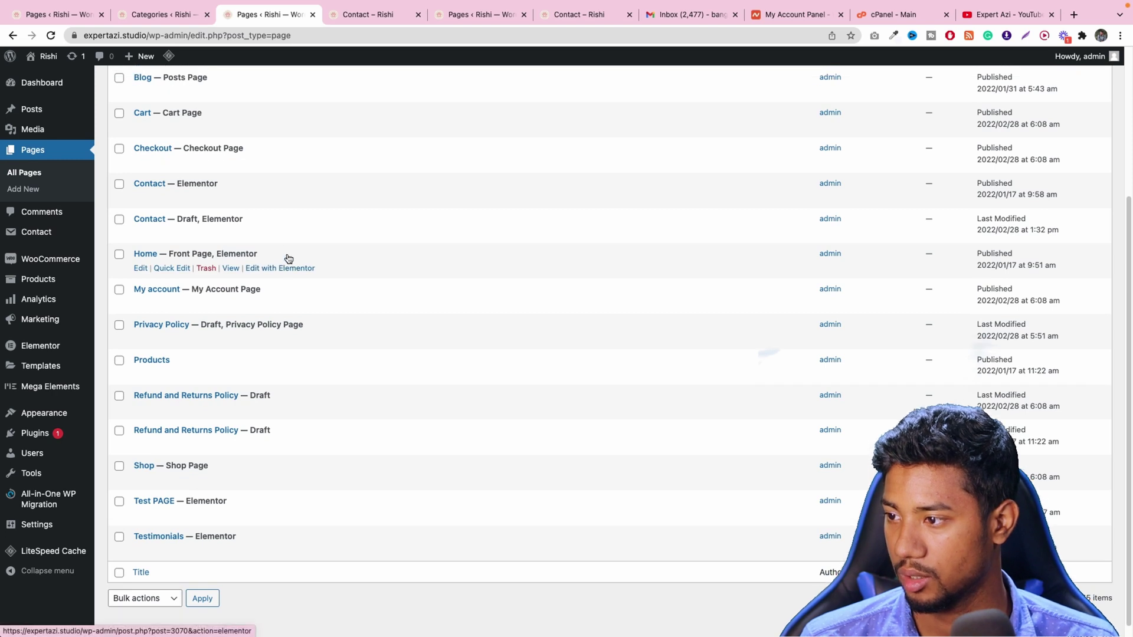
drag(291, 299, 158, 294)
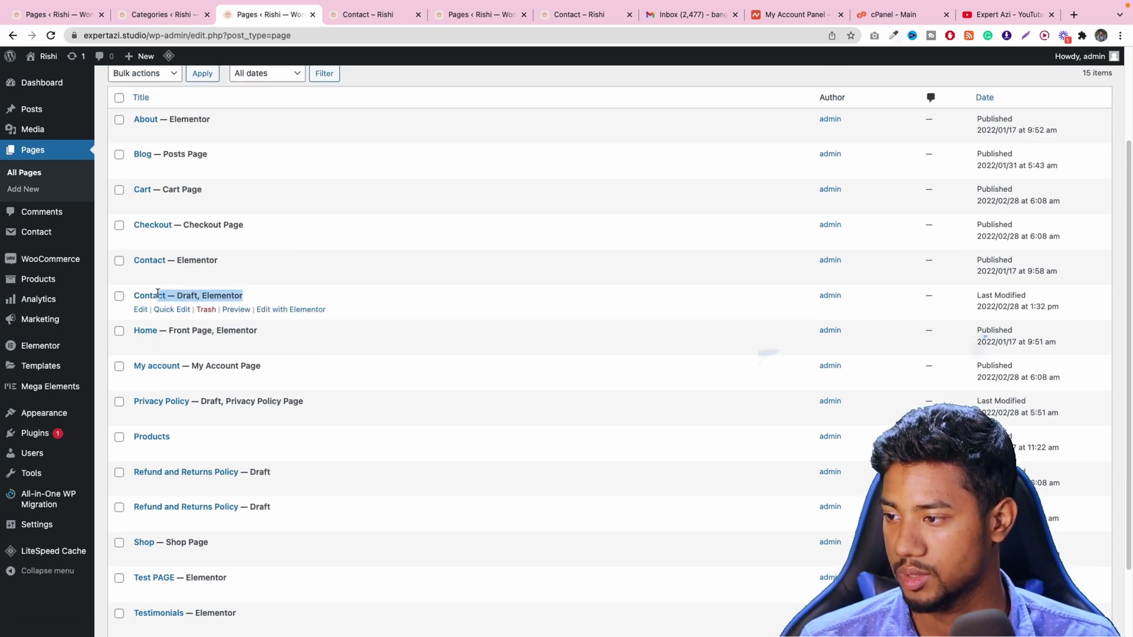
click(283, 295)
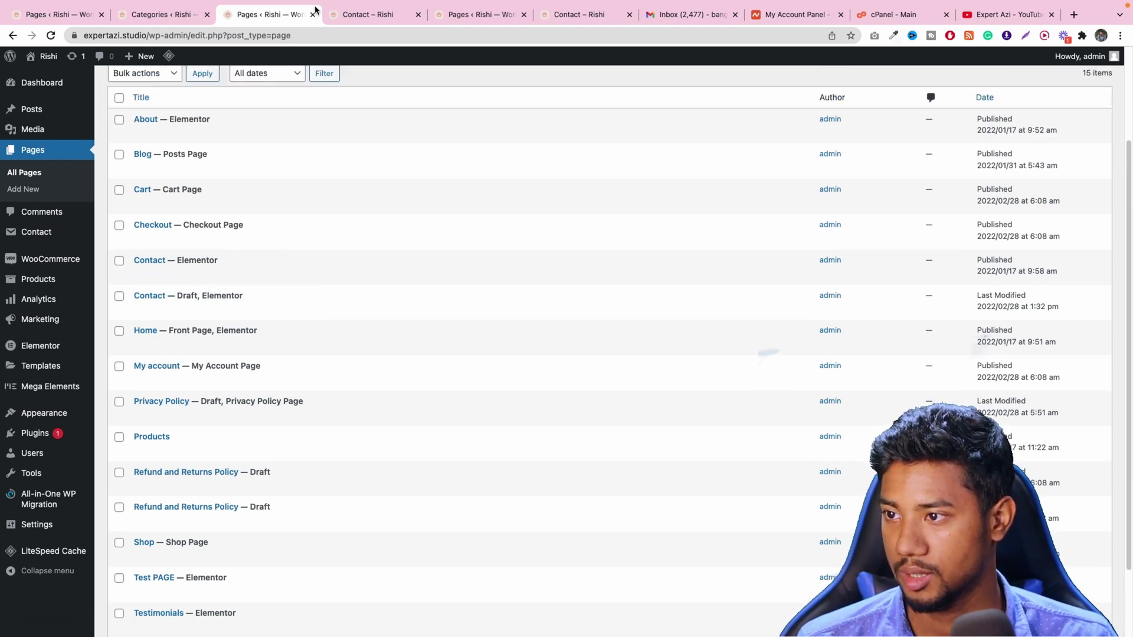
click(407, 22)
click(418, 14)
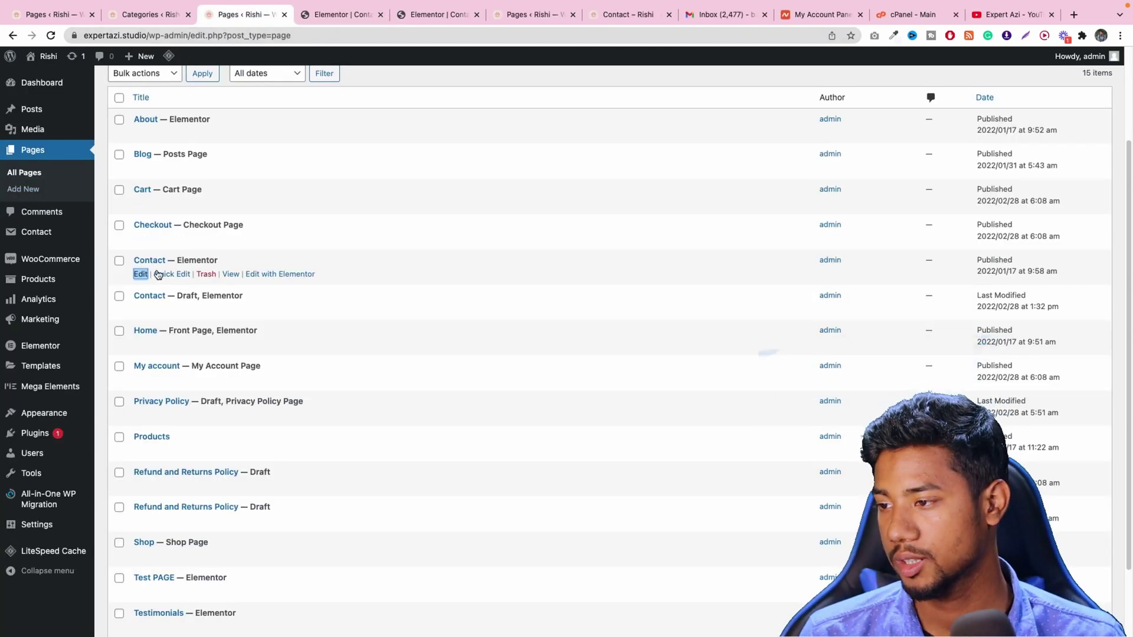
click(361, 17)
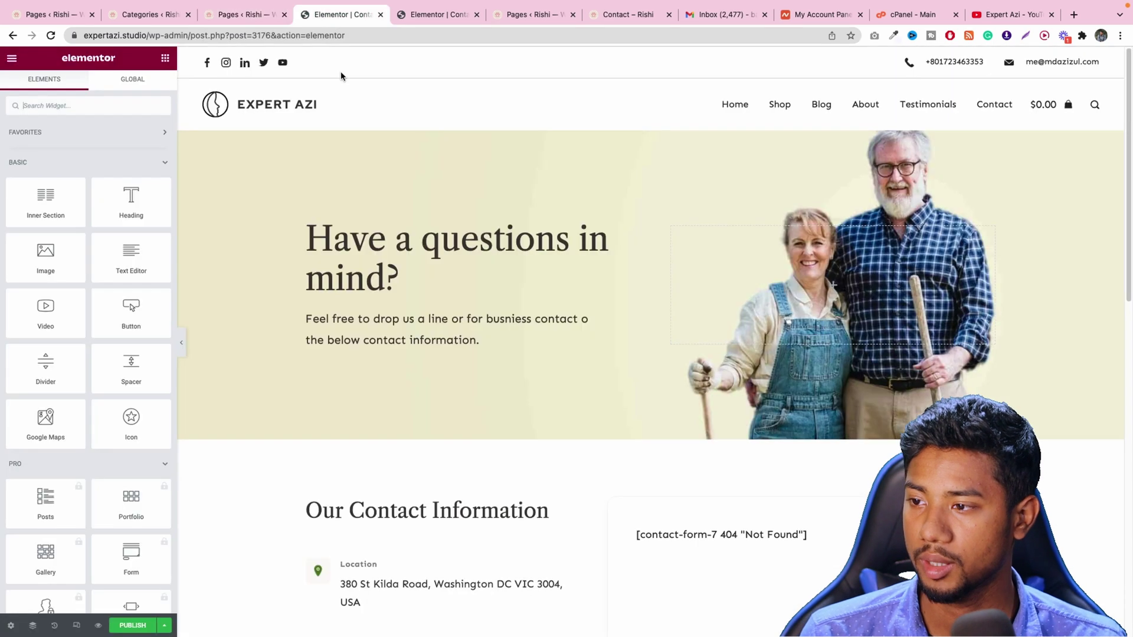
Compare both Contact editors and copy the Our Contact Information section from the old page
click(446, 16)
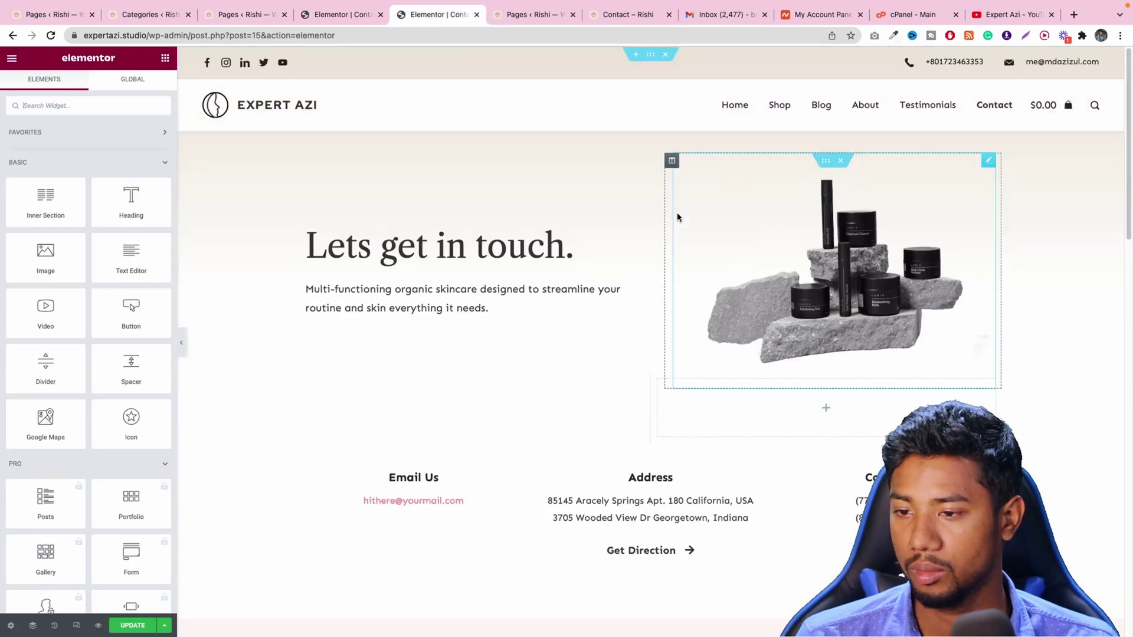
scroll(918, 211, down, 4)
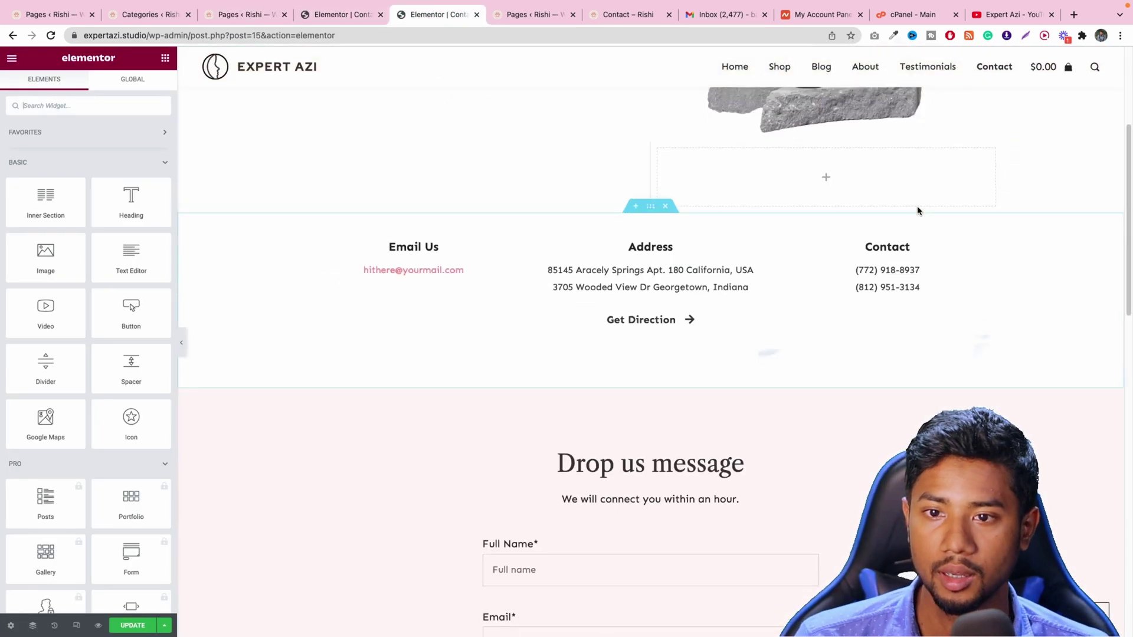
scroll(918, 211, up, 4)
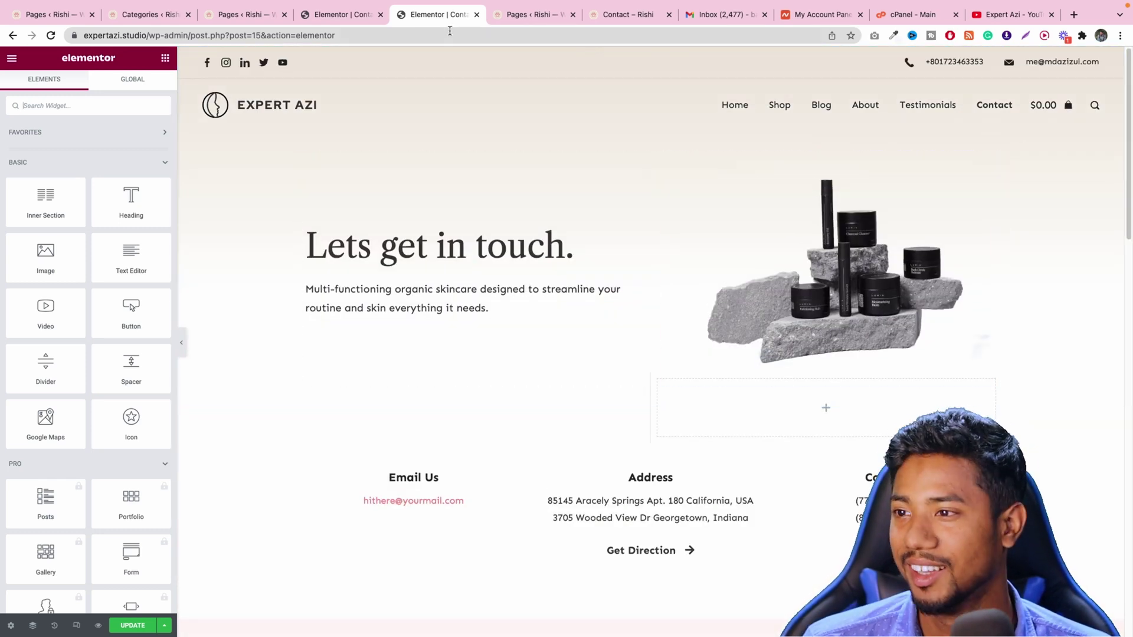
click(342, 14)
scroll(659, 192, down, 4)
scroll(655, 191, up, 4)
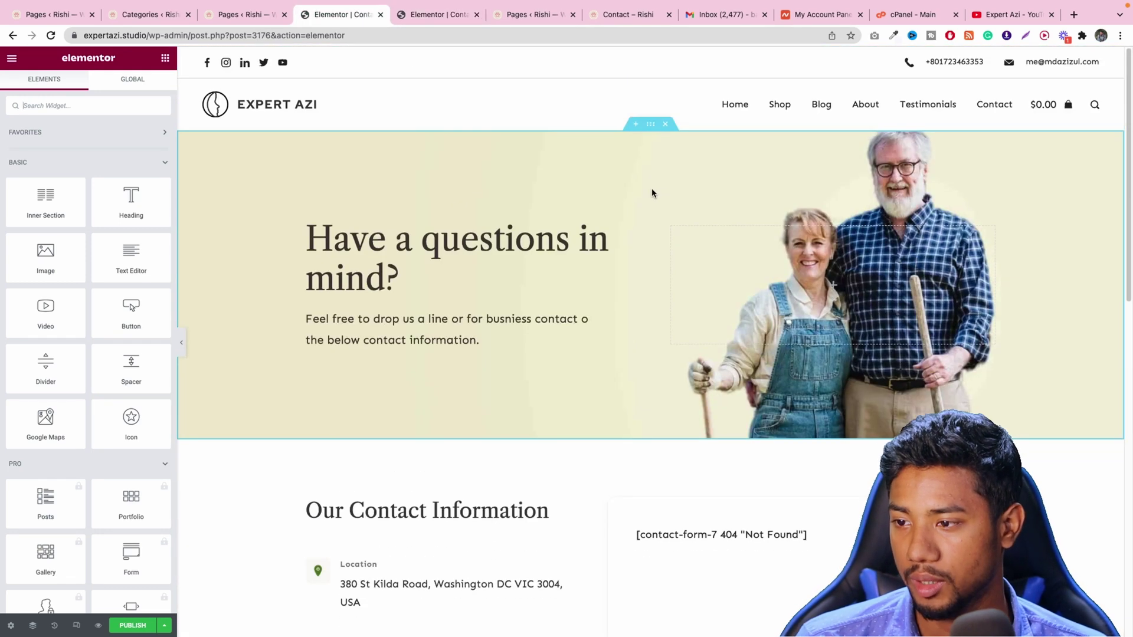
click(444, 14)
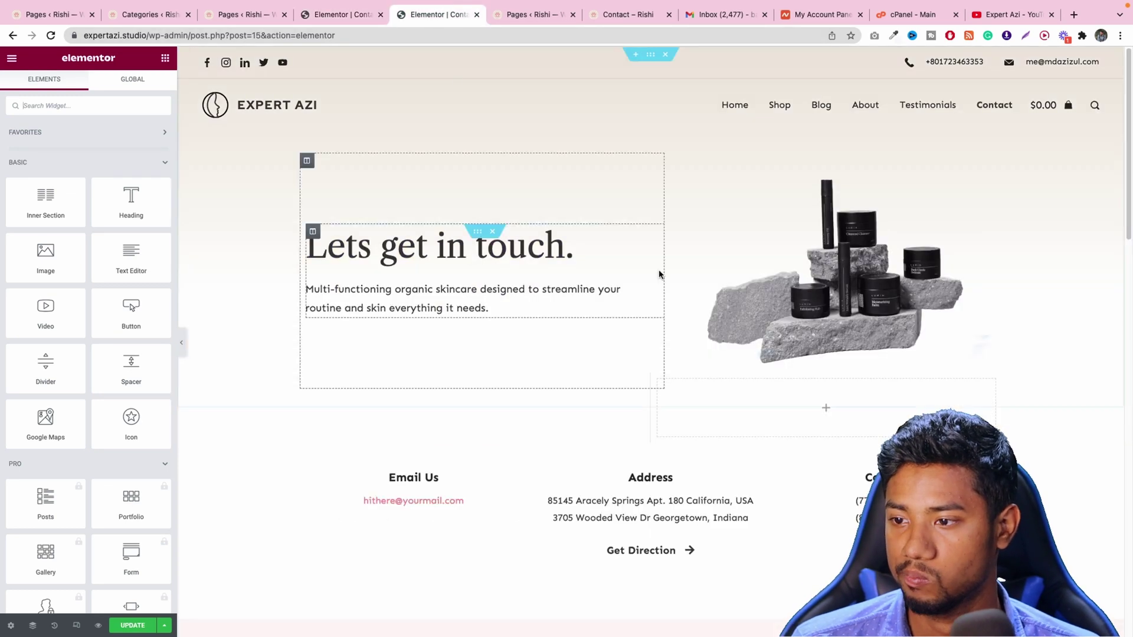
scroll(607, 271, down, 6)
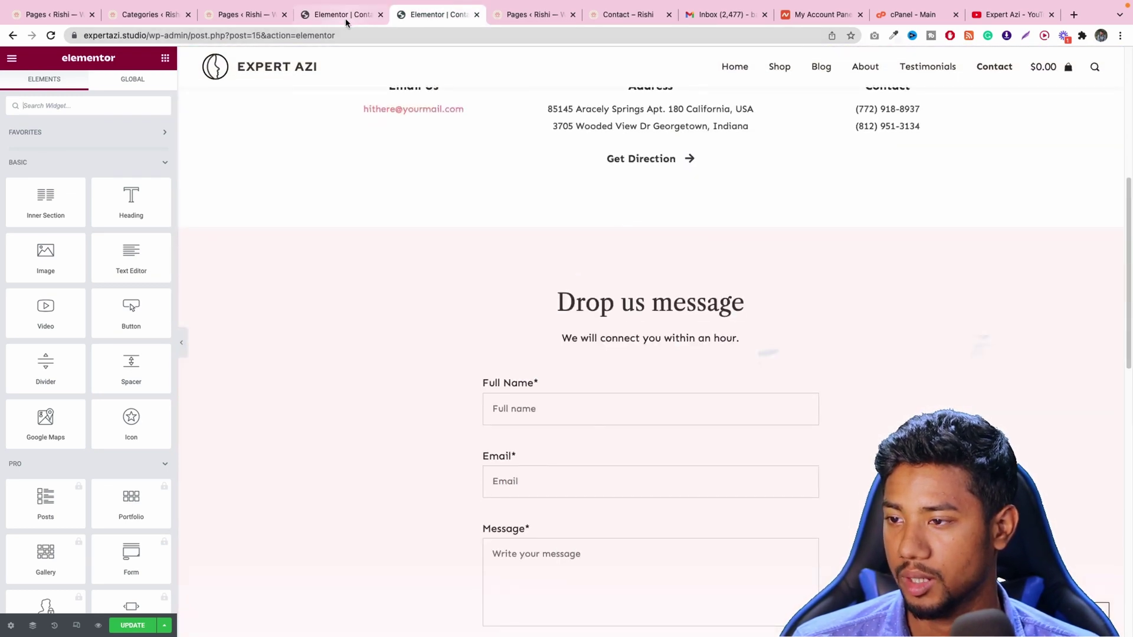
click(347, 18)
scroll(531, 330, down, 5)
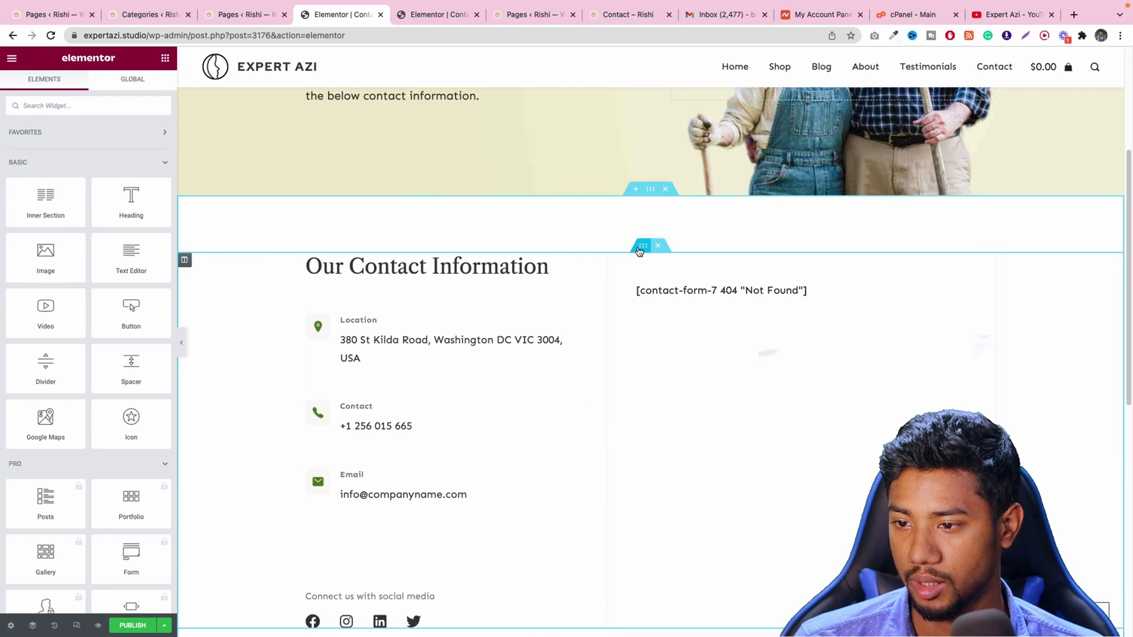
right_click(640, 251)
click(667, 295)
Paste the Our Contact Information section at the bottom of the Lets get in touch page
click(441, 15)
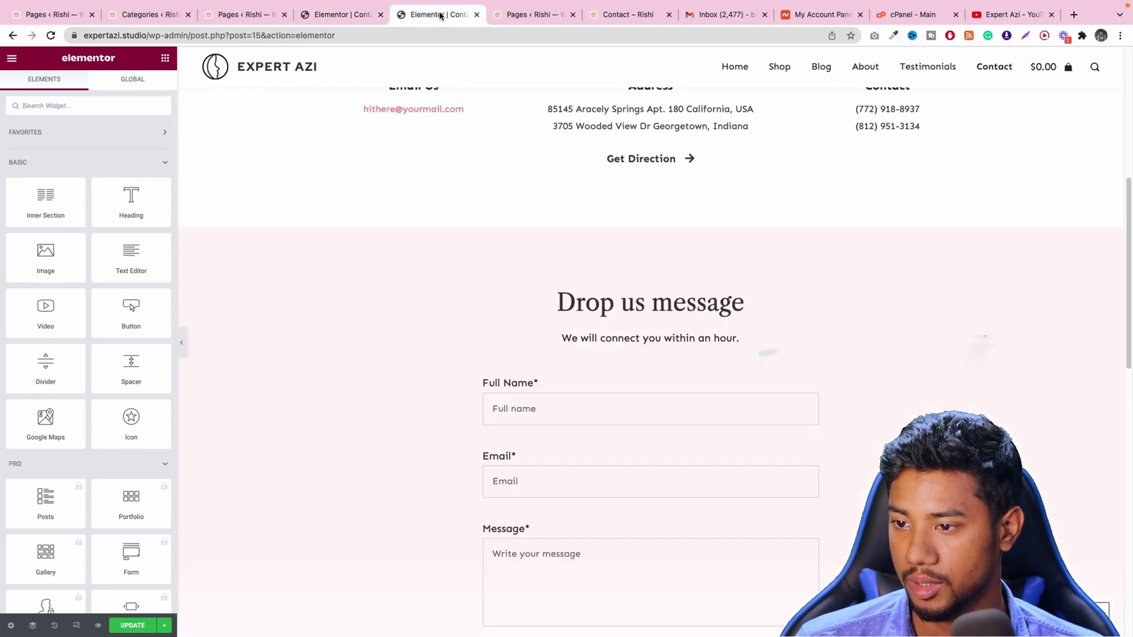
scroll(643, 253, down, 8)
scroll(557, 273, up, 5)
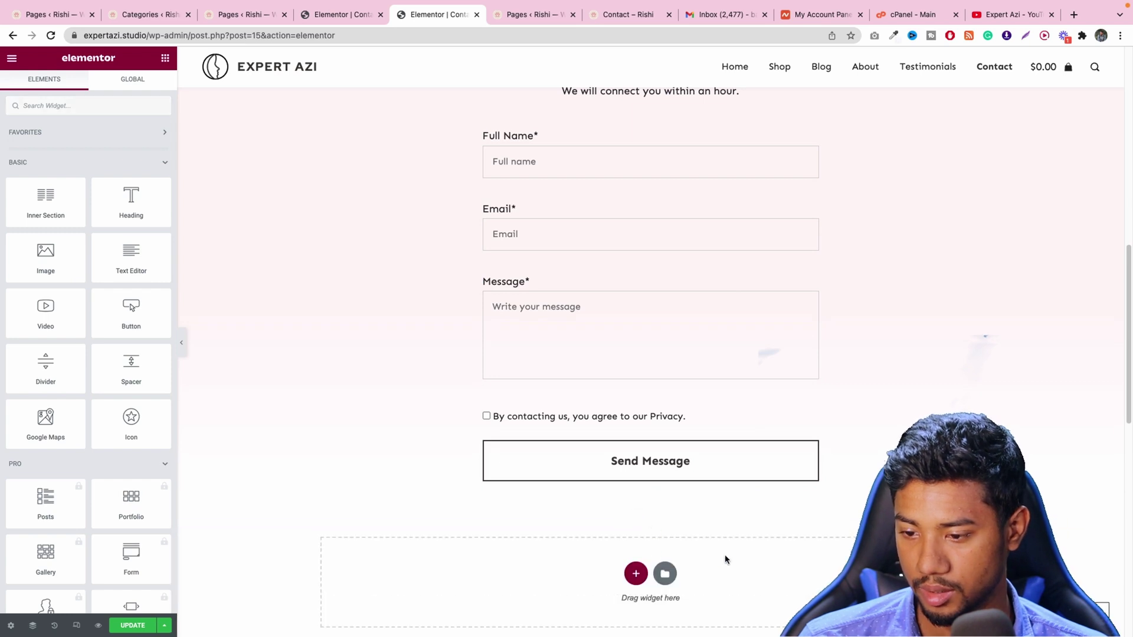
right_click(730, 553)
click(759, 563)
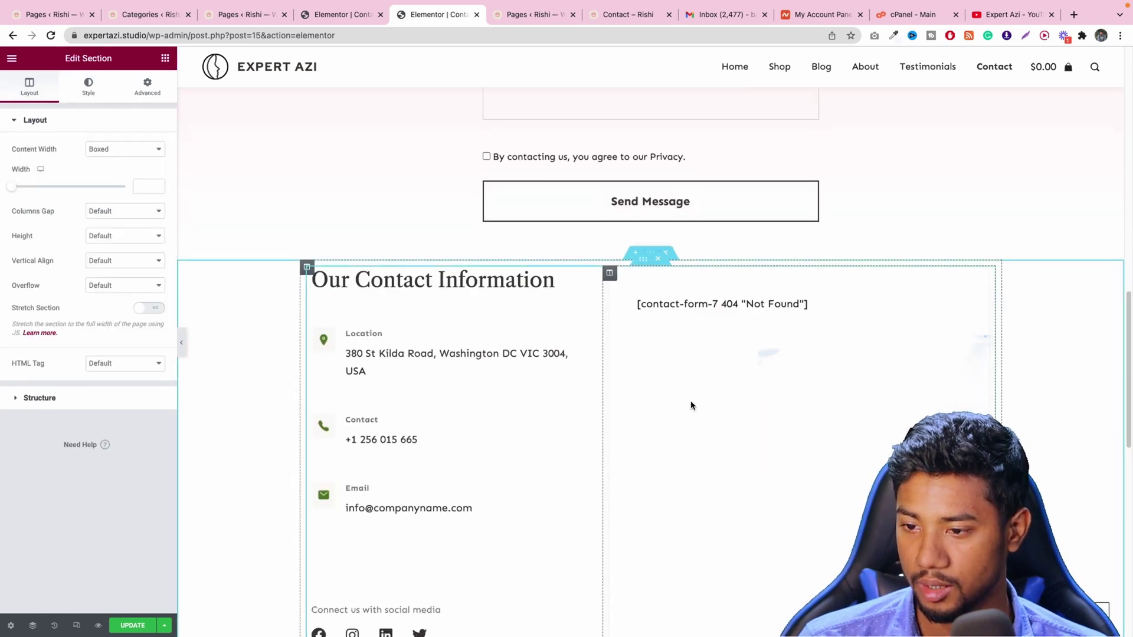
Replace the Not Found shortcode widget with a copy of the working Drop us message form
scroll(660, 425, up, 4)
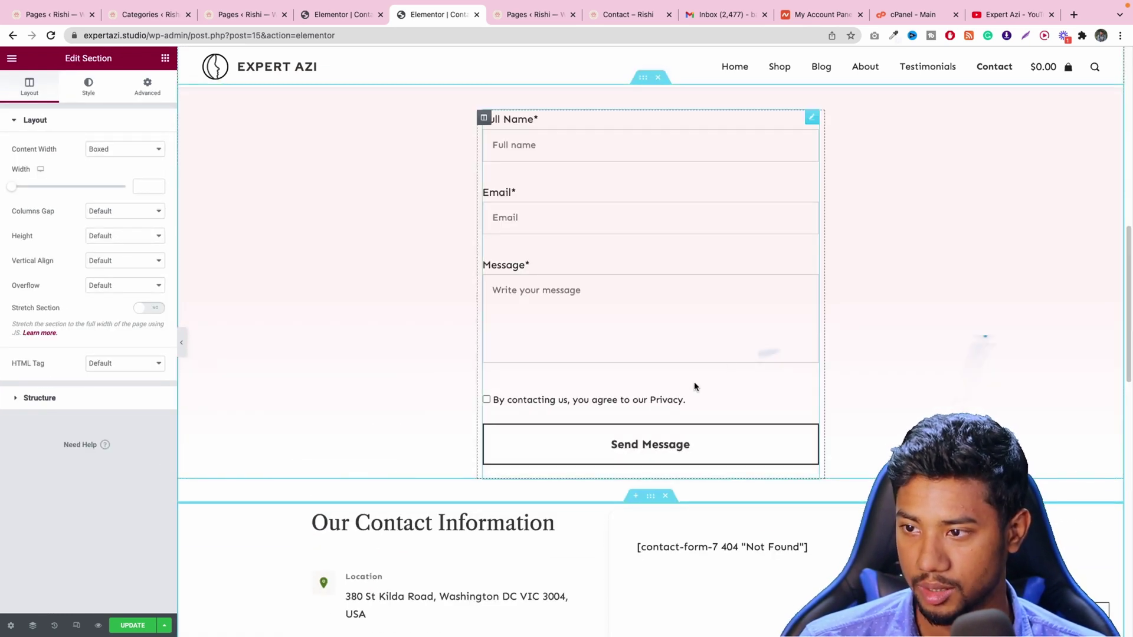
right_click(813, 120)
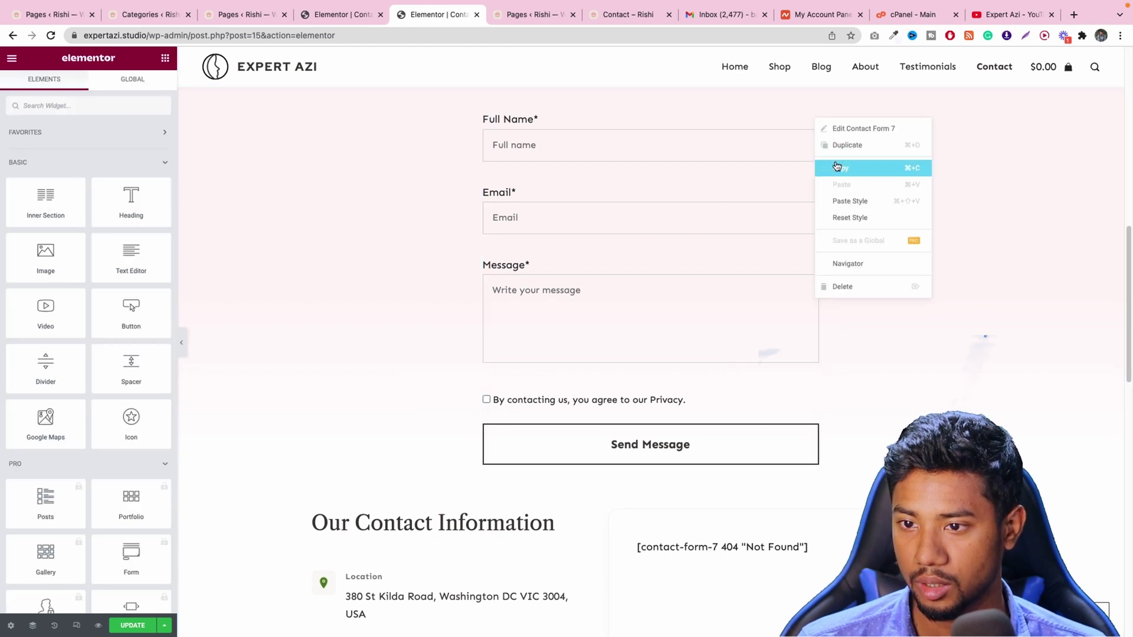
click(835, 166)
scroll(827, 223, down, 4)
right_click(747, 306)
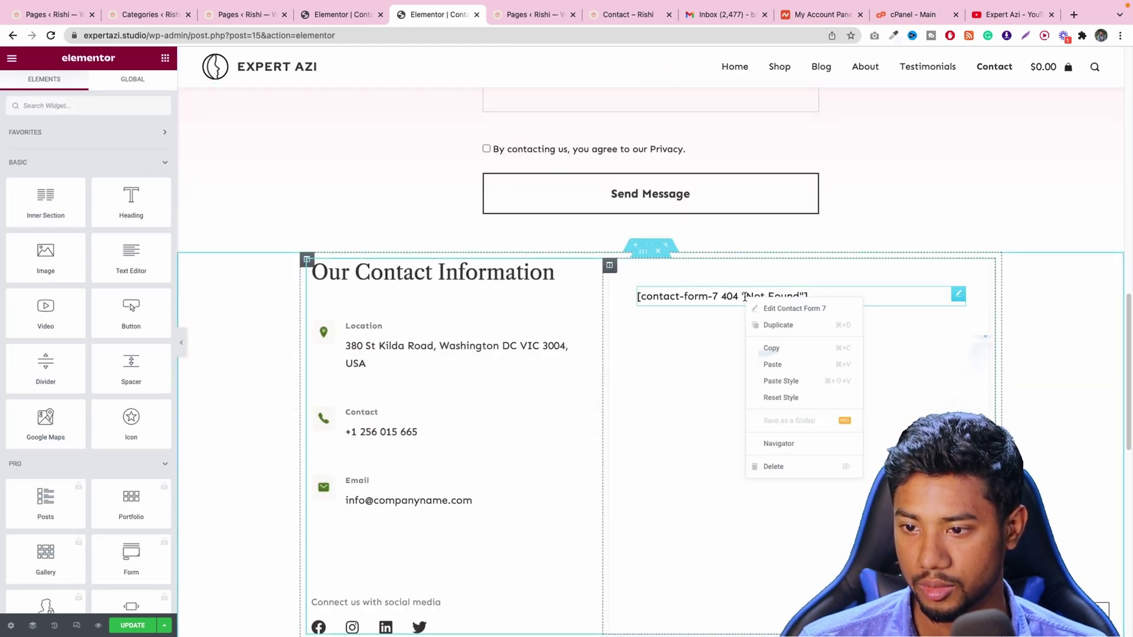
click(779, 364)
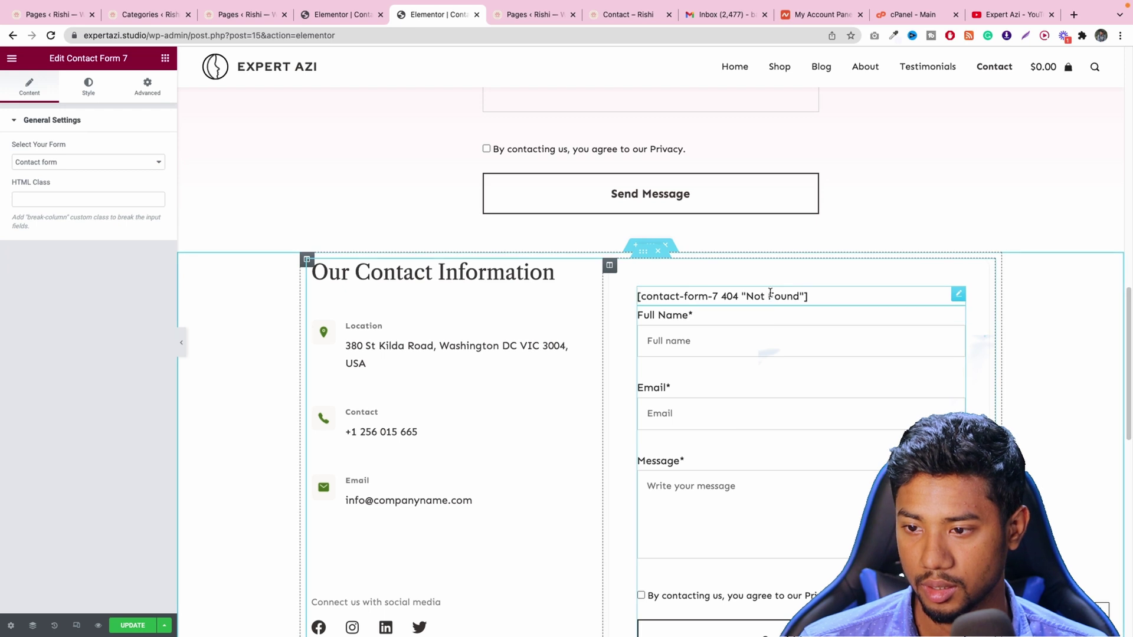
right_click(771, 294)
click(802, 462)
Delete the Email, Address and Contact section and the Drop us message section
scroll(751, 319, up, 10)
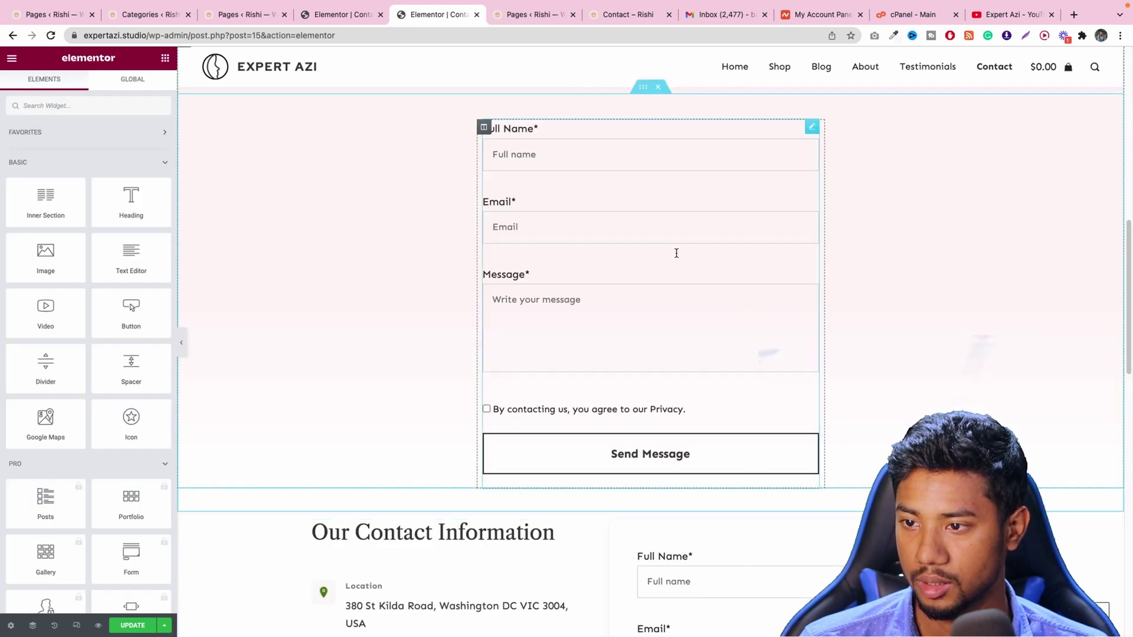
click(658, 206)
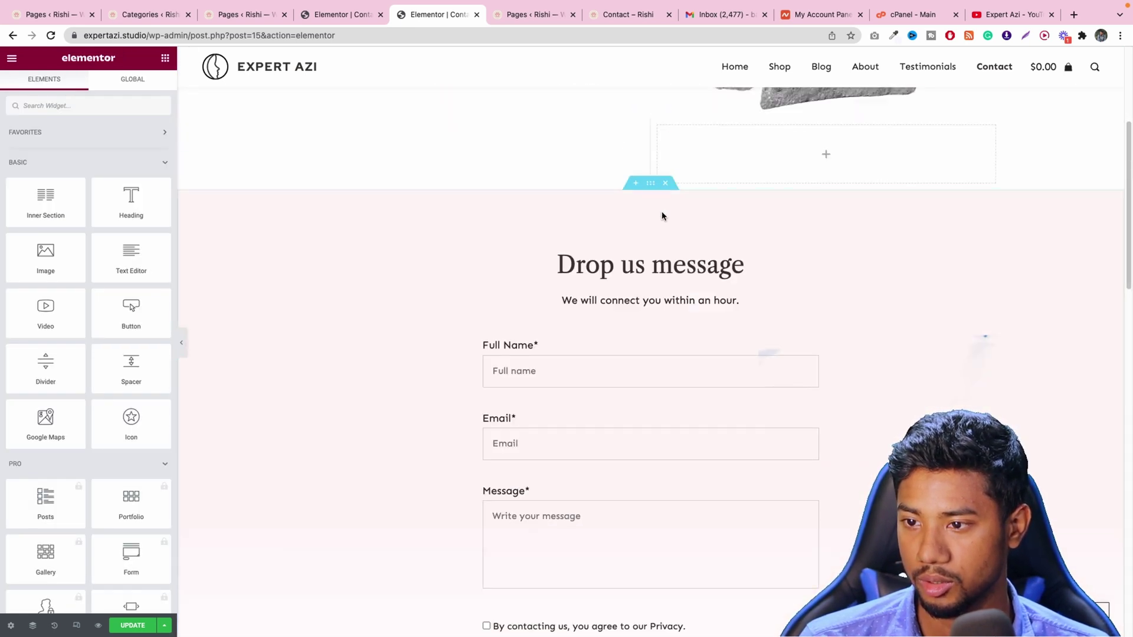
click(666, 185)
scroll(667, 218, up, 3)
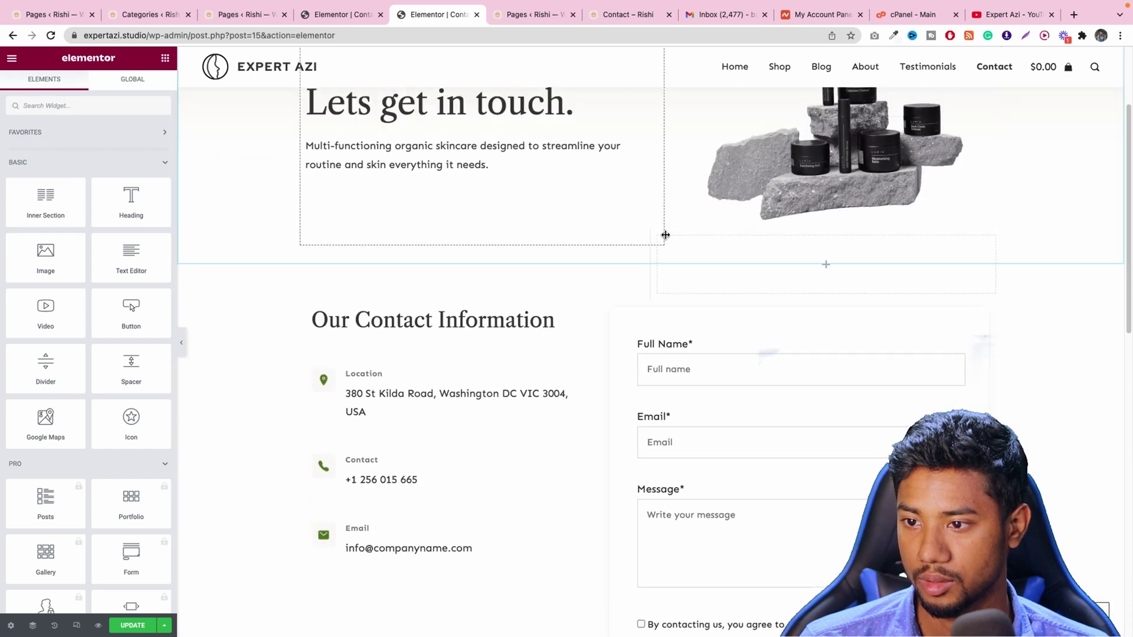
scroll(590, 310, down, 4)
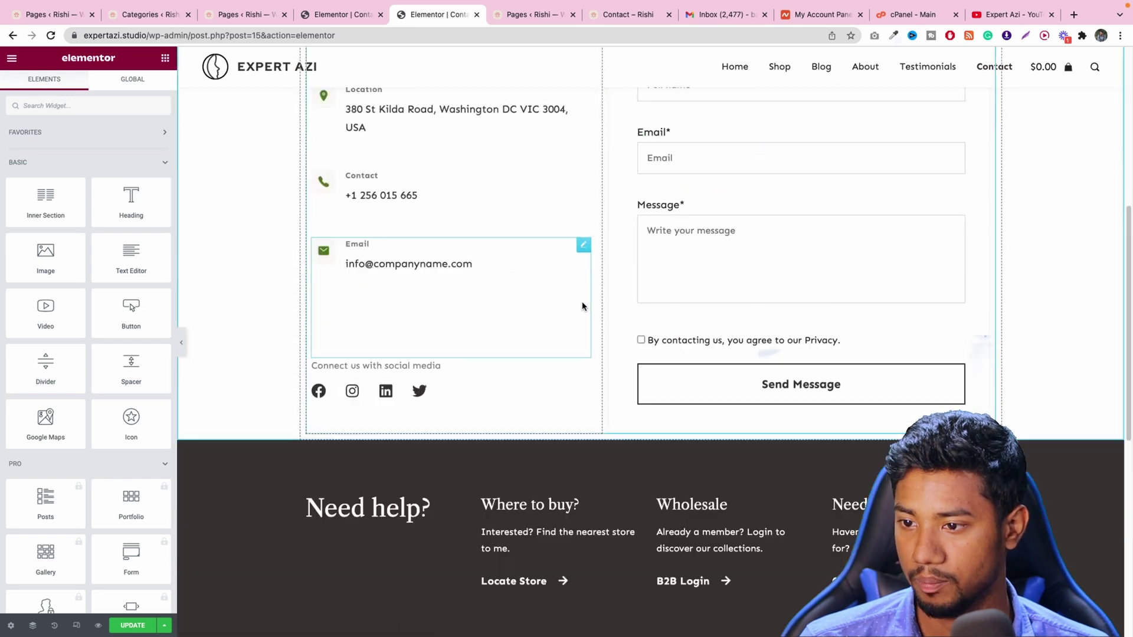
scroll(582, 303, up, 6)
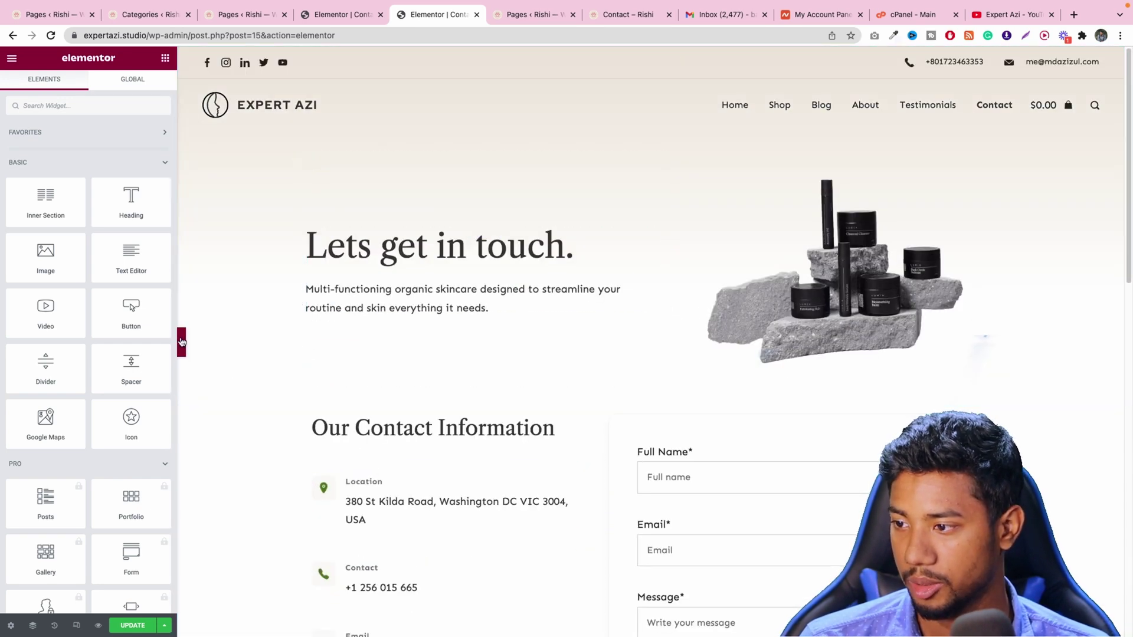
Preview the page and position Our Contact Information directly below the hero
click(181, 343)
scroll(366, 343, down, 5)
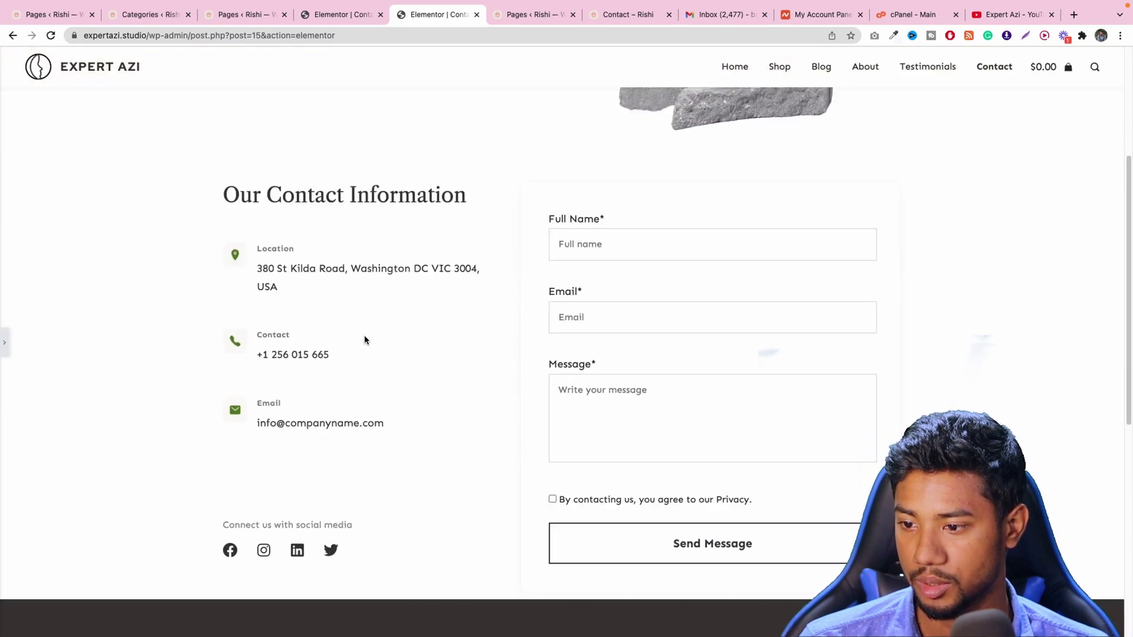
scroll(365, 340, down, 2)
click(4, 342)
scroll(354, 298, up, 7)
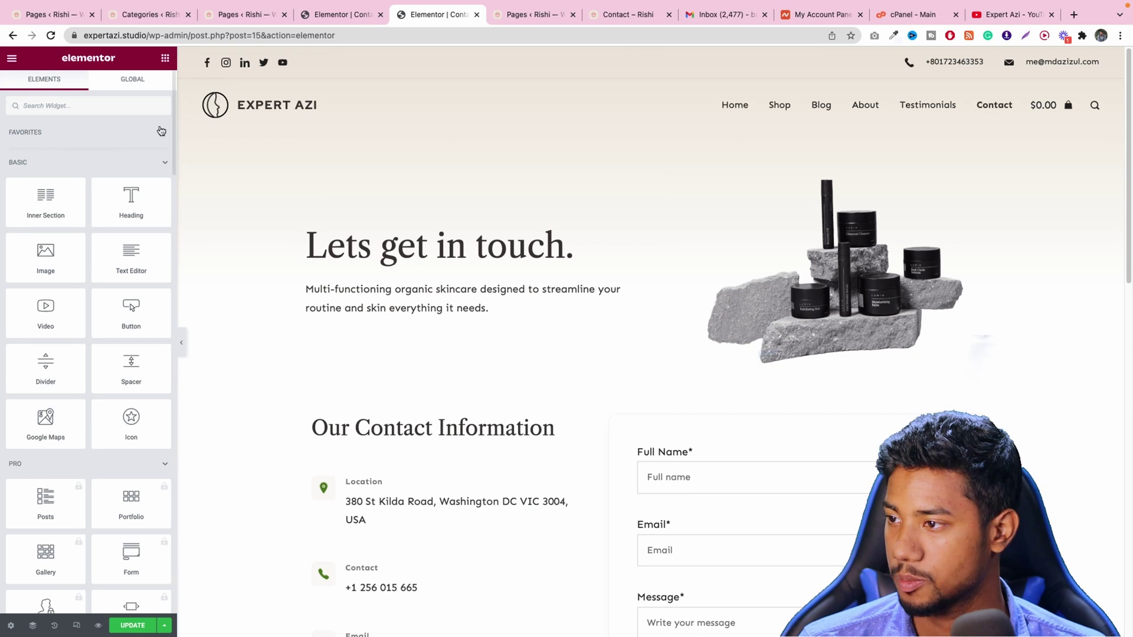
drag(650, 405, 650, 409)
Unlink the contact section's padding and enter a top padding of 2
click(651, 402)
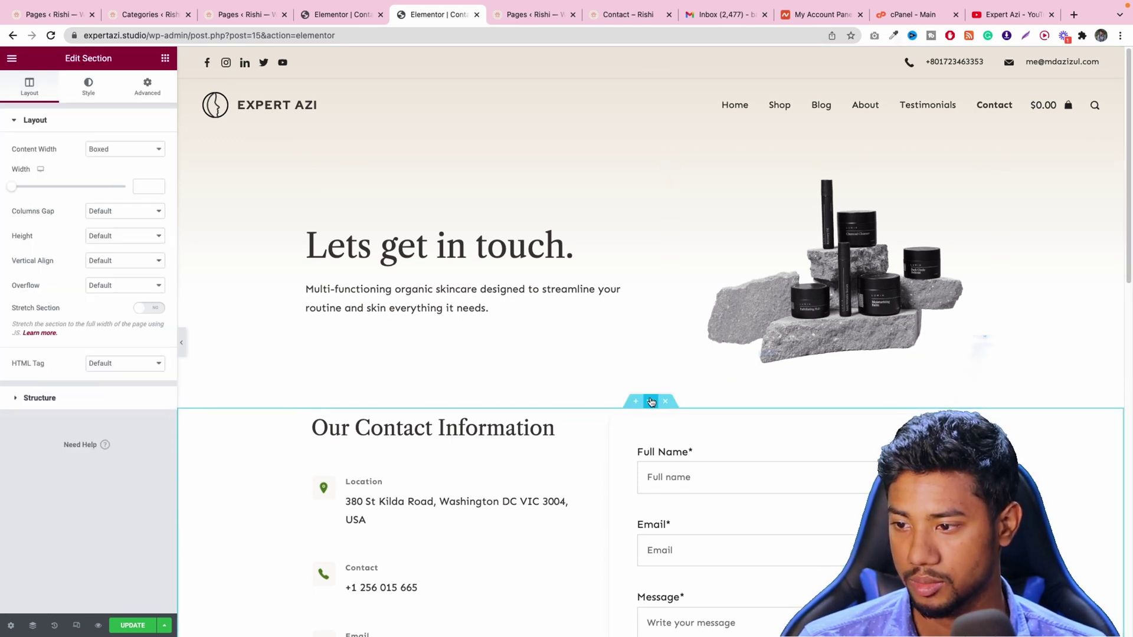
click(145, 89)
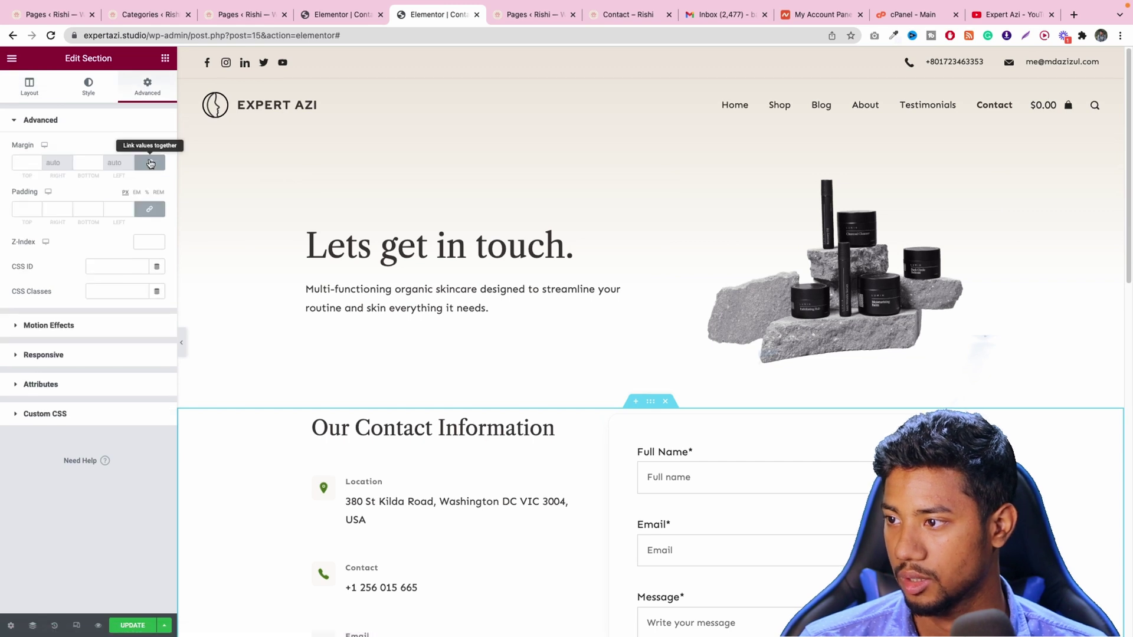
click(149, 209)
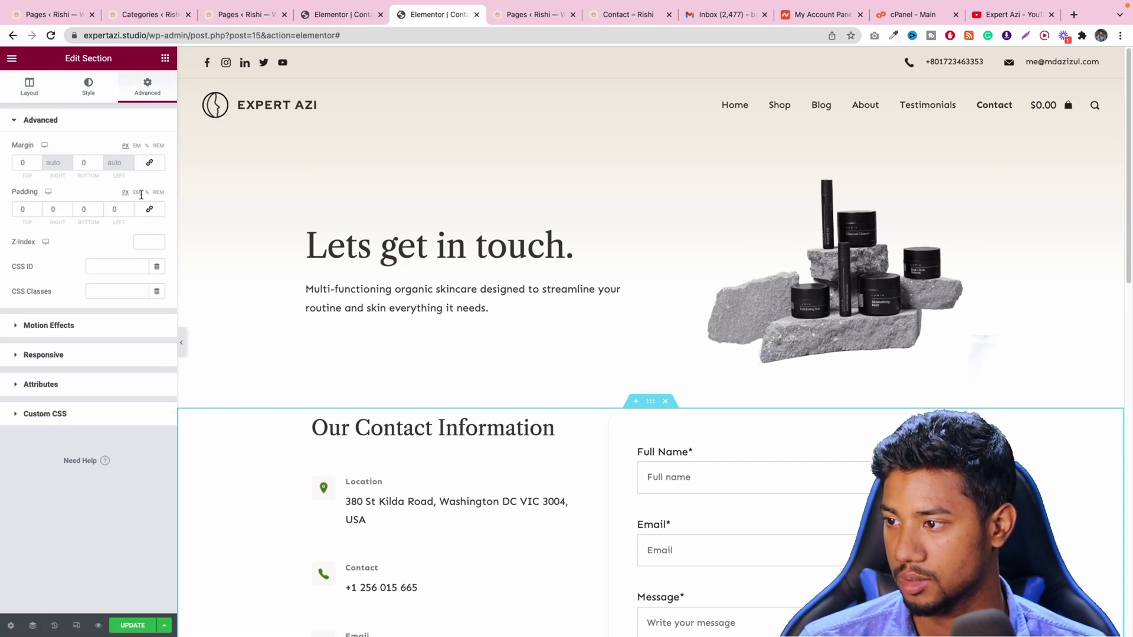
click(35, 209)
text(2)
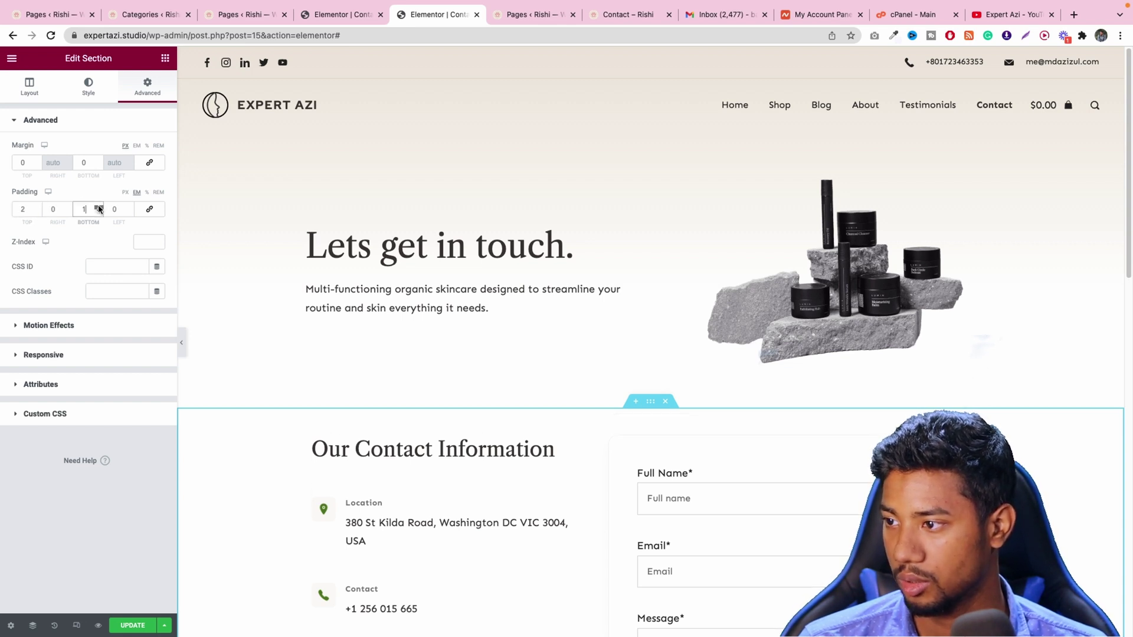
Preview the section, then raise its top padding to 5
scroll(614, 295, down, 7)
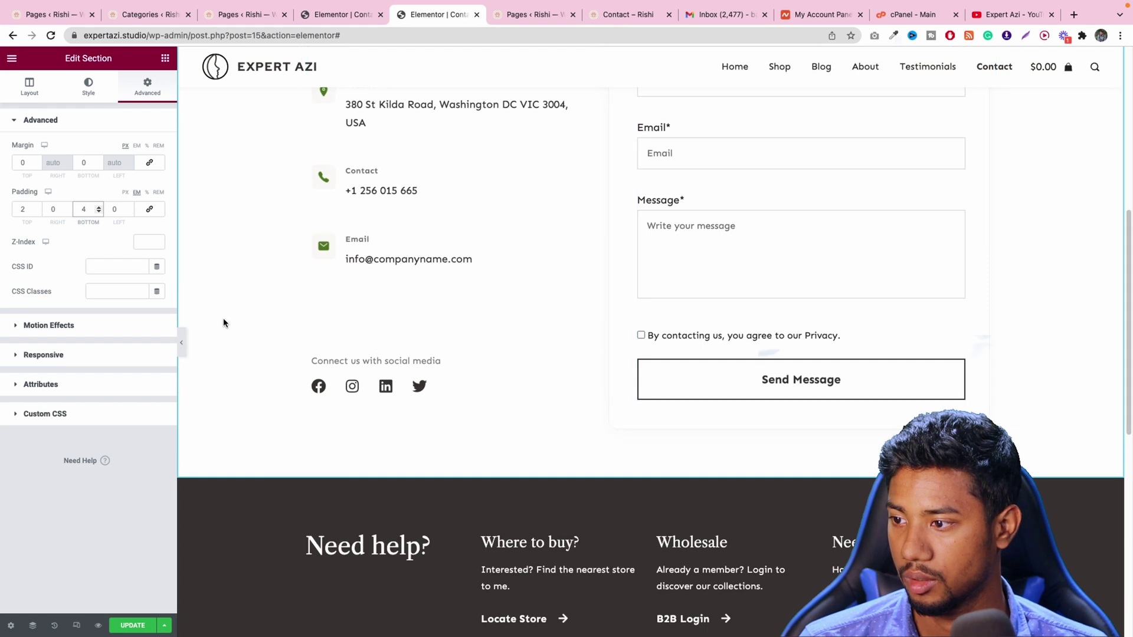
click(184, 340)
scroll(602, 306, up, 5)
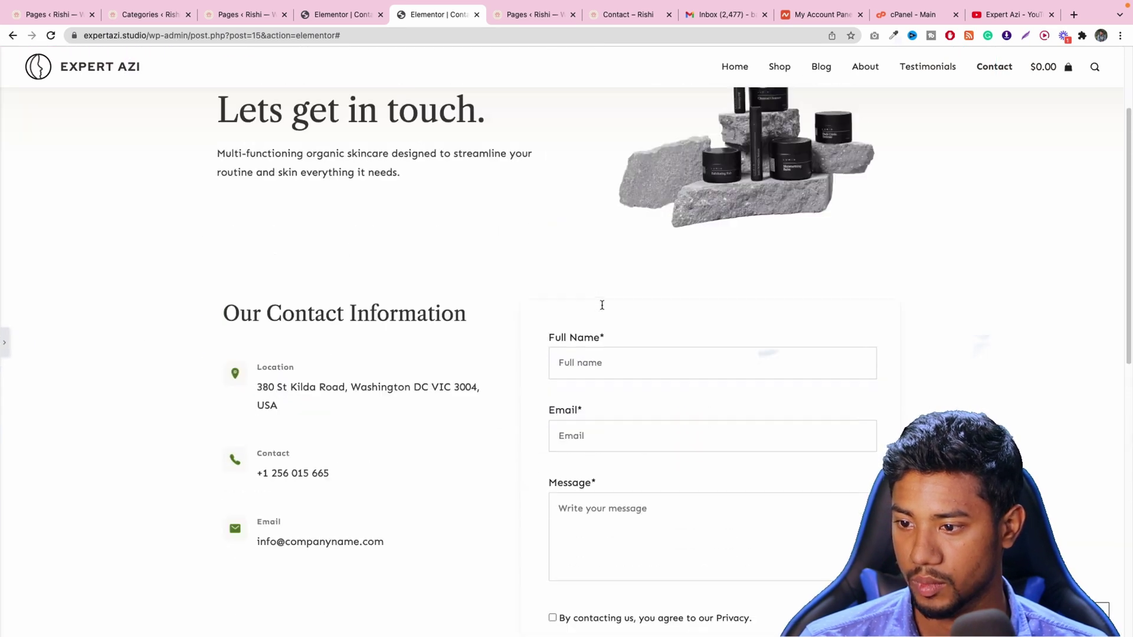
scroll(602, 305, down, 4)
scroll(602, 305, up, 6)
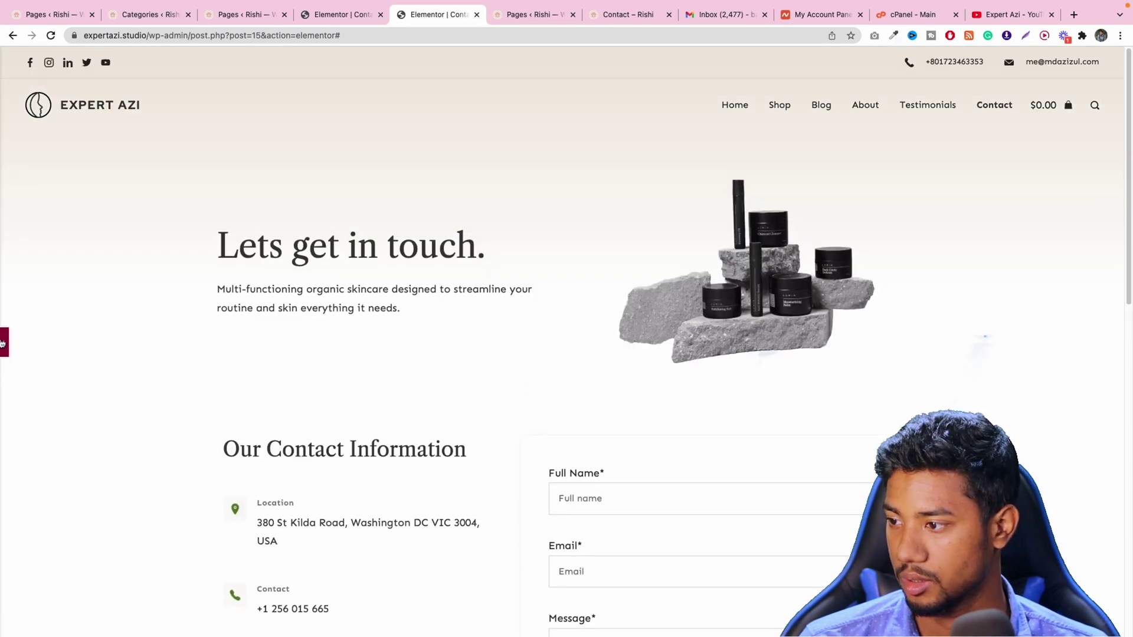
click(2, 343)
click(38, 208)
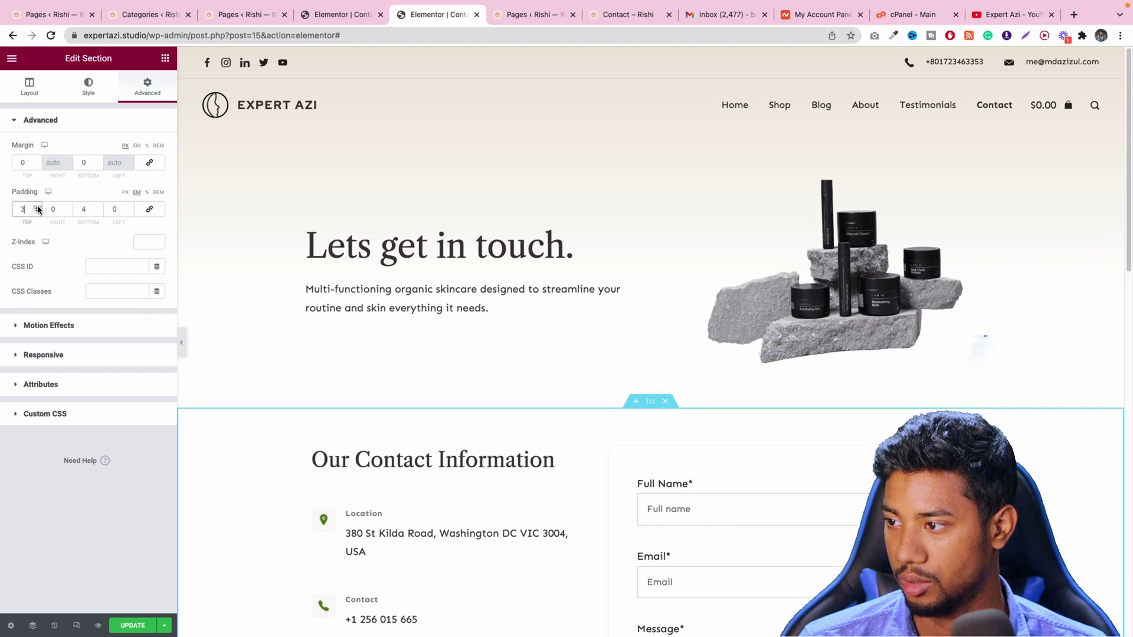
click(37, 207)
click(37, 208)
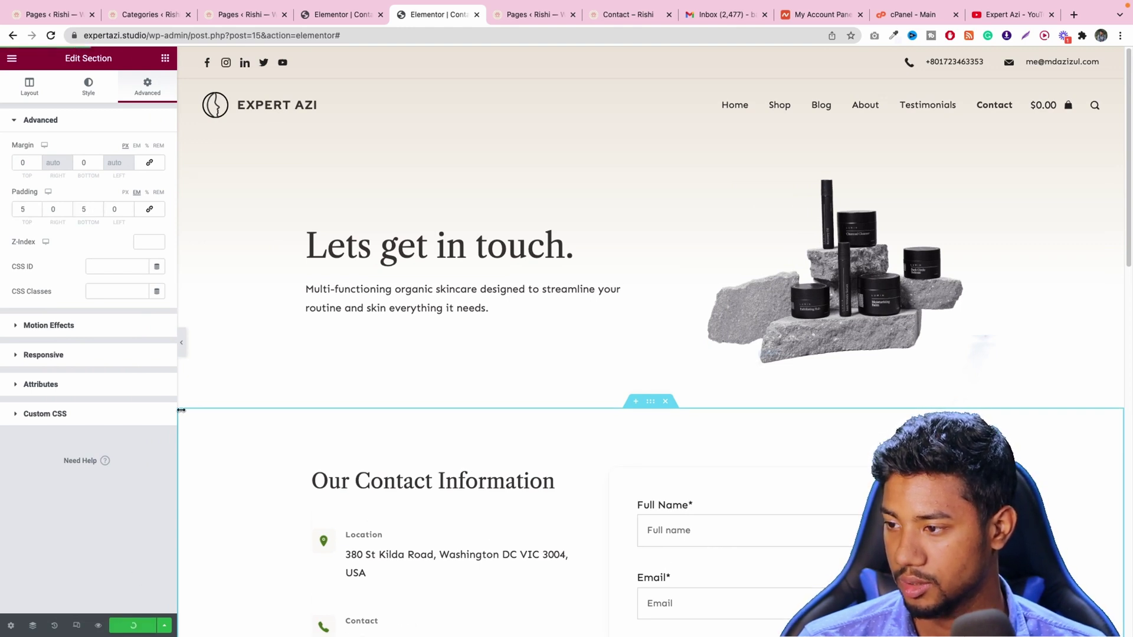
Preview the result, then copy the form's inner section from the older Contact page editor
click(183, 347)
scroll(367, 369, down, 7)
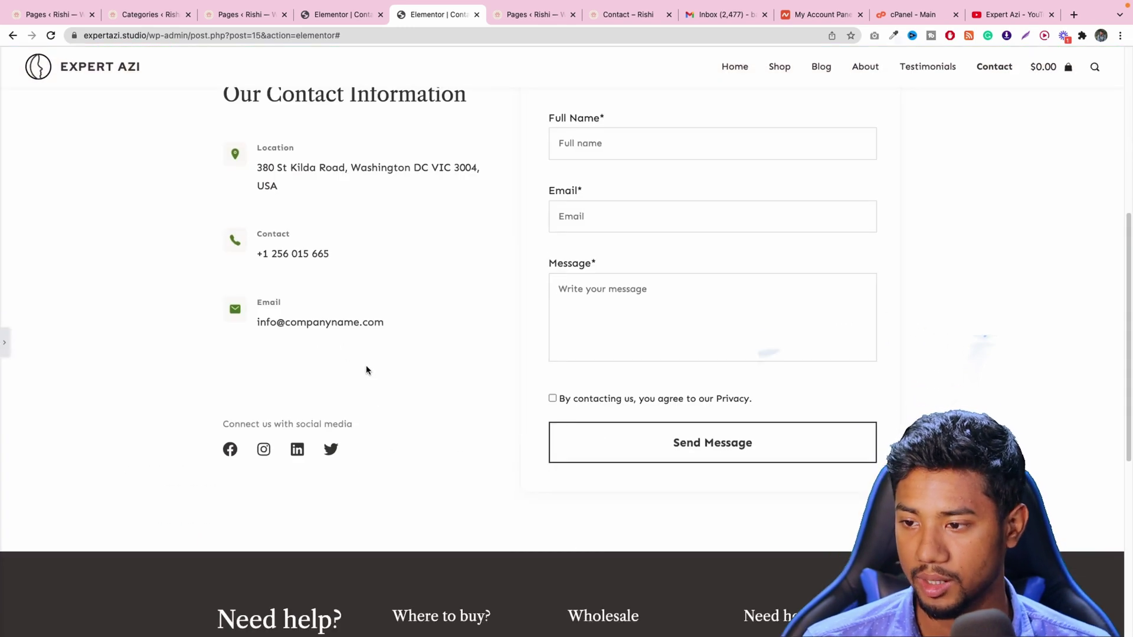
scroll(375, 362, up, 6)
scroll(384, 366, down, 6)
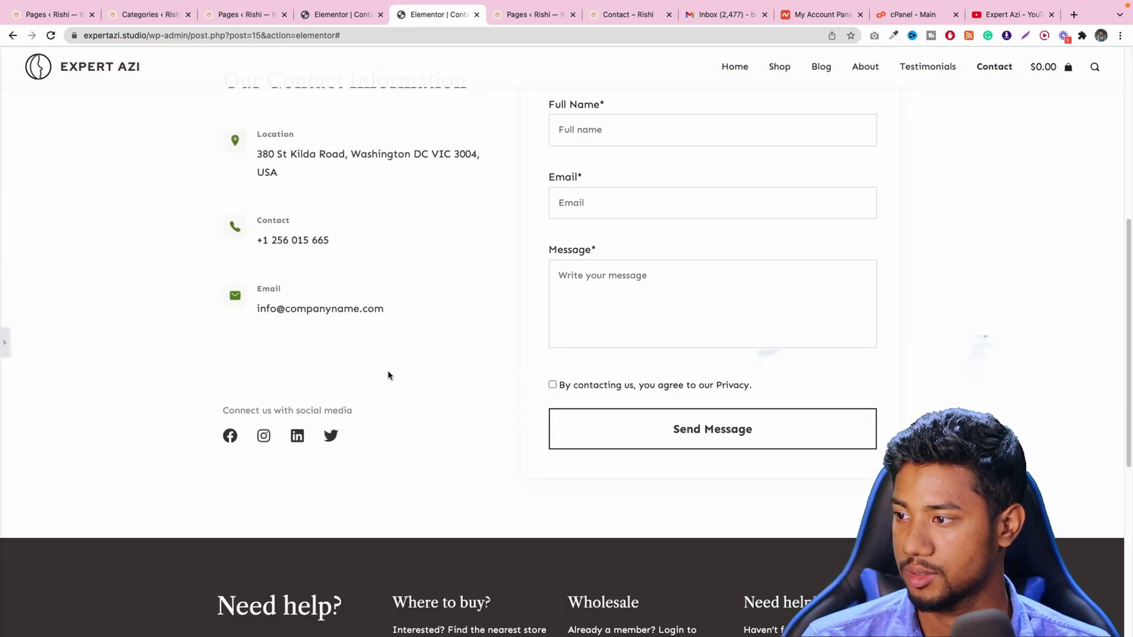
click(4, 353)
click(357, 18)
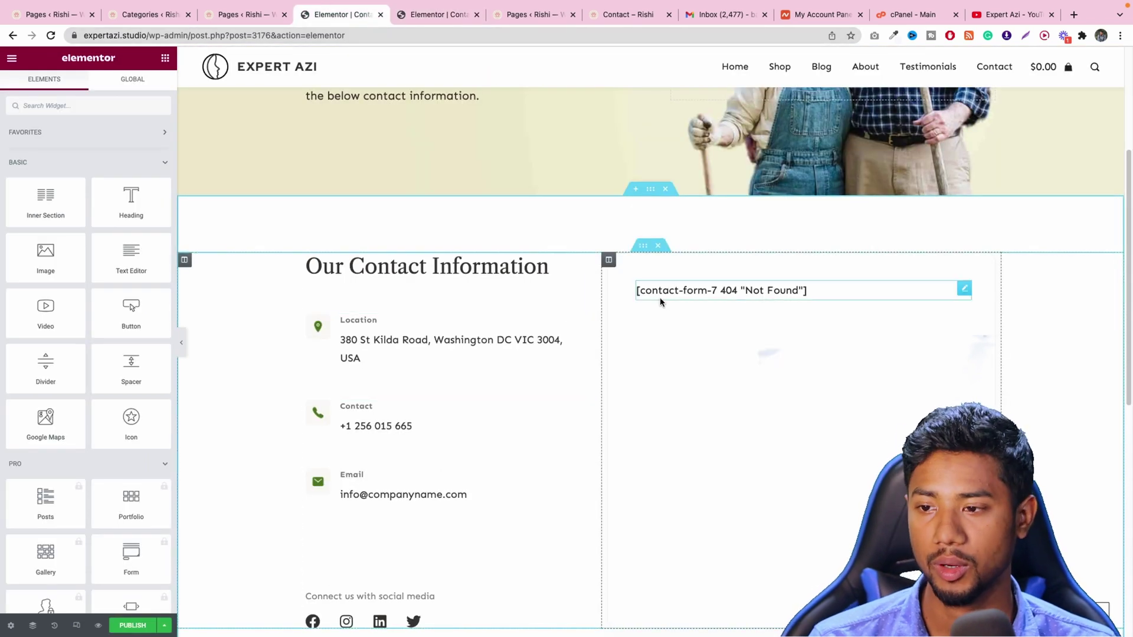
right_click(641, 255)
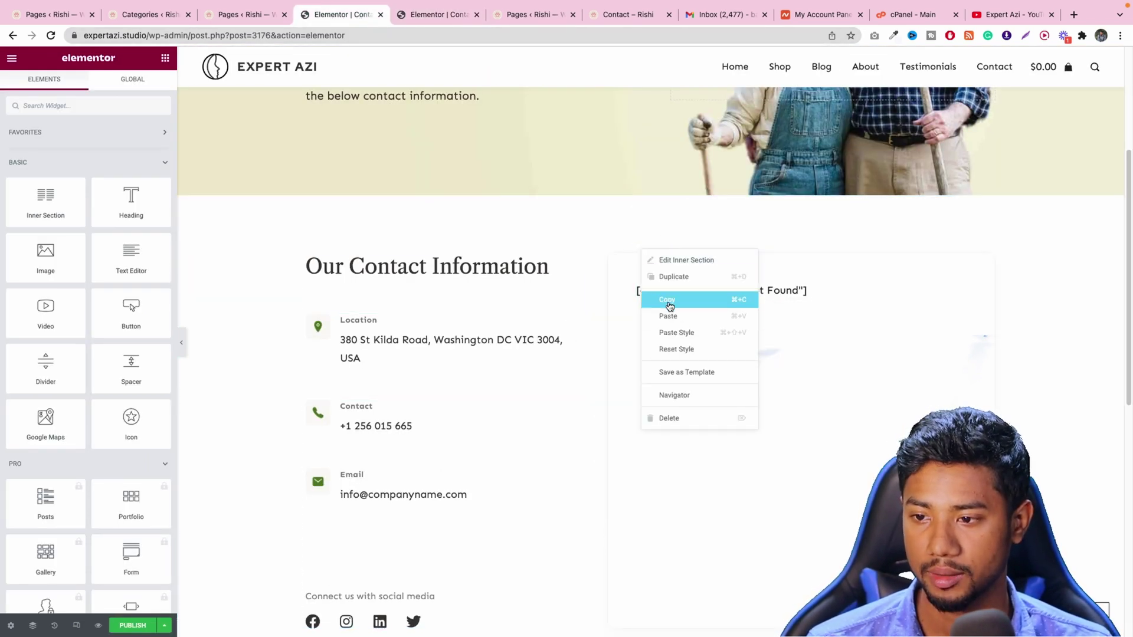
click(669, 299)
click(436, 14)
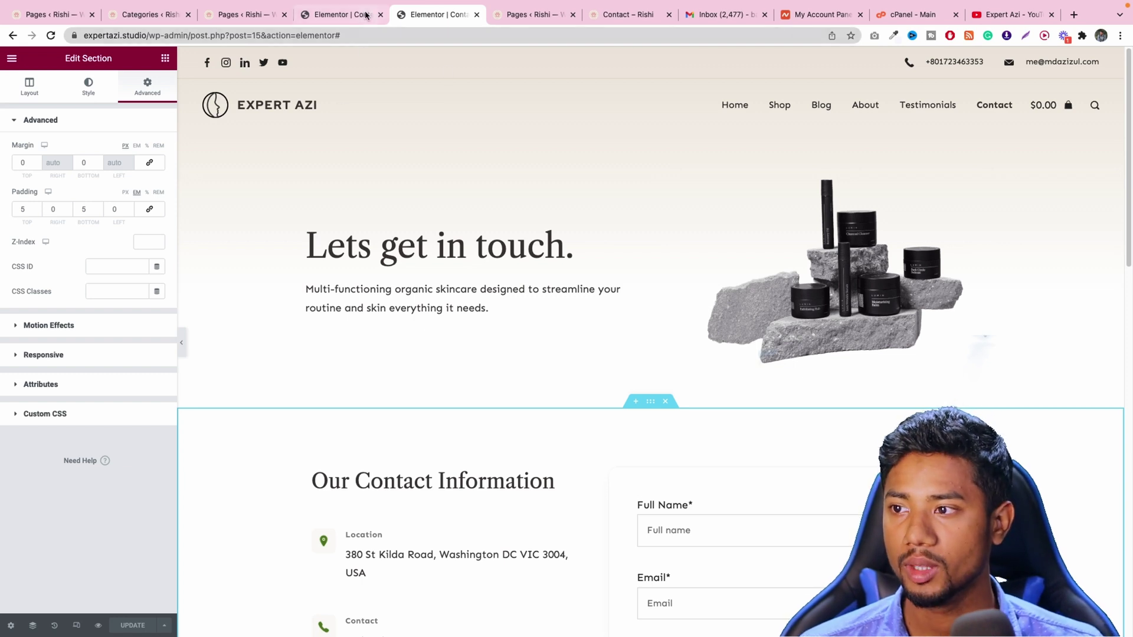
click(346, 14)
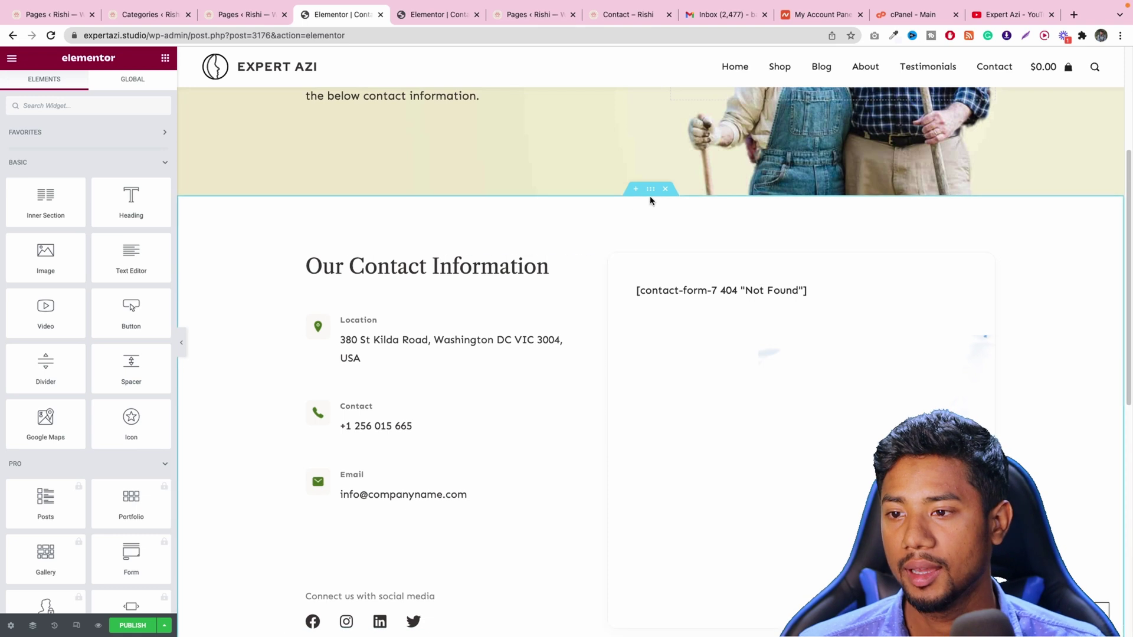
Open the contact section's Save as Template dialog, then close it without saving
right_click(654, 187)
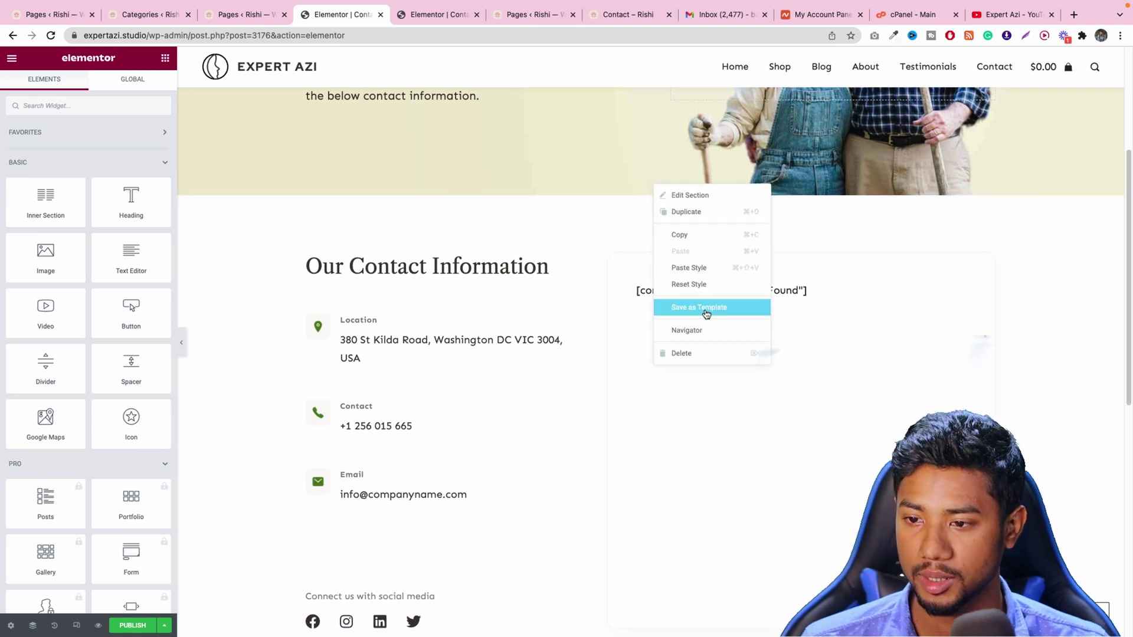
click(706, 312)
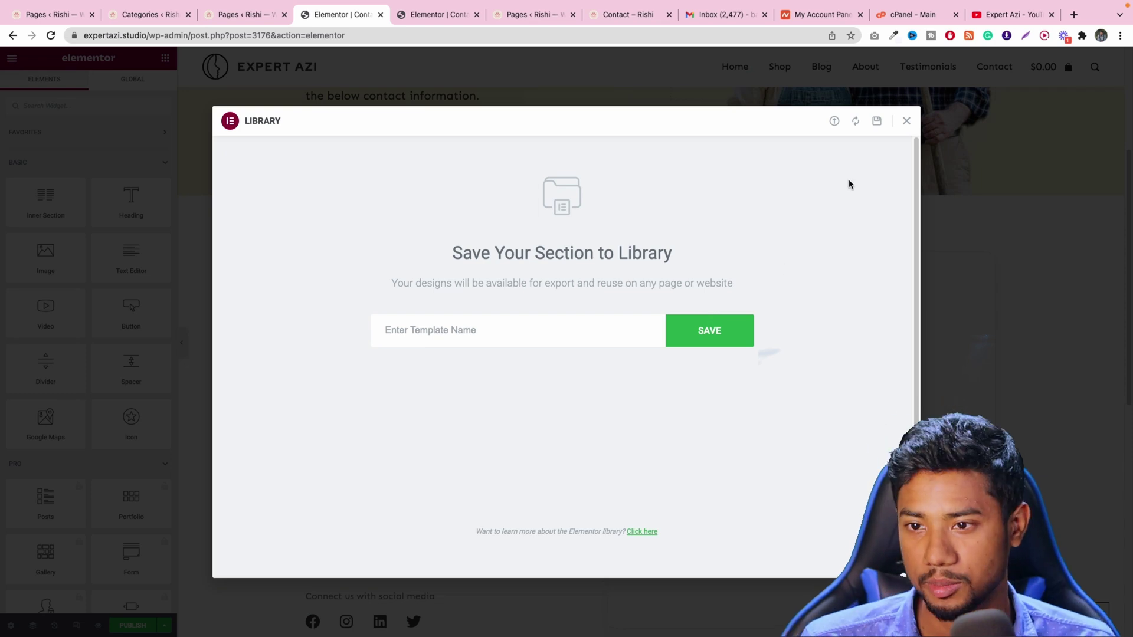
click(906, 120)
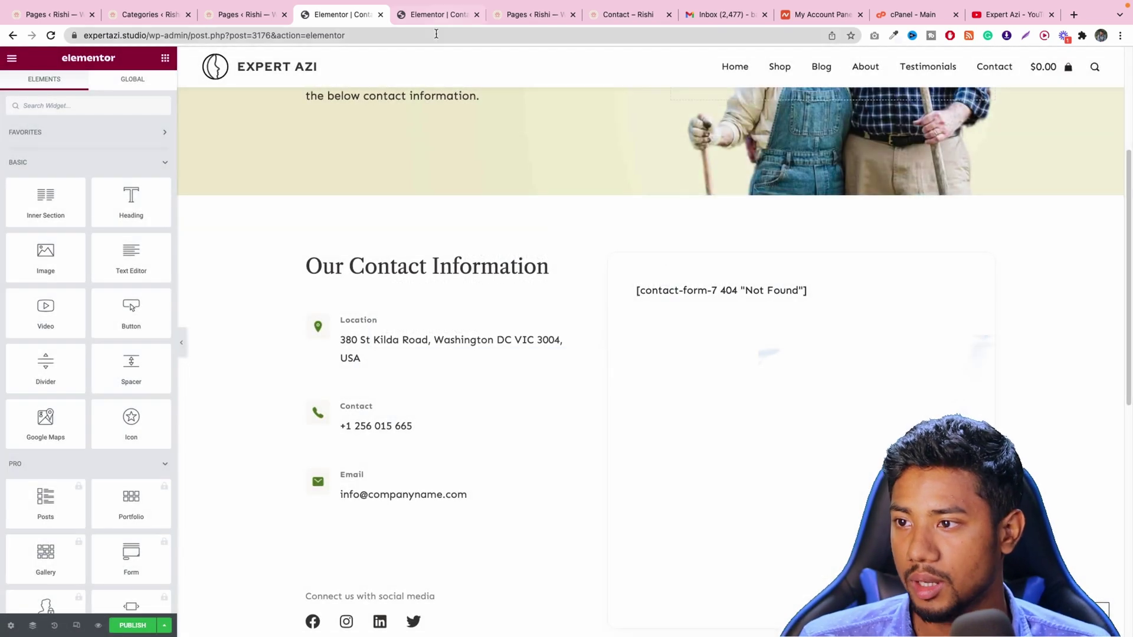
Check the new Contact editor, then return to the WordPress Pages list
key(ctrl+Tab)
scroll(764, 373, down, 6)
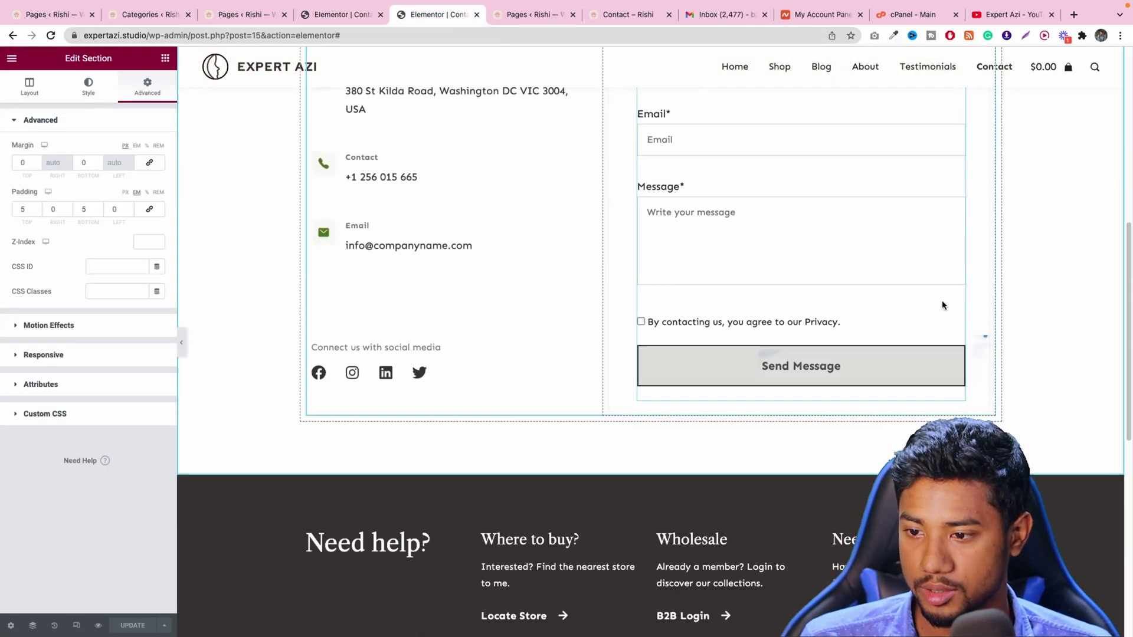
scroll(944, 303, up, 4)
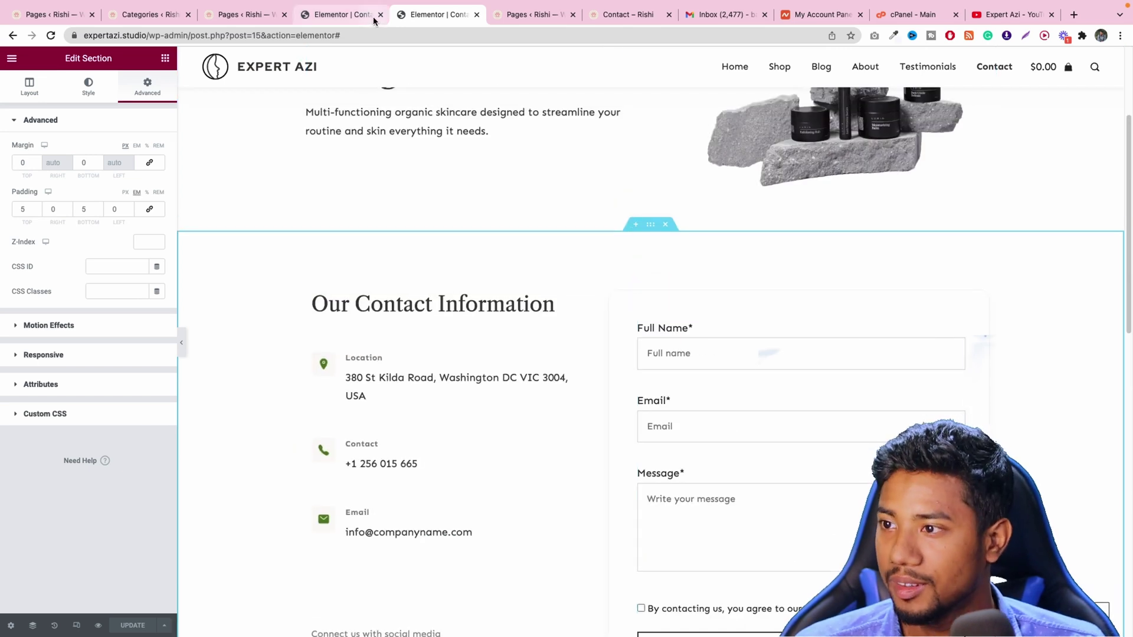
click(363, 17)
click(248, 17)
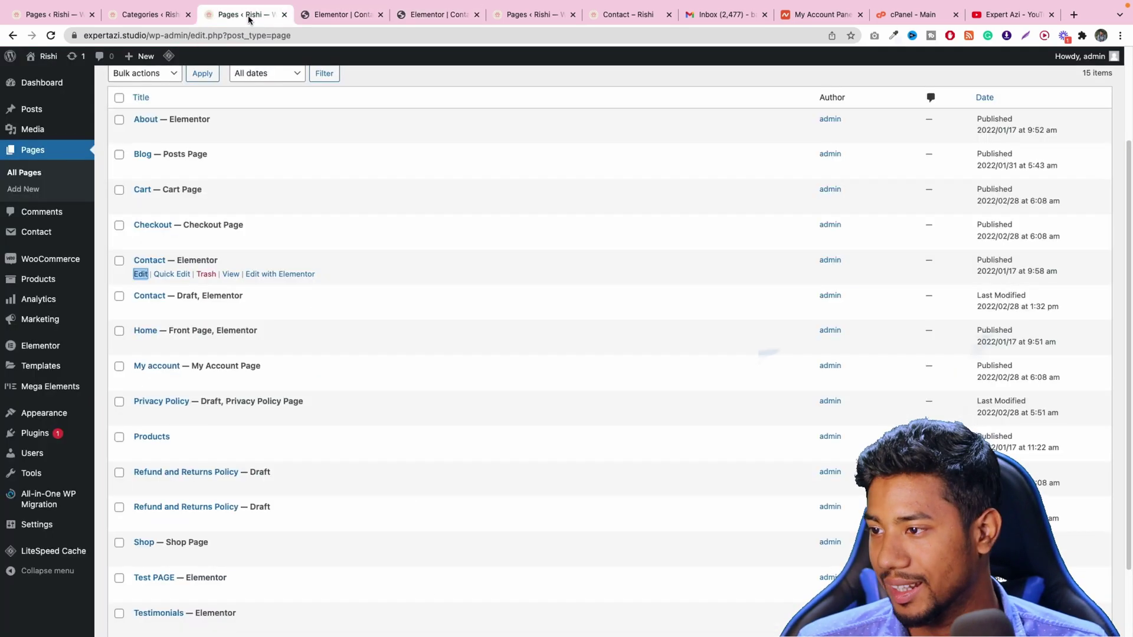
Trash the draft Contact page and close the two leftover Elementor editor tabs
click(203, 309)
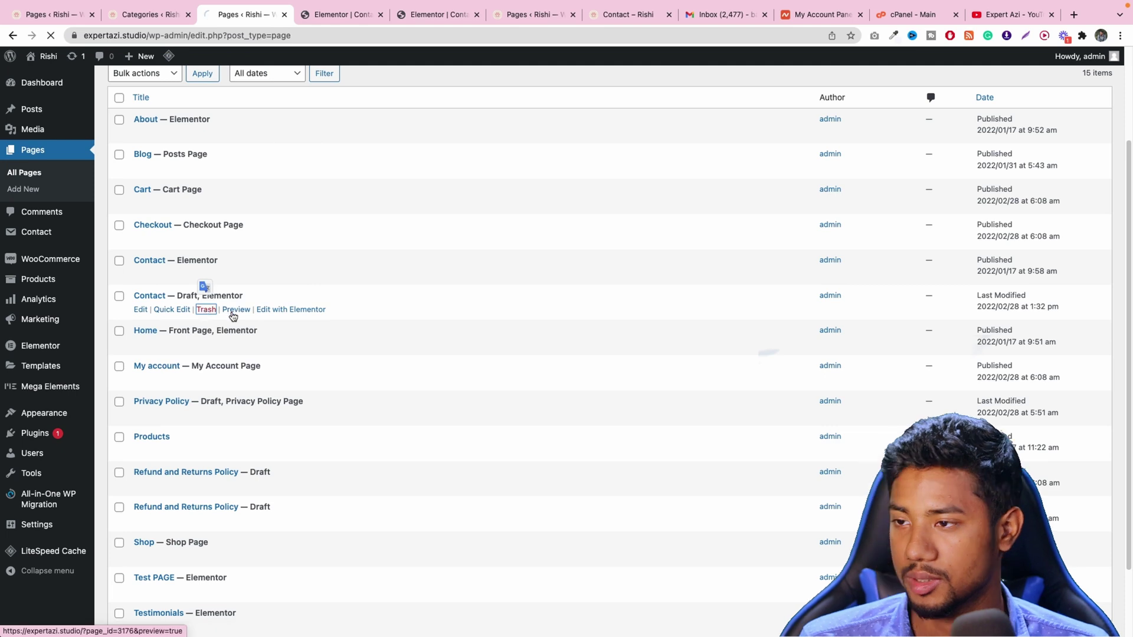
click(347, 16)
click(381, 15)
click(381, 15)
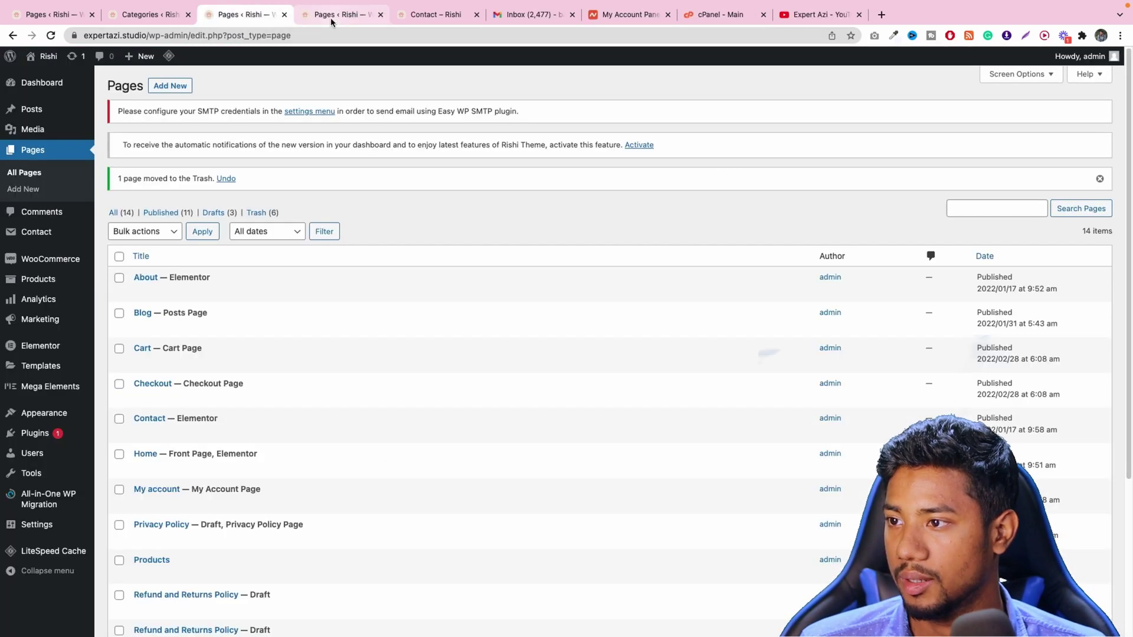
click(337, 15)
Reload the live Contact page and look over its new Our Contact Information section
click(434, 15)
click(51, 36)
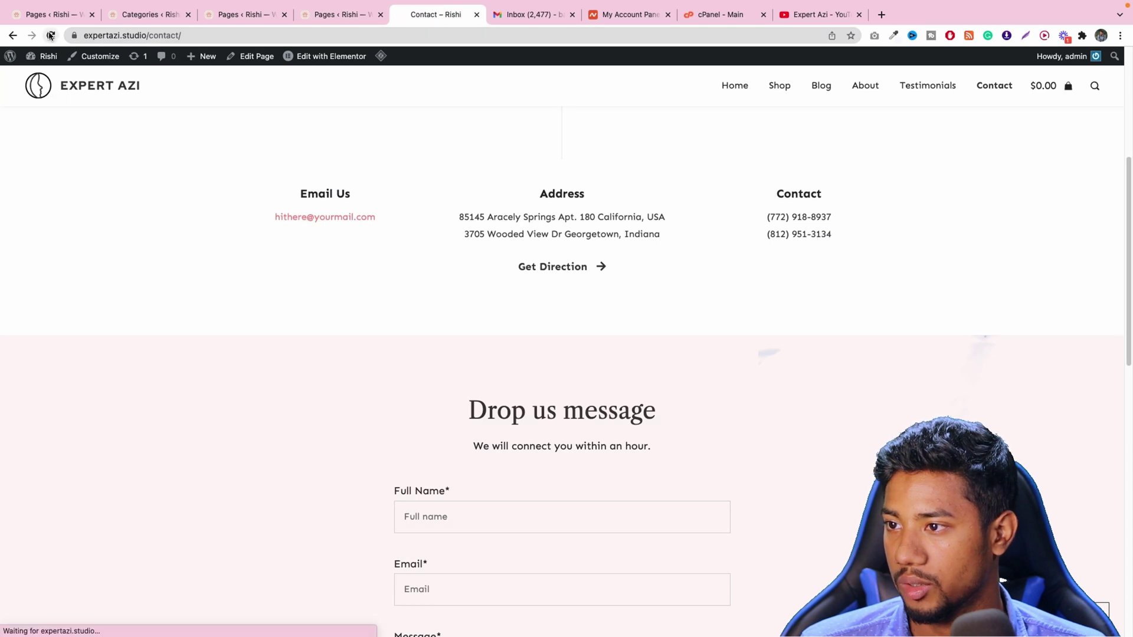
mouse_move(389, 59)
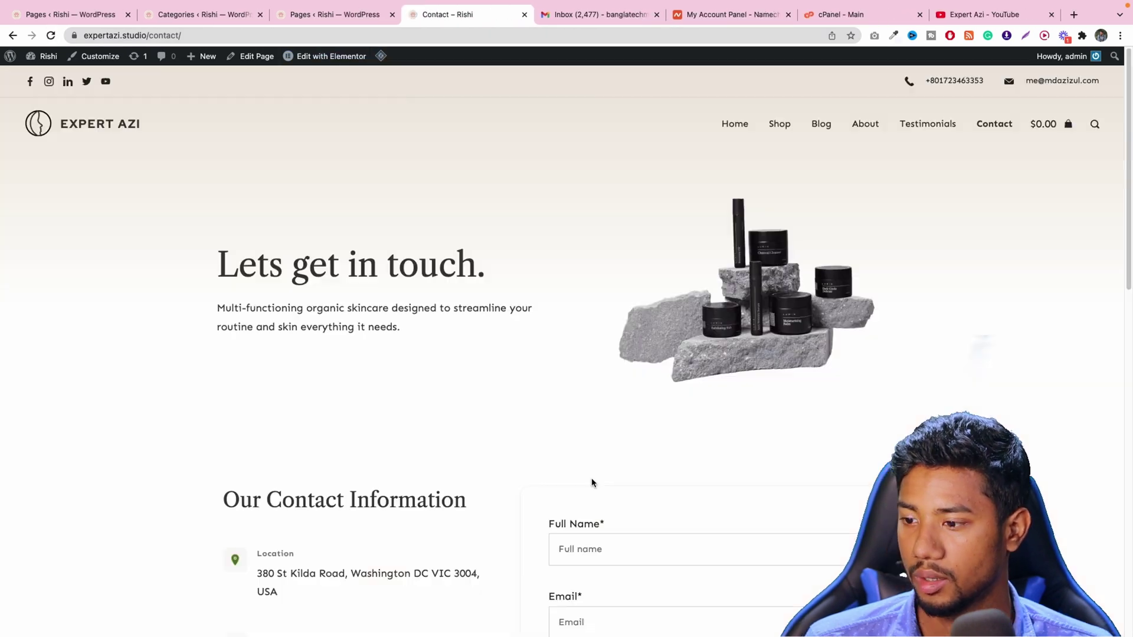
scroll(592, 481, down, 10)
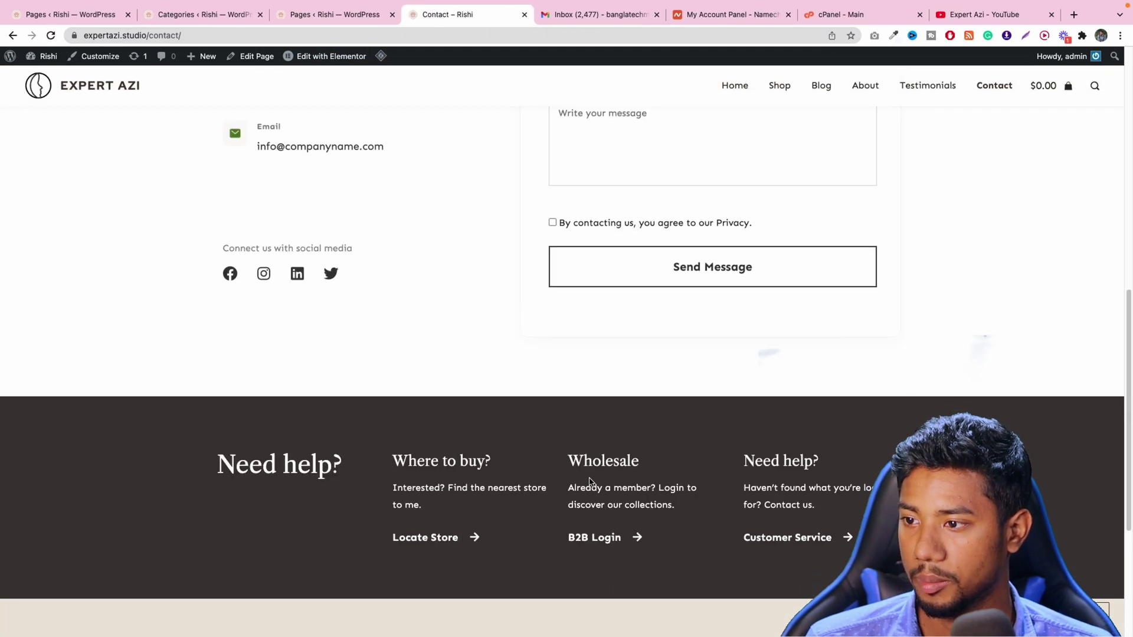
scroll(590, 481, up, 2)
scroll(619, 472, up, 2)
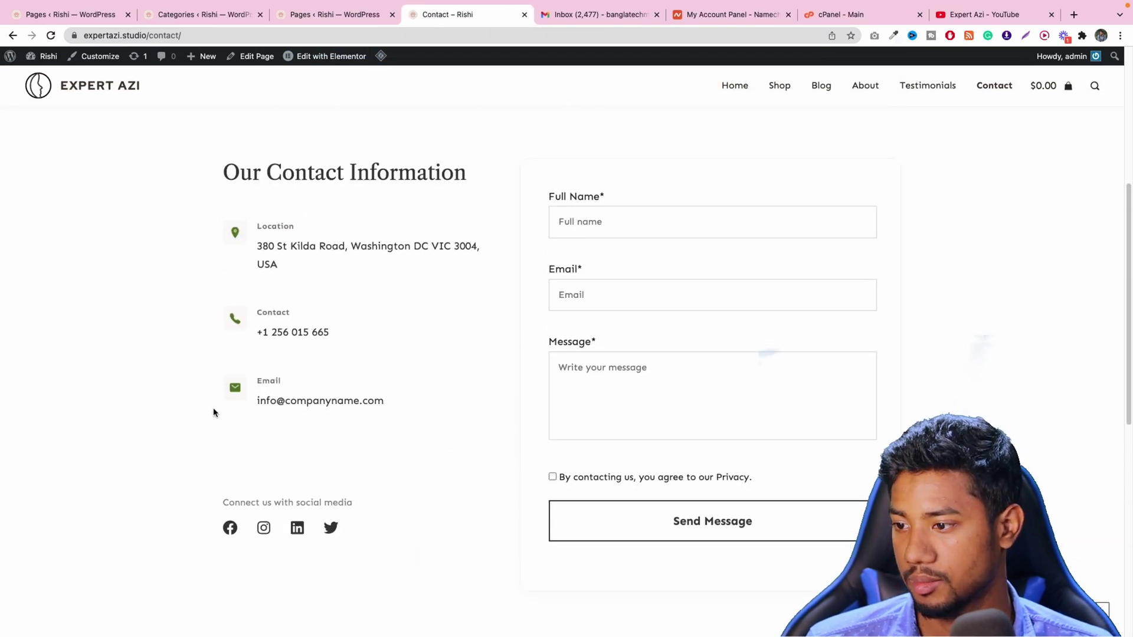
drag(454, 405, 102, 381)
click(316, 425)
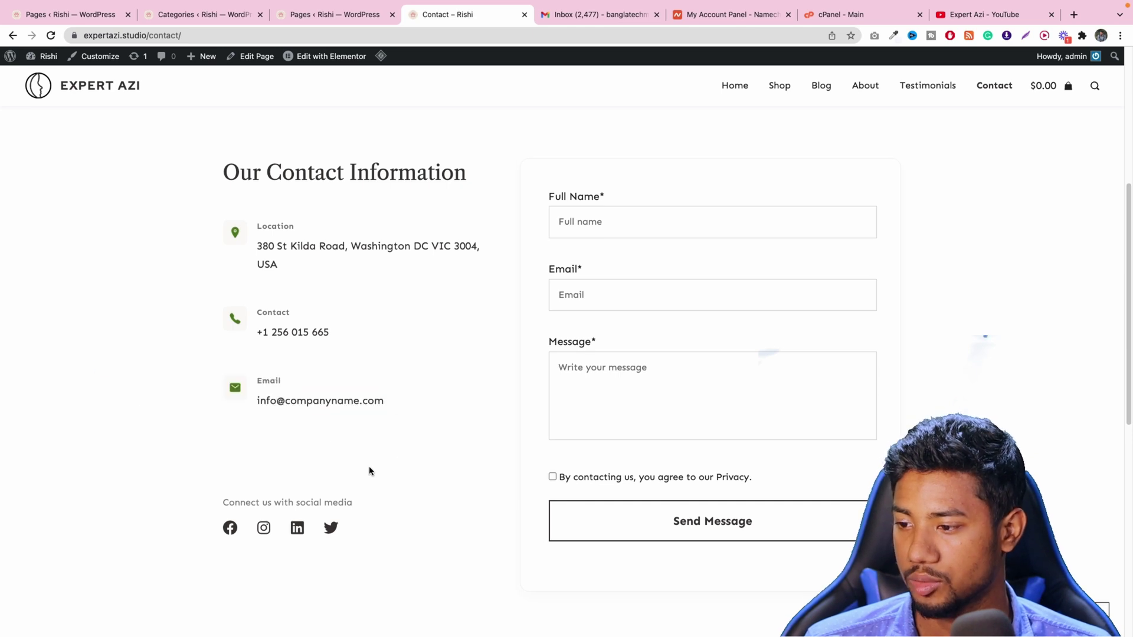
scroll(399, 451, up, 1)
scroll(399, 451, up, 2)
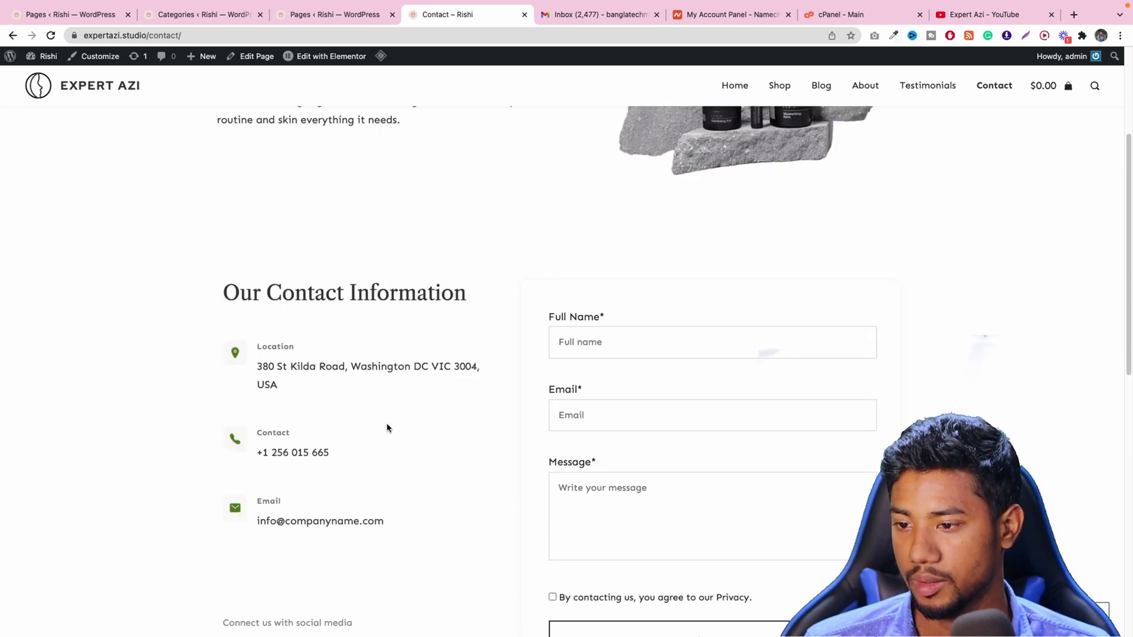
scroll(388, 427, down, 2)
click(369, 19)
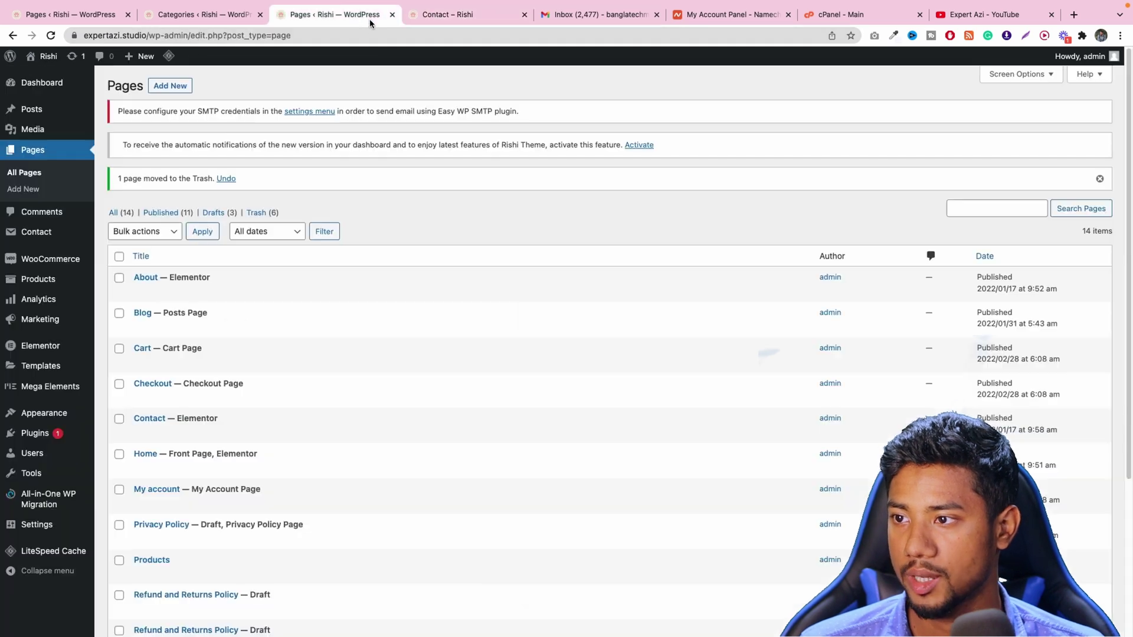
click(473, 17)
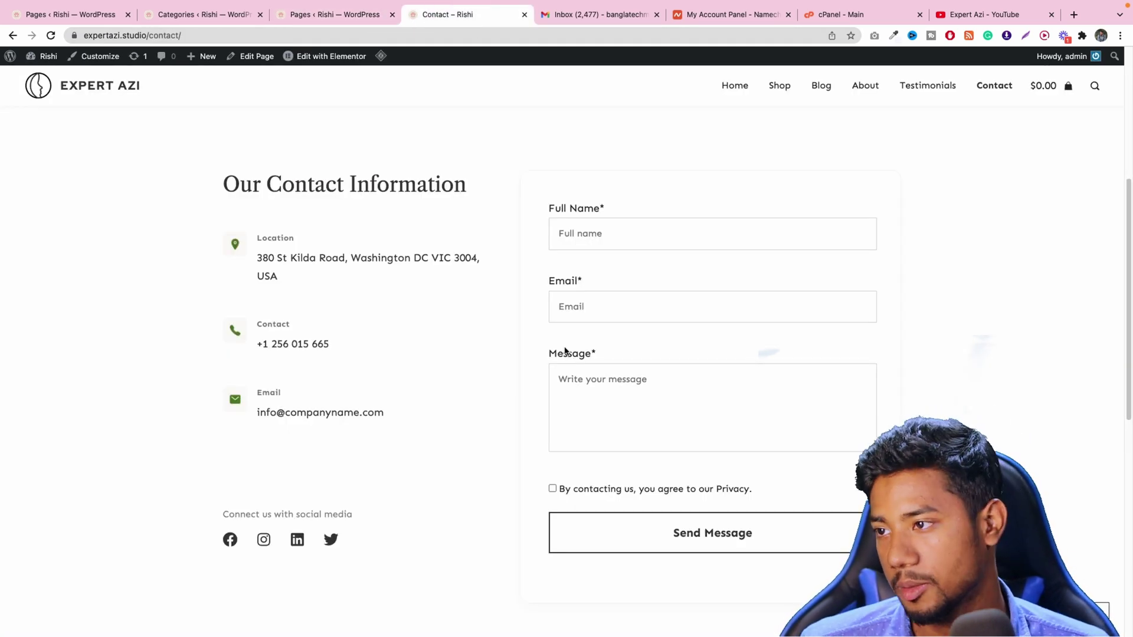
Fill the Contact form's name and e-mail from saved suggestions and type the message 'ggg'
click(199, 15)
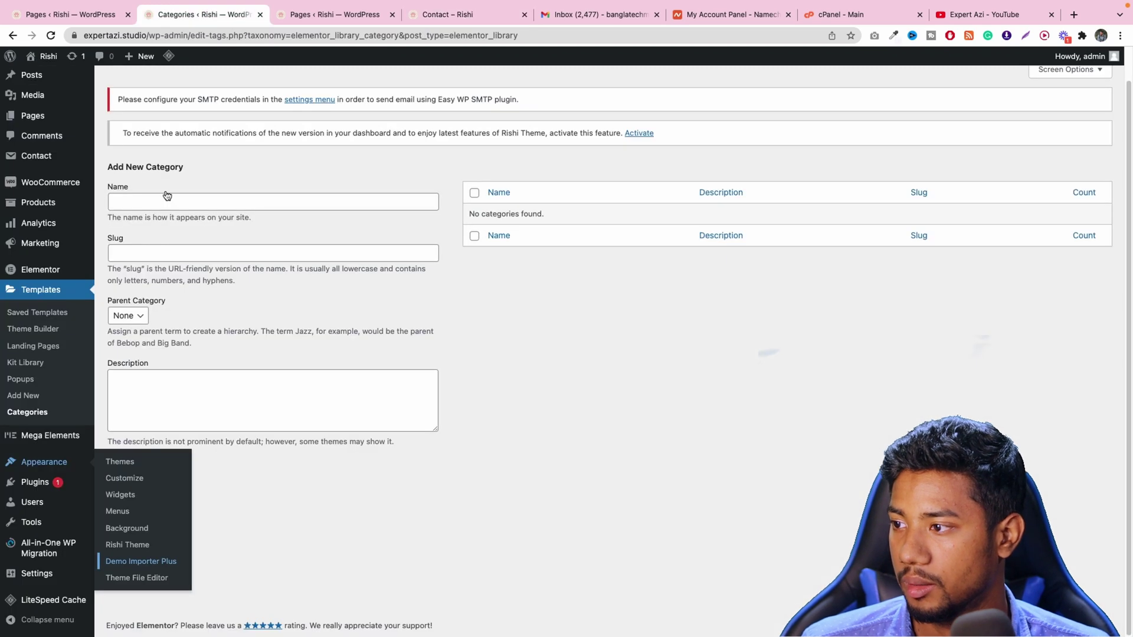
scroll(167, 196, up, 1)
click(478, 17)
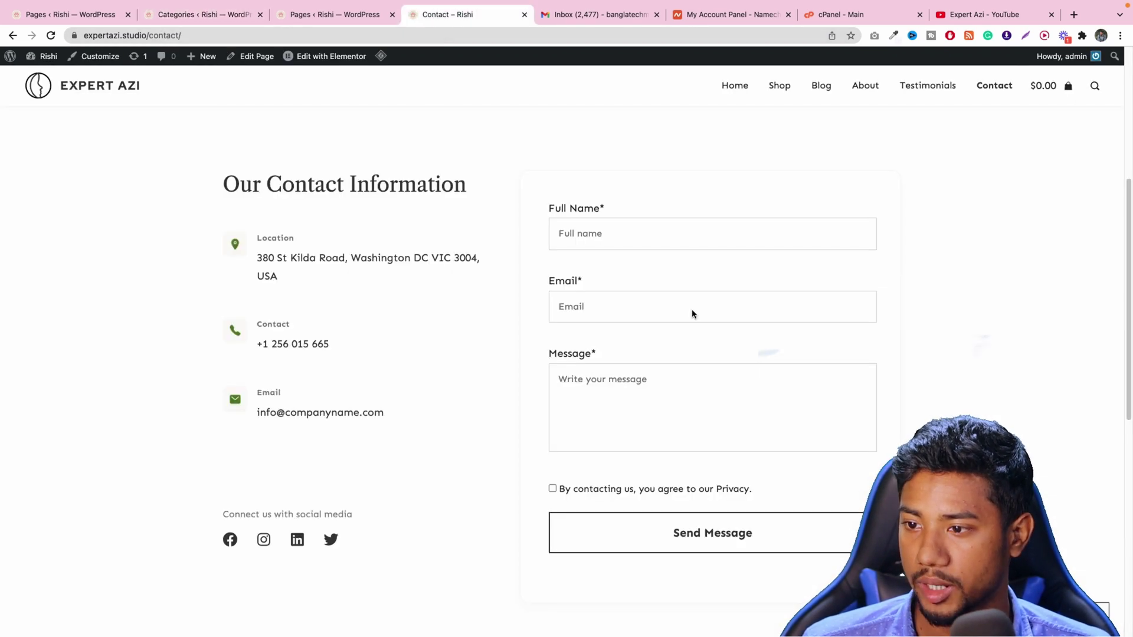
click(648, 241)
click(571, 271)
click(575, 307)
click(590, 338)
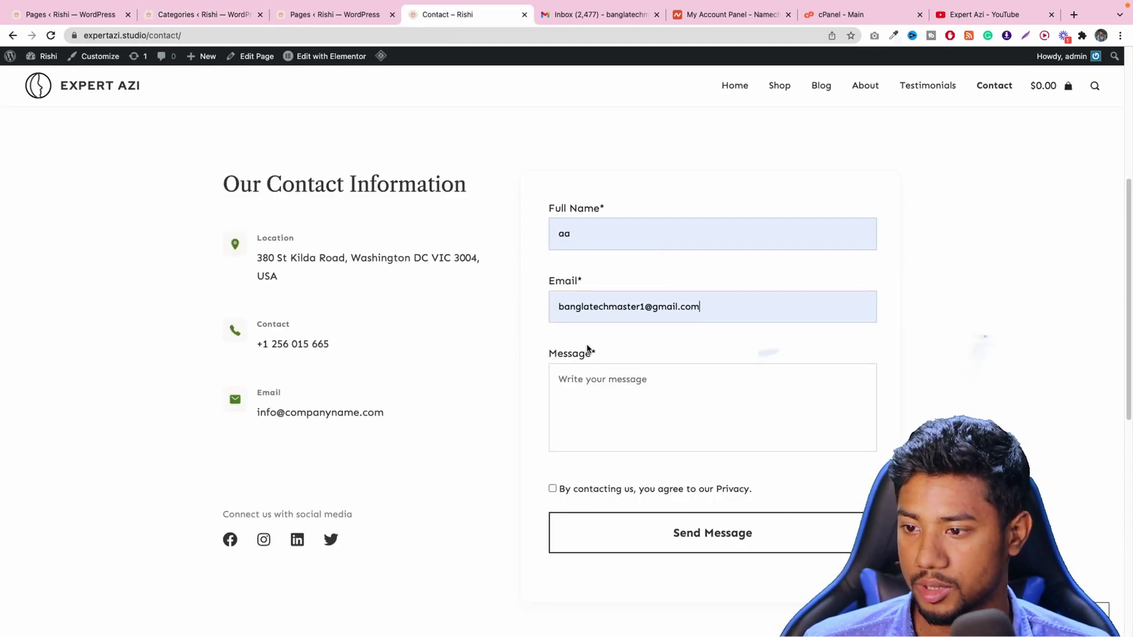
text(ggg)
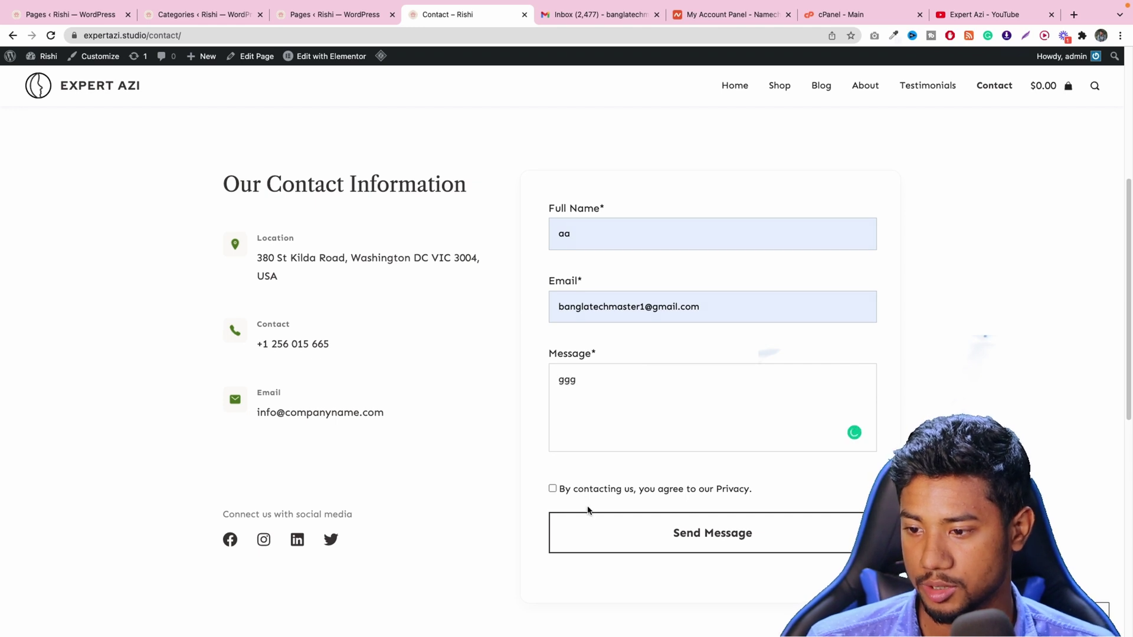
Tick the privacy consent box, send the message, and check the thank-you confirmation
double_click(606, 490)
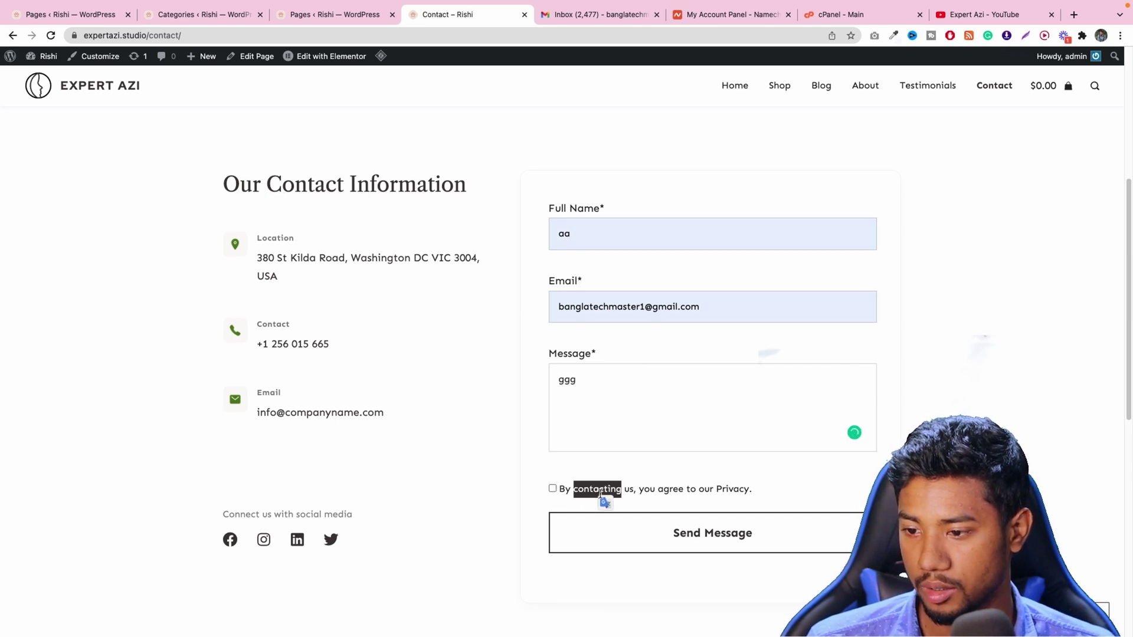
click(553, 489)
scroll(566, 413, down, 2)
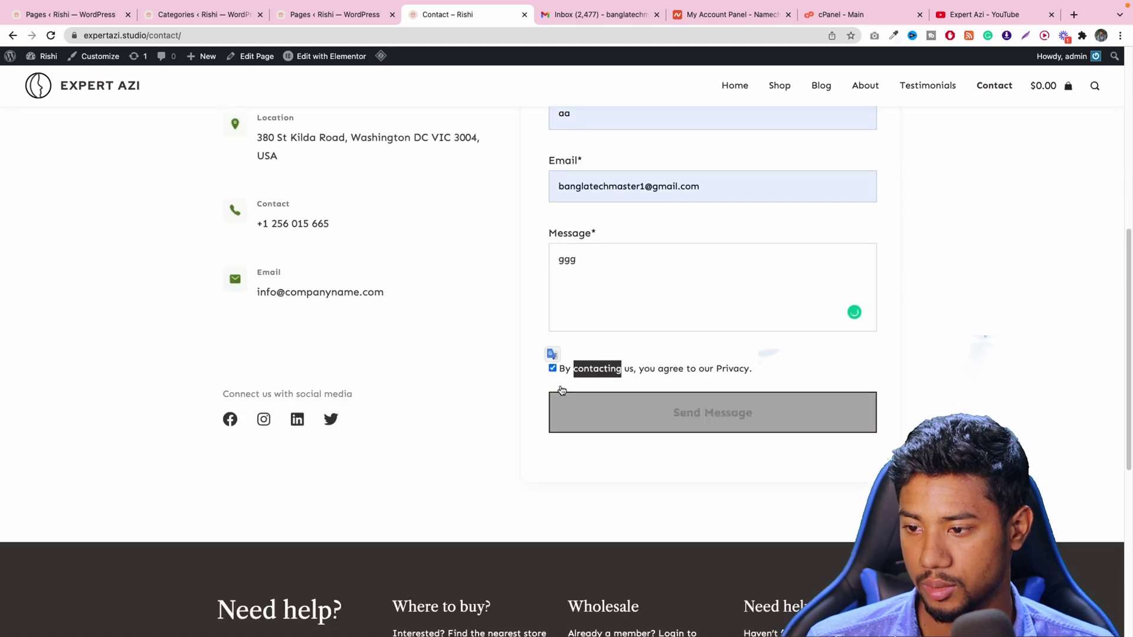
click(632, 419)
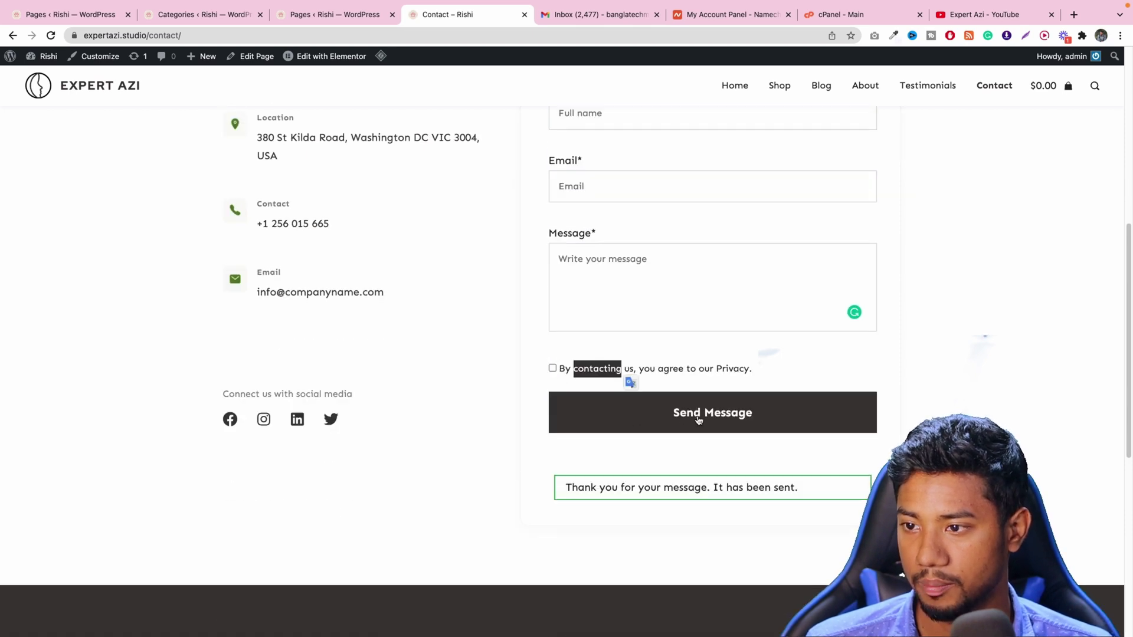
scroll(700, 420, down, 1)
scroll(697, 415, down, 1)
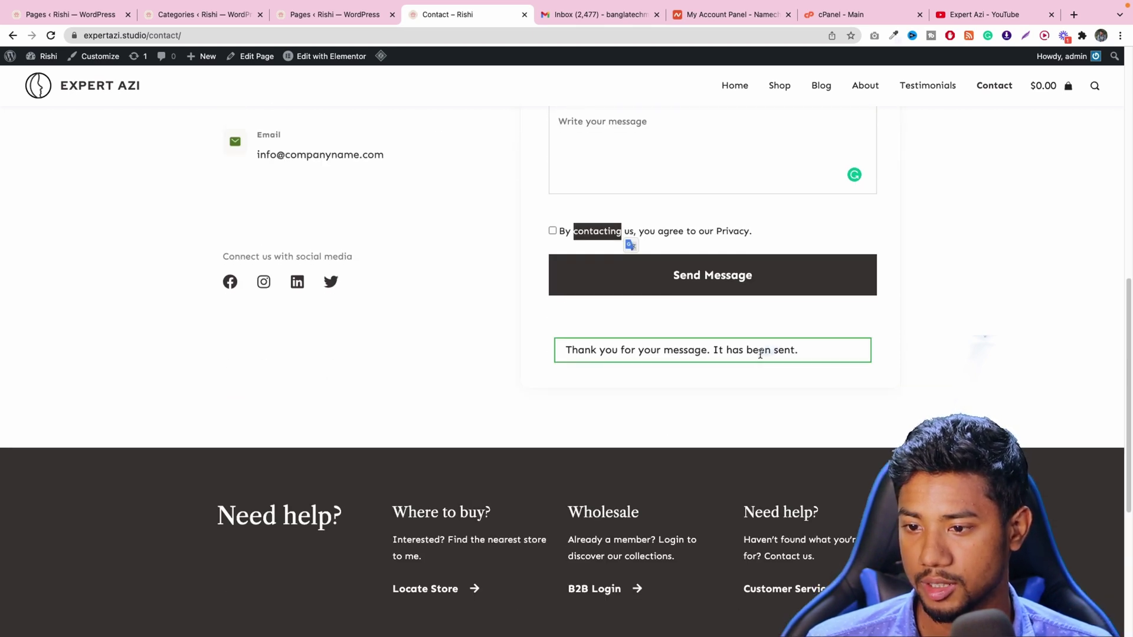
click(535, 373)
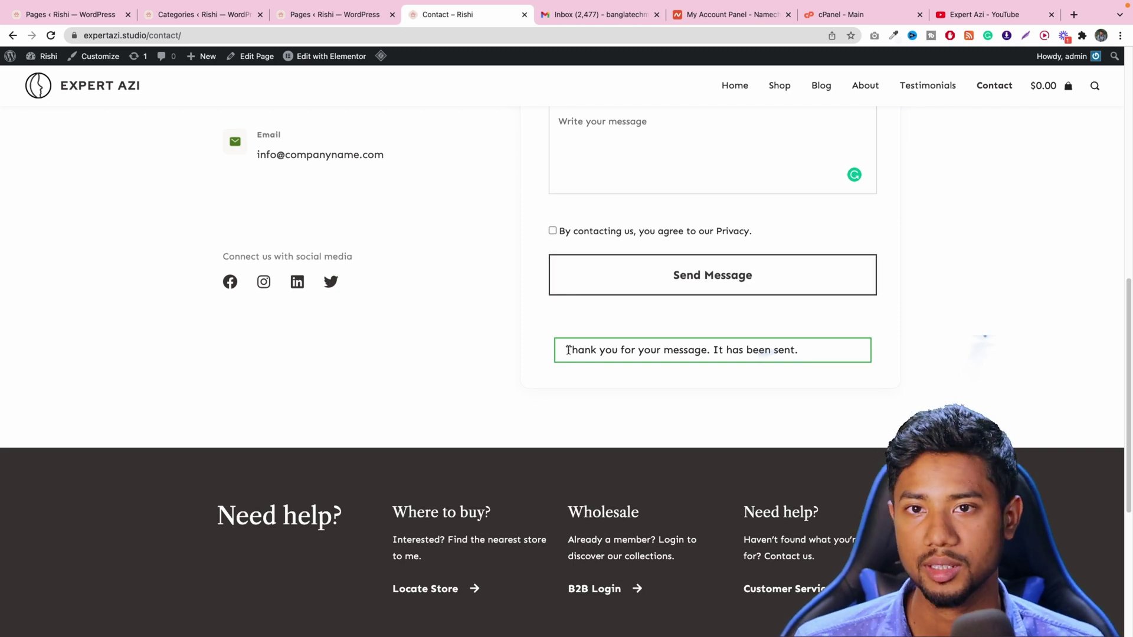
scroll(593, 325, up, 4)
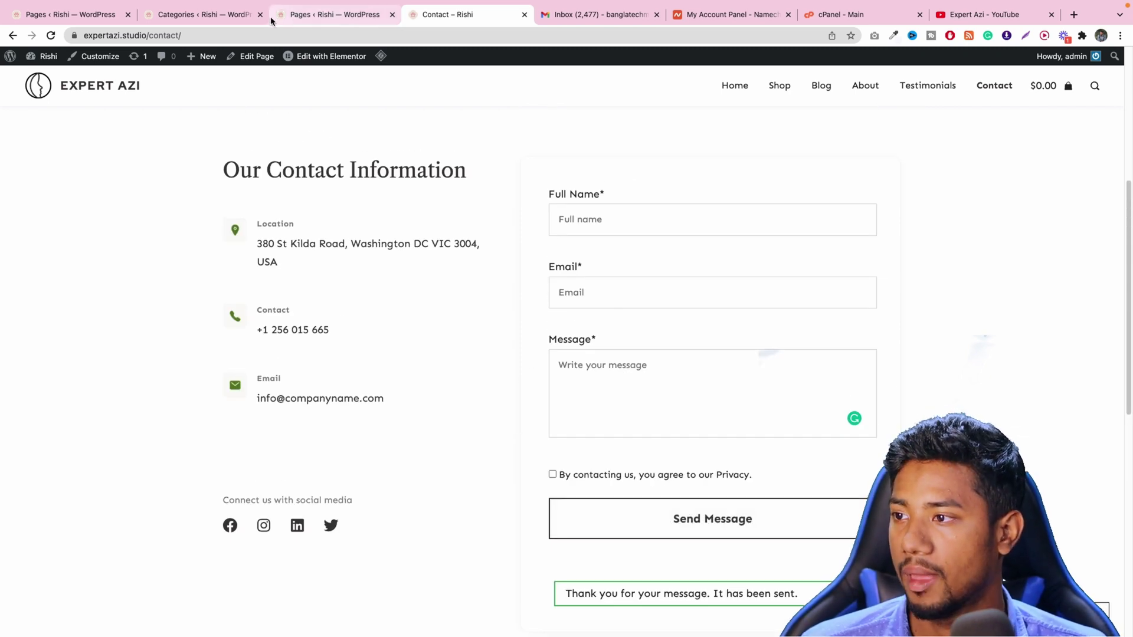
Glance at the Contact Forms list, then open the Contact page's Elementor editor in a new tab
click(194, 16)
click(44, 189)
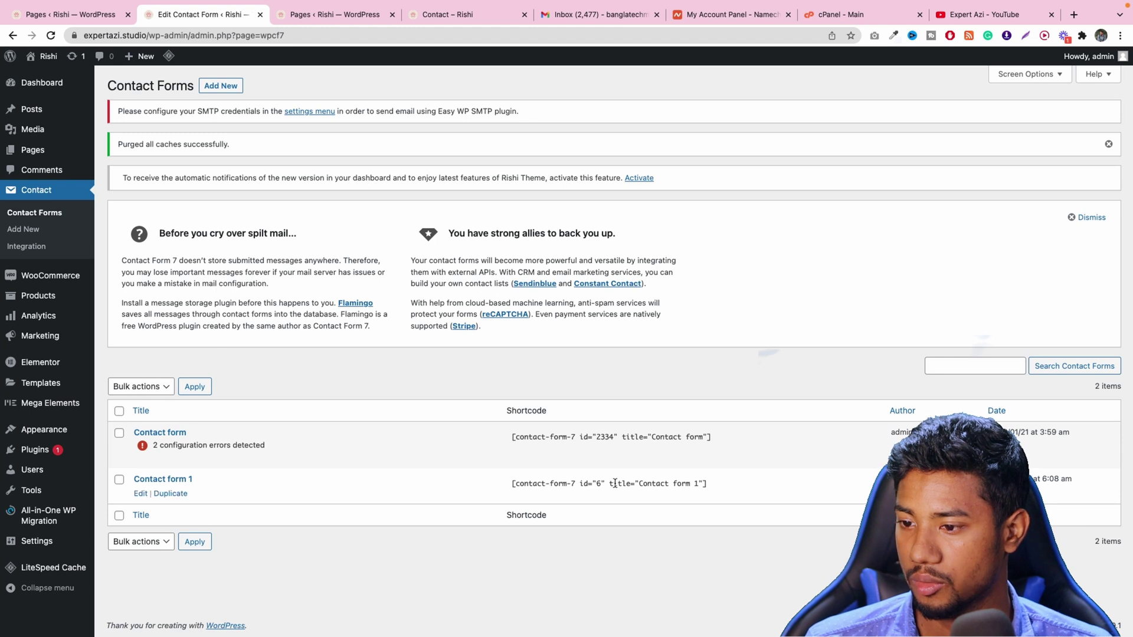
click(470, 14)
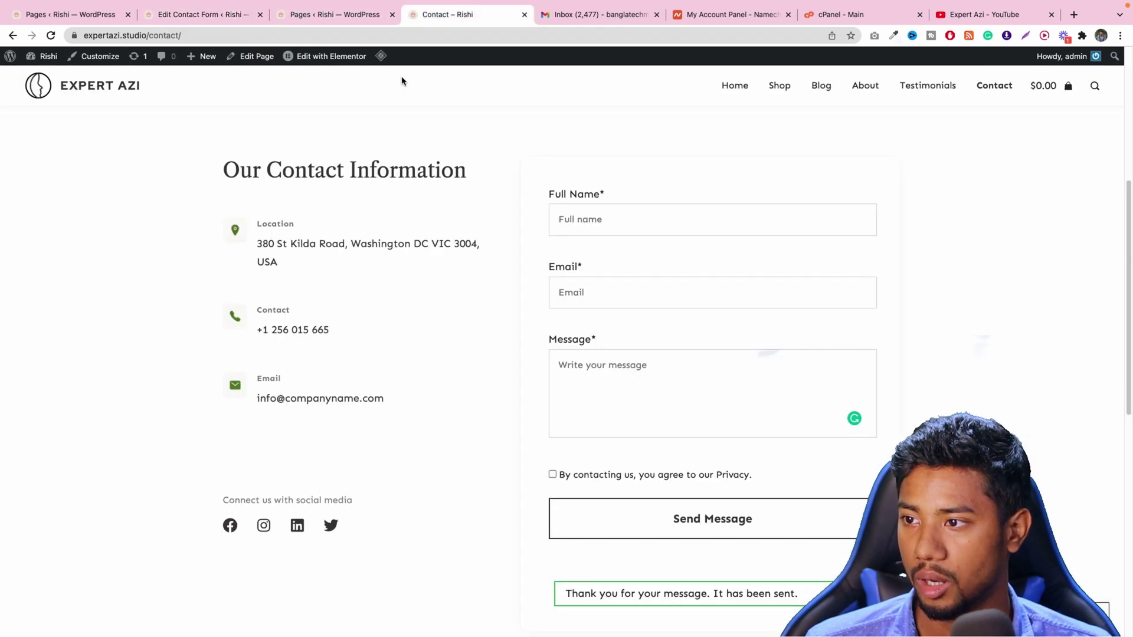
right_click(332, 56)
click(384, 59)
click(526, 14)
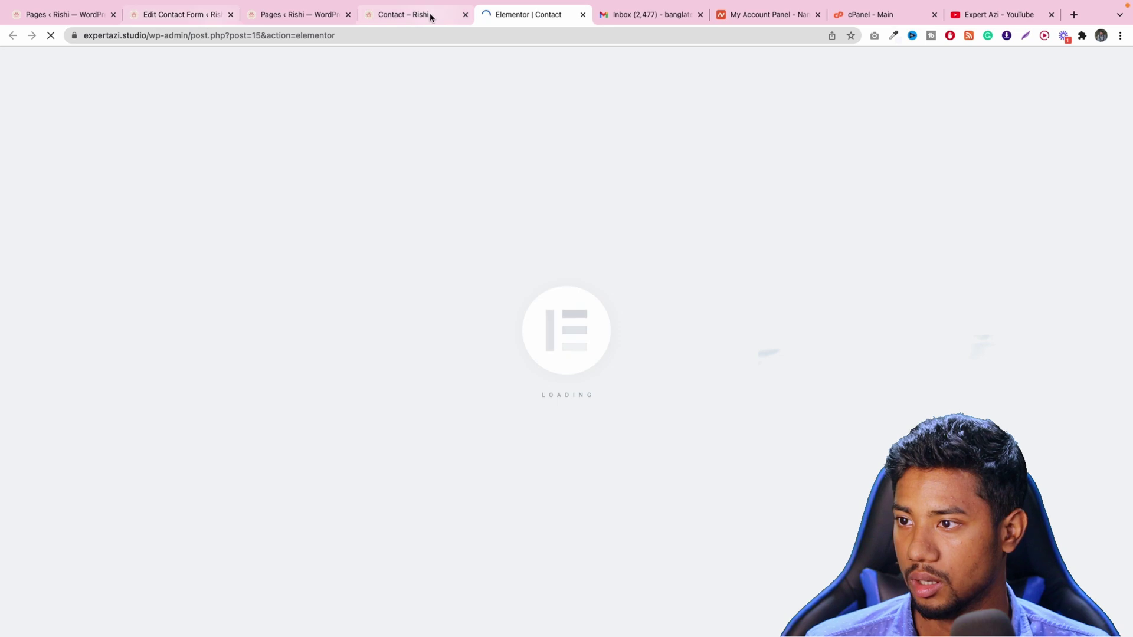
click(393, 14)
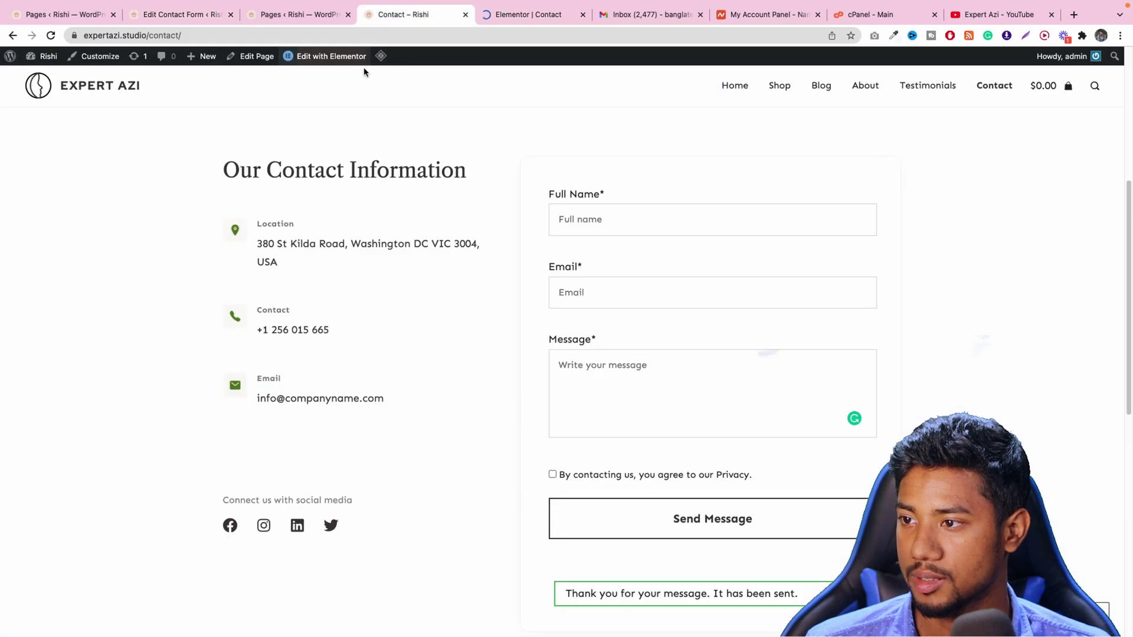
Check which form the Contact Form 7 widget selects, close the editor, and return to Contact Forms
mouse_move(378, 53)
click(531, 15)
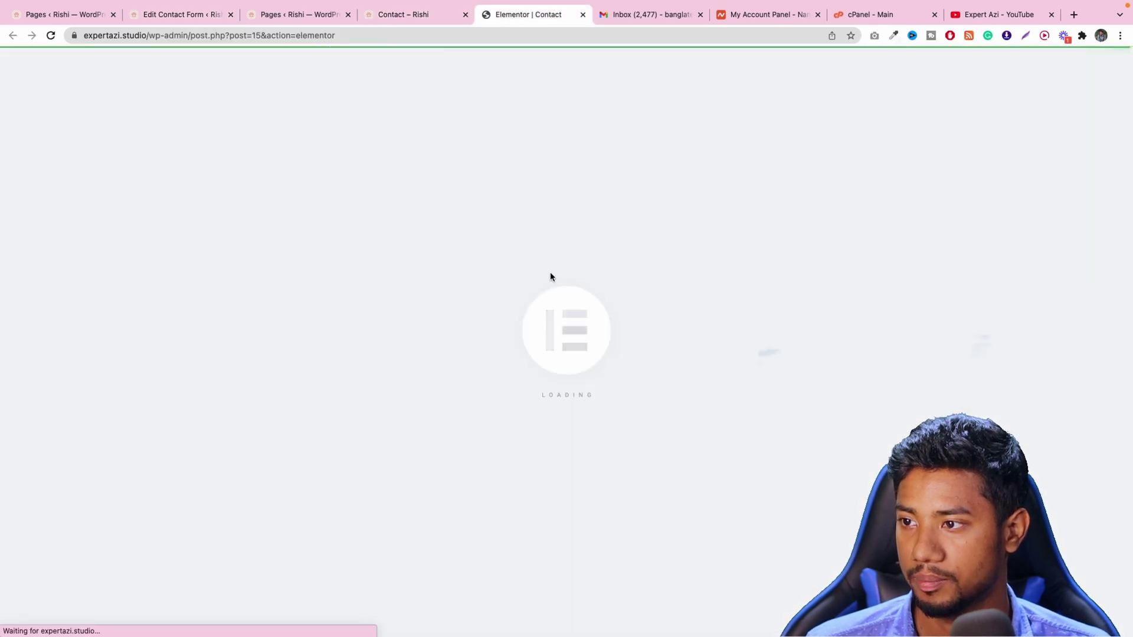
scroll(703, 295, down, 4)
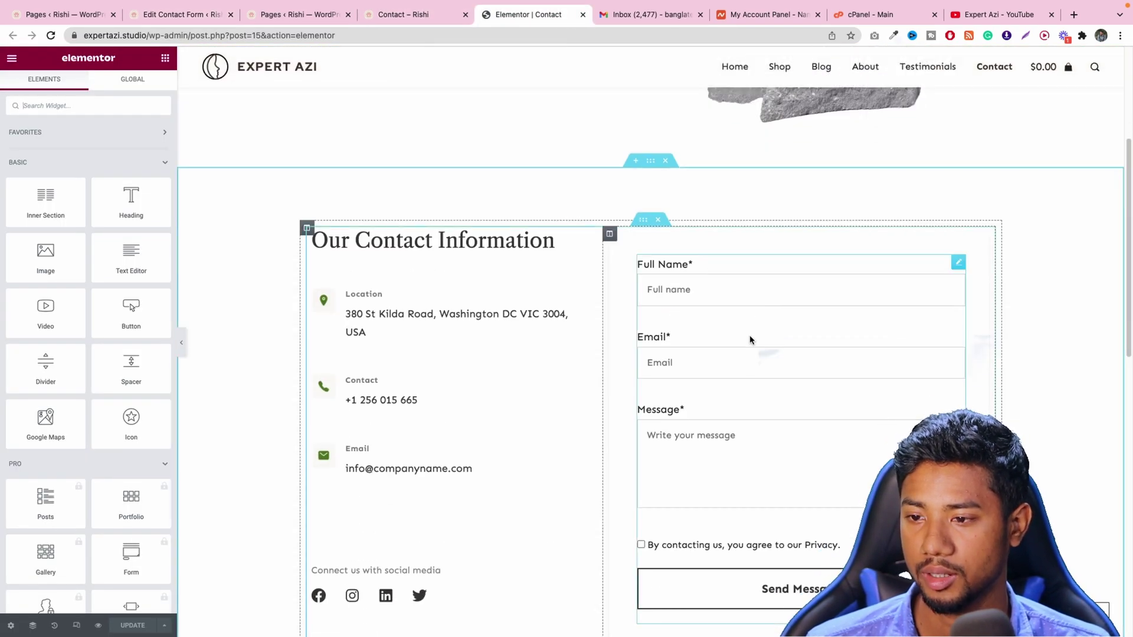
click(749, 336)
click(62, 167)
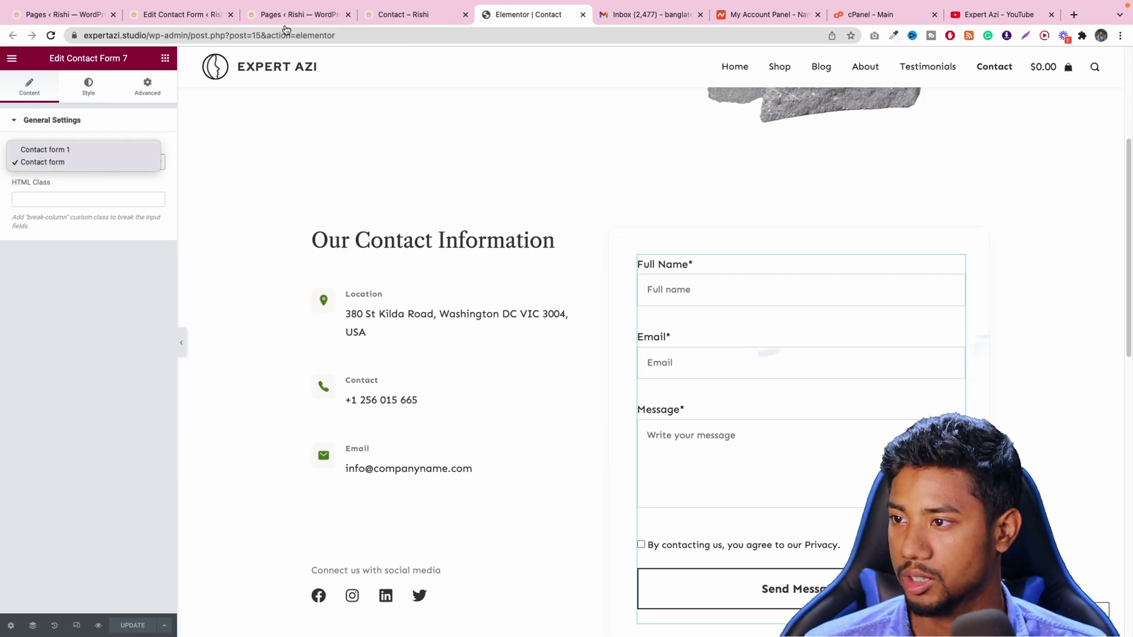
click(417, 17)
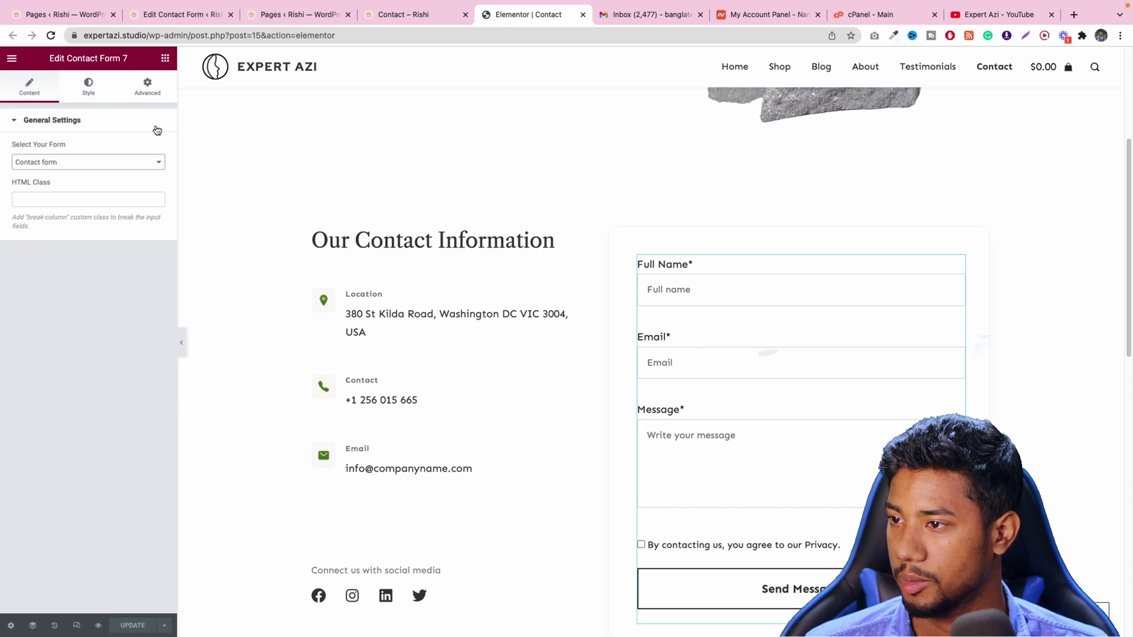
click(583, 15)
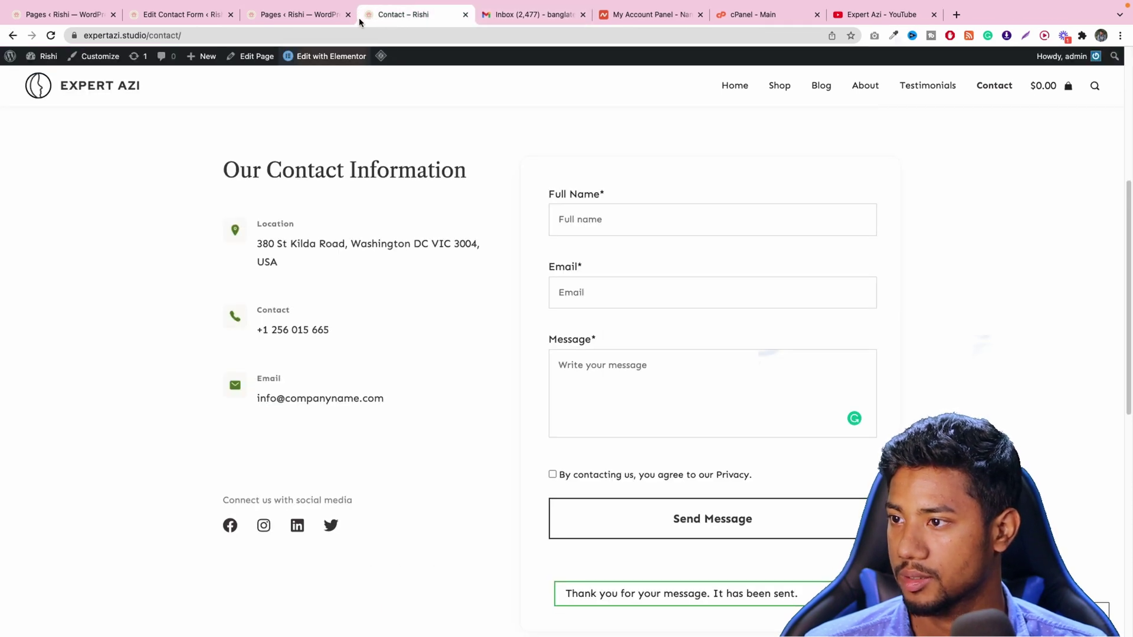
click(177, 17)
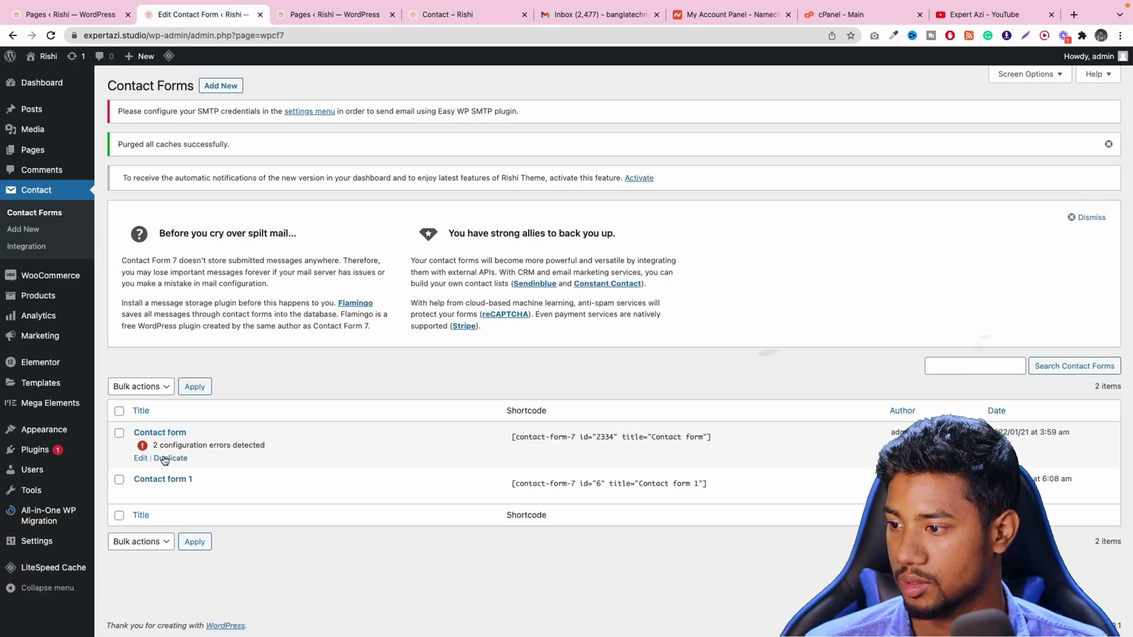
Inspect Contact form's Mail To, From and Reply-To header settings, then return to its Form template
click(141, 458)
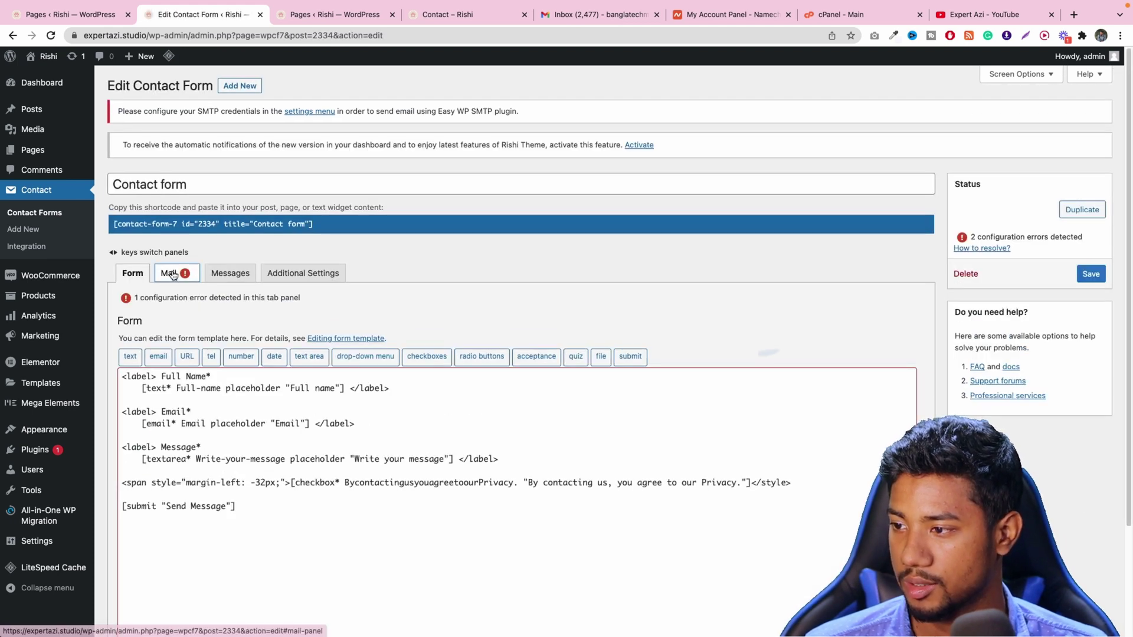
click(173, 275)
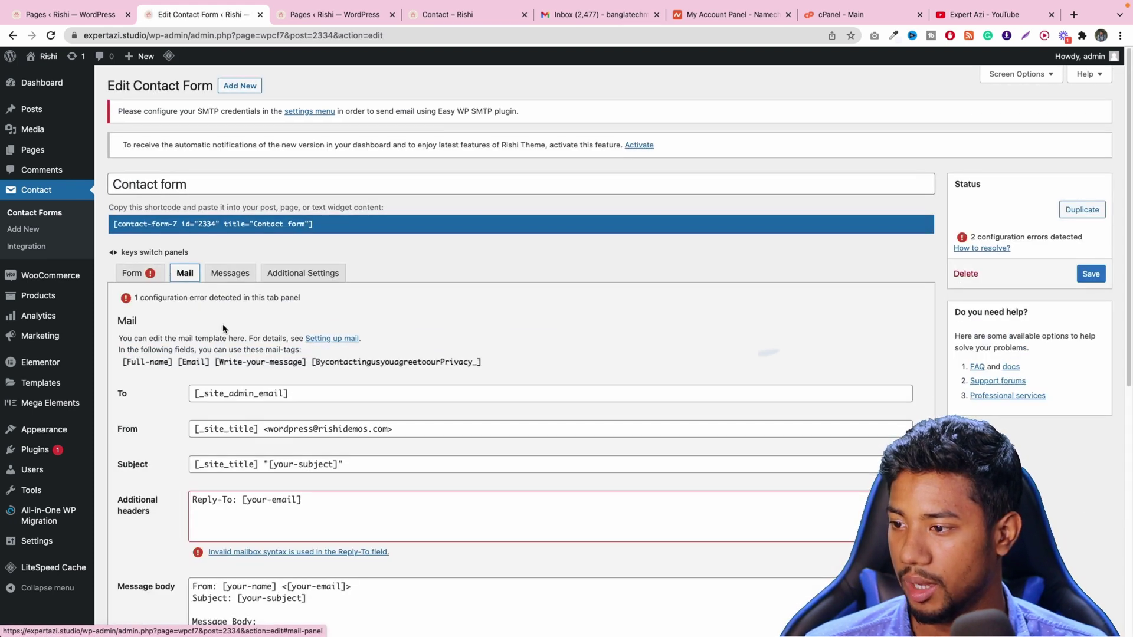
scroll(328, 349, down, 1)
drag(325, 373, 149, 383)
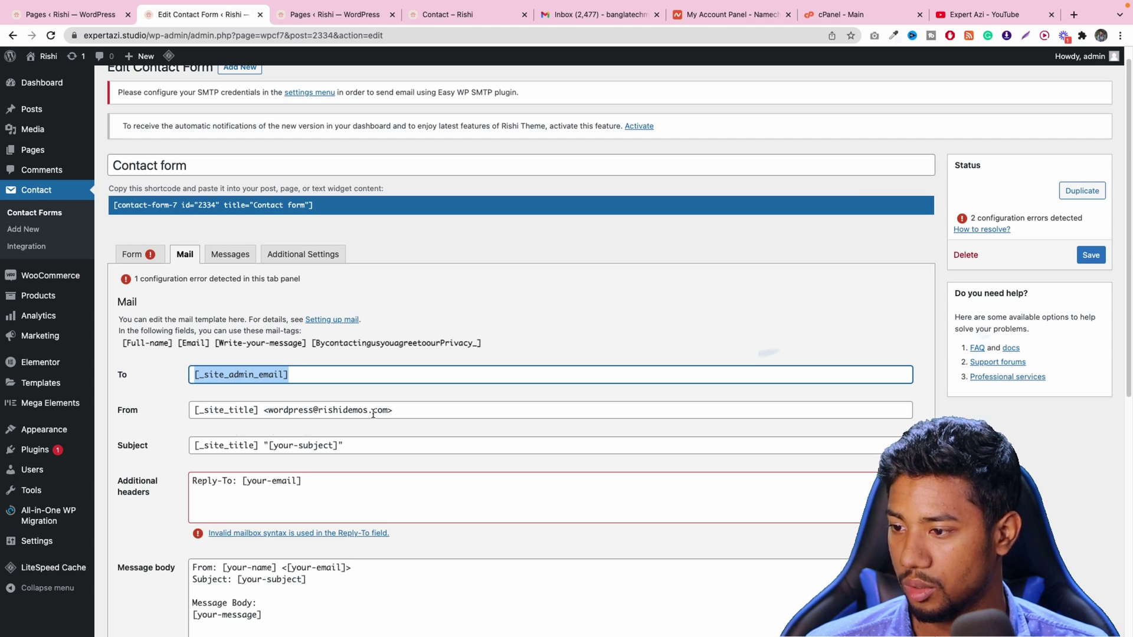
drag(392, 411, 236, 412)
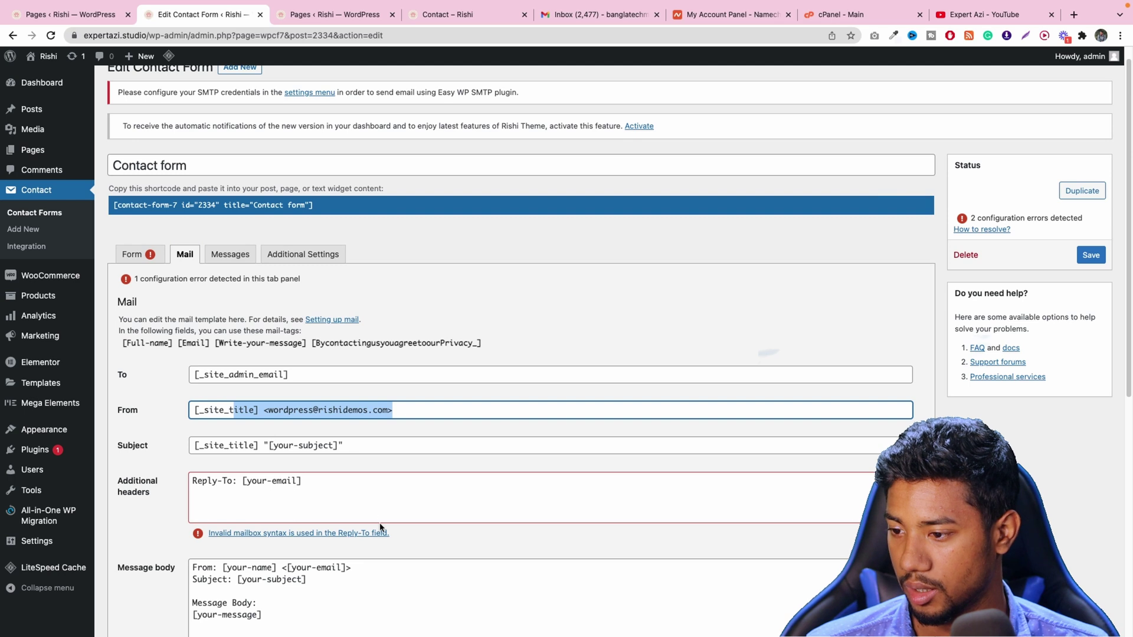
click(360, 490)
drag(325, 485, 235, 482)
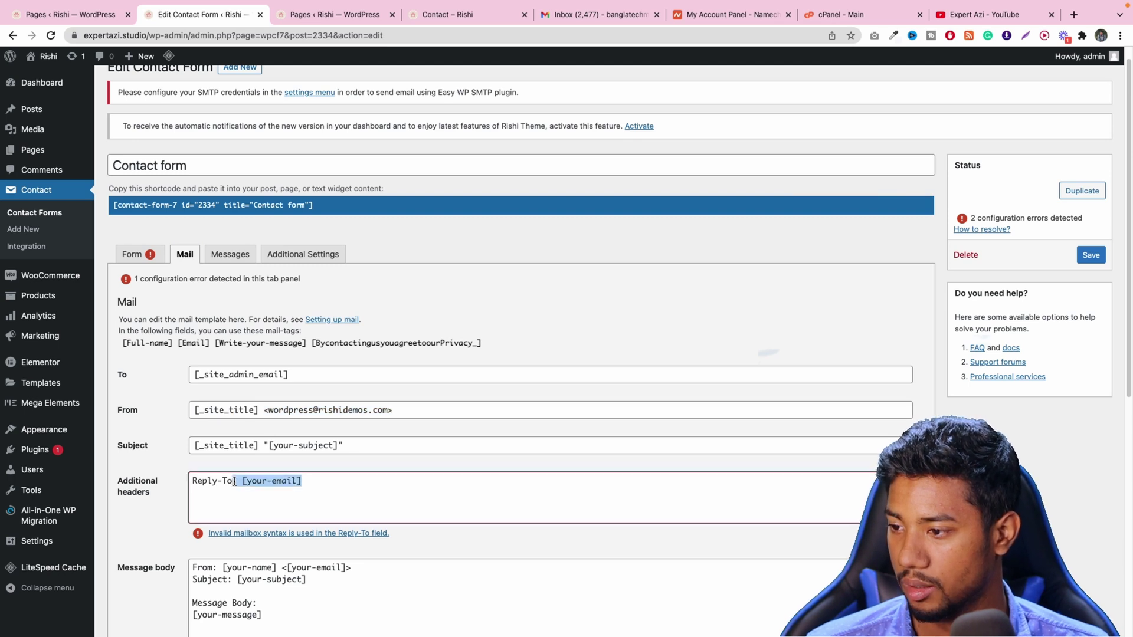
click(135, 256)
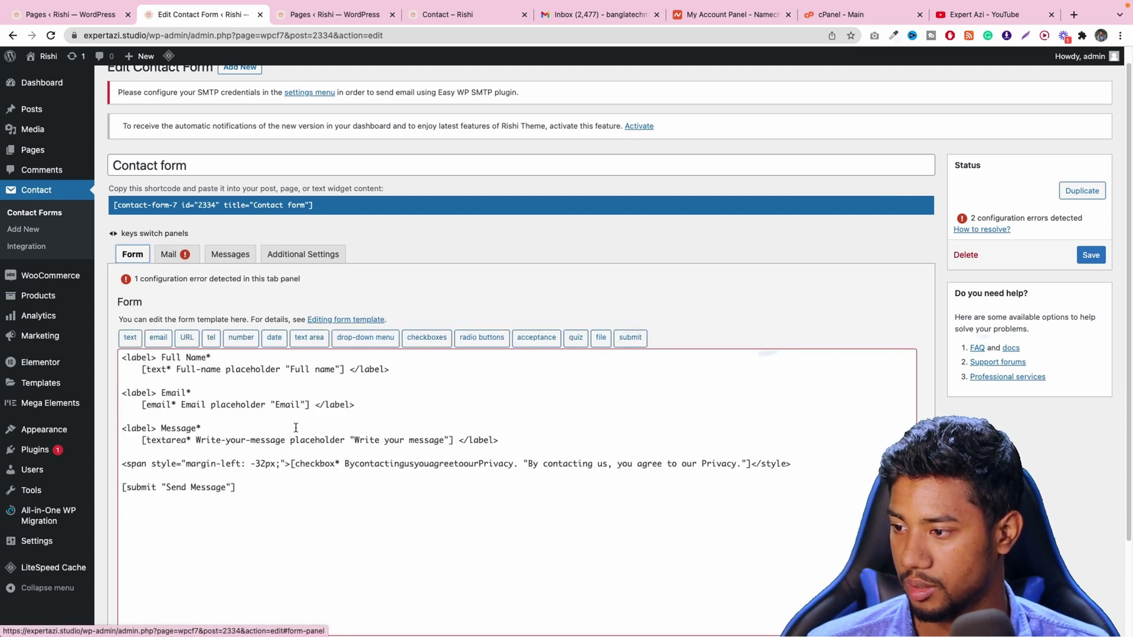
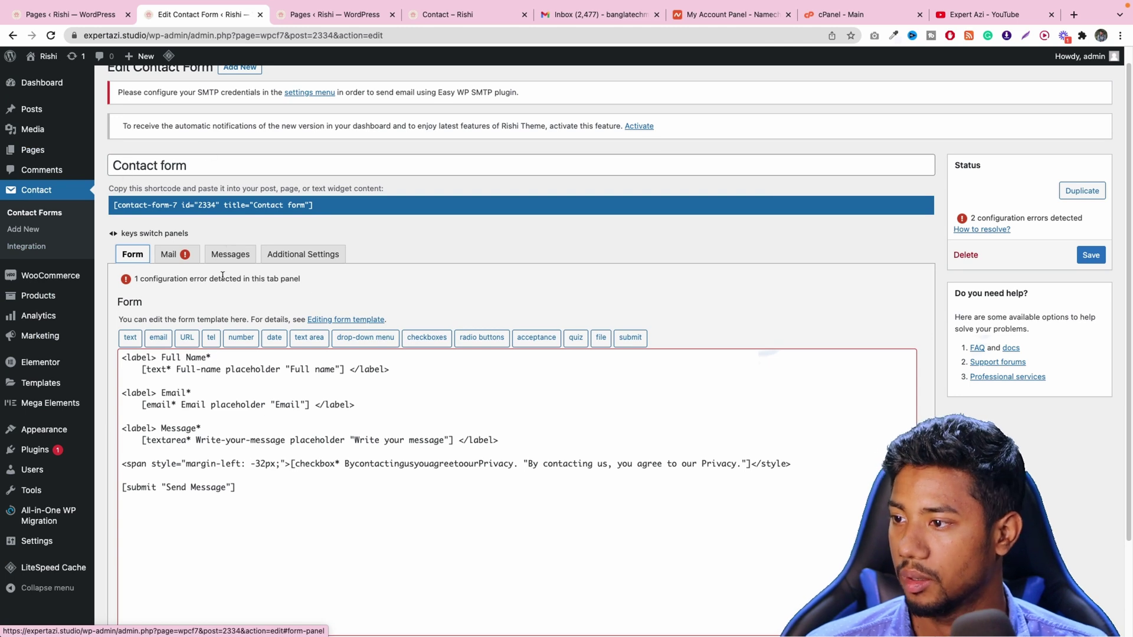
On the Mail tab, change the Reply-To header to use the [Email] mail-tag
click(169, 254)
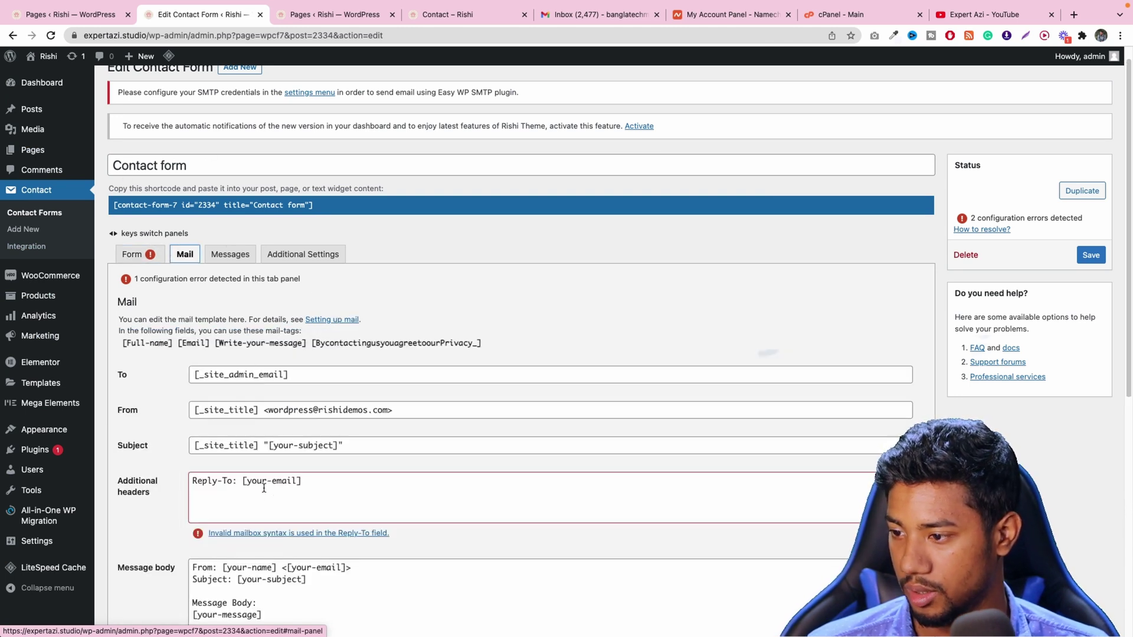
drag(273, 480, 248, 481)
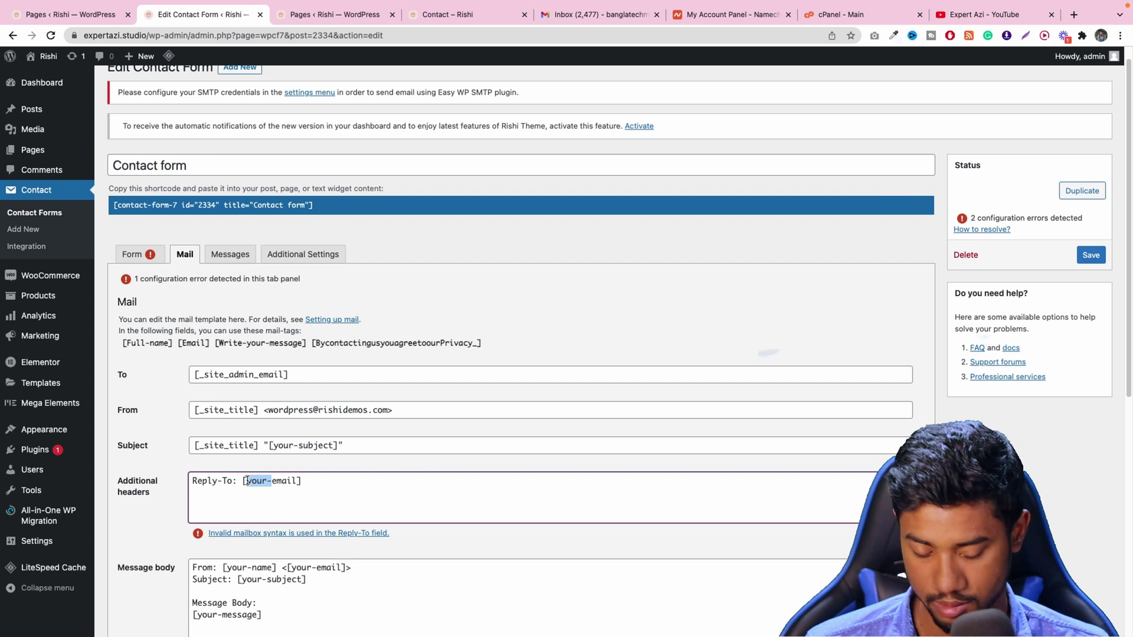
key(BackSpace)
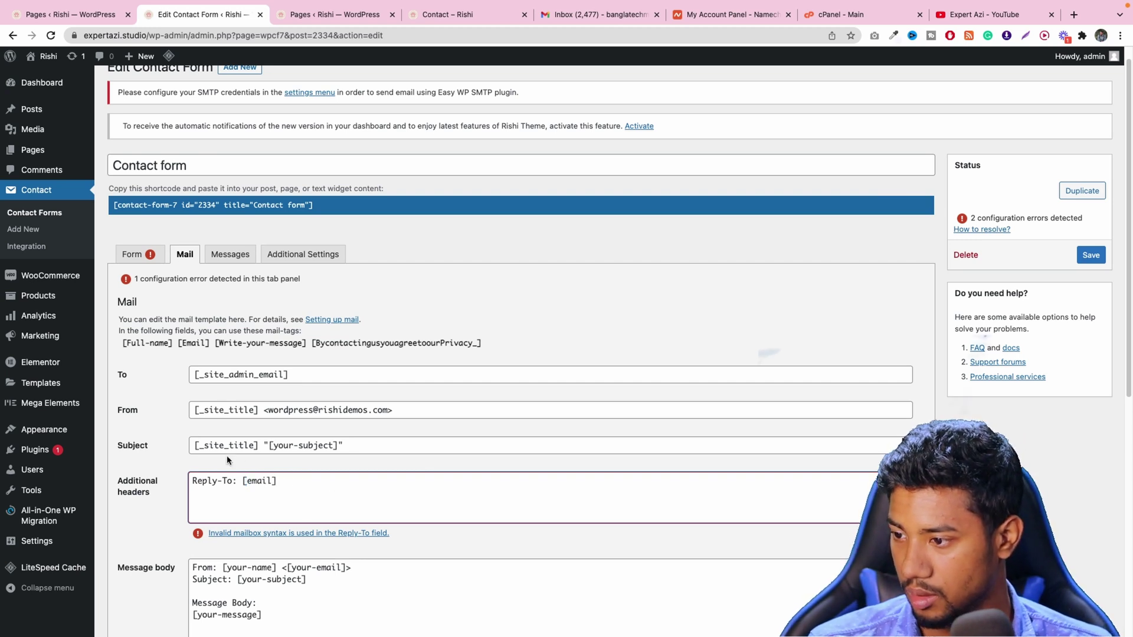
click(227, 460)
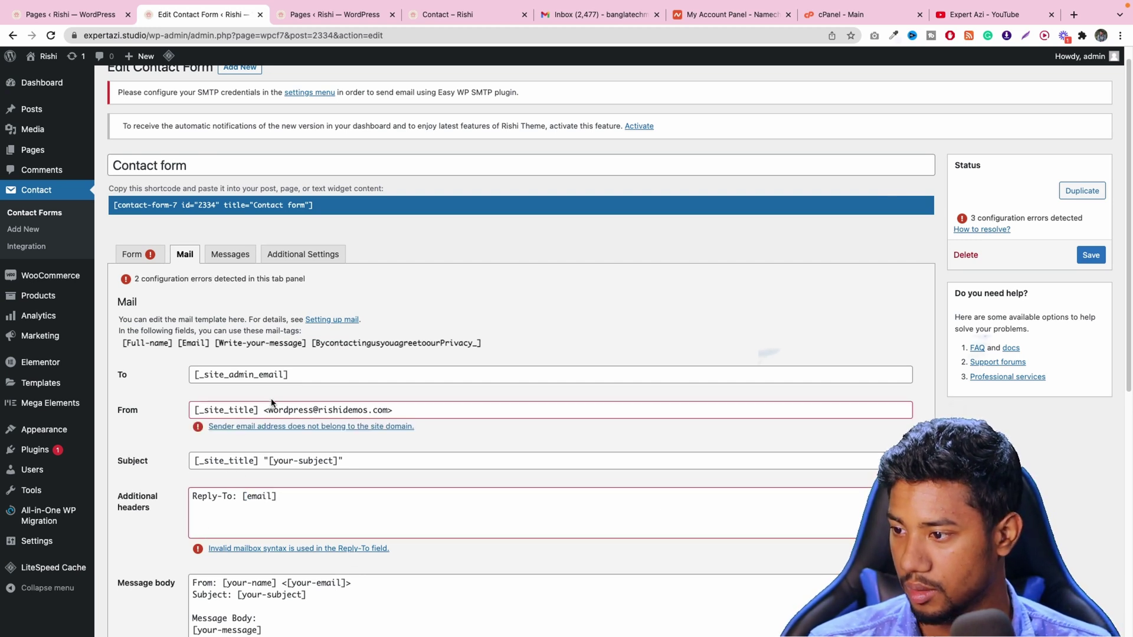
click(267, 410)
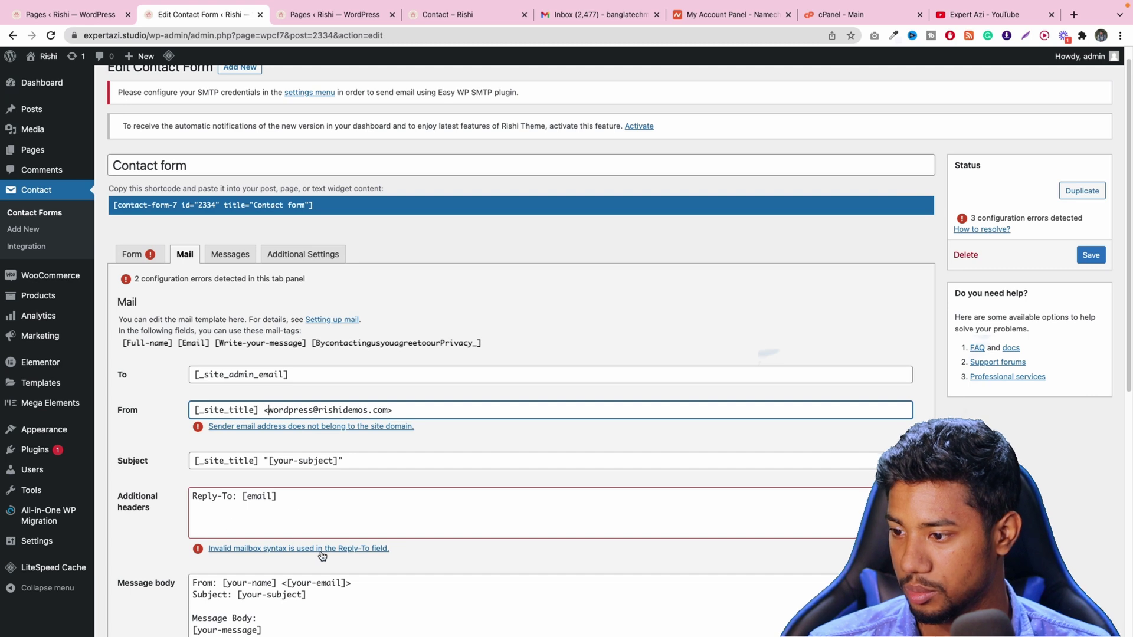
click(192, 343)
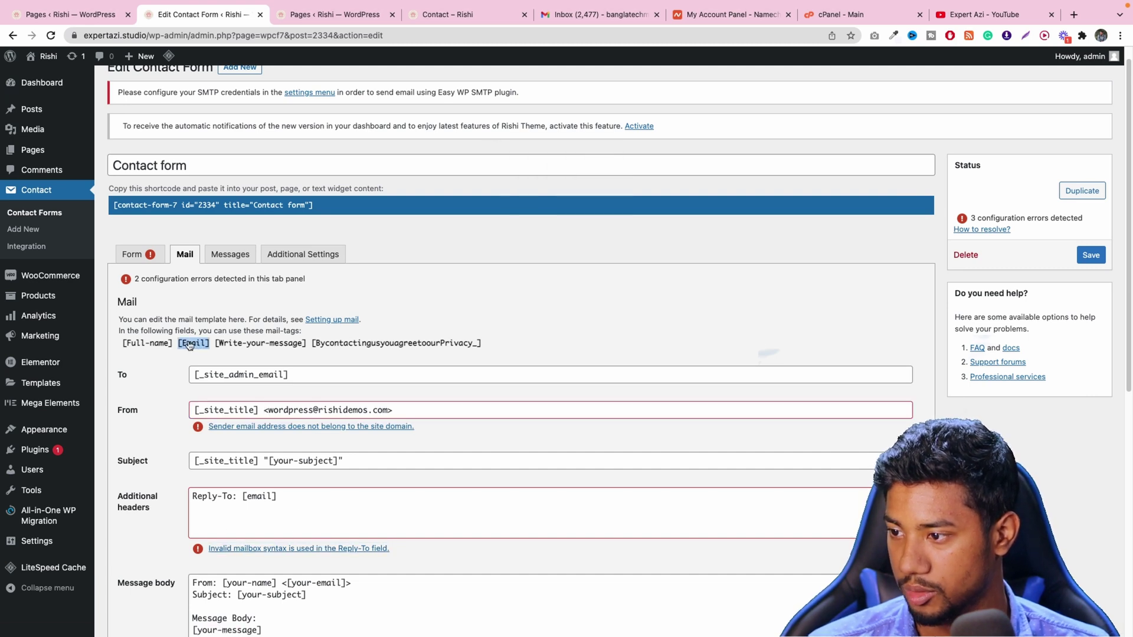
right_click(190, 343)
click(236, 367)
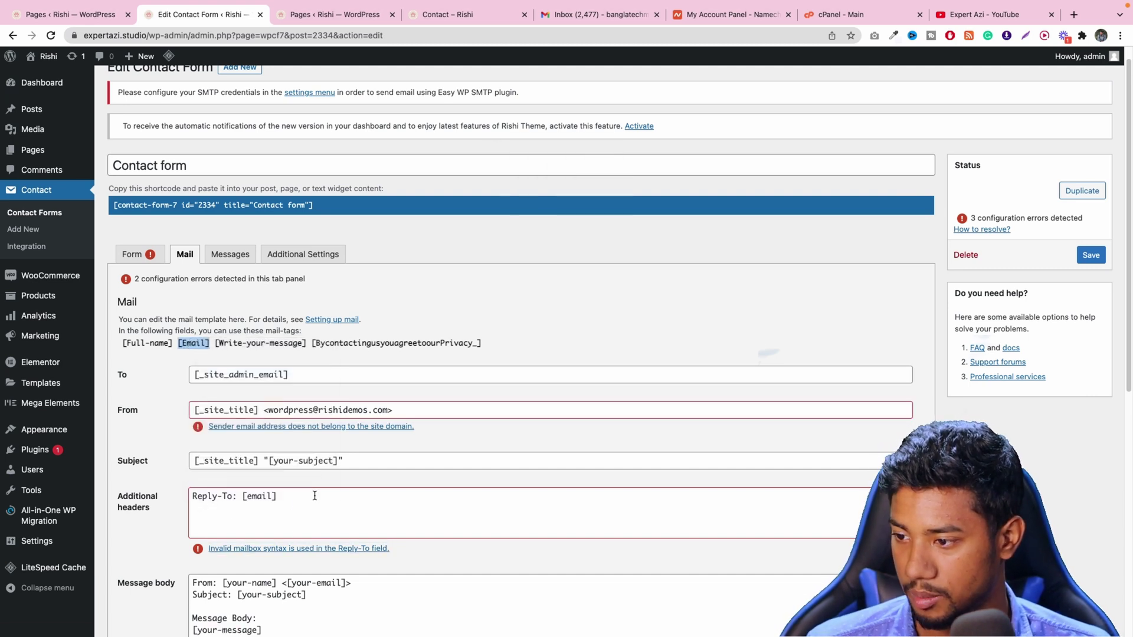
drag(316, 495, 238, 491)
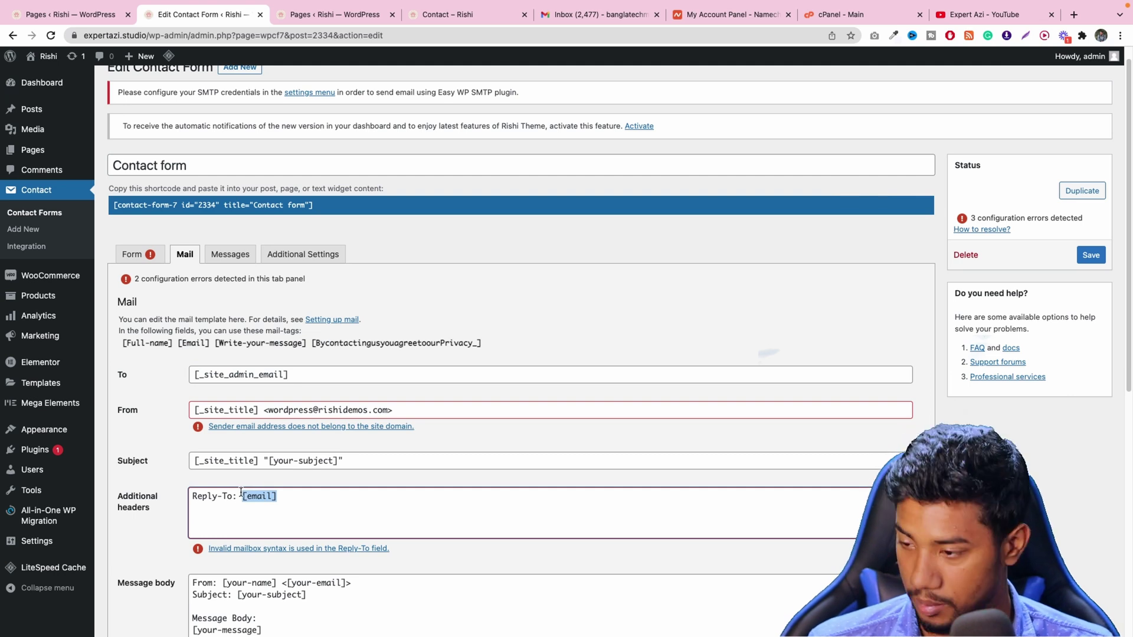
key(super+v)
click(333, 483)
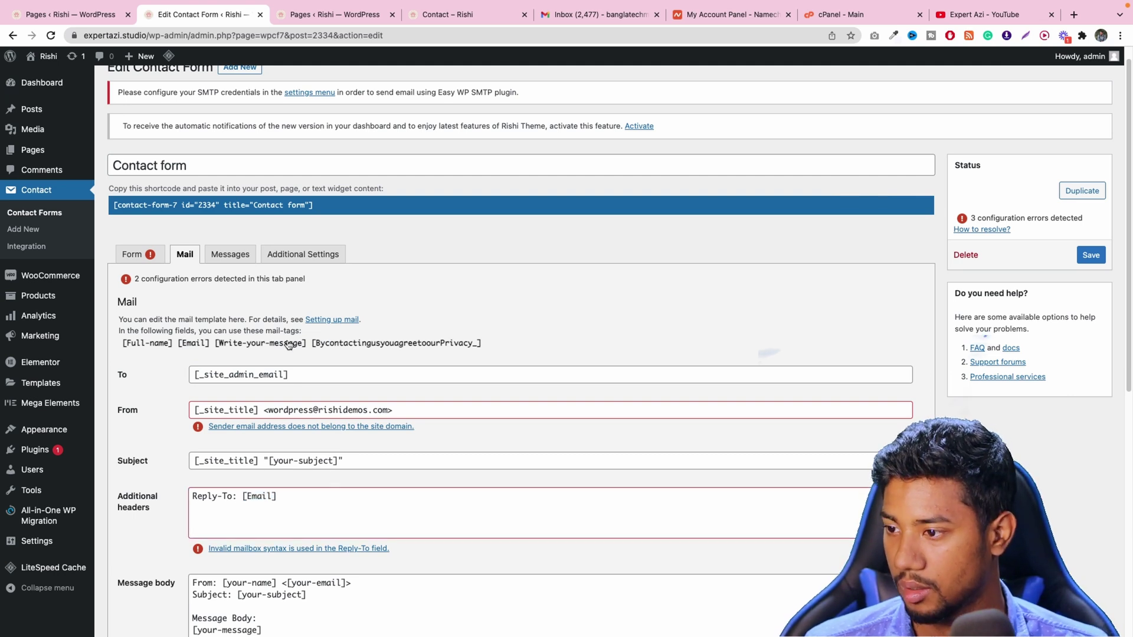
Copy the site's domain, expertazi.studio, from the web address
click(252, 409)
drag(393, 410, 273, 412)
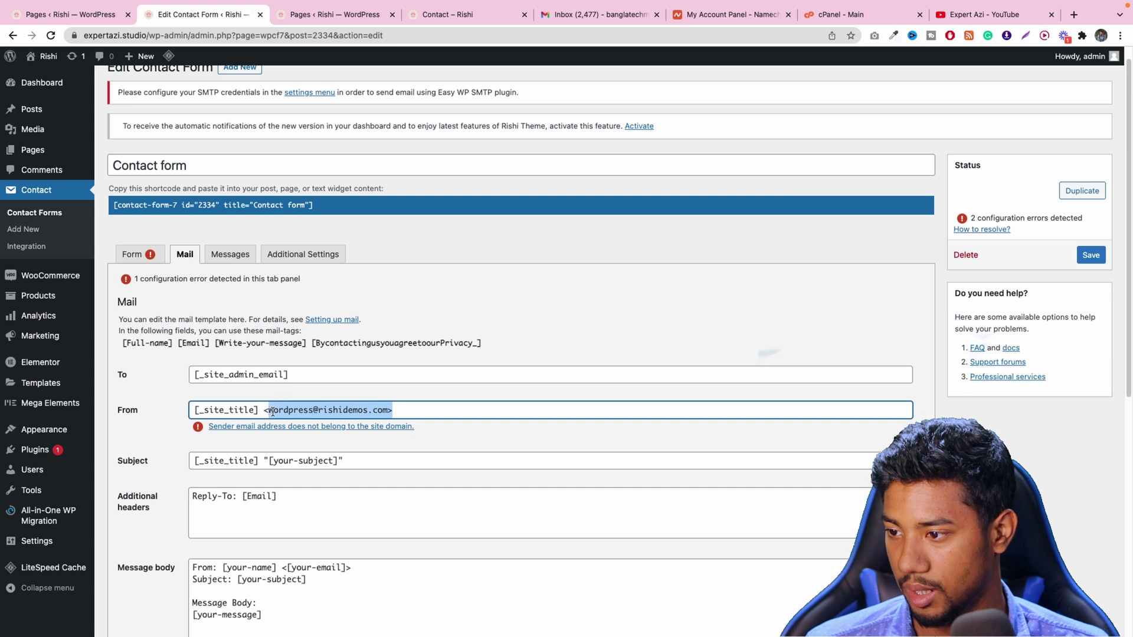
click(404, 408)
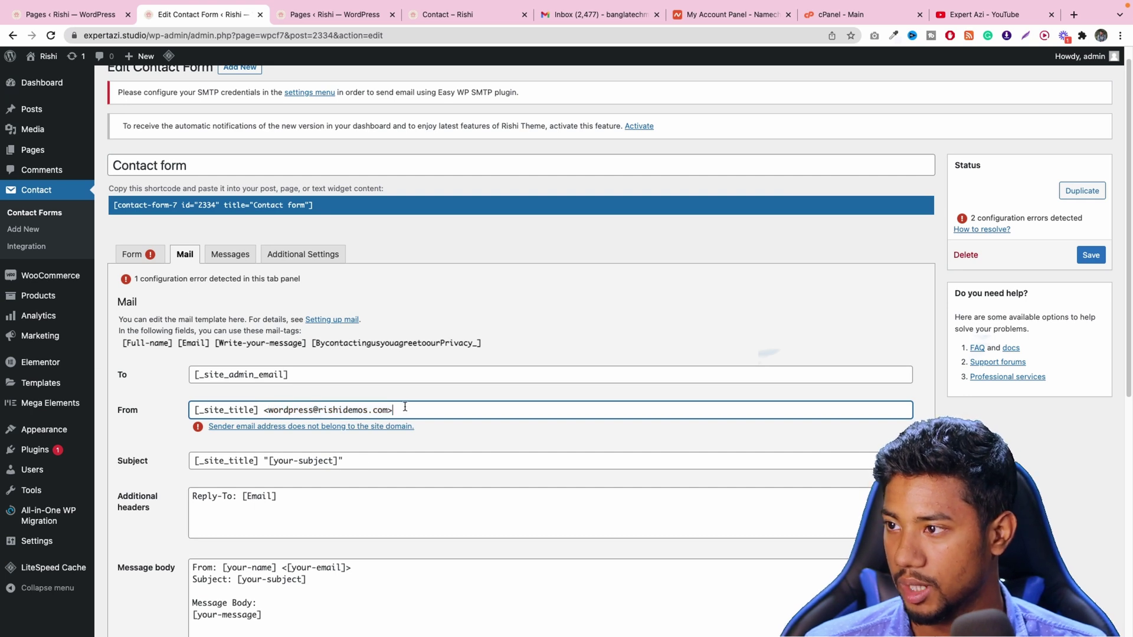
double_click(115, 35)
click(163, 37)
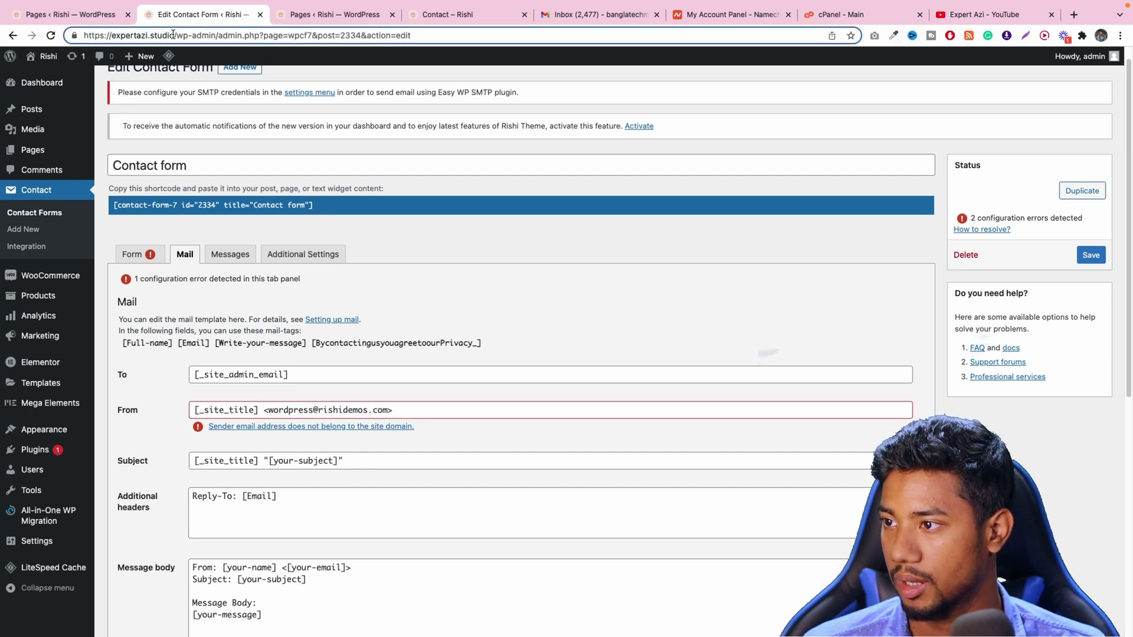
drag(173, 34, 119, 35)
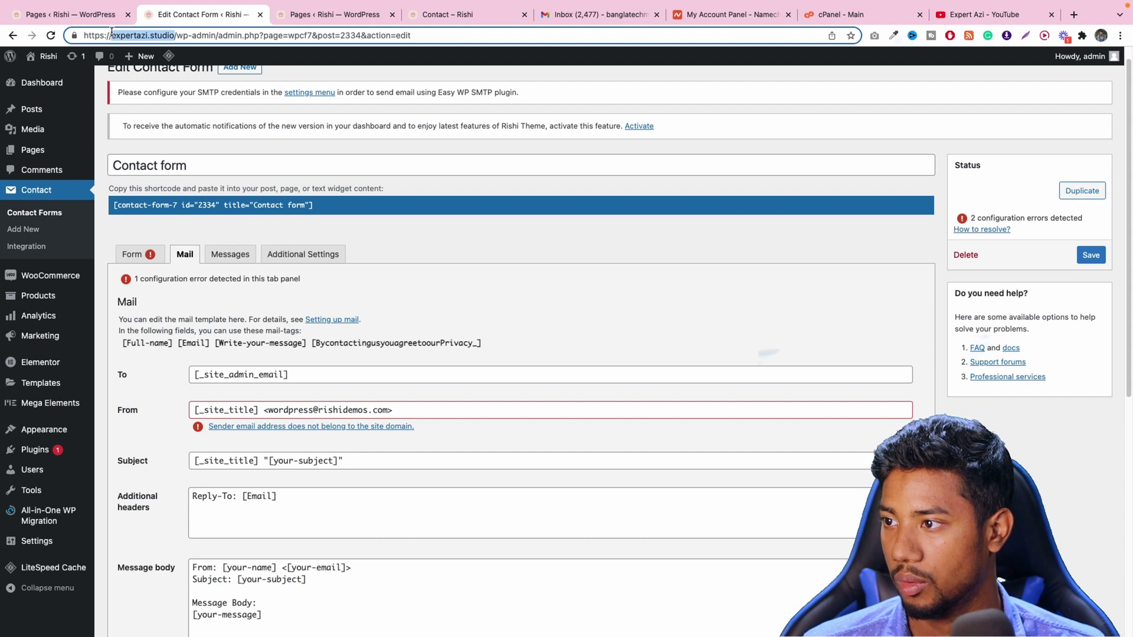
right_click(123, 35)
click(155, 131)
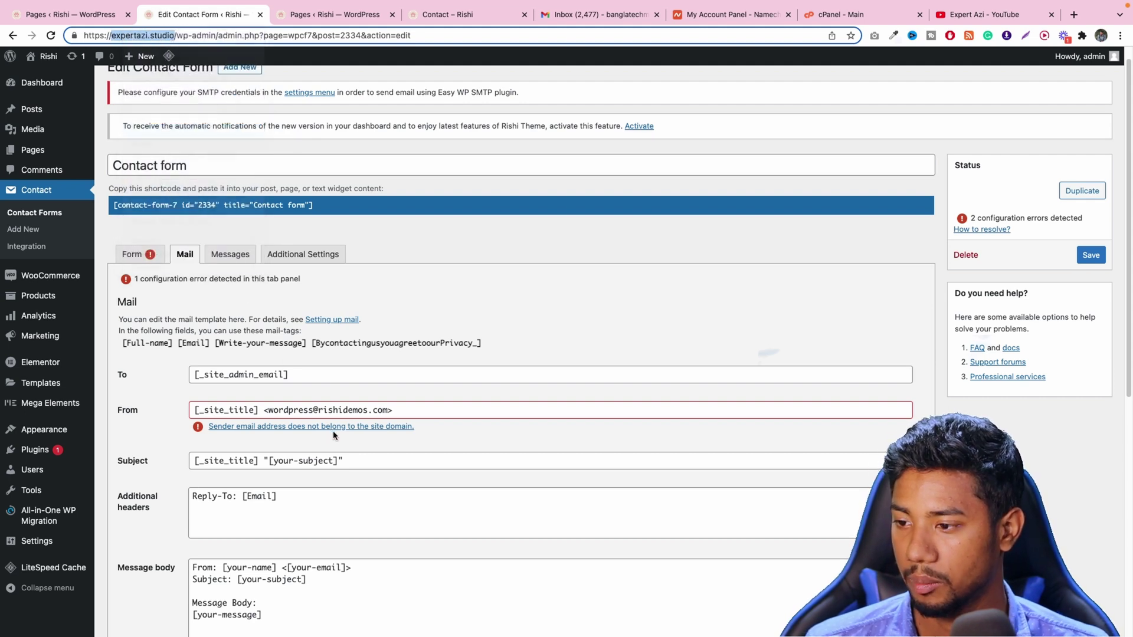
click(288, 409)
drag(269, 410, 386, 408)
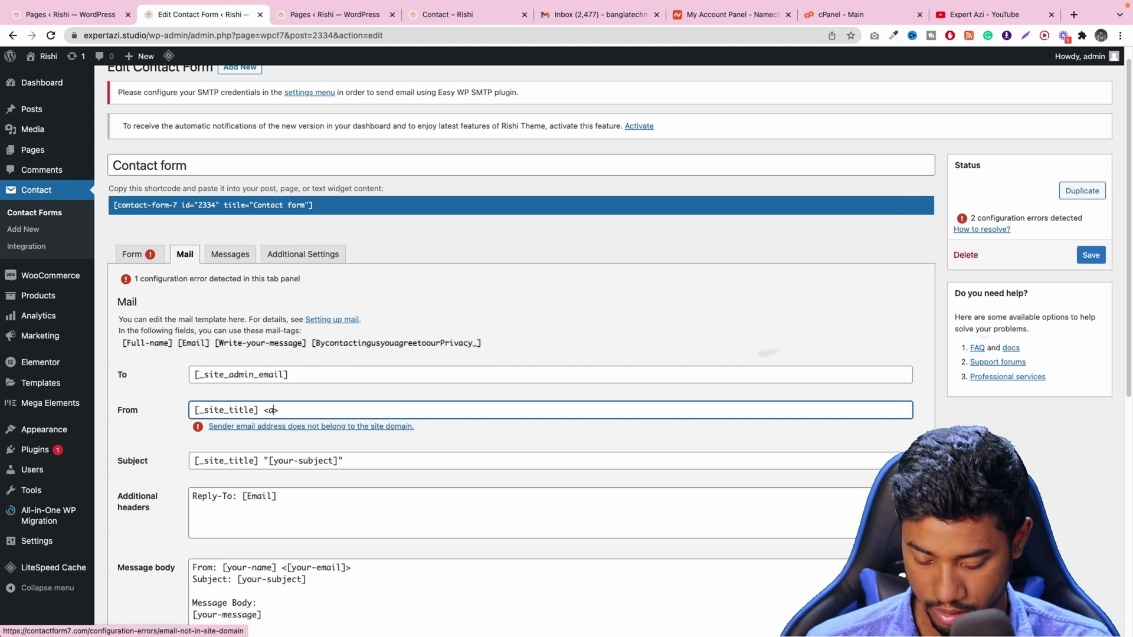
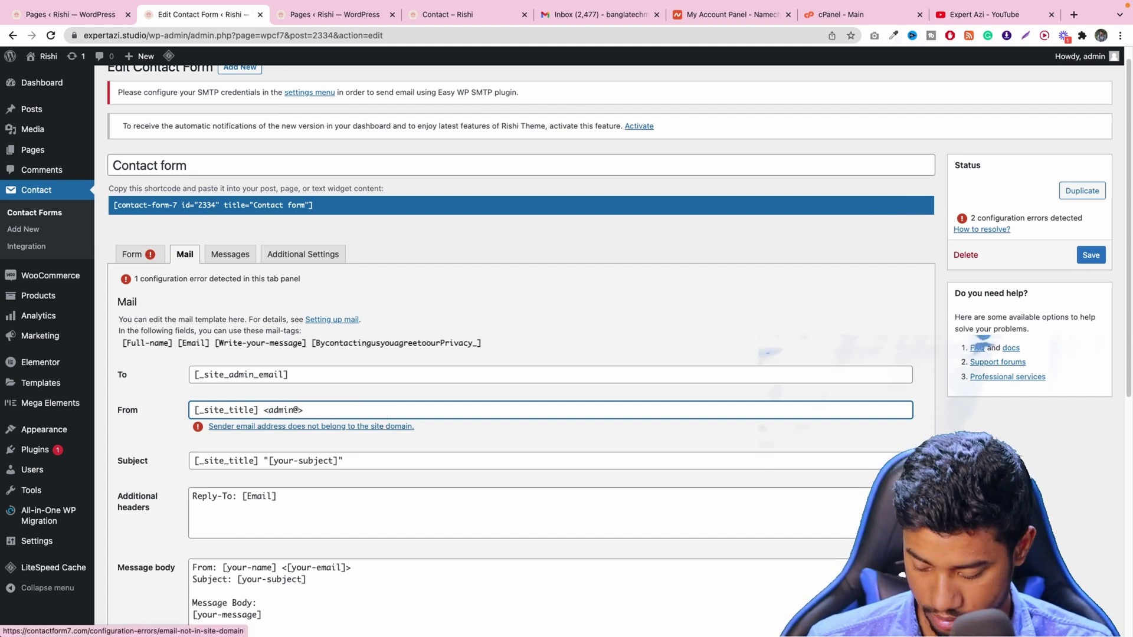
key(super+v)
click(927, 438)
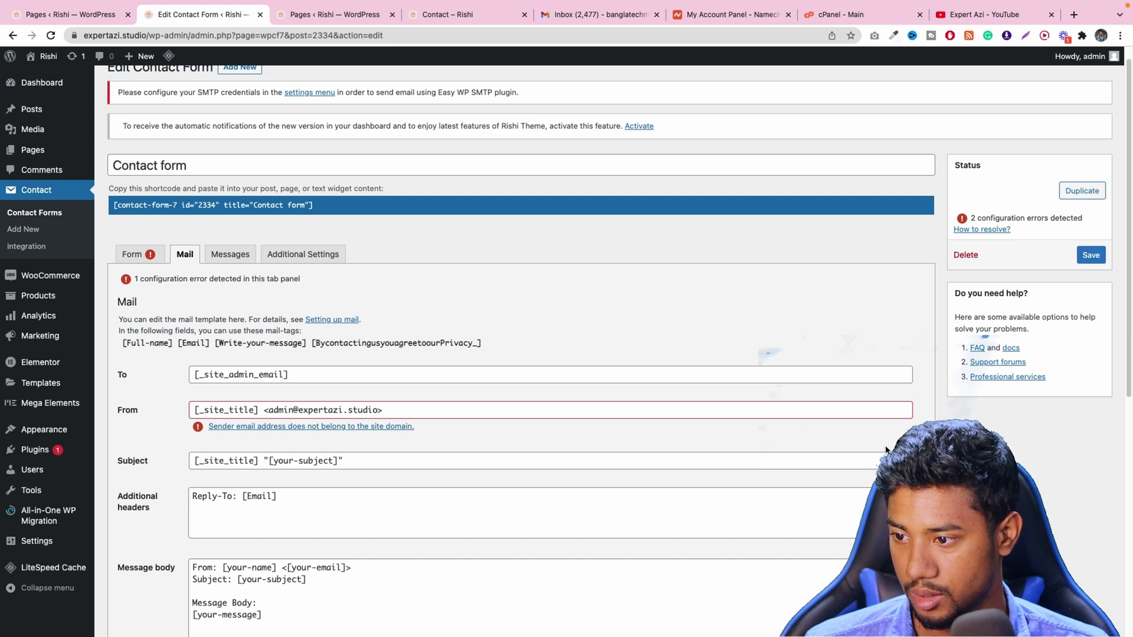
click(324, 401)
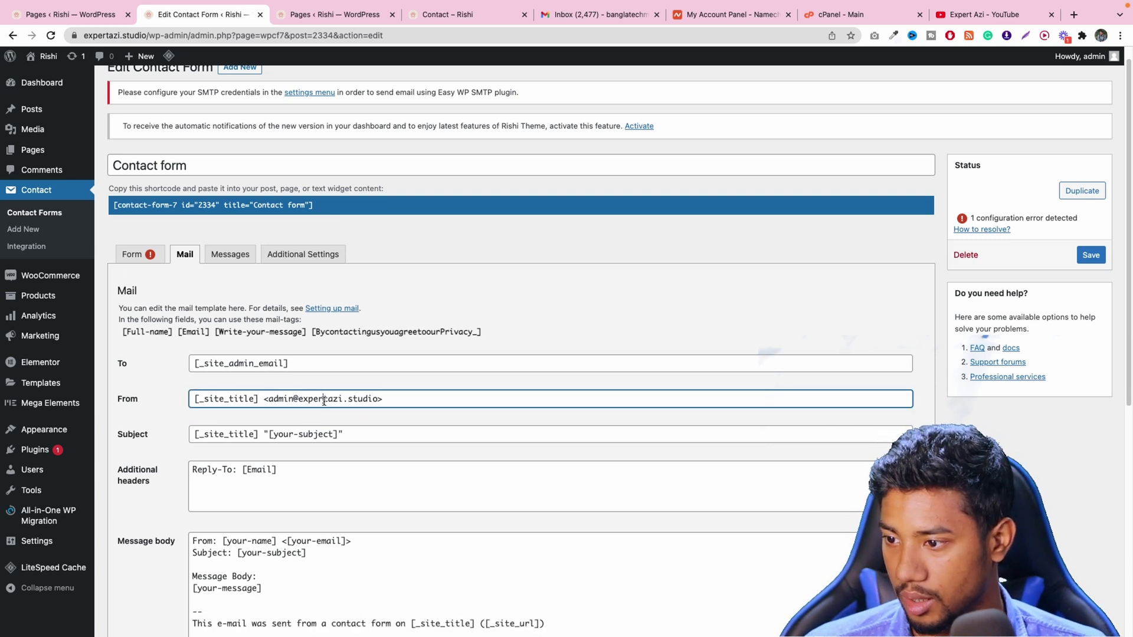
click(1085, 260)
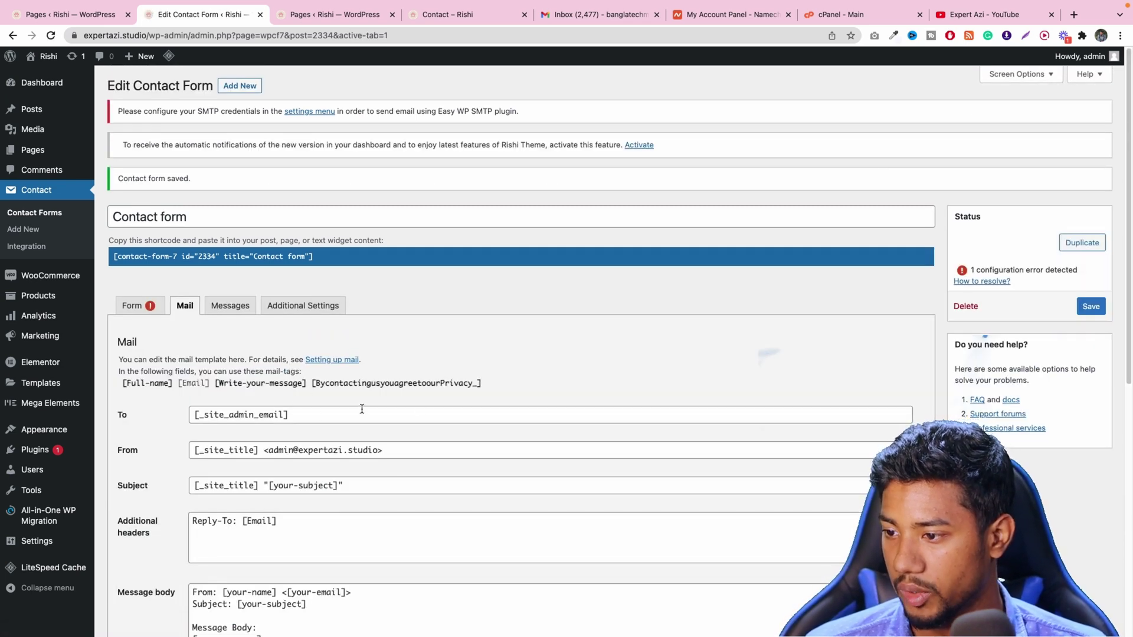
scroll(362, 409, down, 1)
Remove the dot after Privacy in the checkbox tag and save the form
click(144, 280)
scroll(248, 341, down, 3)
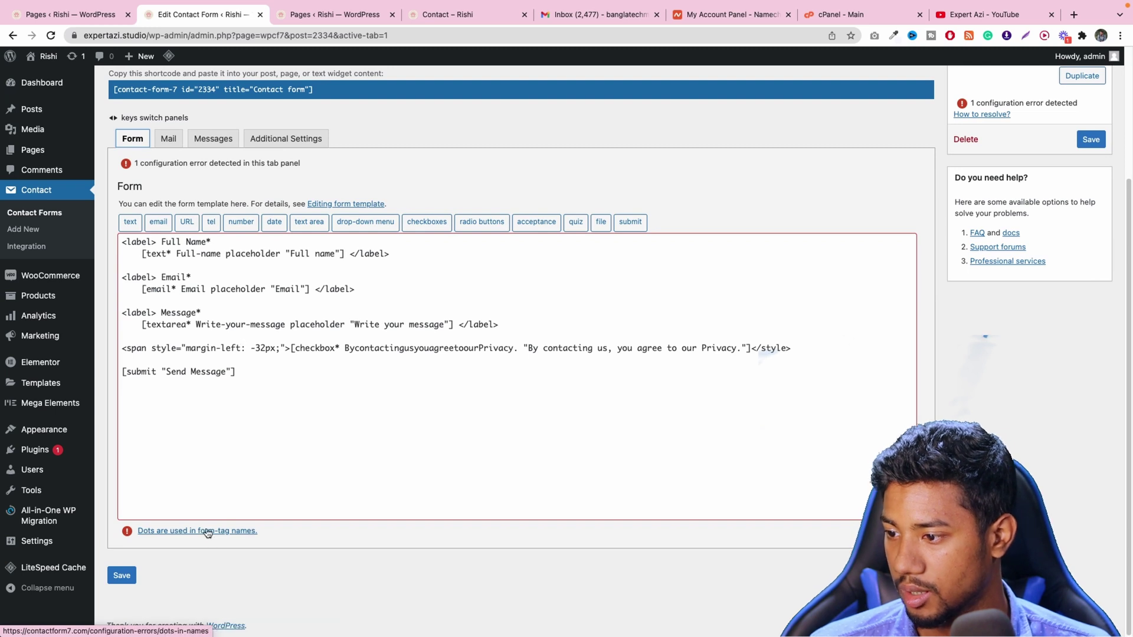
click(520, 348)
key(BackSpace)
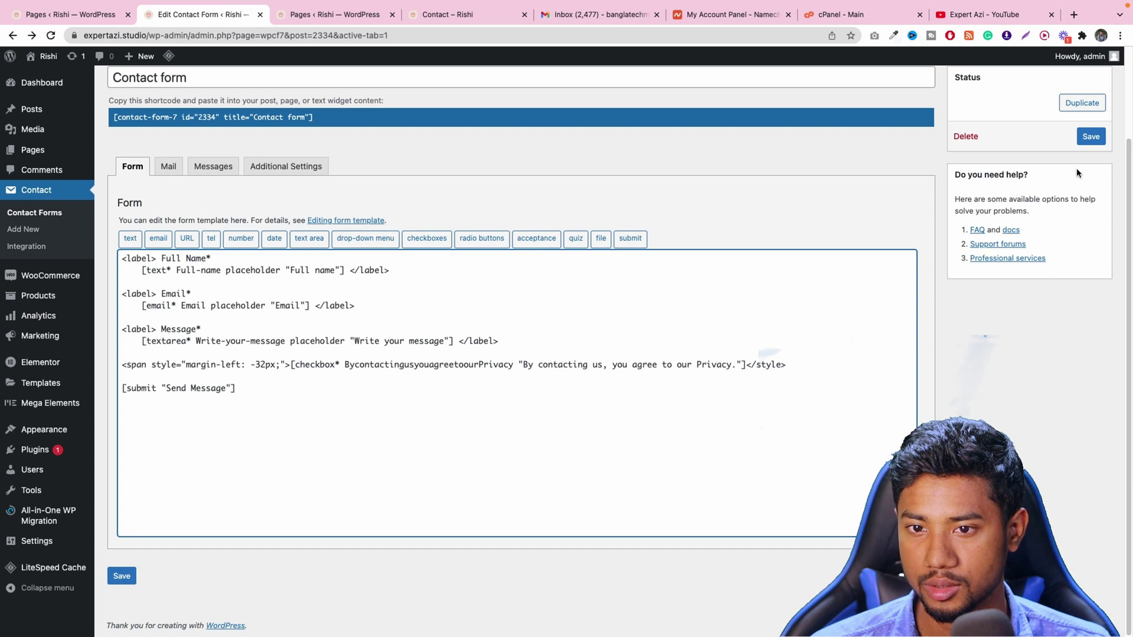
click(1091, 137)
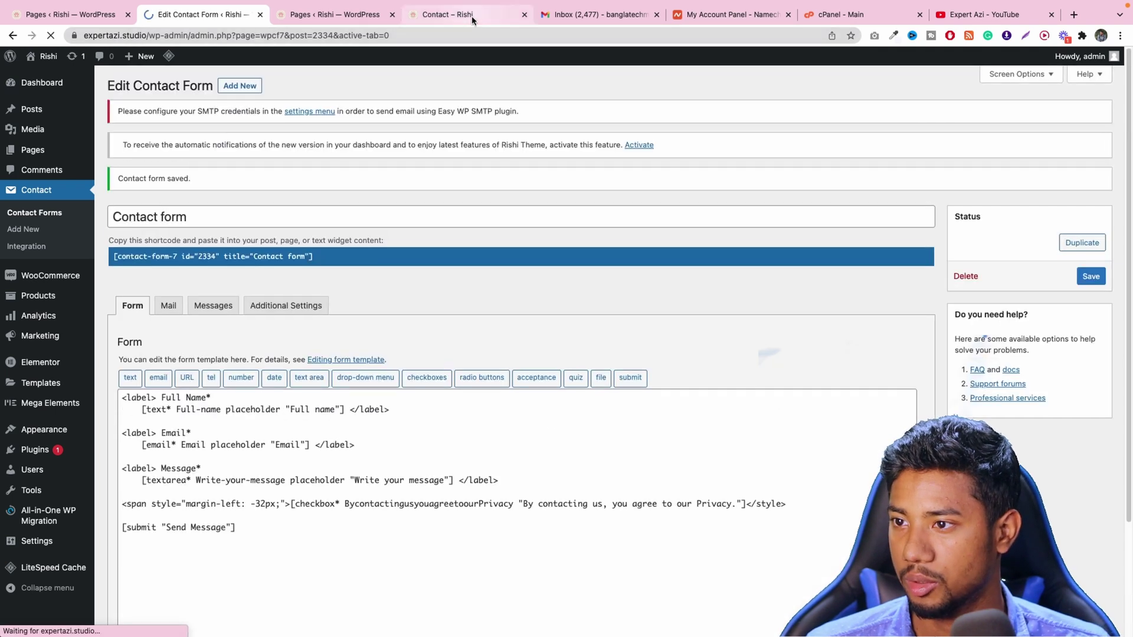
Purge all cache with LiteSpeed and reload the live Contact page
click(484, 23)
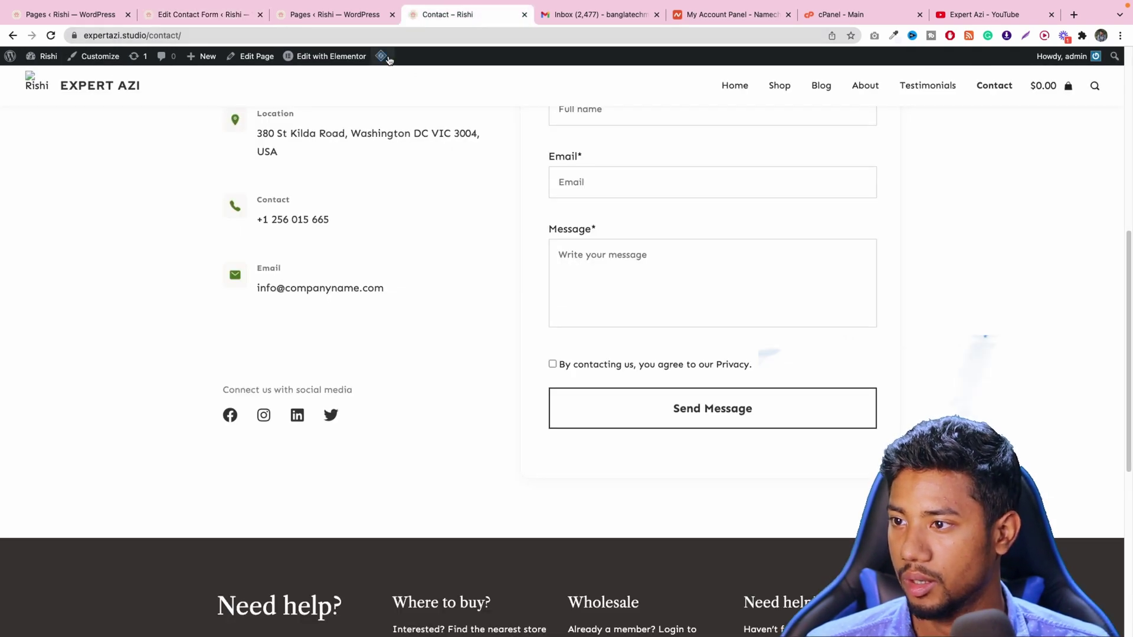
mouse_move(380, 56)
click(393, 107)
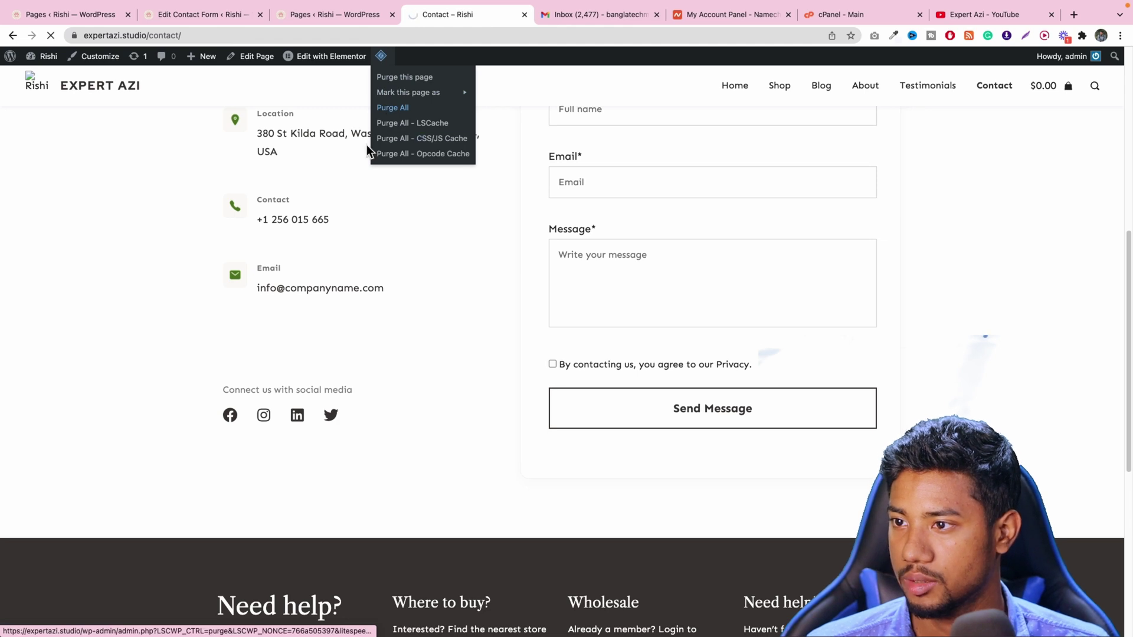
scroll(532, 269, down, 3)
scroll(543, 276, up, 5)
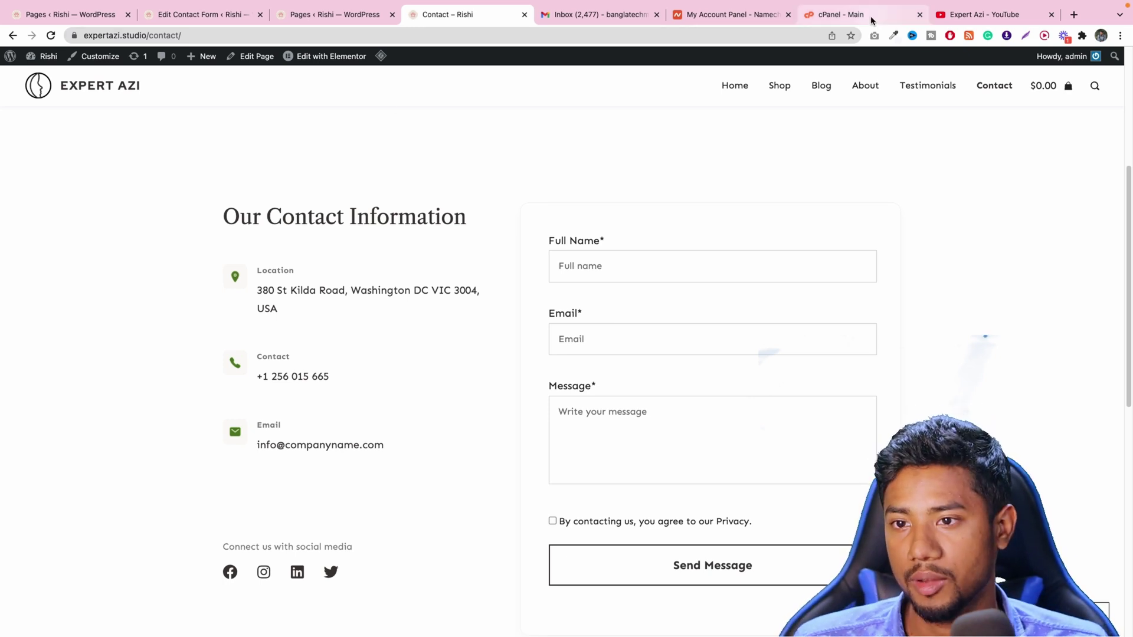
Open All Users in a new tab and select the administrator's e-mail address
click(807, 13)
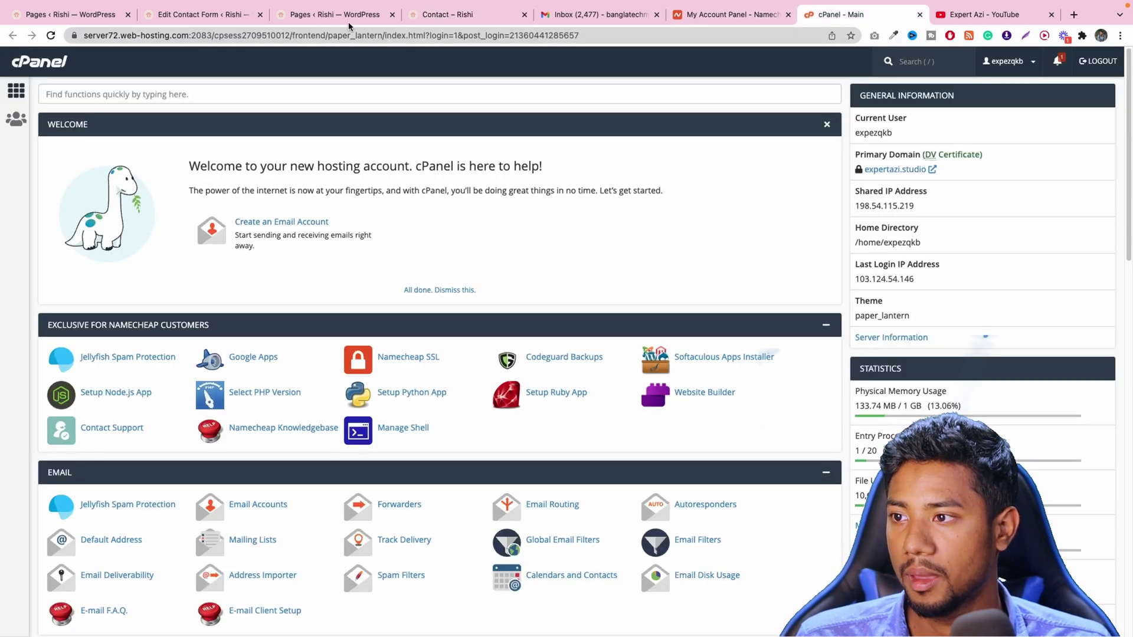
click(349, 22)
click(205, 17)
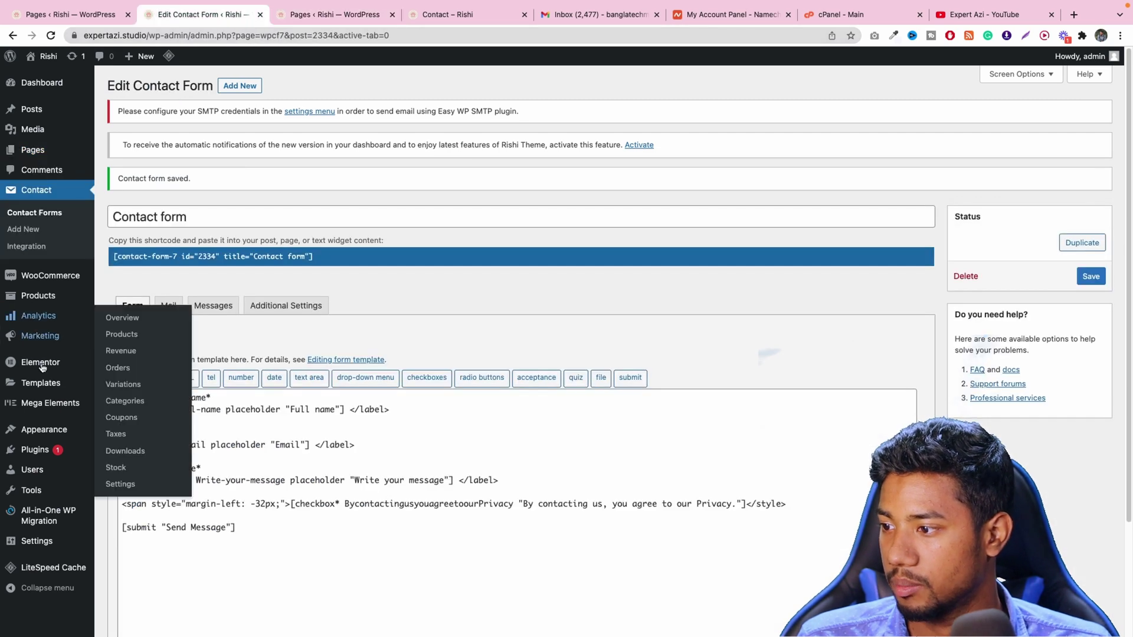
scroll(42, 368, down, 3)
right_click(104, 472)
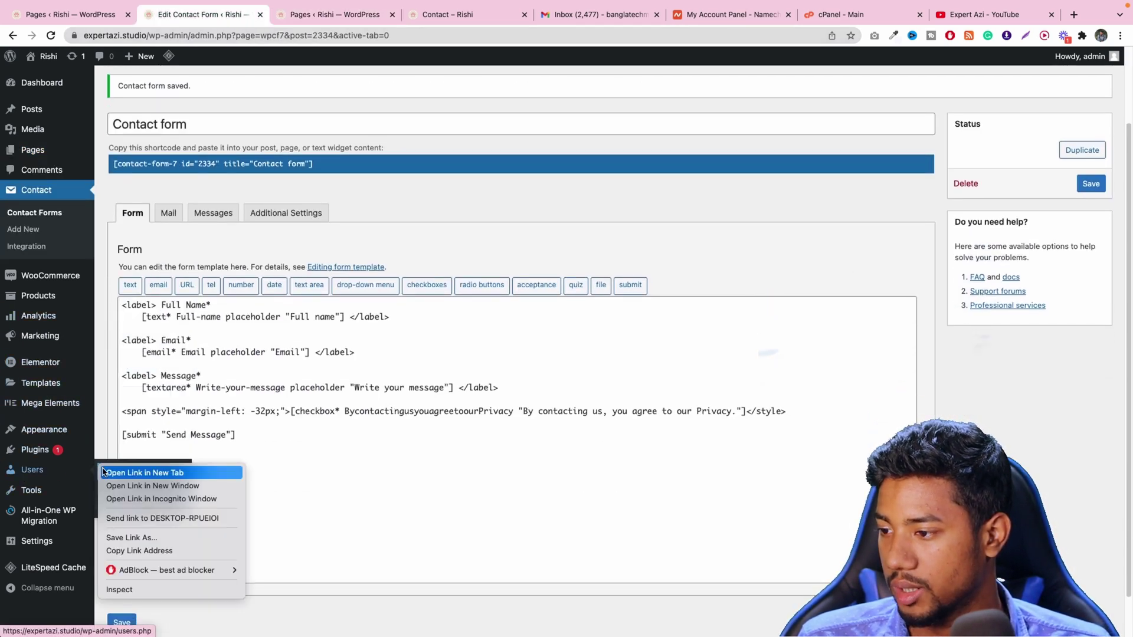
click(103, 472)
click(304, 18)
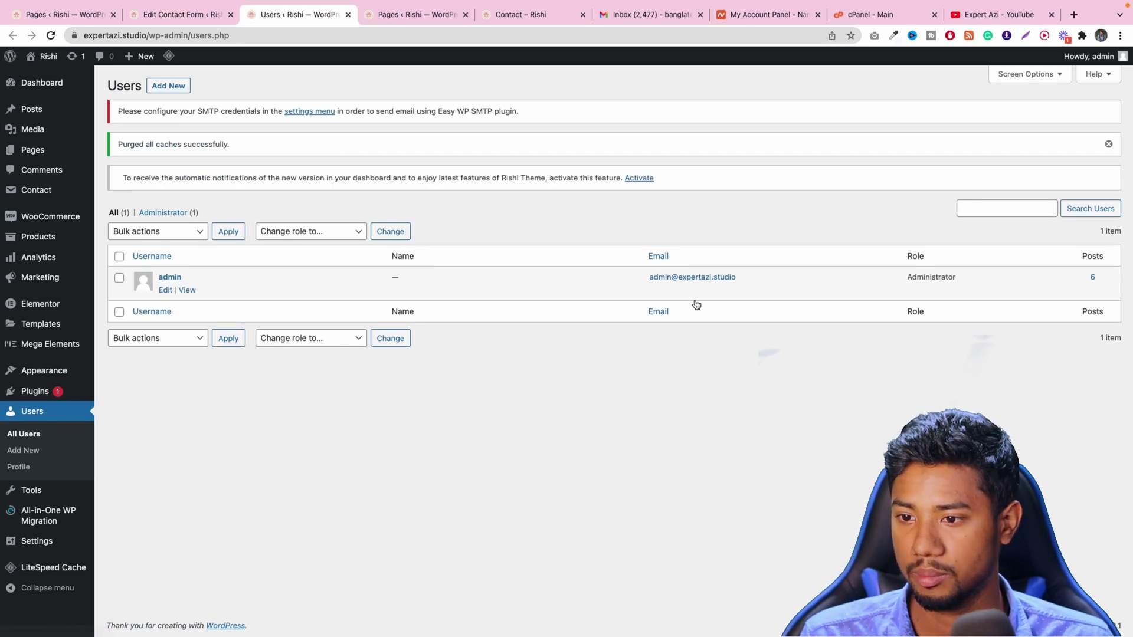
drag(782, 277, 649, 278)
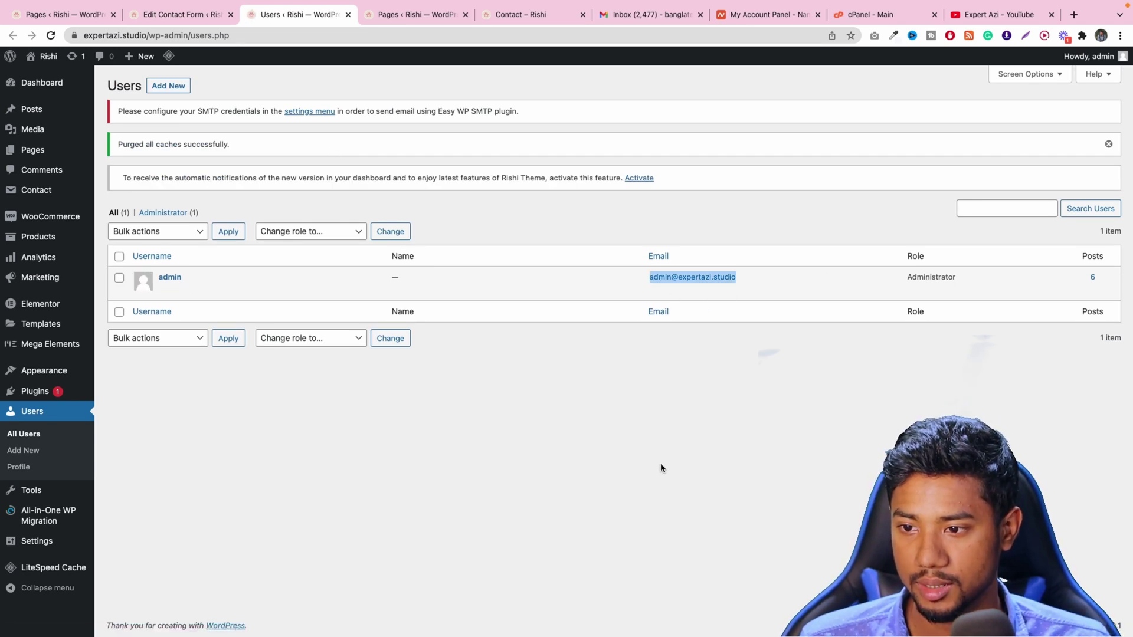
click(661, 468)
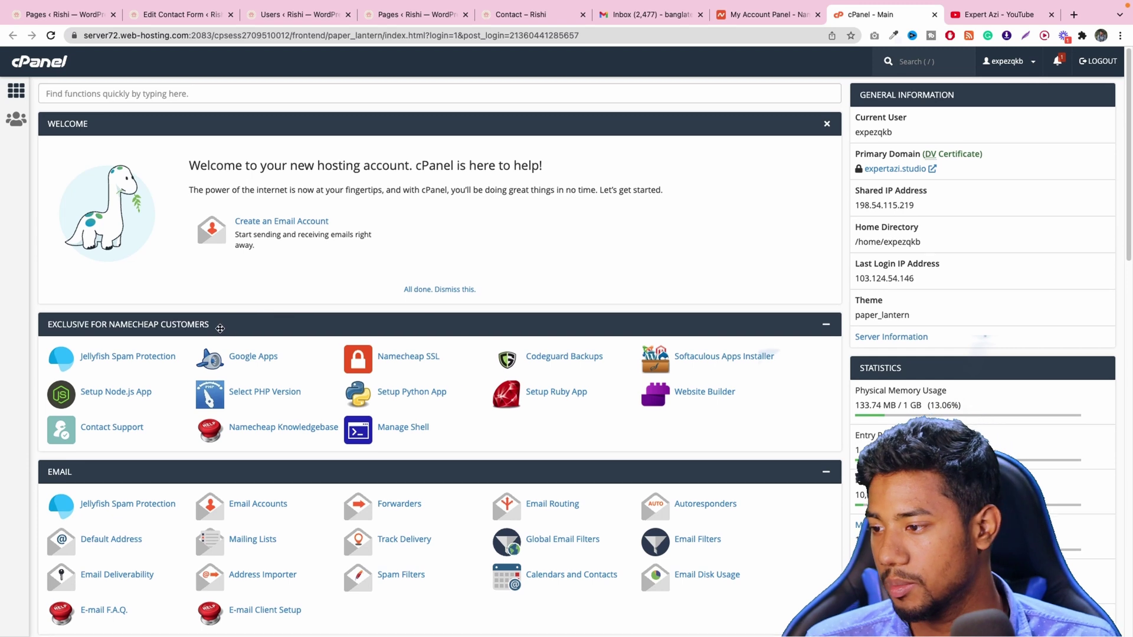
Search cPanel for 'email' and open Email Accounts in a new tab
scroll(236, 355, down, 8)
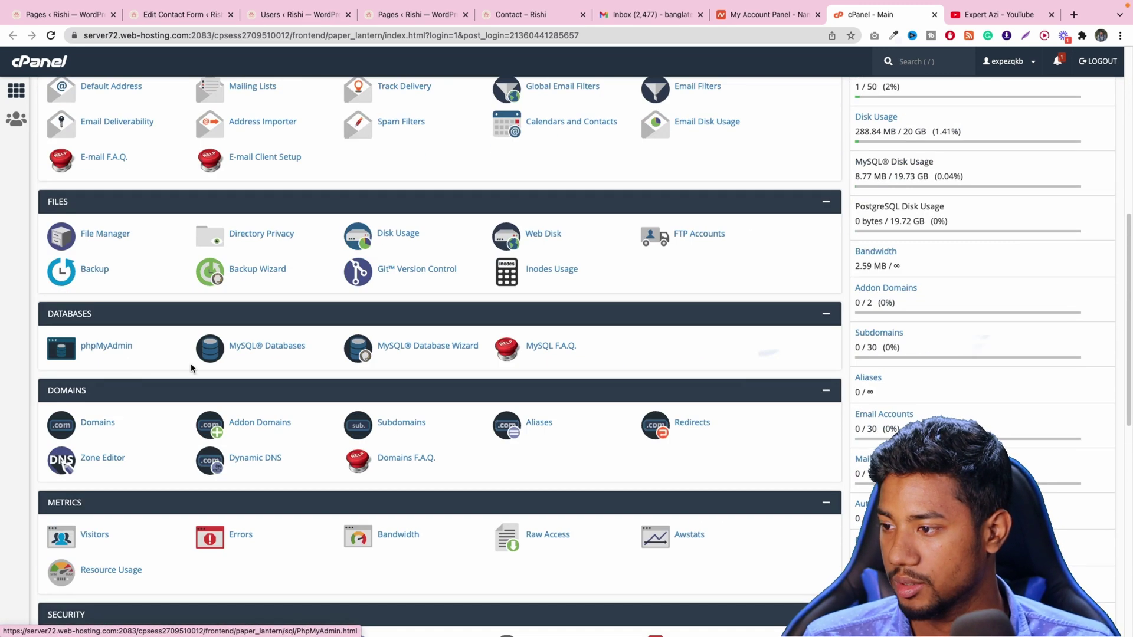
scroll(189, 366, down, 2)
scroll(189, 365, up, 8)
scroll(189, 362, up, 3)
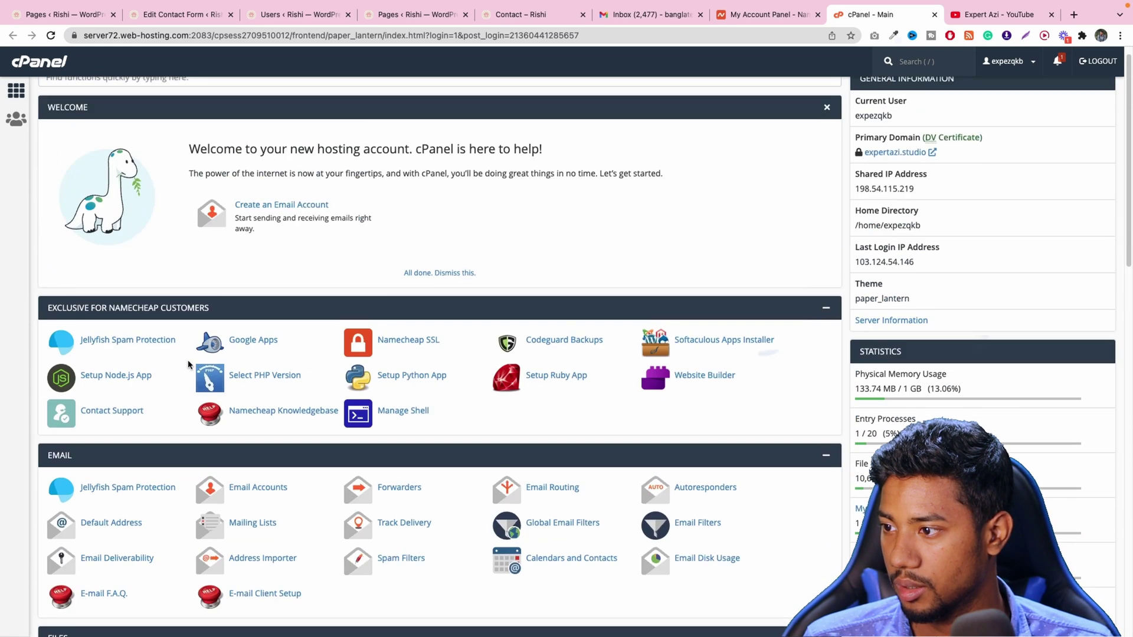
click(223, 93)
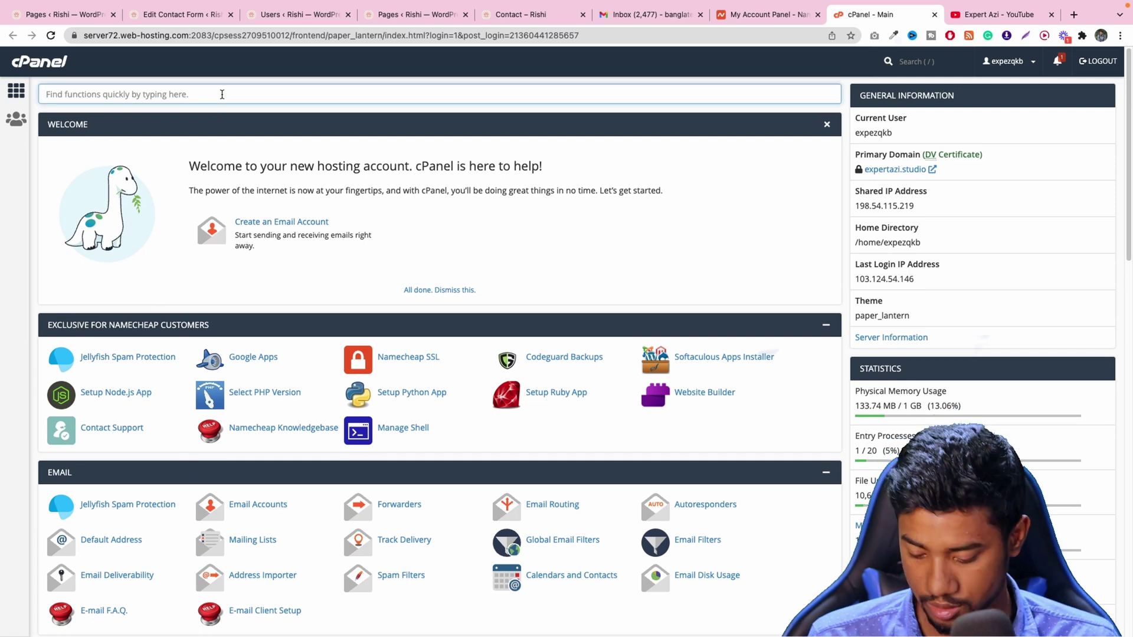
text(email)
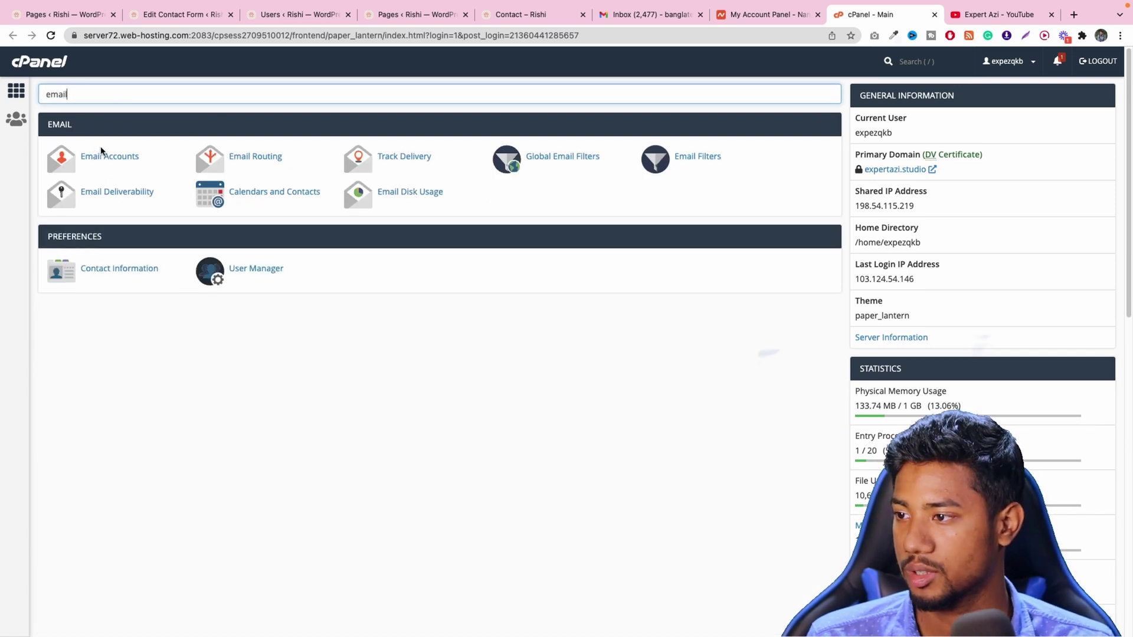
right_click(101, 155)
click(132, 161)
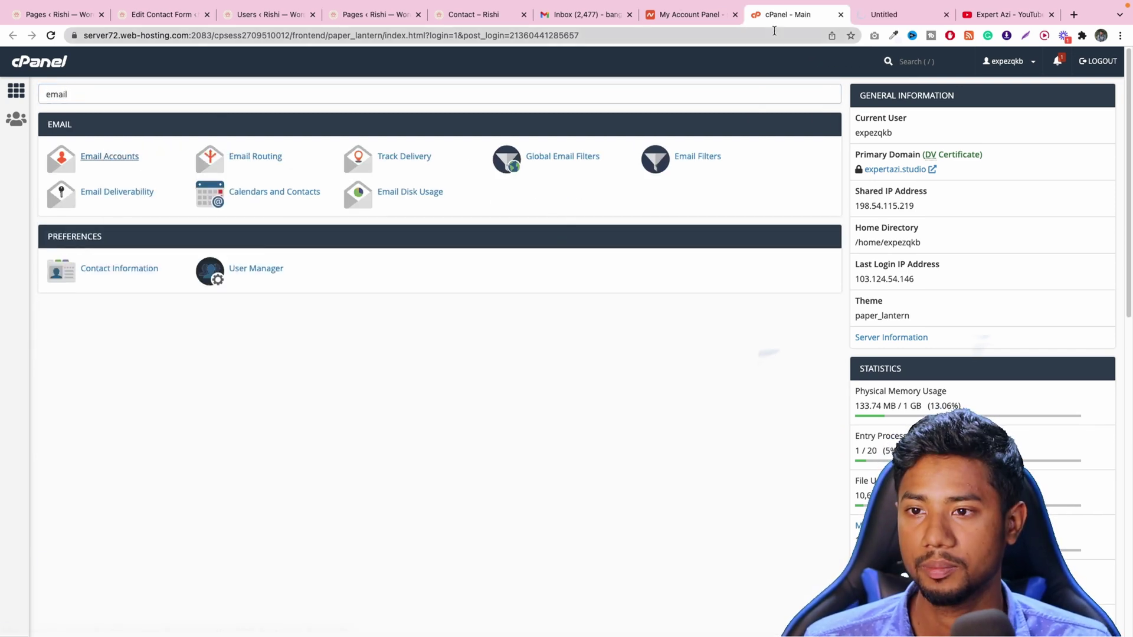
click(897, 14)
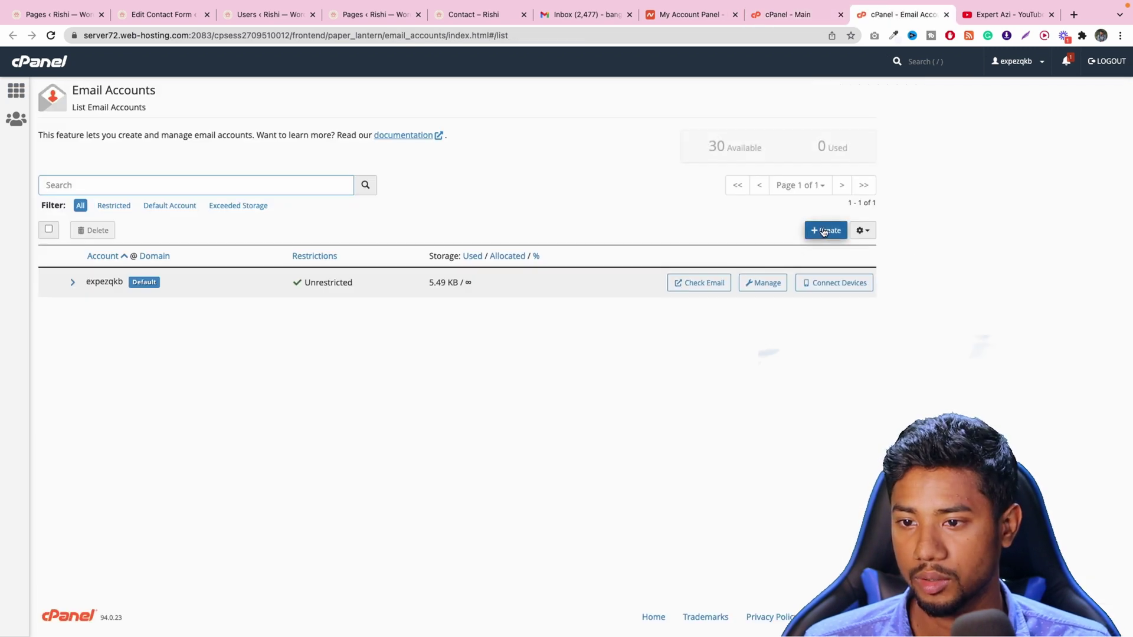
click(824, 232)
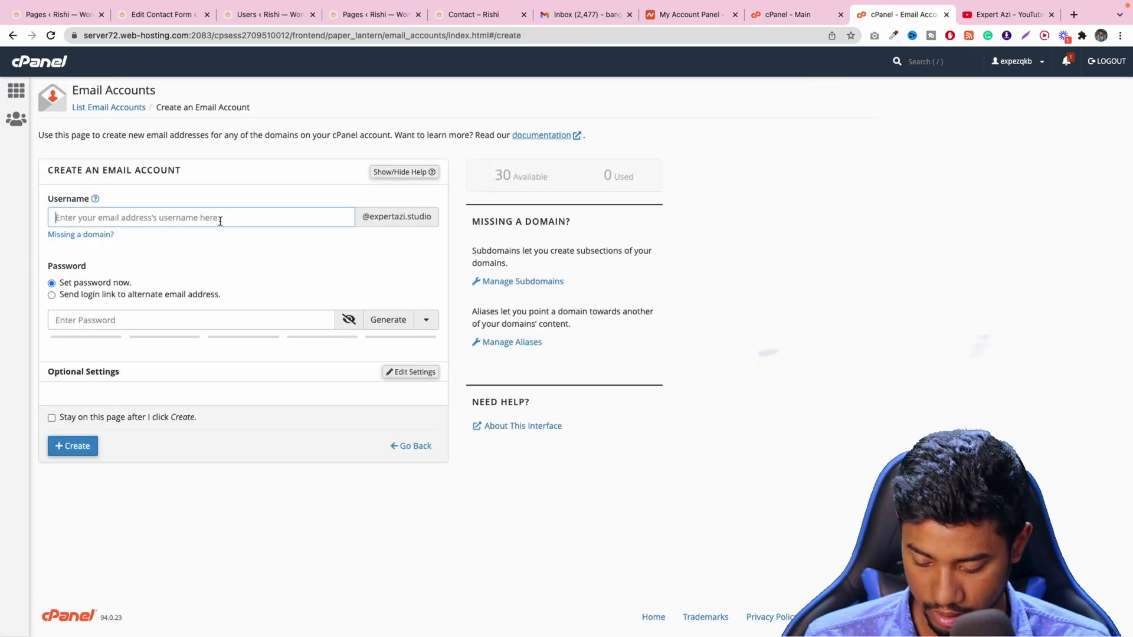
text(admin)
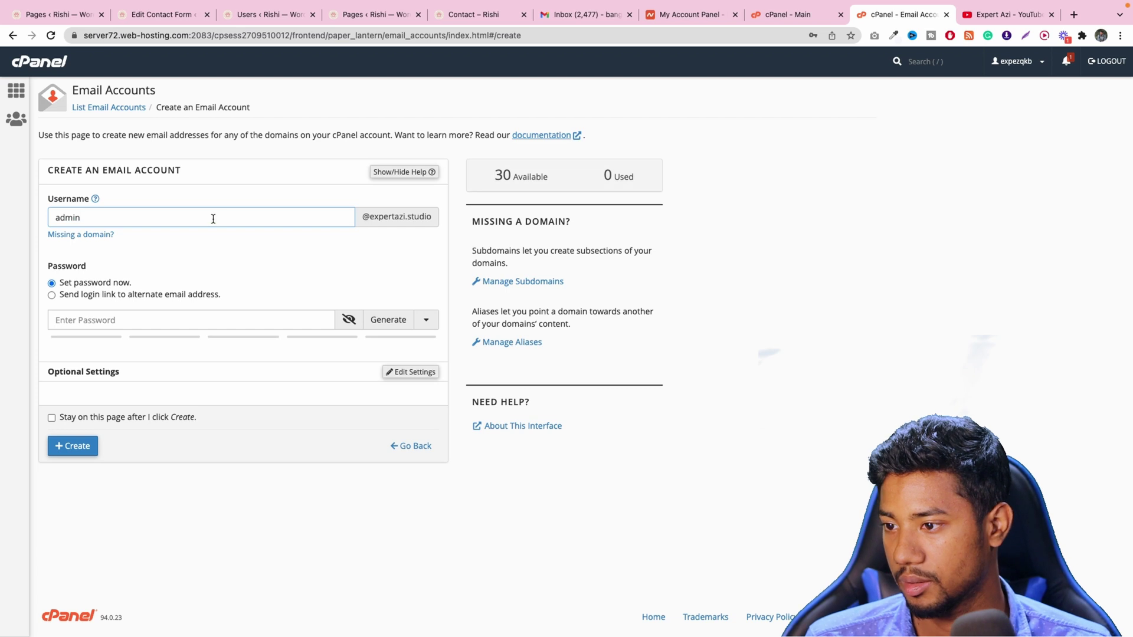
click(121, 326)
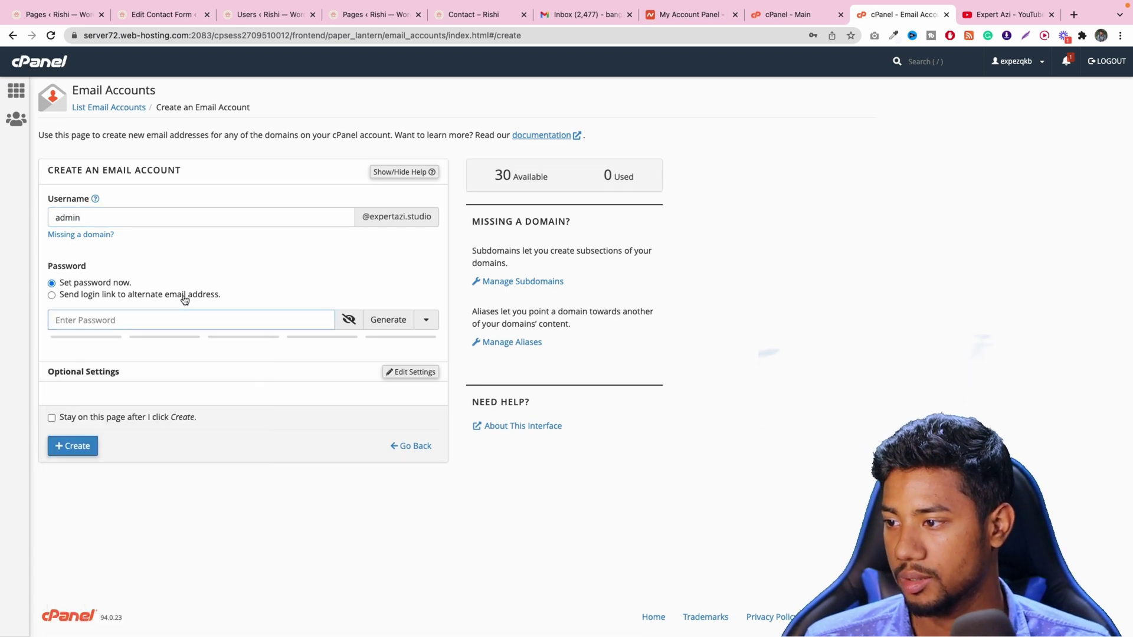
click(149, 294)
click(83, 283)
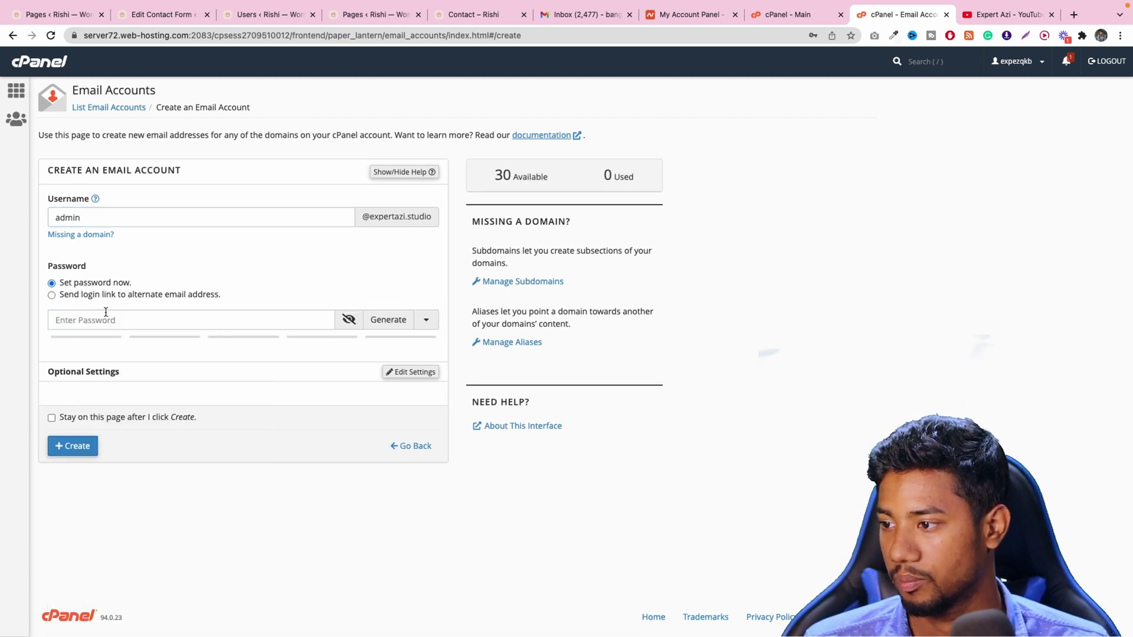
click(105, 319)
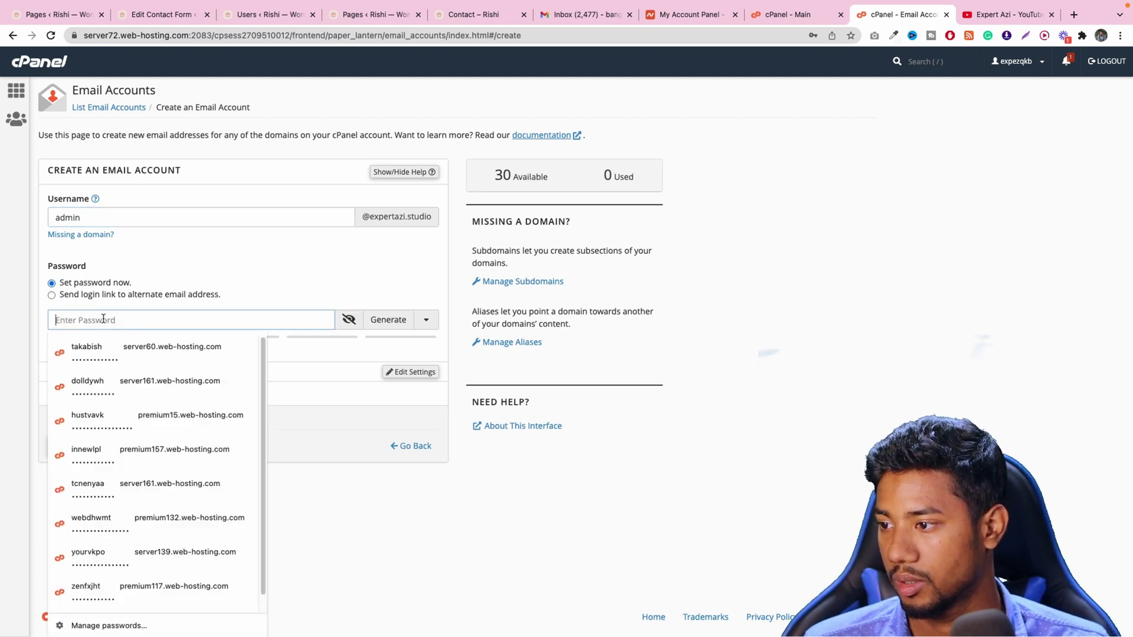
double_click(118, 220)
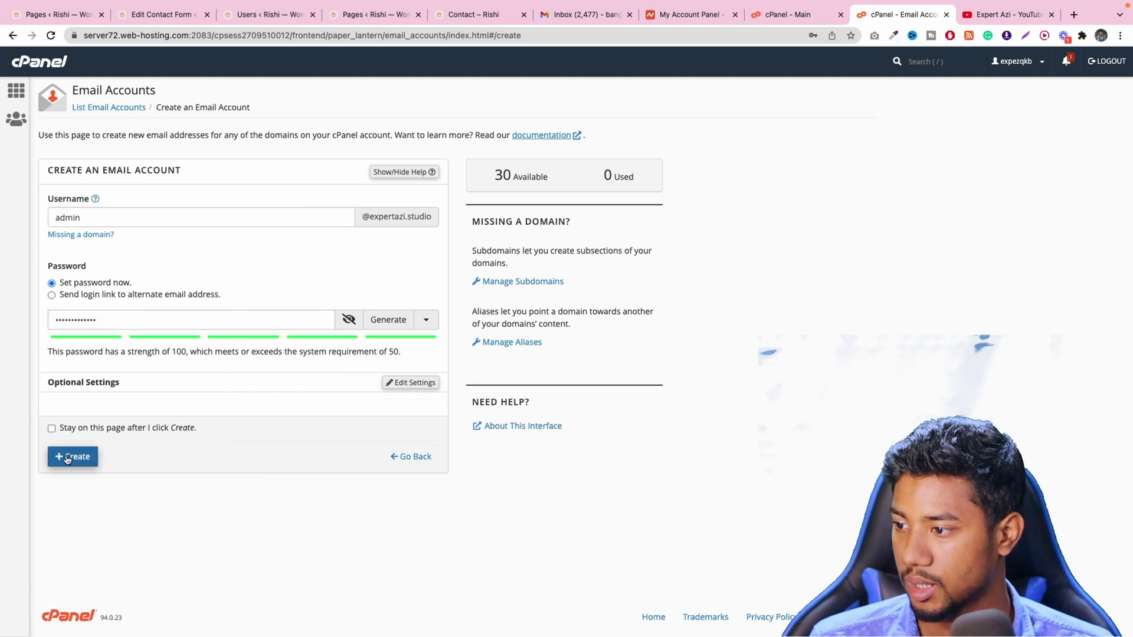
click(69, 459)
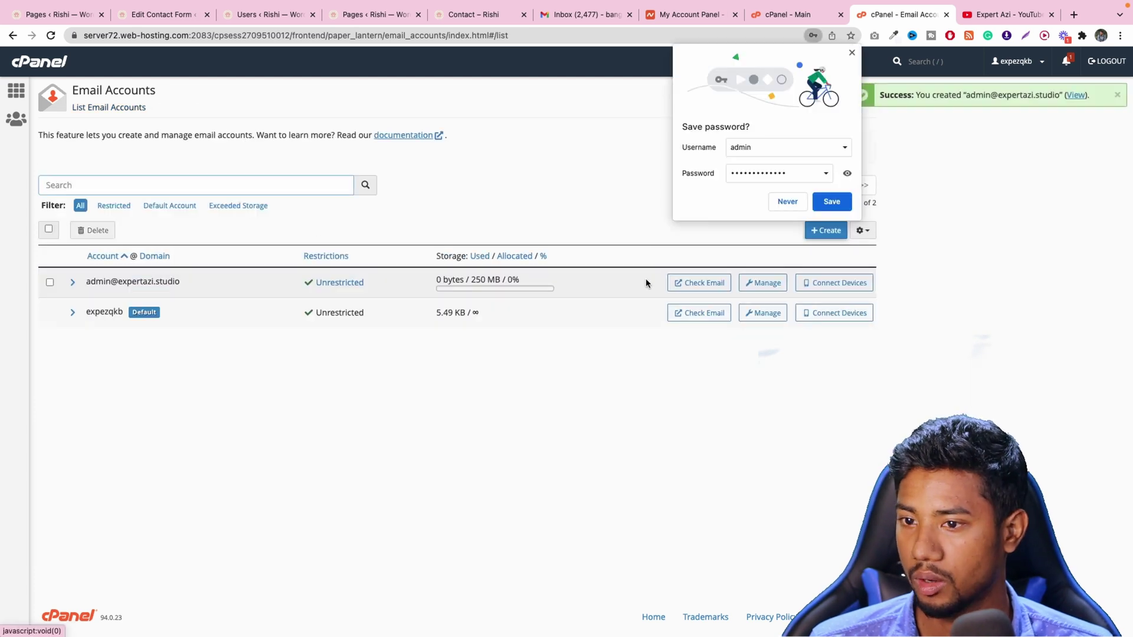
click(789, 206)
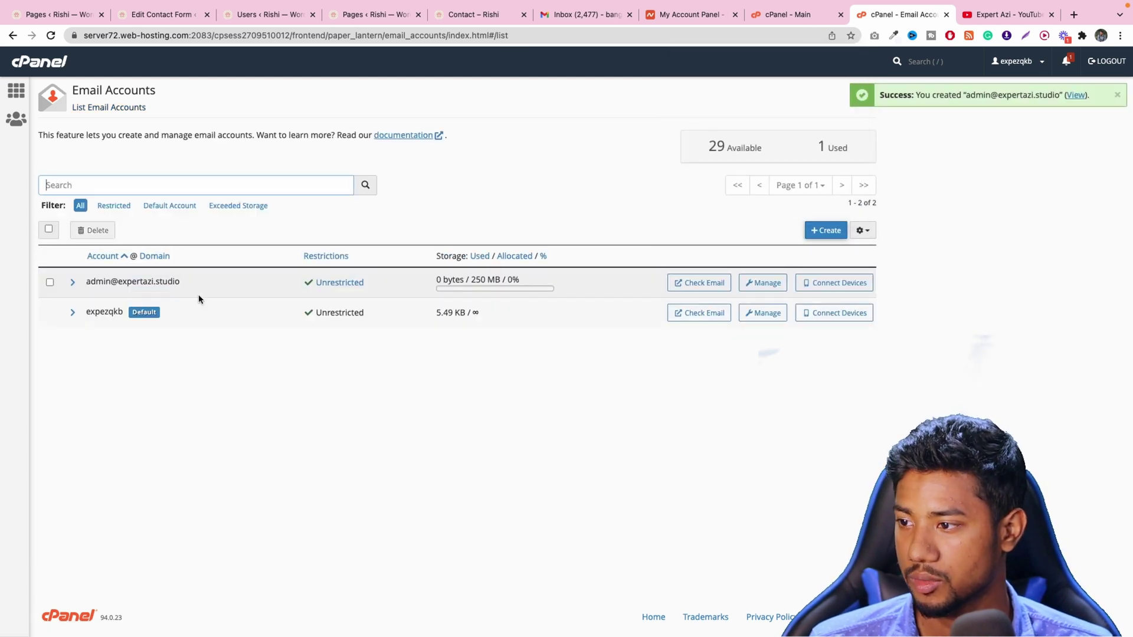
click(691, 283)
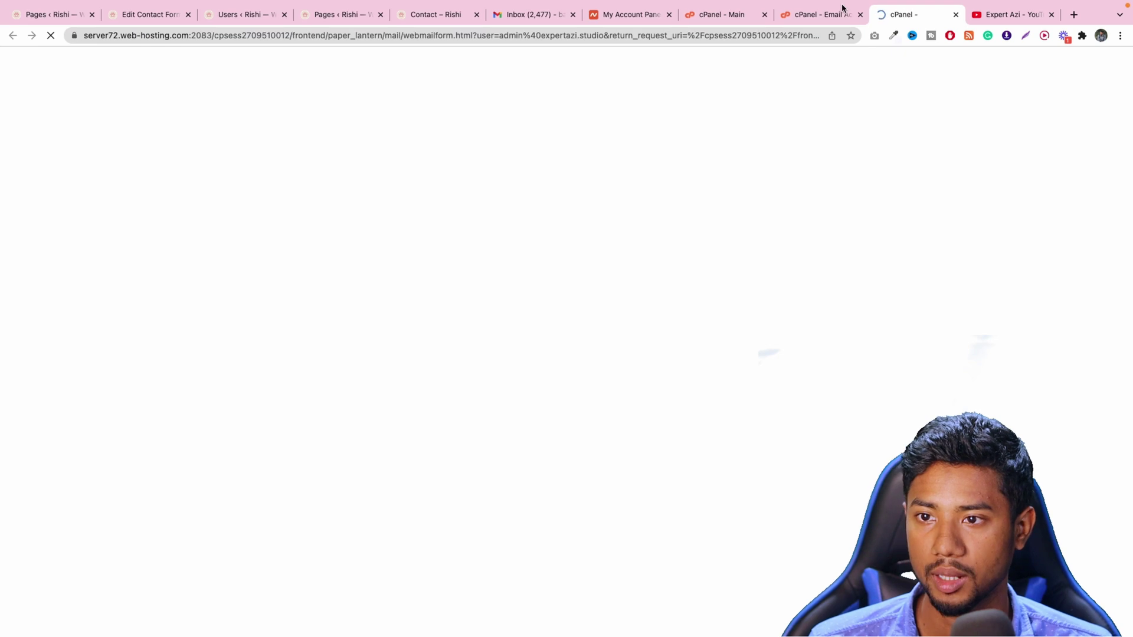
click(826, 15)
click(834, 286)
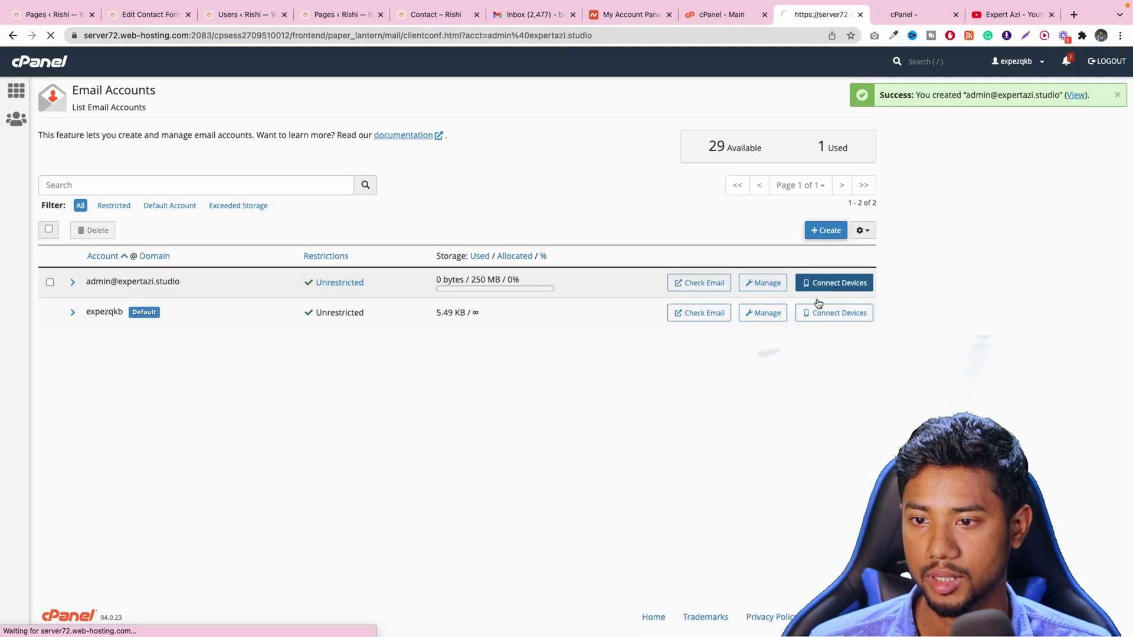
click(903, 14)
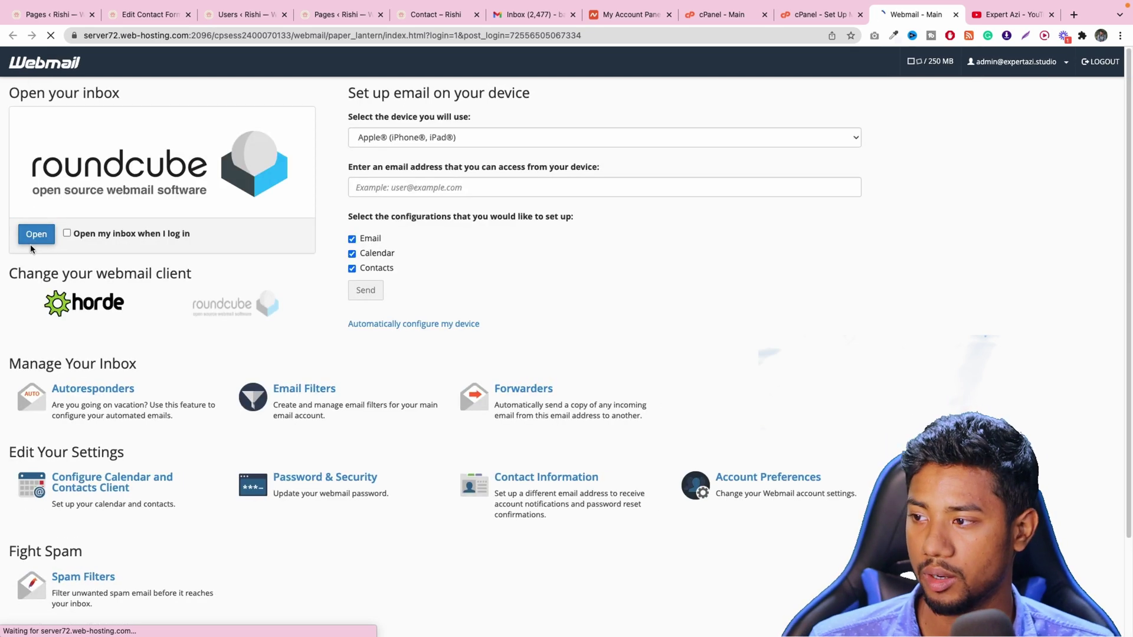
click(34, 242)
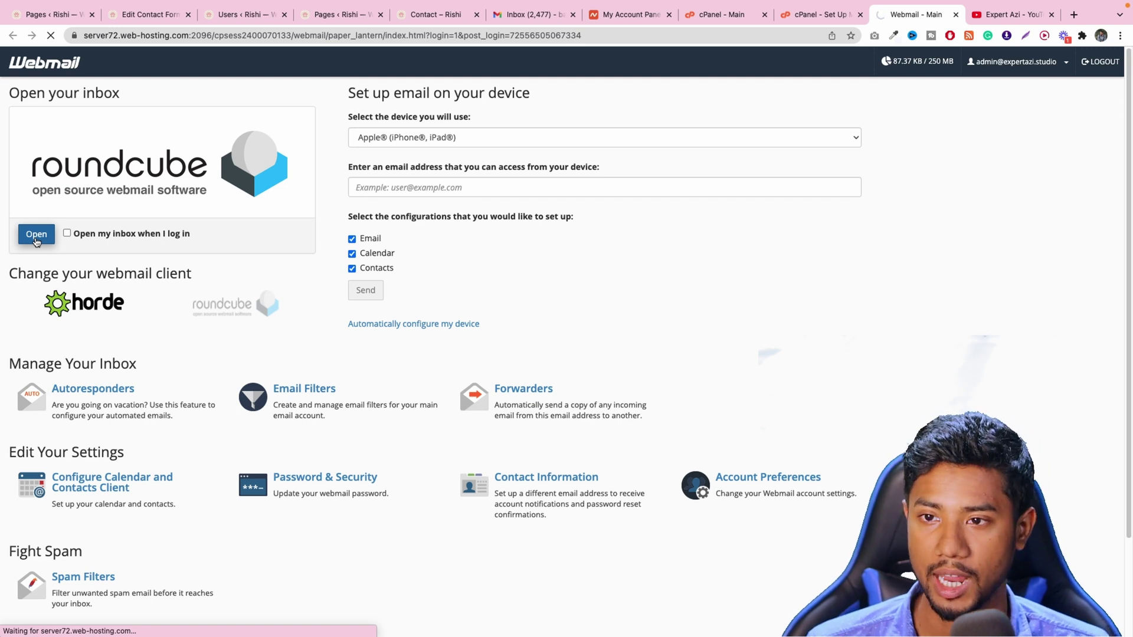
click(413, 125)
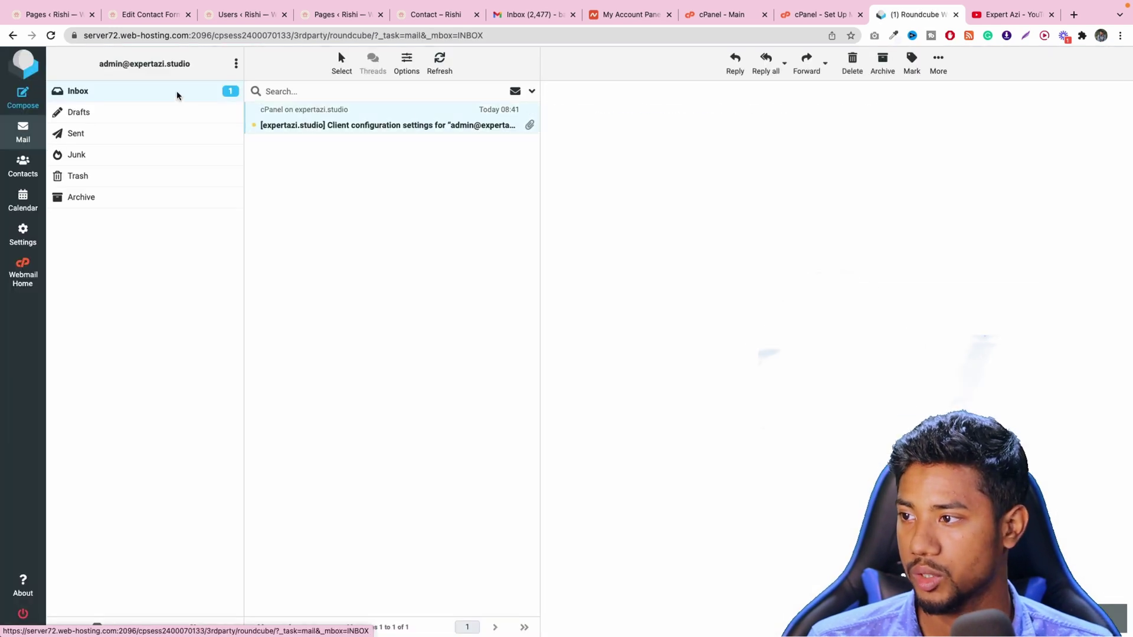
click(152, 98)
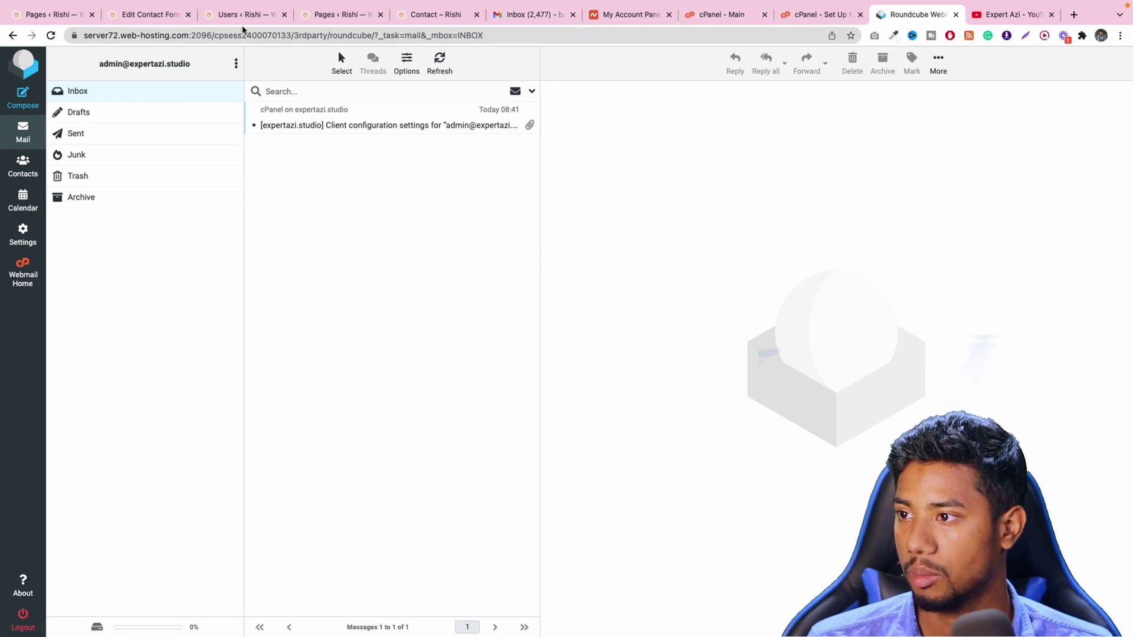
Submit the Contact form with saved name and e-mail, message 'ddd', and privacy accepted
click(463, 17)
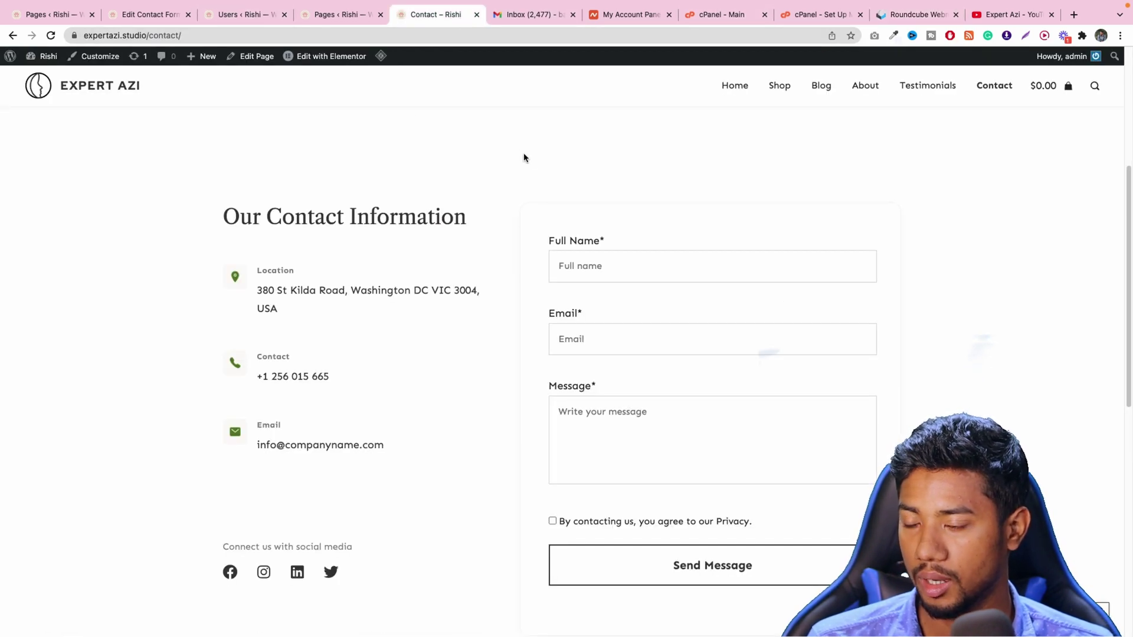
click(578, 255)
click(571, 300)
click(572, 345)
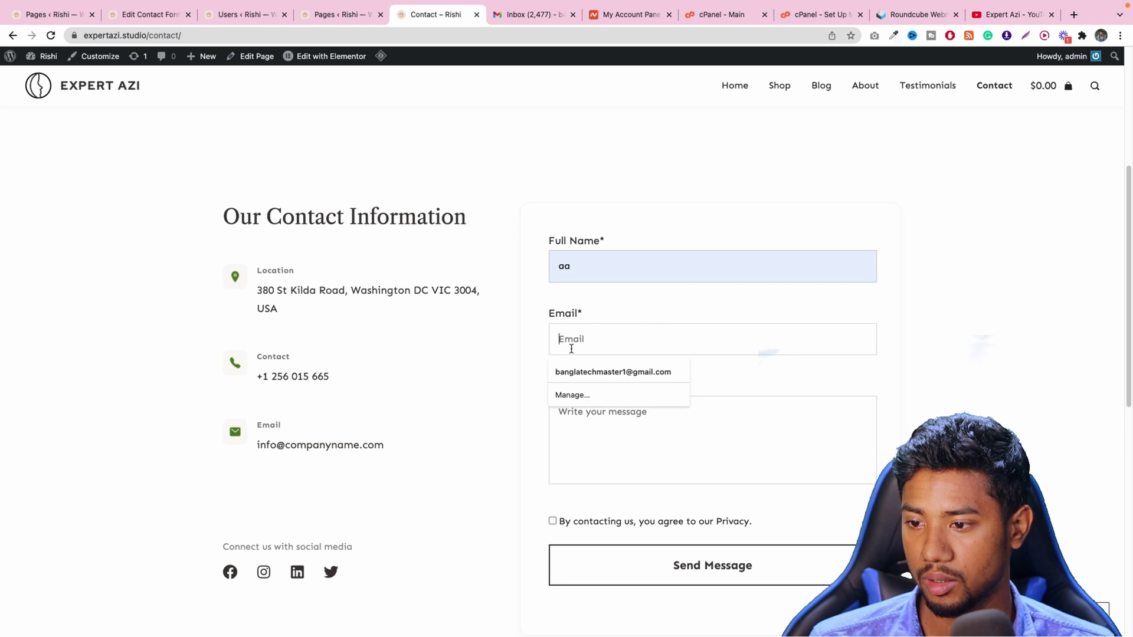
click(594, 378)
click(602, 427)
text(ddd)
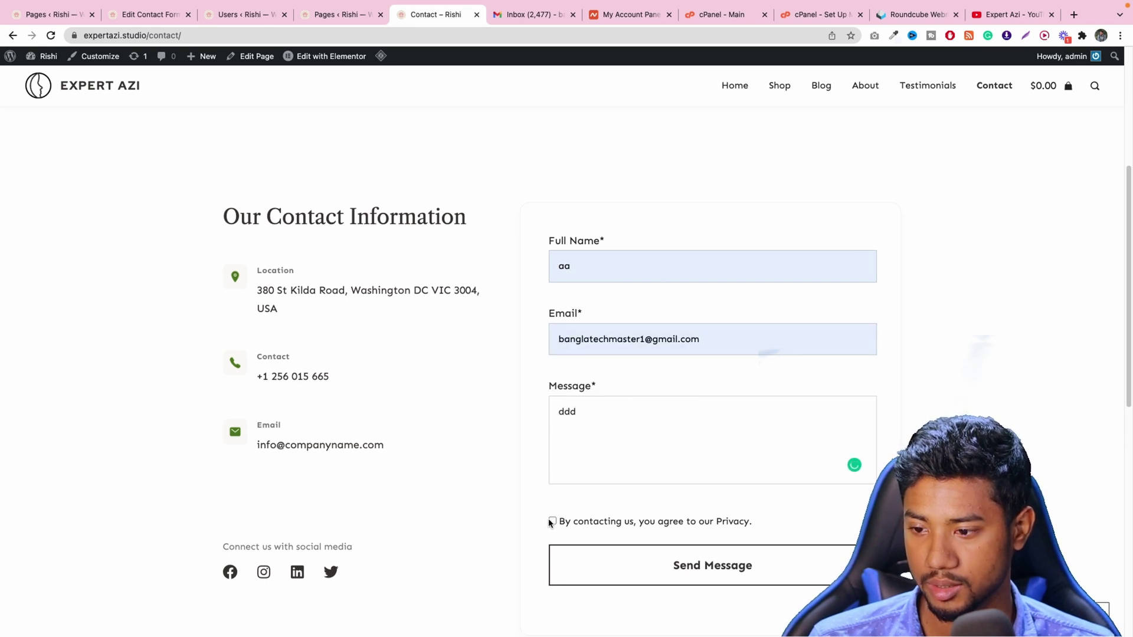
click(552, 521)
click(600, 555)
Check the sent confirmation, then reload the Roundcube Inbox
scroll(602, 531, down, 7)
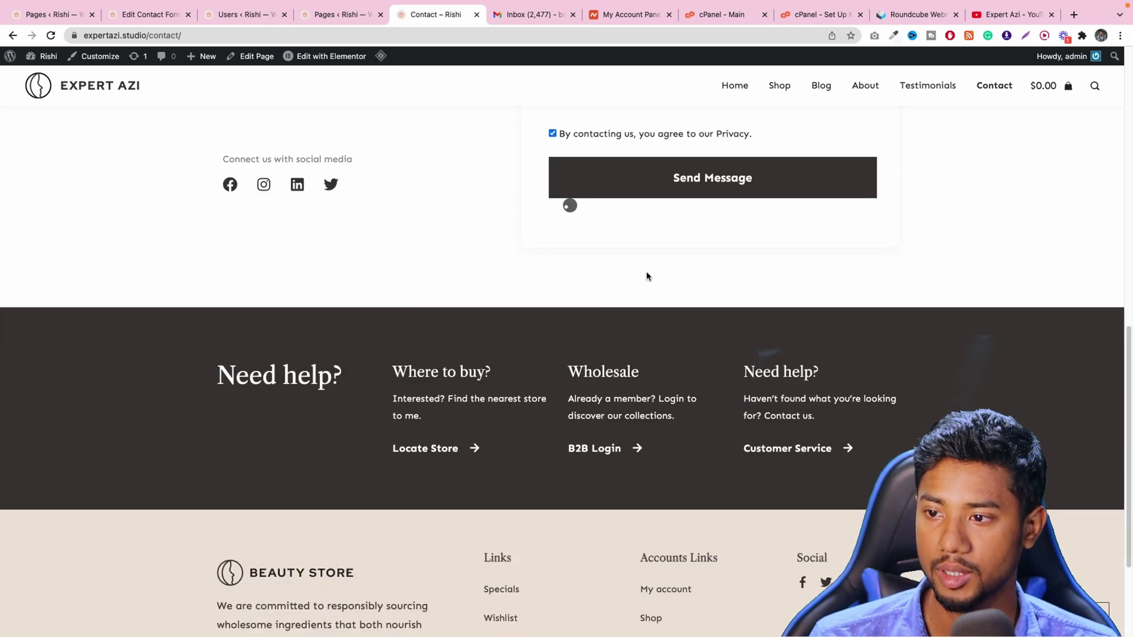
scroll(648, 276, up, 2)
scroll(648, 311, up, 4)
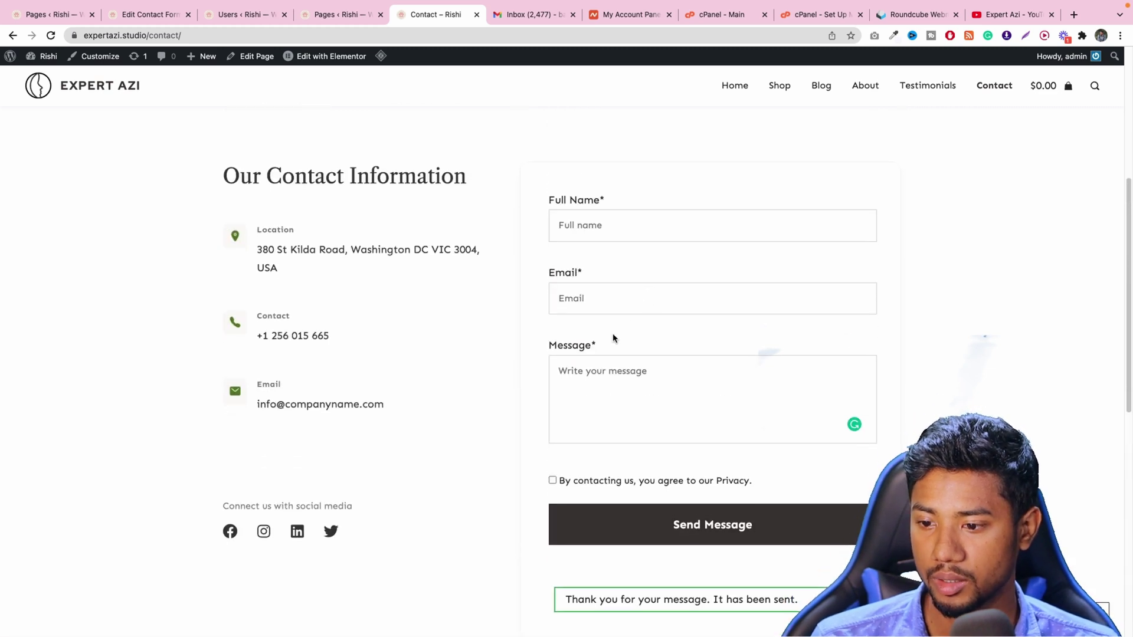
click(918, 14)
click(81, 95)
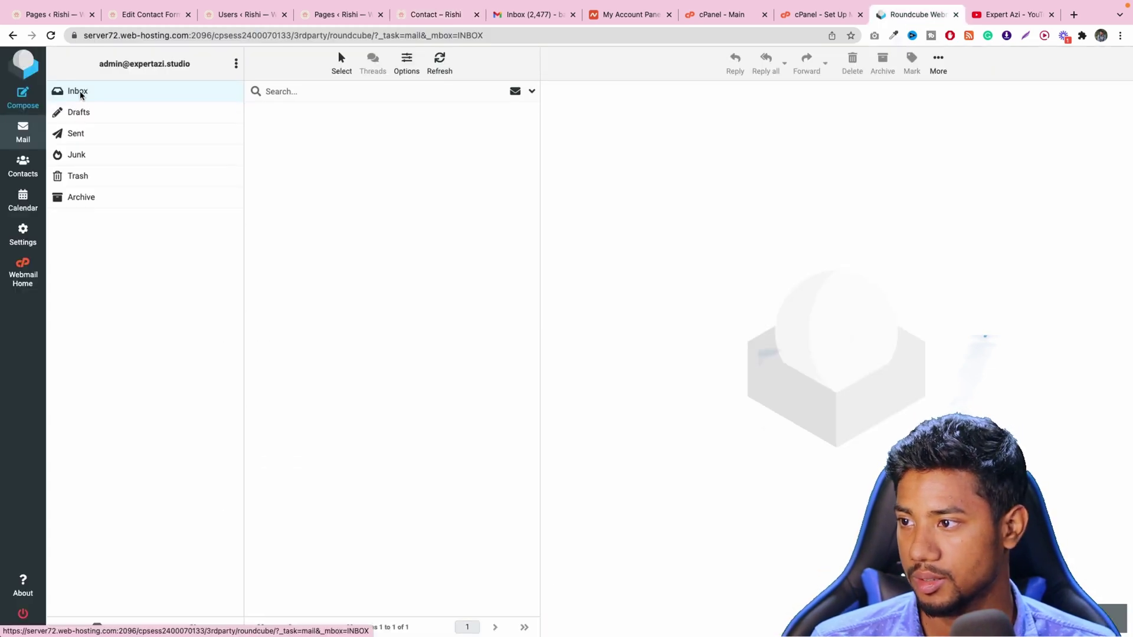
Open the received contact-form message and note its unfilled placeholders like [your-subject]
click(354, 120)
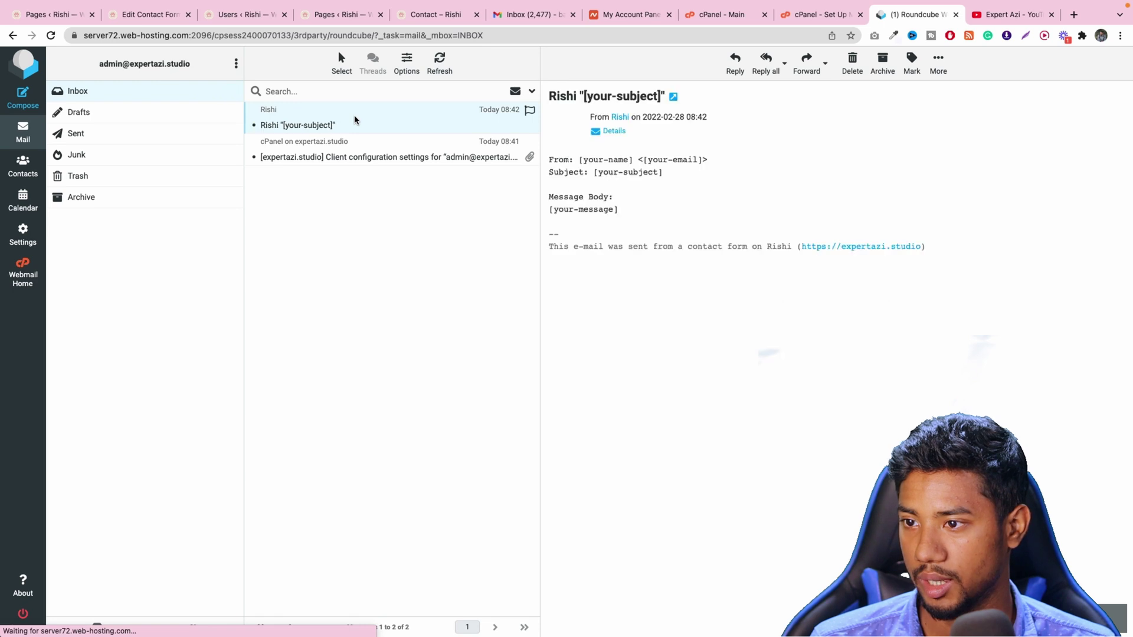
double_click(354, 120)
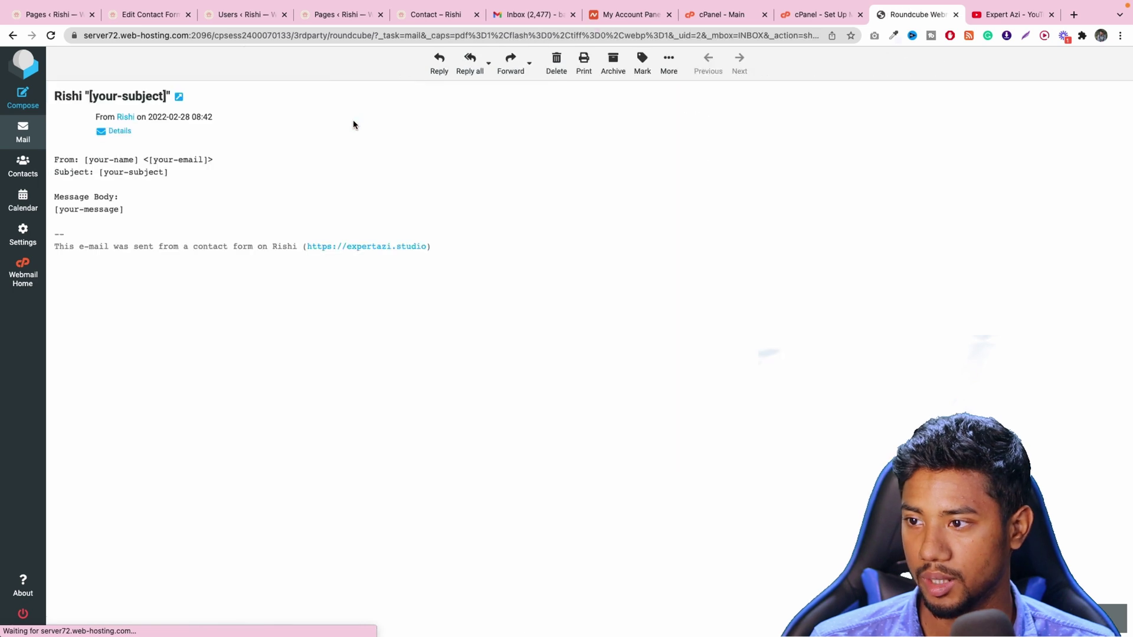
triple_click(119, 211)
click(168, 205)
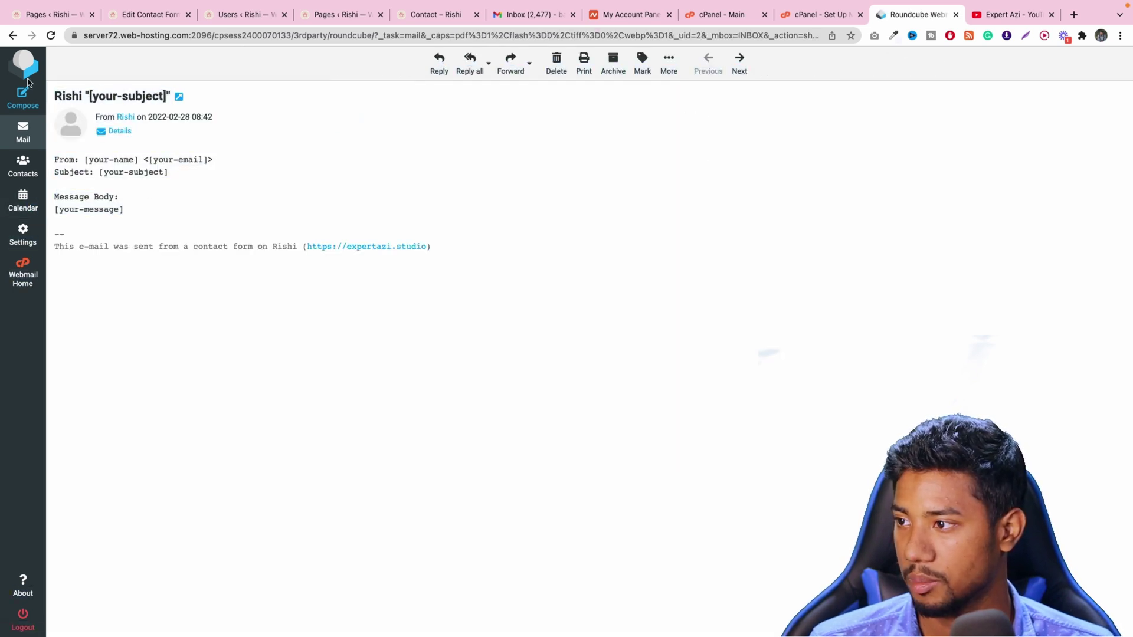
click(22, 96)
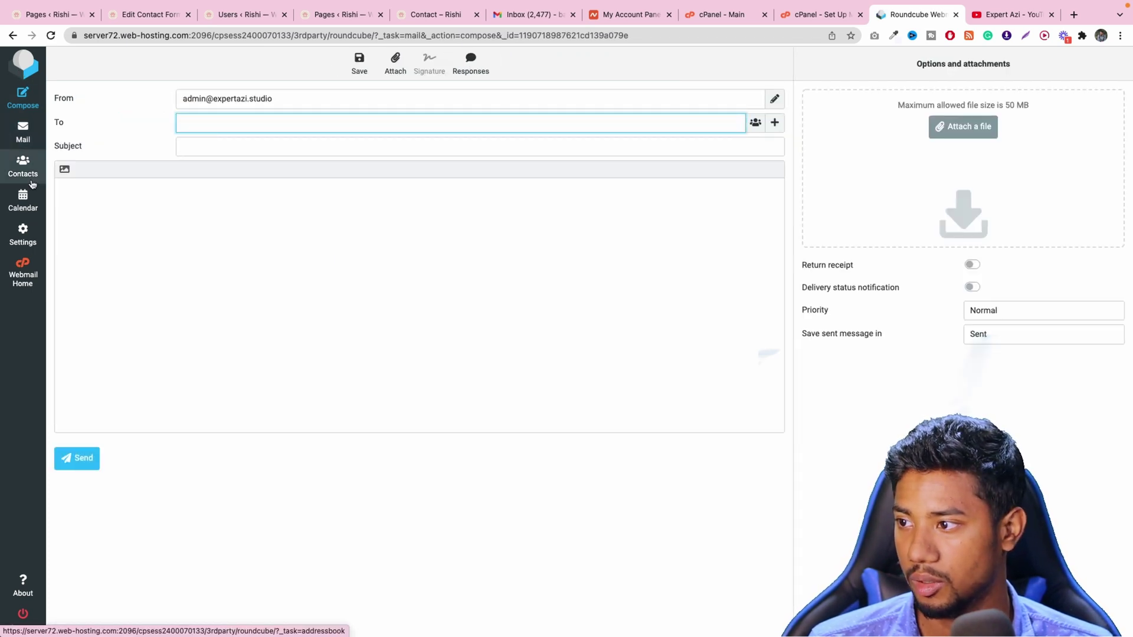
click(17, 138)
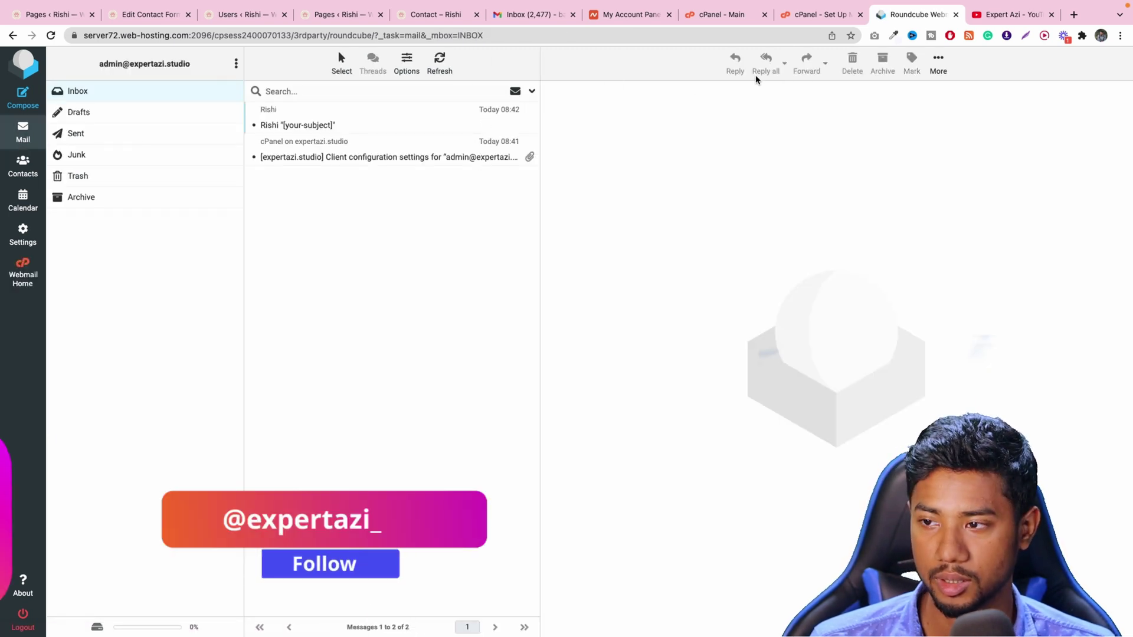
click(721, 18)
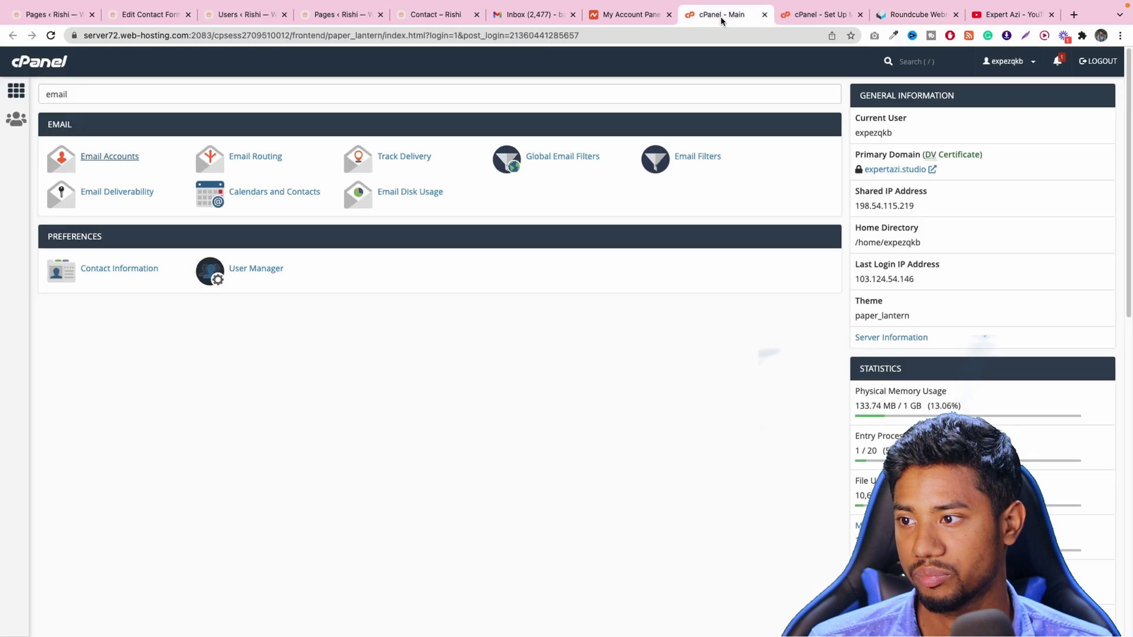
On the Messages tab, replace 'It has been sent.' with 'We Get Your Message .We will reply soon' and save
click(631, 14)
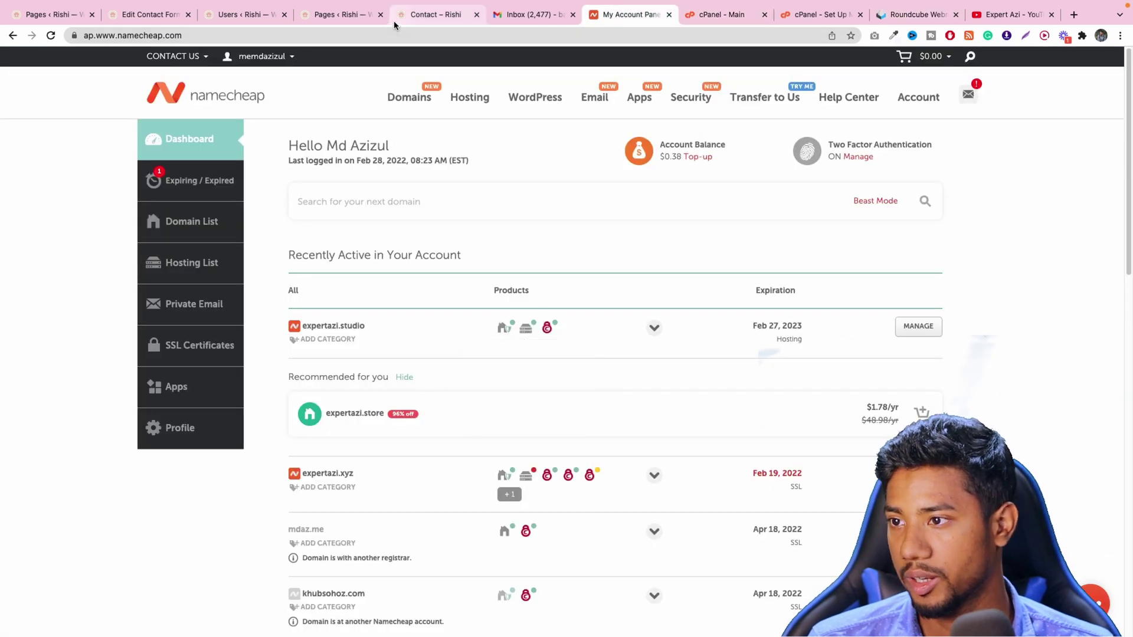
click(413, 17)
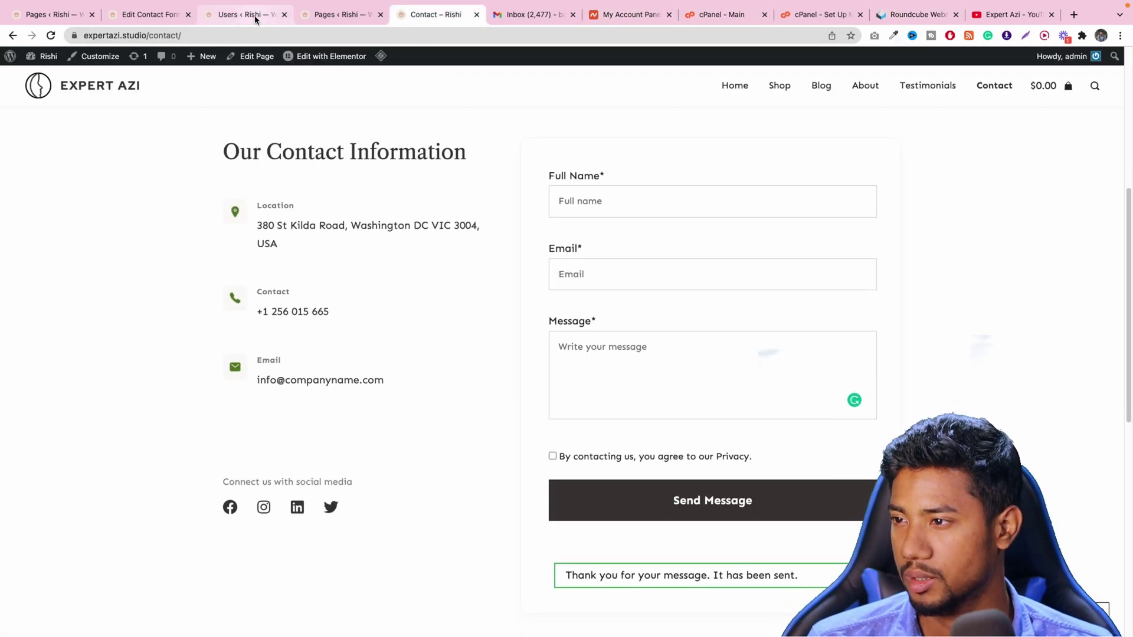
click(254, 18)
click(165, 16)
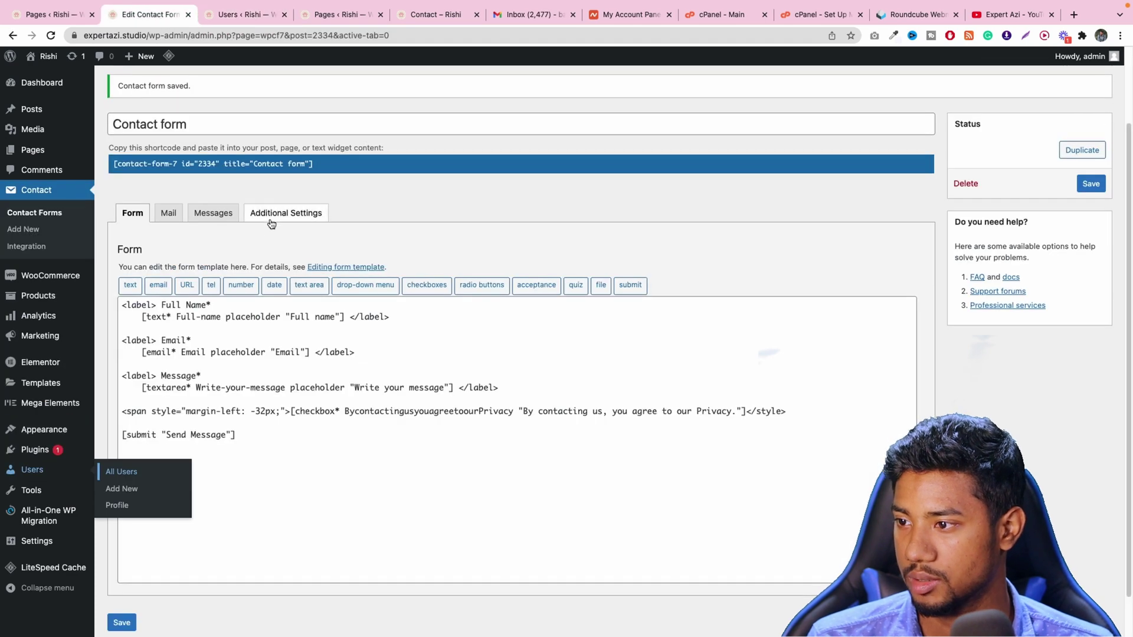
click(225, 217)
scroll(291, 243, down, 1)
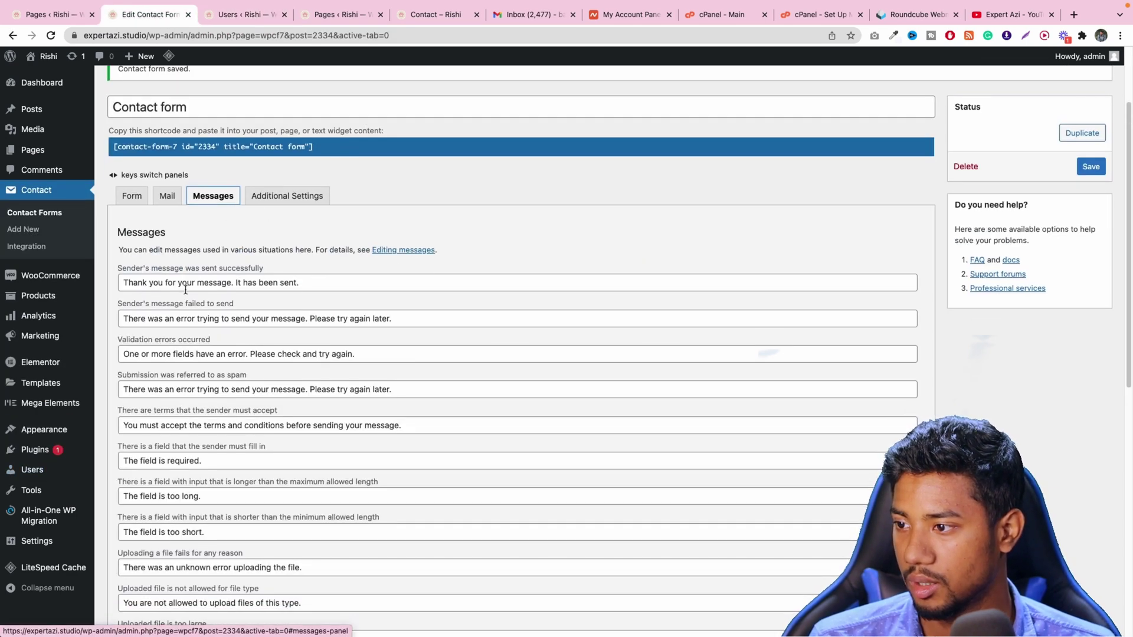
drag(236, 283, 370, 284)
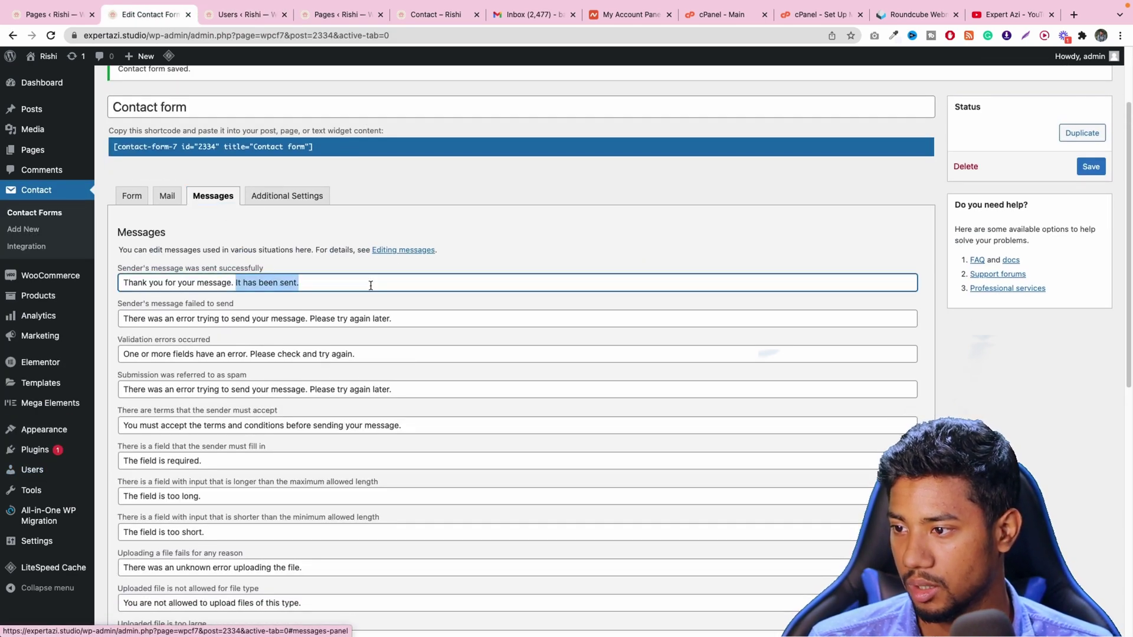
text(We)
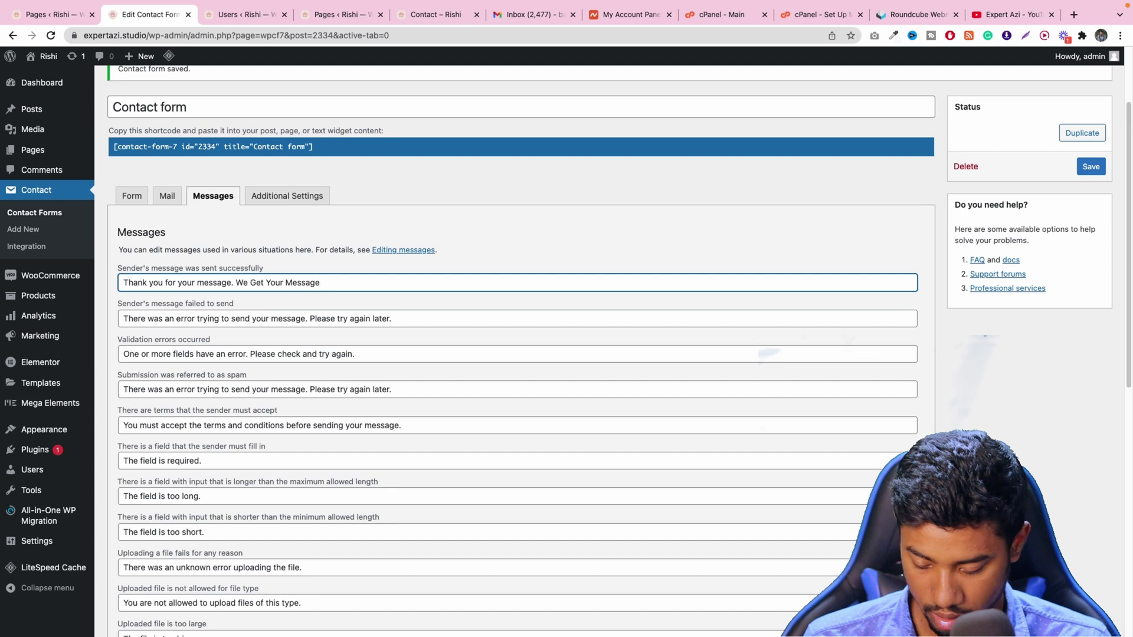
text(Get Your Message .We we)
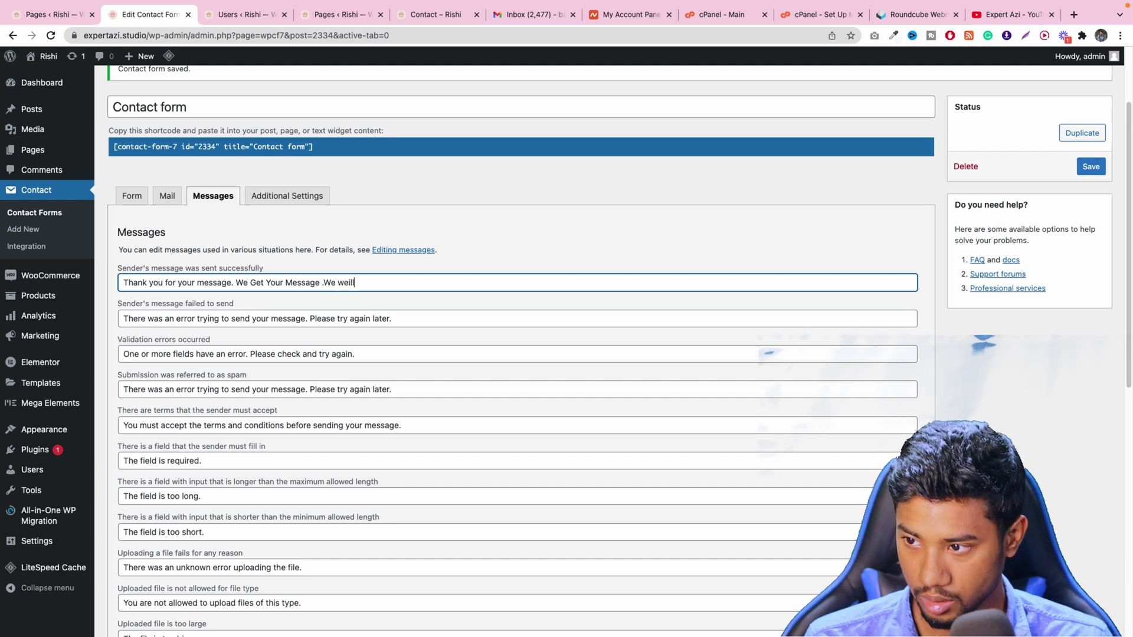
key(BackSpace)
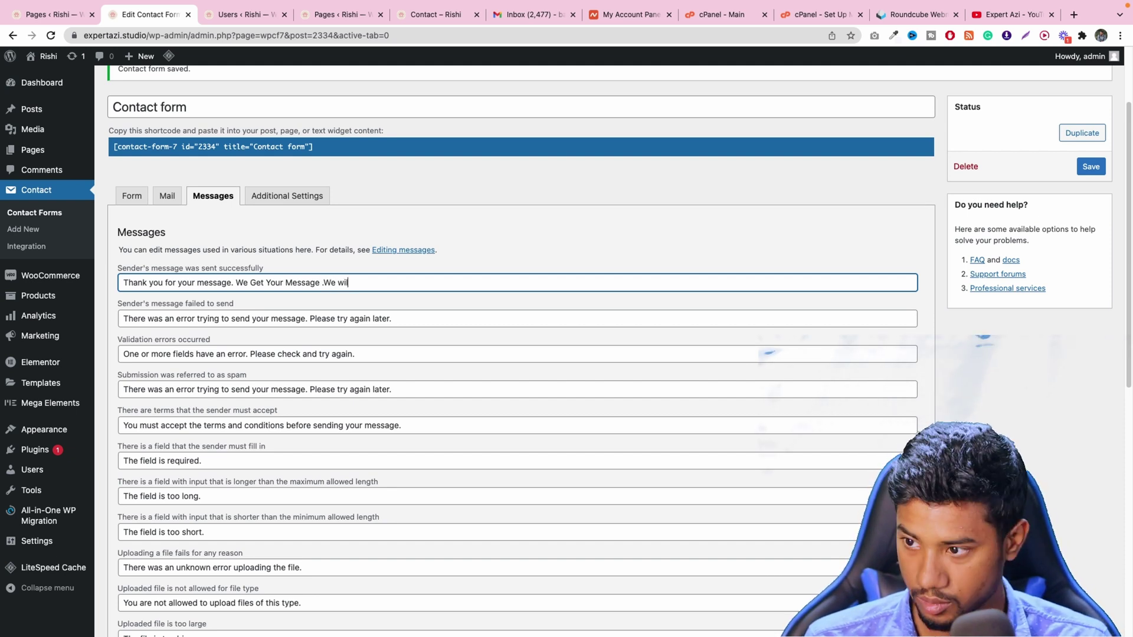
text(ill reply s)
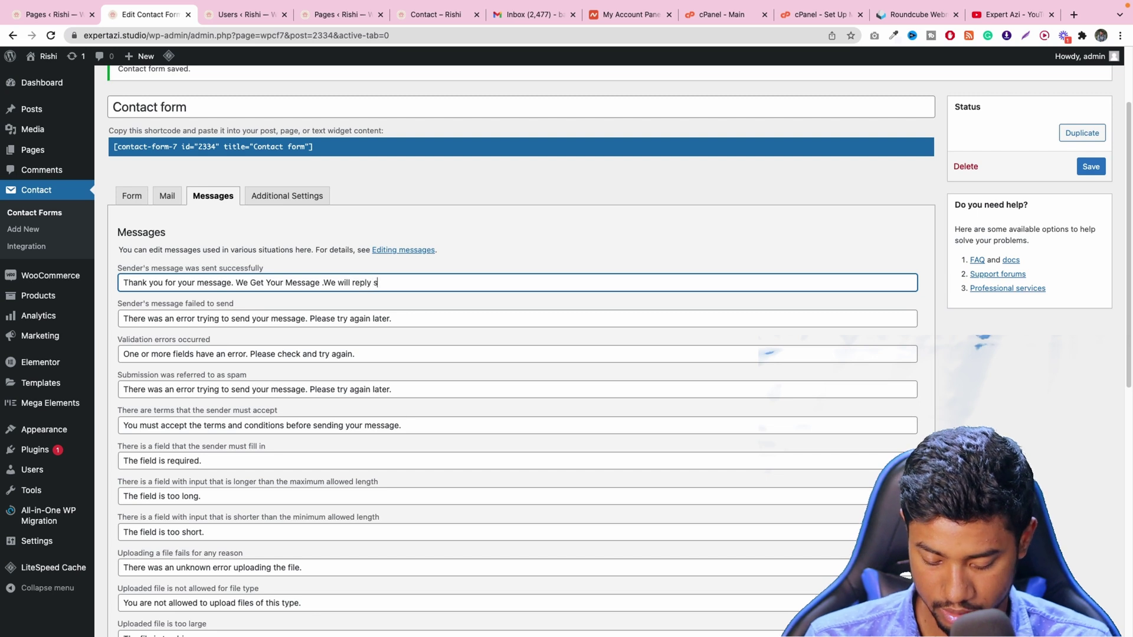
text(oon)
click(1092, 168)
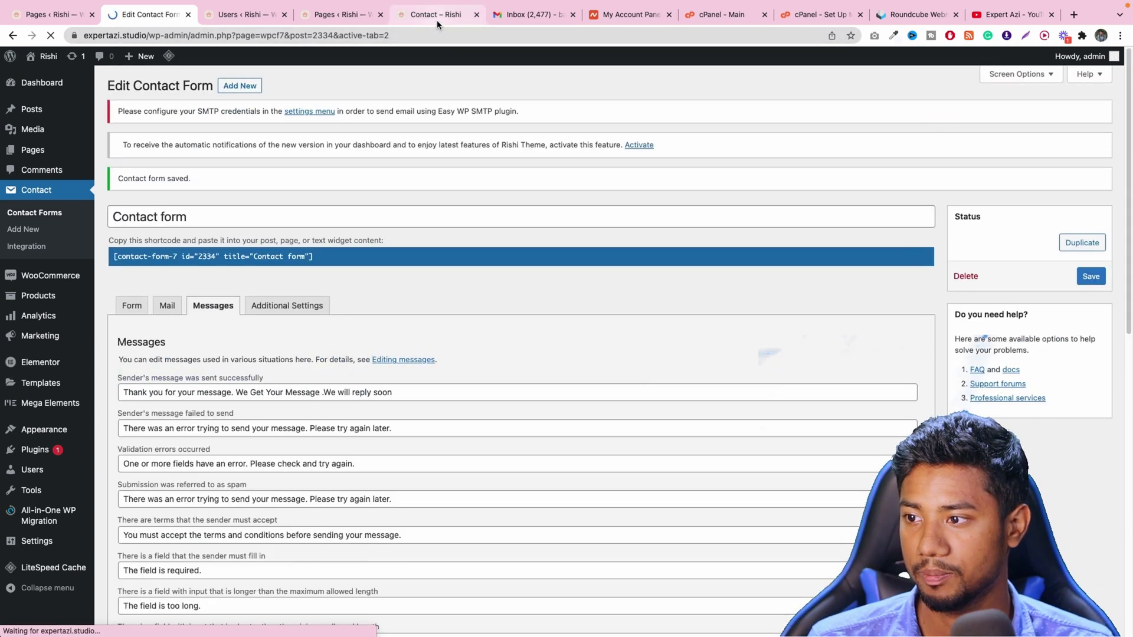
Purge all site cache with LiteSpeed on the Contact page
click(436, 17)
mouse_move(380, 55)
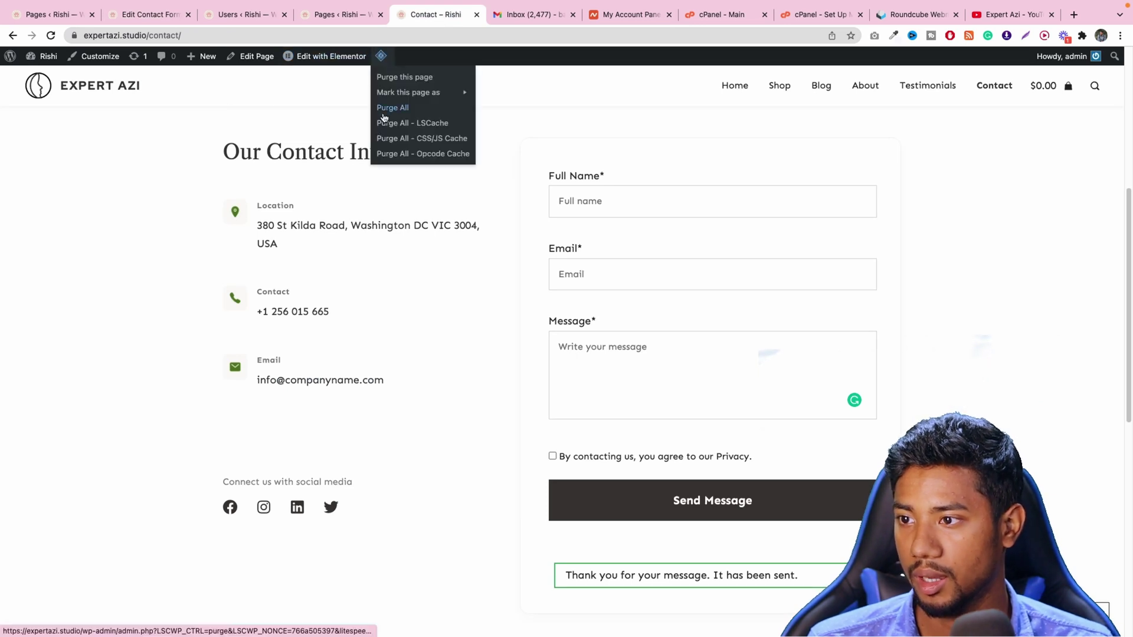
click(385, 109)
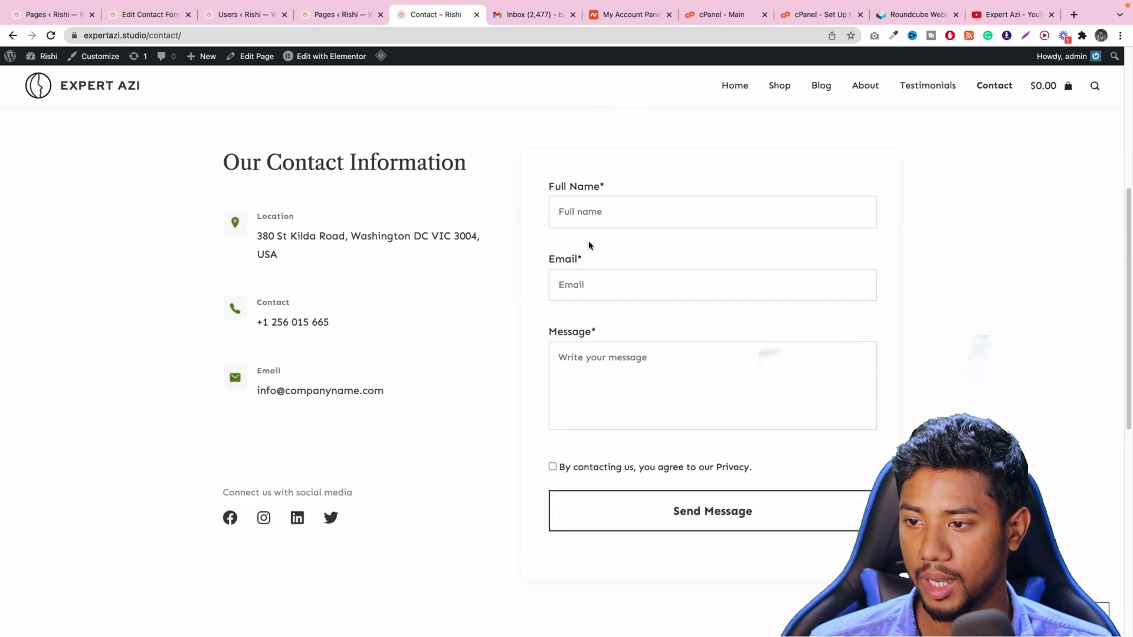
Submit a test contact message, confirm the new thank-you text, and reload the Roundcube Inbox
click(612, 204)
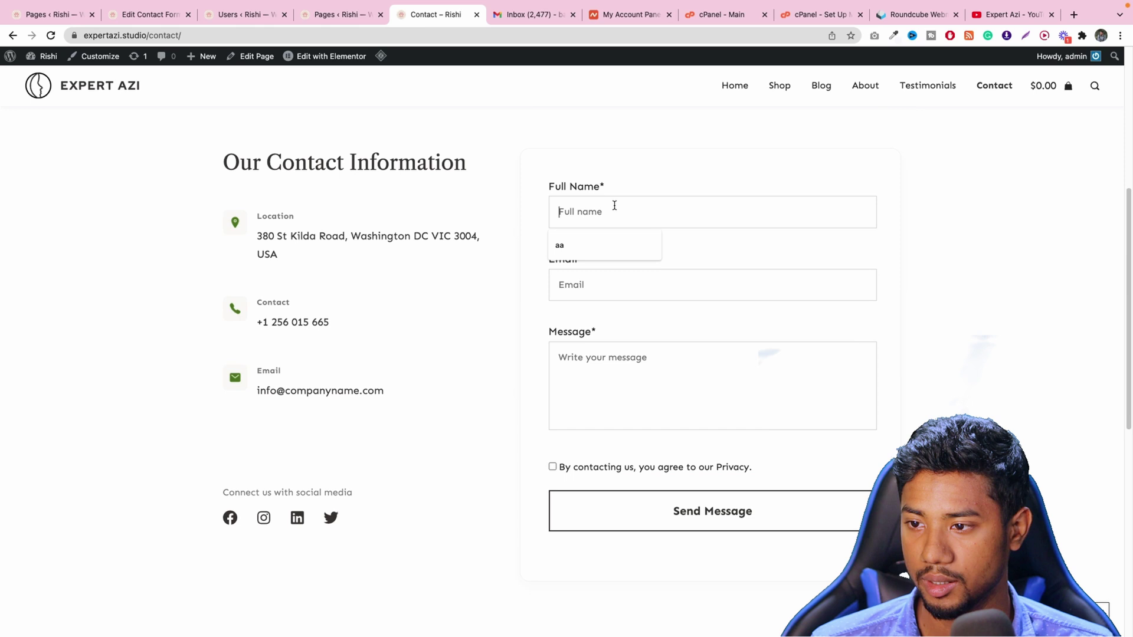
click(608, 243)
text(aaa)
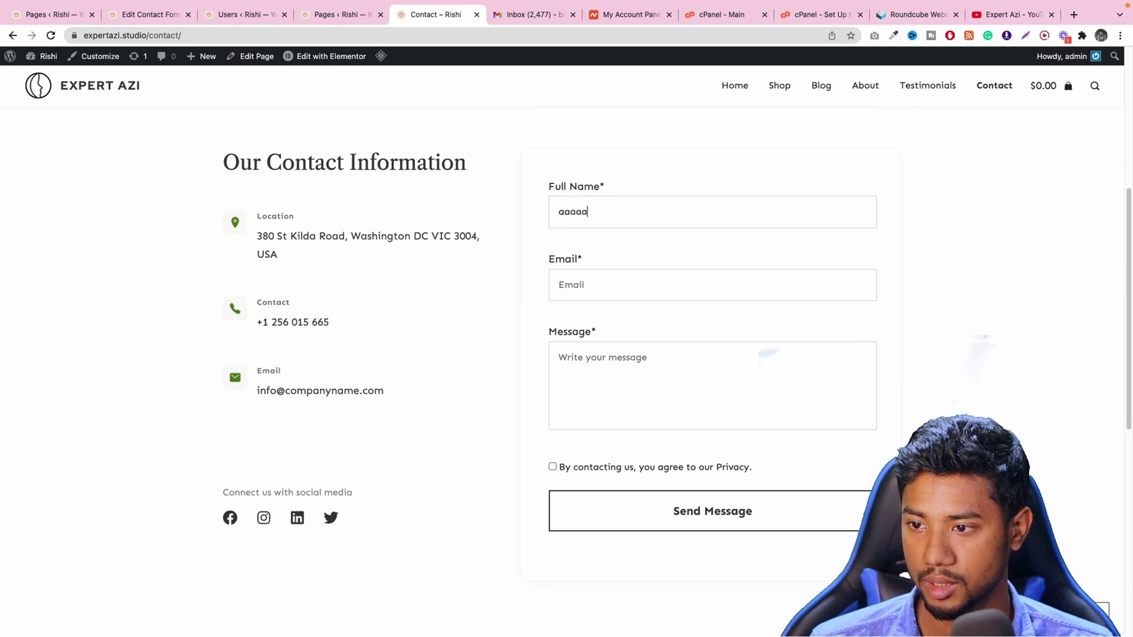
text(aaa)
click(590, 275)
click(596, 316)
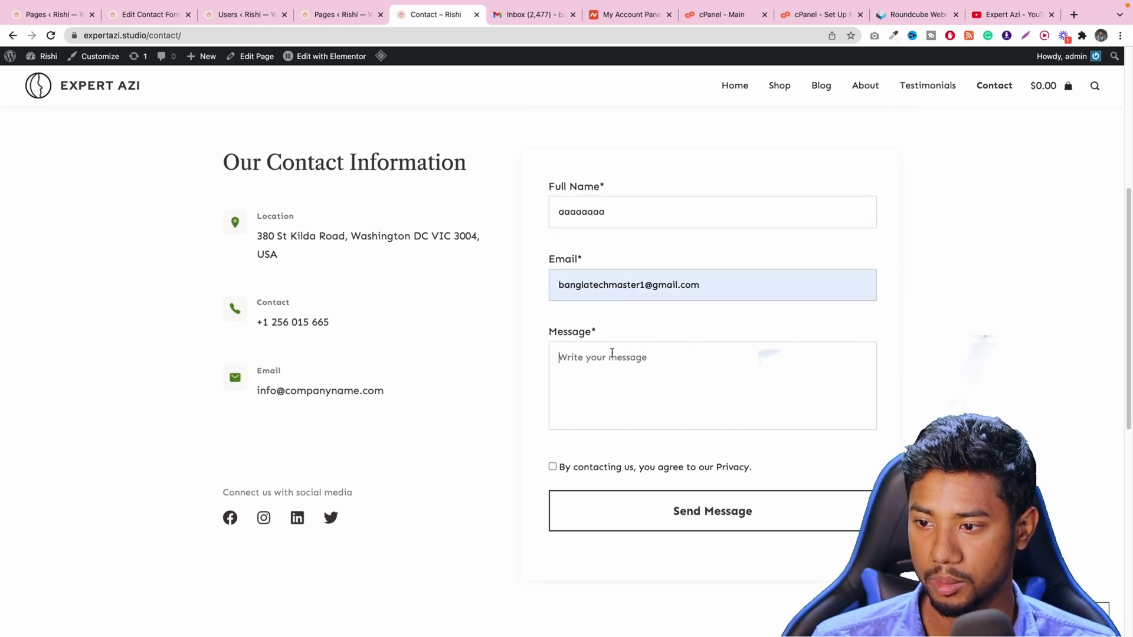
text(aaabbbbbbbbb)
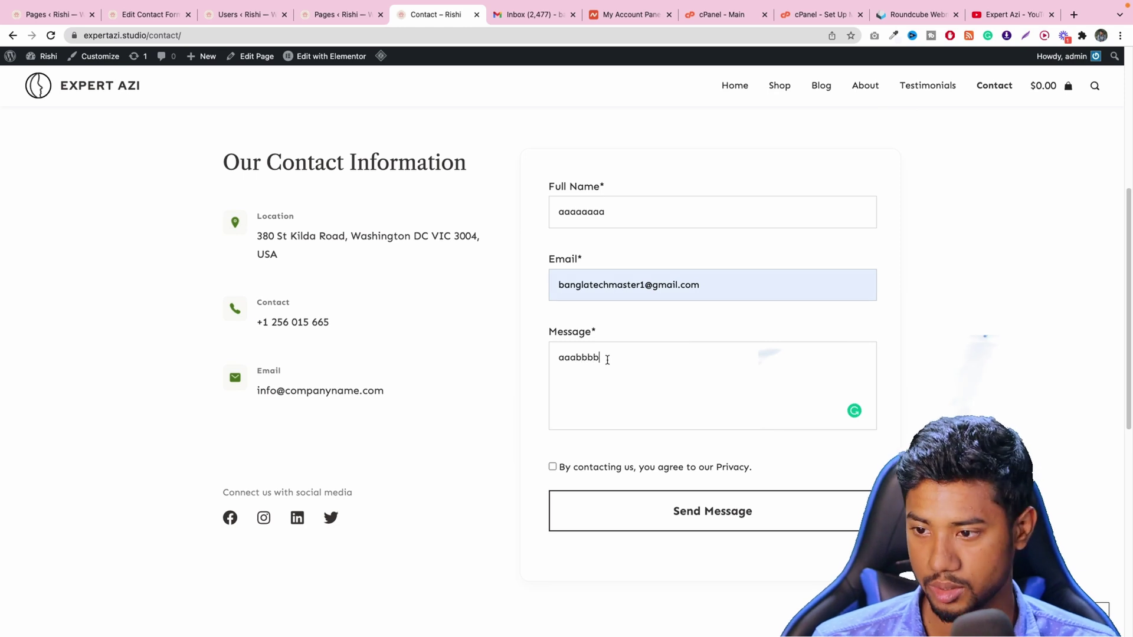
click(553, 468)
click(704, 498)
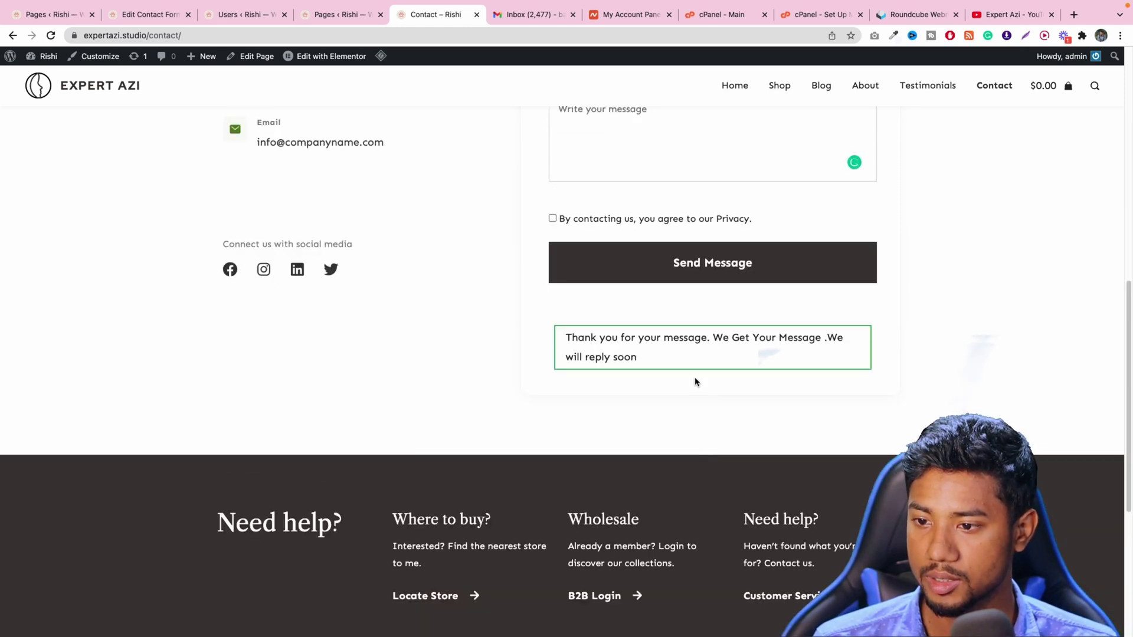
drag(714, 340, 839, 353)
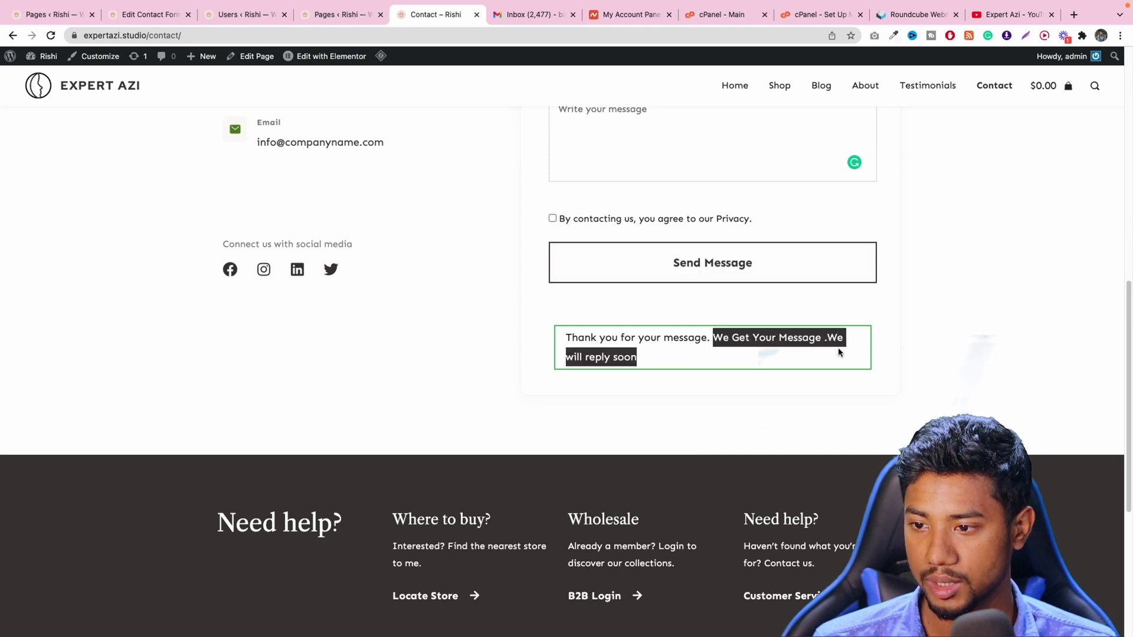
click(719, 354)
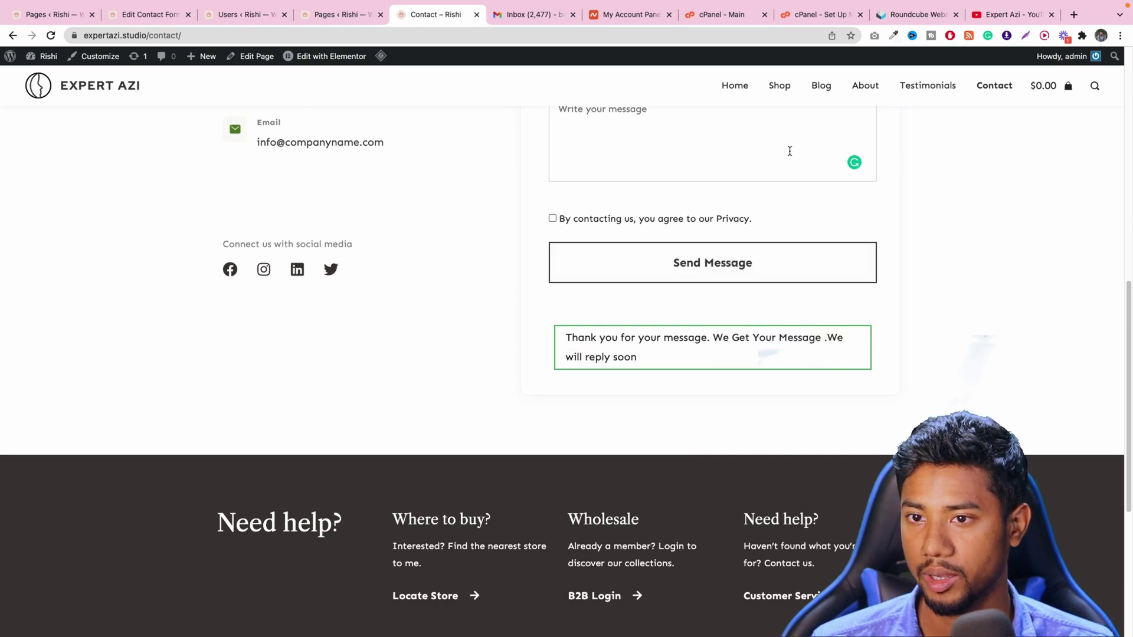
click(908, 13)
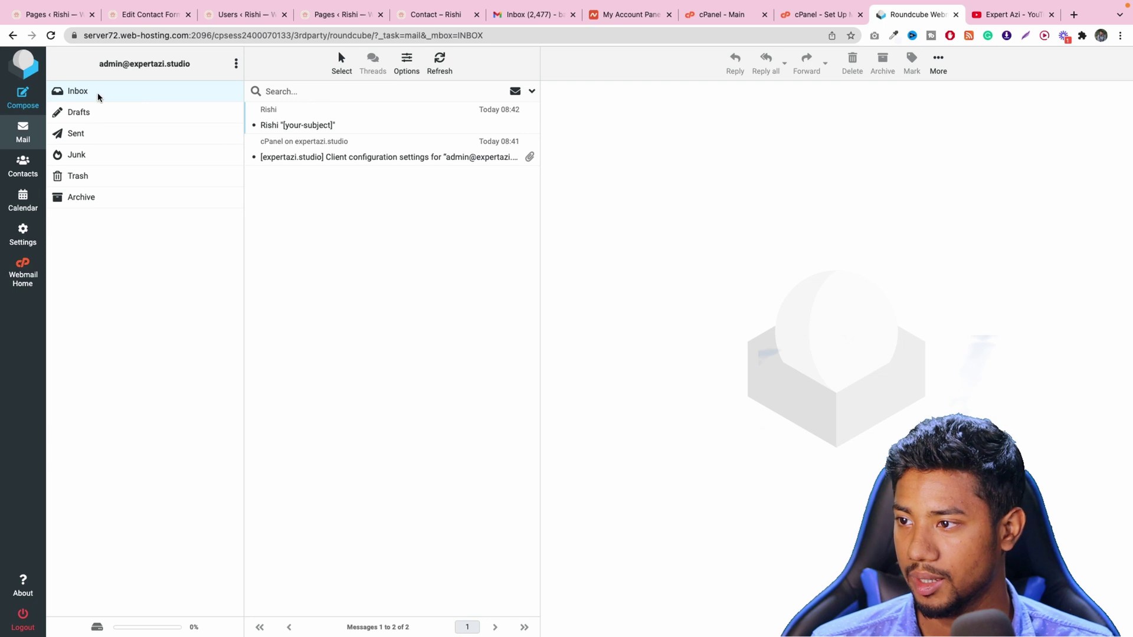
click(51, 35)
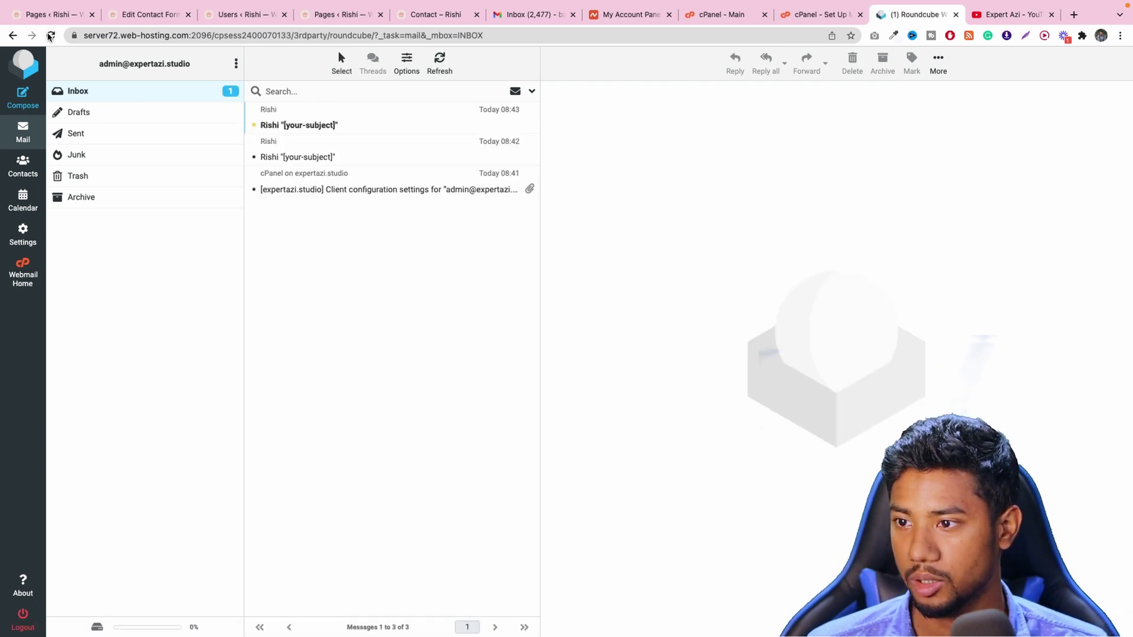
Open the newest contact-form message and highlight its unfilled subject placeholder
double_click(388, 117)
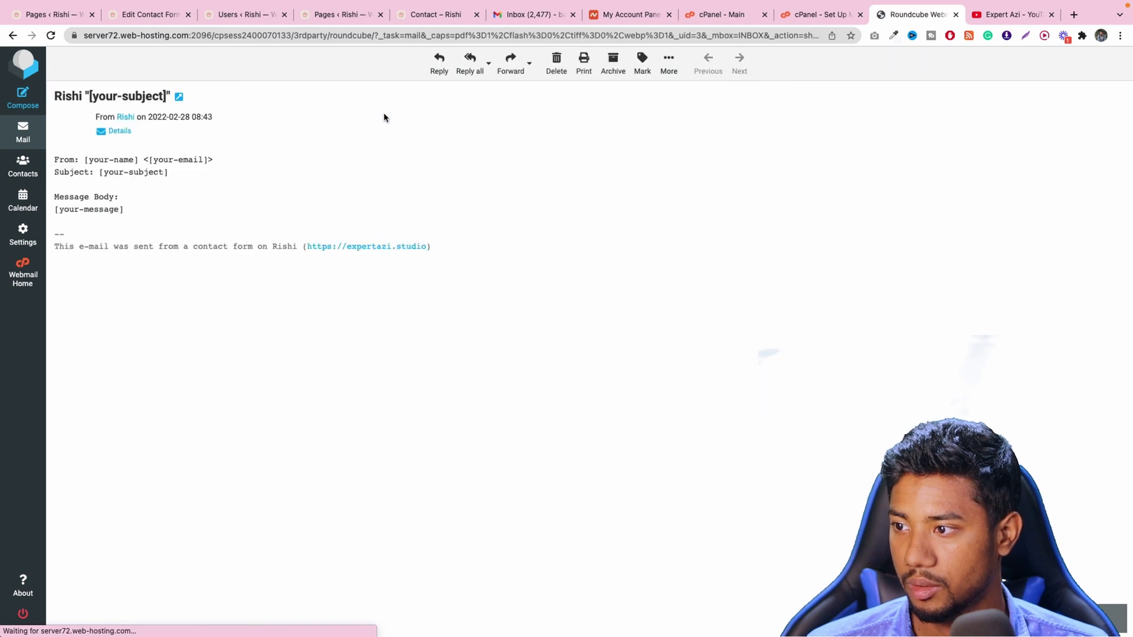
drag(174, 213, 34, 207)
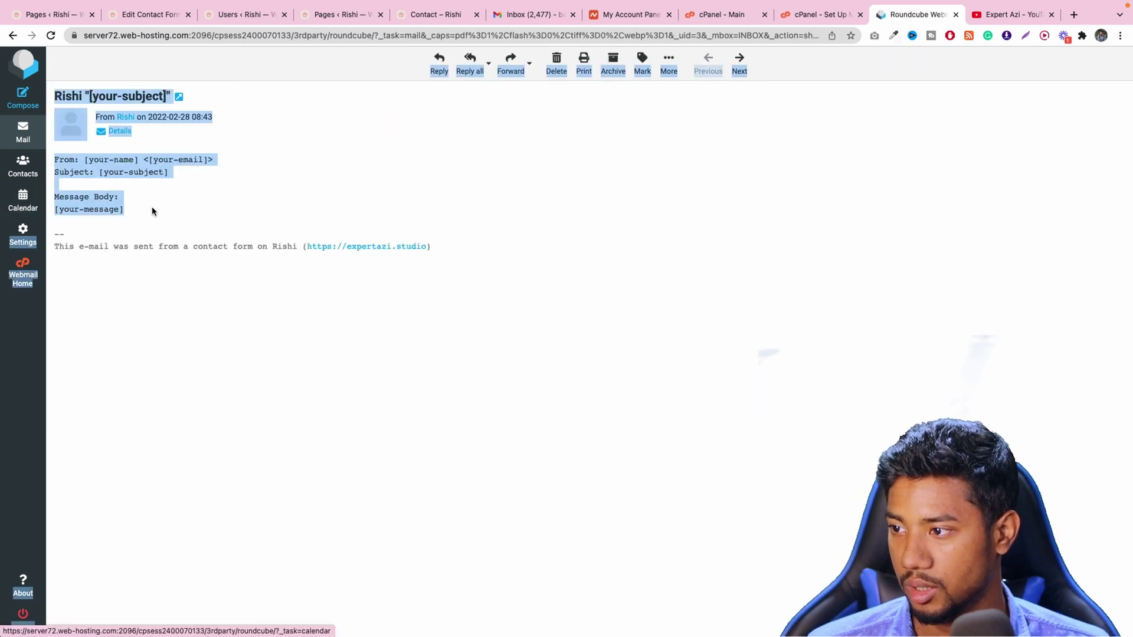
click(150, 210)
drag(187, 212, 64, 208)
click(177, 173)
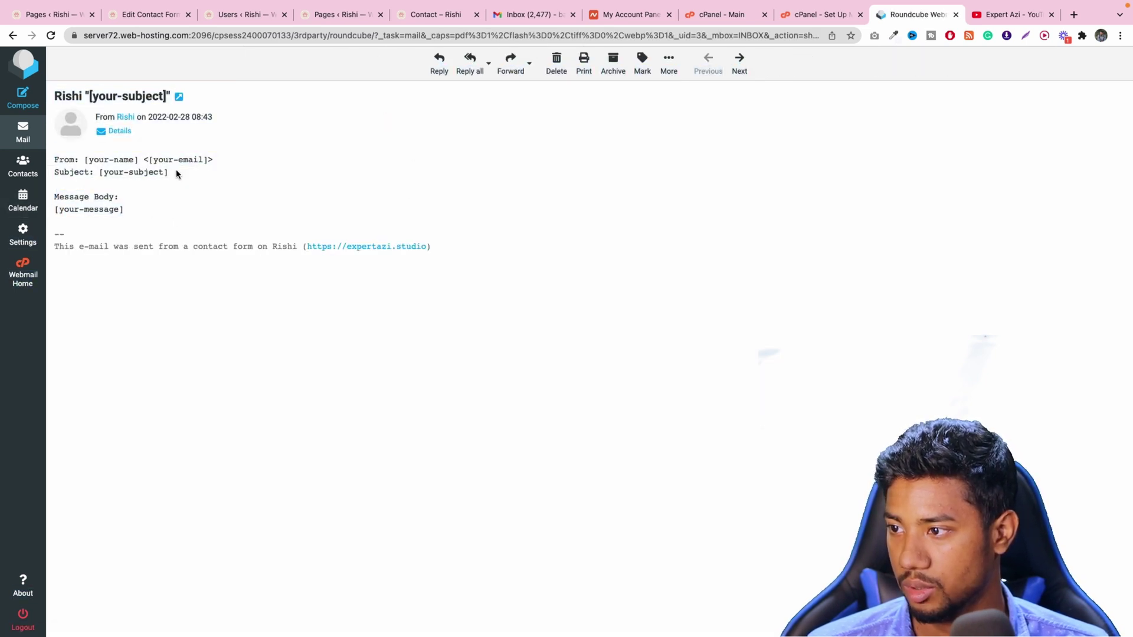
drag(177, 174, 207, 161)
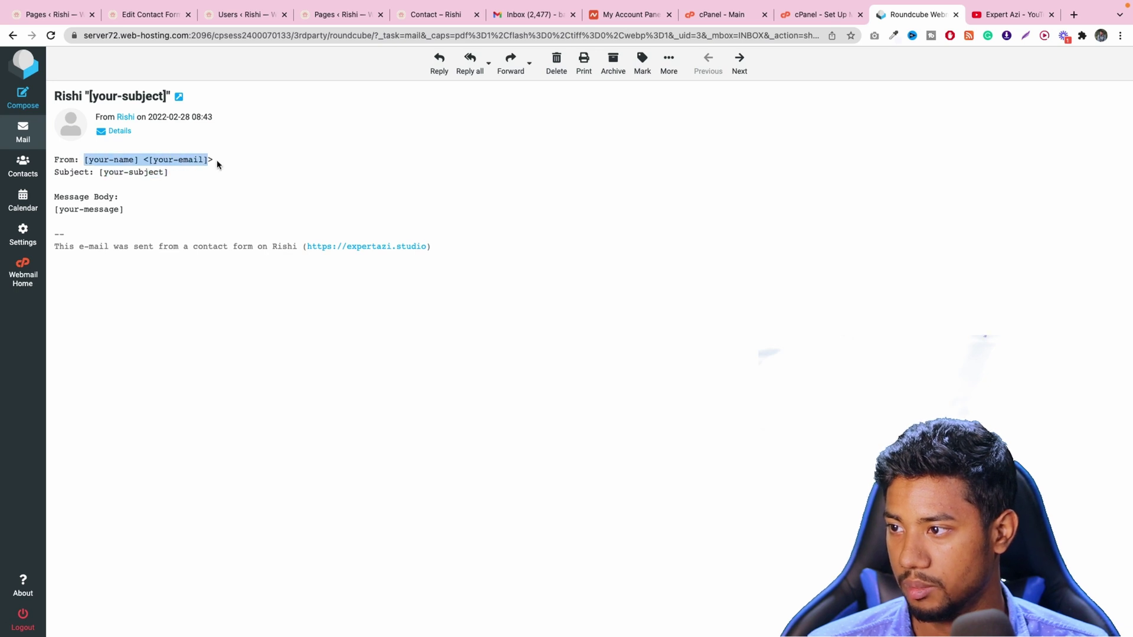
Expand the message details to inspect the To, Reply-To and Date header rows
click(119, 131)
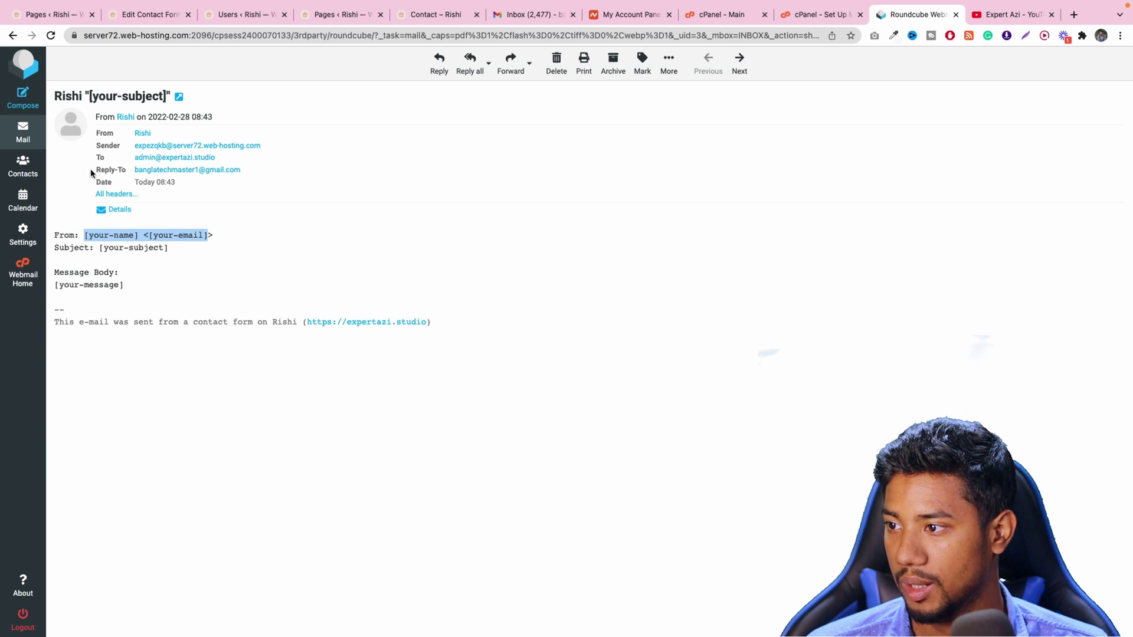
mouse_move(91, 174)
mouse_down()
mouse_move(257, 174)
mouse_move(122, 167)
mouse_move(89, 177)
mouse_up()
click(277, 174)
click(397, 226)
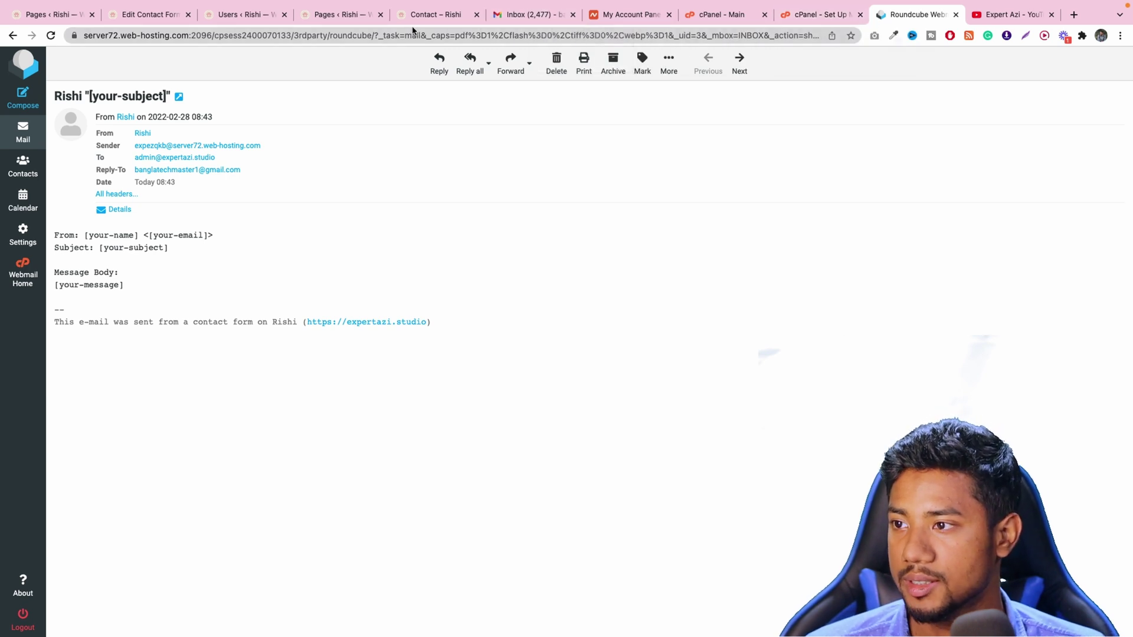
Replace the contact form's mail Subject with the [Full-name] tag
click(158, 16)
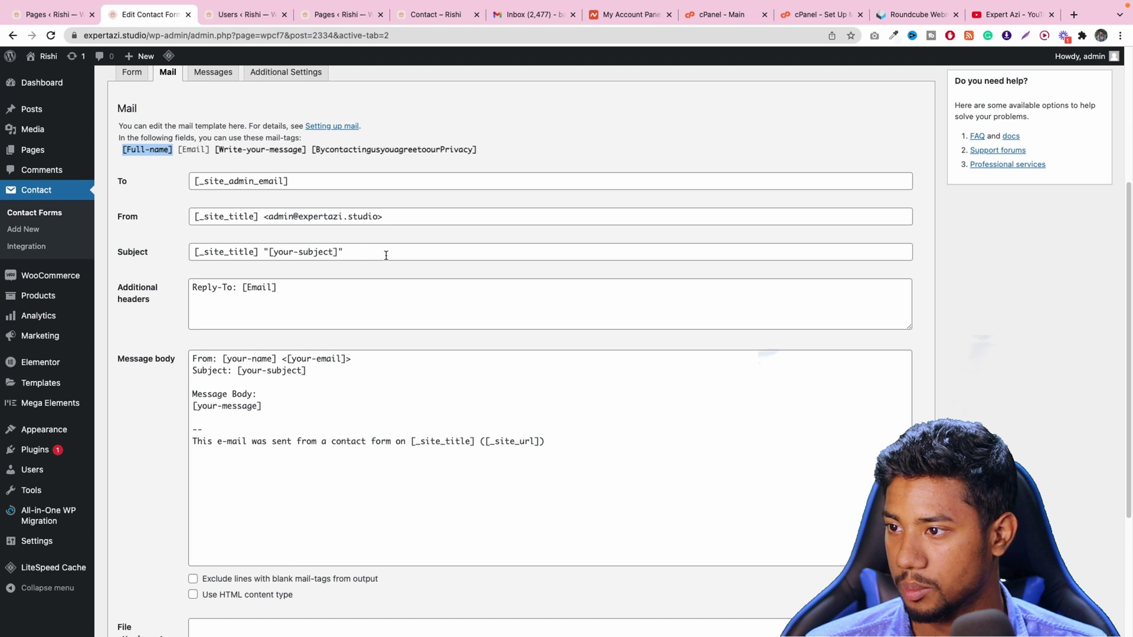
drag(400, 255, 177, 255)
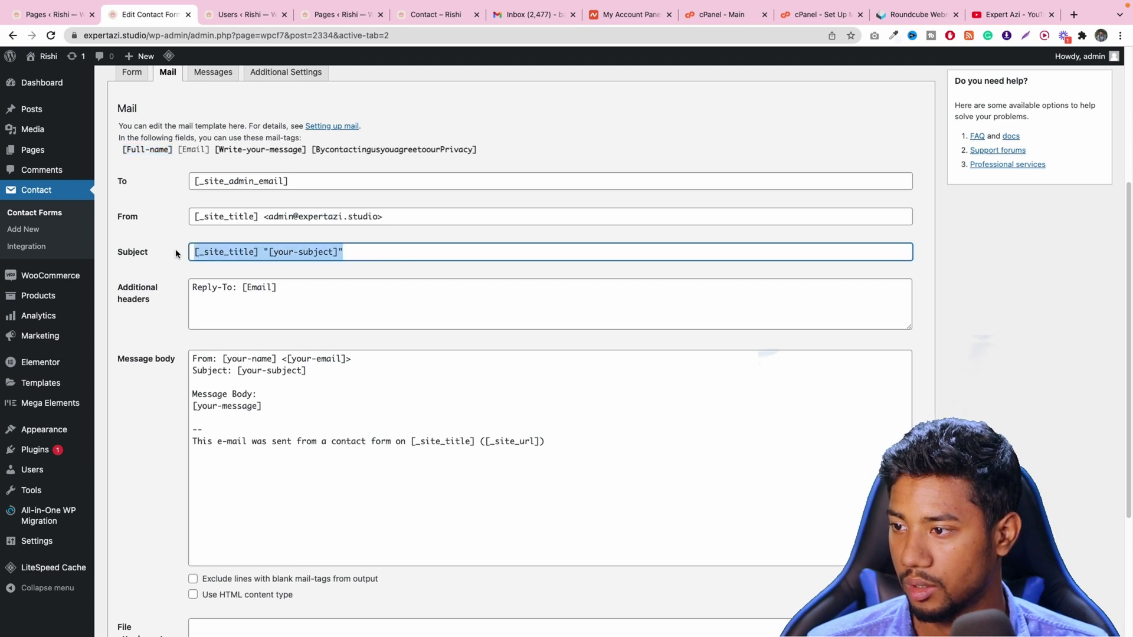
text([Full-name])
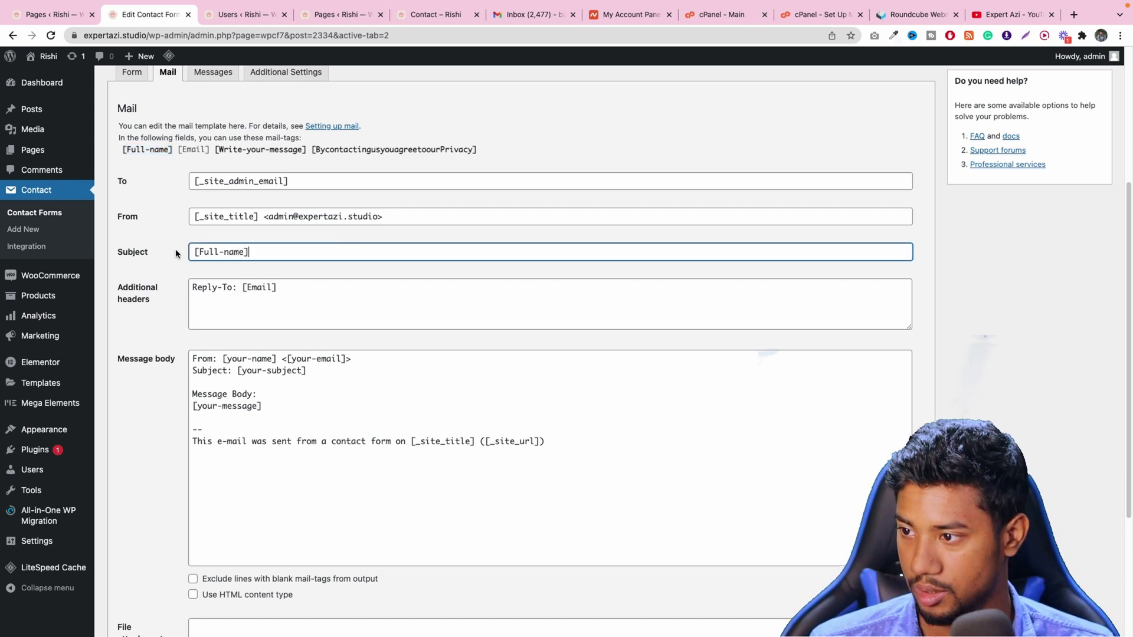
In the message body, swap [your-message] for [Write-your-message] and [your-subject] for [Full-name], then save
drag(216, 152, 304, 160)
key(ctrl+c)
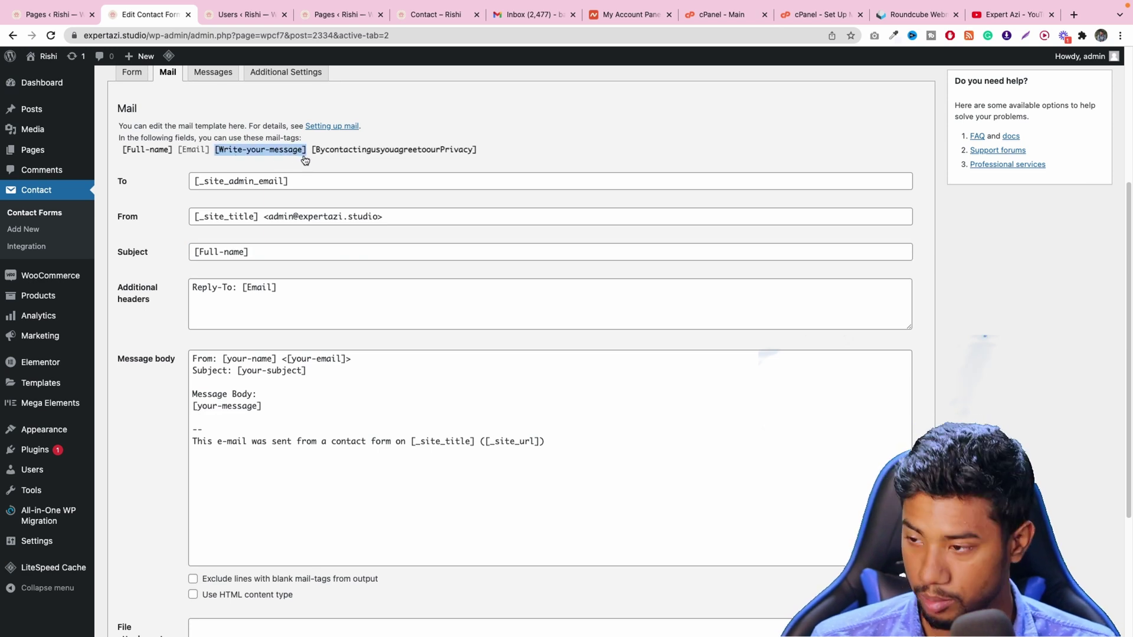
drag(277, 288, 255, 288)
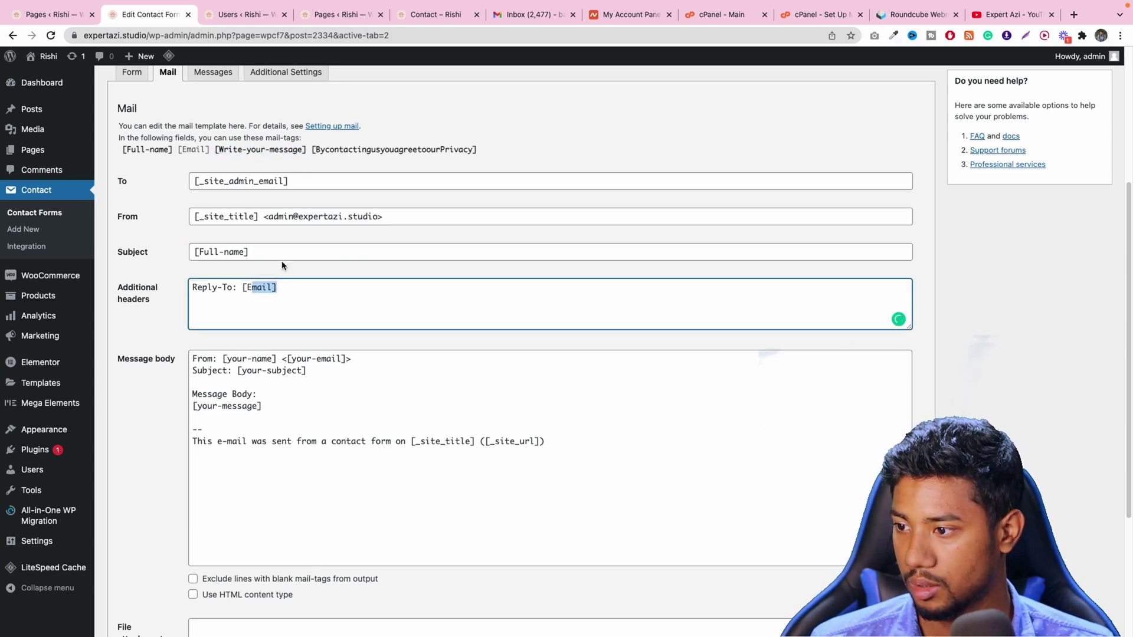
click(273, 405)
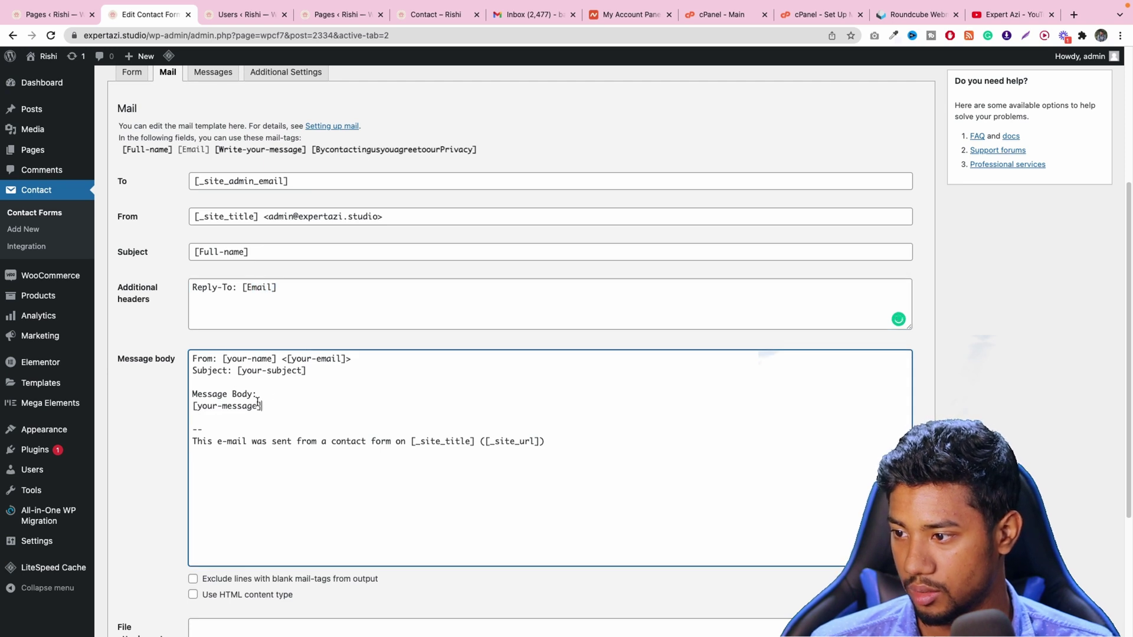
drag(292, 406, 155, 408)
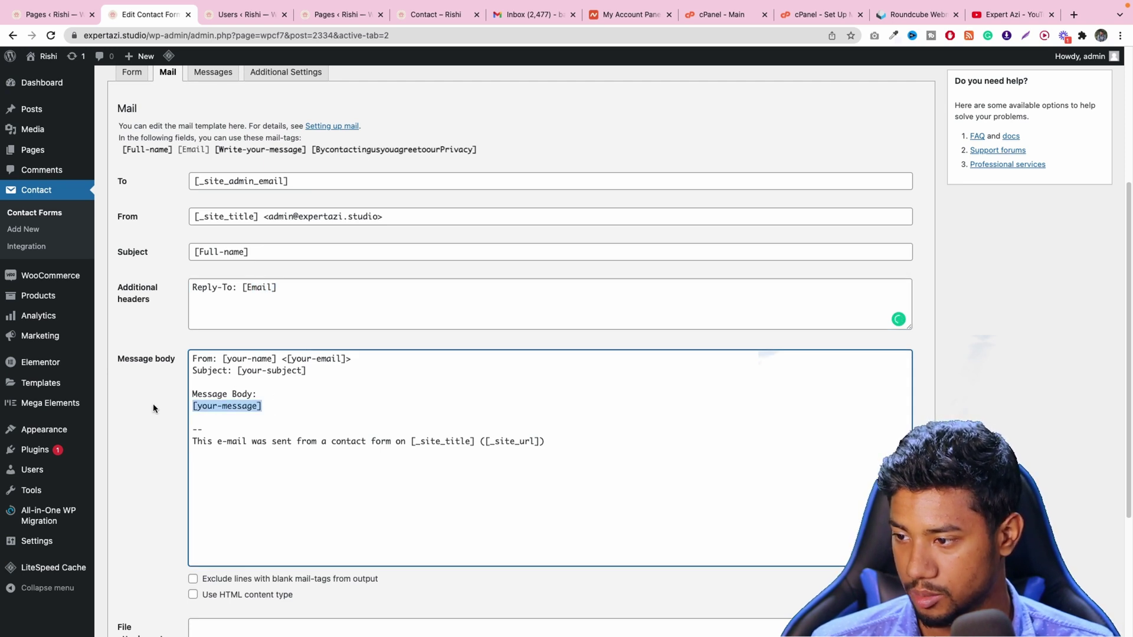
key(ctrl+v)
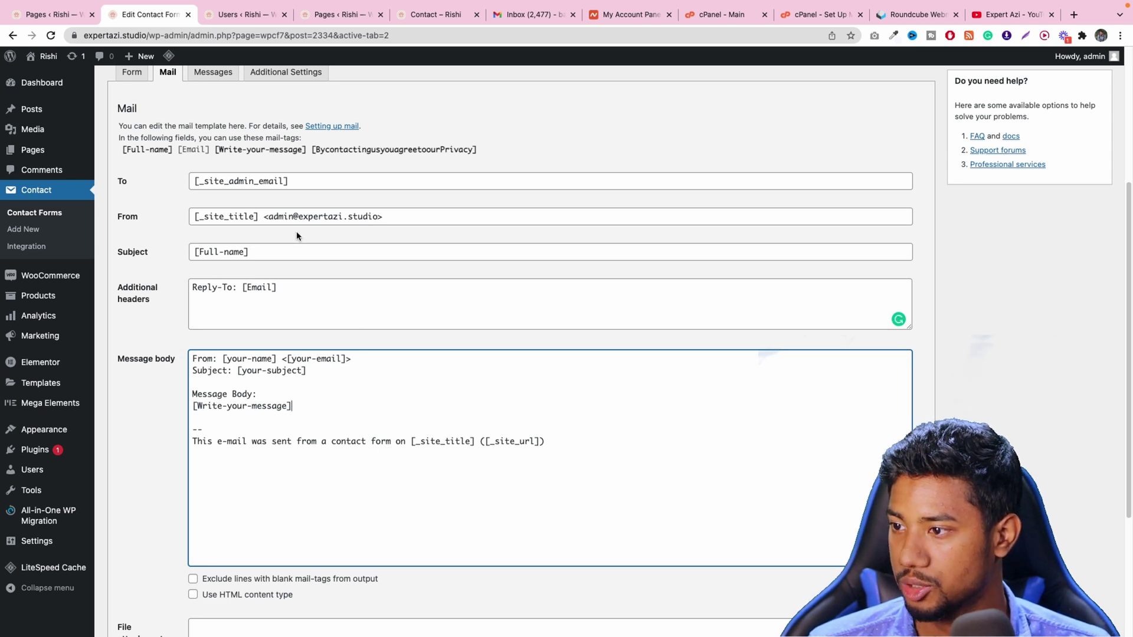
drag(281, 253, 163, 260)
key(ctrl+c)
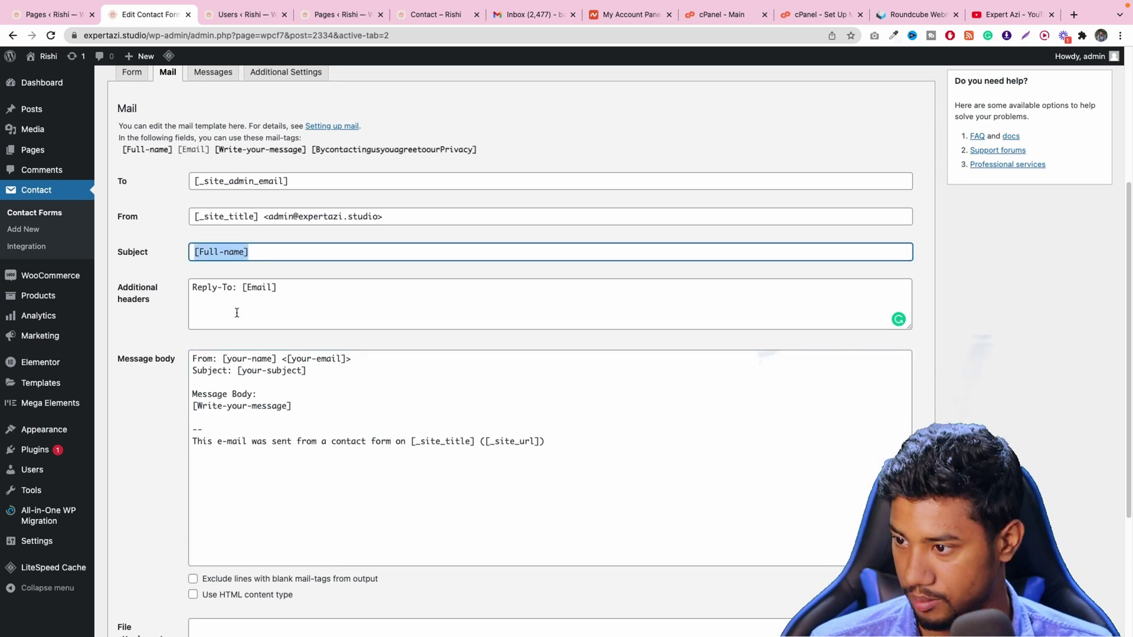
drag(330, 372, 230, 372)
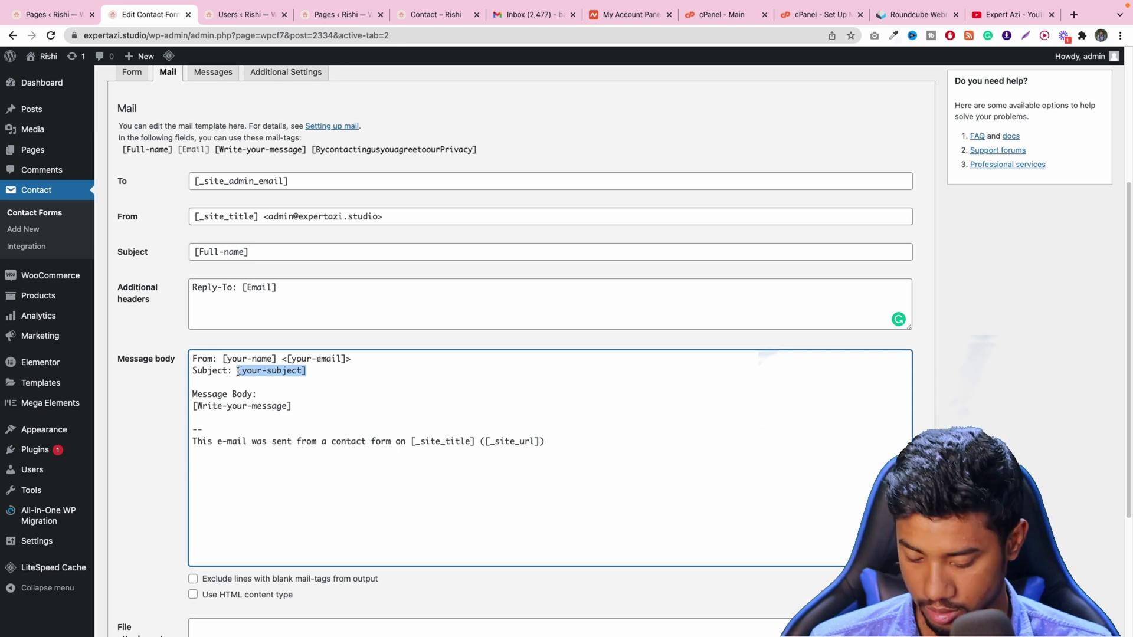
key(ctrl+v)
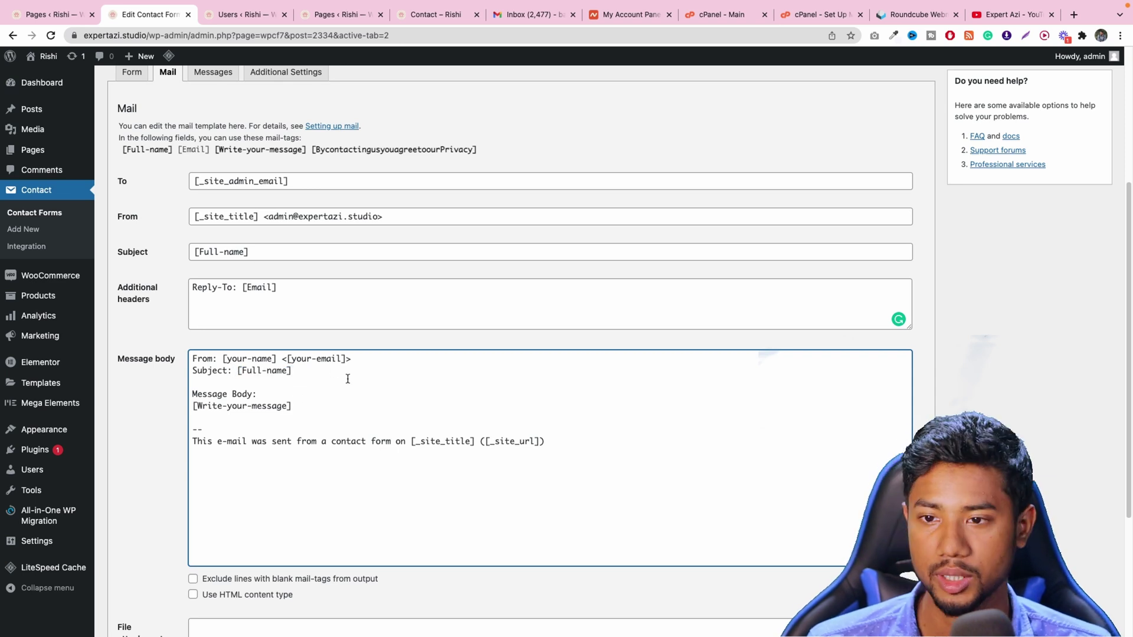
scroll(1054, 196, up, 5)
click(1088, 278)
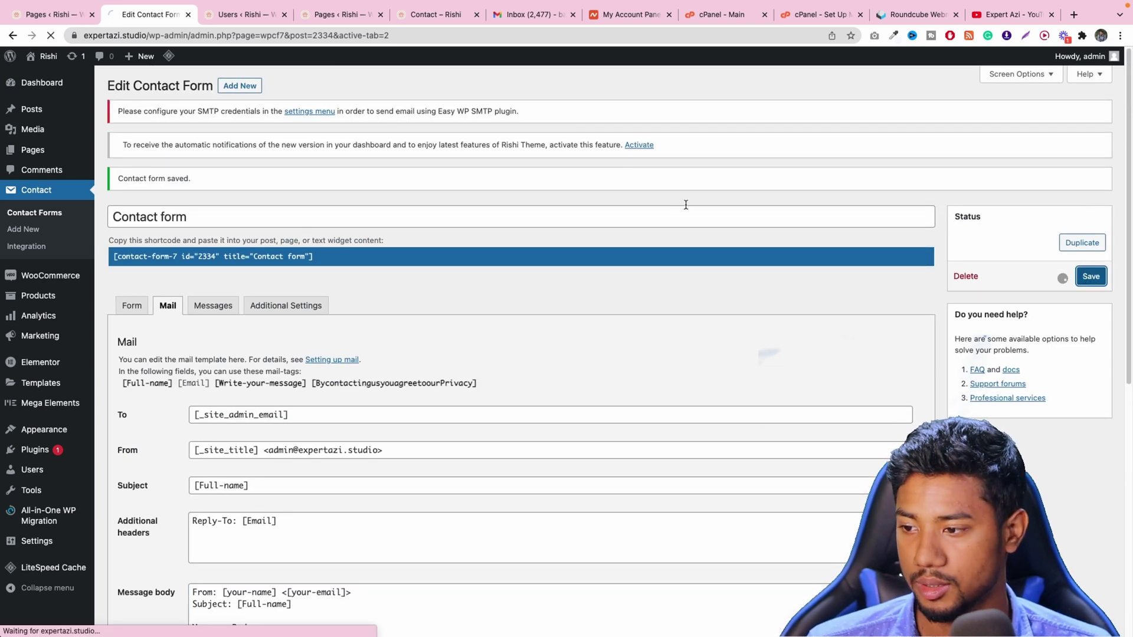
scroll(682, 204, down, 4)
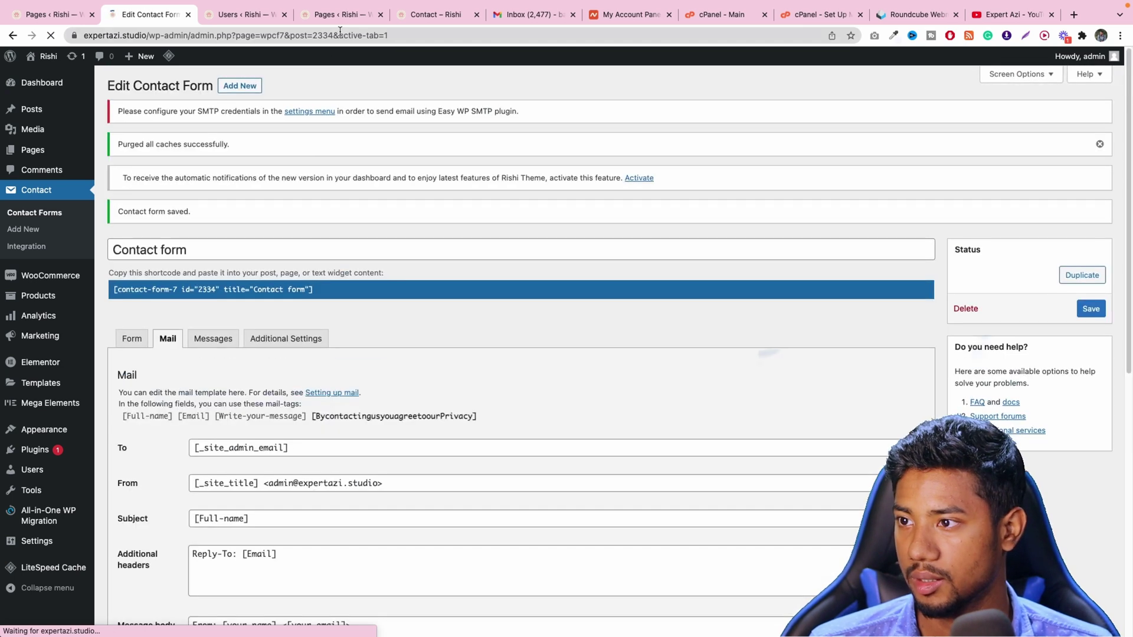
Purge all of the site's cache with LiteSpeed from the Contact page
click(431, 15)
mouse_move(381, 56)
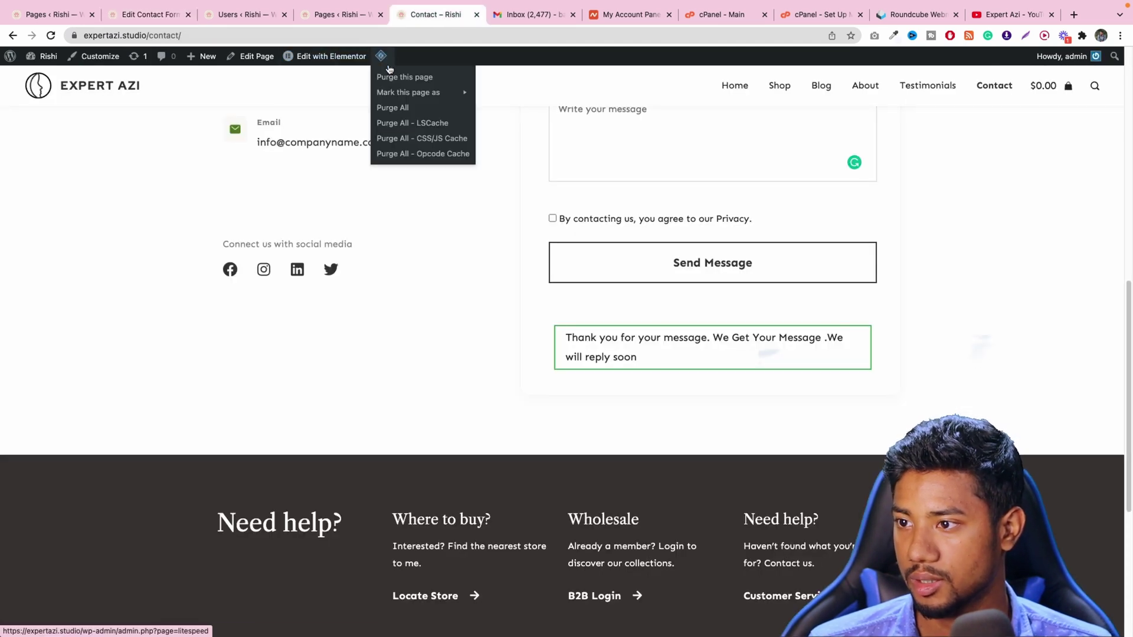
click(394, 108)
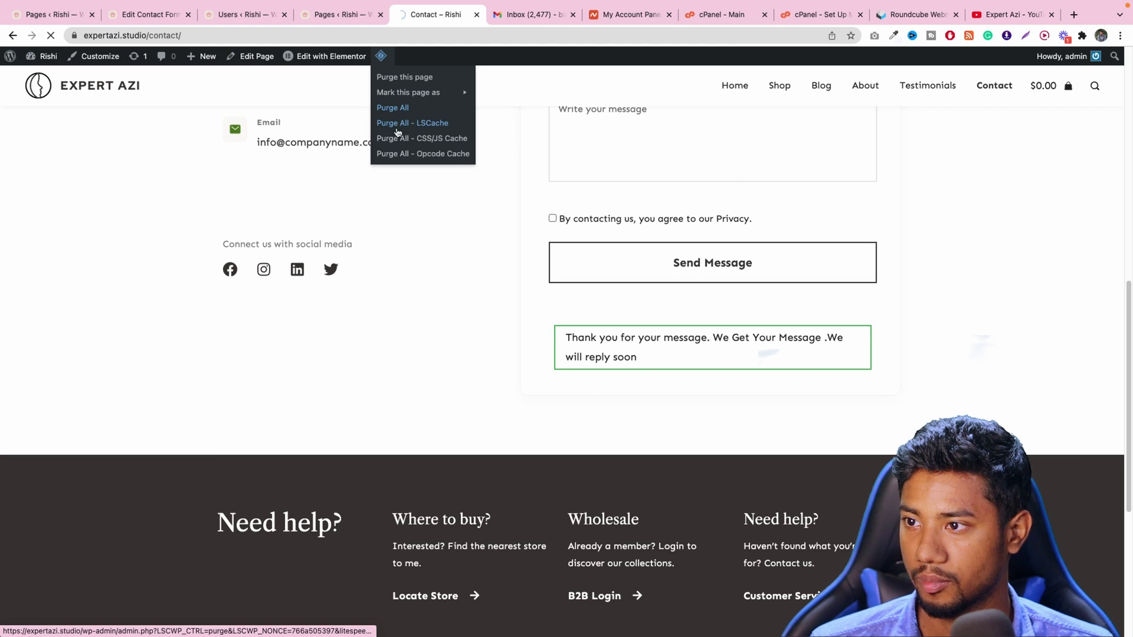
Send the test message 'aafdfk checking' through the Contact form with name, e-mail and consent filled
click(591, 301)
text(aziz)
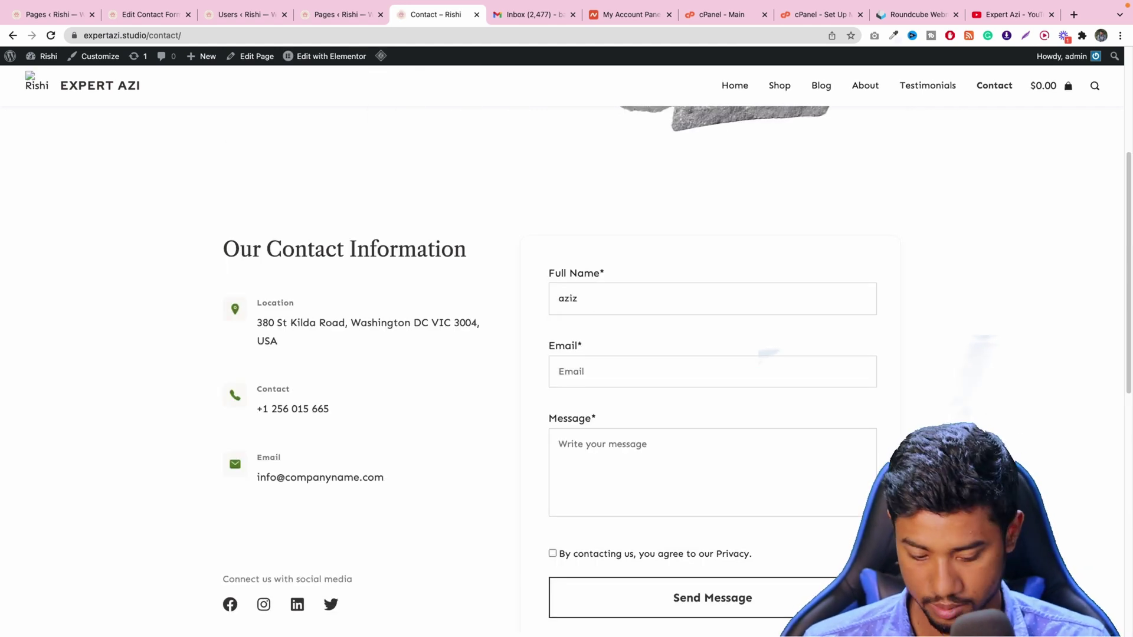
click(620, 373)
click(620, 403)
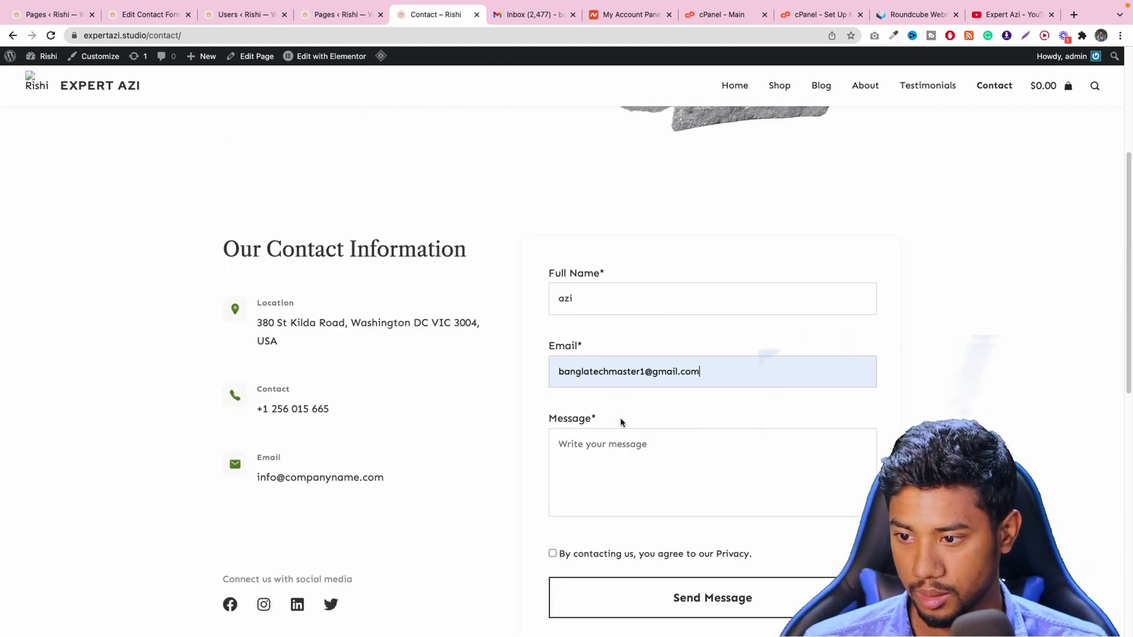
text(aafdfk checking)
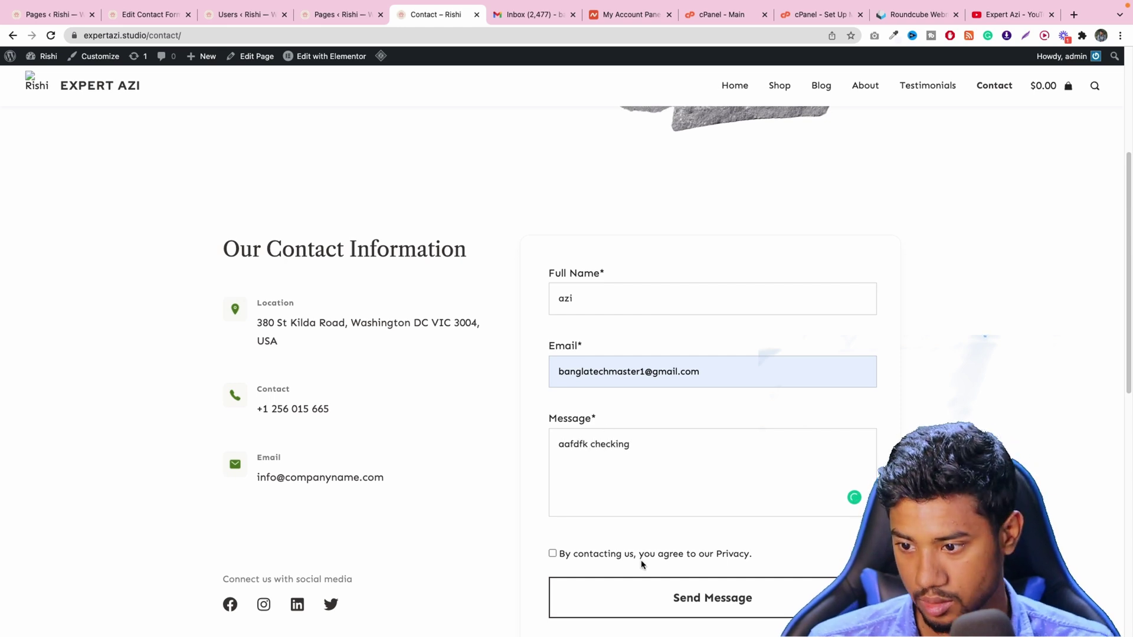
click(553, 553)
click(595, 608)
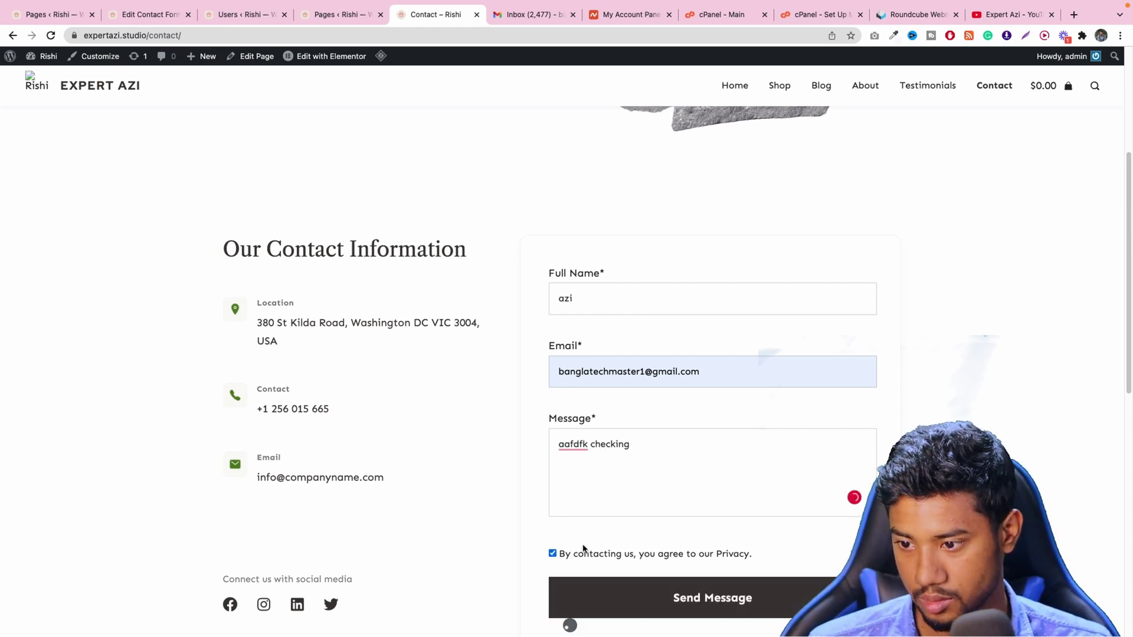
click(912, 16)
Open the newest contact-form message and check its name subject, 'checking' body and placeholder From line
click(10, 136)
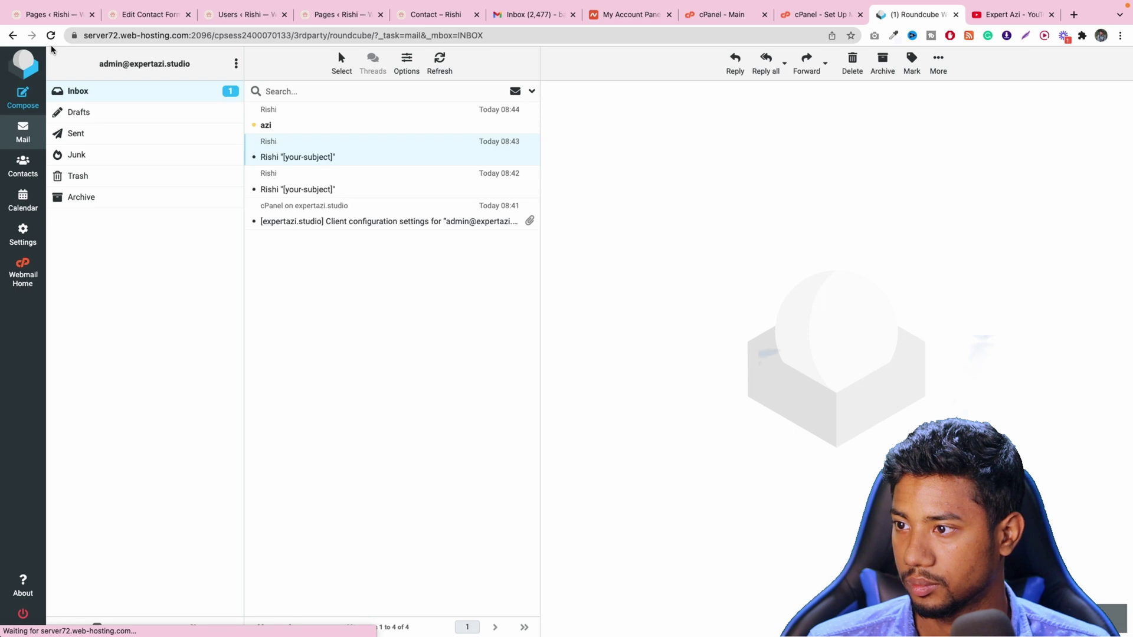
double_click(367, 123)
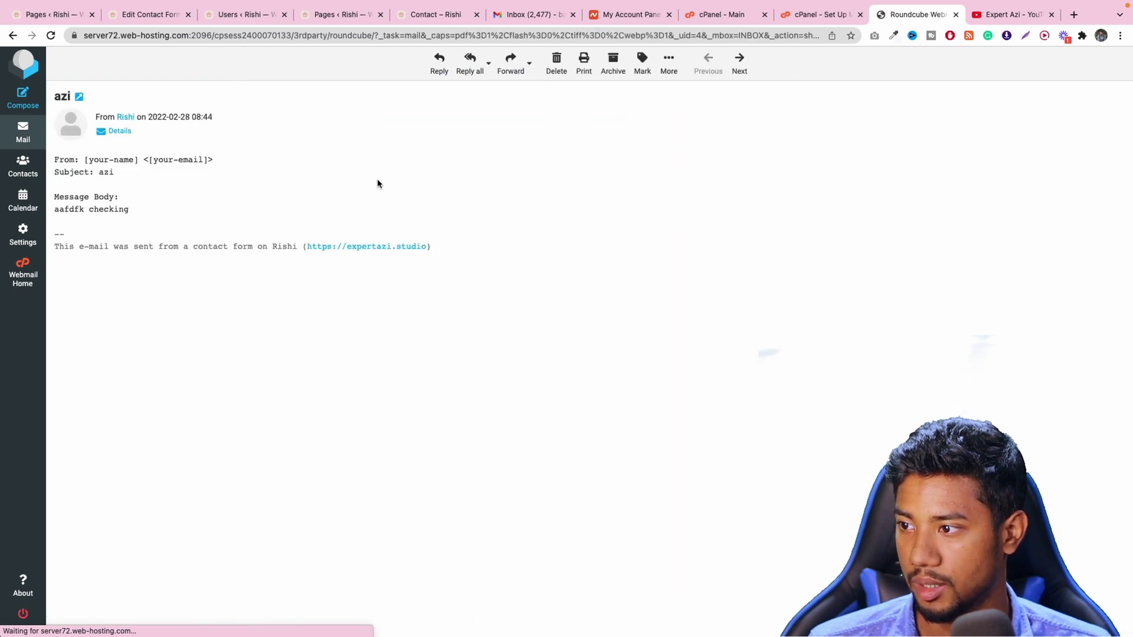
drag(129, 210, 101, 211)
key(super+a)
click(107, 172)
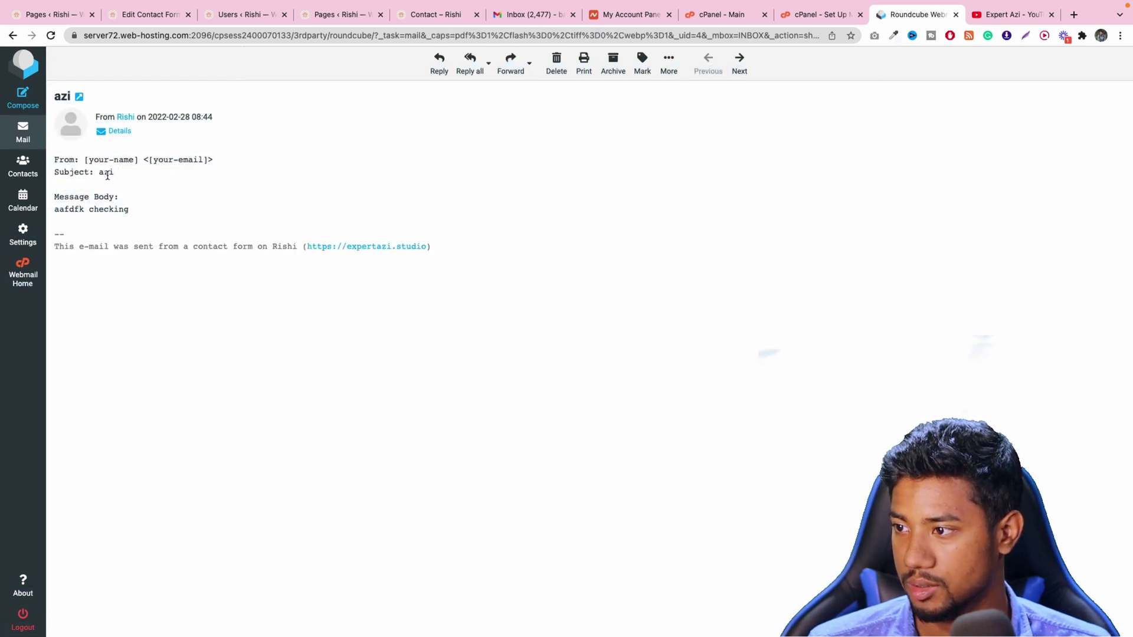
drag(171, 180, 64, 173)
drag(240, 162, 103, 161)
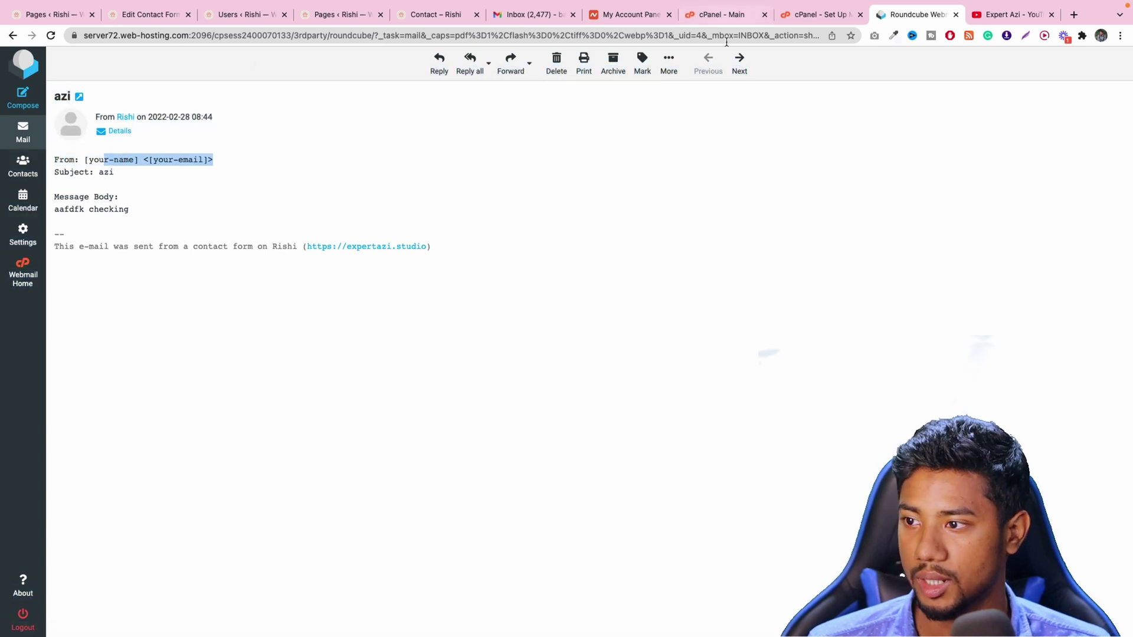
click(354, 14)
Set the mail body's From line to [Full-name] <[Email]> and delete its Subject line
click(151, 16)
scroll(338, 366, down, 4)
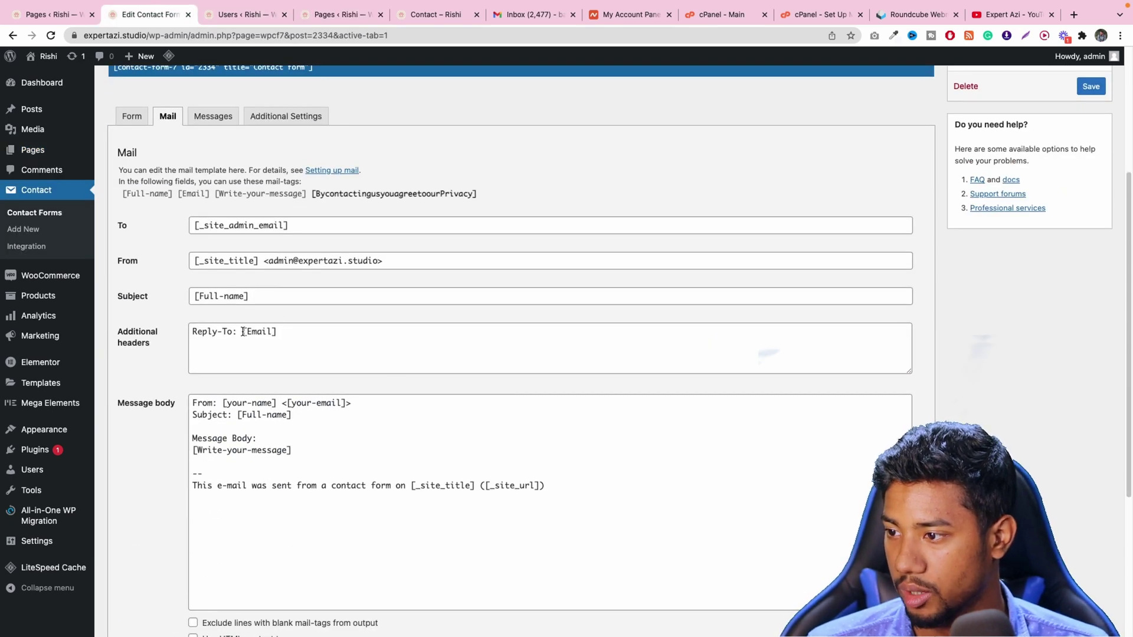
drag(243, 332, 296, 332)
key(super+c)
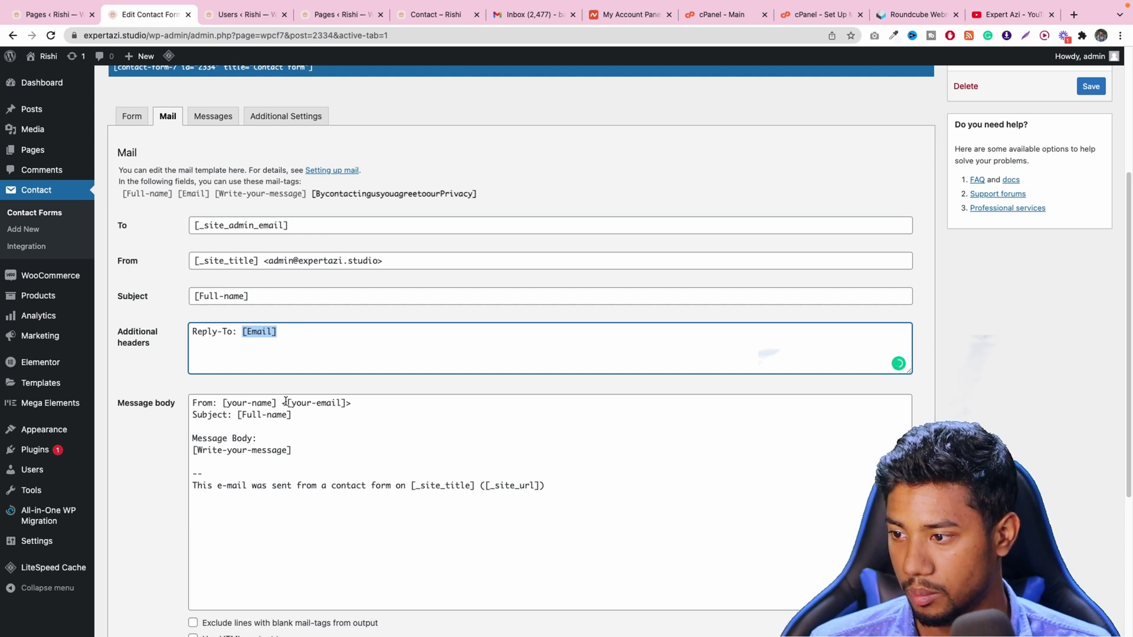
drag(288, 403, 344, 405)
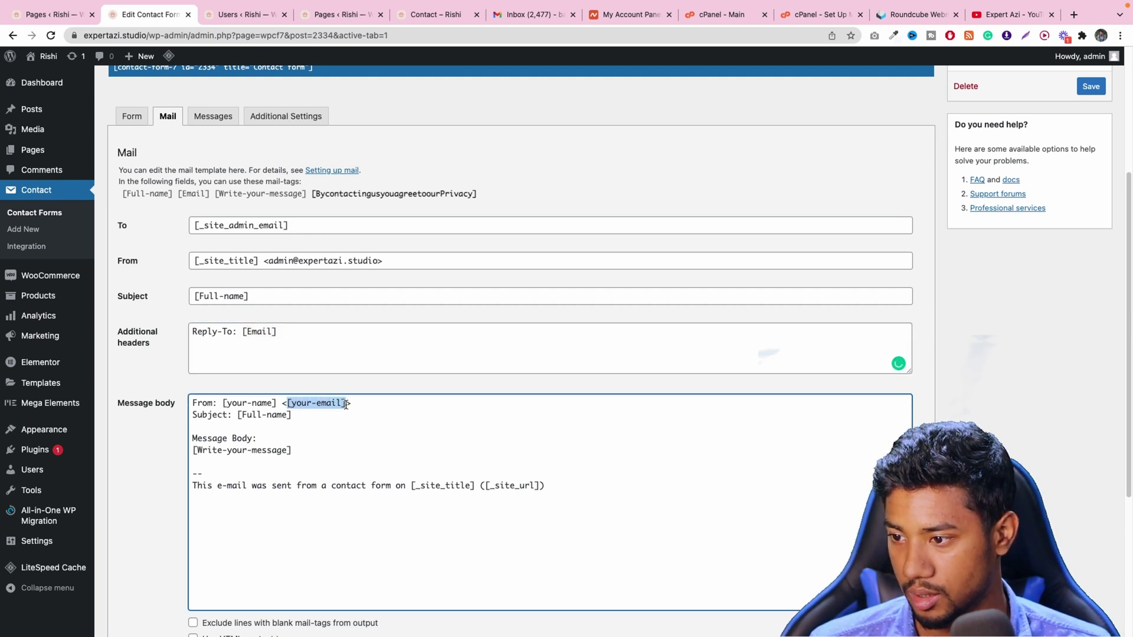
key(super+v)
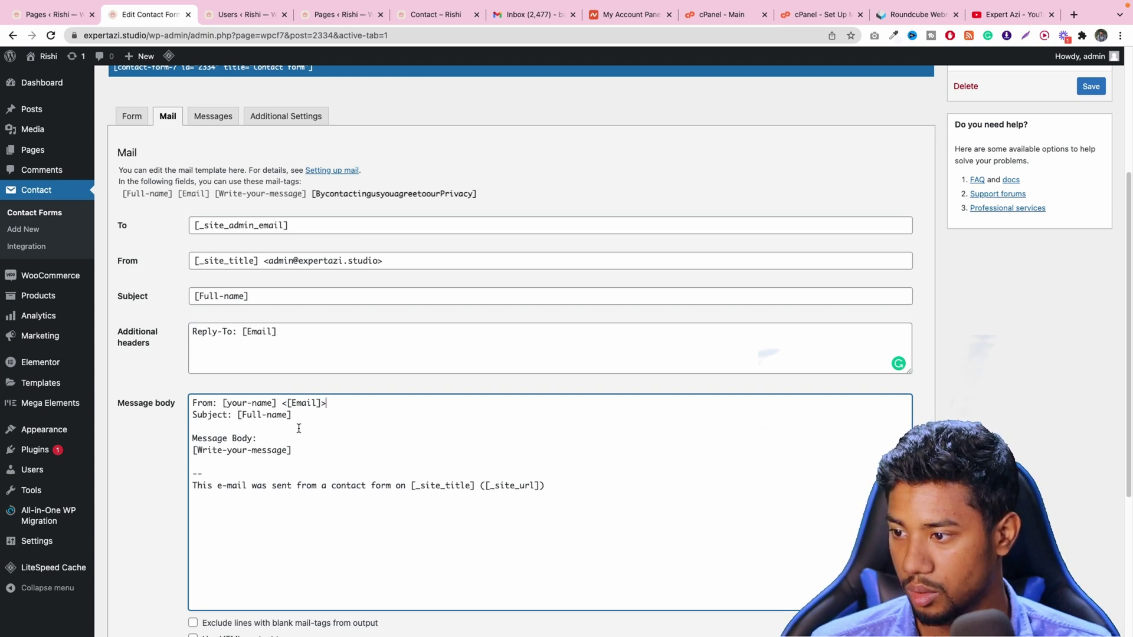
drag(277, 418, 175, 416)
key(BackSpace)
text([Full-name])
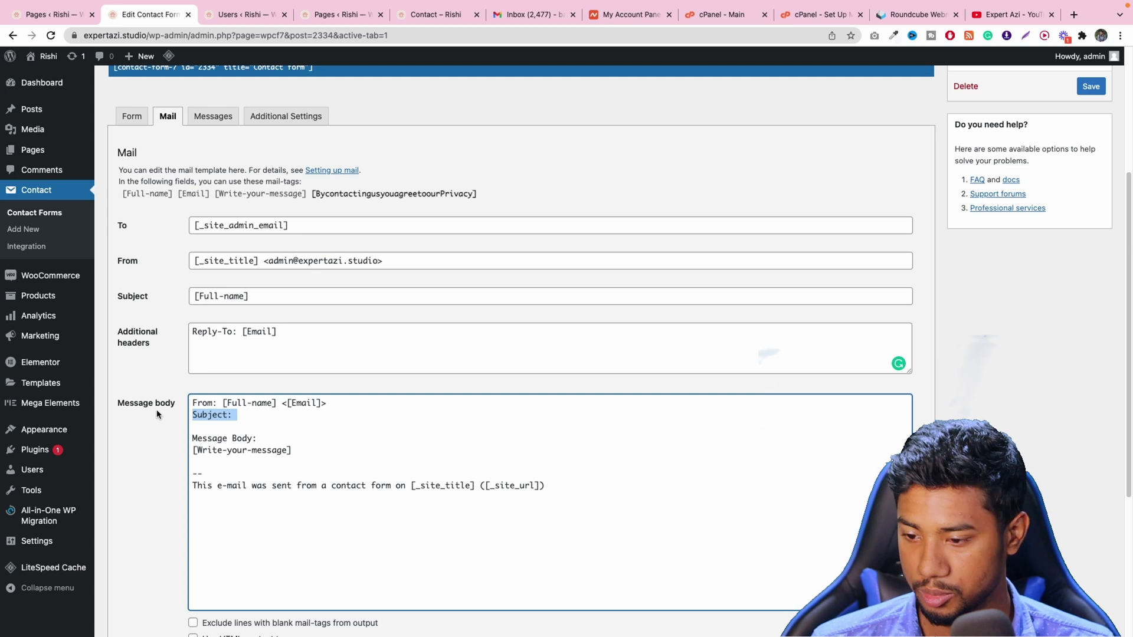
key(BackSpace)
key(BackSpace)
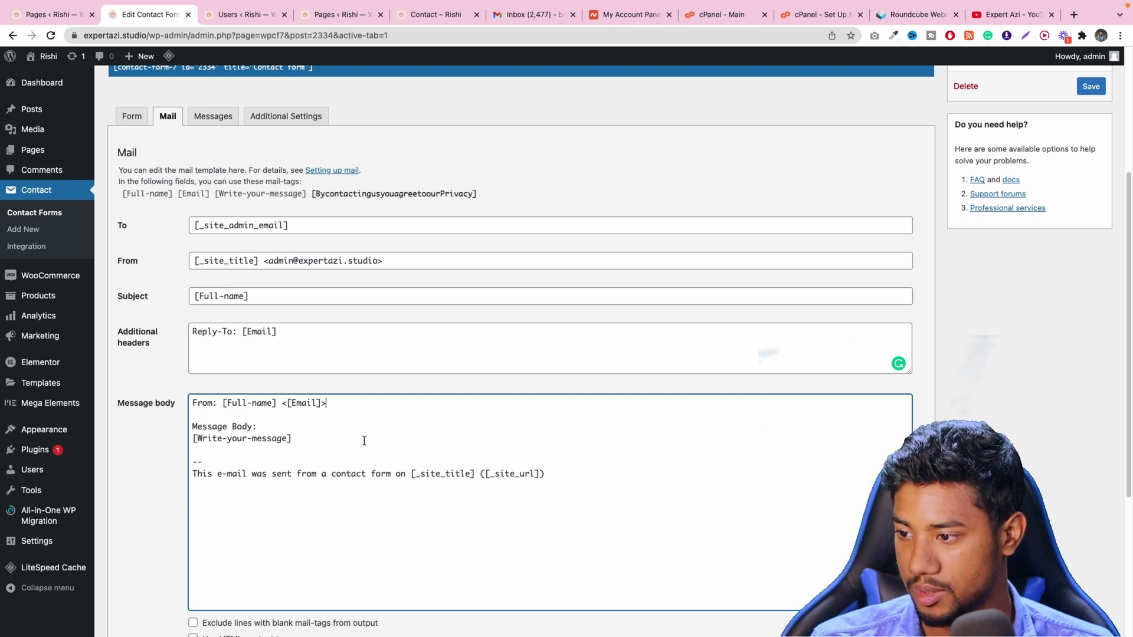
Save the contact form and review the list of available mail-tags
drag(364, 441, 158, 444)
triple_click(287, 475)
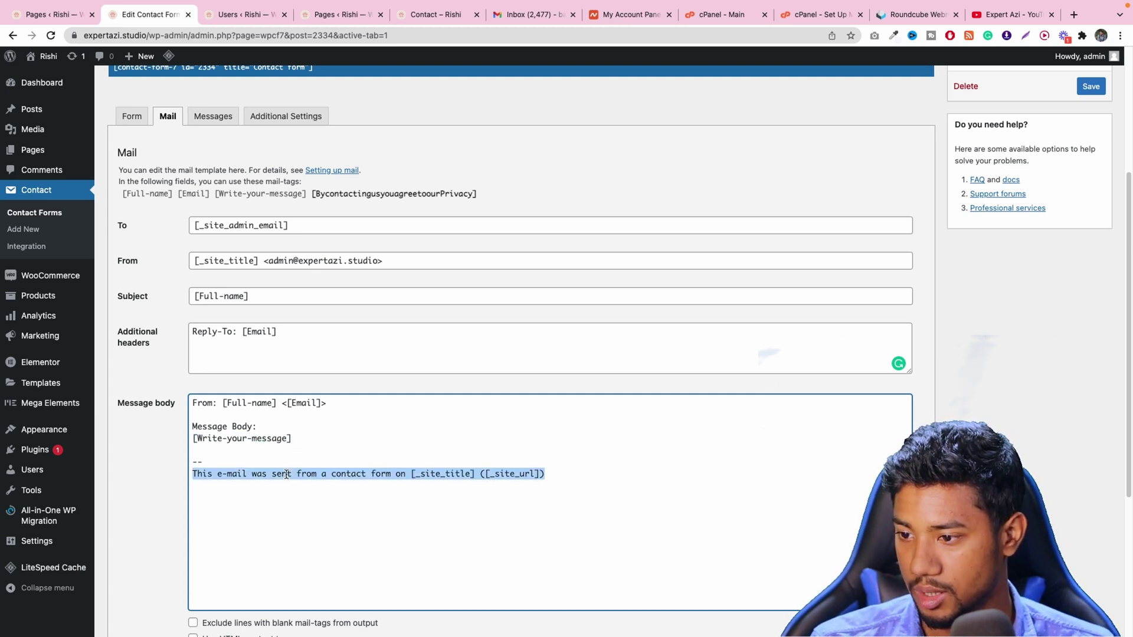
click(407, 452)
drag(579, 477, 411, 475)
click(413, 443)
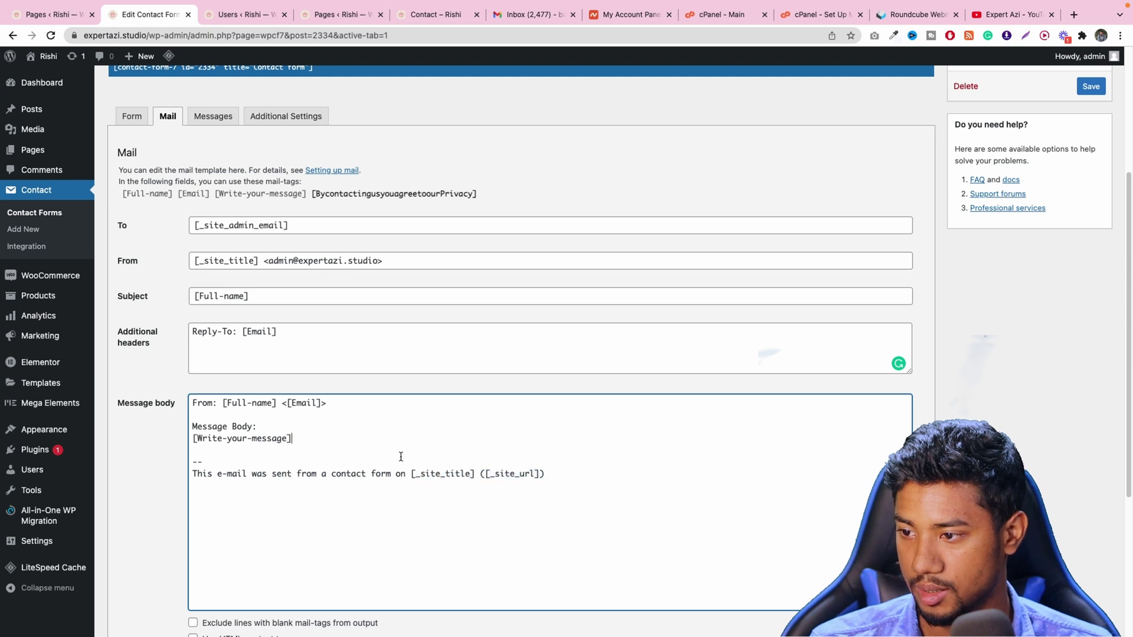
click(1086, 93)
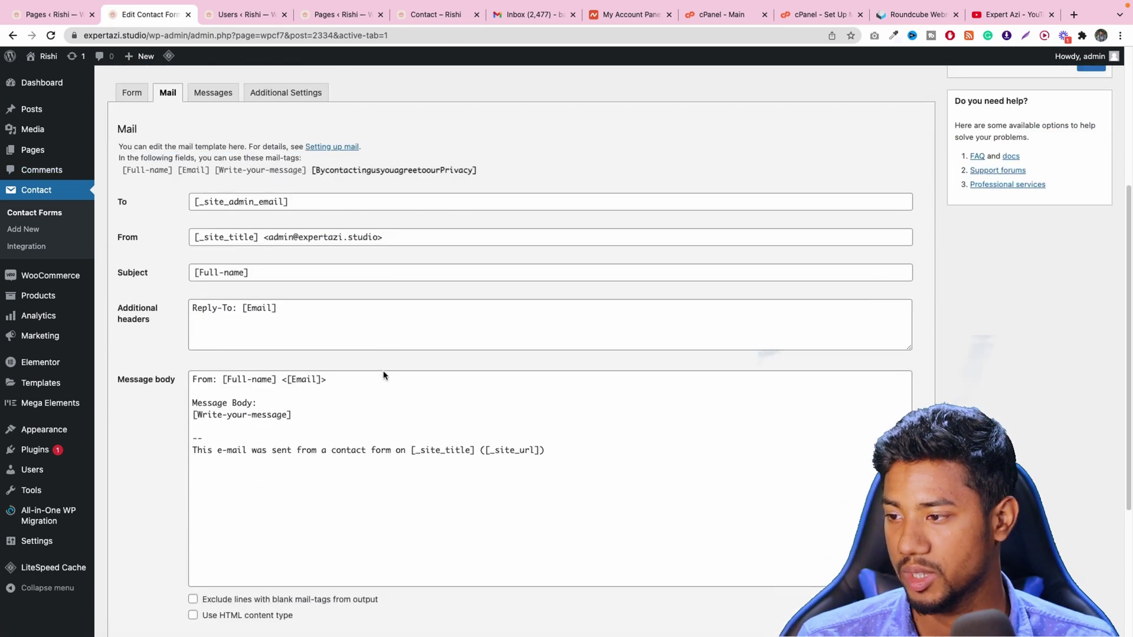
scroll(386, 367, down, 2)
scroll(334, 313, up, 2)
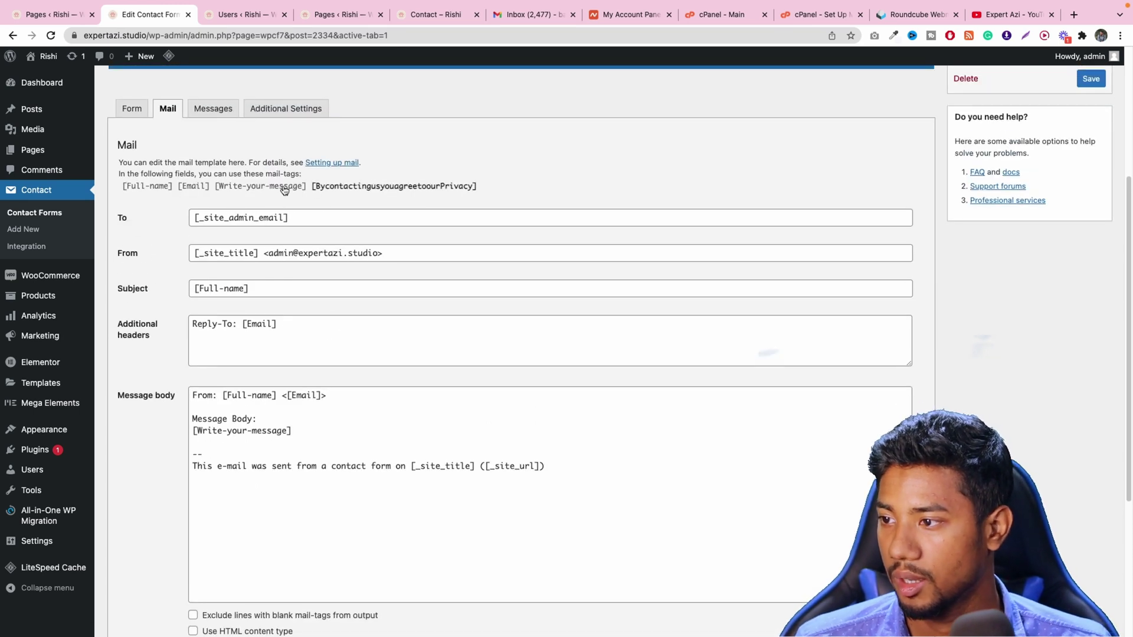
drag(120, 174, 492, 184)
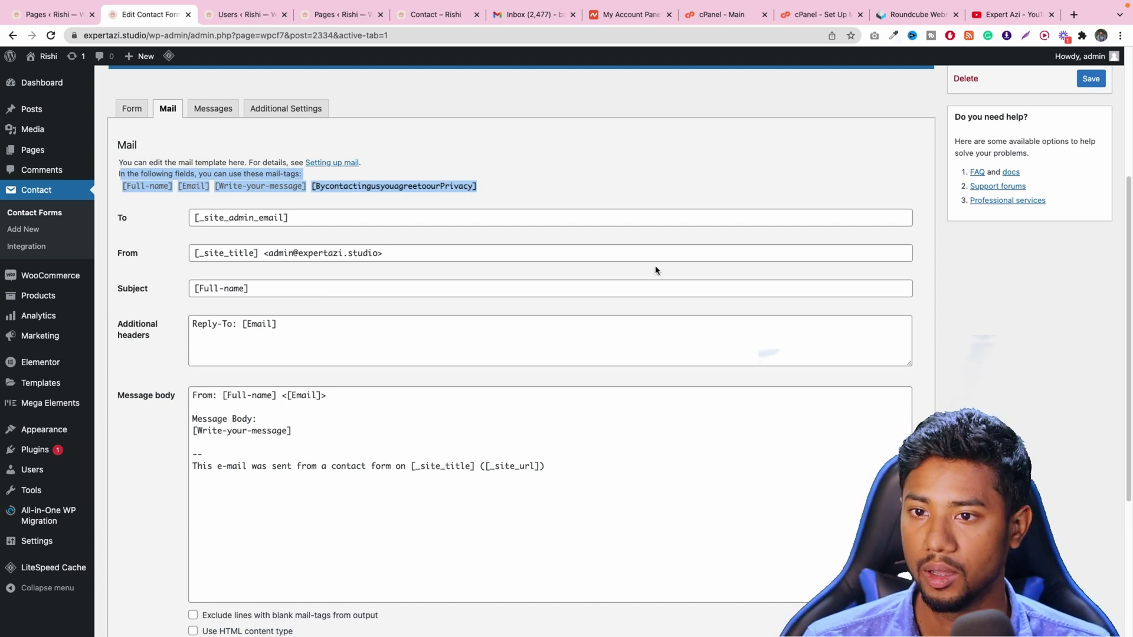
scroll(655, 270, up, 5)
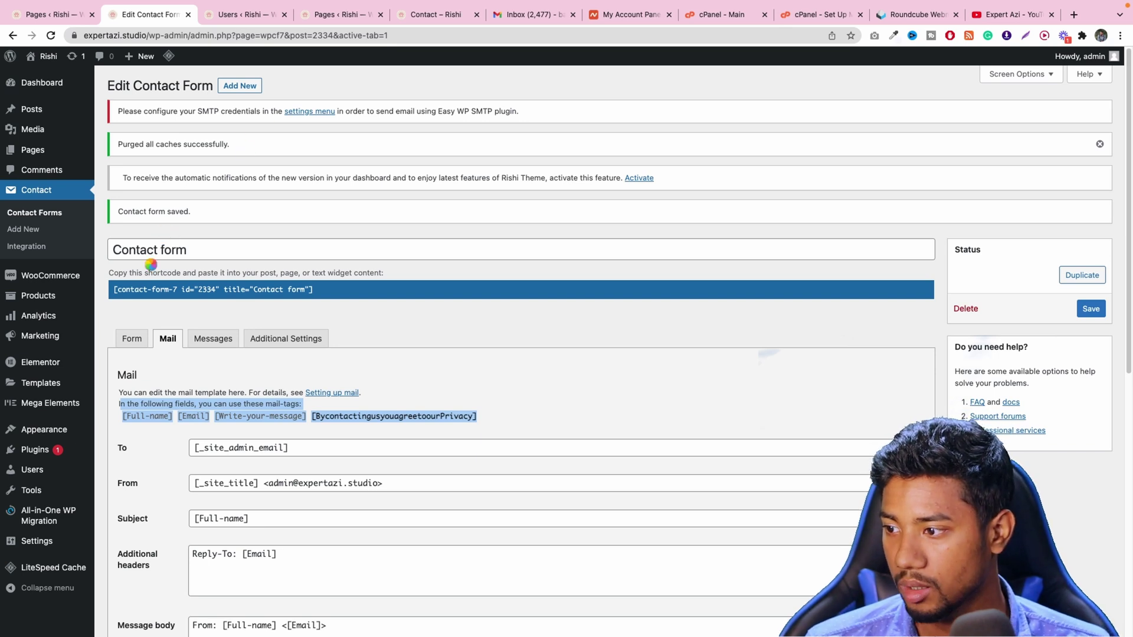
scroll(46, 450, down, 4)
mouse_move(47, 451)
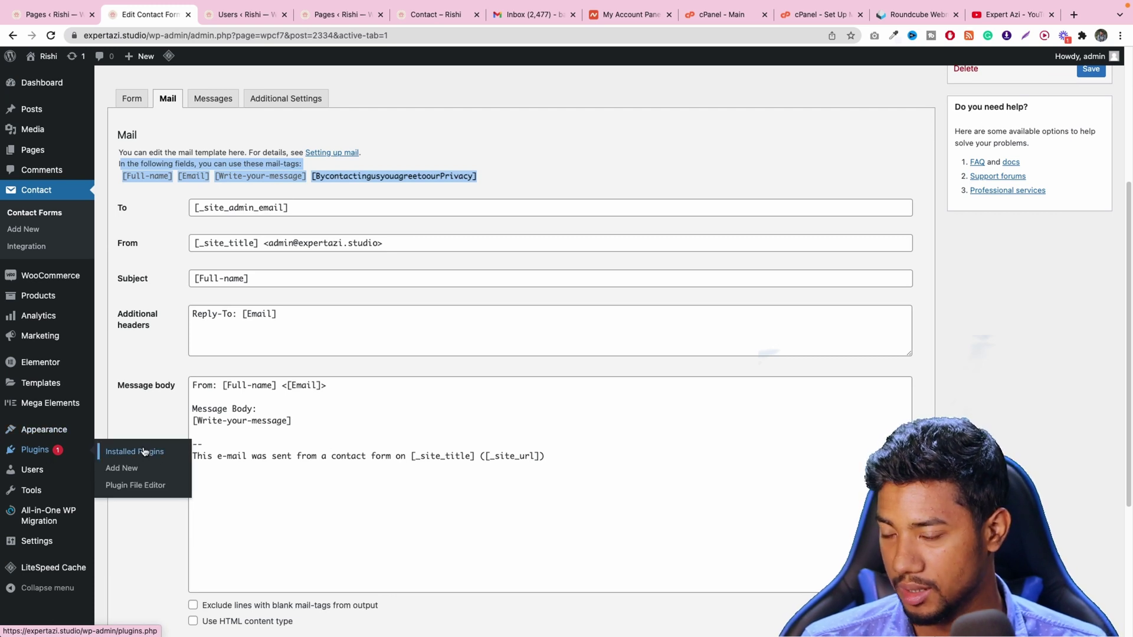
Open Easy WP SMTP's Settings link from the Installed Plugins list
click(144, 451)
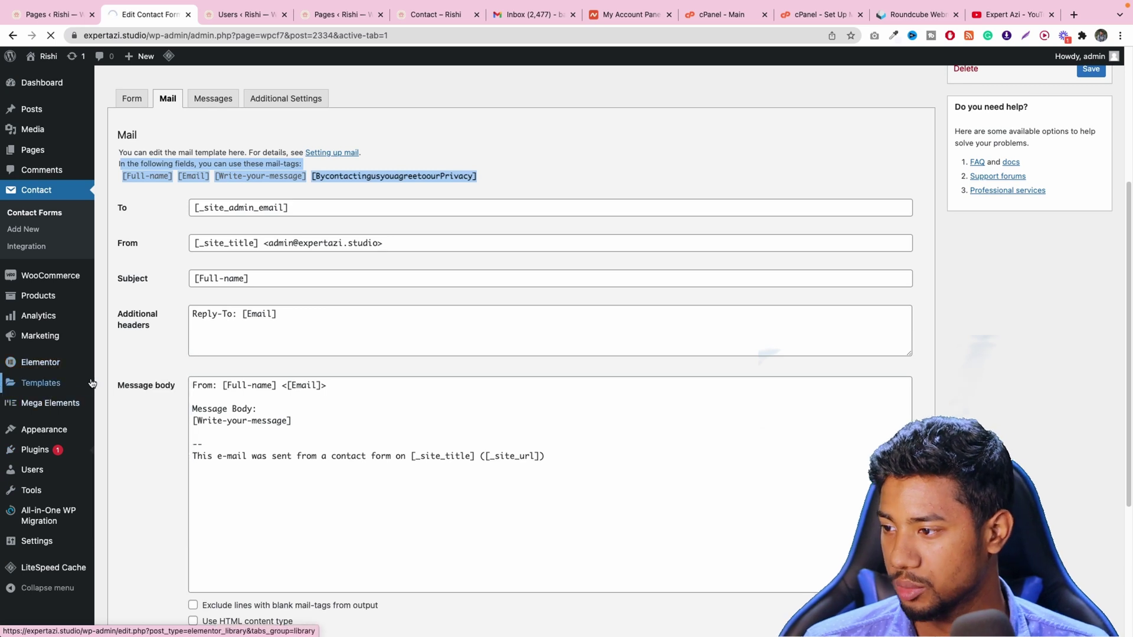
scroll(244, 375, down, 5)
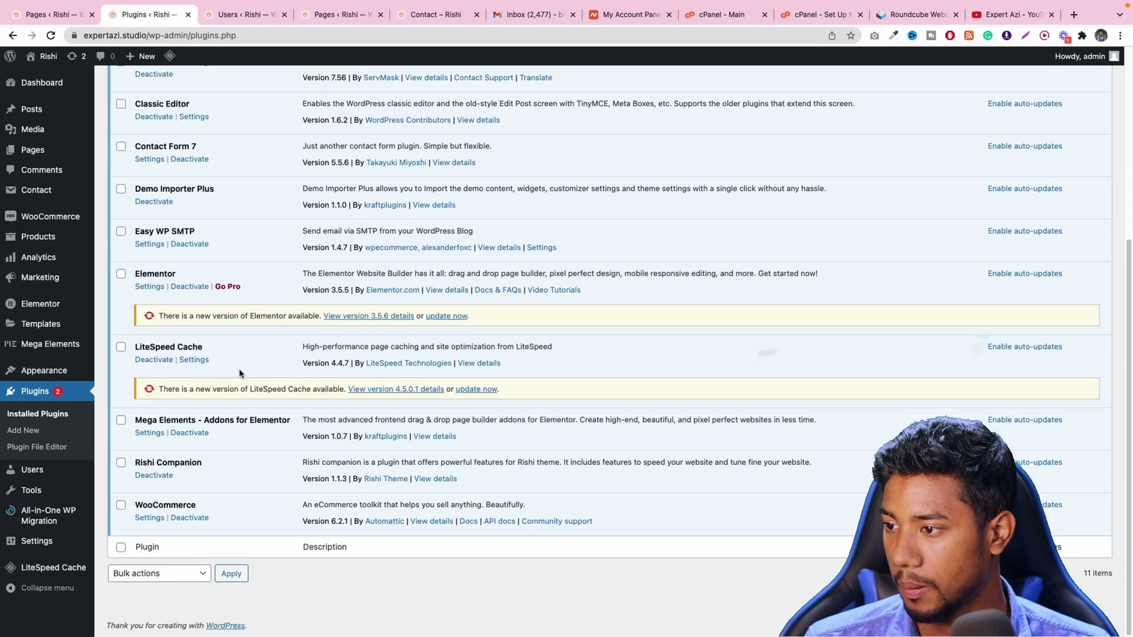
scroll(239, 373, up, 3)
mouse_move(154, 375)
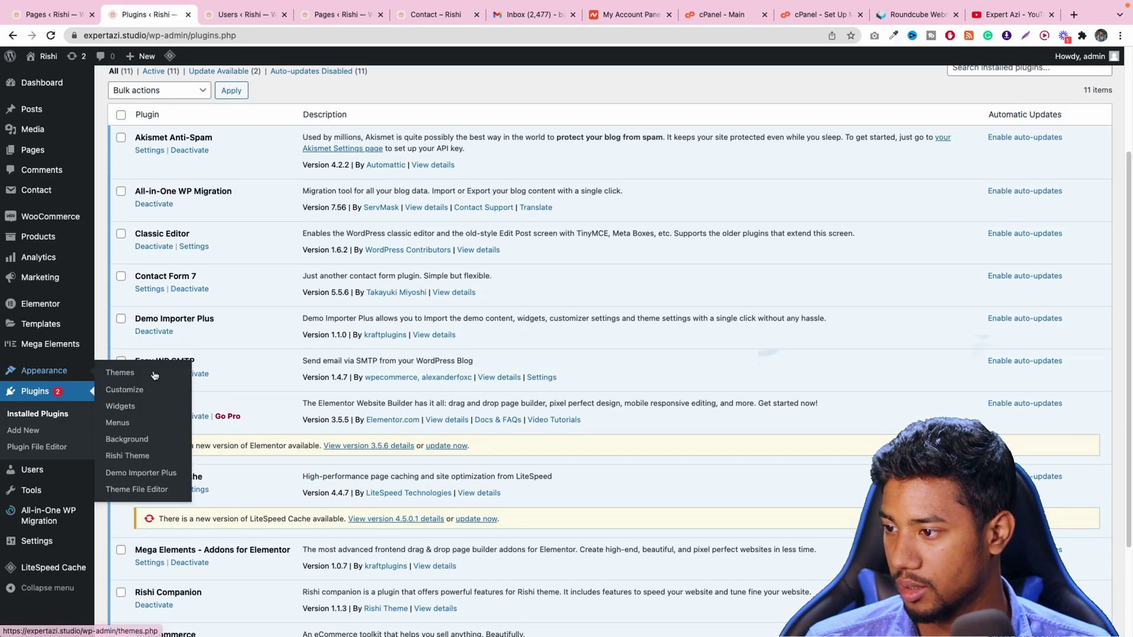
drag(231, 362, 136, 365)
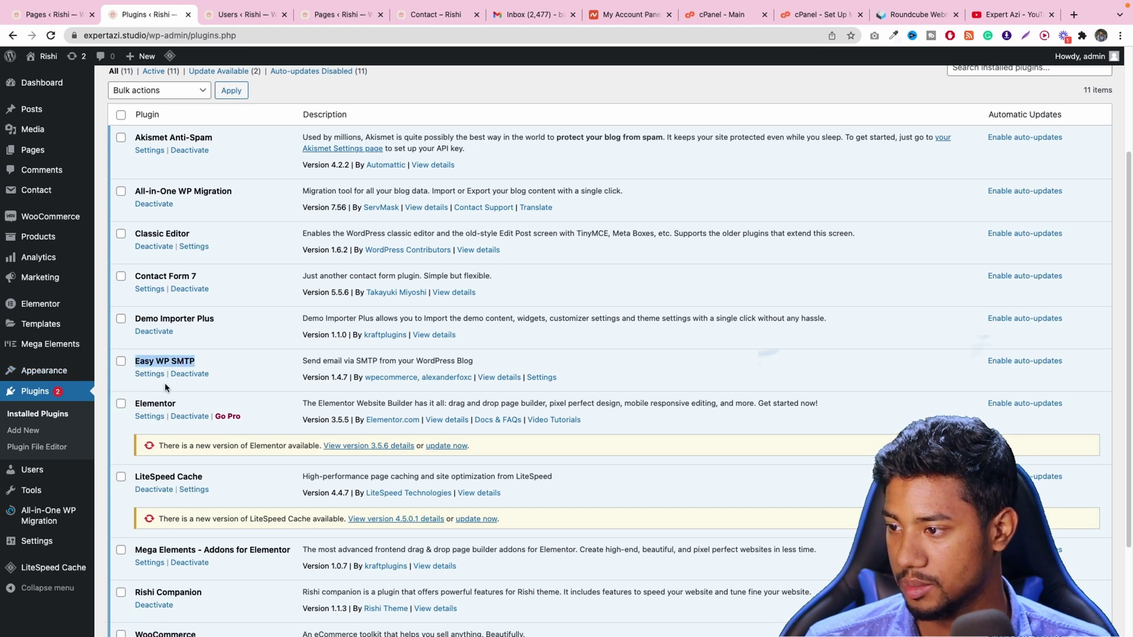
click(151, 374)
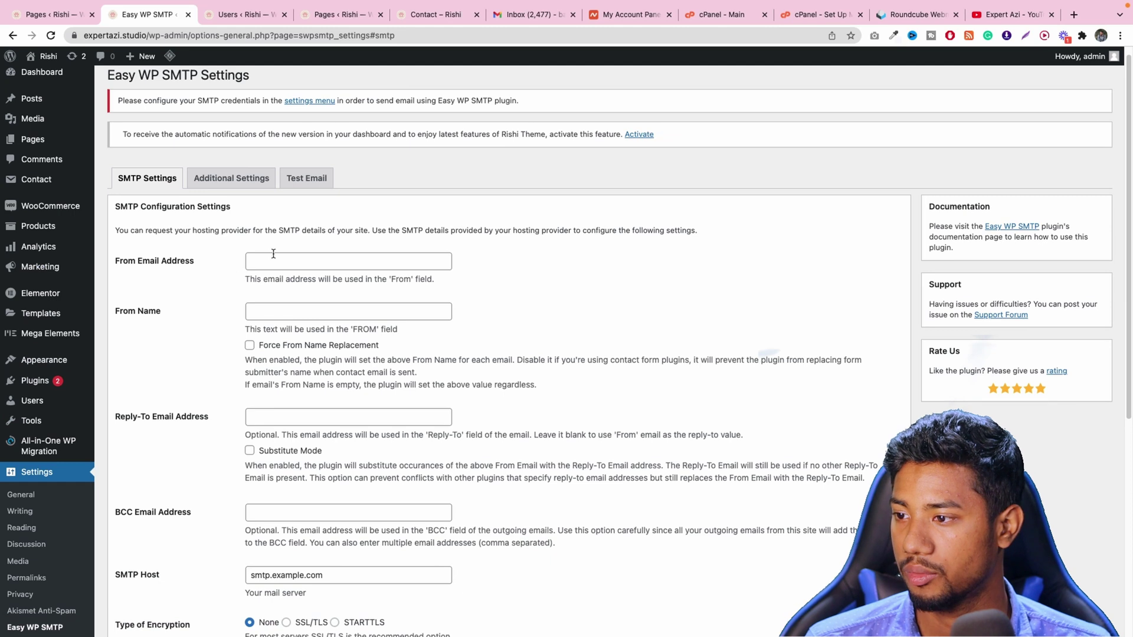
Open cPanel's Email Accounts list and the admin mailbox's connection settings
click(912, 14)
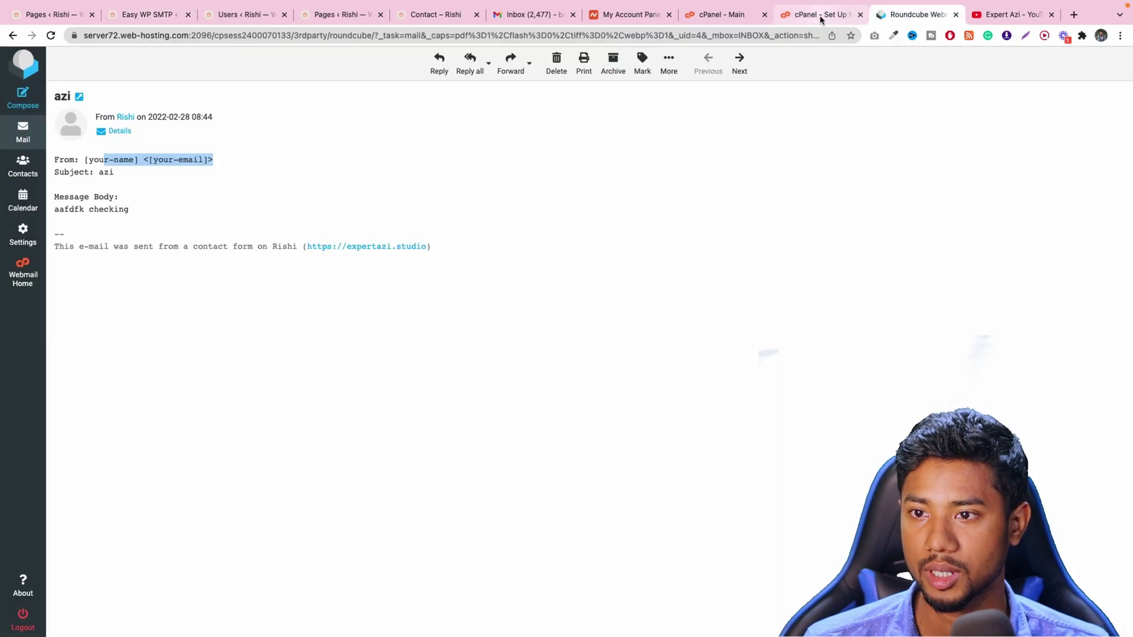
click(820, 15)
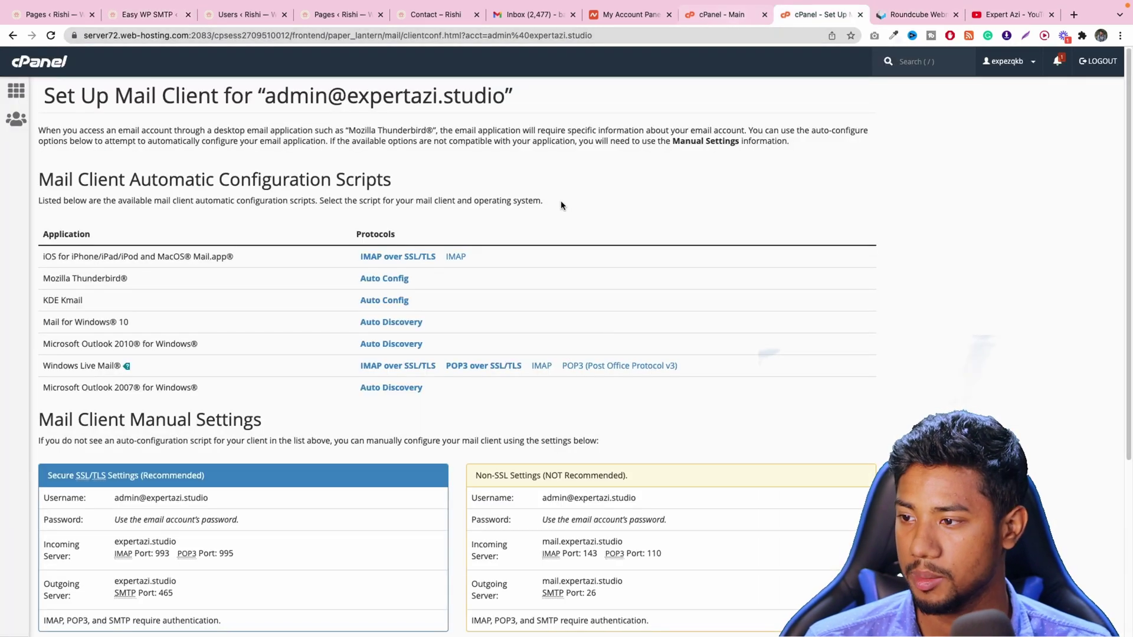
click(730, 17)
right_click(128, 162)
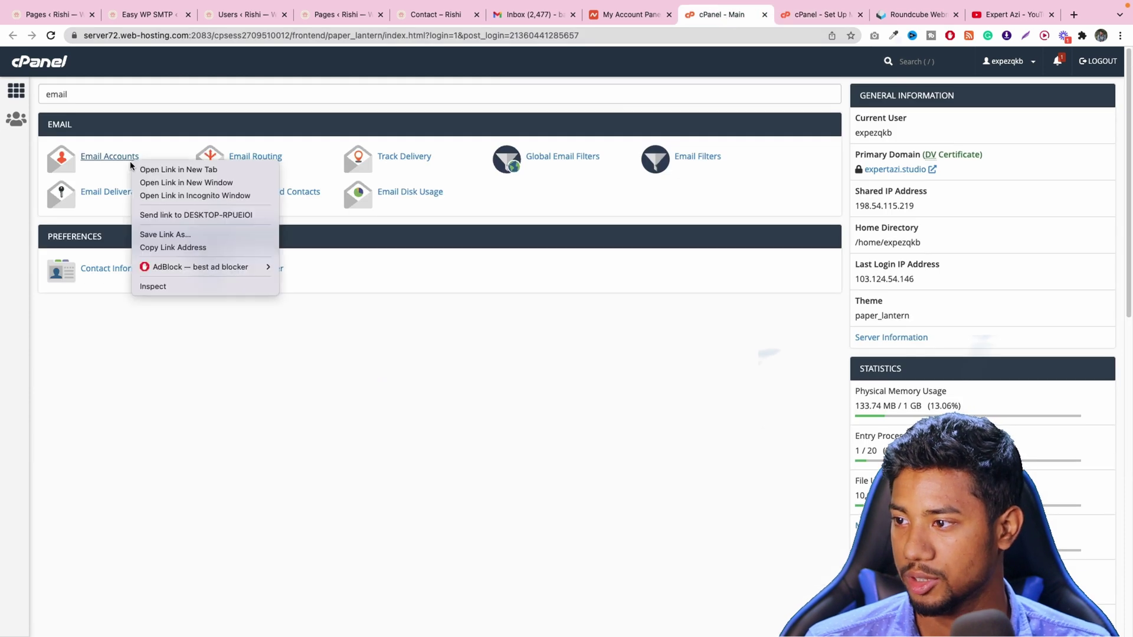
click(153, 167)
click(755, 16)
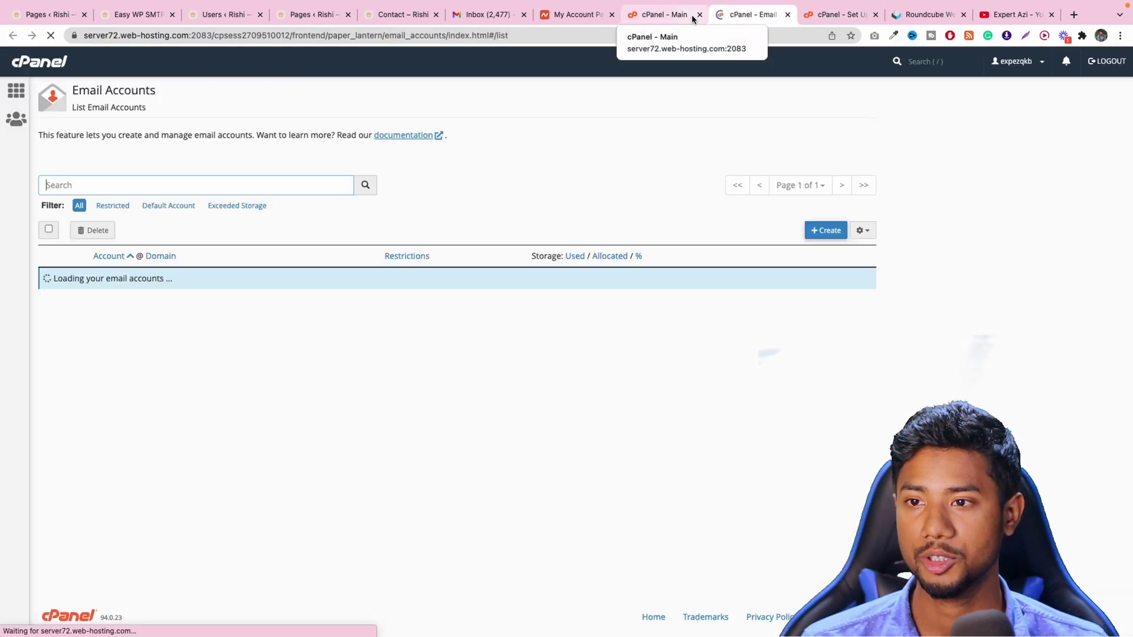
click(679, 17)
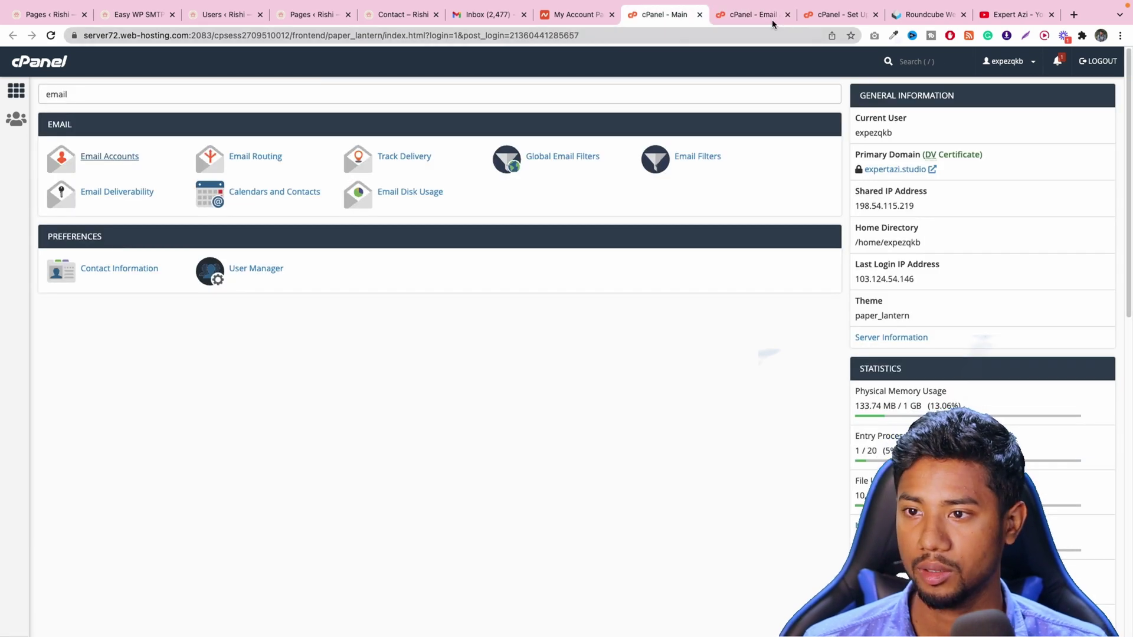
click(768, 17)
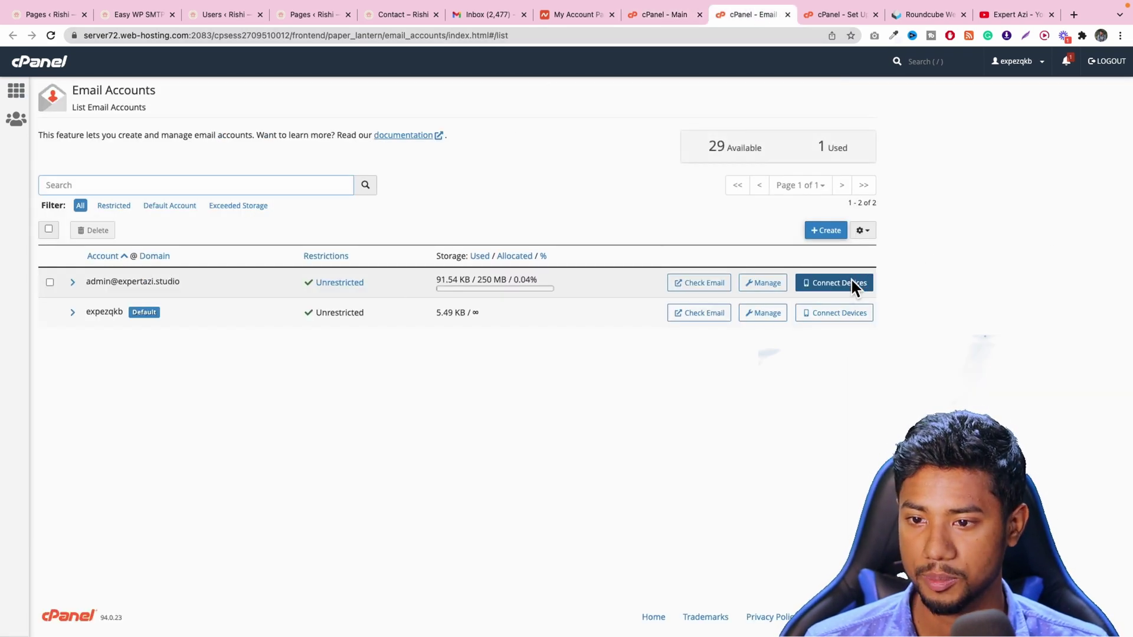
click(857, 294)
scroll(726, 342, down, 5)
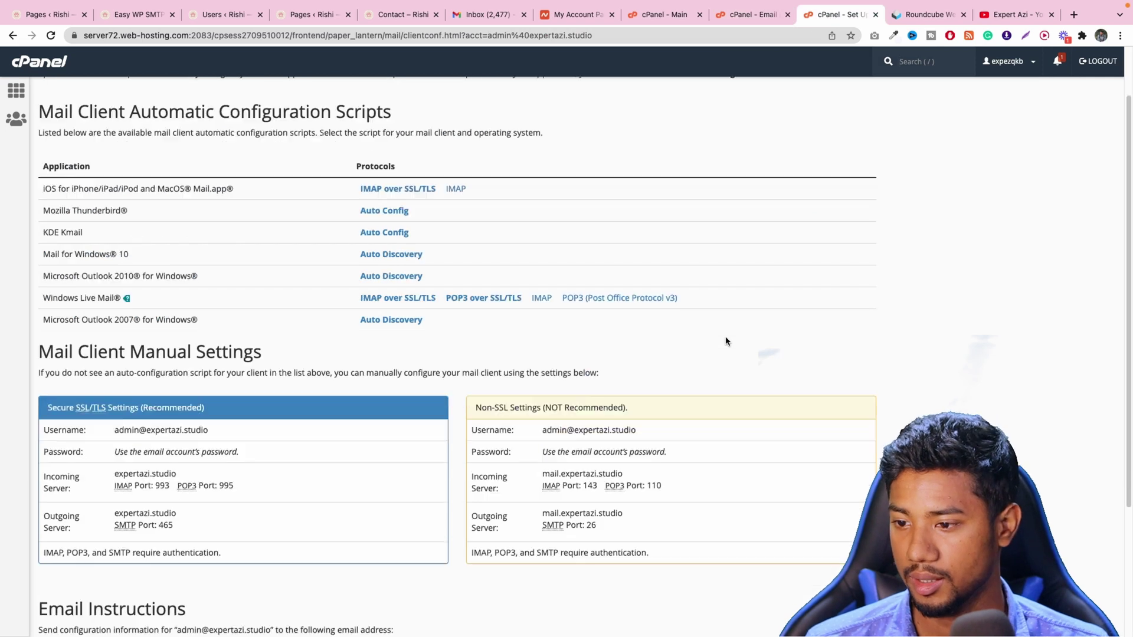
Copy the admin mailbox address and select the Secure SSL/TLS username, ending on the azi message
click(1018, 15)
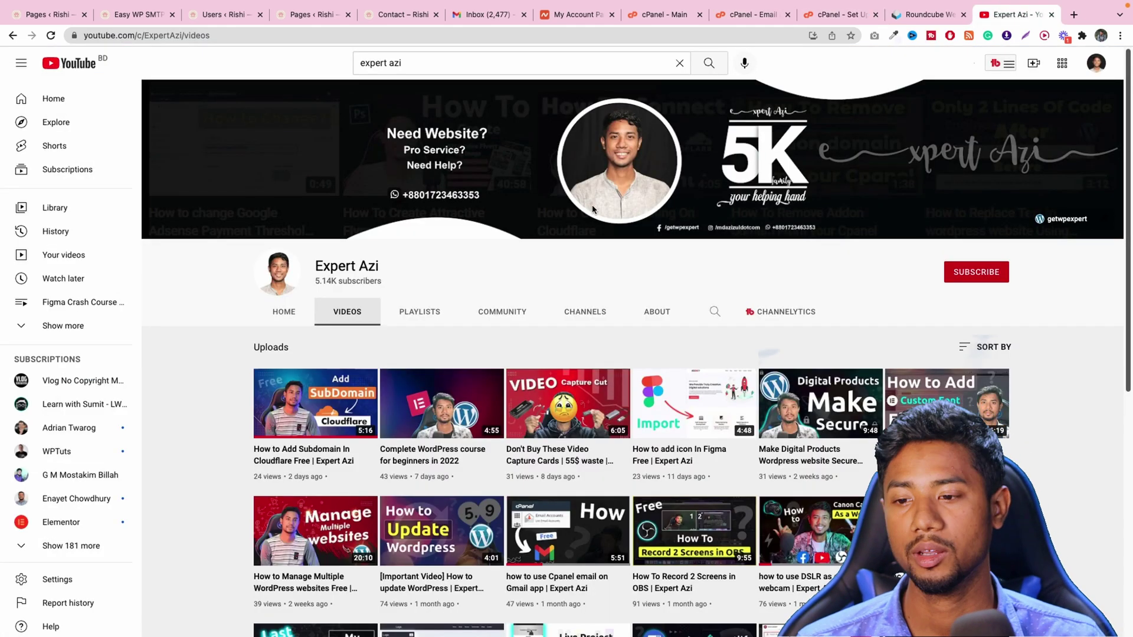
scroll(693, 421, down, 2)
scroll(693, 420, down, 2)
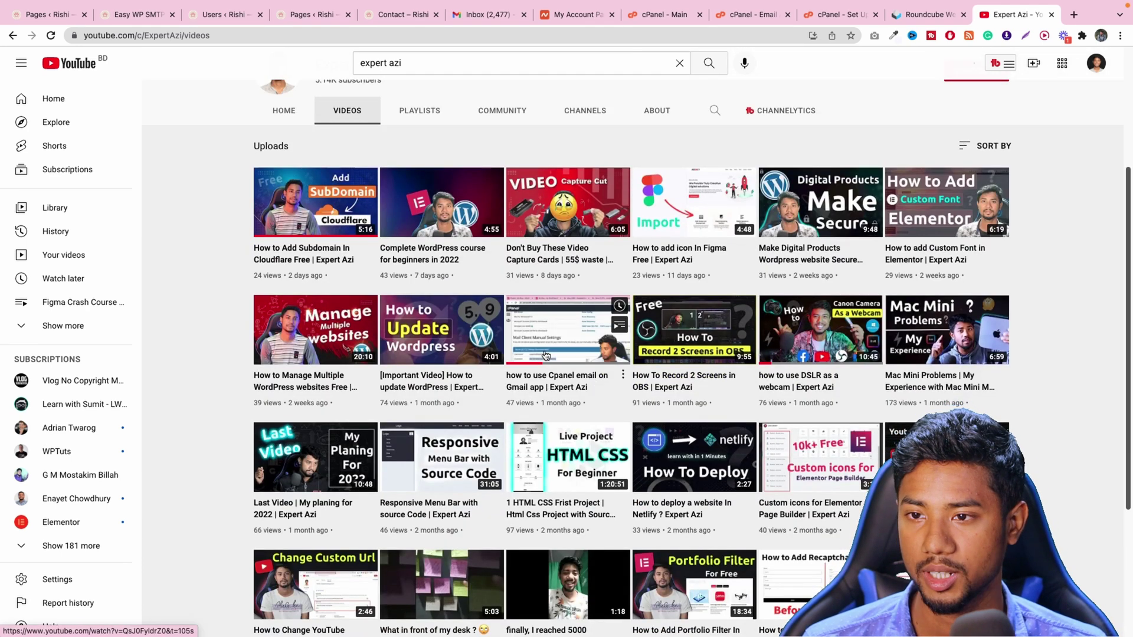
scroll(323, 231, up, 4)
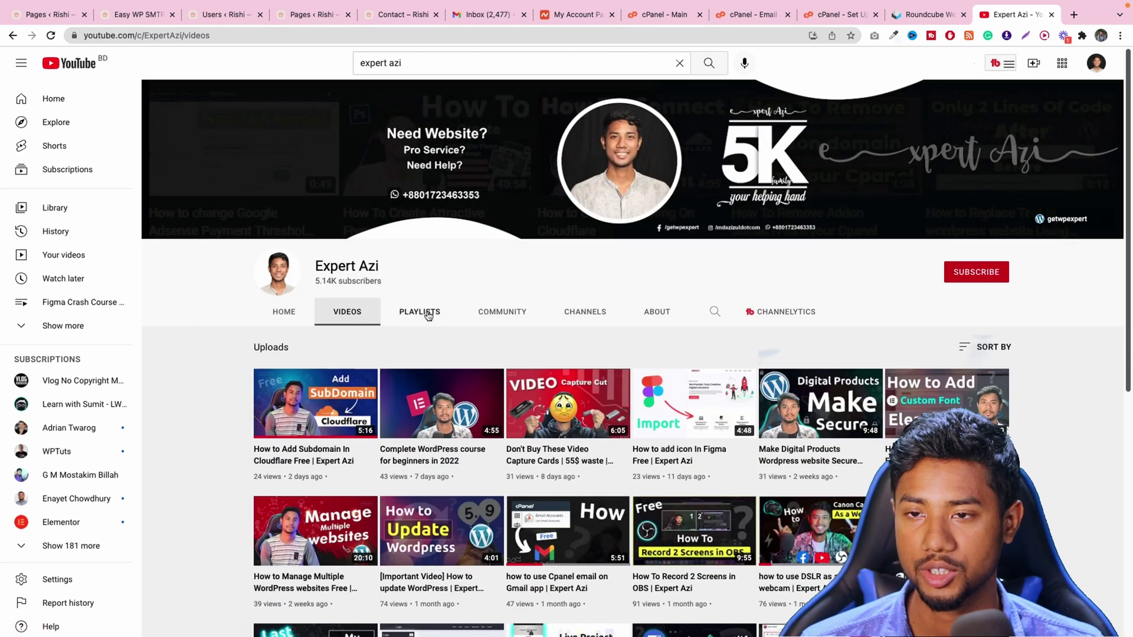
click(737, 22)
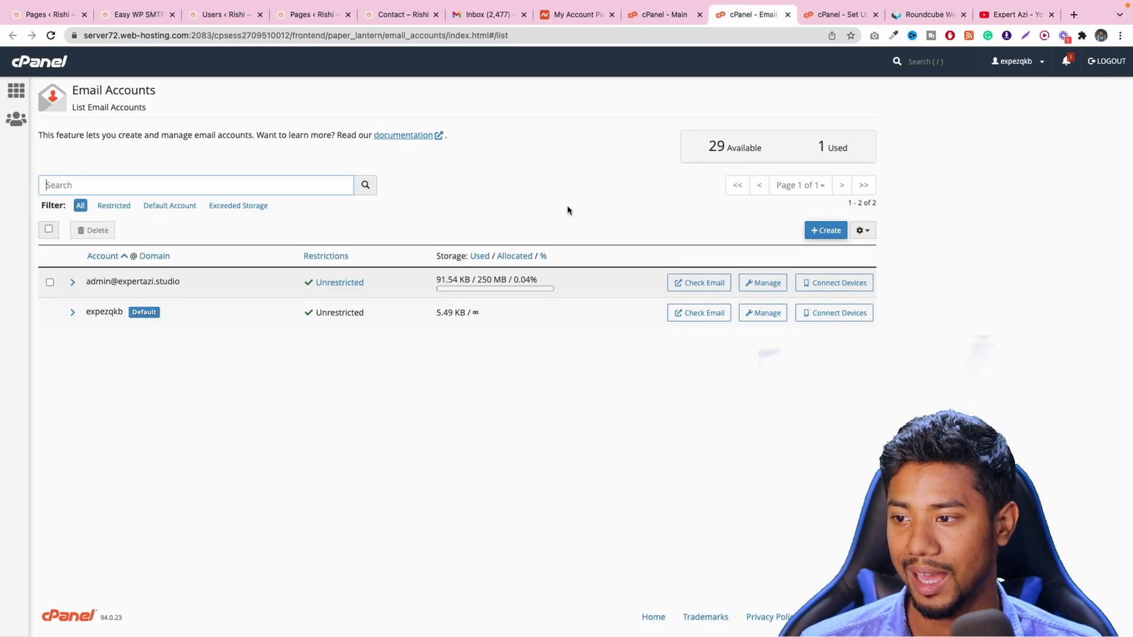
drag(182, 285, 77, 293)
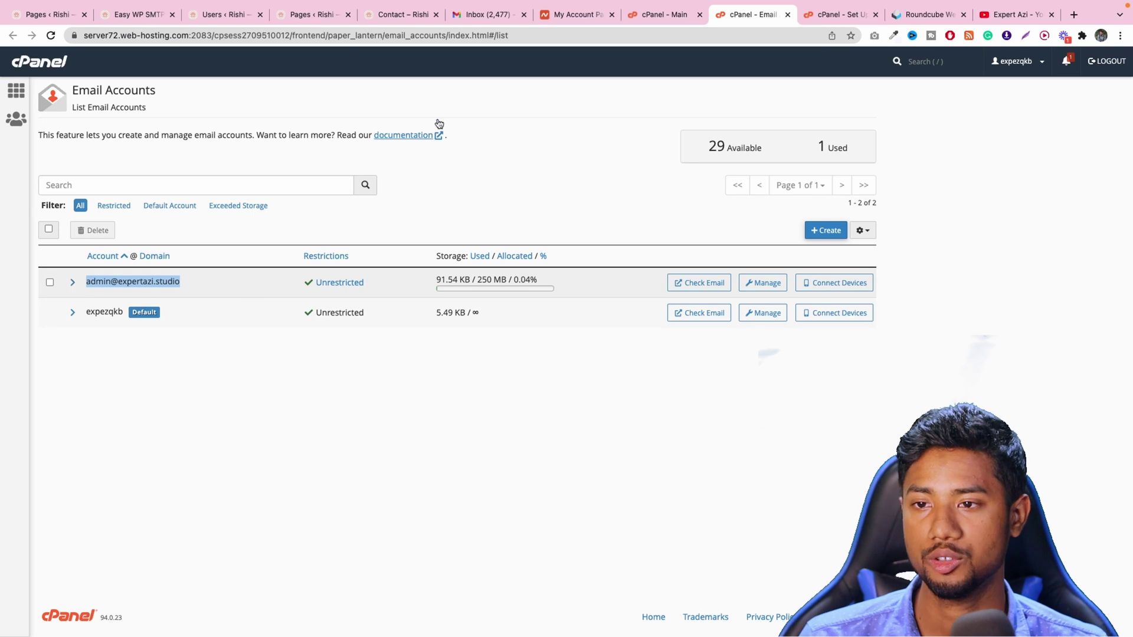
click(824, 8)
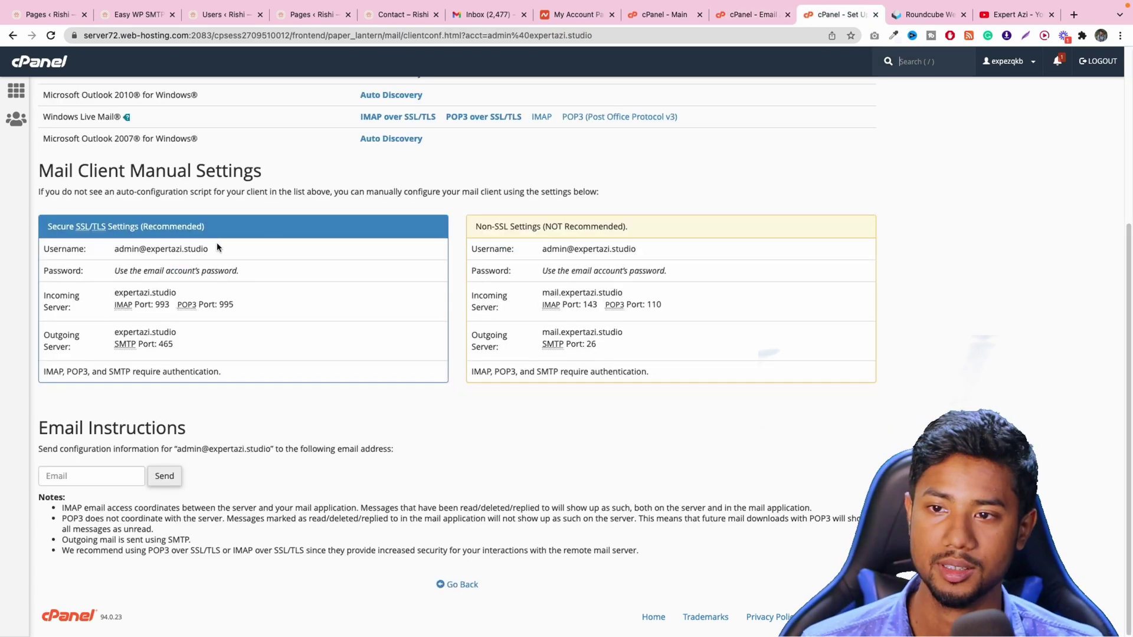
triple_click(193, 247)
key(ctrl+c)
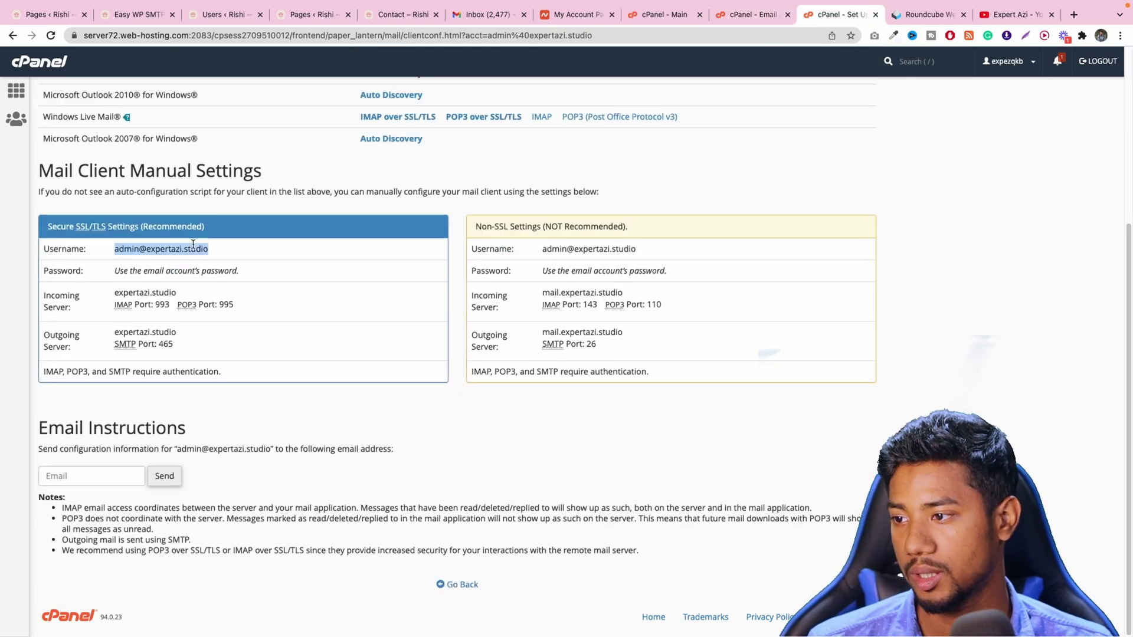
key(ctrl+Tab)
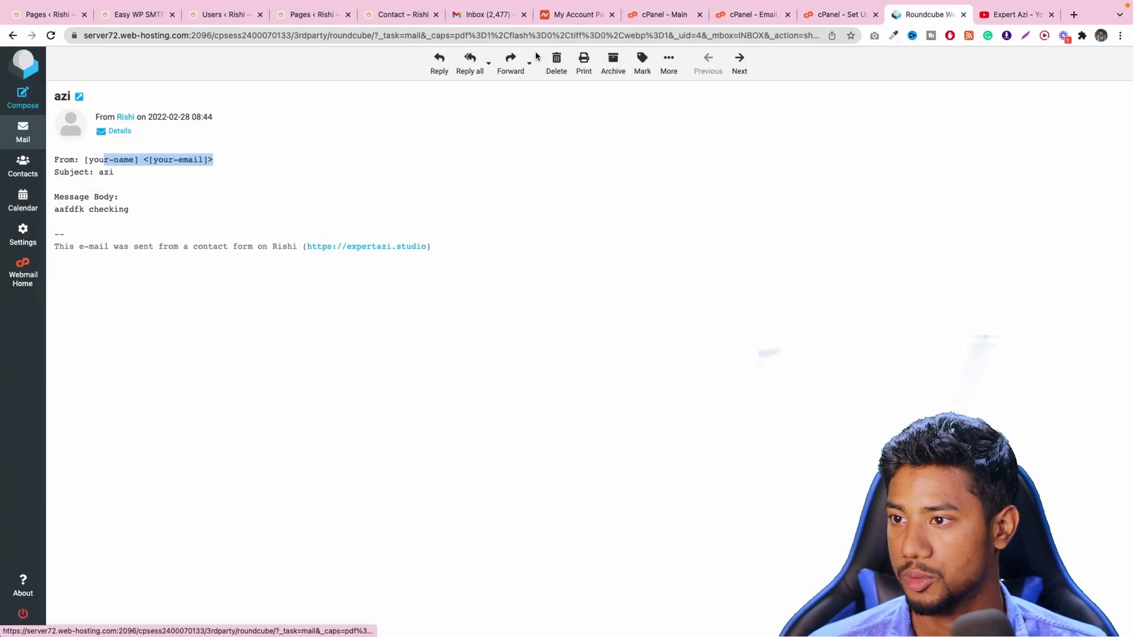
Close the spare Users and Pages tabs and return to the Easy WP SMTP settings
click(404, 18)
click(318, 17)
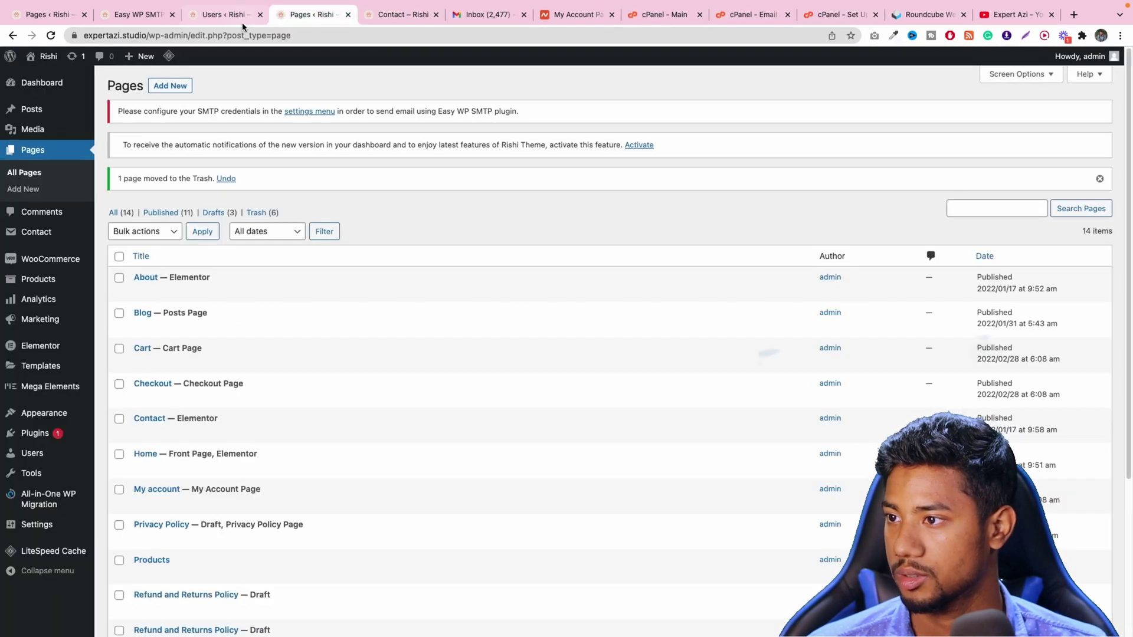
click(242, 18)
click(260, 15)
click(259, 15)
click(260, 15)
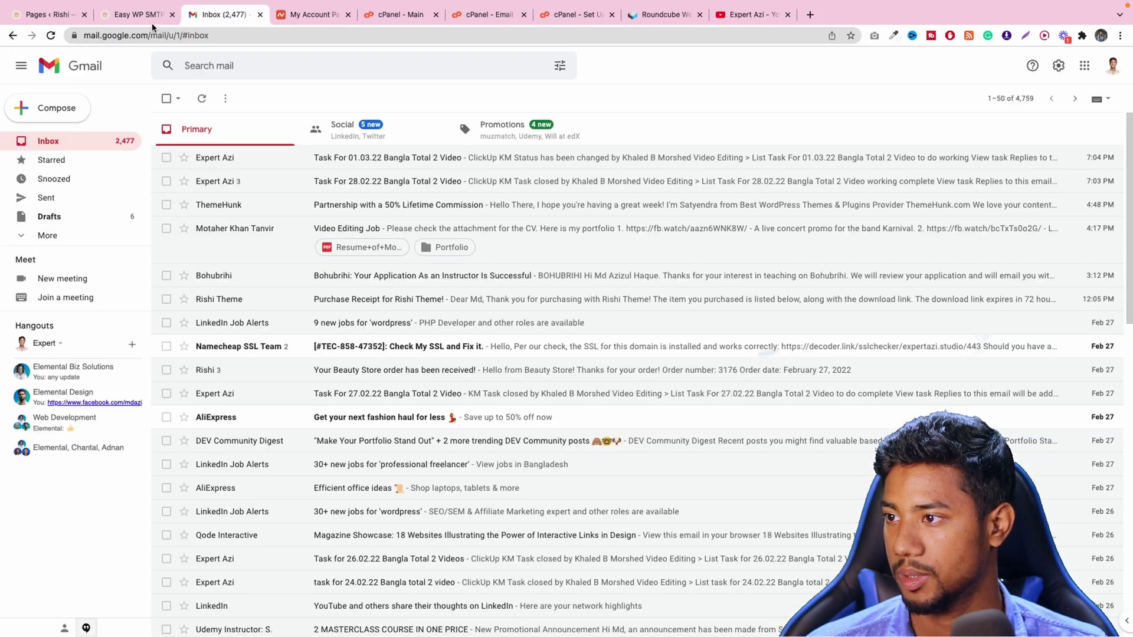
click(155, 15)
Fill the From Email and Reply-To with the mail account address and set the From Name
click(328, 261)
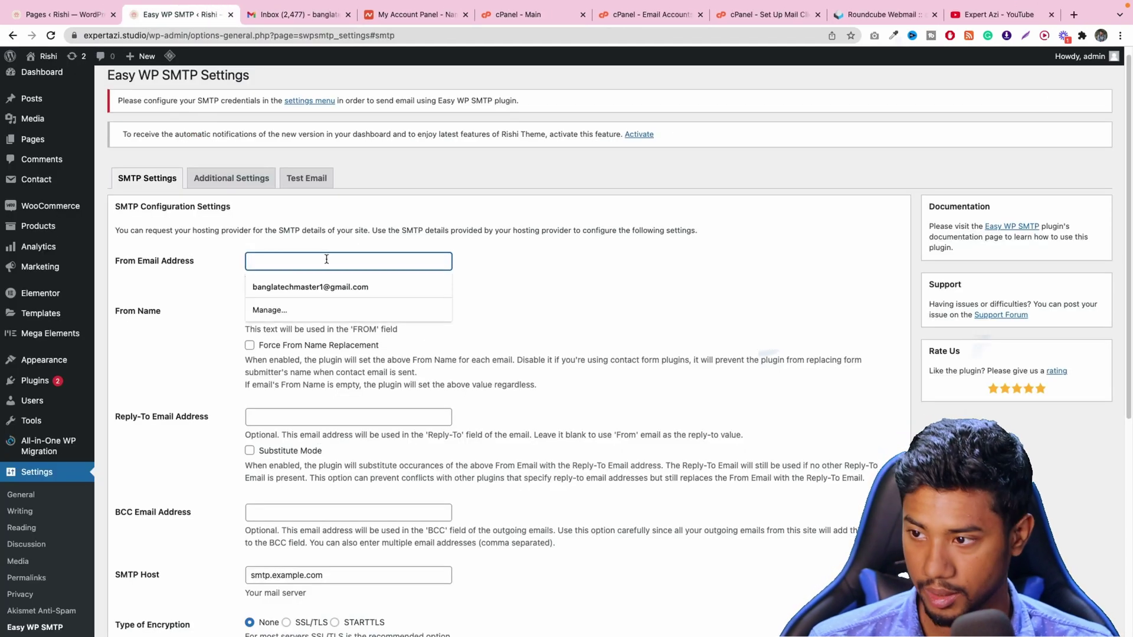
key(ctrl+v)
click(336, 311)
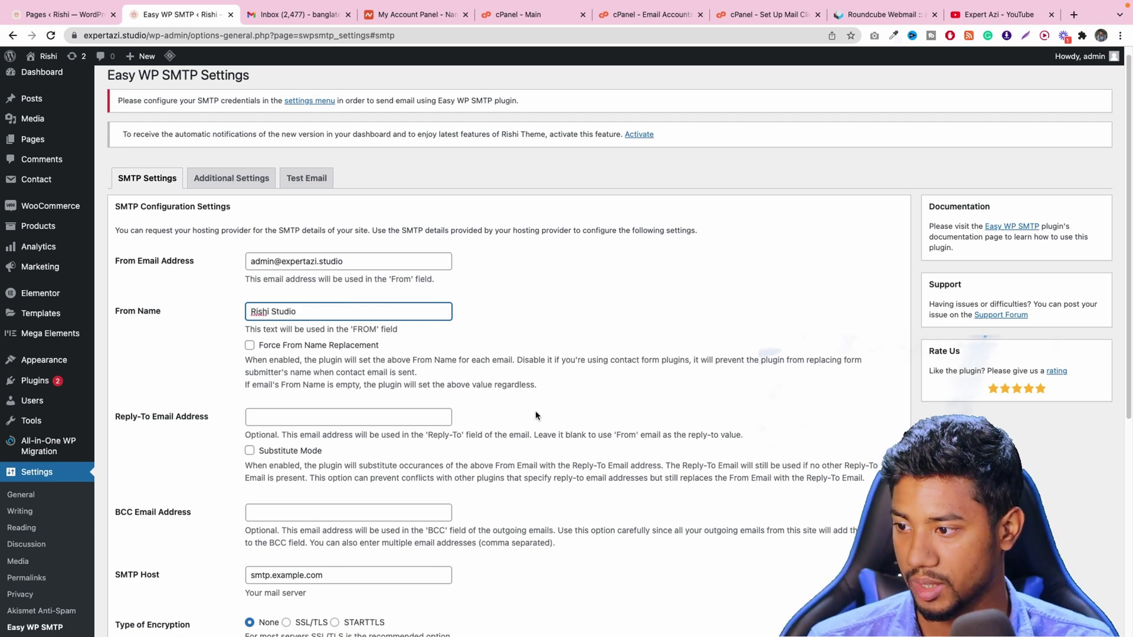
scroll(283, 377, down, 1)
click(315, 391)
key(ctrl+v)
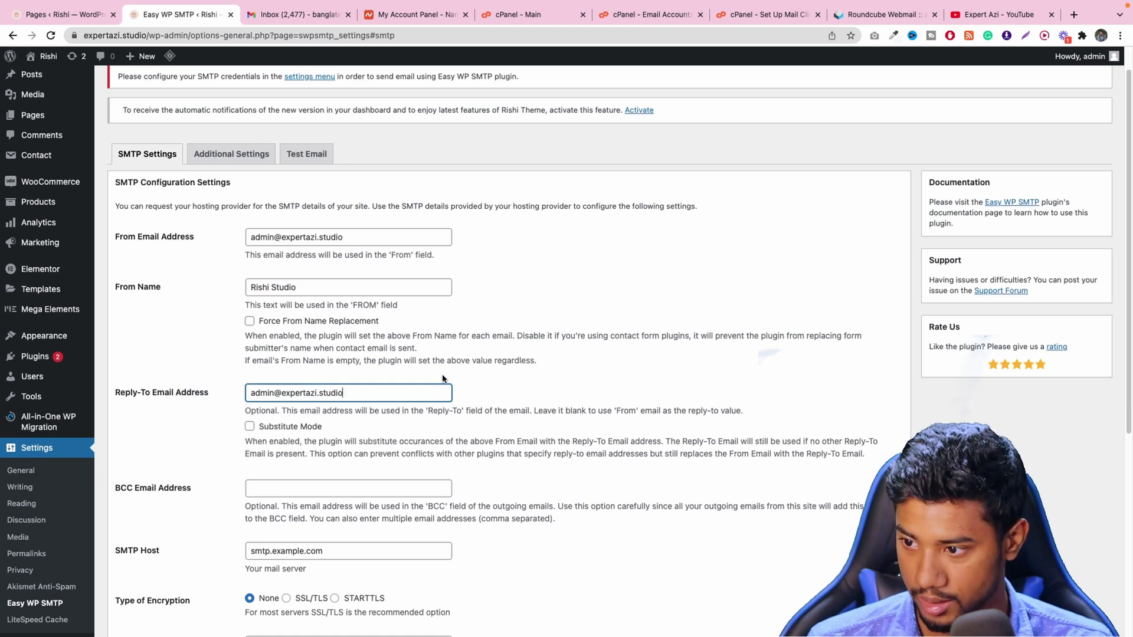
Choose SSL/TLS encryption on port 465 and enter the admin mailbox as SMTP username plus its password
scroll(374, 420, down, 5)
click(313, 332)
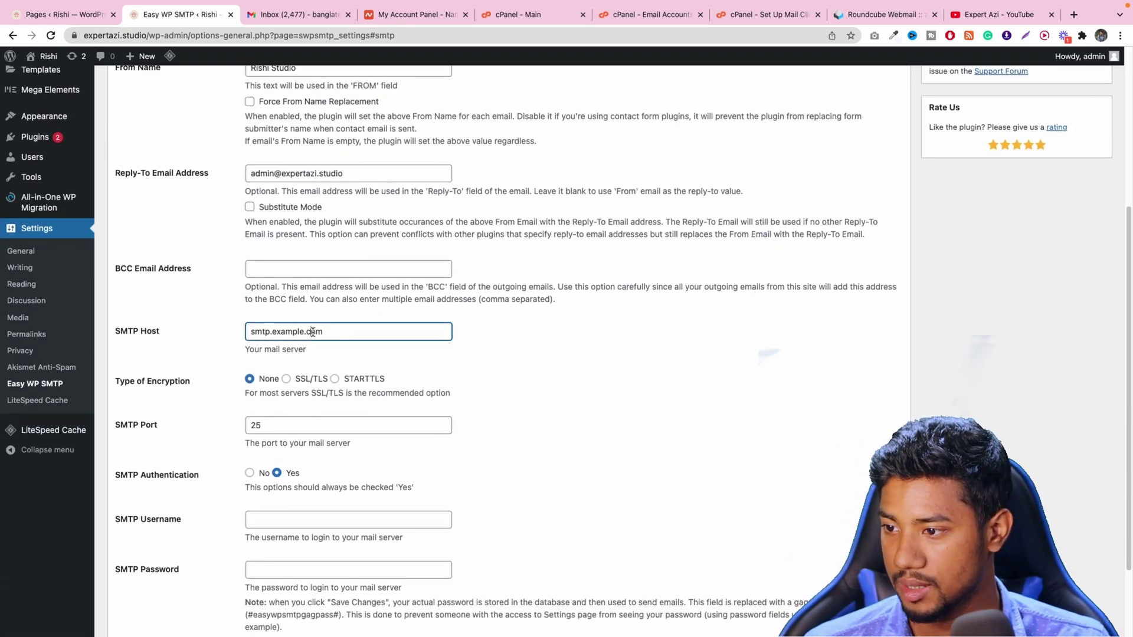
click(300, 379)
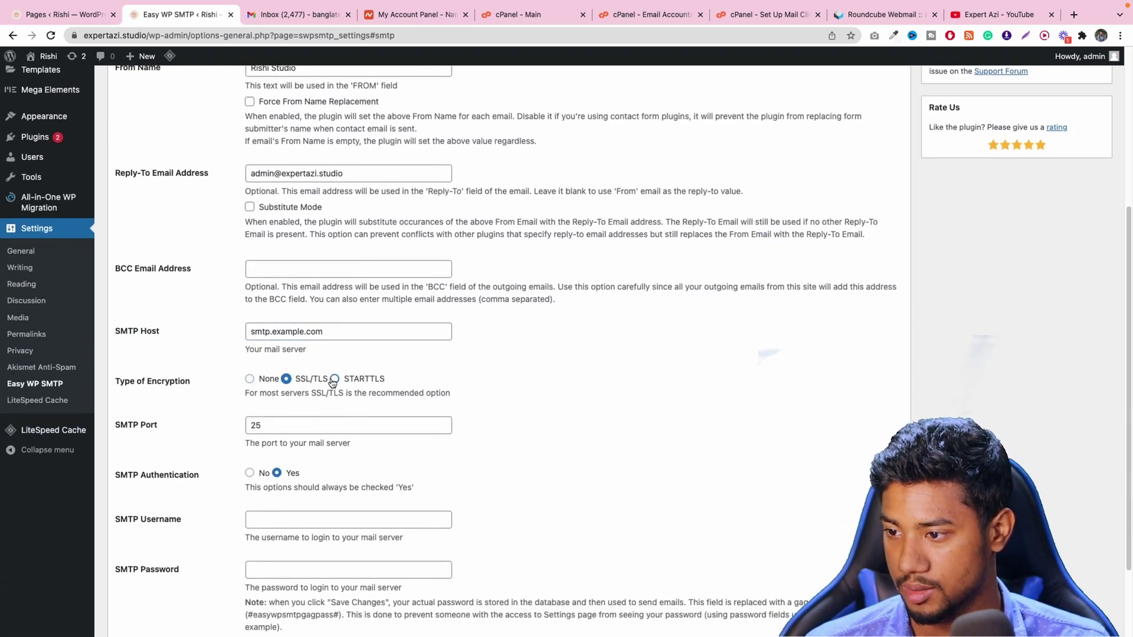
double_click(311, 430)
text(46)
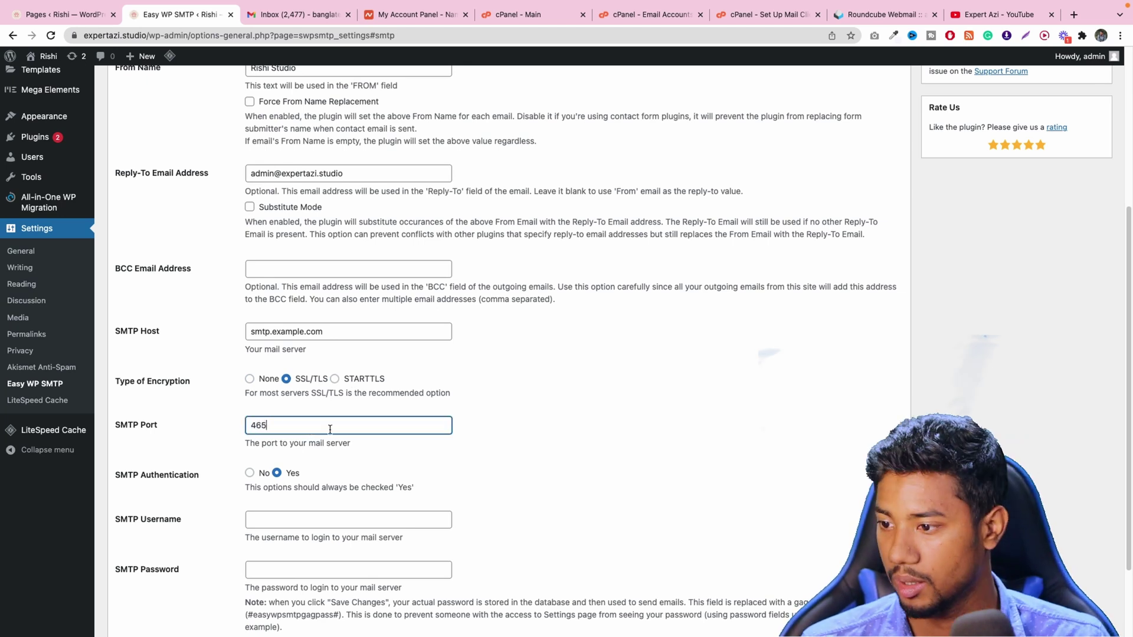
scroll(393, 443, down, 1)
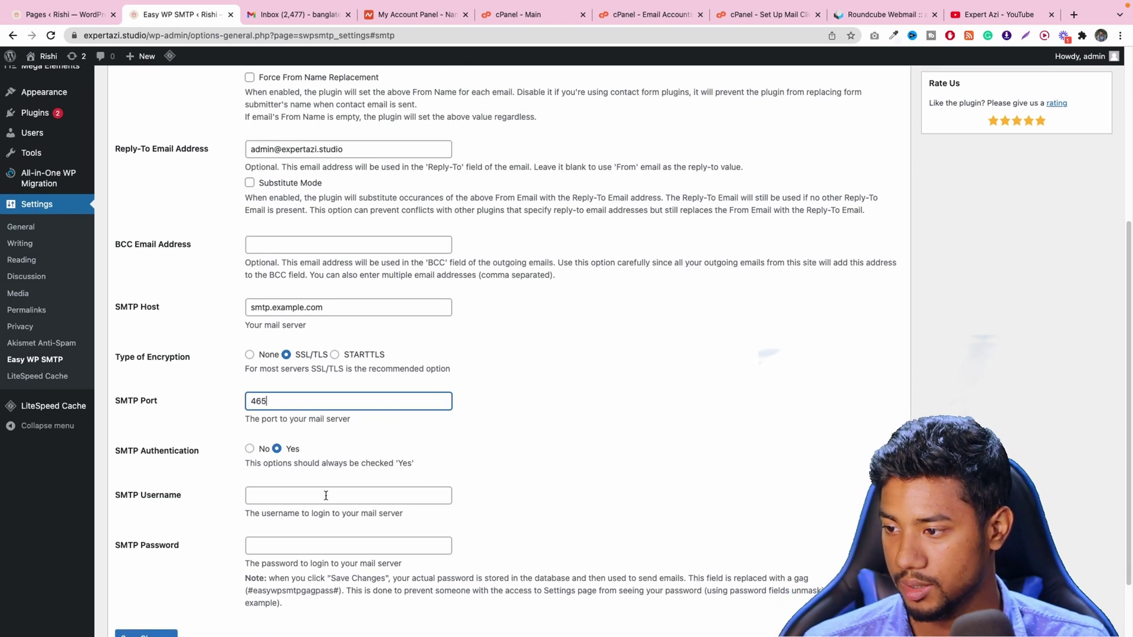
click(325, 496)
key(super+v)
scroll(392, 463, down, 3)
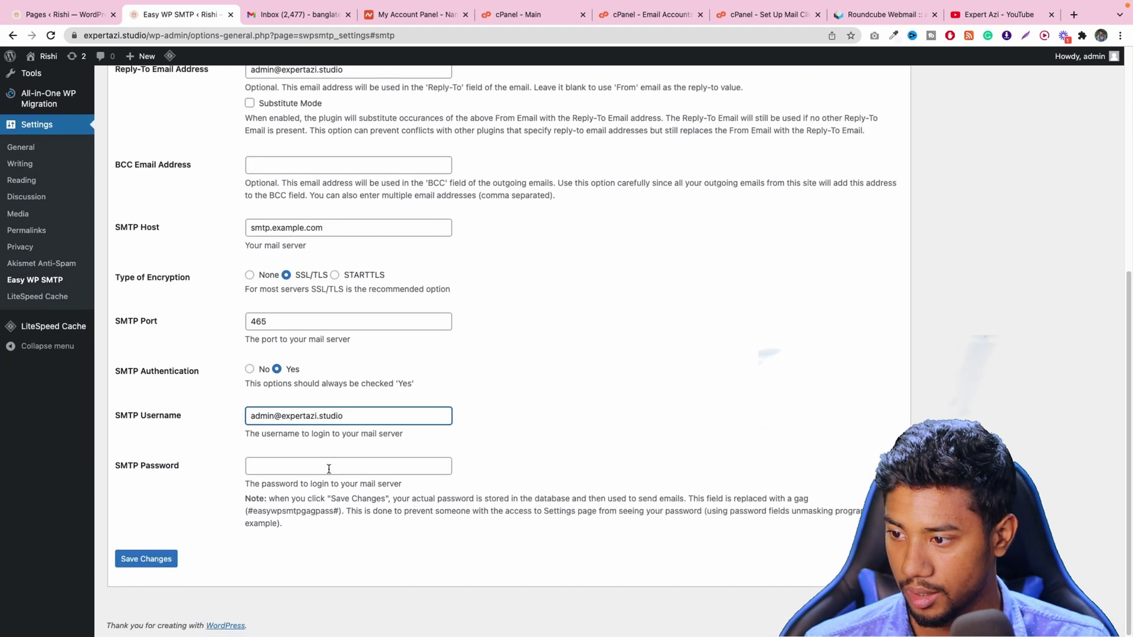
click(326, 466)
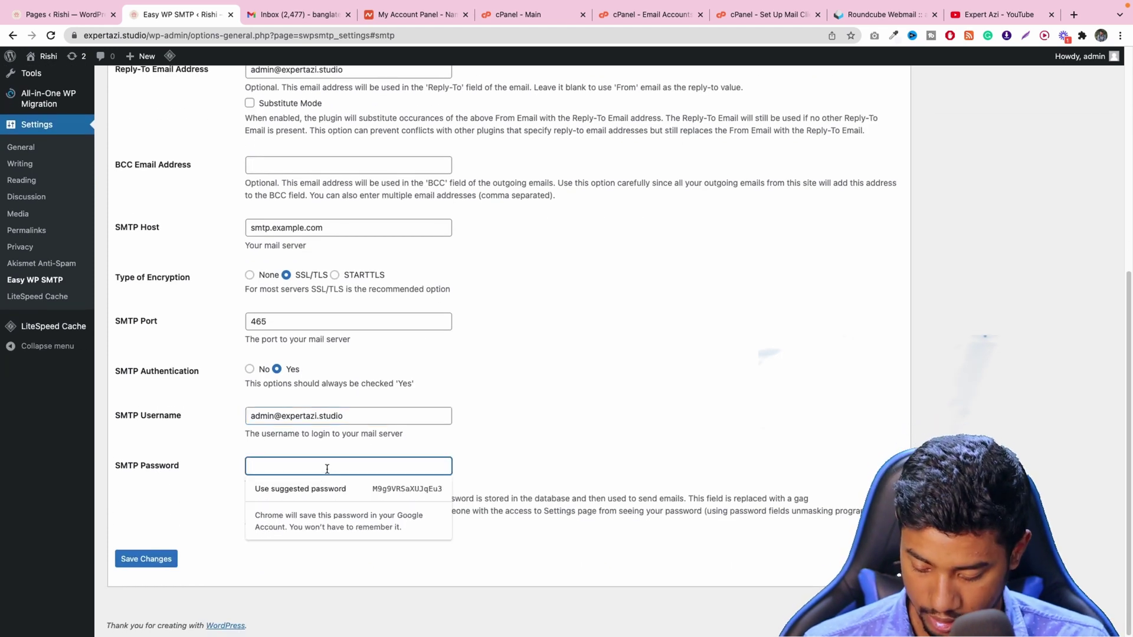
text(a••••••••)
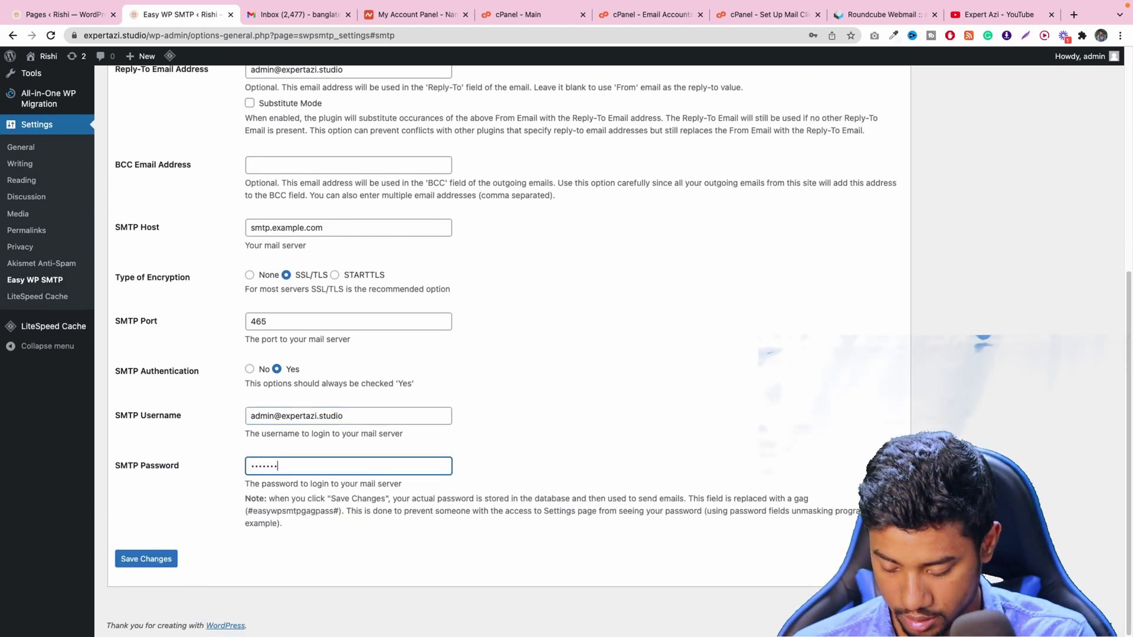
text(••••)
scroll(381, 353, up, 2)
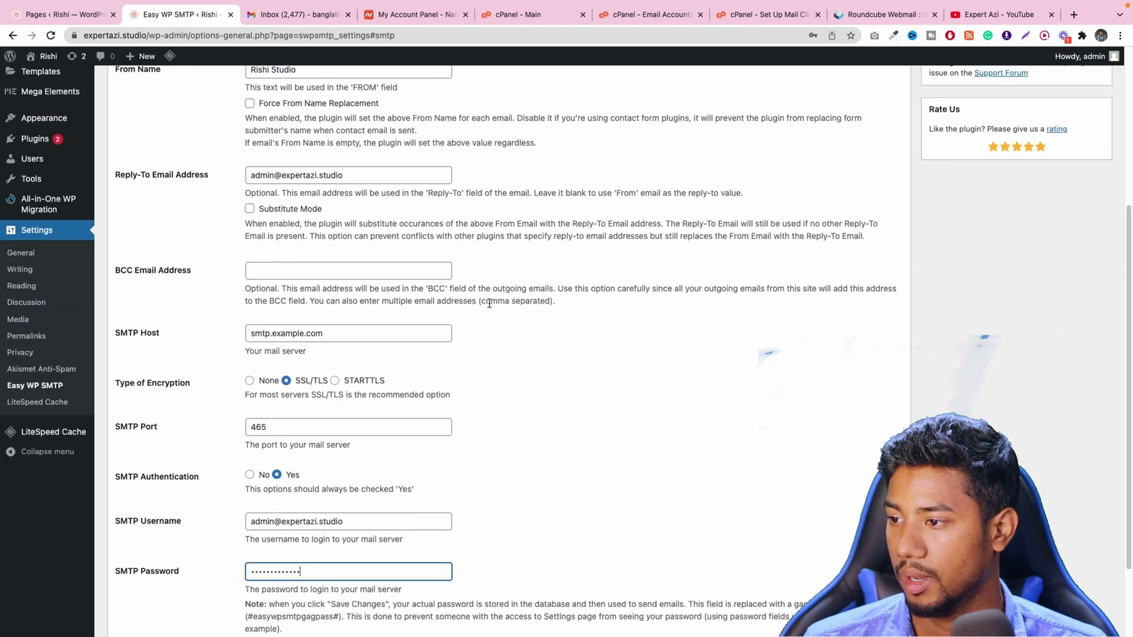
triple_click(294, 335)
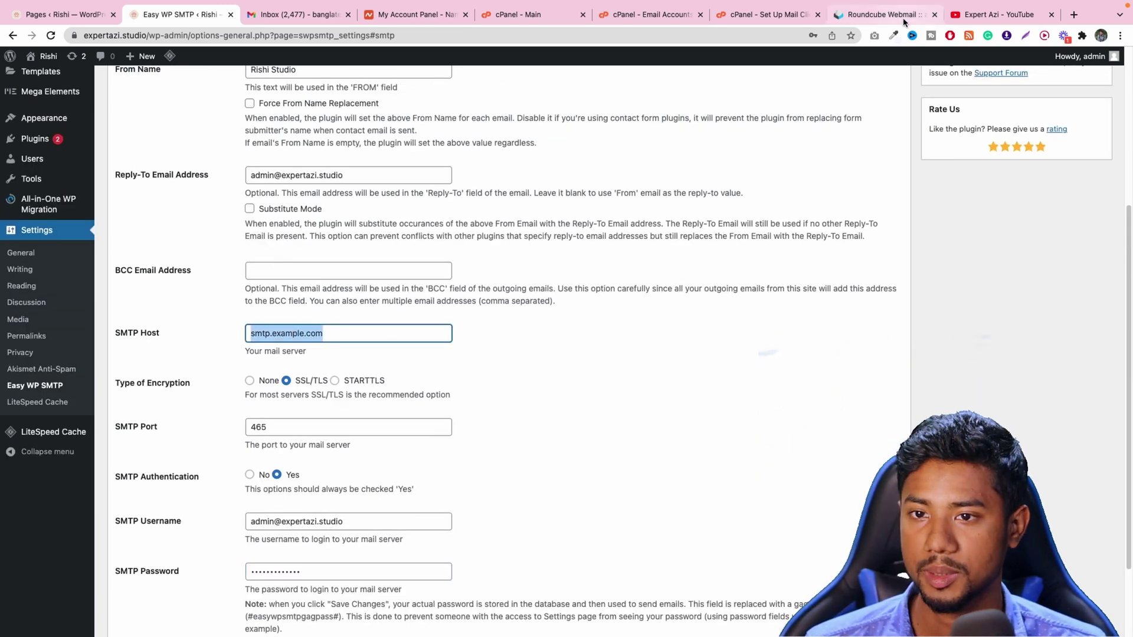
Copy the mail server name expertazi.studio from cPanel's mail client settings
click(773, 14)
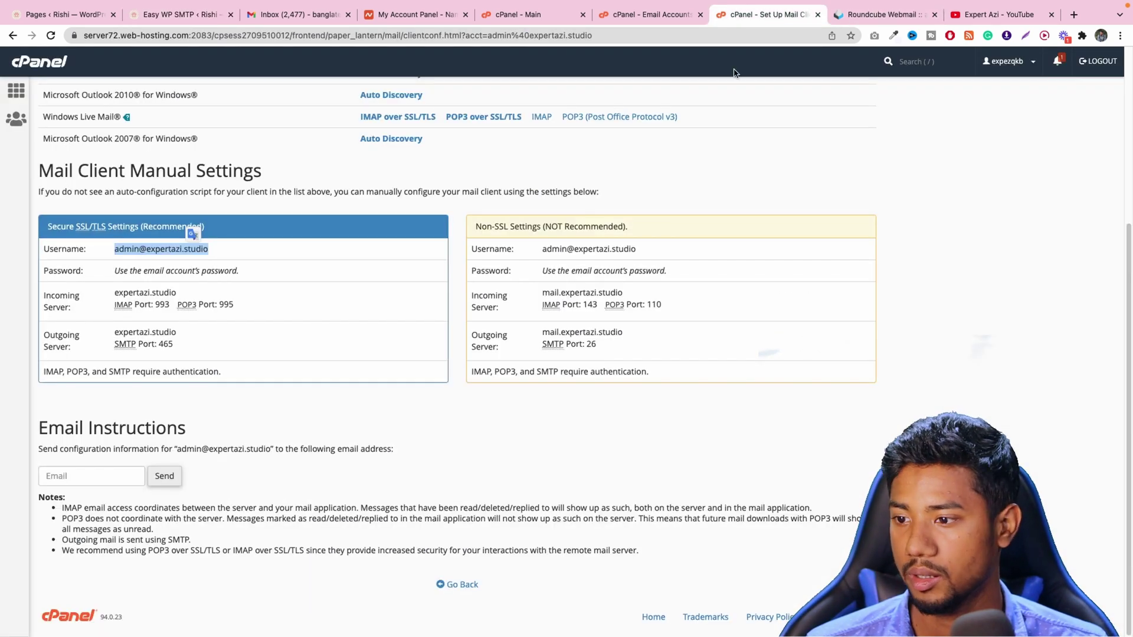
double_click(147, 292)
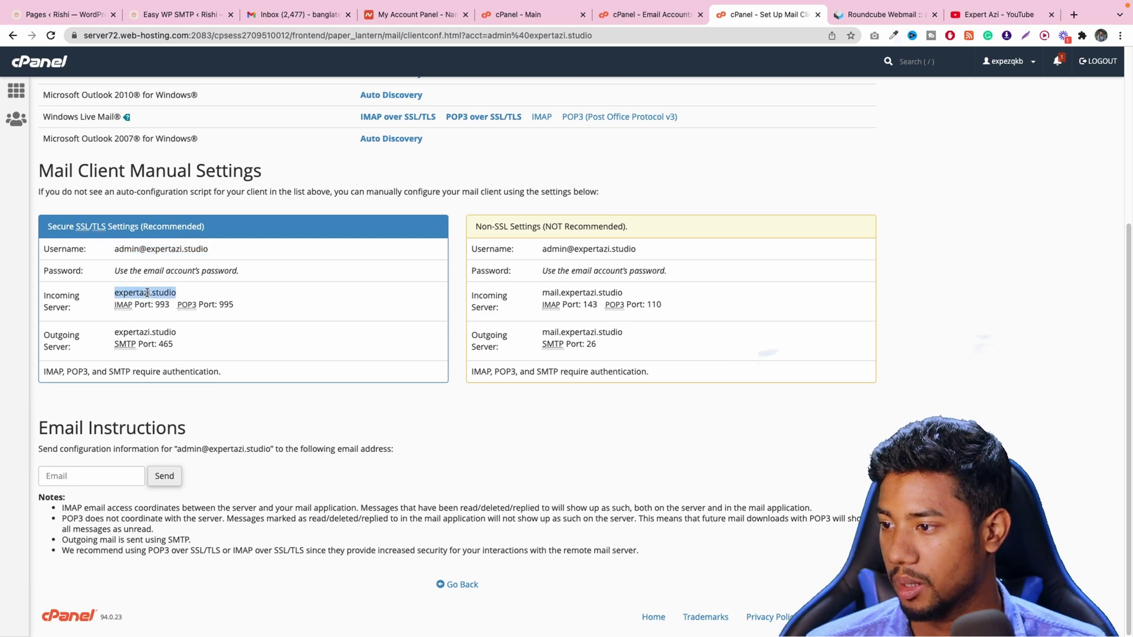
right_click(141, 289)
click(171, 320)
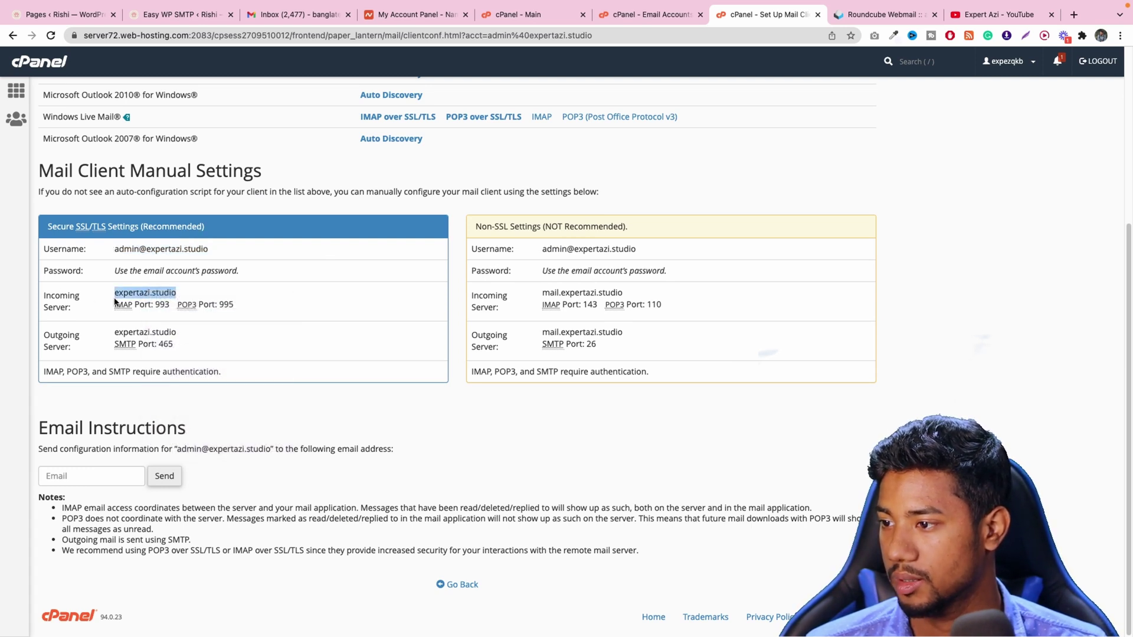
double_click(173, 336)
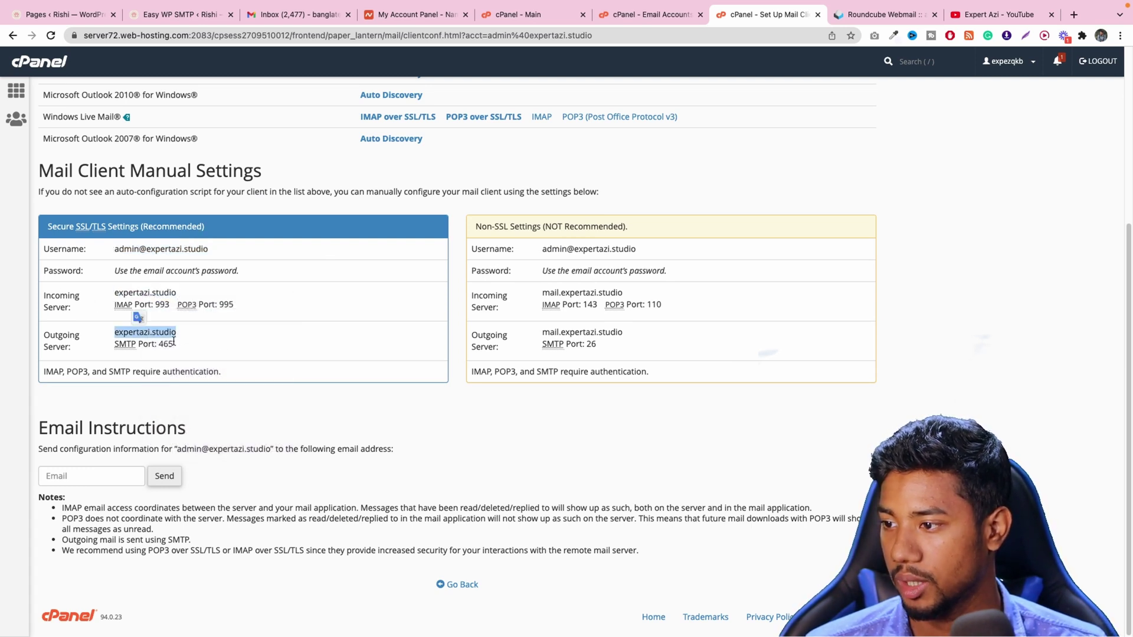
double_click(155, 292)
right_click(162, 292)
click(176, 319)
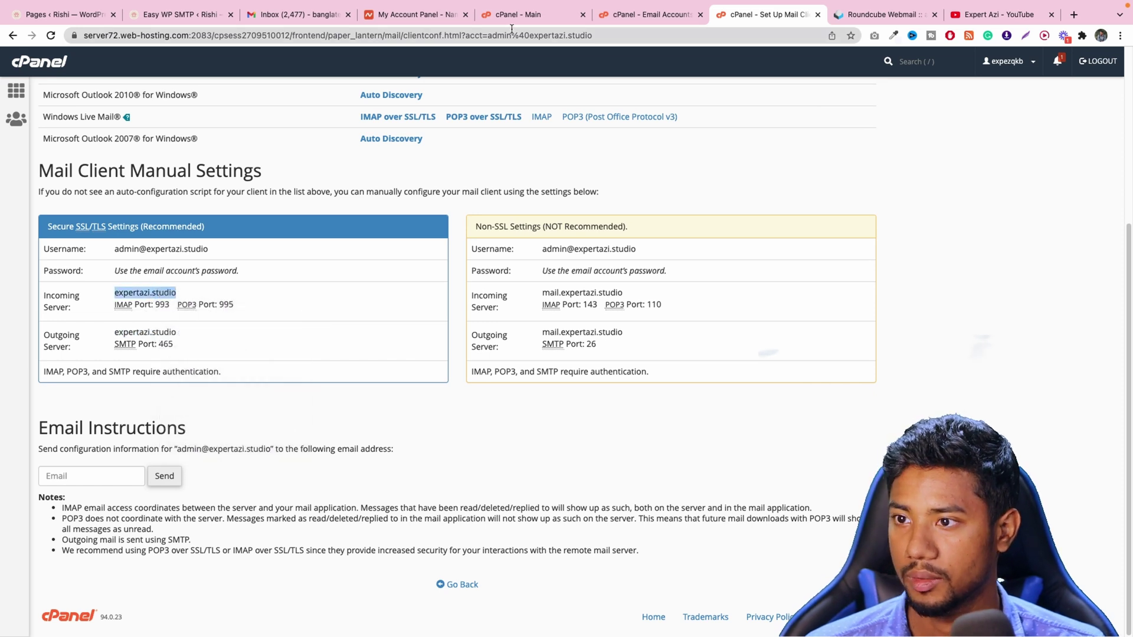
Set the SMTP host to expertazi.studio, save the SMTP settings and open the Test Email tab
click(628, 16)
click(416, 14)
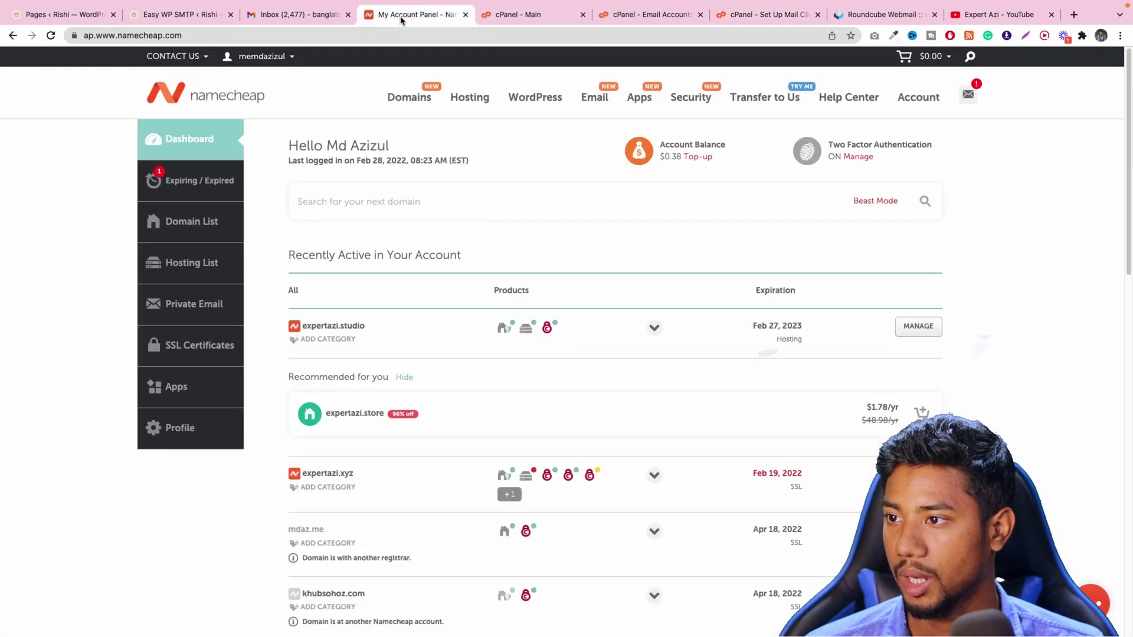
click(195, 14)
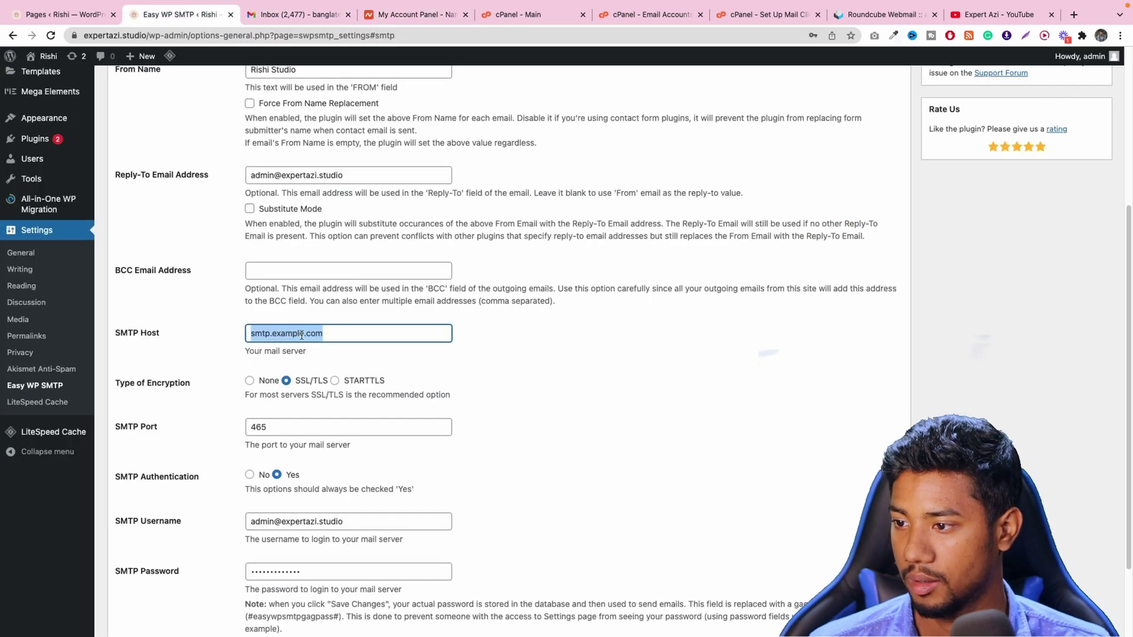
key(ctrl+v)
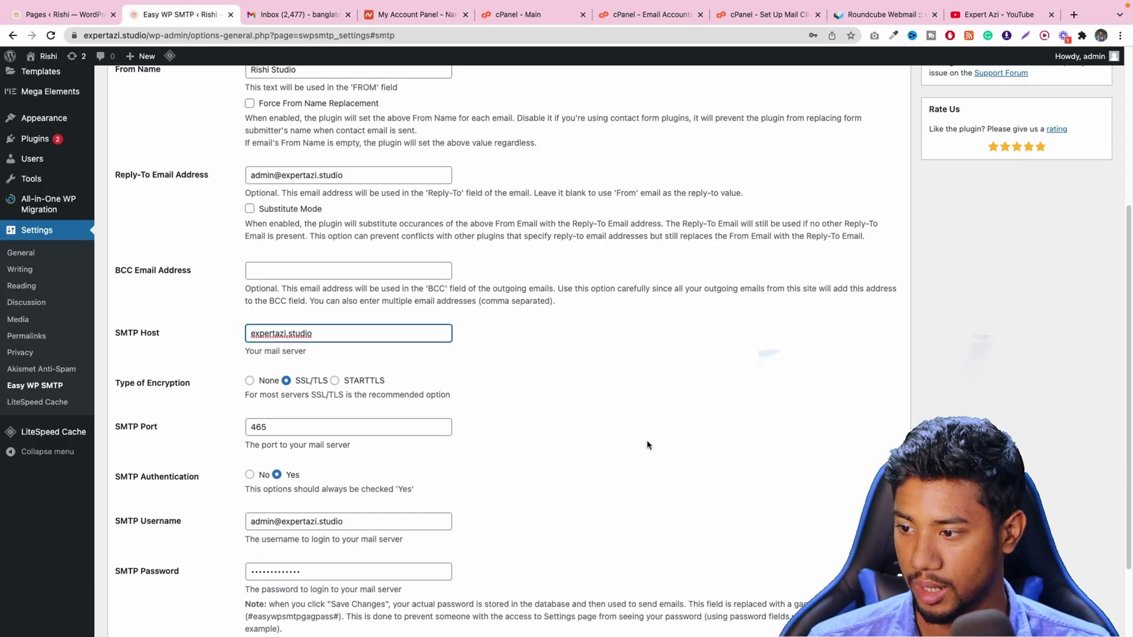
scroll(648, 445, down, 3)
click(152, 559)
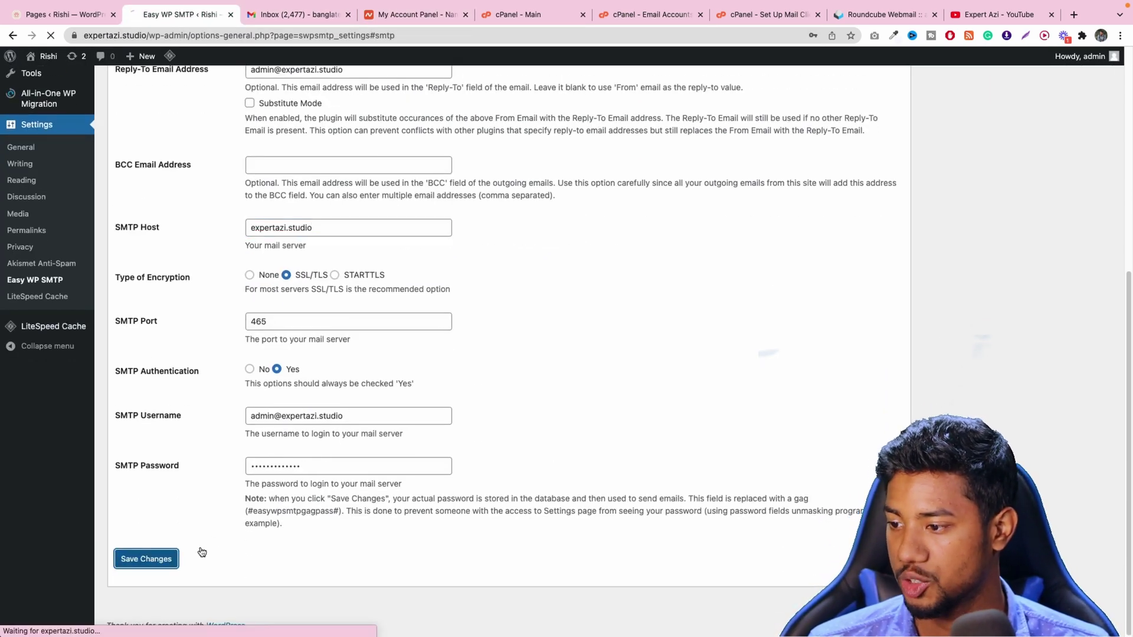
scroll(582, 458, up, 2)
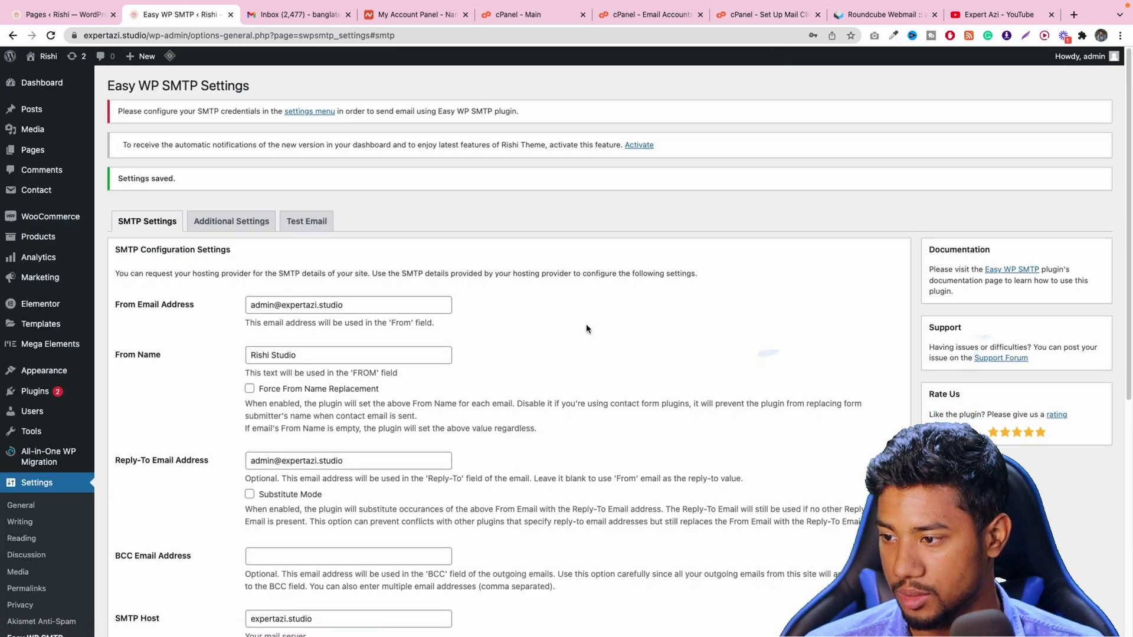
scroll(588, 329, down, 6)
scroll(304, 311, up, 6)
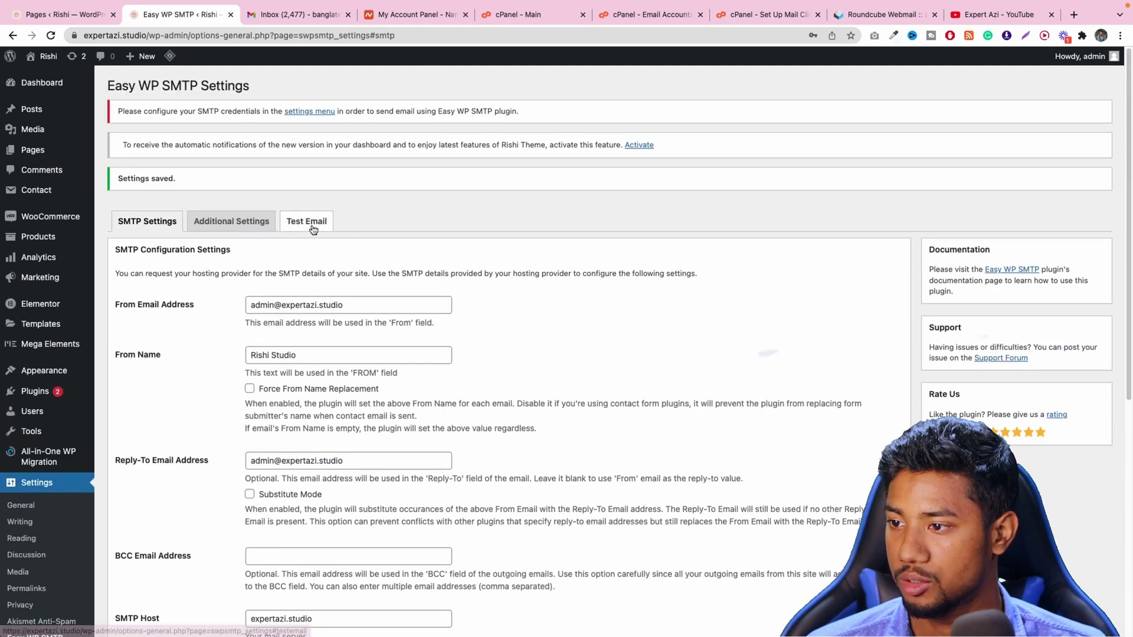
click(313, 227)
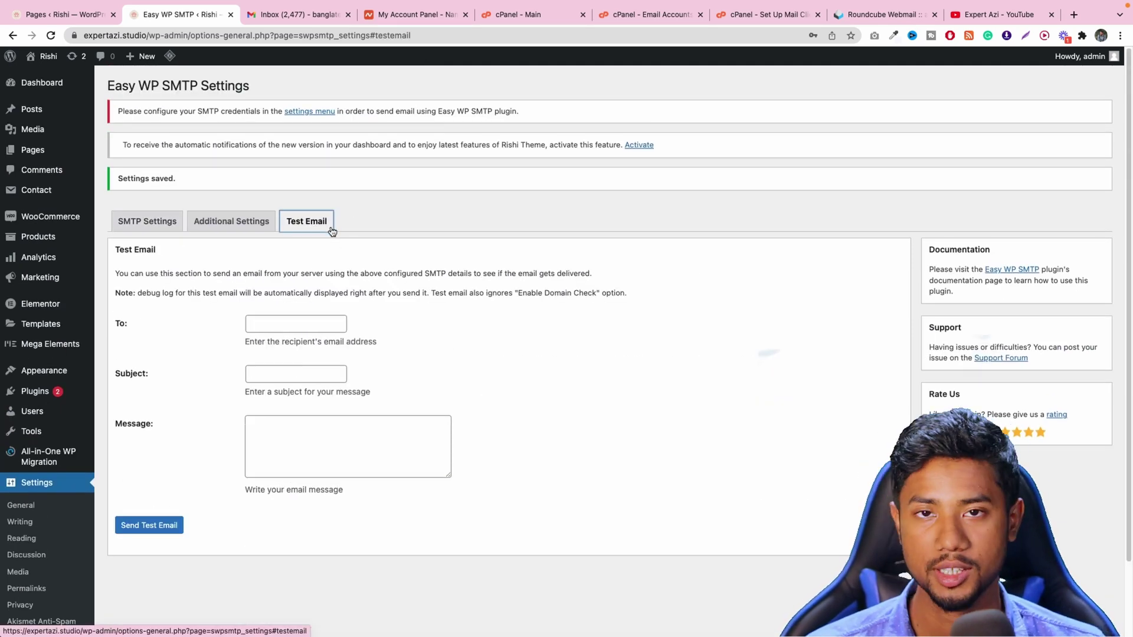
Send a test email to a saved recipient with subject 'Test' and message 'teste 1'
click(275, 323)
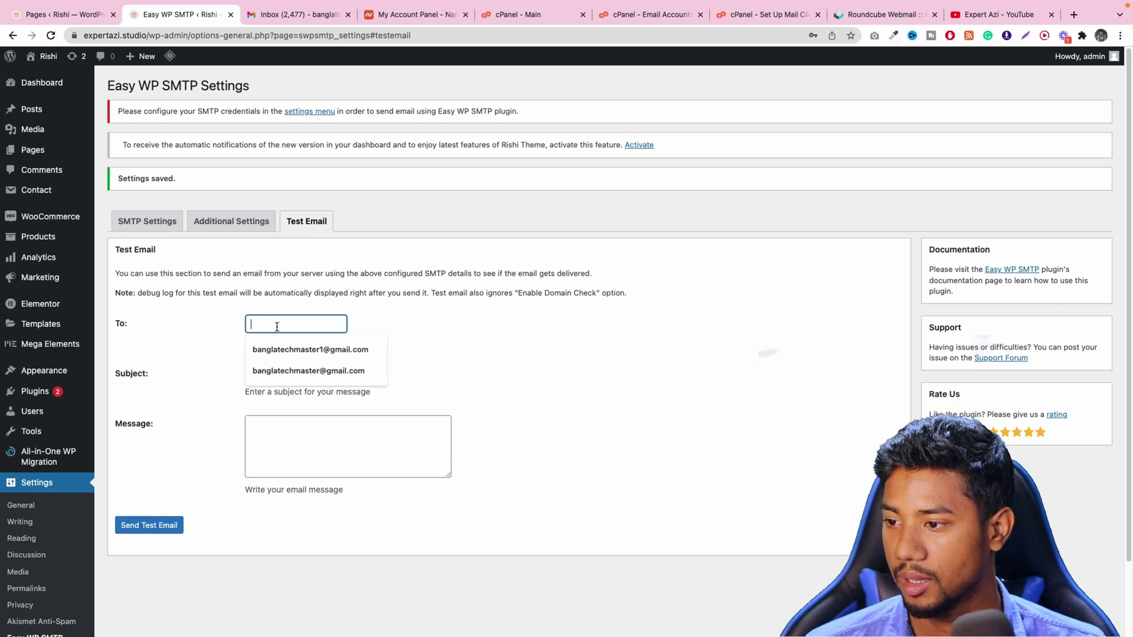
click(282, 349)
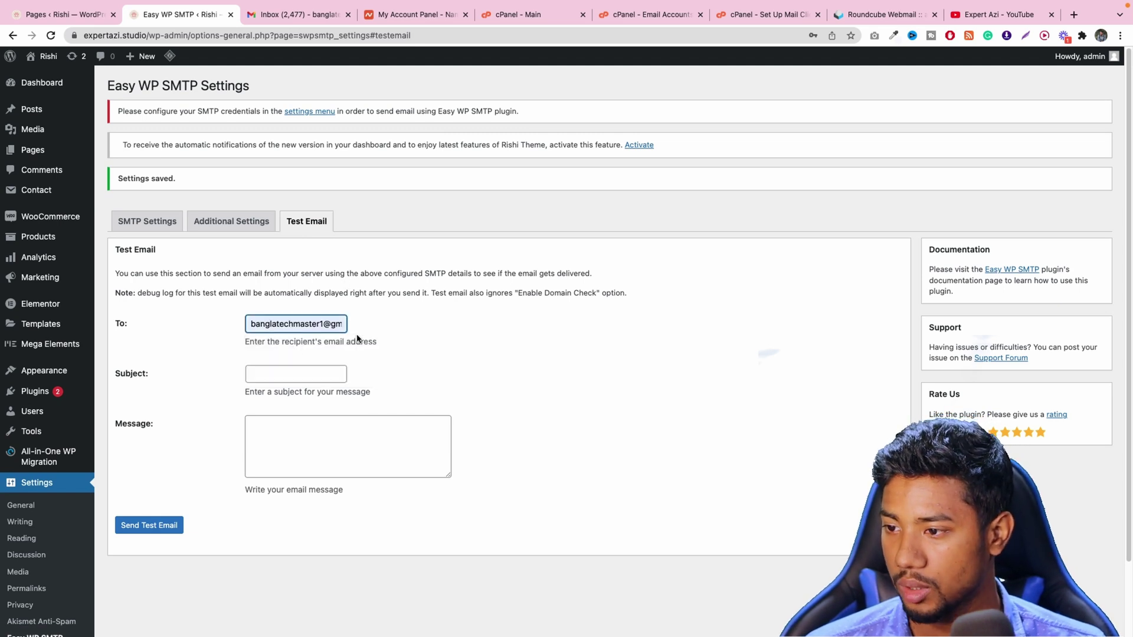
click(287, 379)
click(270, 404)
click(272, 437)
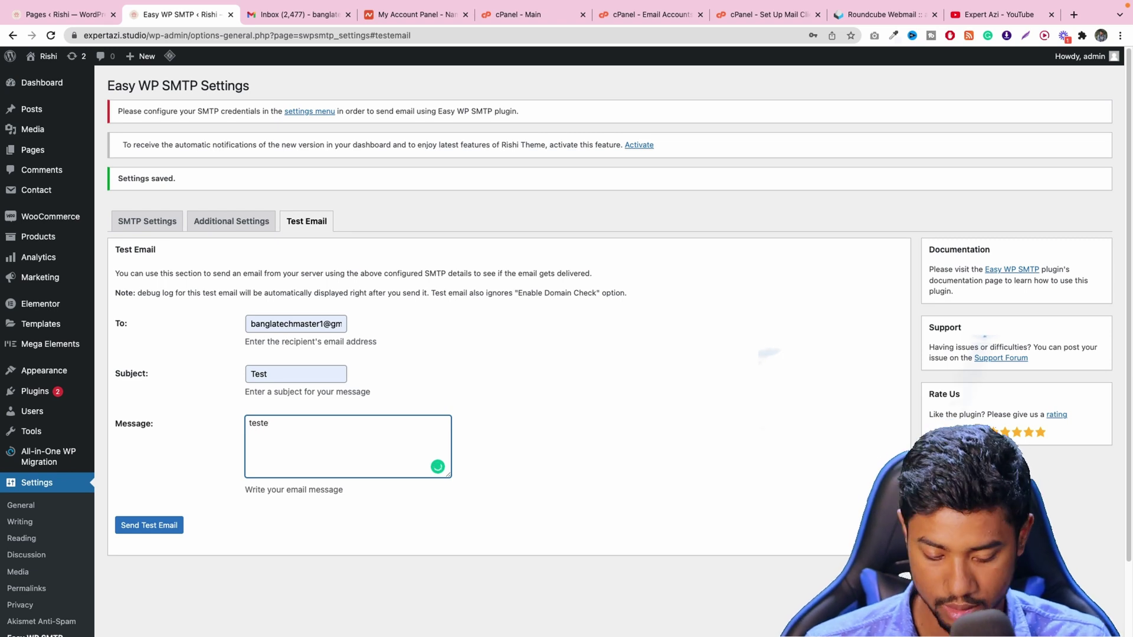
text(teste 1)
click(160, 524)
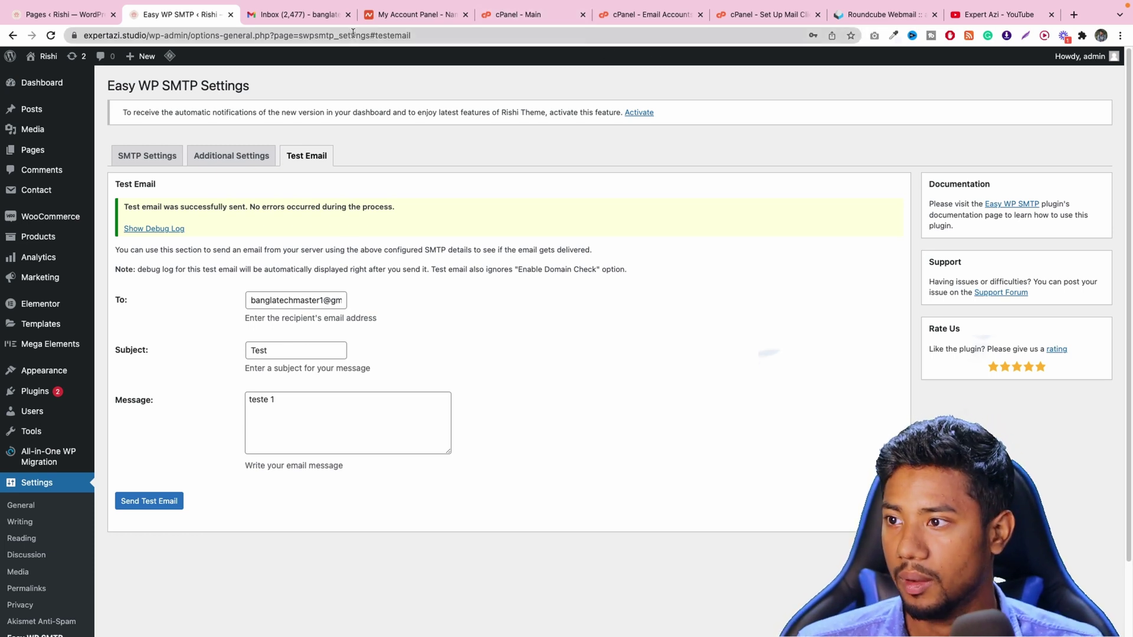
click(280, 17)
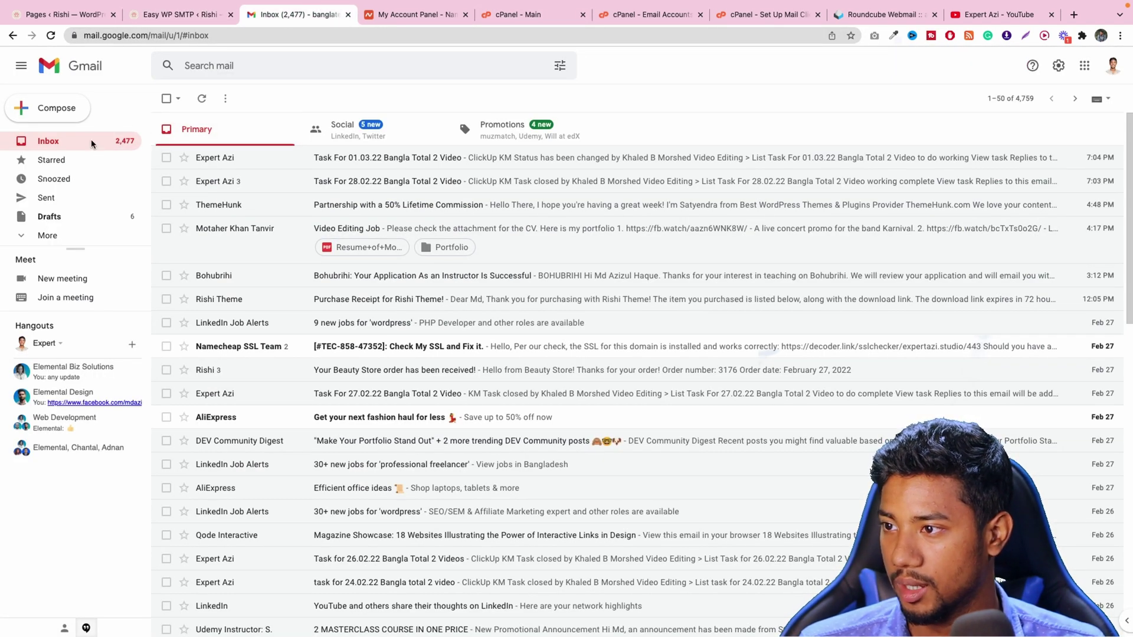
Open the 'Test' email in Gmail and check its sender and TLS delivery details
click(453, 158)
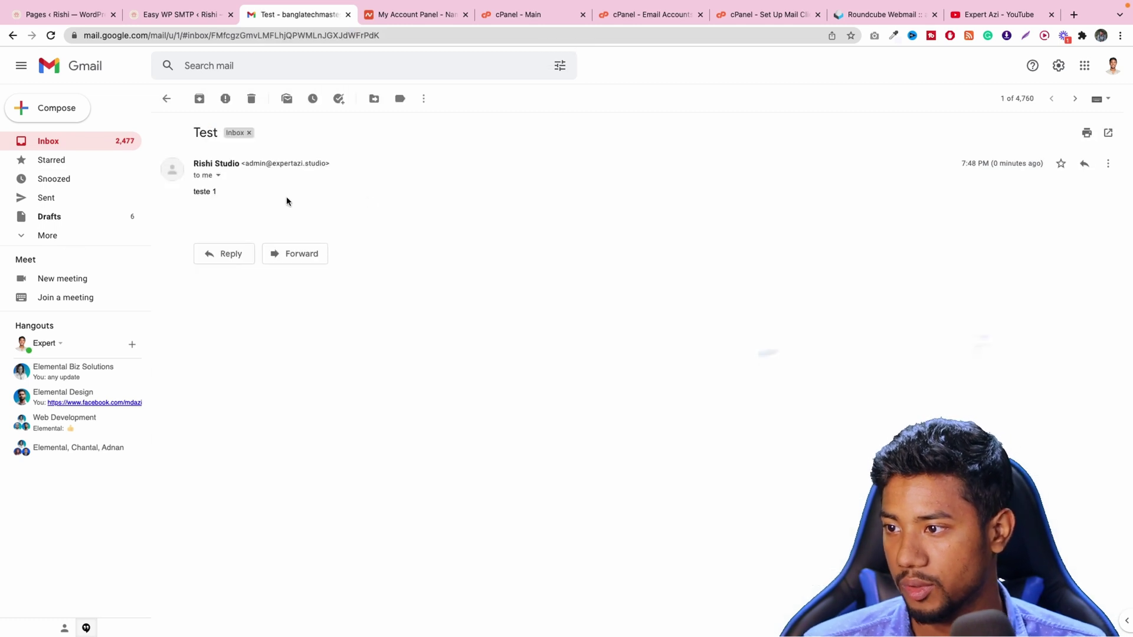
click(218, 175)
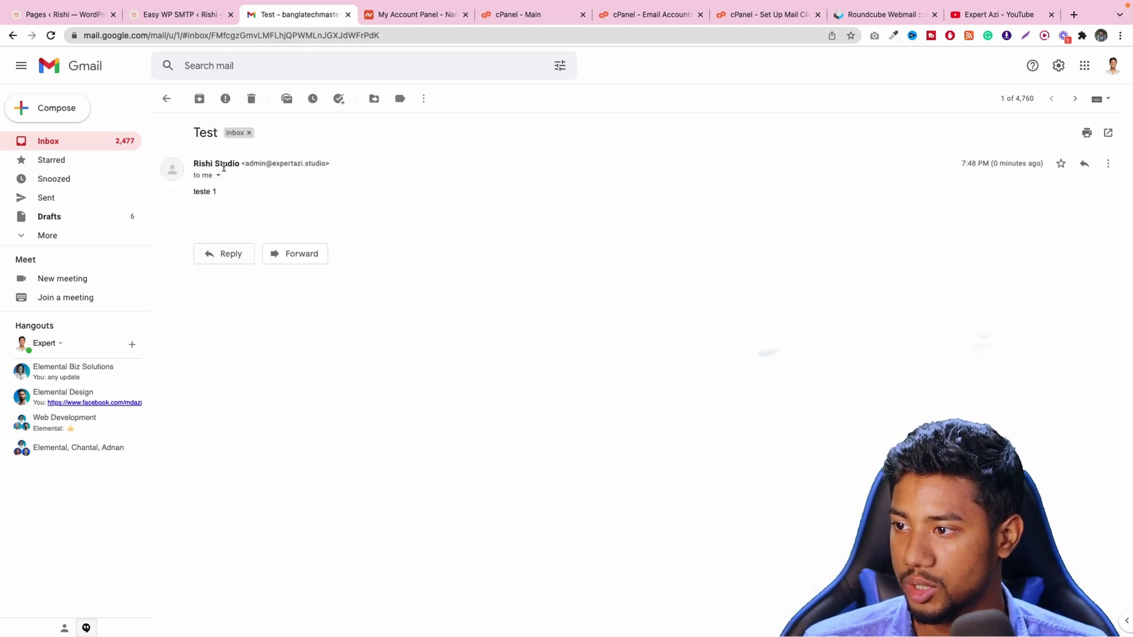
triple_click(224, 167)
click(280, 187)
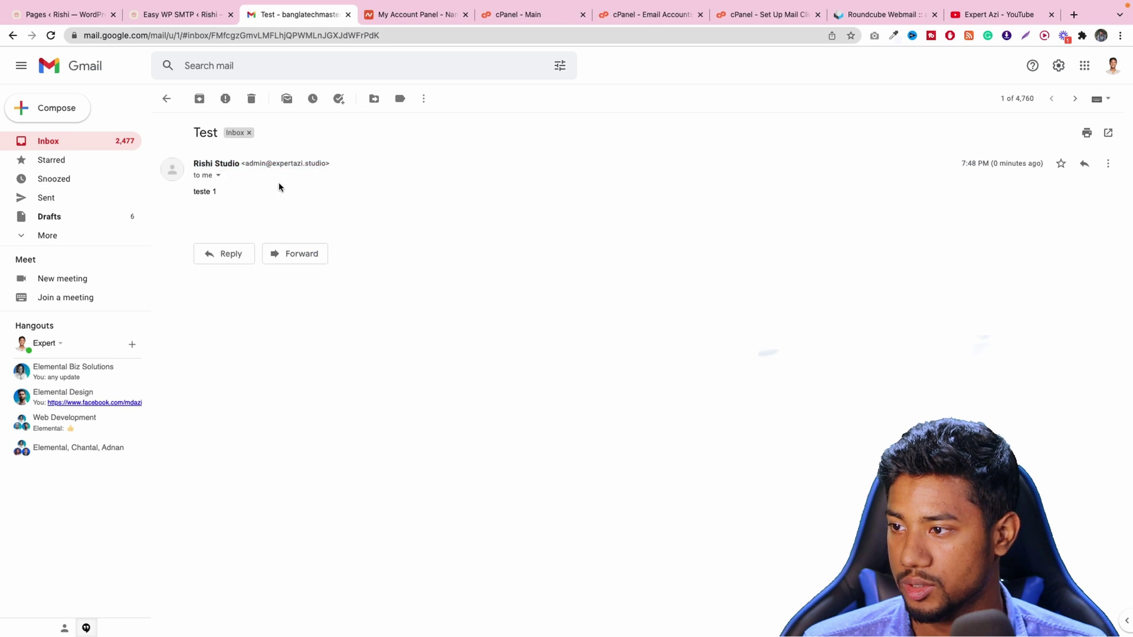
click(219, 175)
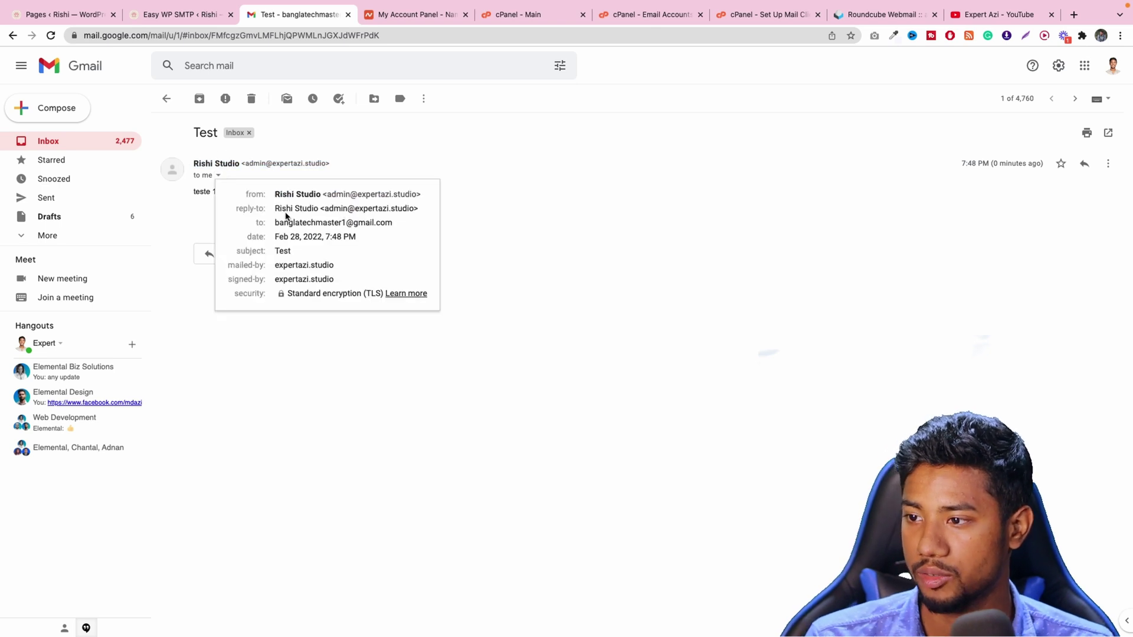
click(609, 318)
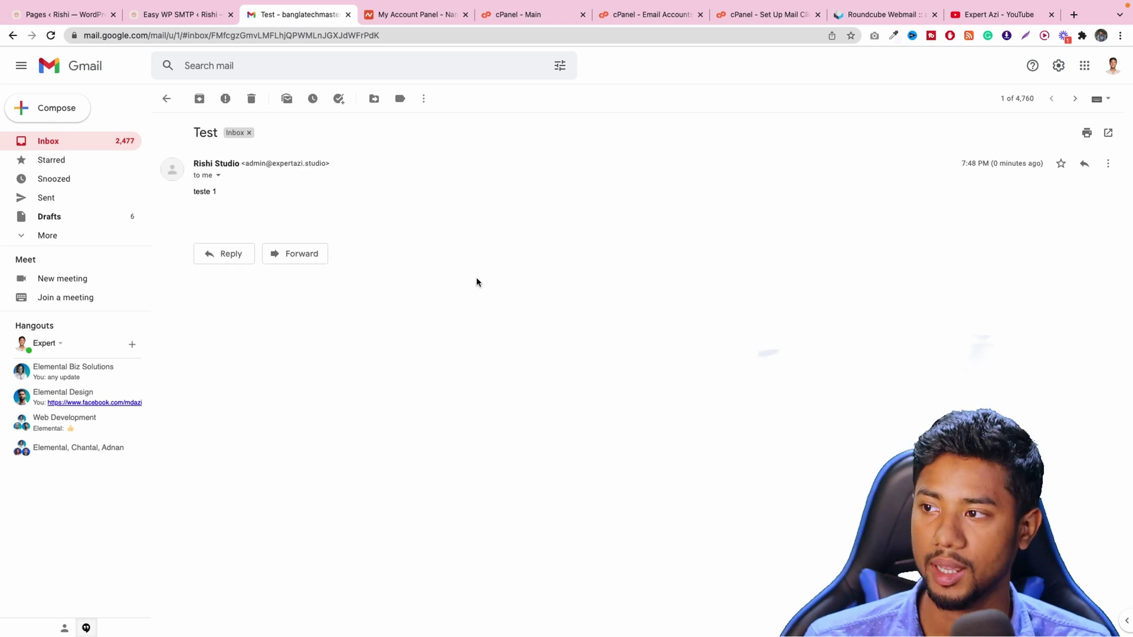
click(83, 14)
scroll(389, 202, up, 5)
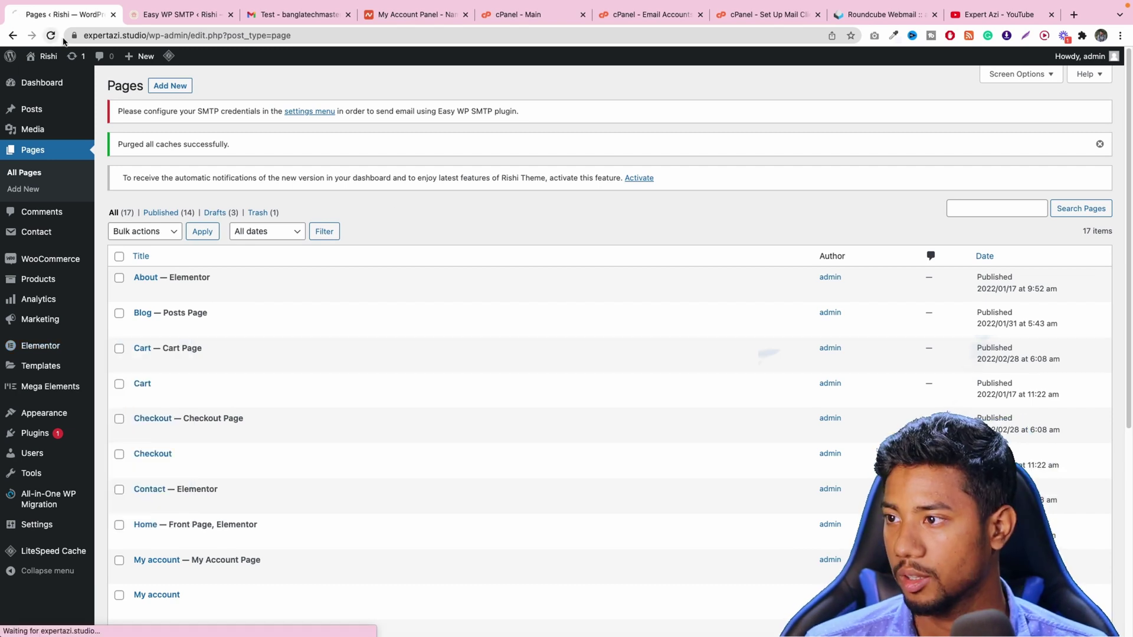
Open WooCommerce Home in a new browser tab
click(189, 14)
click(89, 15)
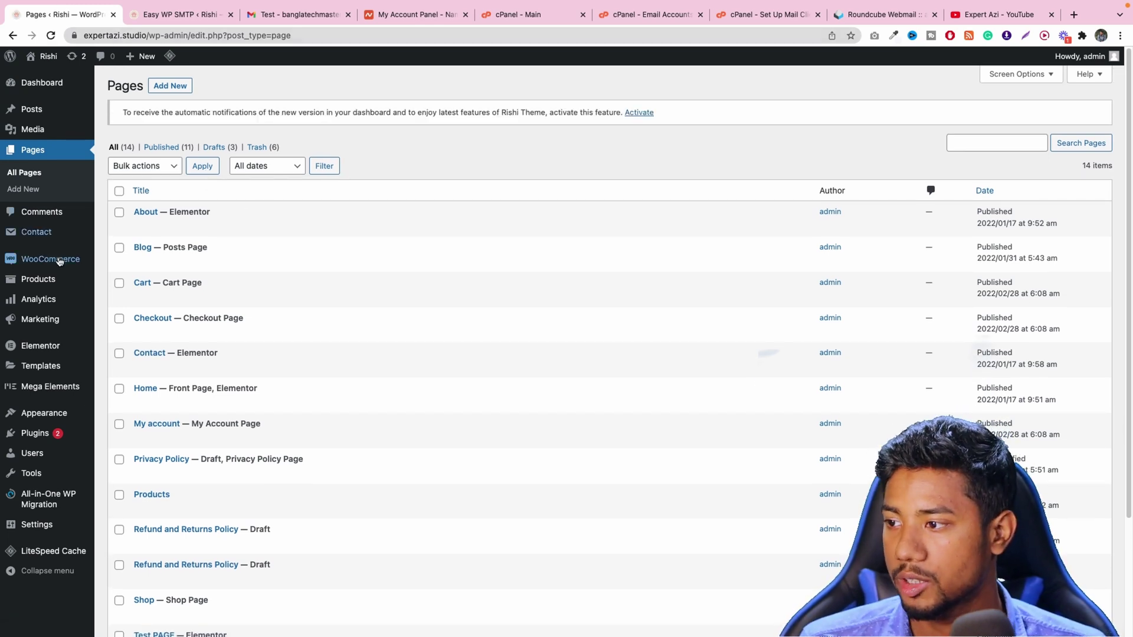
mouse_move(49, 261)
right_click(138, 258)
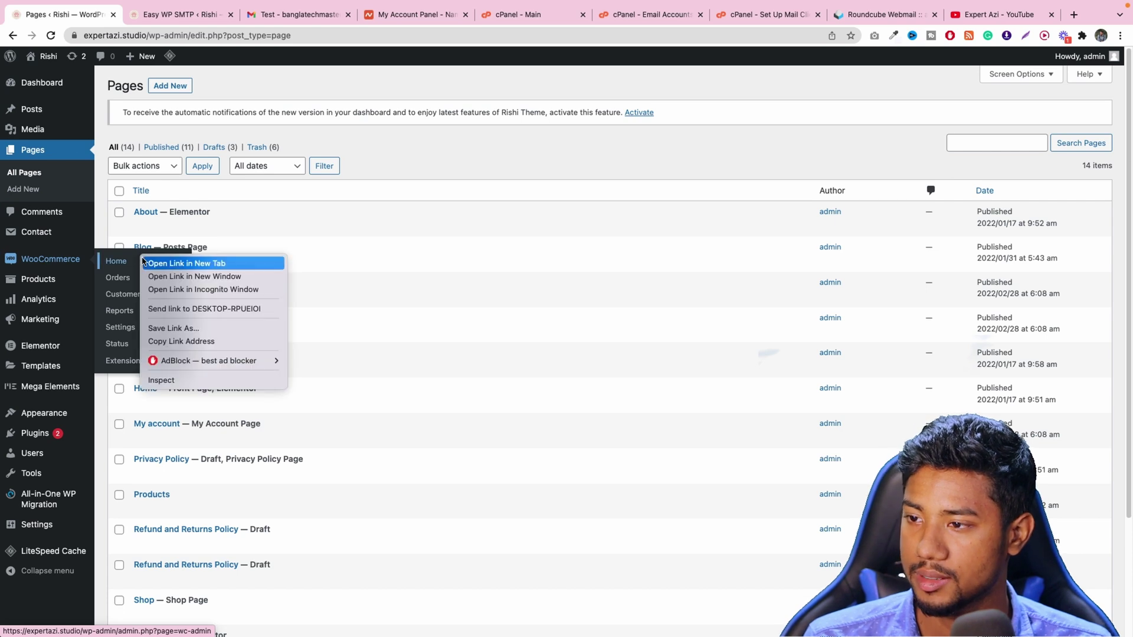
click(171, 262)
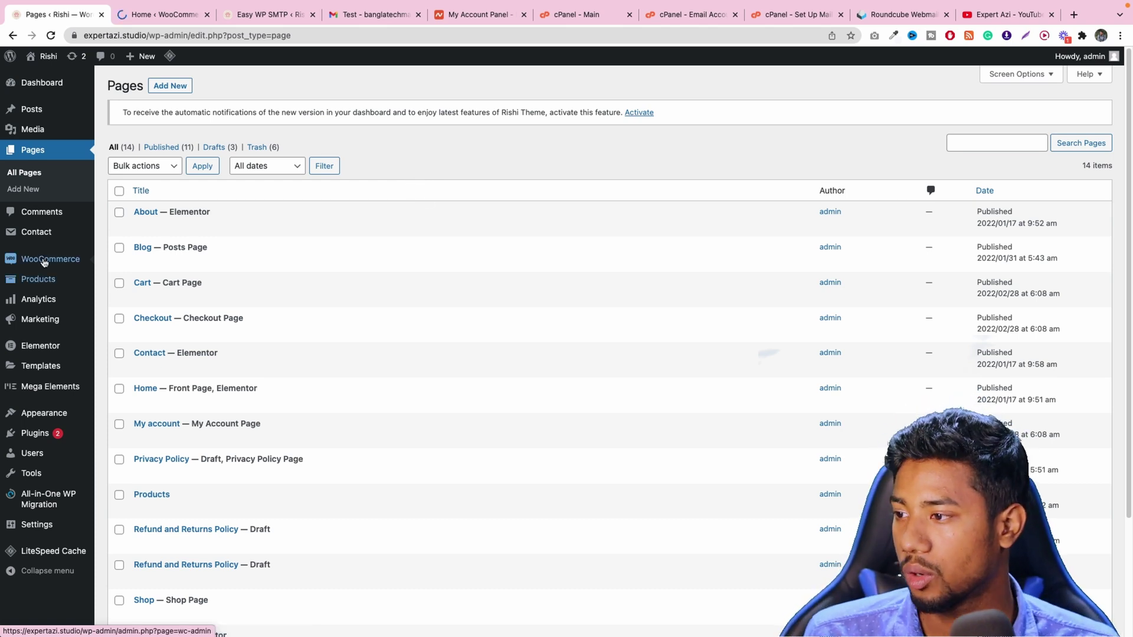
click(157, 12)
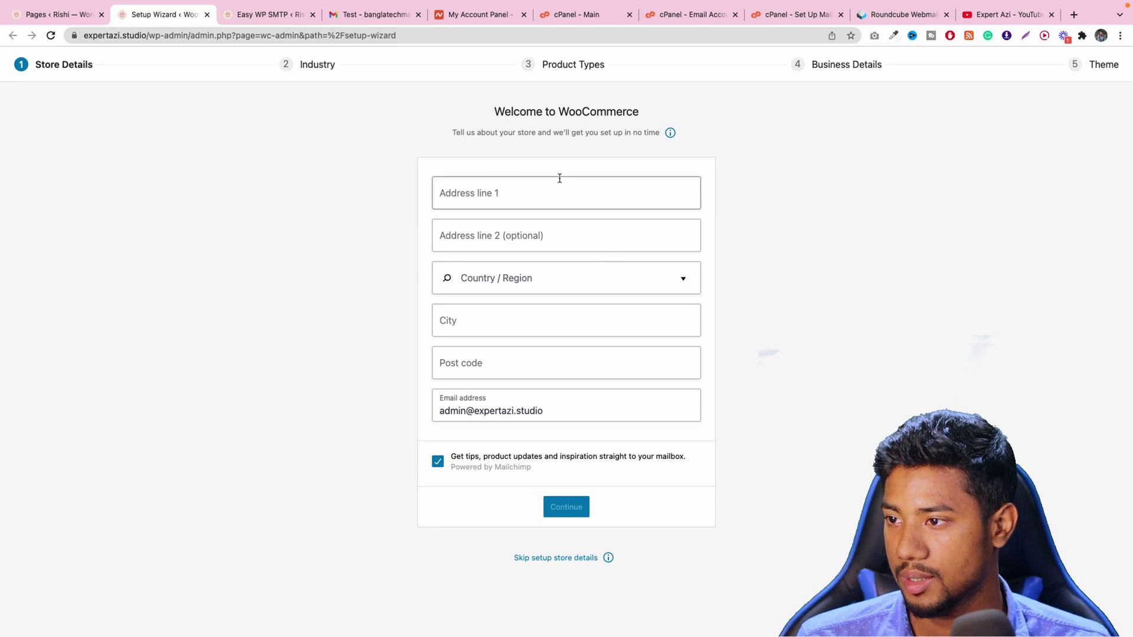
Skip store-details setup, decline usage tracking and close the welcome tour; open WooCommerce Settings in a new tab
click(566, 557)
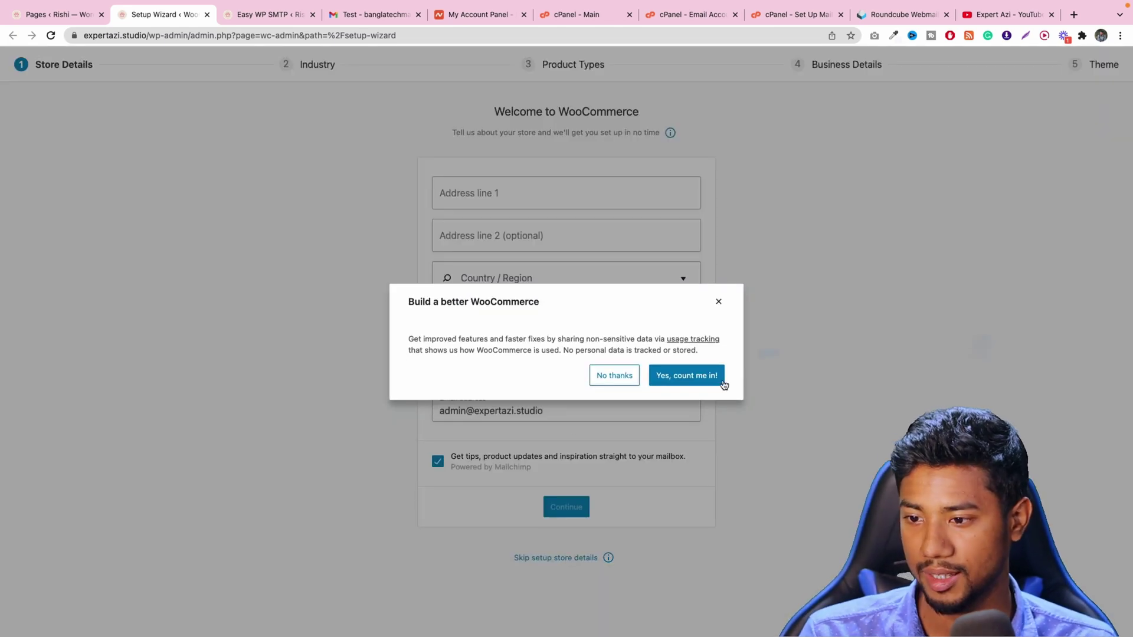
click(615, 376)
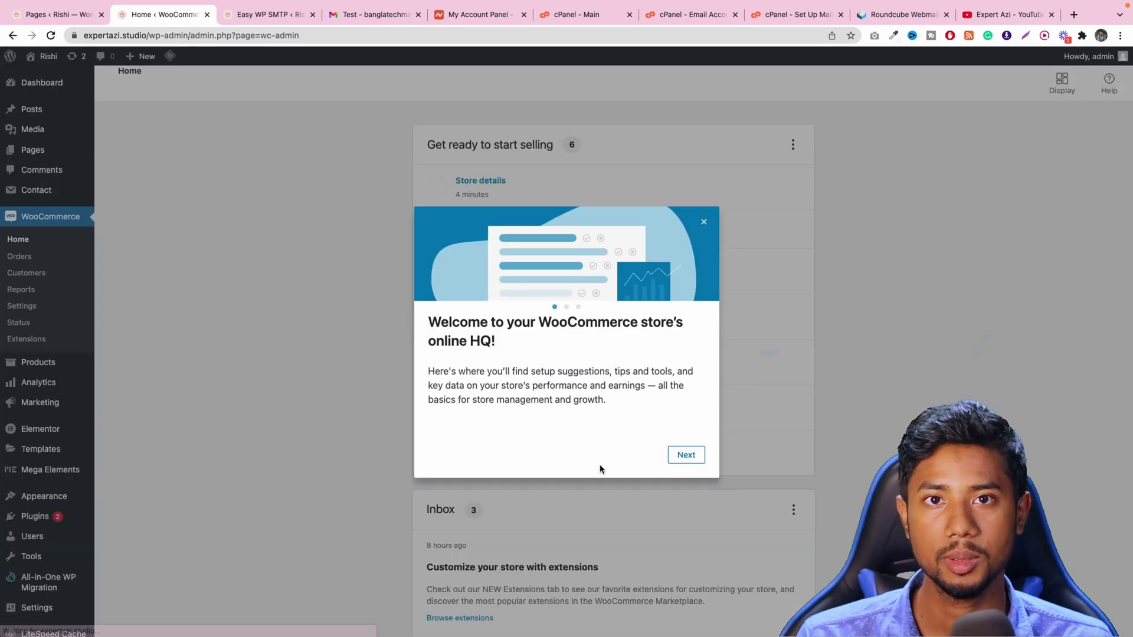
click(689, 461)
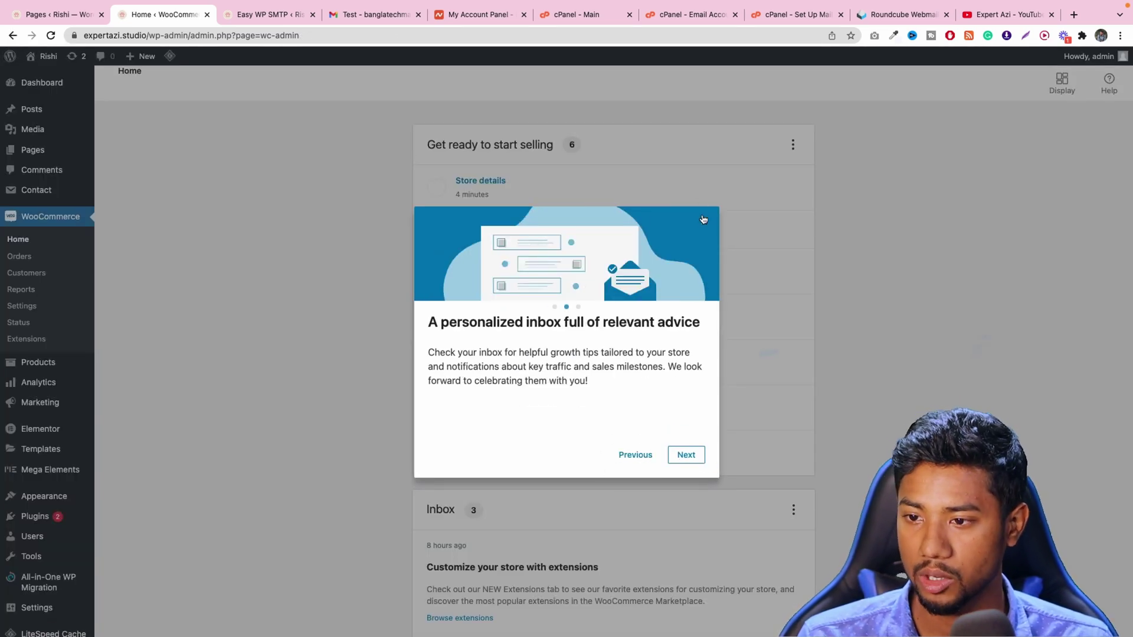
click(704, 219)
right_click(27, 306)
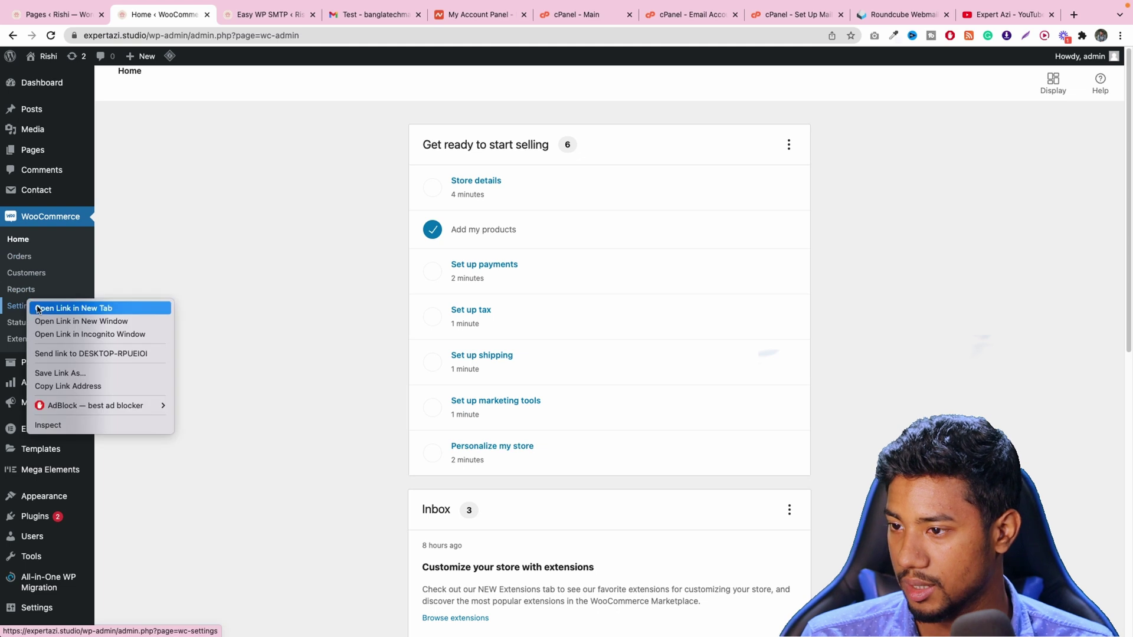
click(38, 308)
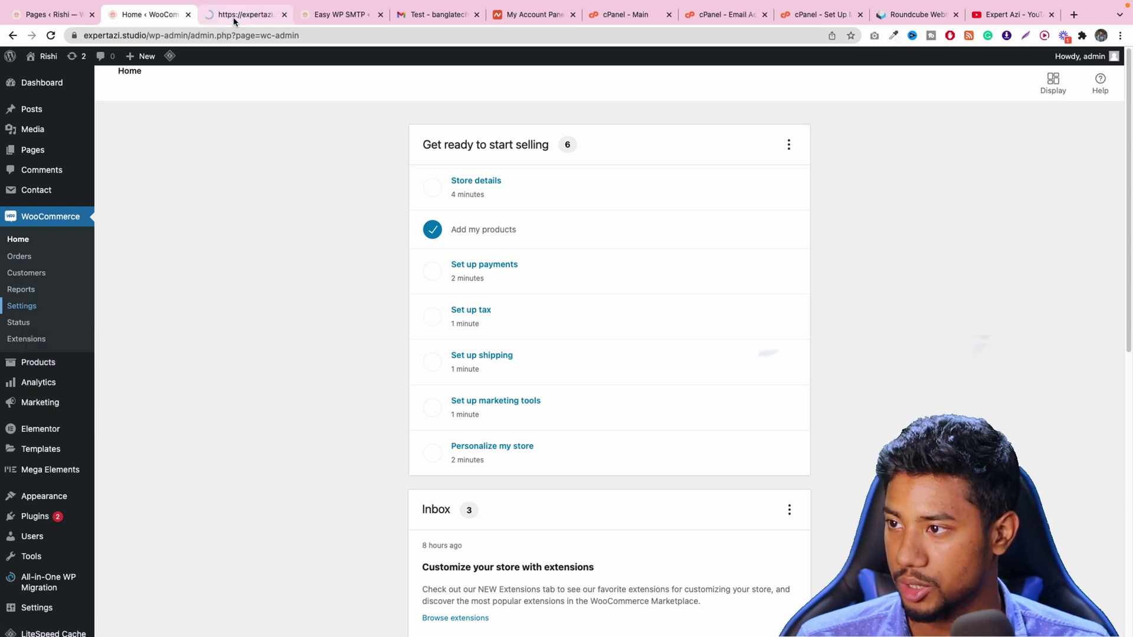
Check the General settings: California store address, shipping locations and US dollar currency, leaving them unchanged
click(234, 22)
click(140, 23)
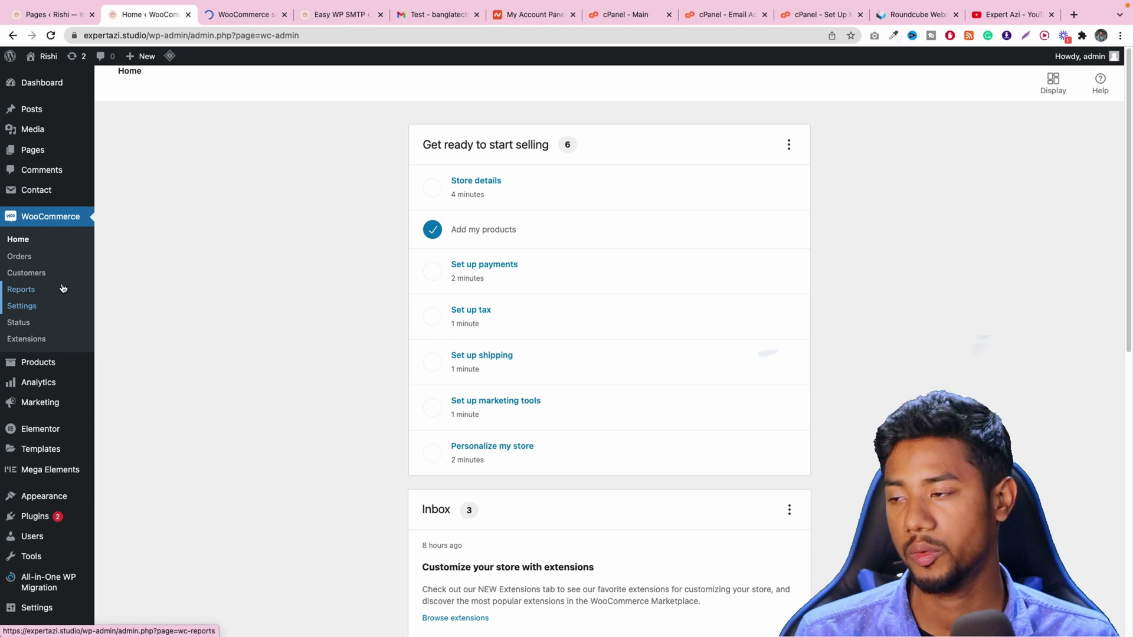
click(235, 14)
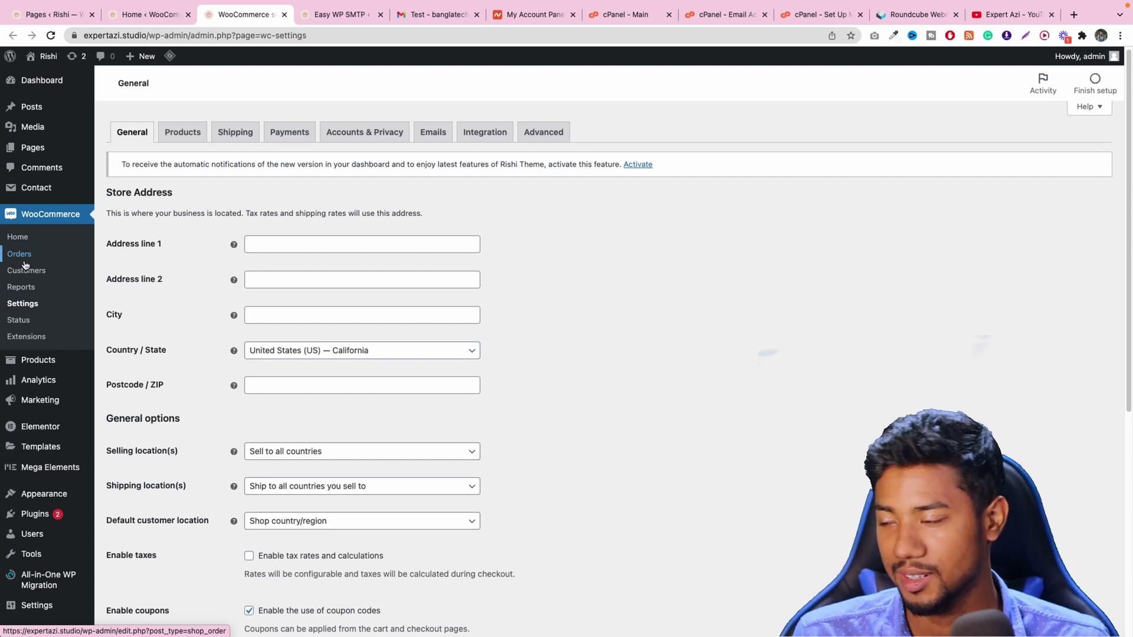
scroll(304, 183, down, 3)
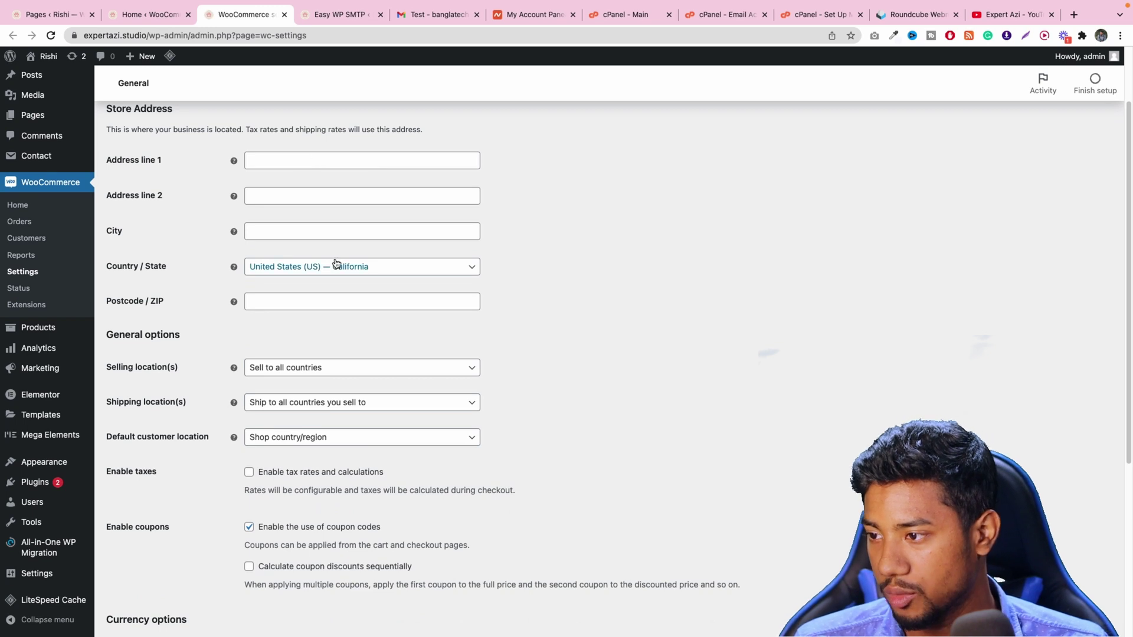
scroll(291, 329, down, 1)
scroll(319, 389, down, 2)
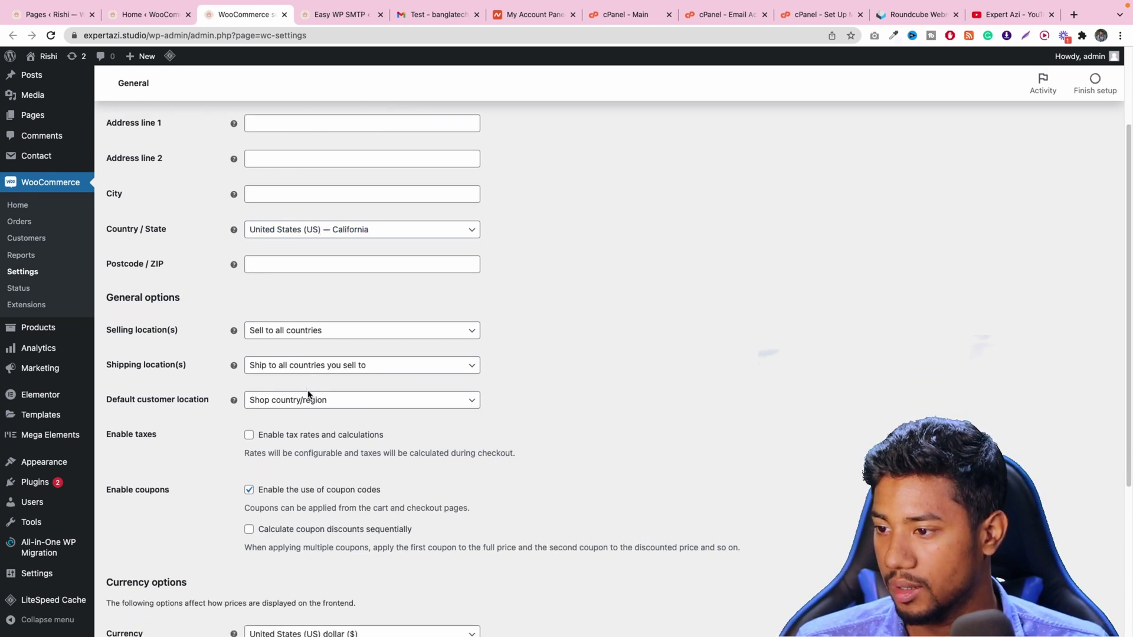
click(292, 333)
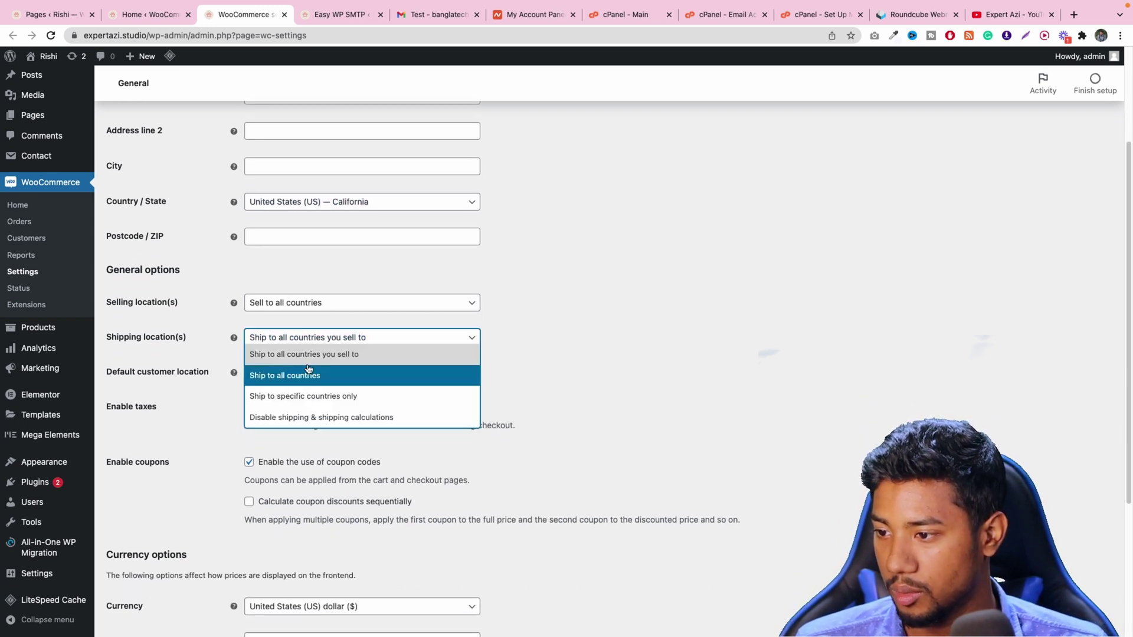
click(301, 317)
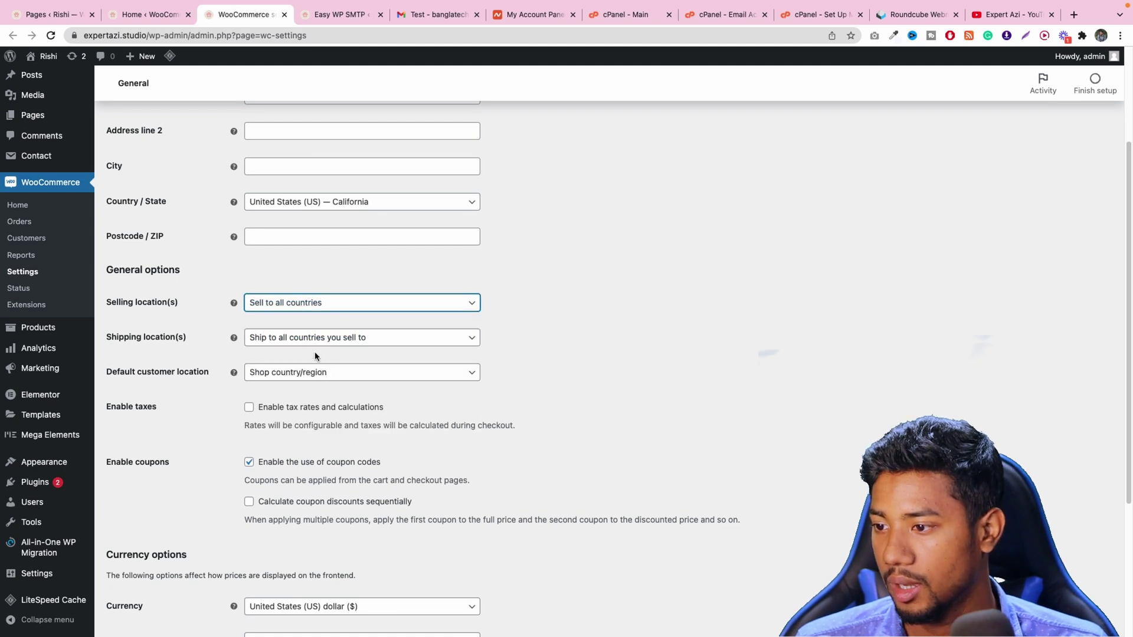
click(280, 341)
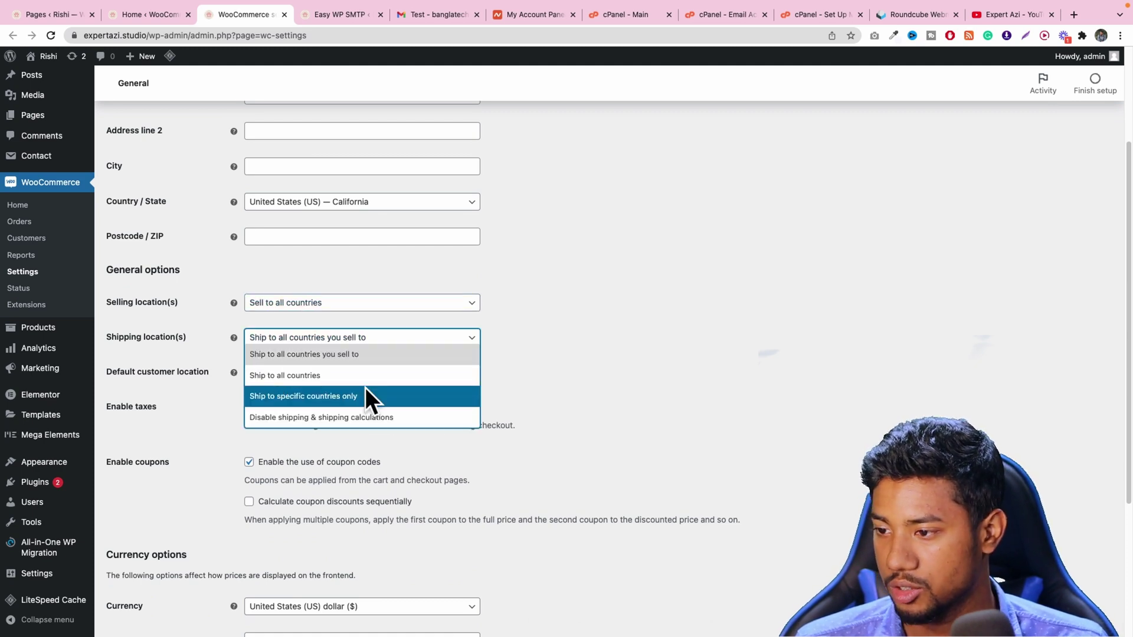
click(586, 377)
scroll(576, 375, down, 2)
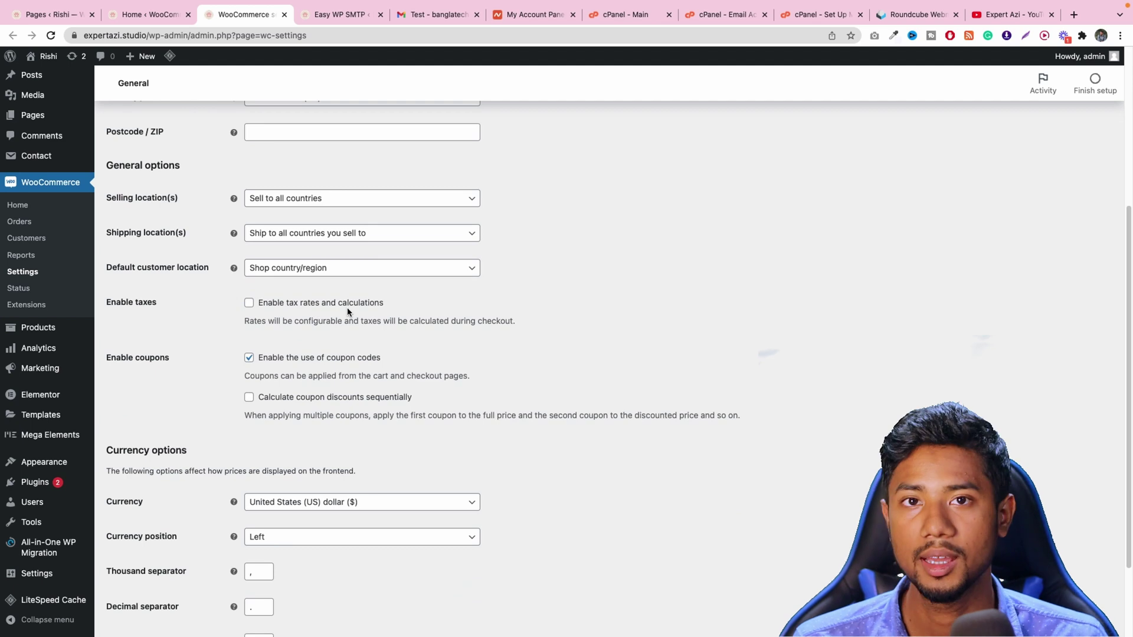
scroll(349, 311, down, 2)
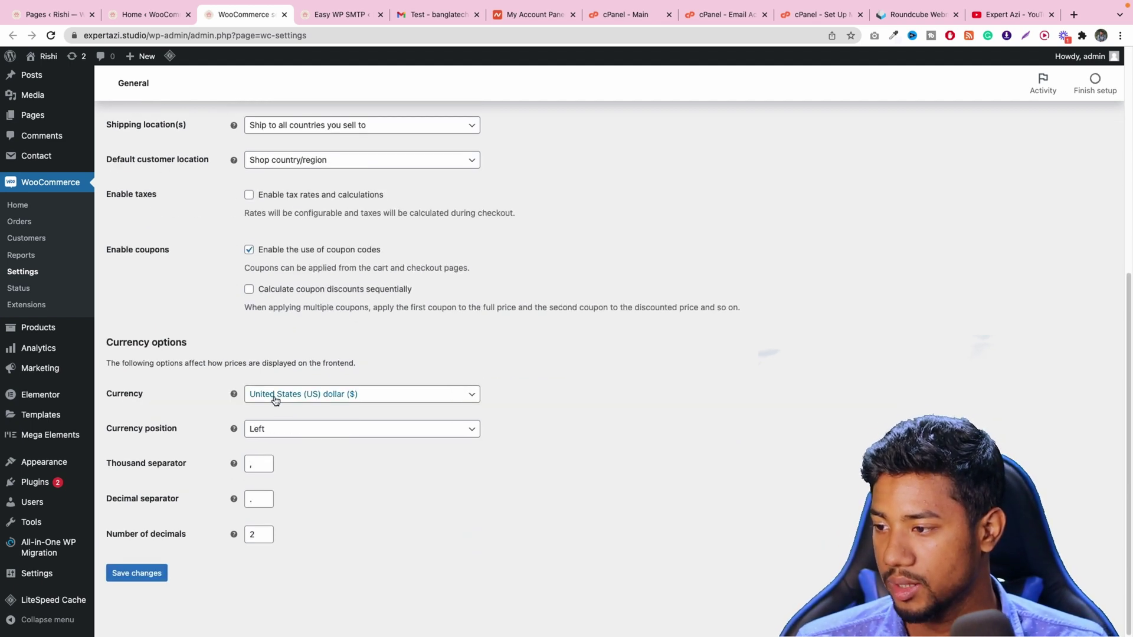
scroll(311, 392, up, 7)
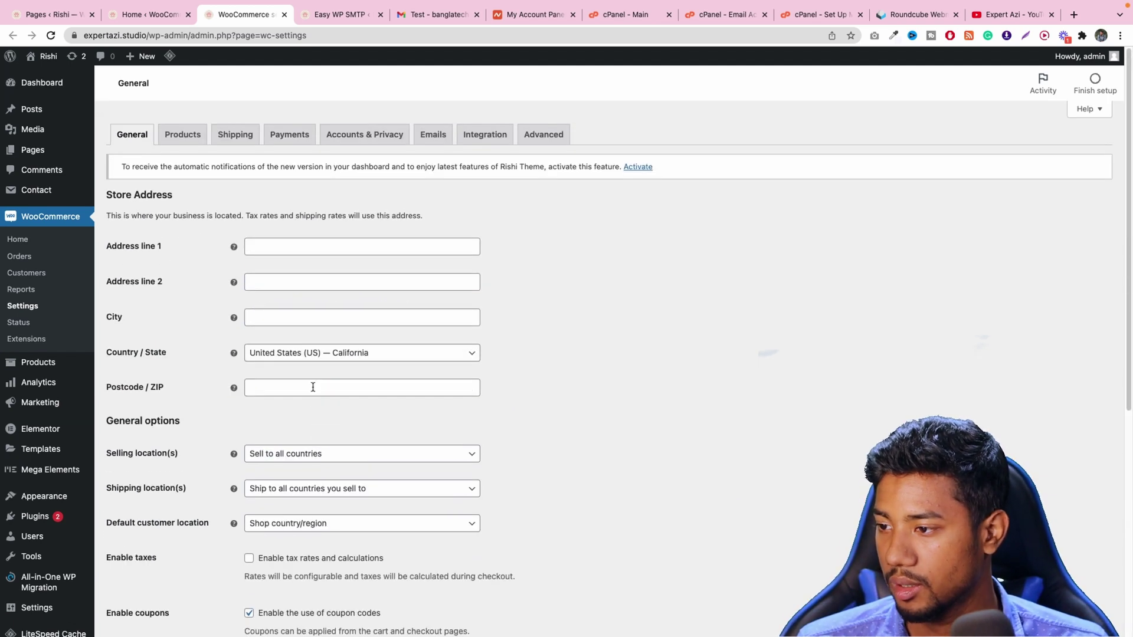
Look over the Products settings, then go to Shipping, which has no shipping zones yet
click(179, 144)
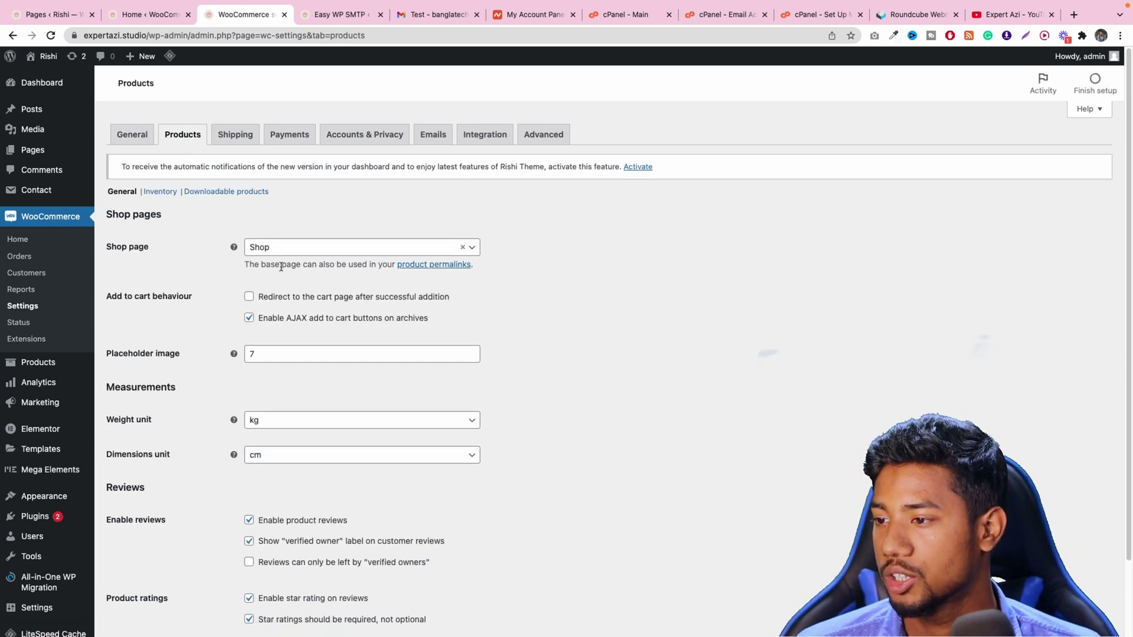
scroll(336, 323, down, 1)
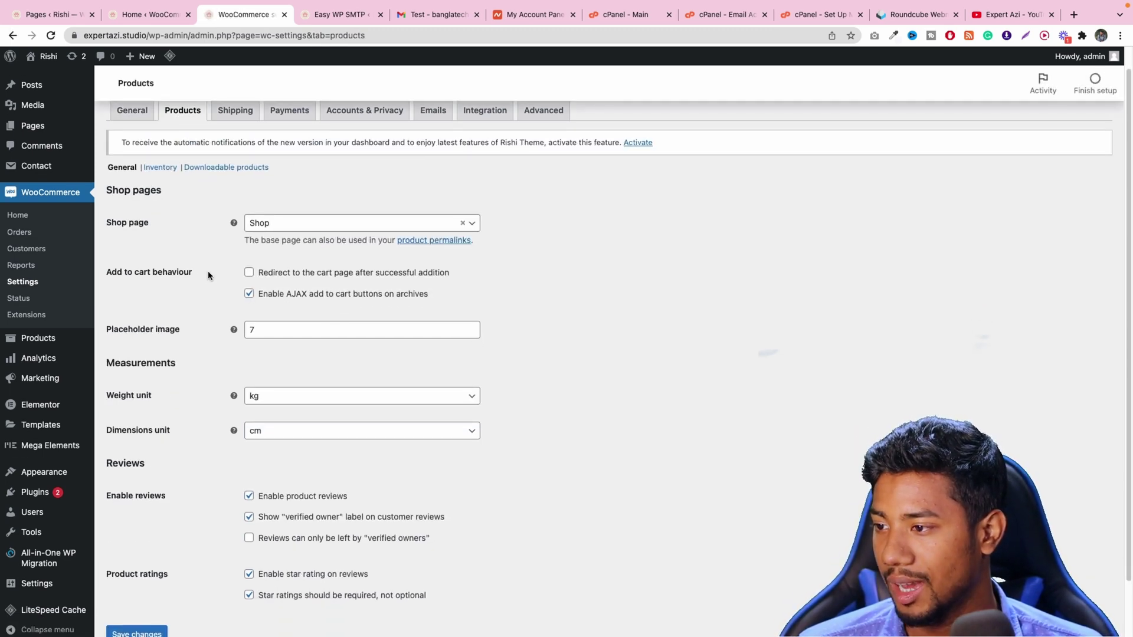
scroll(366, 282, down, 2)
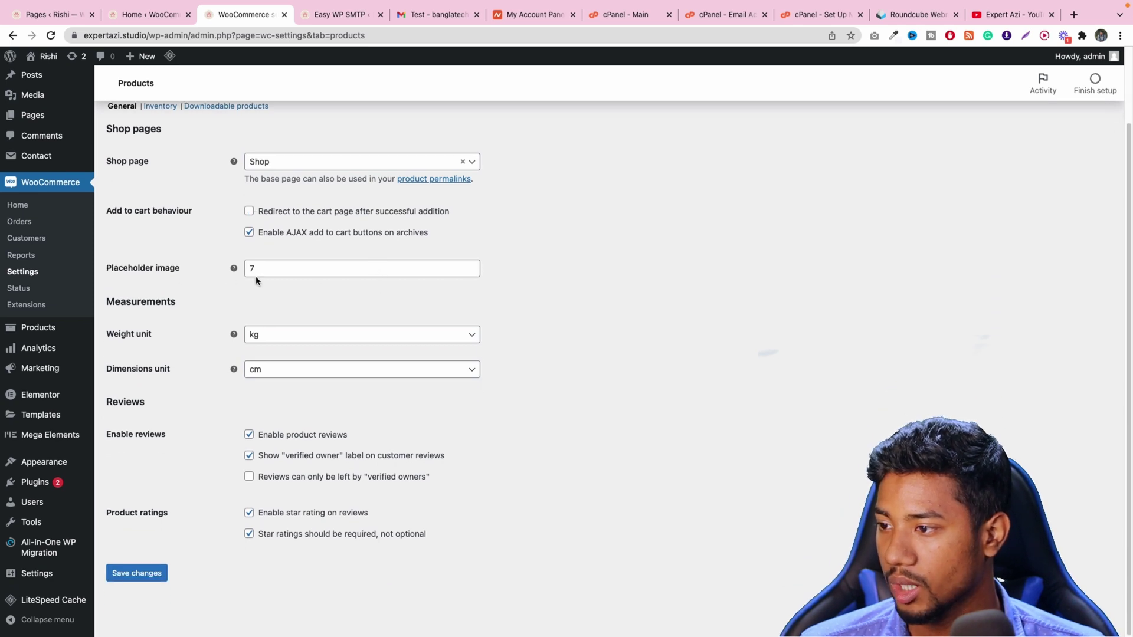
scroll(306, 289, up, 3)
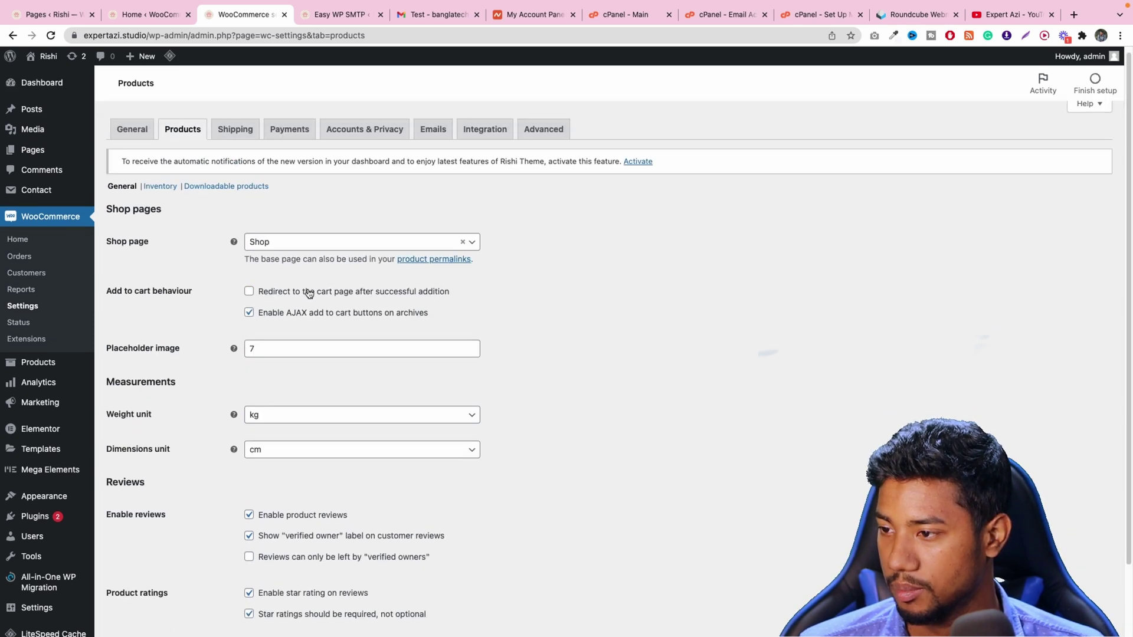
click(239, 137)
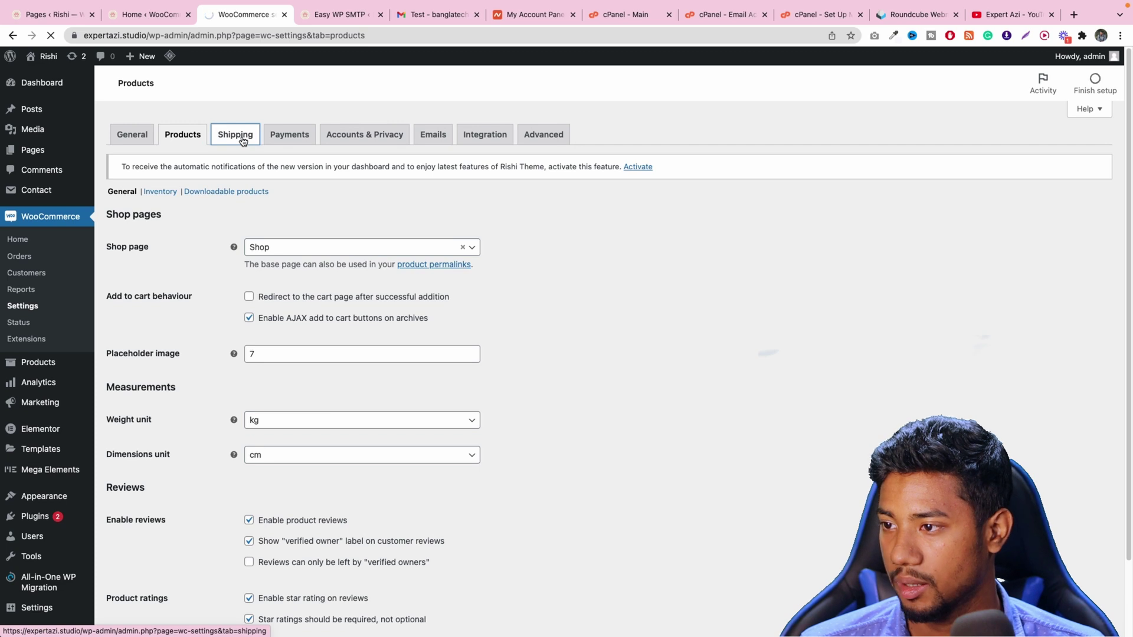
Switch on Check payments in the Payments settings and save the changes
click(298, 137)
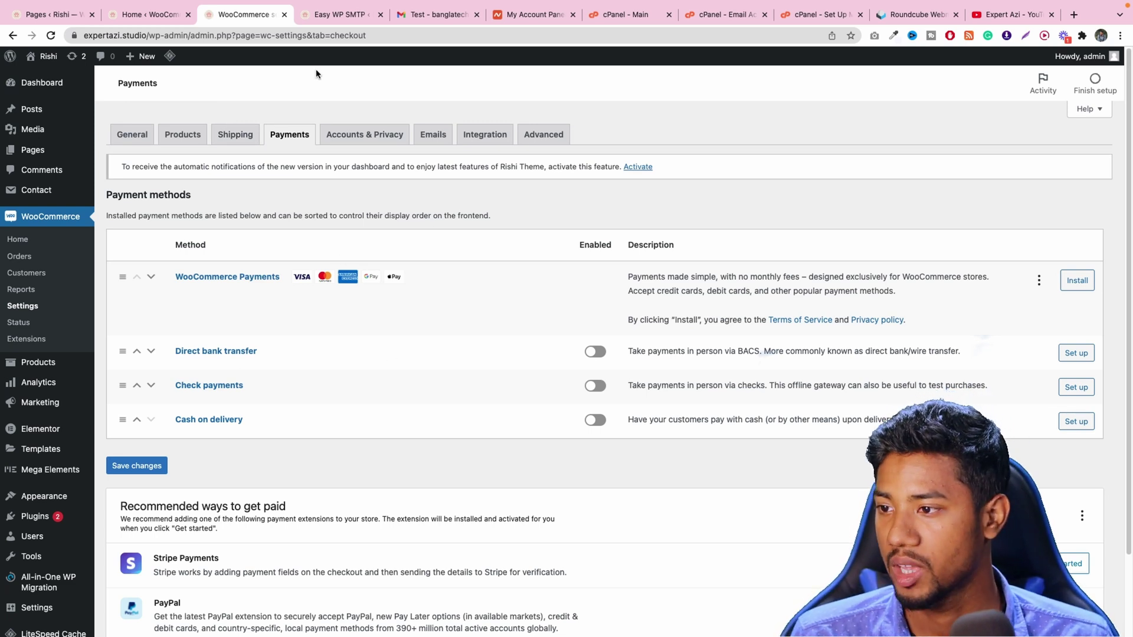
scroll(306, 195, down, 3)
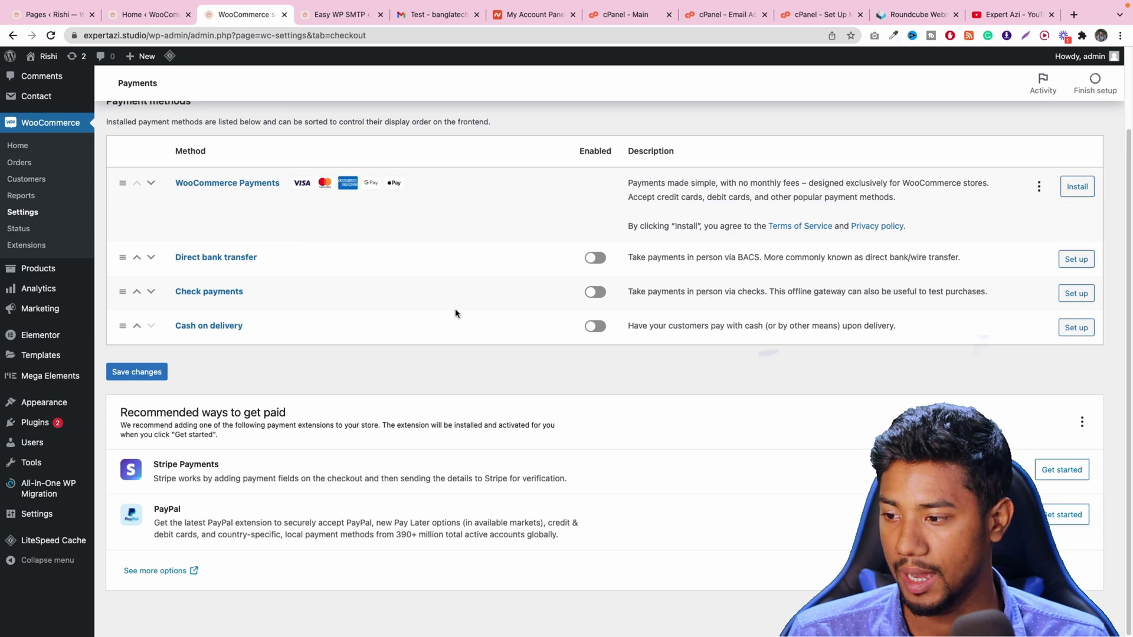
scroll(322, 372, up, 1)
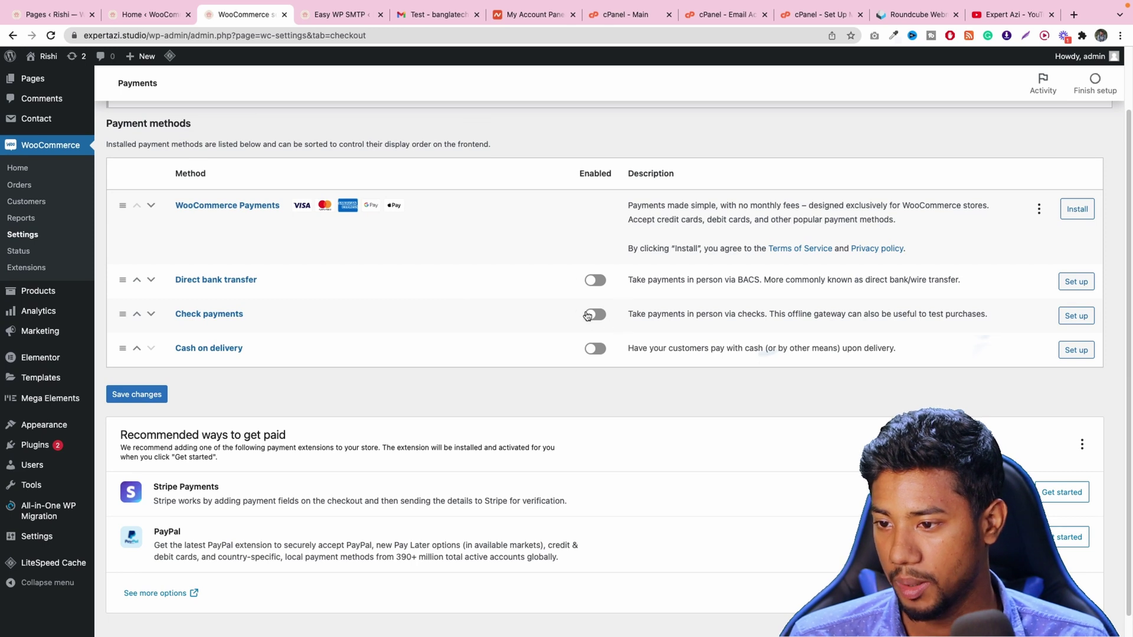
click(589, 314)
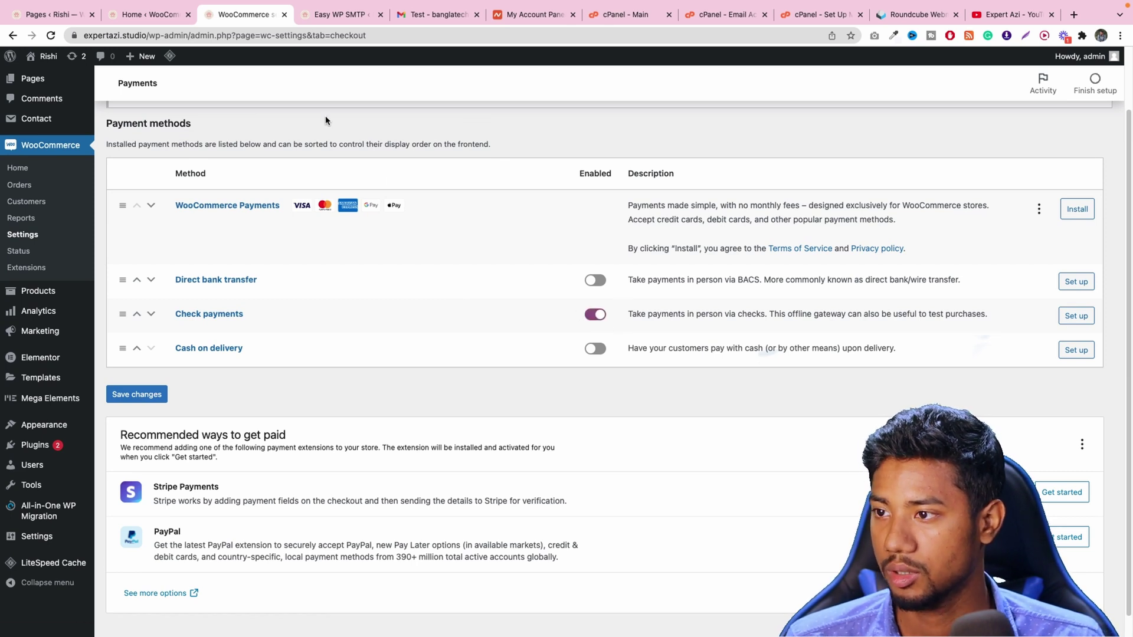
scroll(349, 217, up, 2)
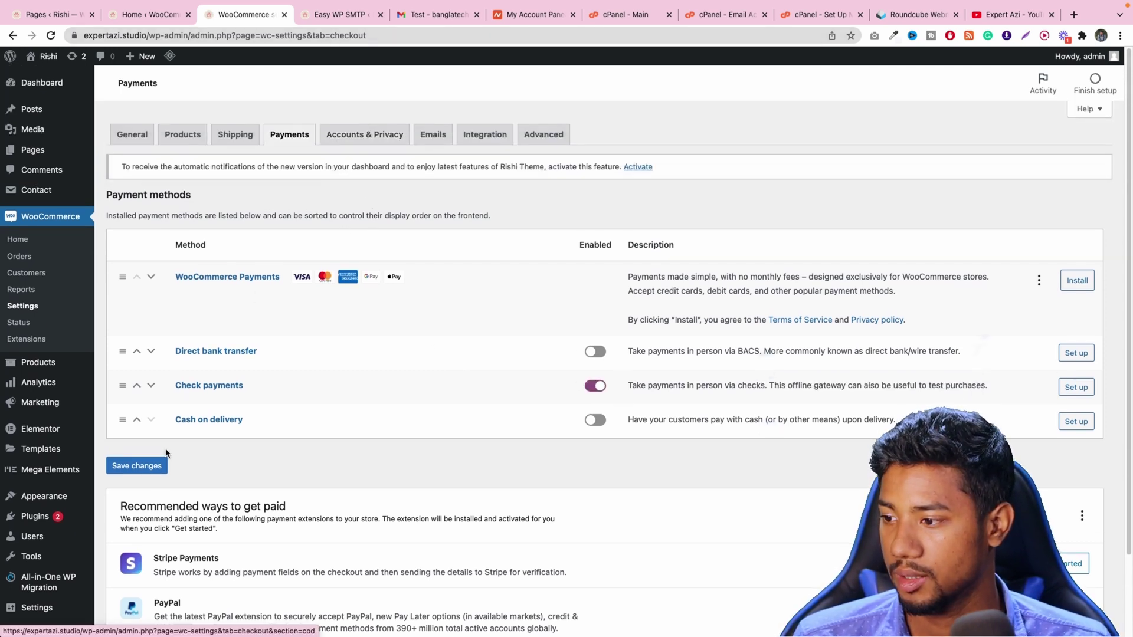
click(140, 466)
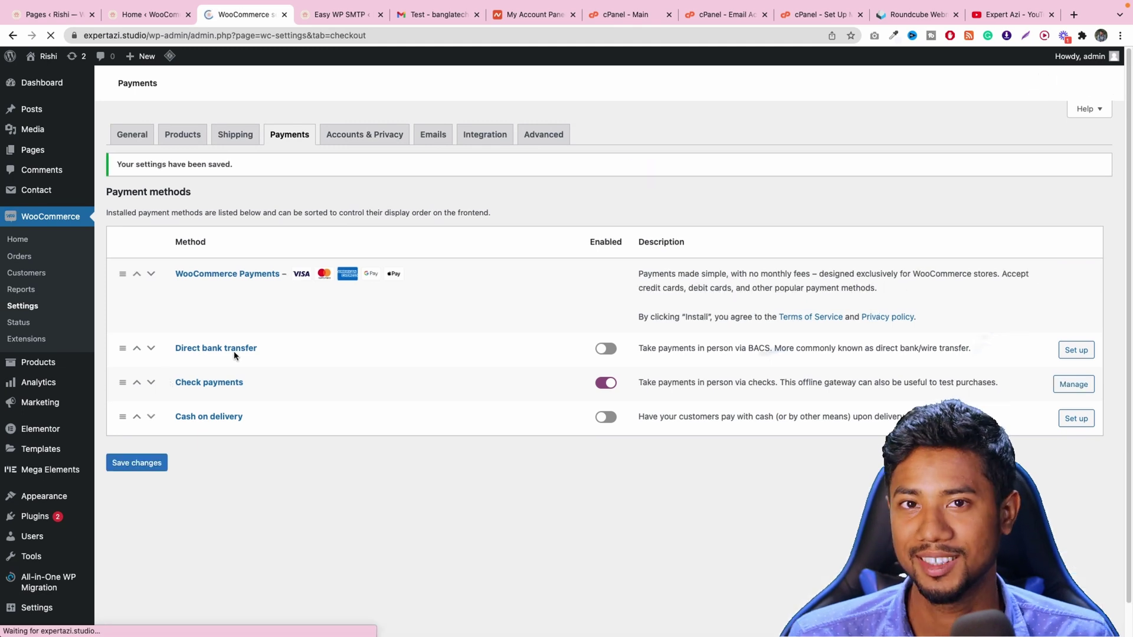
click(363, 135)
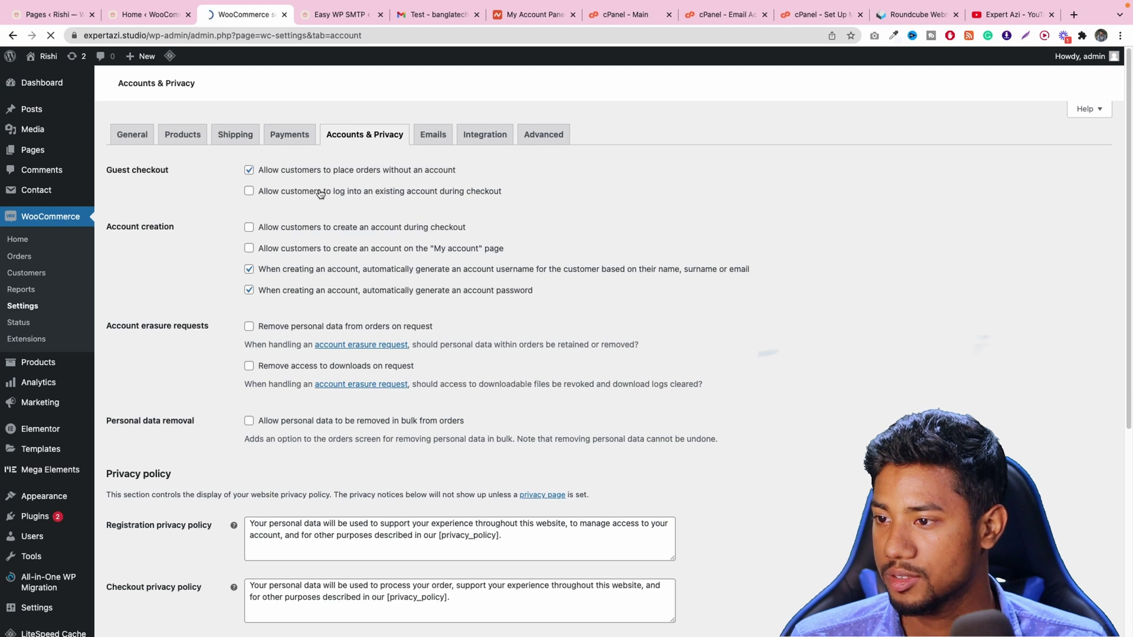
Allow checkout login, and account creation at checkout and on the 'My account' page, then save
click(299, 227)
click(299, 264)
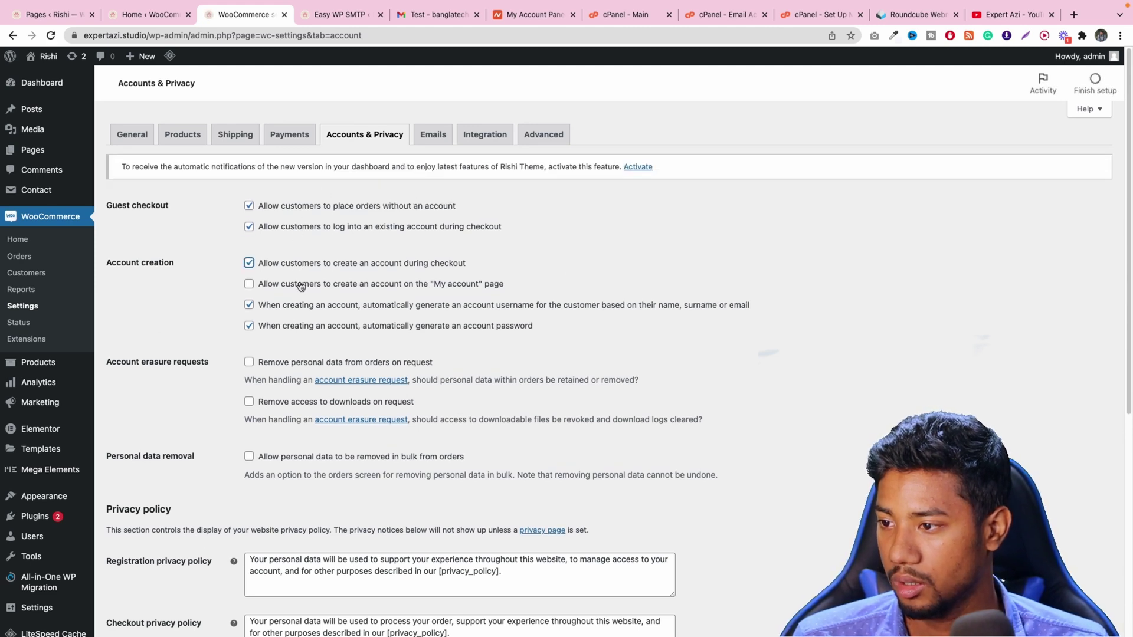
click(301, 285)
drag(573, 226, 363, 228)
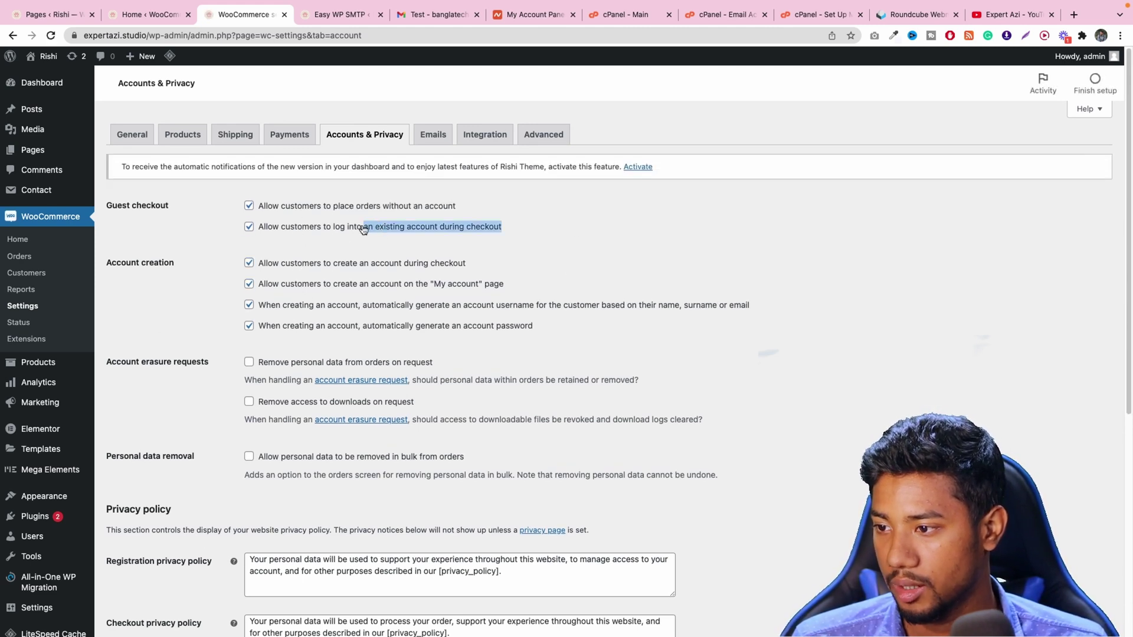
drag(515, 265, 331, 262)
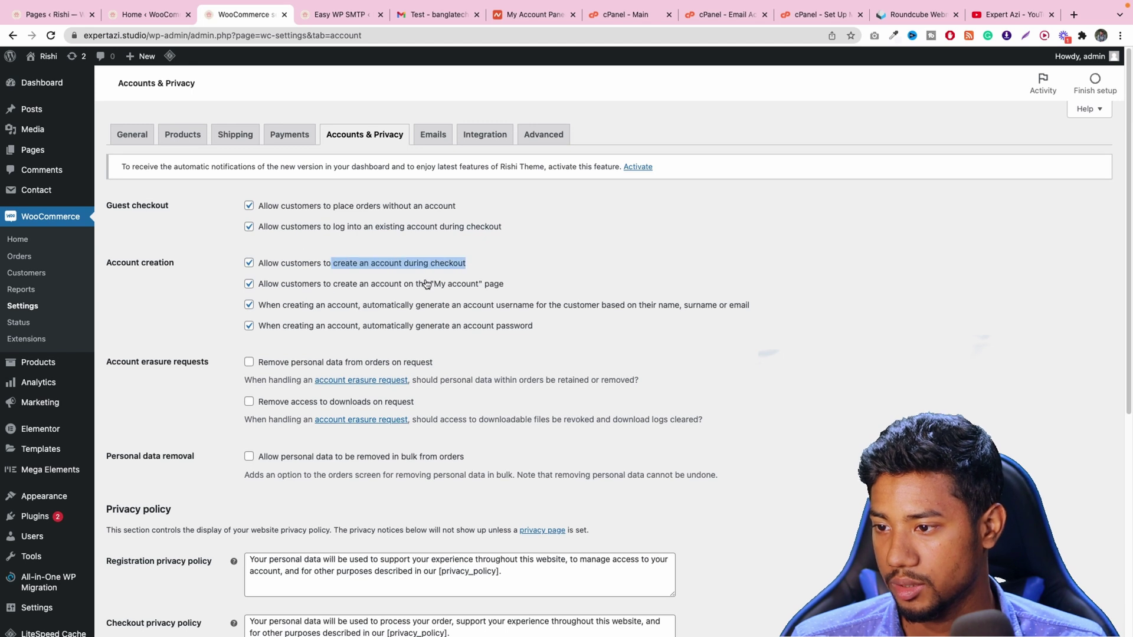
drag(558, 287, 338, 286)
scroll(522, 264, down, 2)
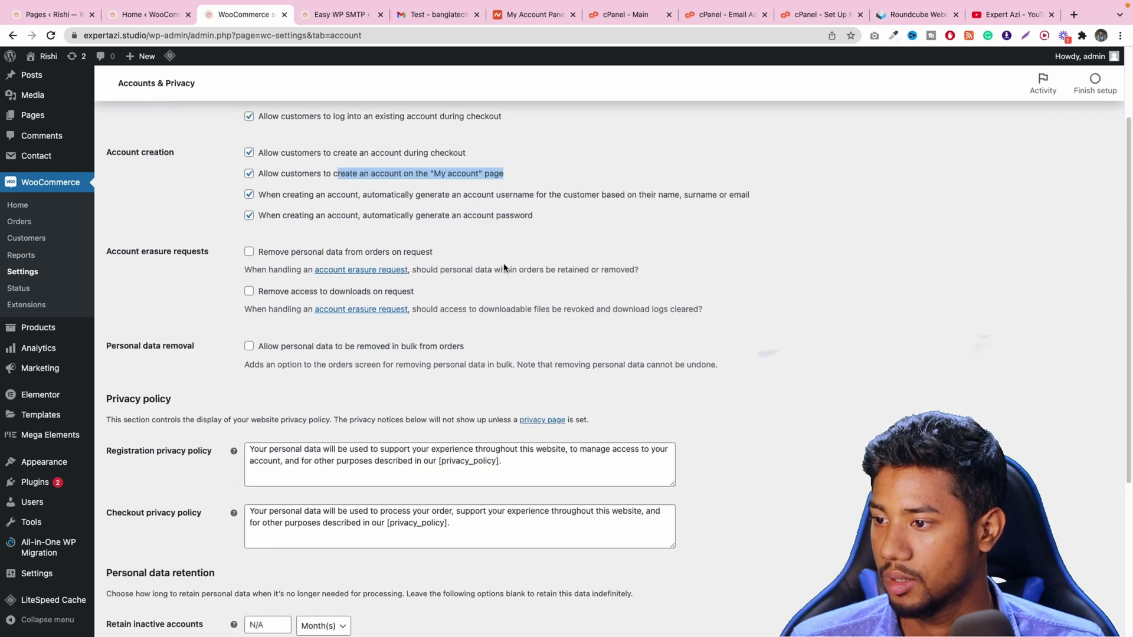
scroll(377, 333, down, 4)
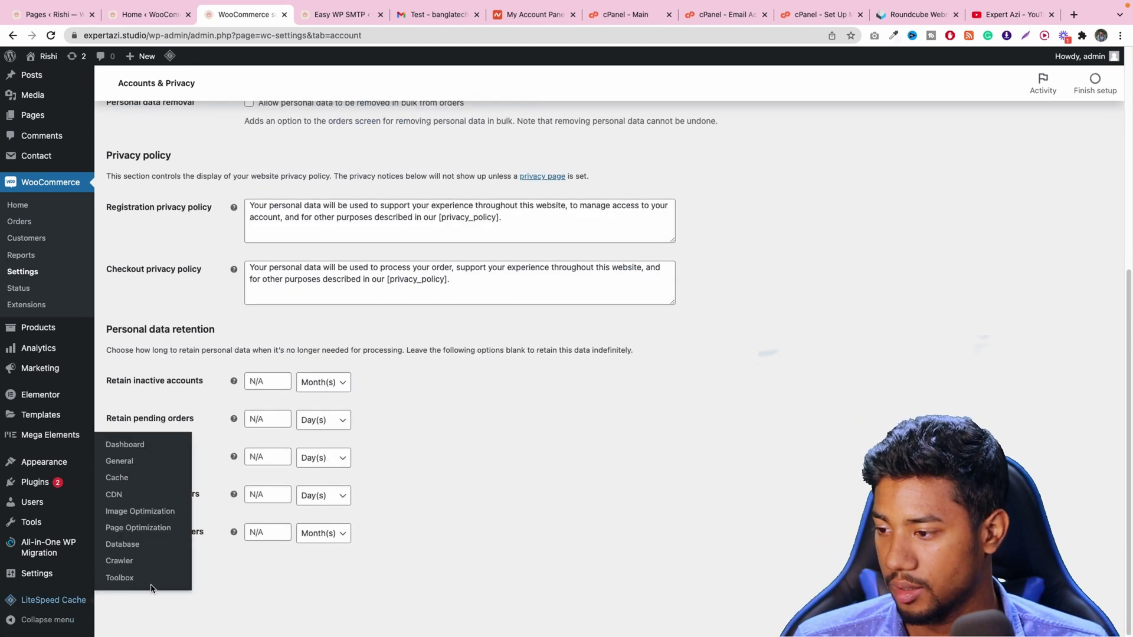
click(158, 573)
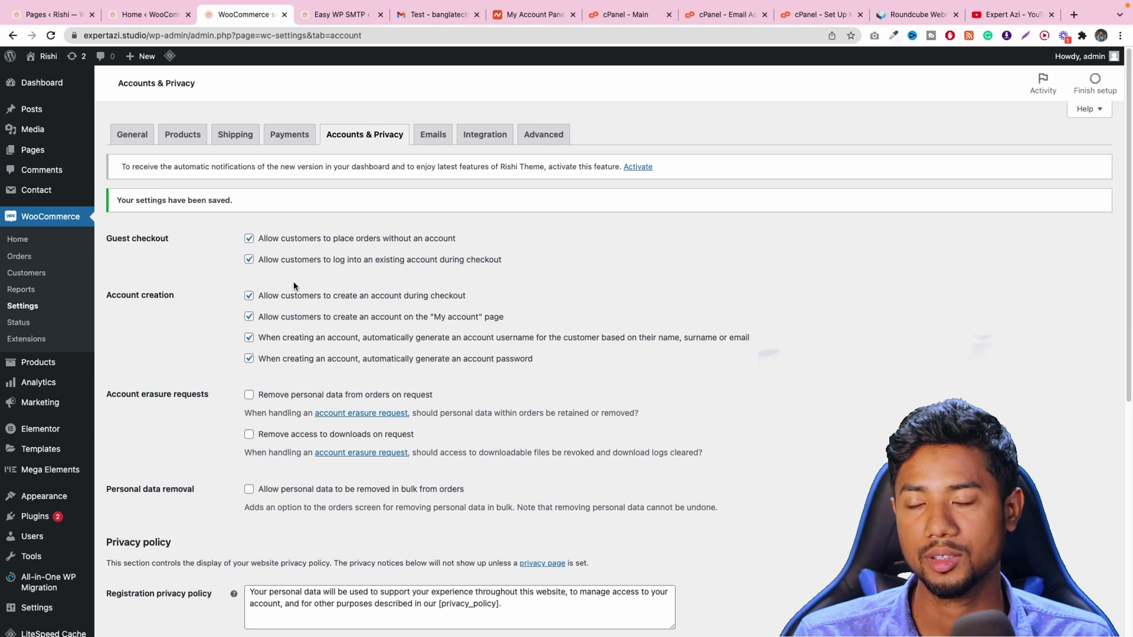
Scroll through the WooCommerce email notification settings
click(434, 135)
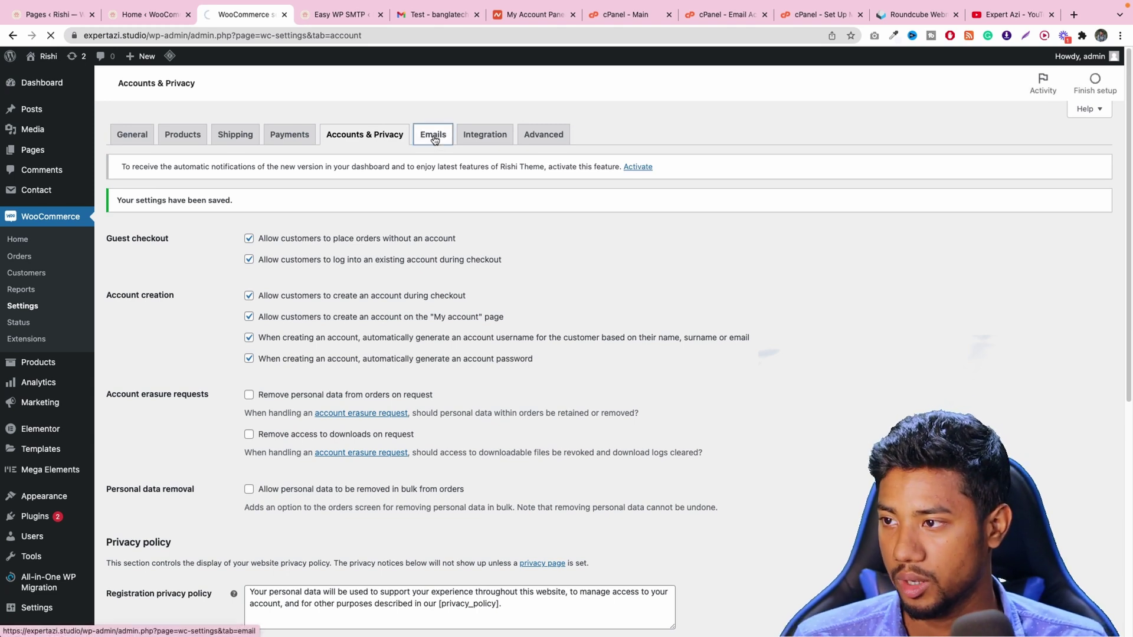
scroll(383, 223, down, 3)
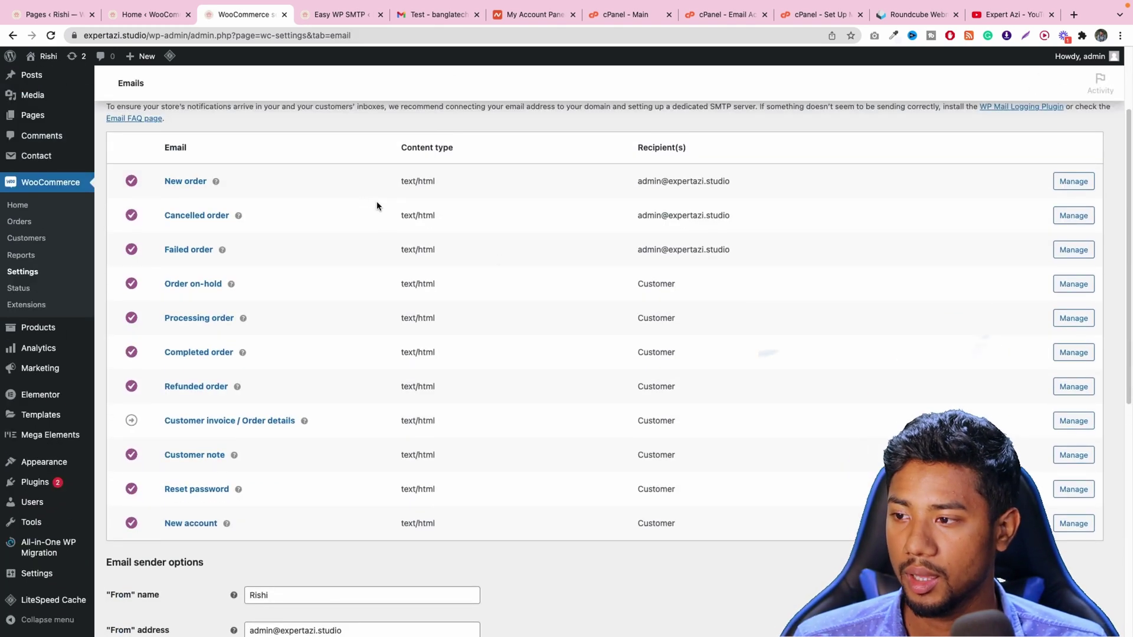
drag(787, 248, 626, 211)
scroll(534, 210, down, 5)
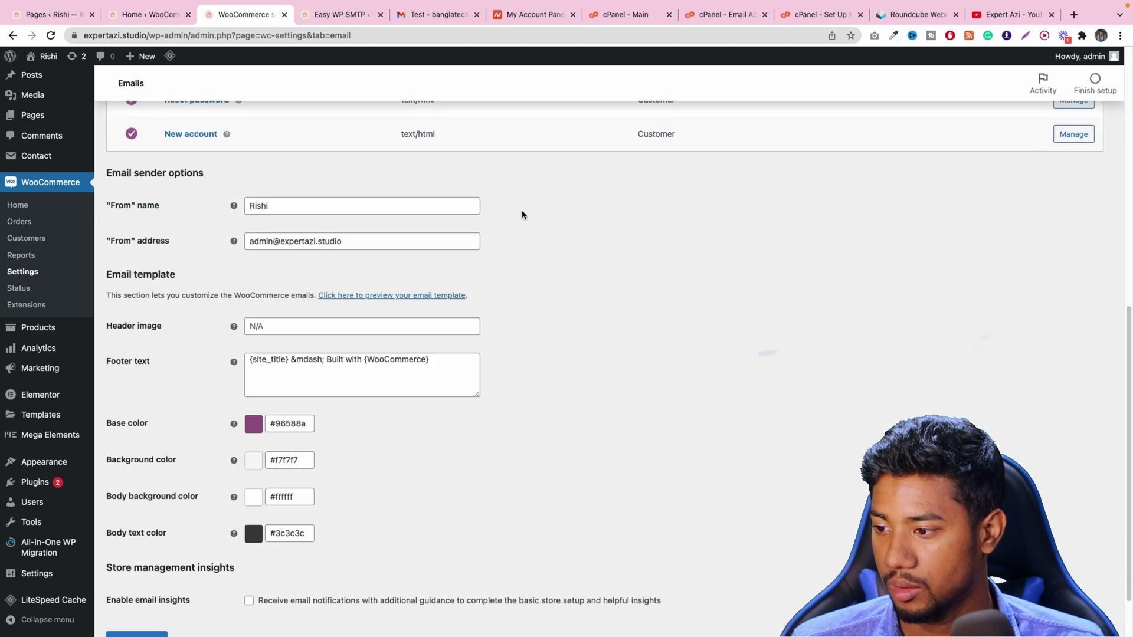
scroll(522, 215, down, 1)
scroll(312, 313, up, 9)
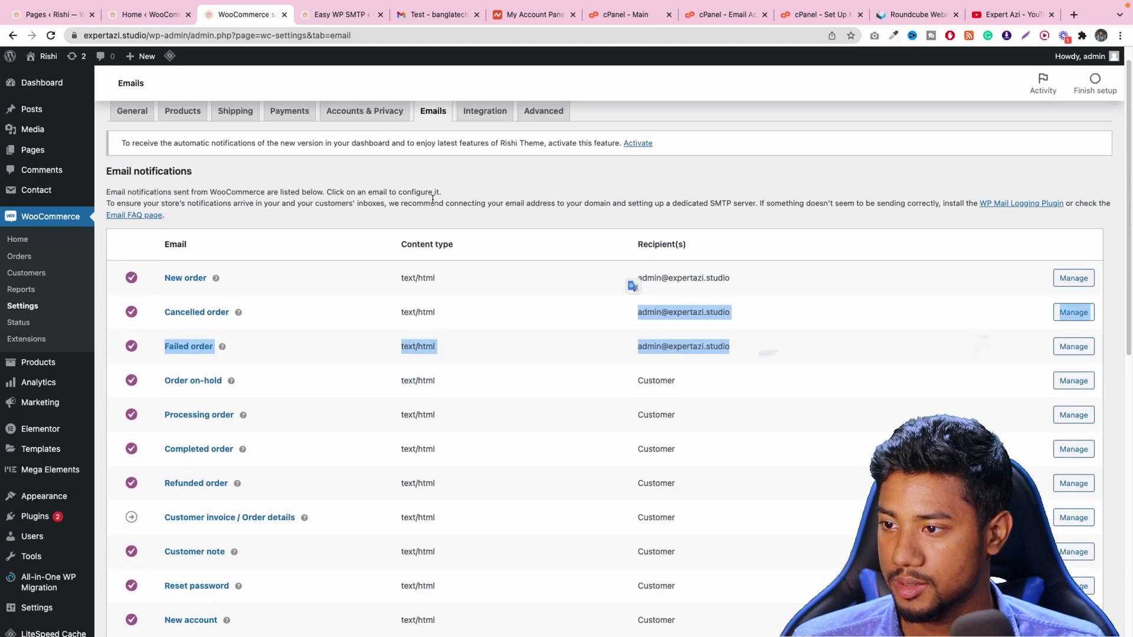
Review the Integration tab and the Advanced page setup, including the Terms and conditions page choices
click(499, 142)
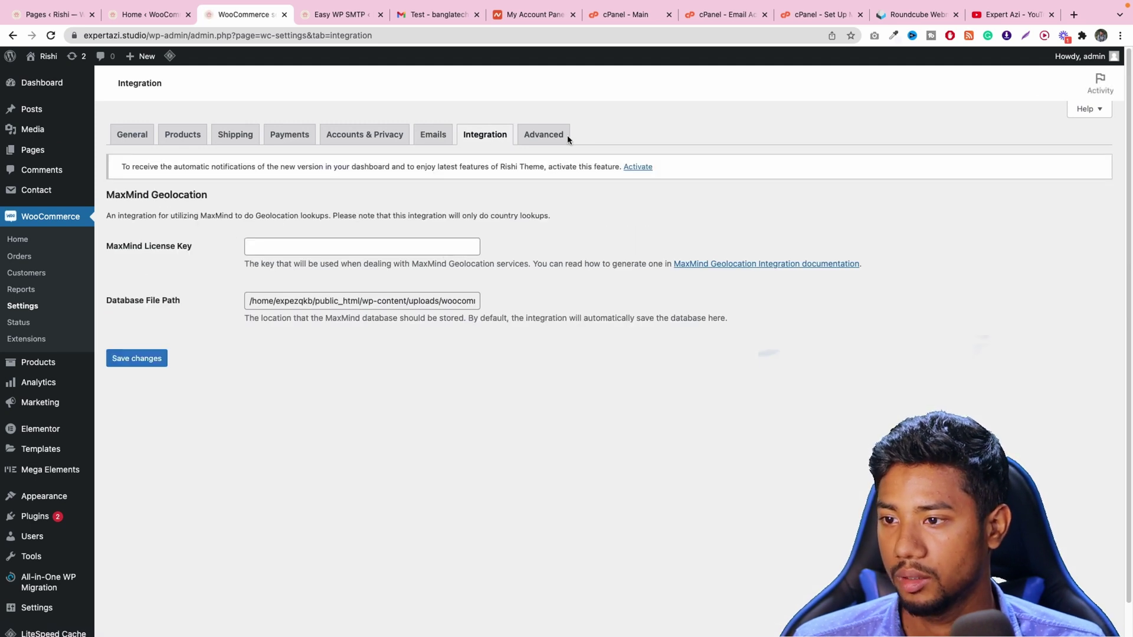
click(554, 141)
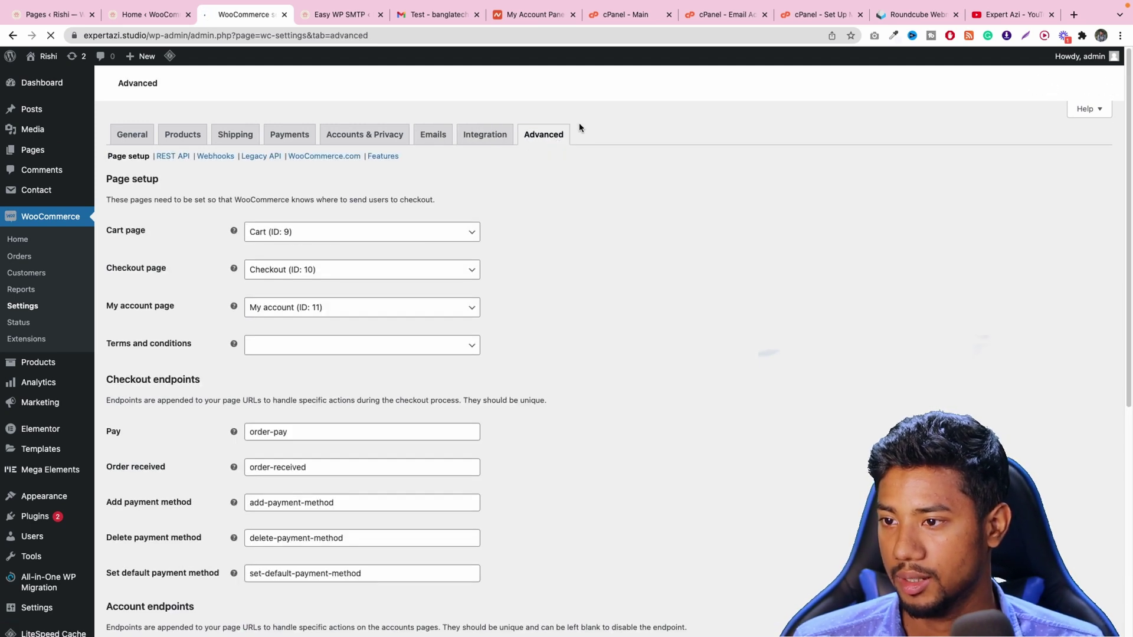
scroll(529, 193, down, 4)
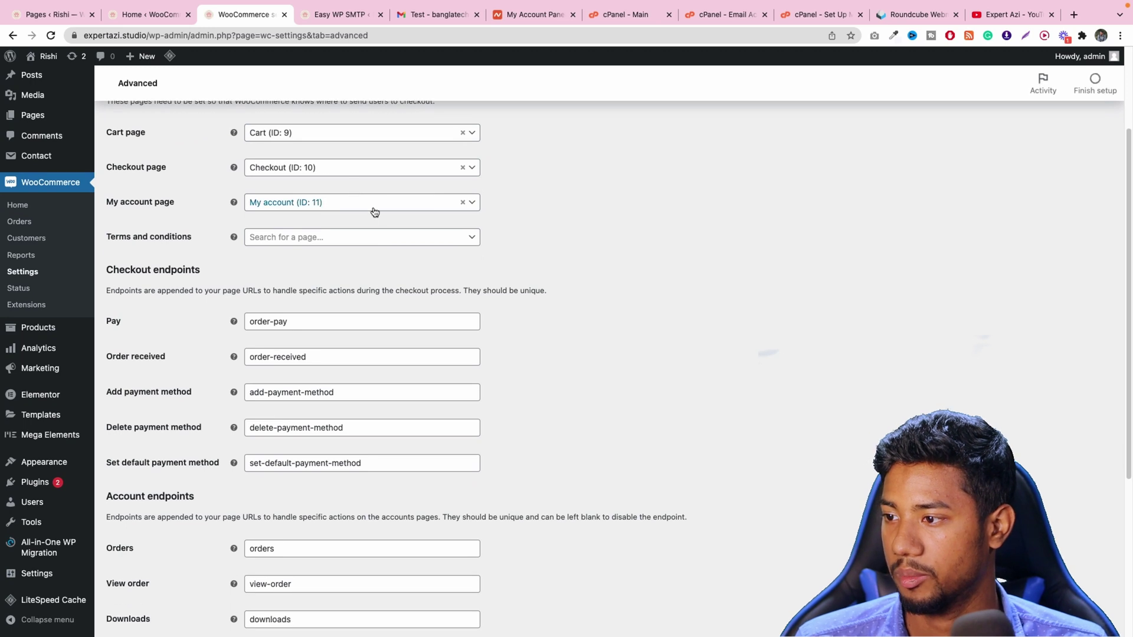
click(321, 236)
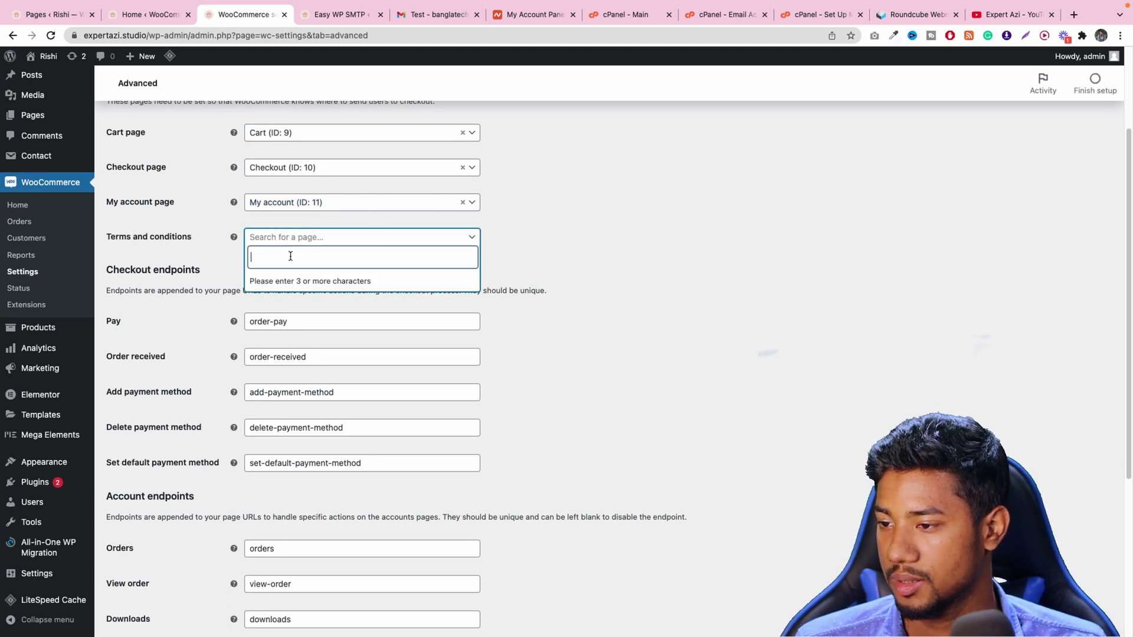
scroll(567, 271, down, 5)
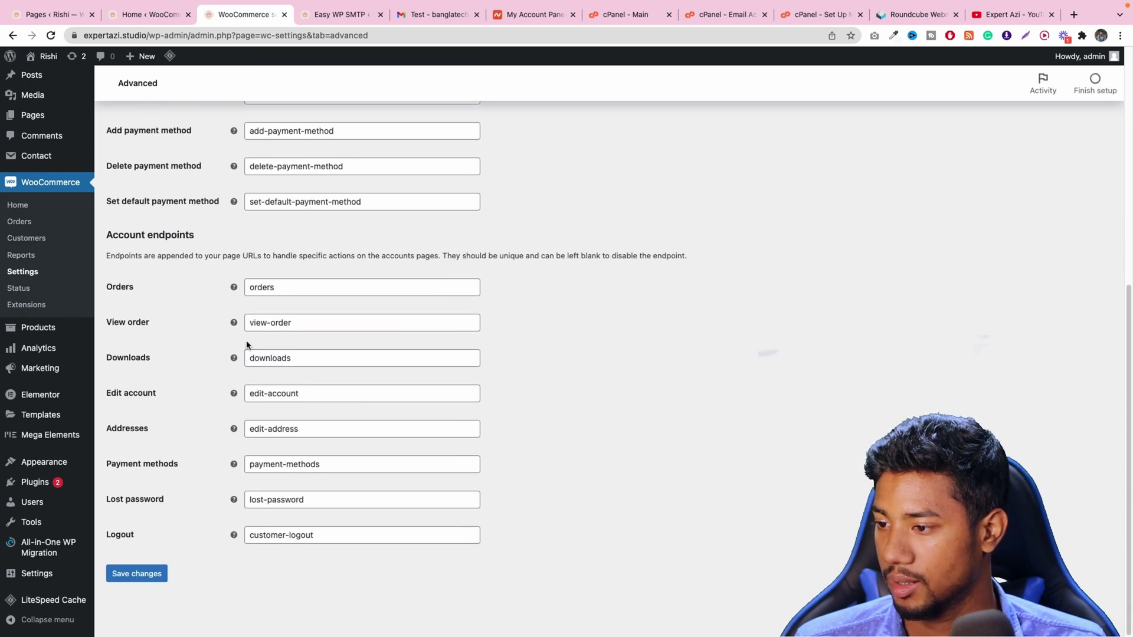
scroll(247, 345, up, 10)
click(887, 253)
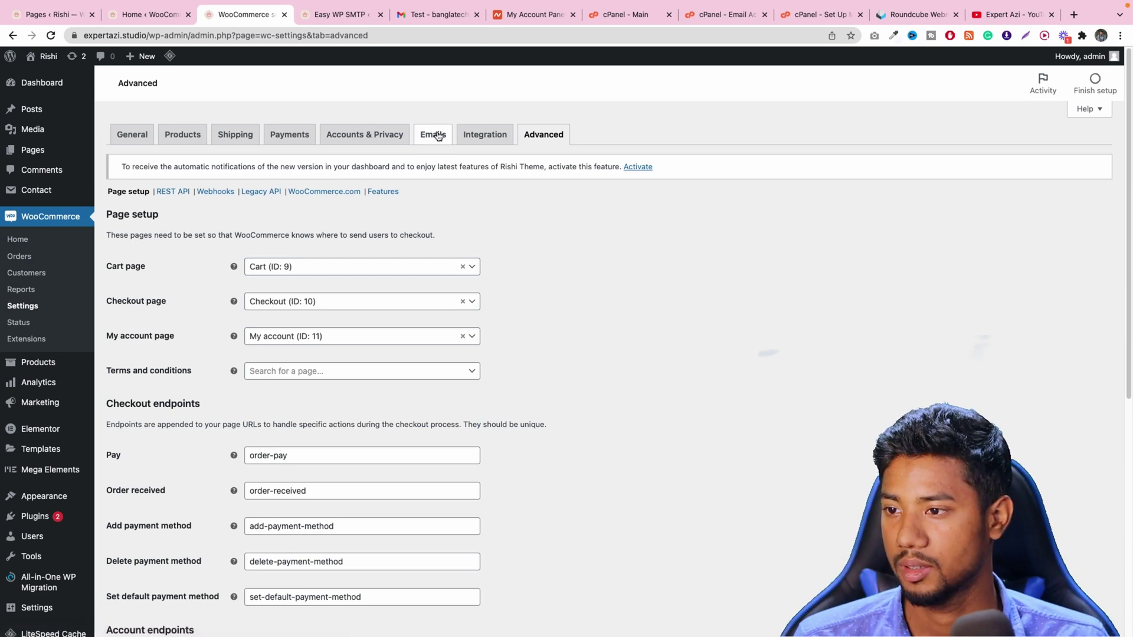
click(361, 136)
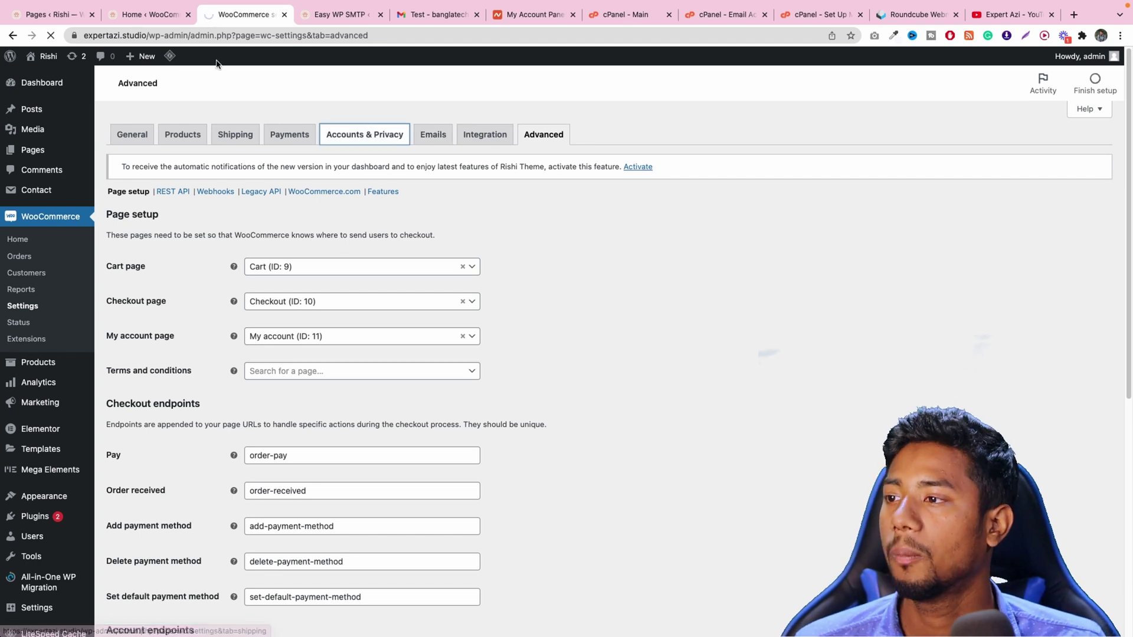
Open the Add New product form and the Products list in new tabs
click(146, 18)
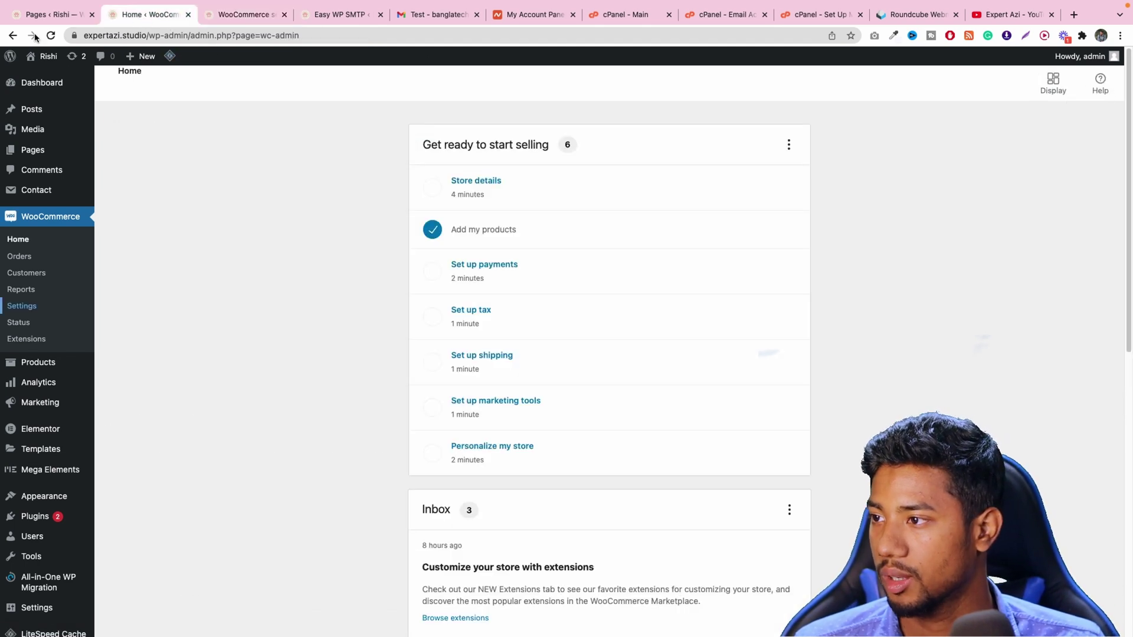
click(47, 15)
mouse_move(33, 278)
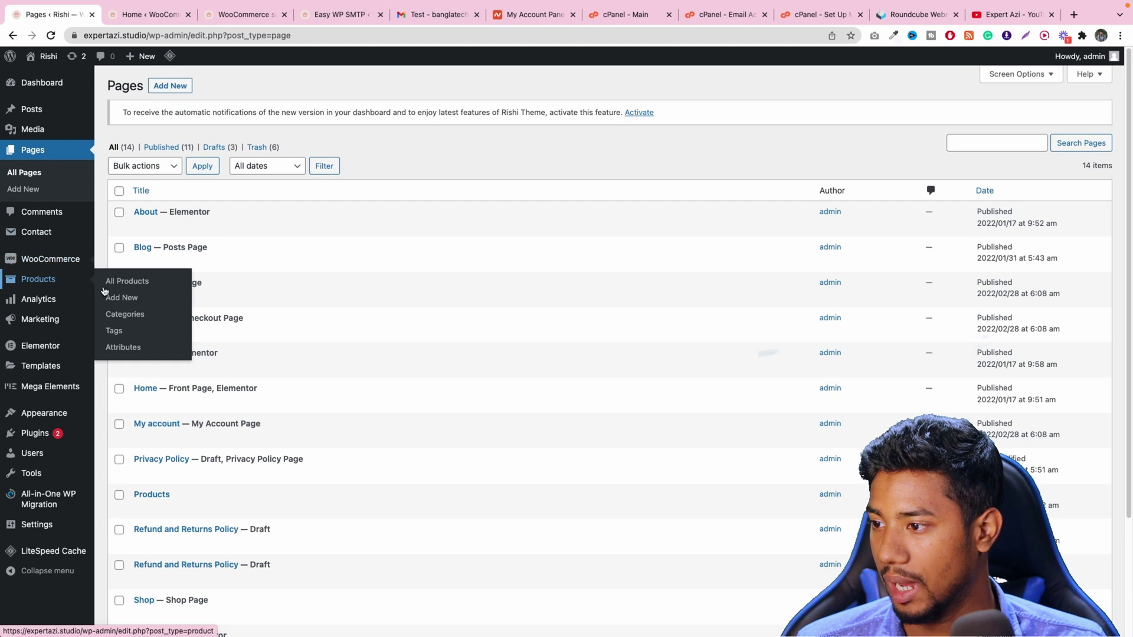
right_click(132, 297)
click(177, 299)
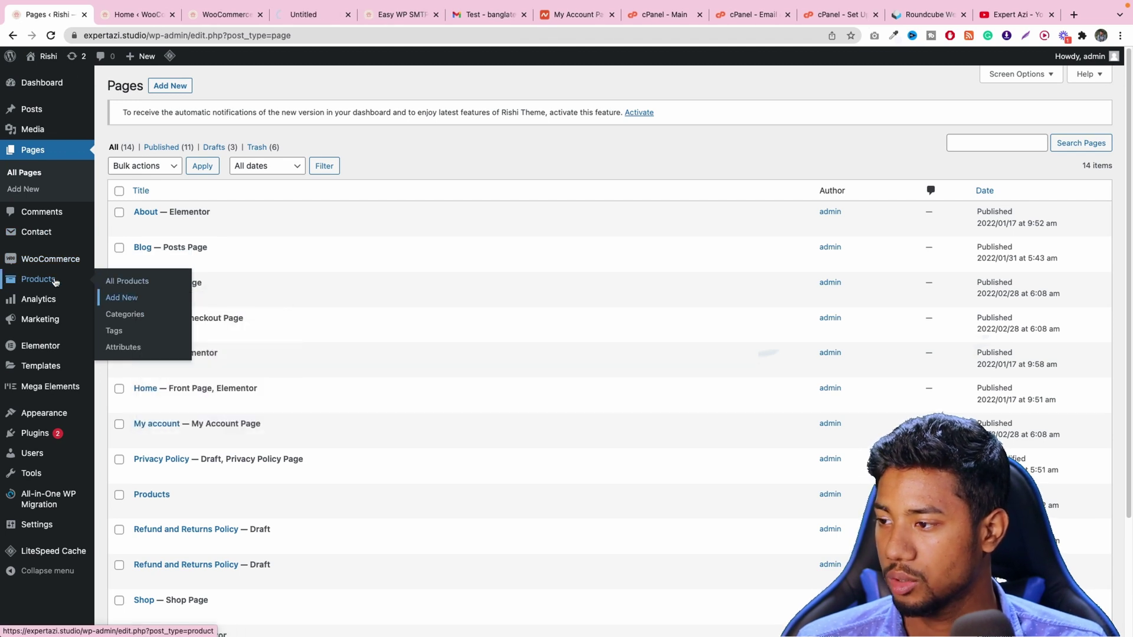
right_click(138, 282)
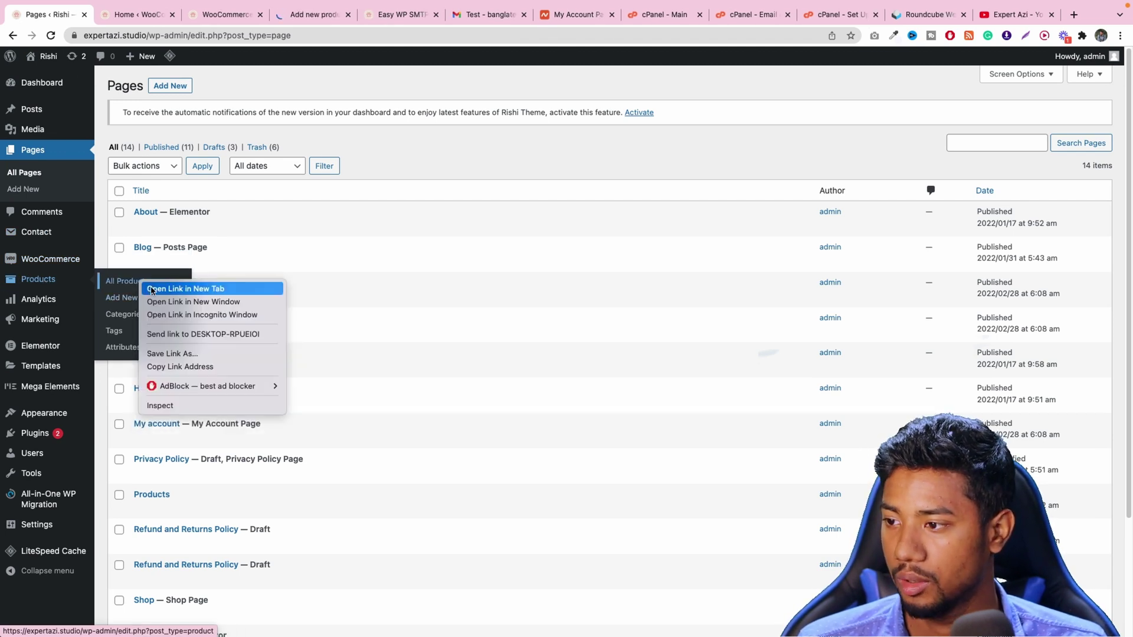
click(168, 289)
click(310, 17)
click(367, 15)
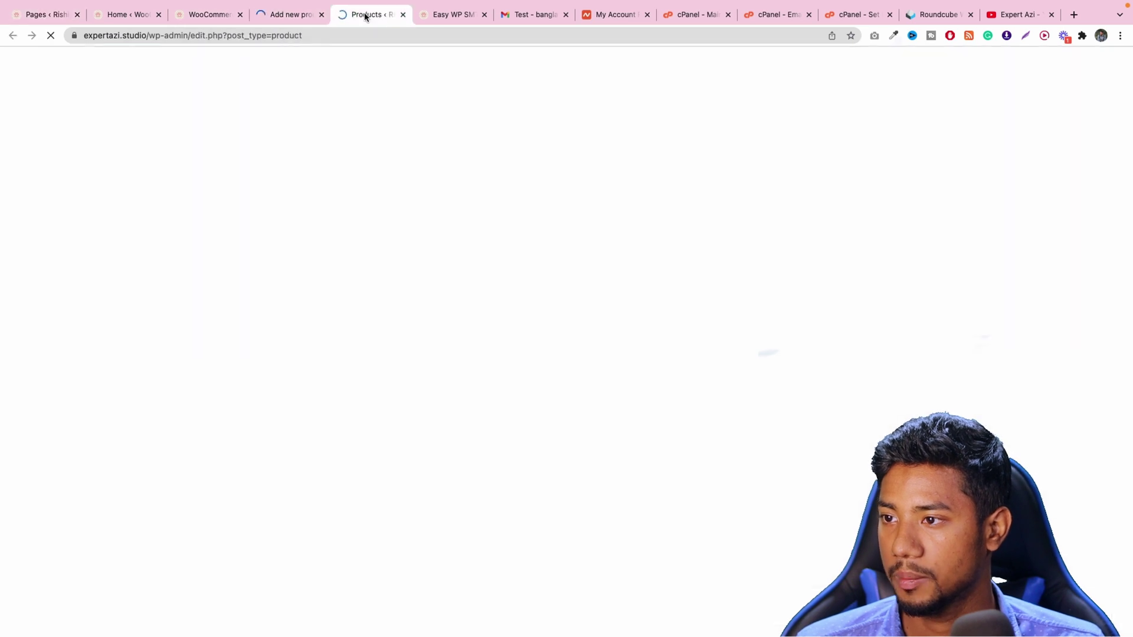
click(307, 17)
click(356, 16)
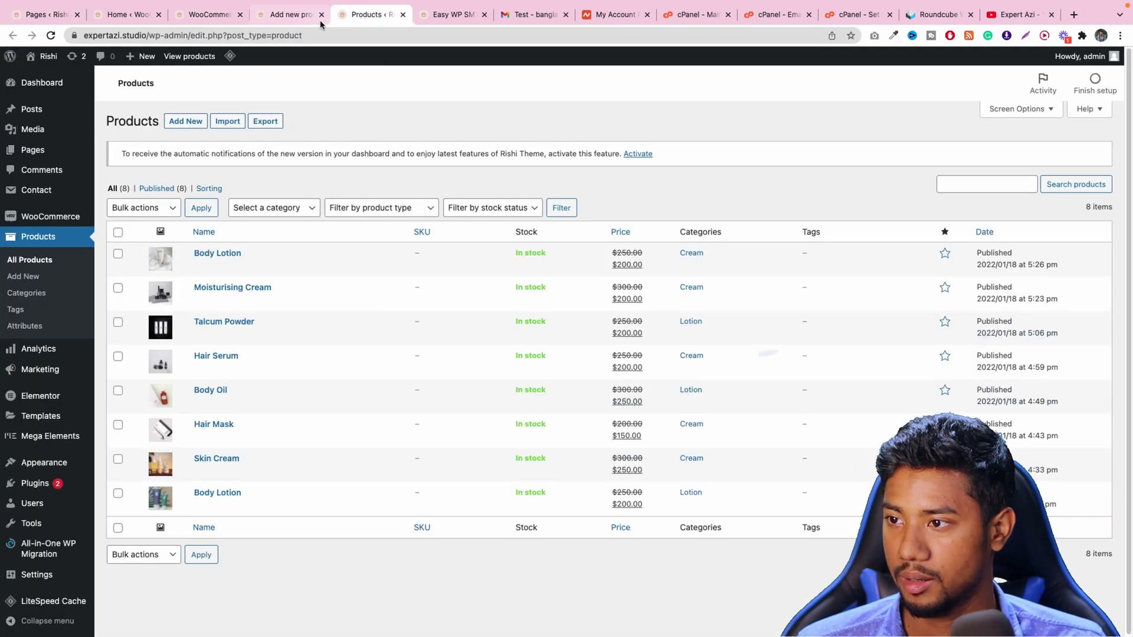
click(292, 16)
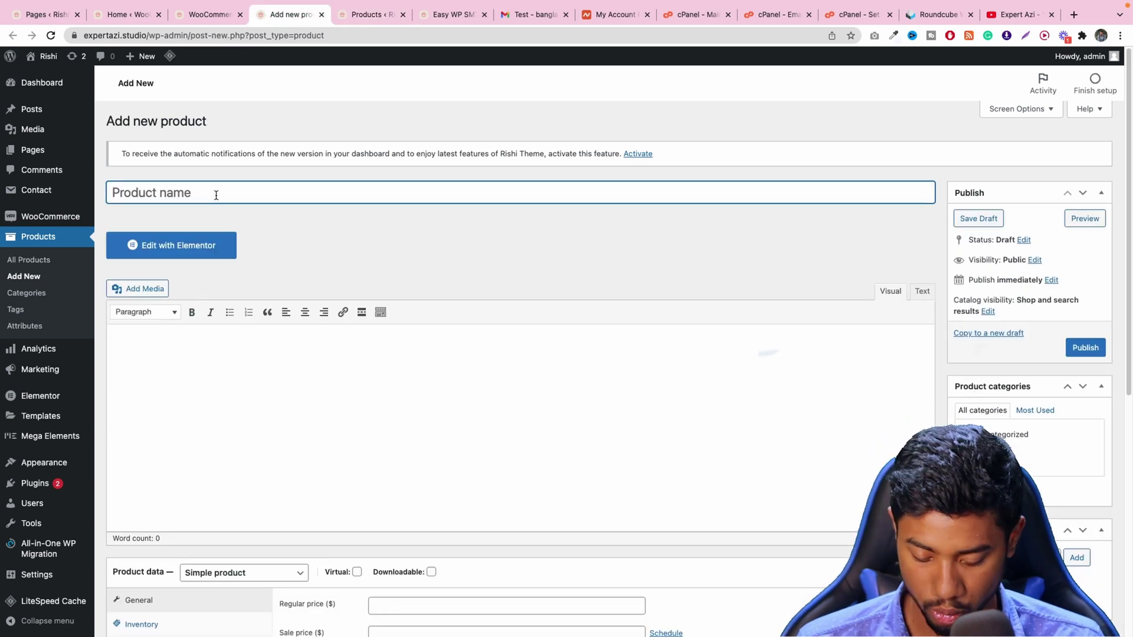
Name the product 'Expert Azi', add placeholder description text, and create the 'Man' category
text(Ex)
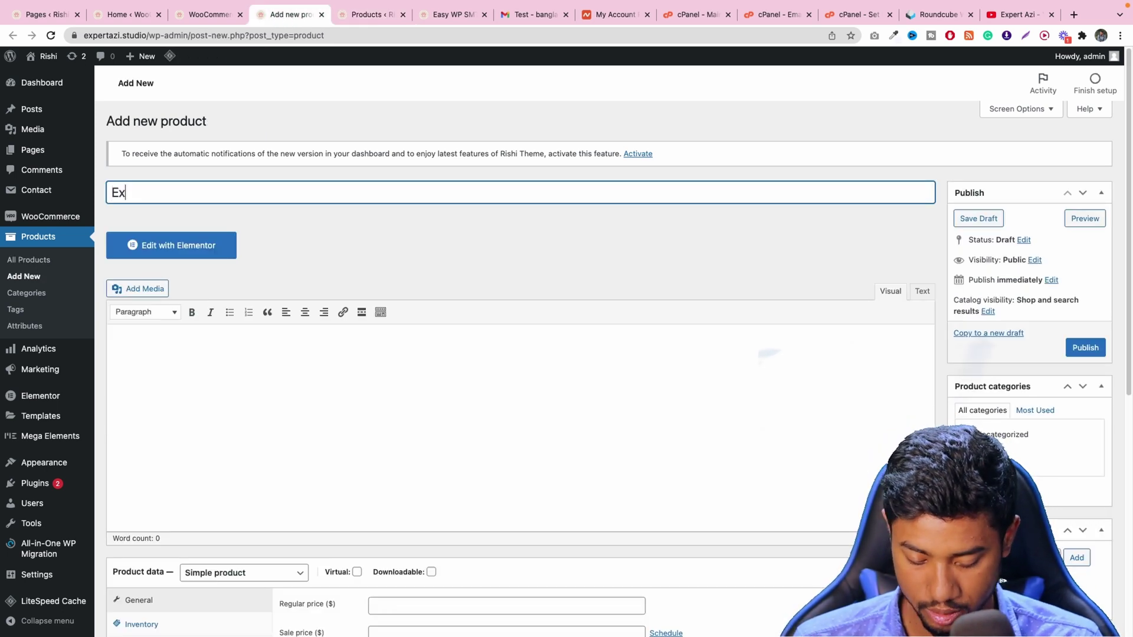
text(pert Azi)
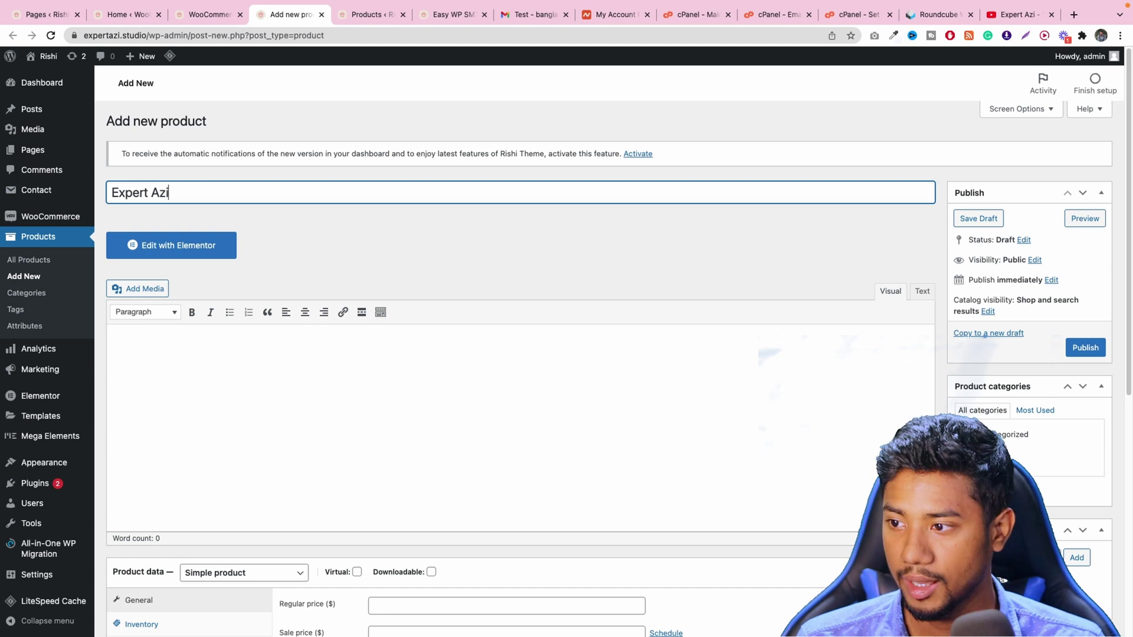
click(245, 366)
text(fjshdfkjhhgfkjh)
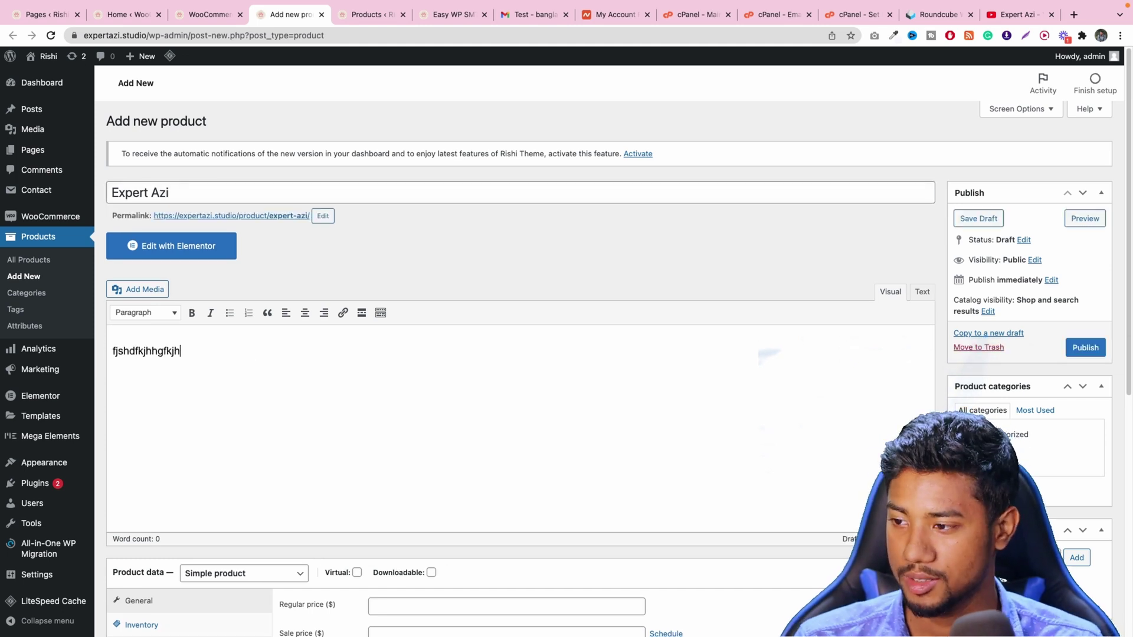
scroll(1015, 371, down, 3)
click(1007, 406)
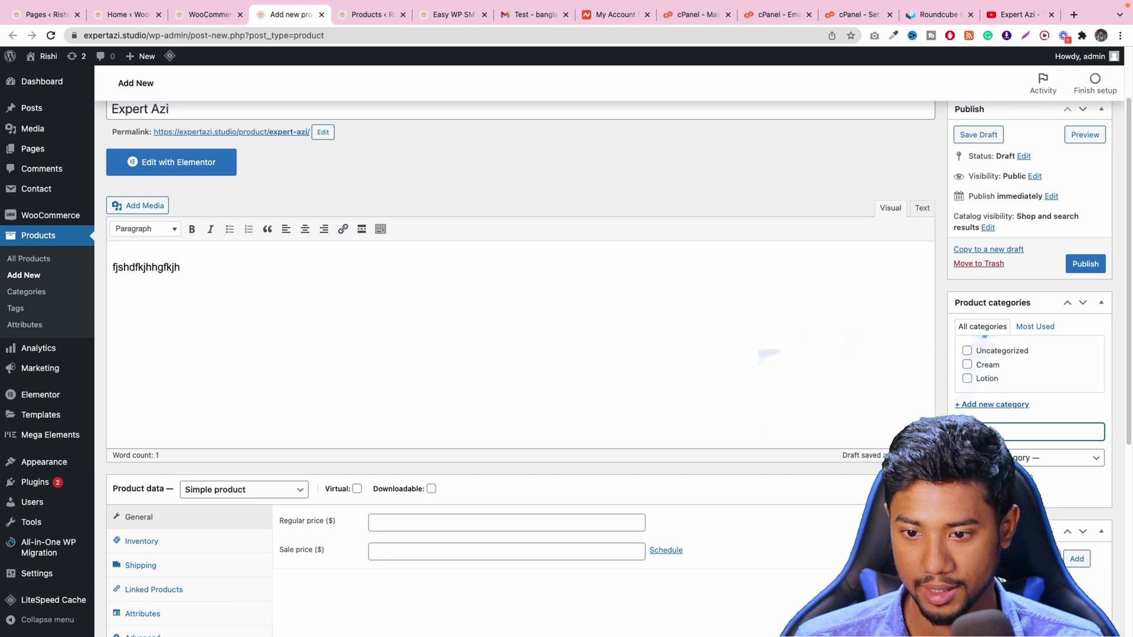
text(Man)
key(Return)
scroll(1001, 406, down, 3)
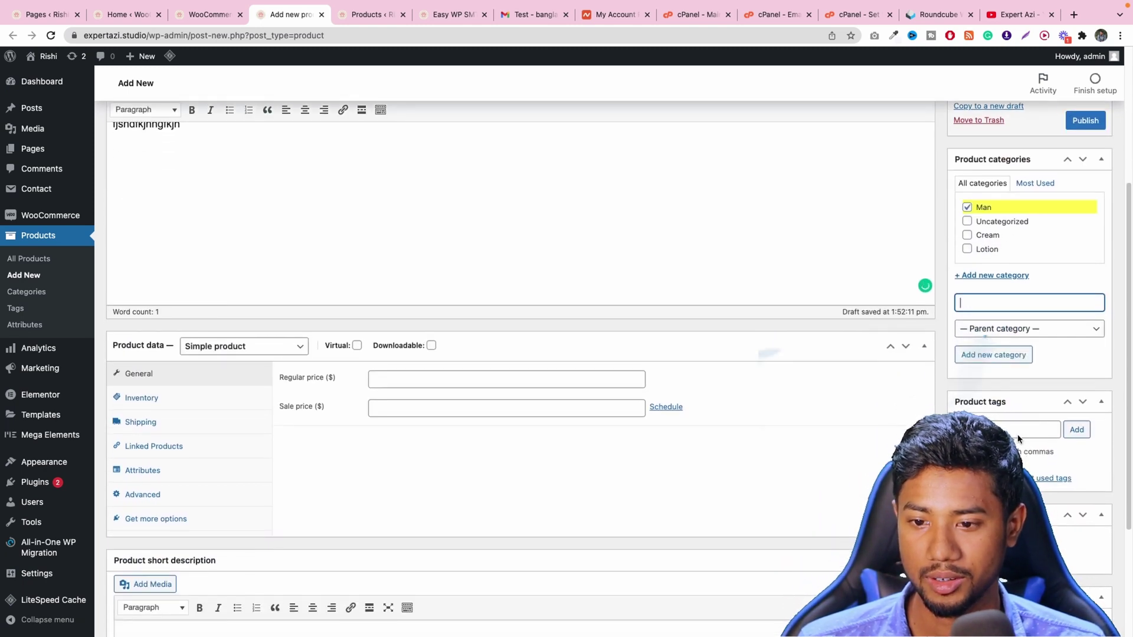
click(1001, 404)
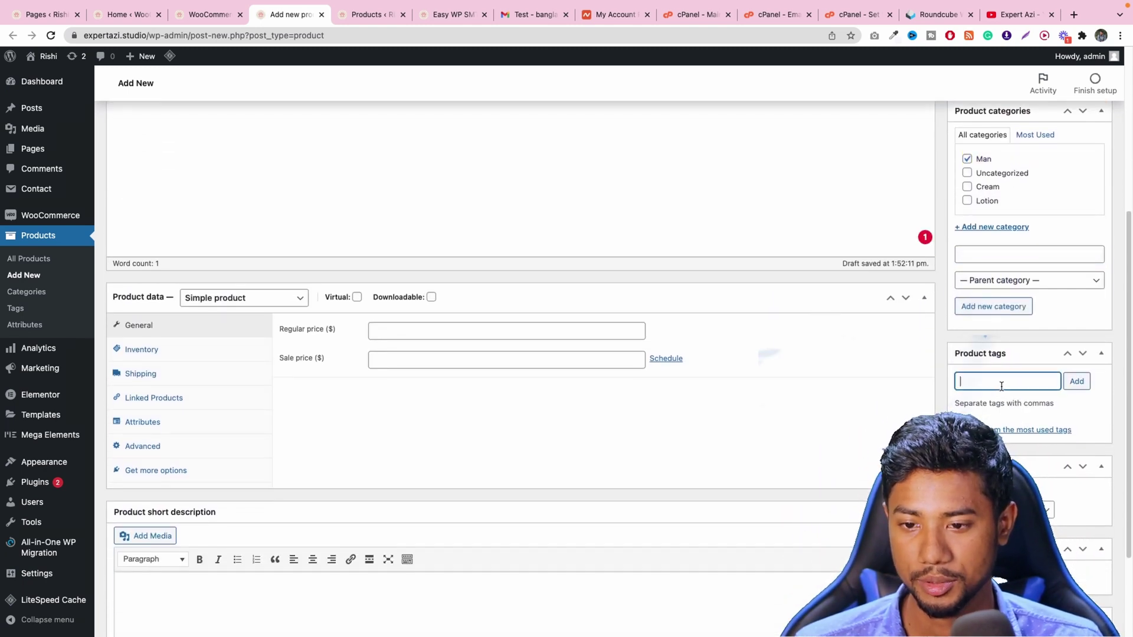
scroll(1040, 412, down, 2)
scroll(1042, 412, down, 1)
click(1010, 446)
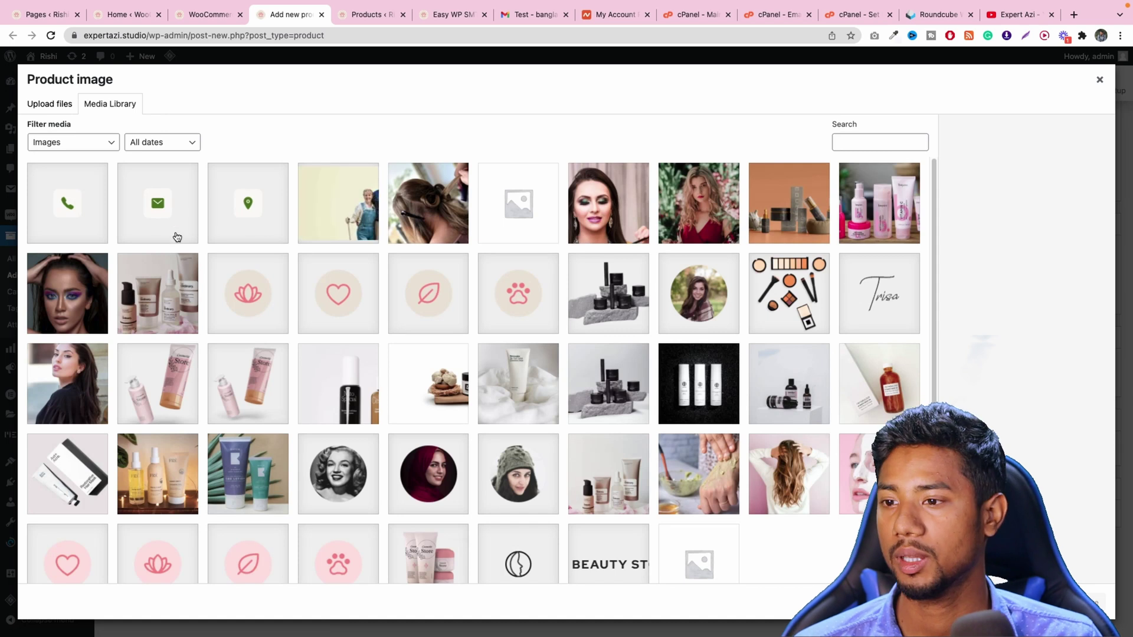
Set Hair-Care-1.jpg as the product image and add the woman's portrait to the gallery
click(425, 239)
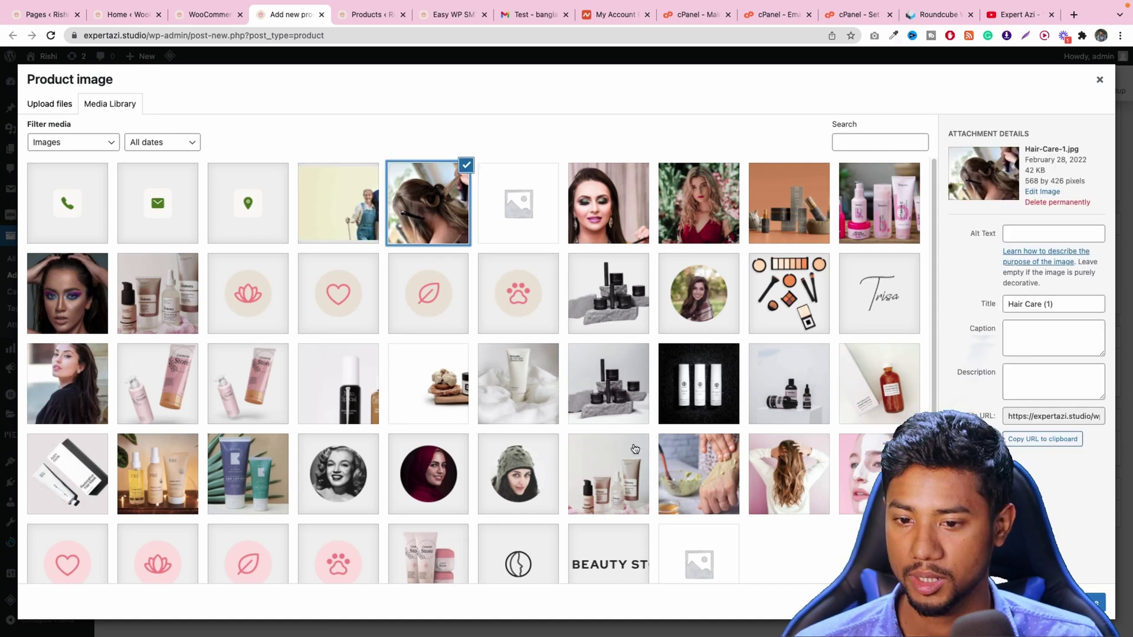
click(1089, 602)
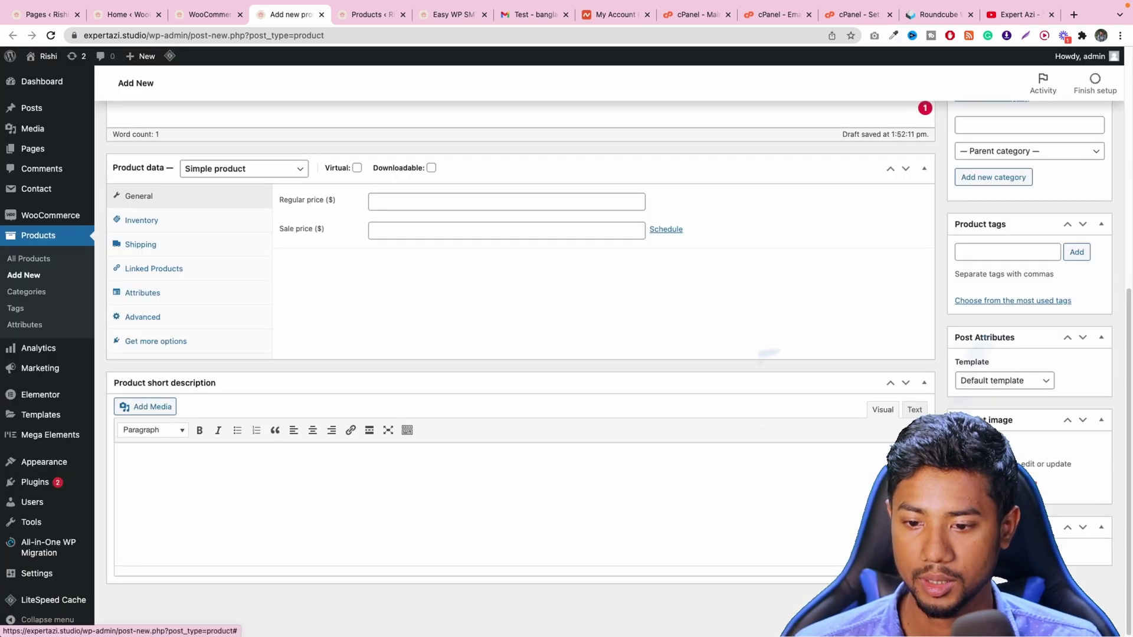
scroll(985, 348, down, 2)
click(1008, 560)
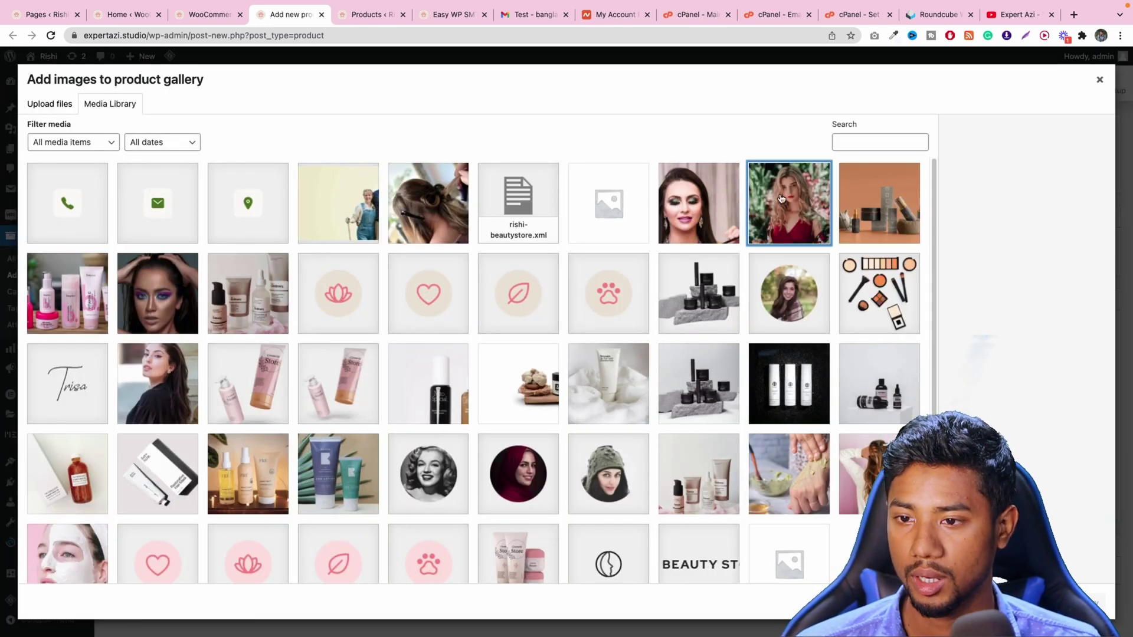
click(783, 199)
click(1086, 593)
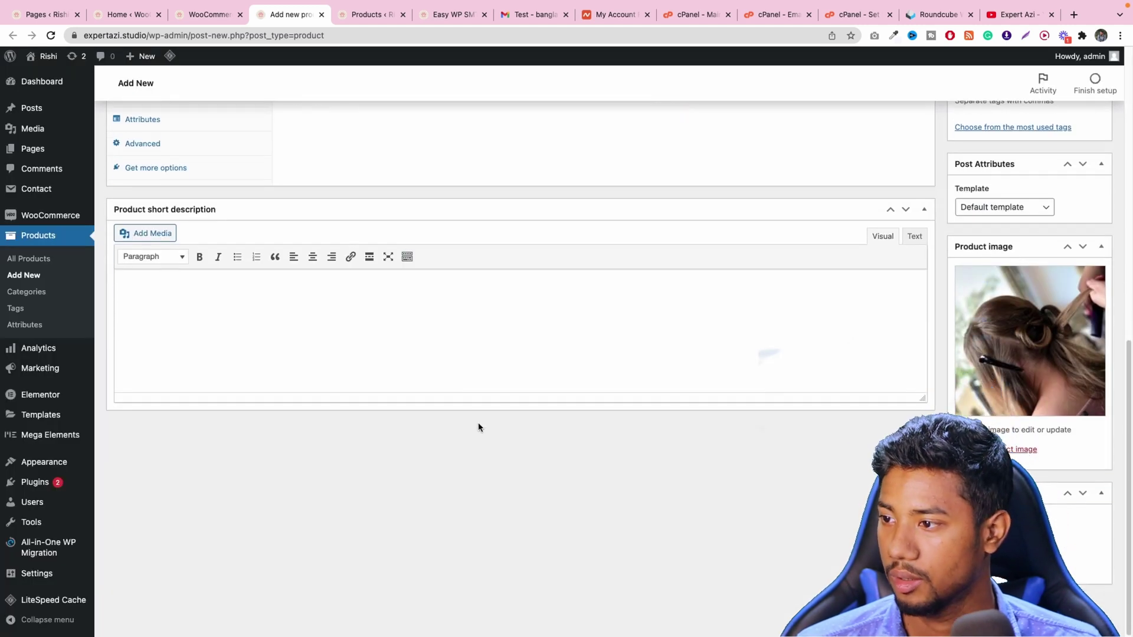
Start the short description as 'shor', replacing the earlier filler text
text(hgbfdkhjhdg)
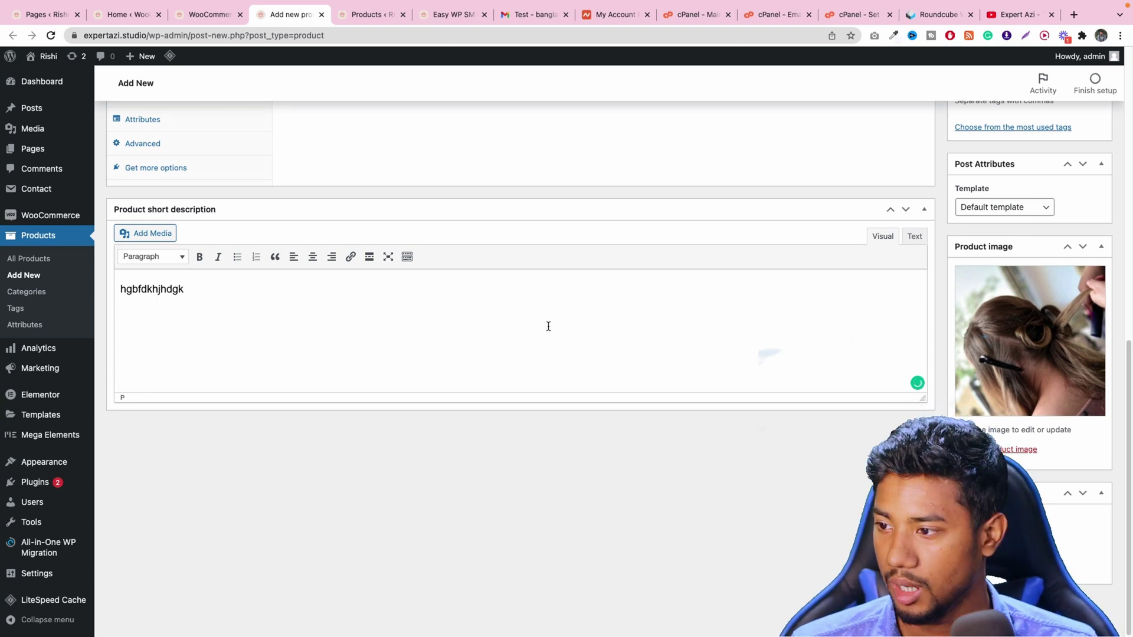
text(k)
key(ctrl+a)
text(shor)
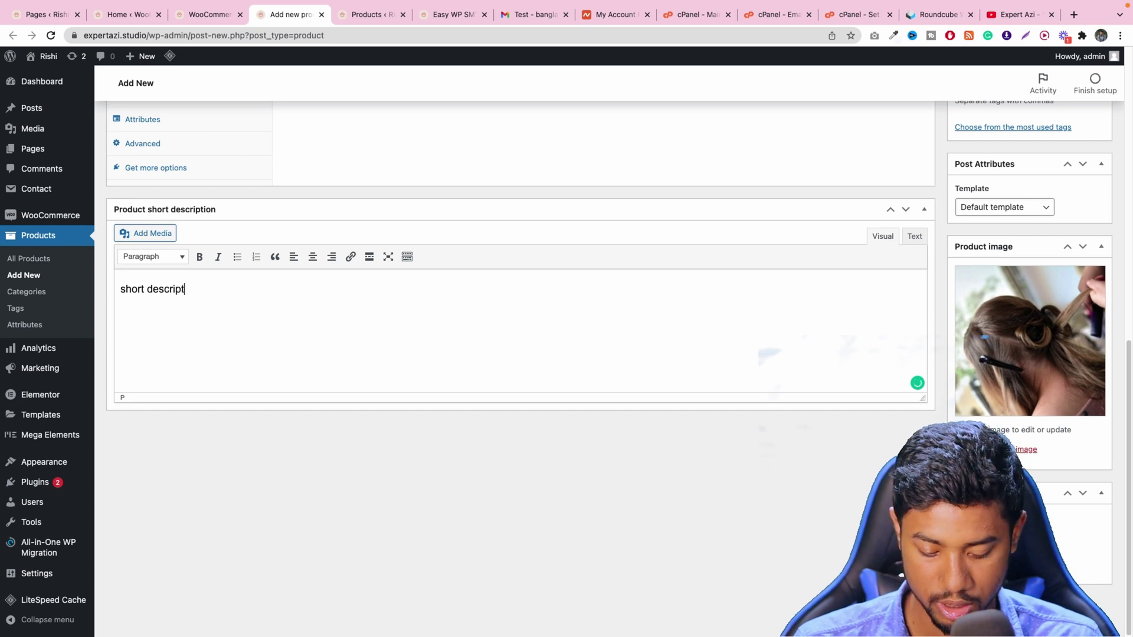
Add the word 'long' on a new line in the main description
scroll(372, 359, up, 10)
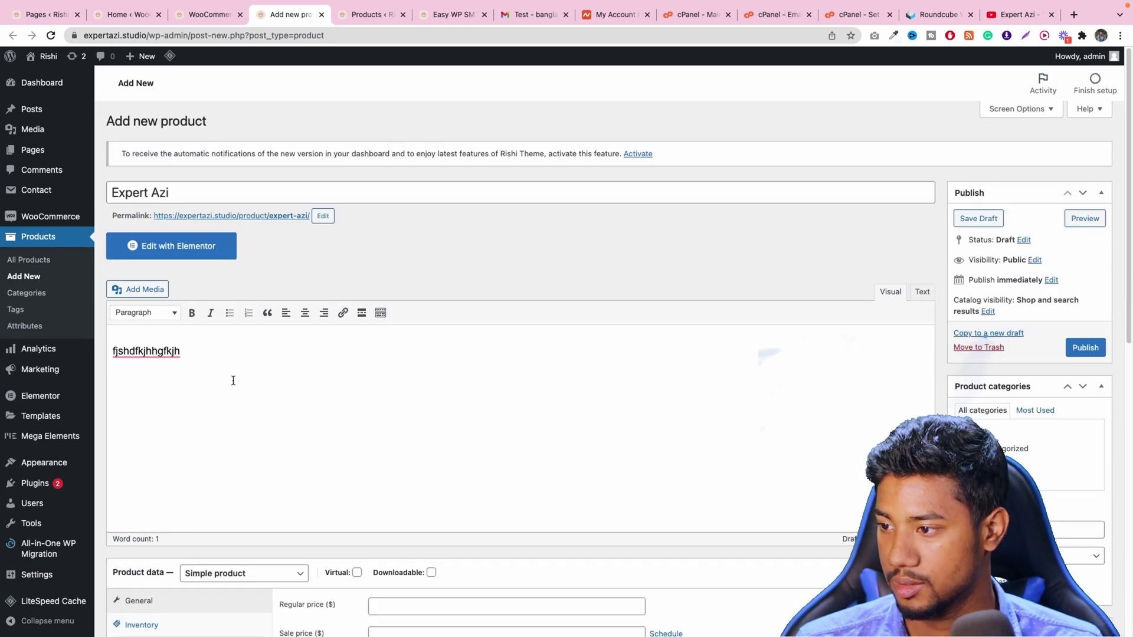
click(233, 378)
key(ctrl+a)
key(Down)
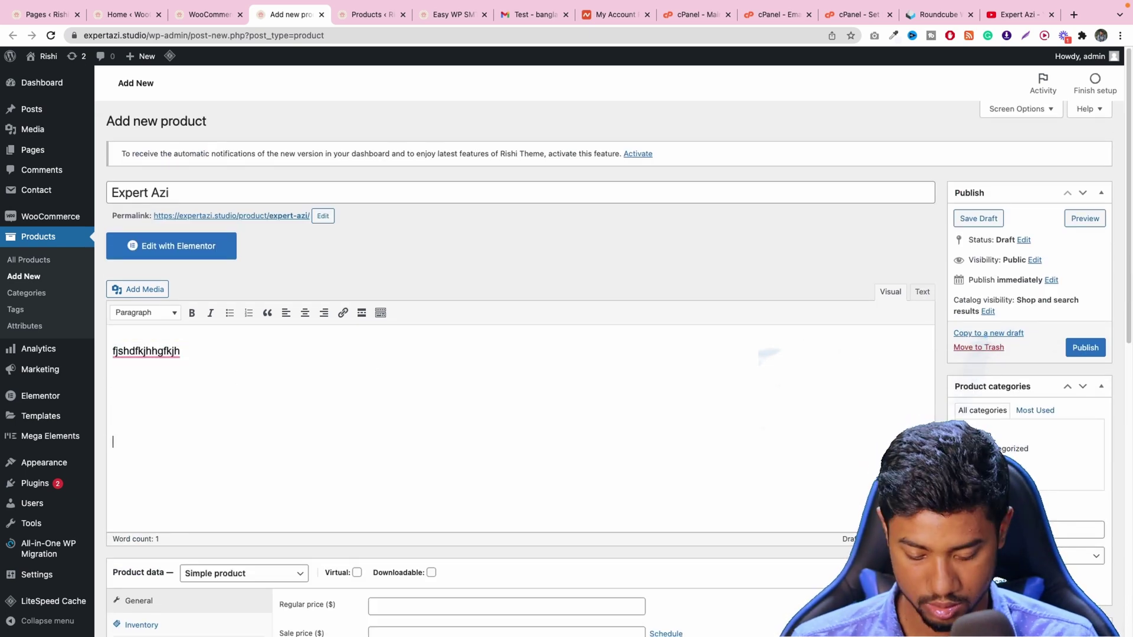
text(long)
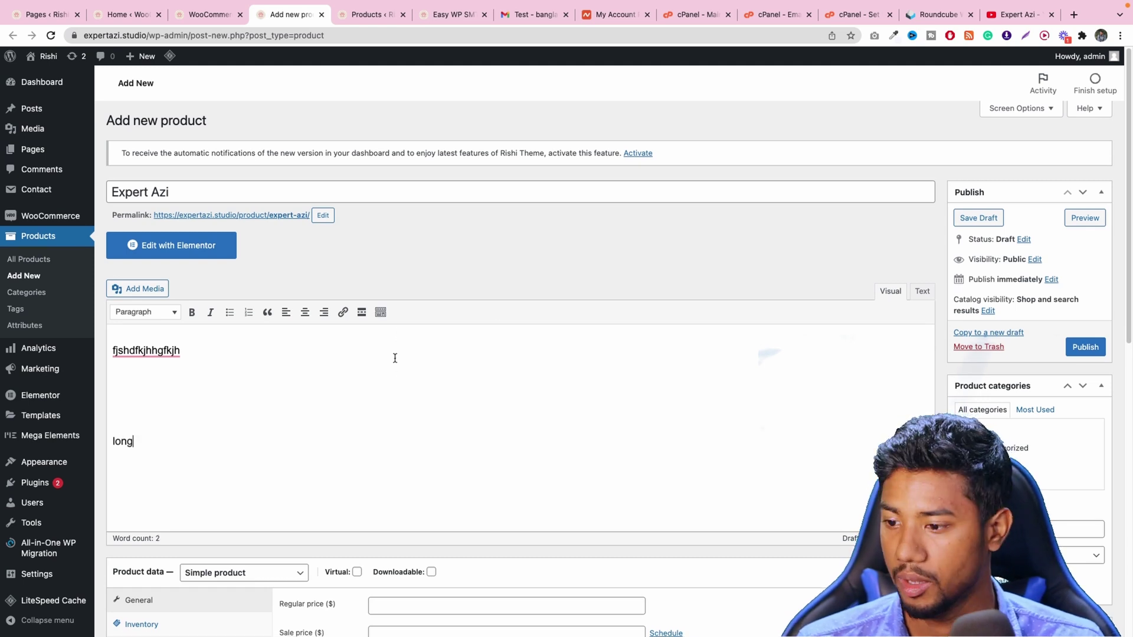
Keep the product type Simple, with regular price 500 and sale price 99
scroll(394, 355, down, 1)
scroll(428, 430, down, 5)
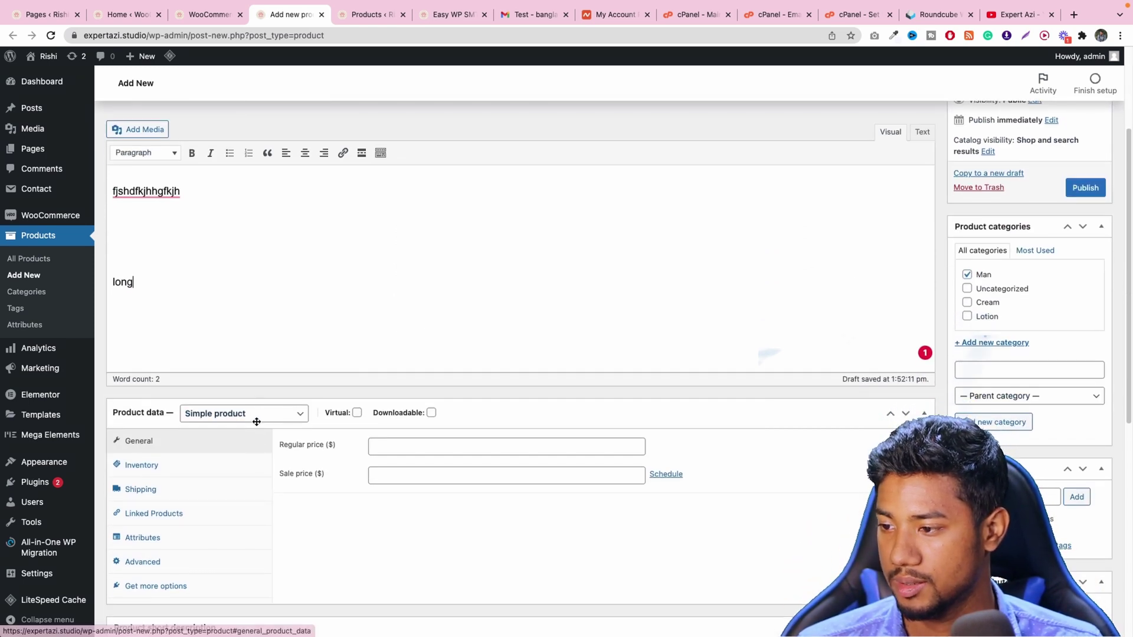
click(253, 413)
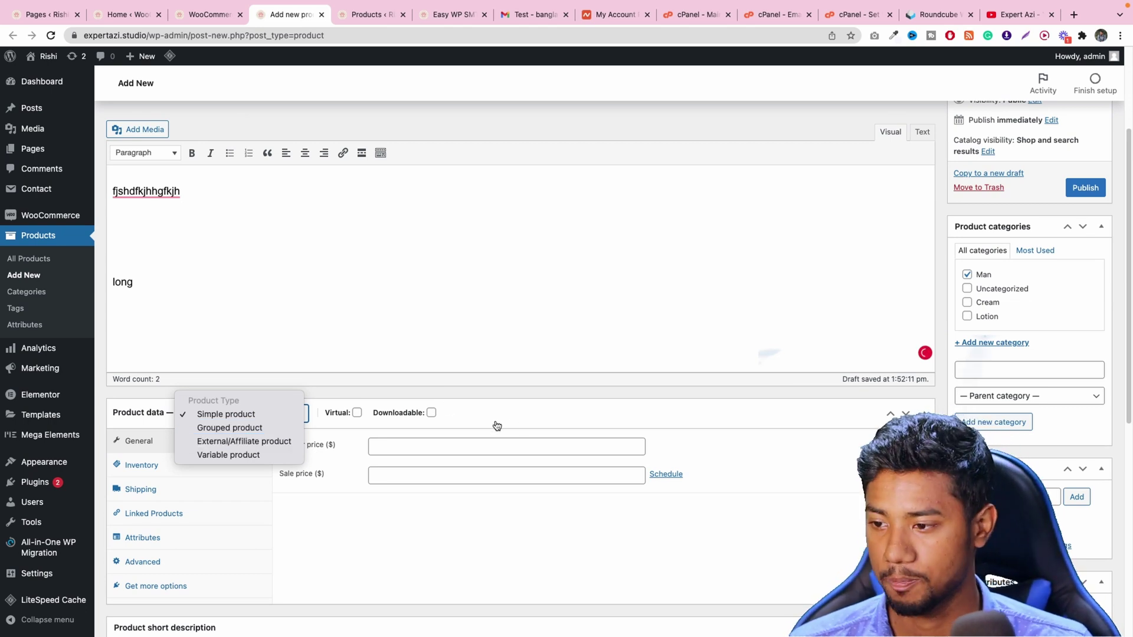
click(331, 466)
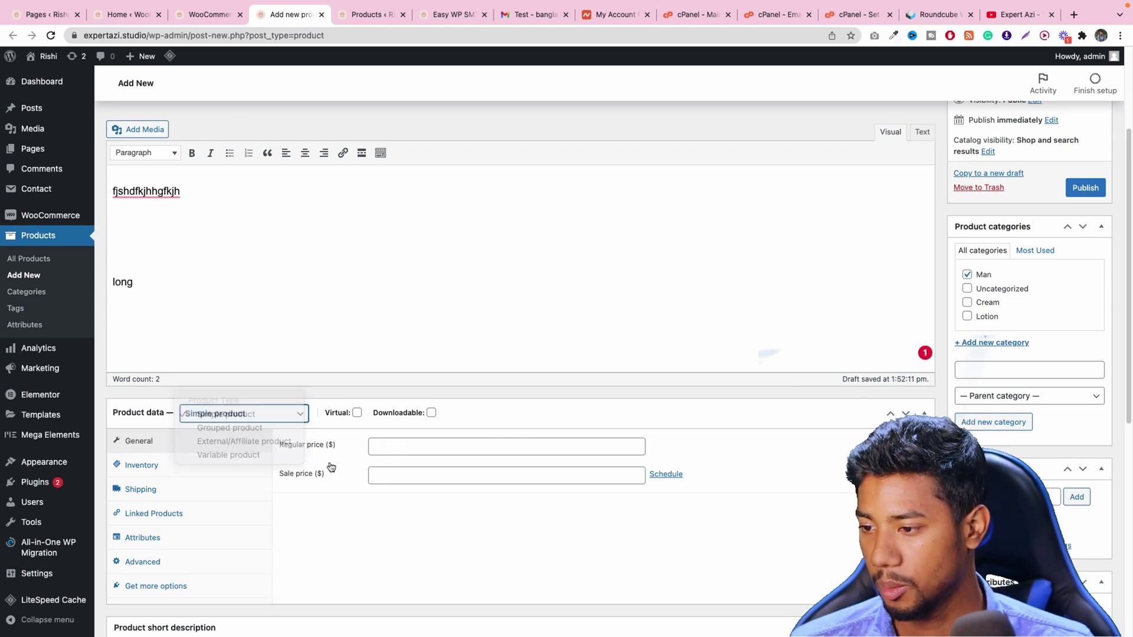
click(400, 444)
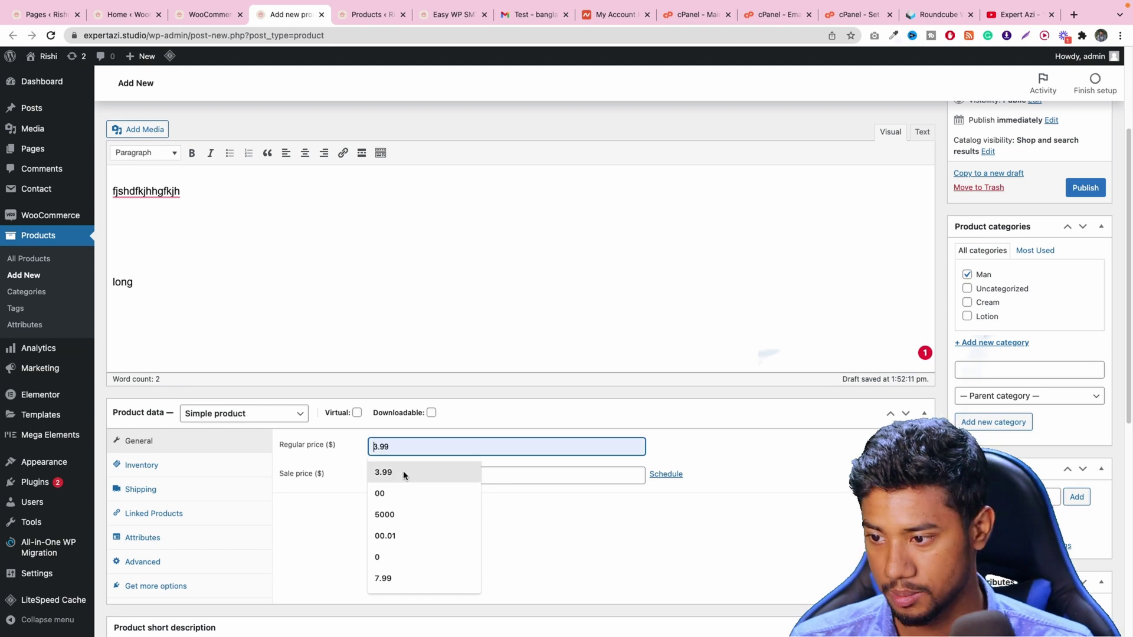
text(5)
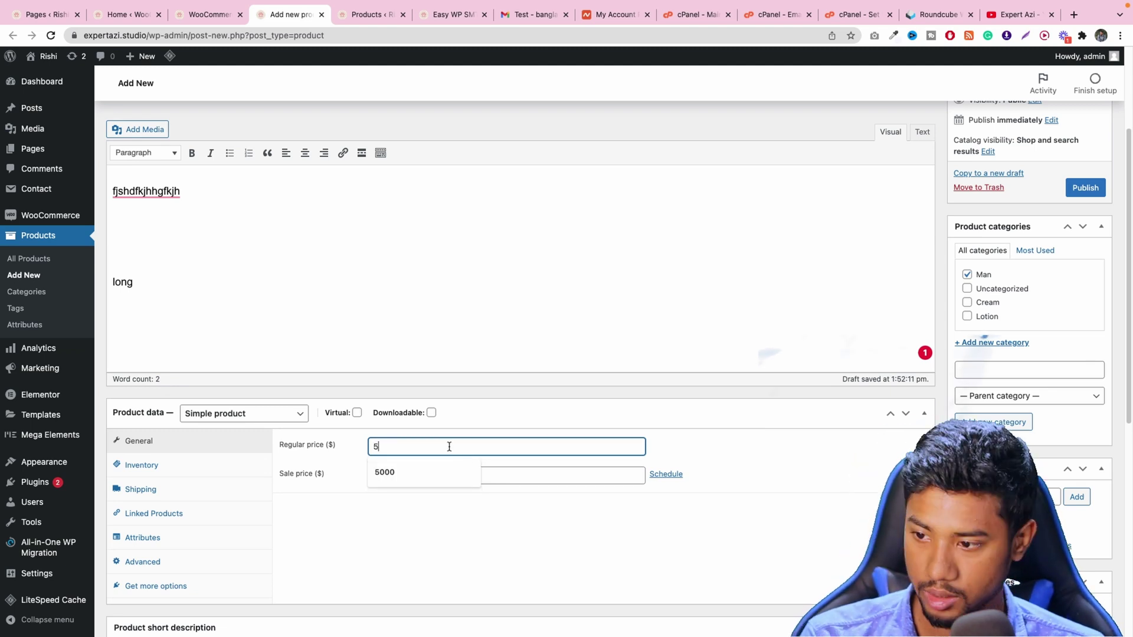
text(00)
click(556, 476)
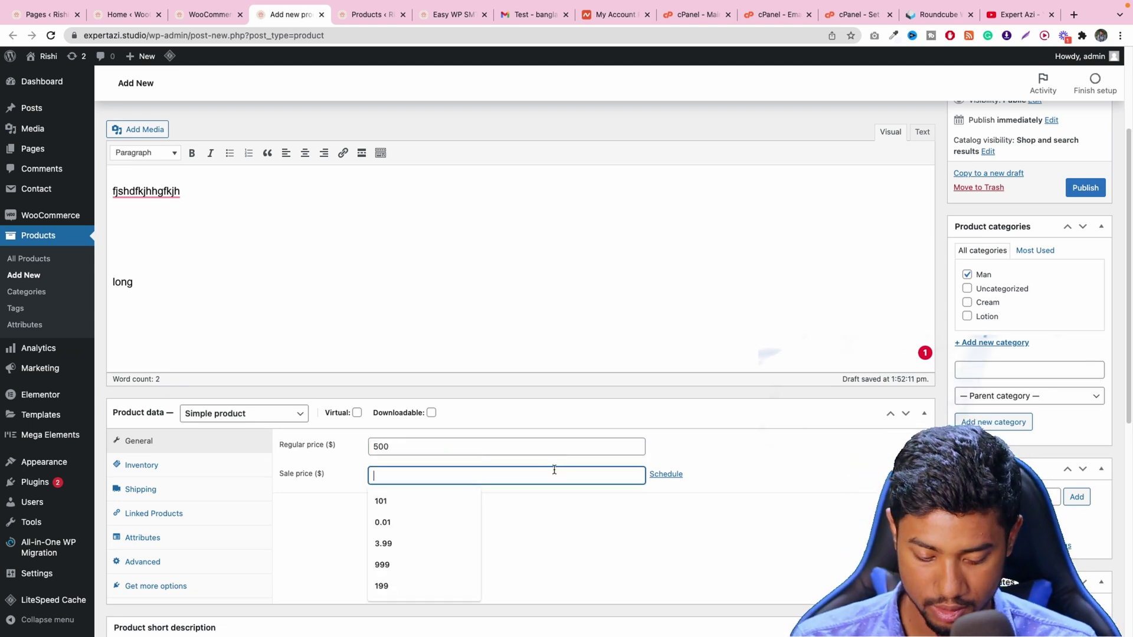
text(99)
click(635, 504)
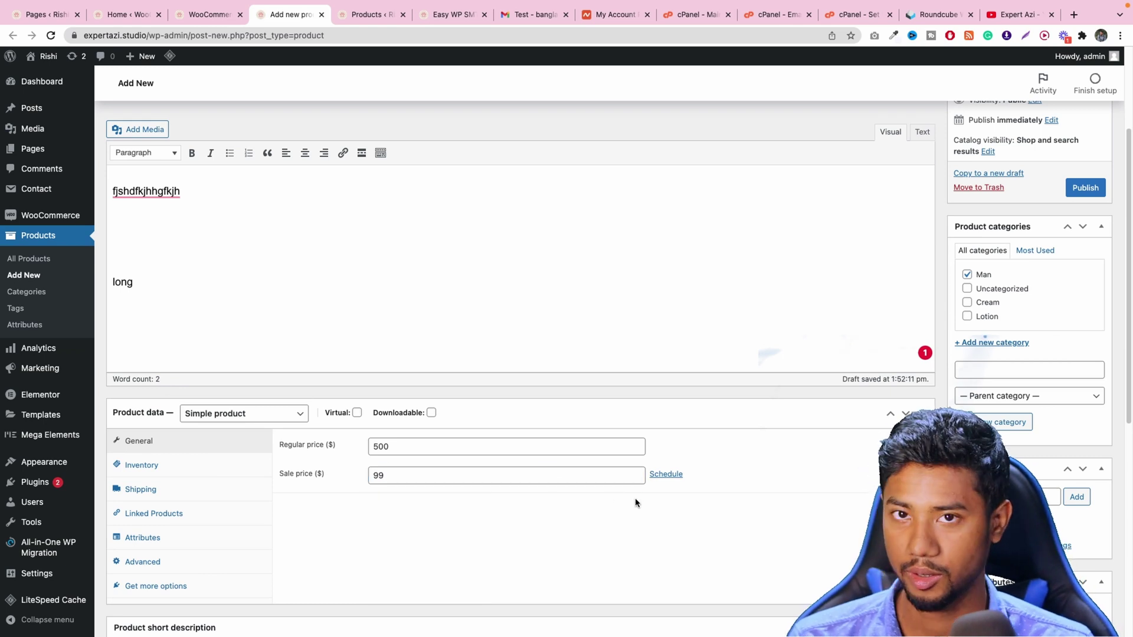
scroll(602, 469, down, 1)
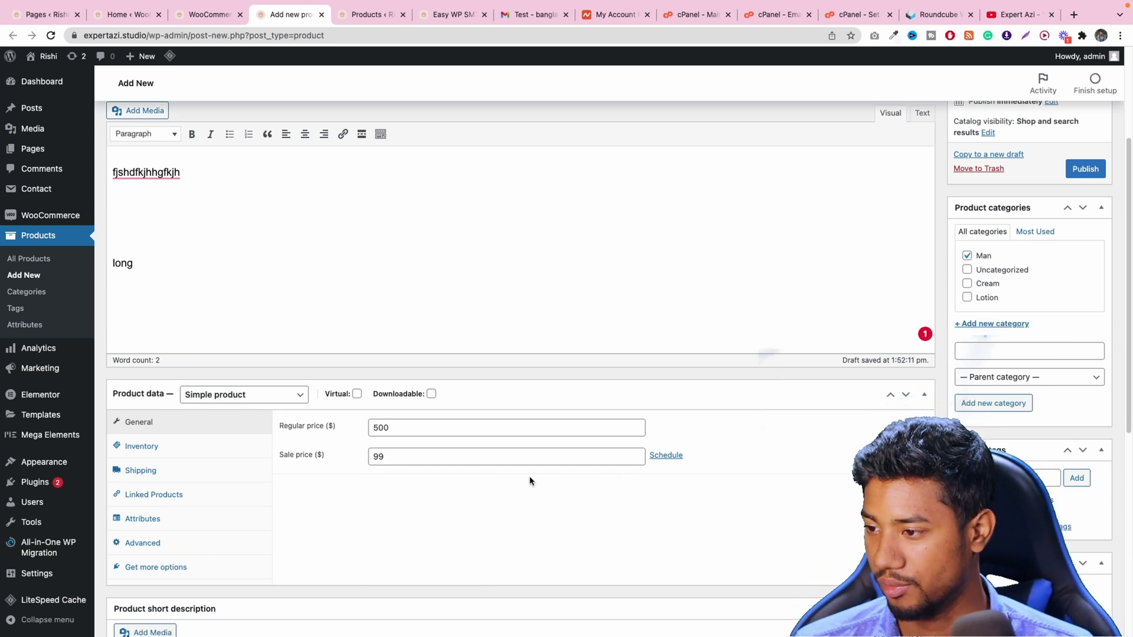
click(157, 445)
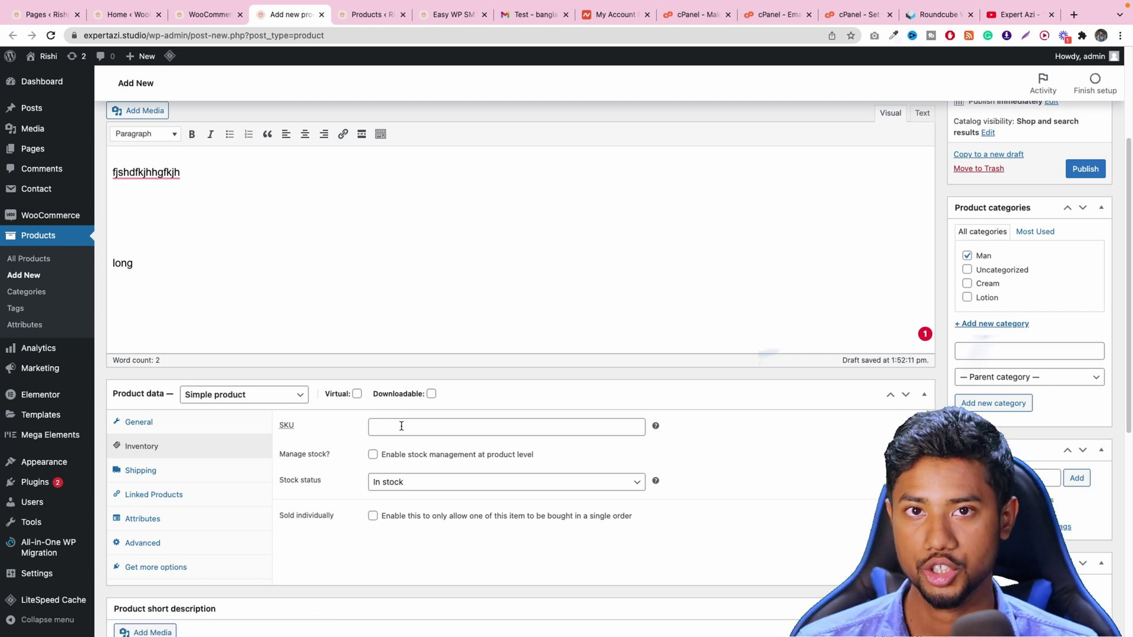
Enable stock management with a stock quantity of 5
click(373, 455)
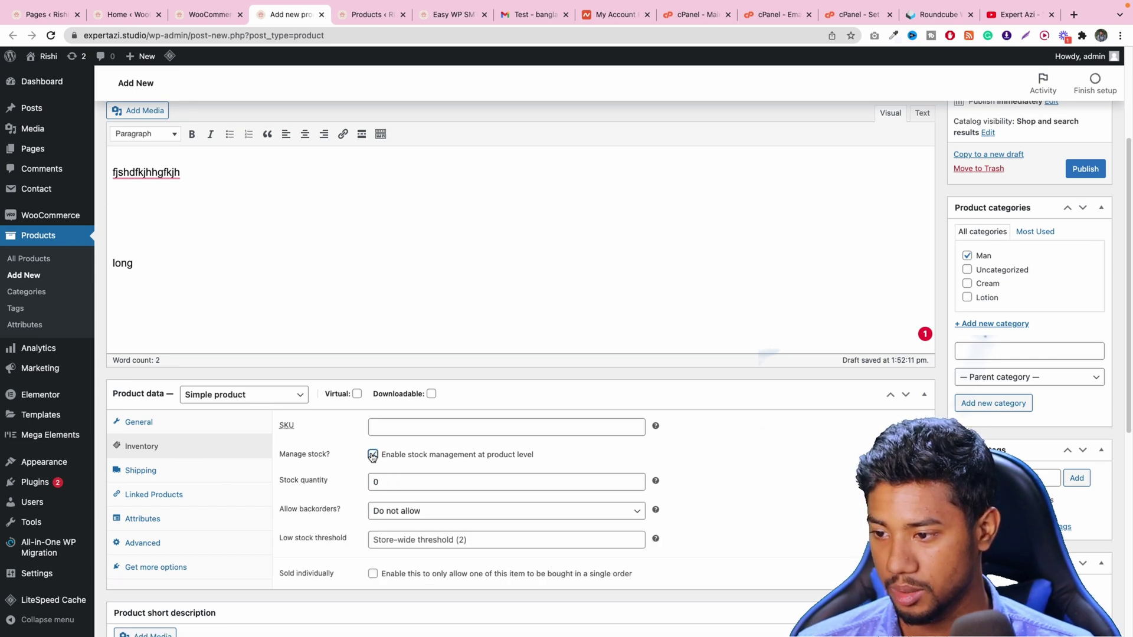
click(373, 455)
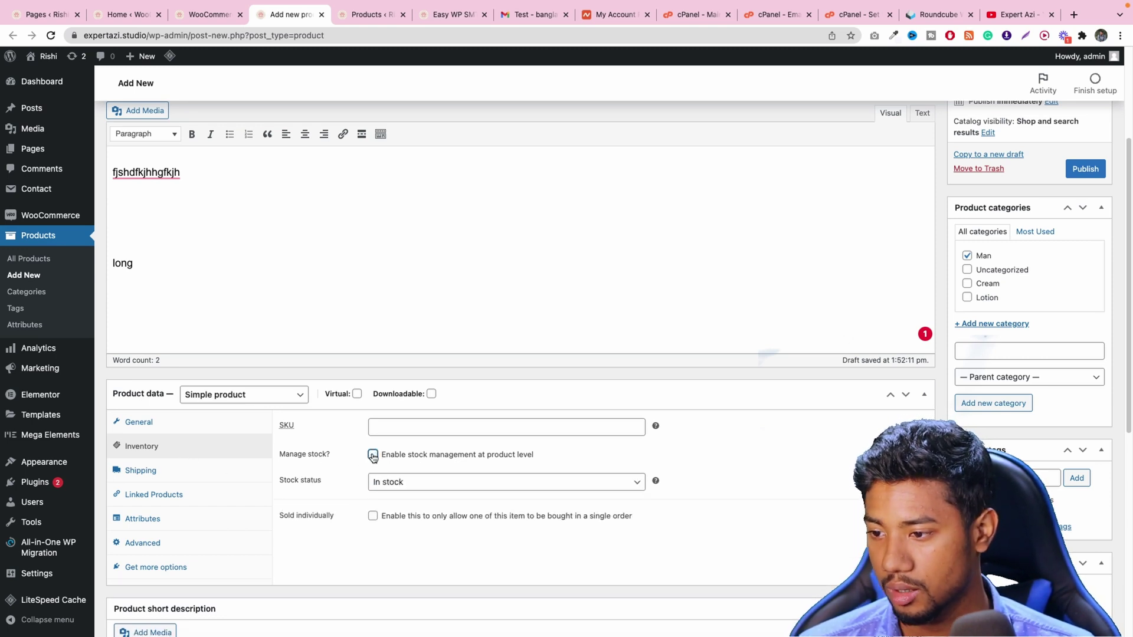
click(373, 455)
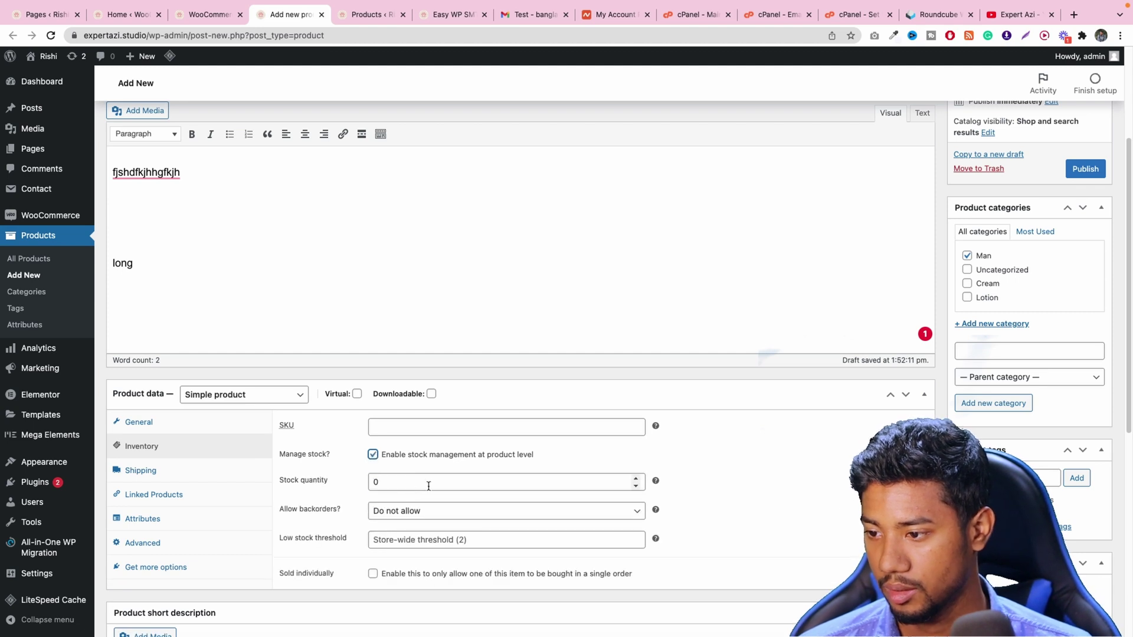
double_click(422, 483)
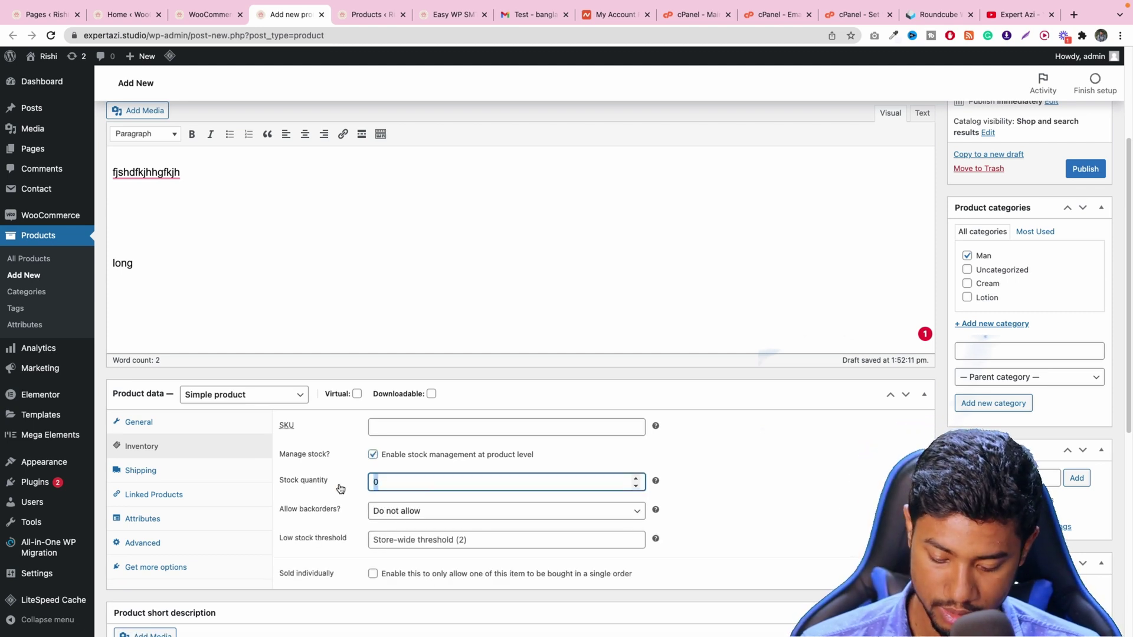
text(5)
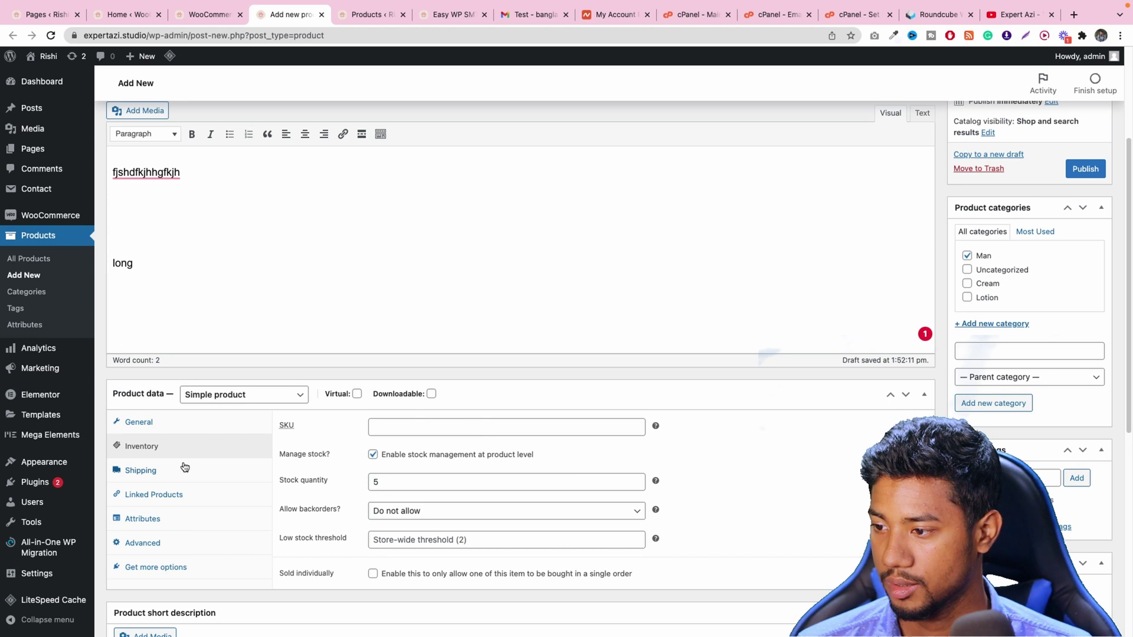
Set shipping weight 6 kg and dimensions 6×6×6 cm, with no shipping class
click(182, 469)
click(472, 427)
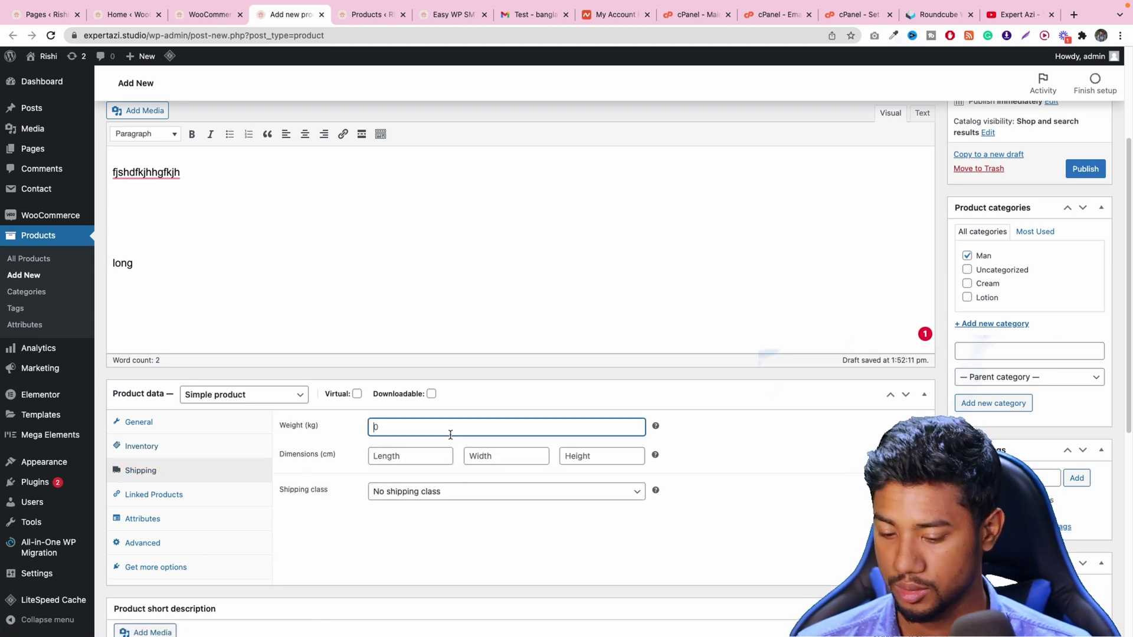
text(6)
key(Tab)
text(6)
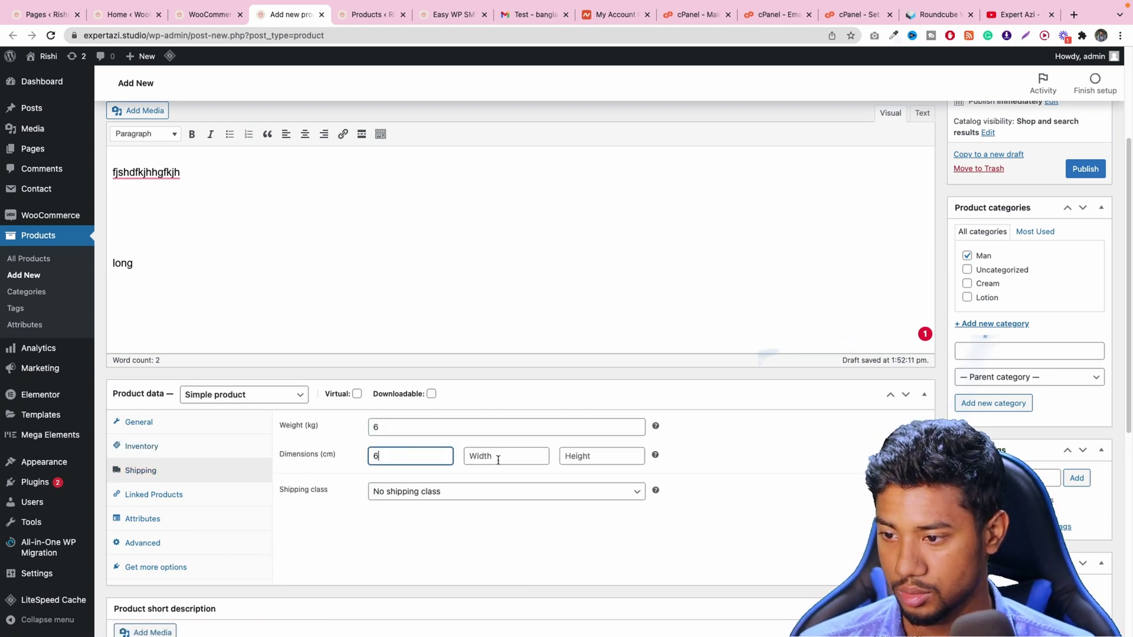
key(Tab)
text(6)
key(Tab)
text(6)
click(436, 491)
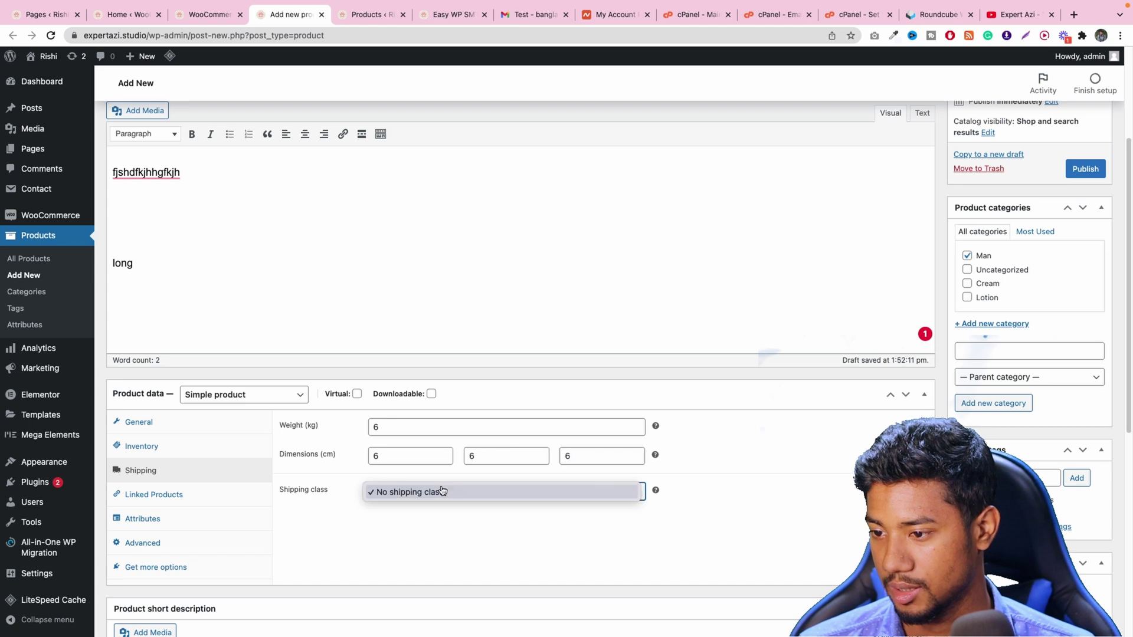
click(351, 518)
Publish the Expert Azi product and open its product page in a new tab
click(205, 497)
click(160, 517)
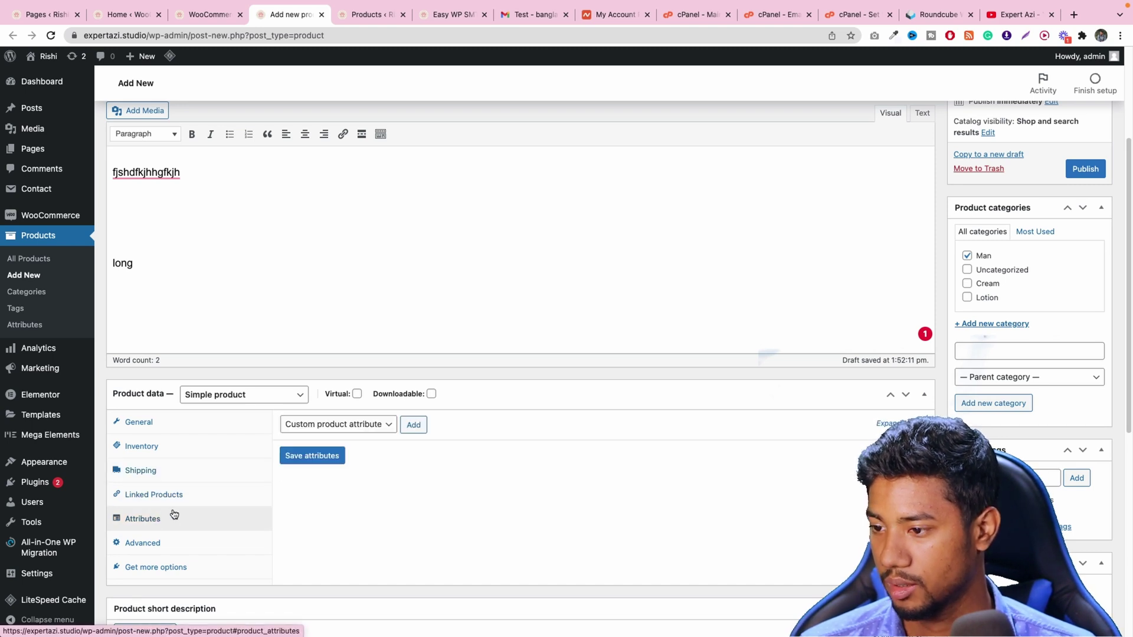
click(172, 542)
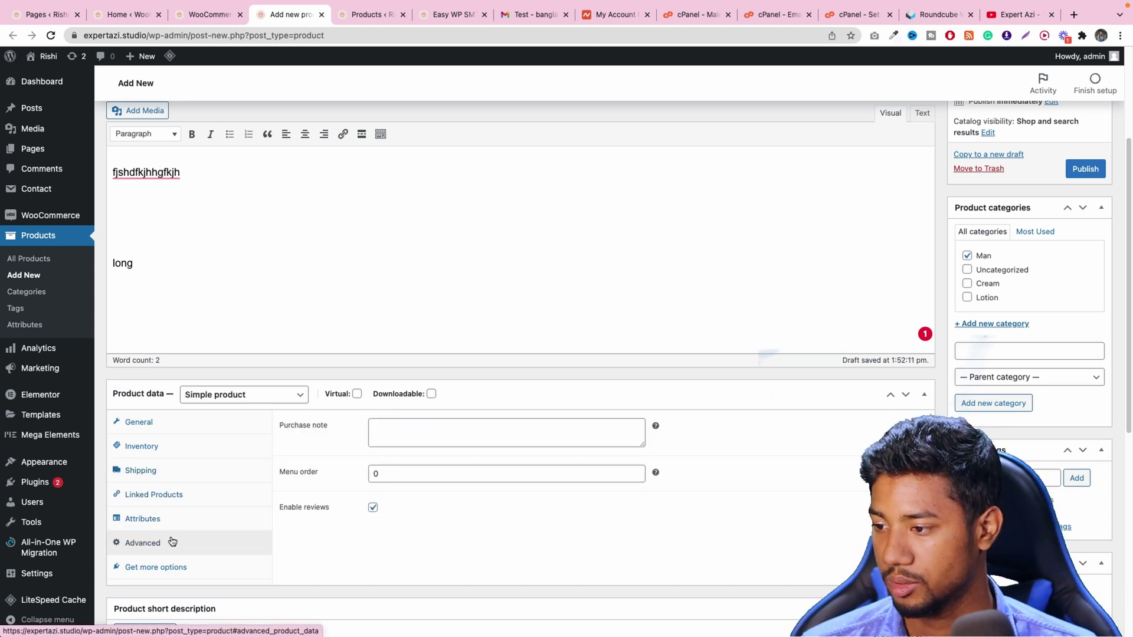
click(1086, 170)
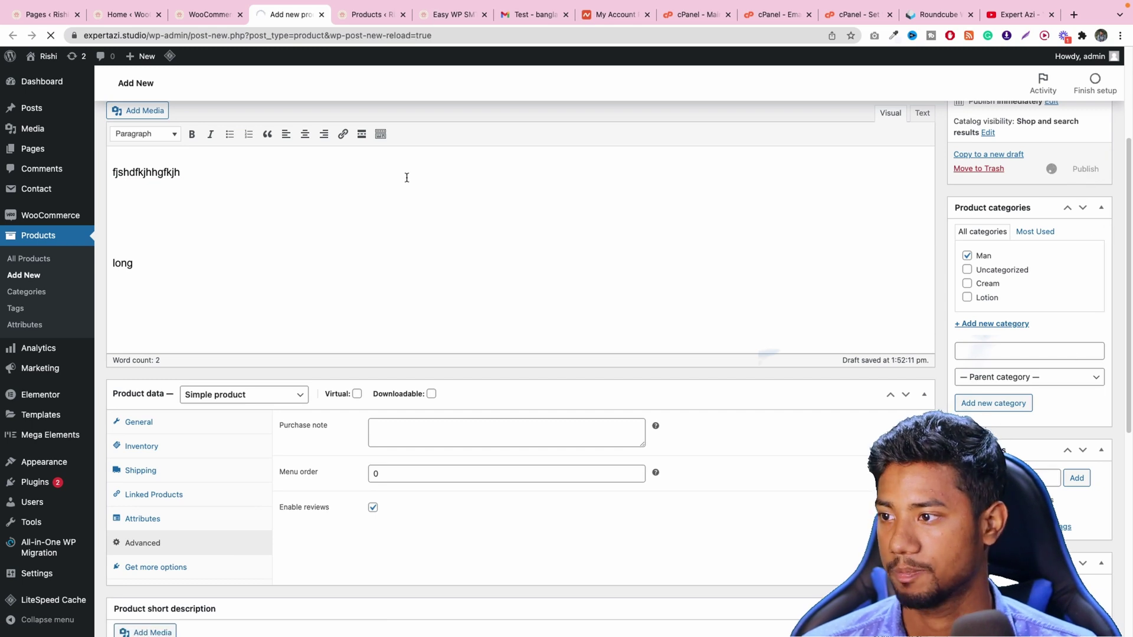
scroll(406, 175, up, 5)
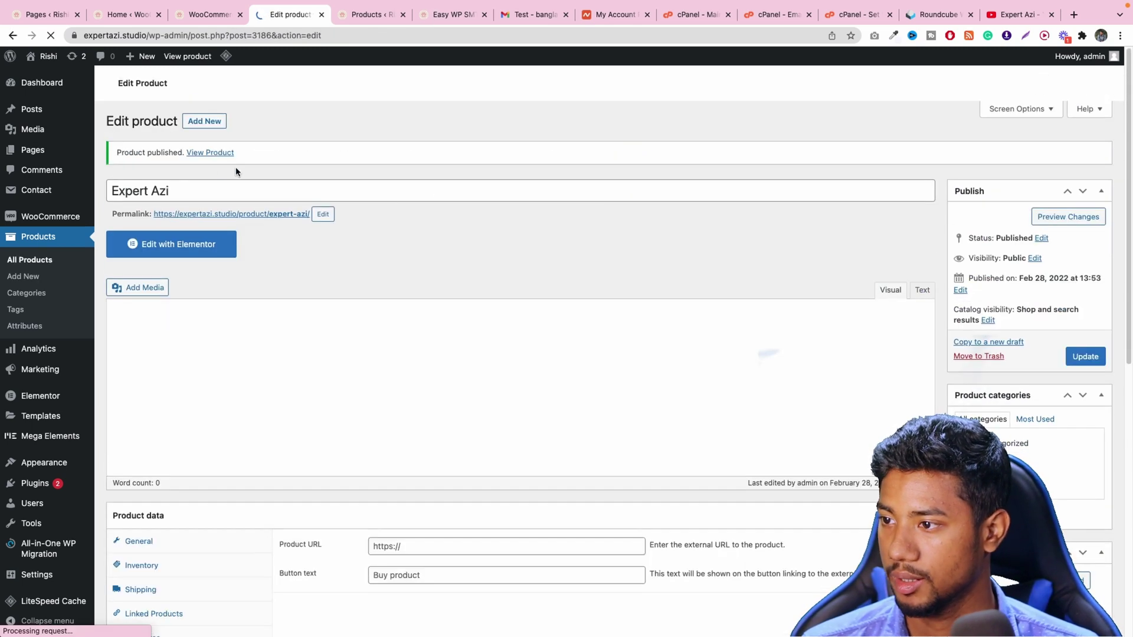
right_click(207, 155)
click(260, 159)
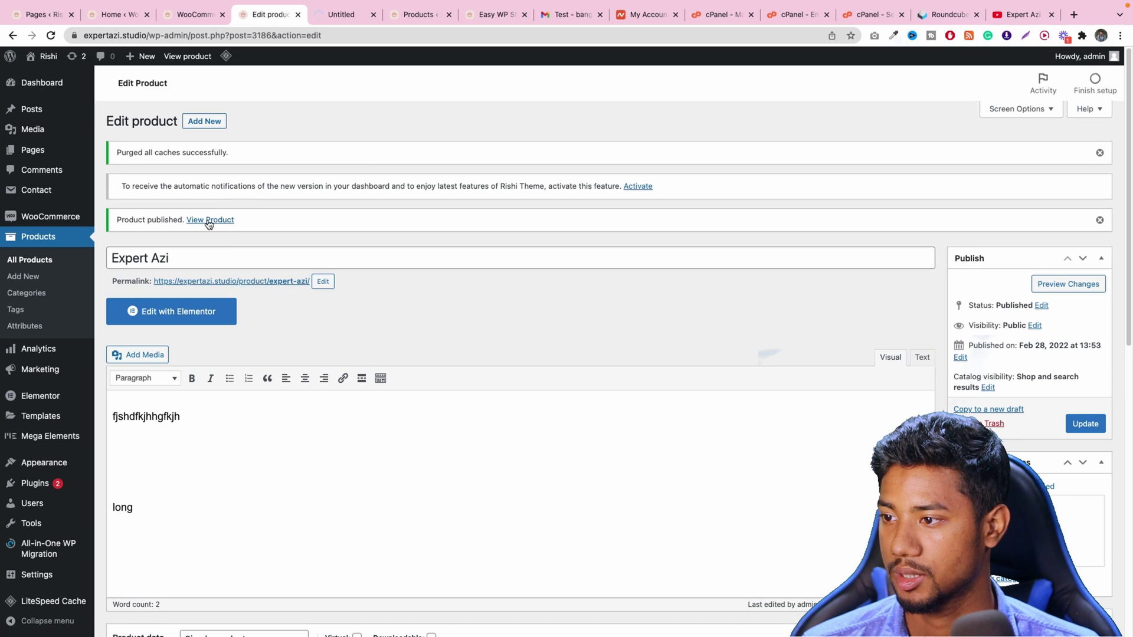
On the live Expert Azi page, view both product photos and the weight and dimensions info
click(344, 17)
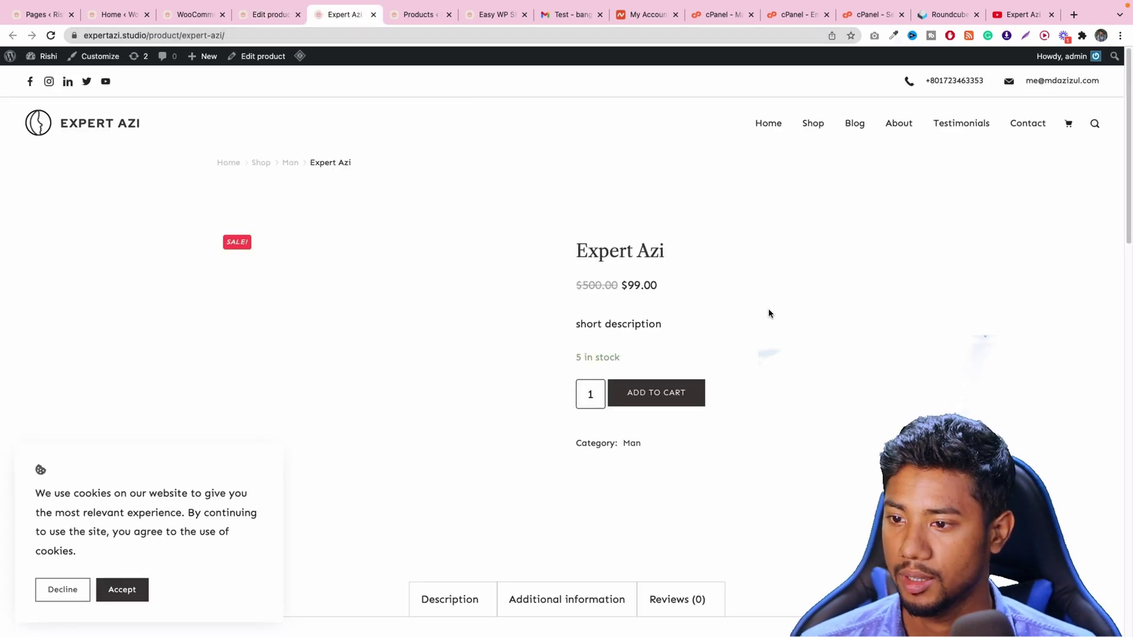
drag(670, 324, 552, 318)
click(666, 325)
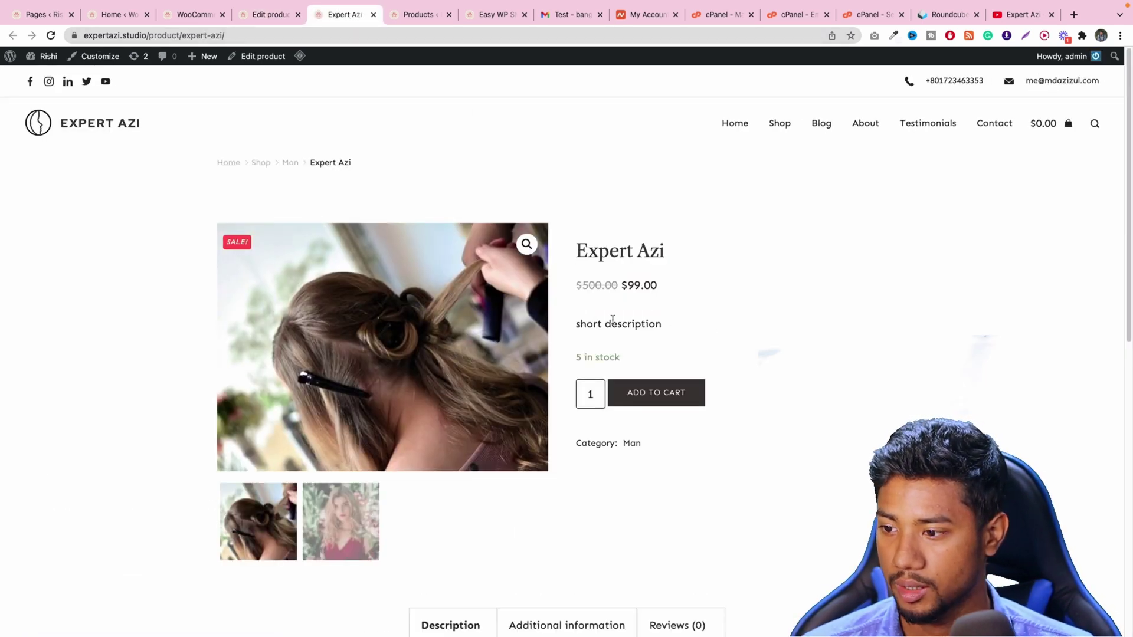
scroll(612, 322, down, 2)
click(348, 389)
click(259, 404)
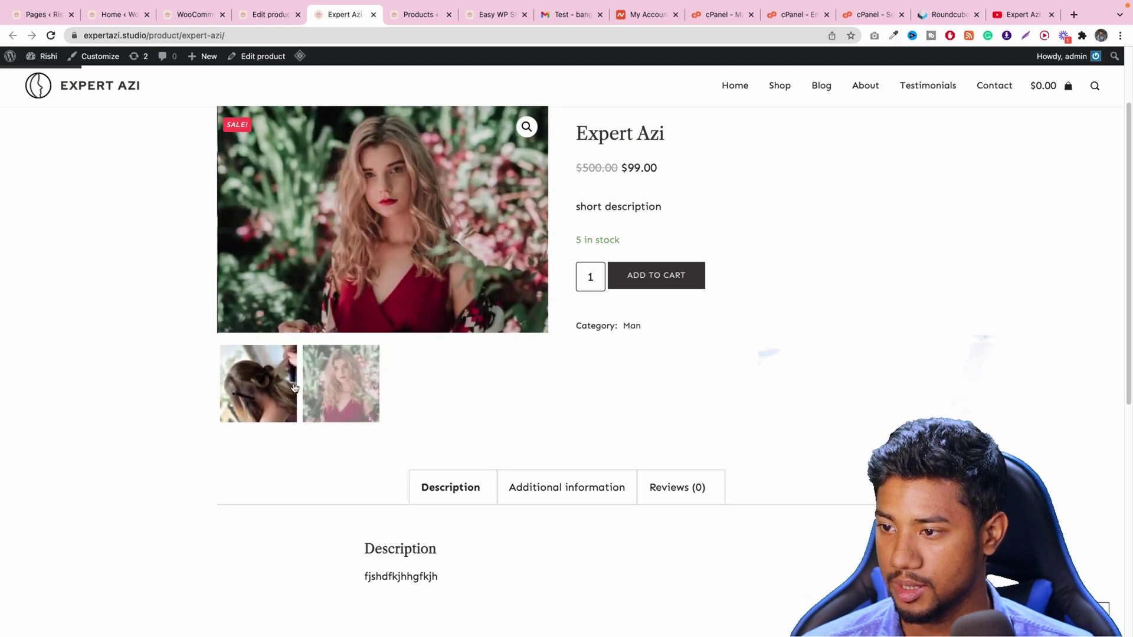
scroll(567, 354, down, 5)
click(590, 250)
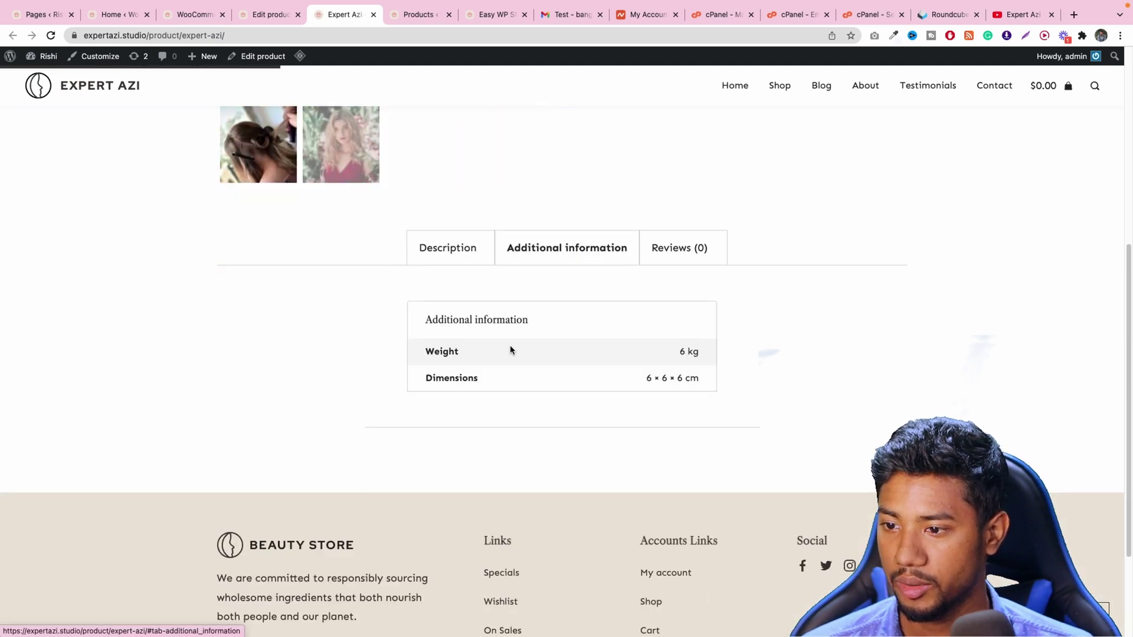
Post a five-star review reading 'good' in the product's Reviews tab
click(693, 247)
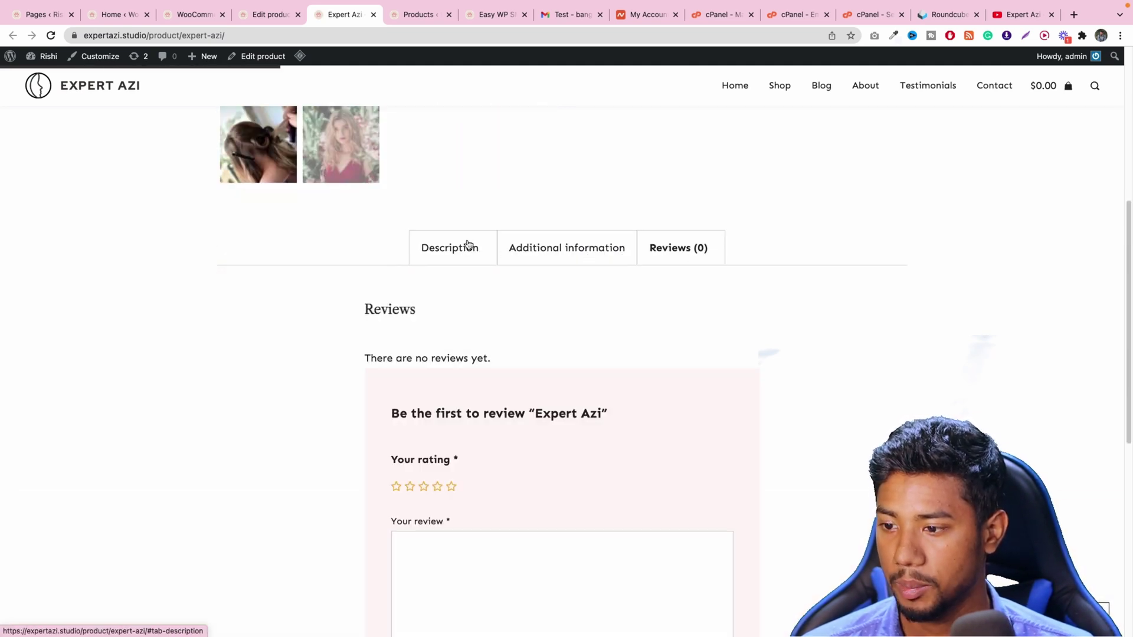
scroll(449, 278, down, 4)
click(450, 261)
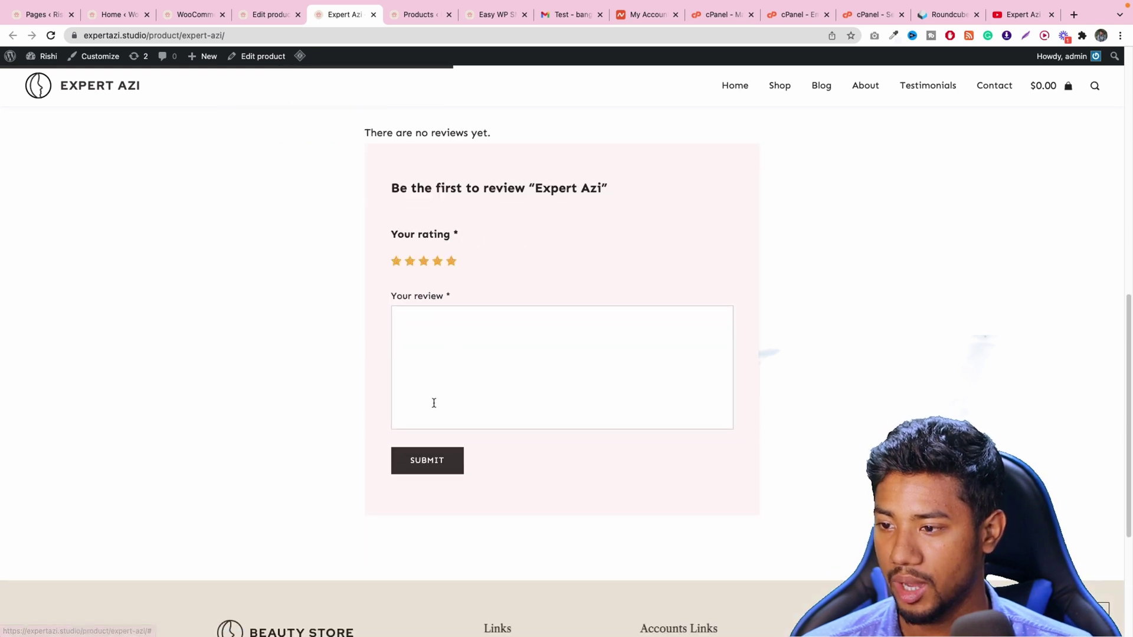
click(433, 357)
text(good)
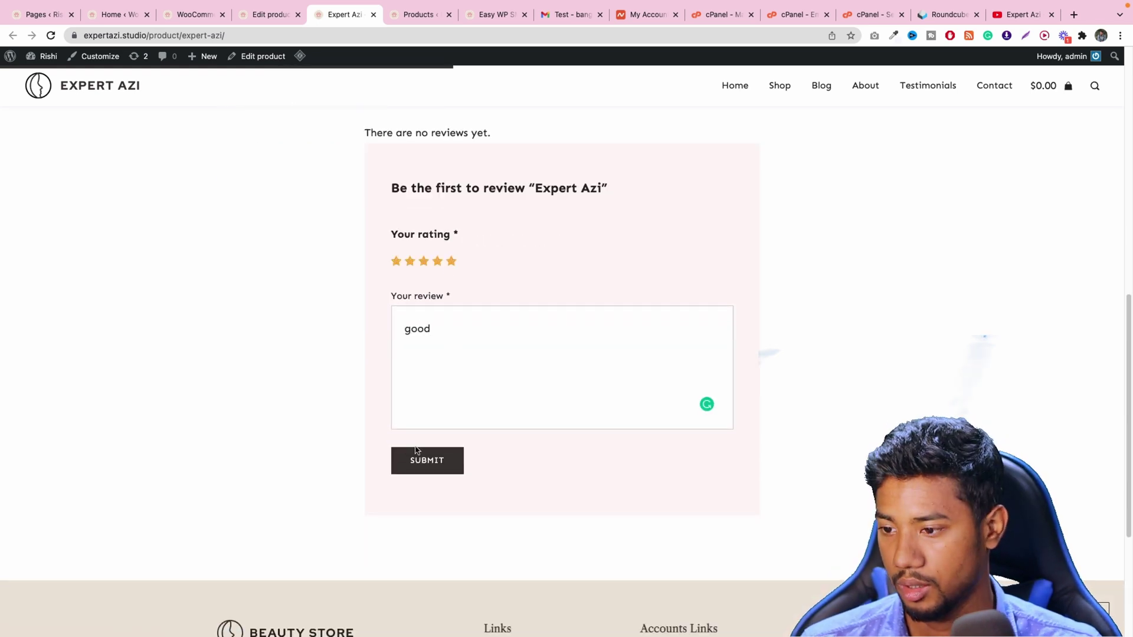
click(416, 451)
Recheck the product description, then return to the Edit Product screen
scroll(567, 354, up, 4)
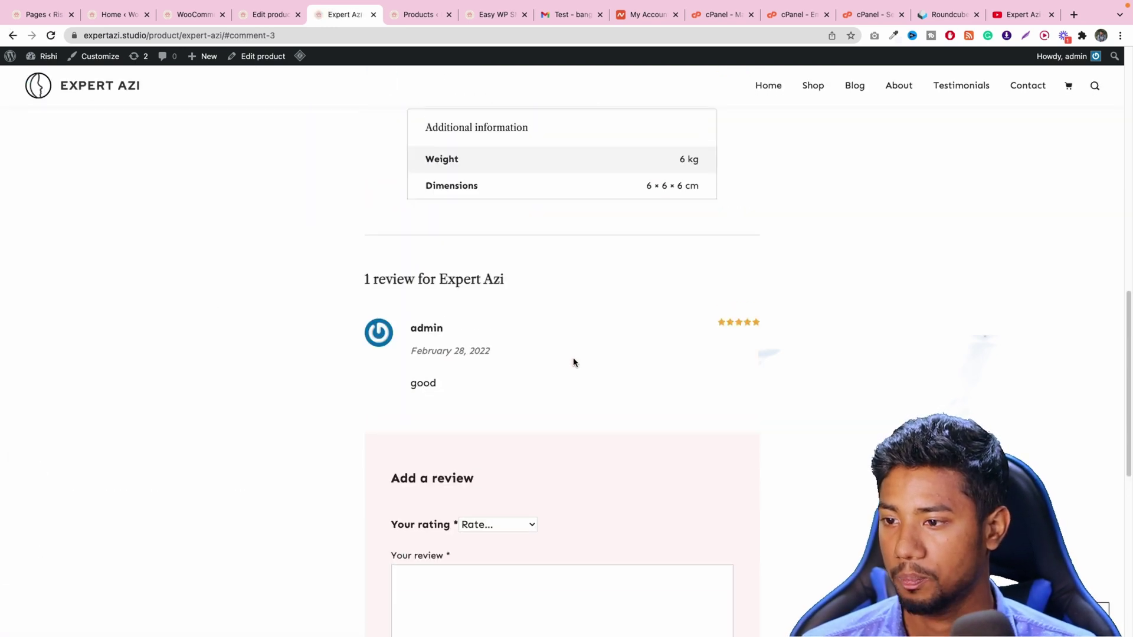
scroll(570, 365, up, 10)
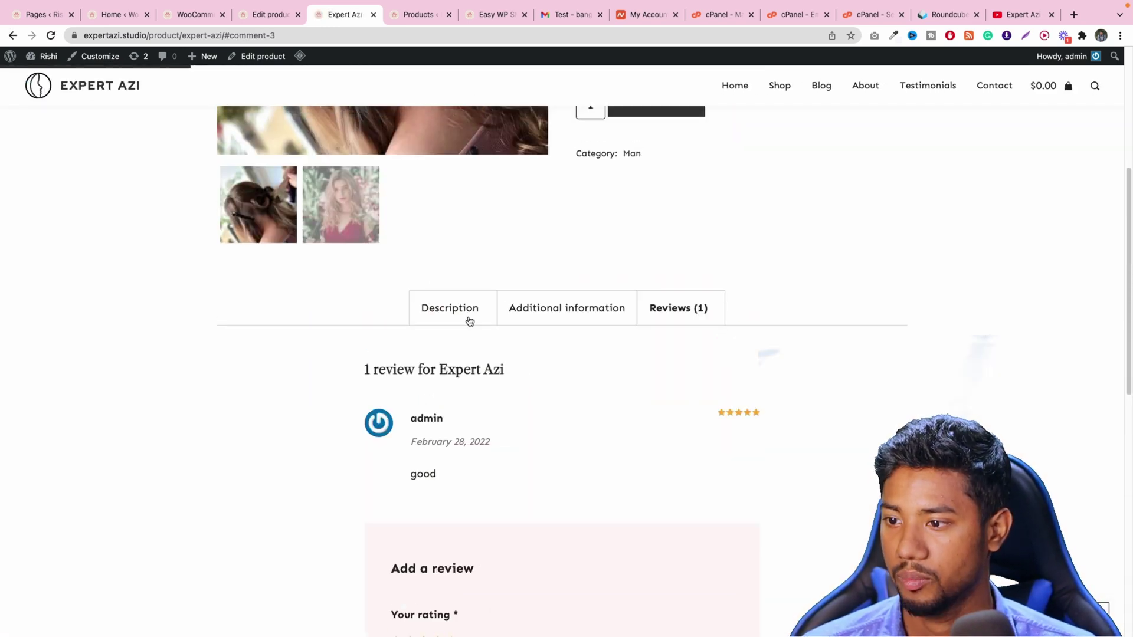
click(449, 314)
scroll(396, 404, down, 1)
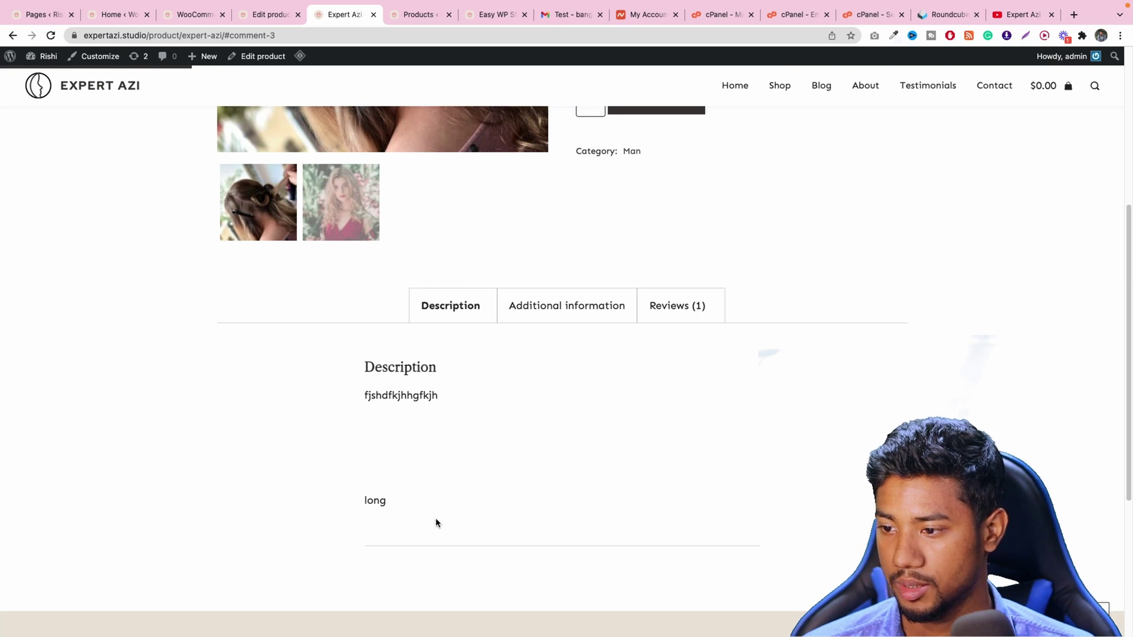
drag(435, 523, 324, 385)
scroll(324, 384, up, 5)
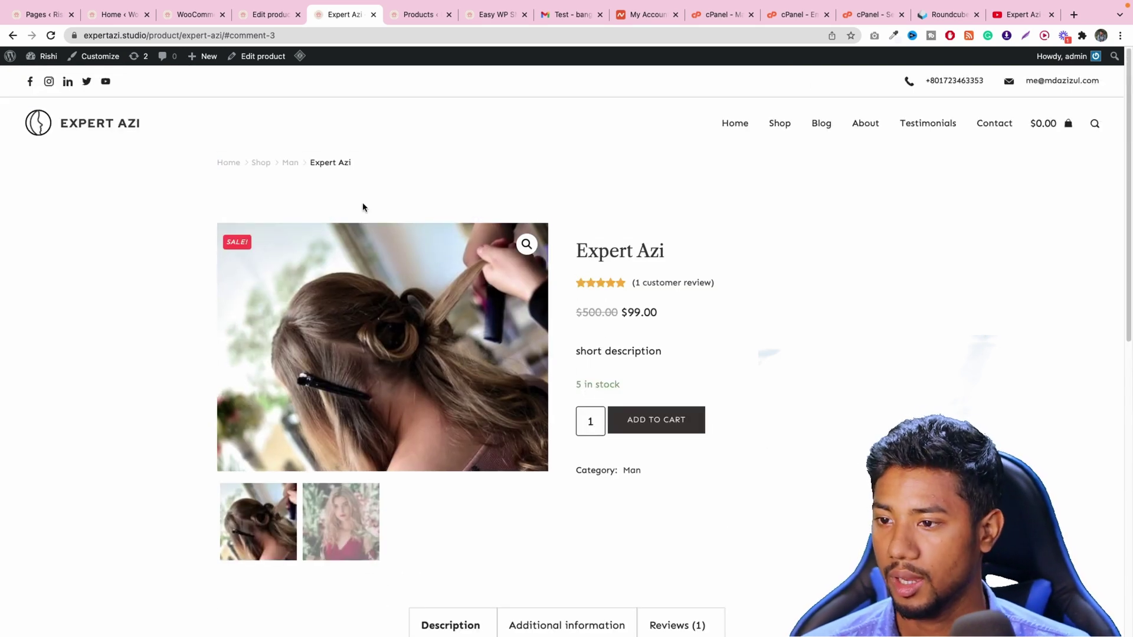
click(265, 15)
scroll(390, 262, down, 6)
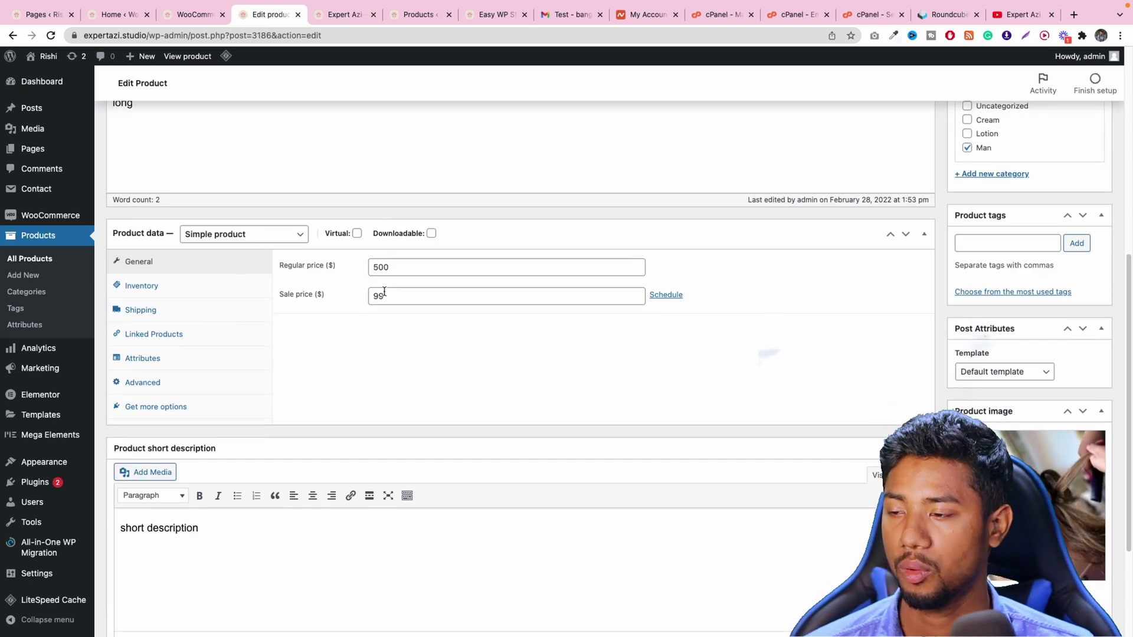
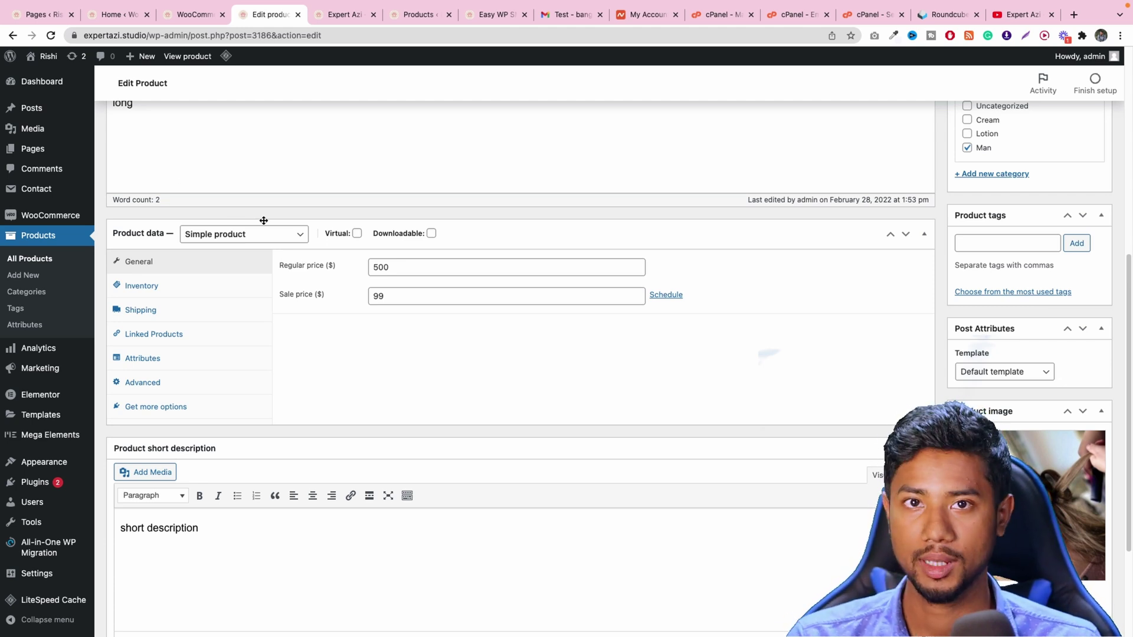
Make the product a variable product and add a custom attribute named 'color'
click(255, 239)
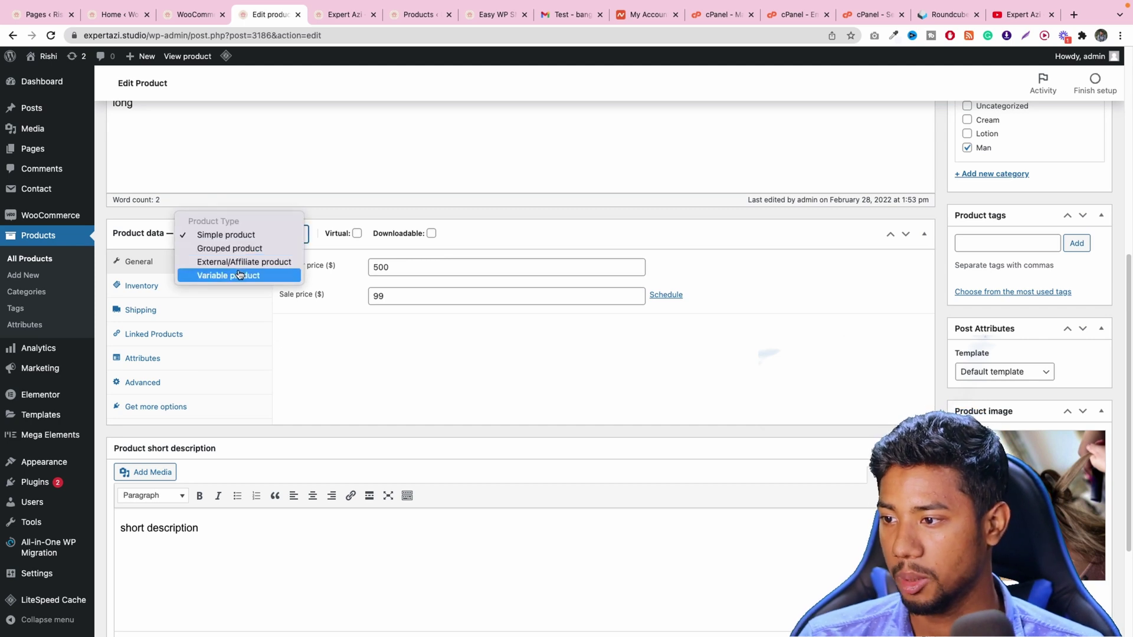
click(239, 274)
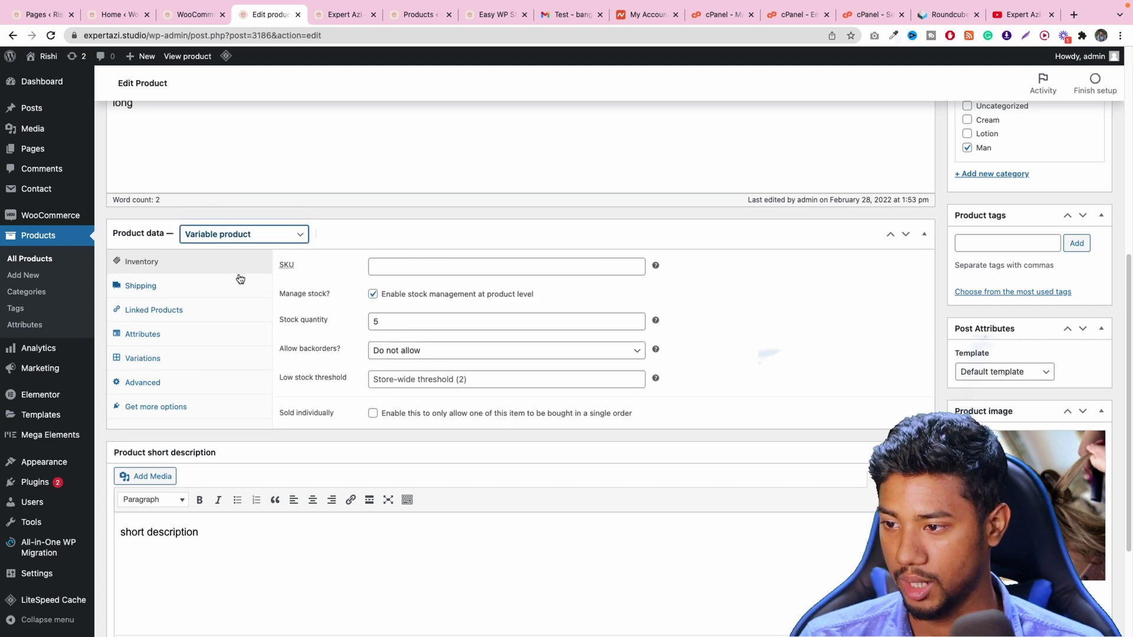
click(182, 337)
click(375, 269)
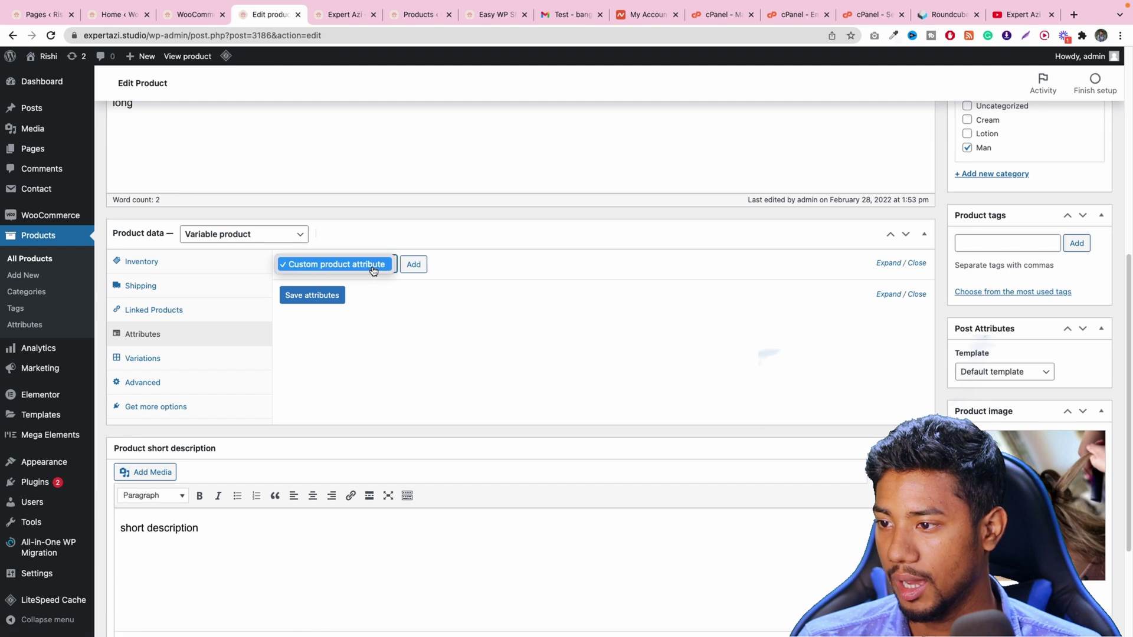
click(374, 269)
click(414, 266)
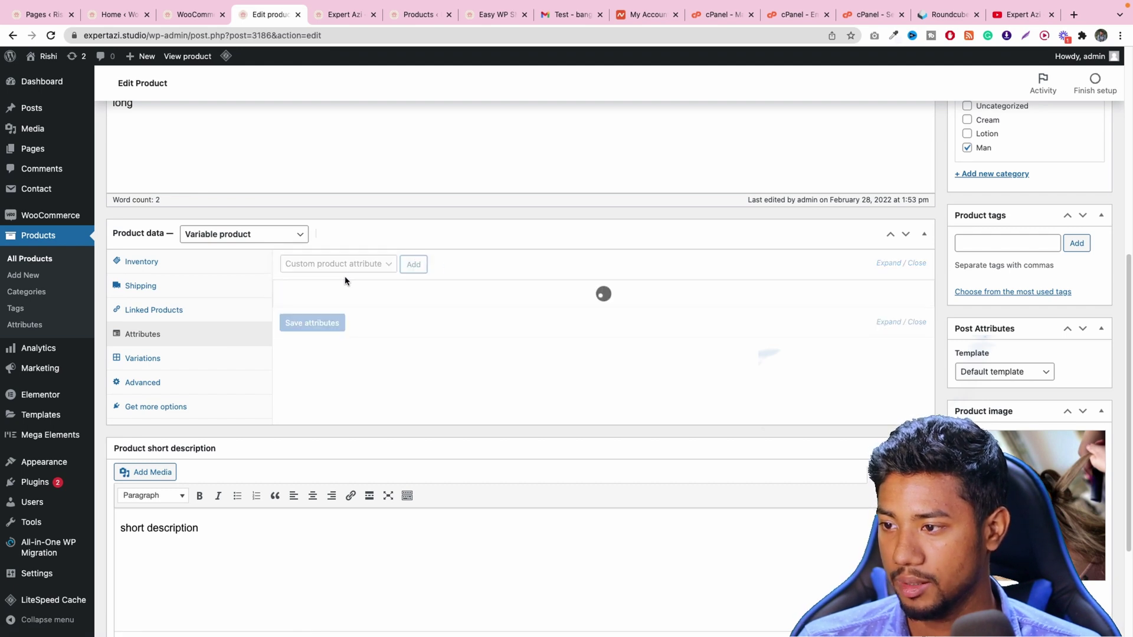
click(325, 337)
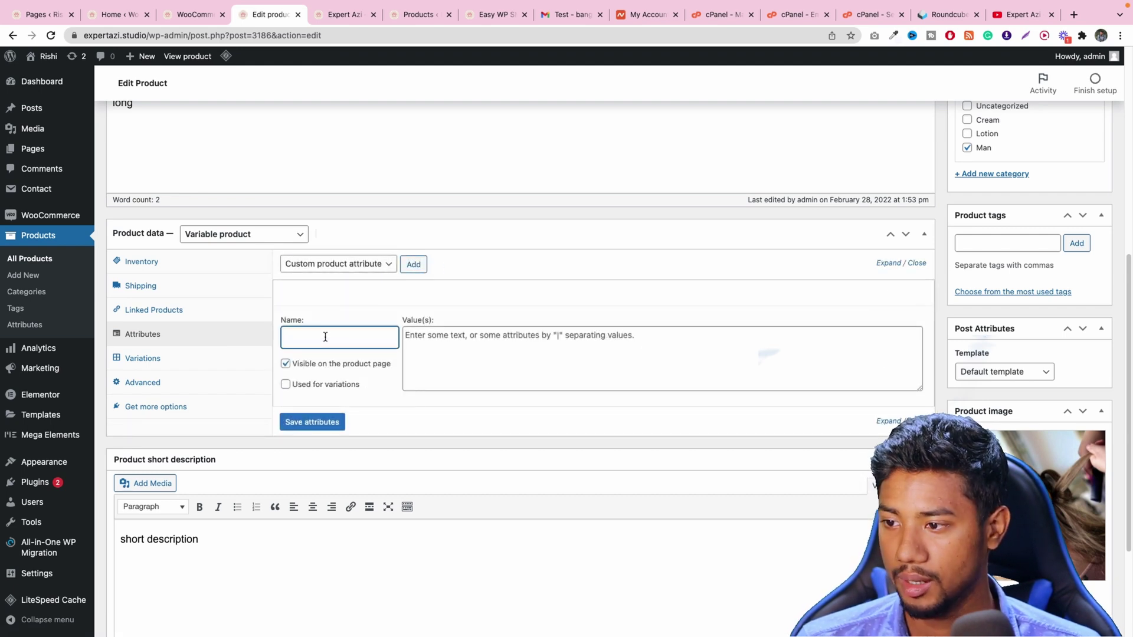
text(color)
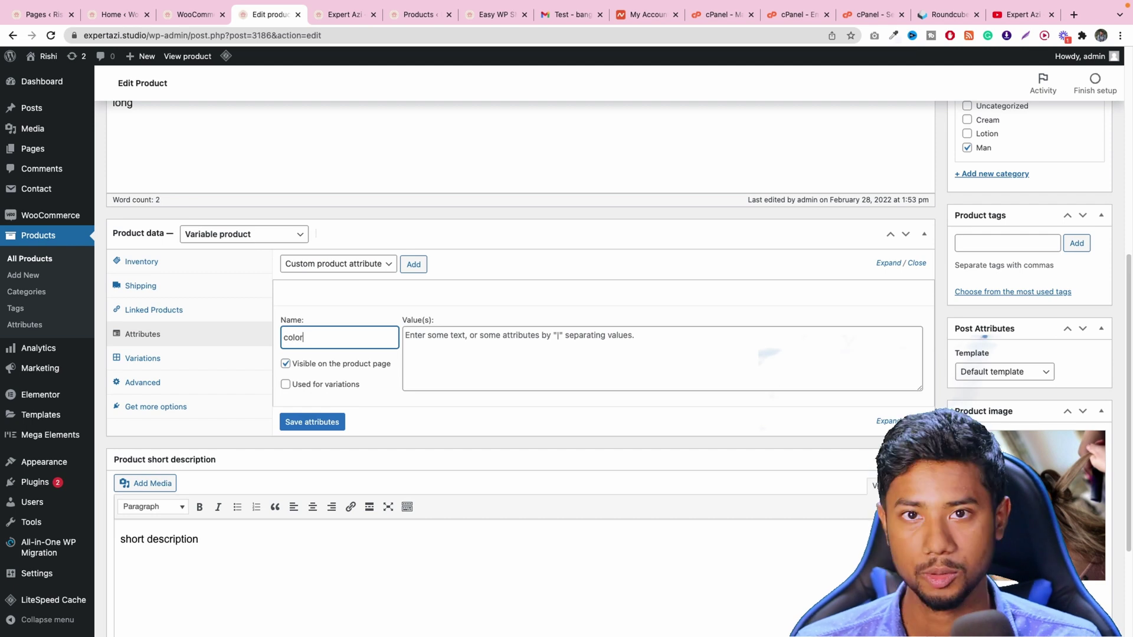
Give 'color' the values Red | Black, mark it used for variations, and save the attributes
click(330, 388)
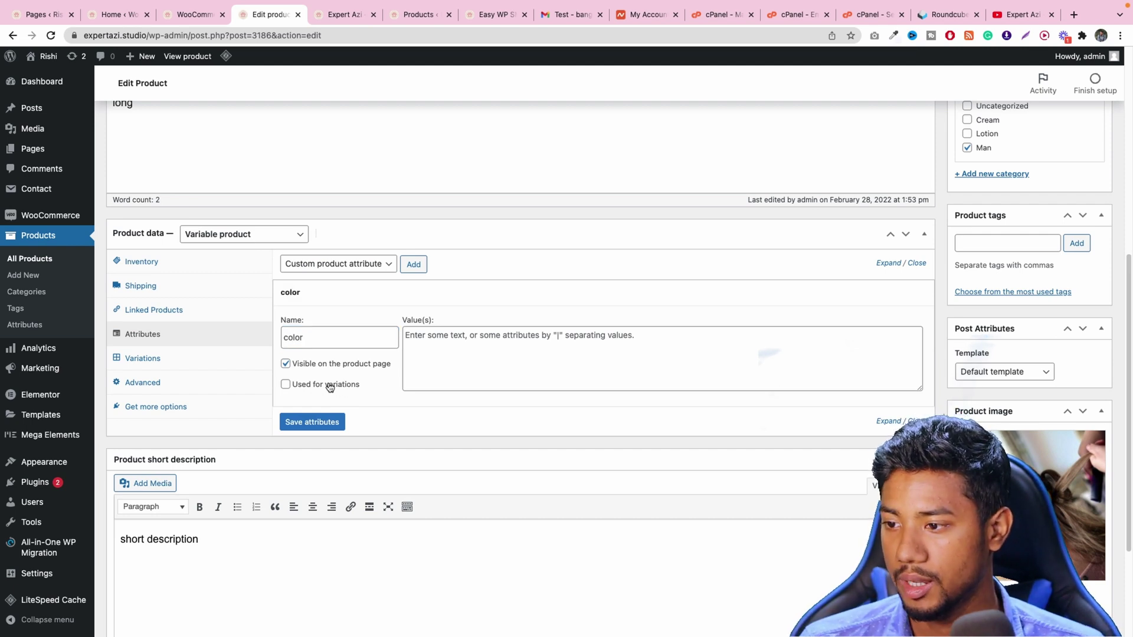
click(466, 360)
text(Red)
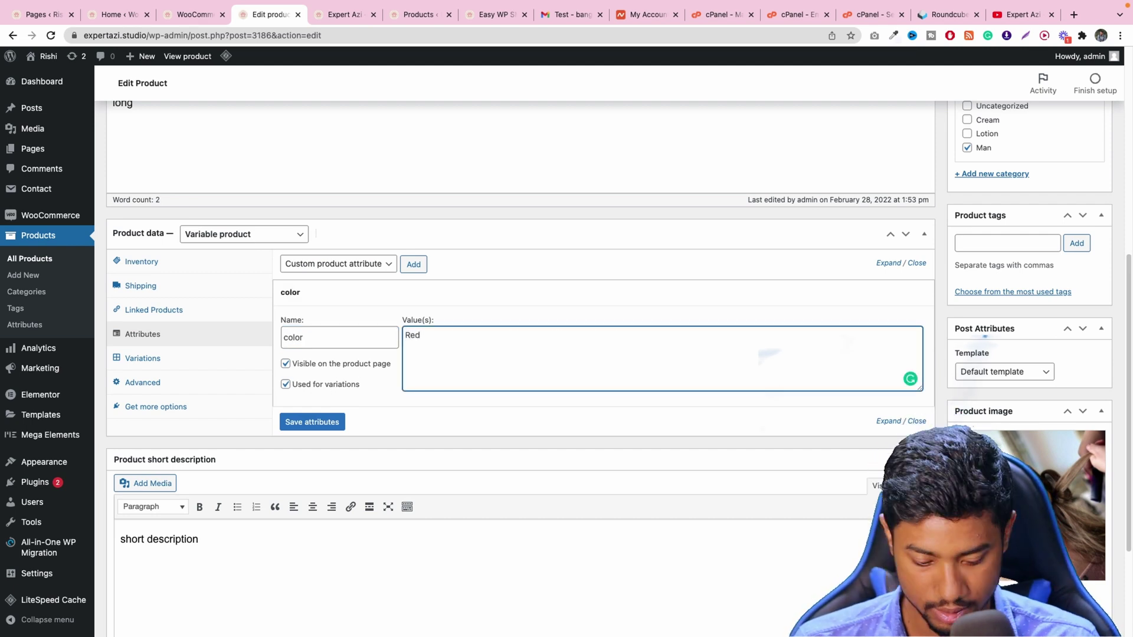
text( |)
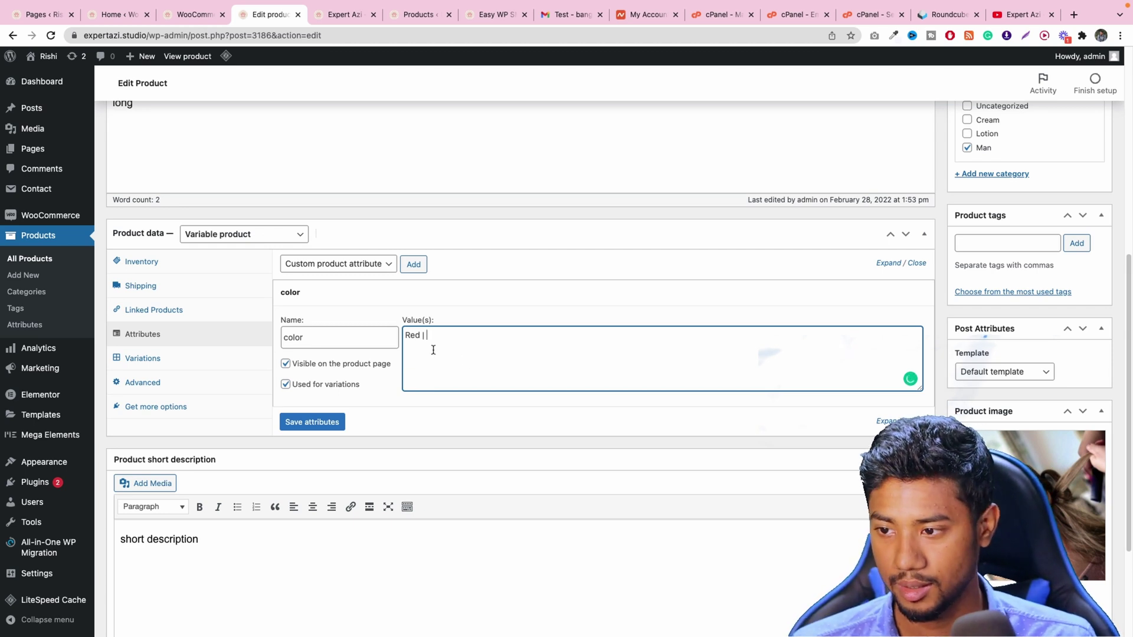
drag(433, 350, 416, 332)
click(451, 342)
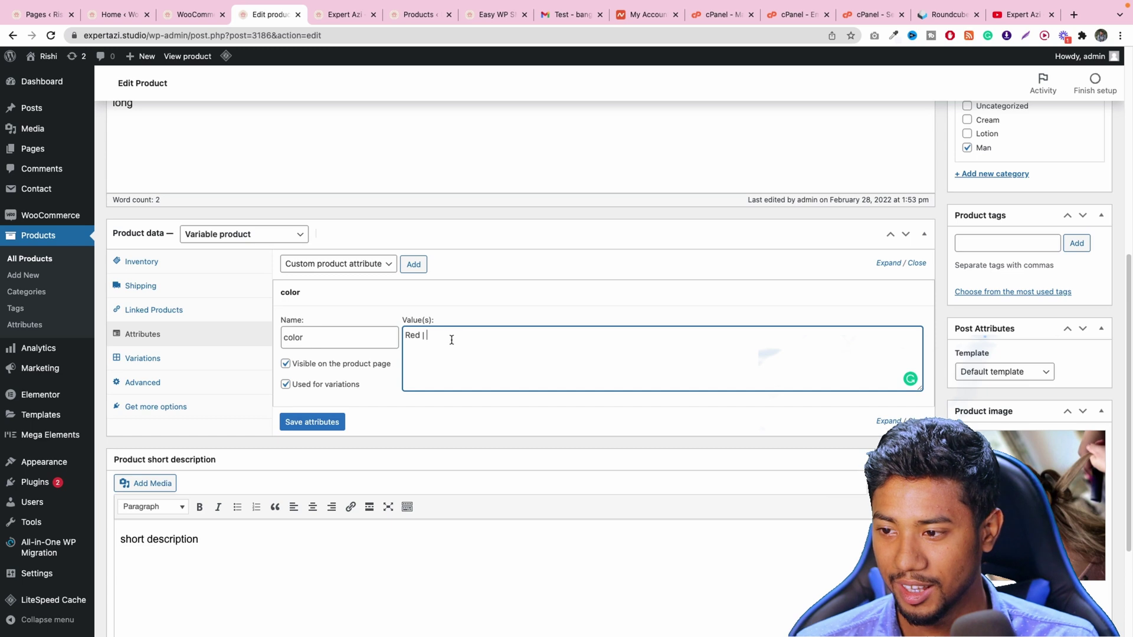
key(super+a)
key(BackSpace)
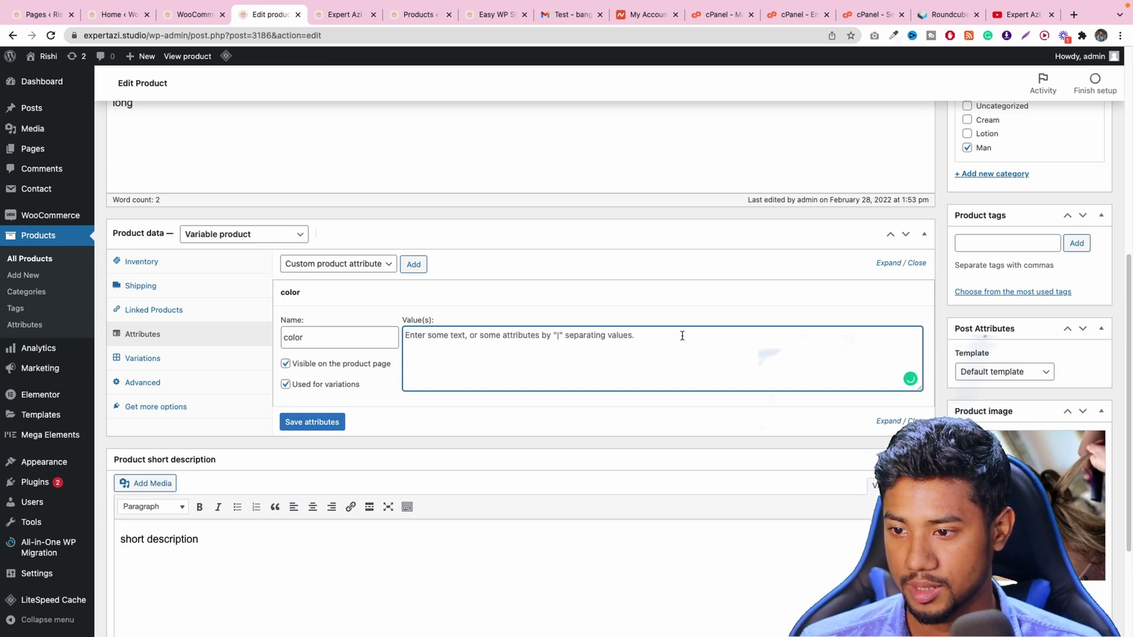
text(expertazi.studio)
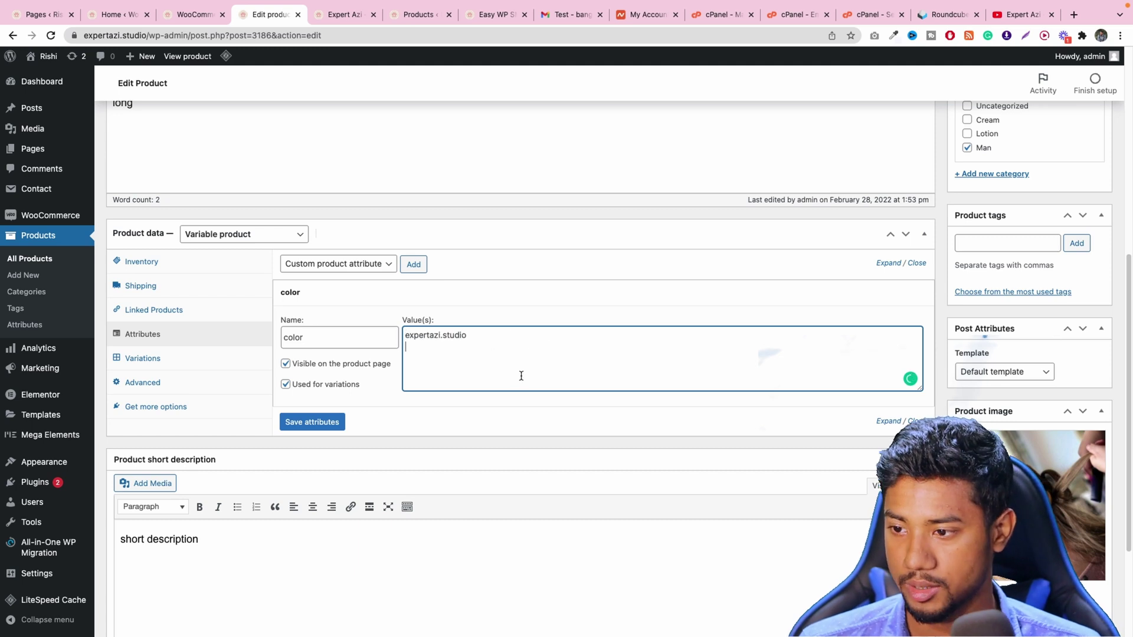
key(super+a)
text(Red)
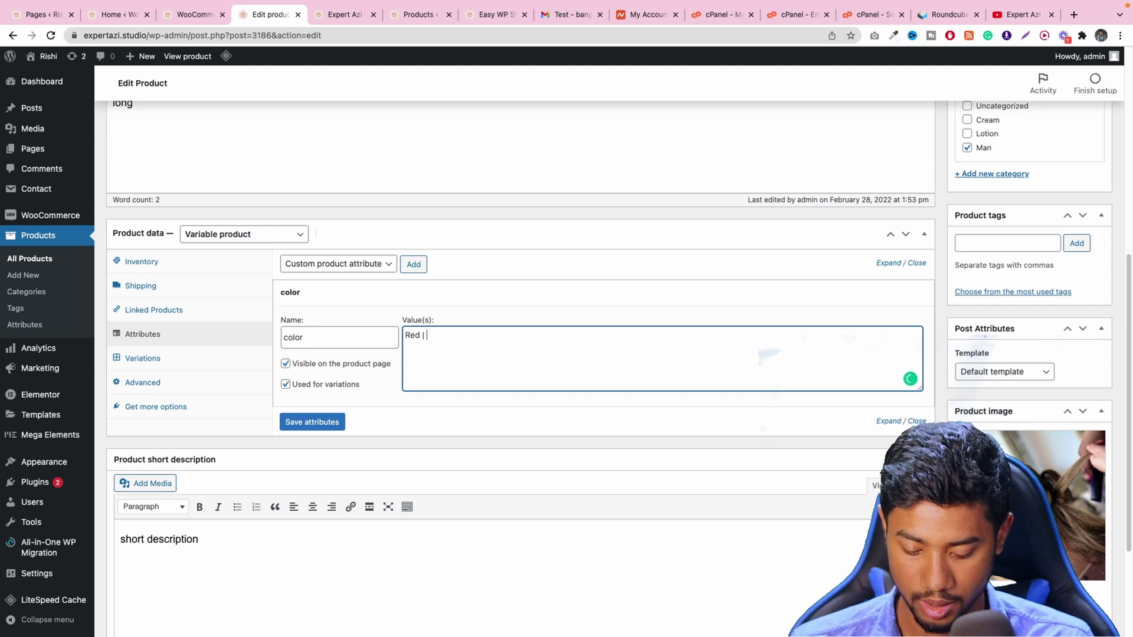
click(308, 421)
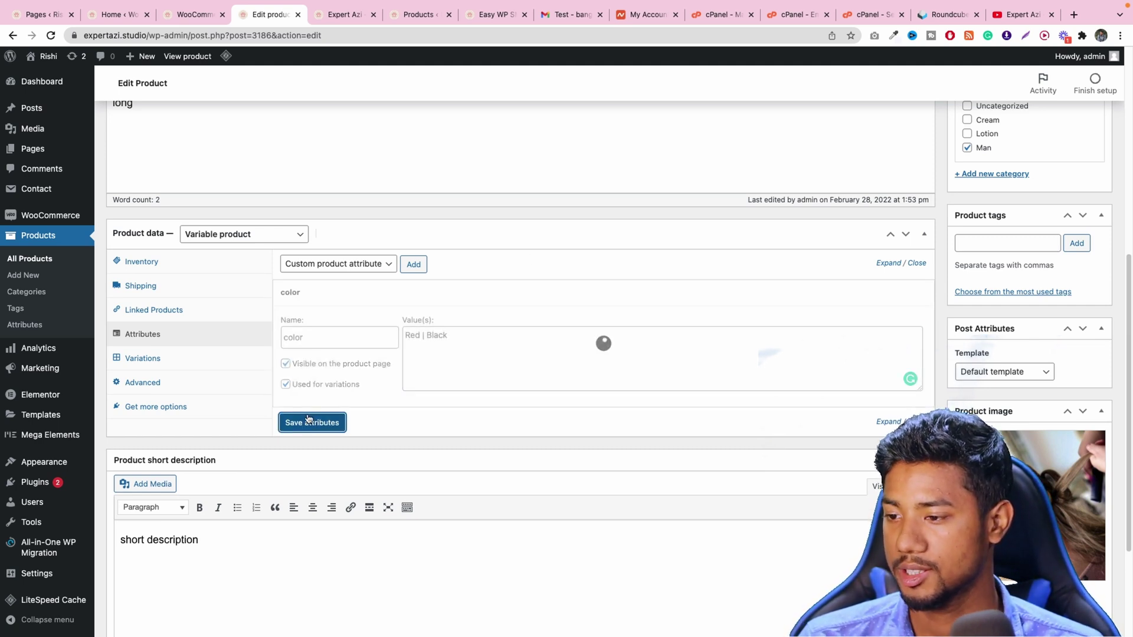
click(180, 359)
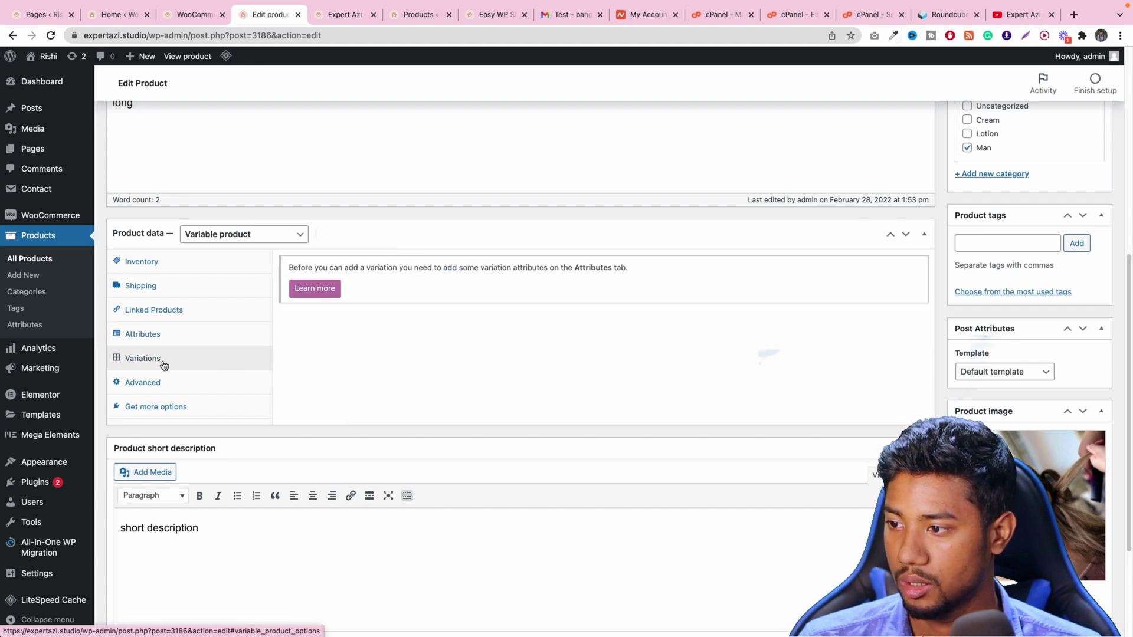
Add two variations and set their colors to Red and Black
click(162, 361)
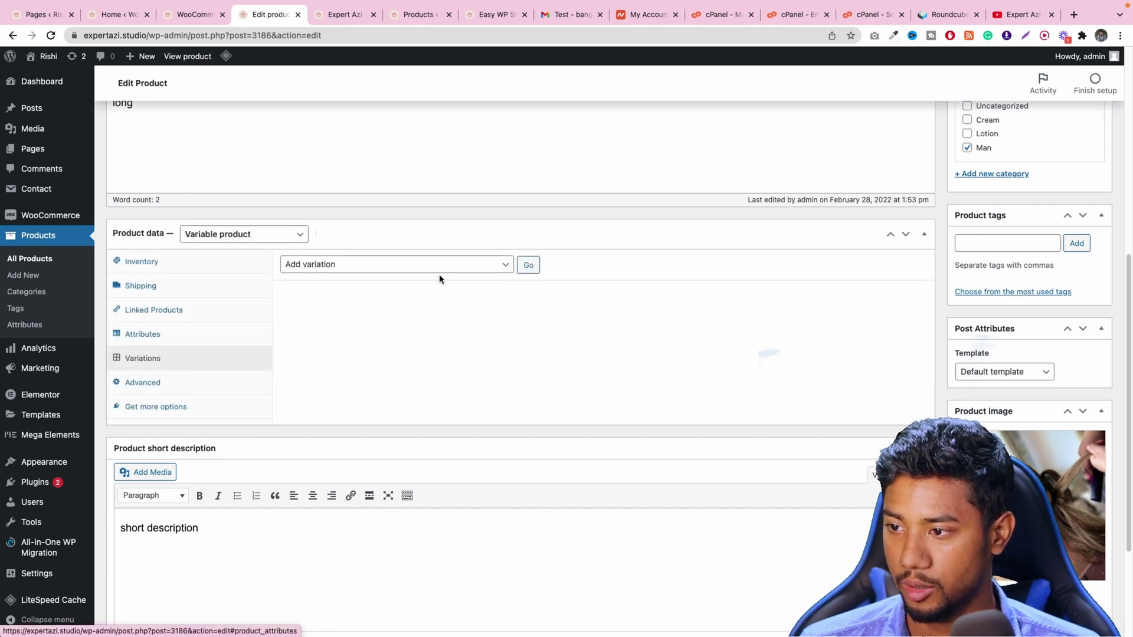
click(419, 268)
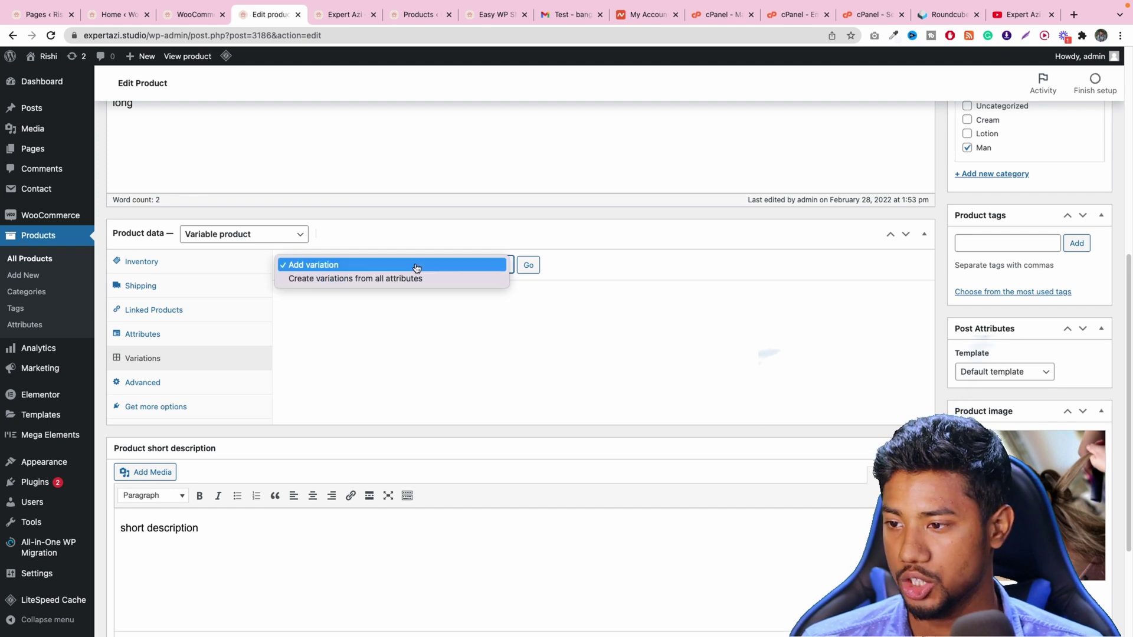
click(504, 266)
click(529, 266)
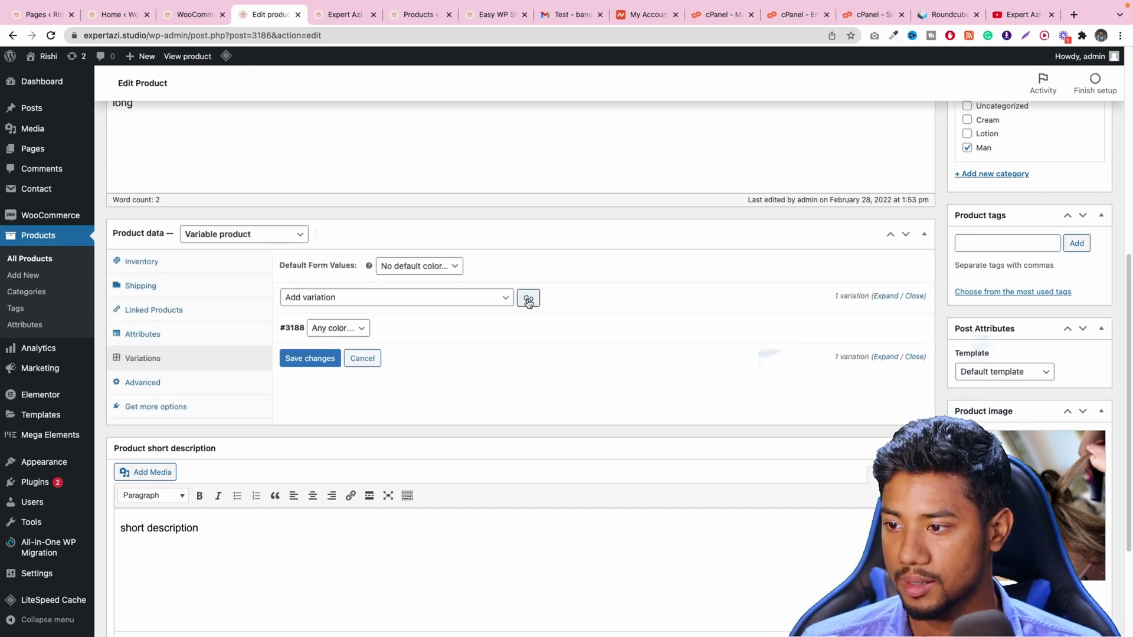
click(529, 300)
scroll(515, 310, down, 1)
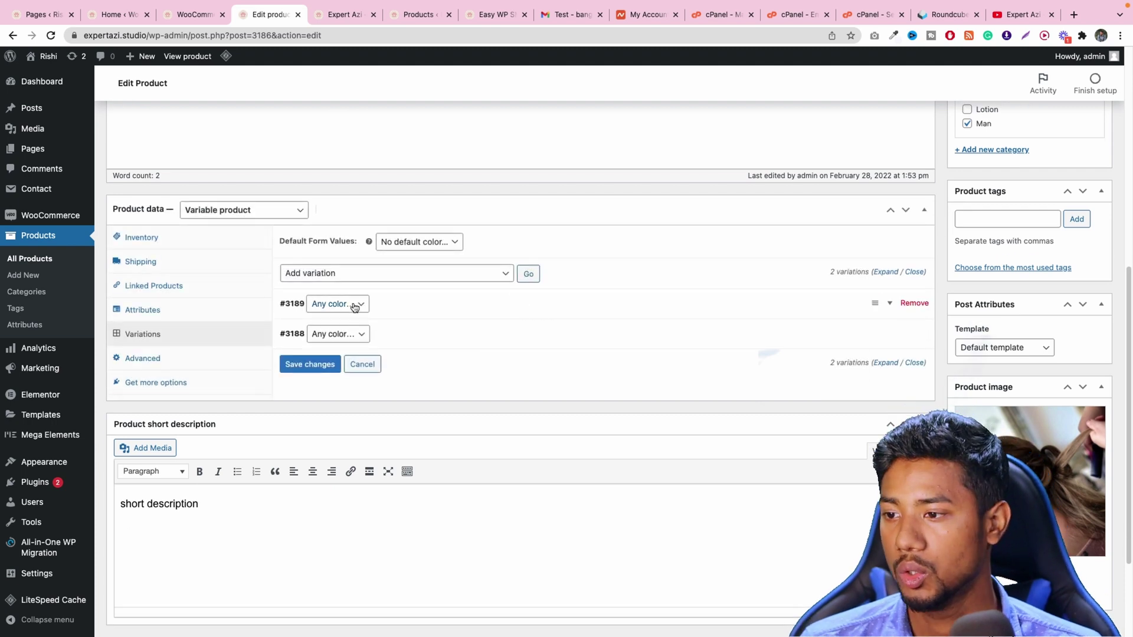
click(354, 304)
click(340, 318)
click(334, 334)
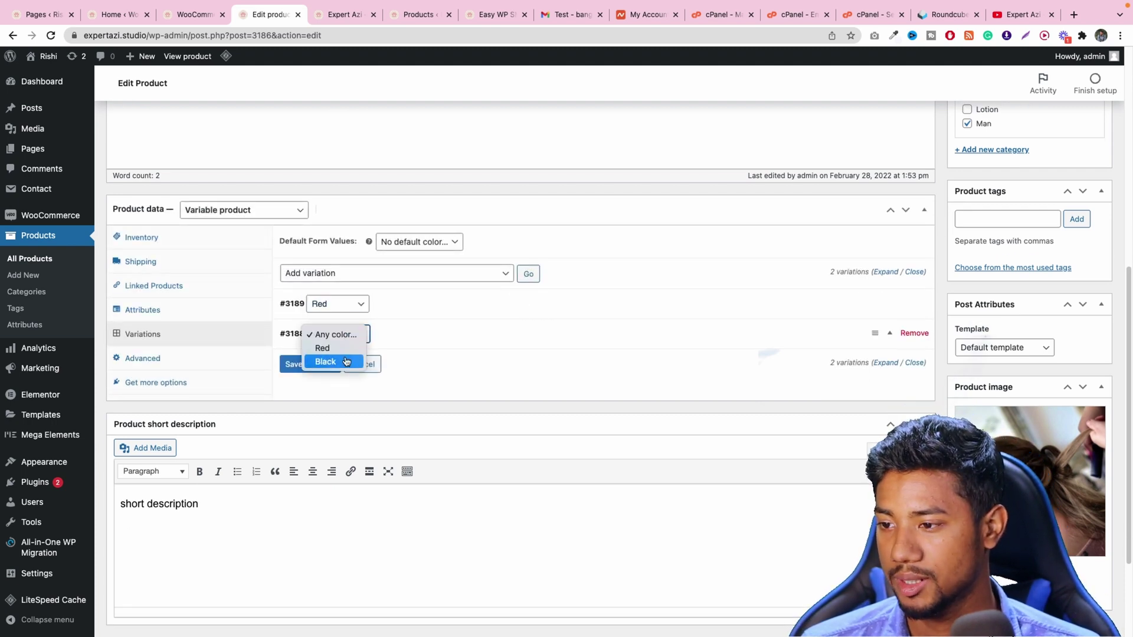
click(346, 362)
Price Red at 500 with sale price 50, and Black at 500 with sale price 99
click(817, 301)
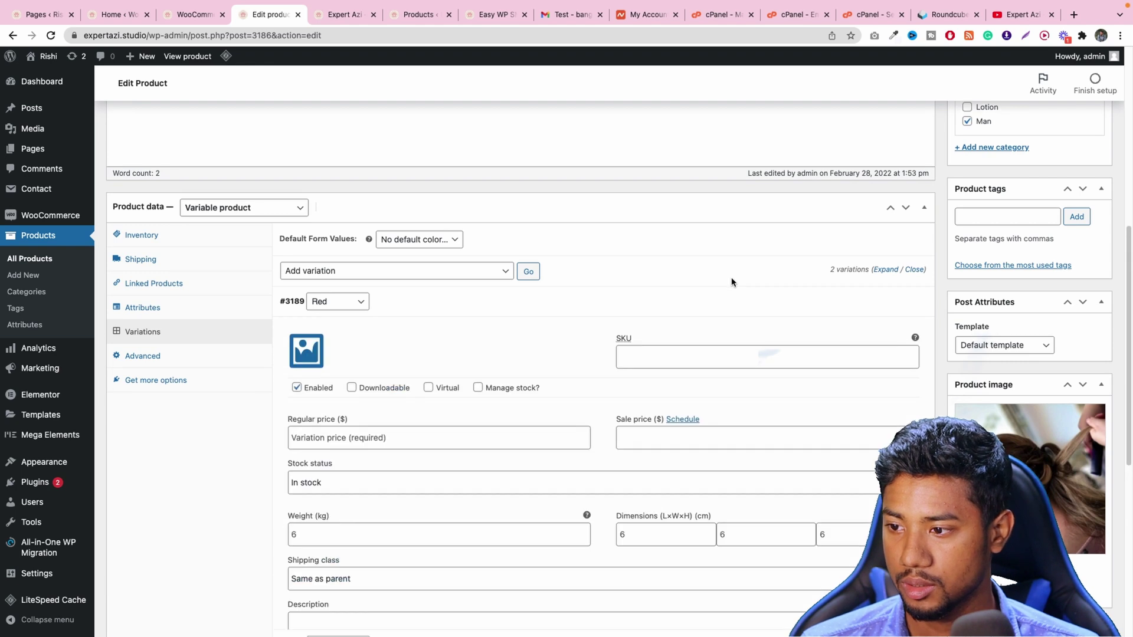
scroll(732, 282, down, 5)
scroll(572, 297, down, 1)
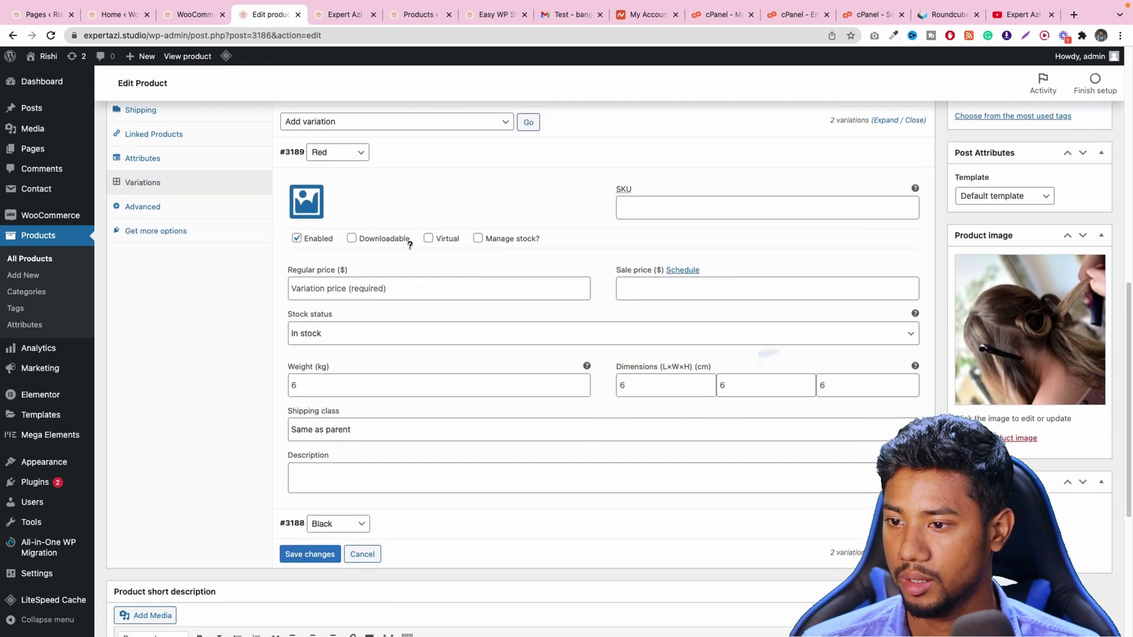
click(482, 292)
text(500)
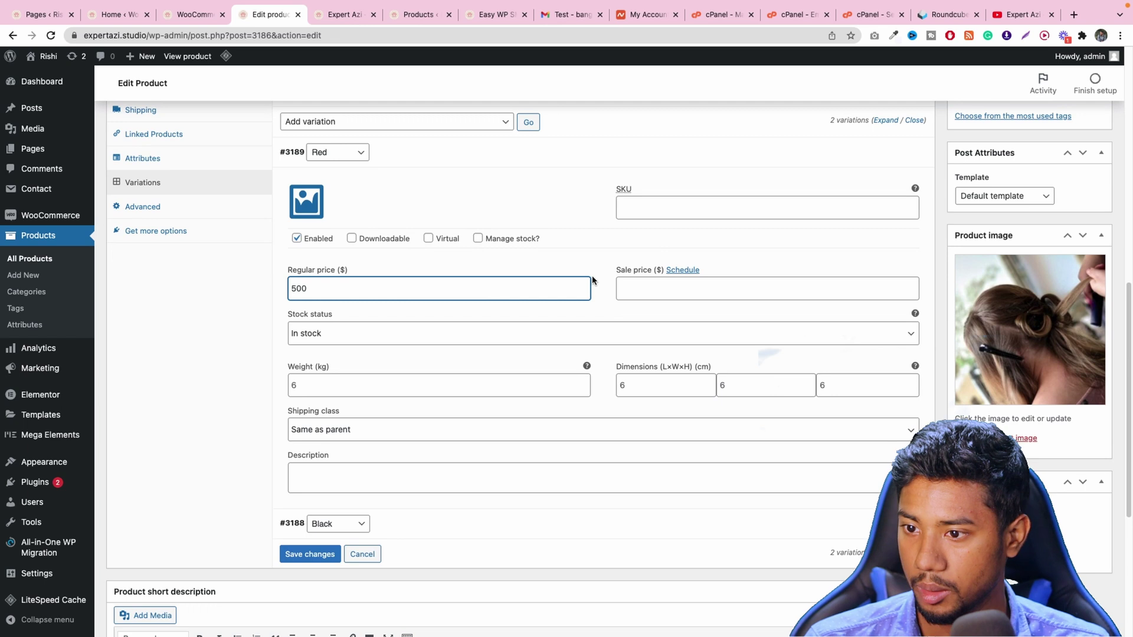
click(694, 284)
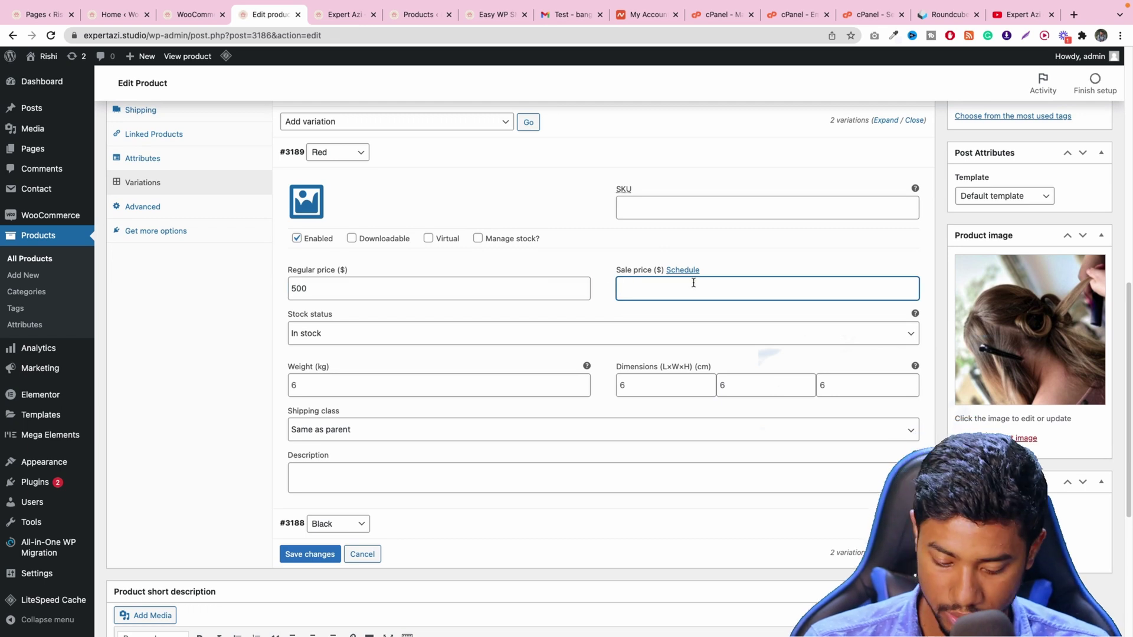
text(50)
scroll(599, 312, down, 3)
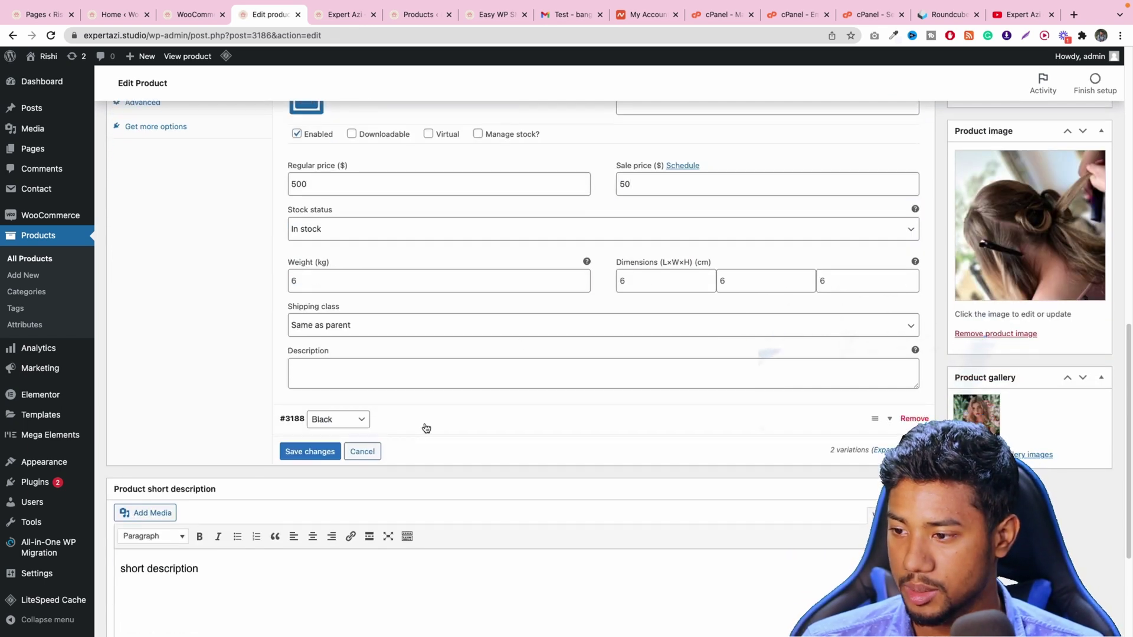
click(425, 426)
scroll(425, 426, down, 3)
click(401, 439)
text(500)
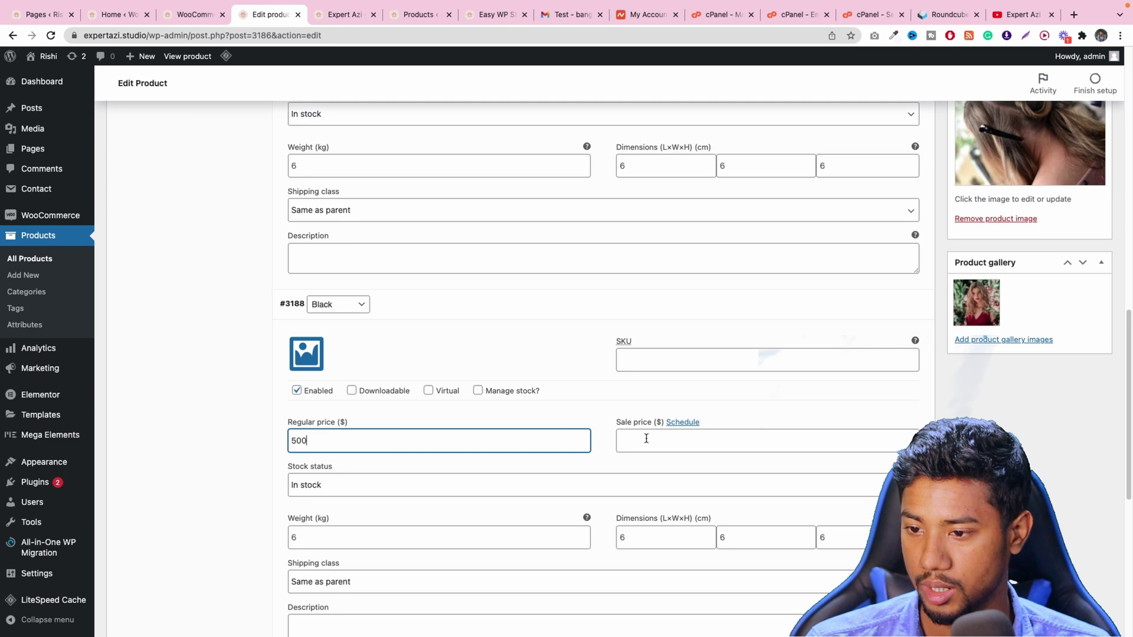
click(711, 444)
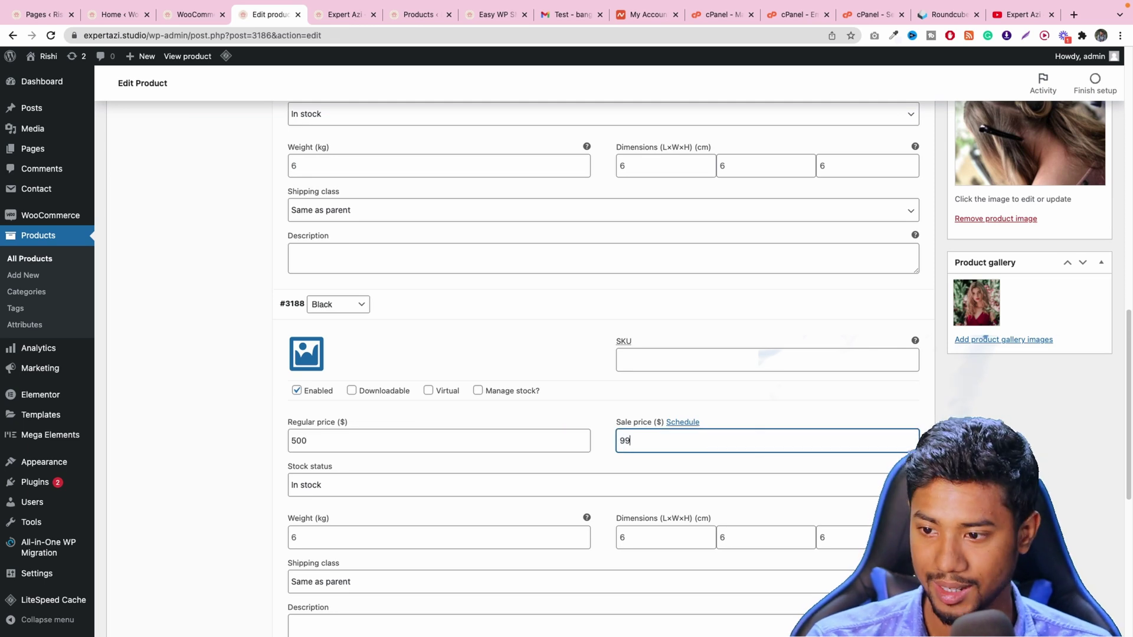
Update the product and bring up its live storefront page
scroll(661, 398, up, 3)
scroll(479, 240, down, 3)
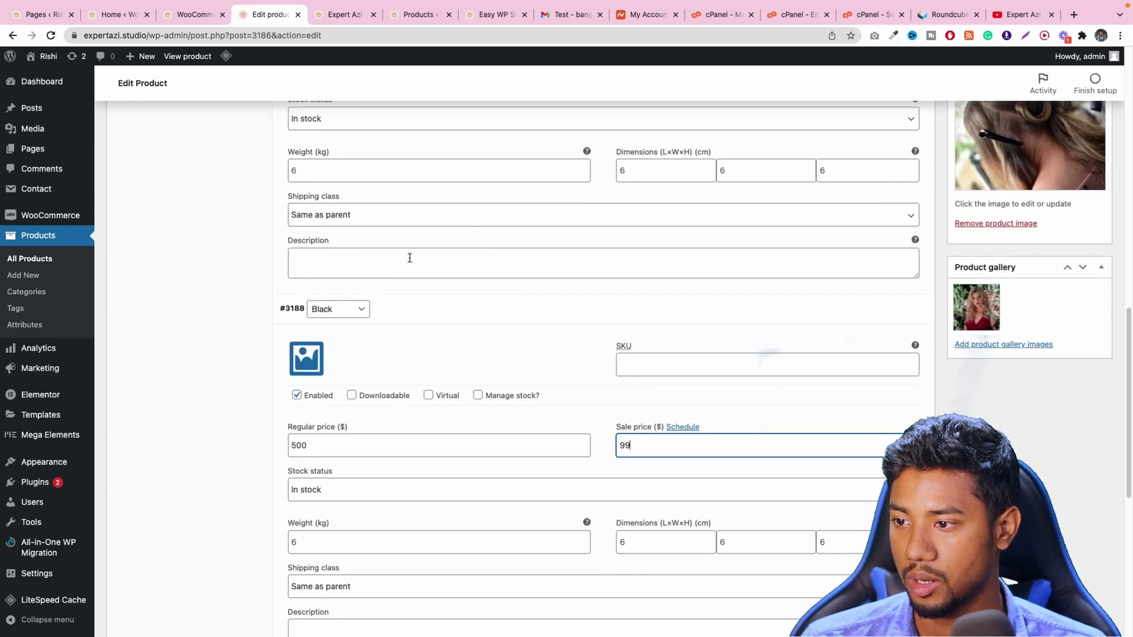
scroll(407, 289, down, 3)
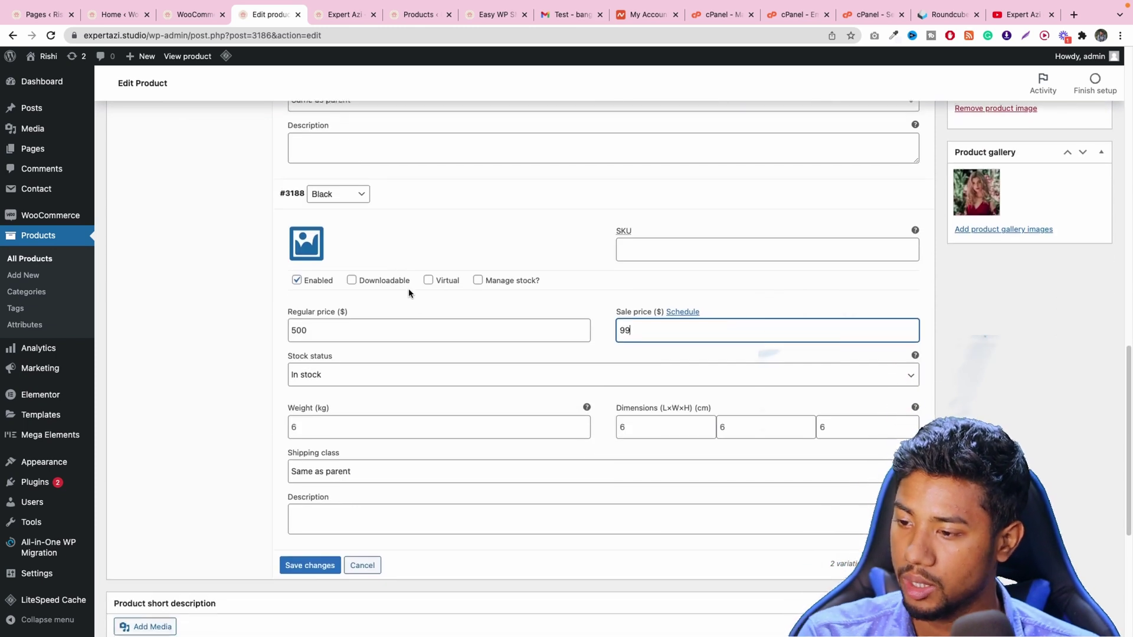
scroll(855, 370, up, 10)
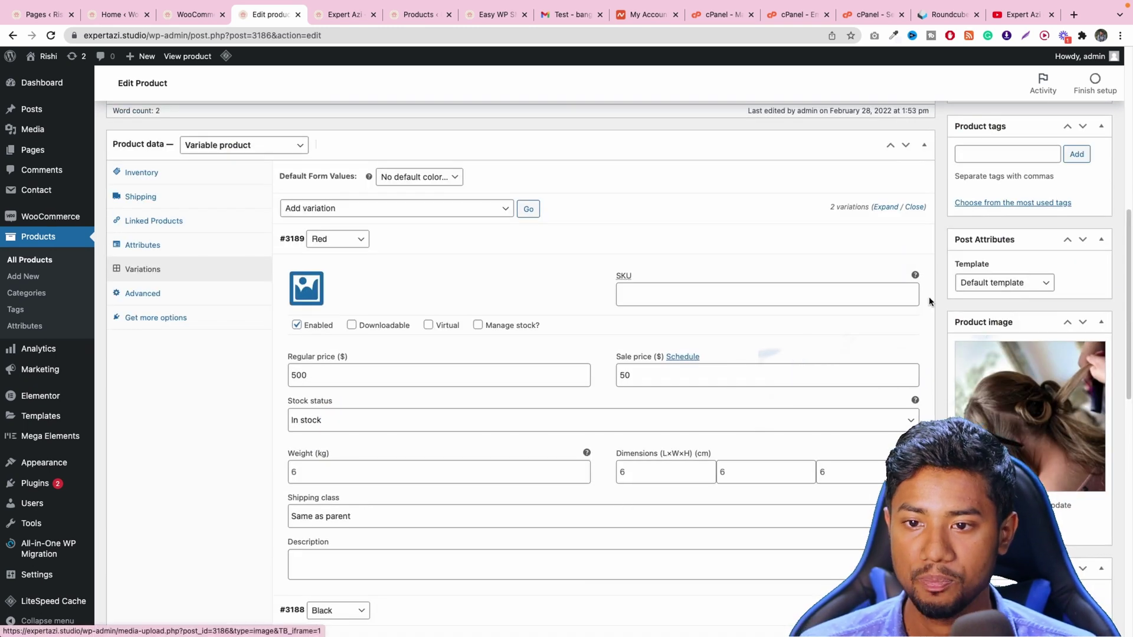
scroll(929, 296, up, 10)
click(1088, 339)
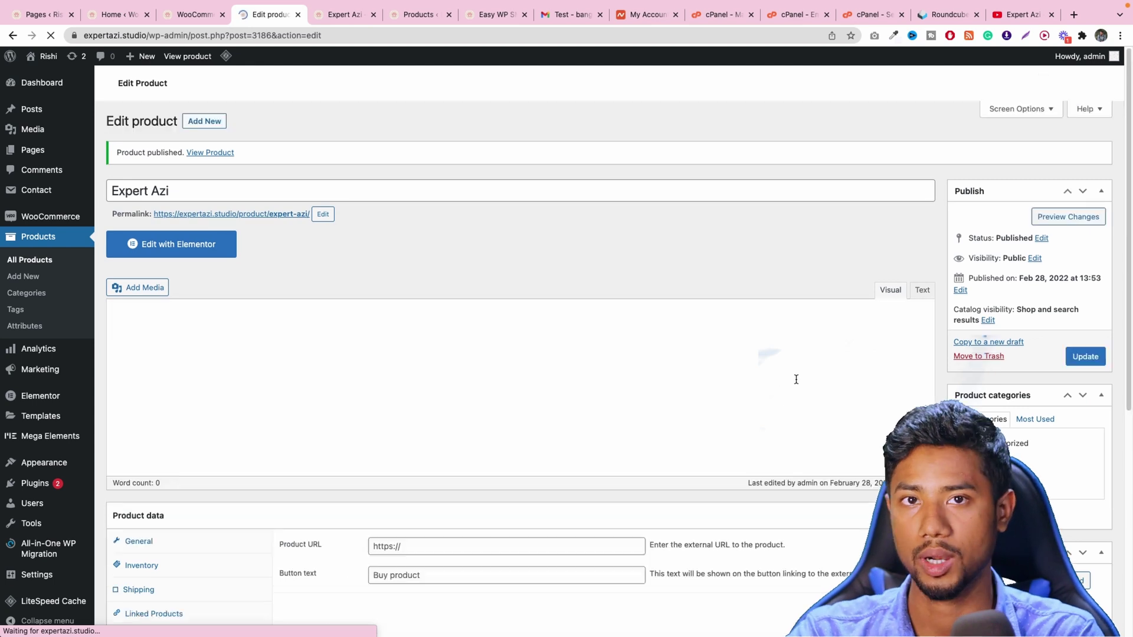
click(345, 14)
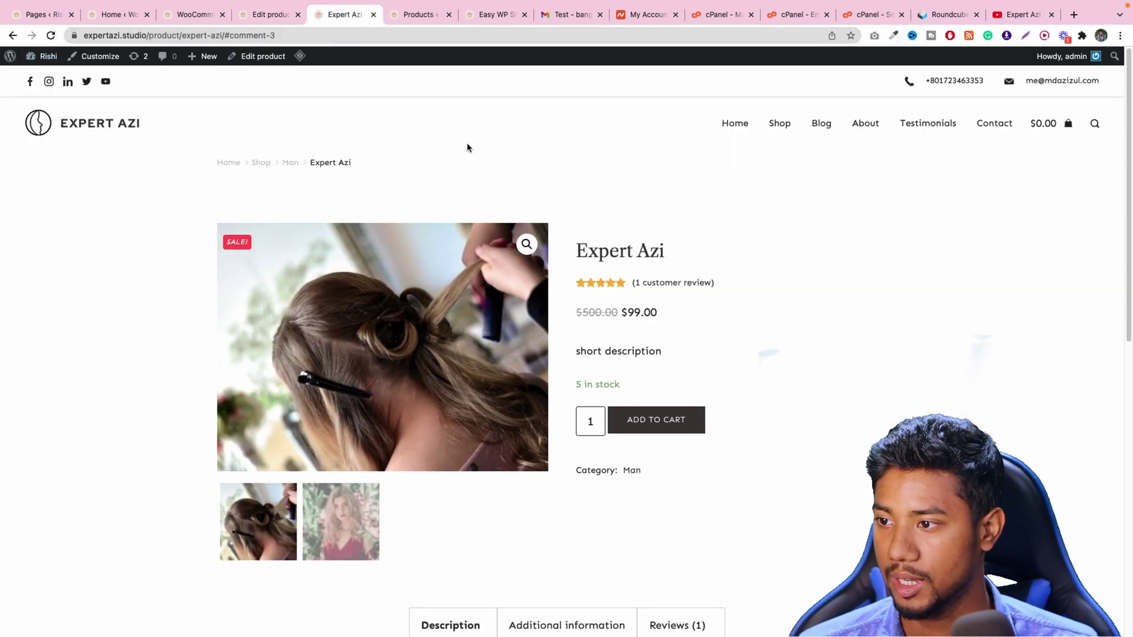
Reload the product page and select the Black color, after checking Red's price
click(51, 37)
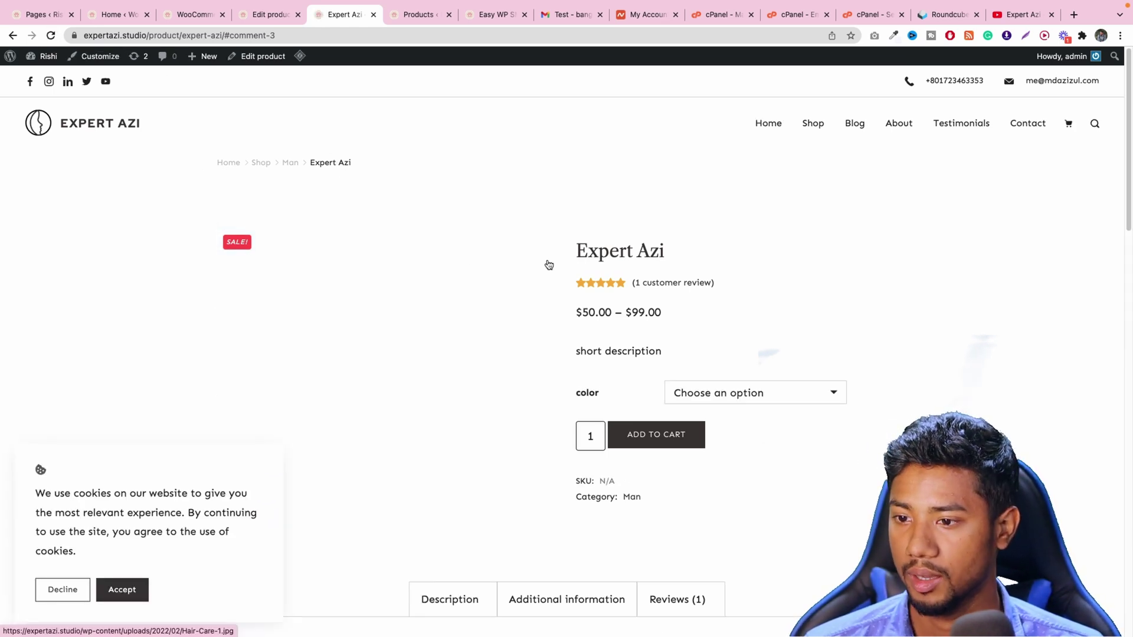
scroll(548, 264, down, 1)
scroll(642, 267, down, 1)
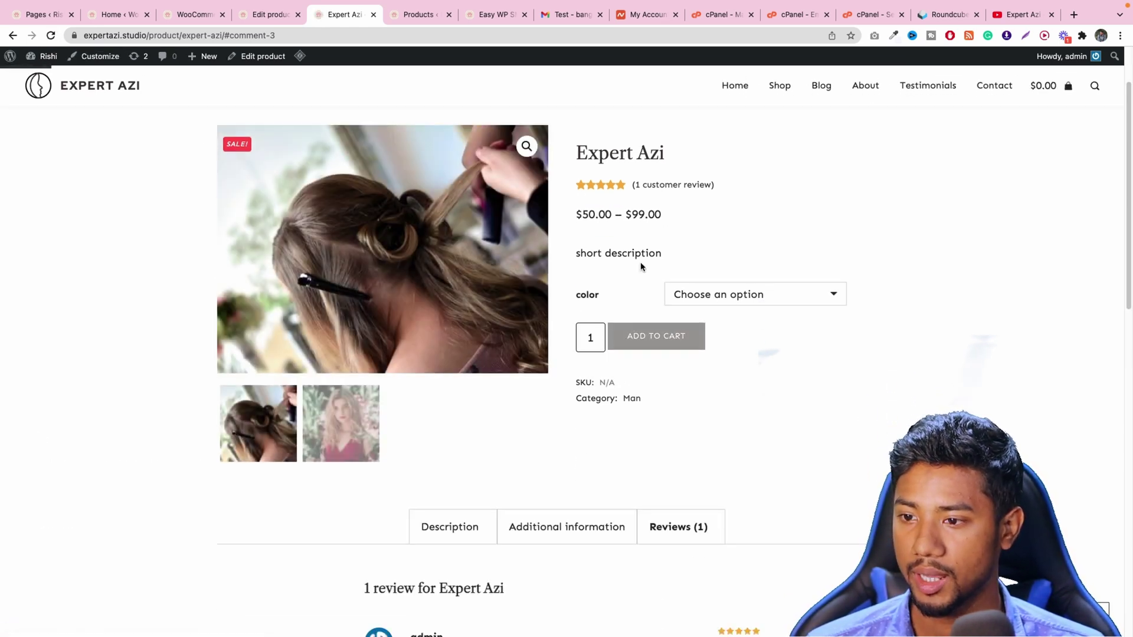
click(726, 298)
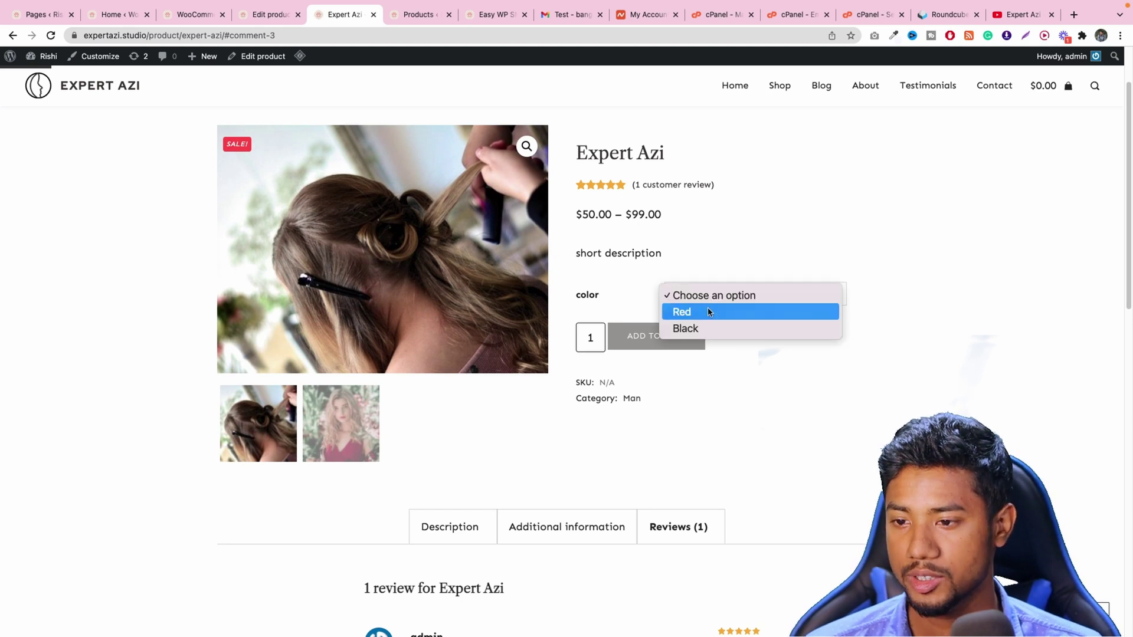
click(706, 309)
drag(667, 336, 582, 328)
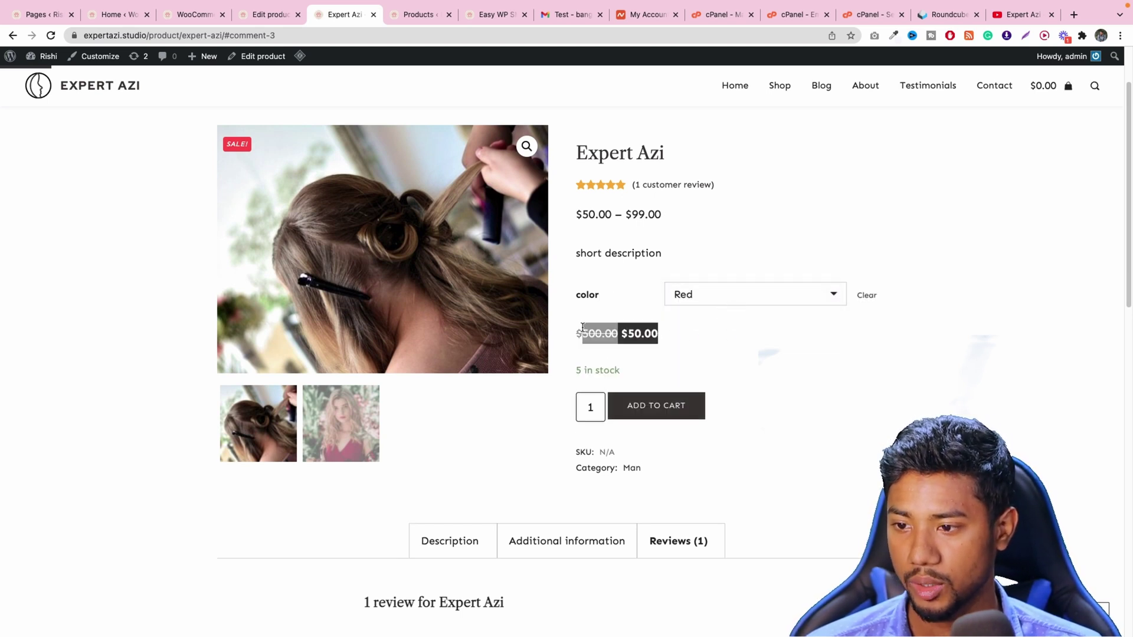
click(748, 297)
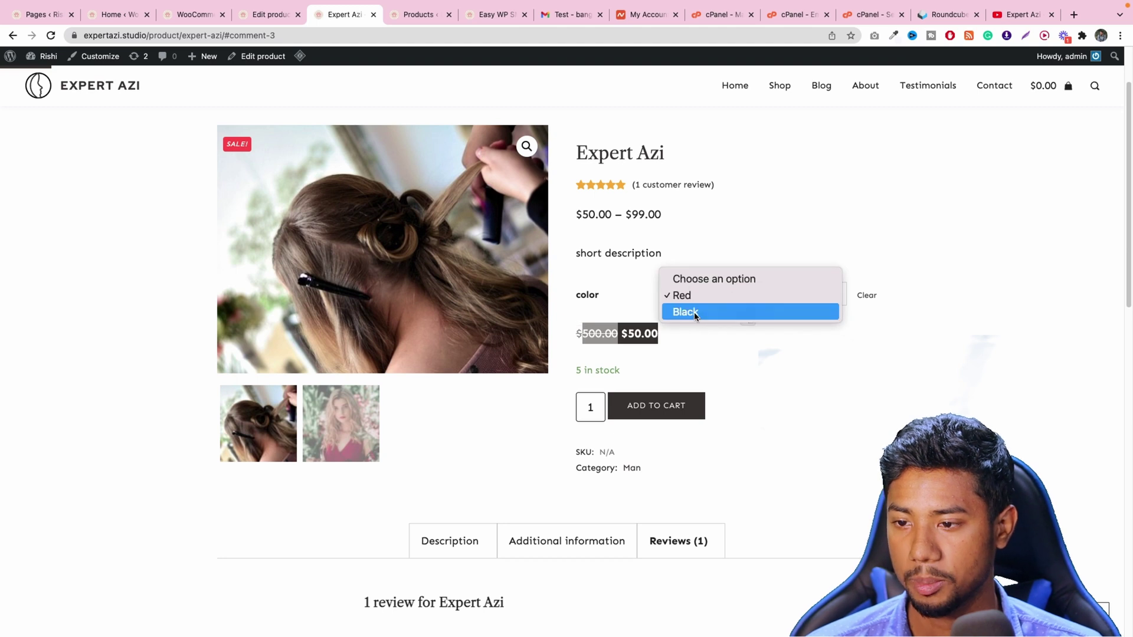
click(698, 316)
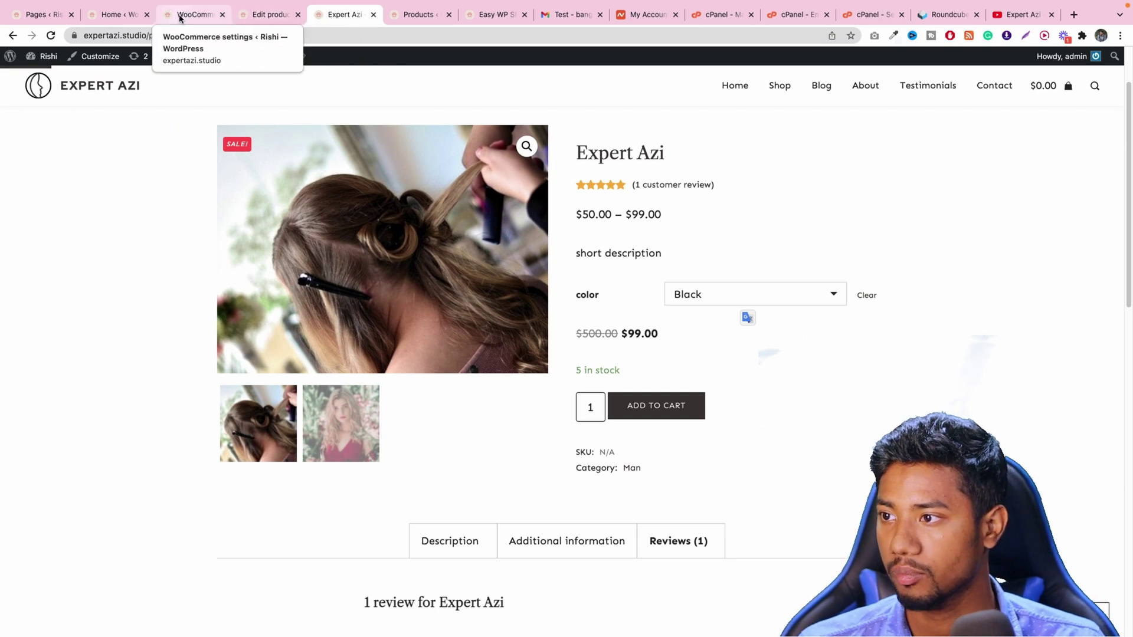
Close the extra admin tabs, add Expert Azi – Black to the cart, and proceed to checkout
click(209, 15)
click(223, 15)
click(223, 16)
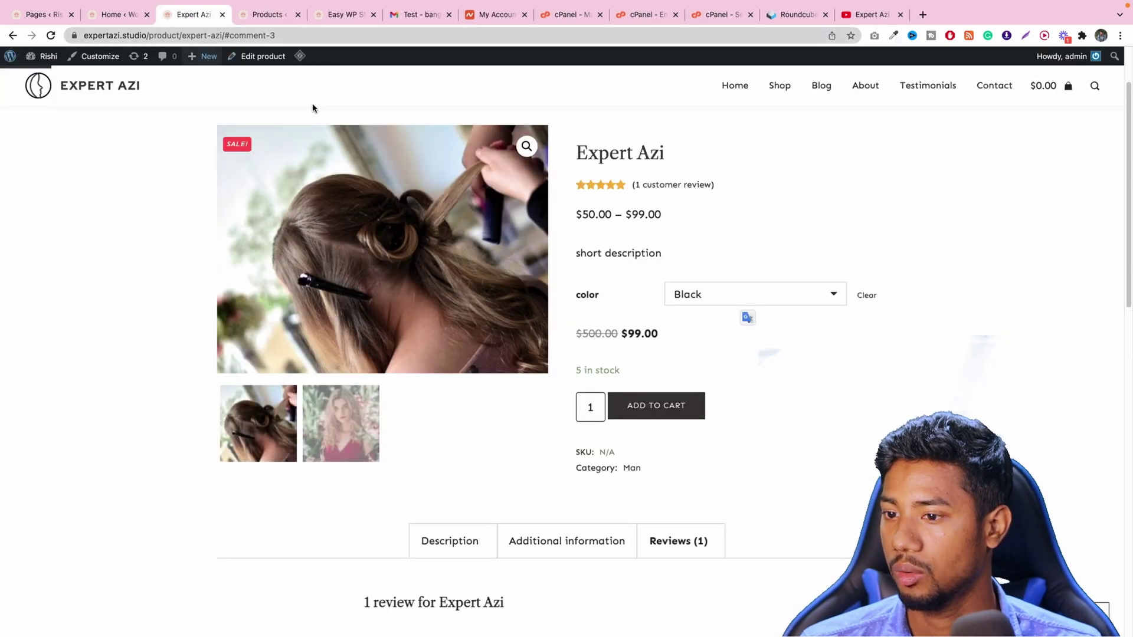
click(678, 406)
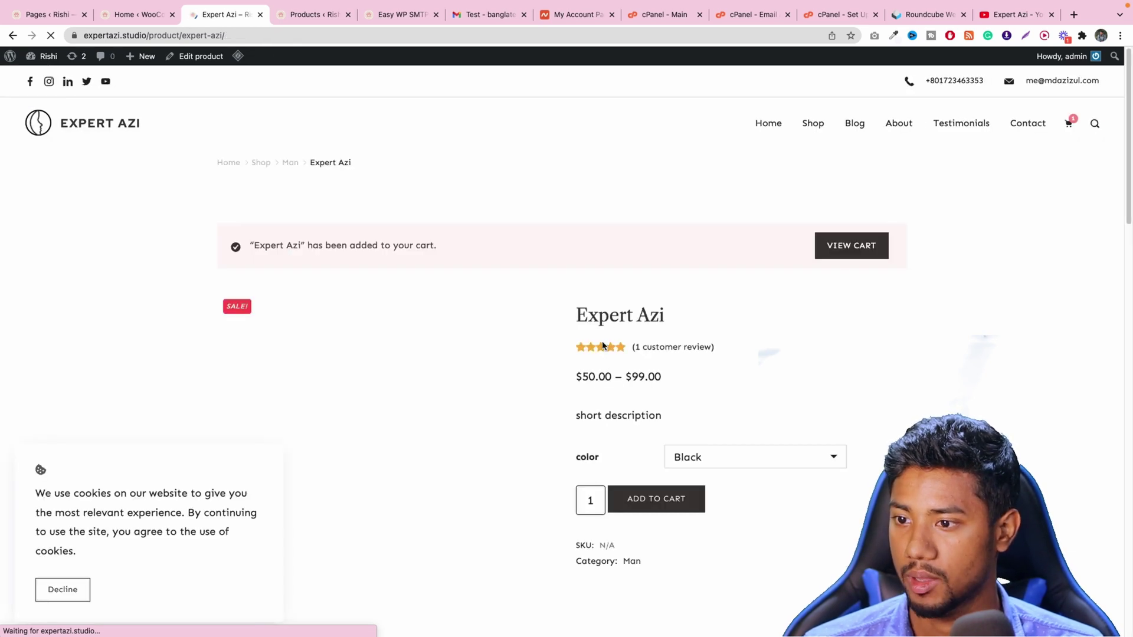
click(874, 247)
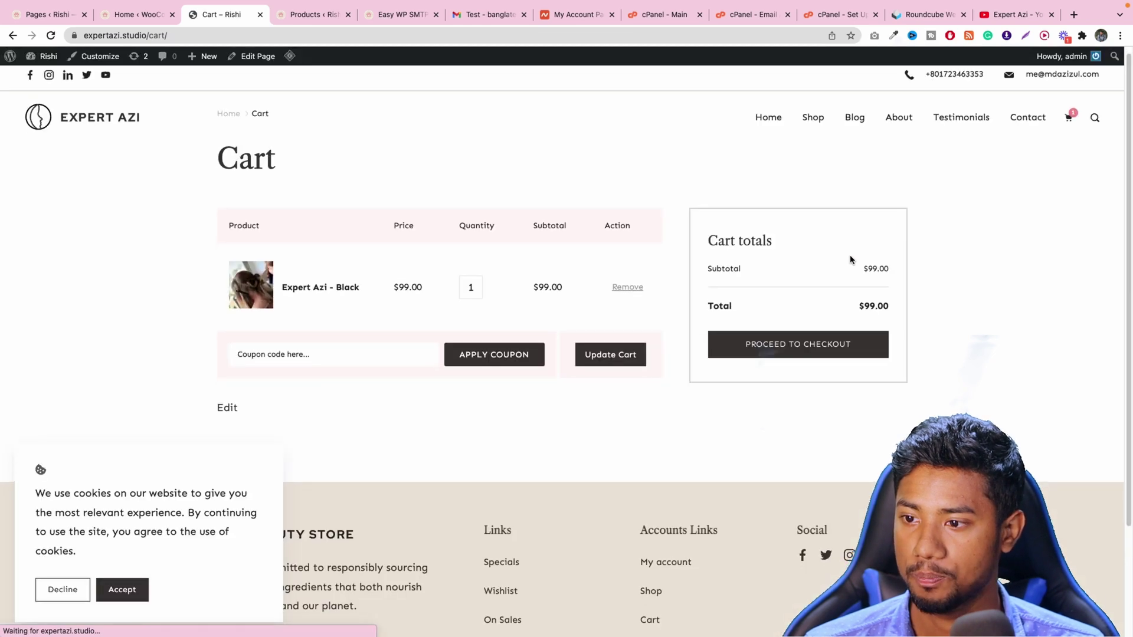
scroll(830, 238, down, 2)
click(829, 227)
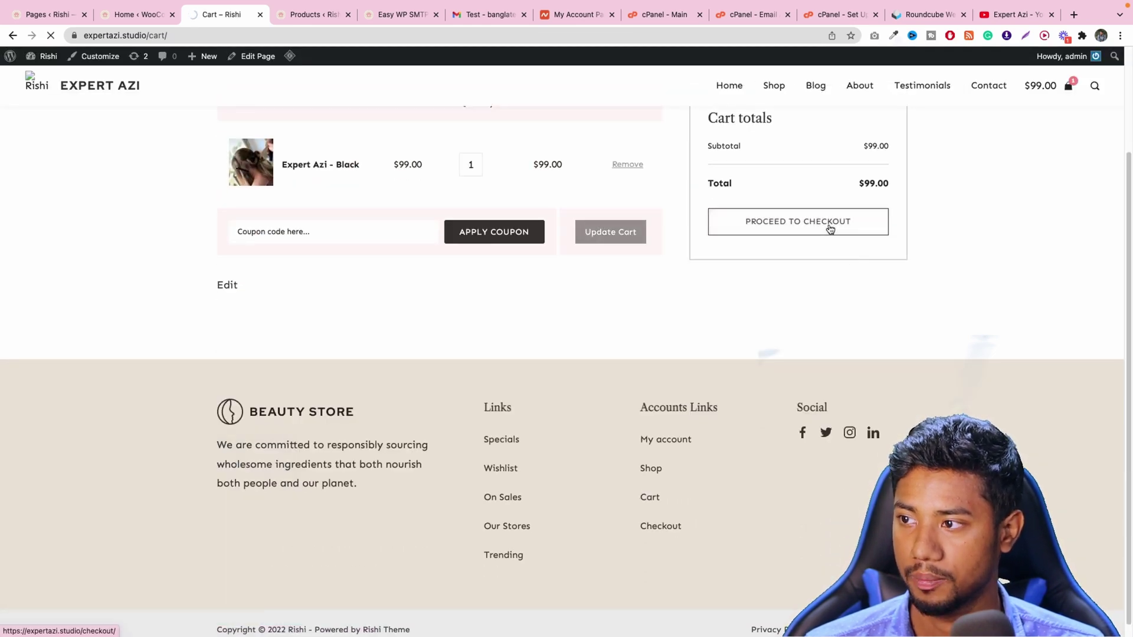
Review the checkout billing fields, including Company name
scroll(392, 286, down, 4)
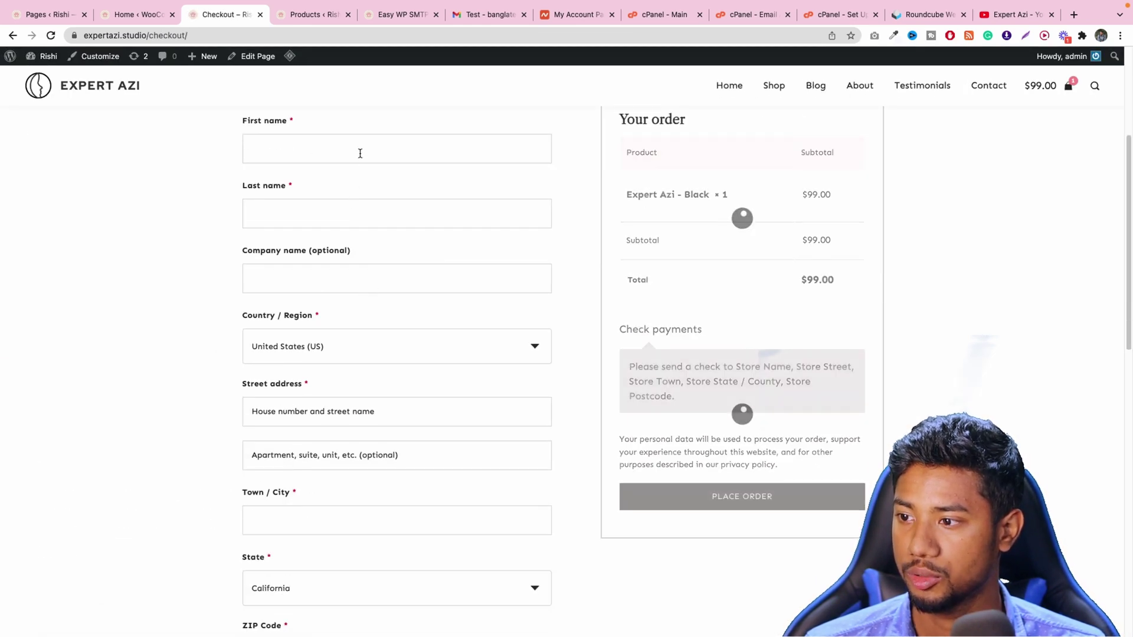
drag(225, 253, 396, 256)
click(429, 254)
scroll(464, 369, down, 2)
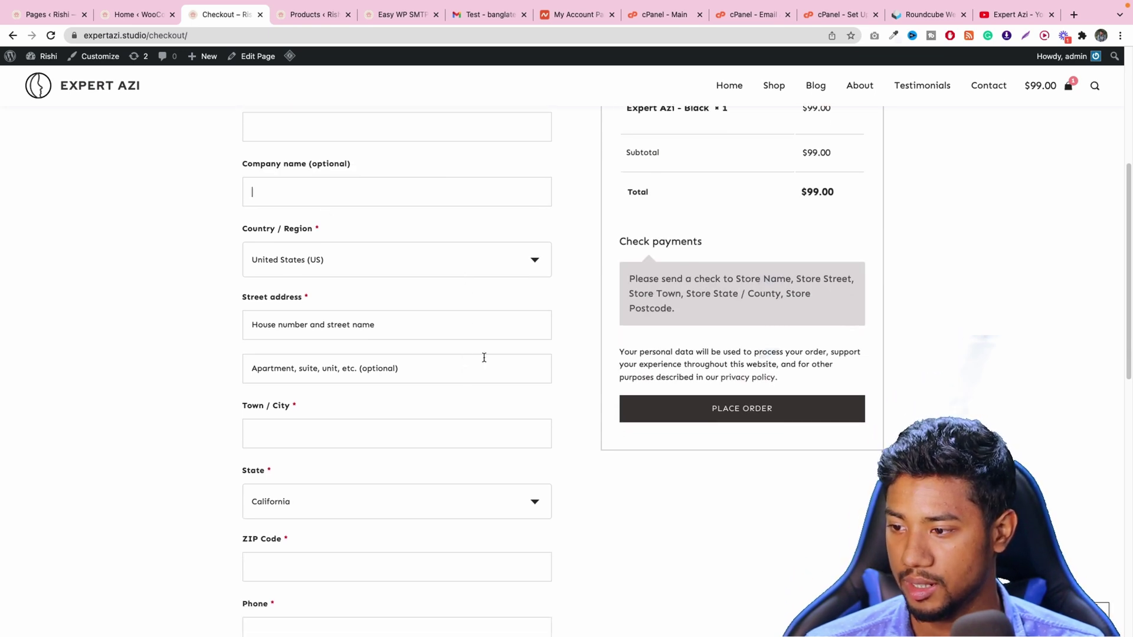
scroll(355, 333, up, 5)
right_click(109, 57)
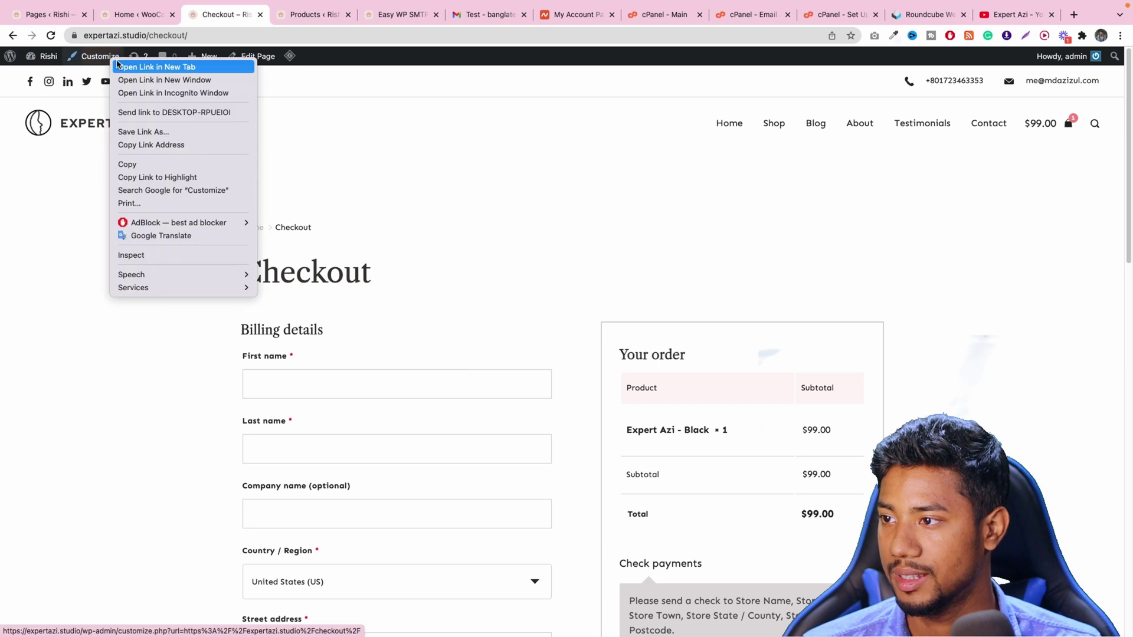
Open the site customizer in a new tab and go to its Checkout Page settings
click(145, 65)
click(286, 14)
click(207, 14)
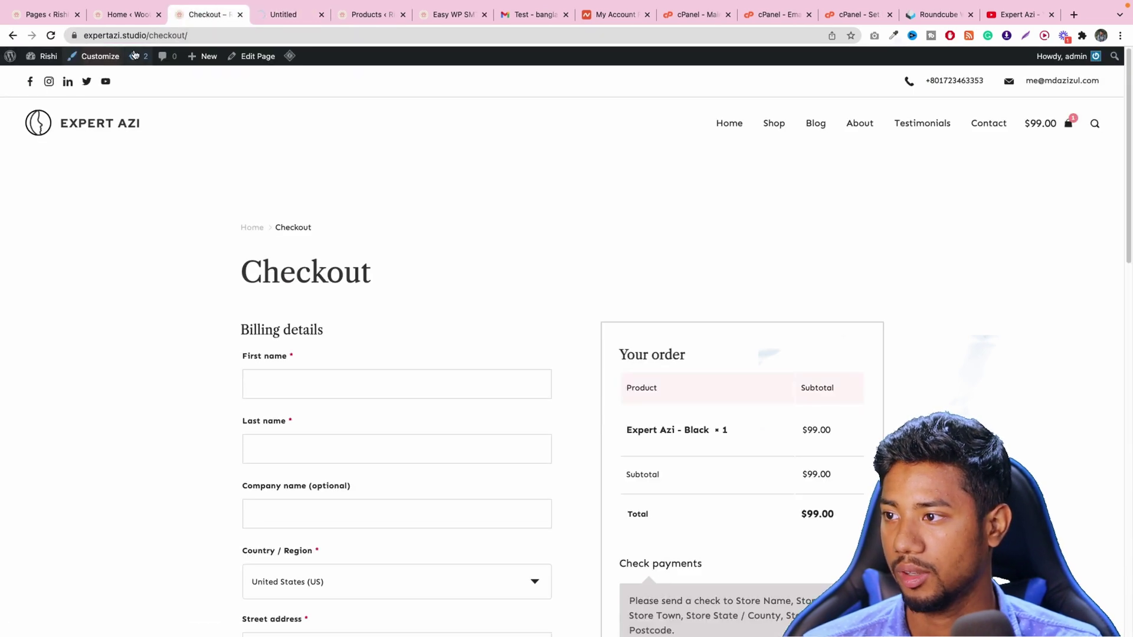
click(298, 17)
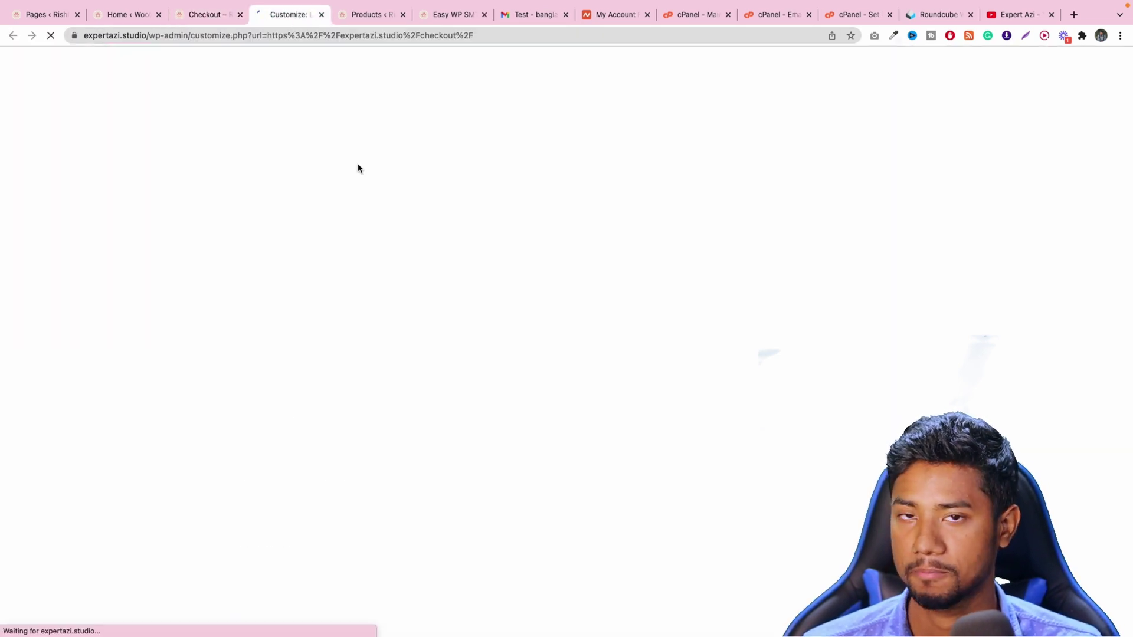
scroll(73, 480, down, 8)
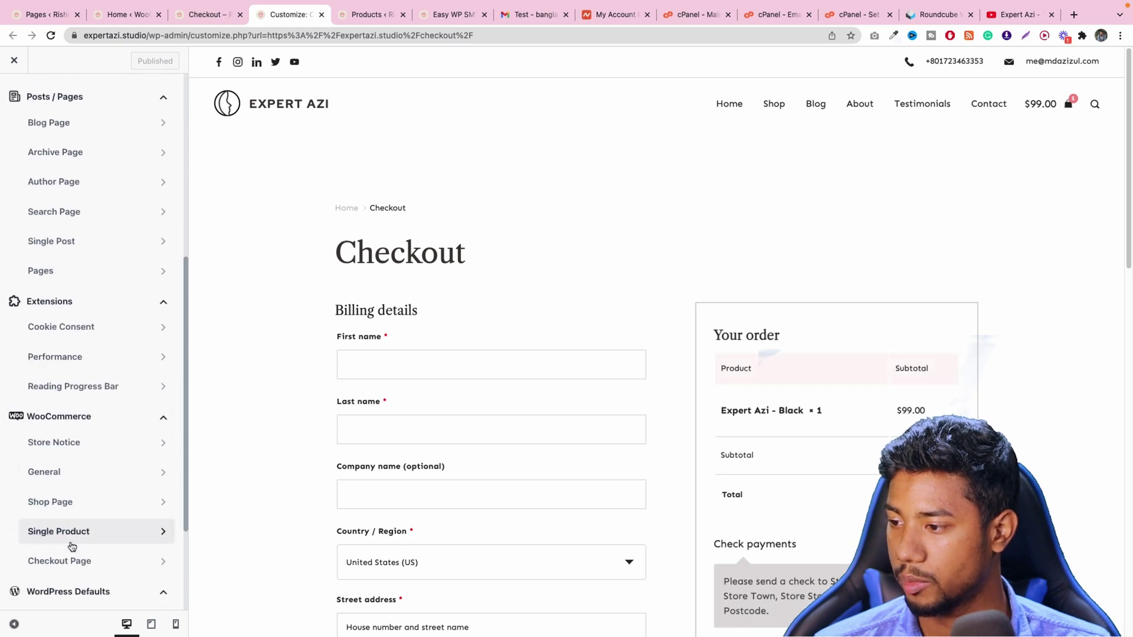
click(76, 503)
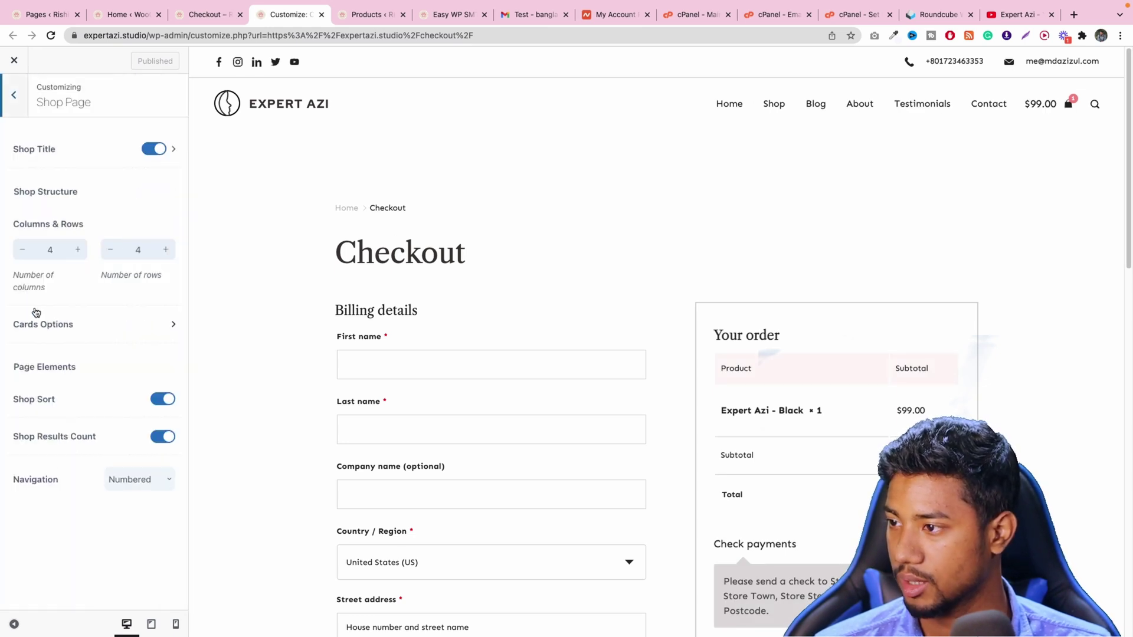
click(13, 106)
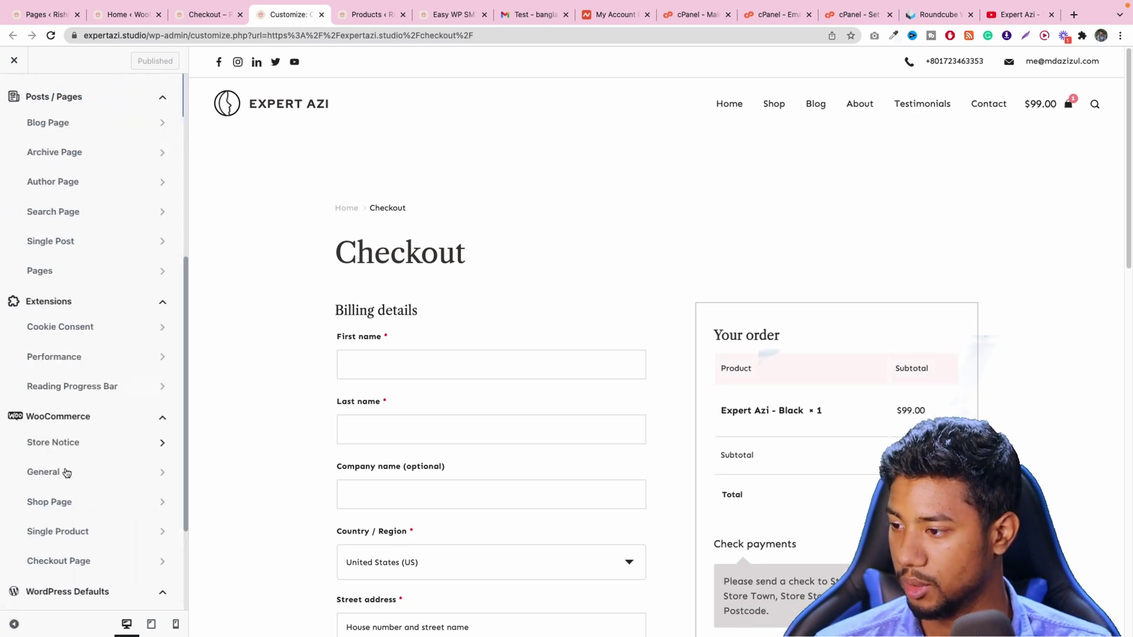
click(86, 563)
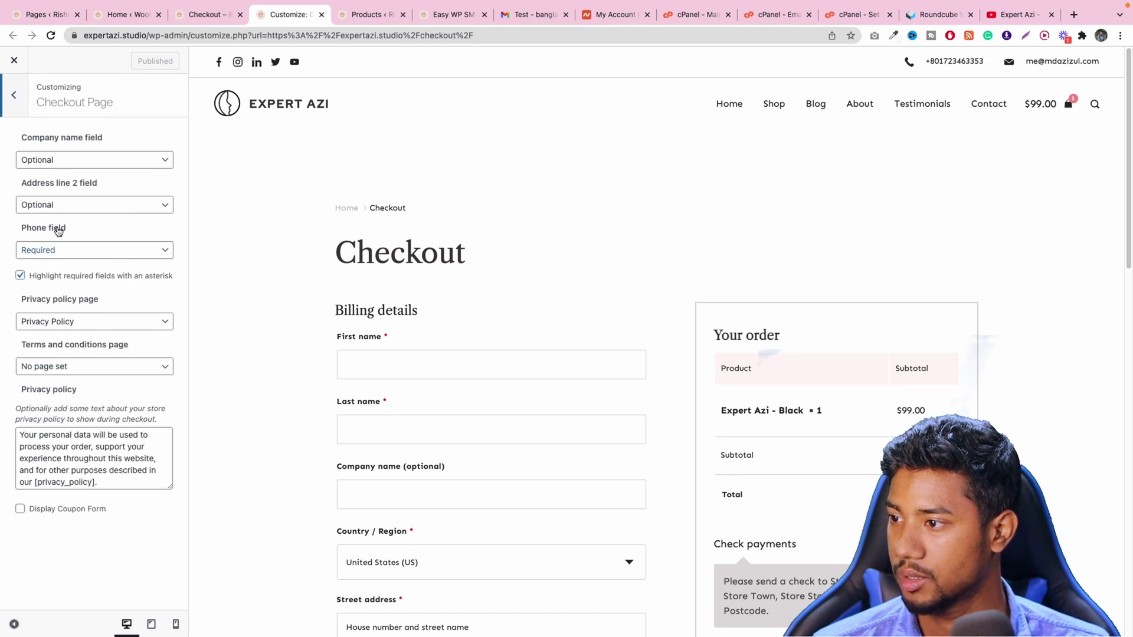
Hide the Company name and Address line 2 fields, keeping the phone field required
click(107, 162)
click(59, 145)
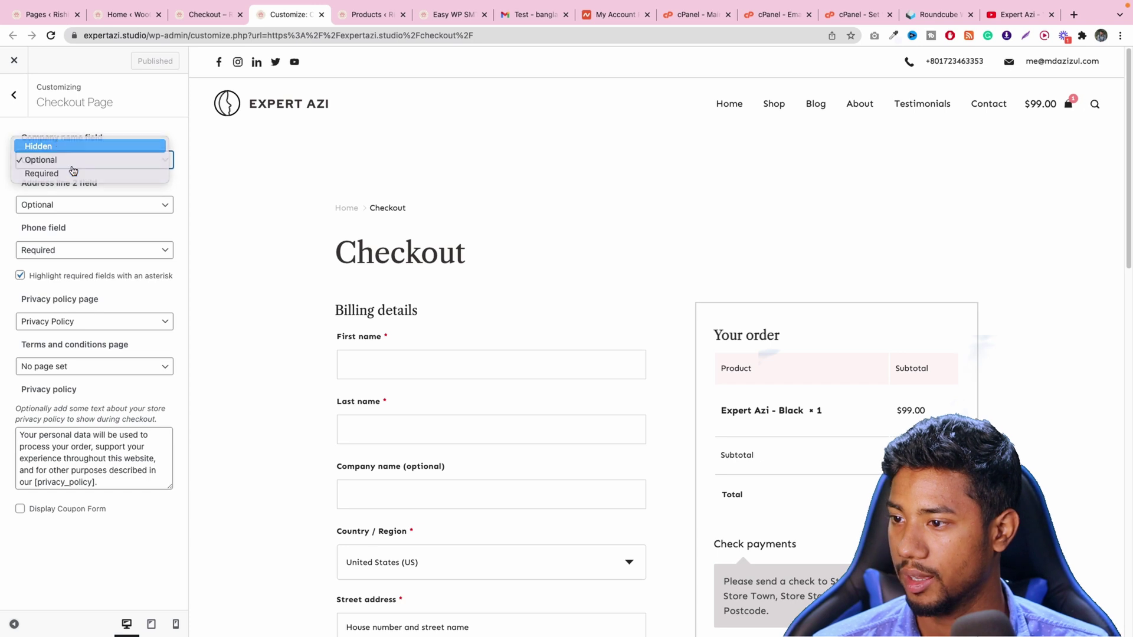
click(108, 204)
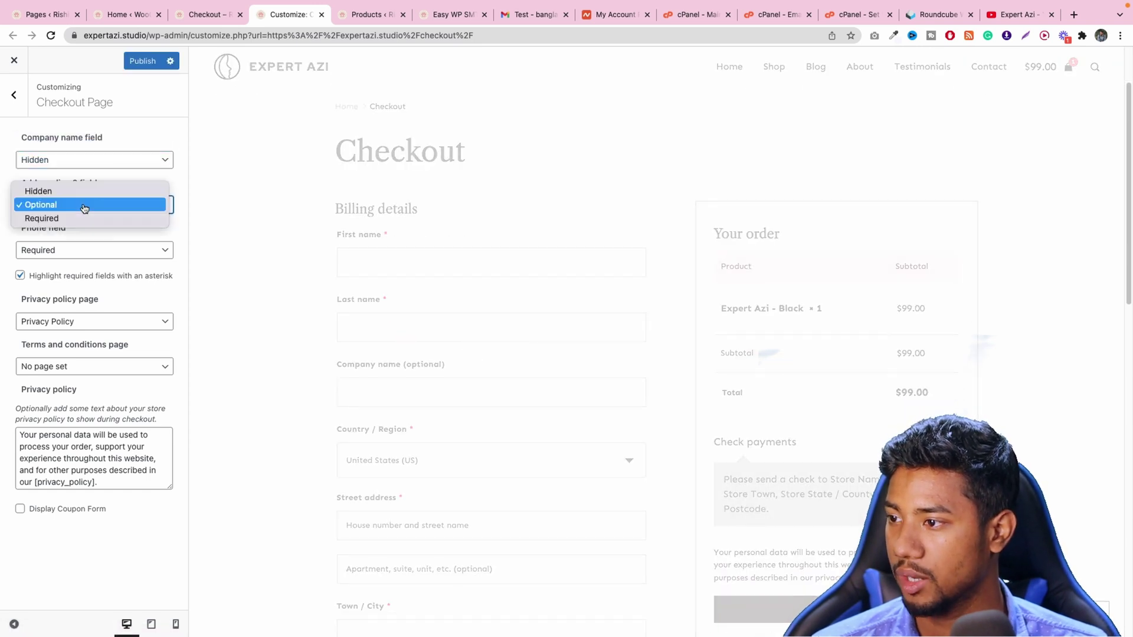
click(51, 195)
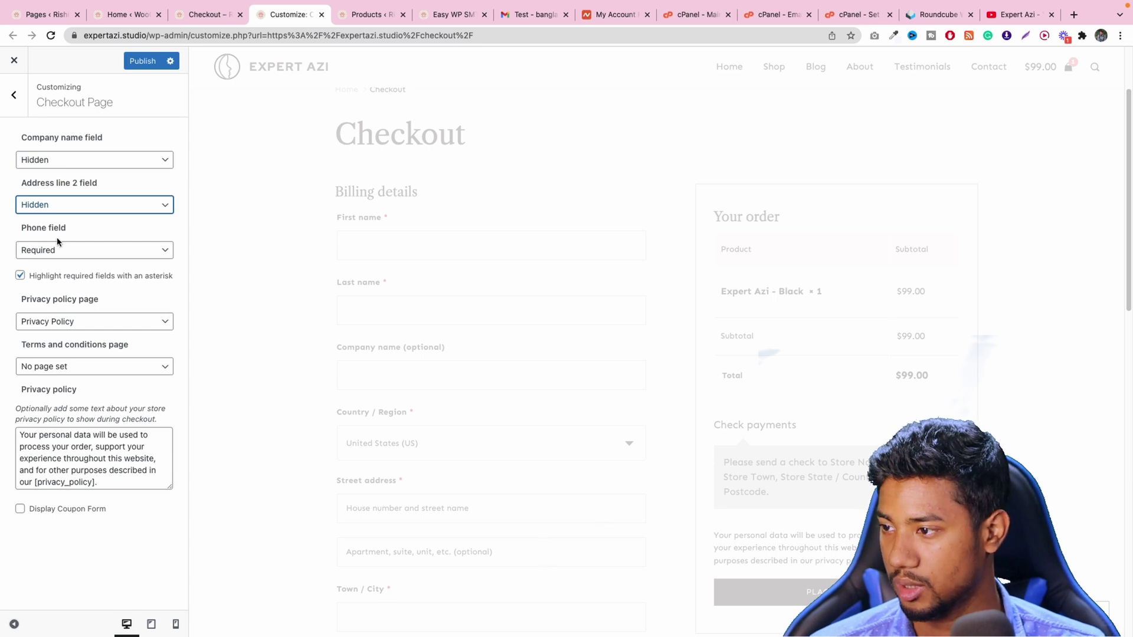
click(60, 251)
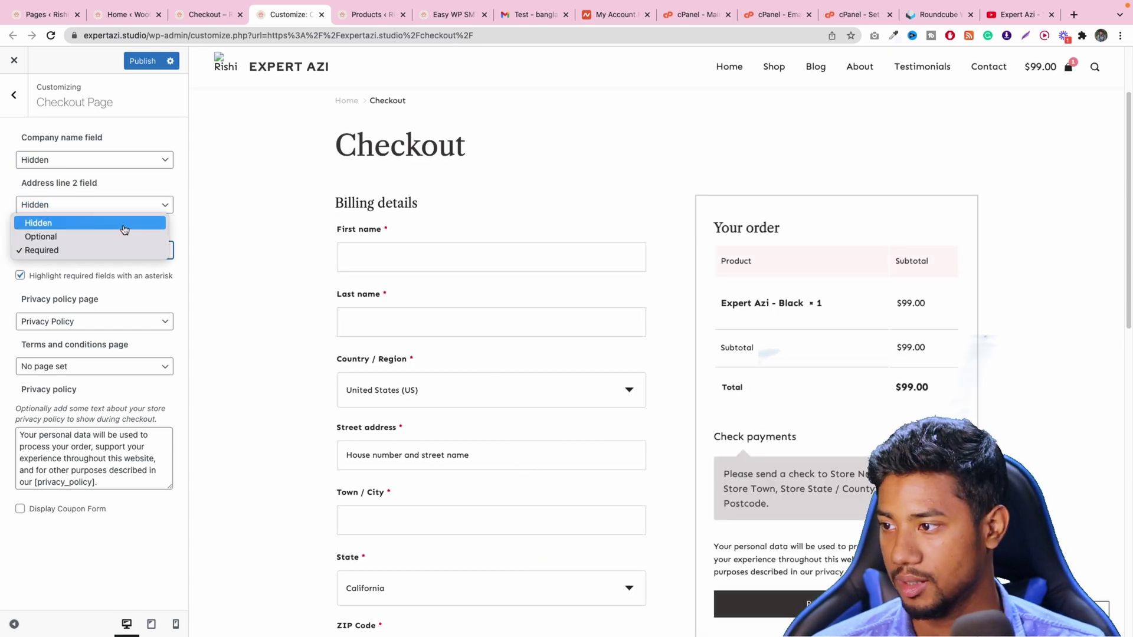
click(2, 299)
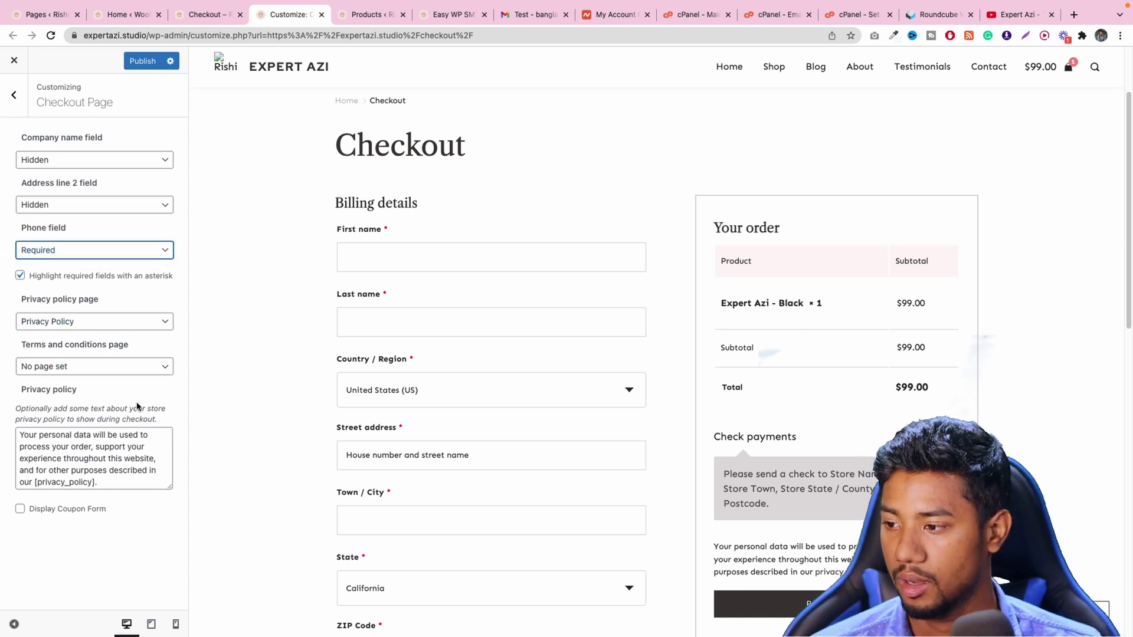
Enable Display Coupon Form and publish the checkout changes
click(20, 509)
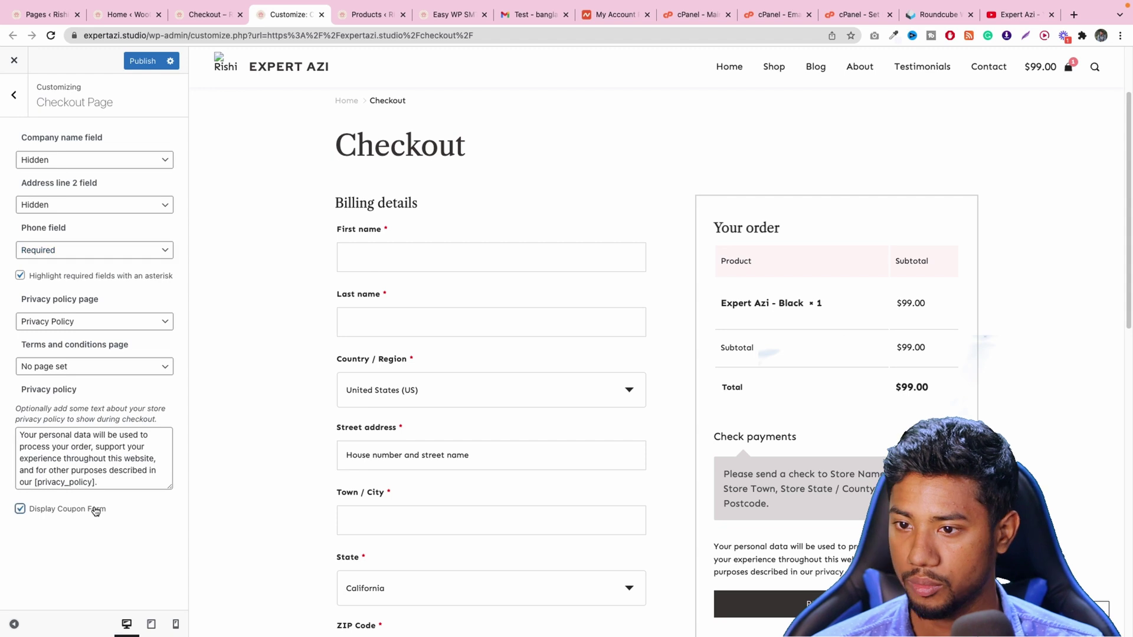
scroll(632, 465, down, 15)
scroll(628, 469, up, 15)
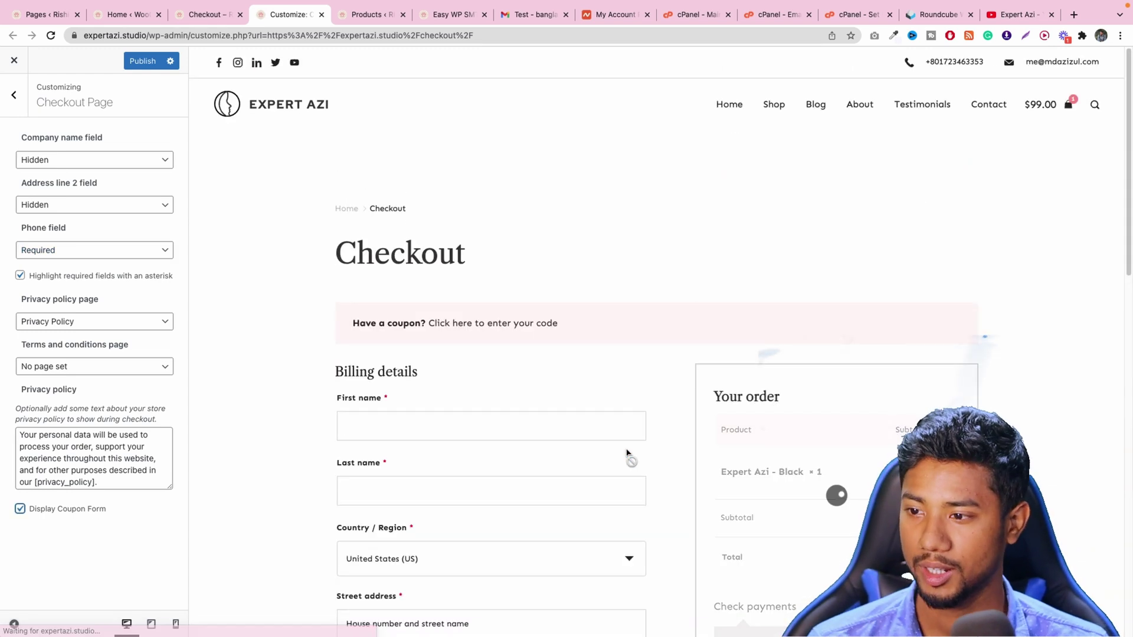
scroll(626, 454, down, 1)
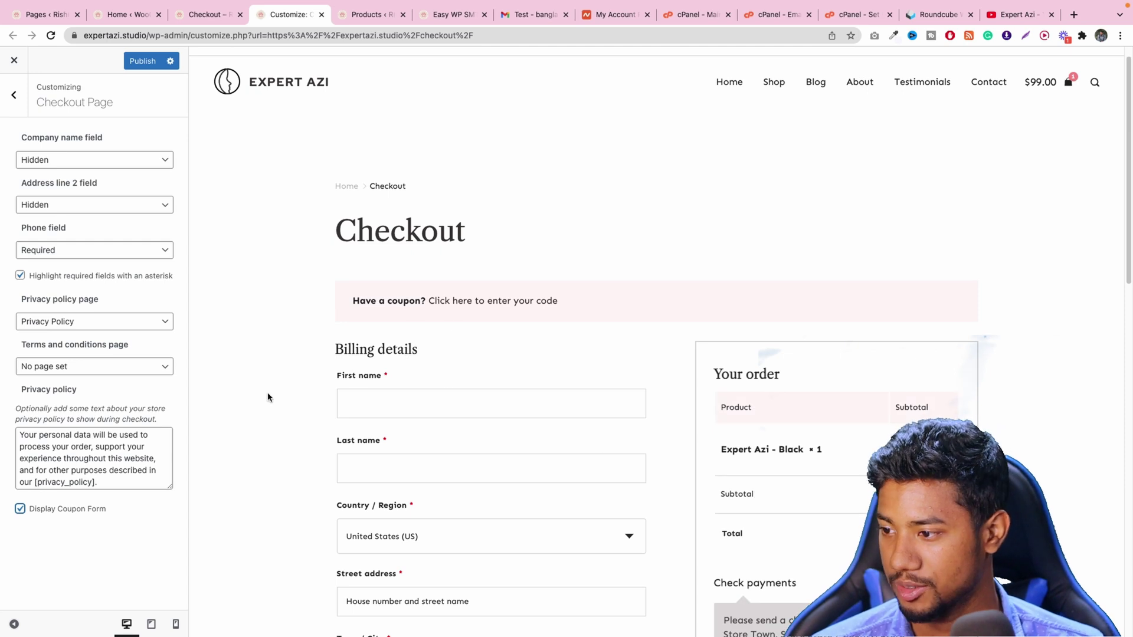
click(133, 63)
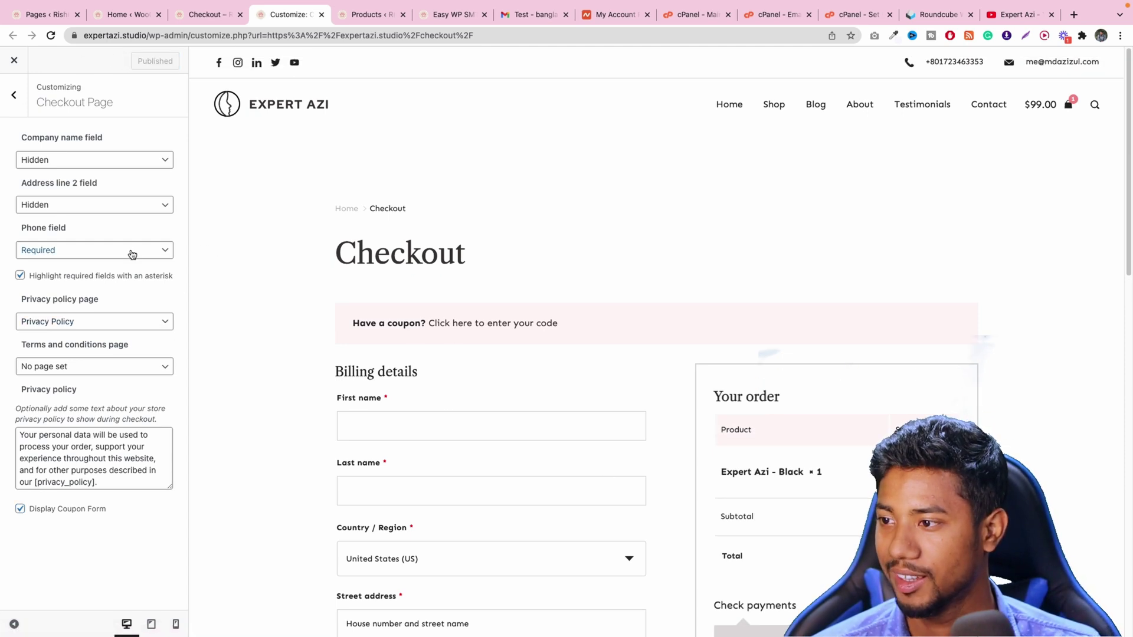
scroll(360, 362, down, 10)
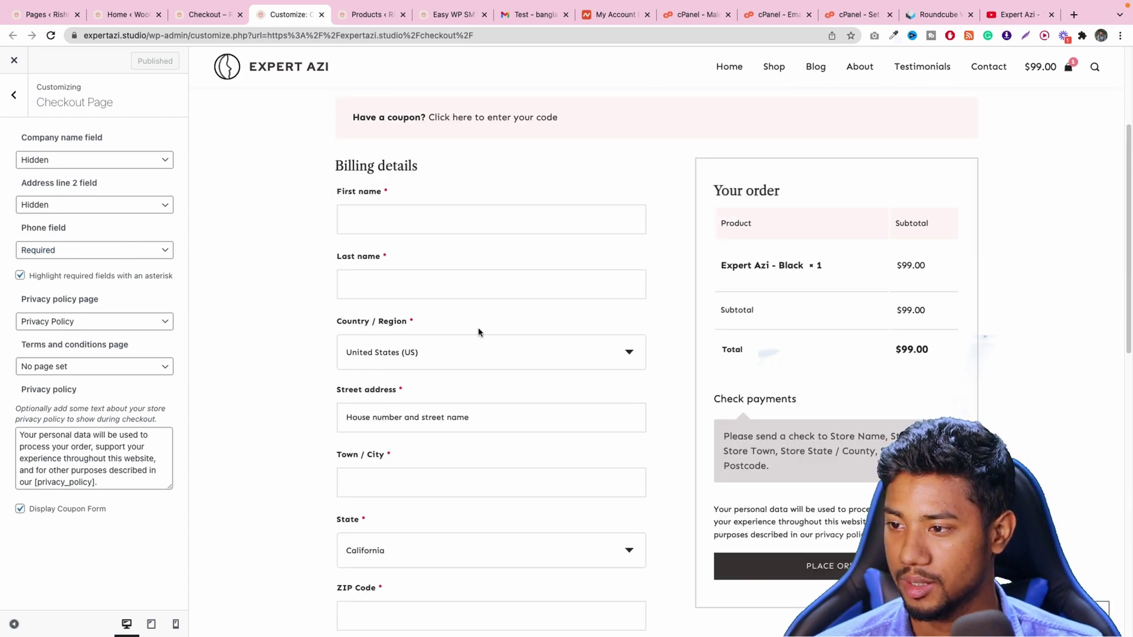
click(207, 14)
Reload the checkout page and fill the billing form from a saved browser address
scroll(387, 222, down, 4)
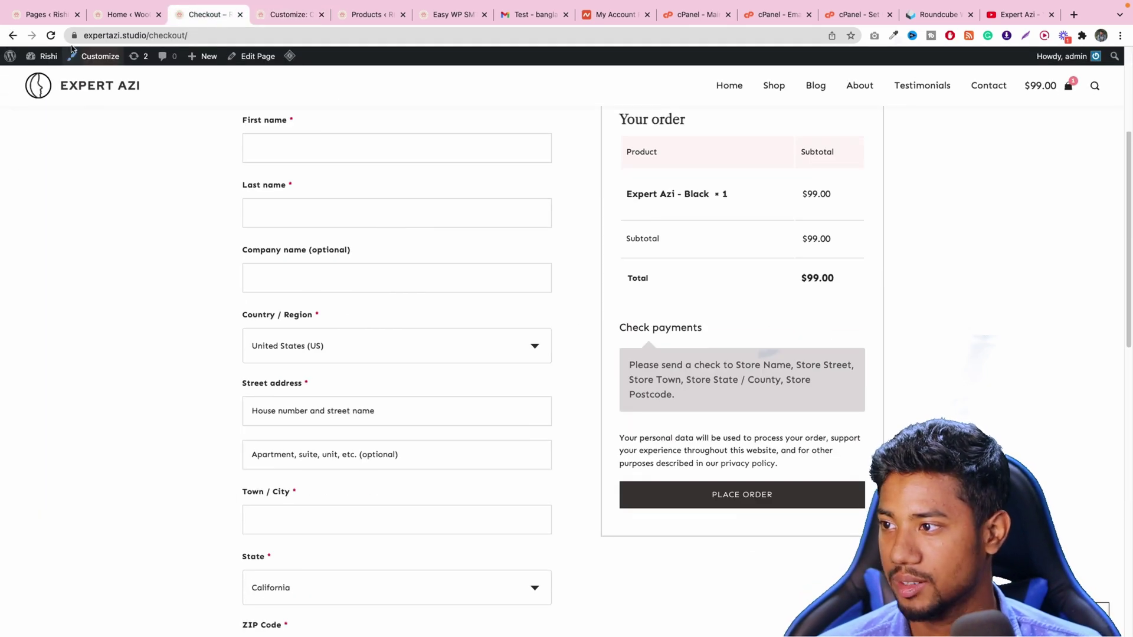
click(52, 36)
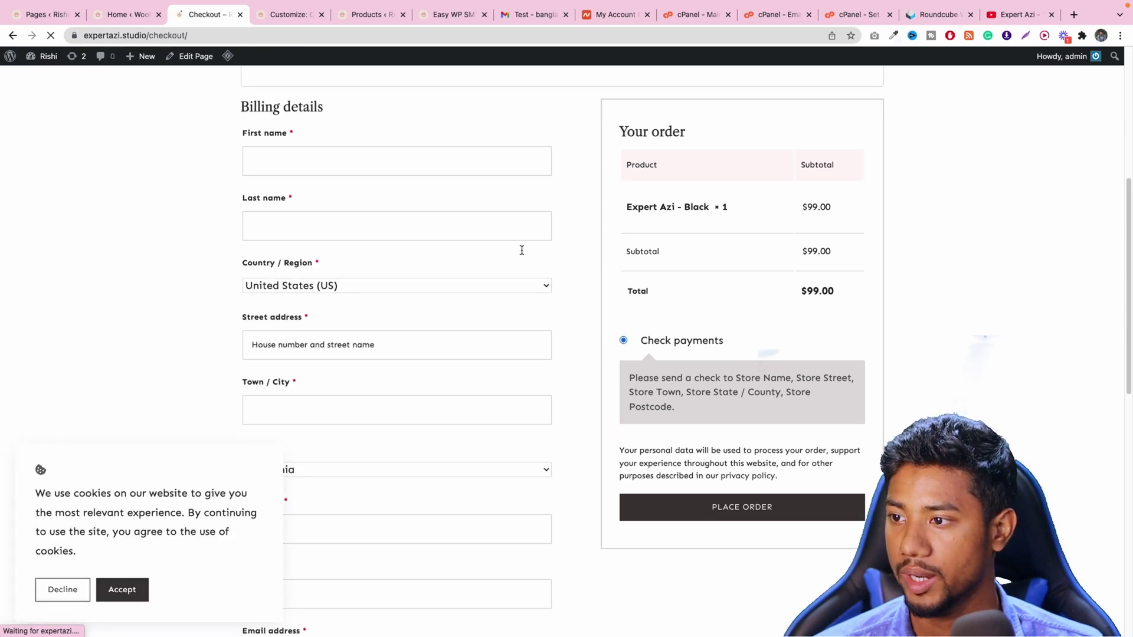
click(304, 253)
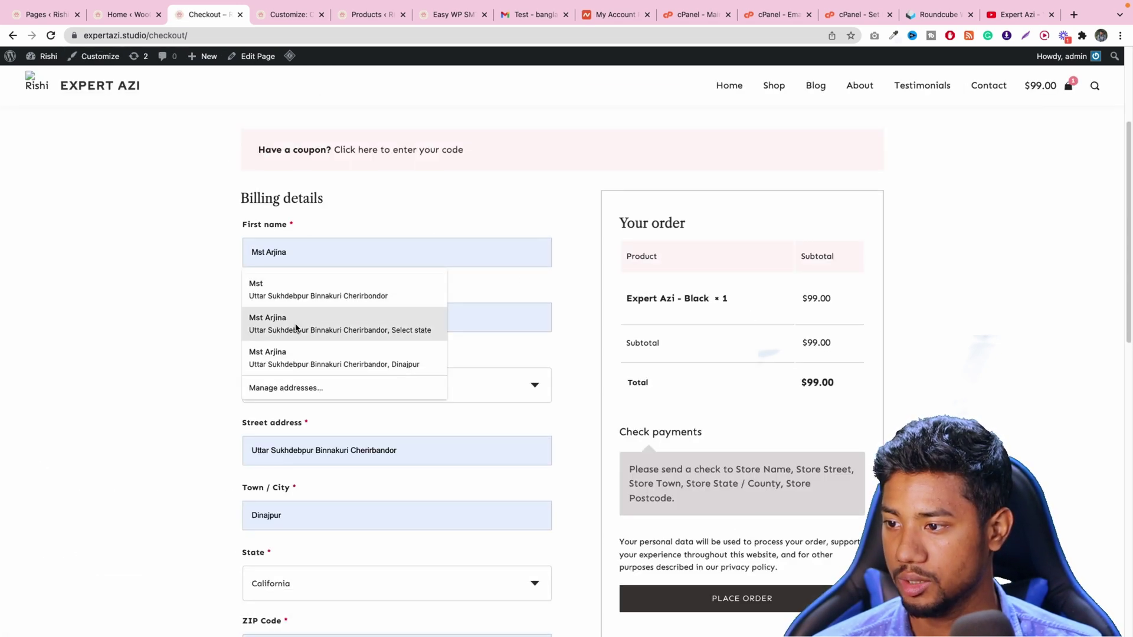
click(292, 298)
Replace the autofilled first and last names with the customer's name
double_click(299, 316)
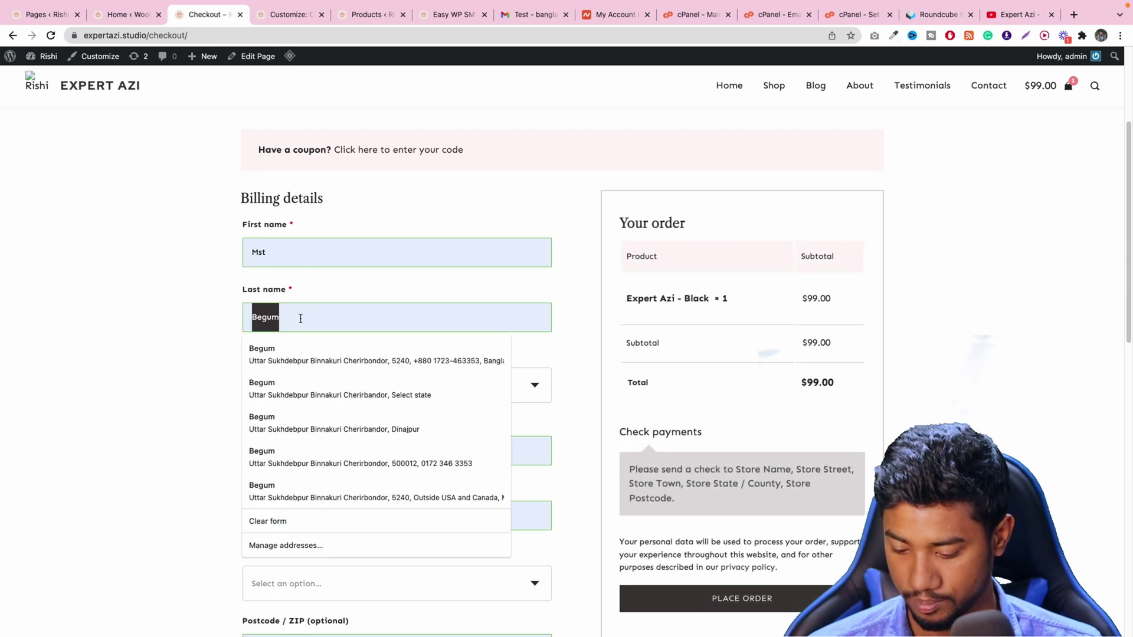
text(Azi)
click(309, 252)
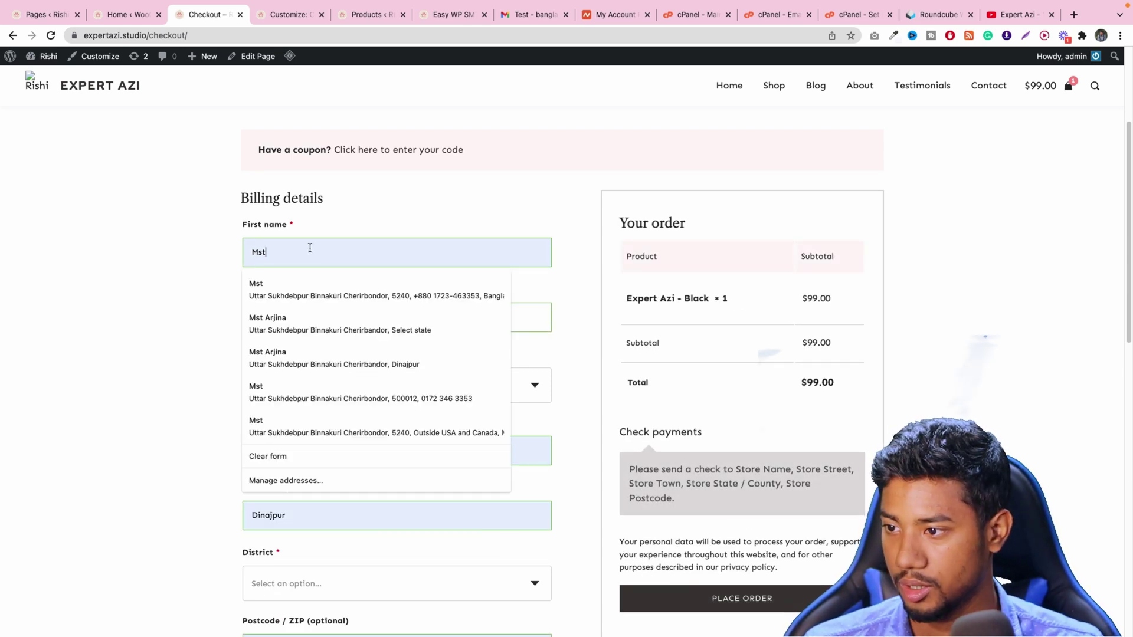
double_click(308, 253)
text(Md)
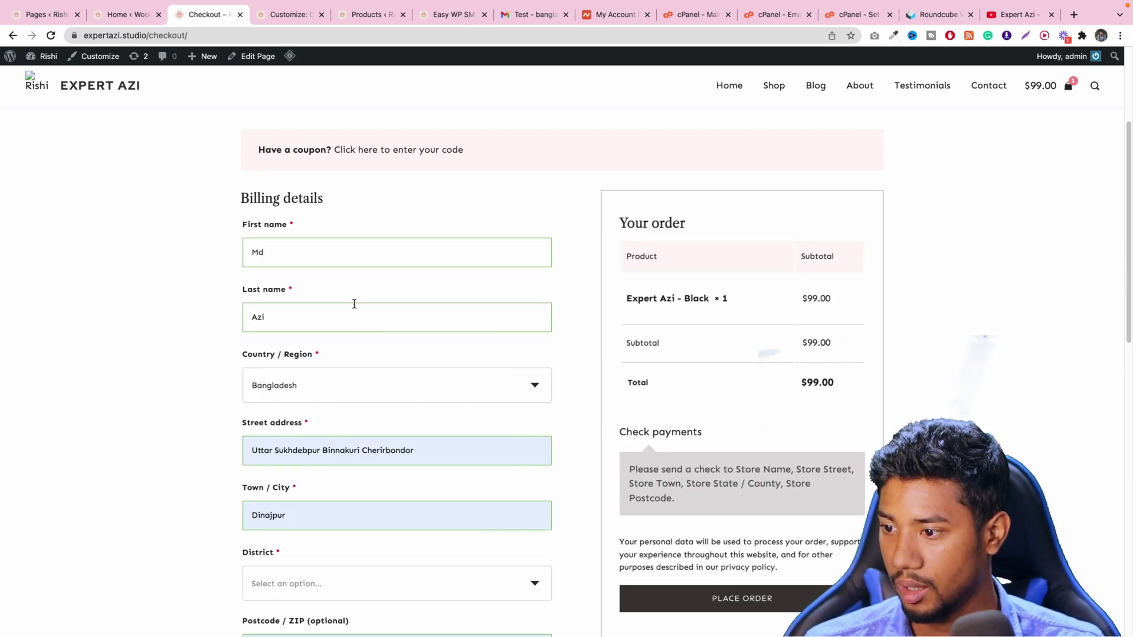
Select the customer's district in the District dropdown and review the completed billing form
scroll(352, 303, down, 6)
click(334, 219)
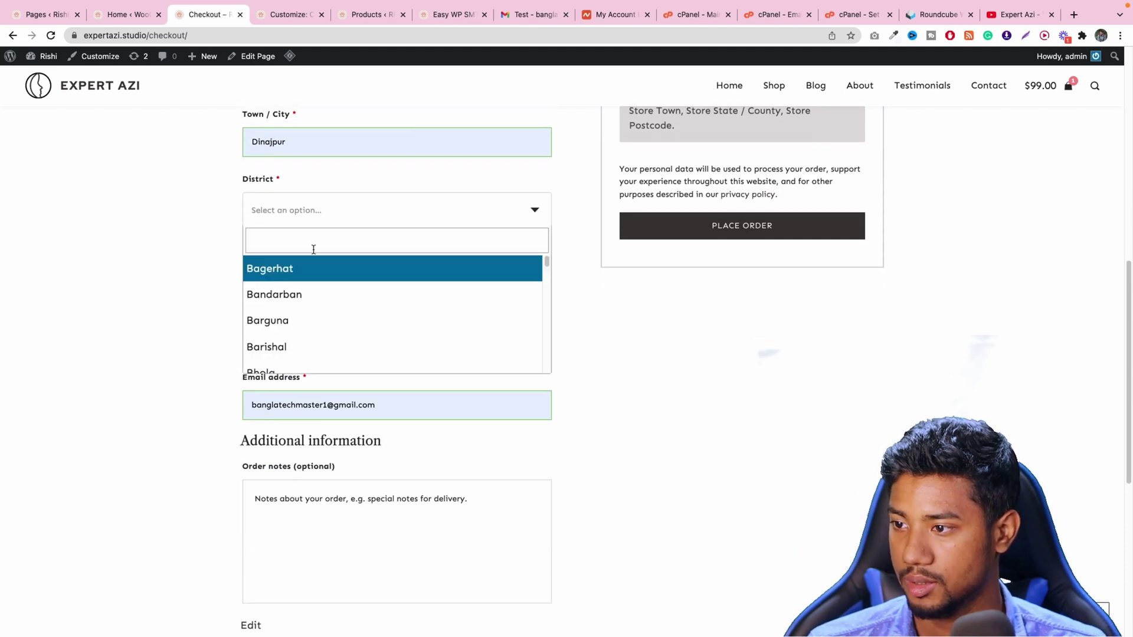
text(dina)
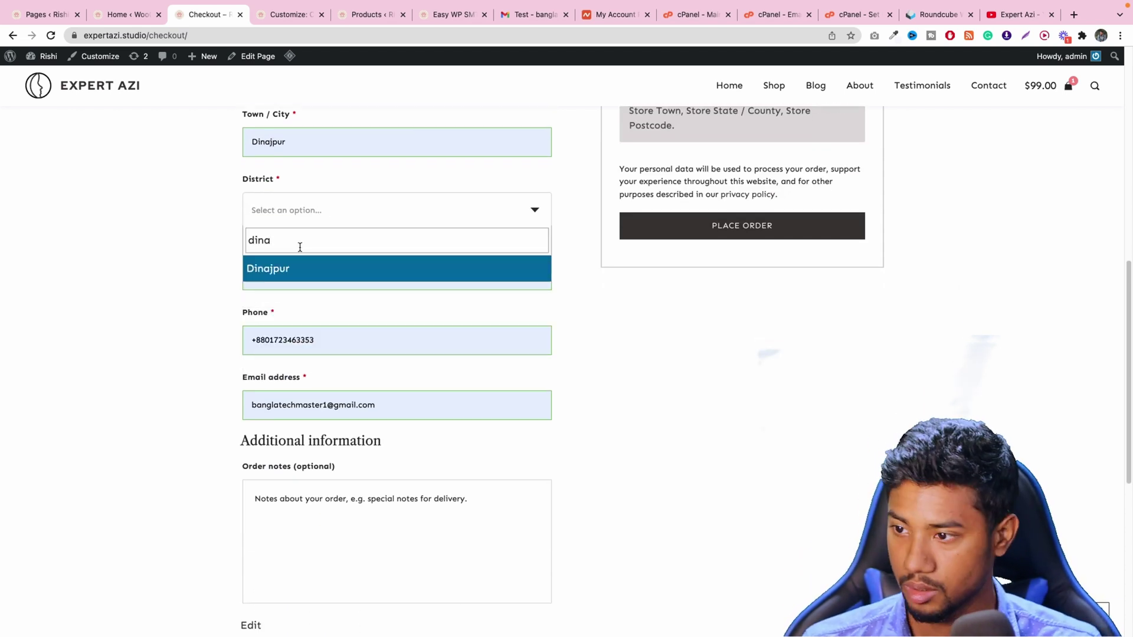
click(303, 270)
scroll(437, 336, down, 2)
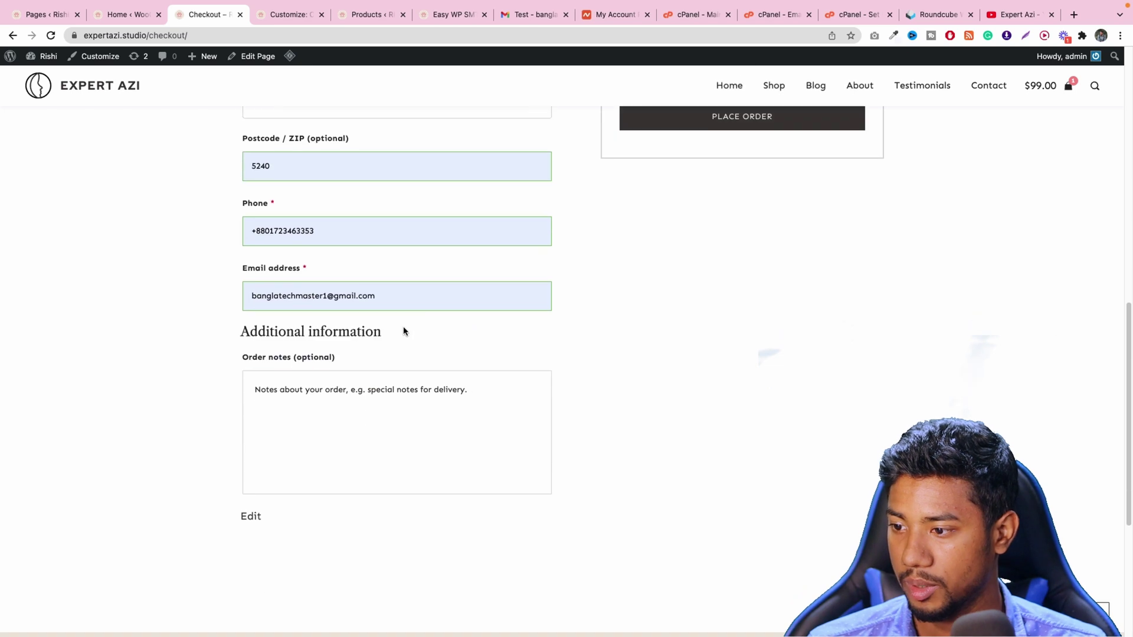
scroll(458, 387, up, 8)
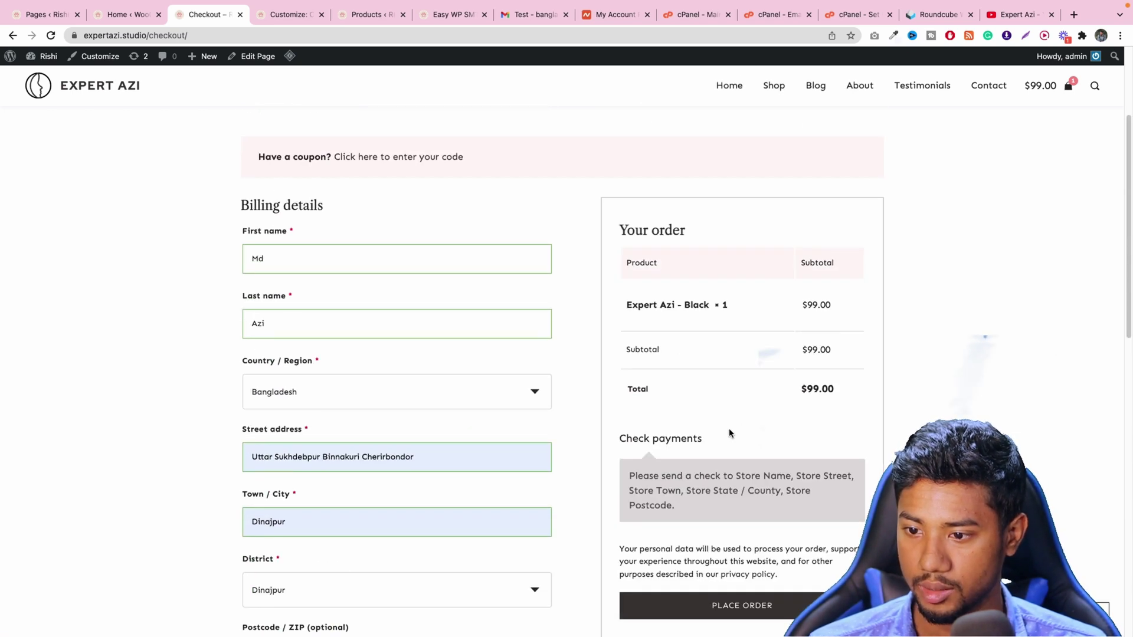
scroll(714, 440, up, 3)
scroll(713, 439, down, 3)
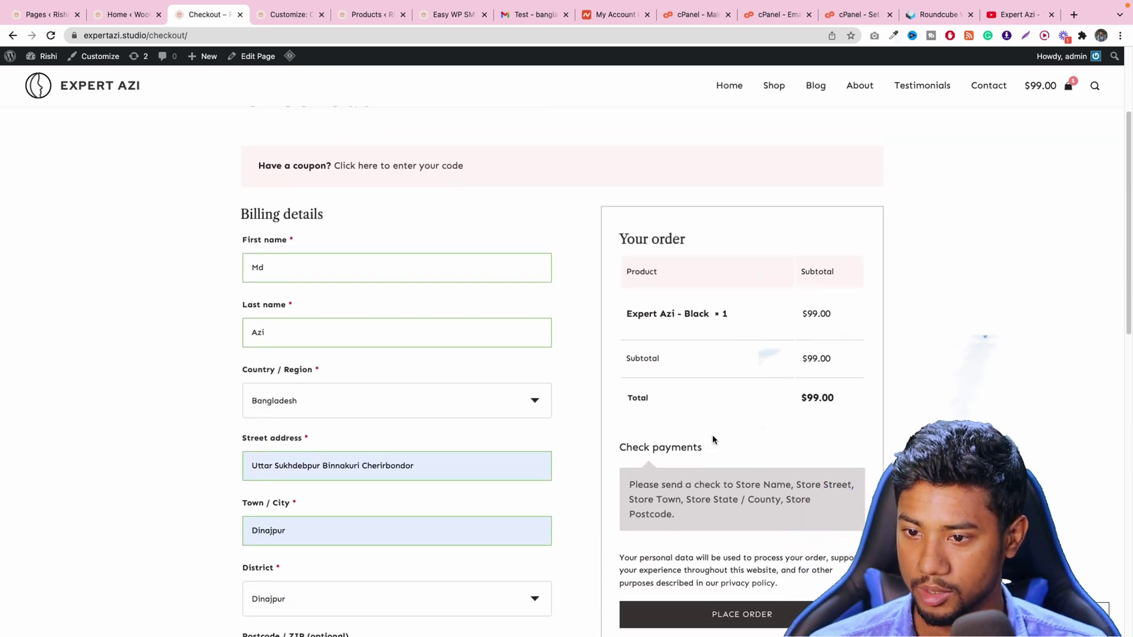
scroll(714, 440, down, 1)
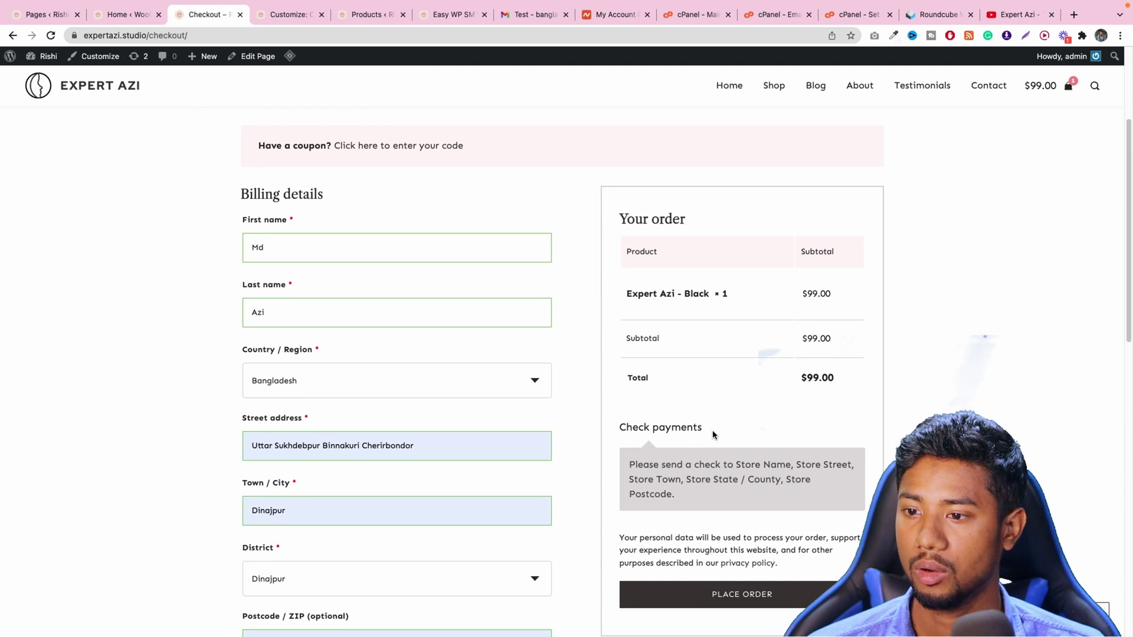
click(124, 14)
Open Plugins > Add New in a new tab and search for 'paypal'
click(46, 15)
scroll(112, 276, down, 1)
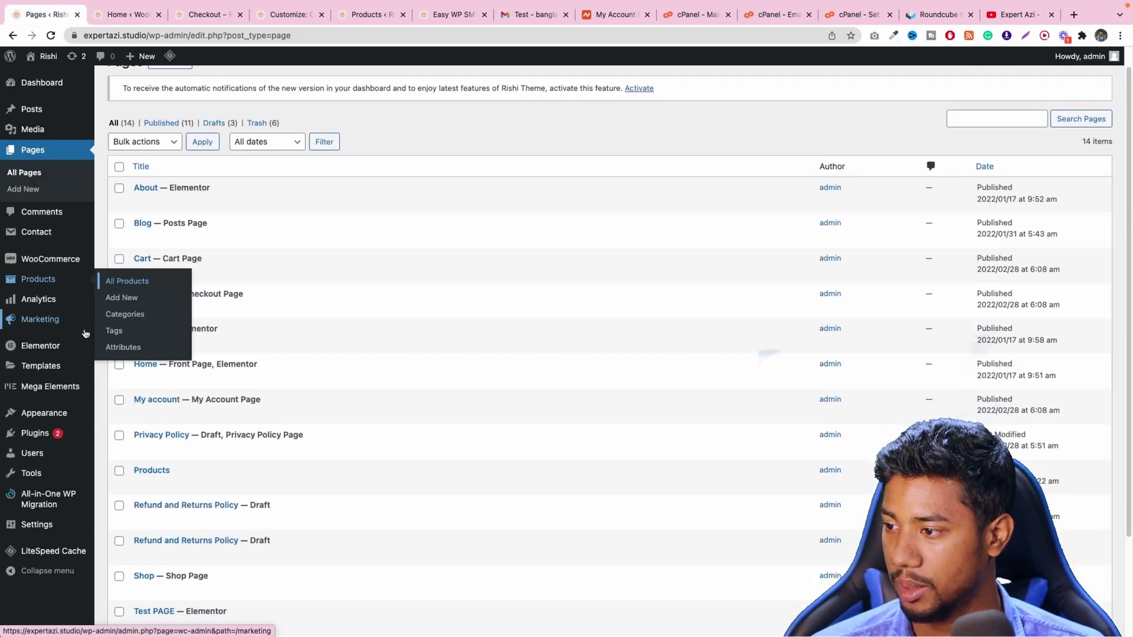
right_click(138, 457)
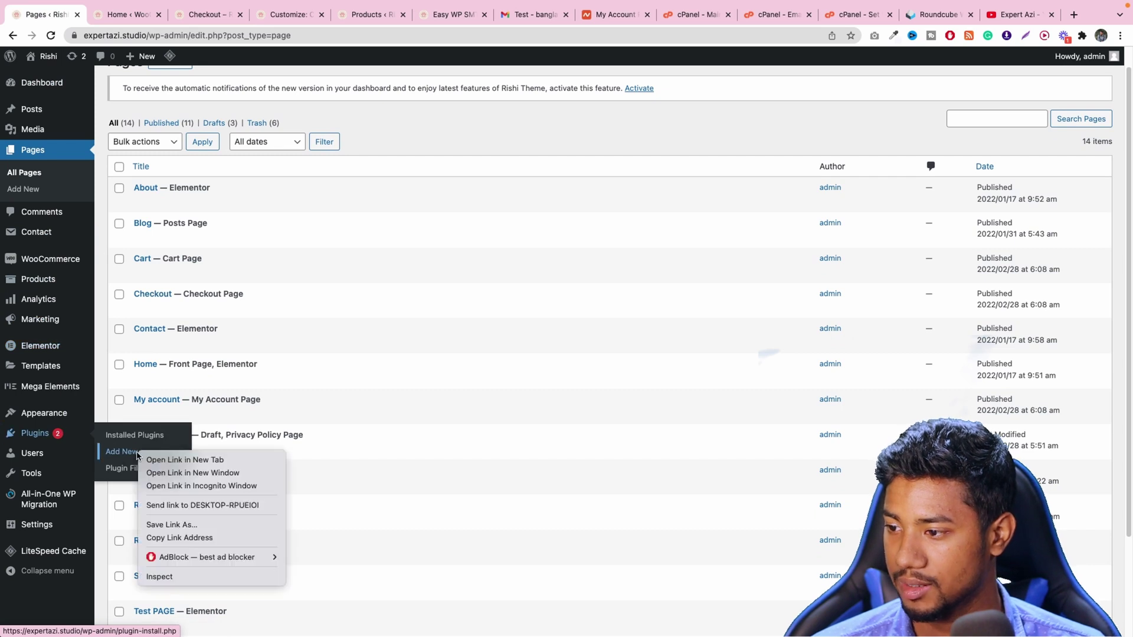
click(149, 462)
click(122, 22)
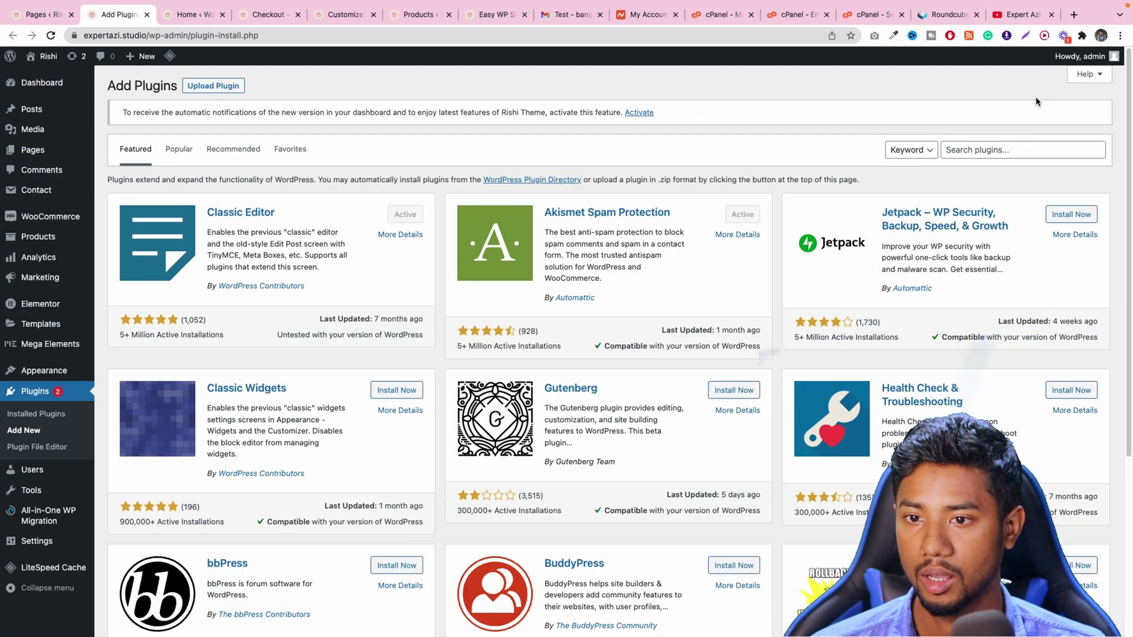
click(1000, 152)
text(pay)
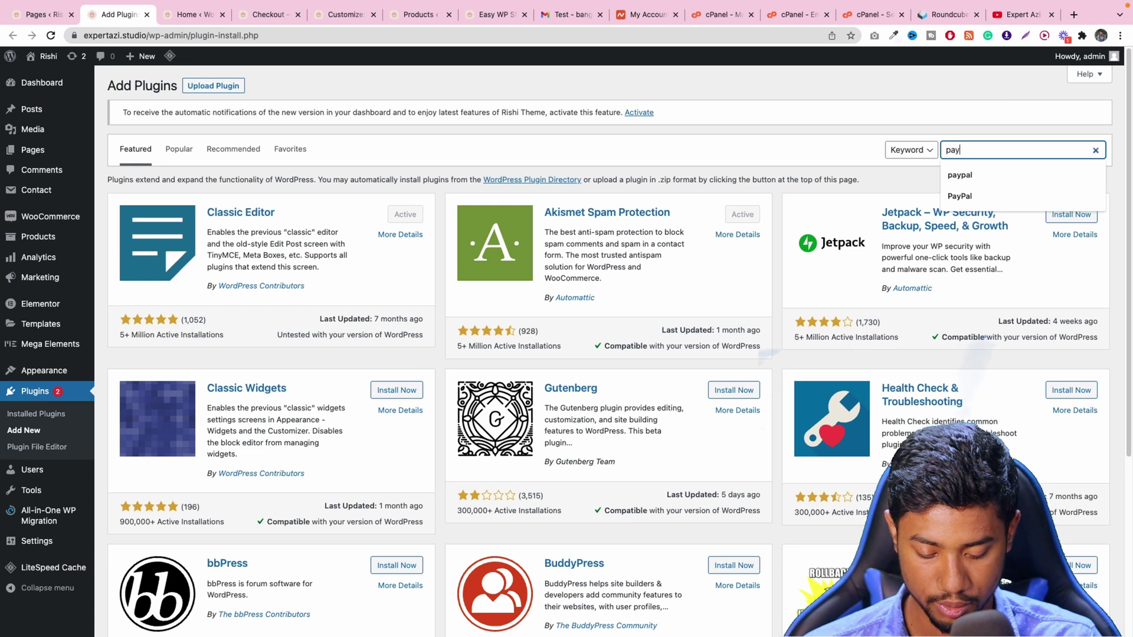
text(pal)
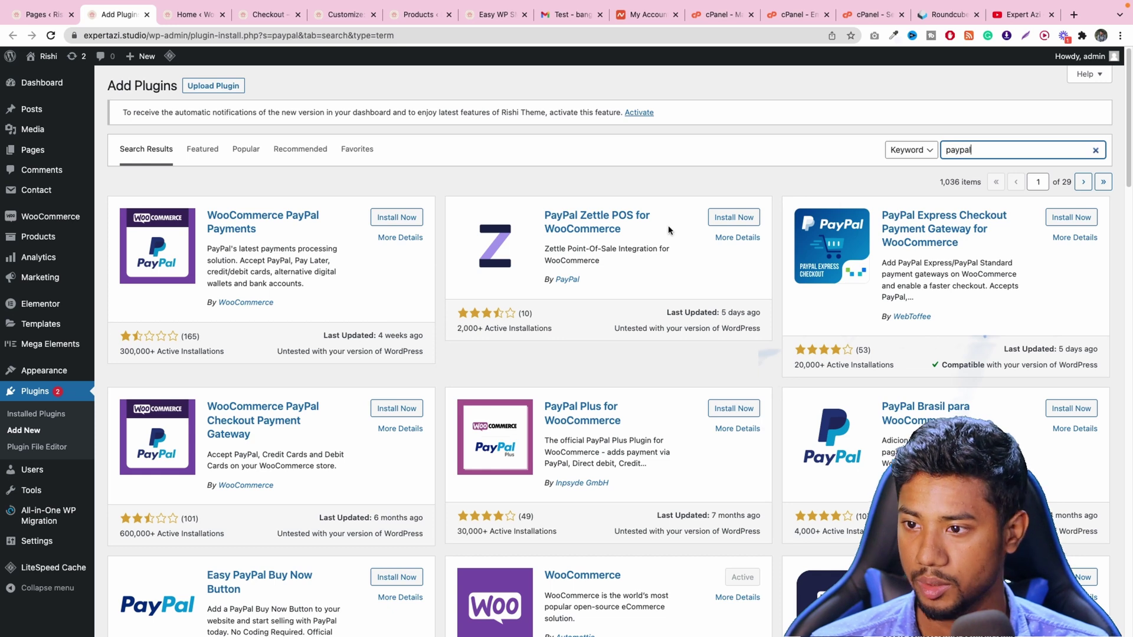
Install and activate the WooCommerce PayPal Payments plugin
drag(293, 307, 240, 304)
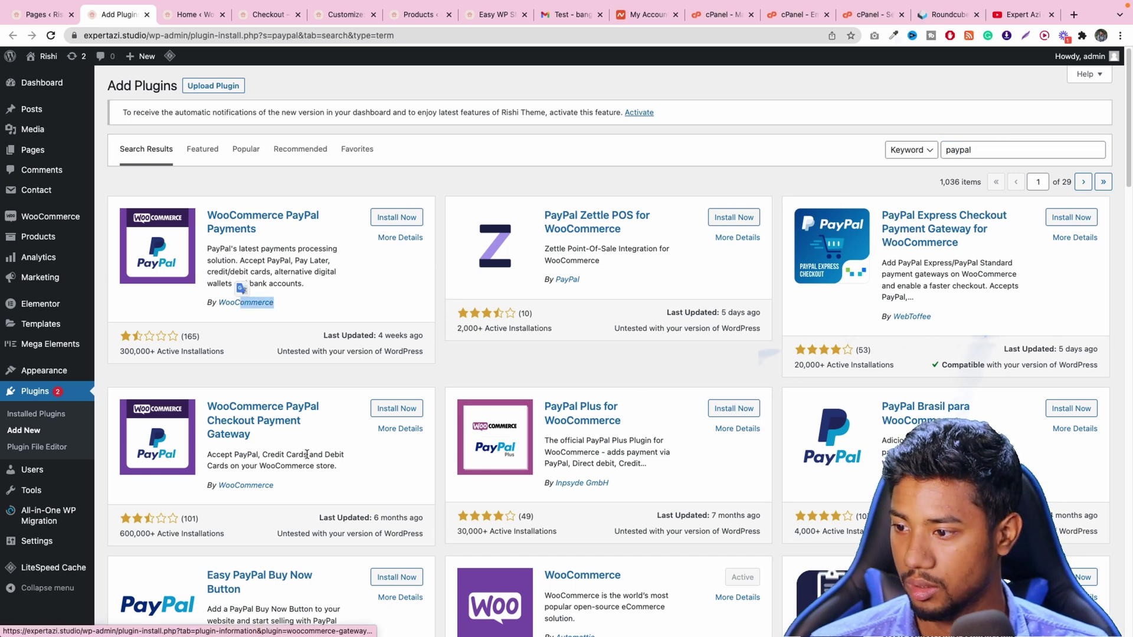
drag(348, 479, 244, 482)
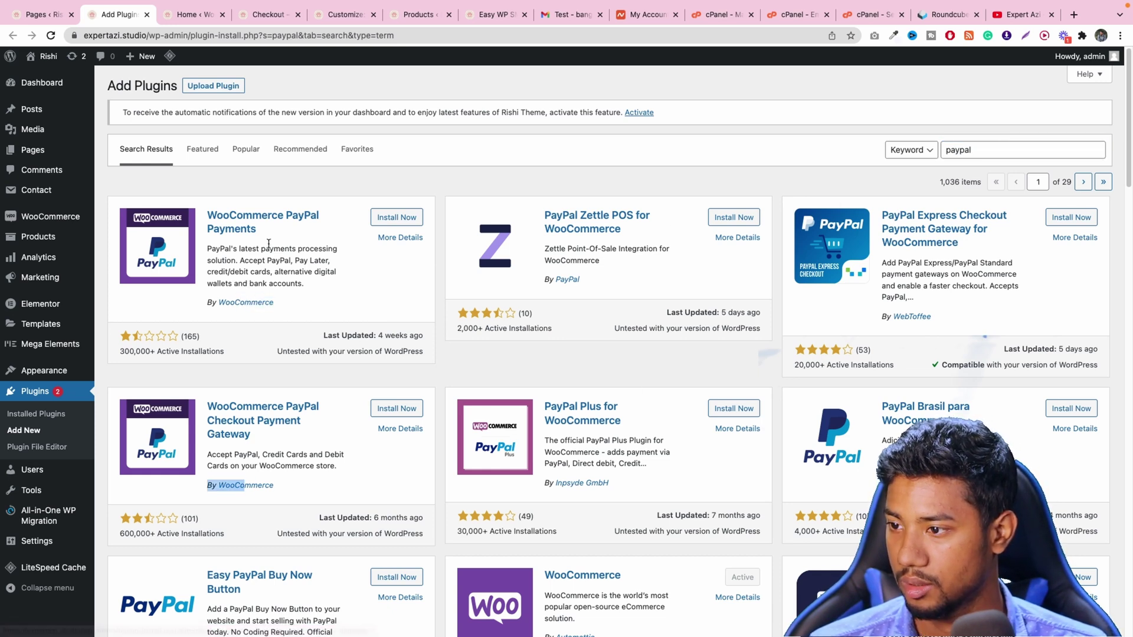
click(396, 217)
drag(211, 261, 343, 283)
click(310, 280)
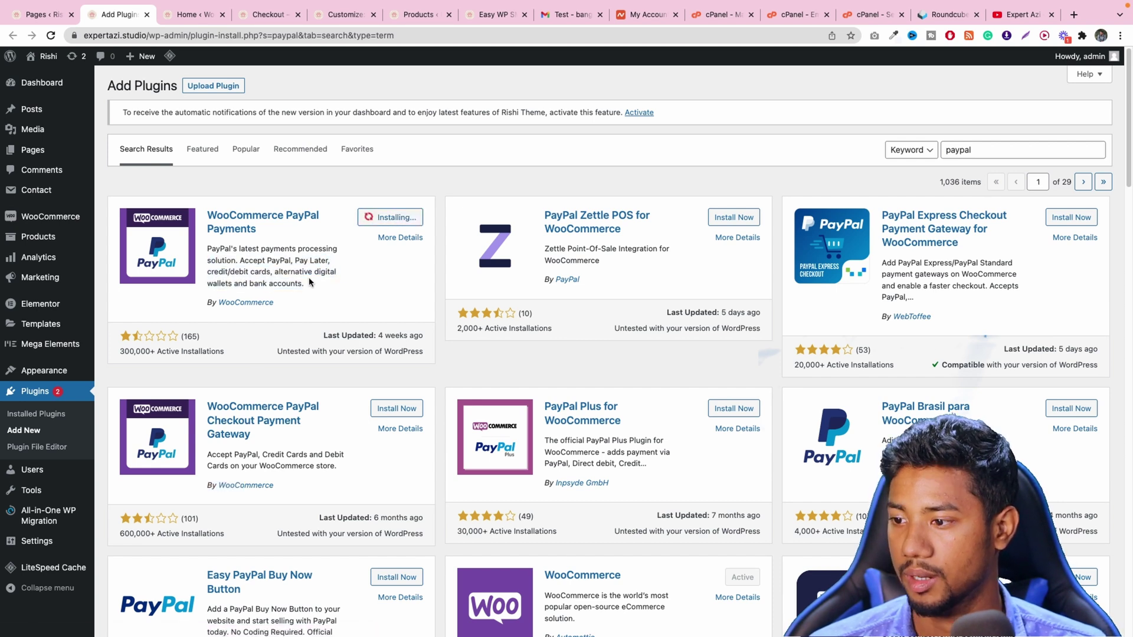
click(403, 218)
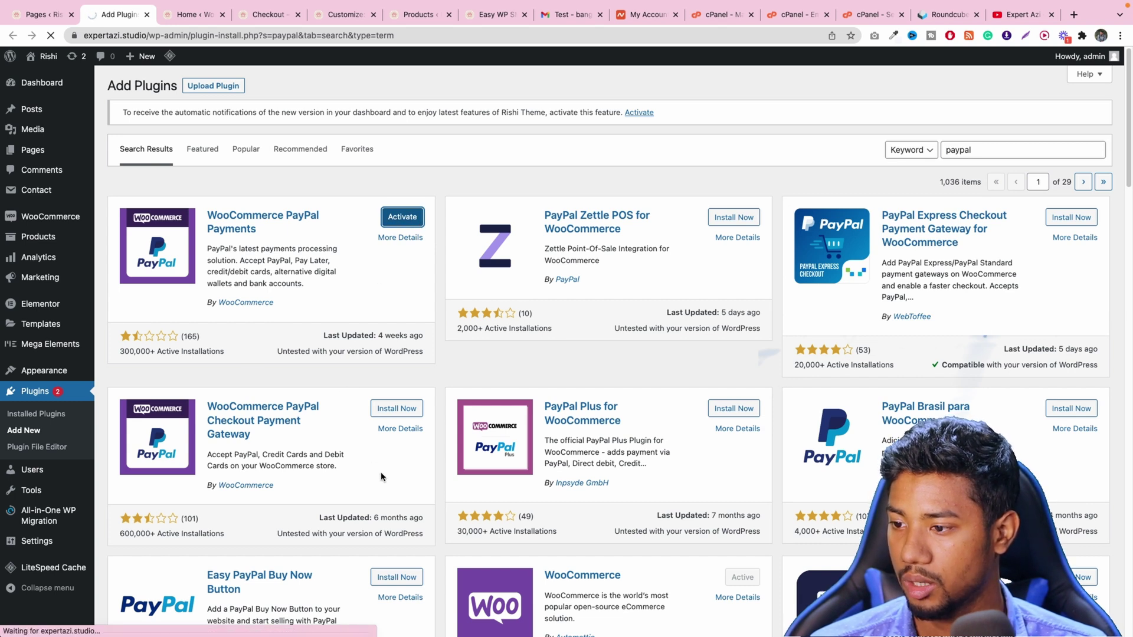
drag(381, 477, 236, 455)
scroll(389, 406, down, 6)
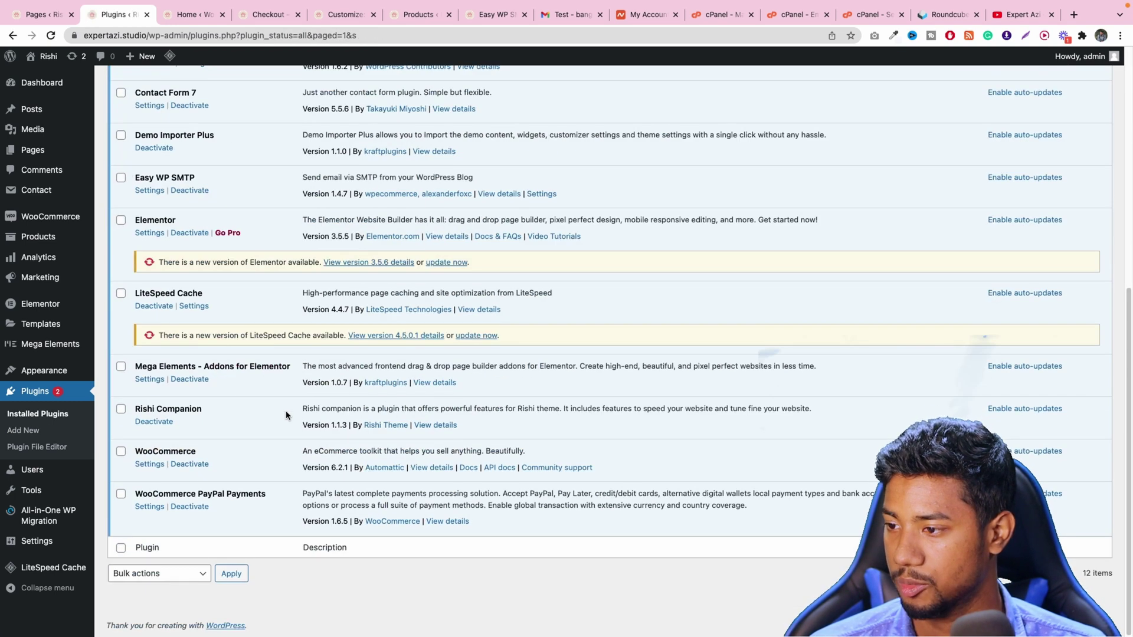
scroll(292, 416, up, 6)
scroll(301, 416, down, 6)
scroll(307, 420, up, 6)
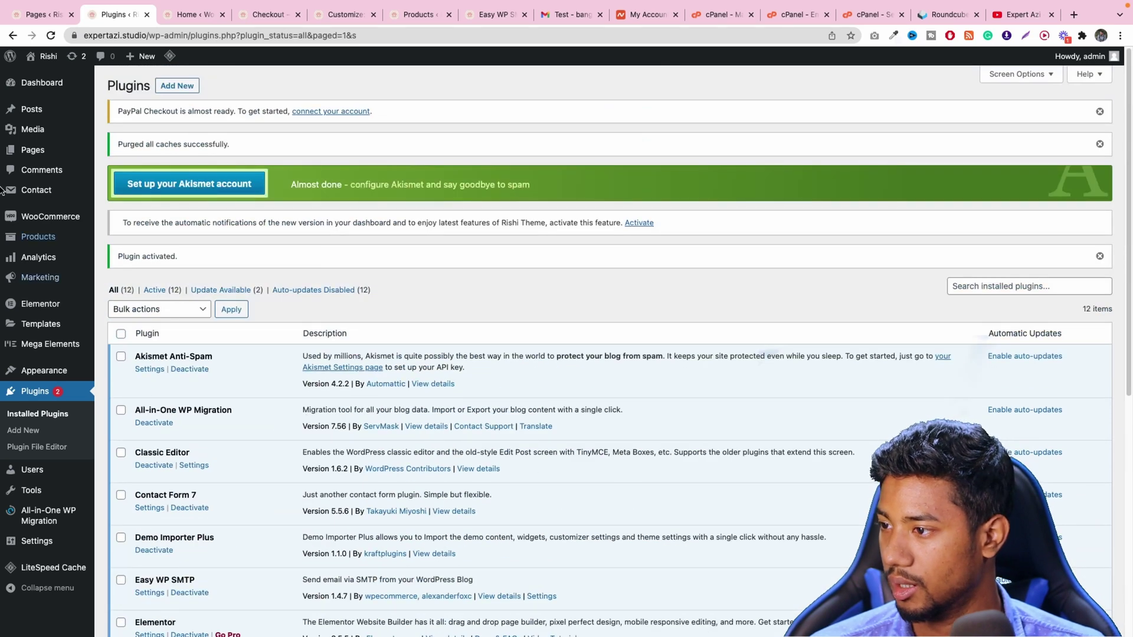
Open WooCommerce > Settings in a new tab
mouse_move(56, 218)
right_click(137, 287)
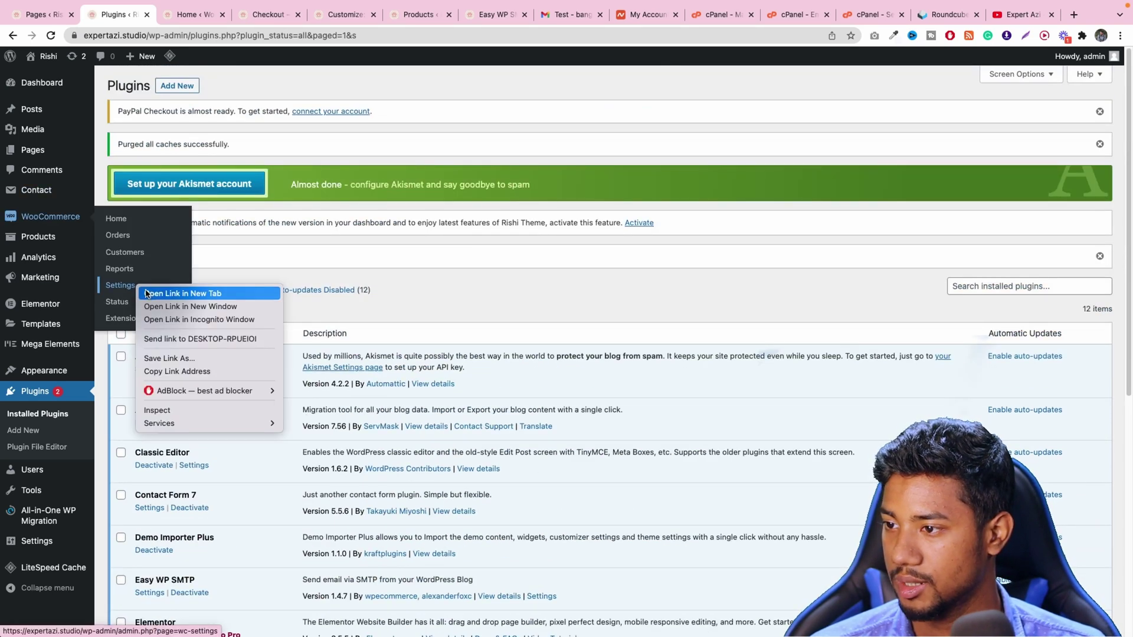
click(147, 293)
click(182, 16)
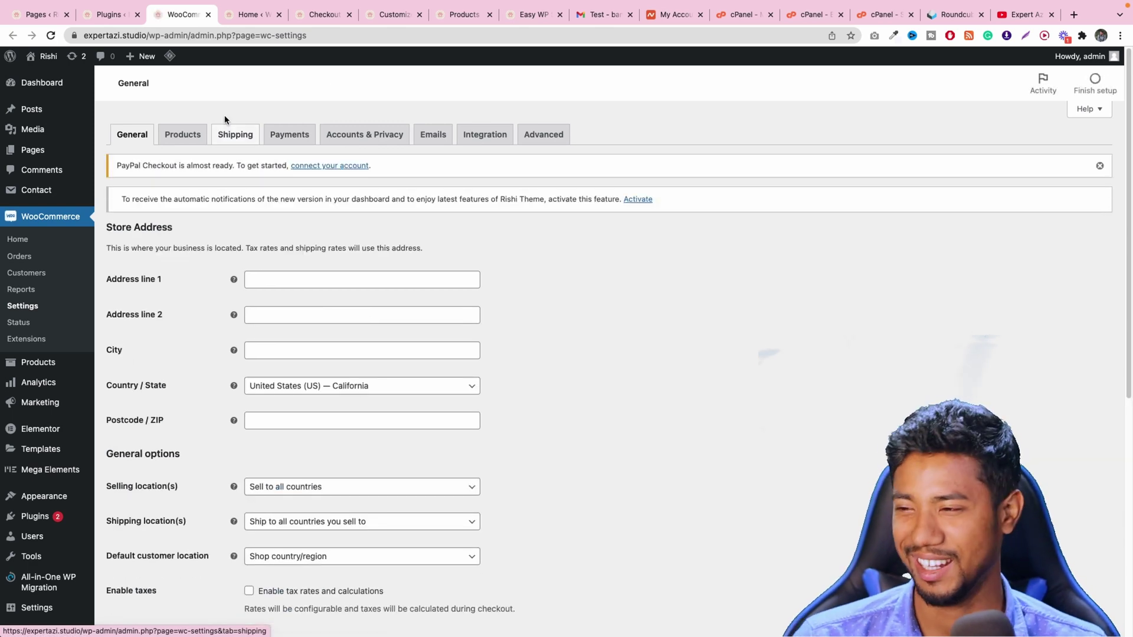
Enable the PayPal Checkout payment method from the Payments list
click(289, 137)
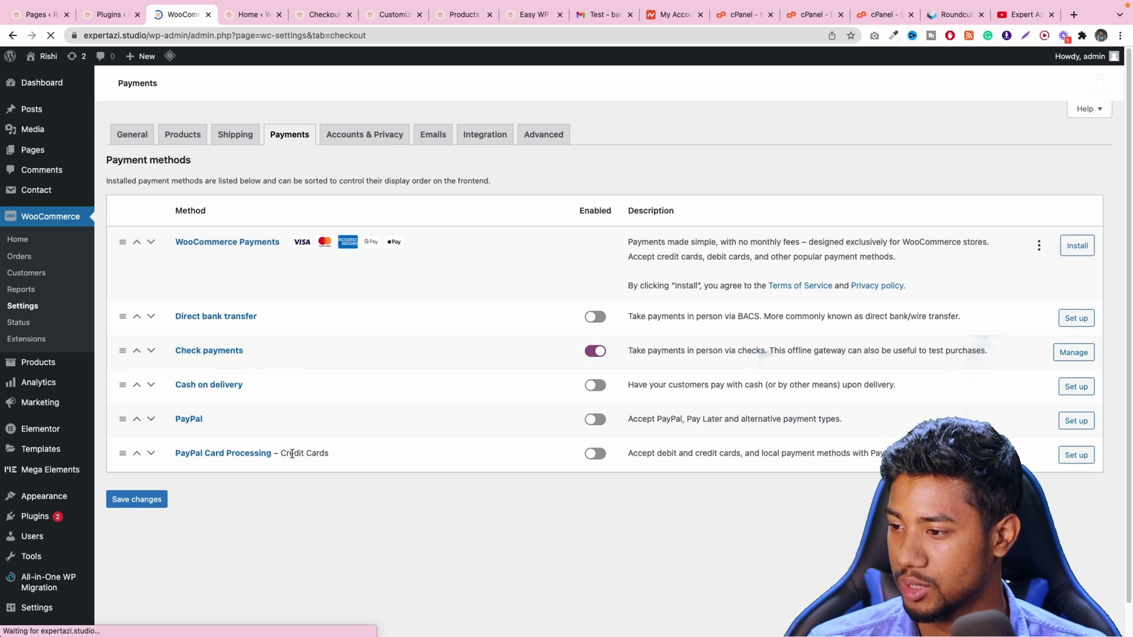
drag(281, 482, 132, 495)
click(382, 497)
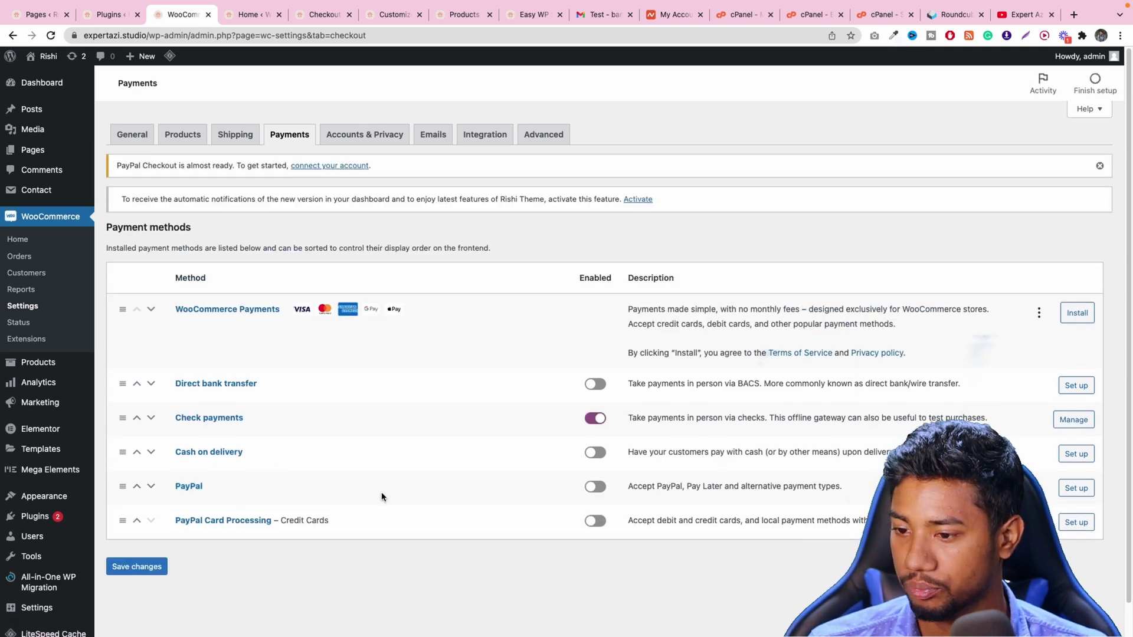
click(603, 486)
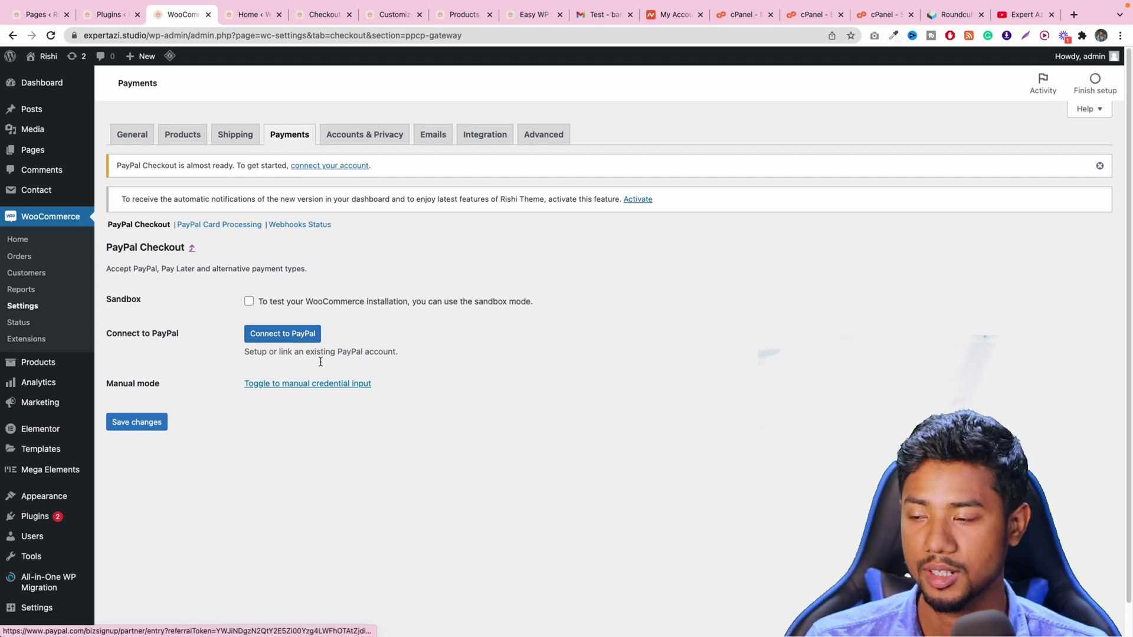
Switch PayPal to manual credential input, tick Sandbox mode and save the settings
click(327, 384)
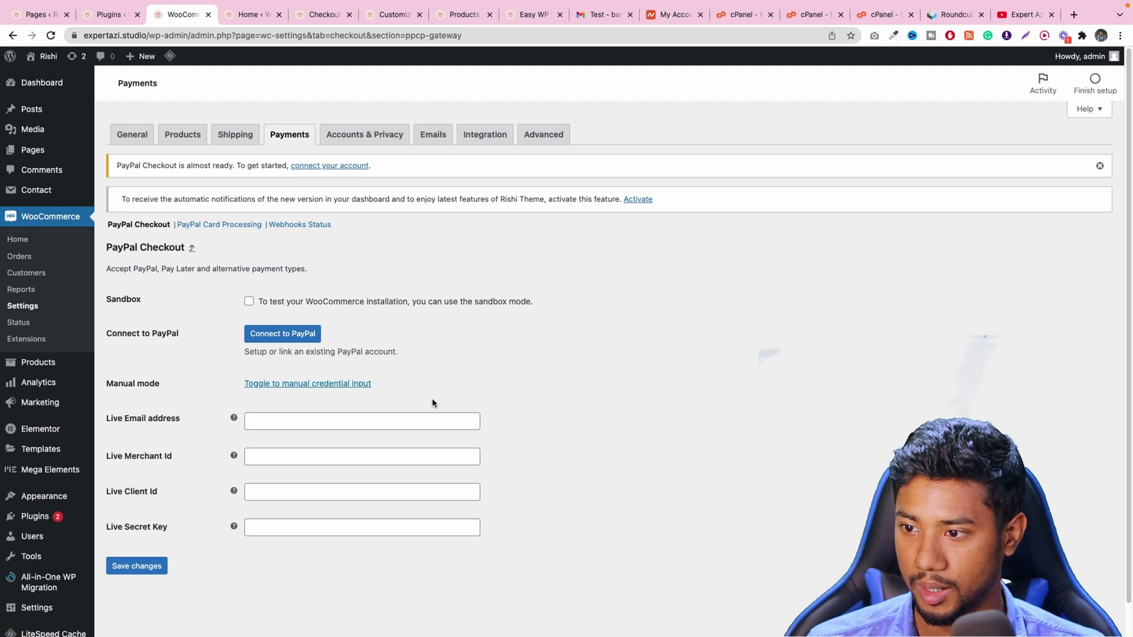
scroll(432, 403, down, 1)
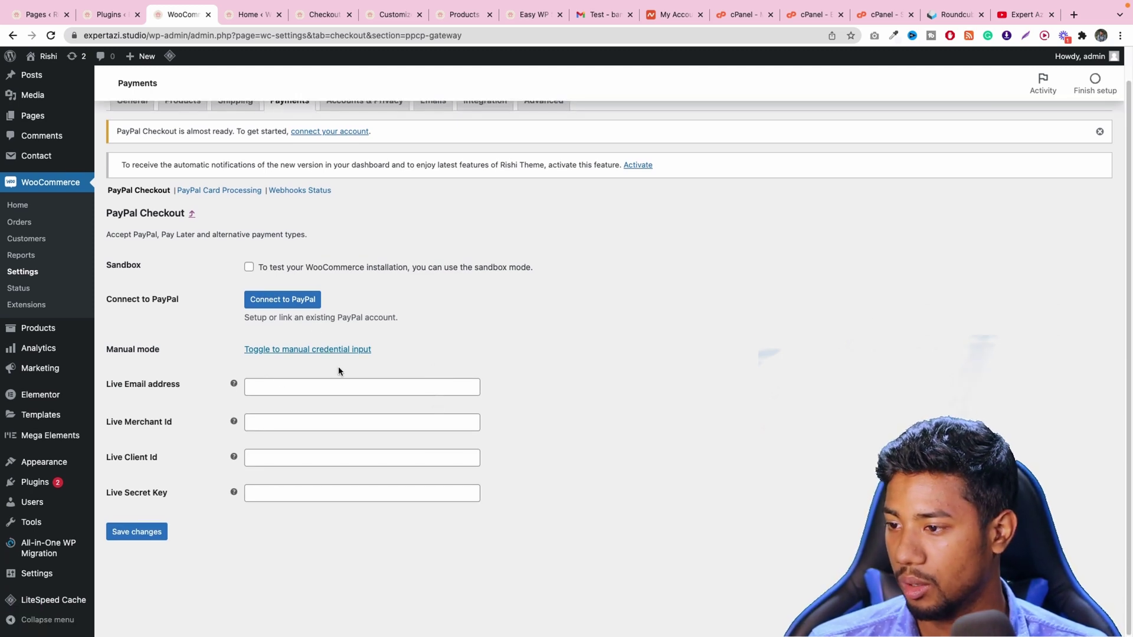
click(306, 390)
click(513, 370)
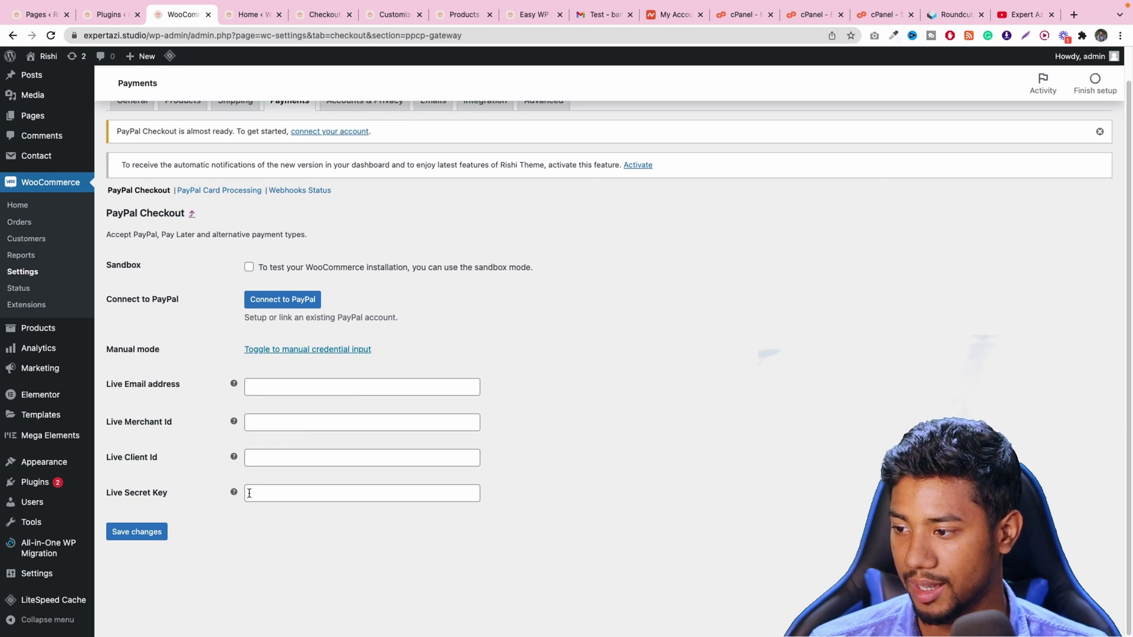
scroll(478, 357, up, 1)
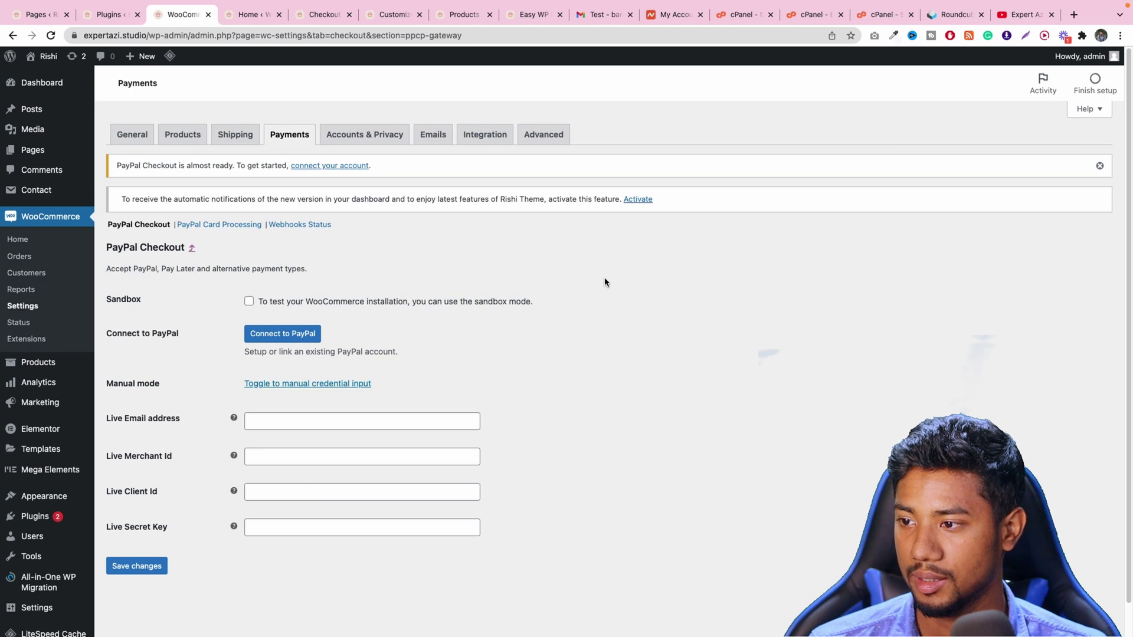
click(310, 304)
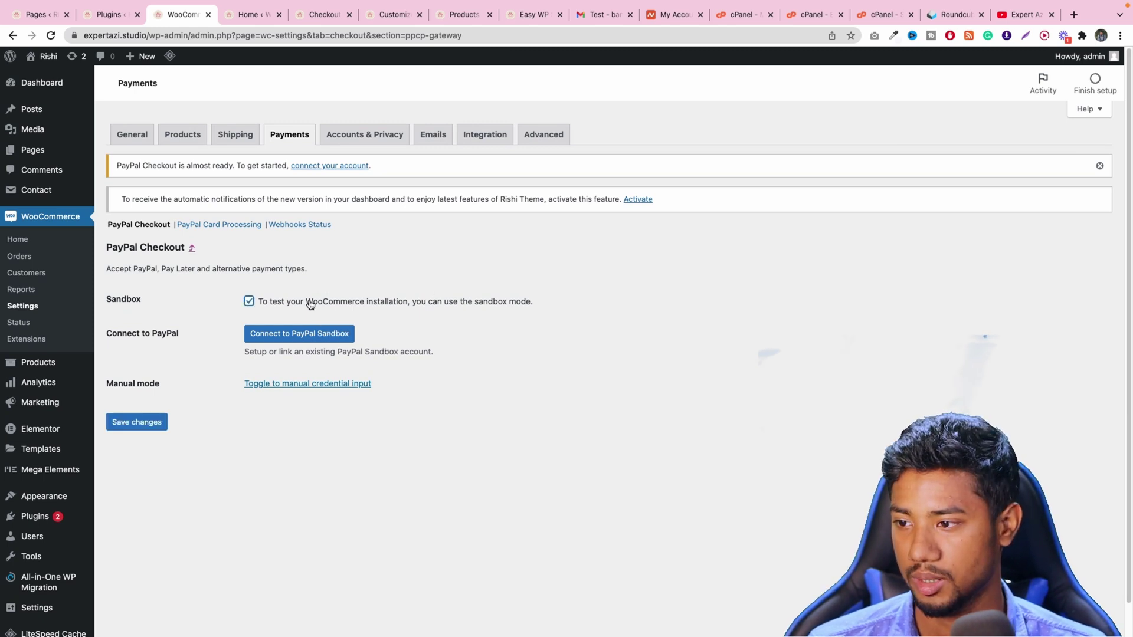
click(147, 423)
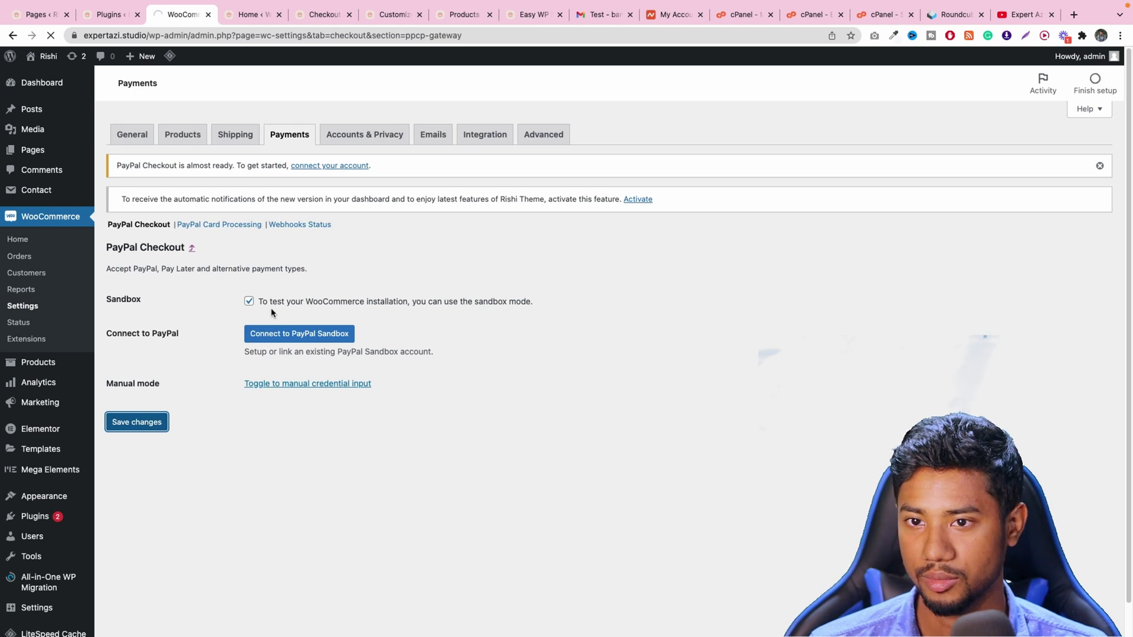
Search YouTube for 'add paypal in woocommerce', filtered to videos uploaded this year
click(1024, 14)
click(449, 61)
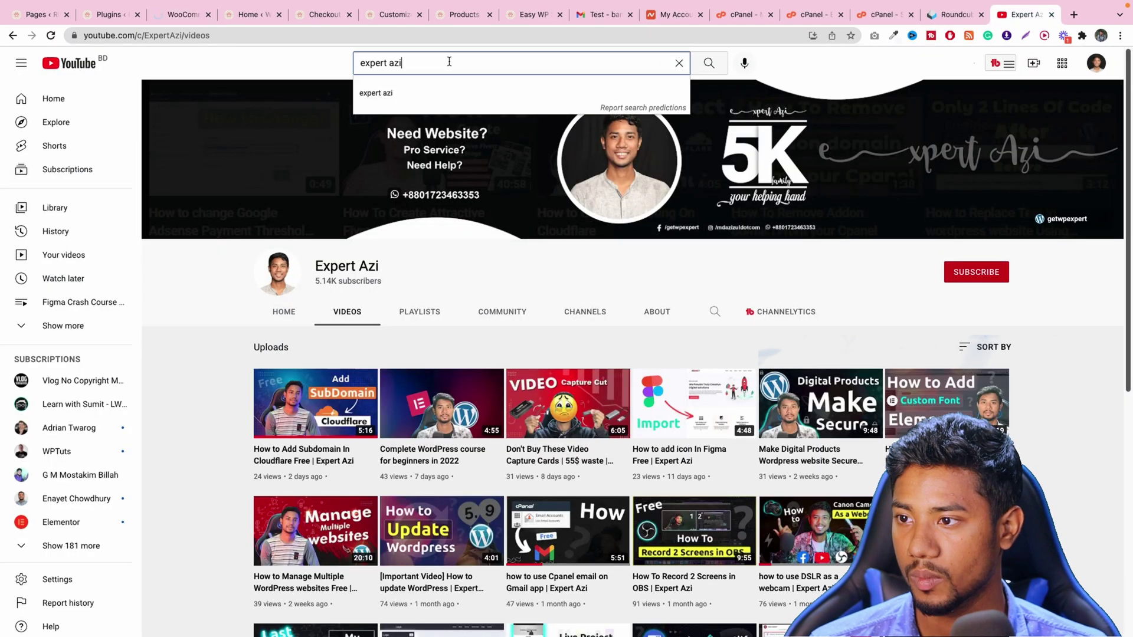
triple_click(449, 62)
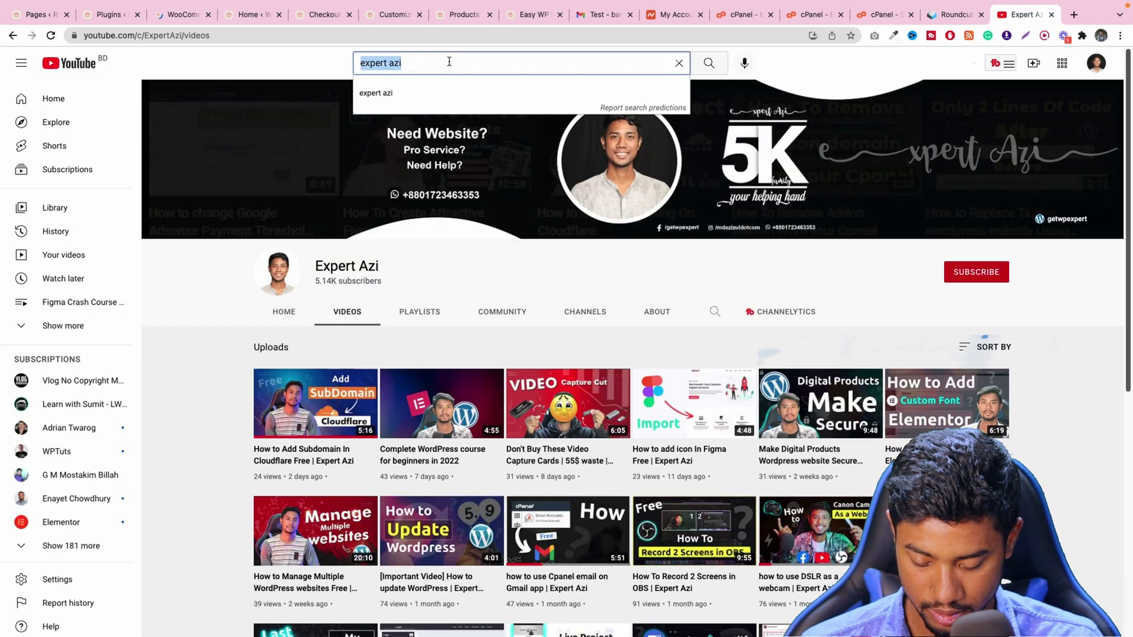
text(add paypal)
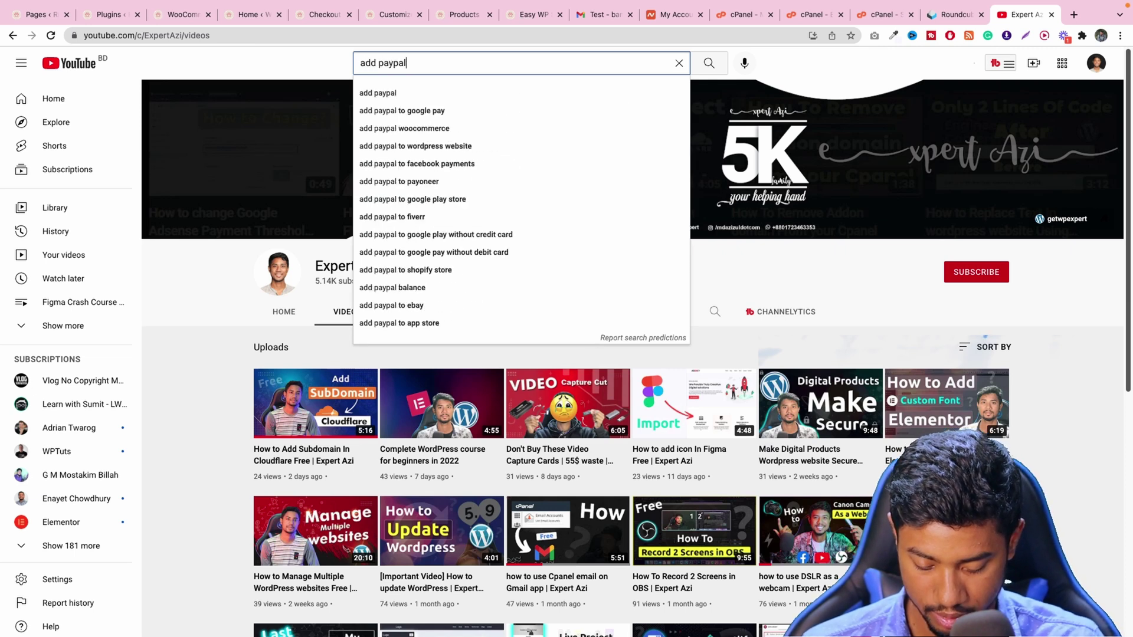
text( in woo)
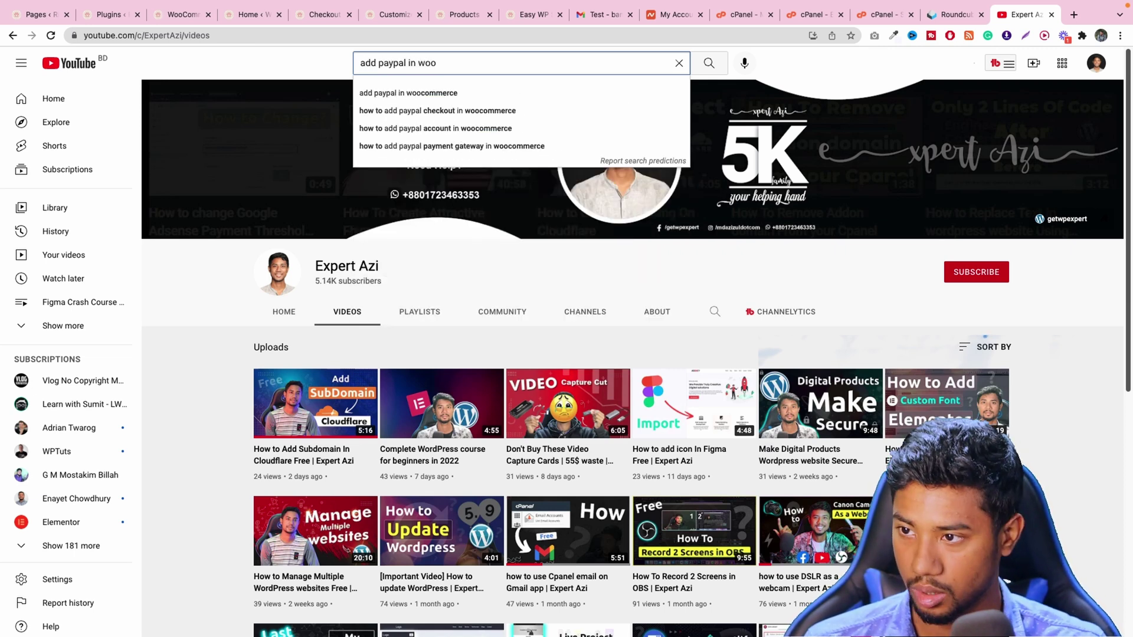
text(commerce)
key(Return)
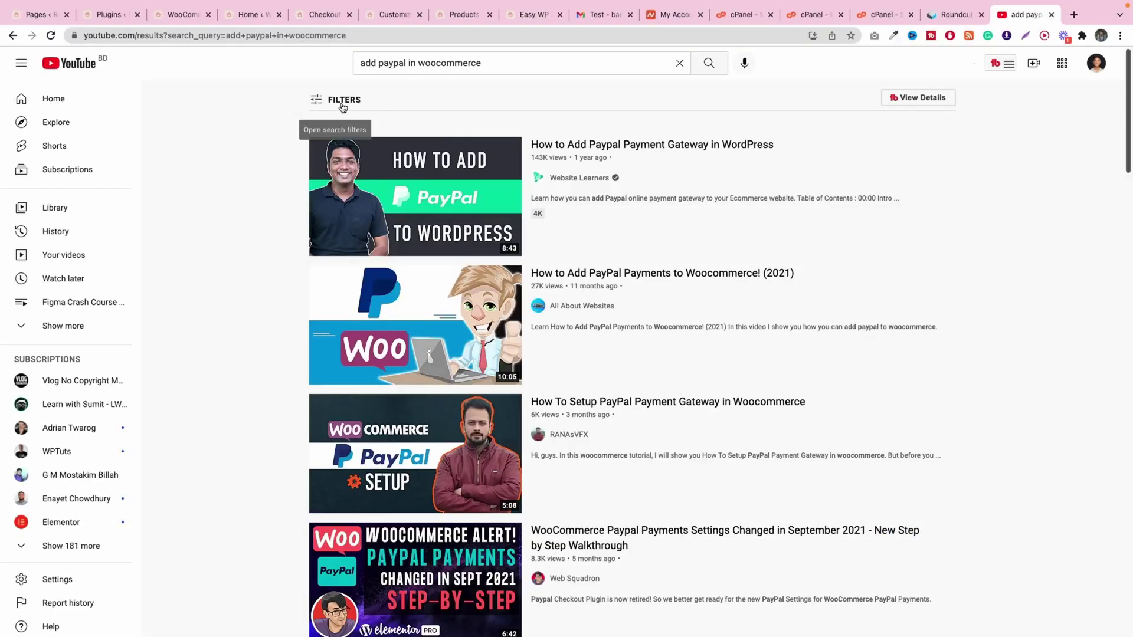
click(342, 104)
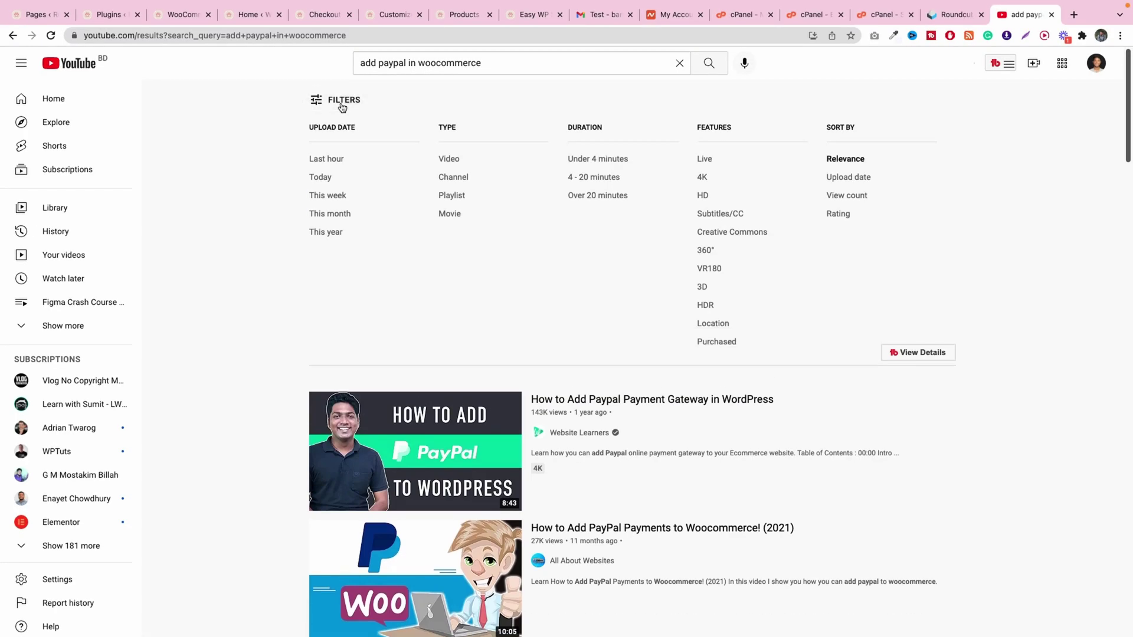
click(322, 232)
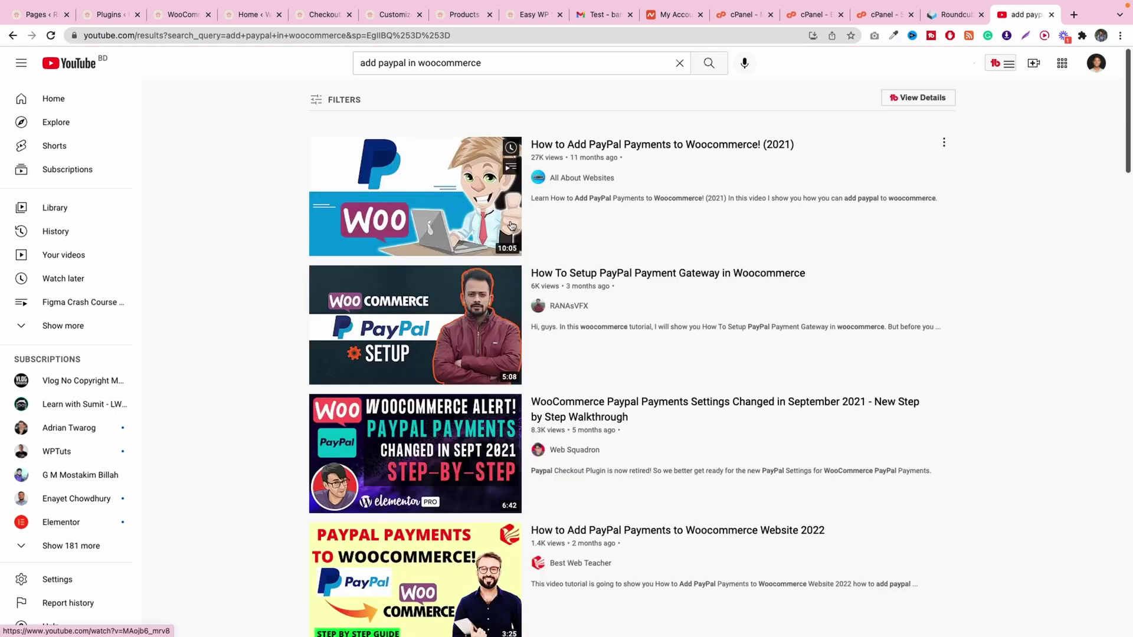
scroll(467, 148, down, 1)
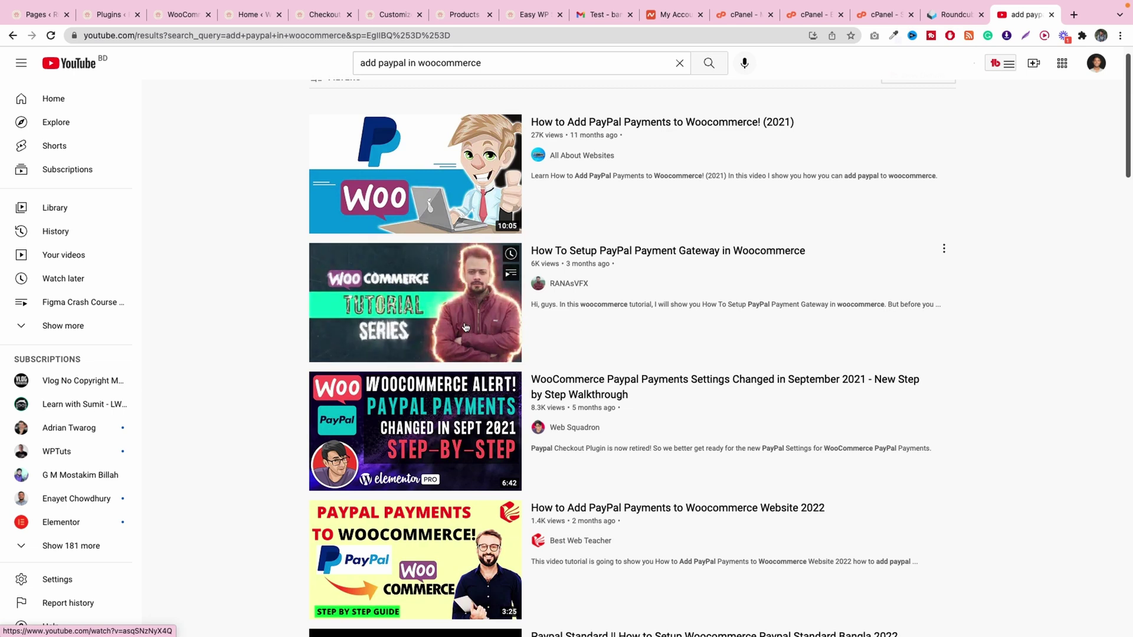
scroll(450, 455, down, 3)
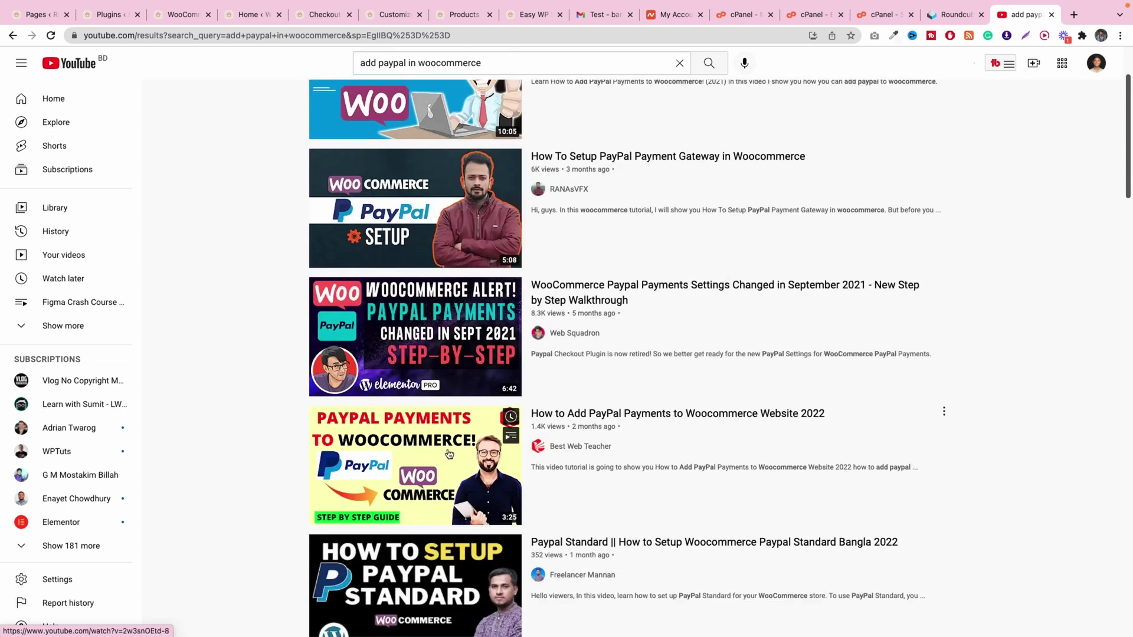
click(322, 19)
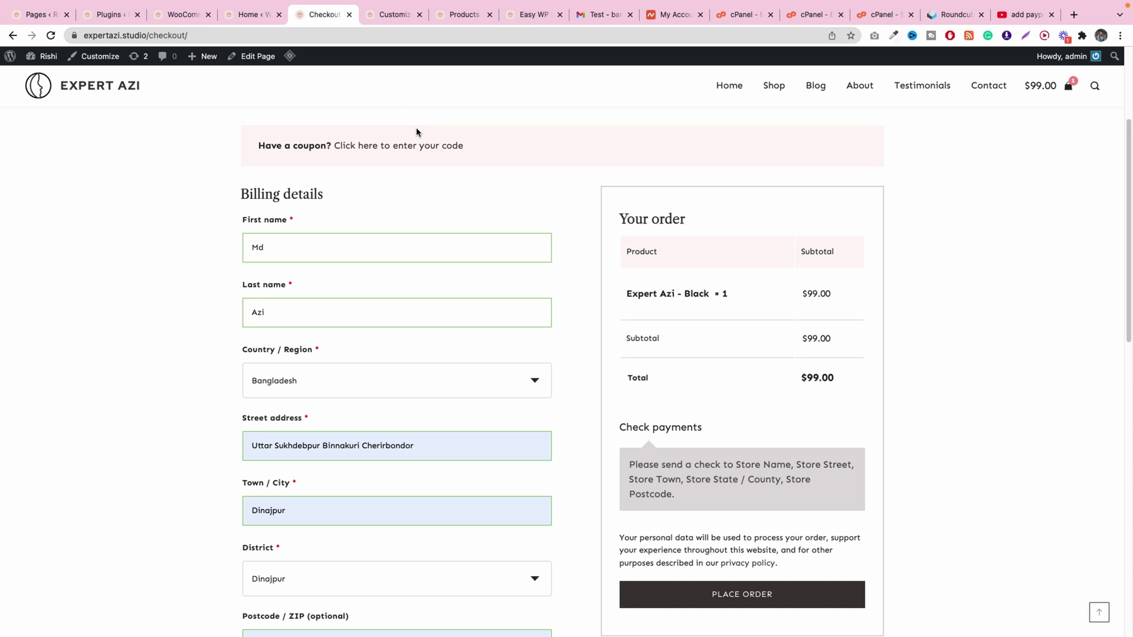
Place the $99.00 Expert Azi – Black order with Check payments, declining Chrome's address save
scroll(486, 251, down, 3)
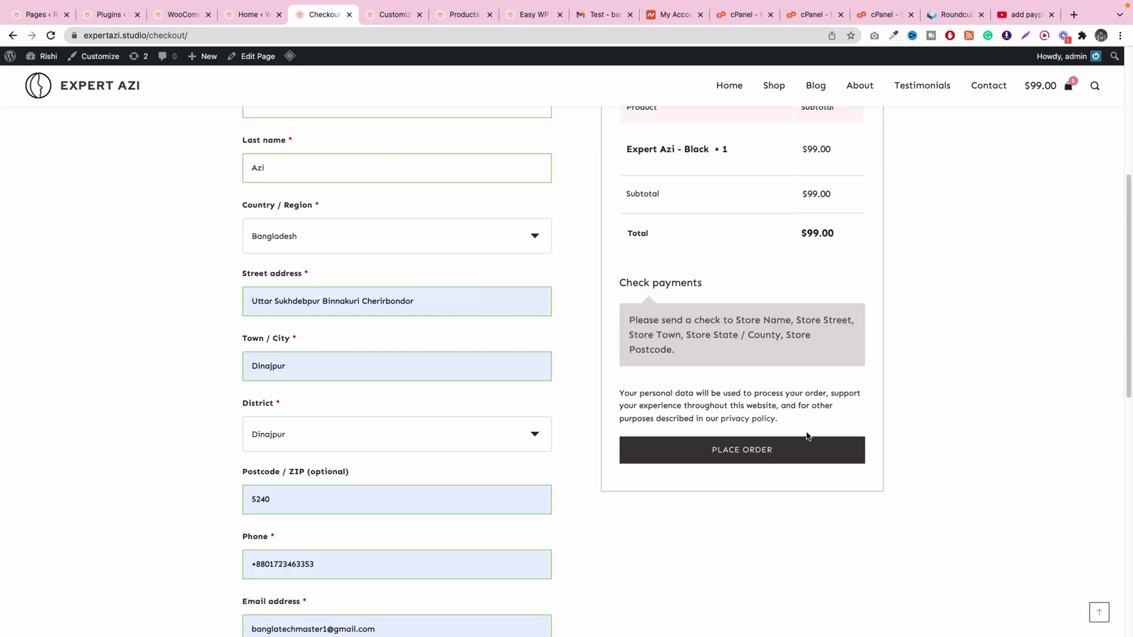
click(787, 455)
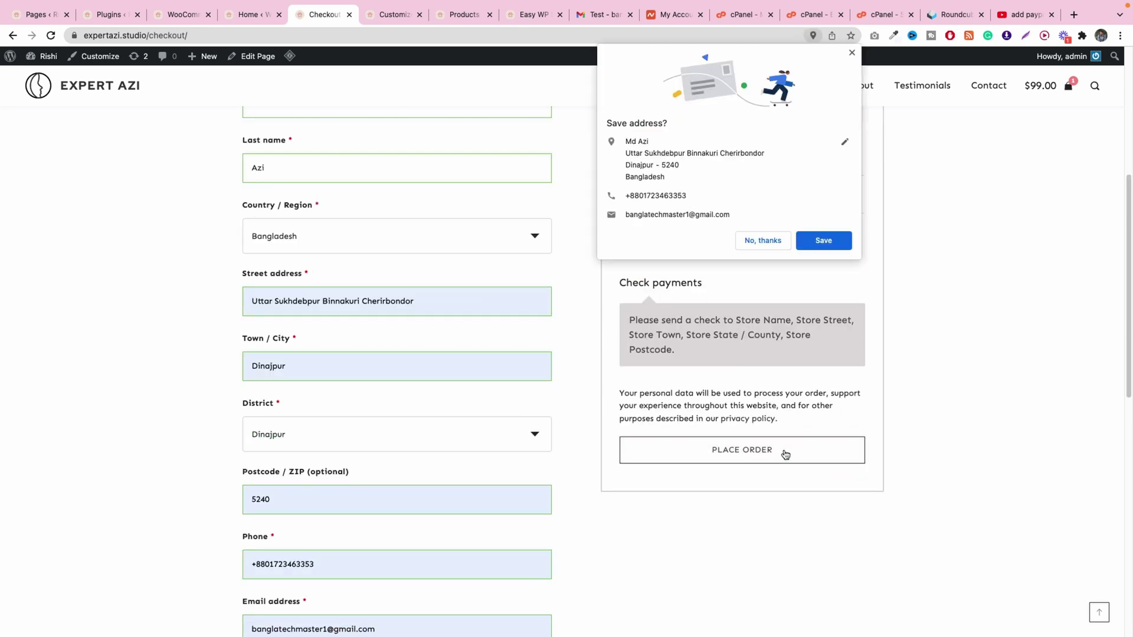
click(778, 243)
scroll(732, 383, up, 2)
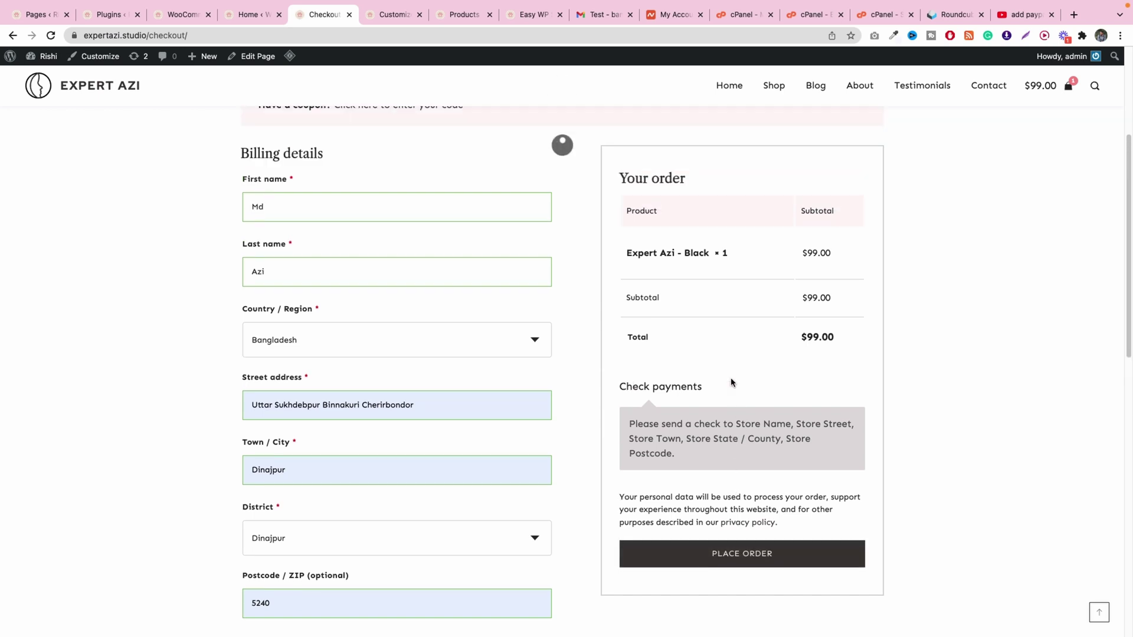
scroll(732, 382, up, 1)
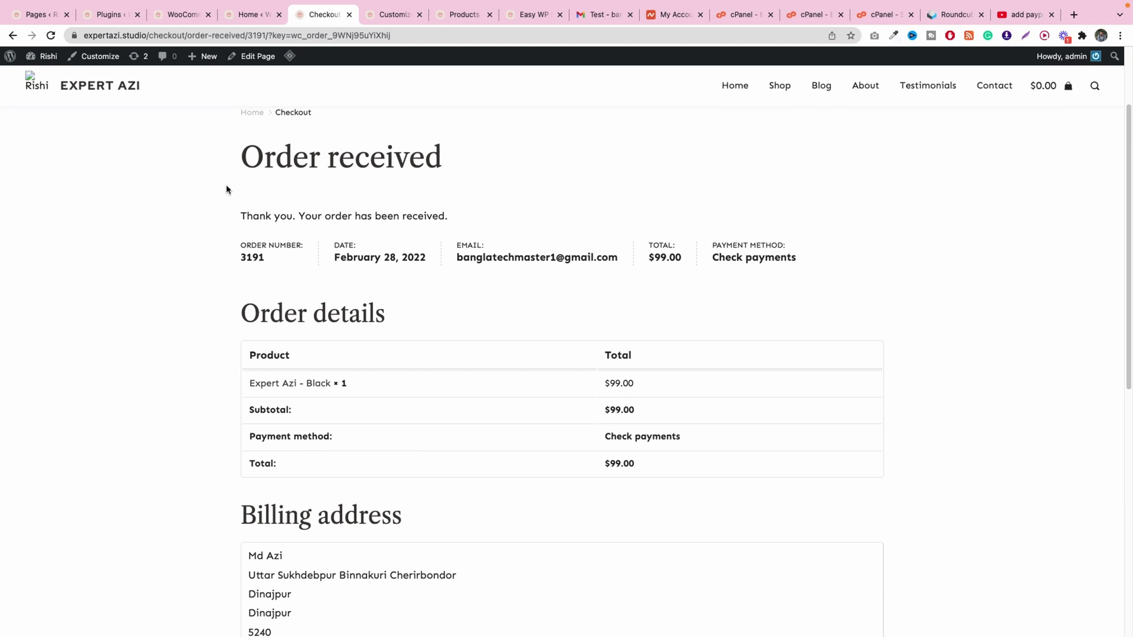
scroll(226, 189, down, 2)
scroll(458, 251, up, 2)
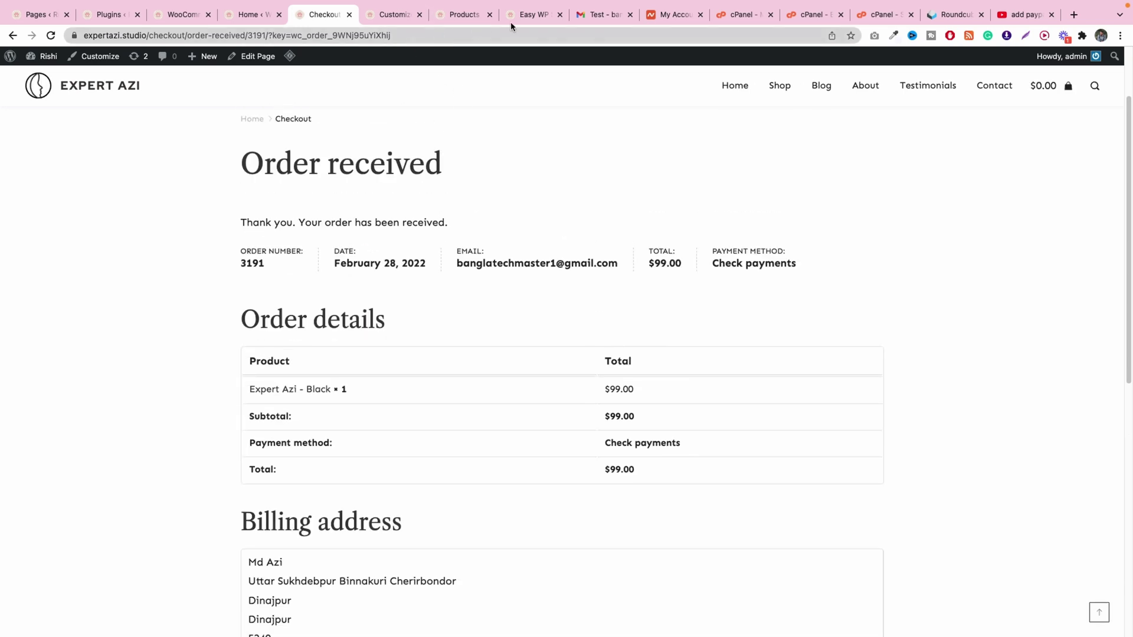
Read the 'Your Rishi order has been received!' email's order details, billing address and footer
click(599, 15)
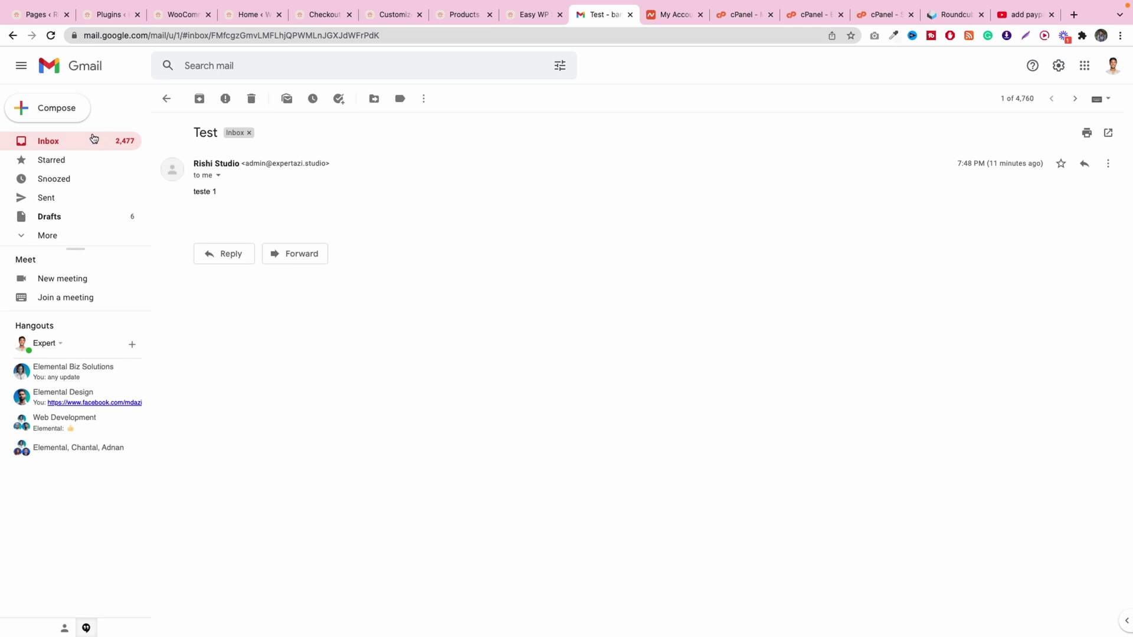
click(93, 139)
click(404, 164)
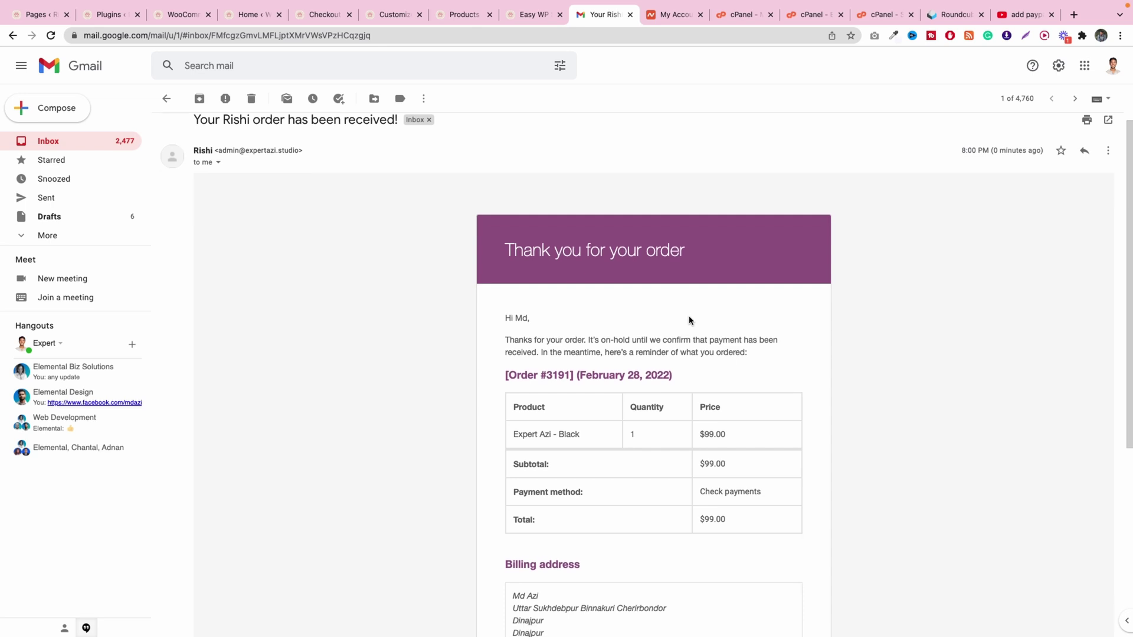
scroll(688, 321, down, 2)
scroll(650, 258, up, 2)
scroll(708, 277, down, 5)
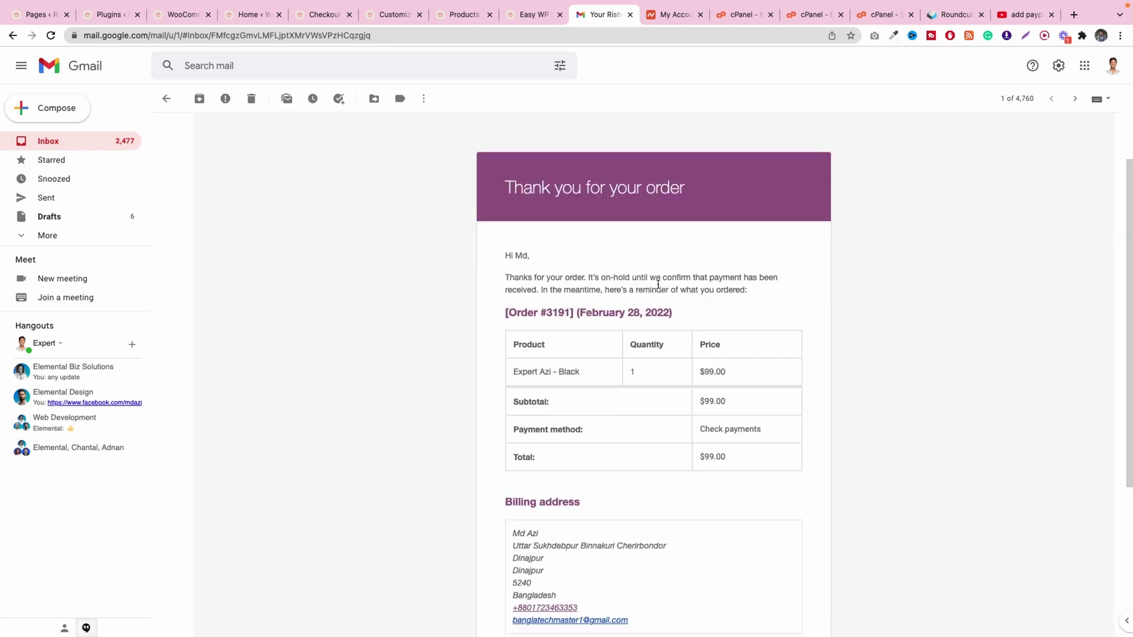
drag(570, 482, 759, 491)
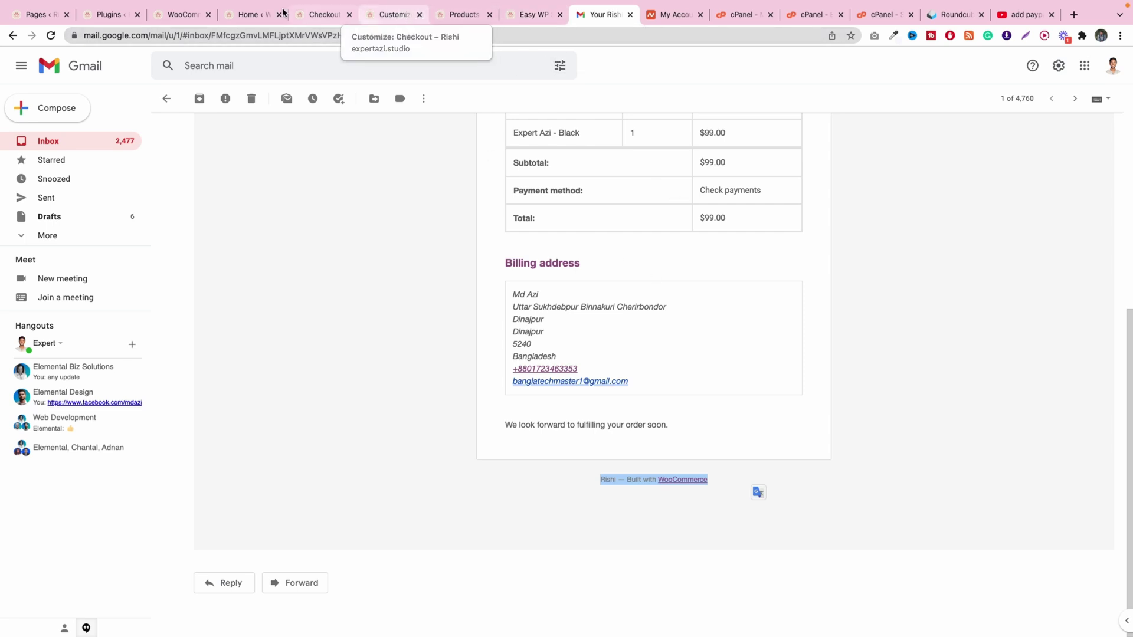
click(180, 14)
Open WooCommerce Orders in a new tab and close the home, checkout and customizer tabs
right_click(23, 255)
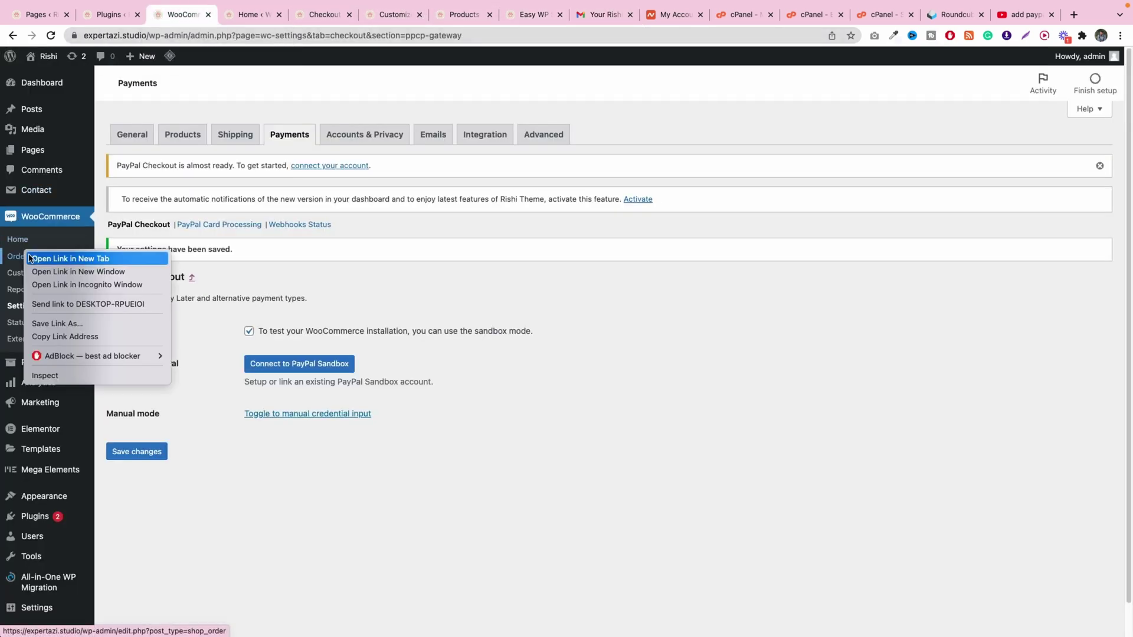
click(71, 258)
click(236, 15)
click(326, 14)
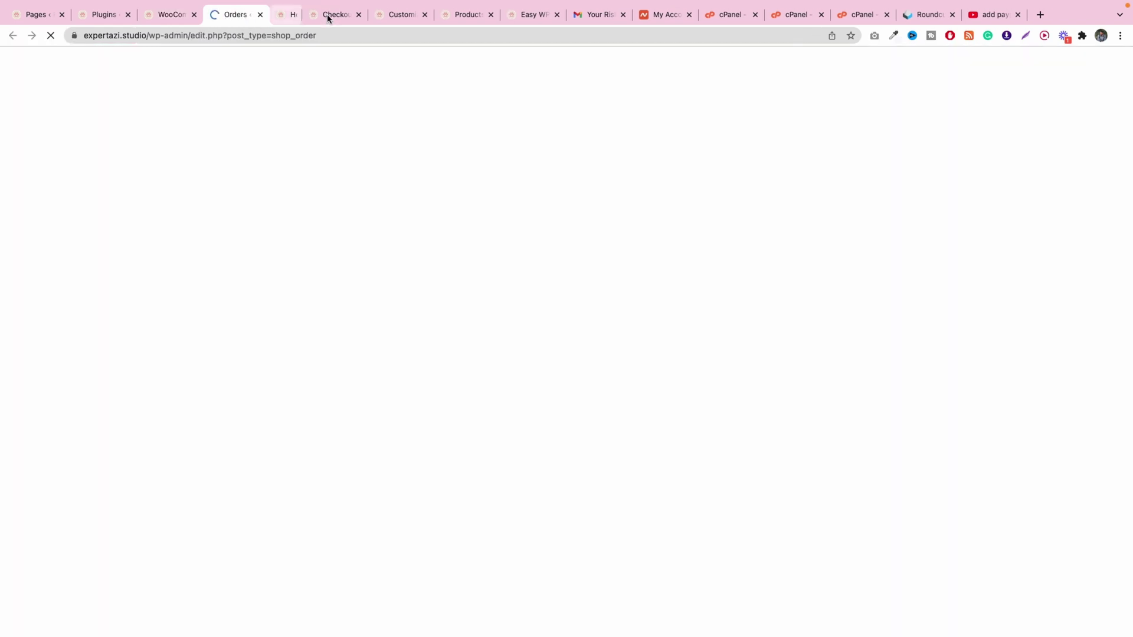
click(327, 14)
click(327, 15)
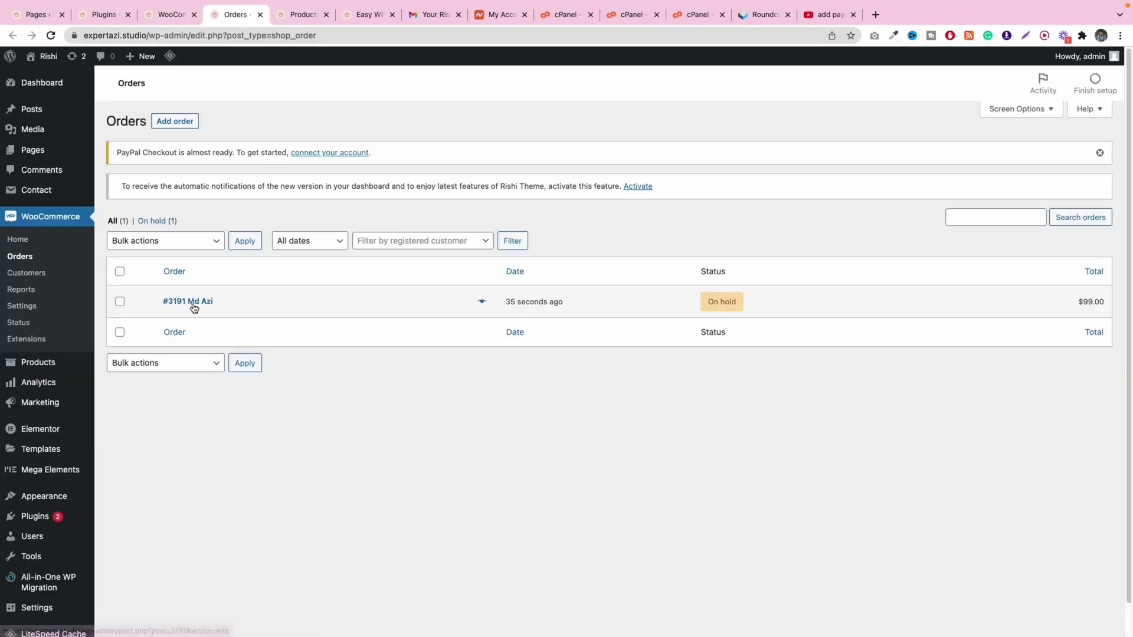
Set order #3191's status to Completed, update it, and check the Gmail inbox
click(201, 302)
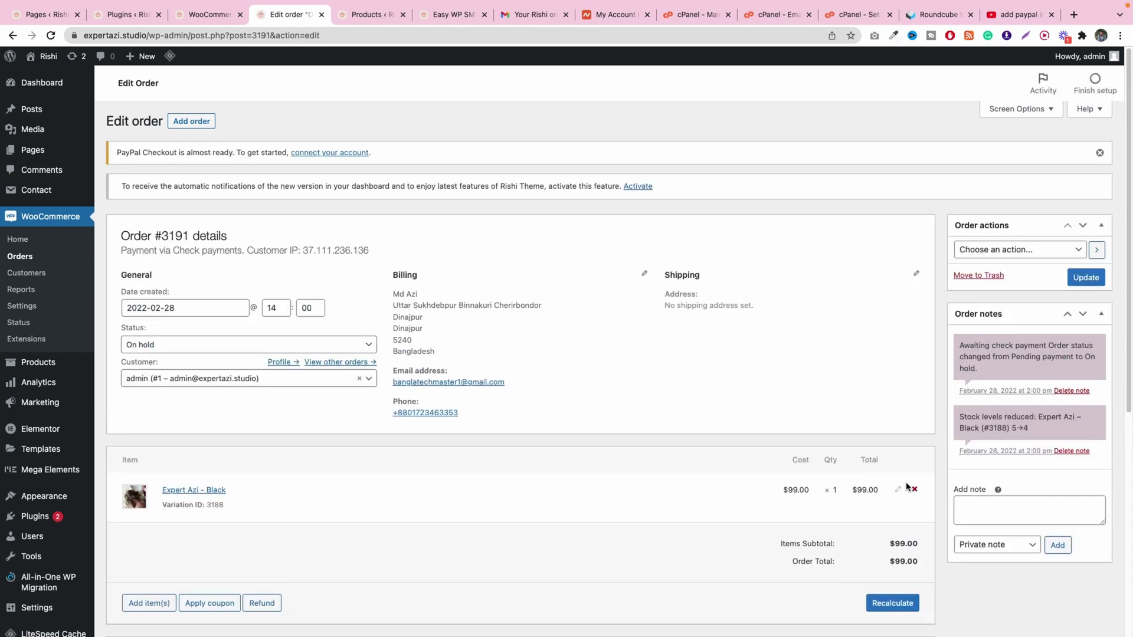
click(205, 348)
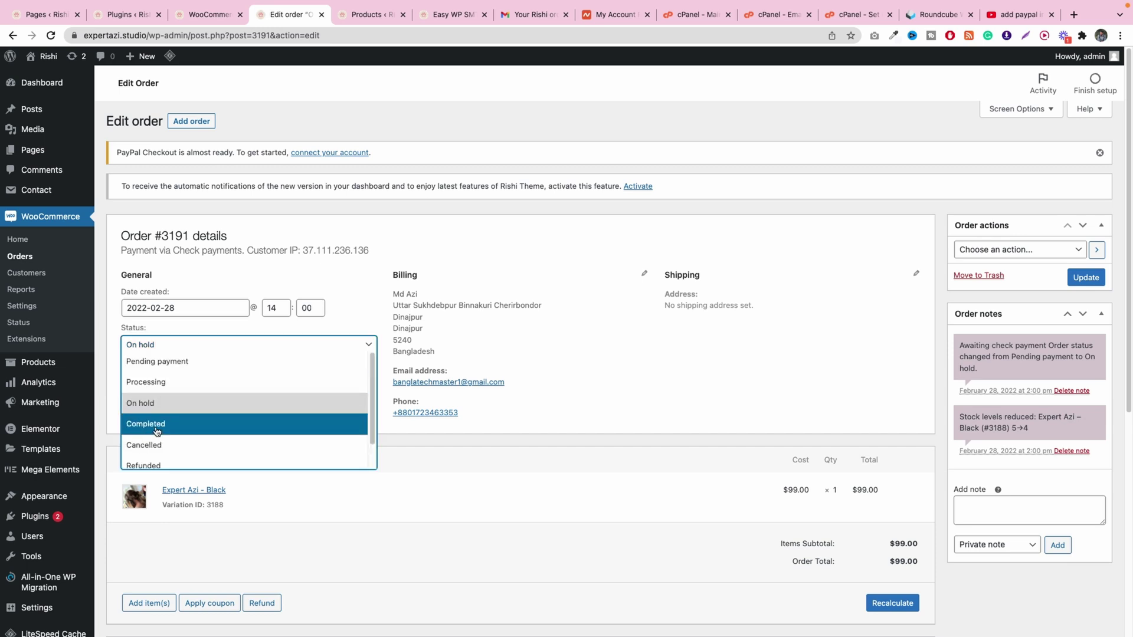
click(157, 425)
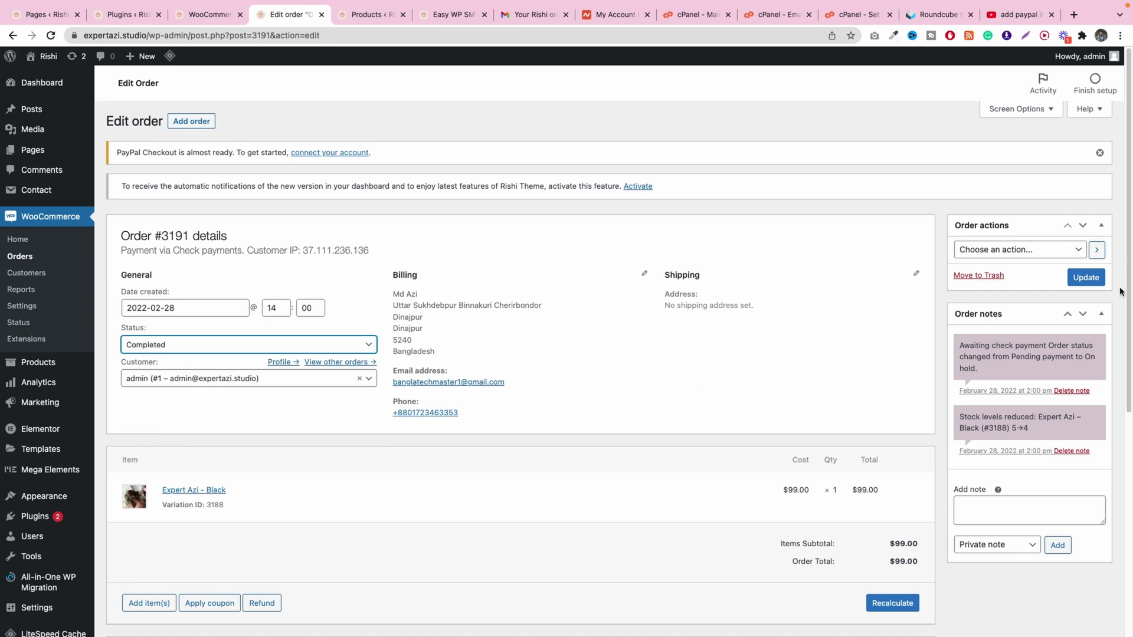
click(1096, 278)
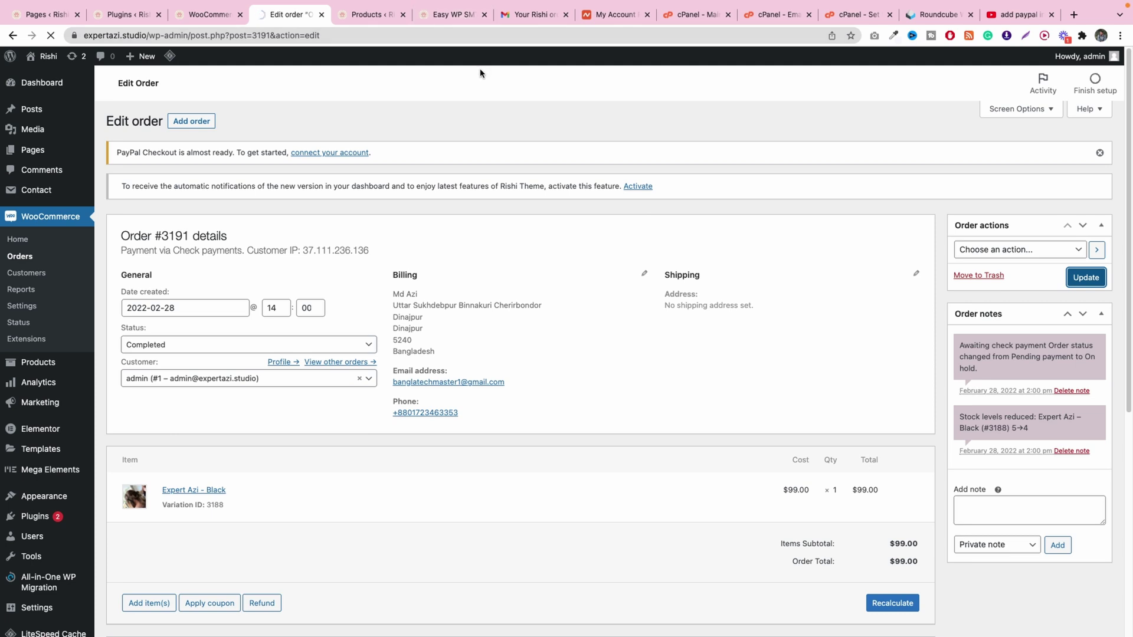
click(522, 16)
click(100, 140)
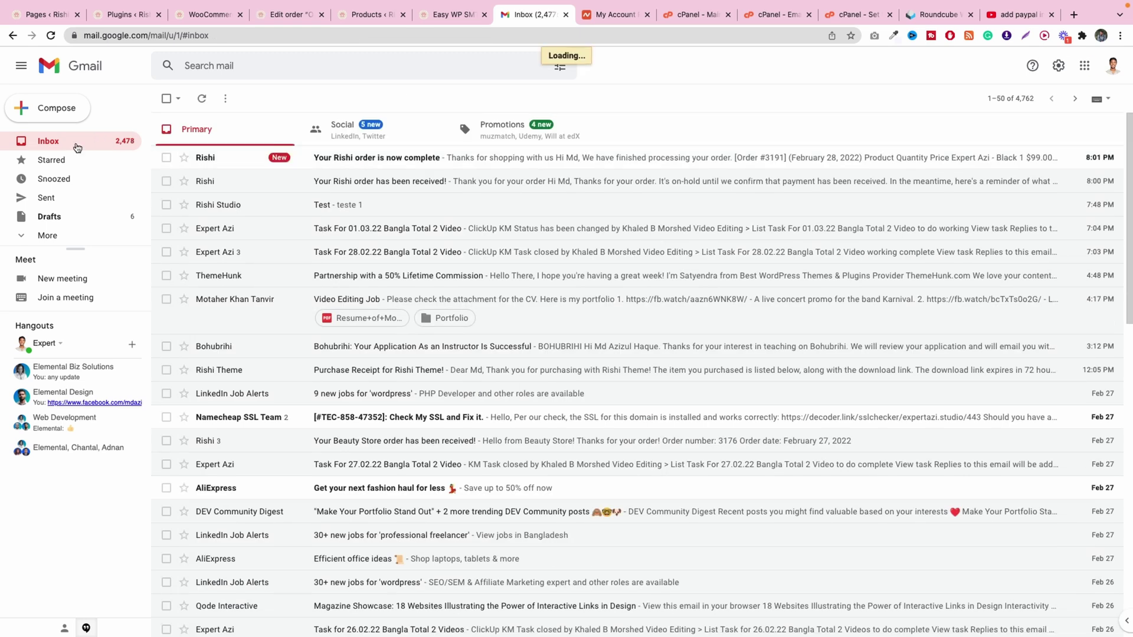
Read the 'Your Rishi order is now complete' email in Gmail
click(405, 158)
scroll(678, 336, down, 5)
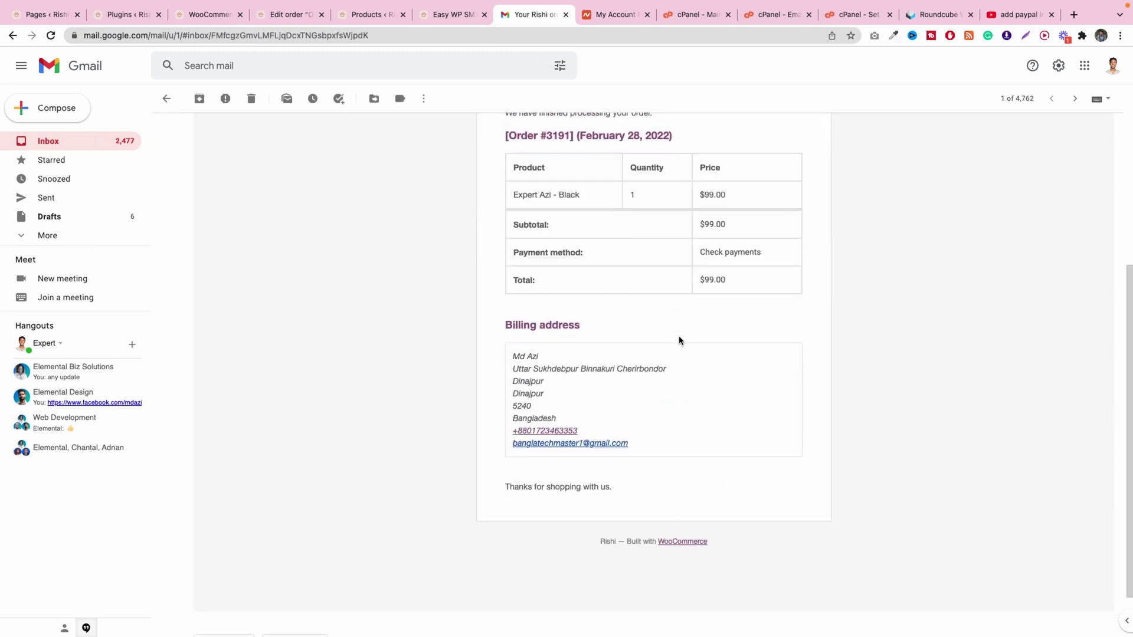
scroll(675, 334, up, 4)
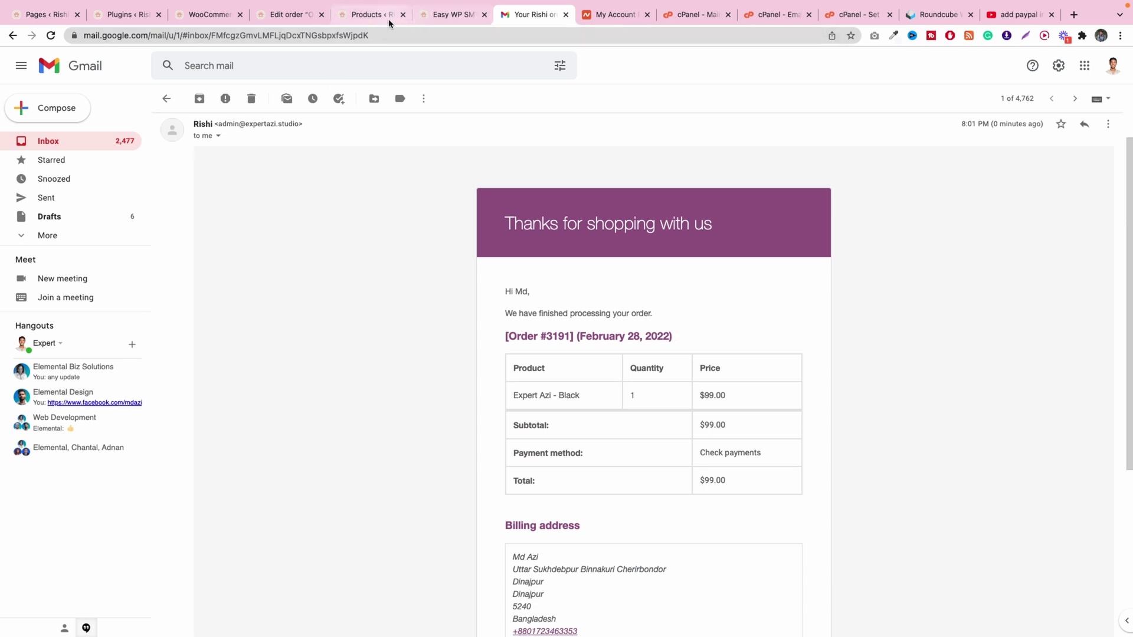
Look over the products list and Easy WP SMTP settings, then return to the Plugins page
click(373, 16)
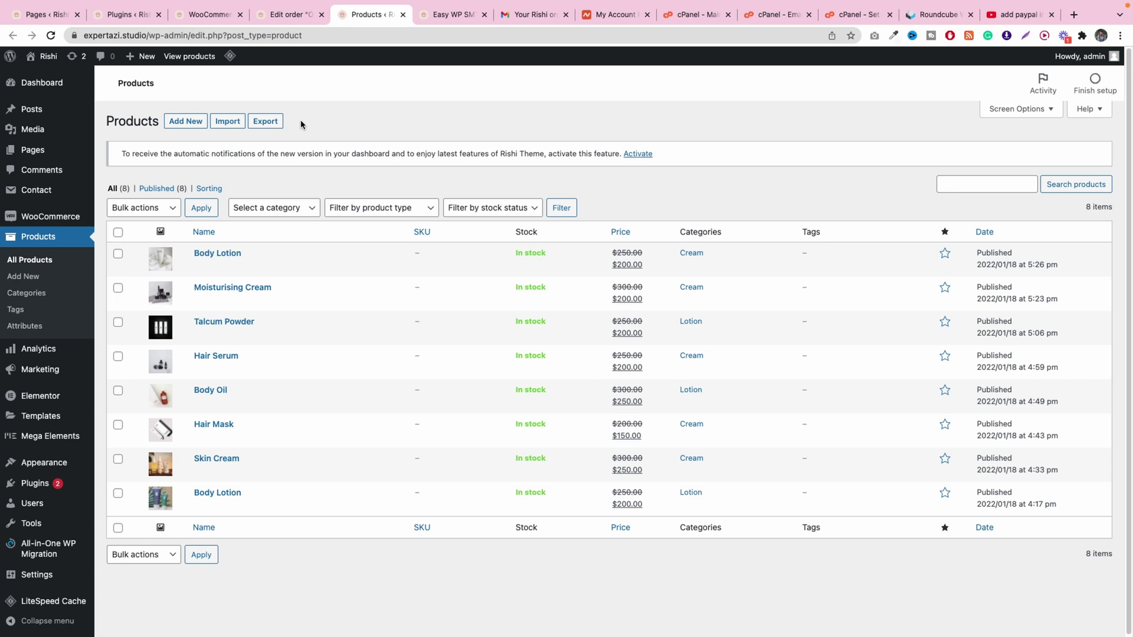
click(446, 16)
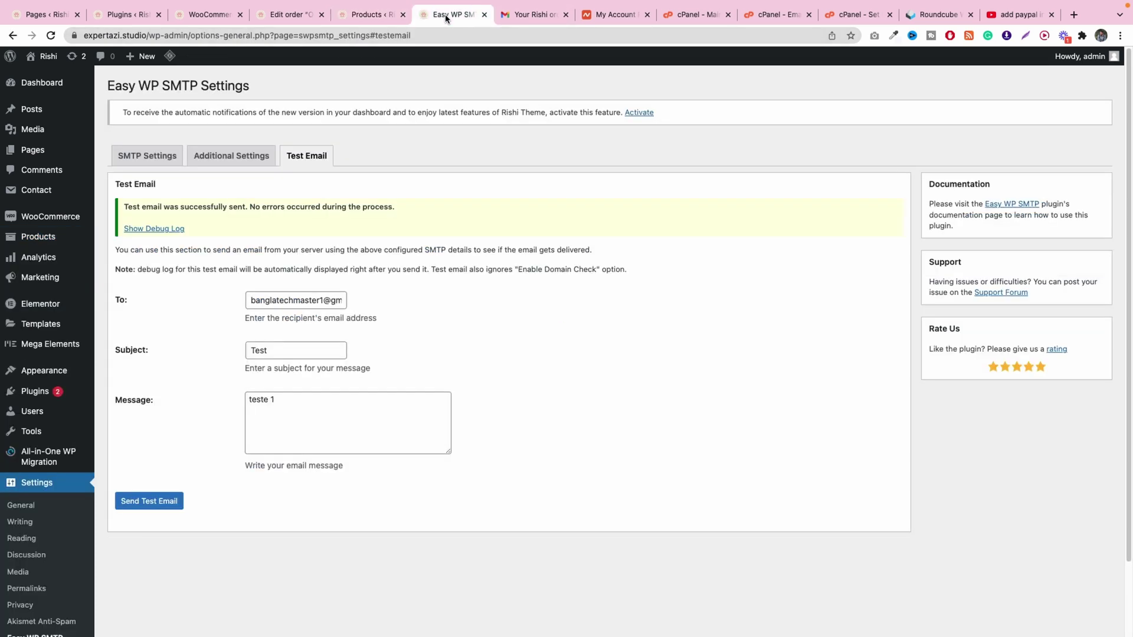
click(167, 164)
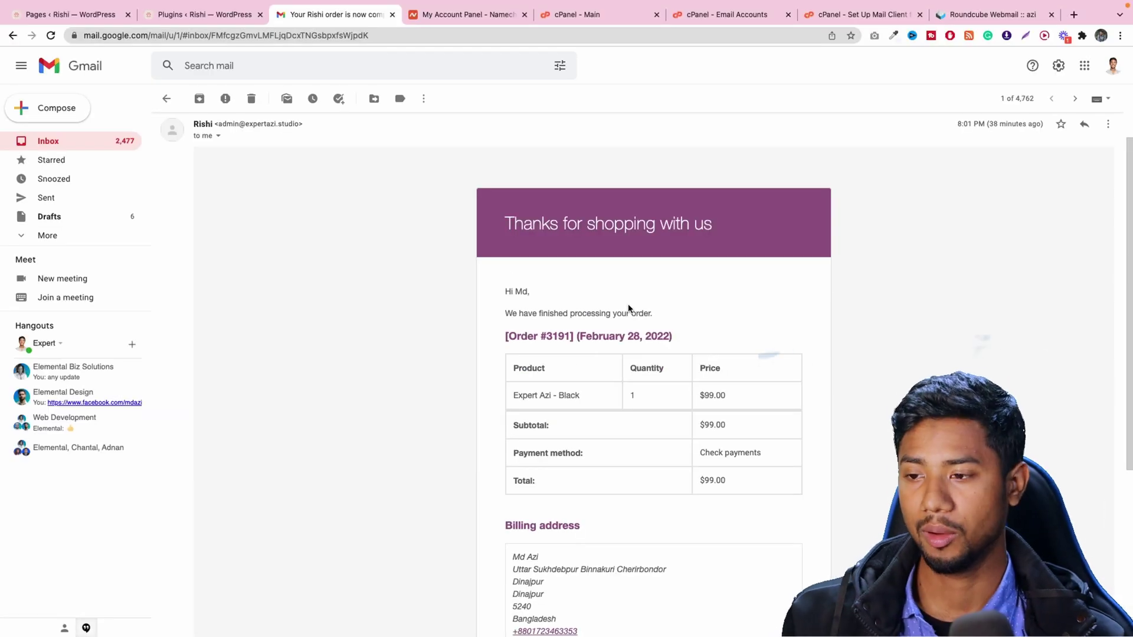
click(194, 14)
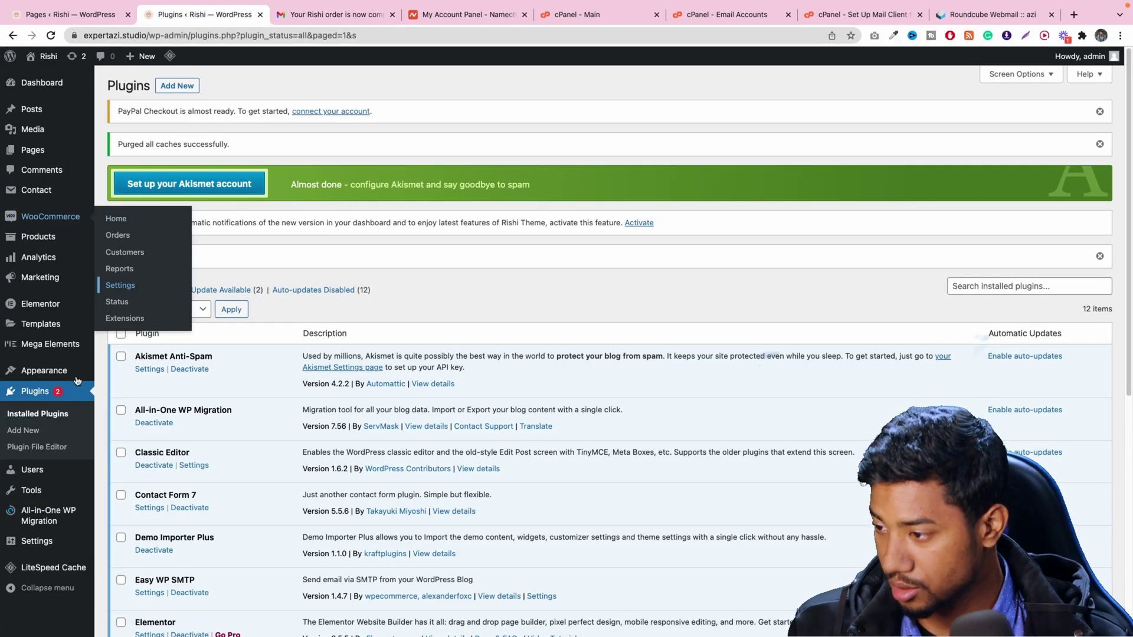
right_click(34, 431)
Search for and install the Kadence WooCommerce Email Designer plugin
click(65, 435)
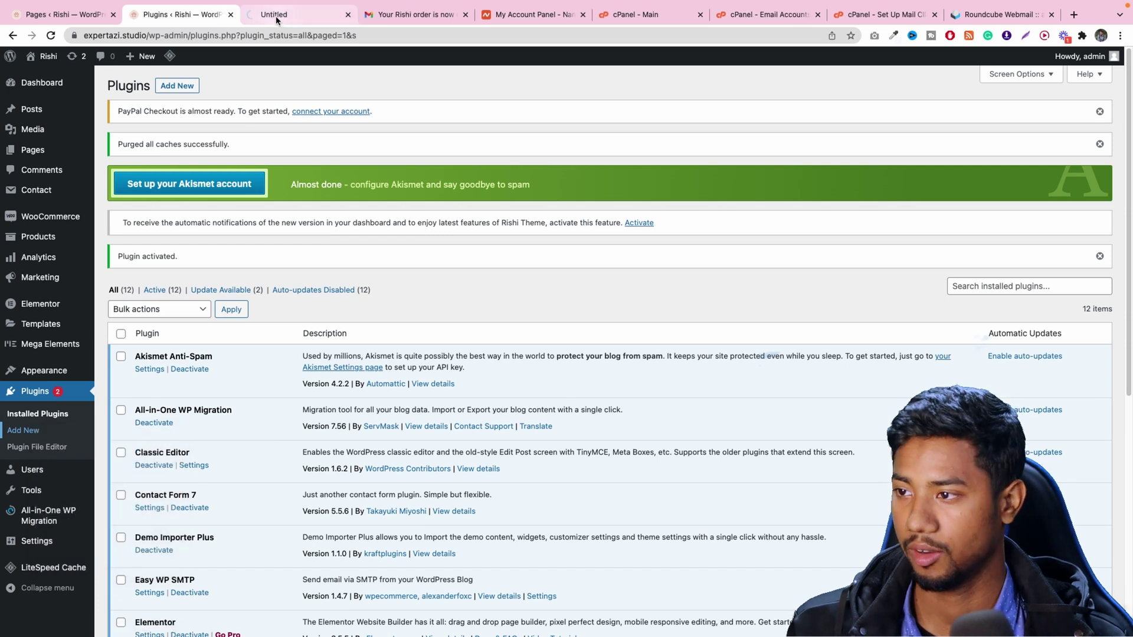
click(276, 16)
text(ka)
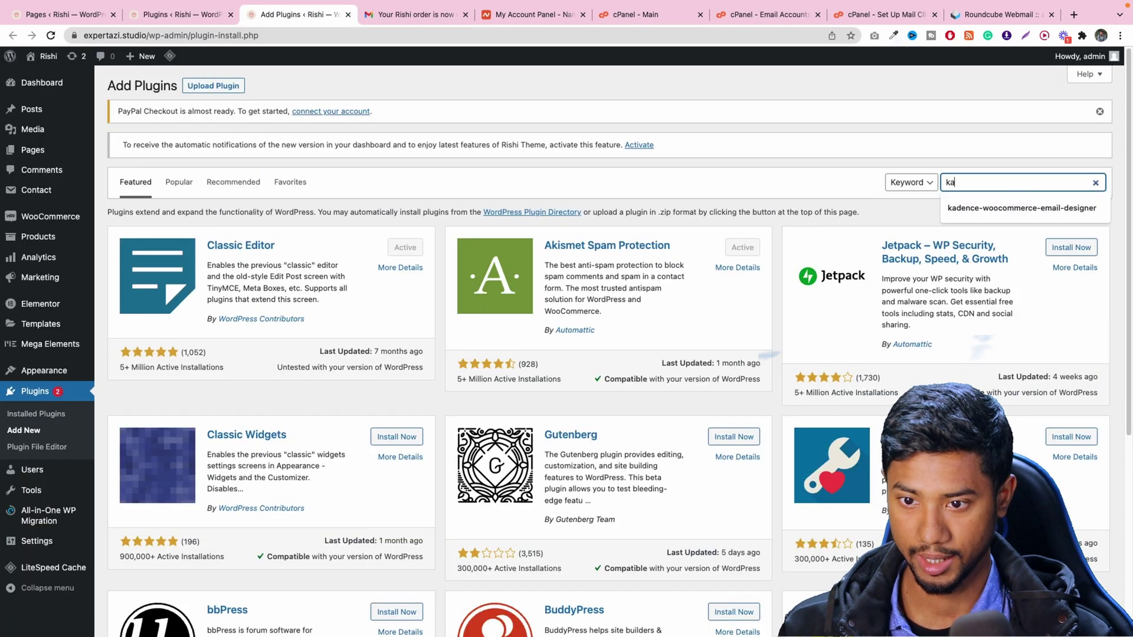
key(Down)
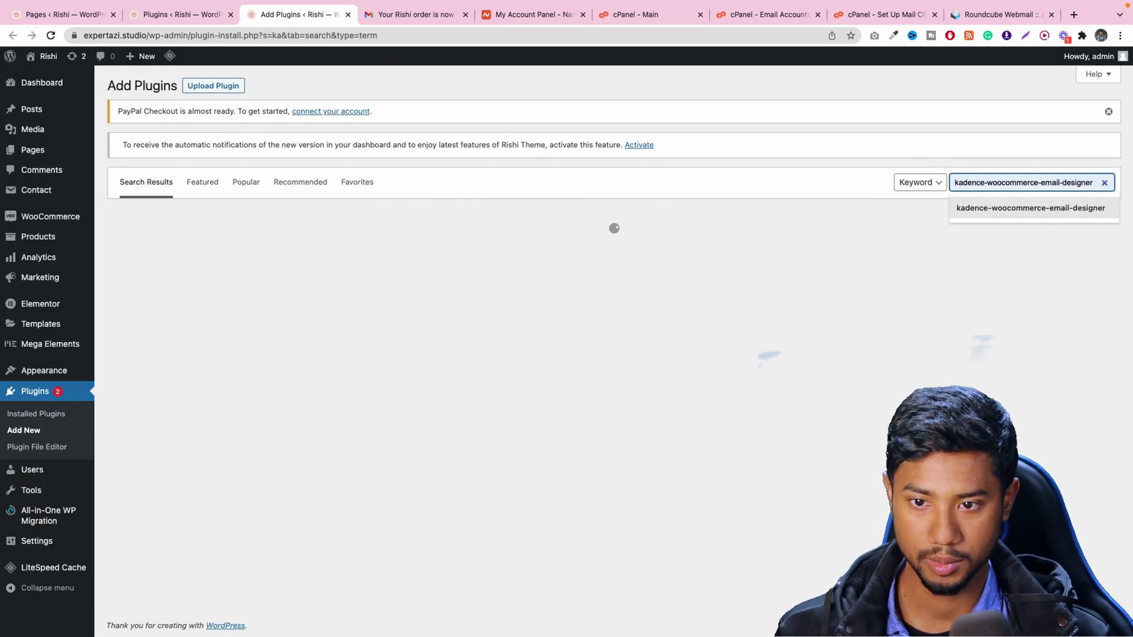
key(Return)
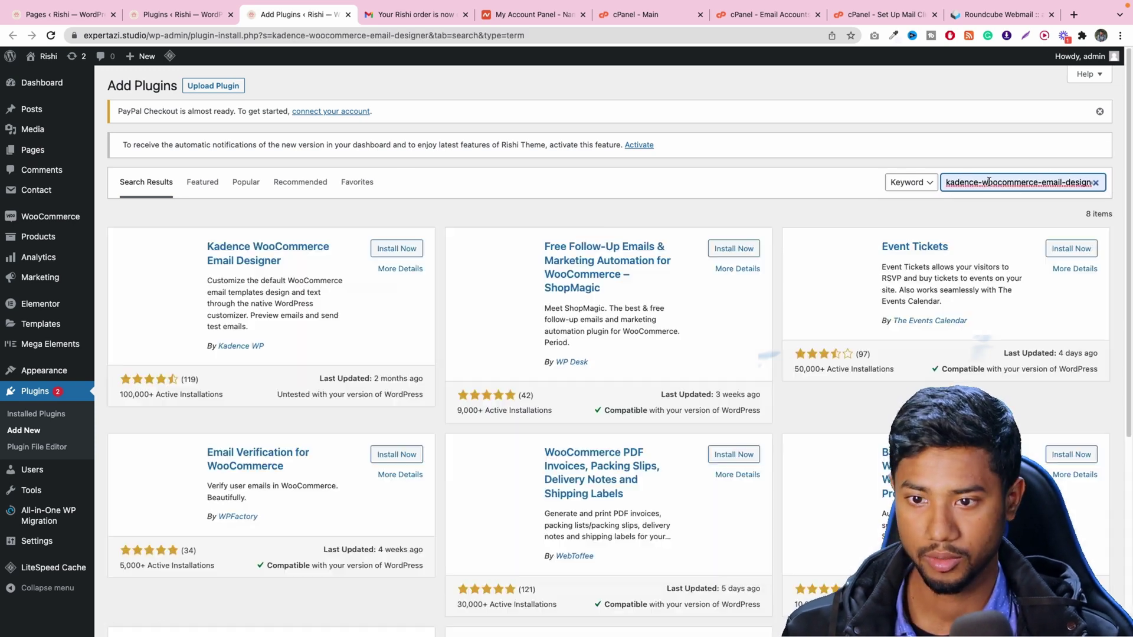
drag(995, 186, 1114, 188)
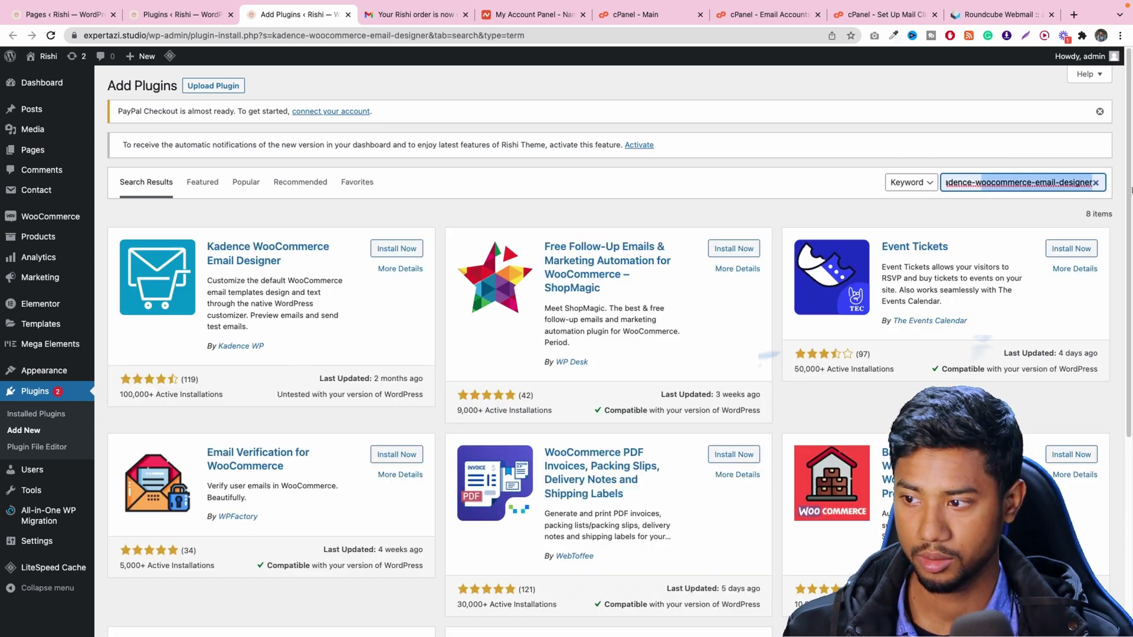
click(376, 255)
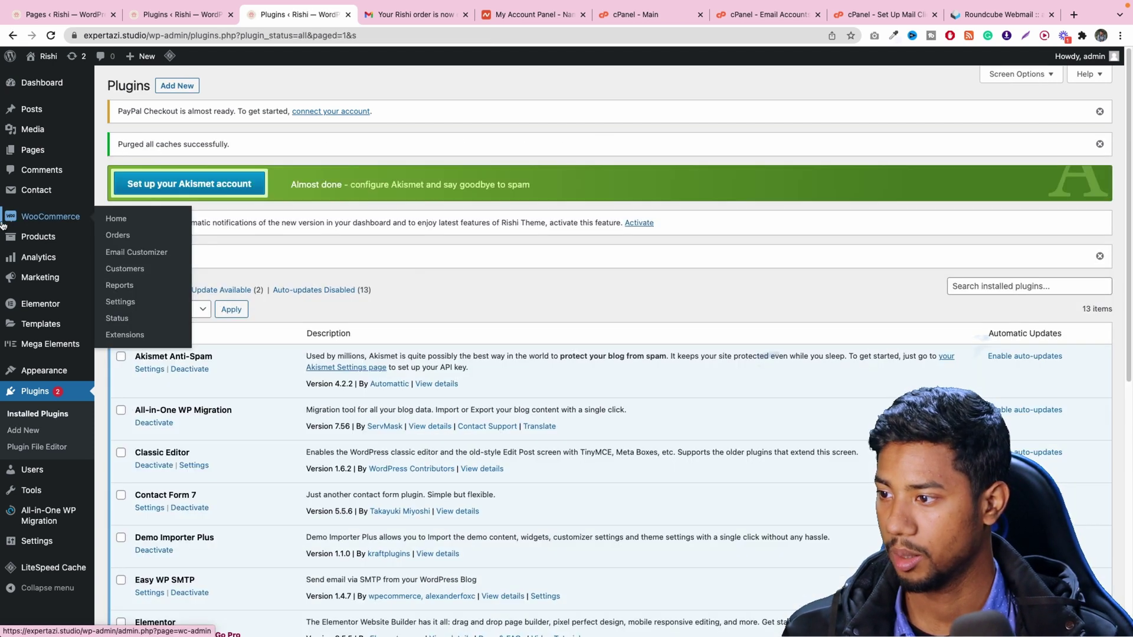
Load the first prebuilt template in the Email Customizer, confirming the settings override
right_click(131, 248)
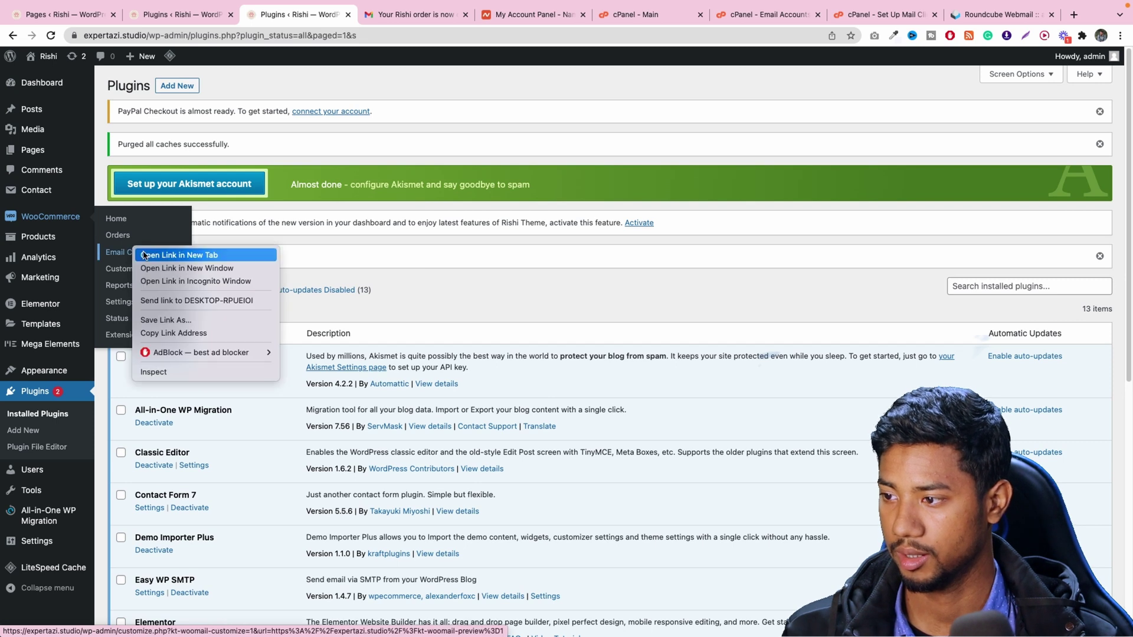
click(153, 254)
key(ctrl+Tab)
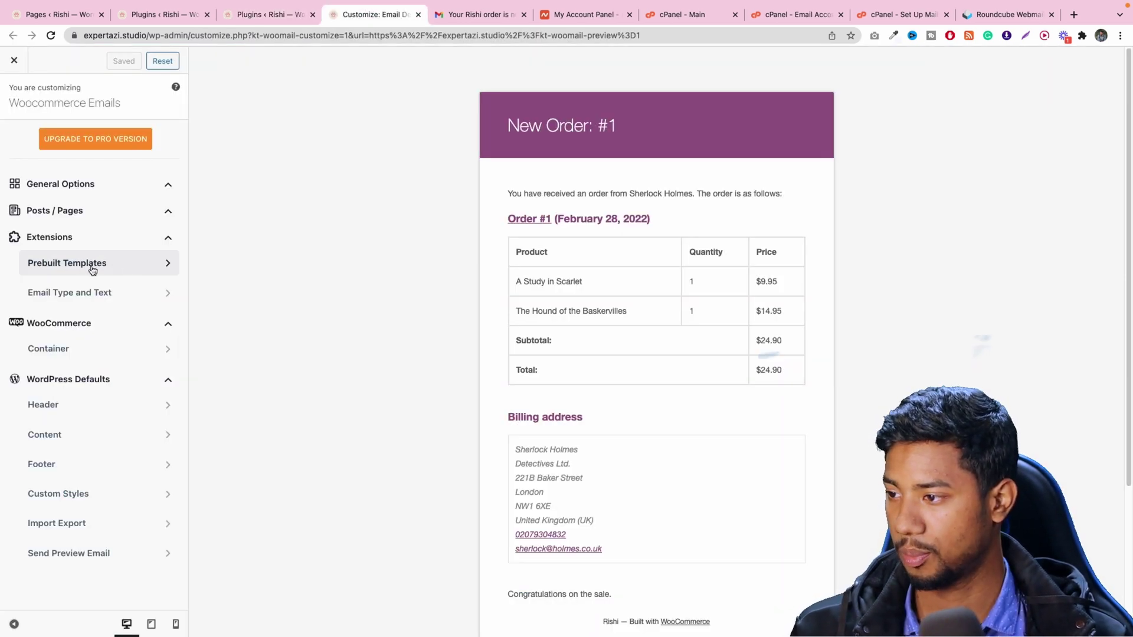
click(93, 271)
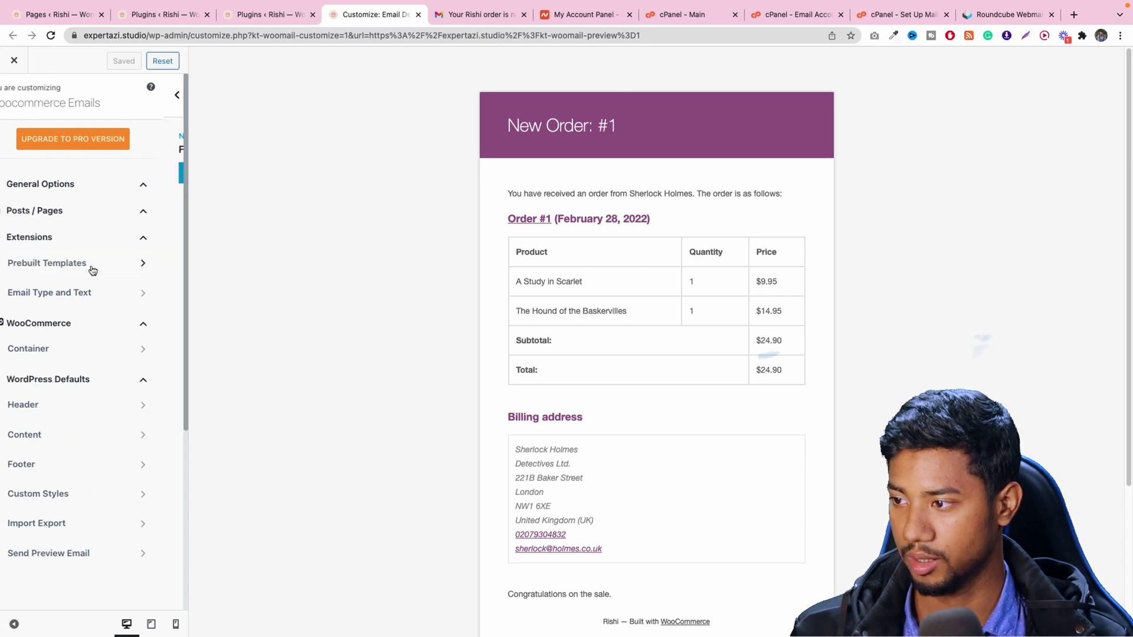
scroll(62, 279, down, 2)
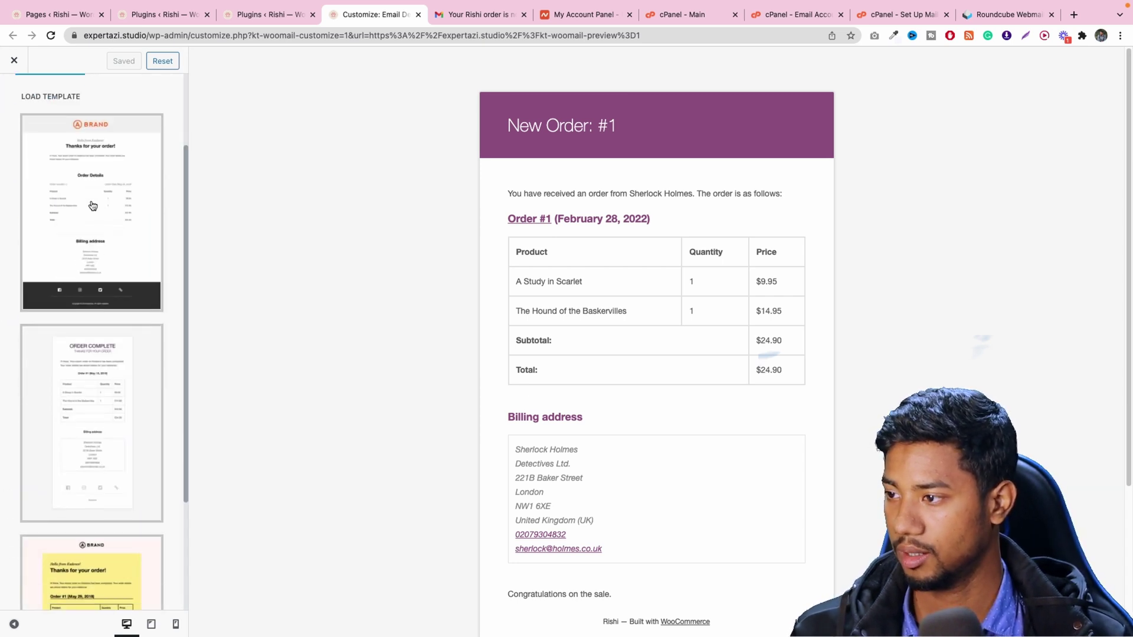
scroll(70, 227, down, 2)
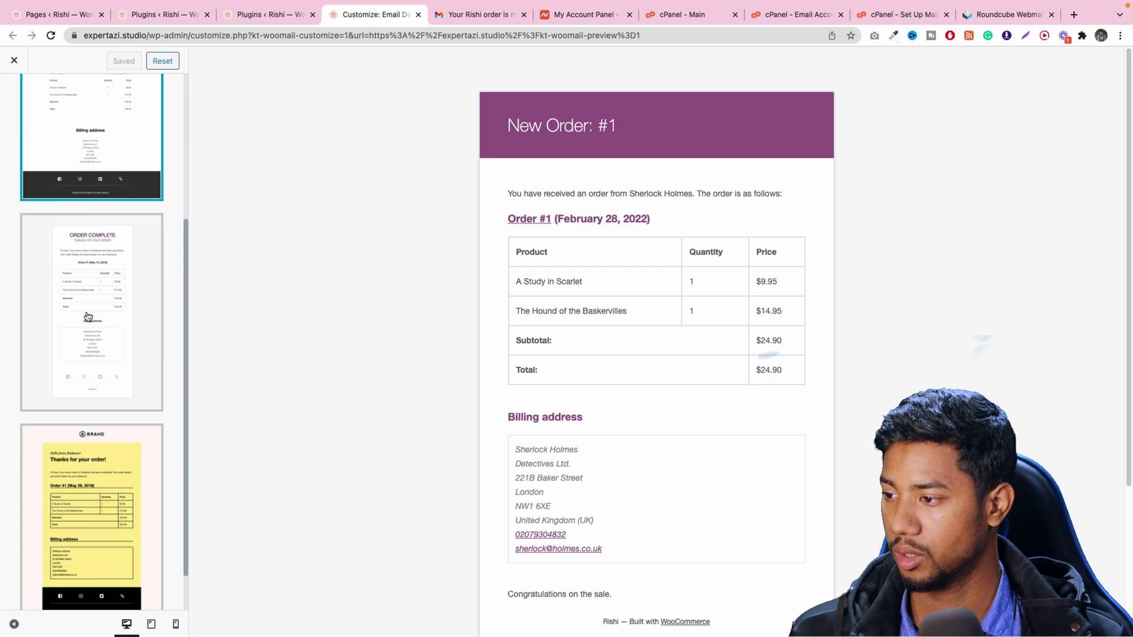
scroll(82, 218, up, 4)
scroll(87, 302, down, 5)
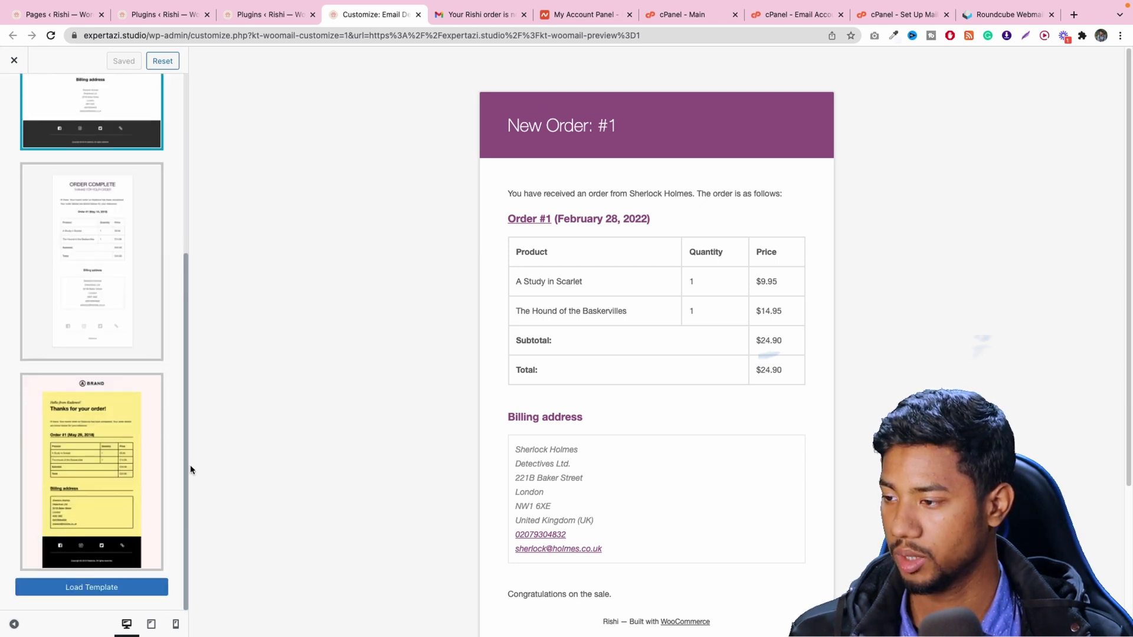
click(86, 587)
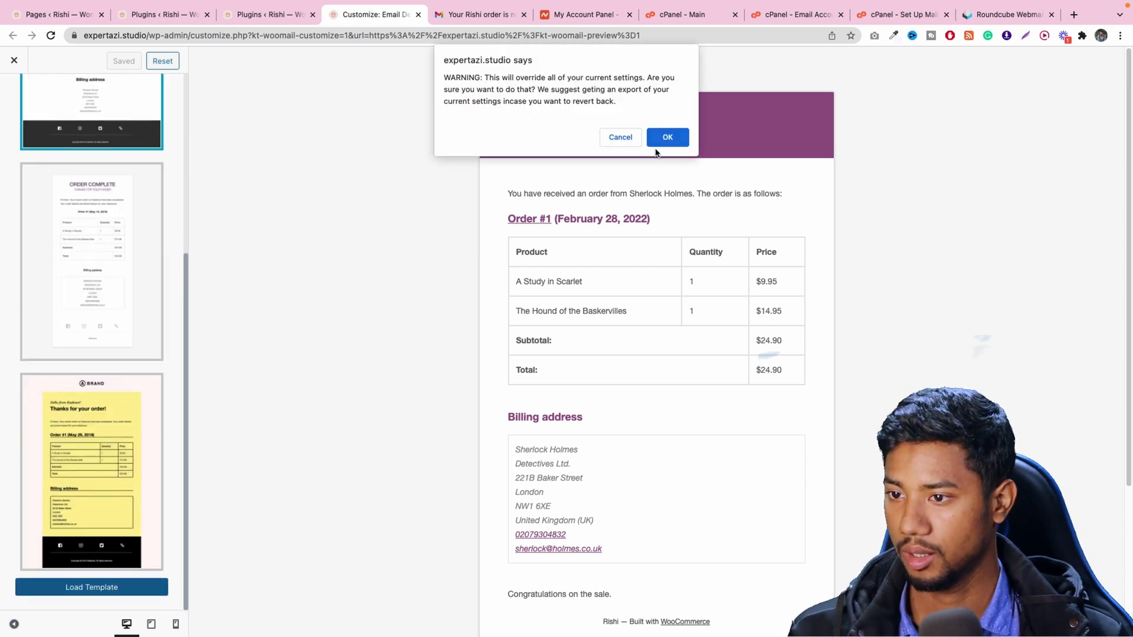
click(658, 140)
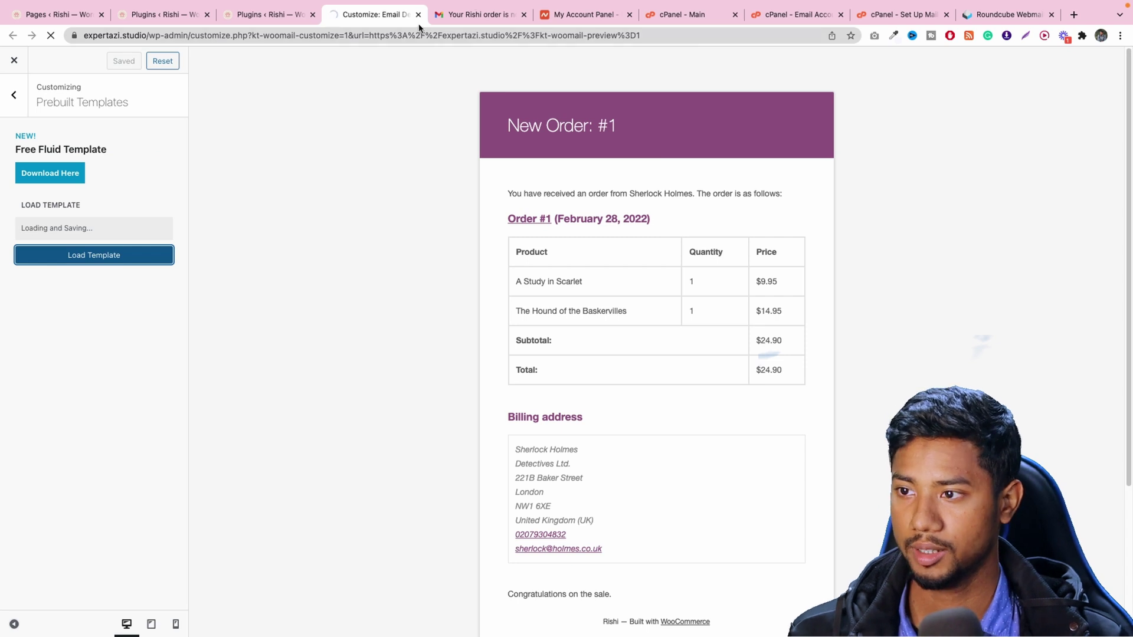
click(269, 14)
mouse_move(45, 56)
right_click(65, 75)
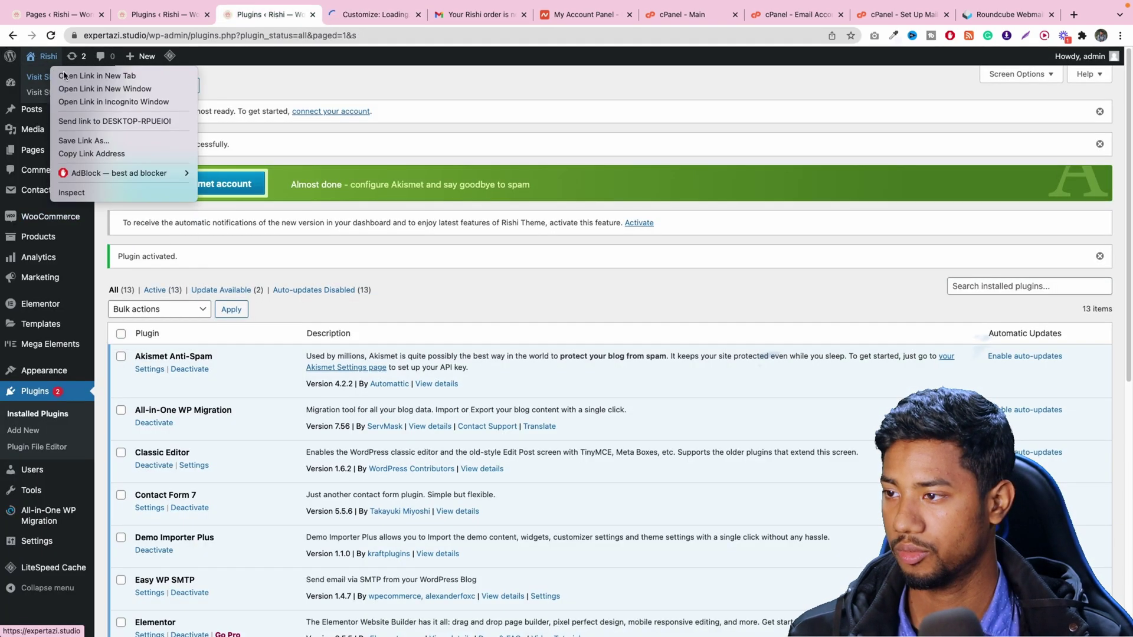
Open the live site and save its logo image as Logo-Mark.png
click(64, 75)
click(422, 14)
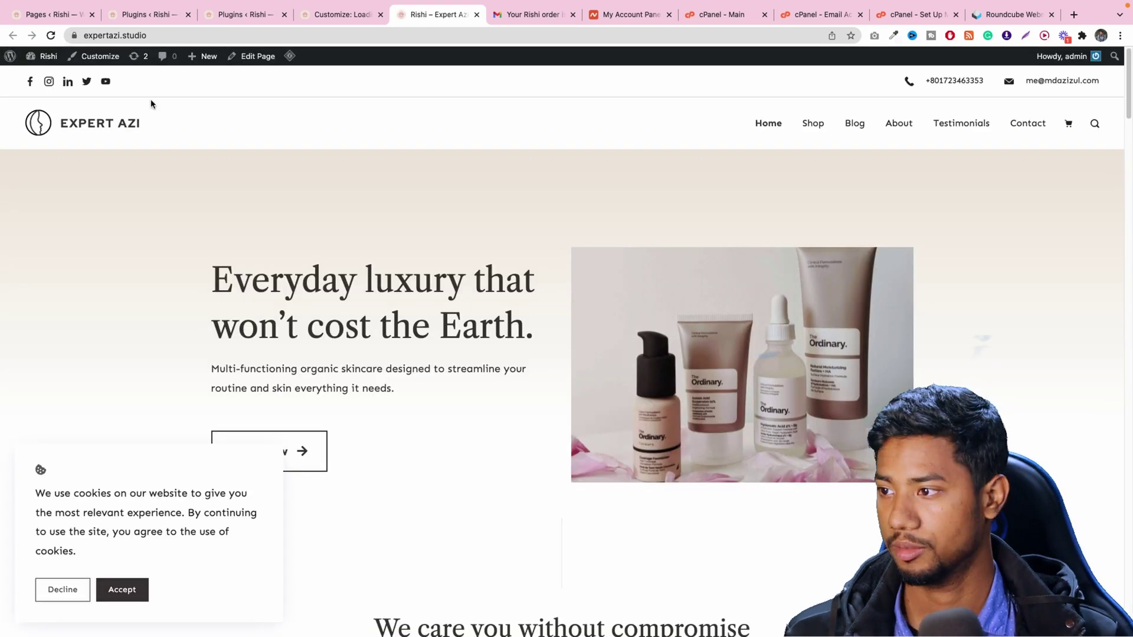
right_click(42, 123)
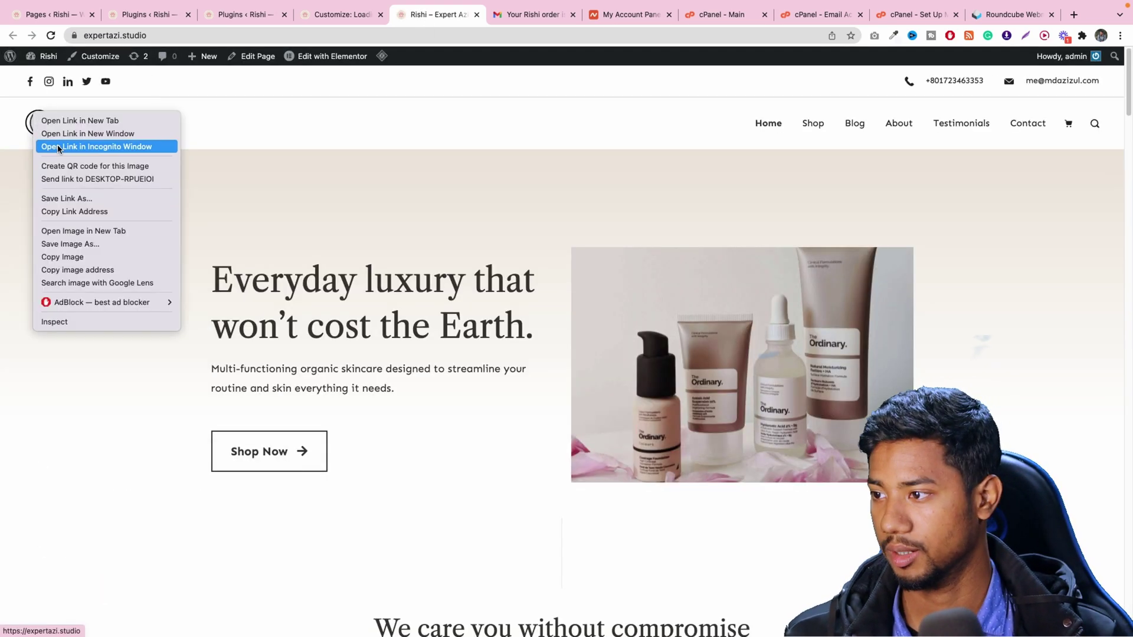
click(62, 246)
click(630, 350)
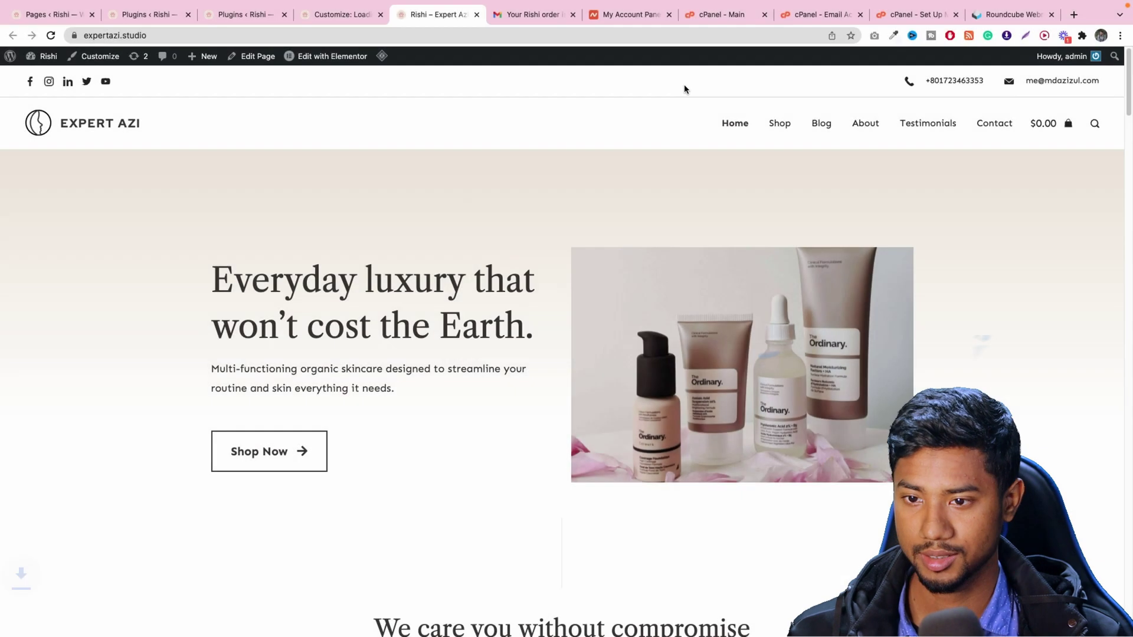
Sample the beige hero background and copy it as hex #F2EDE5
click(894, 35)
click(838, 52)
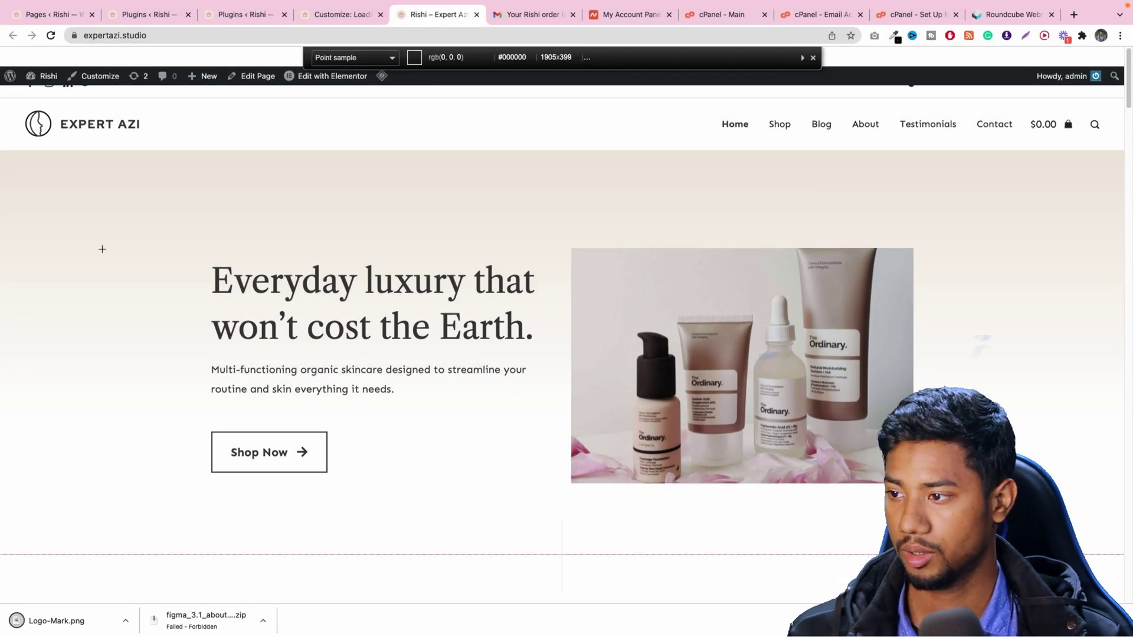
click(105, 234)
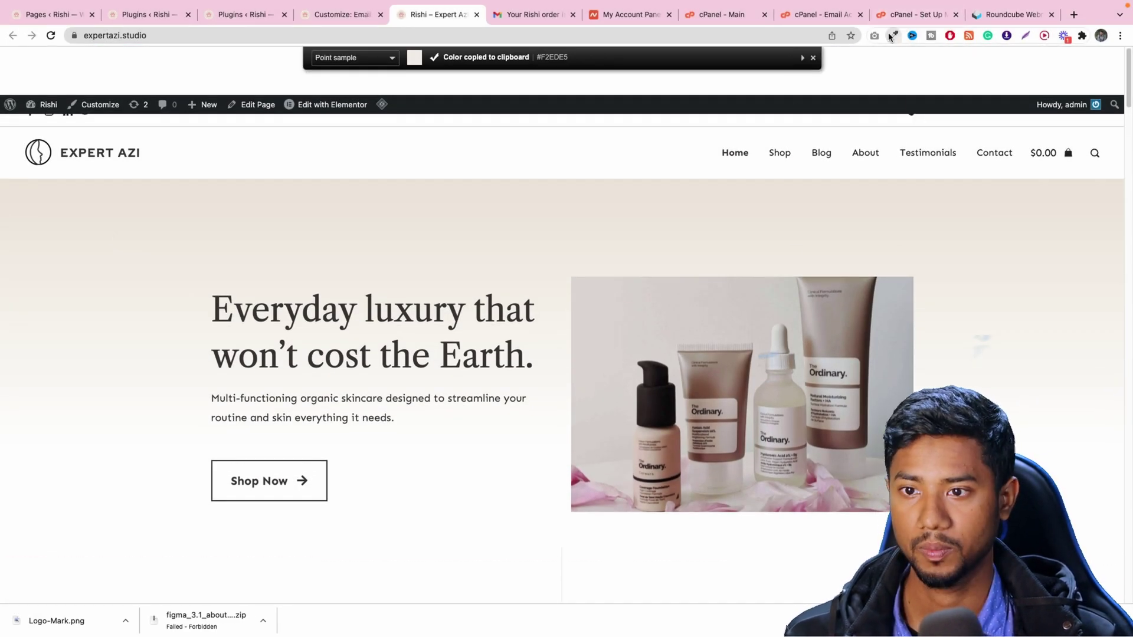
click(893, 35)
mouse_move(835, 93)
click(812, 116)
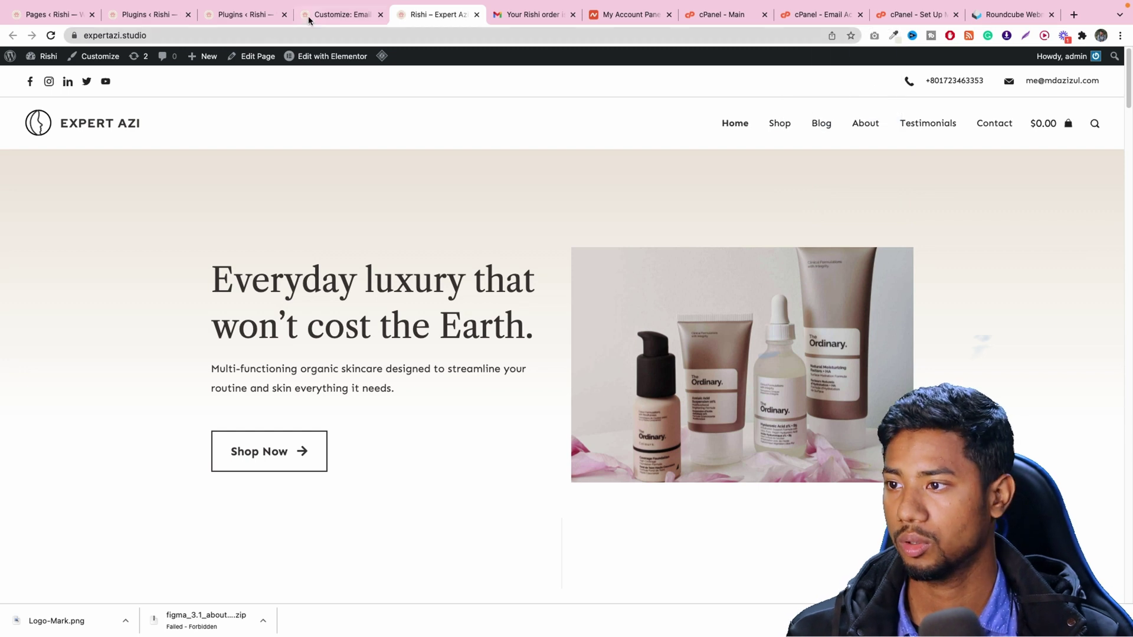
click(309, 17)
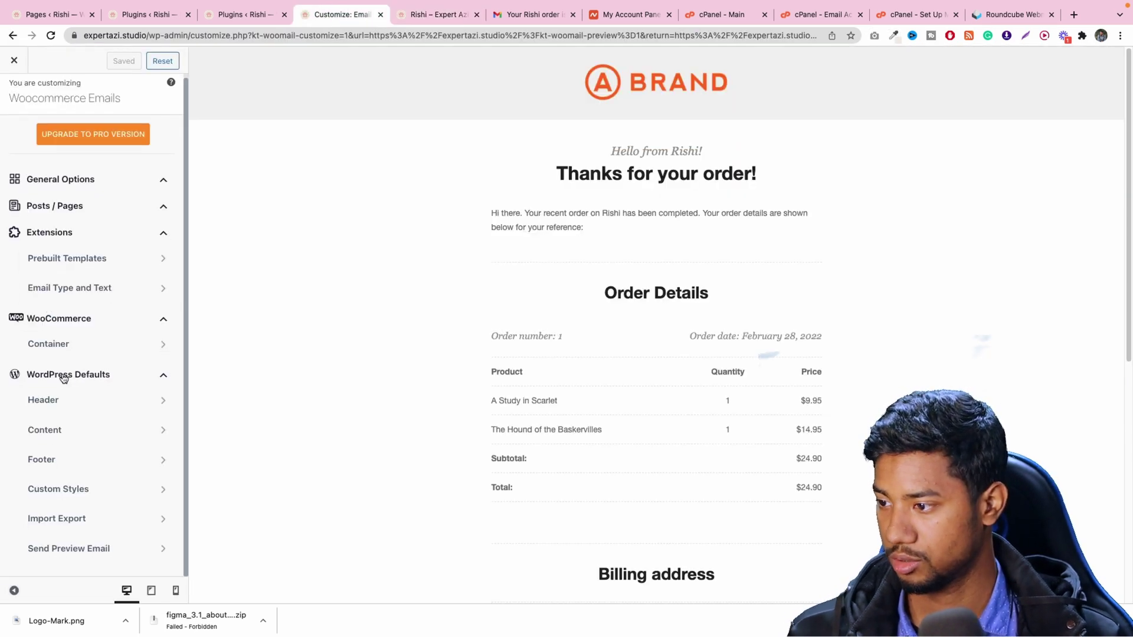
click(61, 403)
Upload Logo-Mark.png as the email header image and set its max width to 45
click(95, 147)
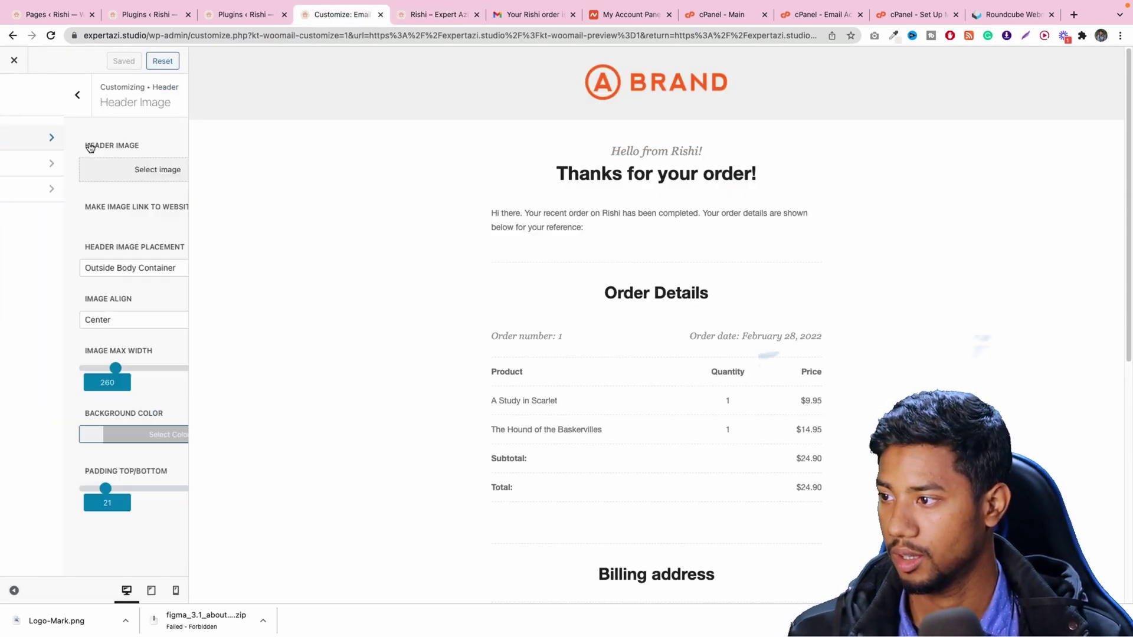
click(118, 176)
drag(105, 615, 765, 321)
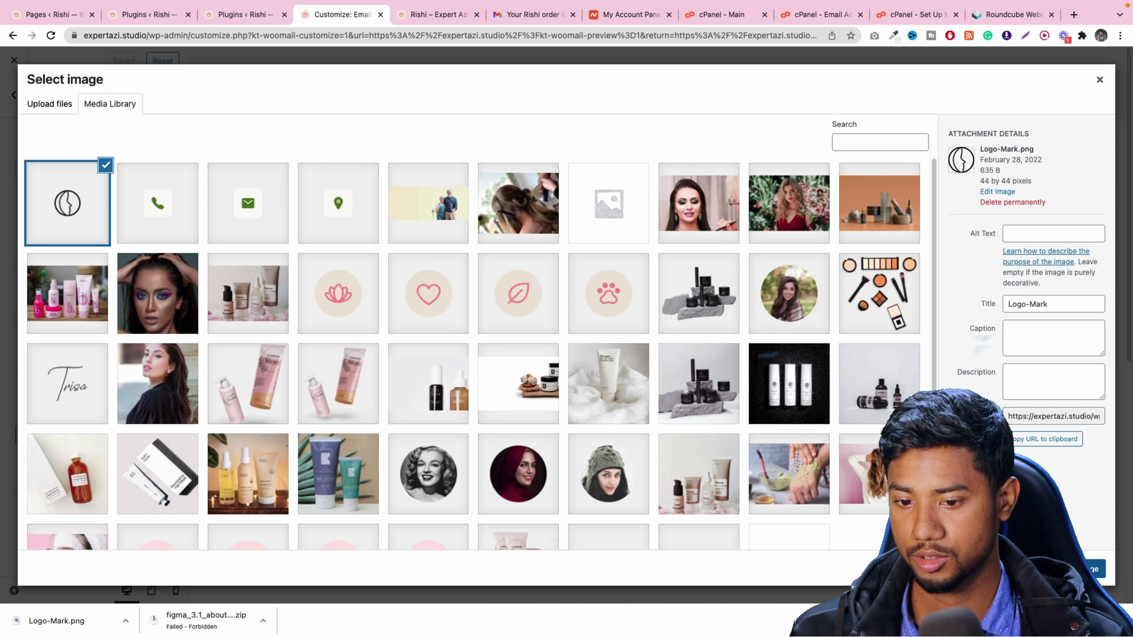
click(1076, 570)
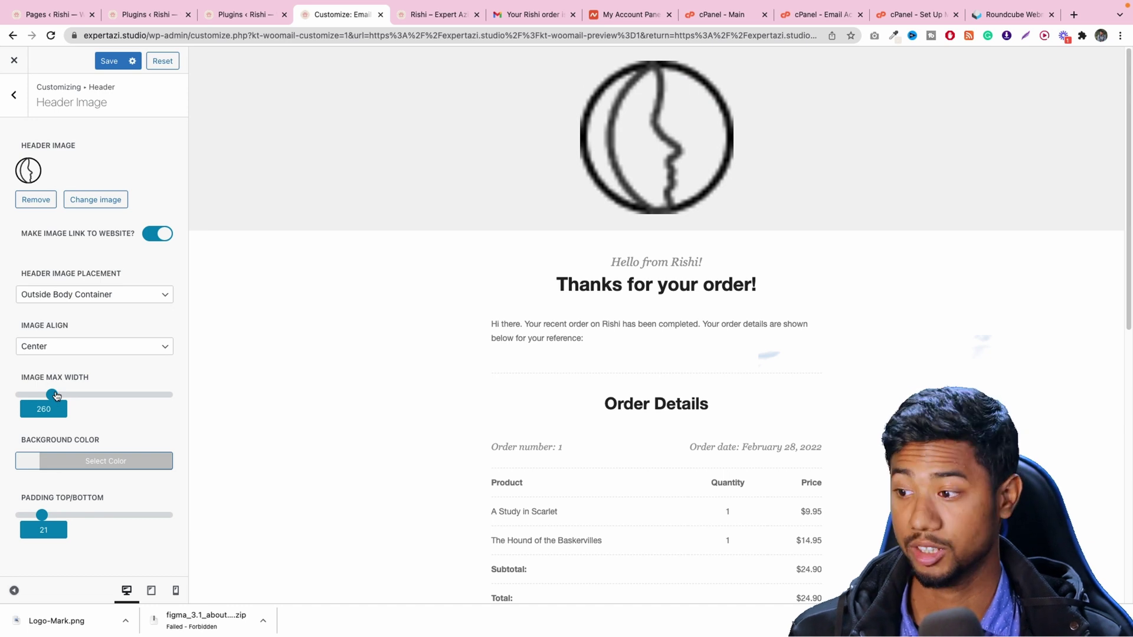
drag(55, 395, 27, 395)
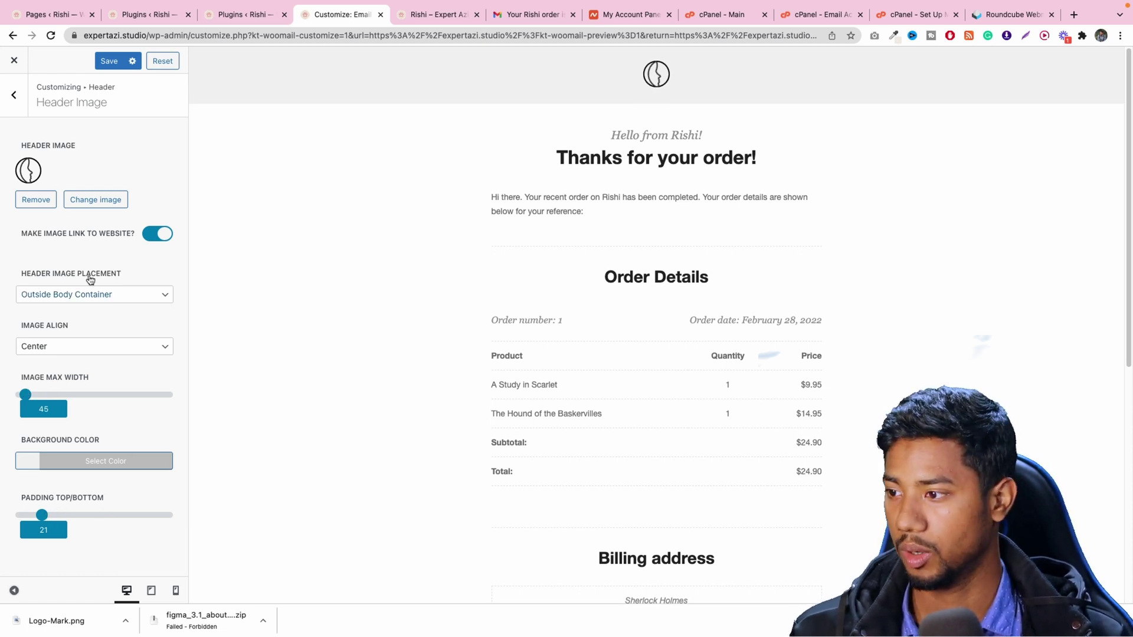
Change the header background colour from #f2f2f2 to #F2EDE5
click(35, 469)
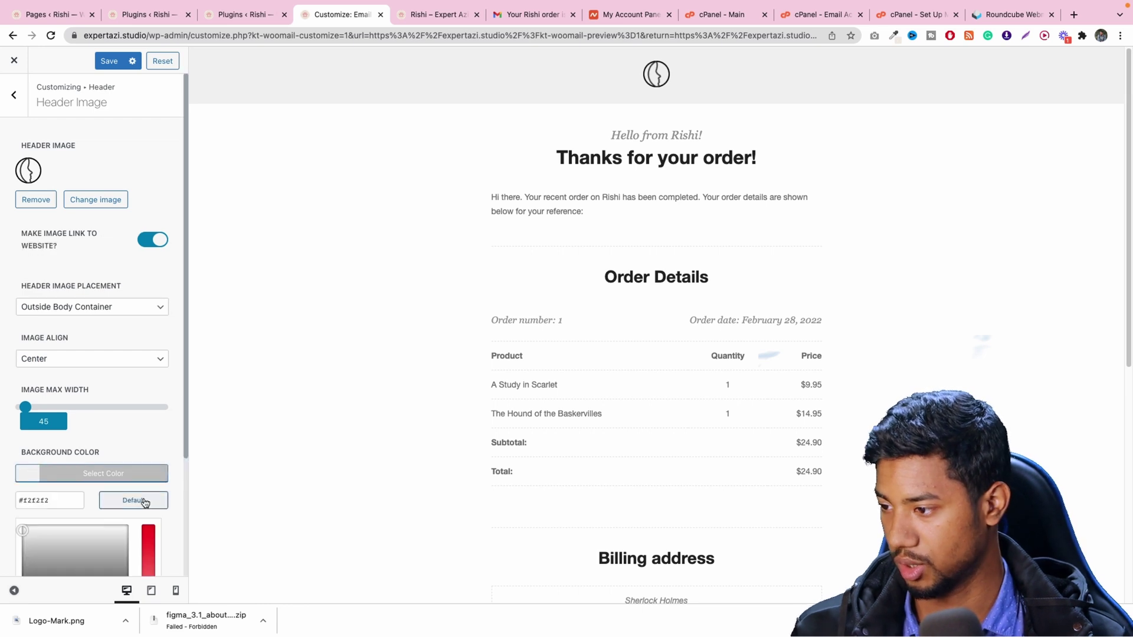
triple_click(61, 505)
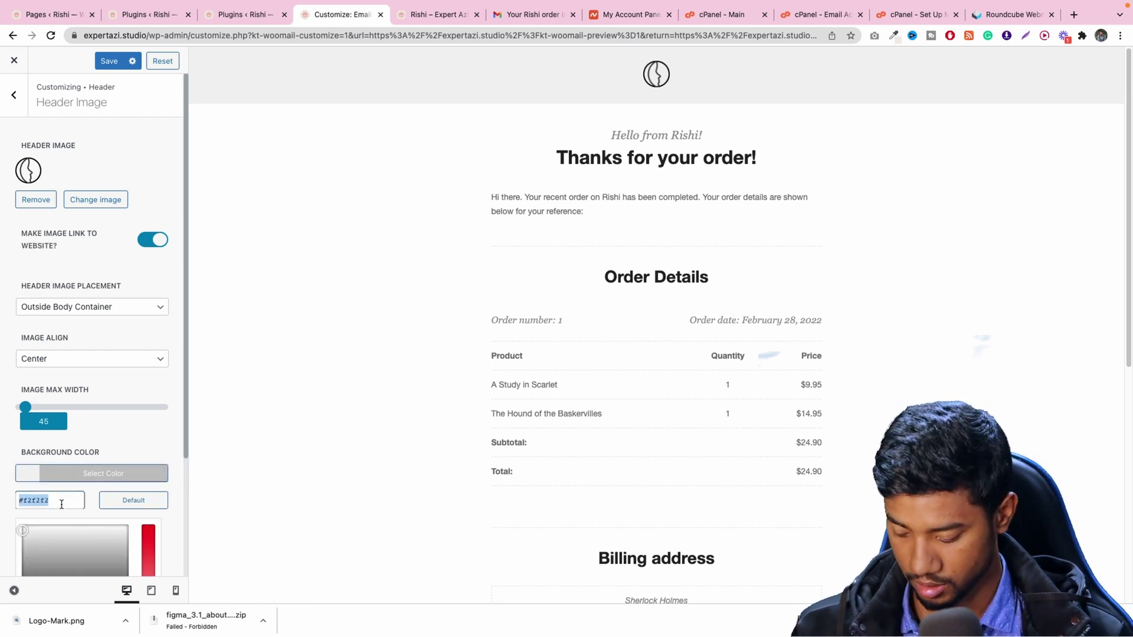
key(super+v)
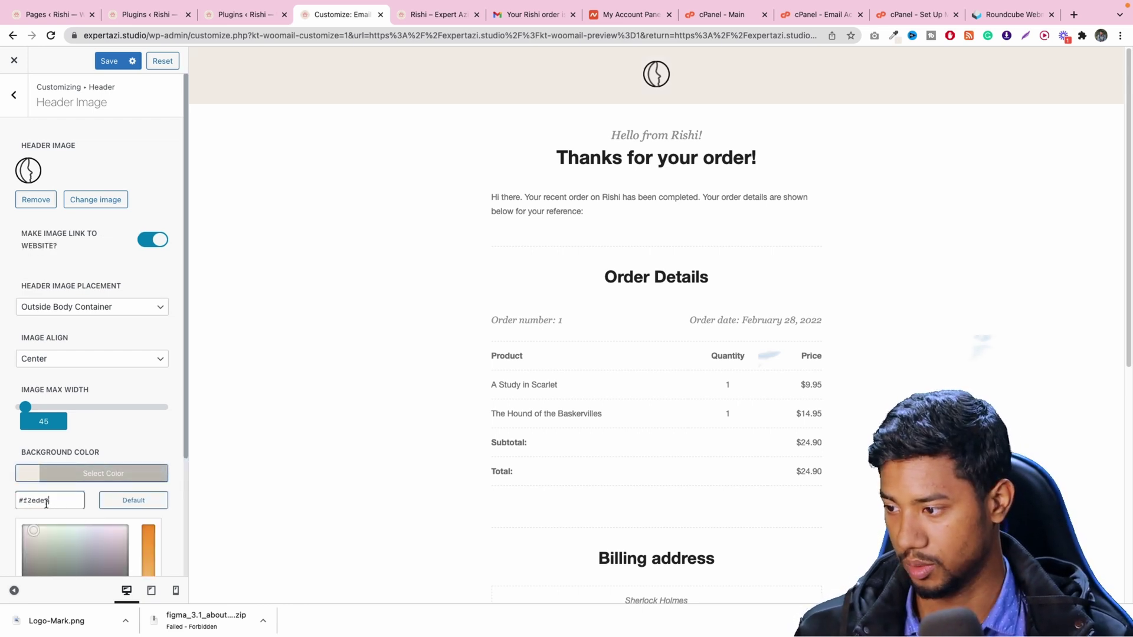
double_click(47, 501)
text(F2EDE5)
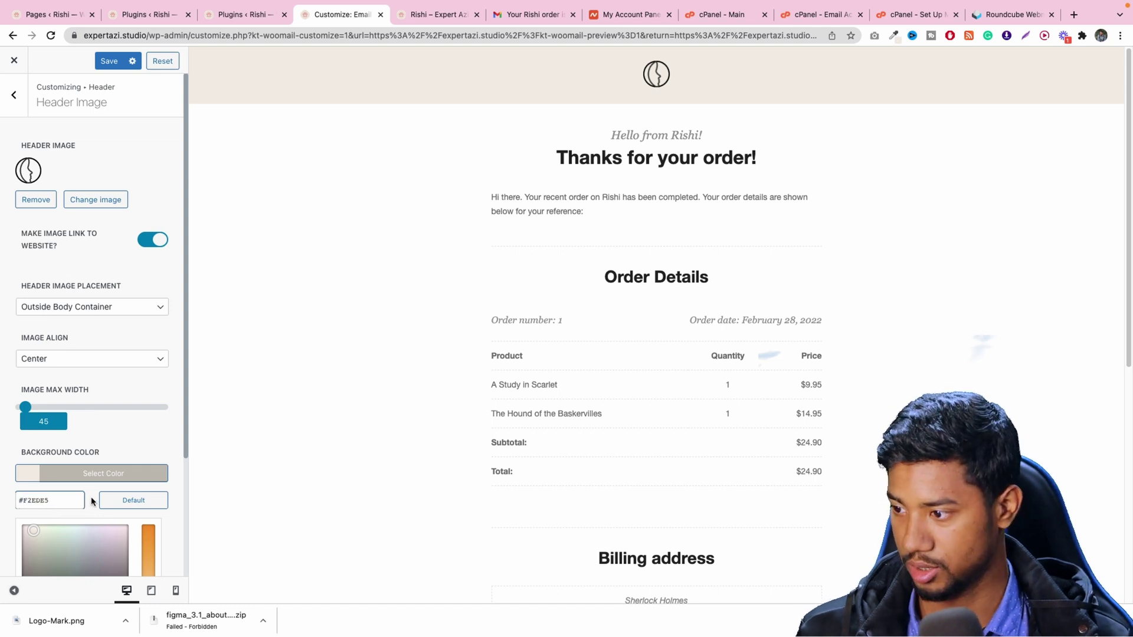
click(92, 497)
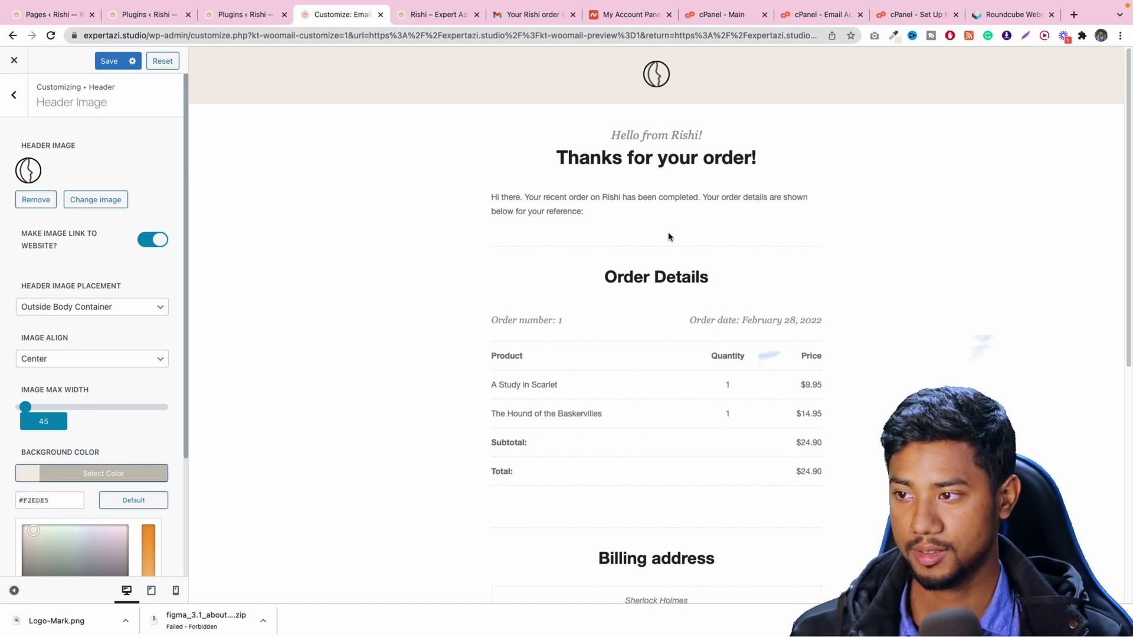
click(18, 106)
scroll(652, 282, down, 1)
scroll(652, 282, down, 6)
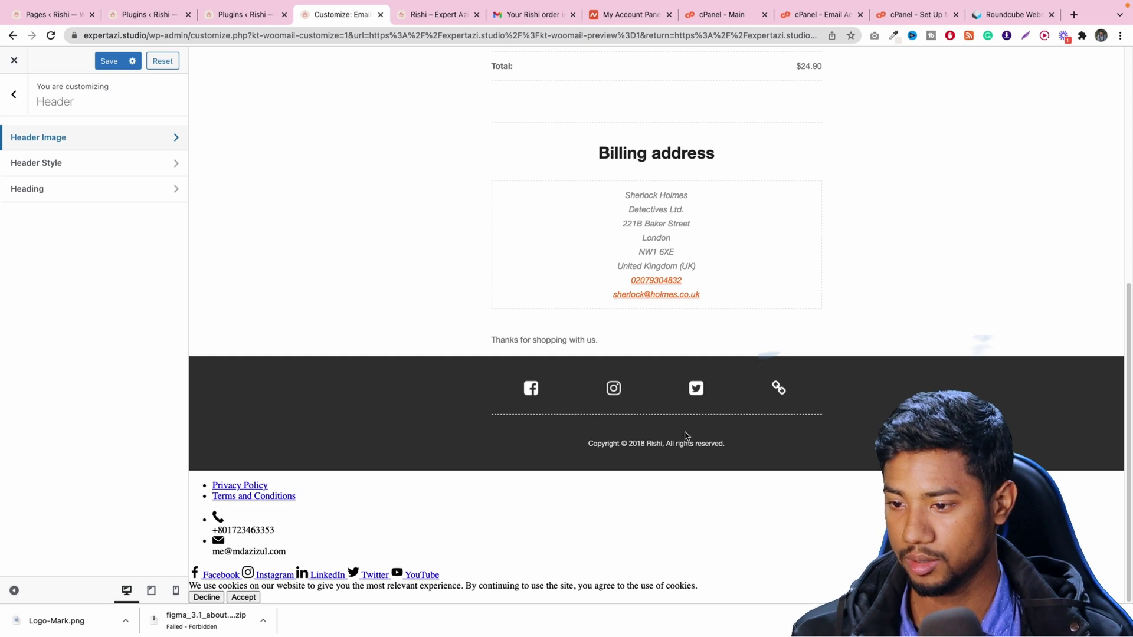
In Footer Social settings, append 'expertaz' to the Facebook icon's link
click(13, 95)
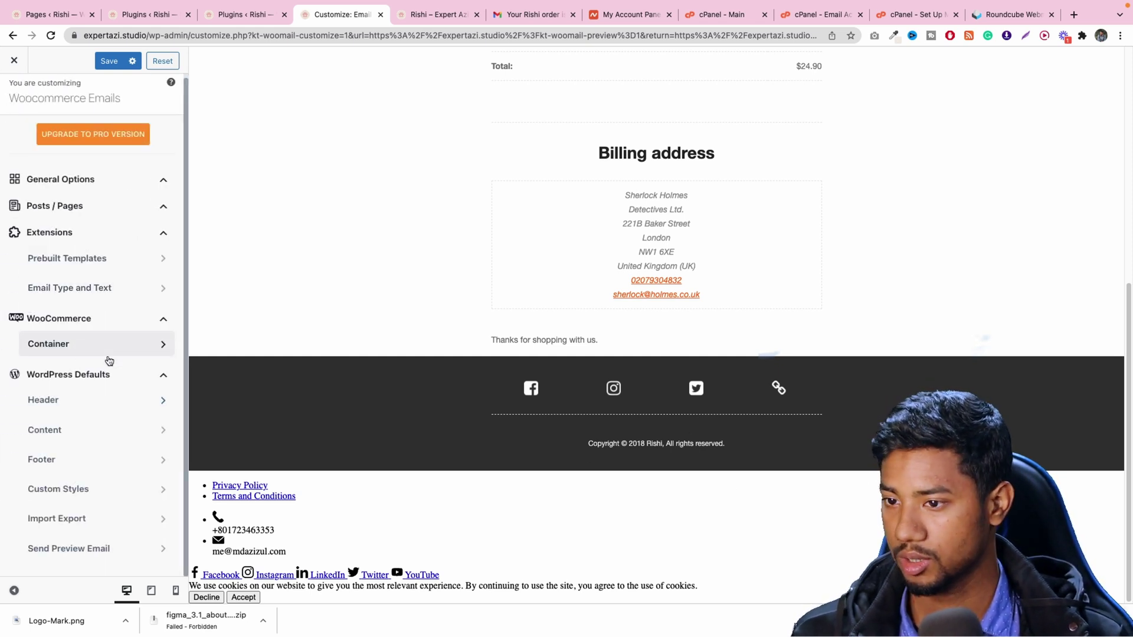
scroll(675, 222, up, 2)
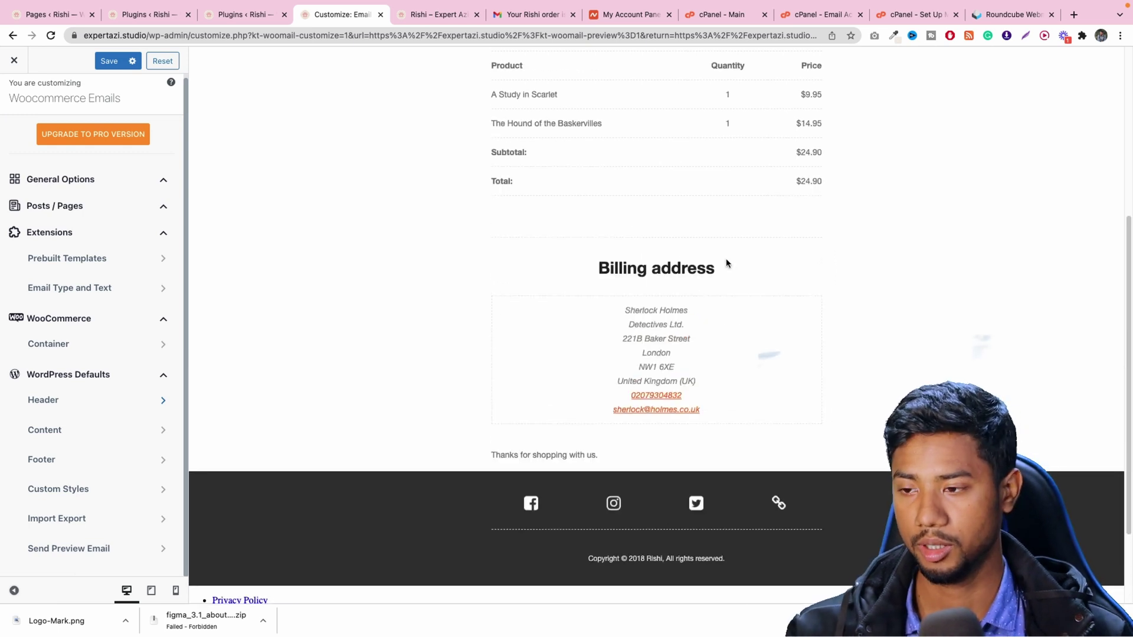
scroll(720, 297, up, 3)
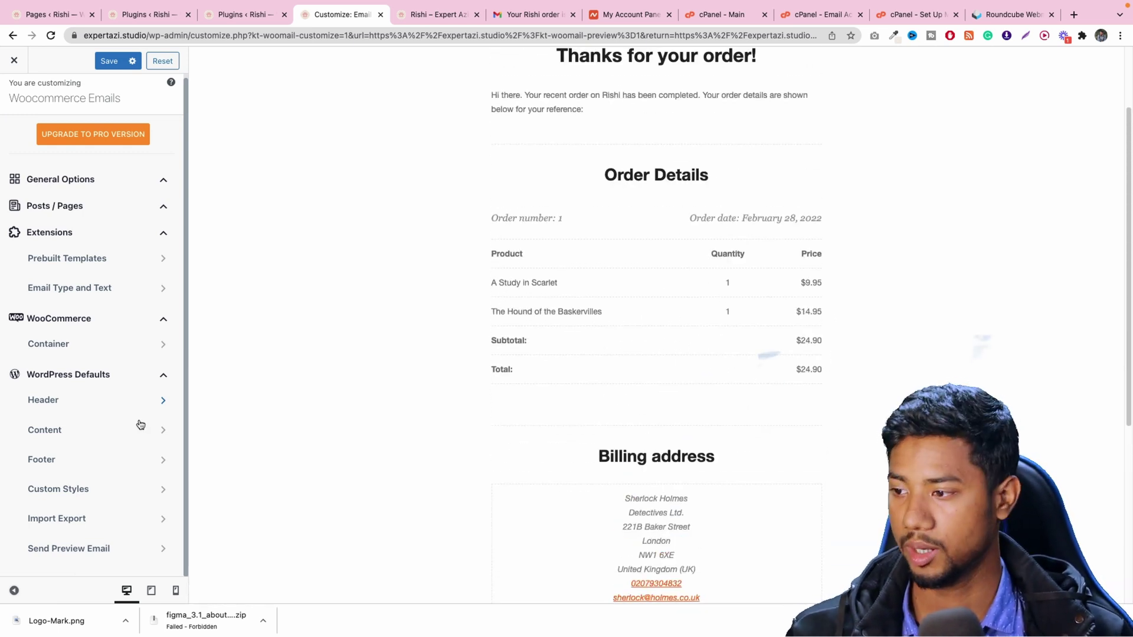
click(55, 460)
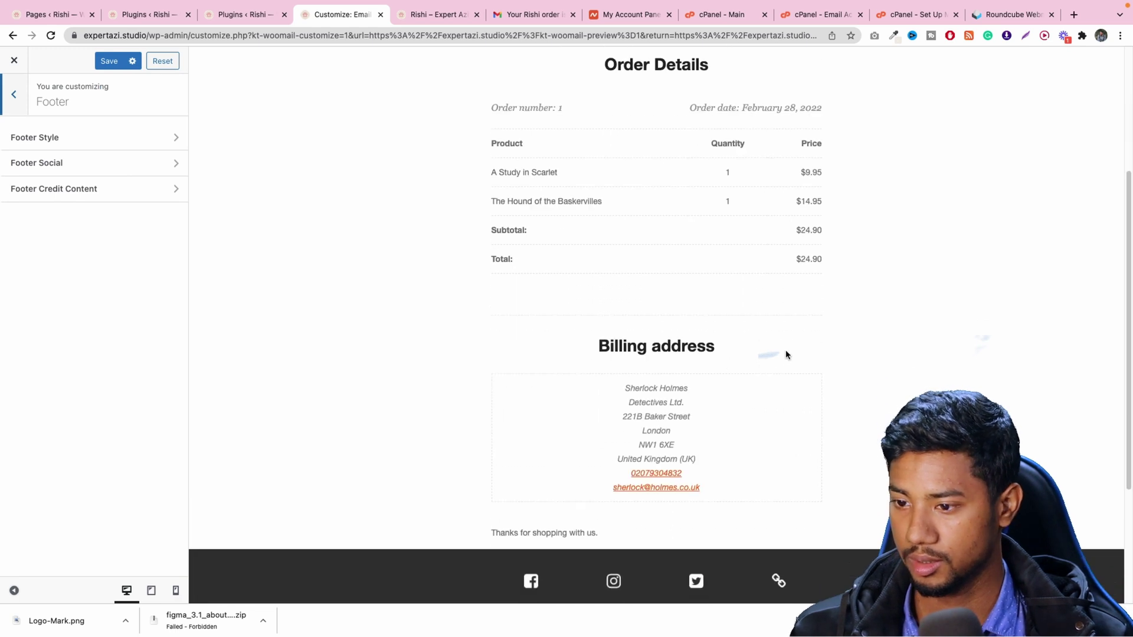
click(55, 161)
scroll(94, 277, down, 4)
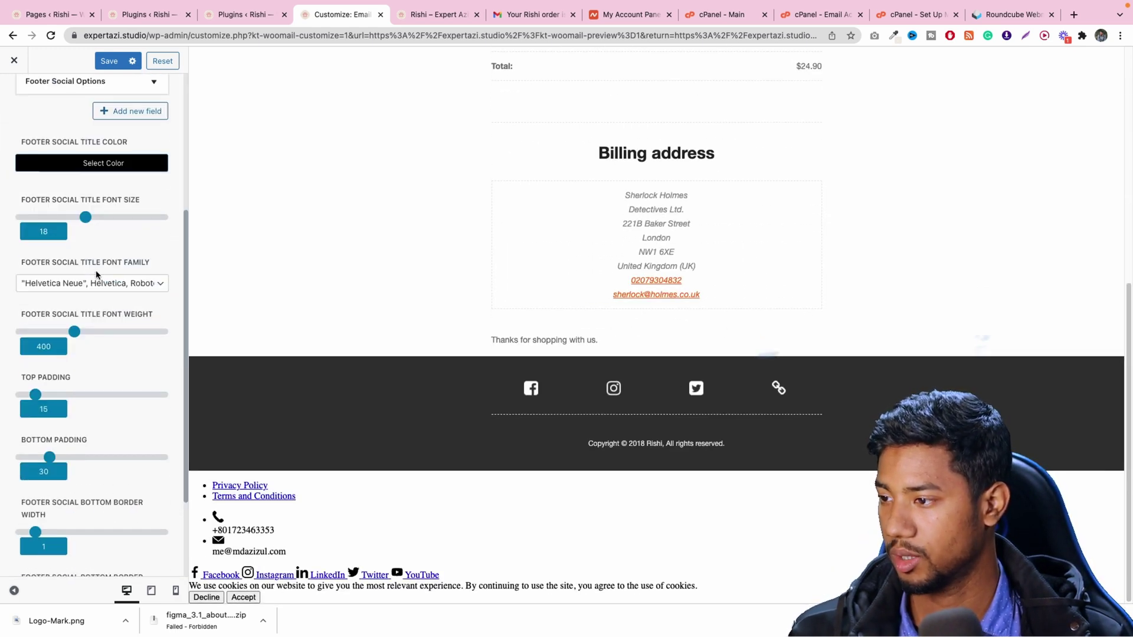
scroll(96, 274, up, 5)
click(121, 216)
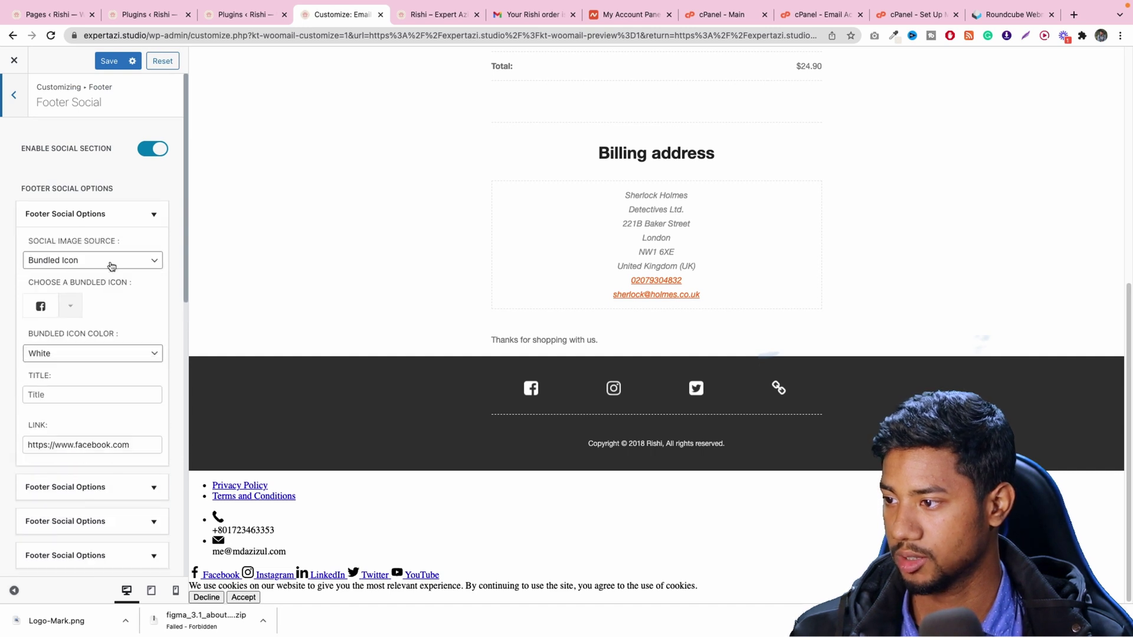
click(61, 397)
click(158, 450)
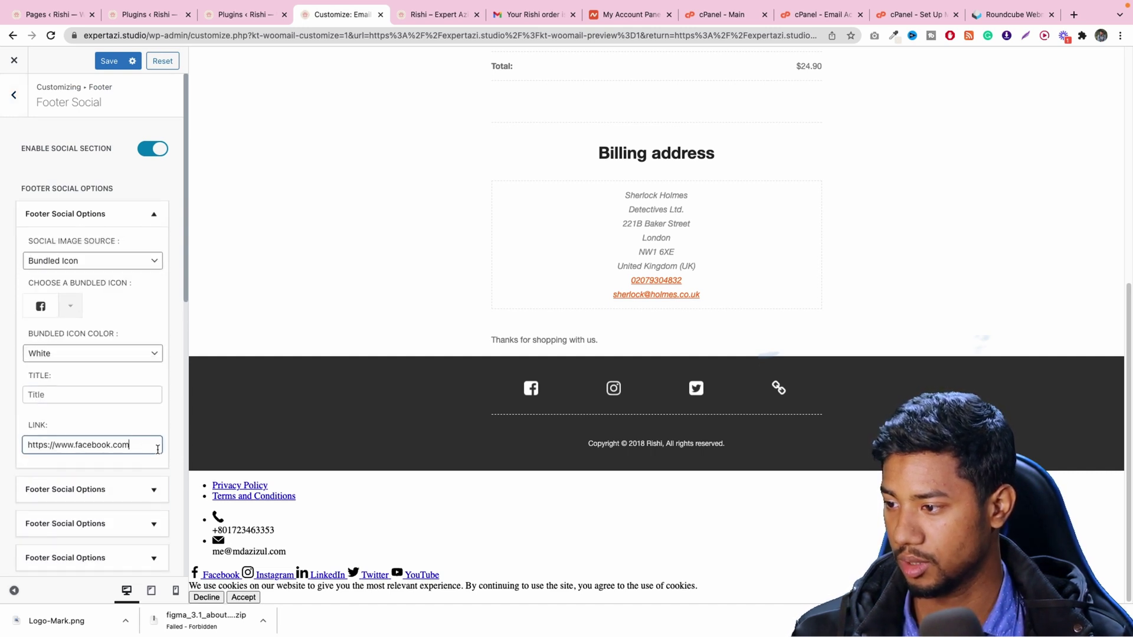
text(expertaz)
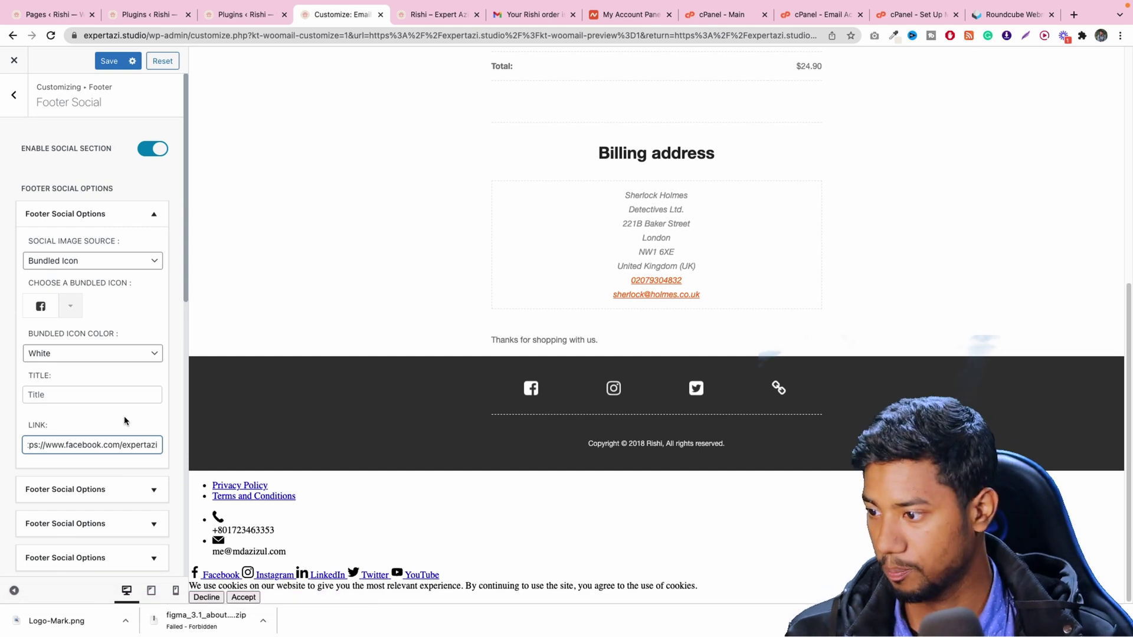
Point the Instagram link at 'expertazi_' and the Twitter link at twitter.com/expertazi
click(125, 490)
scroll(115, 455, down, 3)
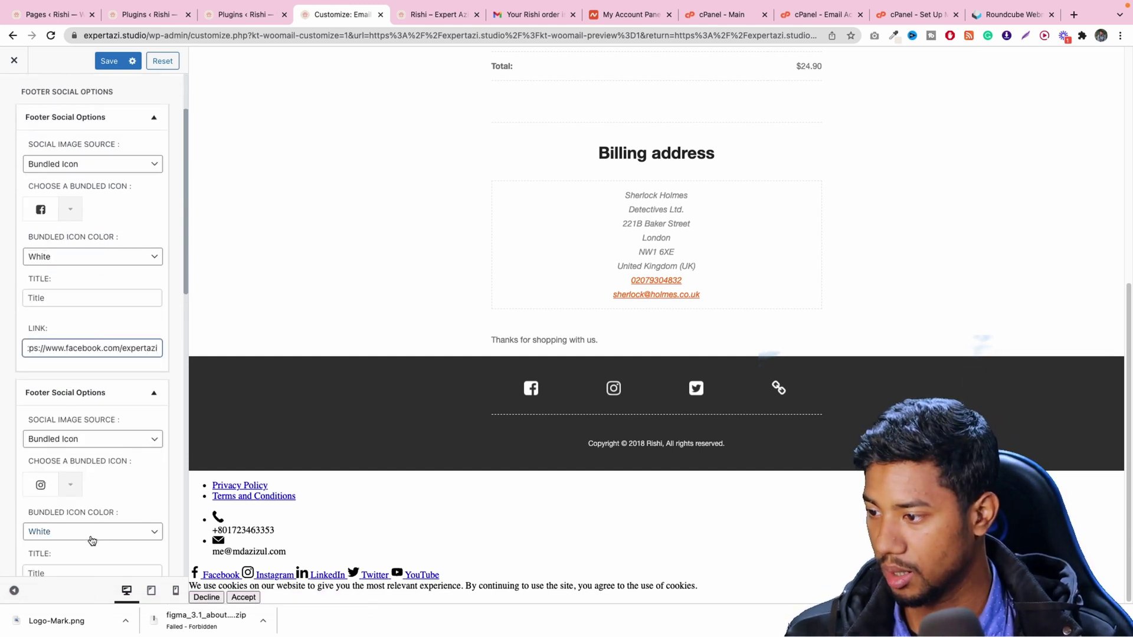
scroll(103, 514, down, 3)
click(137, 506)
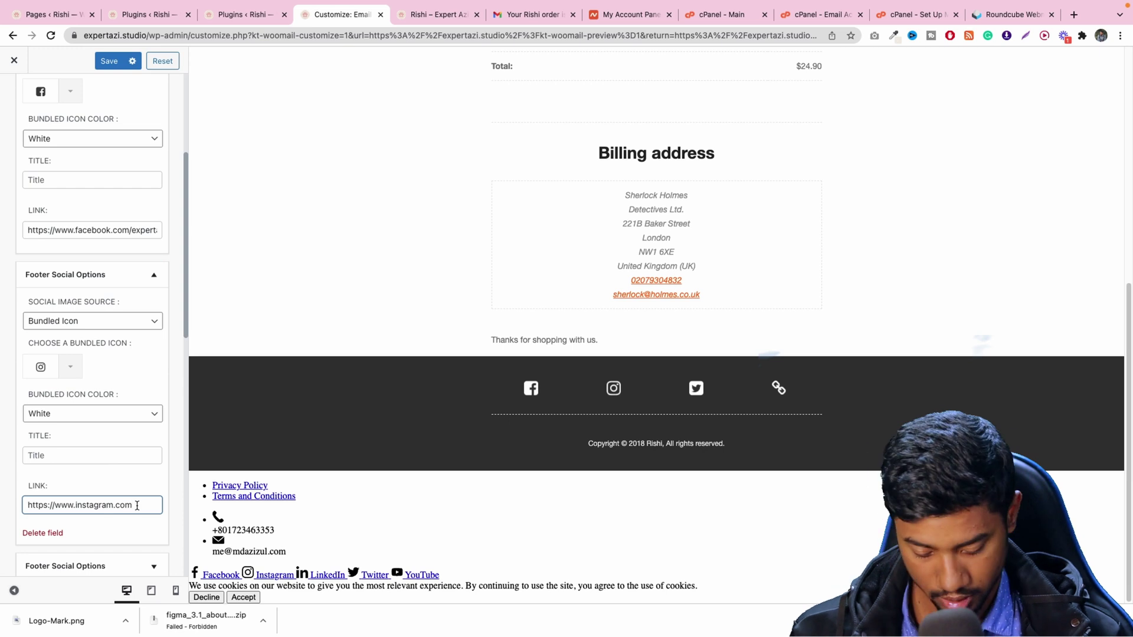
text(expertaz)
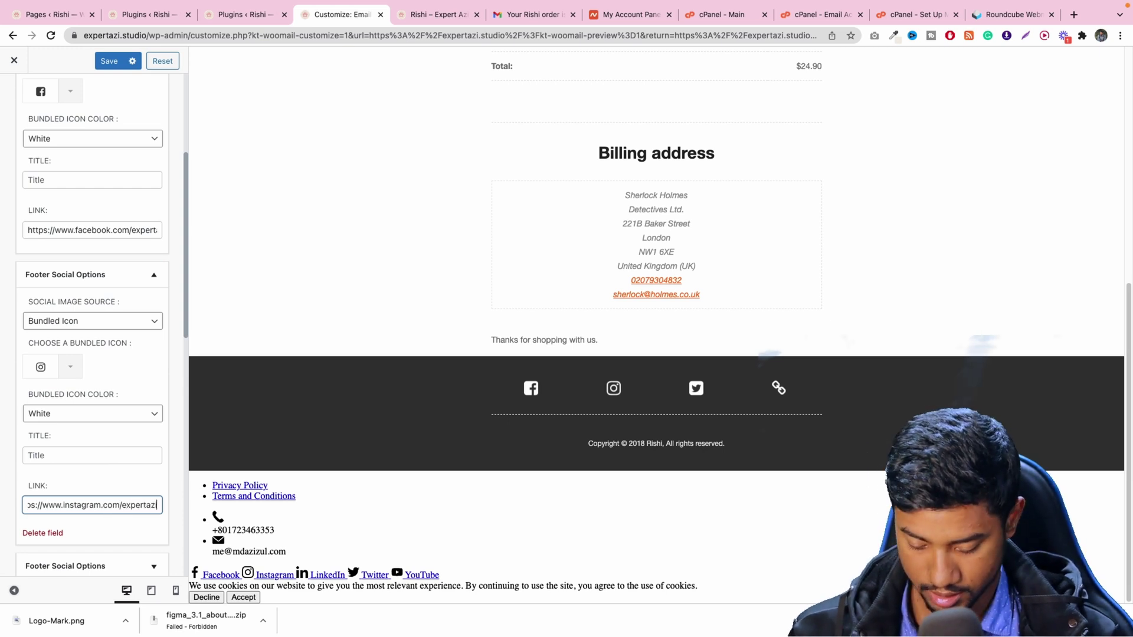
text(i_)
scroll(148, 442, down, 6)
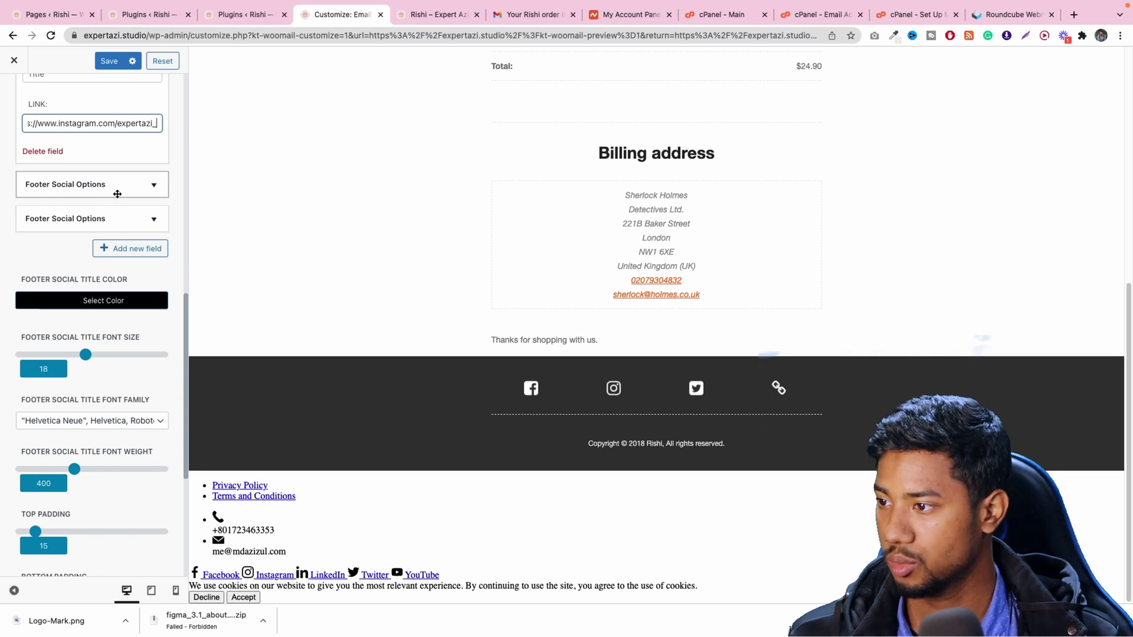
click(116, 185)
click(130, 415)
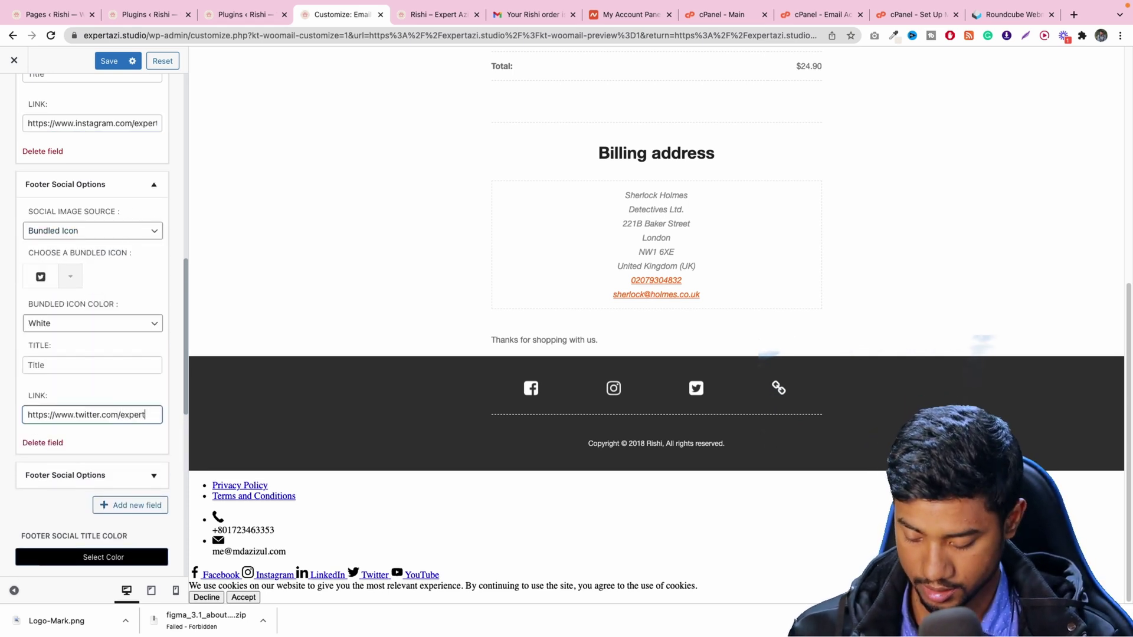
scroll(156, 458, down, 1)
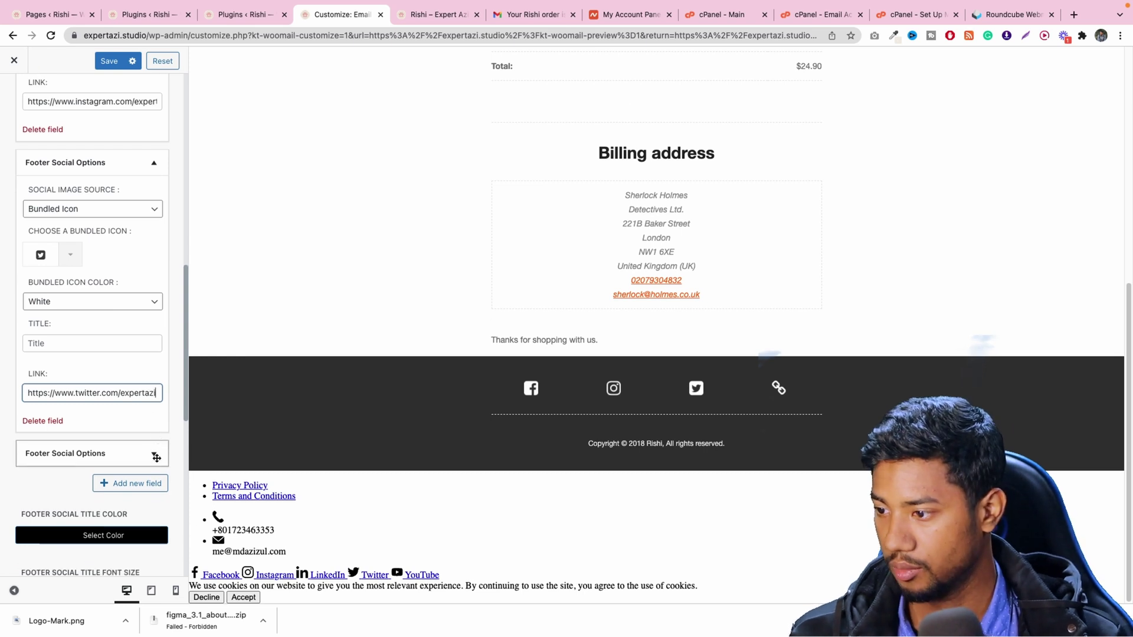
click(155, 455)
scroll(115, 495, down, 5)
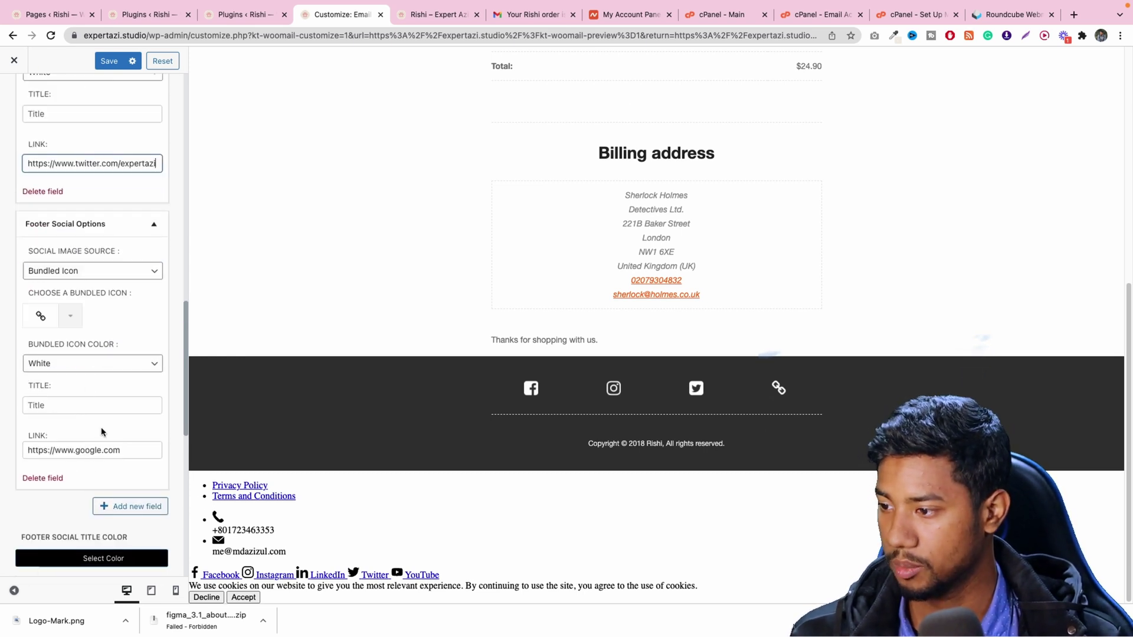
drag(148, 36, 2, 59)
key(super+c)
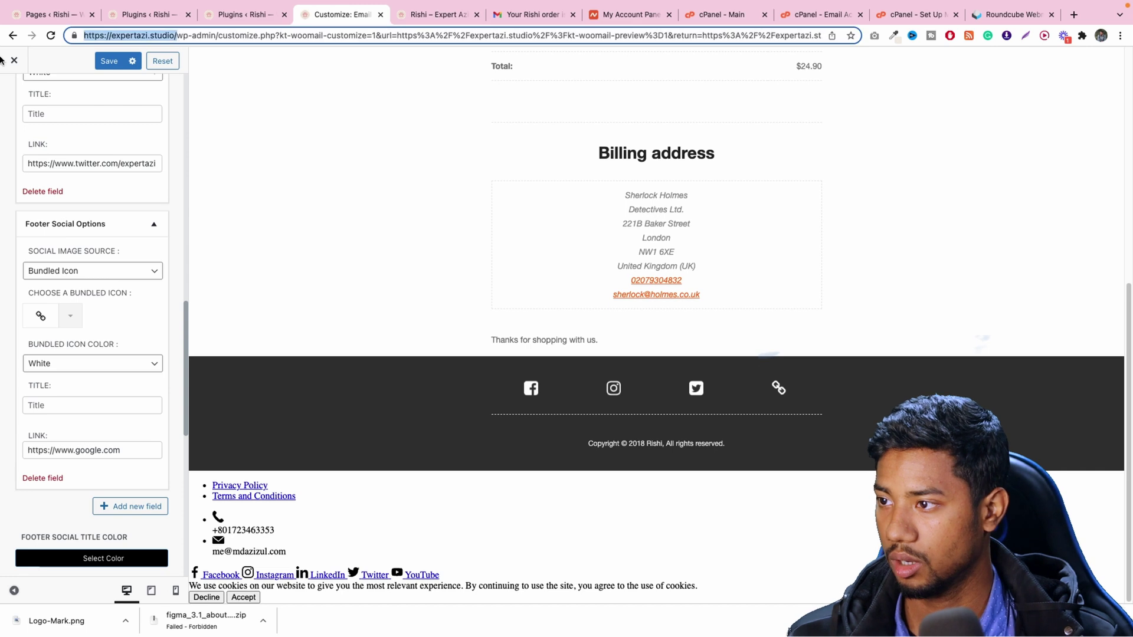
triple_click(132, 455)
key(super+v)
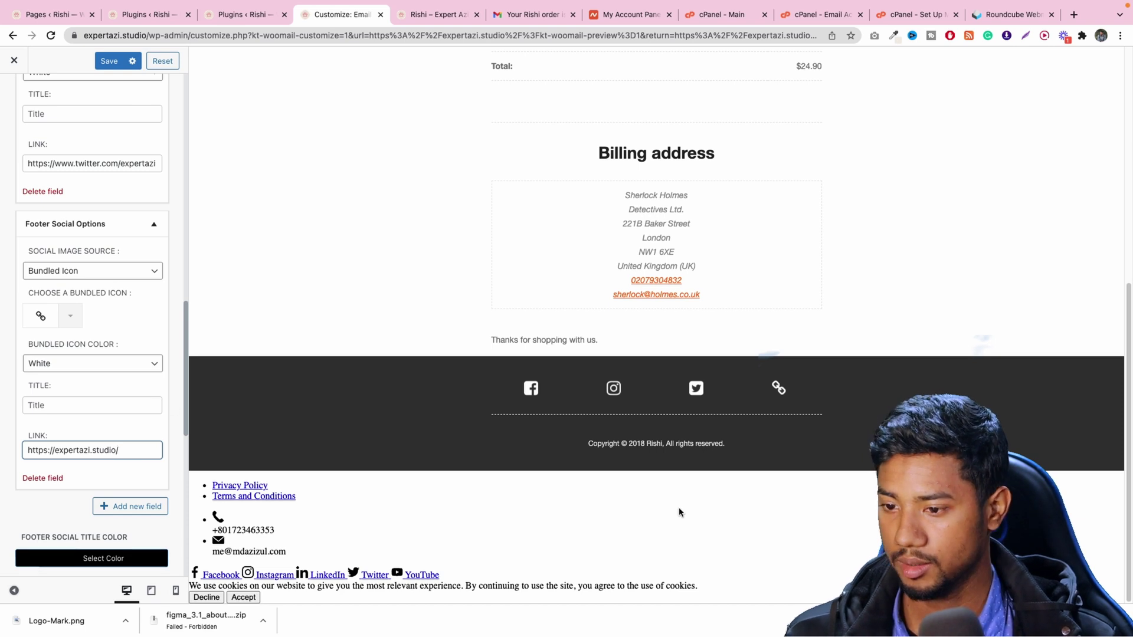
scroll(63, 174, up, 7)
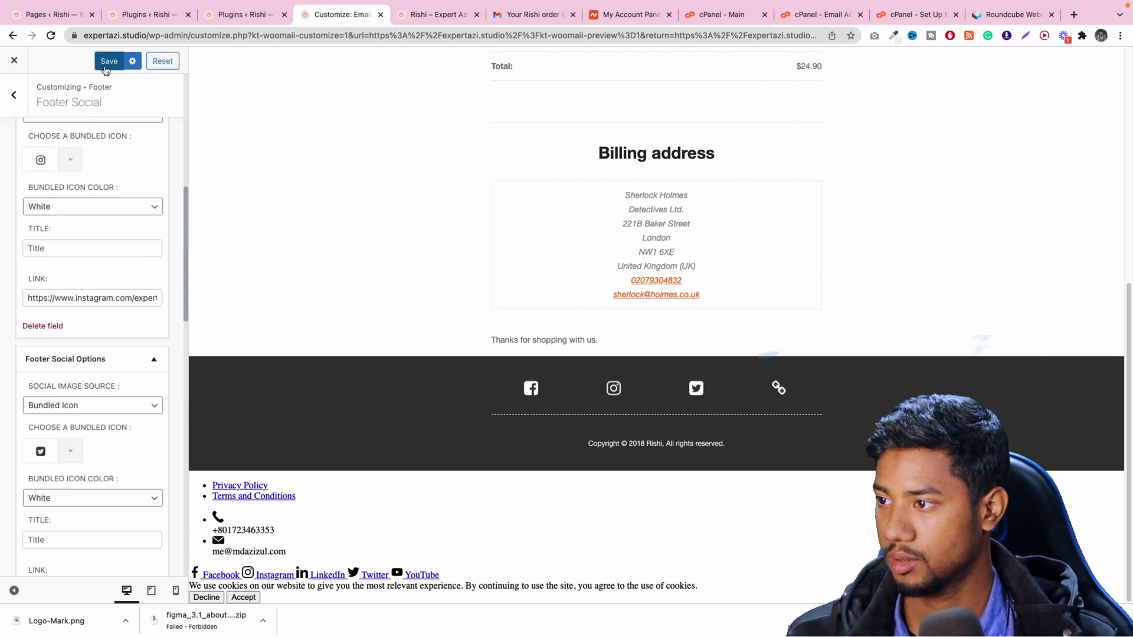
Save the footer social link changes and return to the footer sections
click(105, 65)
scroll(25, 120, up, 7)
click(16, 95)
In Footer Credit Content, change the copyright year from 2018 to 2022 and save
click(71, 189)
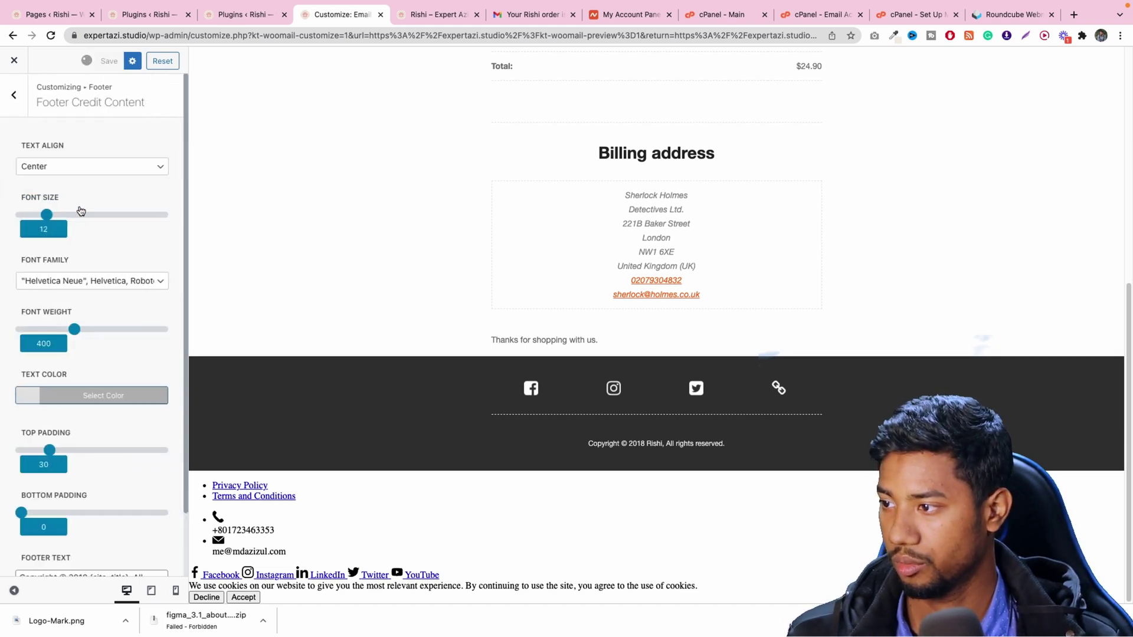
scroll(105, 271, down, 2)
scroll(105, 273, down, 1)
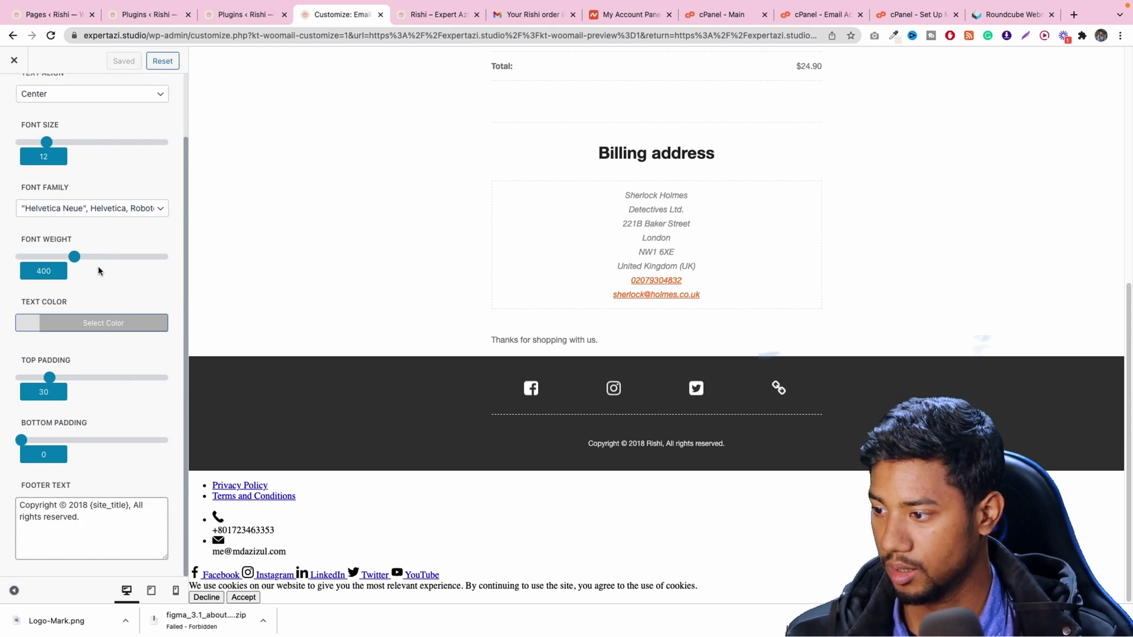
click(88, 506)
key(BackSpace)
key(BackSpace)
text(22)
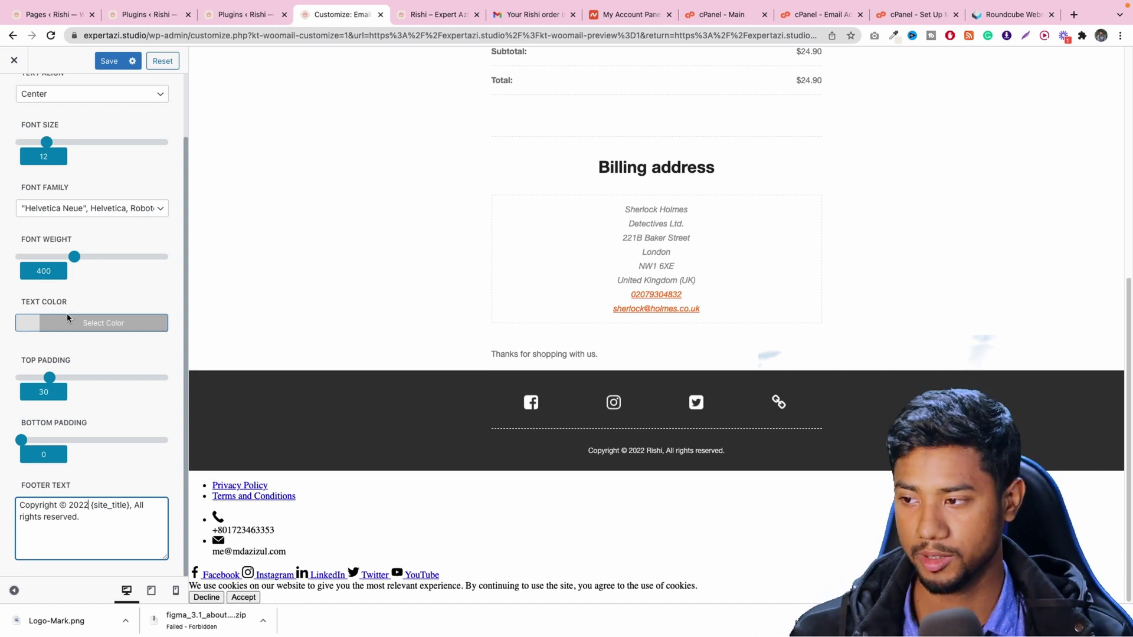
click(110, 61)
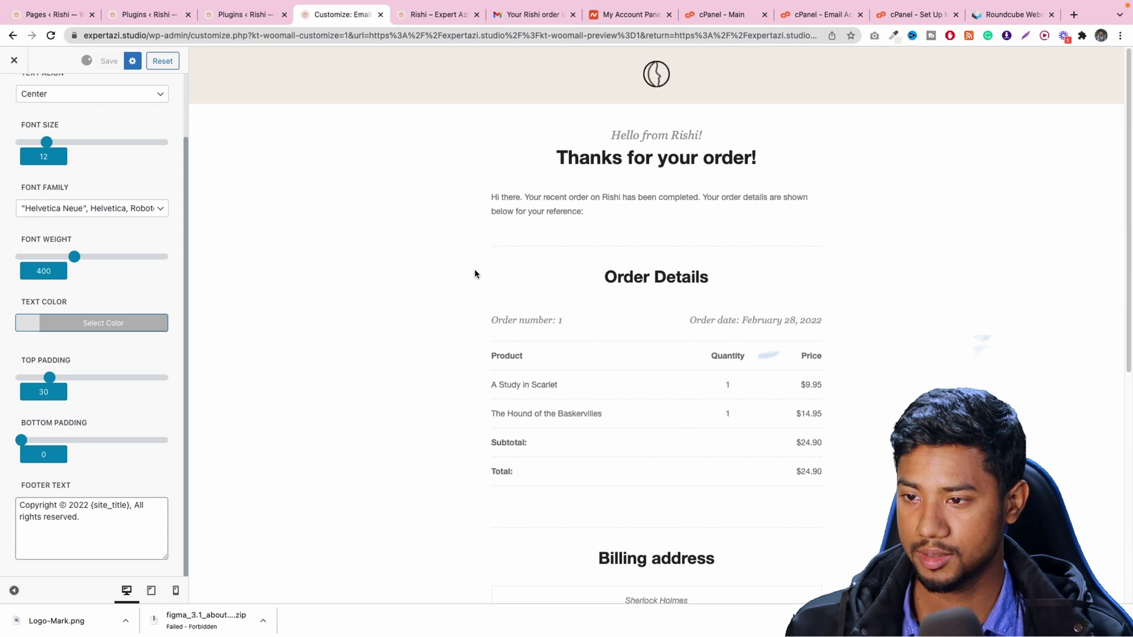
scroll(496, 258, down, 5)
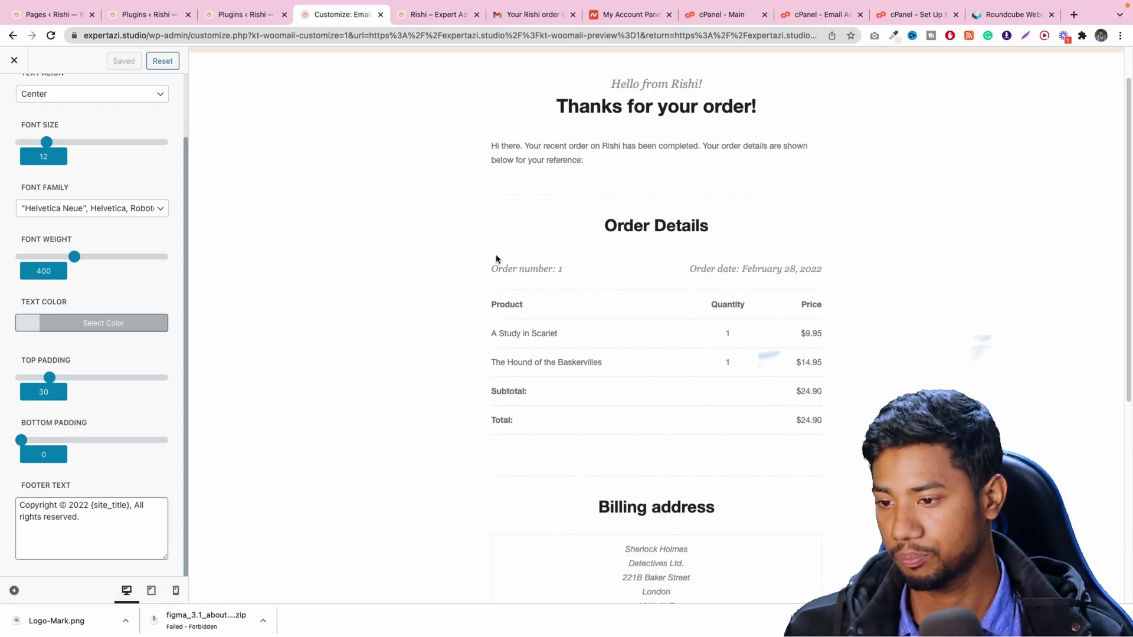
scroll(496, 258, up, 3)
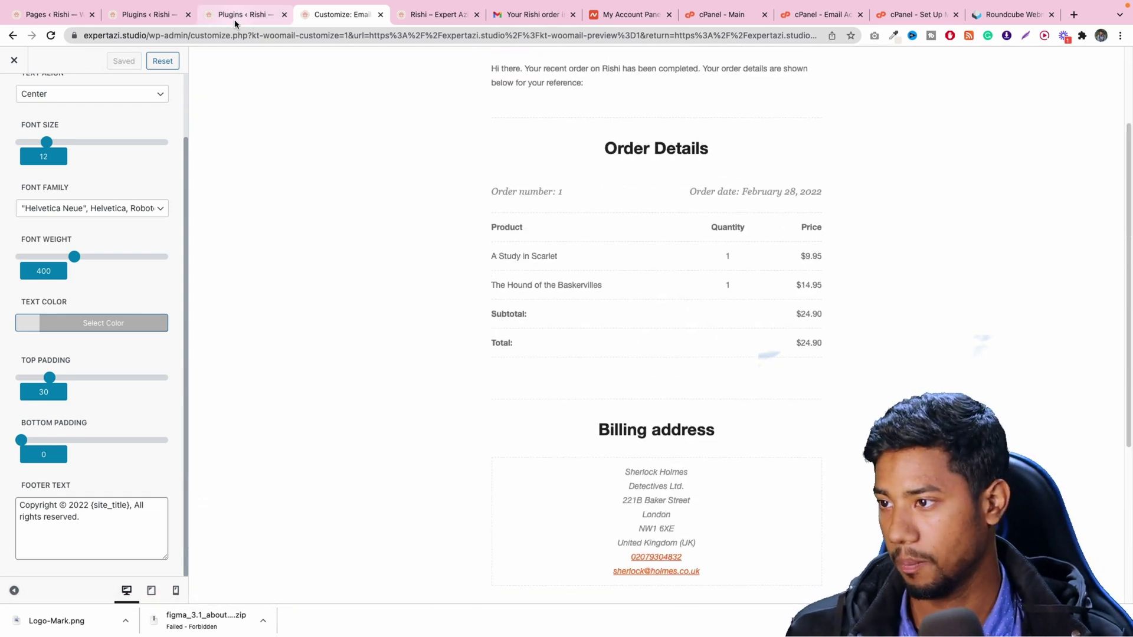
Open the store's Shop page in a new tab and close the email customizer and plugins tabs
click(234, 17)
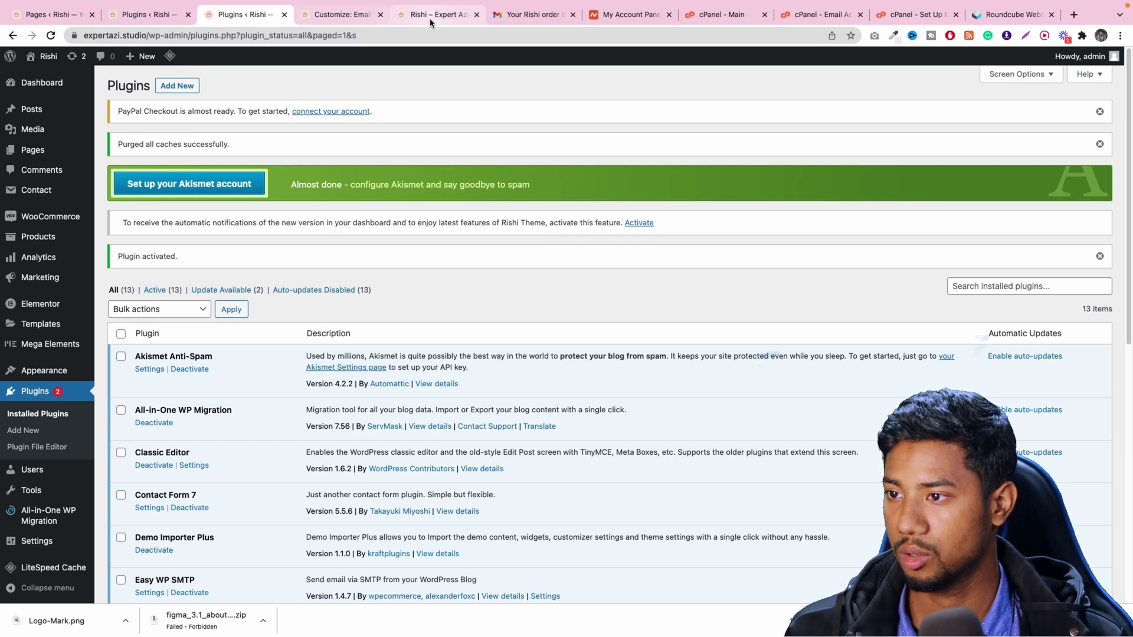
click(430, 17)
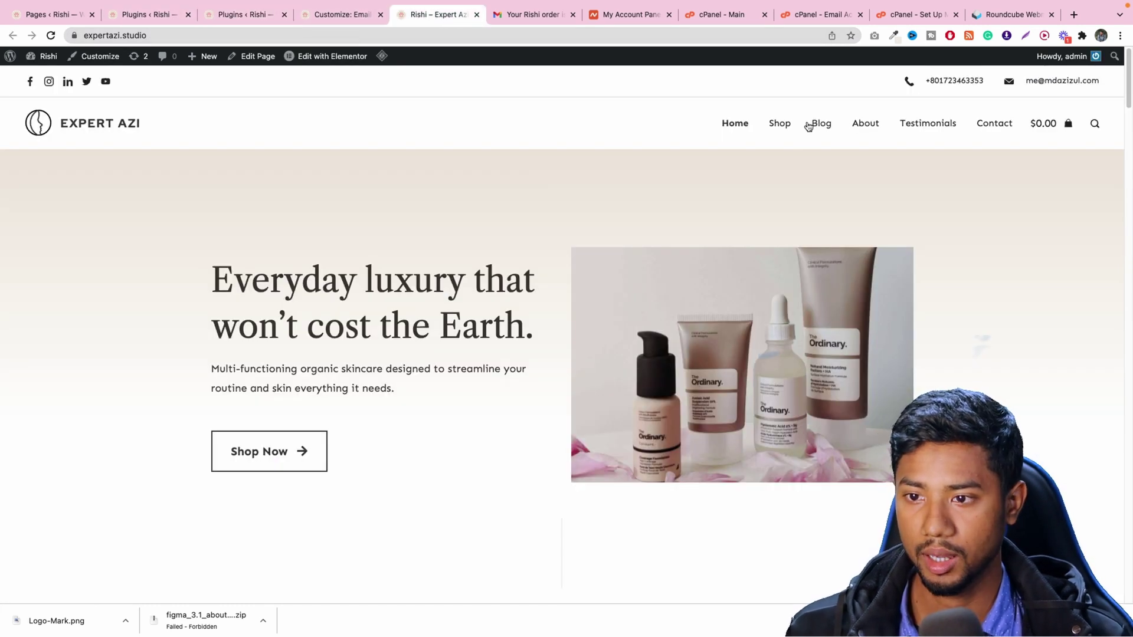
right_click(780, 125)
click(806, 137)
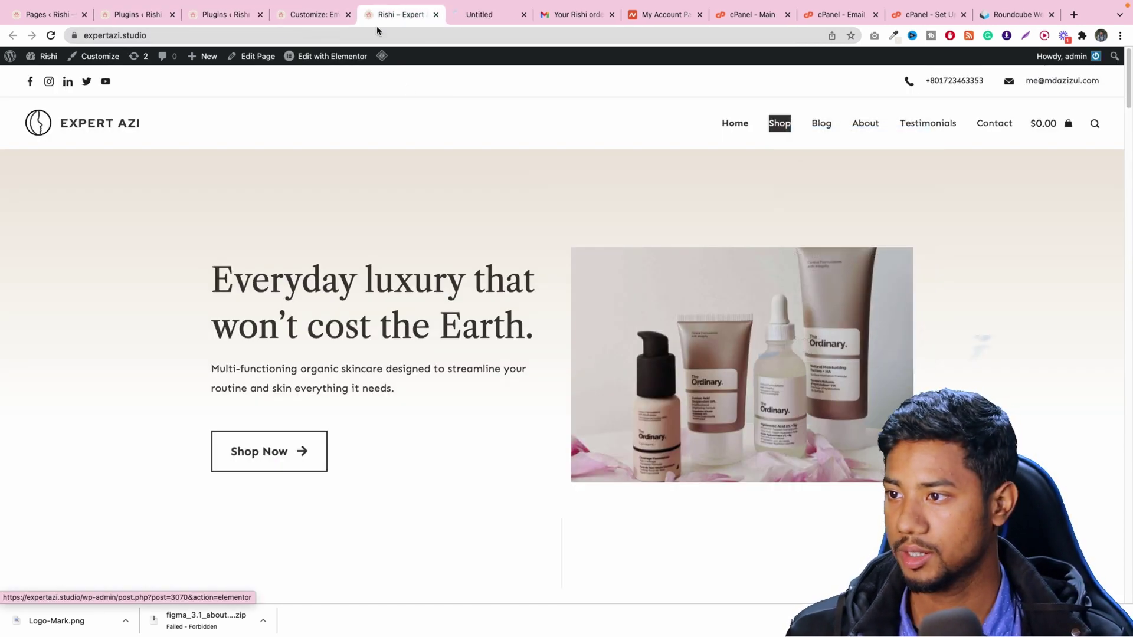
click(330, 18)
click(348, 16)
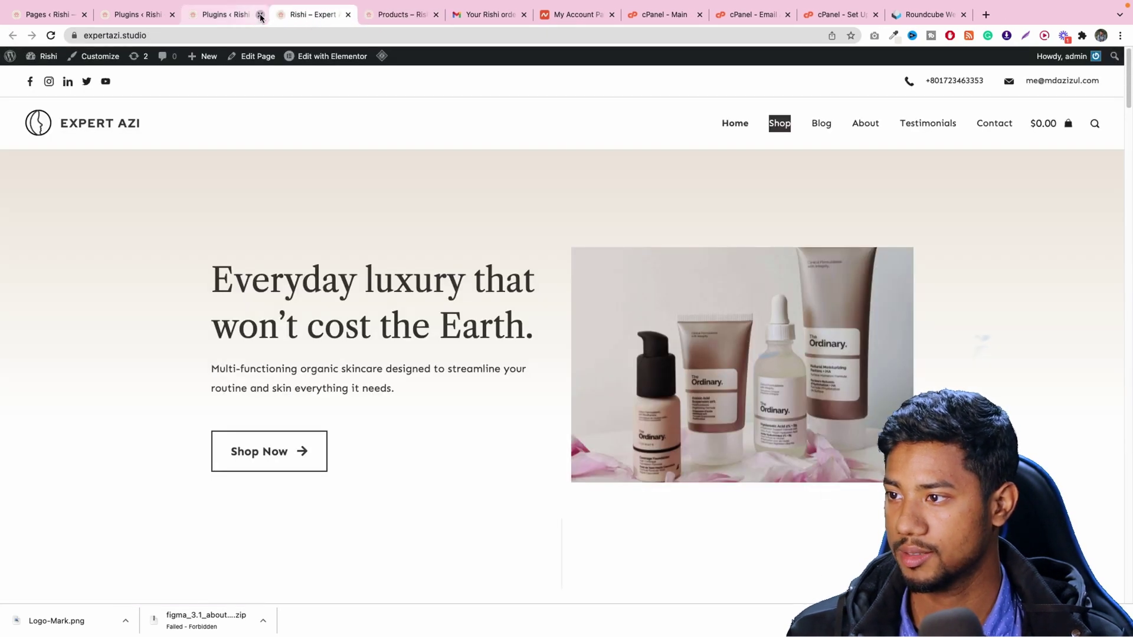
click(260, 16)
click(297, 16)
Place a $250 Body Oil test order through cart and checkout, then show the Gmail inbox
scroll(628, 361, down, 5)
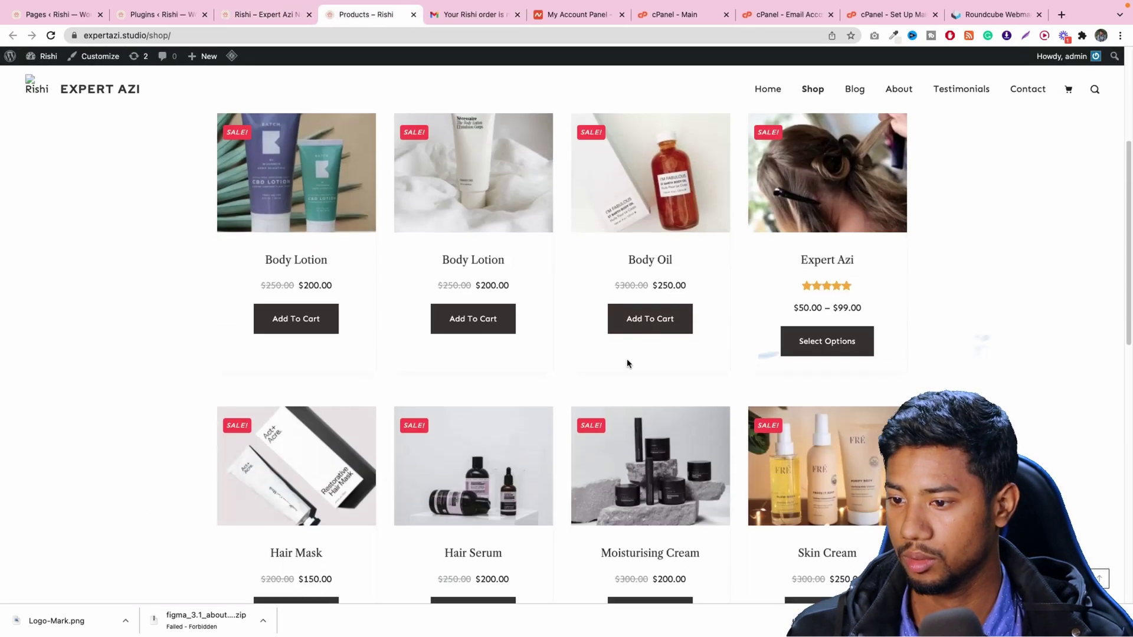
click(666, 330)
mouse_move(1020, 89)
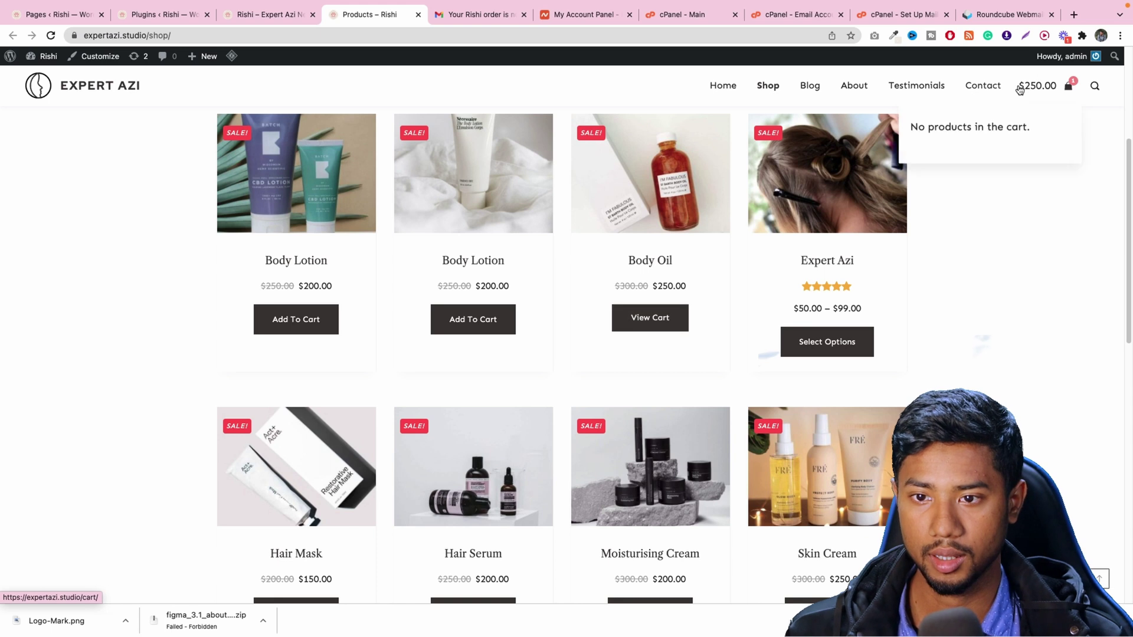
click(1059, 88)
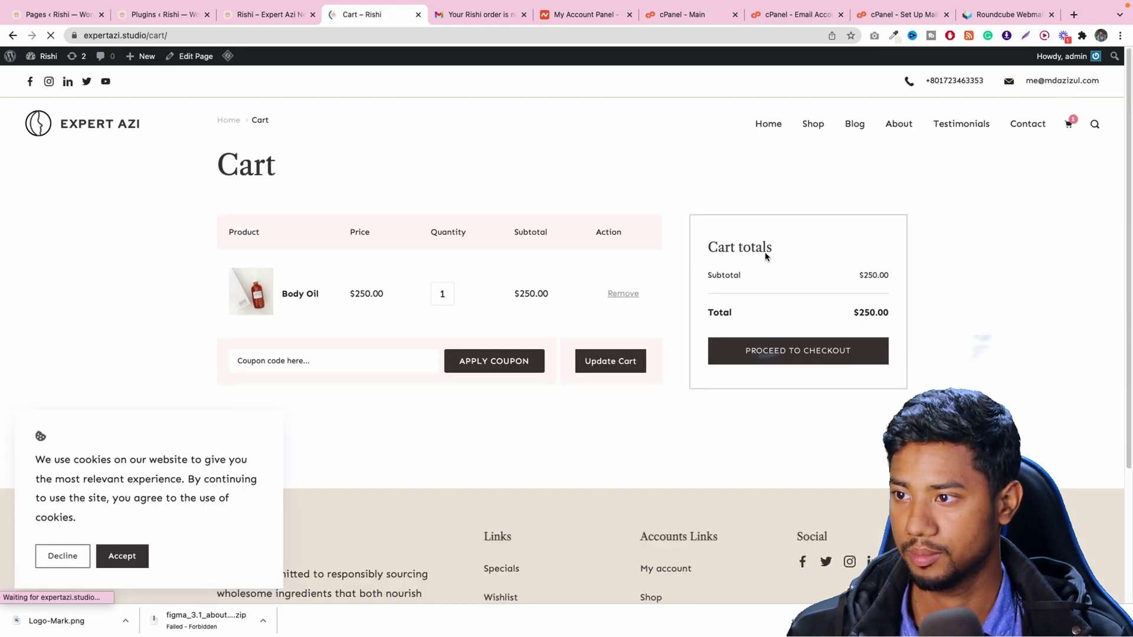
click(766, 347)
scroll(766, 338, down, 5)
click(773, 440)
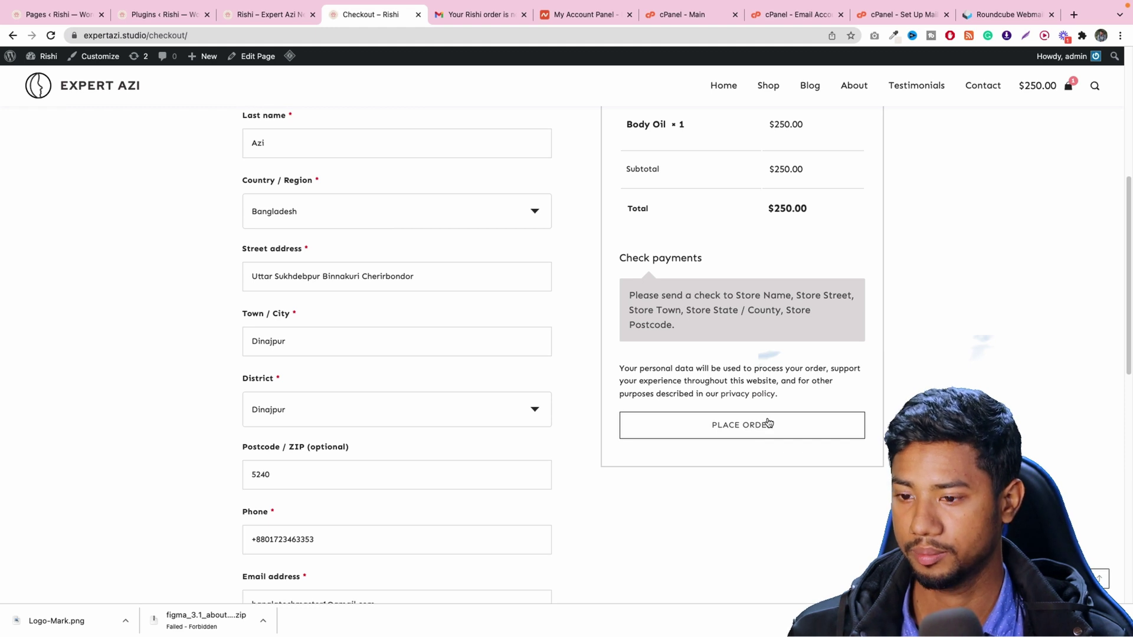
scroll(739, 424, up, 6)
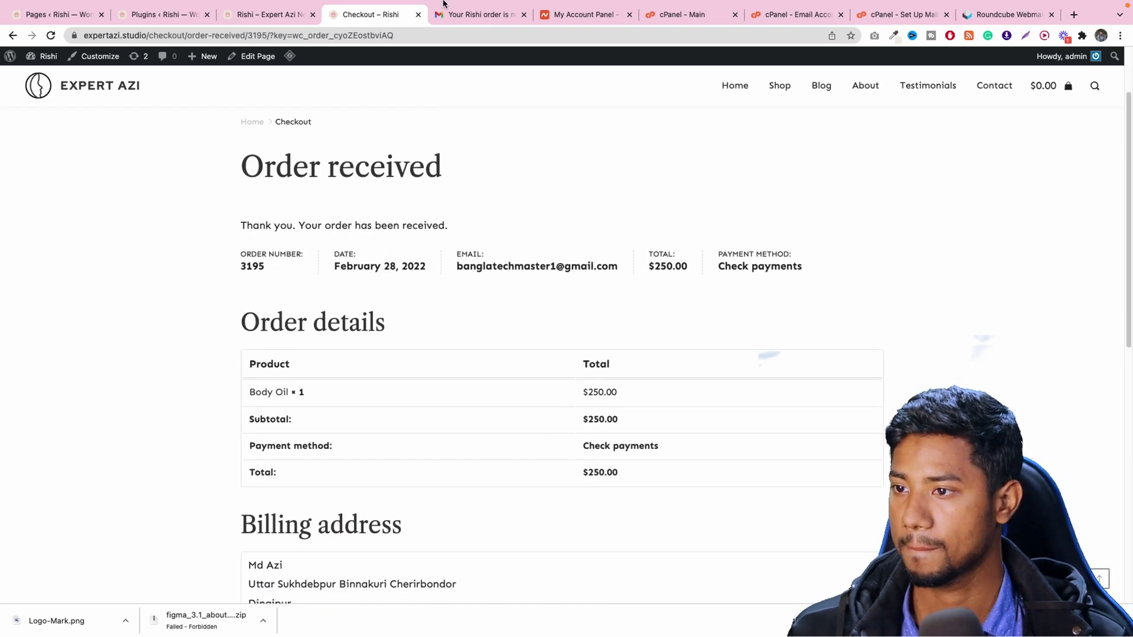
click(466, 14)
click(48, 141)
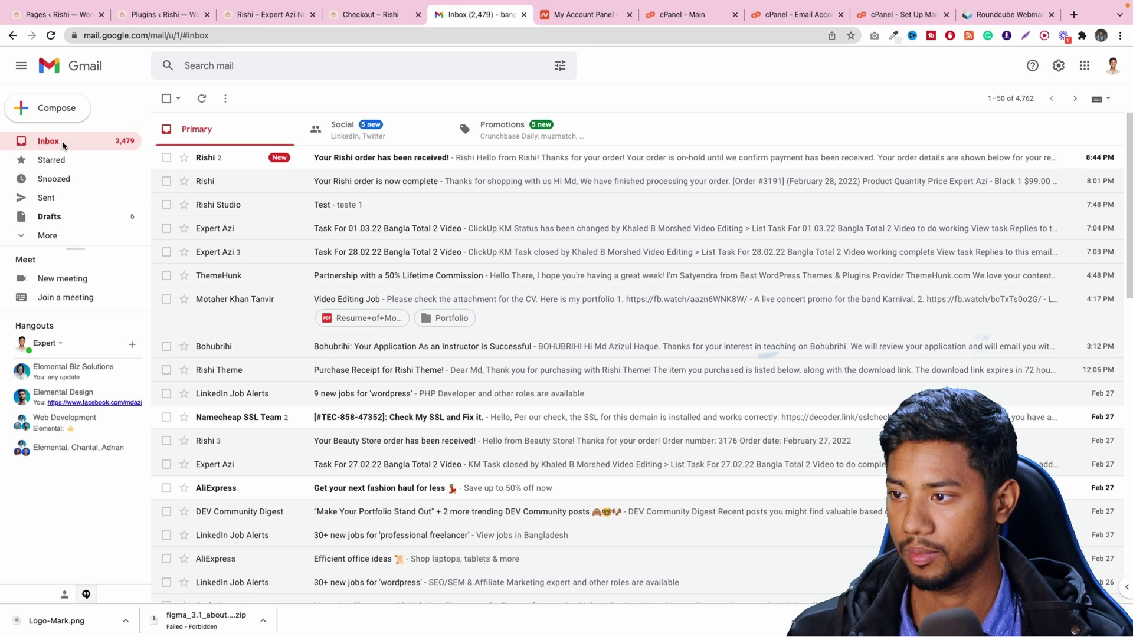
Open the order received email and test its Facebook, Instagram, Twitter and website footer links
click(407, 157)
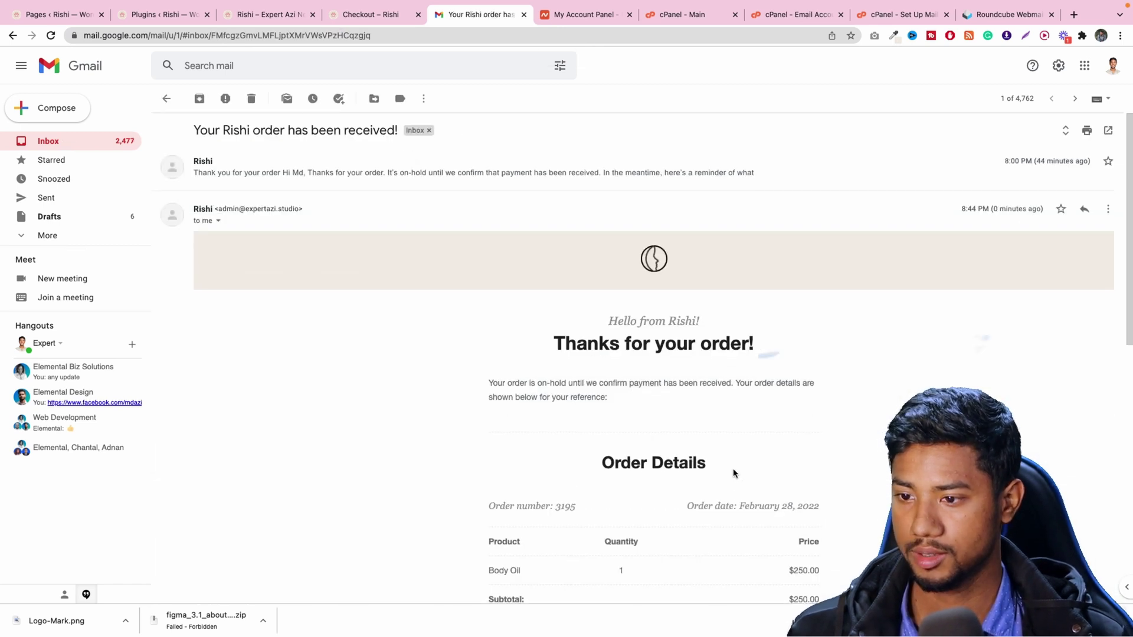
scroll(733, 470, down, 9)
scroll(734, 471, down, 1)
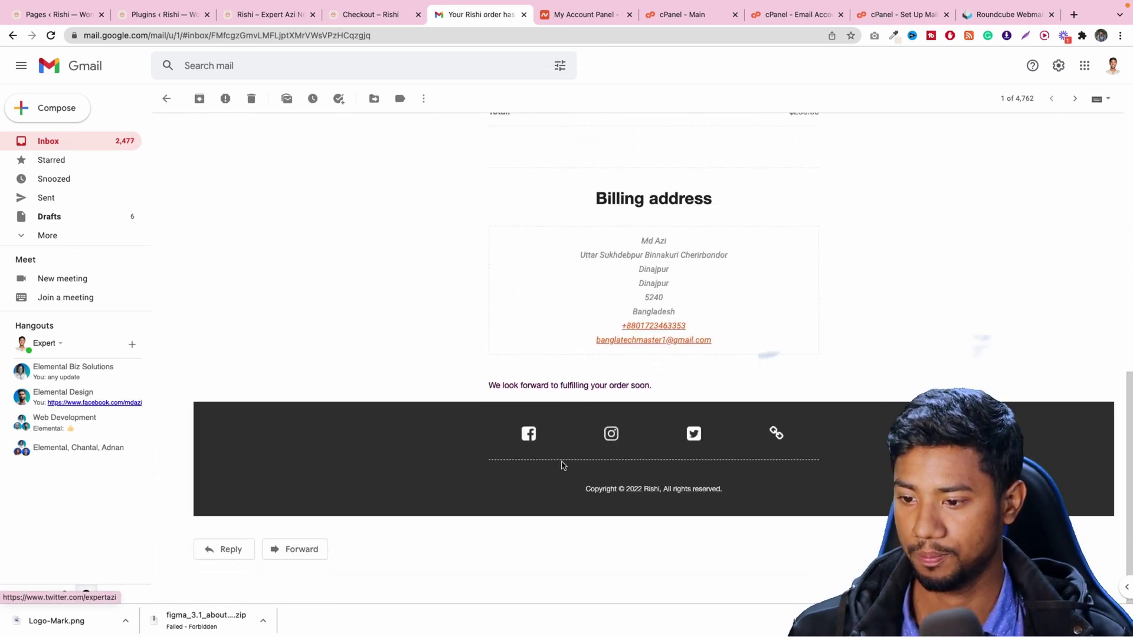
click(528, 435)
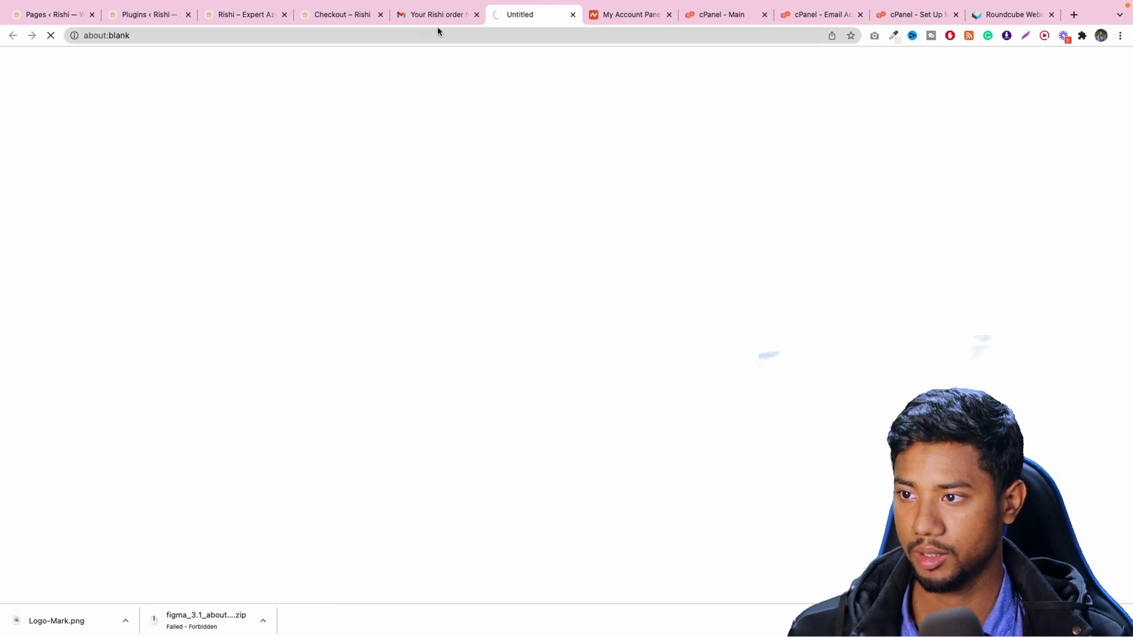
click(437, 15)
click(609, 435)
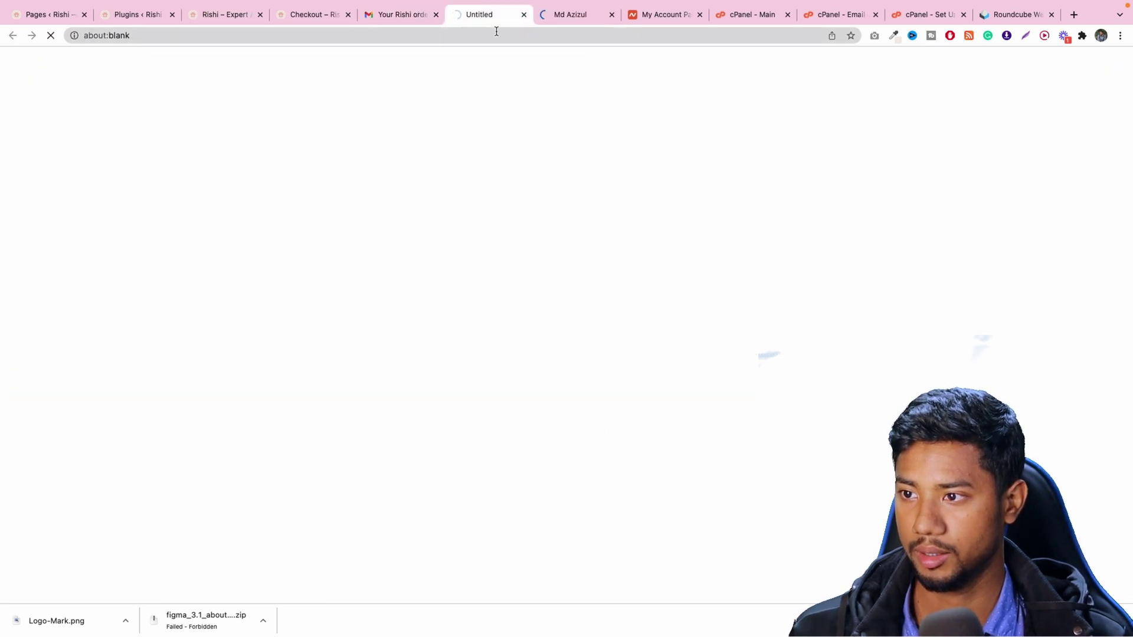
click(405, 15)
click(697, 432)
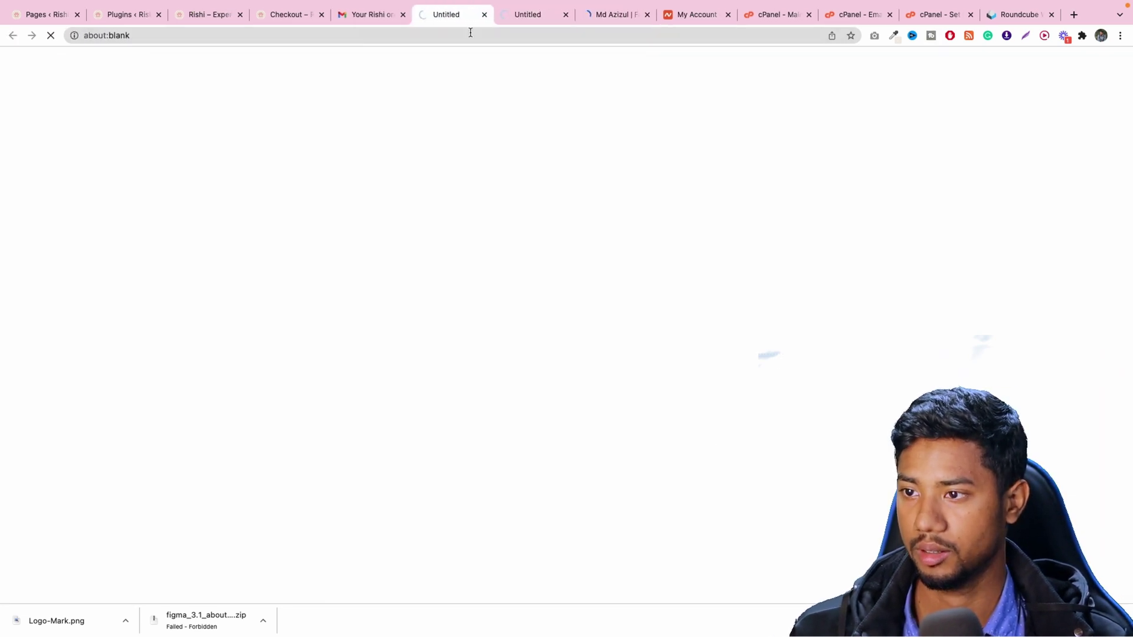
click(373, 15)
click(778, 435)
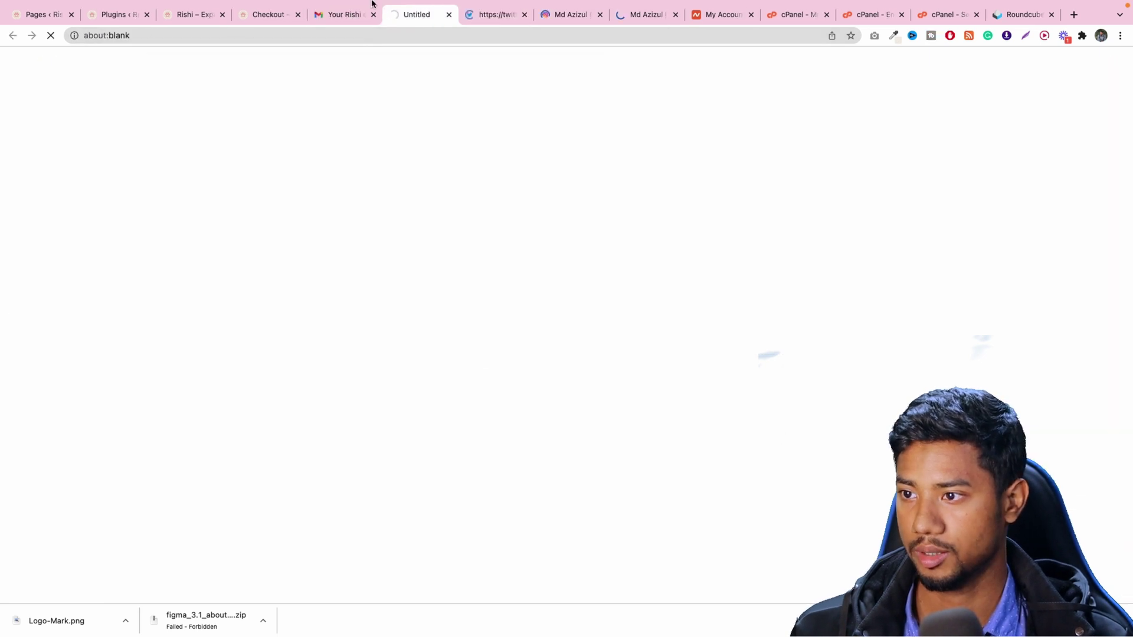
Close the Twitter, Instagram and Facebook tabs and open the store's Blog page
click(515, 15)
click(524, 14)
click(525, 15)
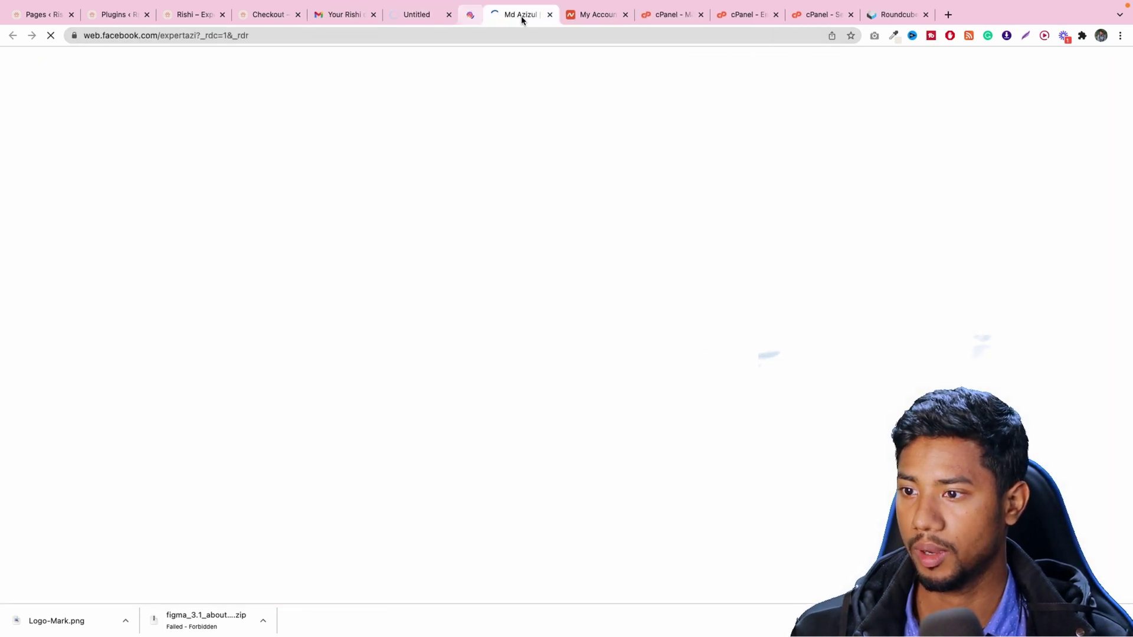
click(524, 15)
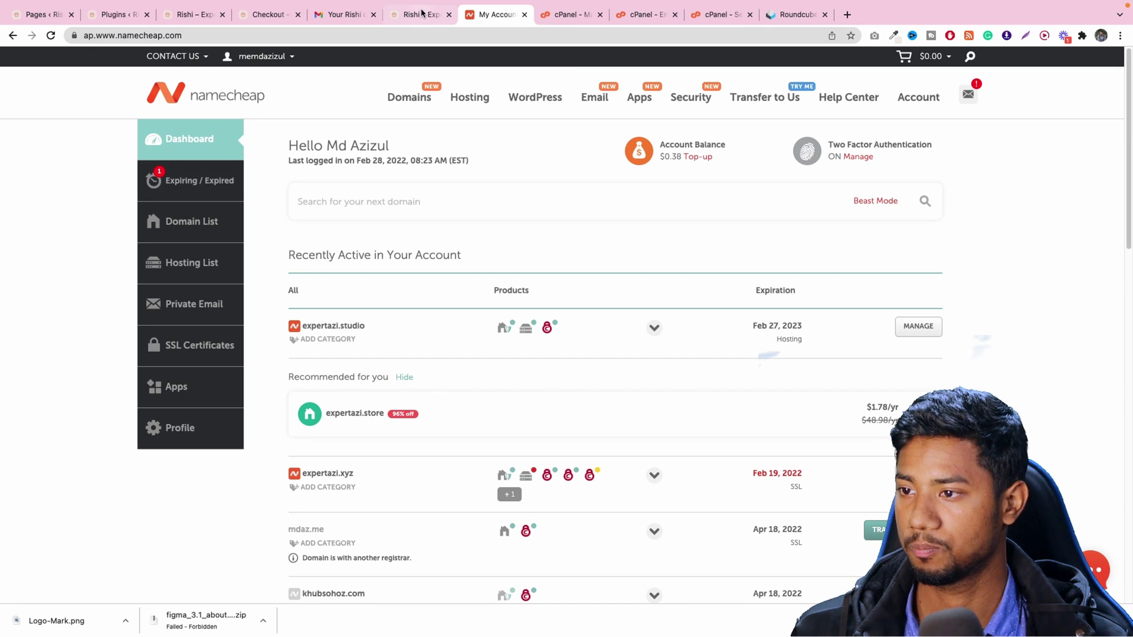
click(422, 14)
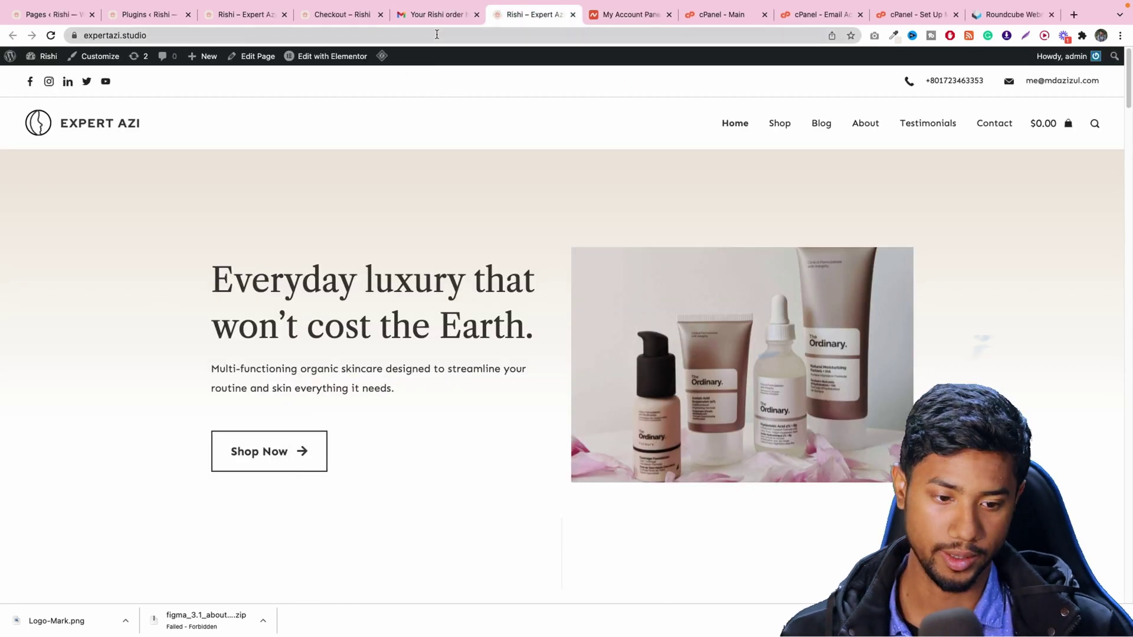
click(435, 15)
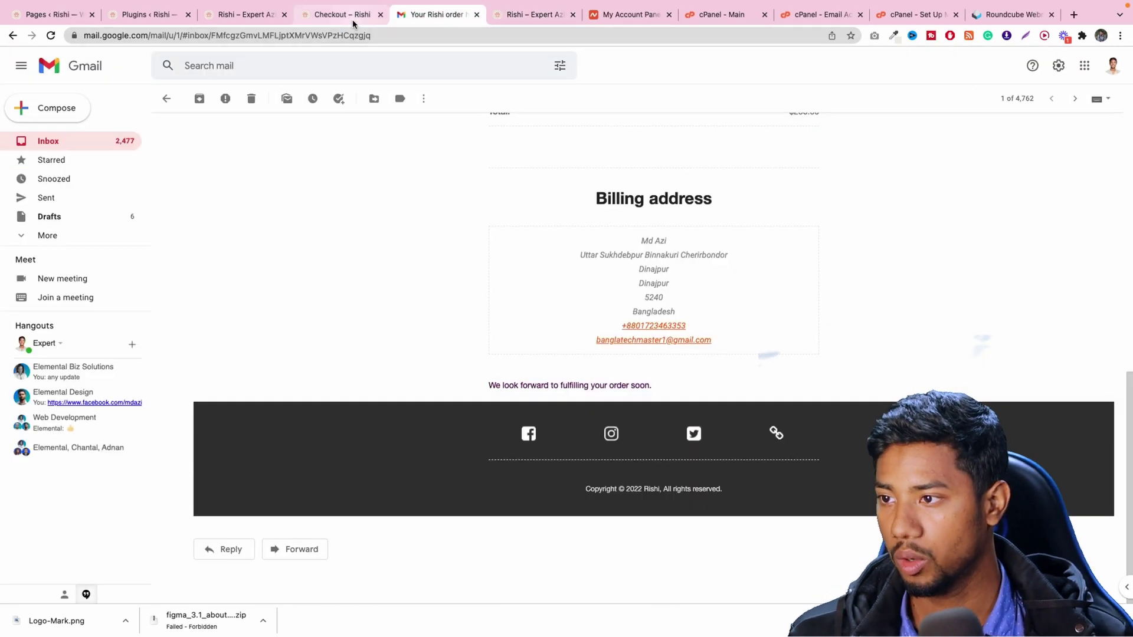
click(352, 18)
scroll(577, 172, up, 3)
click(823, 124)
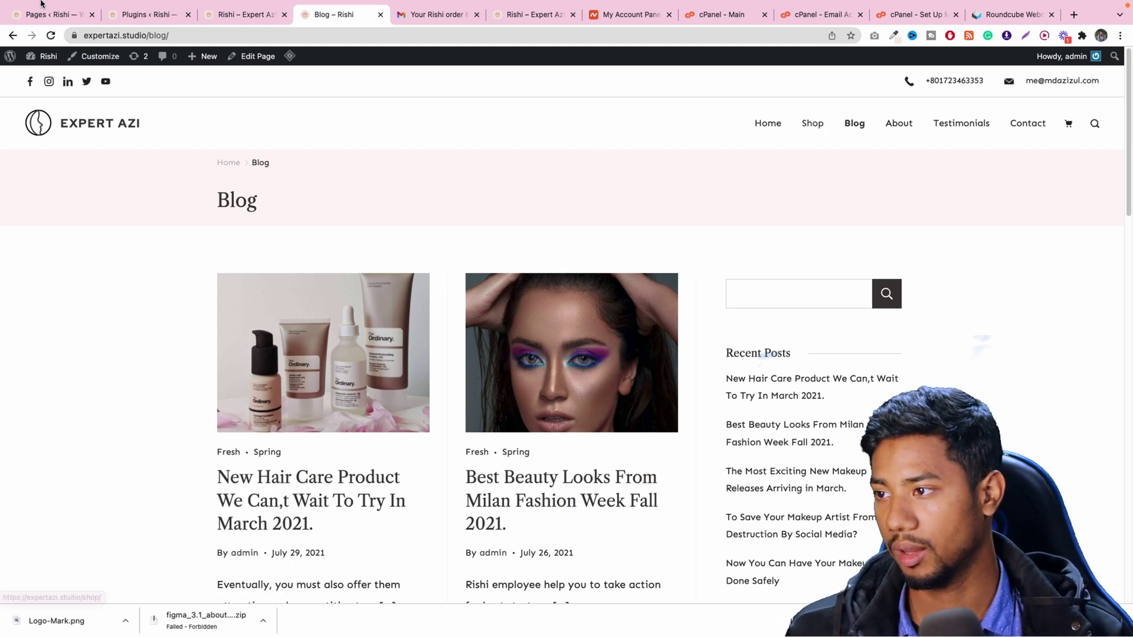
Close the leftover tabs and open Plugins > Add New in a new tab
click(186, 16)
click(186, 16)
click(47, 15)
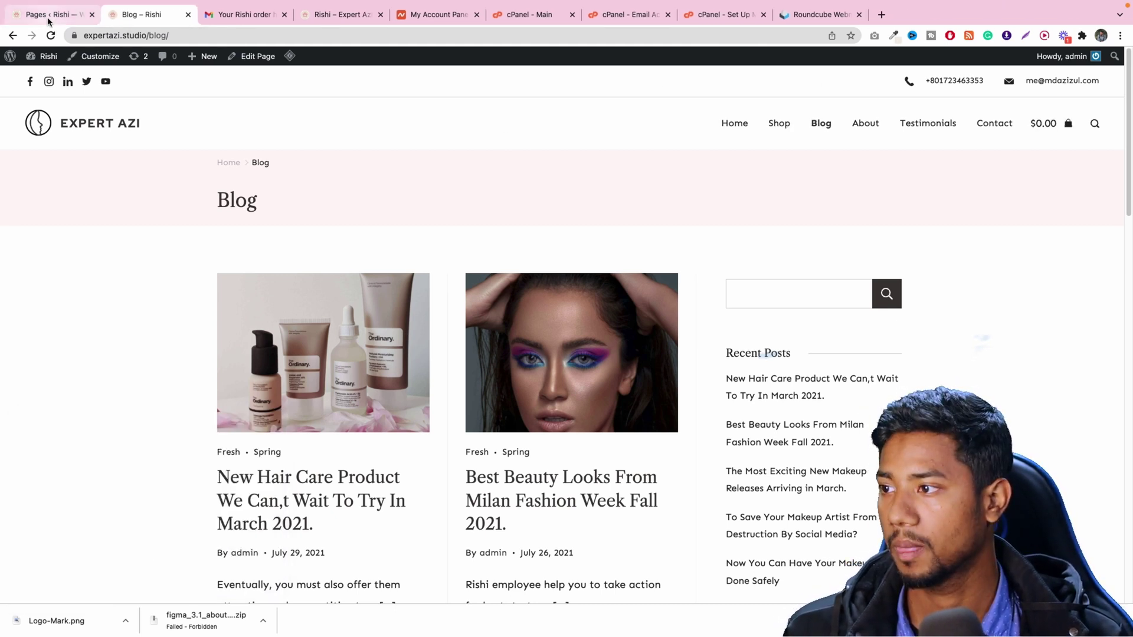
scroll(95, 335, down, 2)
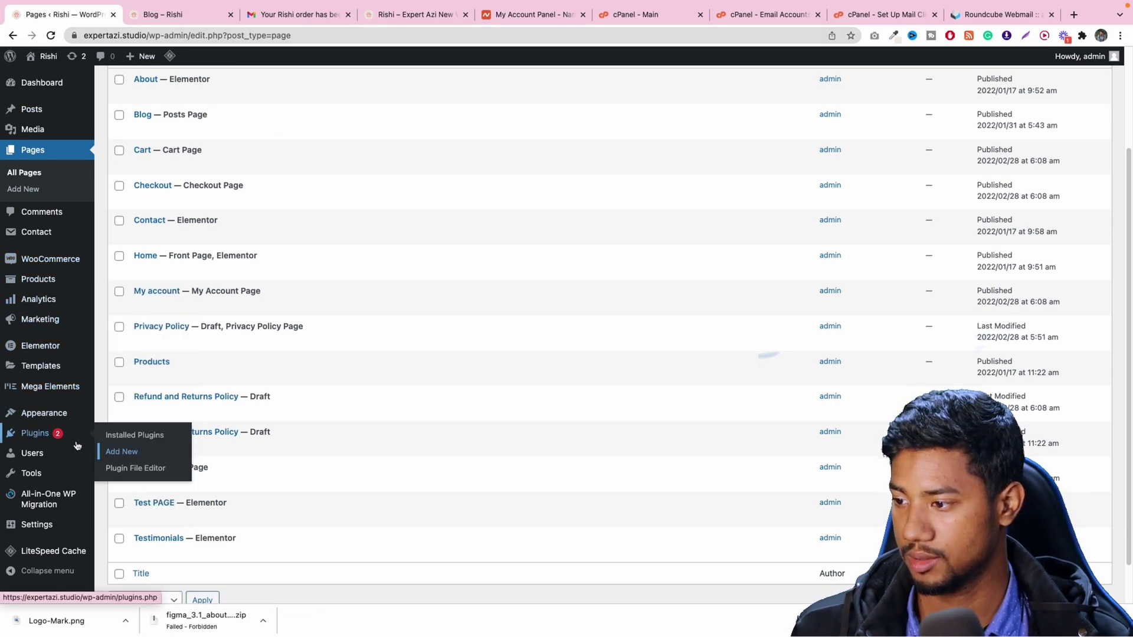
right_click(111, 451)
click(154, 453)
click(155, 14)
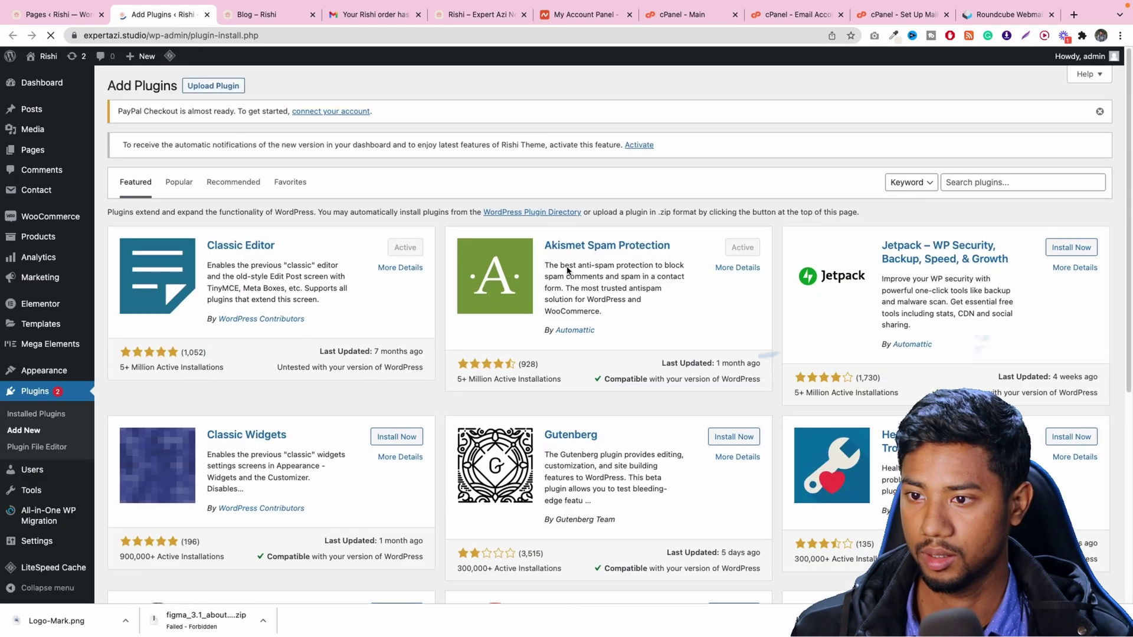
Search plugins for 'seo', then install and activate Yoast SEO
click(1044, 180)
text(seo)
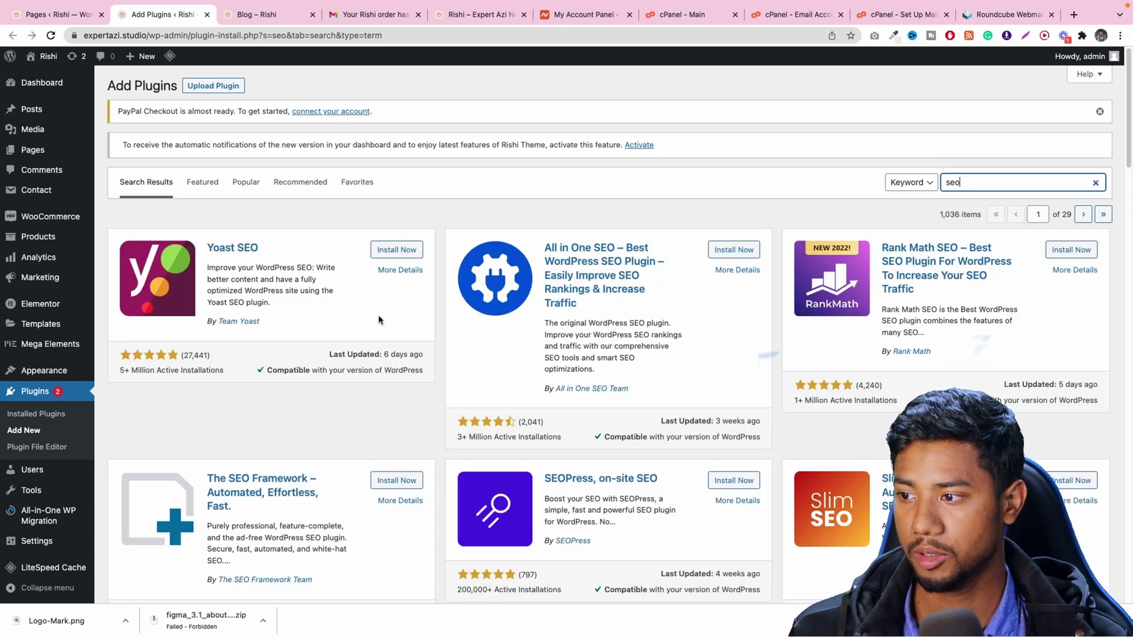
click(400, 250)
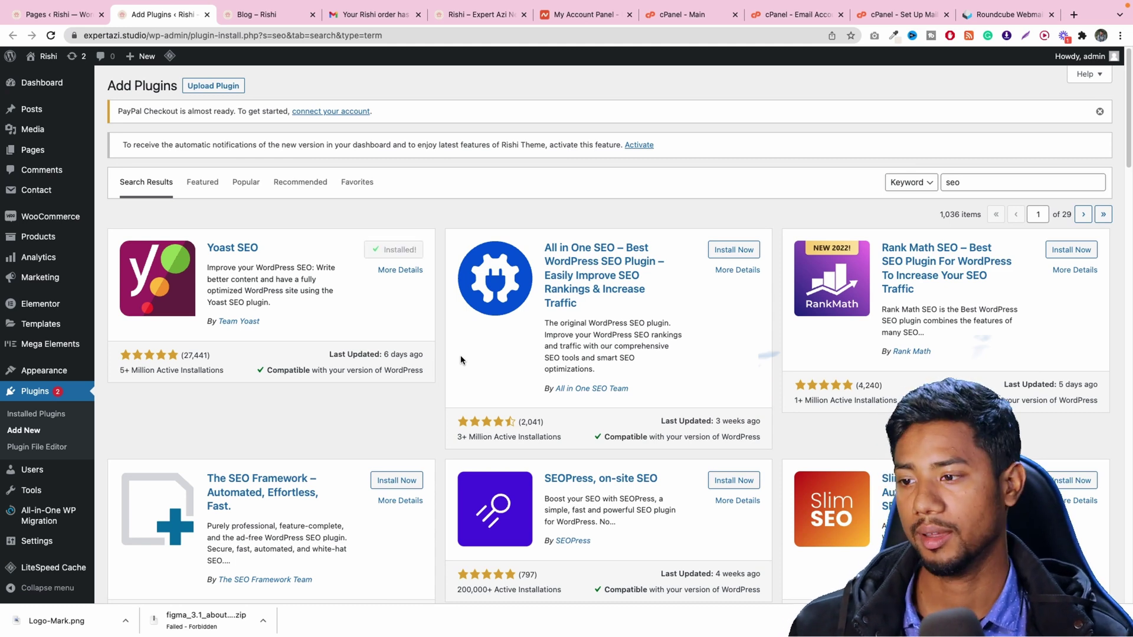
click(403, 250)
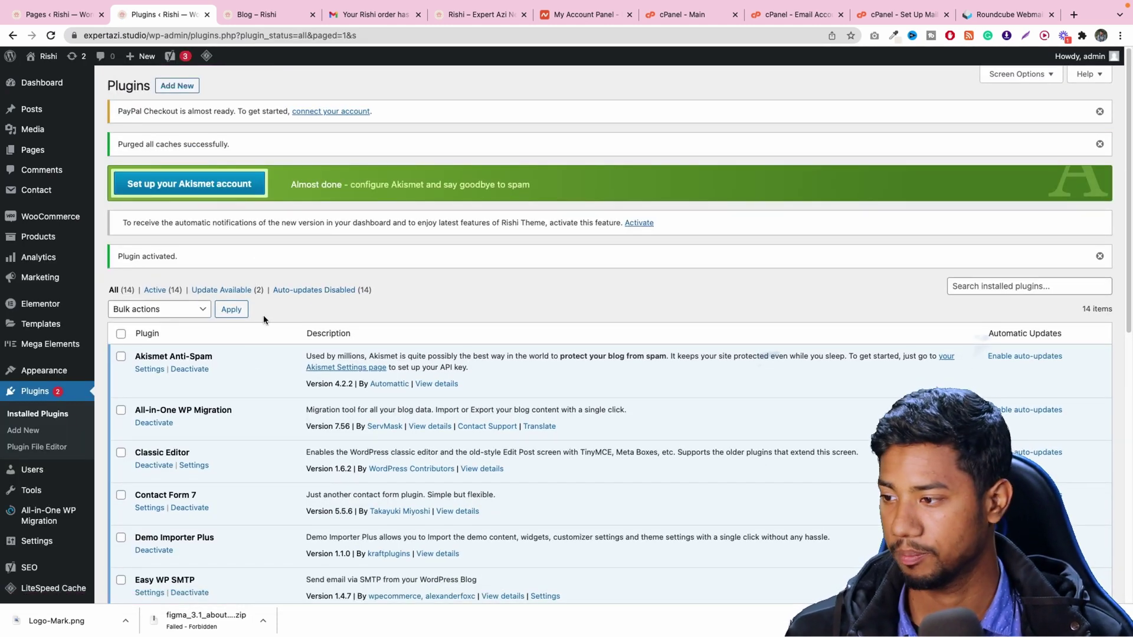
Start updating Elementor and LiteSpeed Cache to their newer versions
scroll(264, 309, down, 5)
scroll(265, 307, down, 2)
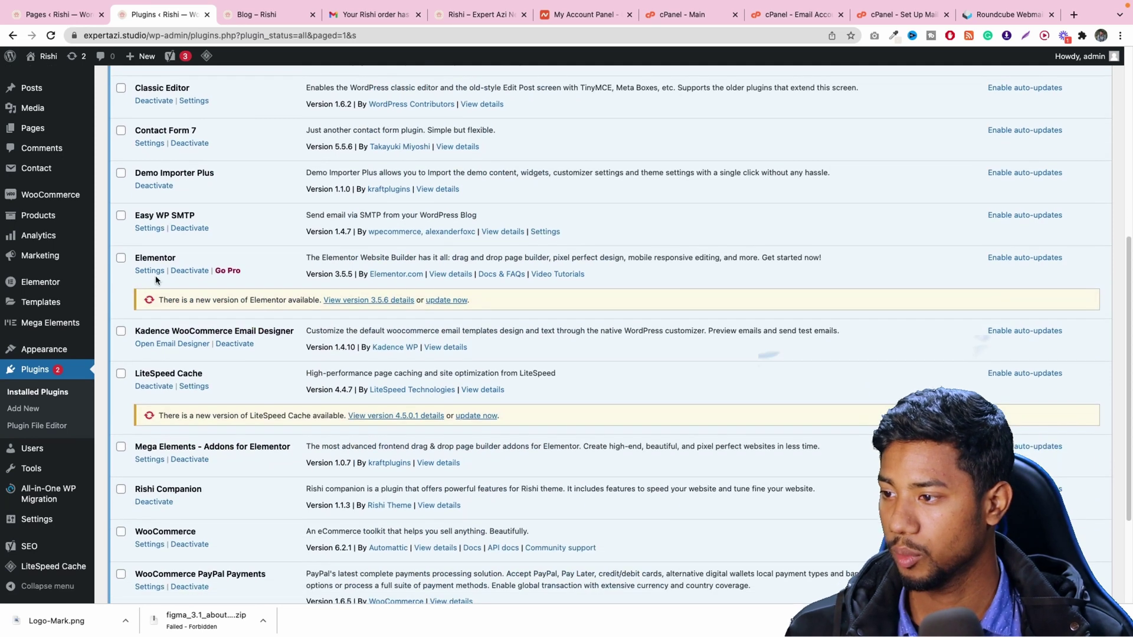
click(441, 301)
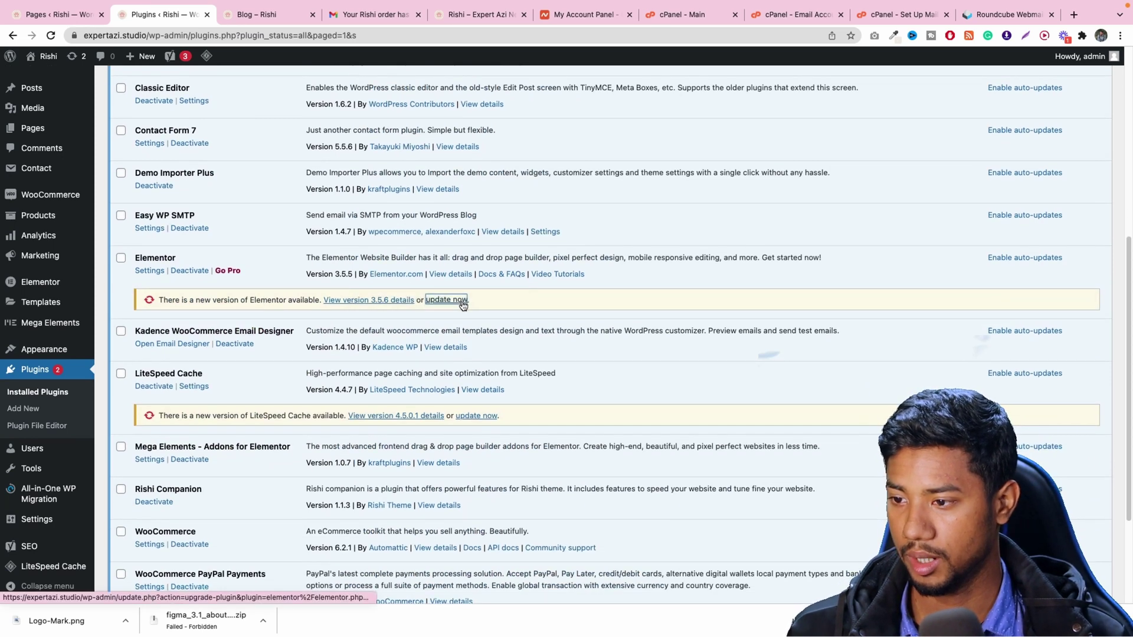
click(476, 416)
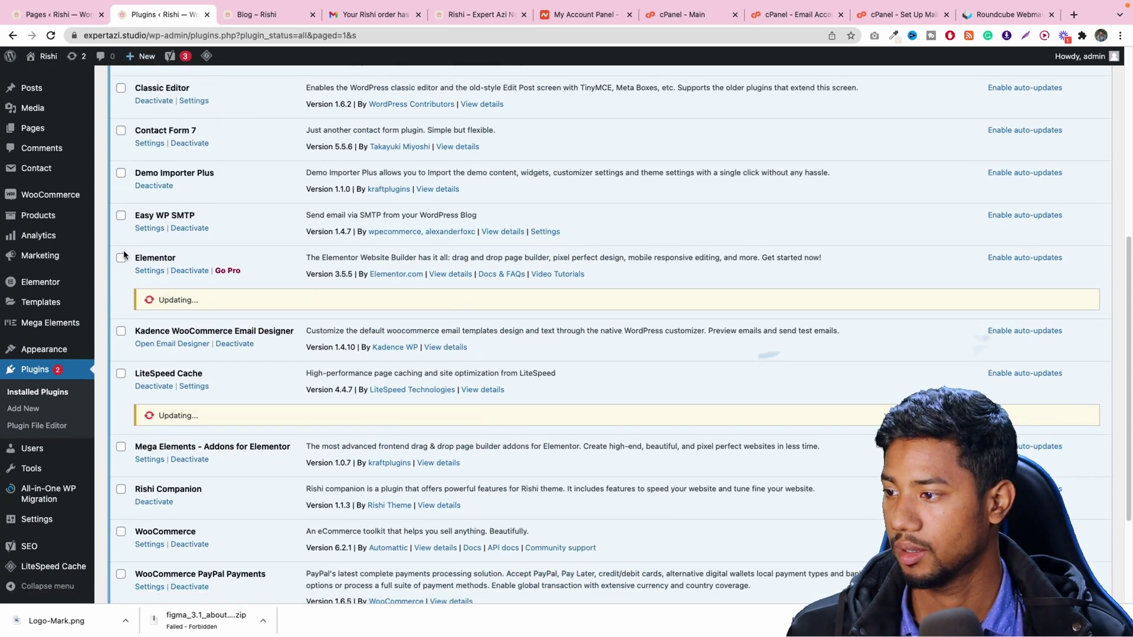
scroll(88, 307, down, 3)
Open the All-in-One WP Migration Export page in a new tab and dismiss the download popup
mouse_move(61, 495)
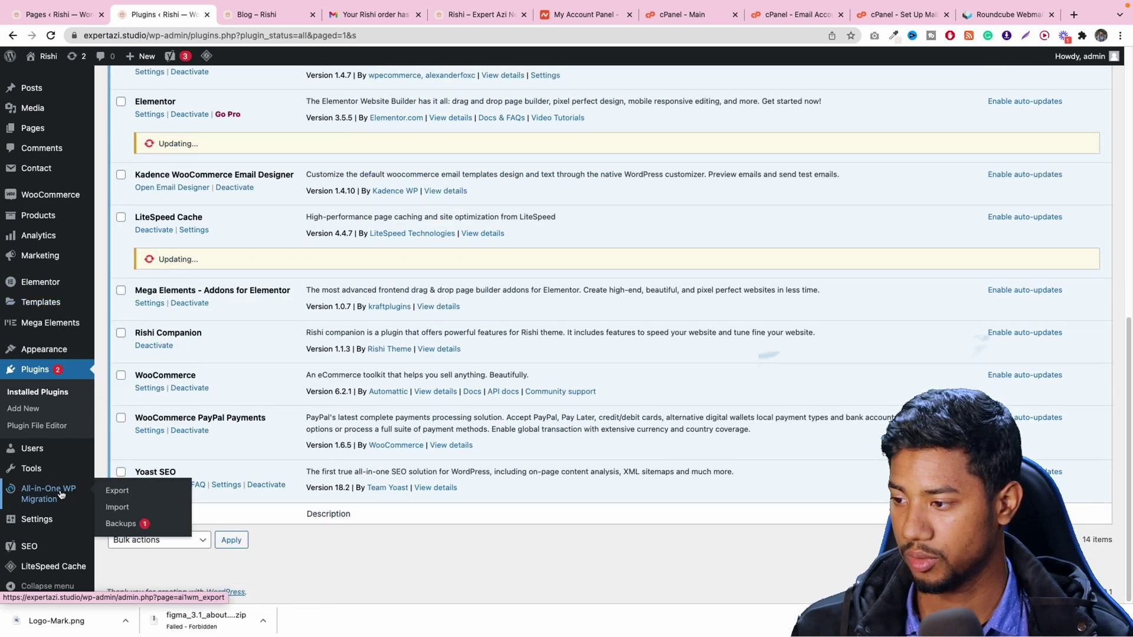
right_click(121, 491)
click(177, 494)
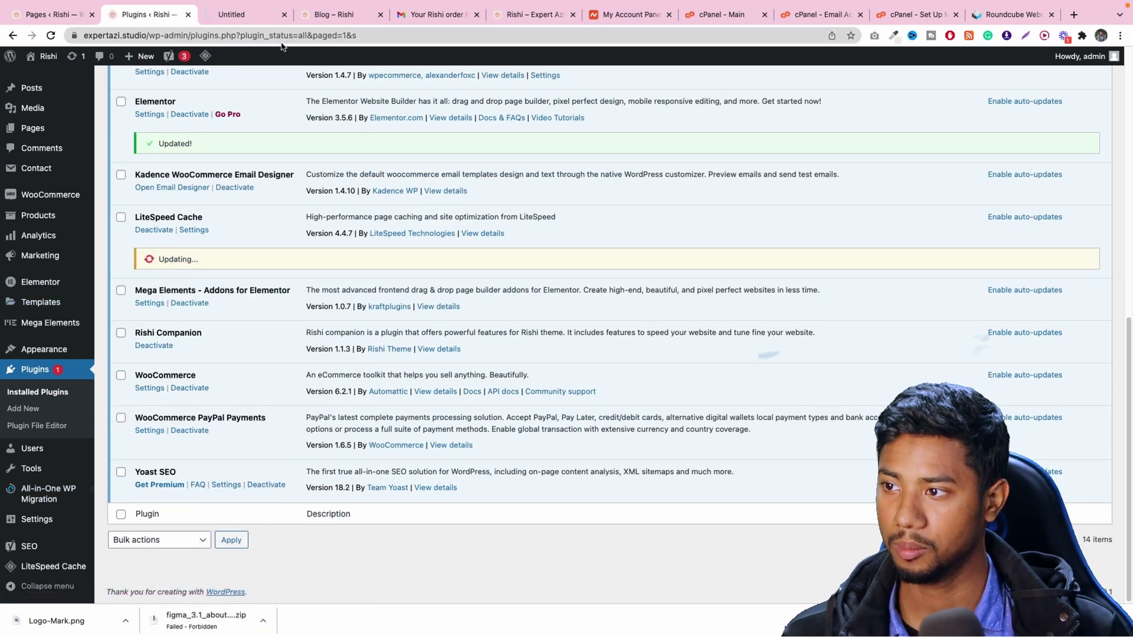
click(243, 16)
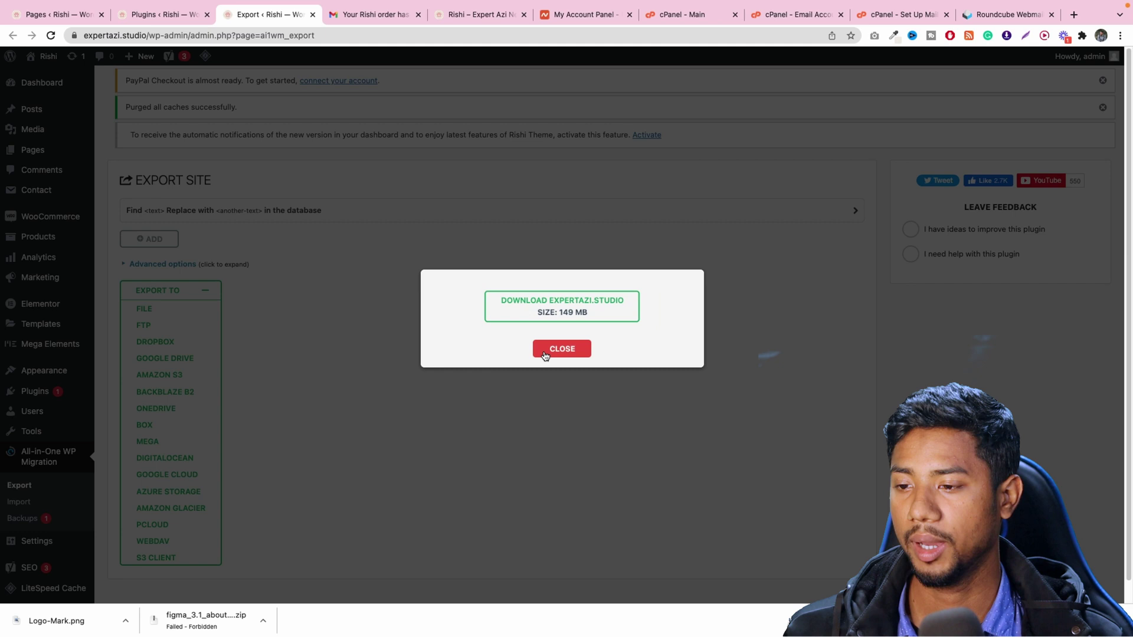
click(547, 354)
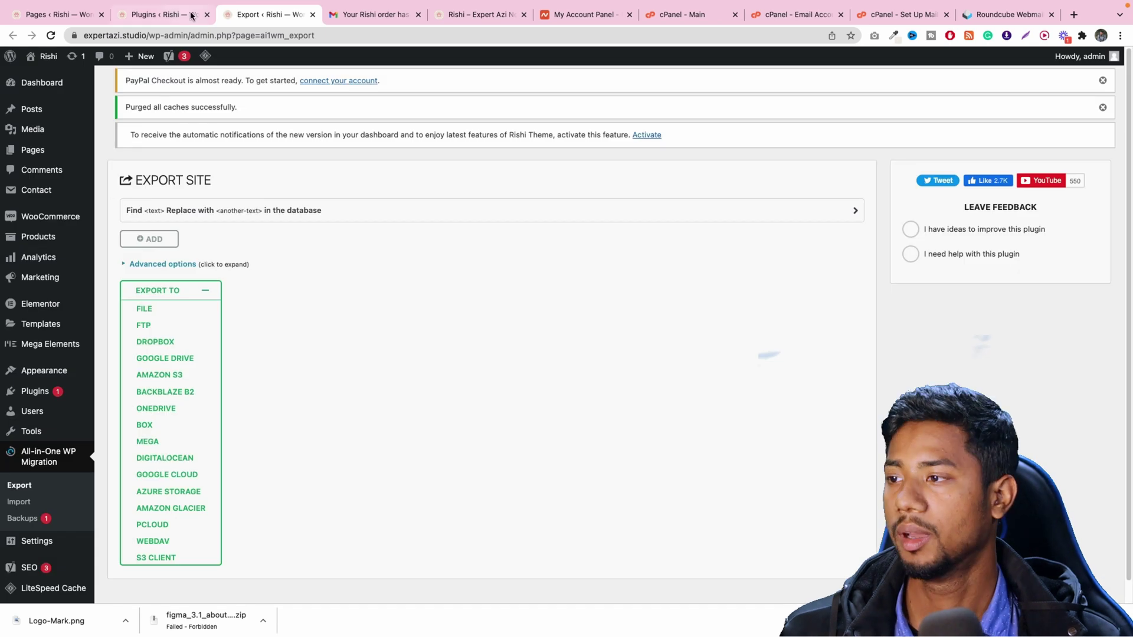
Copy the site's web address from the address bar and open a blank tab
drag(150, 36, 3, 35)
right_click(125, 39)
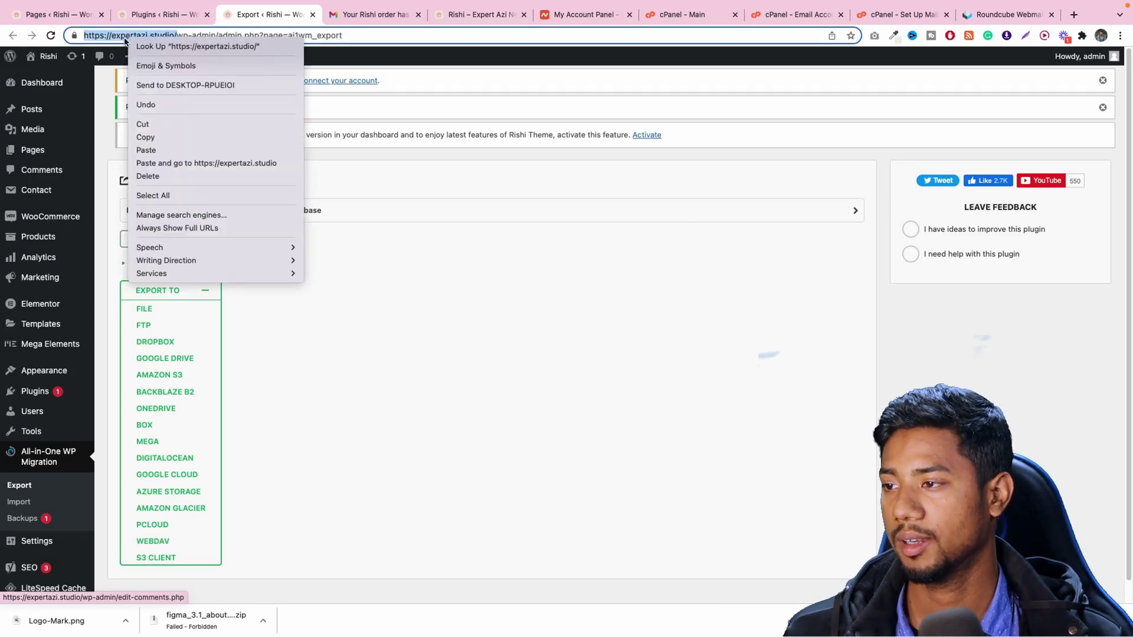
click(153, 137)
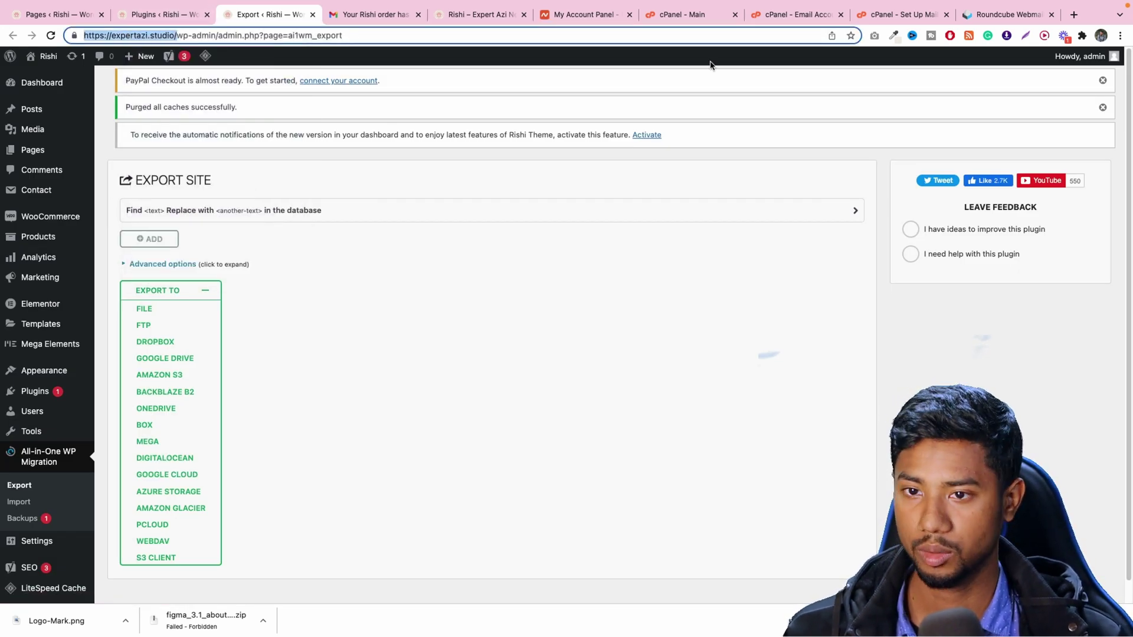
click(1074, 15)
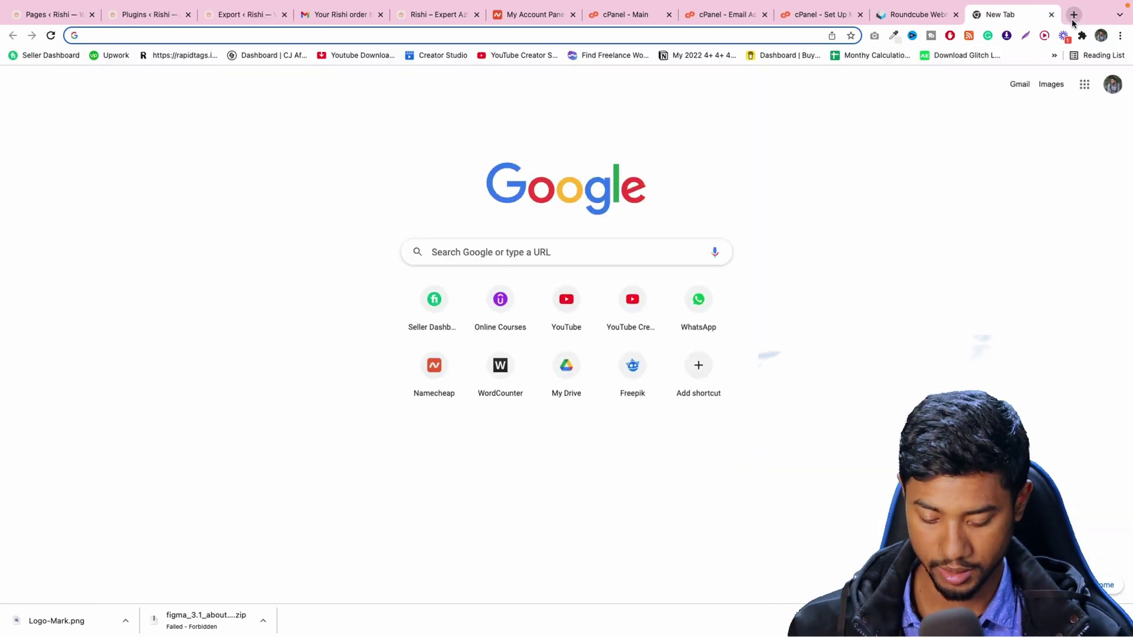
Load gtmetrix.com in one tab and open PageSpeed Insights via a Google search in another
text(gt)
key(Return)
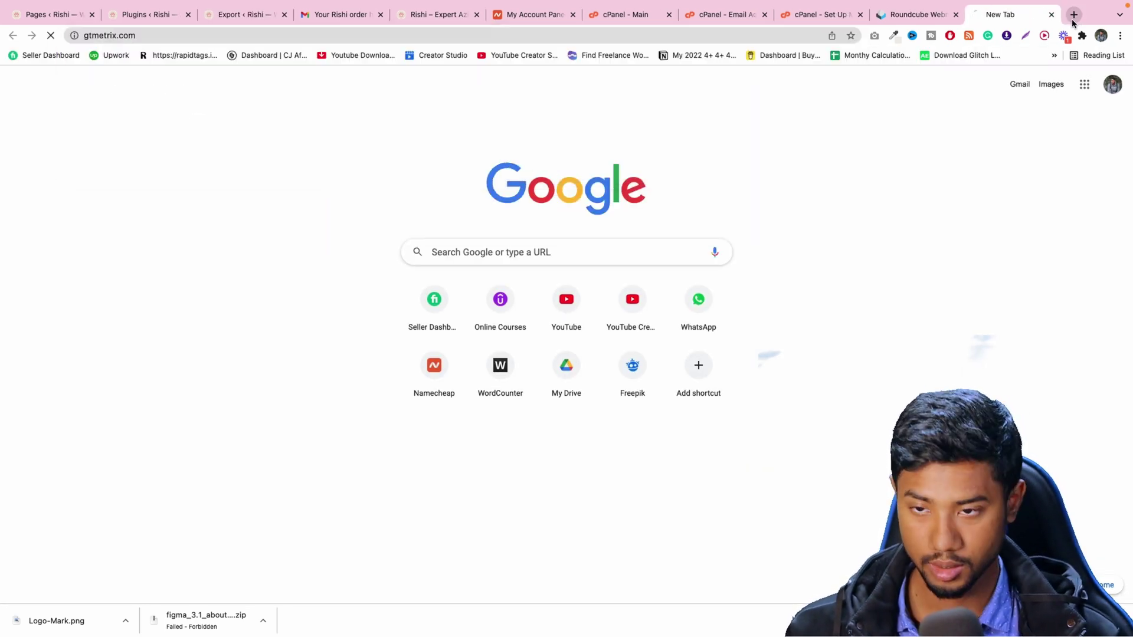
click(1074, 46)
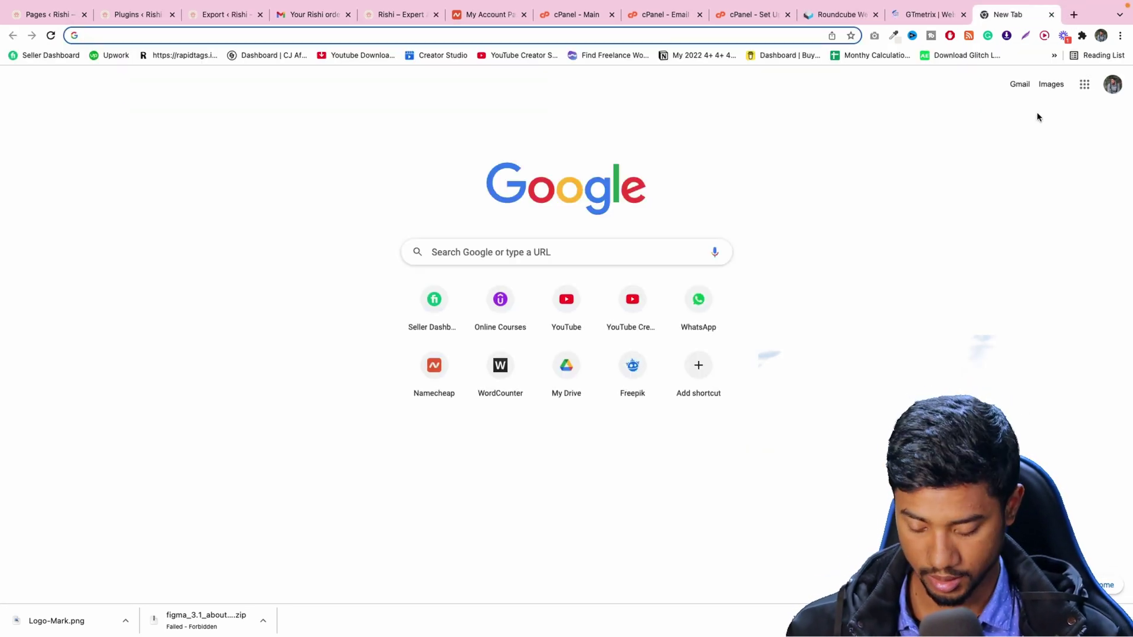
text(google page speed test)
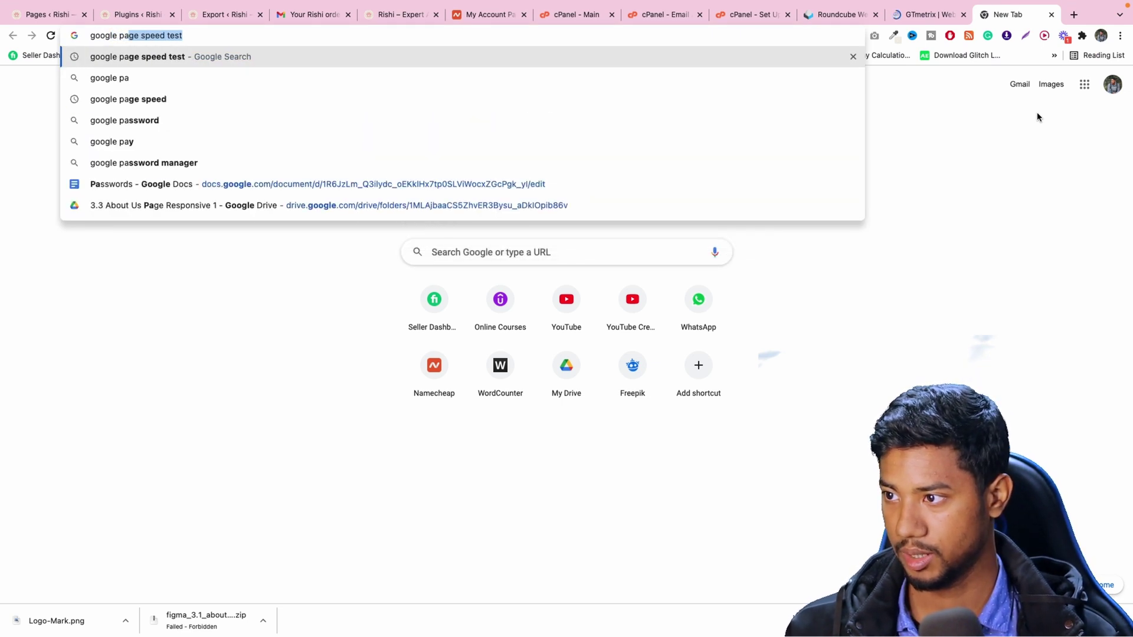
key(Return)
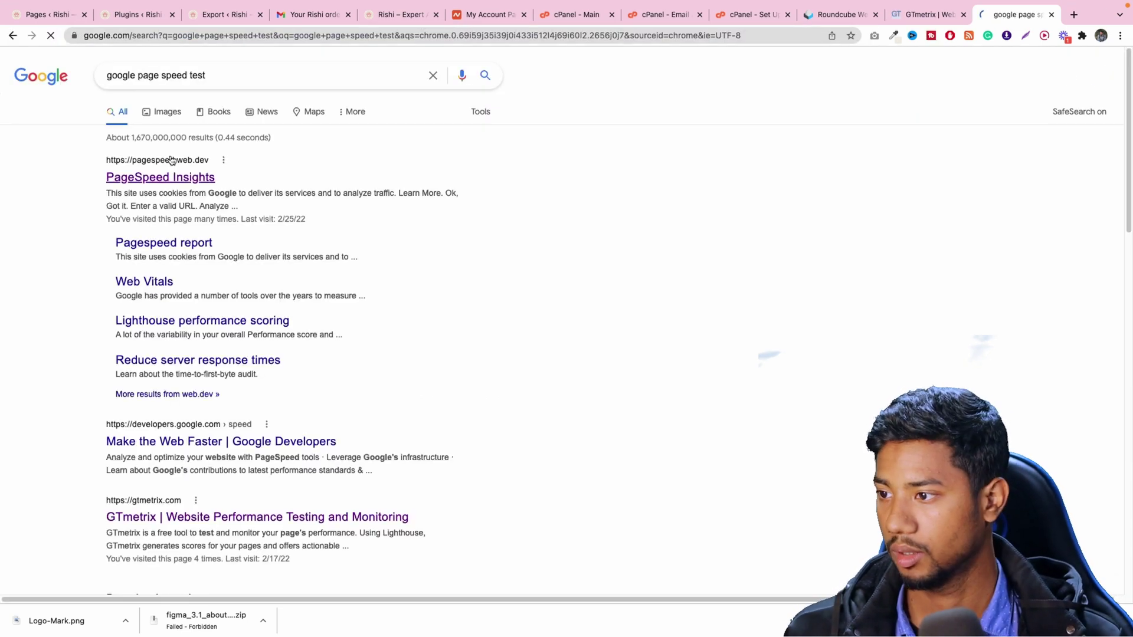
click(177, 175)
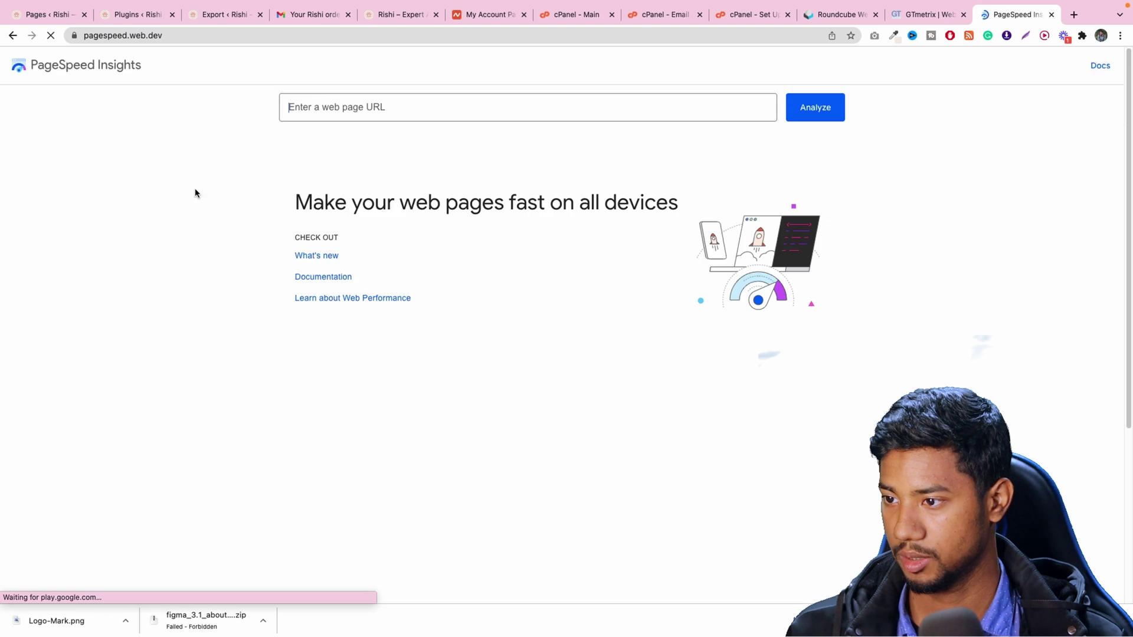
right_click(428, 118)
click(476, 194)
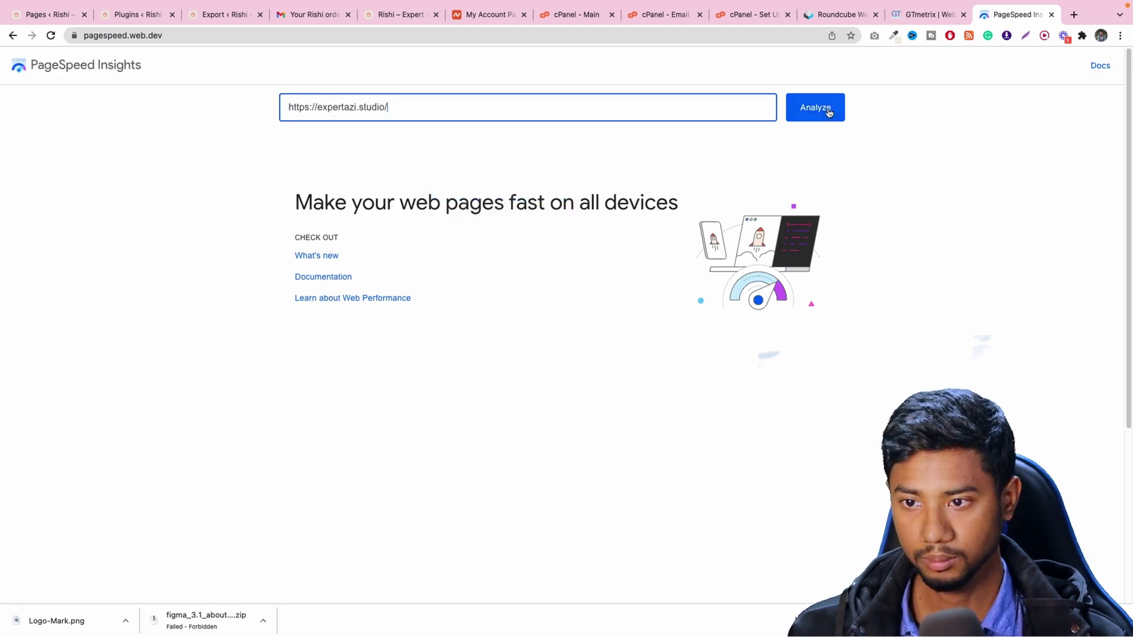
click(830, 111)
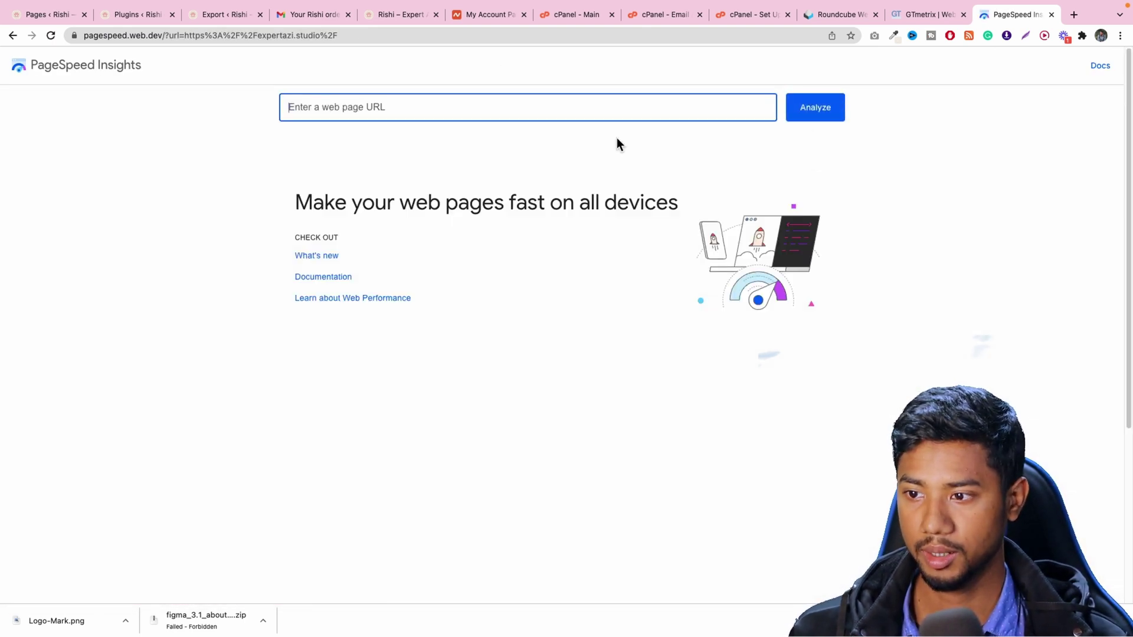
right_click(420, 117)
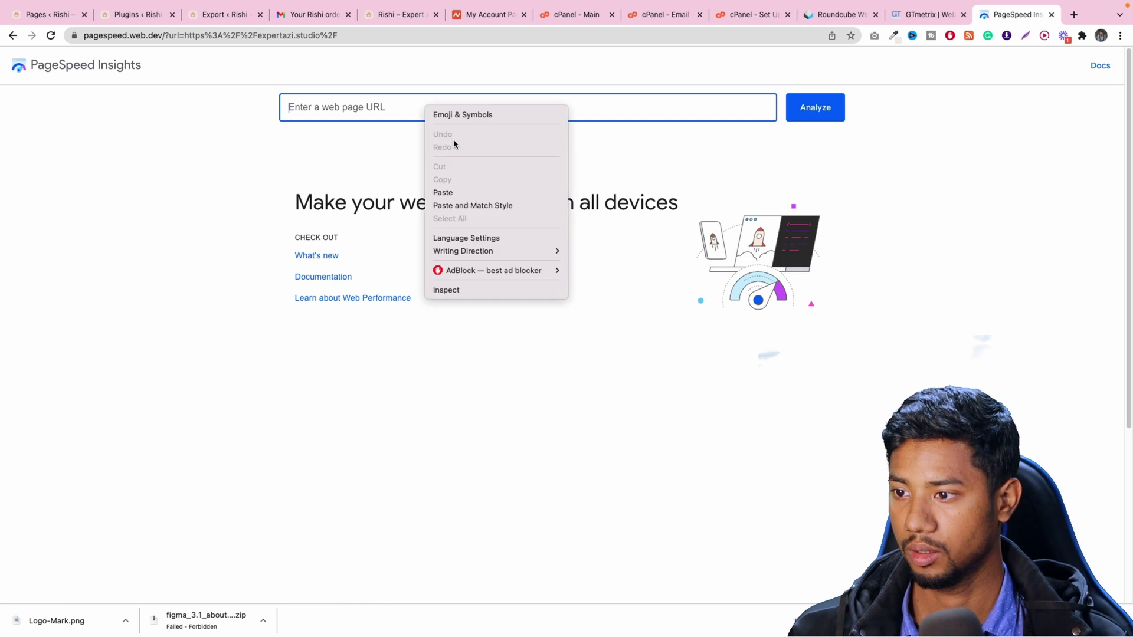
click(451, 188)
click(829, 106)
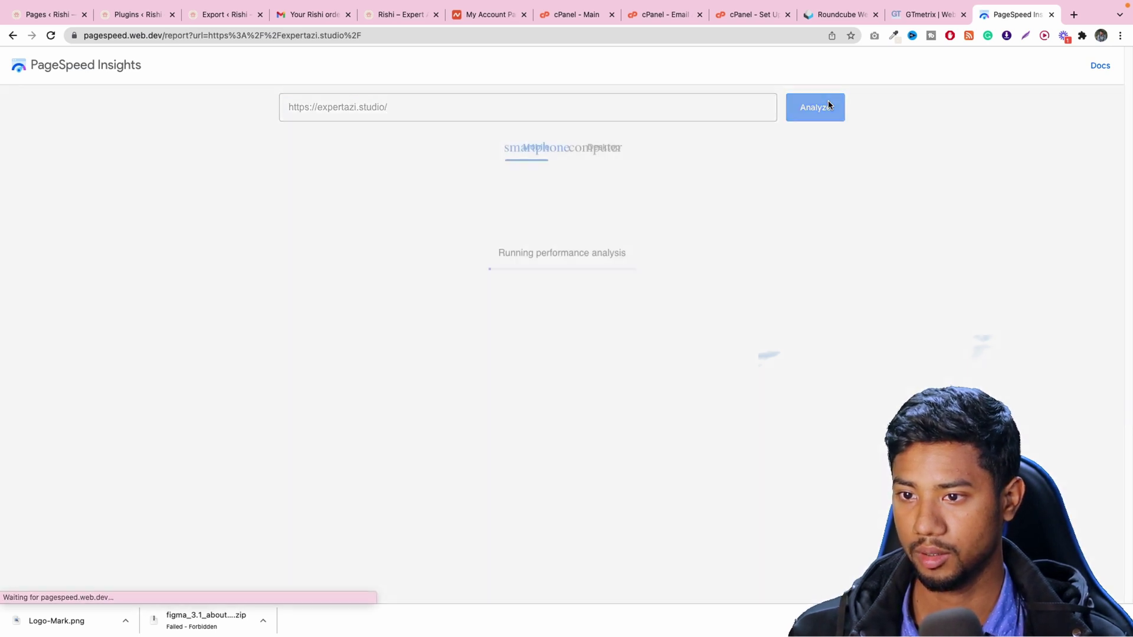
key(ctrl+shift+Tab)
click(873, 299)
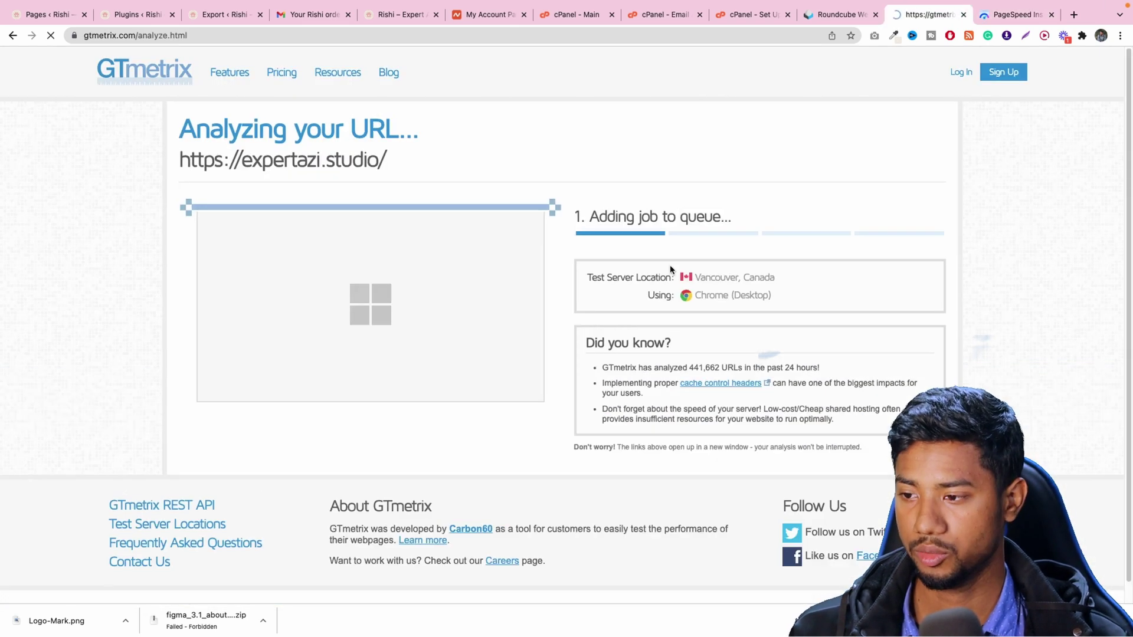
Scroll the PageSpeed report and view the desktop score of 99
click(1003, 14)
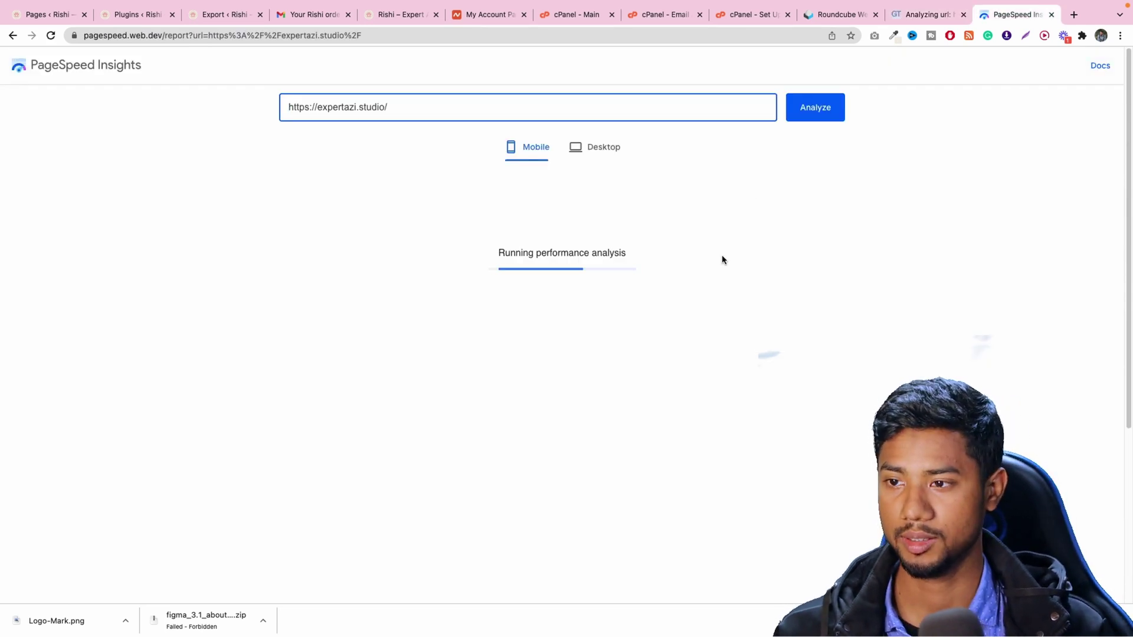
scroll(670, 307, down, 1)
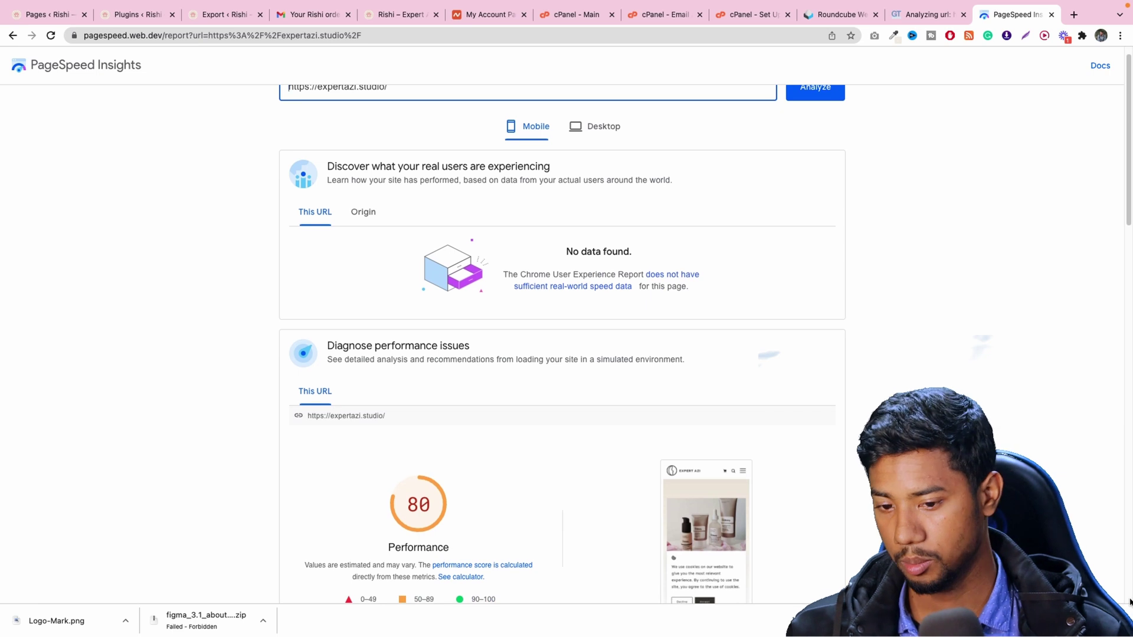
scroll(440, 529, down, 5)
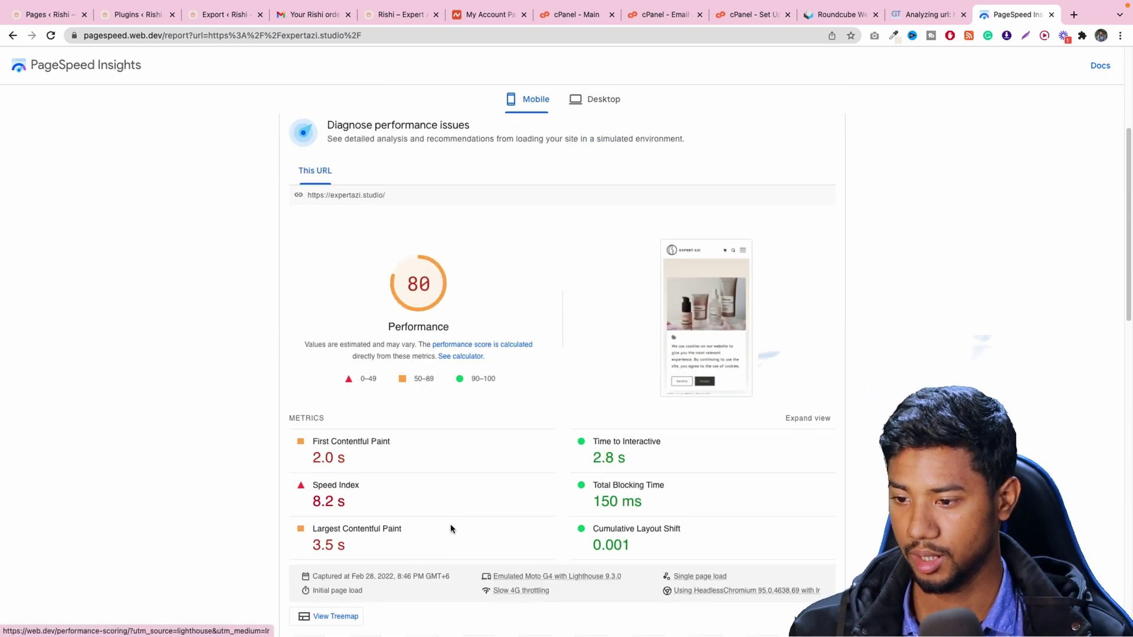
scroll(453, 529, down, 5)
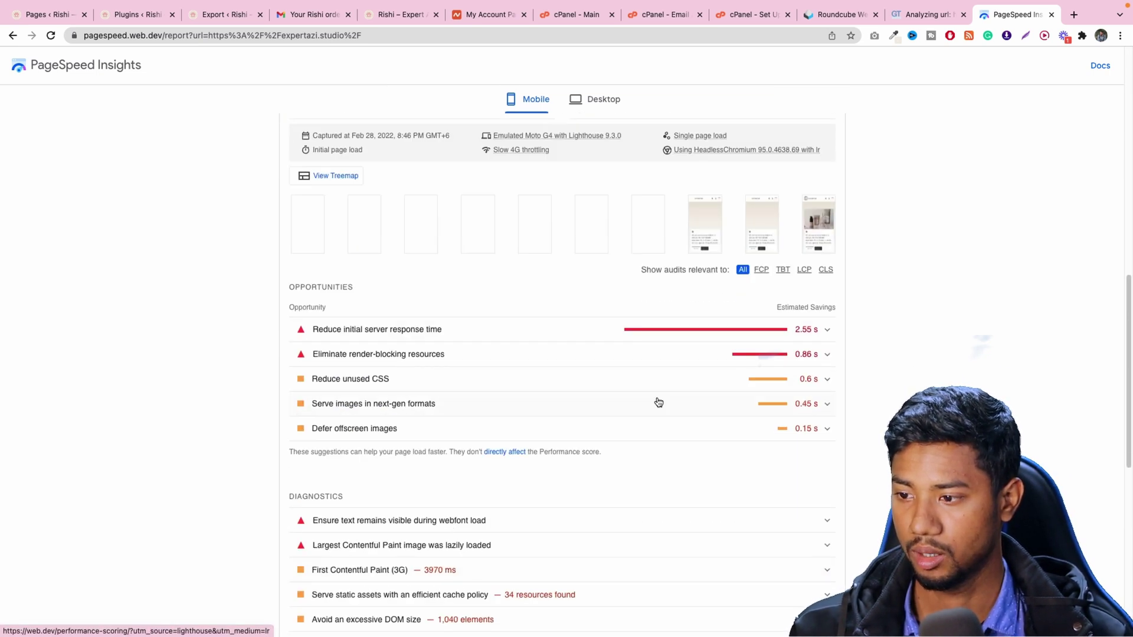
scroll(658, 403, up, 10)
click(597, 151)
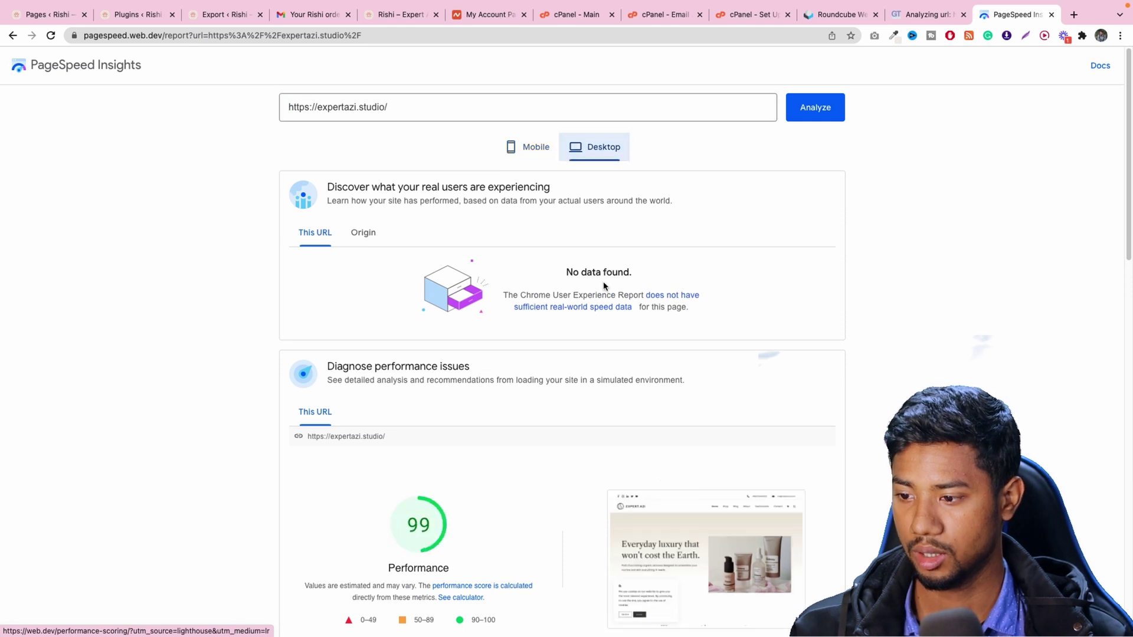
click(925, 14)
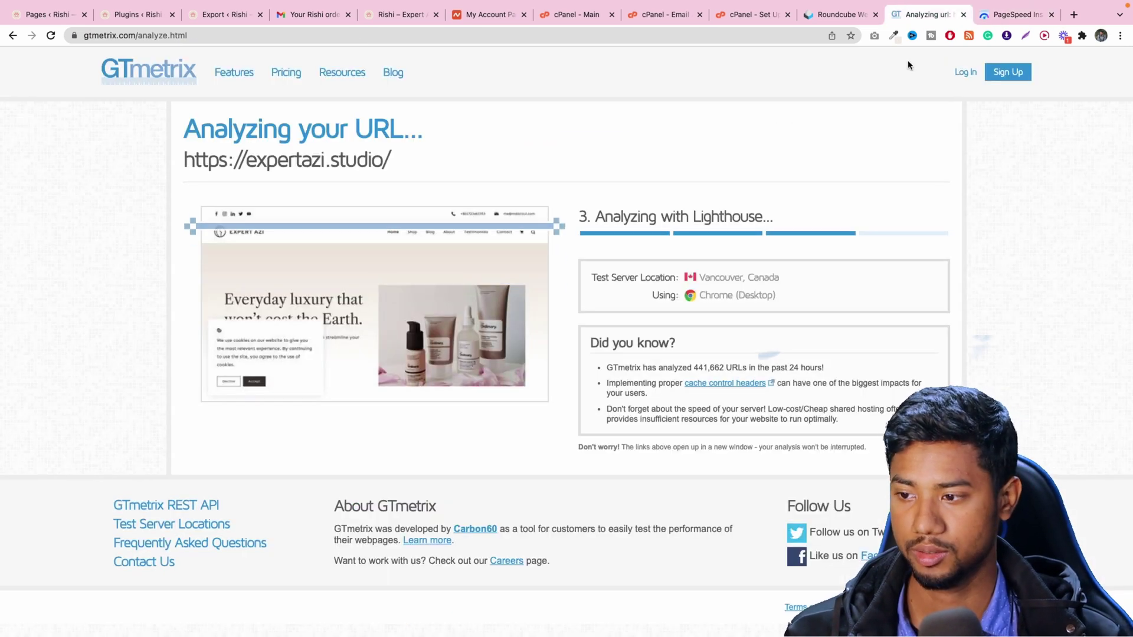
click(1015, 14)
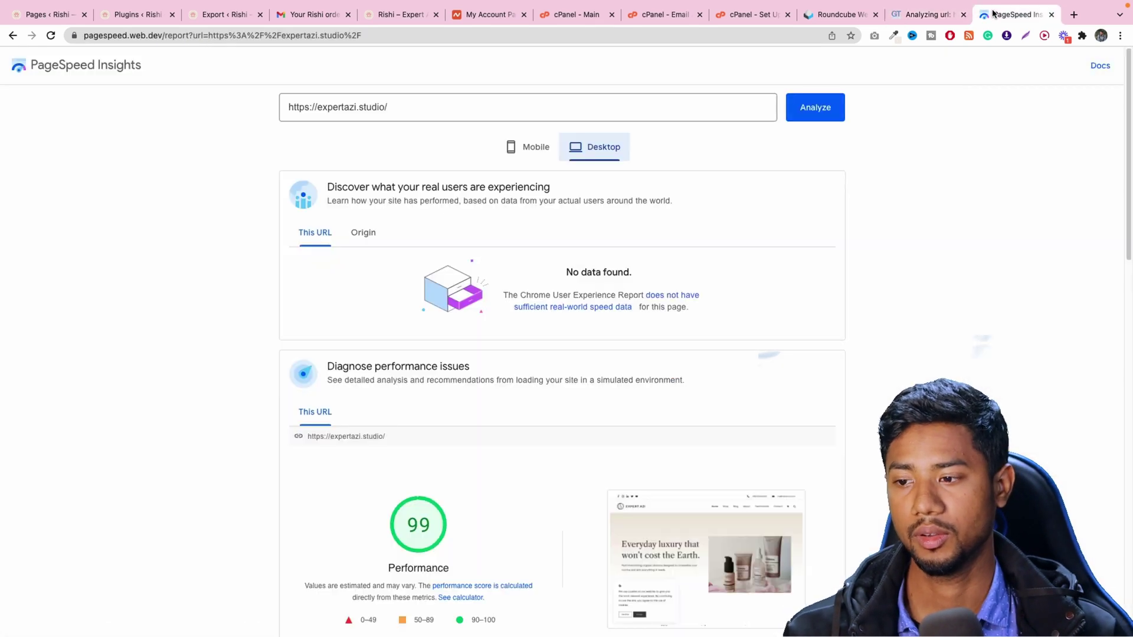
View the mobile score of 80 and expand 'Reduce initial server response time' (2.55 s)
scroll(634, 219, down, 7)
scroll(634, 218, up, 4)
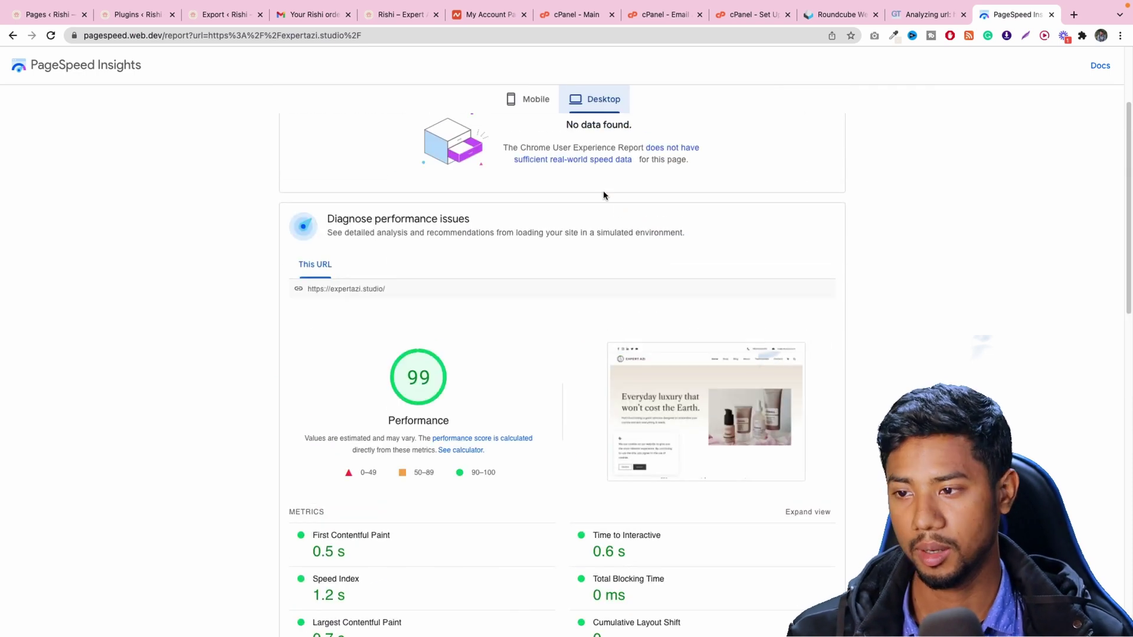
click(533, 99)
scroll(596, 289, down, 2)
scroll(603, 285, down, 4)
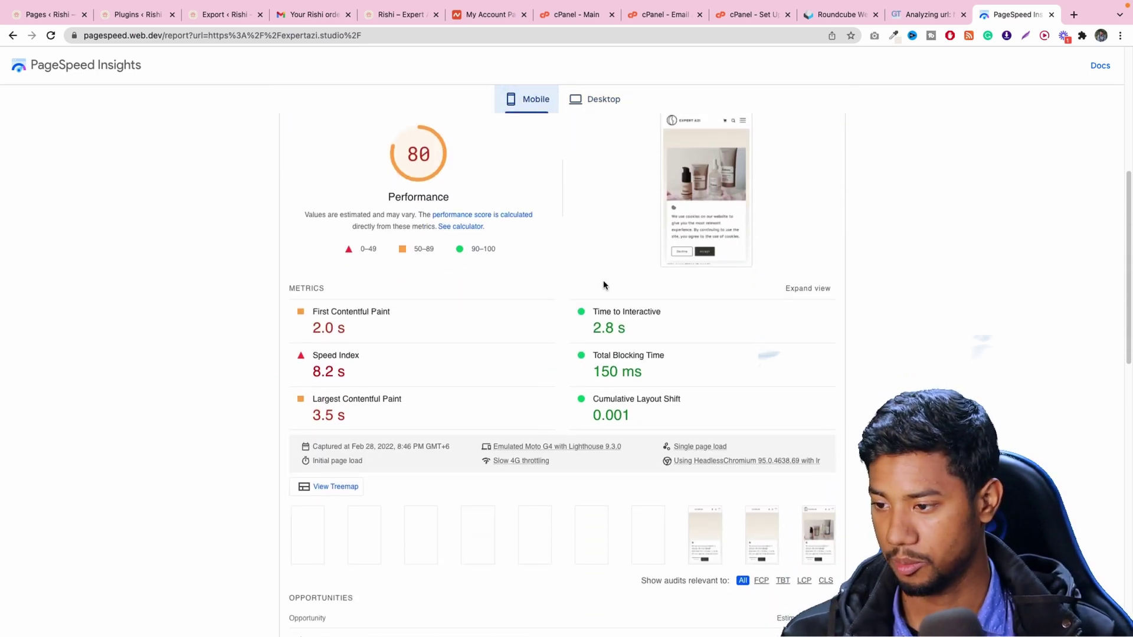
scroll(449, 327, down, 5)
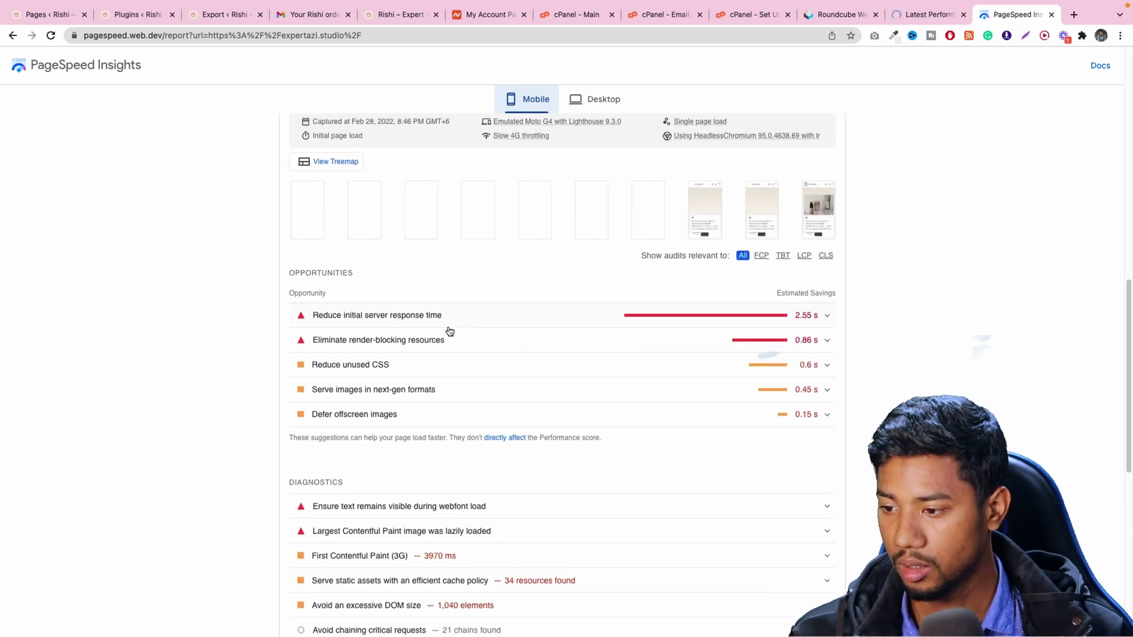
click(429, 236)
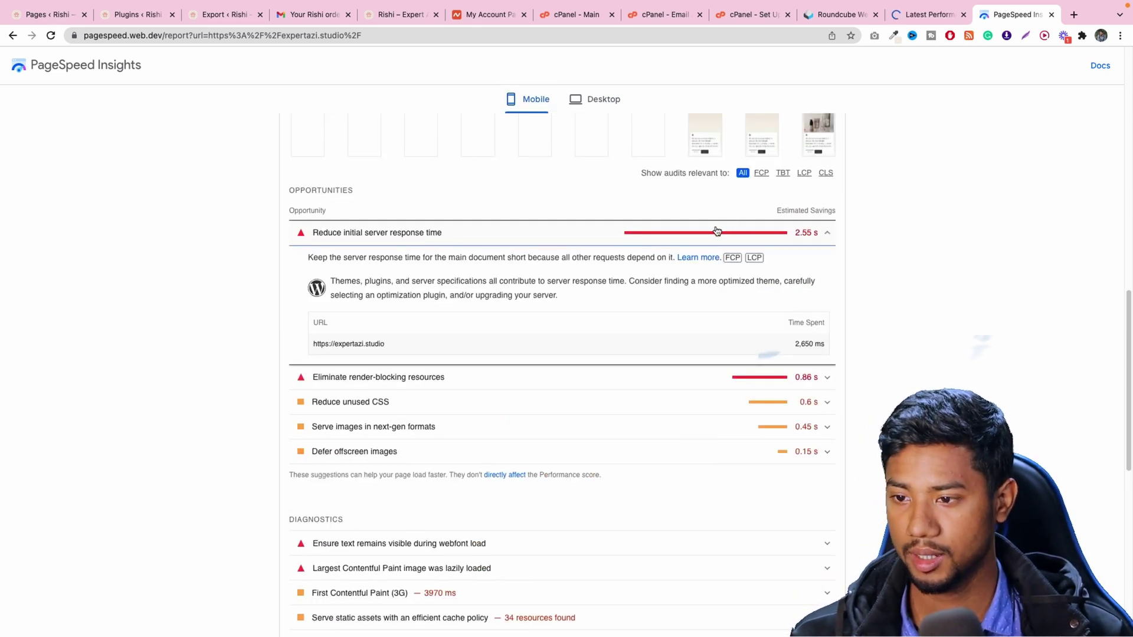
drag(492, 237, 411, 236)
click(818, 235)
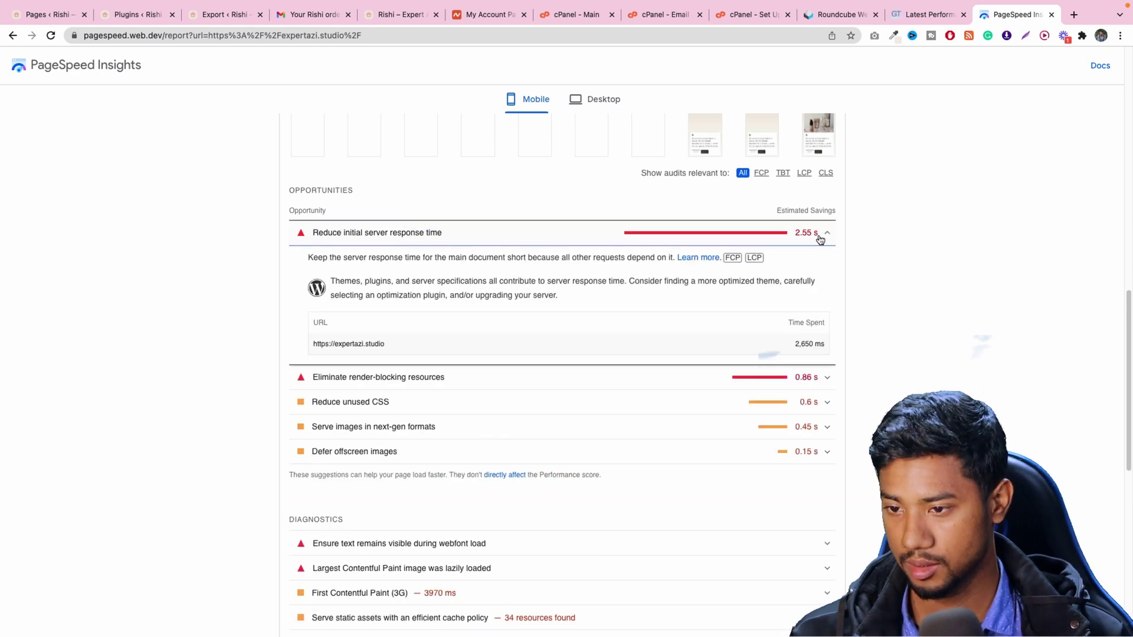
Review the GTmetrix report's grade A and 93% performance score
click(930, 15)
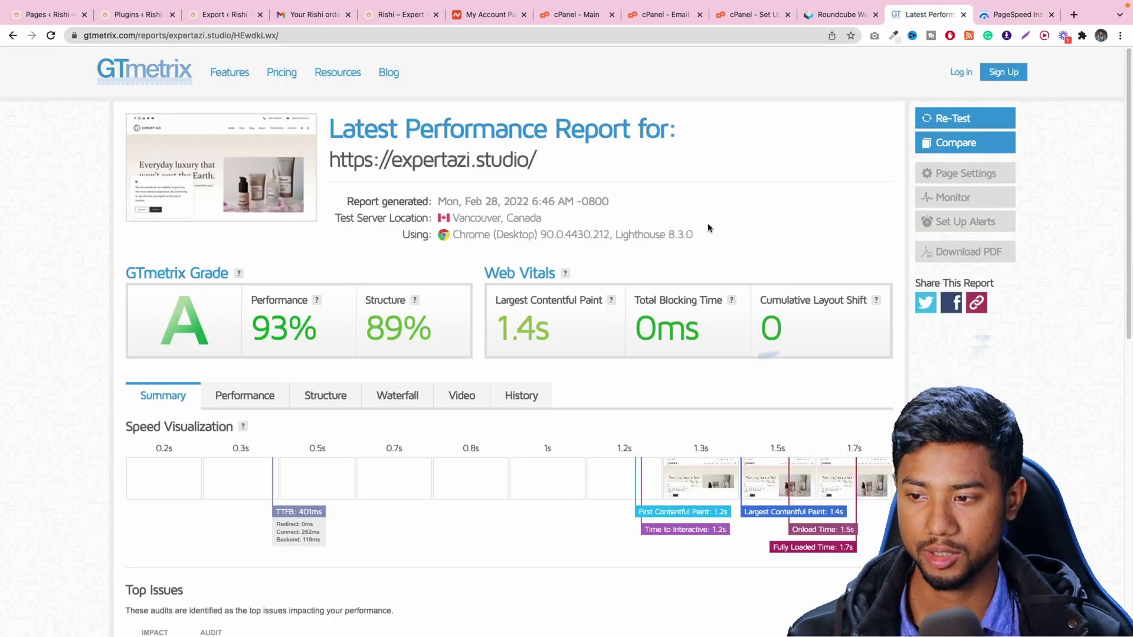
drag(346, 337, 249, 333)
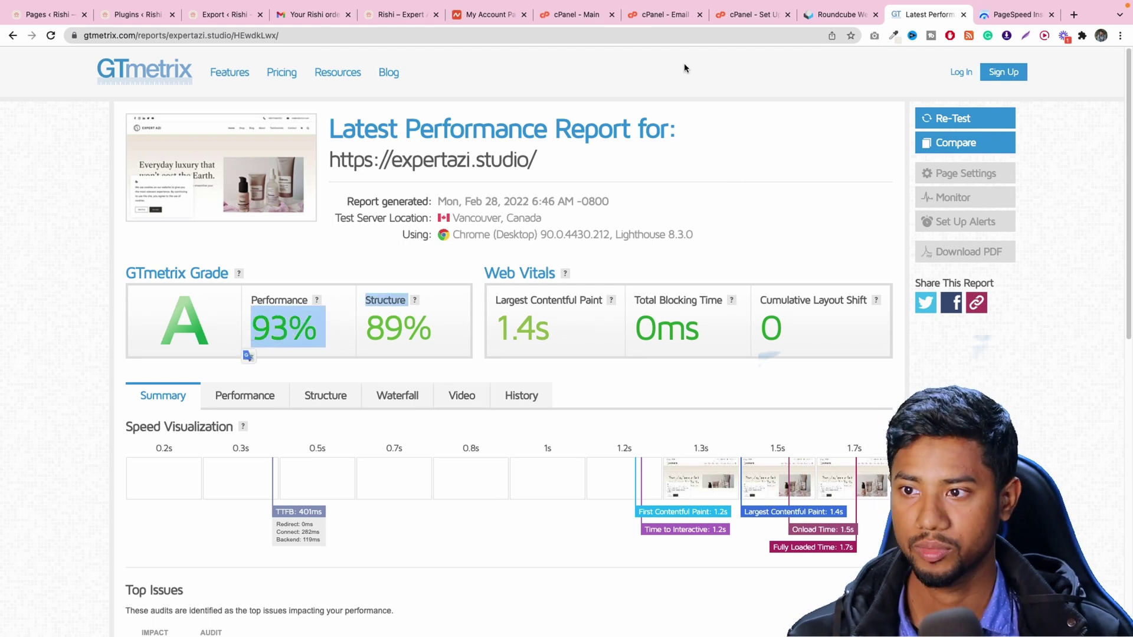
click(383, 16)
Open the Blog and About menu pages each in new tabs and view About
scroll(434, 183, down, 10)
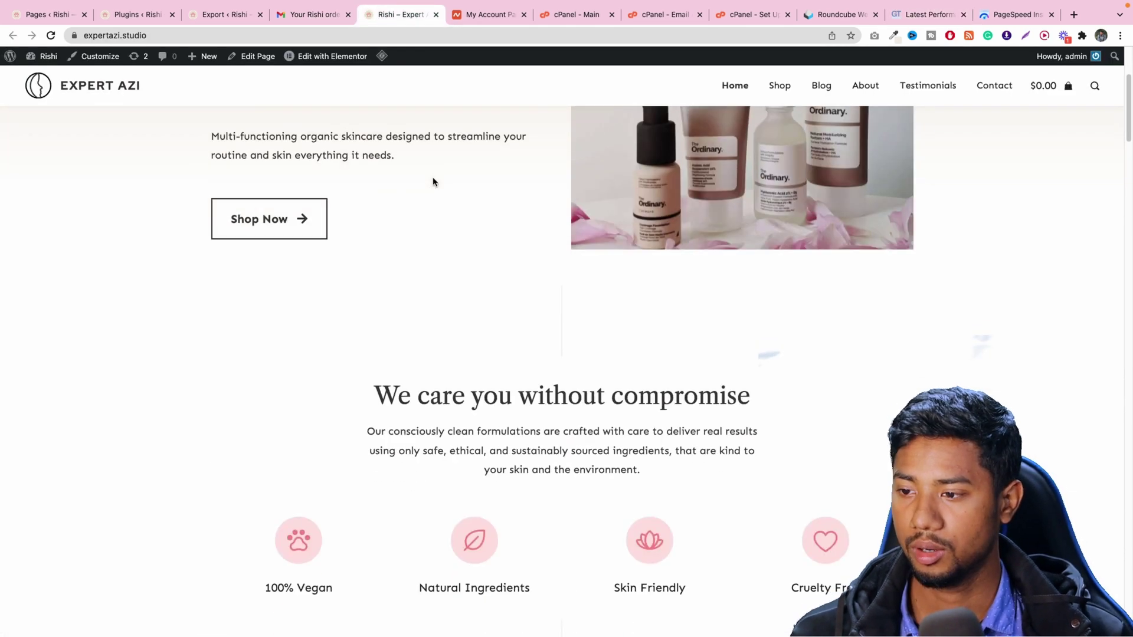
right_click(829, 87)
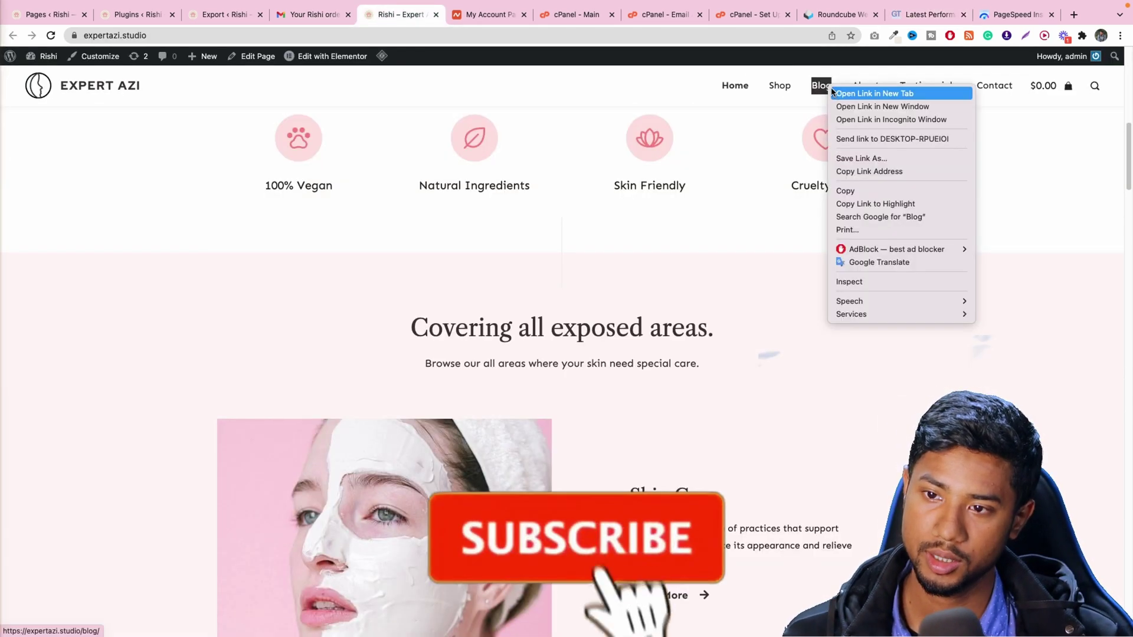
click(834, 93)
right_click(860, 87)
click(866, 93)
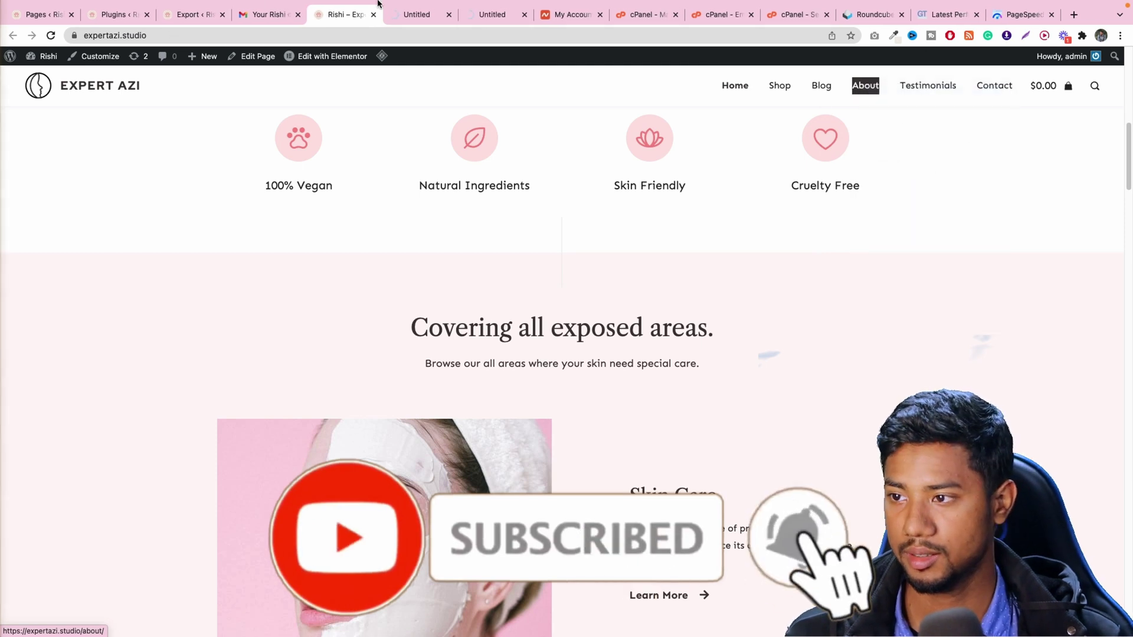
click(472, 15)
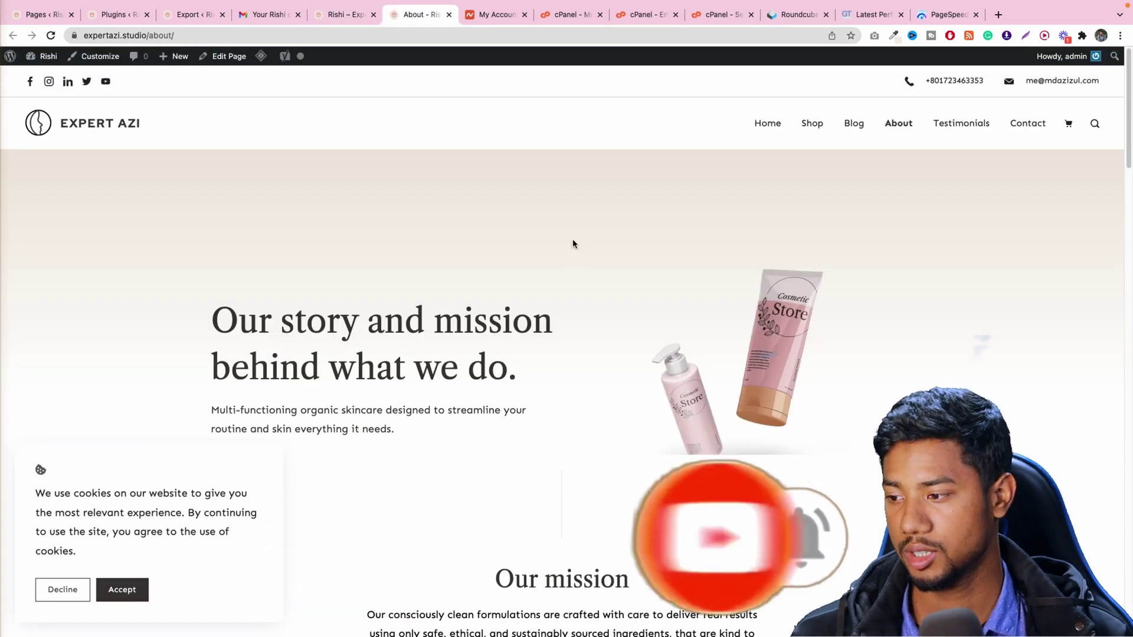
Scroll through the About page sections down to the customer testimonials
scroll(575, 265, down, 15)
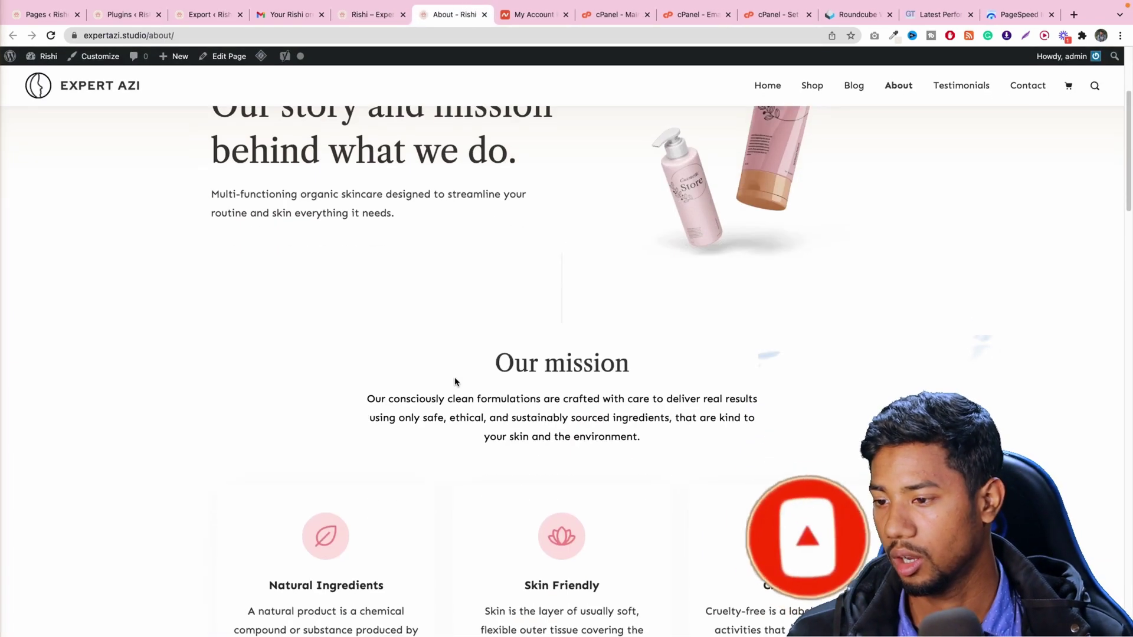
scroll(584, 348, up, 4)
scroll(583, 348, down, 12)
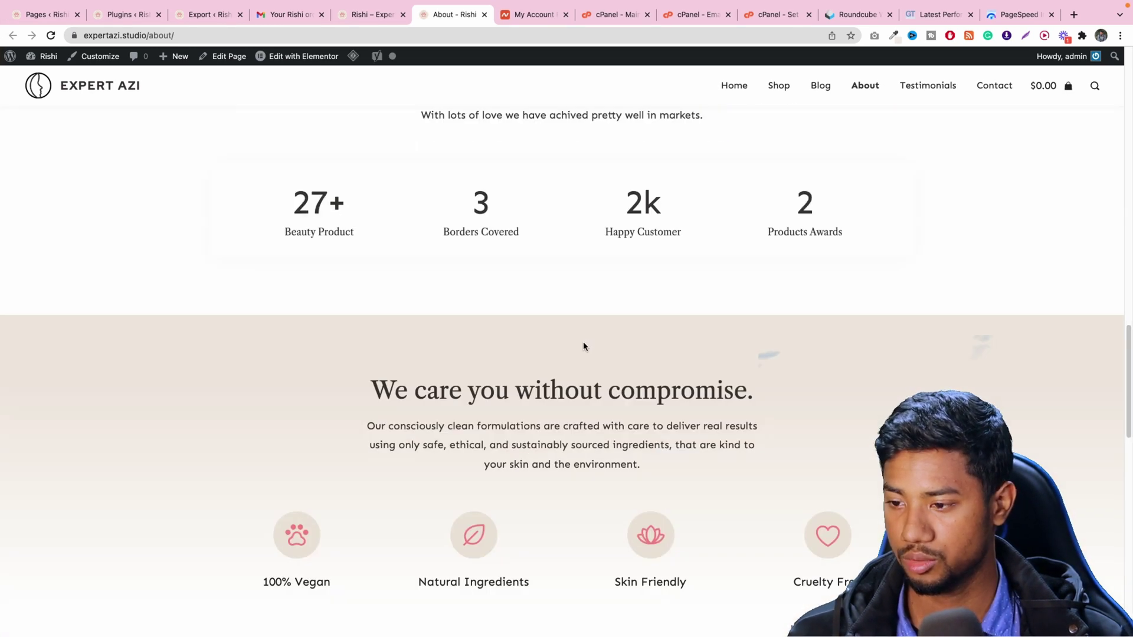
scroll(590, 345, down, 3)
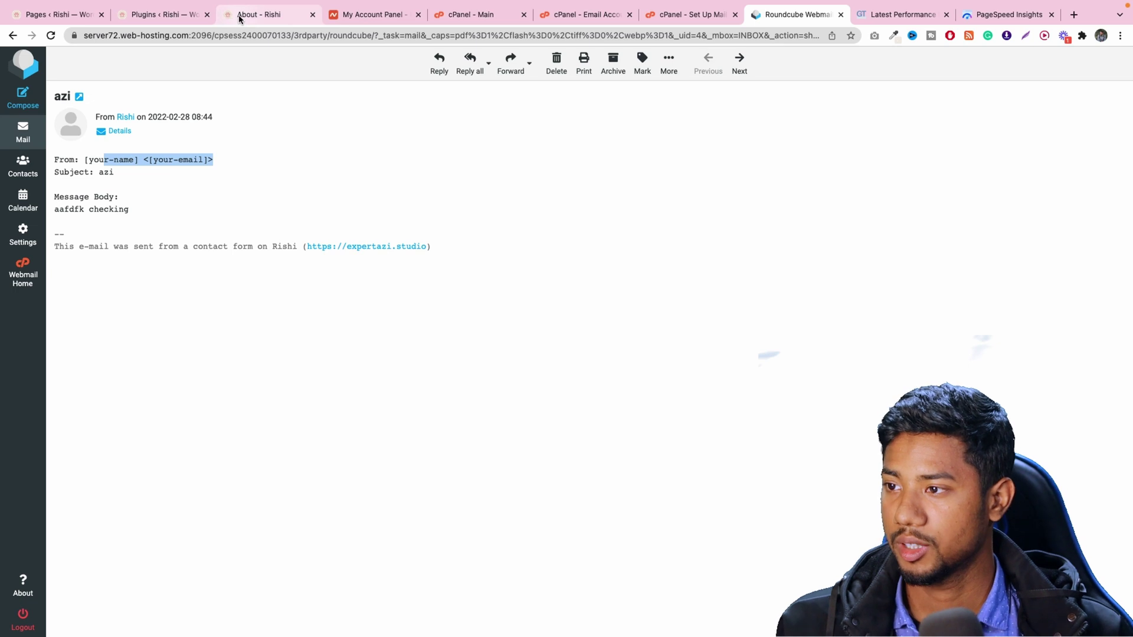
click(240, 16)
scroll(445, 230, up, 6)
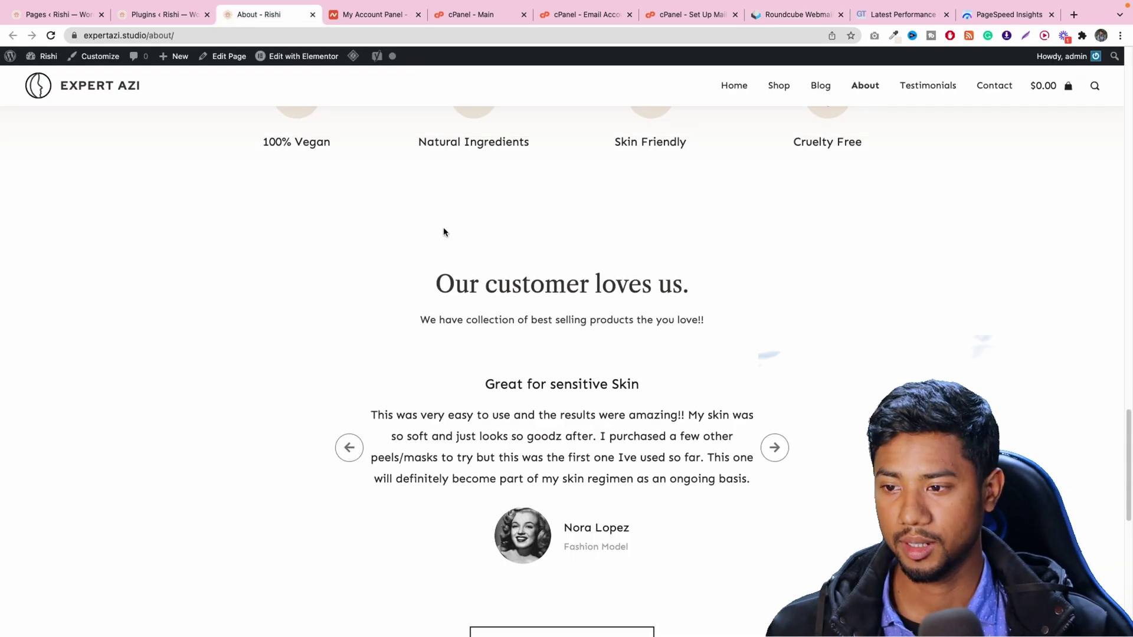
scroll(445, 230, up, 2)
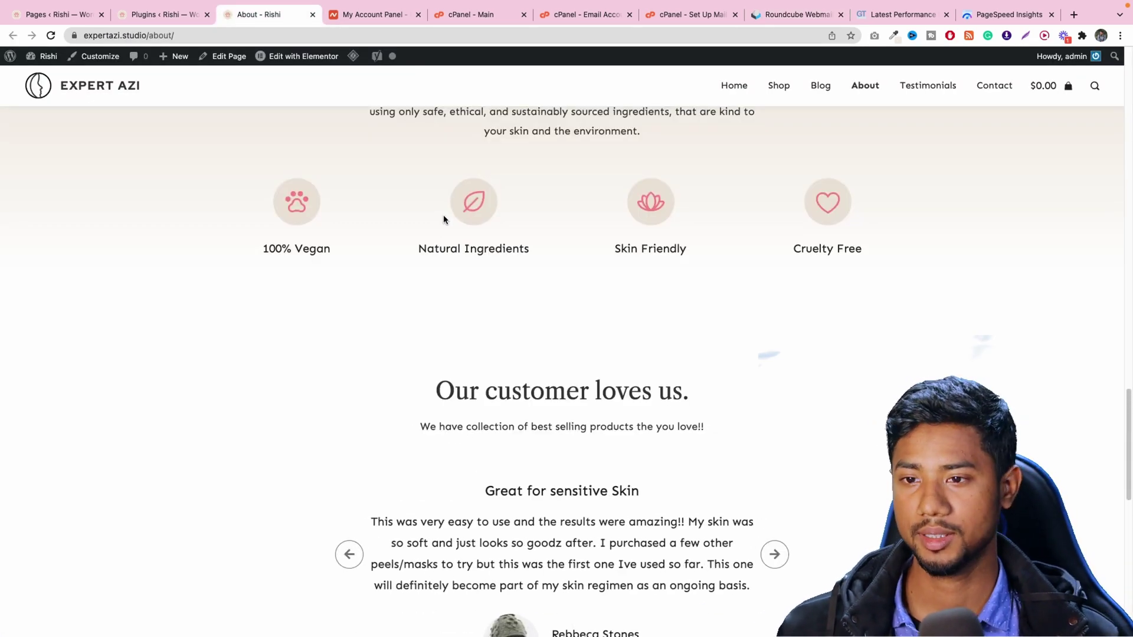